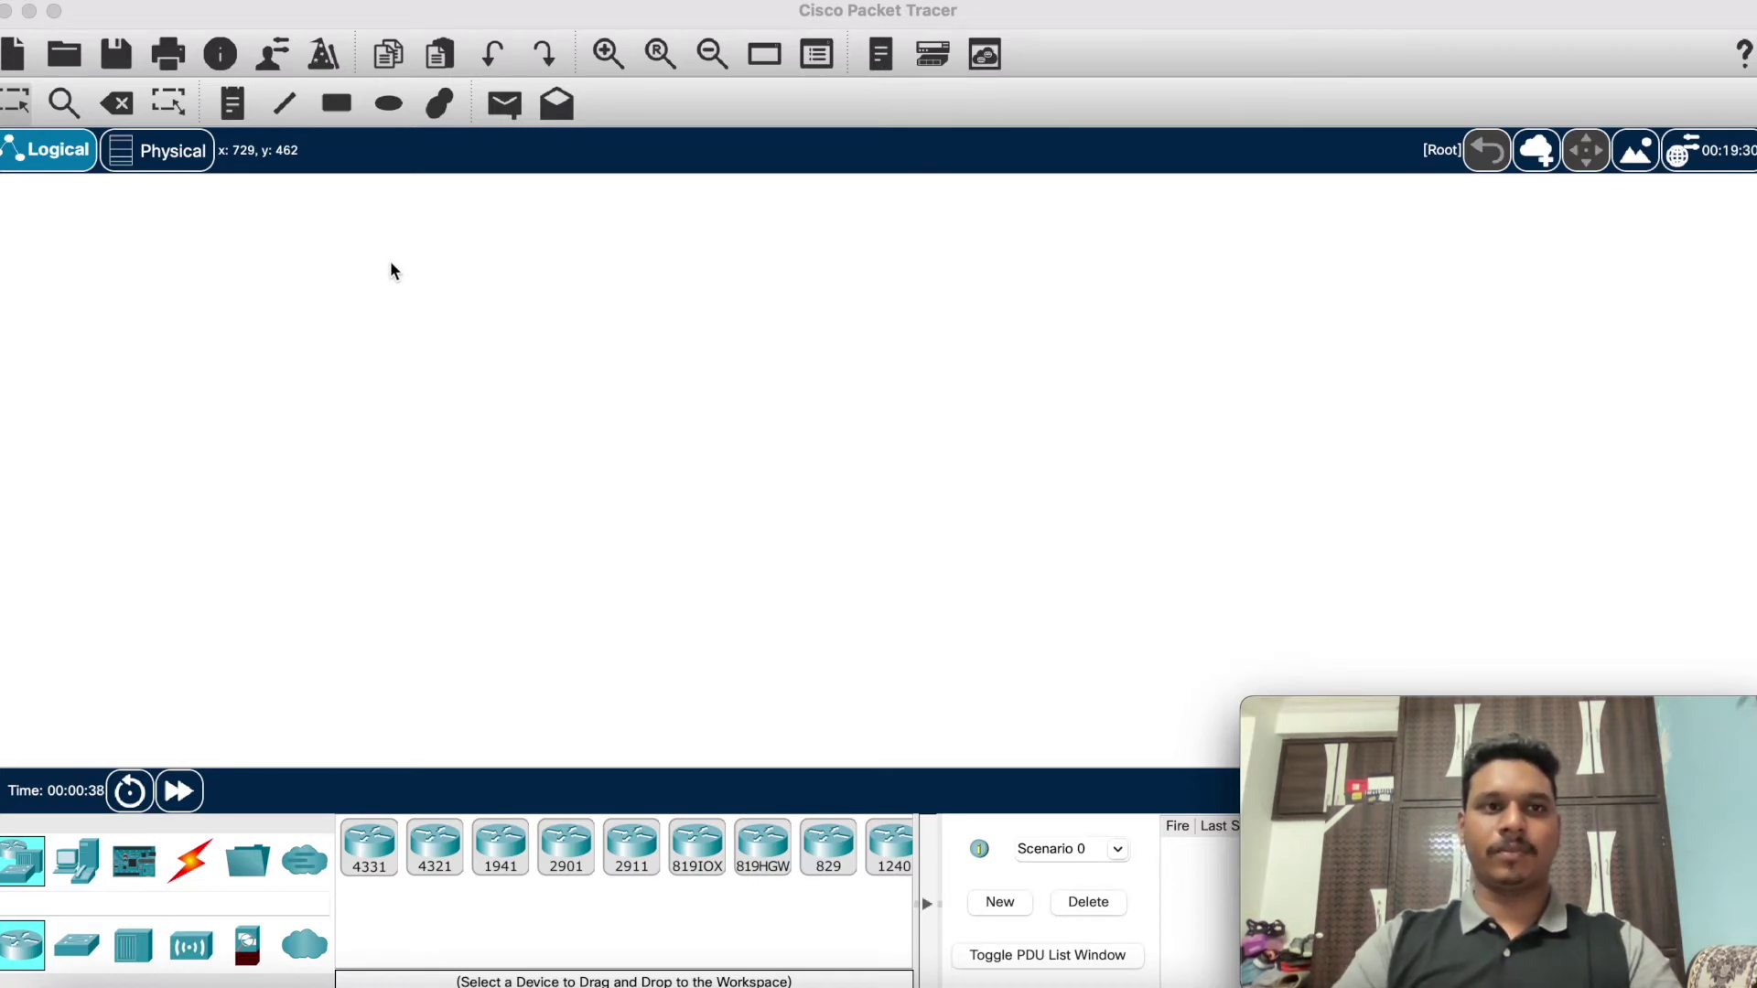
Step: Replace the default Guest name in the user profile with the author's name
{"action": "left_click", "coordinate": [390, 55]}
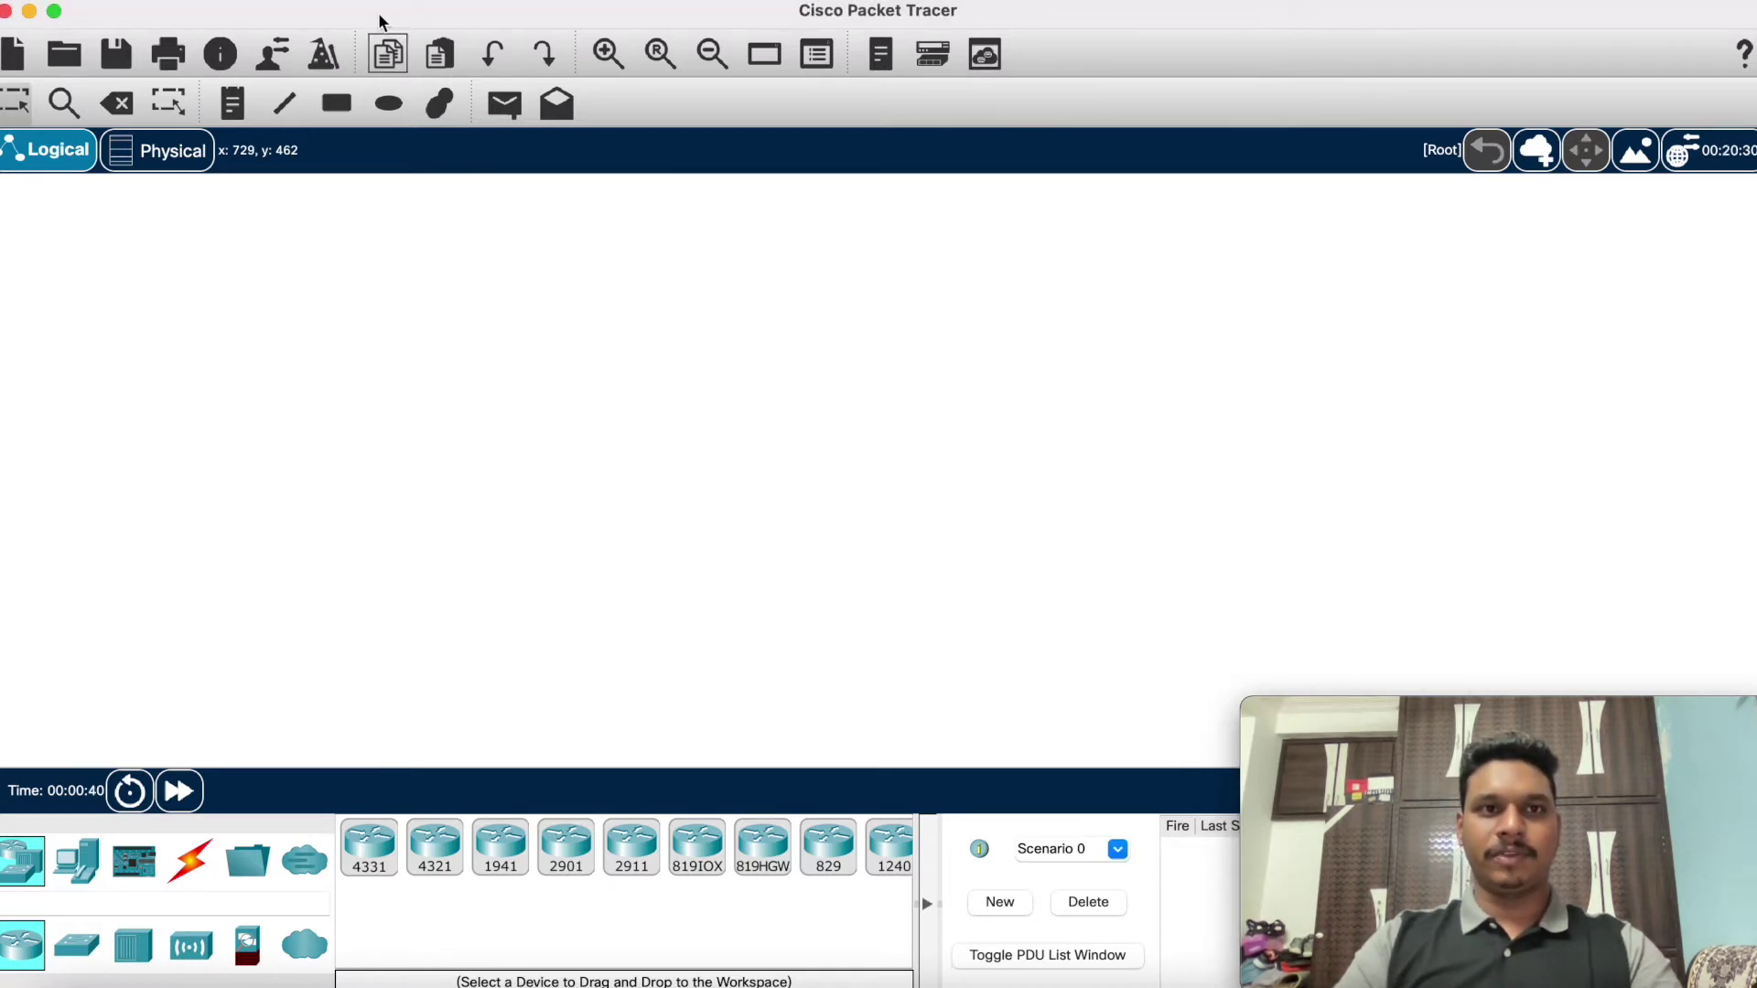
{"action": "left_click", "coordinate": [275, 54]}
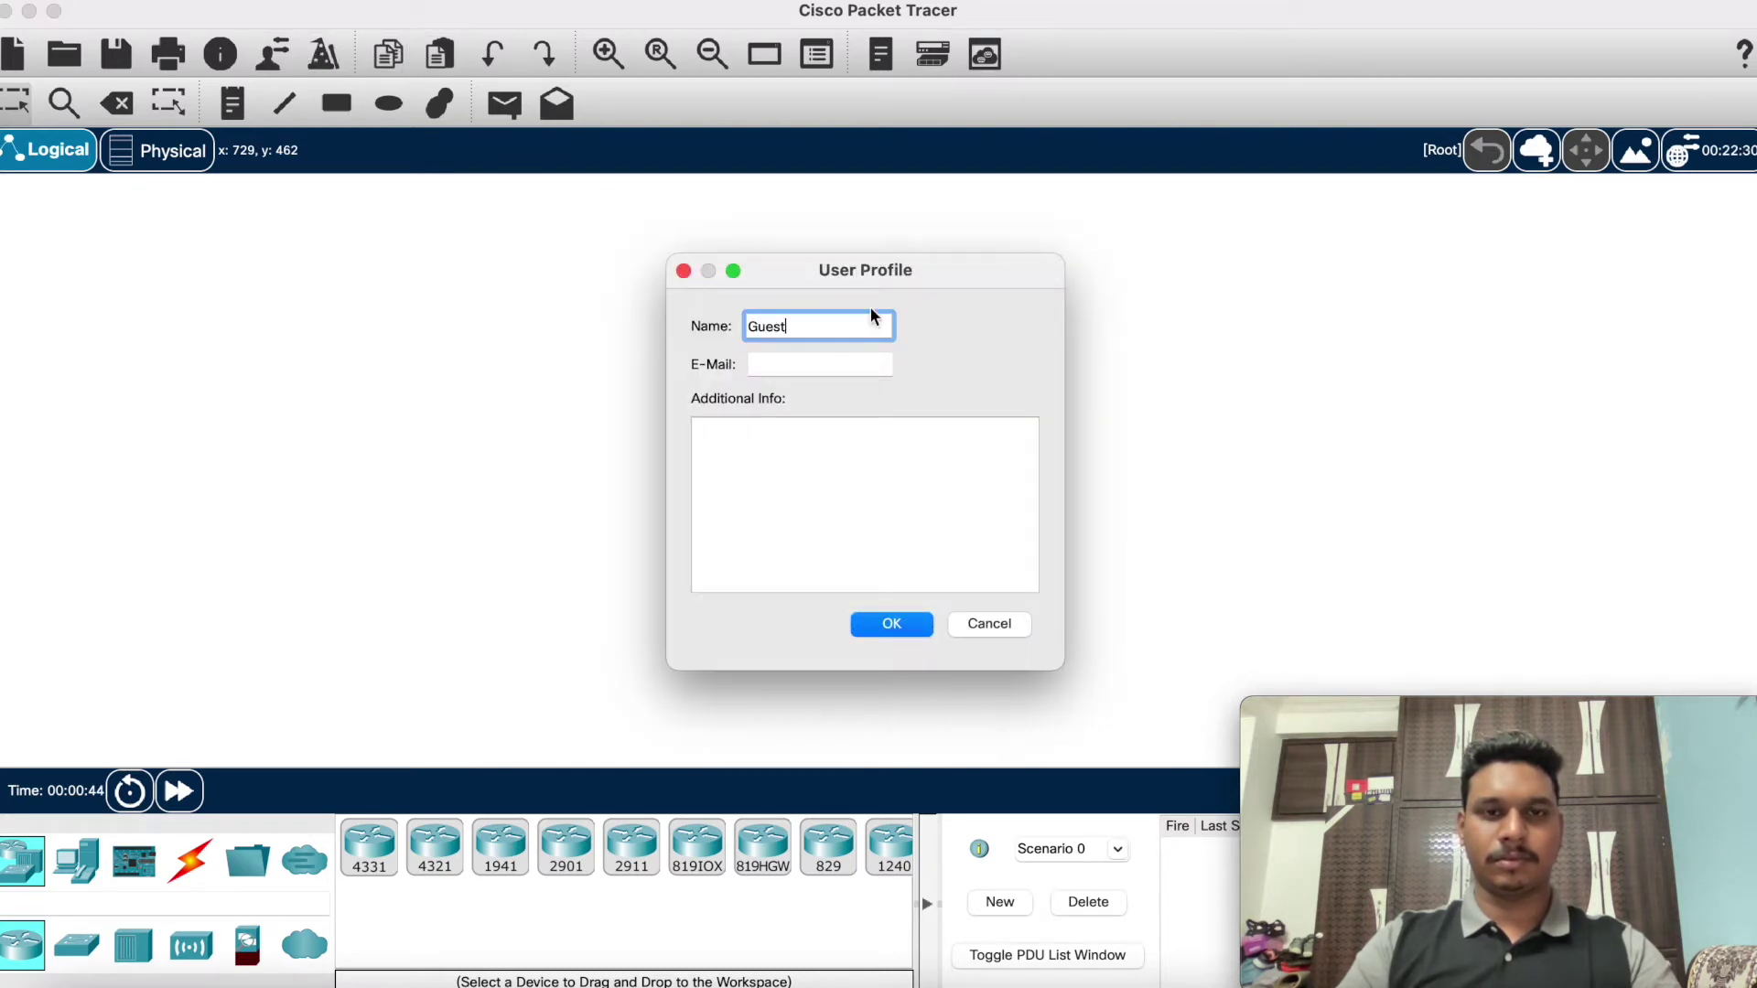
{"action": "key", "text": "super+a"}
{"action": "key", "text": "BackSpace"}
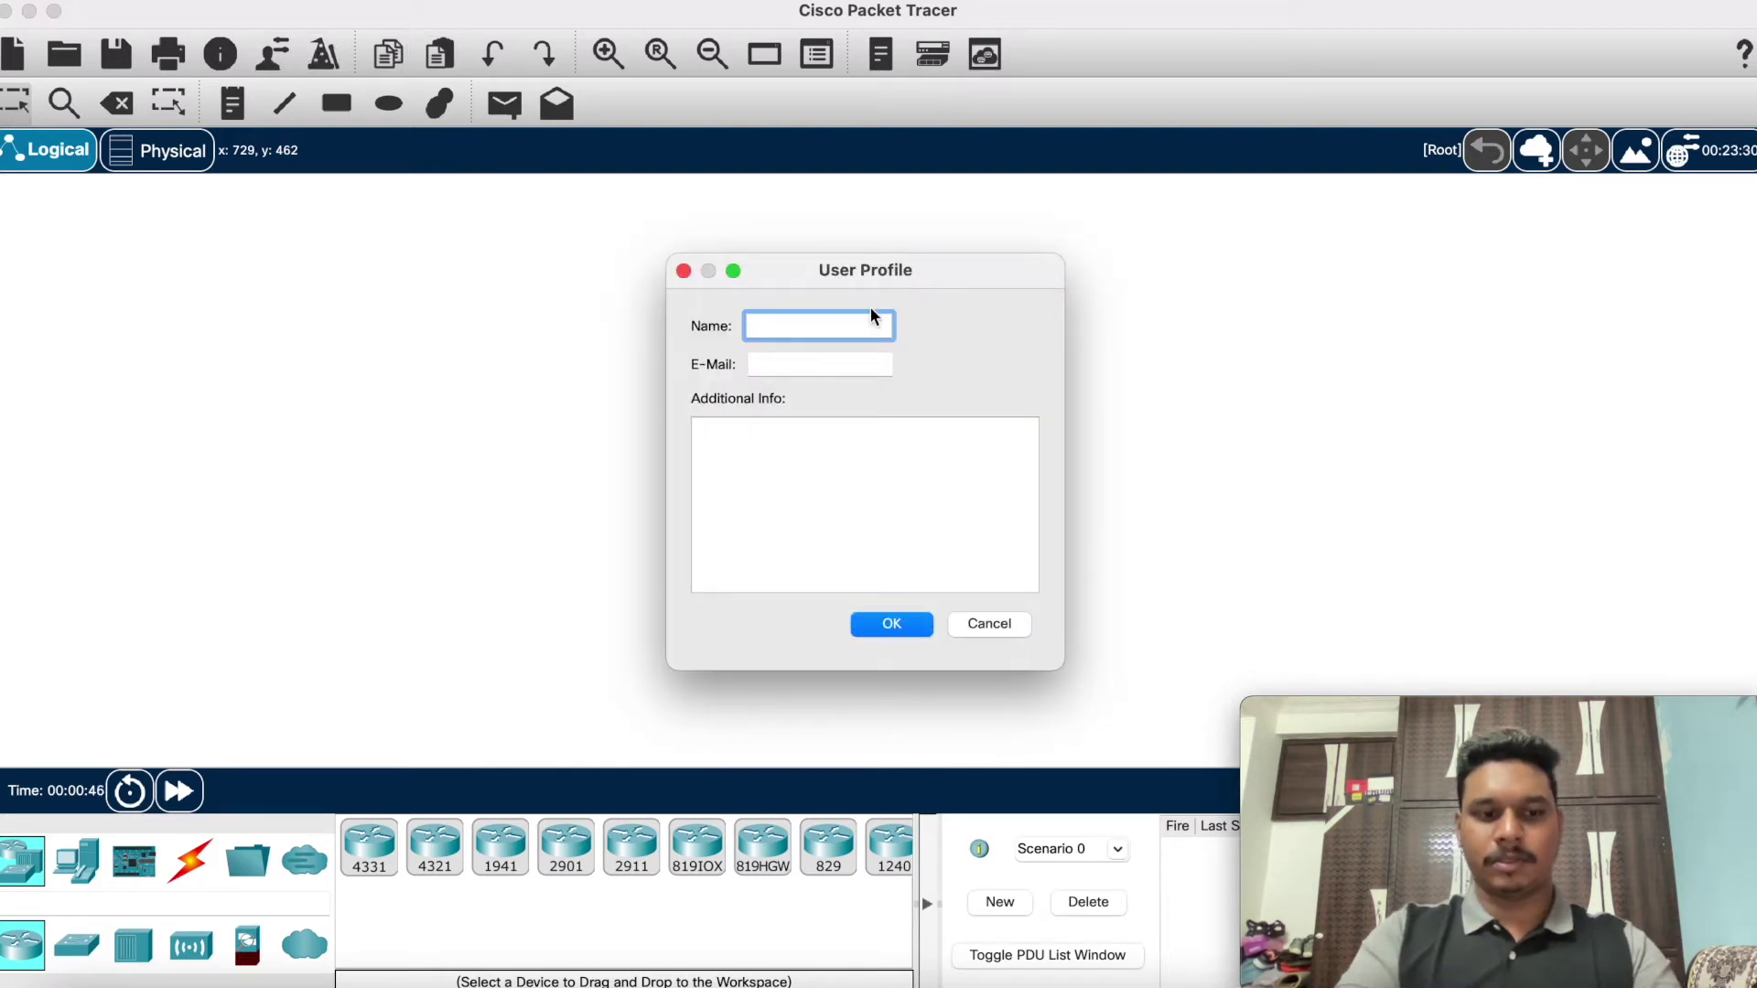
{"action": "type", "text": "U A SOLOMON RAJ"}
Step: Enter the author's e-mail address in the profile and save it
{"action": "key", "text": "Tab"}
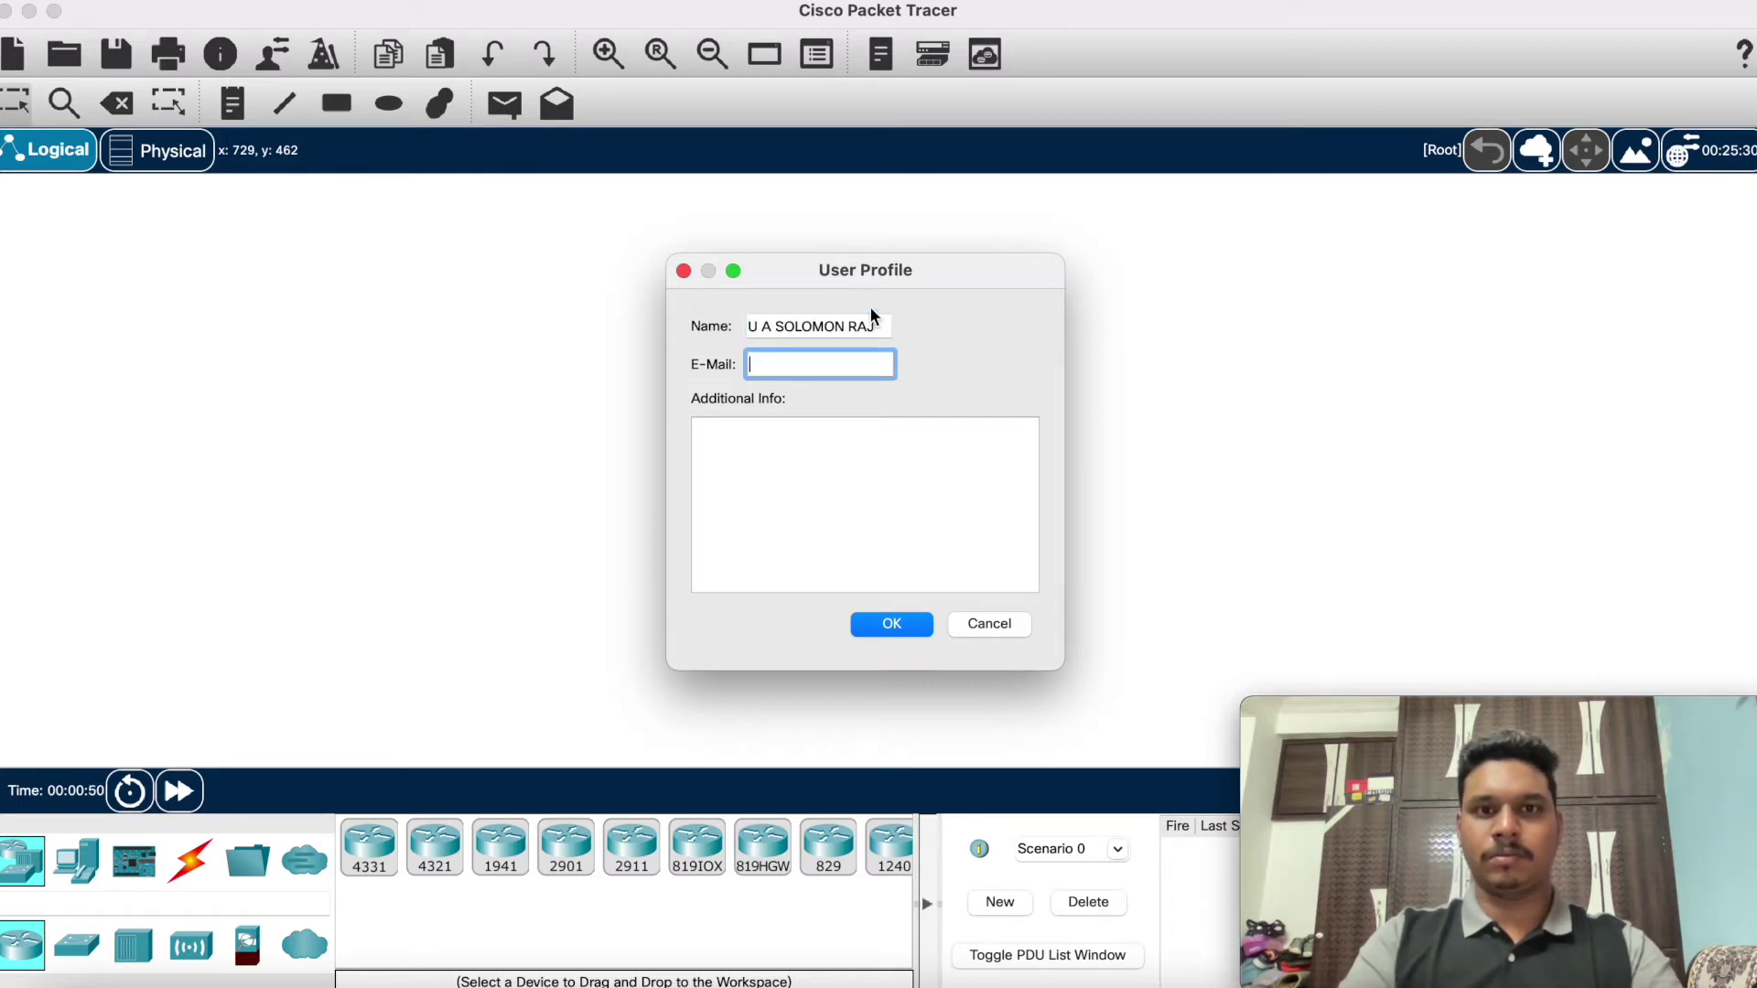
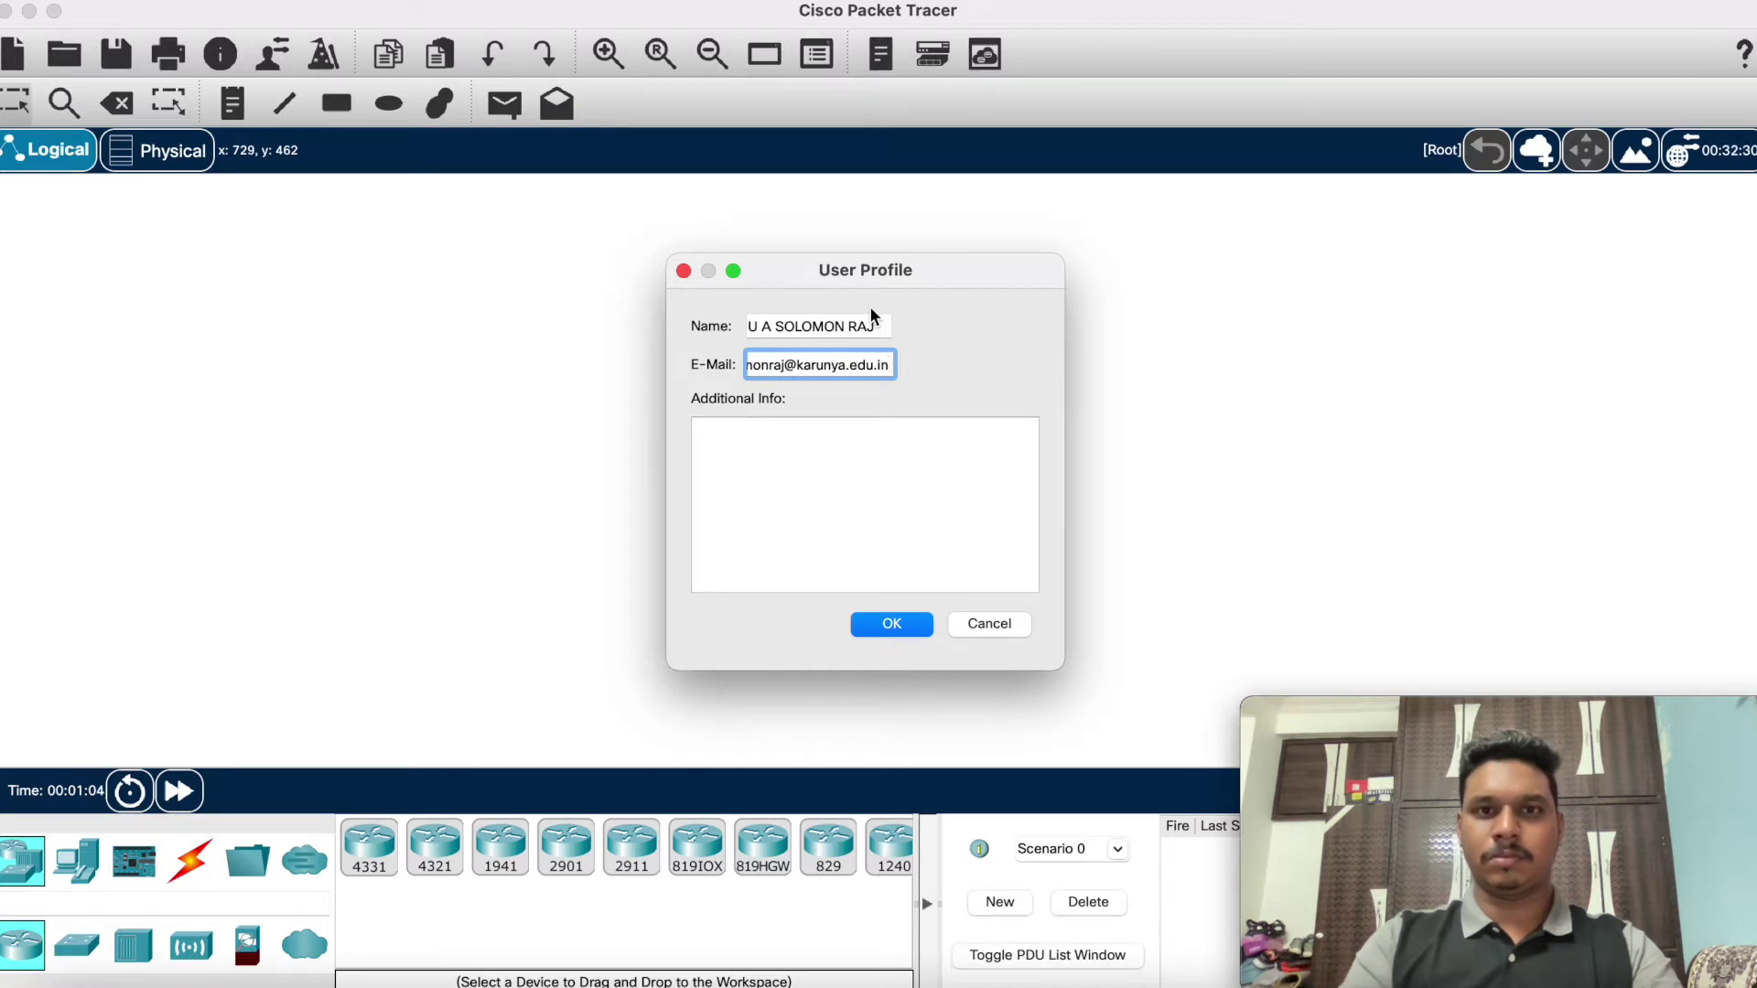
{"action": "key", "text": "Return"}
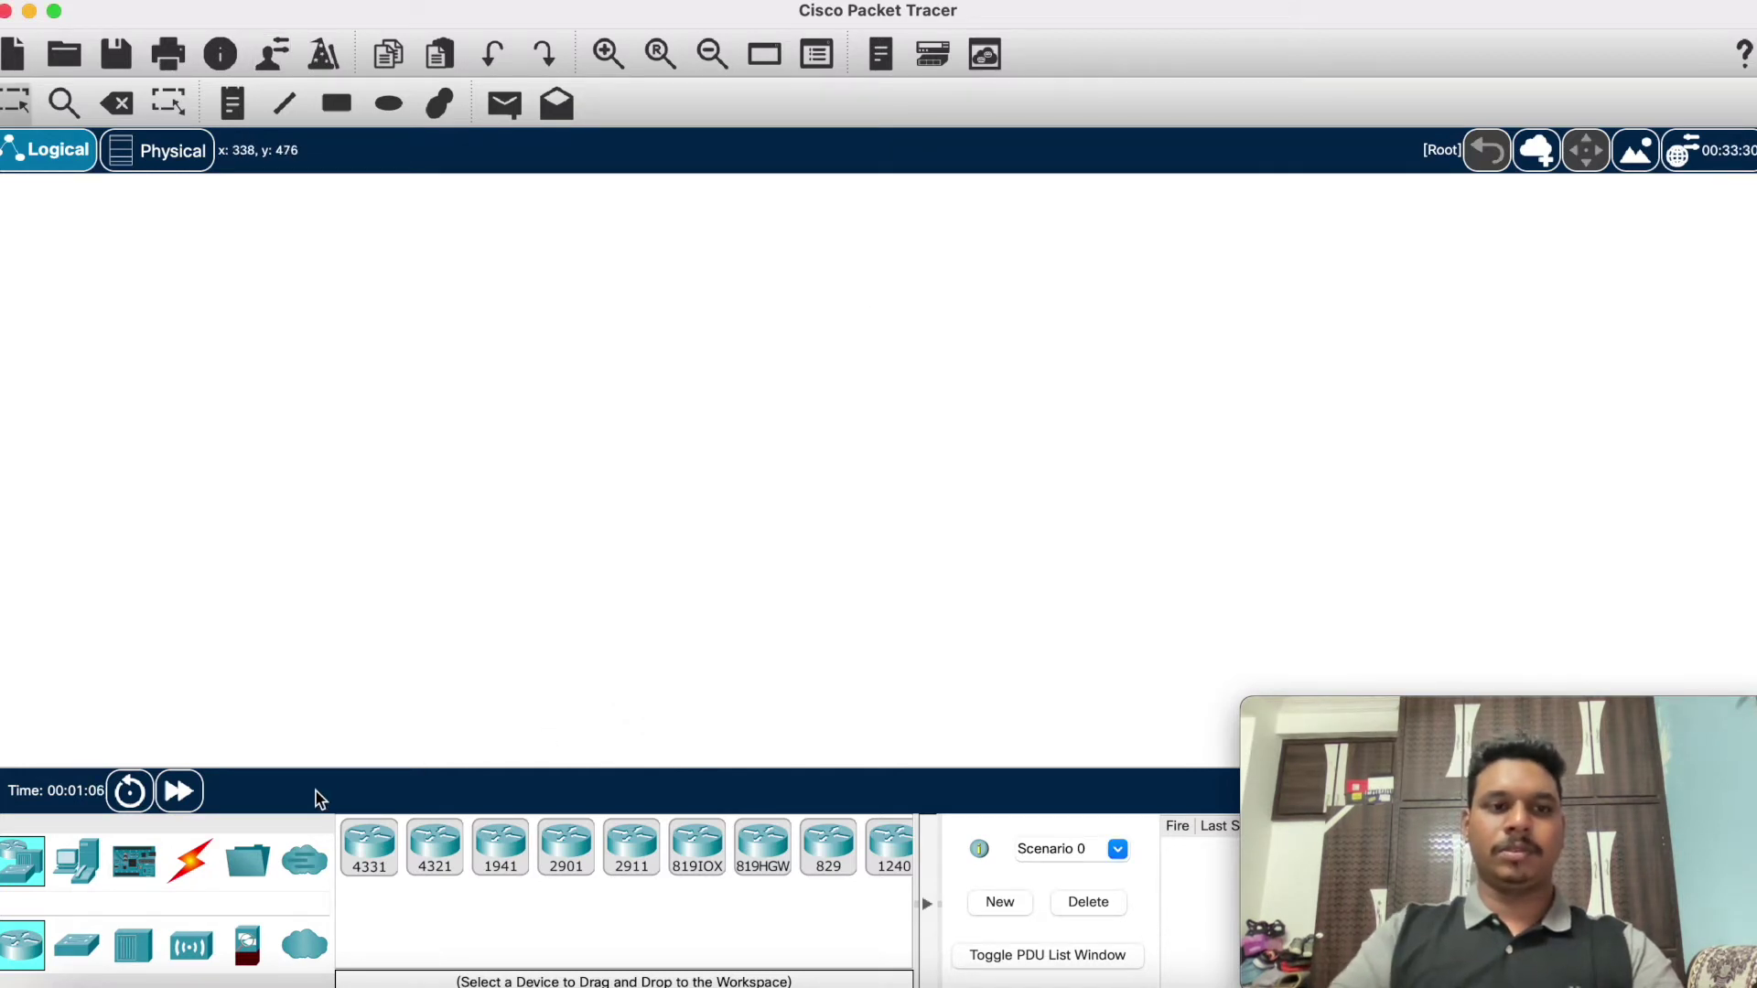
Step: Place three generic PCs: PC0 at the top, PC1 on the left, PC2 lower middle
{"action": "left_click", "coordinate": [77, 860]}
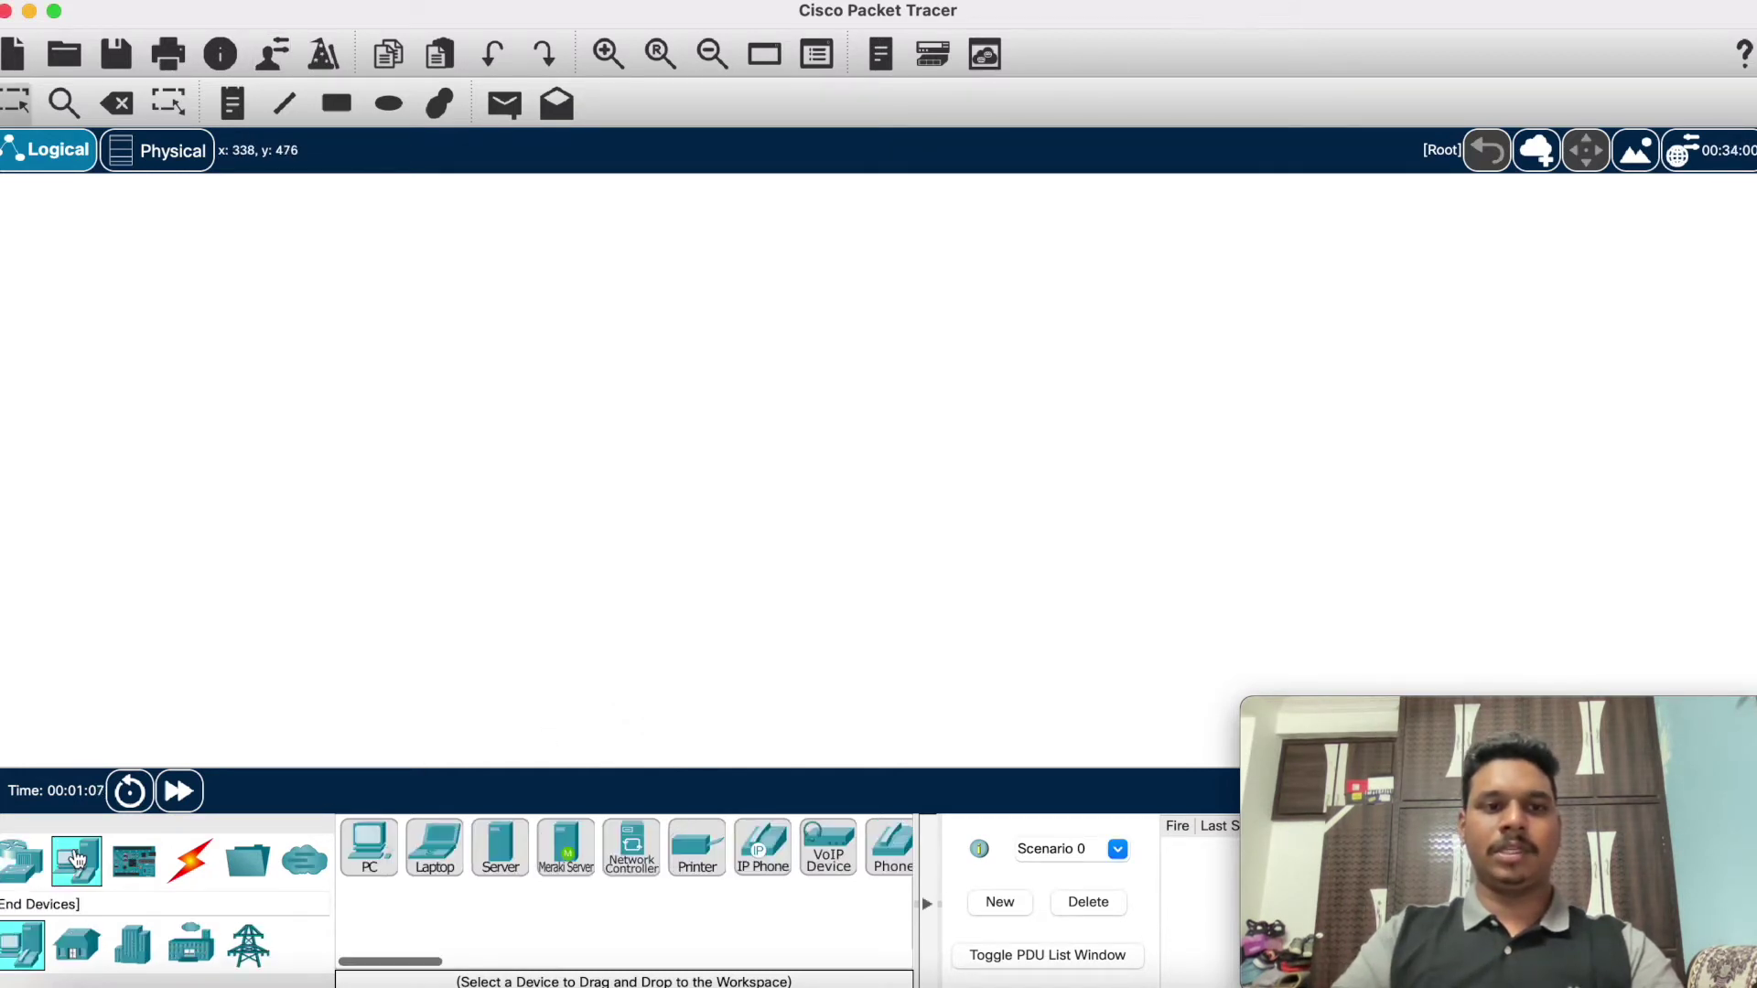
{"action": "left_click", "coordinate": [369, 844]}
{"action": "left_click", "coordinate": [503, 253]}
{"action": "left_click_drag", "start_coordinate": [394, 824], "coordinate": [180, 566]}
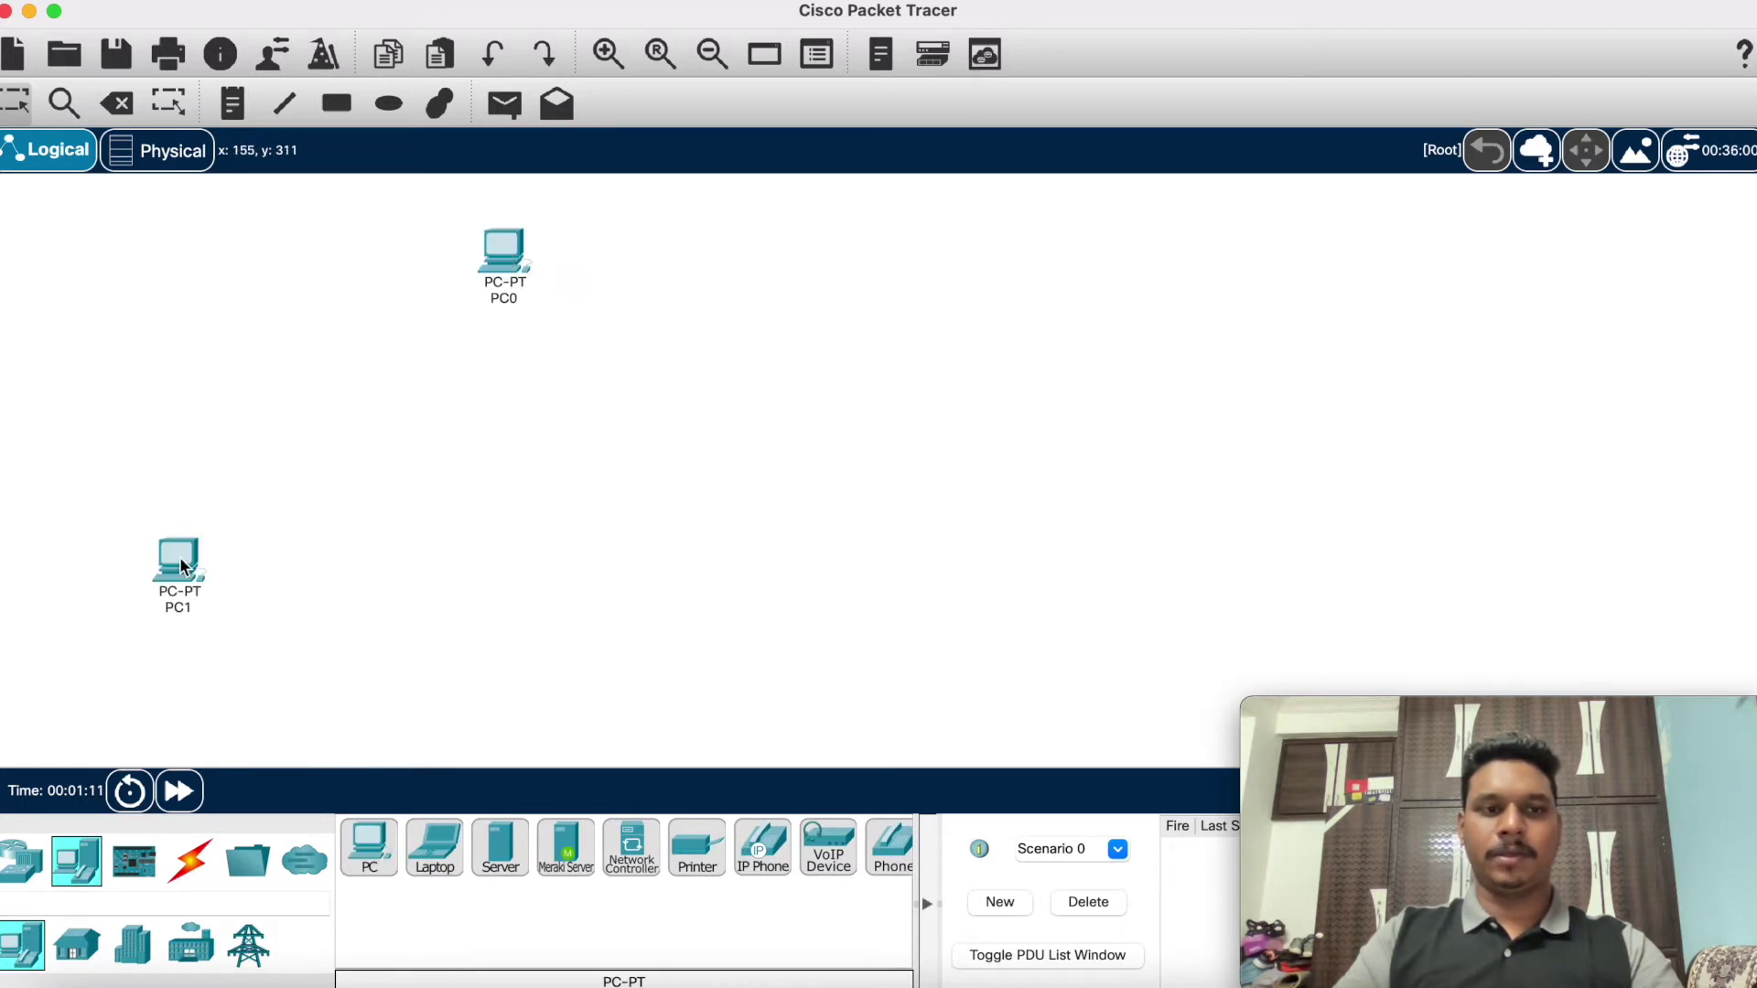
{"action": "left_click", "coordinate": [370, 860]}
{"action": "left_click", "coordinate": [788, 594]}
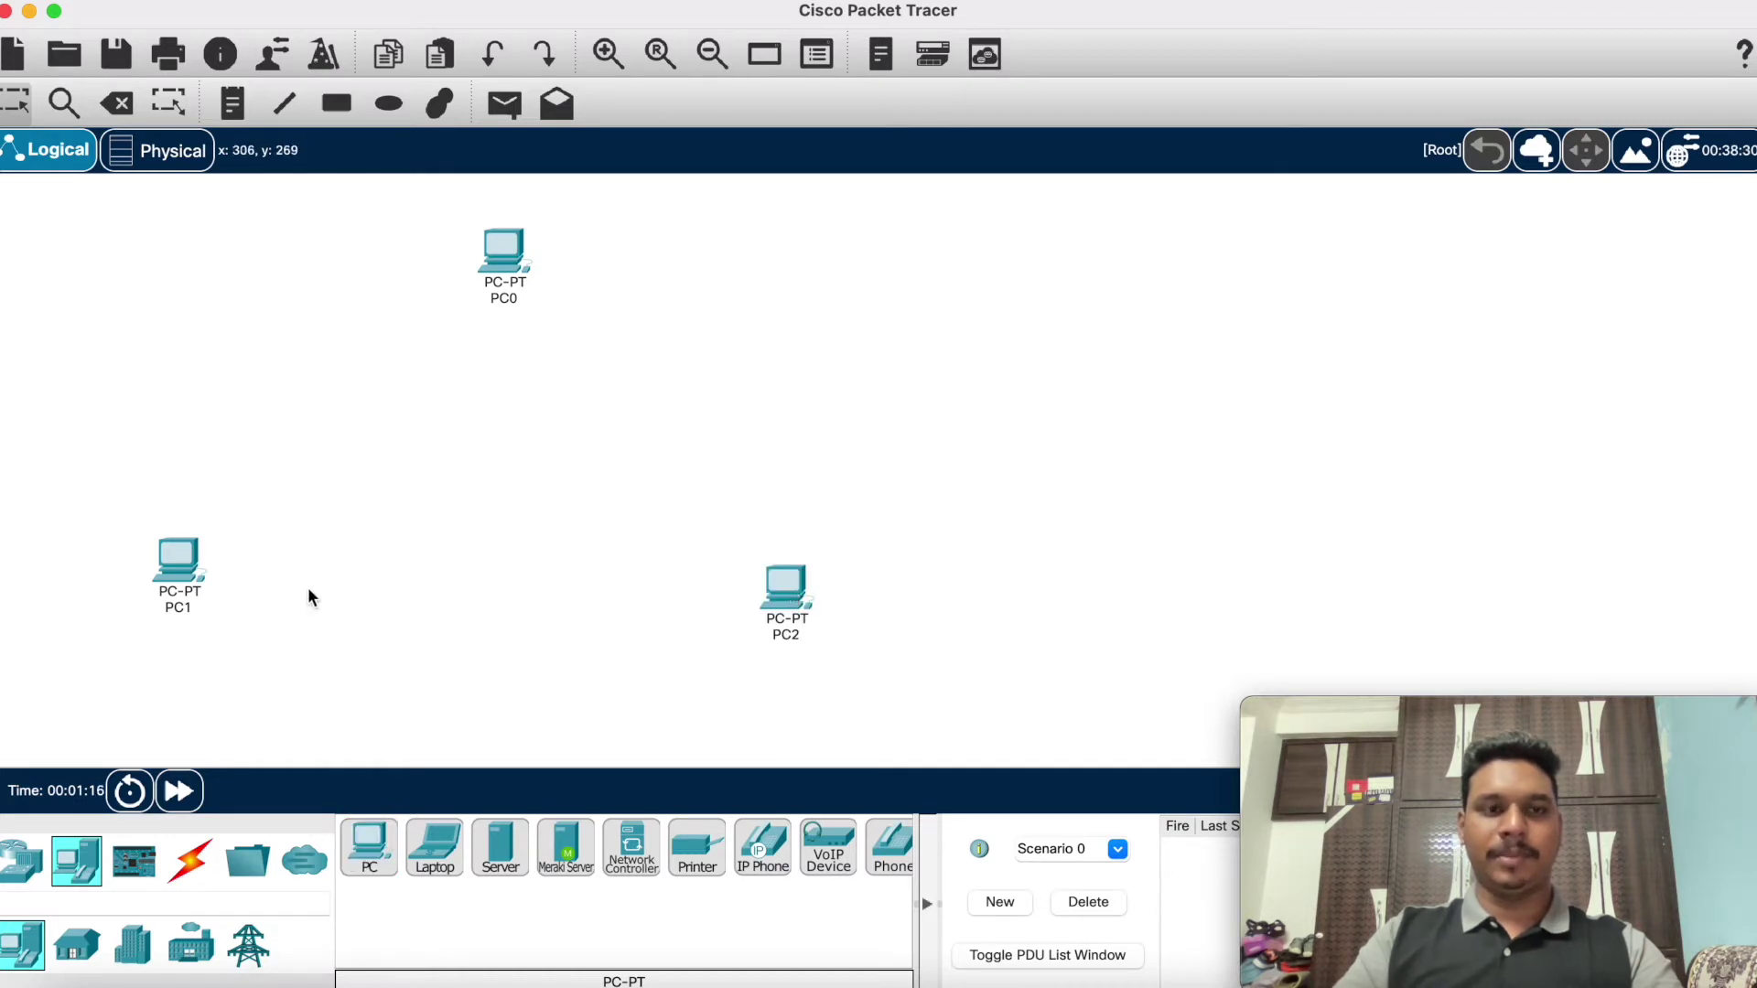
{"action": "left_click_drag", "start_coordinate": [177, 569], "coordinate": [184, 577]}
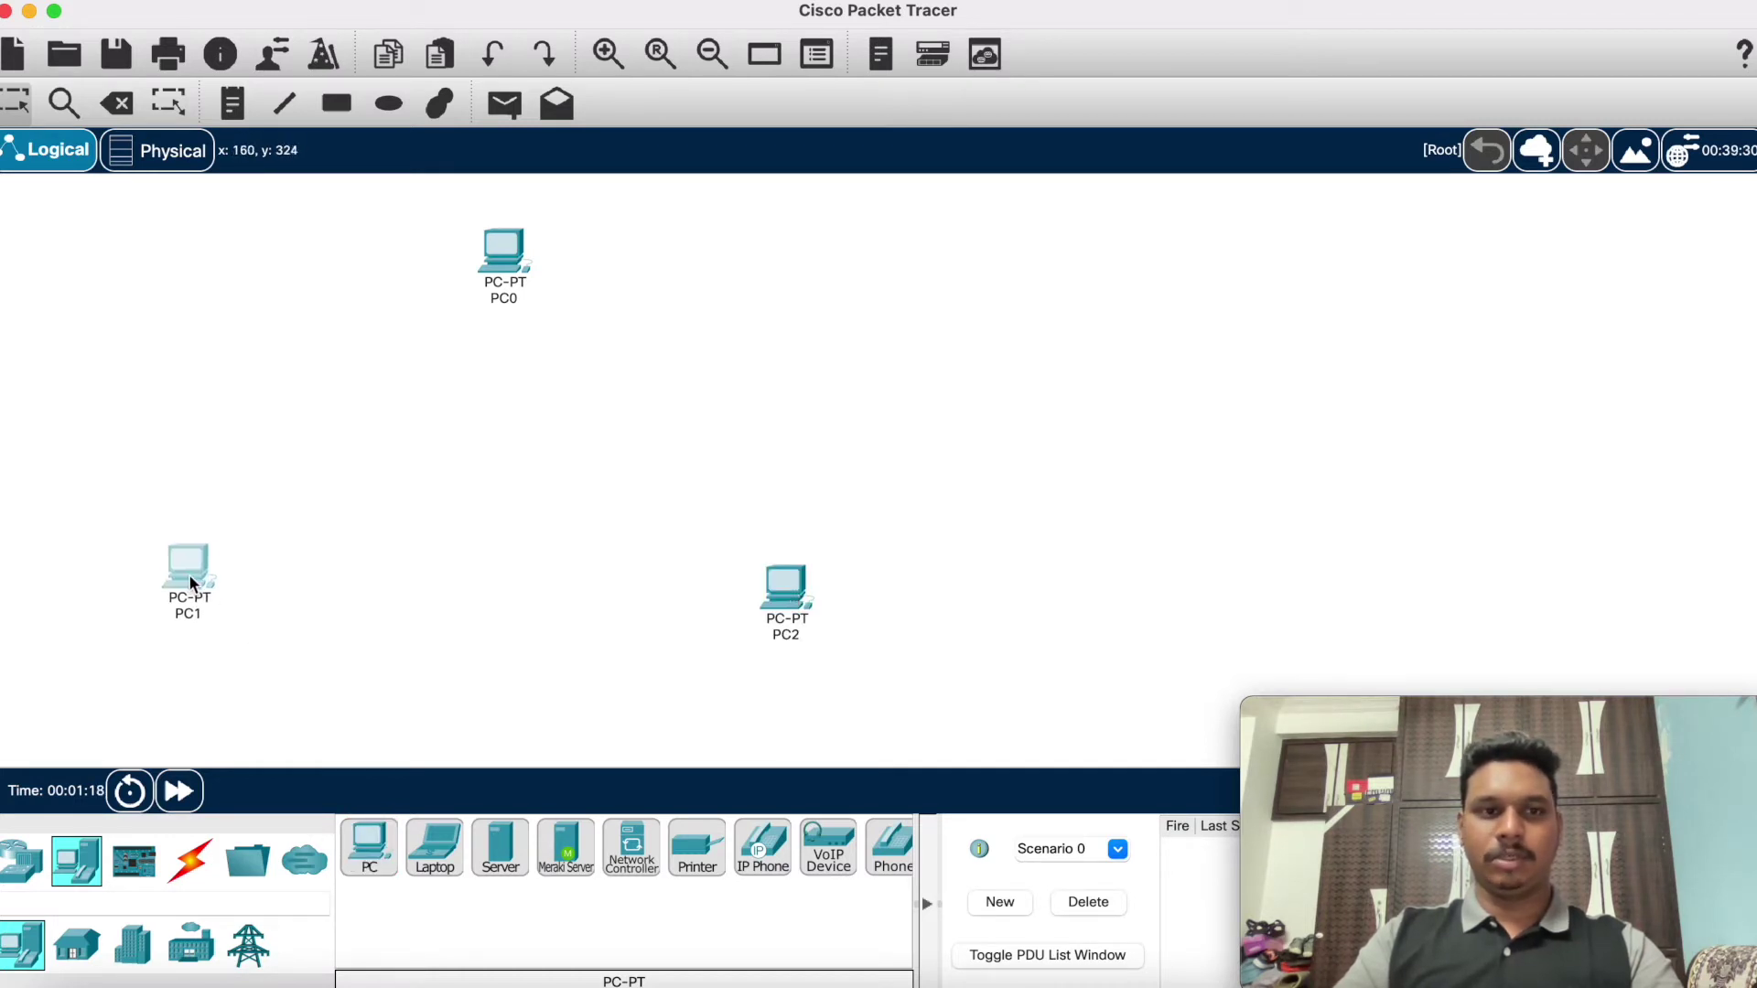
{"action": "mouse_move", "coordinate": [205, 573]}
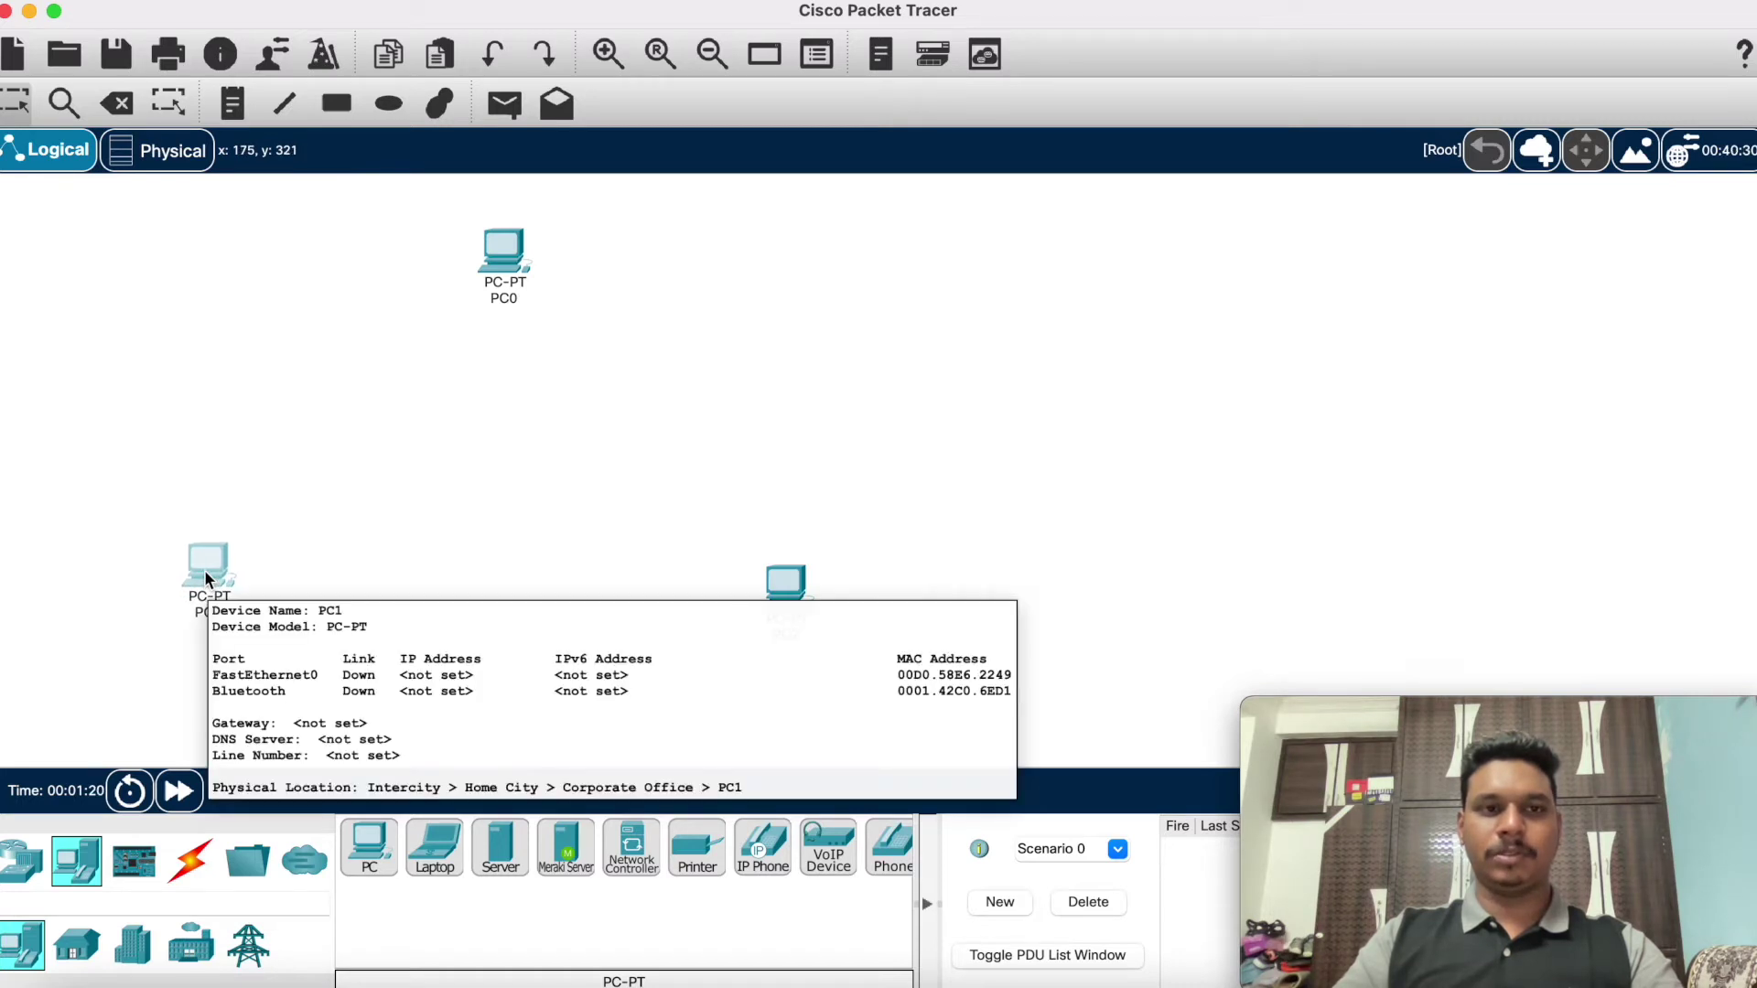
{"action": "left_click", "coordinate": [27, 864]}
Step: Place three generic PT routers, Router0, Router1 and Router2, near the PCs
{"action": "scroll", "coordinate": [471, 862], "scroll_direction": "right", "scroll_amount": 10}
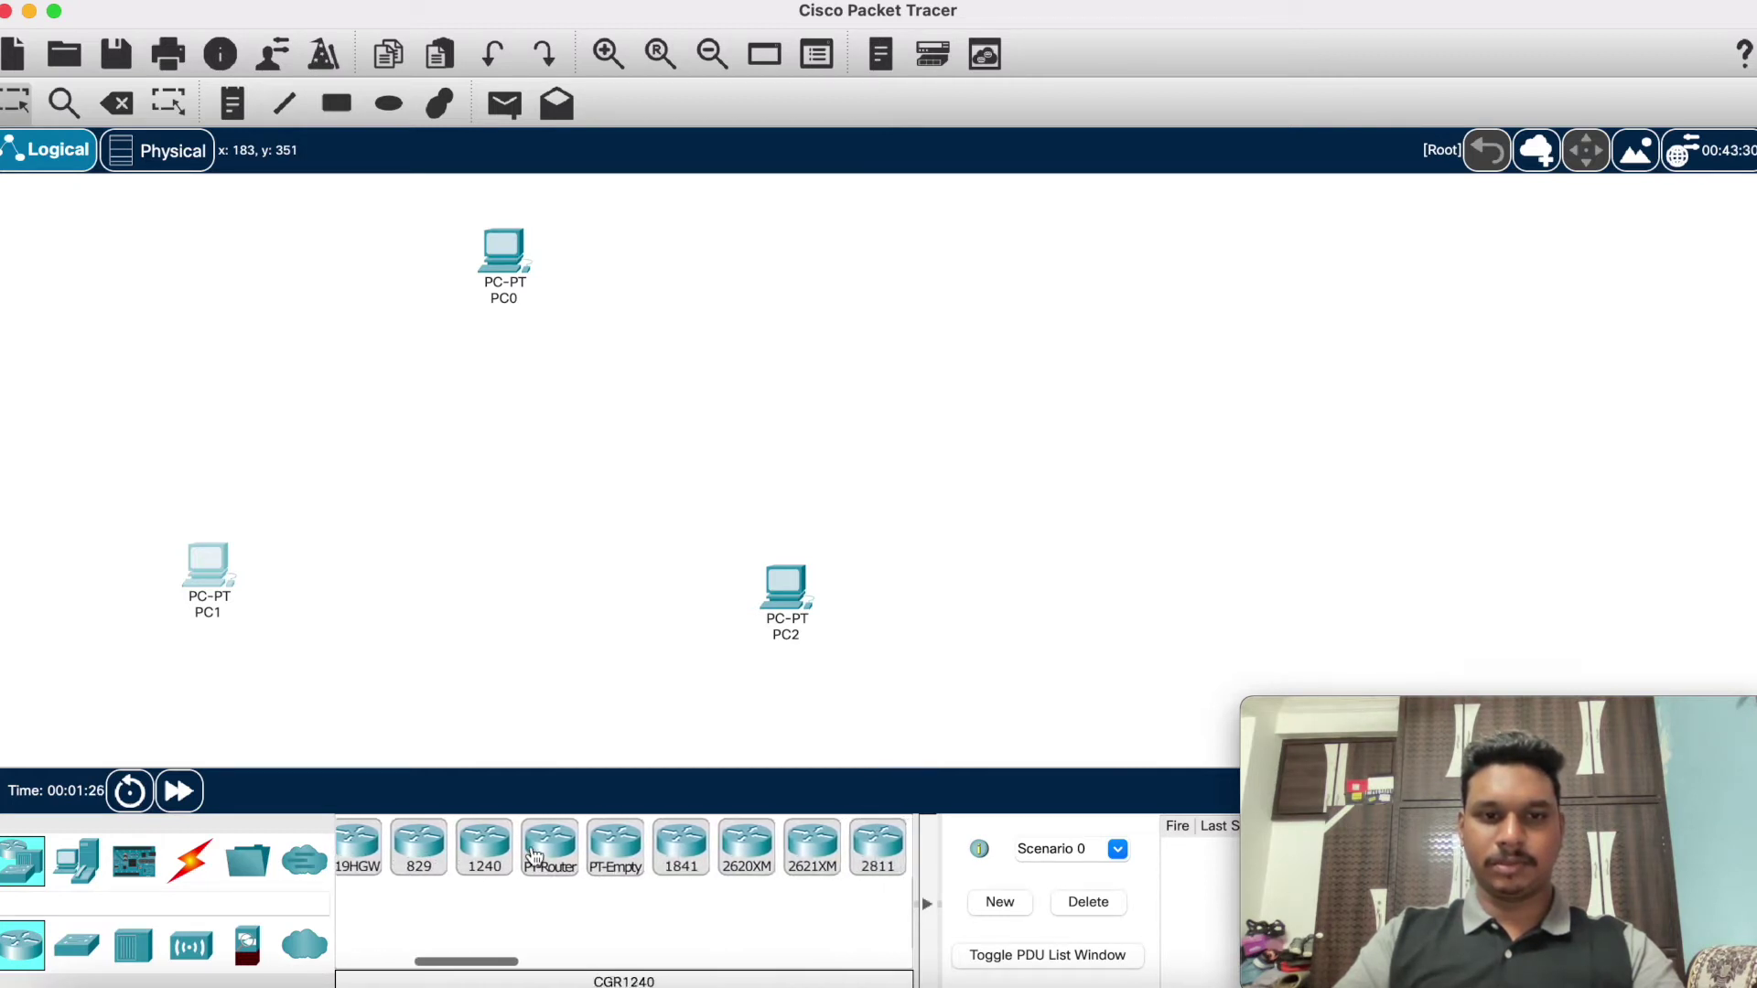
{"action": "left_click", "coordinate": [546, 857]}
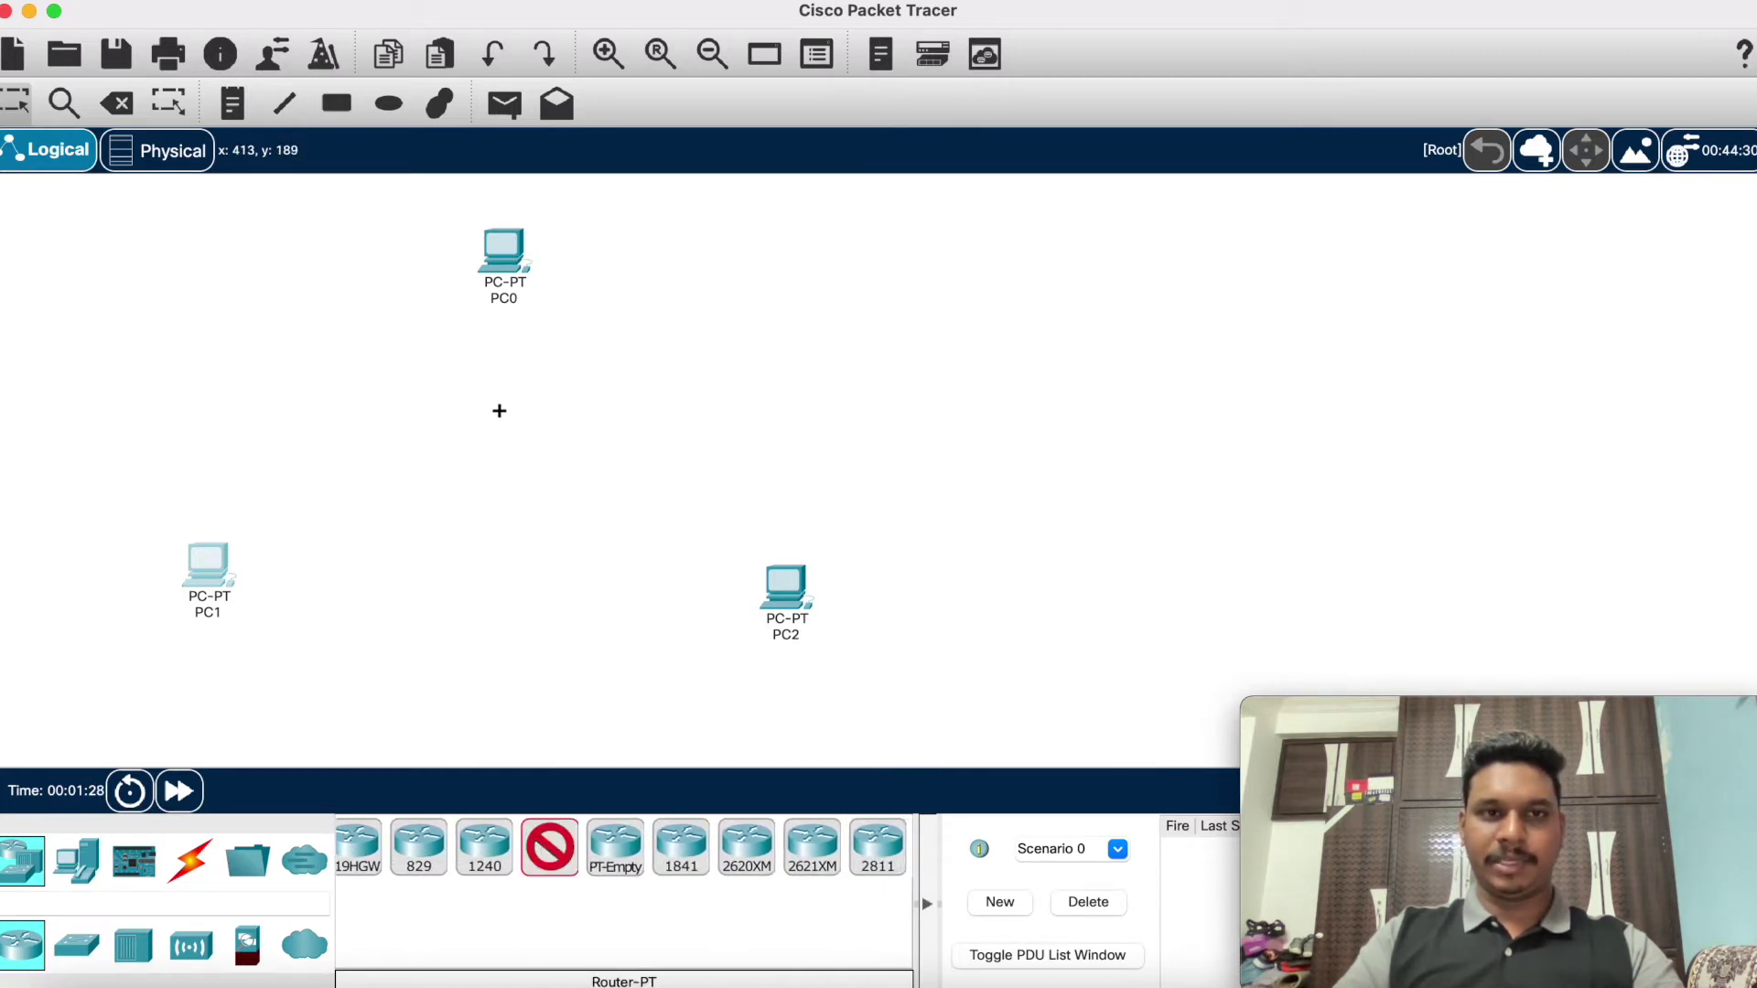
{"action": "left_click", "coordinate": [498, 410]}
{"action": "left_click", "coordinate": [546, 843]}
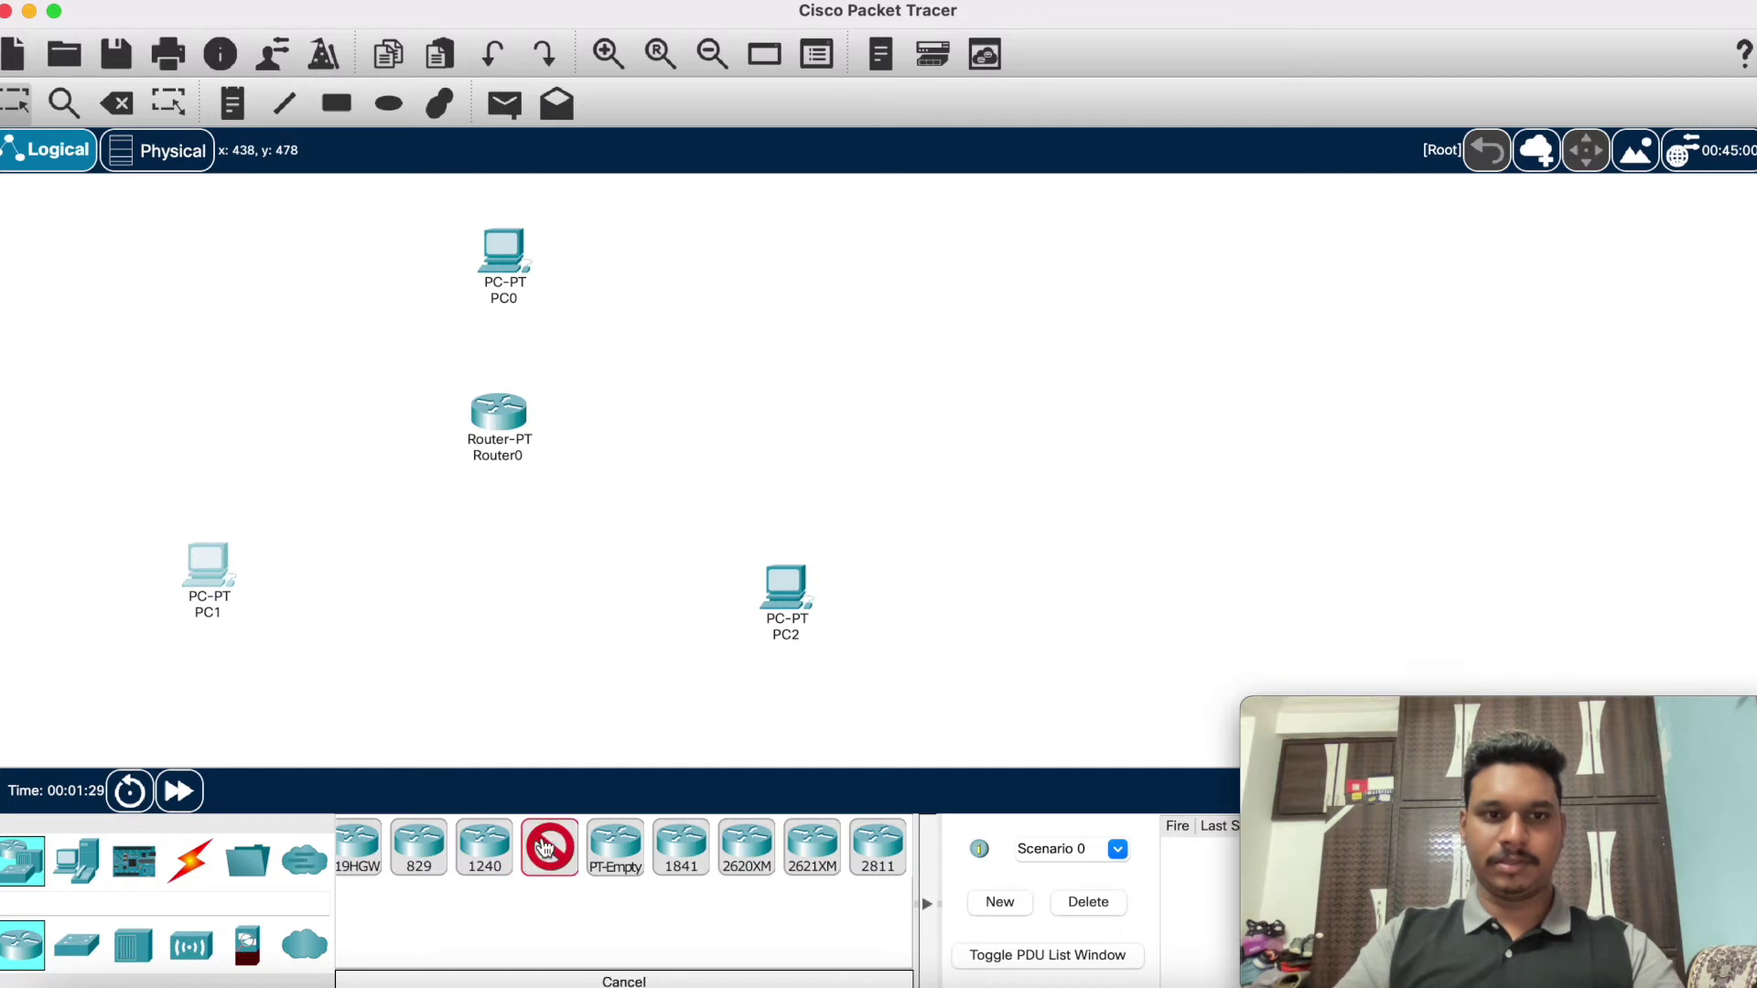
{"action": "left_click", "coordinate": [362, 518]}
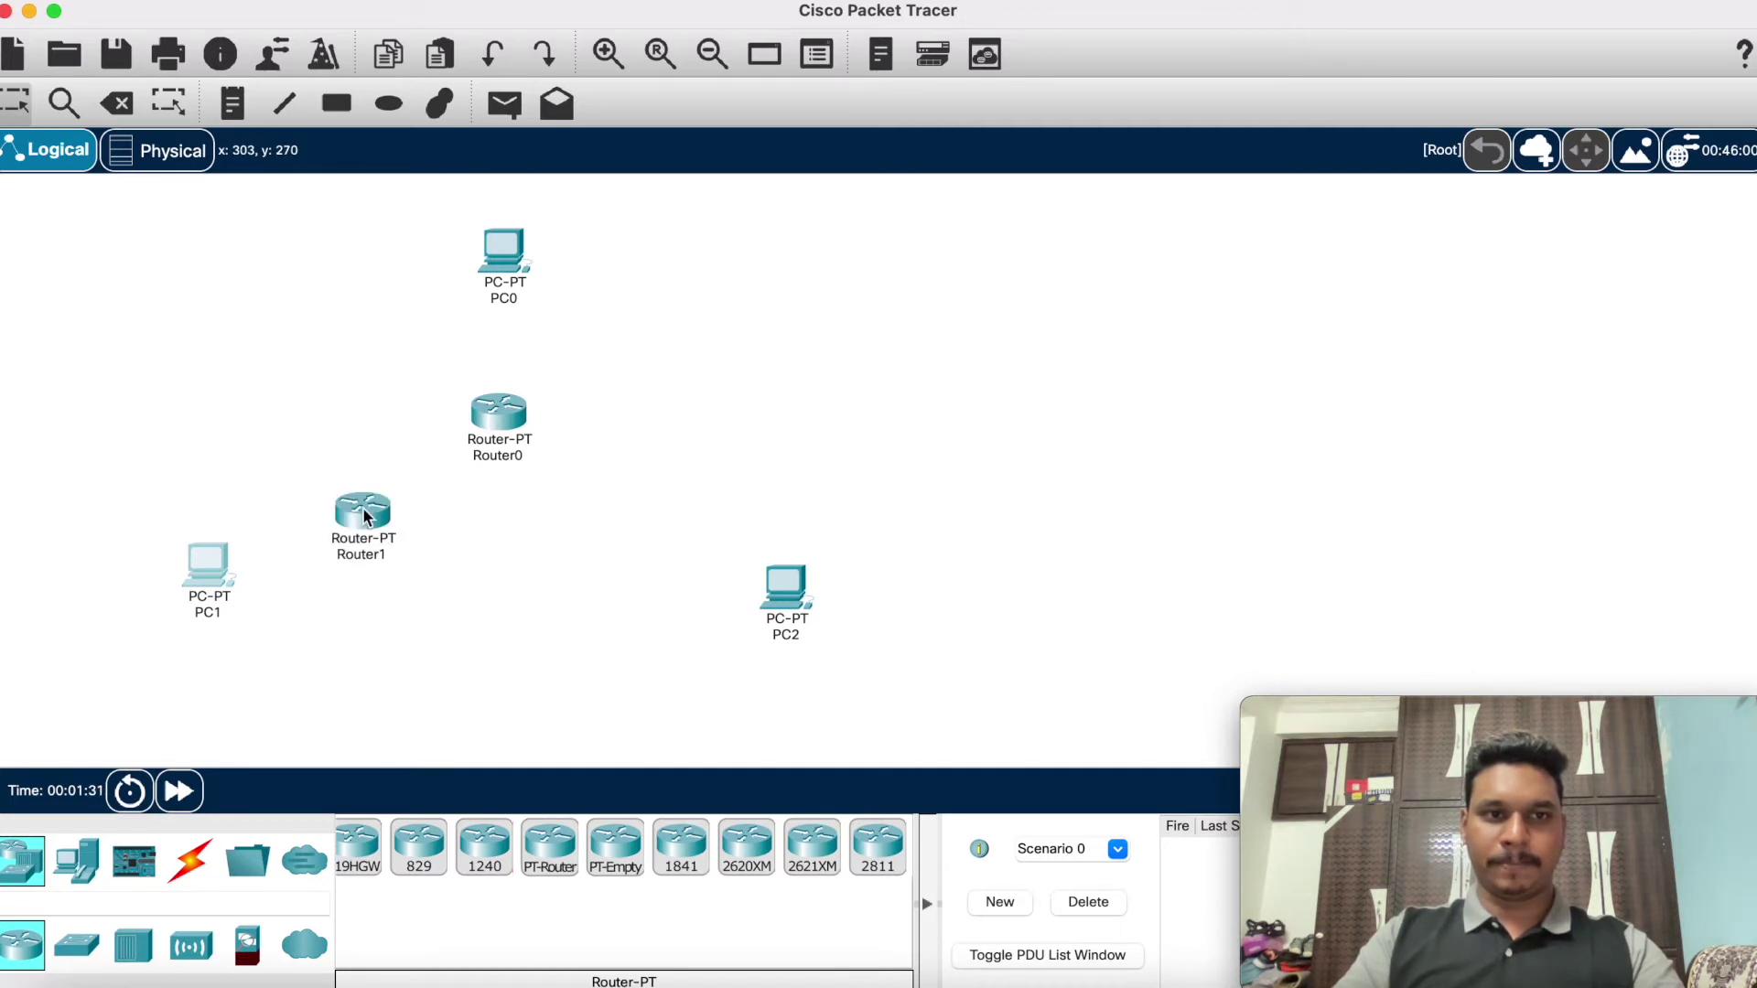
{"action": "left_click", "coordinate": [545, 852]}
{"action": "left_click", "coordinate": [633, 536]}
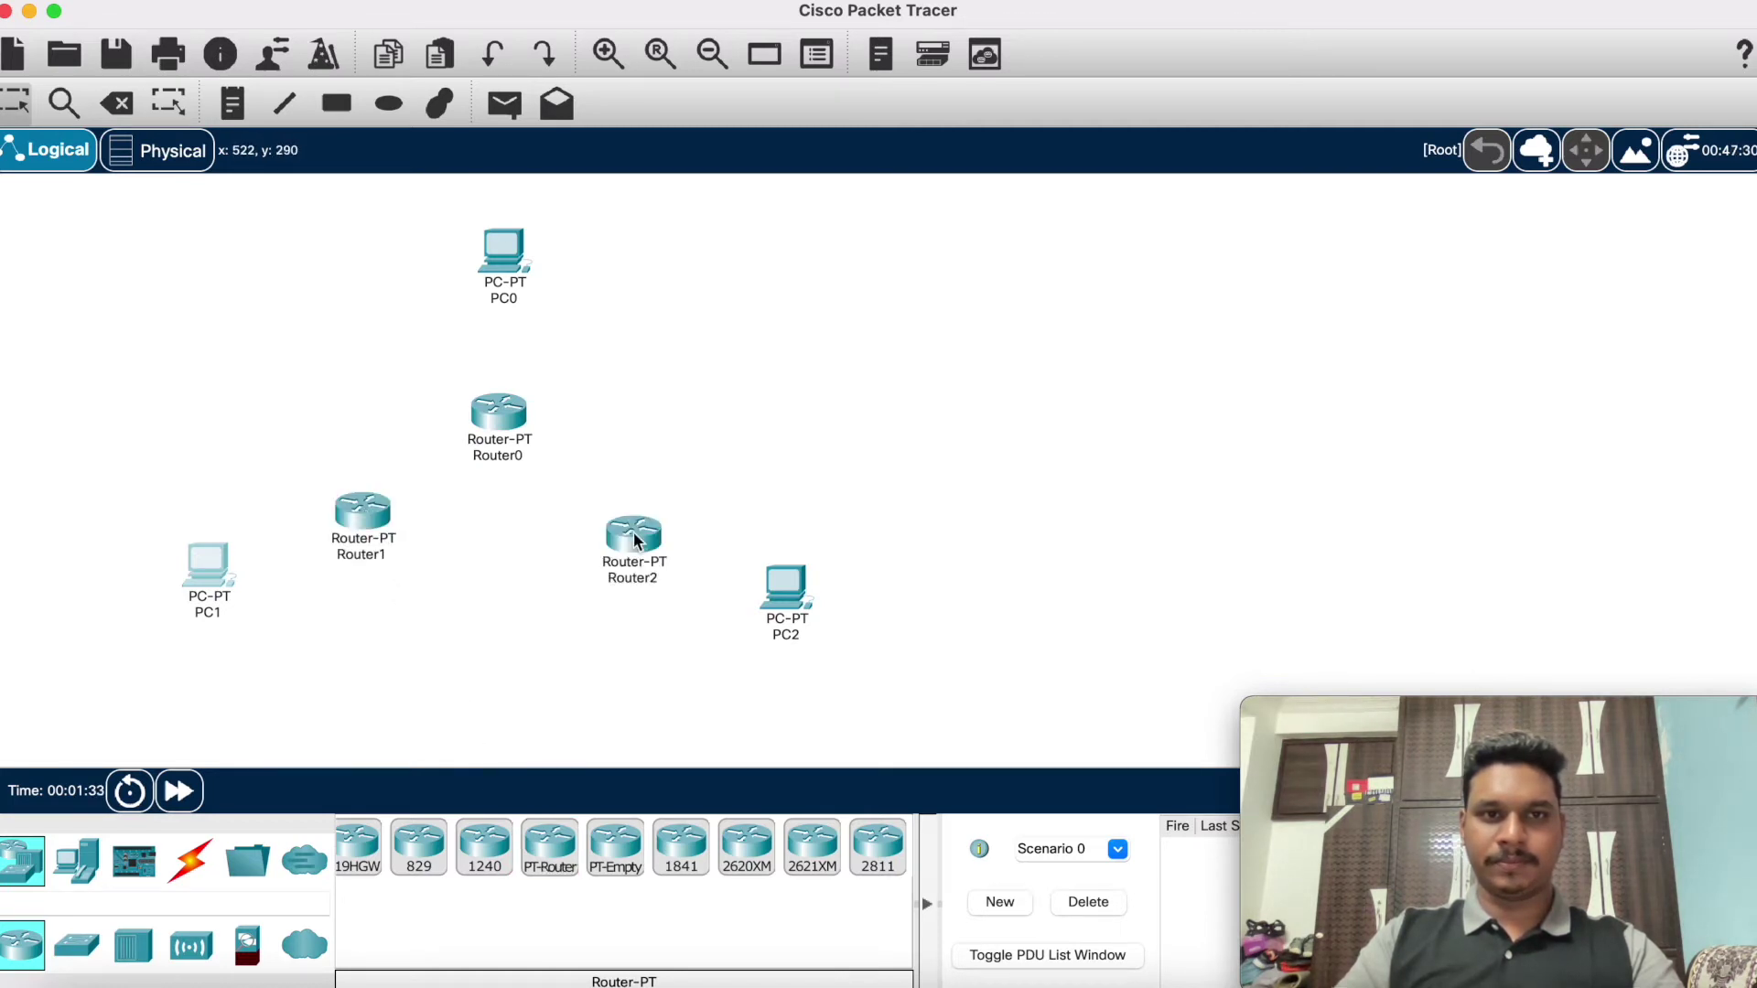
Step: Pair devices: PC2 and Router2 far right, PC0 above Router0, PC1 farther left
{"action": "left_click_drag", "start_coordinate": [785, 595], "coordinate": [1375, 535]}
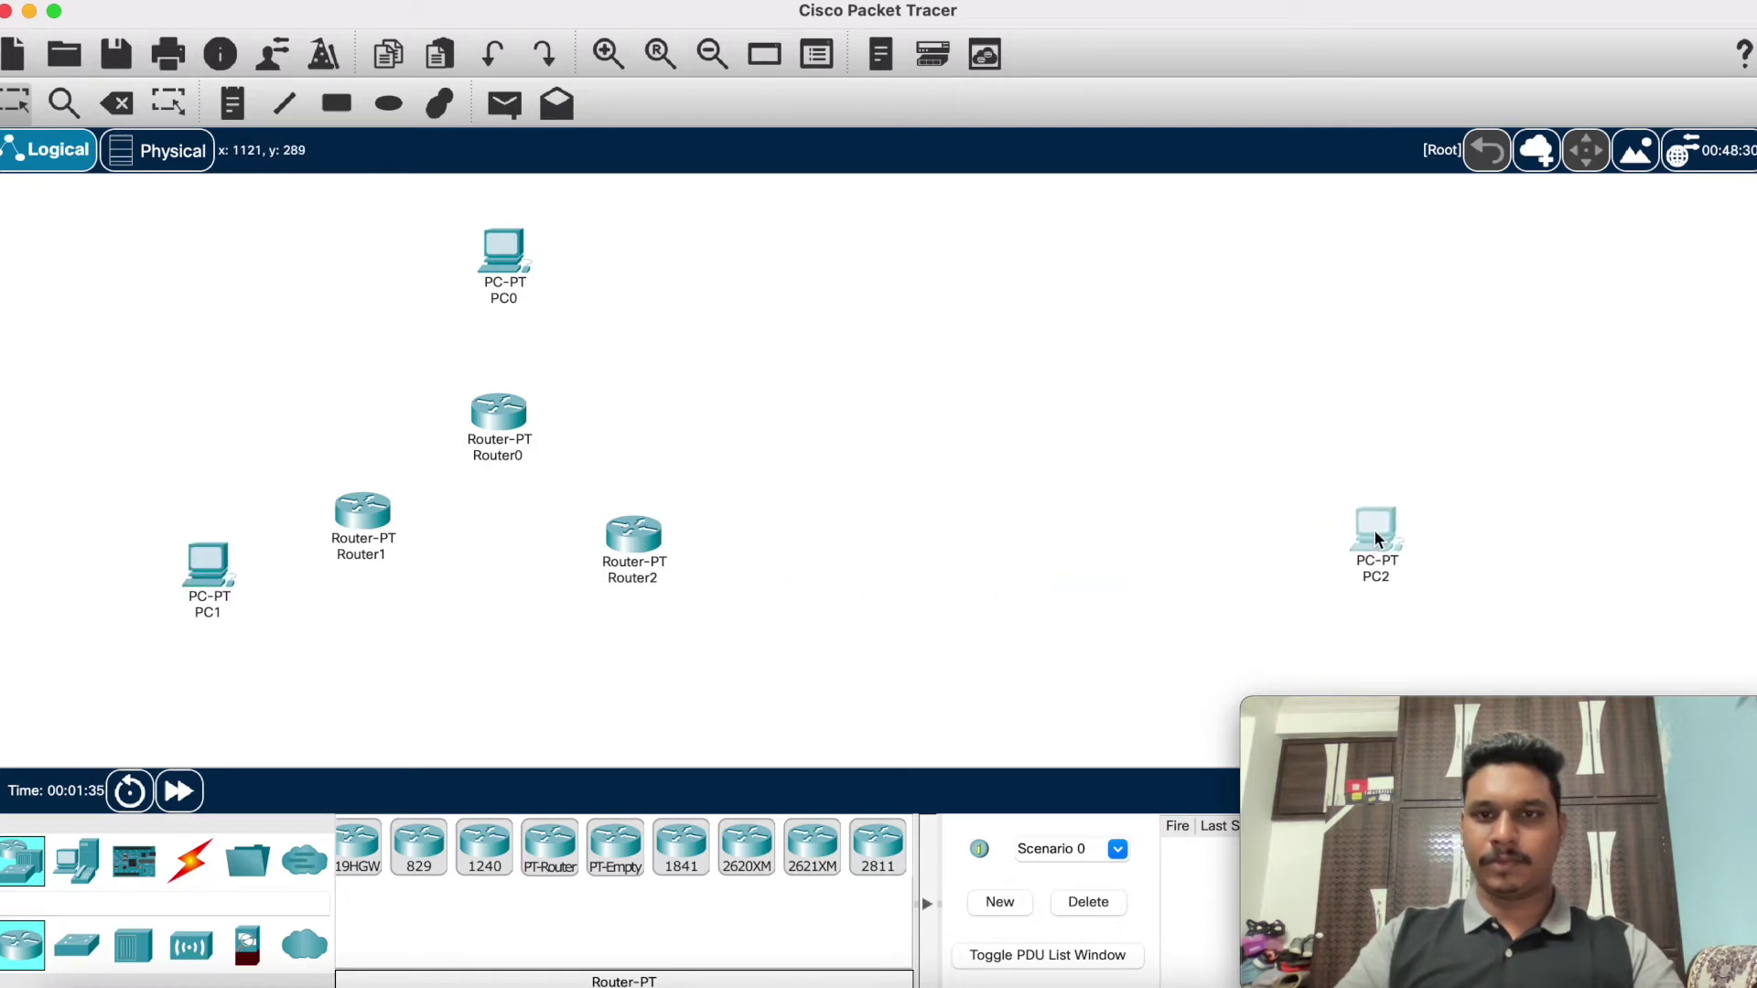
{"action": "left_click_drag", "start_coordinate": [652, 541], "coordinate": [907, 572]}
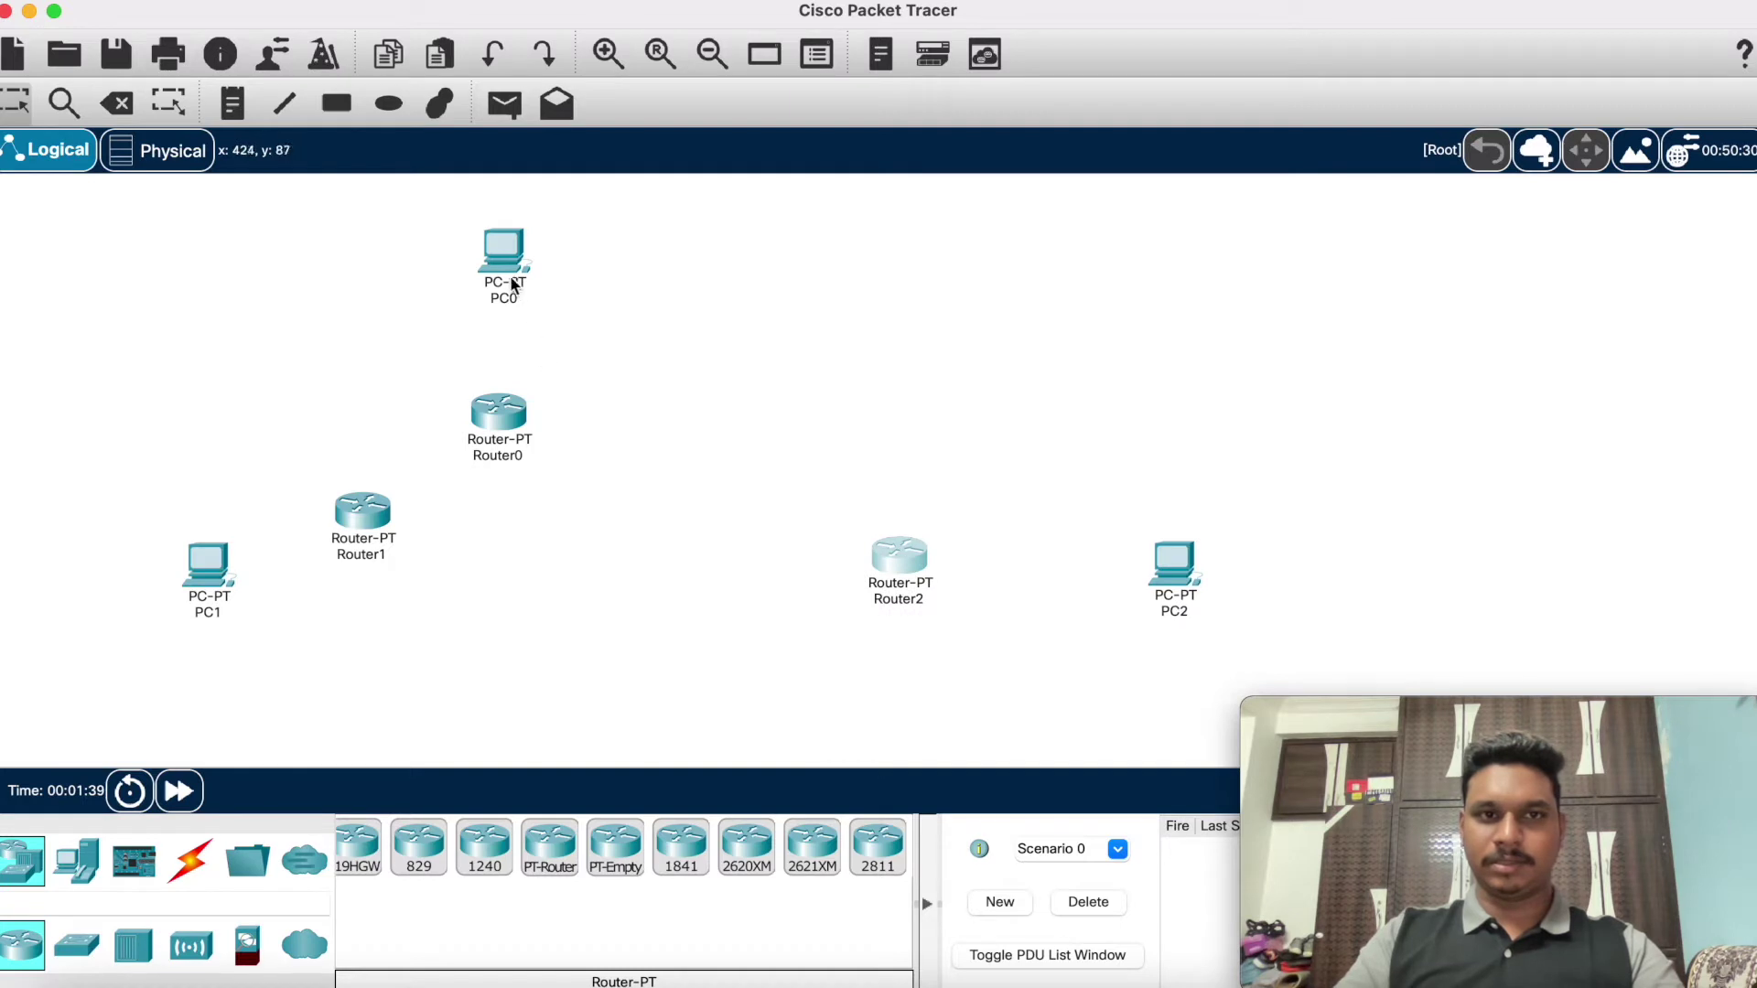
{"action": "left_click_drag", "start_coordinate": [512, 285], "coordinate": [659, 263]}
{"action": "left_click_drag", "start_coordinate": [502, 427], "coordinate": [499, 426]}
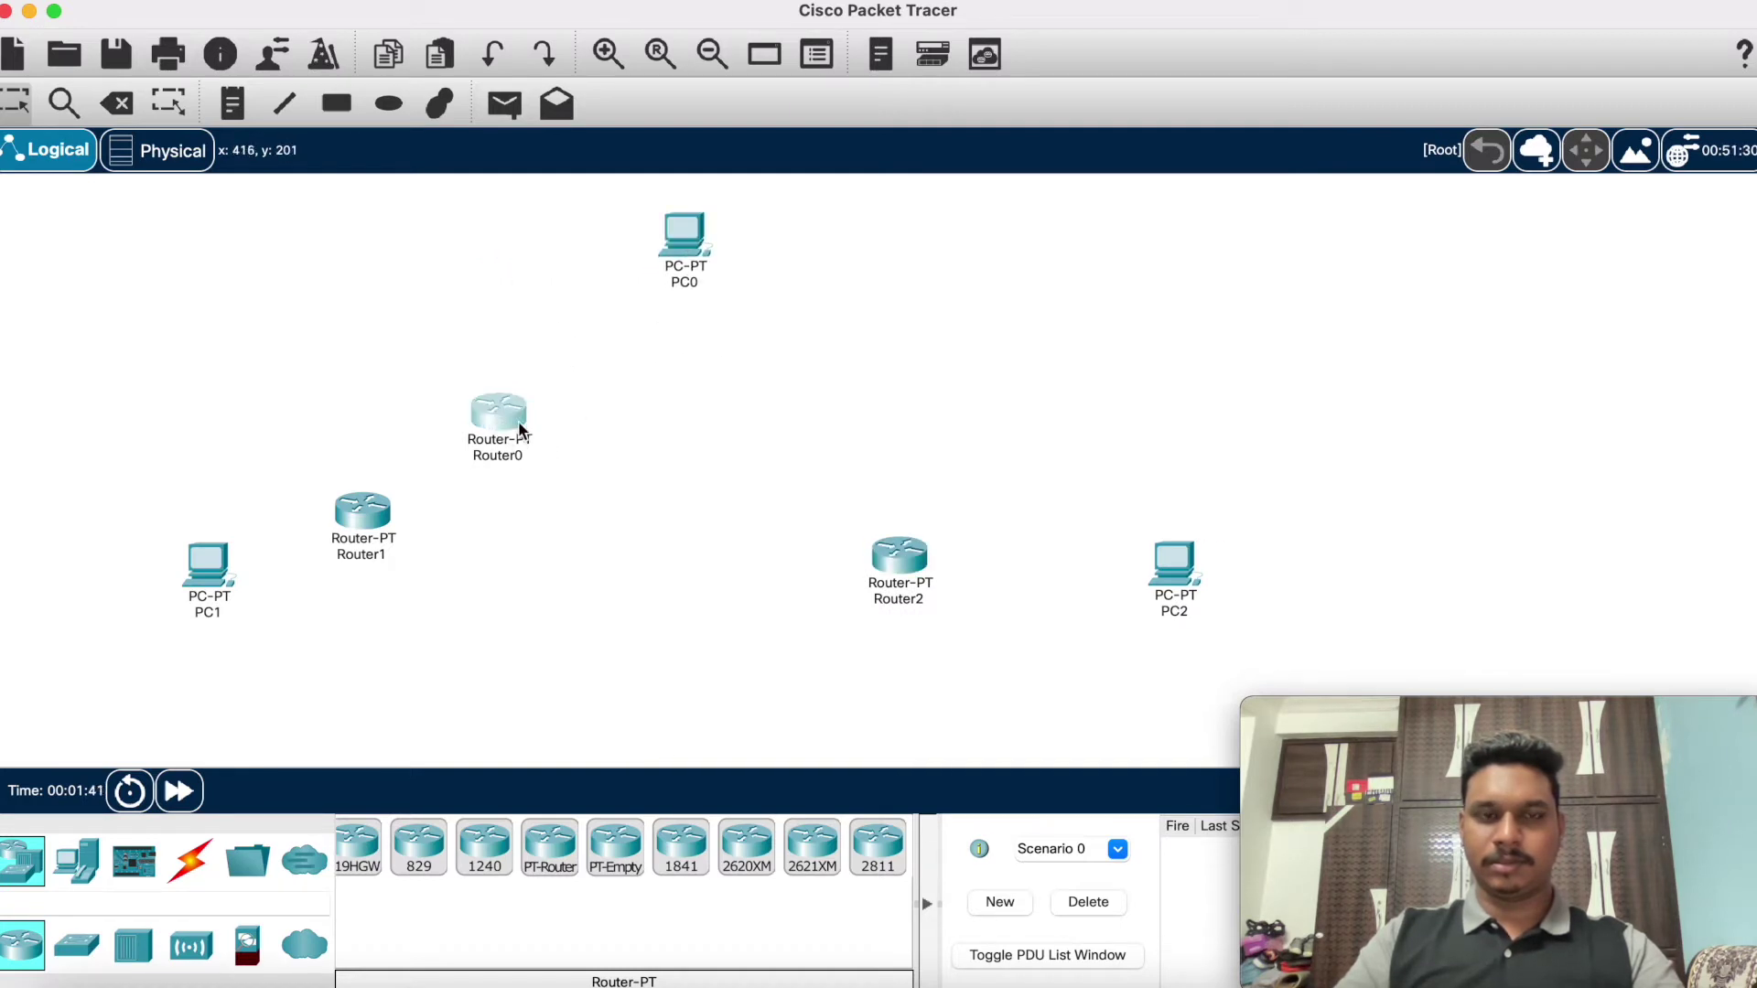
{"action": "left_click_drag", "start_coordinate": [209, 567], "coordinate": [100, 566]}
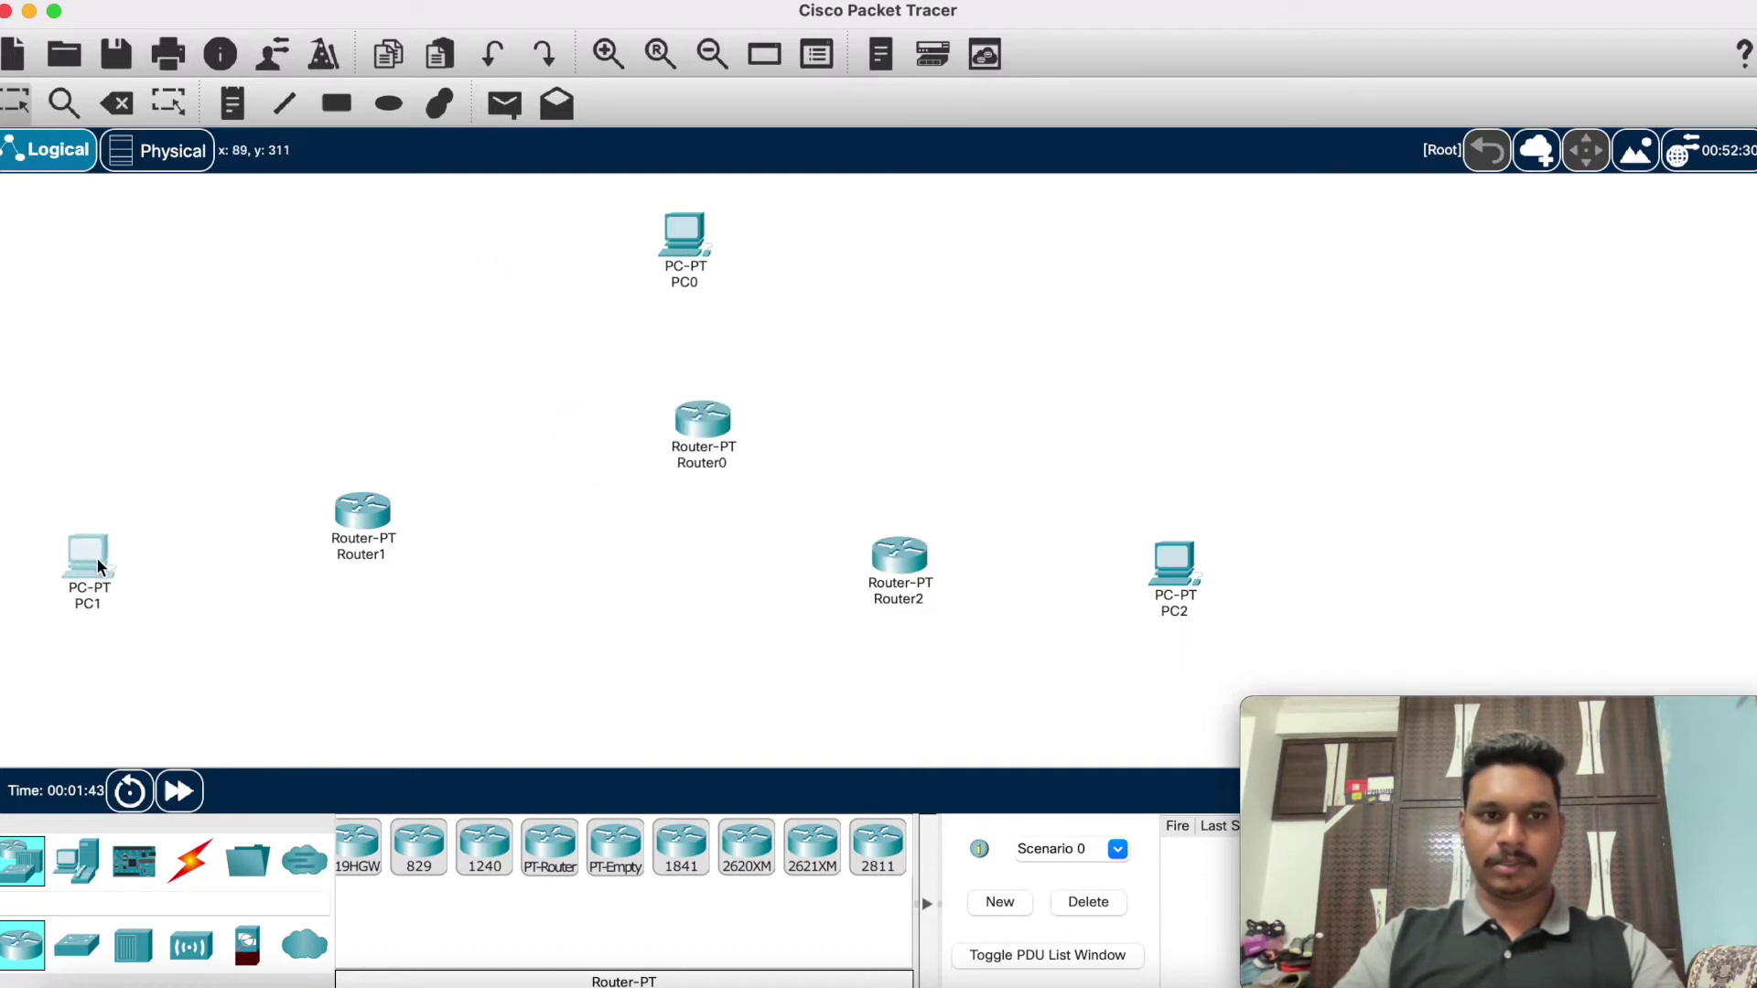
Step: Adjust the layout: Router1 lower, Router2 beside PC2 at right, Router0 just below PC0
{"action": "left_click", "coordinate": [381, 517]}
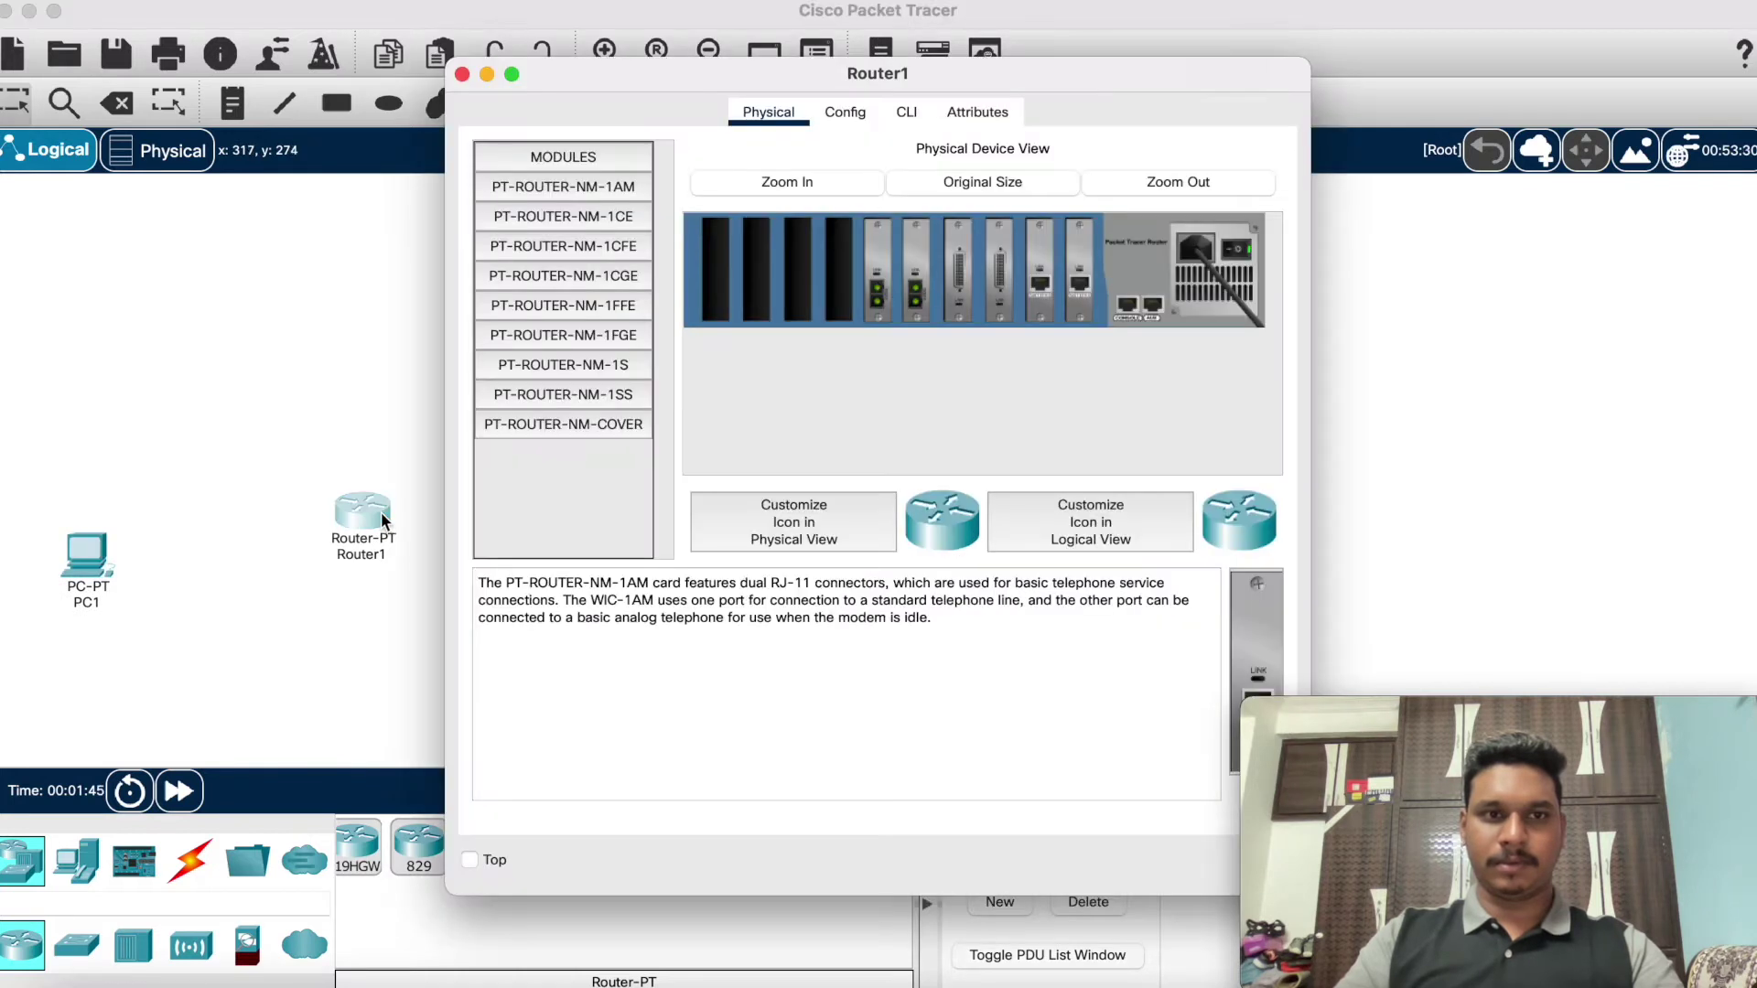
{"action": "left_click", "coordinate": [463, 75]}
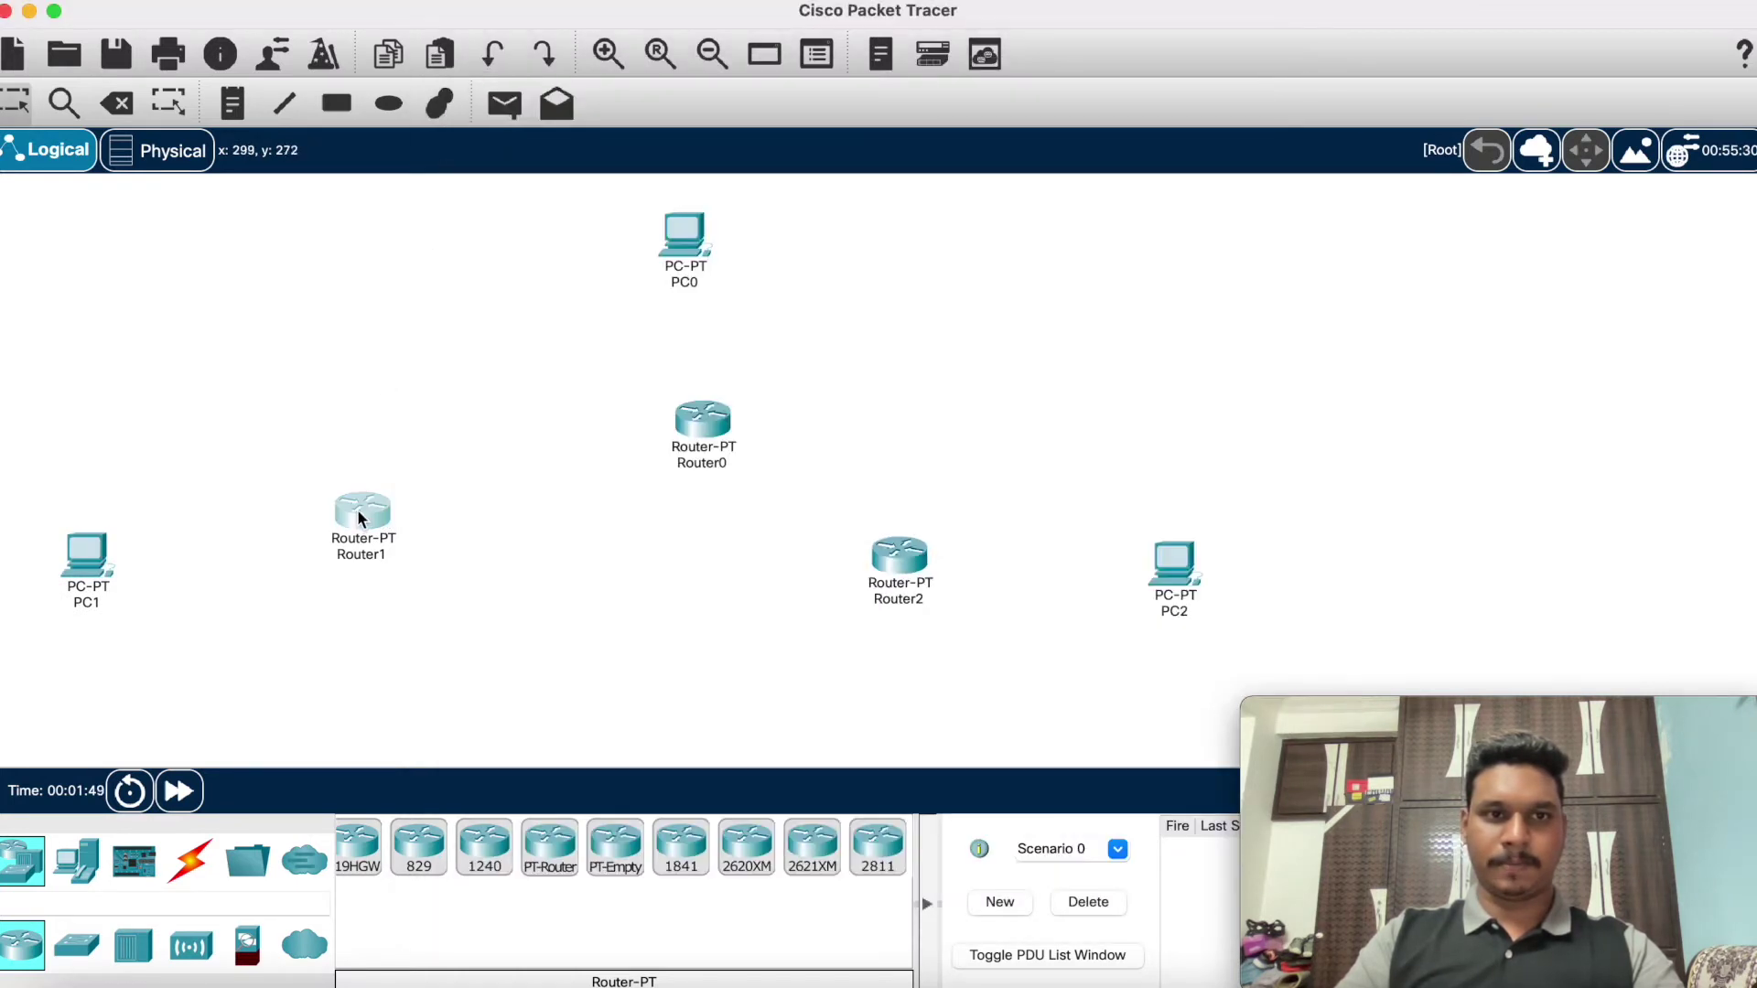
{"action": "left_click_drag", "start_coordinate": [346, 517], "coordinate": [296, 559]}
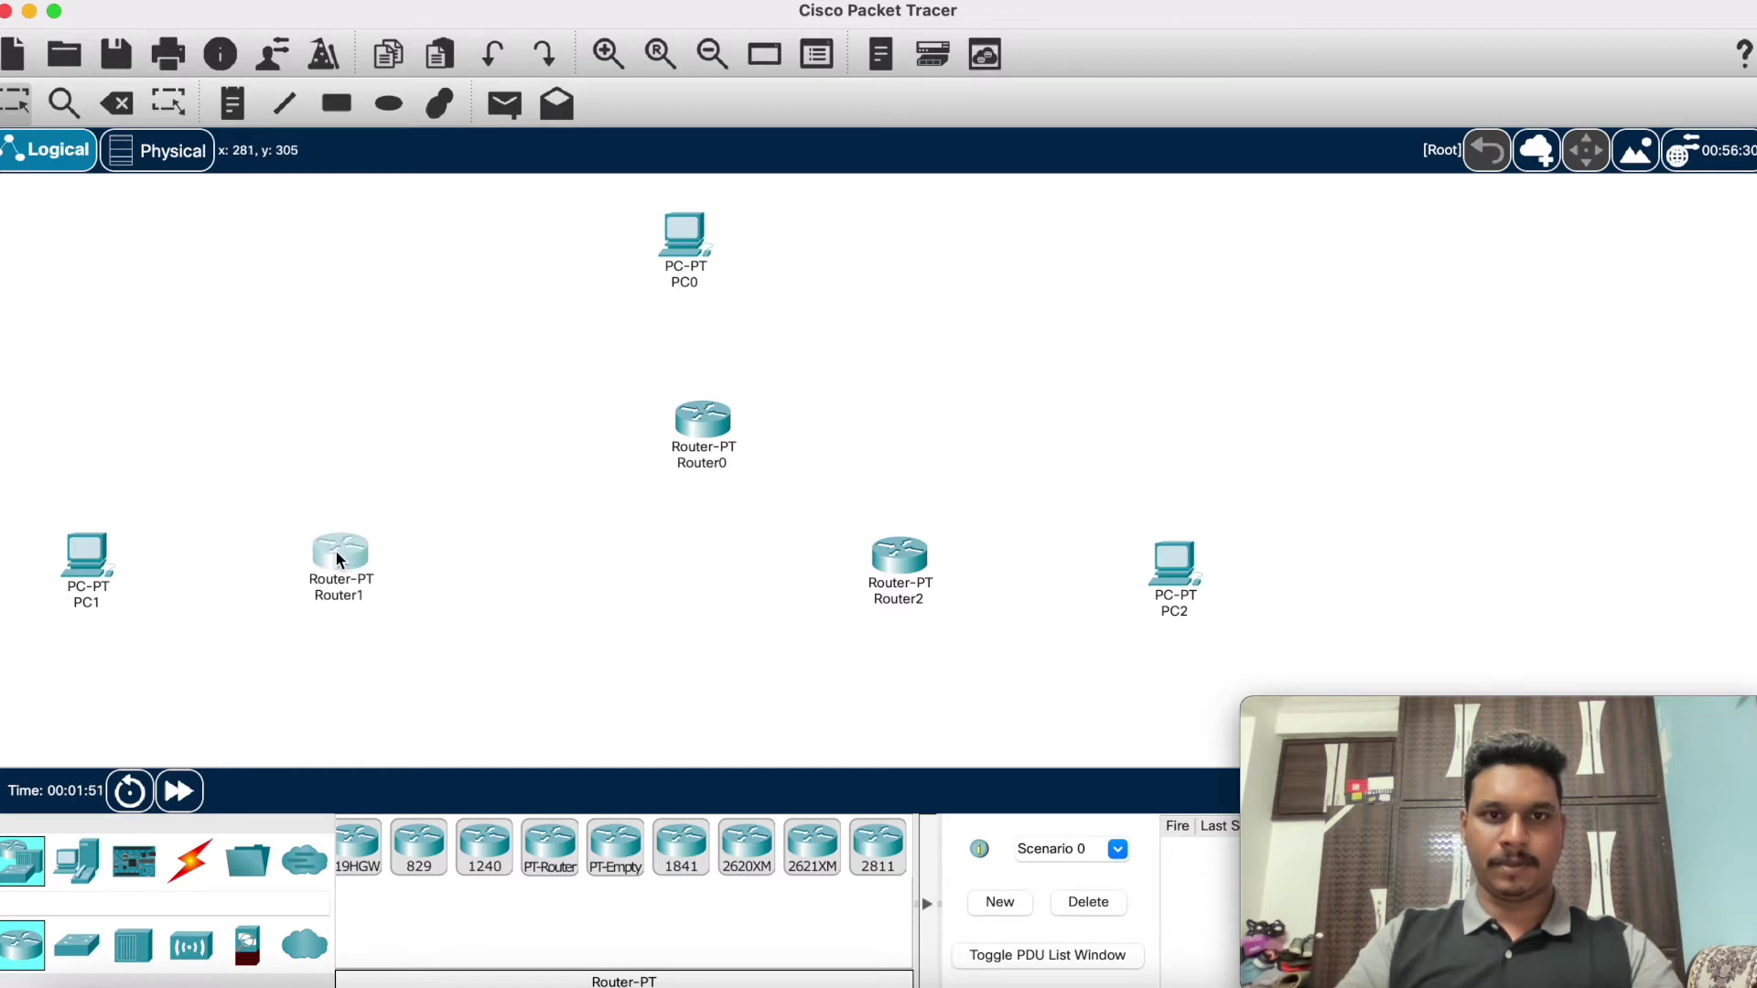
{"action": "left_click_drag", "start_coordinate": [902, 560], "coordinate": [959, 560]}
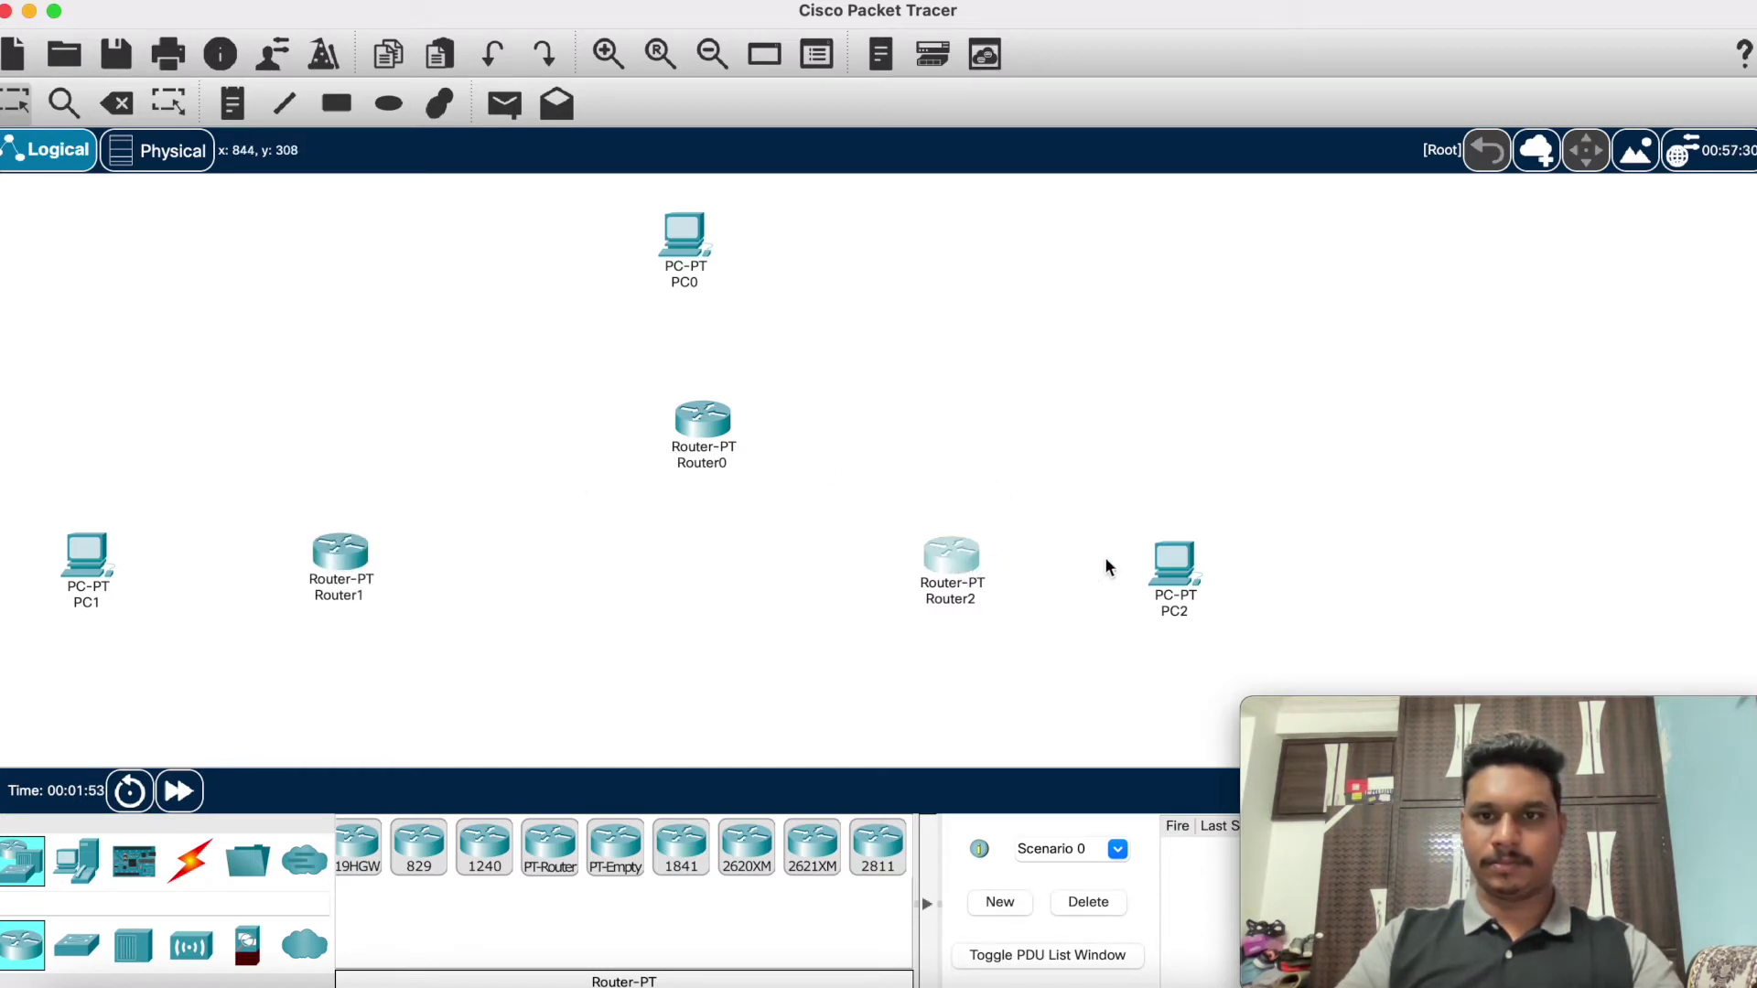
{"action": "left_click_drag", "start_coordinate": [1189, 574], "coordinate": [1415, 538]}
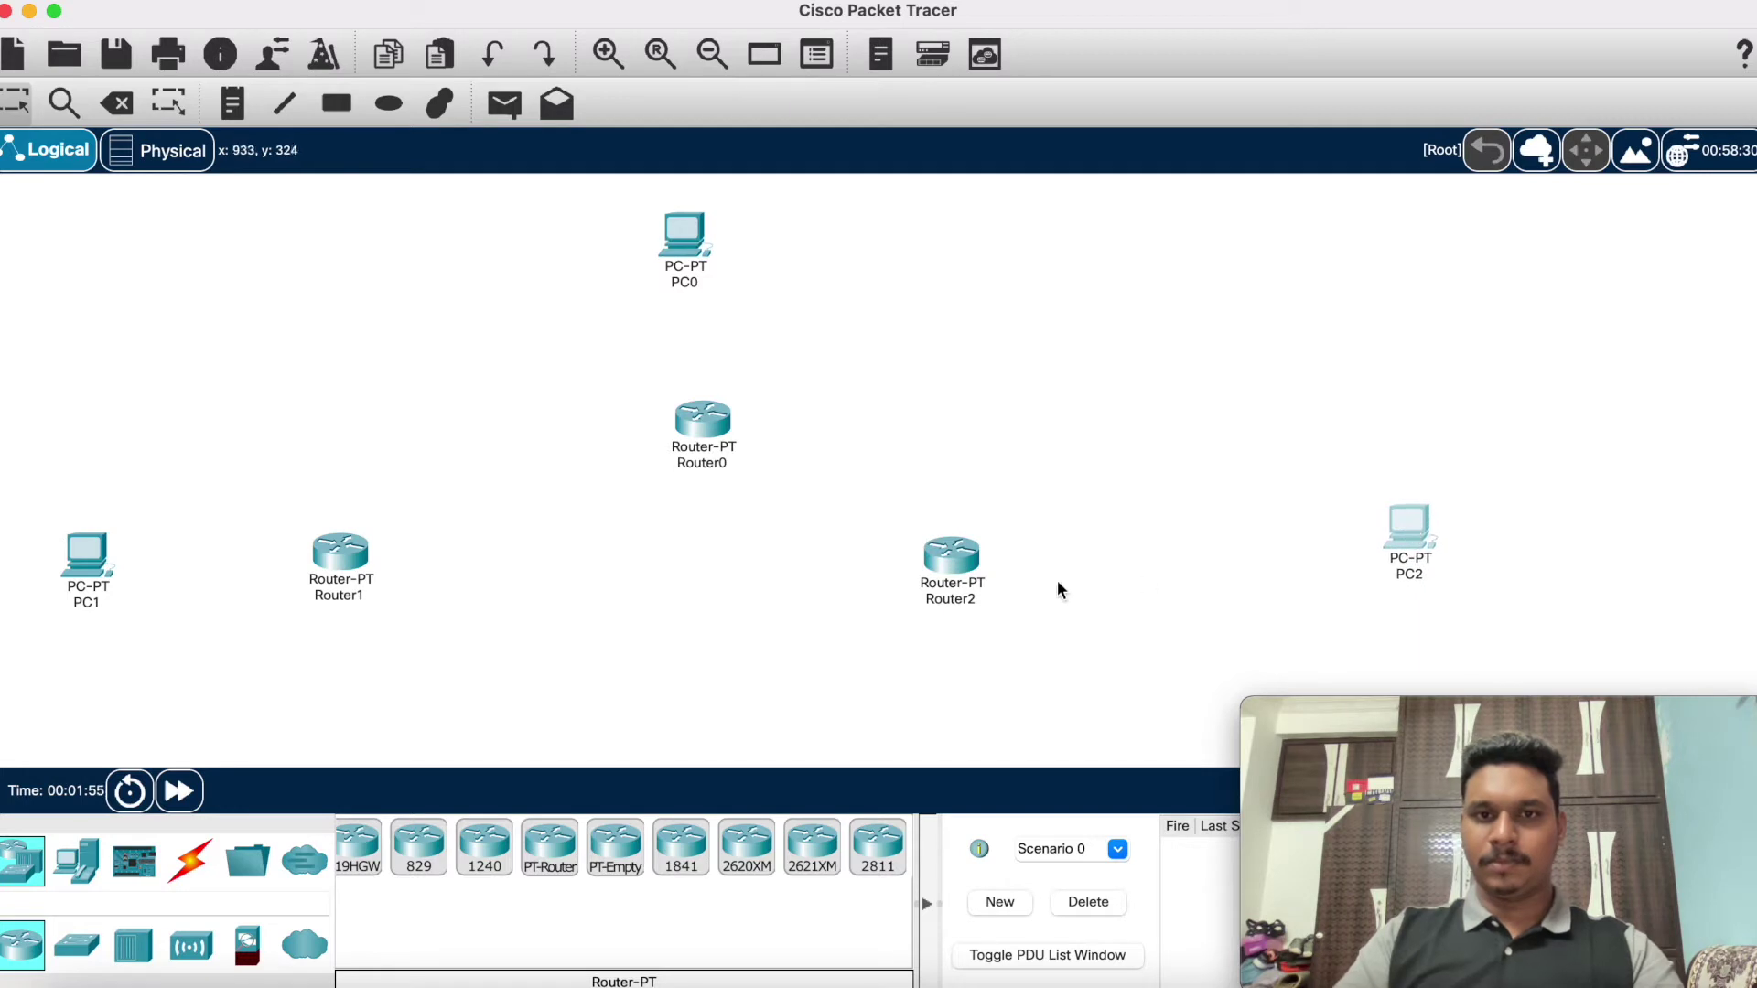
{"action": "left_click_drag", "start_coordinate": [952, 570], "coordinate": [1220, 565]}
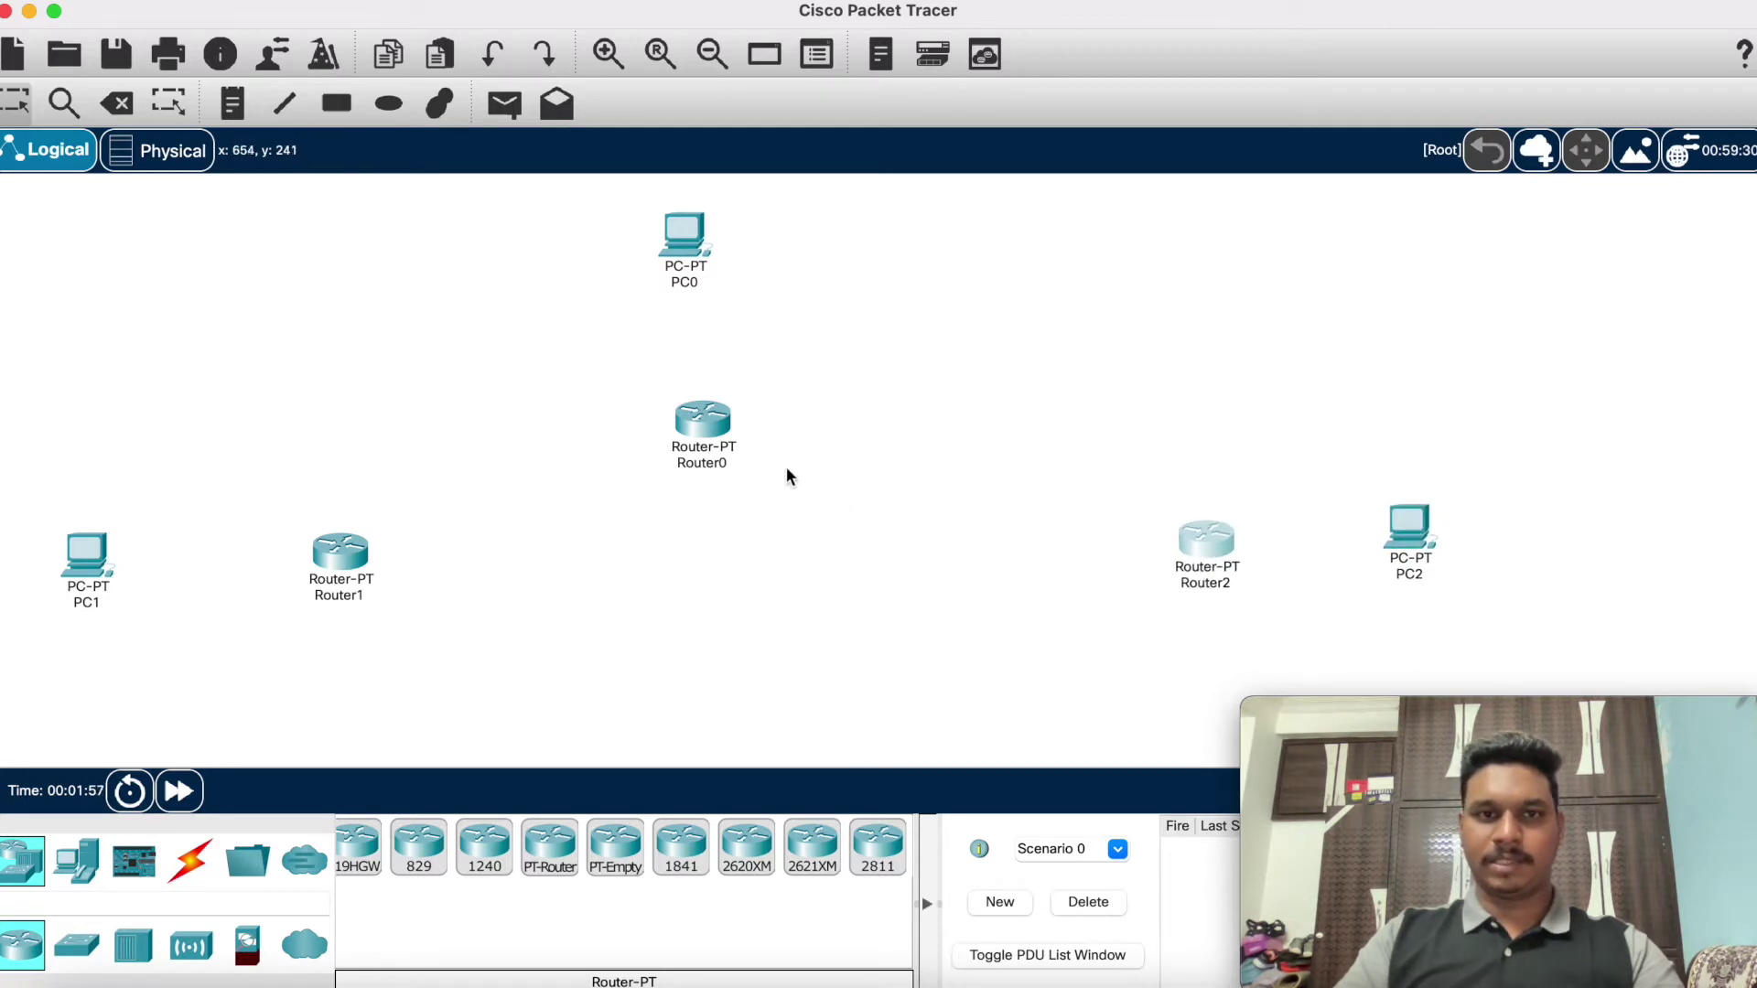
{"action": "left_click_drag", "start_coordinate": [686, 245], "coordinate": [766, 238]}
{"action": "left_click_drag", "start_coordinate": [690, 435], "coordinate": [776, 393]}
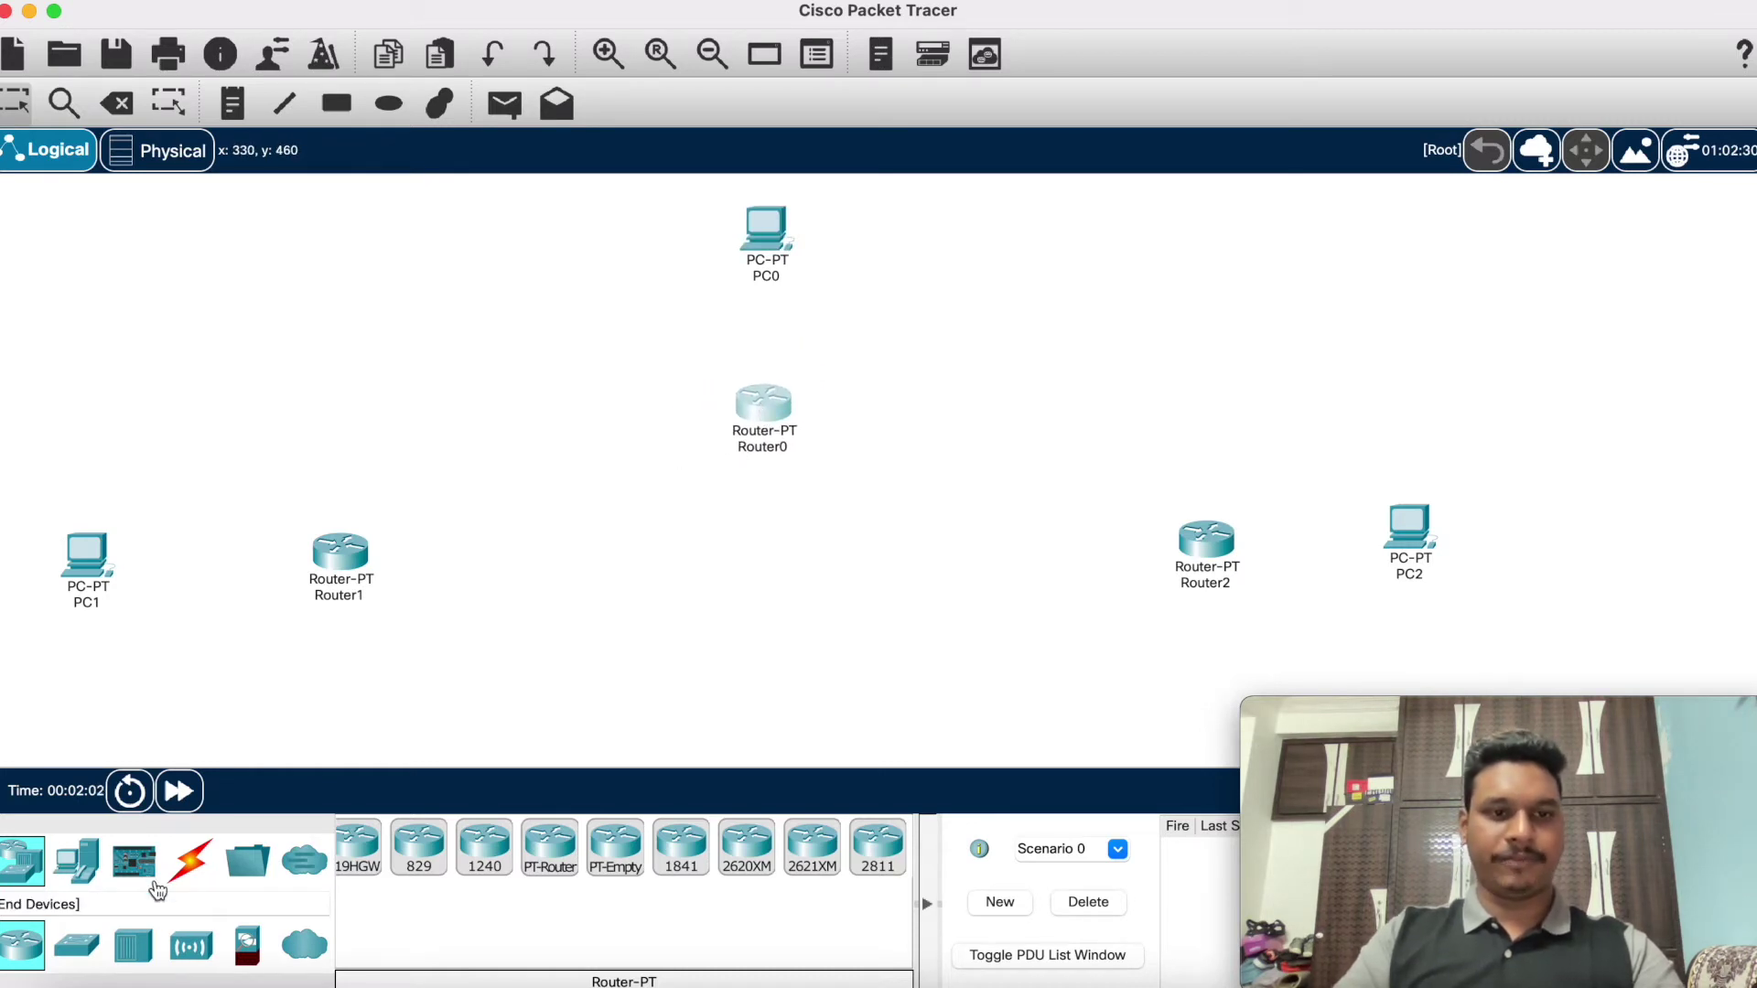
Step: Place three generic switches: by PC1 and Router1, above Router0, and between Router2 and PC2
{"action": "left_click", "coordinate": [64, 953]}
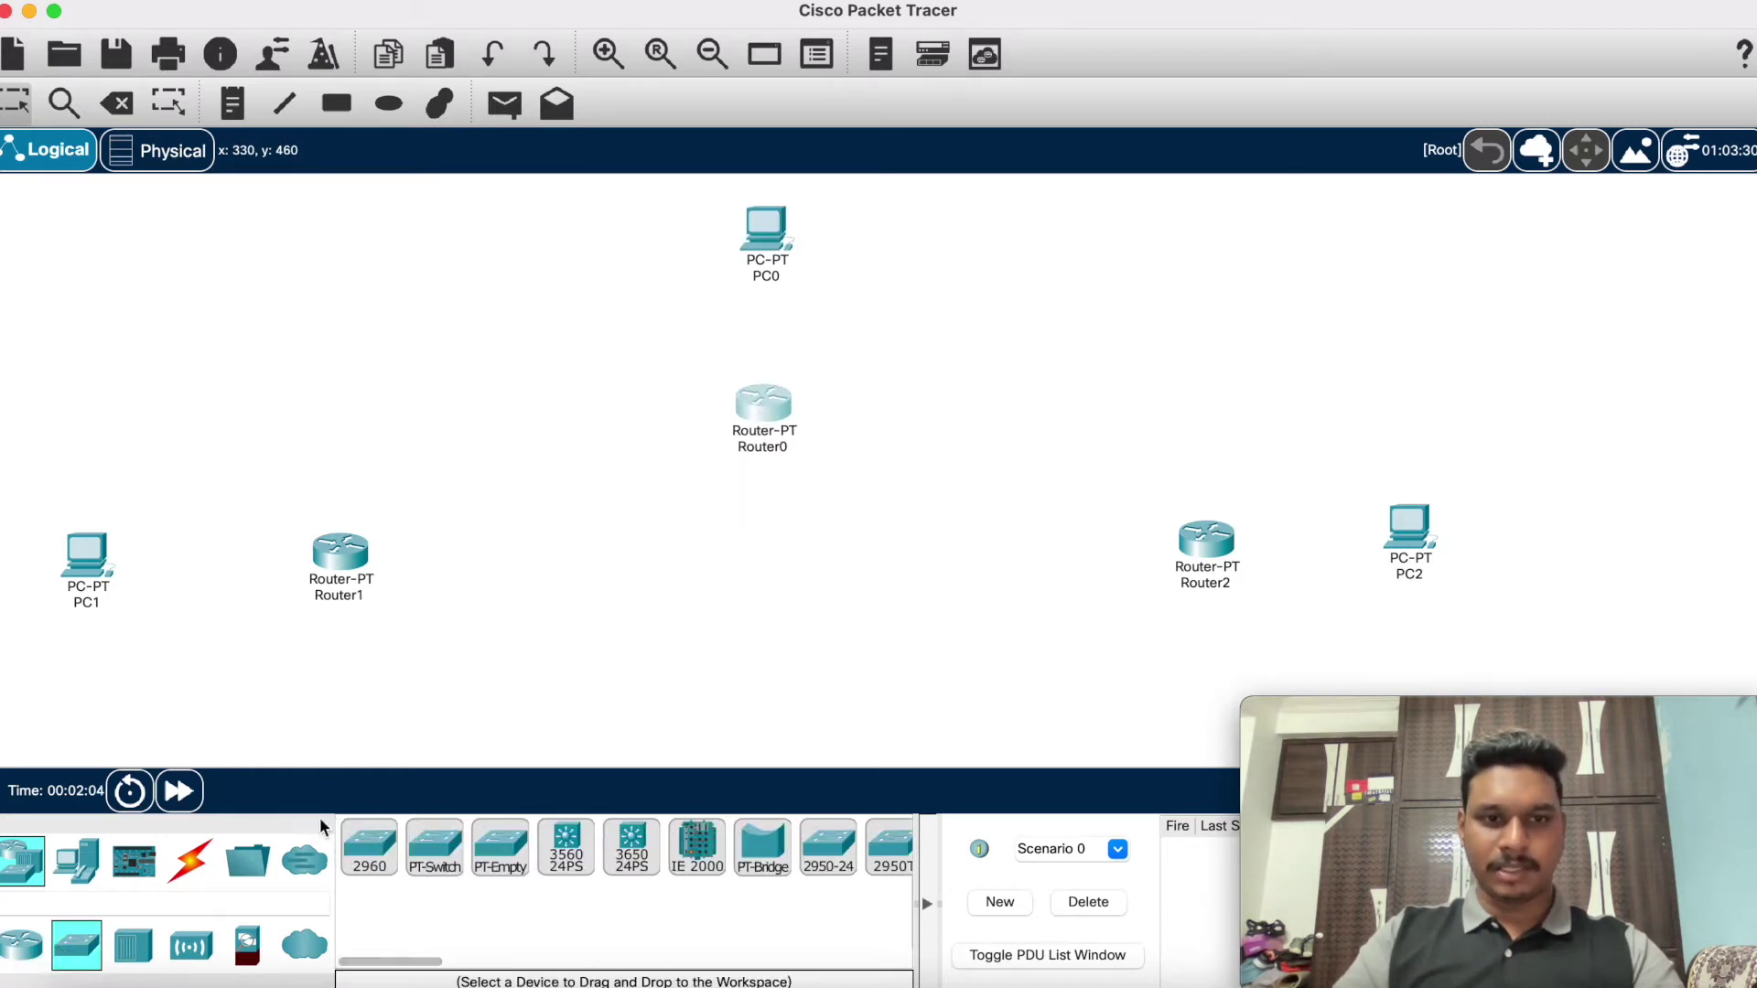
{"action": "scroll", "coordinate": [509, 878], "scroll_direction": "right", "scroll_amount": 5}
{"action": "scroll", "coordinate": [515, 876], "scroll_direction": "left", "scroll_amount": 5}
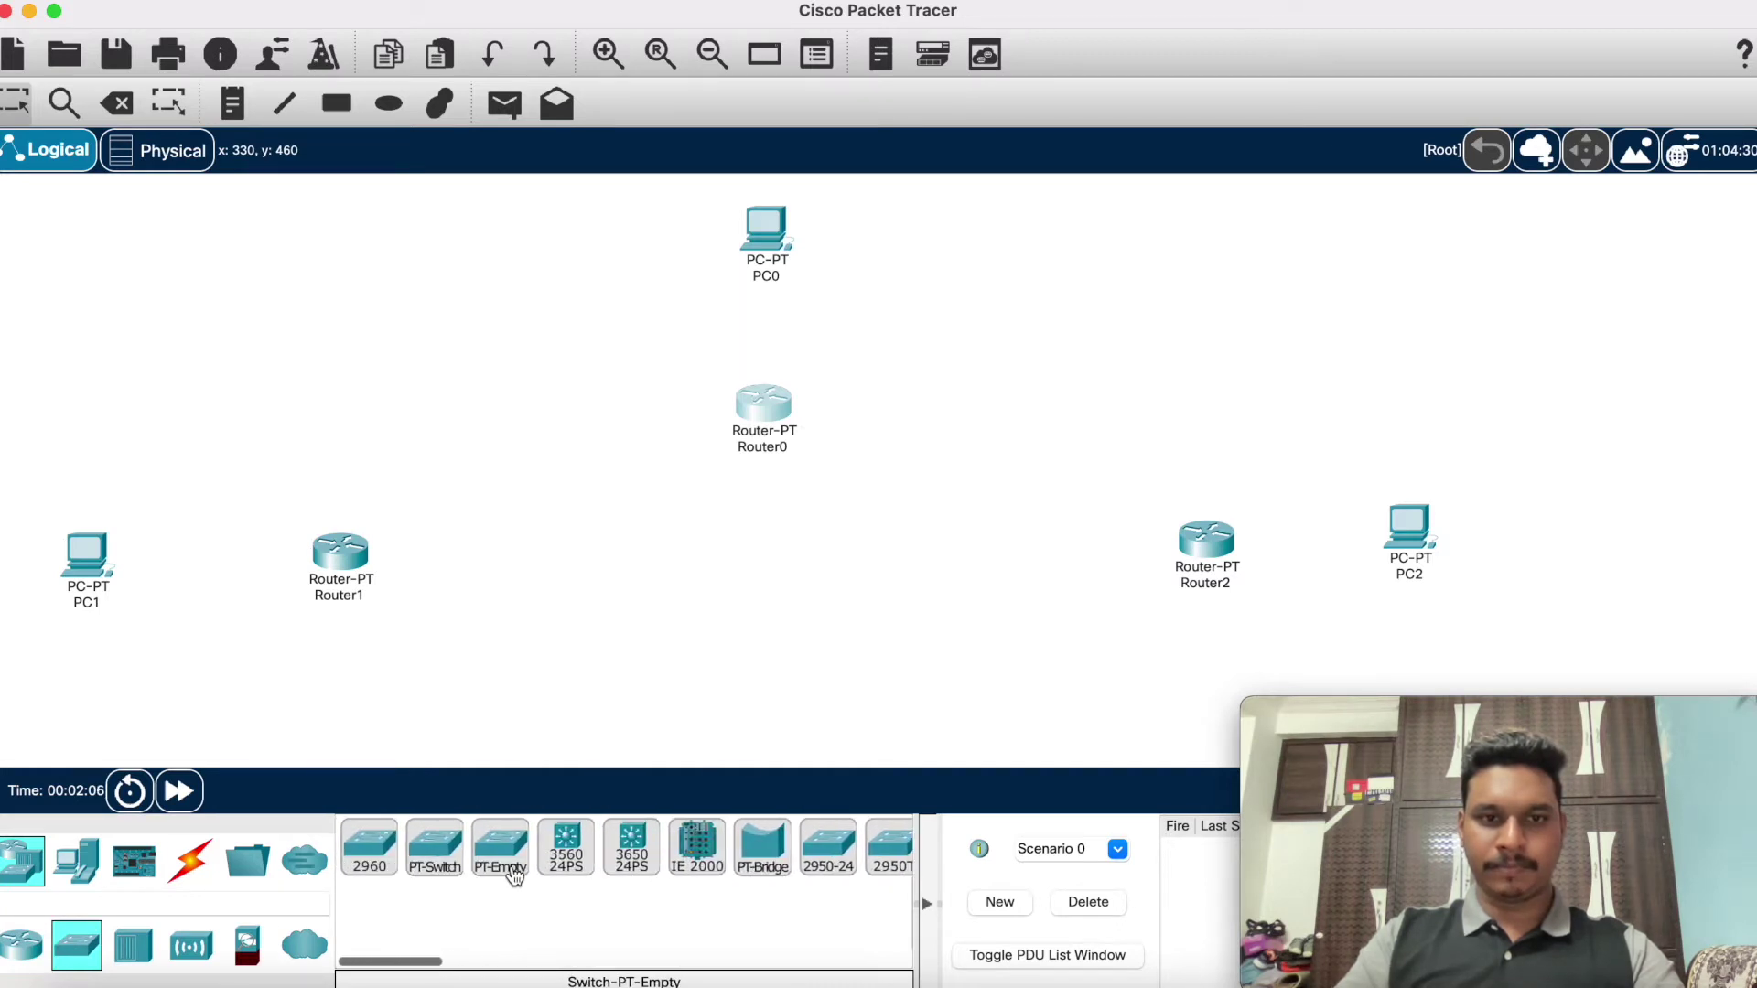
{"action": "left_click", "coordinate": [435, 851]}
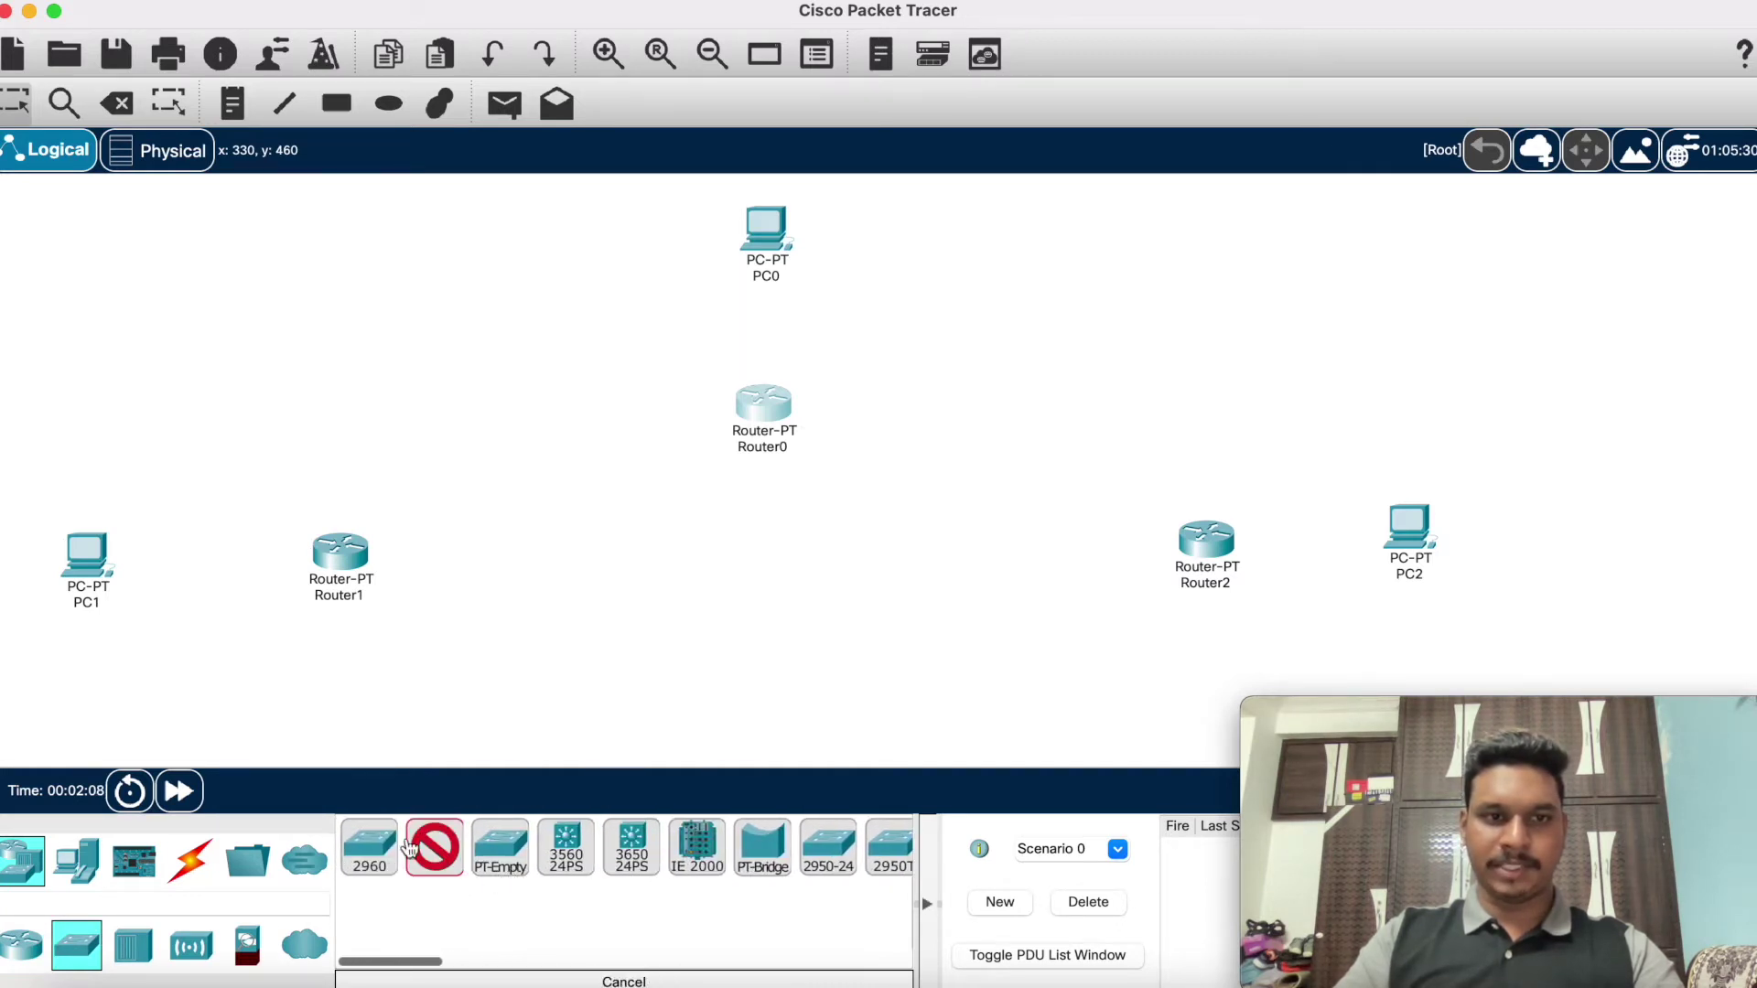
{"action": "left_click", "coordinate": [205, 559]}
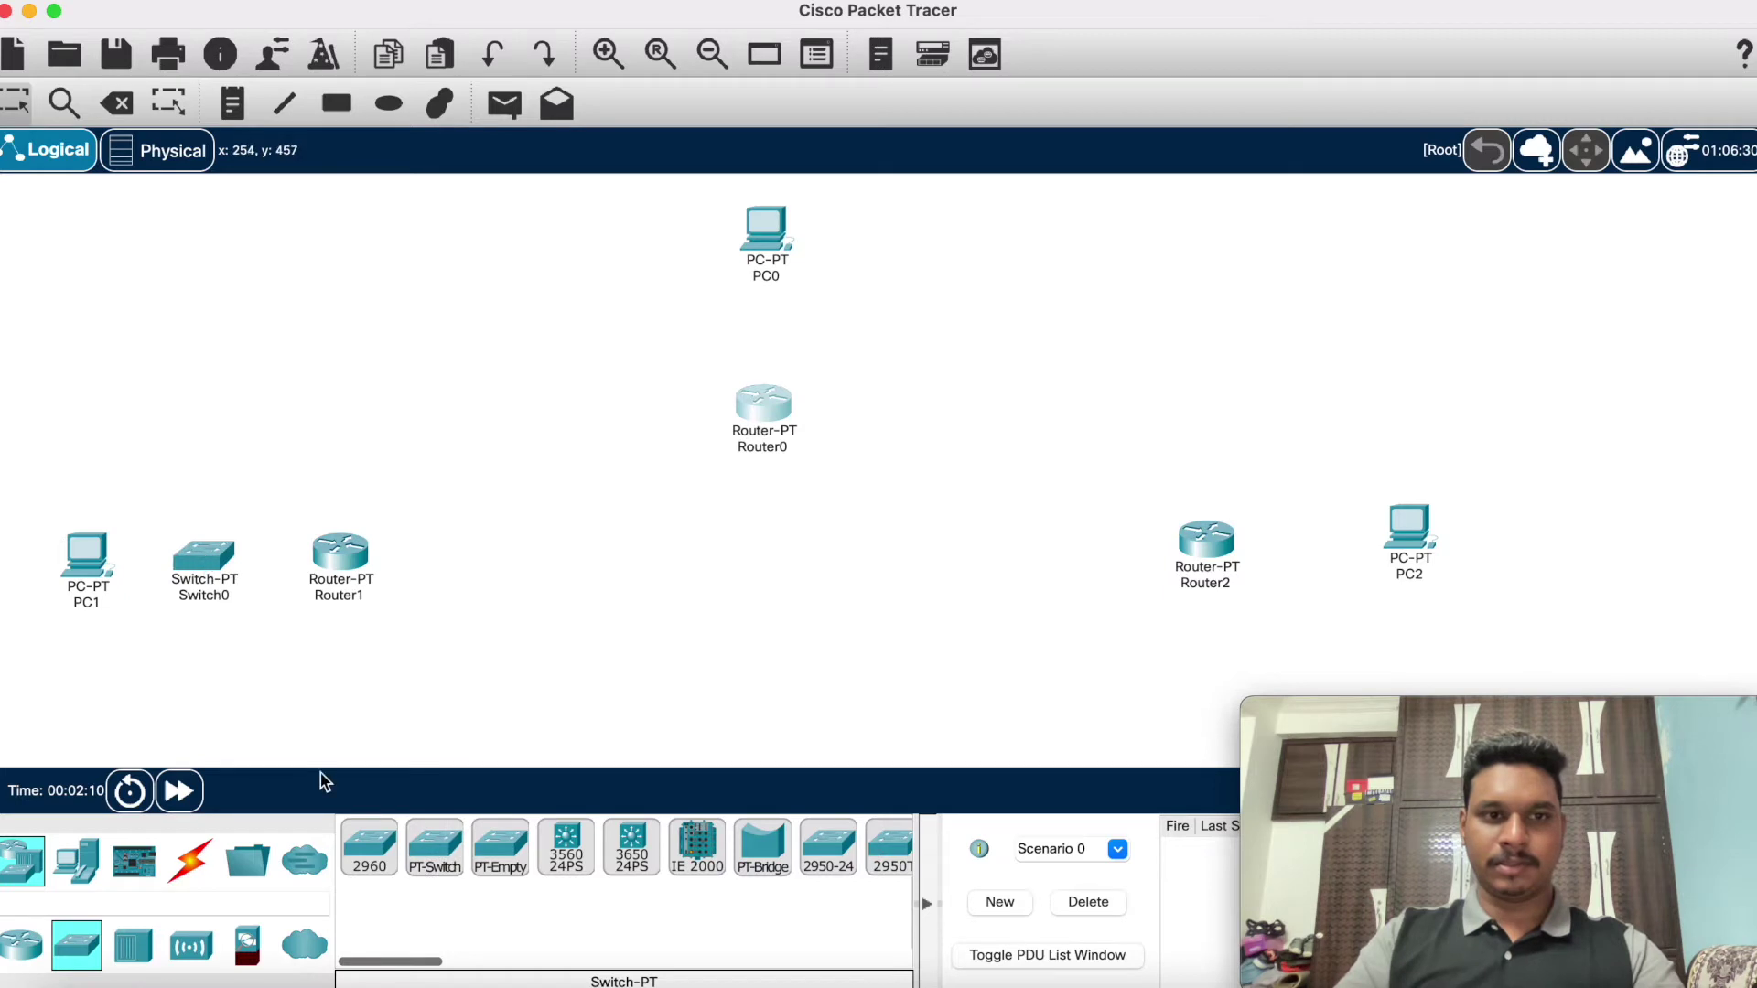
{"action": "left_click", "coordinate": [759, 335]}
{"action": "left_click_drag", "start_coordinate": [765, 425], "coordinate": [762, 421]}
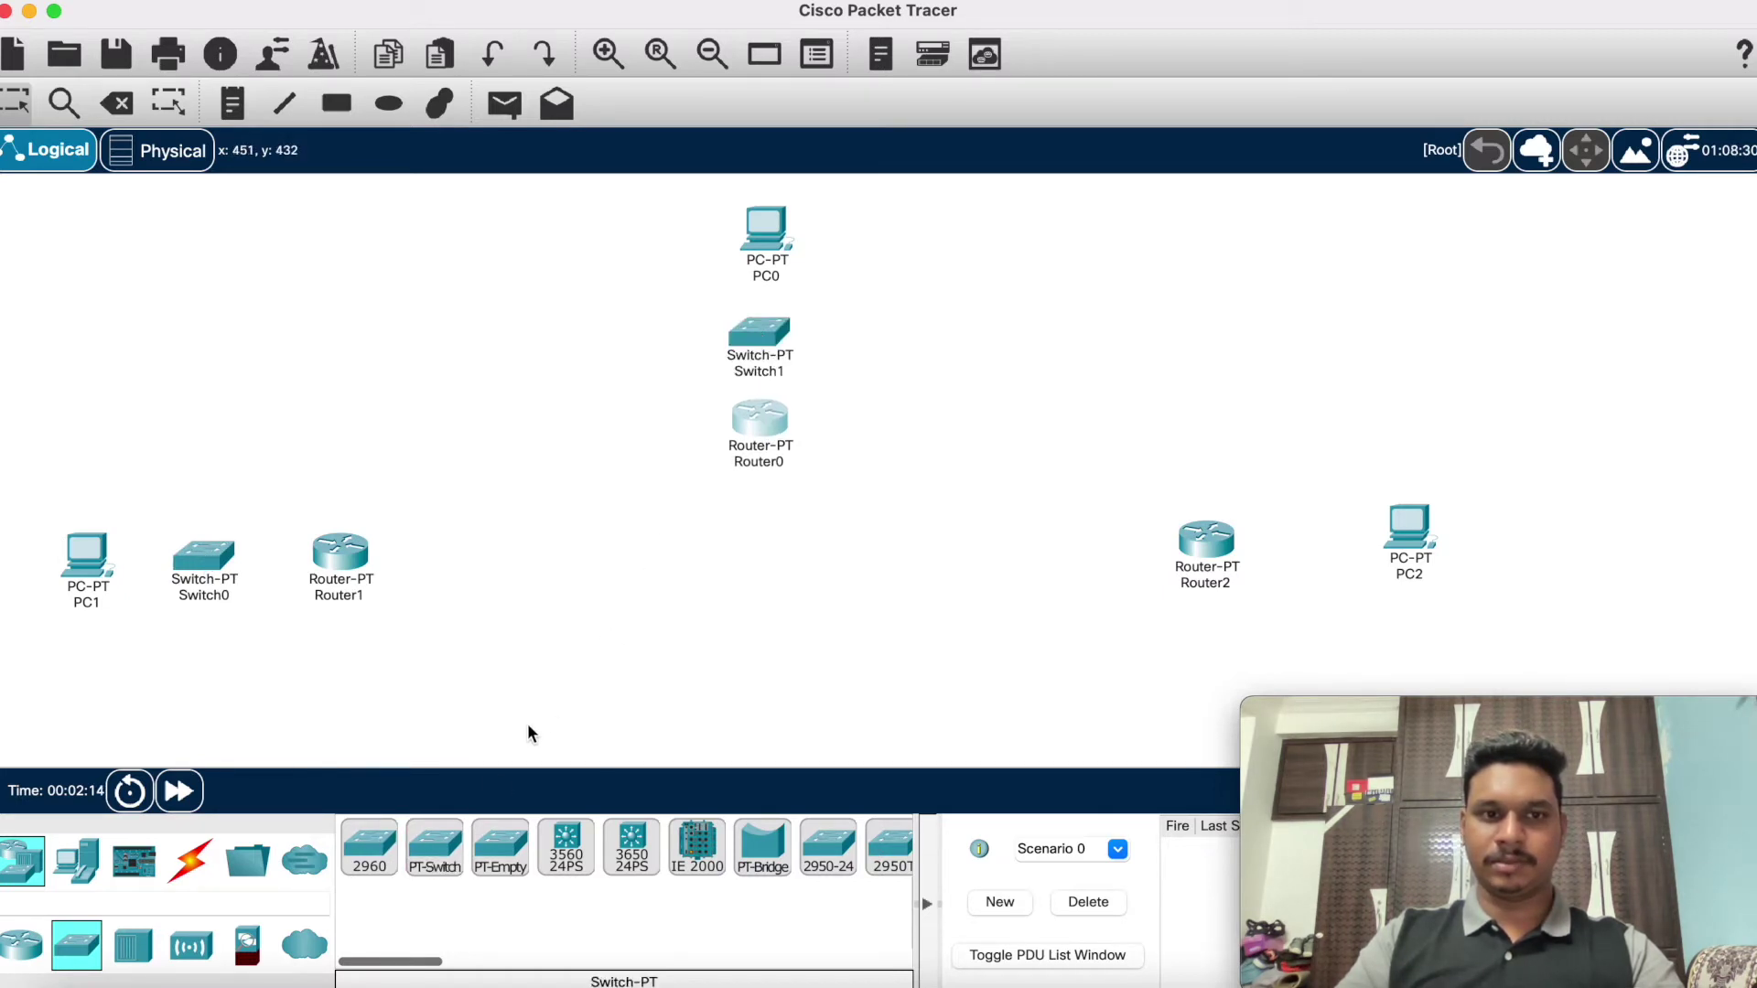
{"action": "left_click", "coordinate": [434, 851]}
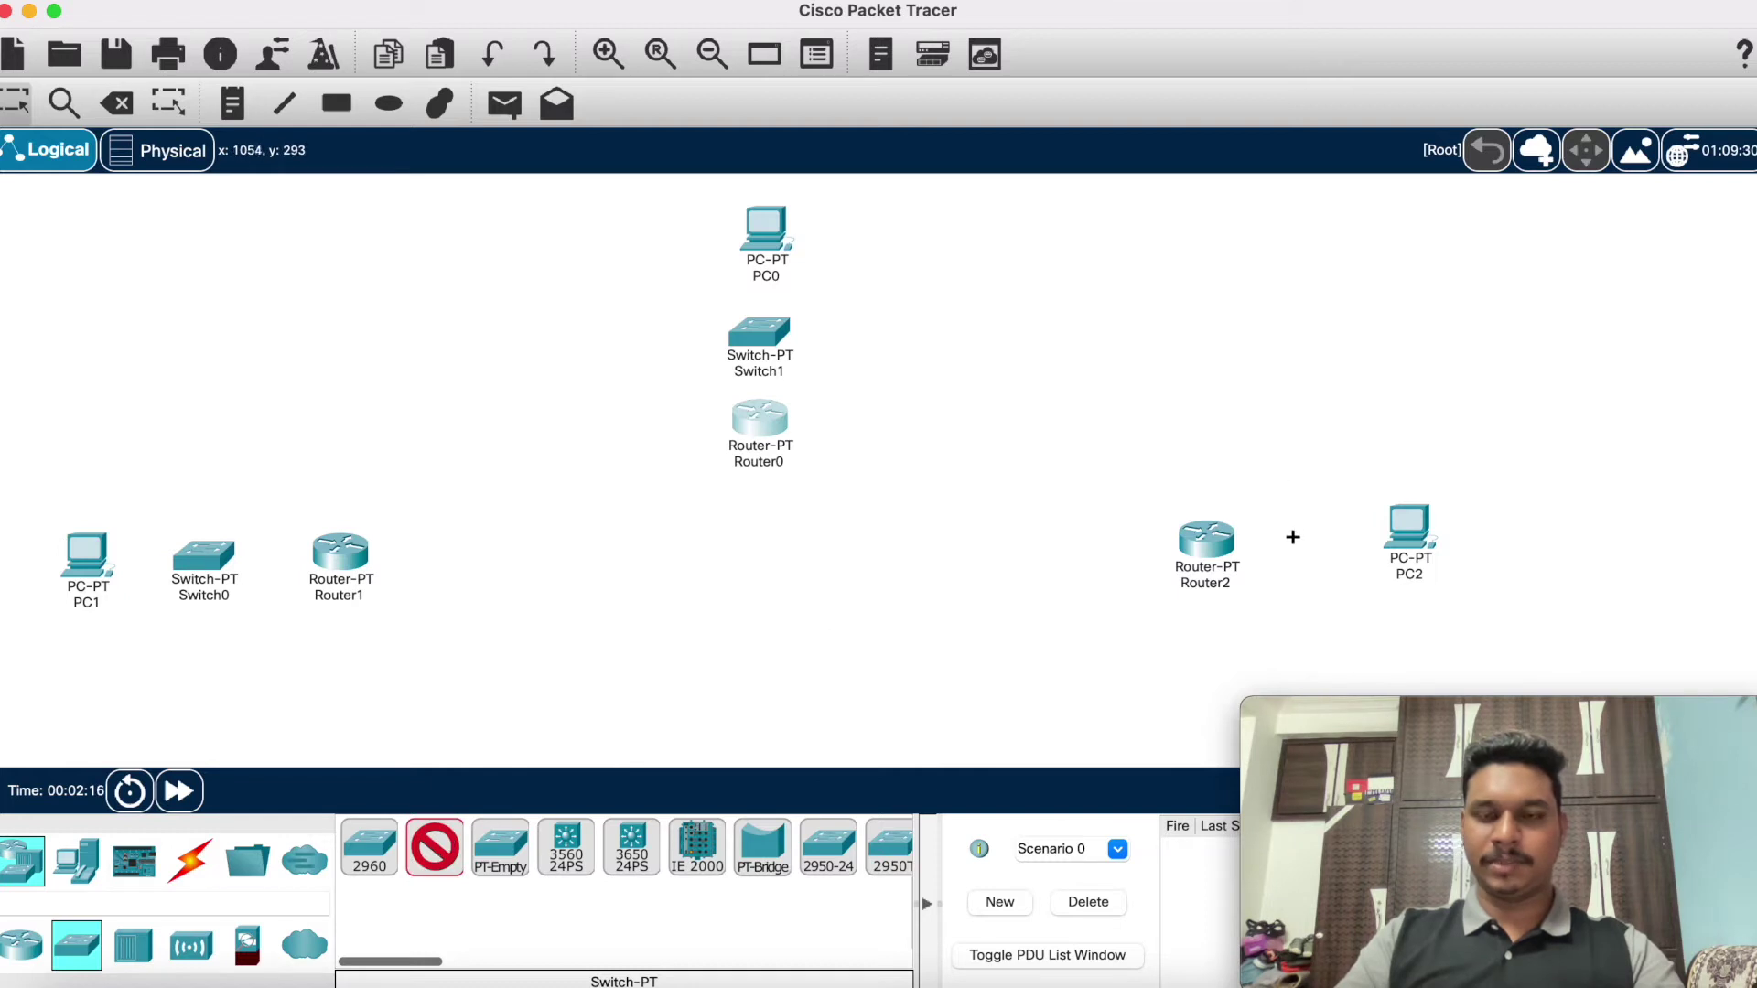
{"action": "left_click", "coordinate": [1300, 536]}
{"action": "left_click_drag", "start_coordinate": [1206, 542], "coordinate": [1170, 542]}
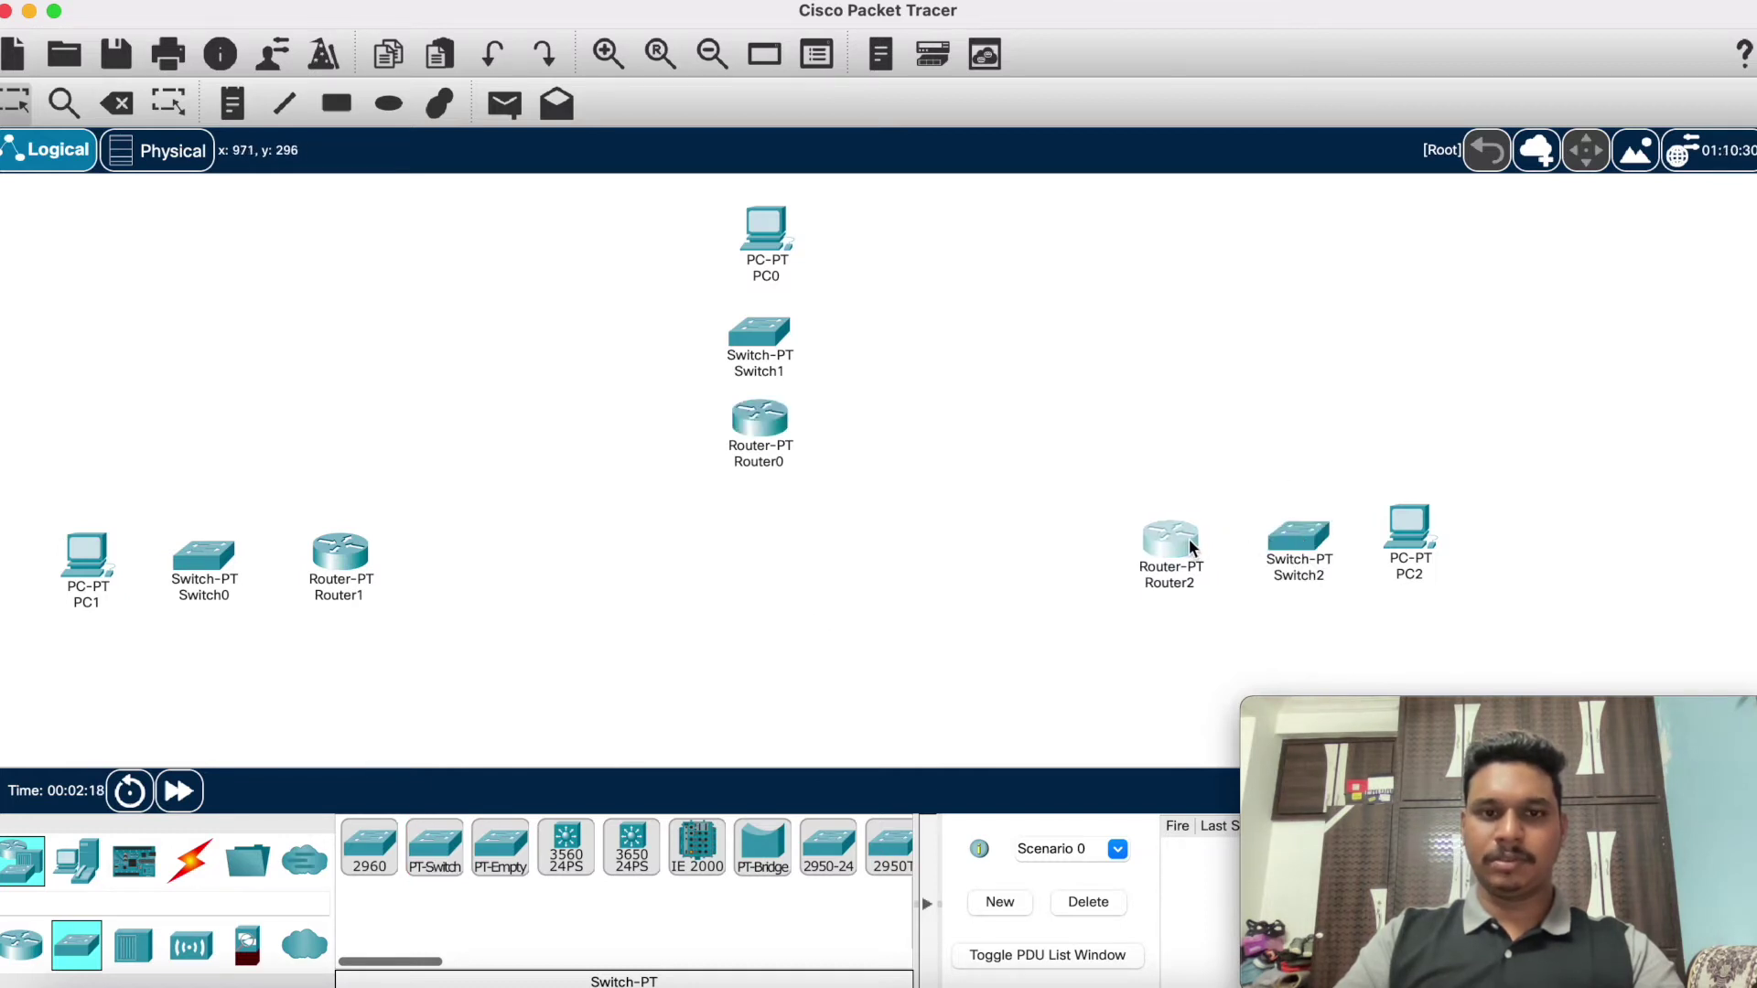
Step: Connect PC1 to Switch0 and Switch0 to Router1's FastEthernet0/0 with straight-through copper cables
{"action": "left_click", "coordinate": [189, 858]}
{"action": "left_click", "coordinate": [503, 832]}
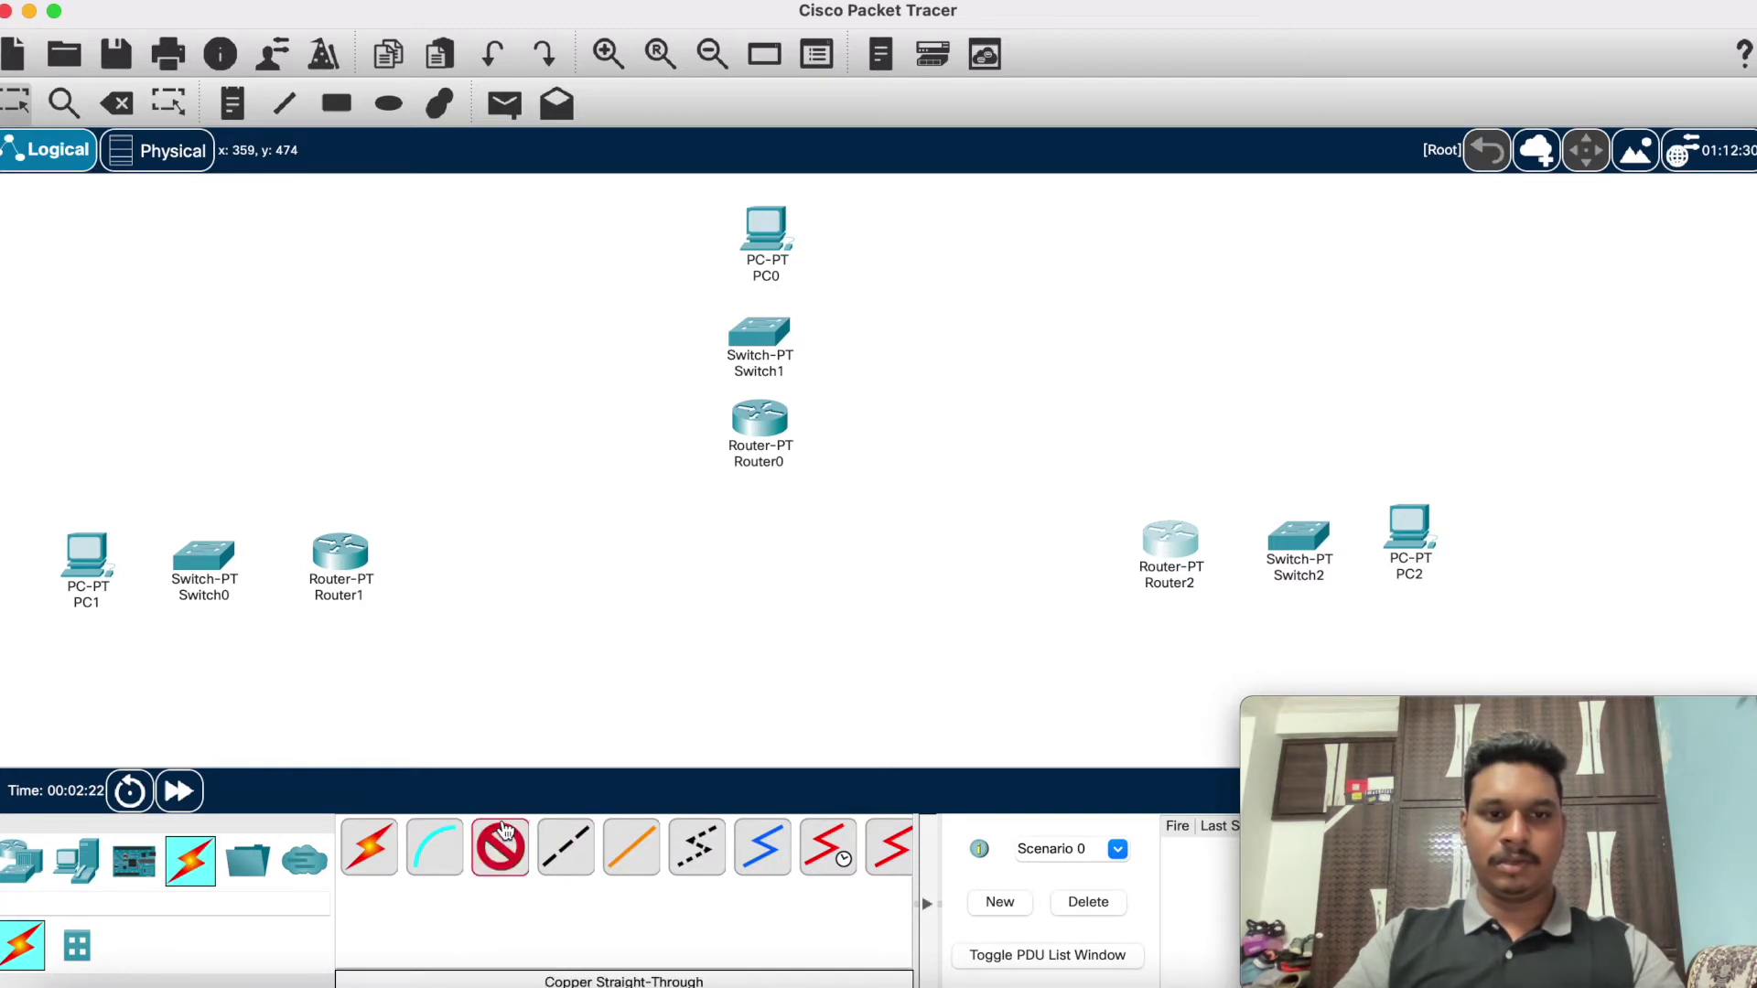
{"action": "left_click", "coordinate": [96, 571]}
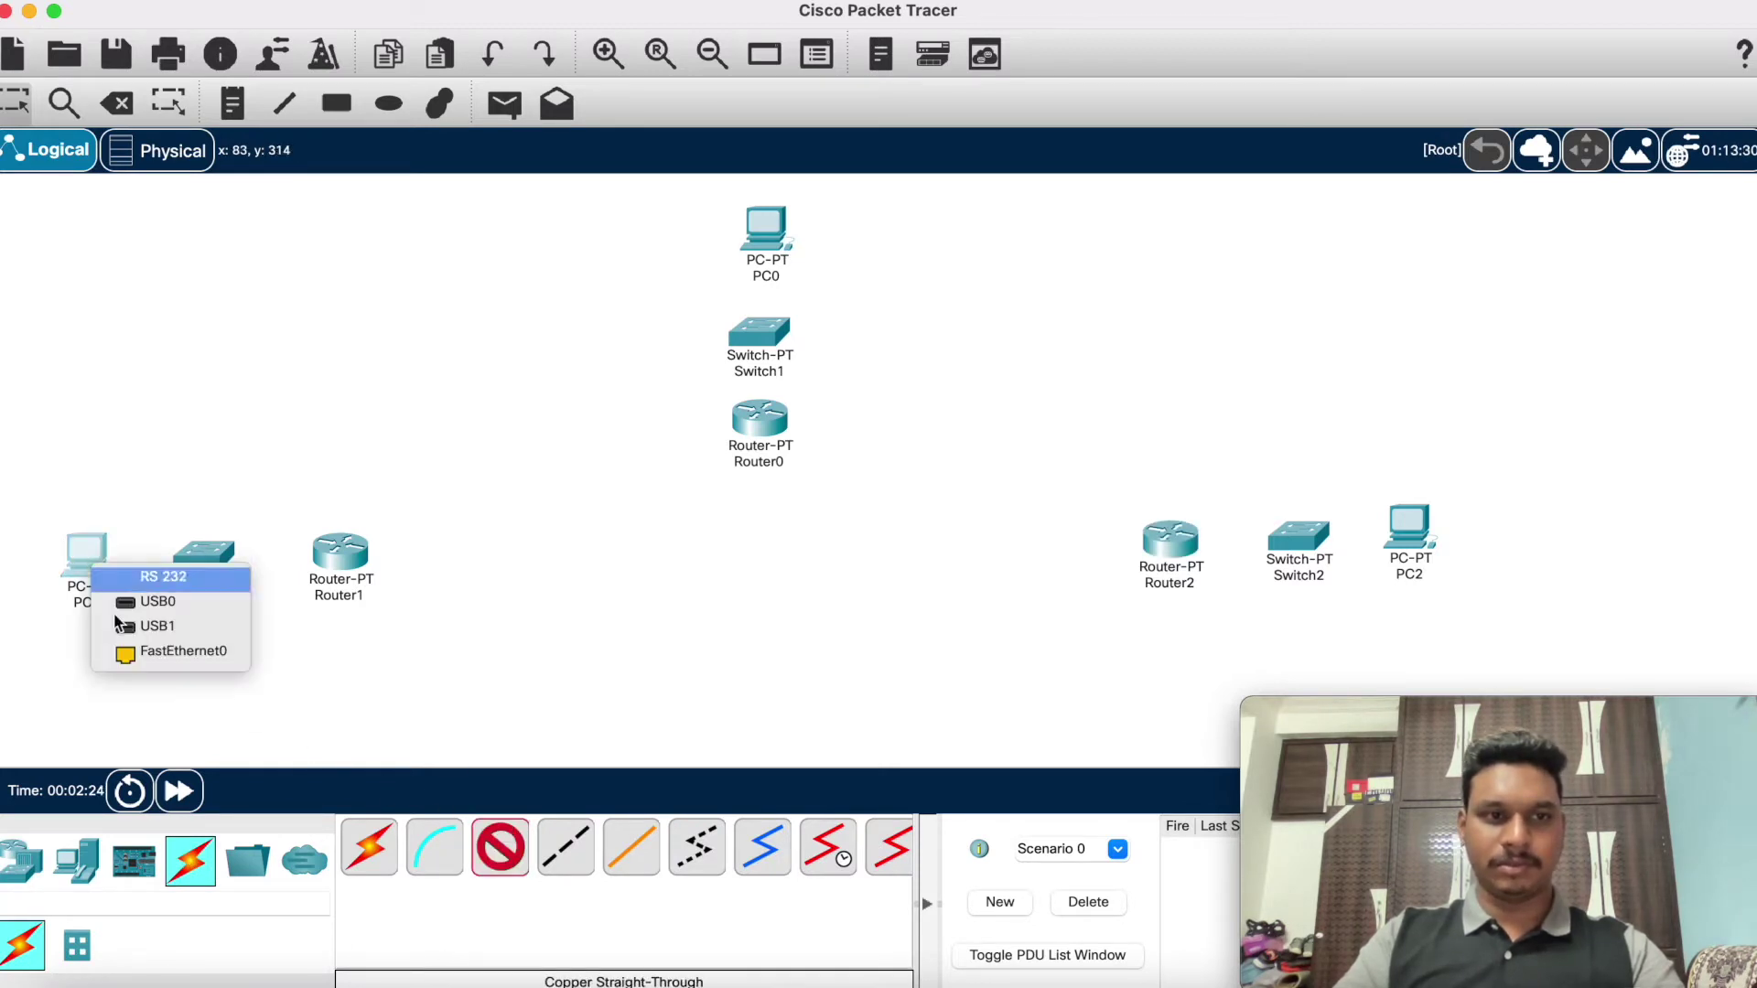
{"action": "left_click", "coordinate": [137, 657]}
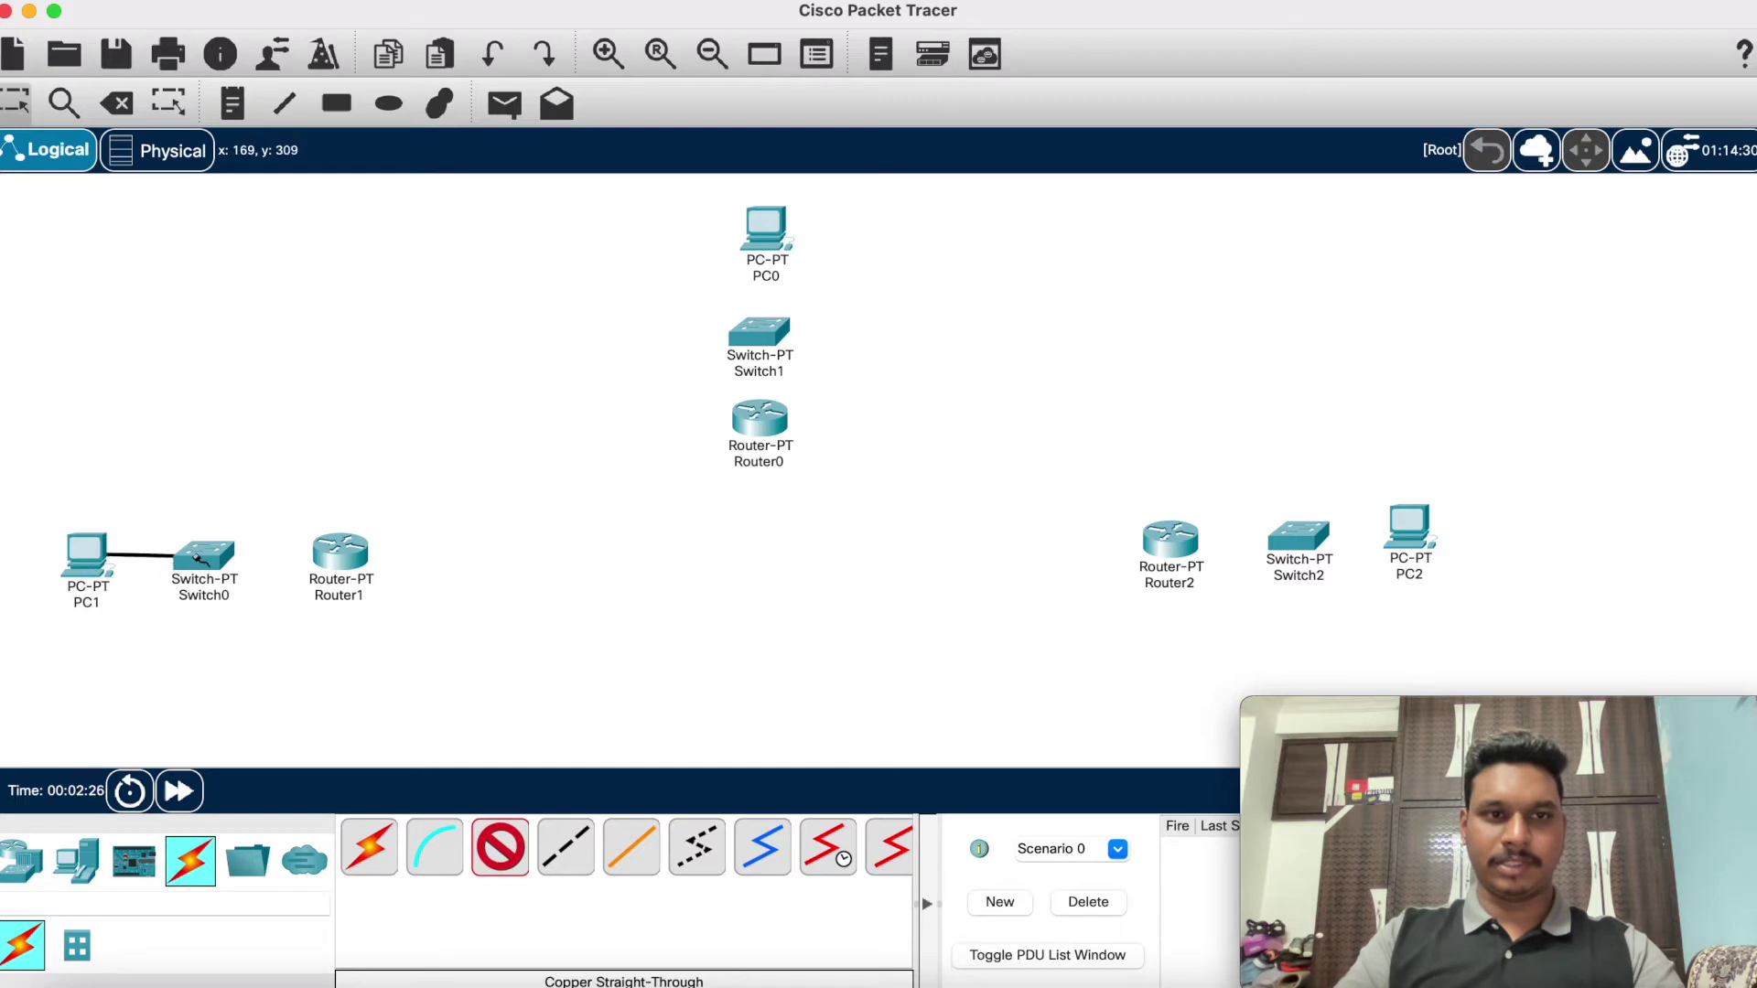
{"action": "left_click", "coordinate": [195, 557]}
{"action": "left_click", "coordinate": [213, 592]}
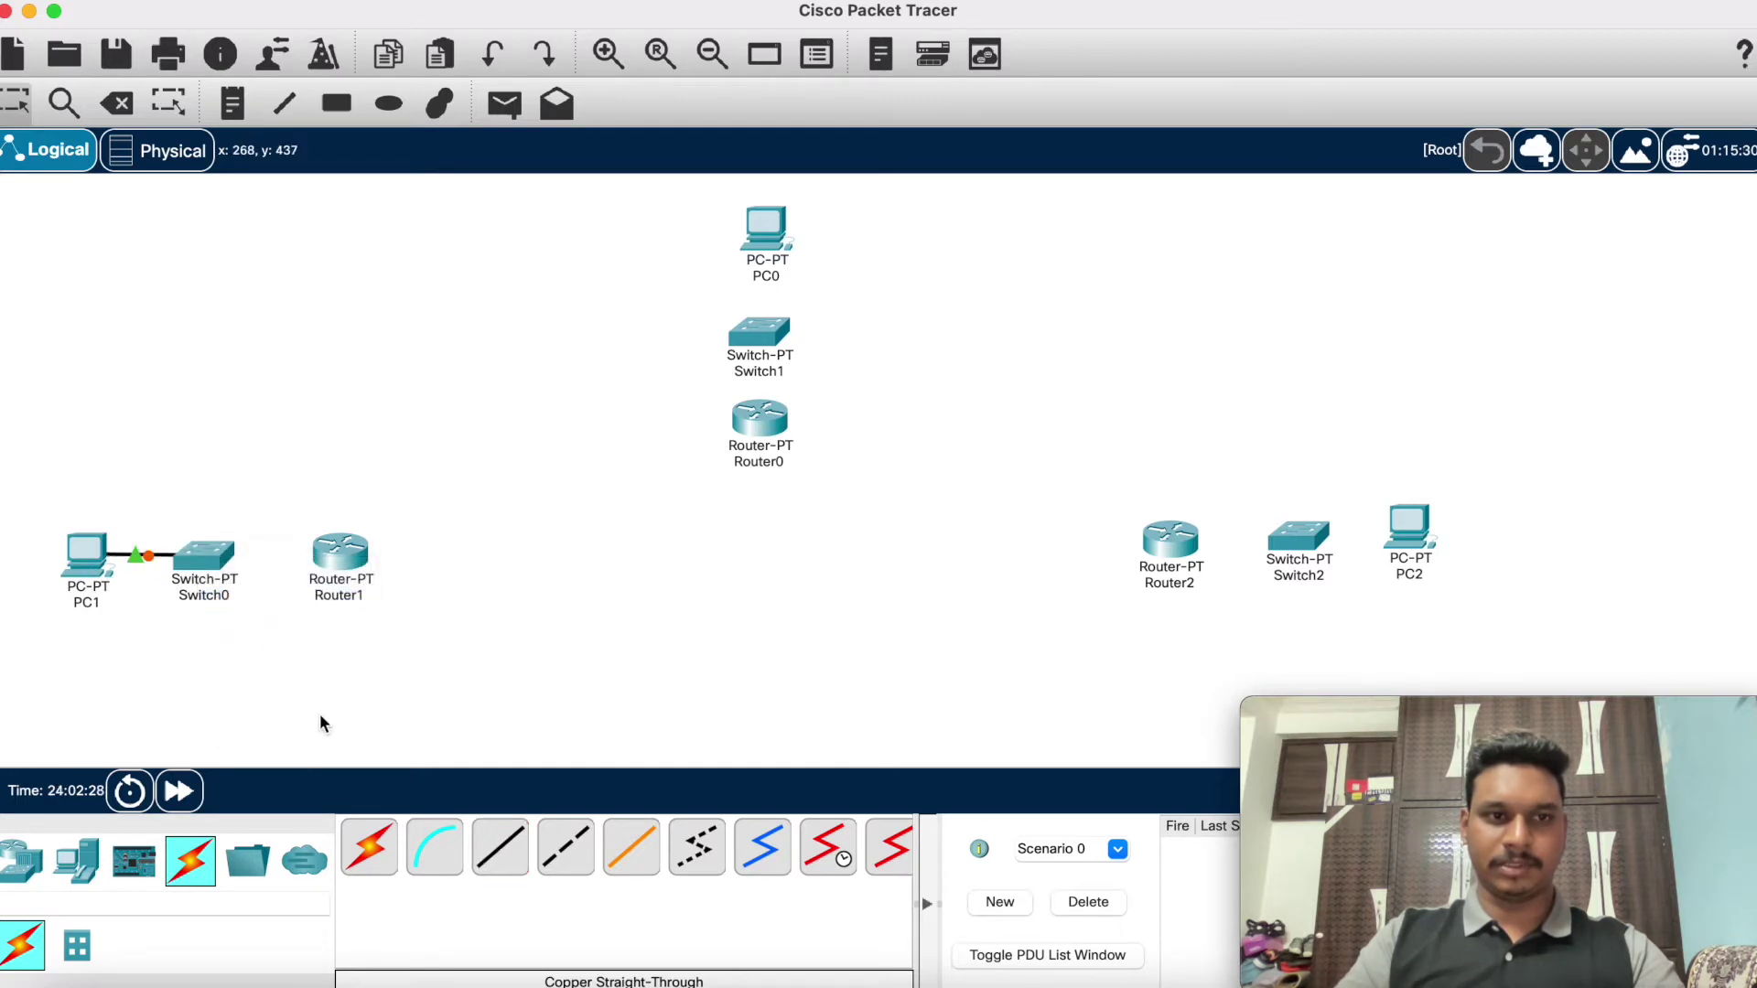
{"action": "left_click", "coordinate": [499, 846]}
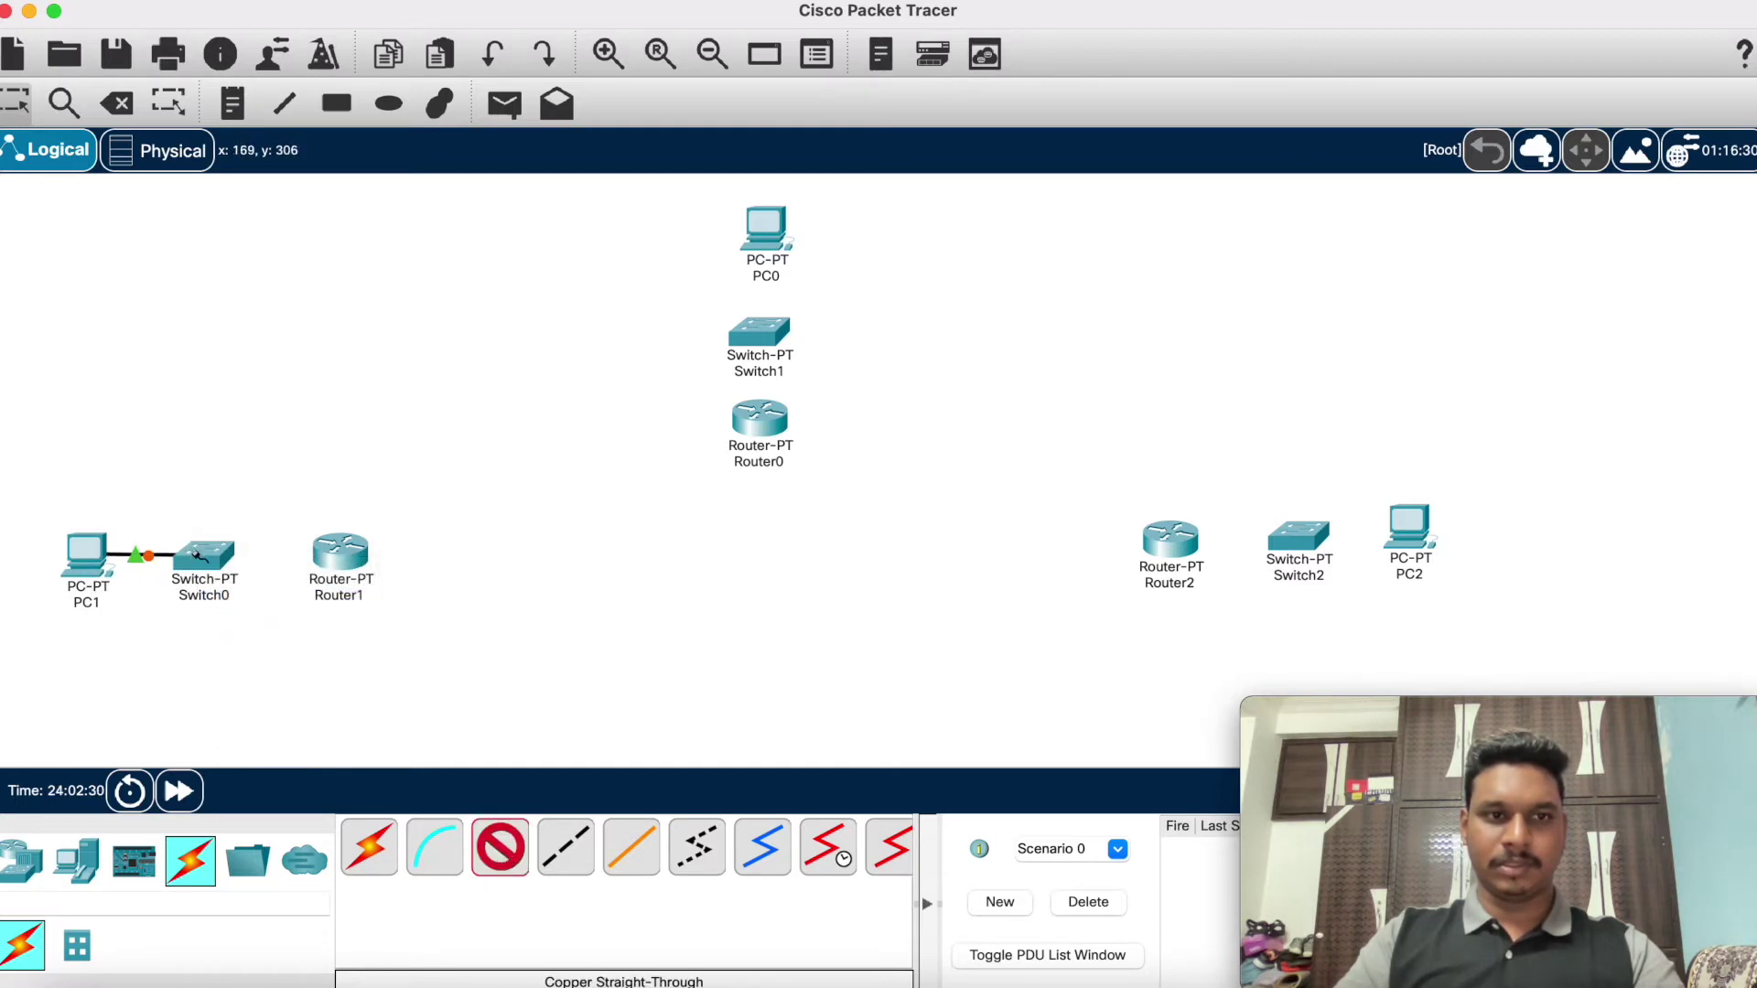
{"action": "left_click", "coordinate": [198, 554]}
{"action": "left_click", "coordinate": [233, 594]}
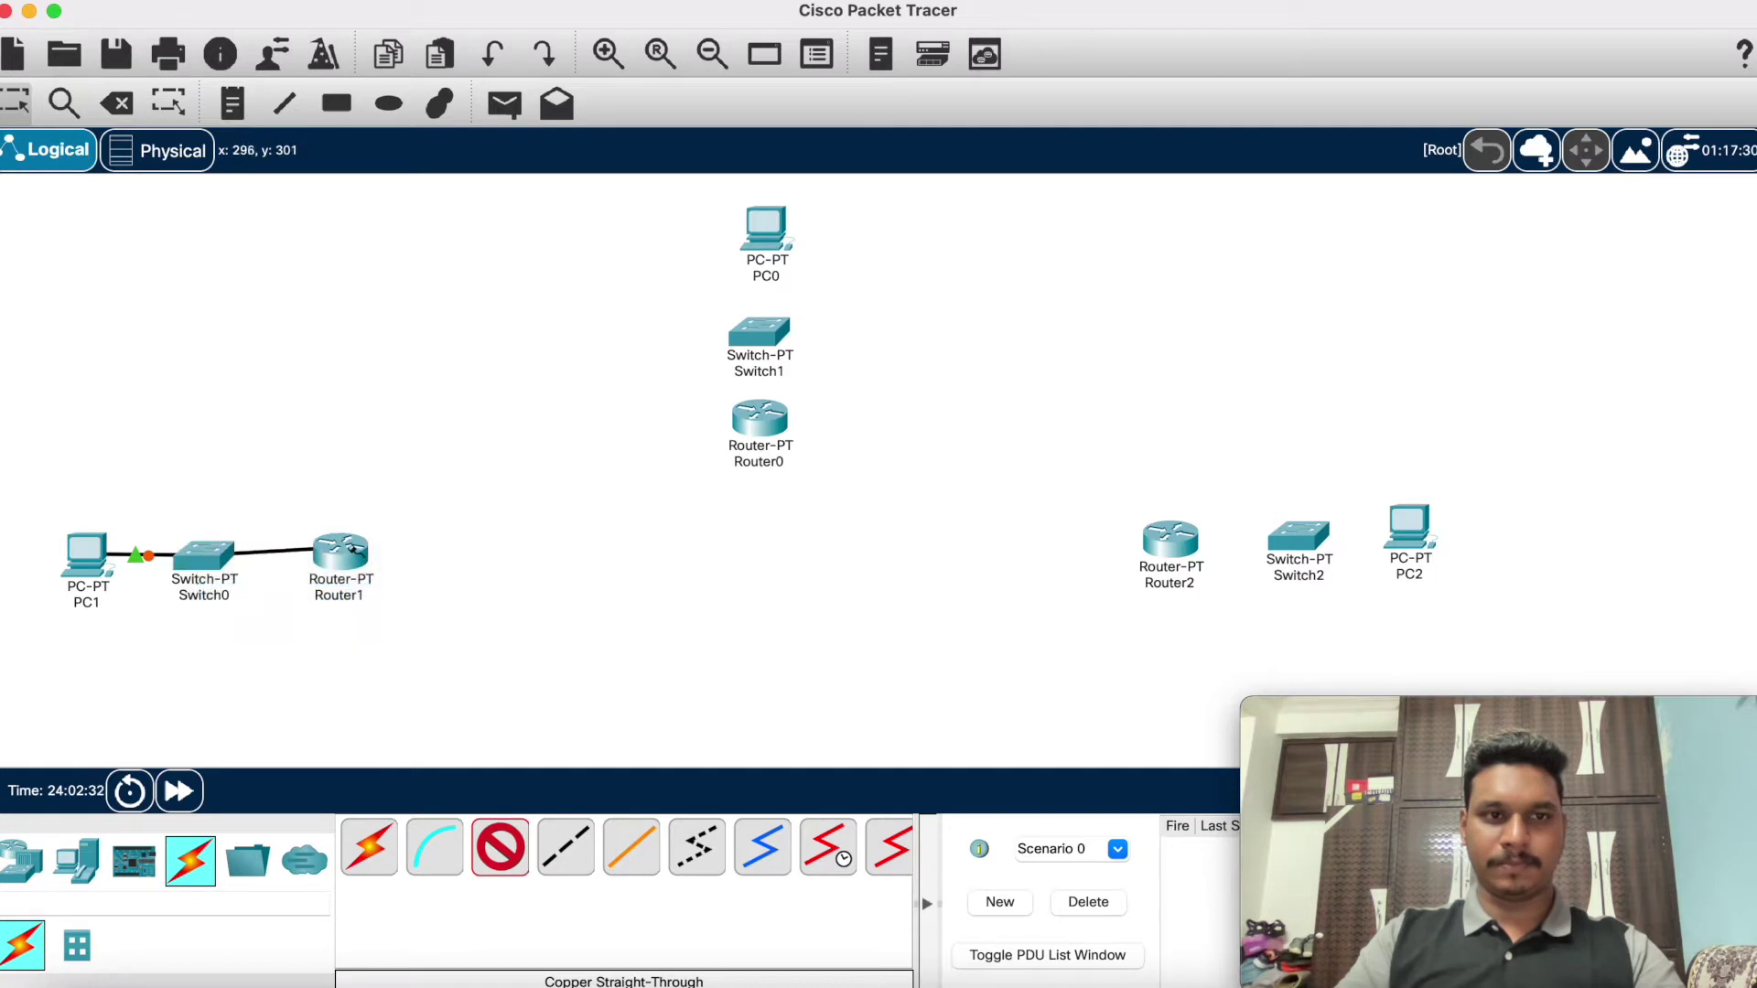
{"action": "left_click", "coordinate": [355, 549]}
{"action": "left_click", "coordinate": [391, 613]}
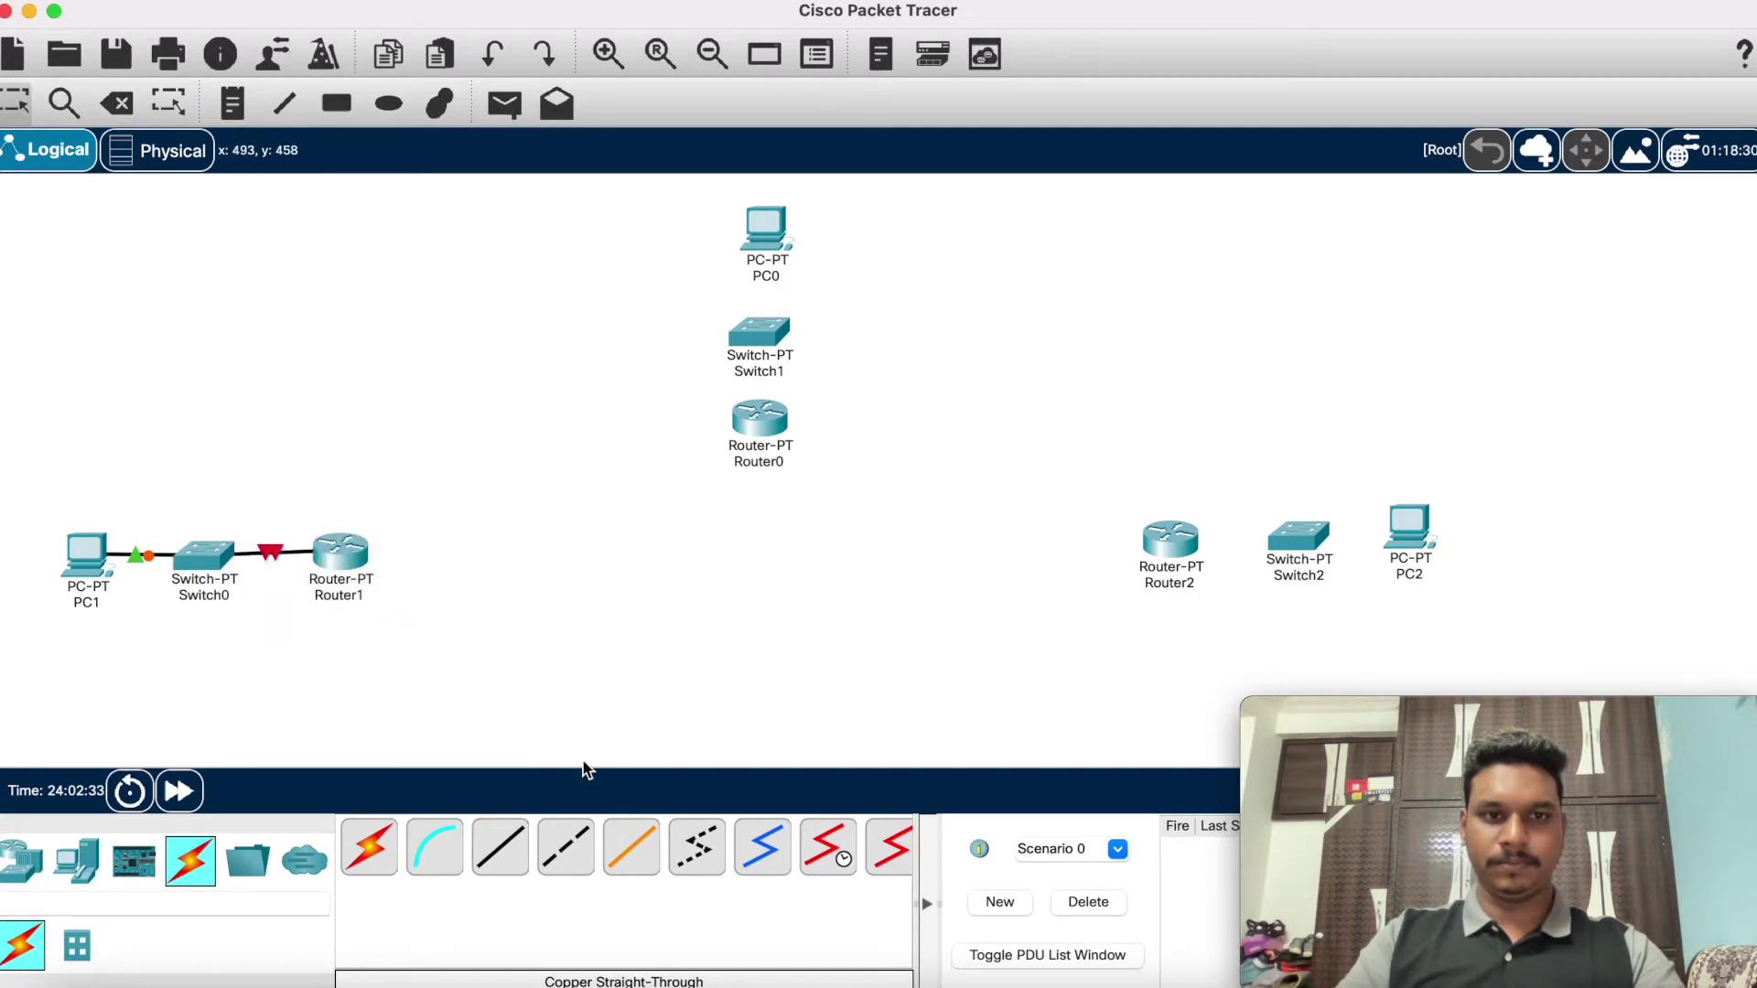
Step: Connect PC0 to Switch1 and Switch1 to Router0's FastEthernet0/0 with straight-through copper cables
{"action": "left_click", "coordinate": [497, 852]}
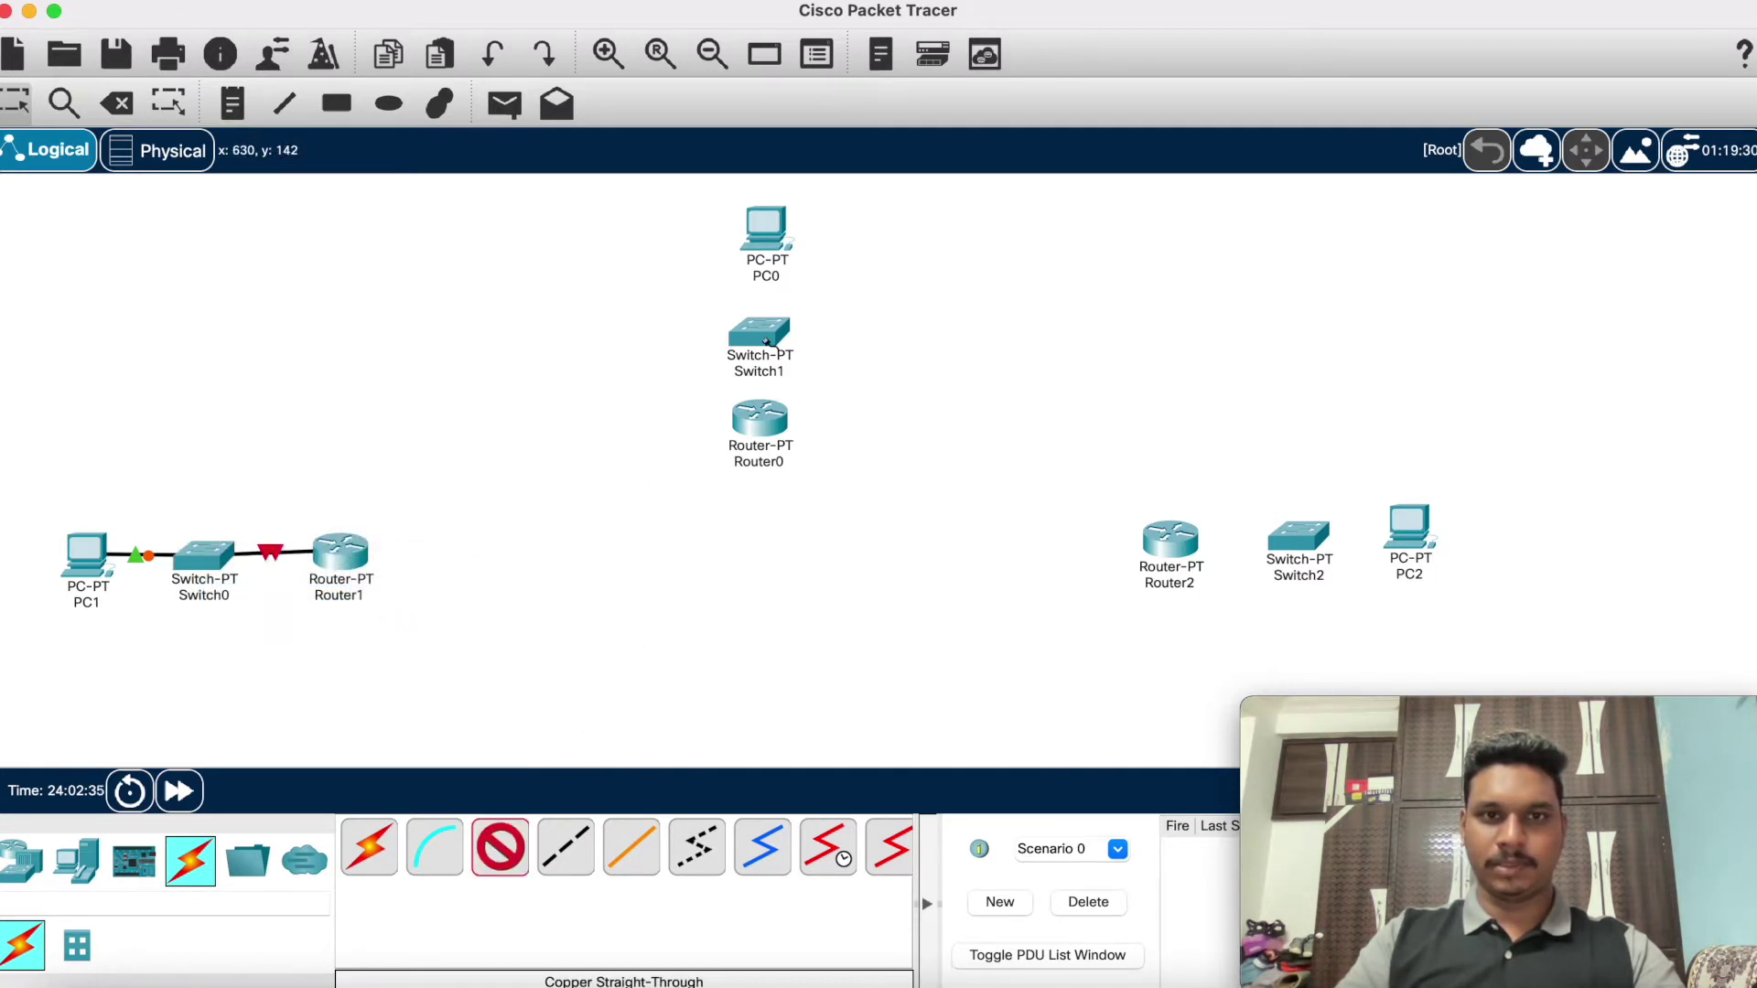
{"action": "left_click", "coordinate": [766, 240]}
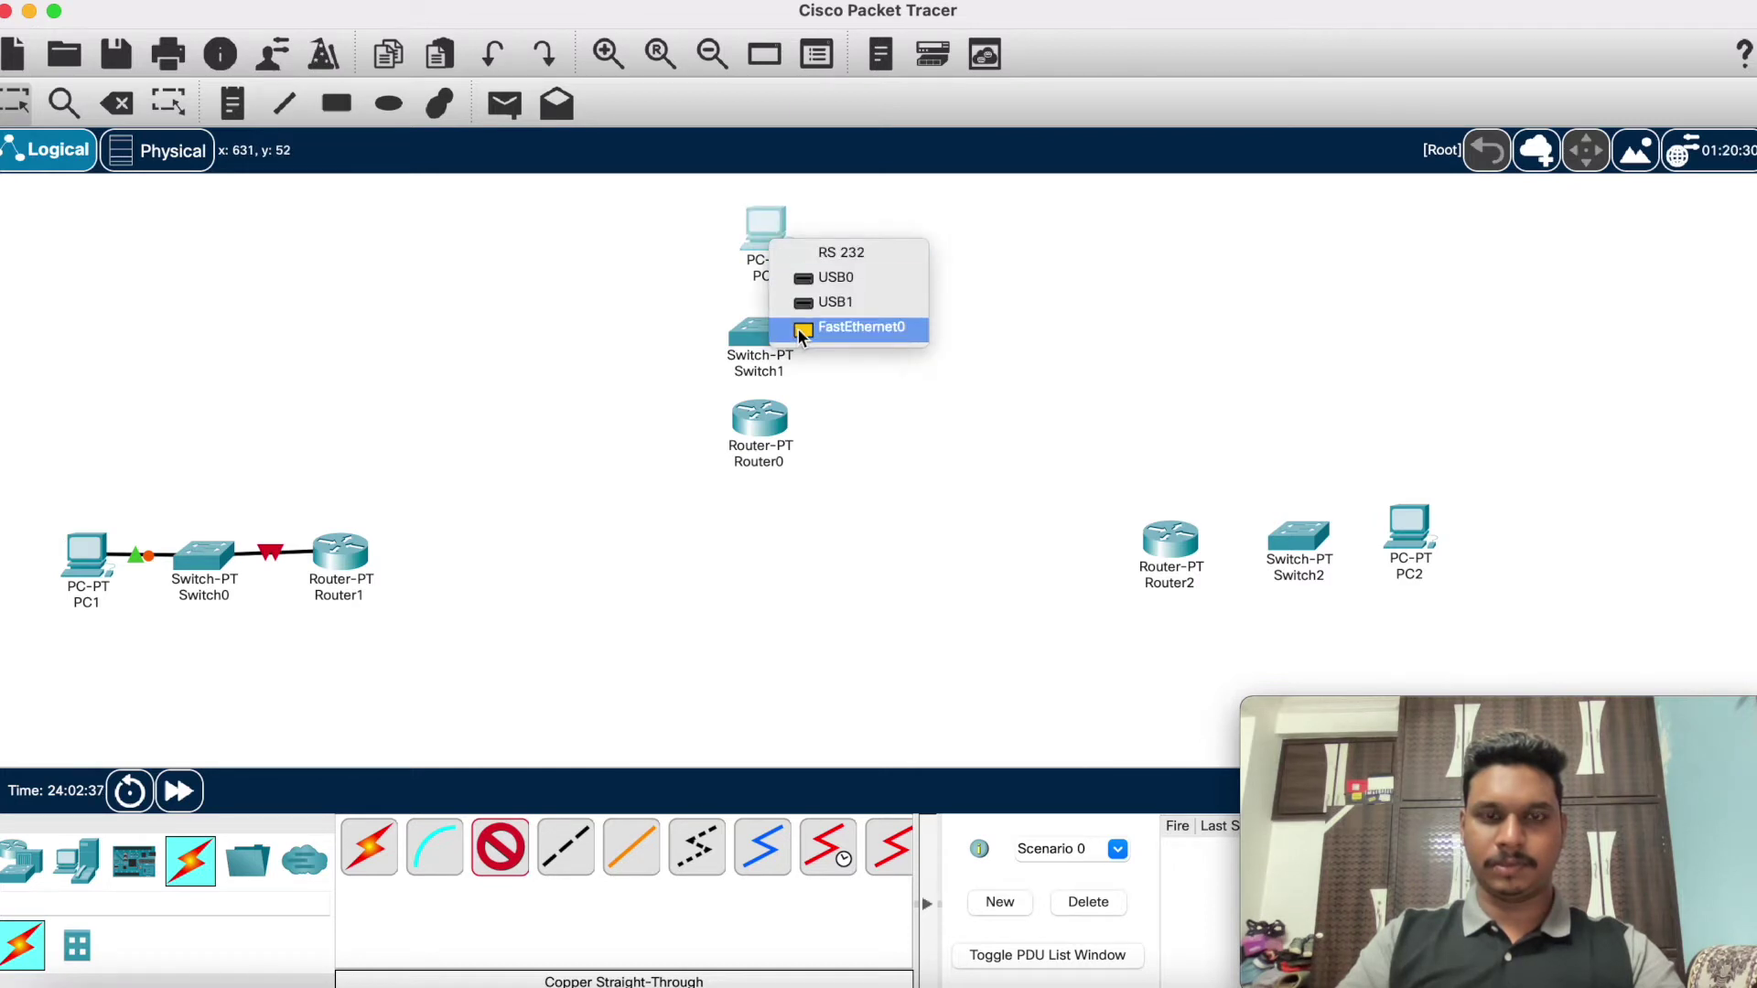
{"action": "left_click", "coordinate": [802, 331]}
{"action": "left_click", "coordinate": [750, 332]}
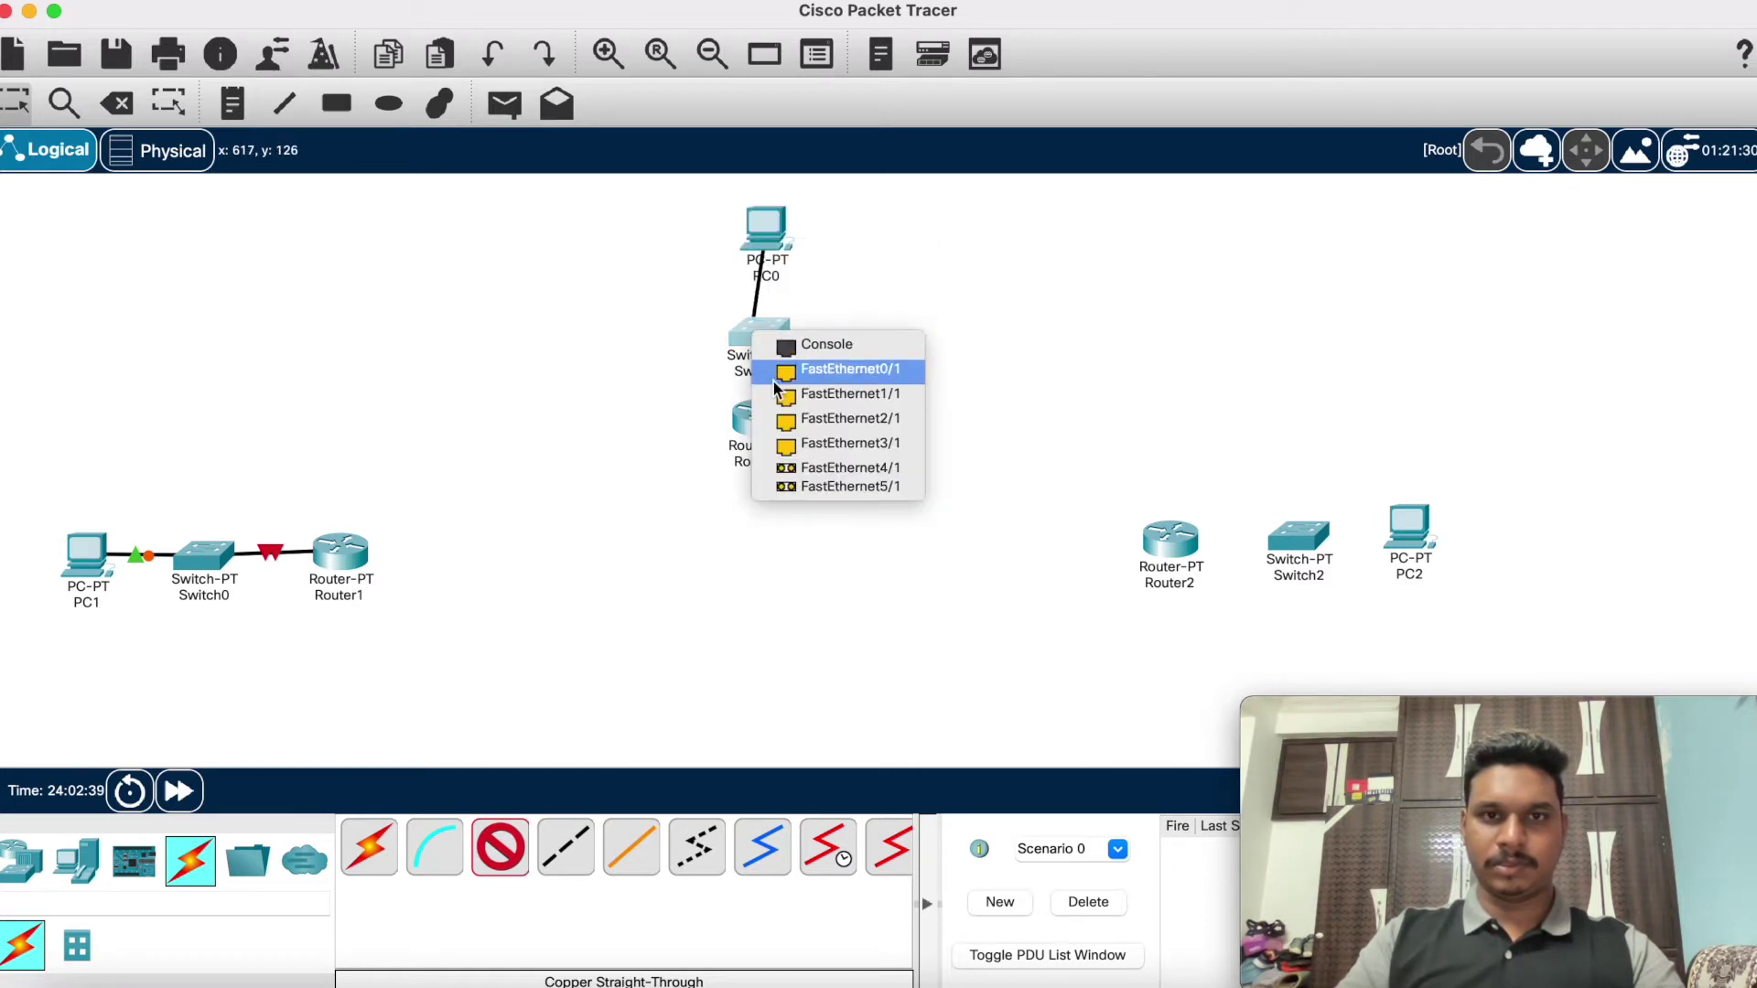
{"action": "left_click", "coordinate": [833, 371]}
{"action": "left_click", "coordinate": [518, 825]}
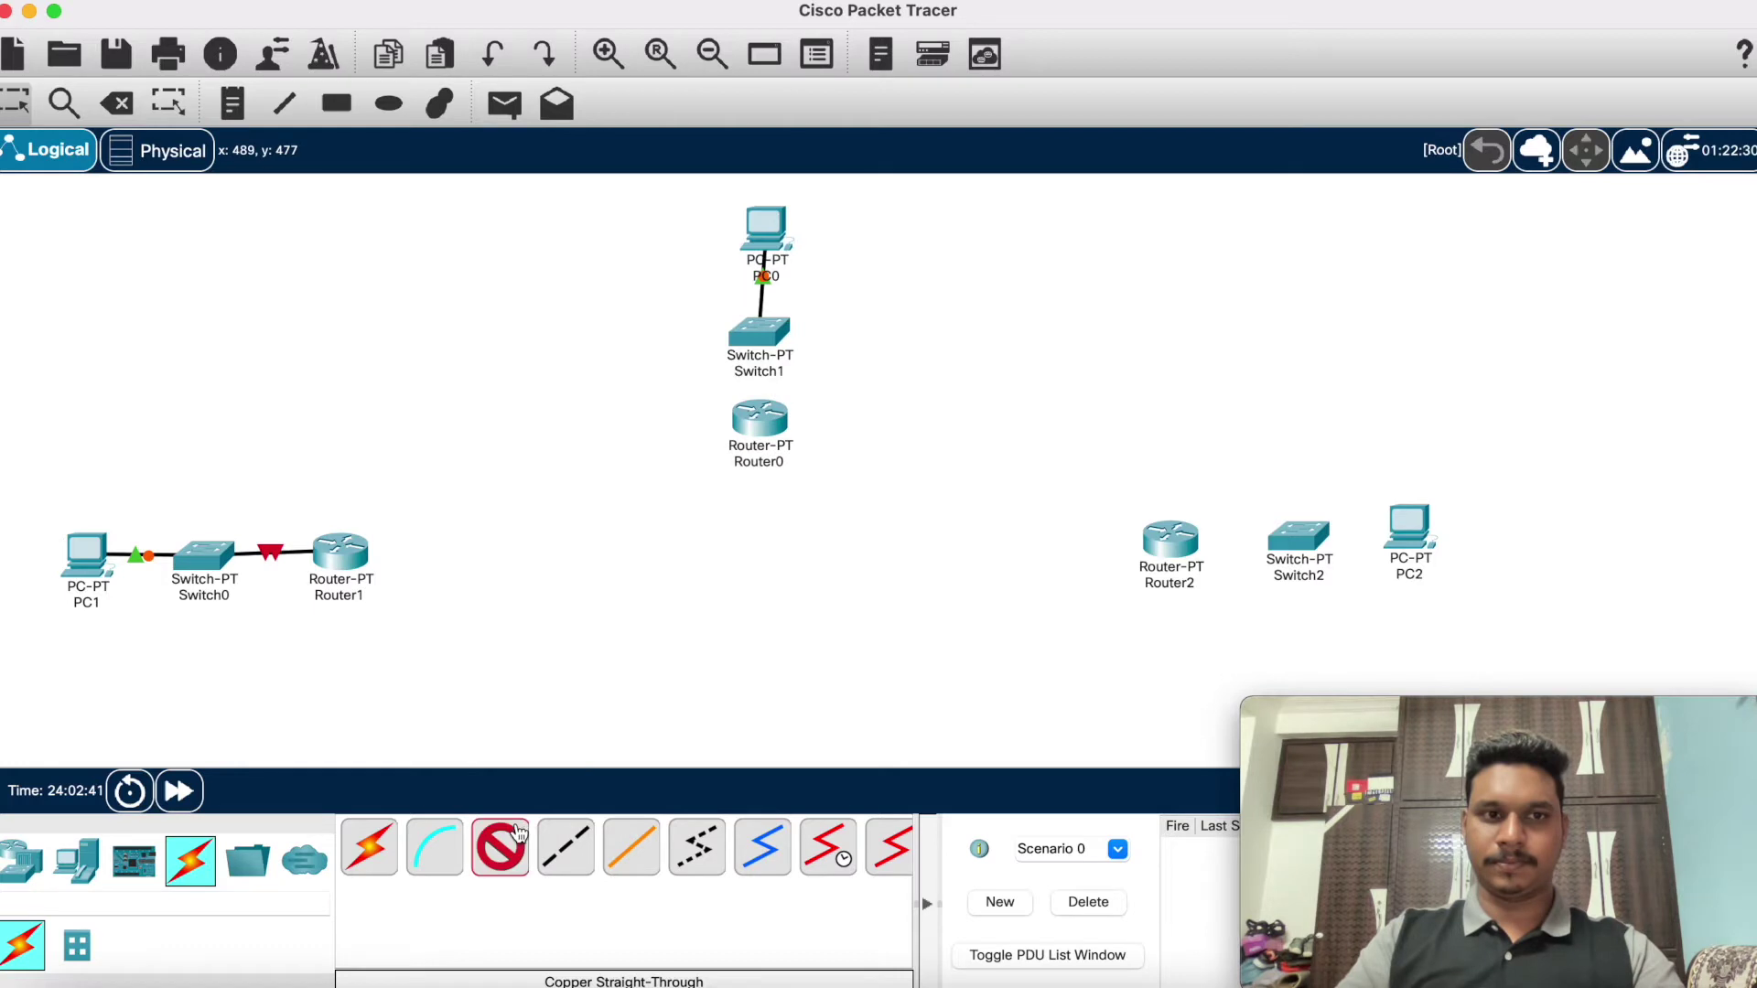
{"action": "left_click", "coordinate": [770, 333]}
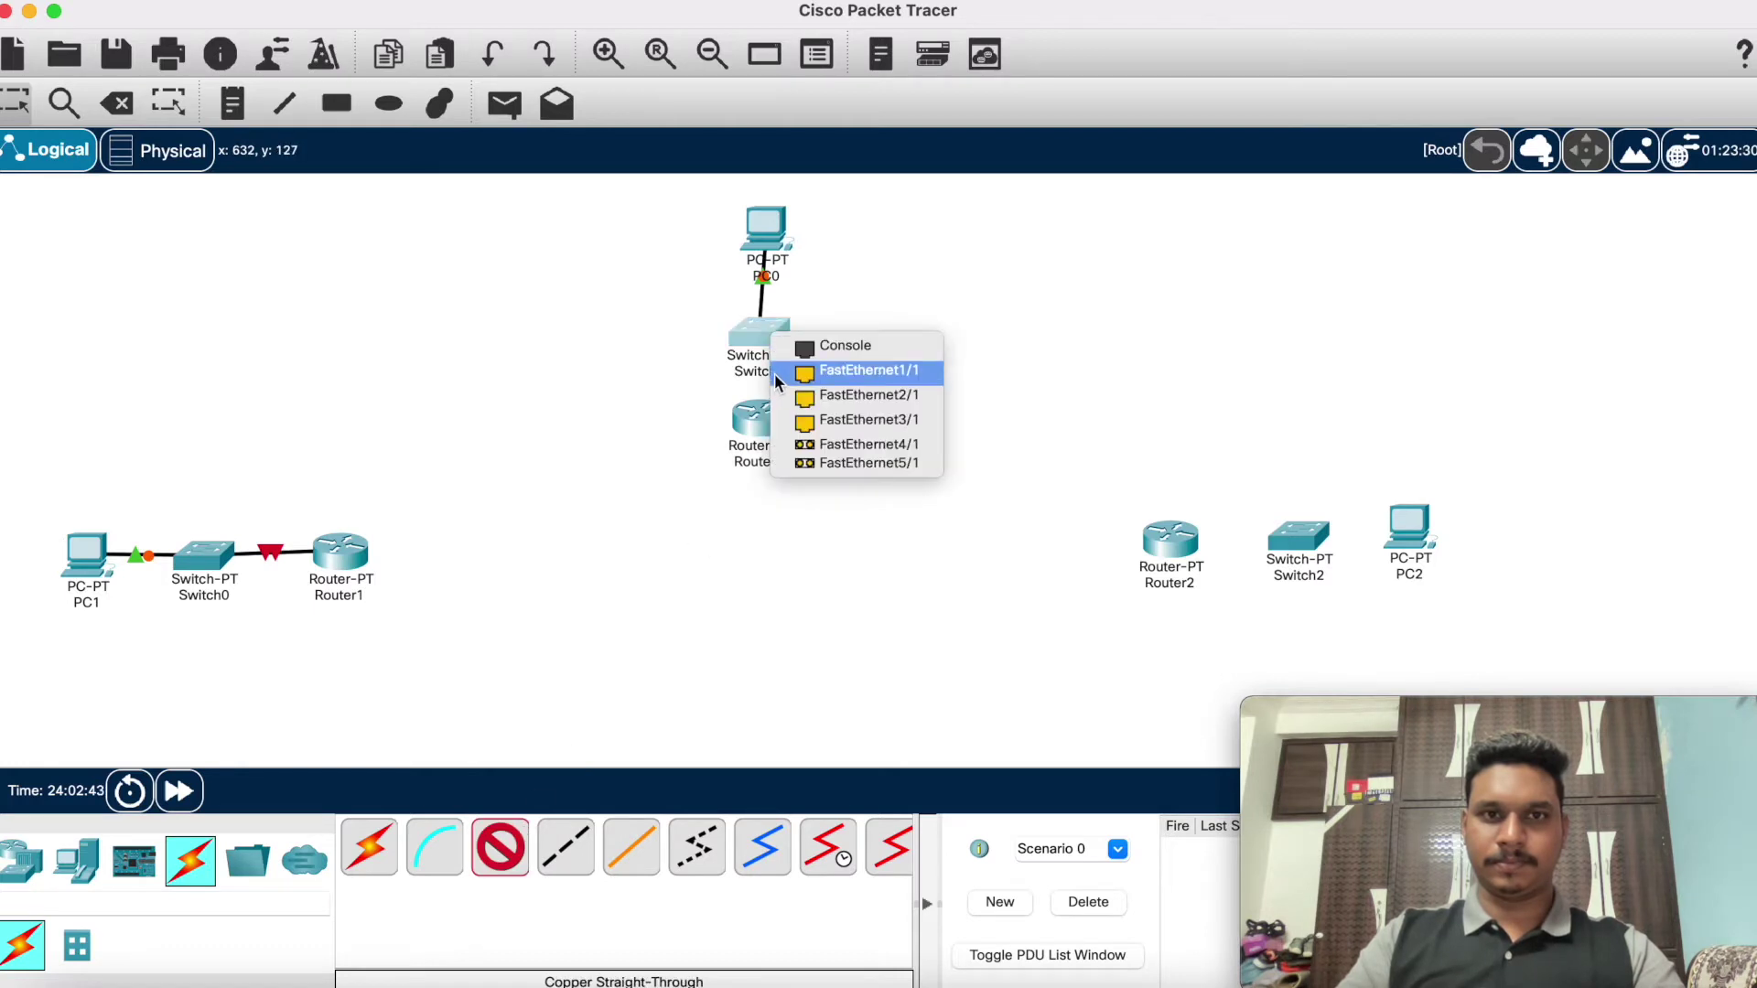
{"action": "left_click", "coordinate": [777, 371]}
{"action": "left_click", "coordinate": [756, 412]}
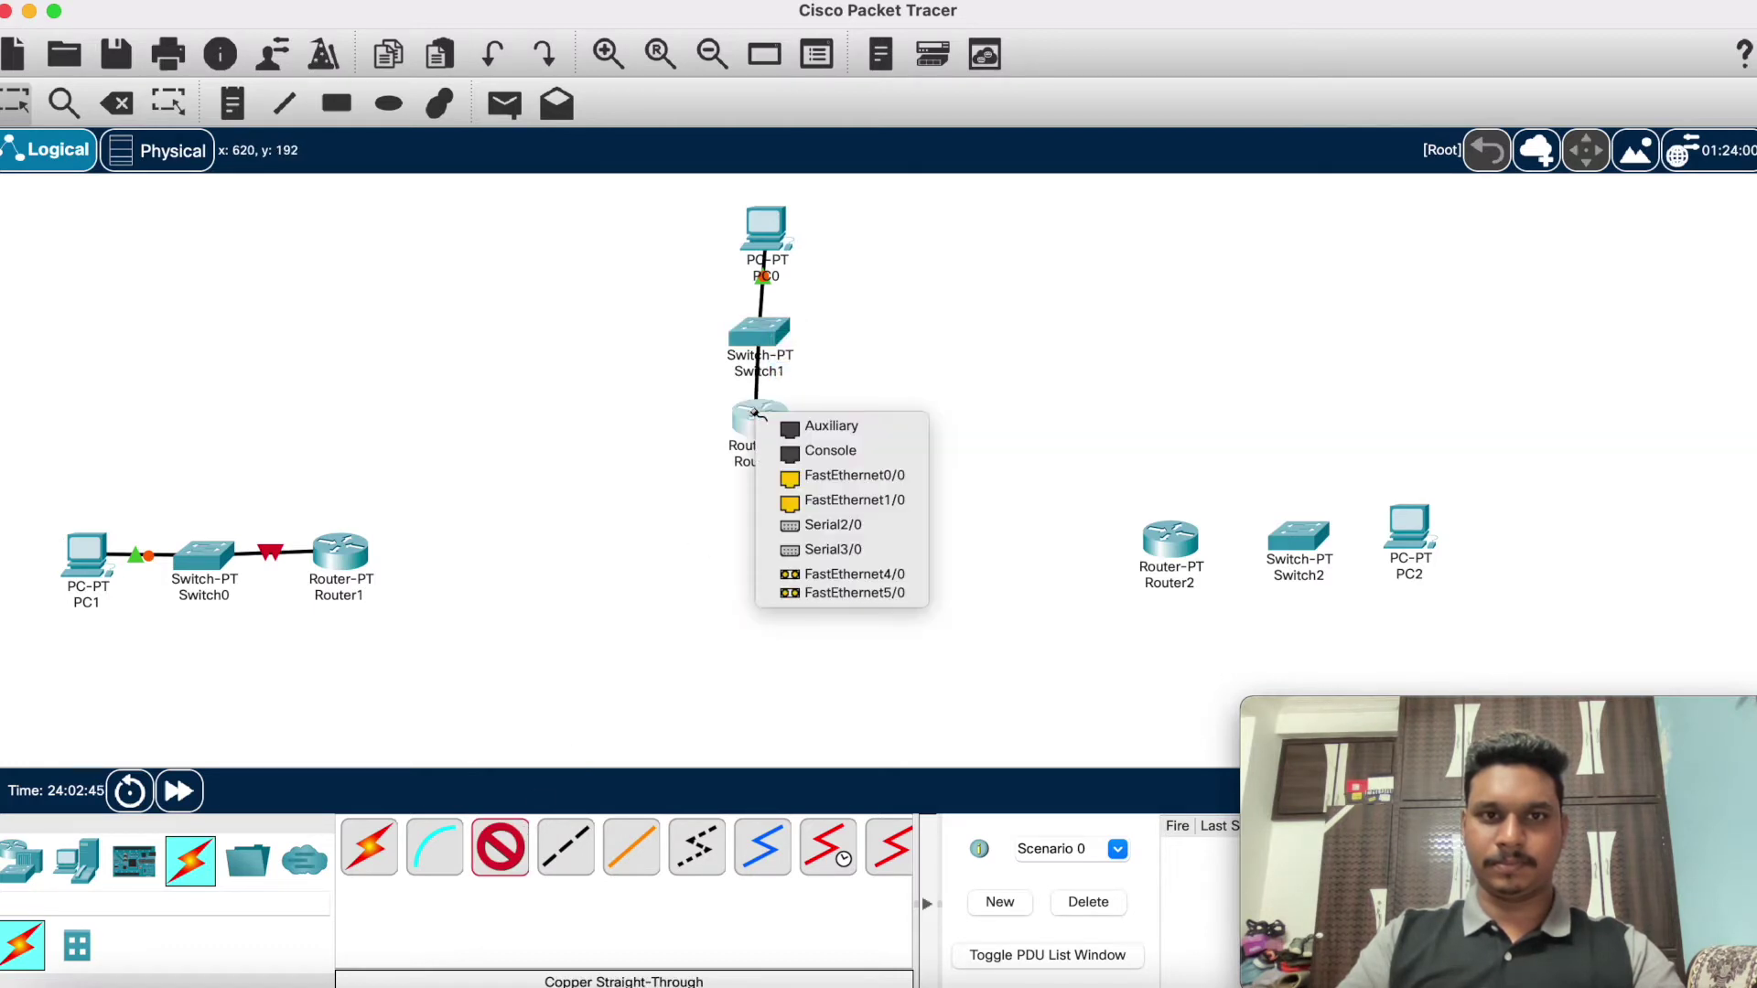
{"action": "left_click", "coordinate": [784, 475]}
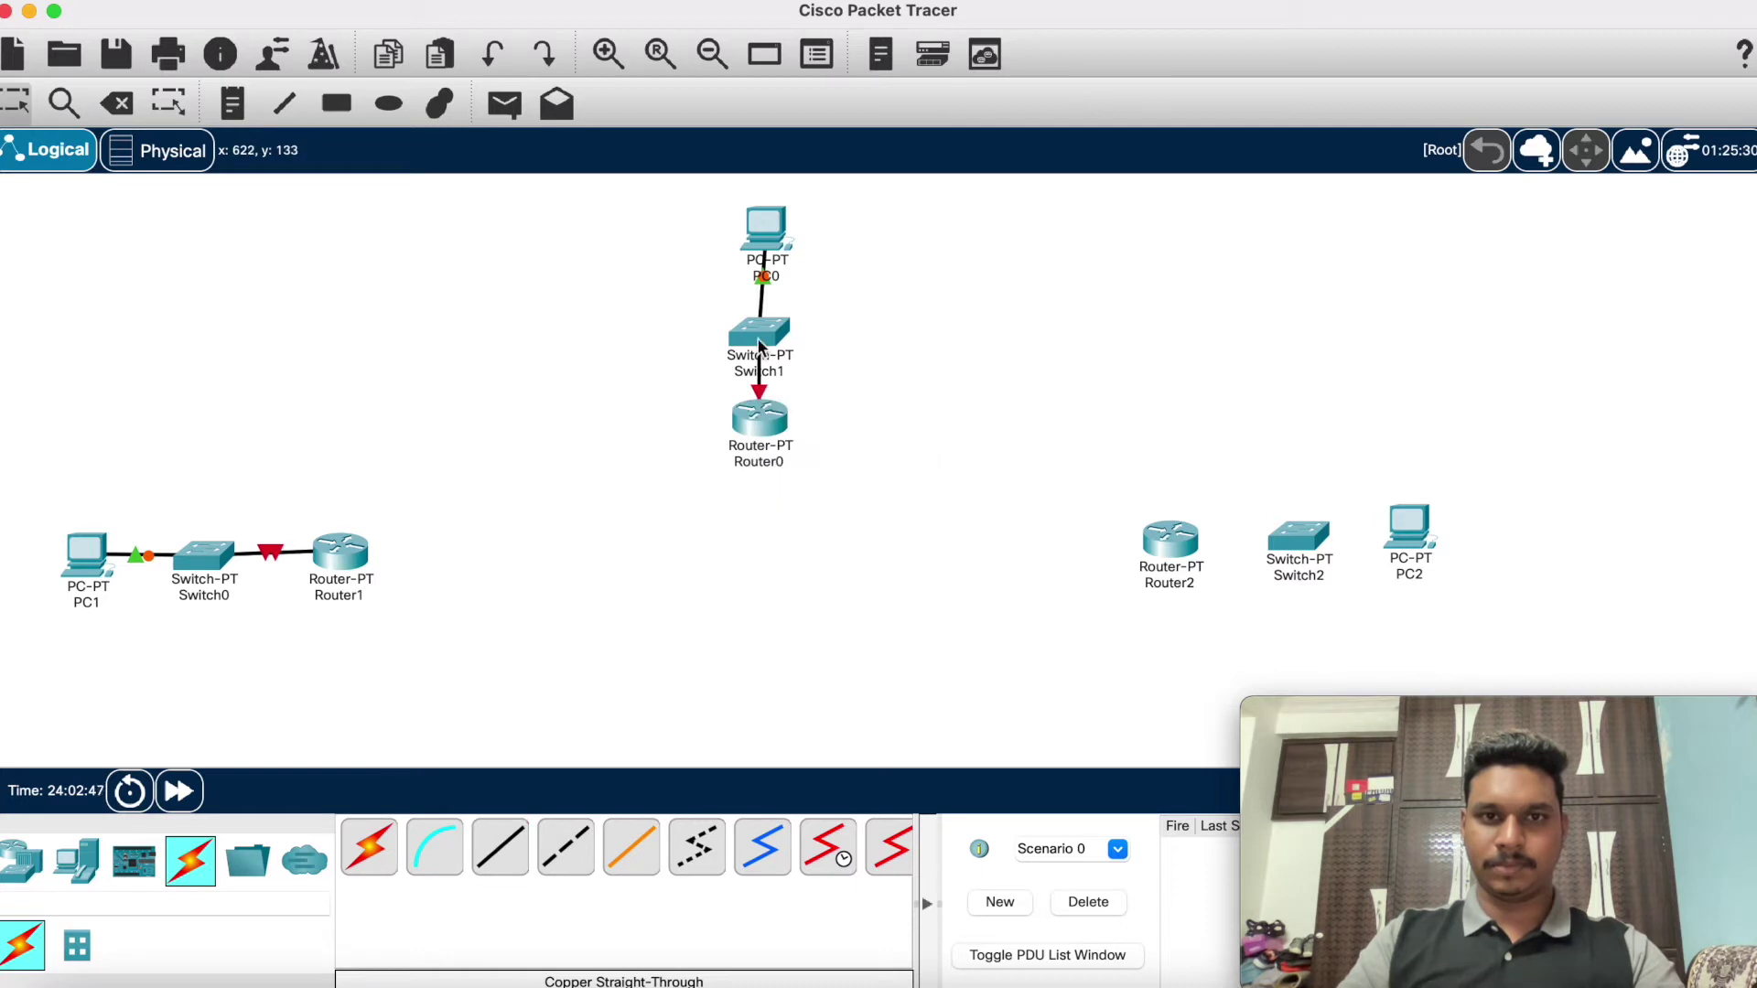
Step: Delete the Switch1–Router0 cable and redraw it from Switch1 FastEthernet2/1 to Router0 FastEthernet0/0
{"action": "left_click", "coordinate": [116, 102]}
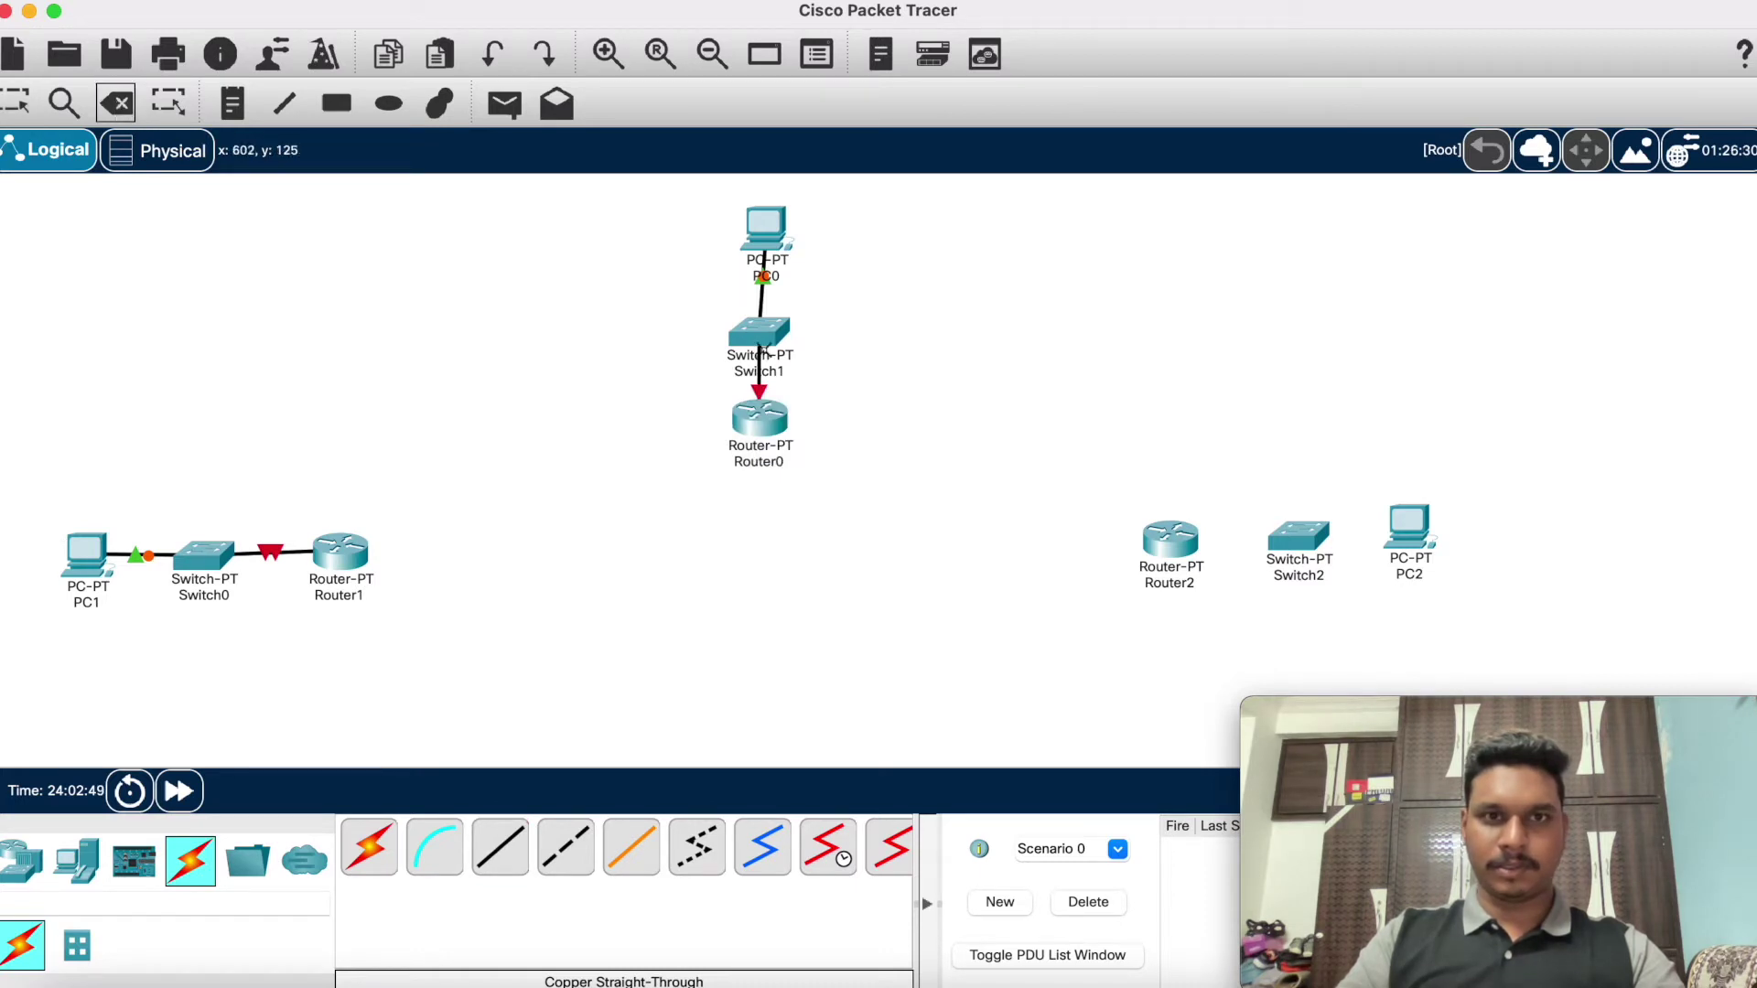
{"action": "left_click", "coordinate": [759, 382]}
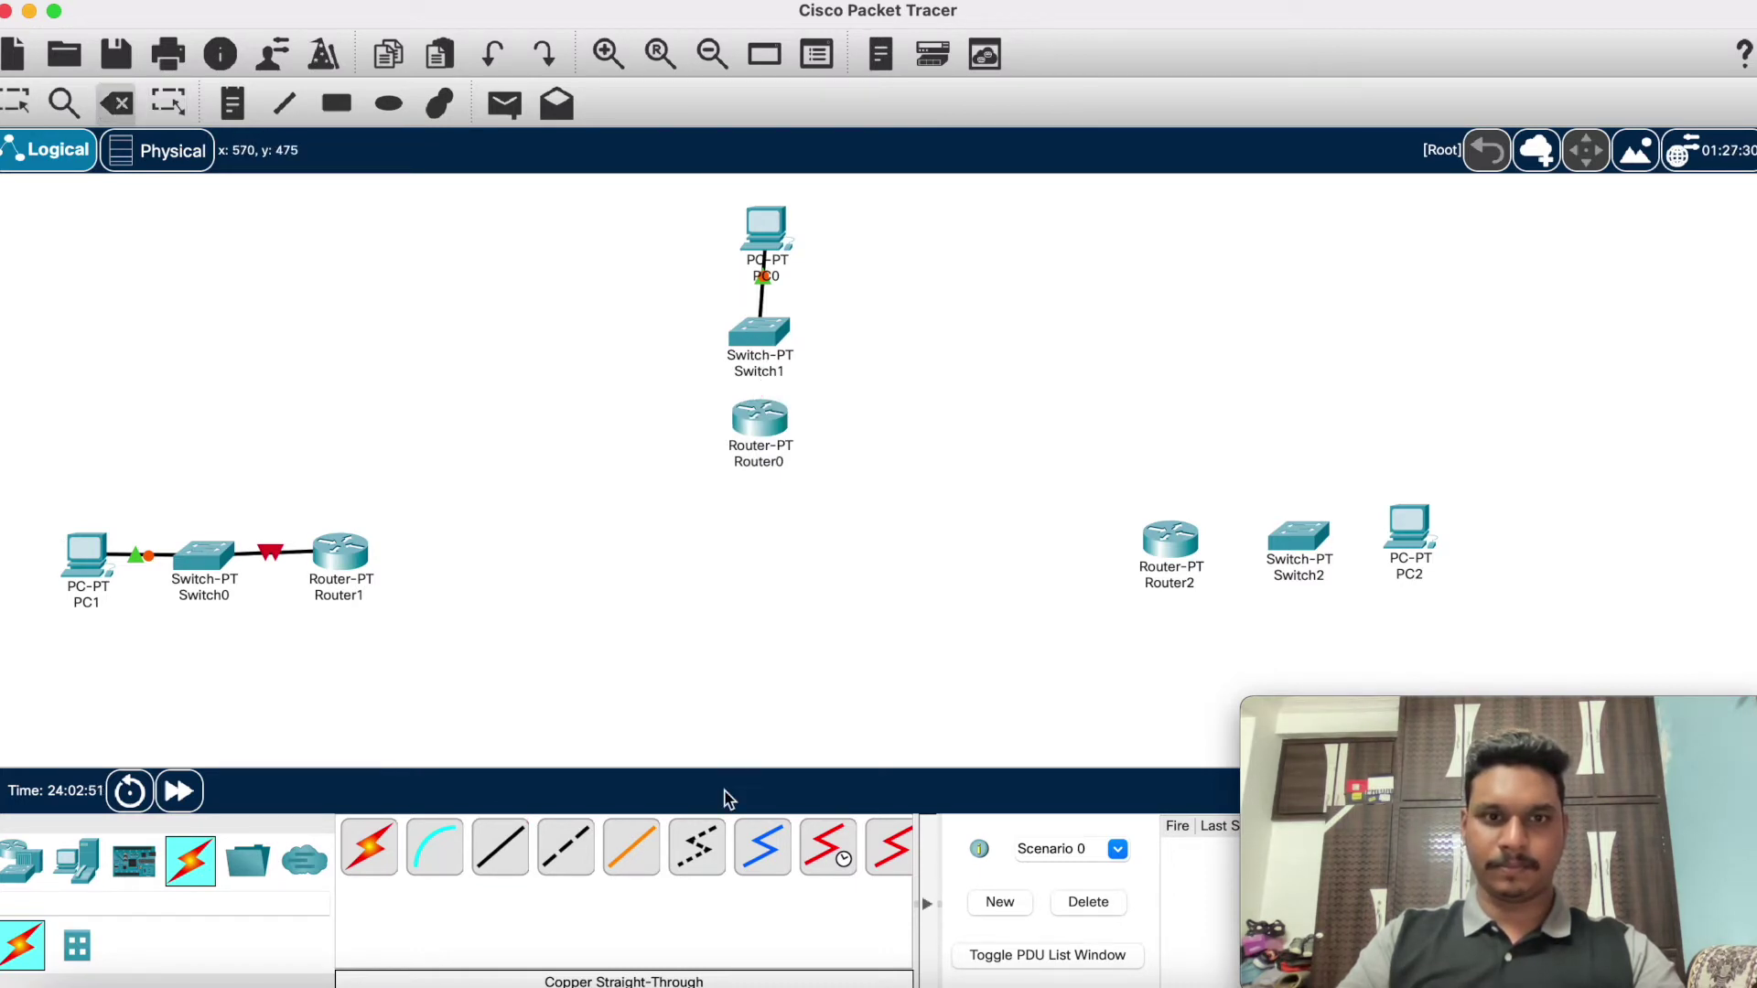
{"action": "left_click", "coordinate": [519, 840]}
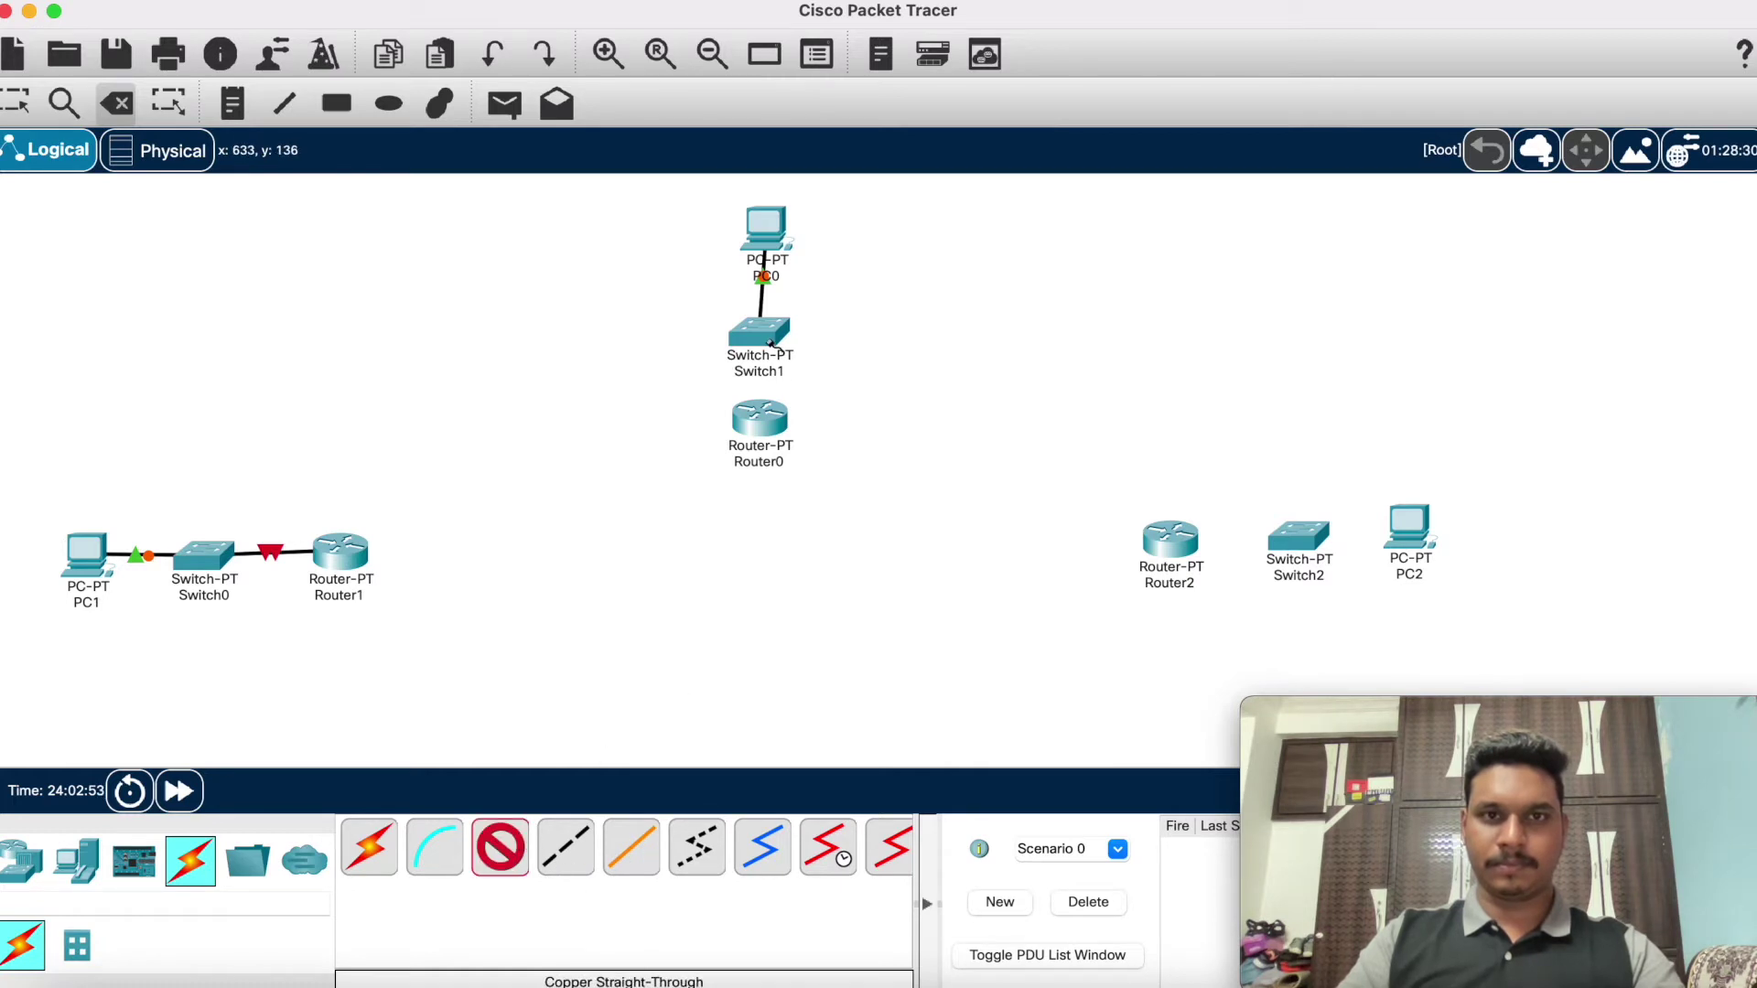
{"action": "left_click", "coordinate": [771, 344]}
{"action": "left_click", "coordinate": [803, 406]}
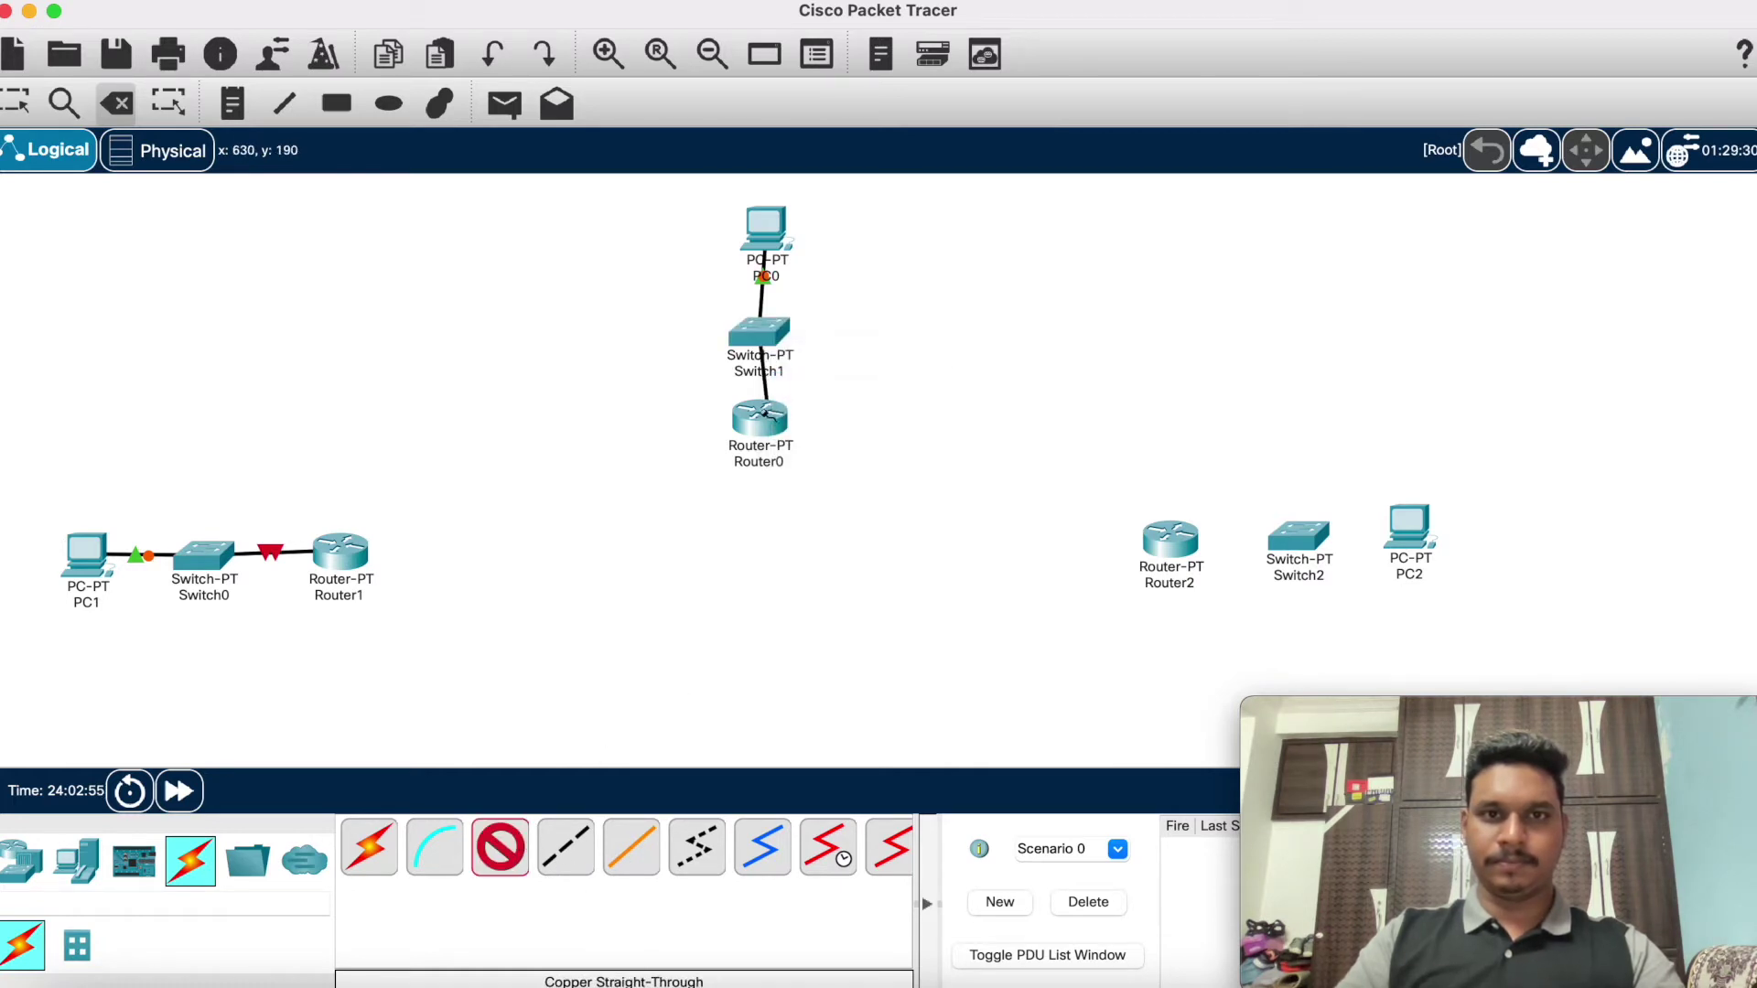
{"action": "left_click", "coordinate": [767, 421]}
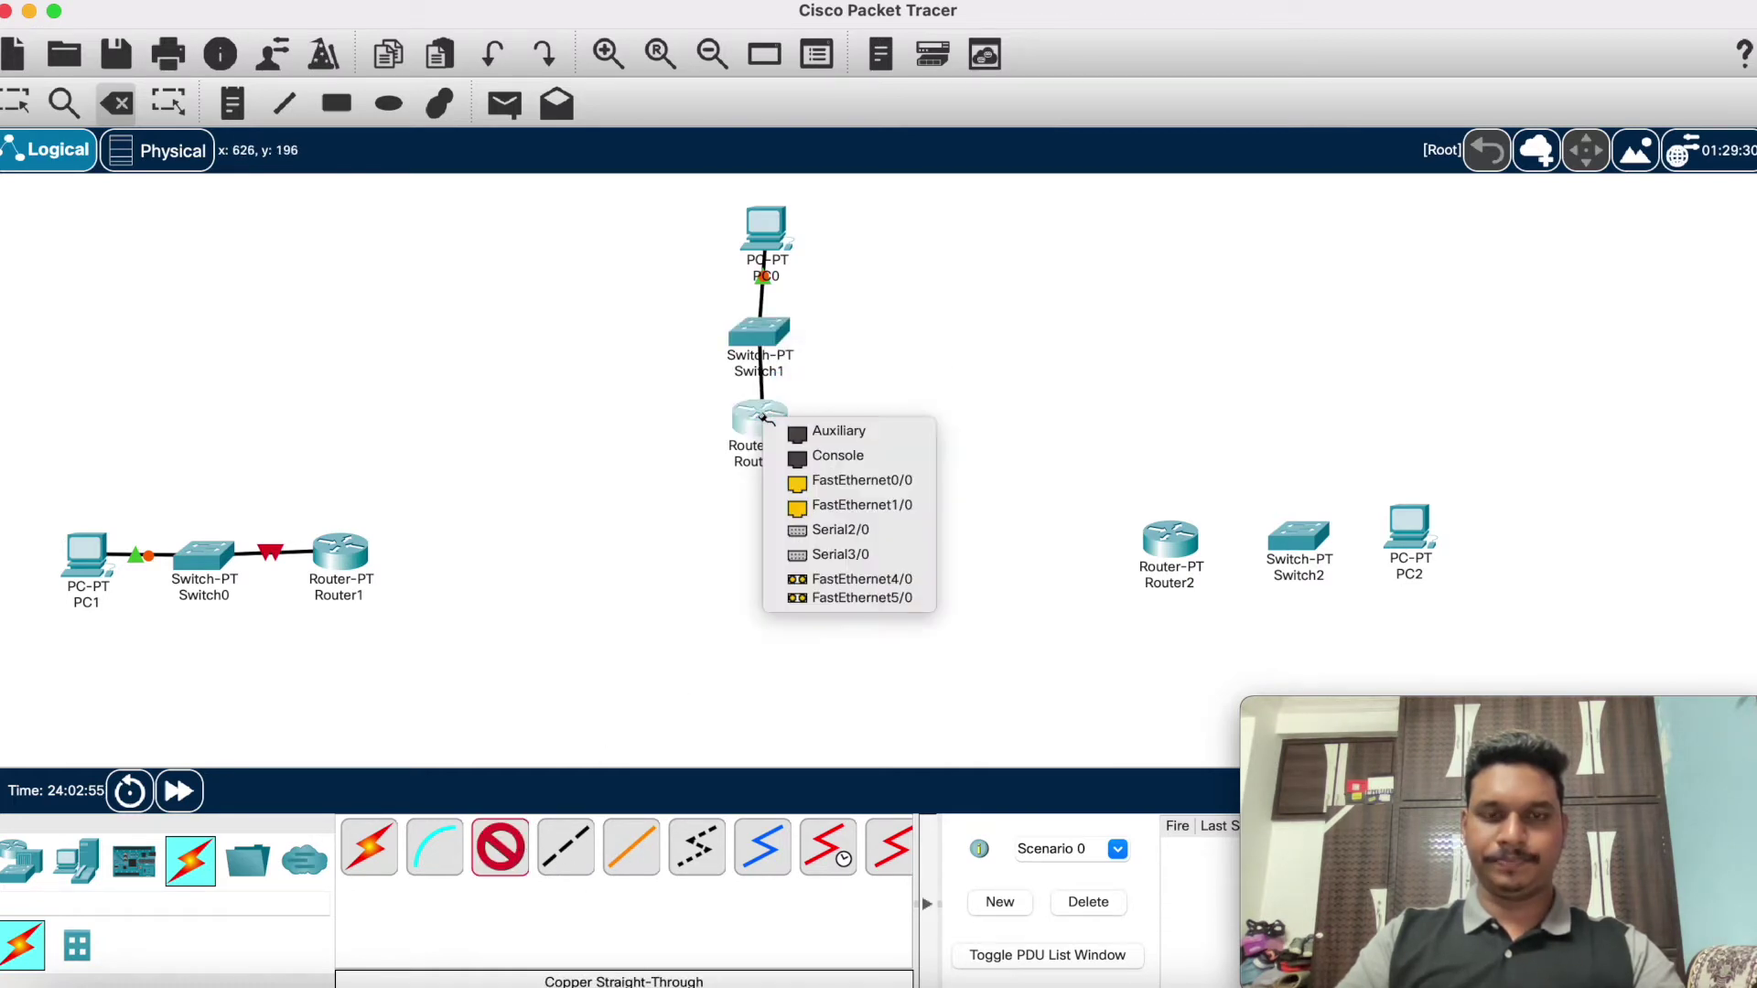
{"action": "left_click", "coordinate": [785, 479]}
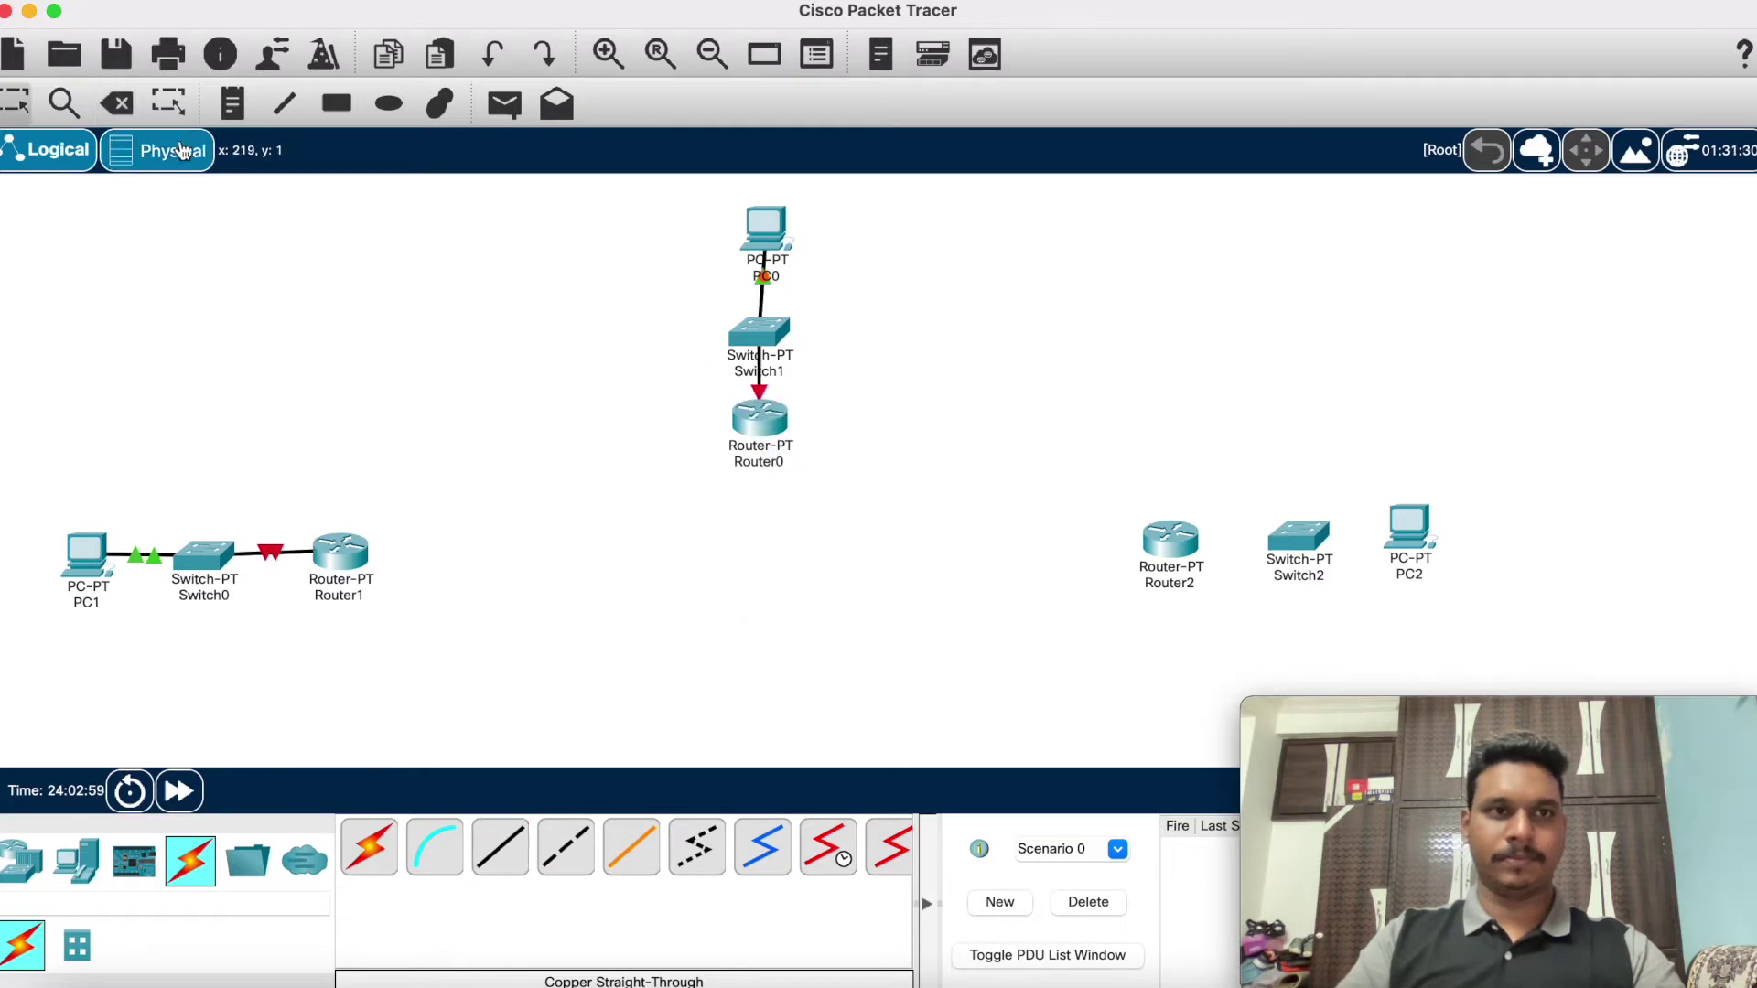
{"action": "left_click", "coordinate": [134, 111]}
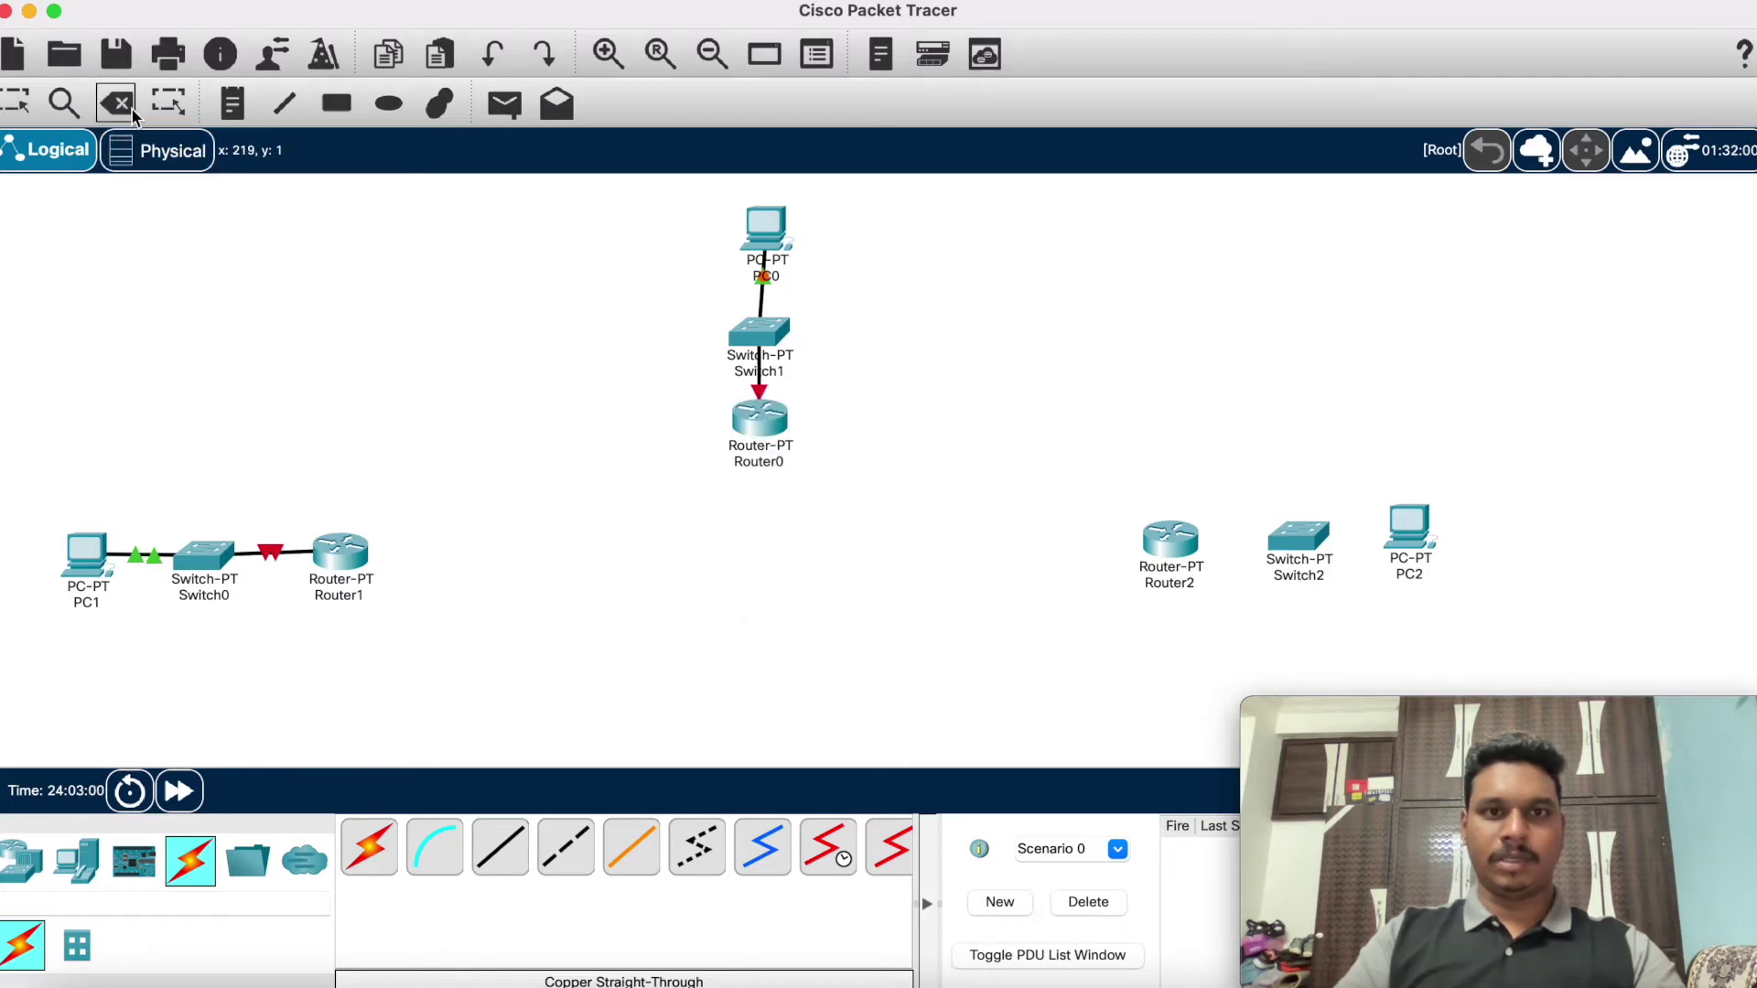
{"action": "left_click", "coordinate": [763, 371]}
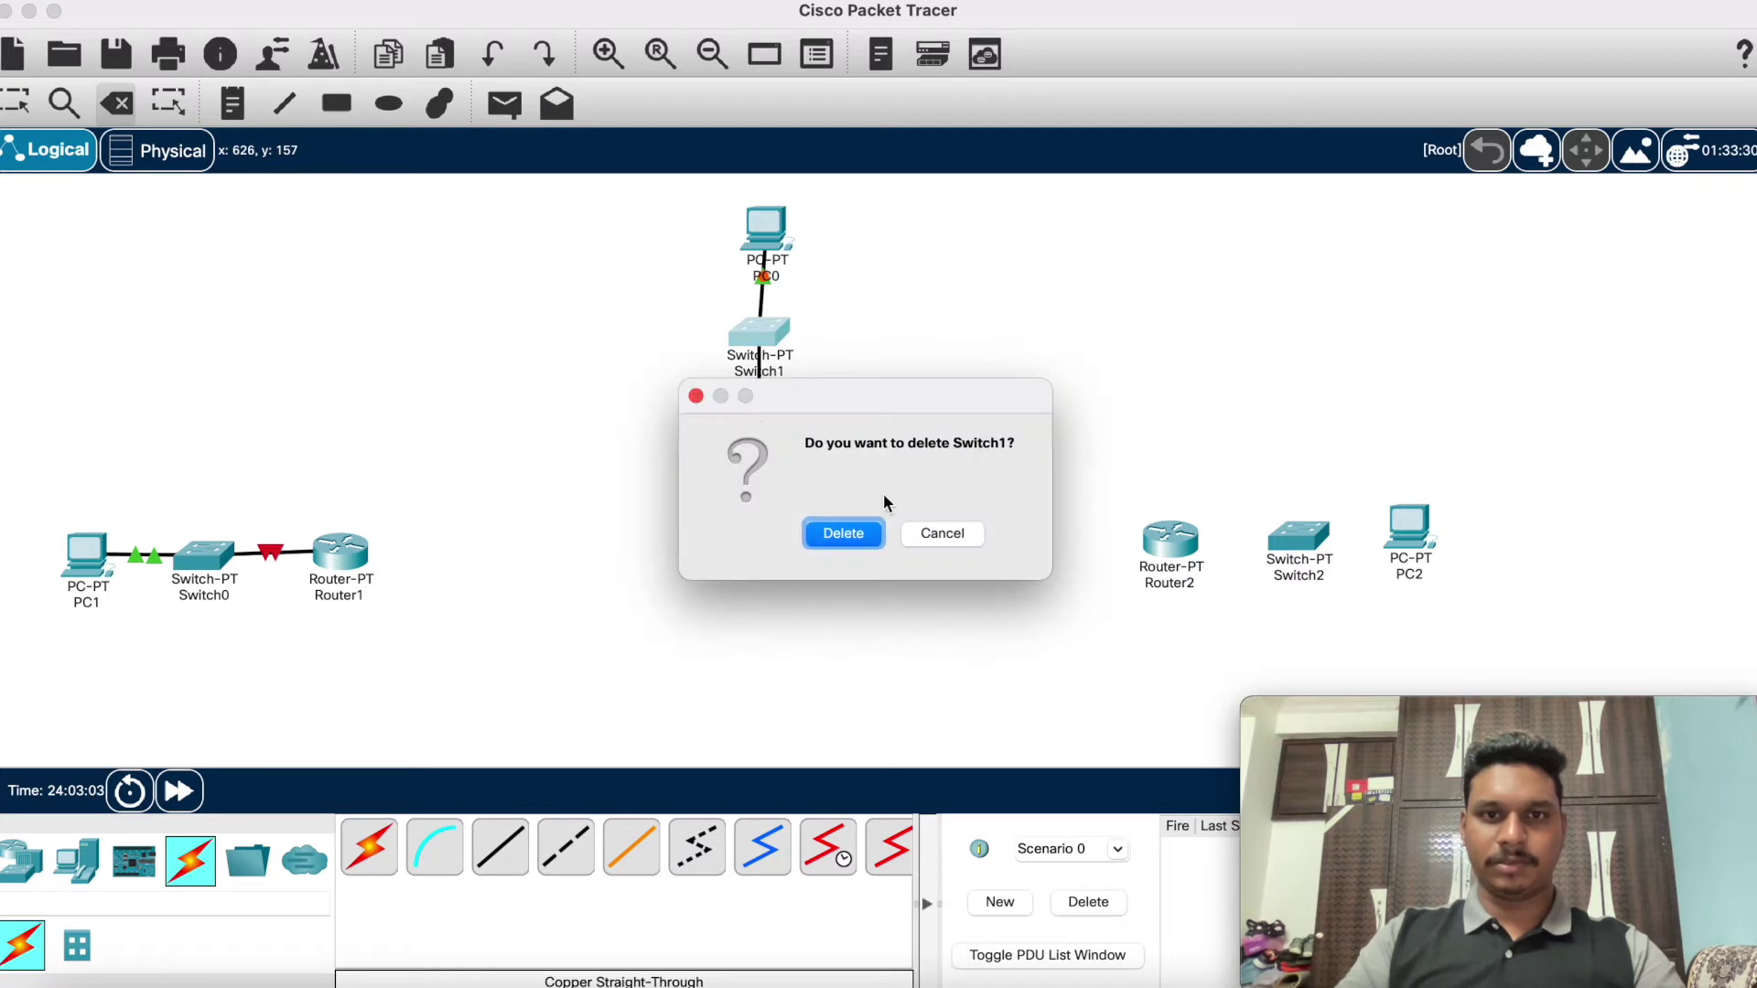
Step: Keep Switch1 and Router0 but delete the cable between them
{"action": "left_click", "coordinate": [915, 528]}
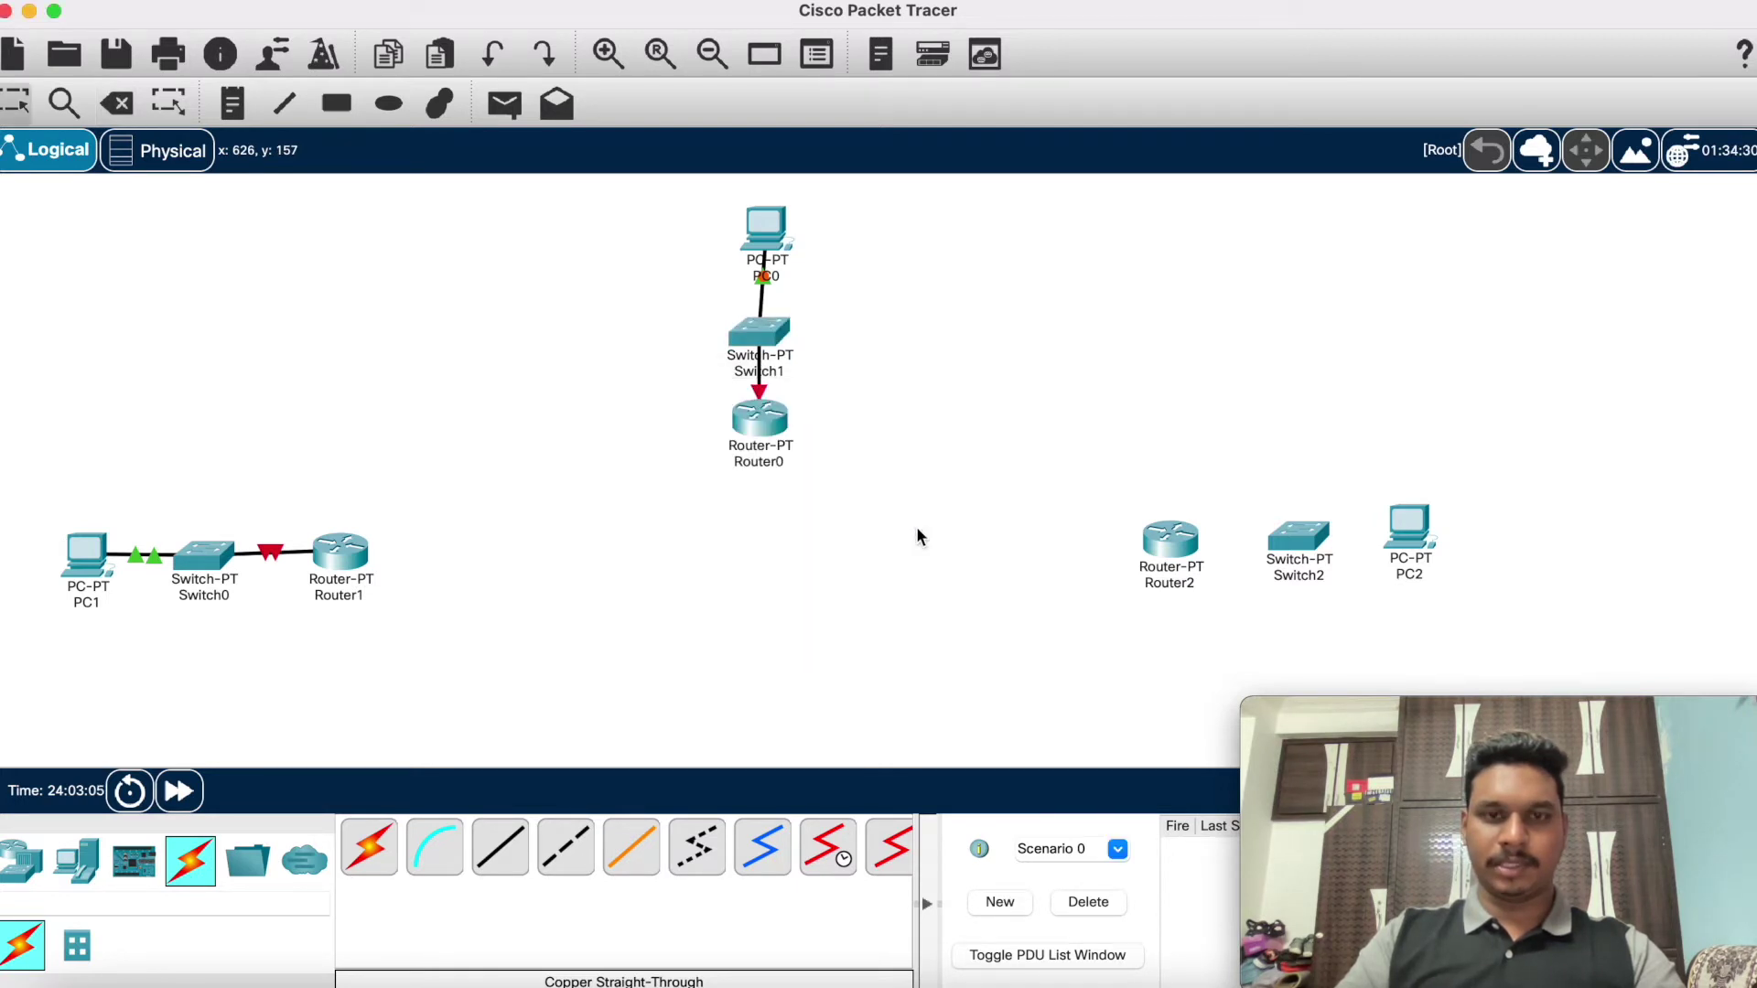
{"action": "left_click", "coordinate": [133, 102]}
{"action": "left_click", "coordinate": [761, 377]}
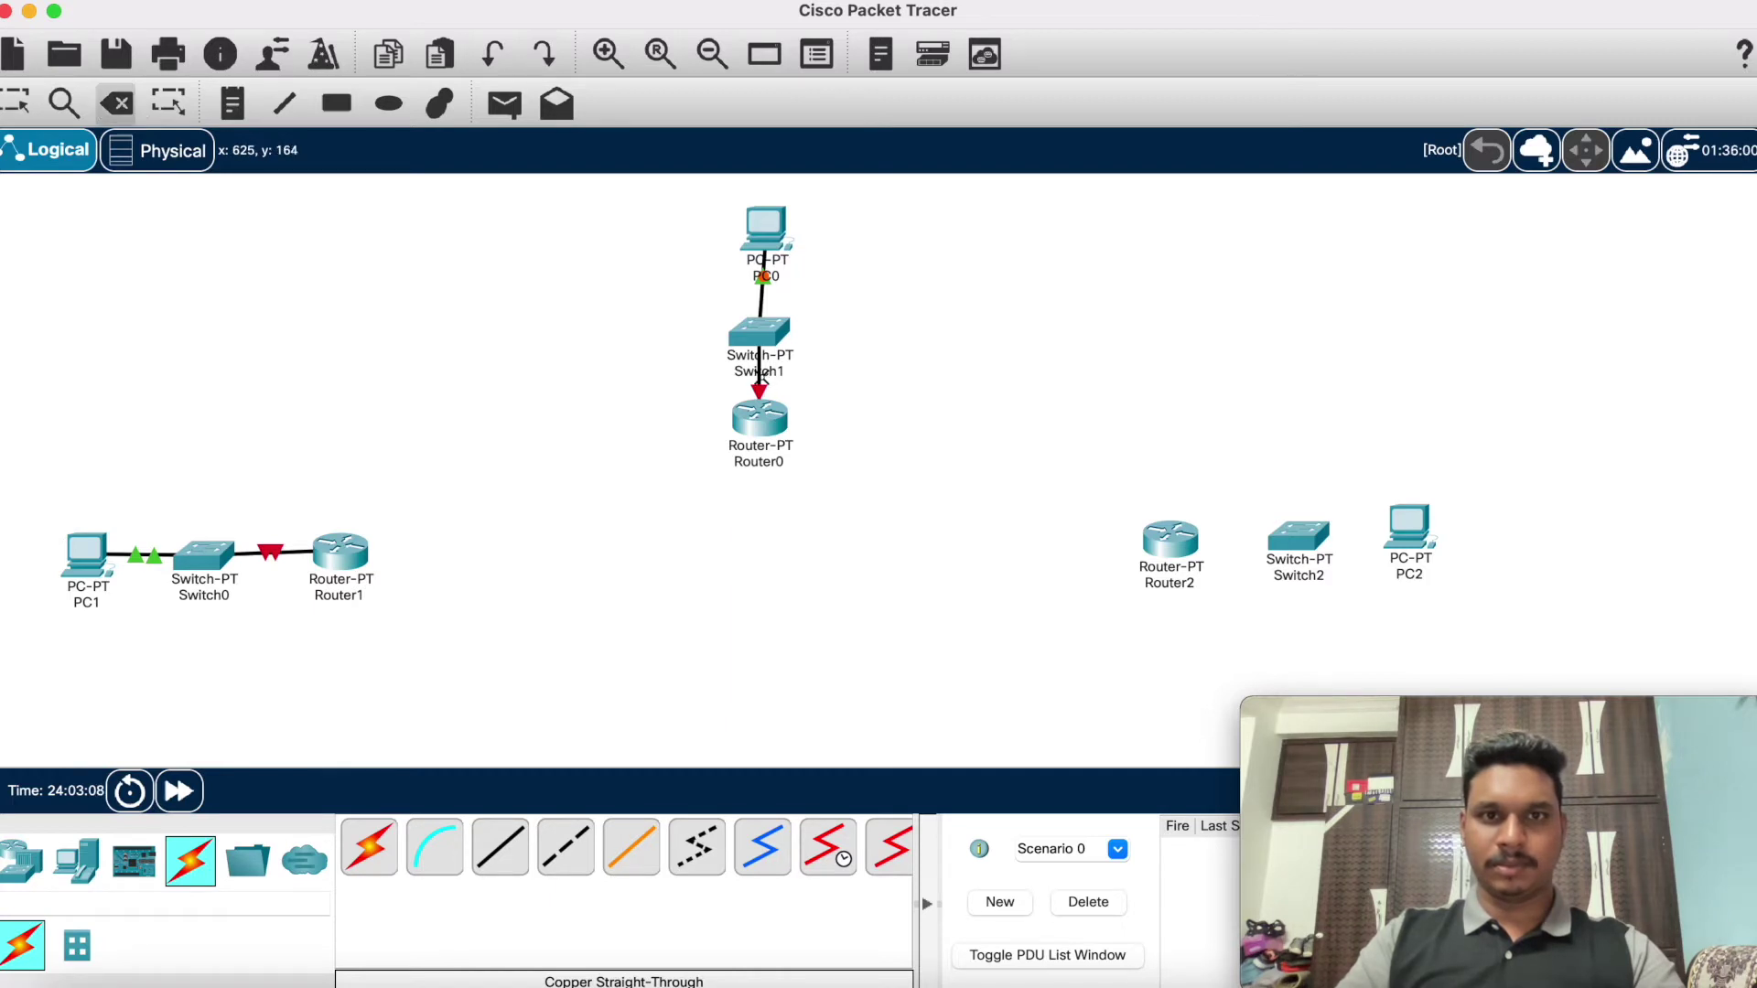
{"action": "left_click", "coordinate": [904, 526]}
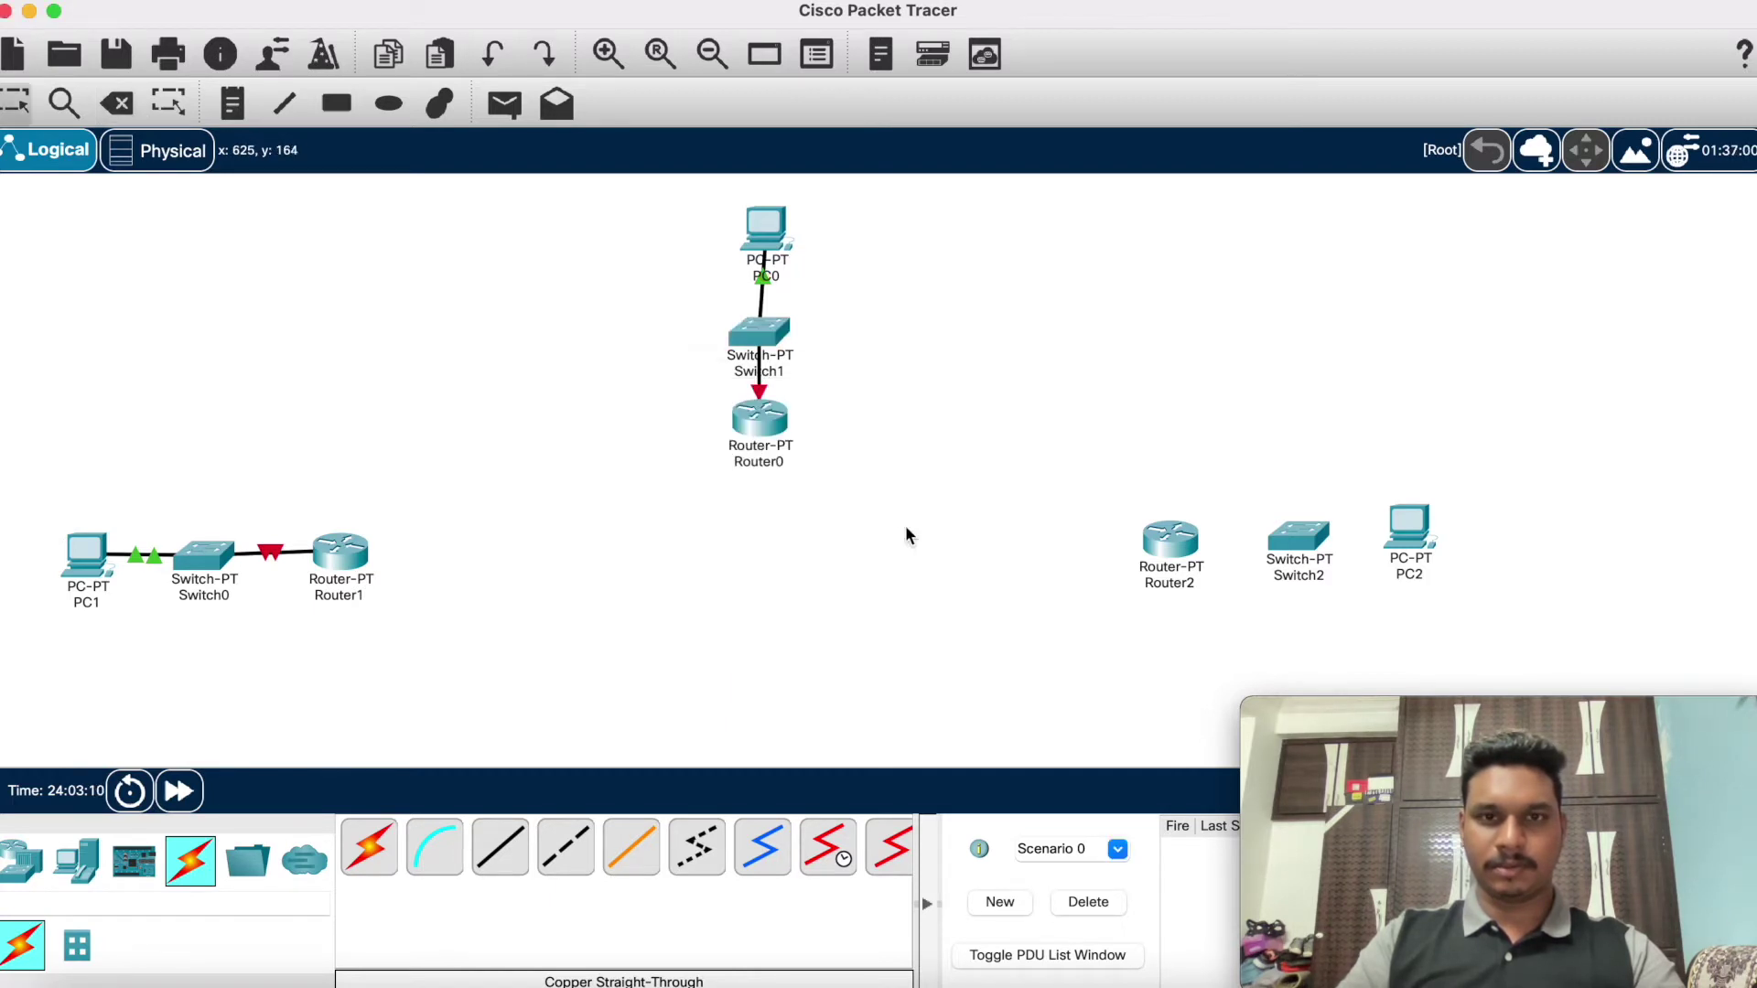
{"action": "left_click", "coordinate": [116, 102]}
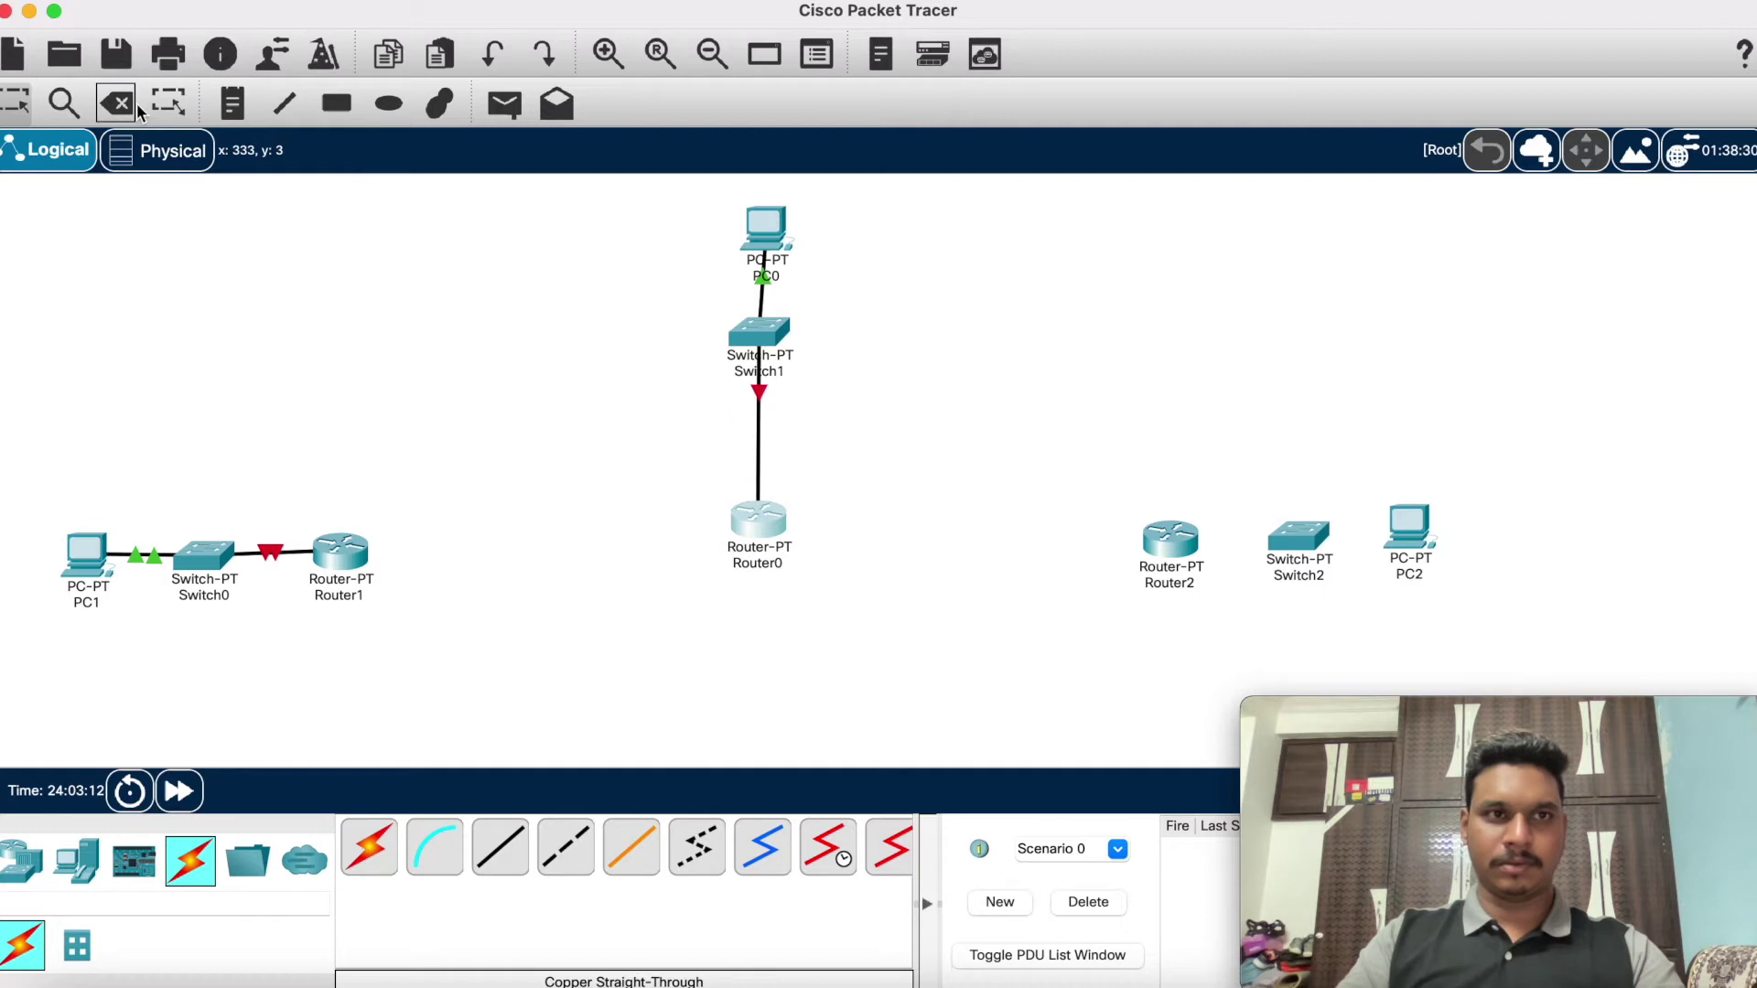
{"action": "left_click", "coordinate": [760, 421]}
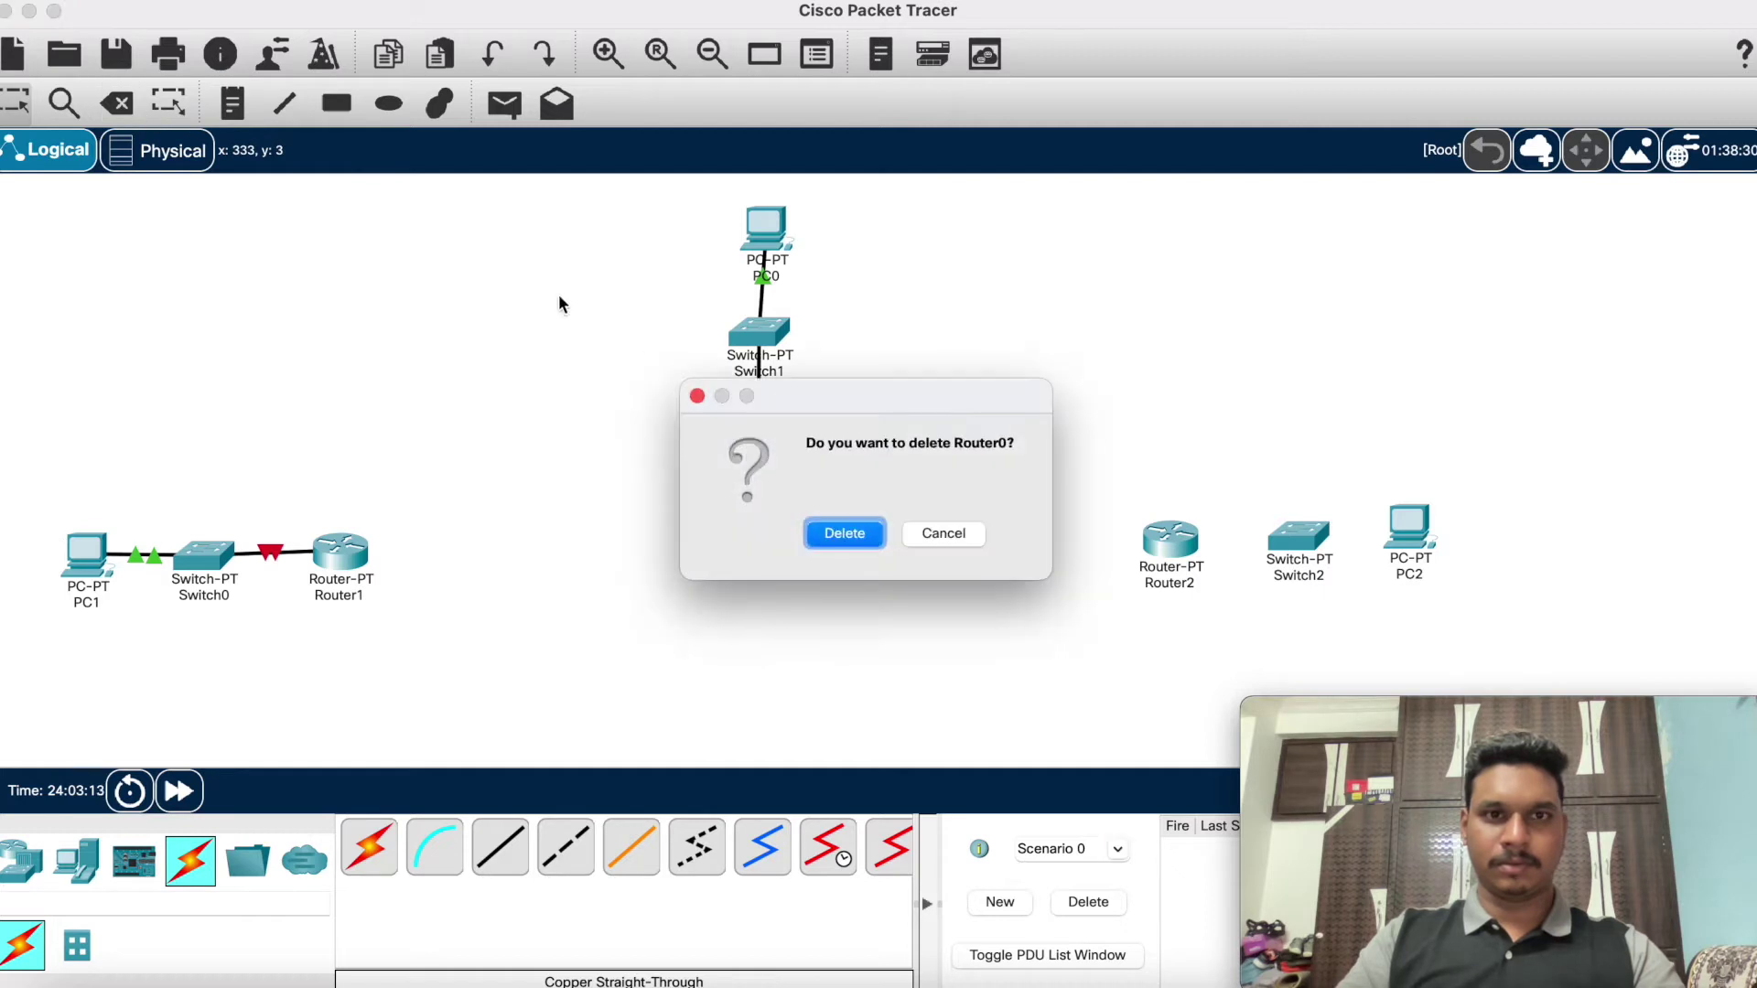
{"action": "left_click", "coordinate": [920, 529]}
{"action": "left_click", "coordinate": [116, 102]}
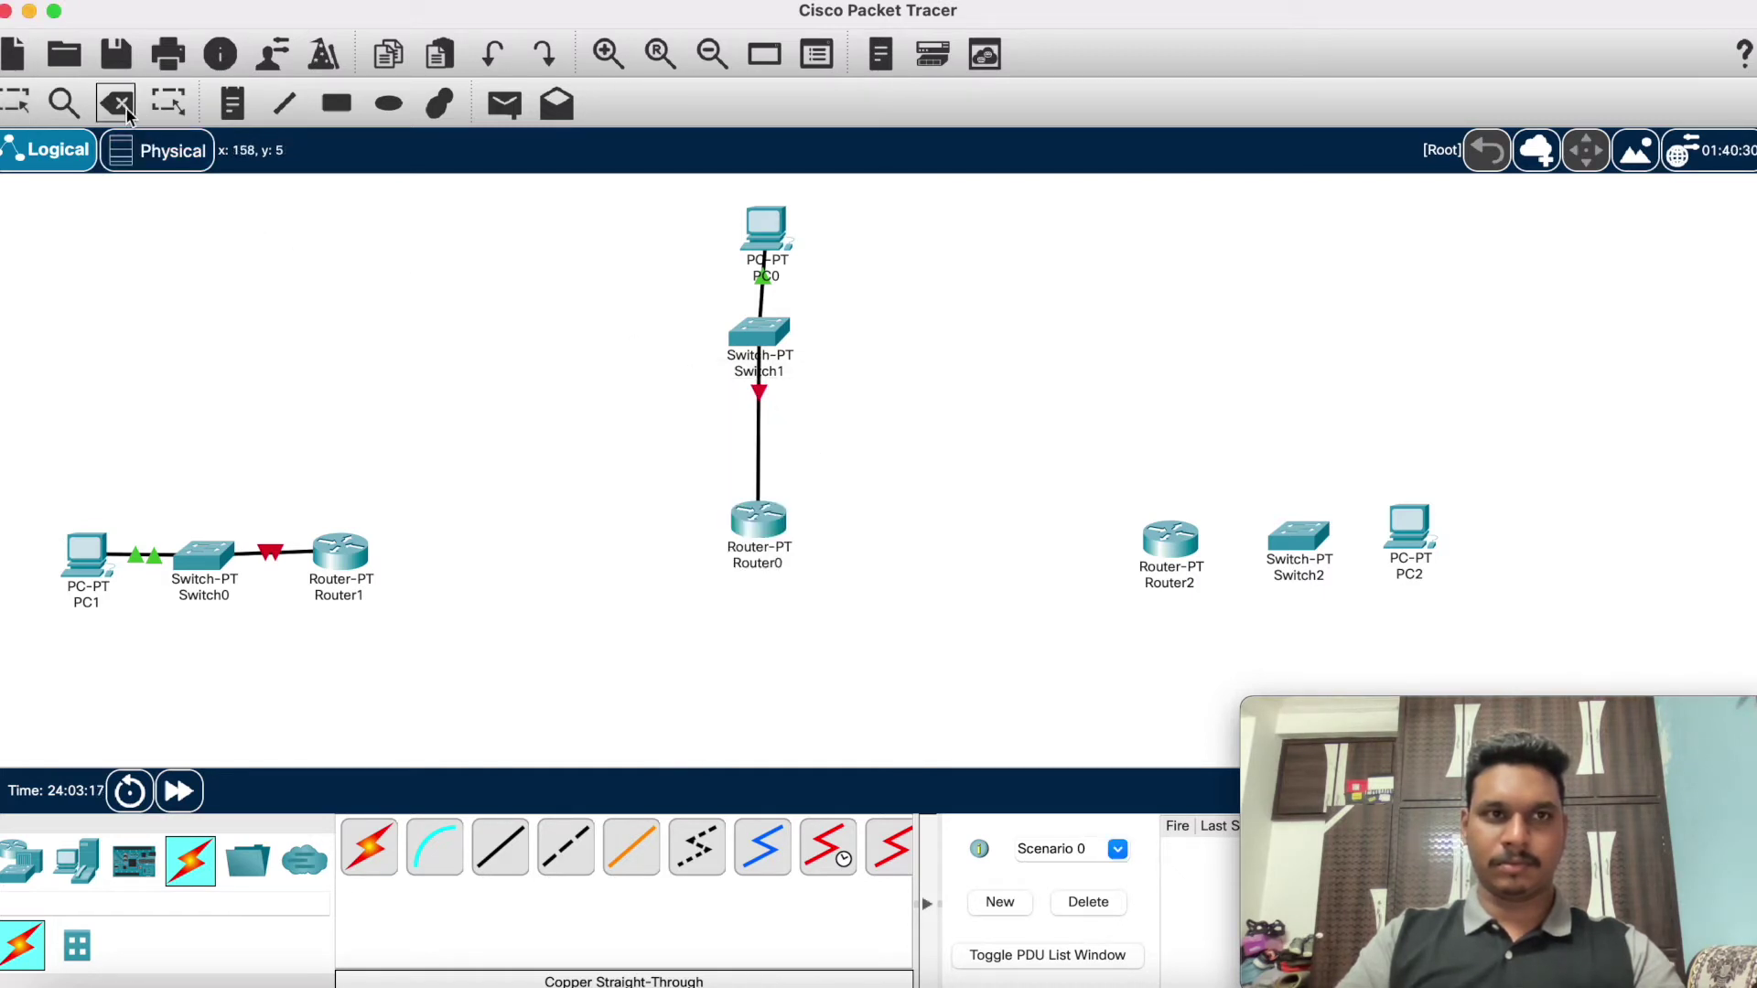
{"action": "left_click", "coordinate": [758, 431]}
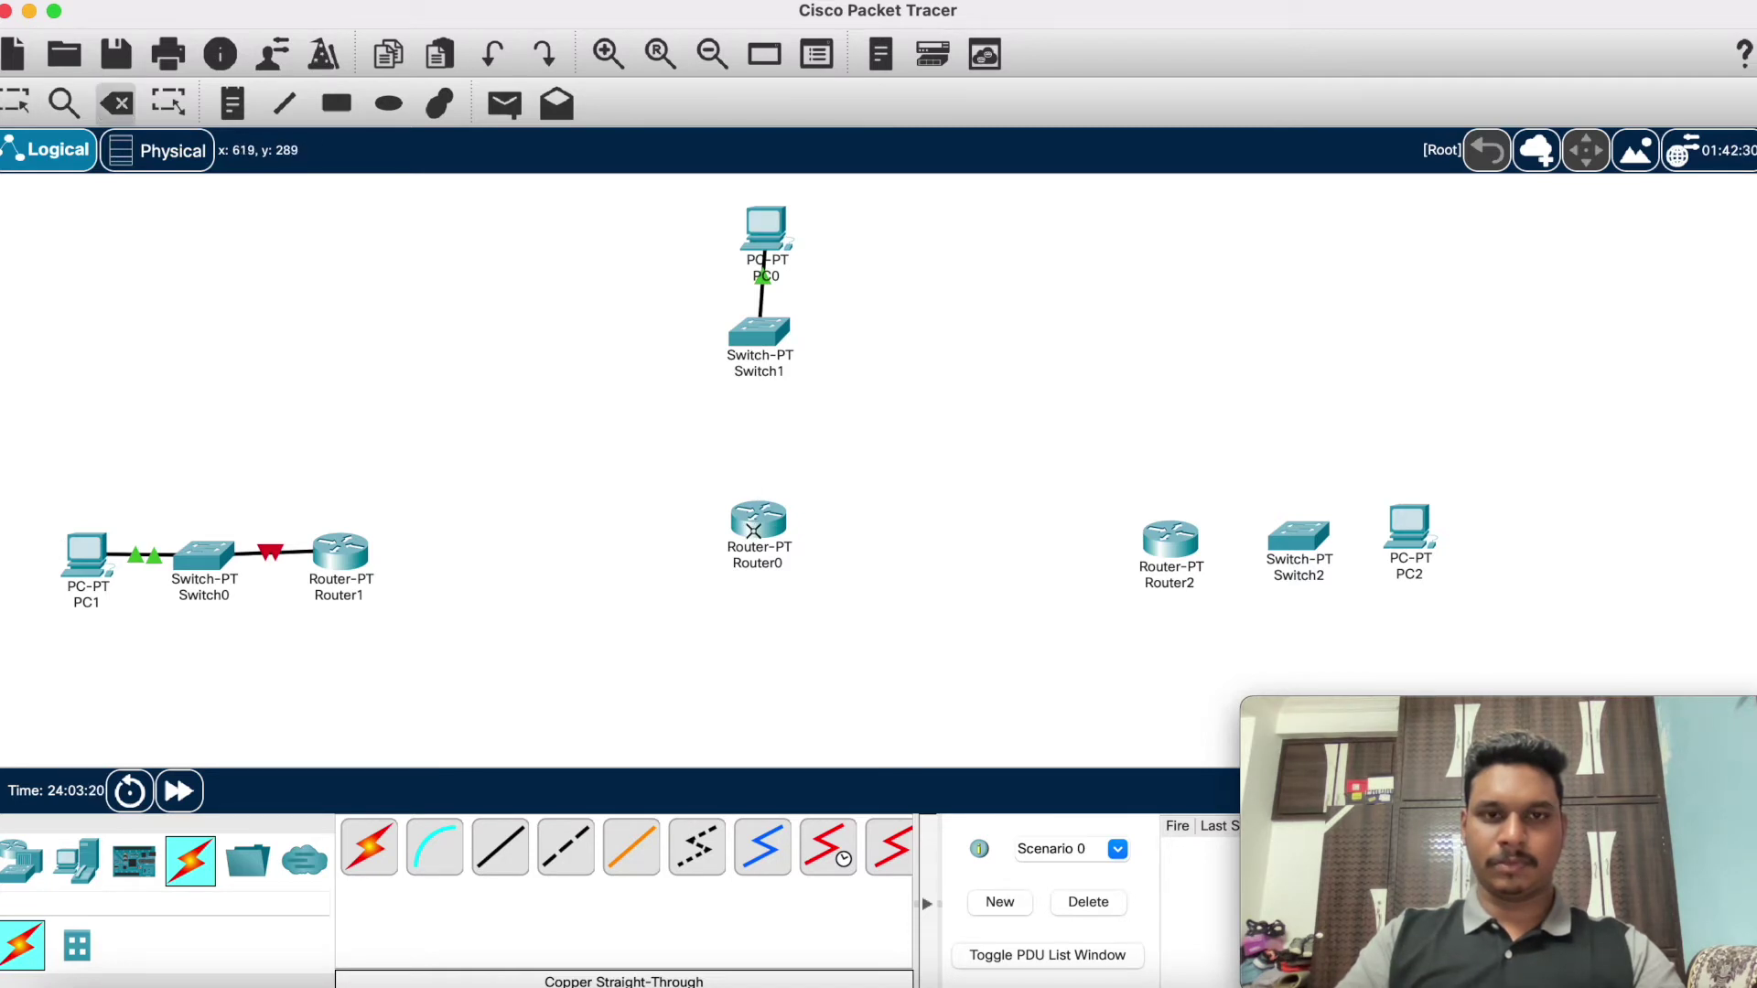
{"action": "key", "text": "Escape"}
Step: Move Router0 up beneath Switch1 and cable Switch1 to Router0's FastEthernet0/0
{"action": "left_click_drag", "start_coordinate": [769, 520], "coordinate": [770, 452]}
{"action": "left_click", "coordinate": [499, 846]}
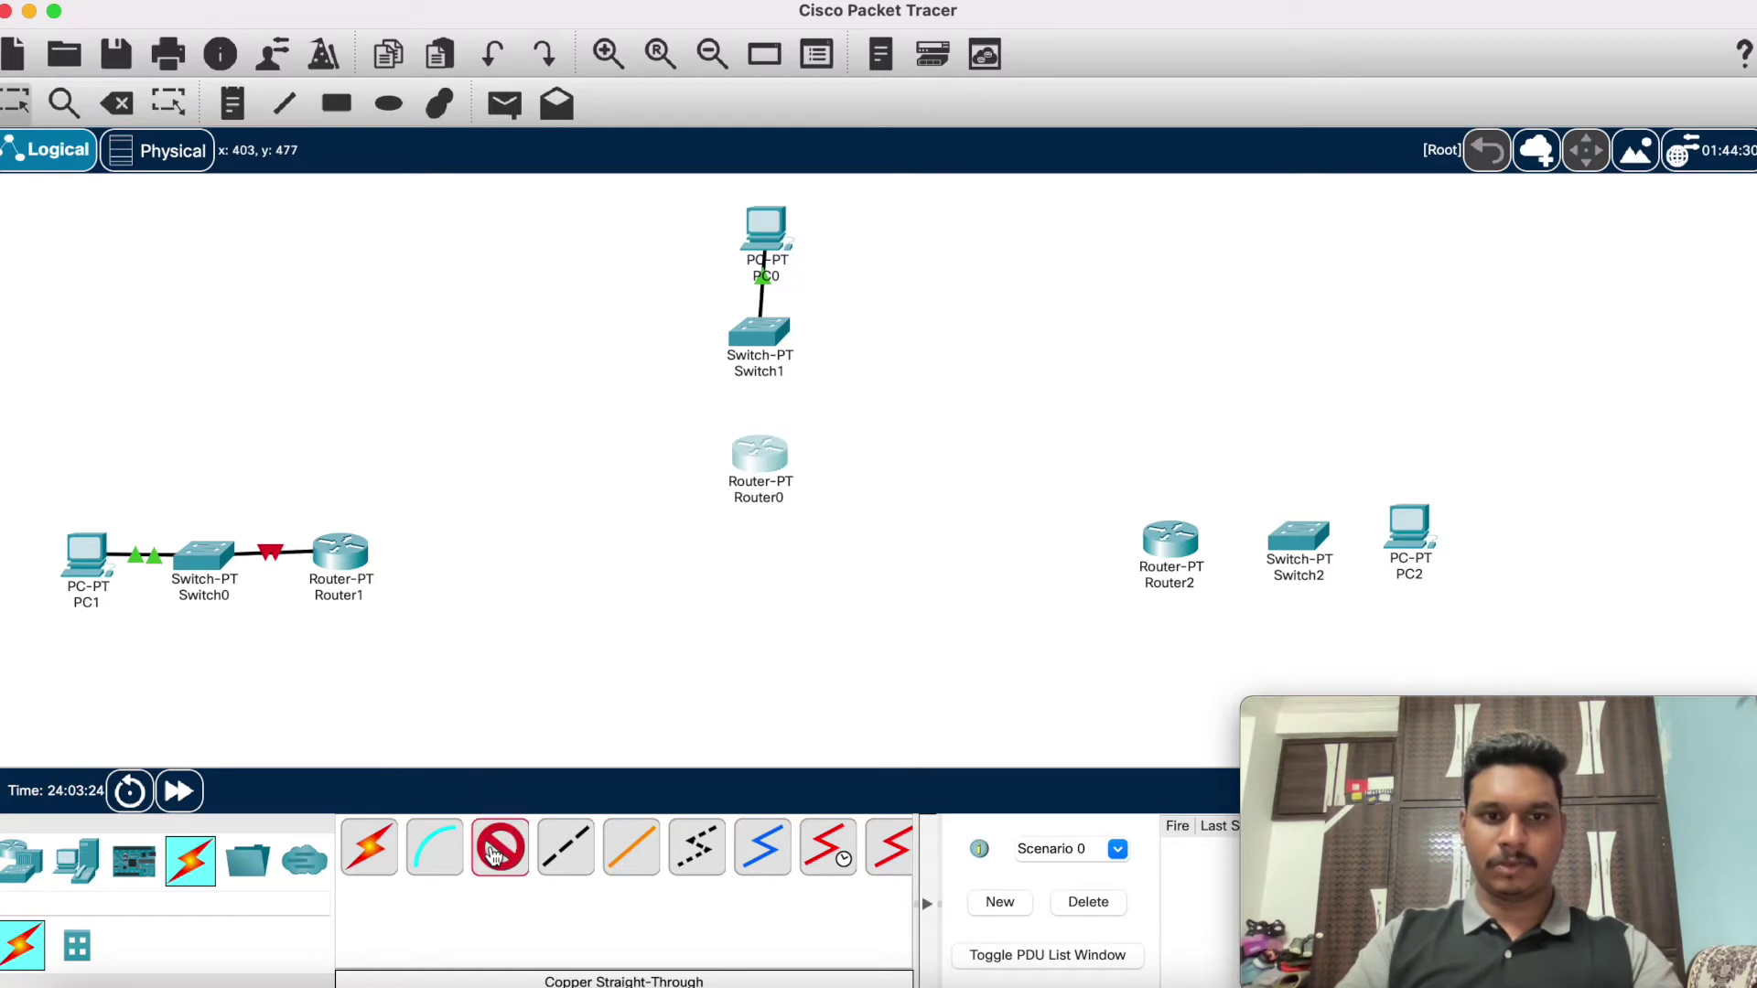
{"action": "left_click", "coordinate": [773, 320]}
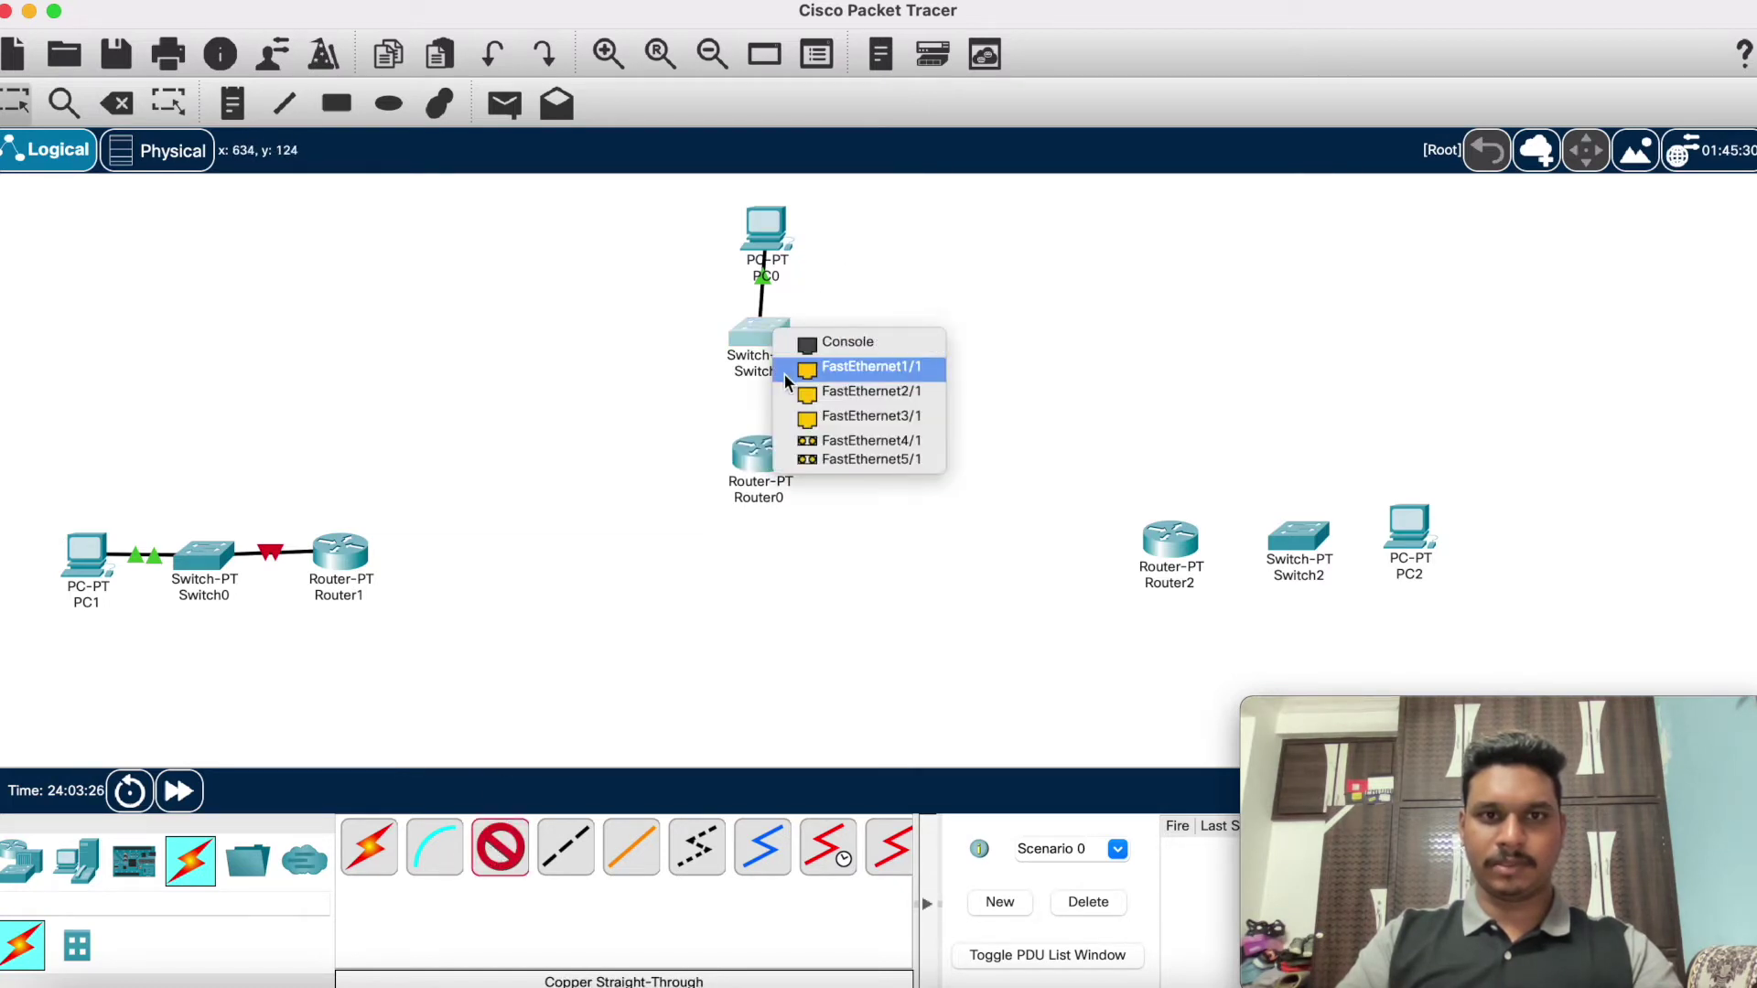
{"action": "left_click", "coordinate": [856, 364]}
{"action": "left_click", "coordinate": [759, 468]}
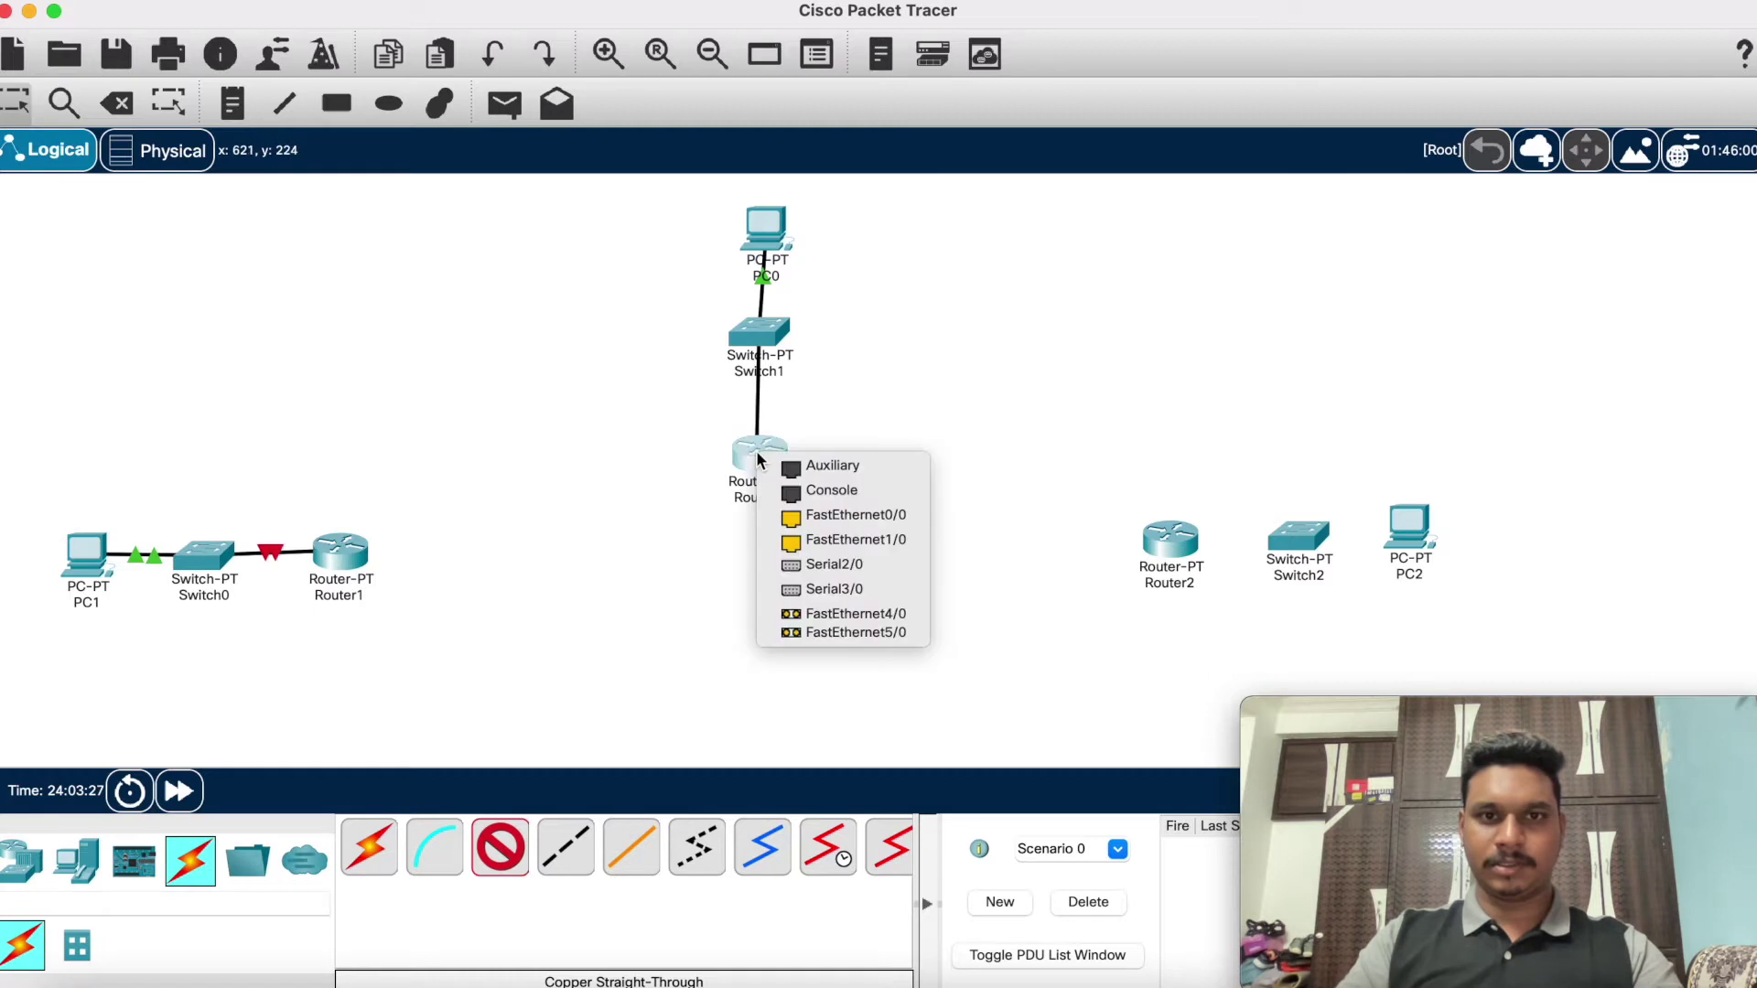
{"action": "left_click", "coordinate": [792, 516]}
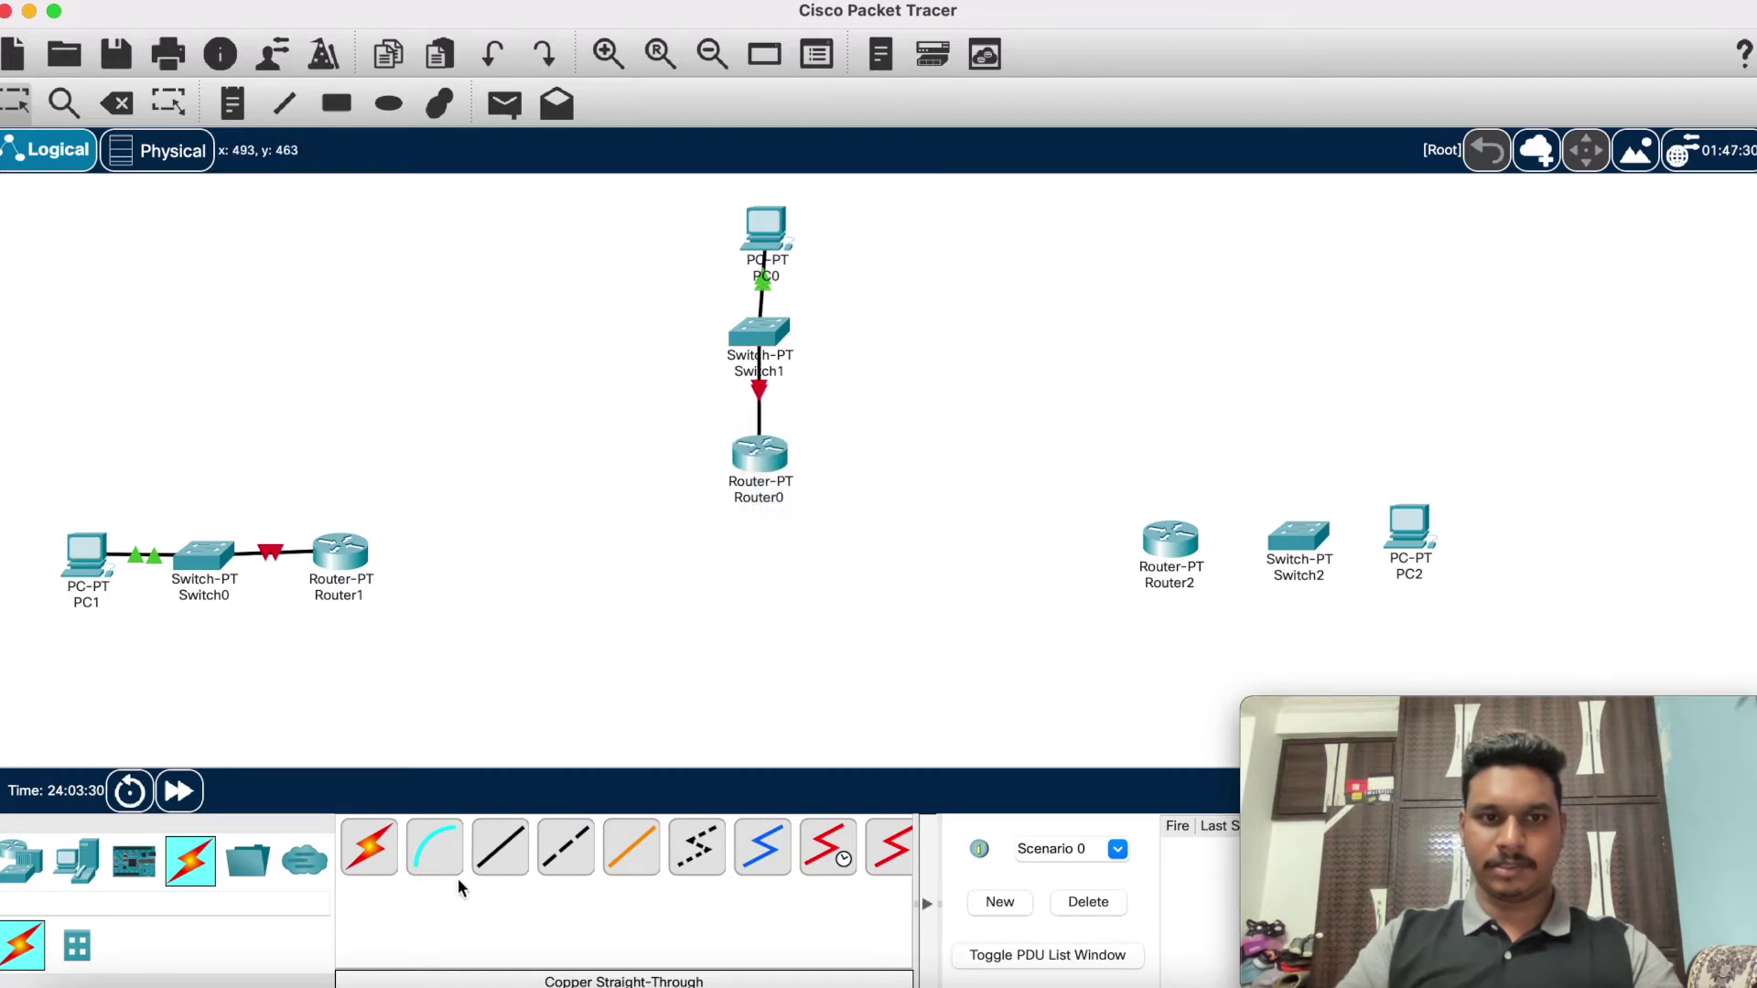
{"action": "left_click", "coordinate": [500, 846]}
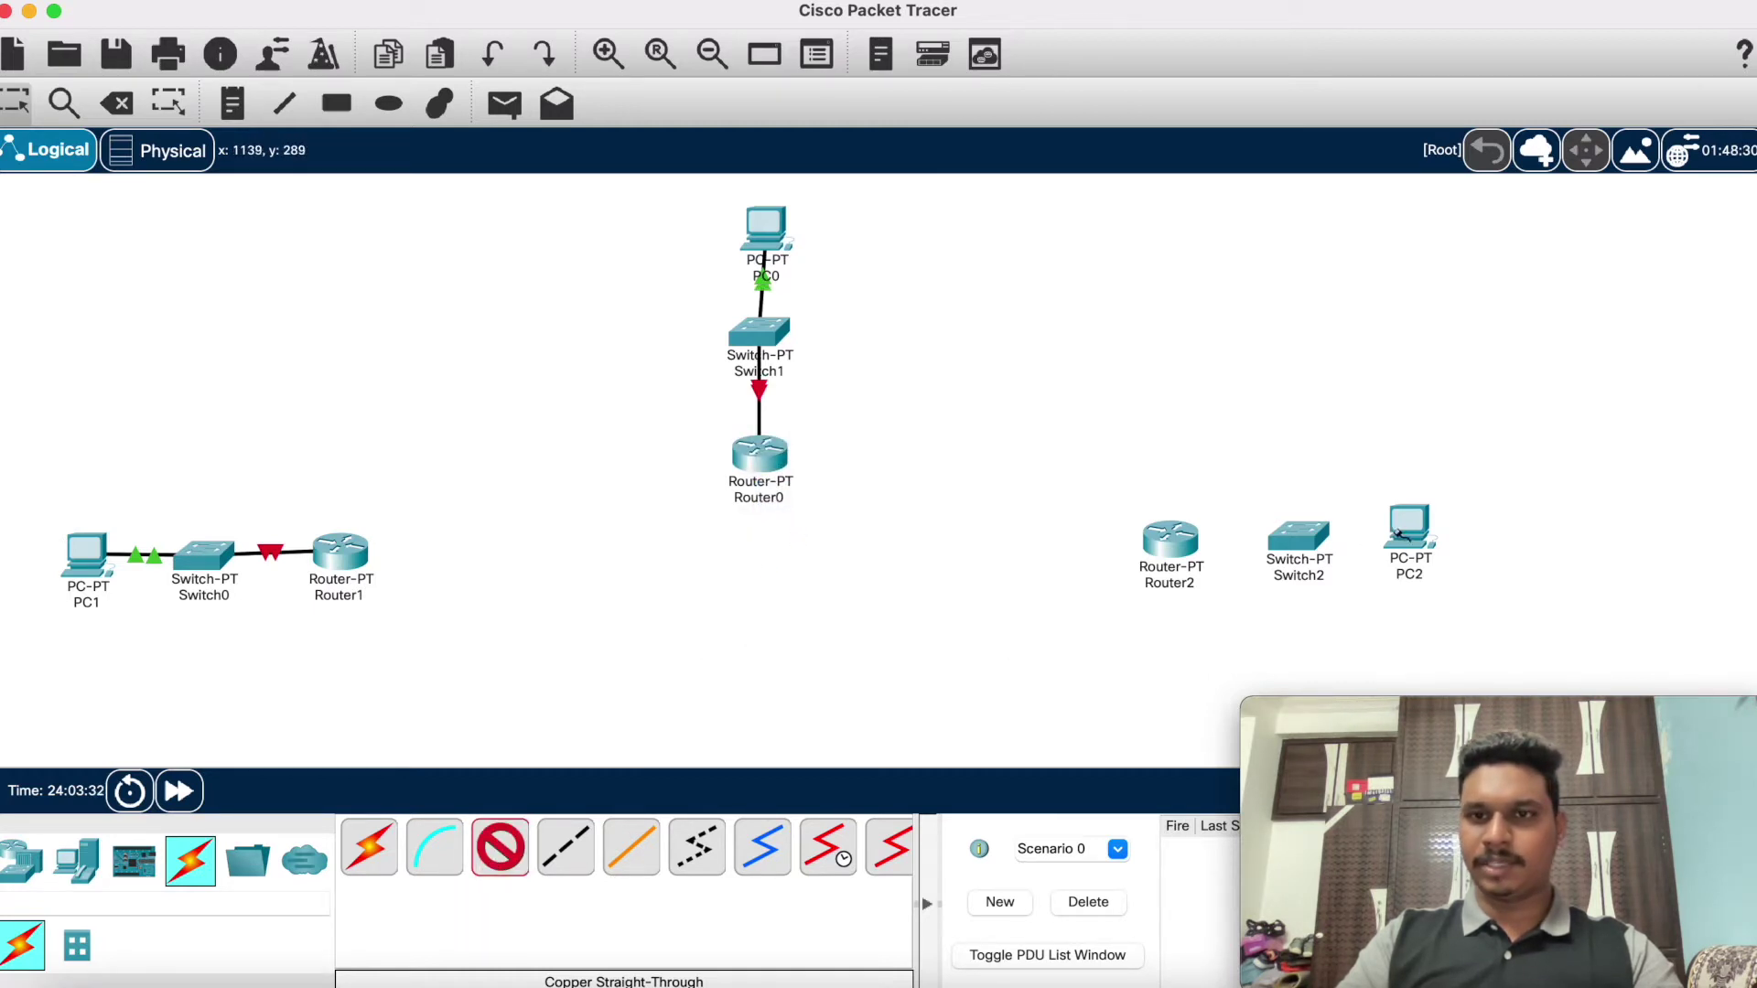
Step: Cable PC2's FastEthernet0 to Switch2, and Switch2 to Router2's FastEthernet0/0
{"action": "left_click", "coordinate": [1397, 535]}
{"action": "left_click", "coordinate": [1439, 621]}
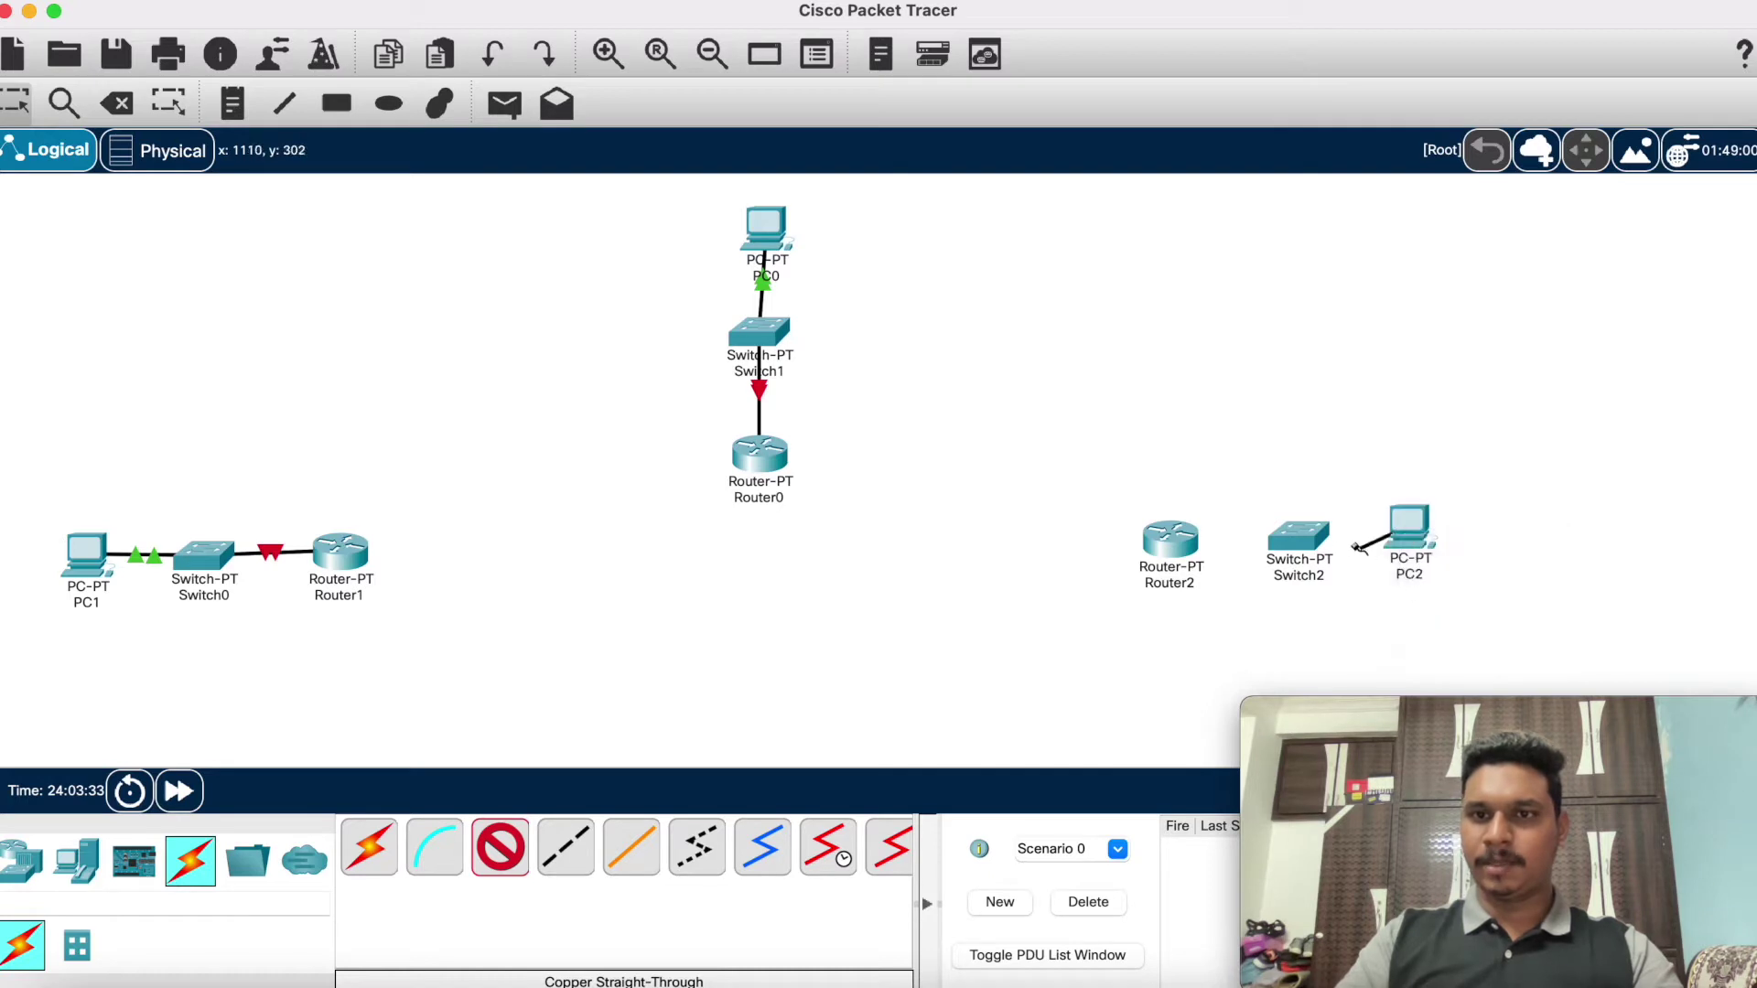
{"action": "left_click", "coordinate": [1303, 540]}
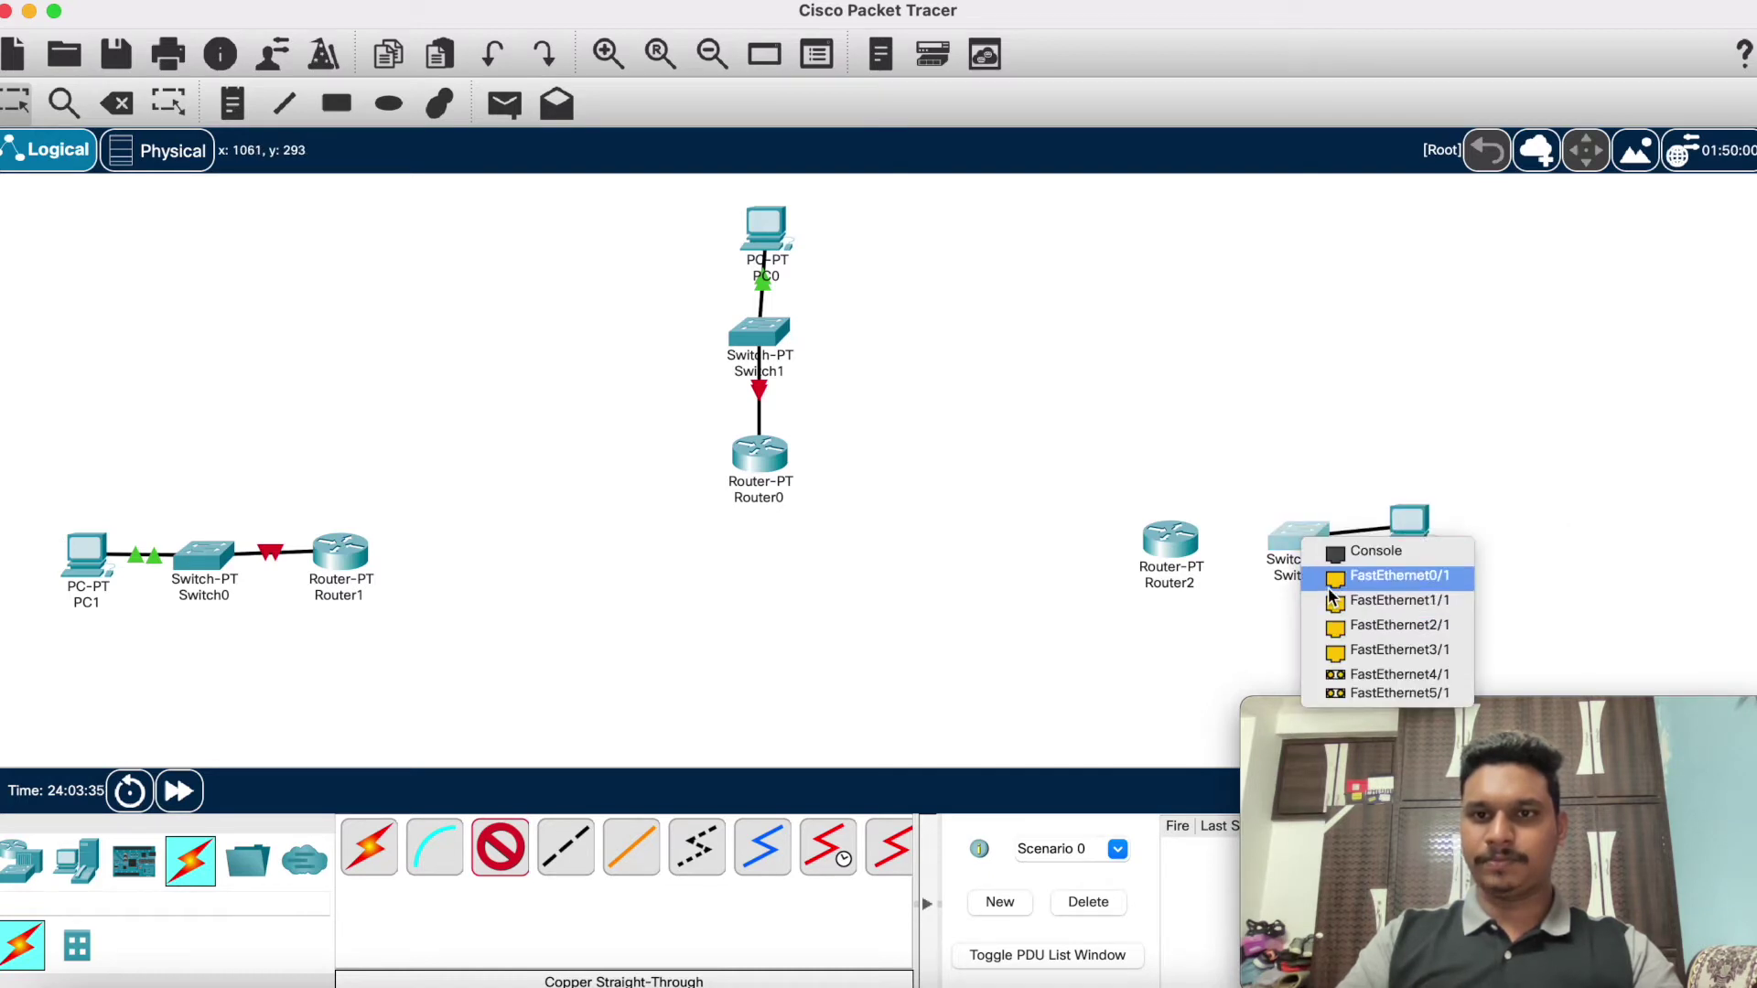
{"action": "left_click", "coordinate": [1336, 600]}
{"action": "left_click", "coordinate": [501, 849]}
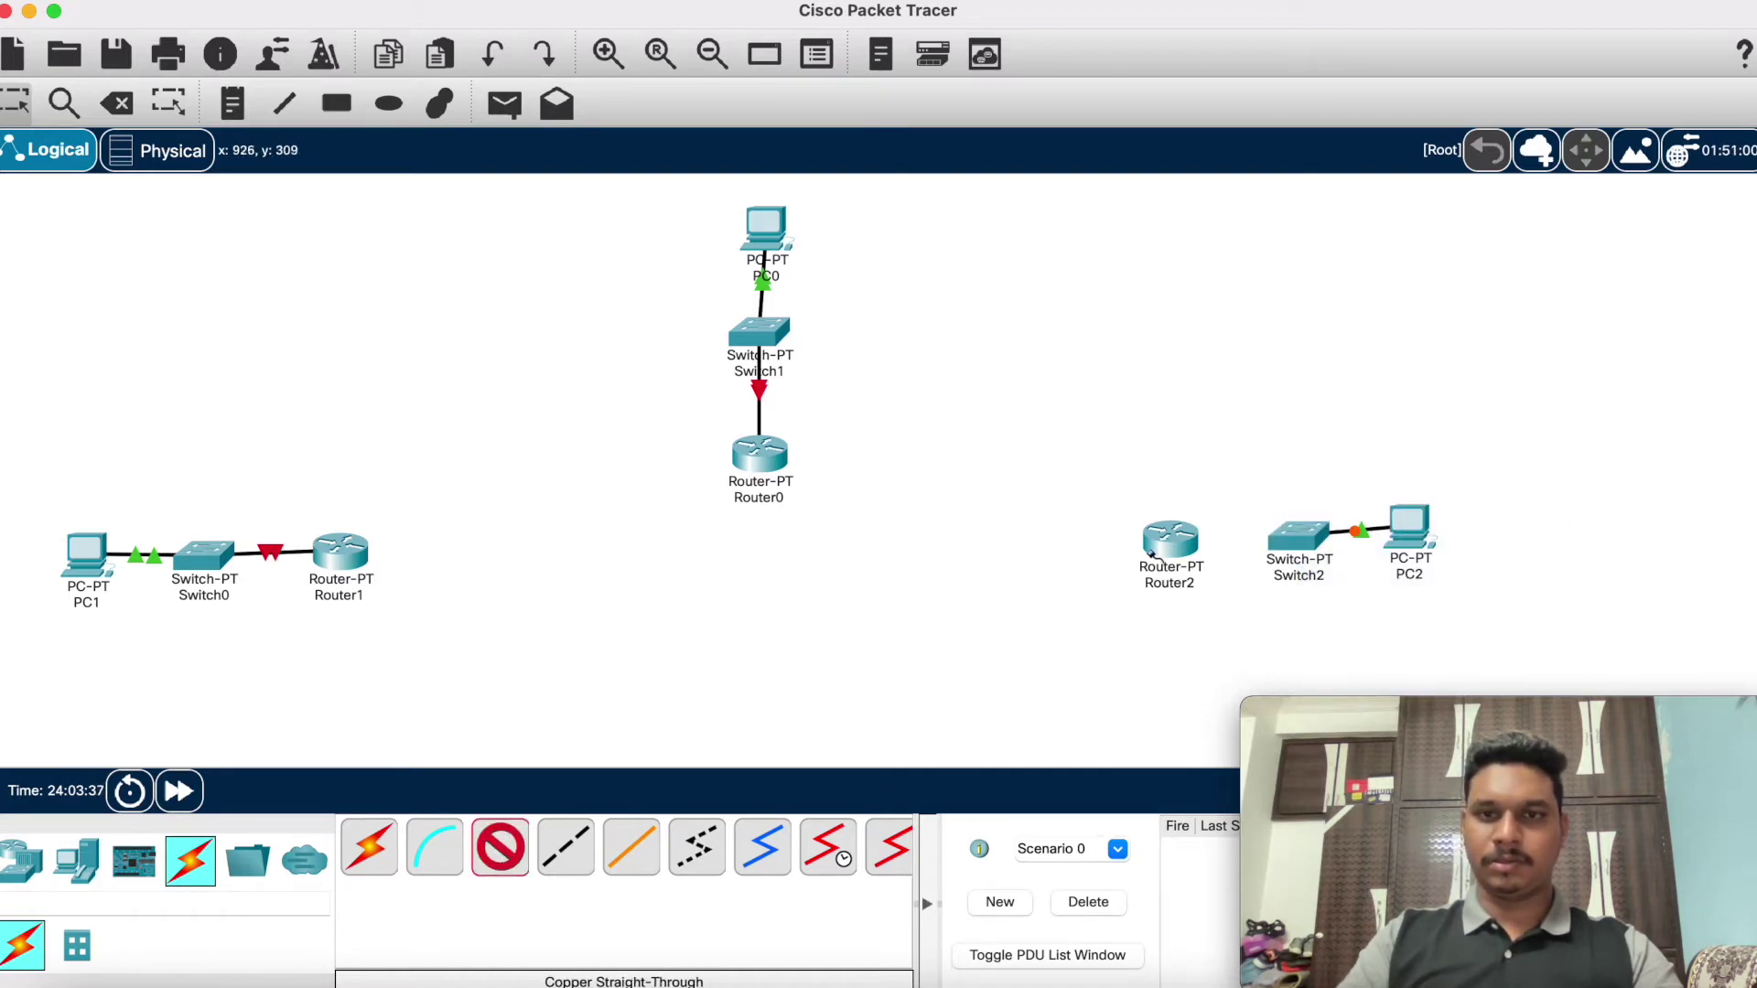
{"action": "left_click", "coordinate": [1297, 534]}
{"action": "left_click", "coordinate": [1320, 577]}
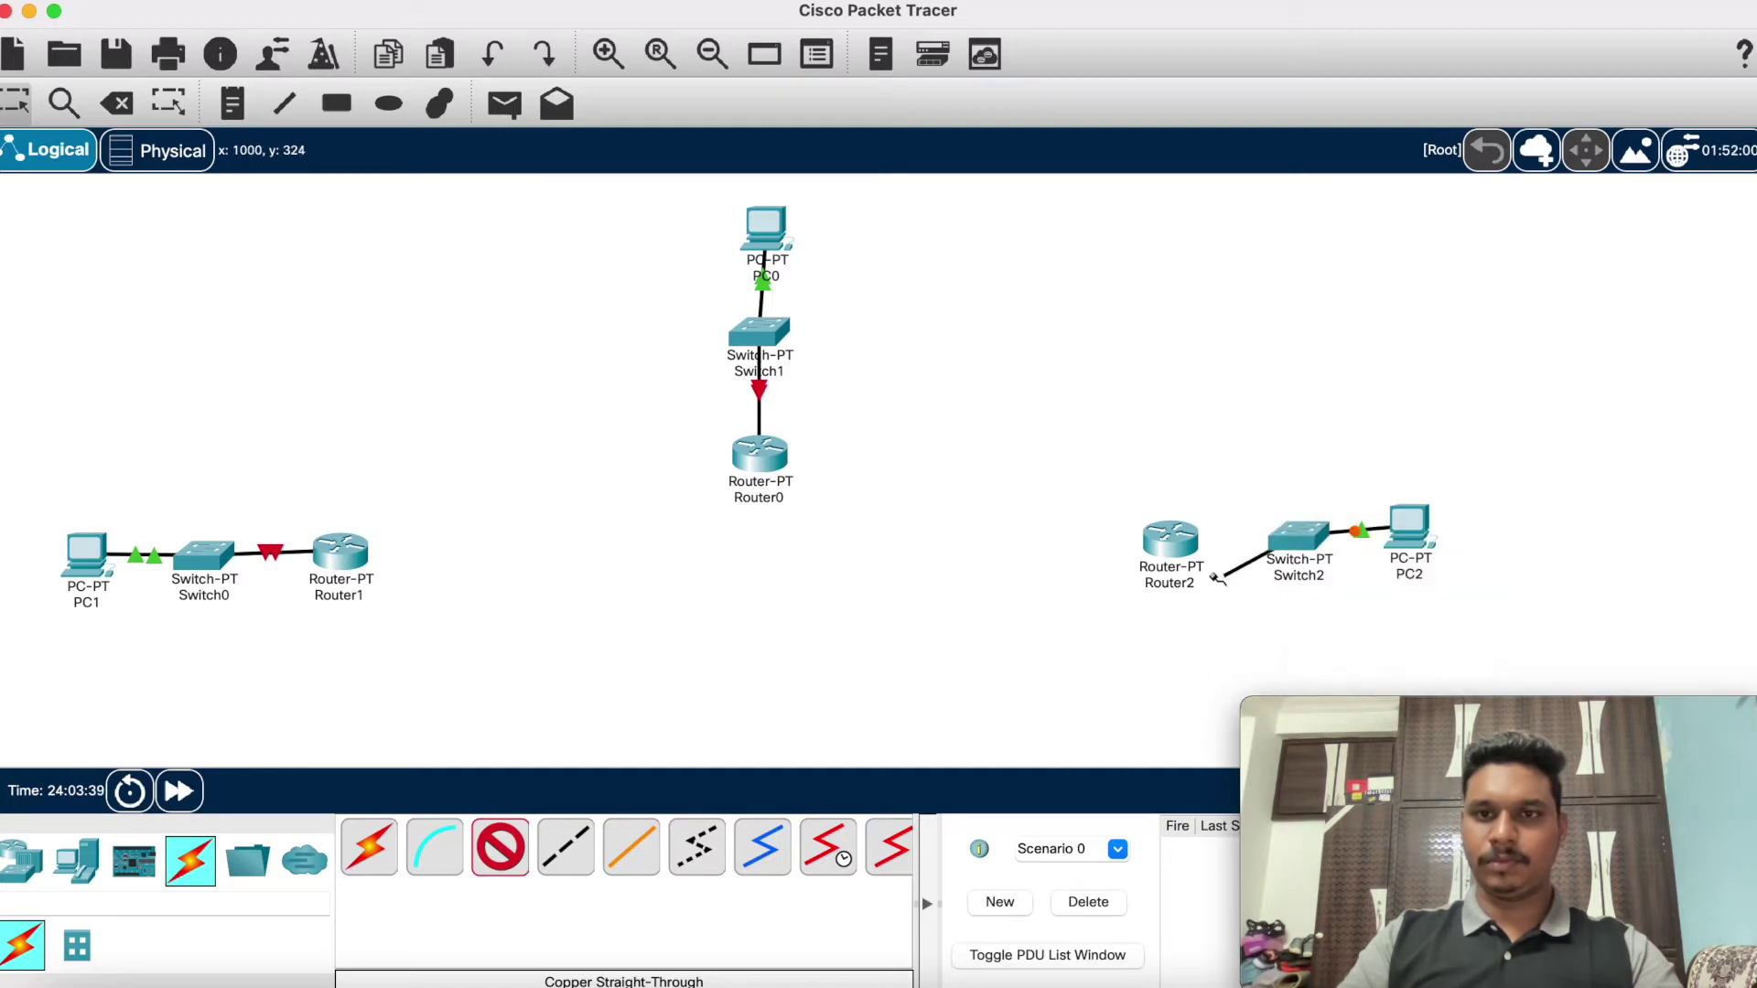
{"action": "left_click", "coordinate": [1170, 540]}
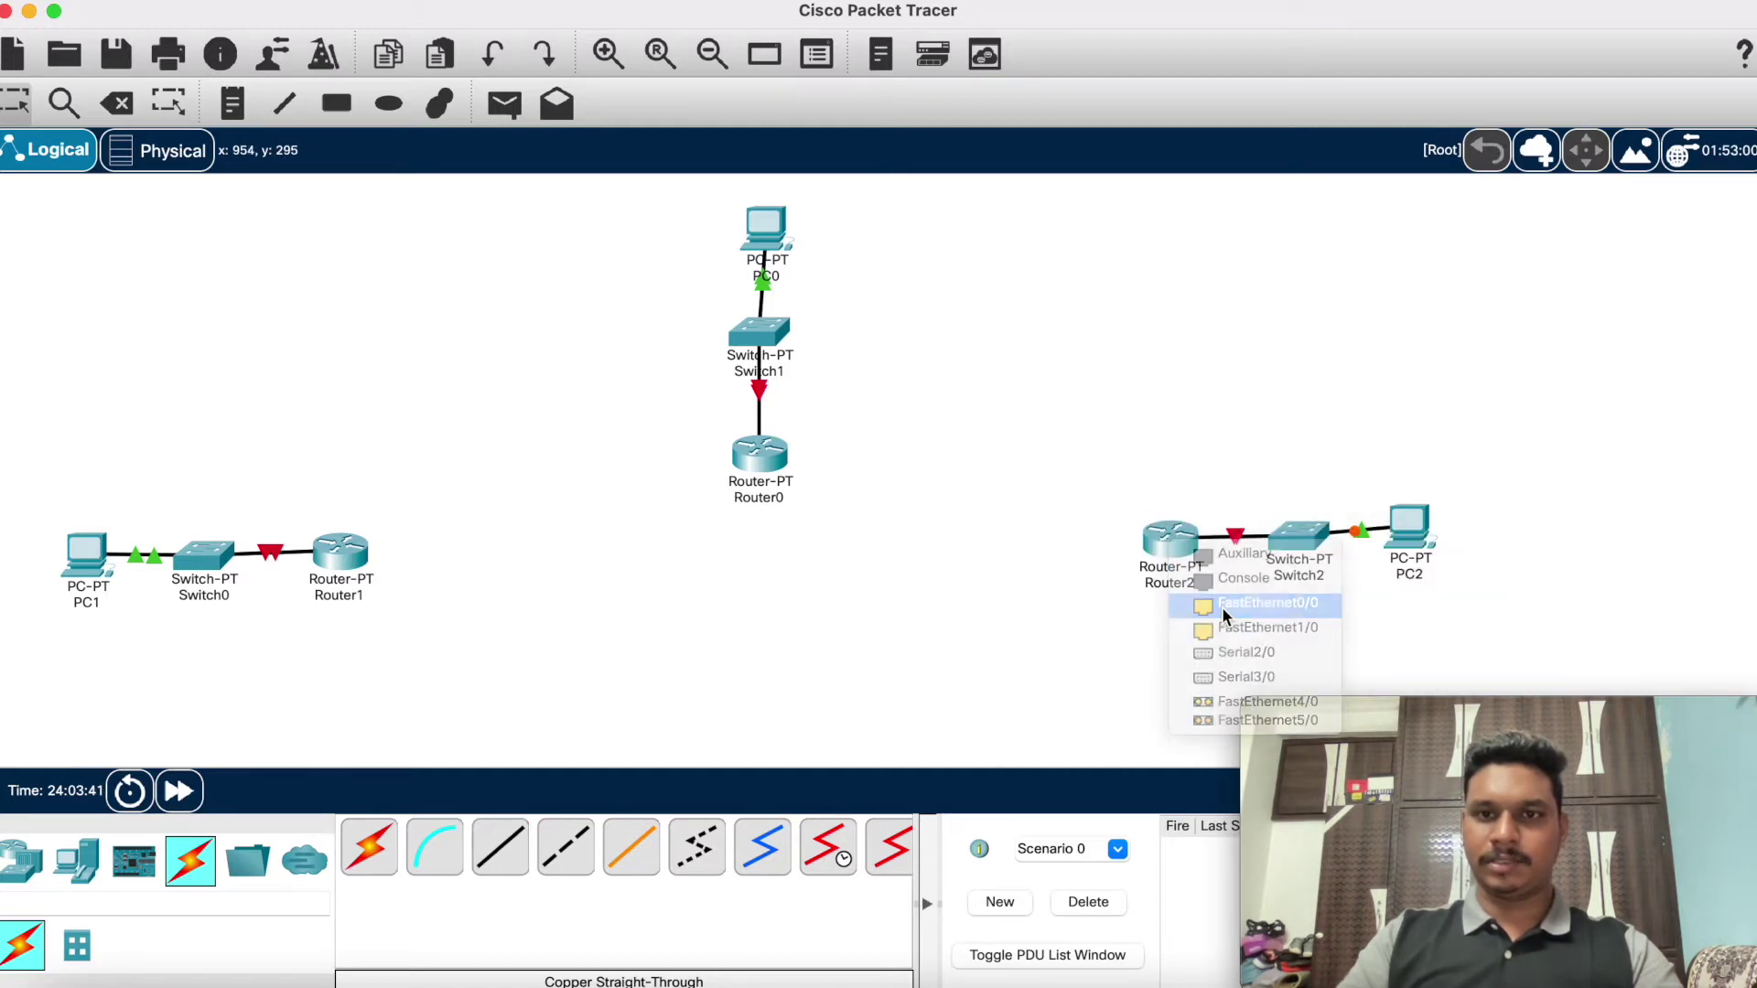
{"action": "left_click", "coordinate": [1267, 603]}
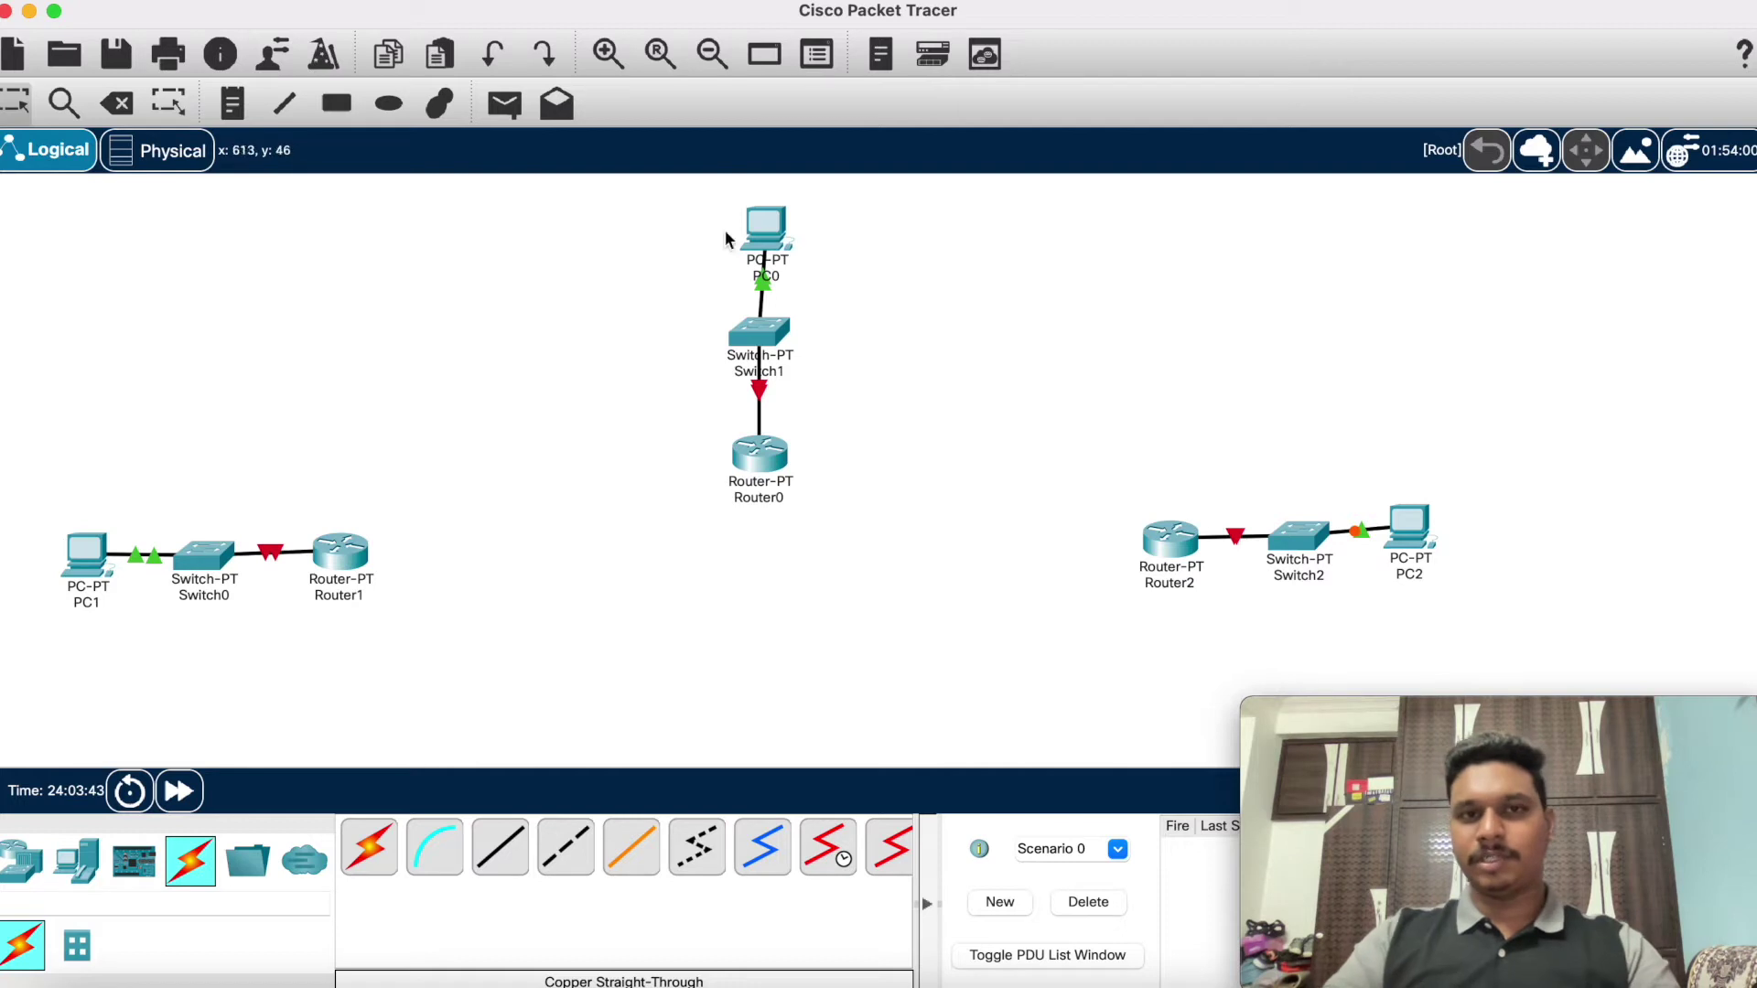
Step: In PC0's IP Configuration, set IPv4 address 192.168.10.2 with mask 255.255.255.0
{"action": "left_click", "coordinate": [765, 228]}
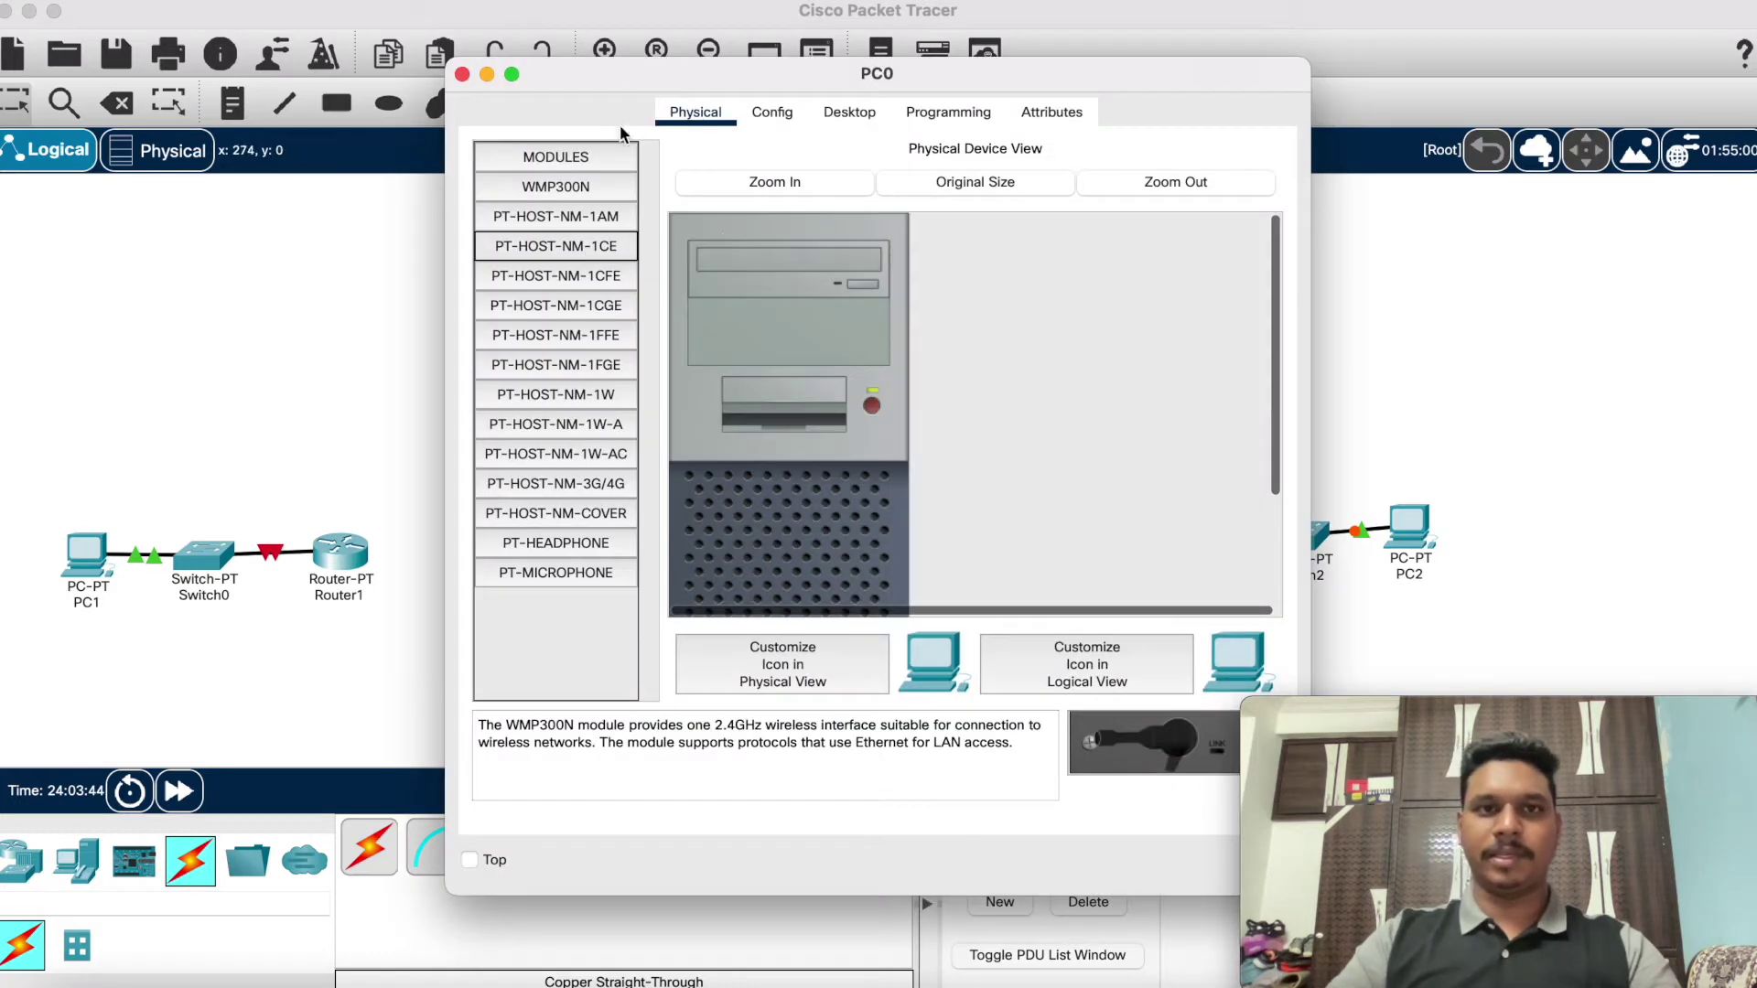
{"action": "left_click", "coordinate": [782, 118]}
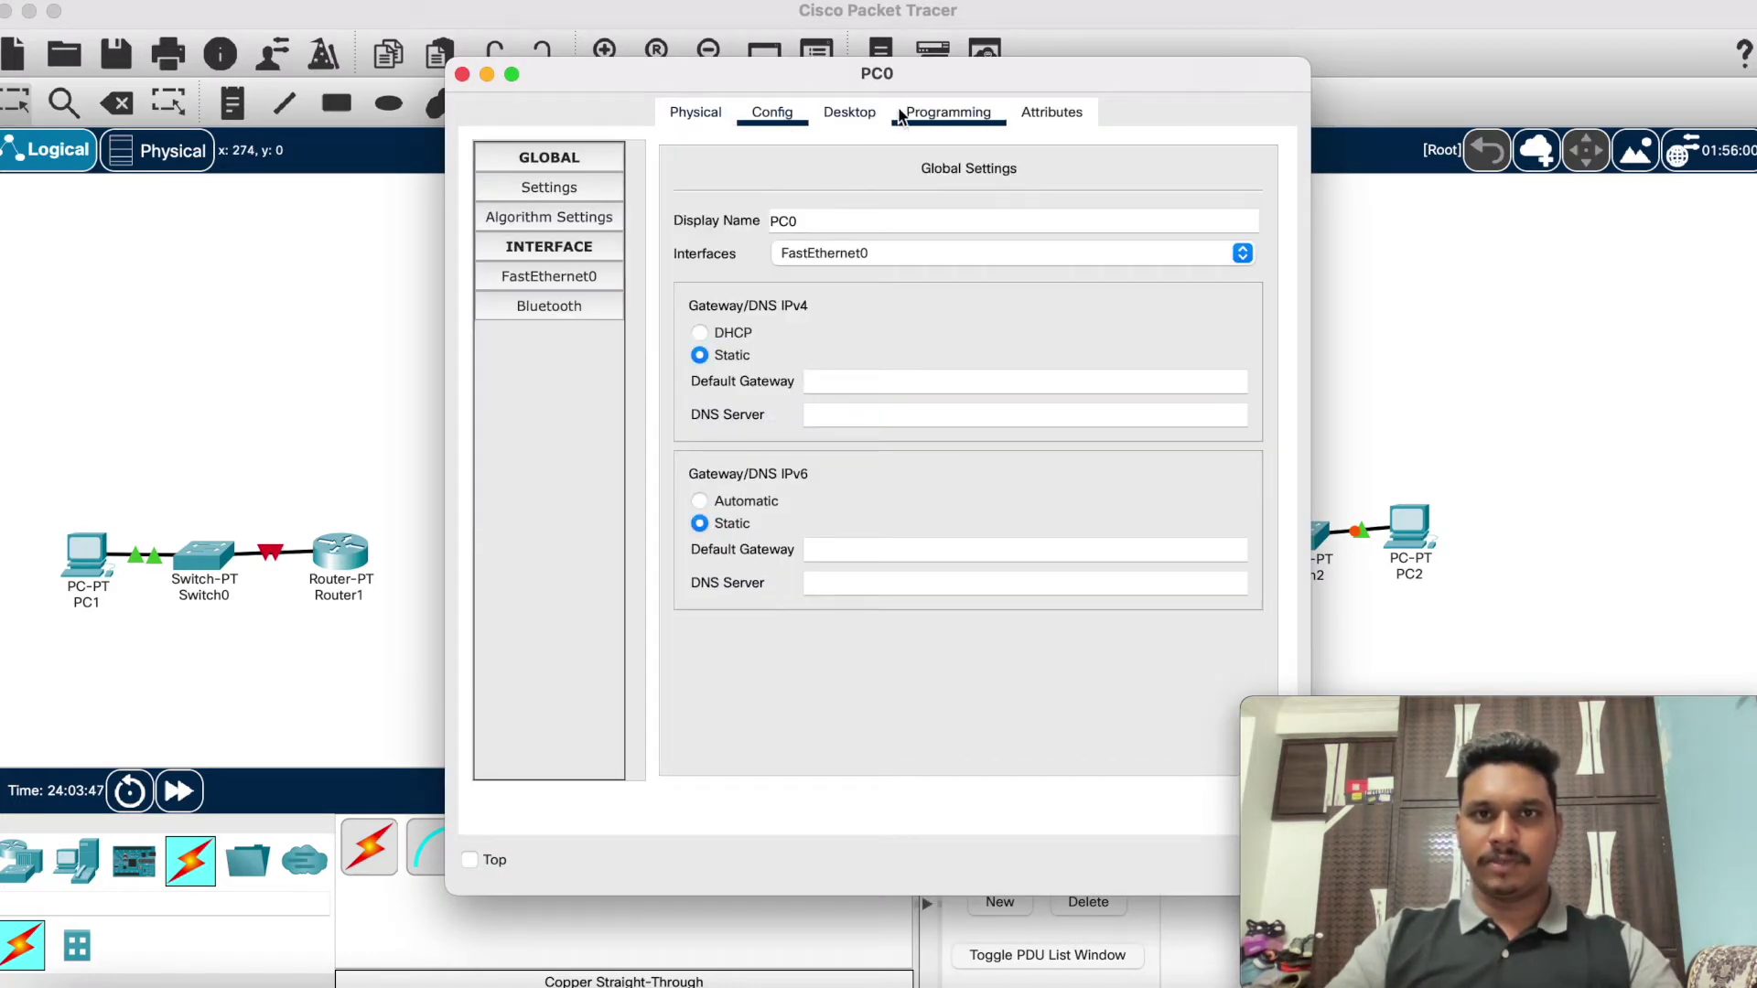
{"action": "left_click", "coordinate": [862, 111]}
{"action": "left_click", "coordinate": [577, 175]}
{"action": "left_click", "coordinate": [792, 320]}
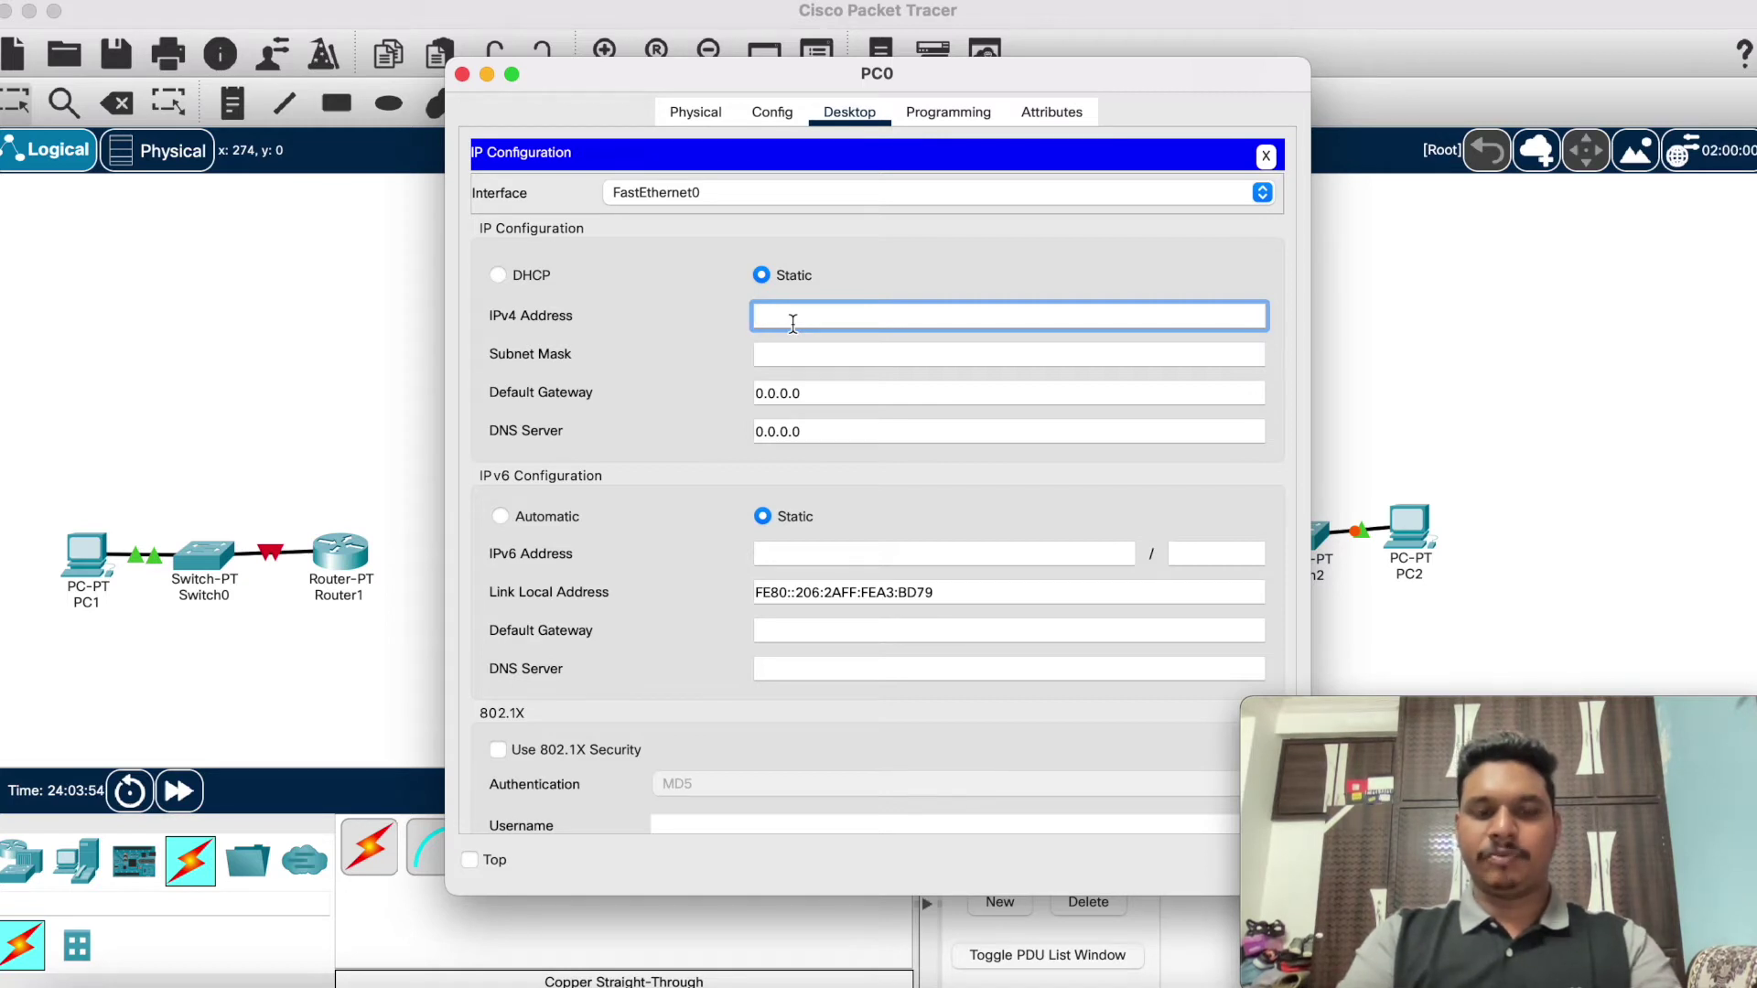
{"action": "type", "text": "192.168"}
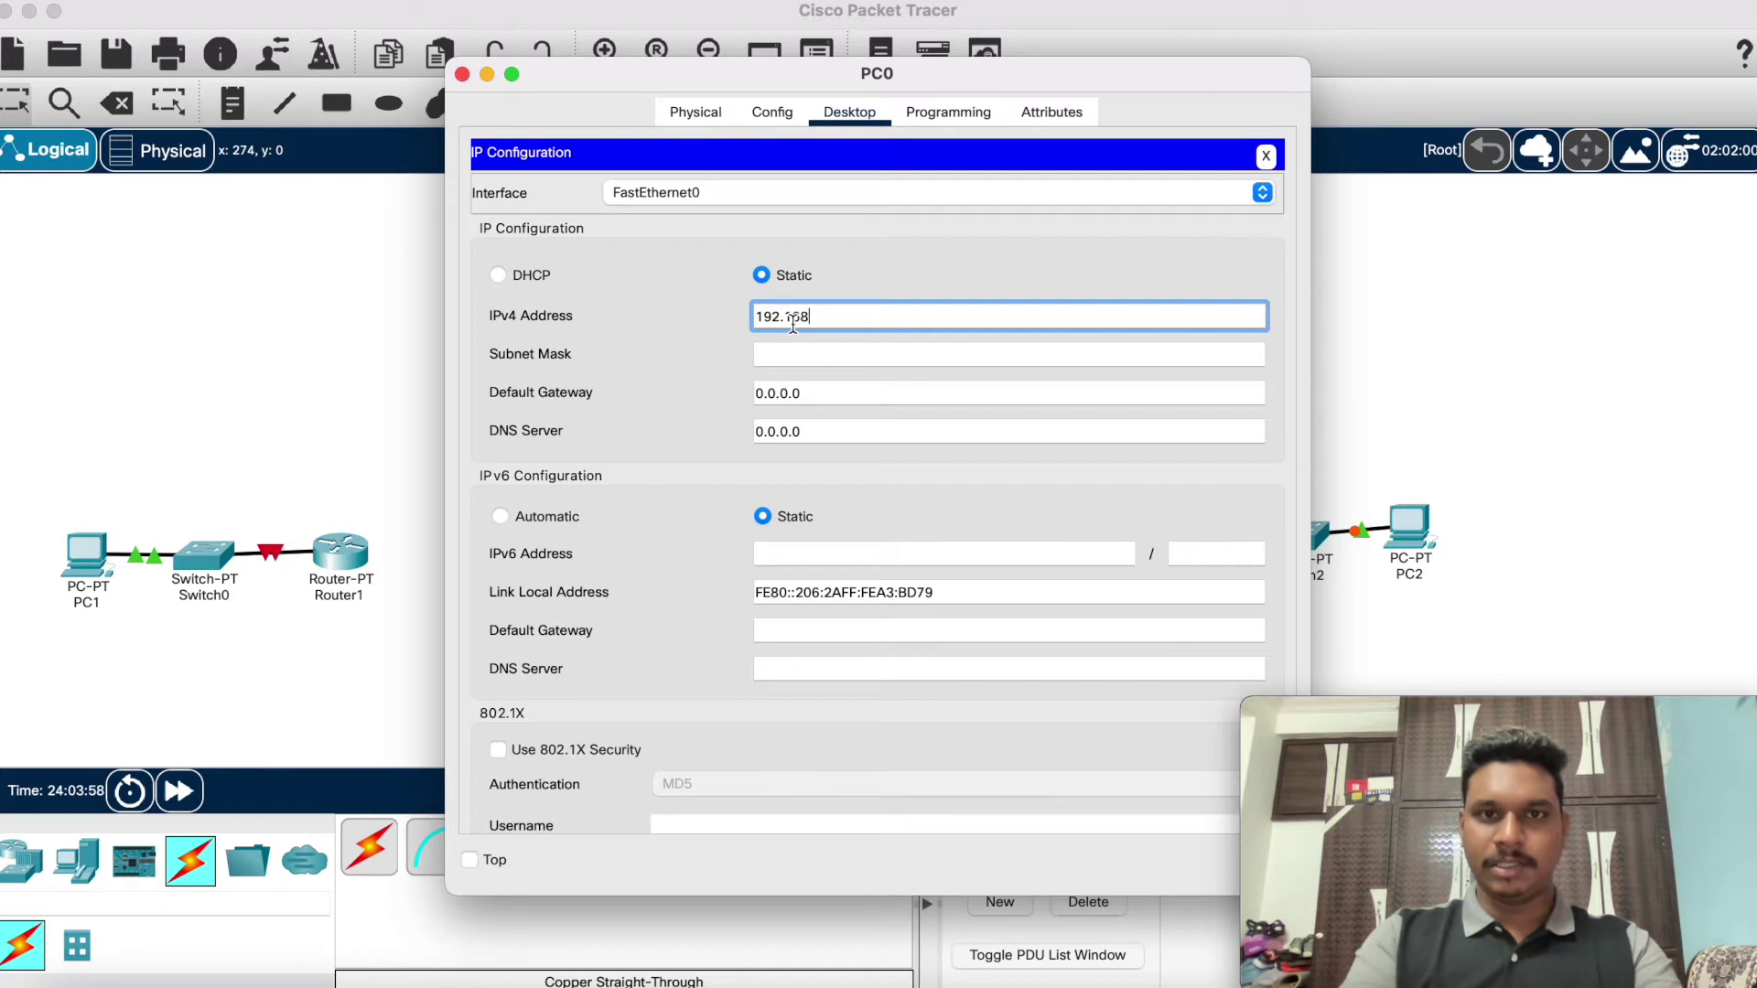
{"action": "type", "text": "."}
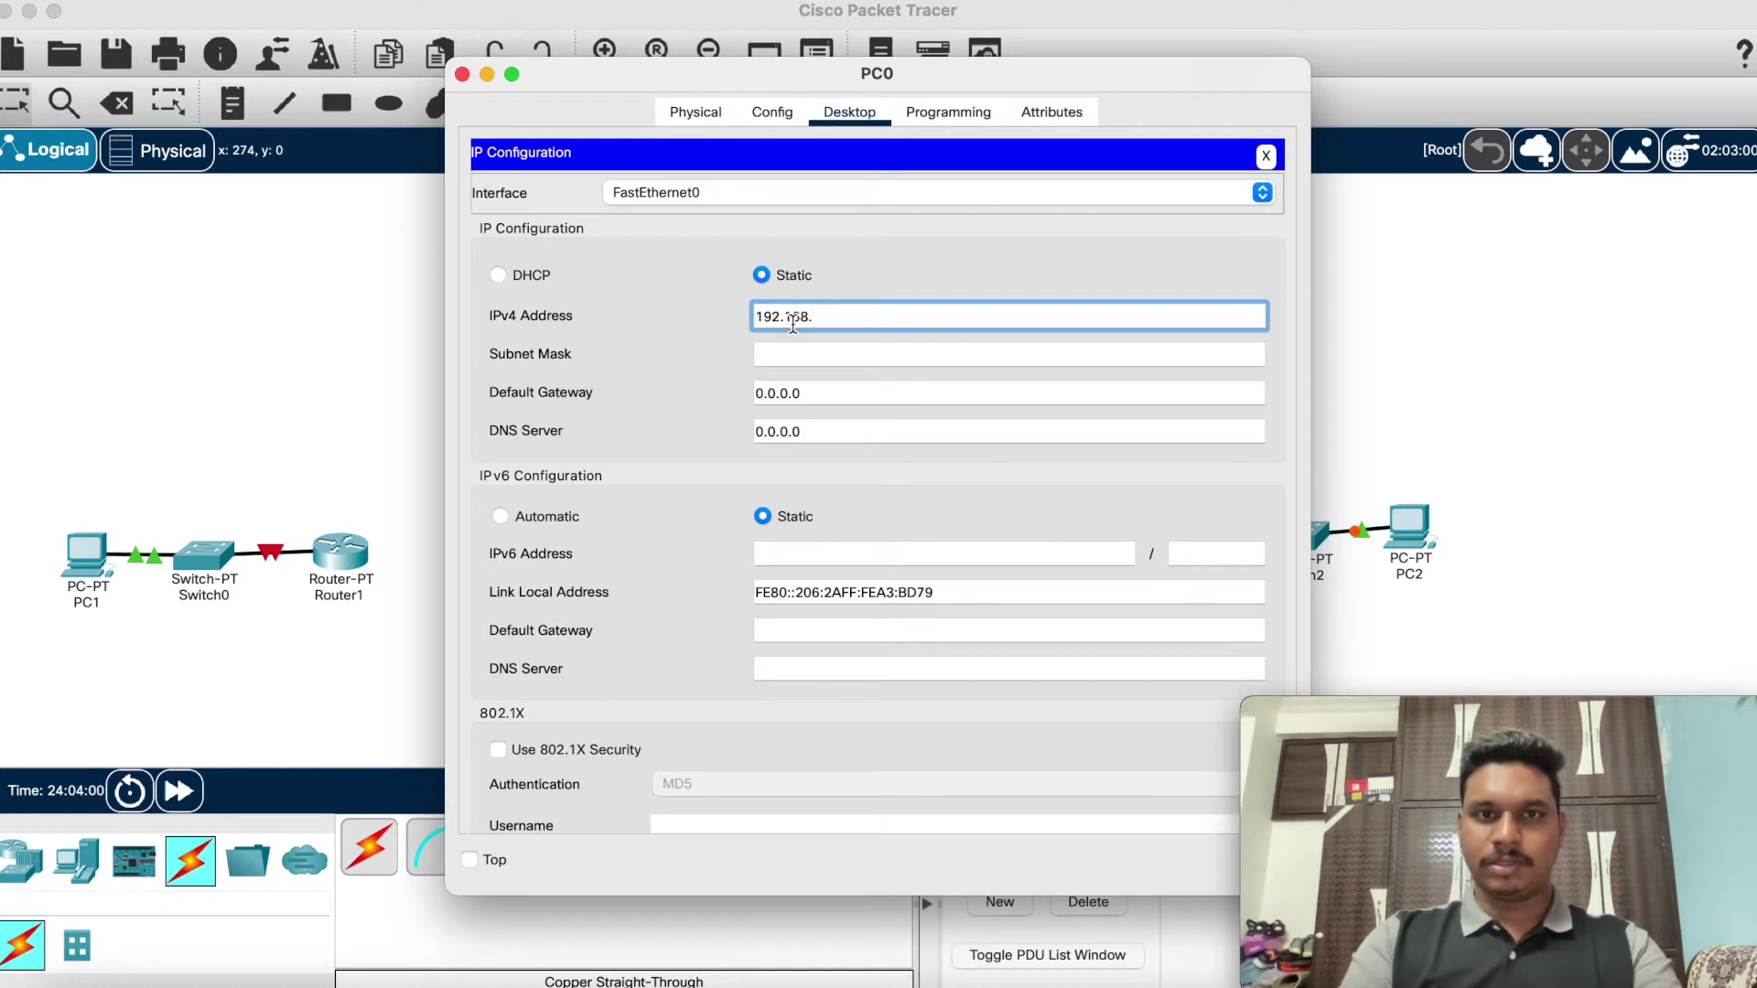
{"action": "type", "text": "10.2"}
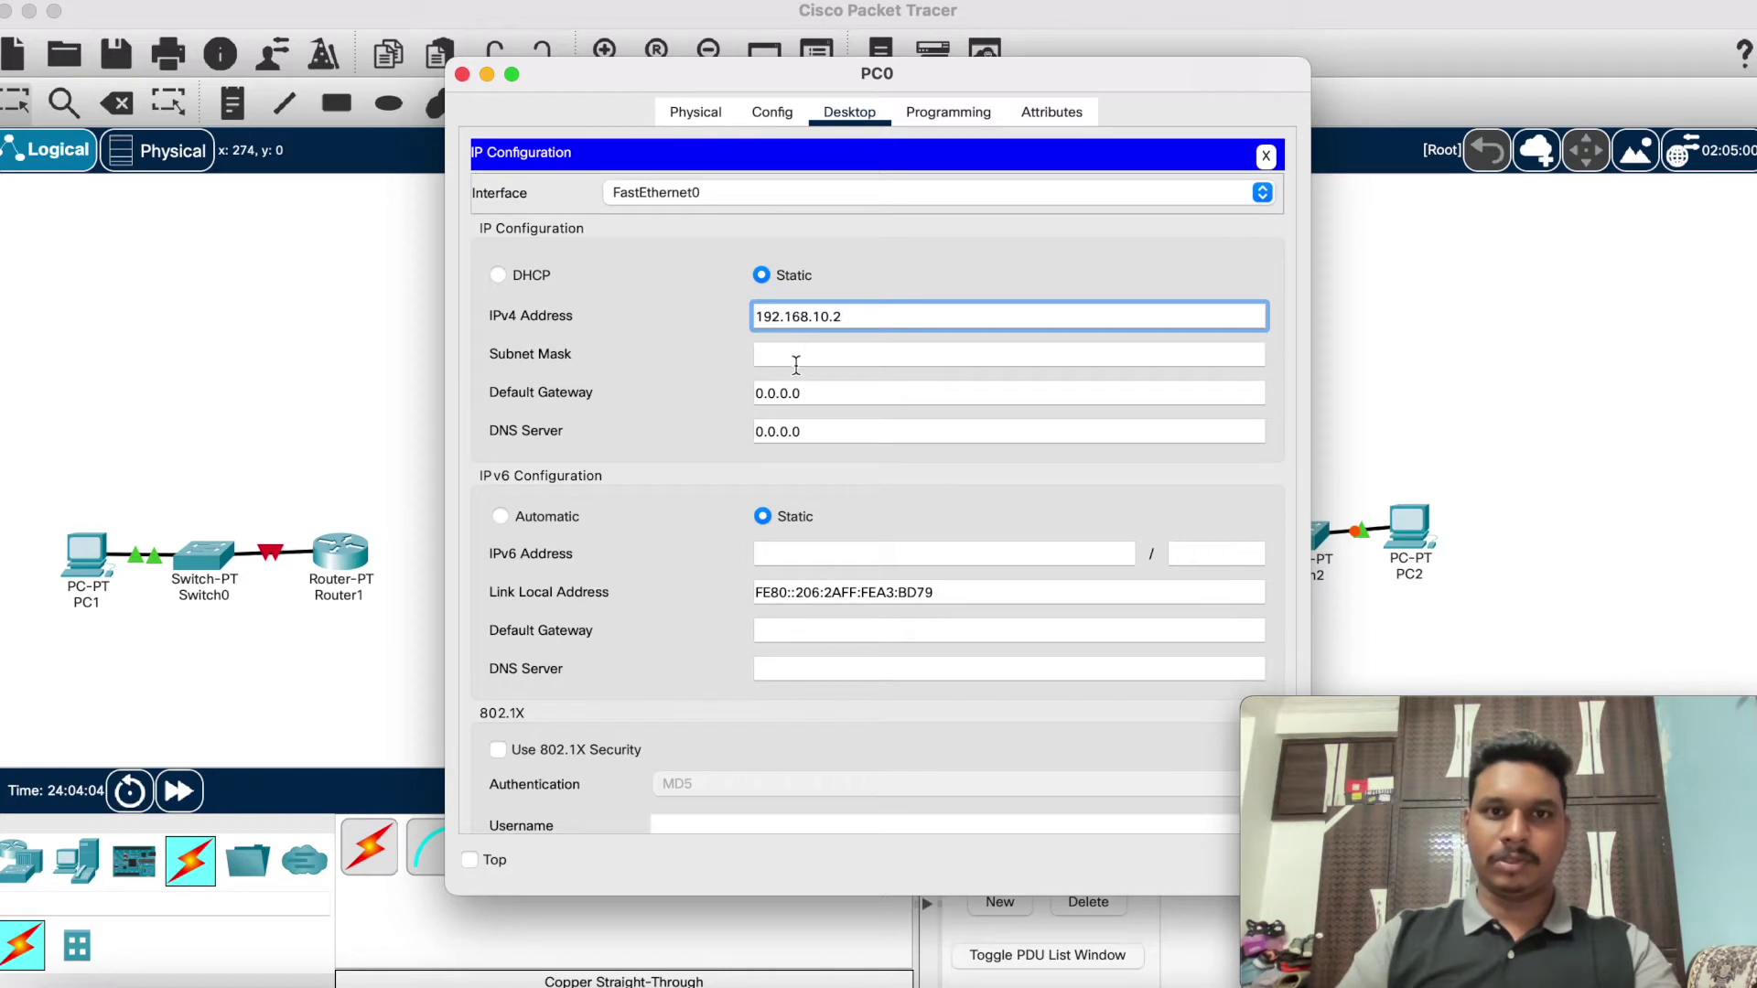
{"action": "left_click", "coordinate": [796, 365]}
Step: Set PC0's default gateway to 192.168.10.1 and close its window
{"action": "left_click", "coordinate": [839, 393]}
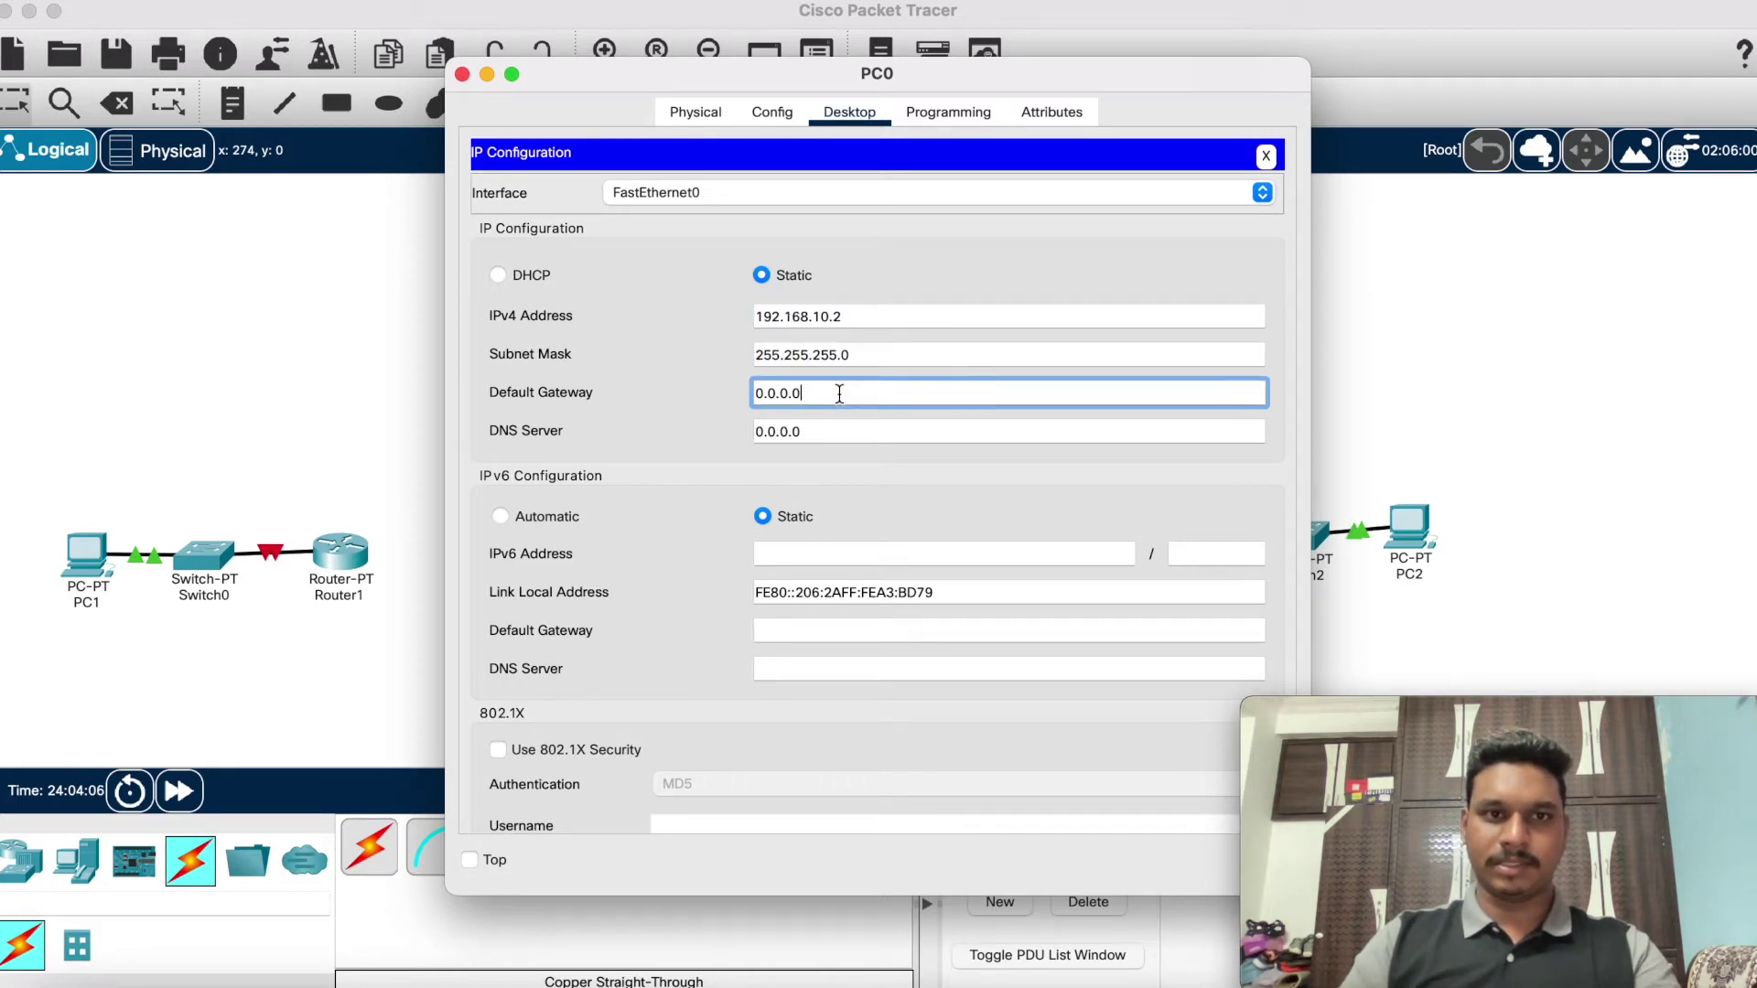
{"action": "double_click", "coordinate": [839, 393]}
{"action": "key", "text": "BackSpace"}
{"action": "type", "text": "9"}
{"action": "key", "text": "BackSpace"}
{"action": "type", "text": "192.16"}
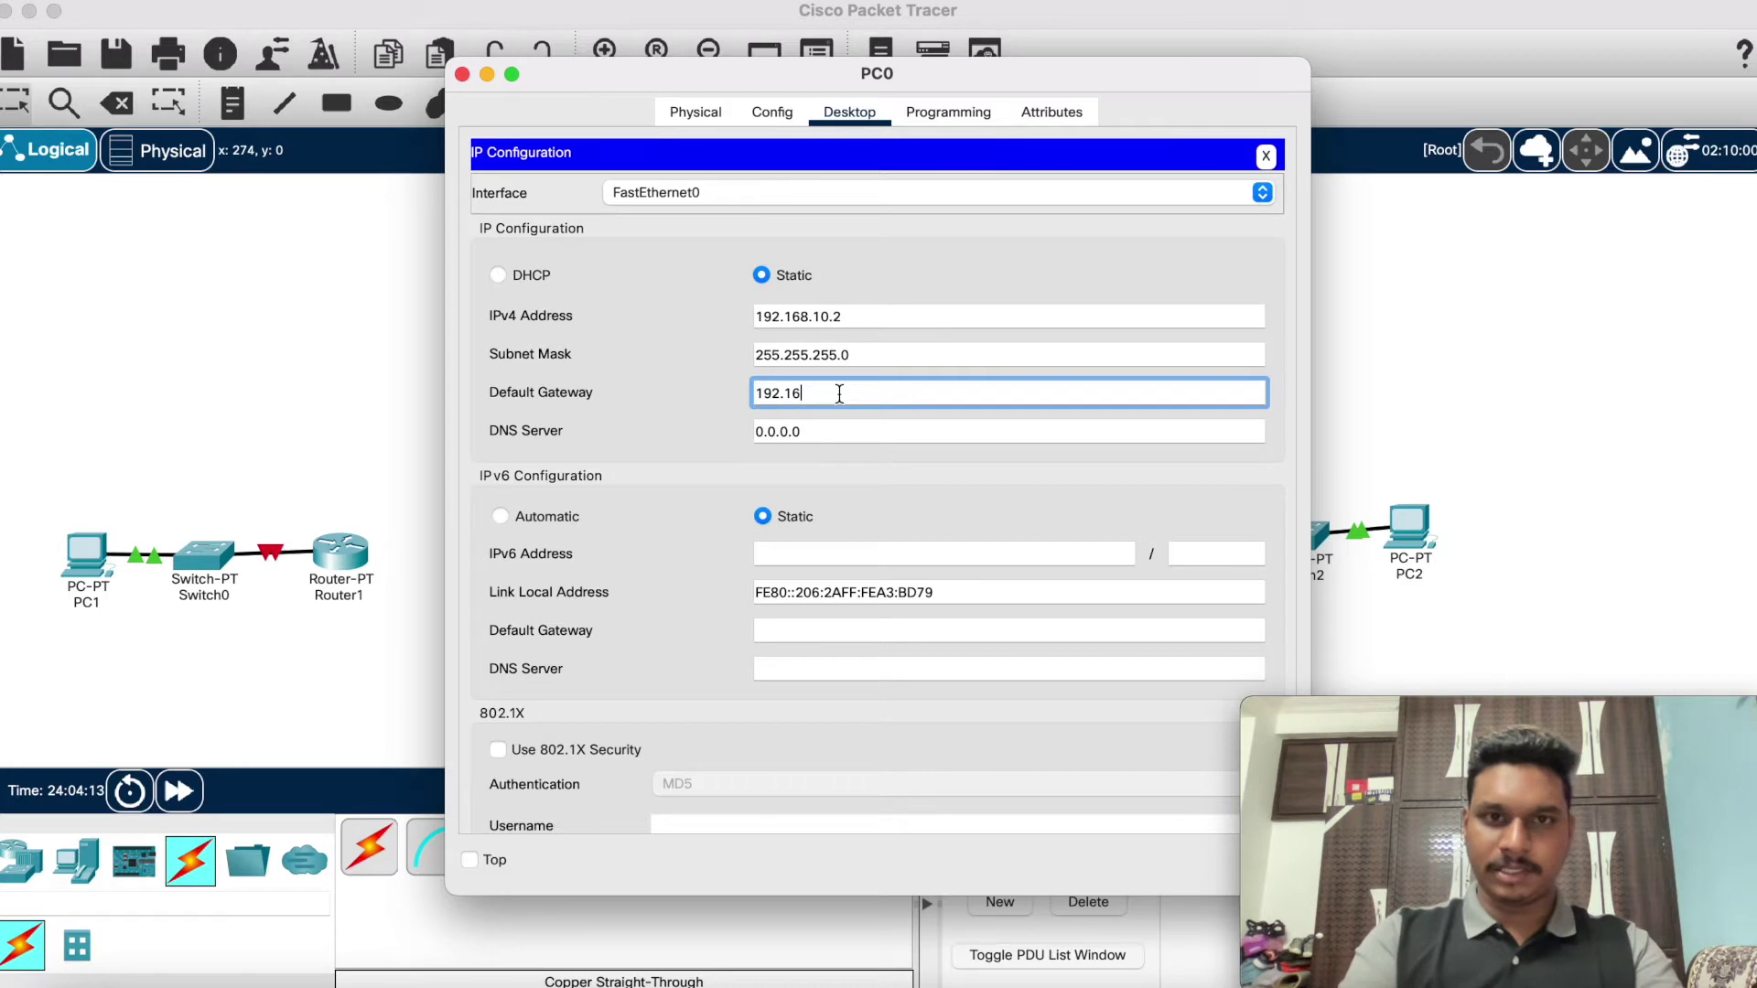
{"action": "type", "text": "8."}
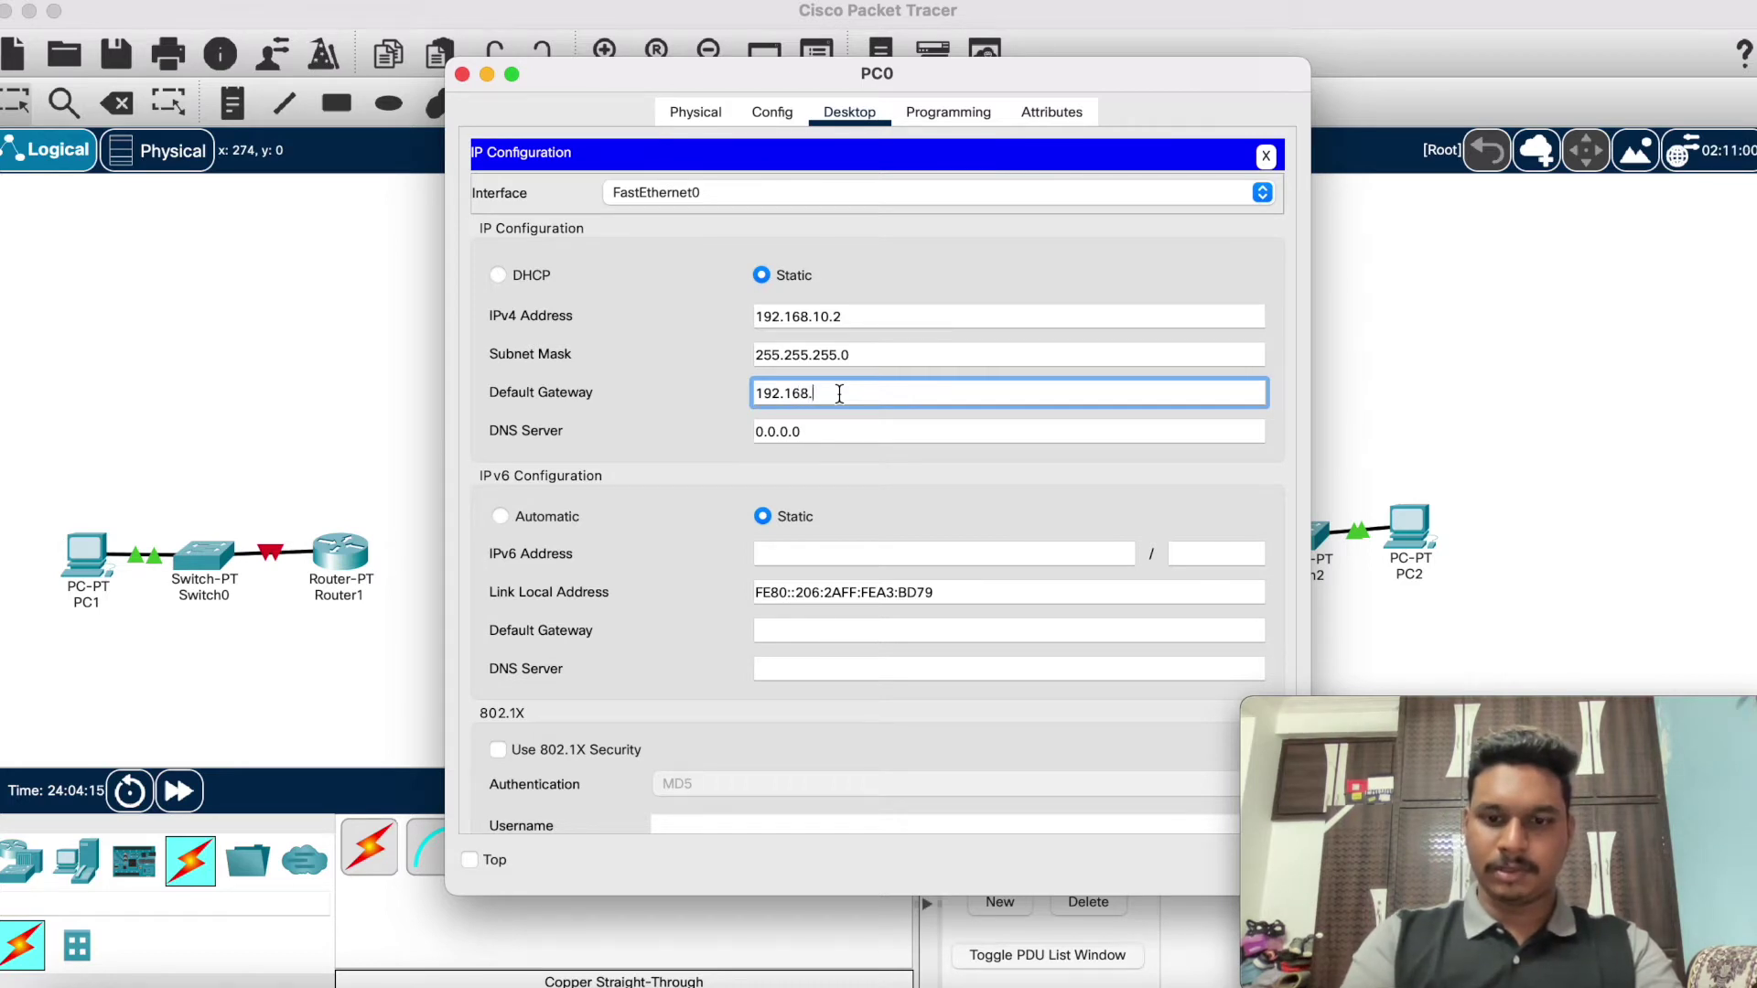
{"action": "type", "text": "10.1"}
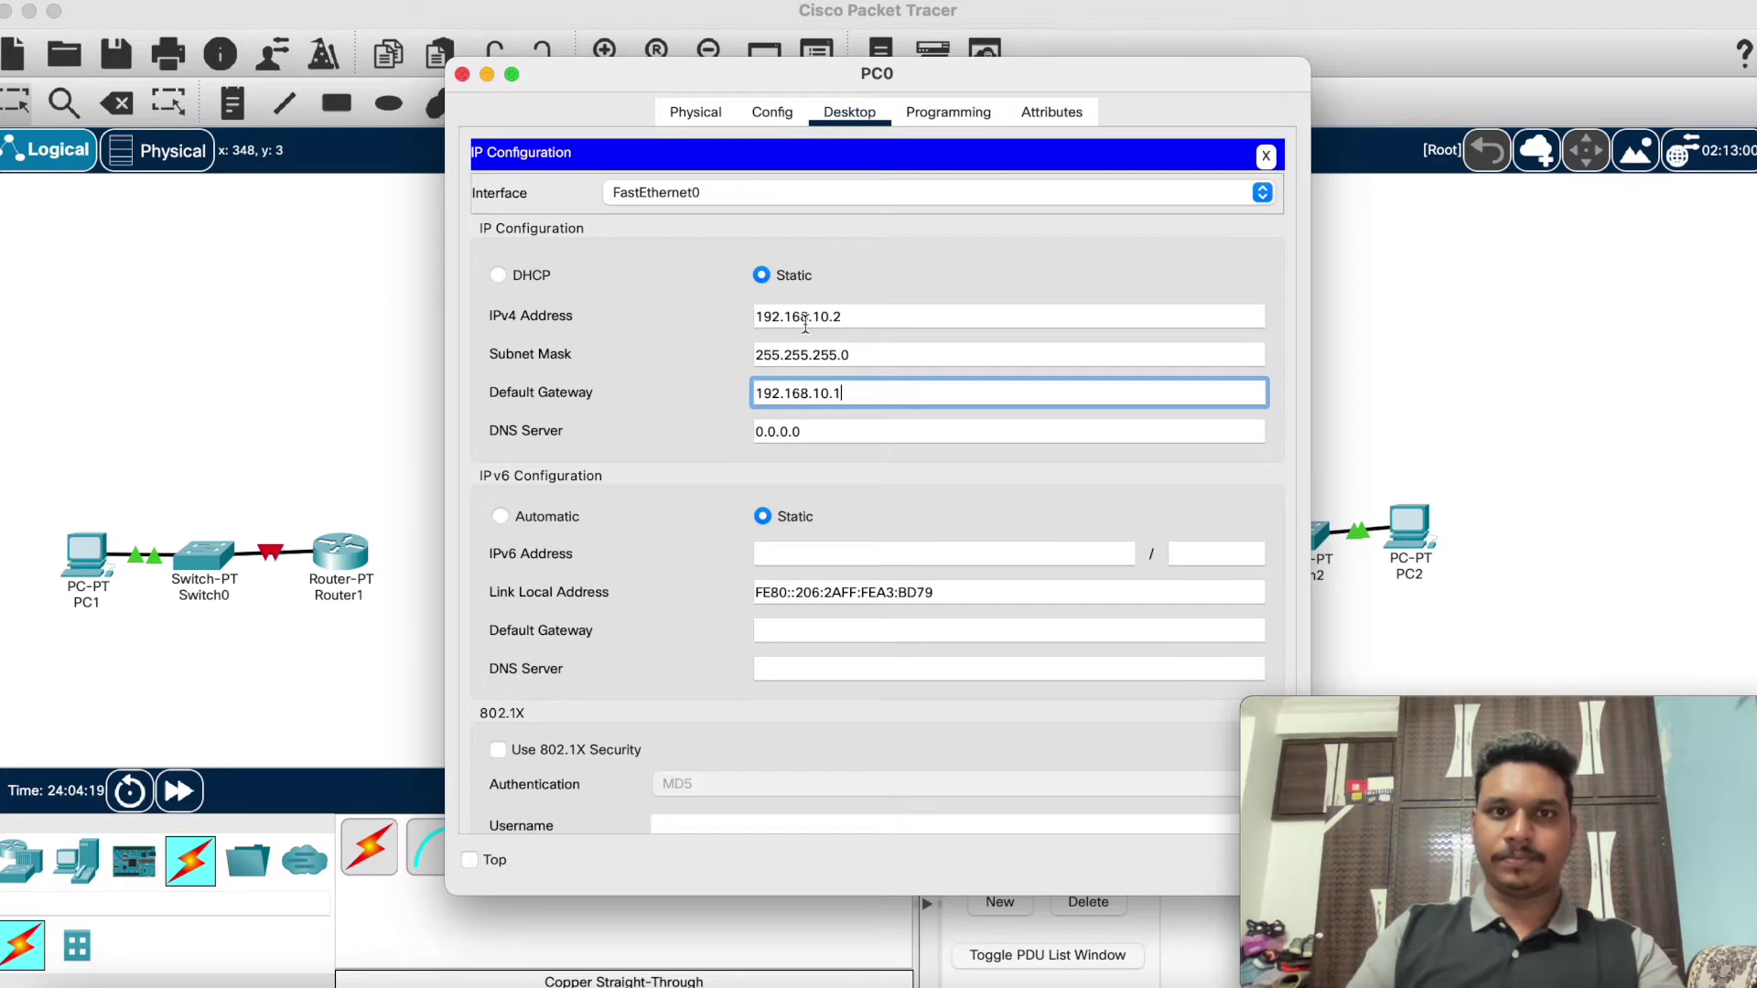
{"action": "scroll", "coordinate": [899, 521], "scroll_direction": "down", "scroll_amount": 2}
{"action": "scroll", "coordinate": [892, 517], "scroll_direction": "up", "scroll_amount": 2}
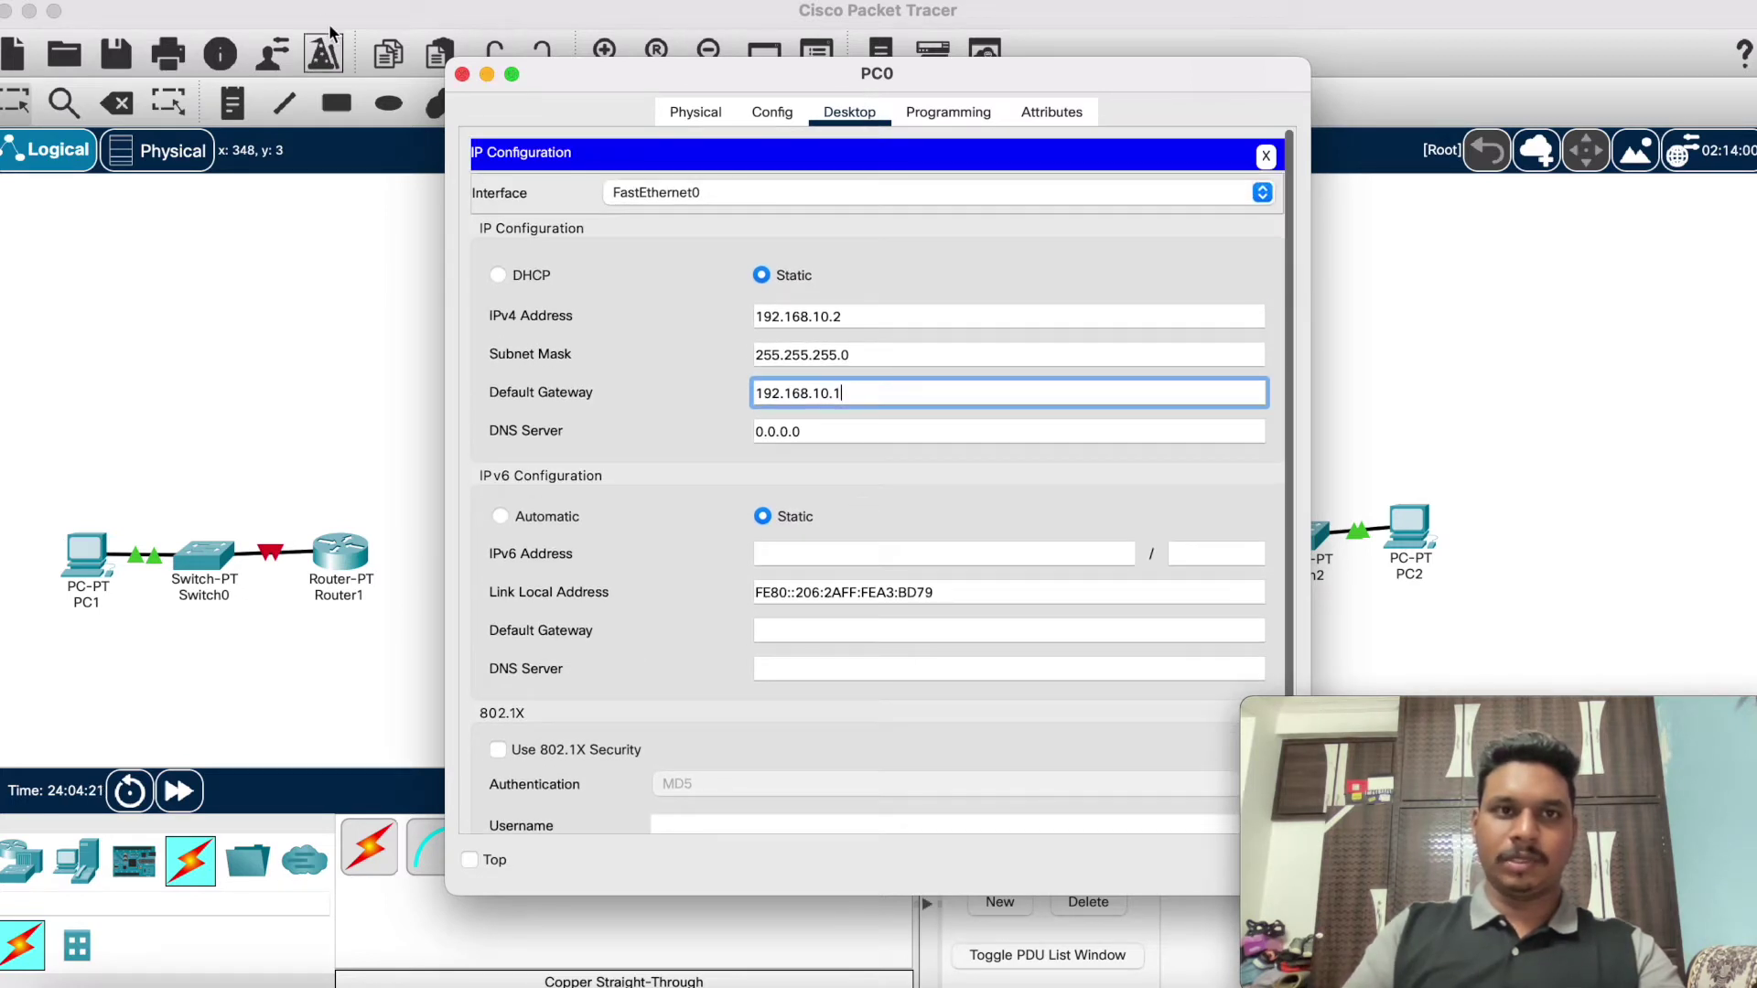
{"action": "left_click", "coordinate": [461, 74]}
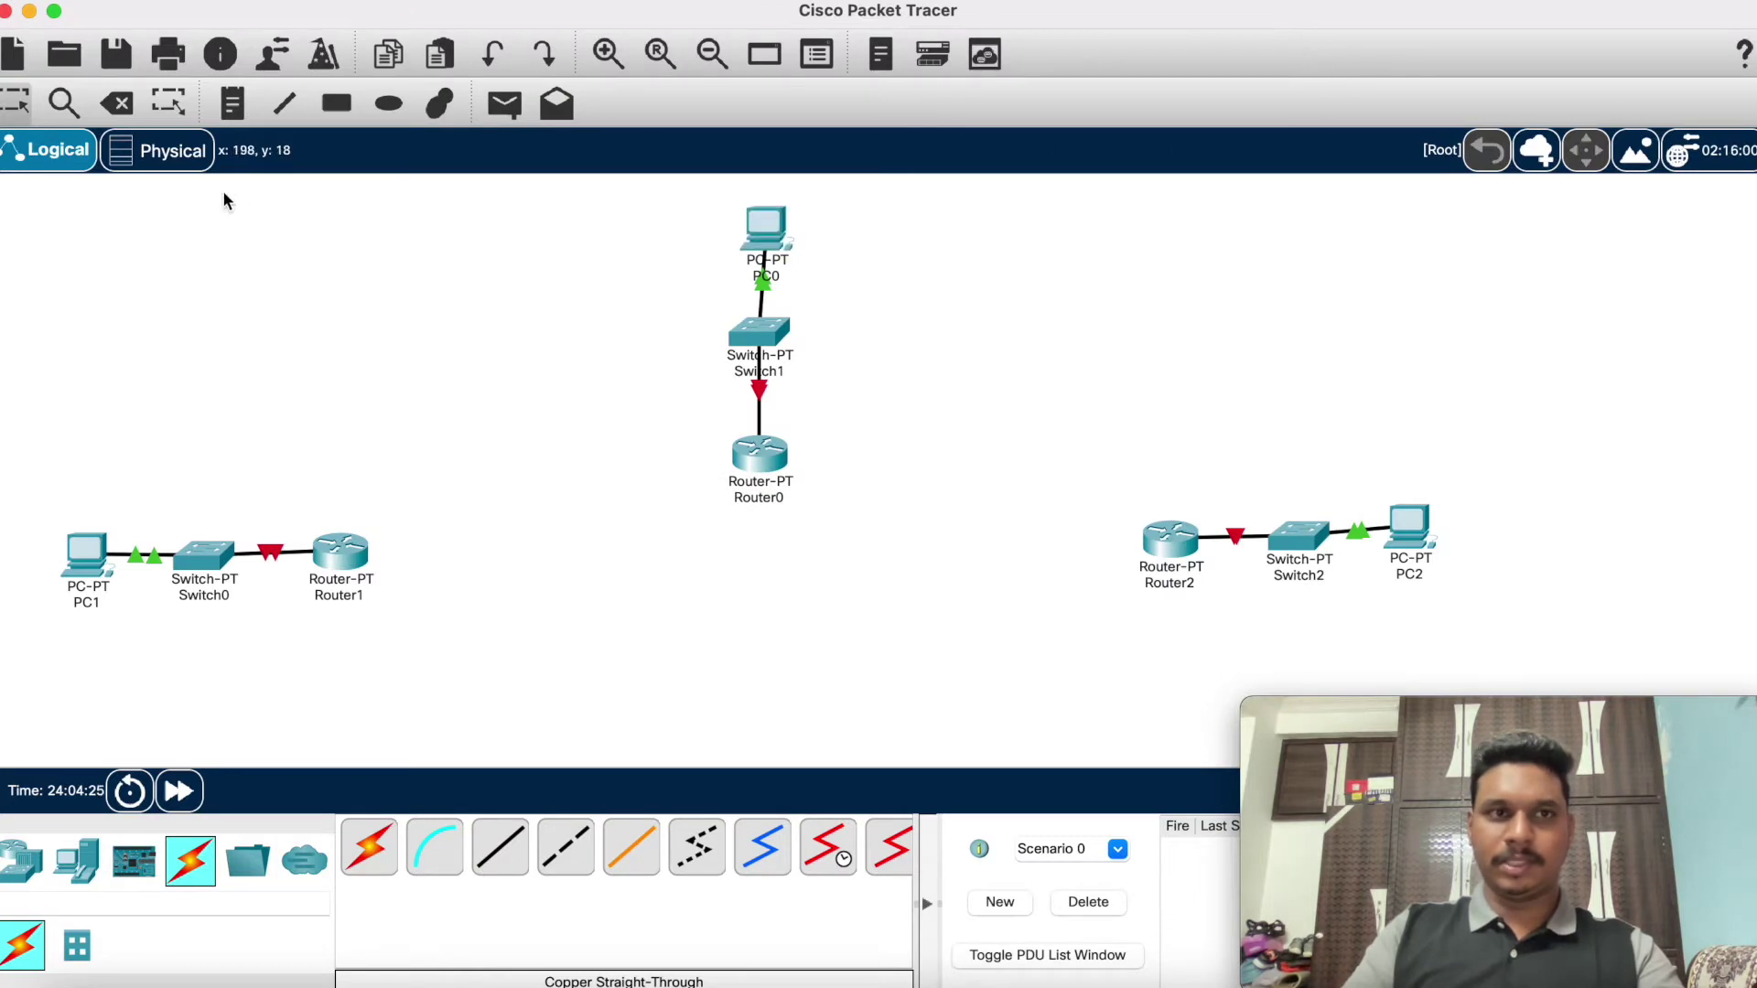
Step: Add a two-line note beside PC0: 'NW 192.168.10.2' and 'GW: 192.168.10.1'
{"action": "left_click", "coordinate": [232, 102]}
{"action": "left_click", "coordinate": [870, 236]}
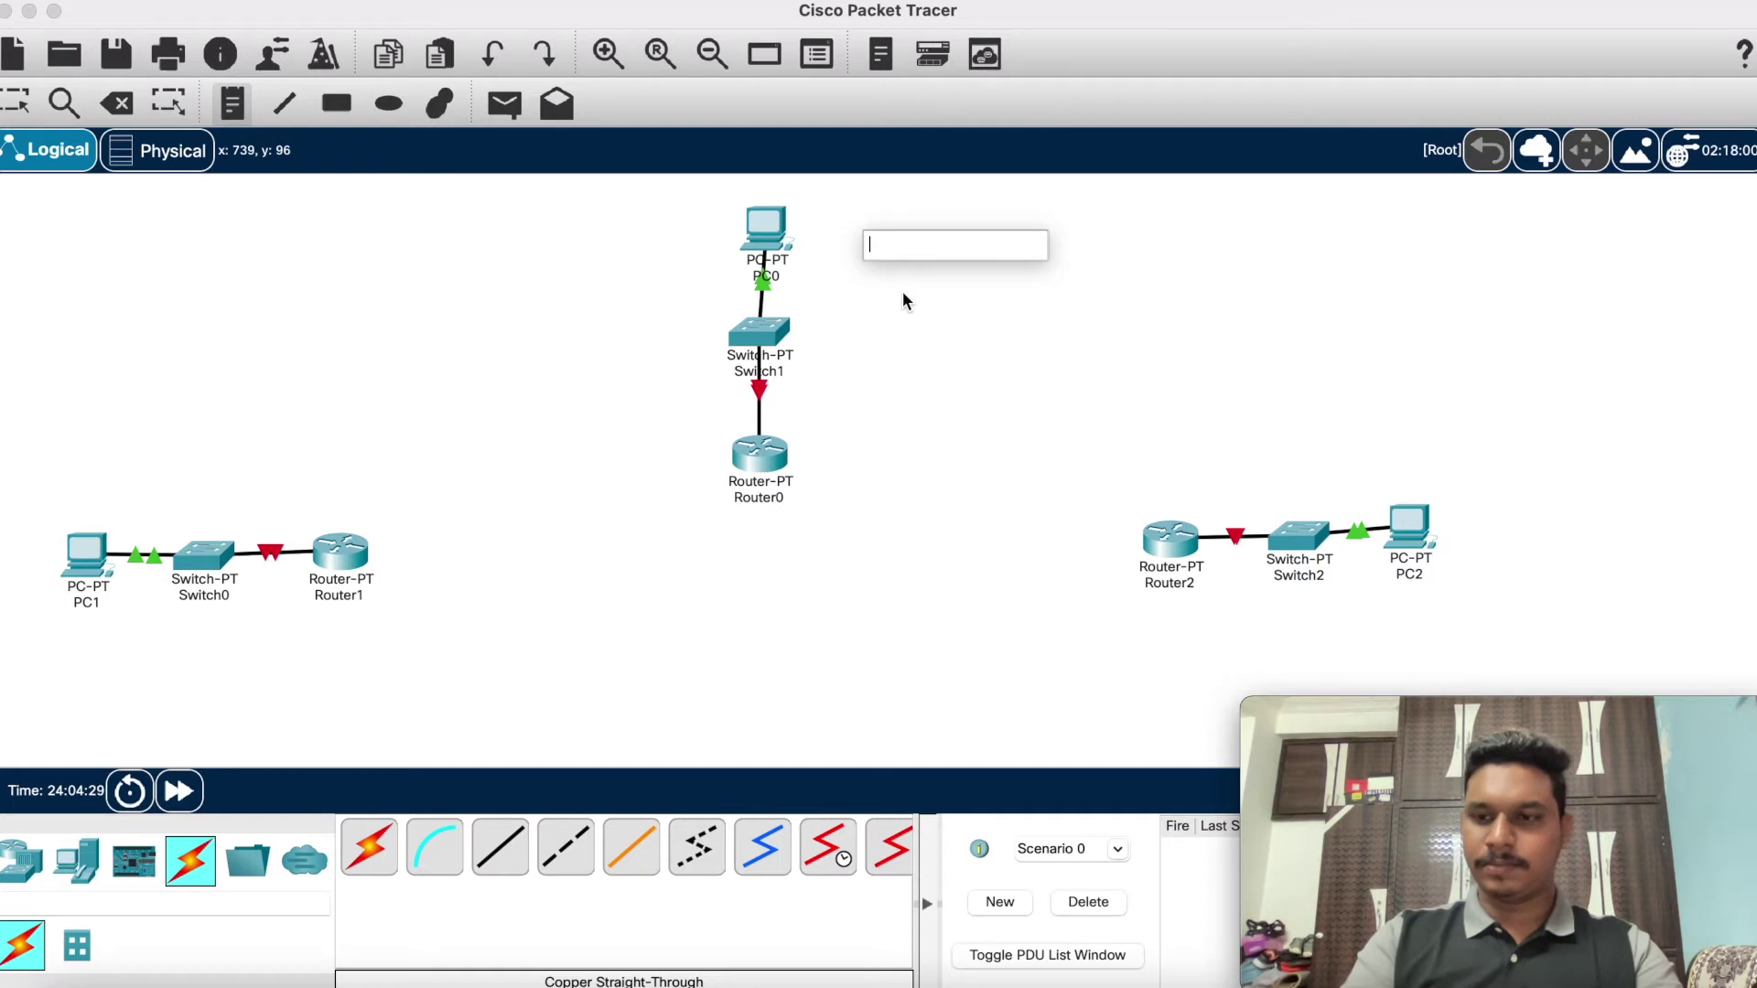
{"action": "type", "text": "nw"}
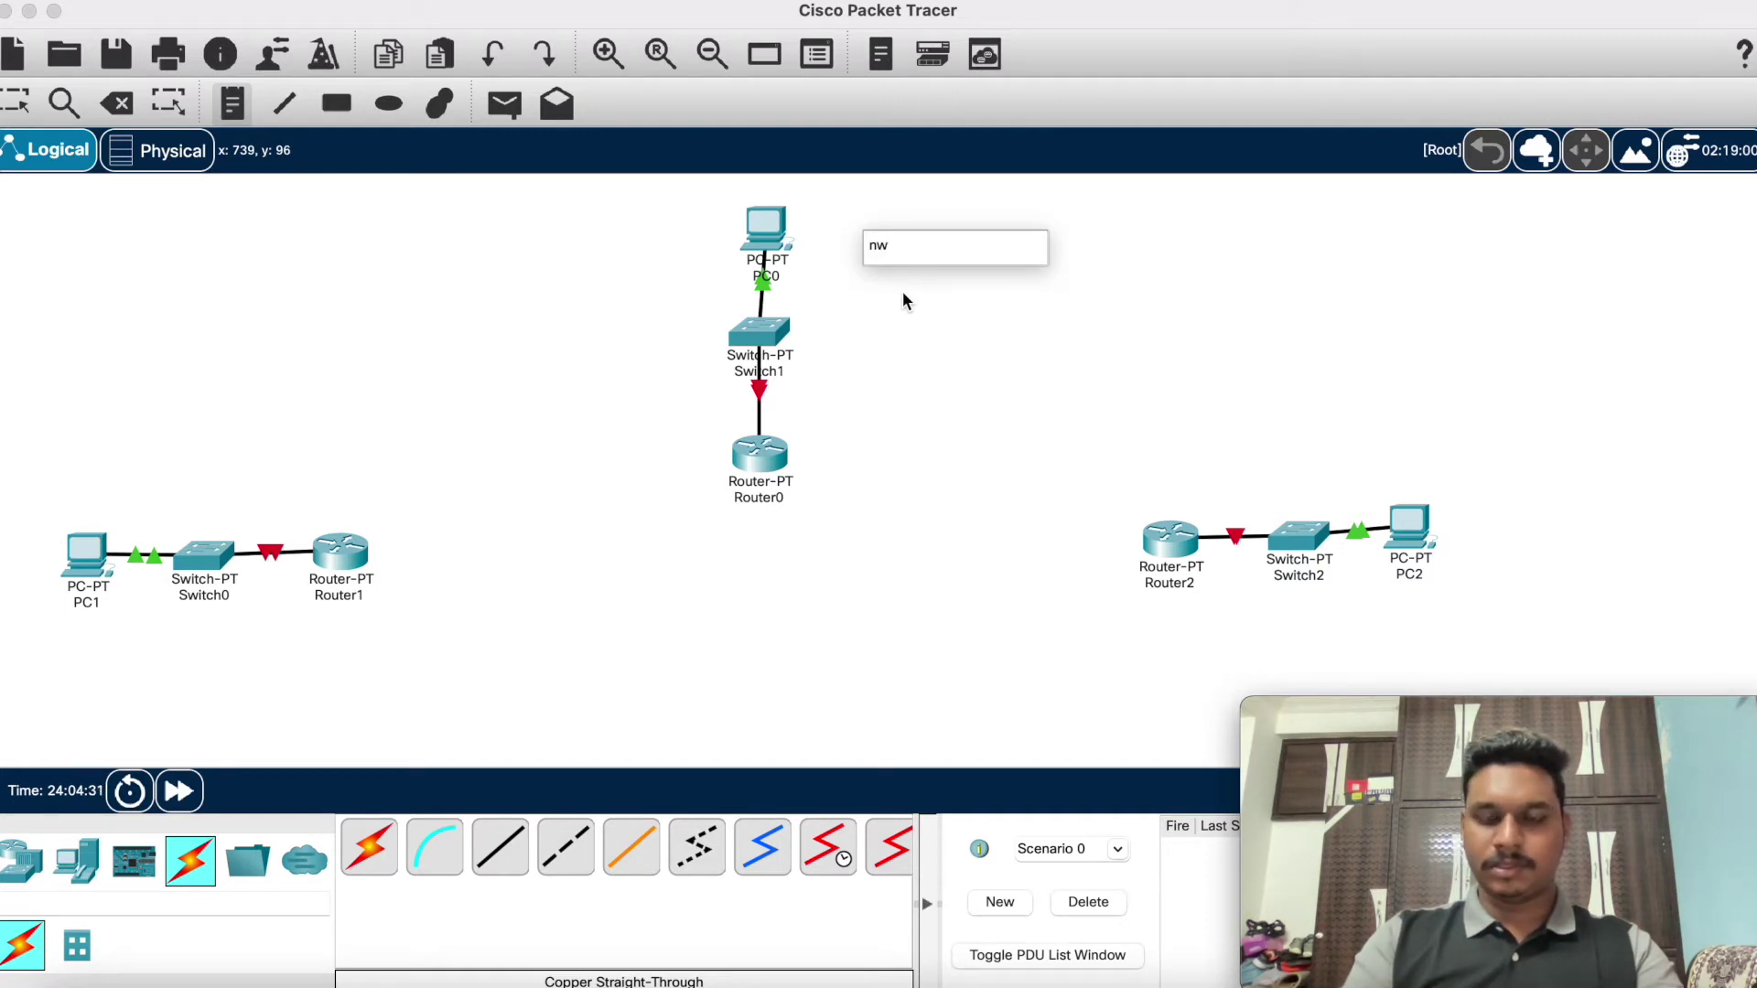
{"action": "type", "text": ":"}
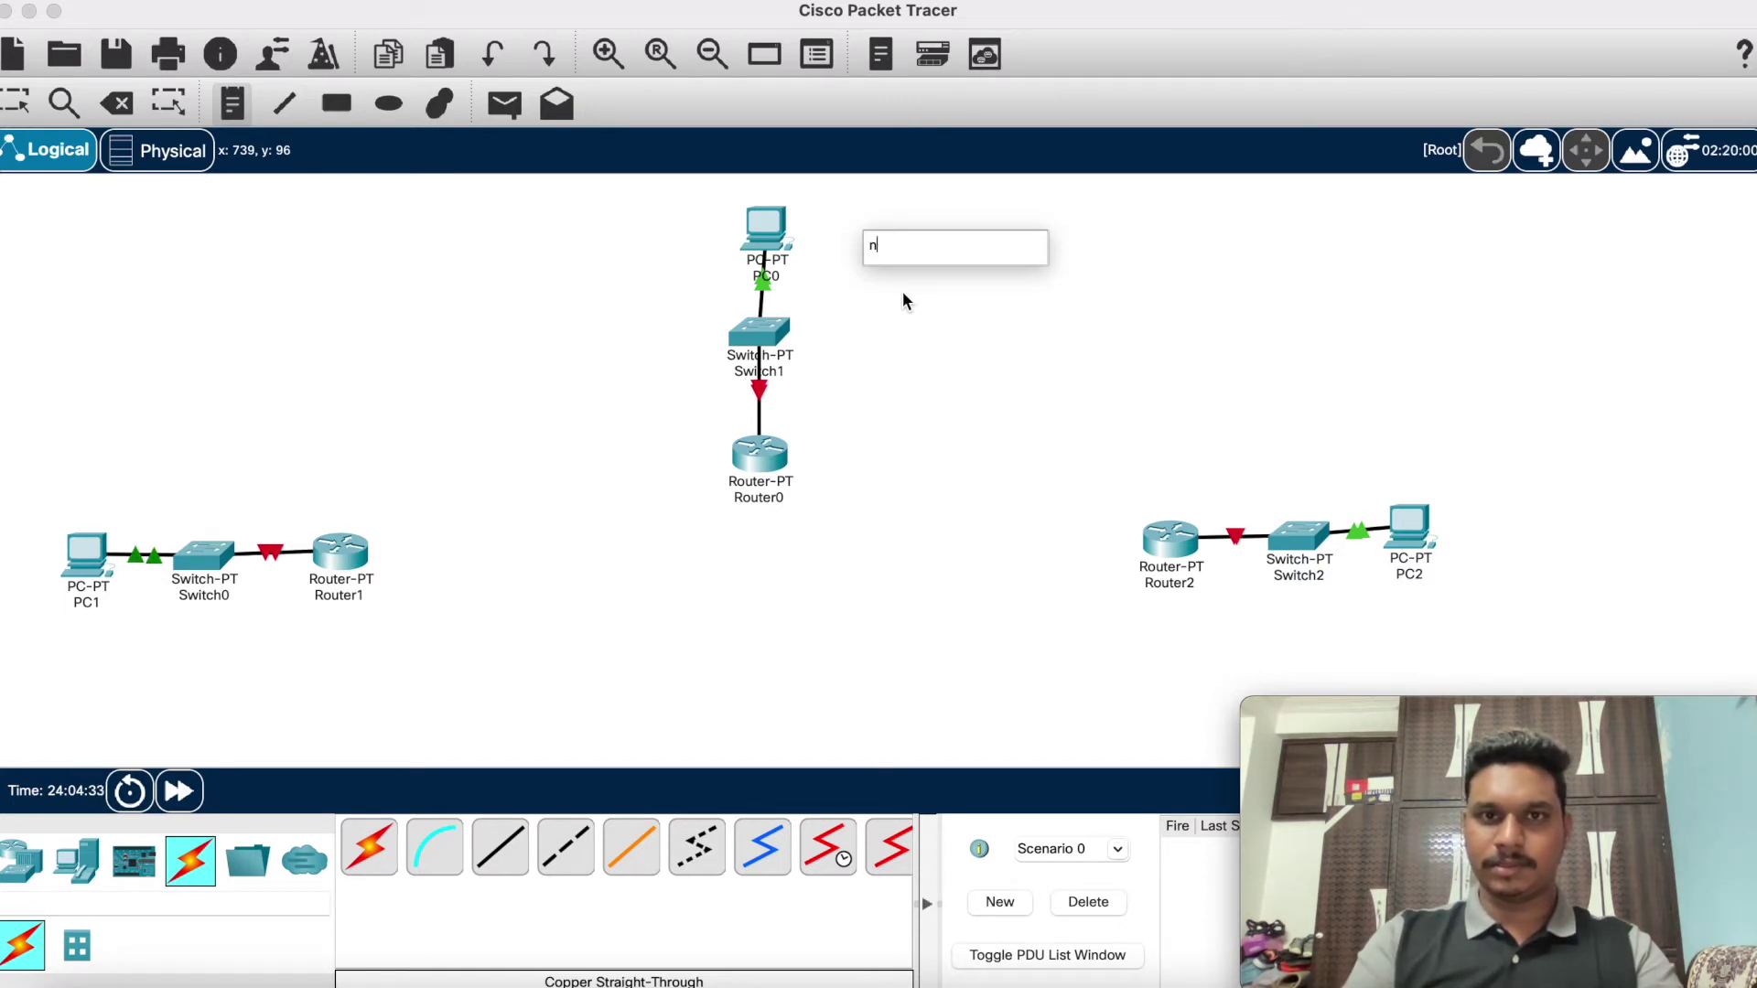
{"action": "type", "text": "NW "}
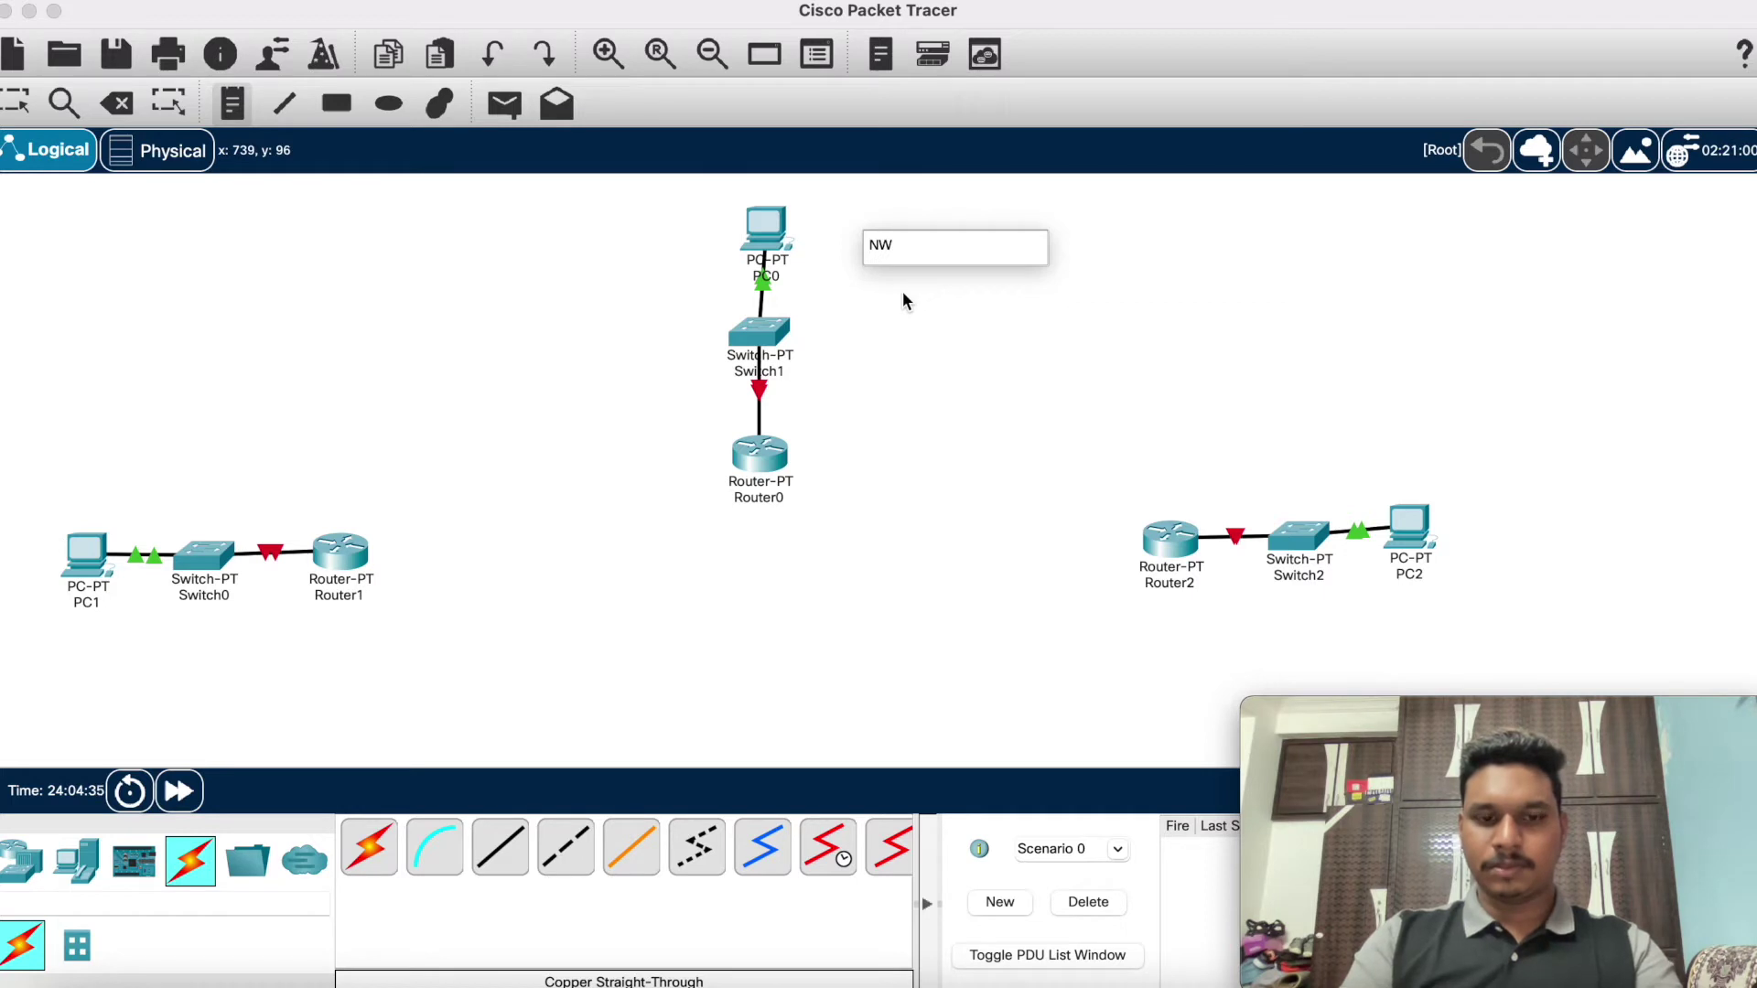
{"action": "type", "text": "192."}
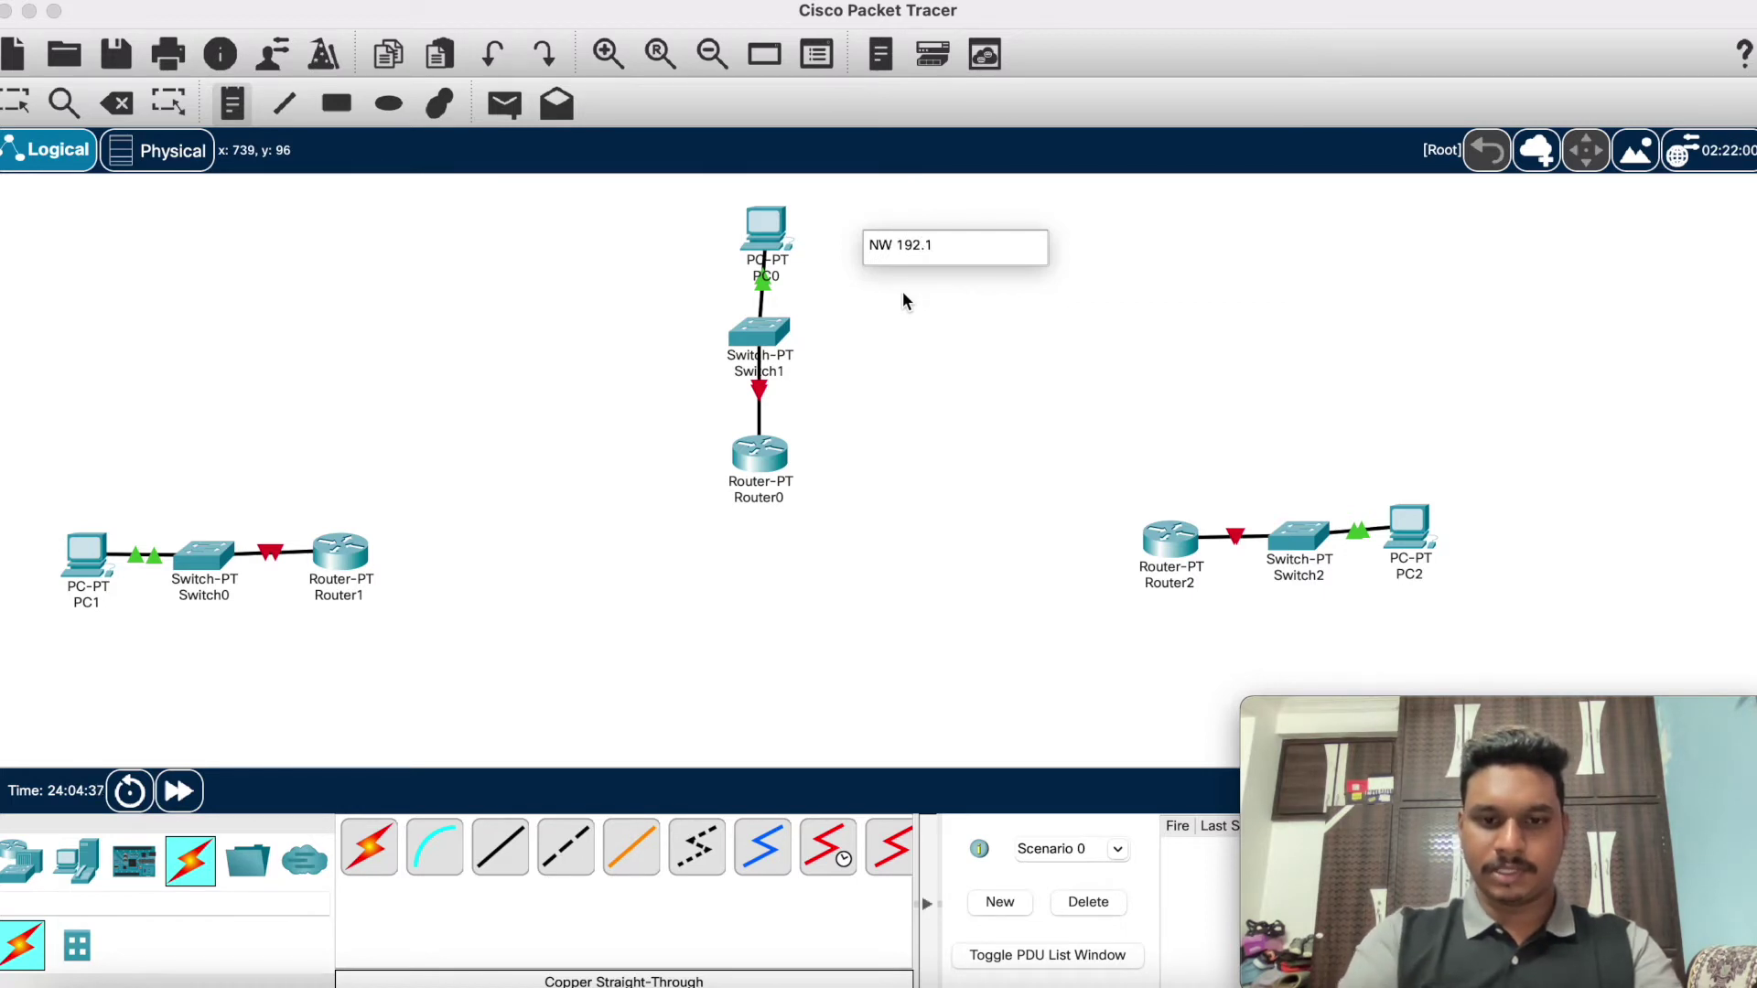
{"action": "type", "text": "168.1"}
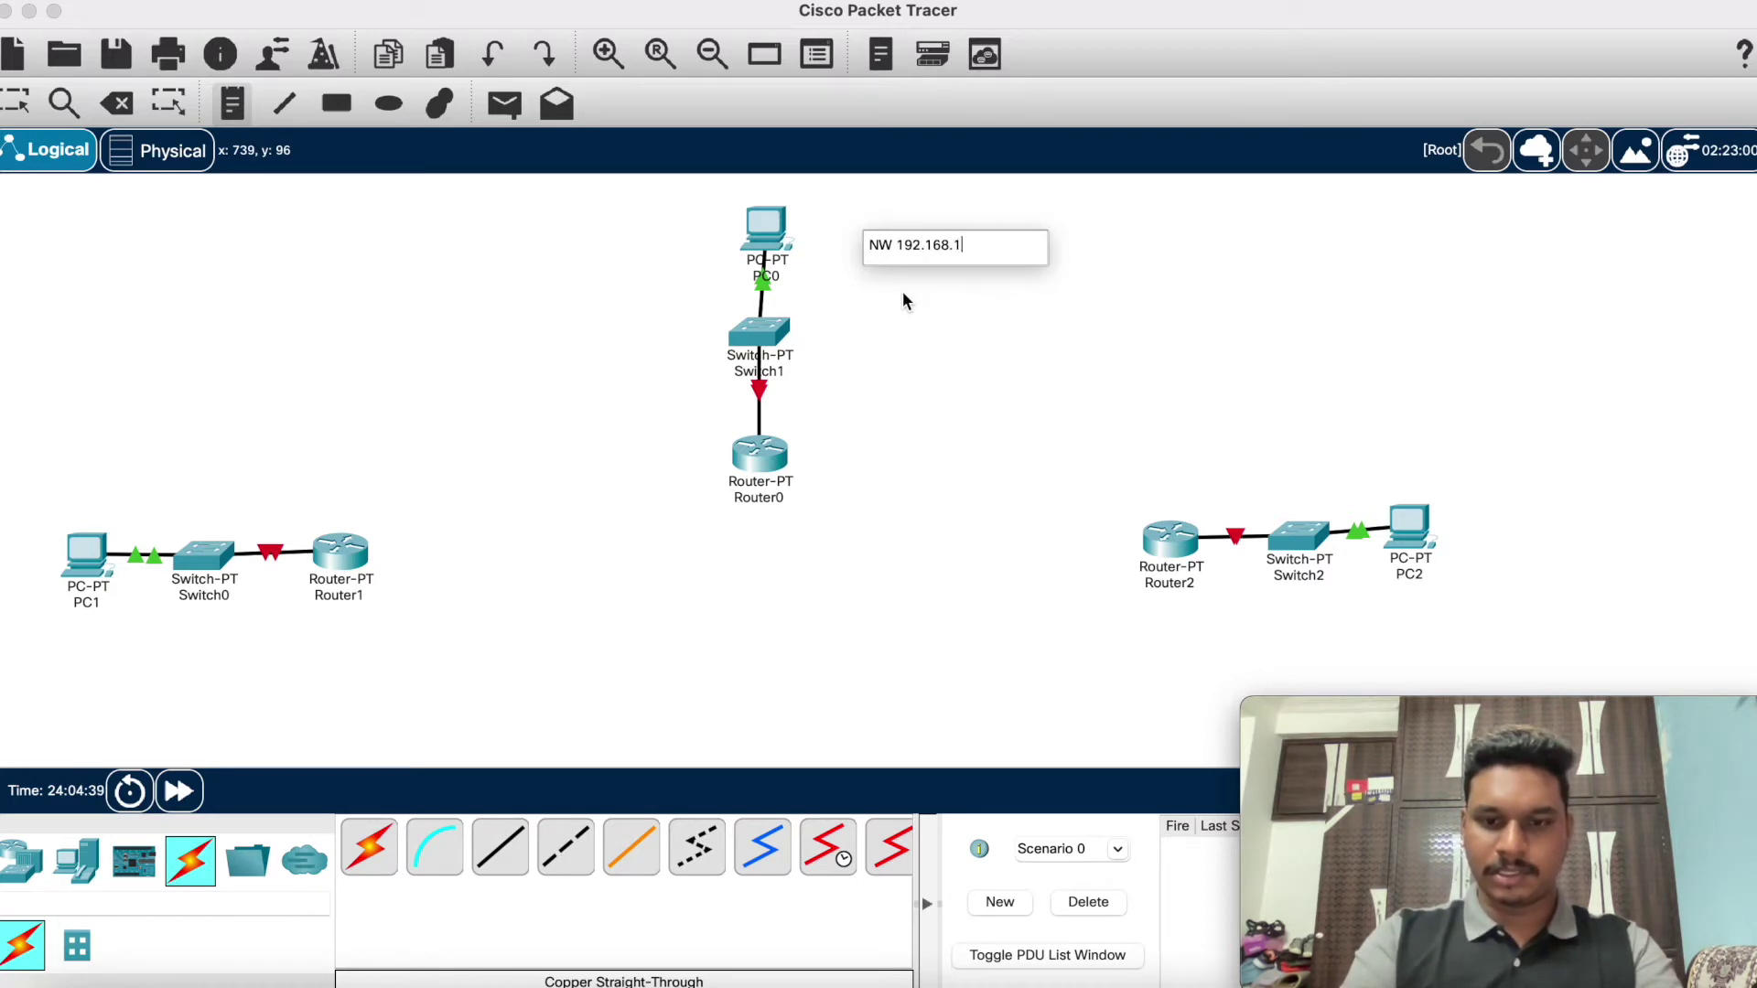
{"action": "type", "text": "0.2"}
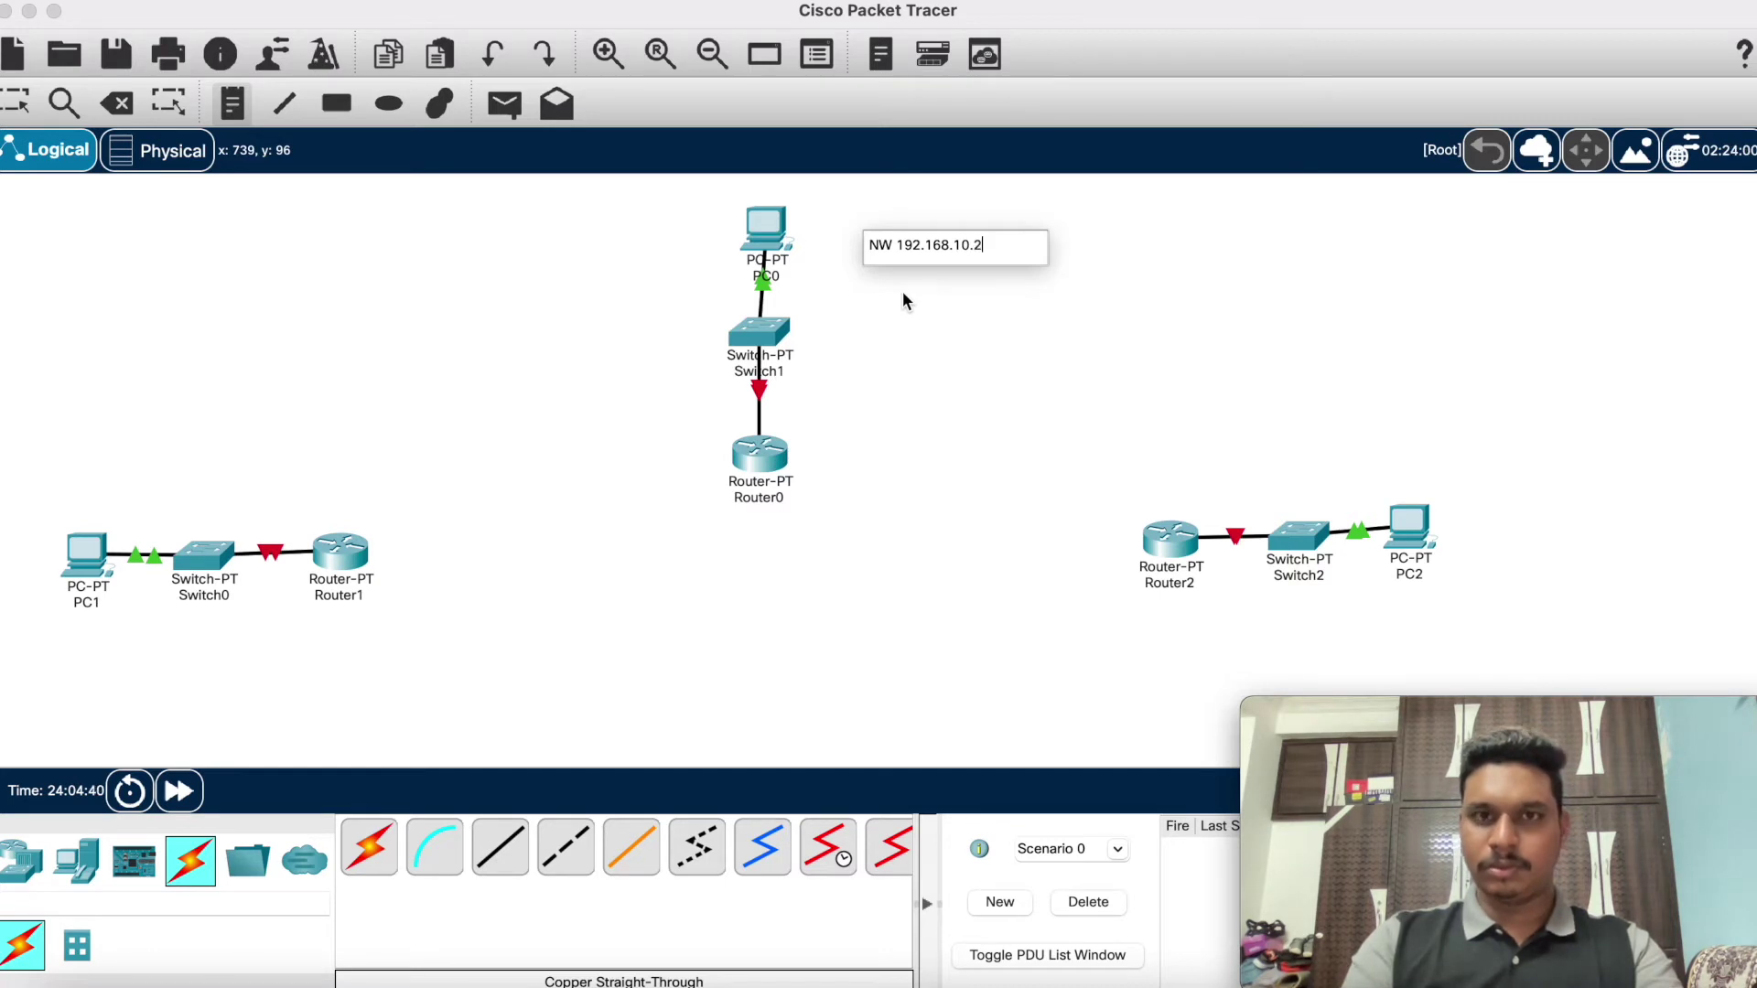
{"action": "key", "text": "Return"}
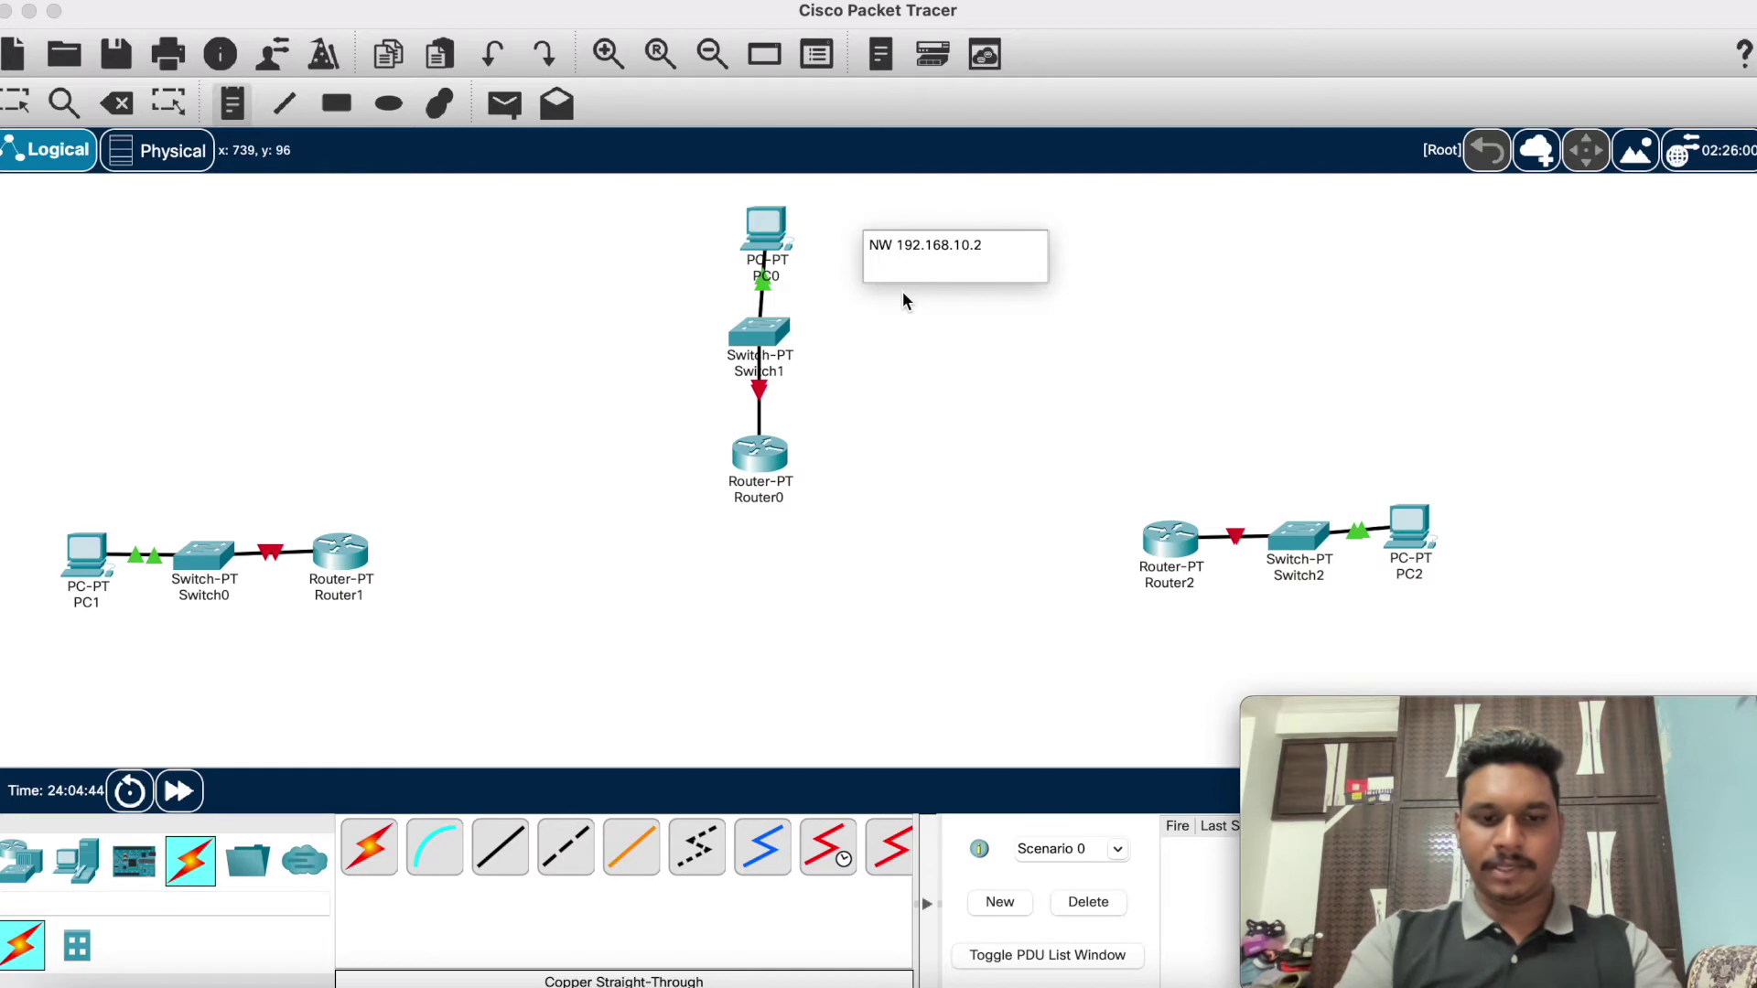
{"action": "type", "text": "GW:"}
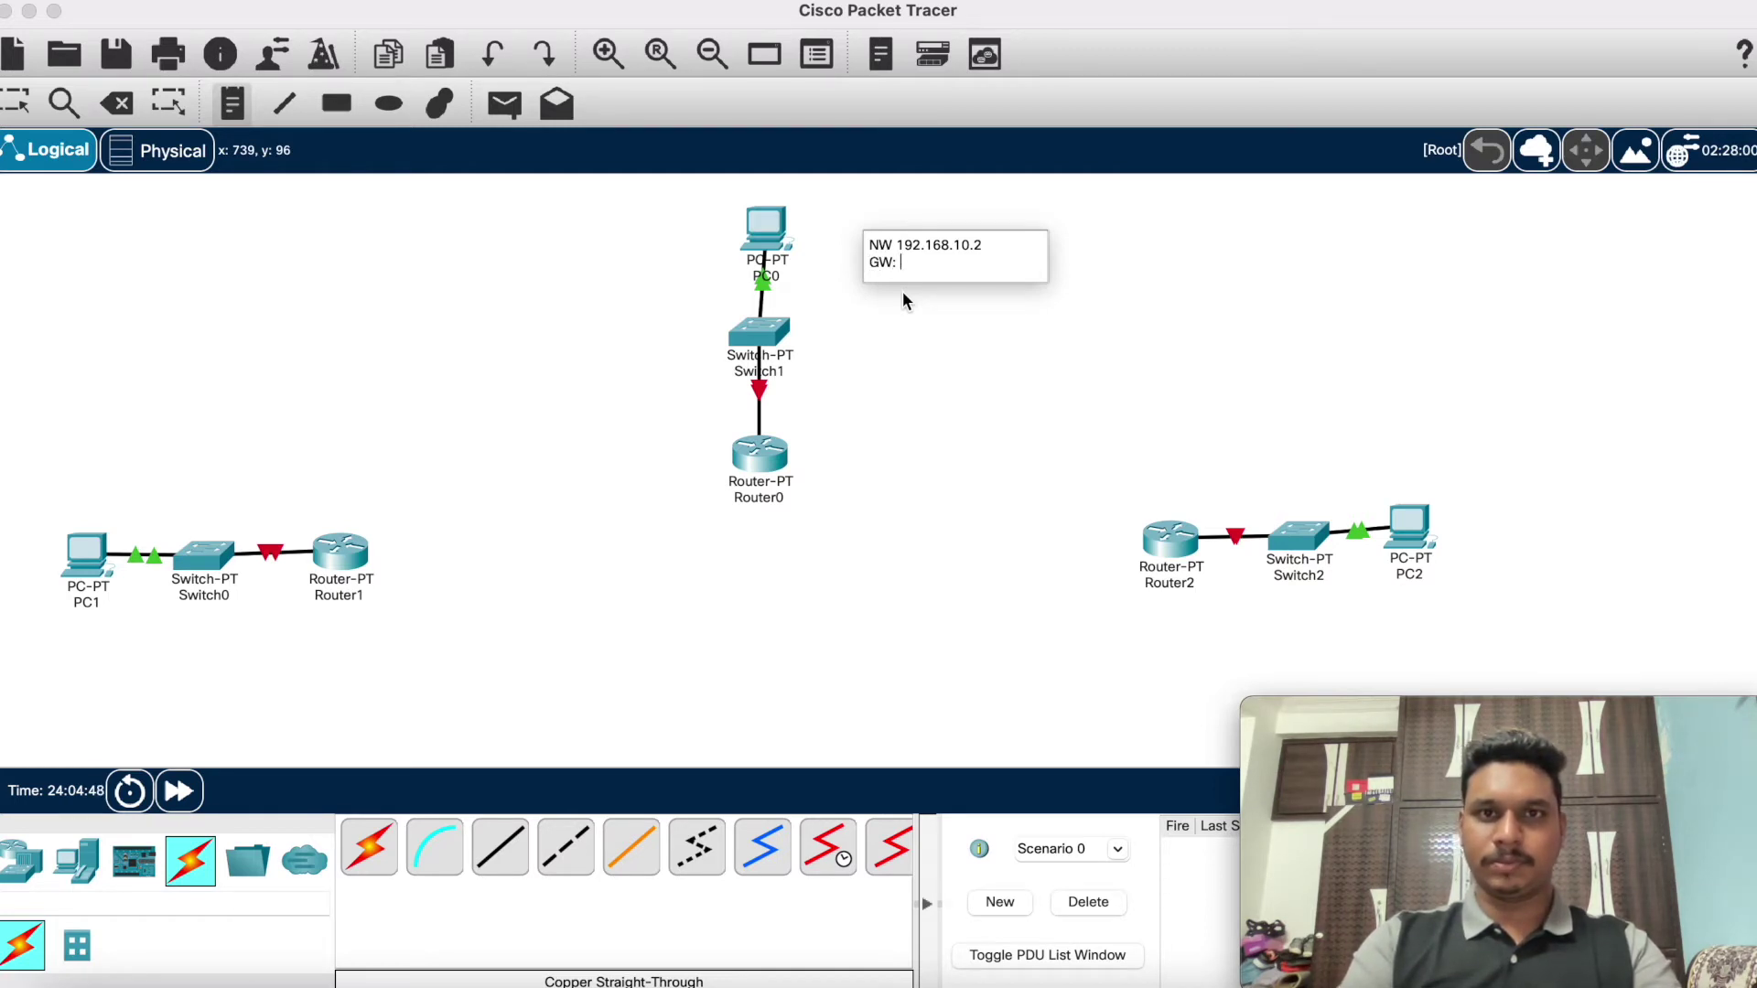
{"action": "type", "text": " 192.1"}
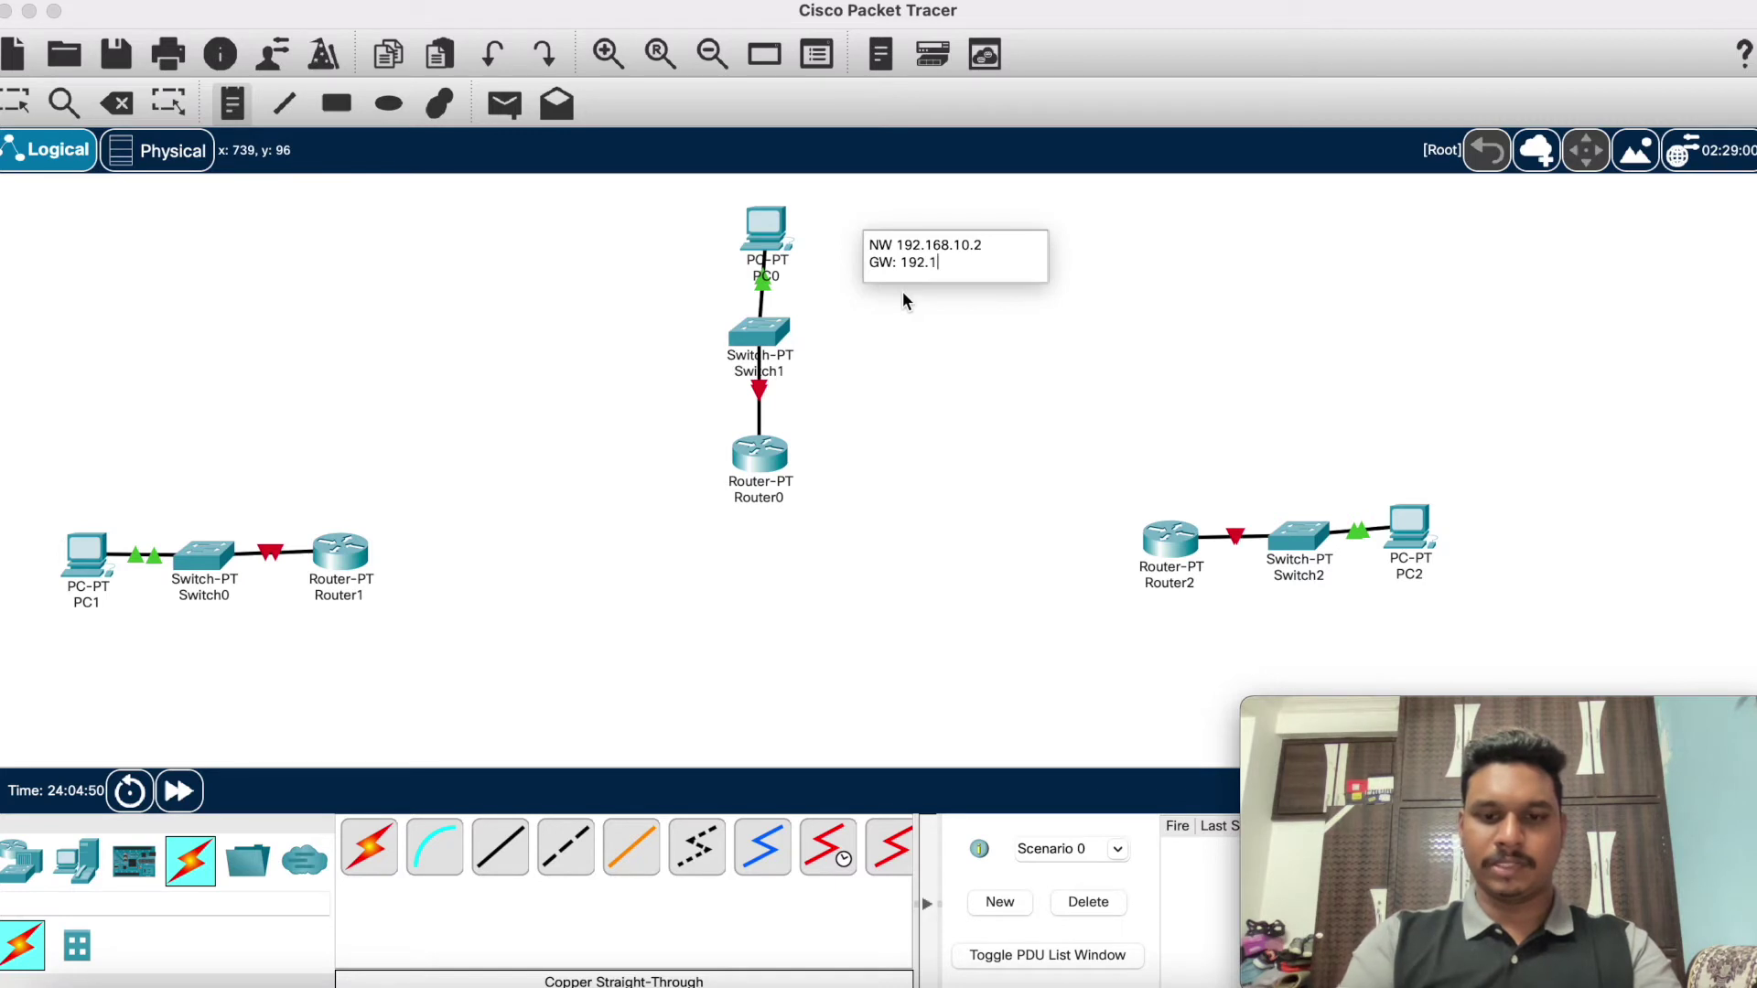
{"action": "type", "text": "68.1"}
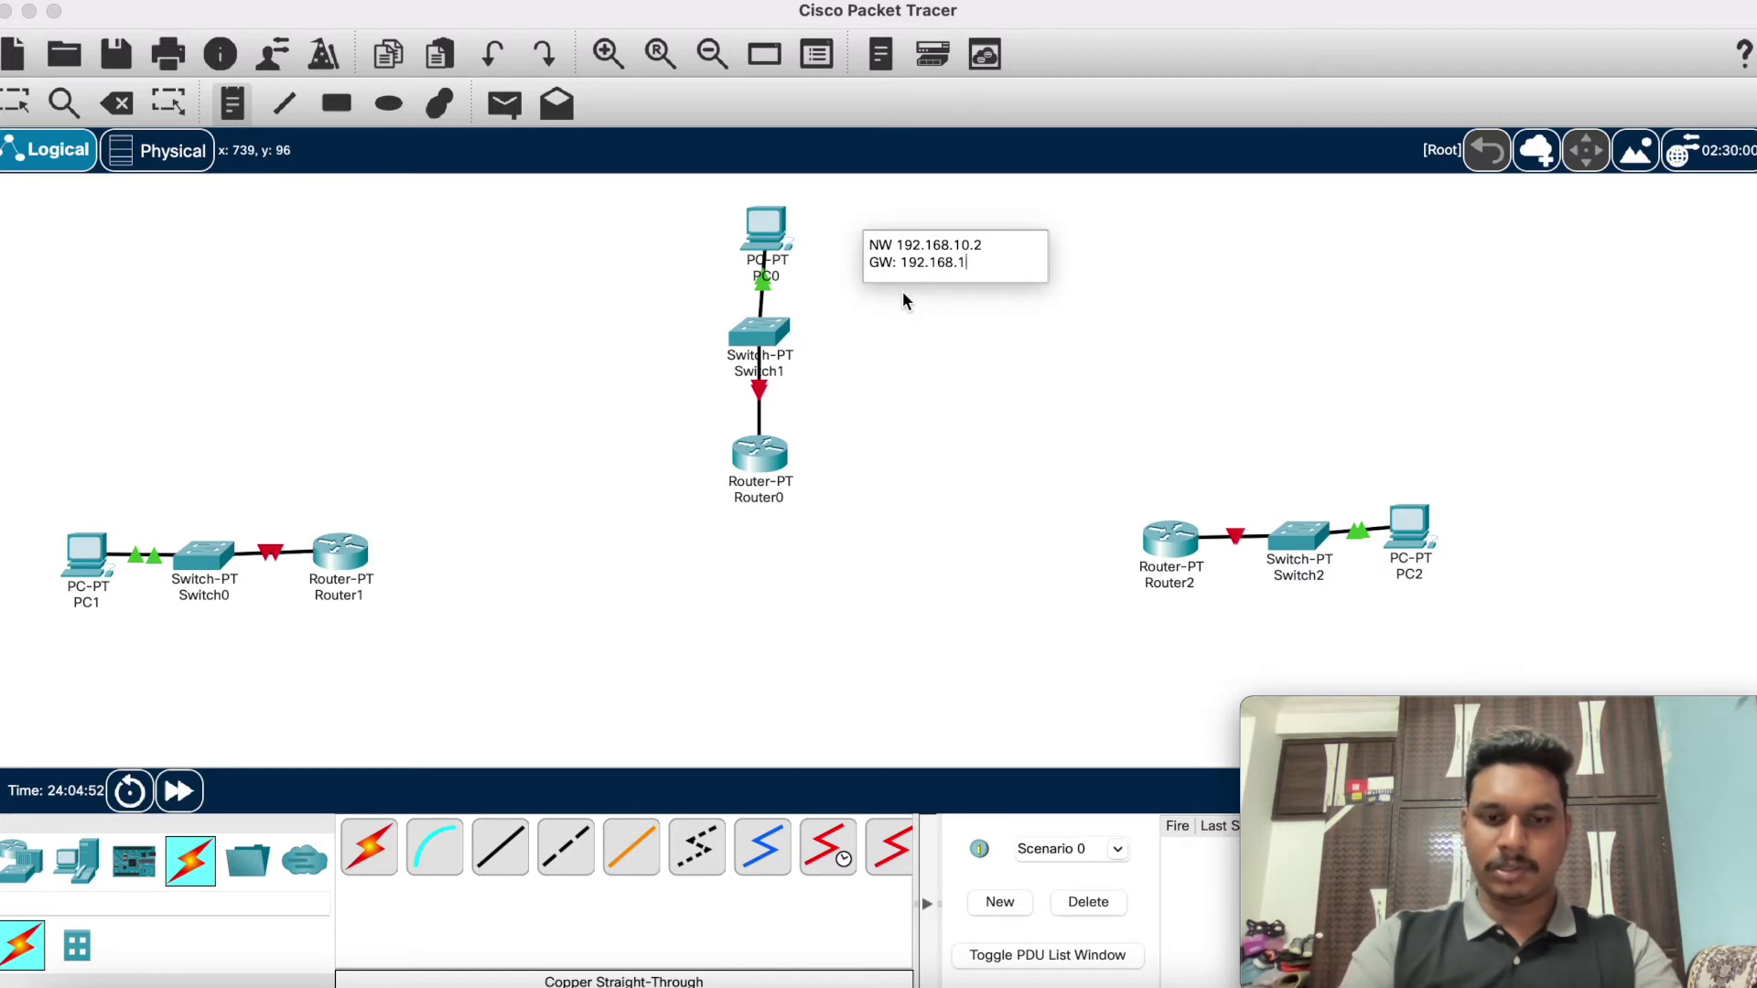
{"action": "type", "text": "0.1"}
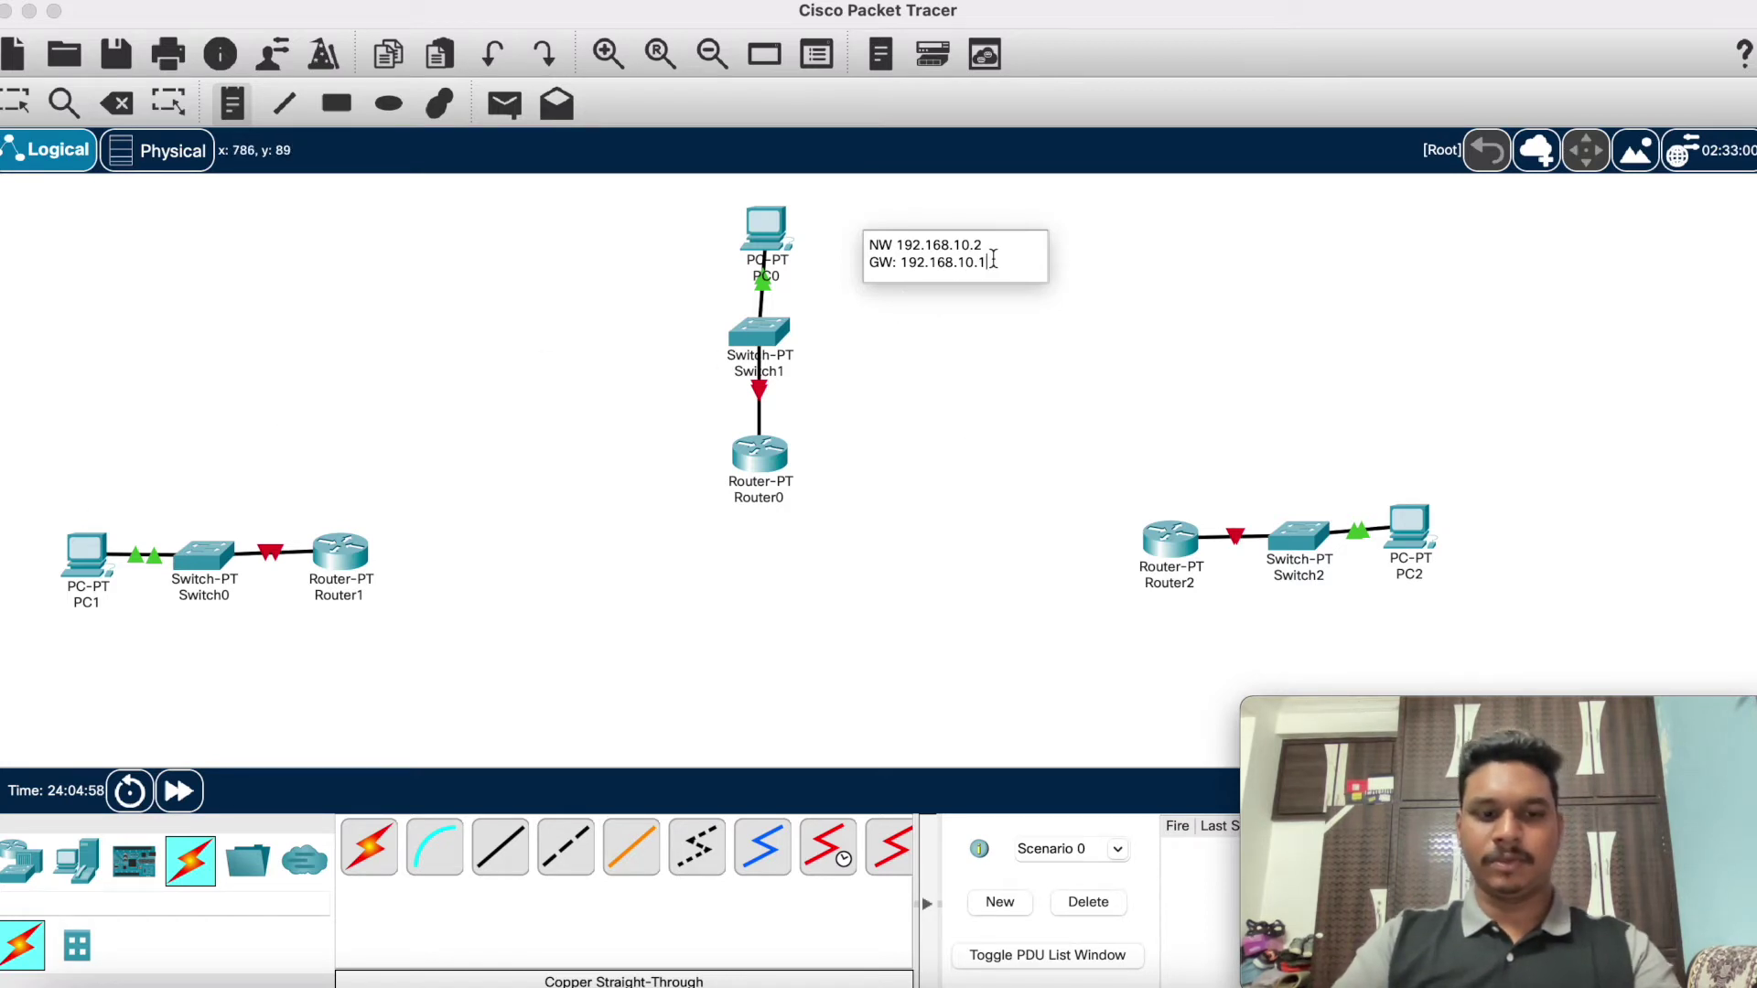
{"action": "key", "text": "super+a"}
{"action": "key", "text": "super+c"}
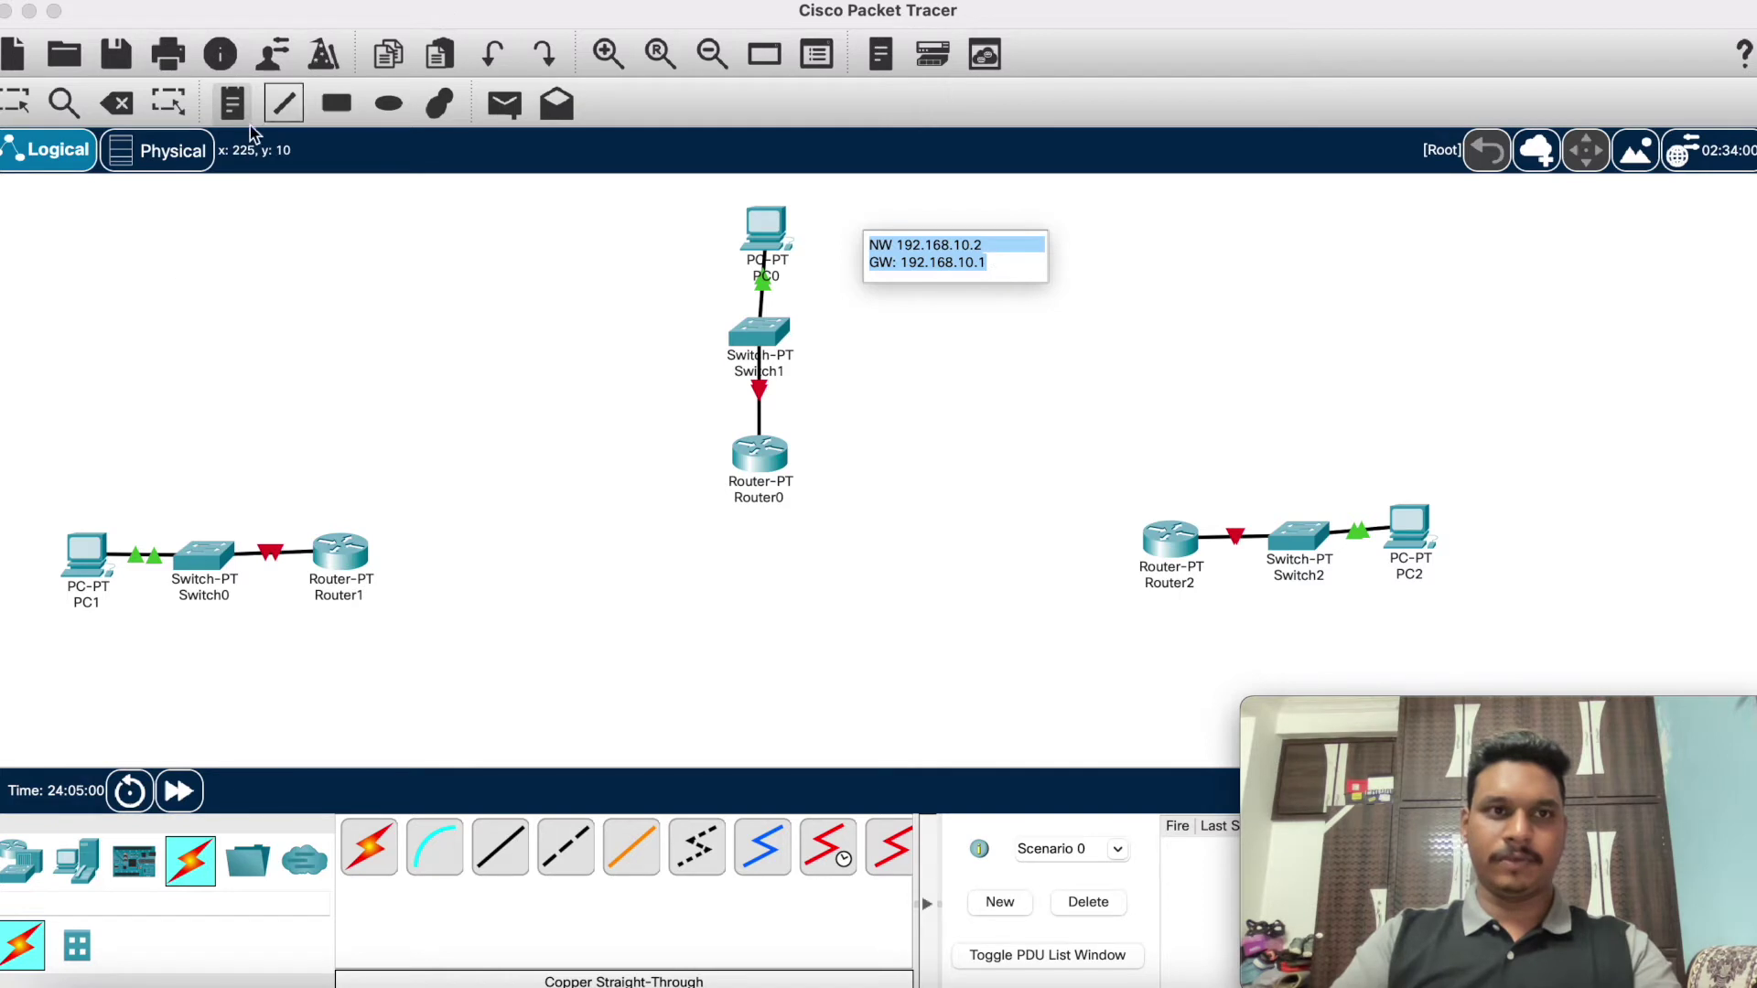
Step: Paste a copy of the PC0 note above PC1 and edit it to NW 192.168.20.2 / GW: 192.168.20.1
{"action": "left_click", "coordinate": [94, 462]}
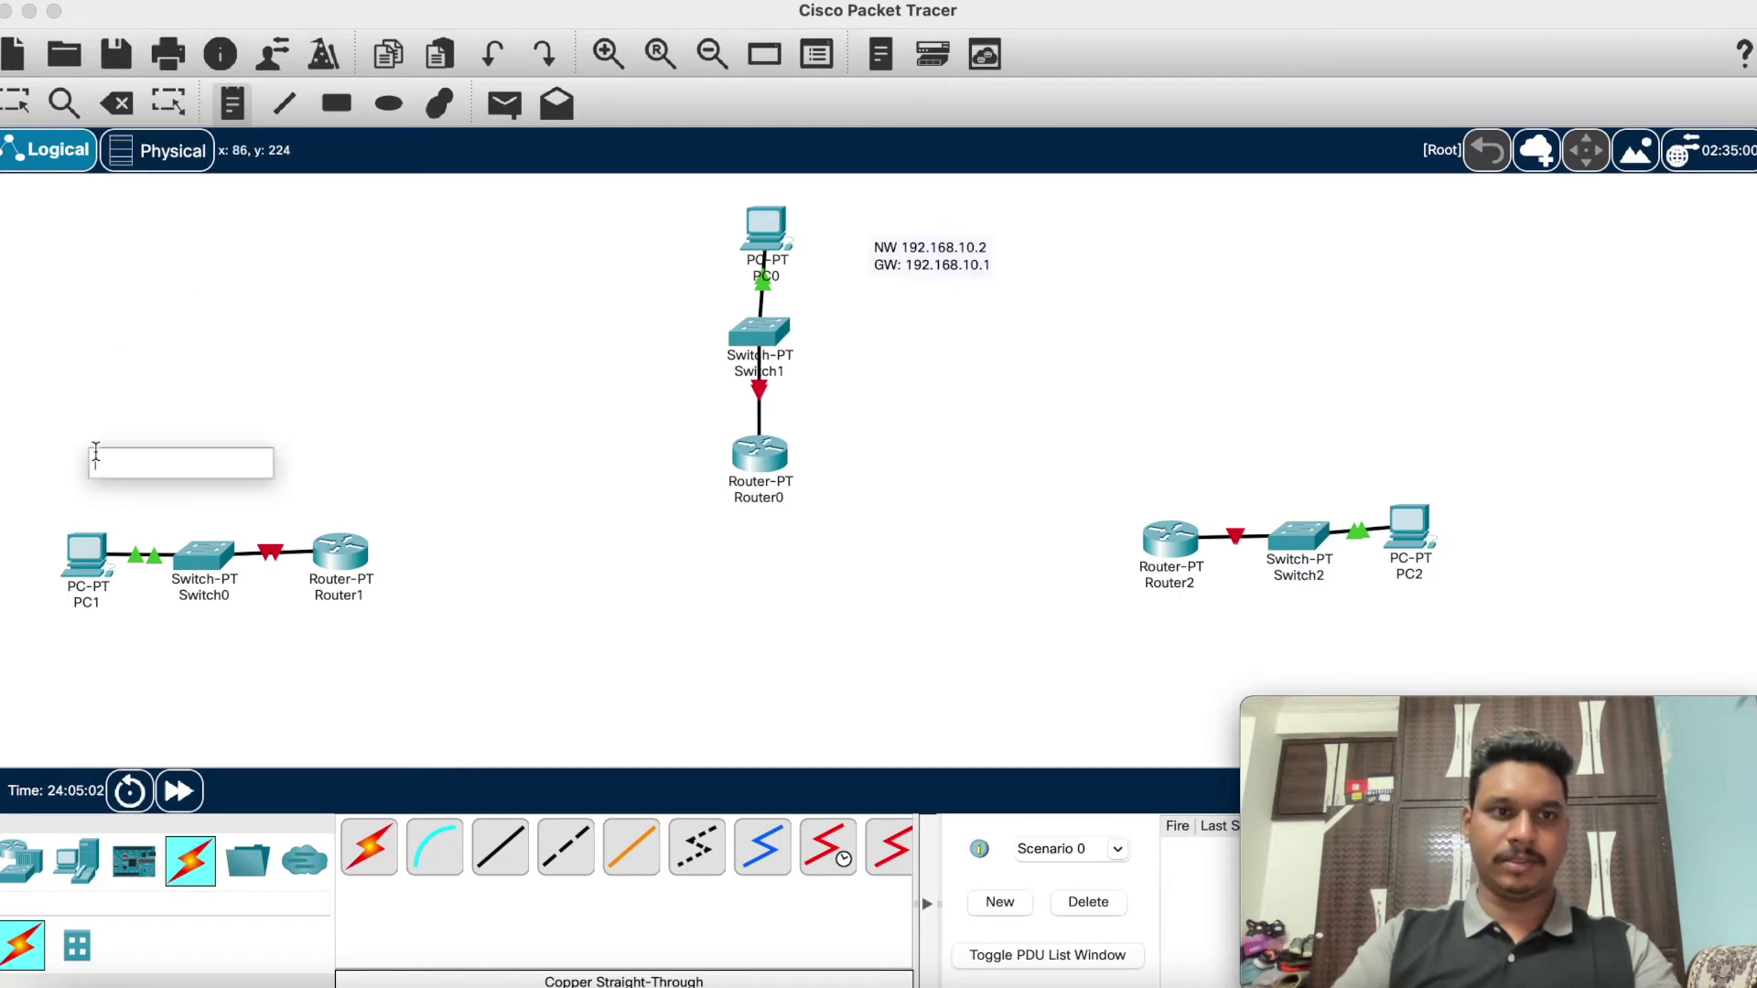
{"action": "key", "text": "super+v"}
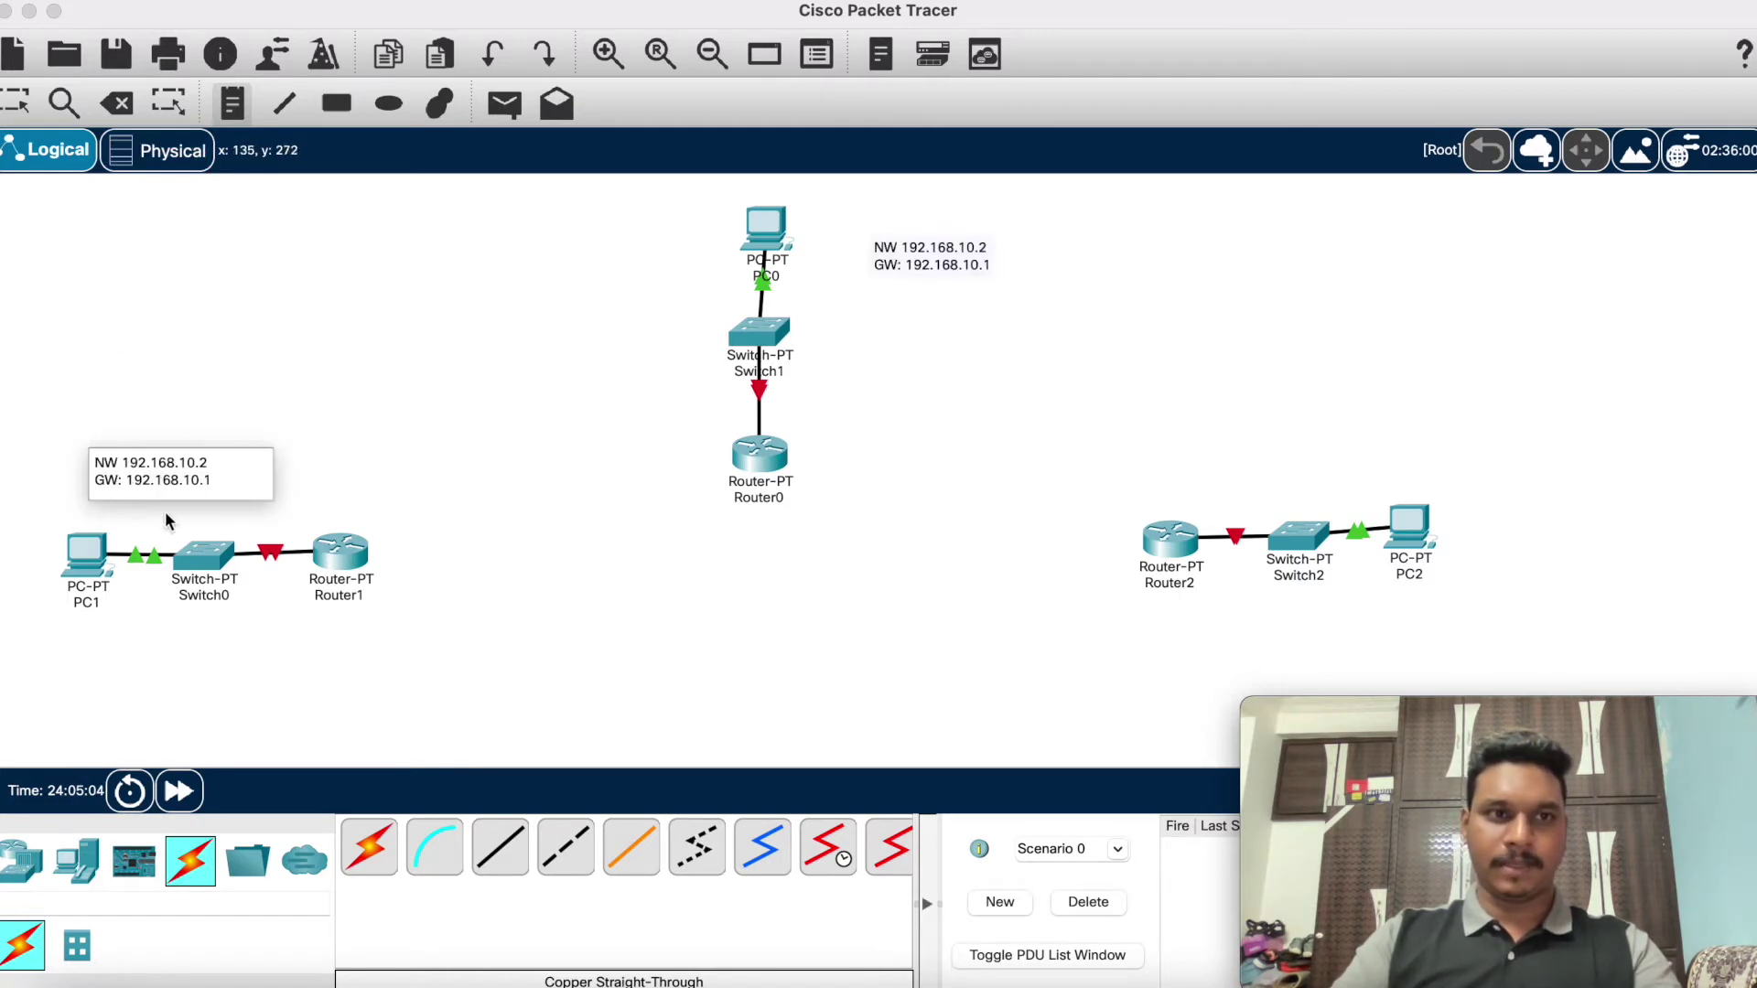
{"action": "left_click", "coordinate": [189, 462]}
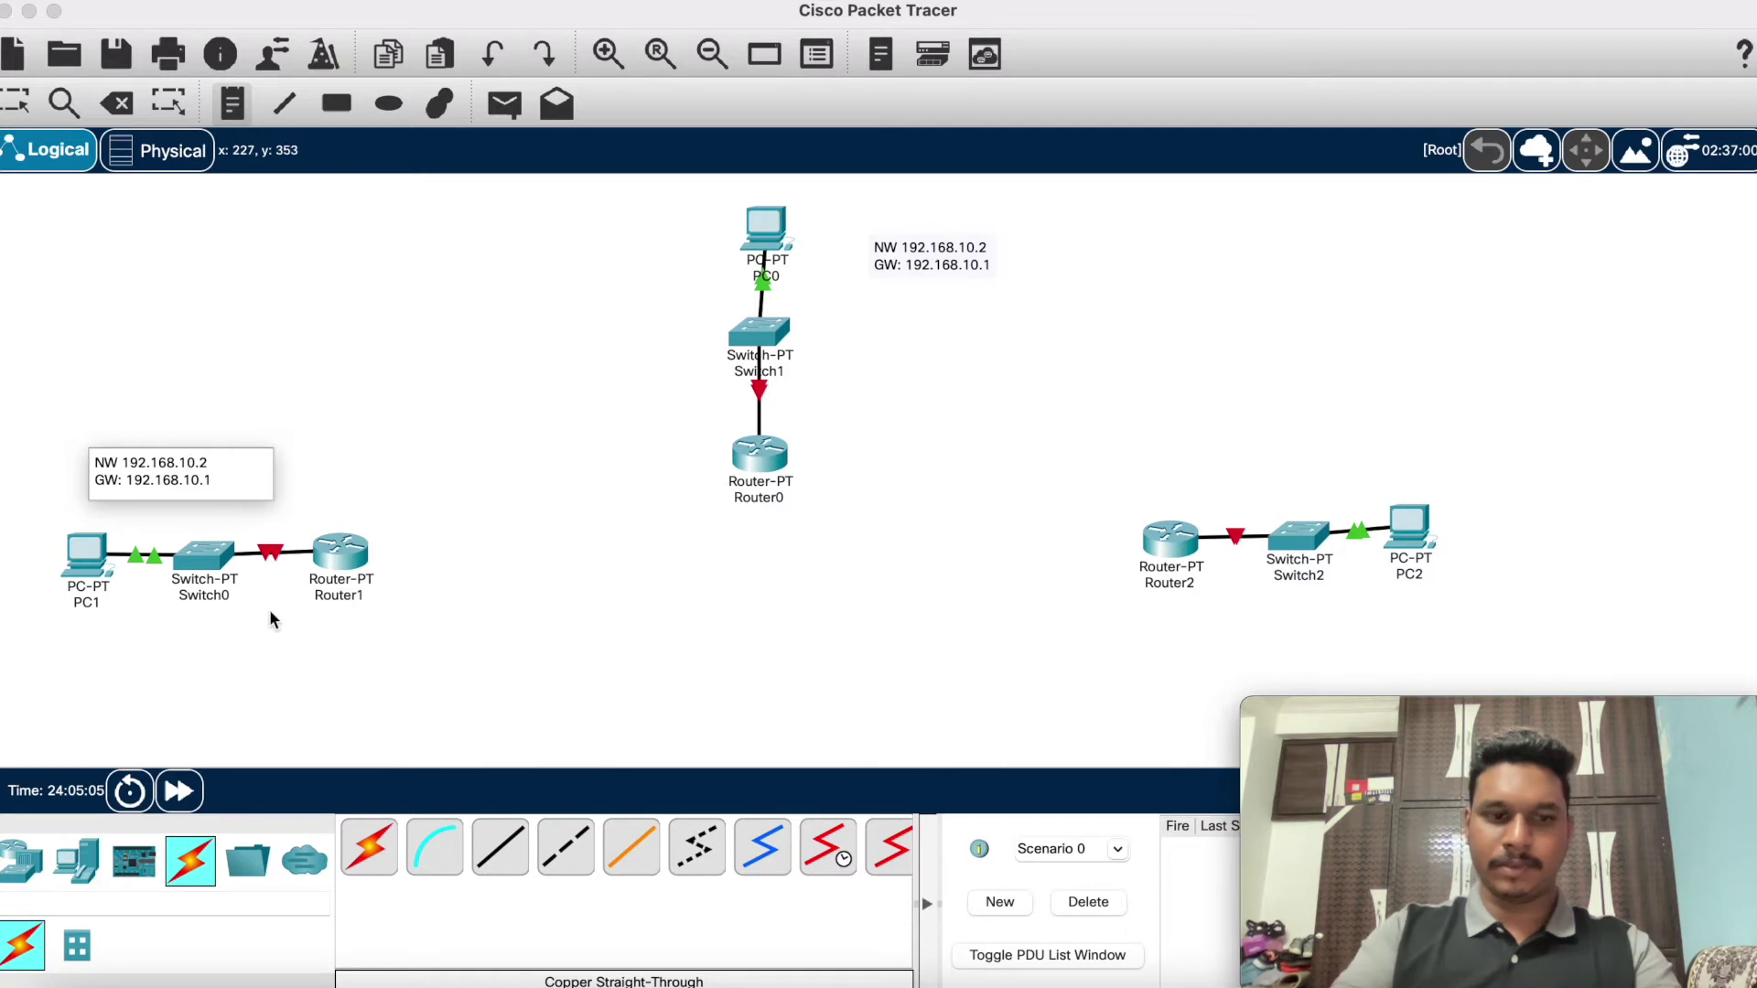
{"action": "key", "text": "BackSpace"}
{"action": "type", "text": "2"}
{"action": "key", "text": "Down"}
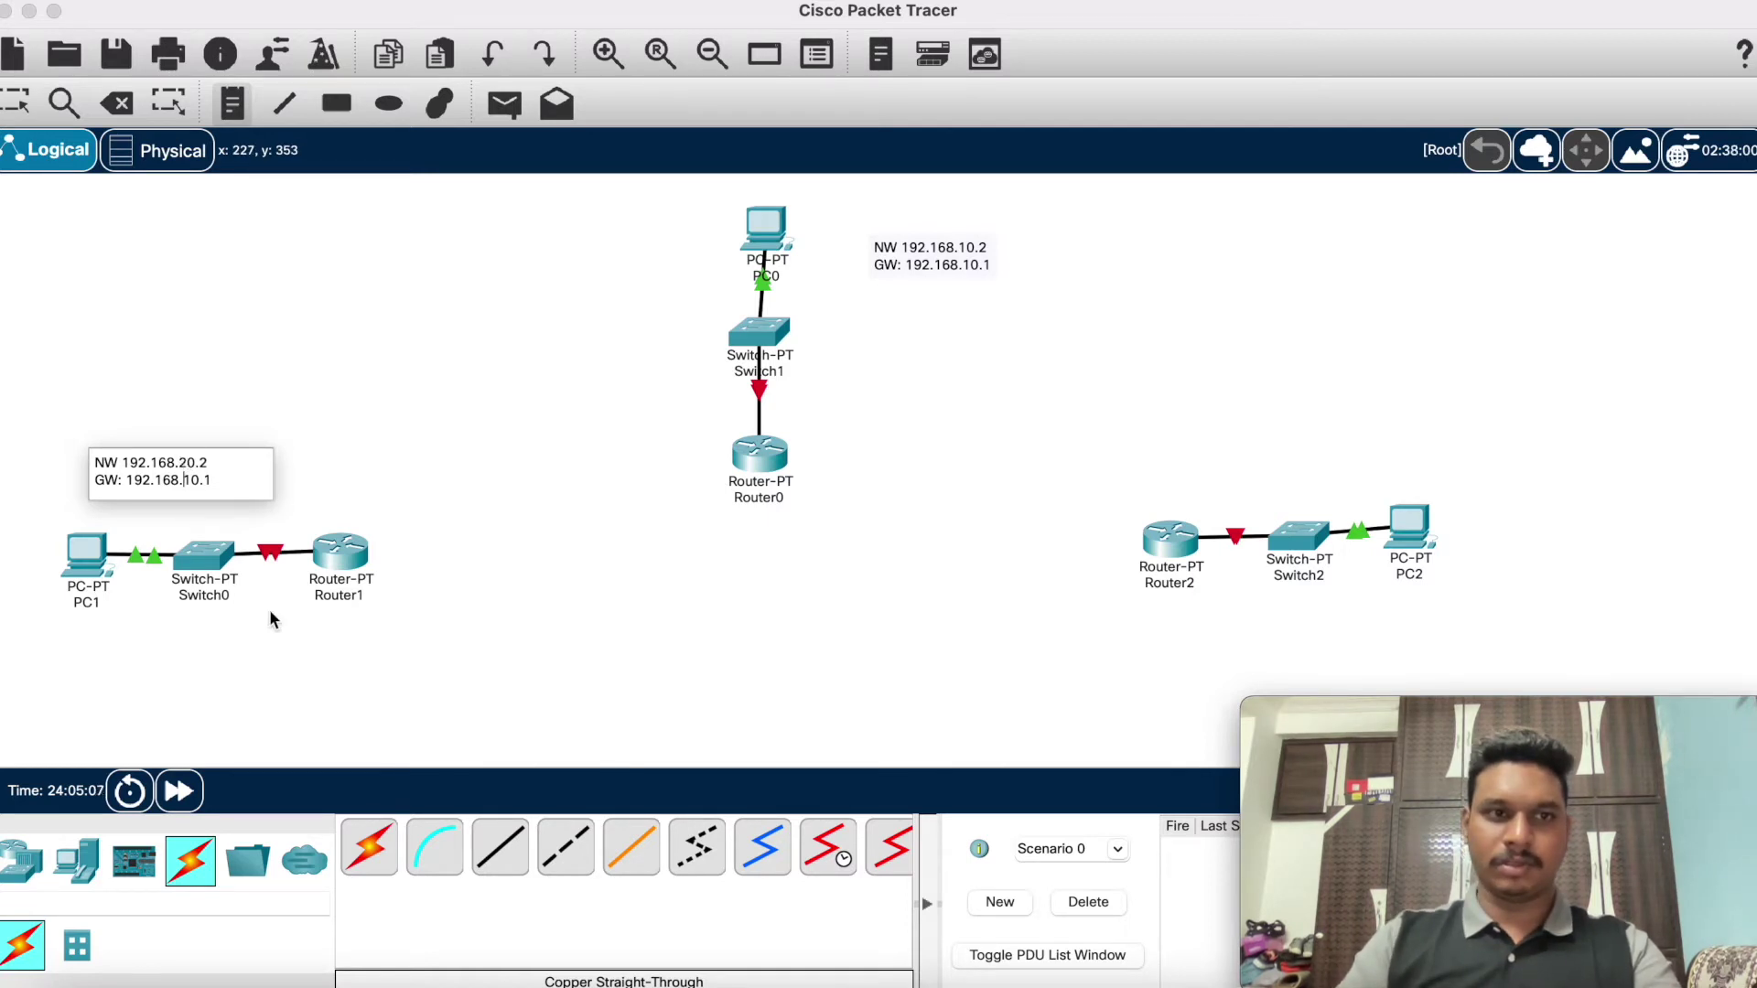
{"action": "key", "text": "BackSpace"}
{"action": "type", "text": "2"}
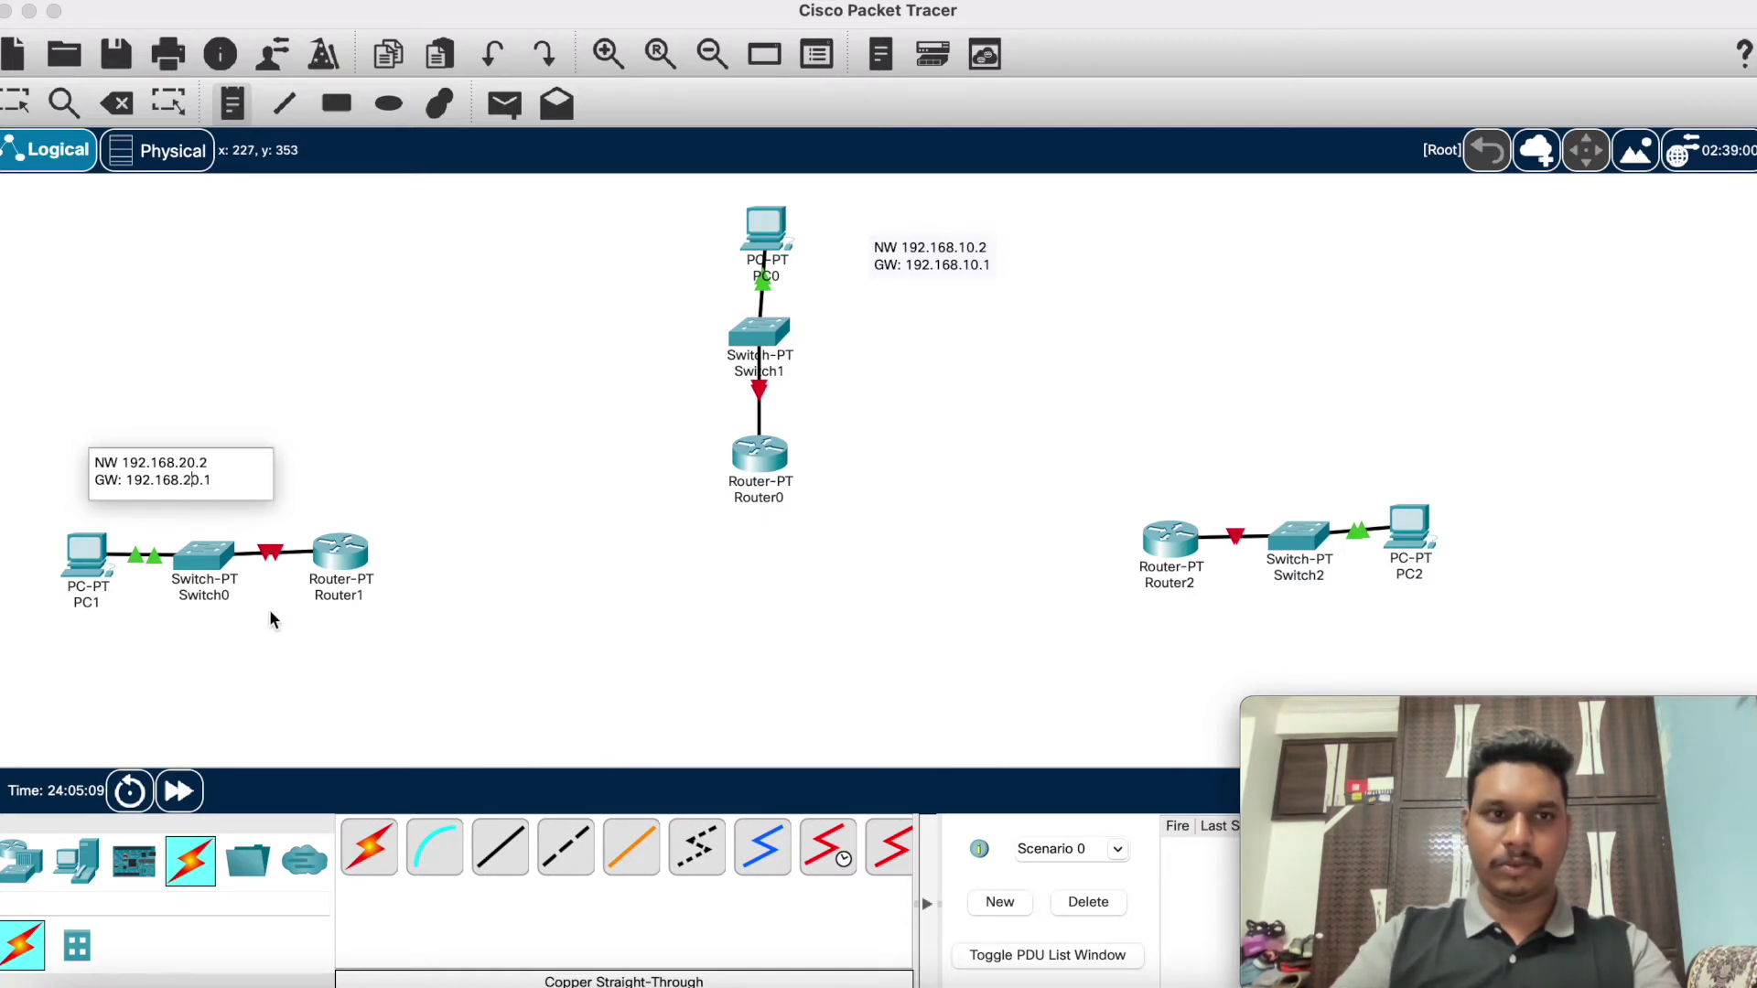
Step: Paste another copy above PC2 and edit it to NW 192.168.30.2 / GW: 192.168.30.1
{"action": "left_click", "coordinate": [1400, 405]}
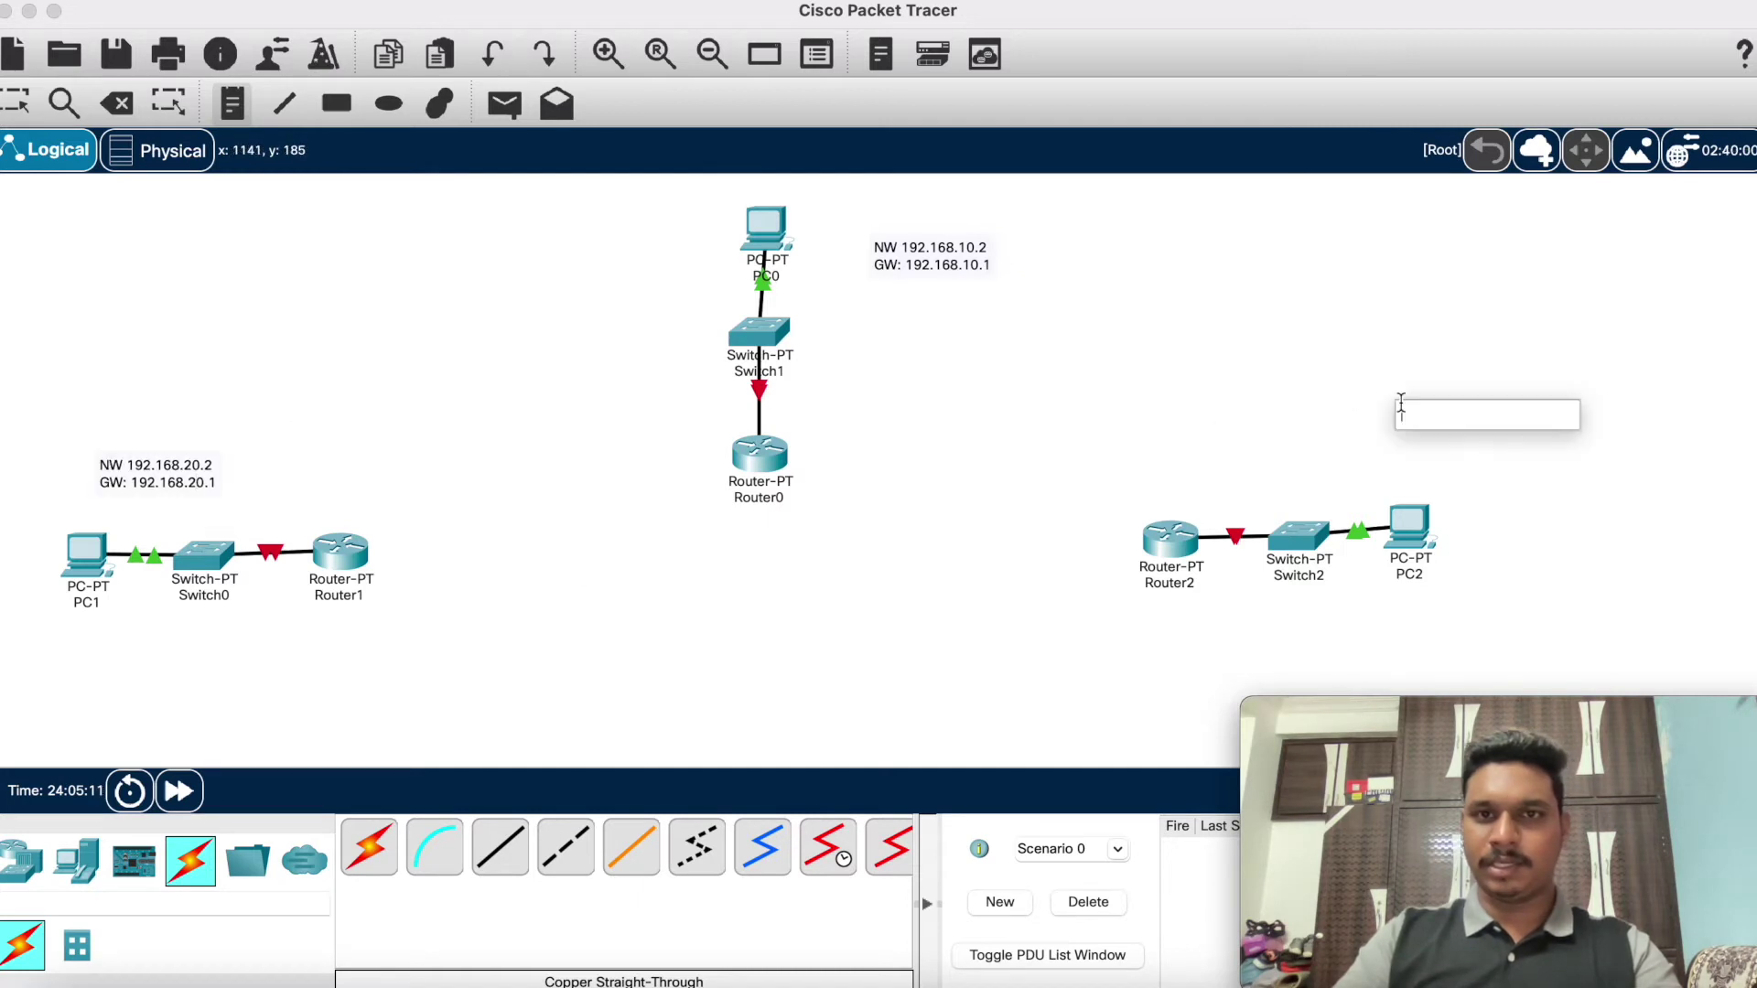
{"action": "key", "text": "super+v"}
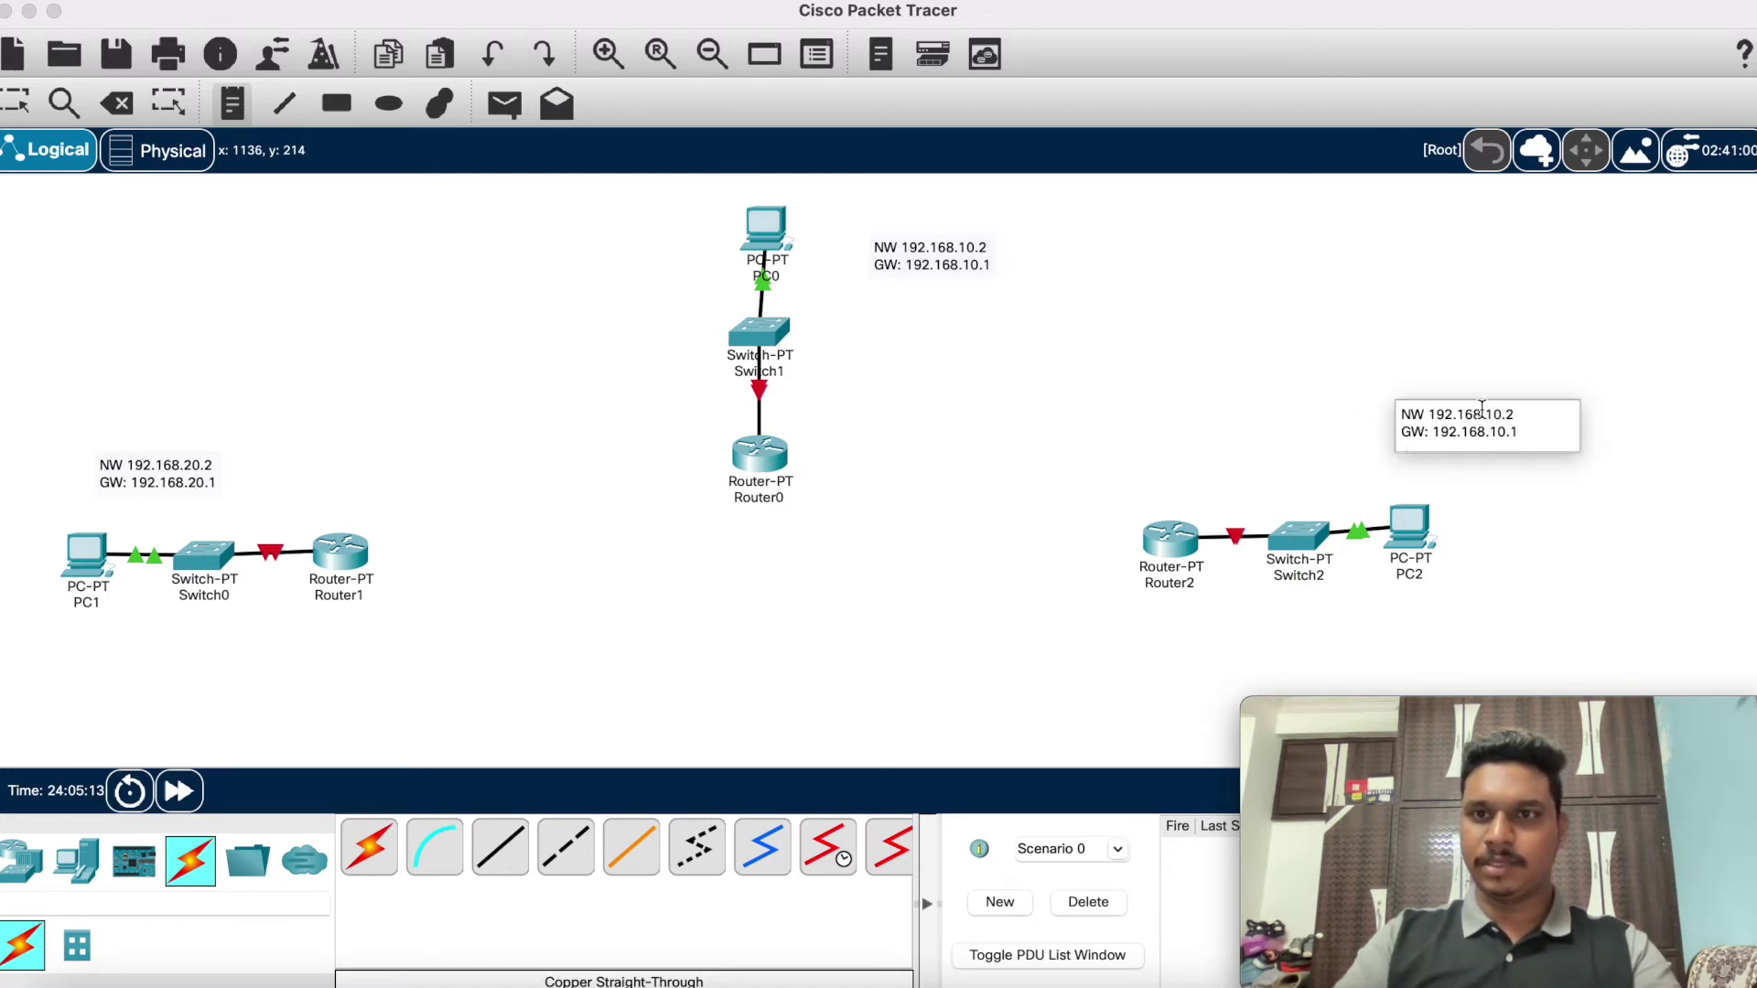
{"action": "left_click", "coordinate": [1491, 413]}
{"action": "key", "text": "BackSpace"}
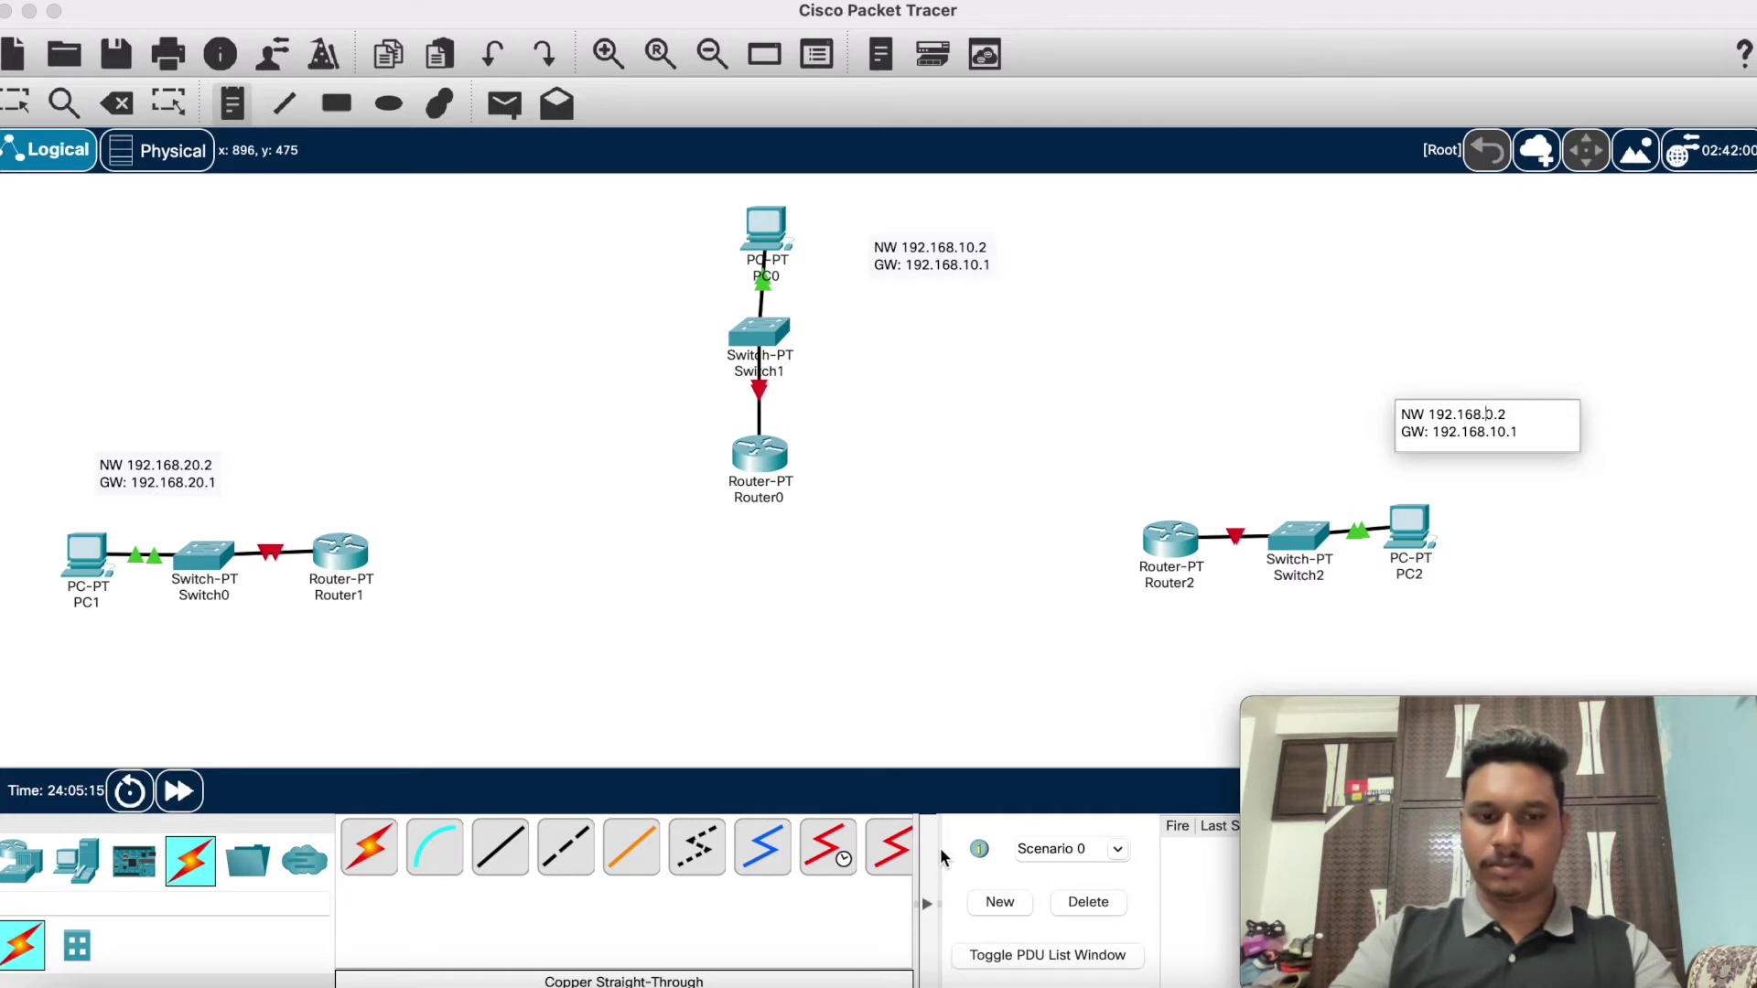
{"action": "type", "text": "3"}
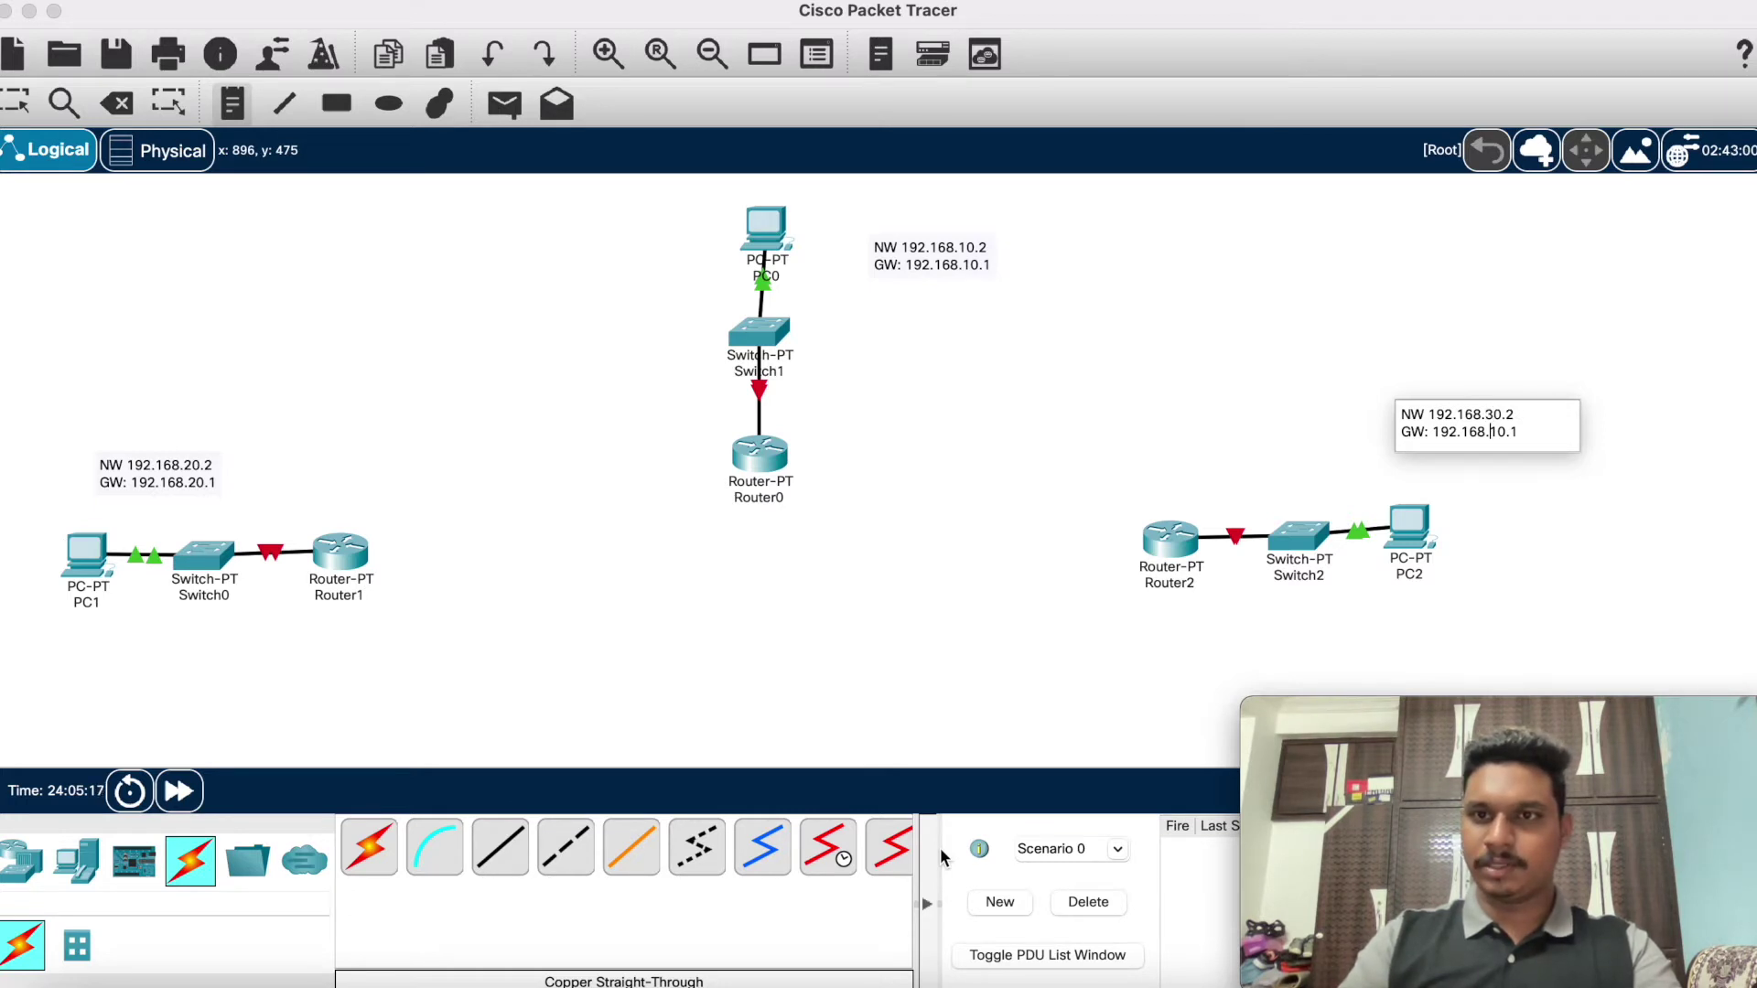
{"action": "key", "text": "Down"}
{"action": "key", "text": "BackSpace"}
{"action": "type", "text": "3"}
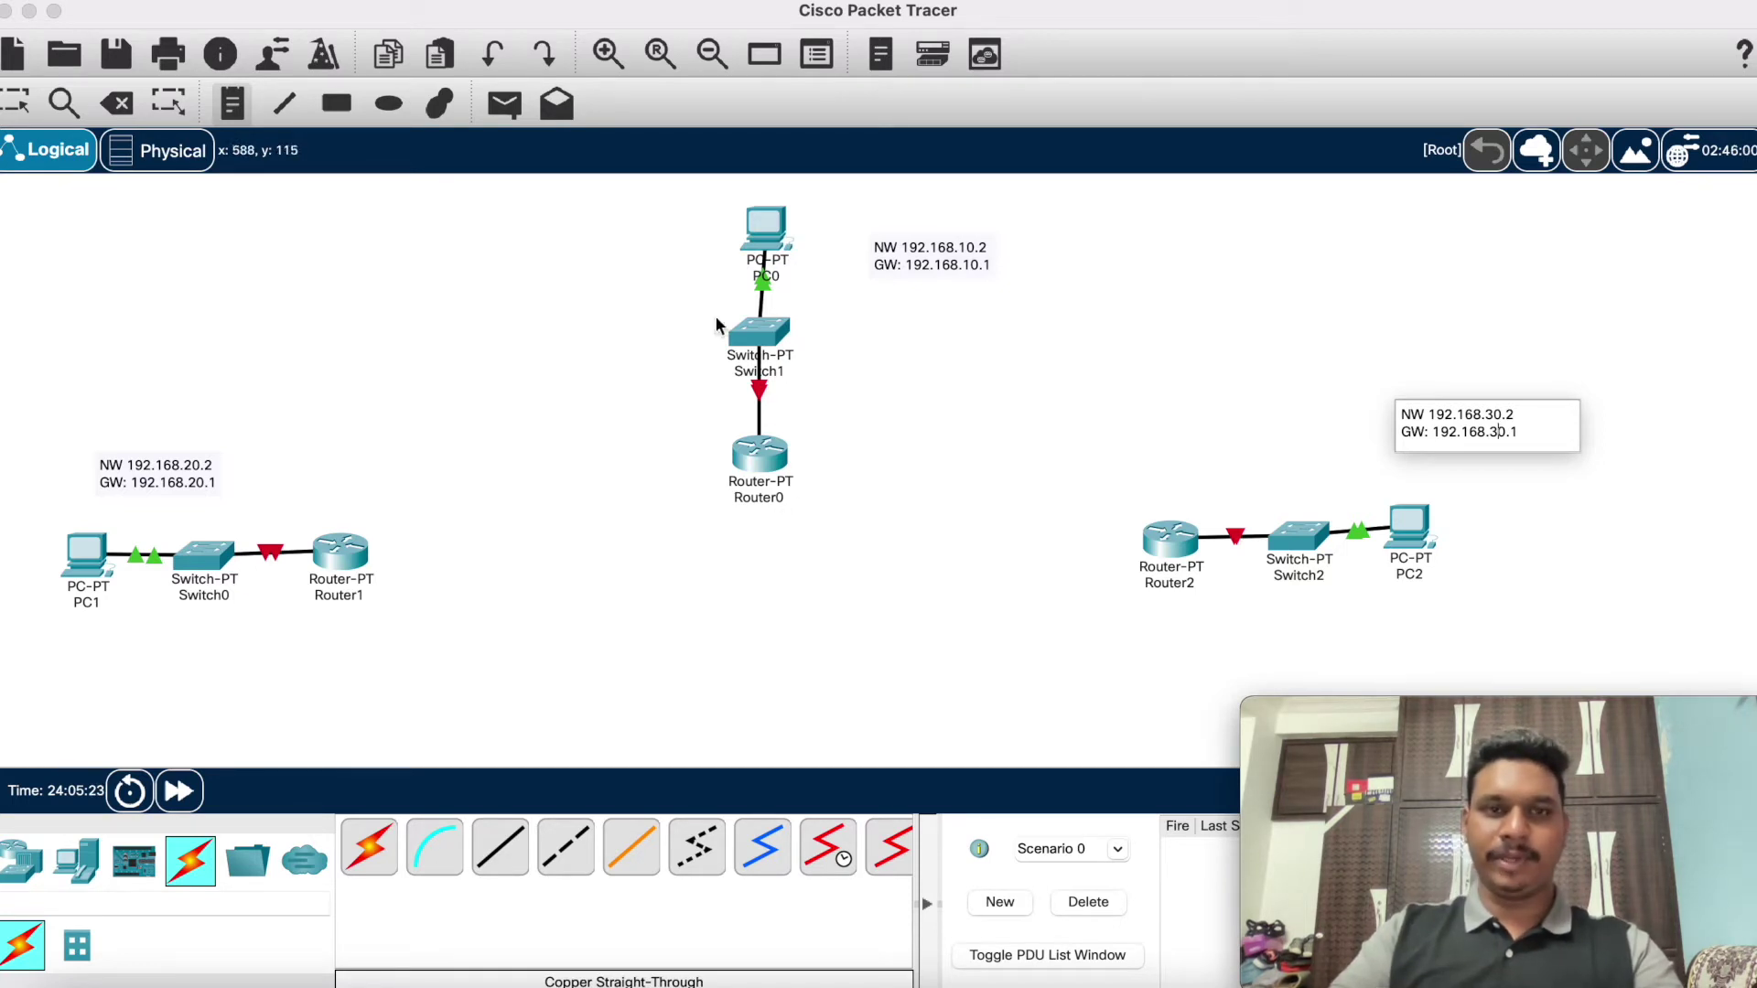
{"action": "left_click", "coordinate": [139, 534]}
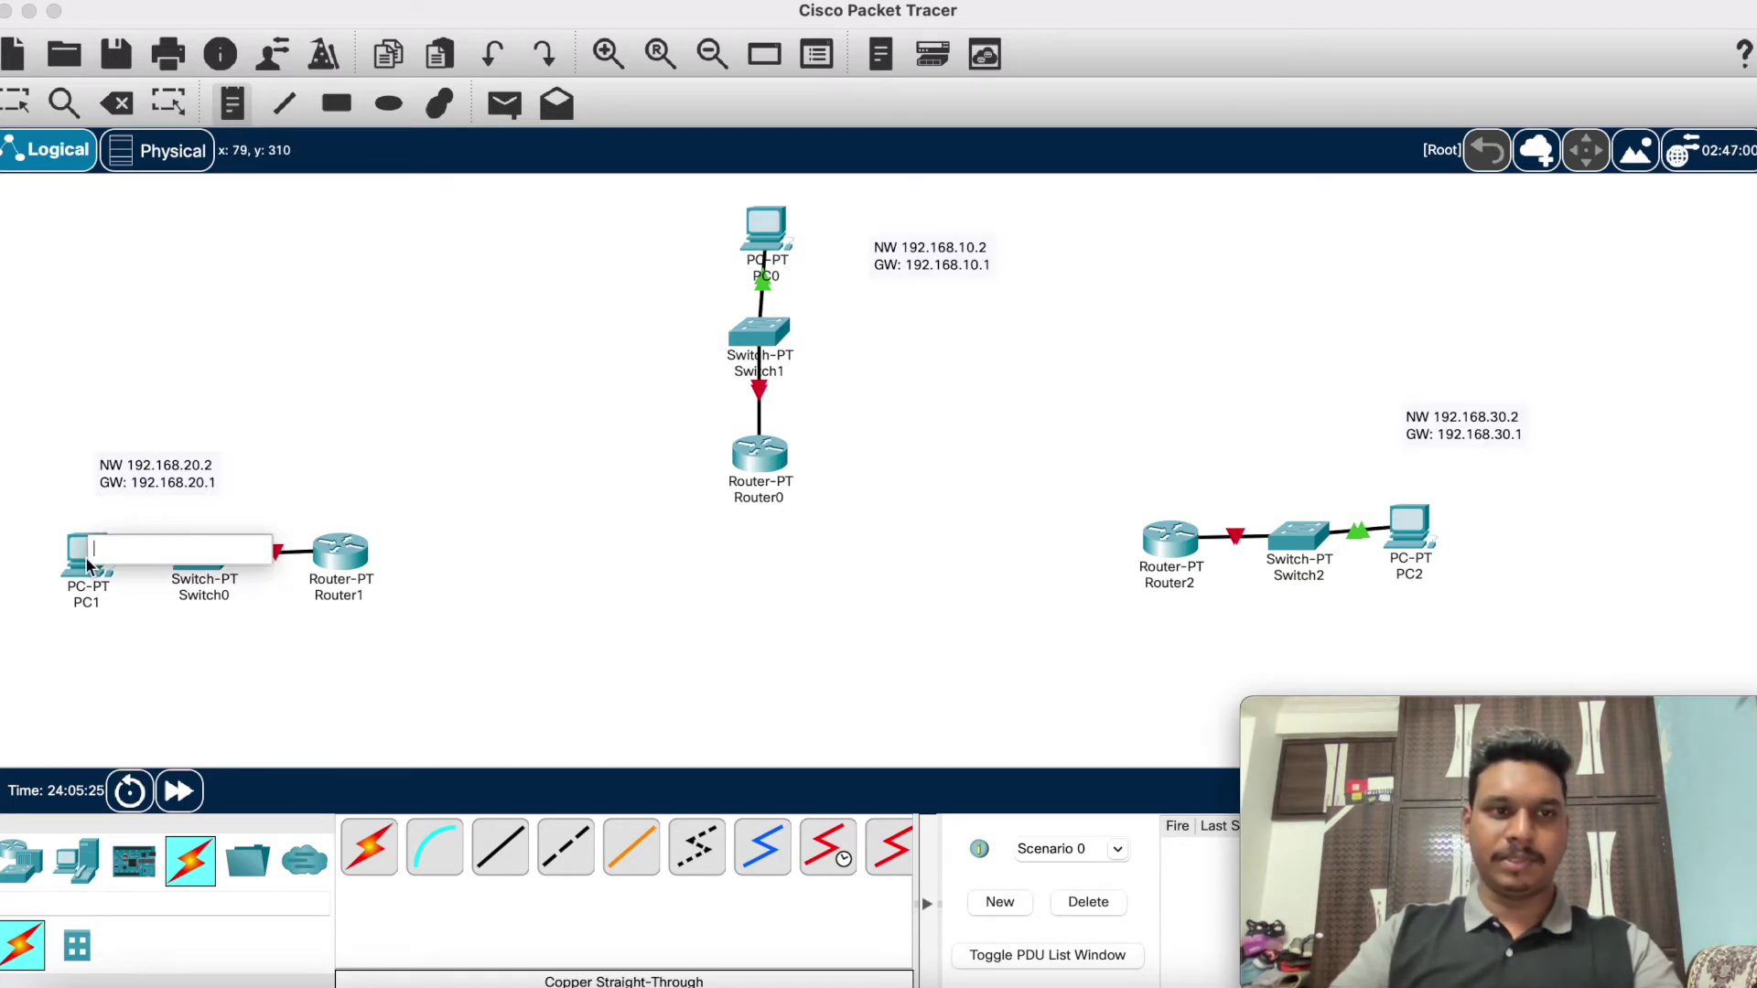
Step: In PC1's IP Configuration, enter IPv4 address 192.168.20.2
{"action": "left_click", "coordinate": [171, 408]}
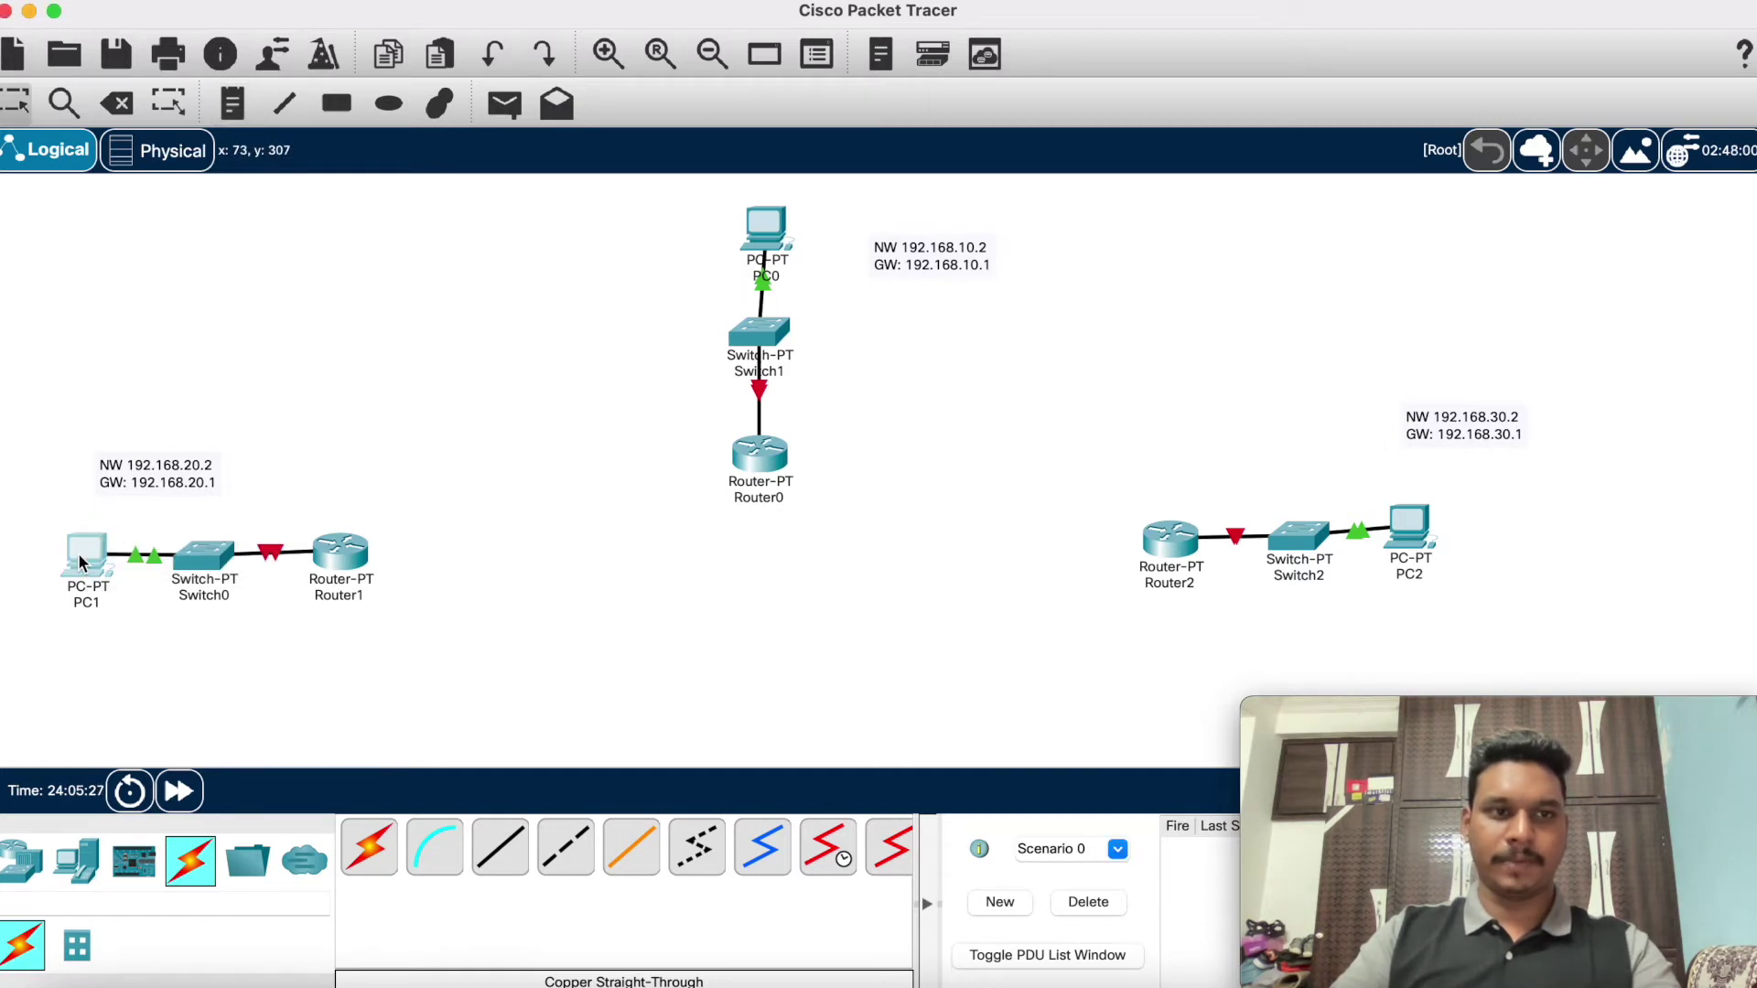
{"action": "left_click", "coordinate": [84, 556]}
{"action": "left_click", "coordinate": [849, 112]}
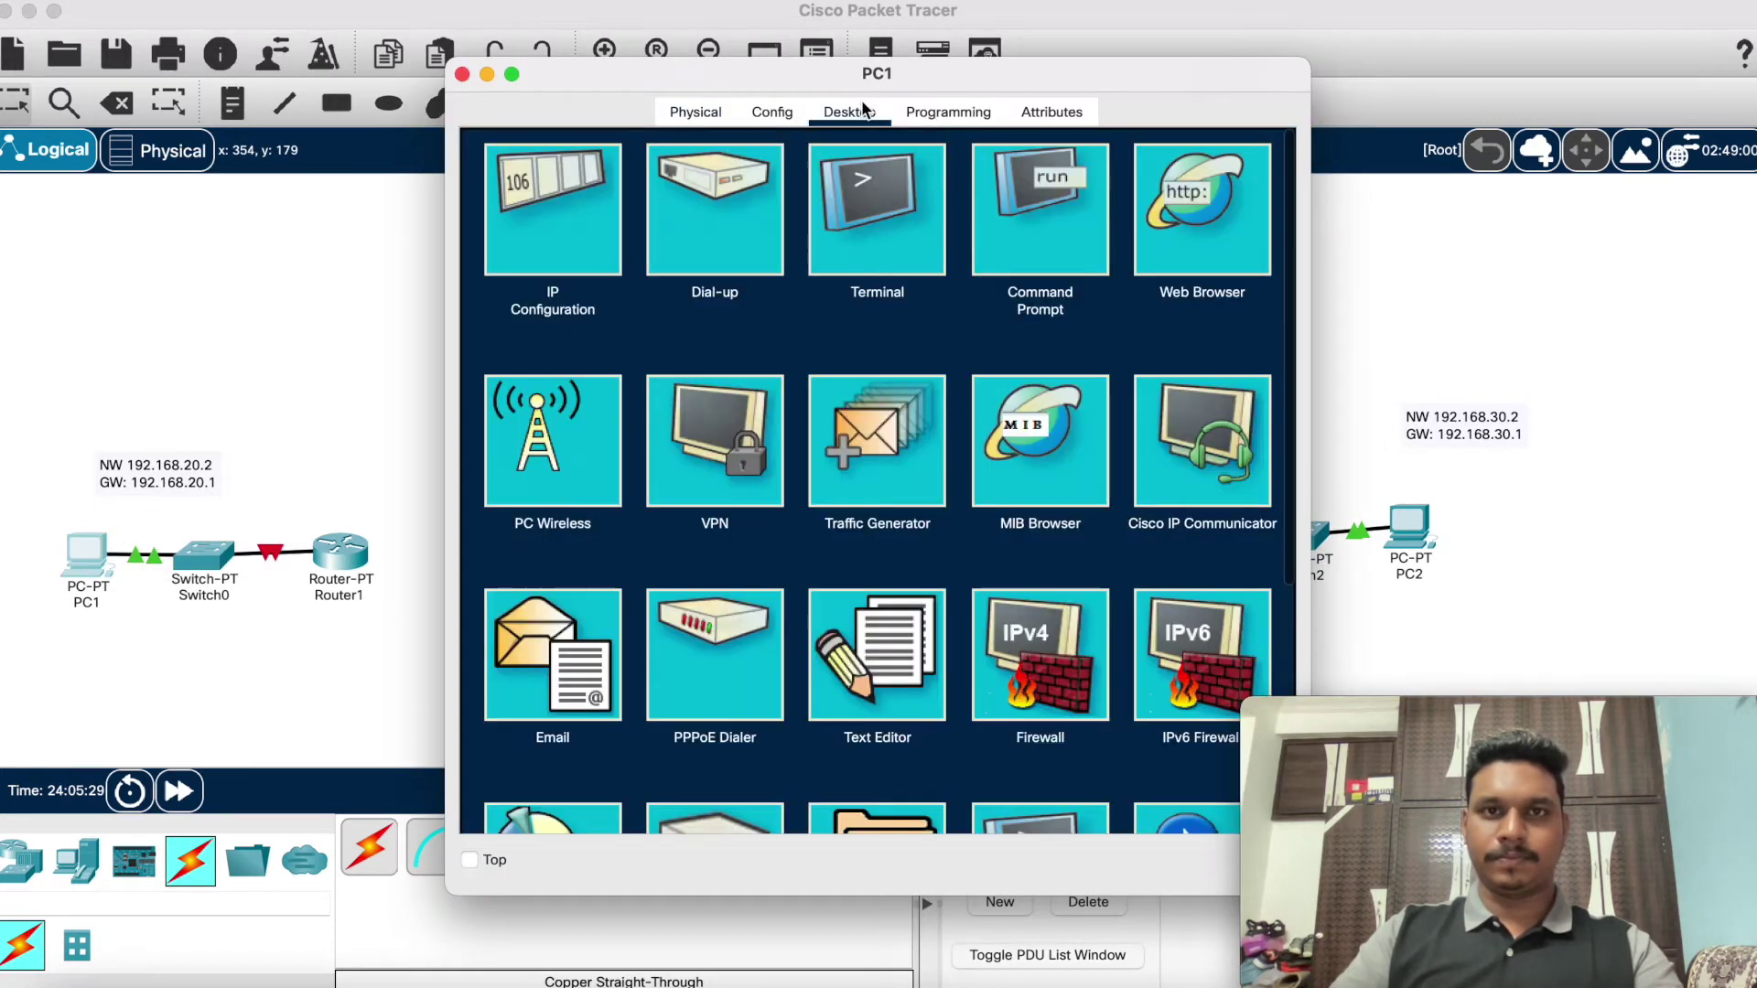
{"action": "left_click", "coordinate": [514, 240]}
{"action": "left_click", "coordinate": [838, 318]}
{"action": "type", "text": "192.1"}
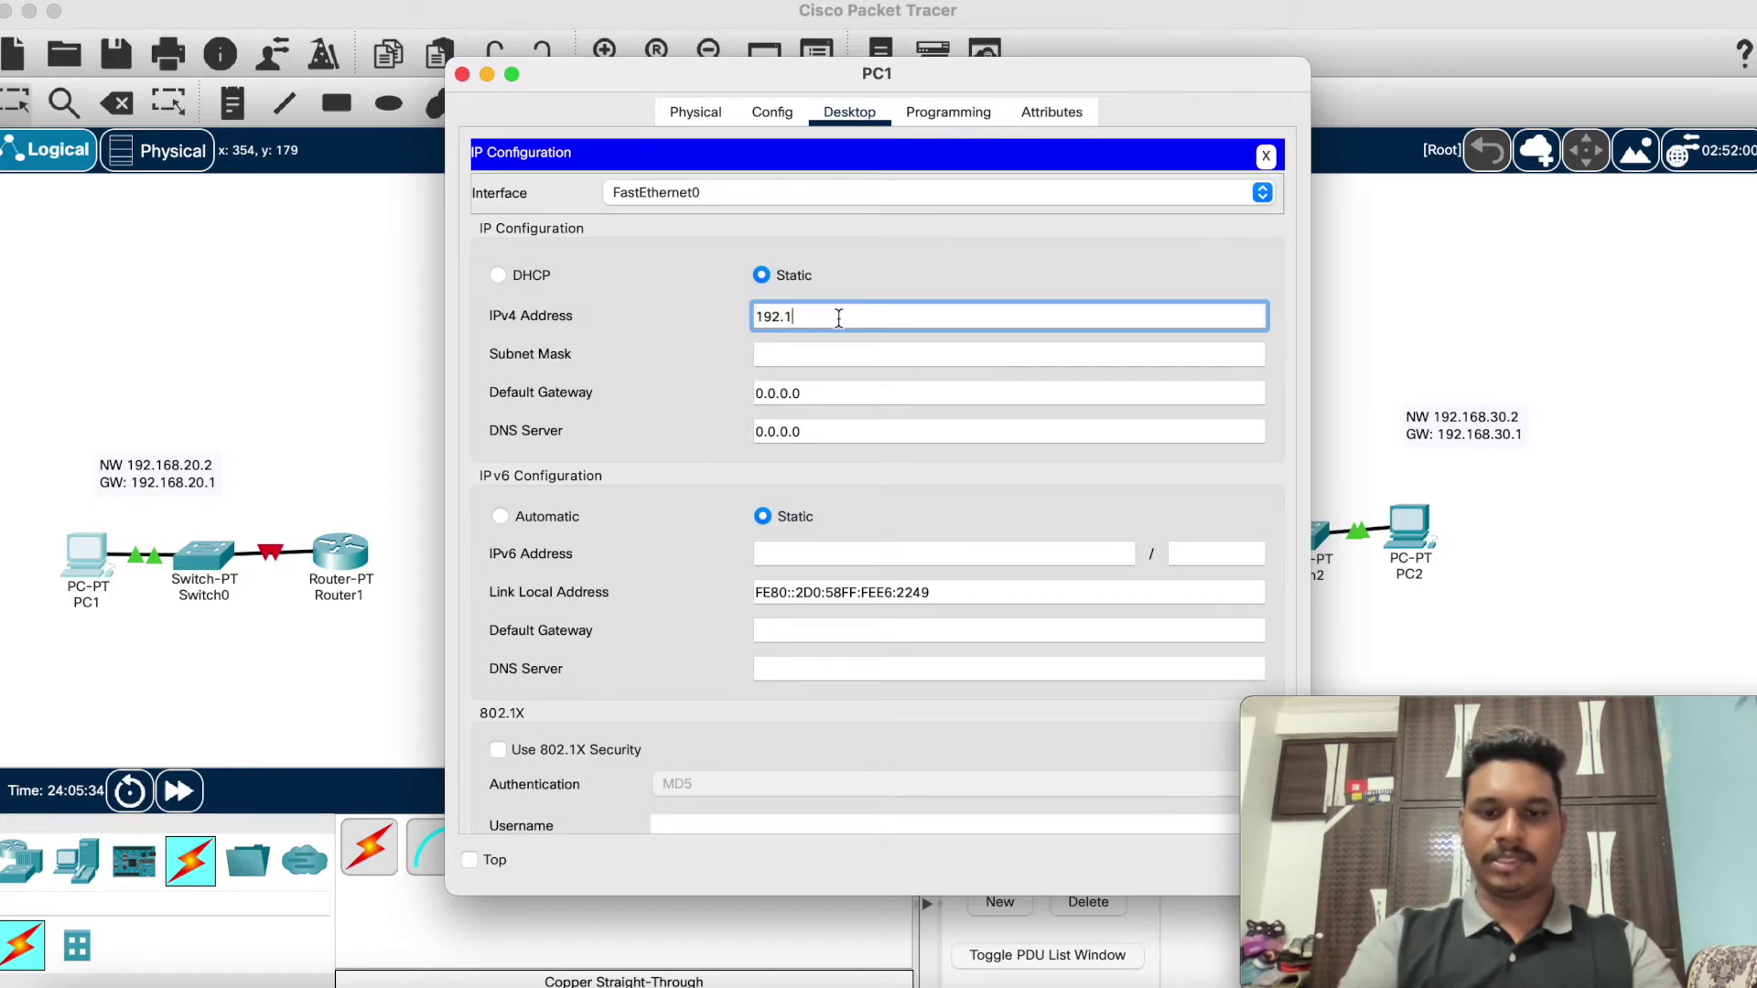
{"action": "type", "text": "68."}
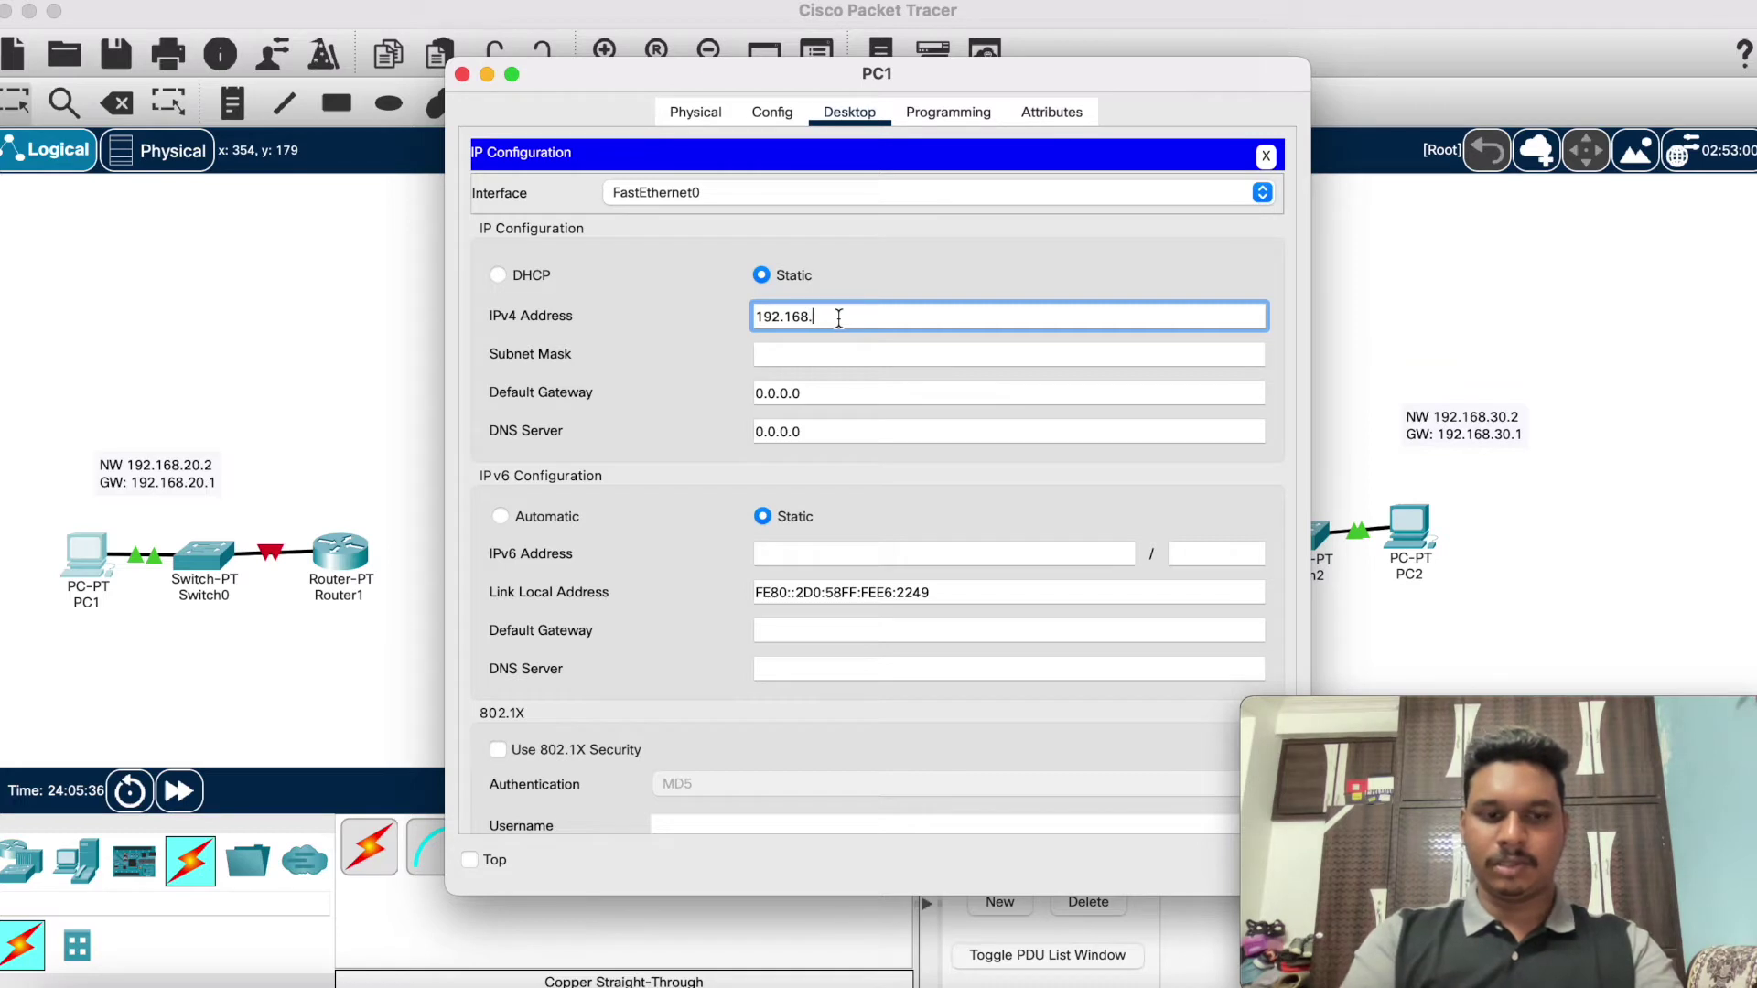
{"action": "type", "text": "20.2"}
Step: Keep mask 255.255.255.0, set PC1's default gateway to 192.168.20.1, and close the window
{"action": "left_click", "coordinate": [875, 393]}
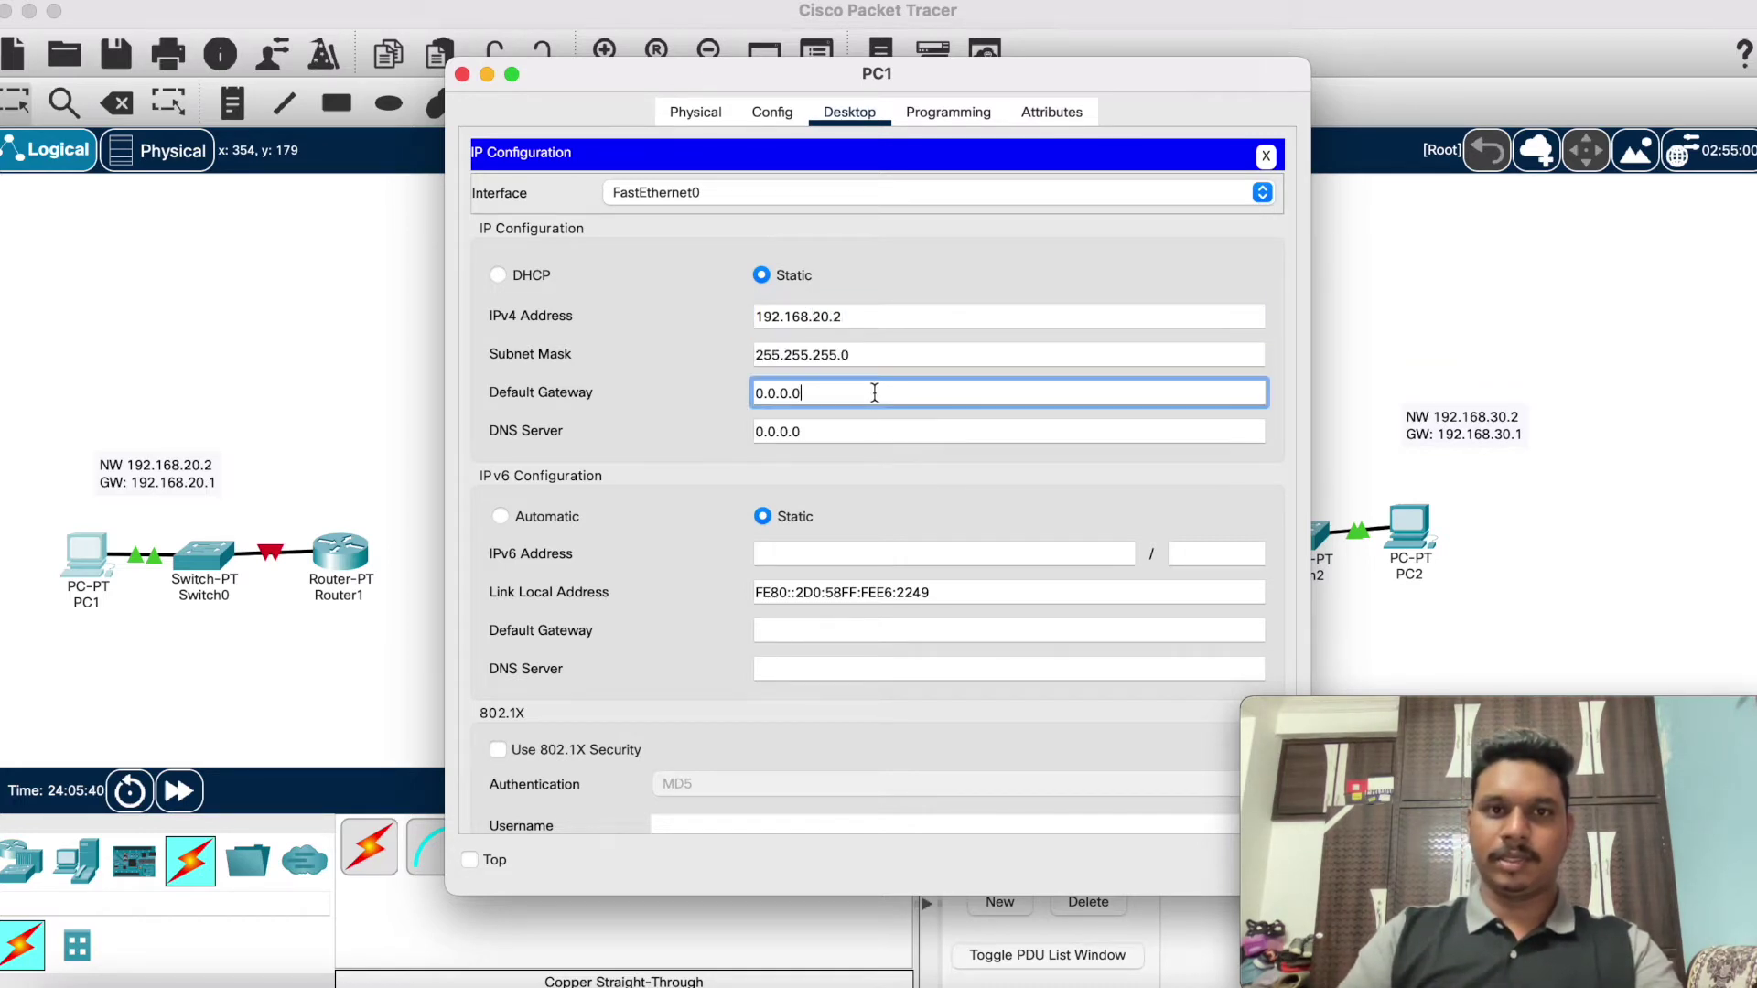
{"action": "key", "text": "super+a"}
{"action": "key", "text": "BackSpace"}
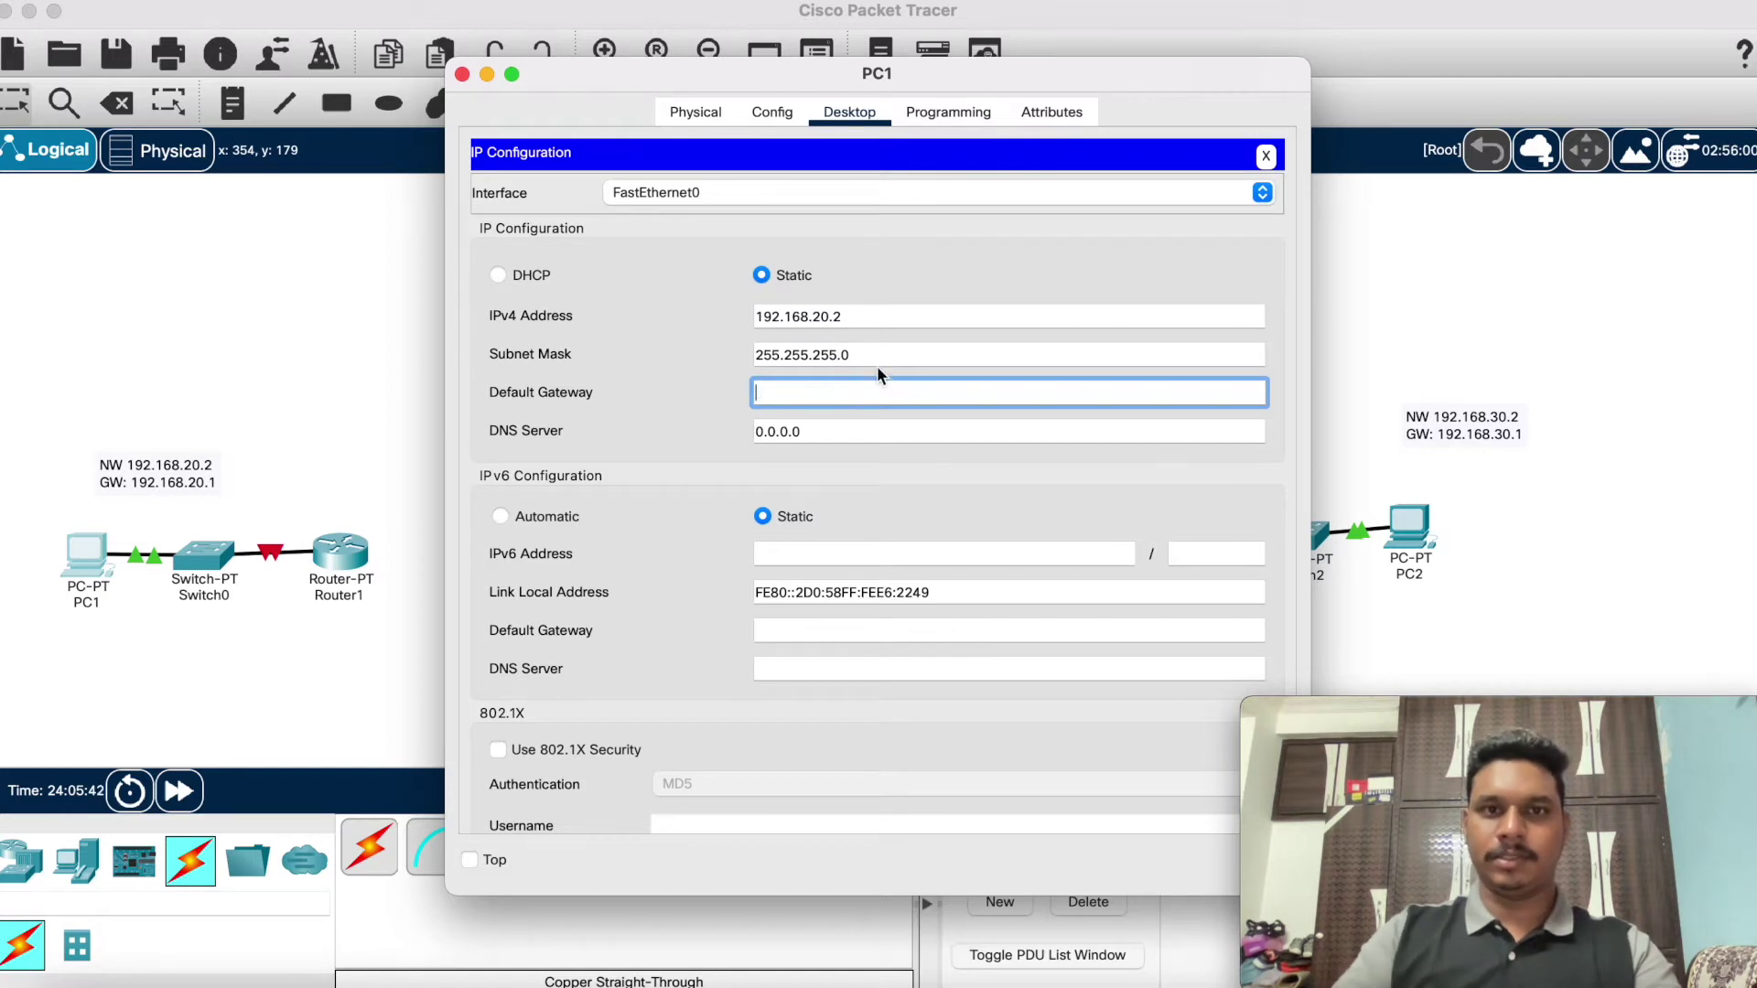
{"action": "left_click", "coordinate": [876, 315]}
{"action": "key", "text": "super+a"}
{"action": "key", "text": "super+c"}
{"action": "left_click", "coordinate": [858, 391]}
{"action": "key", "text": "super+v"}
{"action": "key", "text": "BackSpace"}
{"action": "type", "text": "1"}
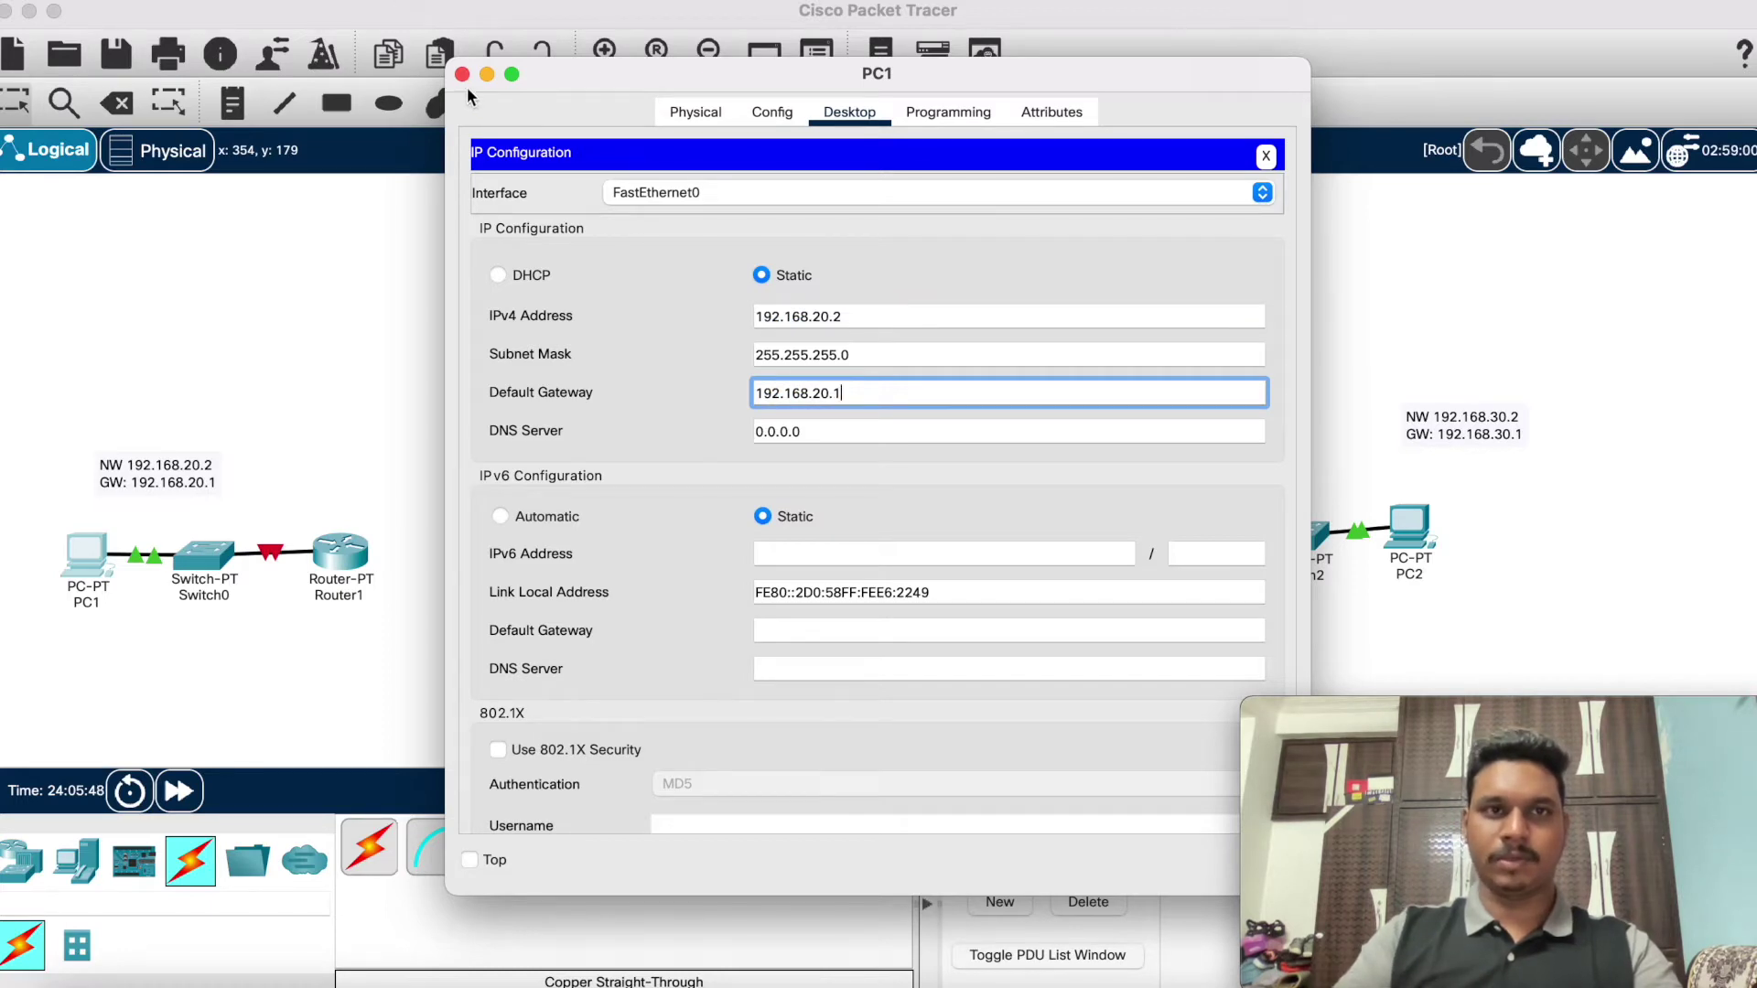
{"action": "left_click", "coordinate": [463, 74]}
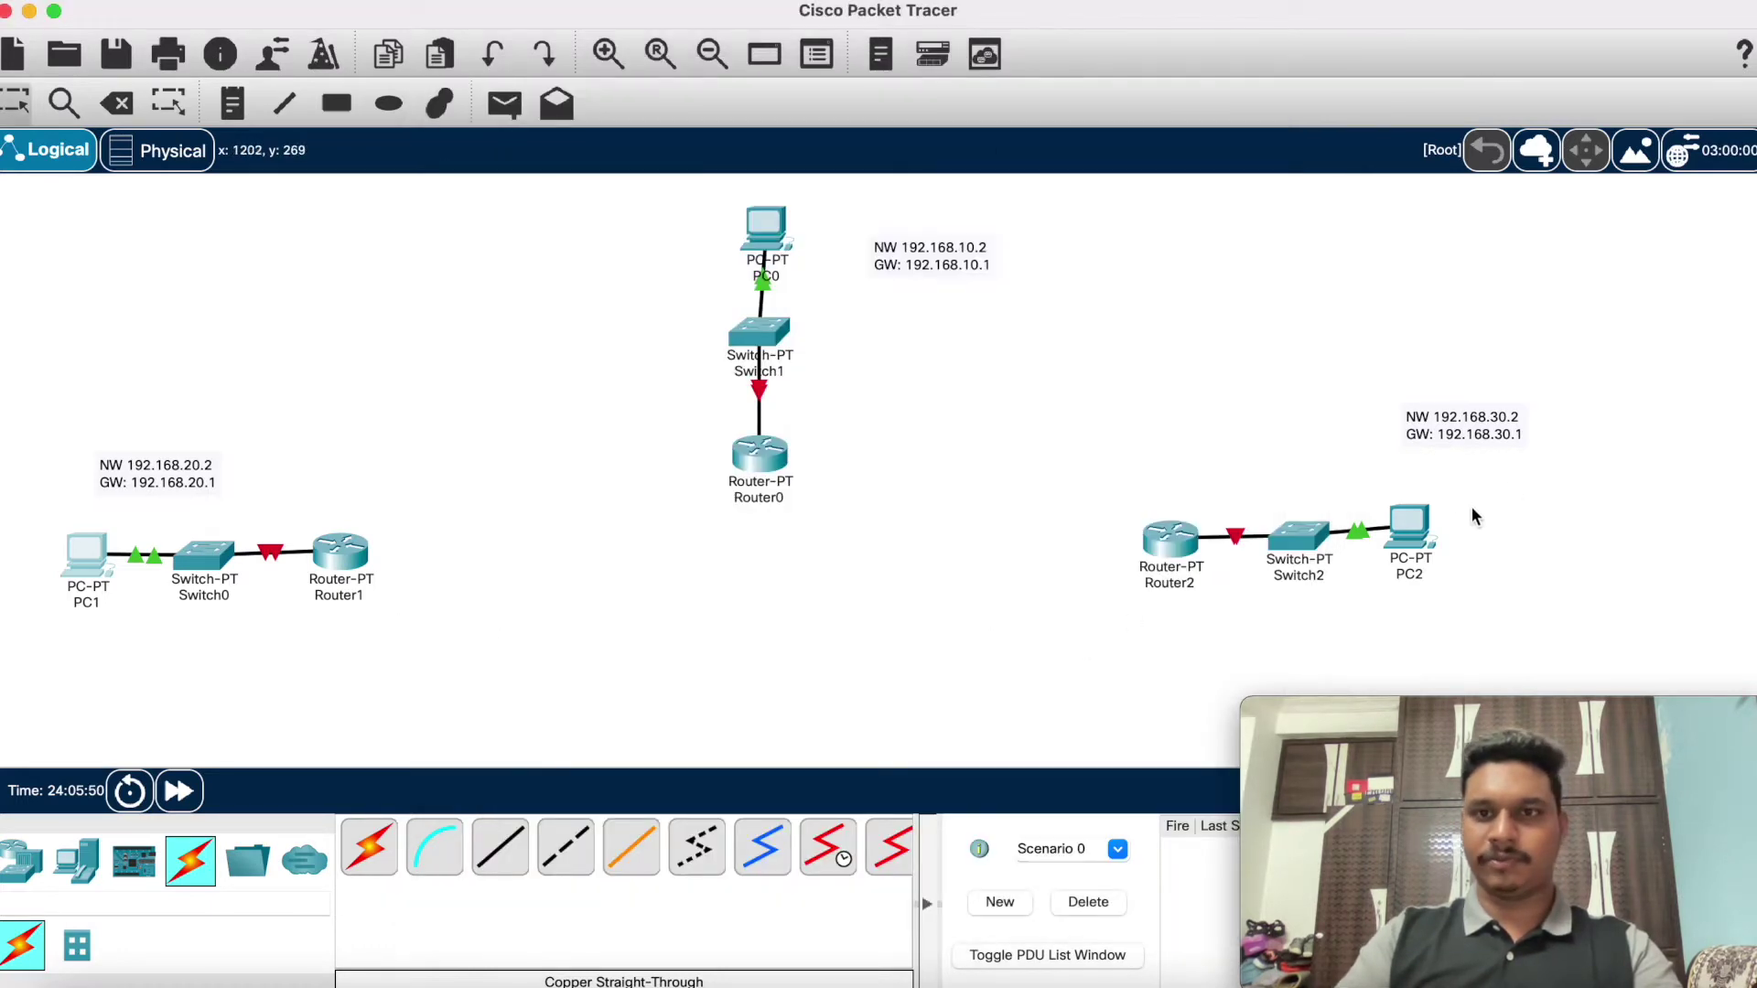
Step: In PC2's IP Configuration, enter IPv4 address 192.168.30.2
{"action": "left_click", "coordinate": [1411, 521]}
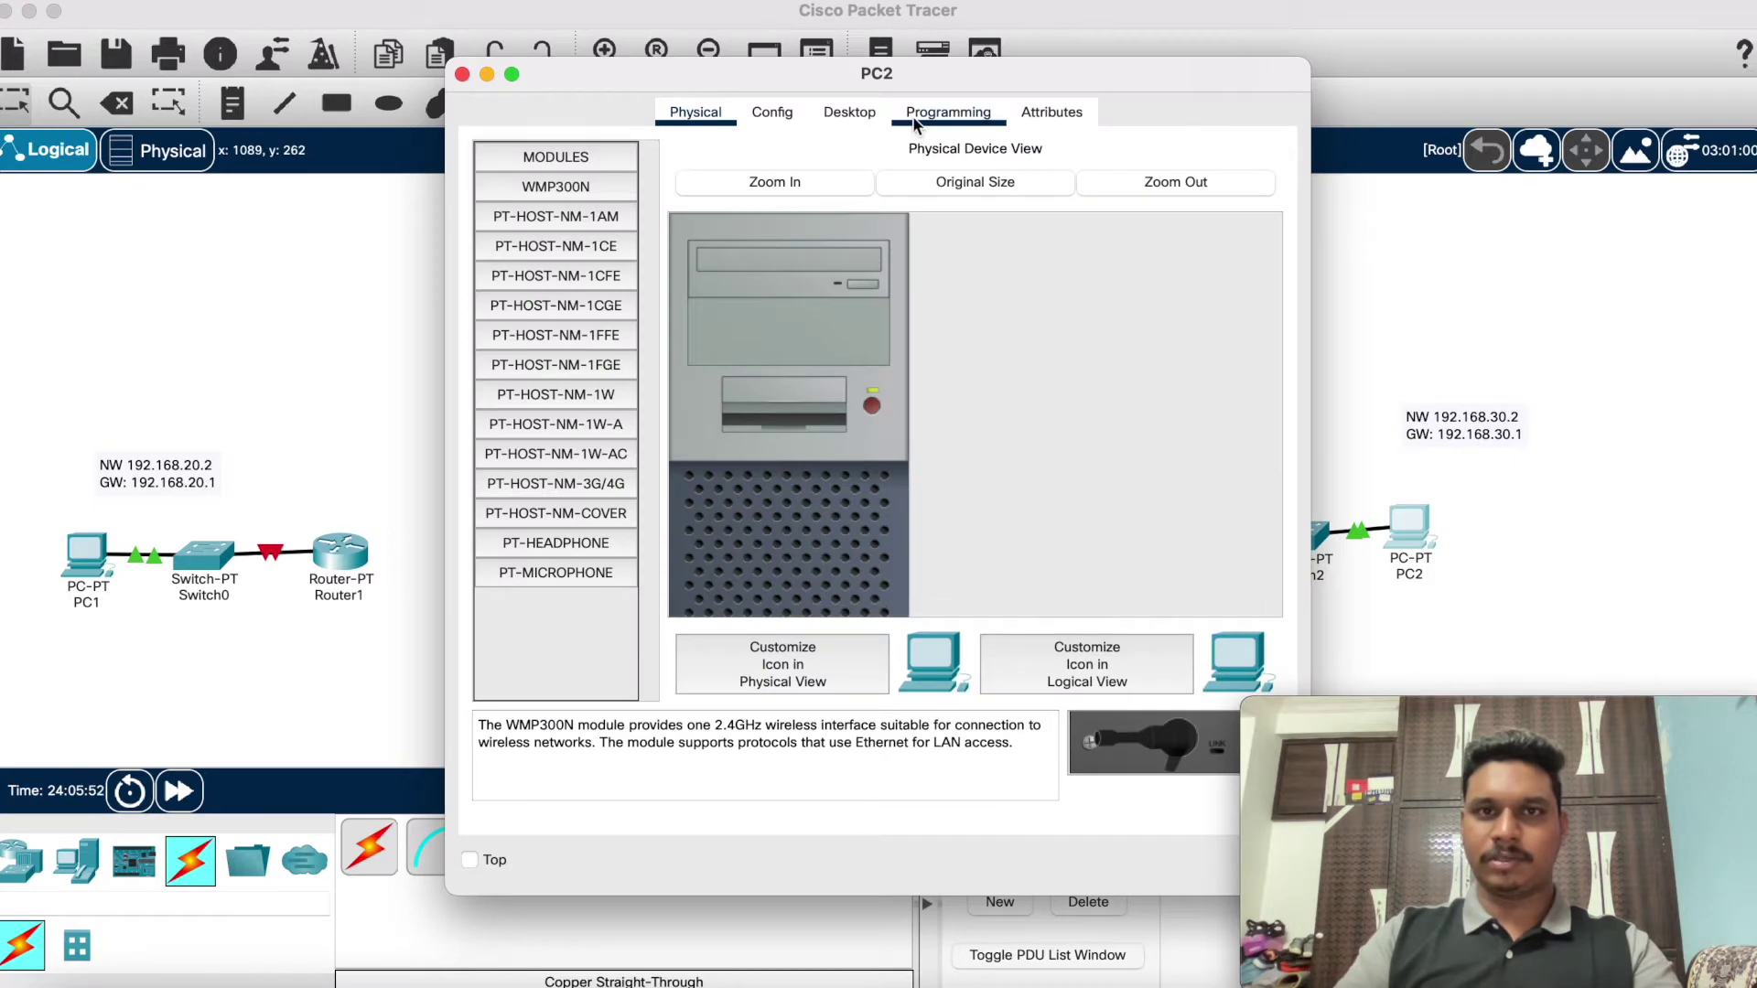
{"action": "left_click", "coordinate": [856, 117]}
{"action": "left_click", "coordinate": [623, 275]}
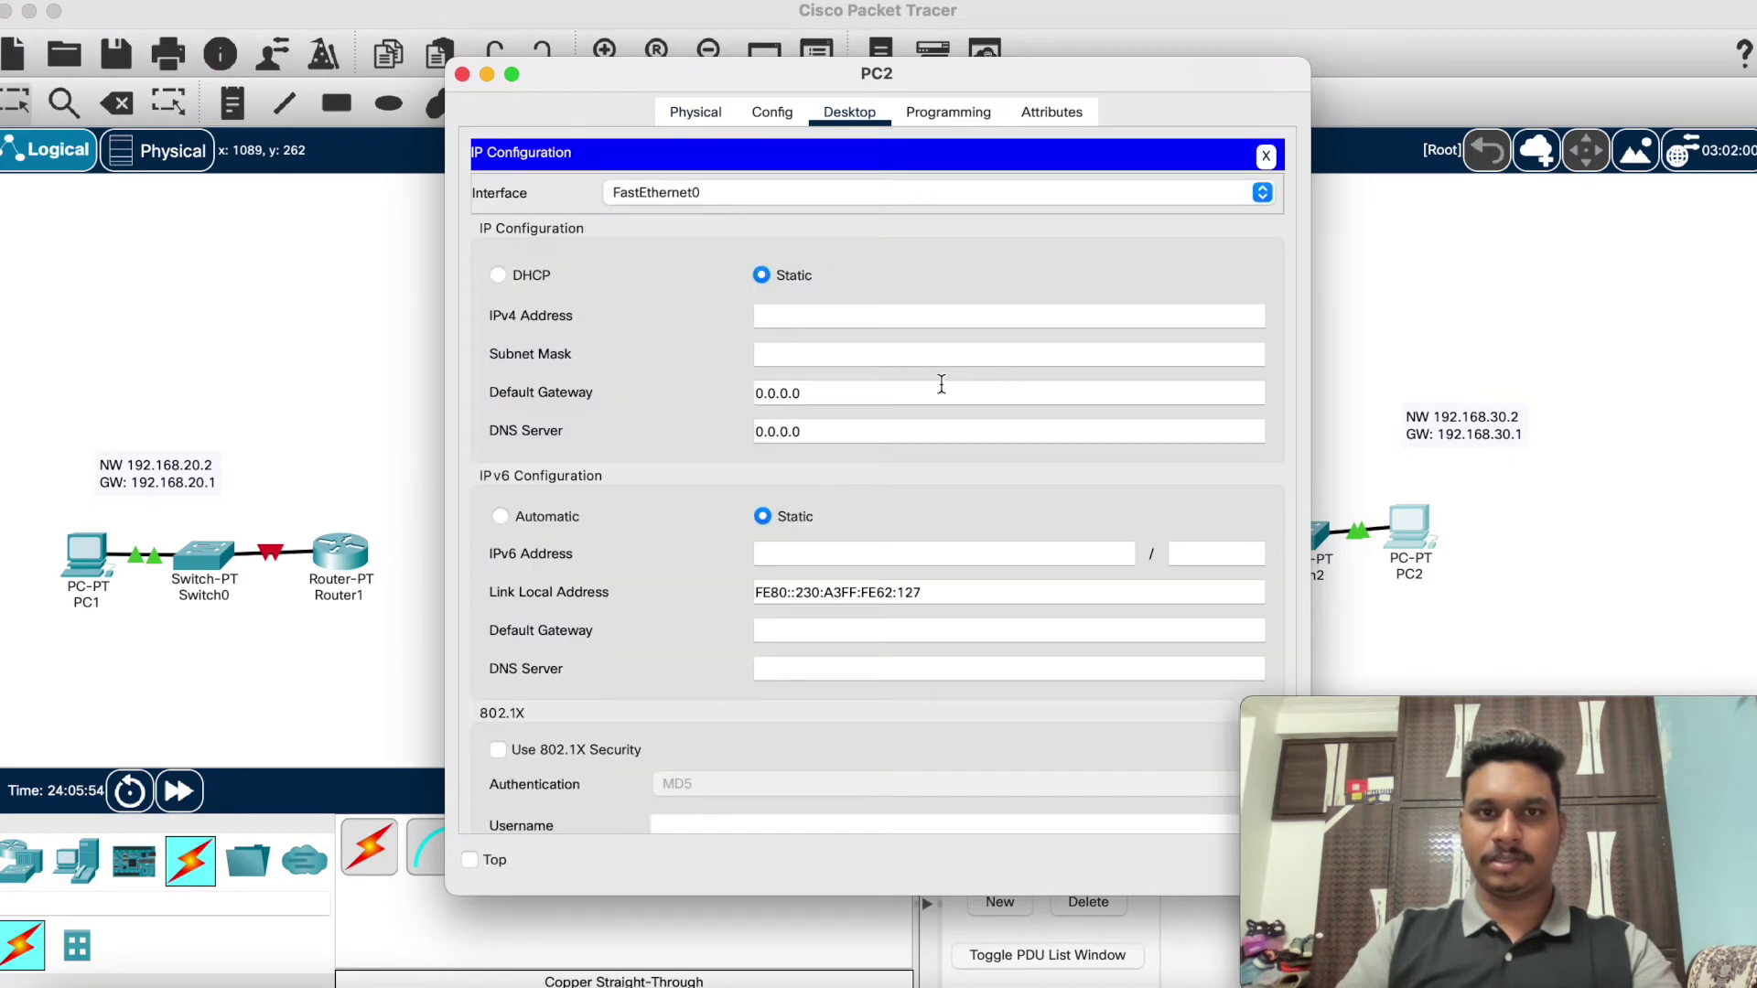
{"action": "left_click", "coordinate": [922, 318]}
{"action": "type", "text": "192.168.20.2"}
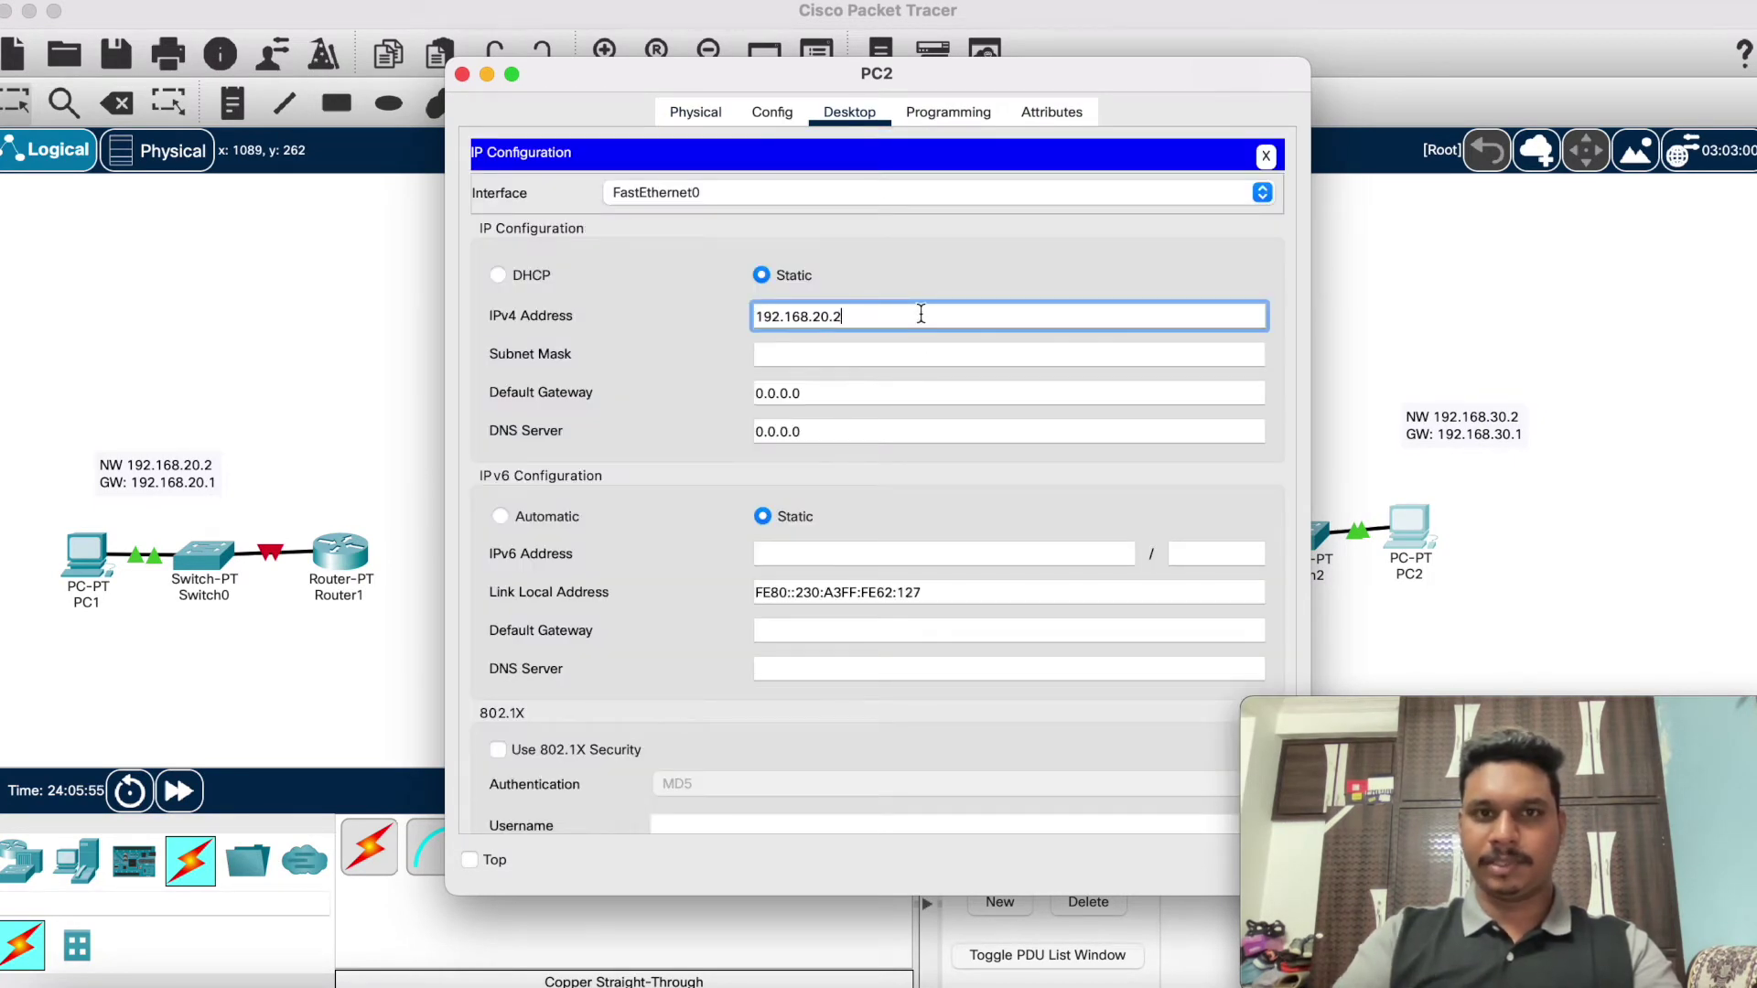
{"action": "key", "text": "Left"}
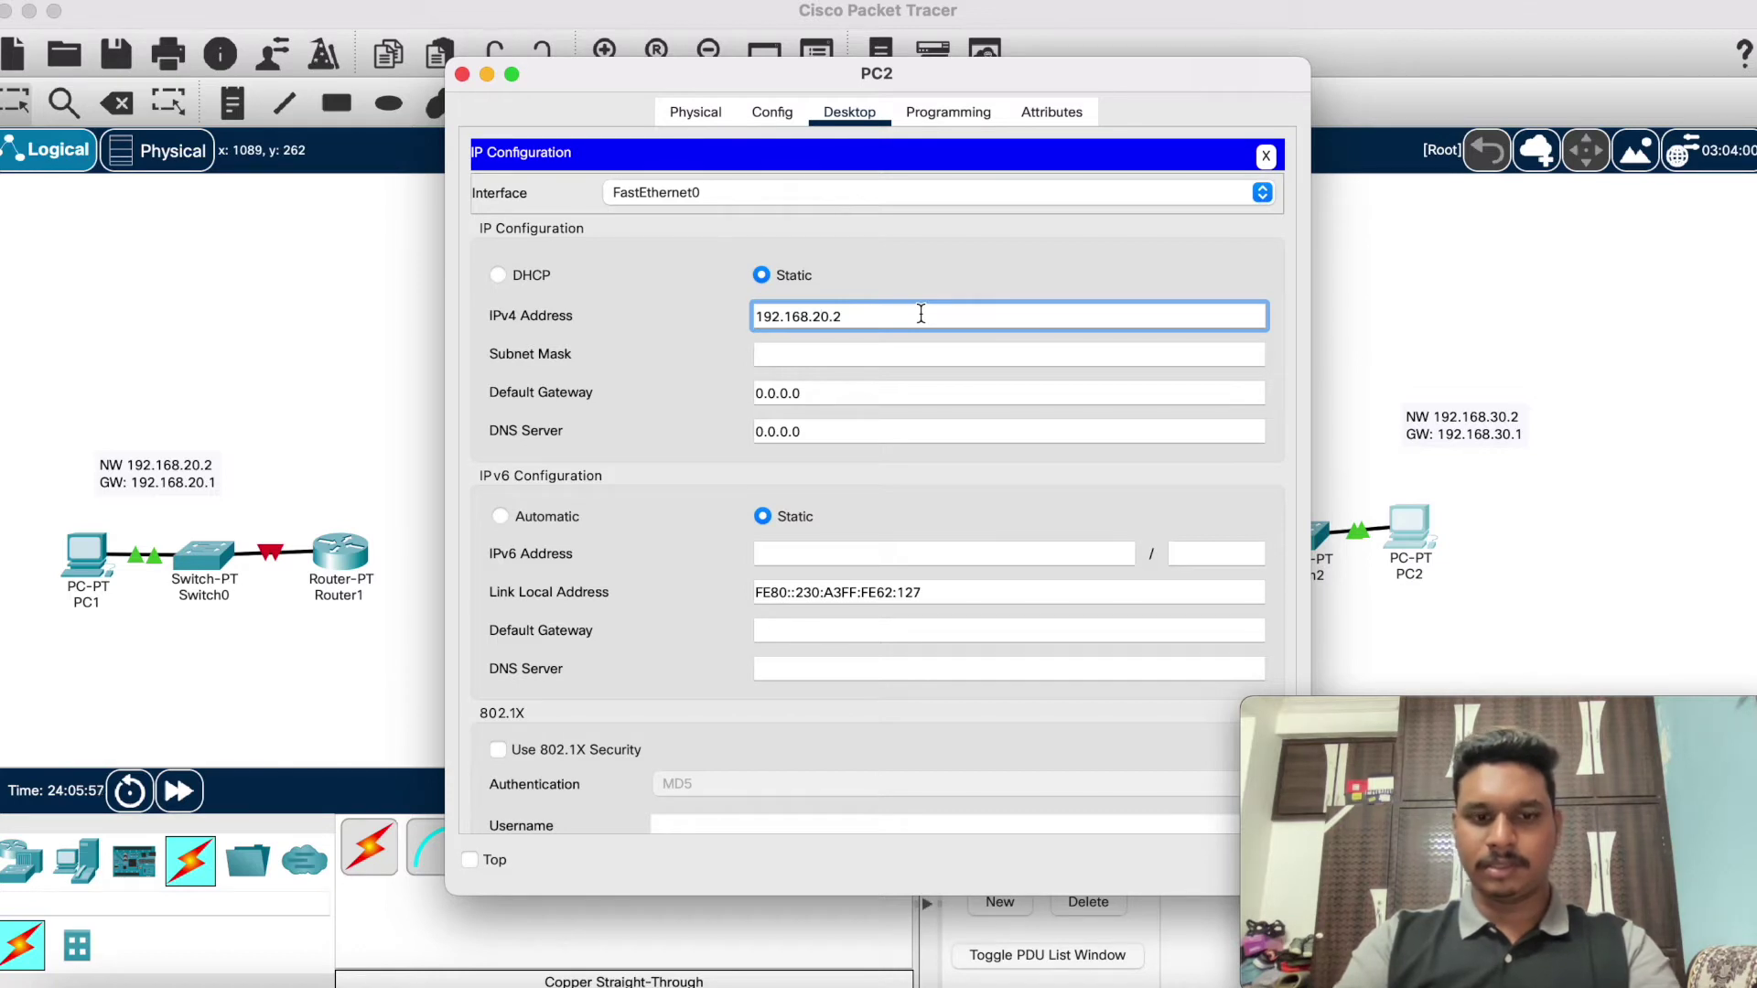
{"action": "key", "text": "BackSpace"}
{"action": "type", "text": "3"}
Step: Fill in mask 255.255.255.0, set gateway 192.168.30.1, and close PC2's window
{"action": "left_click", "coordinate": [863, 365]}
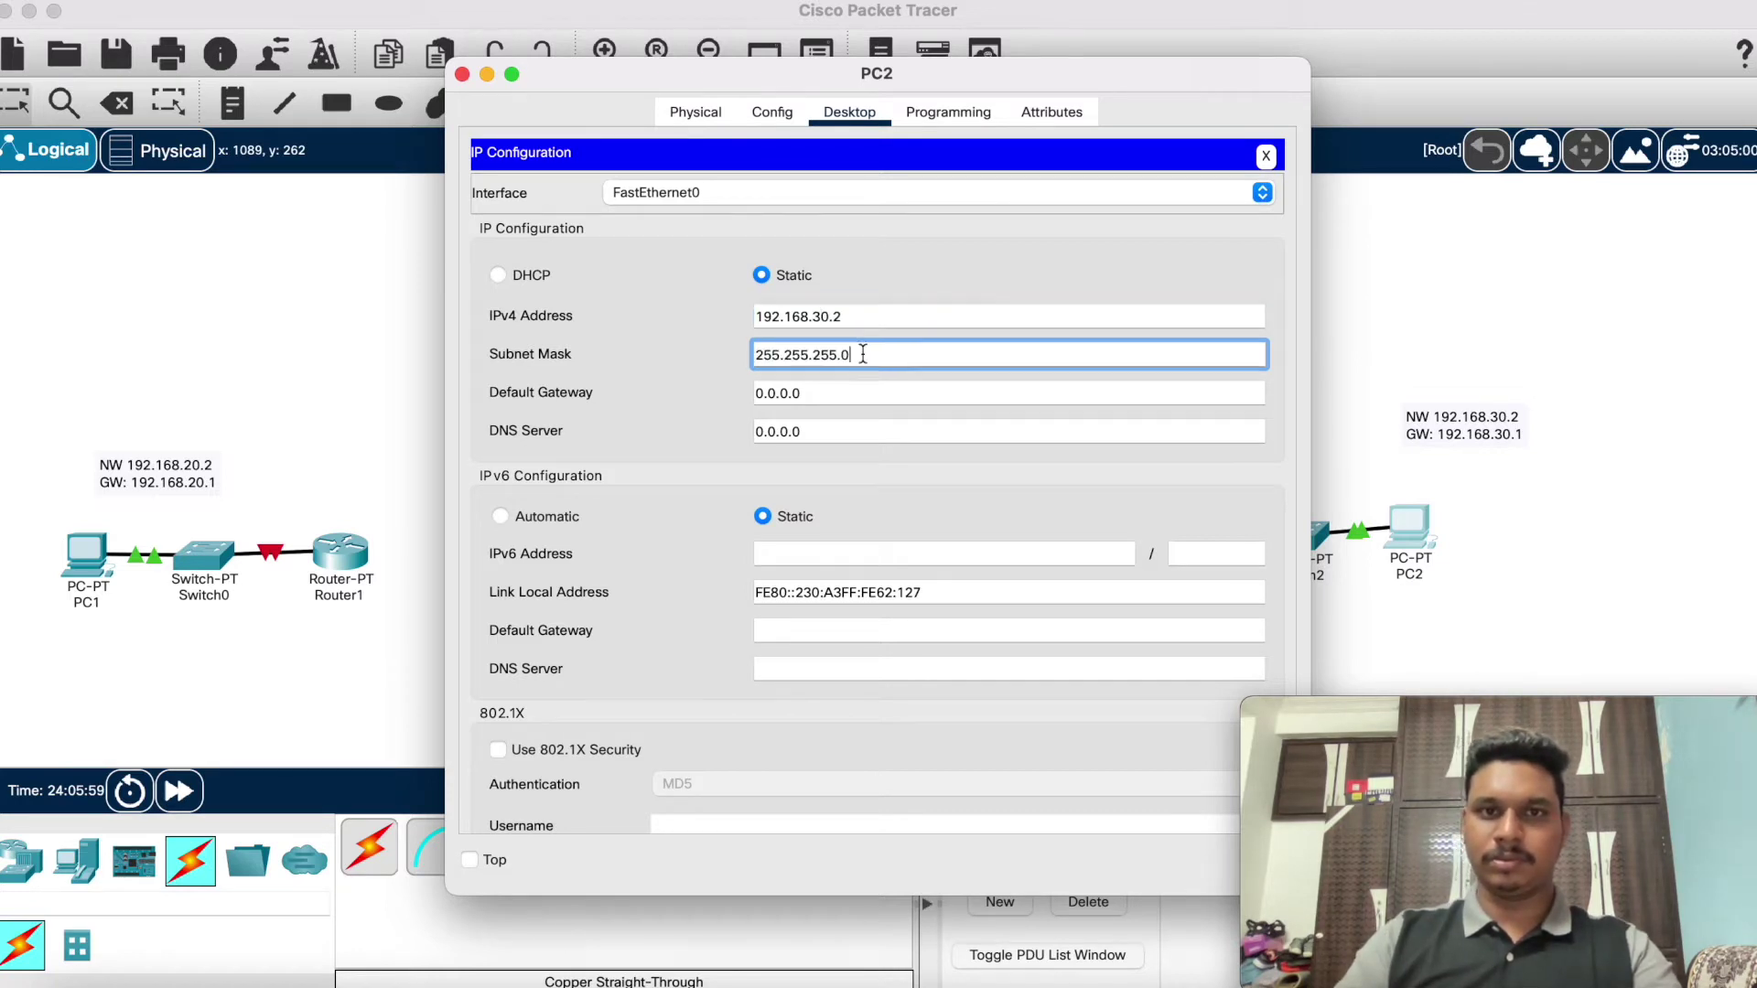
{"action": "left_click", "coordinate": [865, 395]}
{"action": "double_click", "coordinate": [864, 395]}
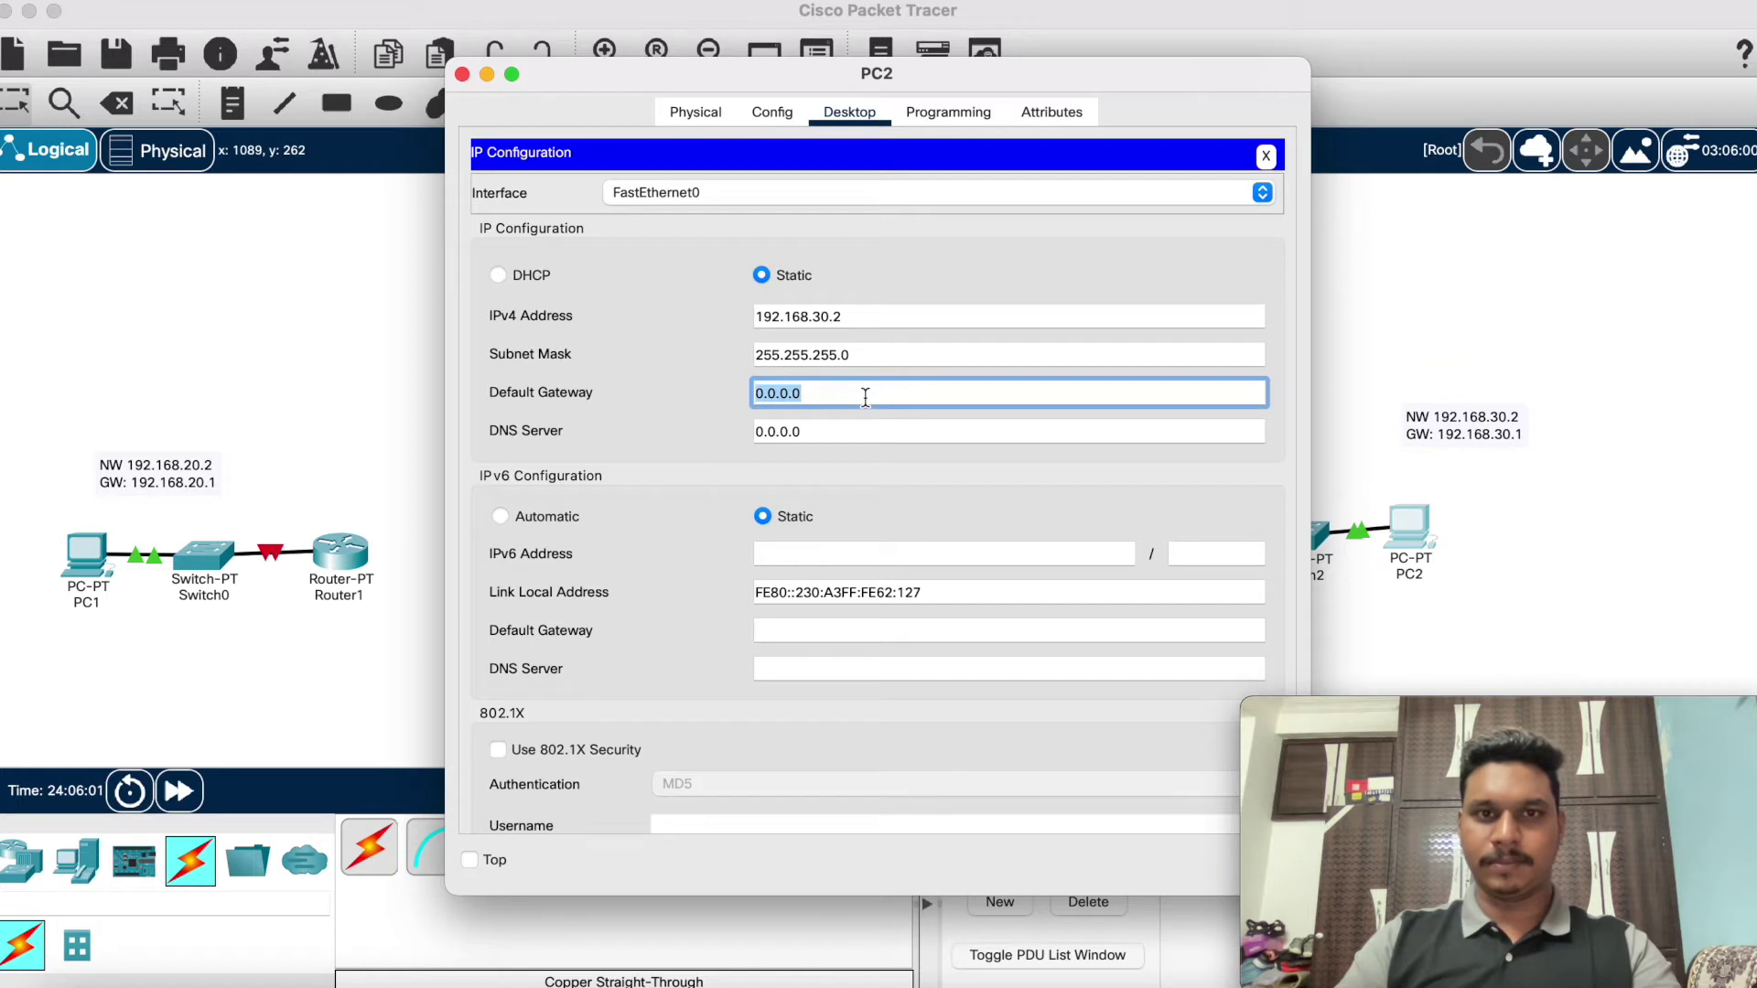
{"action": "key", "text": "super+v"}
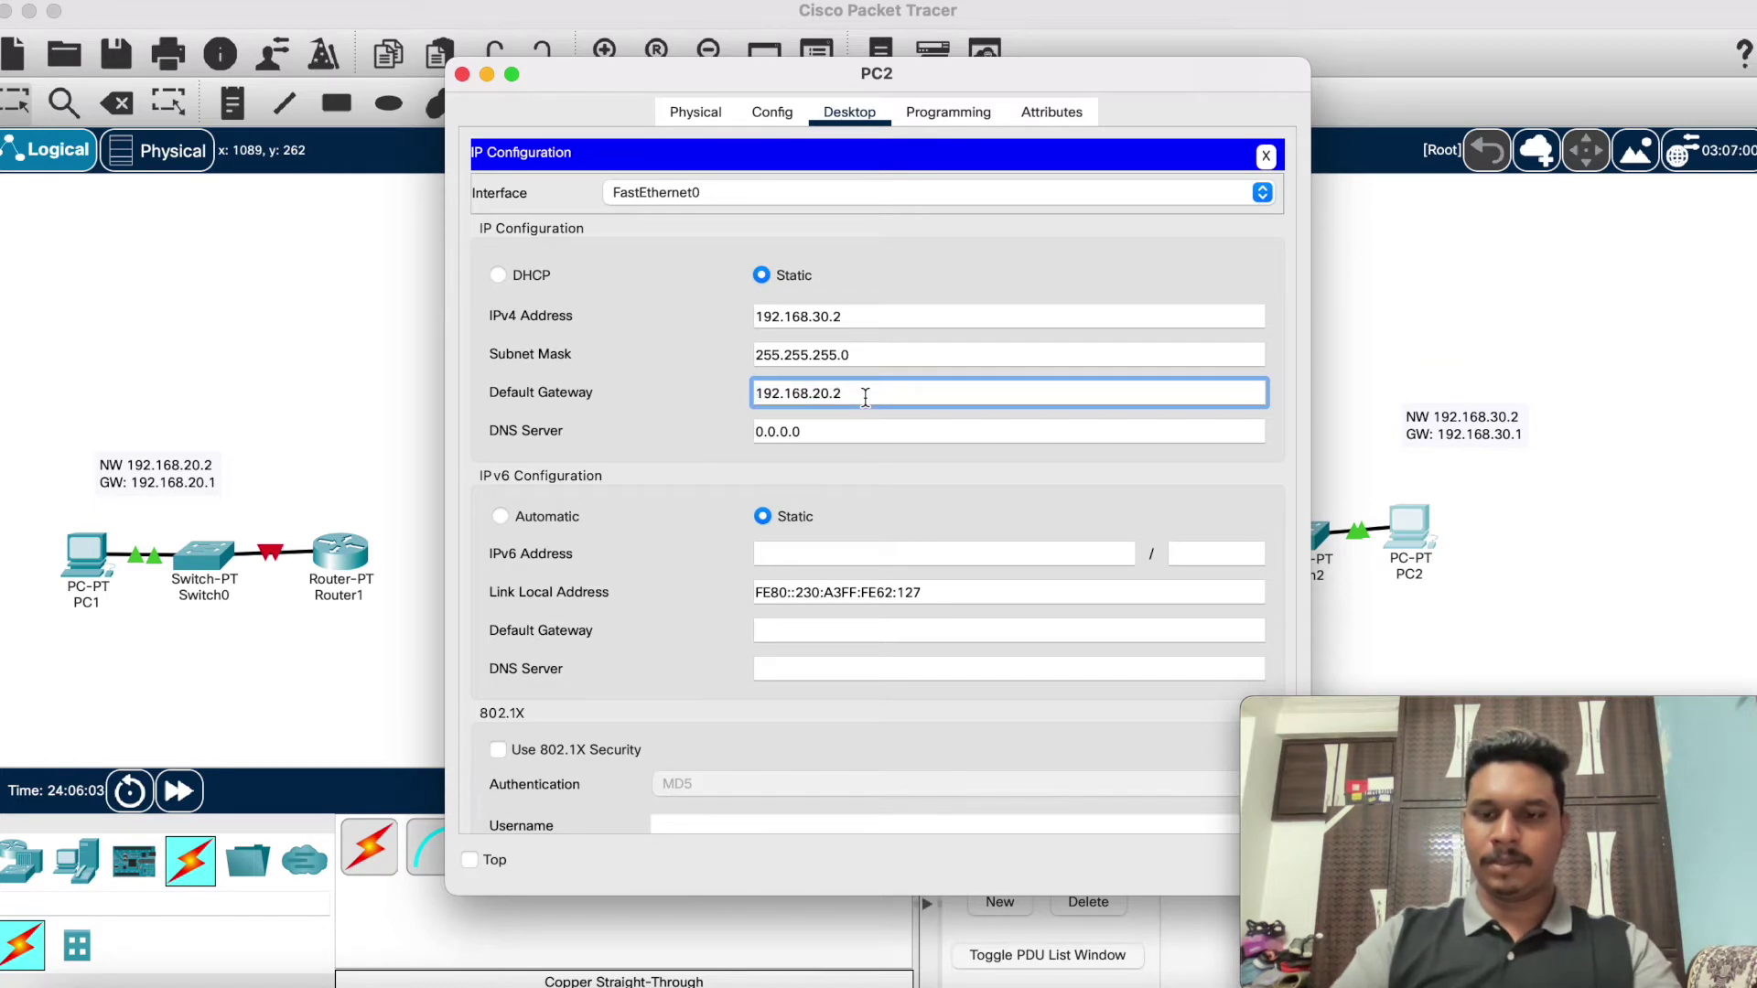
{"action": "key", "text": "BackSpace"}
{"action": "type", "text": "1"}
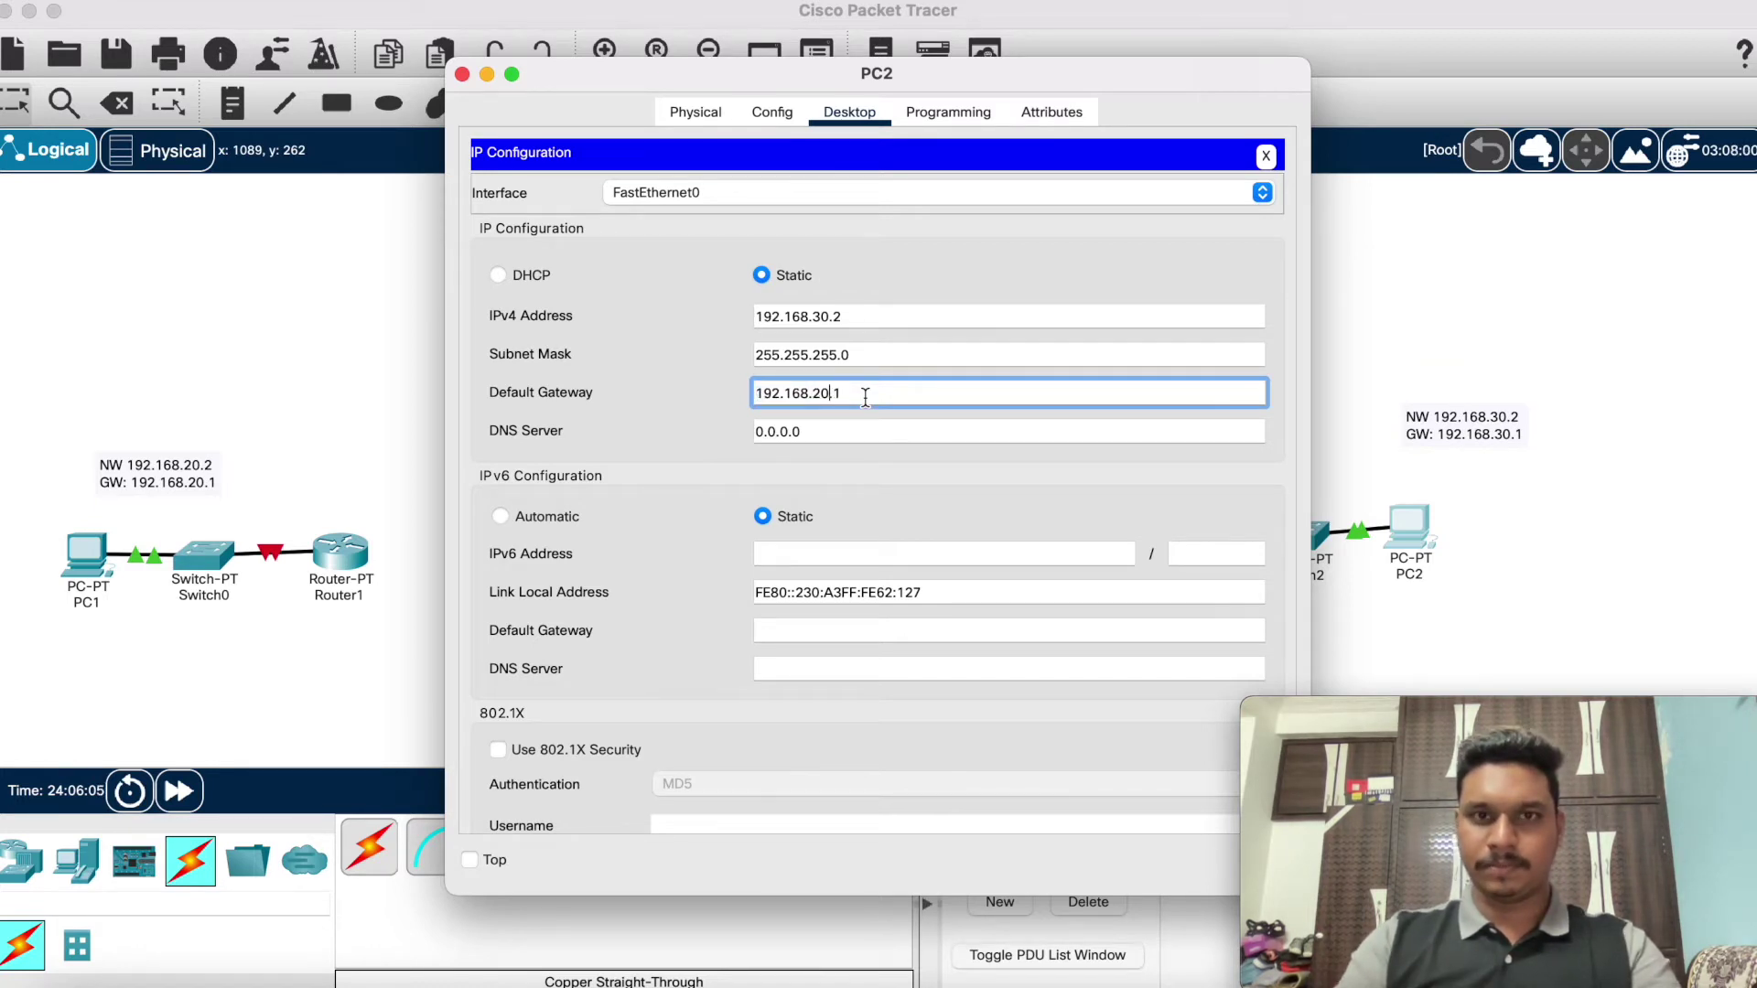
{"action": "key", "text": "Left"}
{"action": "key", "text": "Left"}
{"action": "key", "text": "Left"}
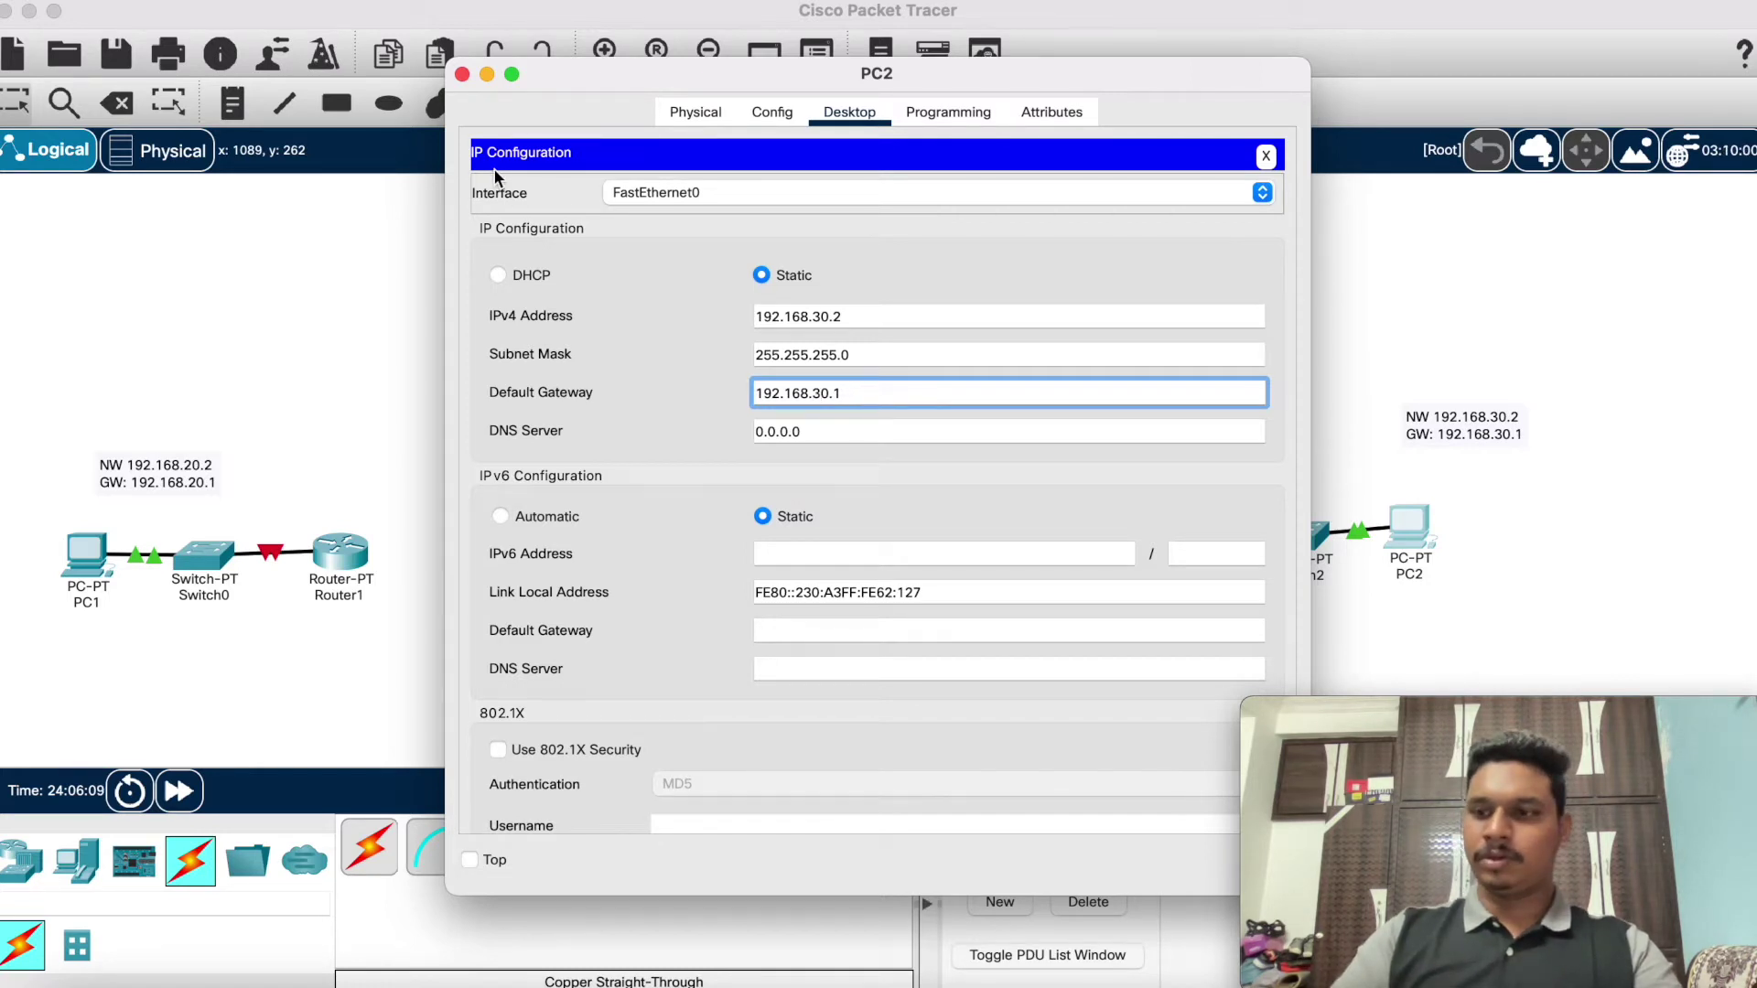
{"action": "left_click", "coordinate": [462, 73]}
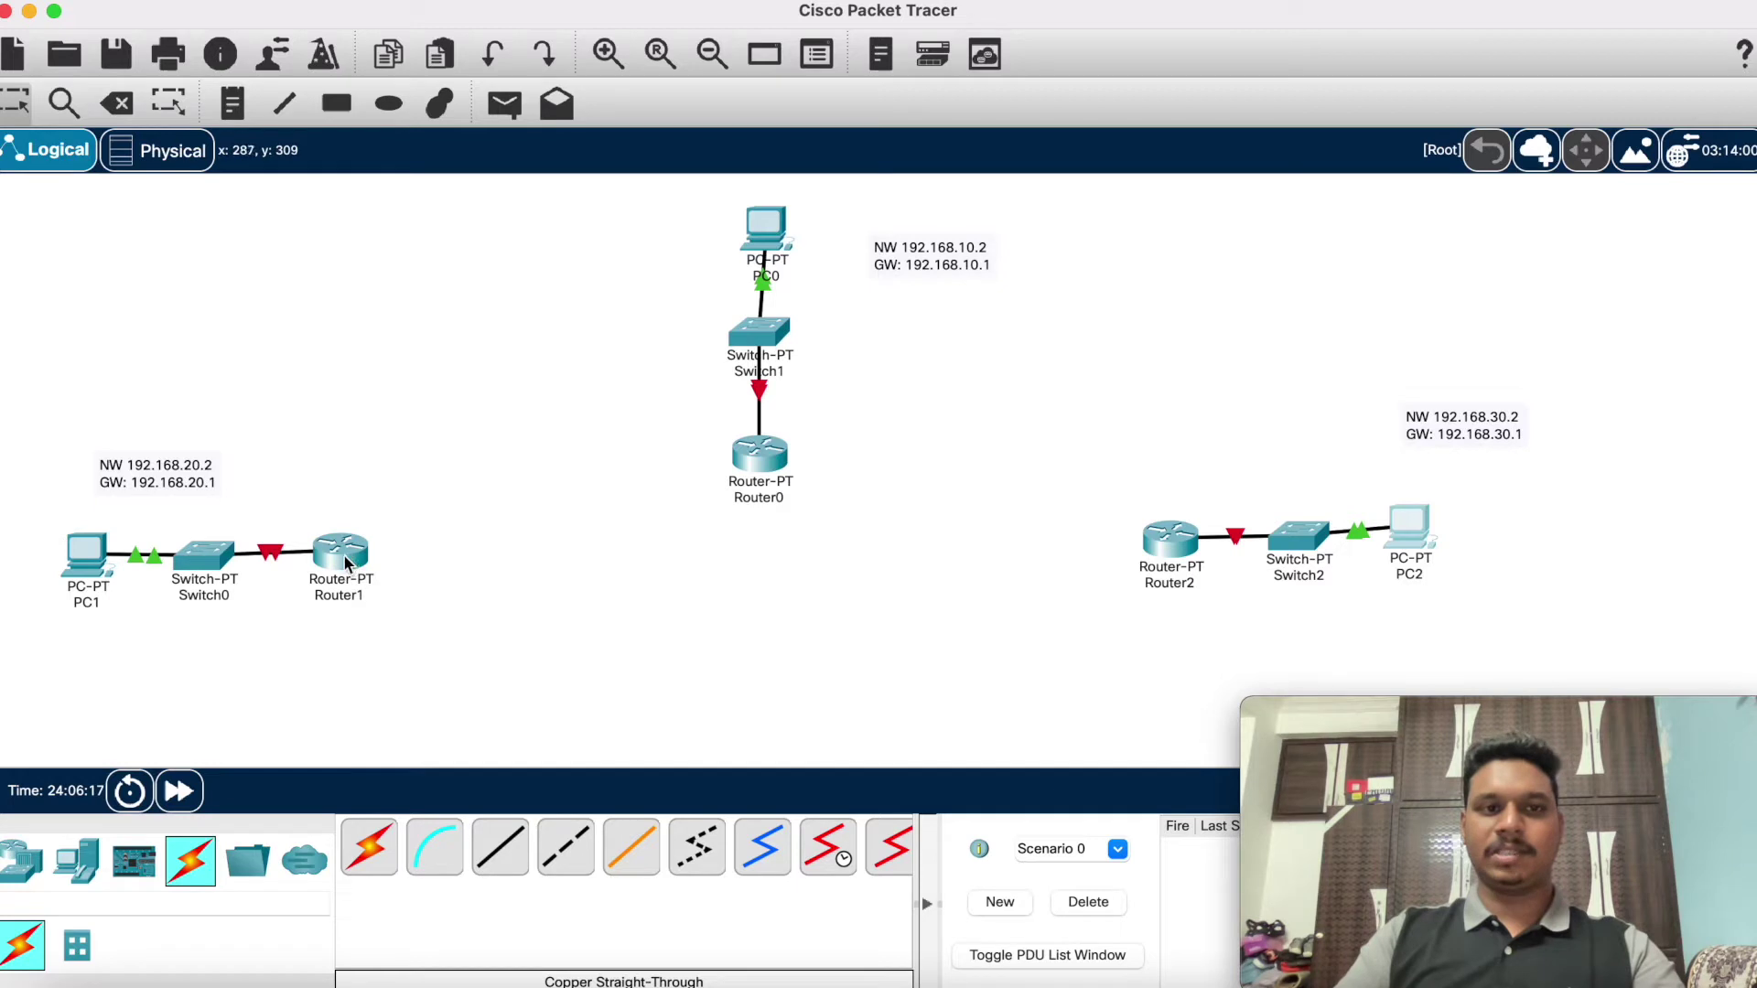
Step: Reposition Router1 and Router0, then decline Router0's initial configuration dialog in its CLI
{"action": "left_click_drag", "start_coordinate": [346, 561], "coordinate": [359, 564]}
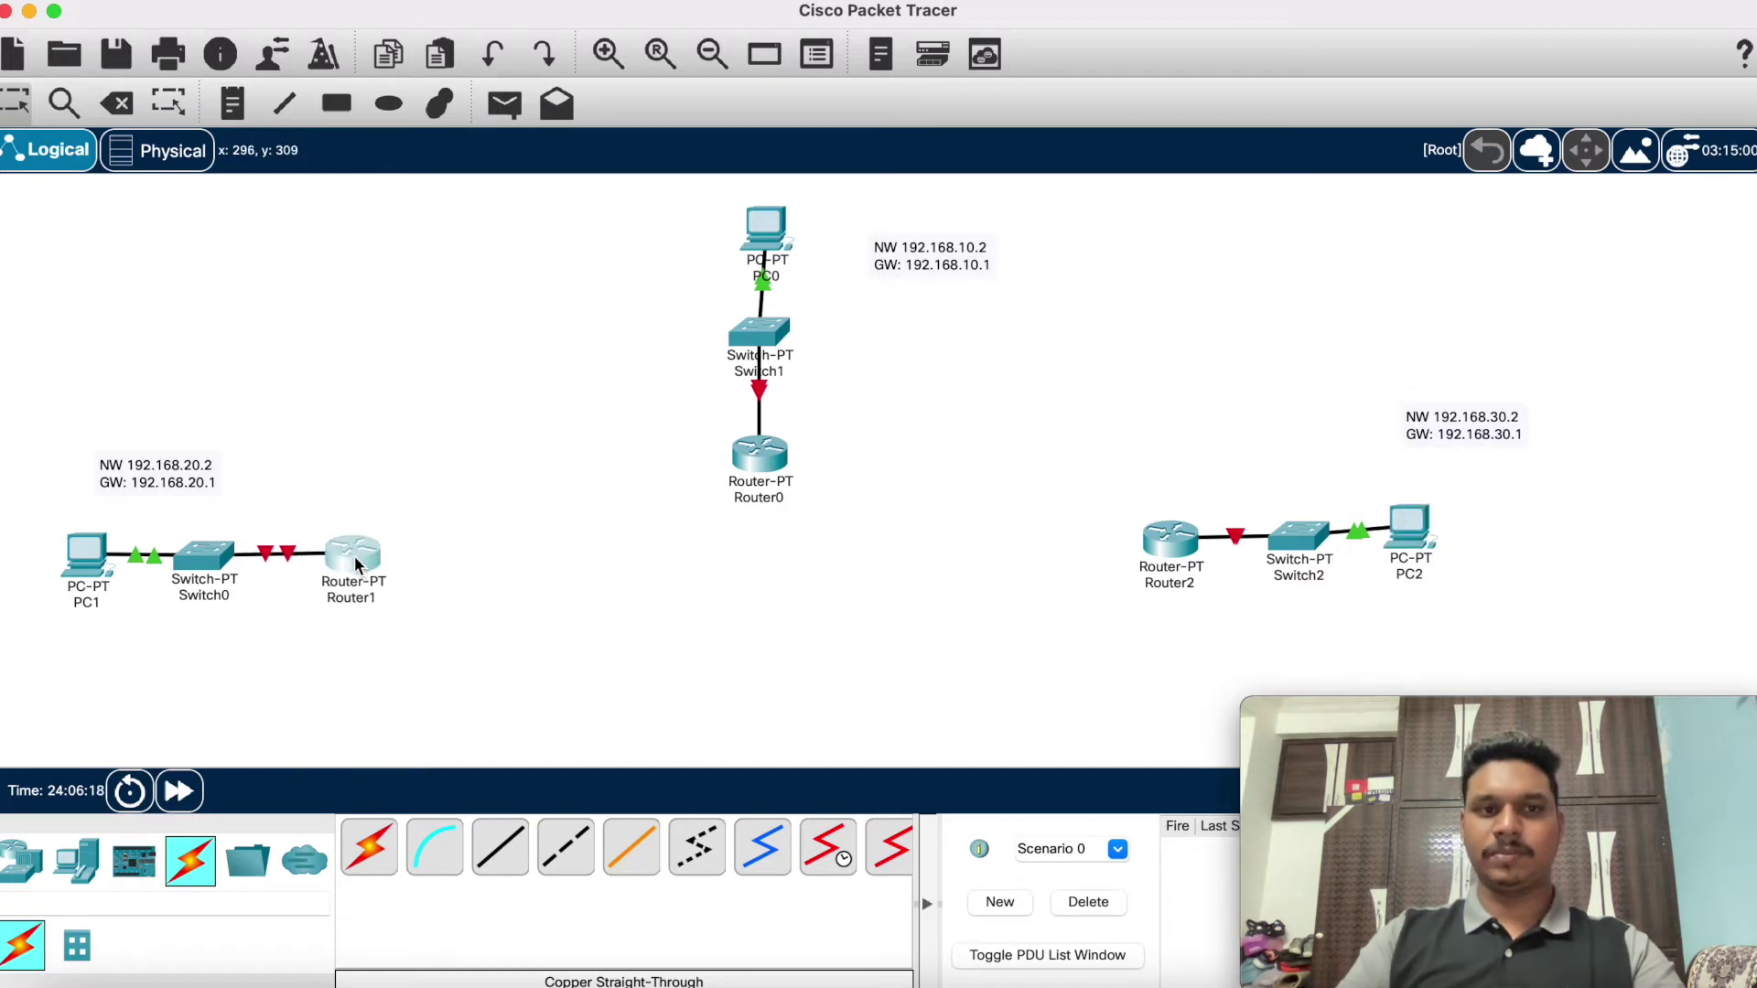
{"action": "left_click_drag", "start_coordinate": [769, 448], "coordinate": [764, 434]}
{"action": "left_click", "coordinate": [761, 433]}
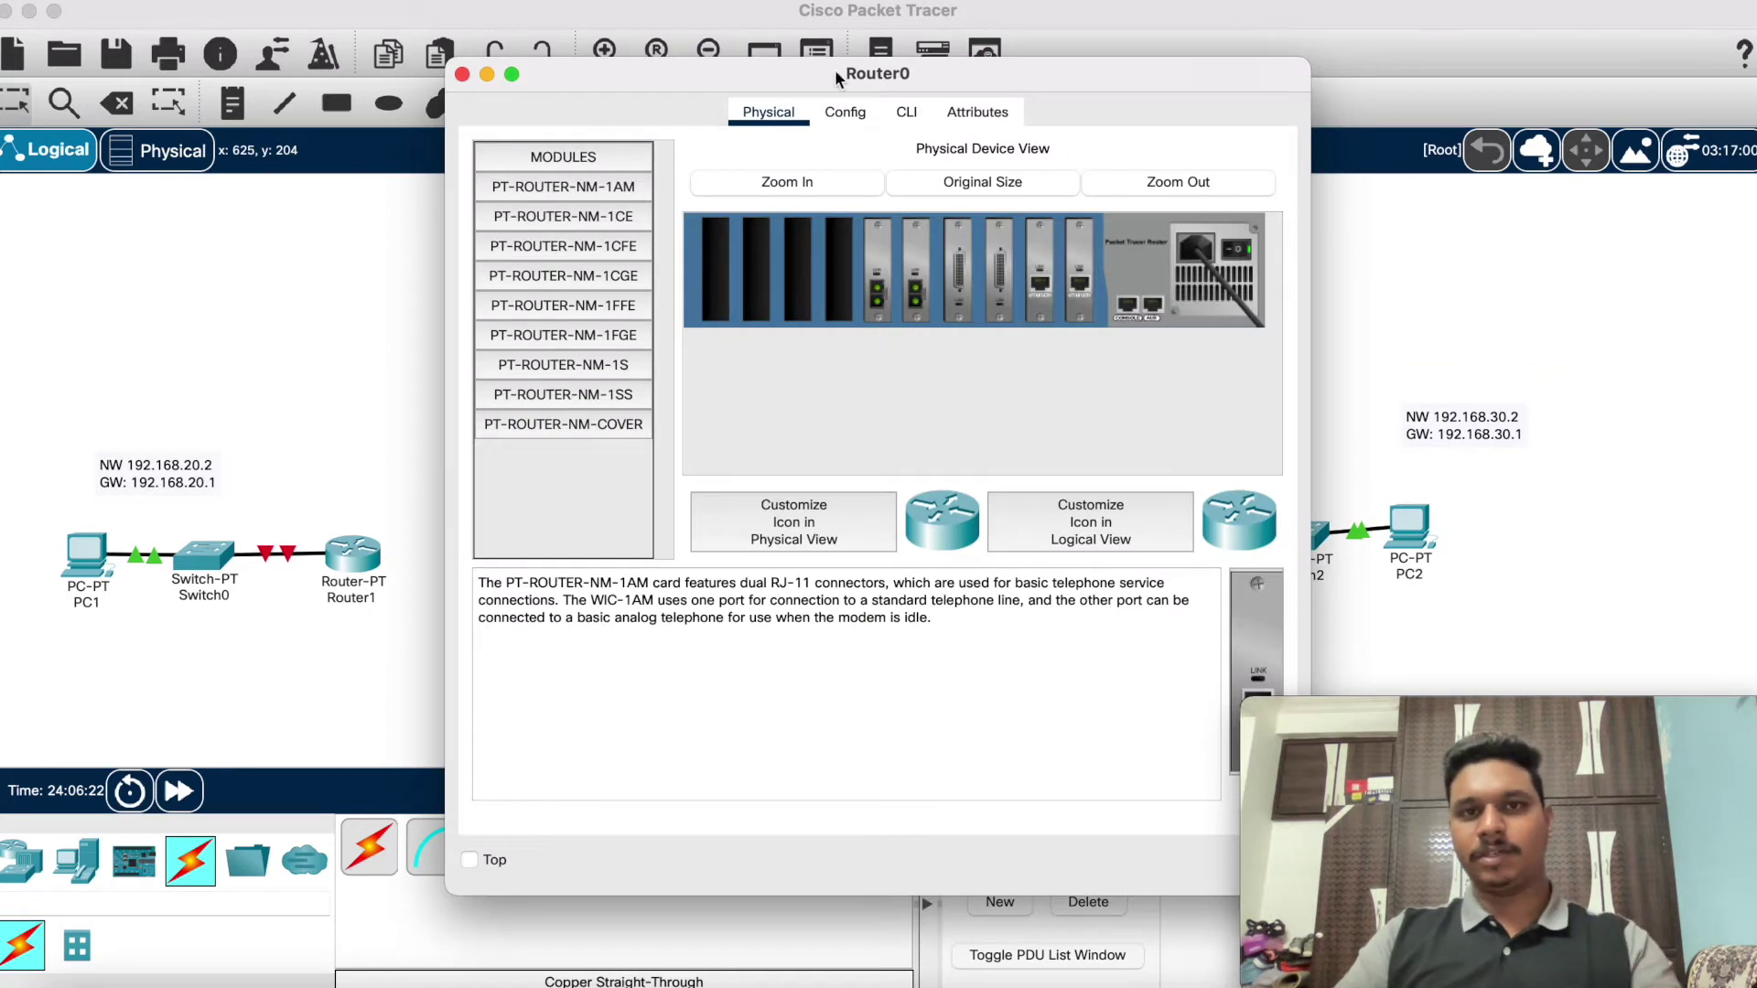
{"action": "left_click", "coordinate": [904, 108]}
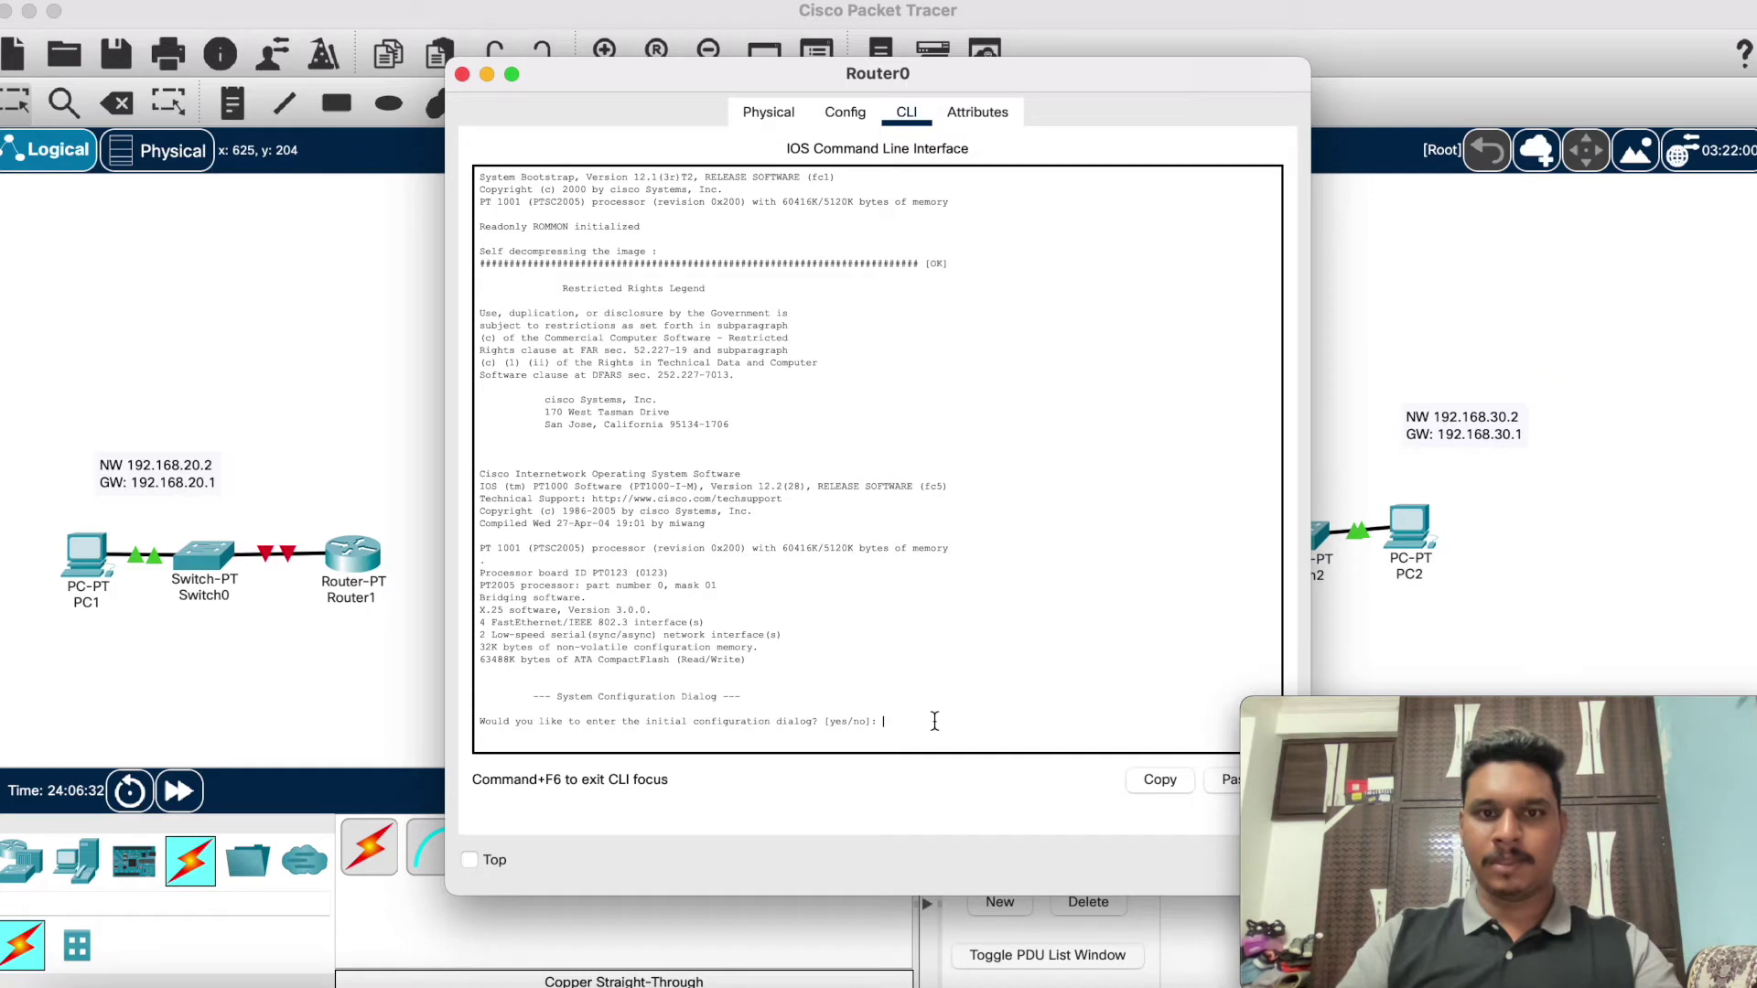
{"action": "type", "text": "no"}
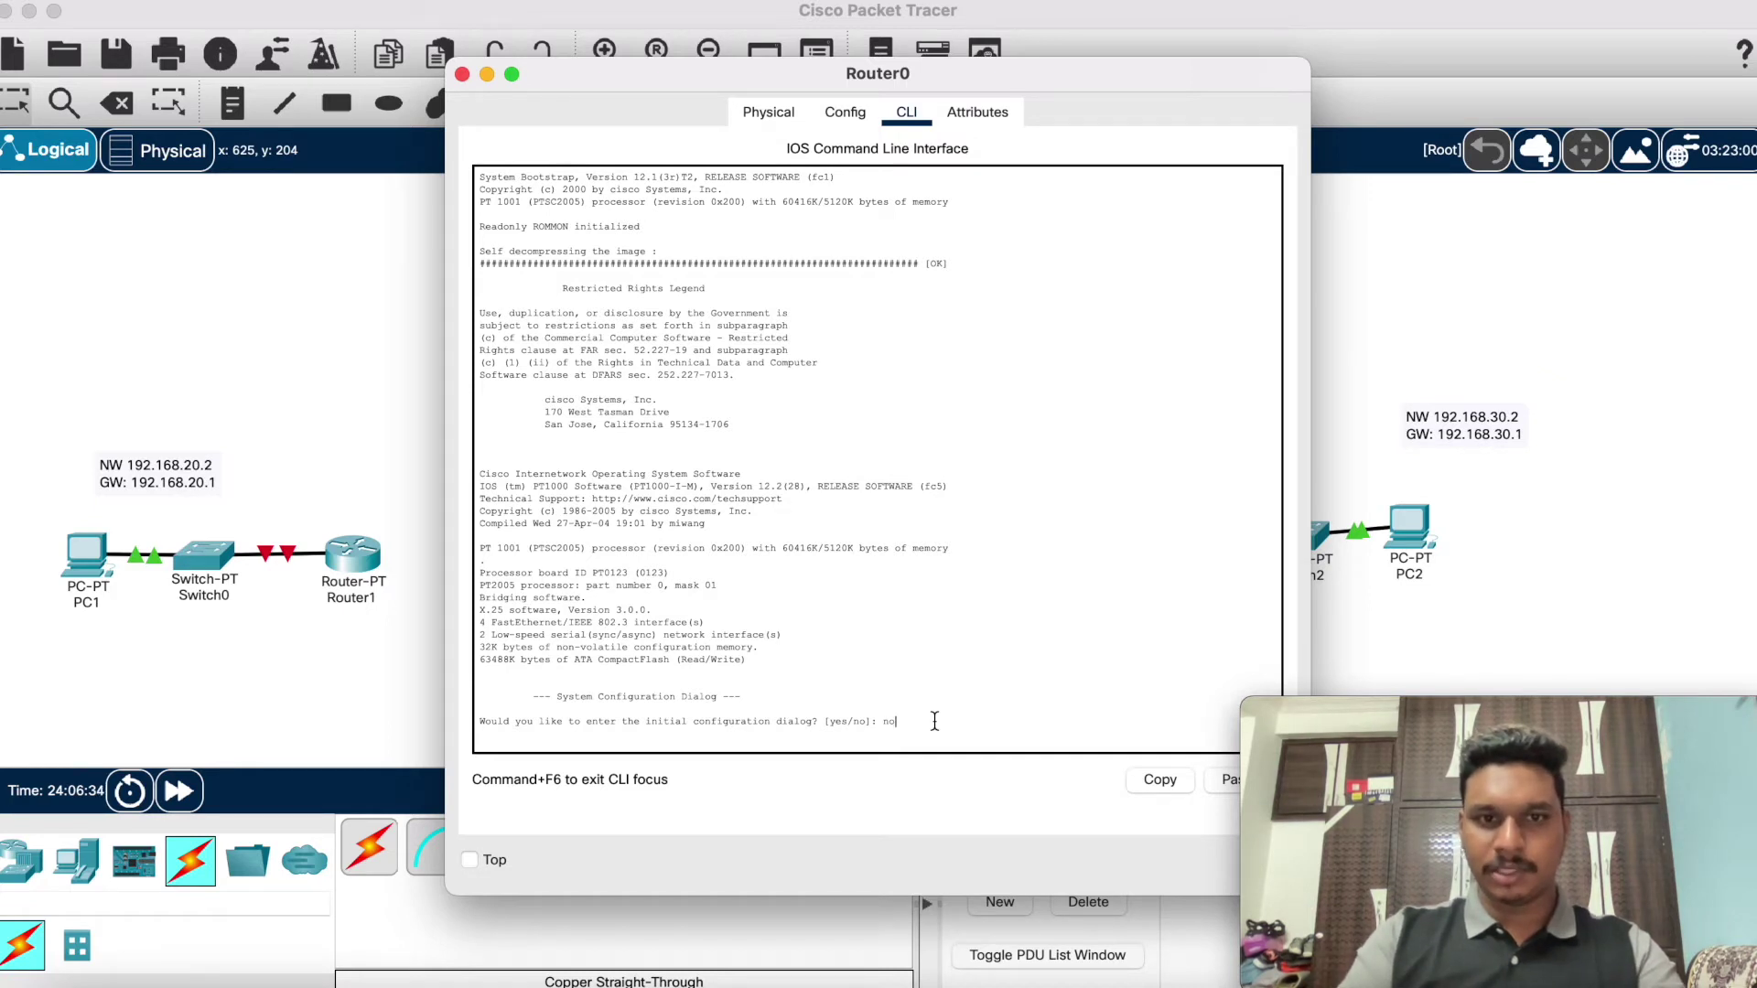
{"action": "key", "text": "Return"}
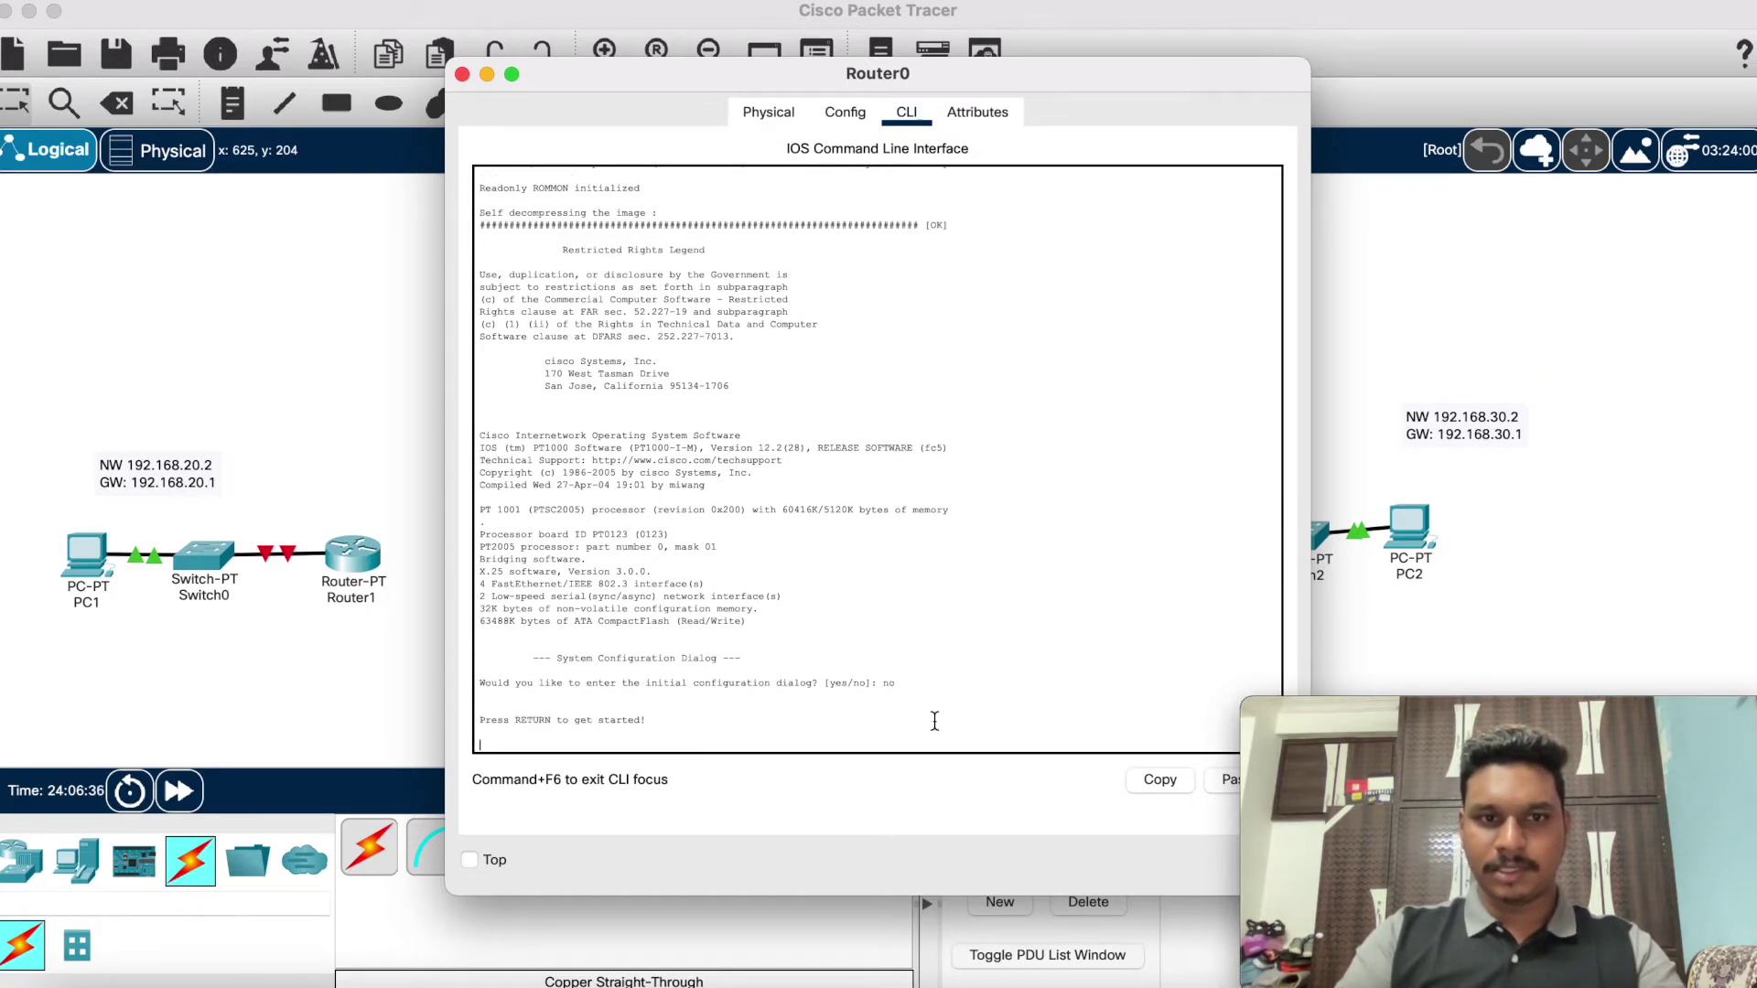
{"action": "key", "text": "Return"}
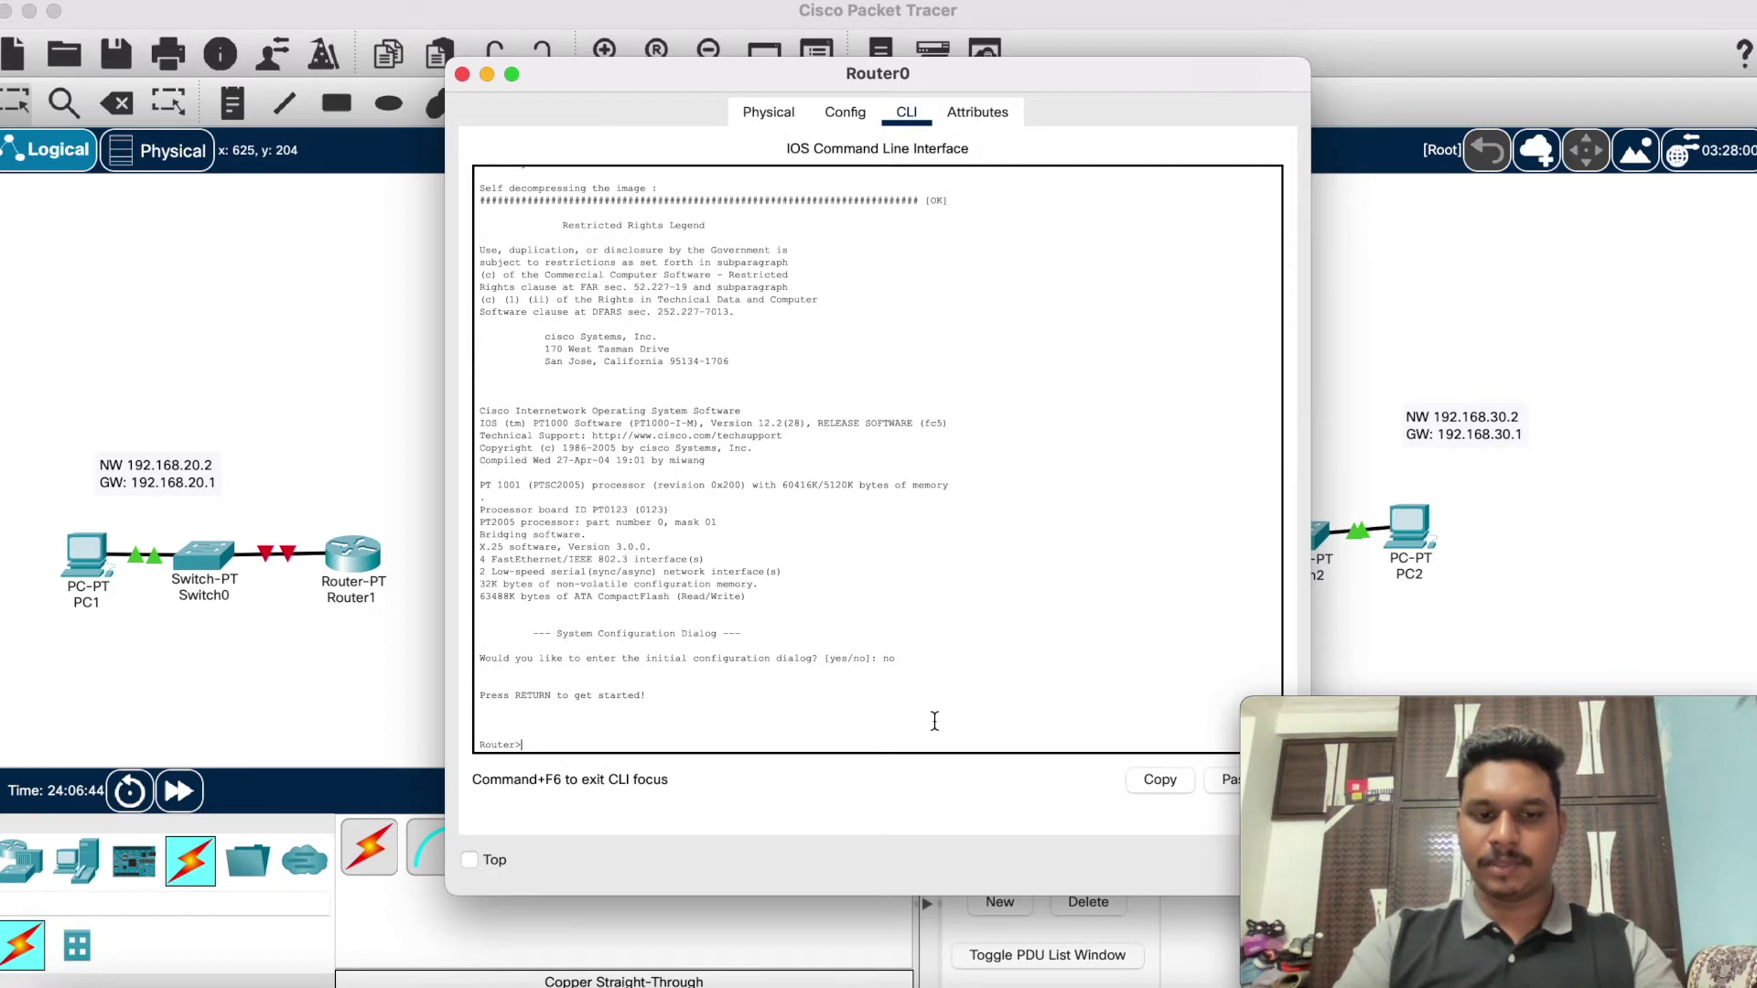
Step: Enter privileged and global configuration mode on Router0 with en and conf t
{"action": "type", "text": "en"}
{"action": "key", "text": "Return"}
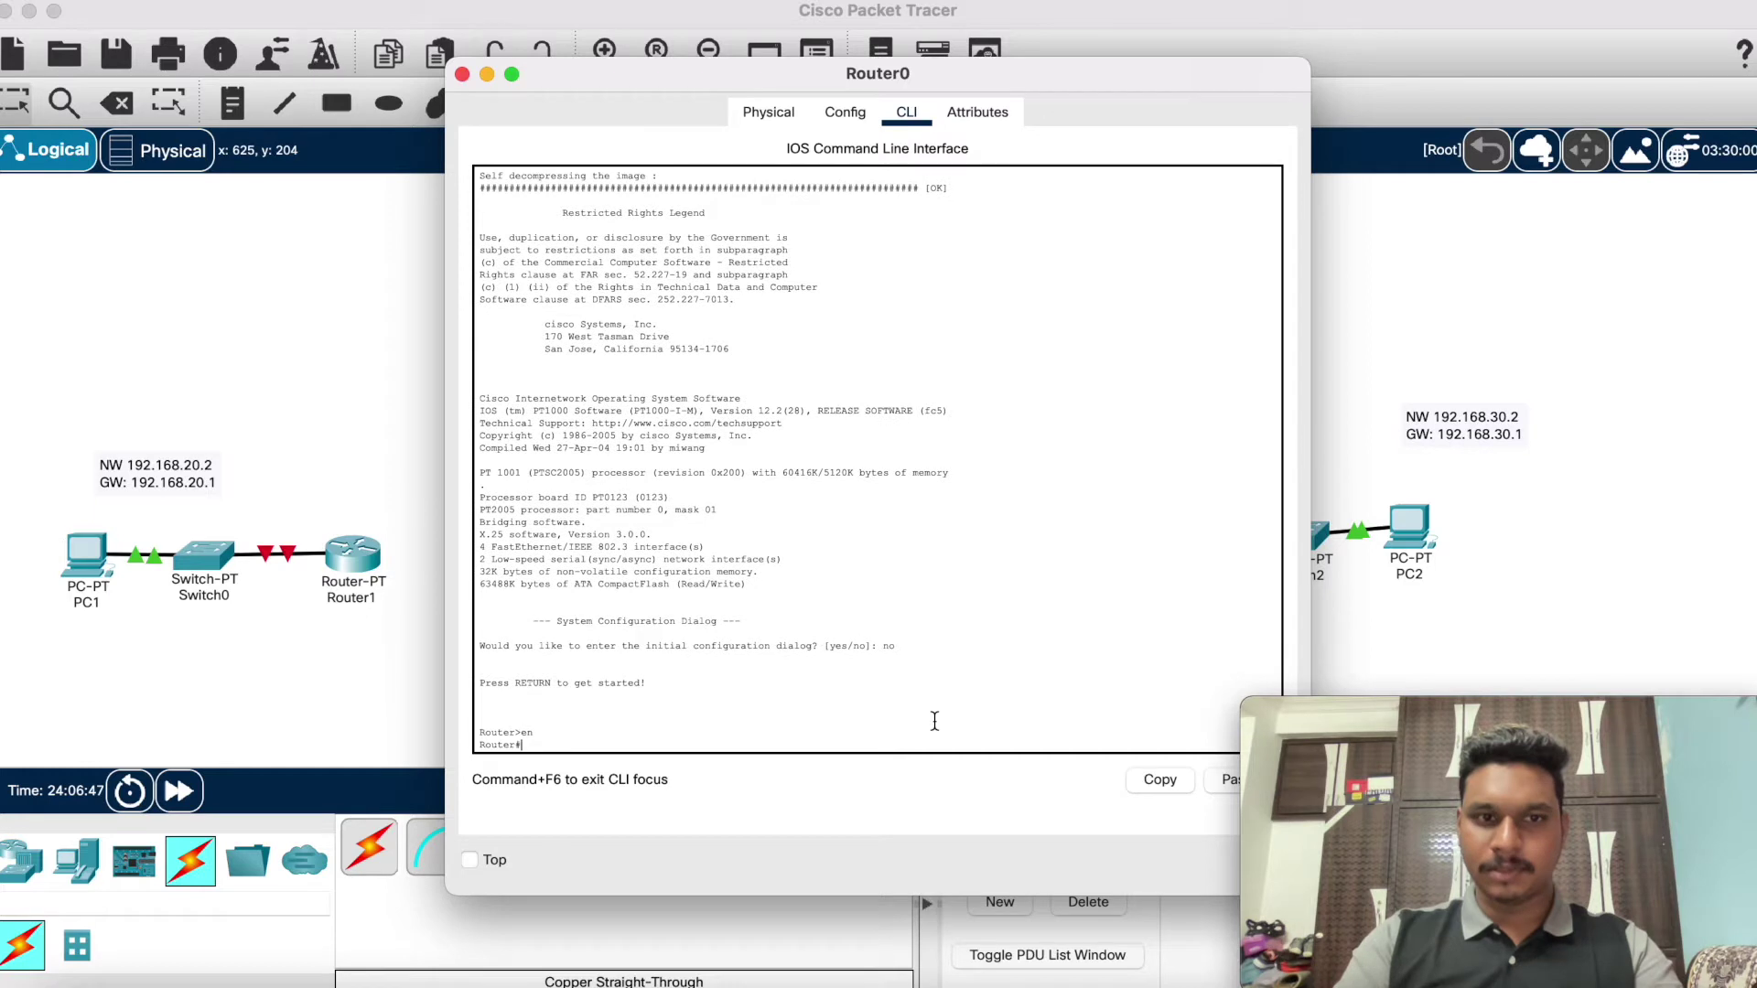
{"action": "type", "text": "conf t"}
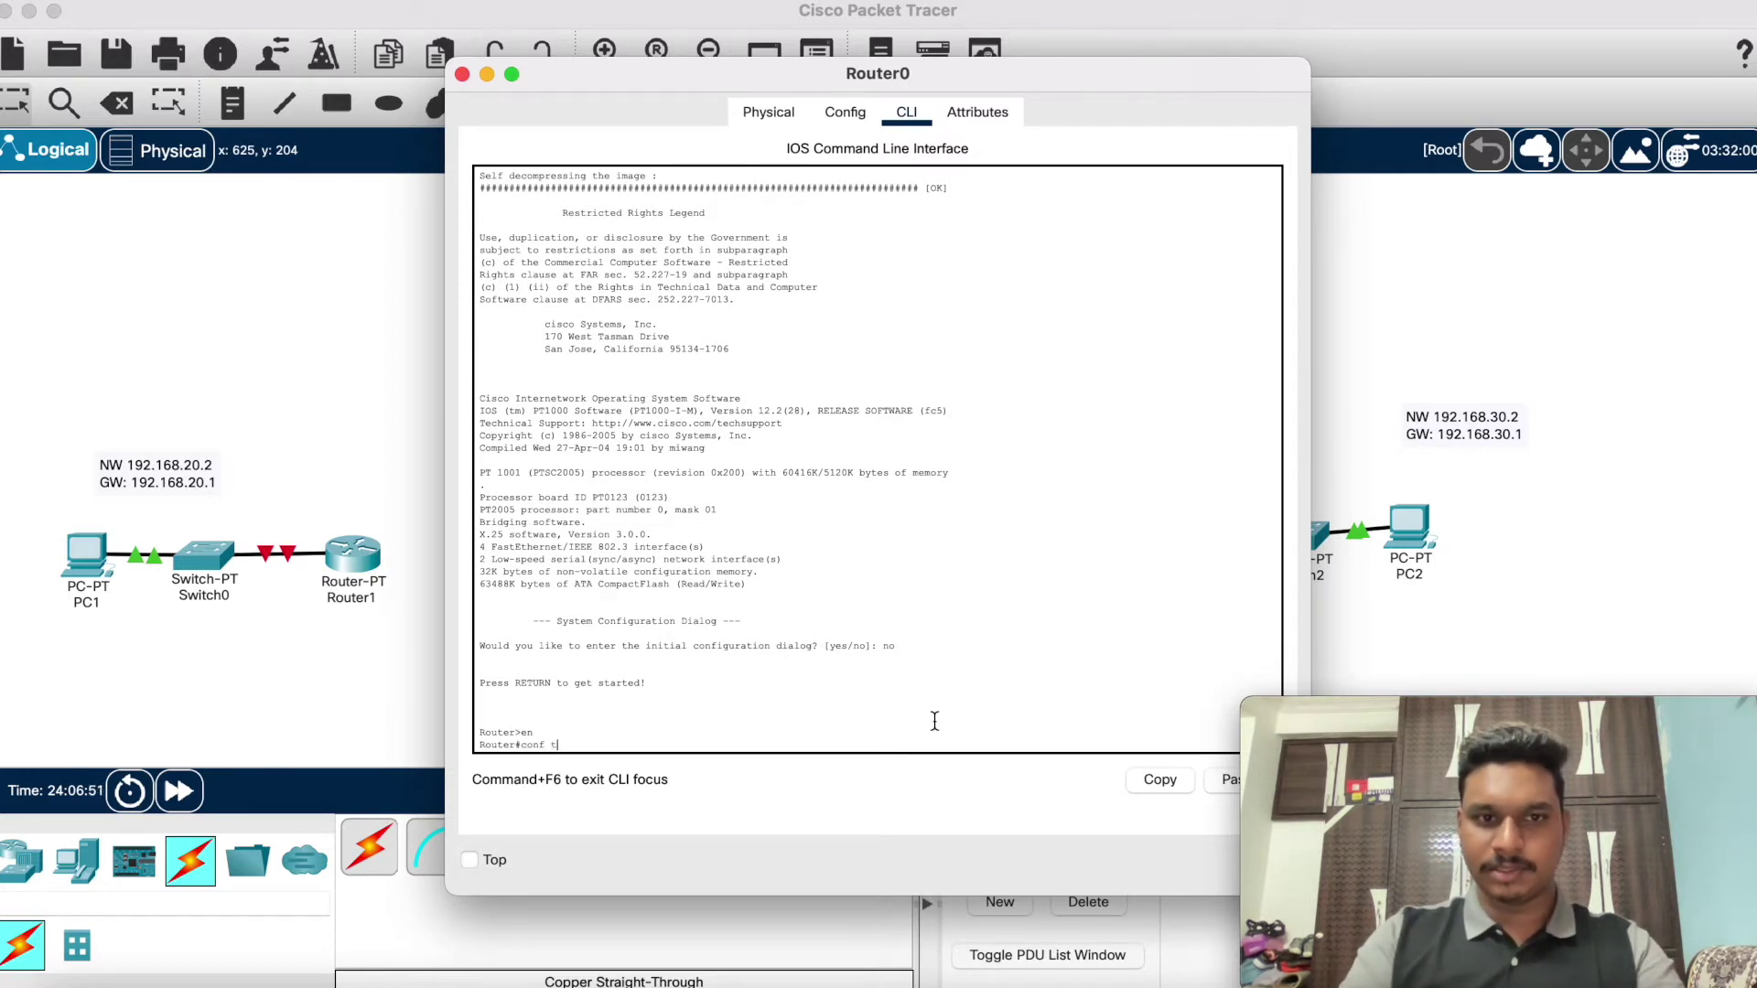
{"action": "key", "text": "Return"}
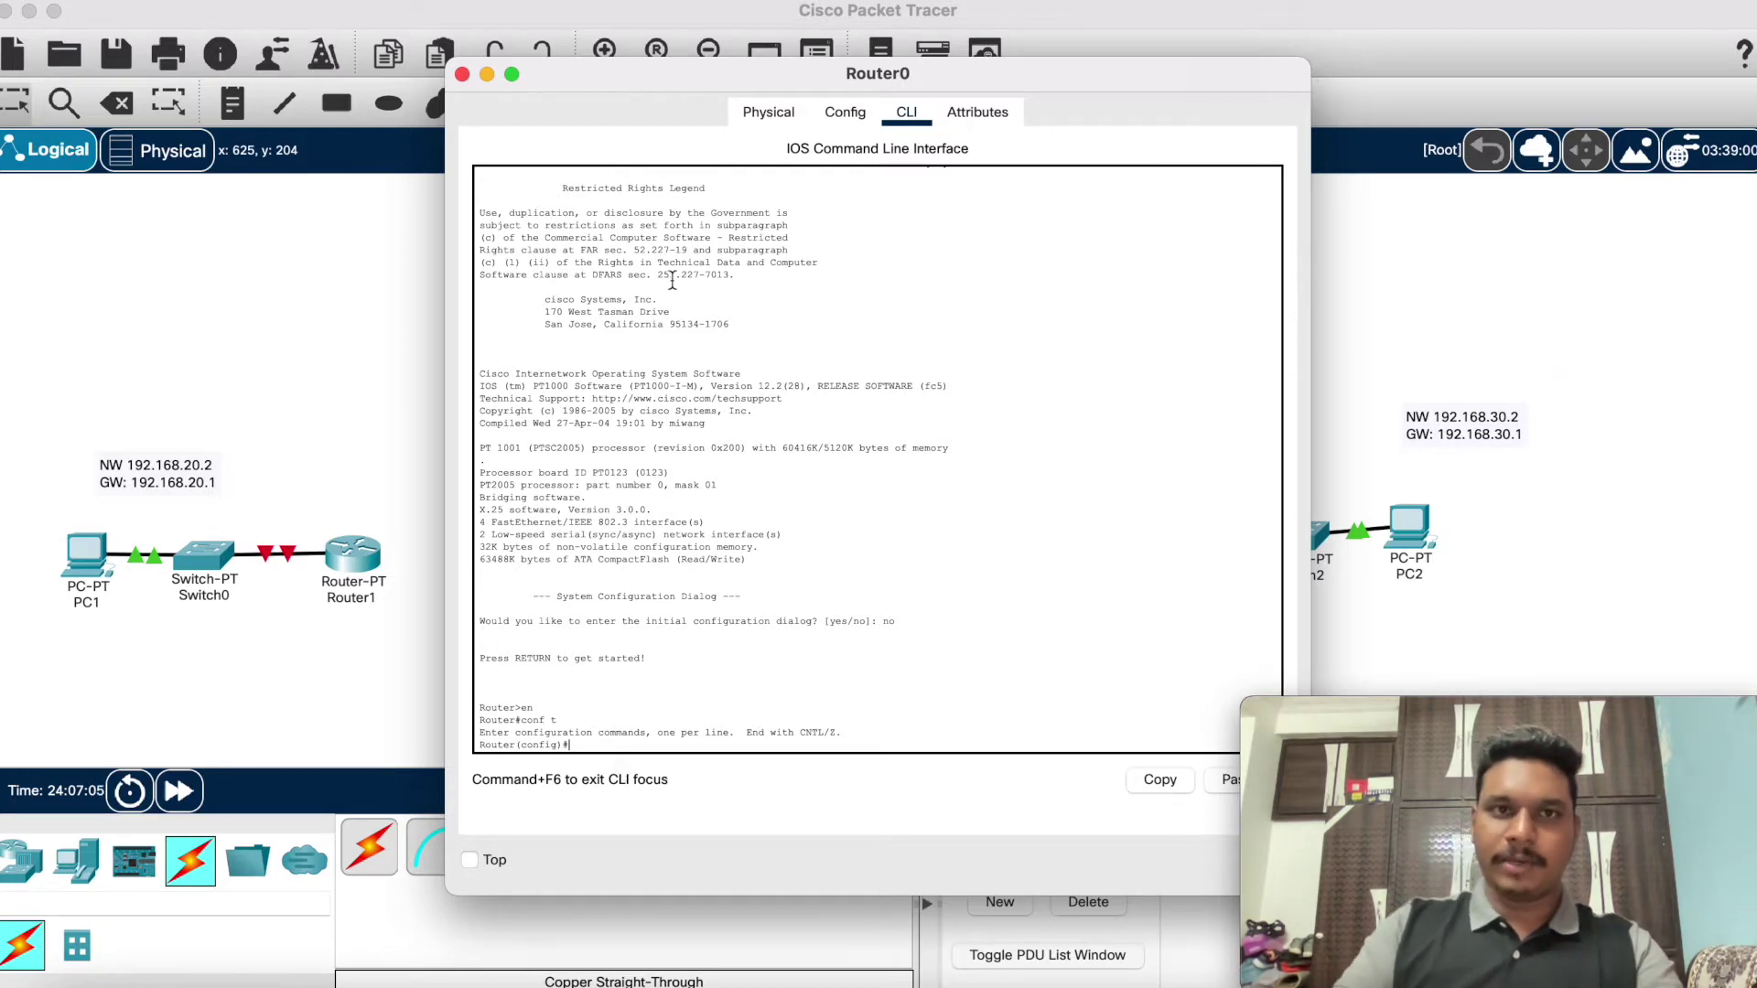
{"action": "left_click_drag", "start_coordinate": [662, 73], "coordinate": [992, 212]}
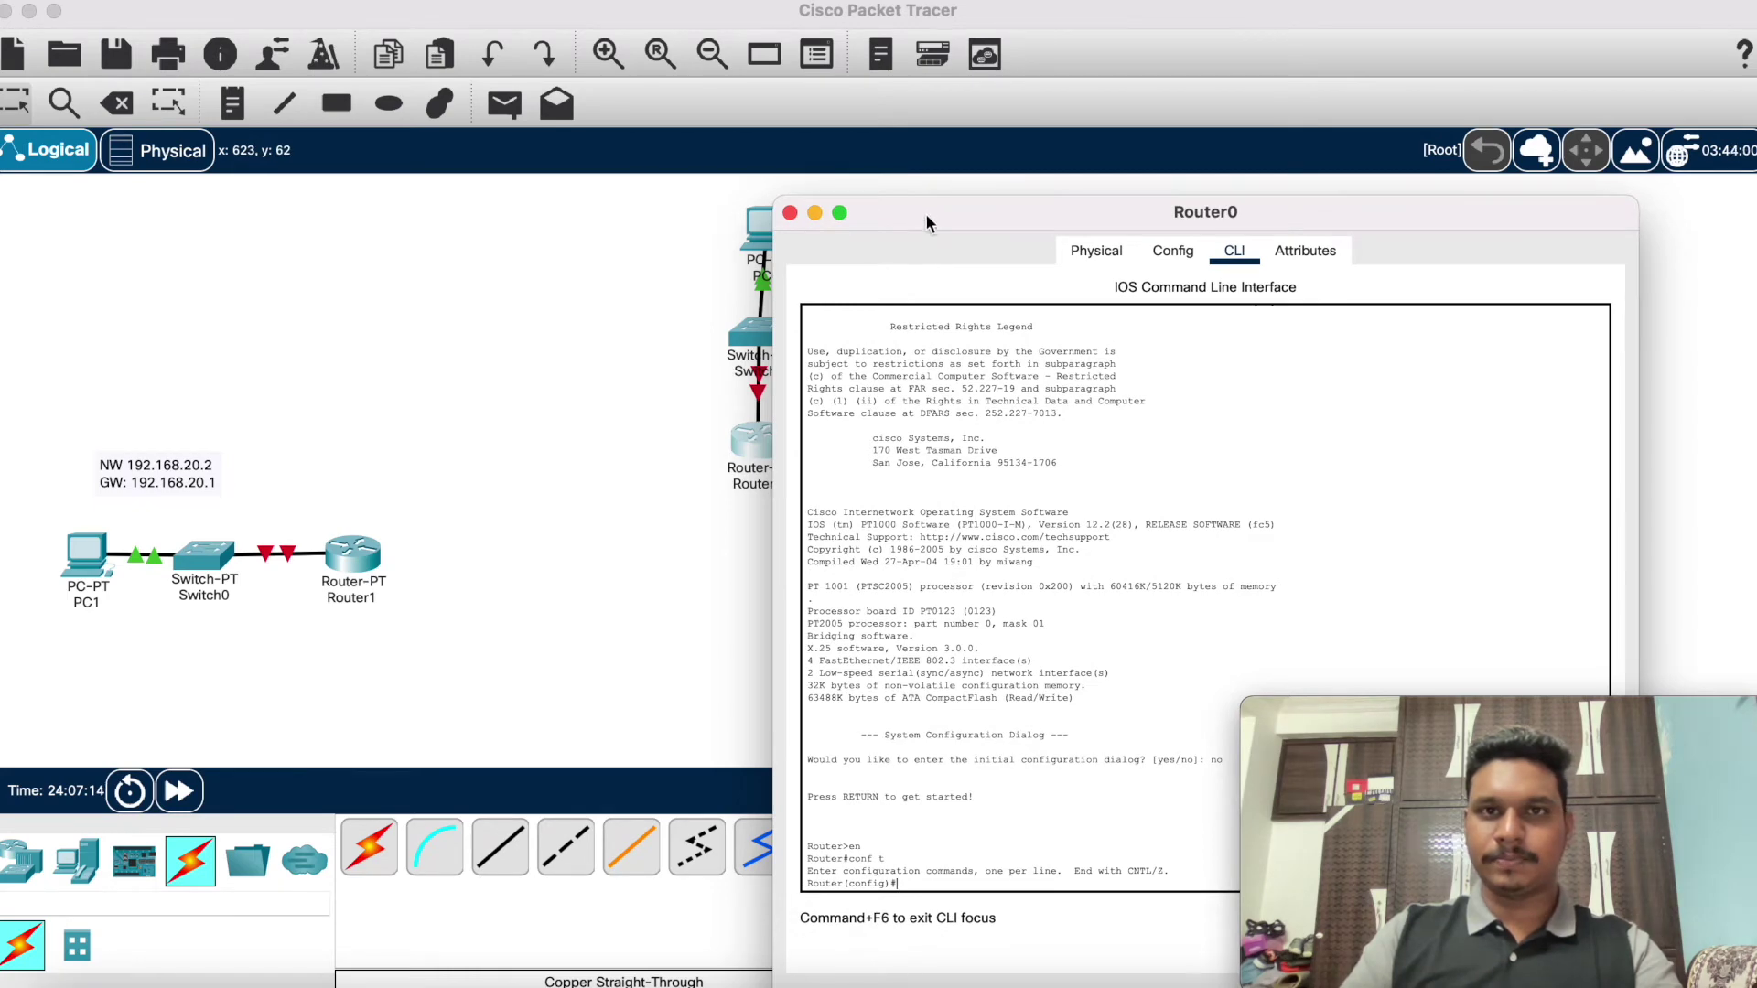
{"action": "left_click_drag", "start_coordinate": [930, 211], "coordinate": [768, 128]}
Step: Give Router0's fa0/0 address 192.168.10.1 255.255.255.0, enable it, and exit configuration mode
{"action": "type", "text": "f"}
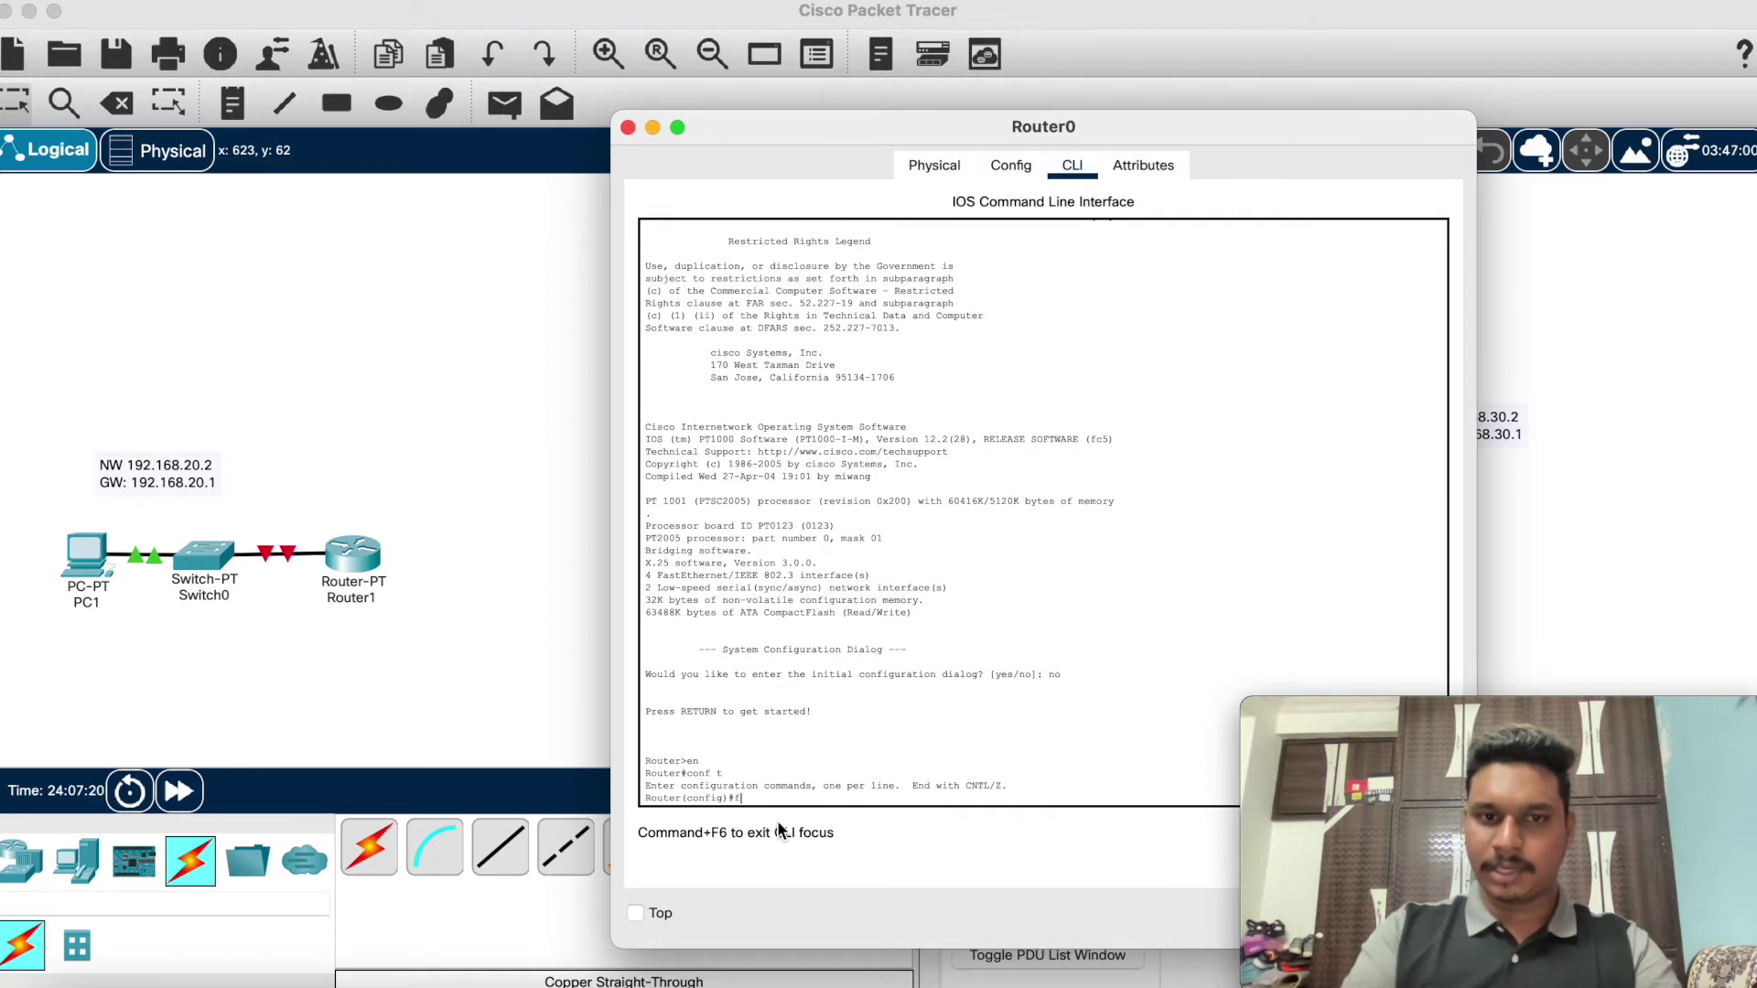
{"action": "type", "text": "aint fa0/0"}
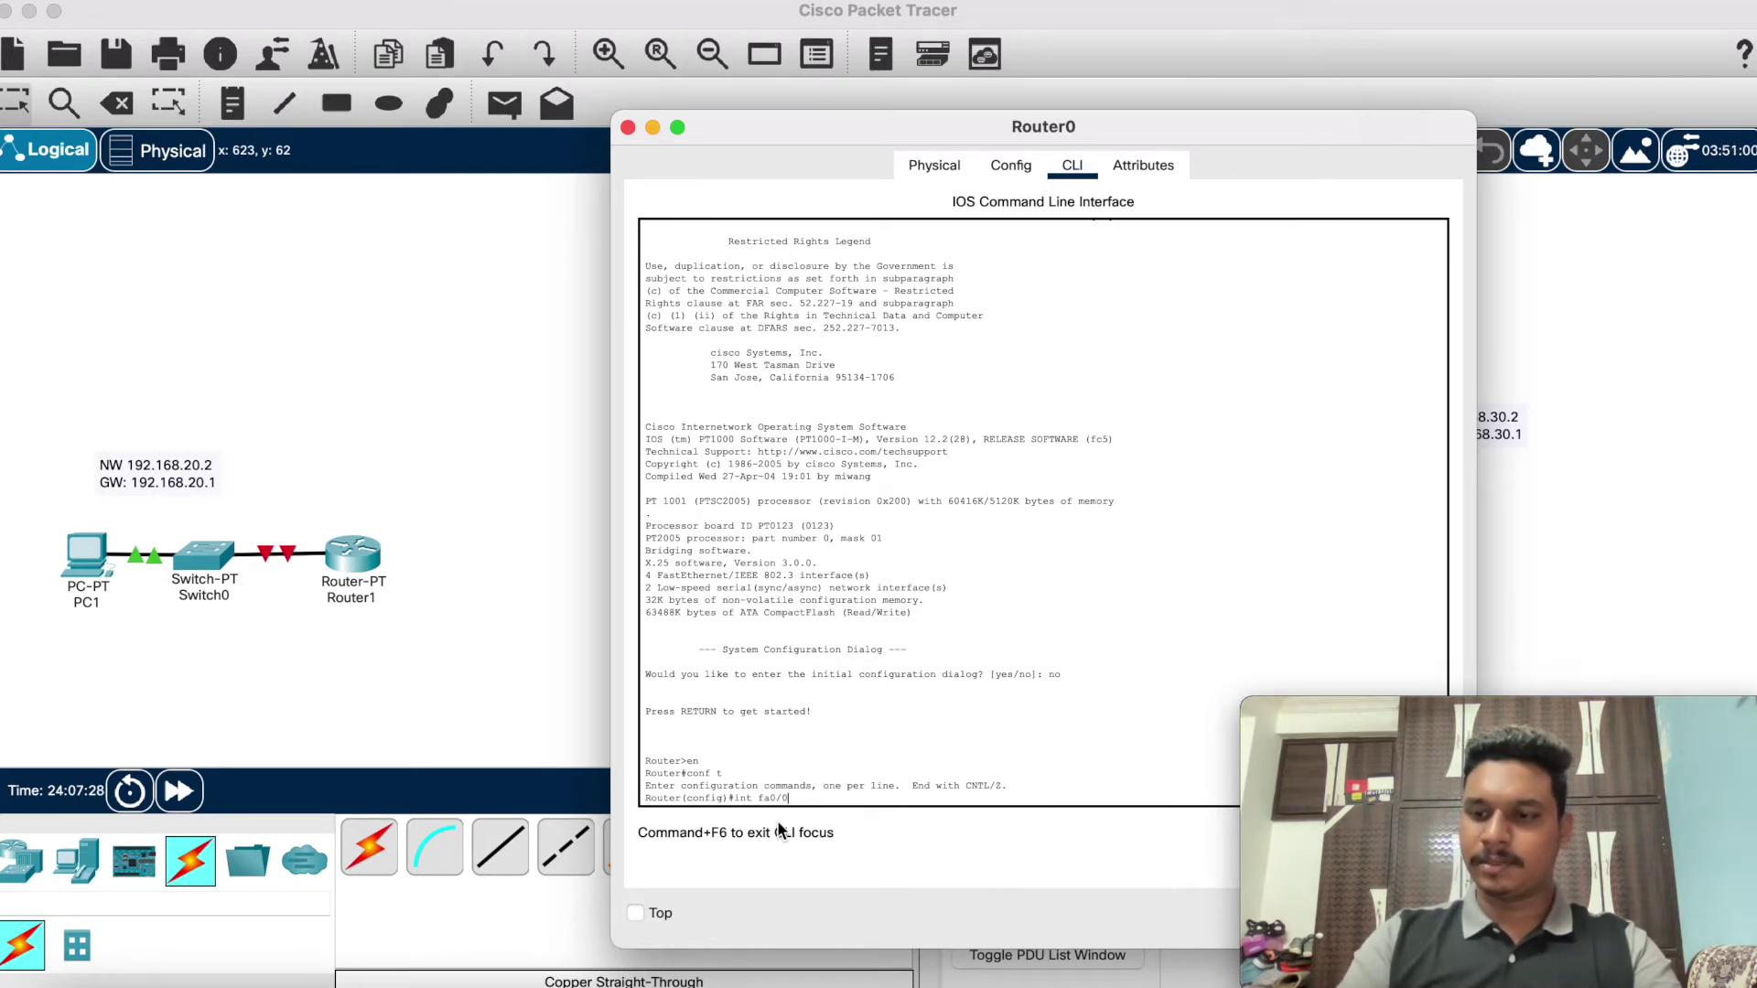
{"action": "key", "text": "Return"}
{"action": "type", "text": "ig-if)#ip addr 192.168."}
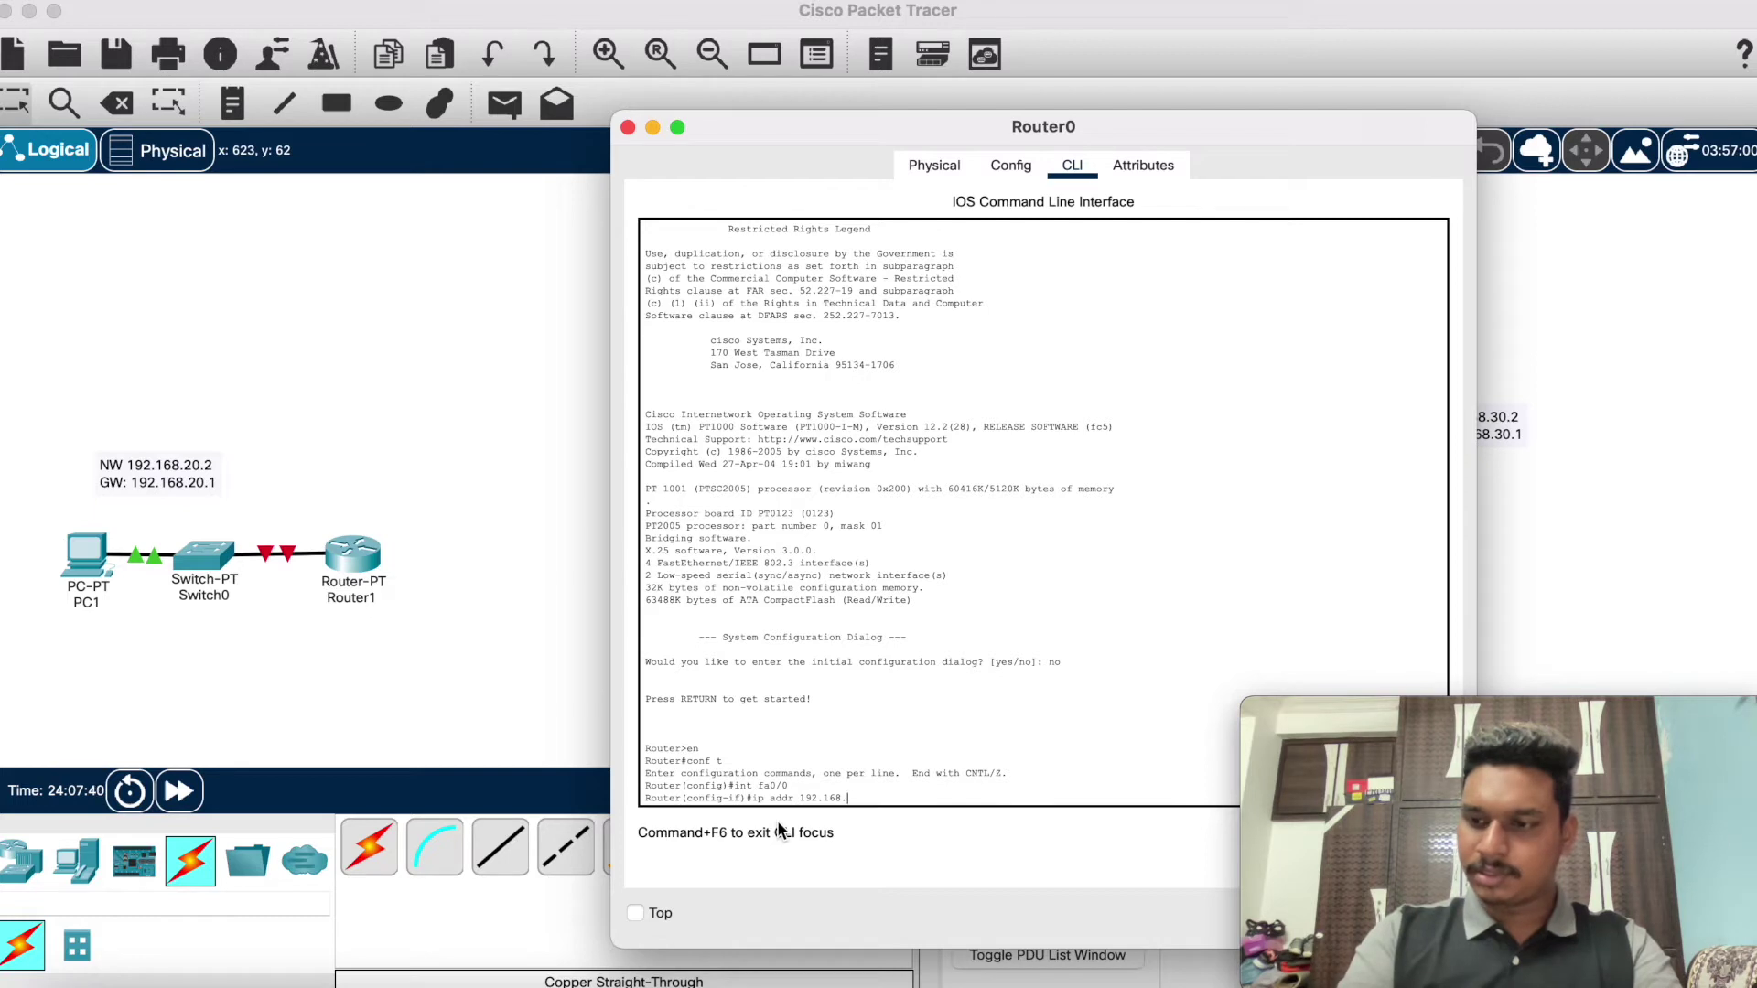
{"action": "type", "text": "10.1 255.255.255.0"}
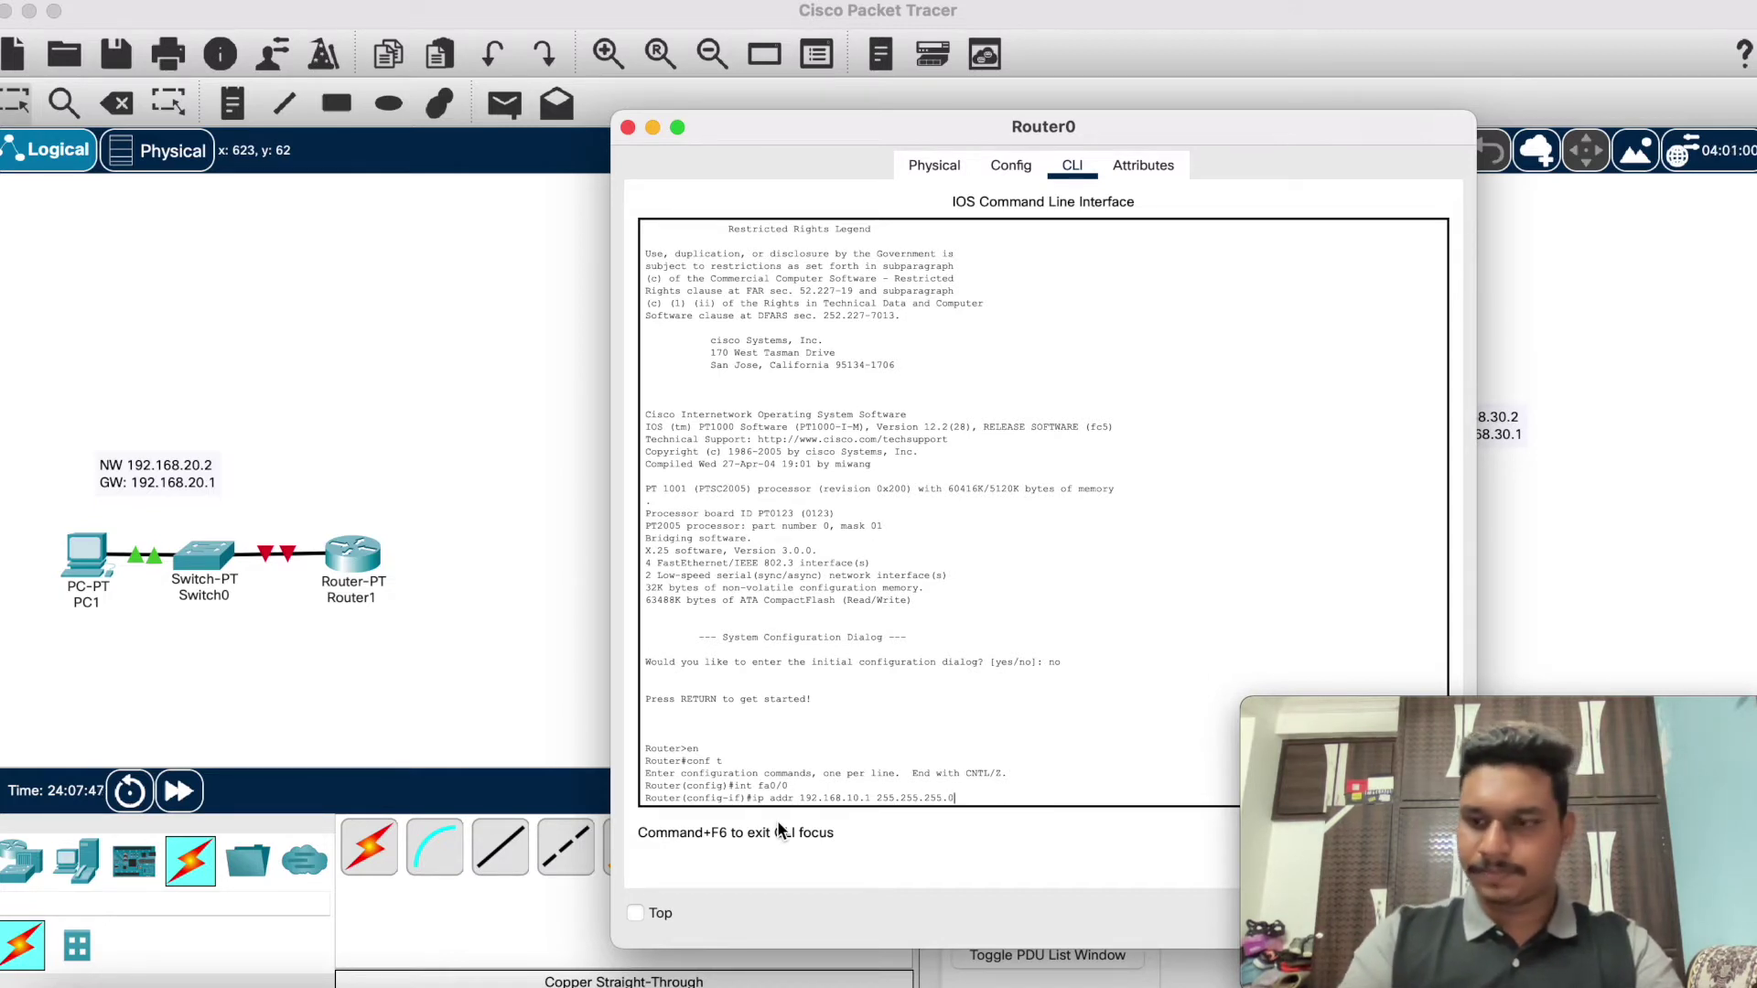
{"action": "key", "text": "Return"}
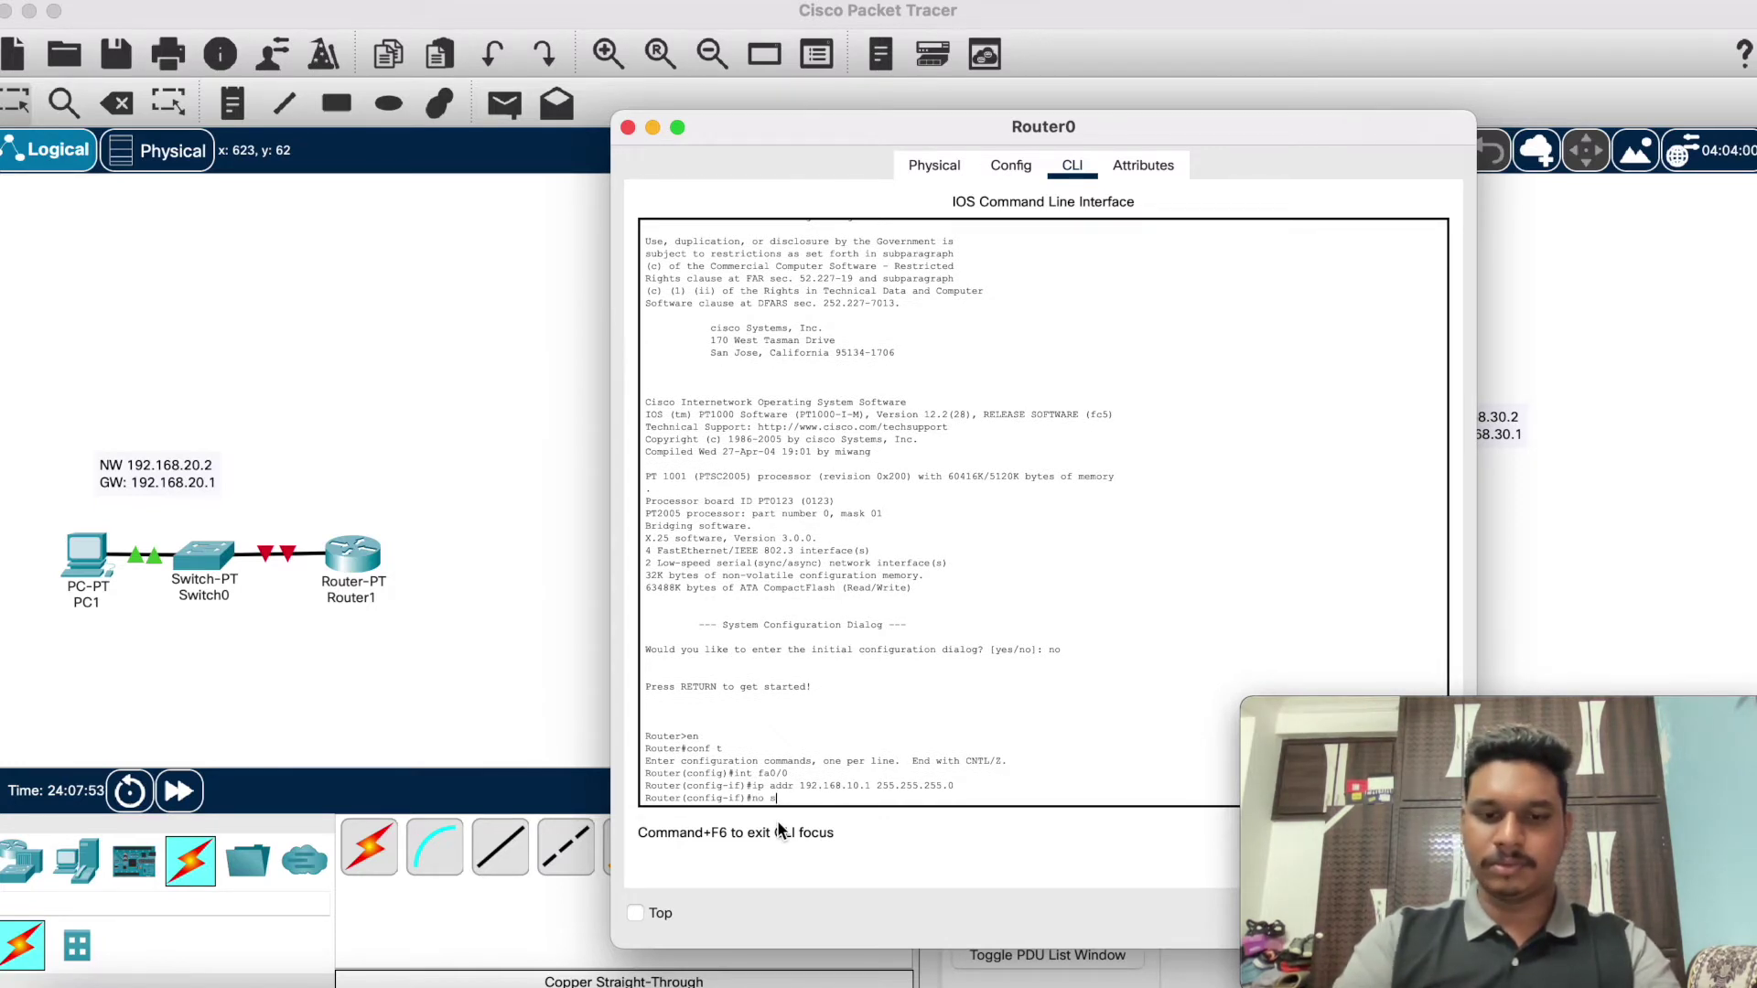
{"action": "key", "text": "Return"}
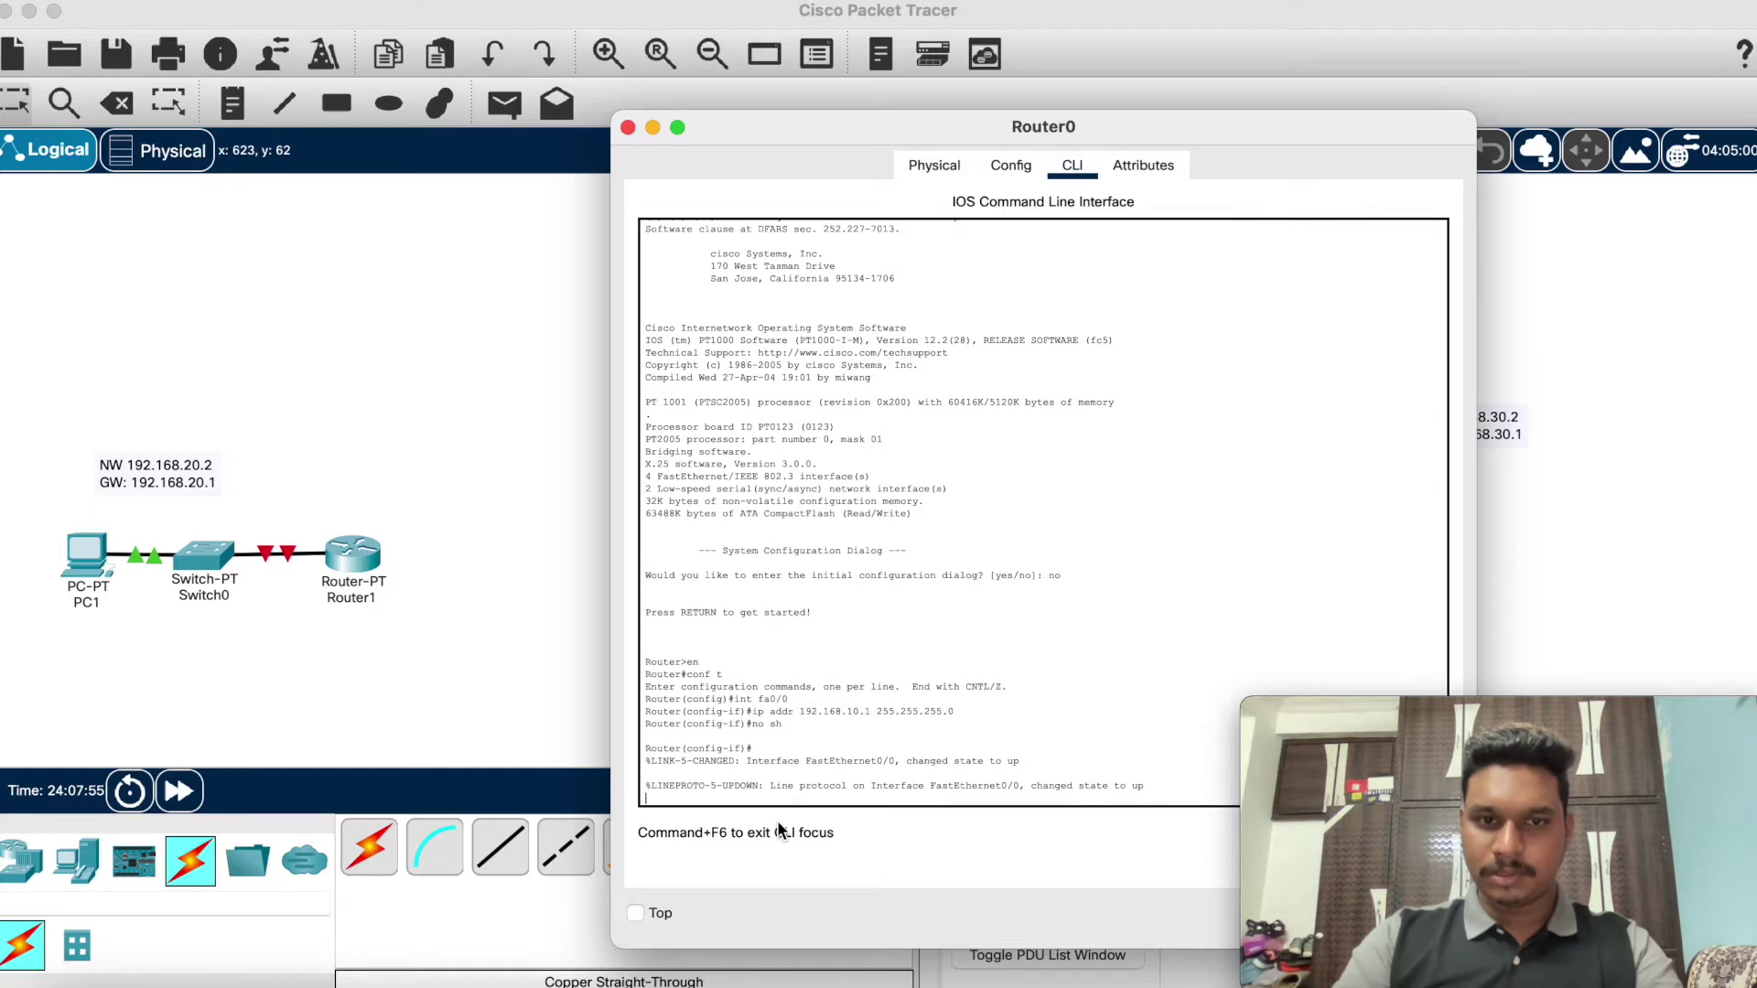
{"action": "key", "text": "Return"}
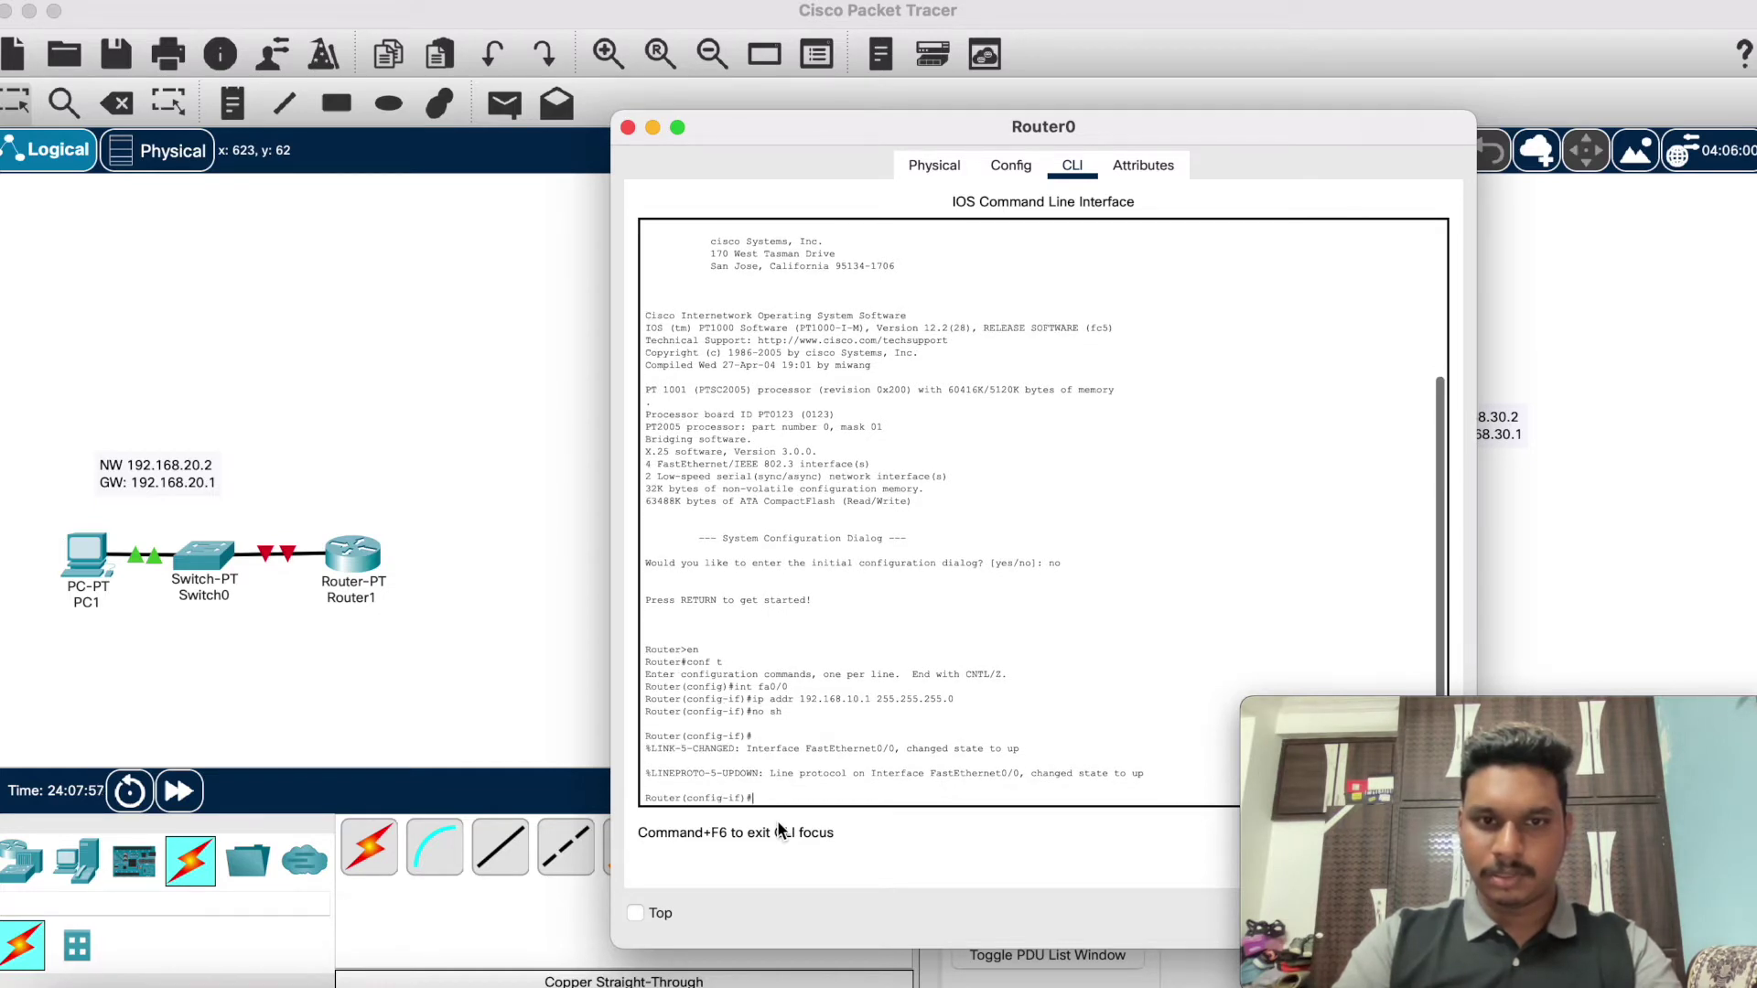
{"action": "type", "text": "exi"}
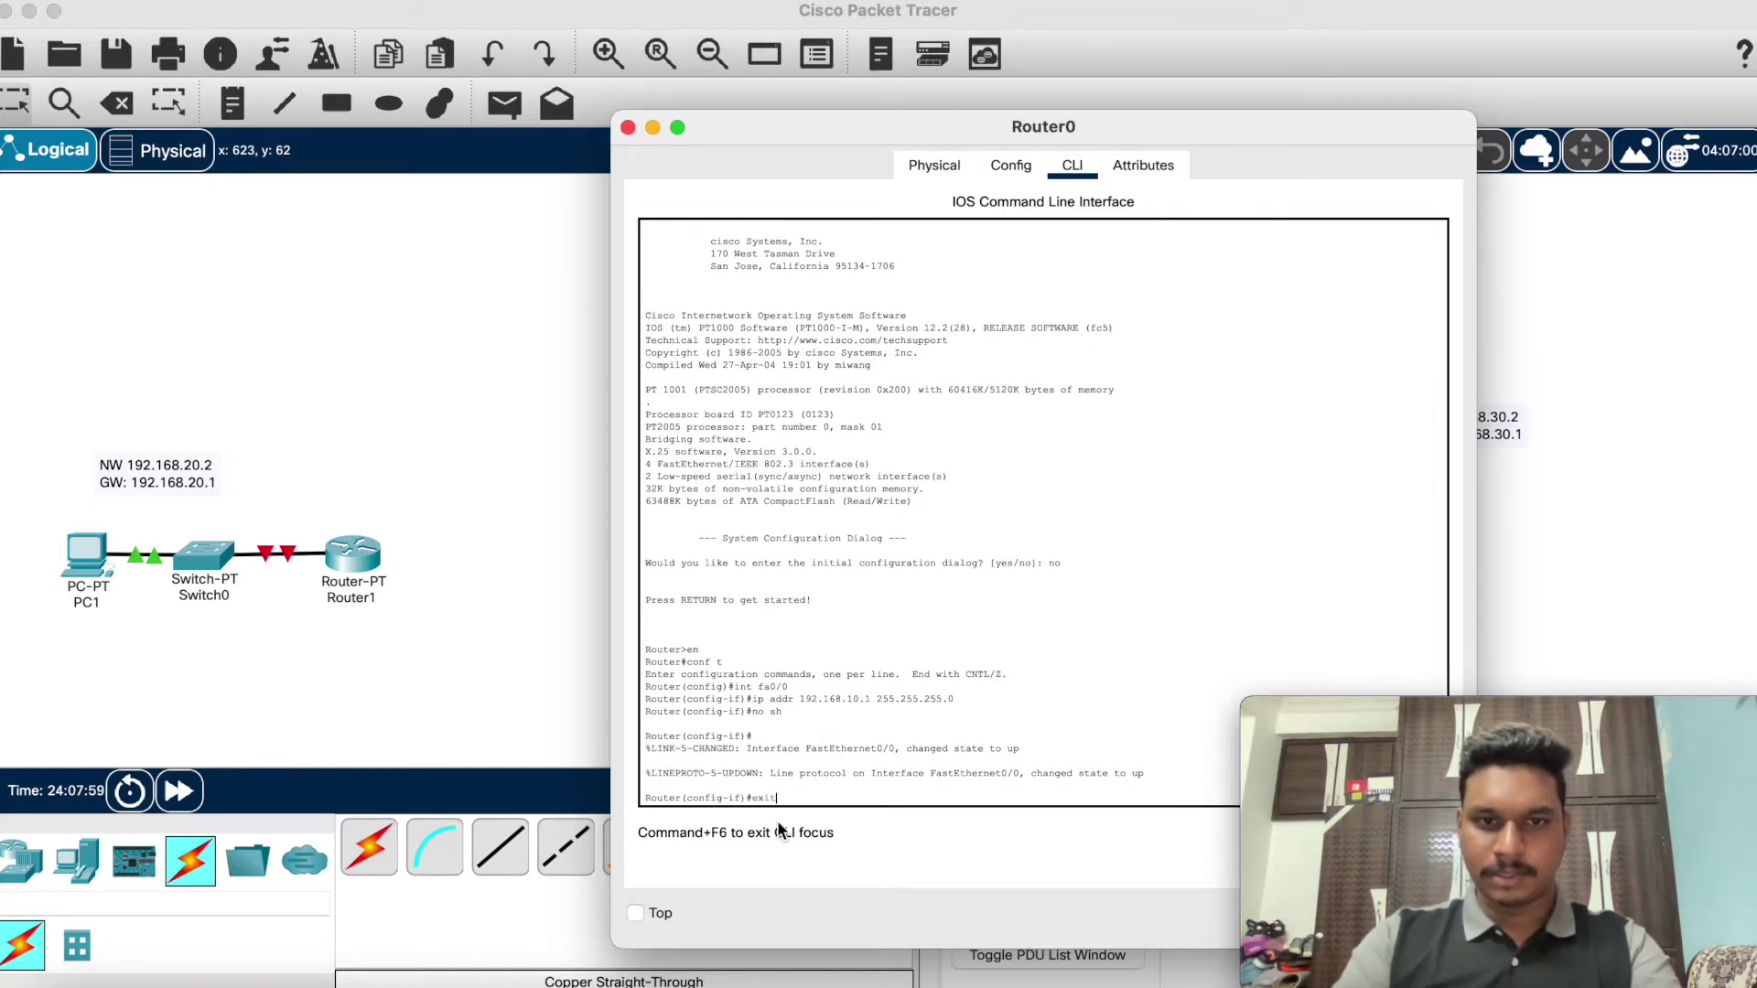
{"action": "type", "text": "t"}
{"action": "key", "text": "Return"}
{"action": "type", "text": "exit"}
{"action": "key", "text": "Return"}
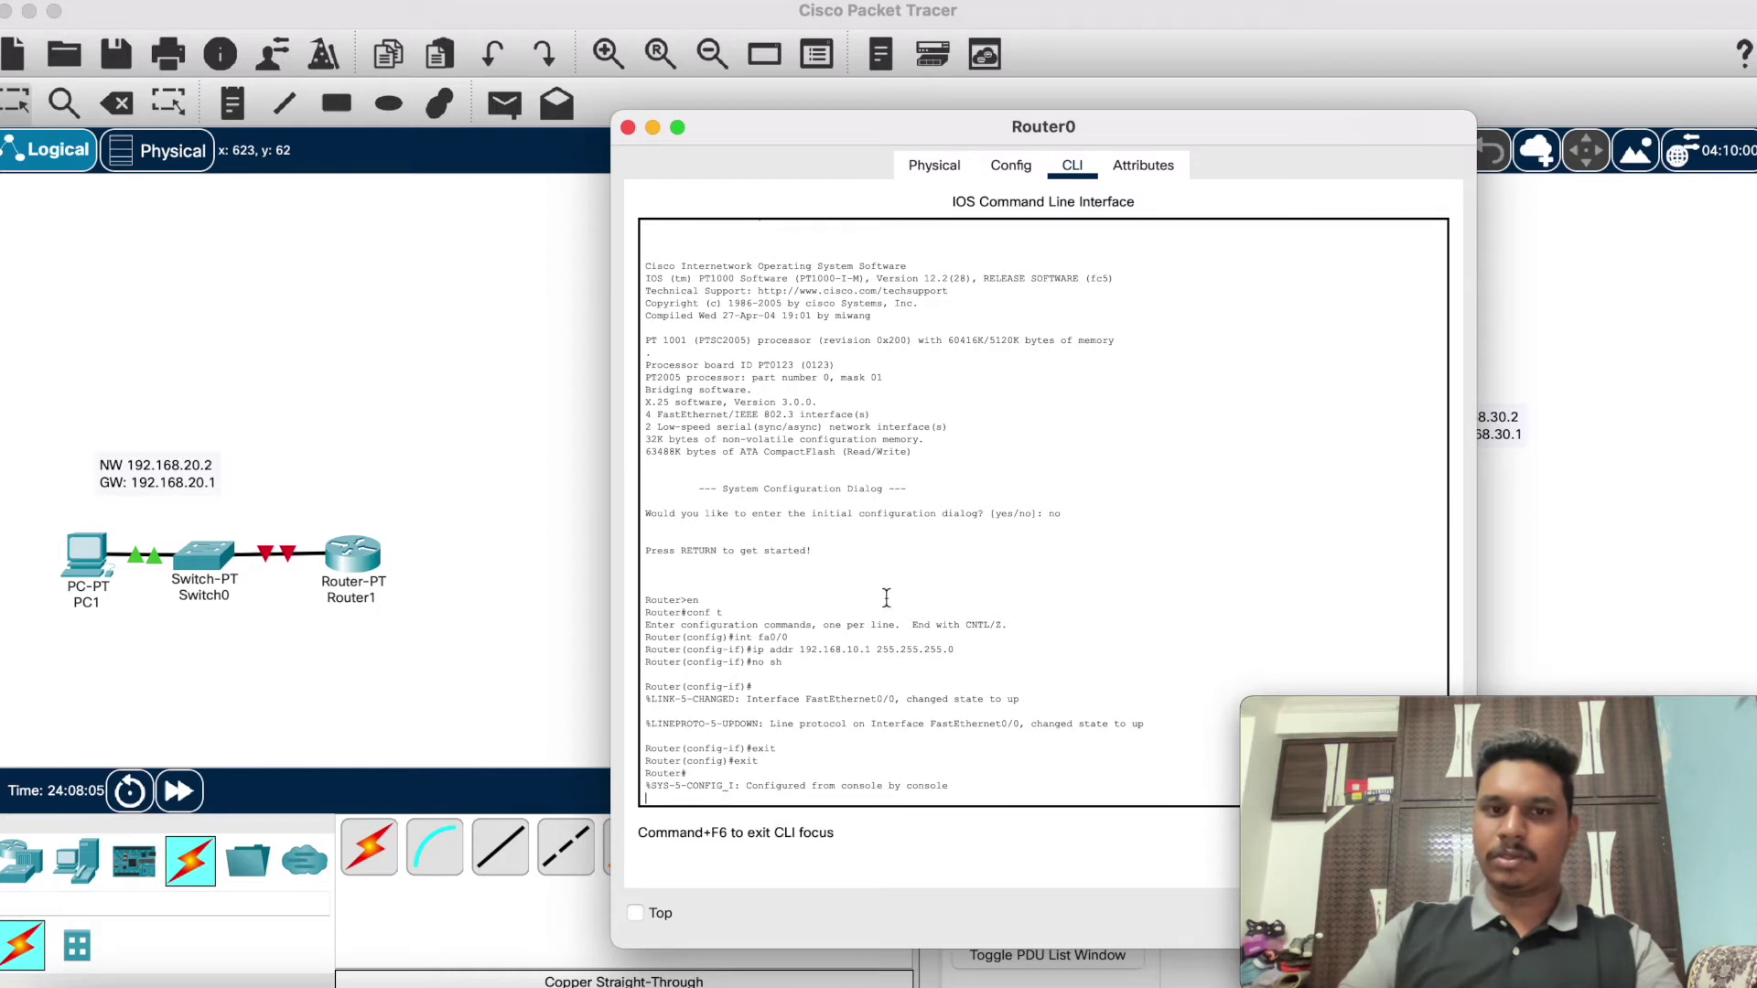
Step: Link Router1 Serial3/0 to Router0 Serial3/0 with a serial DCE cable
{"action": "left_click", "coordinate": [652, 128]}
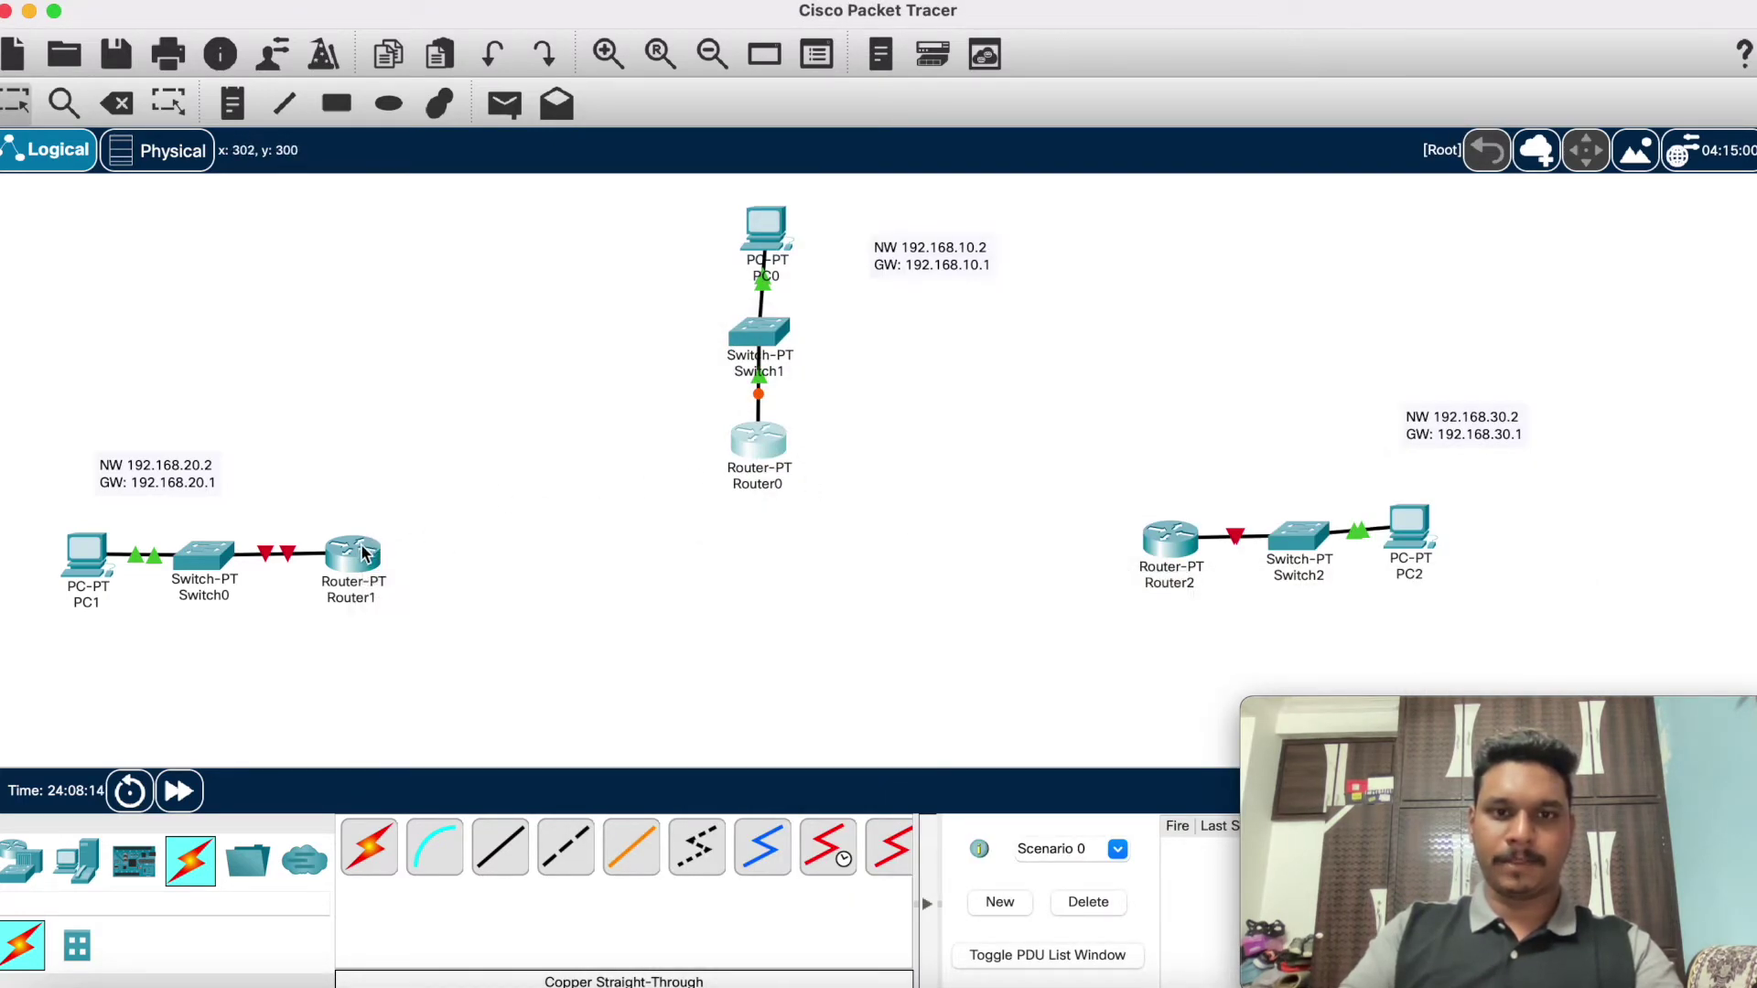
{"action": "left_click", "coordinate": [826, 860]}
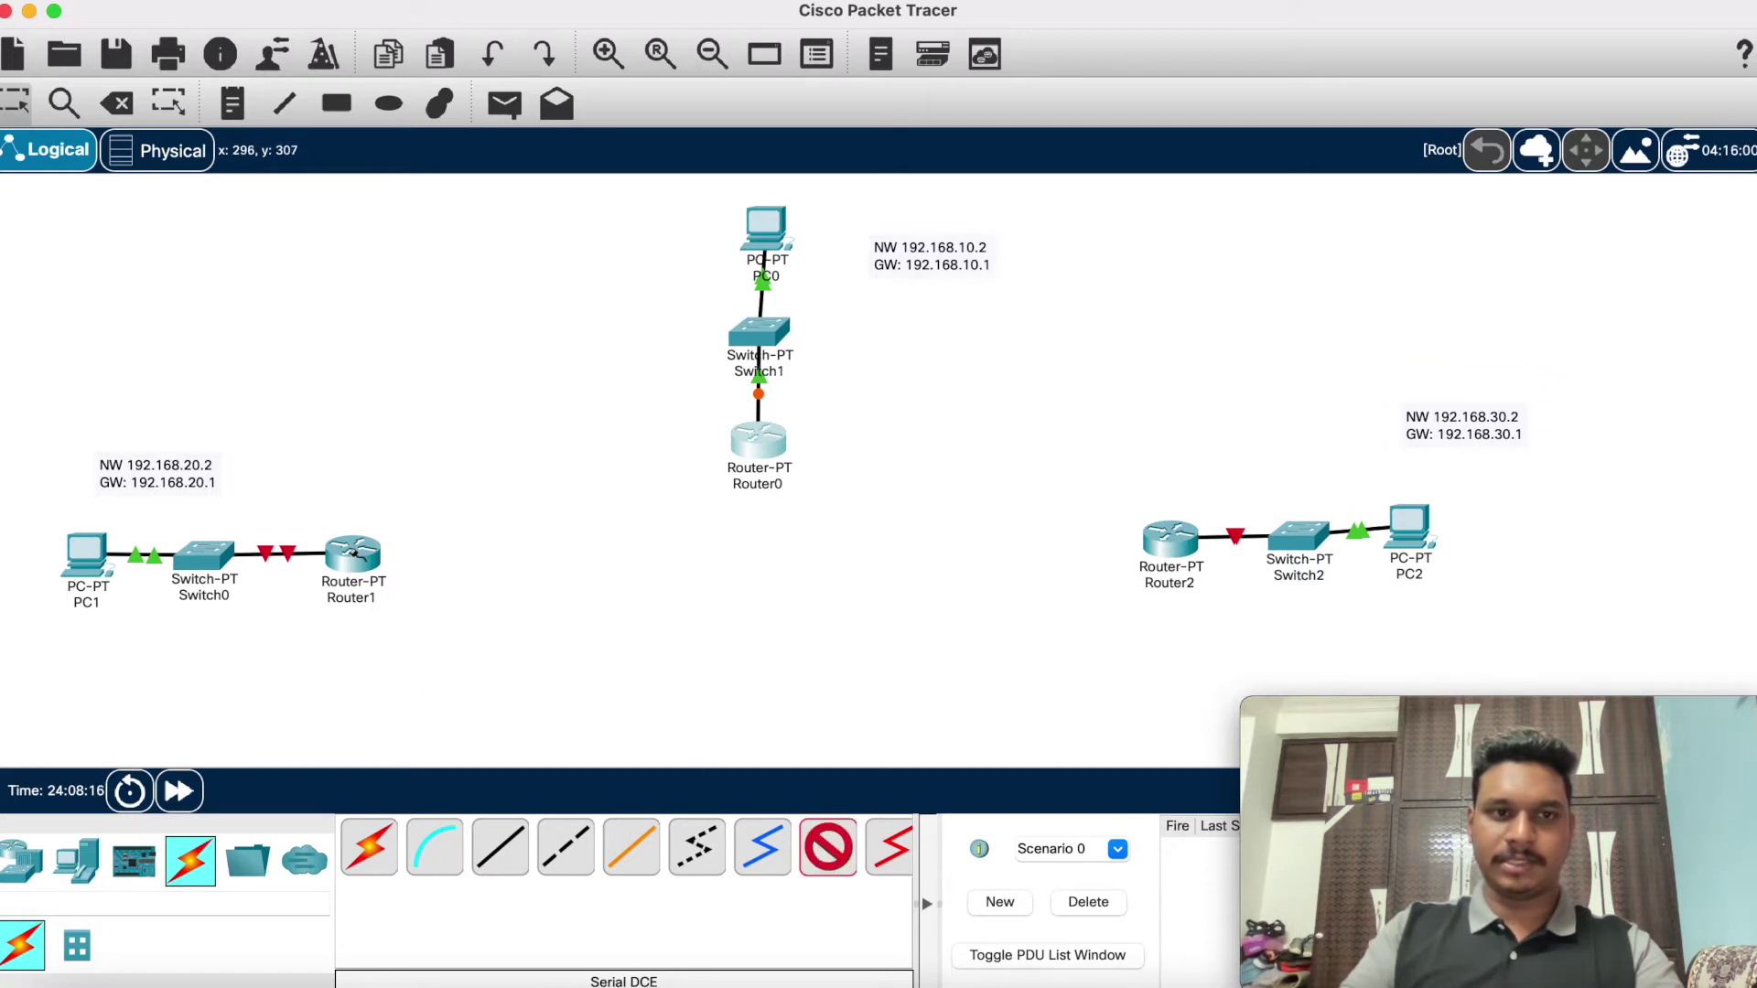
{"action": "left_click", "coordinate": [355, 551]}
{"action": "left_click", "coordinate": [423, 663]}
{"action": "left_click", "coordinate": [762, 446]}
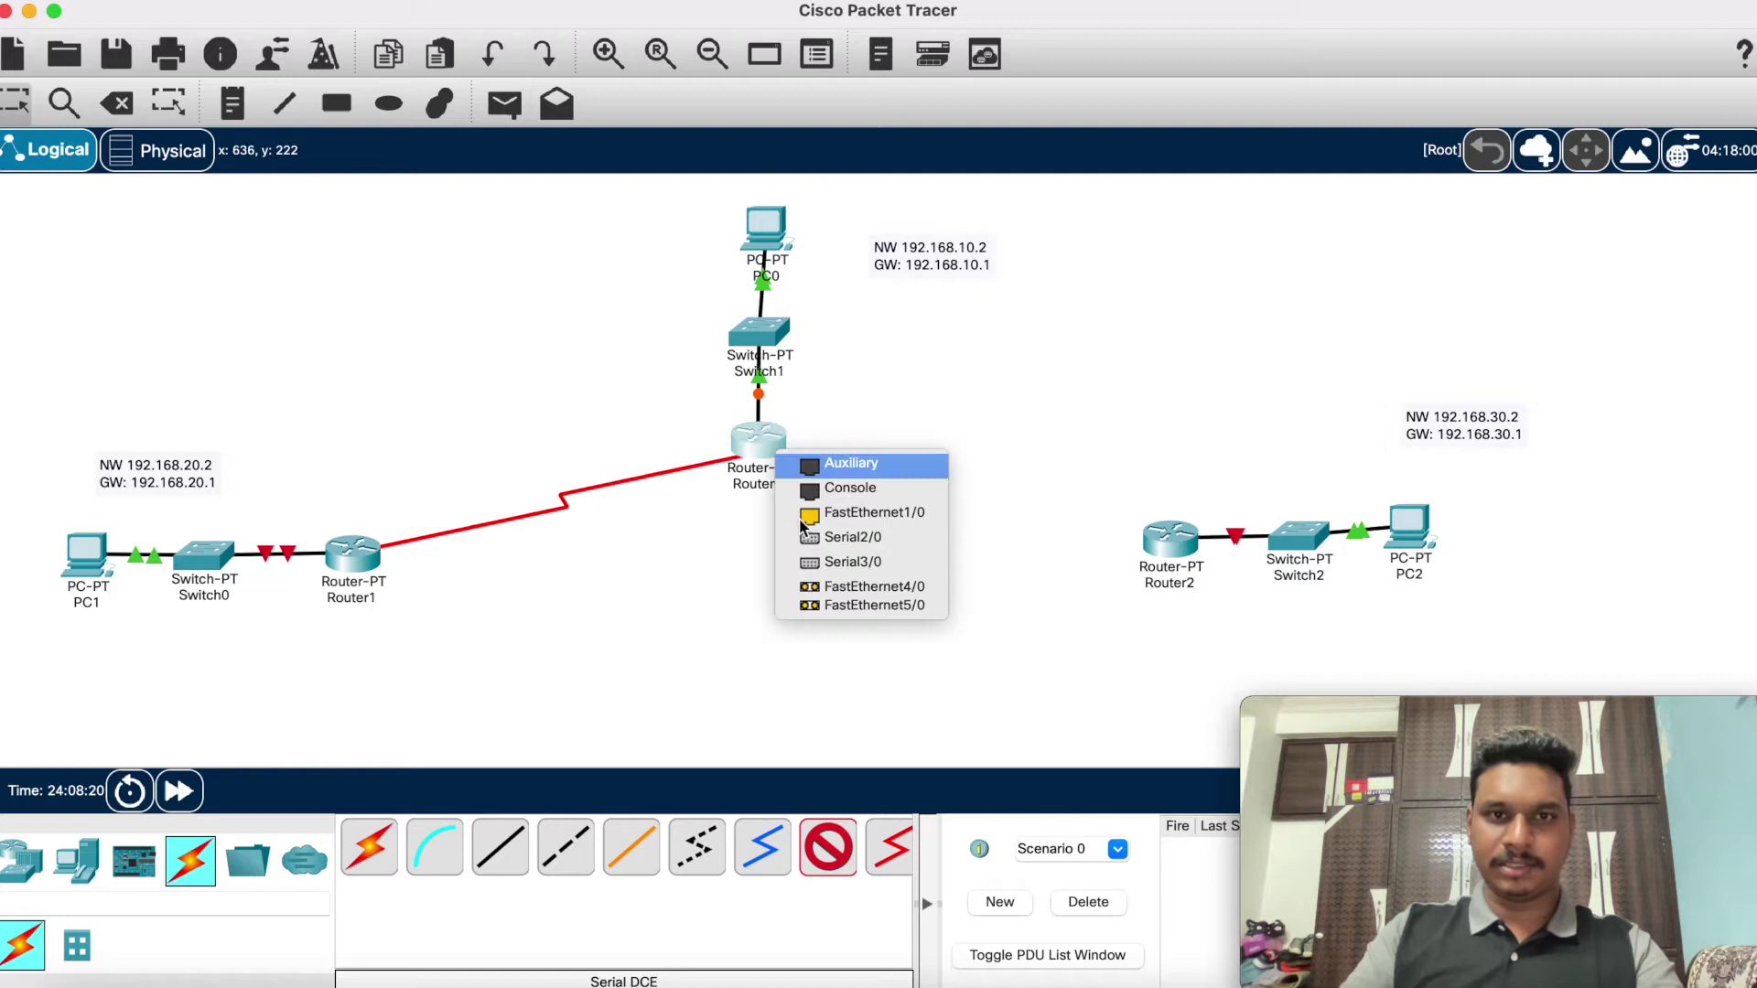
{"action": "left_click", "coordinate": [842, 566]}
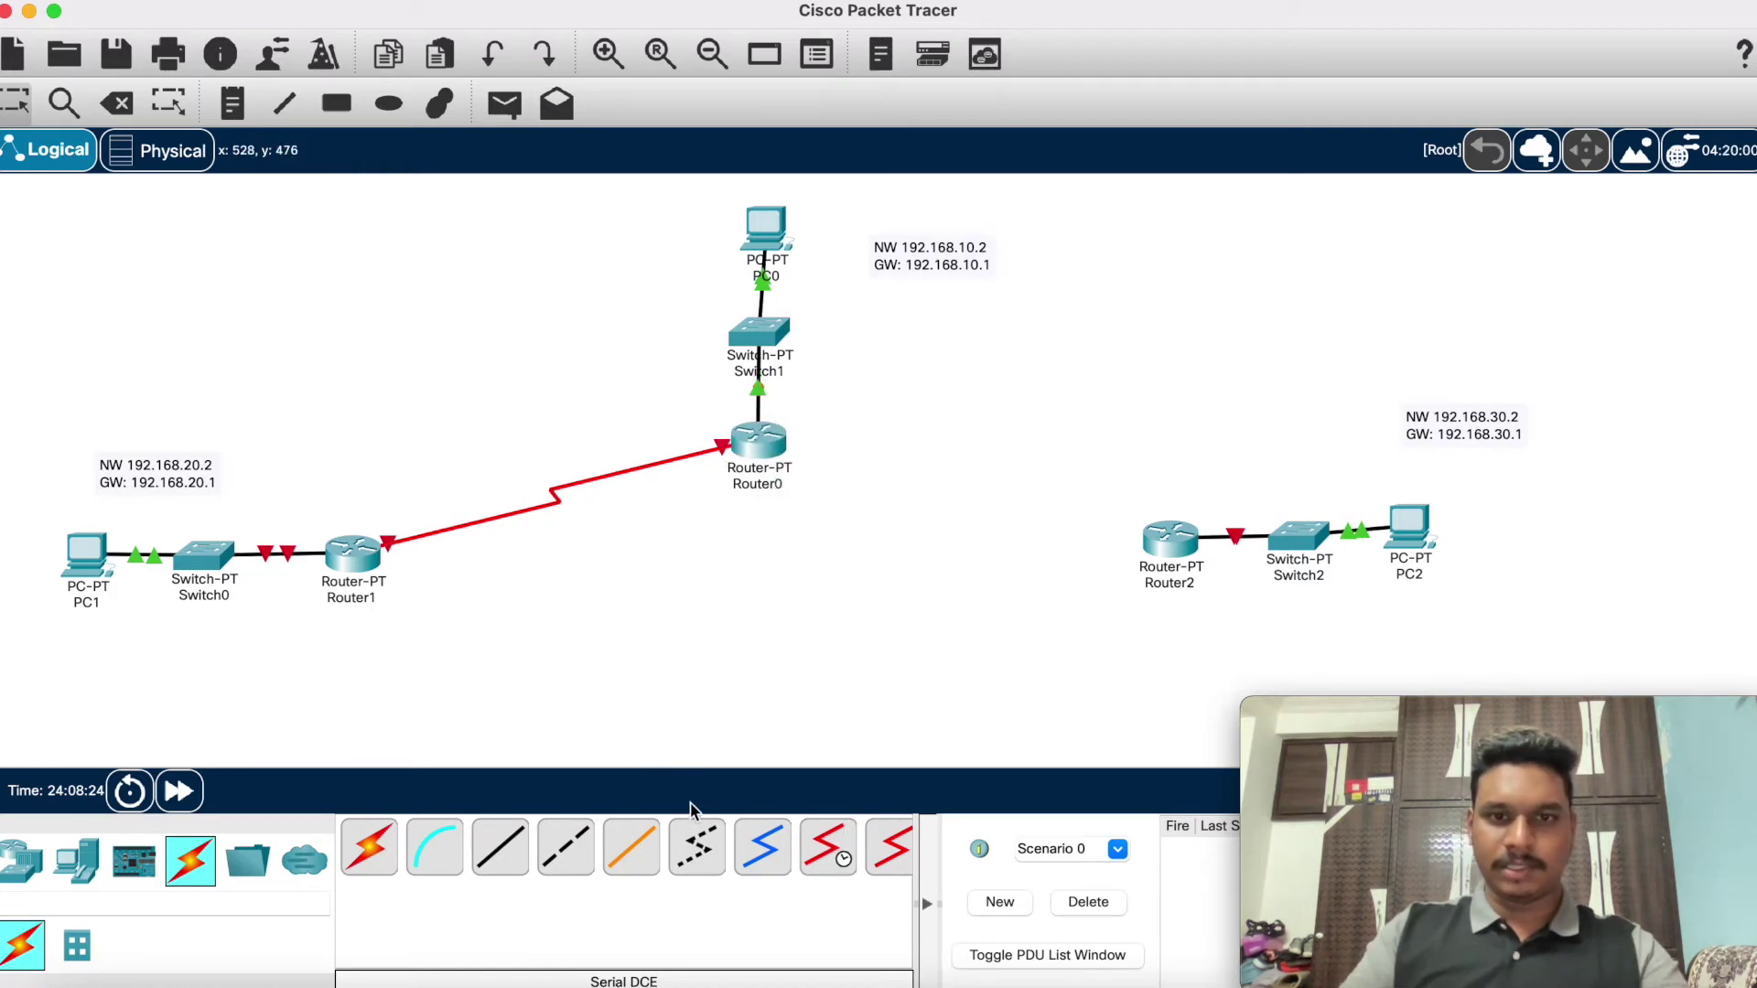
Step: Link Router0 Serial2/0 to Router2 Serial2/0 with a serial DCE cable and start a note above Router2
{"action": "left_click", "coordinate": [828, 846]}
{"action": "left_click", "coordinate": [767, 437]}
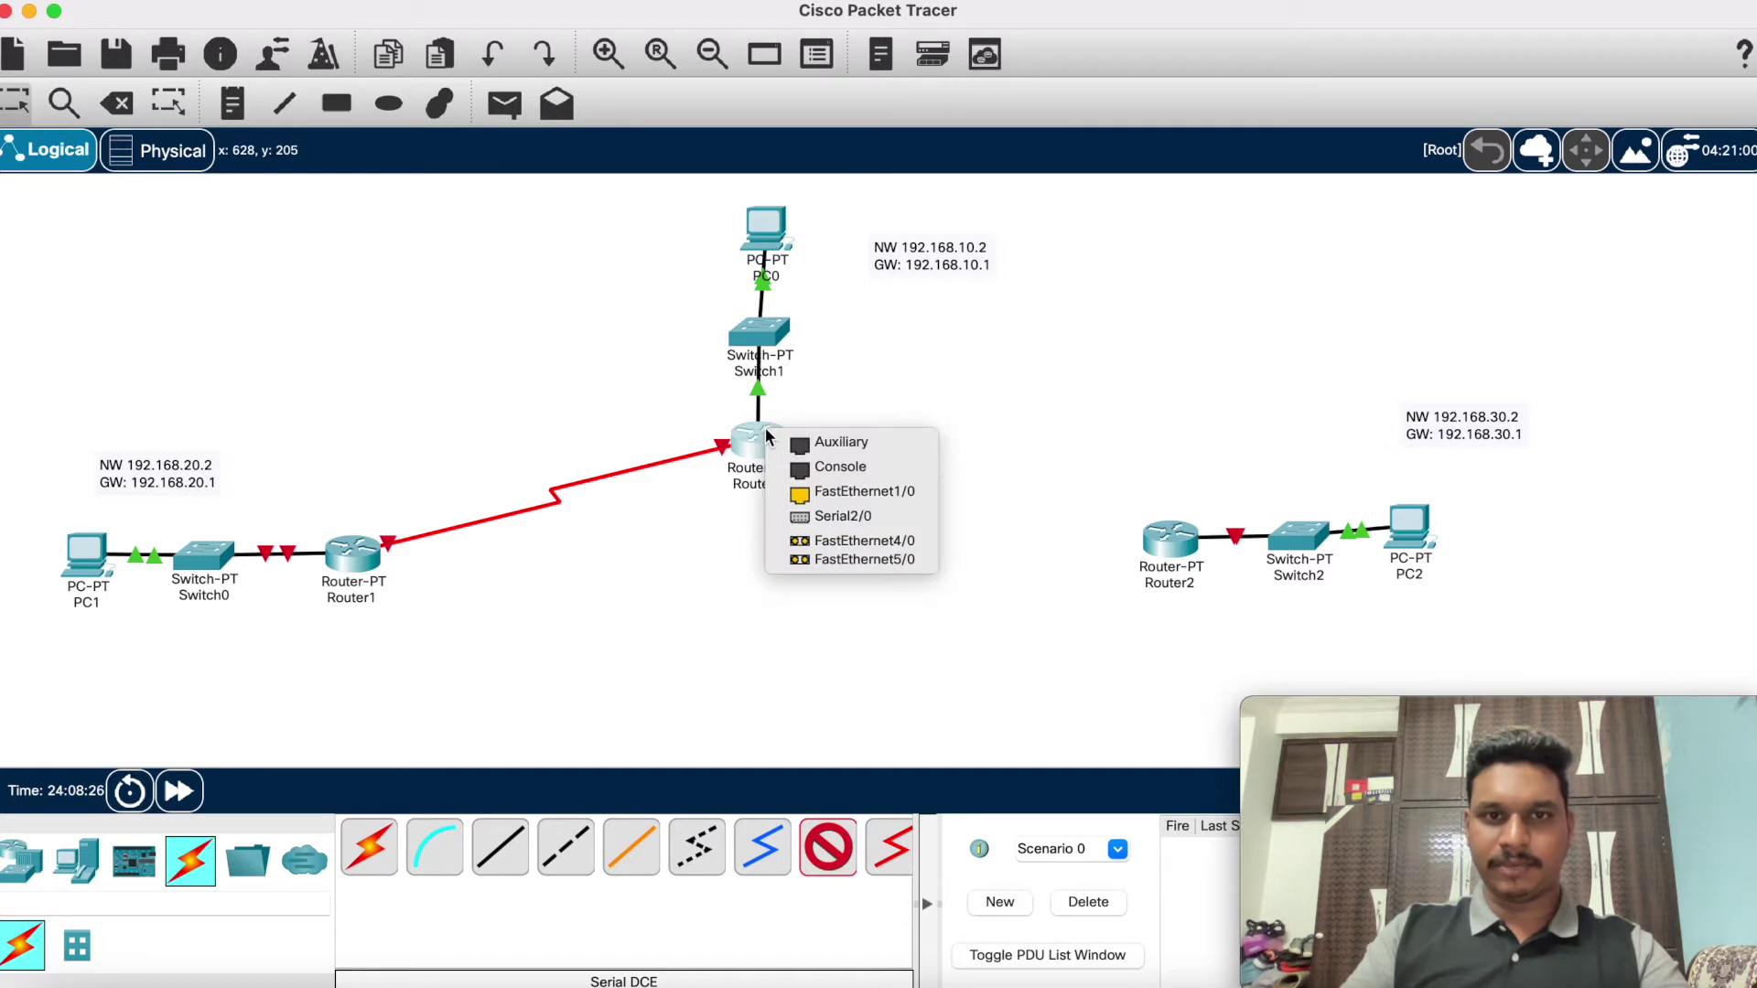
{"action": "left_click", "coordinate": [824, 518]}
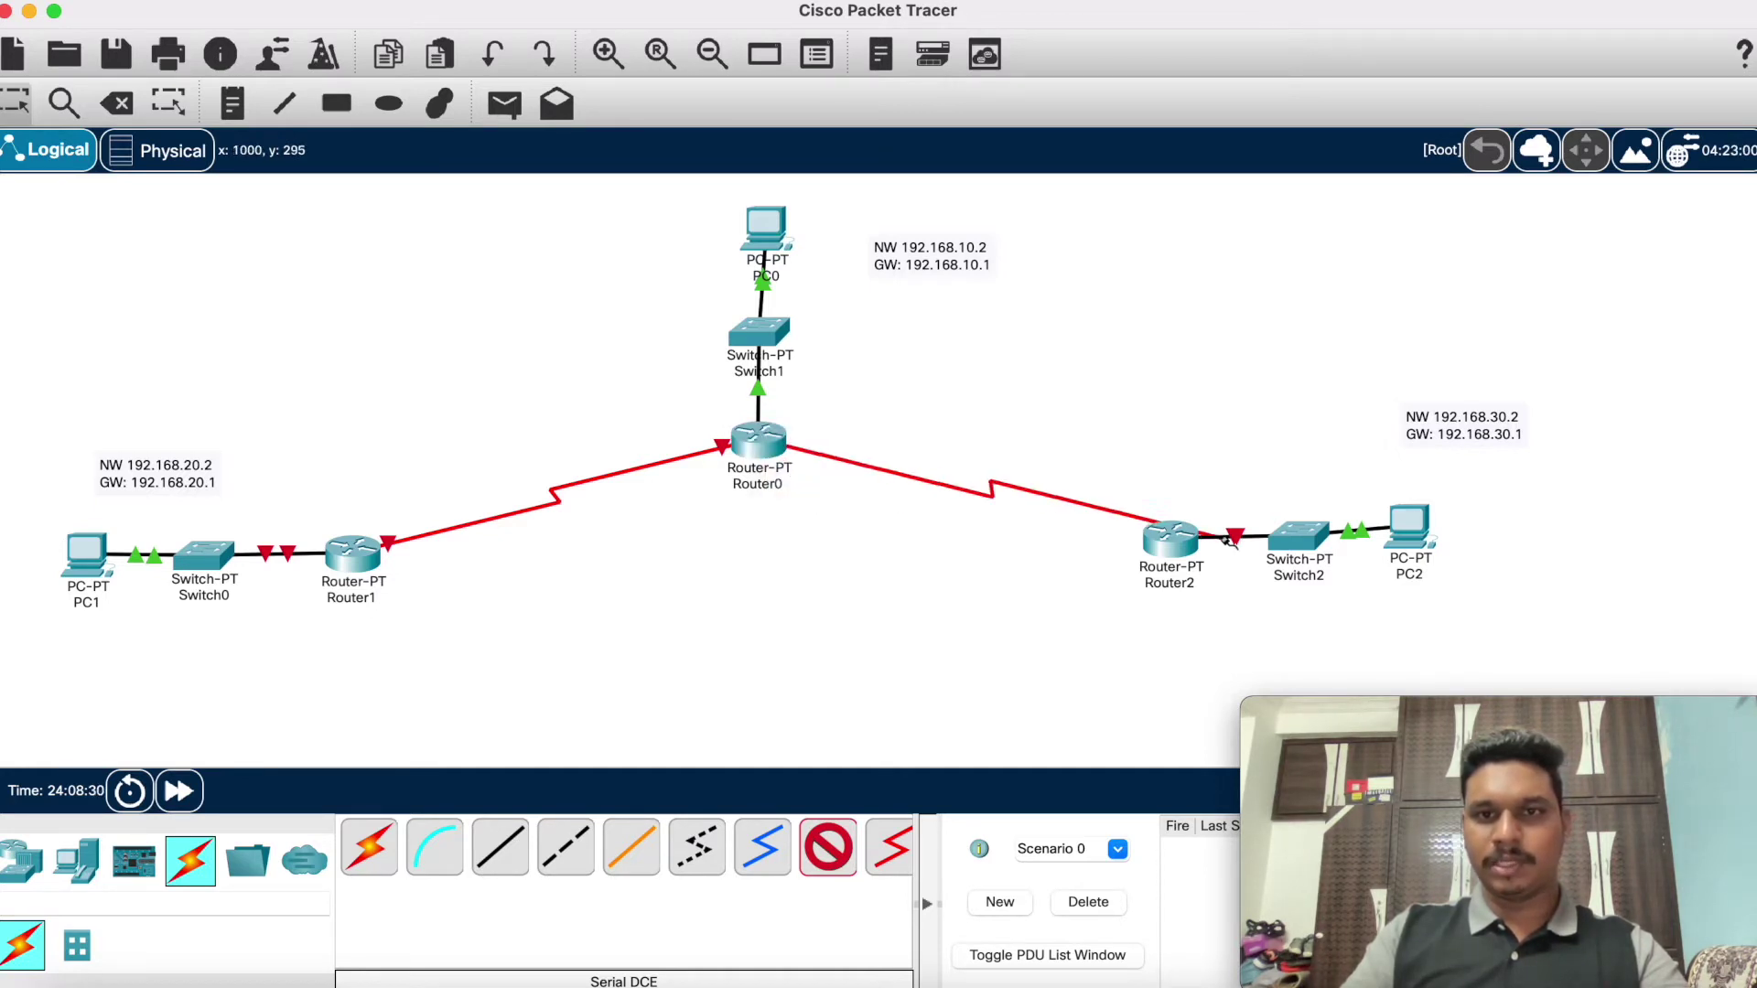
{"action": "left_click", "coordinate": [1172, 538]}
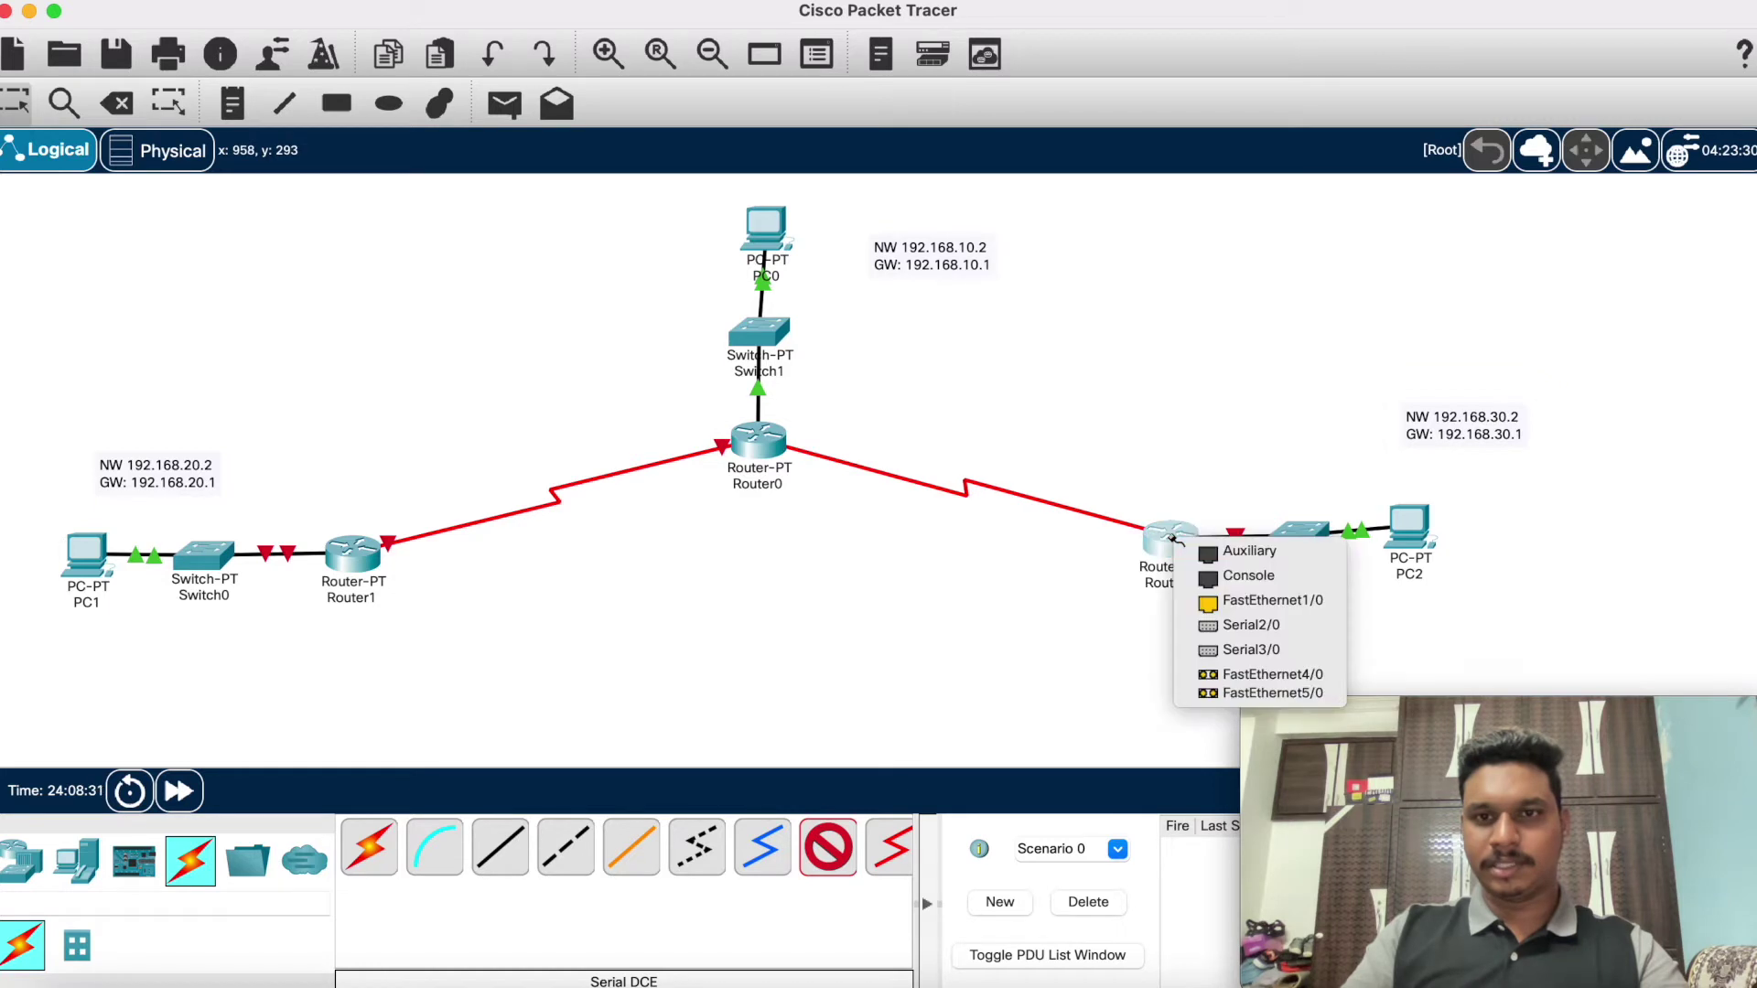
{"action": "left_click", "coordinate": [1226, 626]}
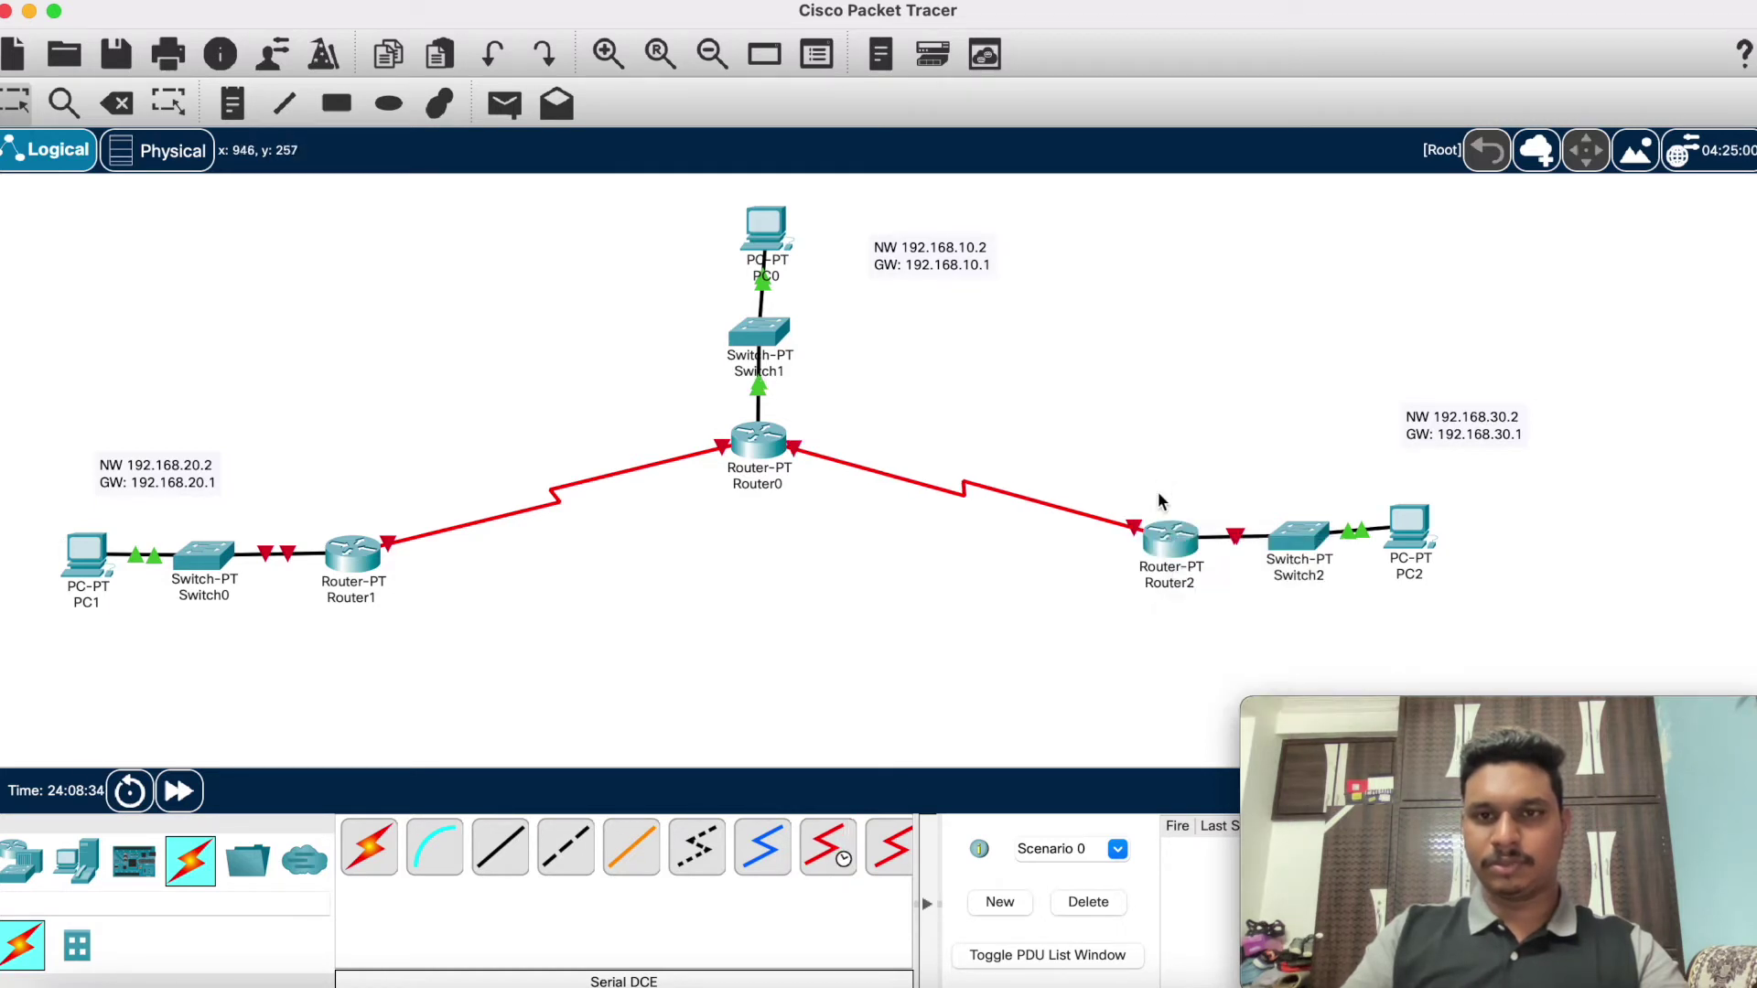
{"action": "left_click", "coordinate": [231, 93]}
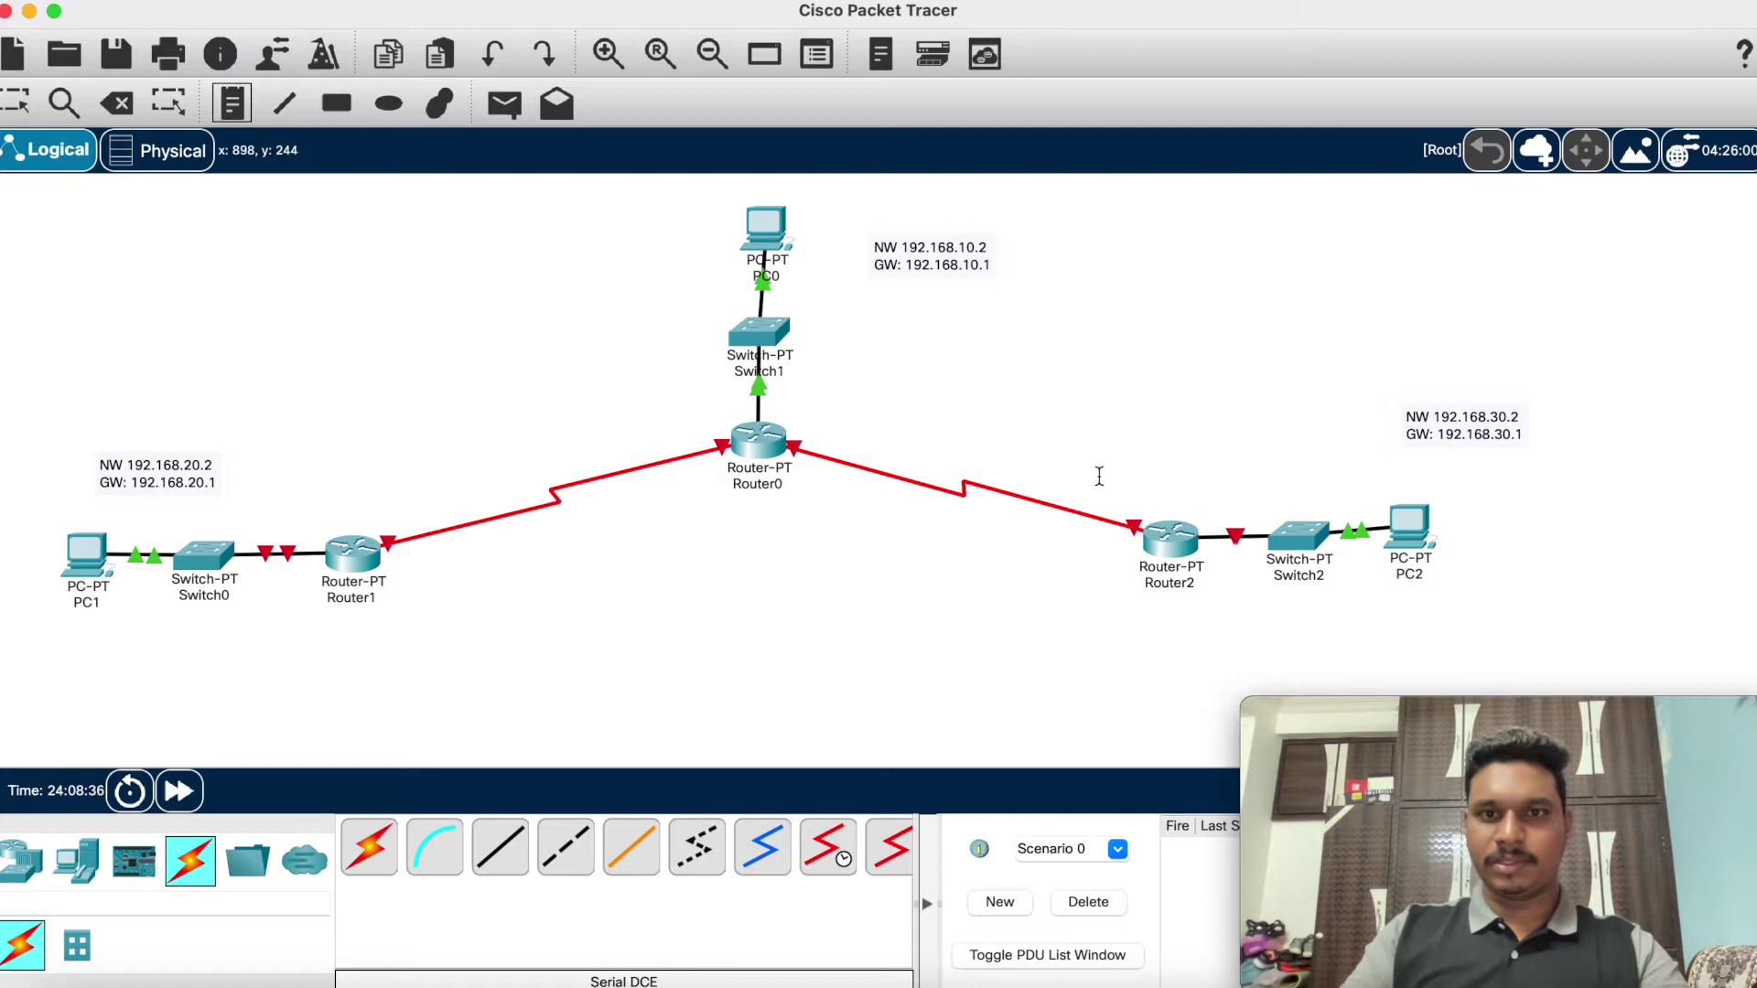
{"action": "left_click", "coordinate": [1159, 490]}
Step: Label Router2's serial port with an 'se2/0' note
{"action": "type", "text": "se2/0"}
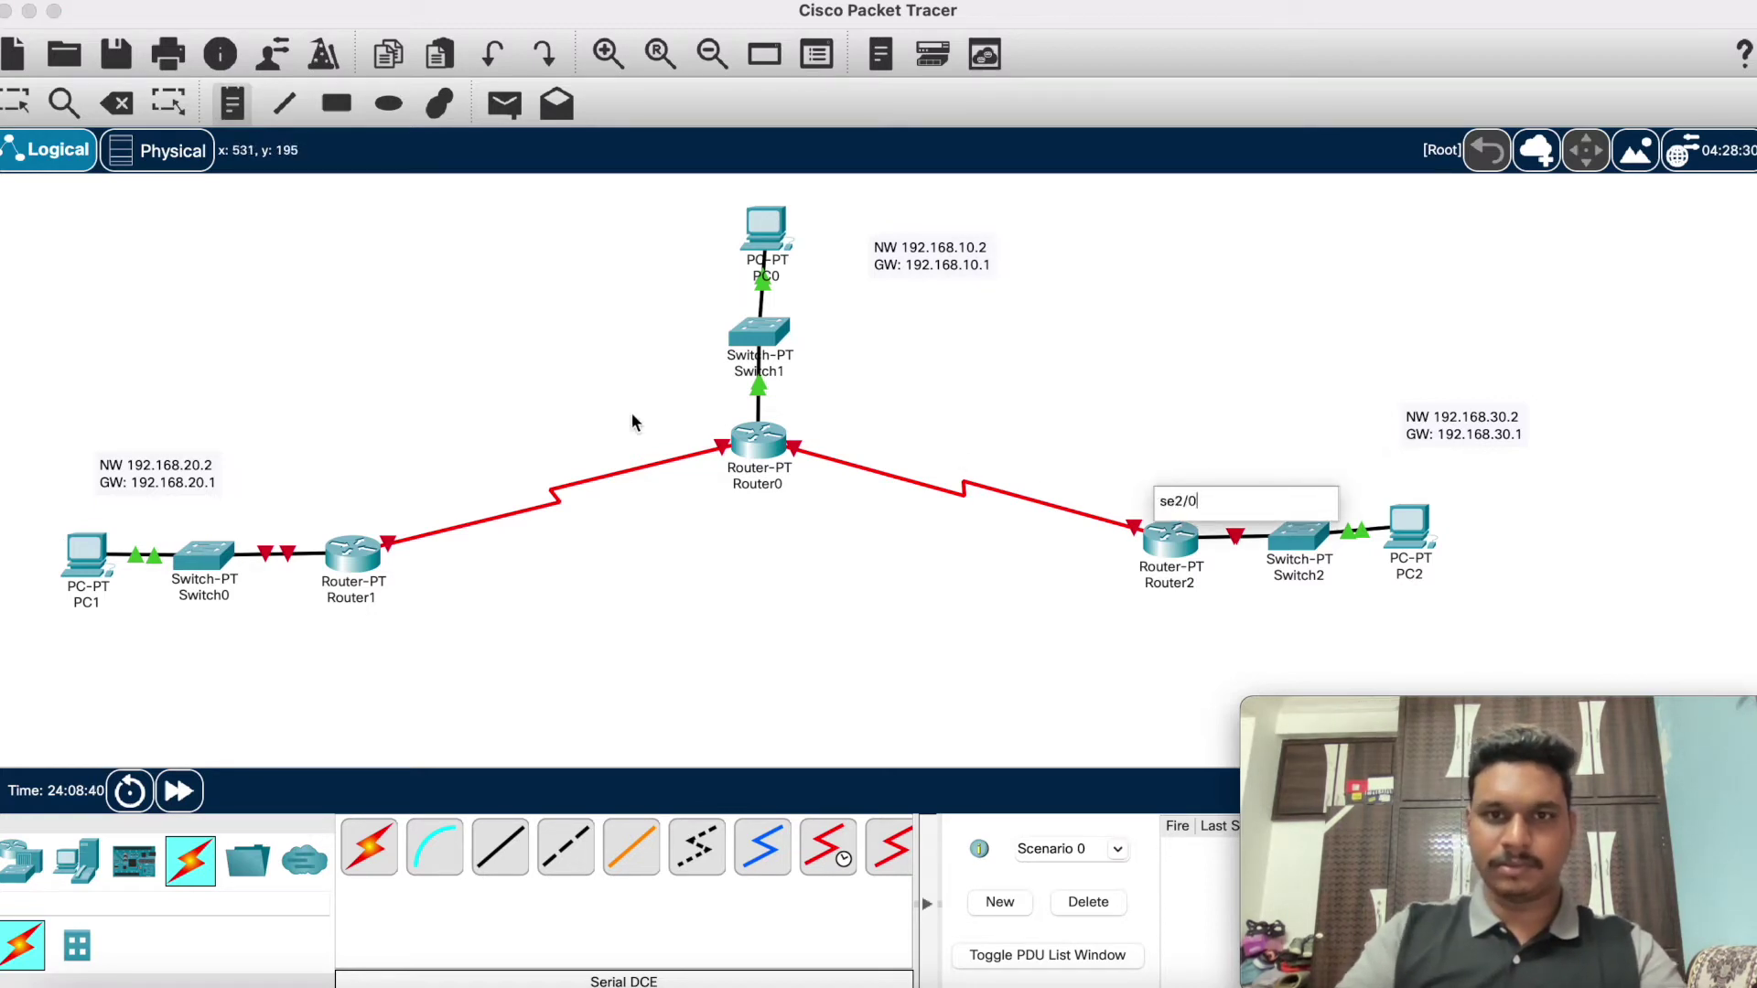
{"action": "left_click", "coordinate": [805, 411]}
{"action": "type", "text": "s"}
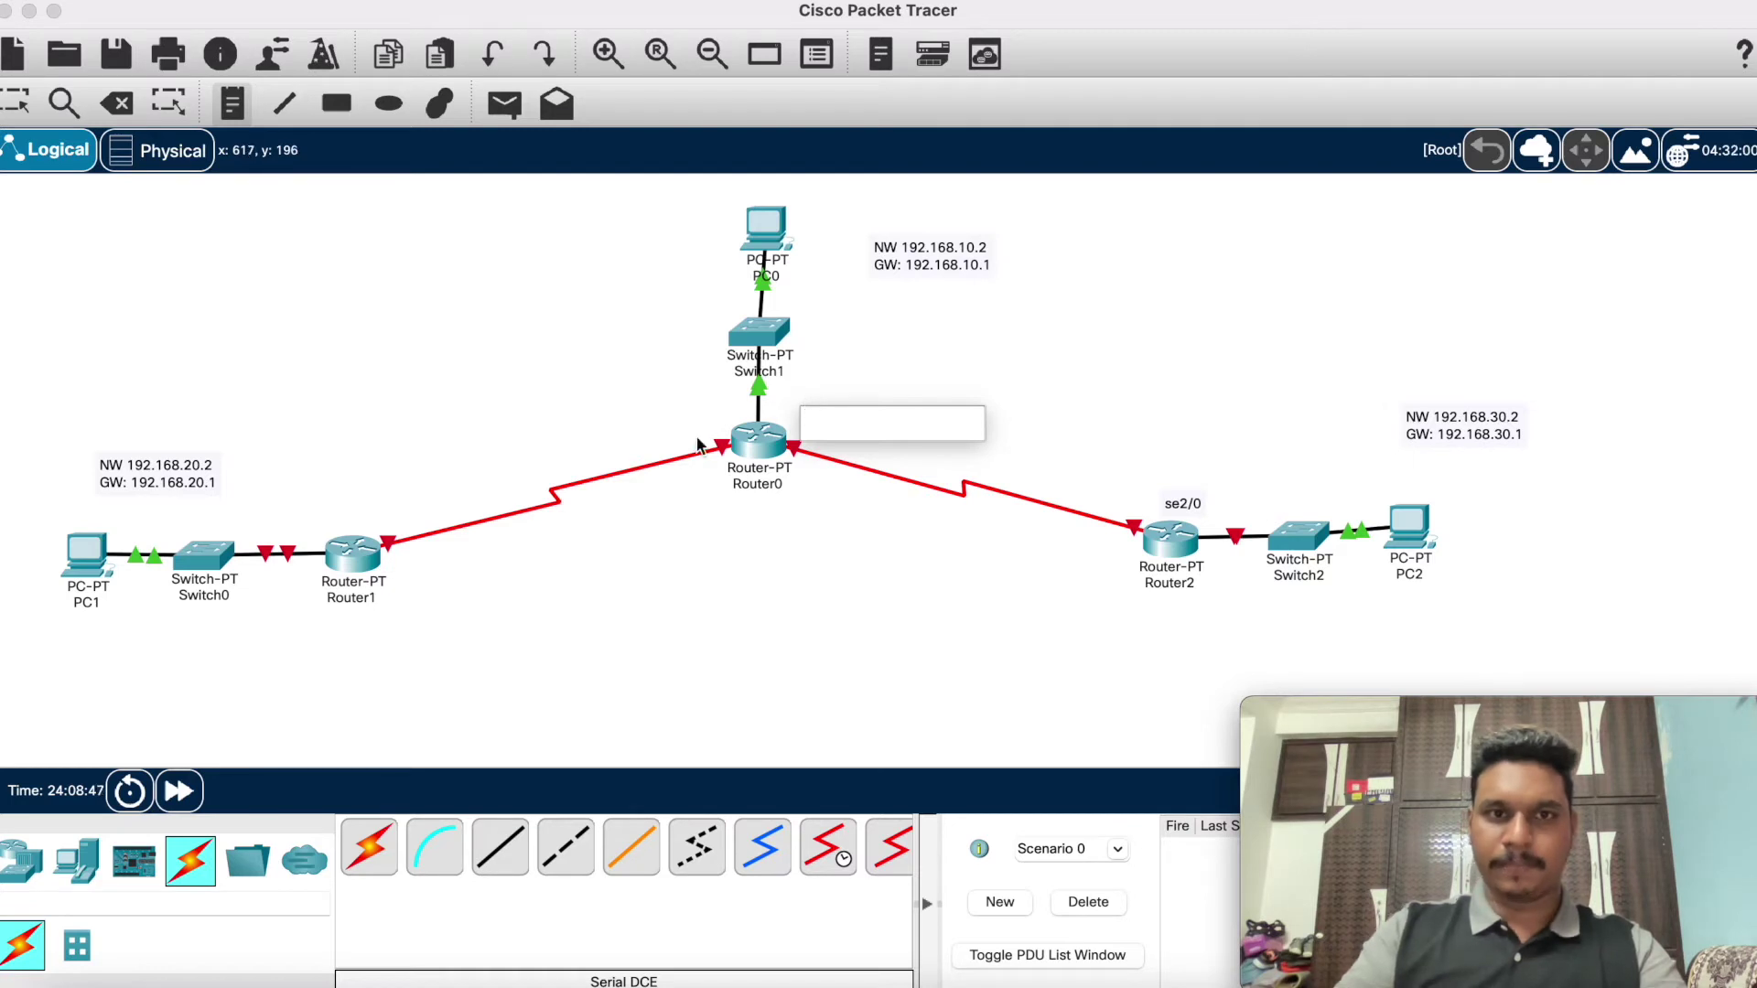
{"action": "left_click", "coordinate": [348, 517]}
Step: Add an 'se3/0' note above Router1 and nudge it higher
{"action": "left_click", "coordinate": [347, 517]}
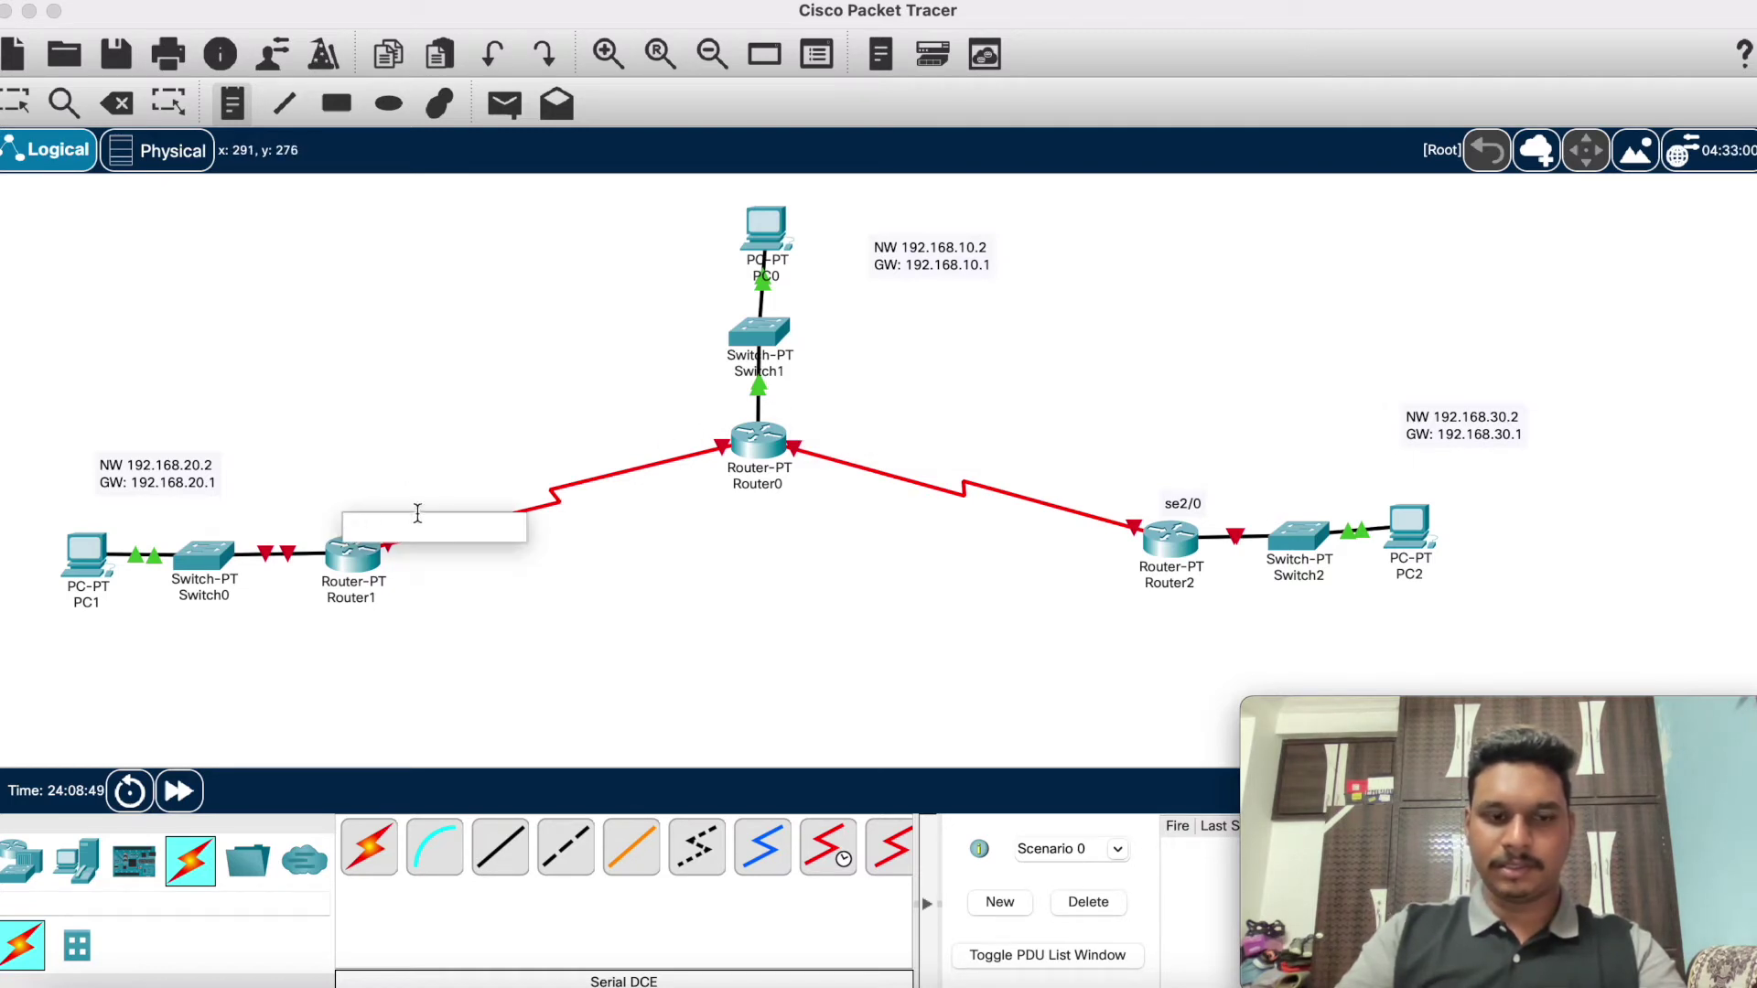
{"action": "type", "text": "se"}
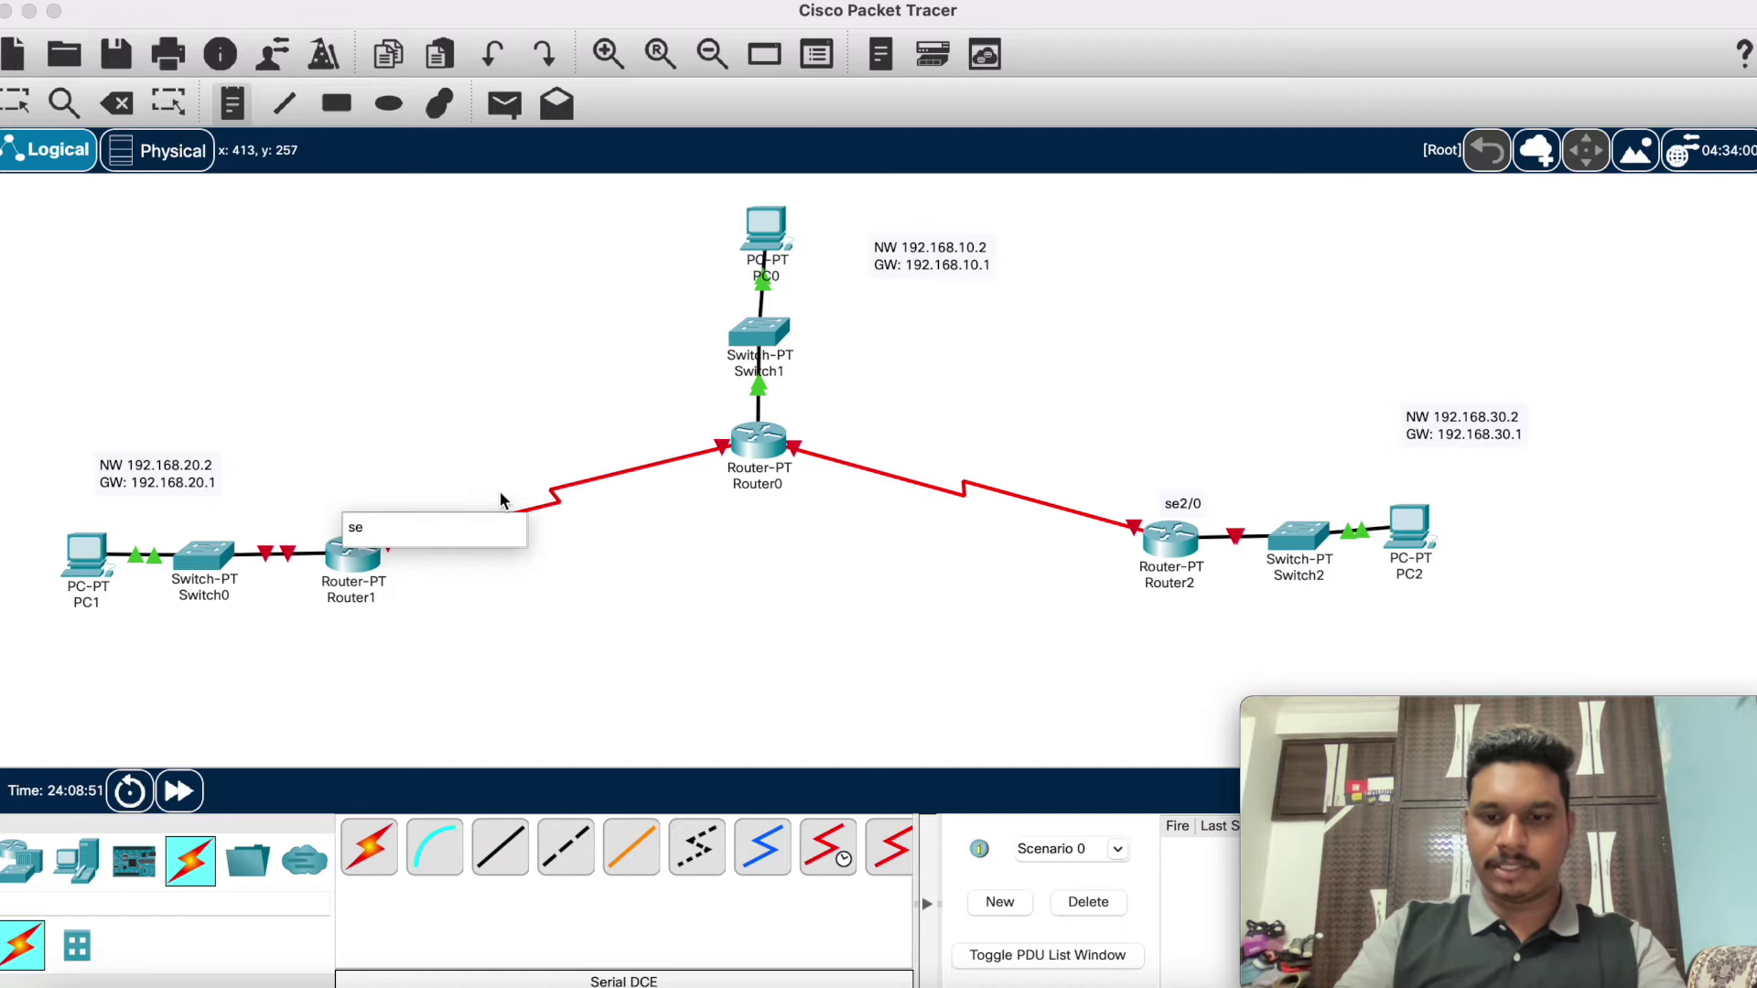
{"action": "type", "text": "3/0"}
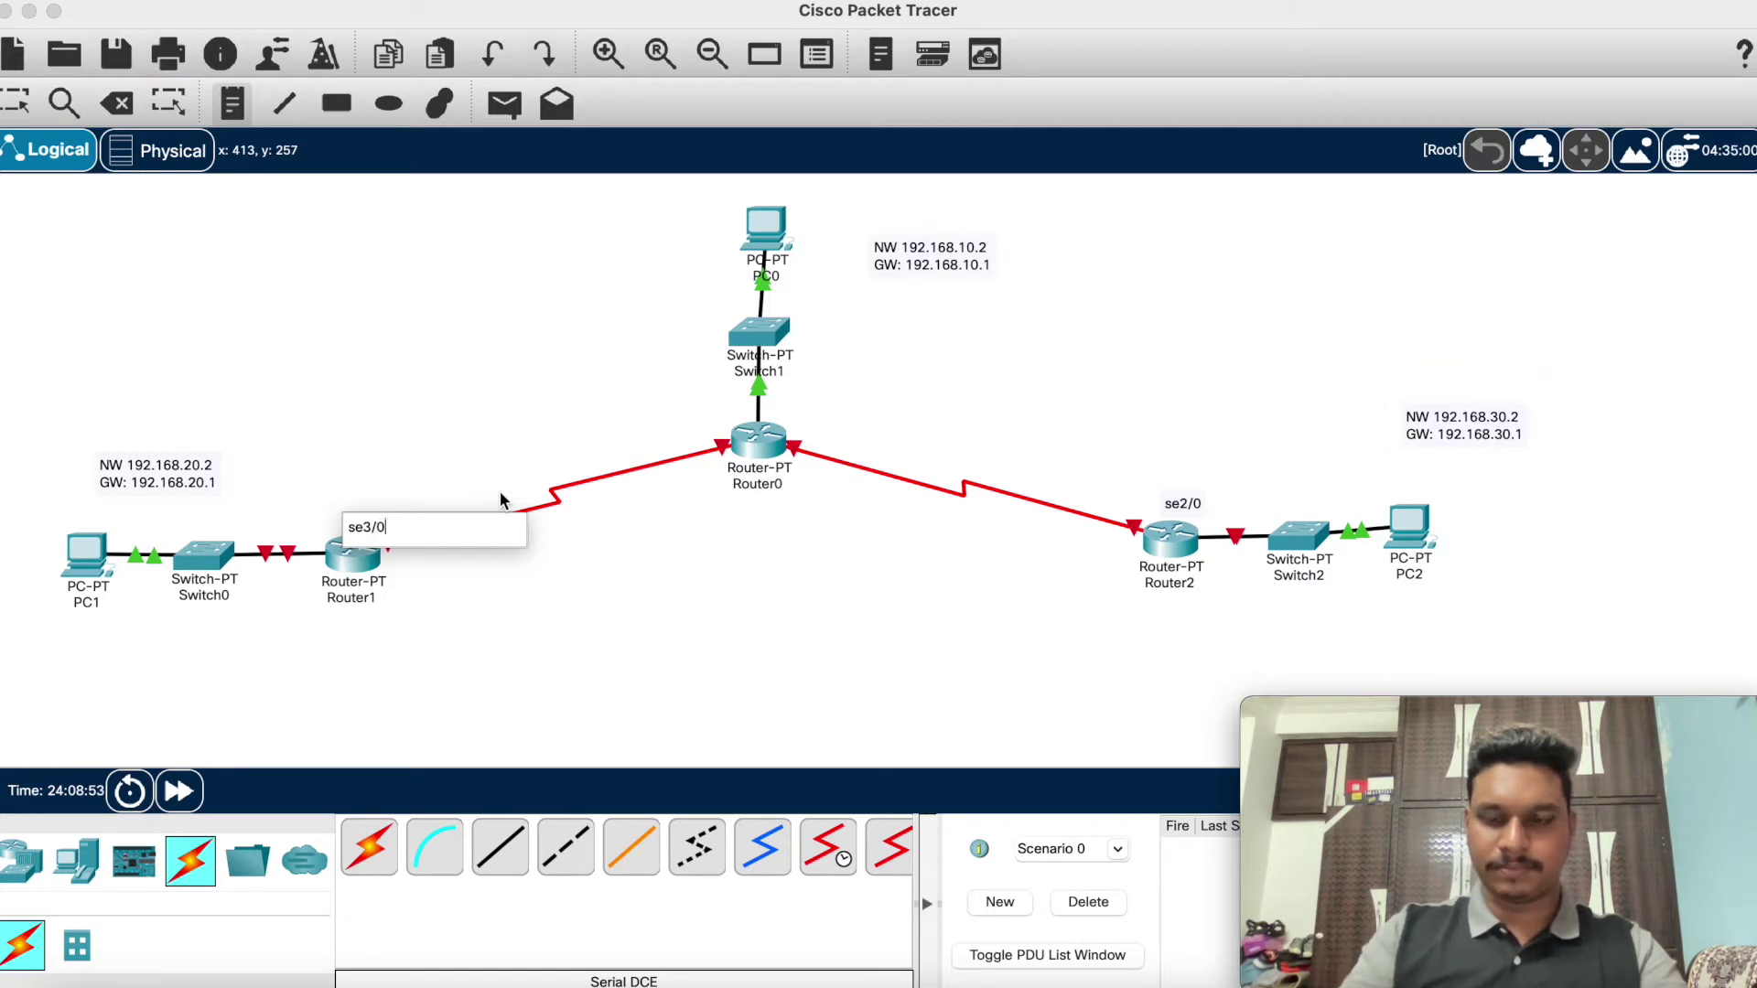
{"action": "left_click", "coordinate": [285, 339]}
{"action": "left_click_drag", "start_coordinate": [375, 530], "coordinate": [381, 506]}
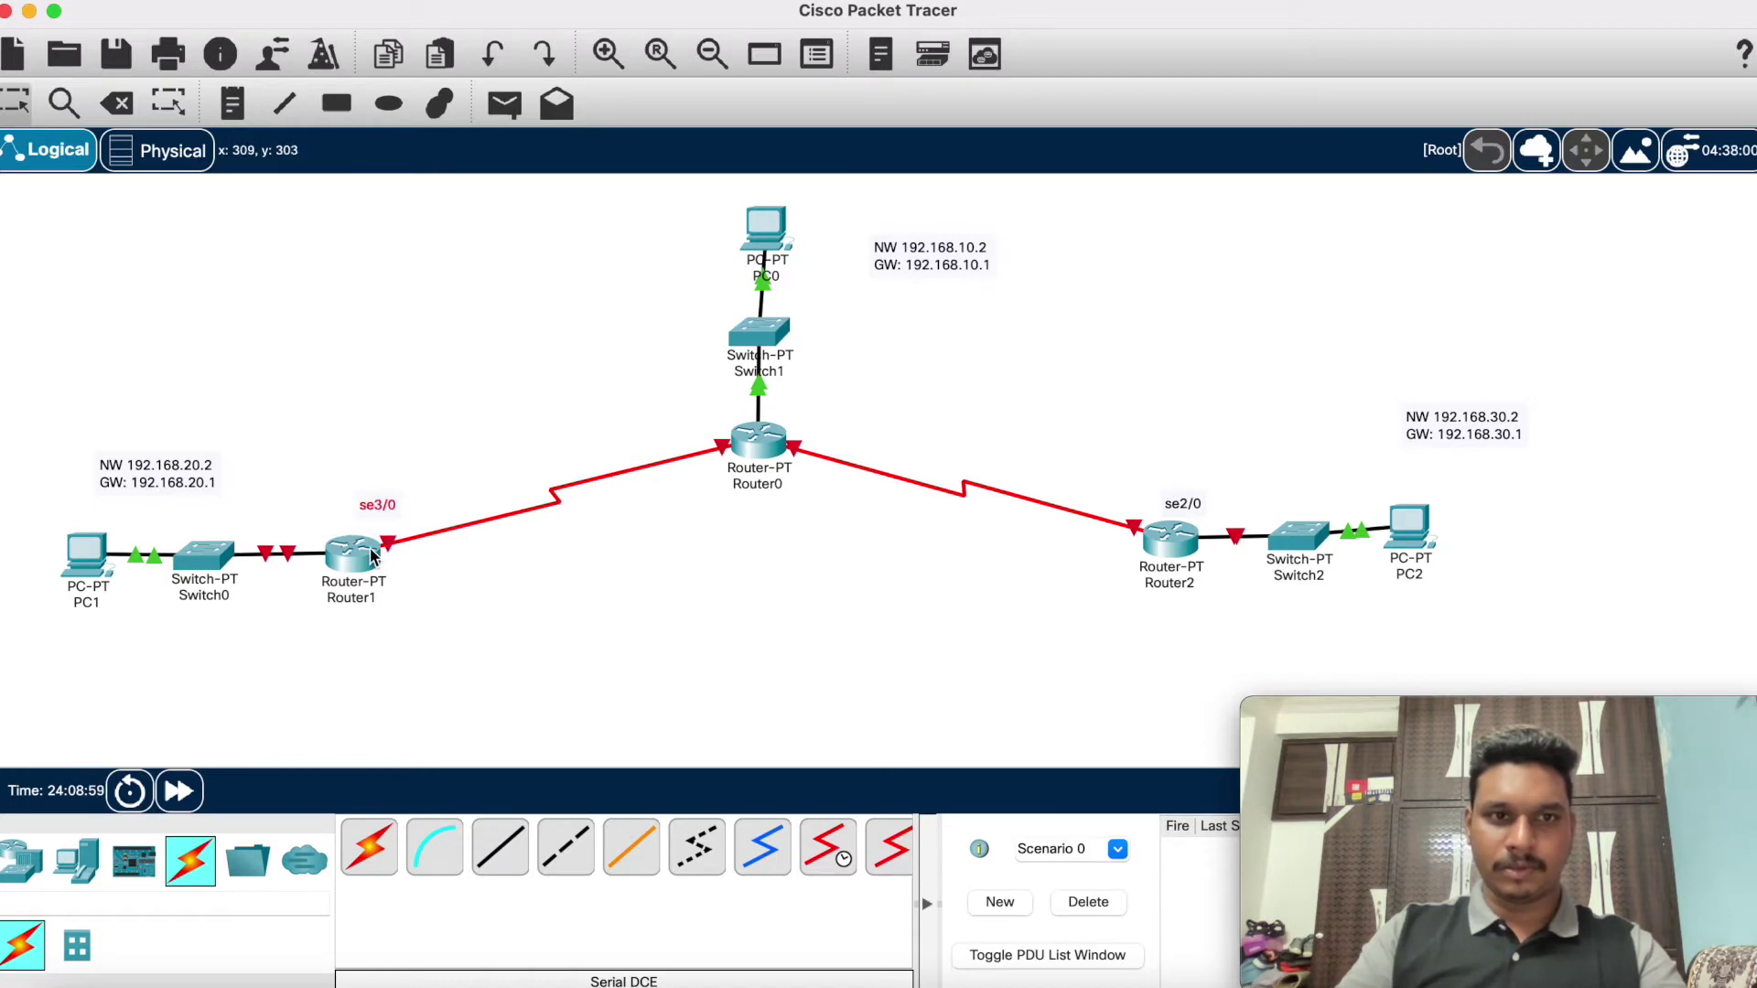
{"action": "left_click", "coordinate": [419, 595]}
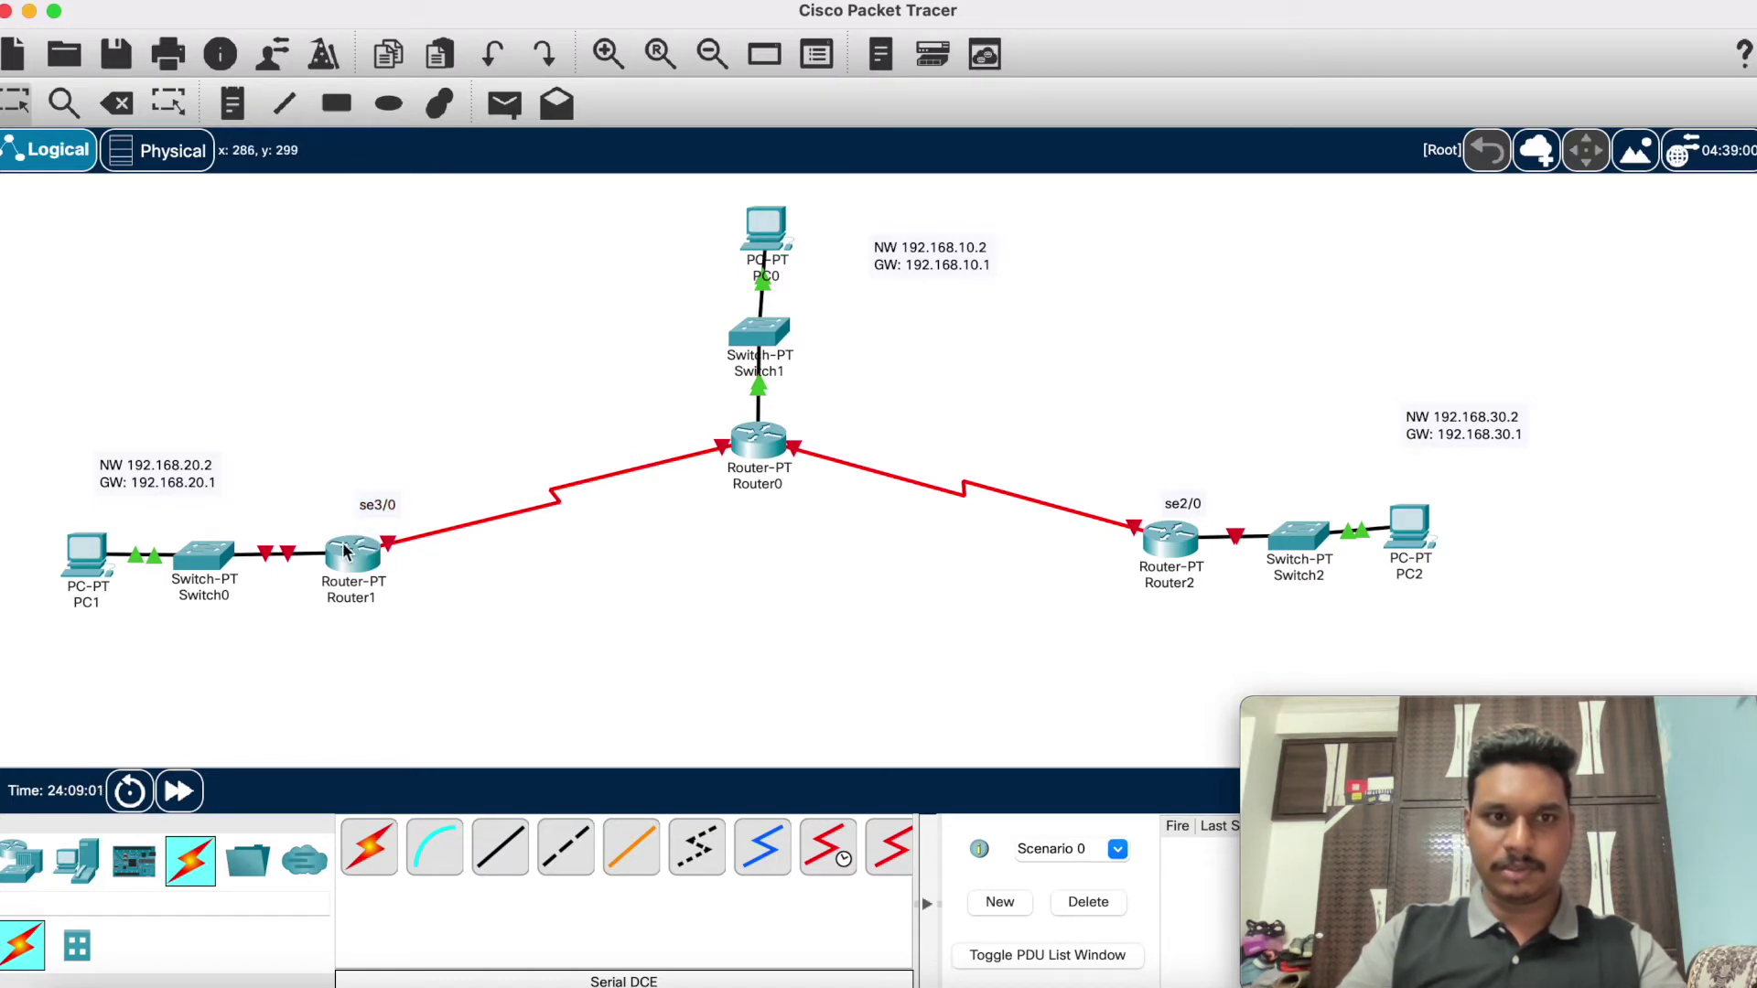
{"action": "mouse_move", "coordinate": [346, 551]}
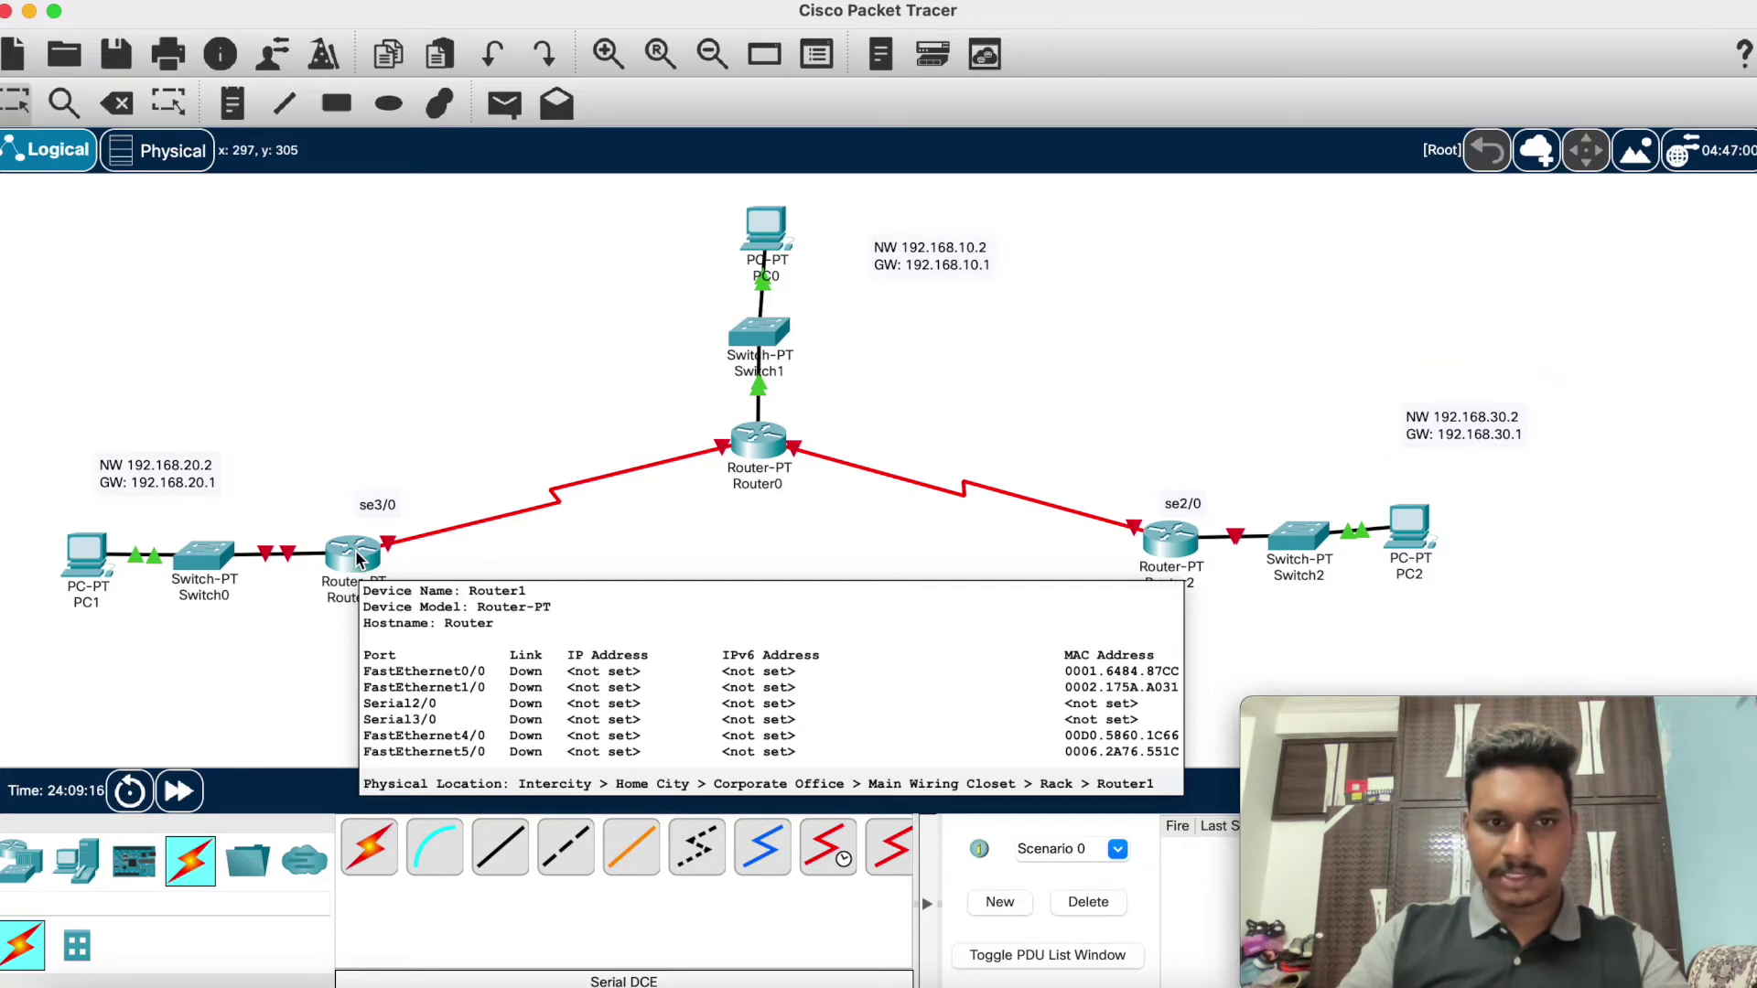
Step: Delete both serial links and recable Router0 Serial3/0 to Router1 Serial3/0
{"action": "left_click", "coordinate": [116, 102]}
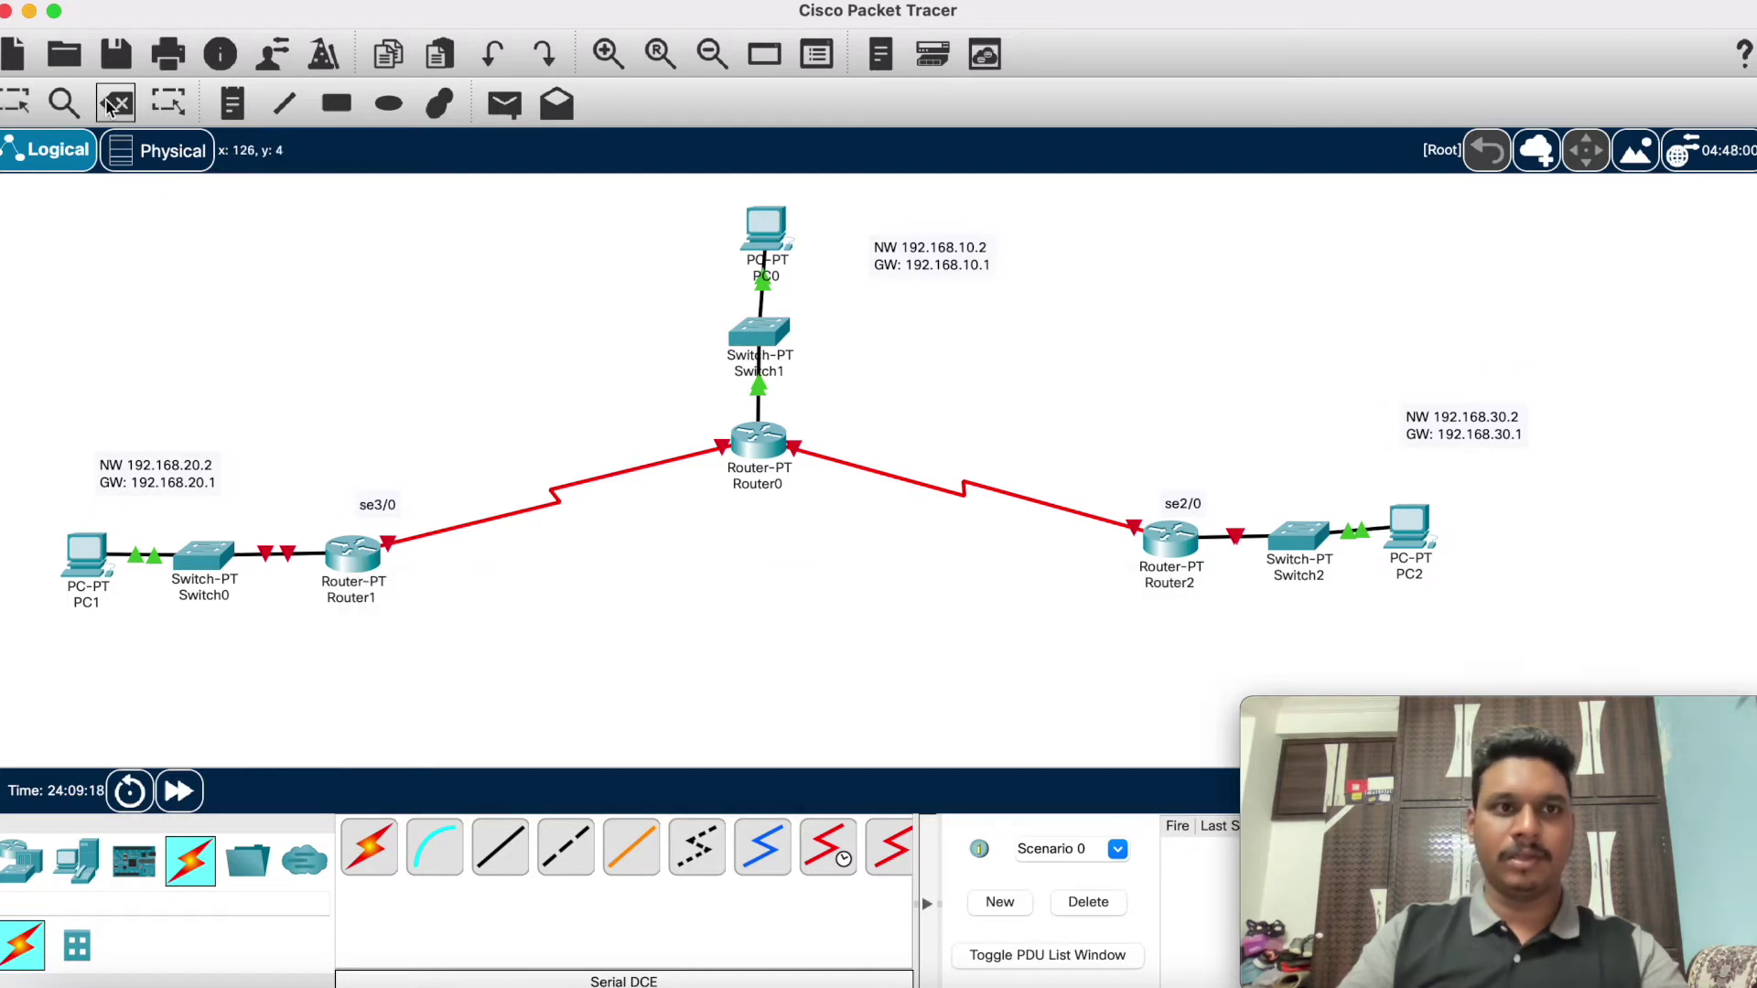
{"action": "left_click", "coordinate": [546, 503]}
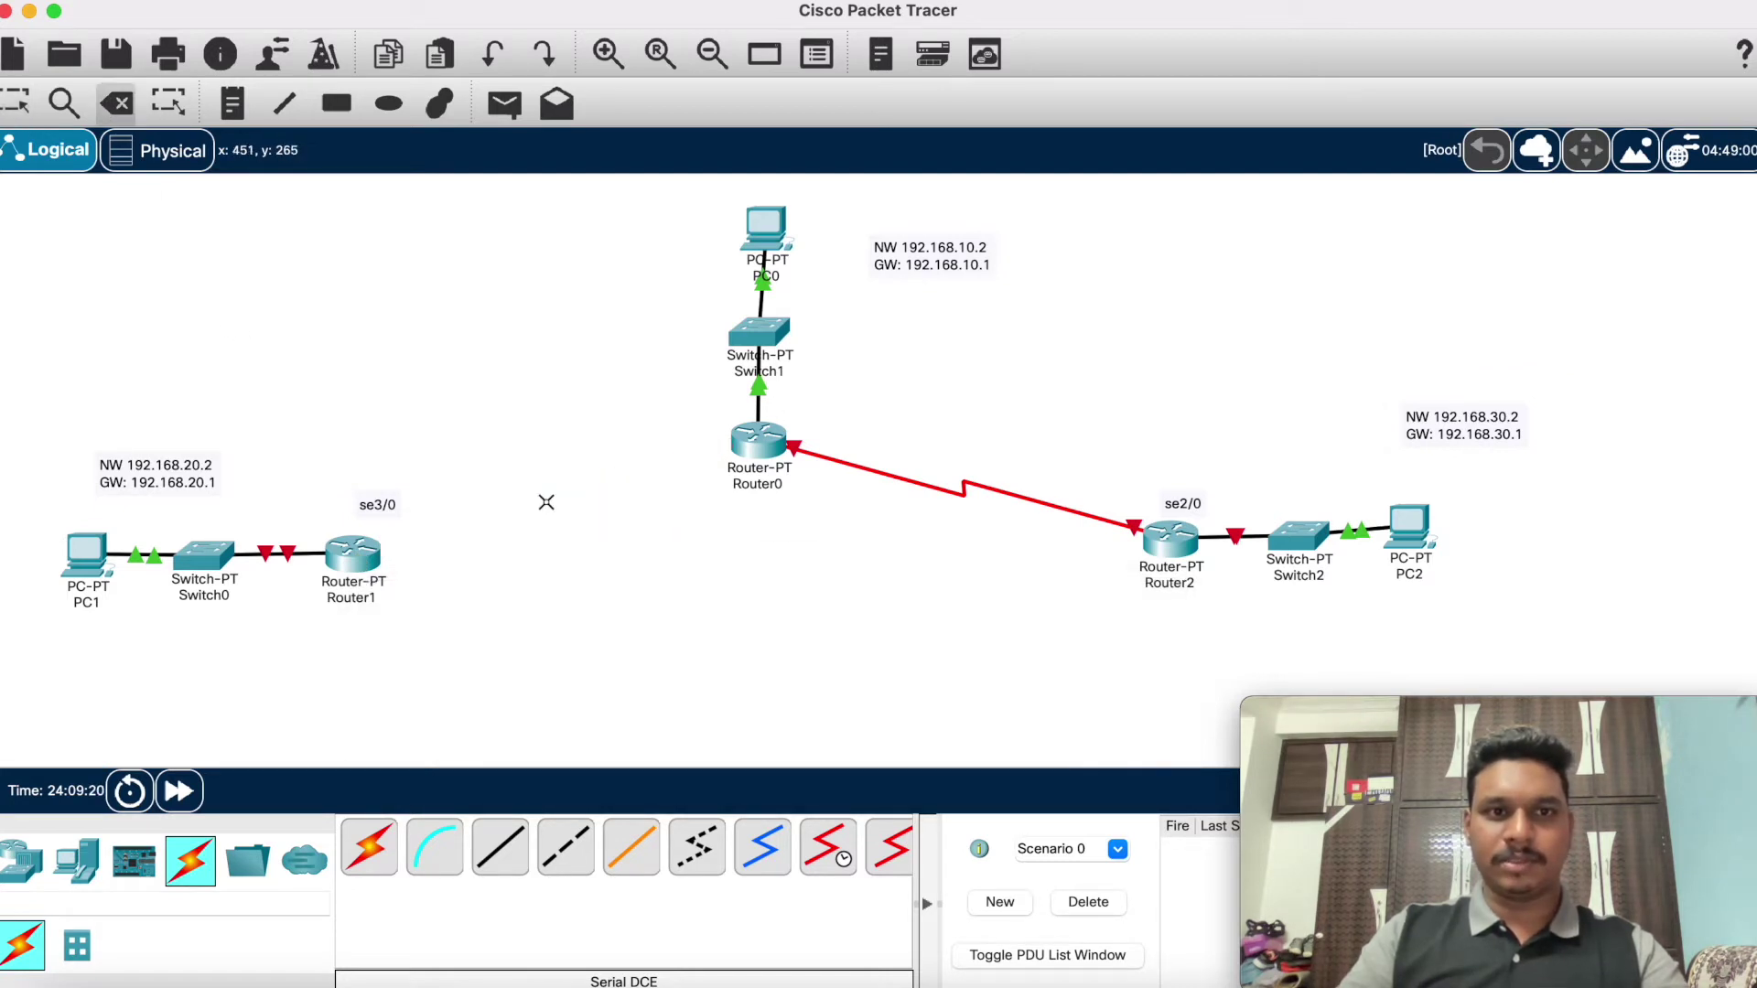
{"action": "left_click", "coordinate": [975, 471]}
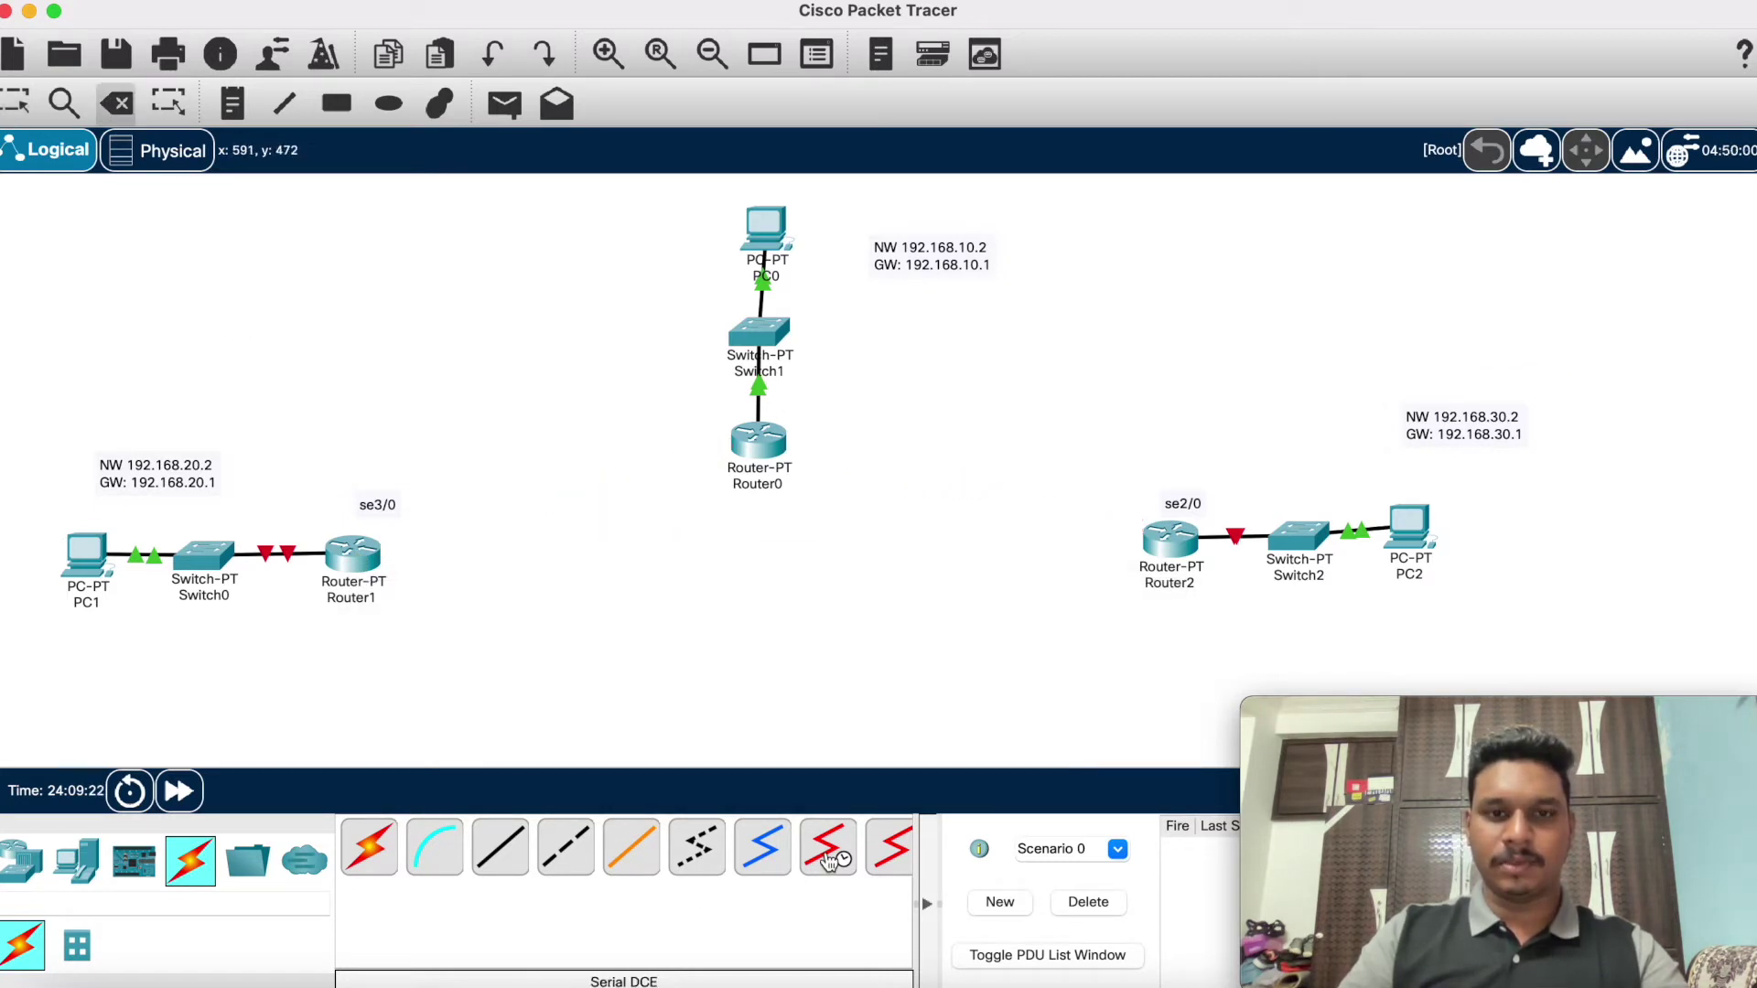
{"action": "left_click", "coordinate": [752, 443]}
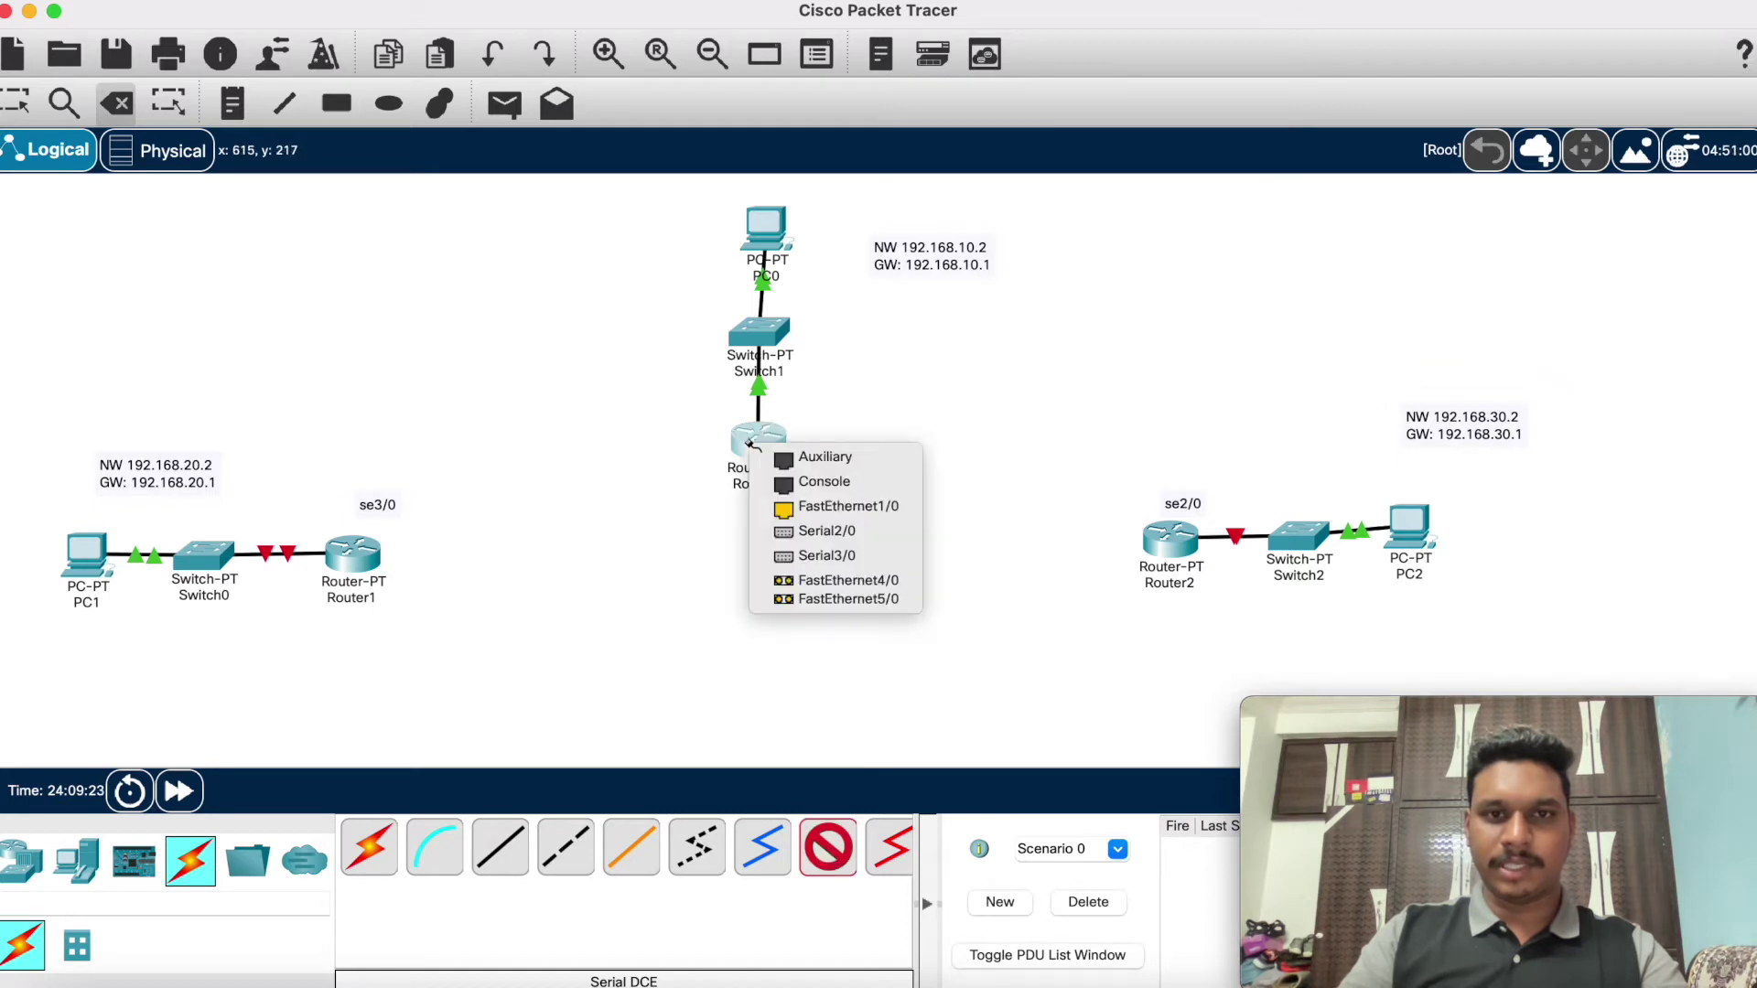
{"action": "left_click", "coordinate": [813, 558]}
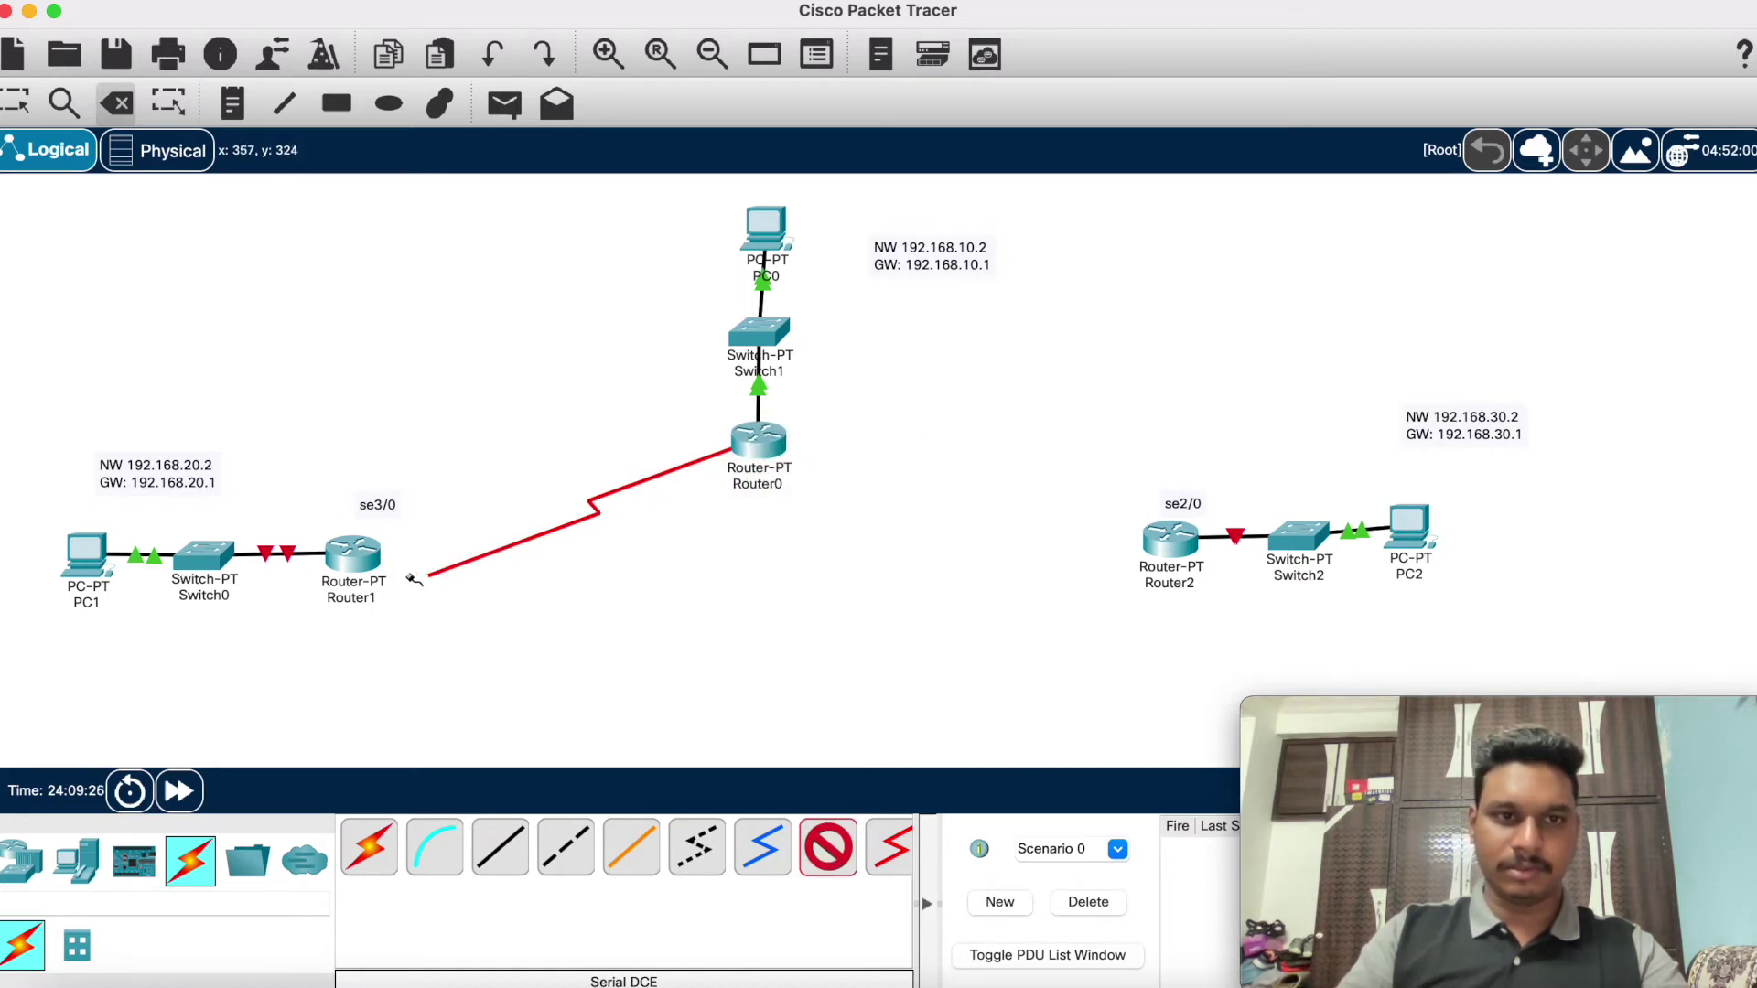
{"action": "left_click", "coordinate": [356, 567]}
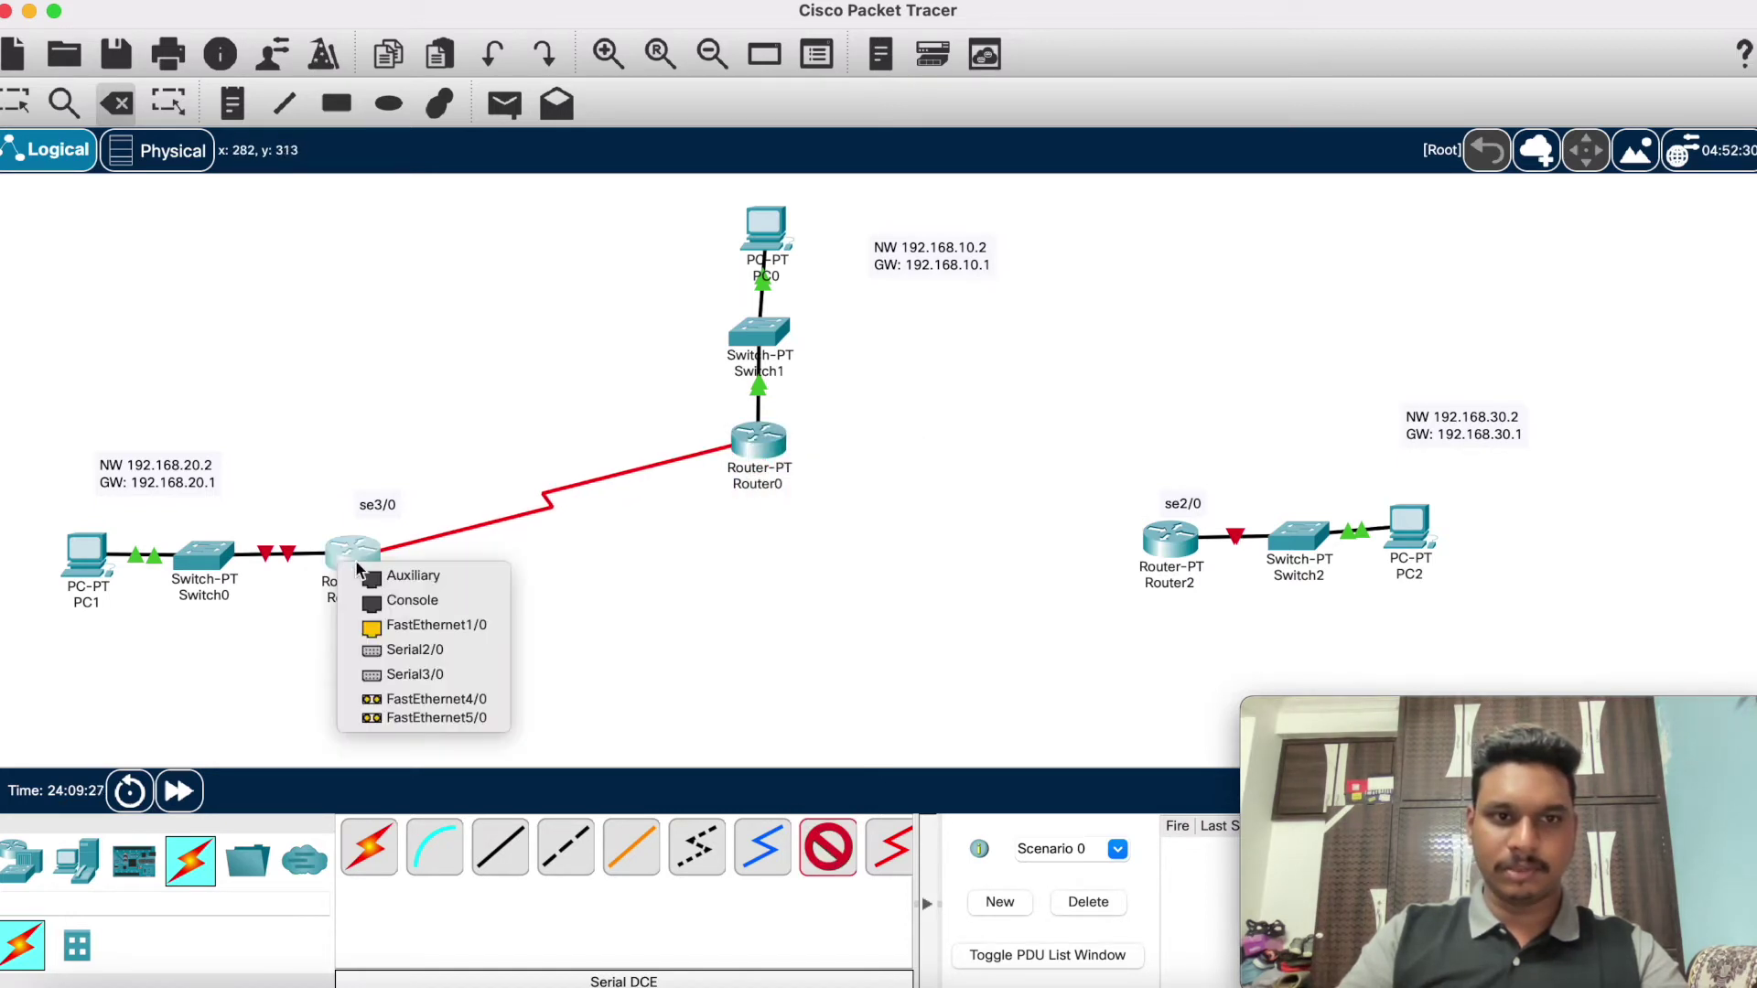
{"action": "left_click", "coordinate": [455, 675]}
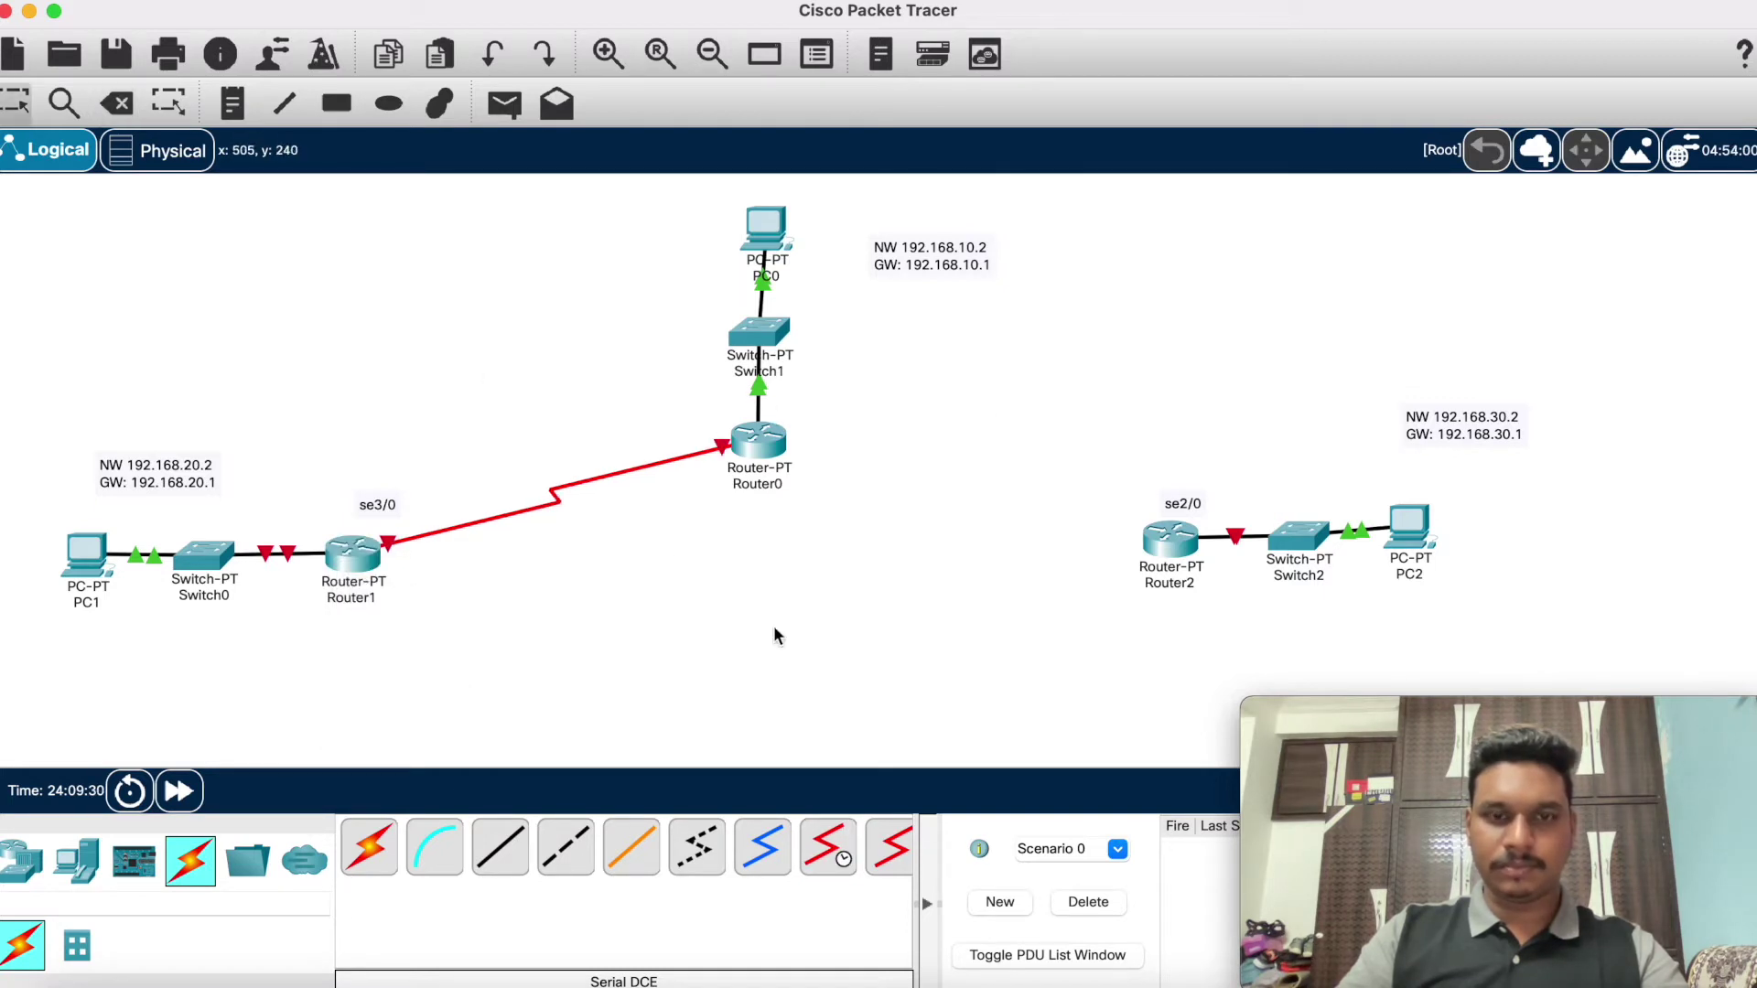
Step: Reconnect Router0 Serial2/0 to Router2 Serial2/0 with a serial DCE cable
{"action": "left_click", "coordinate": [835, 853]}
{"action": "left_click", "coordinate": [778, 446]}
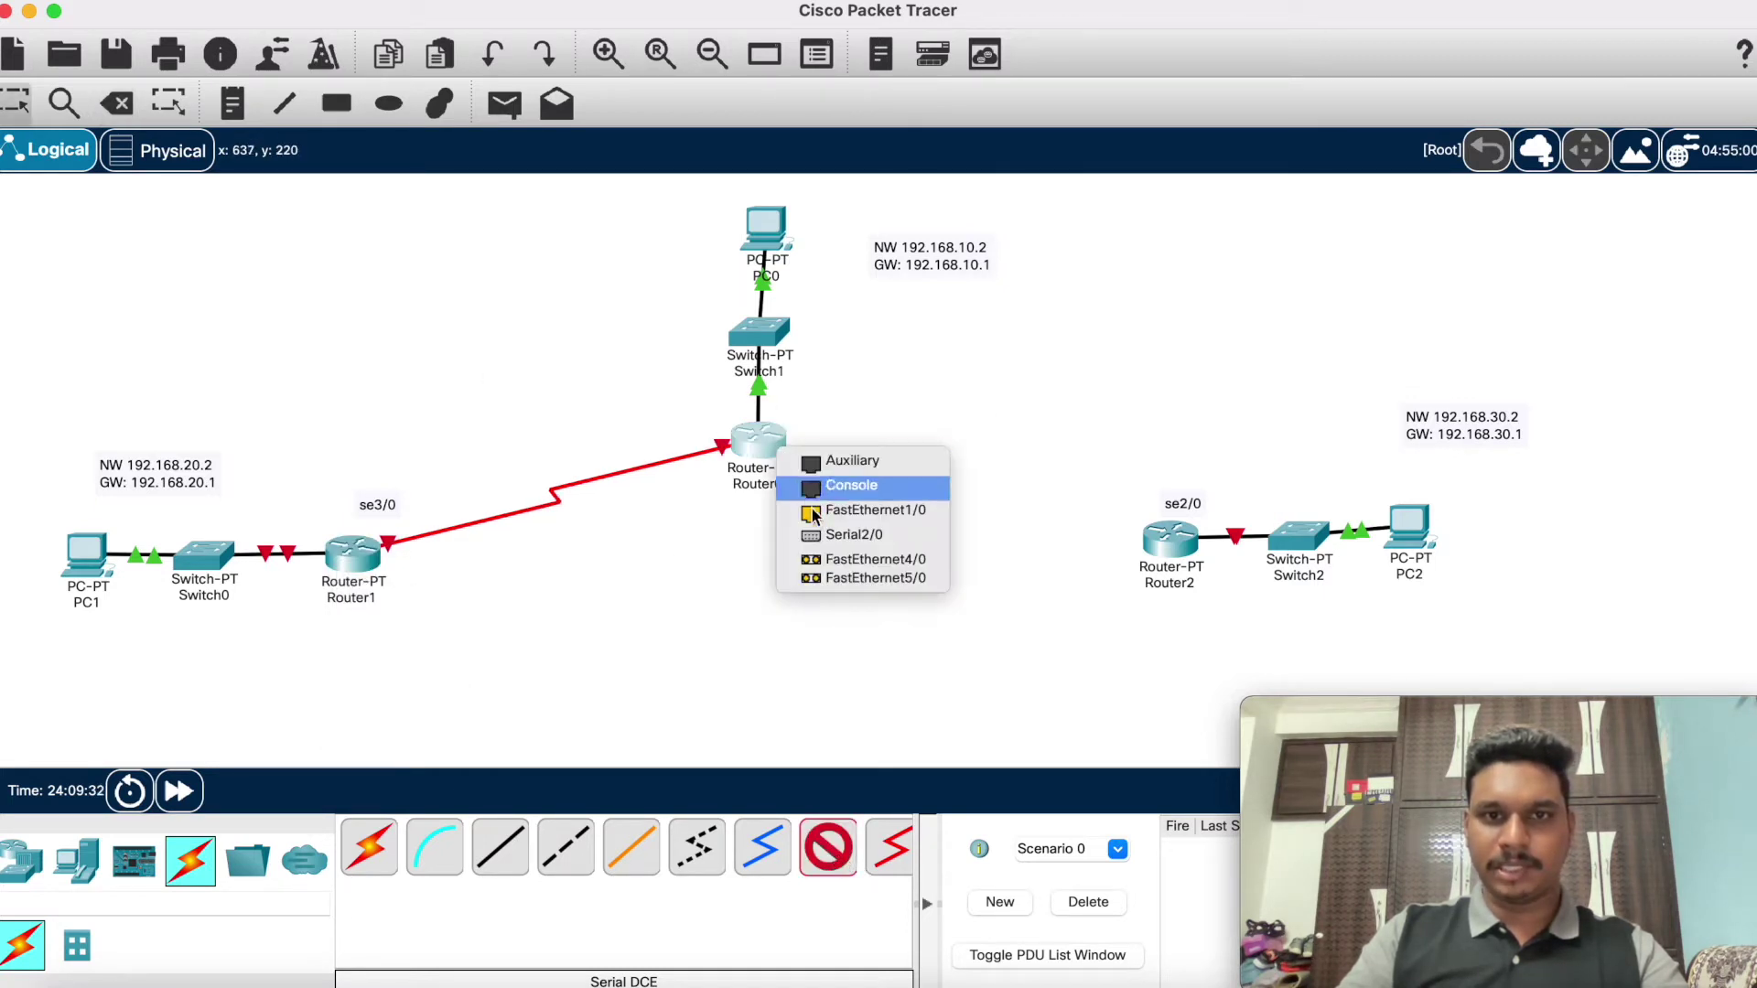
{"action": "left_click", "coordinate": [820, 530]}
{"action": "left_click", "coordinate": [1184, 535]}
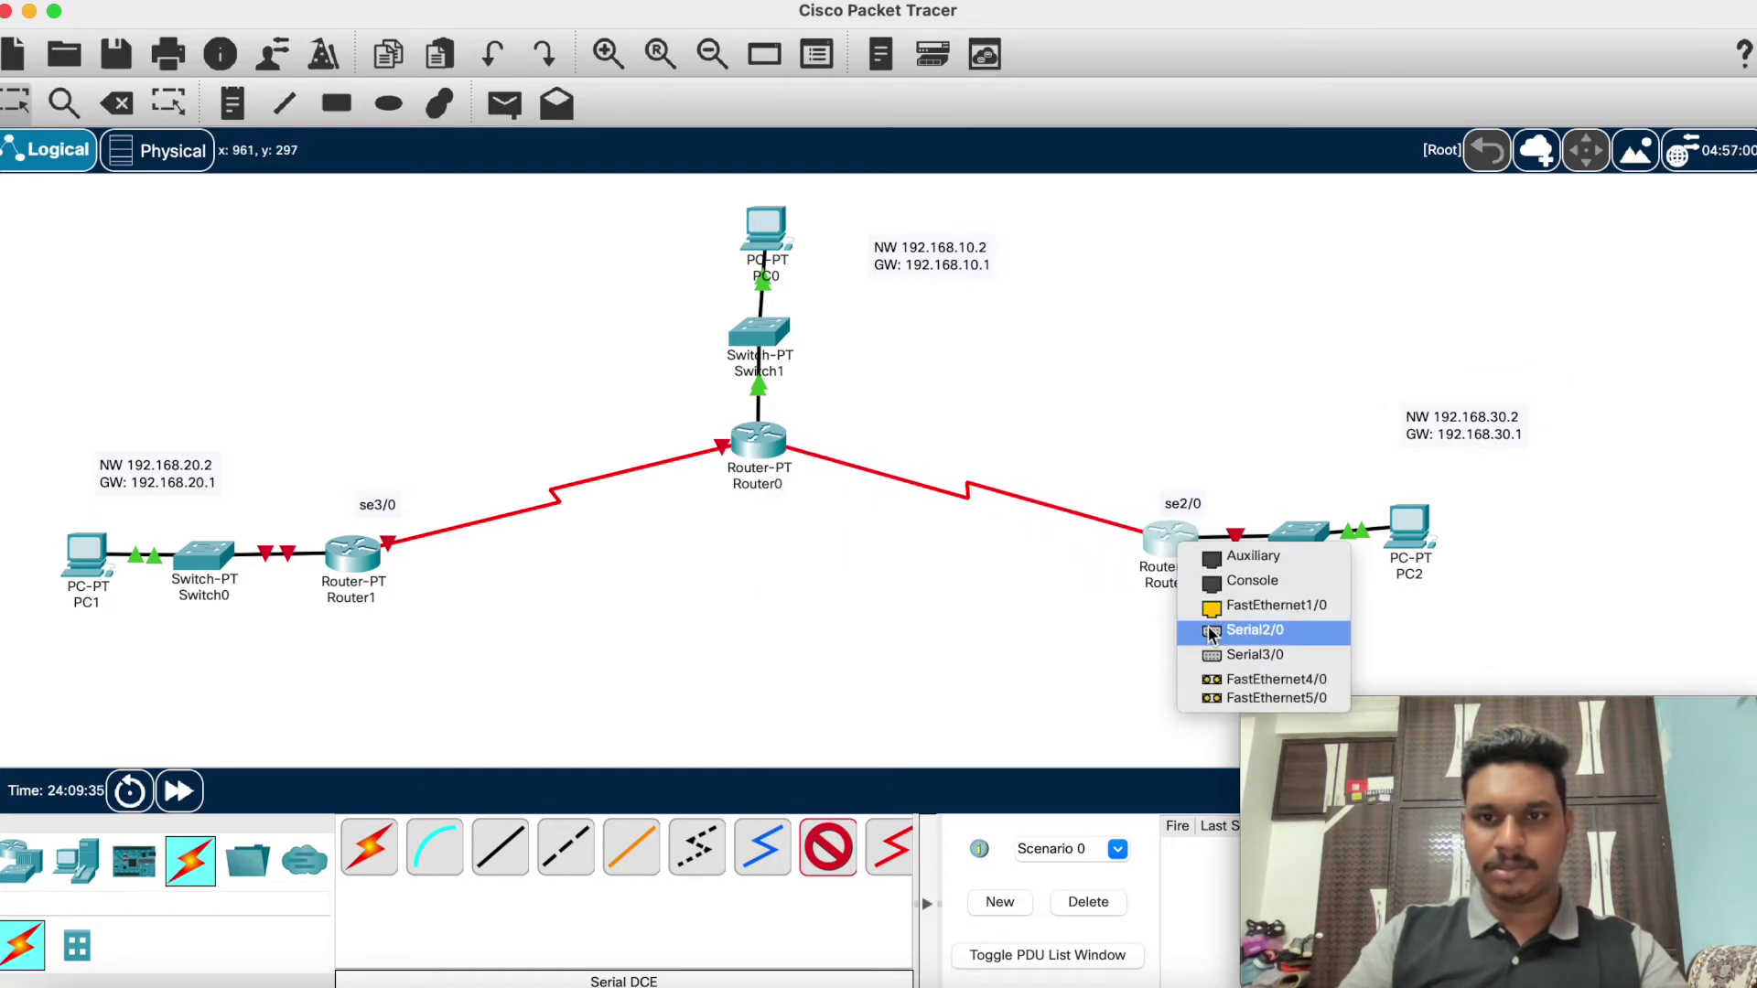
{"action": "left_click", "coordinate": [1210, 631]}
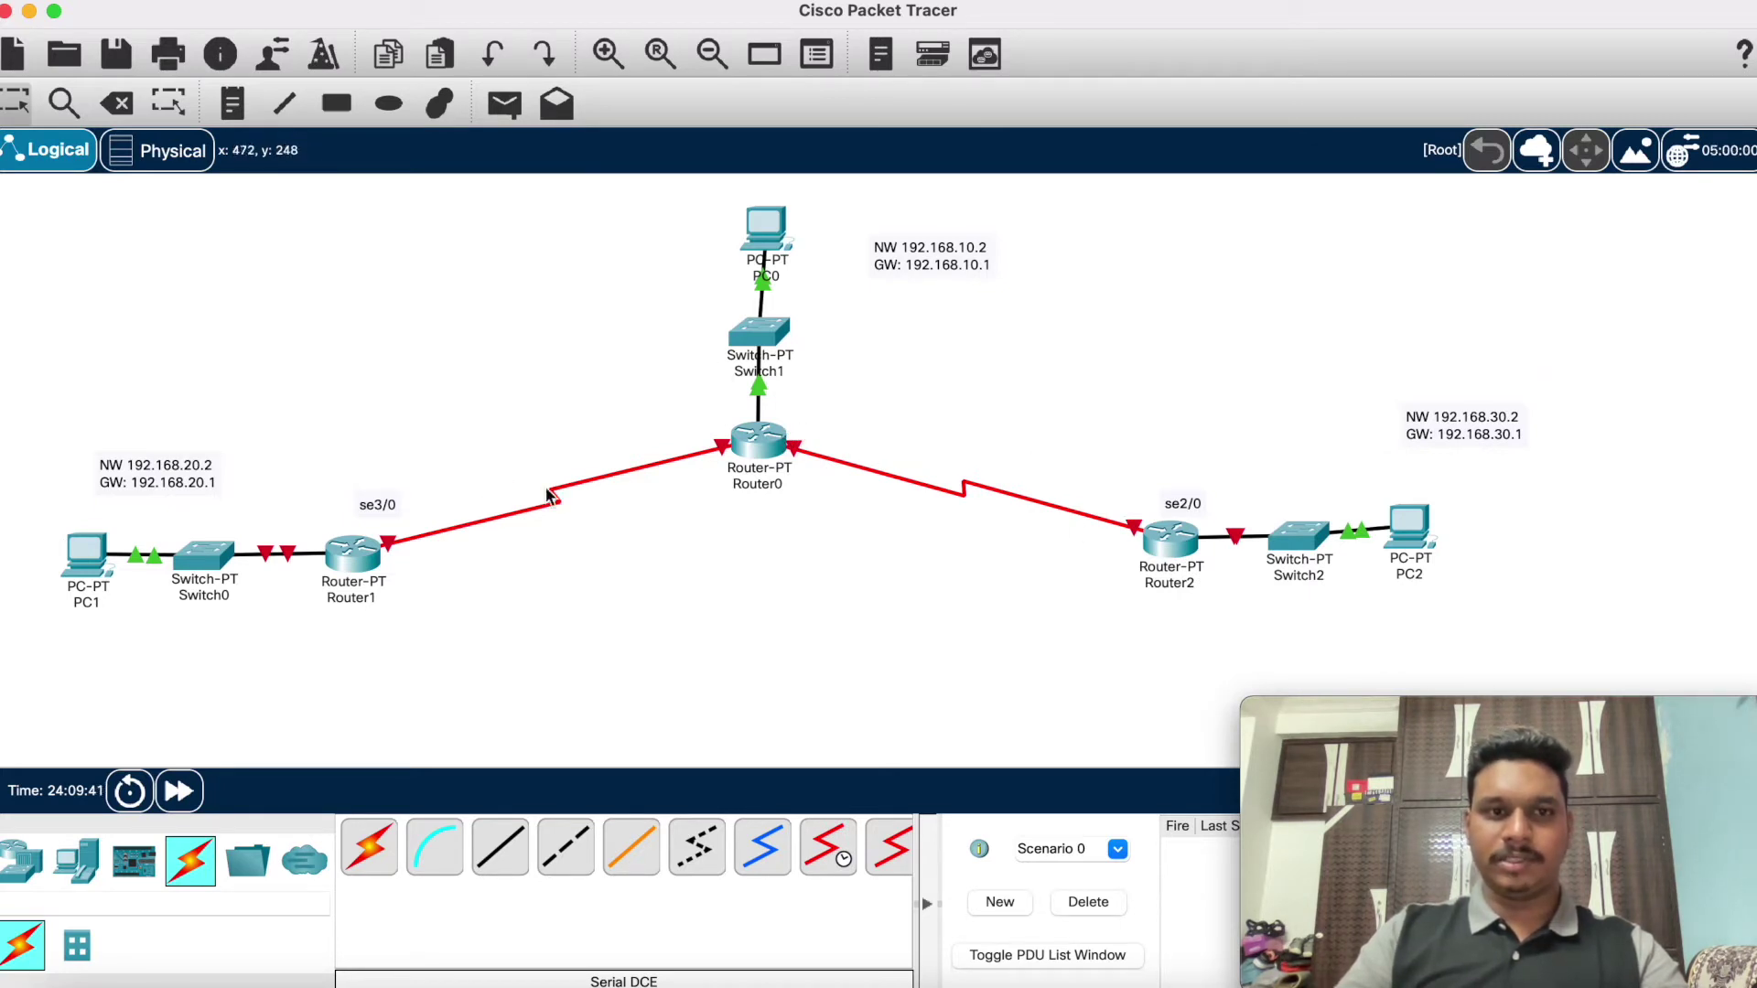
Step: In Router1's CLI, decline the initial configuration dialog and enter privileged mode
{"action": "left_click", "coordinate": [768, 443]}
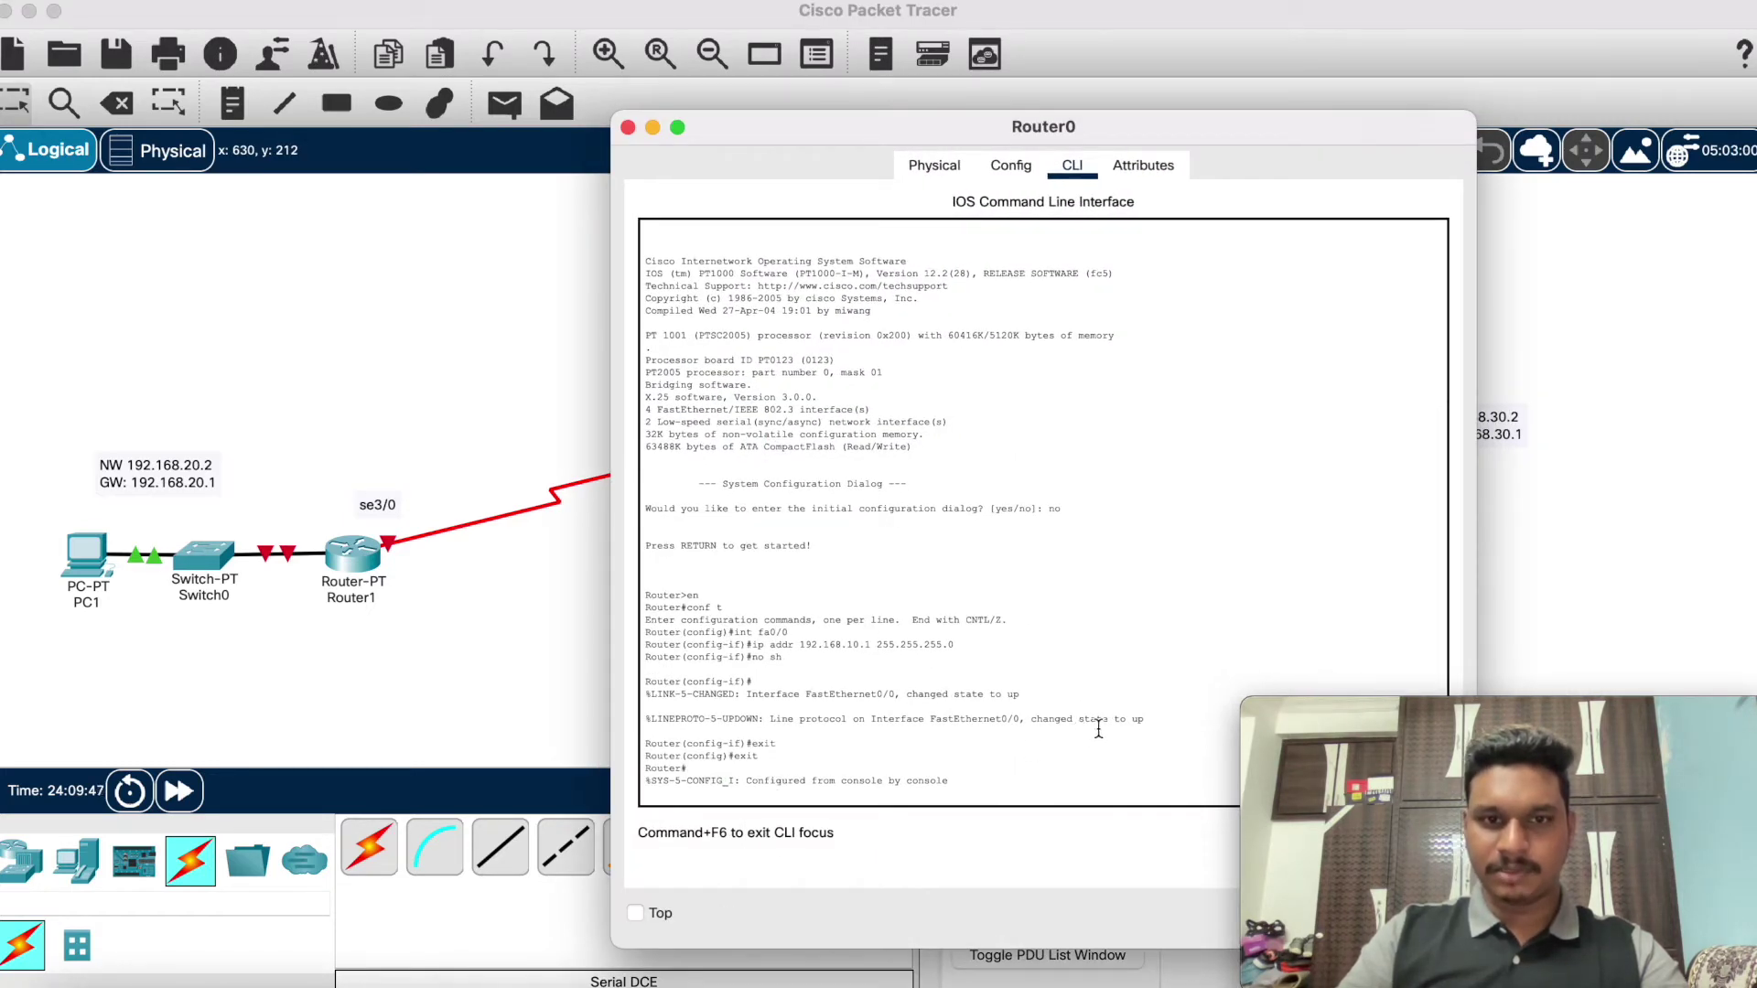
{"action": "left_click", "coordinate": [653, 128]}
{"action": "left_click", "coordinate": [352, 553]}
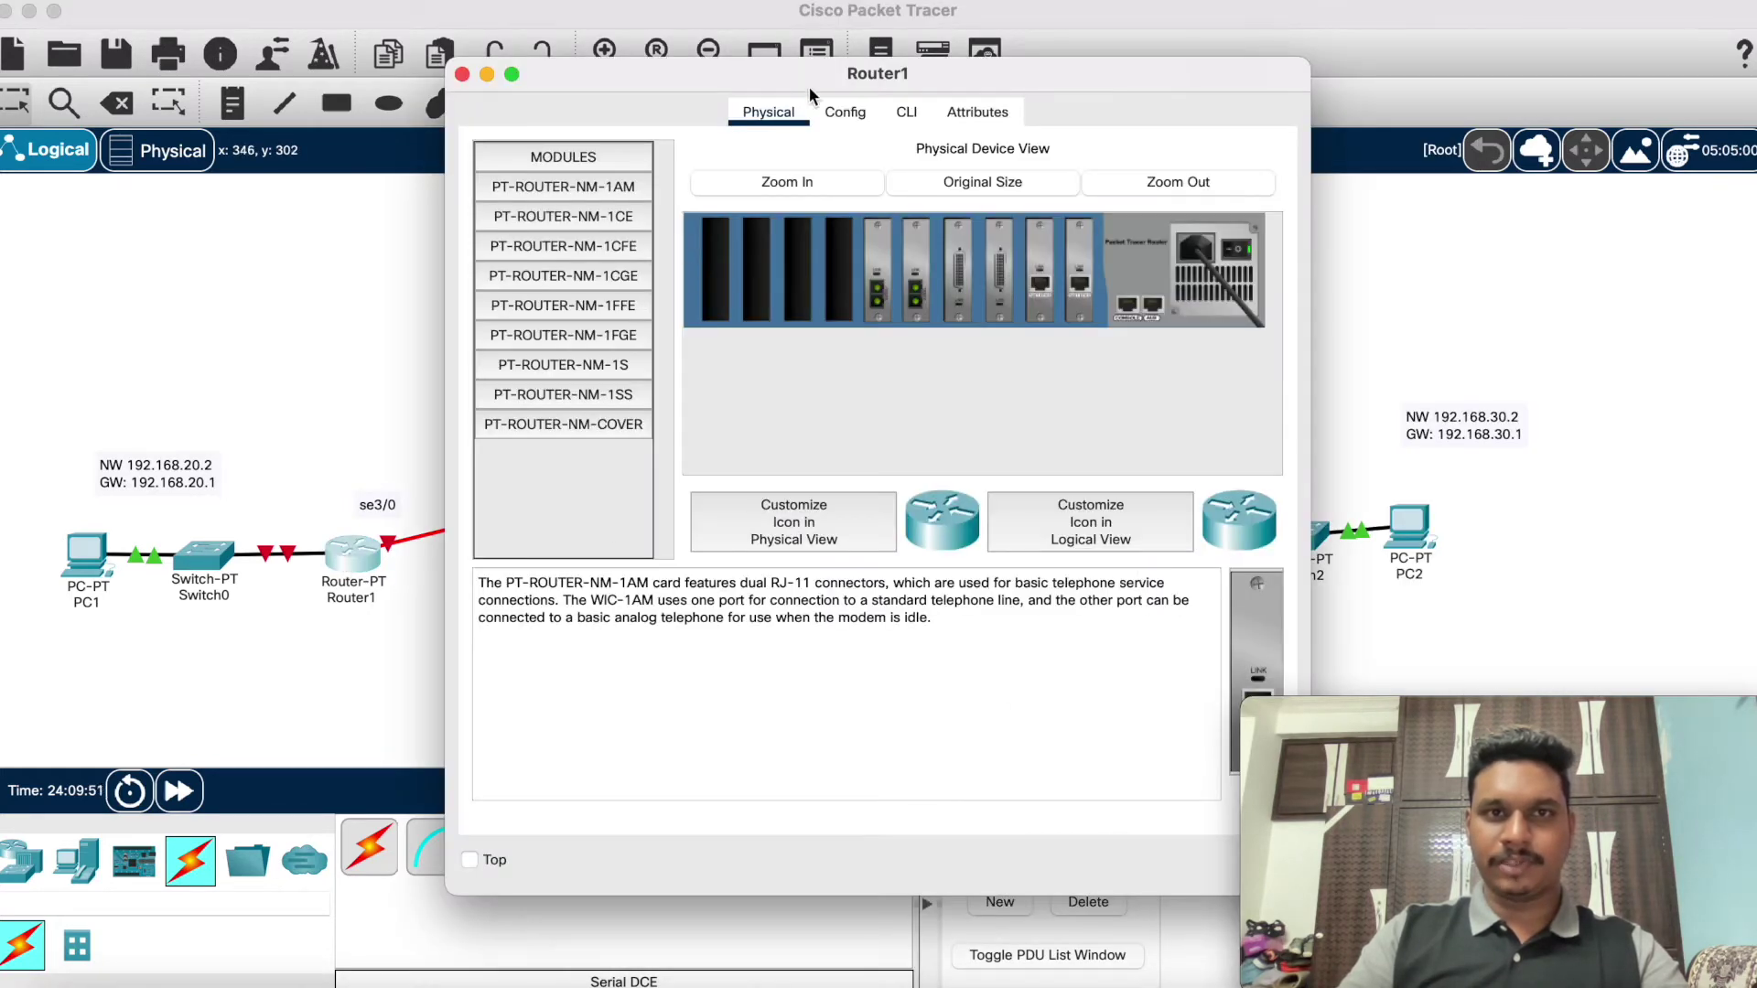
{"action": "left_click", "coordinate": [904, 112]}
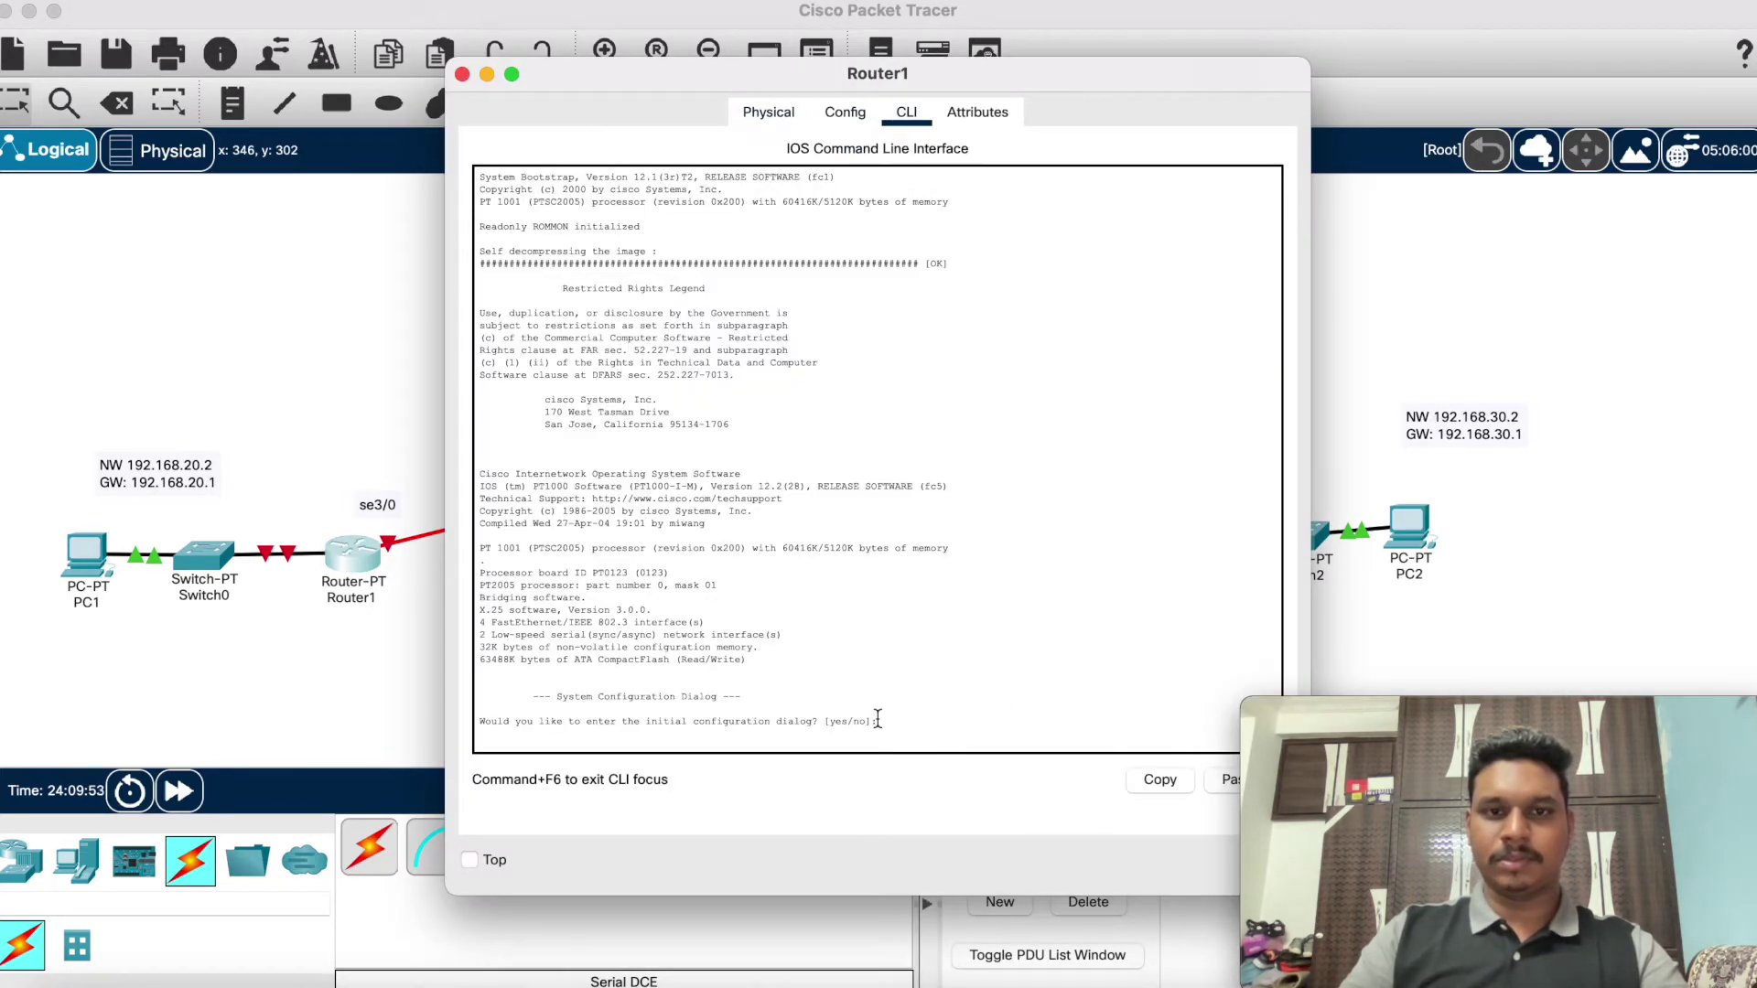
{"action": "type", "text": "no"}
{"action": "key", "text": "Return"}
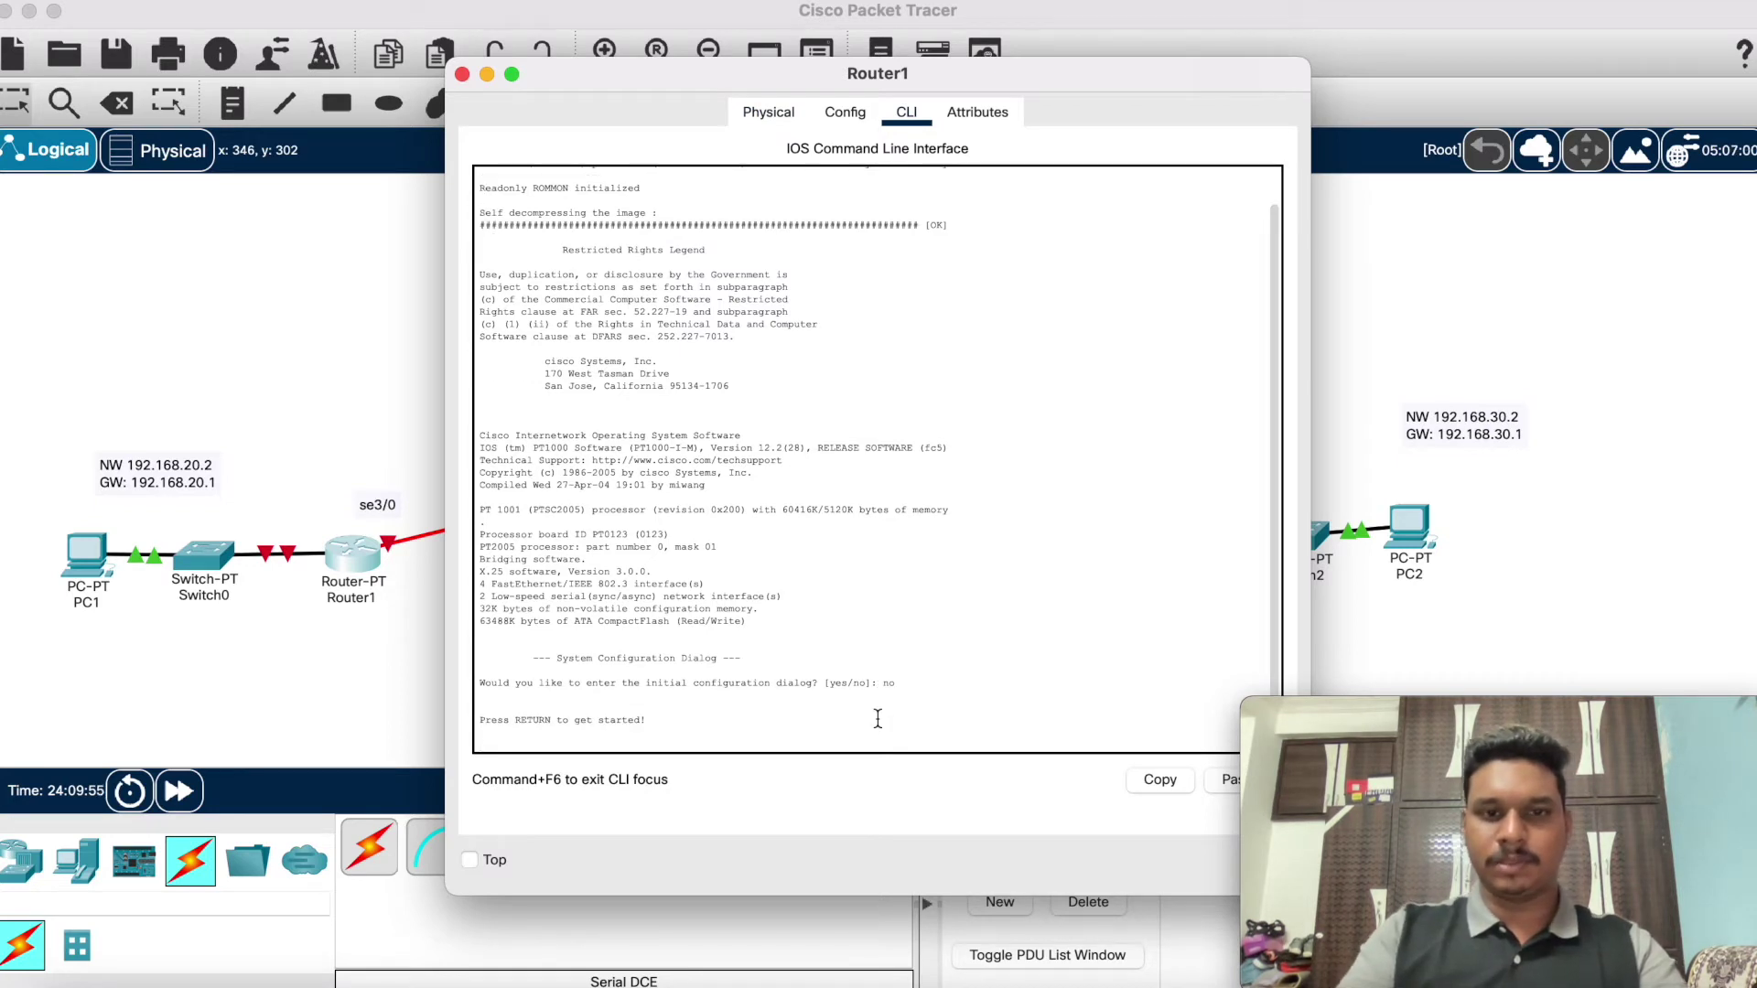
{"action": "key", "text": "Return"}
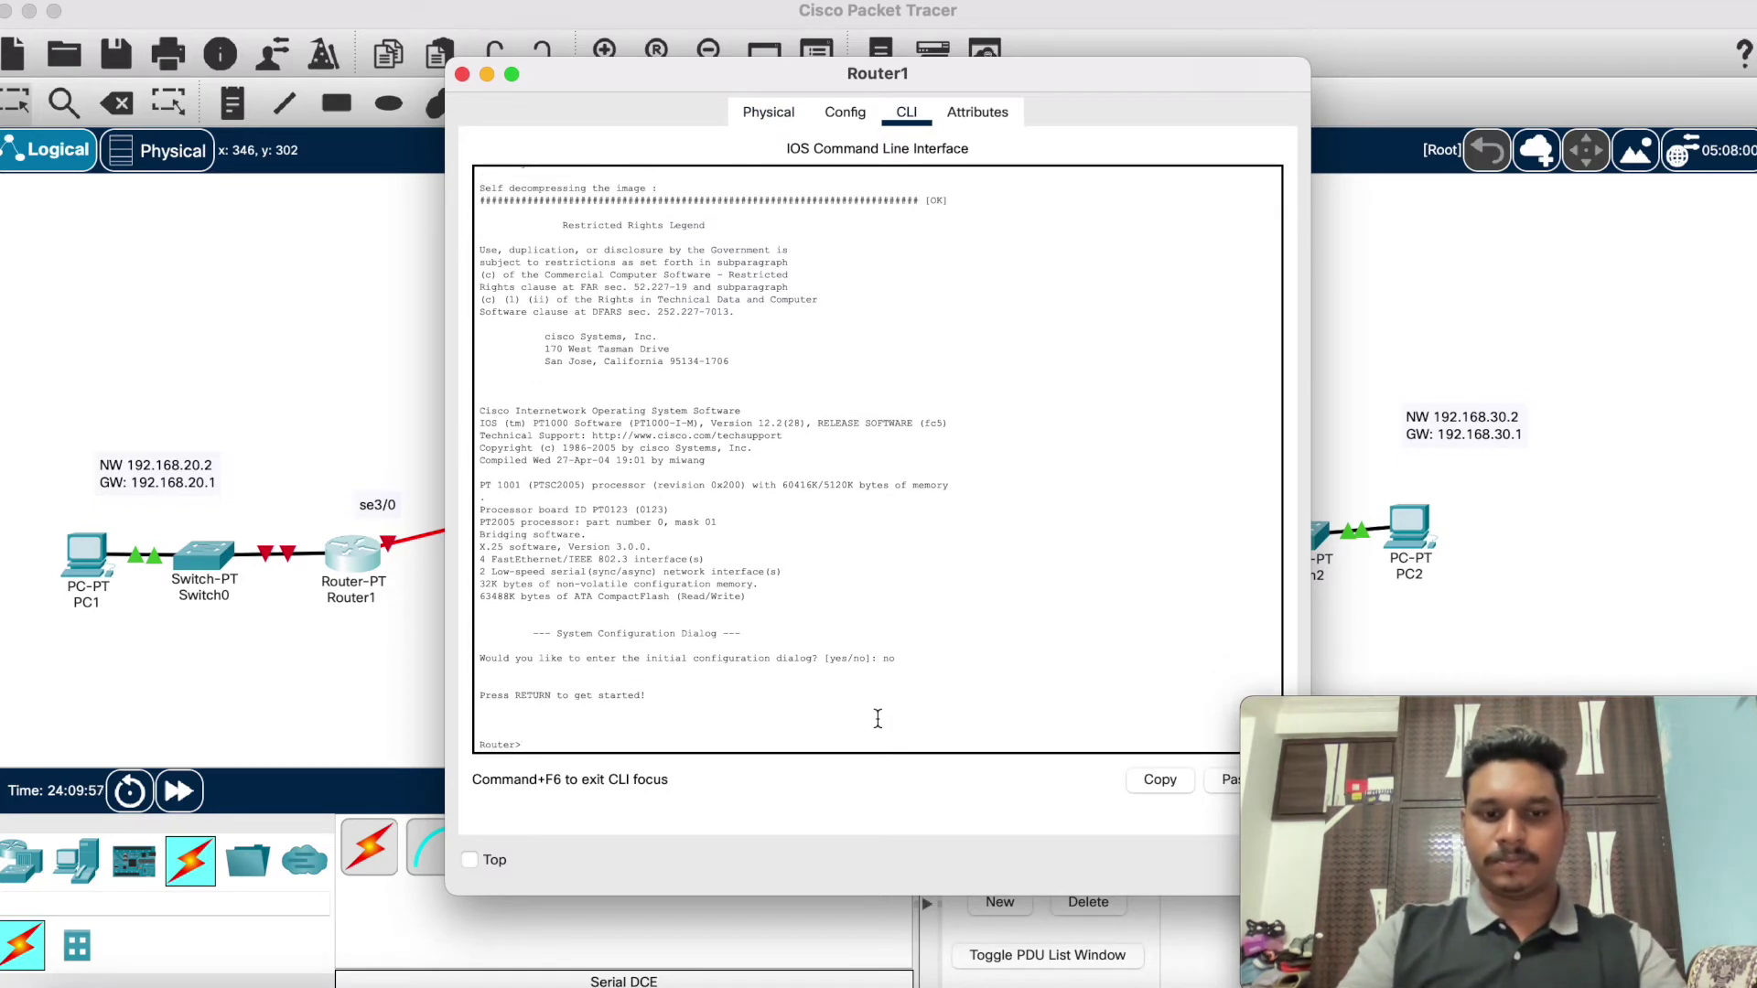
{"action": "type", "text": "en"}
{"action": "key", "text": "Return"}
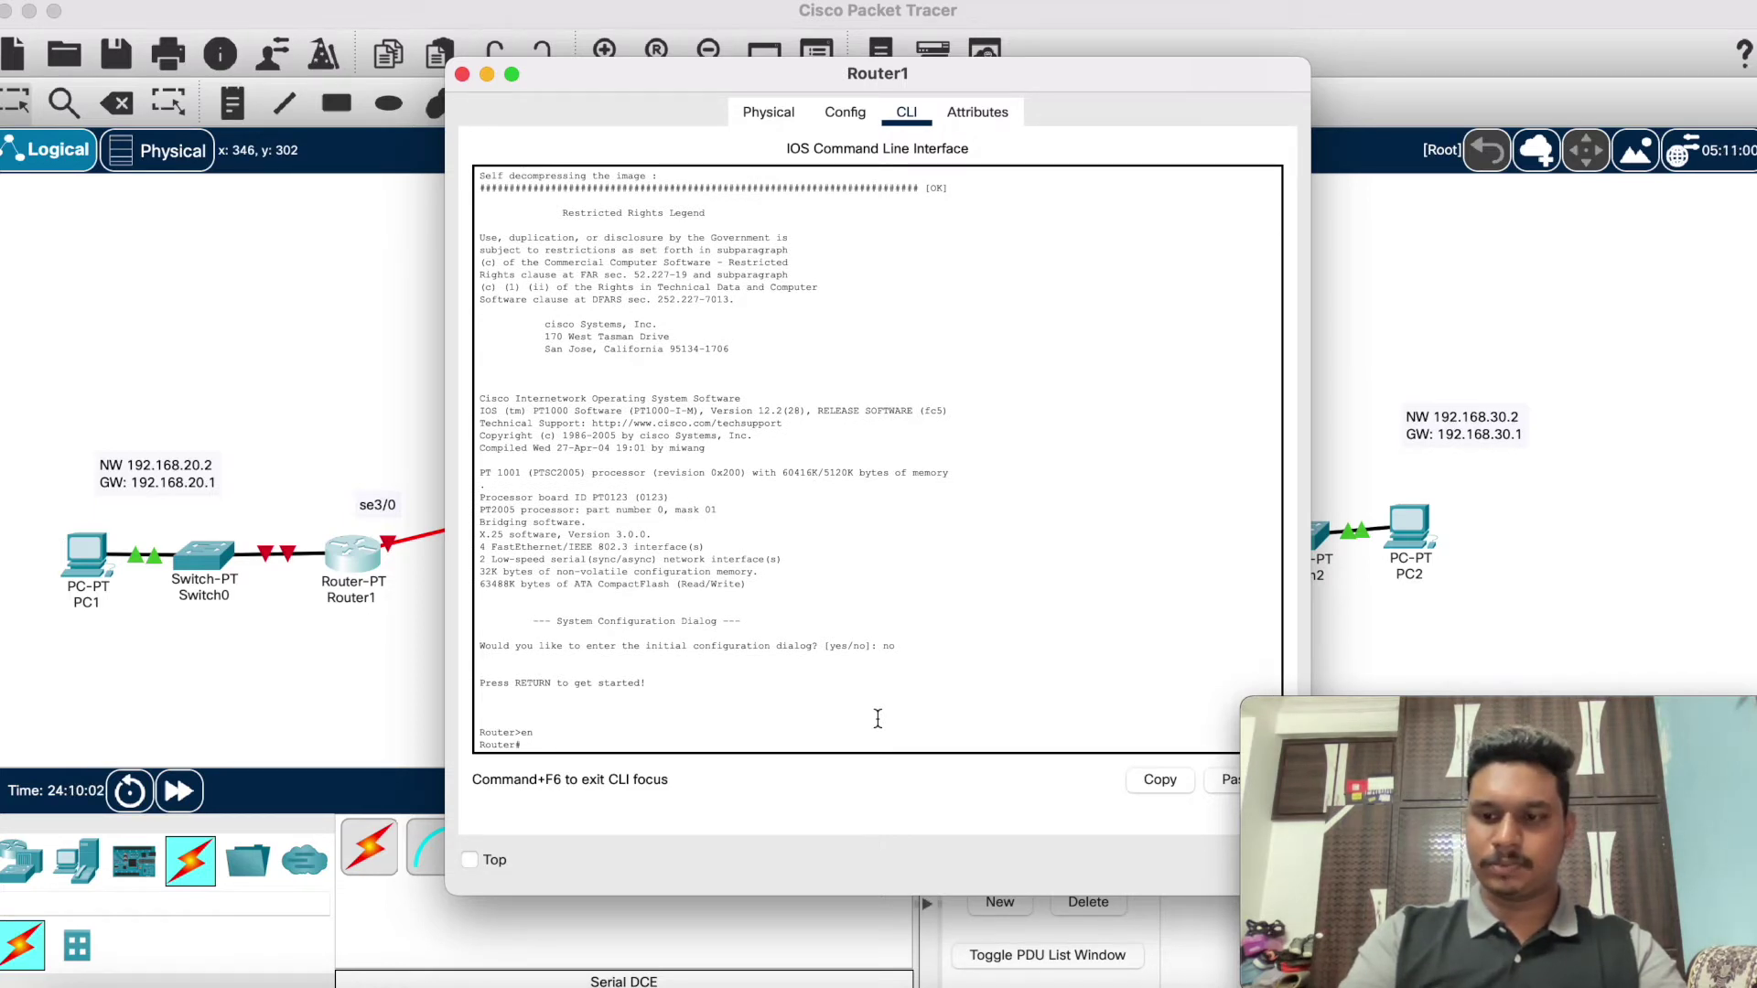
Step: Enter global configuration mode and select interface fa0/0 on Router1
{"action": "type", "text": "con"}
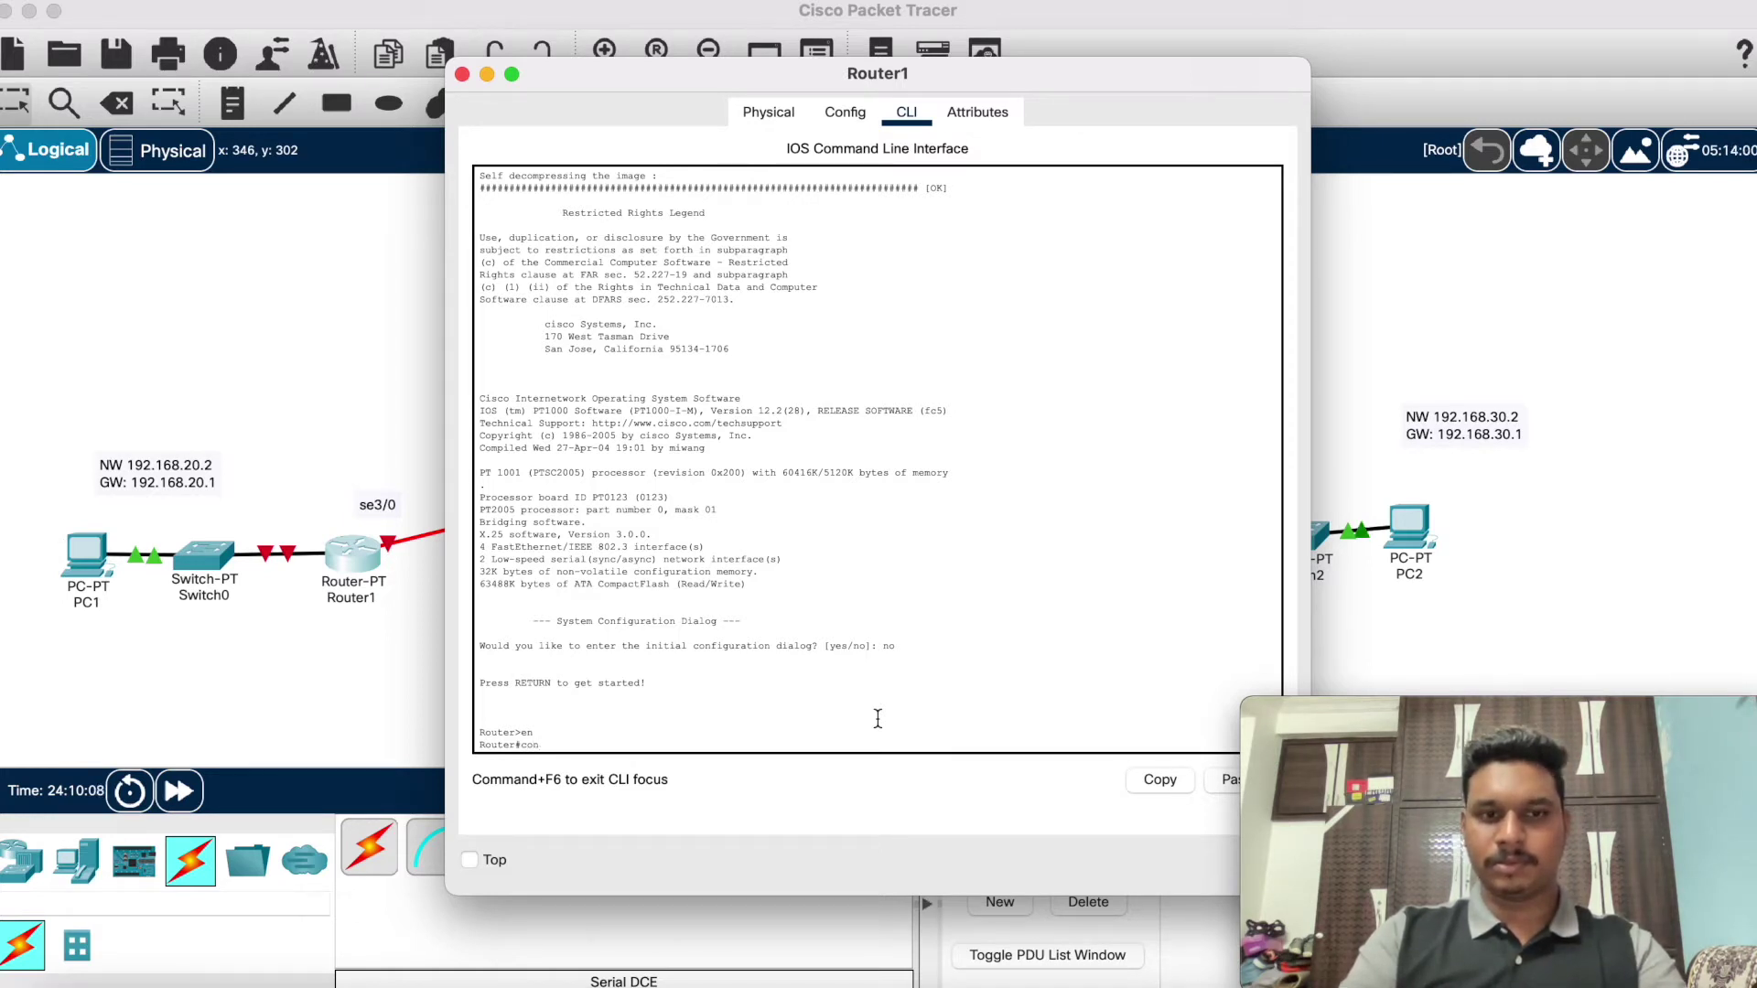
{"action": "type", "text": "f t"}
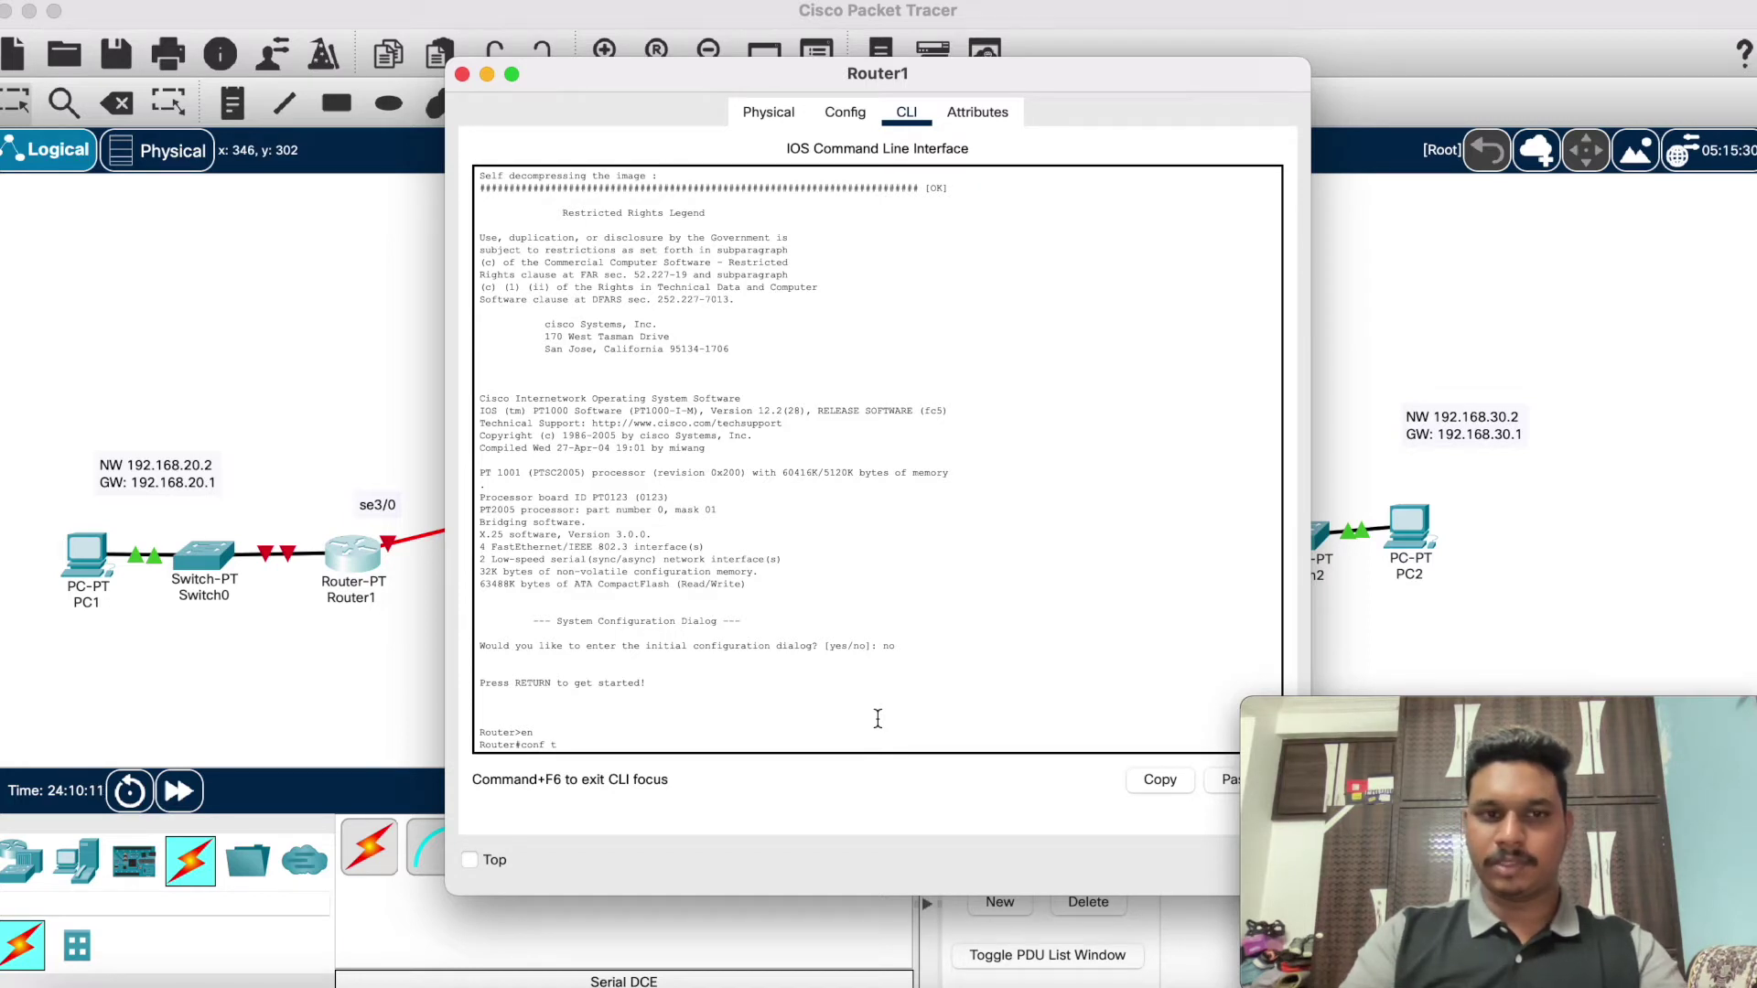
{"action": "key", "text": "Return"}
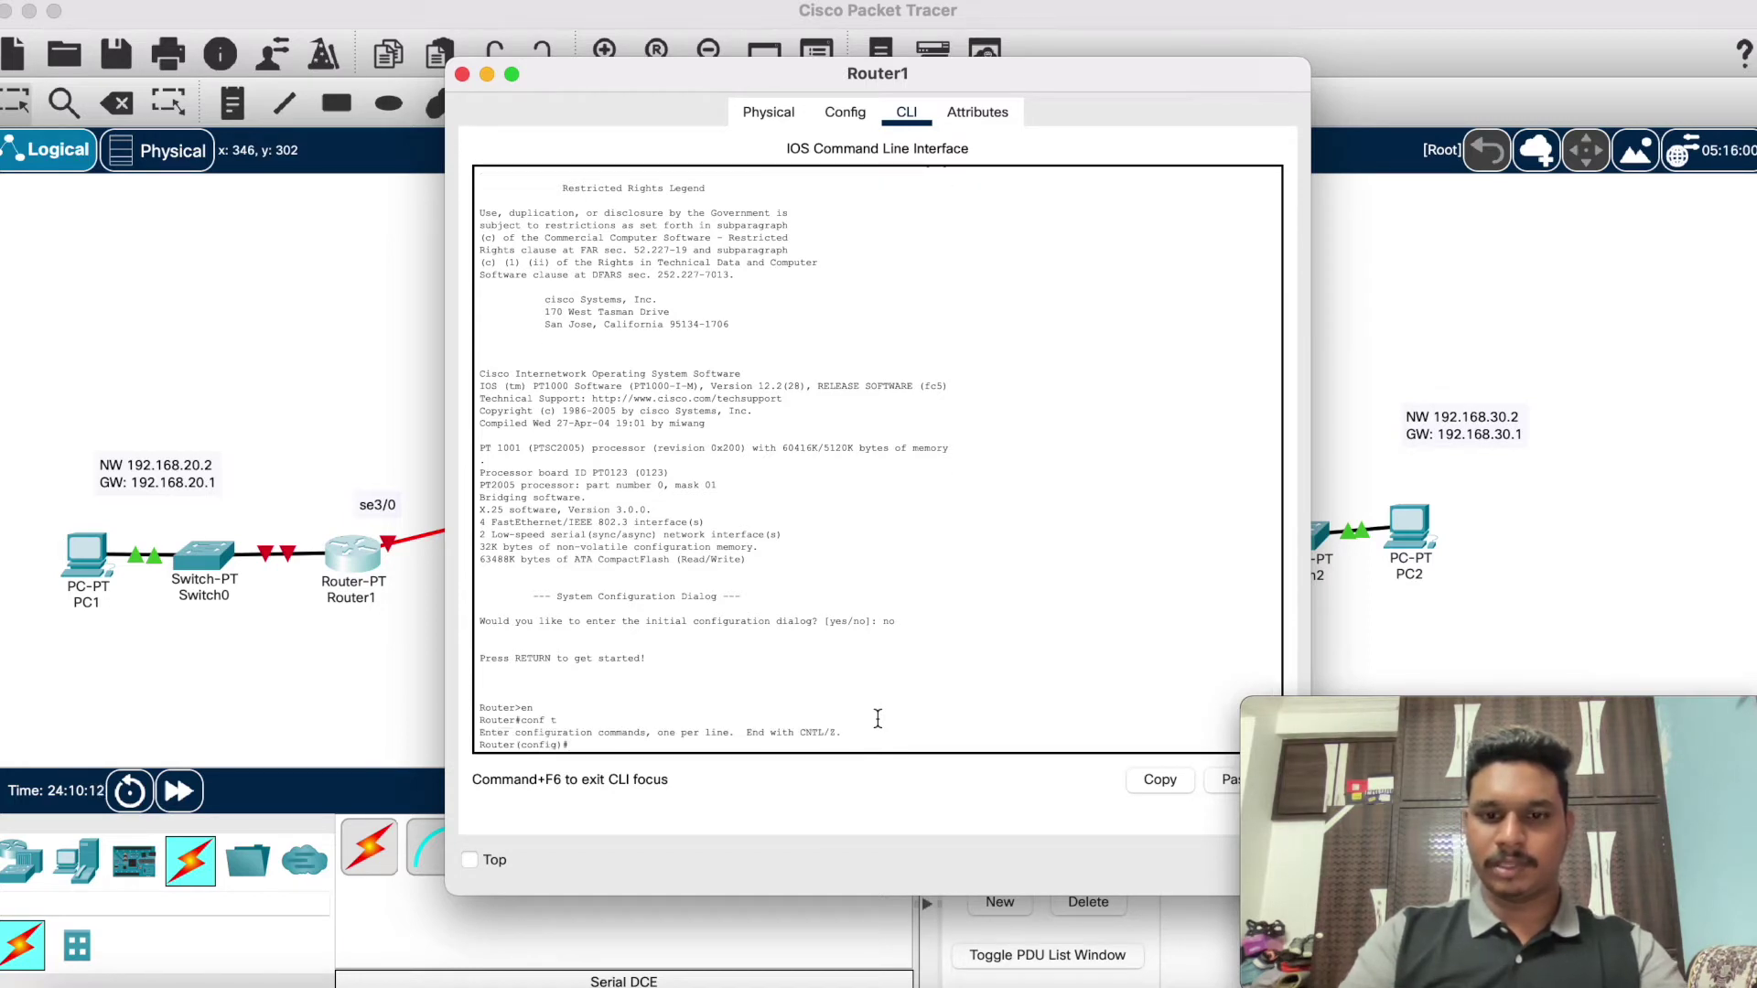
{"action": "type", "text": "ip"}
{"action": "key", "text": "BackSpace"}
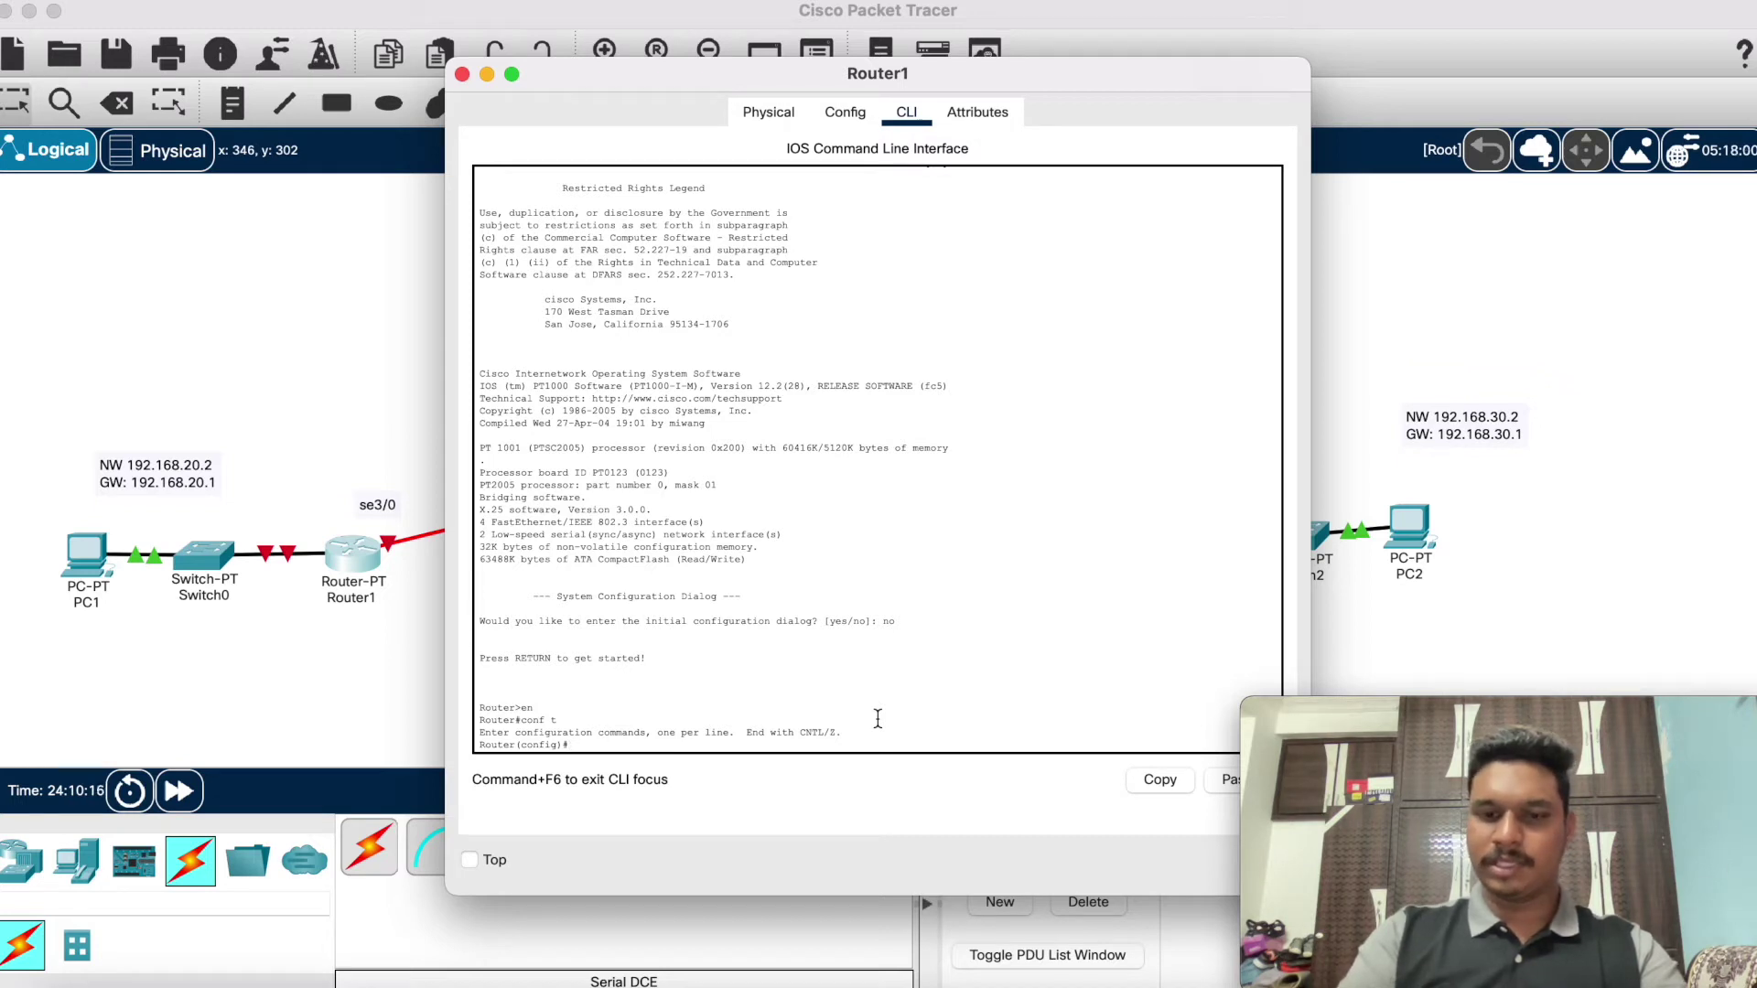
{"action": "type", "text": "t fa"}
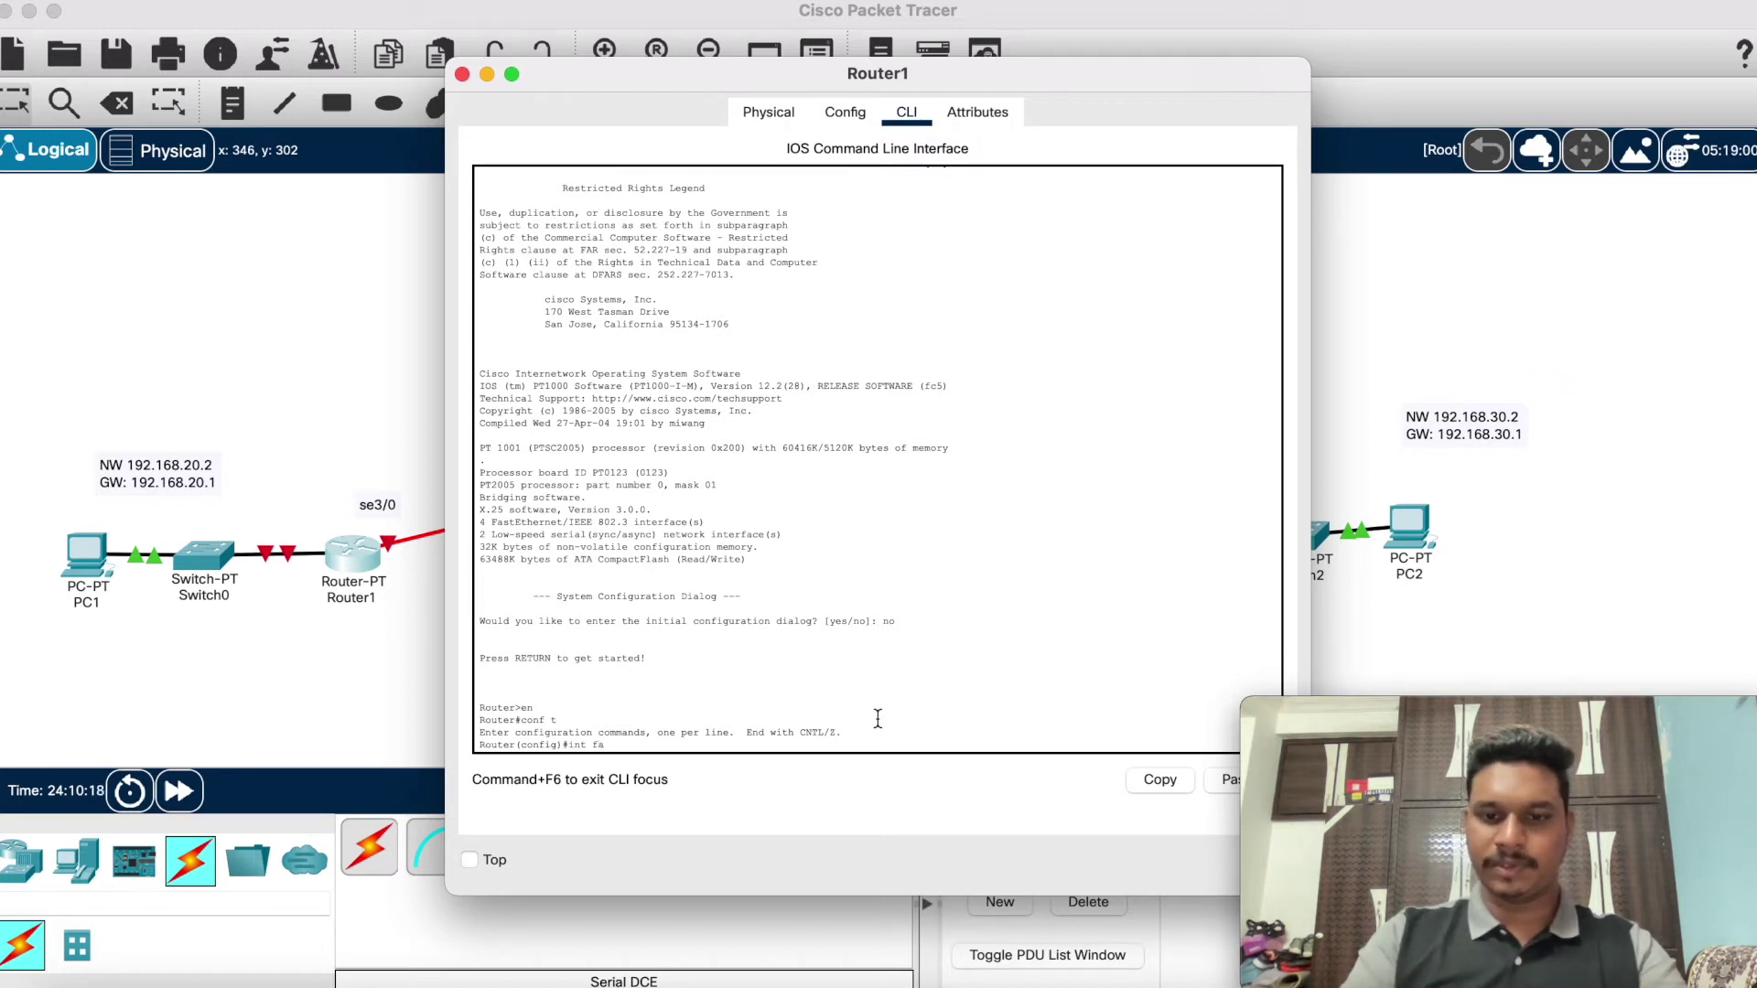
{"action": "type", "text": "0/0"}
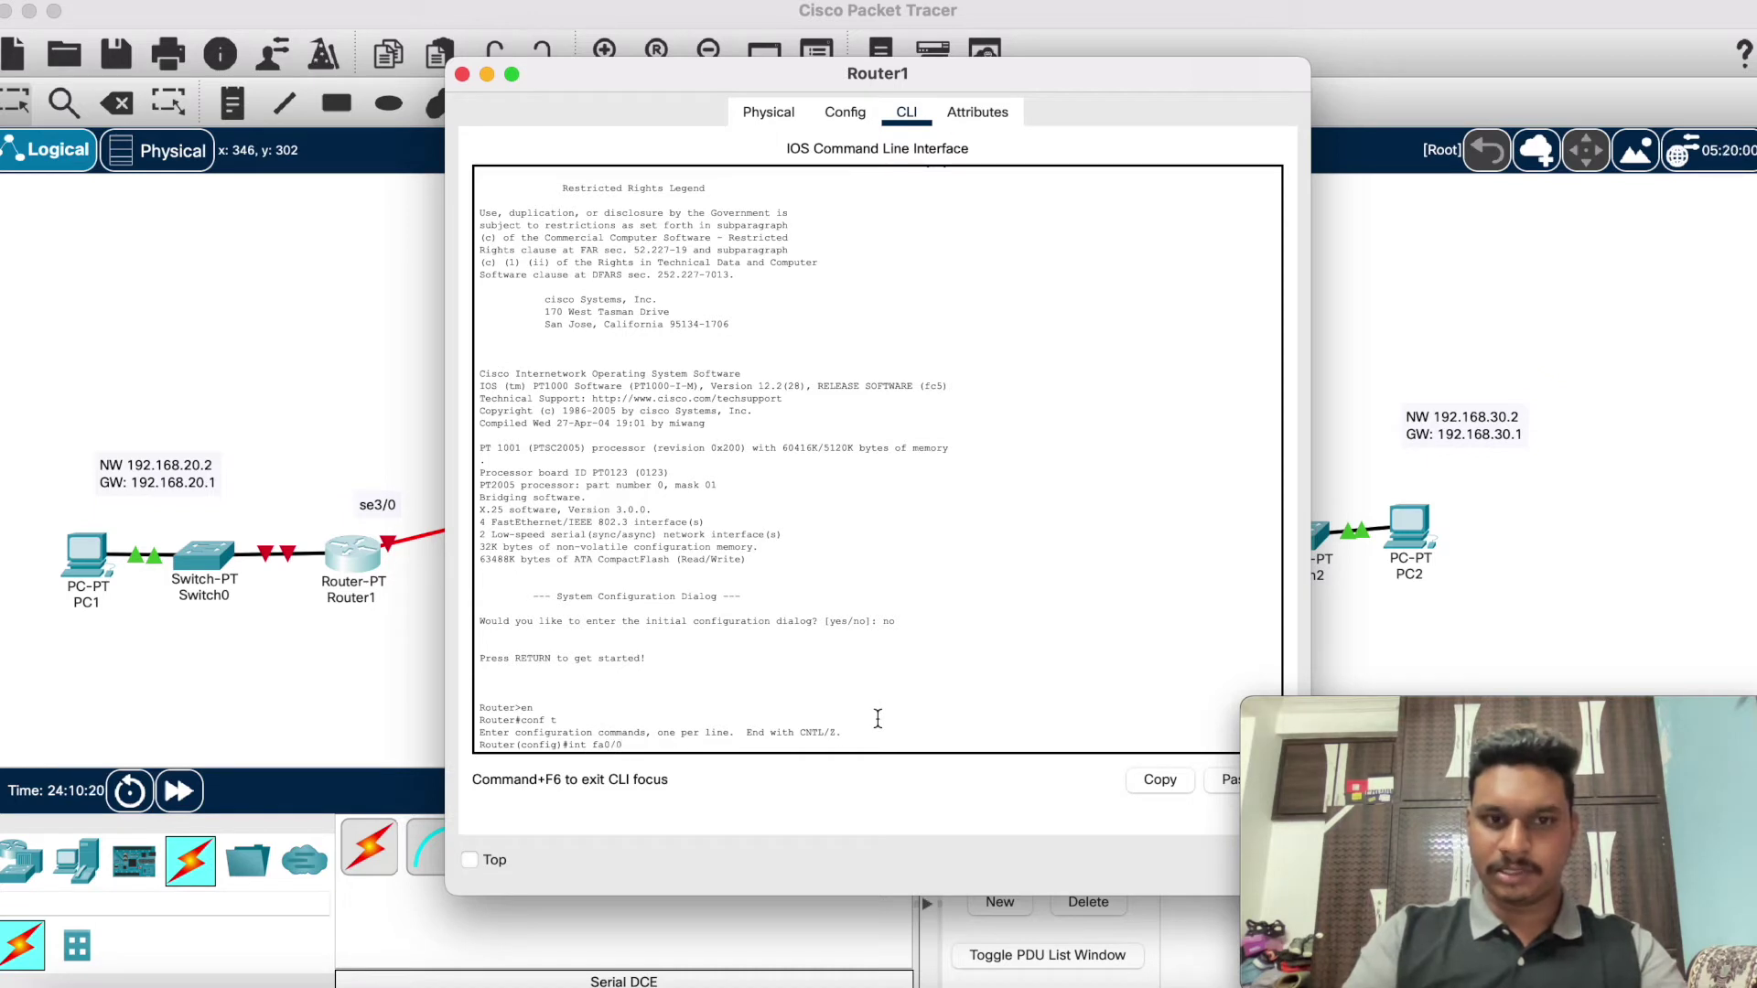
{"action": "key", "text": "Return"}
Step: Assign 192.168.20.1 255.255.255.0 to fa0/0, enable it, exit, and close Router1's window
{"action": "type", "text": "ip addr"}
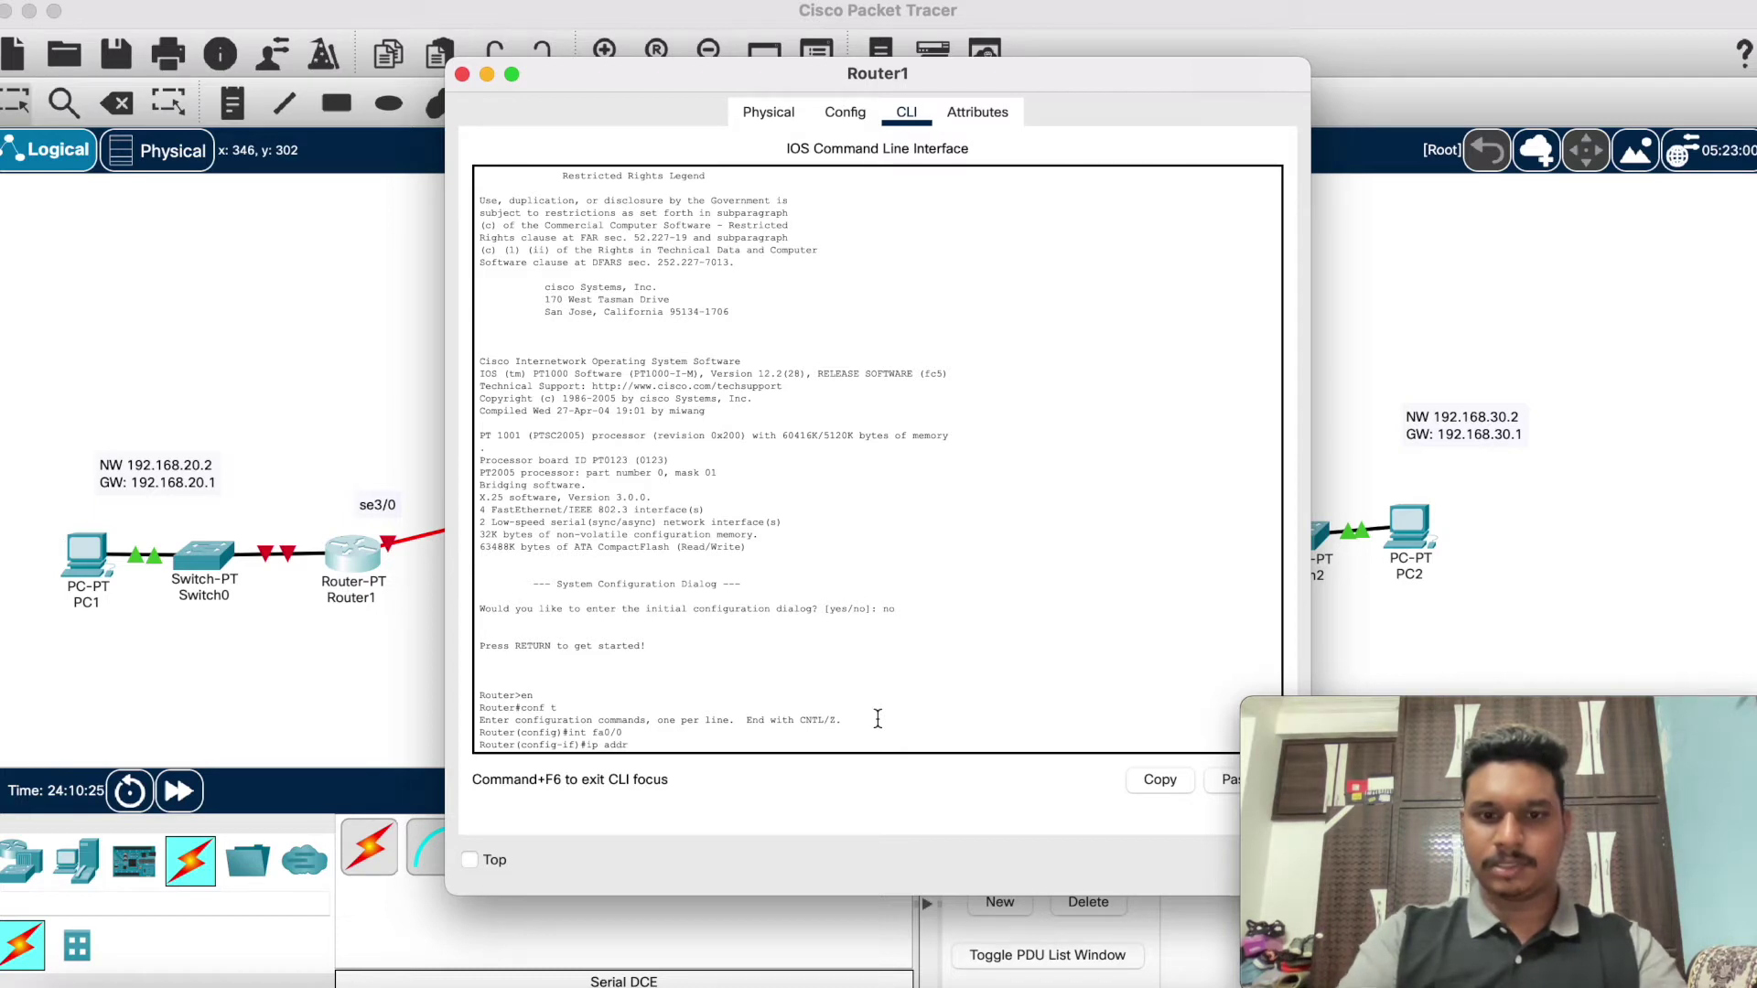
{"action": "type", "text": " 192.16"}
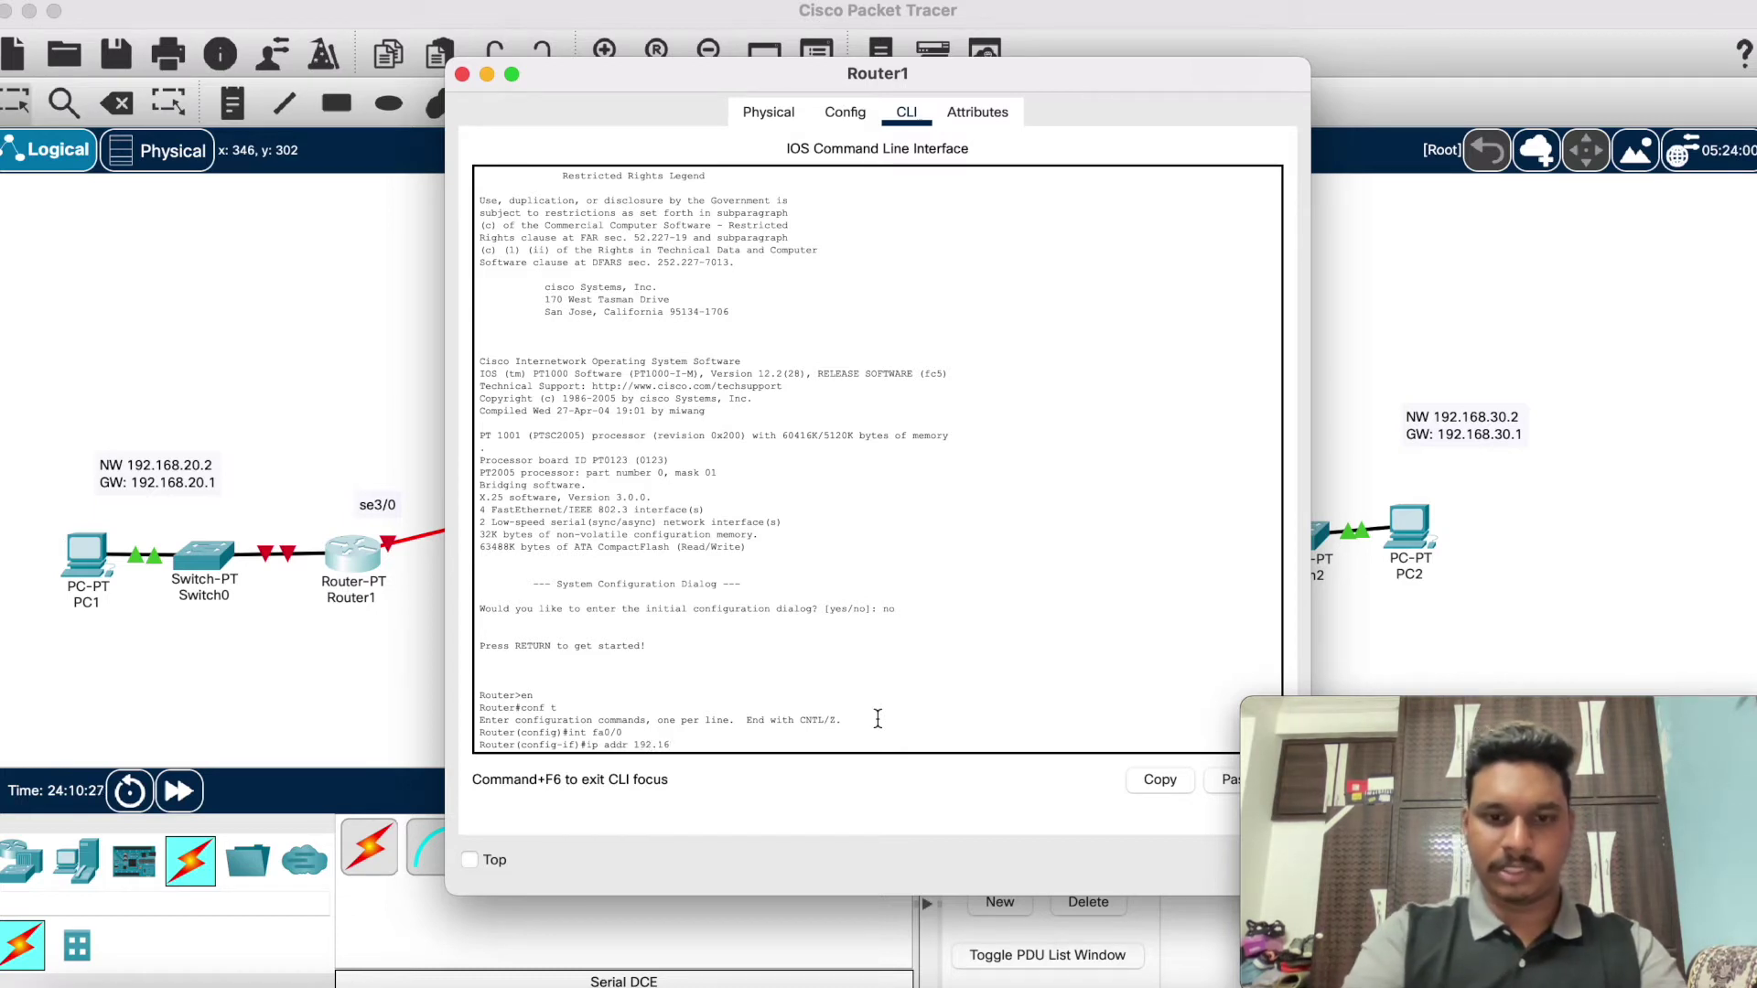
{"action": "type", "text": "8.20.1"}
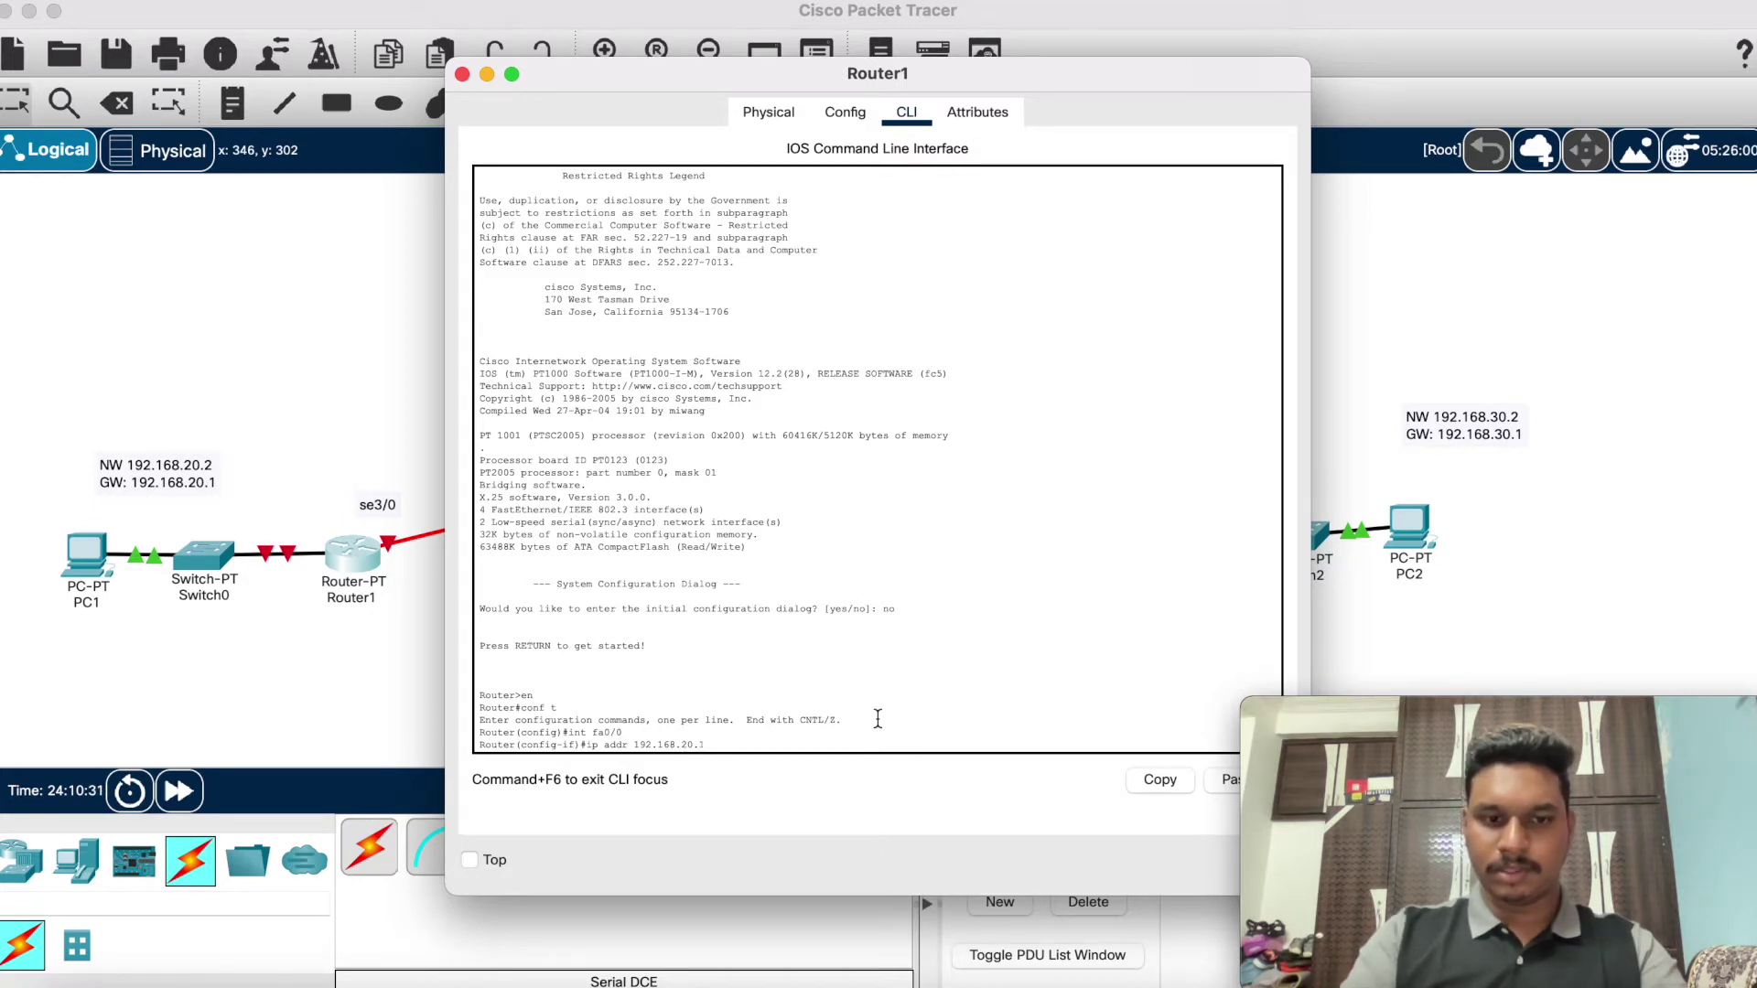
{"action": "type", "text": " 255.255"}
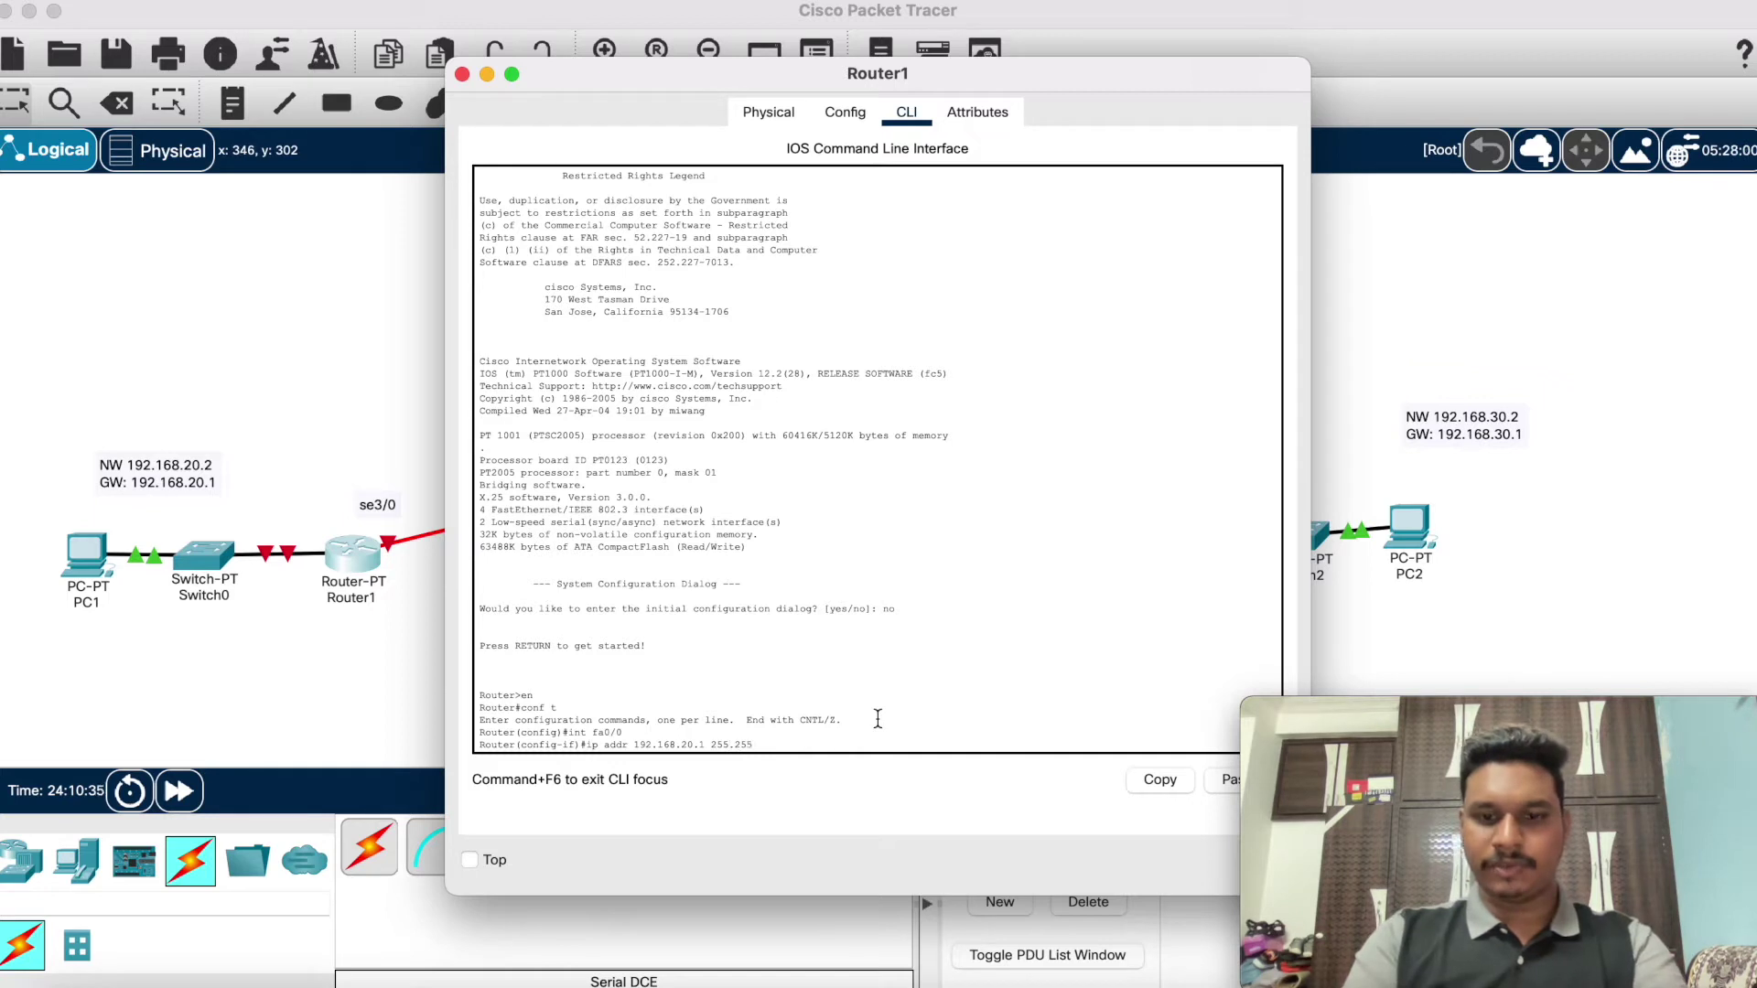
{"action": "type", "text": ".255"}
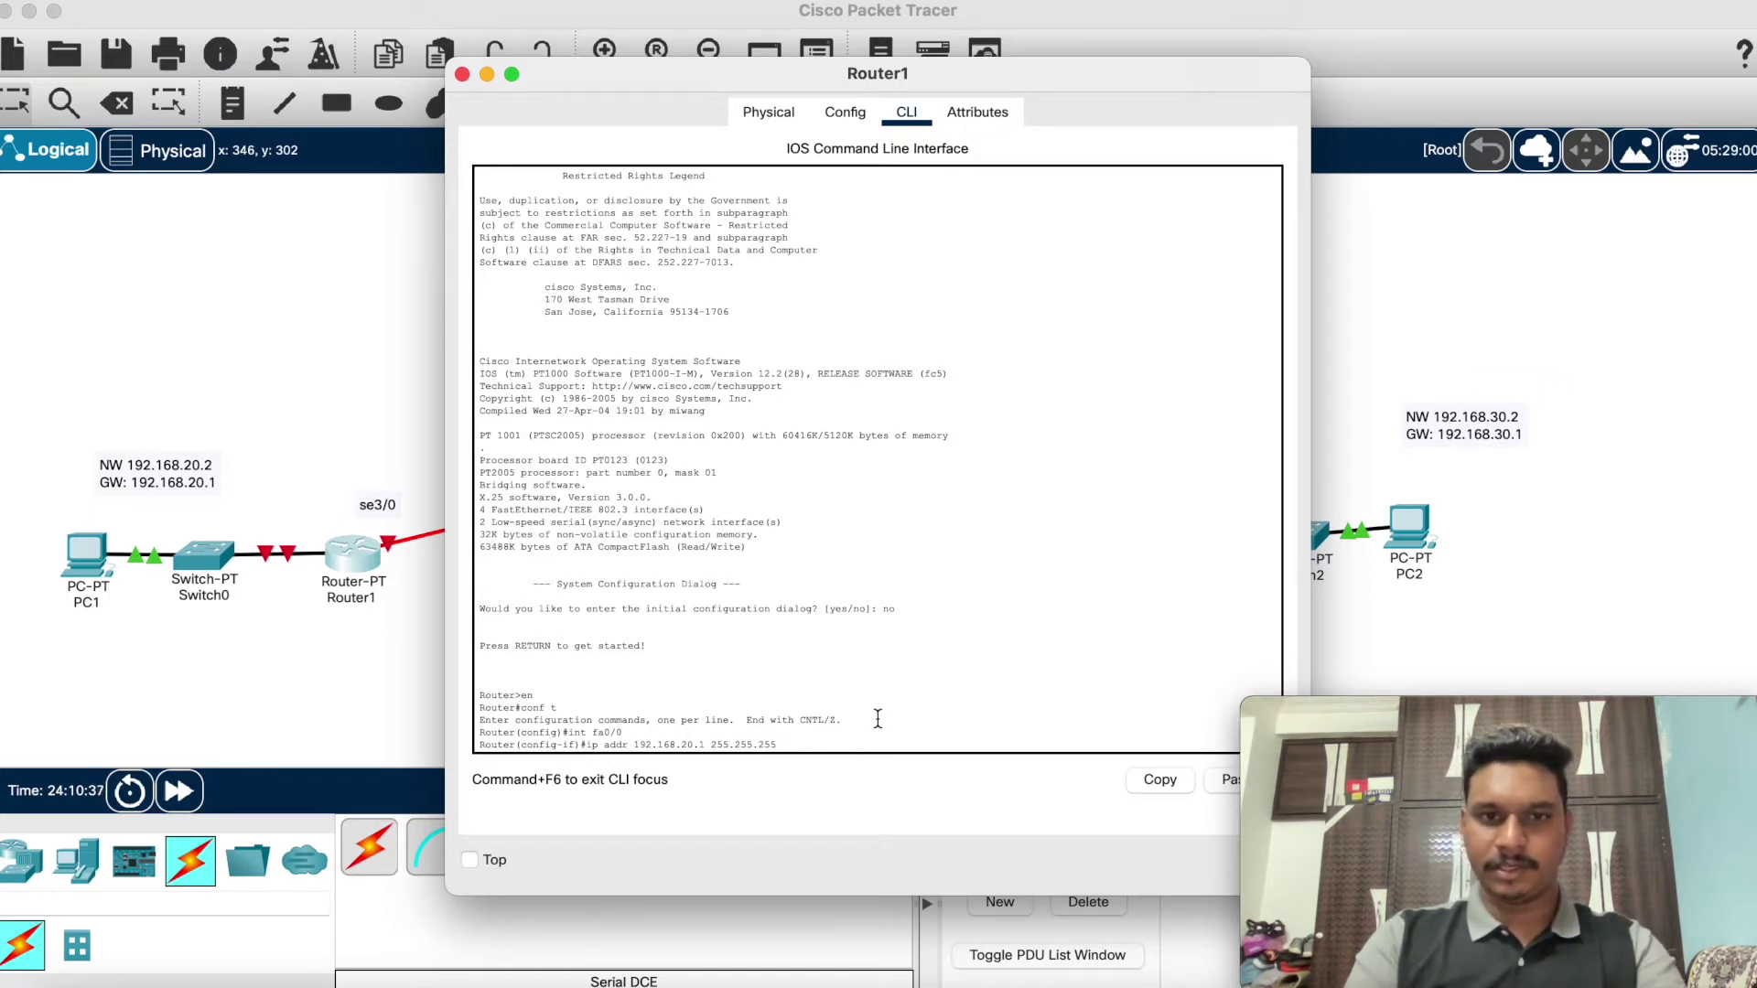
{"action": "type", "text": ".0"}
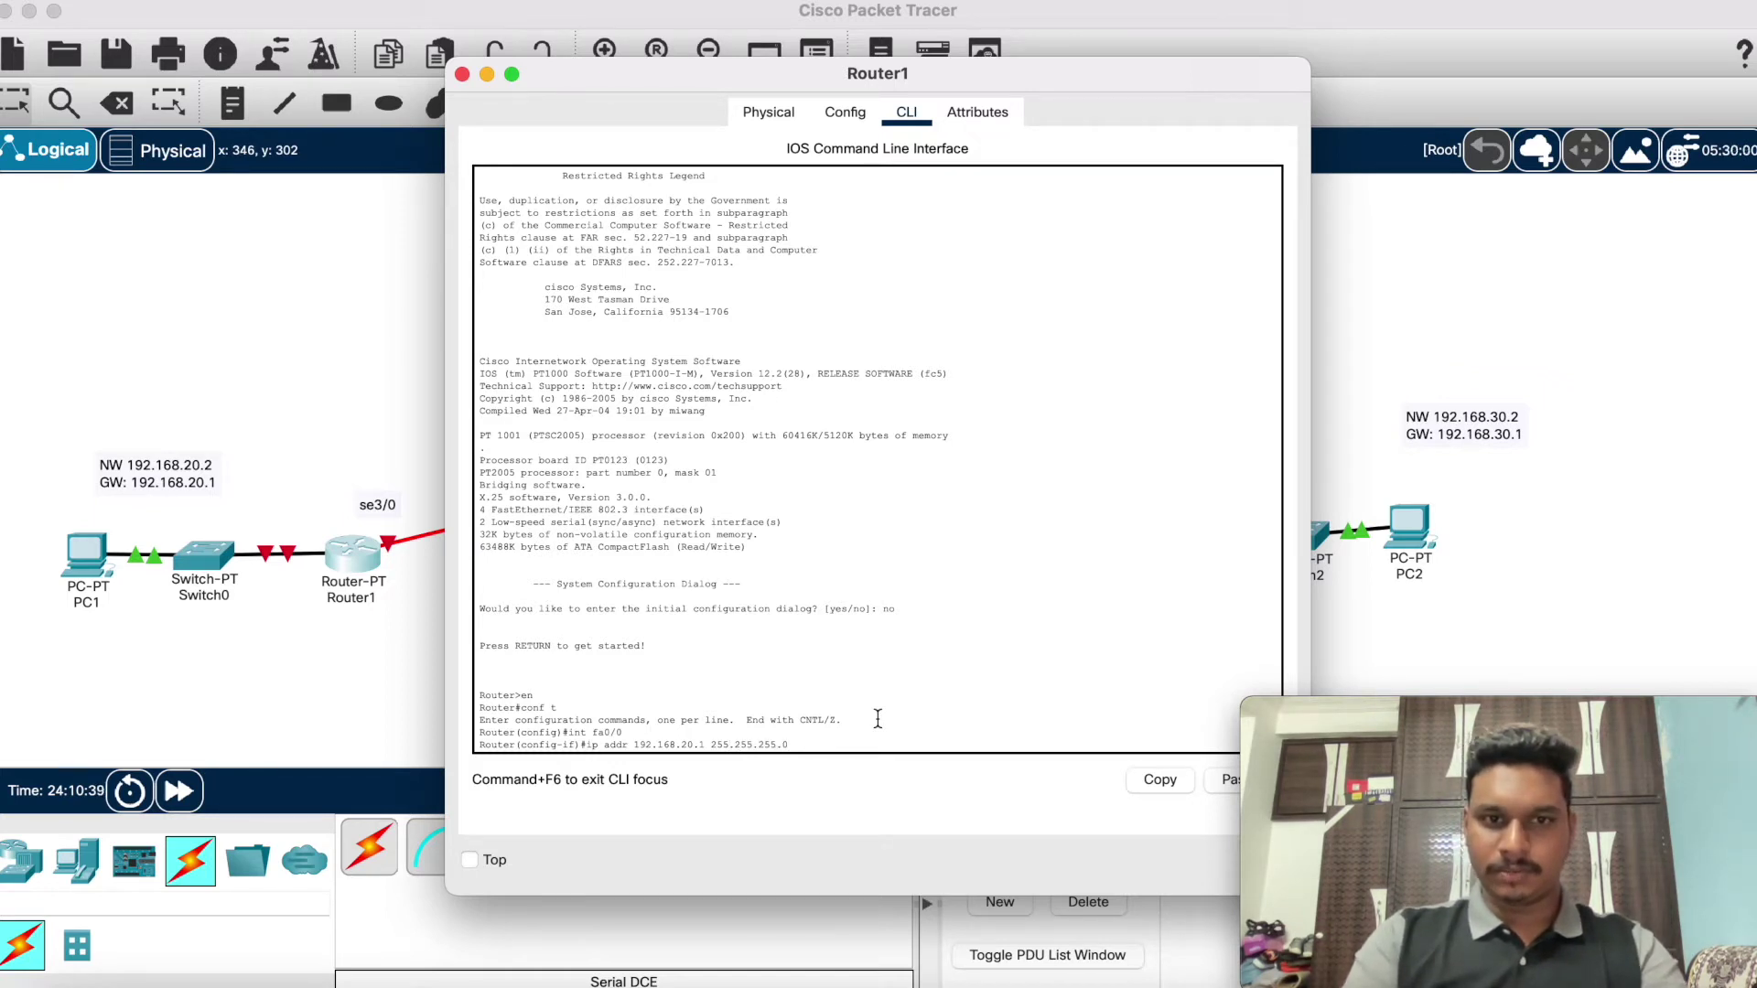
{"action": "key", "text": "Return"}
{"action": "type", "text": "no s"}
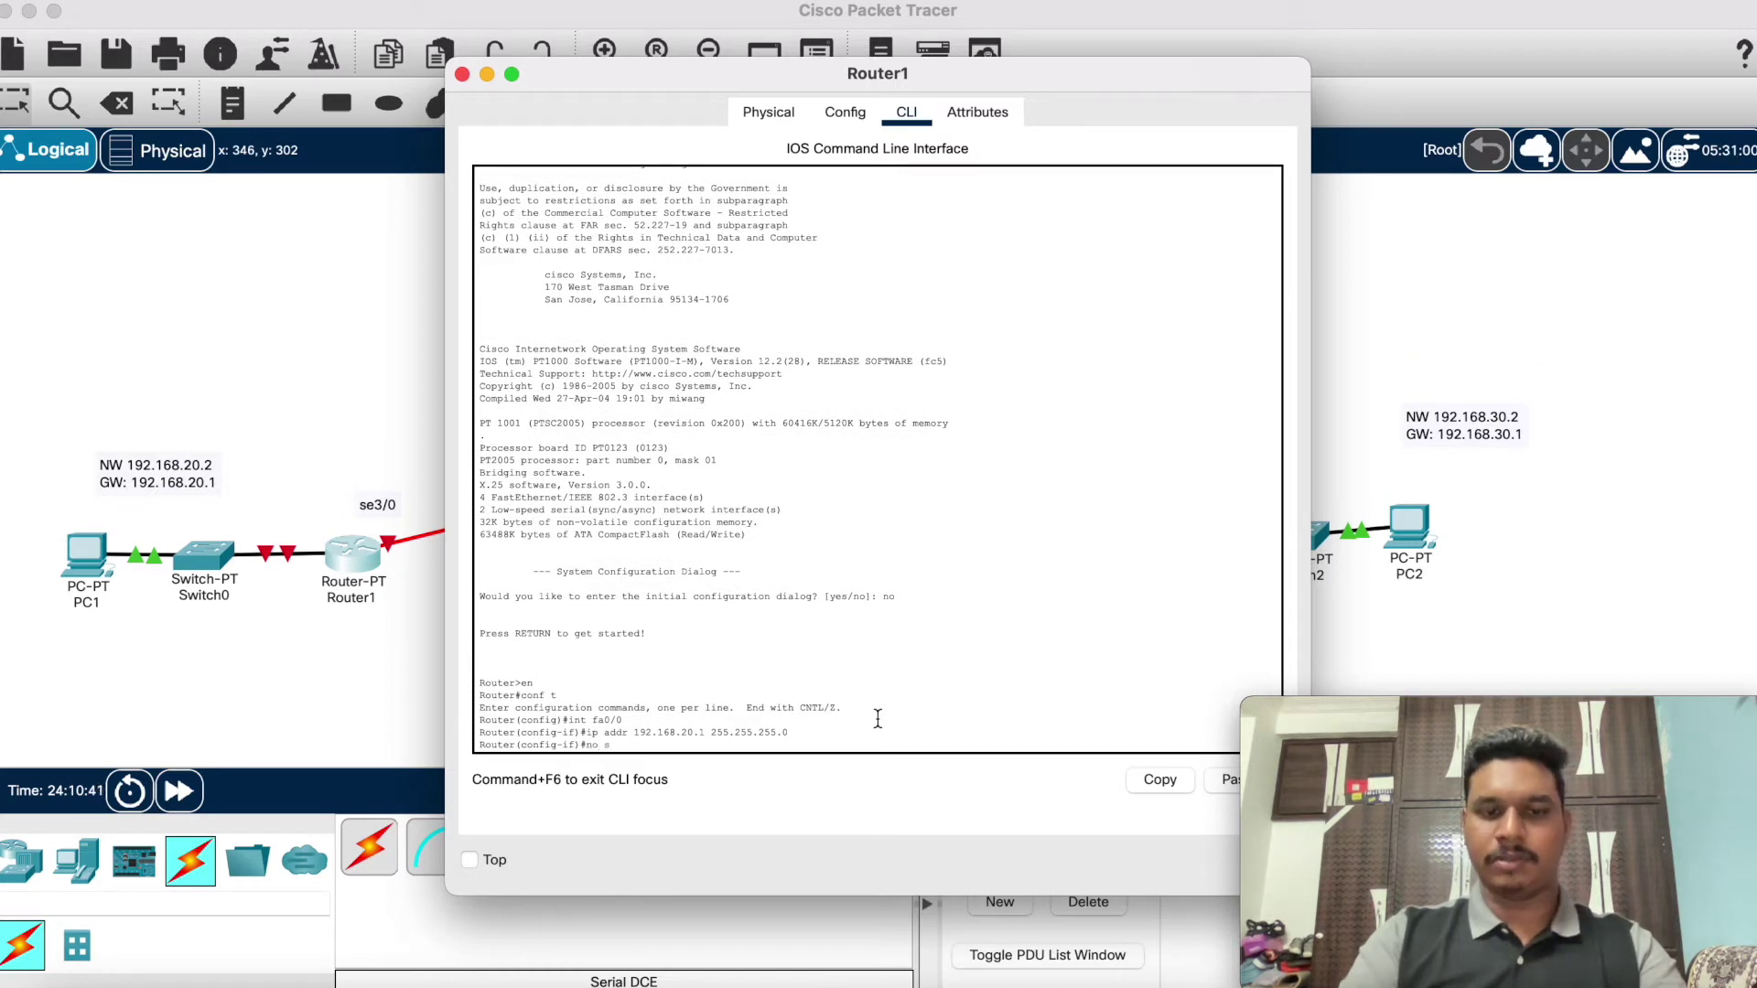
{"action": "type", "text": "h"}
{"action": "key", "text": "Return"}
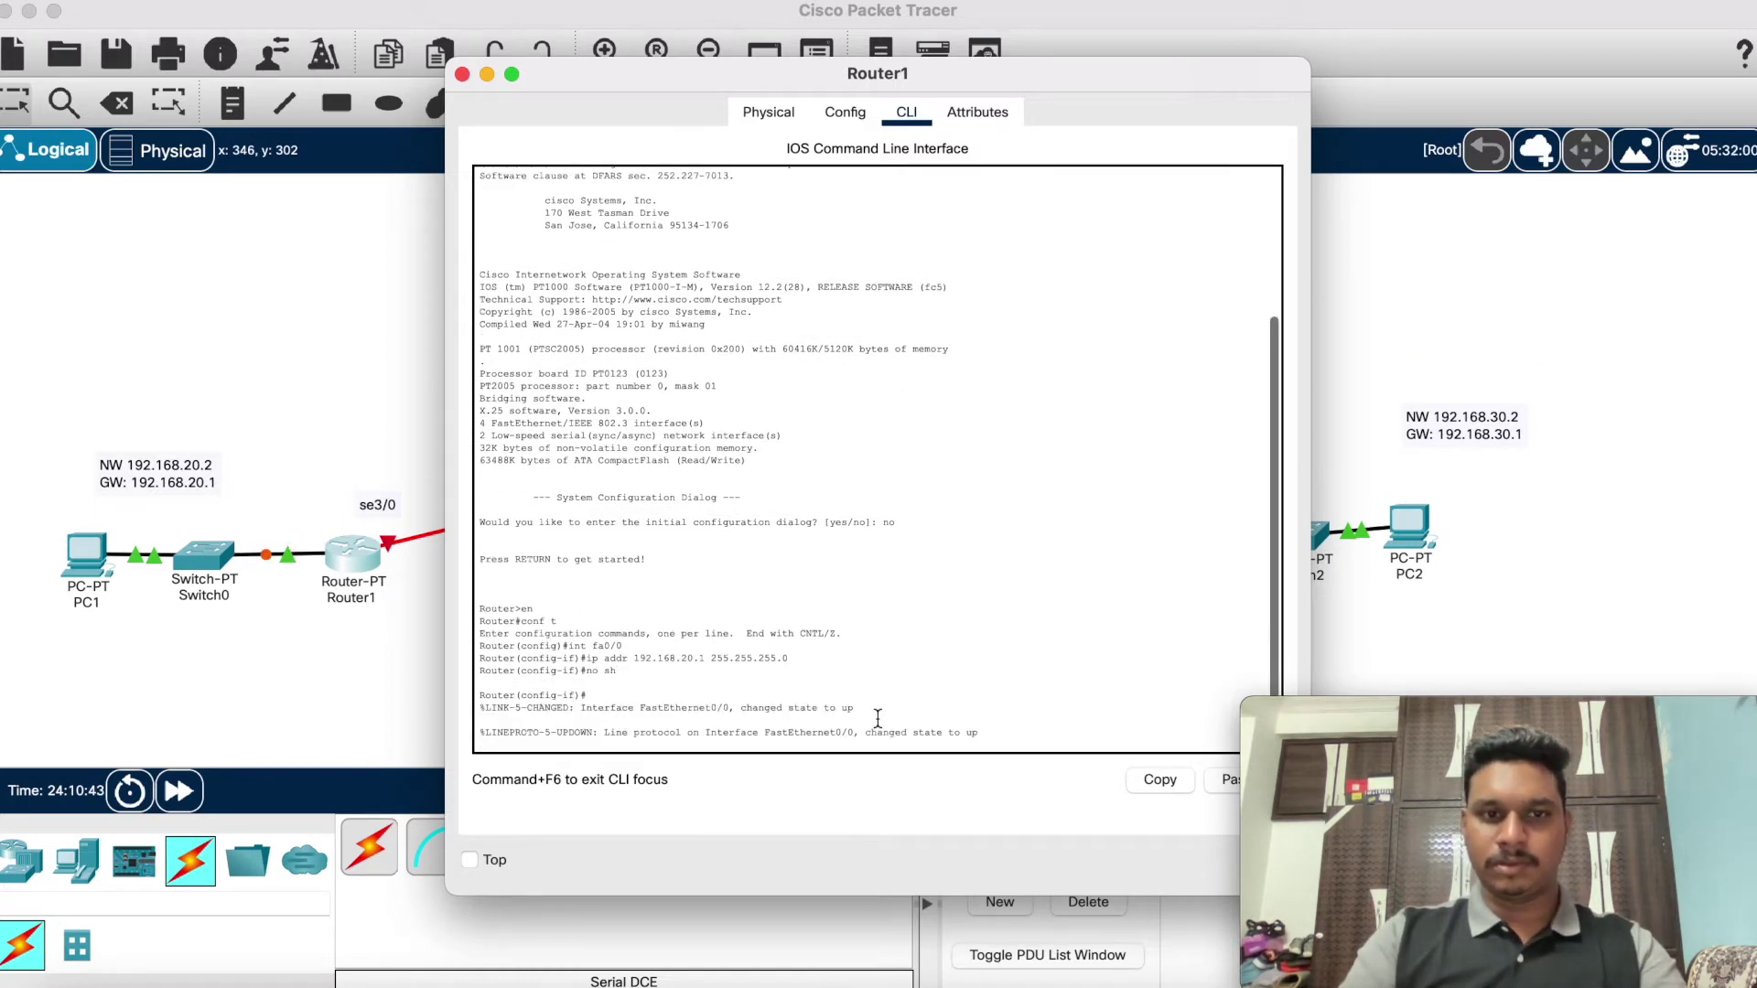
{"action": "type", "text": "exit"}
{"action": "key", "text": "Return"}
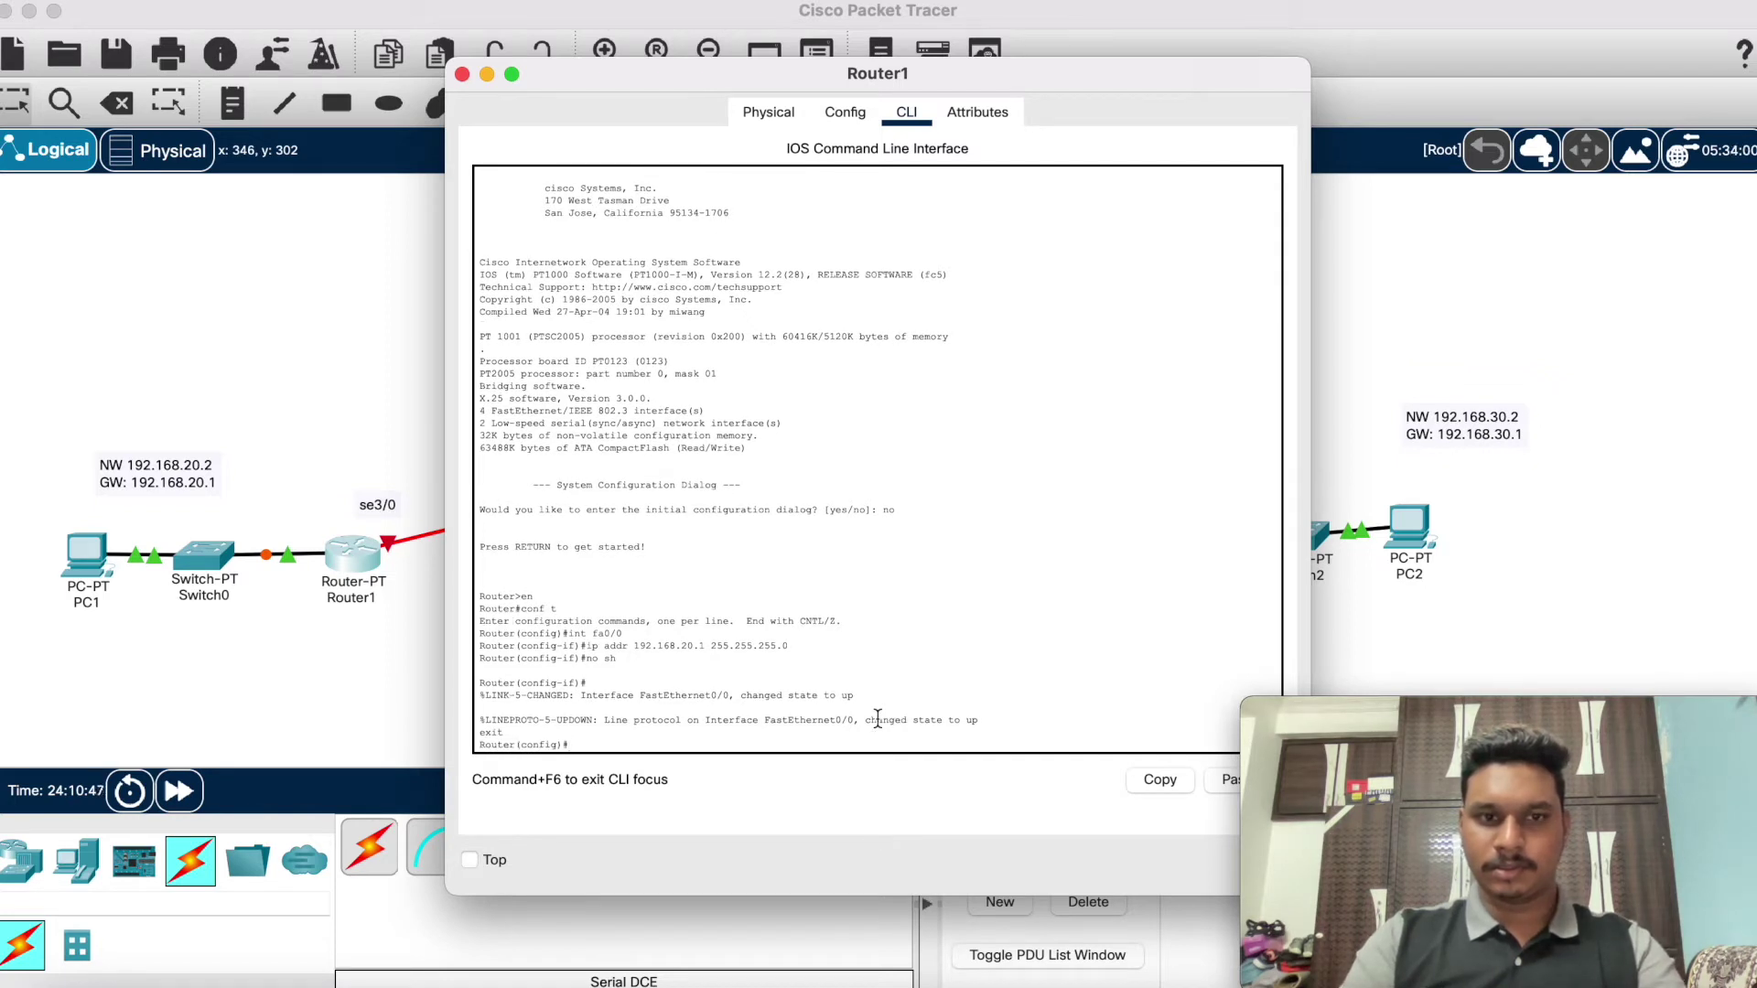
{"action": "type", "text": "exit"}
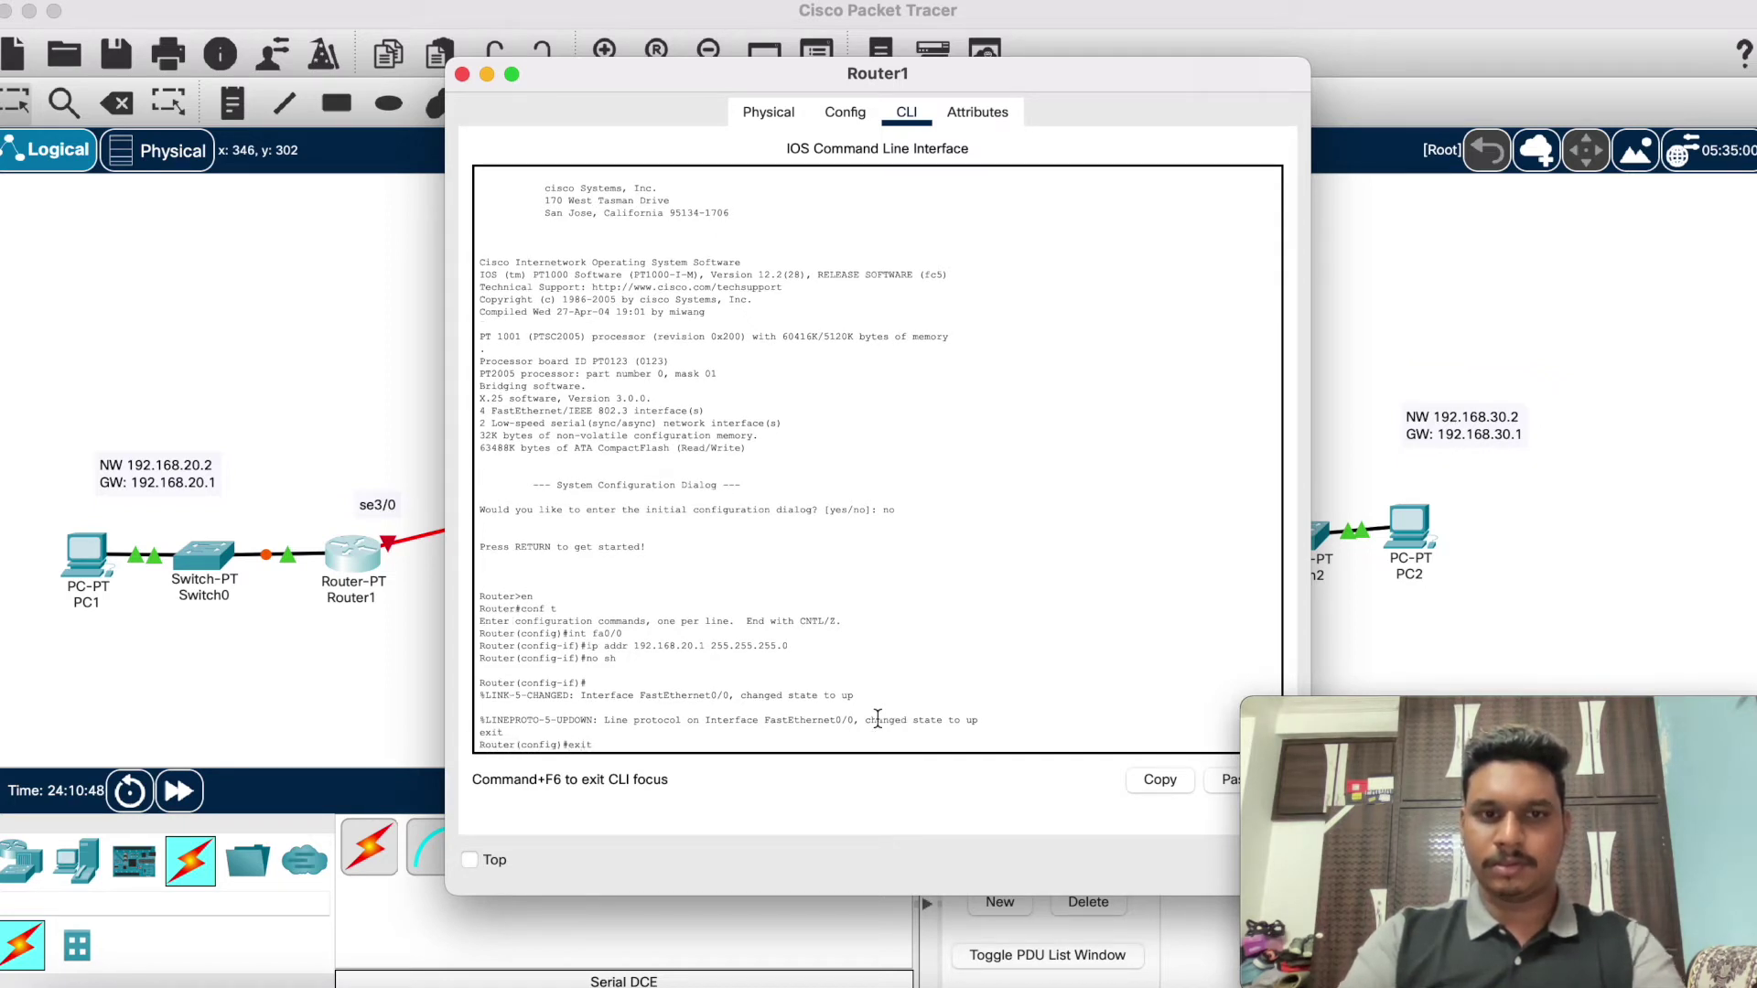
{"action": "key", "text": "Return"}
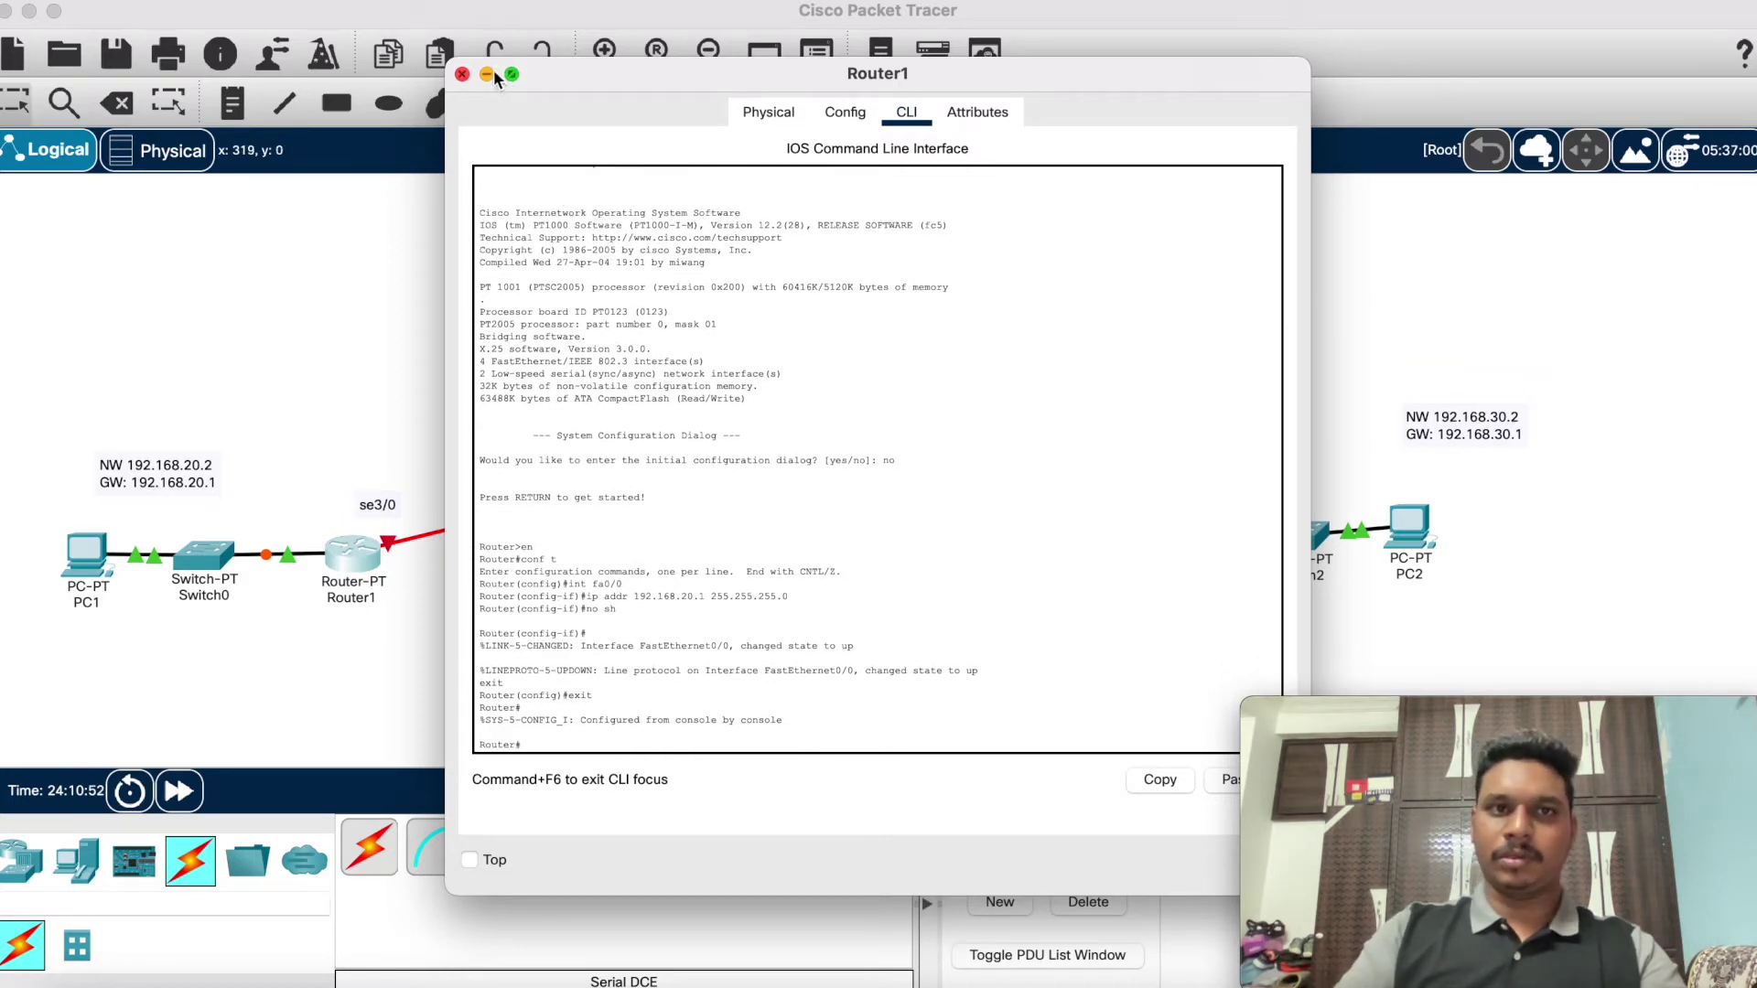
{"action": "left_click", "coordinate": [462, 74]}
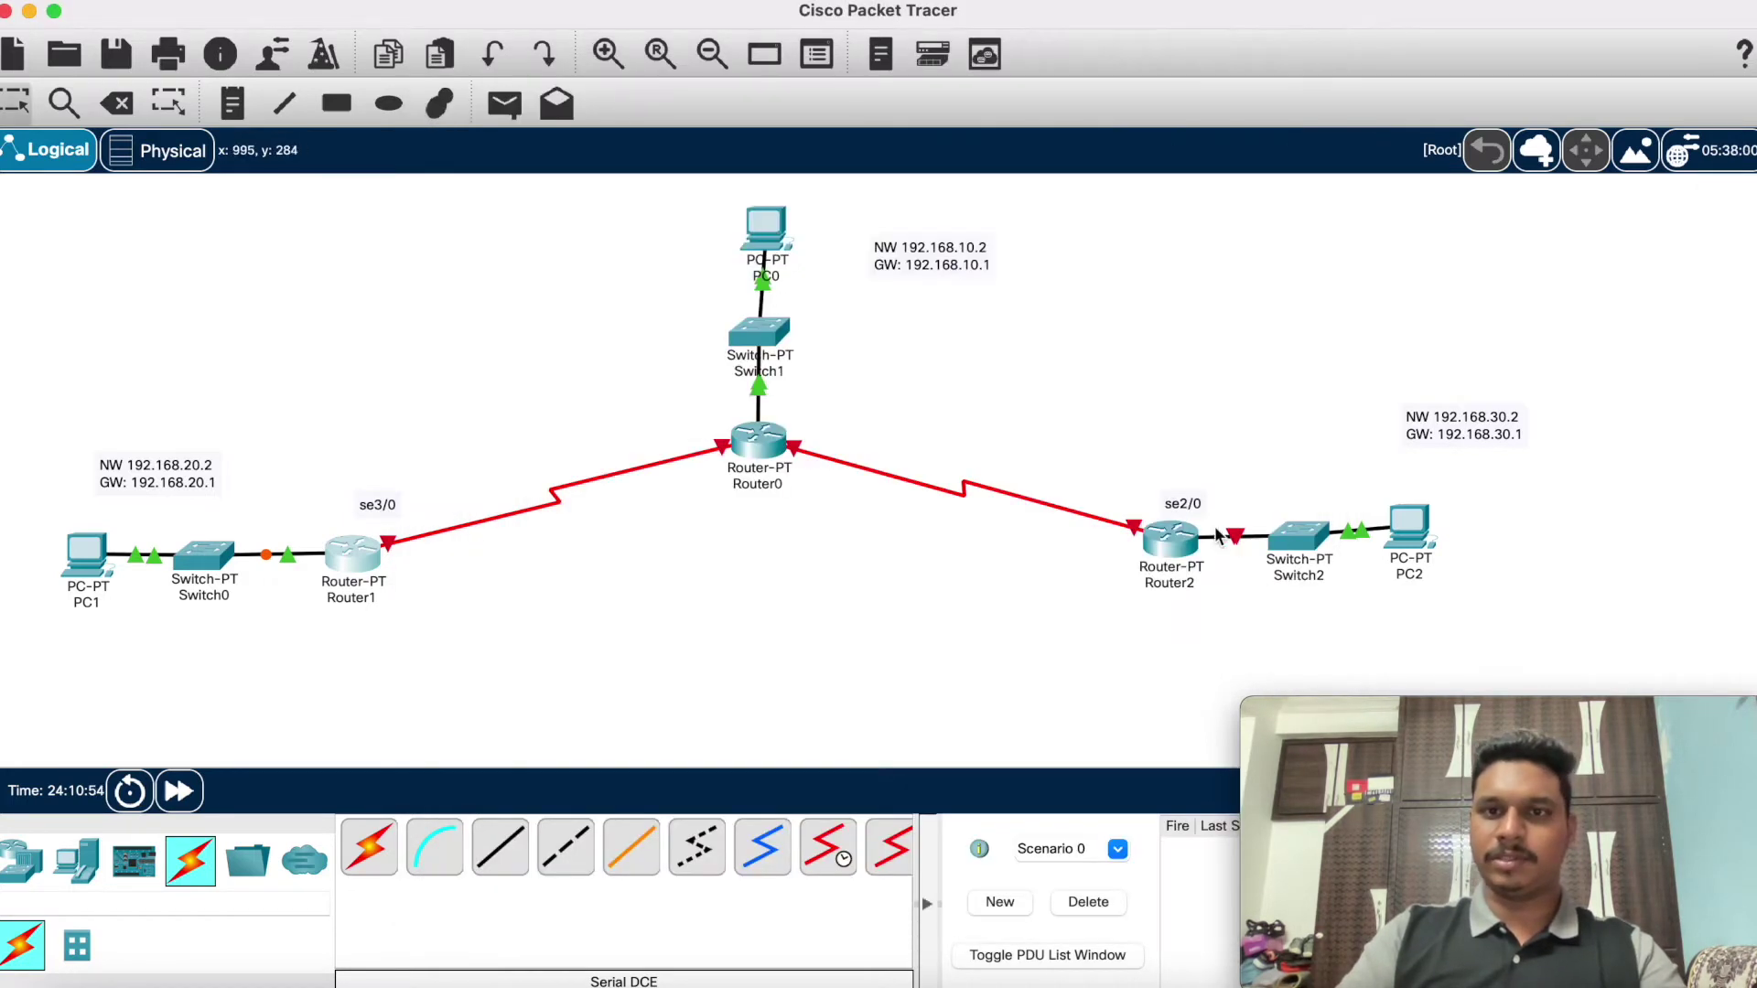
Step: Open Router2's command line and decline the initial configuration dialog
{"action": "left_click", "coordinate": [1170, 540]}
{"action": "left_click", "coordinate": [906, 112]}
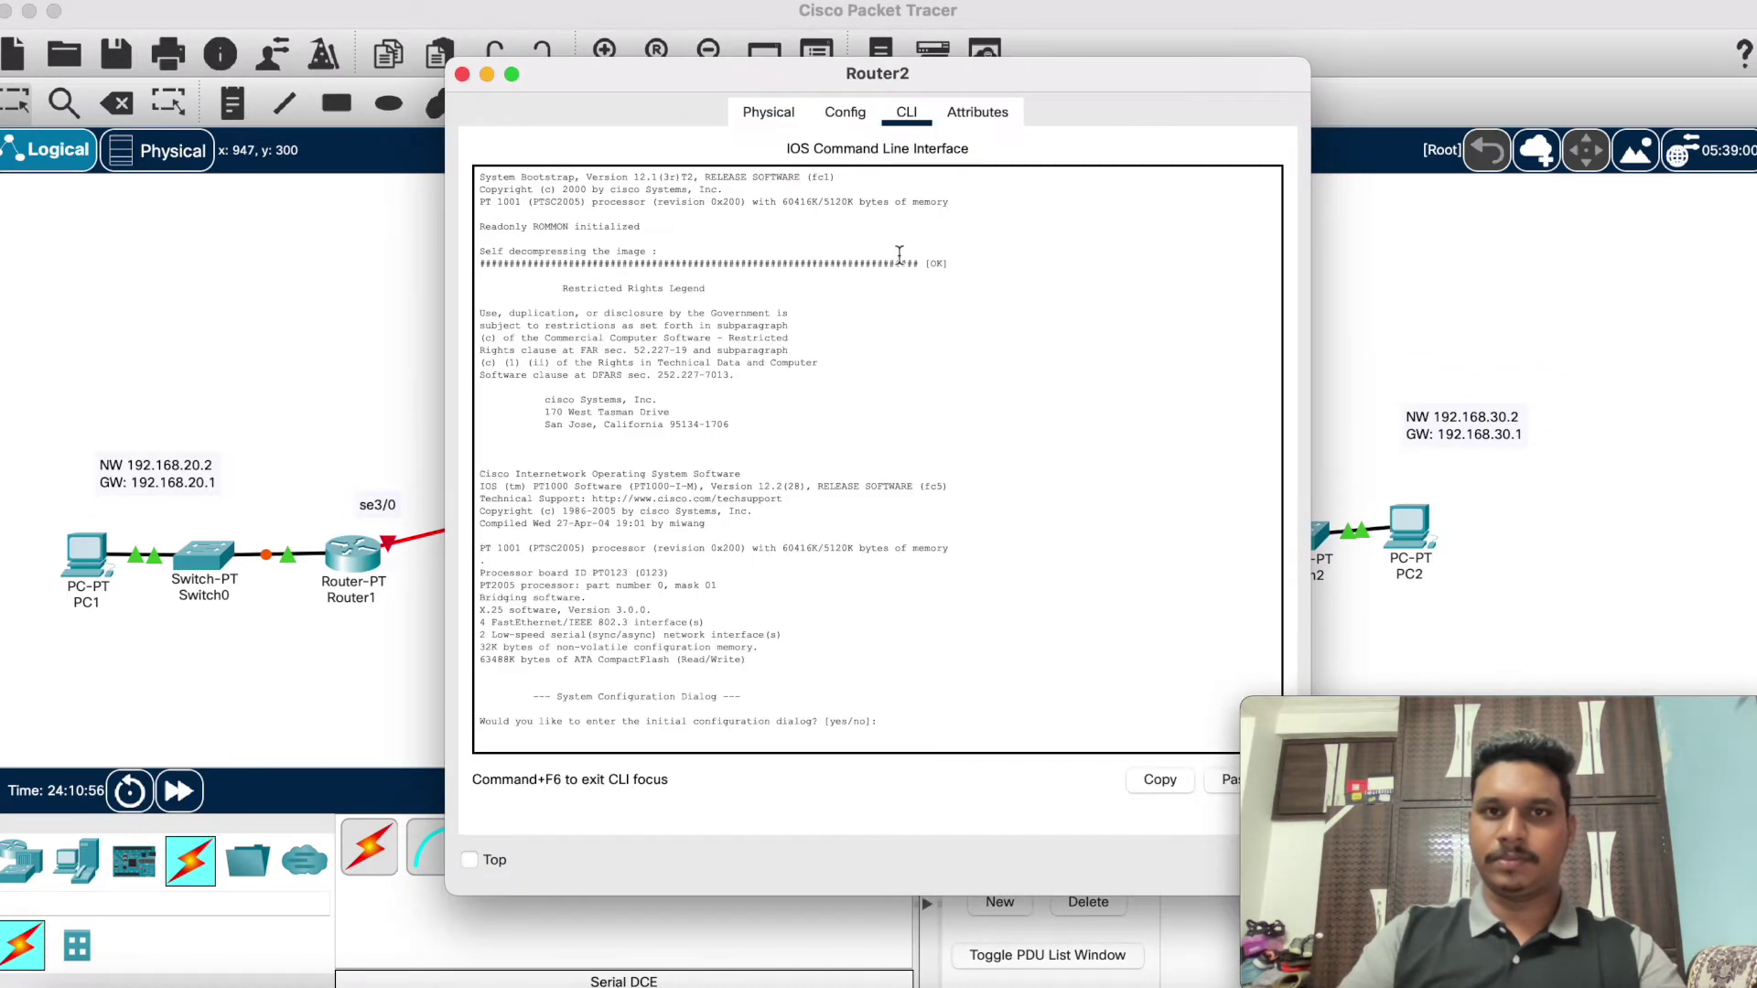
{"action": "type", "text": "no"}
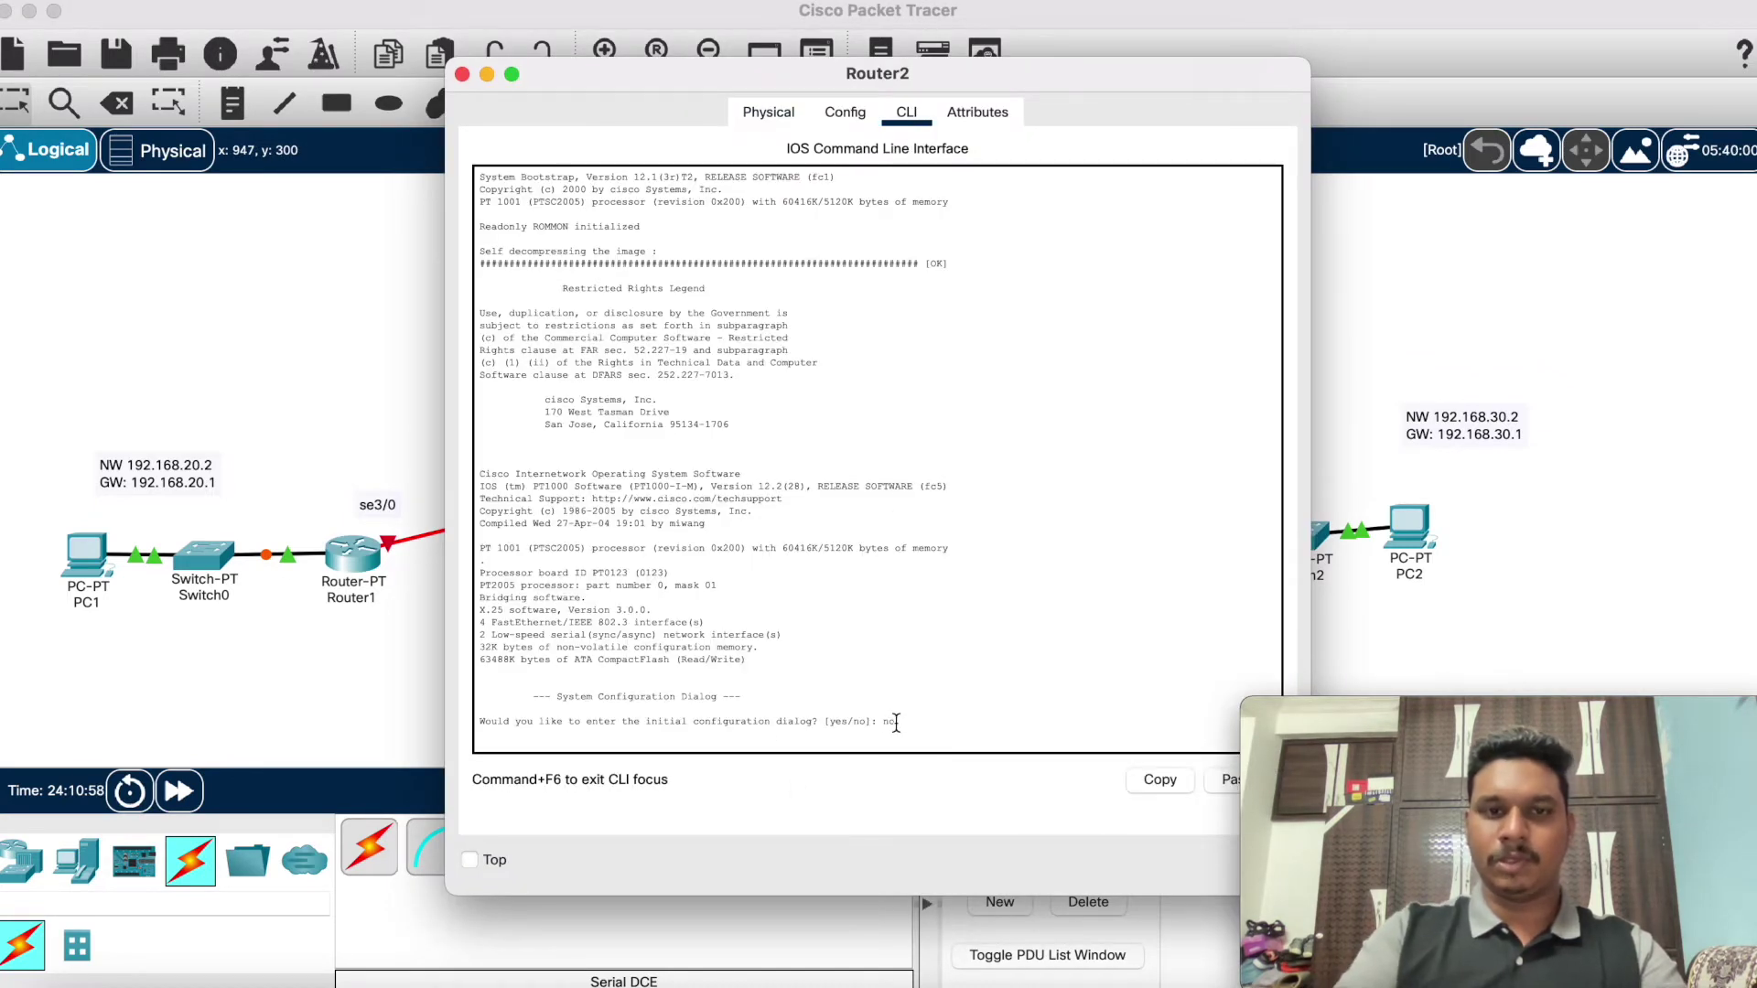
{"action": "key", "text": "Return"}
Step: Put Router2 in global configuration mode, start an interface command, and move the terminal aside
{"action": "key", "text": "Return"}
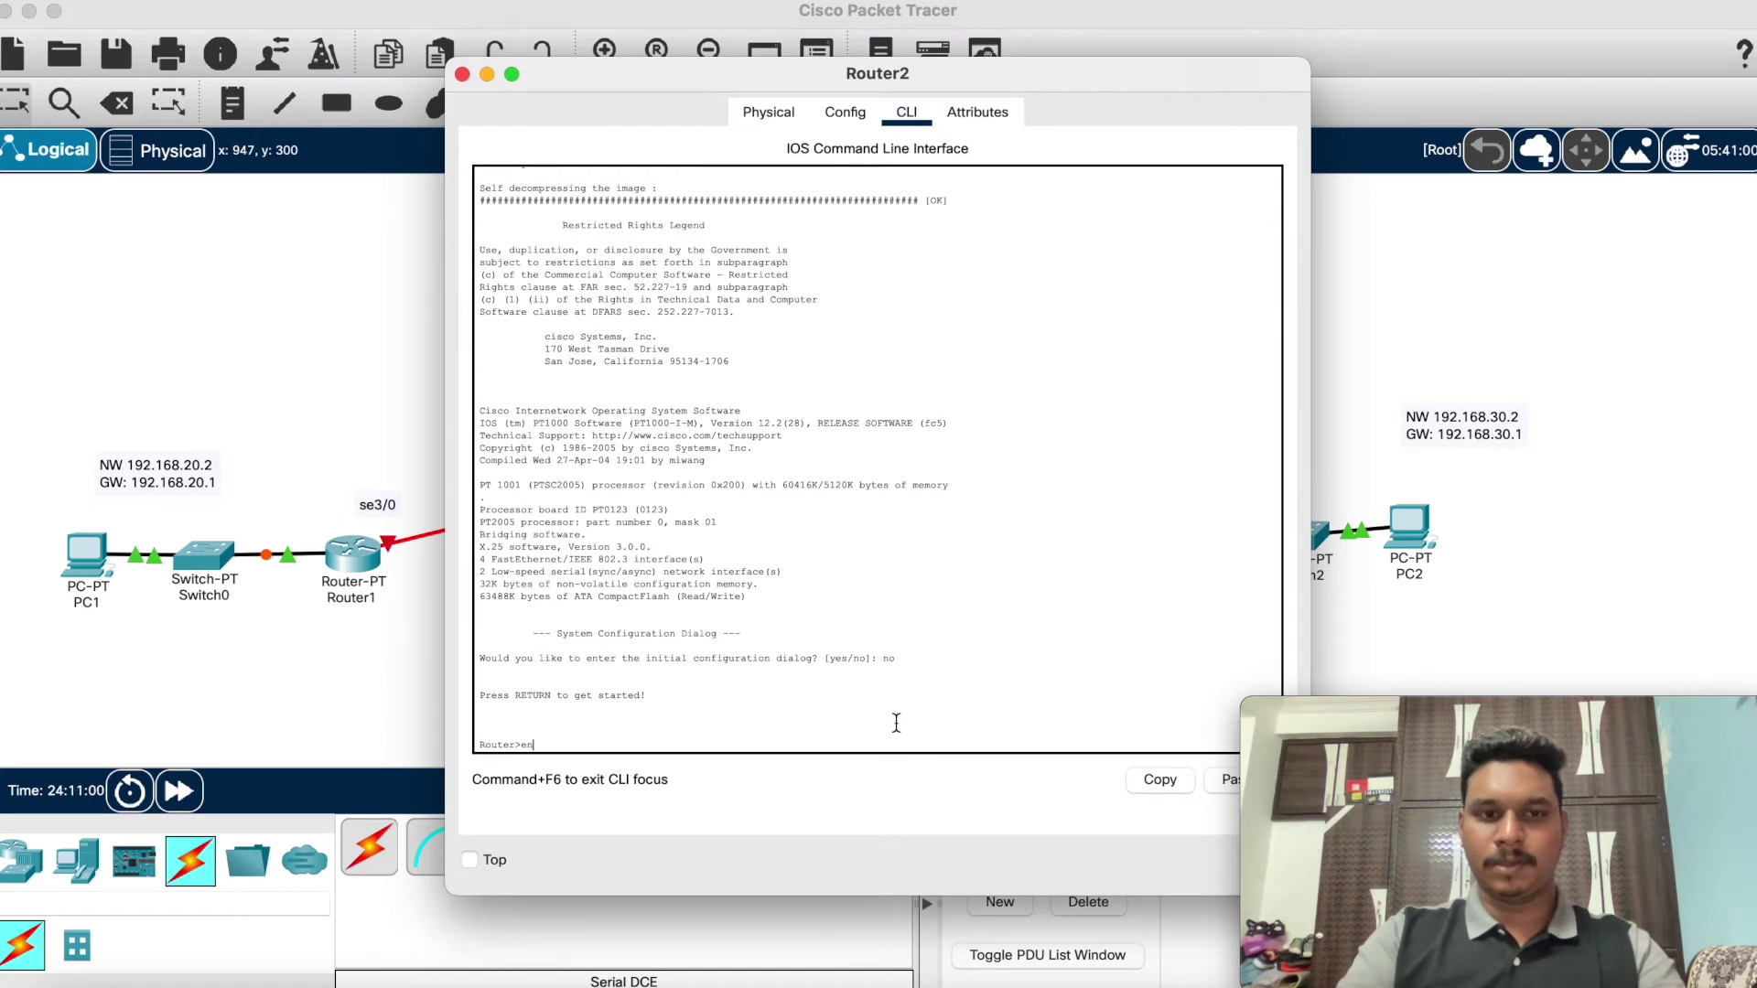
{"action": "type", "text": "en"}
{"action": "key", "text": "Return"}
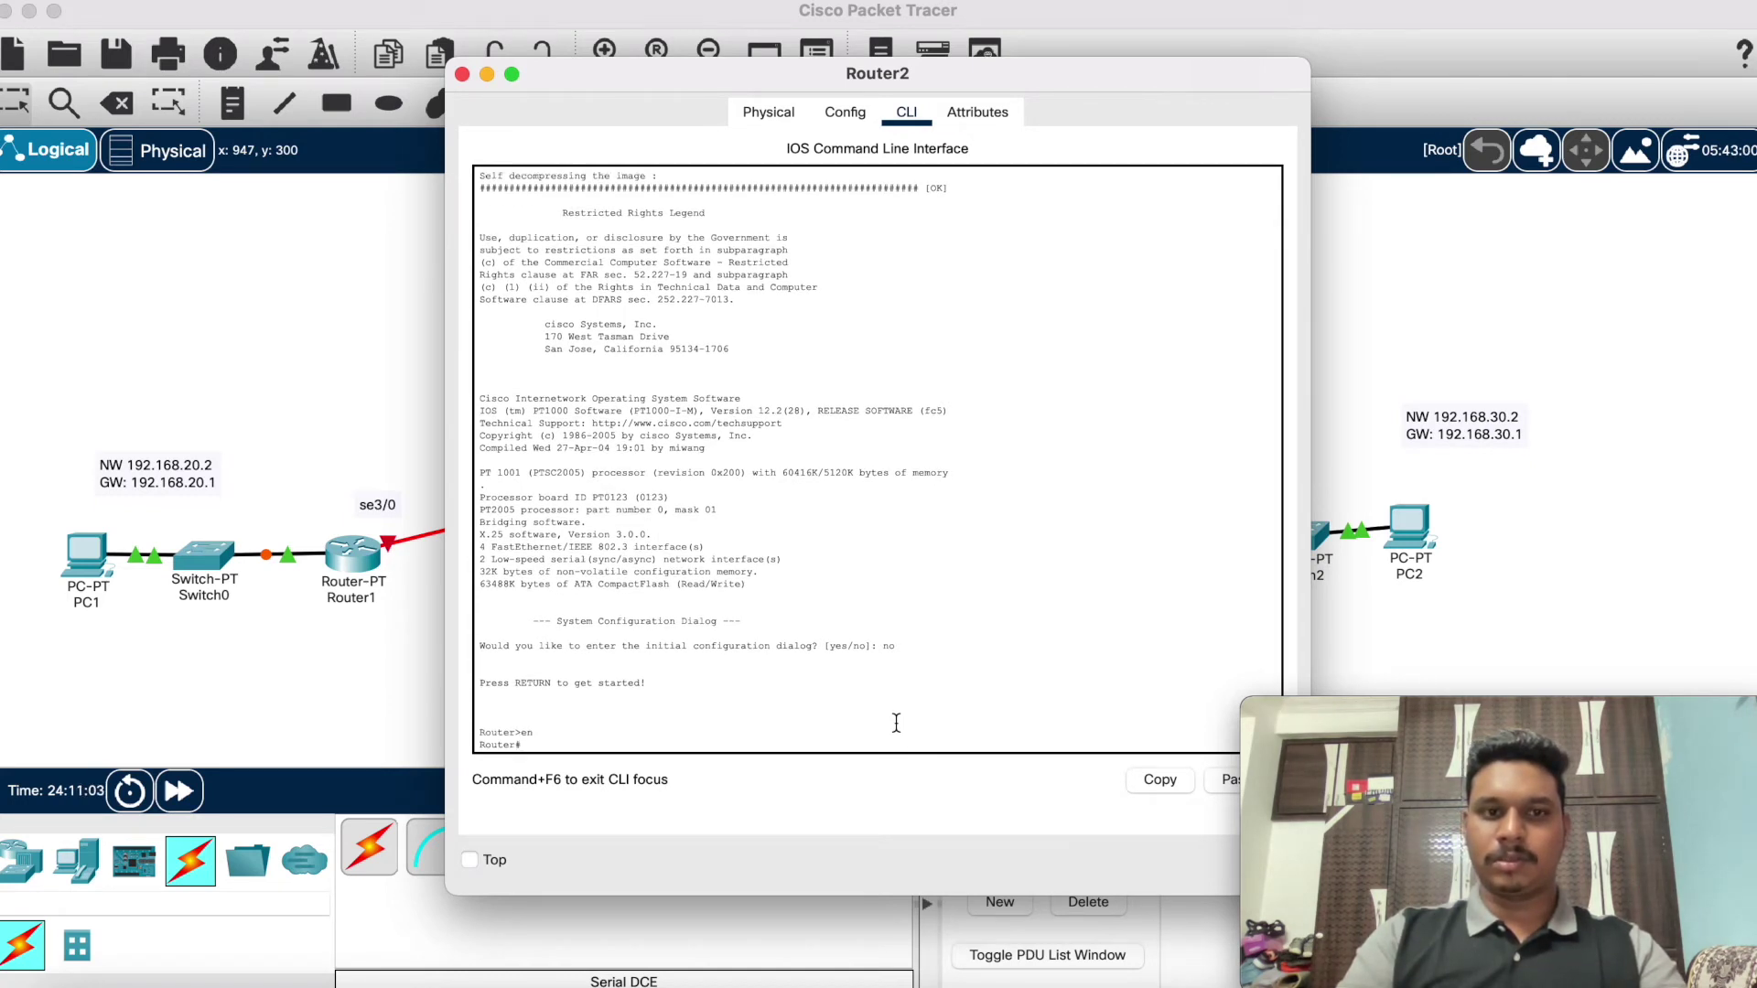
{"action": "type", "text": "conf"}
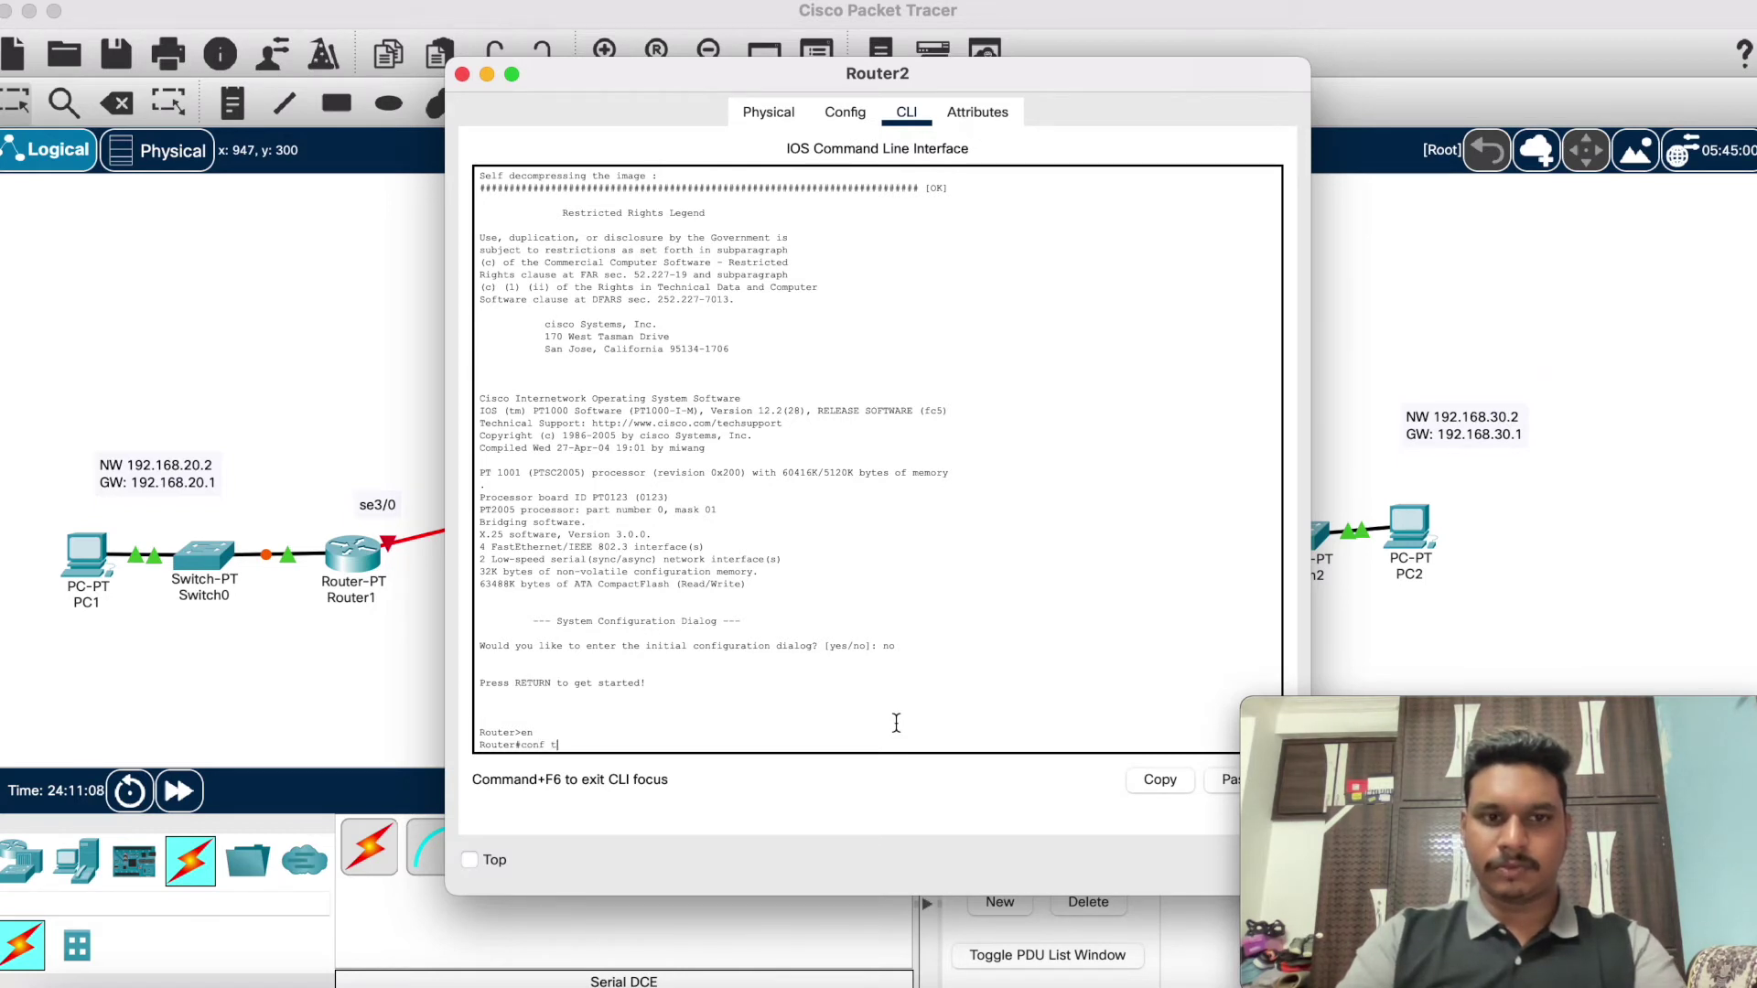
{"action": "type", "text": " t"}
{"action": "key", "text": "Return"}
{"action": "type", "text": "int"}
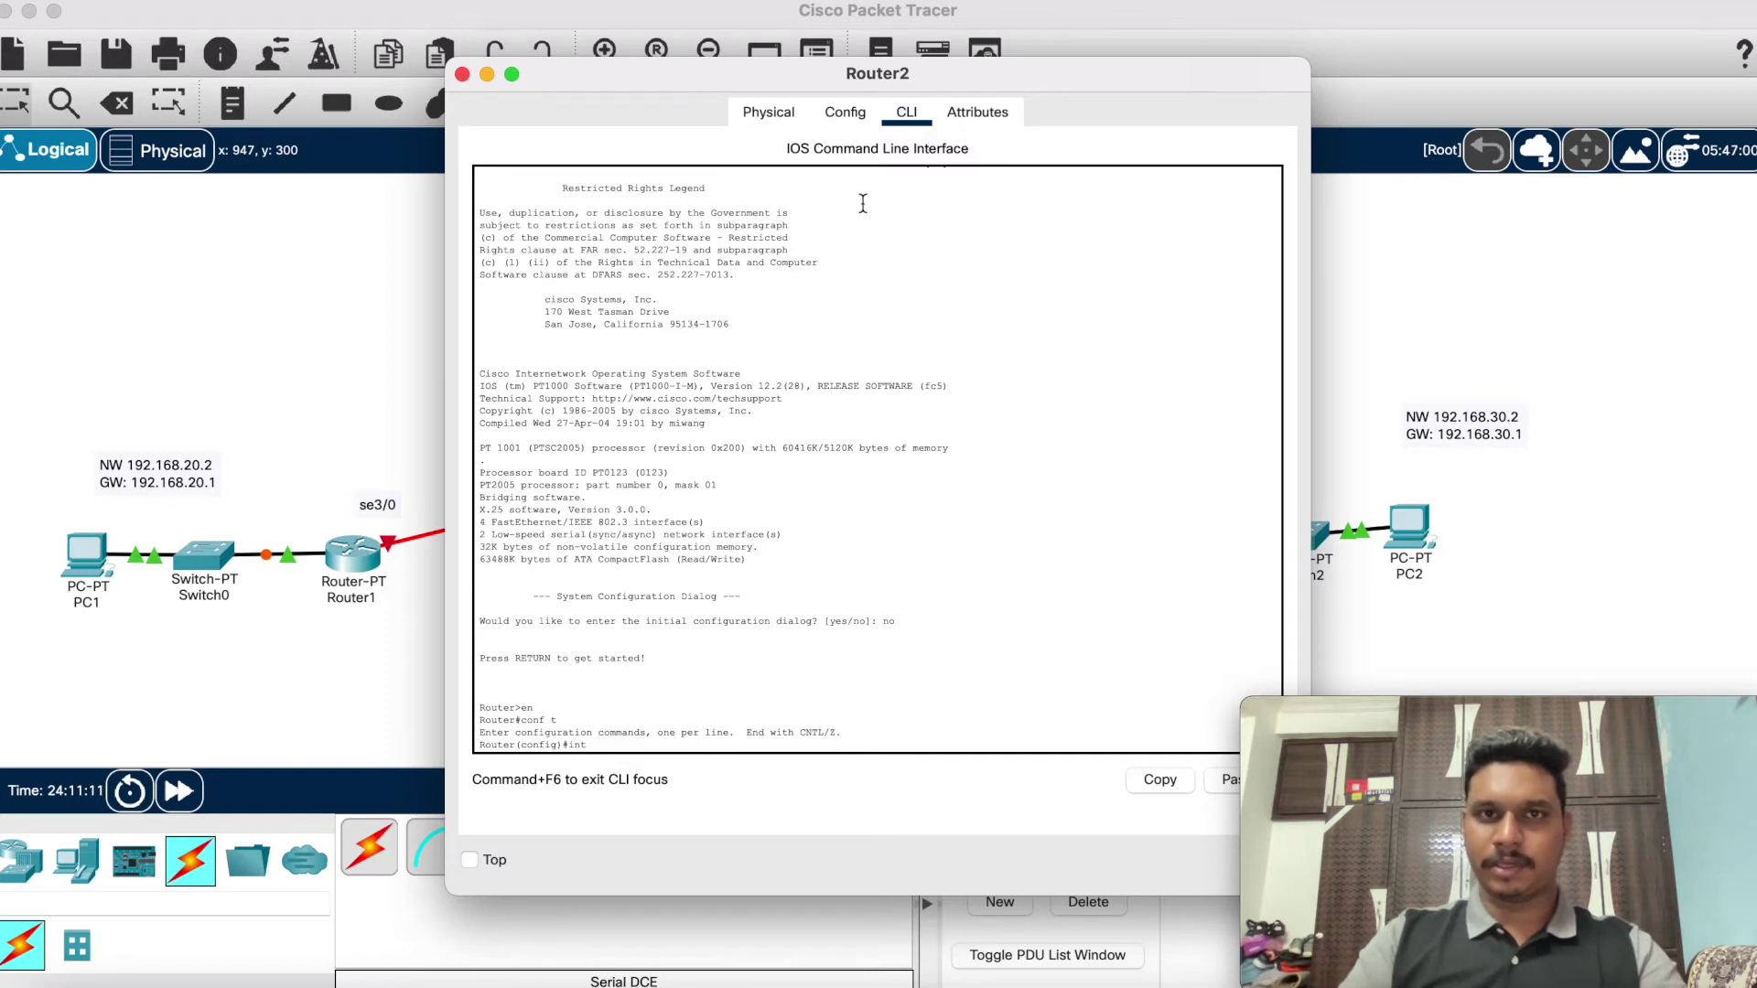
{"action": "left_click_drag", "start_coordinate": [761, 75], "coordinate": [411, 79]}
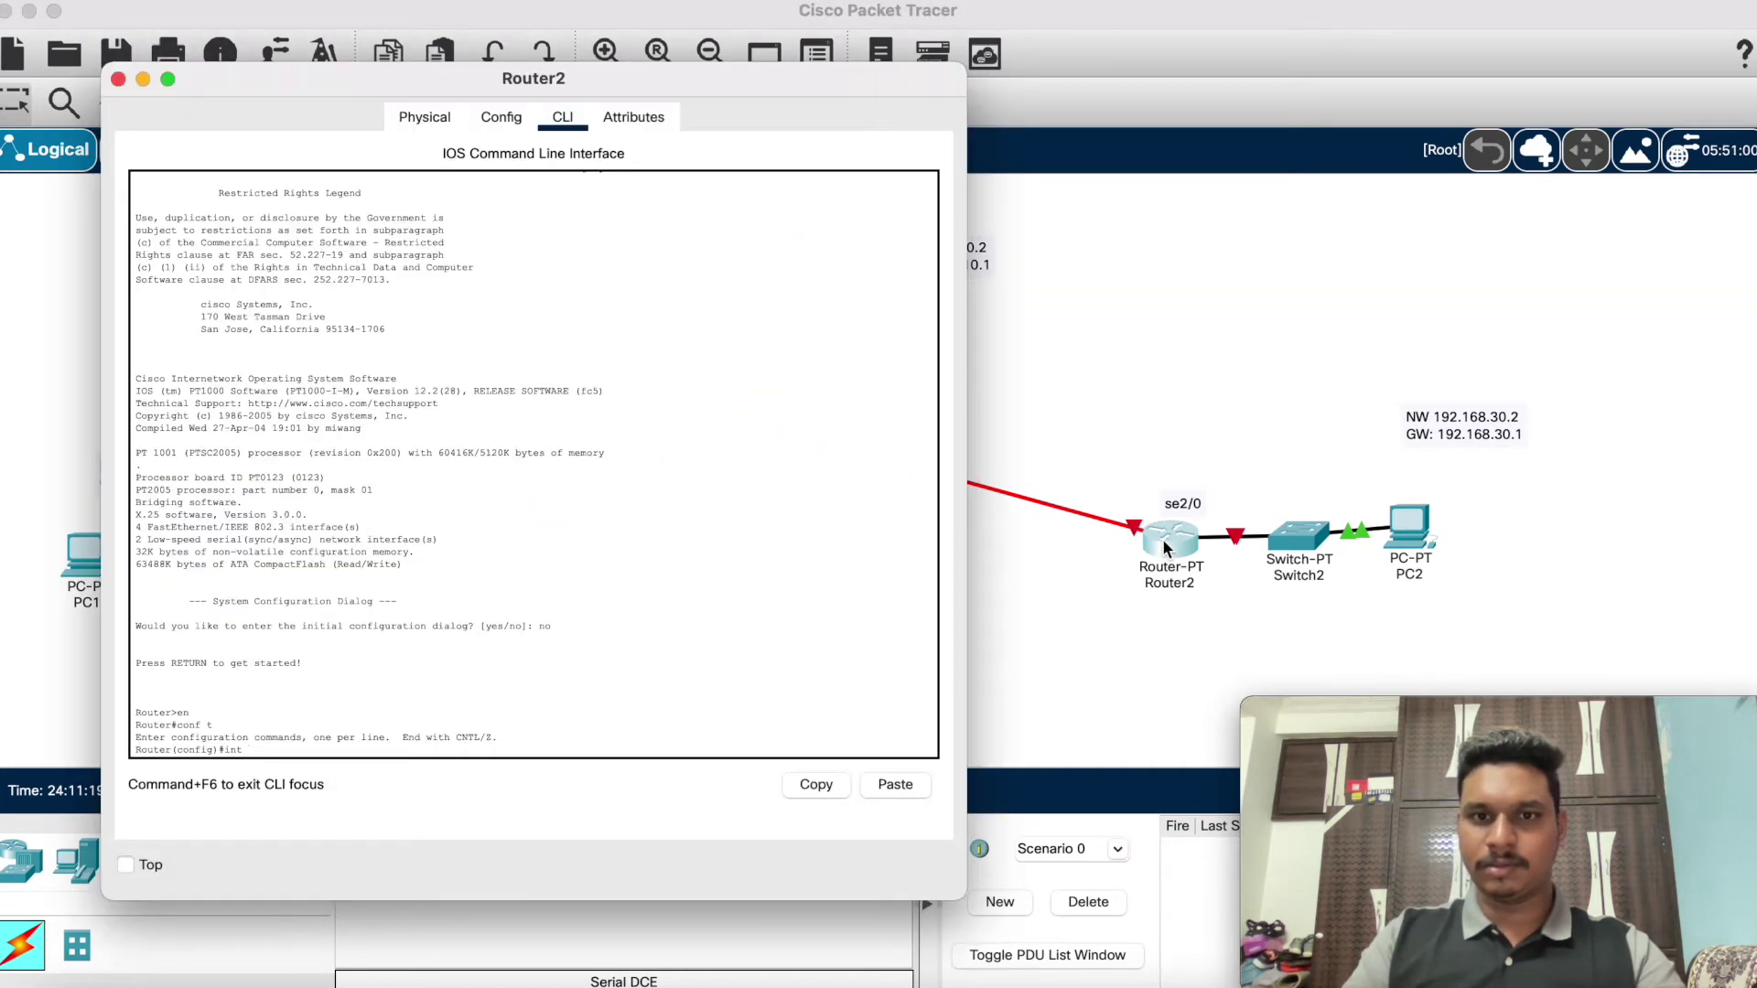
{"action": "left_click_drag", "start_coordinate": [674, 88], "coordinate": [832, 617]}
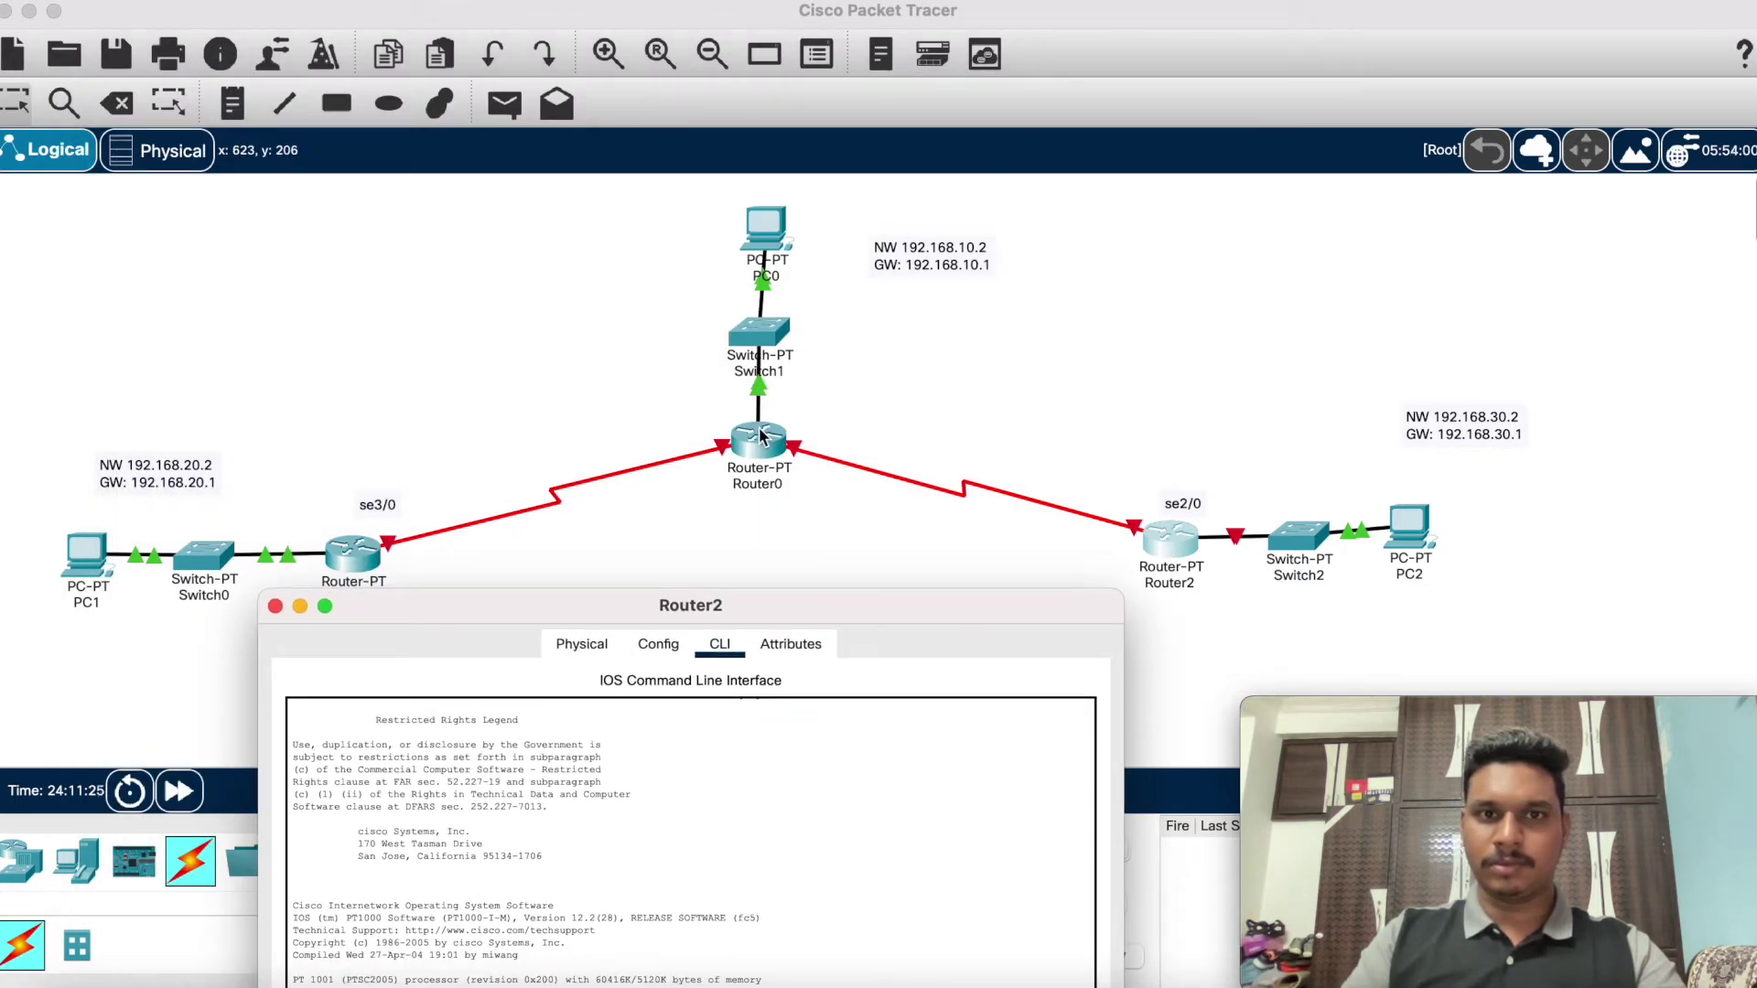
{"action": "left_click", "coordinate": [276, 606]}
{"action": "mouse_move", "coordinate": [756, 440]}
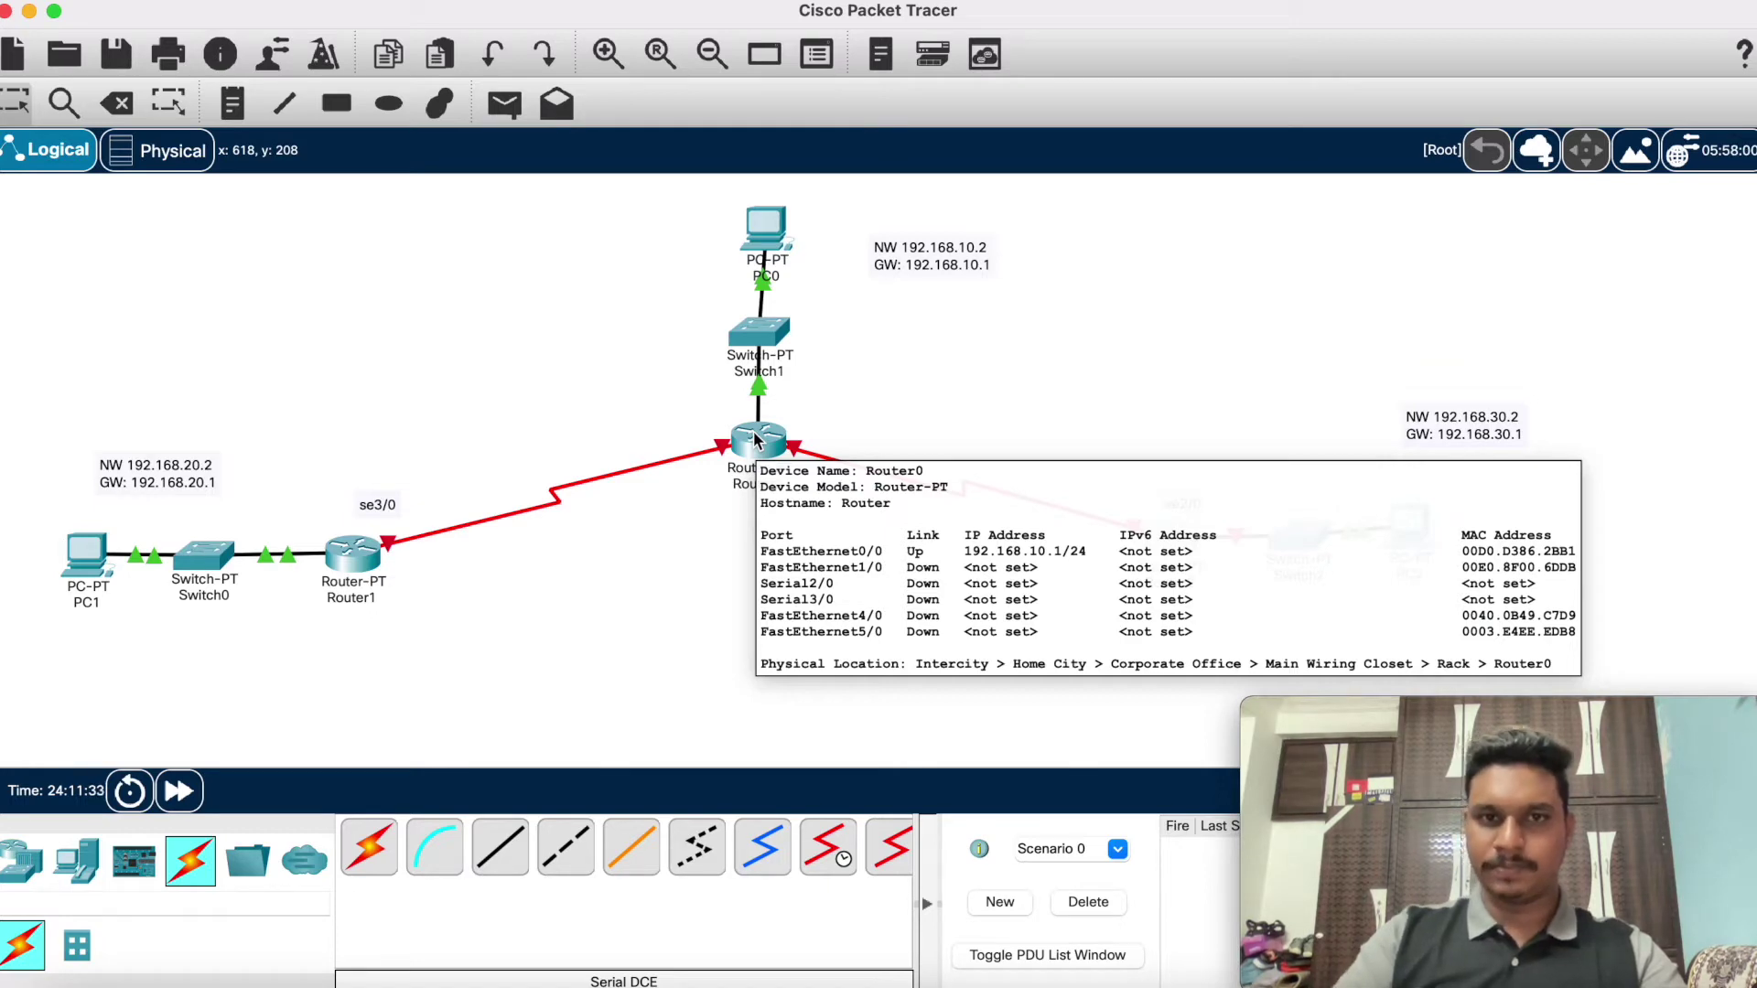
{"action": "mouse_move", "coordinate": [1169, 549]}
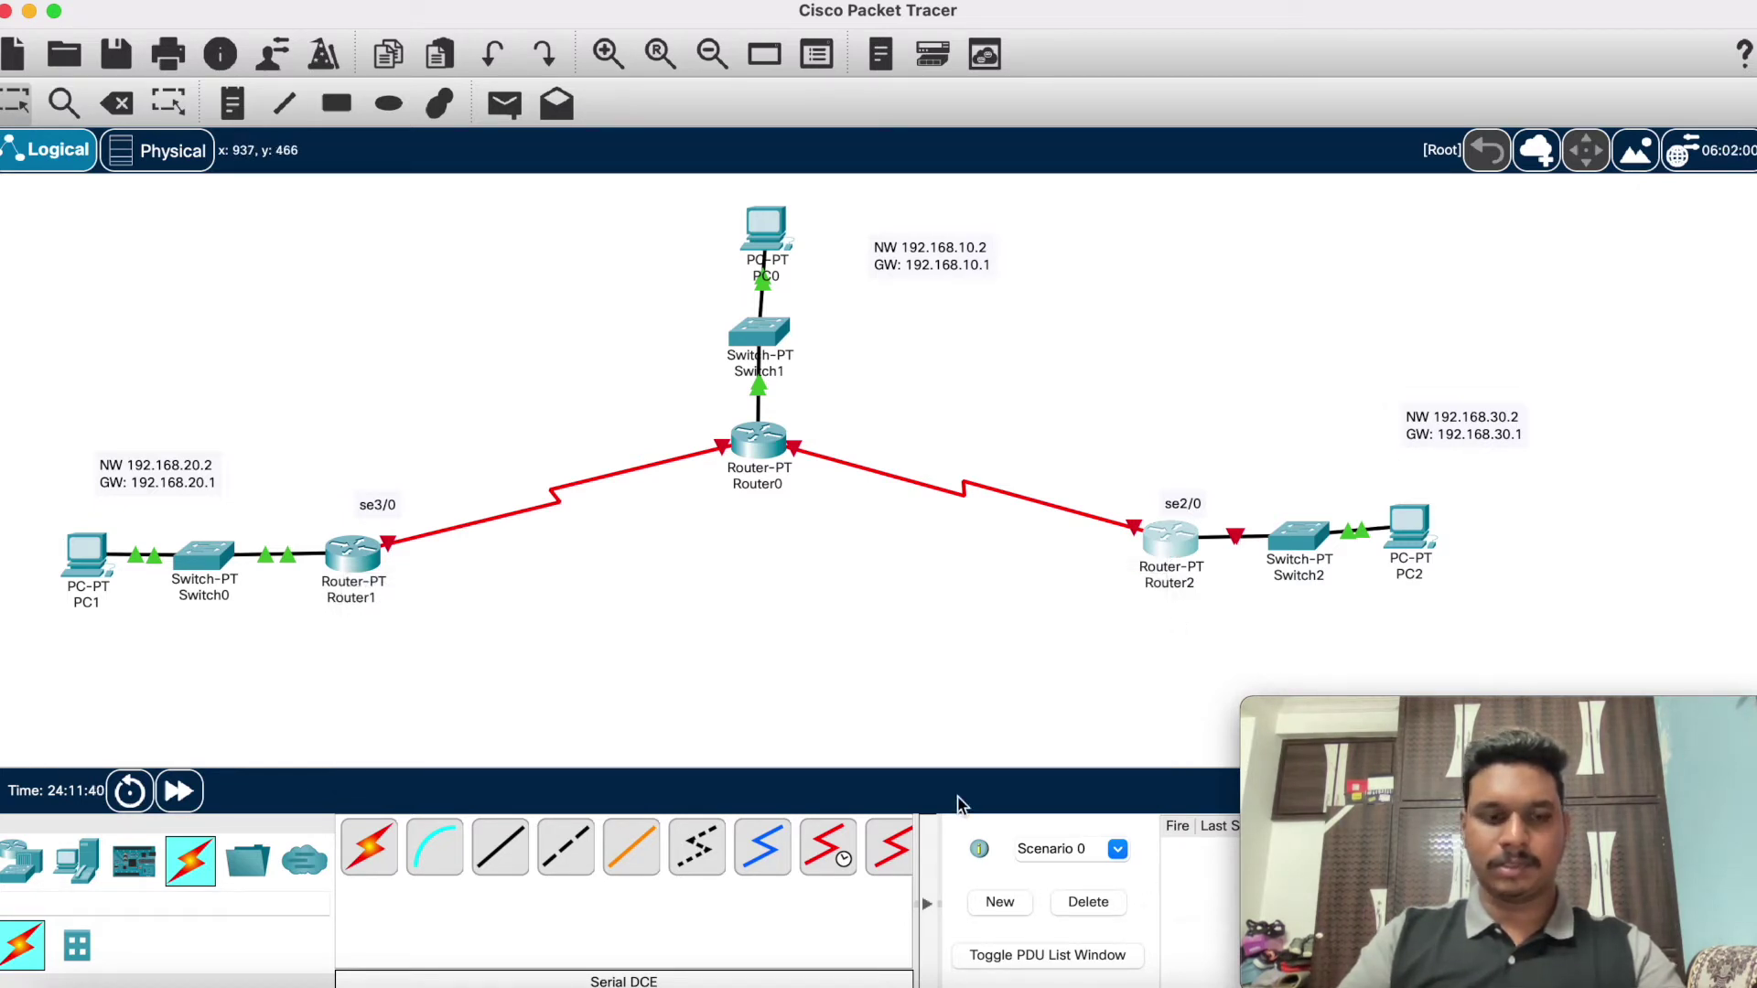
{"action": "mouse_move", "coordinate": [1505, 961]}
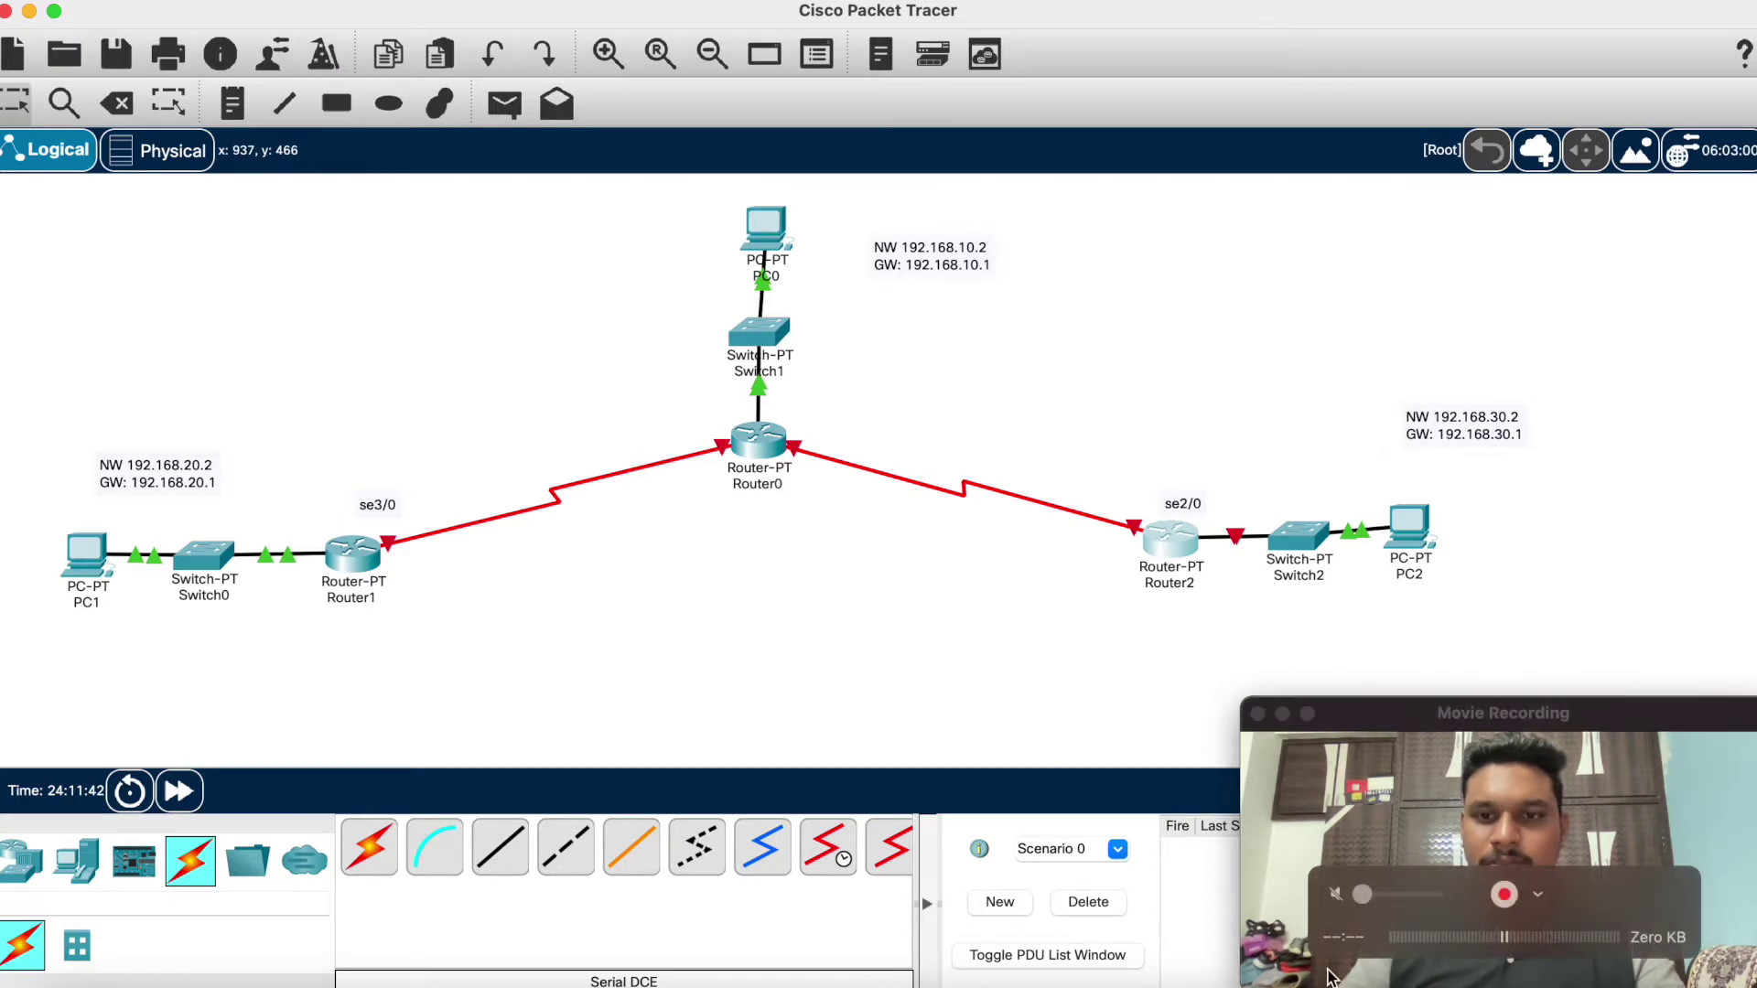
{"action": "left_click", "coordinate": [757, 441]}
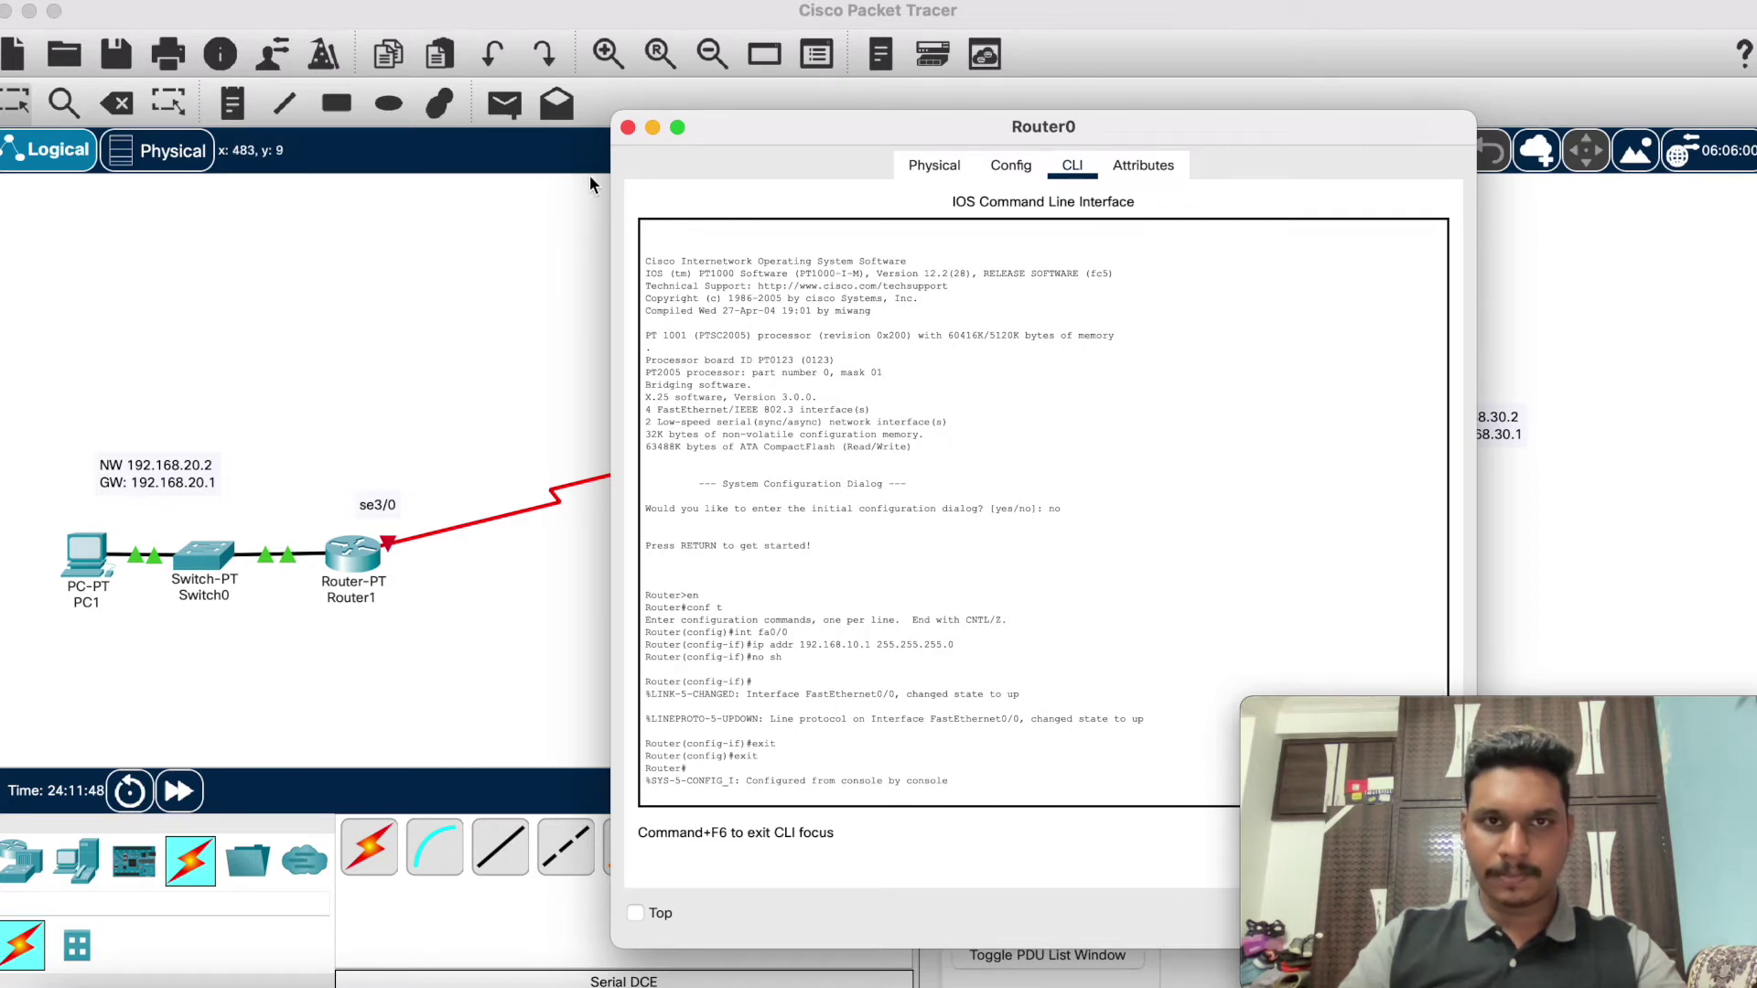
{"action": "left_click", "coordinate": [627, 128]}
{"action": "left_click", "coordinate": [1164, 549]}
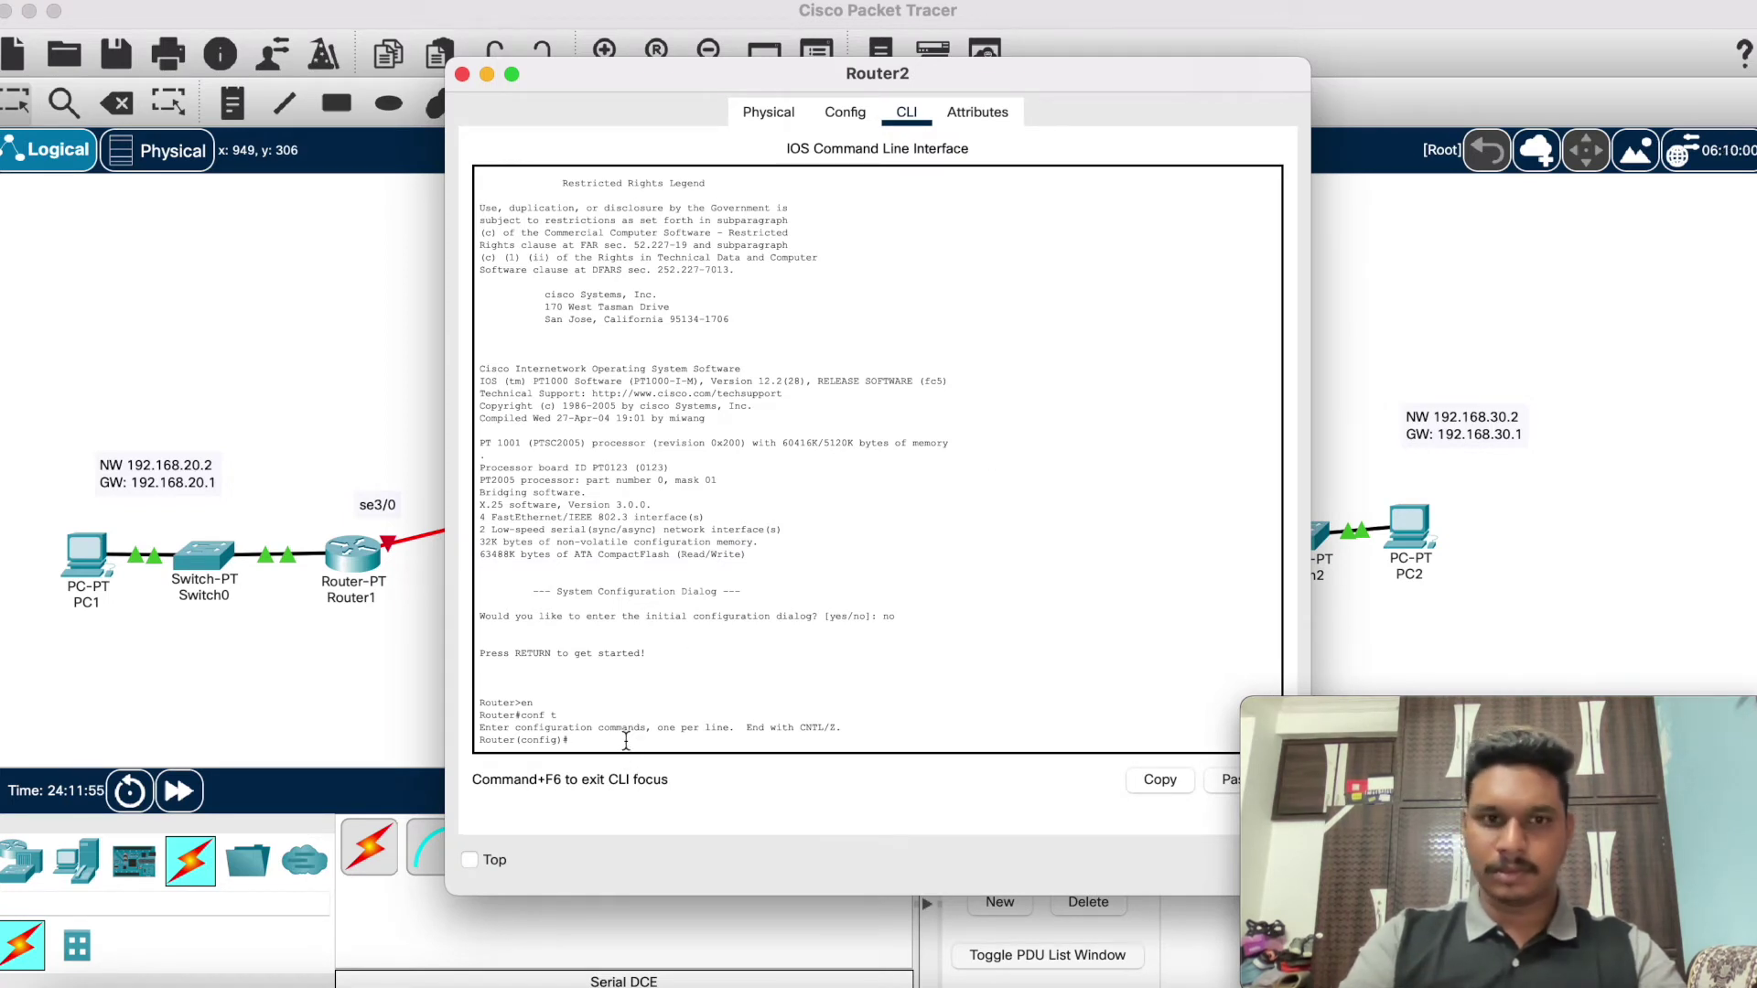
Step: Give Router2's FastEthernet0/0 the address 192.168.30.1 255.255.255.0 and bring it up
{"action": "type", "text": "int fa0/0"}
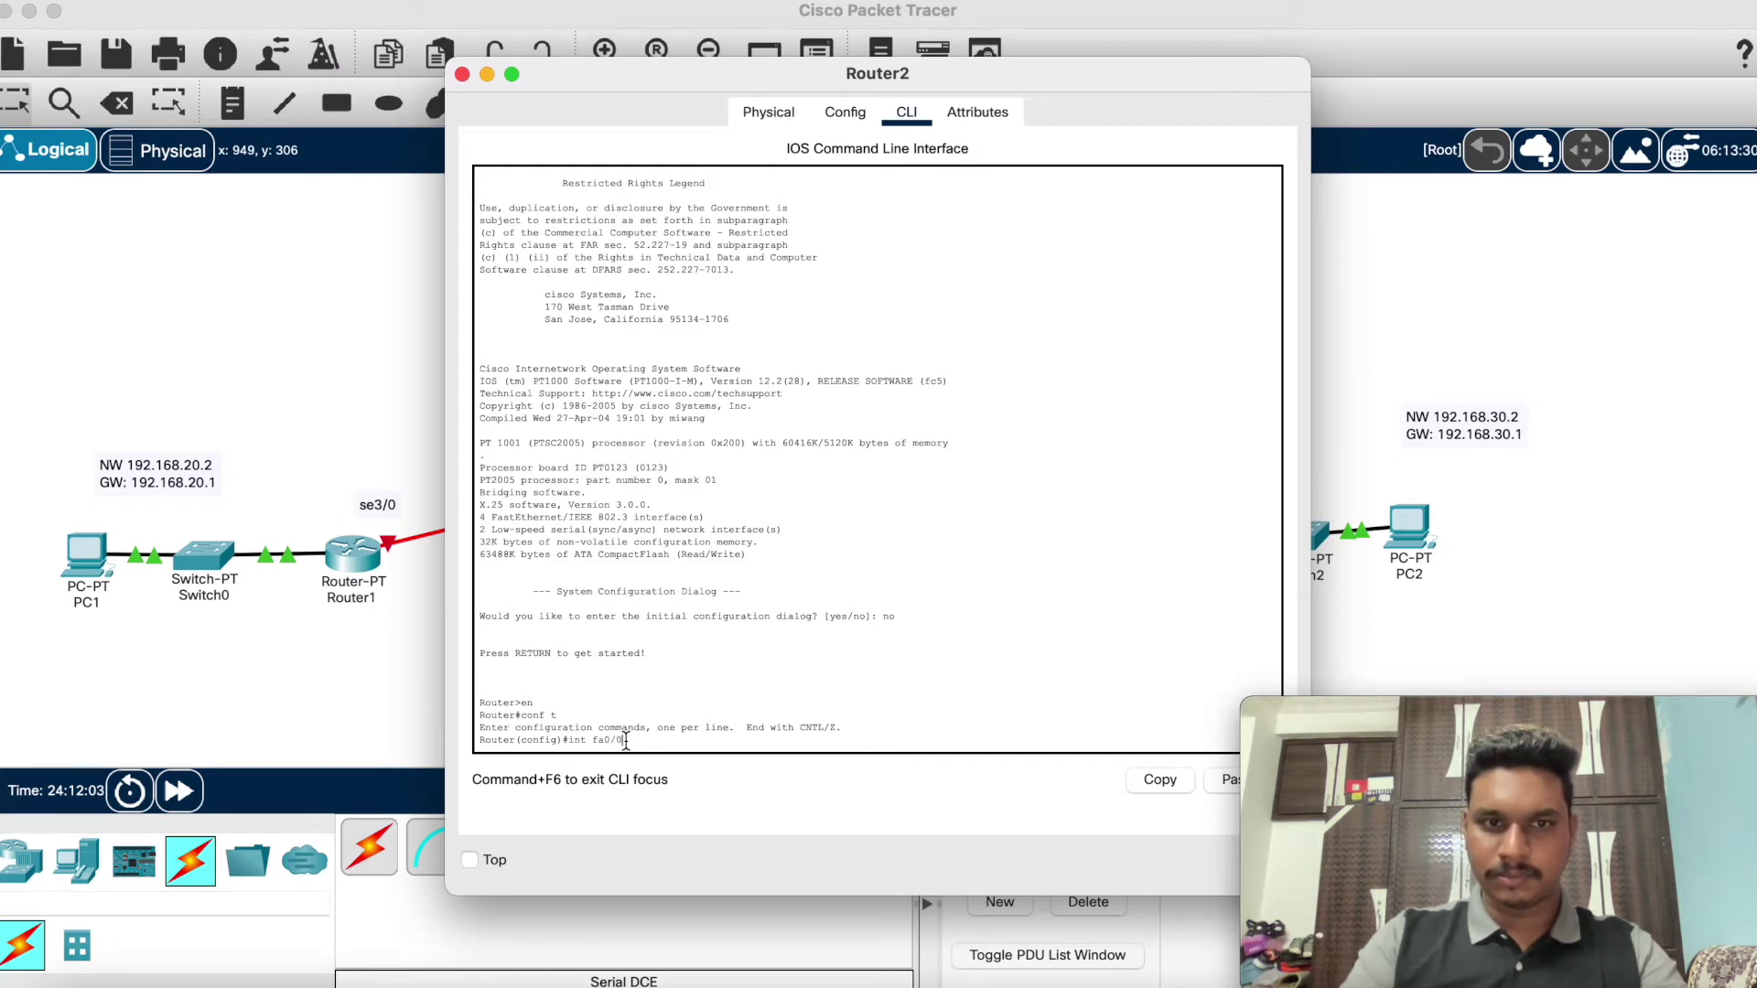
{"action": "key", "text": "Return"}
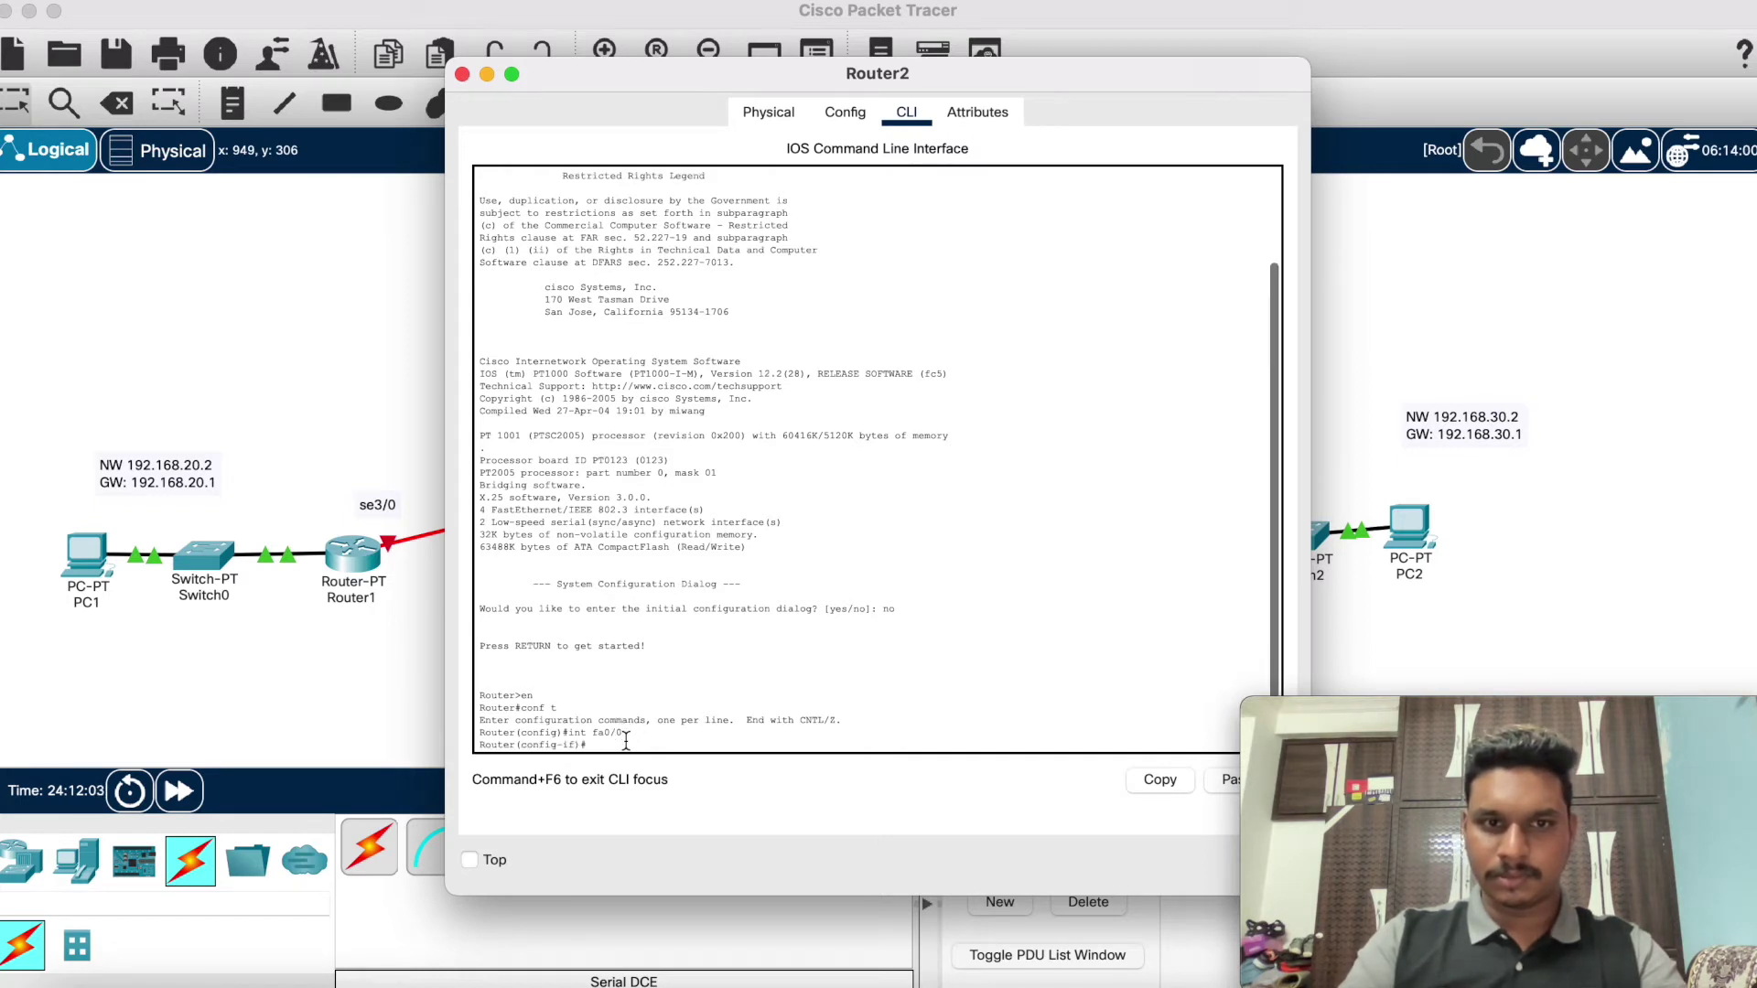
{"action": "type", "text": "ip addr"}
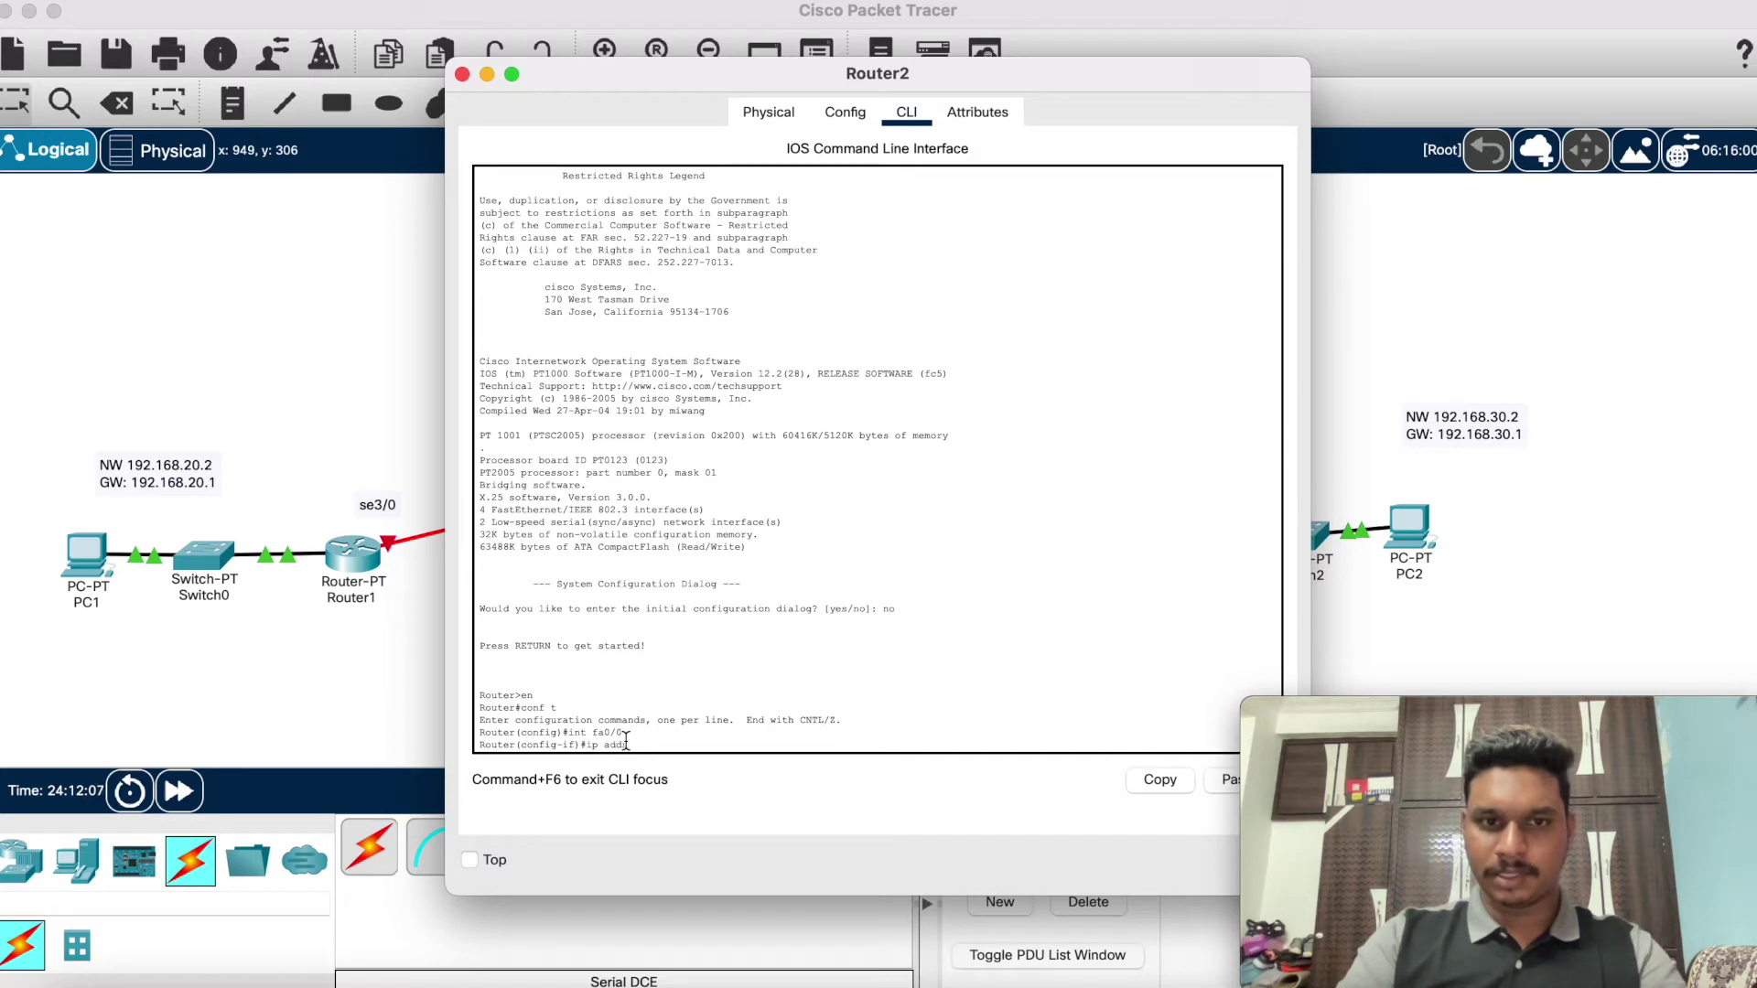
{"action": "type", "text": " 192.19"}
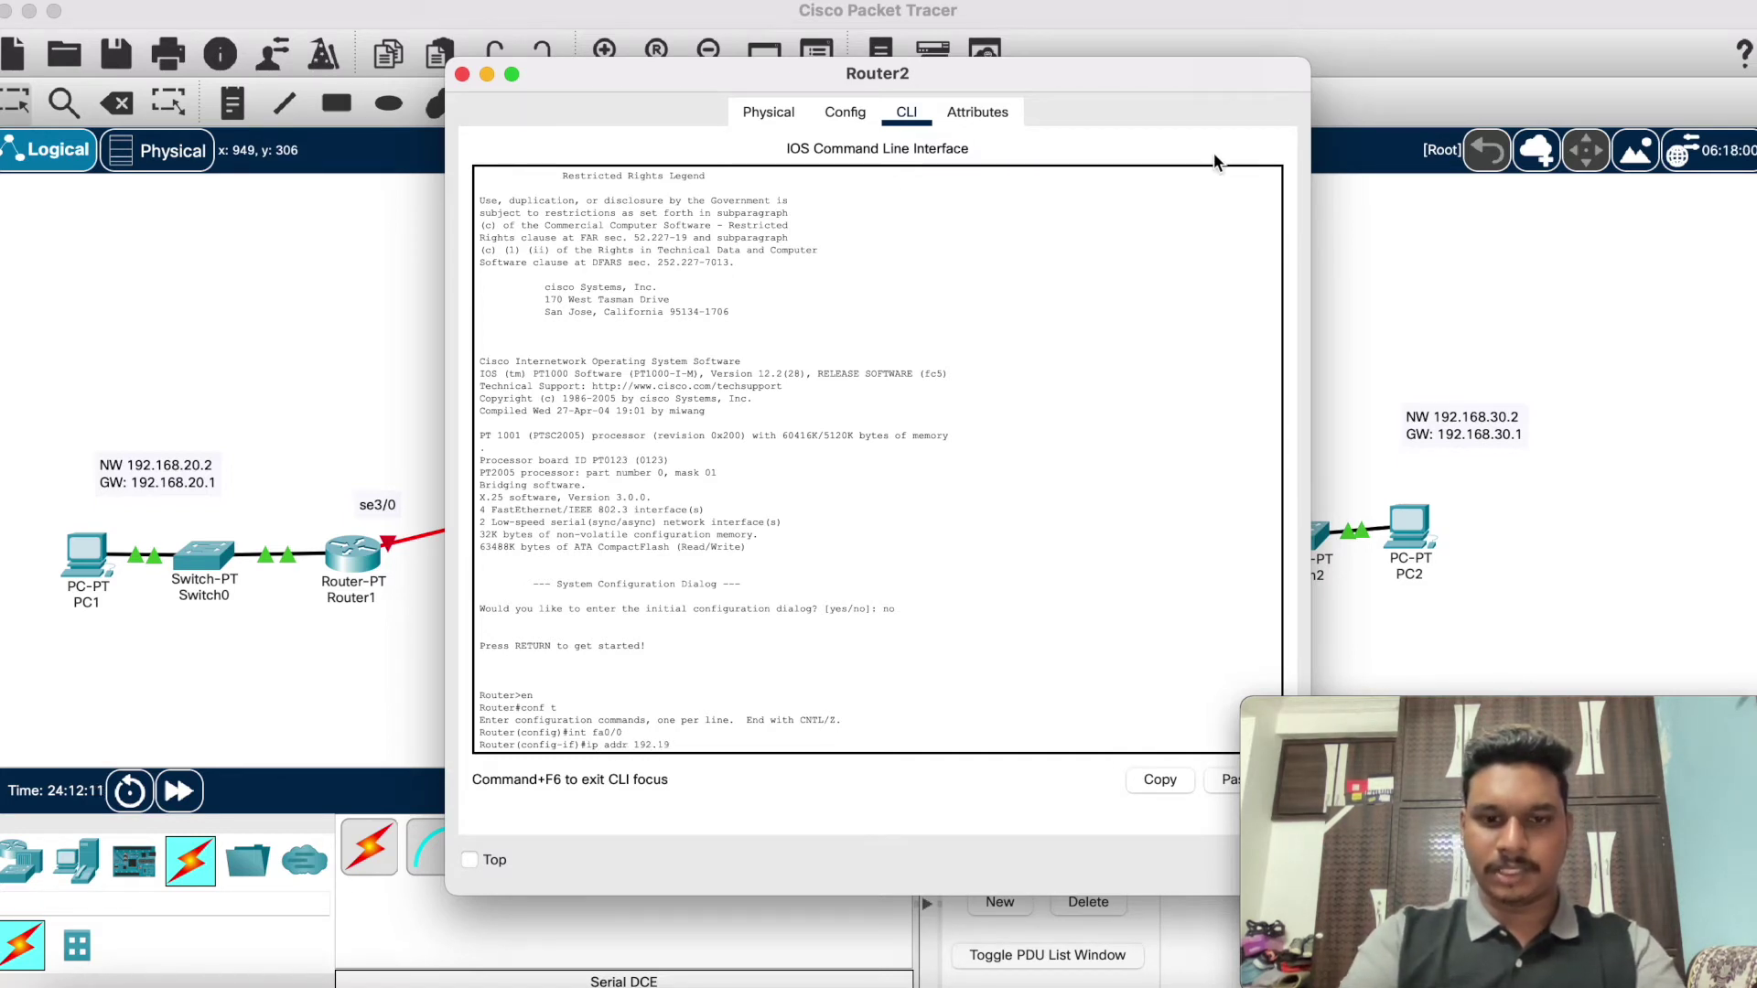
{"action": "key", "text": "BackSpace"}
{"action": "type", "text": "68.30.1"}
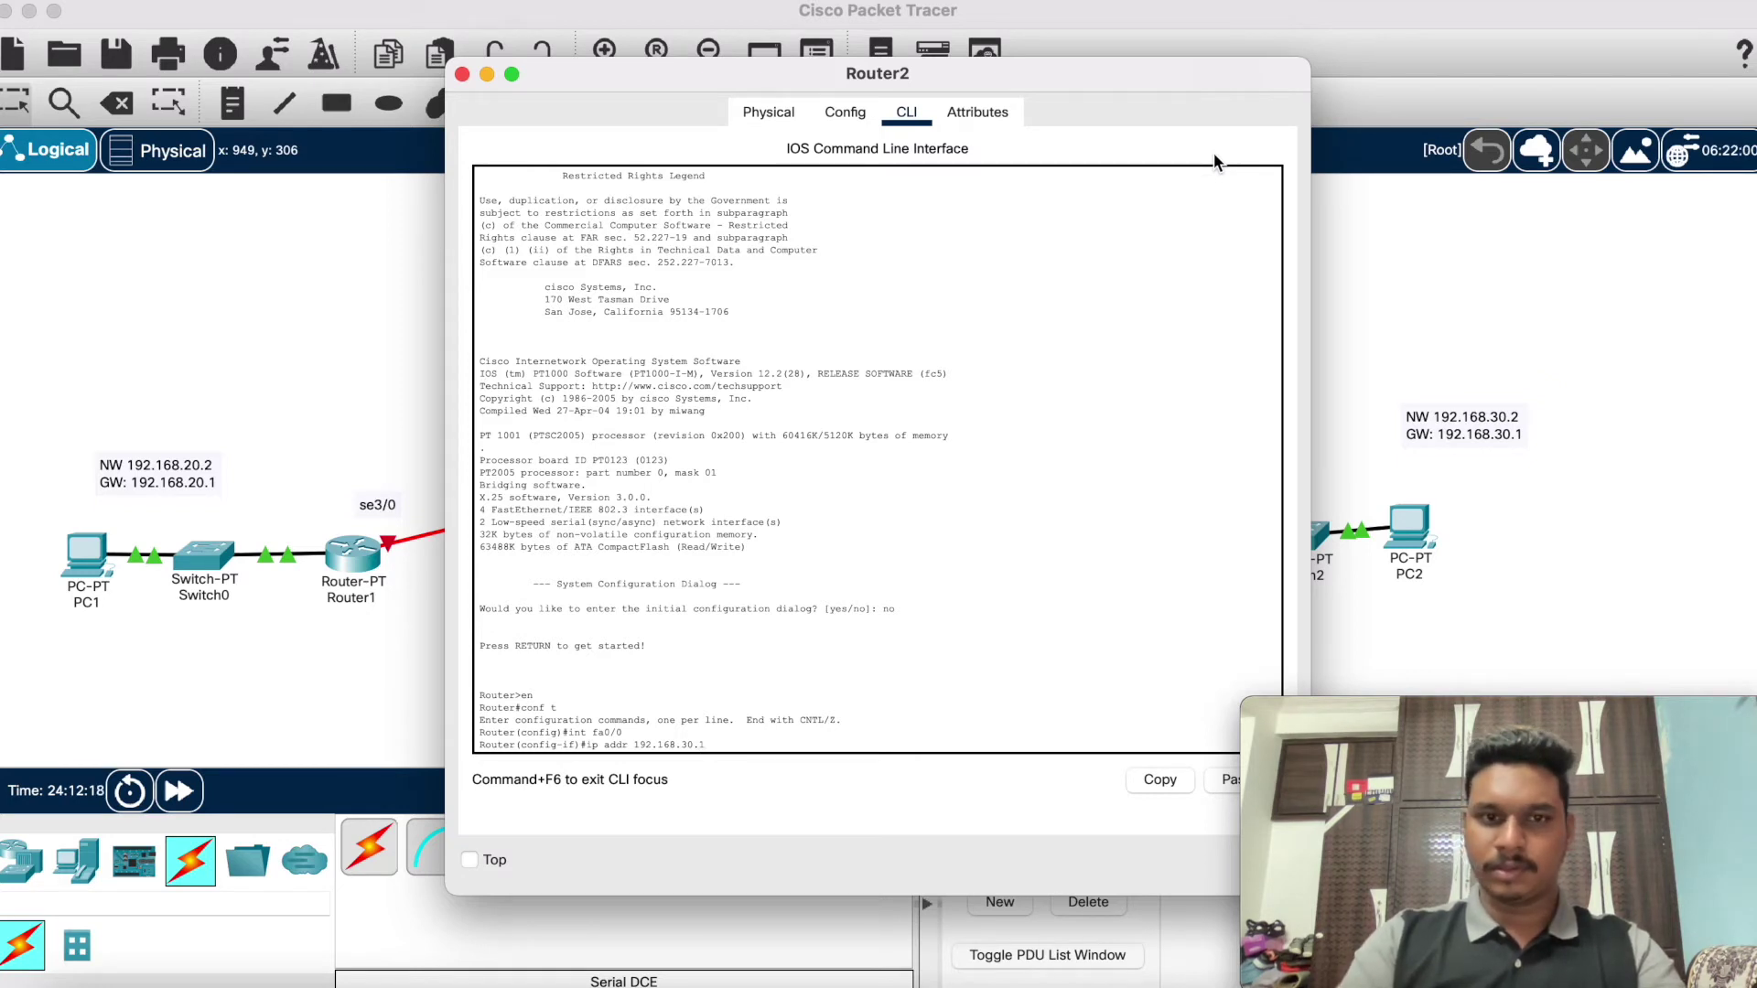
{"action": "type", "text": "255"}
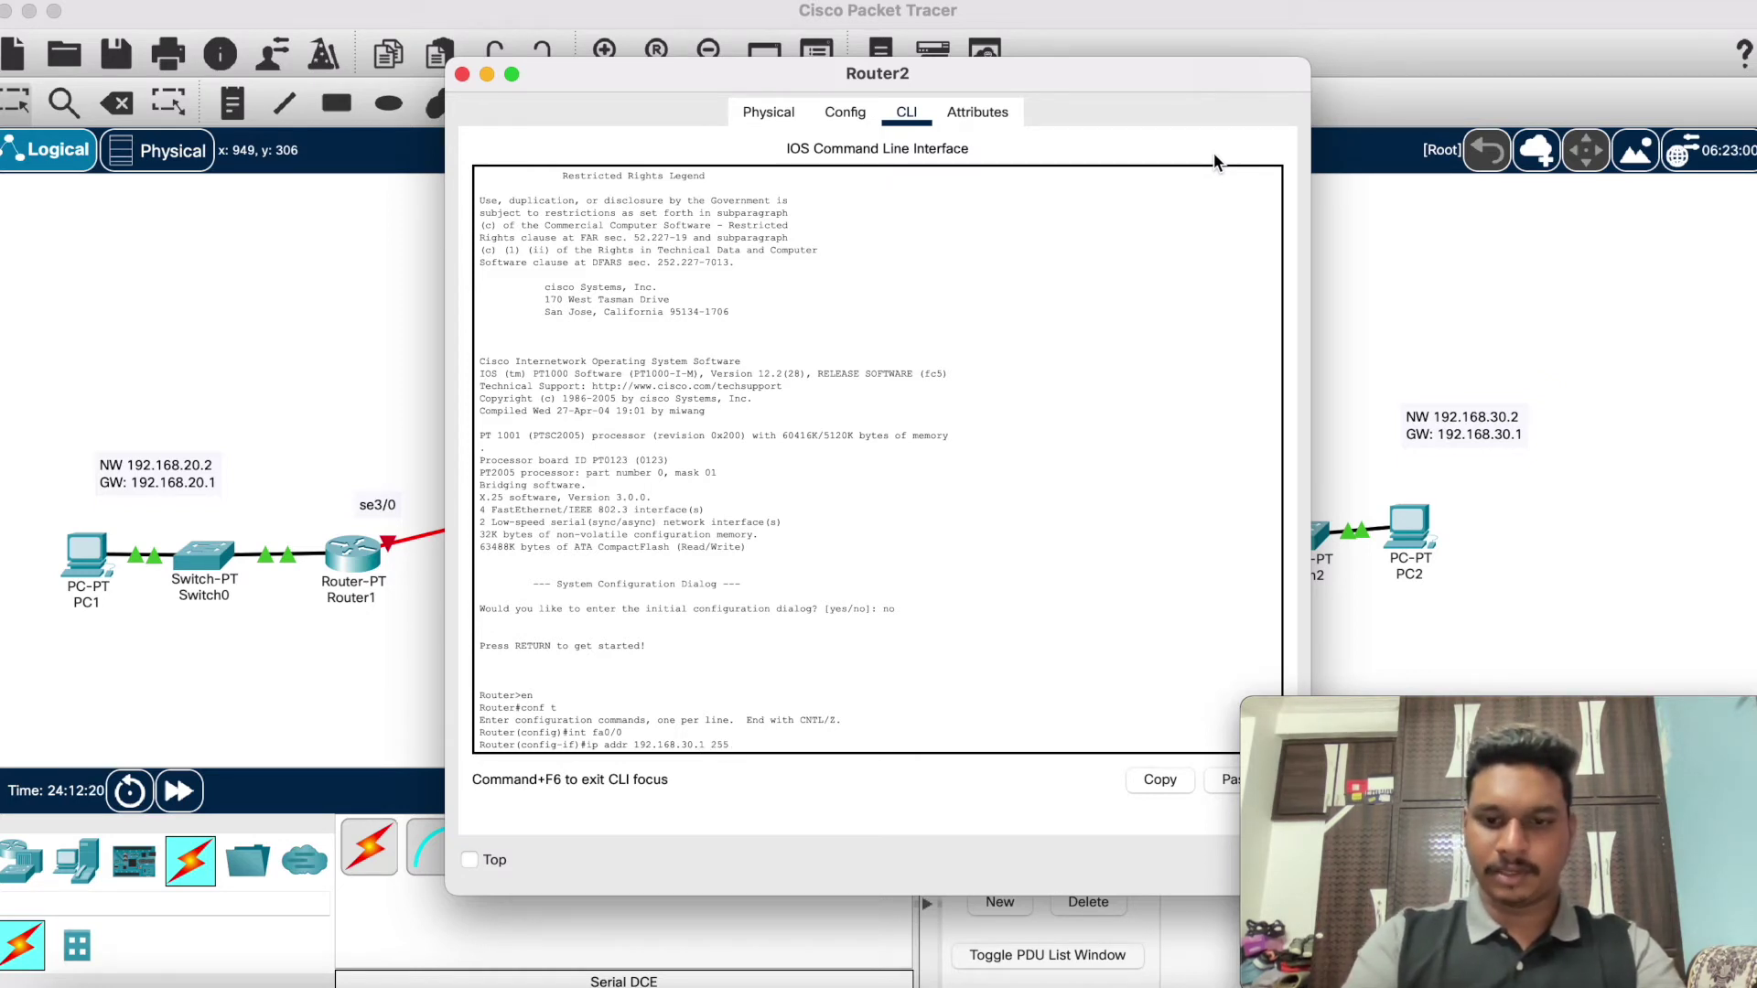
{"action": "type", "text": ".255.255."}
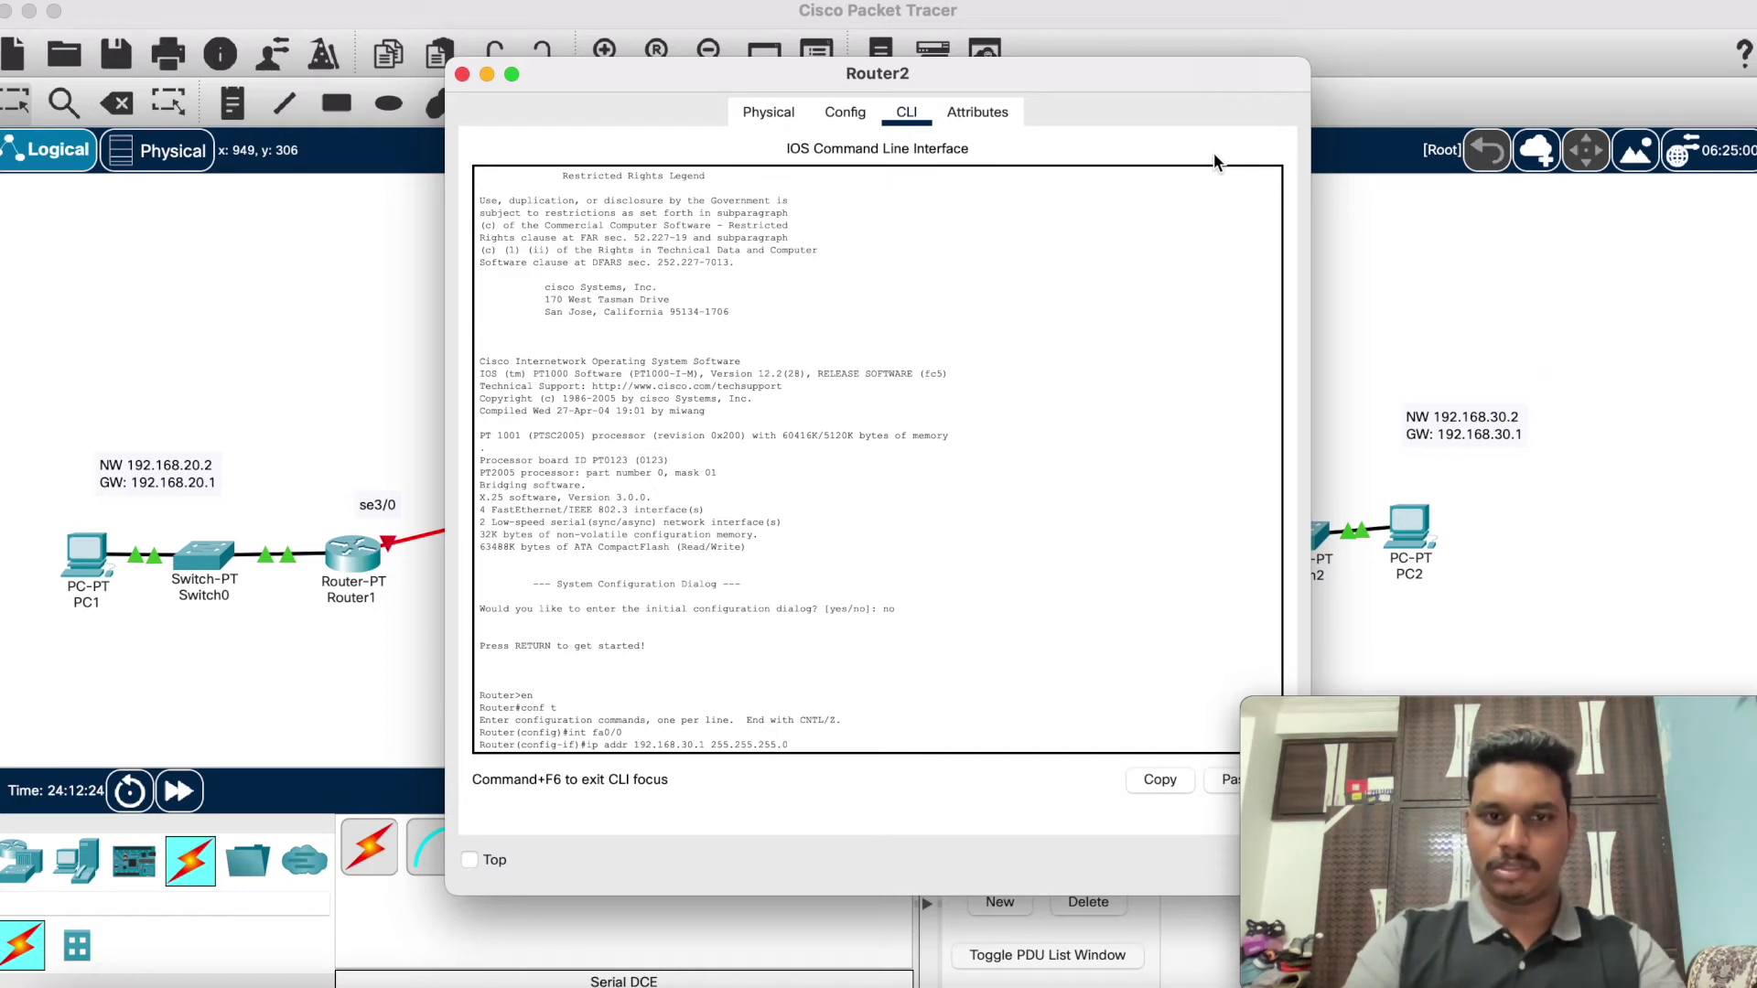
{"action": "type", "text": "0"}
{"action": "key", "text": "Return"}
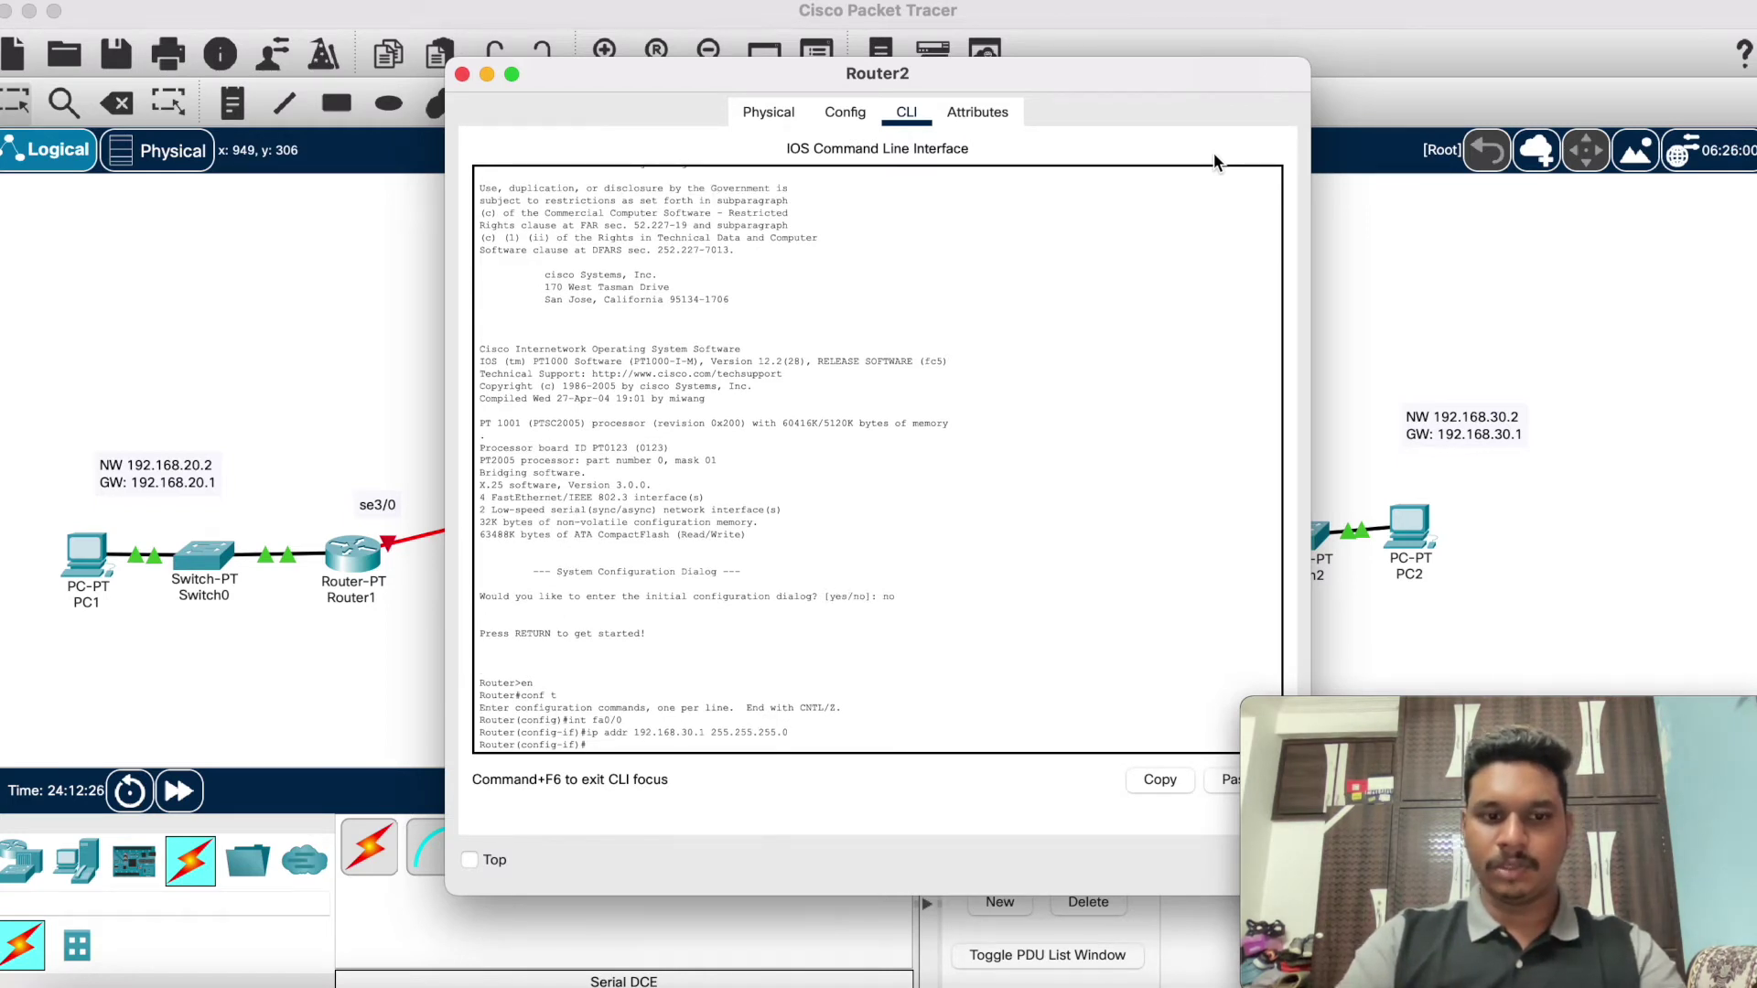
{"action": "type", "text": "s"}
{"action": "key", "text": "BackSpace"}
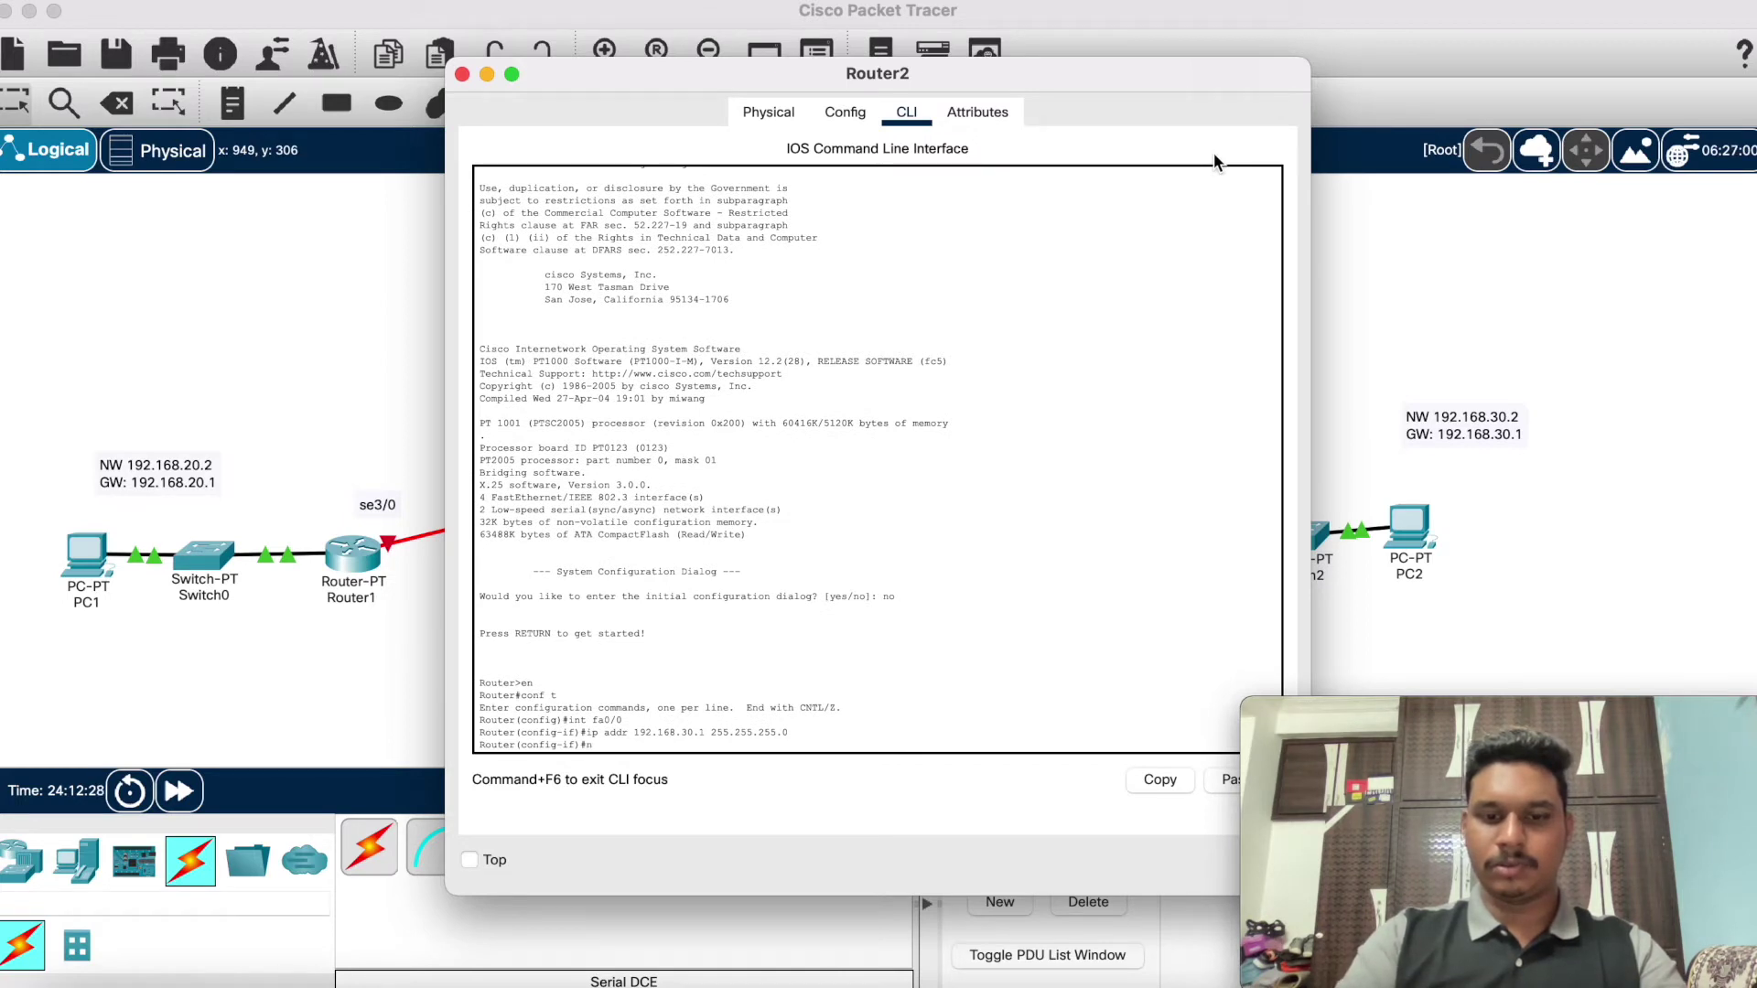
{"action": "type", "text": "no sh"}
{"action": "key", "text": "Return"}
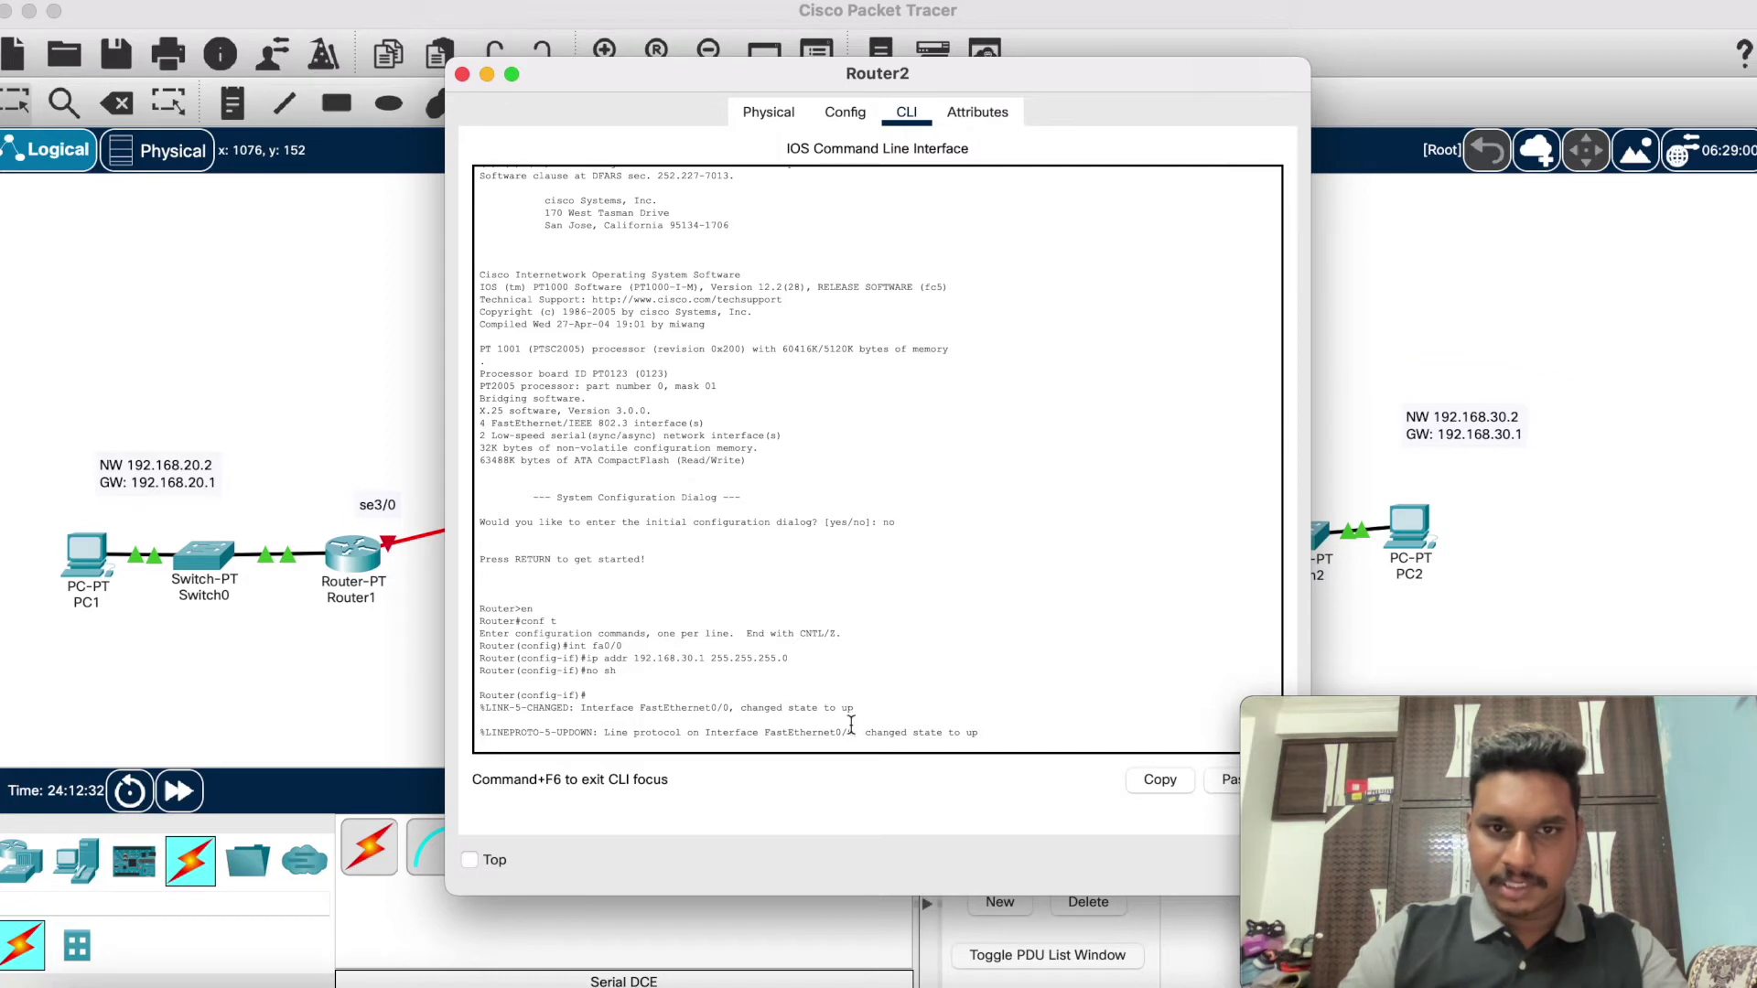
Step: Exit to privileged mode and display Router2's routing table with sh ip route
{"action": "type", "text": "exit"}
{"action": "key", "text": "Return"}
{"action": "type", "text": "exi"}
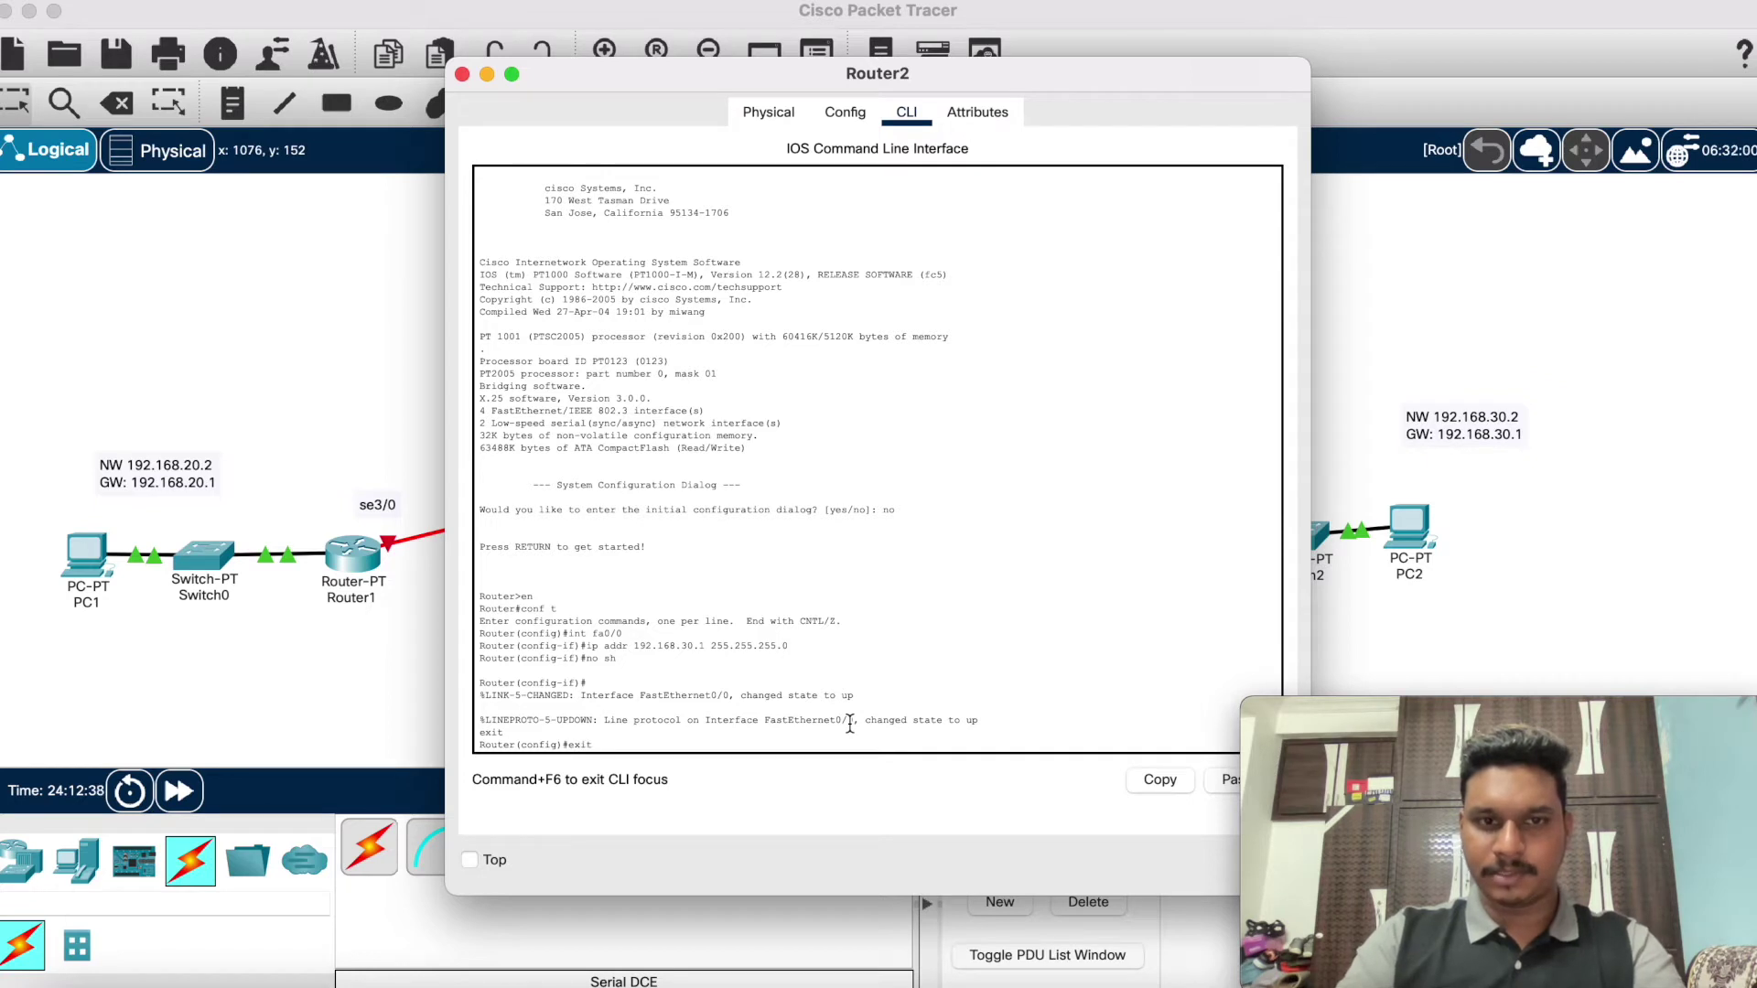
{"action": "type", "text": "t"}
{"action": "key", "text": "Return"}
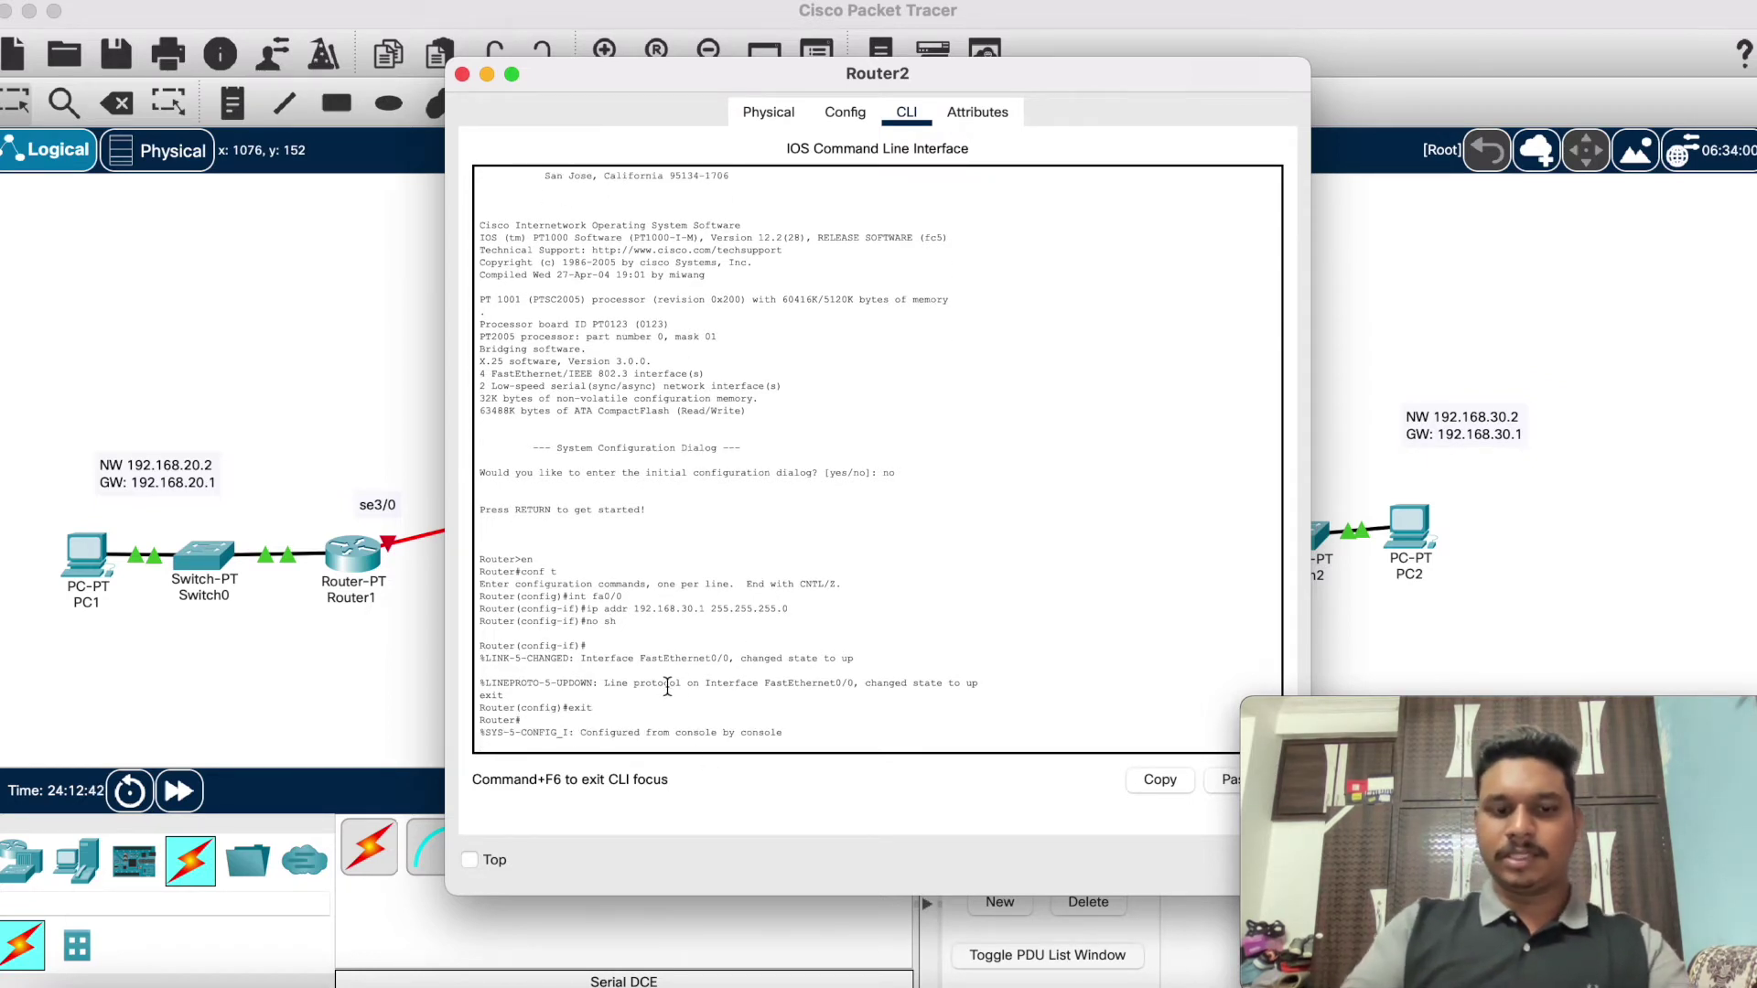
{"action": "type", "text": "sh"}
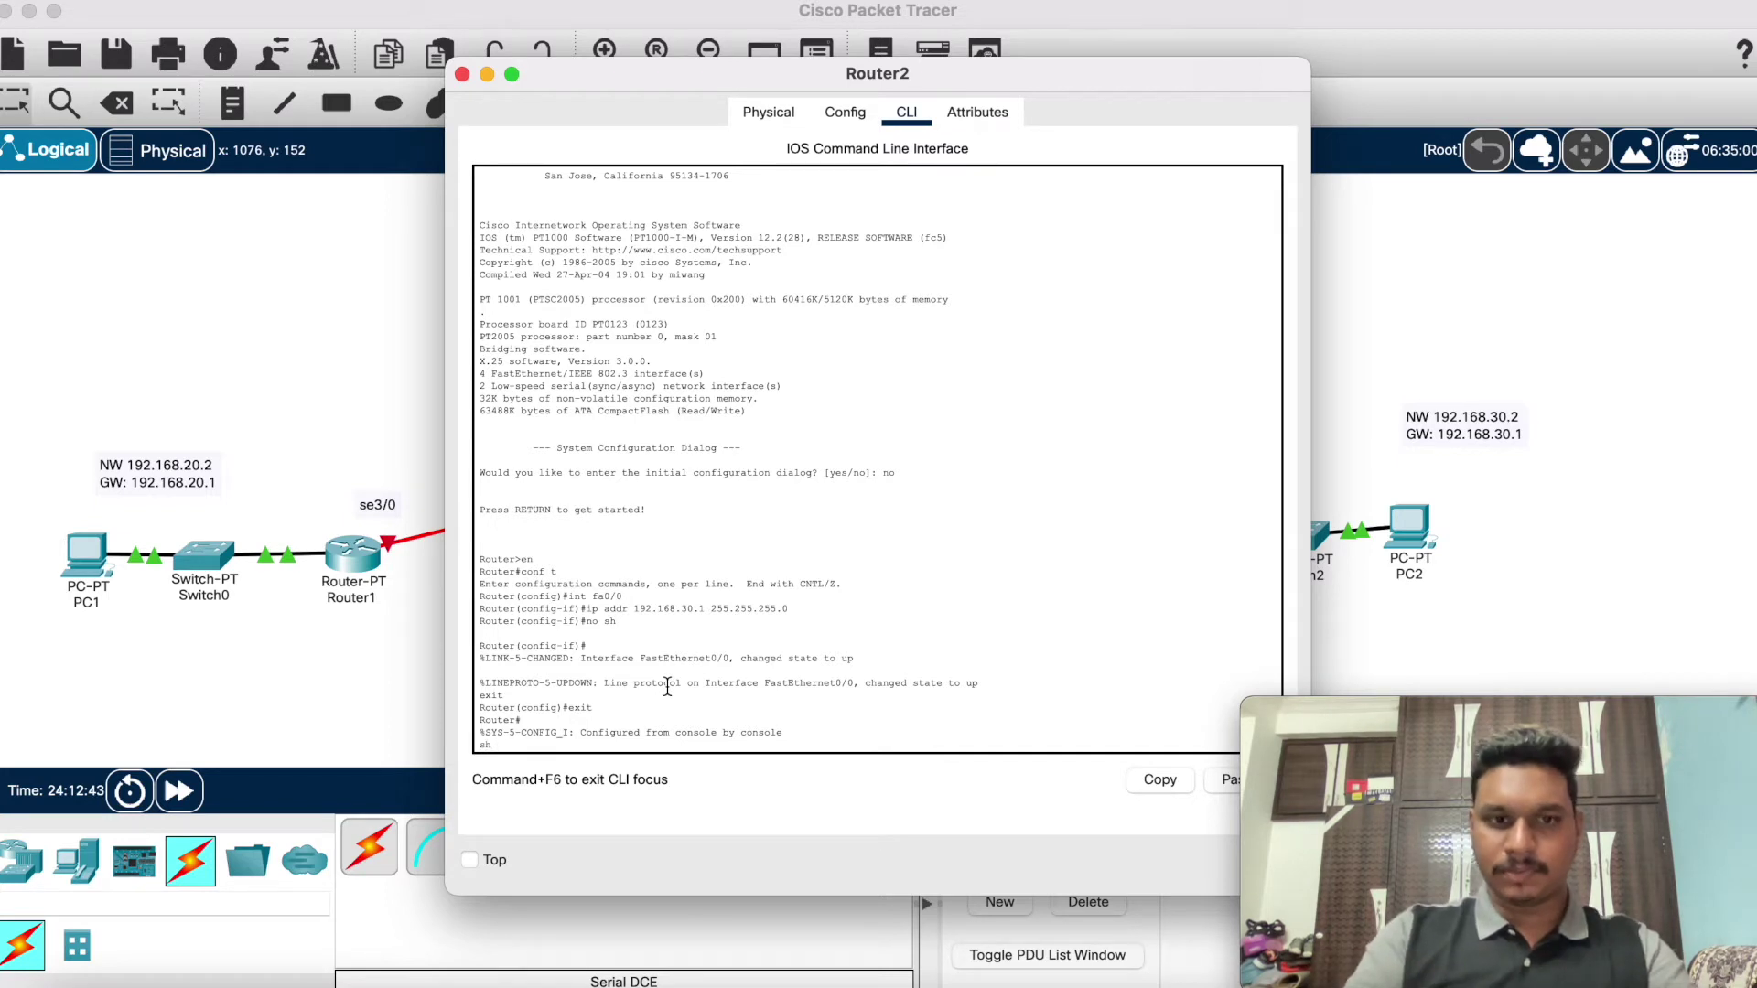
{"action": "key", "text": "Return"}
{"action": "type", "text": "sh ip"}
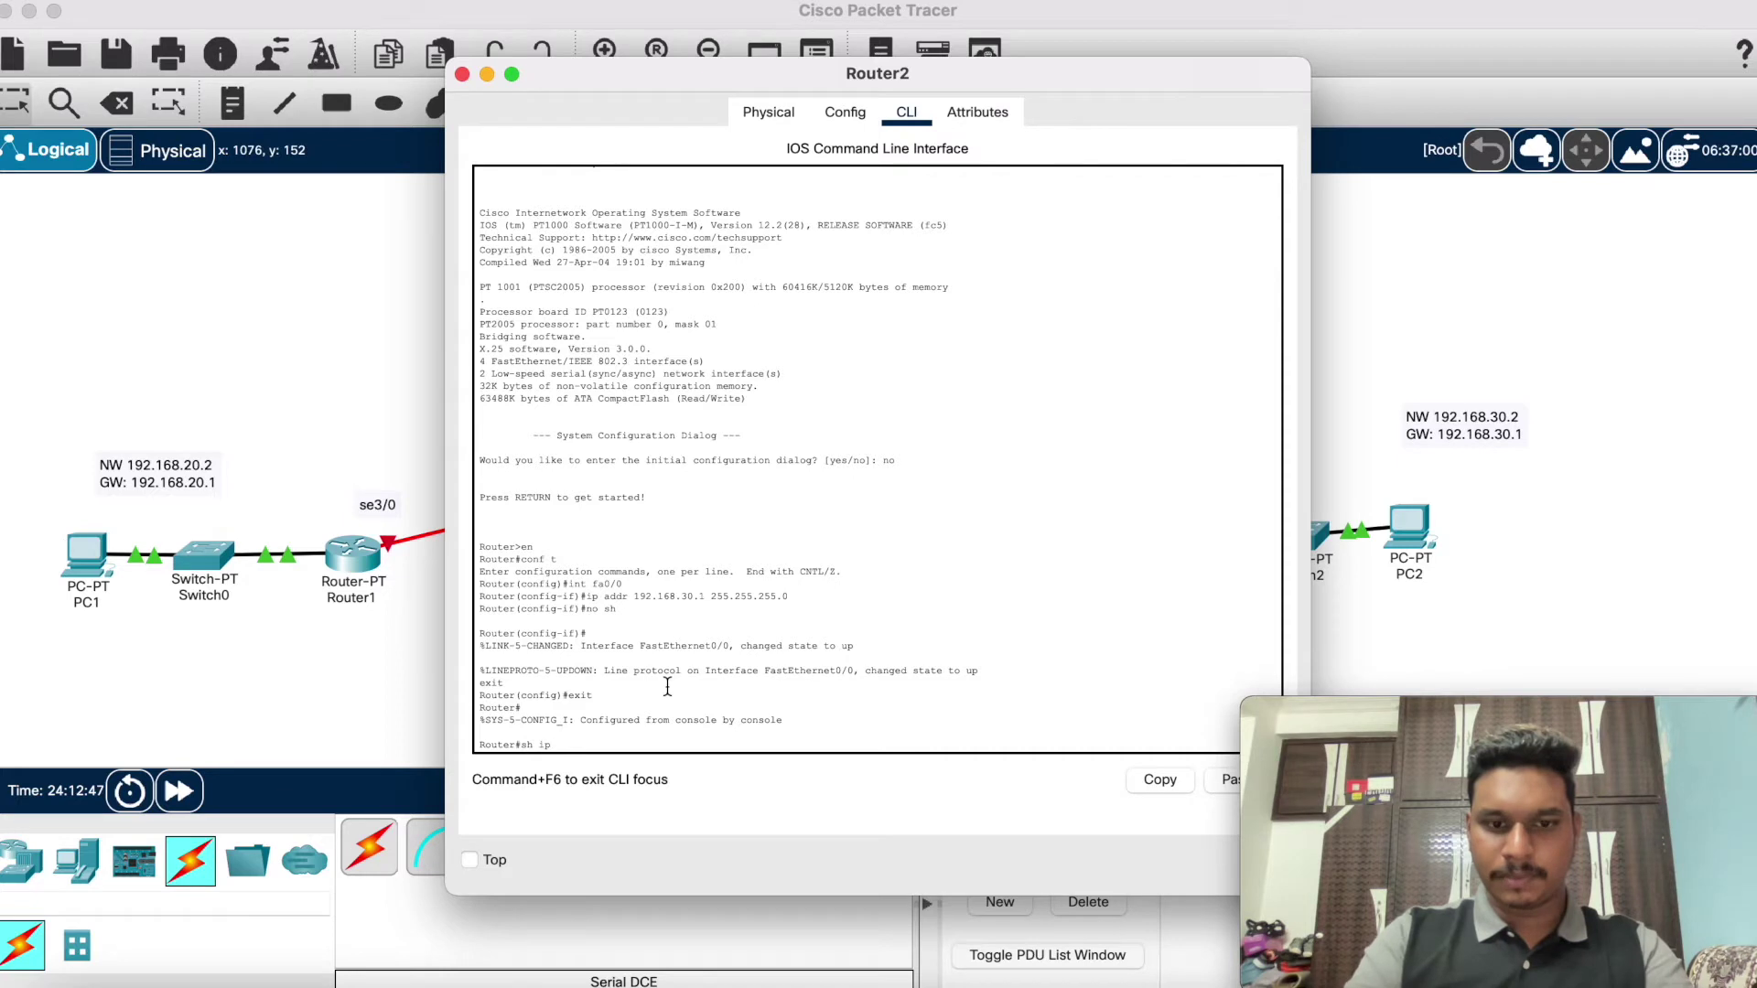
{"action": "type", "text": " route"}
{"action": "key", "text": "Return"}
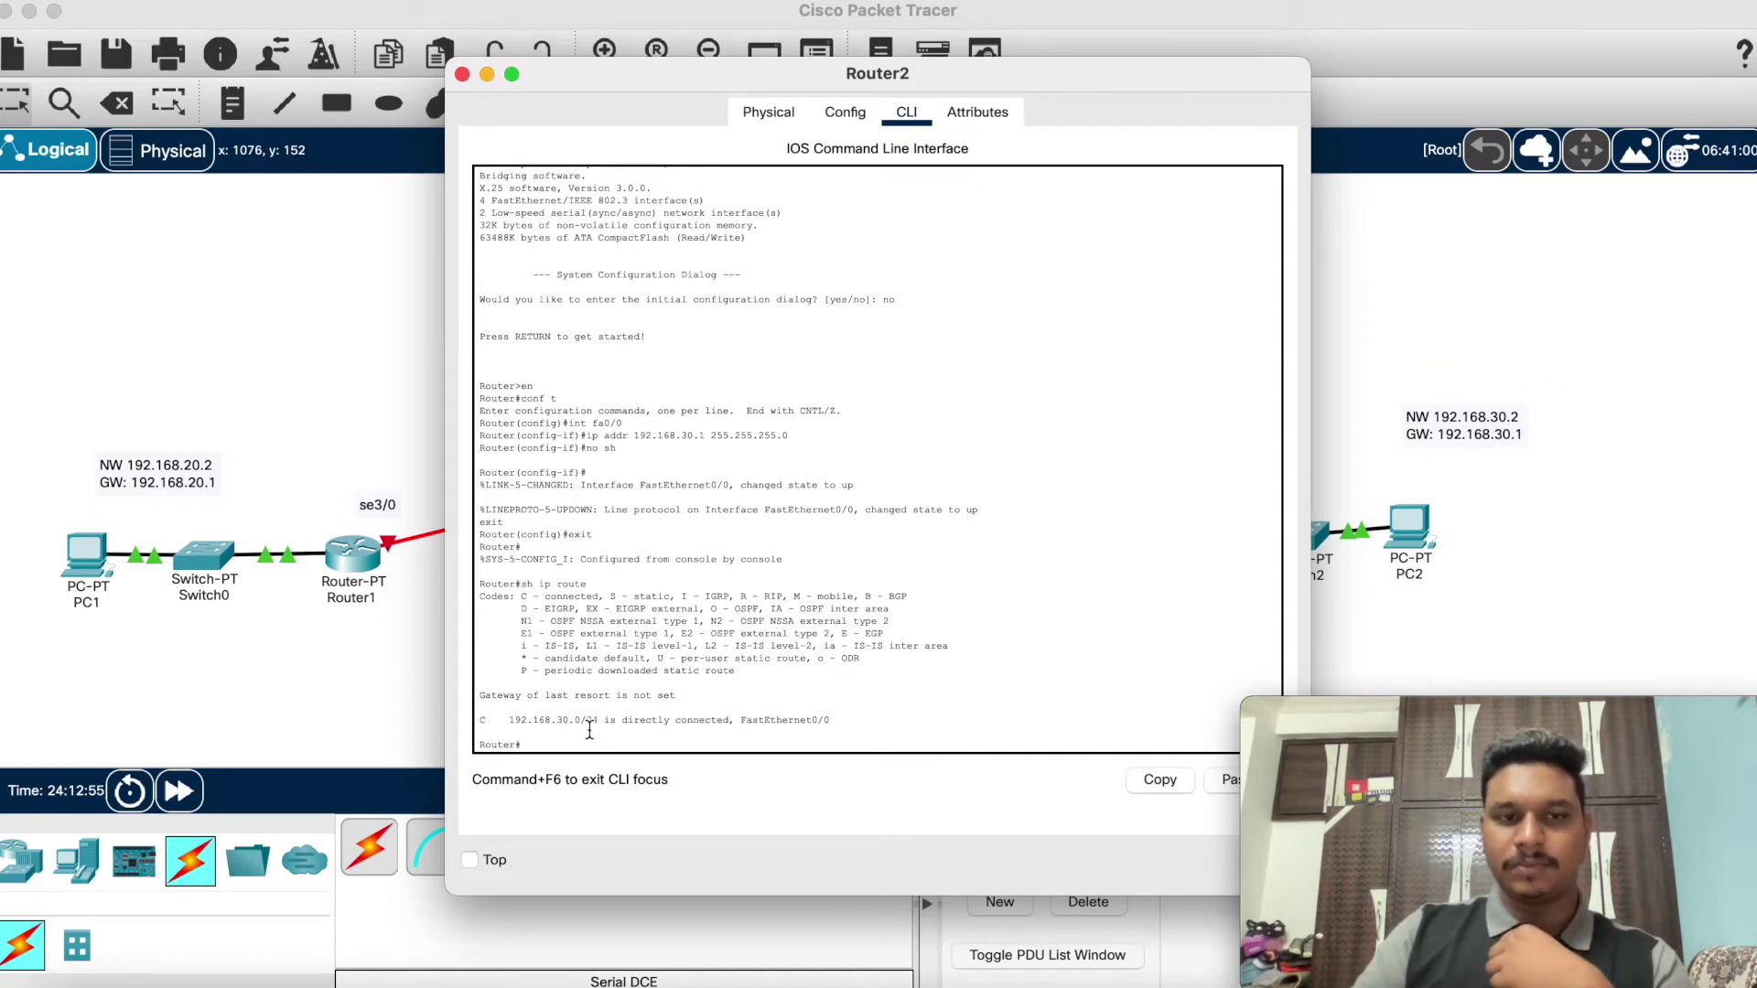
Step: Connect Router1's Serial2/0 to Router2 with a serial DCE cable
{"action": "left_click", "coordinate": [485, 74]}
{"action": "left_click", "coordinate": [828, 848]}
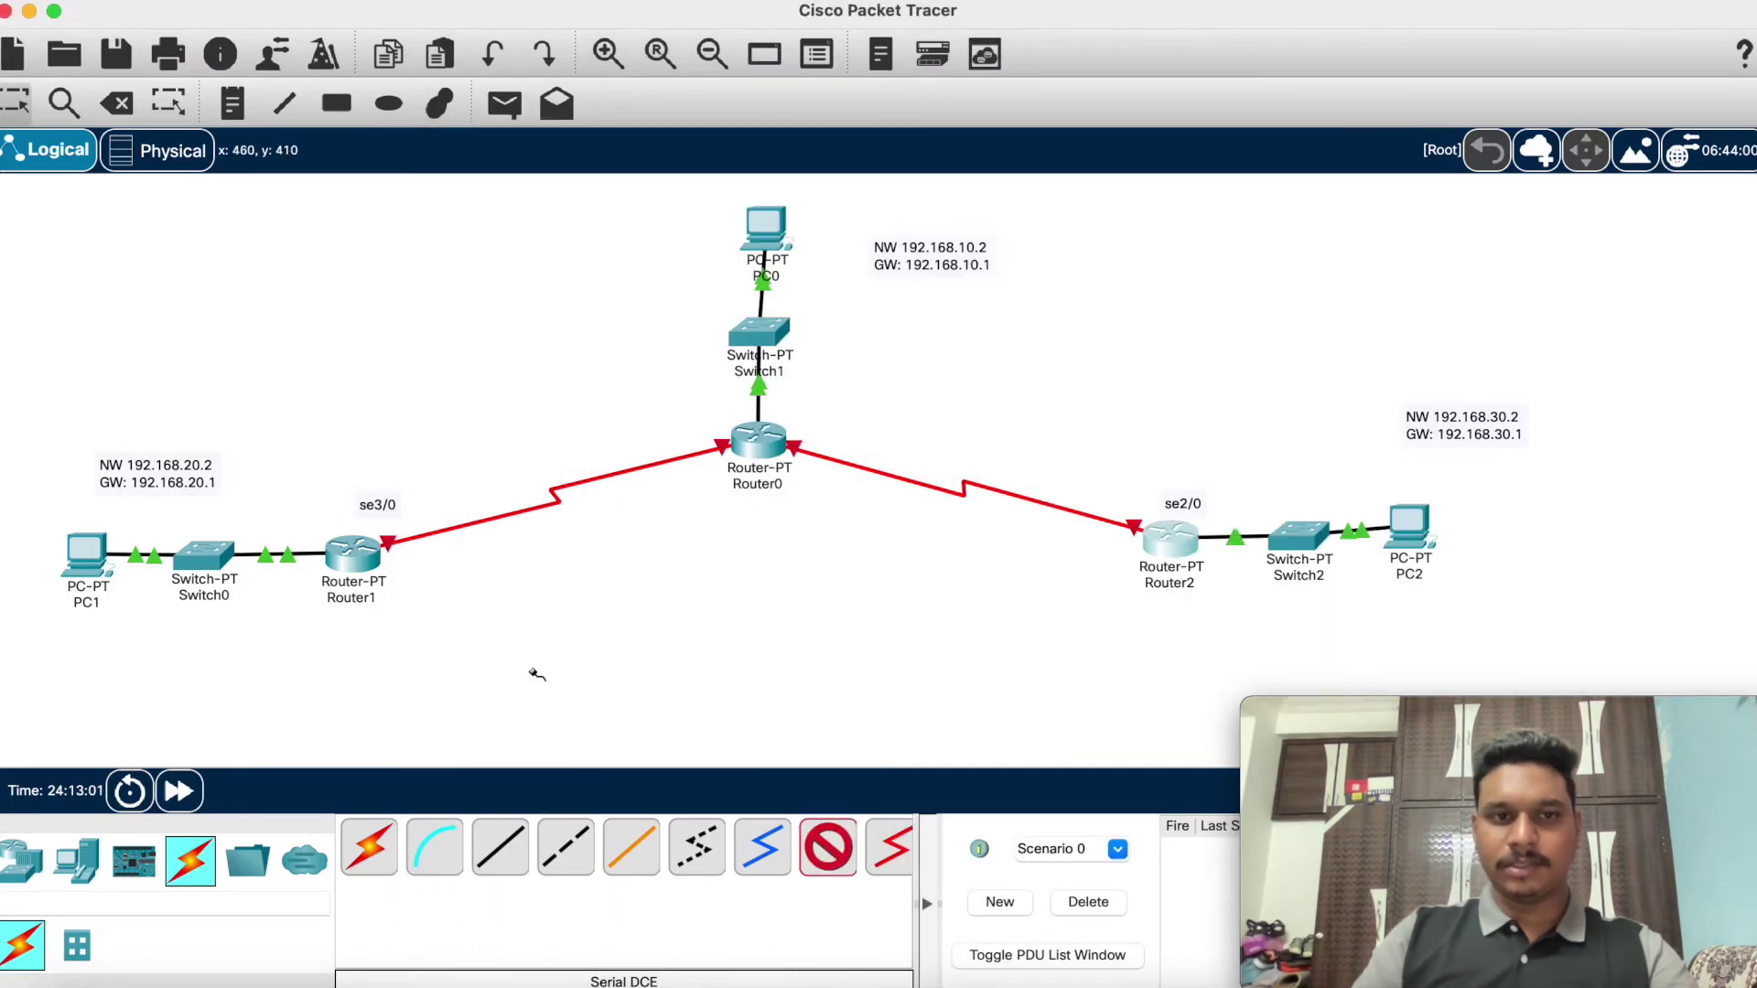
{"action": "left_click", "coordinate": [357, 556]}
{"action": "left_click", "coordinate": [411, 648]}
{"action": "left_click", "coordinate": [1154, 541]}
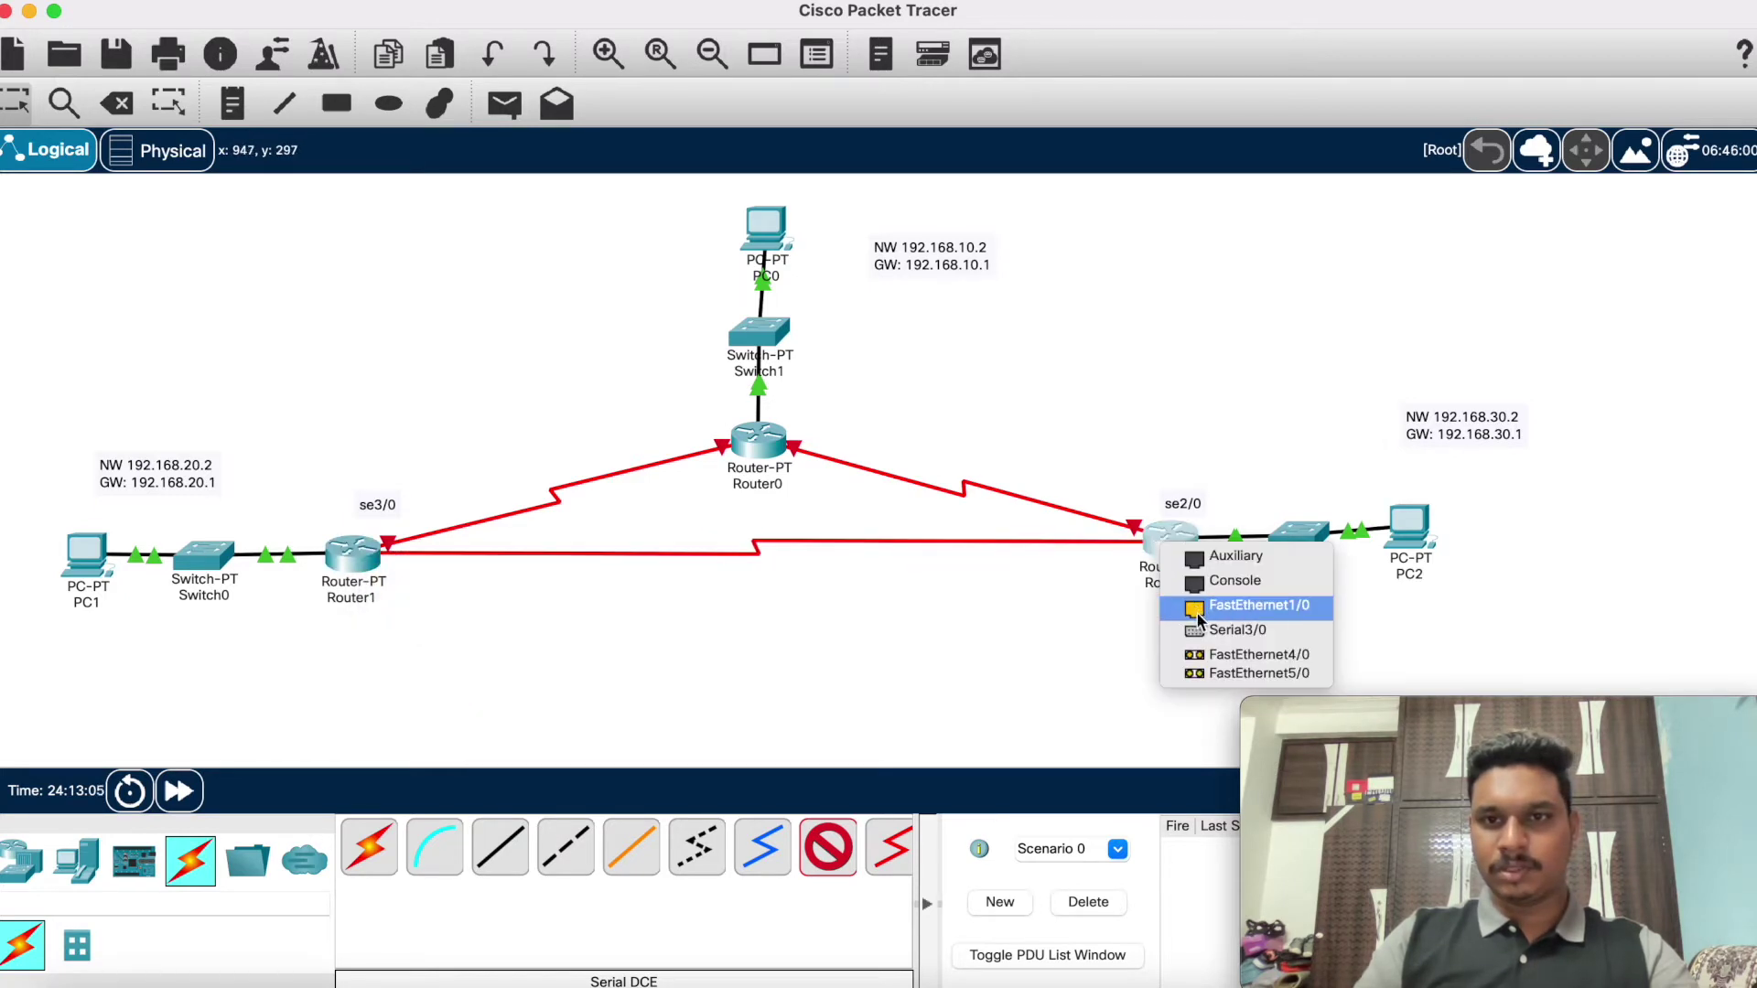
{"action": "left_click", "coordinate": [1202, 633]}
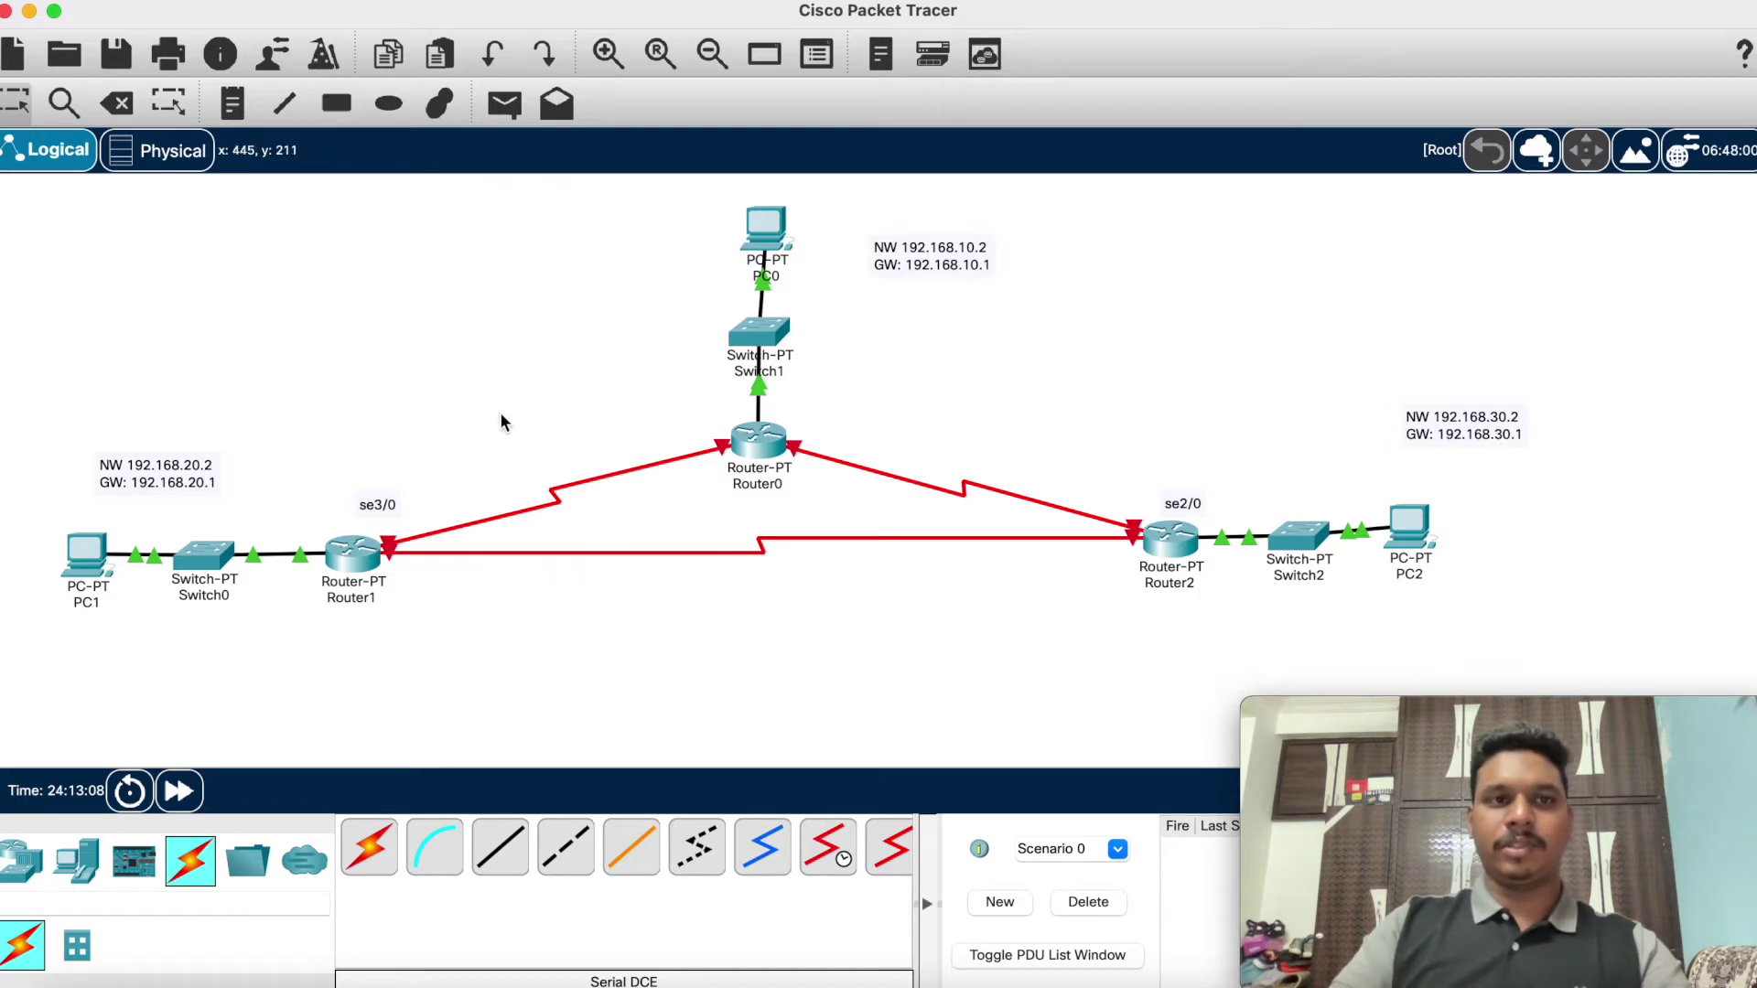
Step: Label the Router0–Router1 link with the note 192.168.40.0
{"action": "left_click", "coordinate": [229, 105]}
{"action": "left_click", "coordinate": [495, 443]}
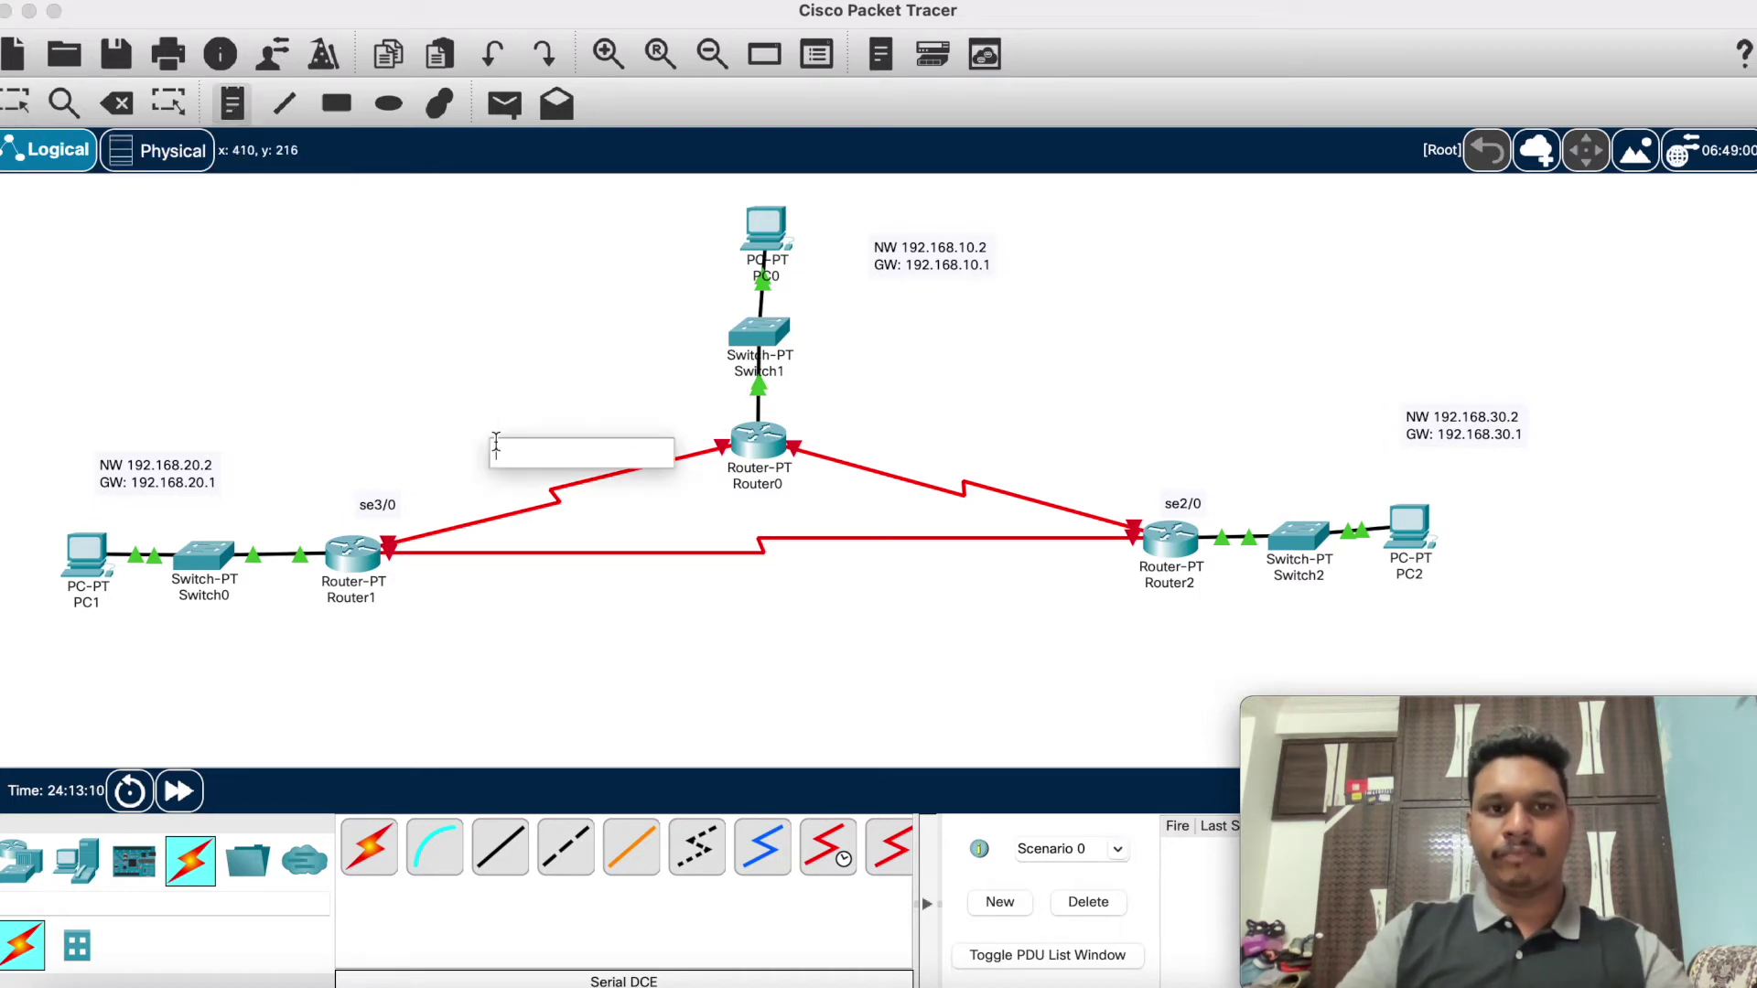
{"action": "type", "text": "192."}
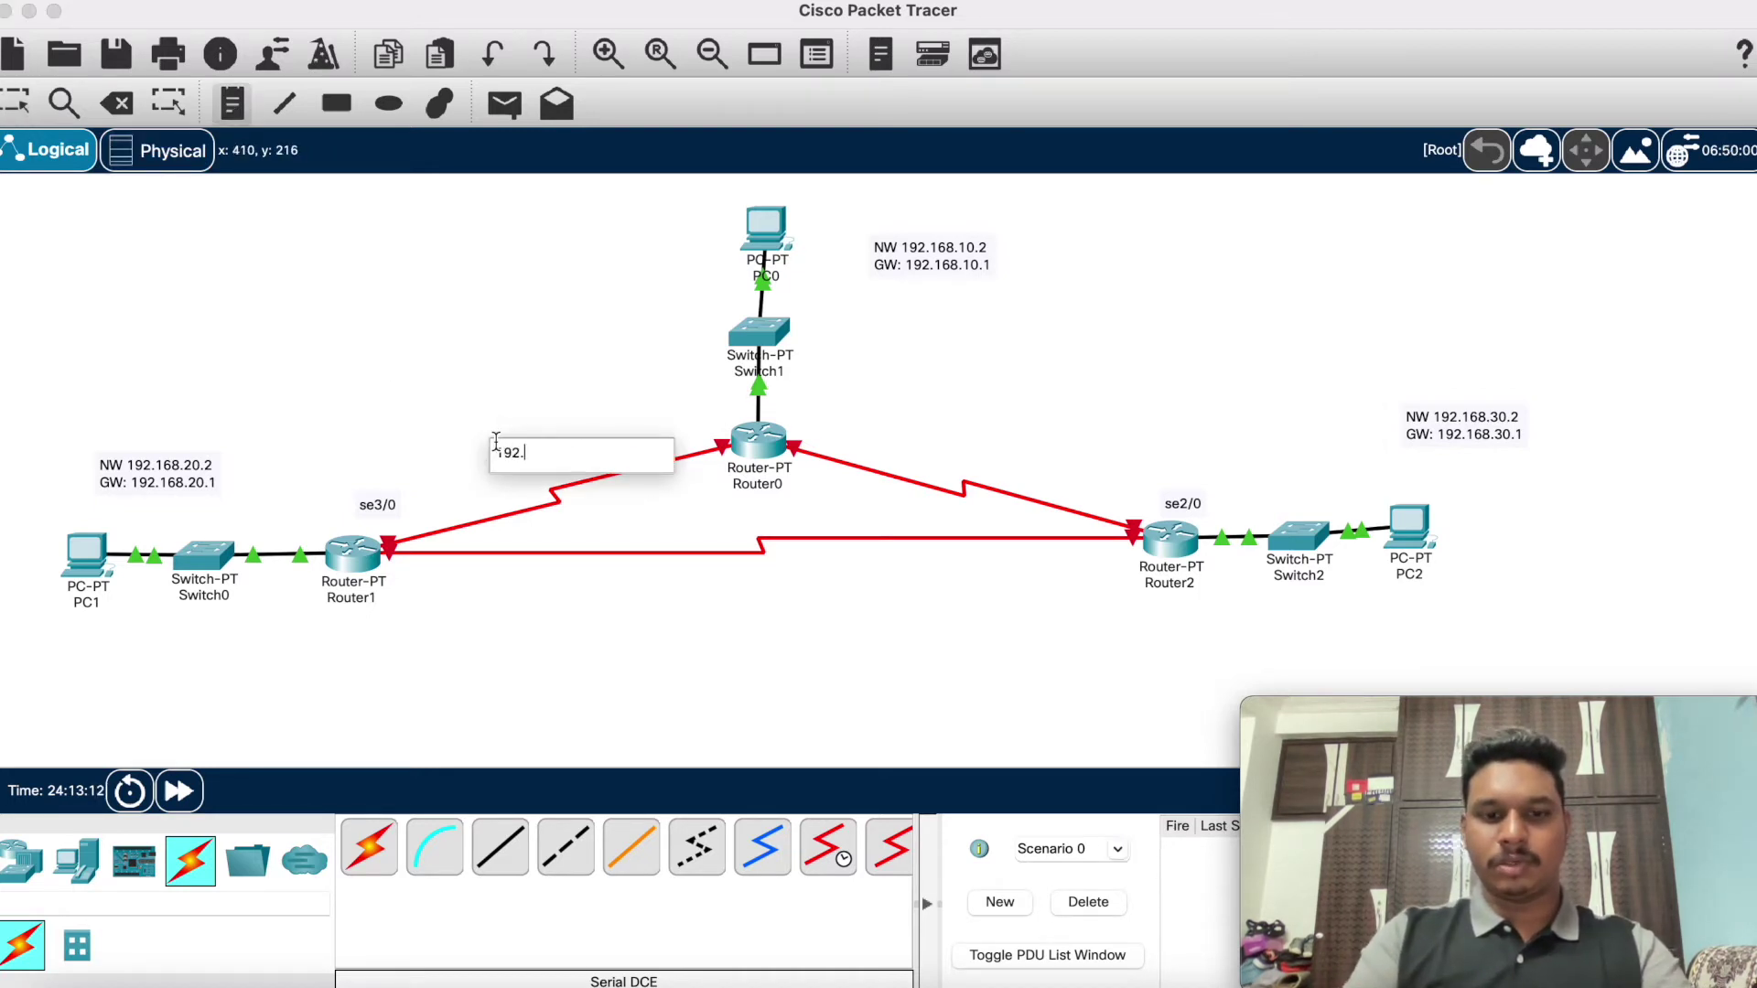
{"action": "type", "text": "168."}
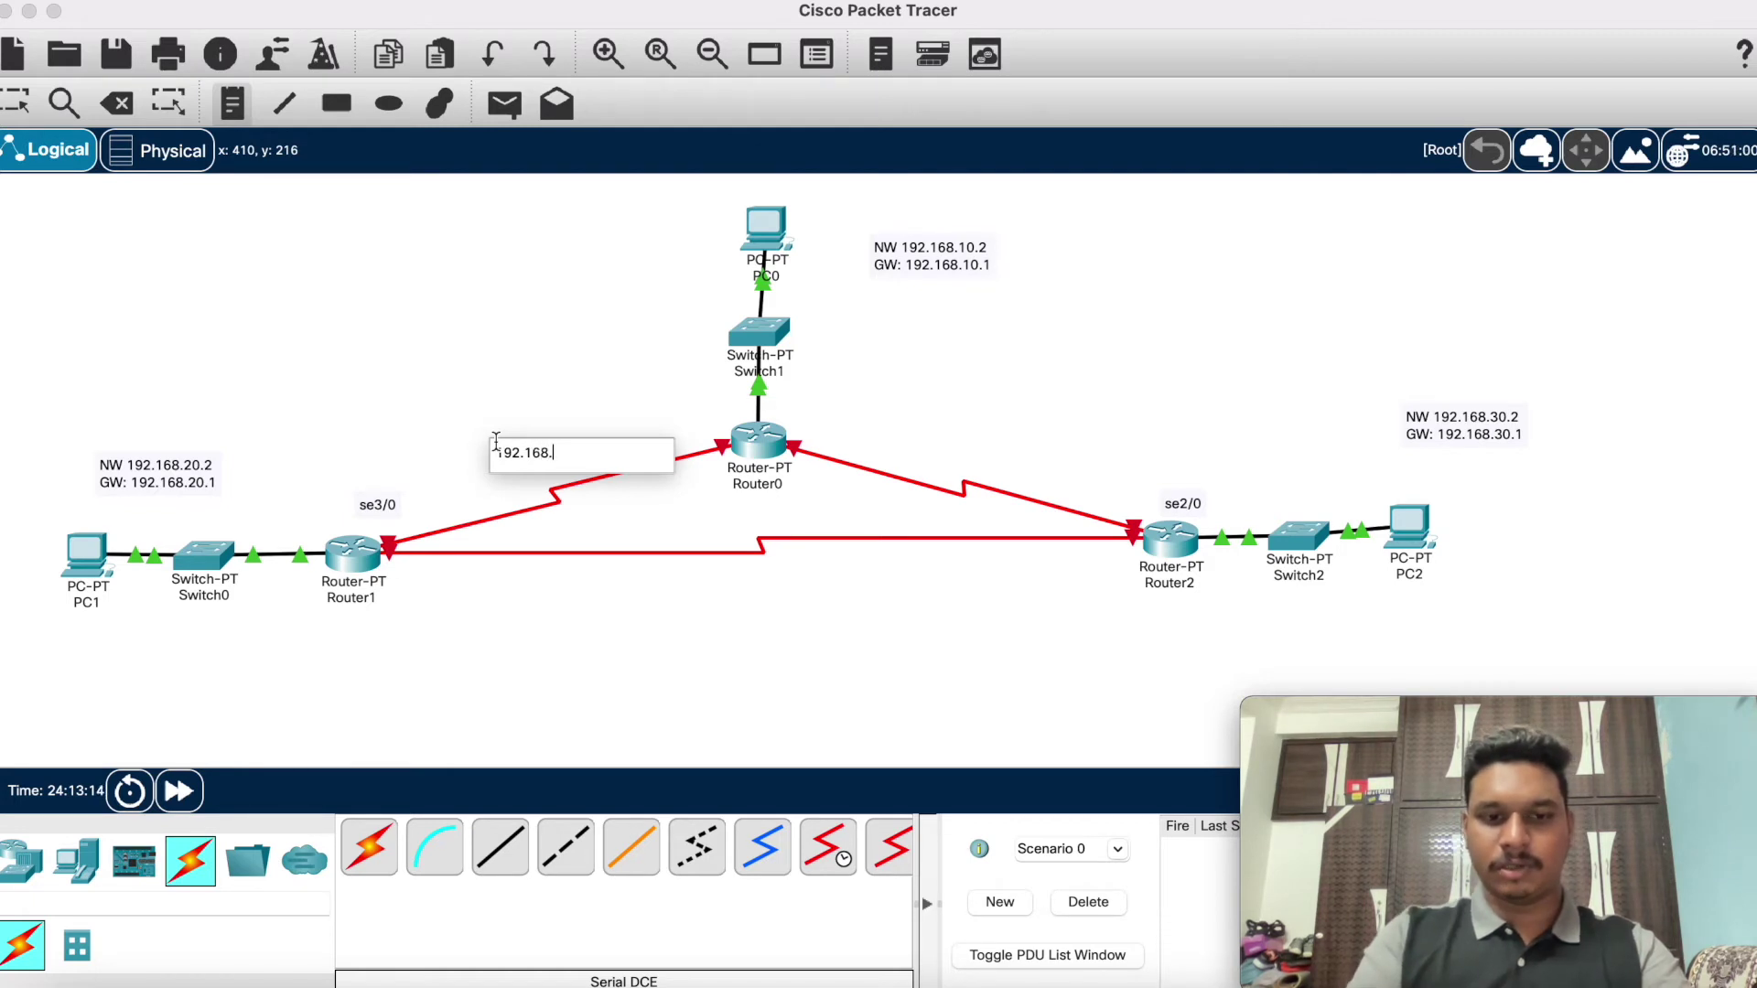
{"action": "type", "text": "40"}
{"action": "key", "text": "BackSpace"}
{"action": "type", "text": "0"}
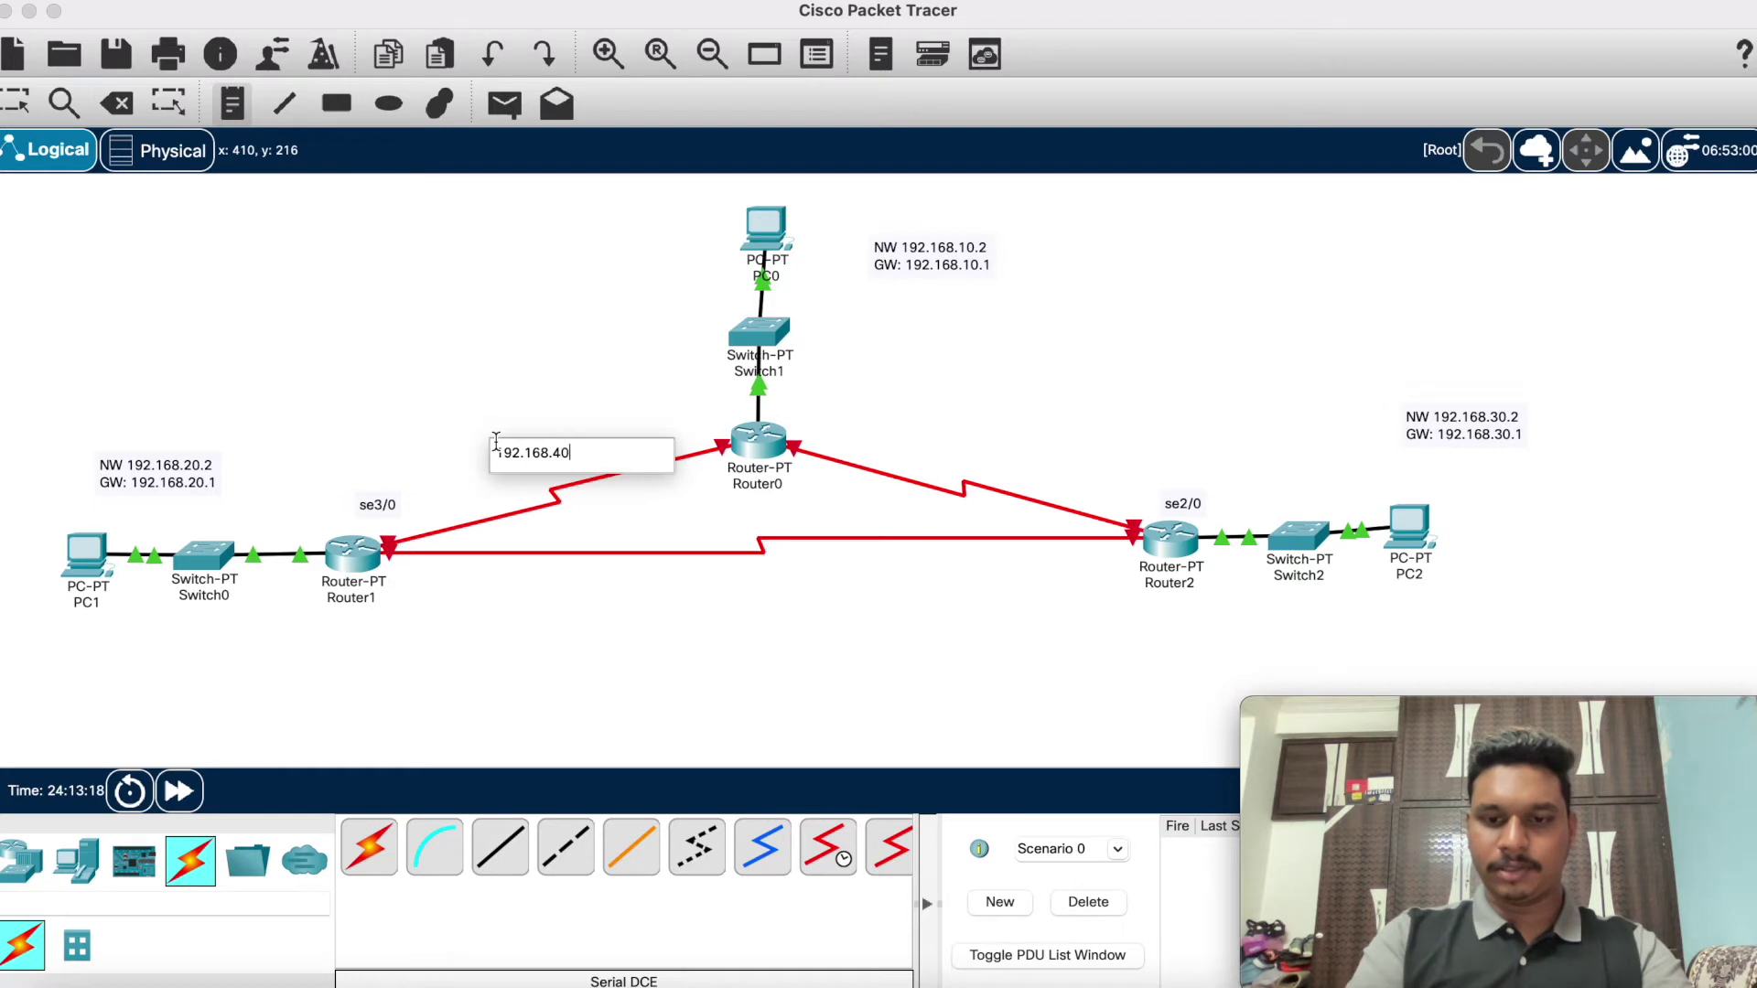
{"action": "type", "text": "/"}
{"action": "key", "text": "BackSpace"}
{"action": "type", "text": ".0"}
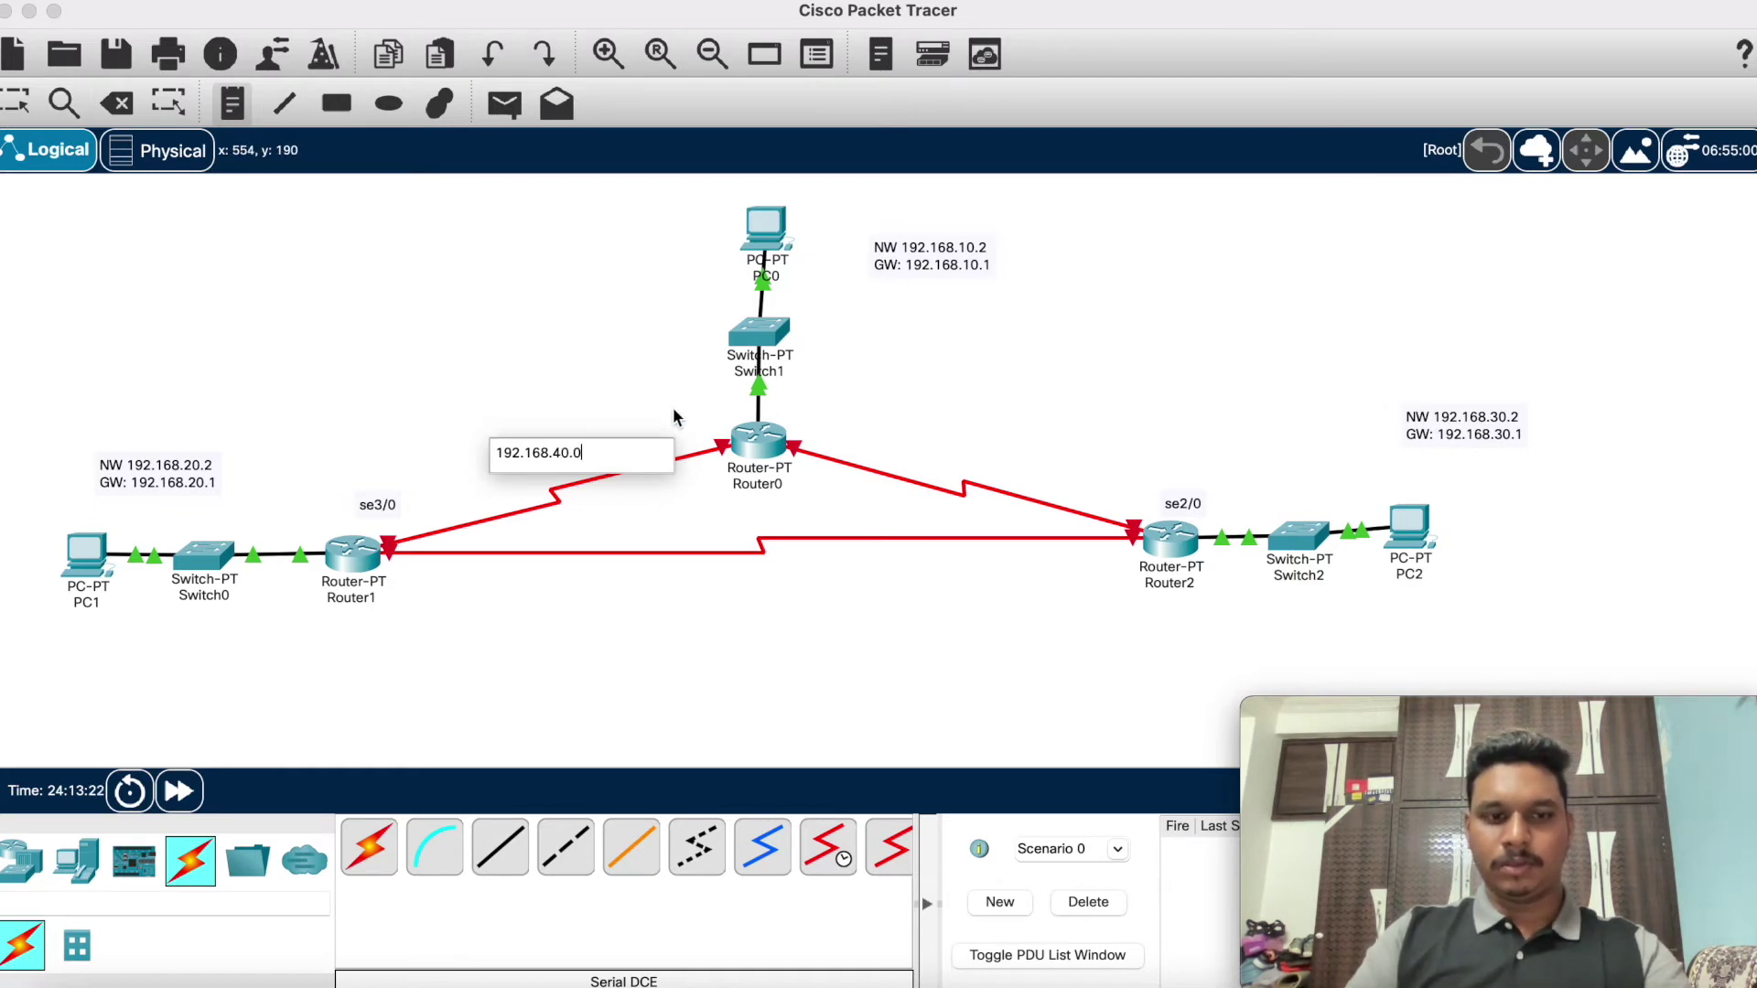
{"action": "key", "text": "super+a"}
{"action": "key", "text": "super+c"}
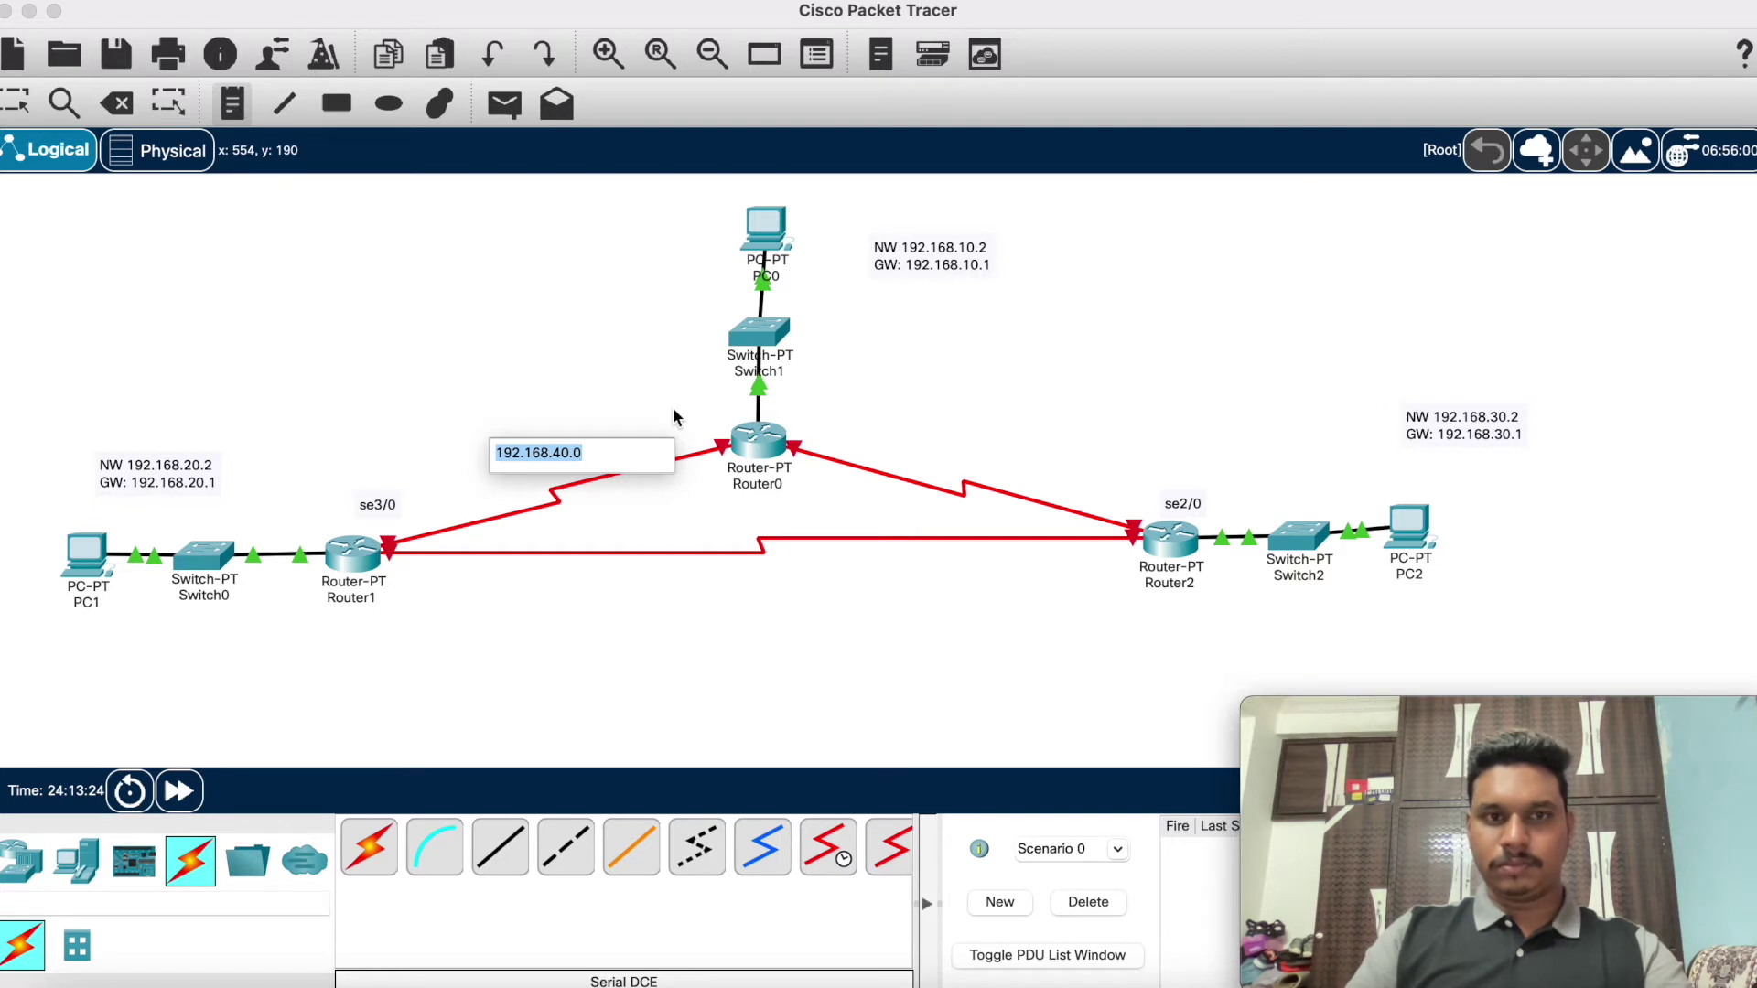
Step: Add notes 192.168.60.0 and 192.168.50.0 beside the other two router links
{"action": "left_click", "coordinate": [973, 421]}
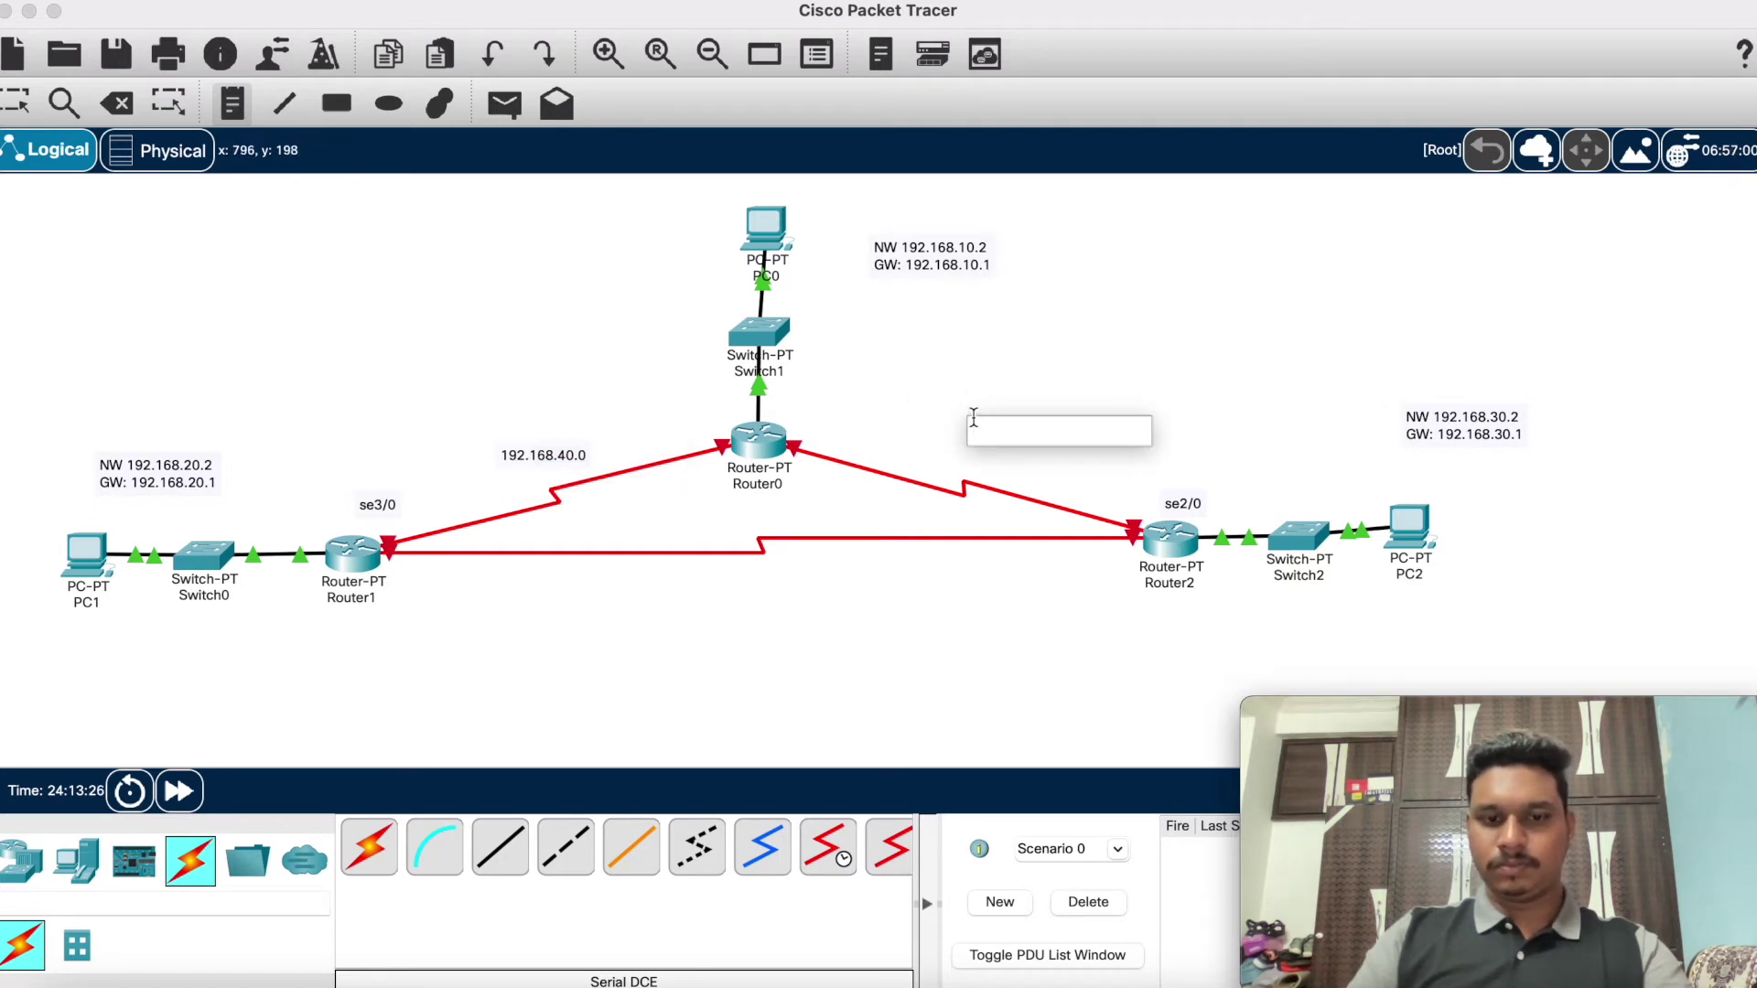
{"action": "key", "text": "super+v"}
{"action": "key", "text": "BackSpace"}
{"action": "type", "text": "6"}
{"action": "left_click", "coordinate": [844, 588]}
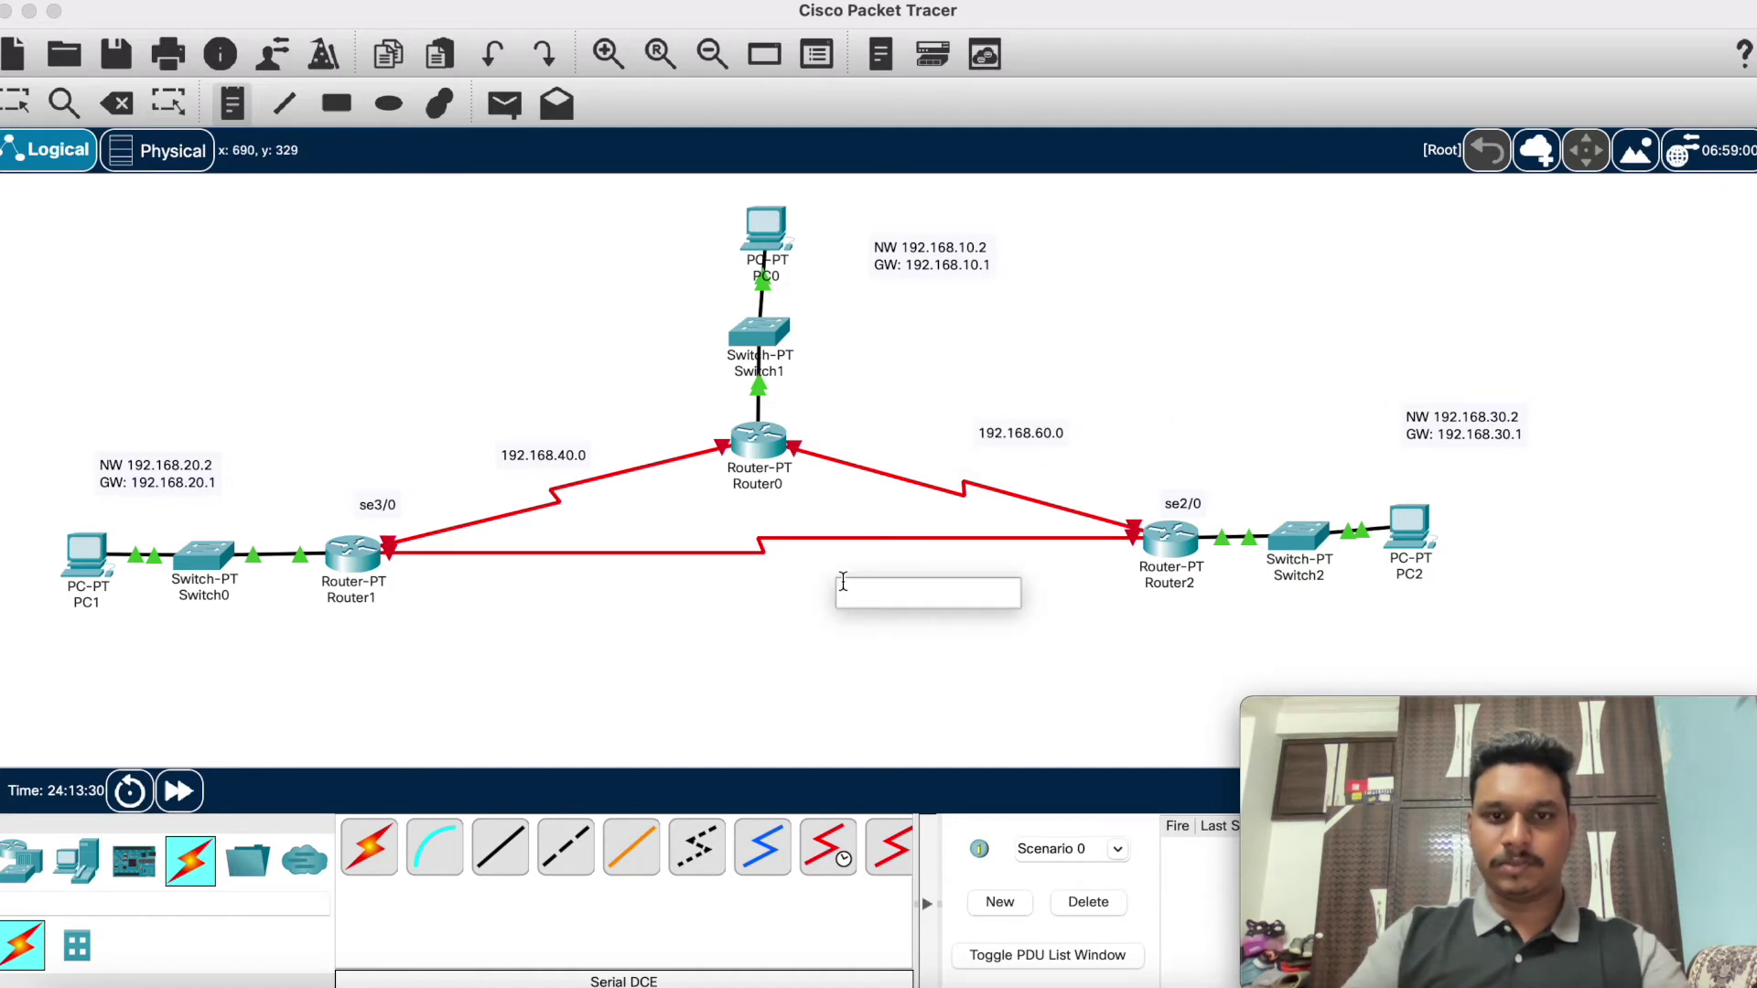
{"action": "key", "text": "super+v"}
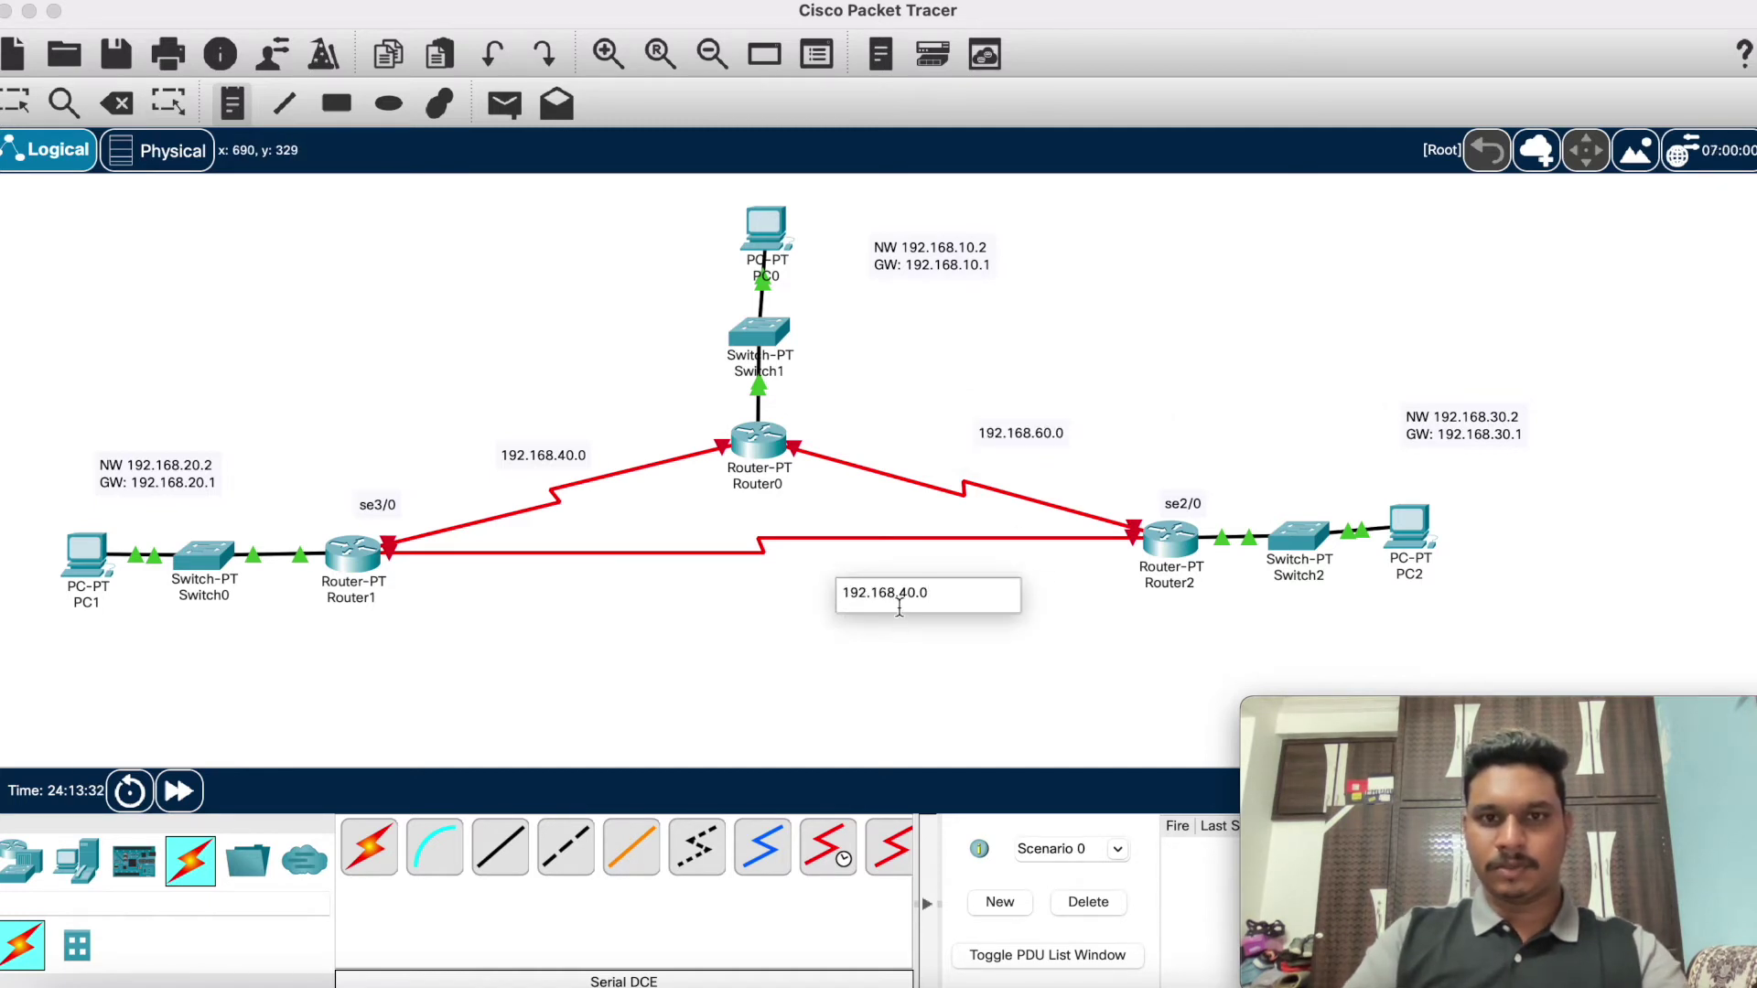
{"action": "left_click", "coordinate": [910, 593]}
{"action": "key", "text": "BackSpace"}
{"action": "type", "text": "5"}
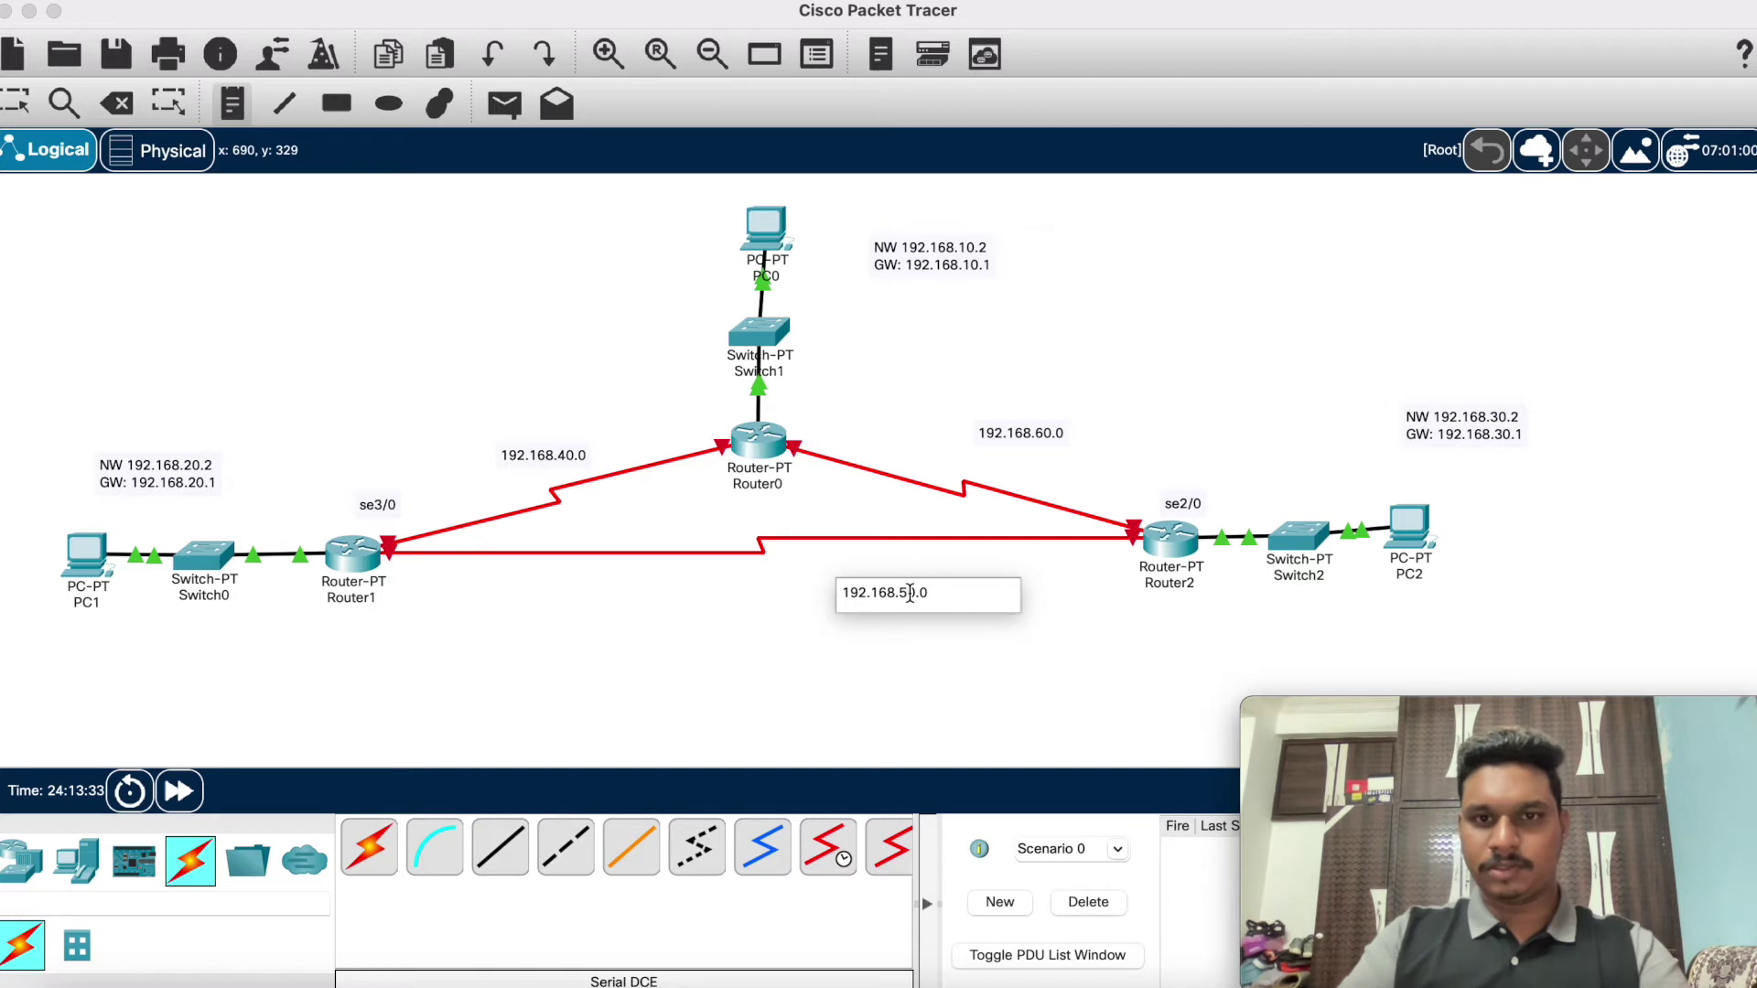
{"action": "key", "text": "Escape"}
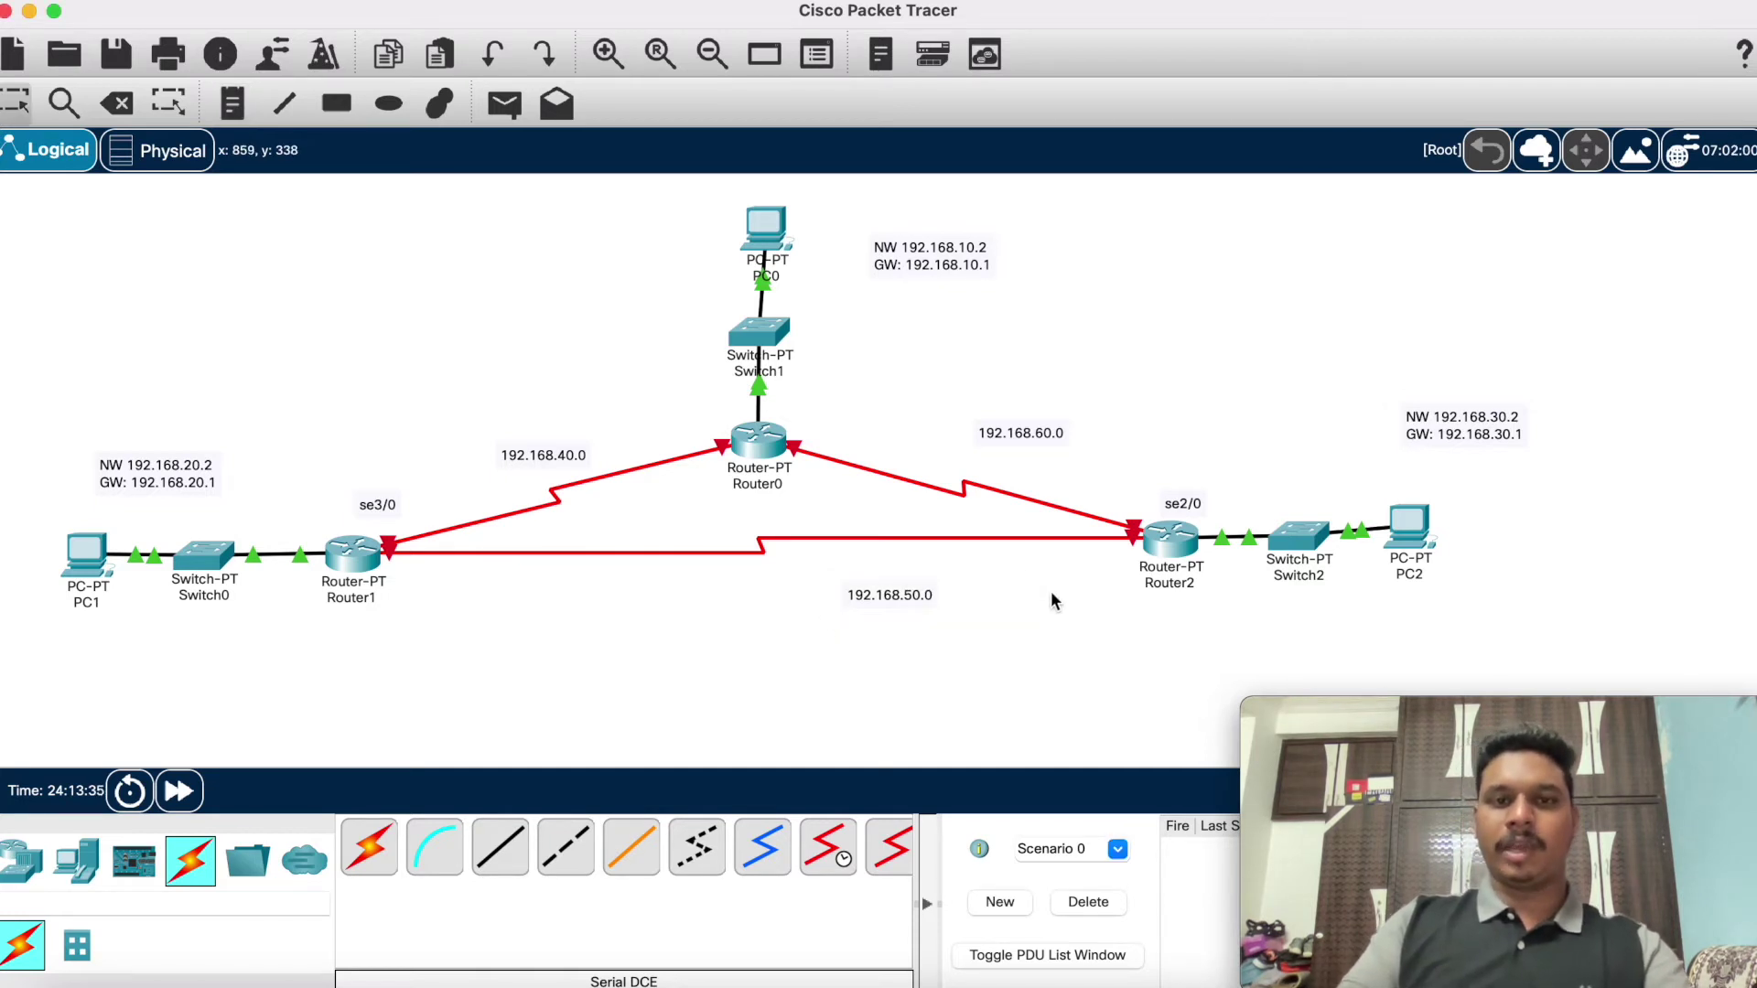
{"action": "left_click_drag", "start_coordinate": [915, 594], "coordinate": [778, 599]}
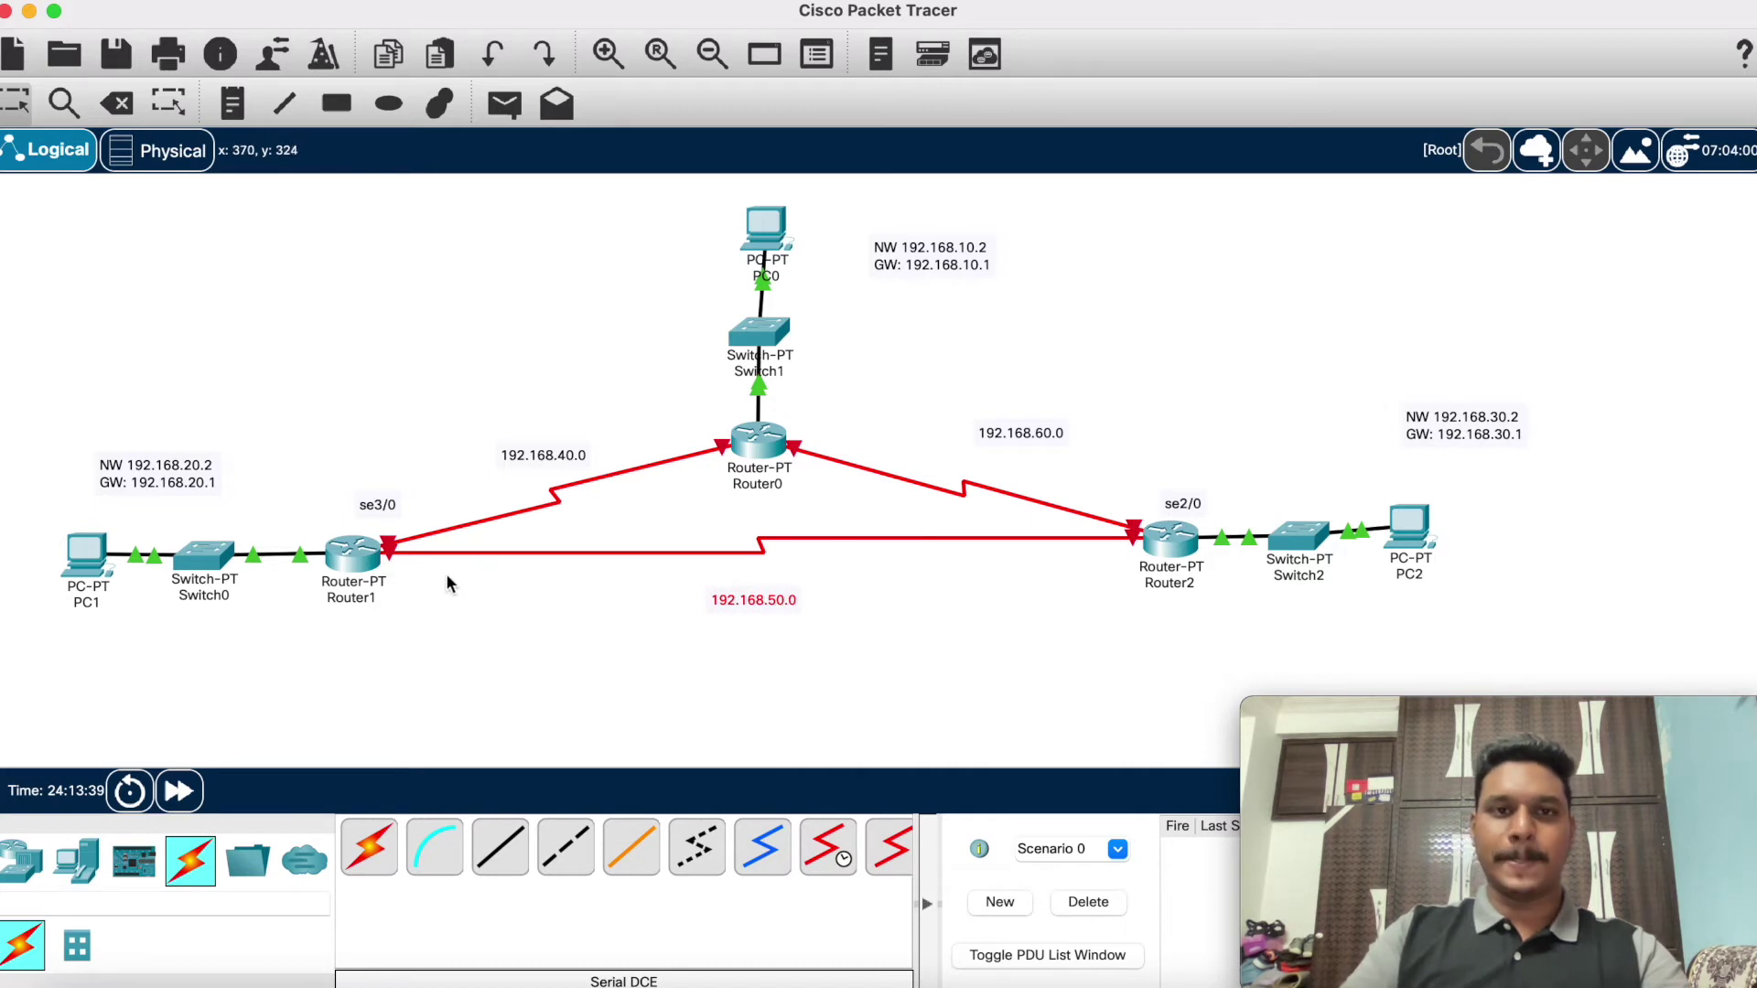
{"action": "mouse_move", "coordinate": [350, 560]}
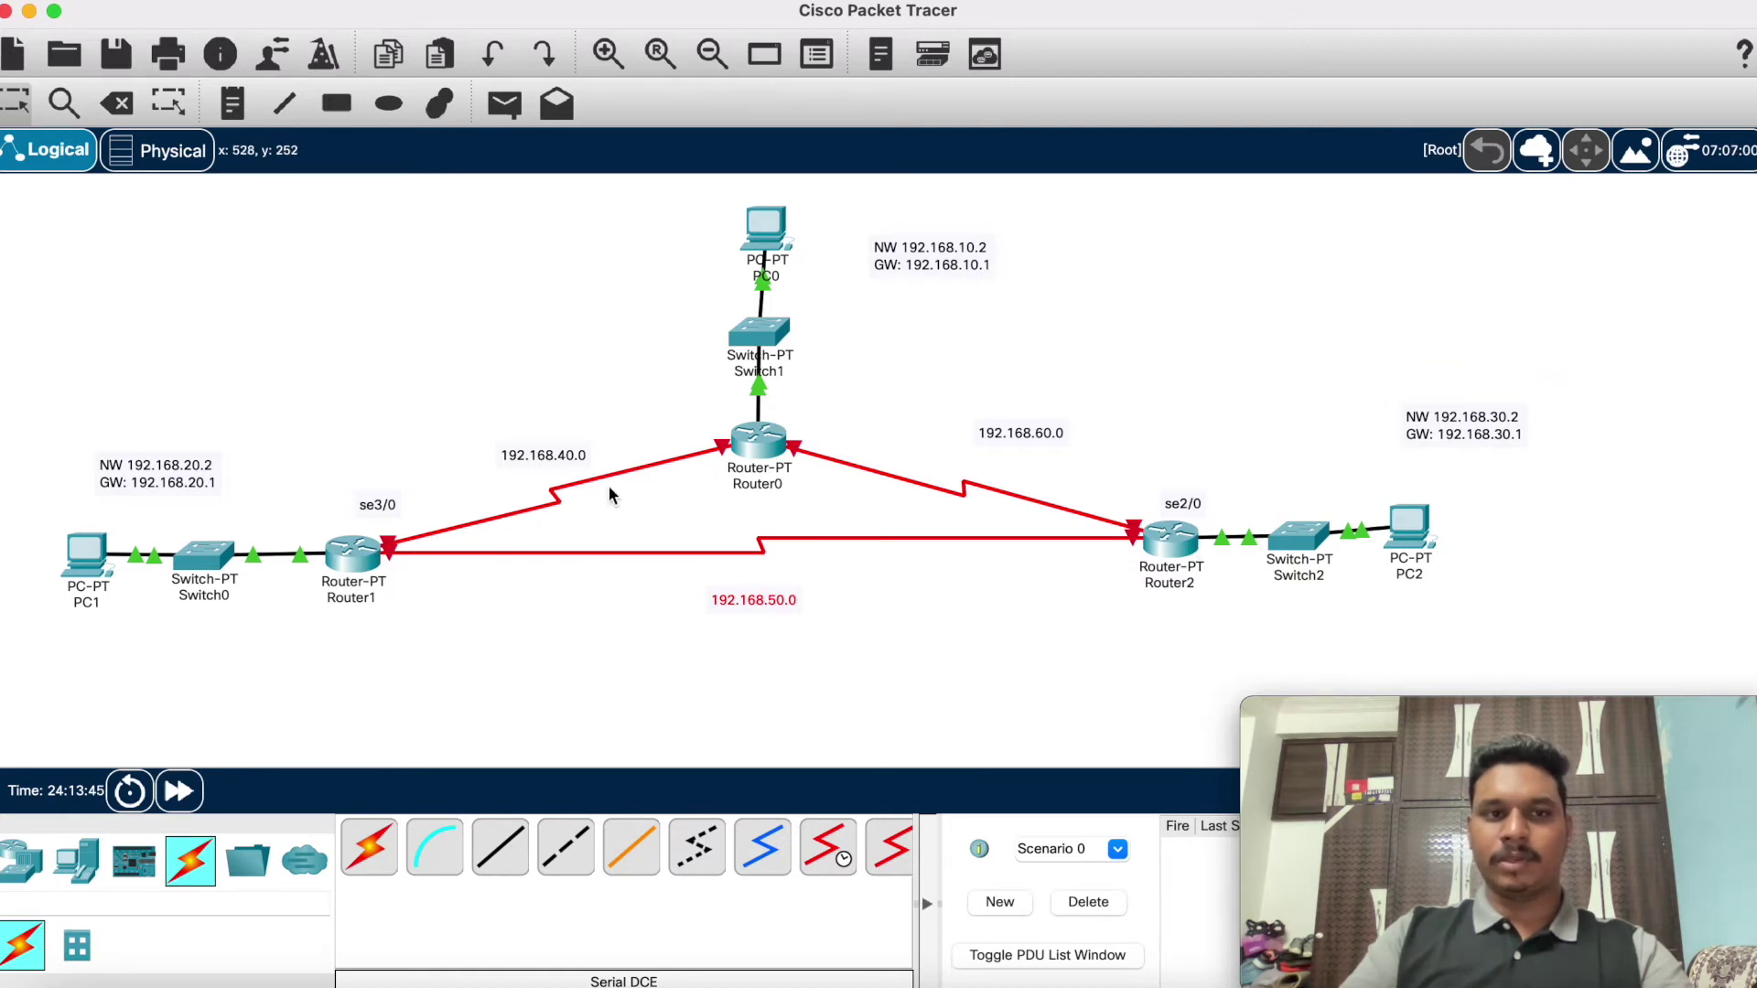
Step: On Router1, enter en, conf t and int se3/0 to configure Serial3/0
{"action": "left_click", "coordinate": [370, 563]}
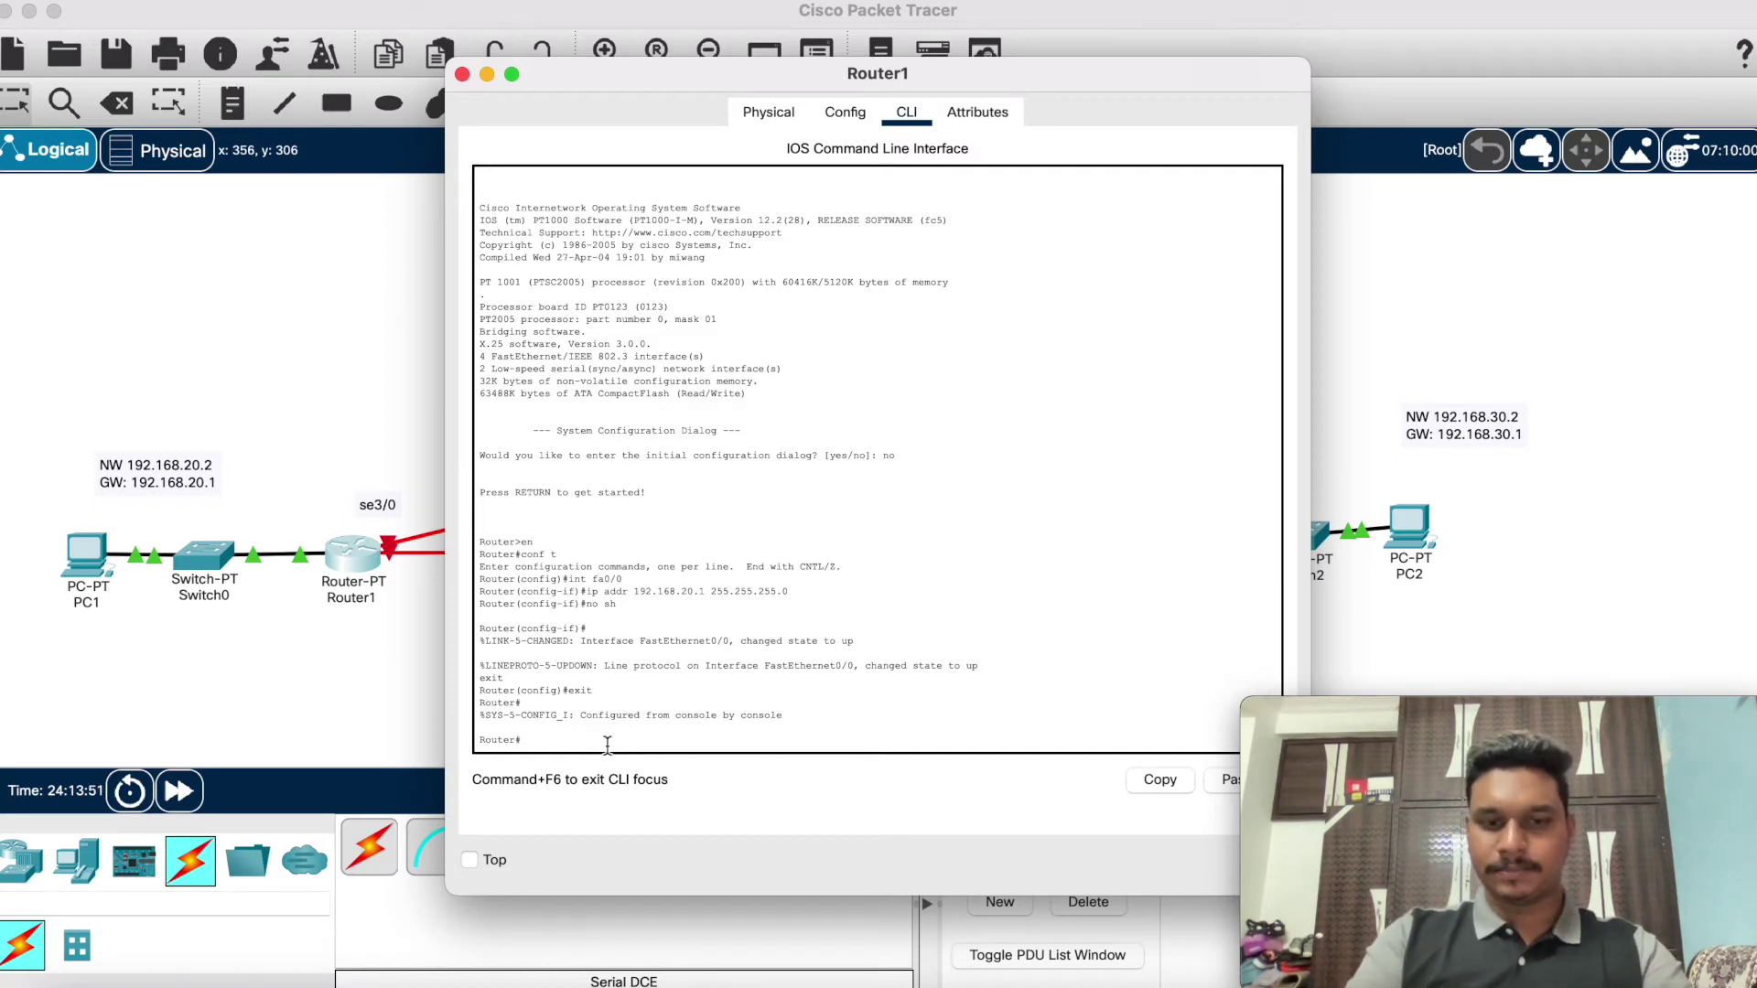
{"action": "type", "text": "co"}
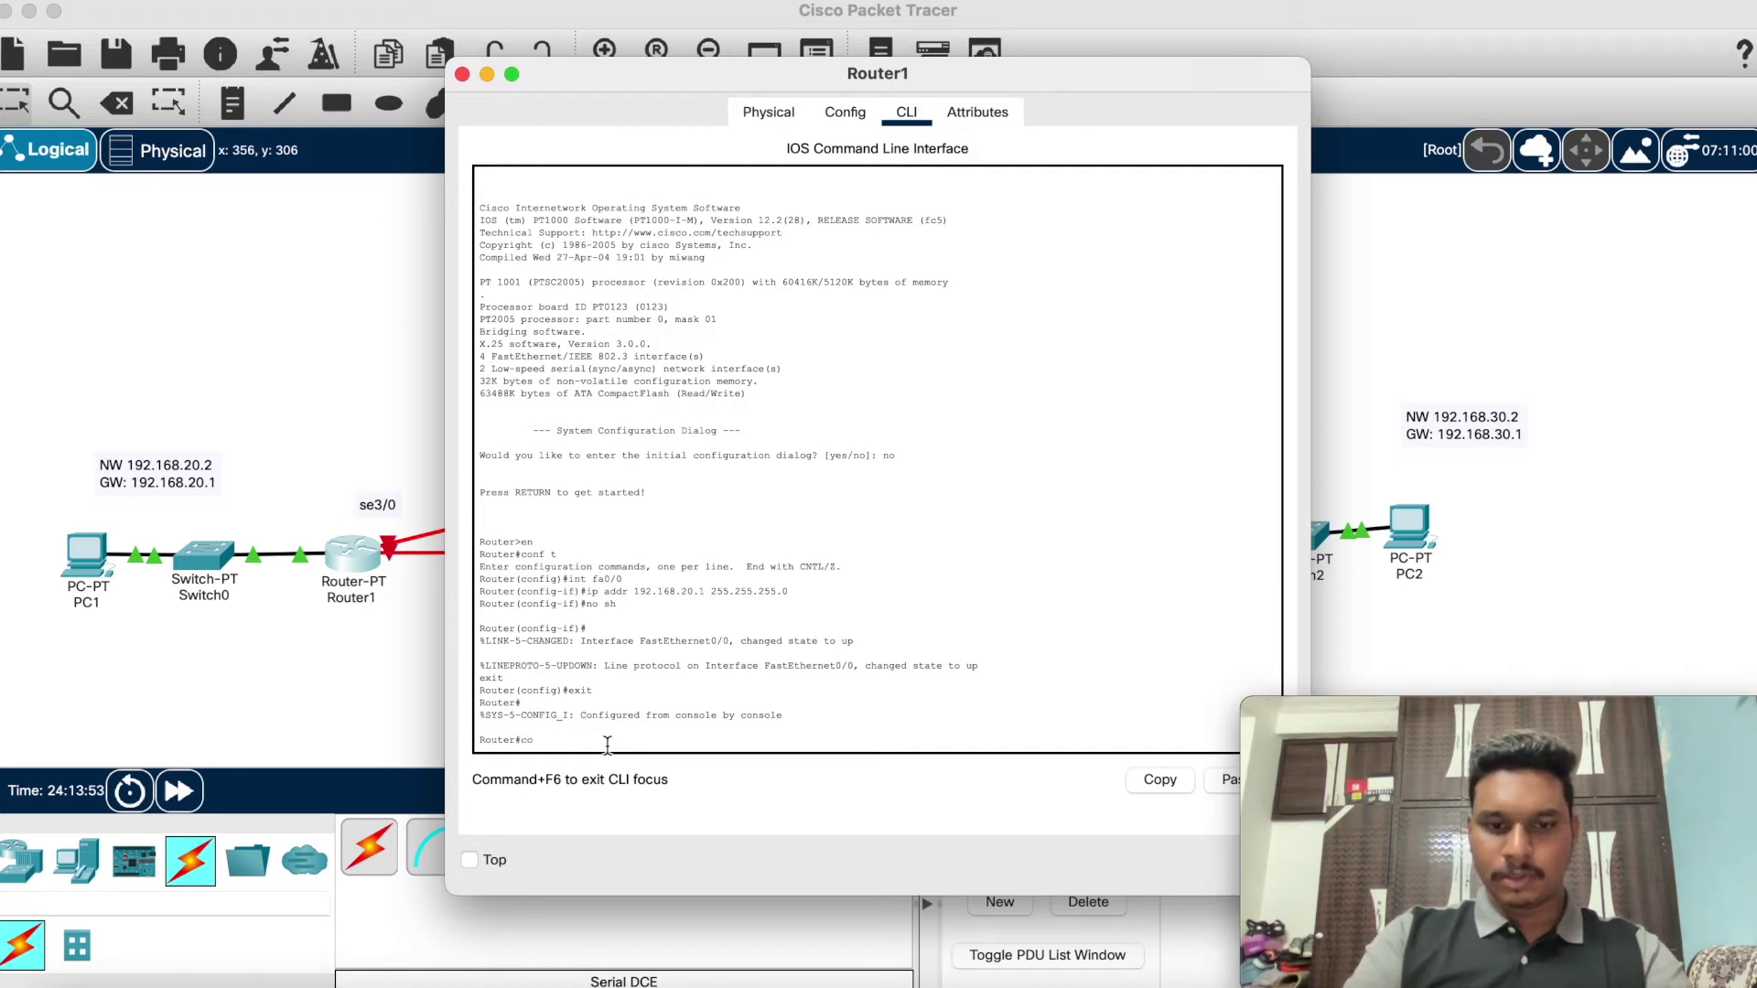
{"action": "key", "text": "BackSpace"}
{"action": "key", "text": "BackSpace"}
{"action": "key", "text": "BackSpace"}
{"action": "key", "text": "BackSpace"}
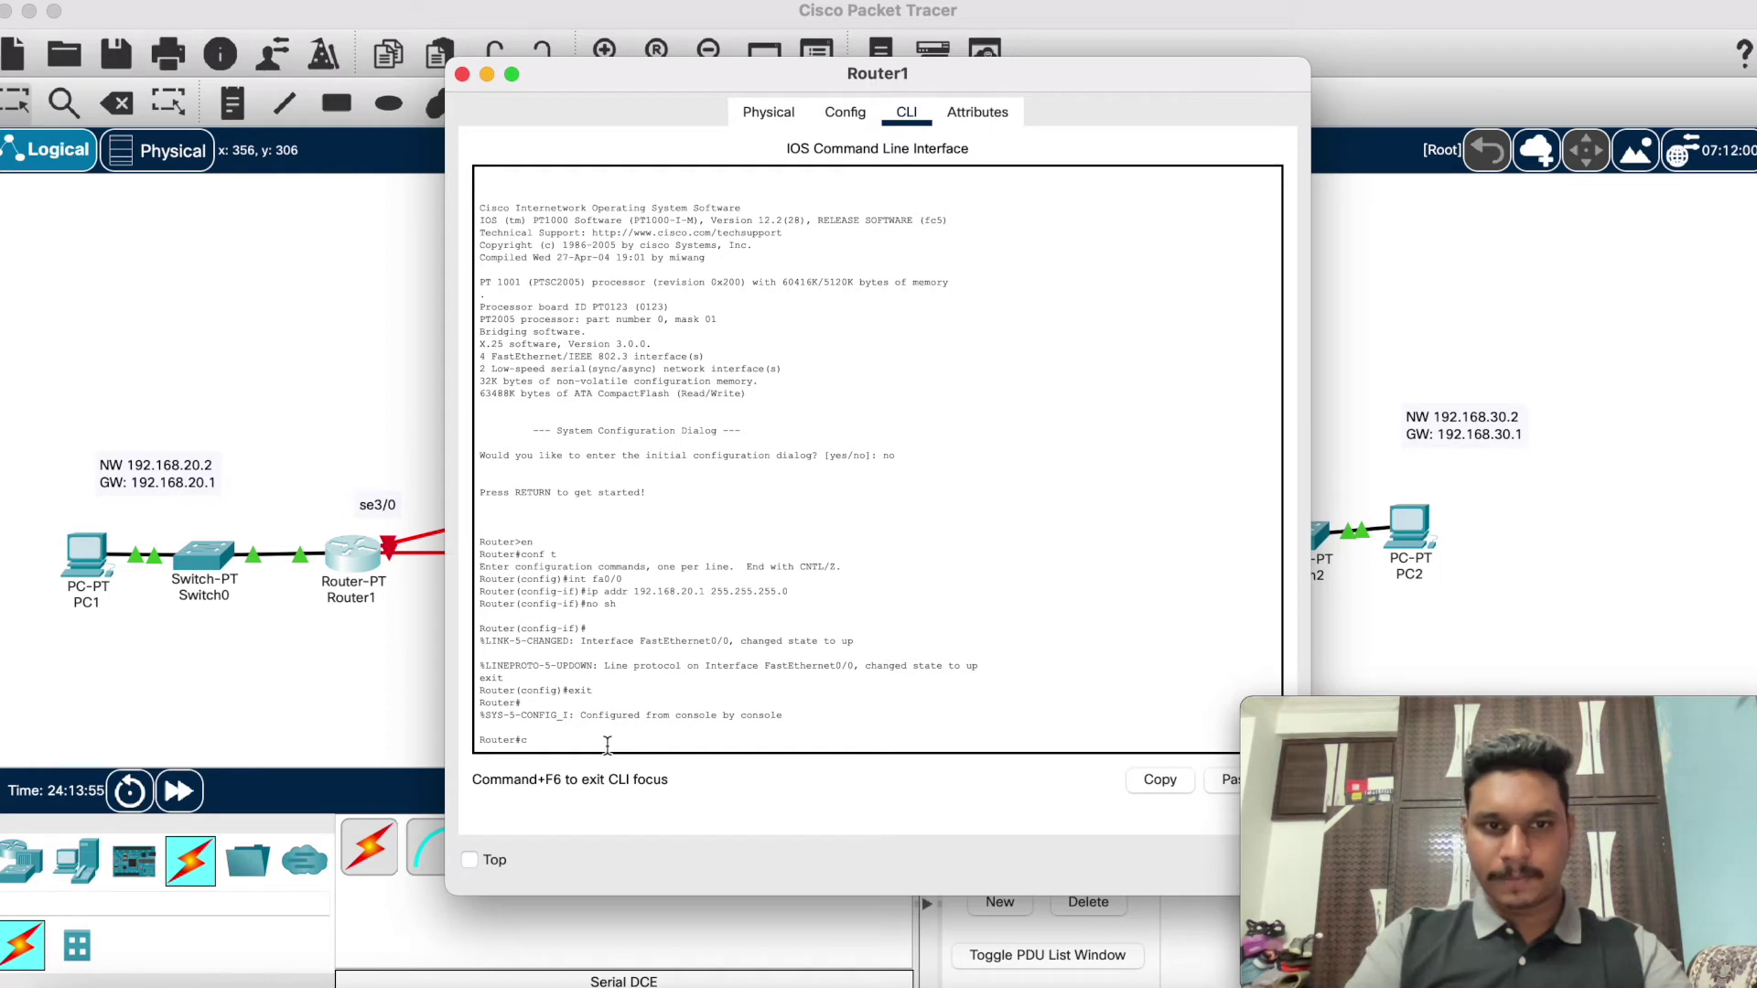
{"action": "type", "text": "en"}
{"action": "key", "text": "Return"}
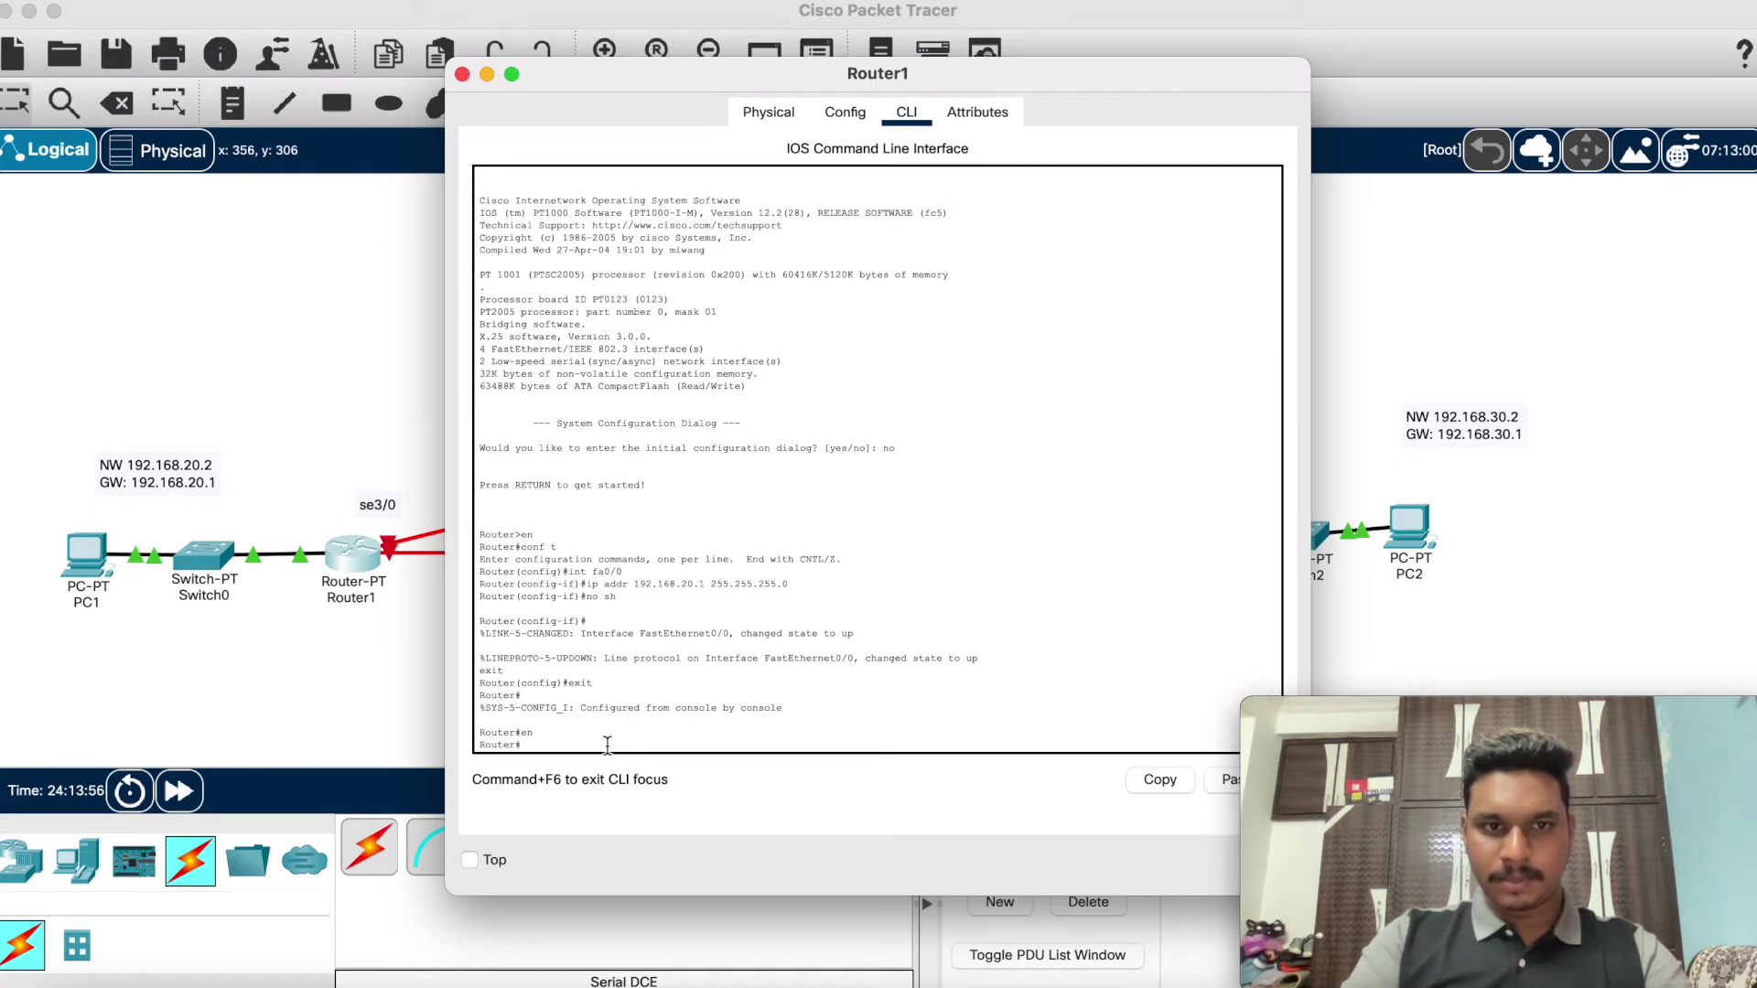
{"action": "type", "text": "ip"}
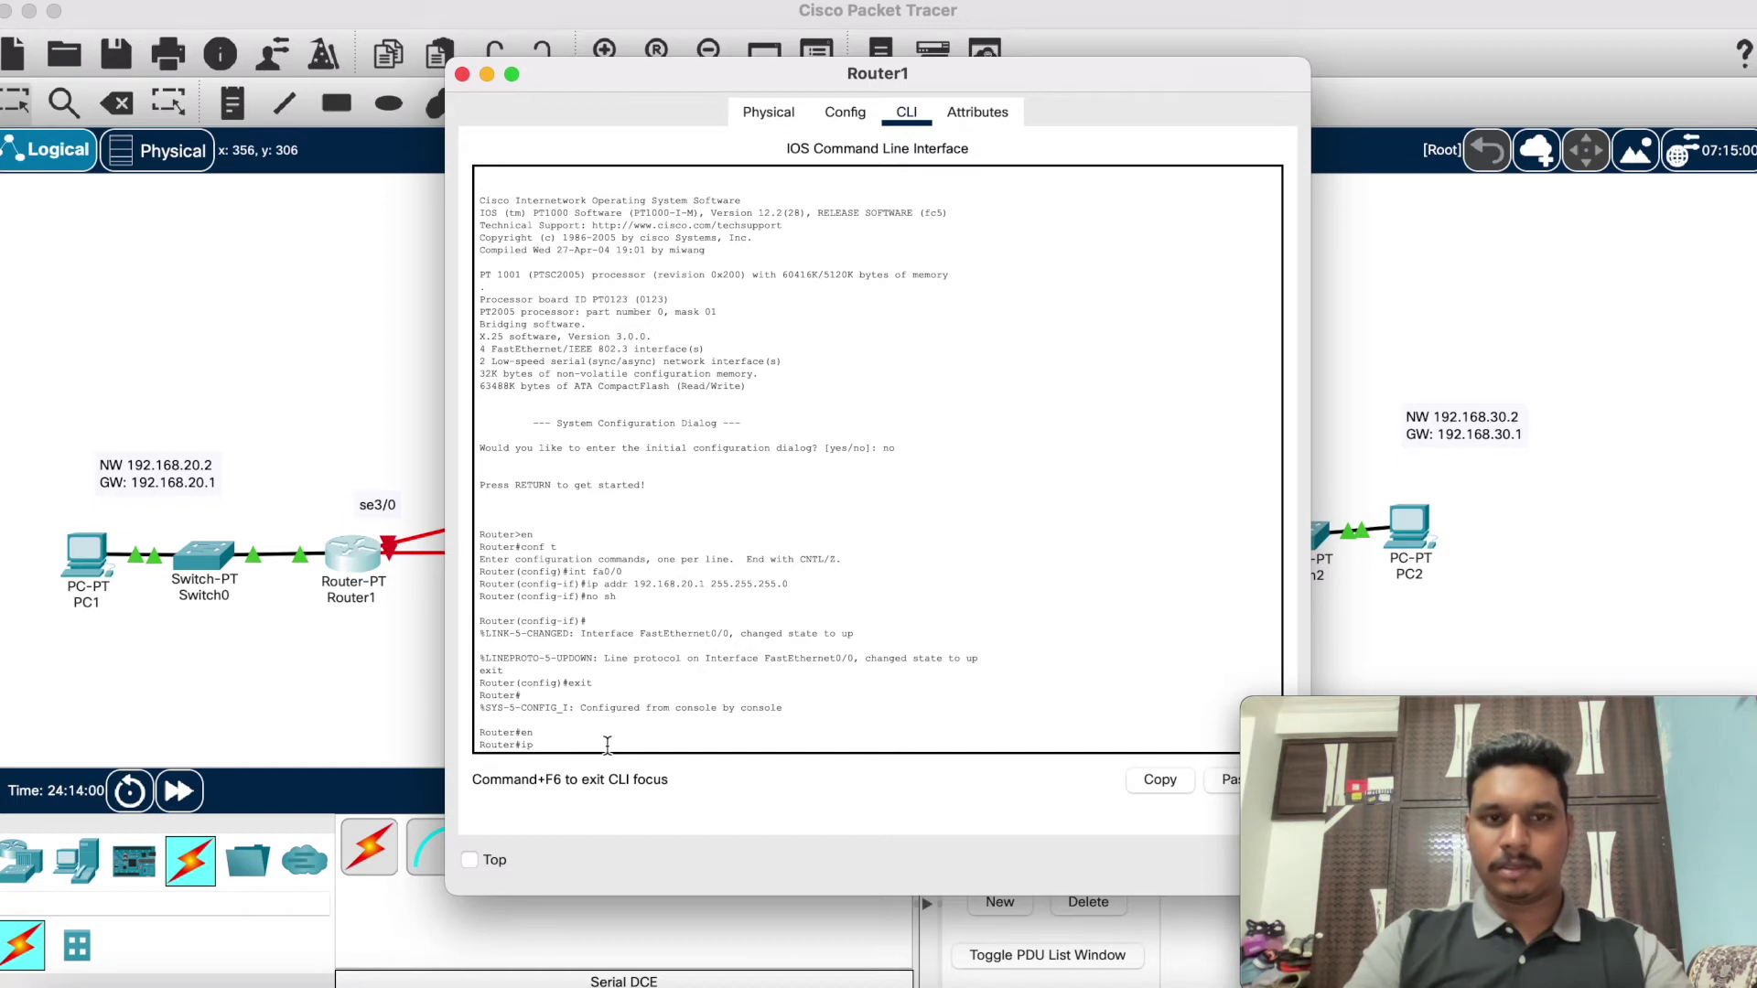
{"action": "key", "text": "BackSpace"}
{"action": "key", "text": "BackSpace"}
{"action": "type", "text": "conf"}
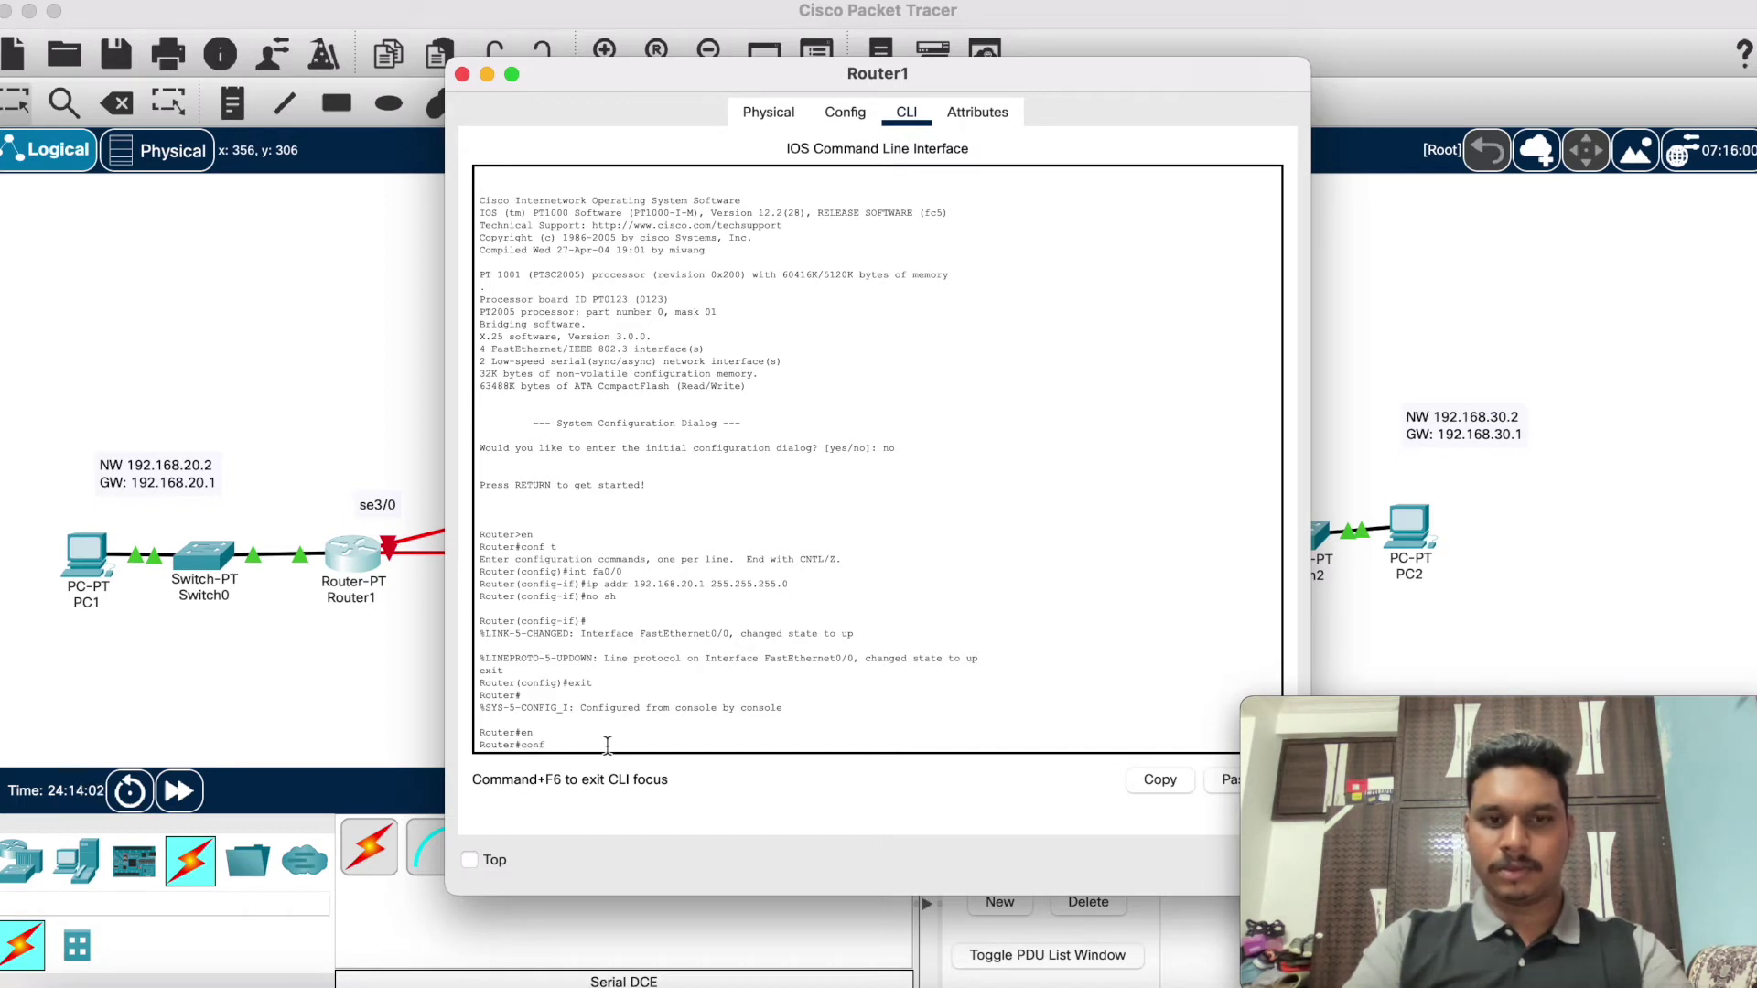
{"action": "type", "text": " t"}
{"action": "key", "text": "Return"}
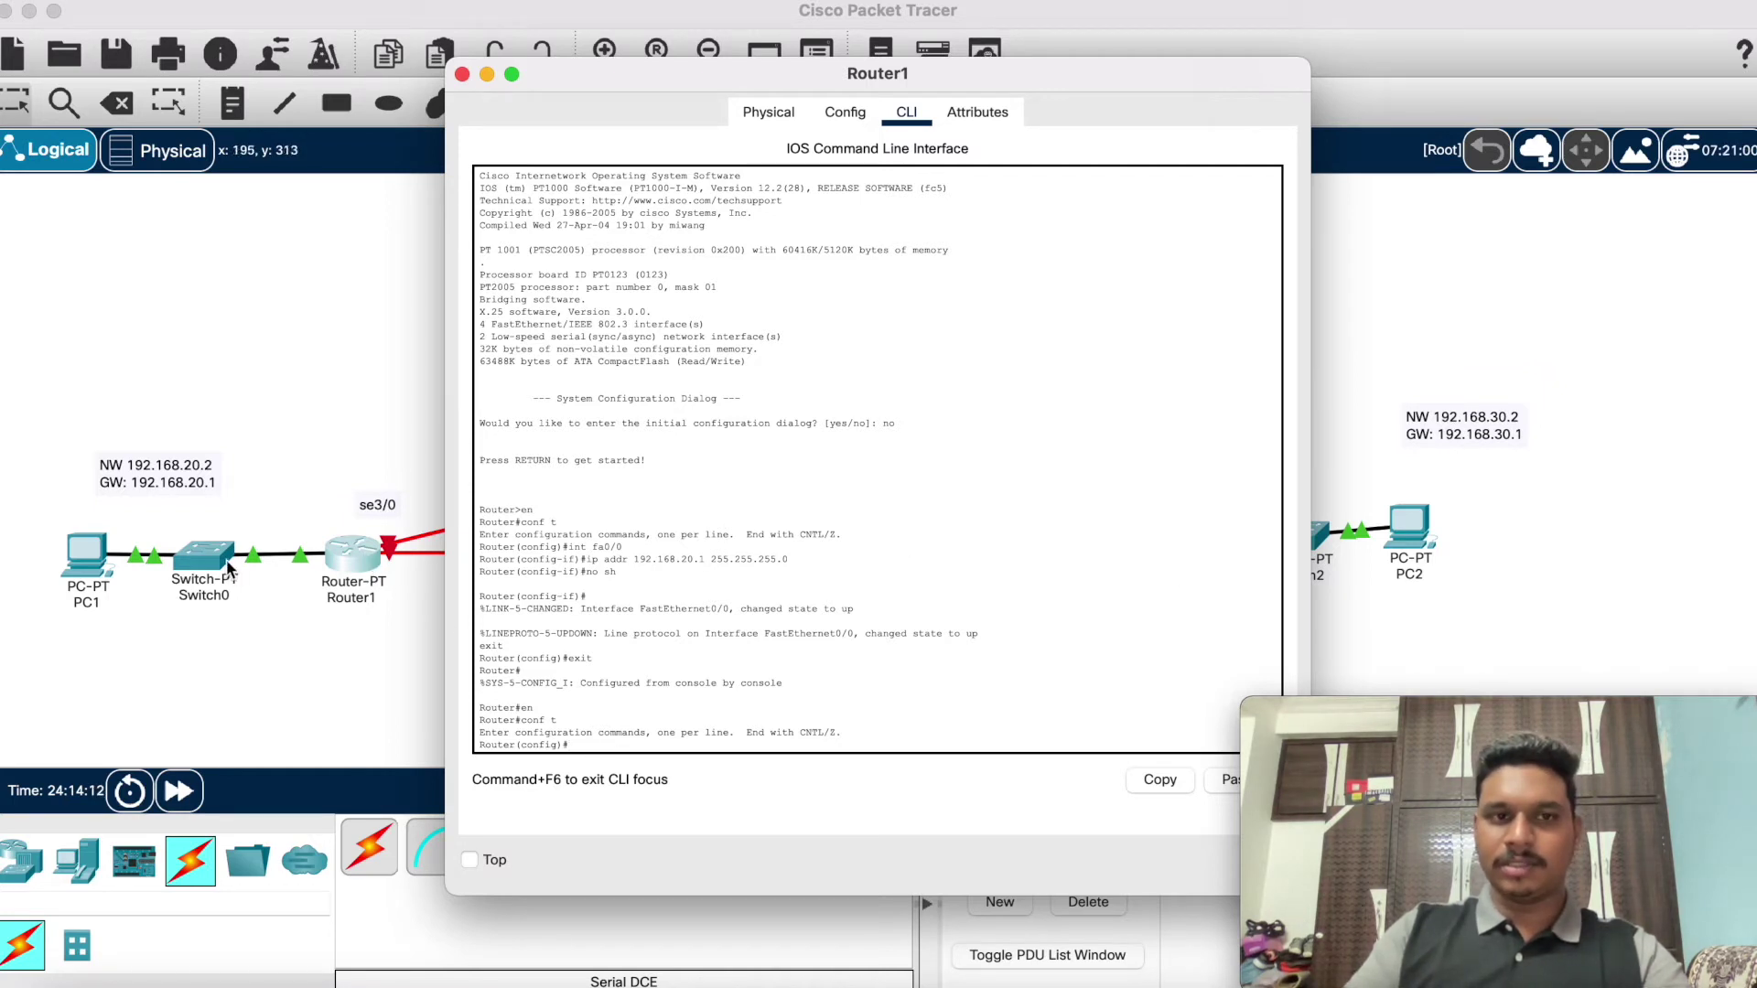
{"action": "type", "text": "int se"}
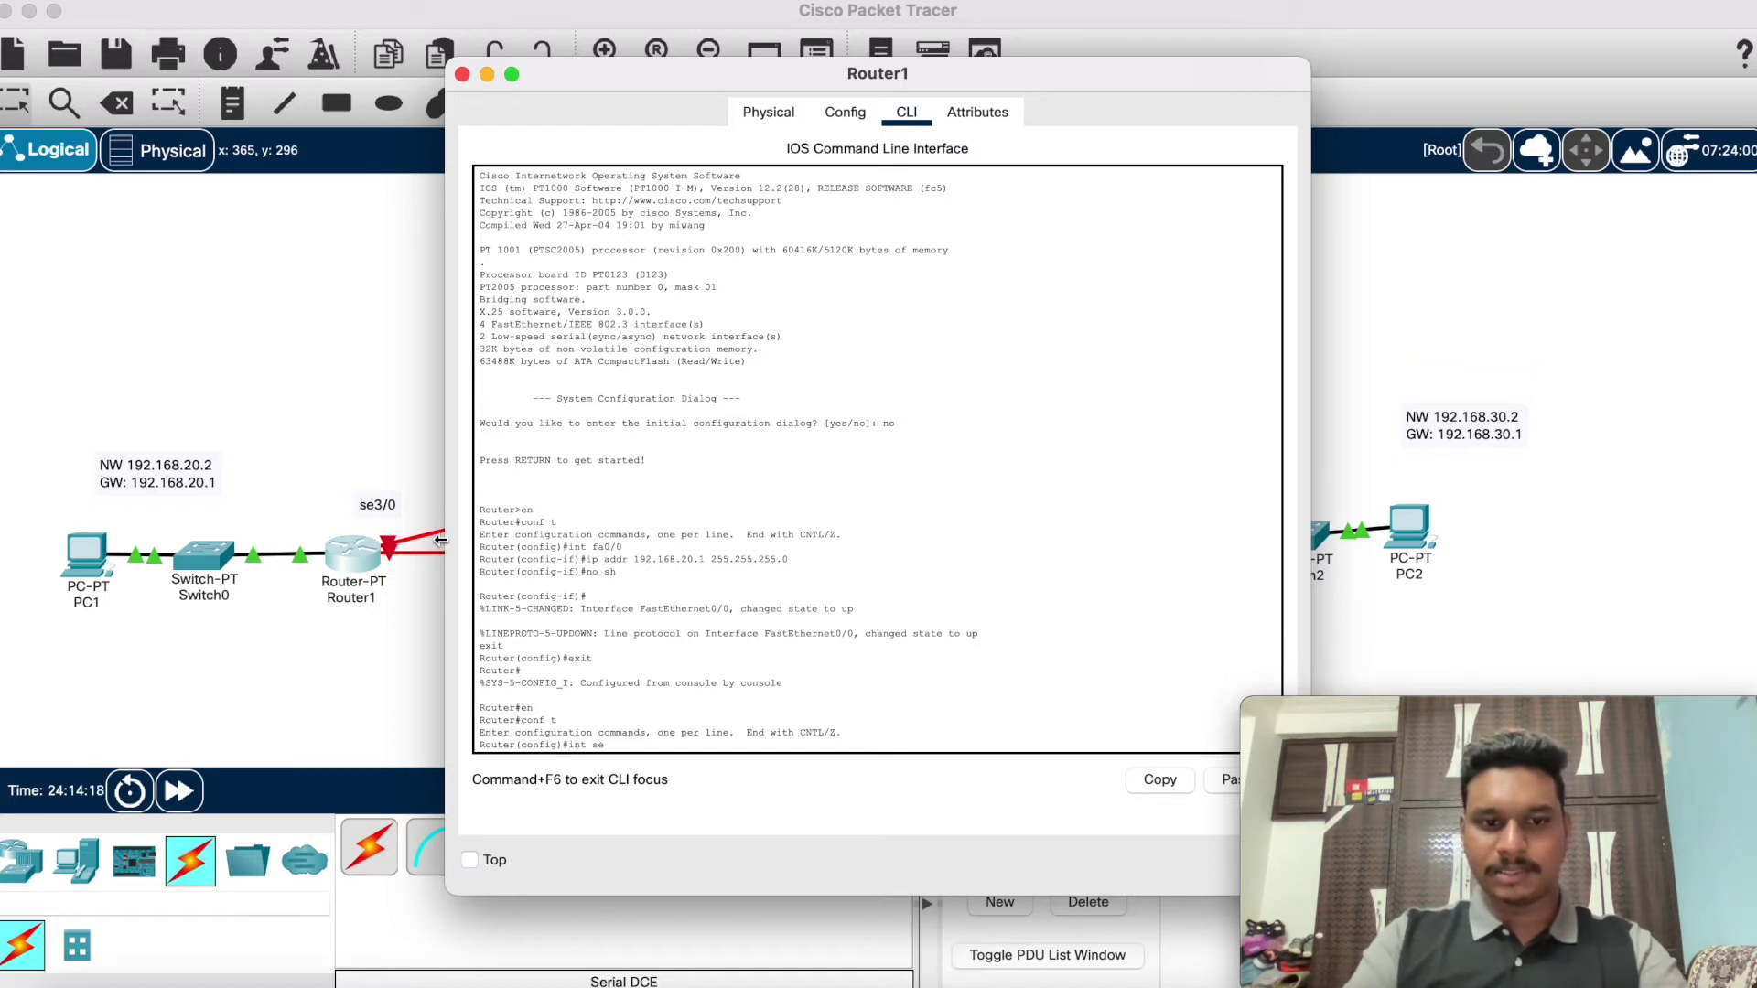
{"action": "type", "text": "3/0"}
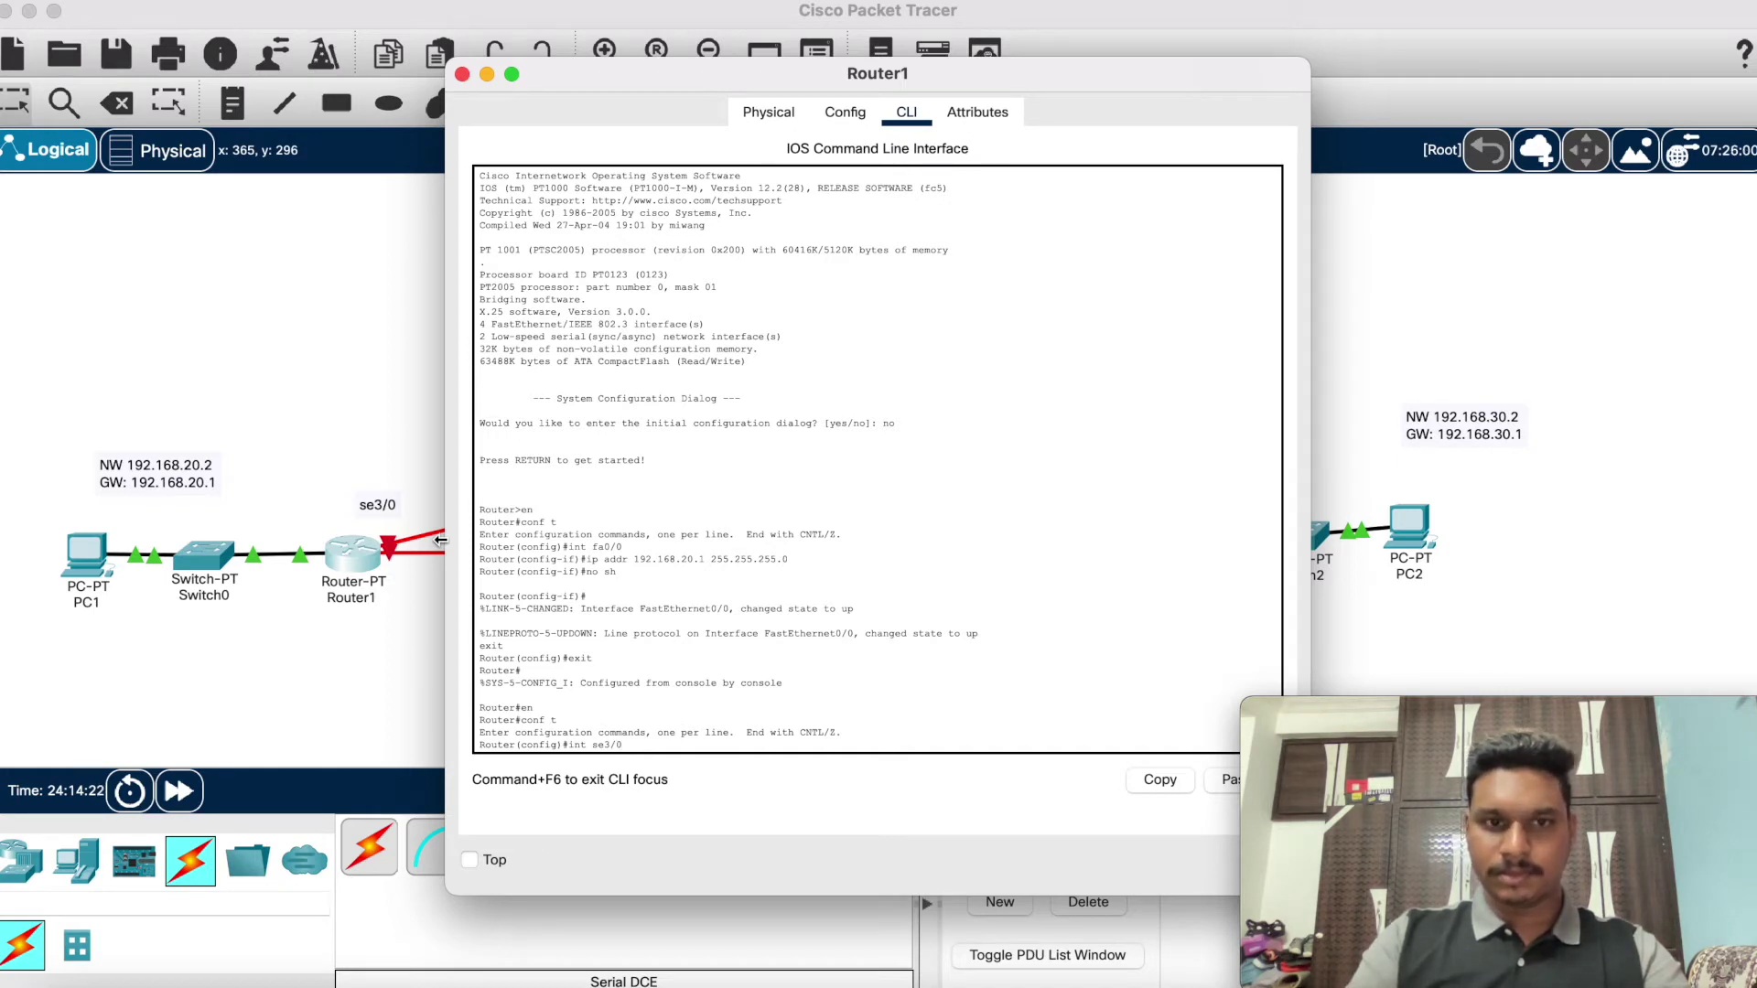
{"action": "key", "text": "Return"}
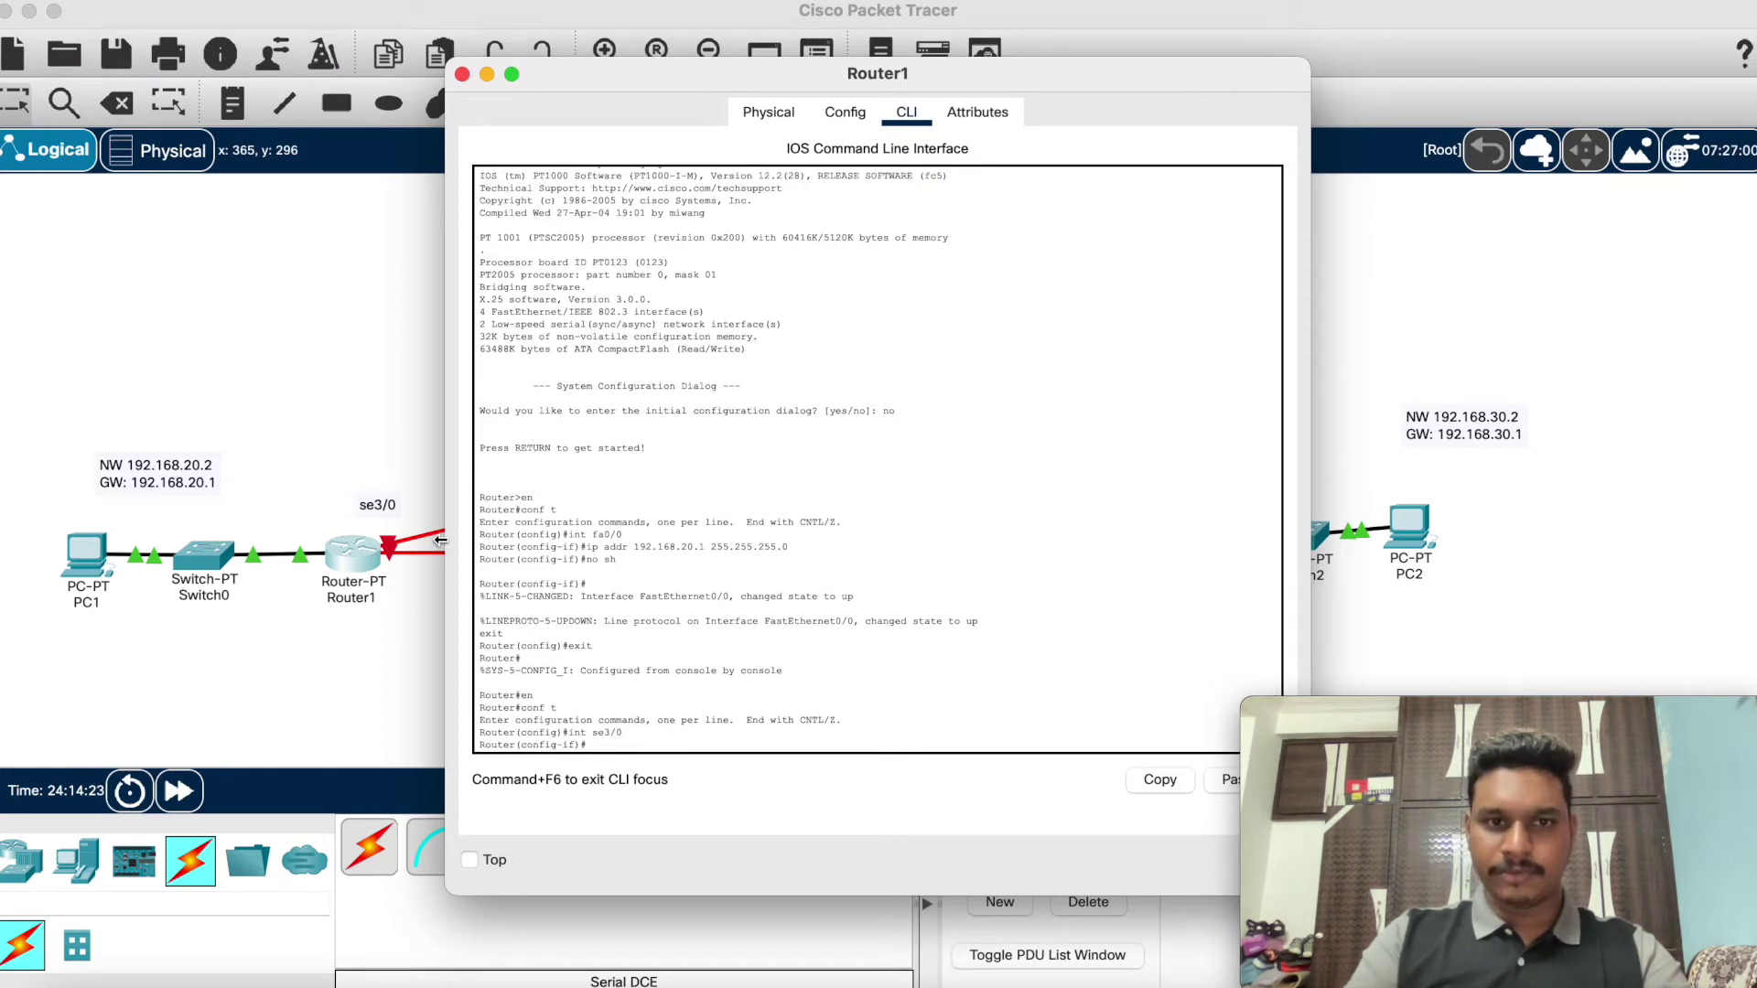
Step: Try assigning 192.168.40.0 255.255.255.0 to Router1's Serial3/0 and enable it with no sh
{"action": "type", "text": "ip addr 1"}
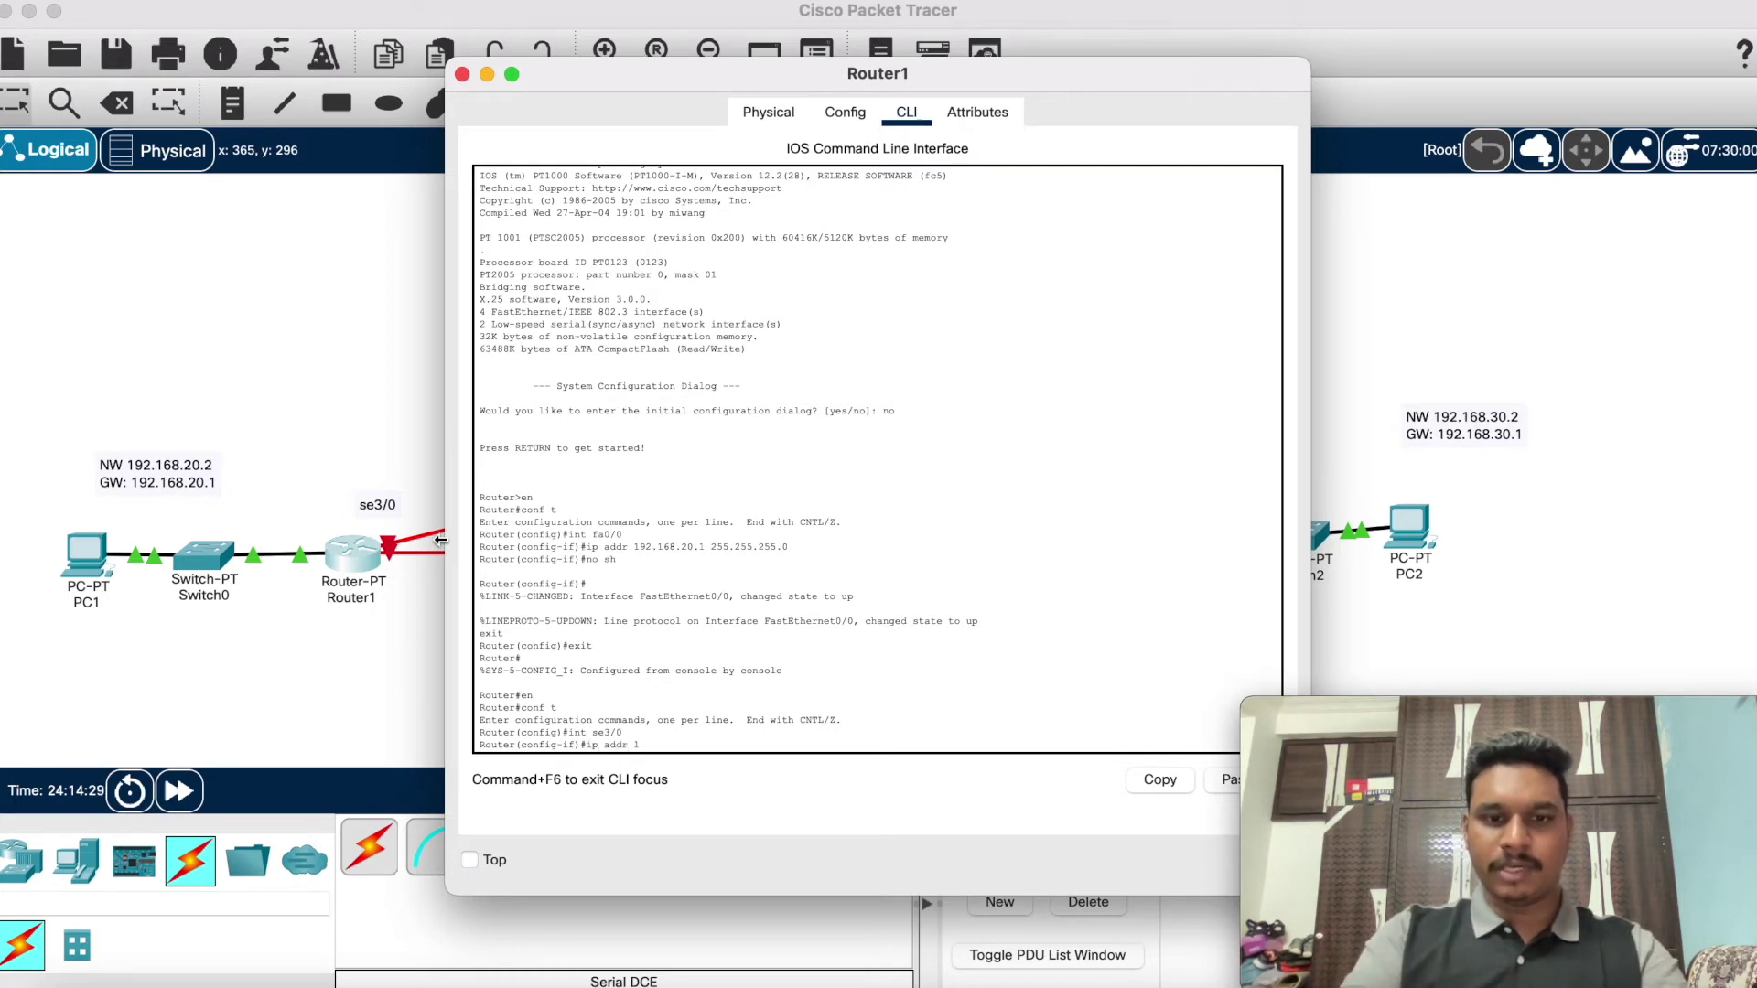
{"action": "type", "text": "92.168"}
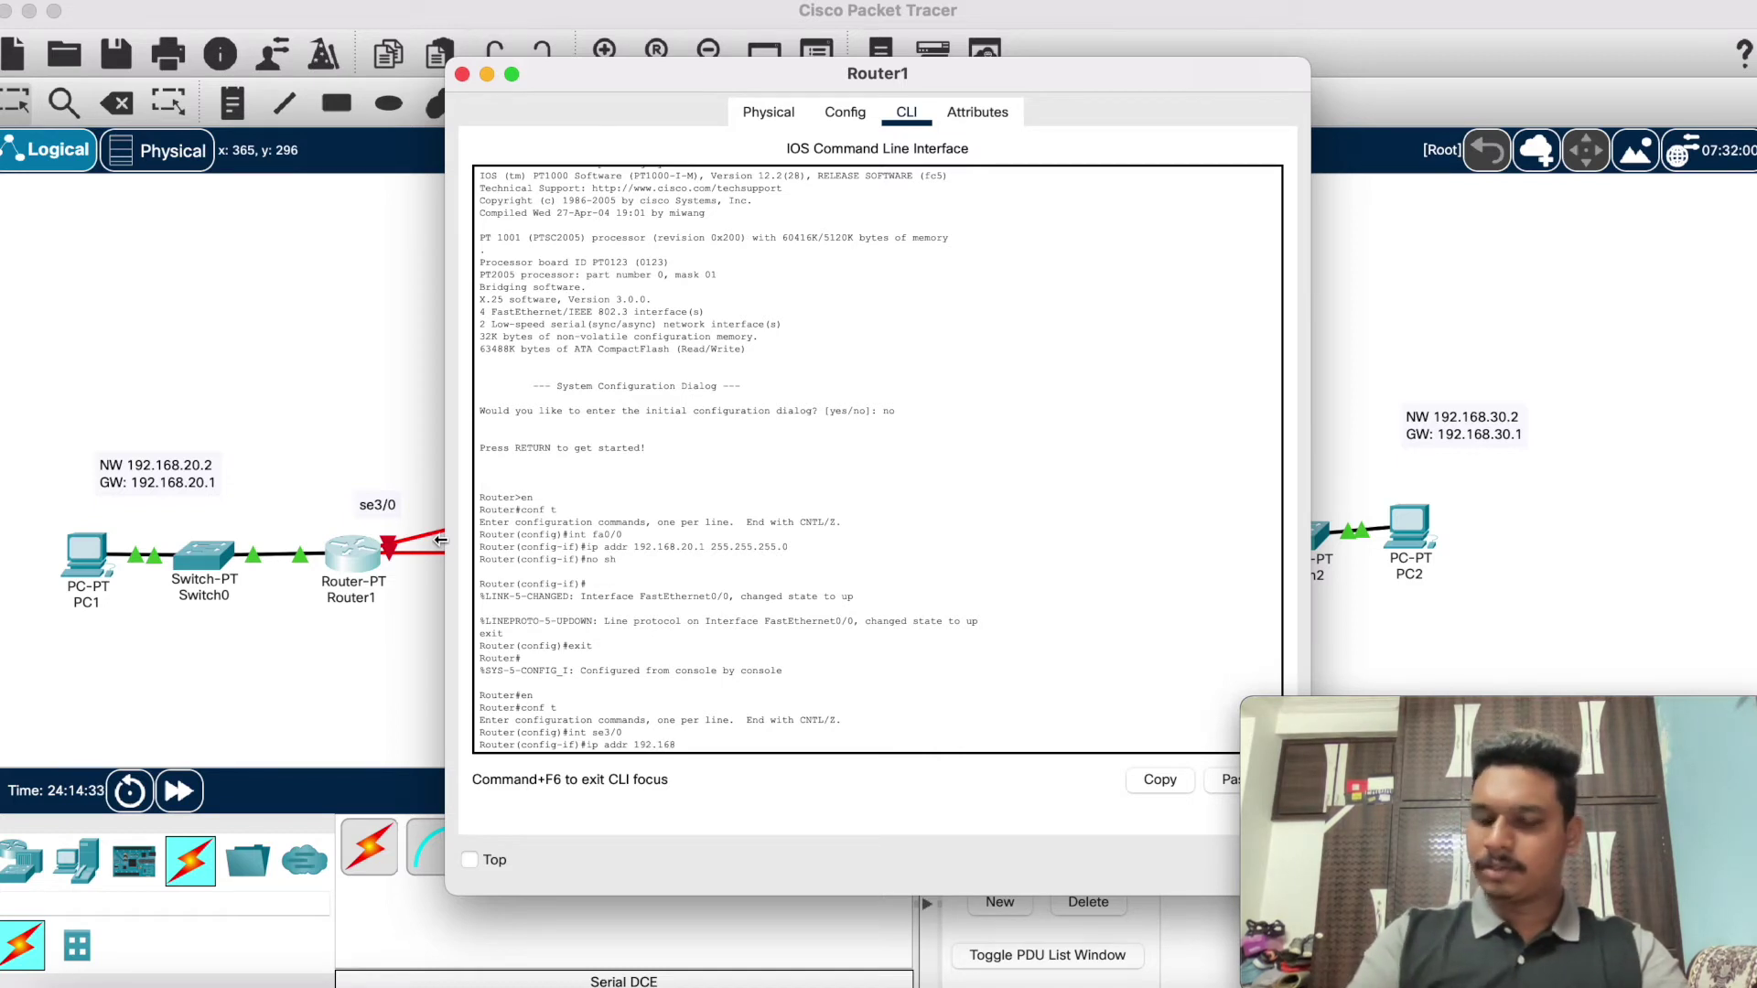
{"action": "type", "text": ".40.0"}
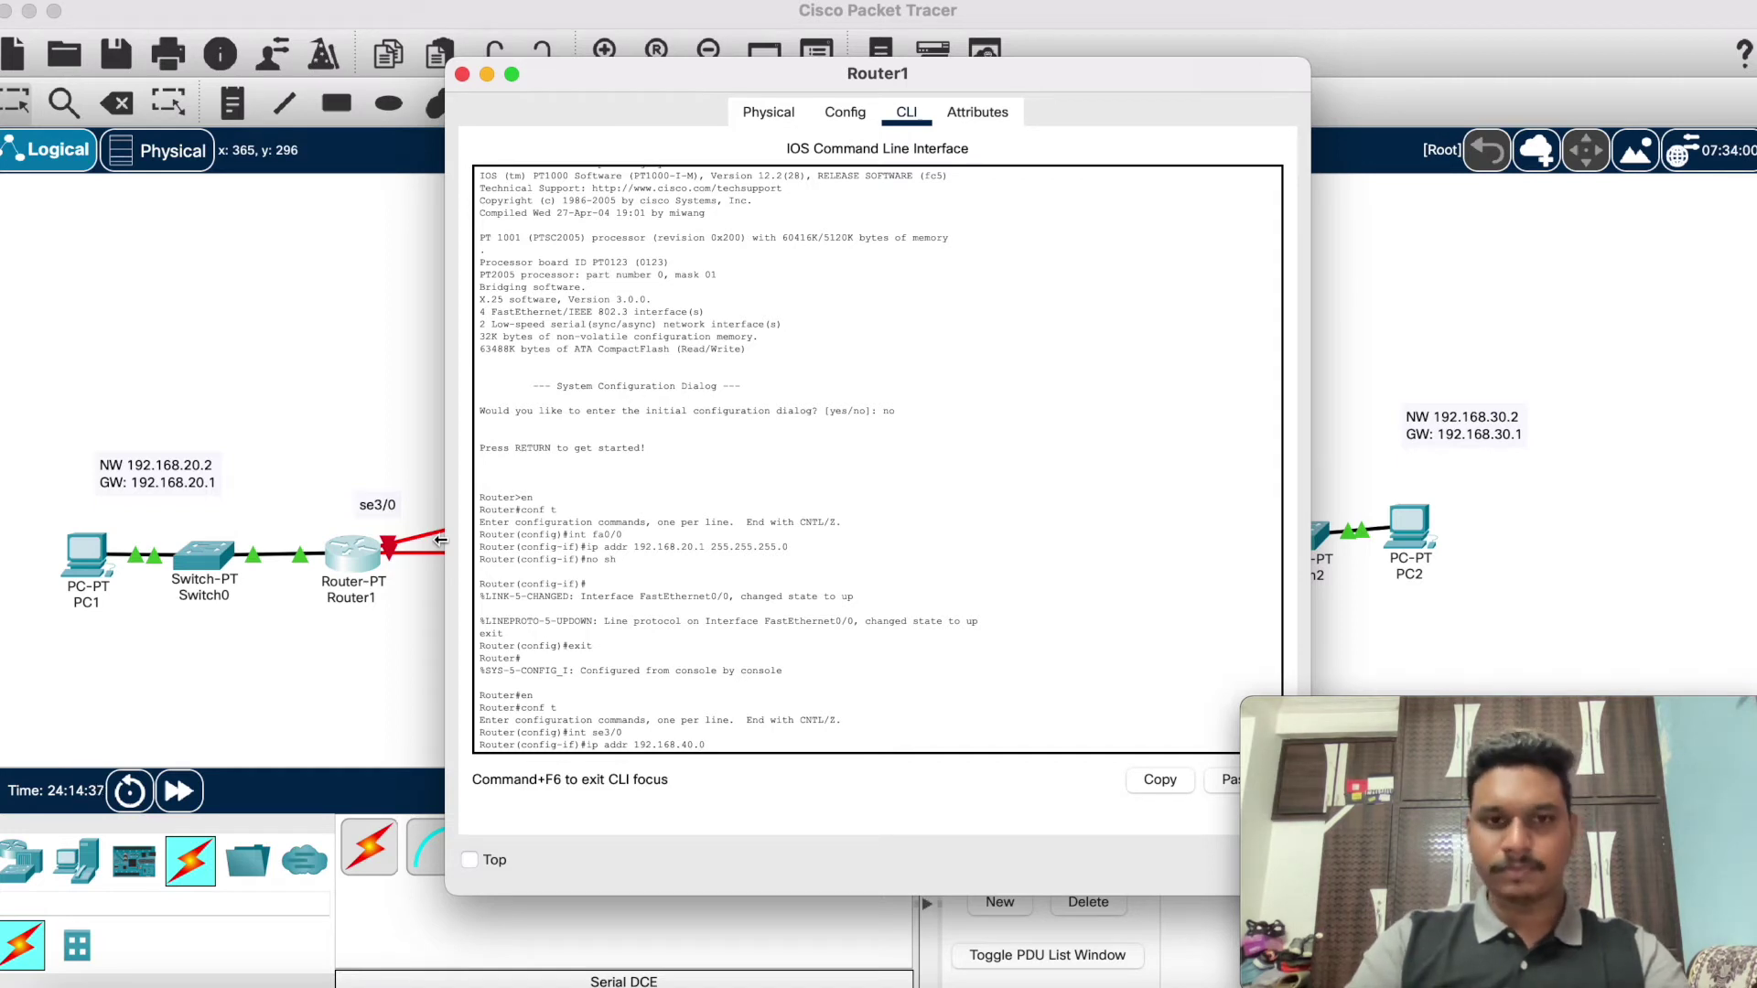
{"action": "key", "text": "Return"}
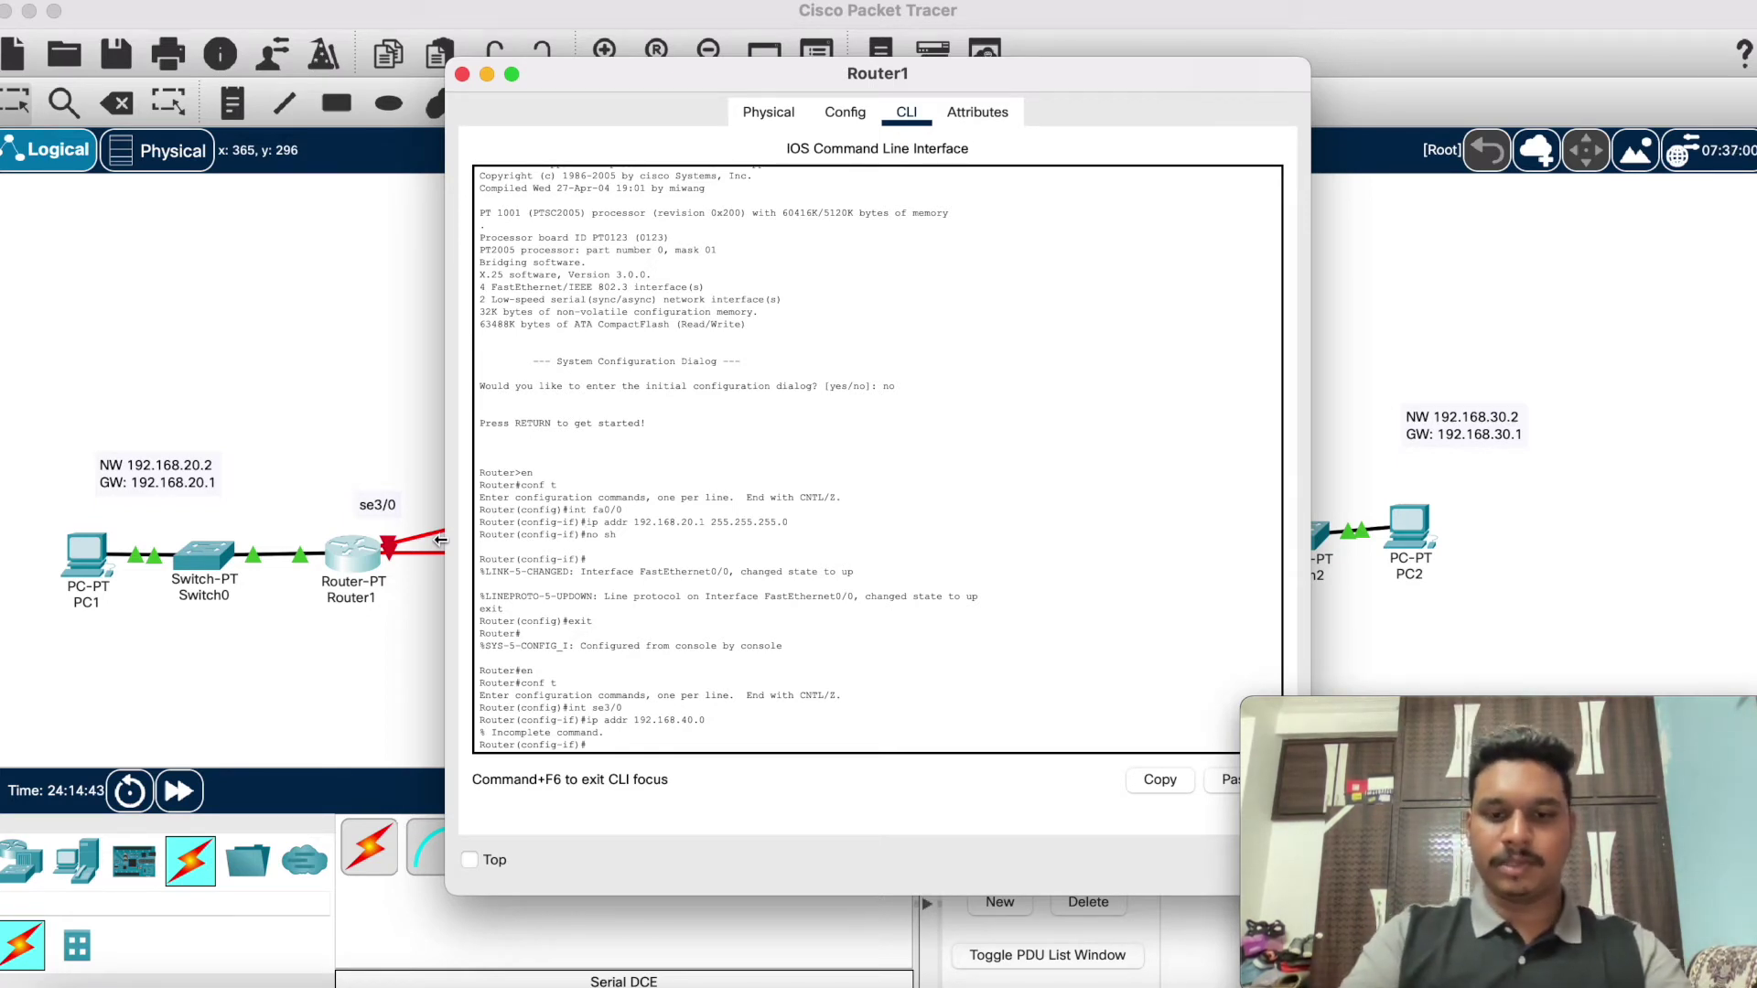
{"action": "type", "text": "ip ro add"}
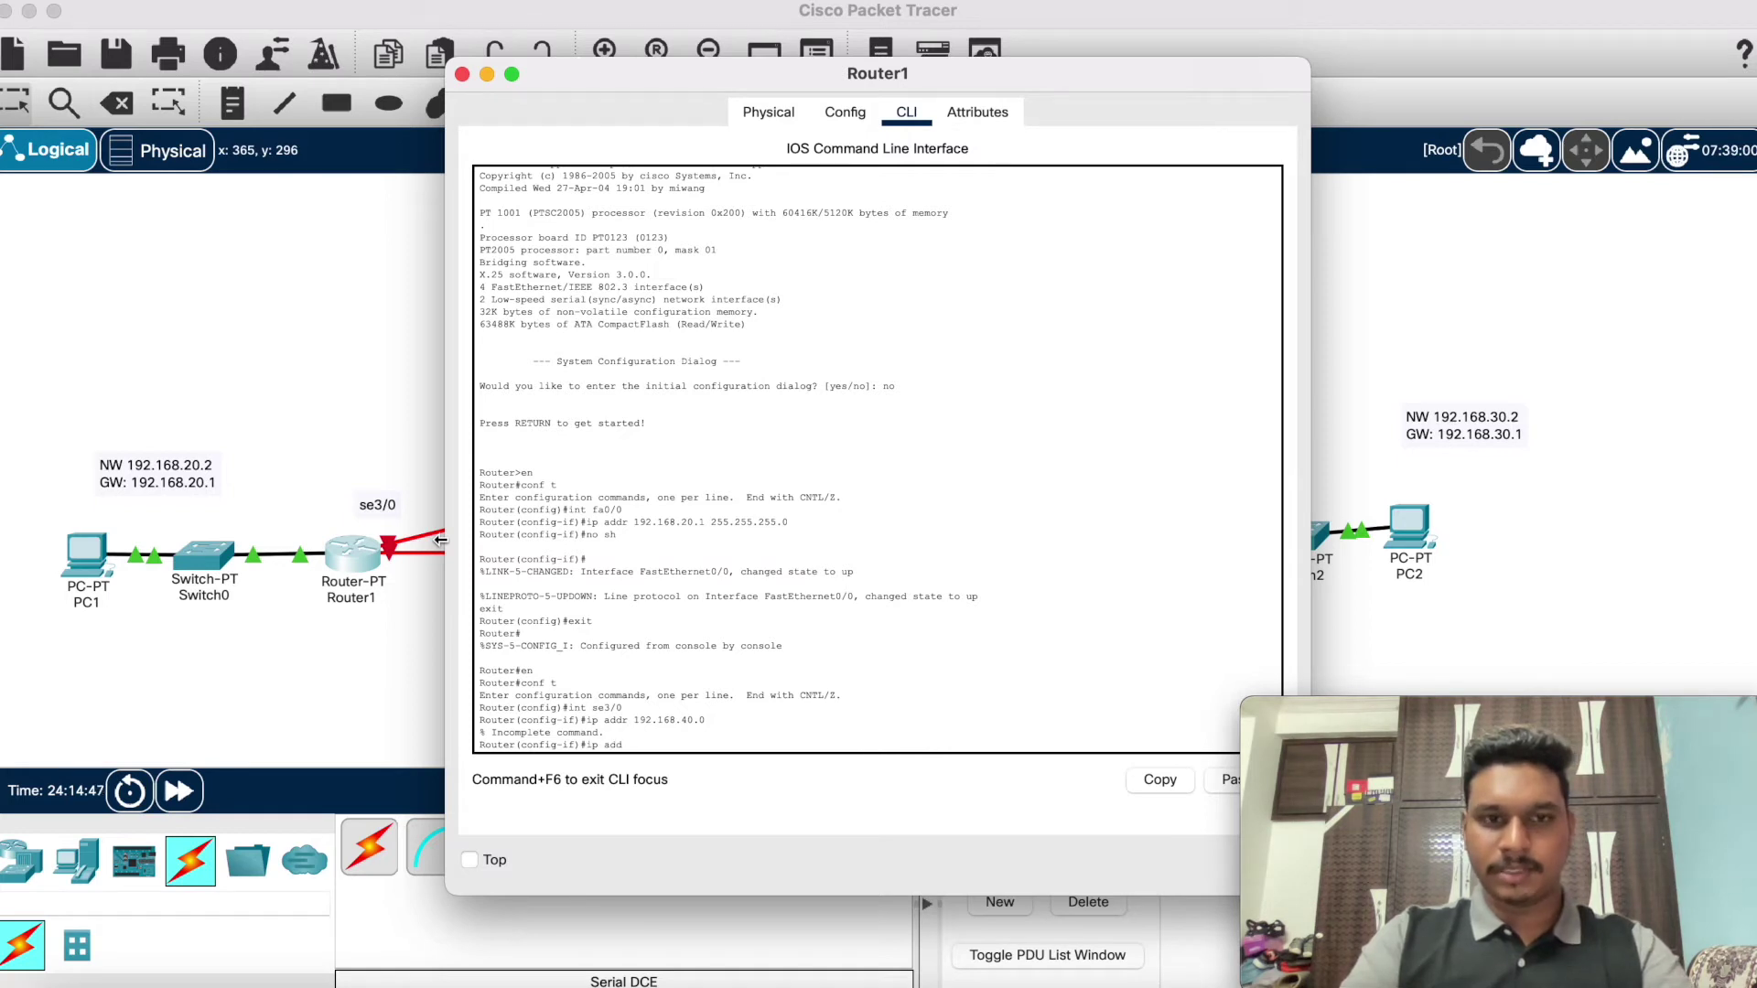
{"action": "type", "text": "r 192.16"}
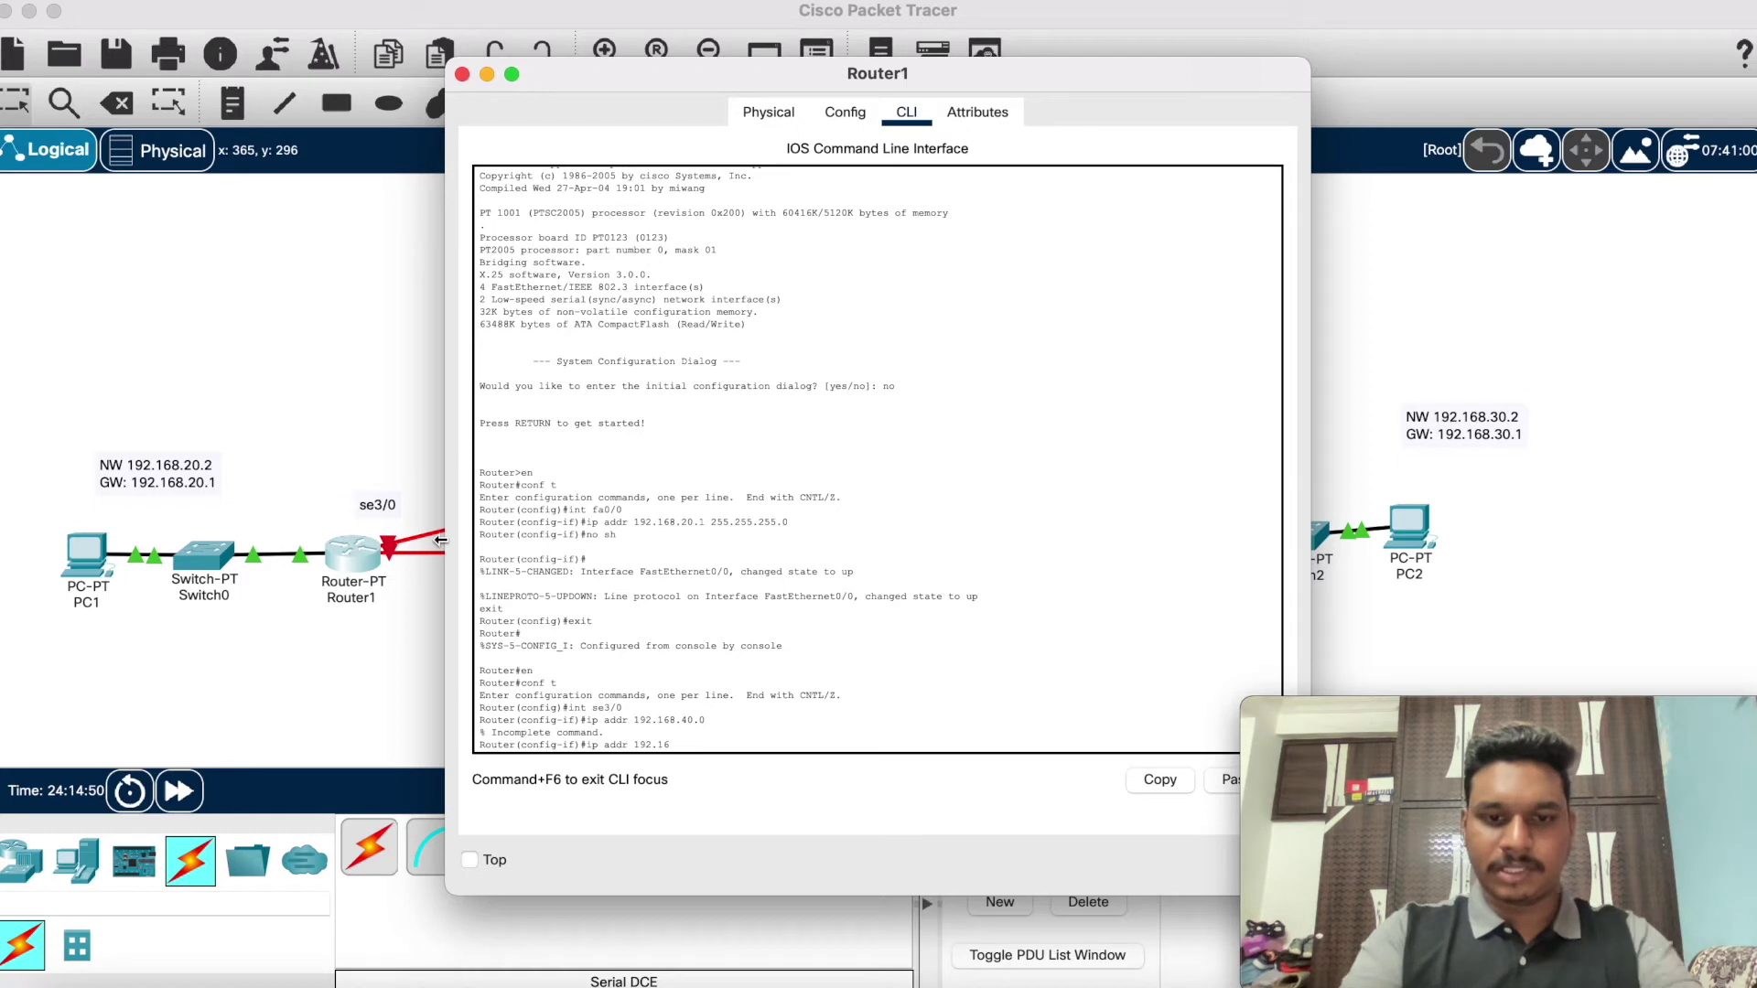
{"action": "type", "text": "8.40."}
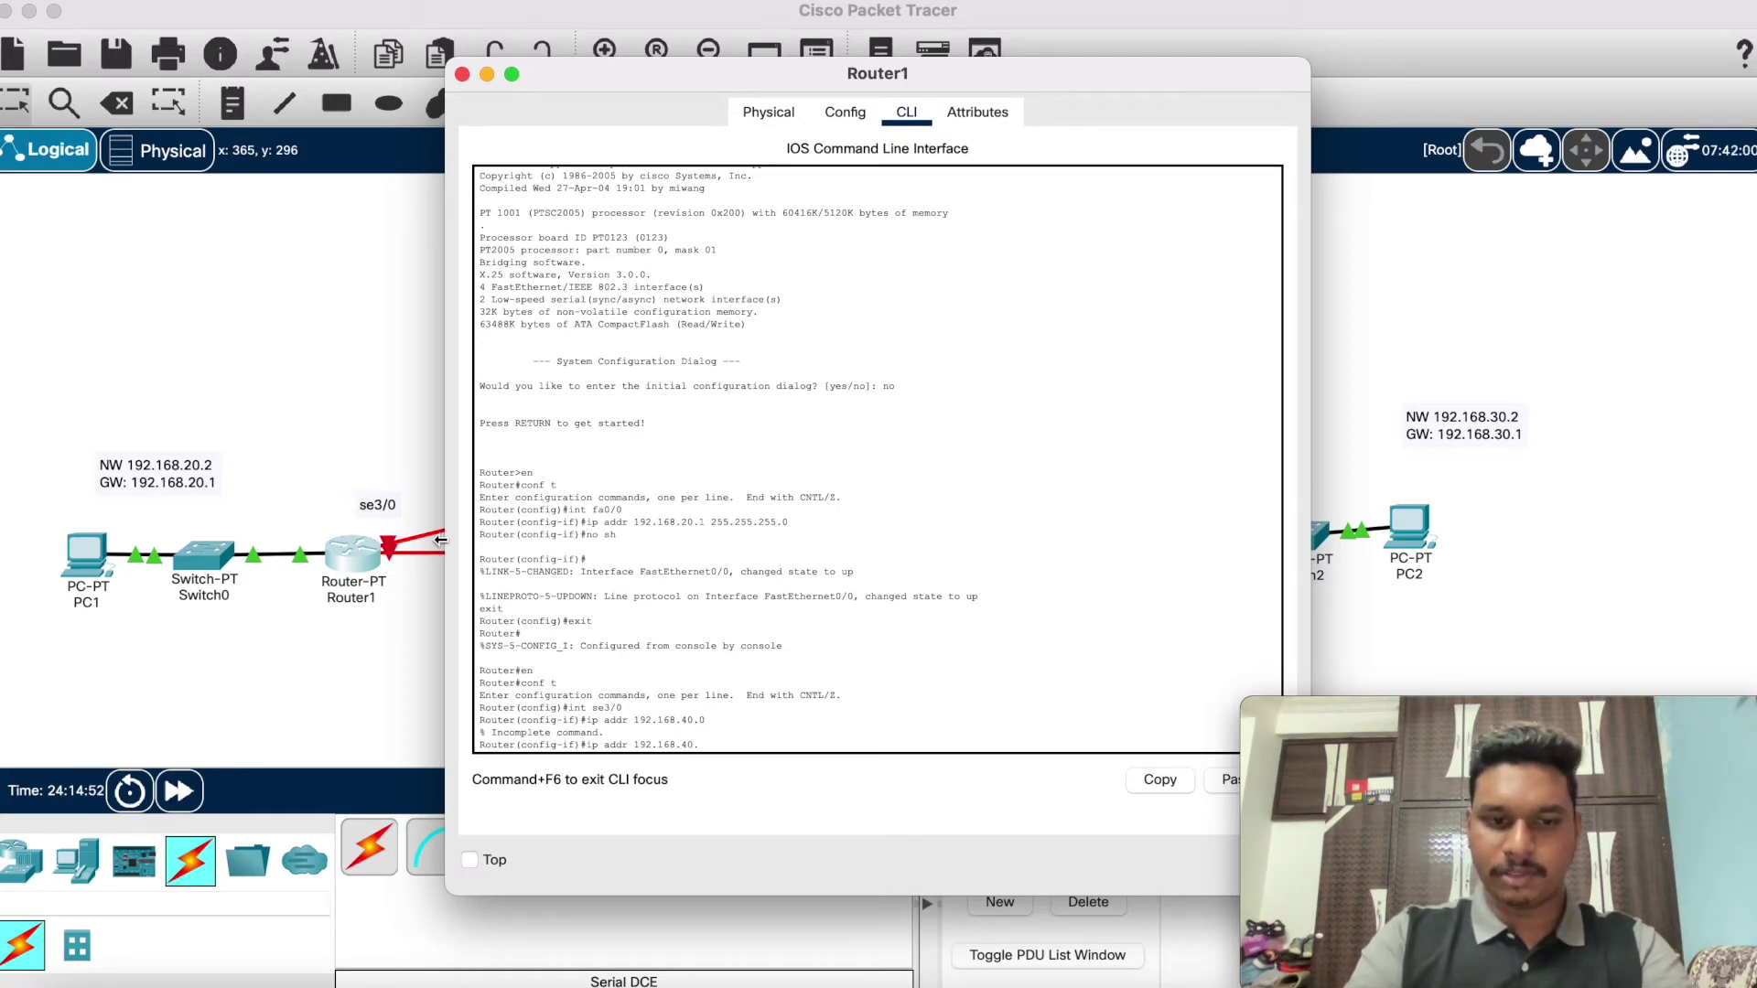
{"action": "type", "text": "0 255.255.255.0"}
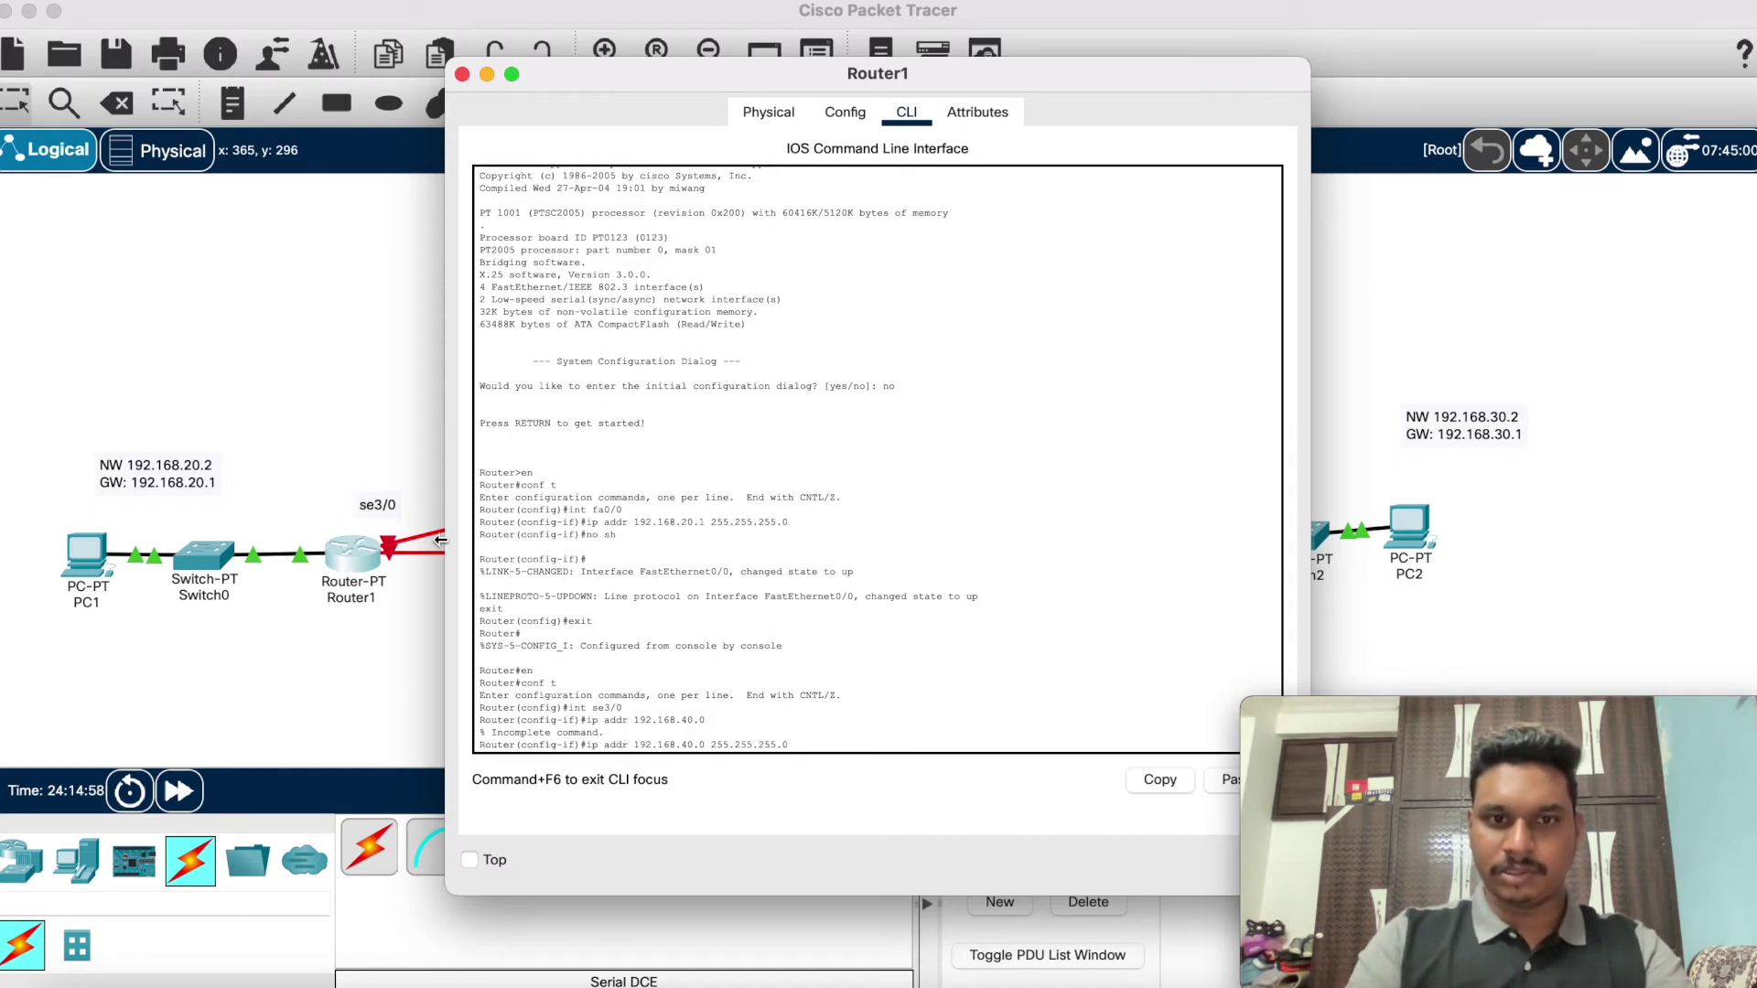
{"action": "key", "text": "Return"}
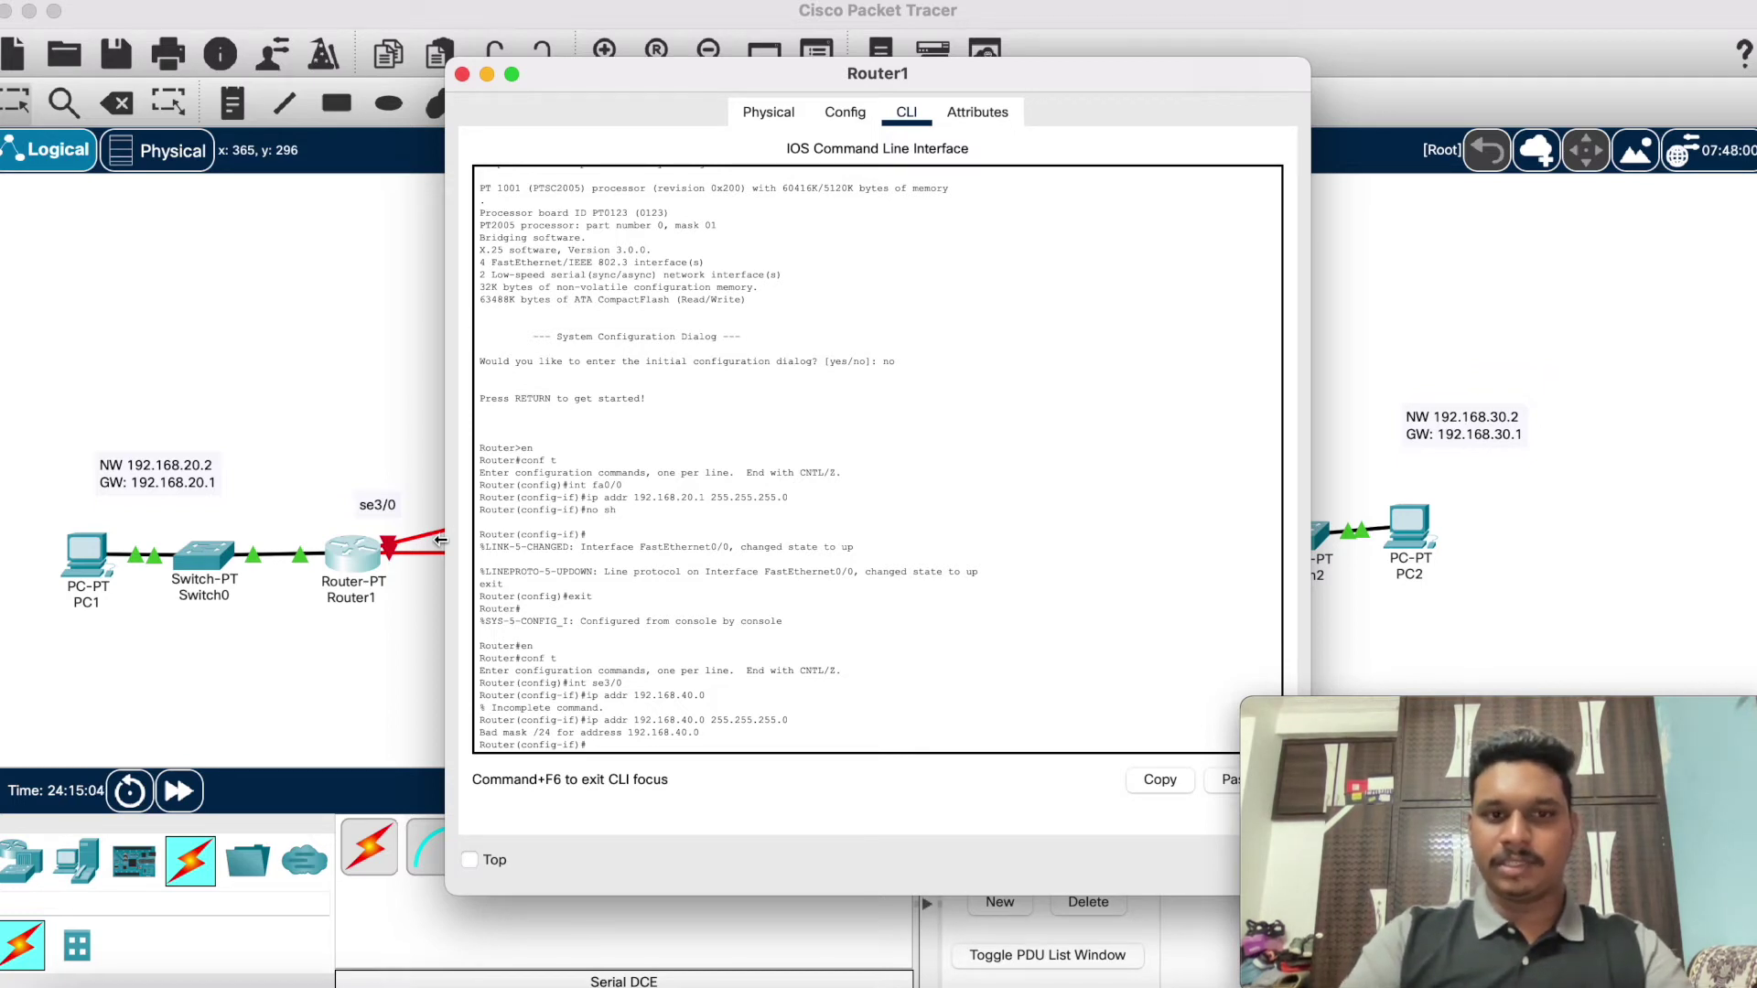
{"action": "type", "text": "no sh"}
{"action": "key", "text": "Return"}
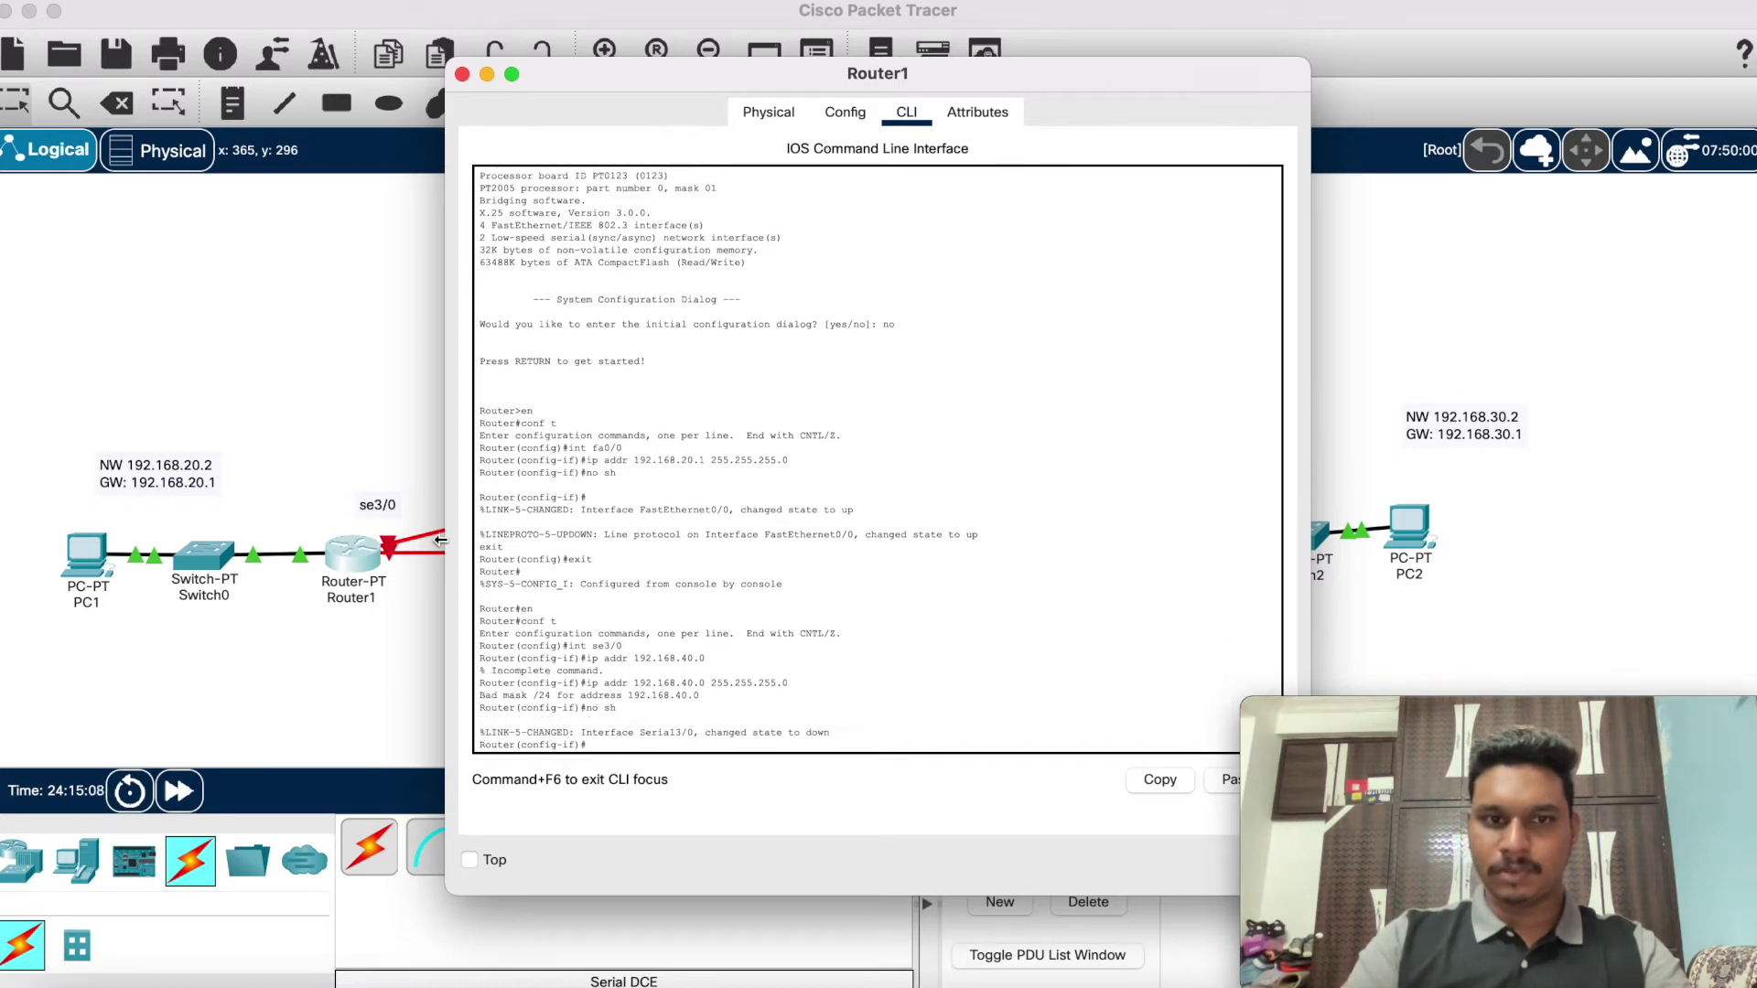
Step: Exit to privileged mode, check Router1's routing table, and close its window
{"action": "type", "text": "exit"}
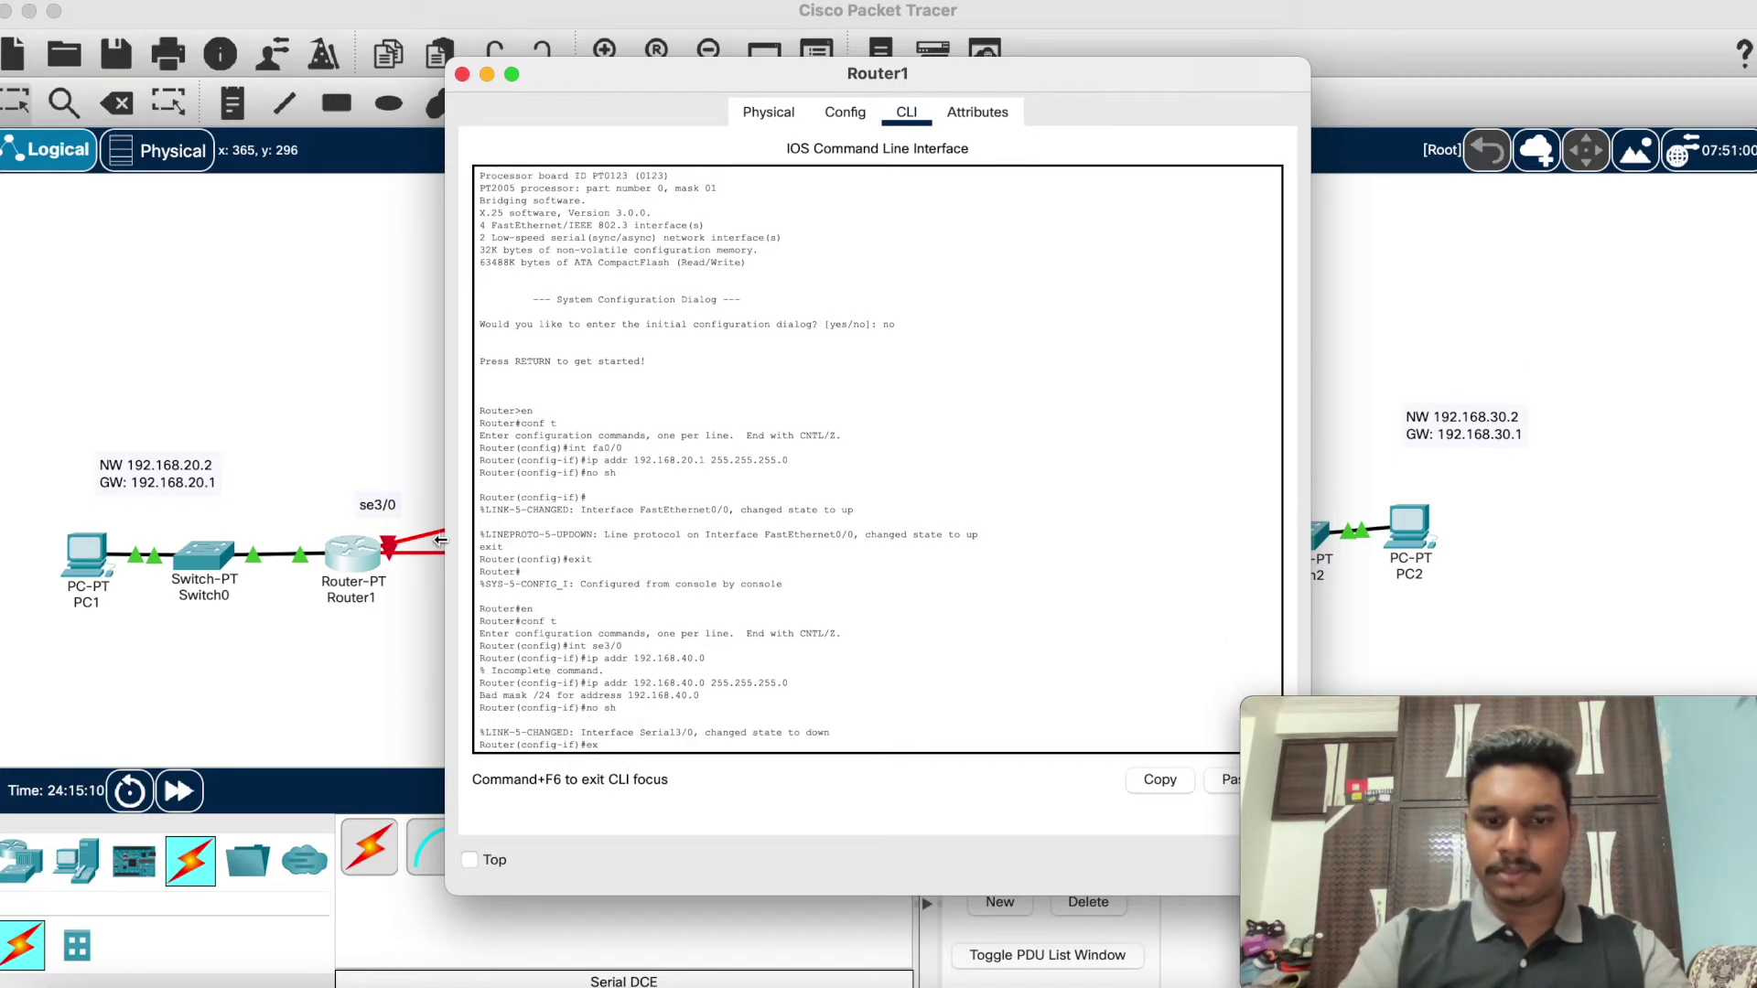
{"action": "key", "text": "Return"}
{"action": "type", "text": "exit"}
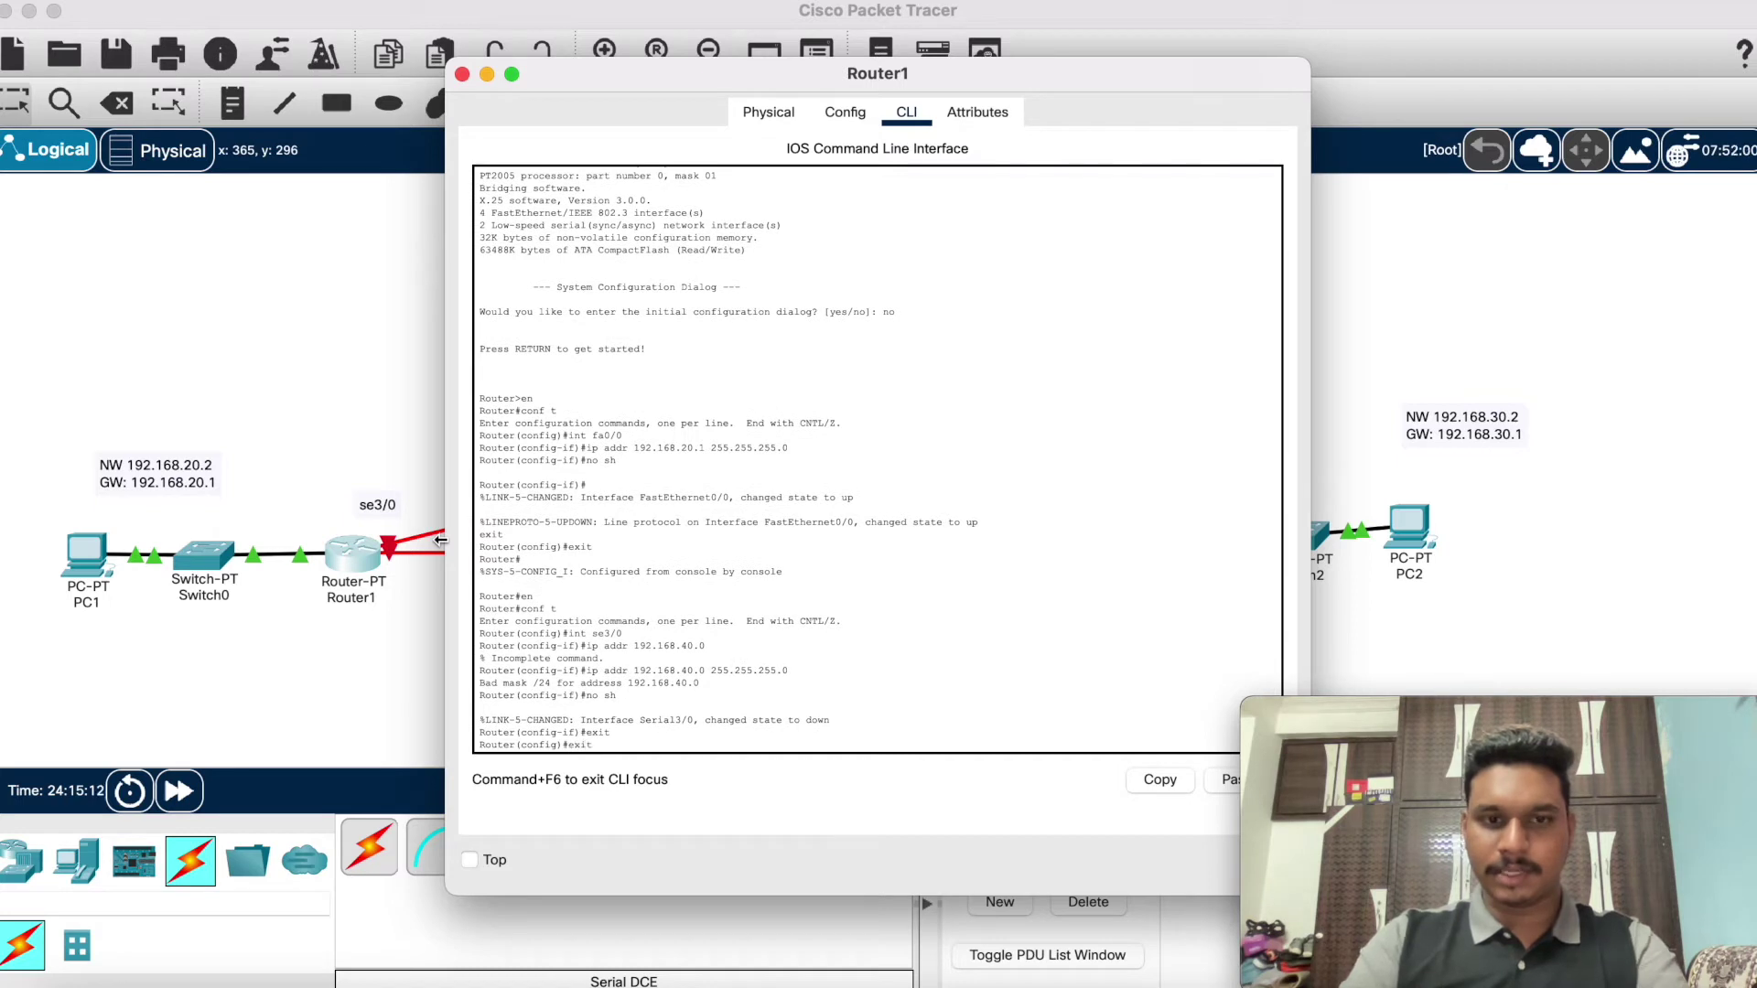
{"action": "key", "text": "Return"}
{"action": "type", "text": "sh ip"}
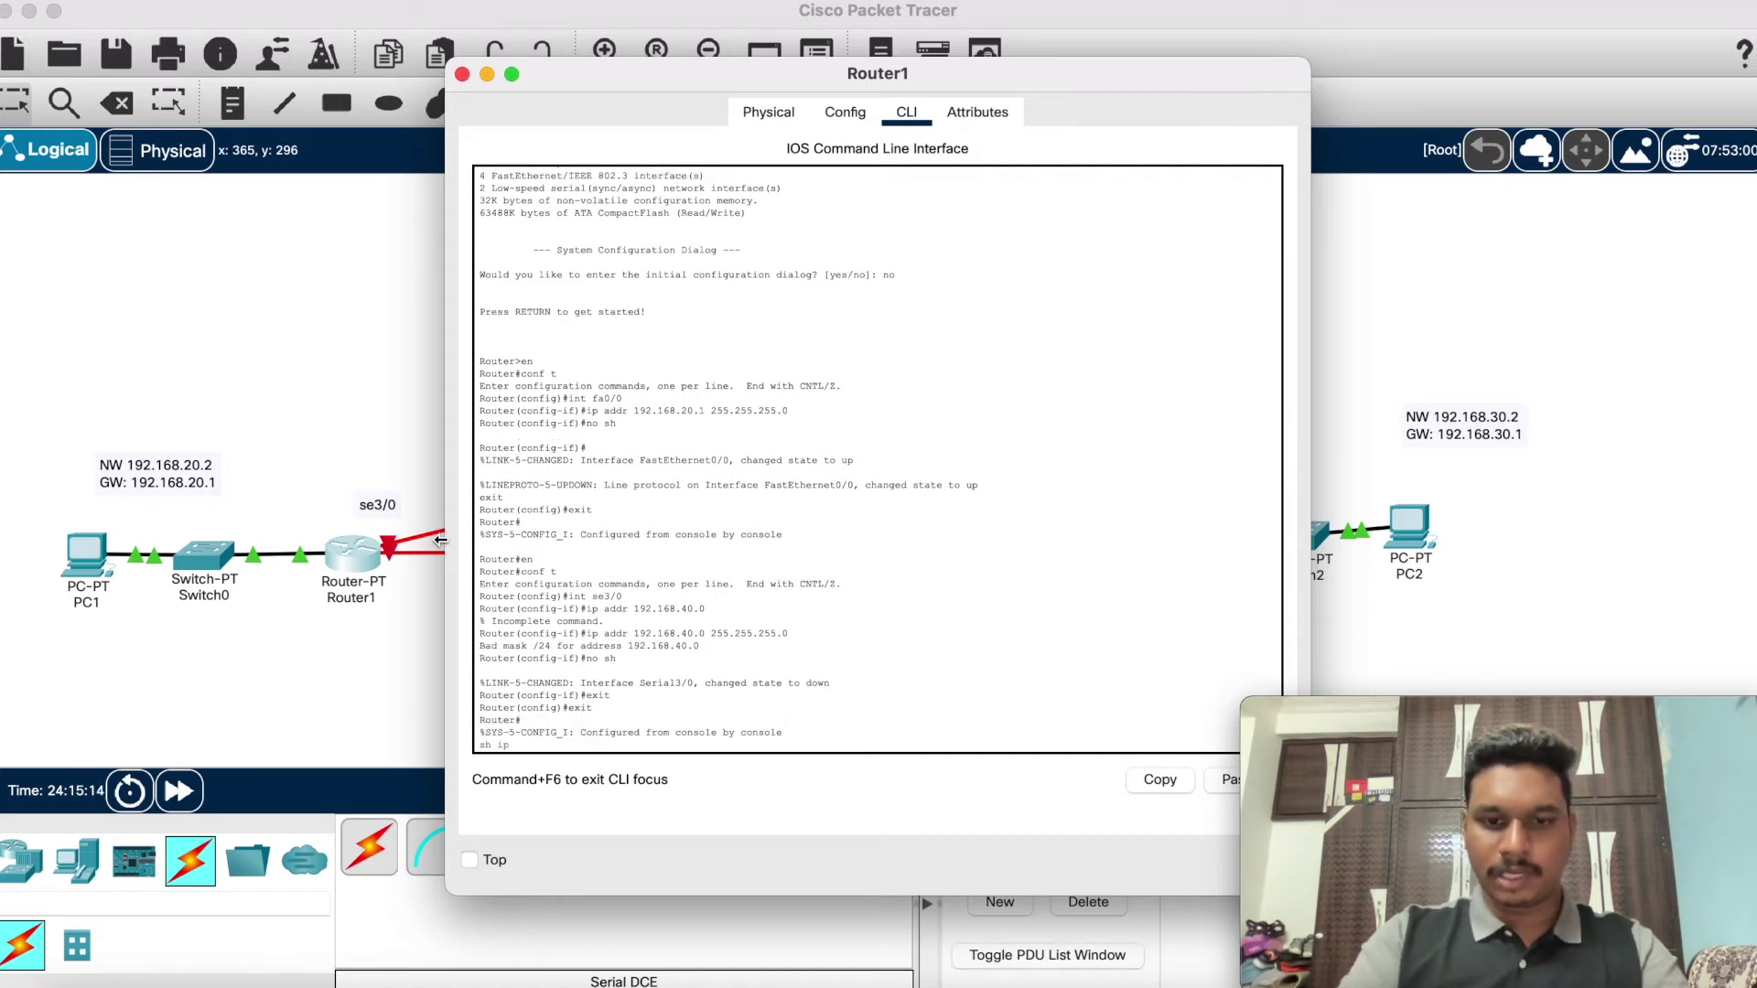
{"action": "type", "text": " route"}
{"action": "key", "text": "Return"}
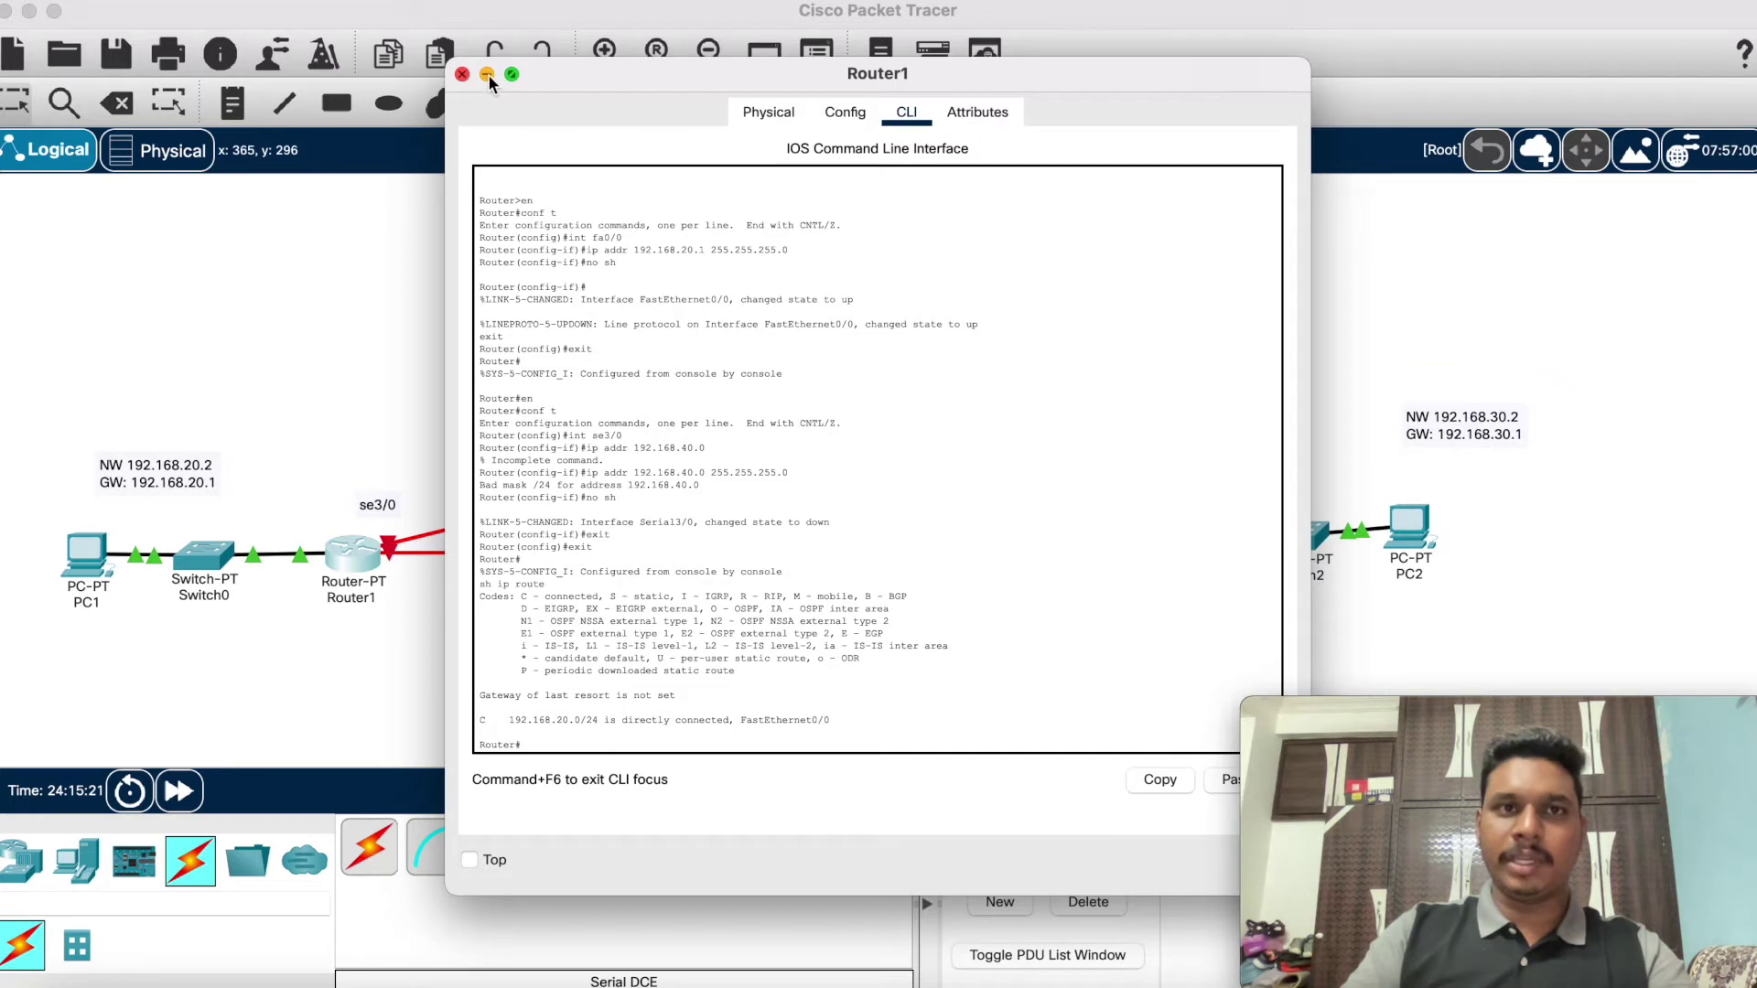
{"action": "left_click", "coordinate": [462, 74]}
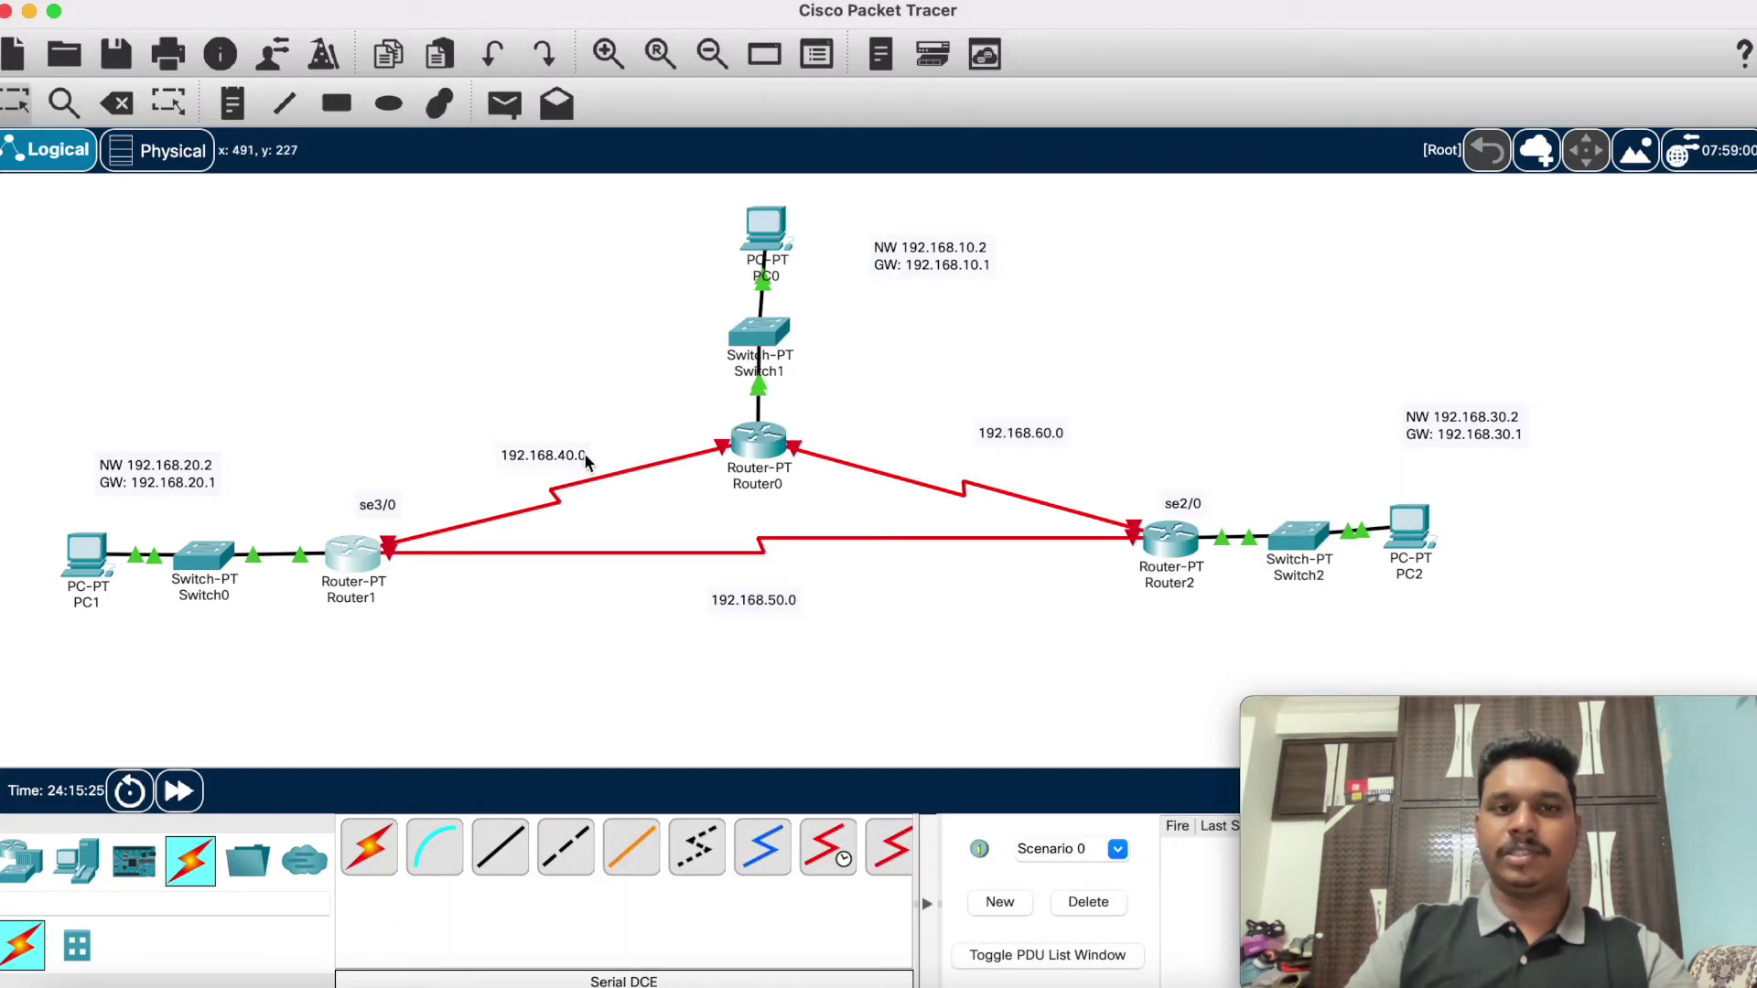
Step: On Router0, enter conf t and int se3/0, then try address 192.168.40.0 255.255.255.0
{"action": "left_click", "coordinate": [765, 439]}
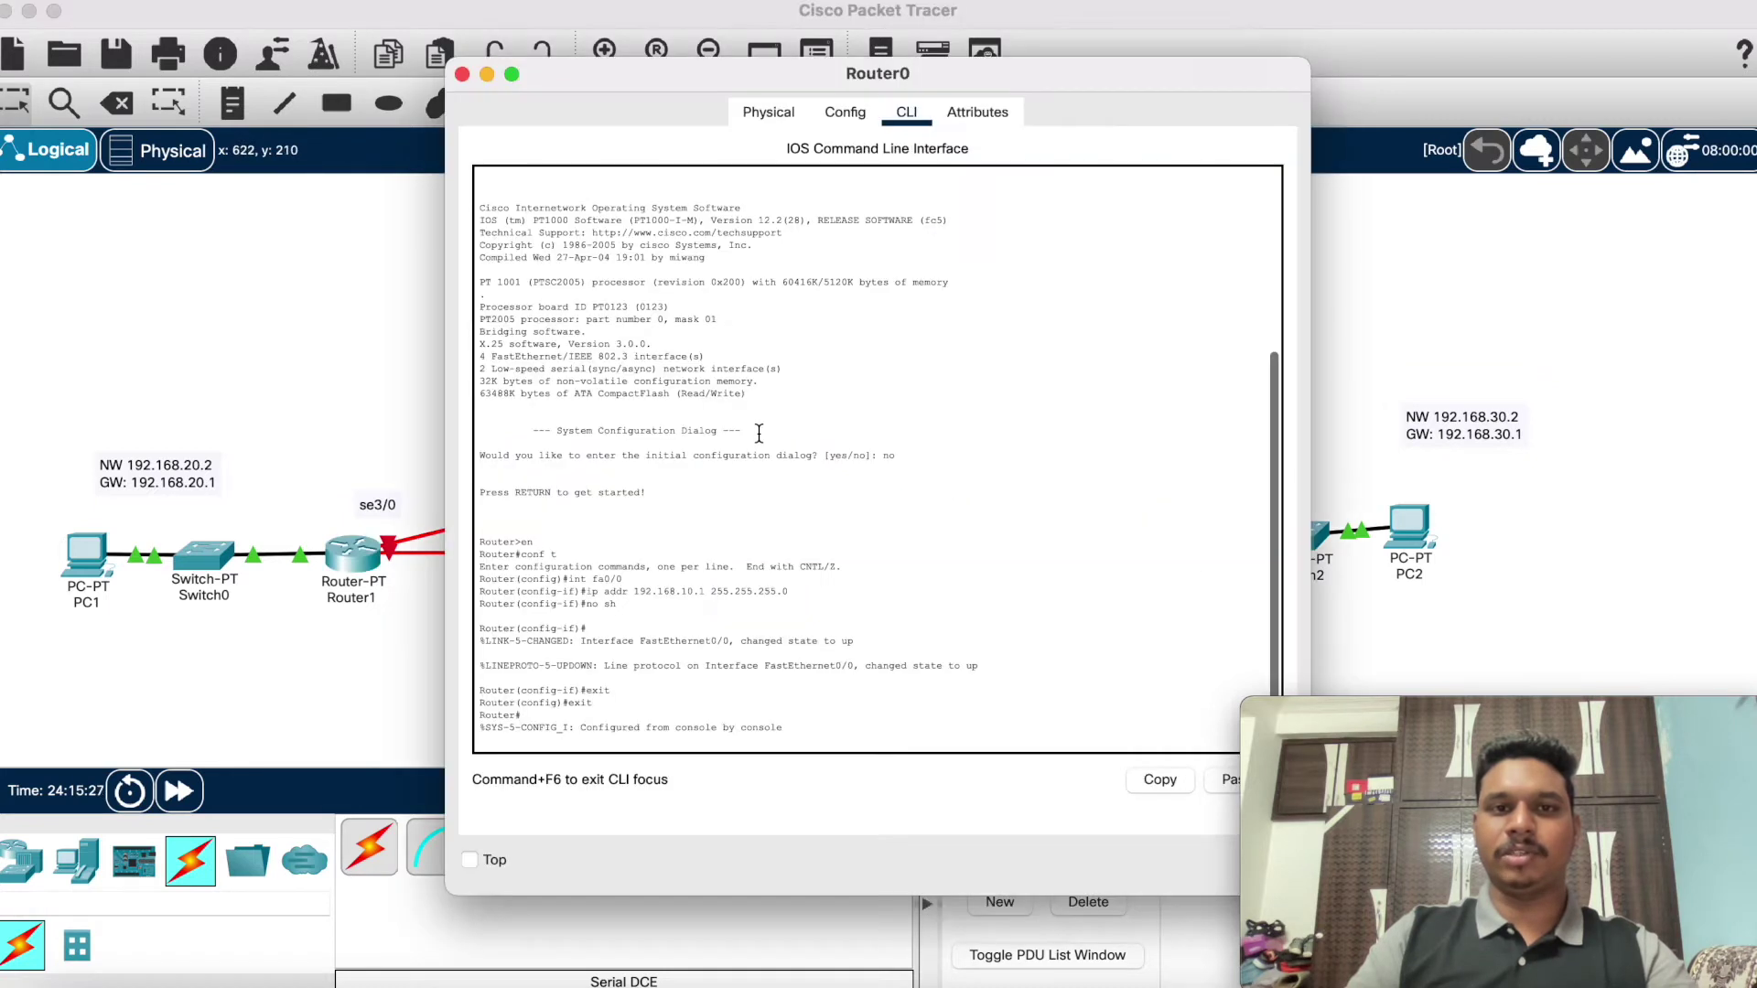
{"action": "key", "text": "Return"}
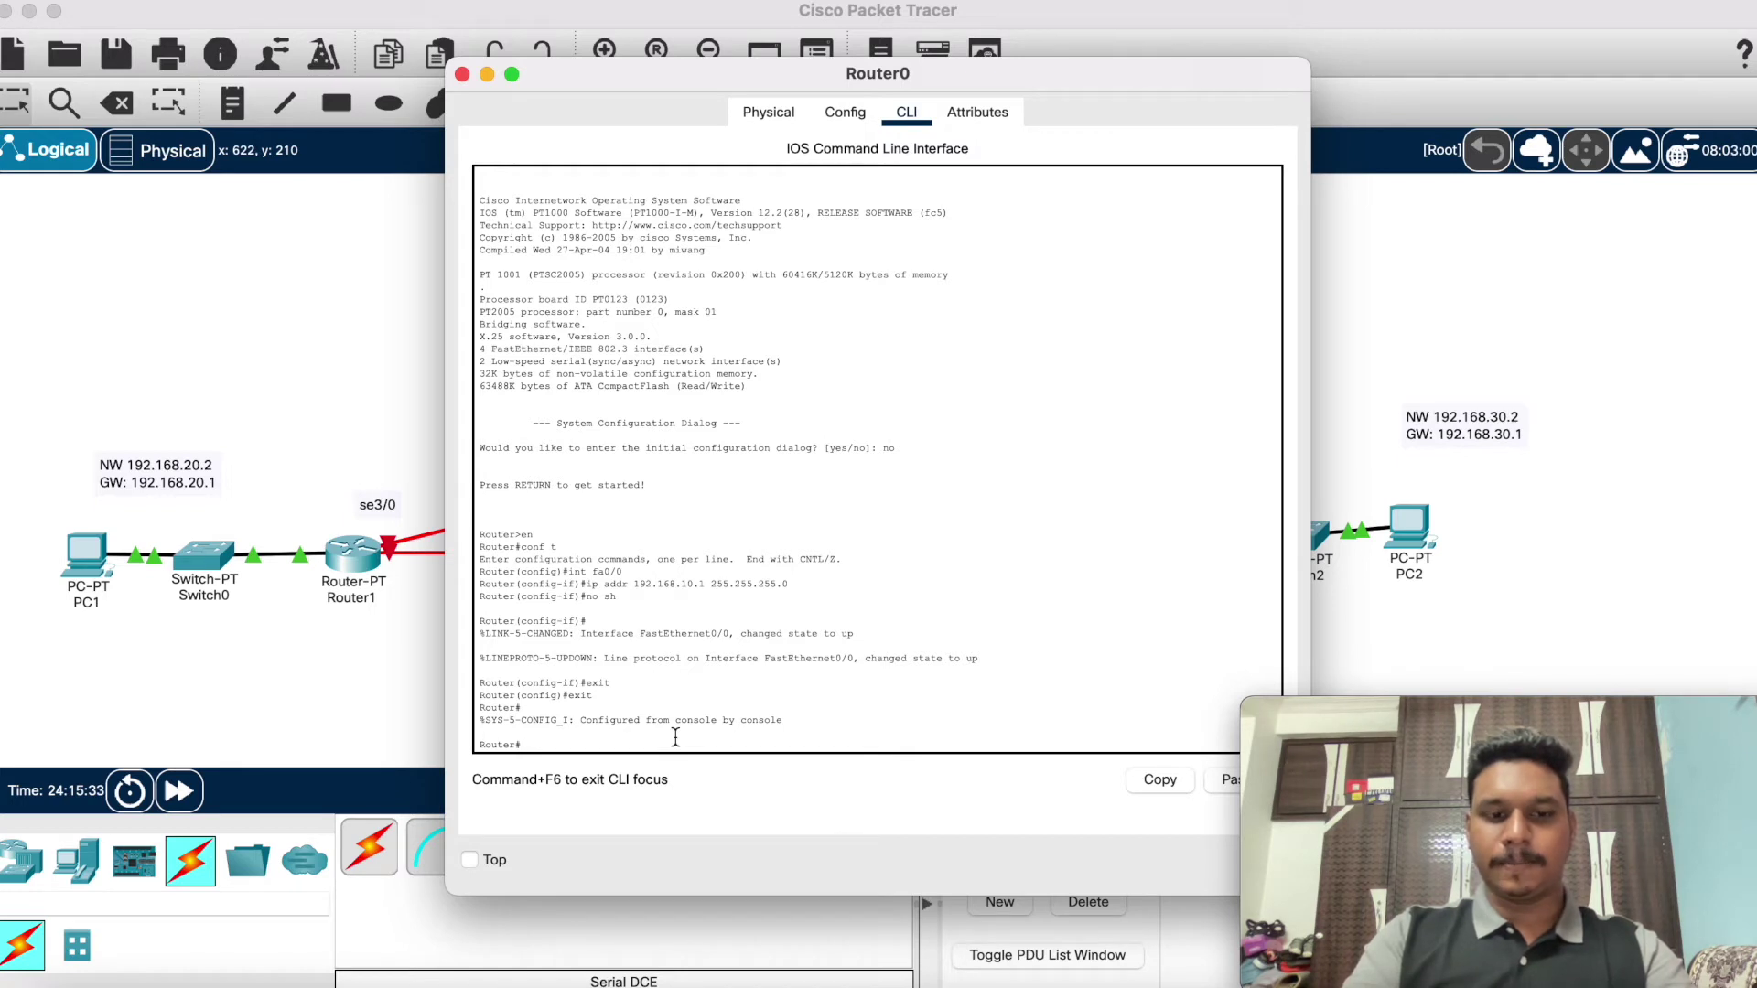
{"action": "key", "text": "BackSpace"}
{"action": "key", "text": "BackSpace"}
{"action": "type", "text": "conf t"}
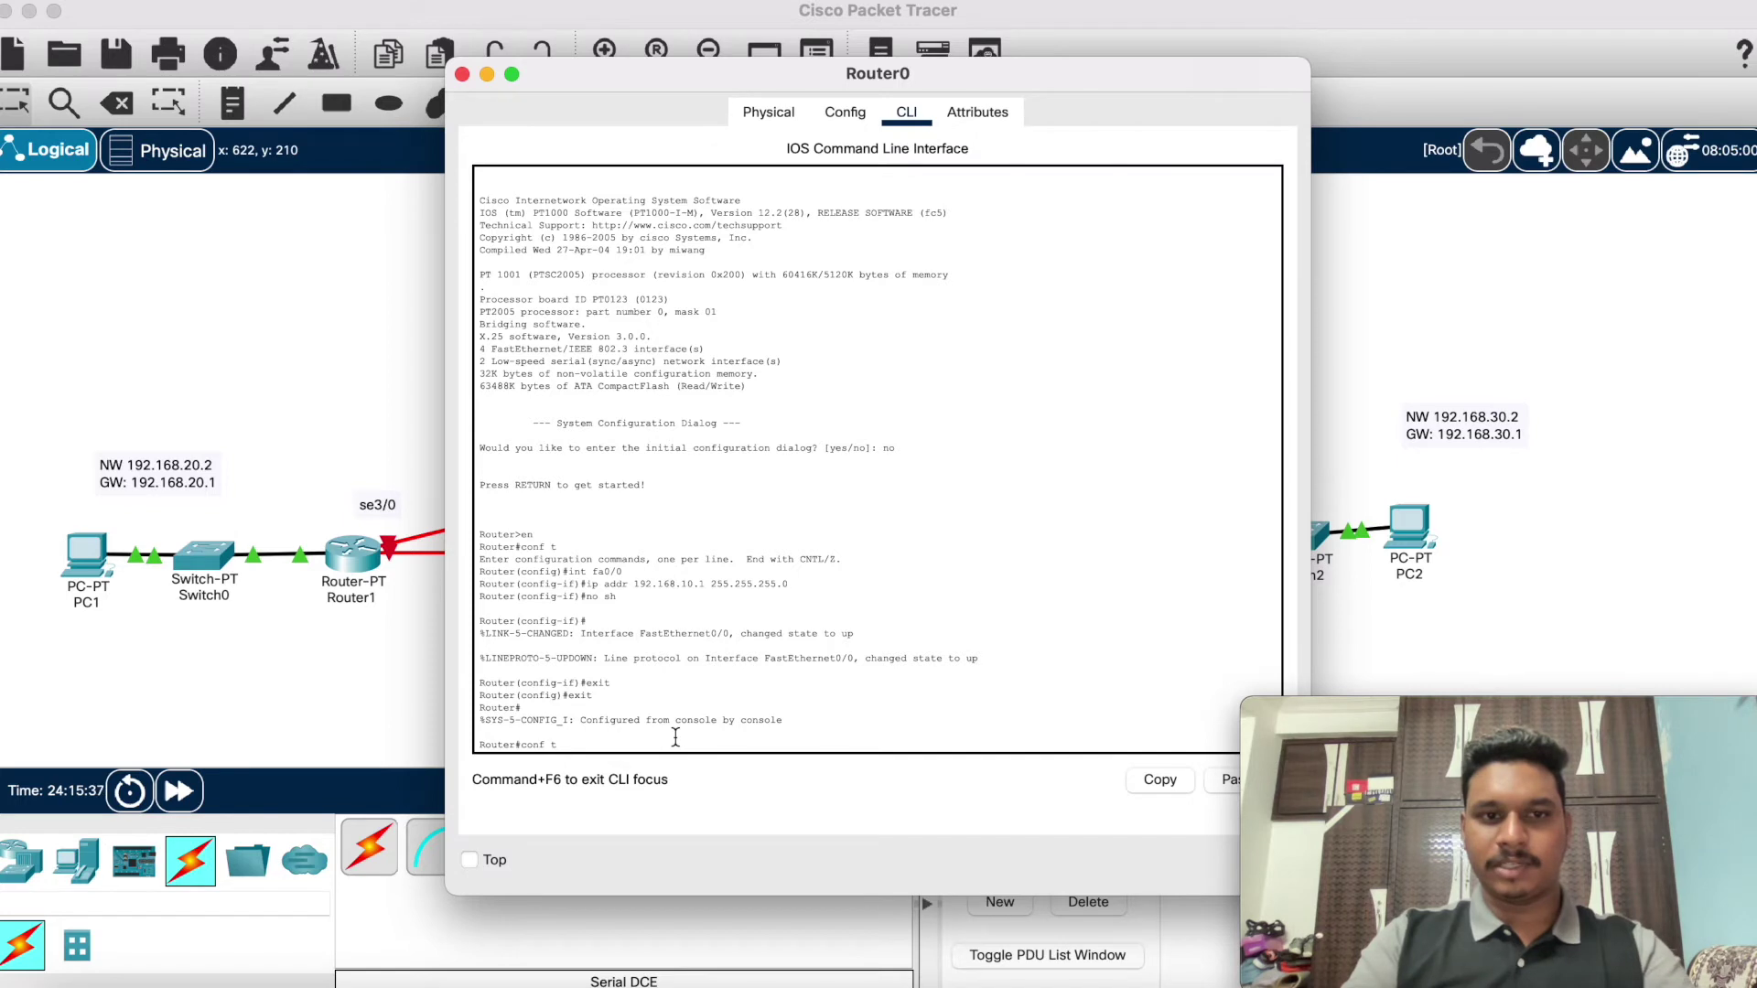
{"action": "key", "text": "Return"}
{"action": "type", "text": "ip"}
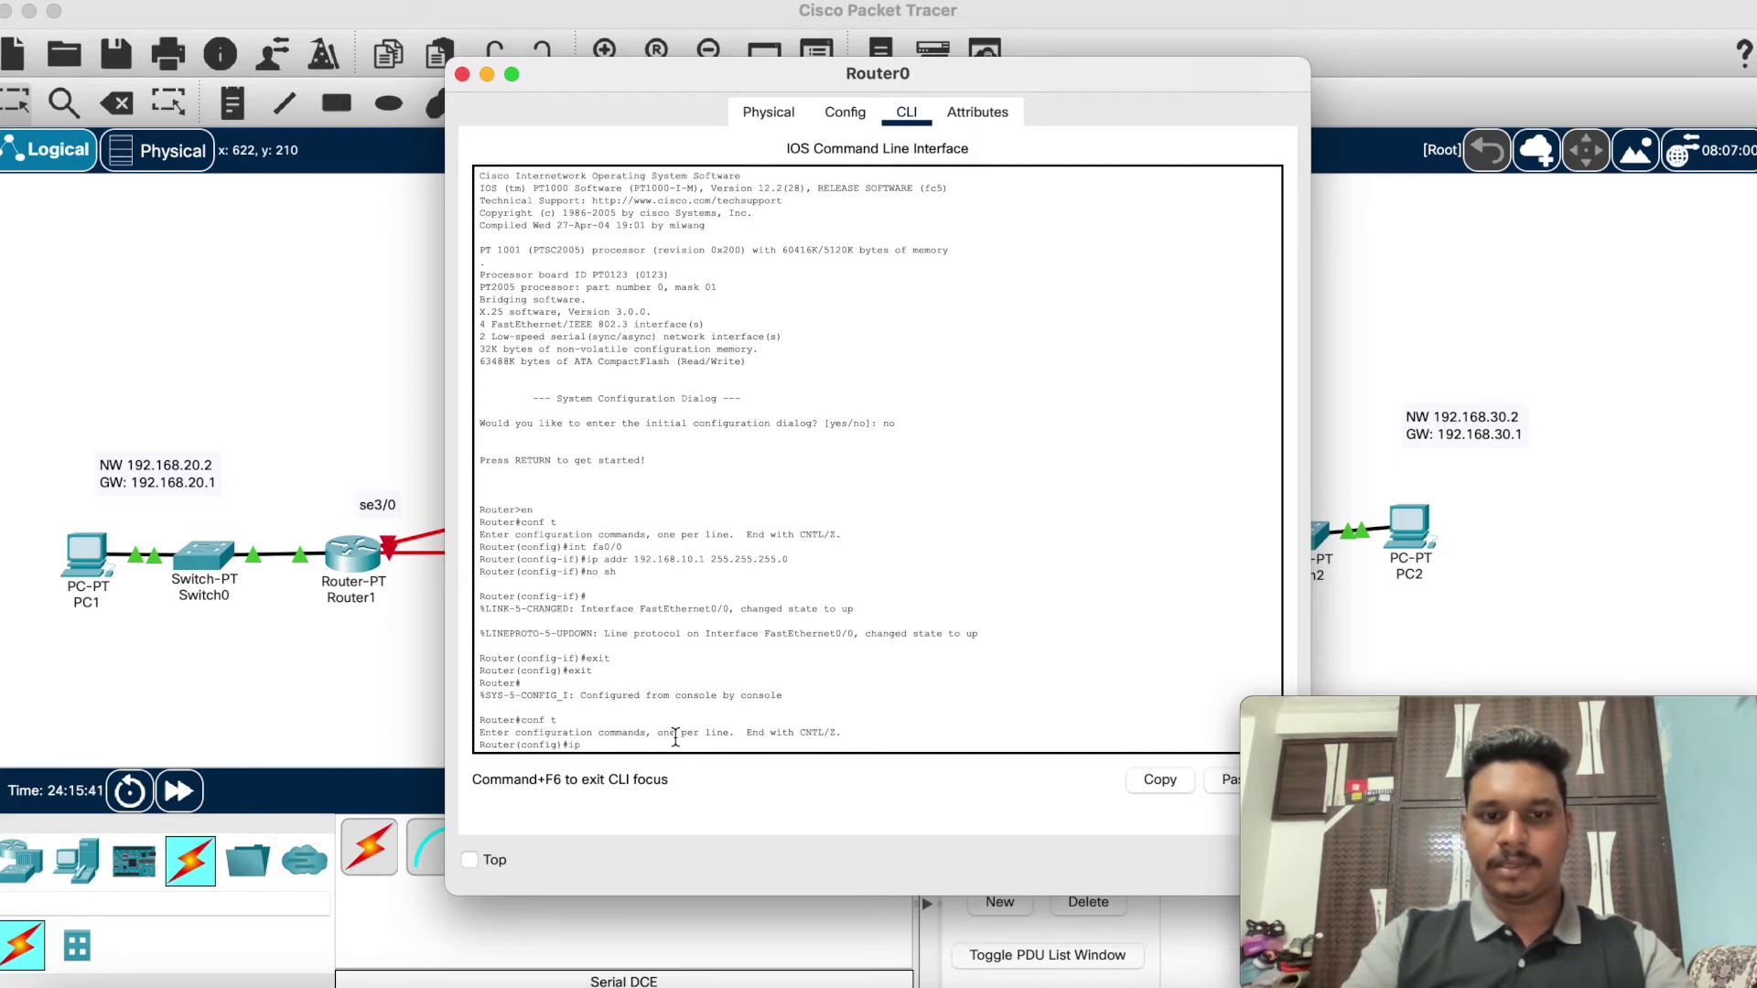
{"action": "type", "text": "int se3/0"}
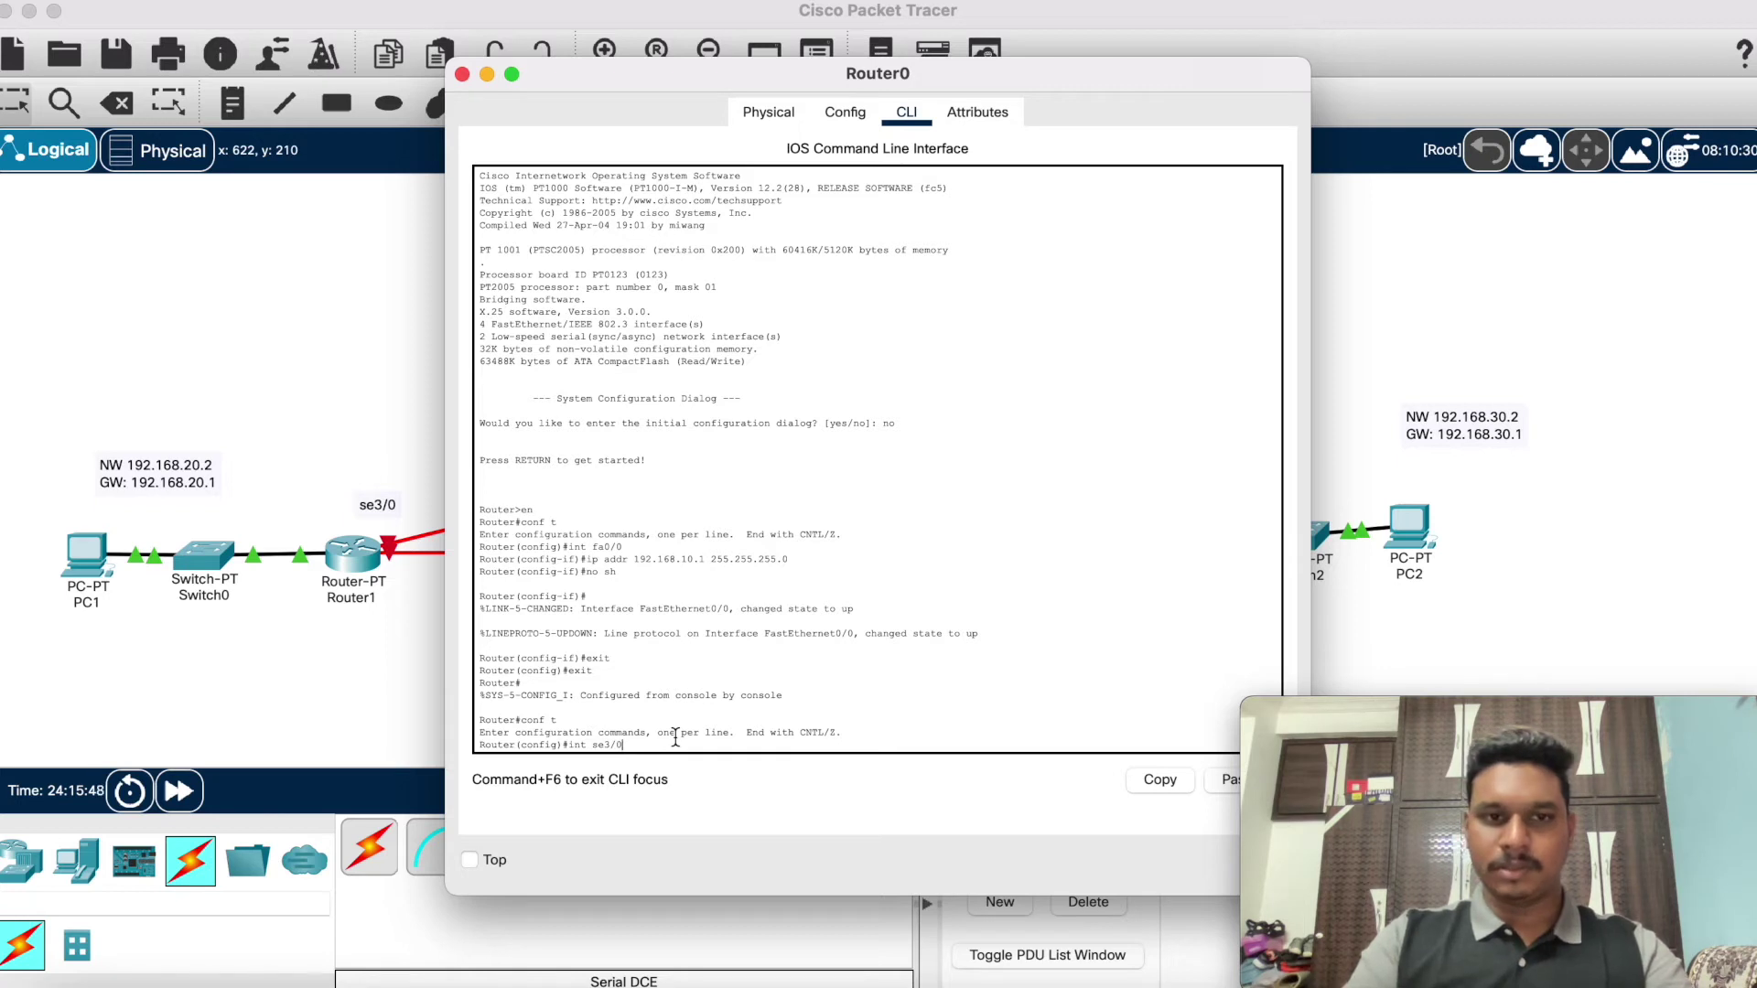
{"action": "key", "text": "Return"}
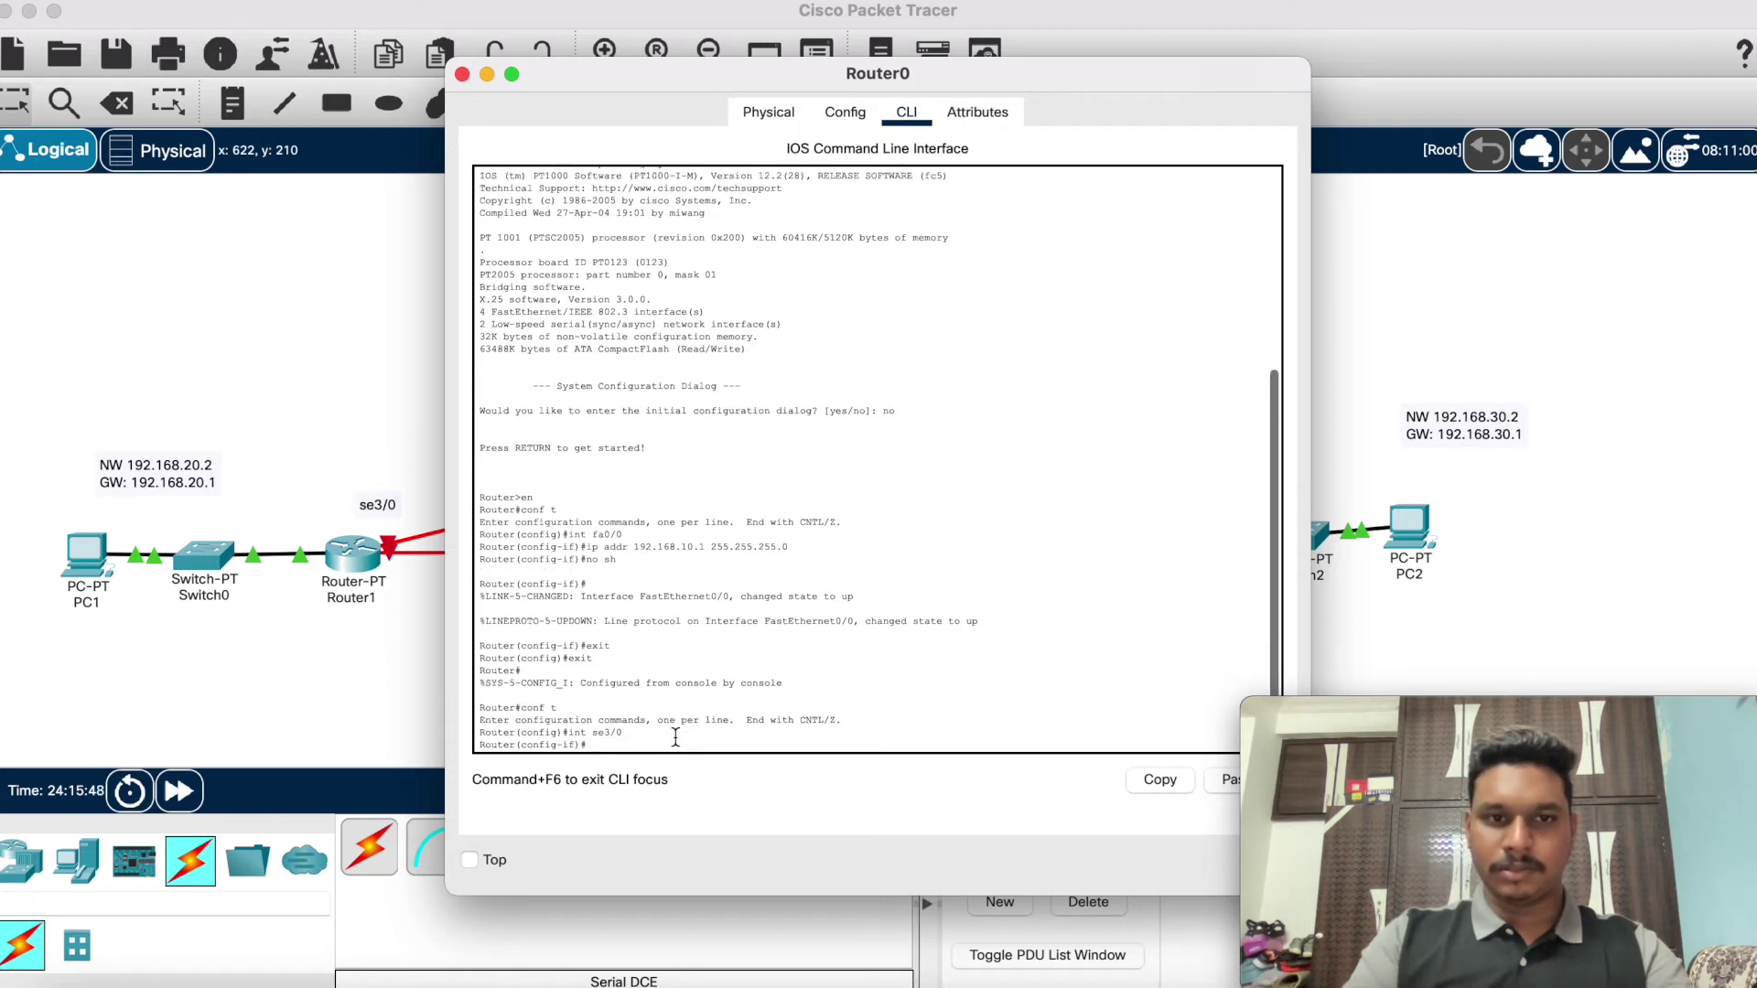
{"action": "type", "text": "ip a"}
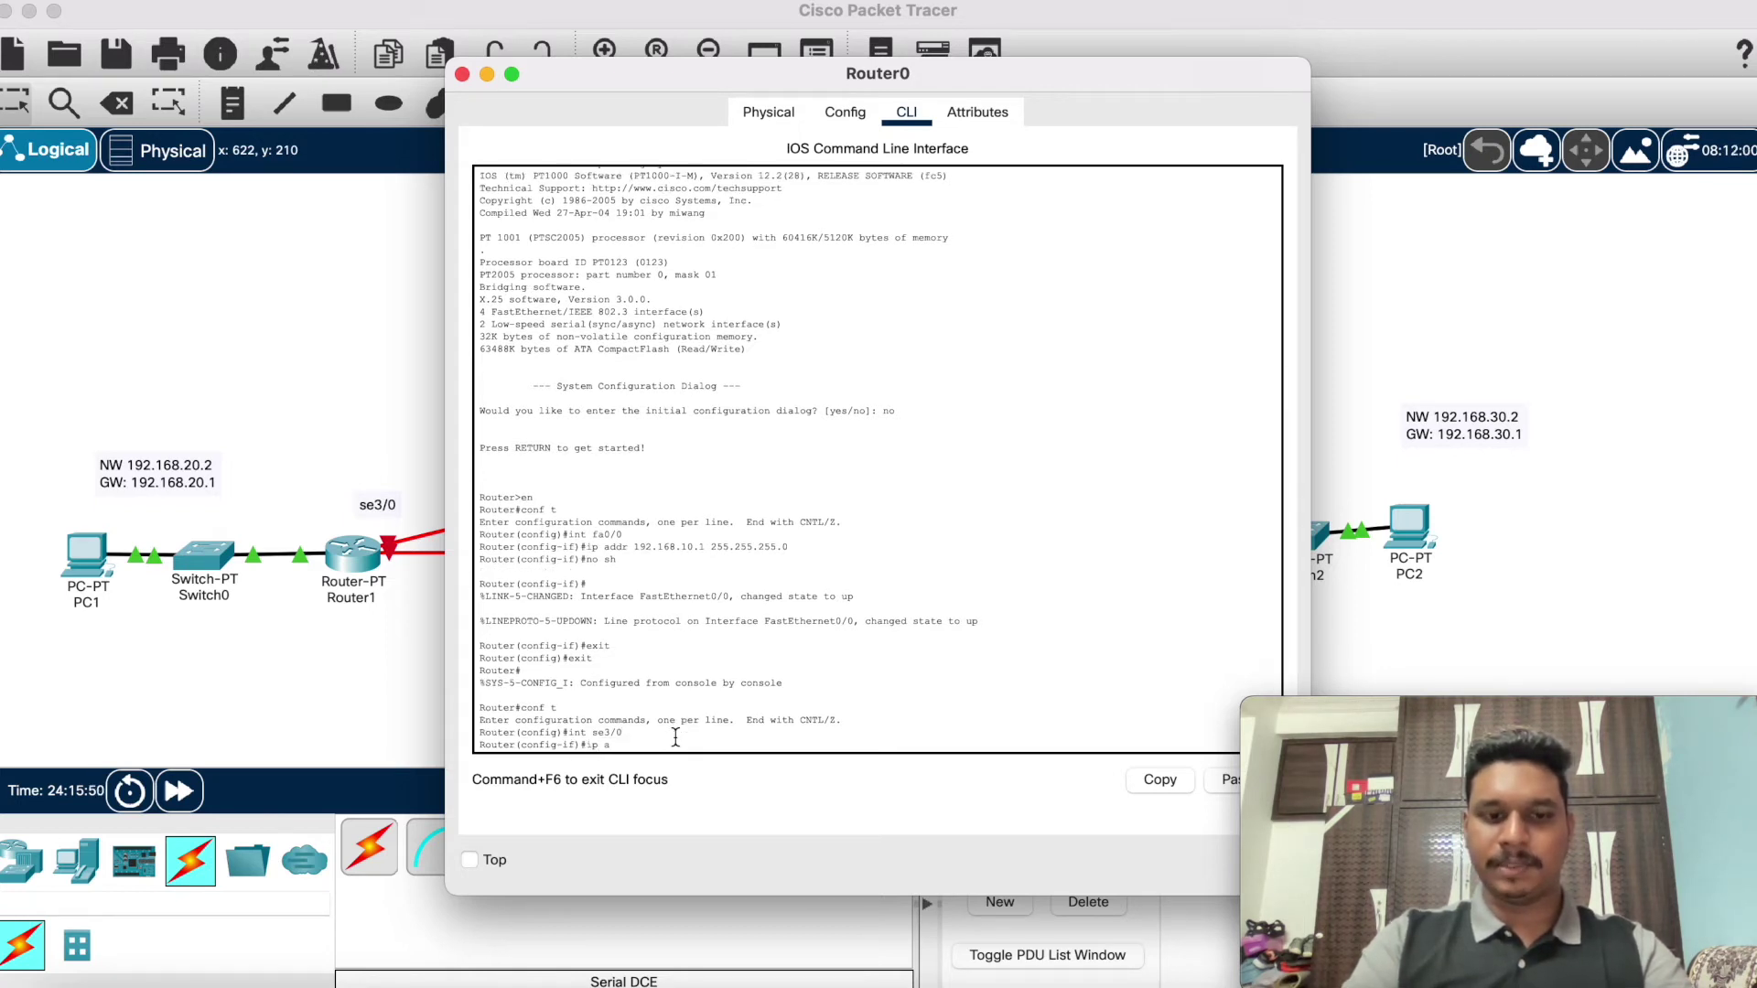
{"action": "type", "text": "ddr 19"}
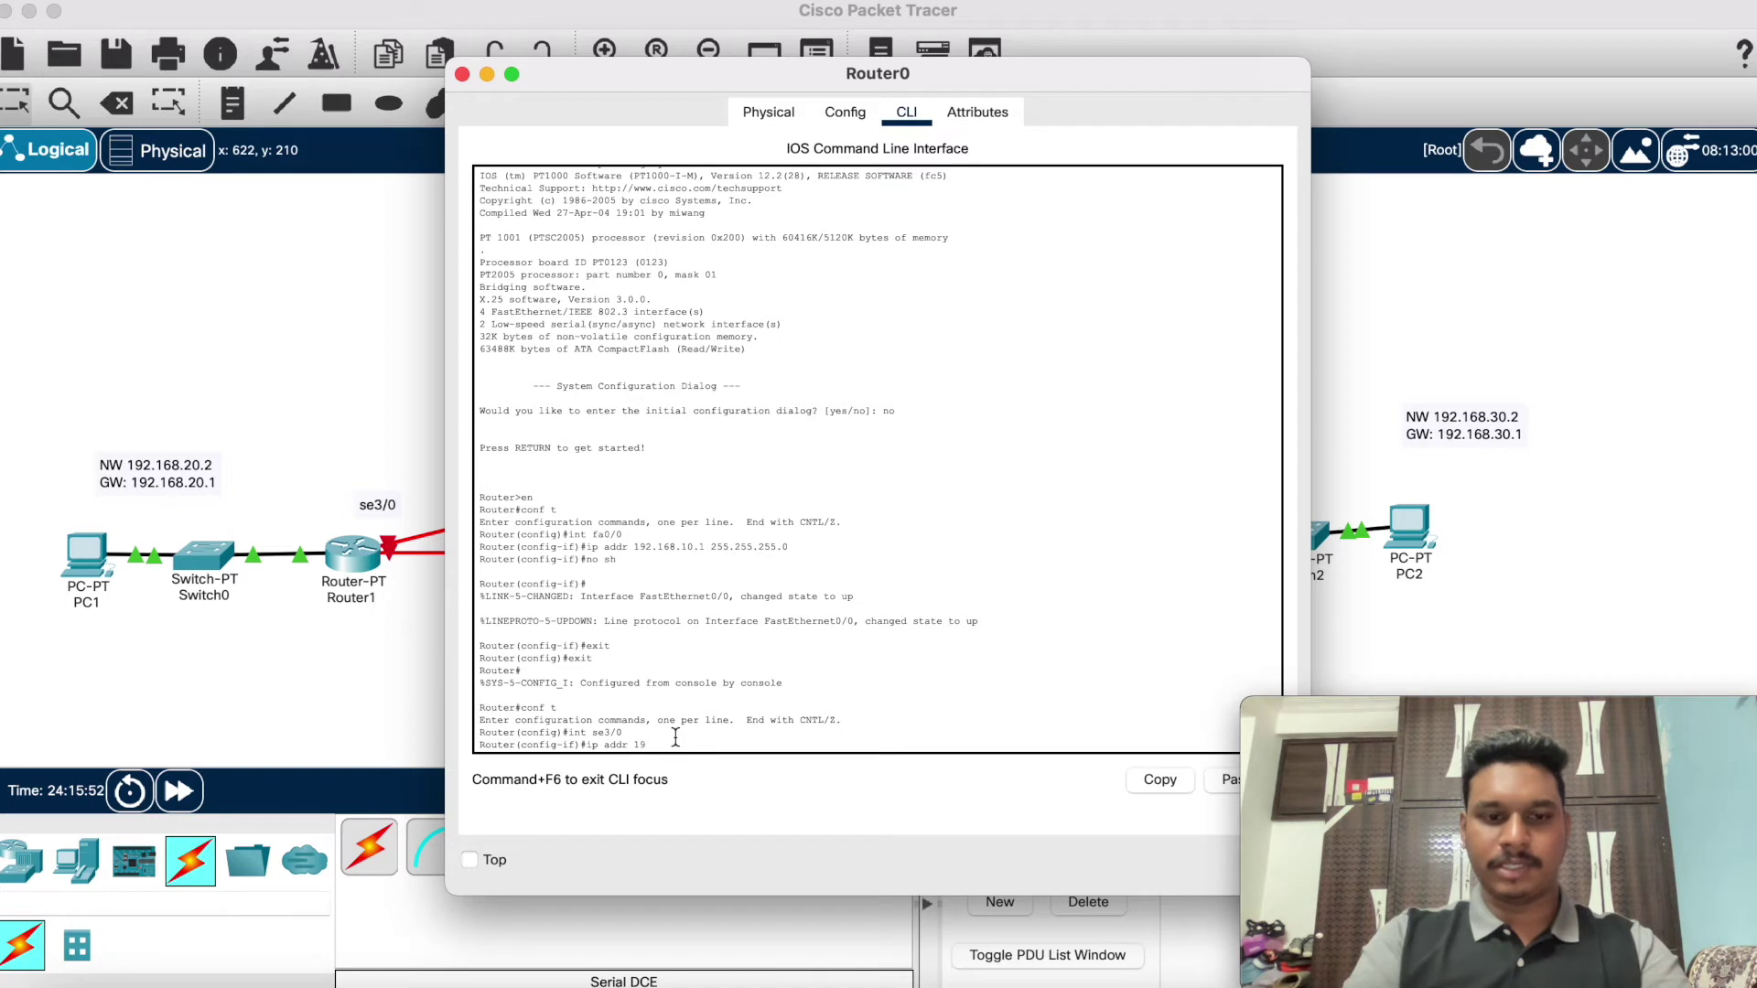
{"action": "type", "text": "2.168.40.0 255.255.255.0"}
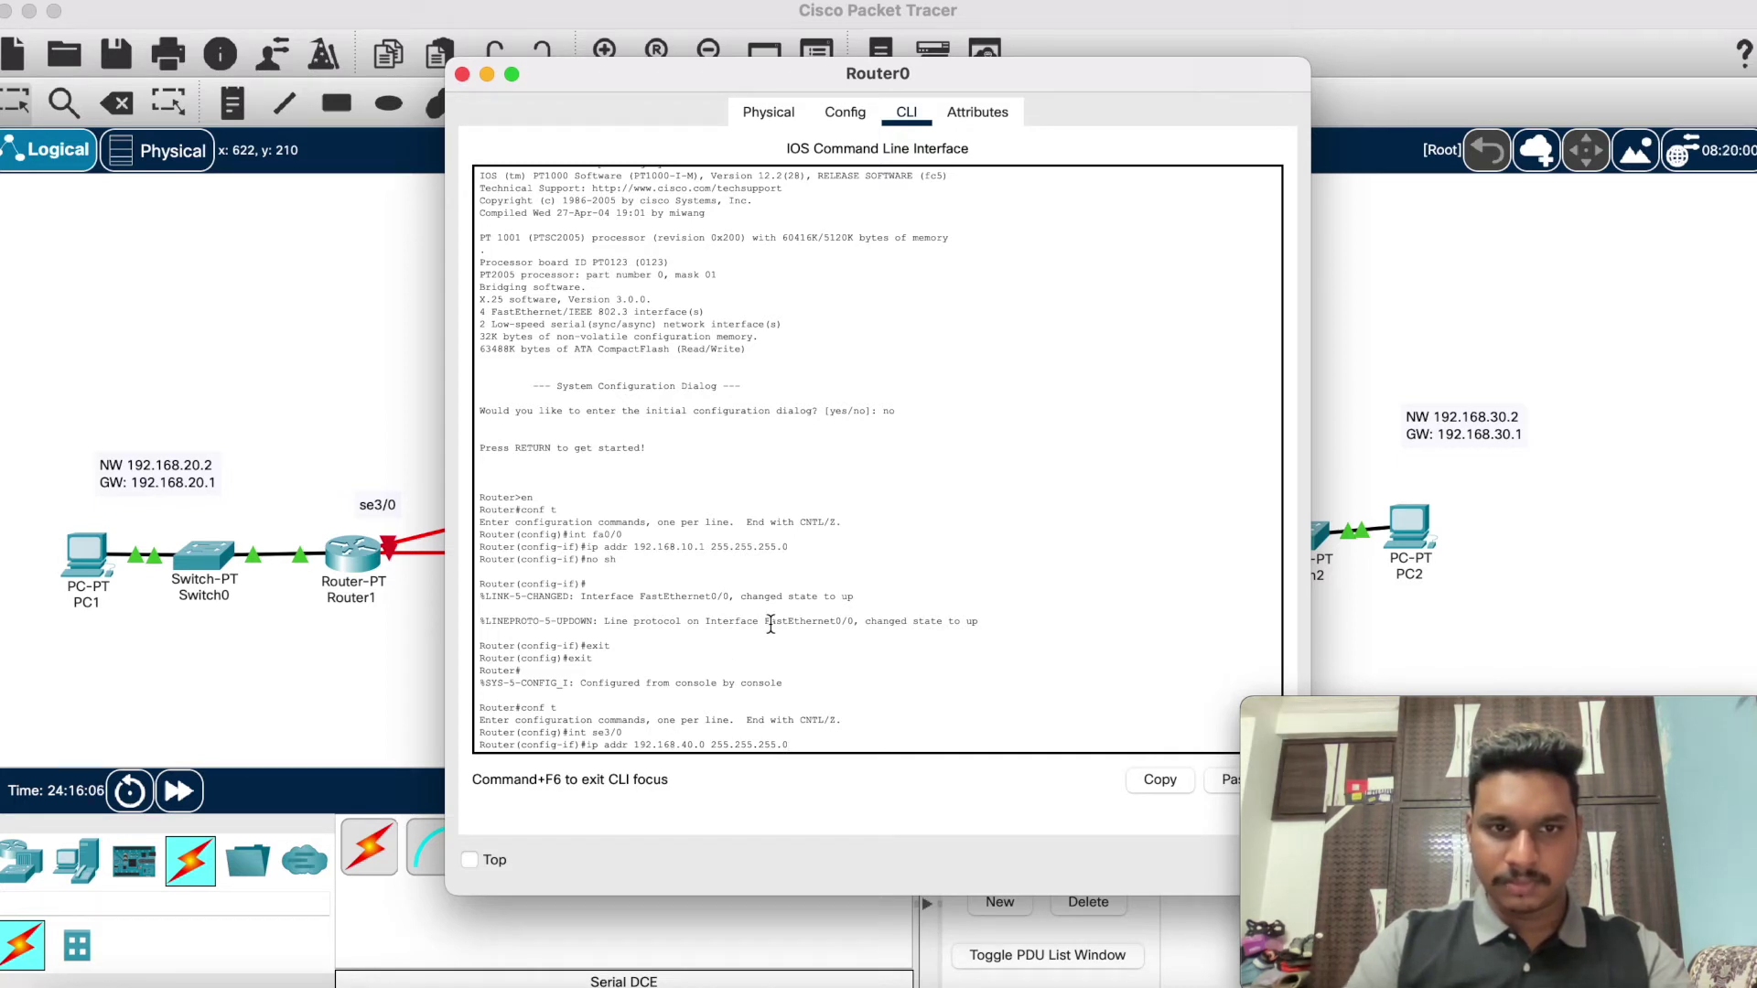
{"action": "key", "text": "Return"}
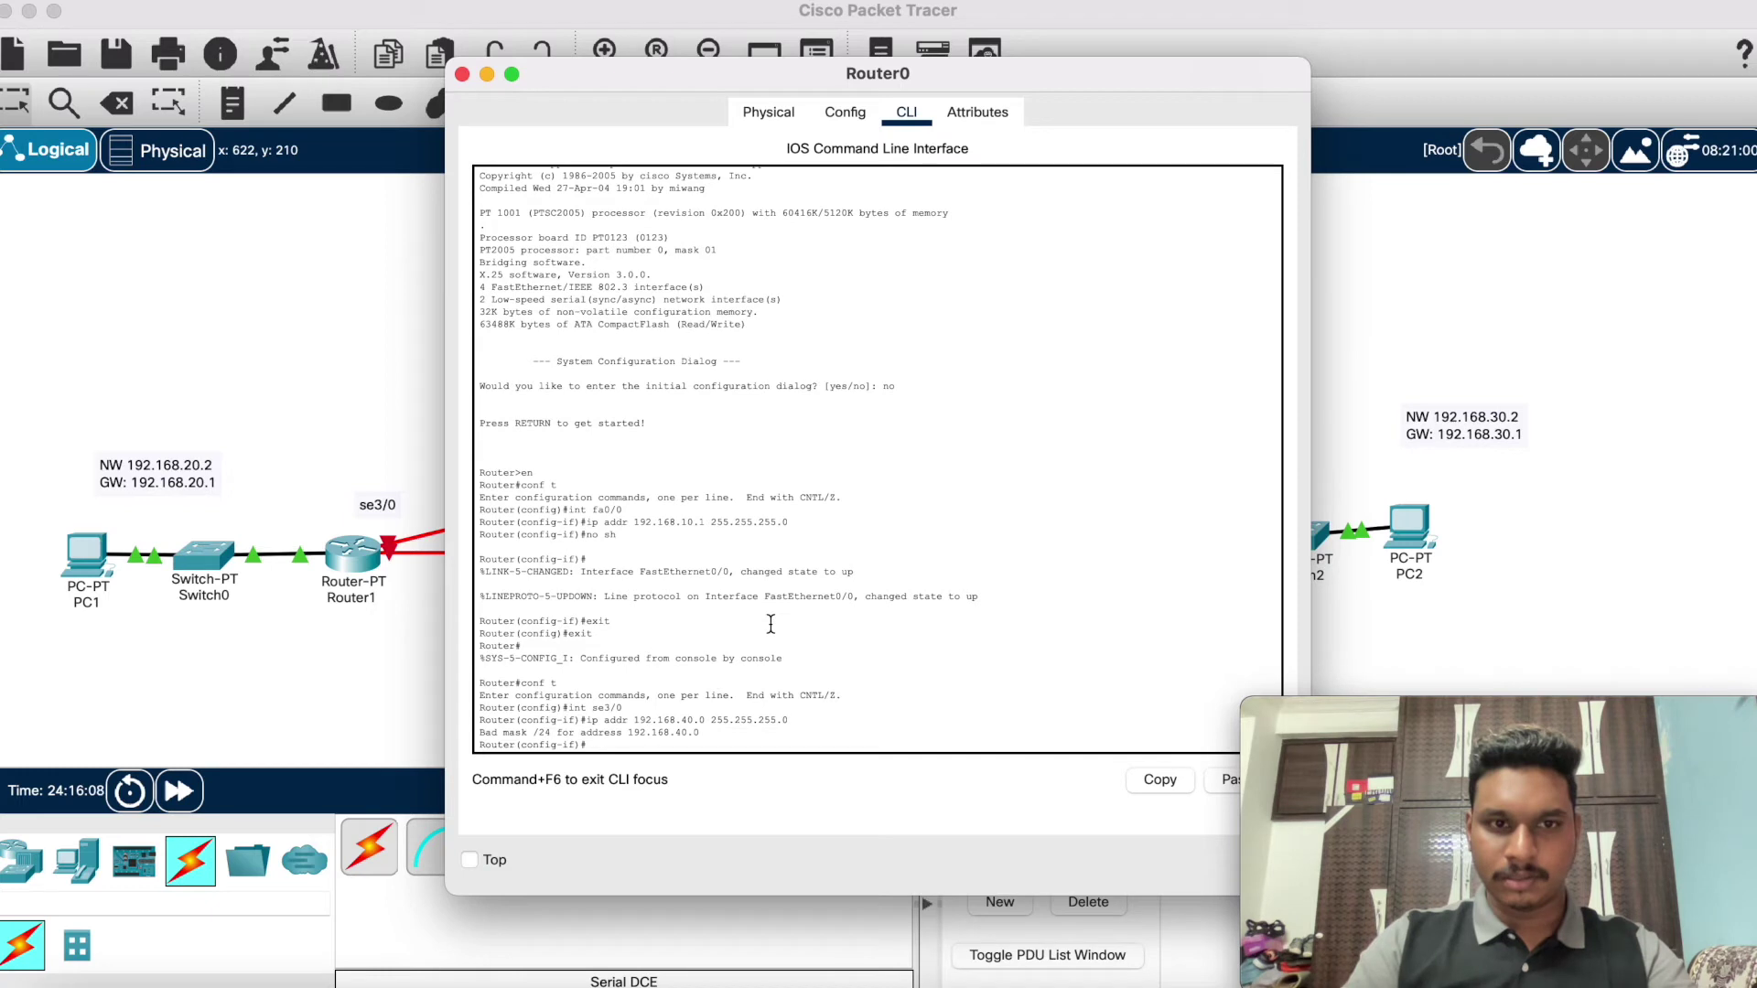
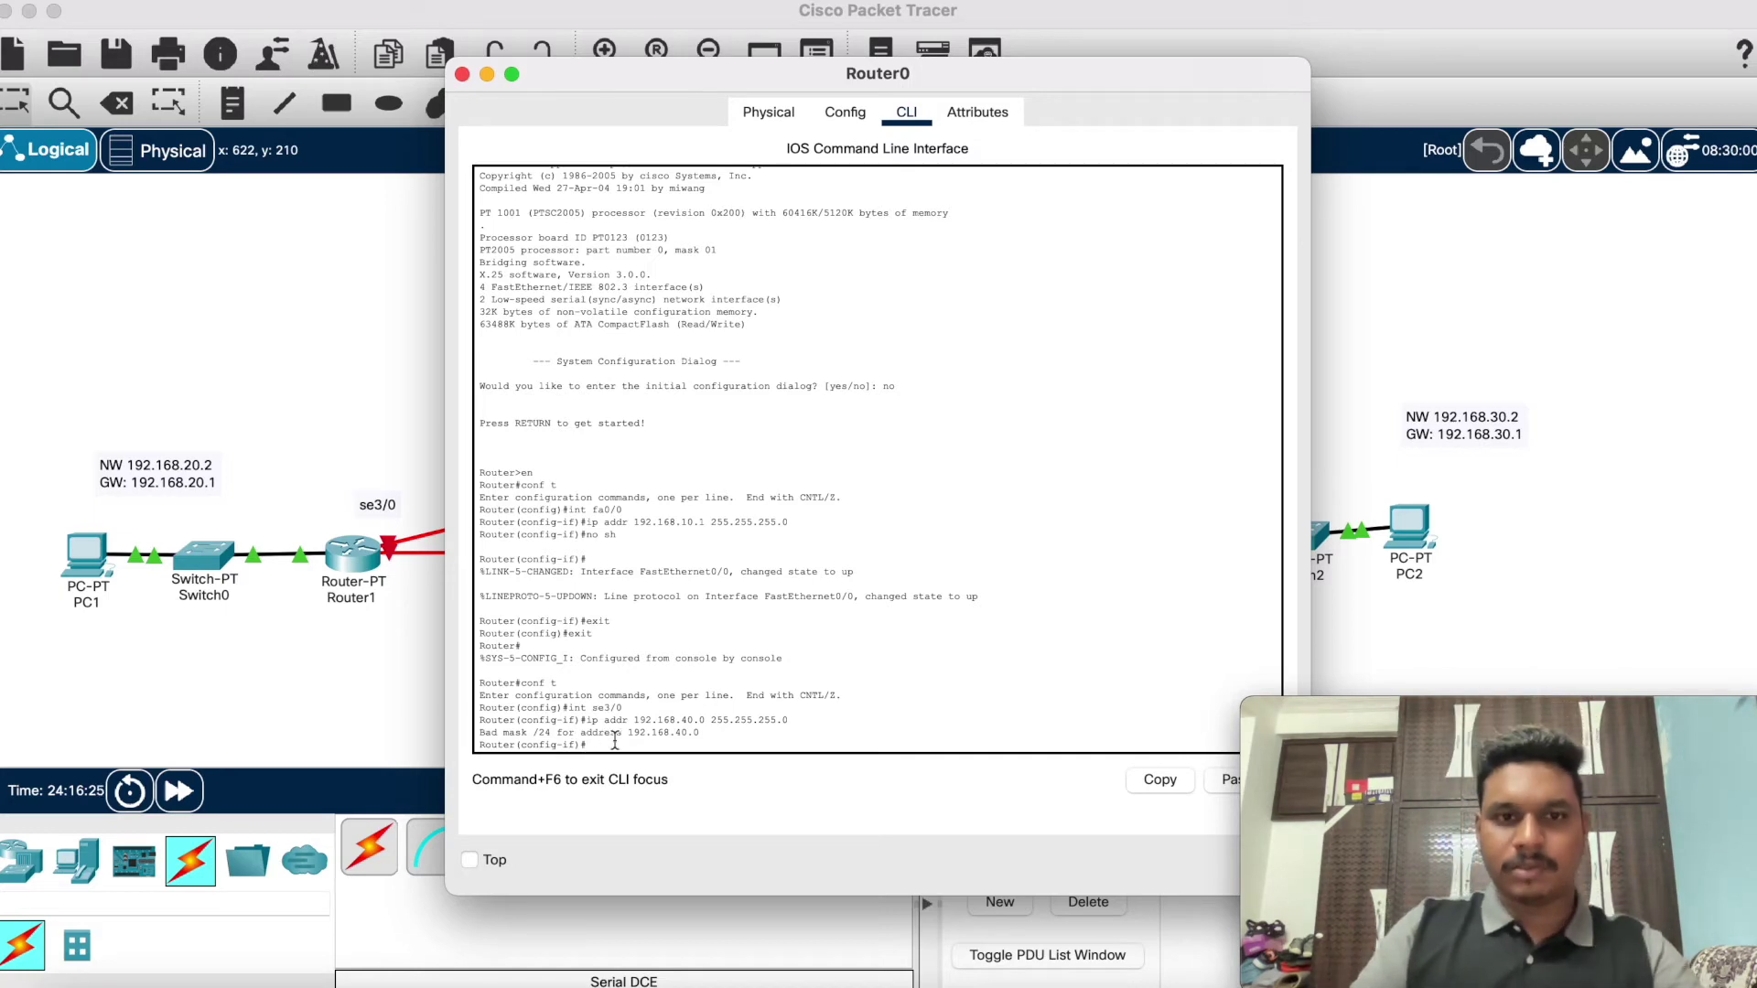
Step: Enter ip address 192.168.40.0 255.255.255.0 on Router0's se3/0 again, which is rejected with 'Bad mask /24'
{"action": "left_click_drag", "start_coordinate": [760, 84], "coordinate": [934, 59]}
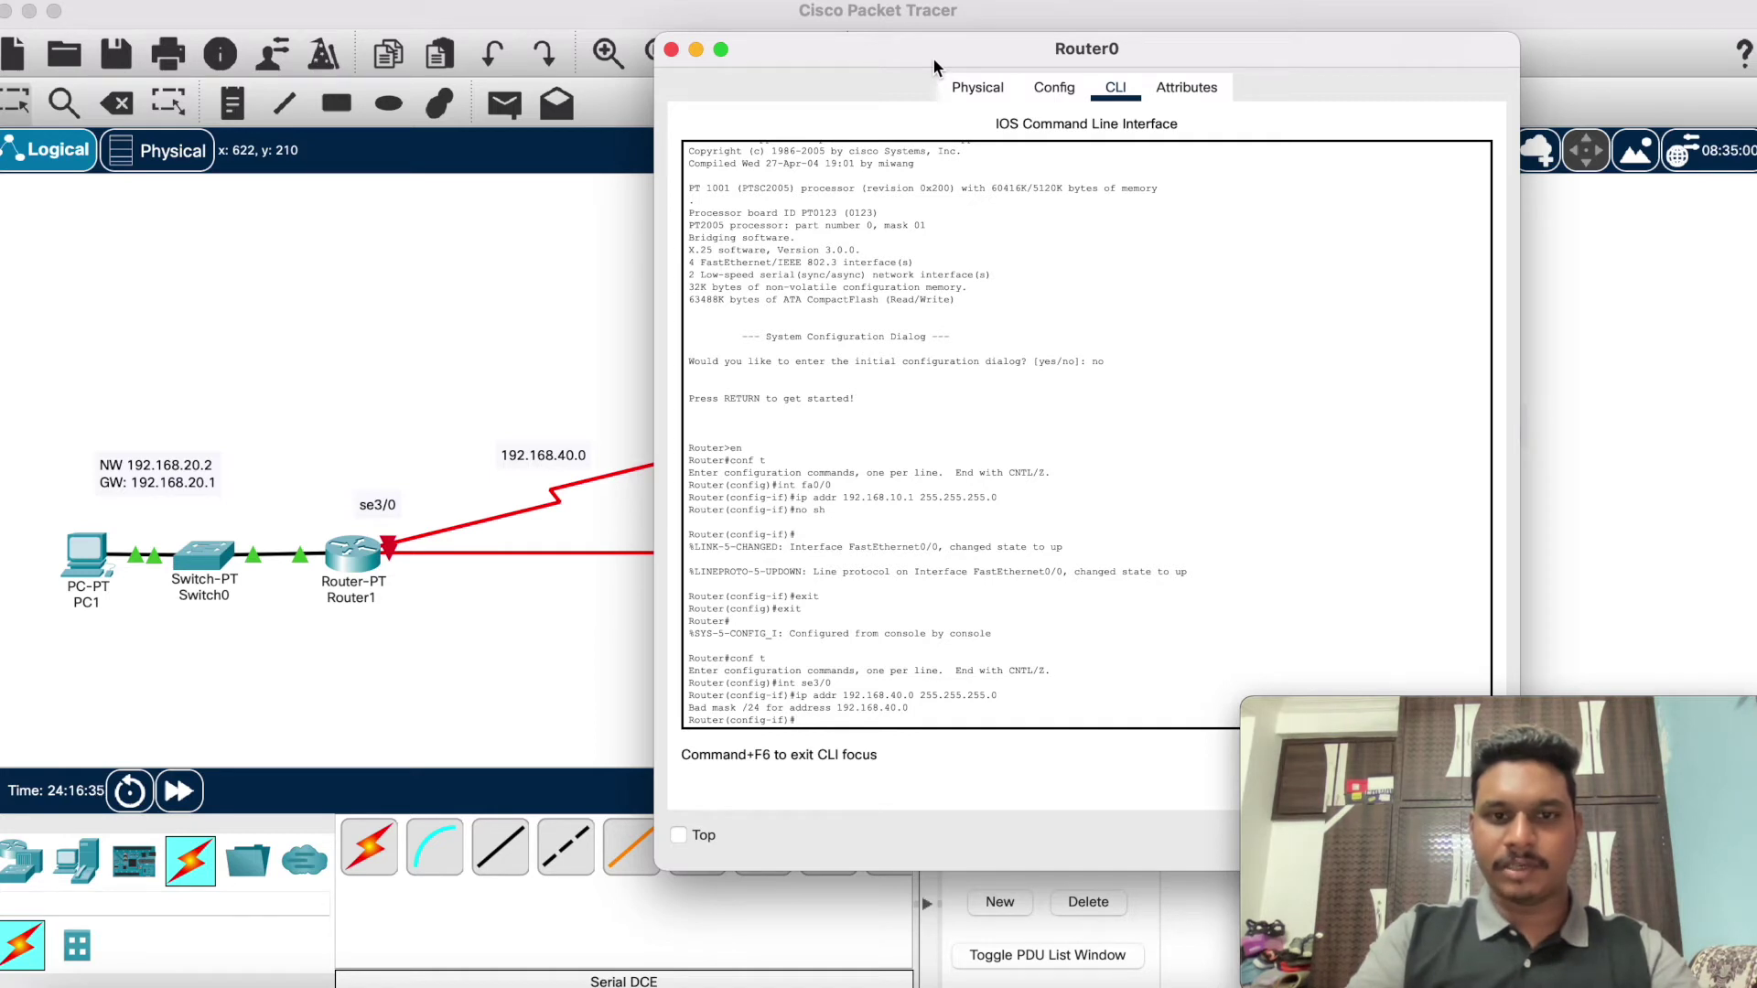
{"action": "type", "text": "ip"}
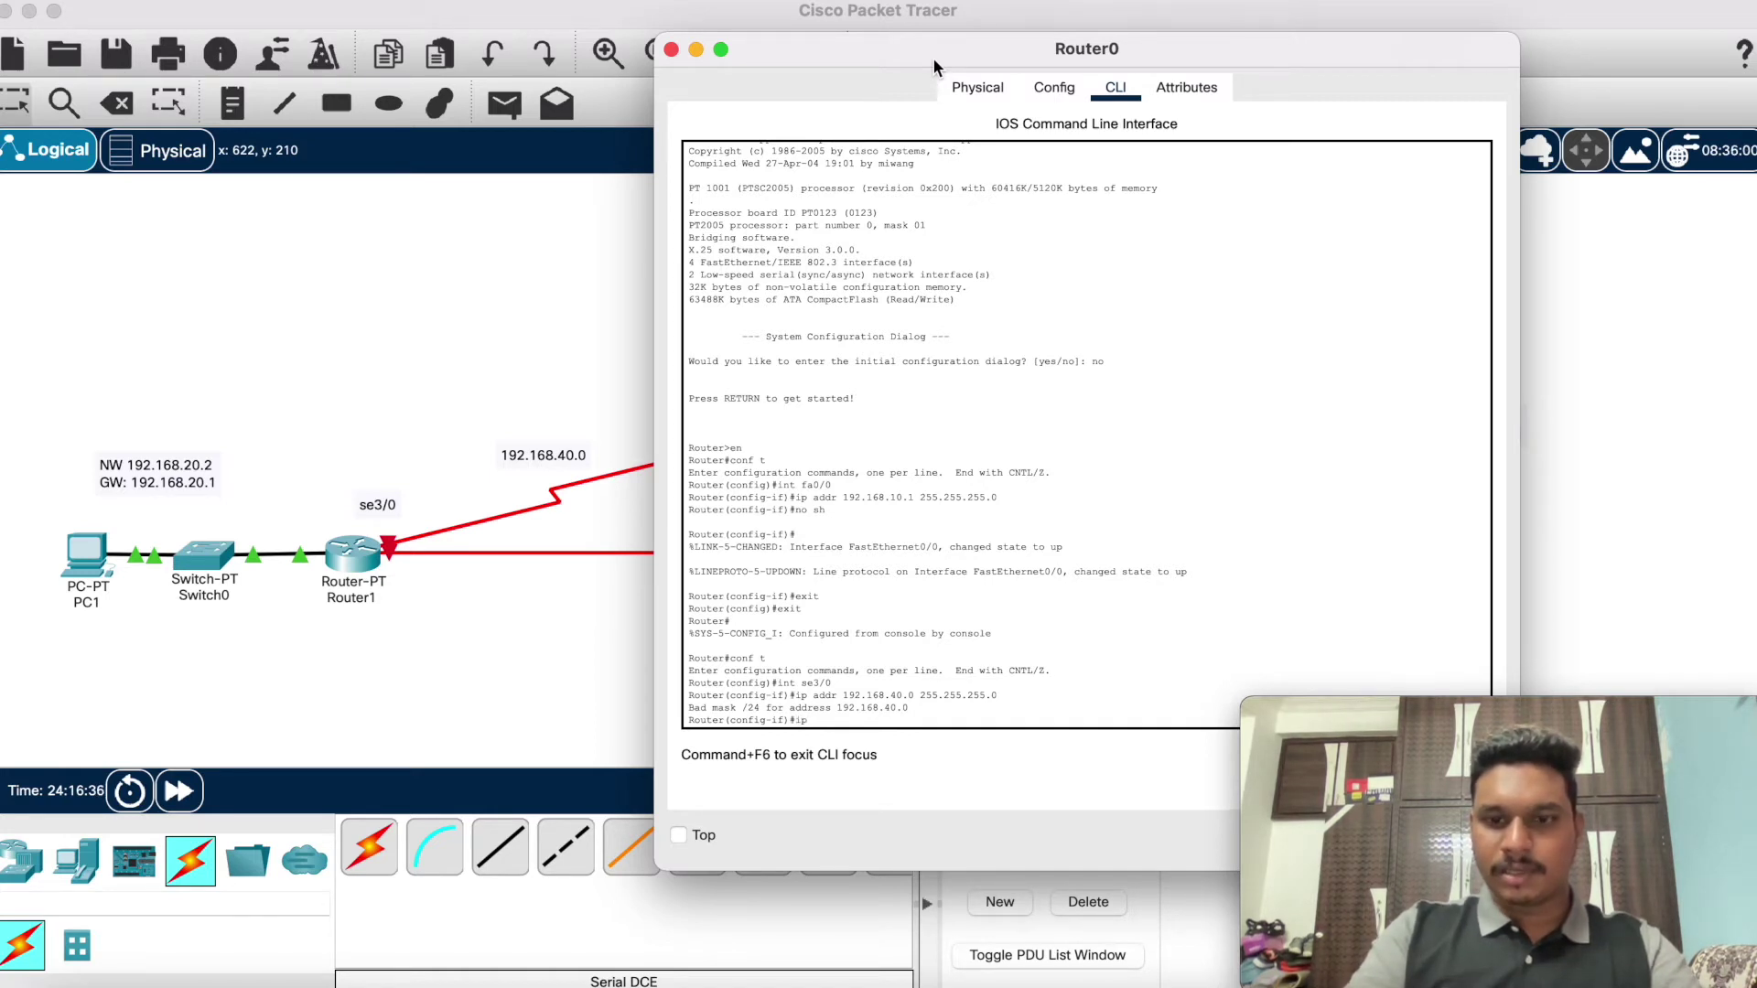
{"action": "type", "text": " ad"}
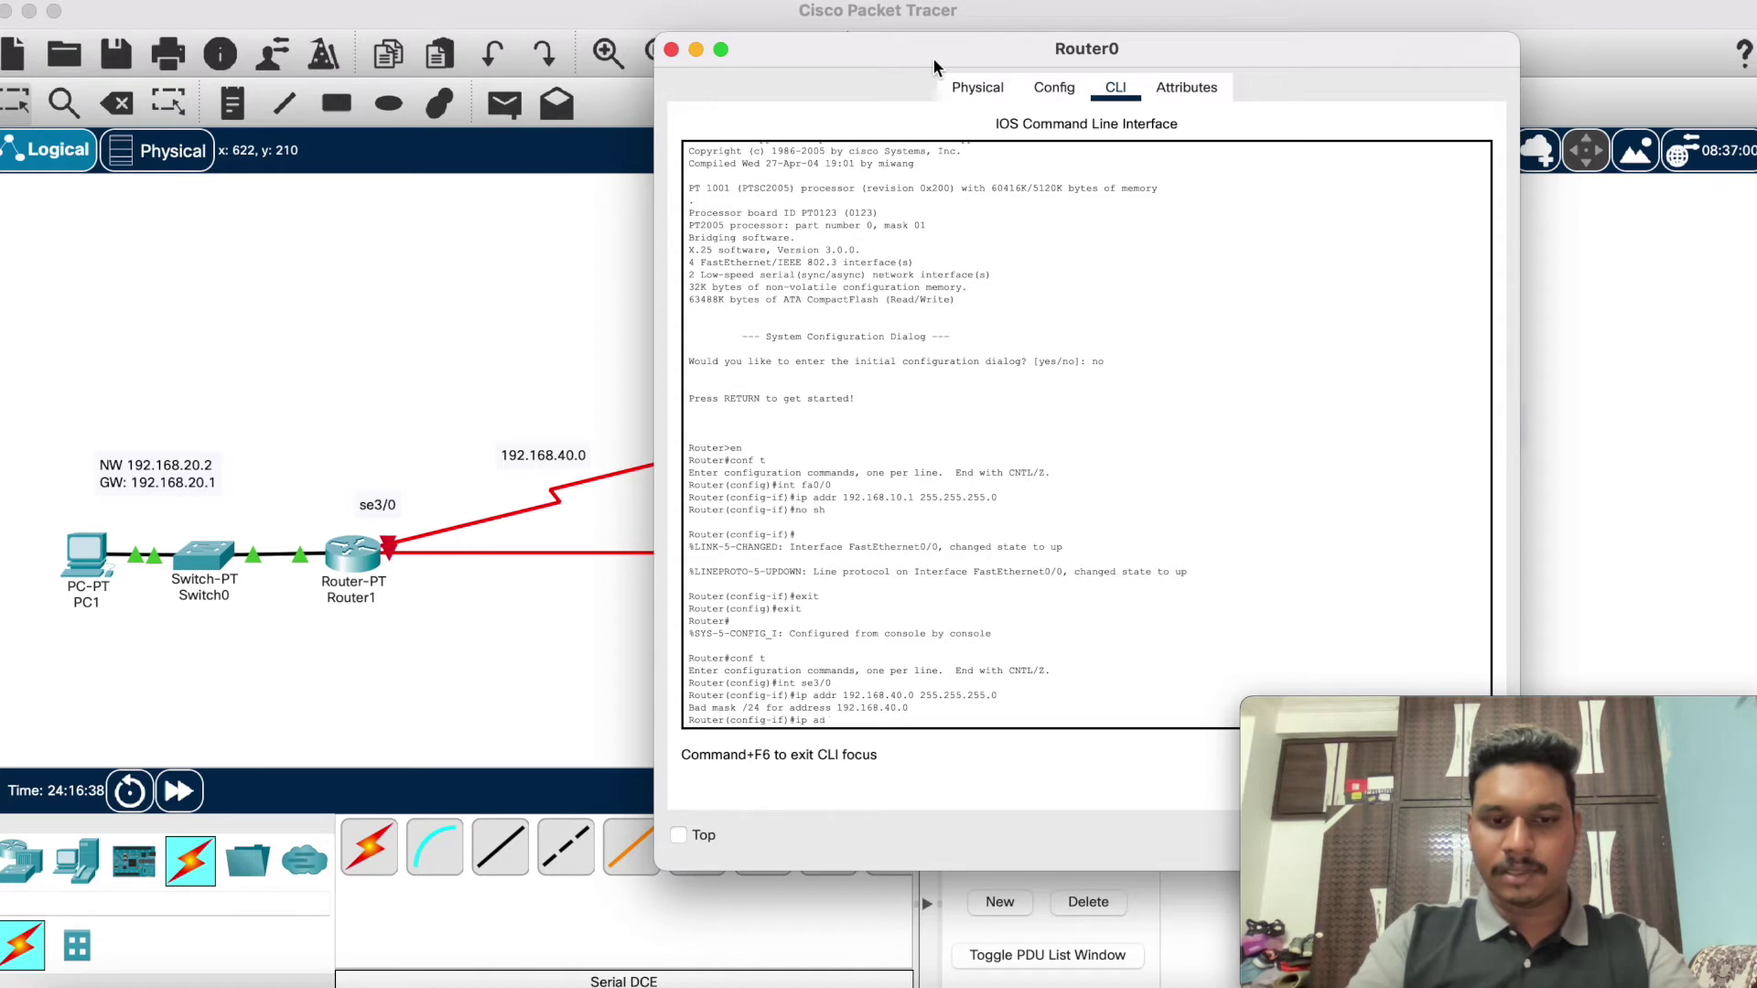
{"action": "type", "text": "dr 192"}
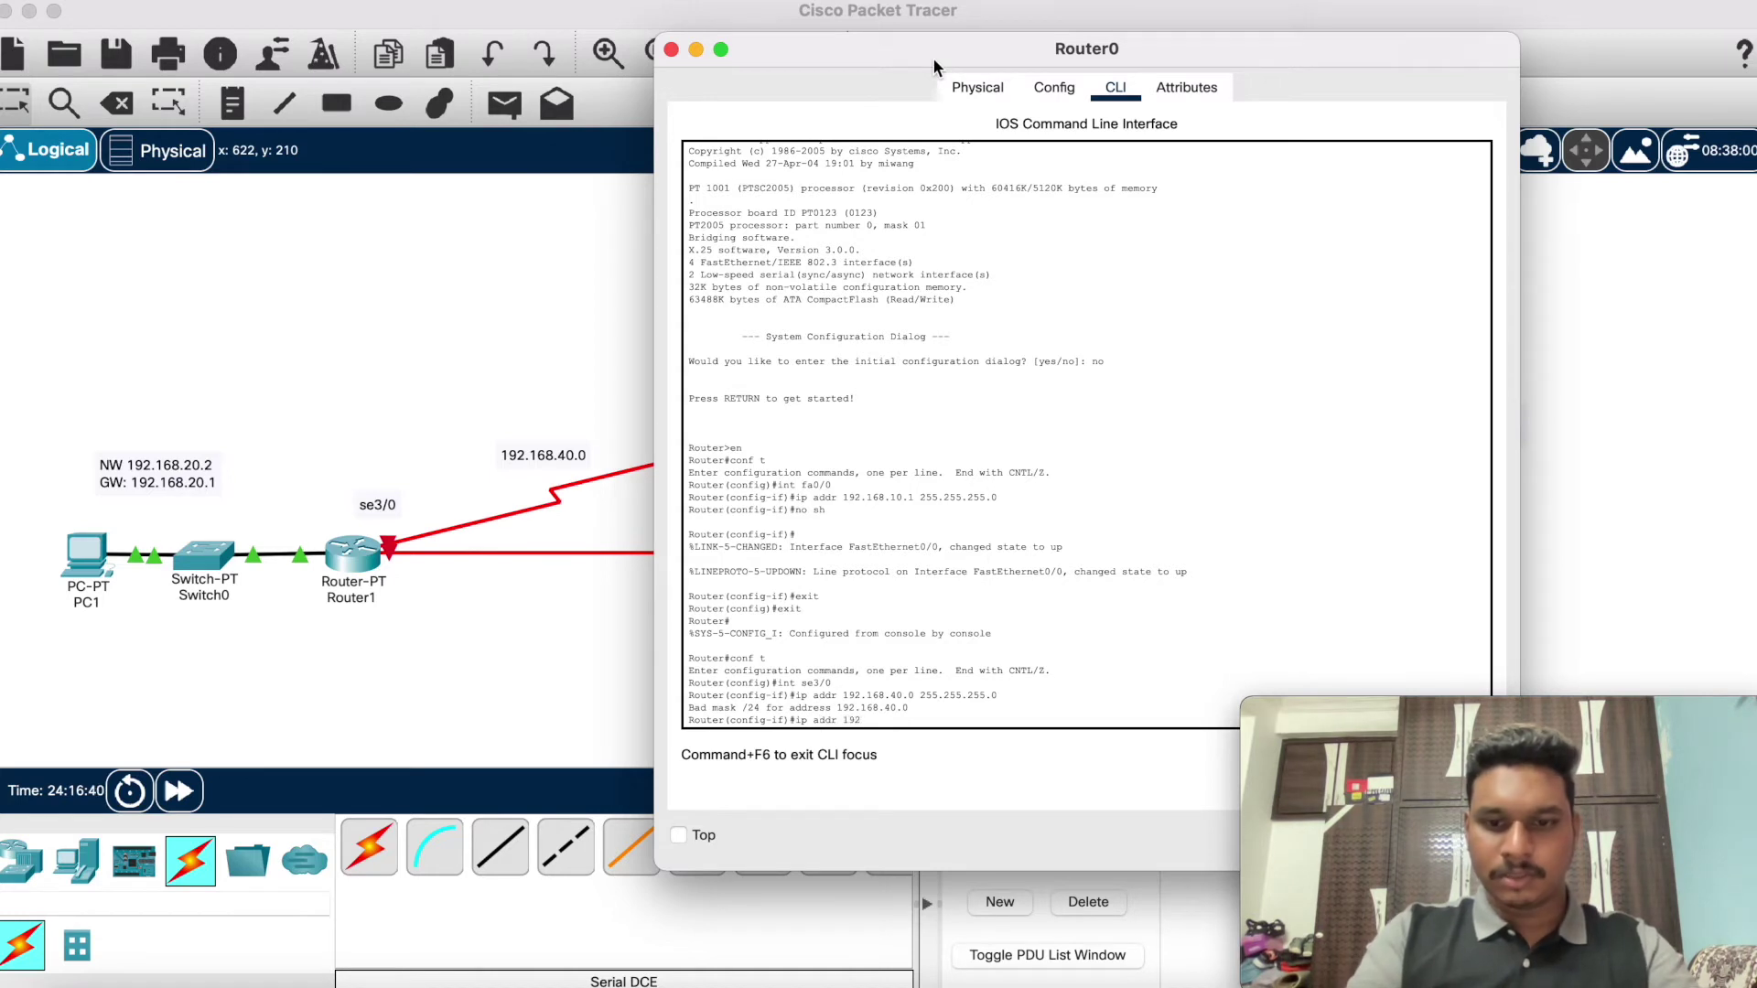
{"action": "type", "text": ".168"}
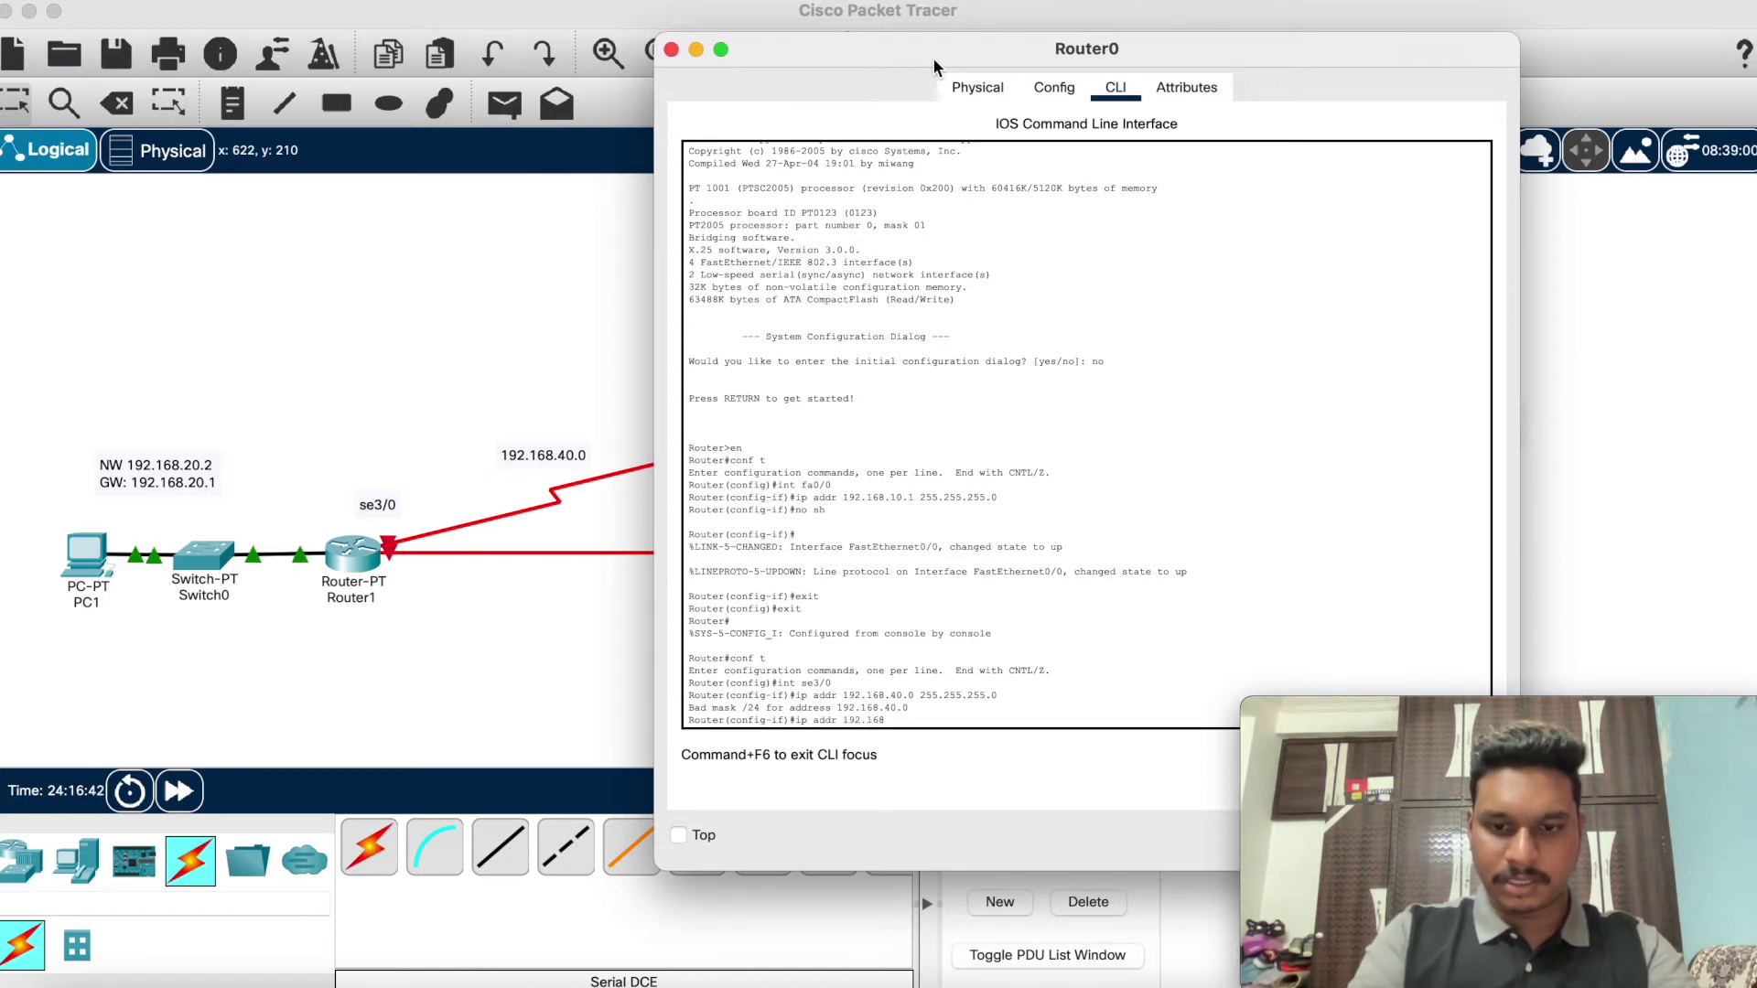
{"action": "type", "text": ".40.0"}
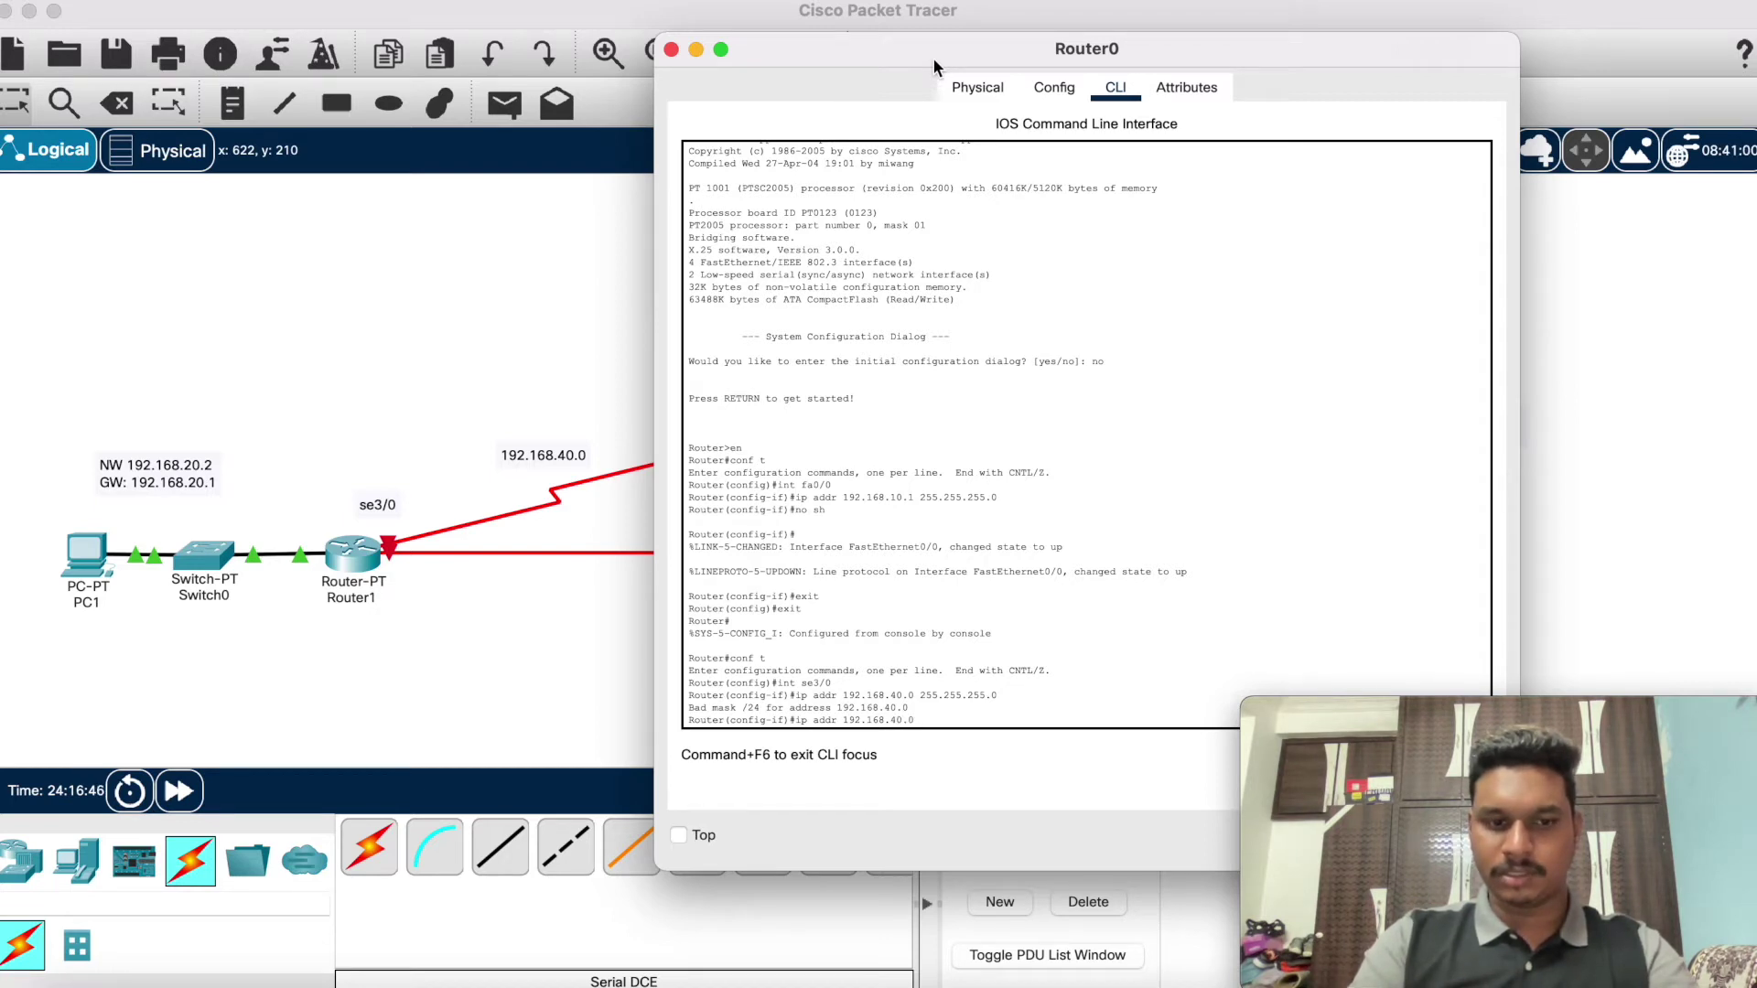
{"action": "type", "text": " 255"}
{"action": "type", "text": ".255"}
{"action": "type", "text": ".25"}
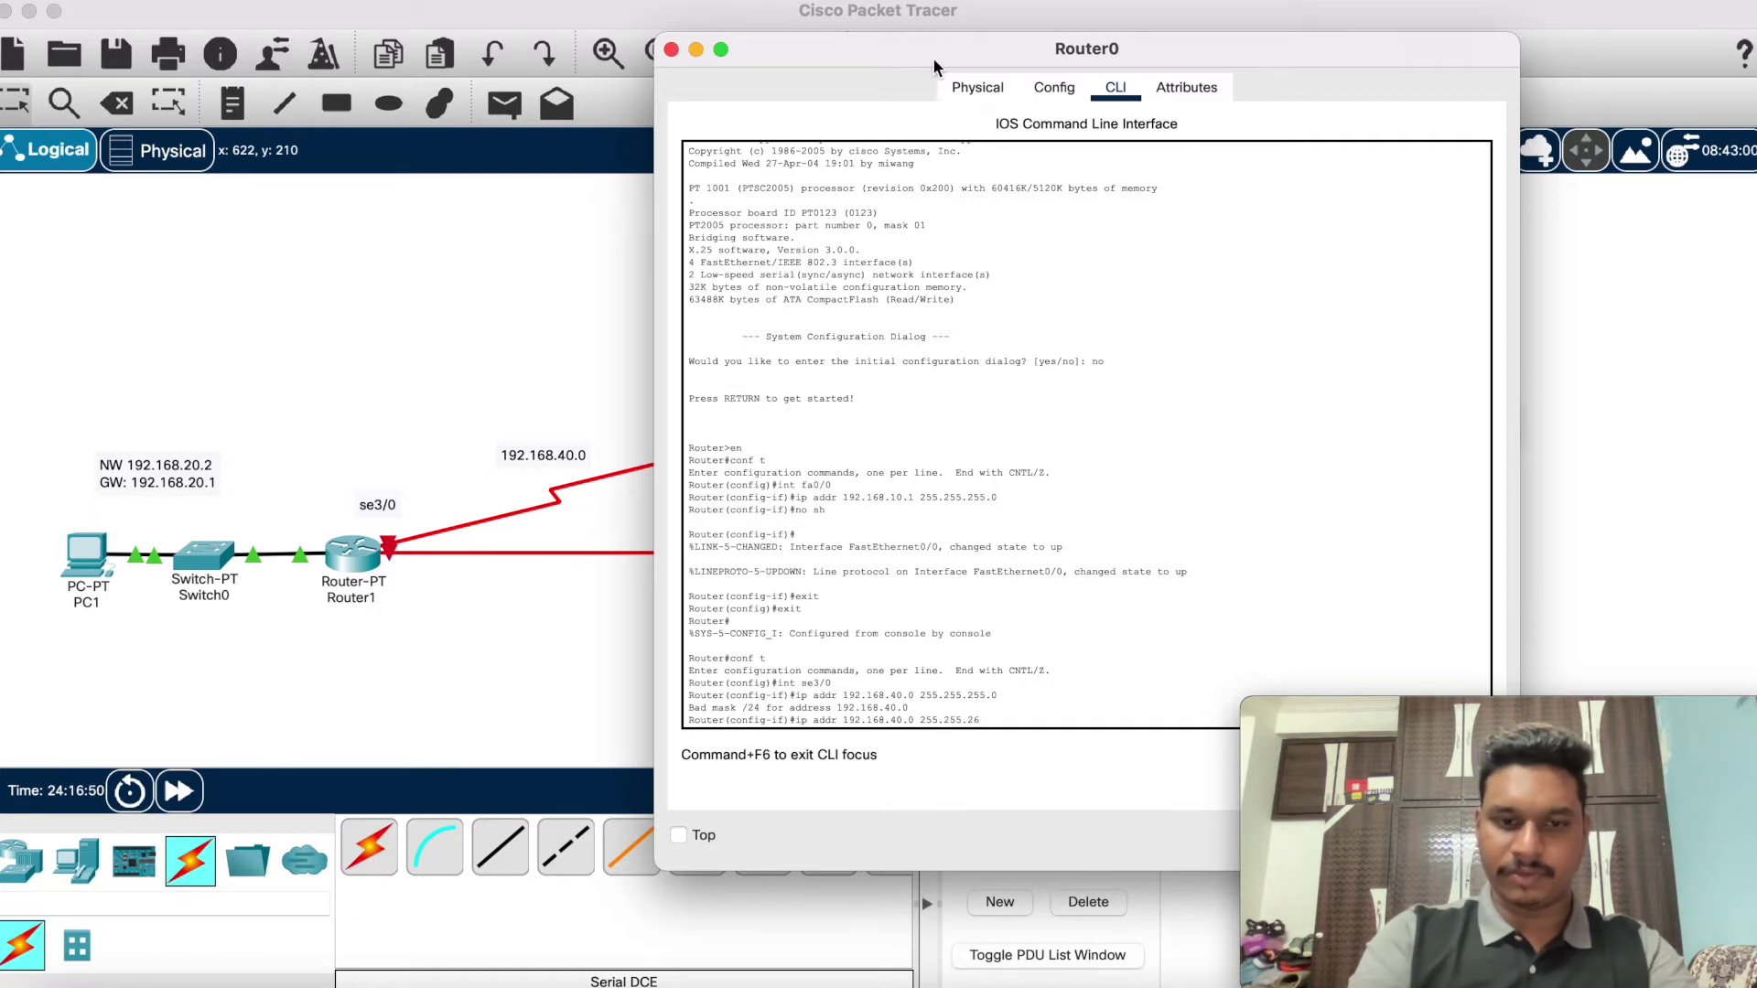
{"action": "type", "text": "5"}
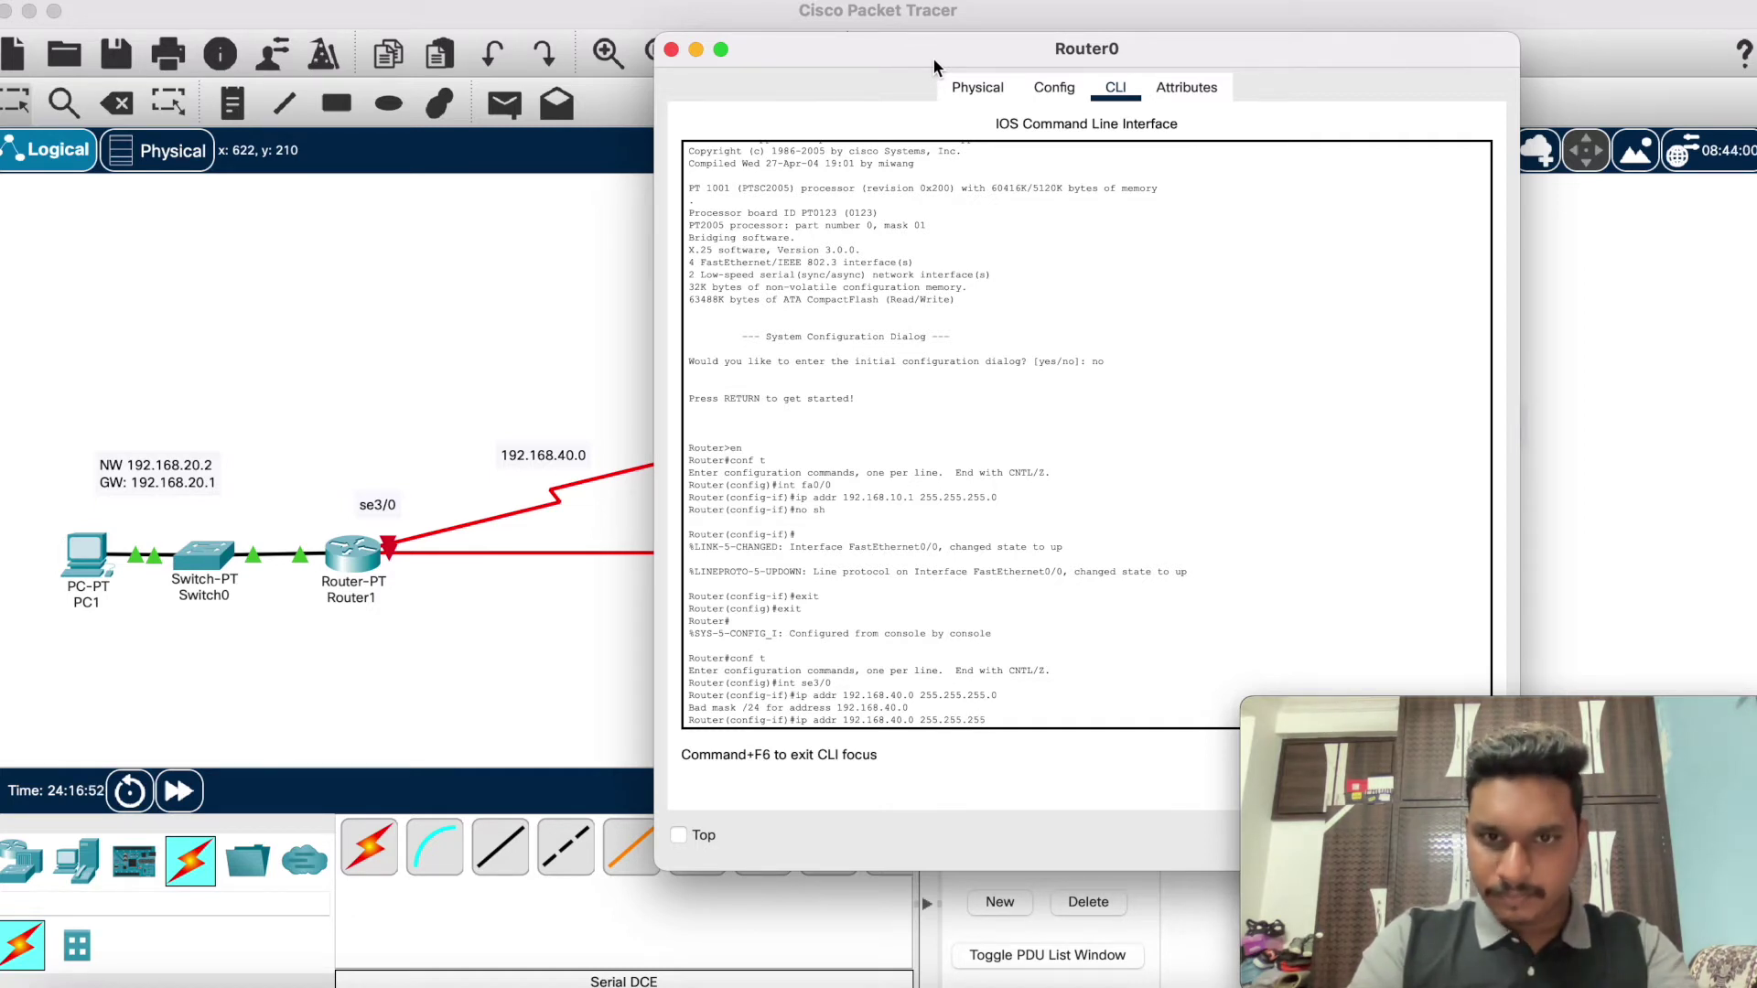
{"action": "type", "text": ".0"}
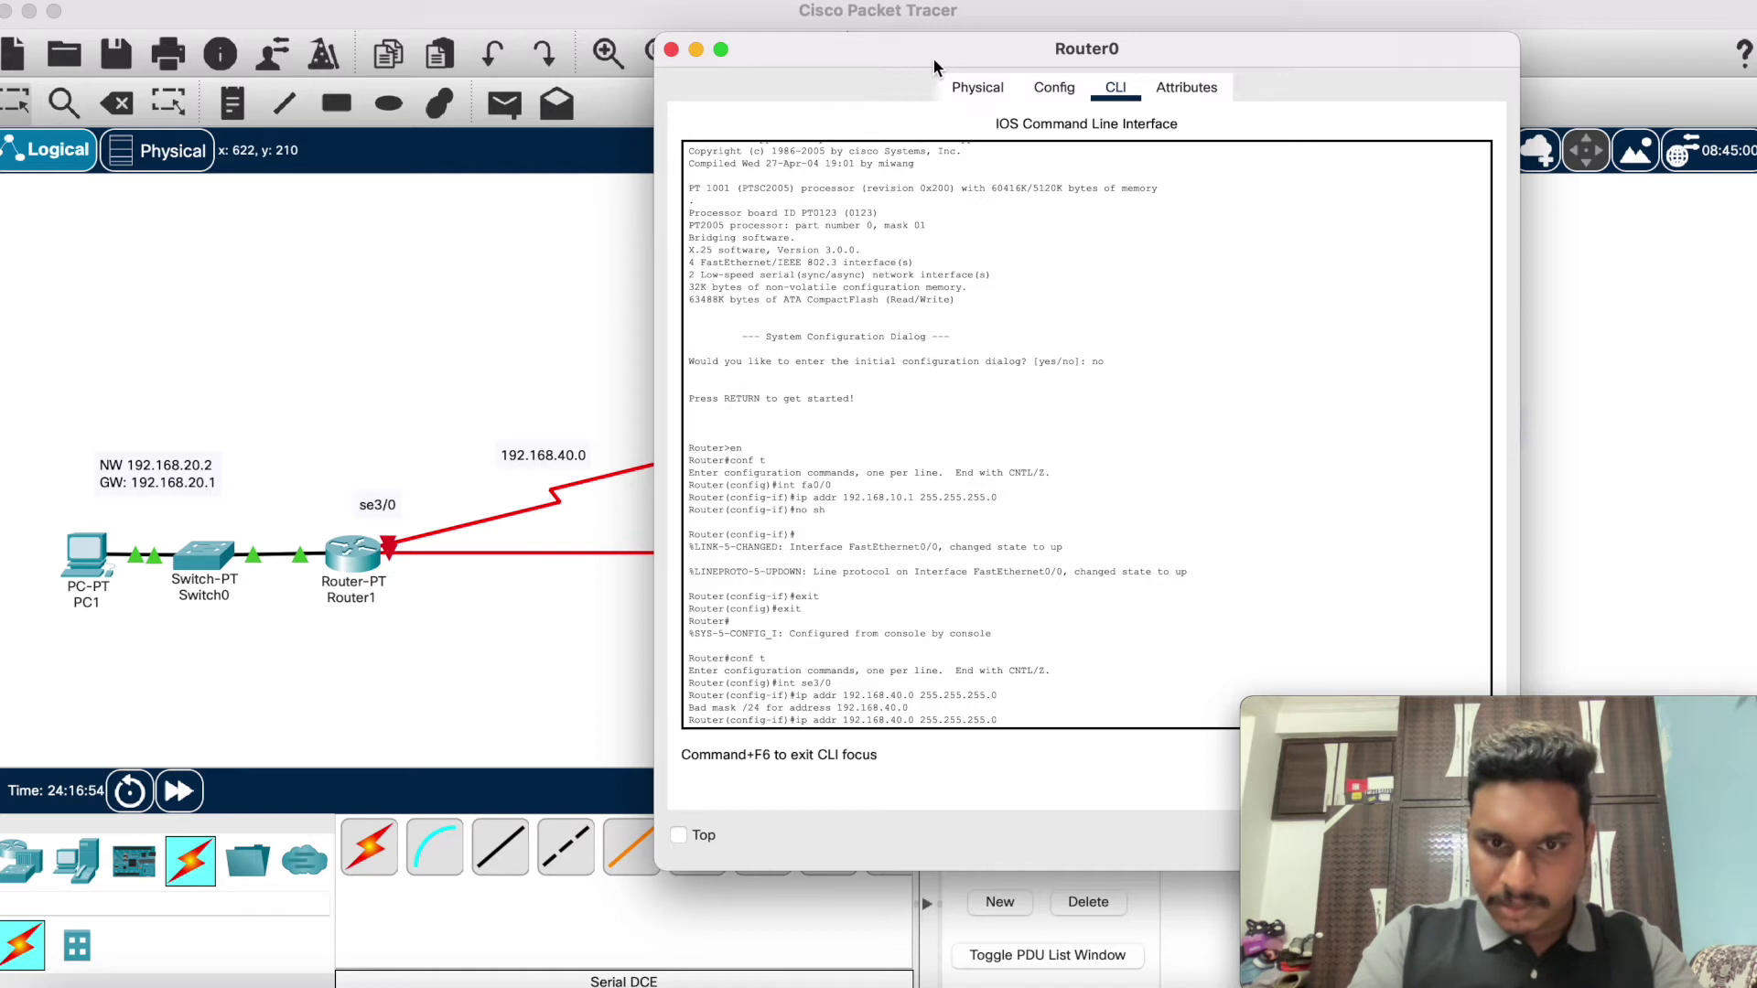
{"action": "key", "text": "Return"}
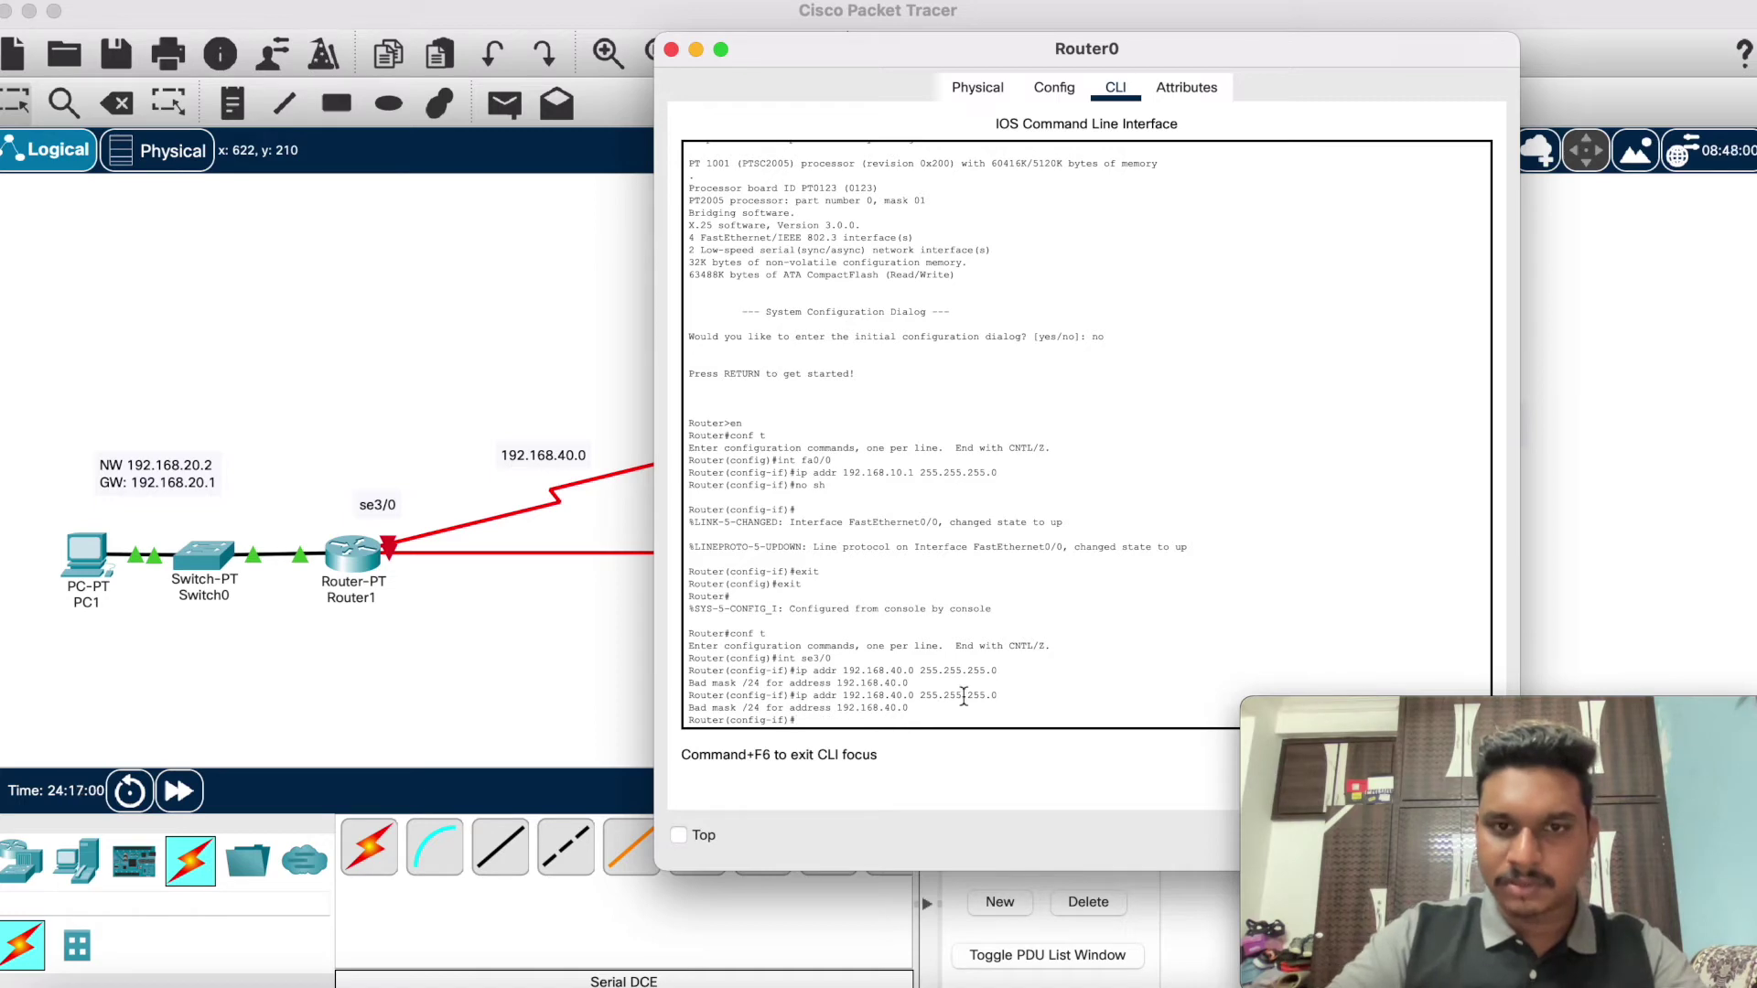
{"action": "left_click", "coordinate": [701, 44]}
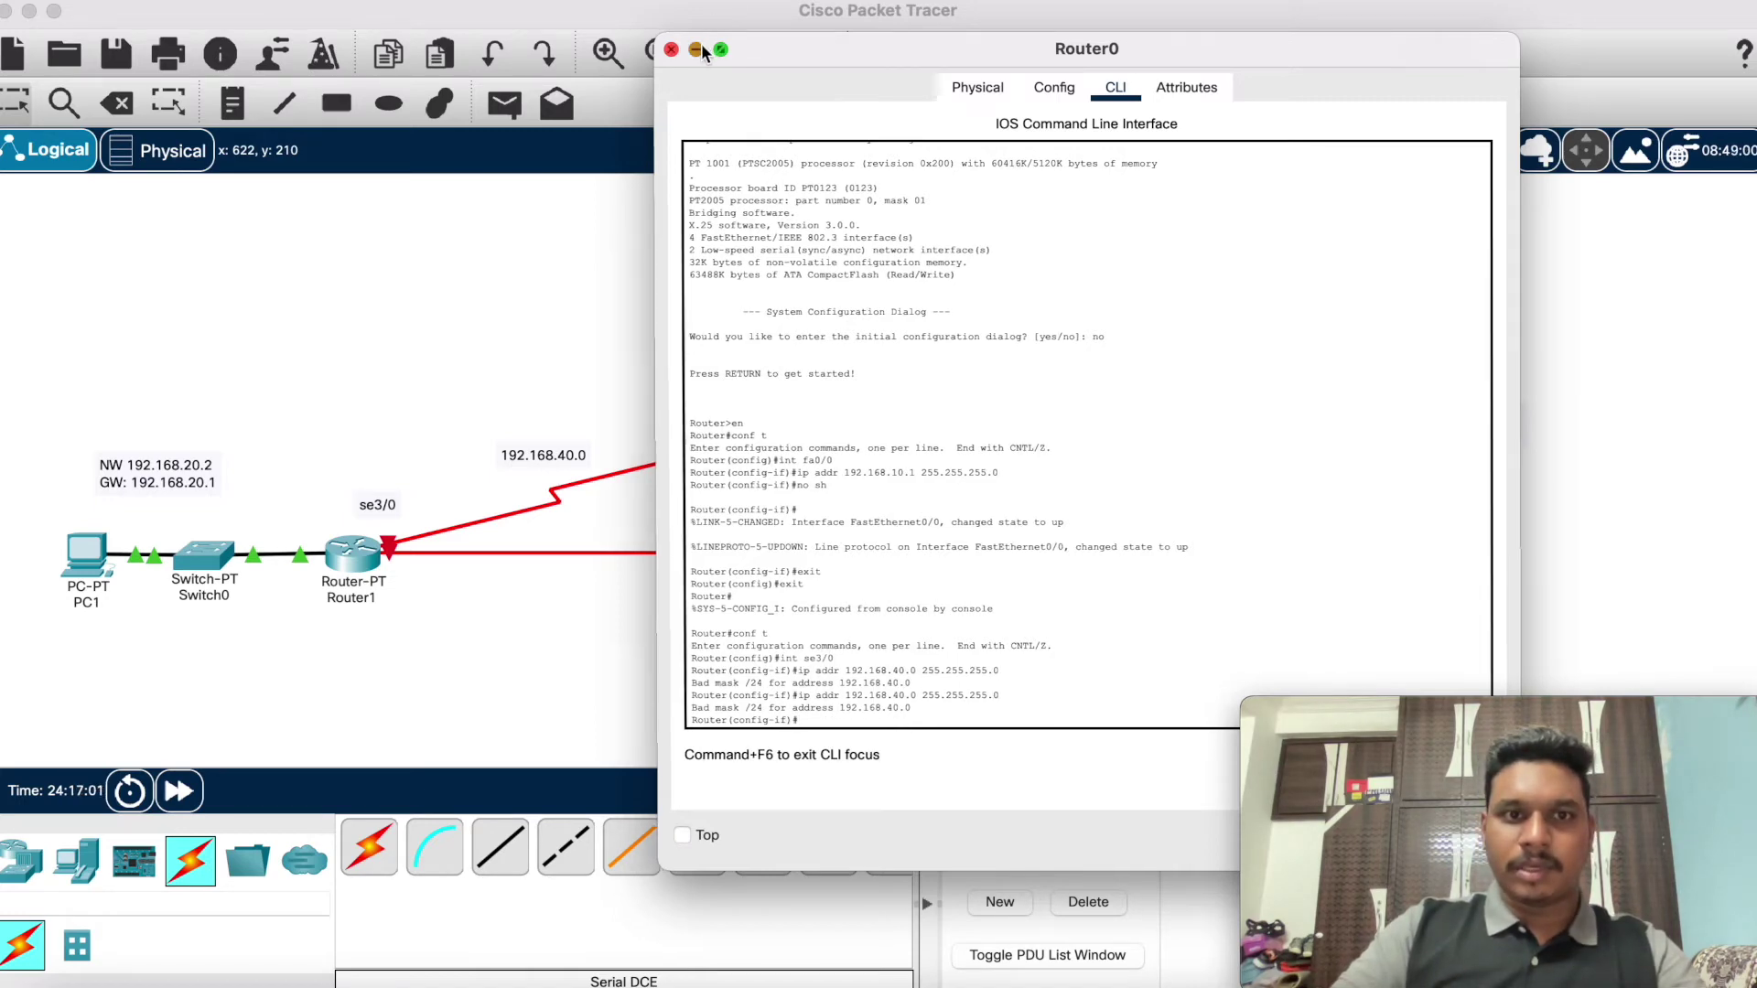
{"action": "left_click", "coordinate": [353, 553]}
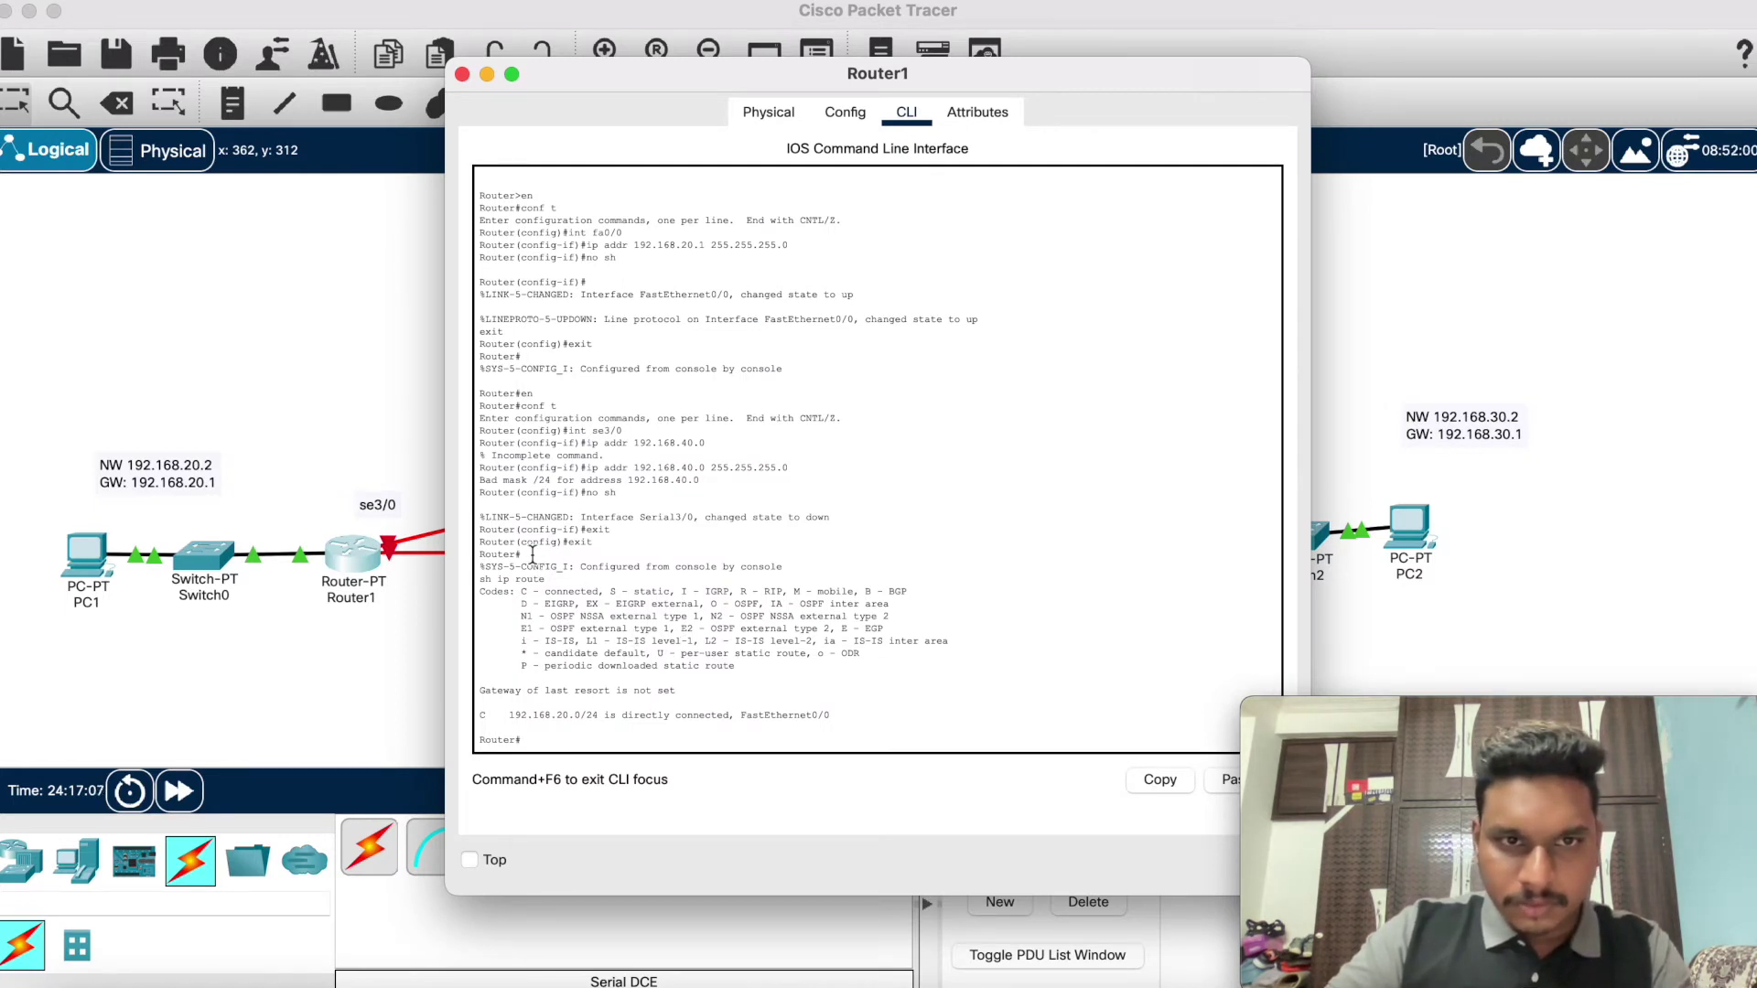
{"action": "scroll", "coordinate": [531, 555], "scroll_direction": "up", "scroll_amount": 3}
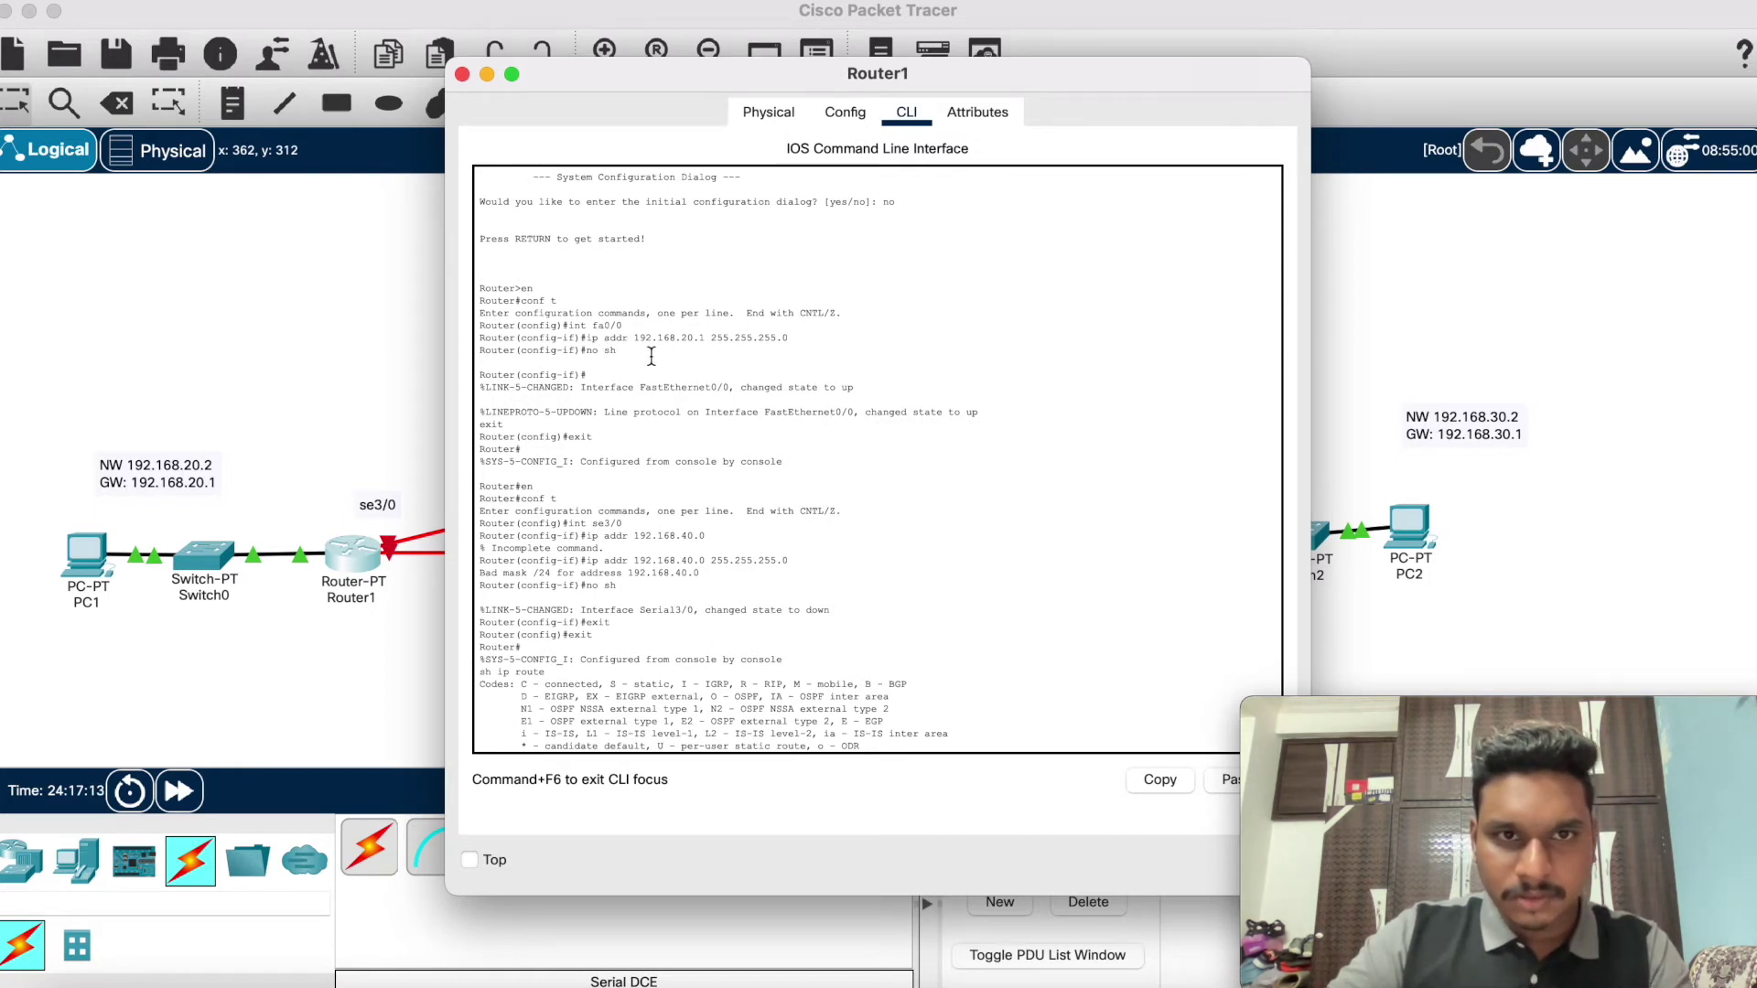
{"action": "scroll", "coordinate": [728, 359], "scroll_direction": "down", "scroll_amount": 1}
{"action": "scroll", "coordinate": [728, 358], "scroll_direction": "down", "scroll_amount": 3}
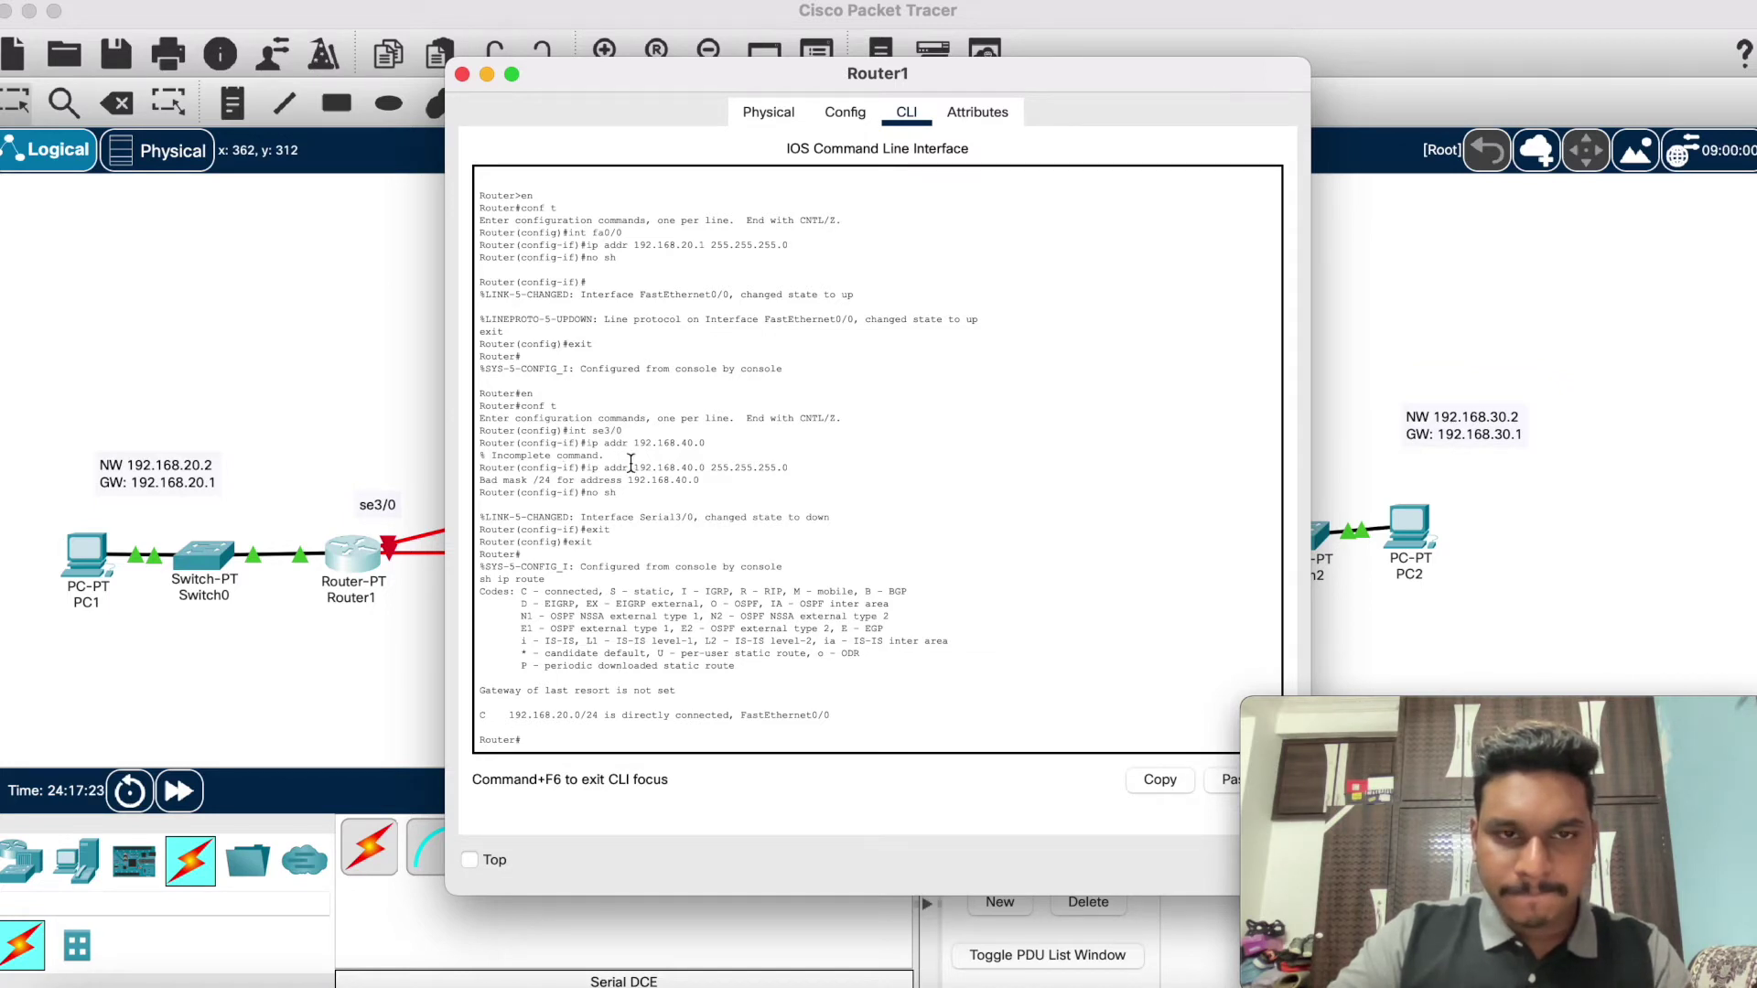
{"action": "left_click", "coordinate": [485, 74]}
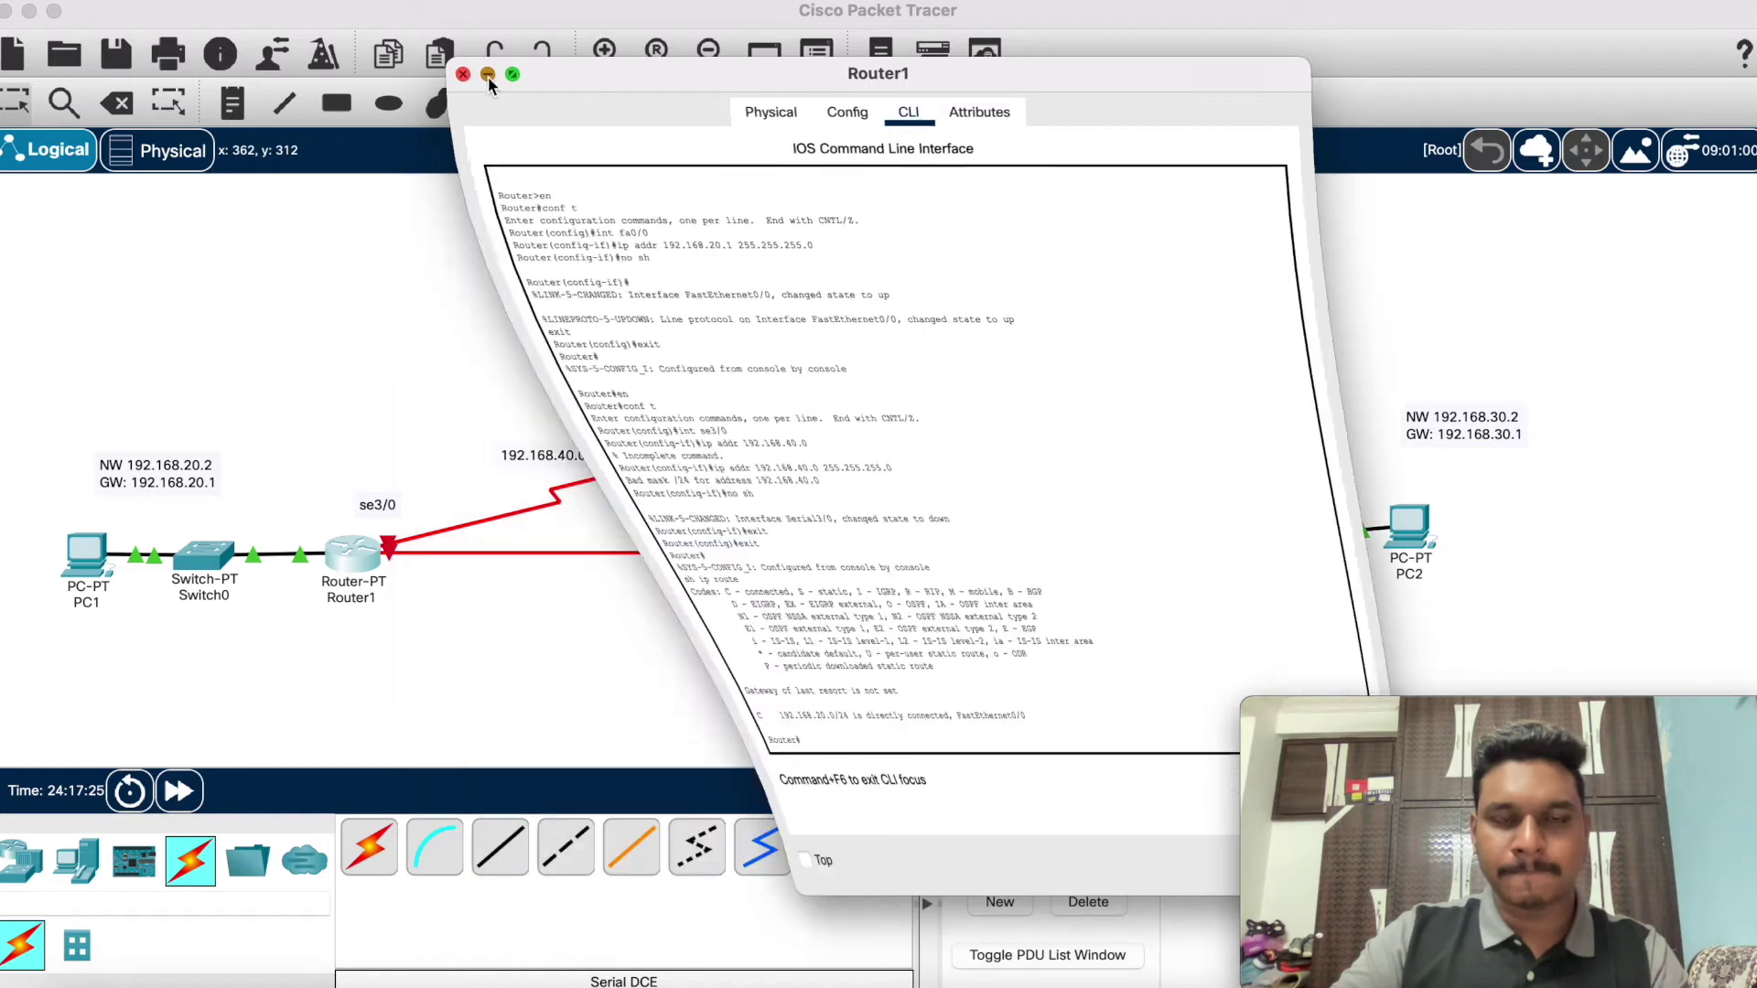
Step: Bring Router0's Serial3/0 out of shutdown with no sh so it reports up
{"action": "left_click", "coordinate": [771, 459]}
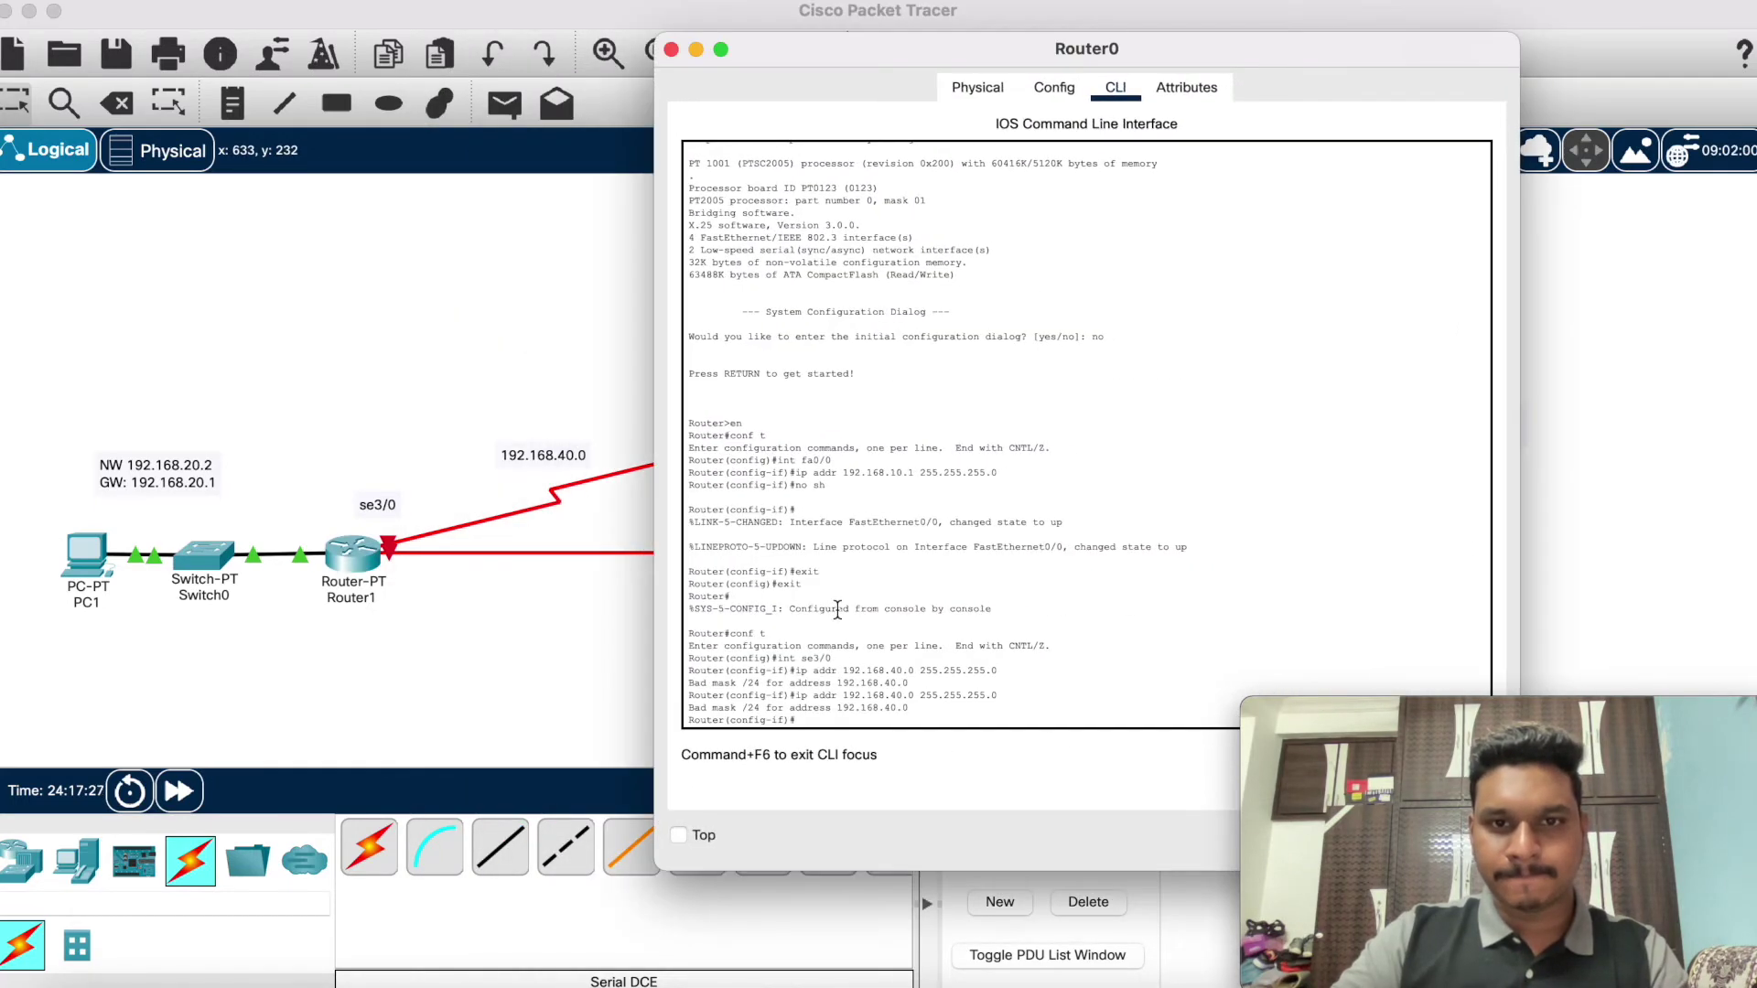
{"action": "type", "text": "sh"}
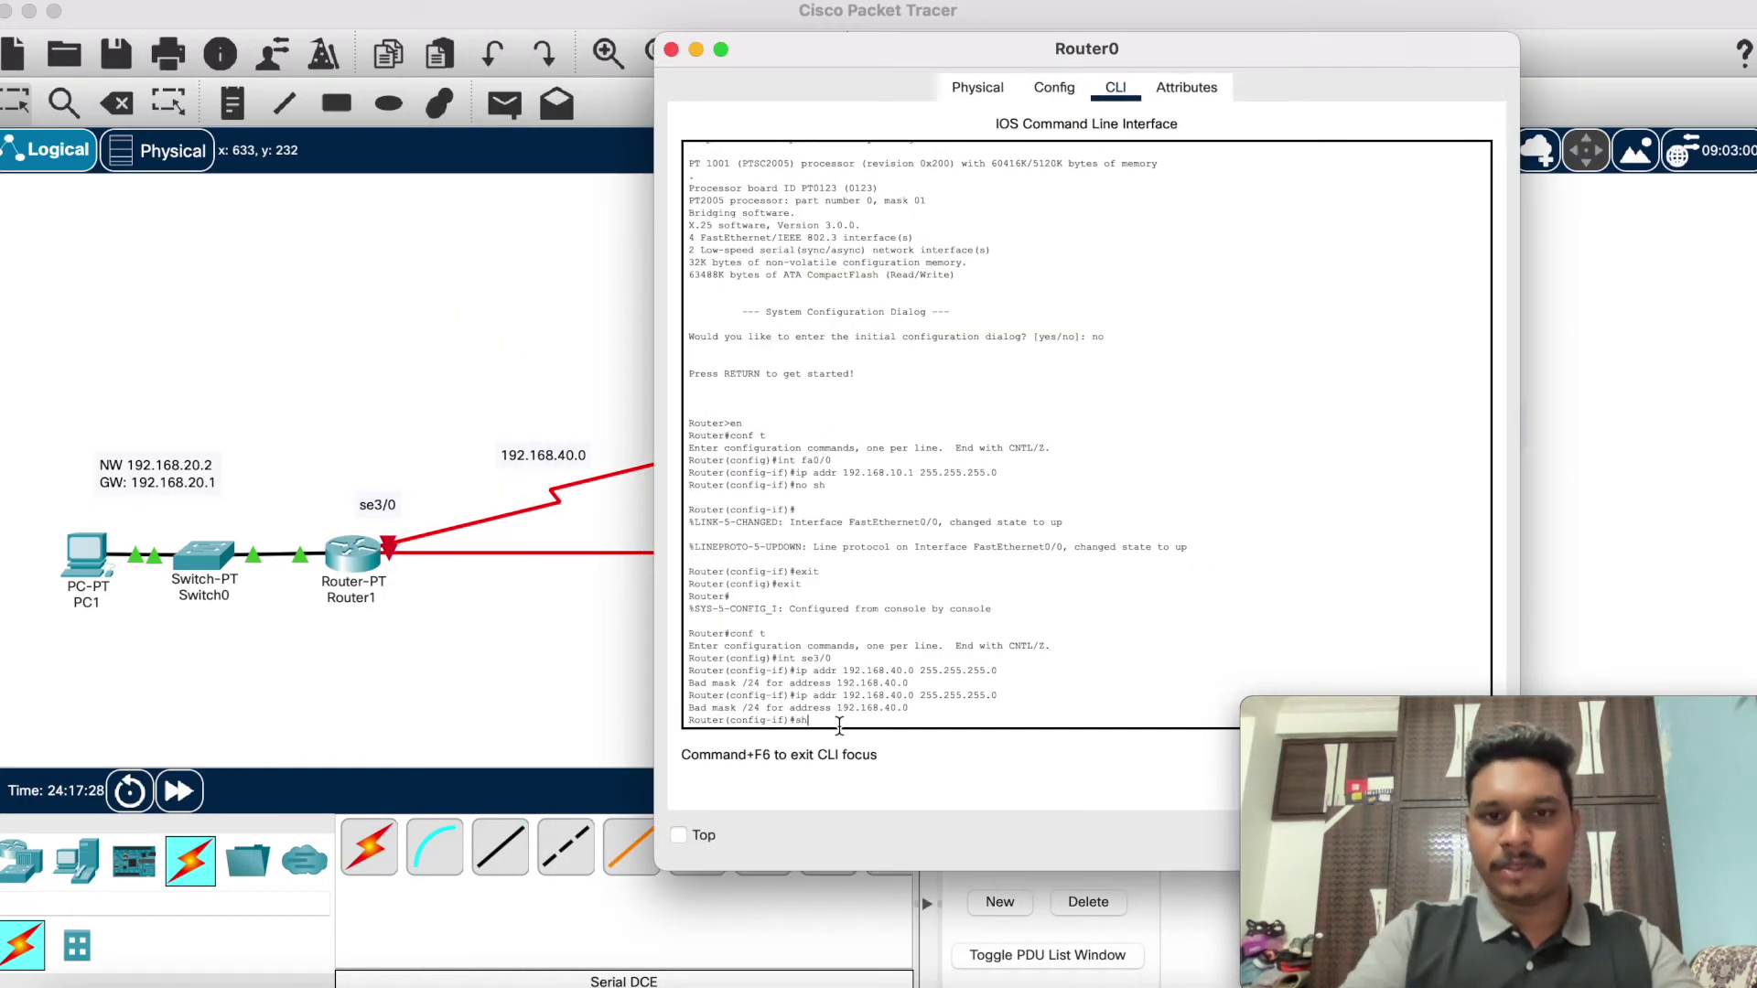
{"action": "key", "text": "BackSpace"}
{"action": "key", "text": "BackSpace"}
{"action": "key", "text": "BackSpace"}
{"action": "type", "text": "no sh"}
{"action": "key", "text": "Return"}
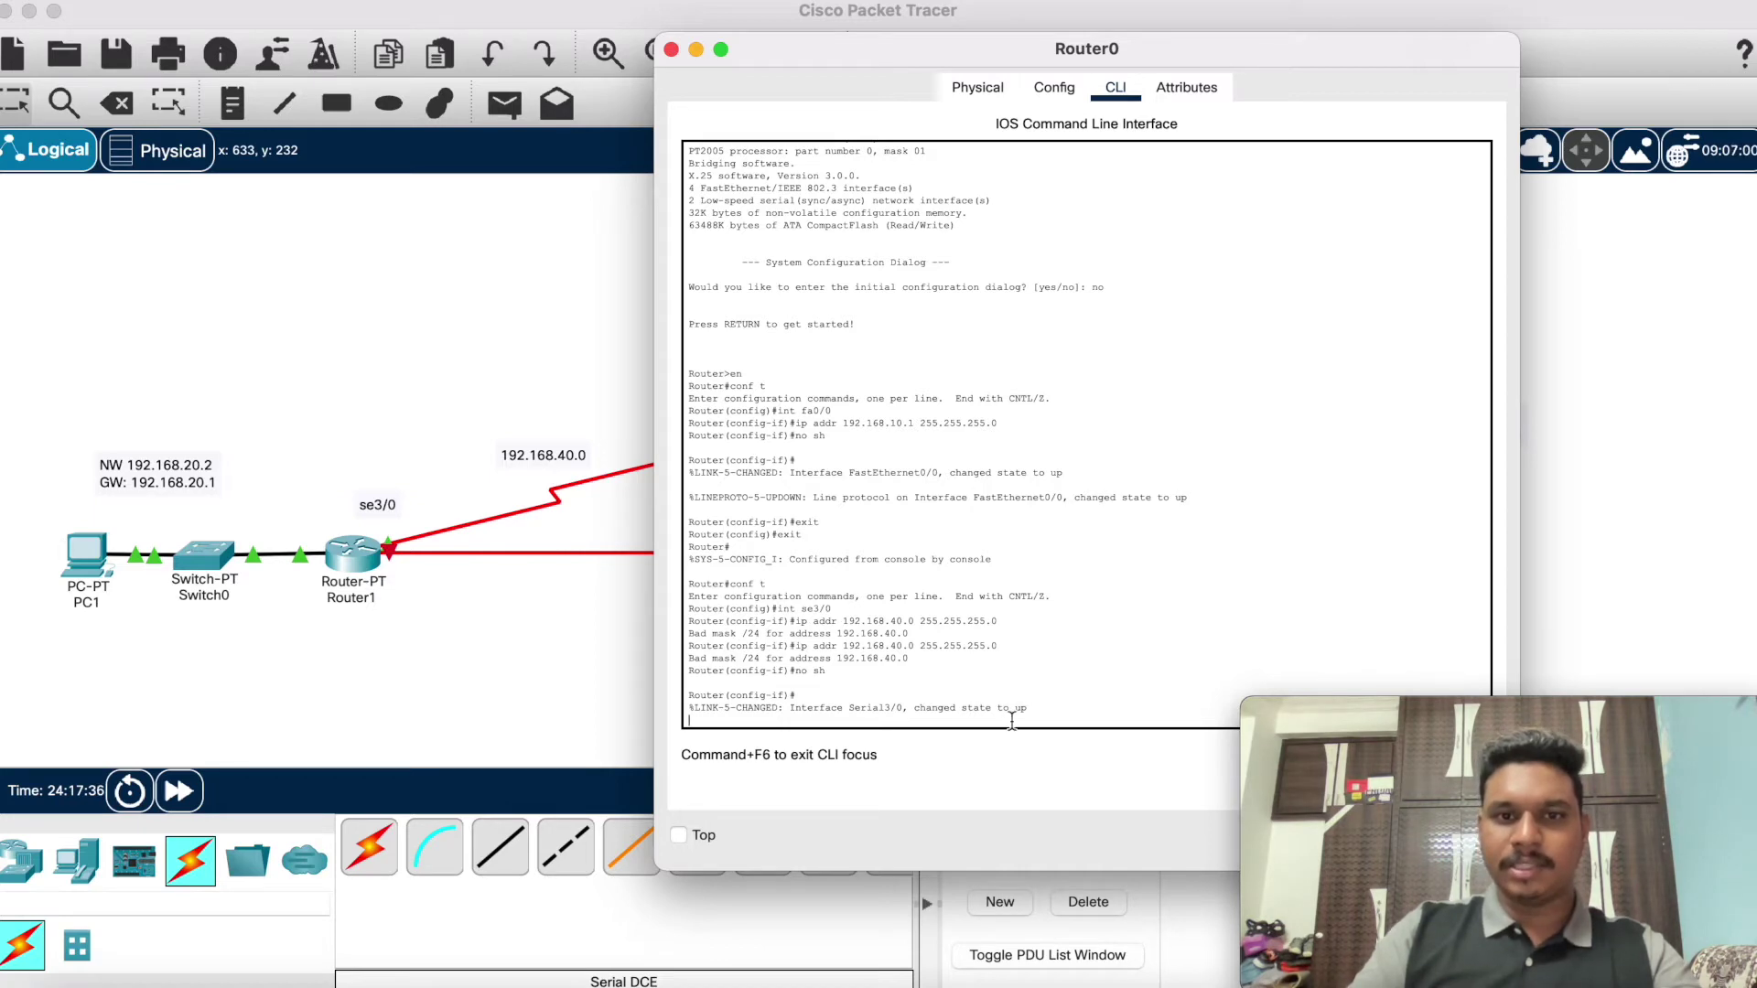
{"action": "left_click", "coordinate": [695, 48]}
Step: Move Router1 down and left and Router2 lower, below its switch, forming the triangle
{"action": "left_click_drag", "start_coordinate": [363, 548], "coordinate": [614, 660]}
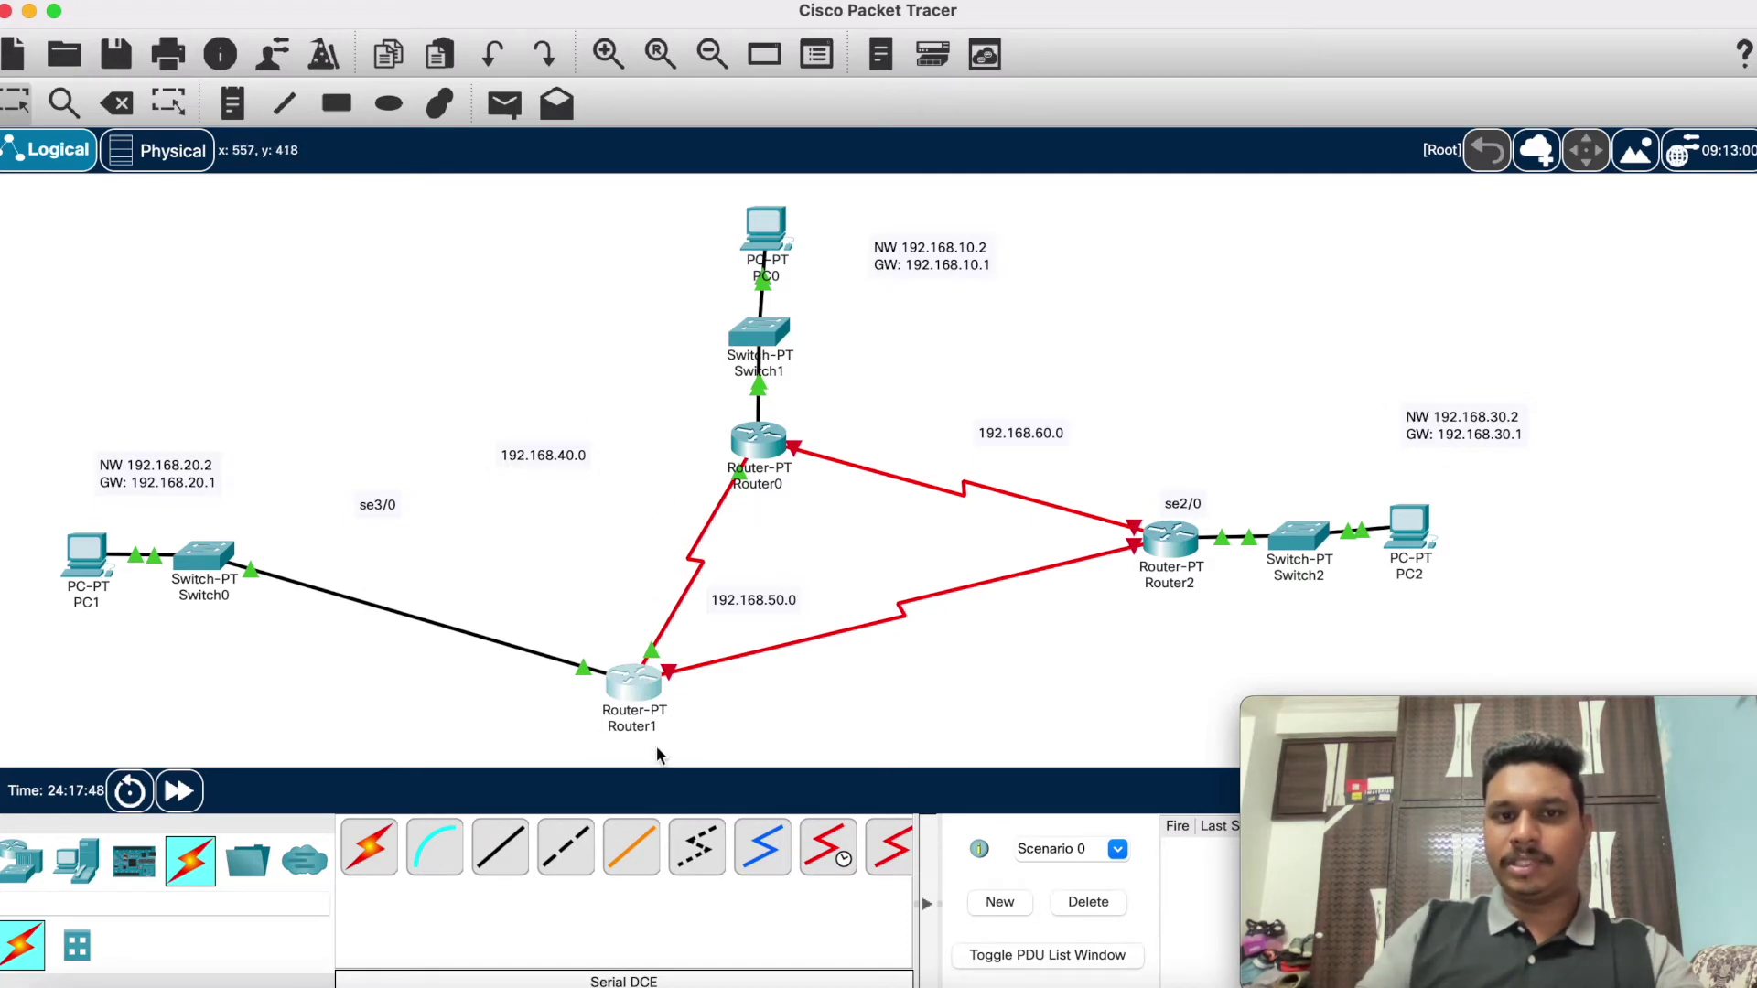
{"action": "left_click_drag", "start_coordinate": [626, 677], "coordinate": [461, 691]}
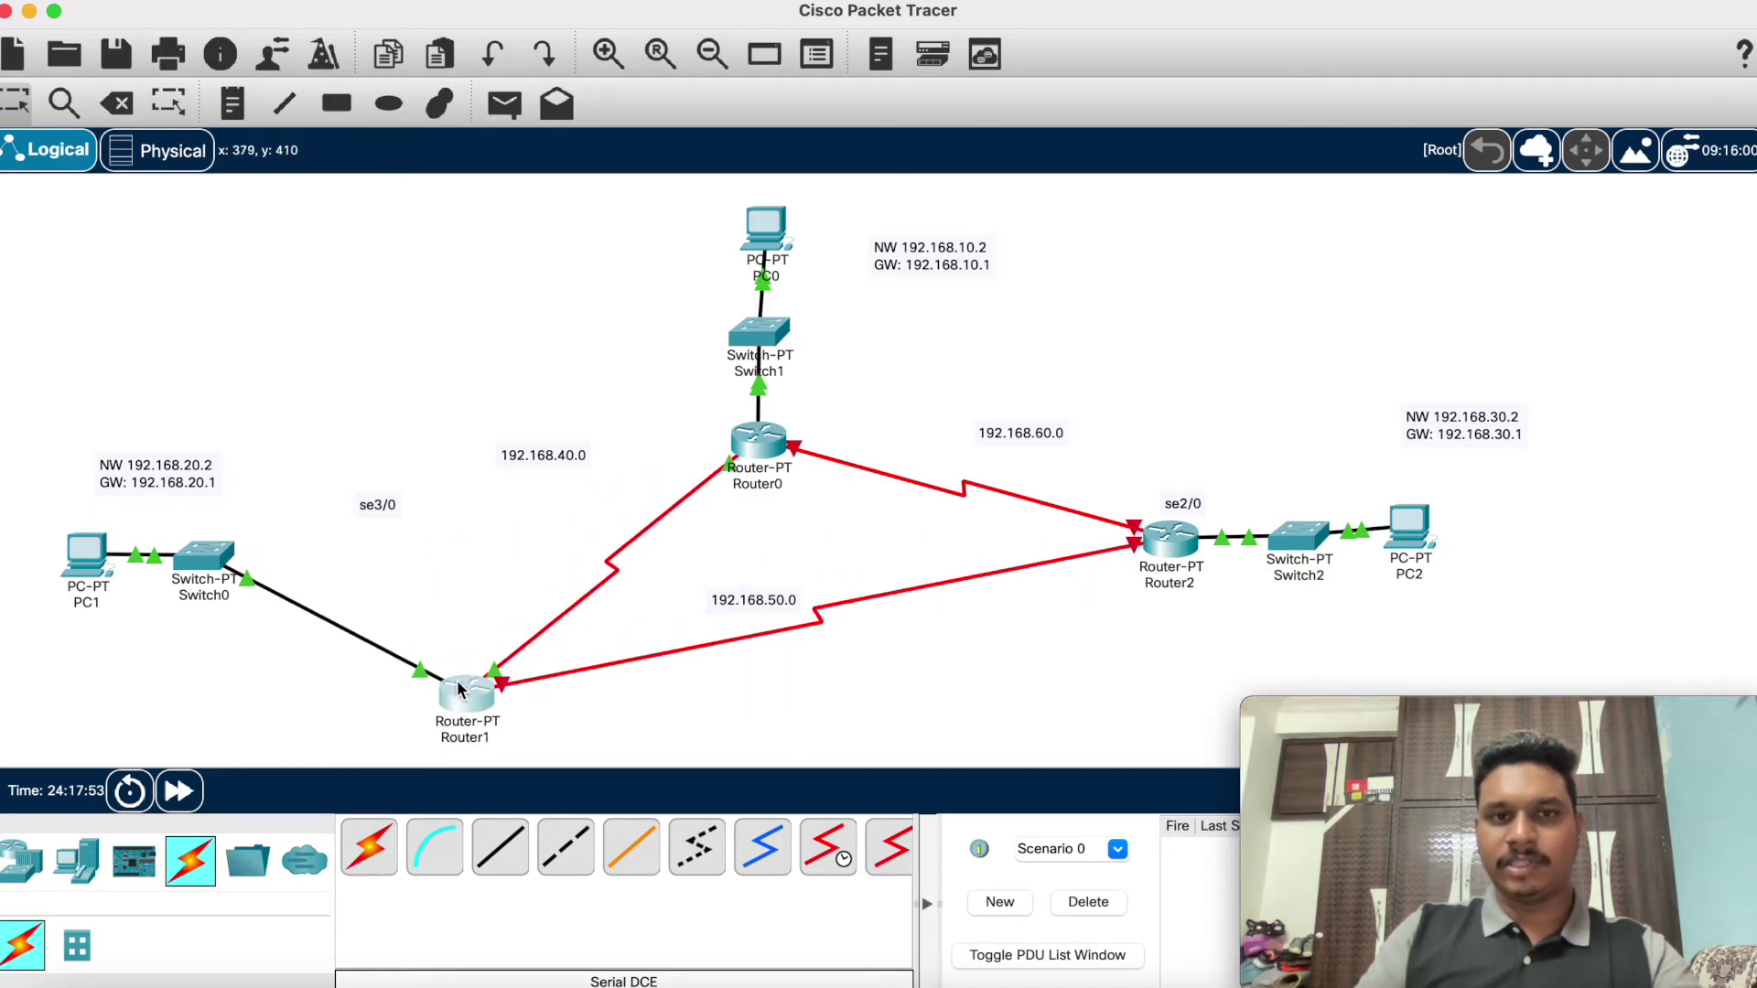
{"action": "left_click_drag", "start_coordinate": [1169, 540], "coordinate": [1174, 647]}
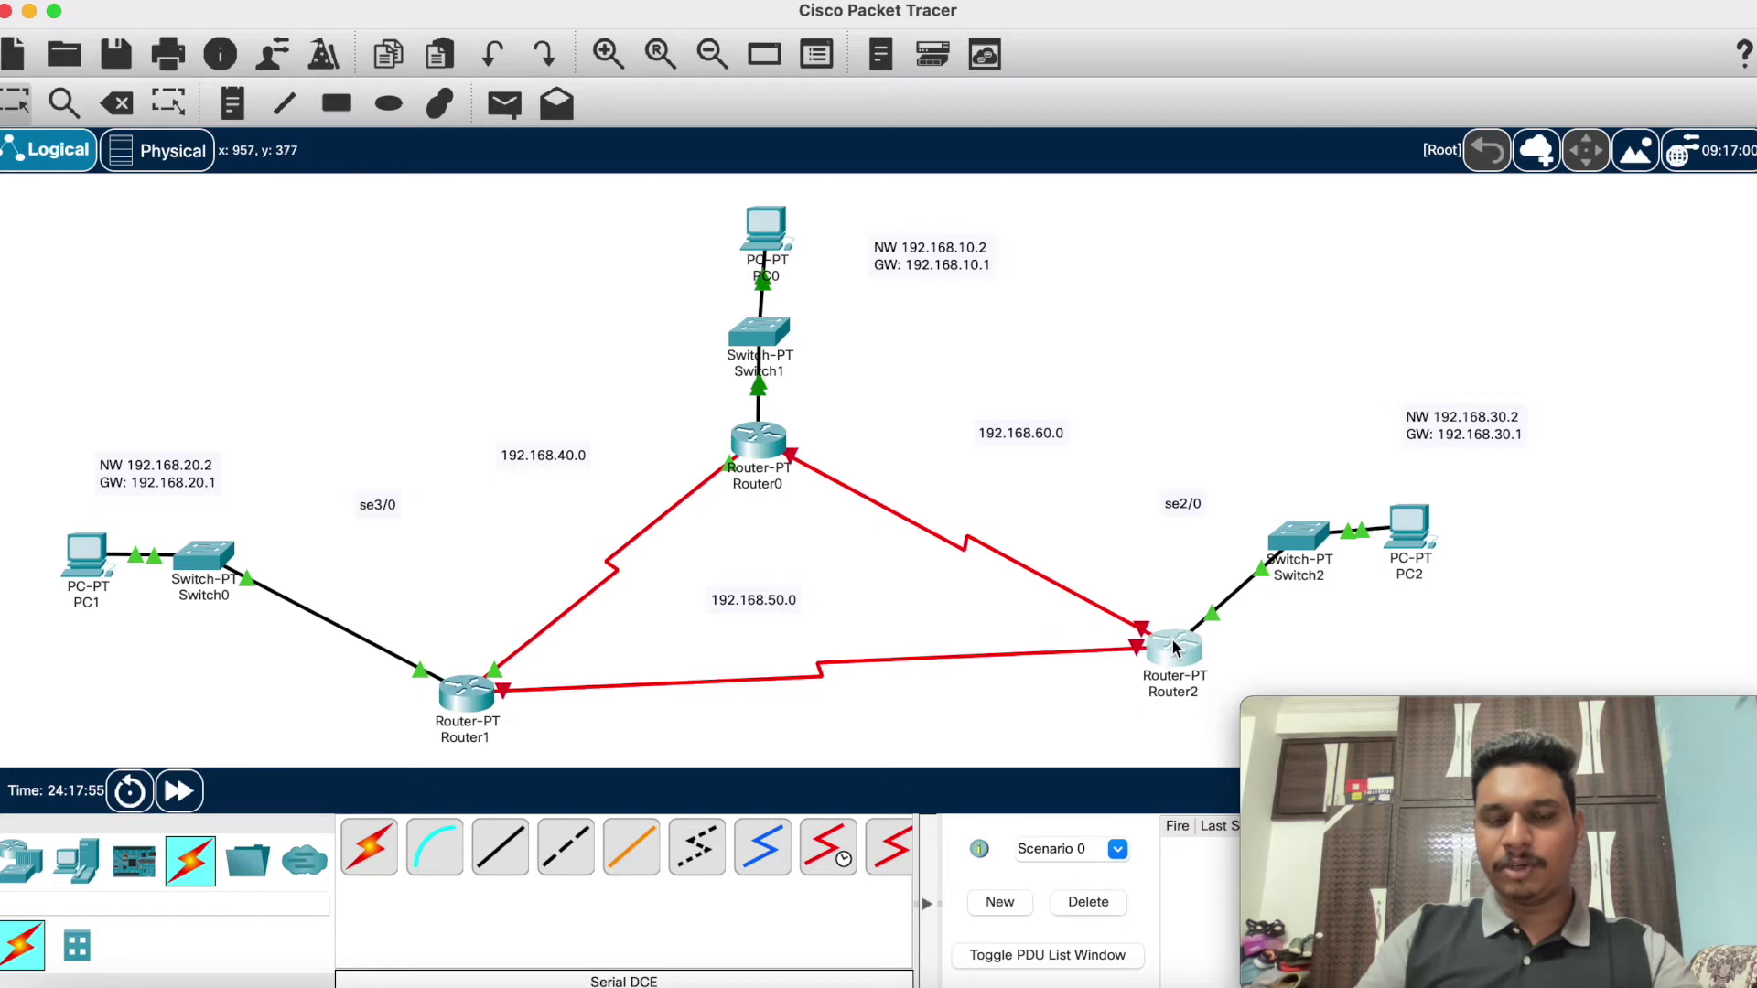
Step: Place the 192.168.50.0, 192.168.60.0, se3/0 and se2/0 labels beside their links and routers
{"action": "left_click_drag", "start_coordinate": [766, 607], "coordinate": [778, 648]}
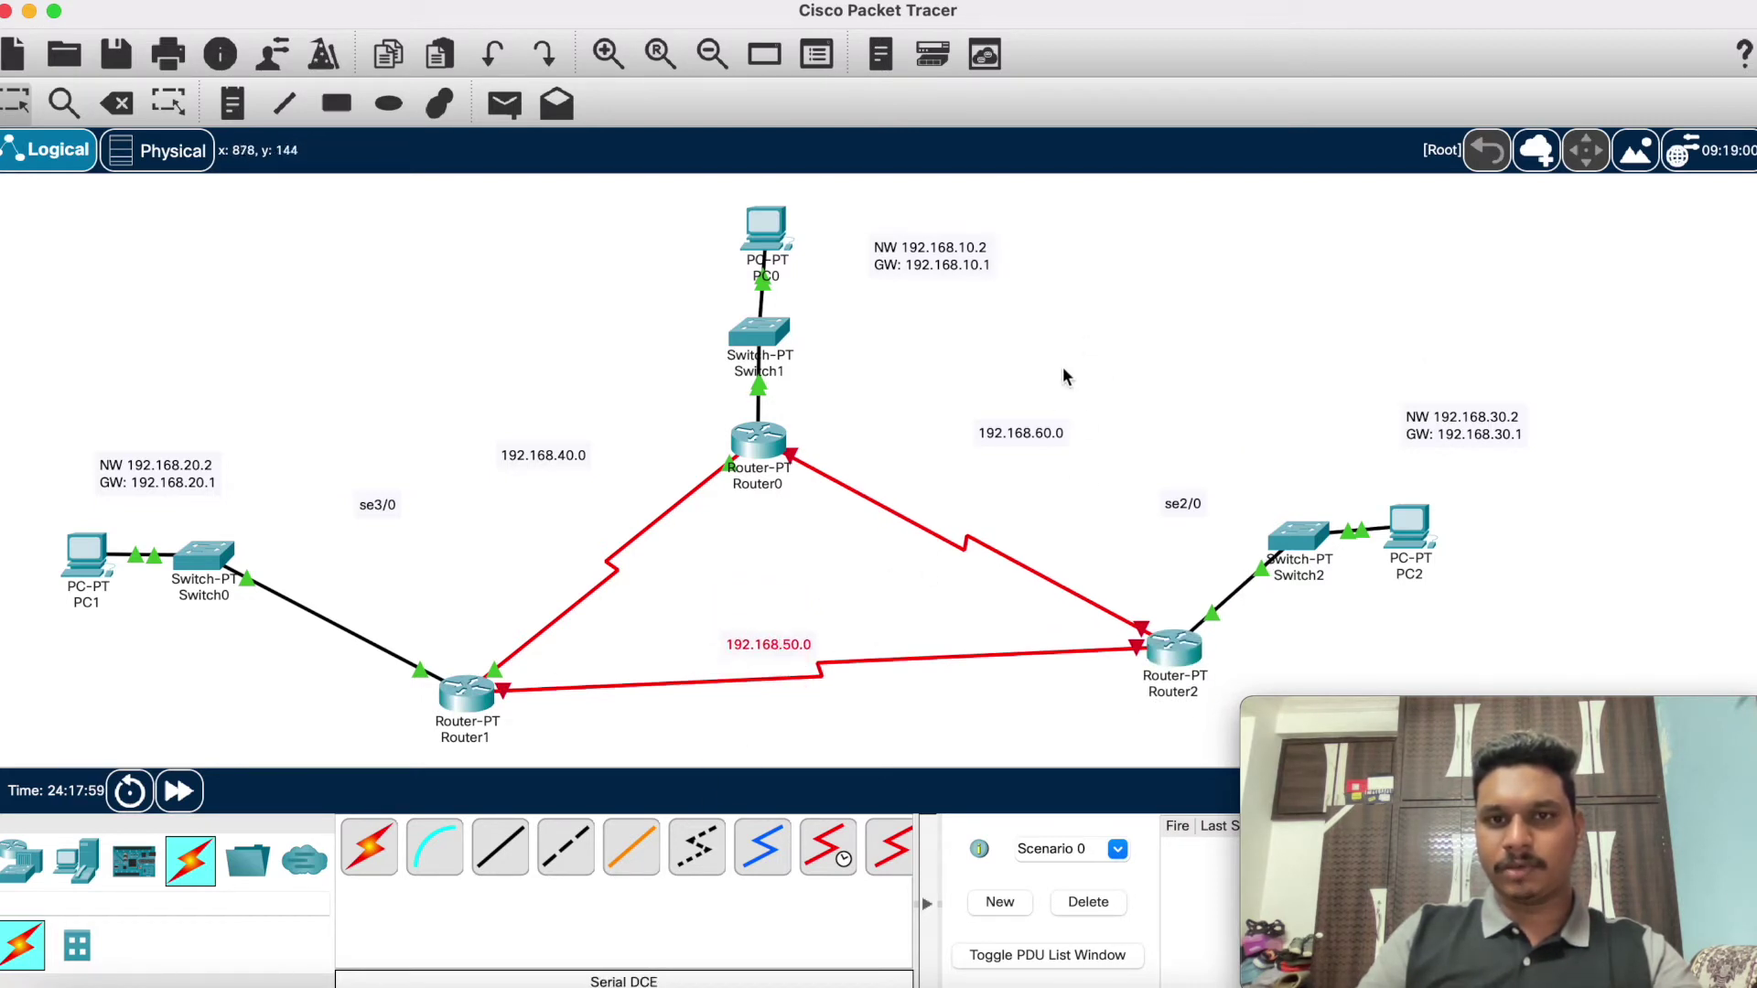
{"action": "left_click_drag", "start_coordinate": [1034, 434], "coordinate": [990, 489]}
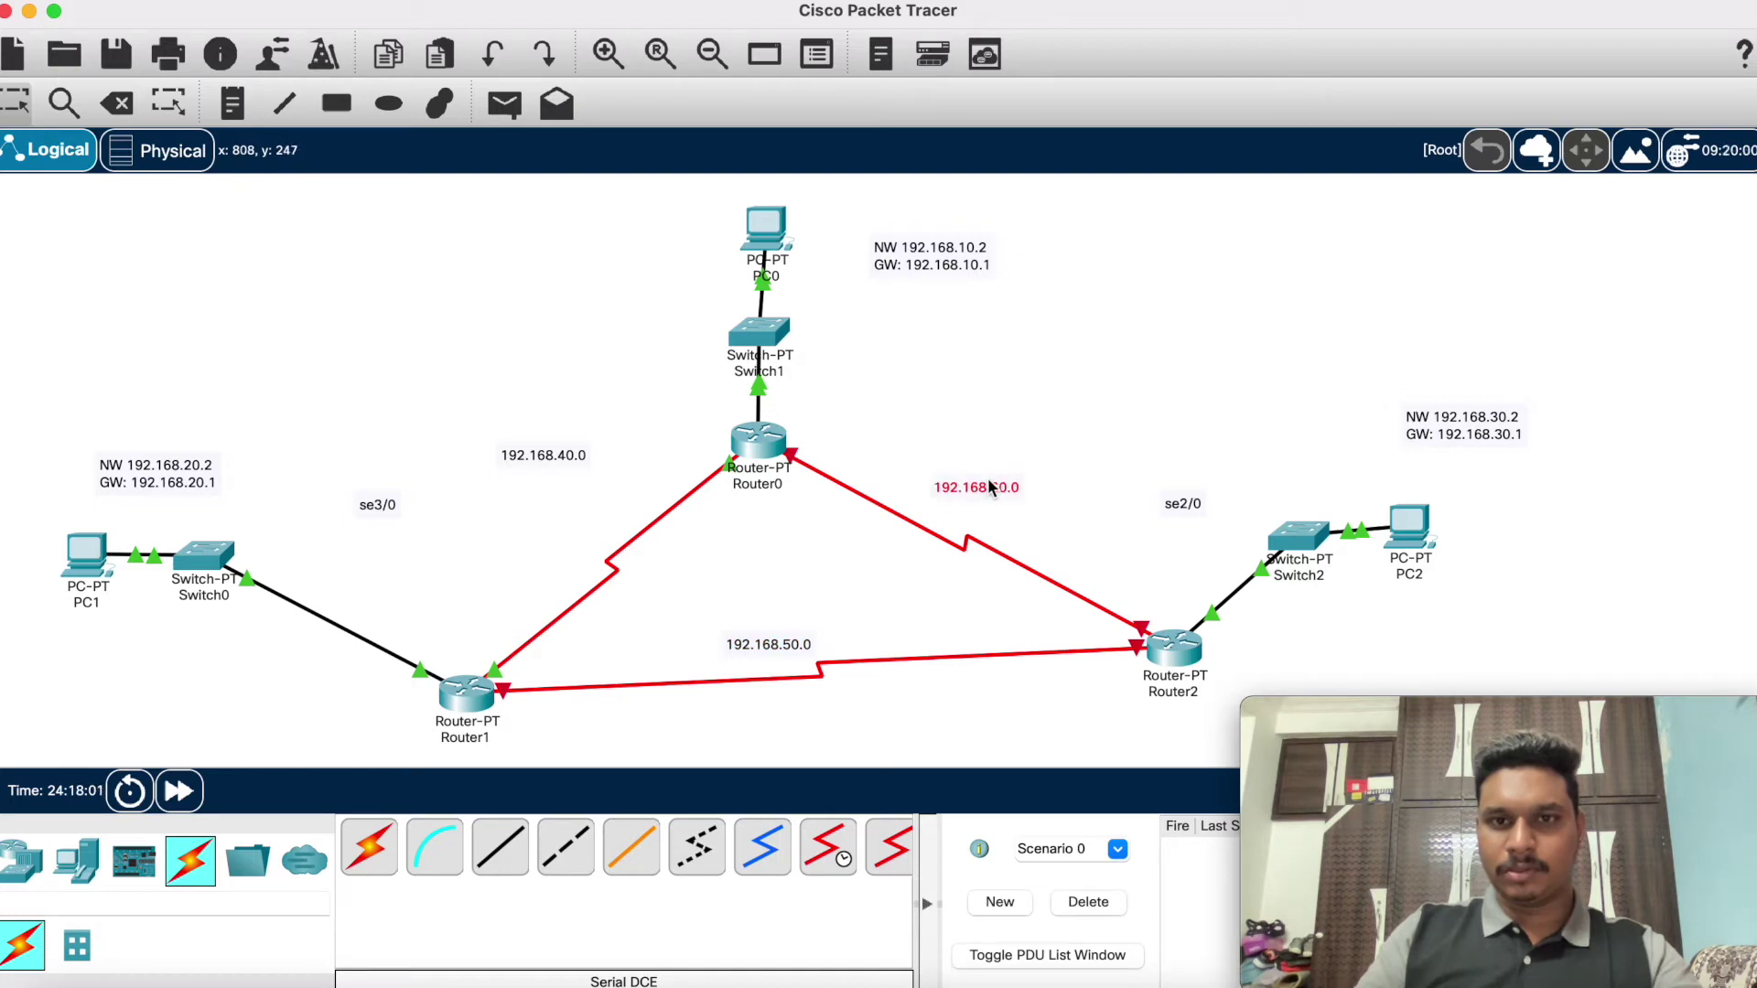
{"action": "left_click", "coordinate": [1172, 651]}
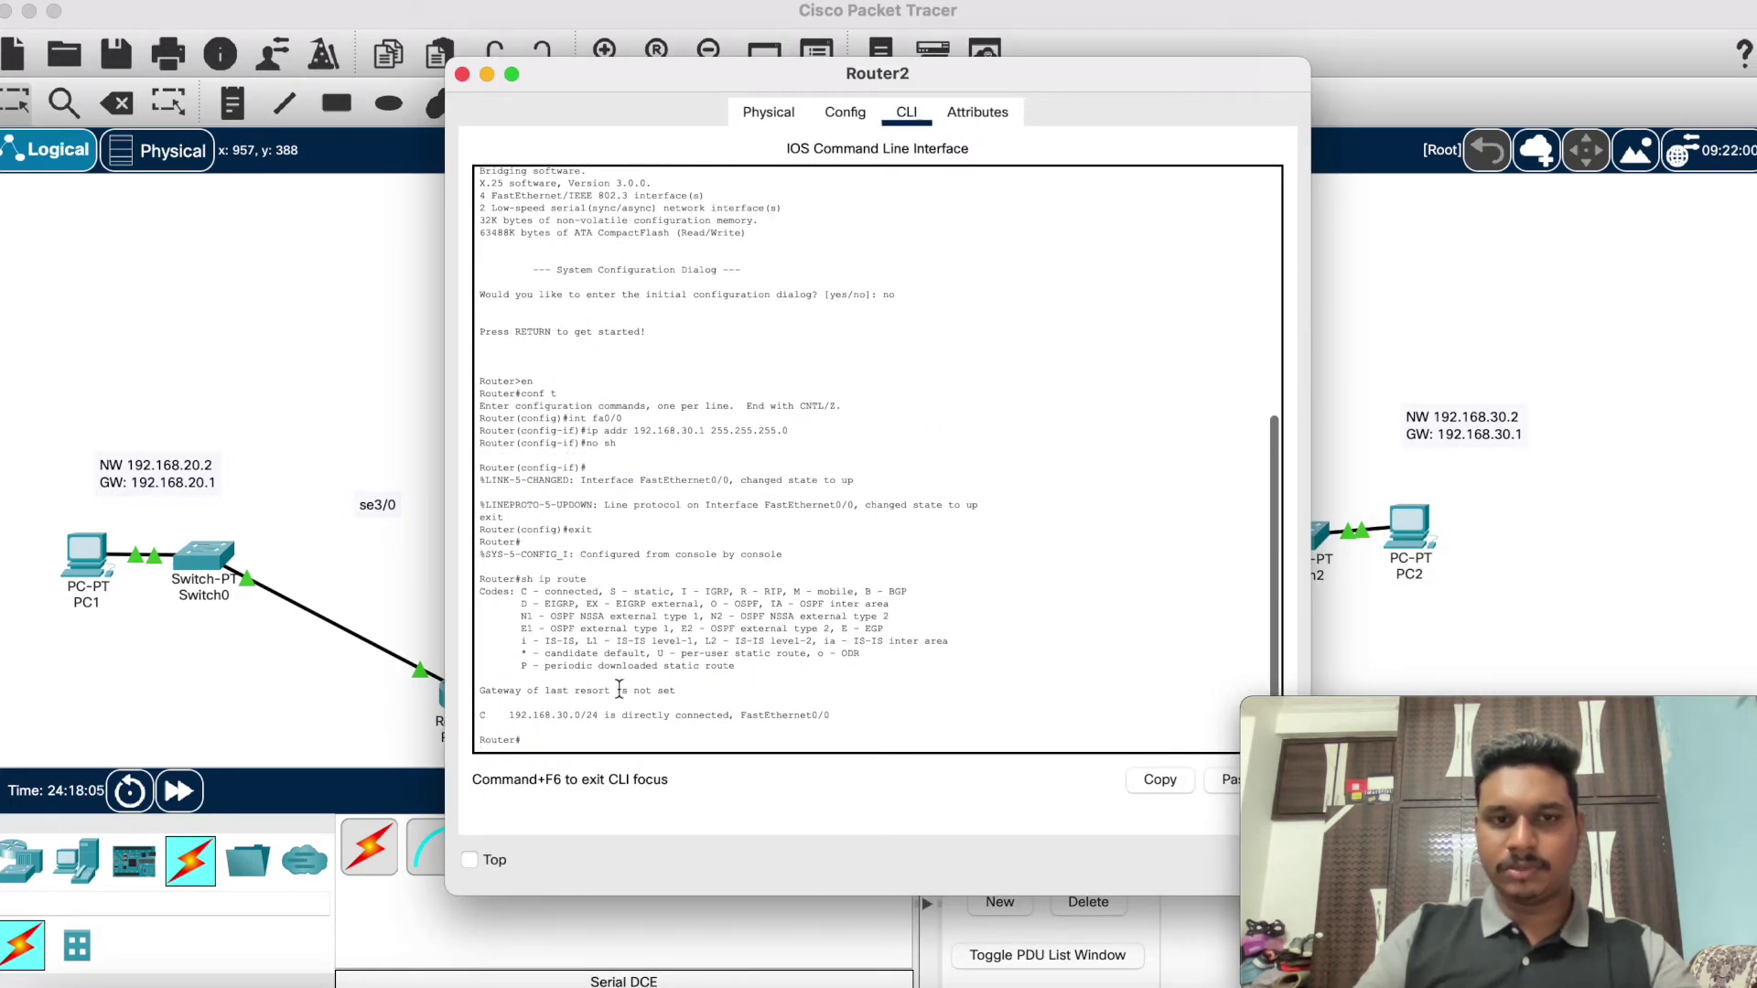
{"action": "left_click", "coordinate": [487, 73]}
{"action": "left_click_drag", "start_coordinate": [380, 509], "coordinate": [474, 642]}
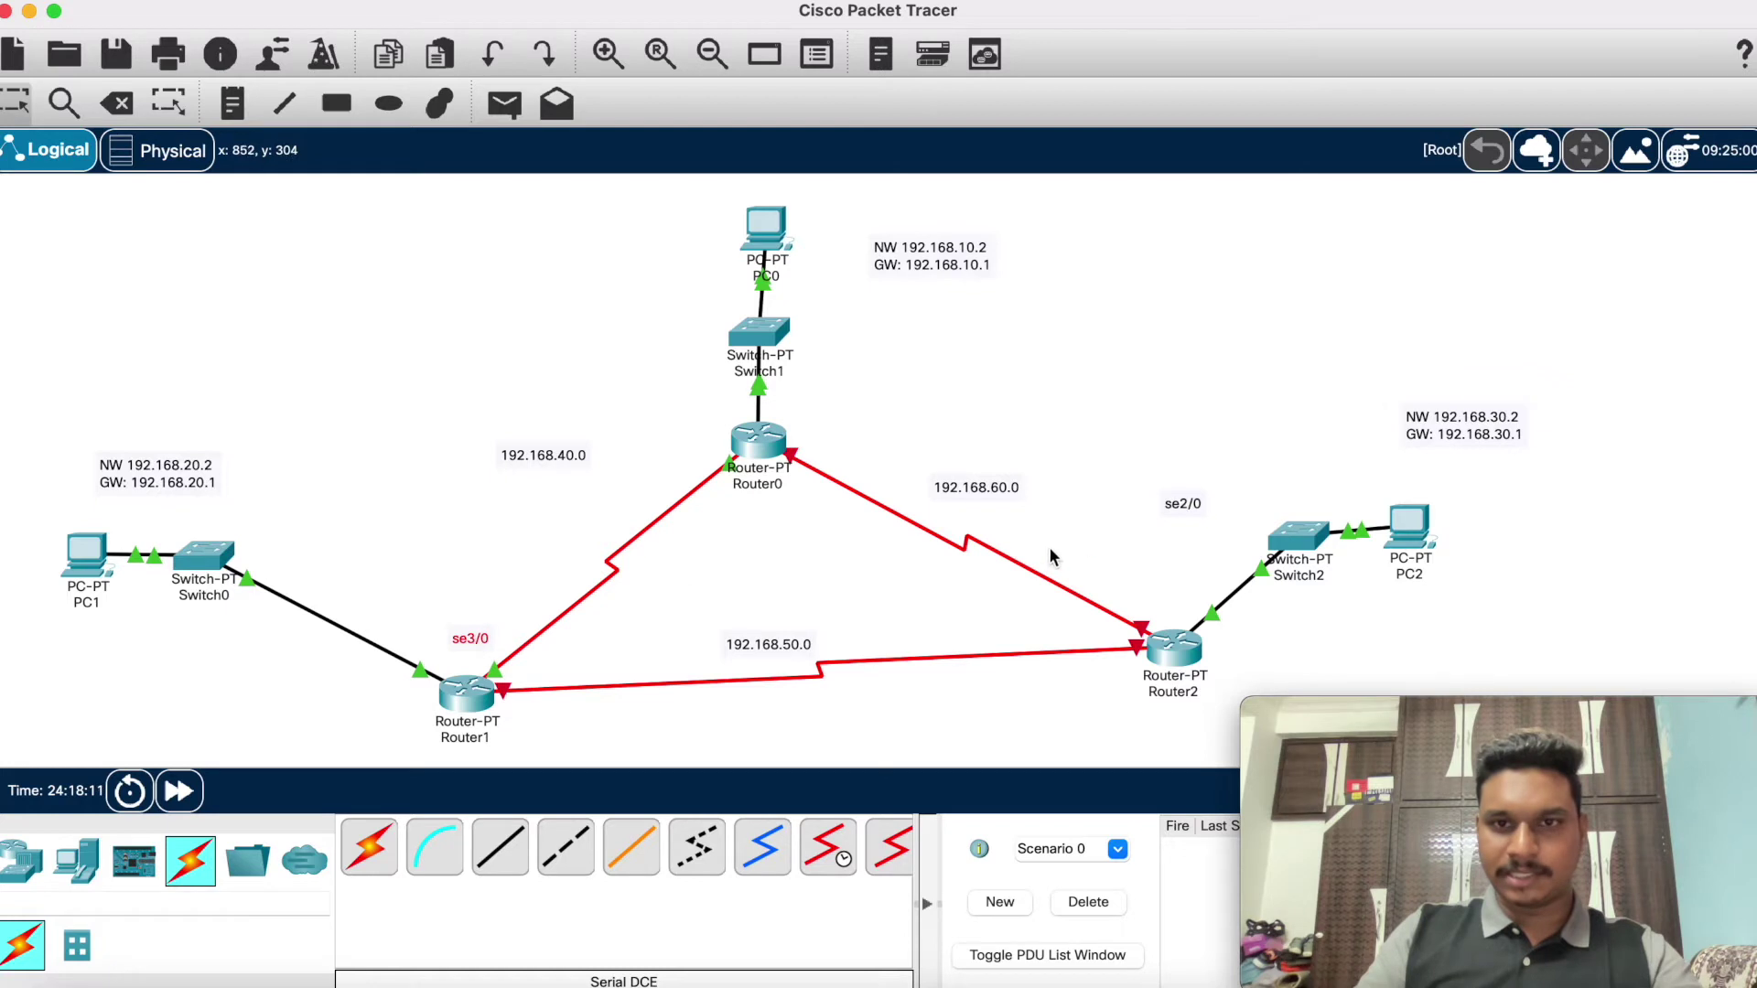
{"action": "left_click_drag", "start_coordinate": [1192, 514], "coordinate": [1174, 582]}
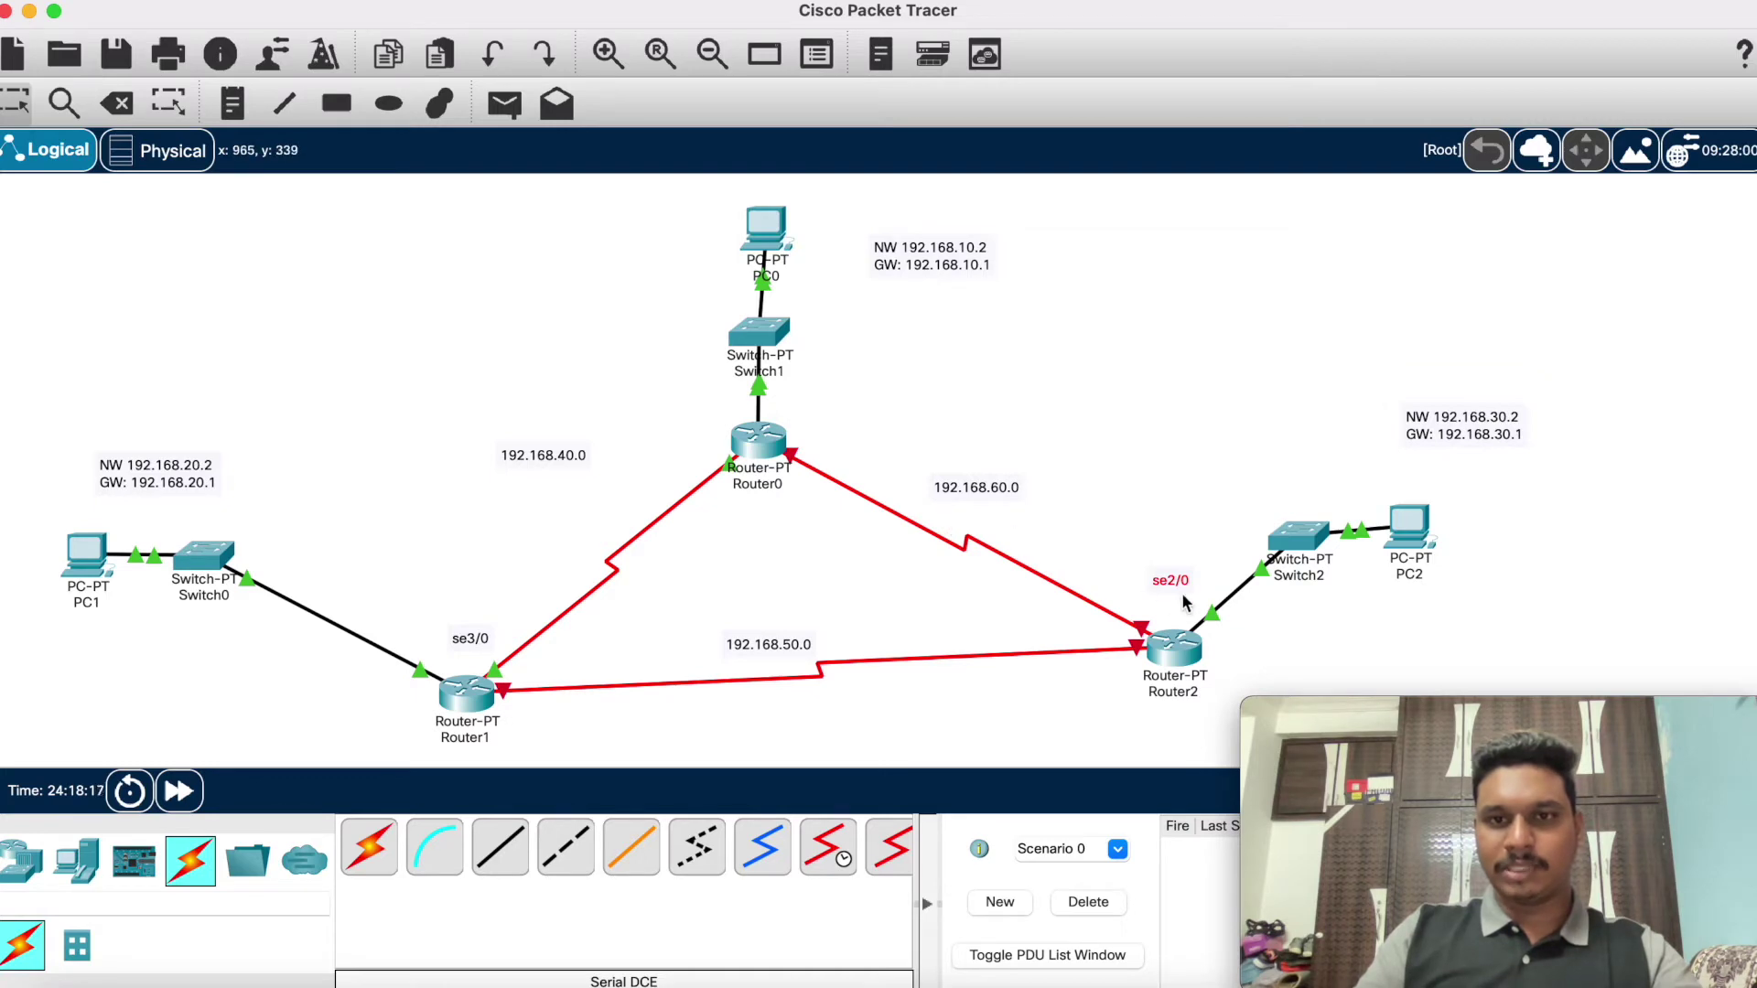
Step: On Router2, enter global configuration mode with conf t and select interface se2/0
{"action": "left_click", "coordinate": [1171, 650]}
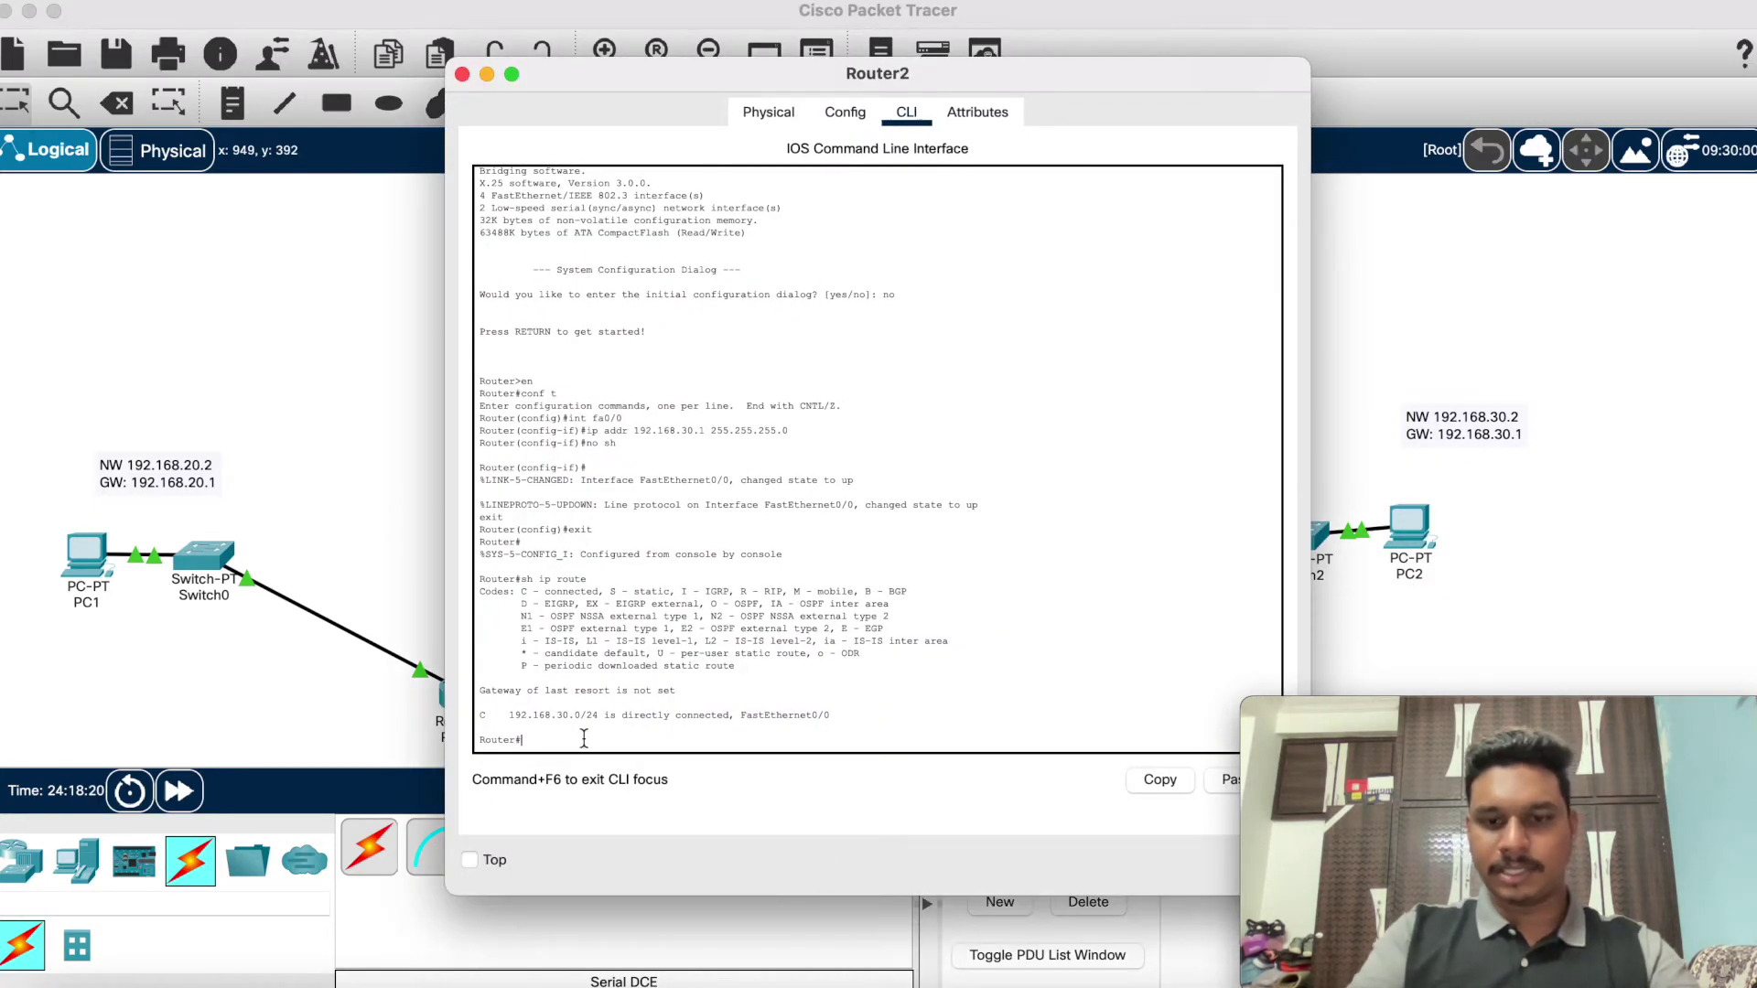
{"action": "type", "text": "conf t"}
{"action": "key", "text": "Return"}
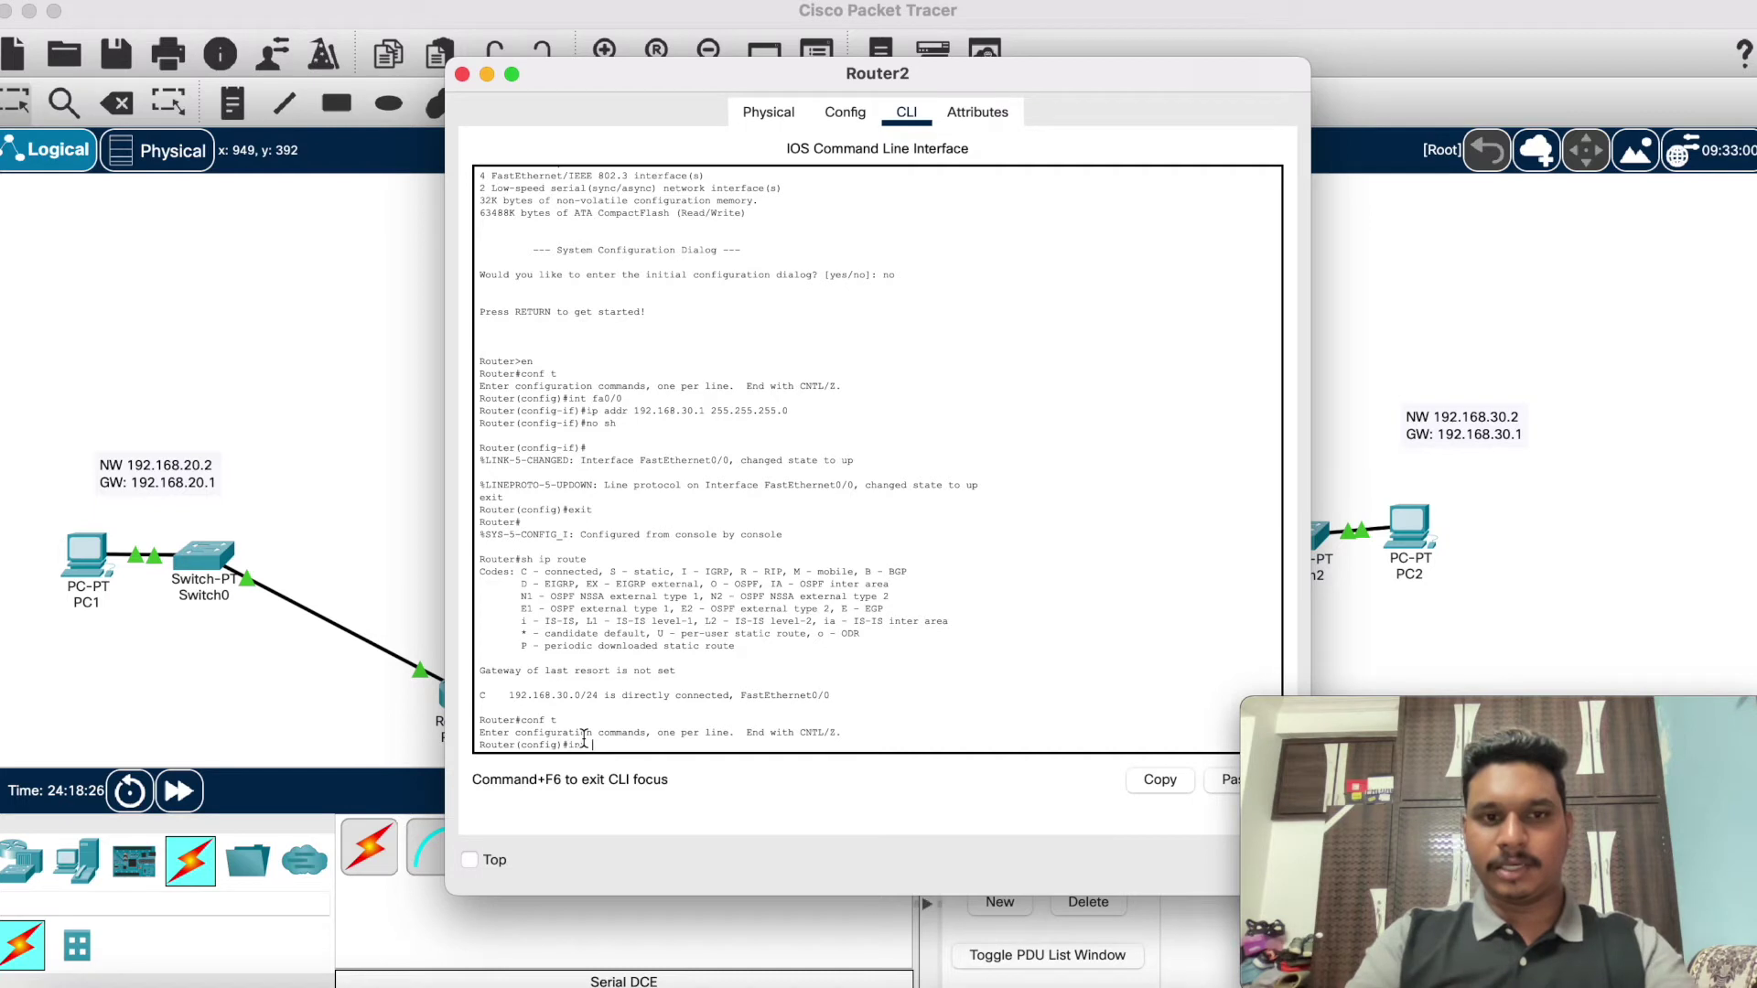
{"action": "type", "text": "int fas"}
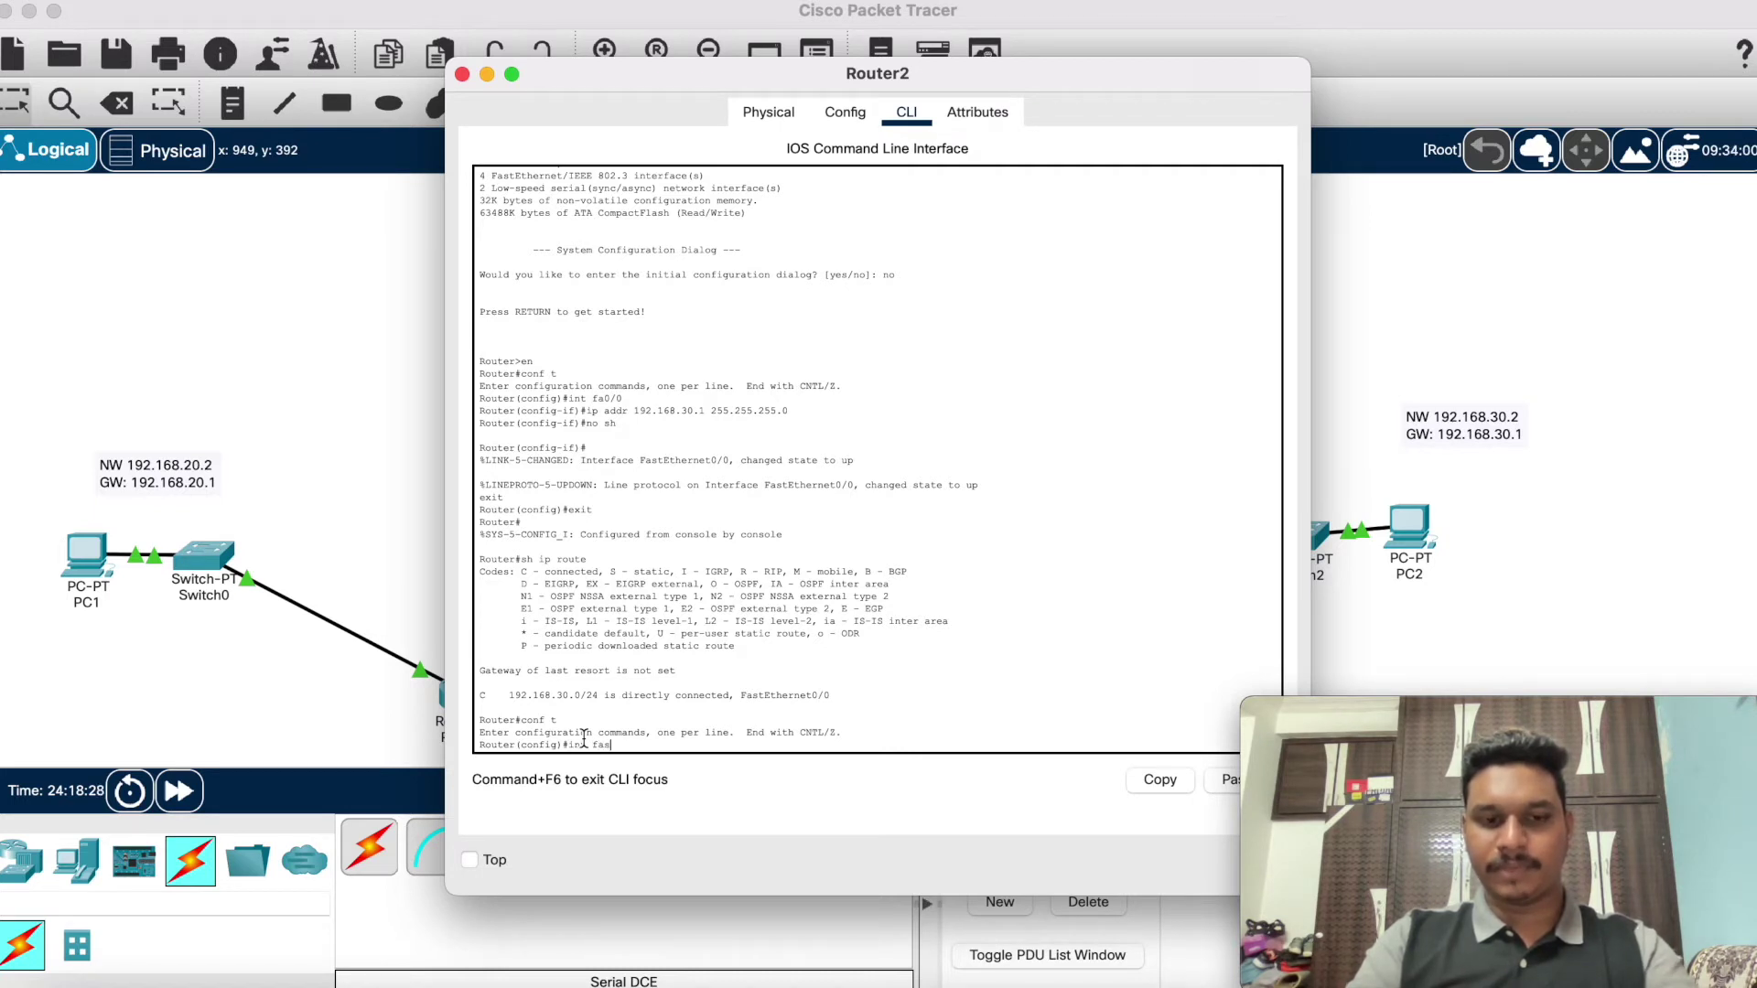
{"action": "key", "text": "BackSpace"}
{"action": "key", "text": "BackSpace"}
{"action": "key", "text": "BackSpace"}
{"action": "type", "text": "se2"}
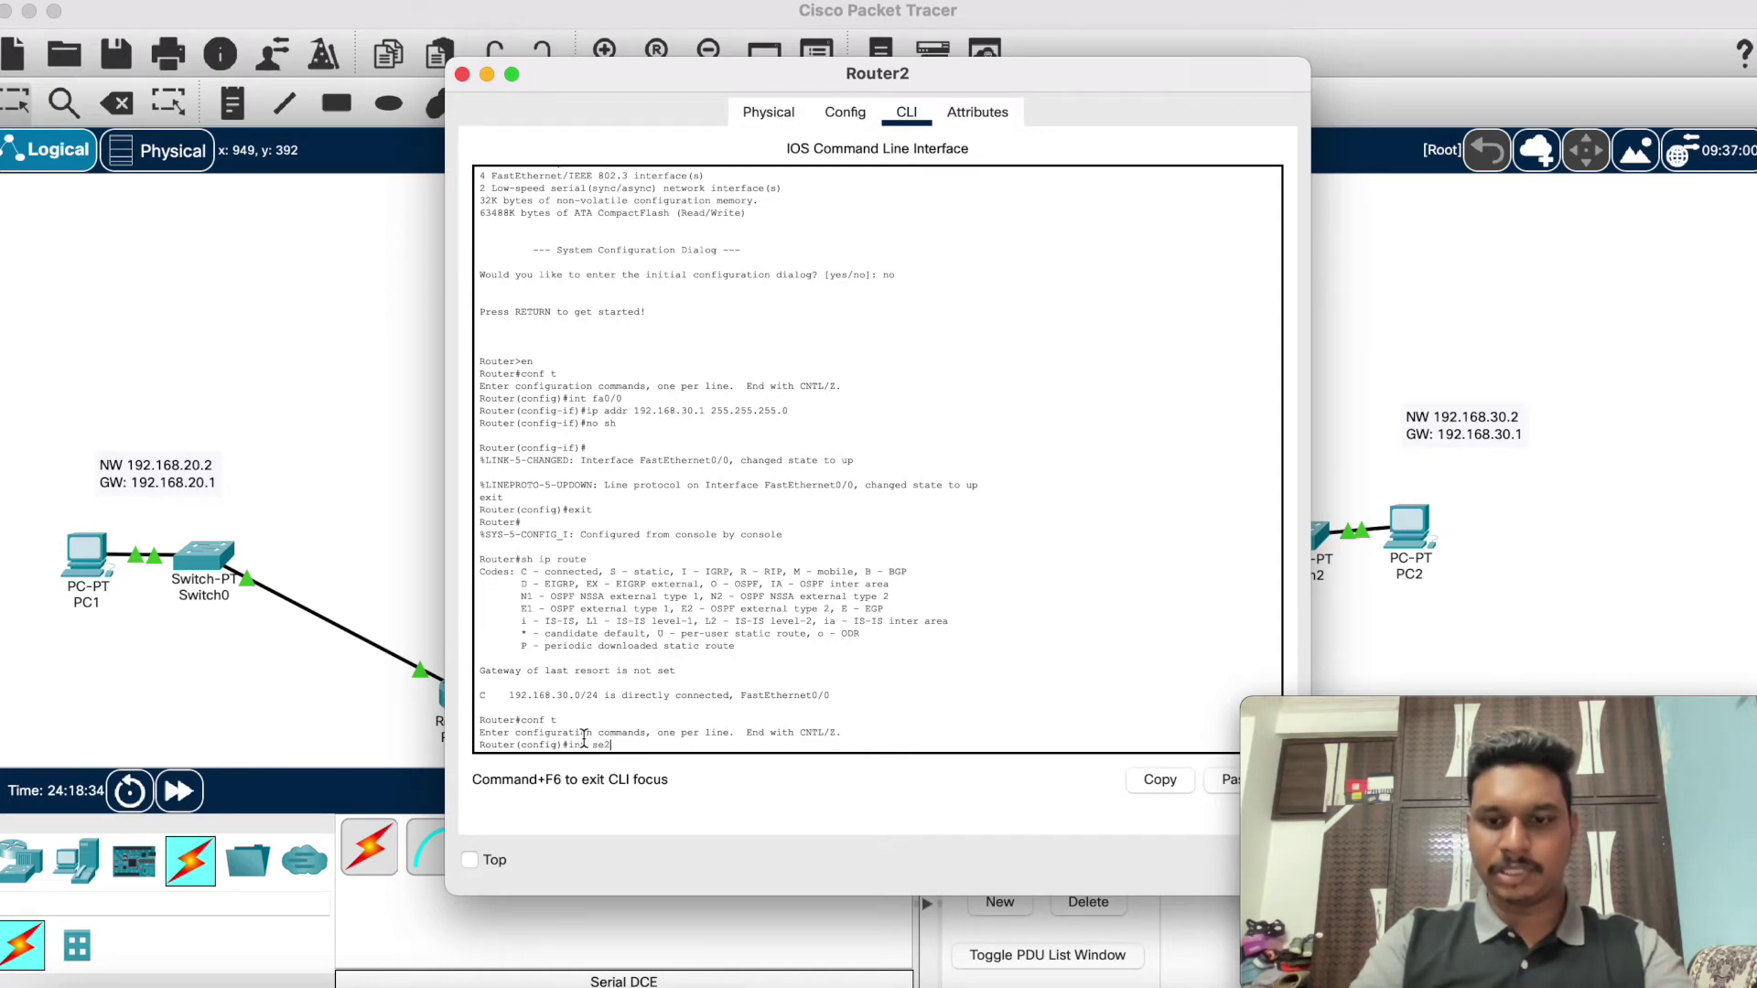
{"action": "type", "text": "/0"}
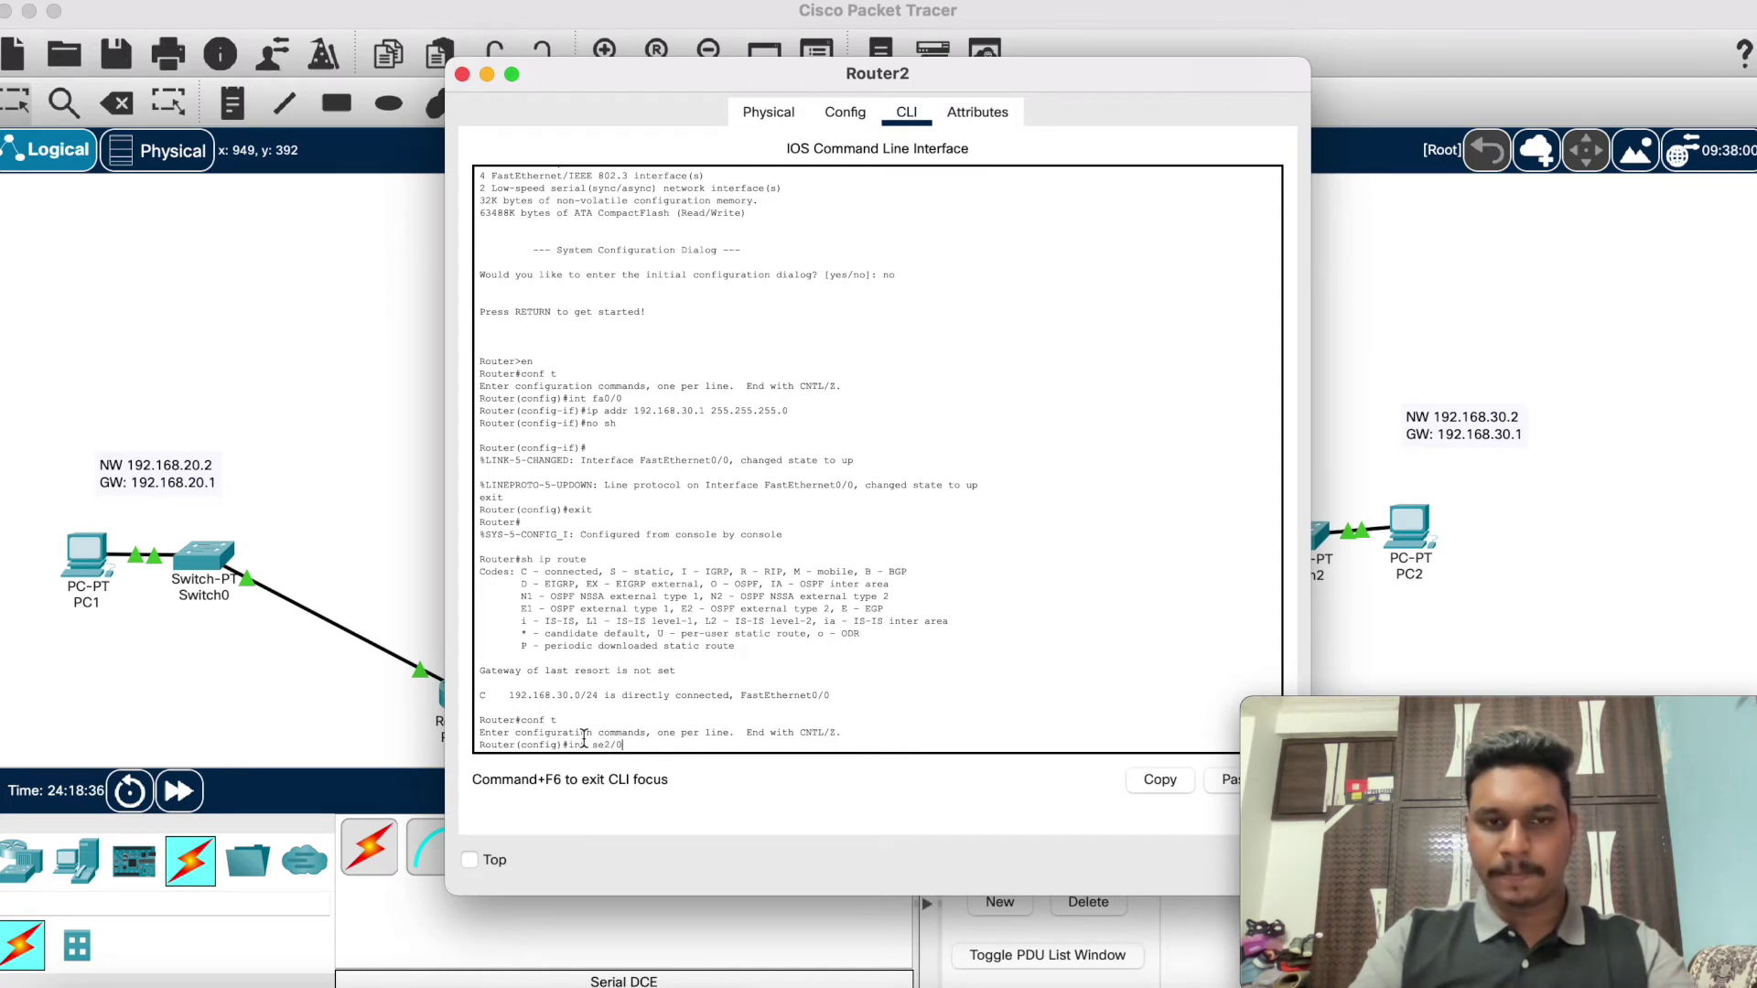
{"action": "key", "text": "Return"}
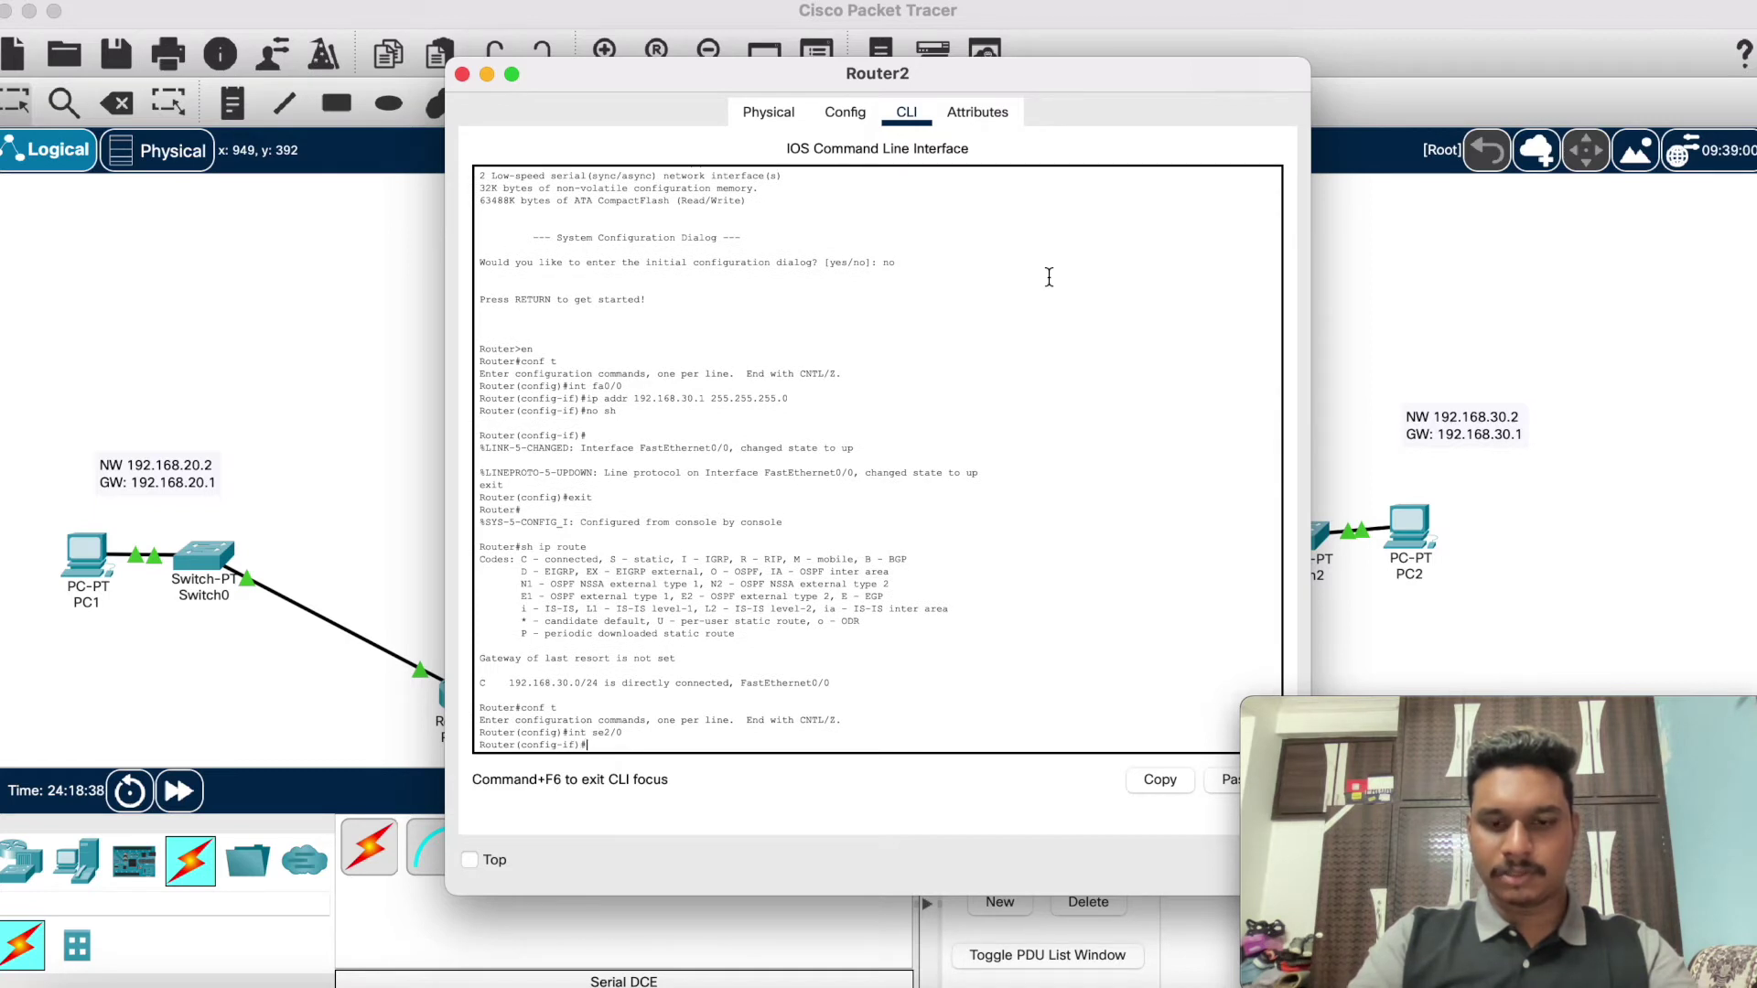
Step: Assign 192.168.60.0 255.255.255.0 to se2/0 (bad mask), enable it with no sh, and exit twice
{"action": "type", "text": "ip addr "}
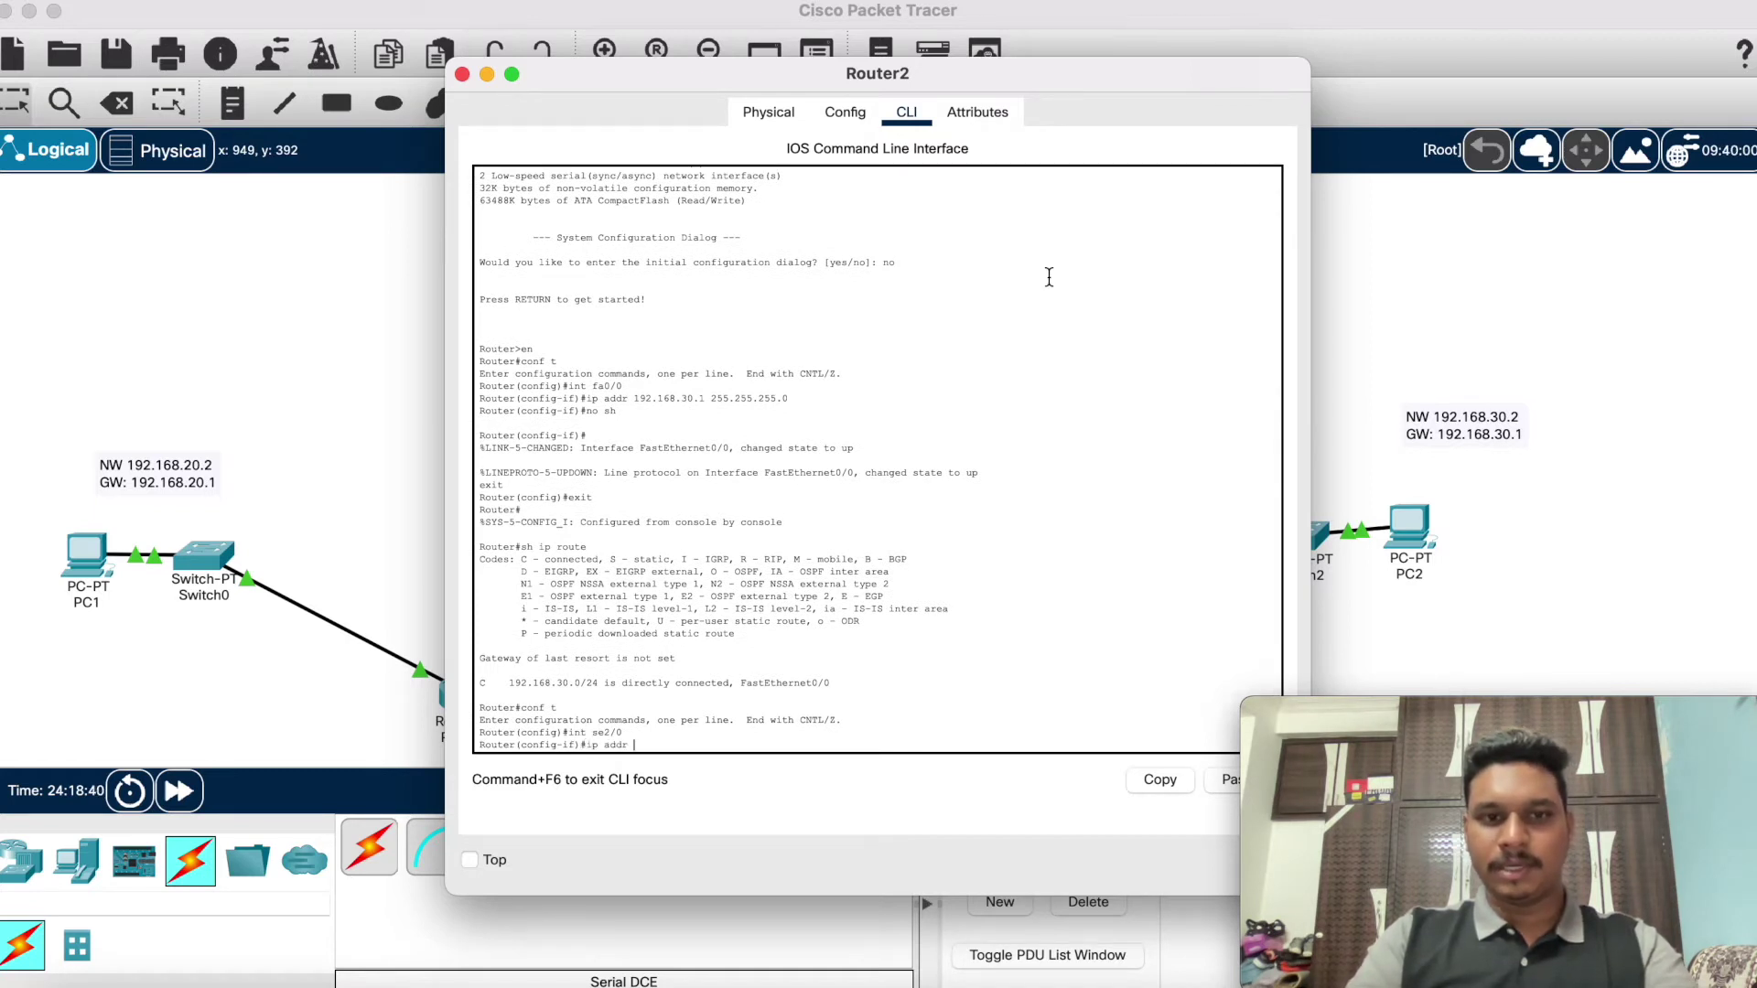
{"action": "type", "text": "192"}
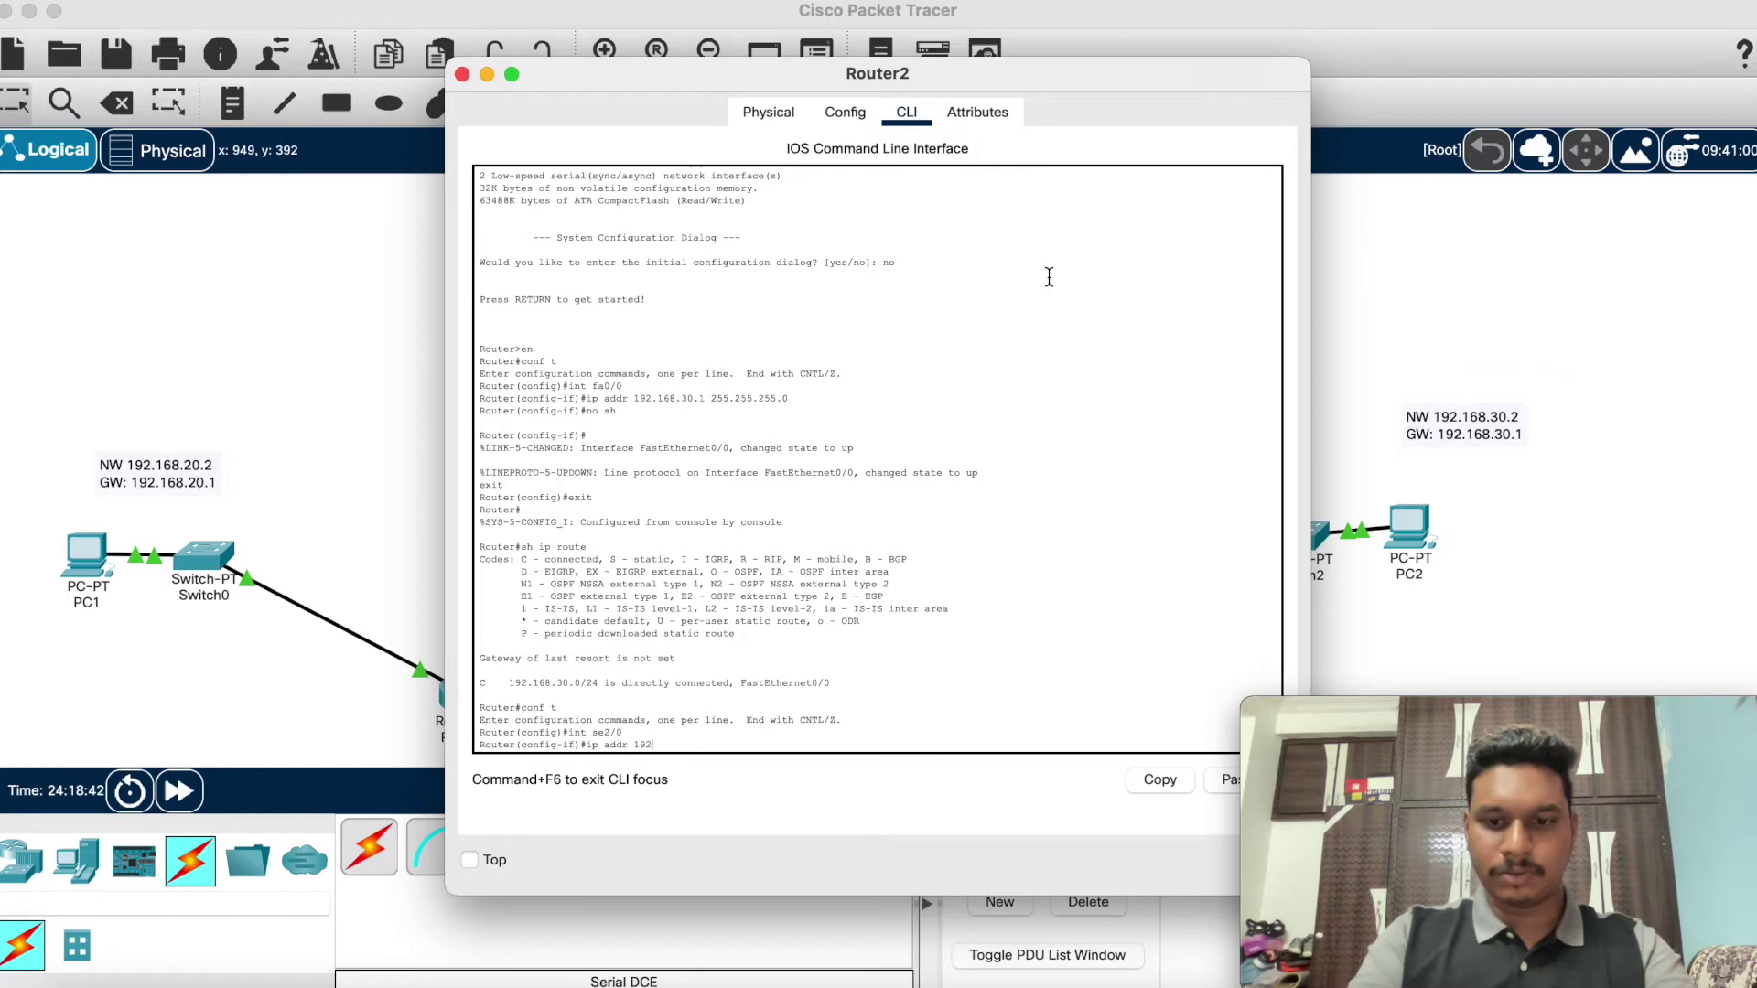
{"action": "type", "text": ".168"}
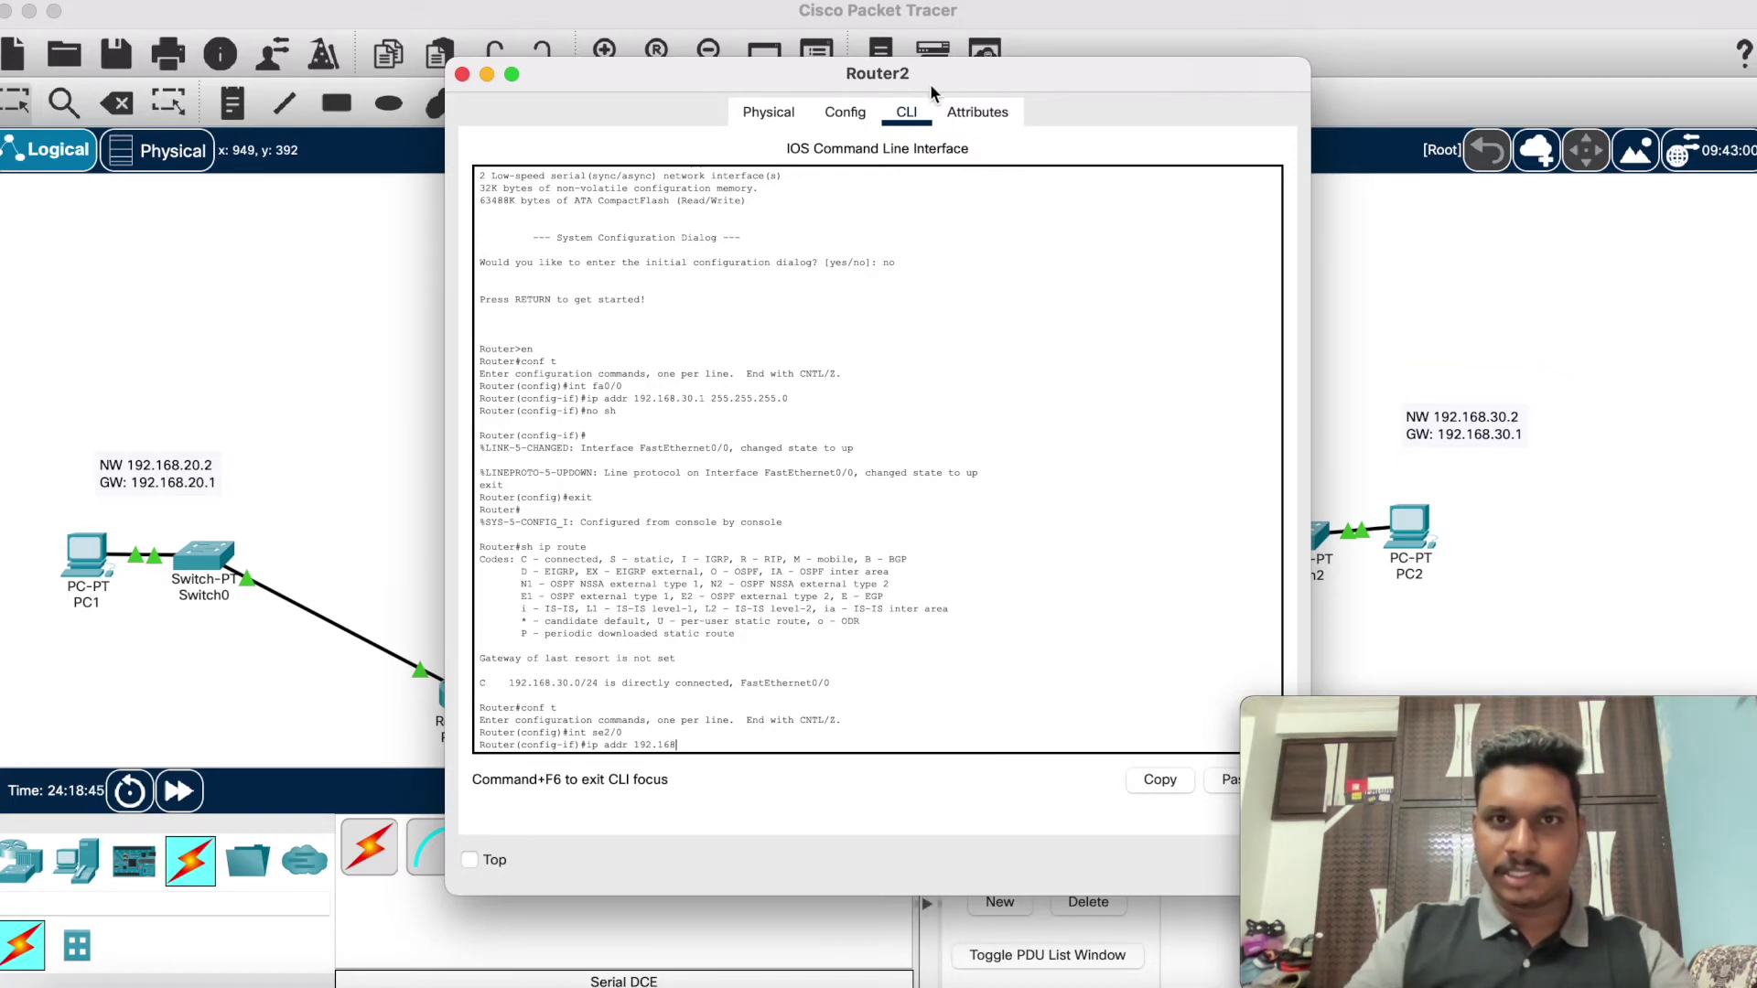
{"action": "left_click_drag", "start_coordinate": [927, 77], "coordinate": [511, 40]}
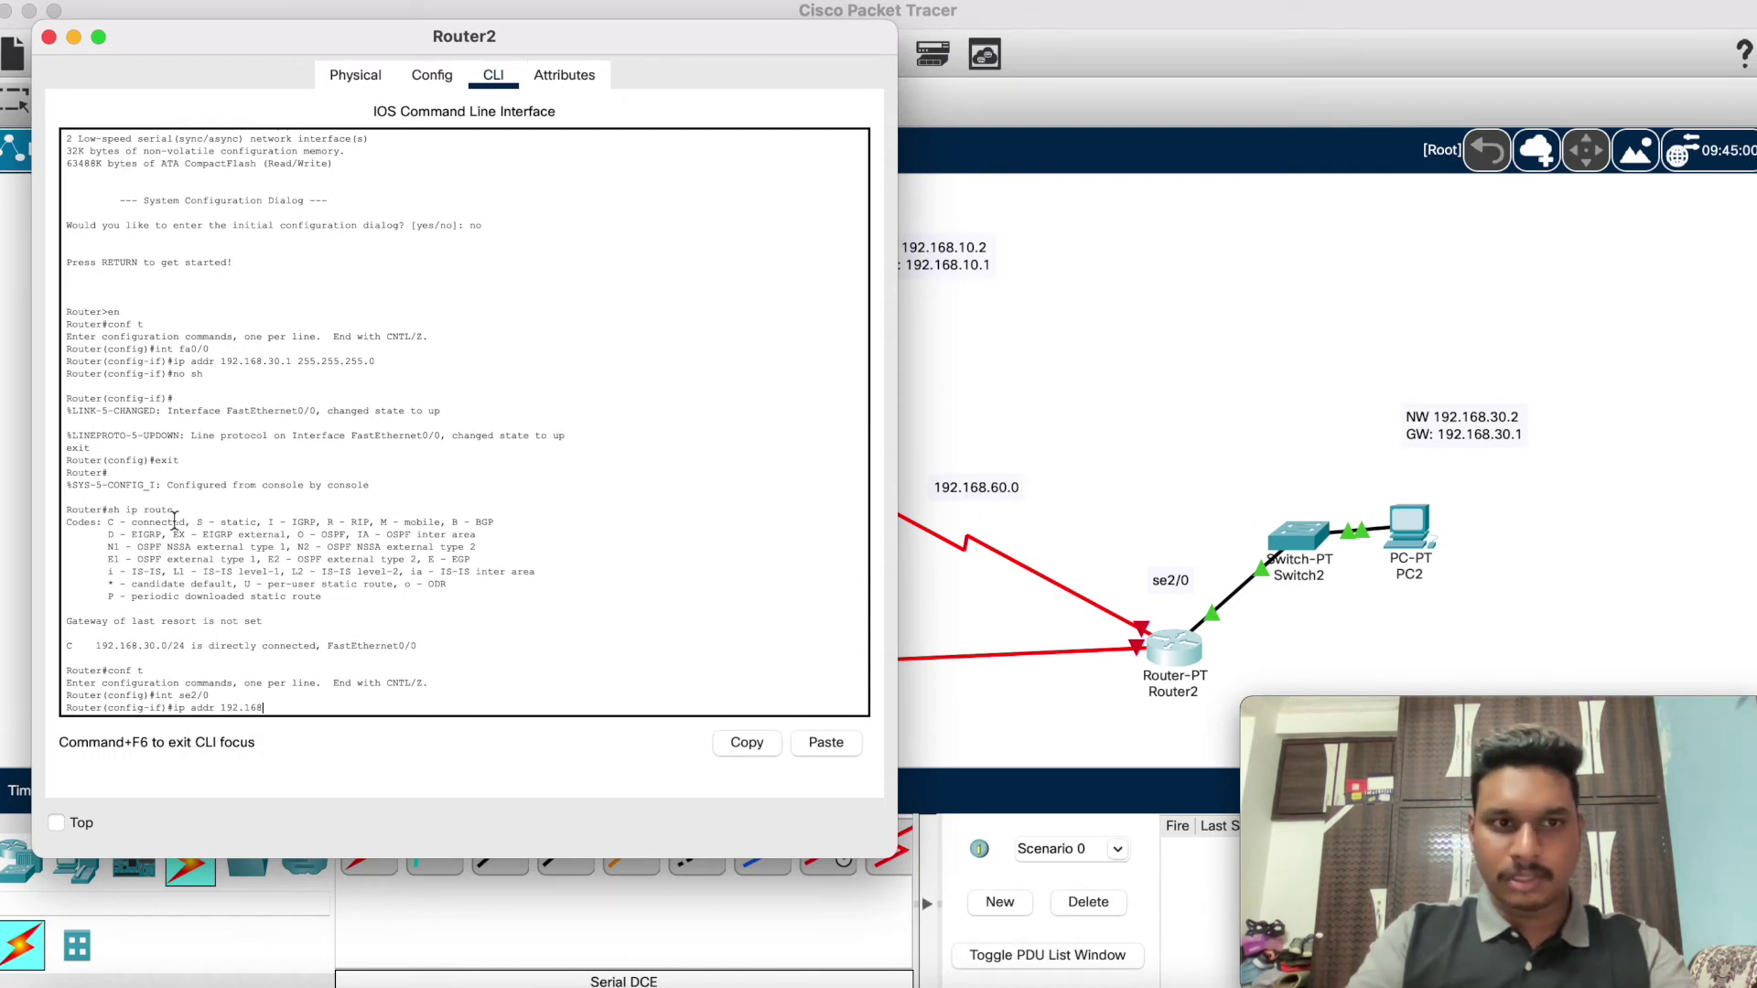
{"action": "type", "text": "60"}
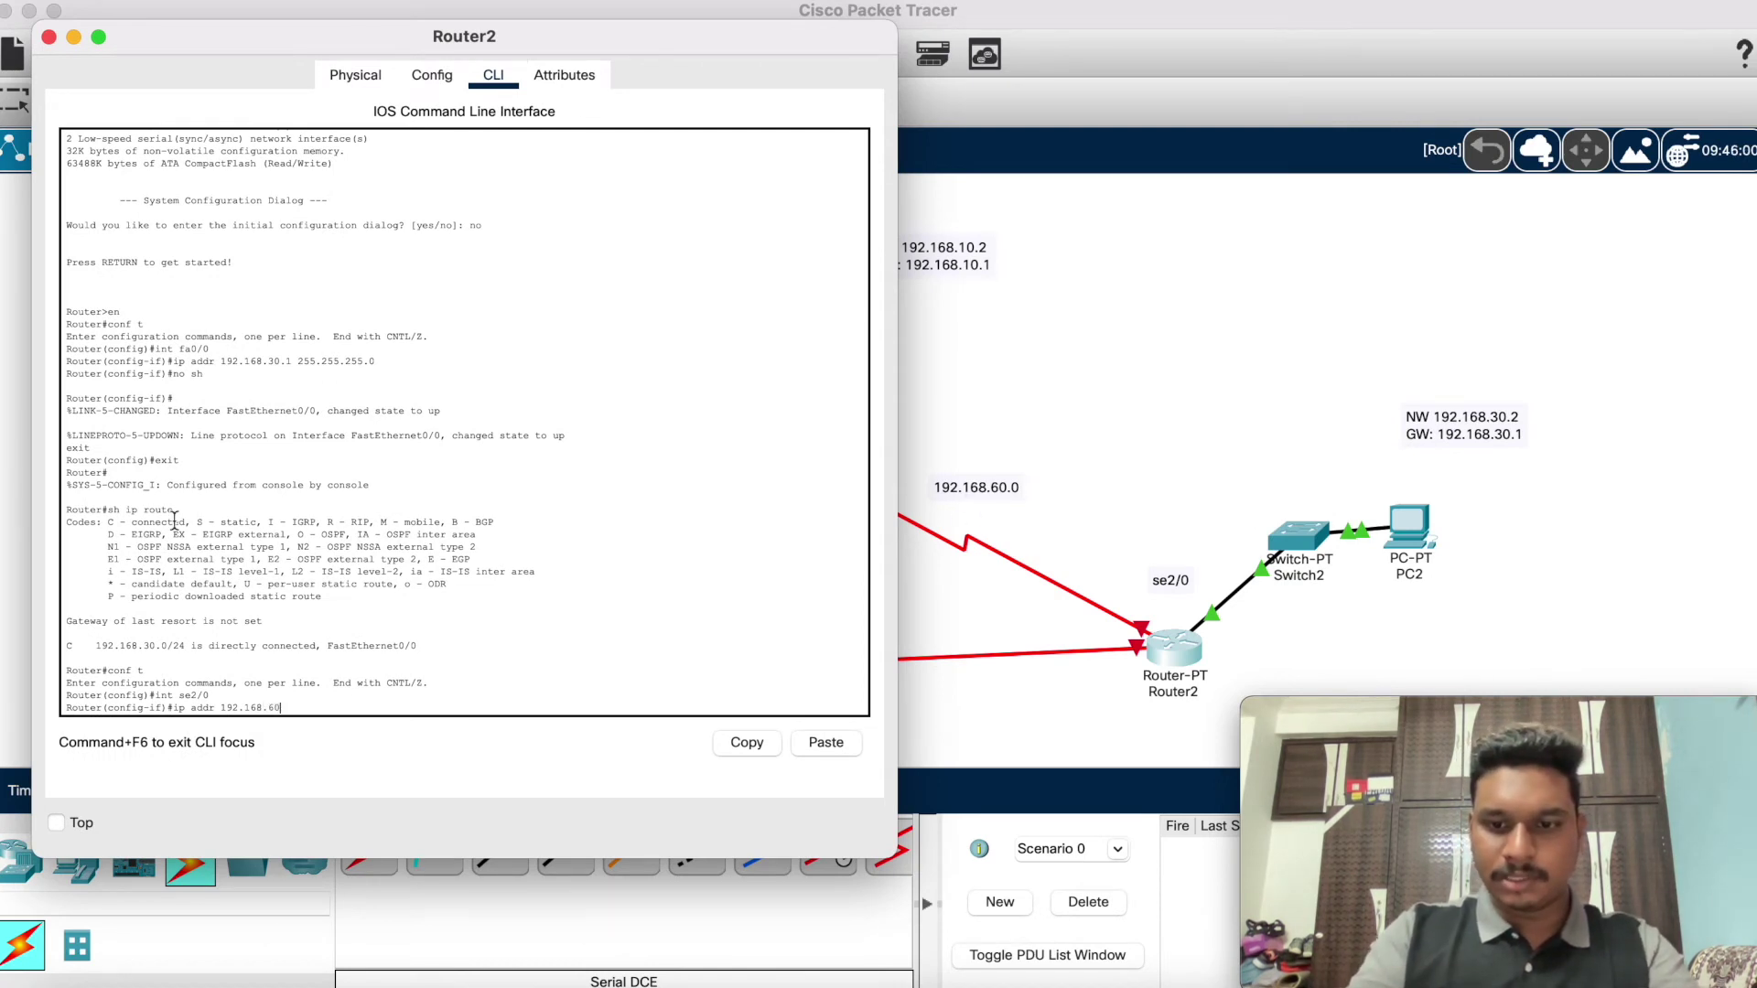
{"action": "type", "text": "."}
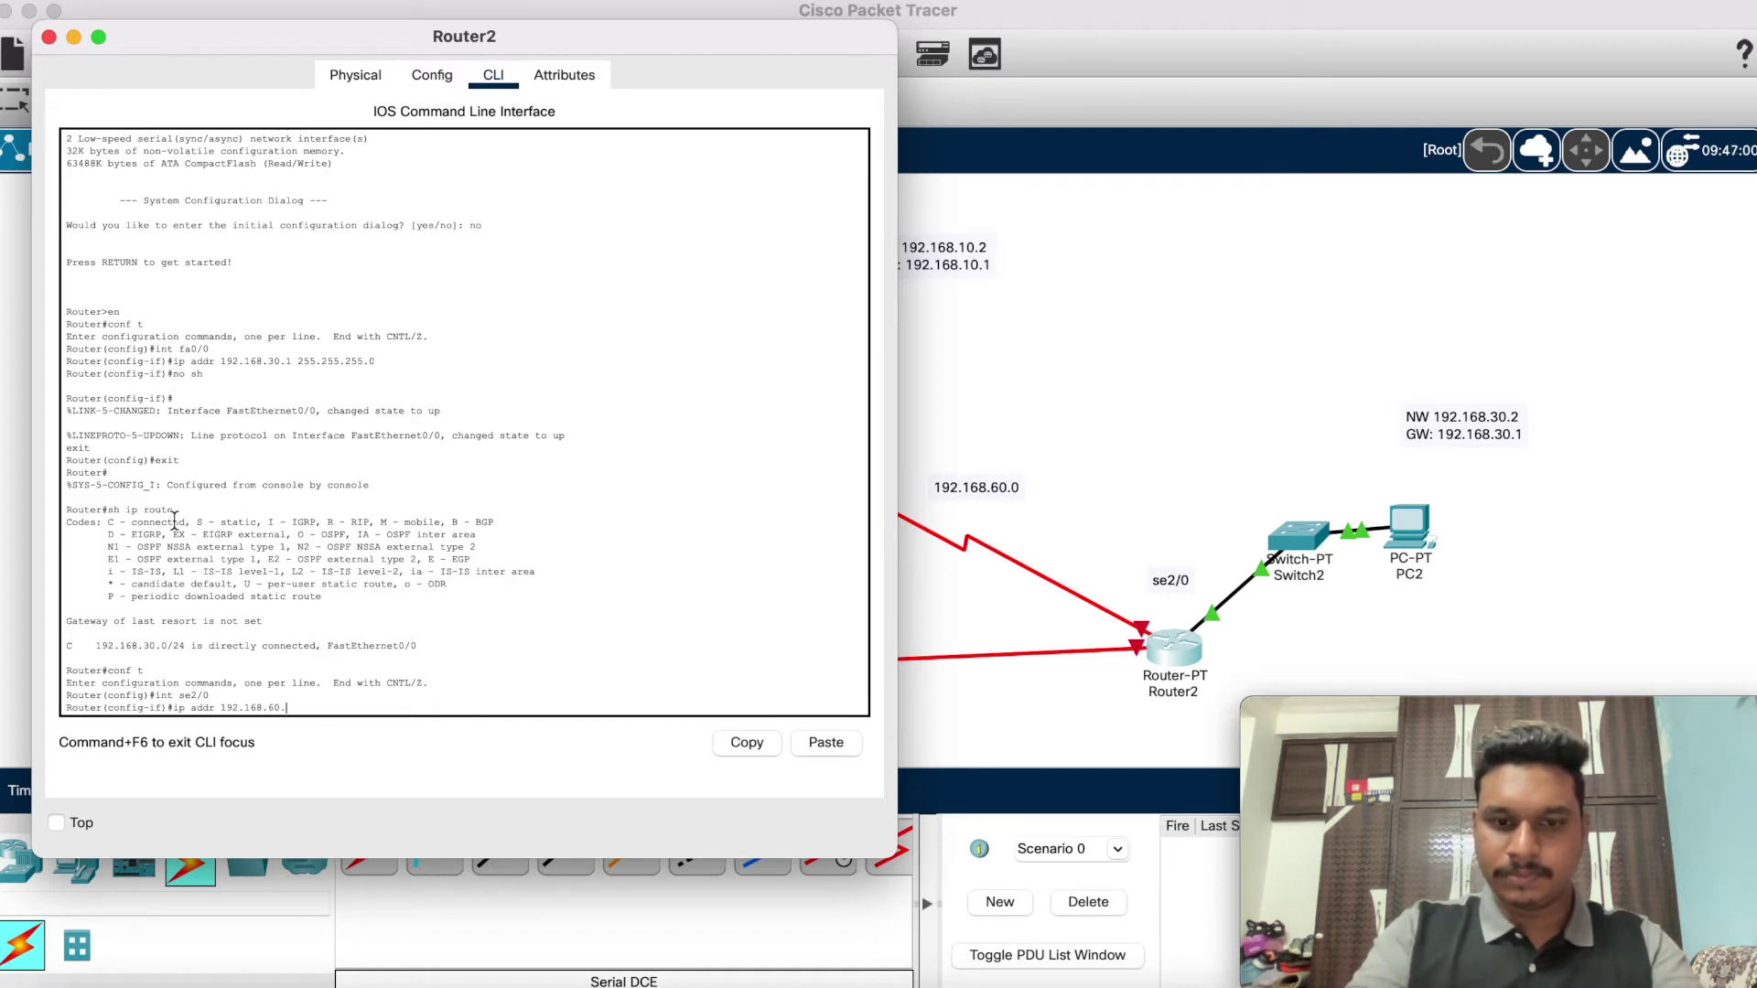
{"action": "type", "text": "0 255"}
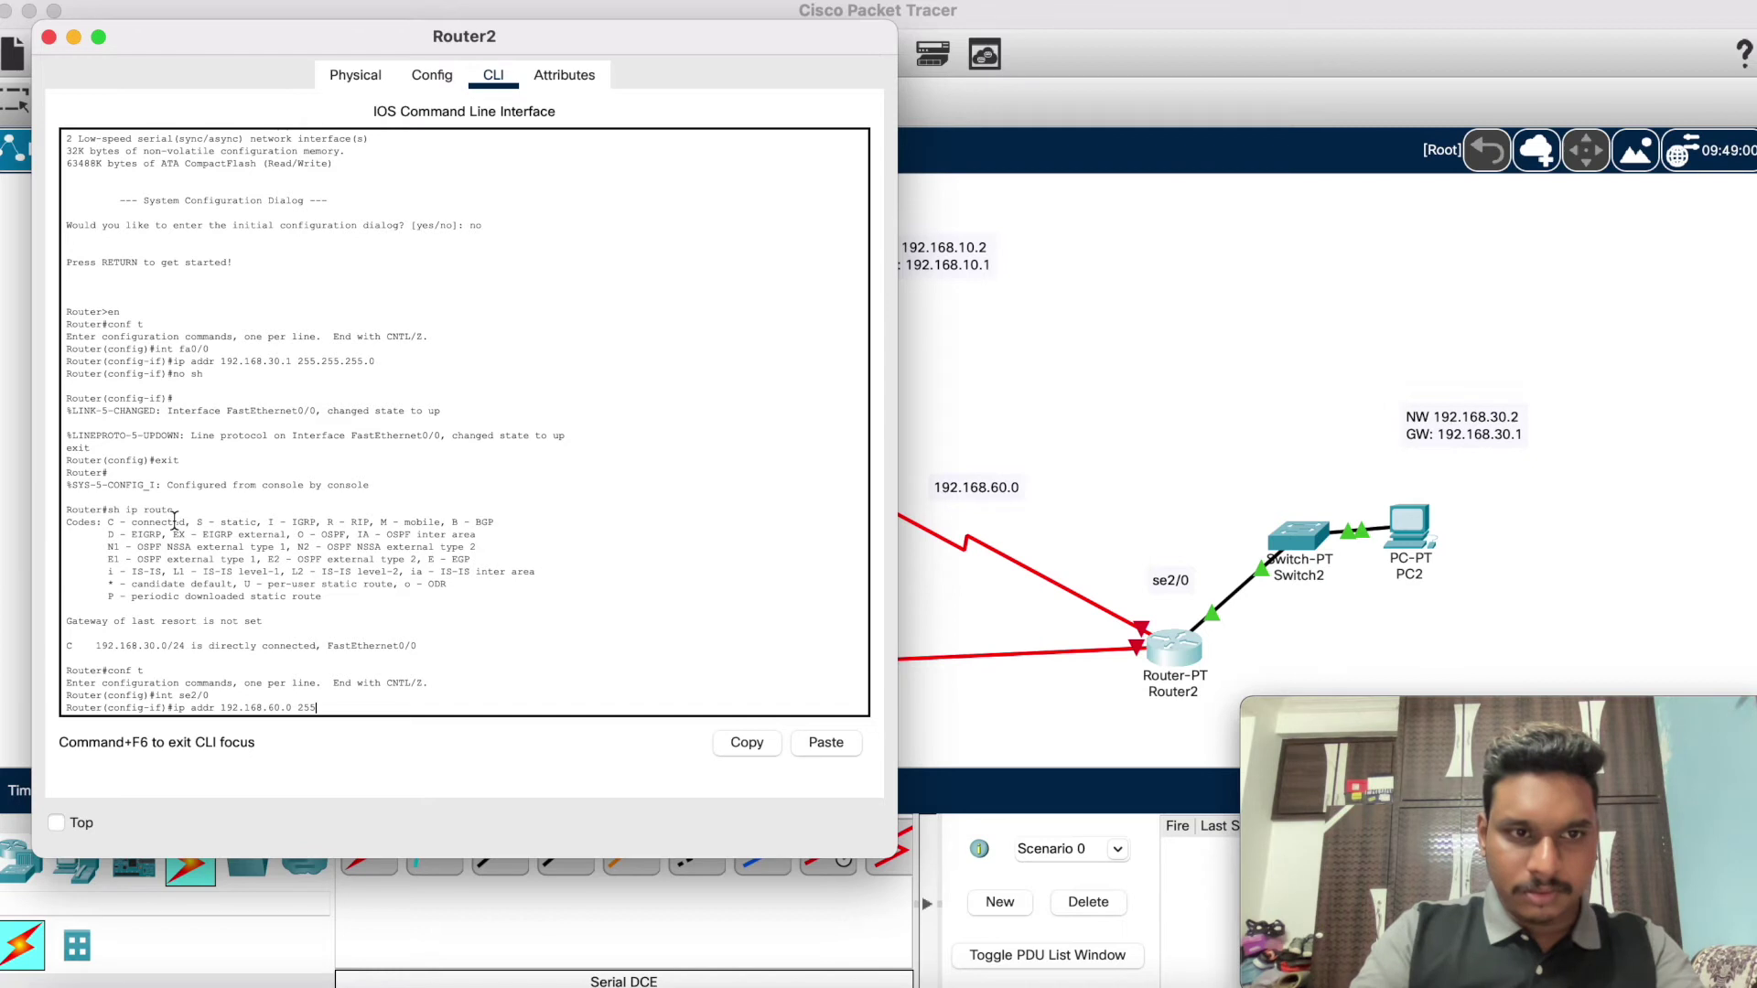
{"action": "type", "text": ".2"}
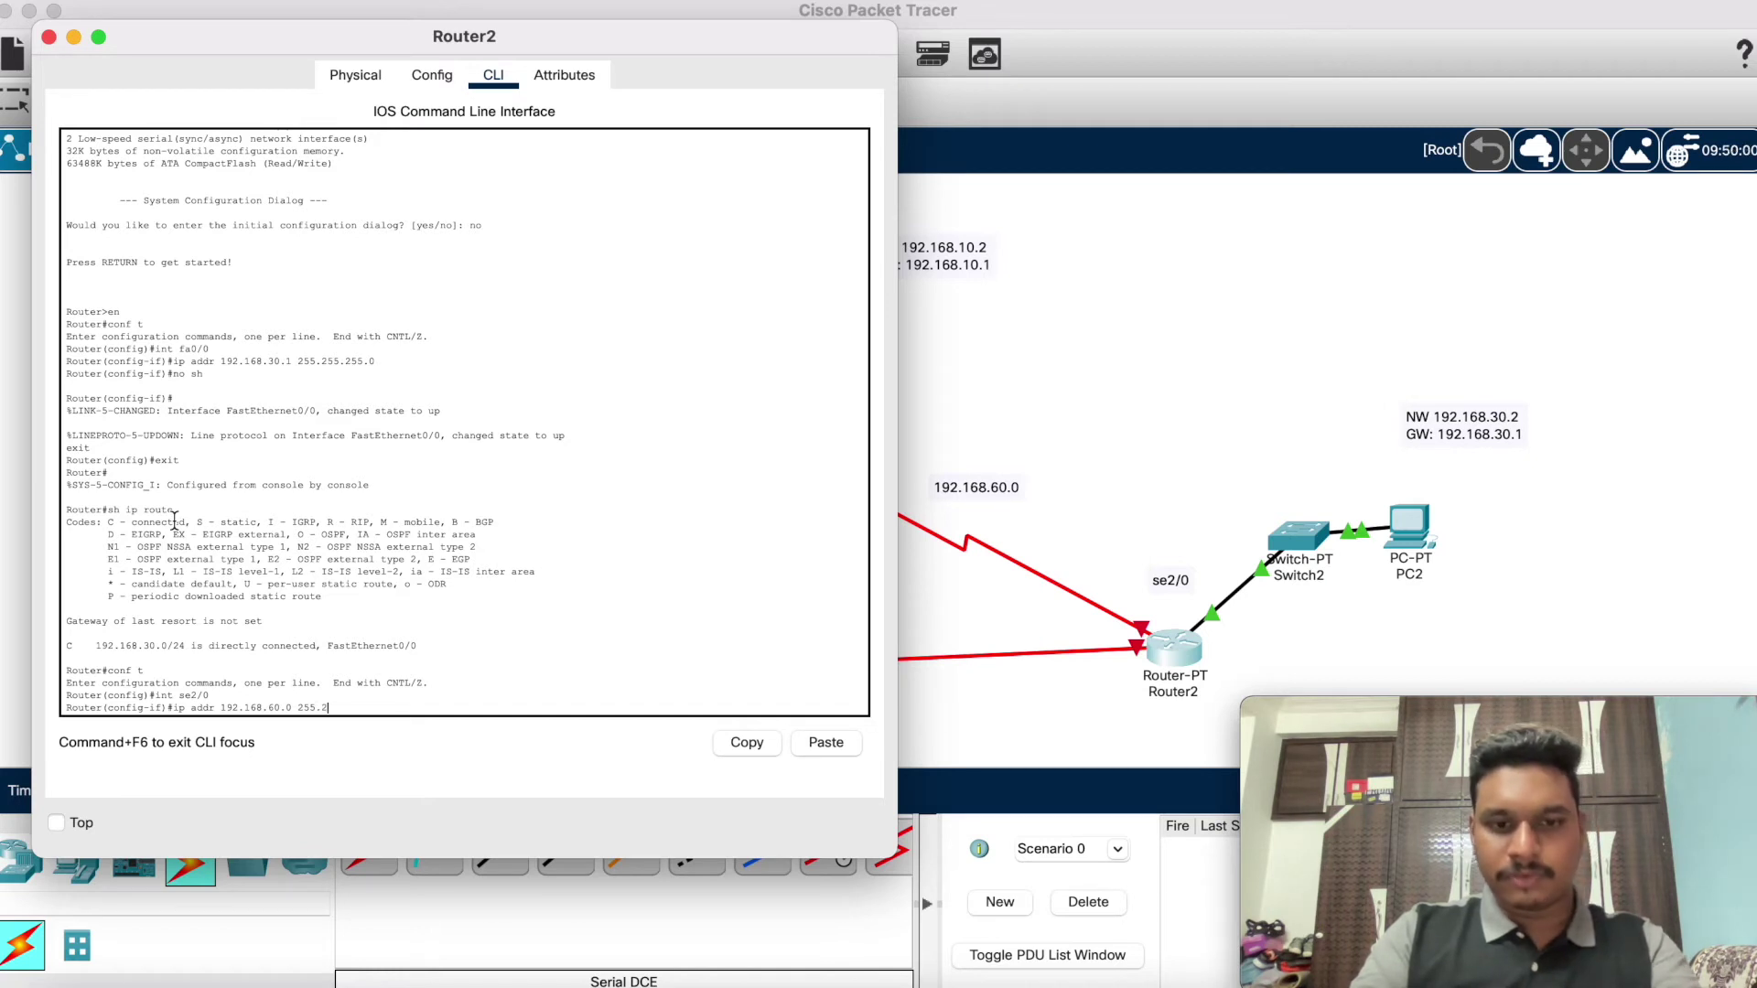
{"action": "type", "text": "55.255."}
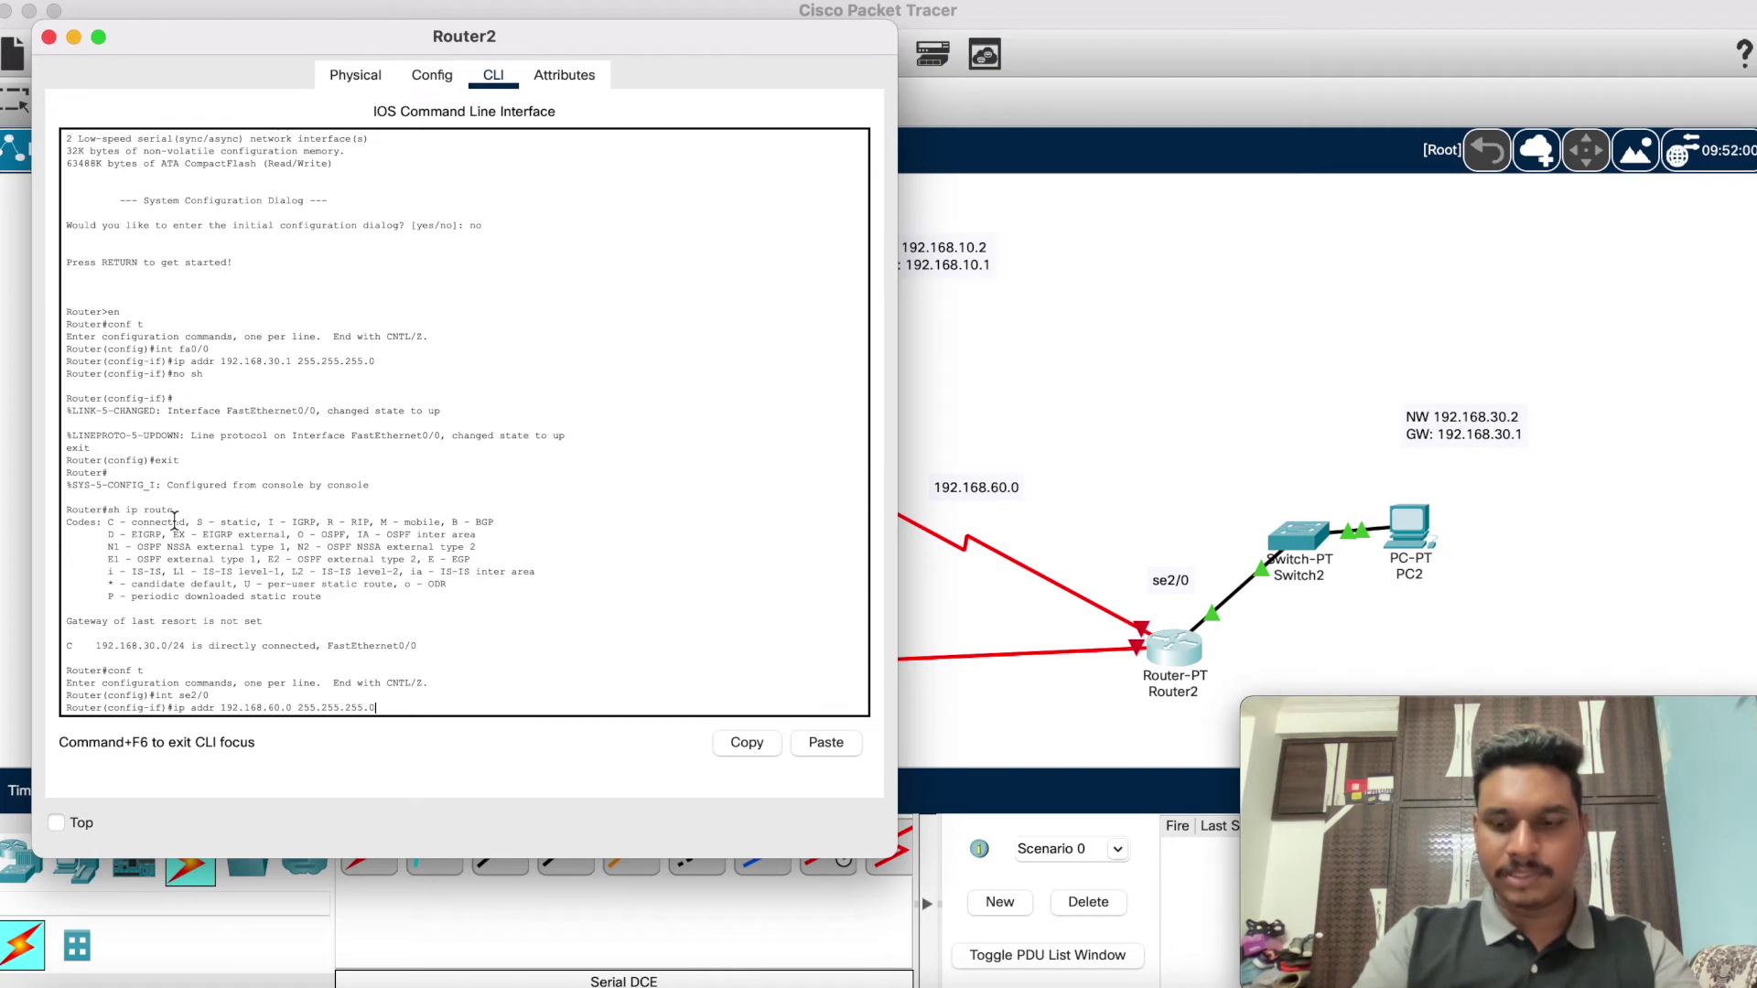
{"action": "type", "text": "0"}
{"action": "key", "text": "Return"}
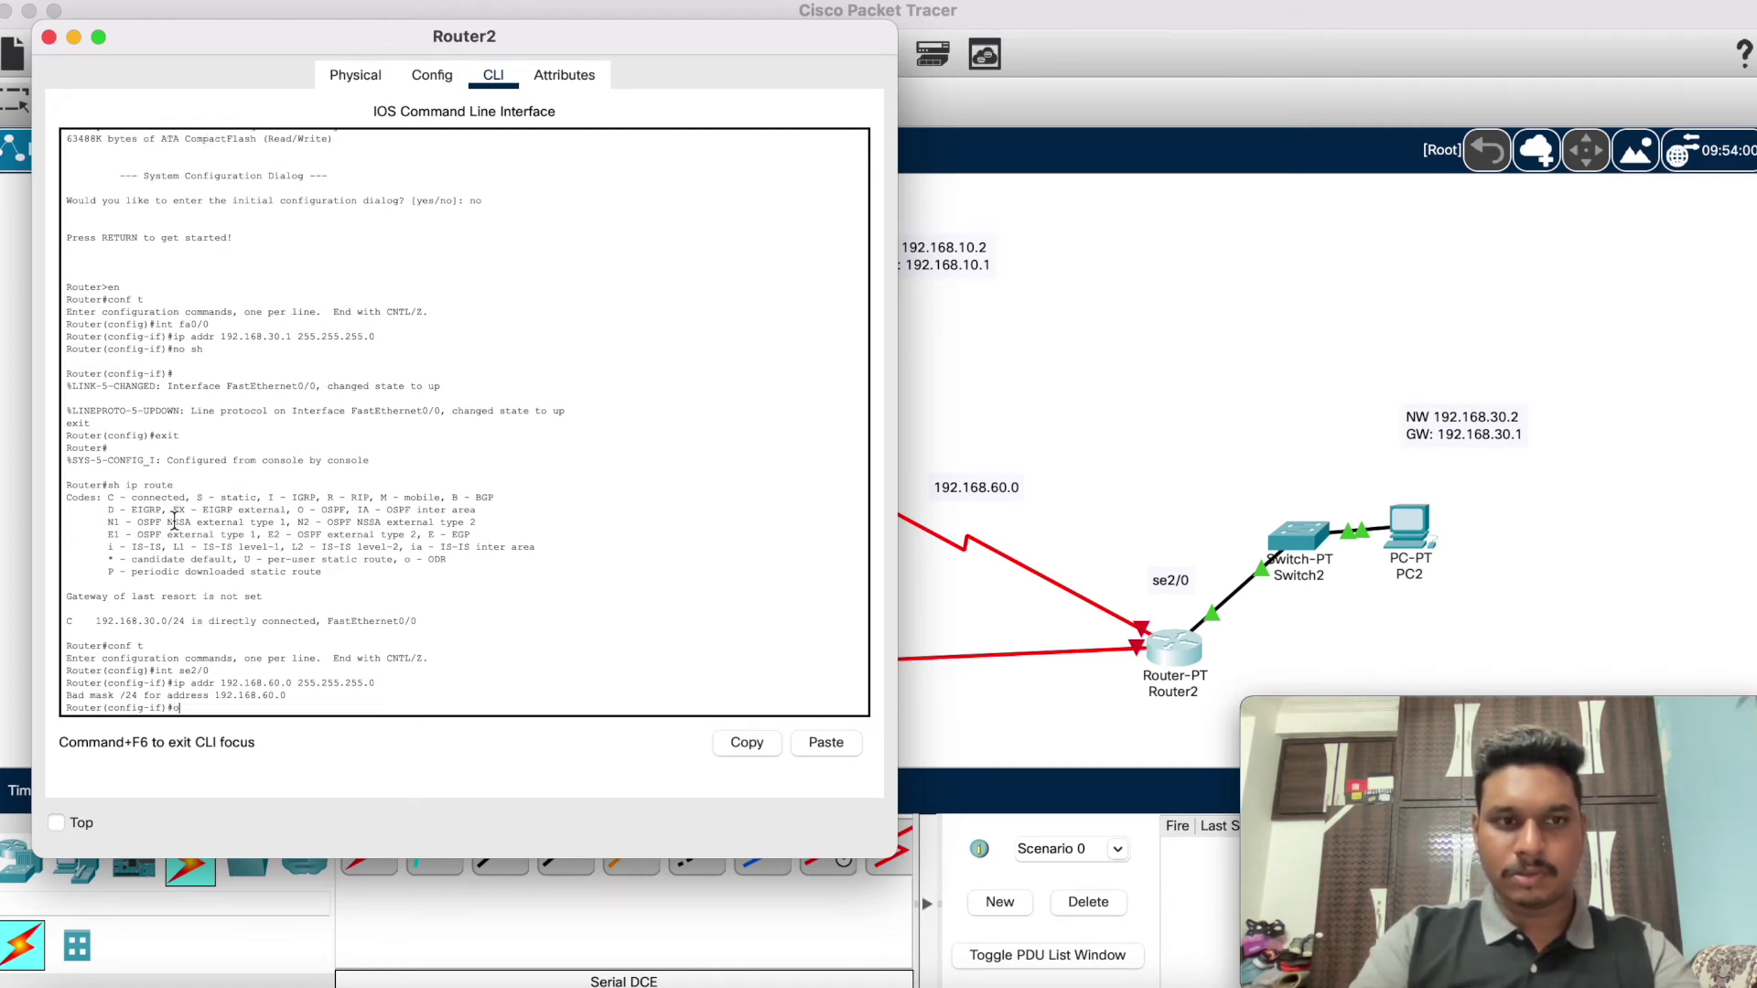
{"action": "type", "text": "no sh"}
{"action": "key", "text": "Return"}
{"action": "type", "text": "ex"}
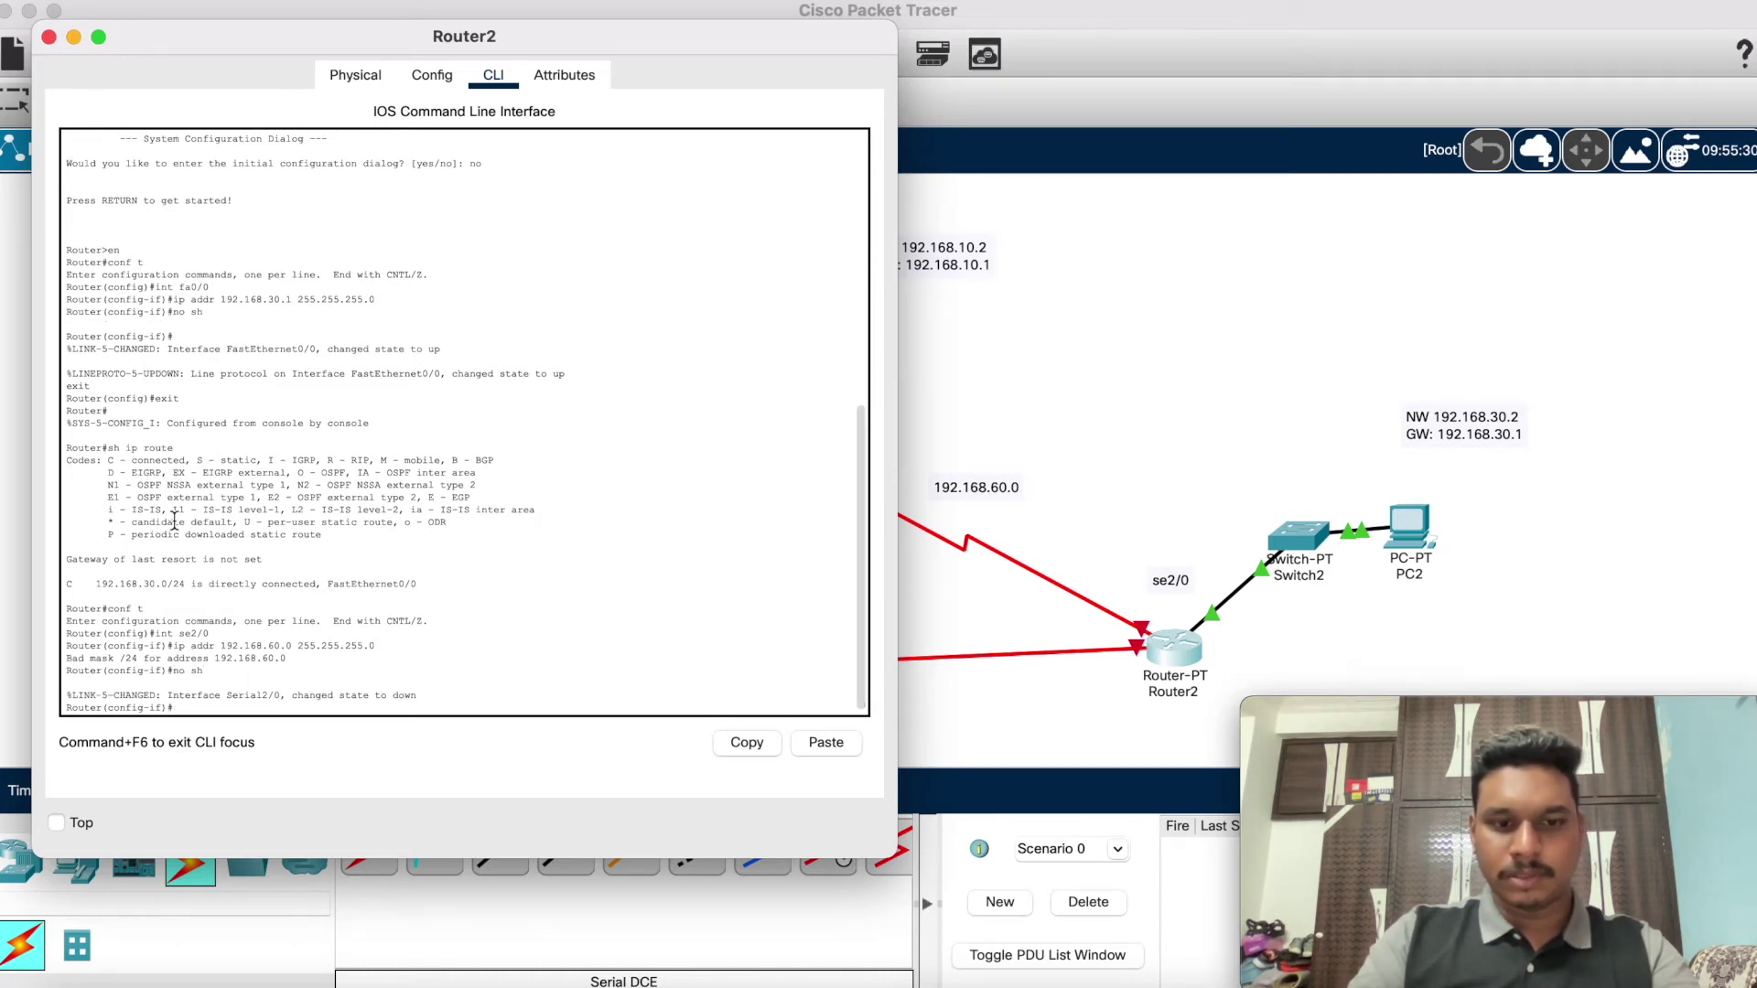
{"action": "type", "text": "it"}
{"action": "key", "text": "Return"}
{"action": "type", "text": "exit"}
{"action": "key", "text": "Return"}
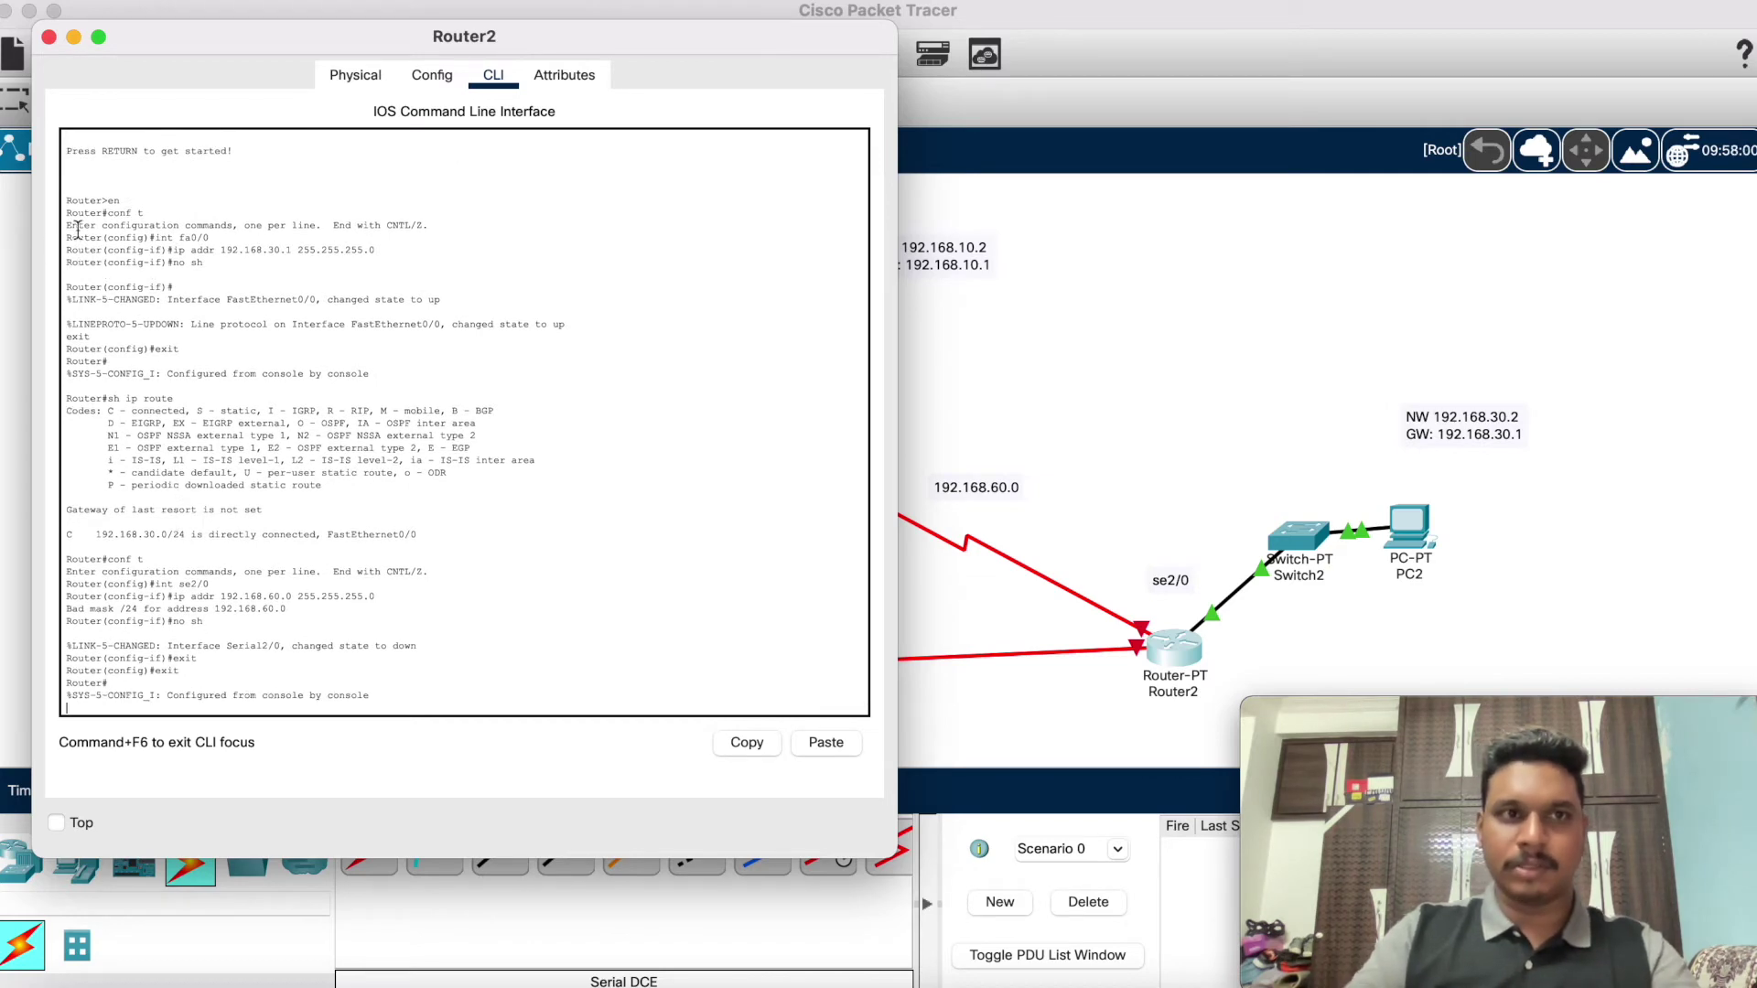
{"action": "left_click", "coordinate": [75, 38]}
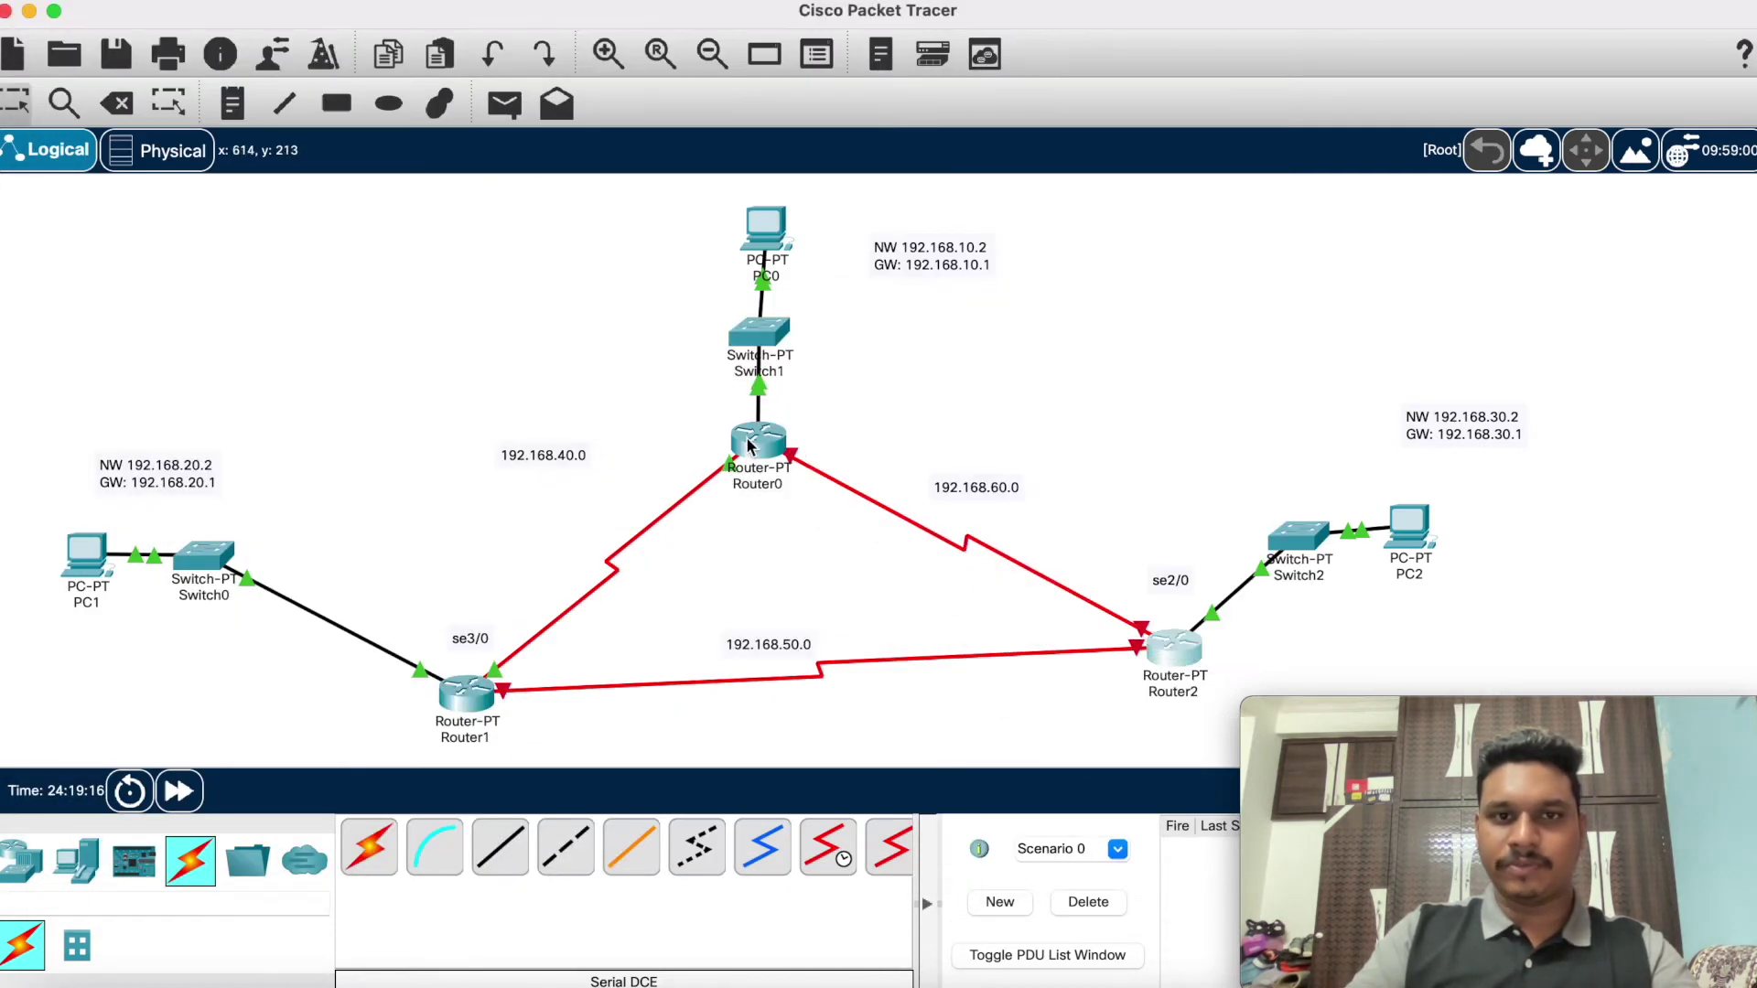
Step: On Router1, enter privileged and global configuration modes and select interface se2/0
{"action": "left_click", "coordinate": [1333, 878]}
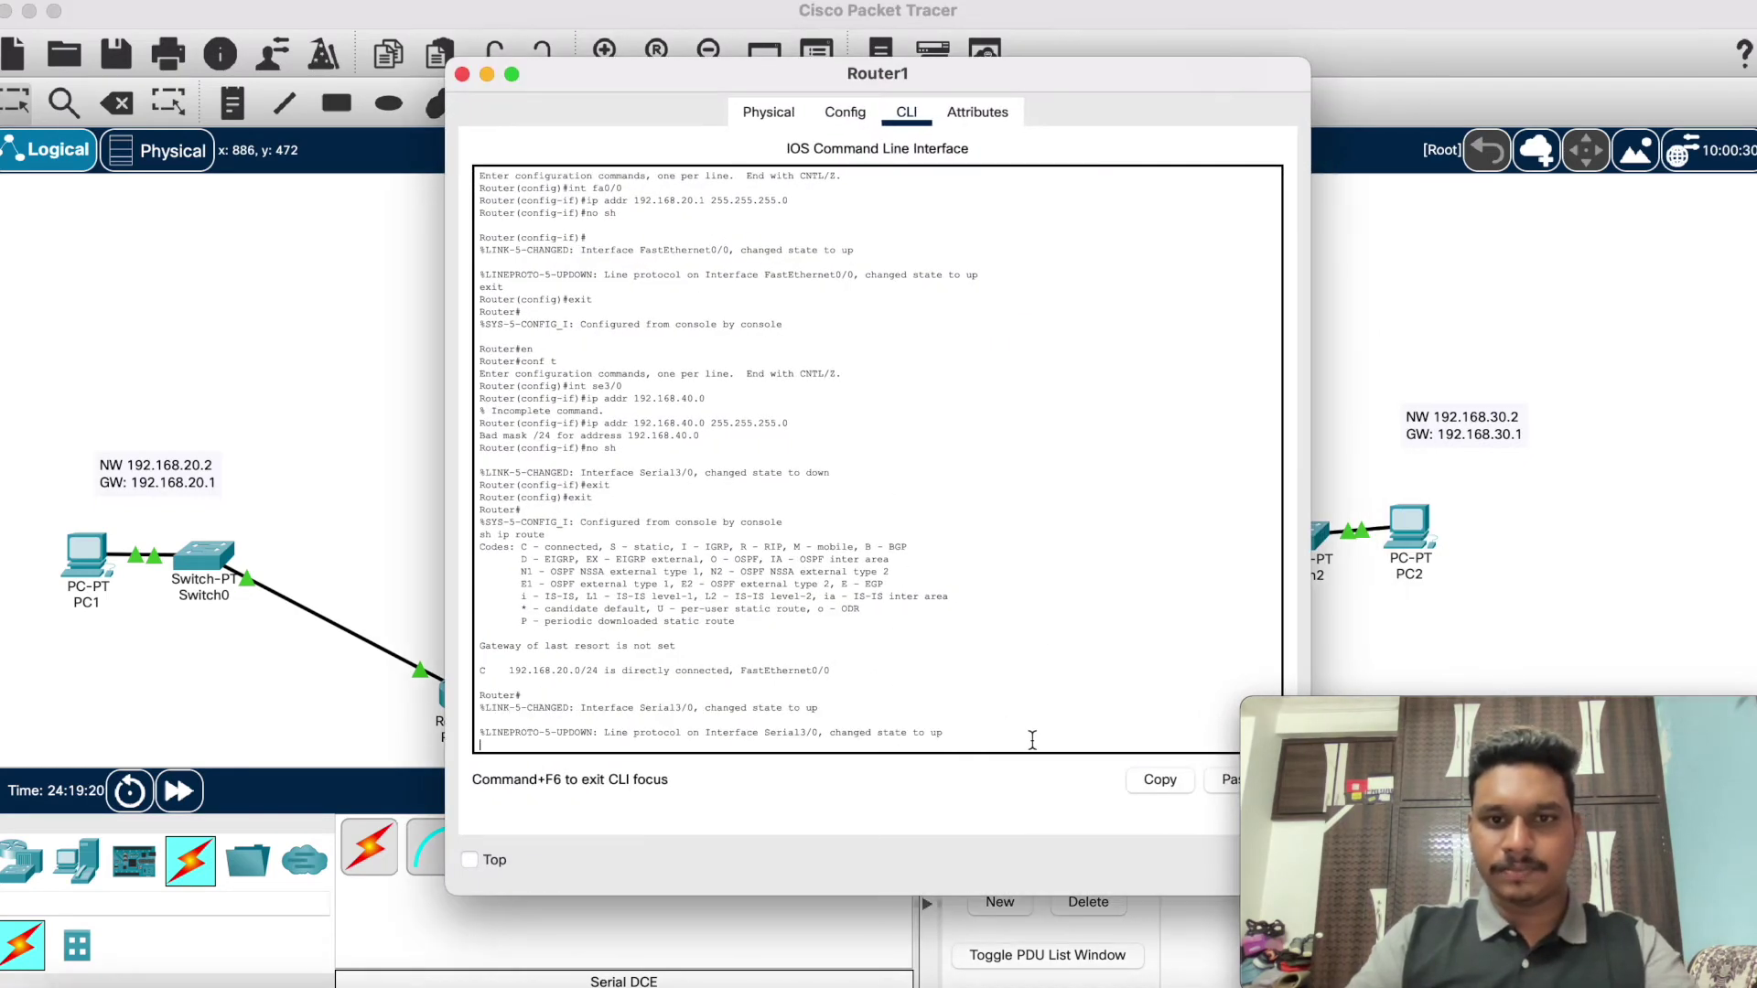
{"action": "key", "text": "Return"}
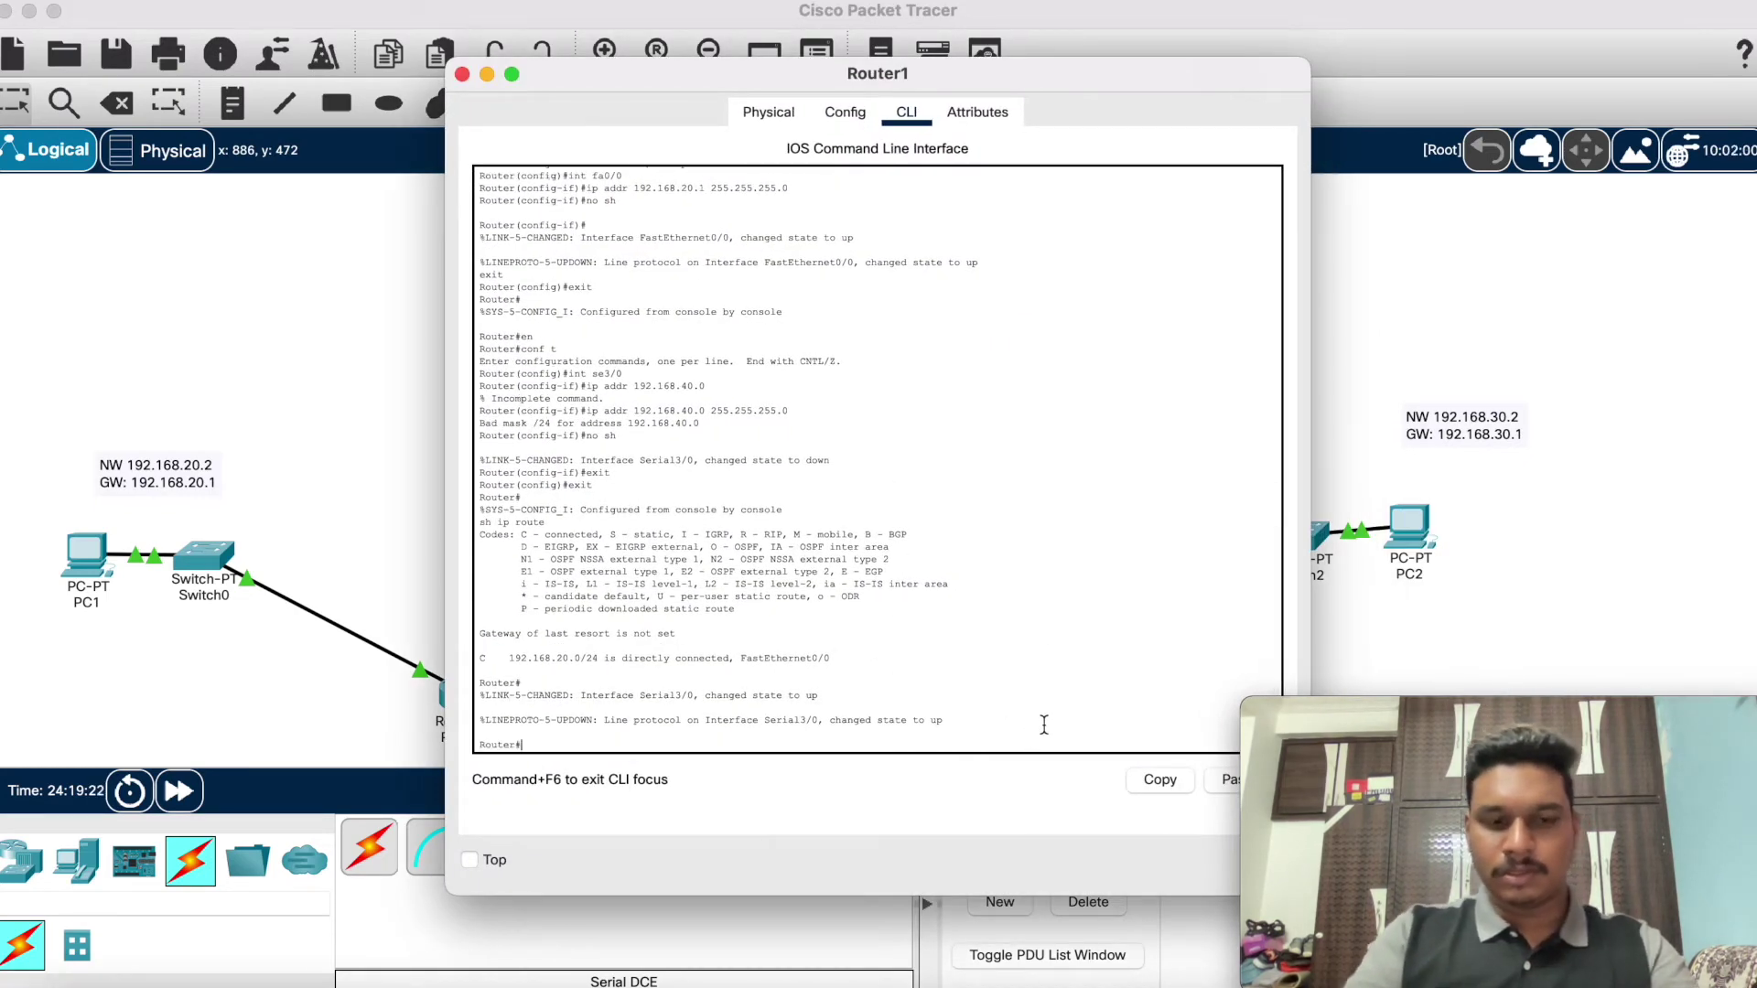
{"action": "type", "text": "co"}
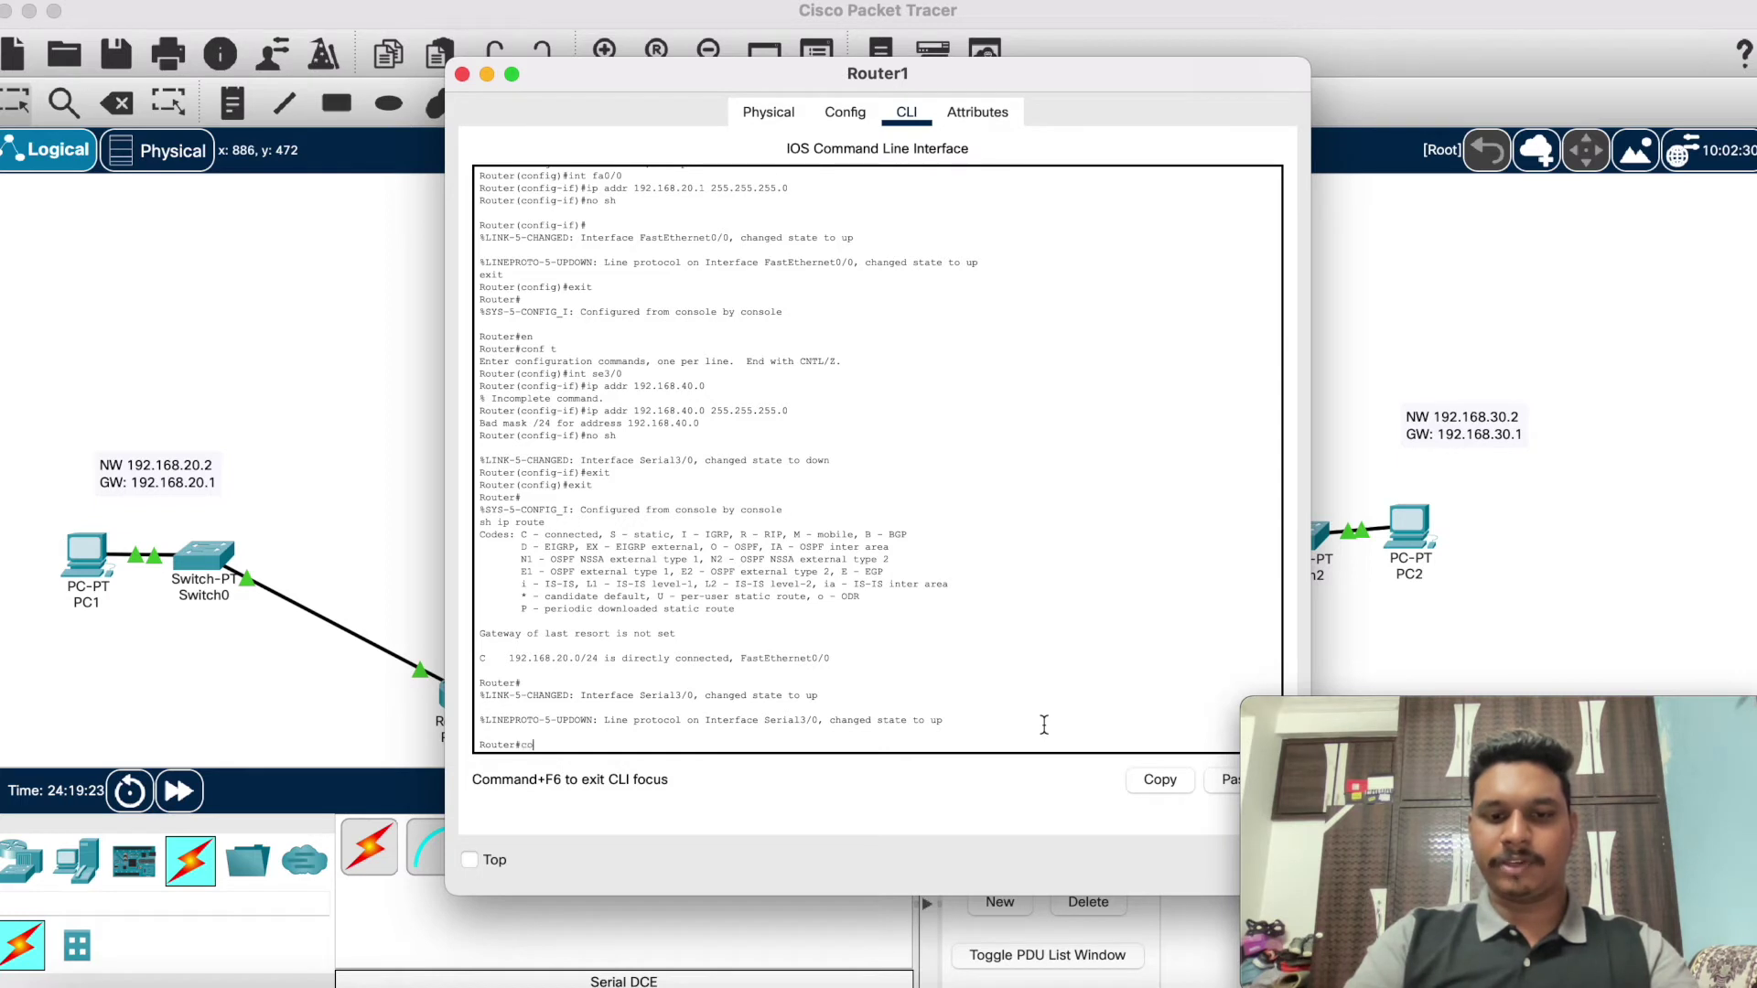
{"action": "type", "text": "nt t"}
{"action": "key", "text": "Return"}
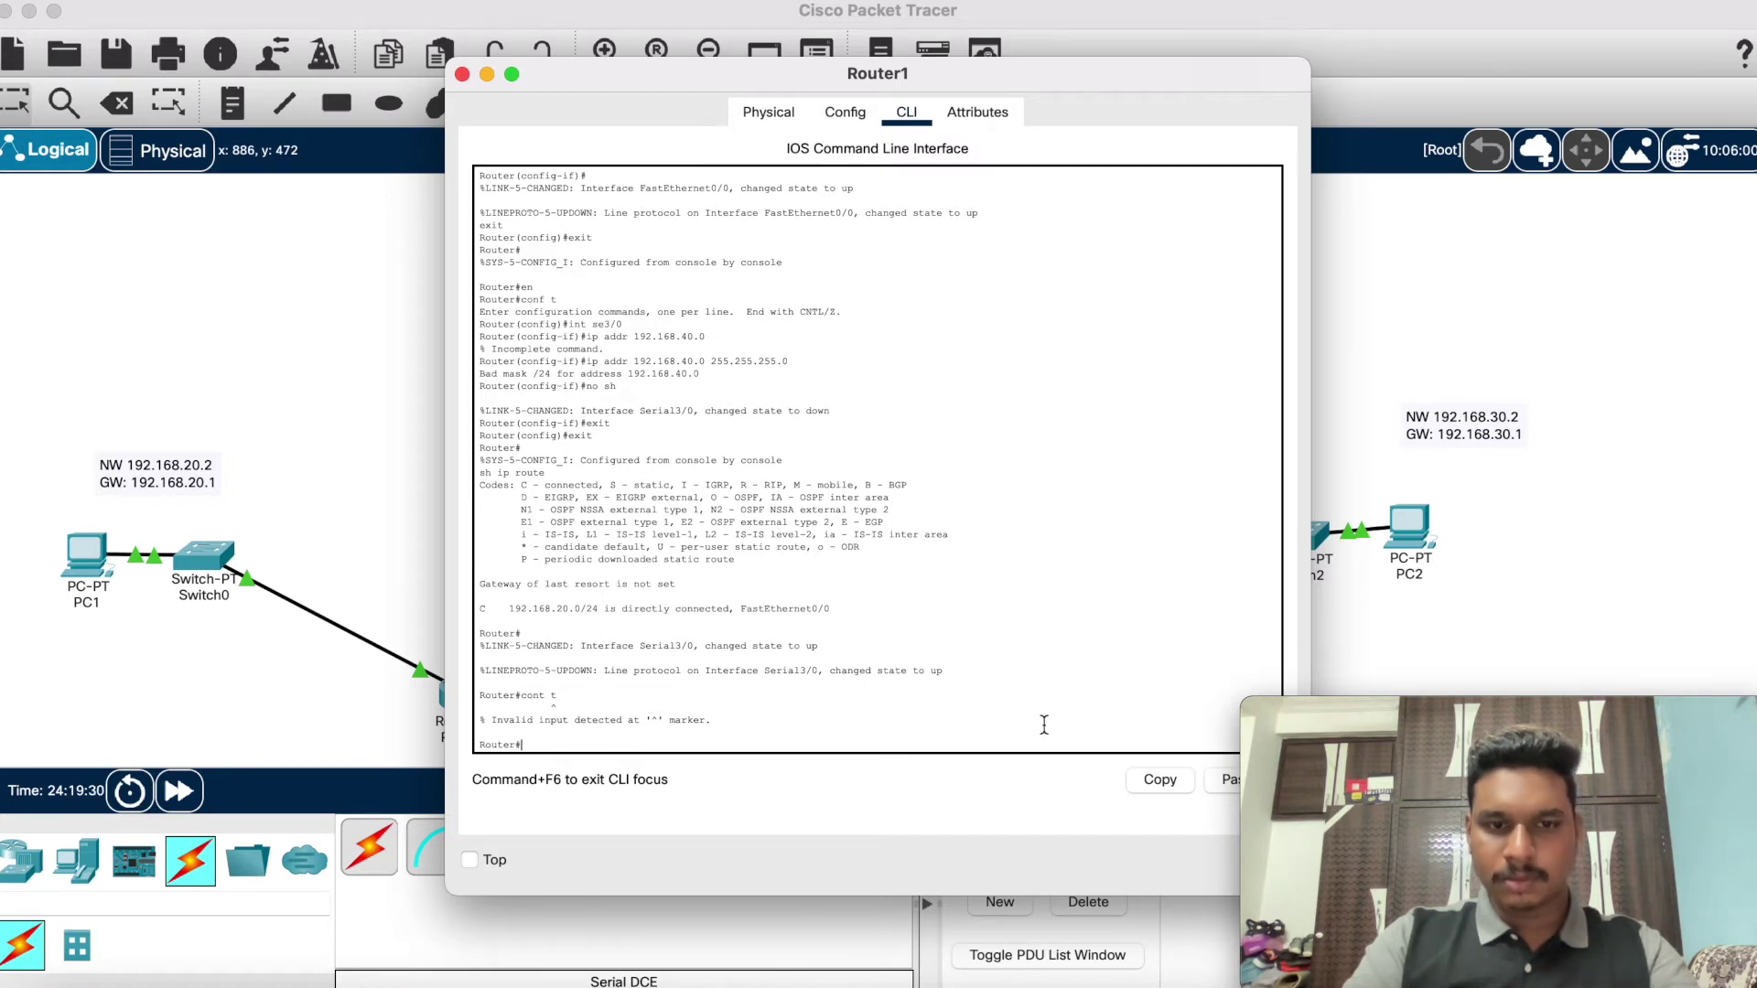
{"action": "type", "text": "en"}
{"action": "key", "text": "Return"}
{"action": "type", "text": "con"}
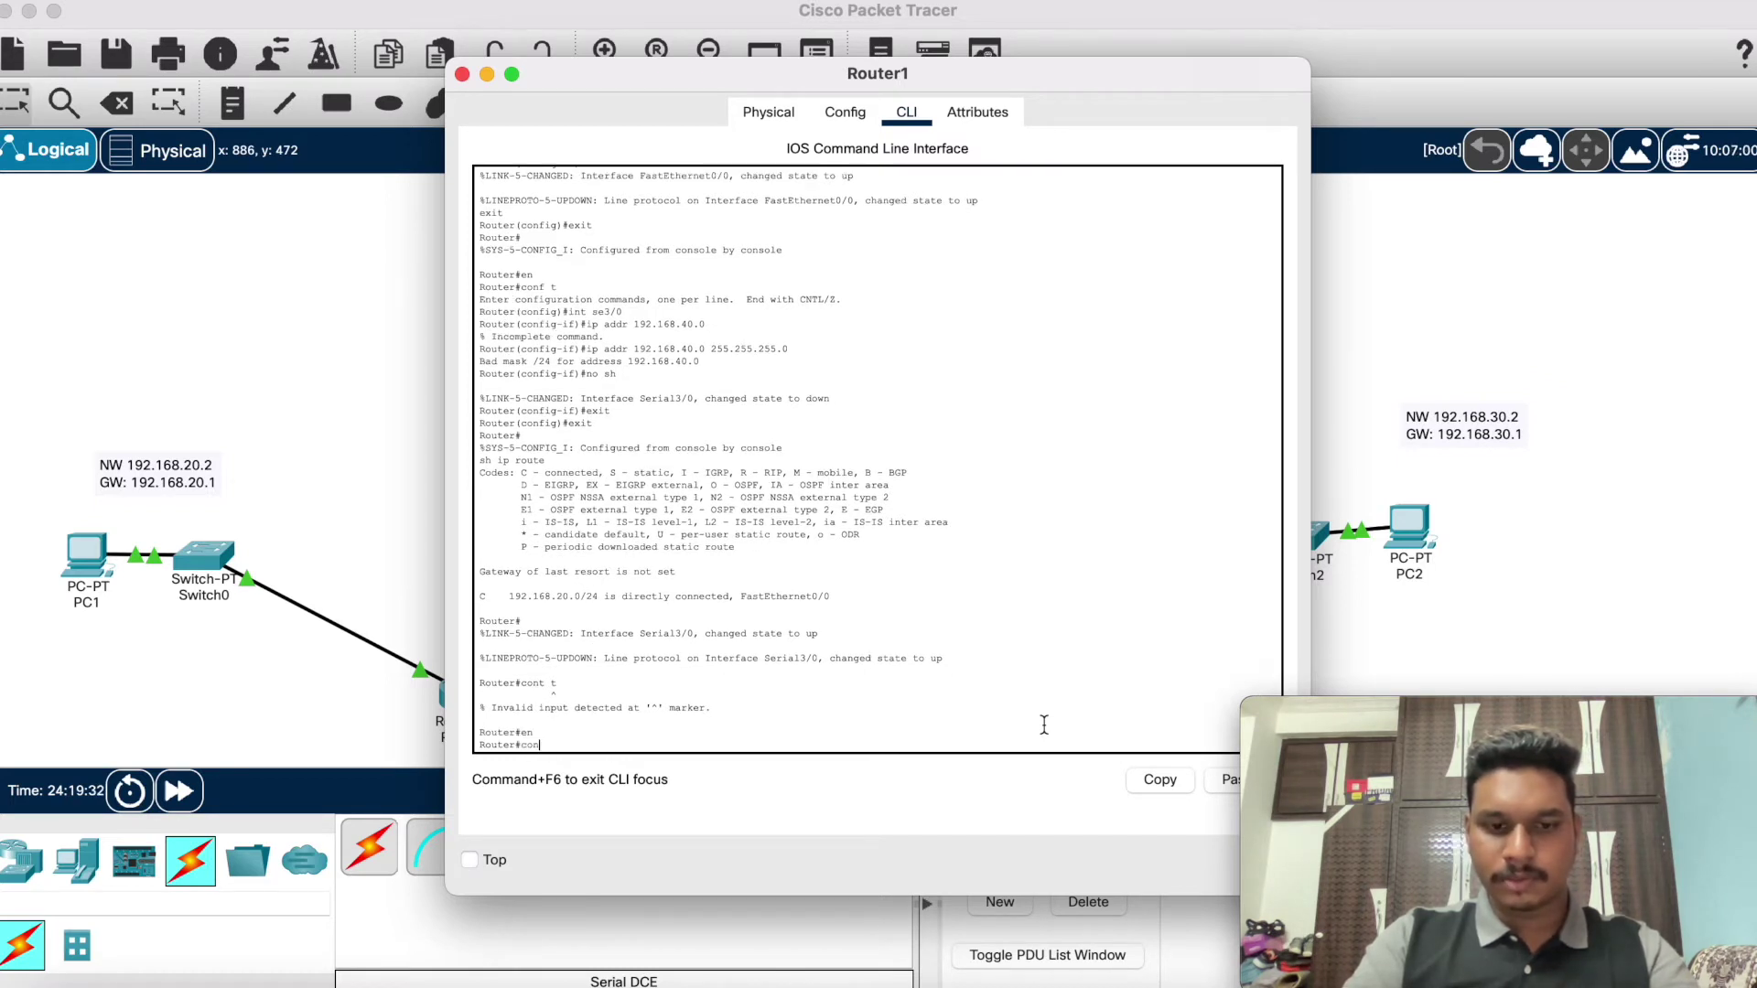
{"action": "type", "text": "f t"}
{"action": "key", "text": "Return"}
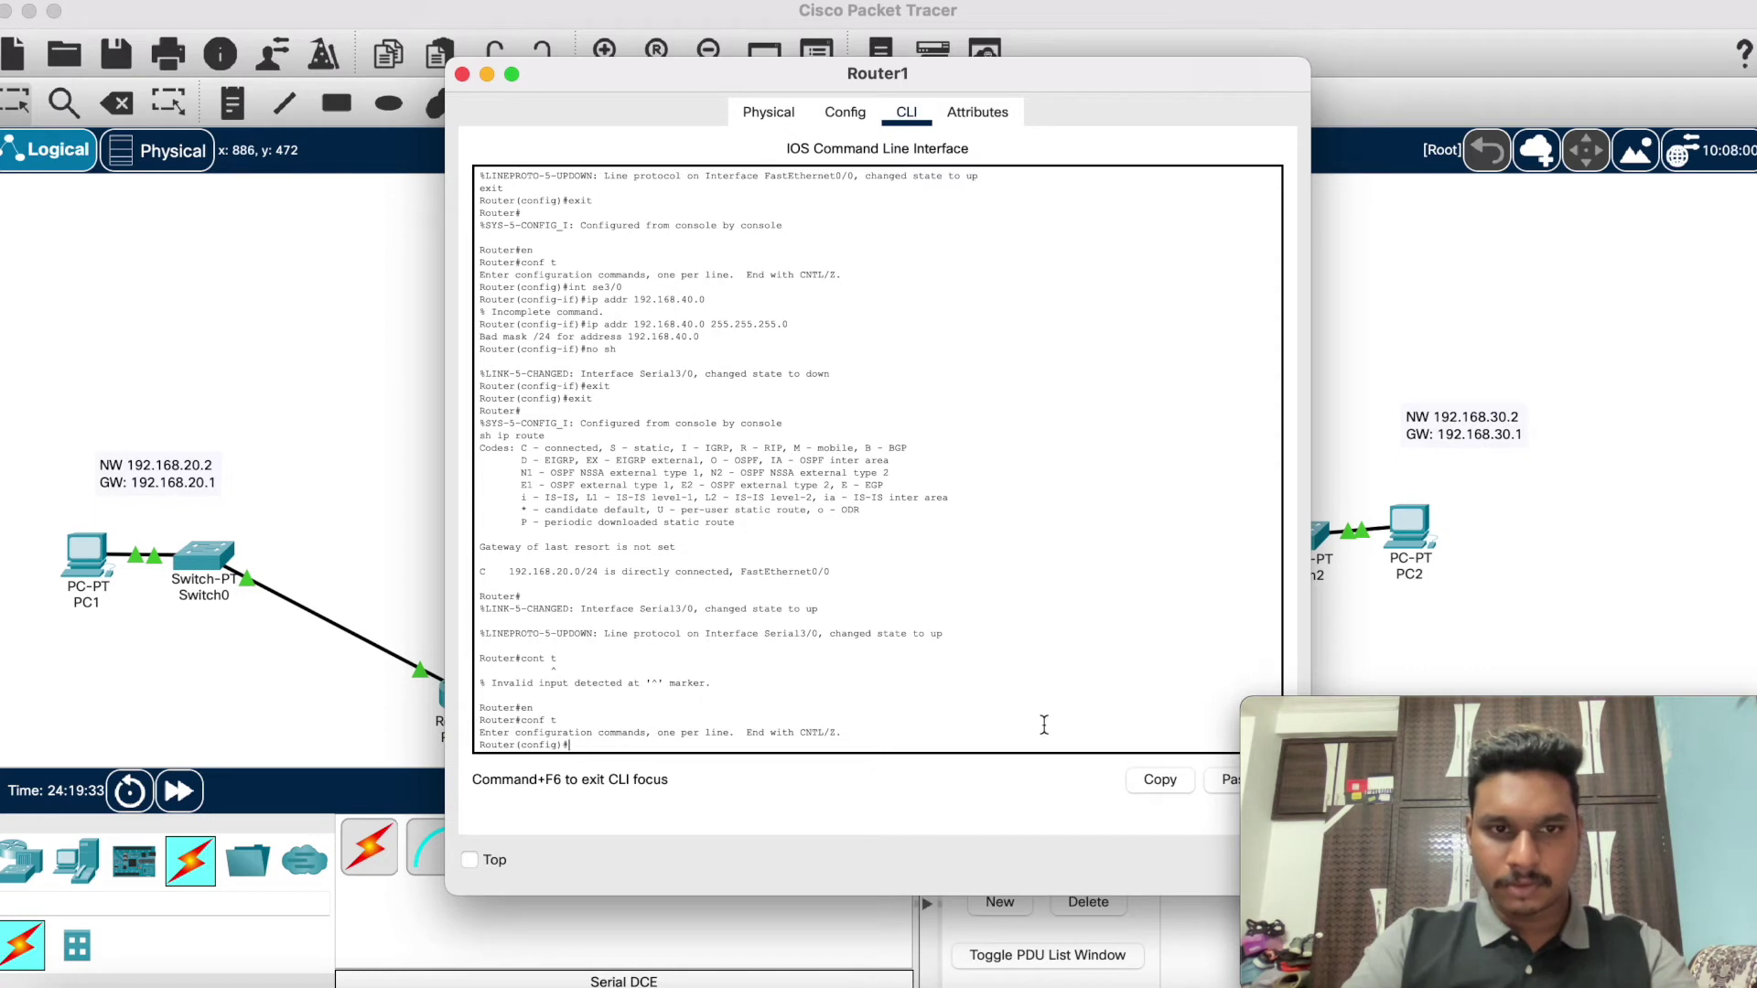
{"action": "type", "text": "int se2/0"}
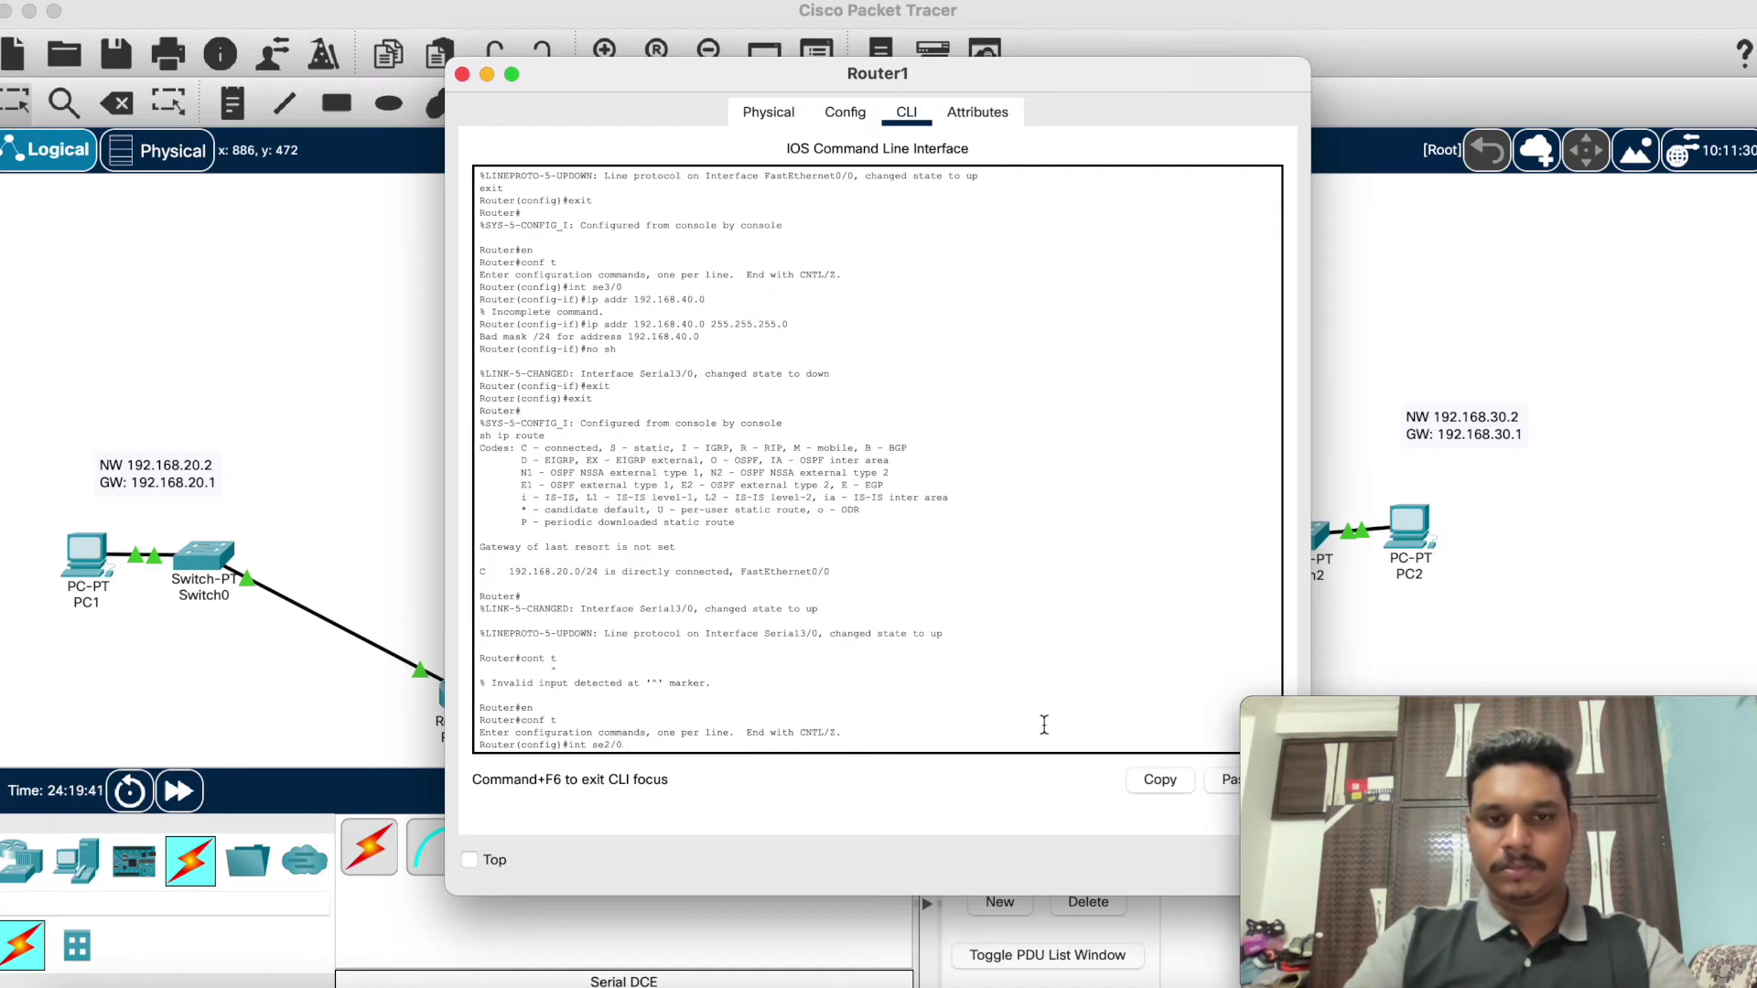
{"action": "key", "text": "Return"}
Step: Give Router1's se2/0 192.168.60.0 255.255.255.0 (rejected as bad mask) and enable it with no sh
{"action": "type", "text": "ip "}
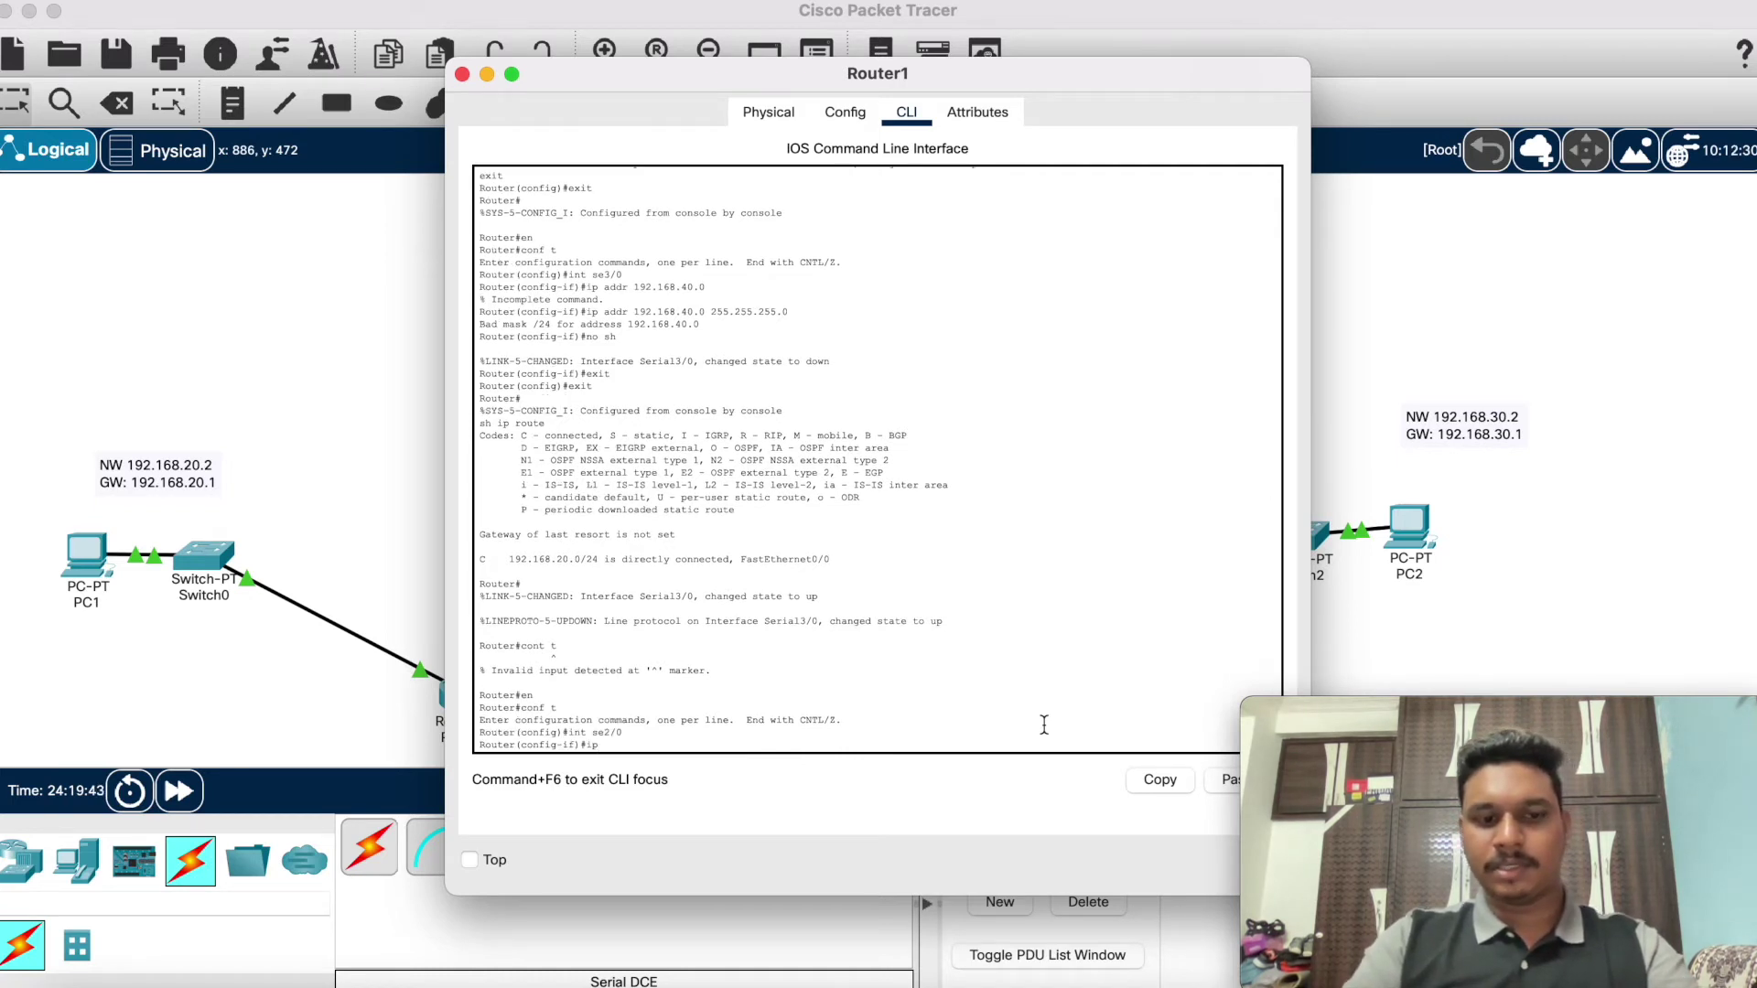
{"action": "type", "text": "addr 192.168"}
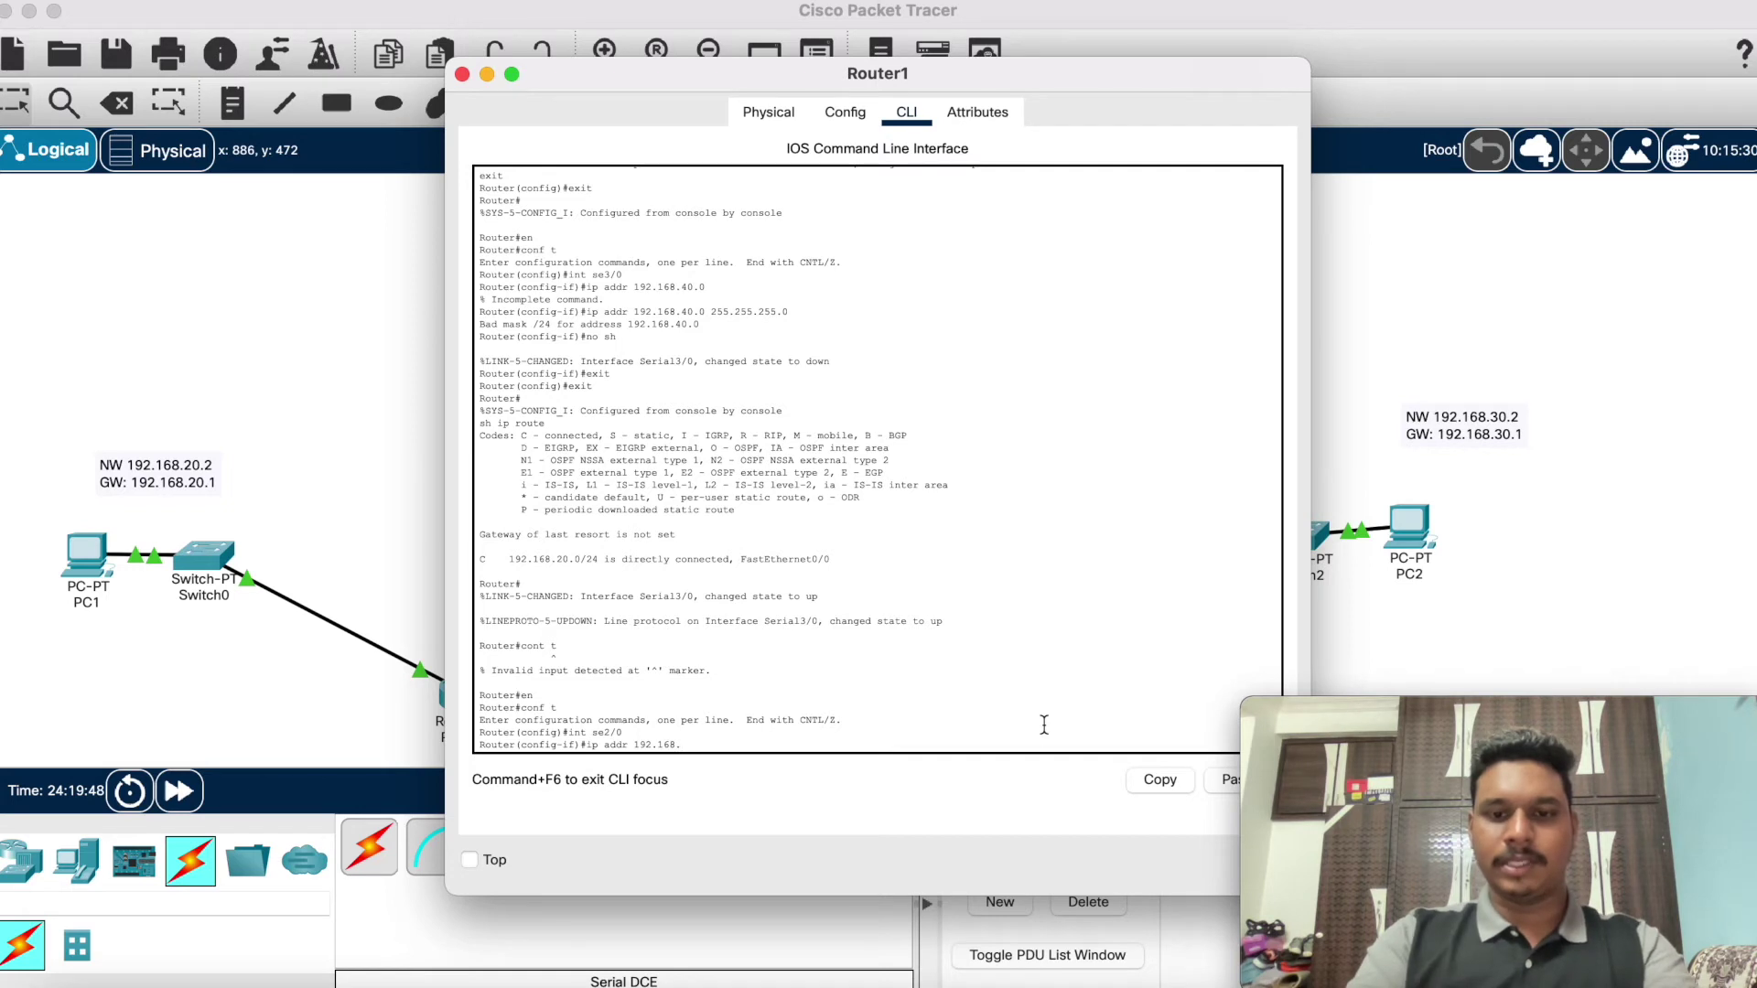
{"action": "type", "text": ".60.0"}
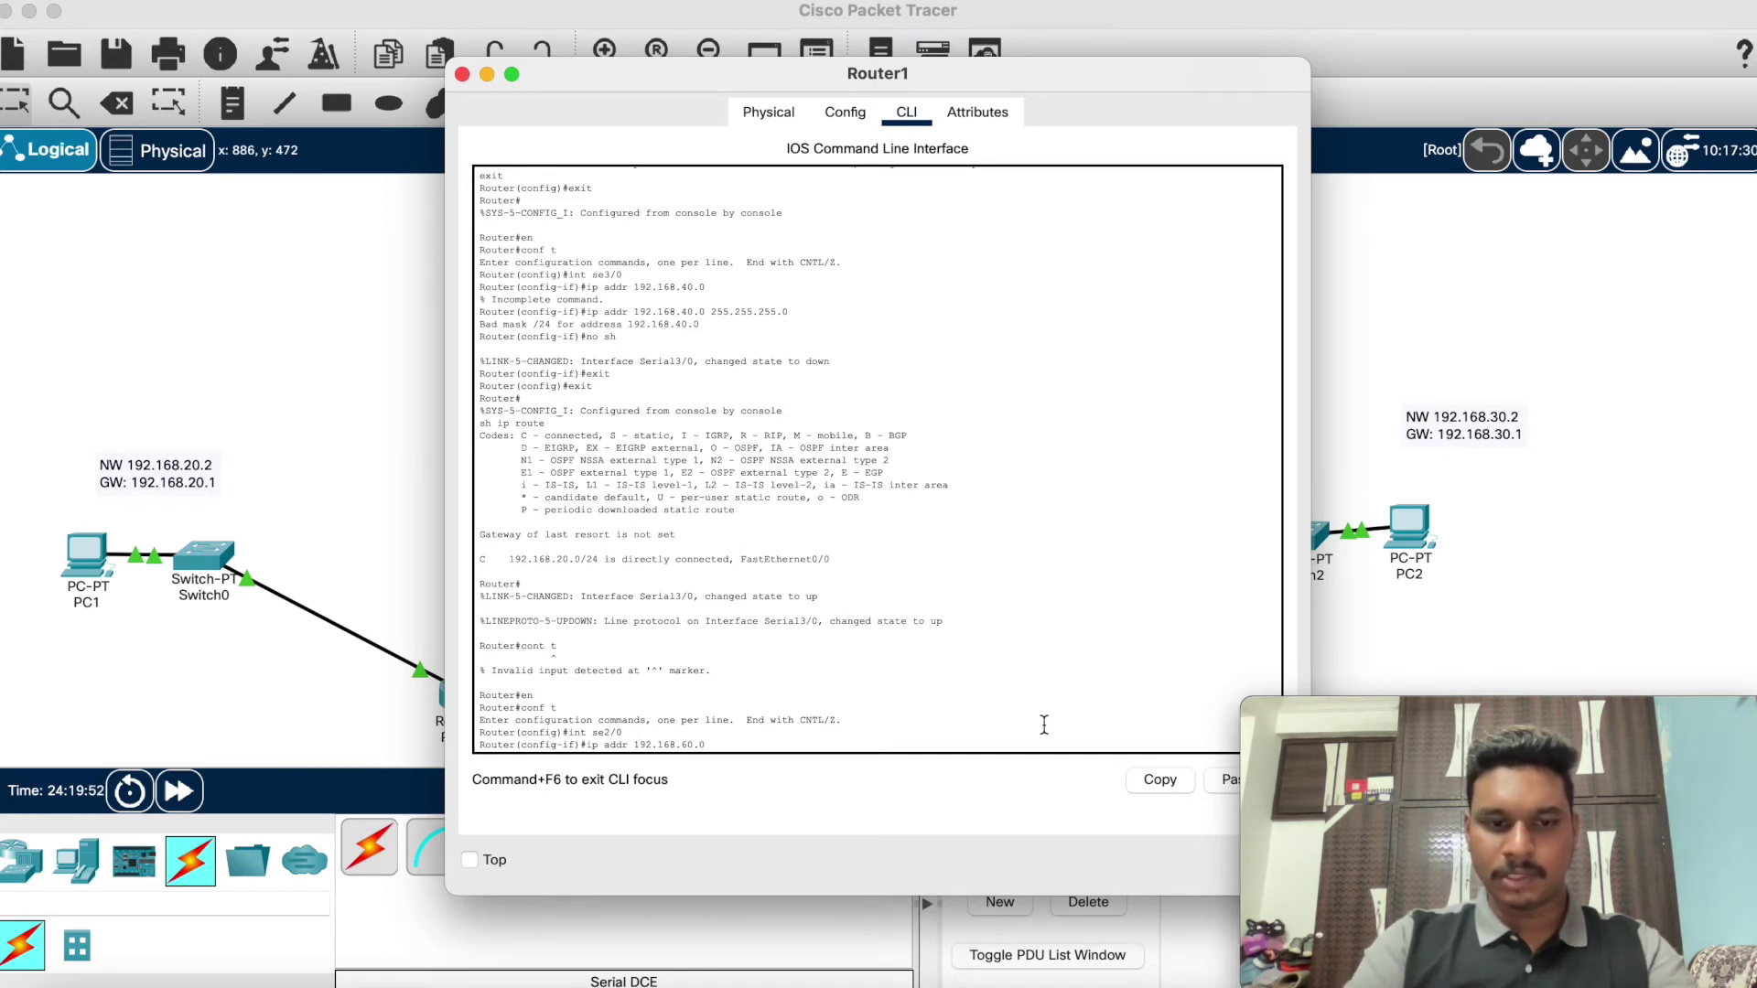
{"action": "type", "text": "255"}
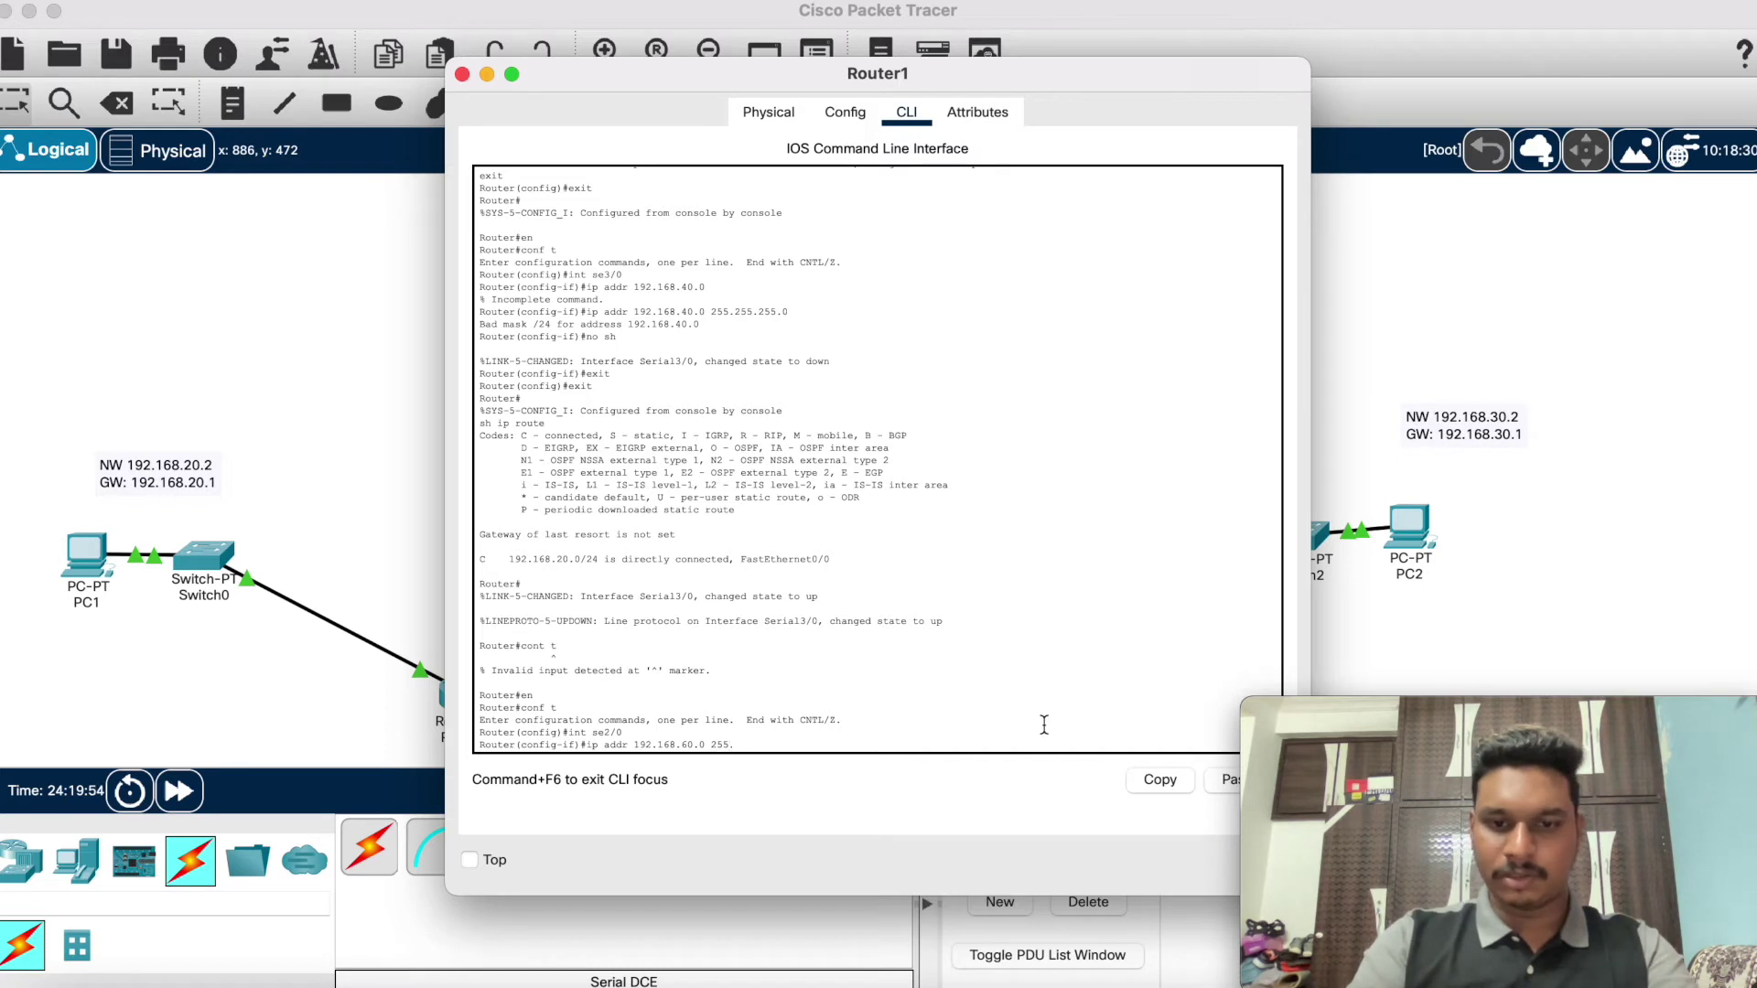
{"action": "type", "text": ".255.255."}
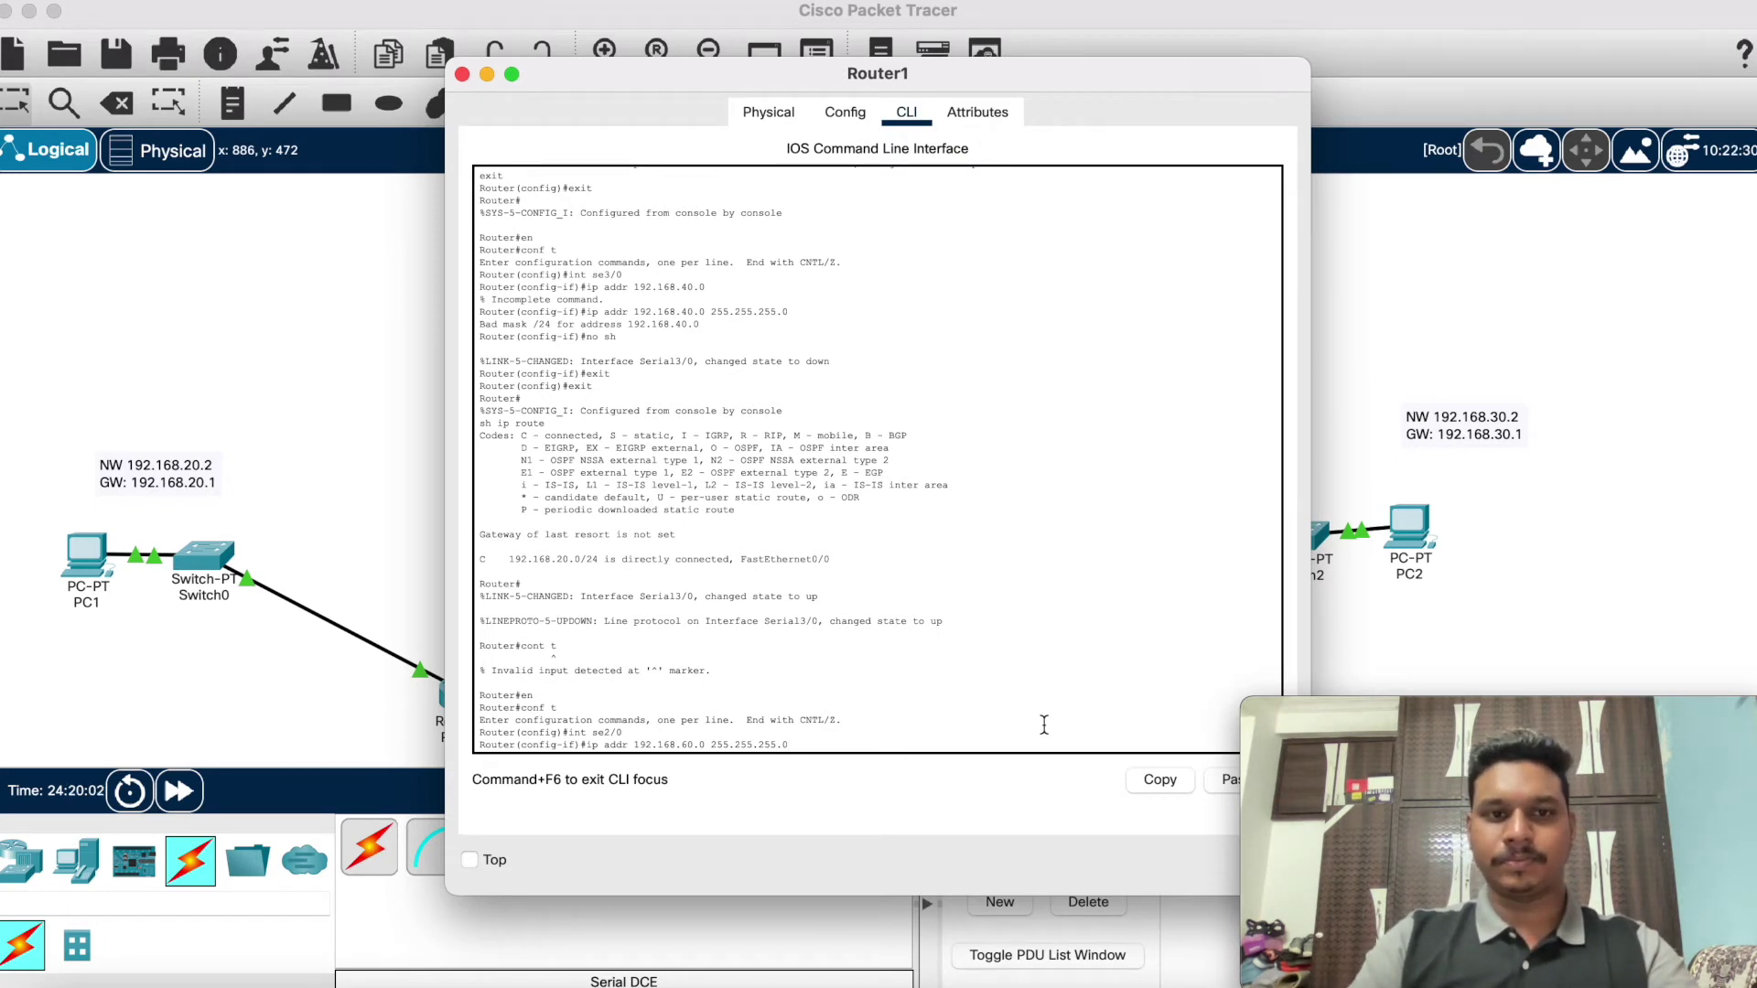
{"action": "type", "text": "0"}
{"action": "key", "text": "Return"}
{"action": "type", "text": "no"}
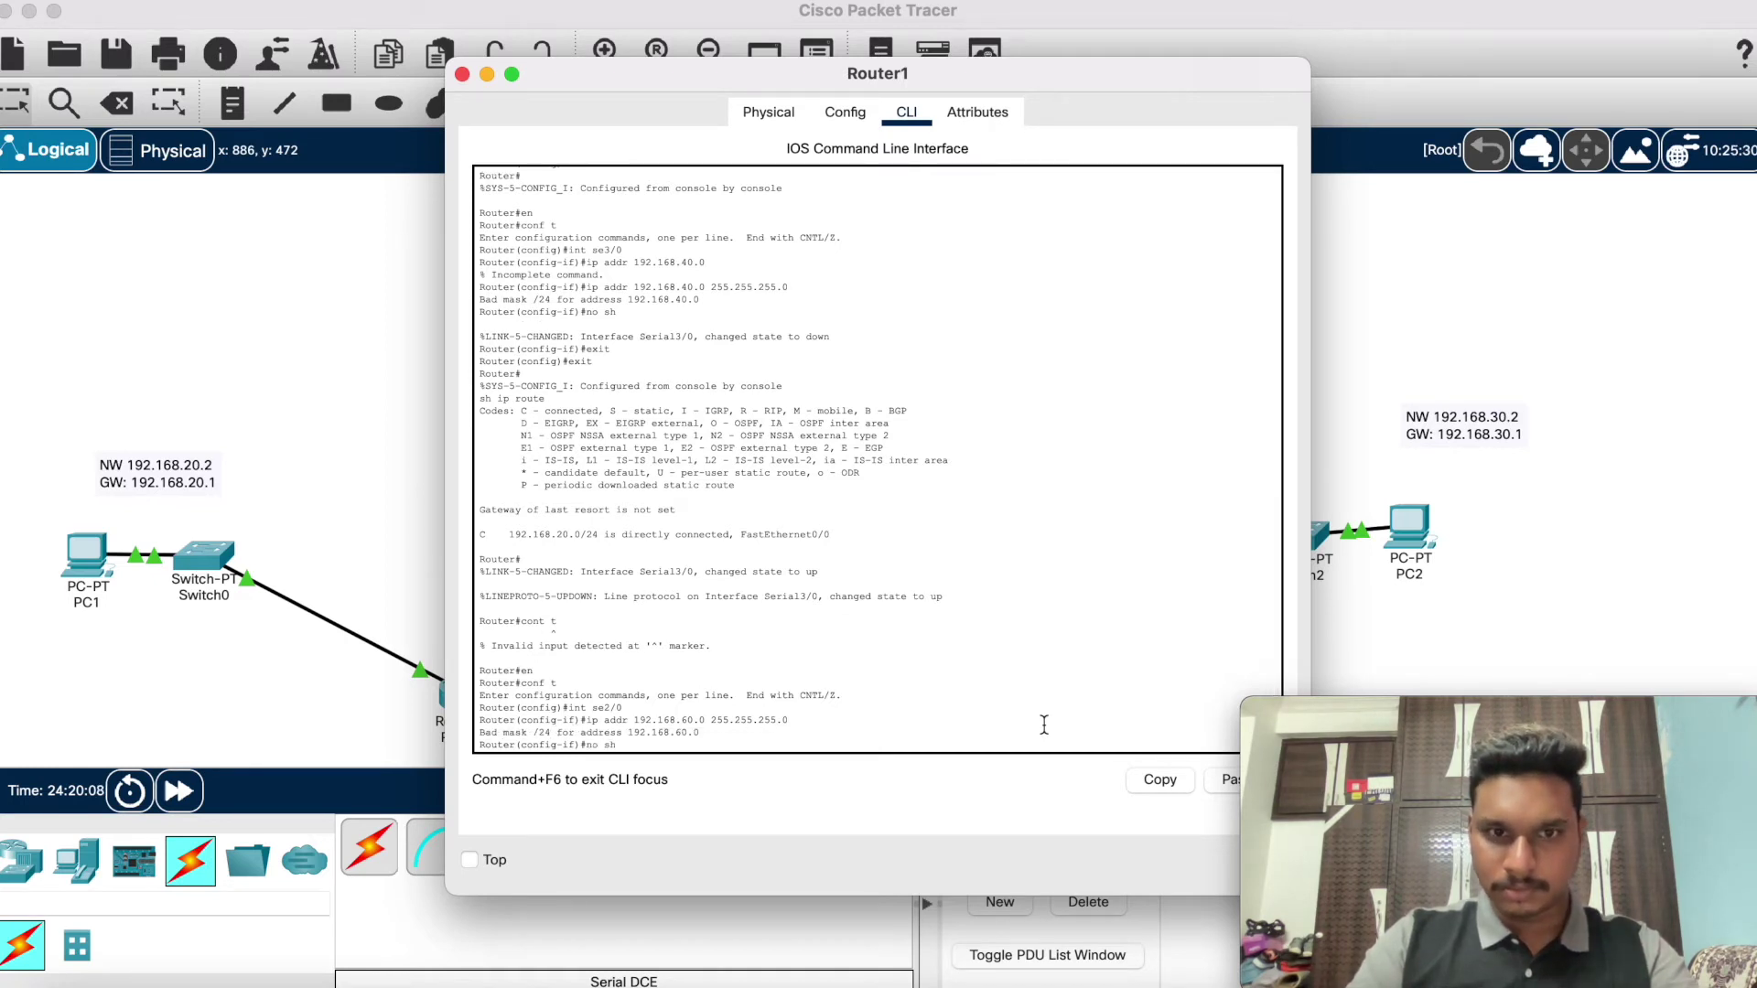
{"action": "type", "text": " sh"}
{"action": "key", "text": "Return"}
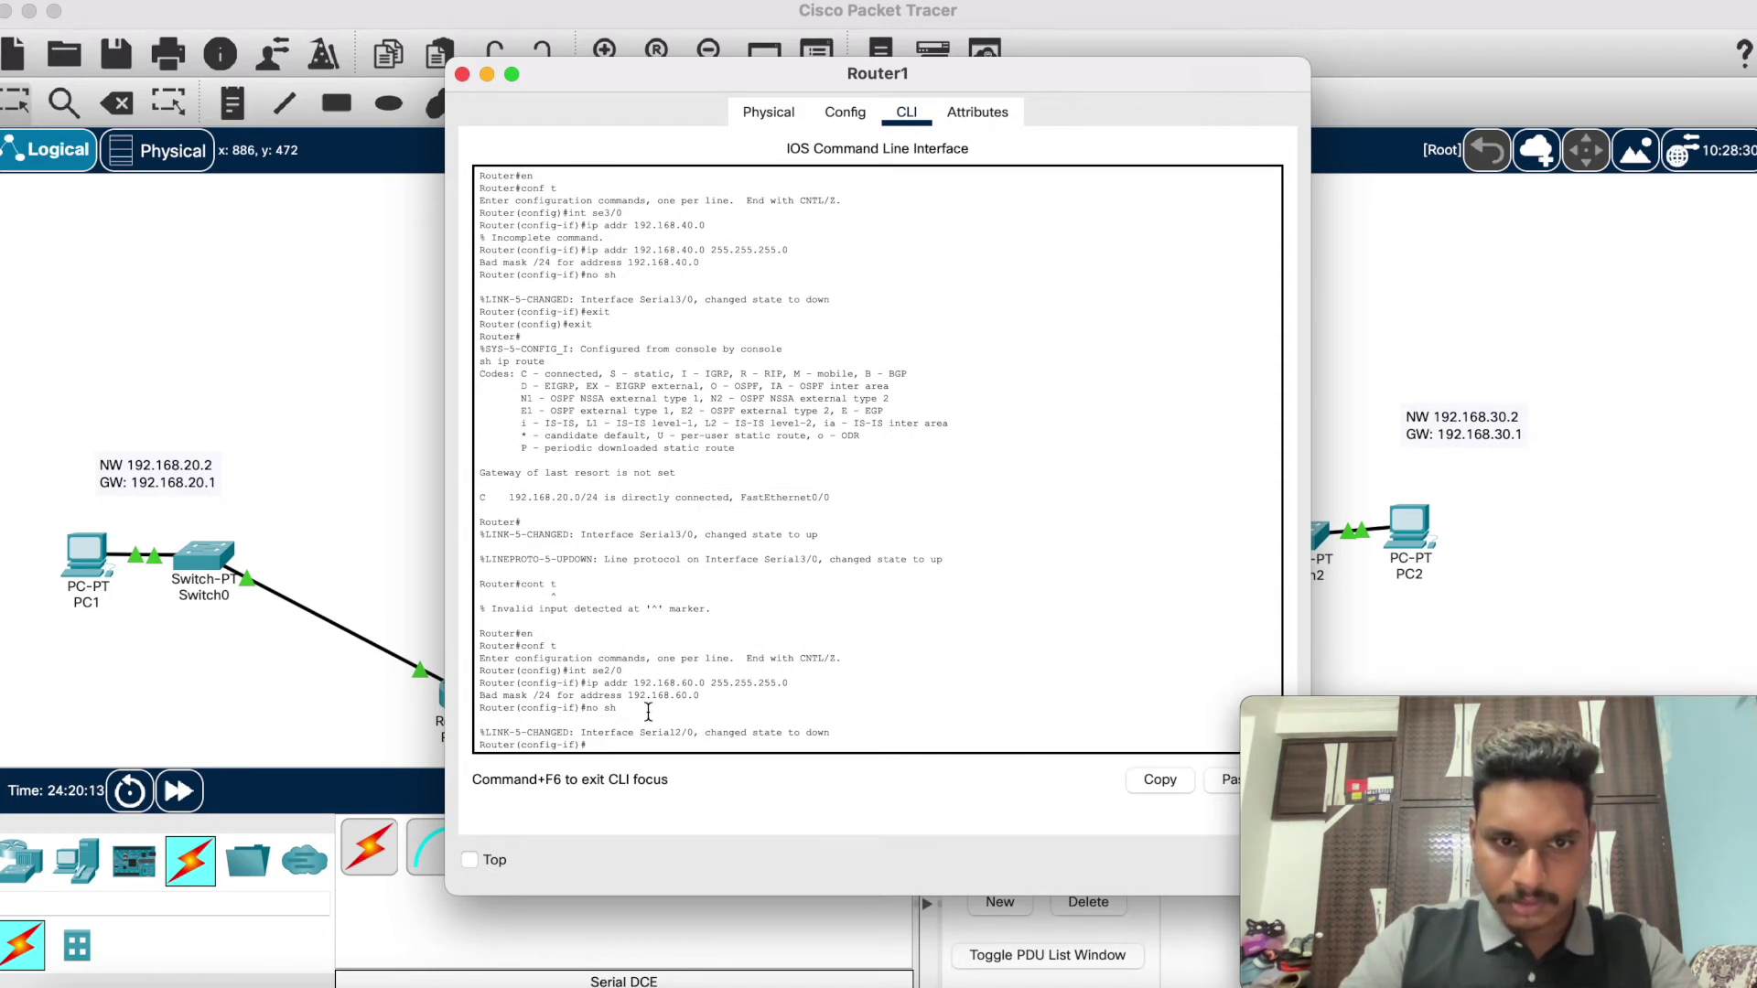
{"action": "left_click", "coordinate": [486, 75]}
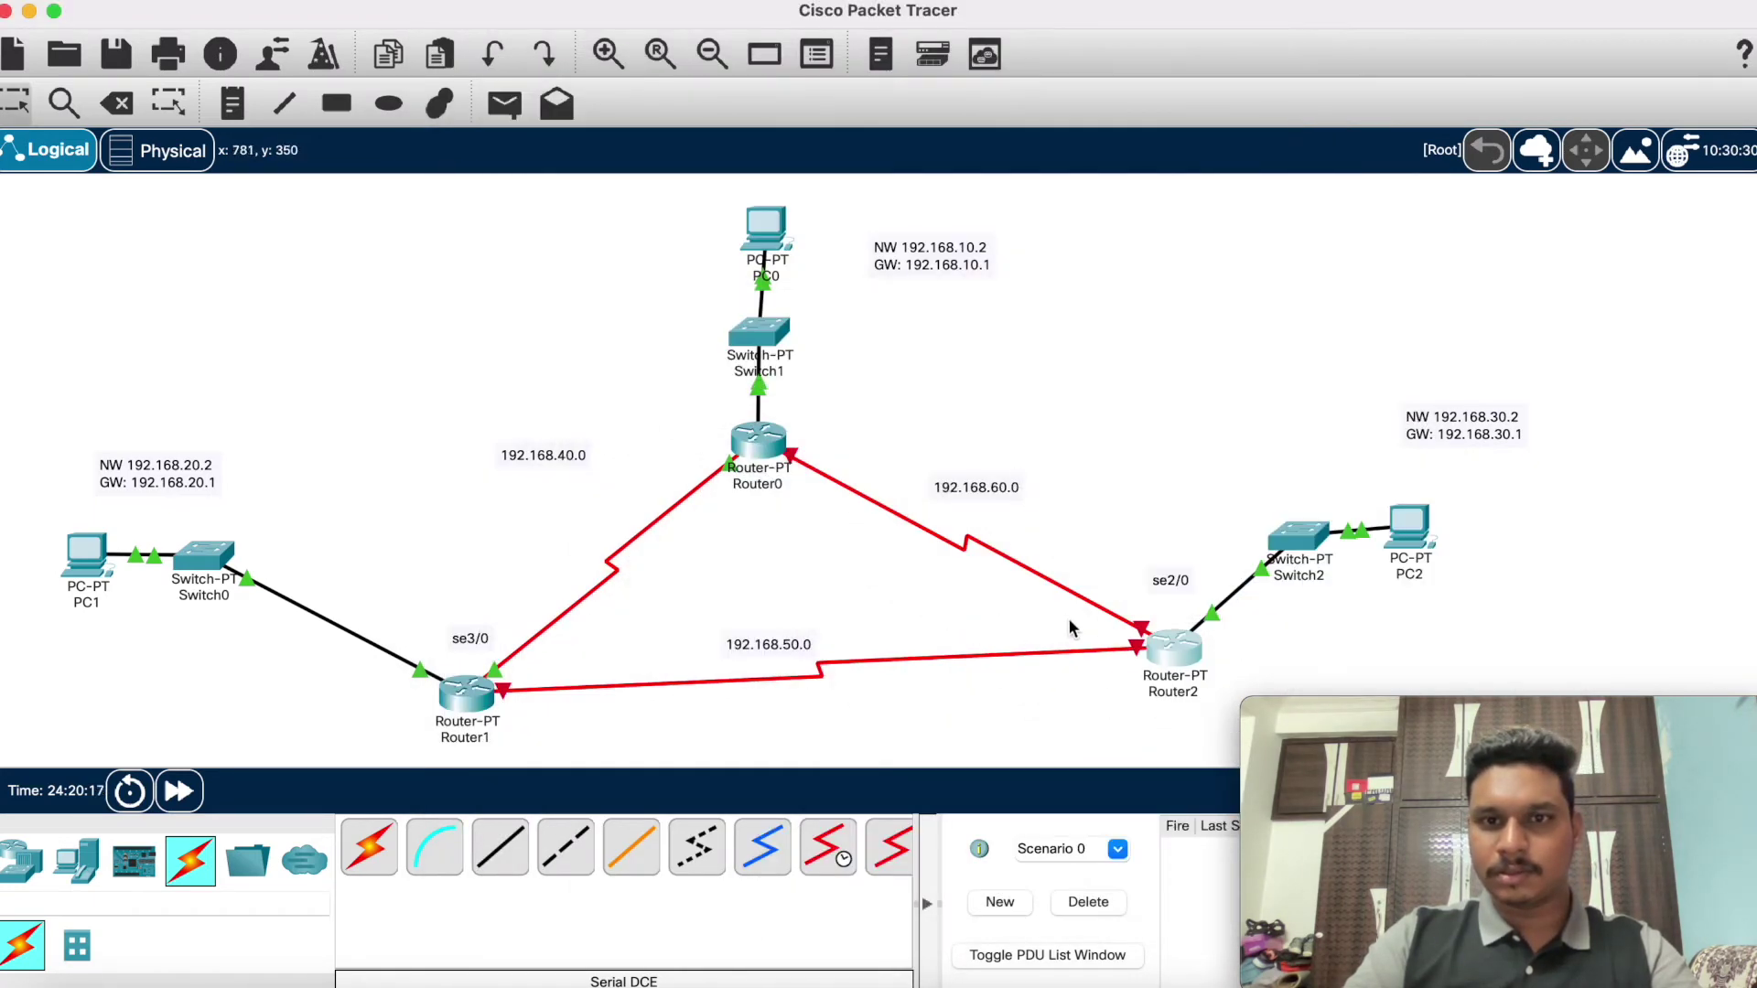
Step: Check Router2's console output, then hide it to view the three-router topology
{"action": "left_click", "coordinate": [1171, 651]}
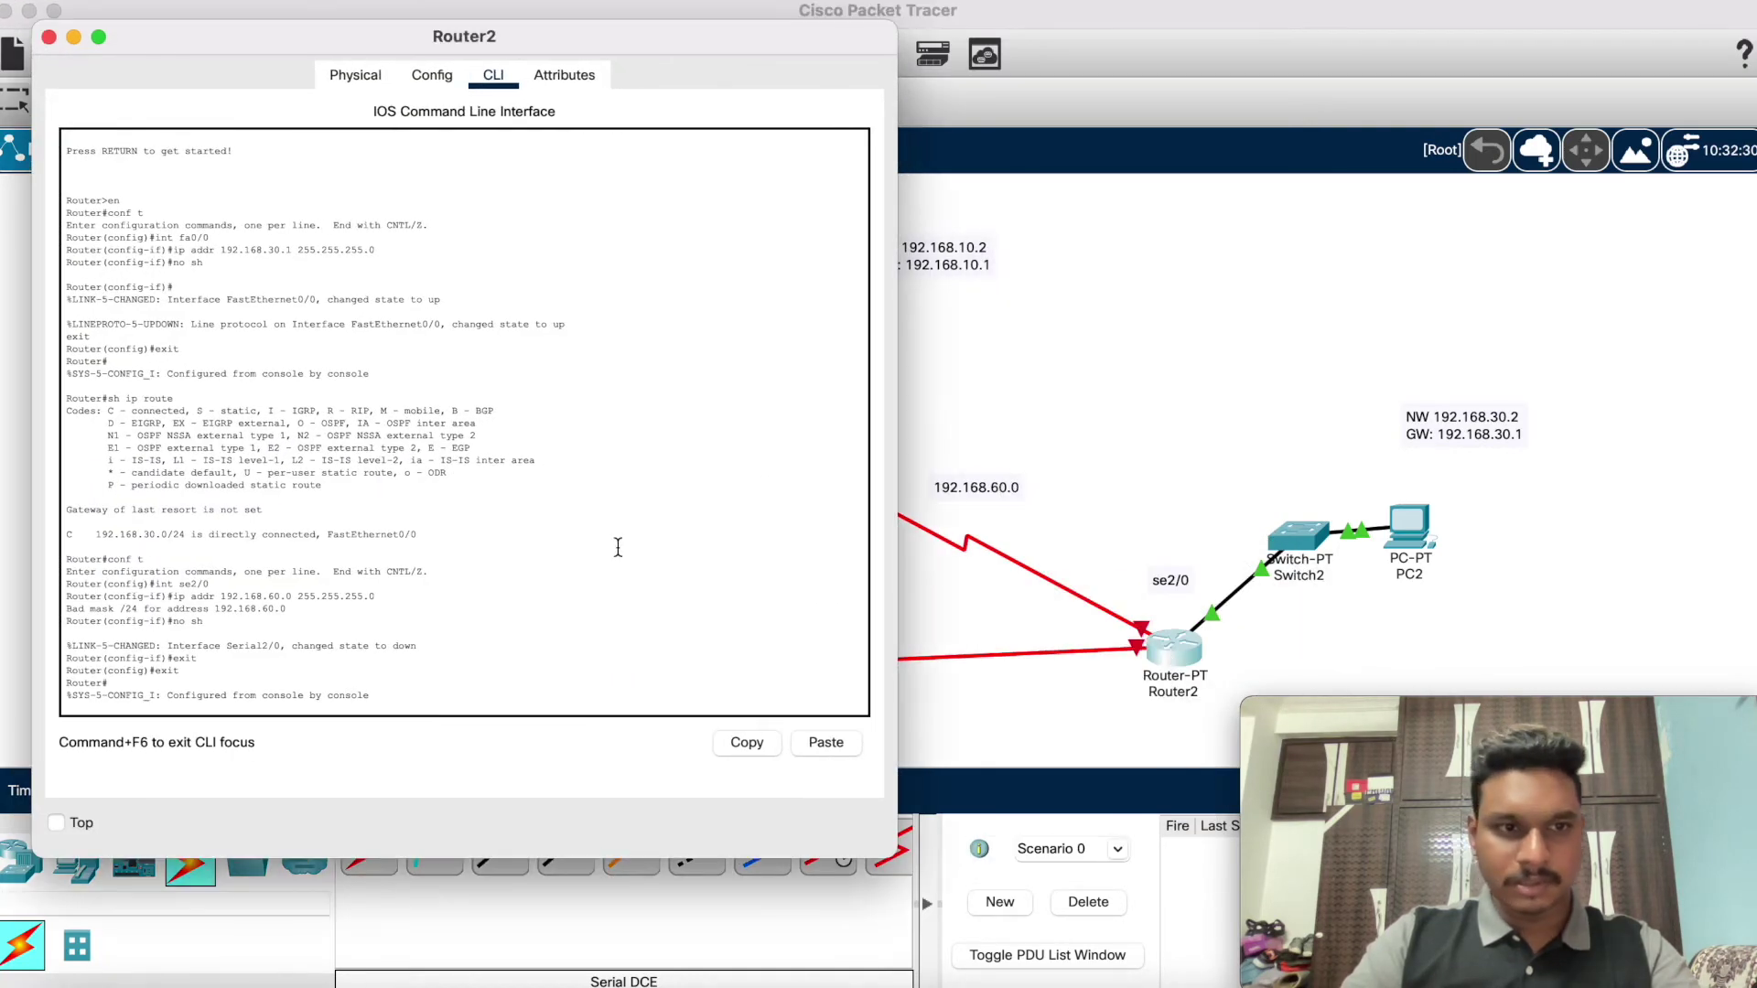
{"action": "scroll", "coordinate": [617, 548], "scroll_direction": "down", "scroll_amount": 1}
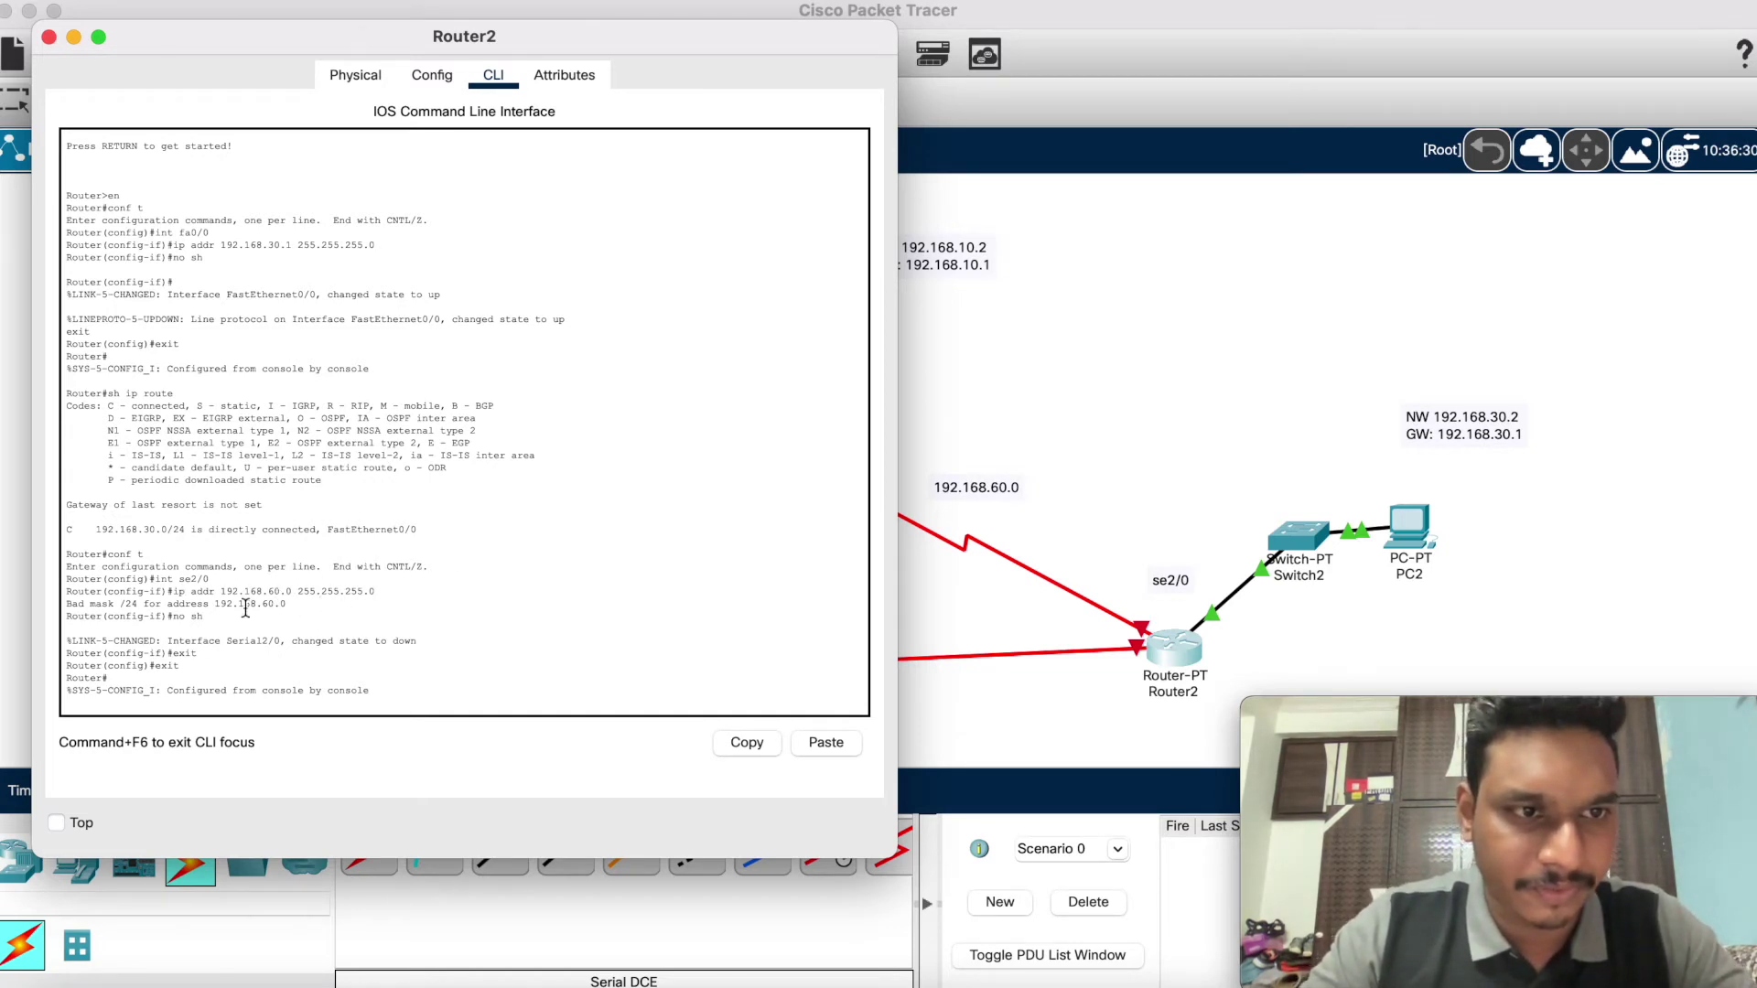
{"action": "left_click", "coordinate": [73, 37]}
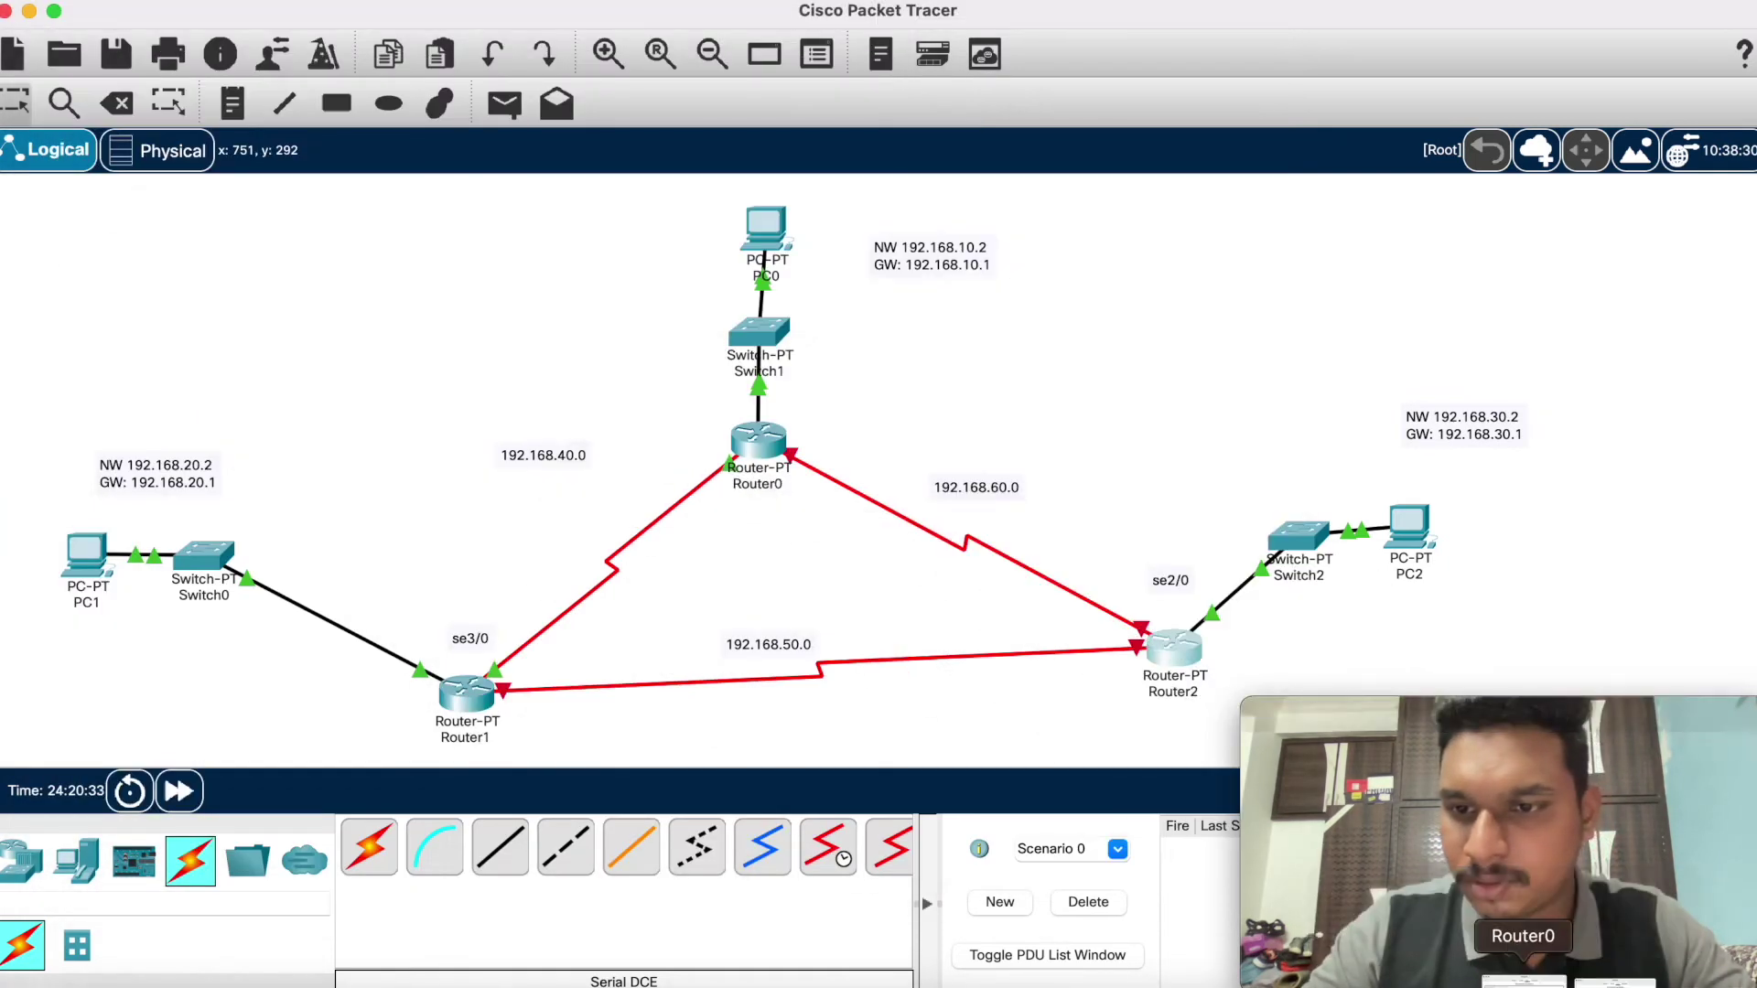
Step: Exit Router1 from interface and global configuration back to the Router# prompt
{"action": "left_click", "coordinate": [1577, 977]}
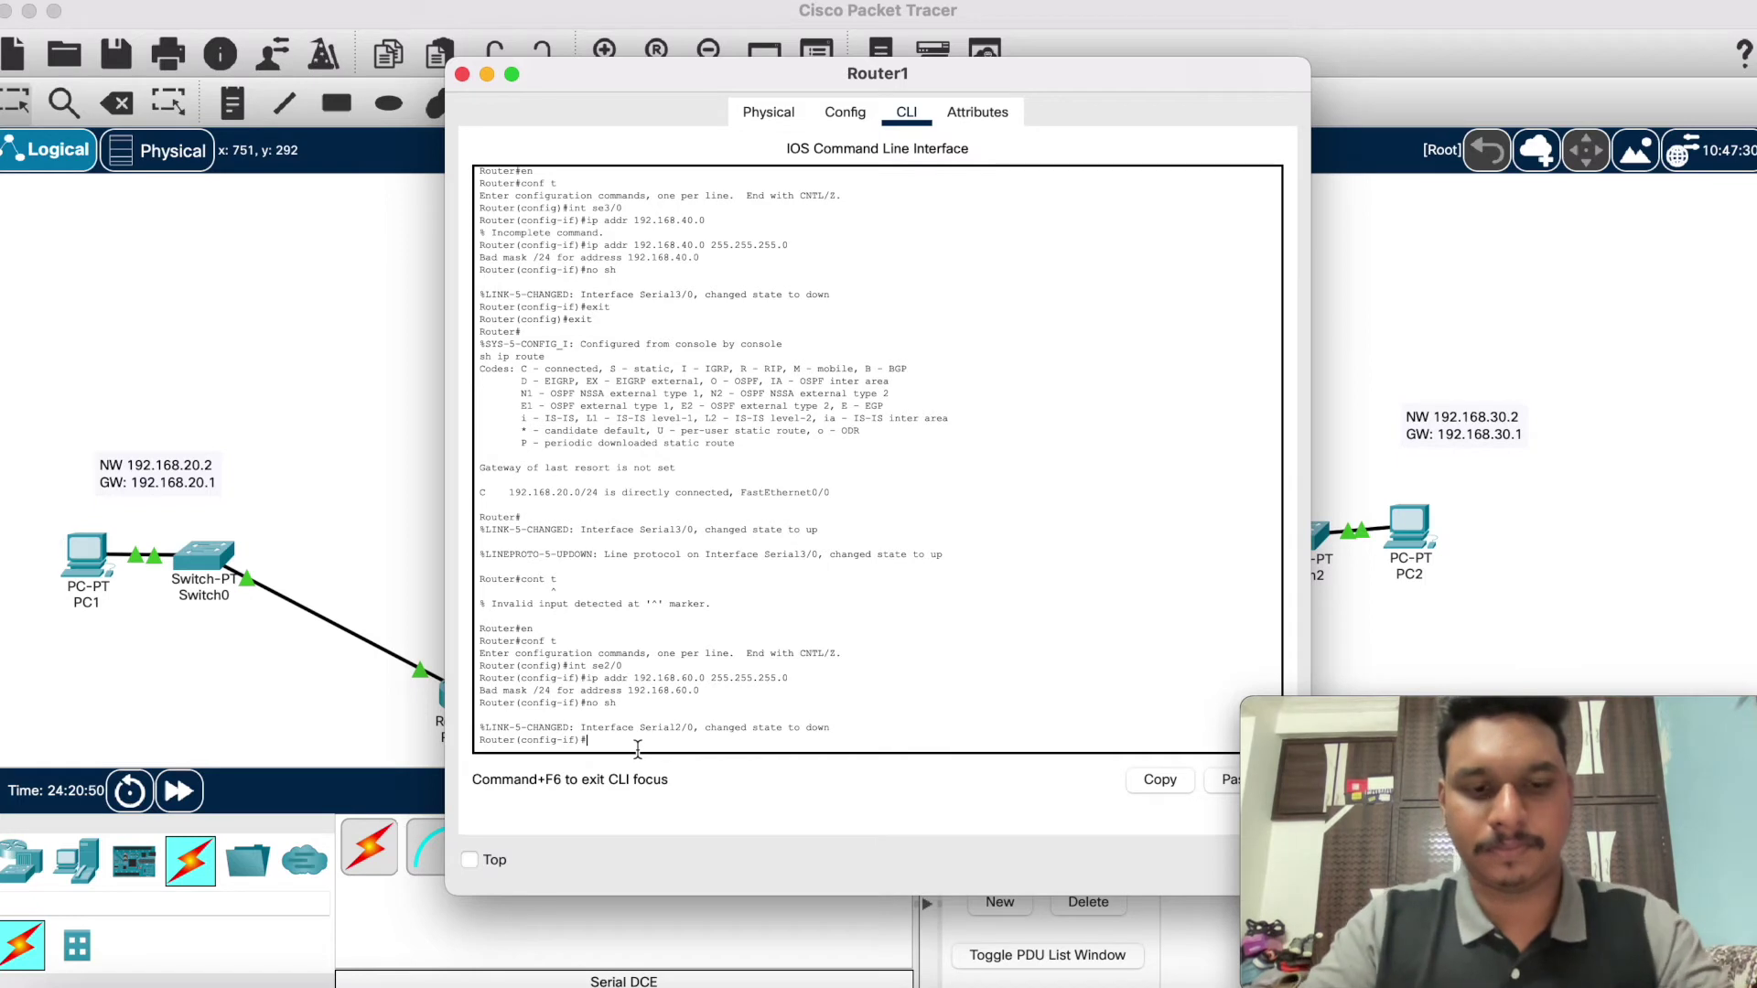
{"action": "type", "text": "xit"}
{"action": "key", "text": "Return"}
{"action": "type", "text": "exit"}
{"action": "key", "text": "Return"}
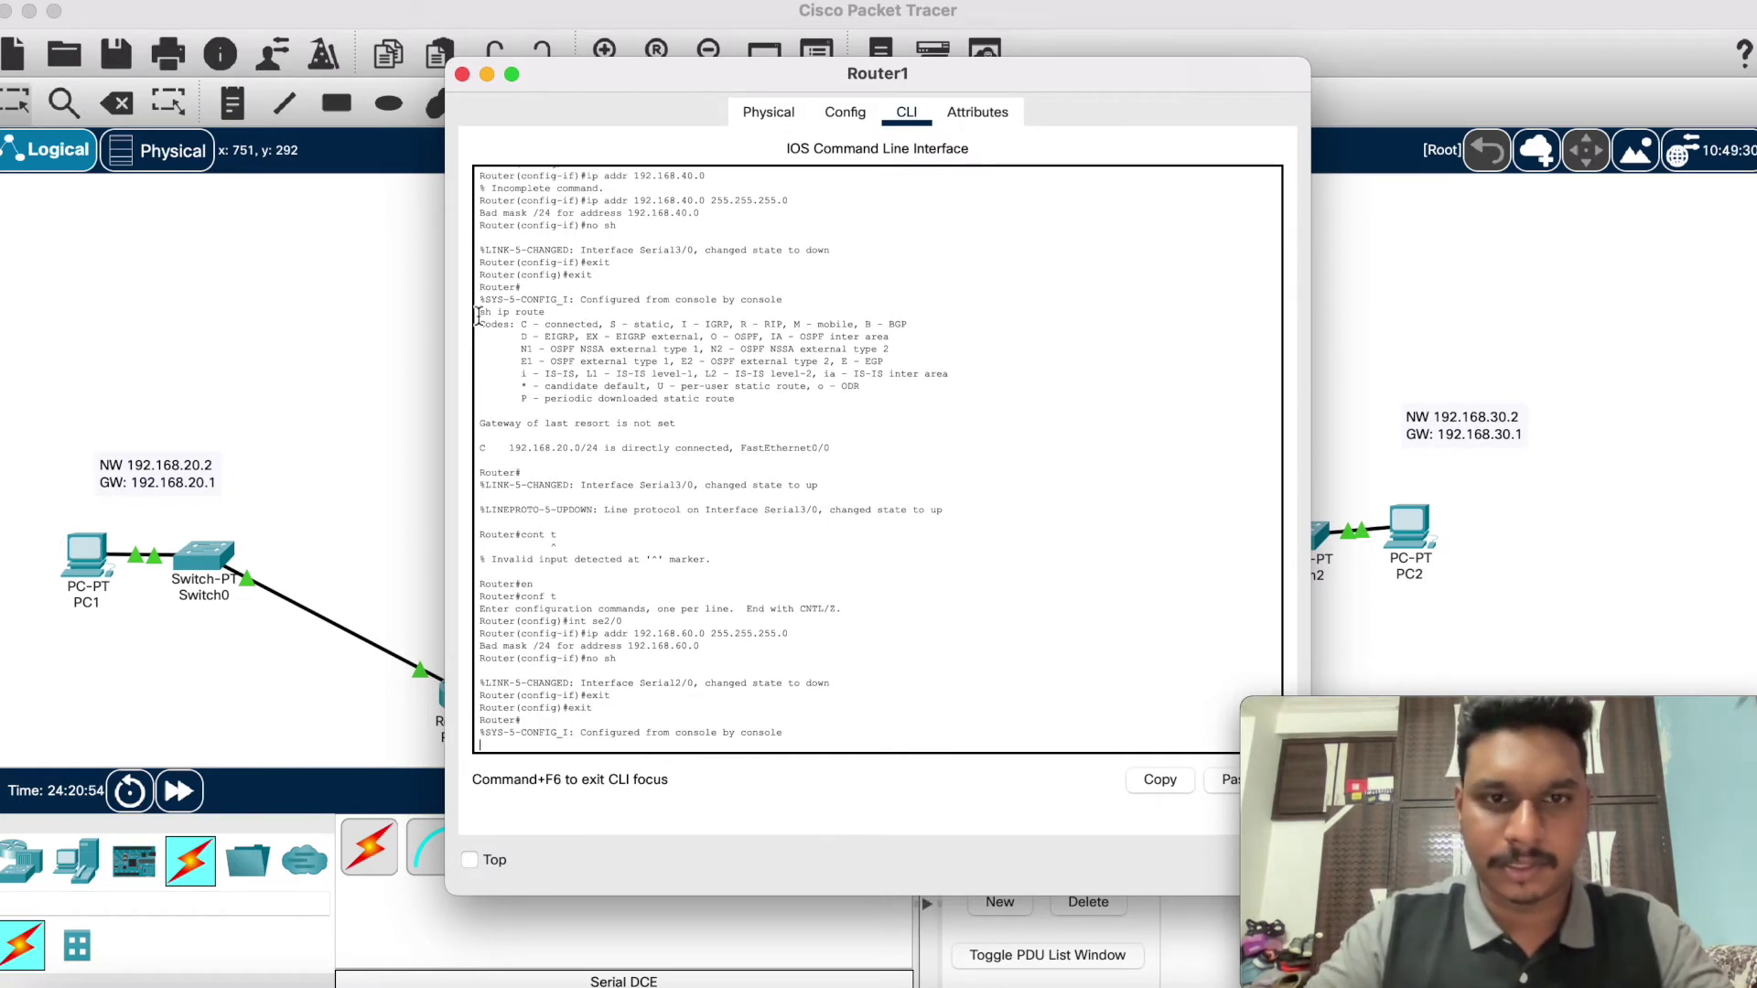
{"action": "left_click", "coordinate": [487, 74]}
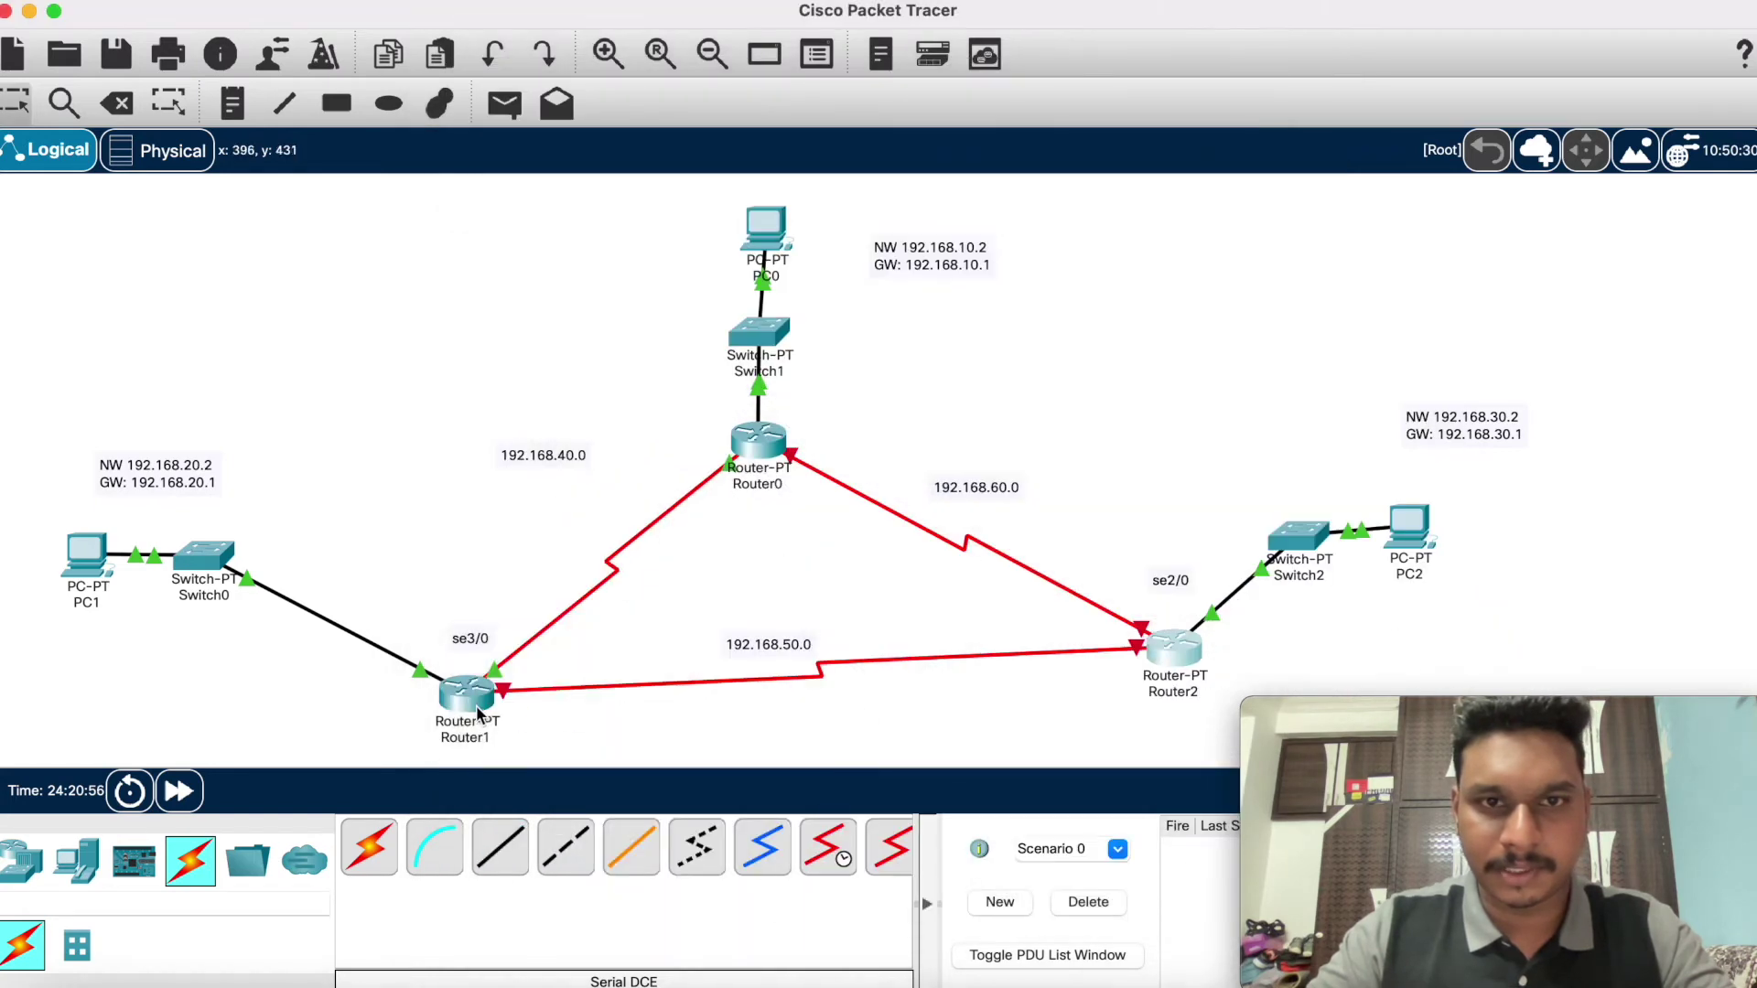
Step: On Router1, enter global configuration mode and select interface se3/0
{"action": "left_click", "coordinate": [466, 700]}
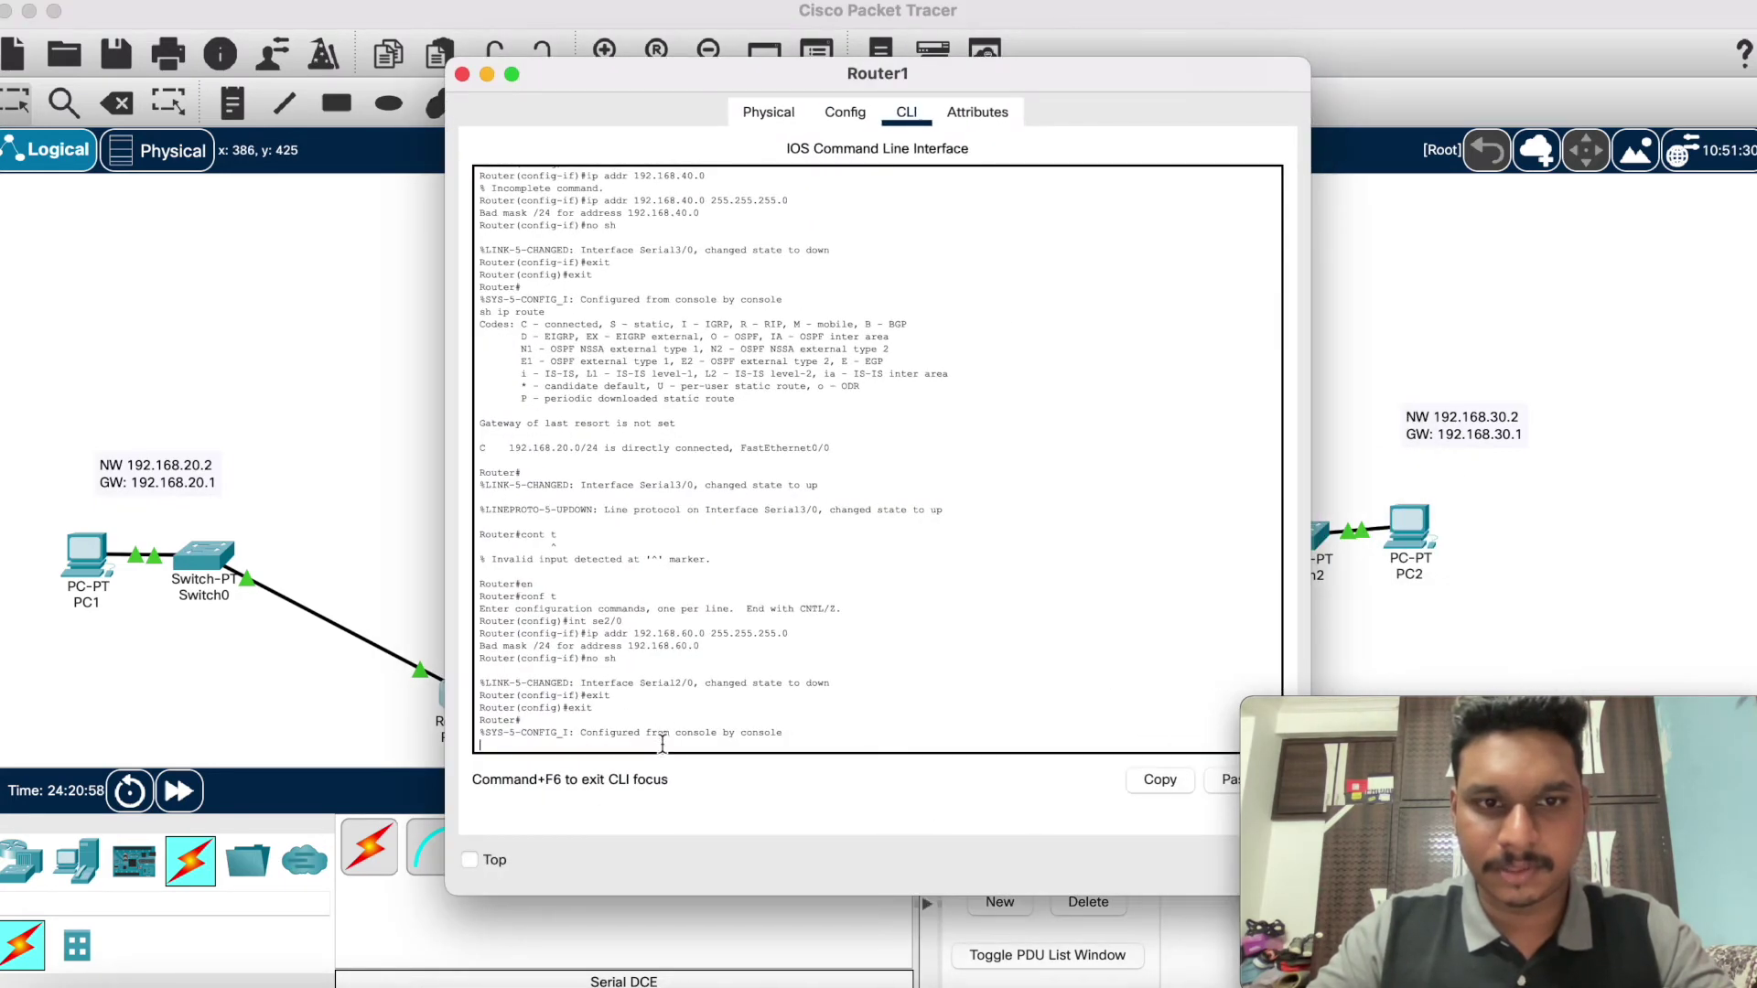
{"action": "key", "text": "Return"}
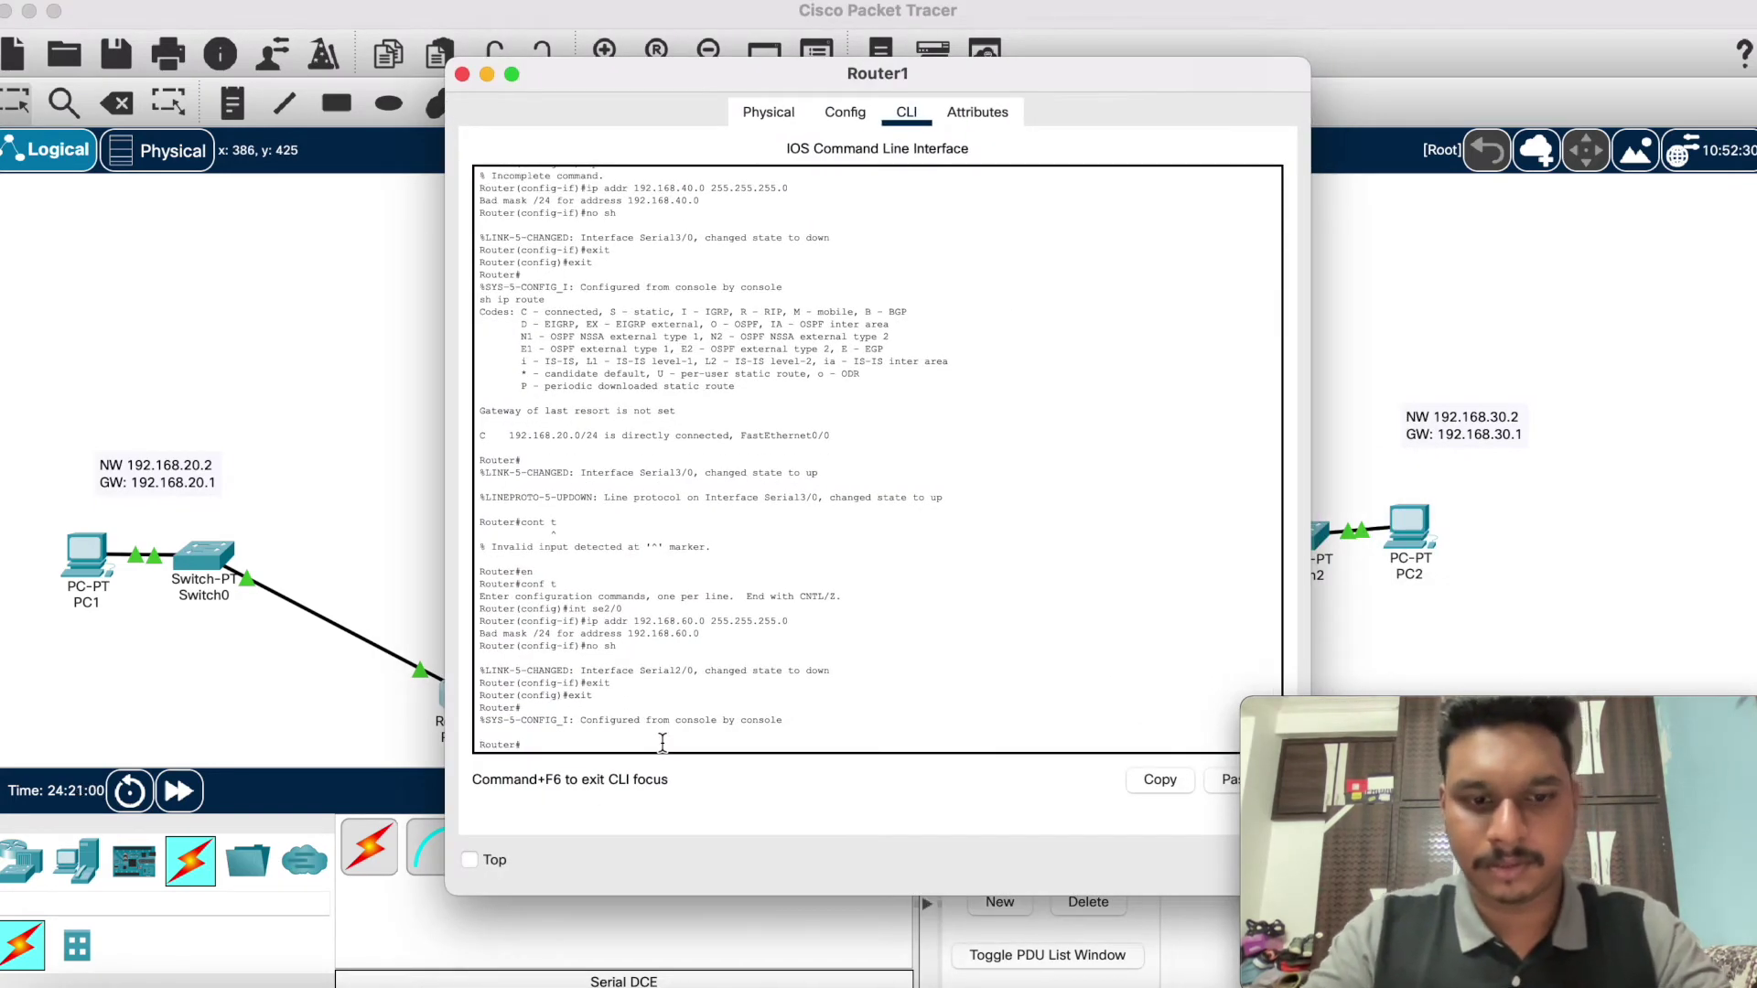
{"action": "type", "text": "co"}
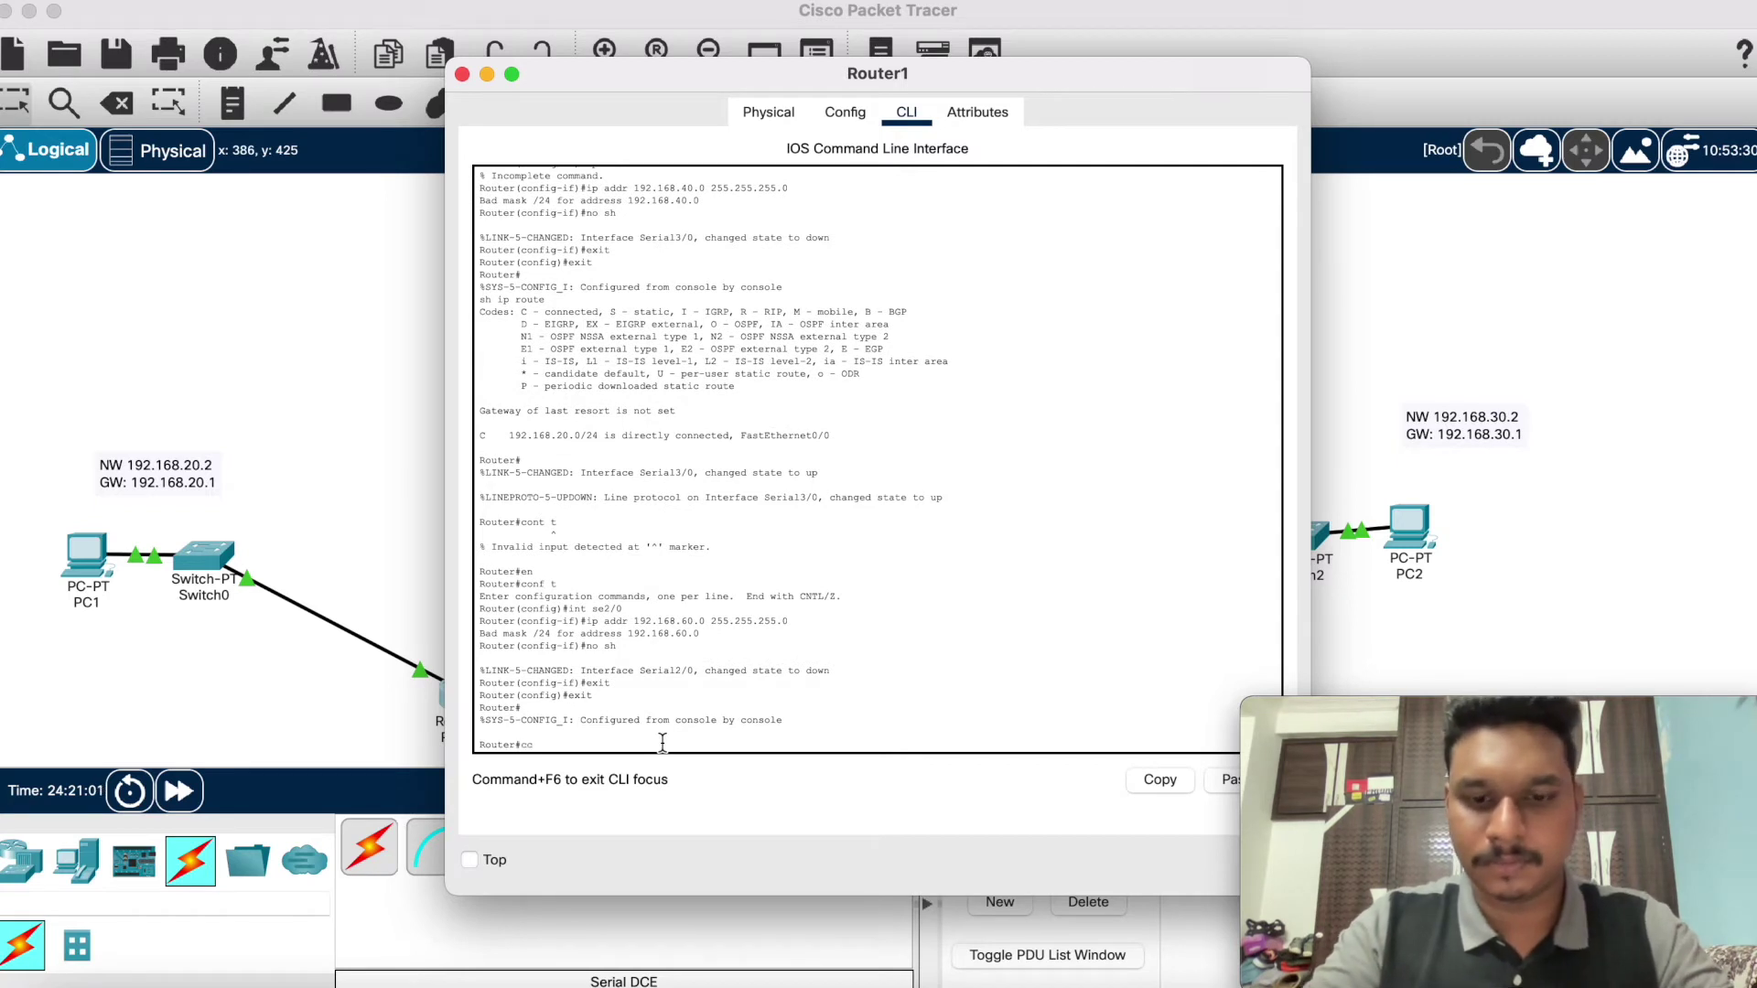
{"action": "type", "text": "nf t"}
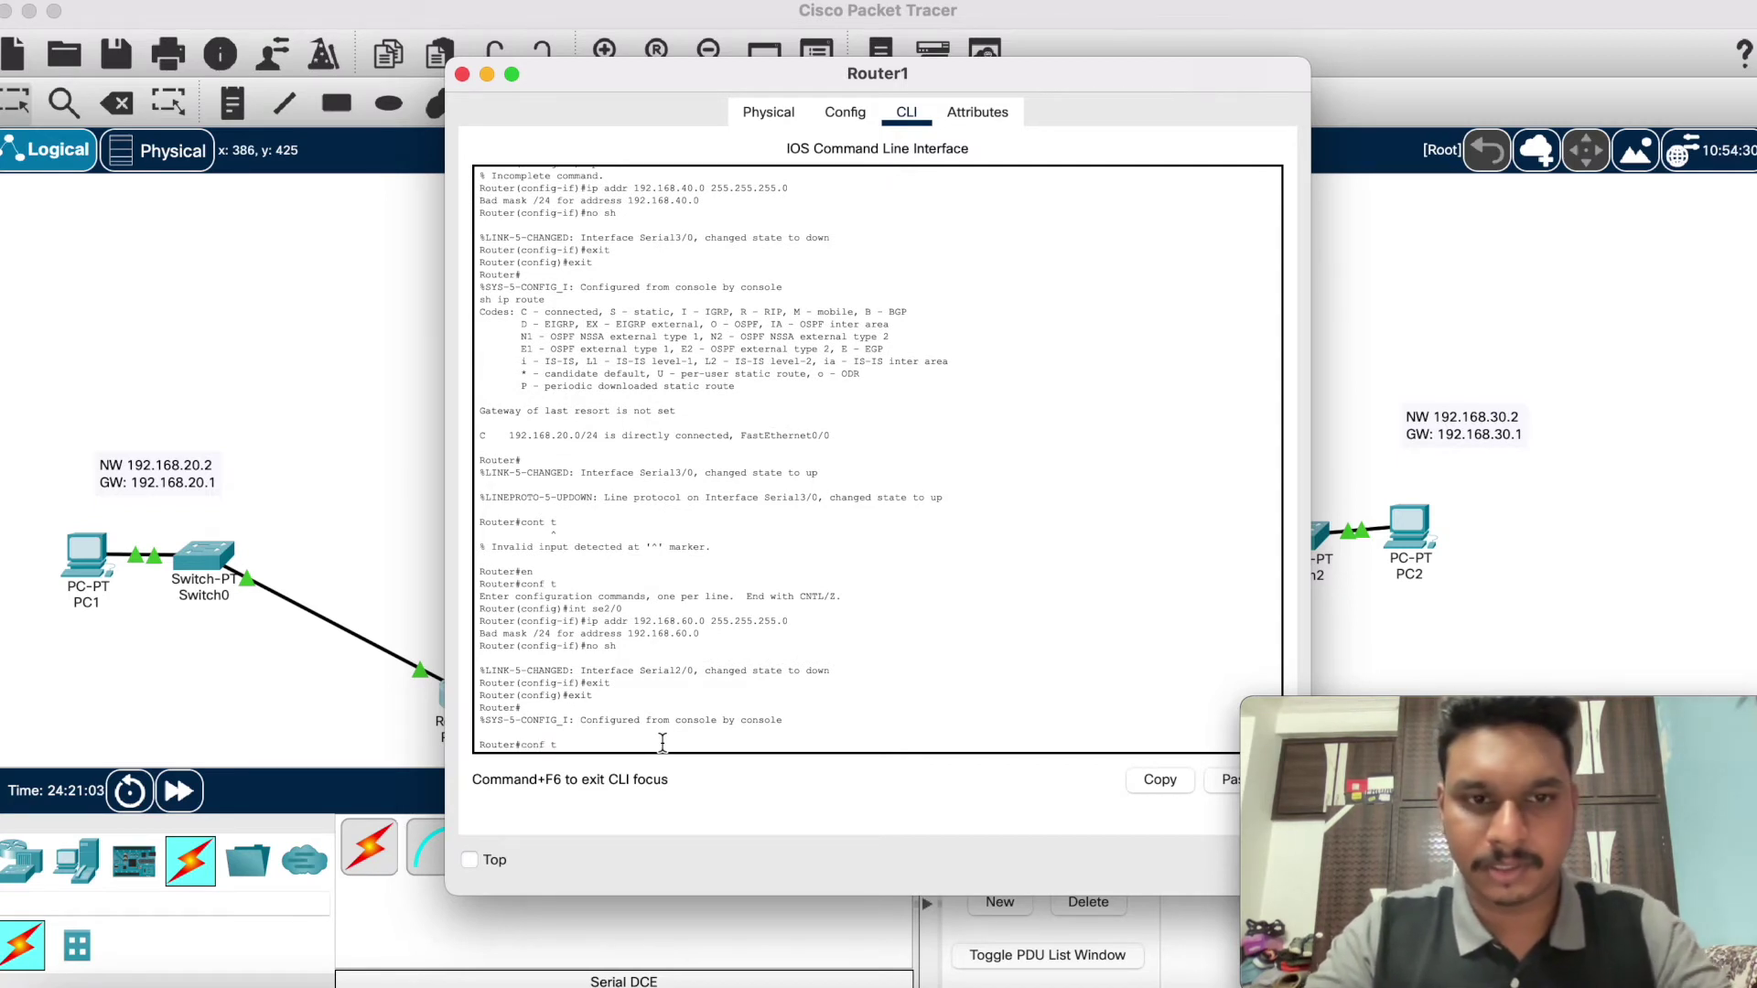
{"action": "key", "text": "Return"}
{"action": "type", "text": "int"}
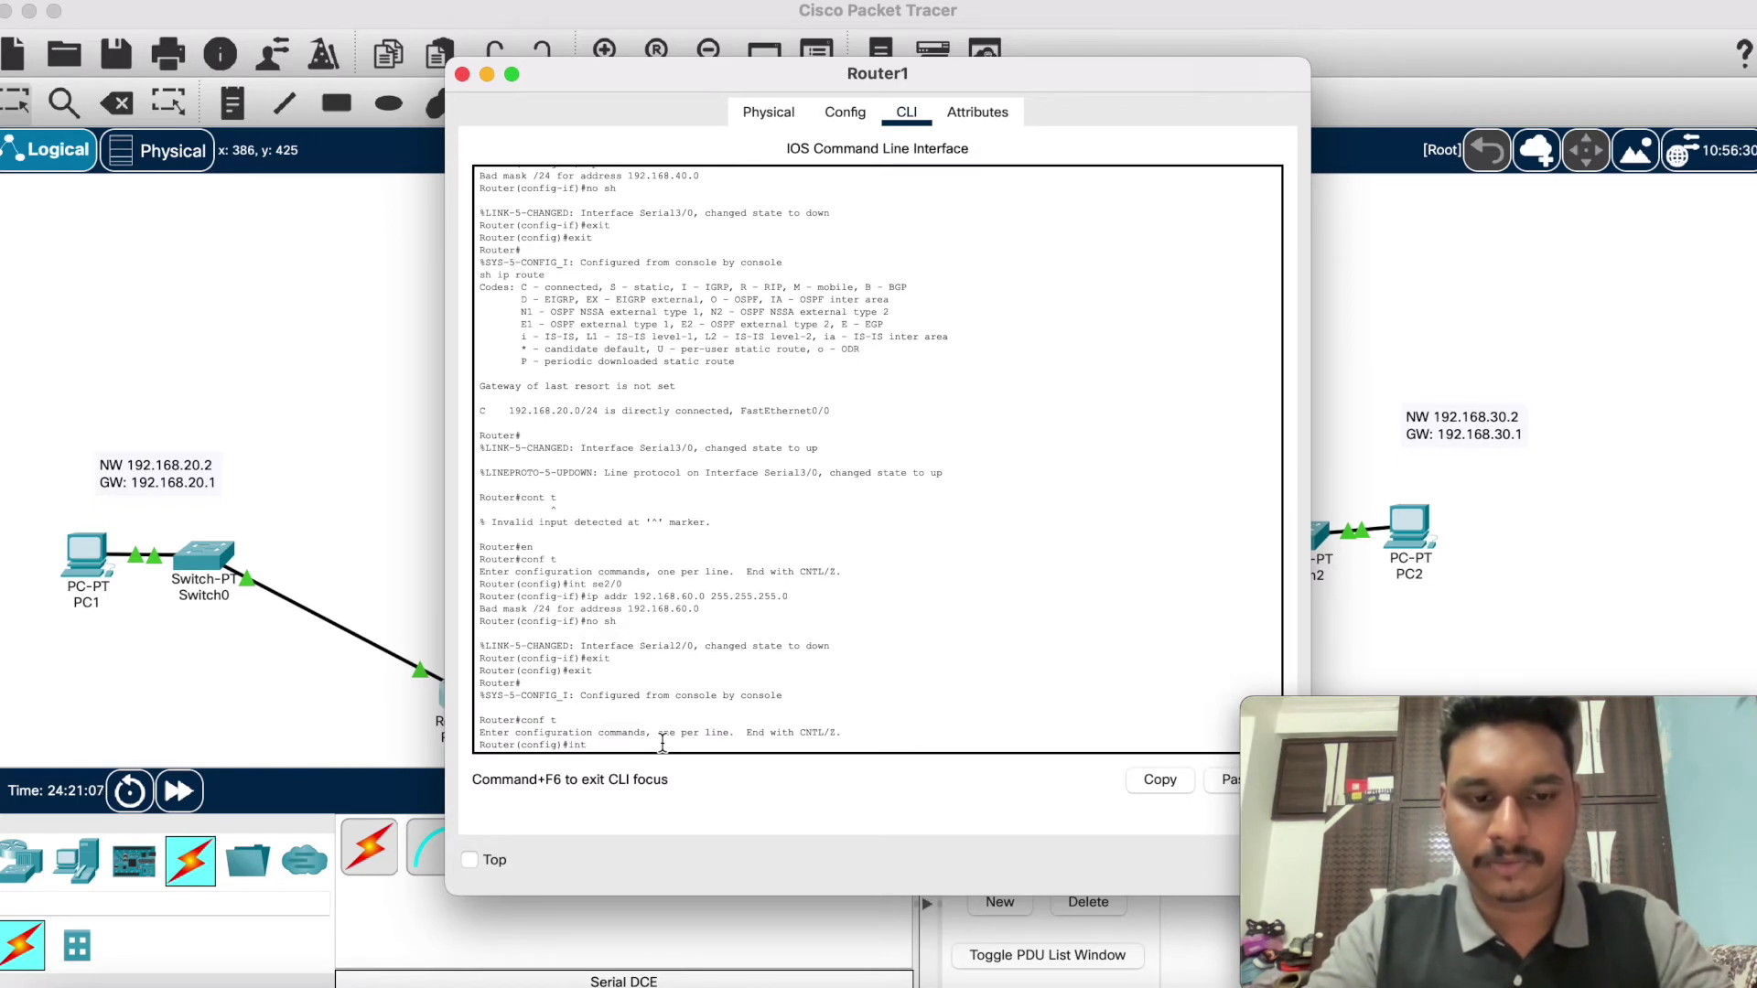
{"action": "type", "text": " se3/0"}
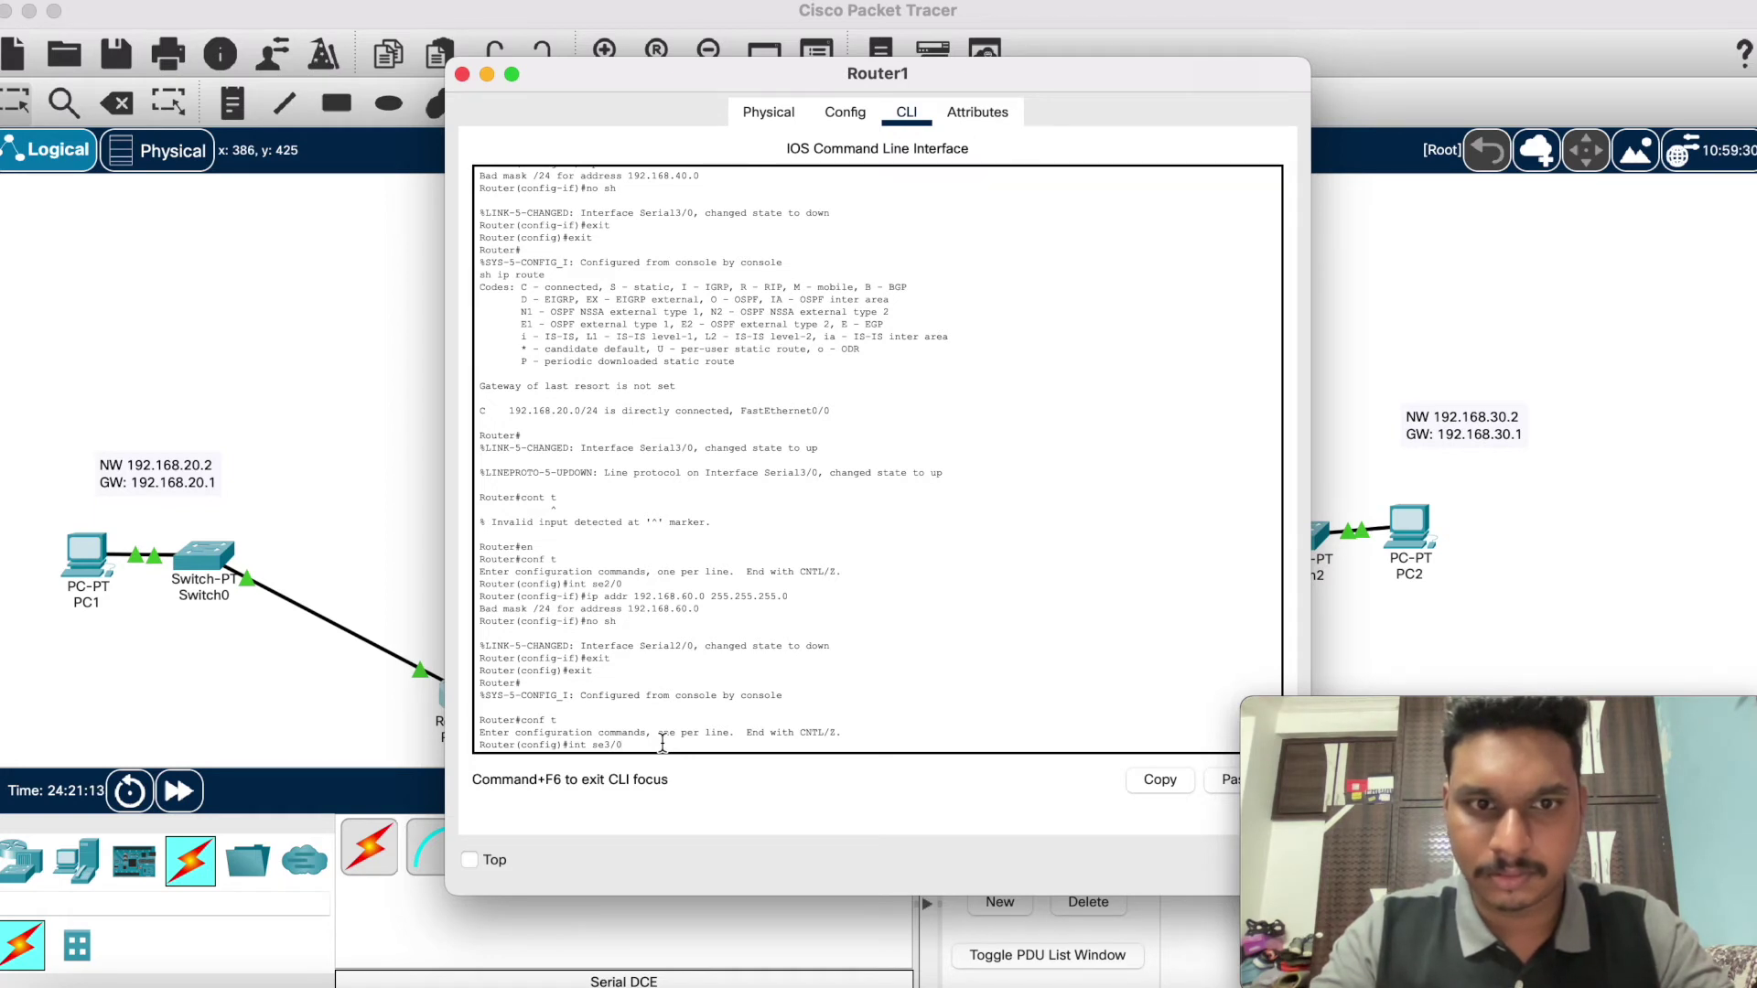
{"action": "key", "text": "Return"}
Step: Assign 192.168.50.0 255.255.255.0 to Router1's se3/0, which is rejected as 'Bad mask /24'
{"action": "type", "text": "ip addr"}
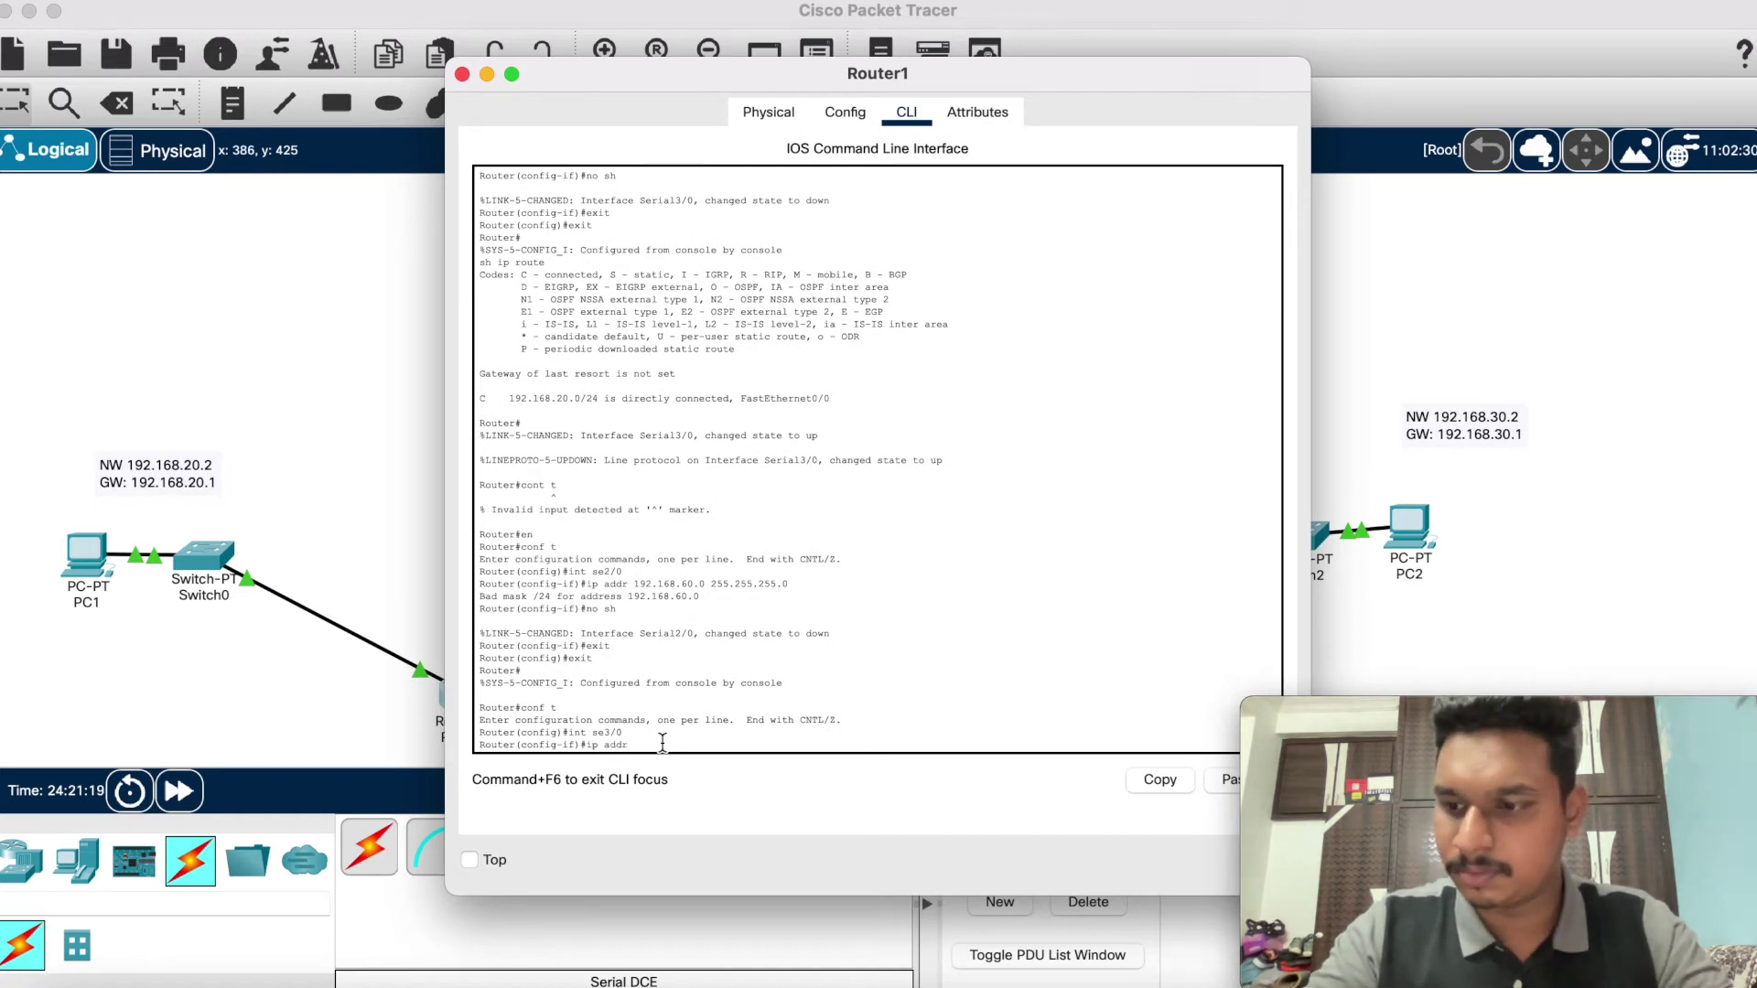
{"action": "type", "text": " 192.168.50.0 1"}
{"action": "key", "text": "BackSpace"}
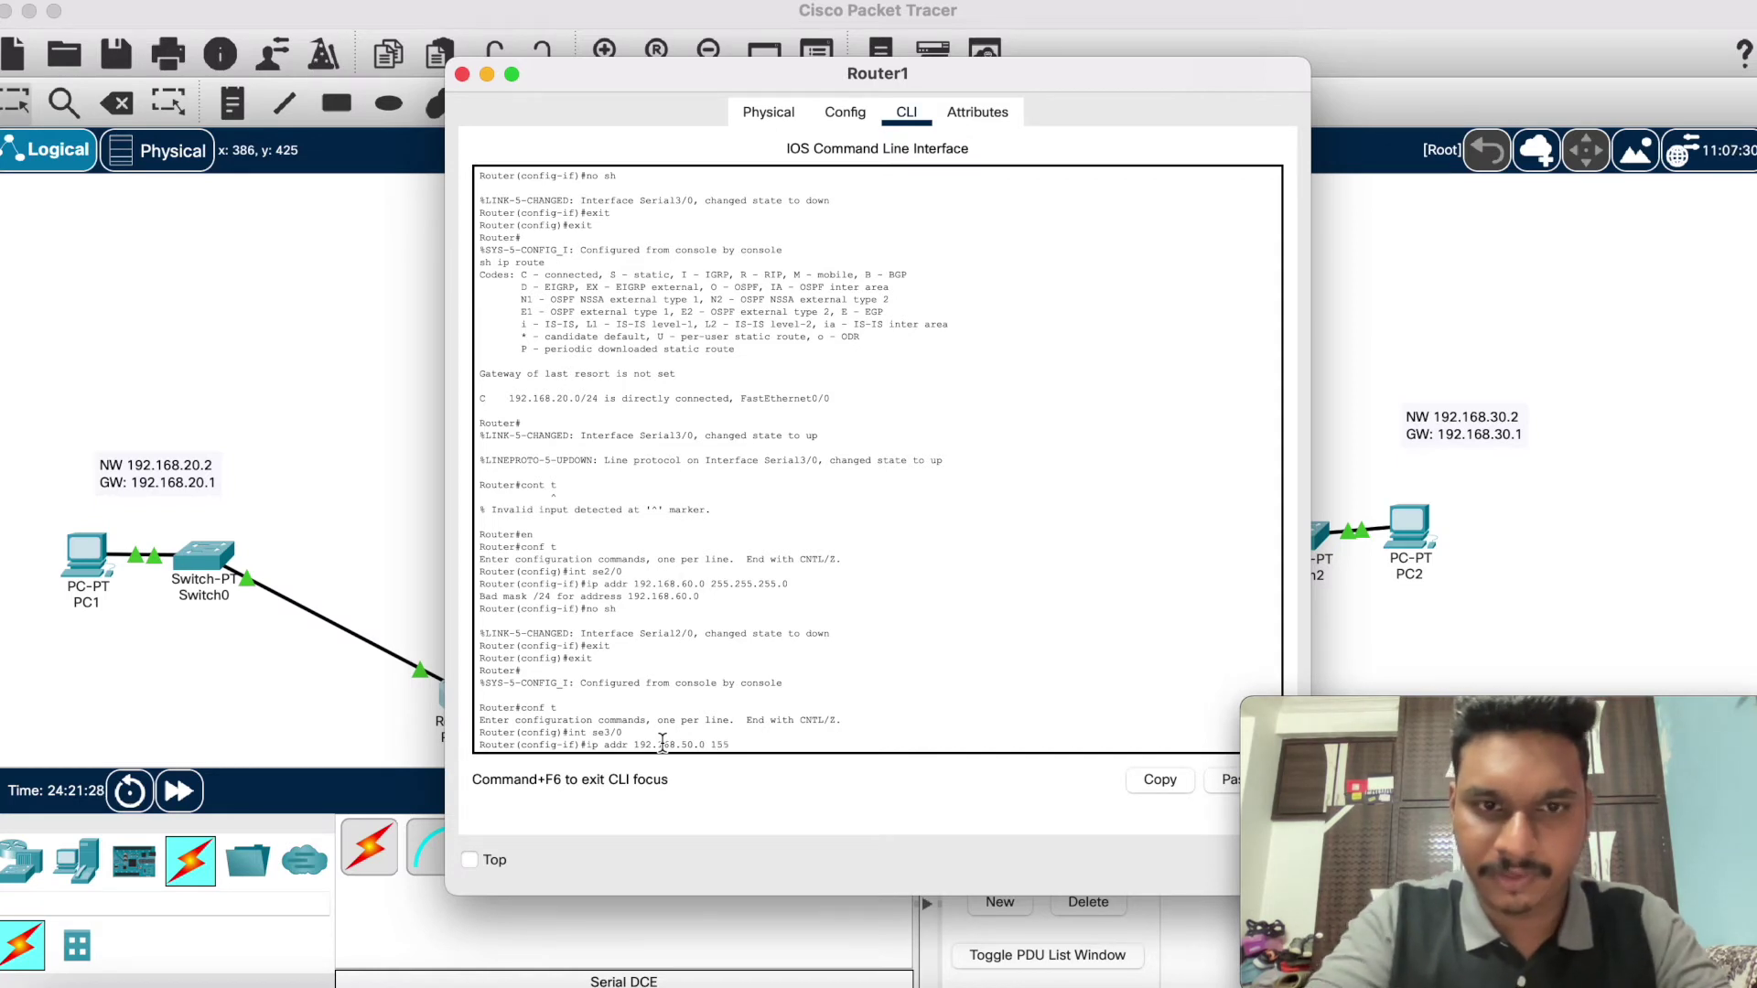
{"action": "key", "text": "BackSpace"}
{"action": "key", "text": "BackSpace"}
{"action": "key", "text": "BackSpace"}
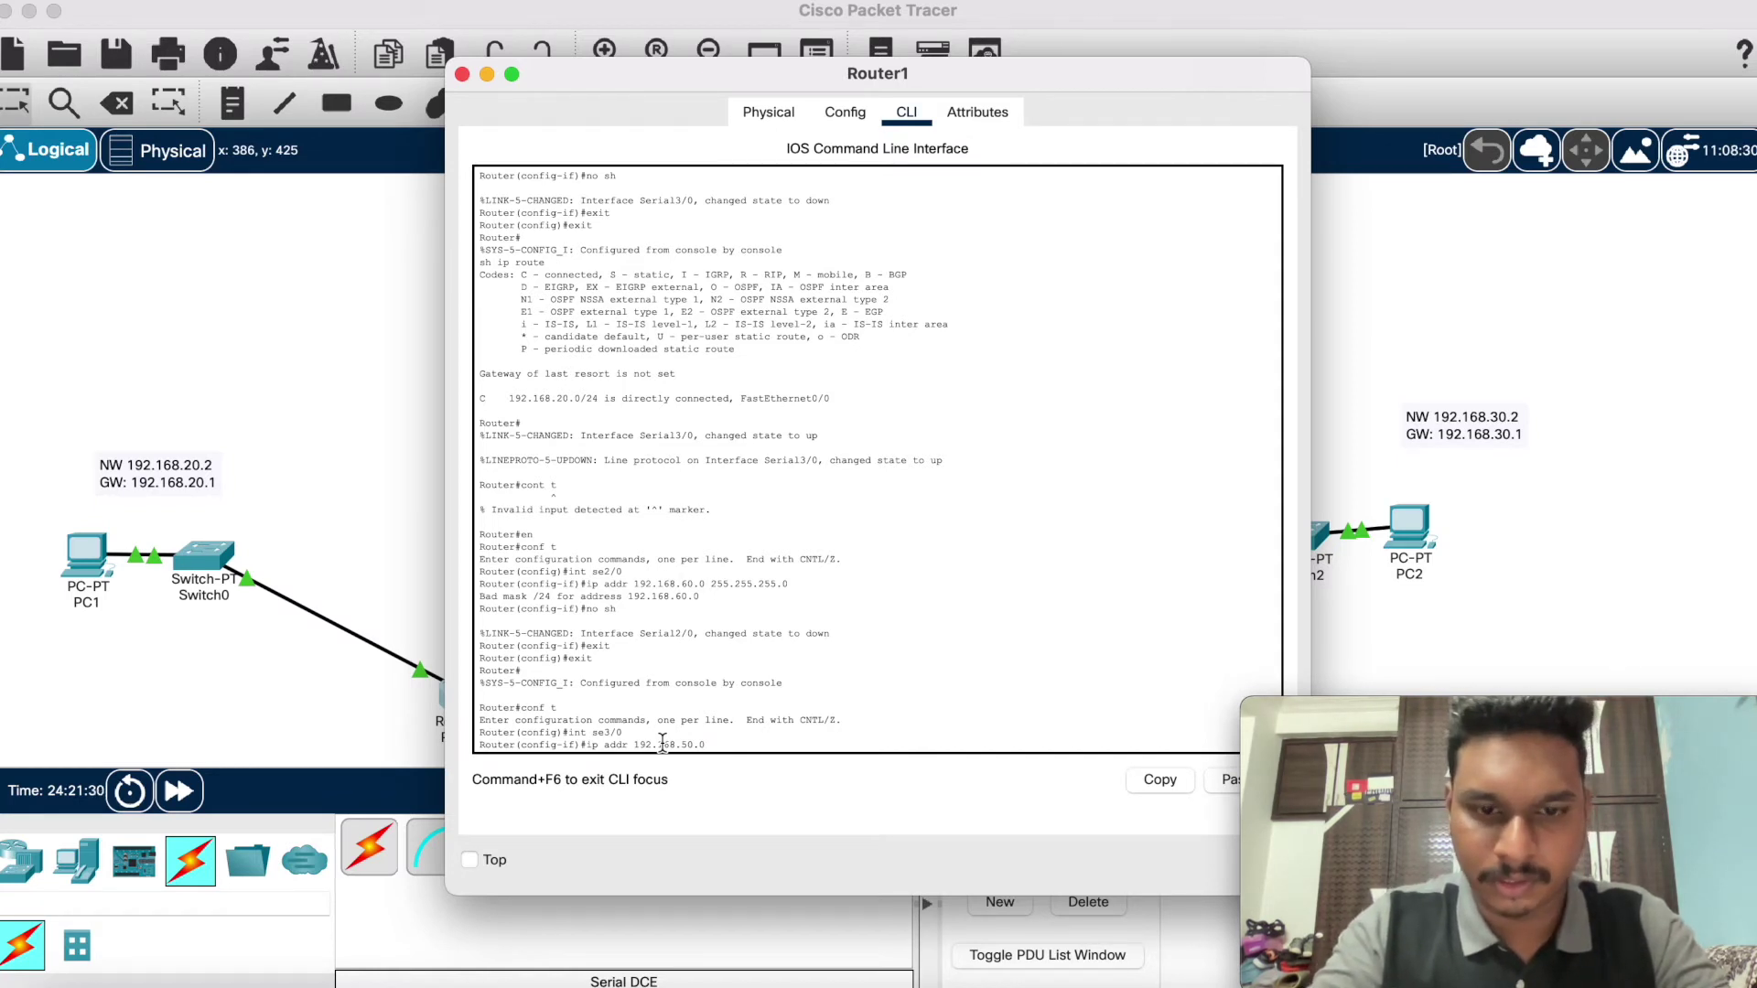
{"action": "type", "text": "255.2"}
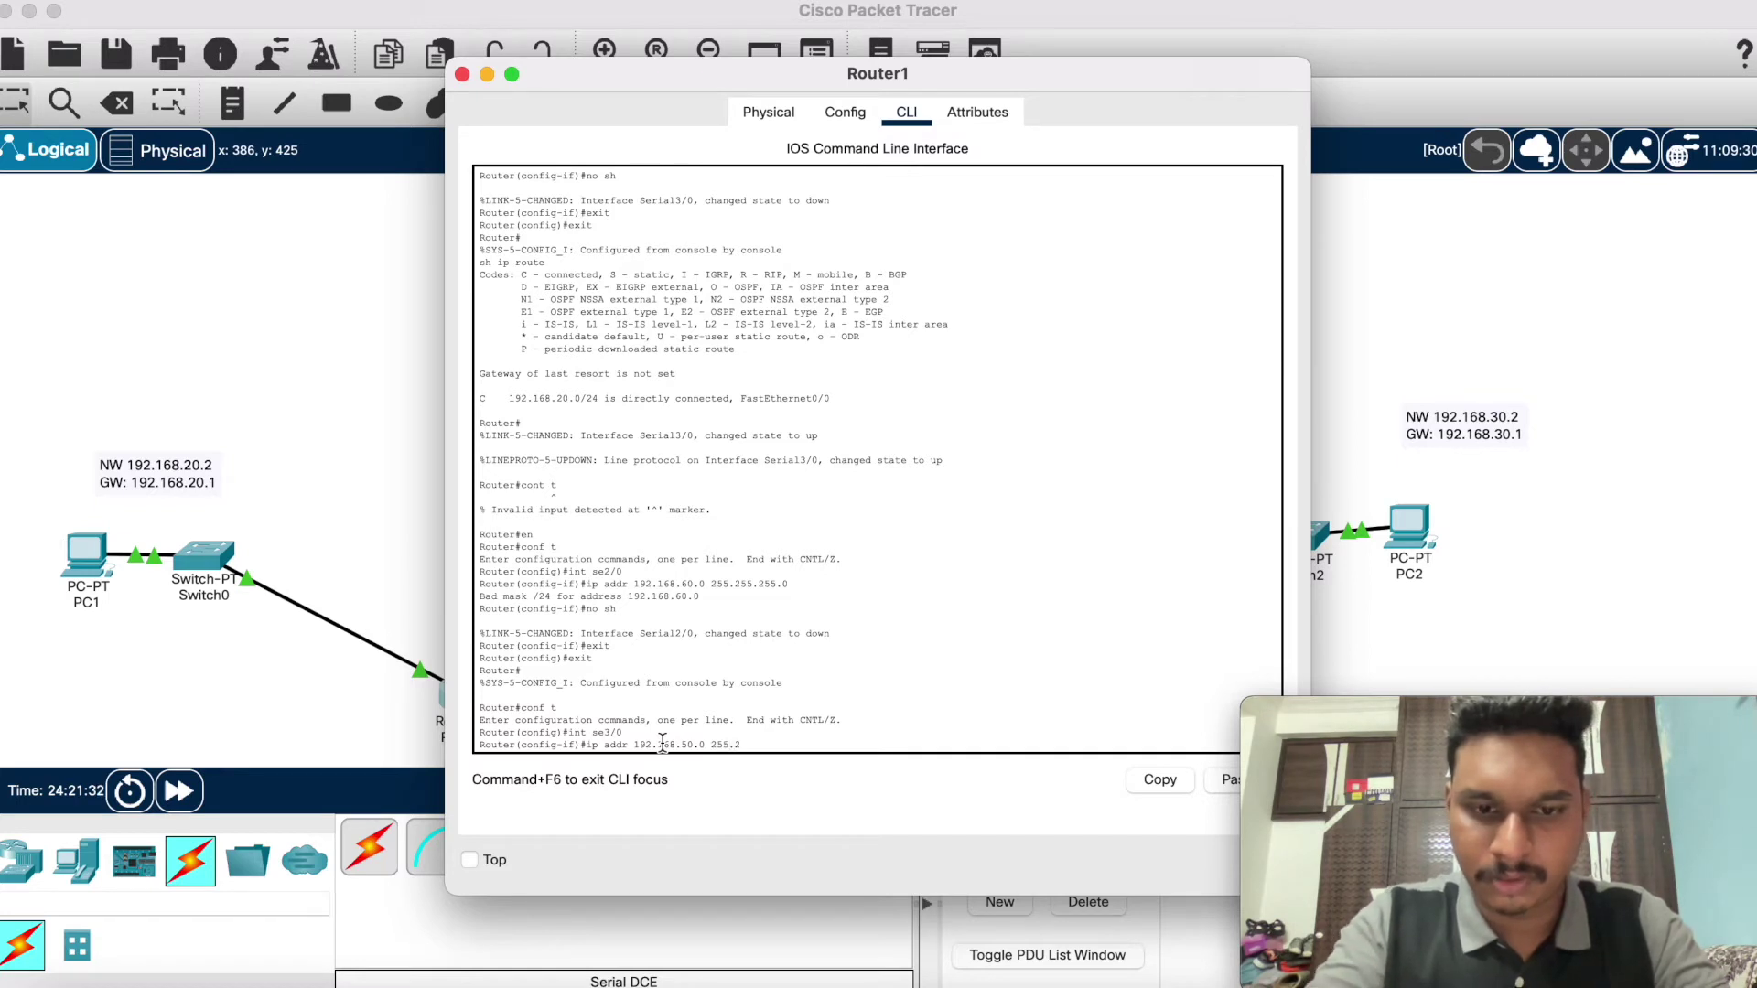
{"action": "type", "text": "55.255.0"}
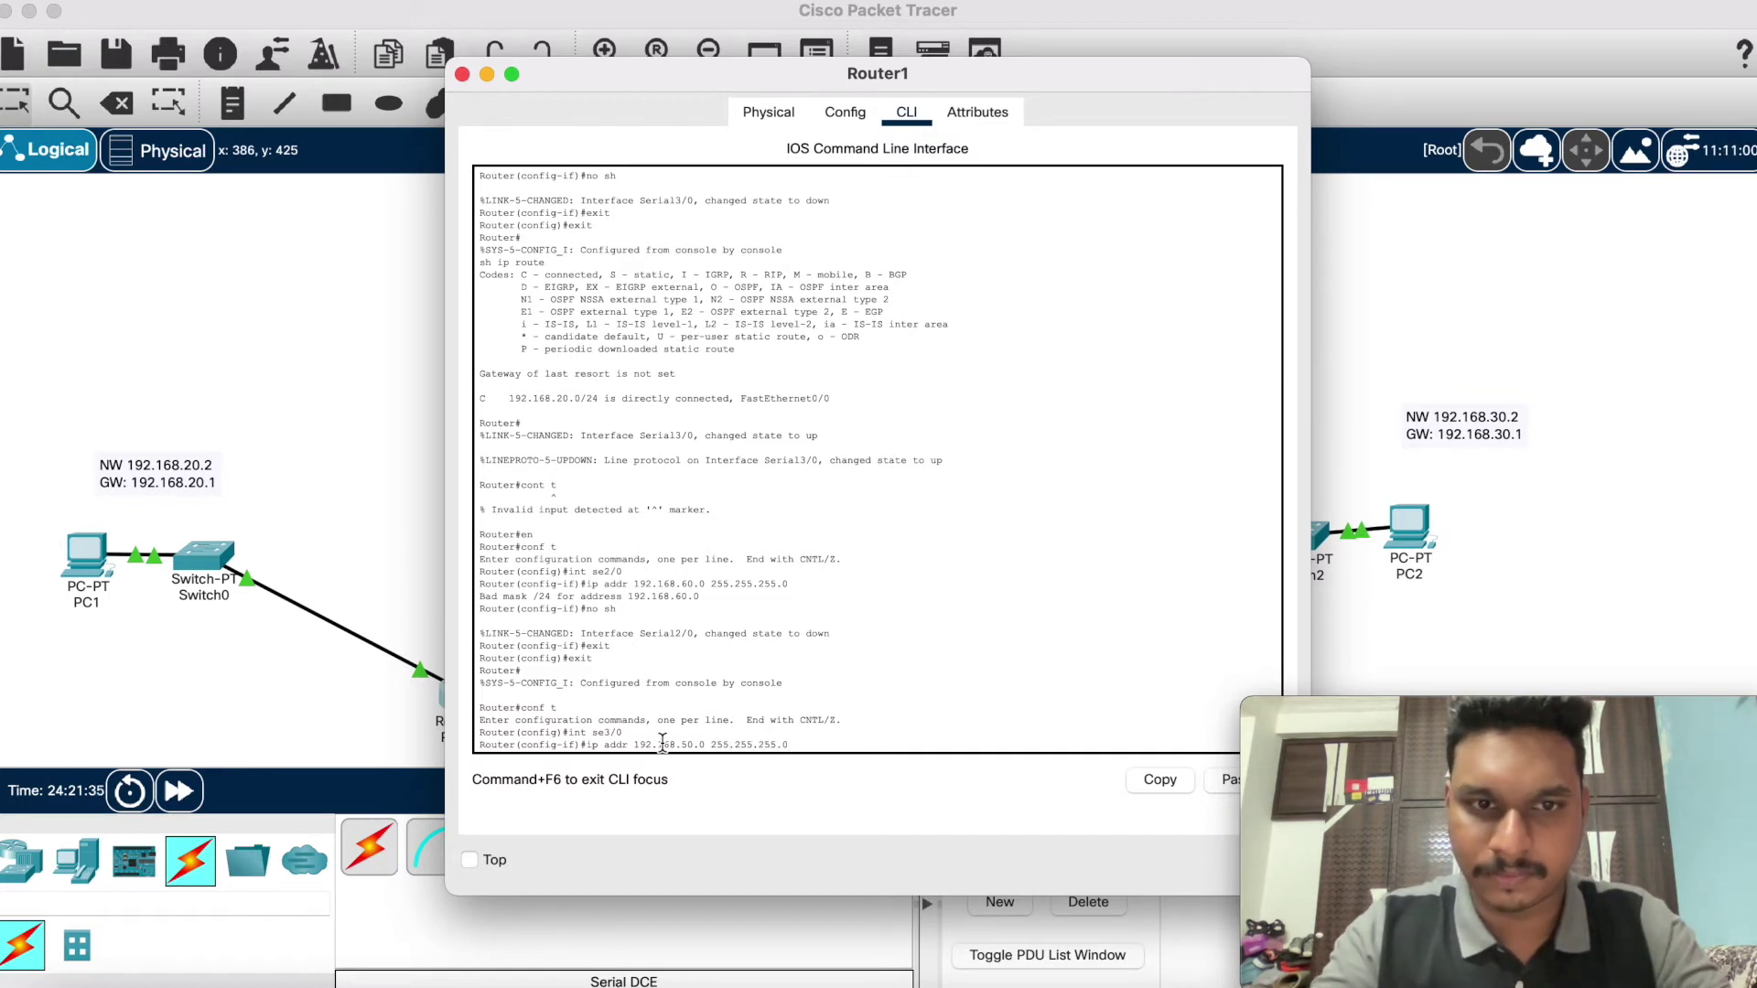
{"action": "key", "text": "Return"}
Step: Enable Router1's se3/0 with no sh and exit back to the privileged prompt
{"action": "type", "text": "no sh"}
{"action": "key", "text": "Return"}
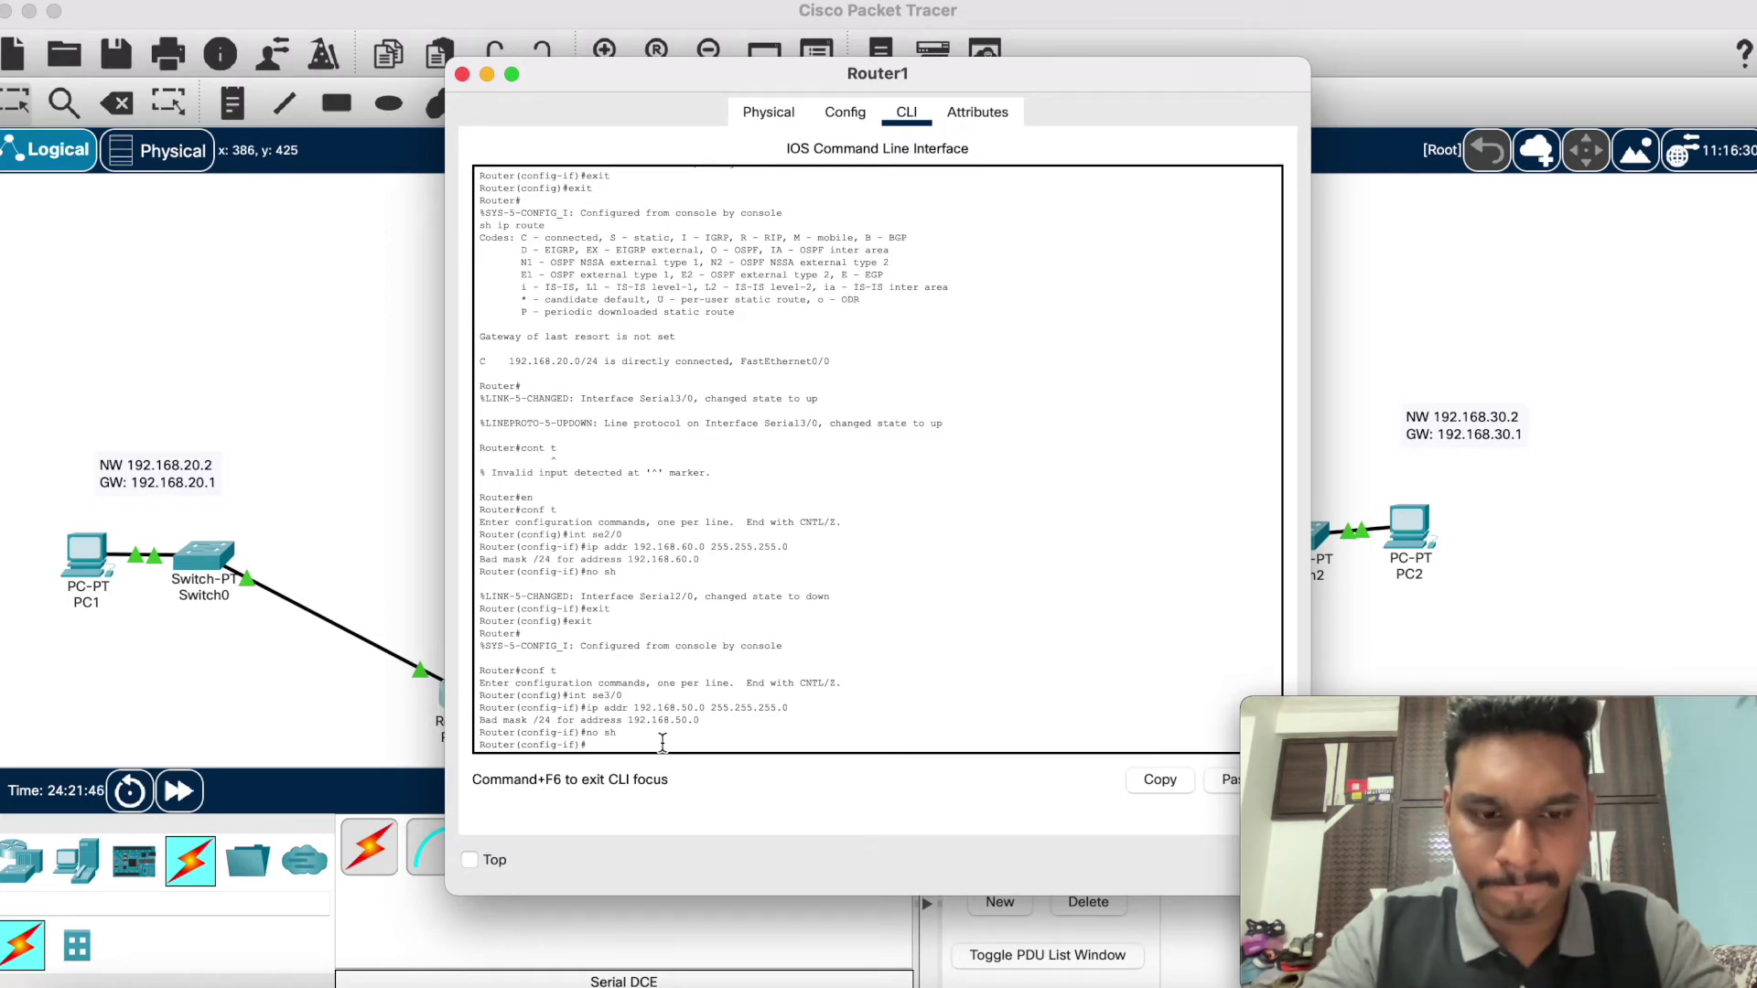
{"action": "type", "text": "no sh"}
{"action": "key", "text": "Return"}
{"action": "type", "text": "exit"}
{"action": "key", "text": "Return"}
{"action": "type", "text": "wexit"}
{"action": "key", "text": "Return"}
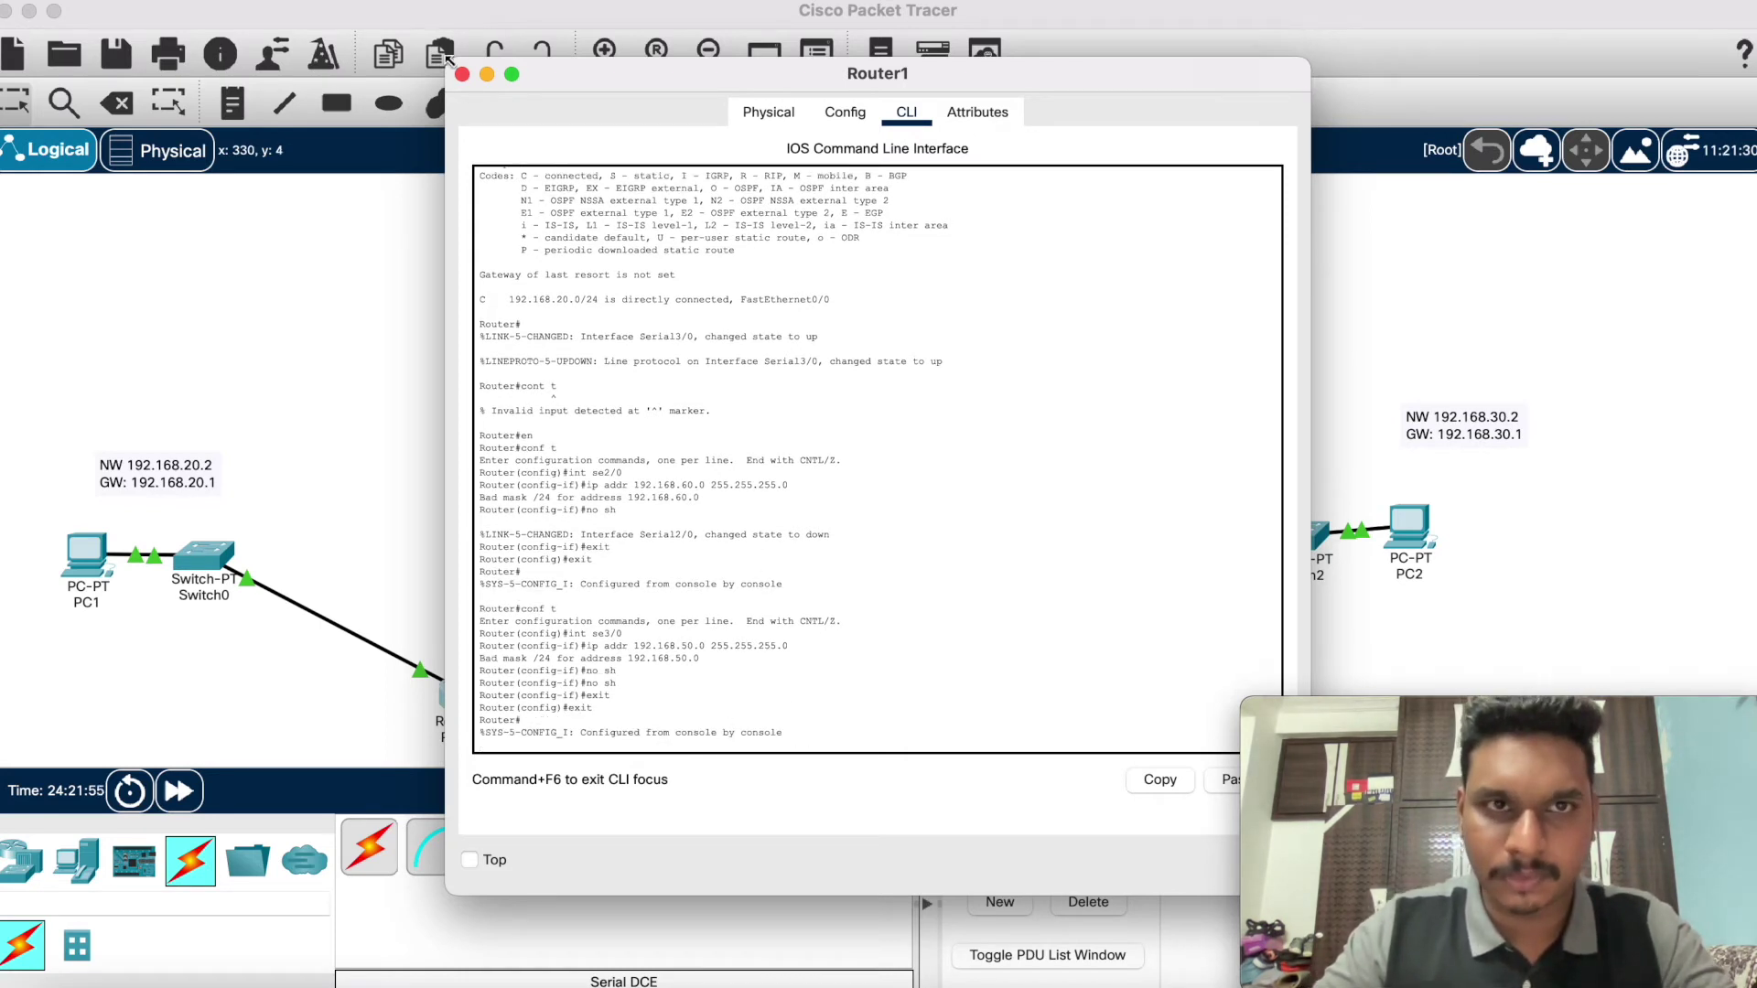
{"action": "left_click", "coordinate": [487, 74]}
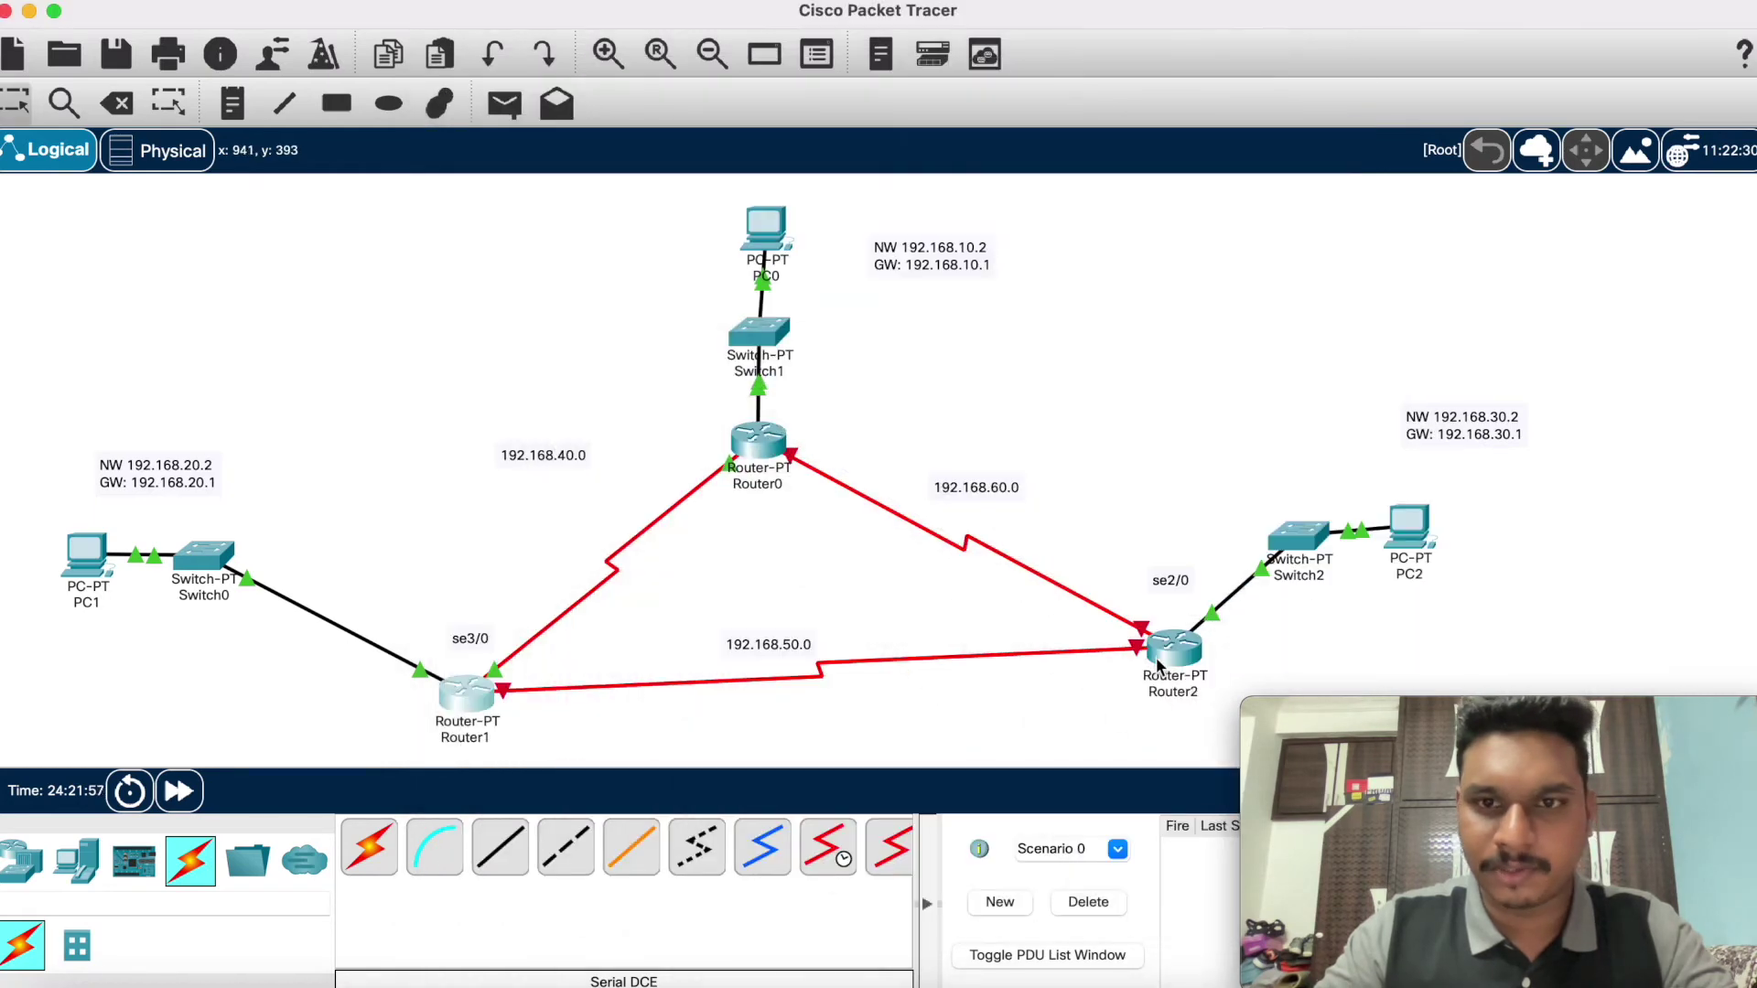
Step: On Router2, enter global configuration mode and select interface se2/0
{"action": "left_click", "coordinate": [1154, 661]}
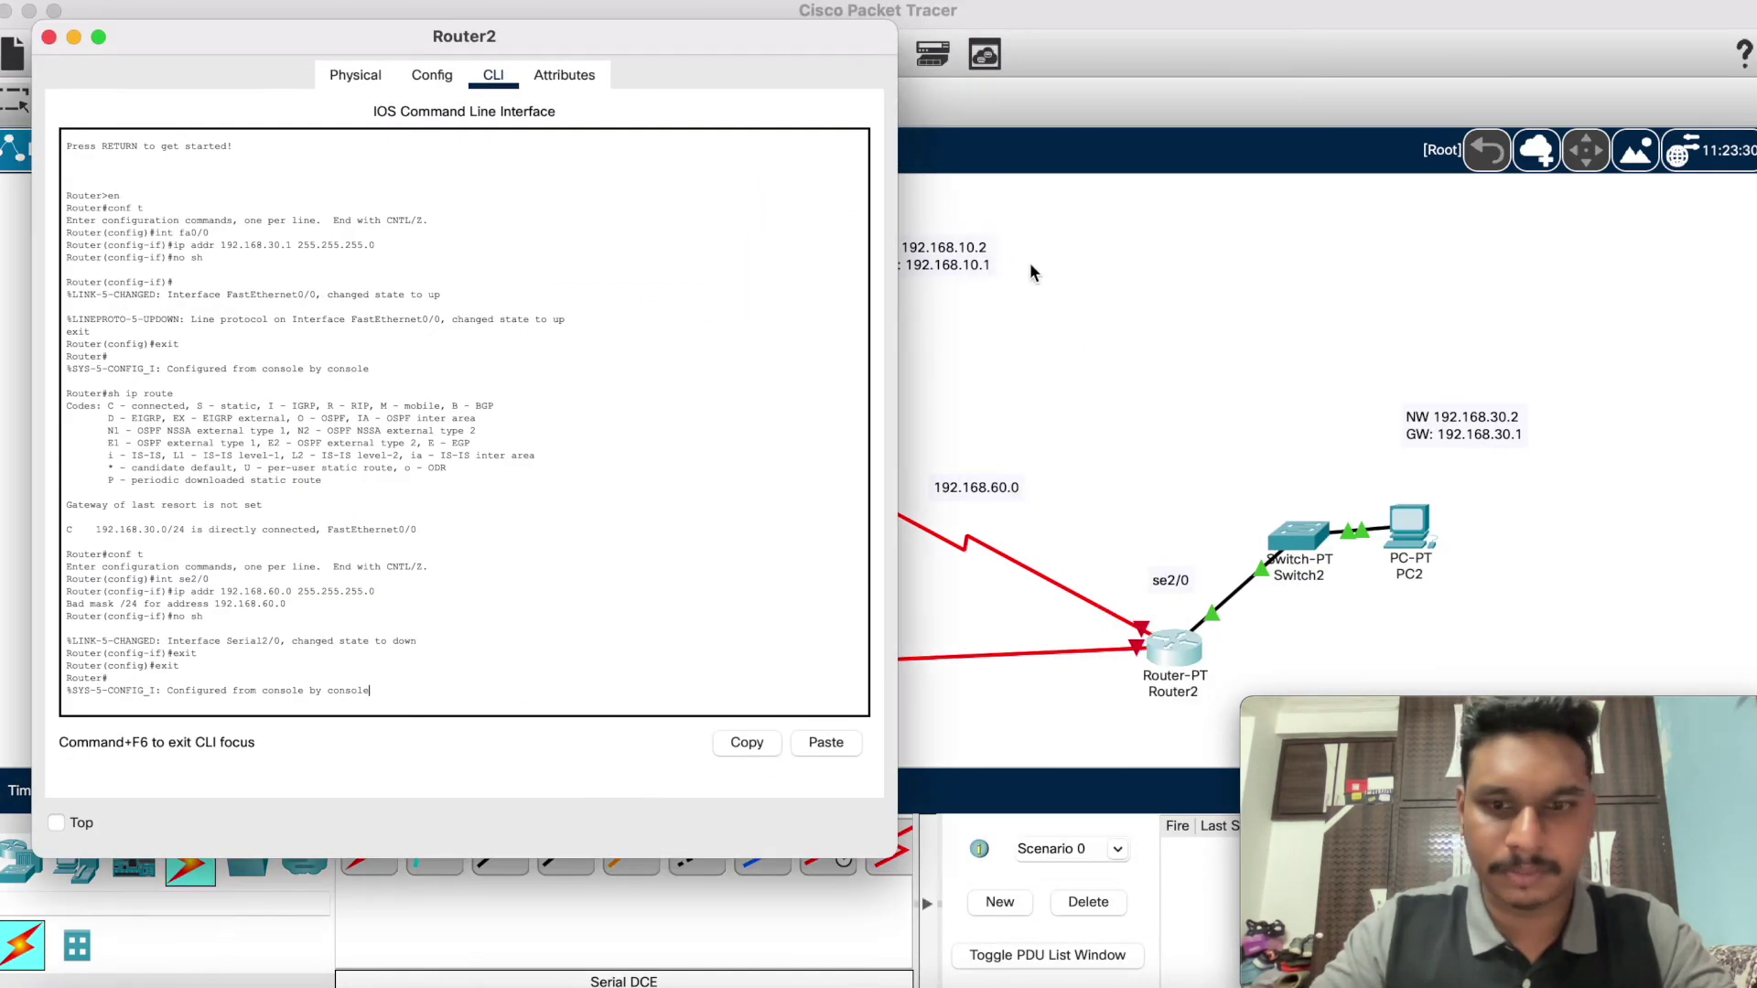
{"action": "left_click", "coordinate": [481, 705]}
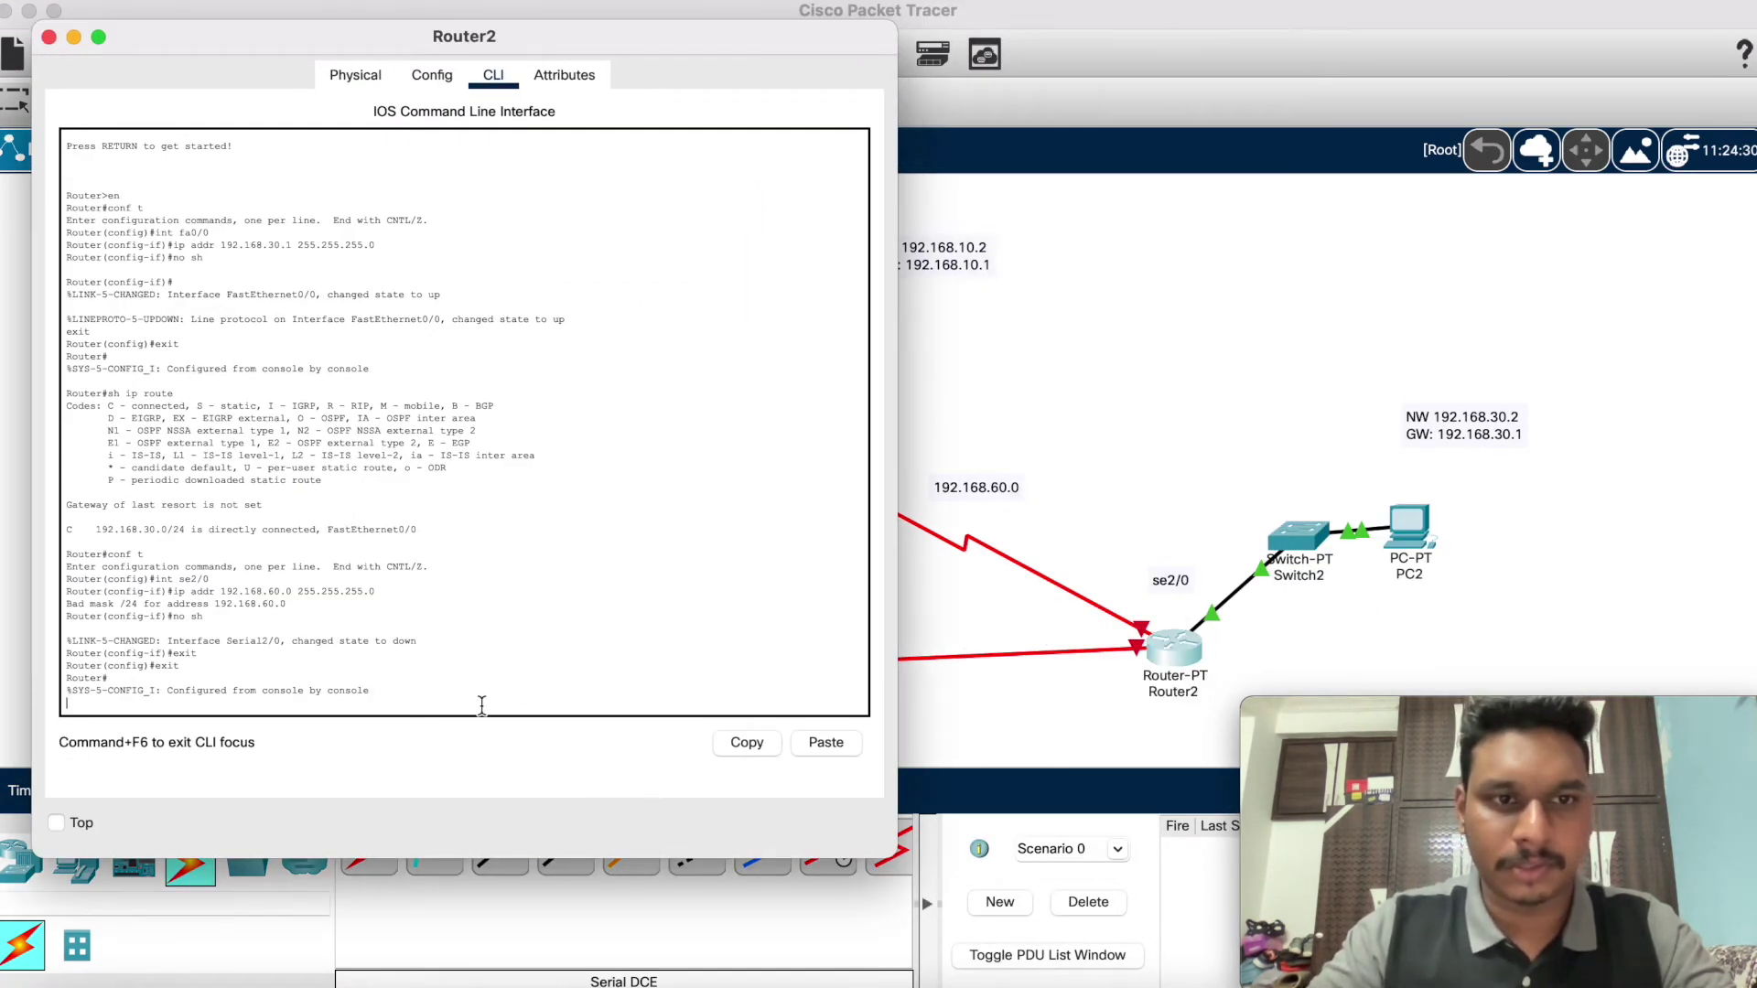
{"action": "key", "text": "Return"}
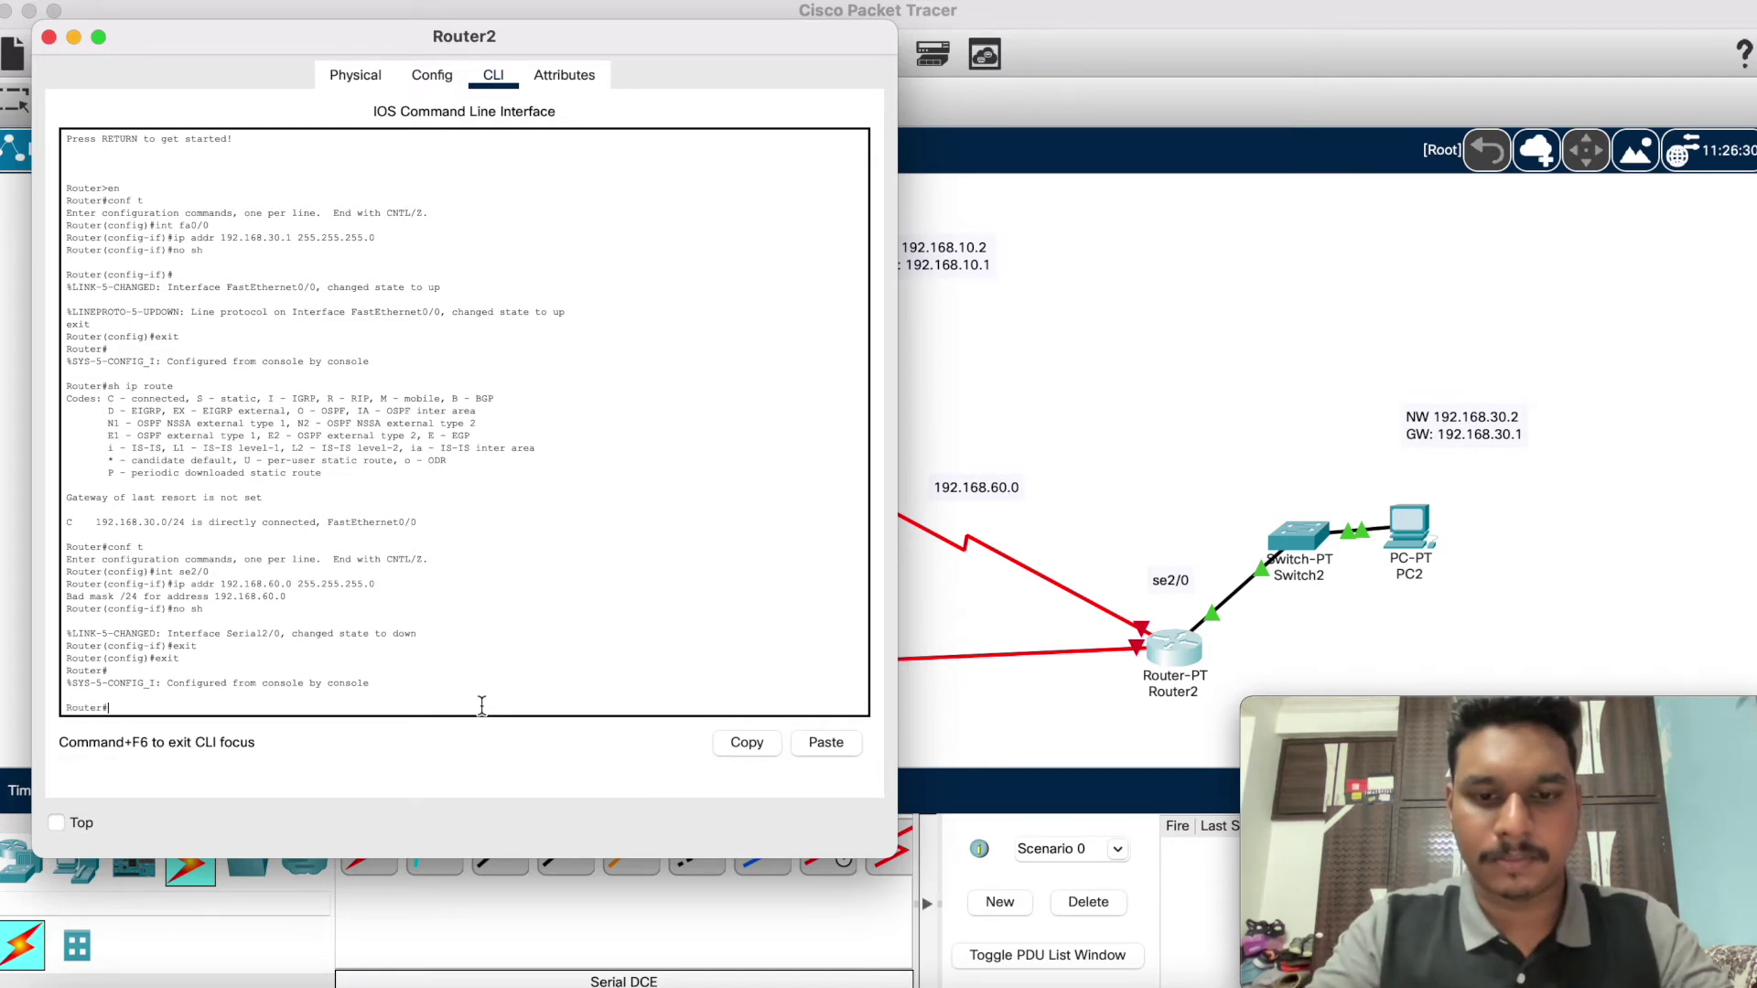
{"action": "type", "text": "conf t"}
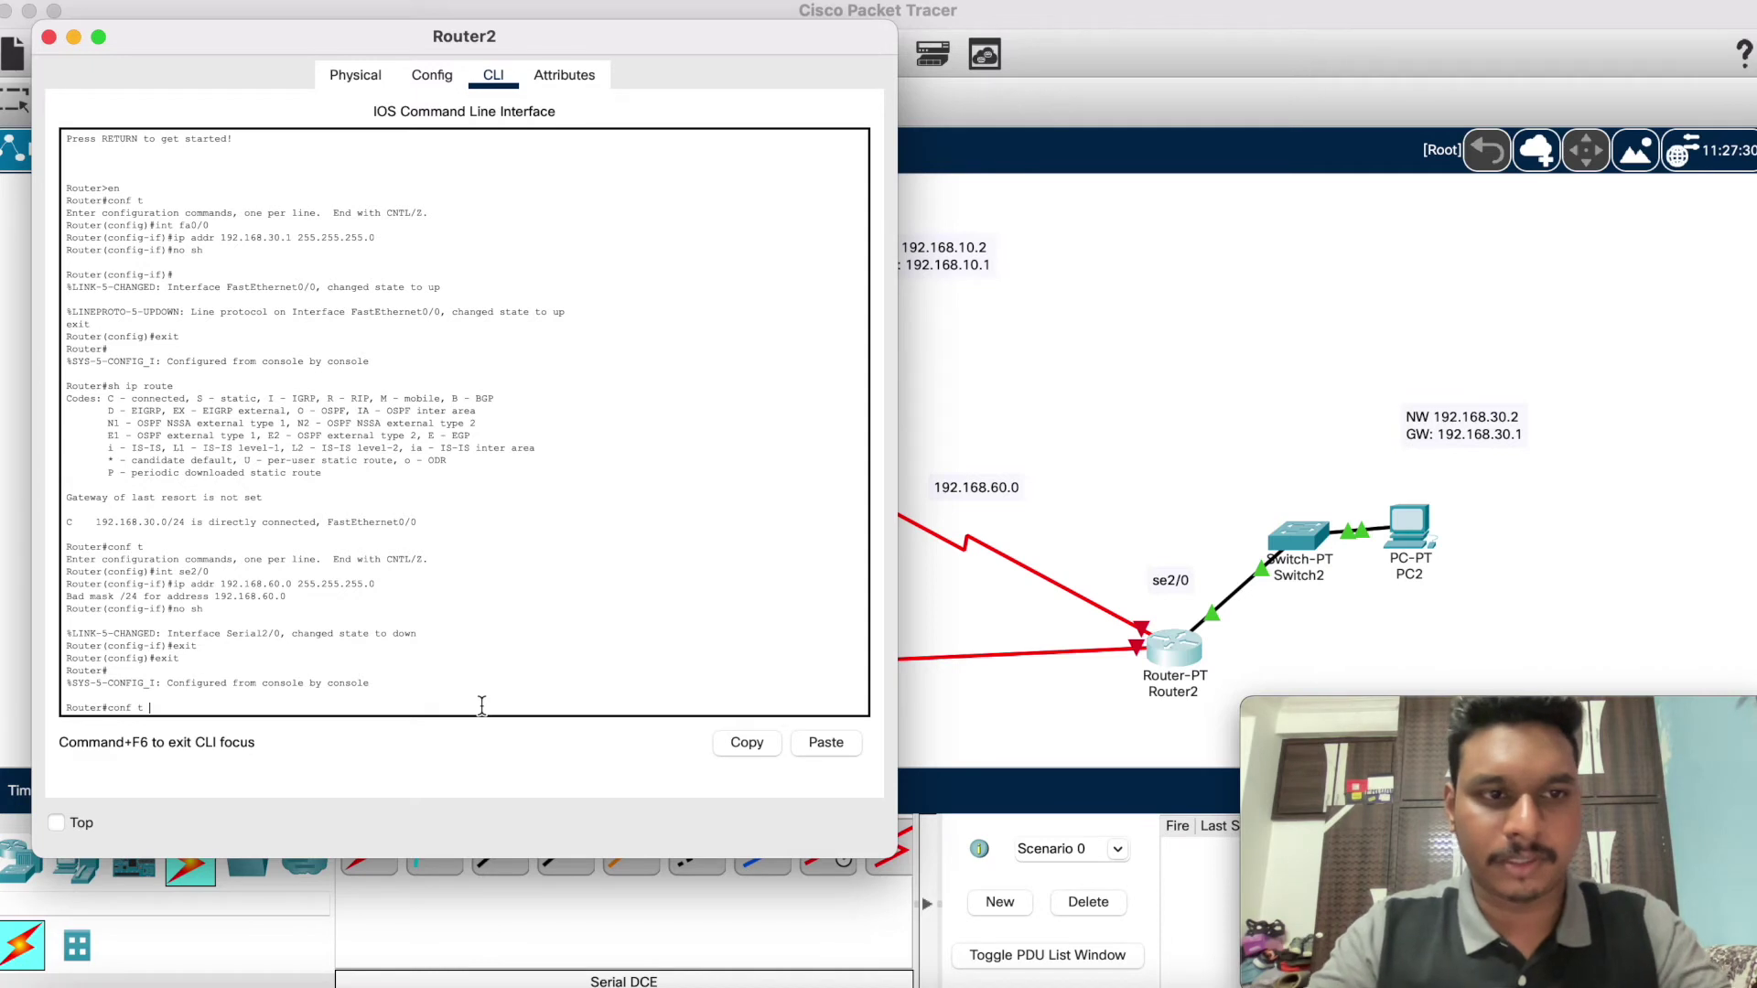
{"action": "key", "text": "Return"}
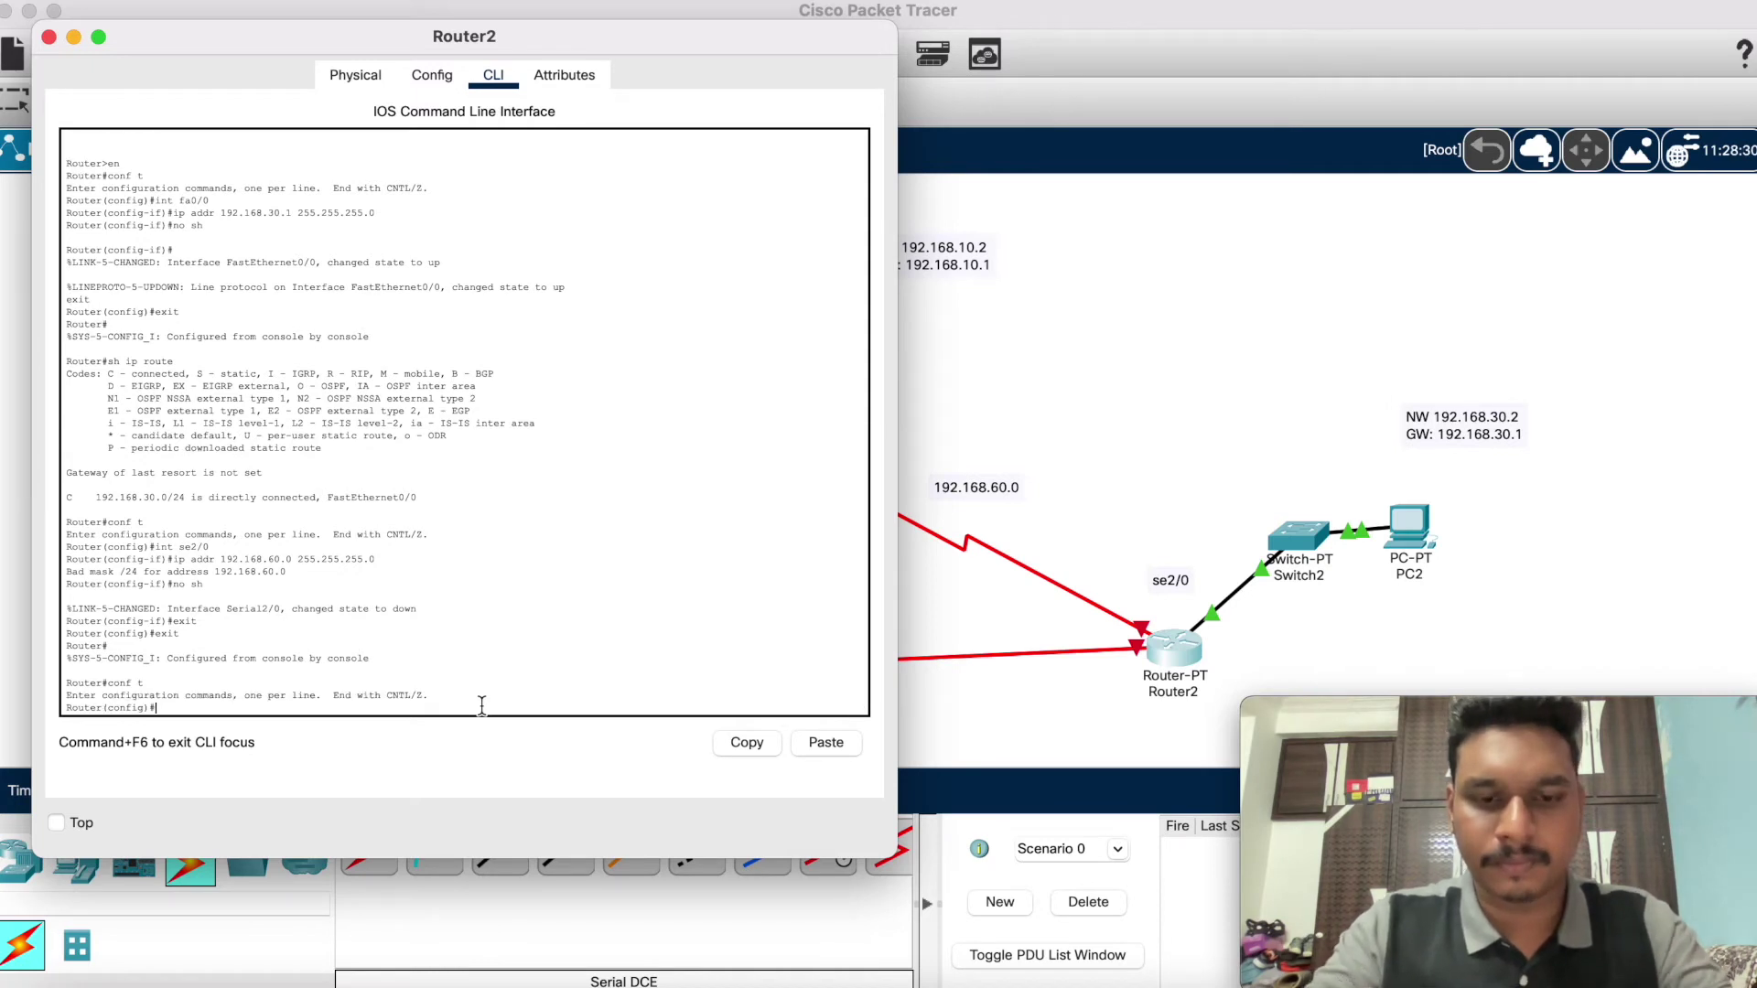
{"action": "type", "text": "int se2/0"}
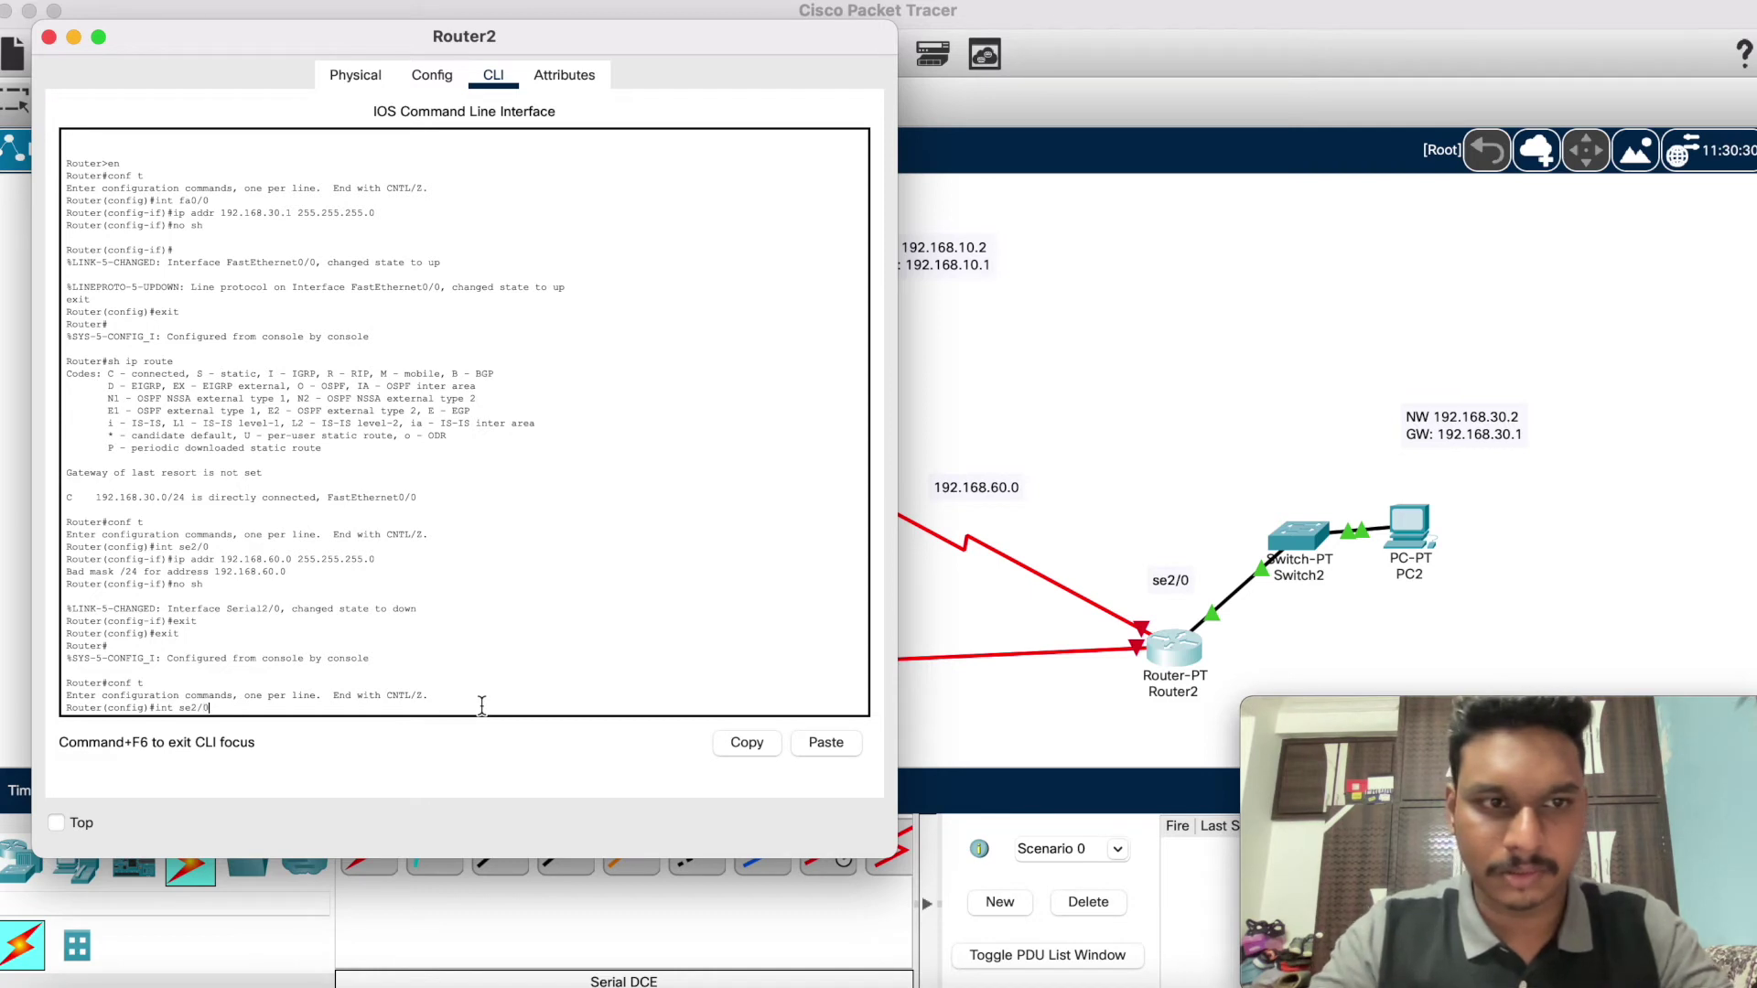
{"action": "key", "text": "Return"}
Step: Assign 192.168.50.0 255.255.255.0 to Router2's se2/0 (bad mask), enable it, and exit configuration
{"action": "type", "text": "ip addr 192."}
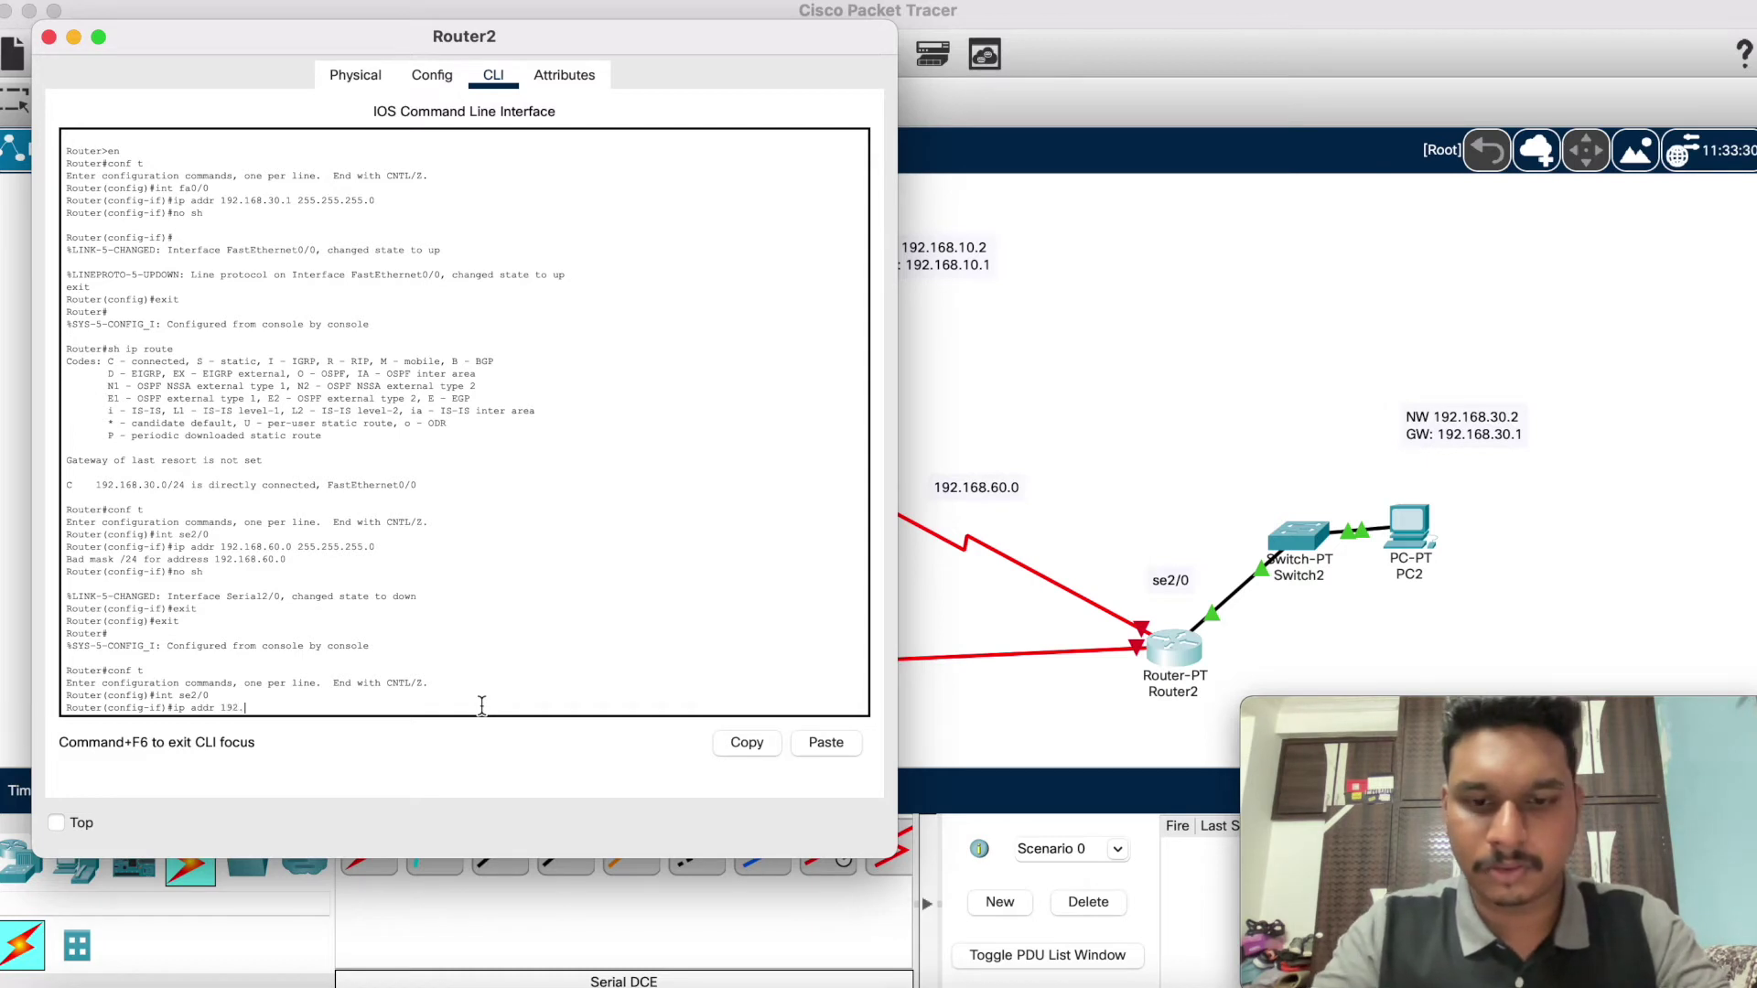
{"action": "type", "text": "168.50."}
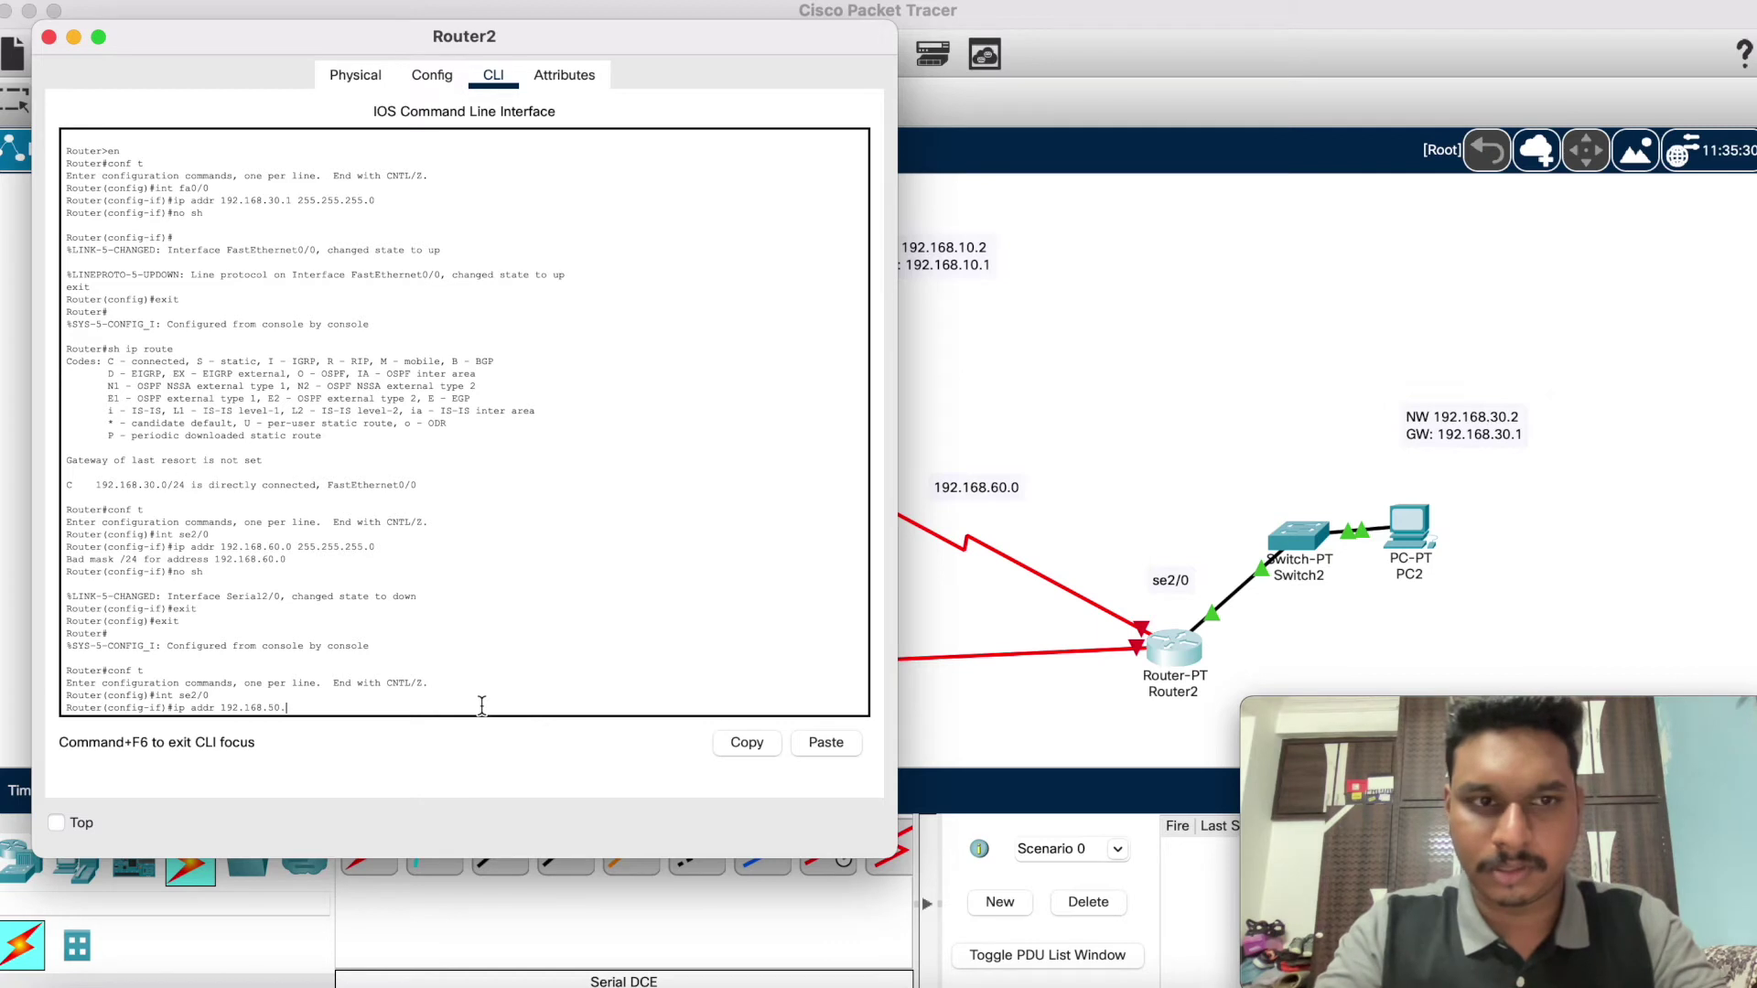
{"action": "type", "text": "0 255.255"}
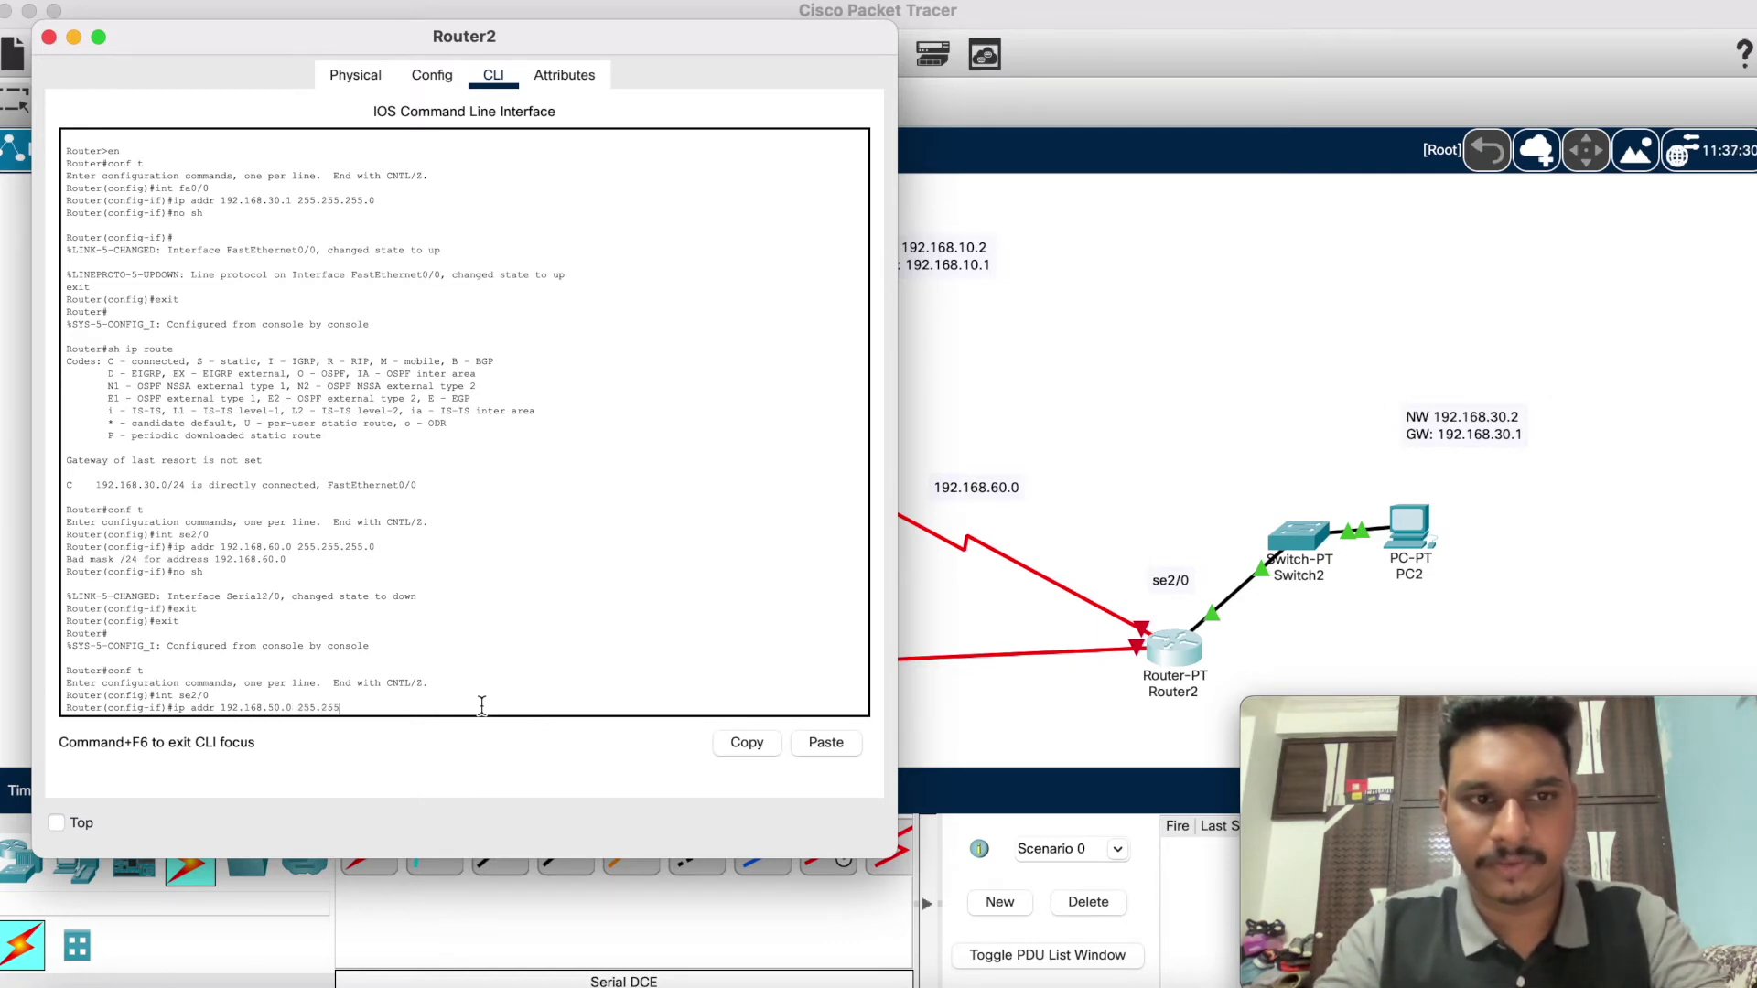
{"action": "type", "text": ".255."}
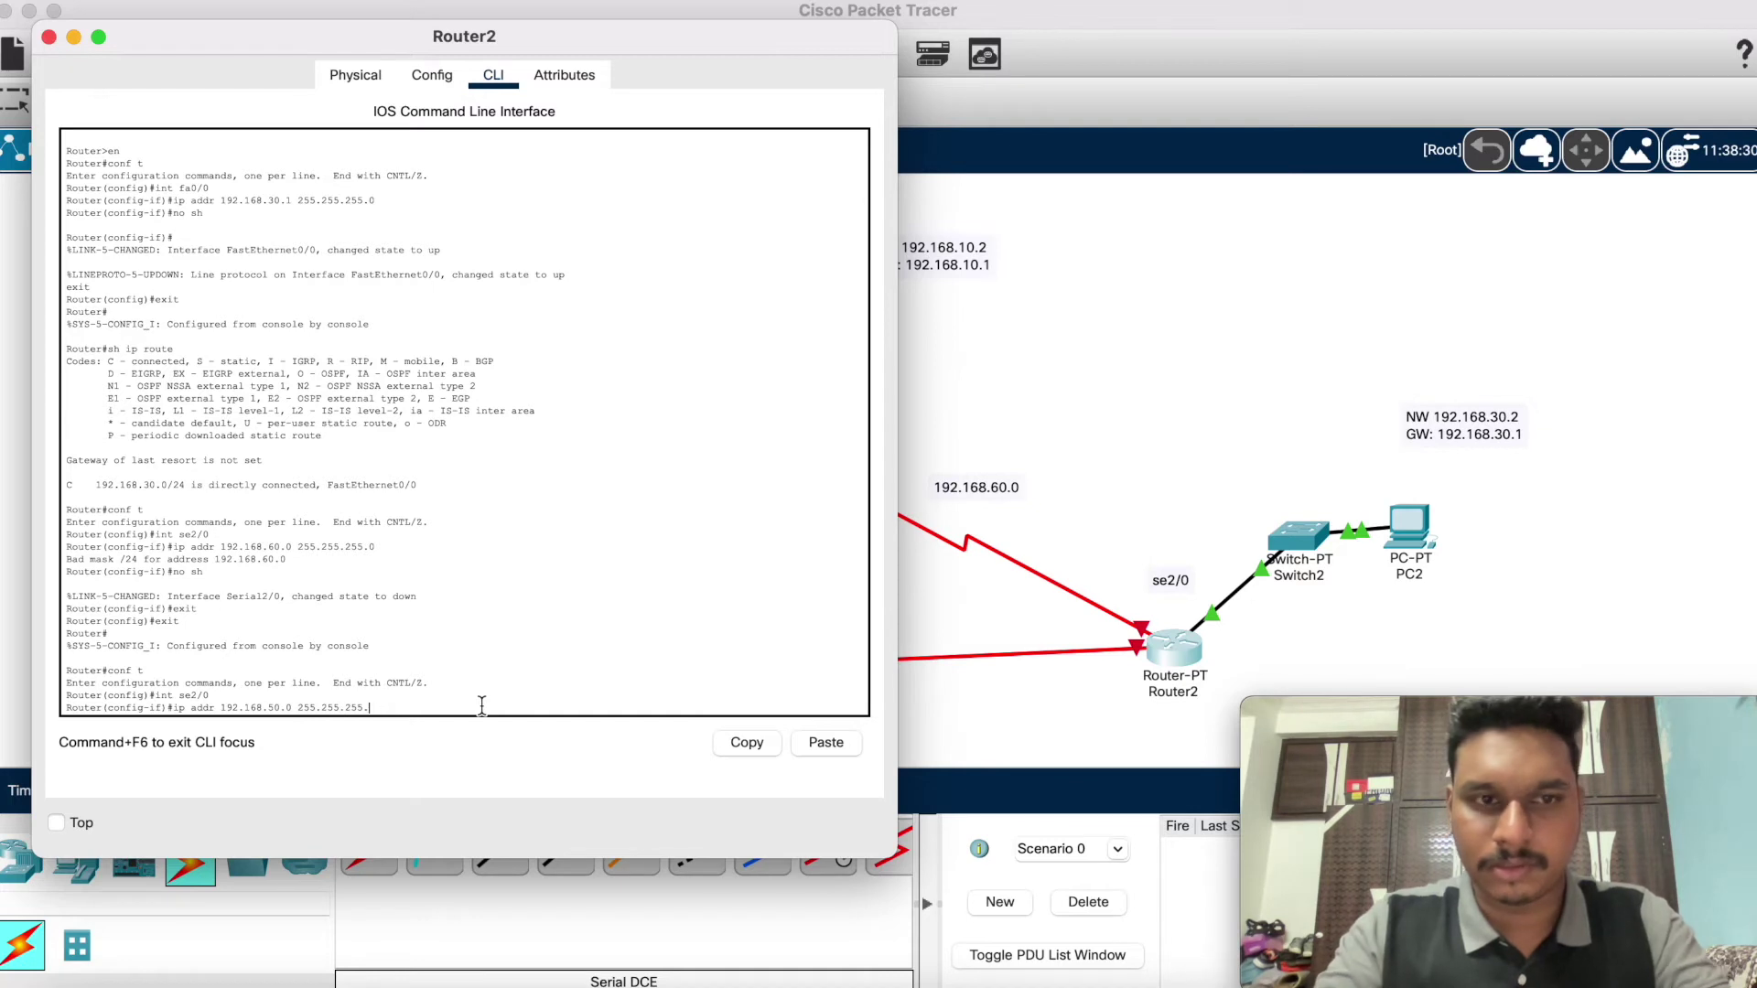
{"action": "type", "text": "0"}
{"action": "key", "text": "Return"}
{"action": "type", "text": "no sh"}
{"action": "key", "text": "Return"}
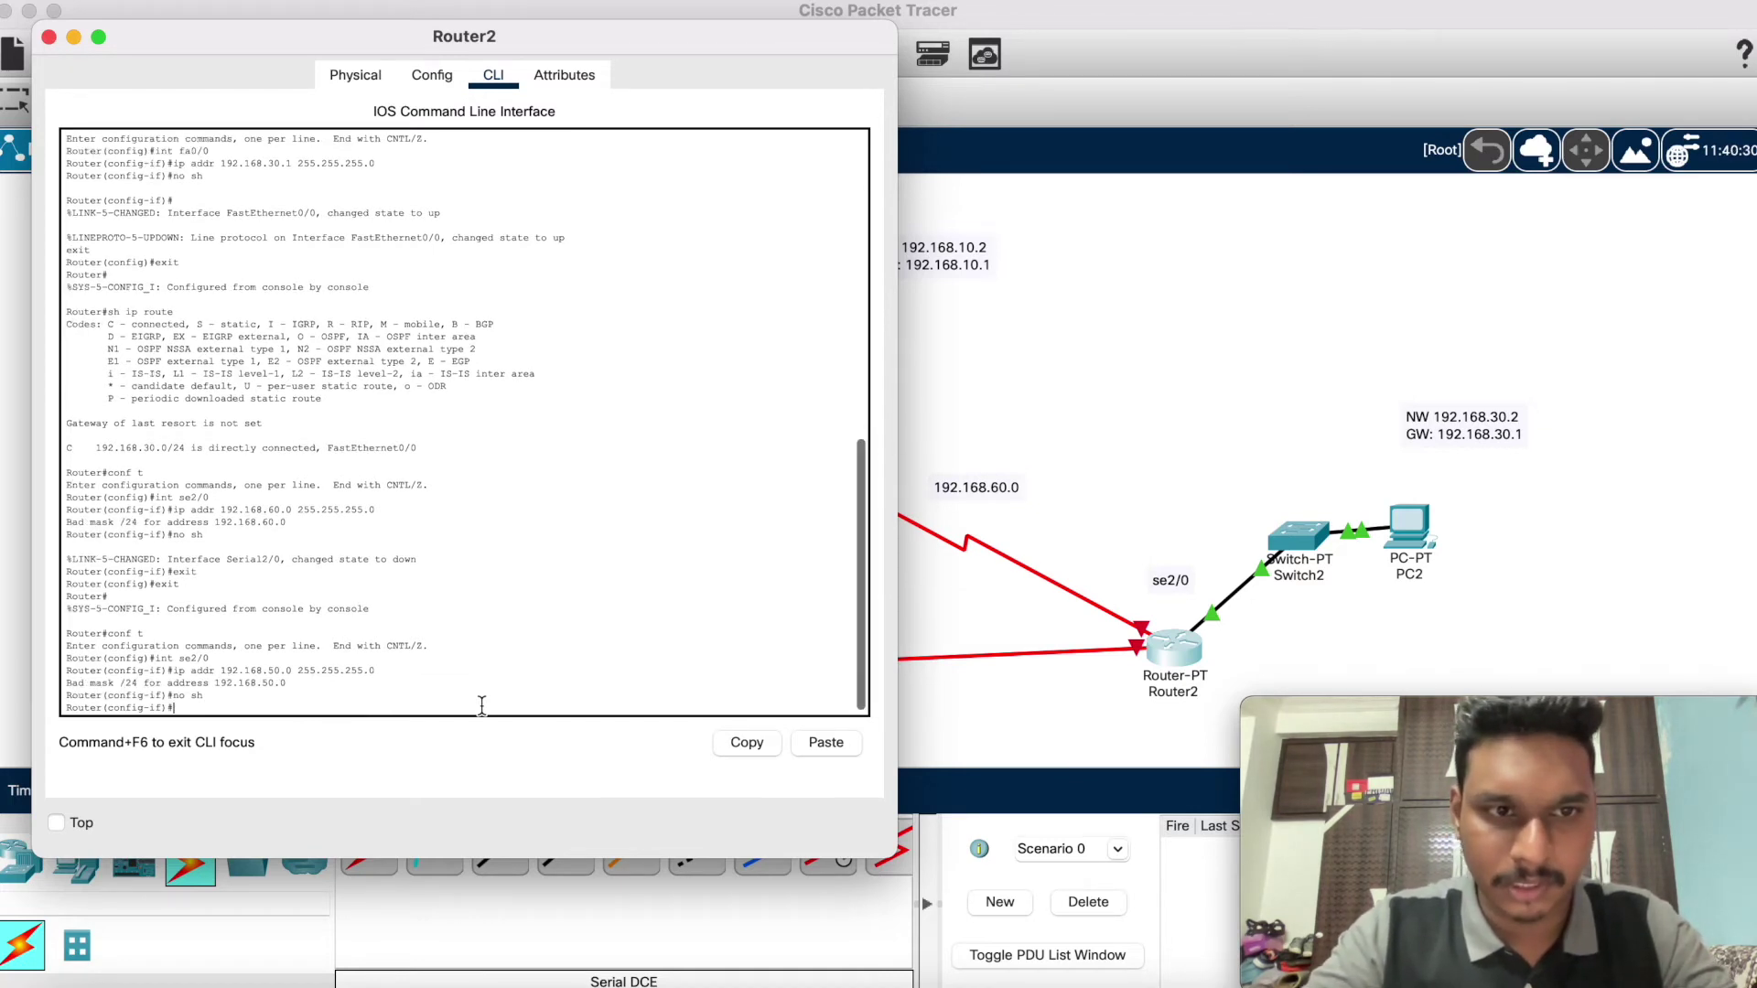
{"action": "type", "text": "exit"}
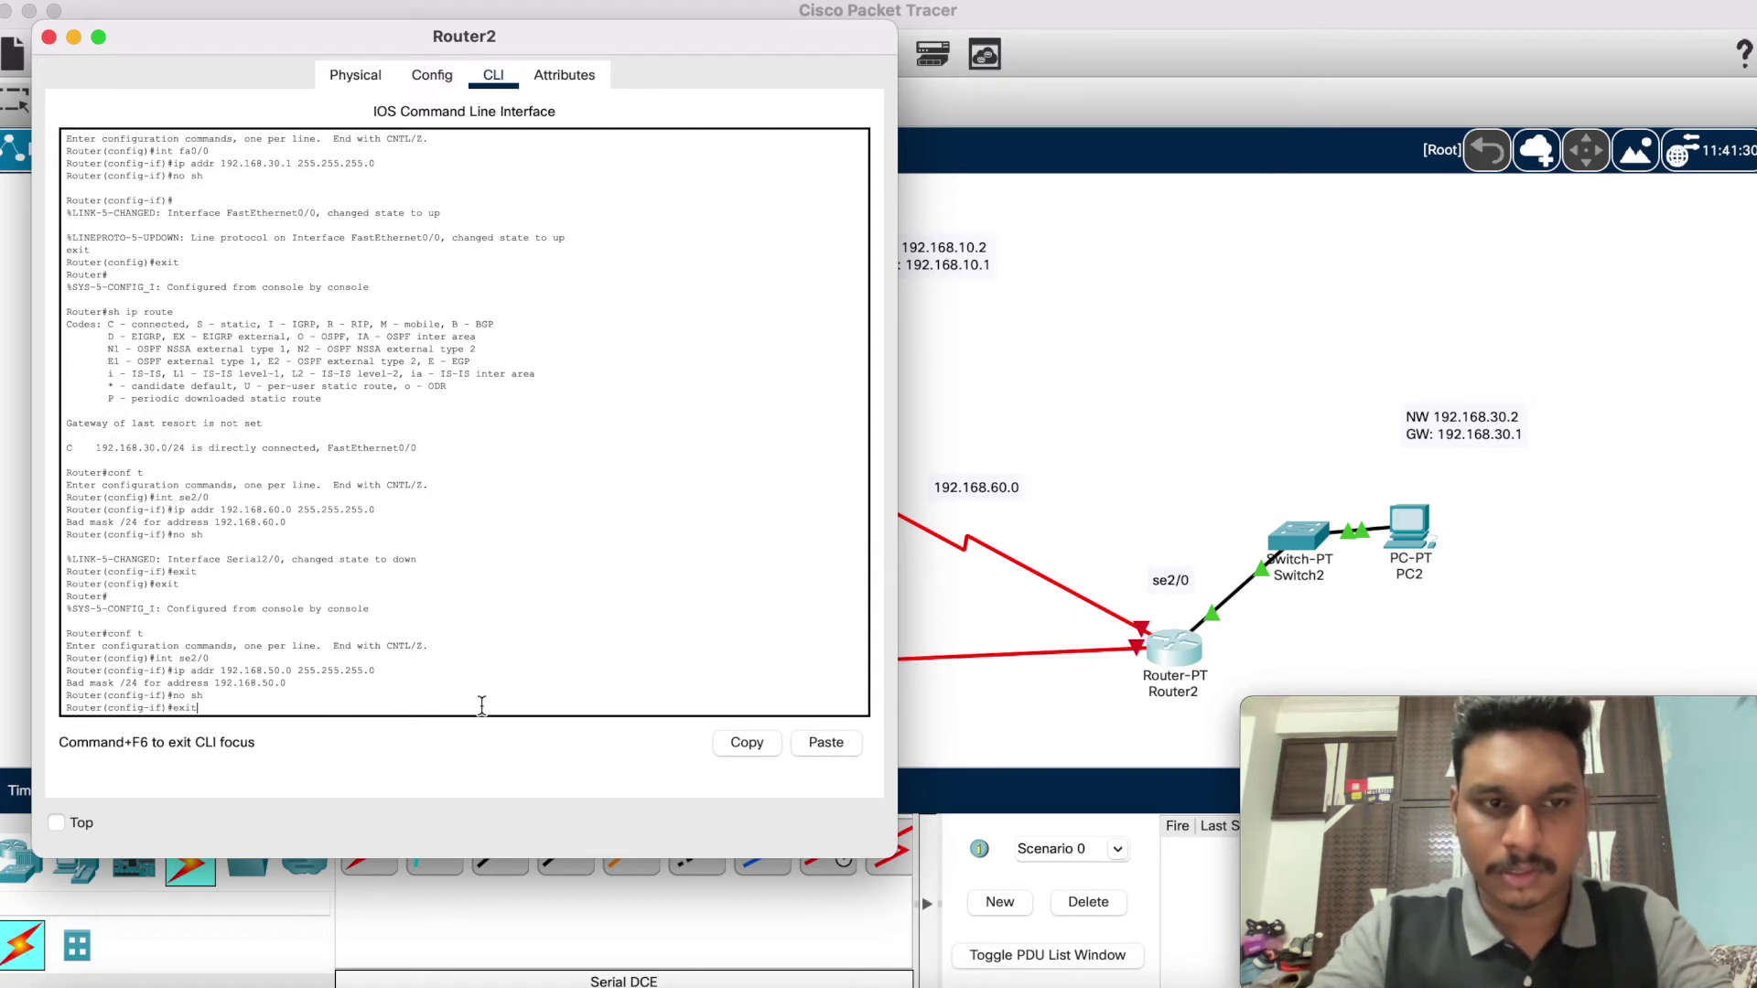
{"action": "key", "text": "Return"}
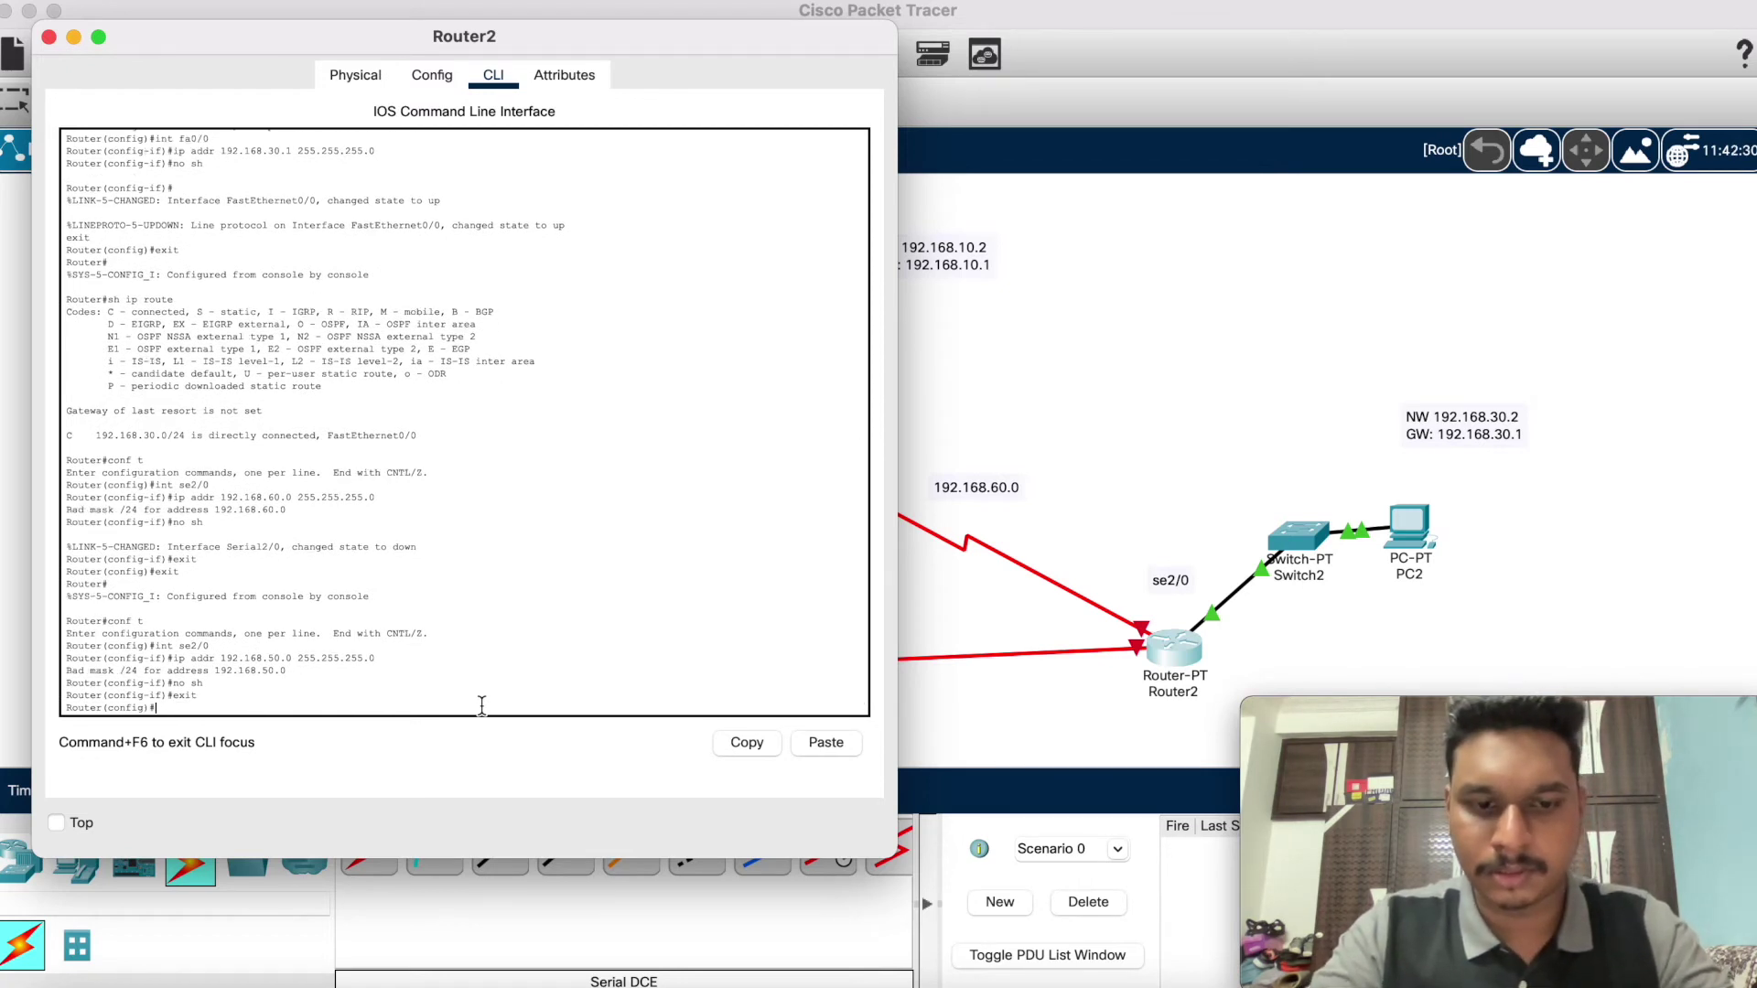
{"action": "type", "text": "xit"}
{"action": "key", "text": "Return"}
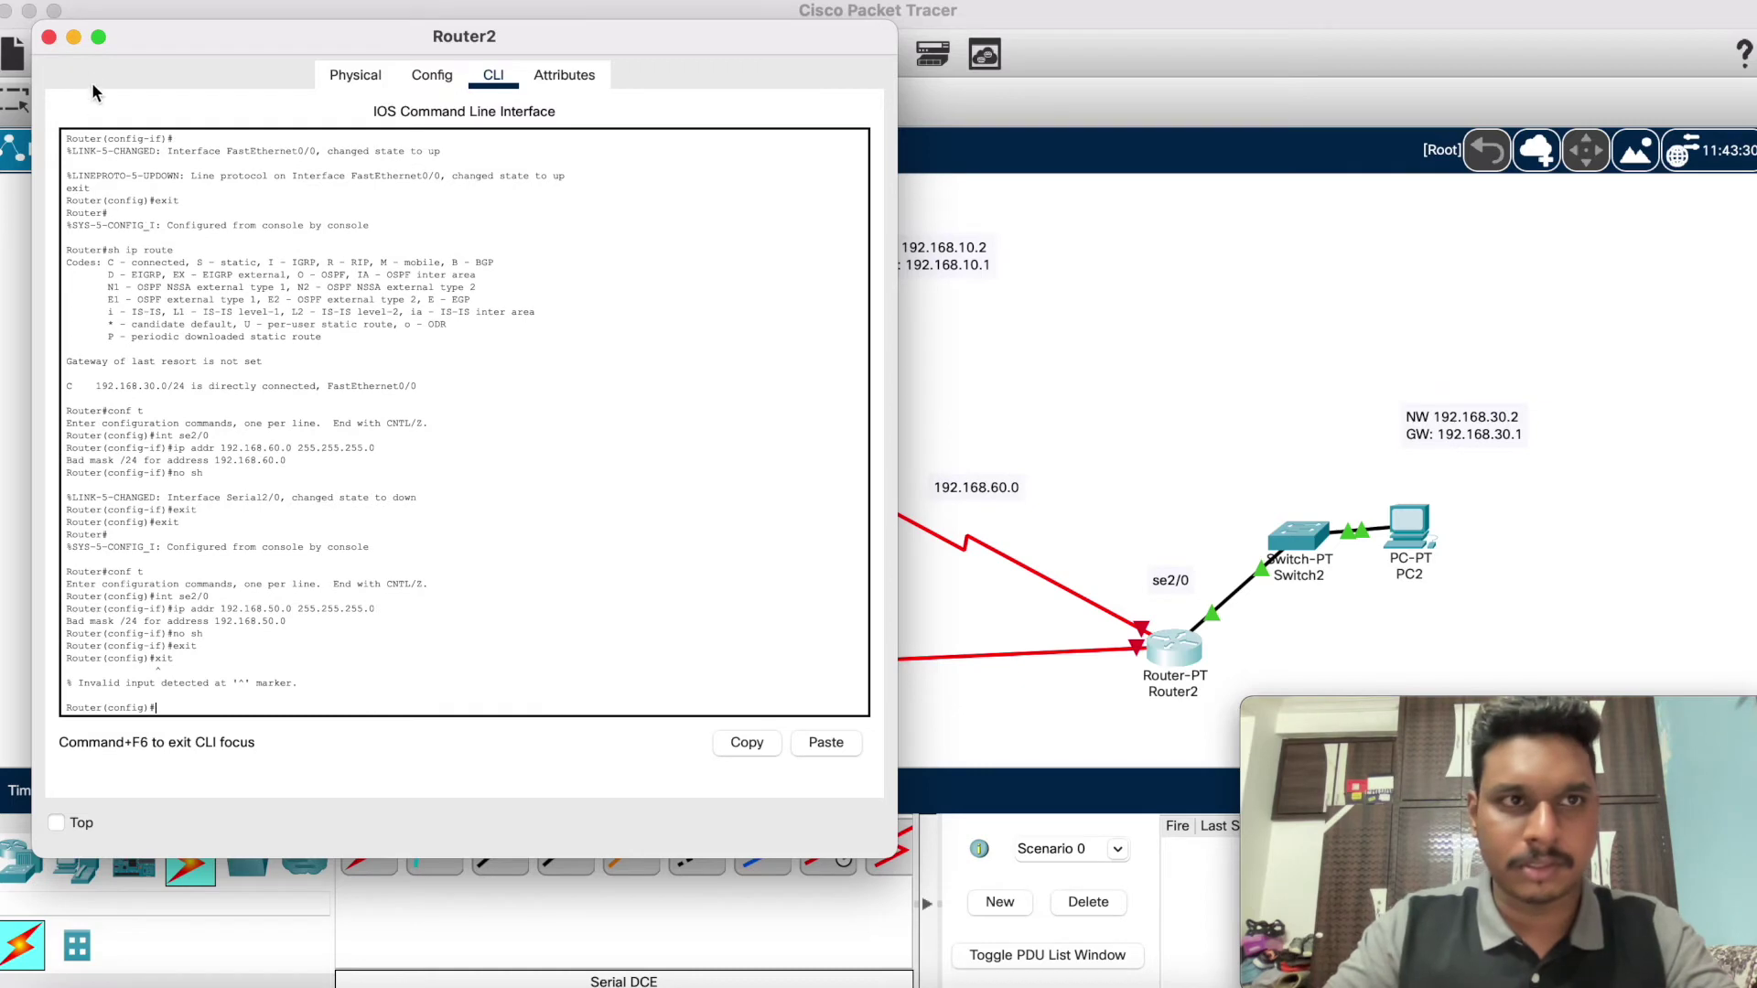
{"action": "left_click", "coordinate": [74, 37]}
Step: Raise Router1 slightly and reposition its se3/0 label just above it
{"action": "left_click_drag", "start_coordinate": [467, 710], "coordinate": [474, 675]}
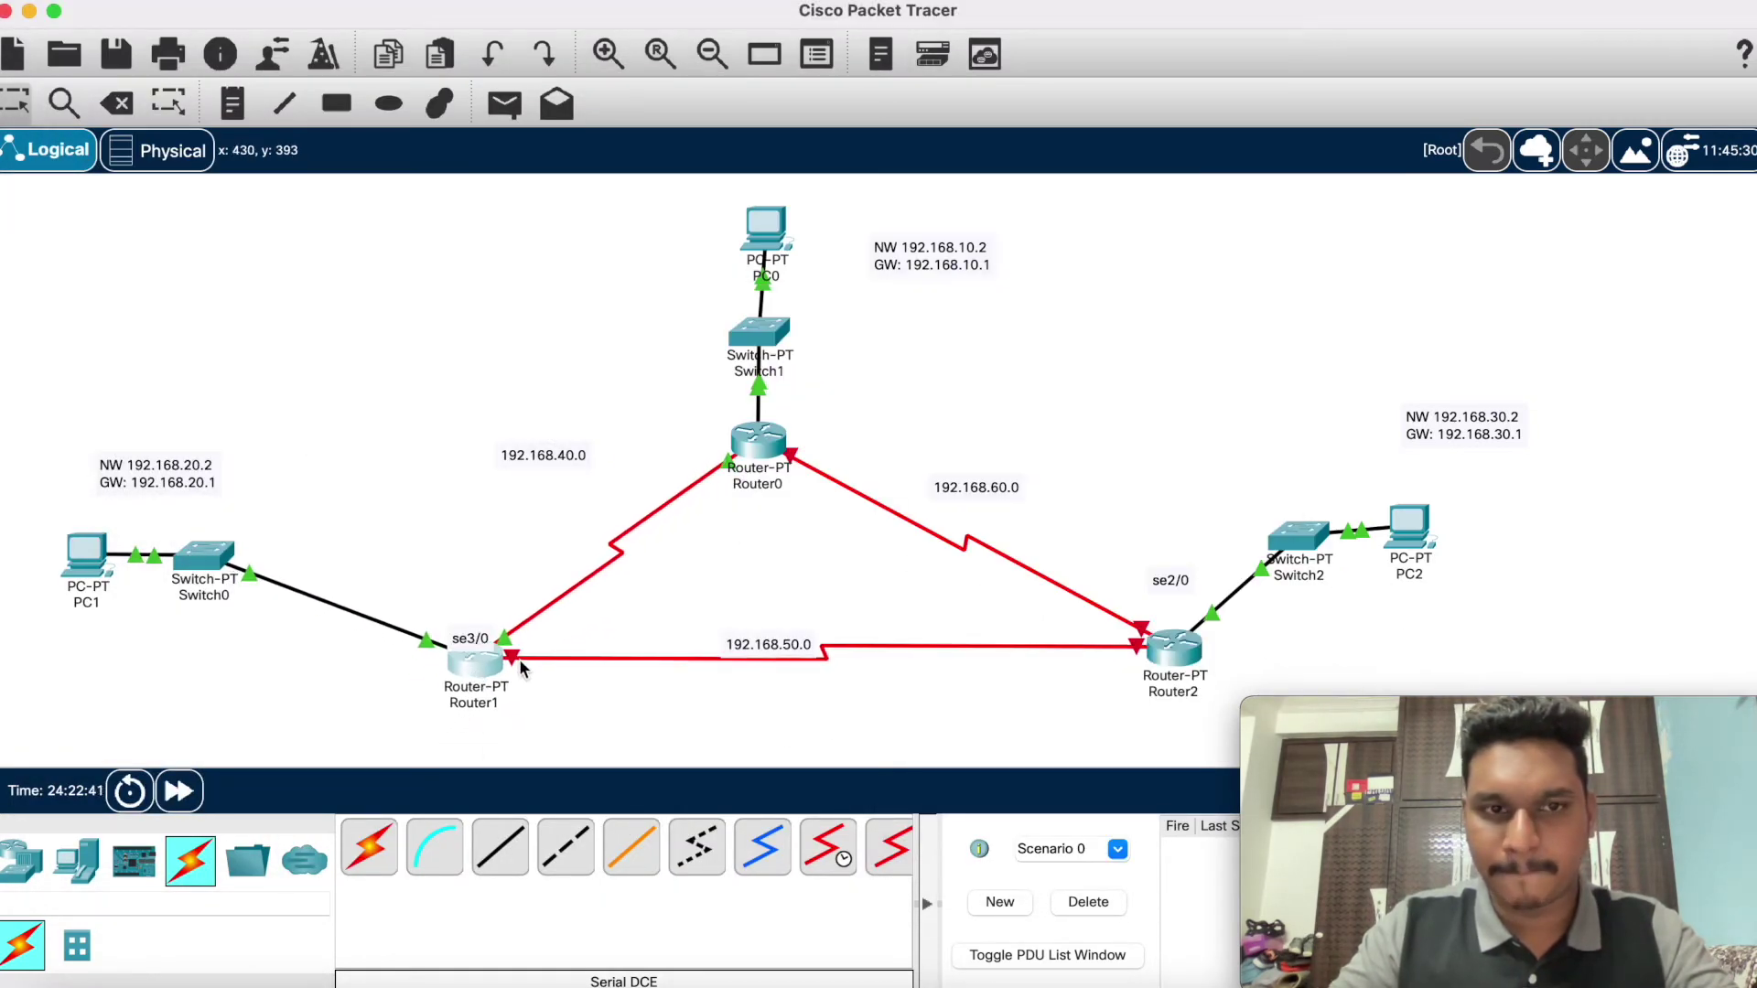
{"action": "double_click", "coordinate": [476, 635]}
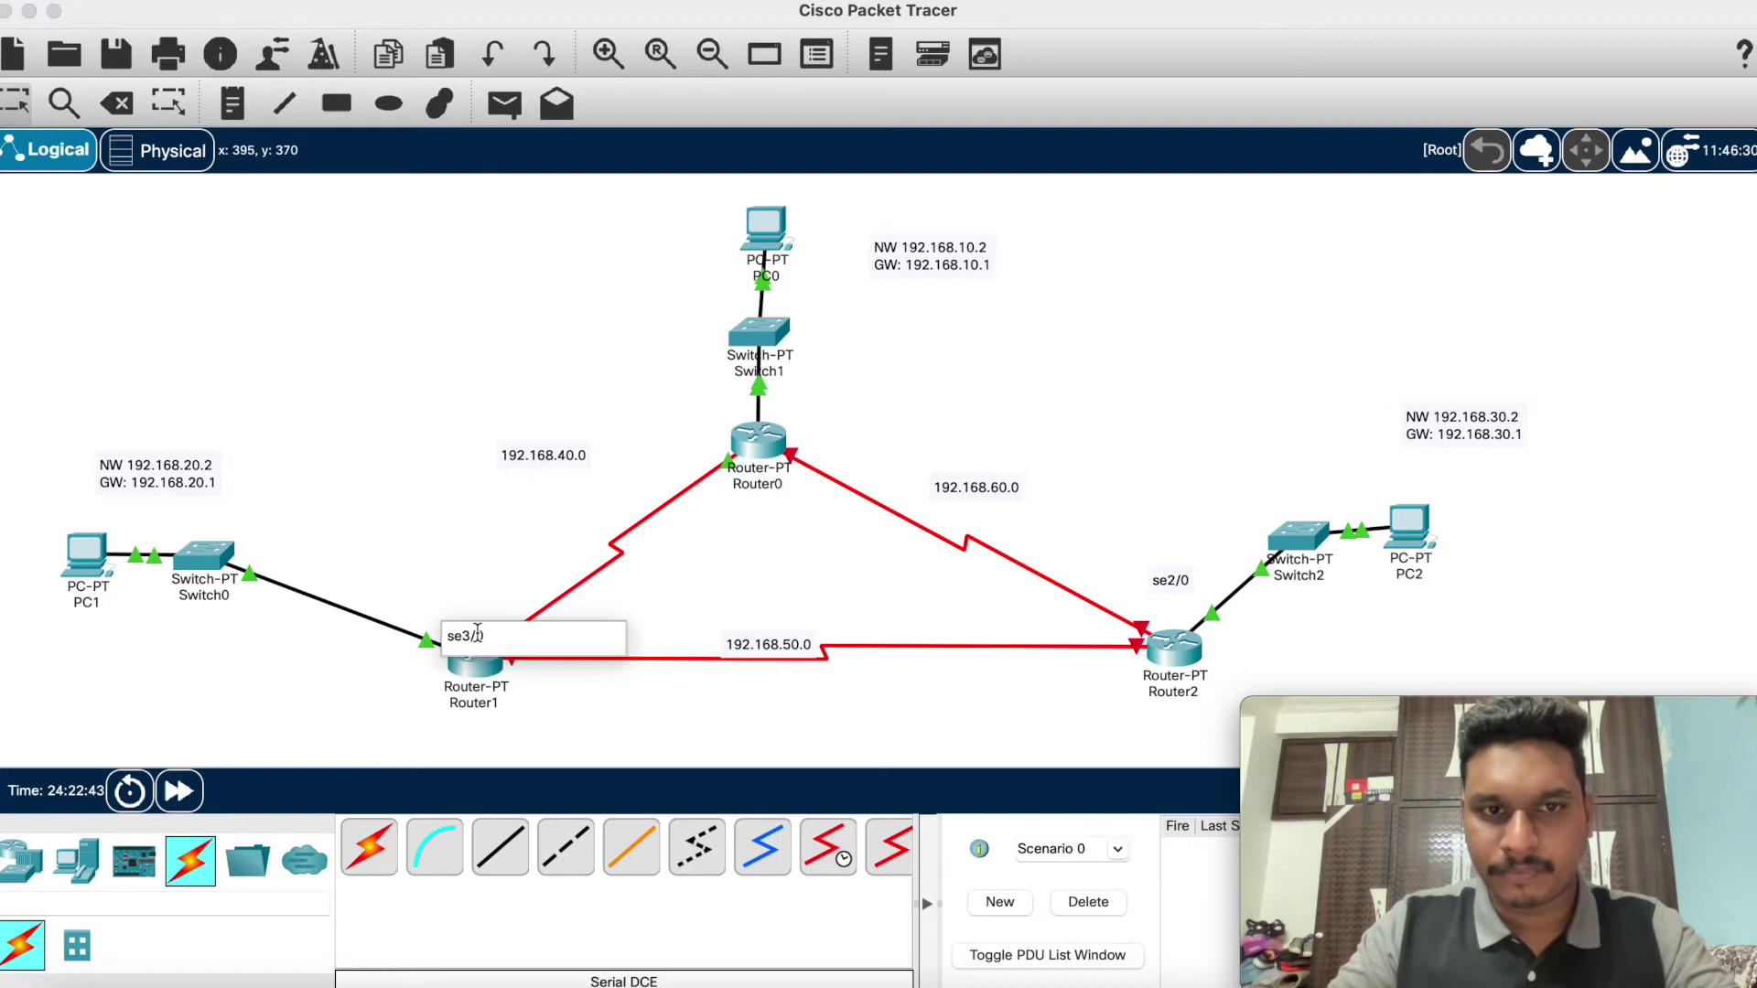
{"action": "left_click", "coordinate": [469, 588]}
{"action": "left_click_drag", "start_coordinate": [474, 640], "coordinate": [472, 609]}
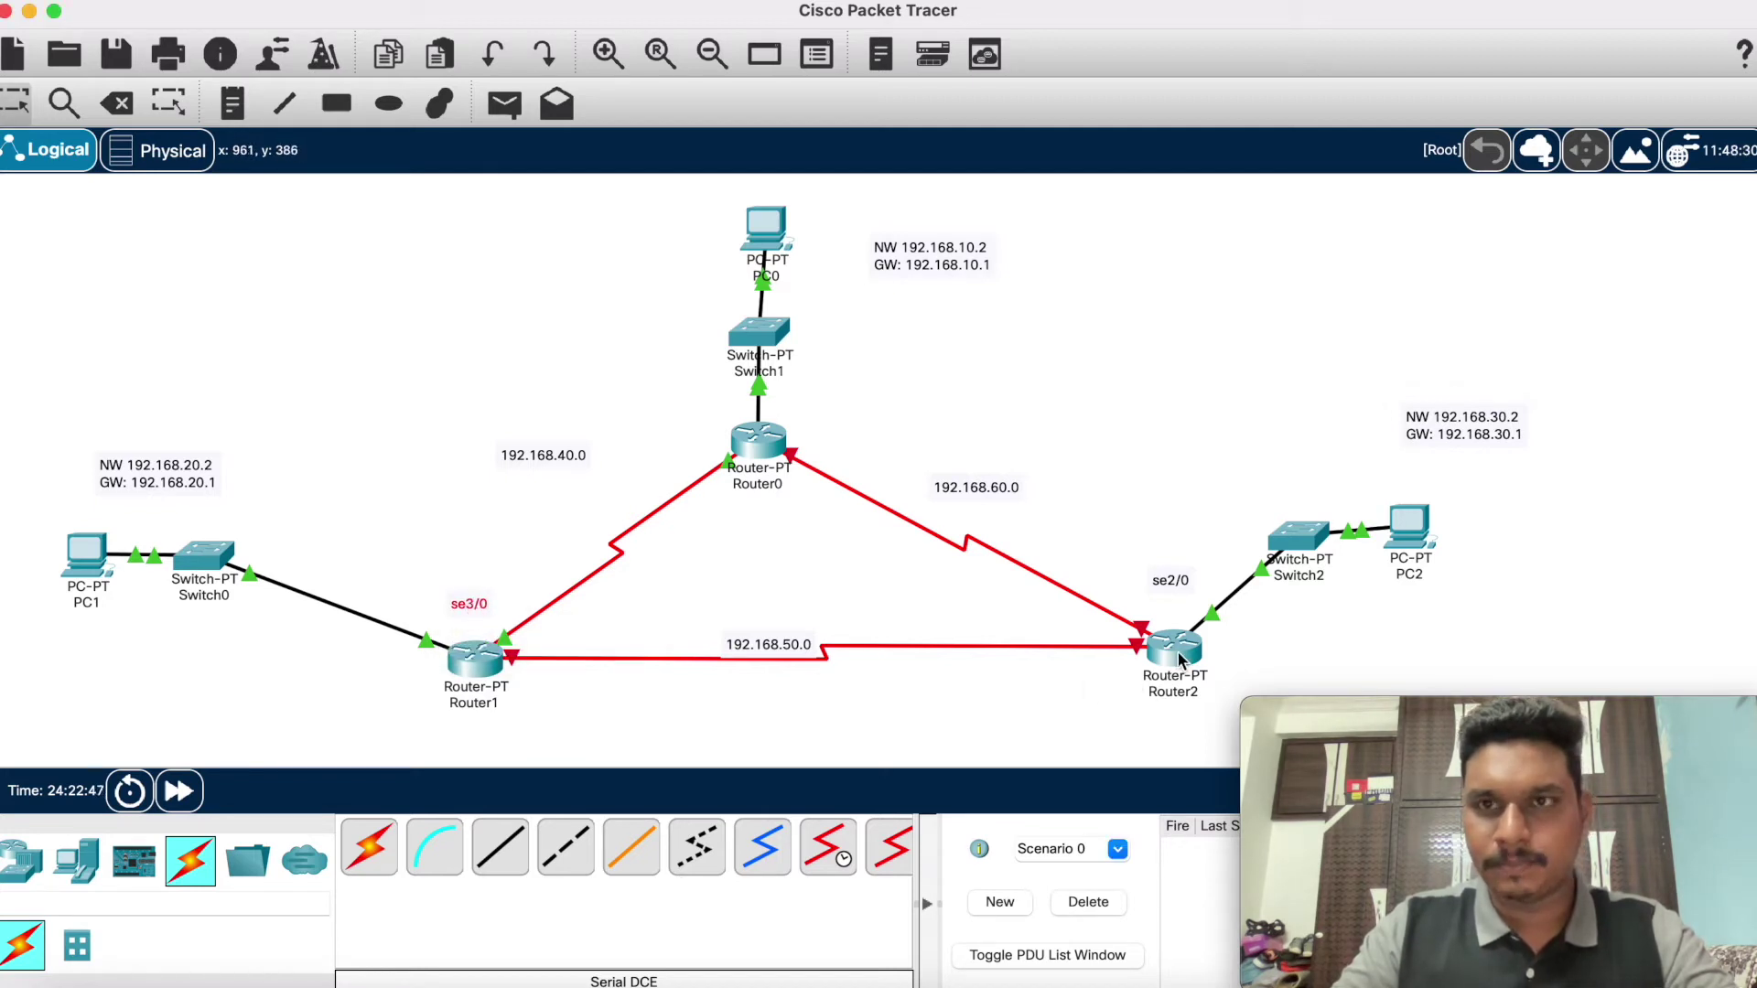
{"action": "mouse_move", "coordinate": [1181, 659]}
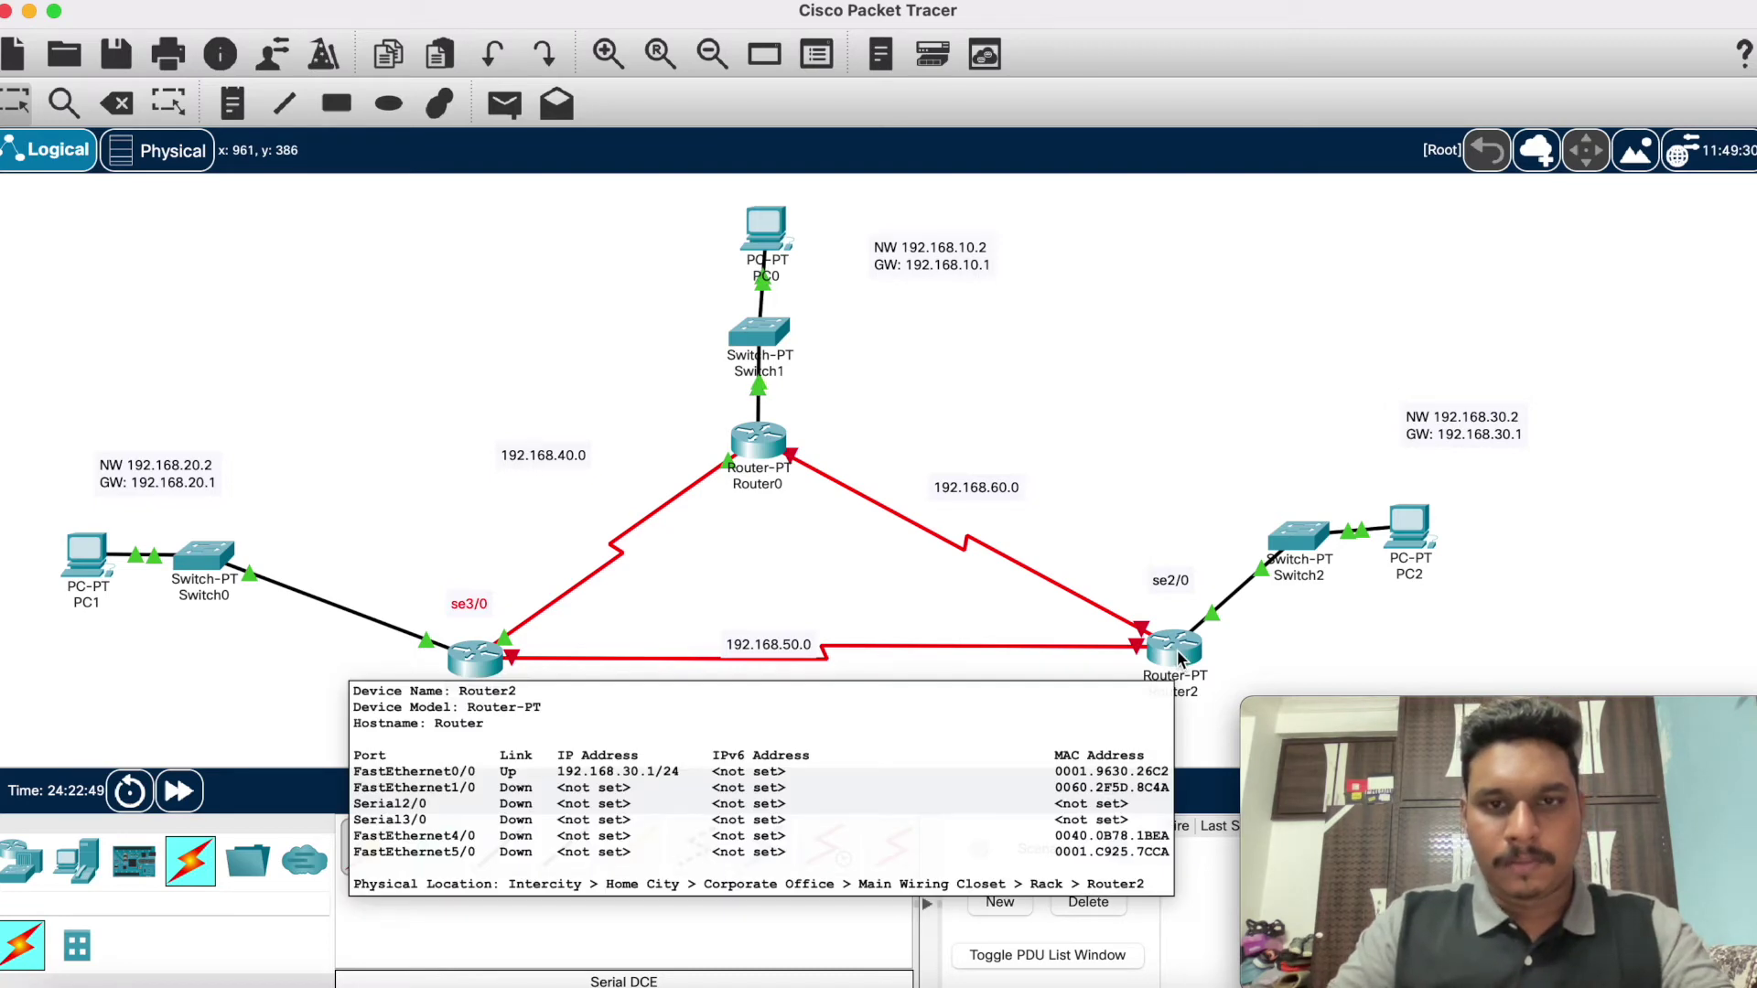
{"action": "mouse_move", "coordinate": [1218, 608]}
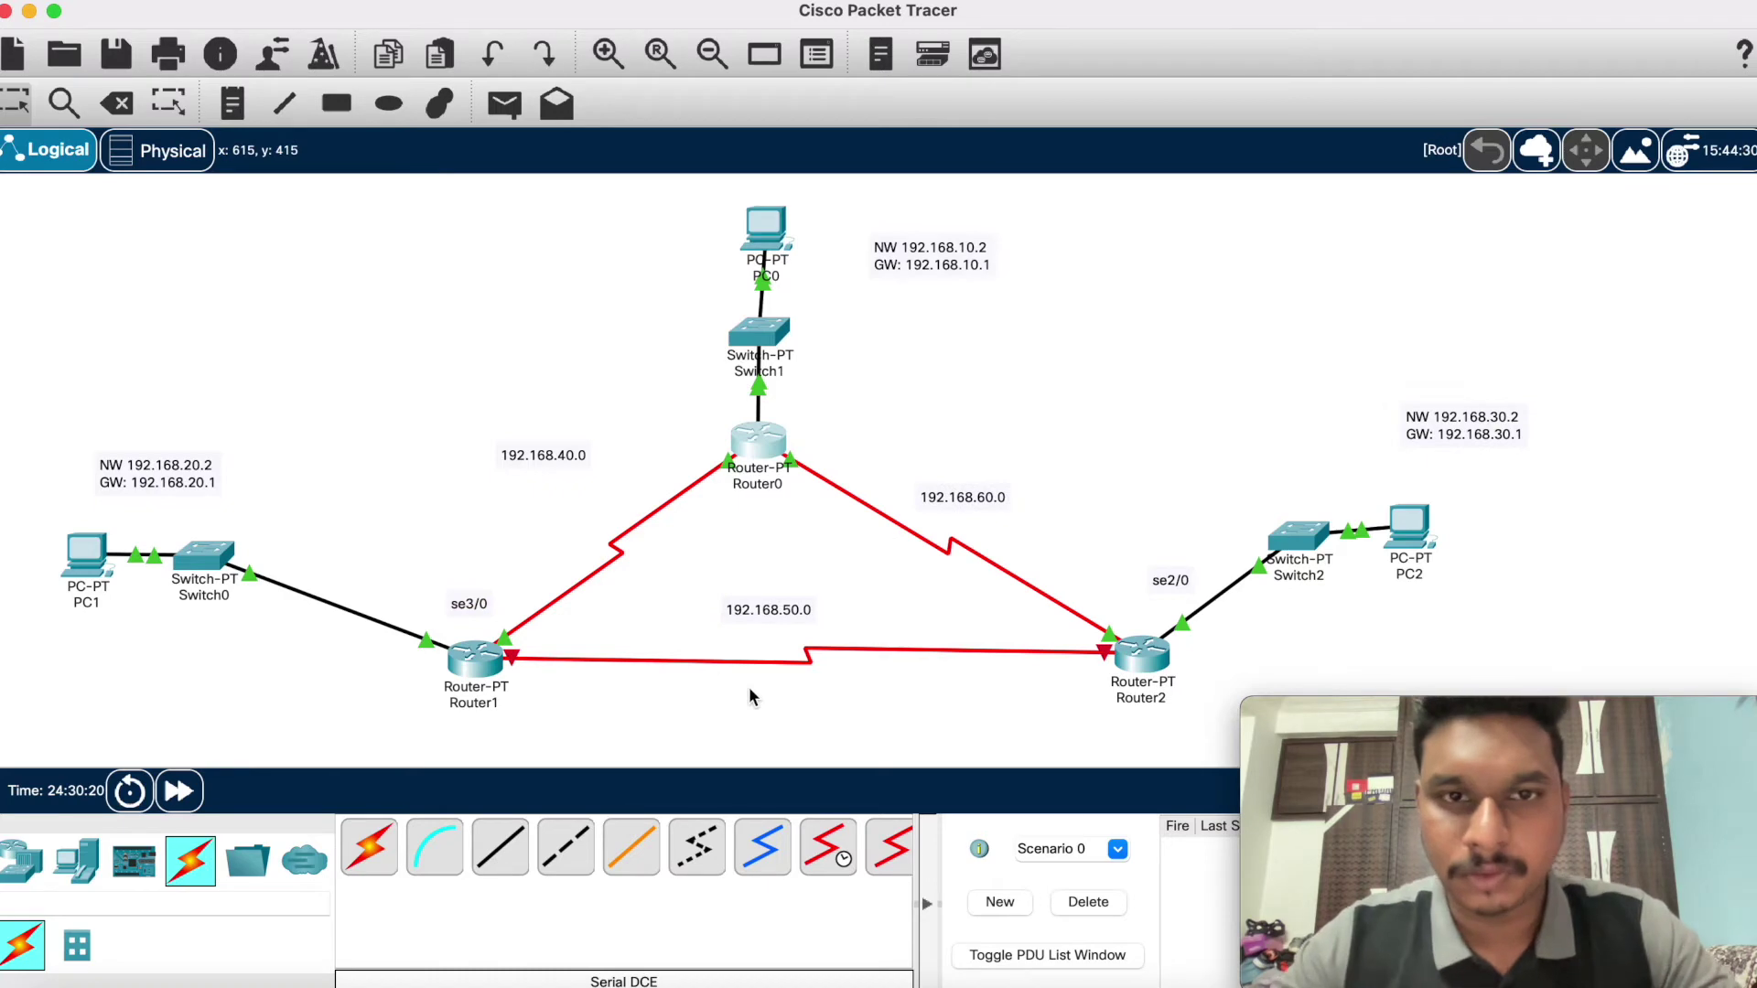
{"action": "left_click", "coordinate": [769, 442]}
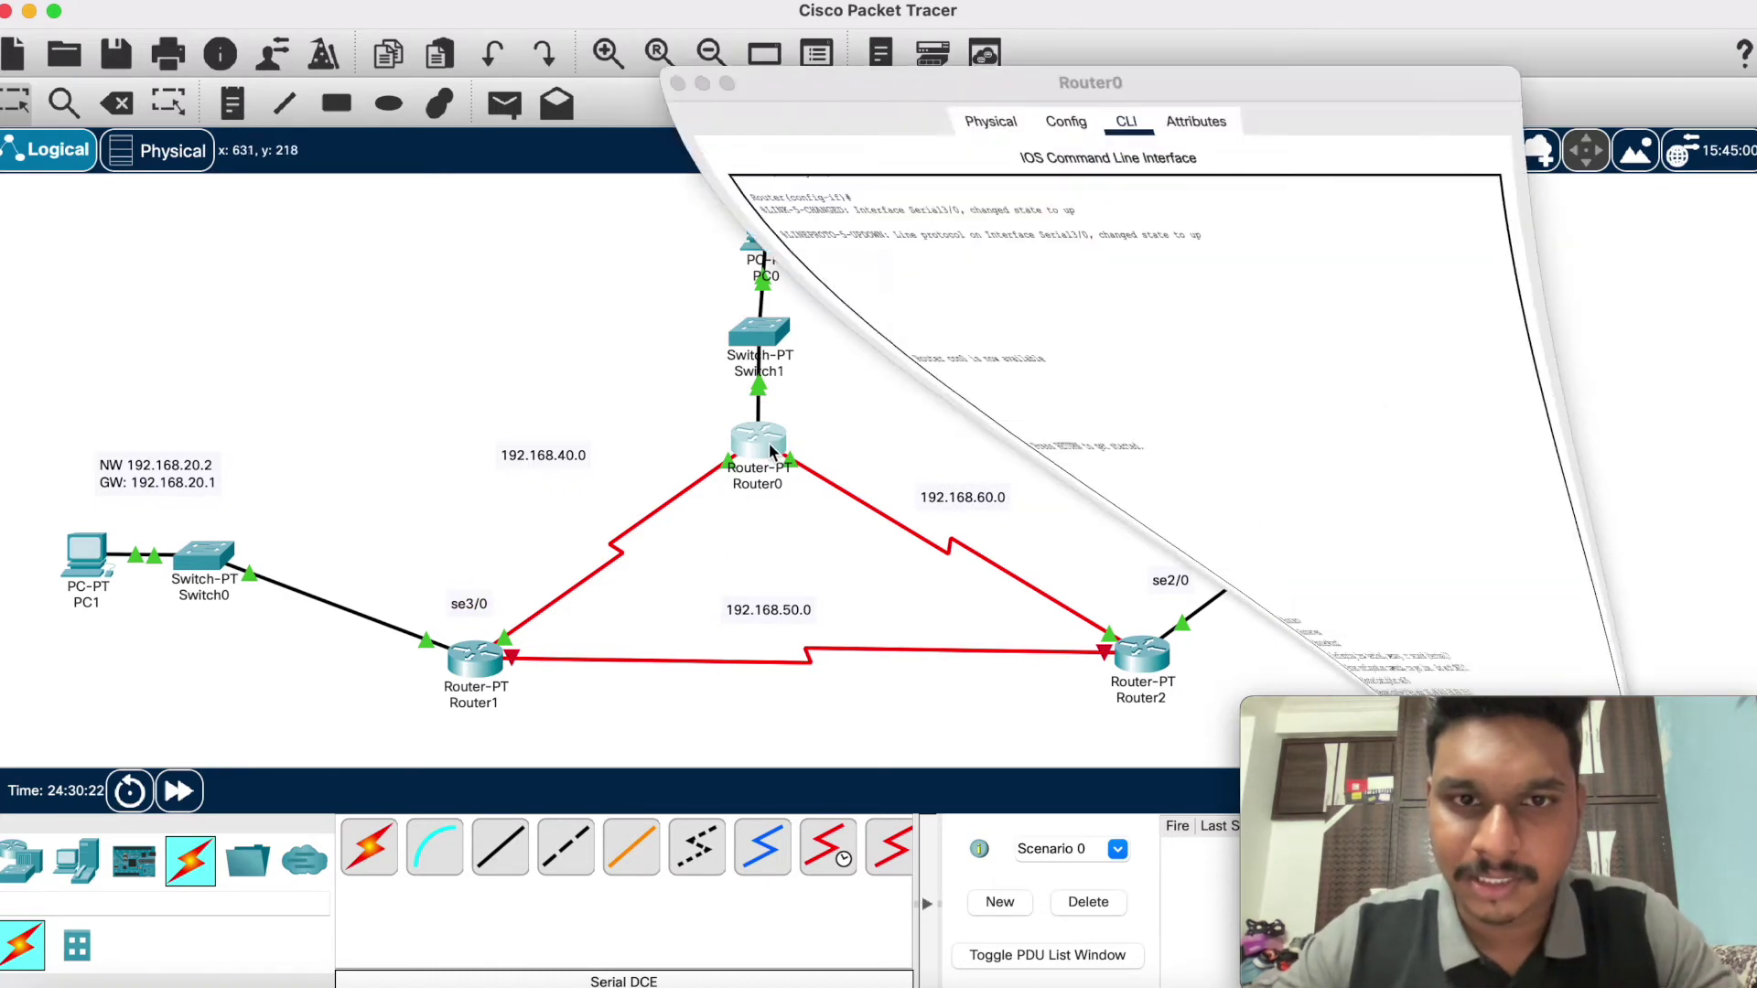
{"action": "scroll", "coordinate": [836, 559], "scroll_direction": "down", "scroll_amount": 1}
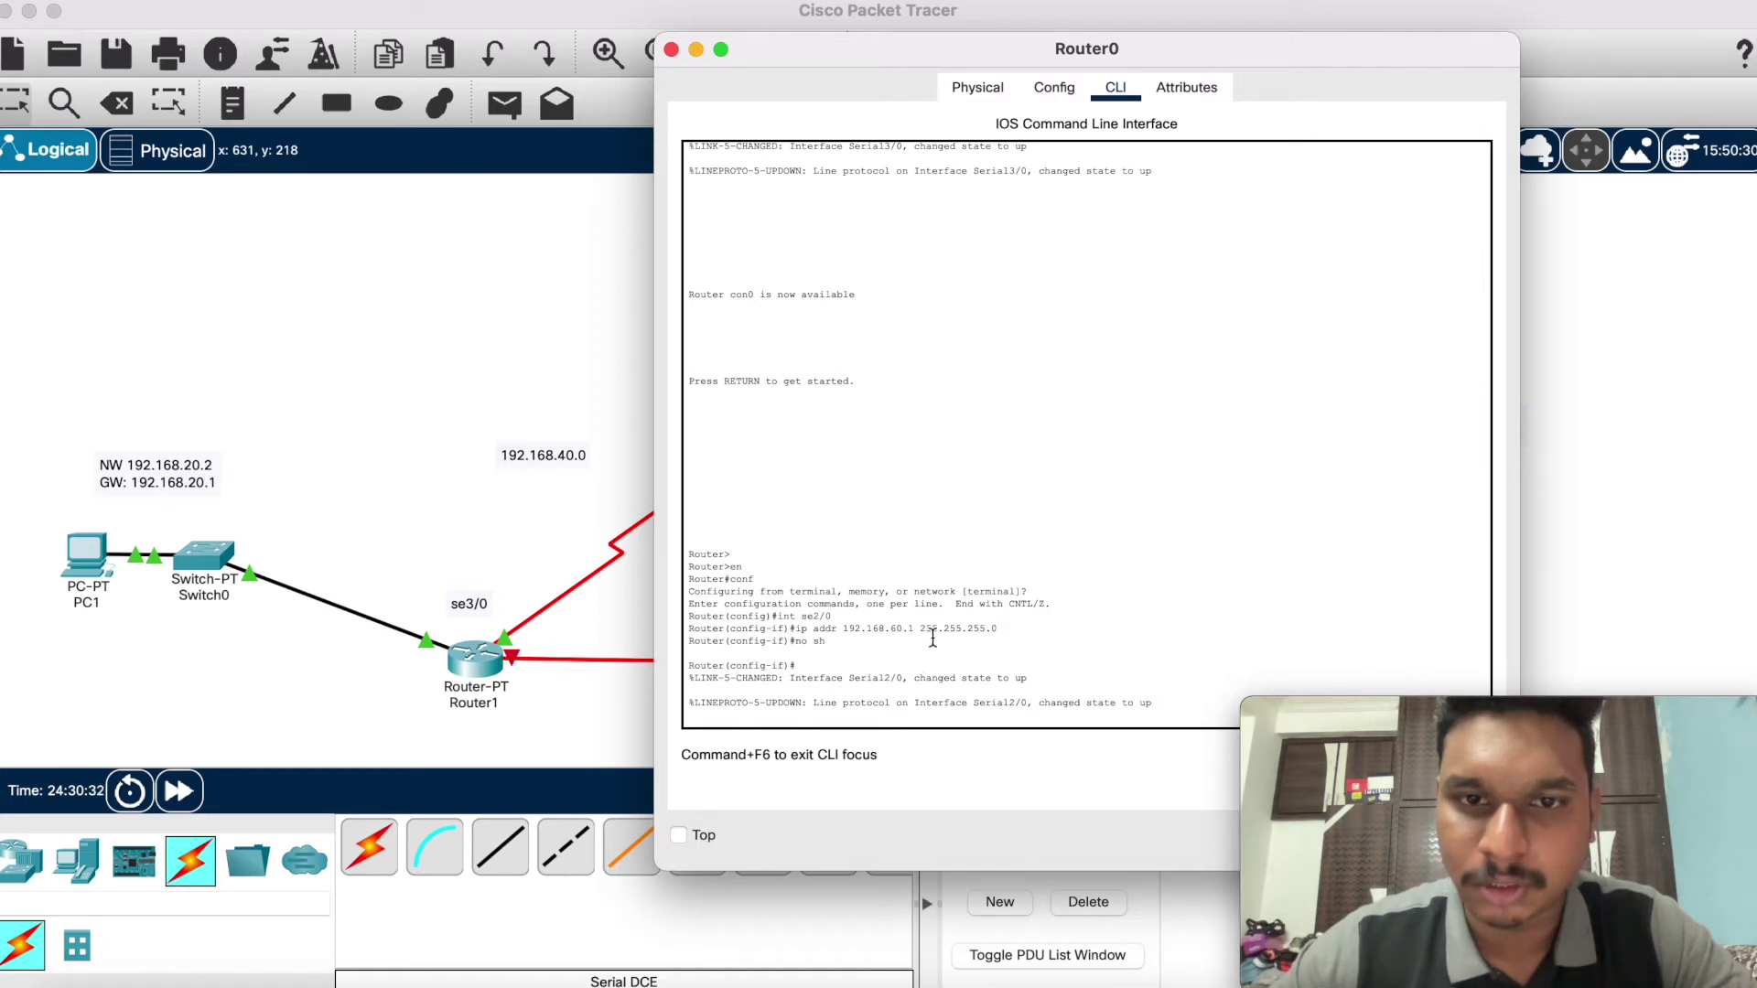
{"action": "scroll", "coordinate": [933, 638], "scroll_direction": "up", "scroll_amount": 10}
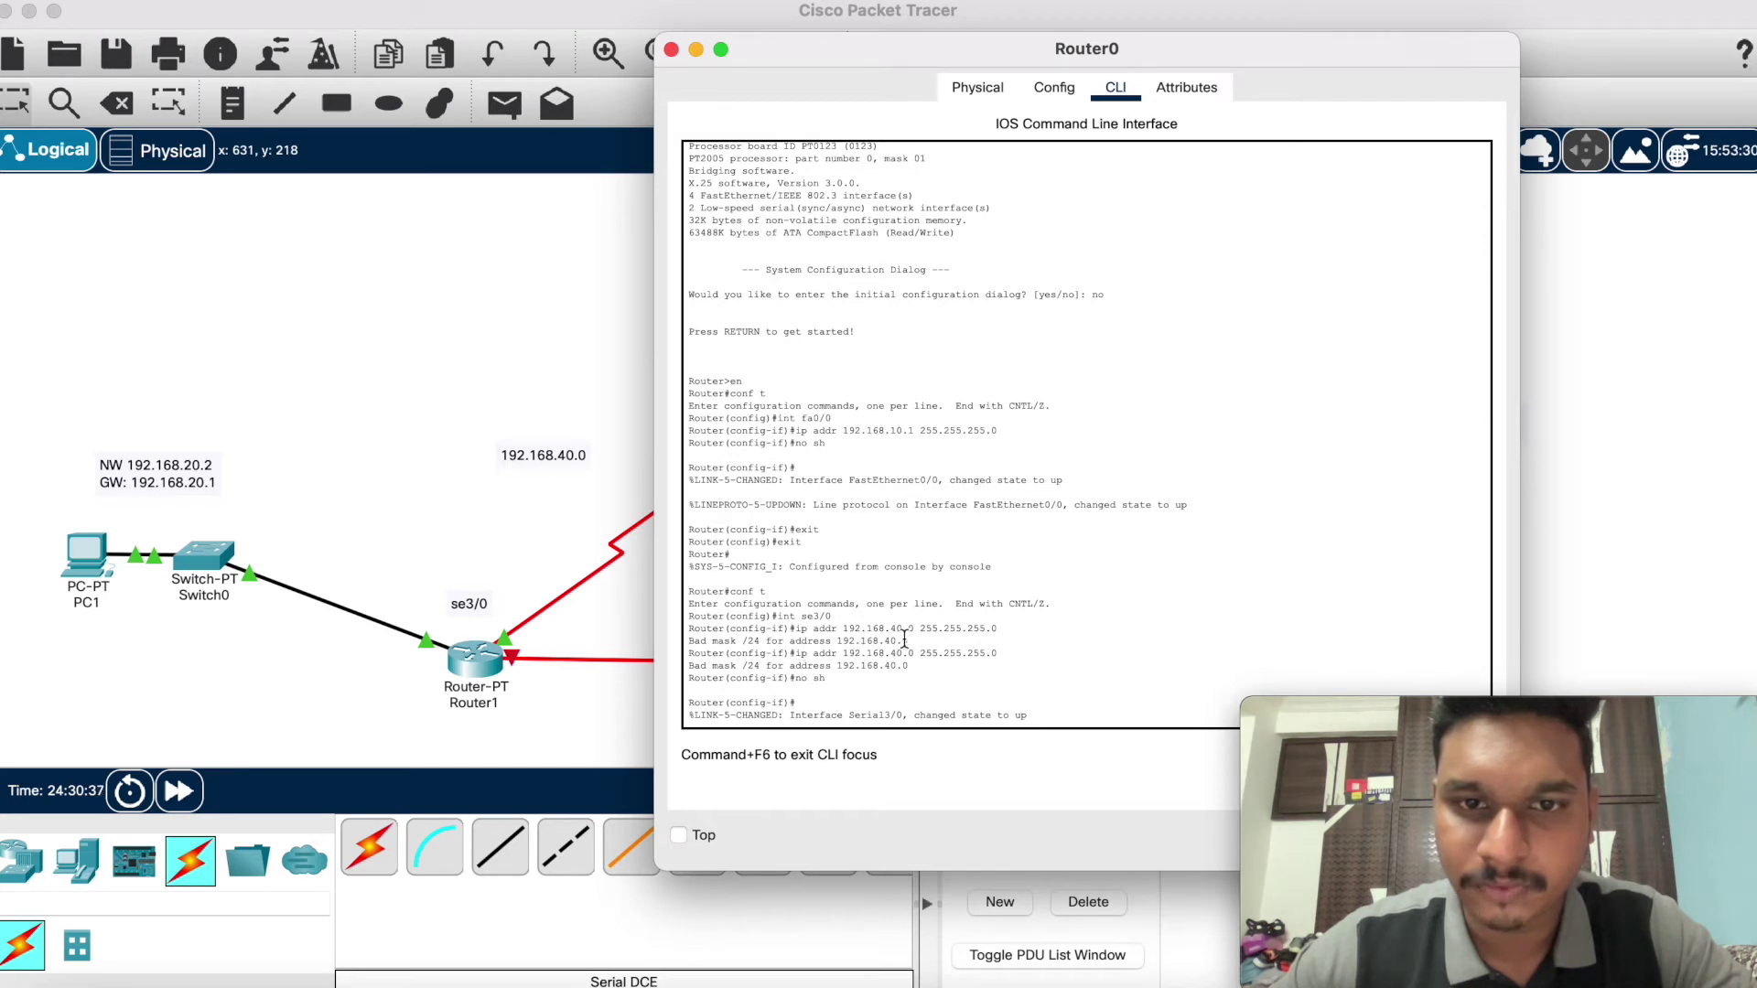
{"action": "scroll", "coordinate": [904, 638], "scroll_direction": "down", "scroll_amount": 10}
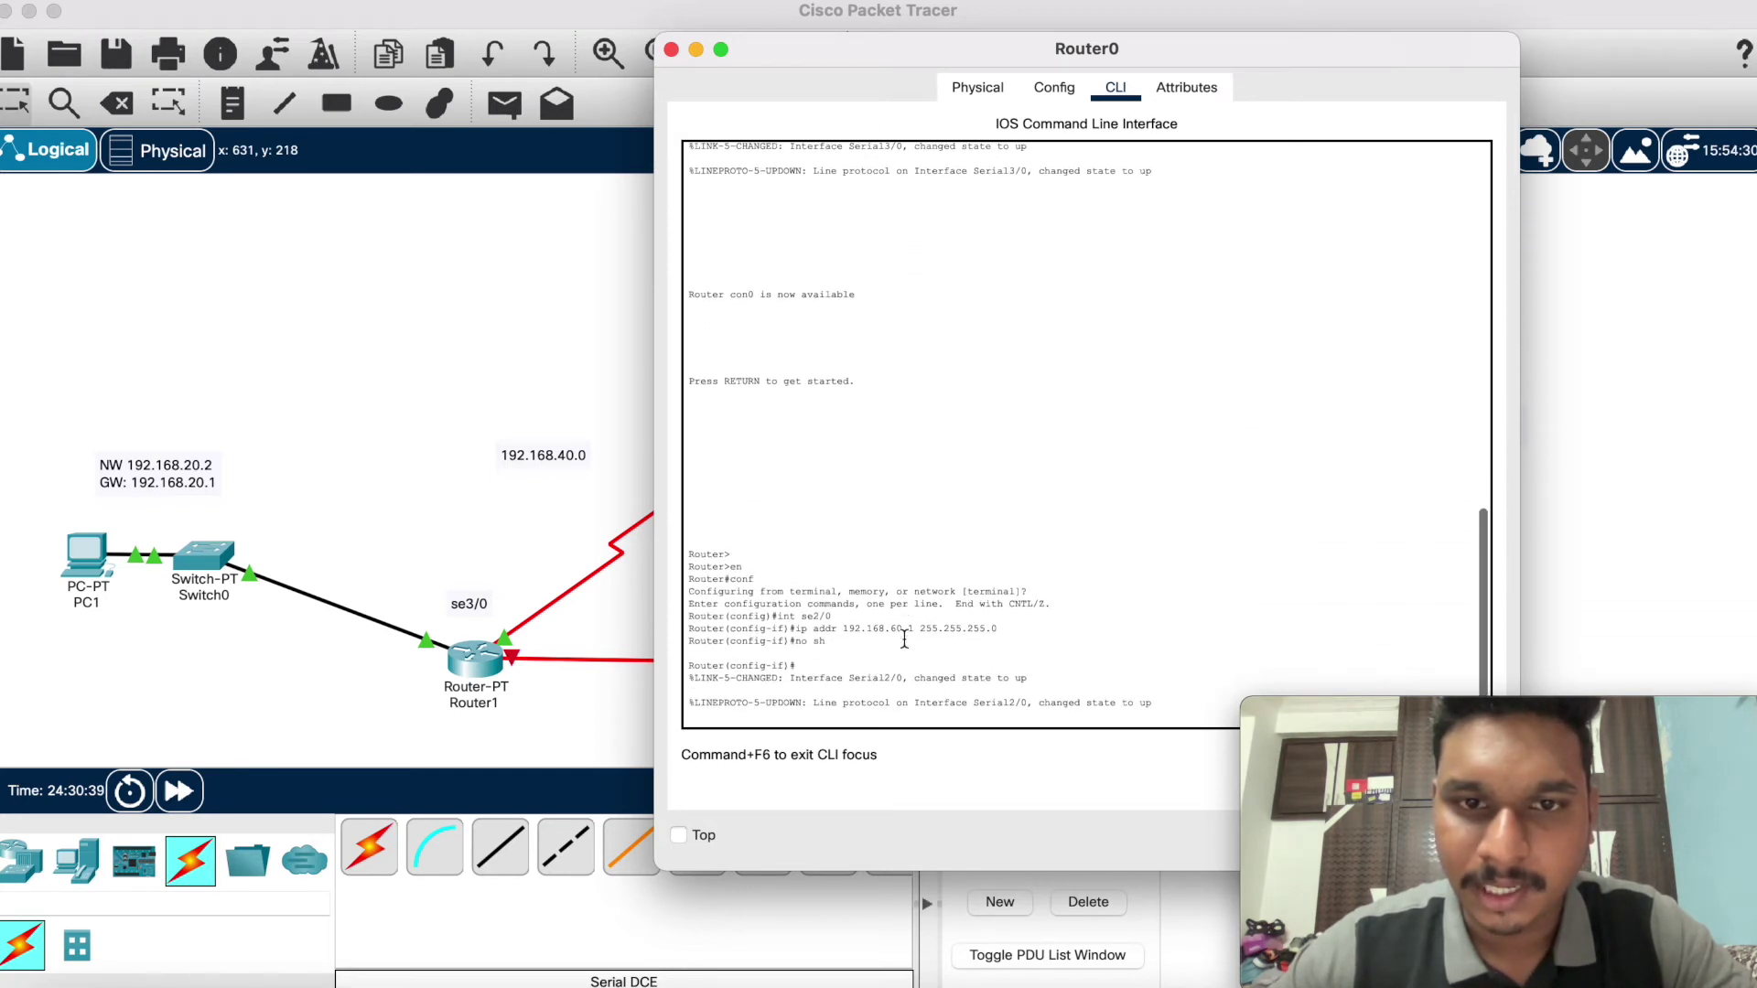
{"action": "scroll", "coordinate": [910, 649], "scroll_direction": "up", "scroll_amount": 10}
{"action": "scroll", "coordinate": [915, 662], "scroll_direction": "up", "scroll_amount": 5}
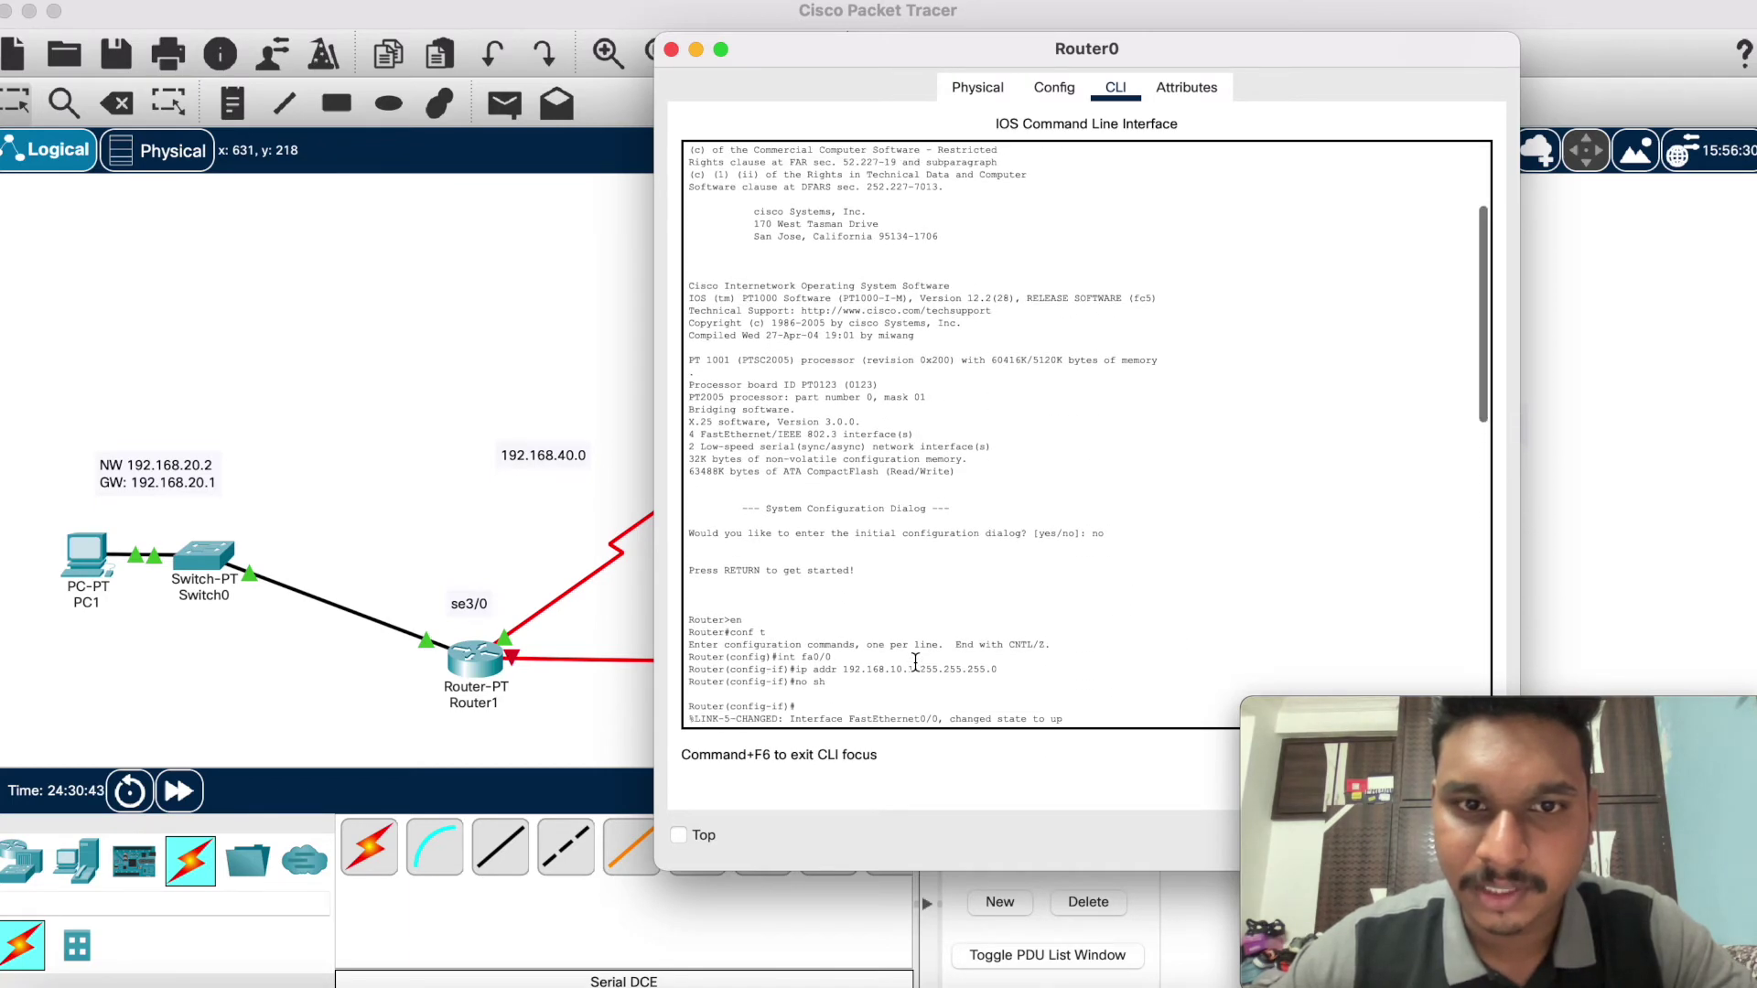
{"action": "scroll", "coordinate": [915, 662], "scroll_direction": "up", "scroll_amount": 3}
{"action": "scroll", "coordinate": [915, 661], "scroll_direction": "down", "scroll_amount": 15}
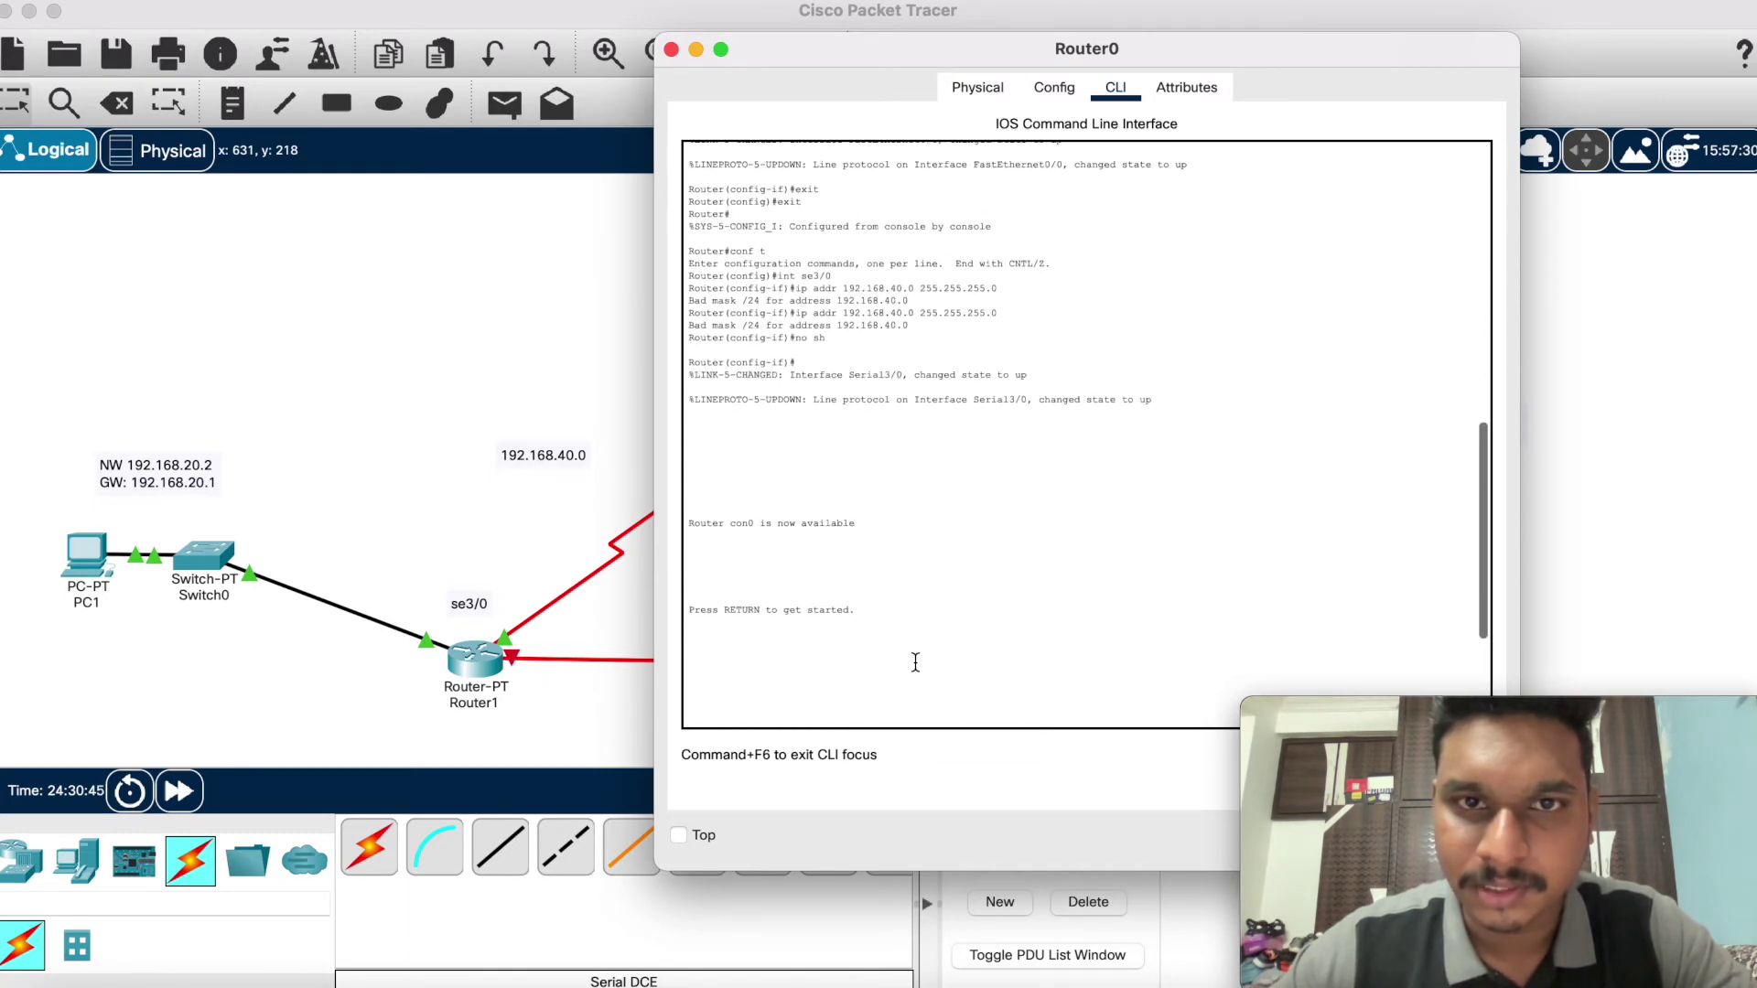
{"action": "left_click", "coordinate": [695, 48]}
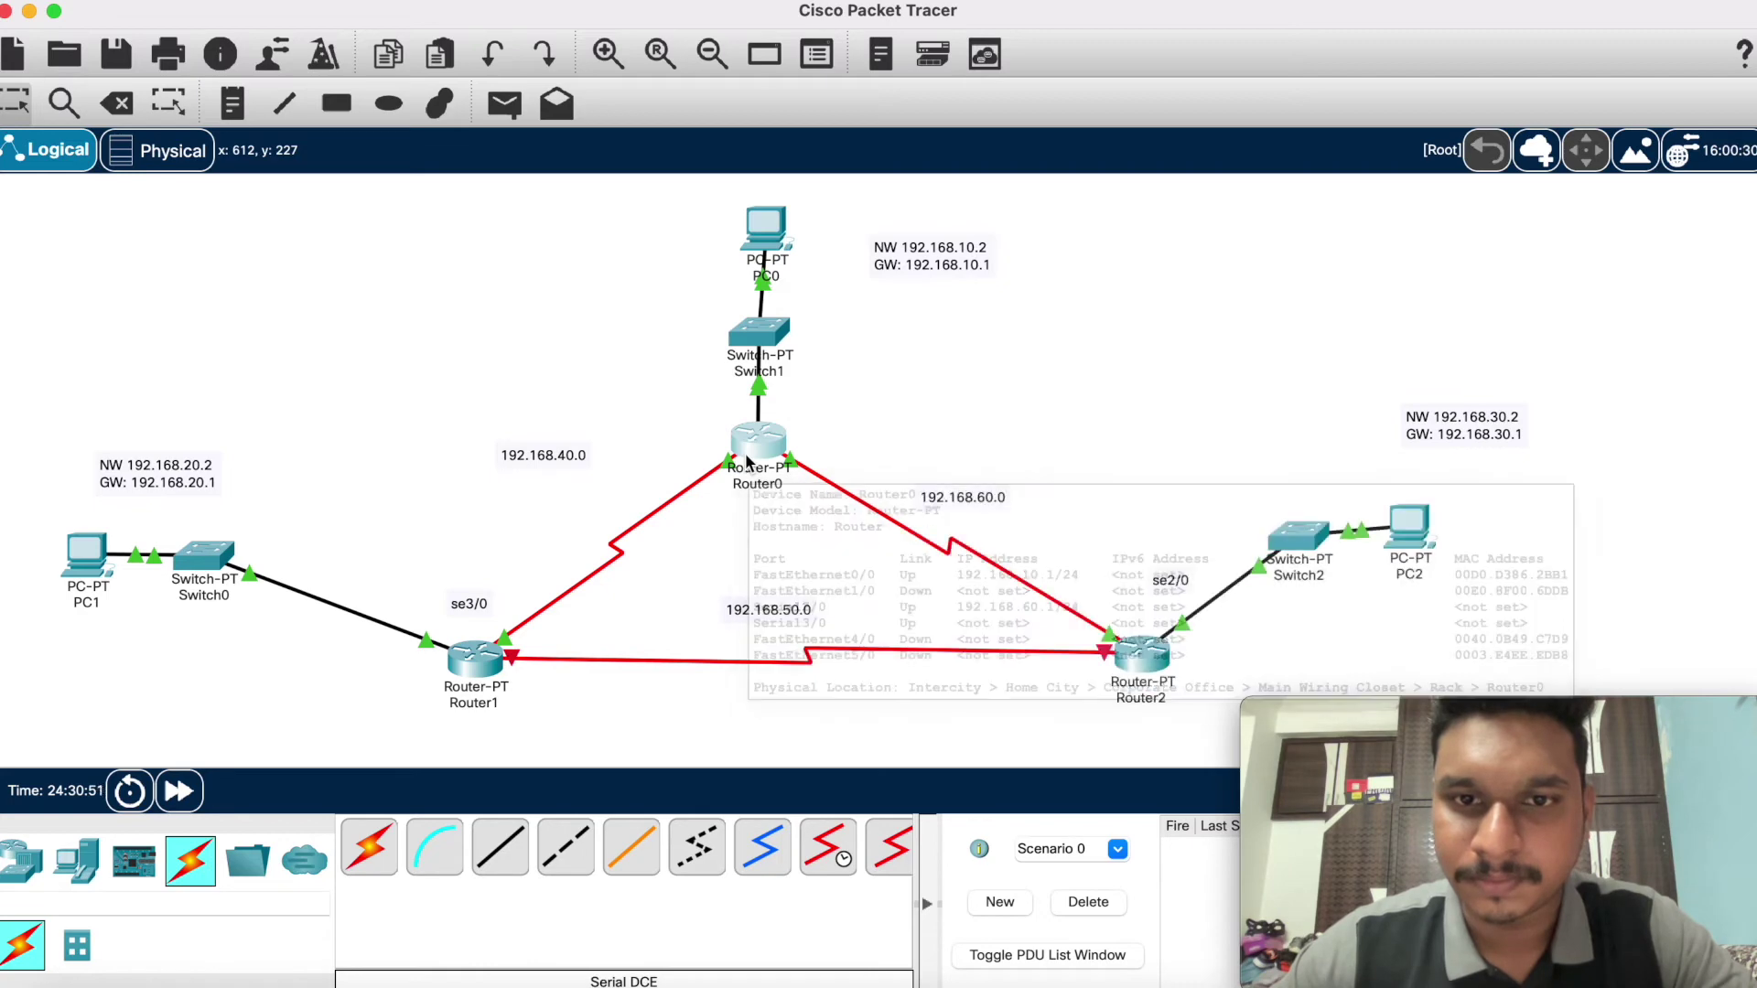
{"action": "mouse_move", "coordinate": [1145, 651]}
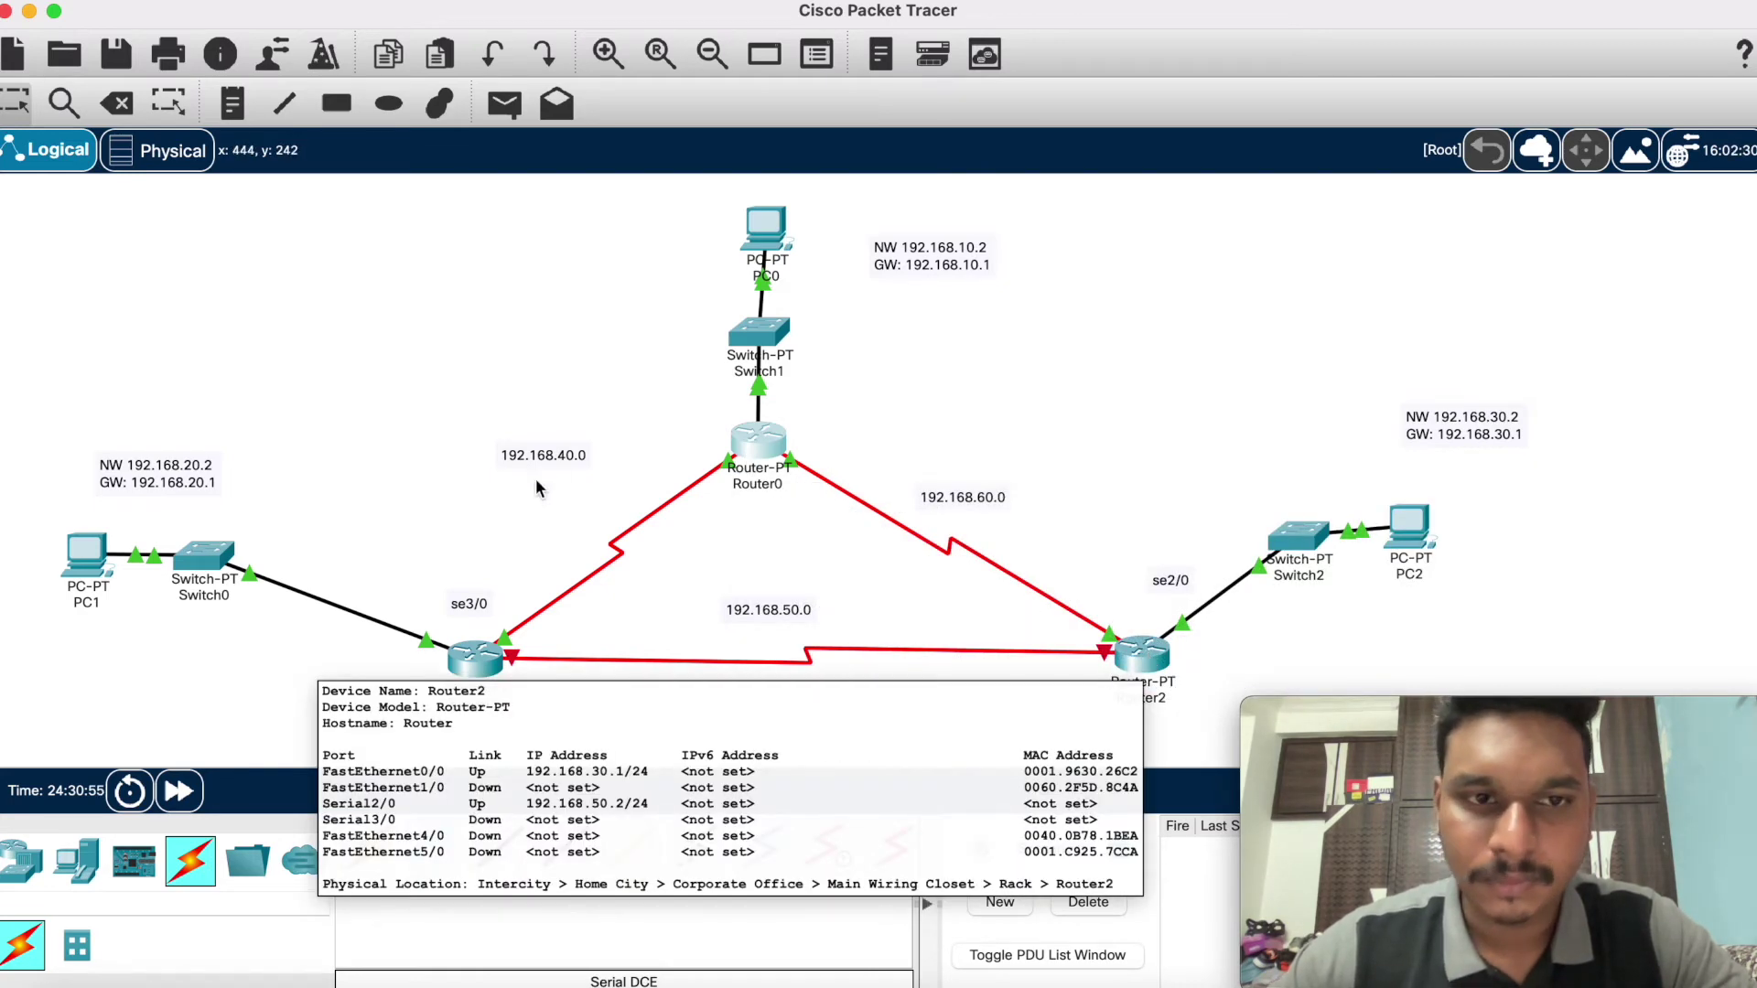
{"action": "mouse_move", "coordinate": [485, 666]}
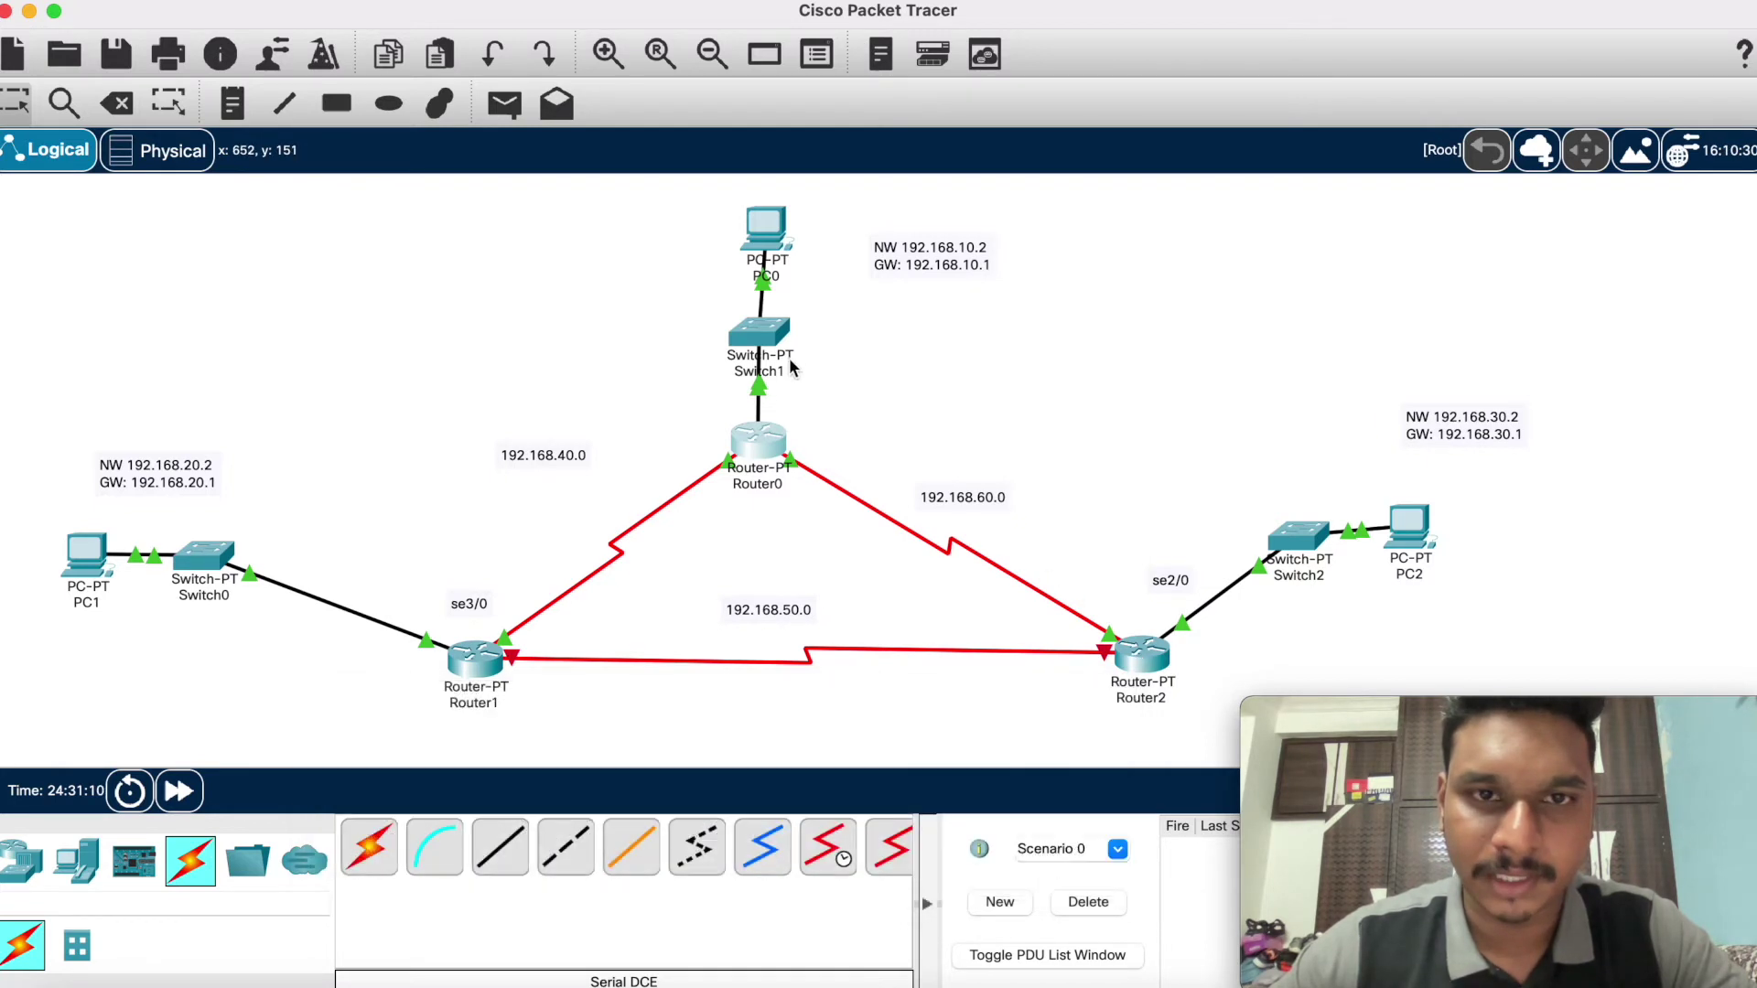
{"action": "mouse_move", "coordinate": [772, 443]}
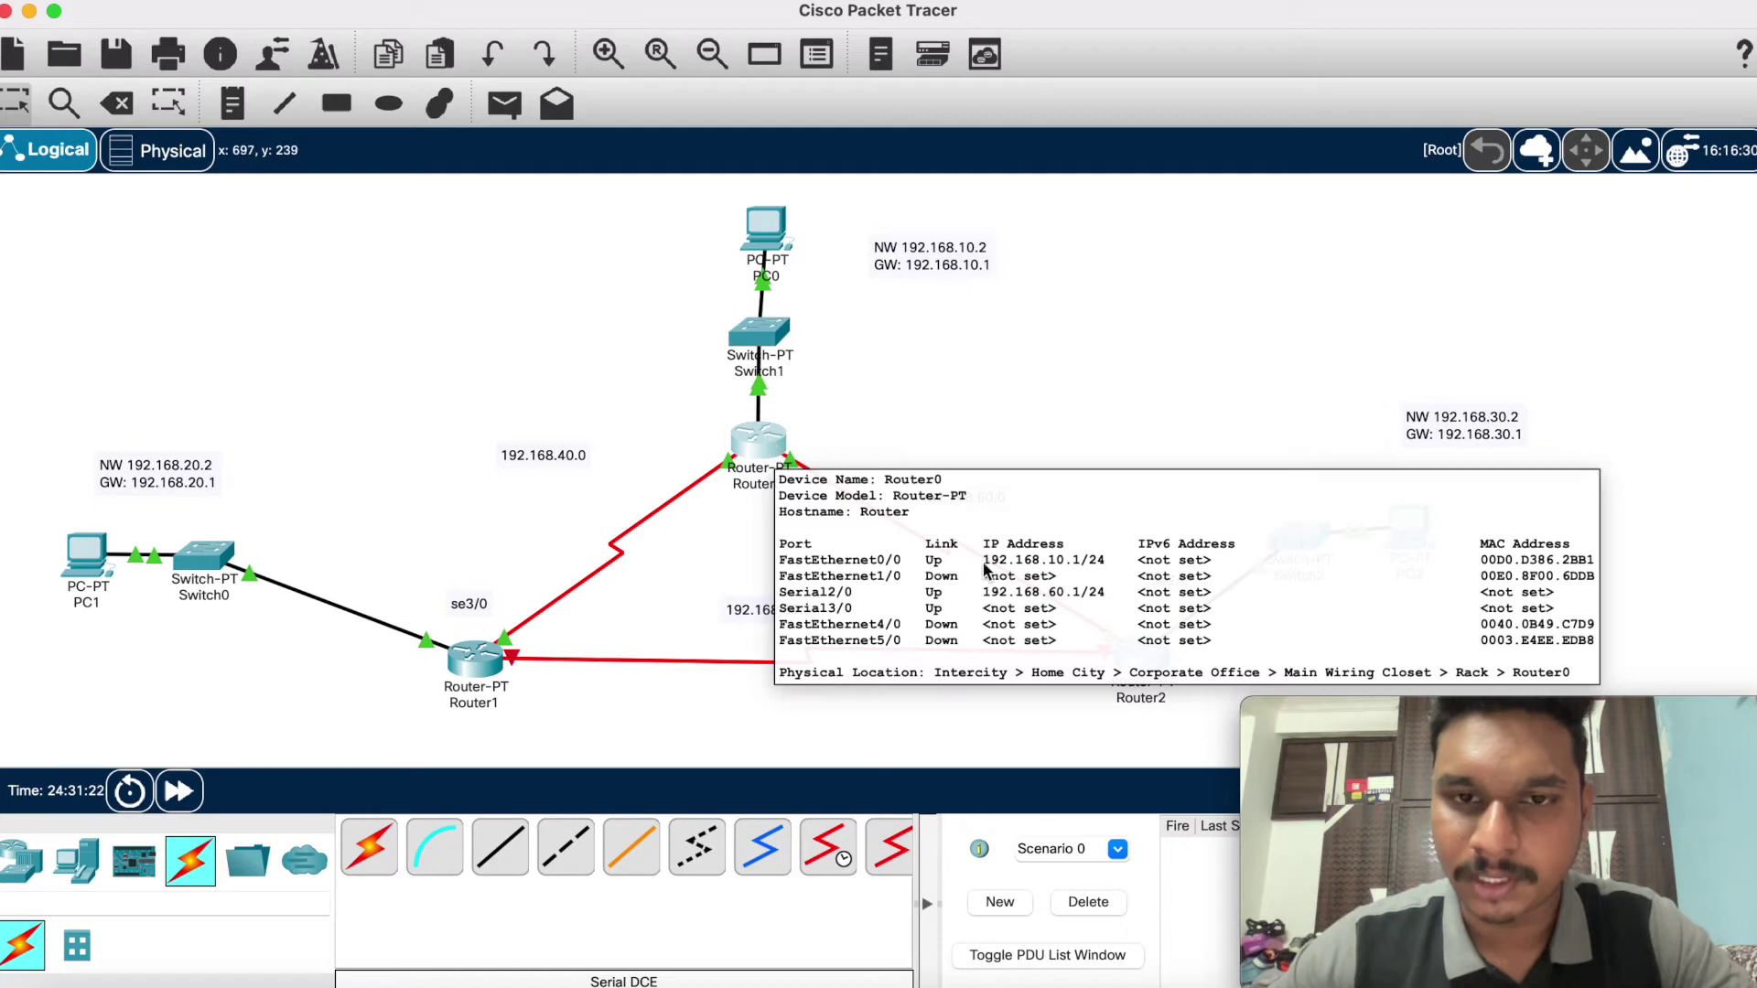
Step: In Router1's CLI, enter global configuration mode and select interface Serial3/0
{"action": "left_click", "coordinate": [467, 665]}
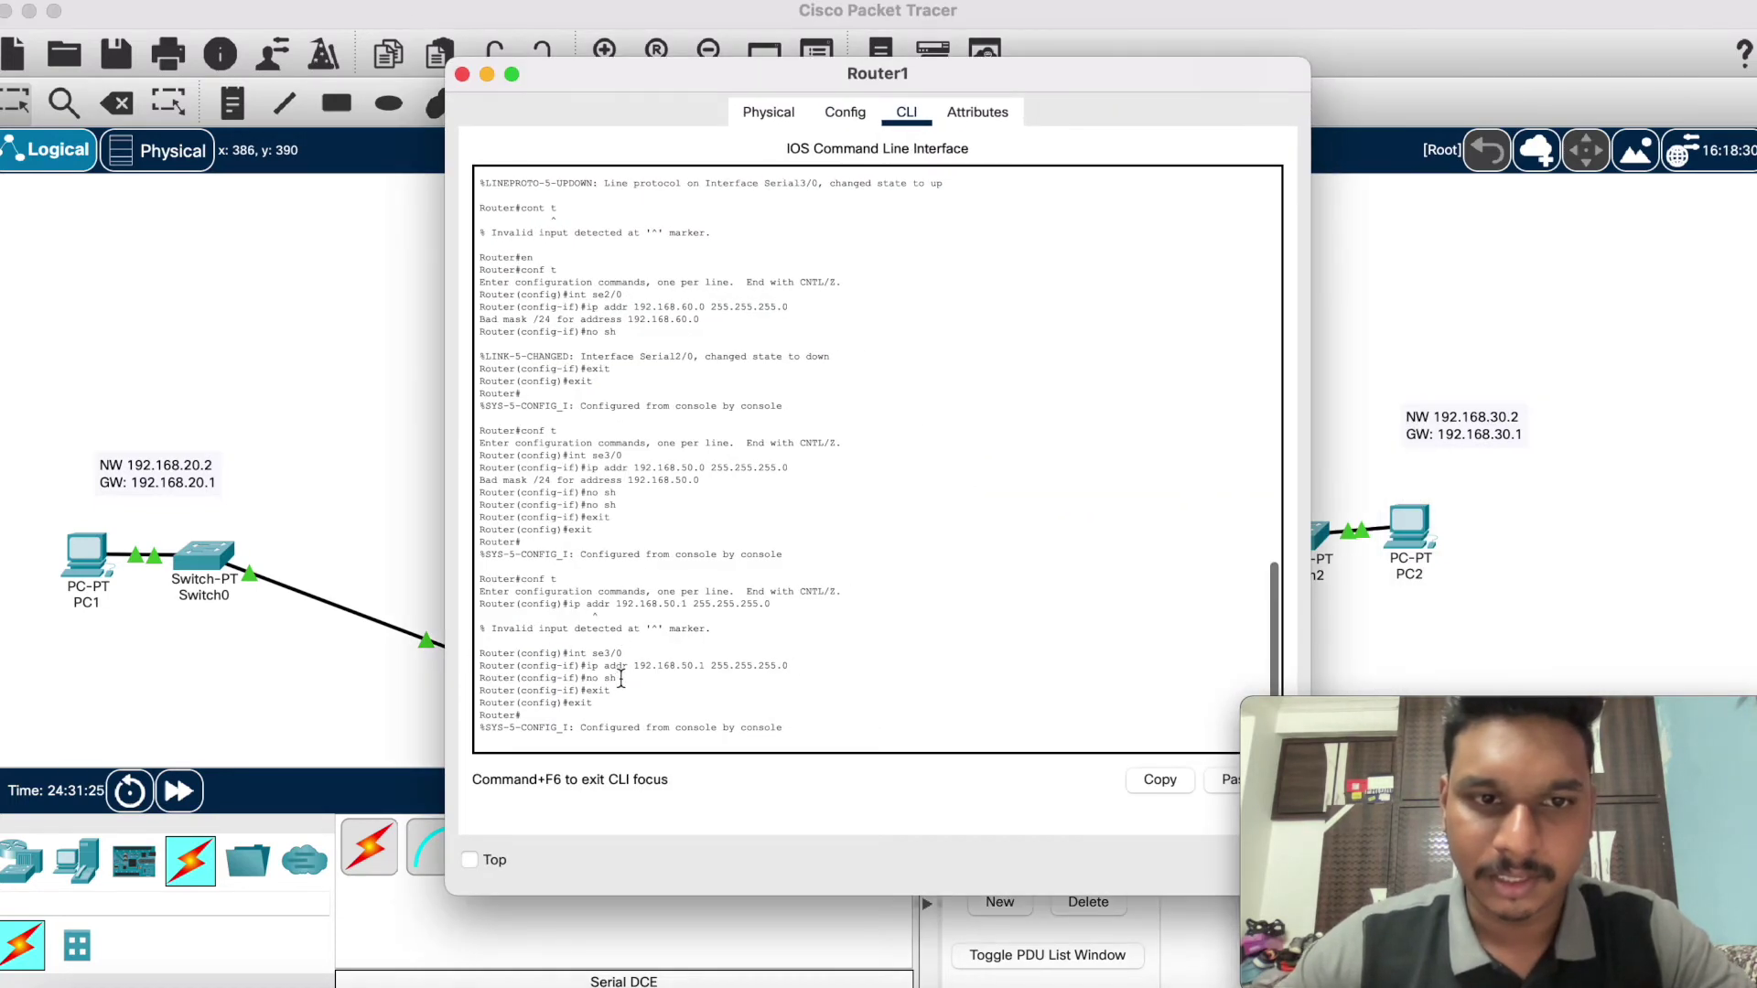
{"action": "key", "text": "Return"}
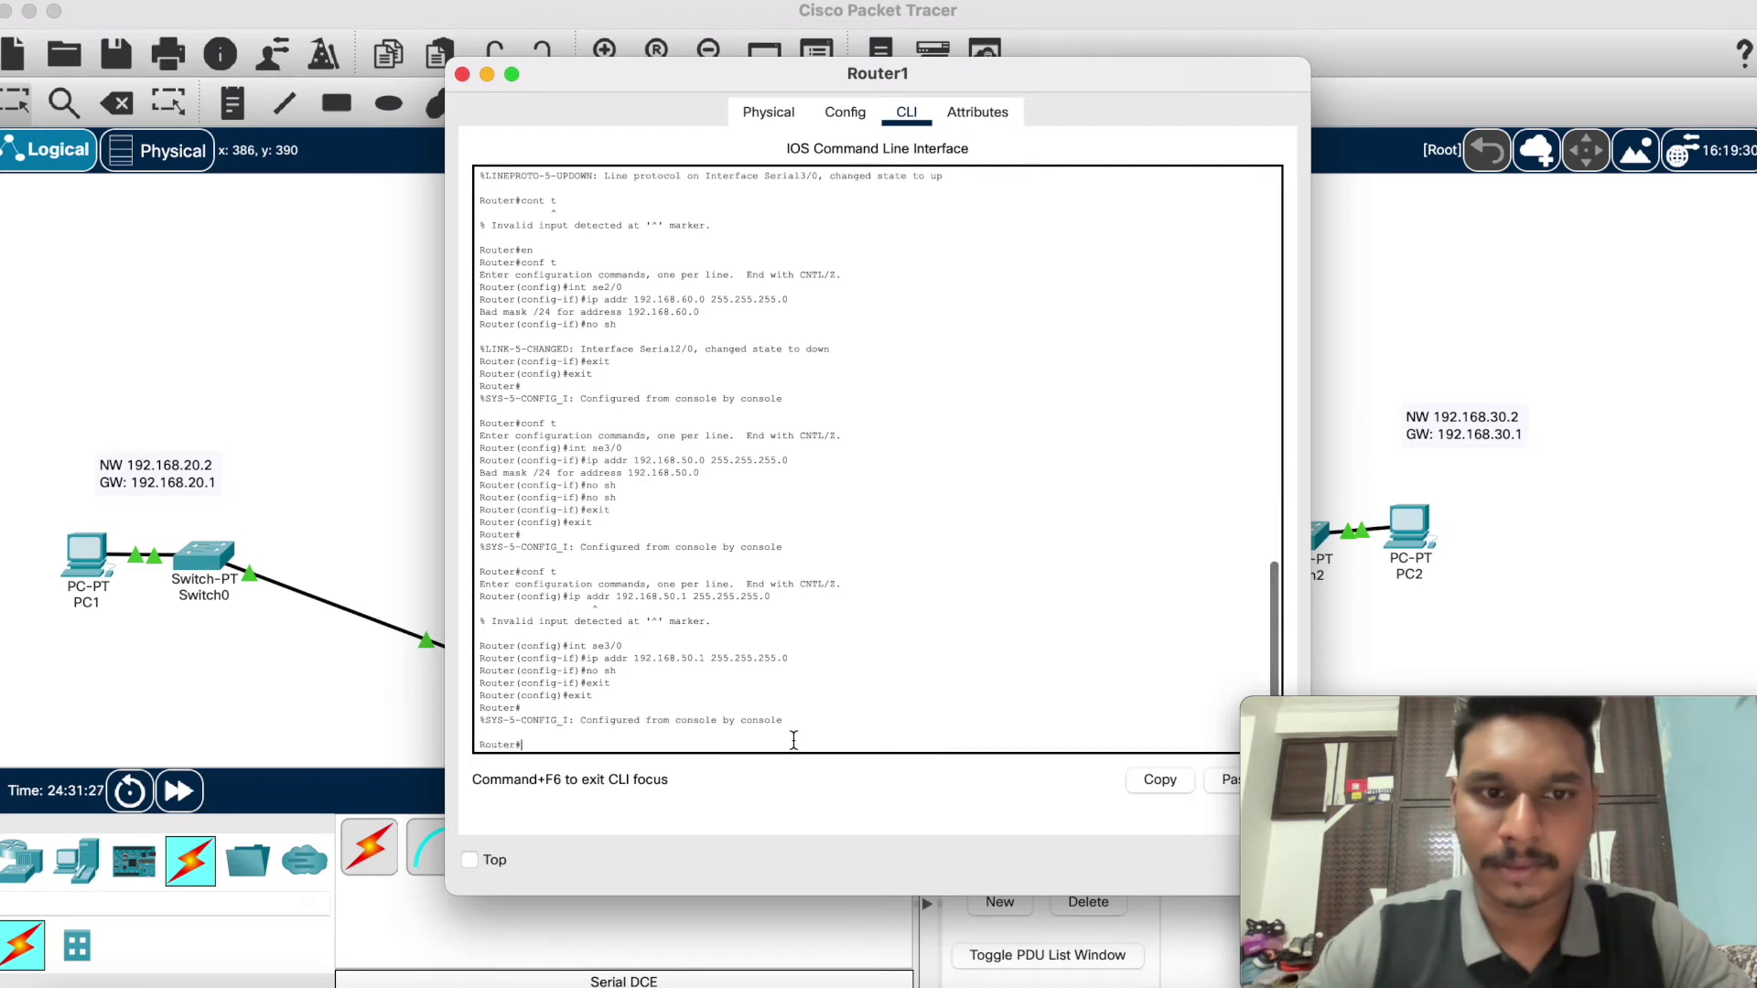
{"action": "type", "text": "conf"}
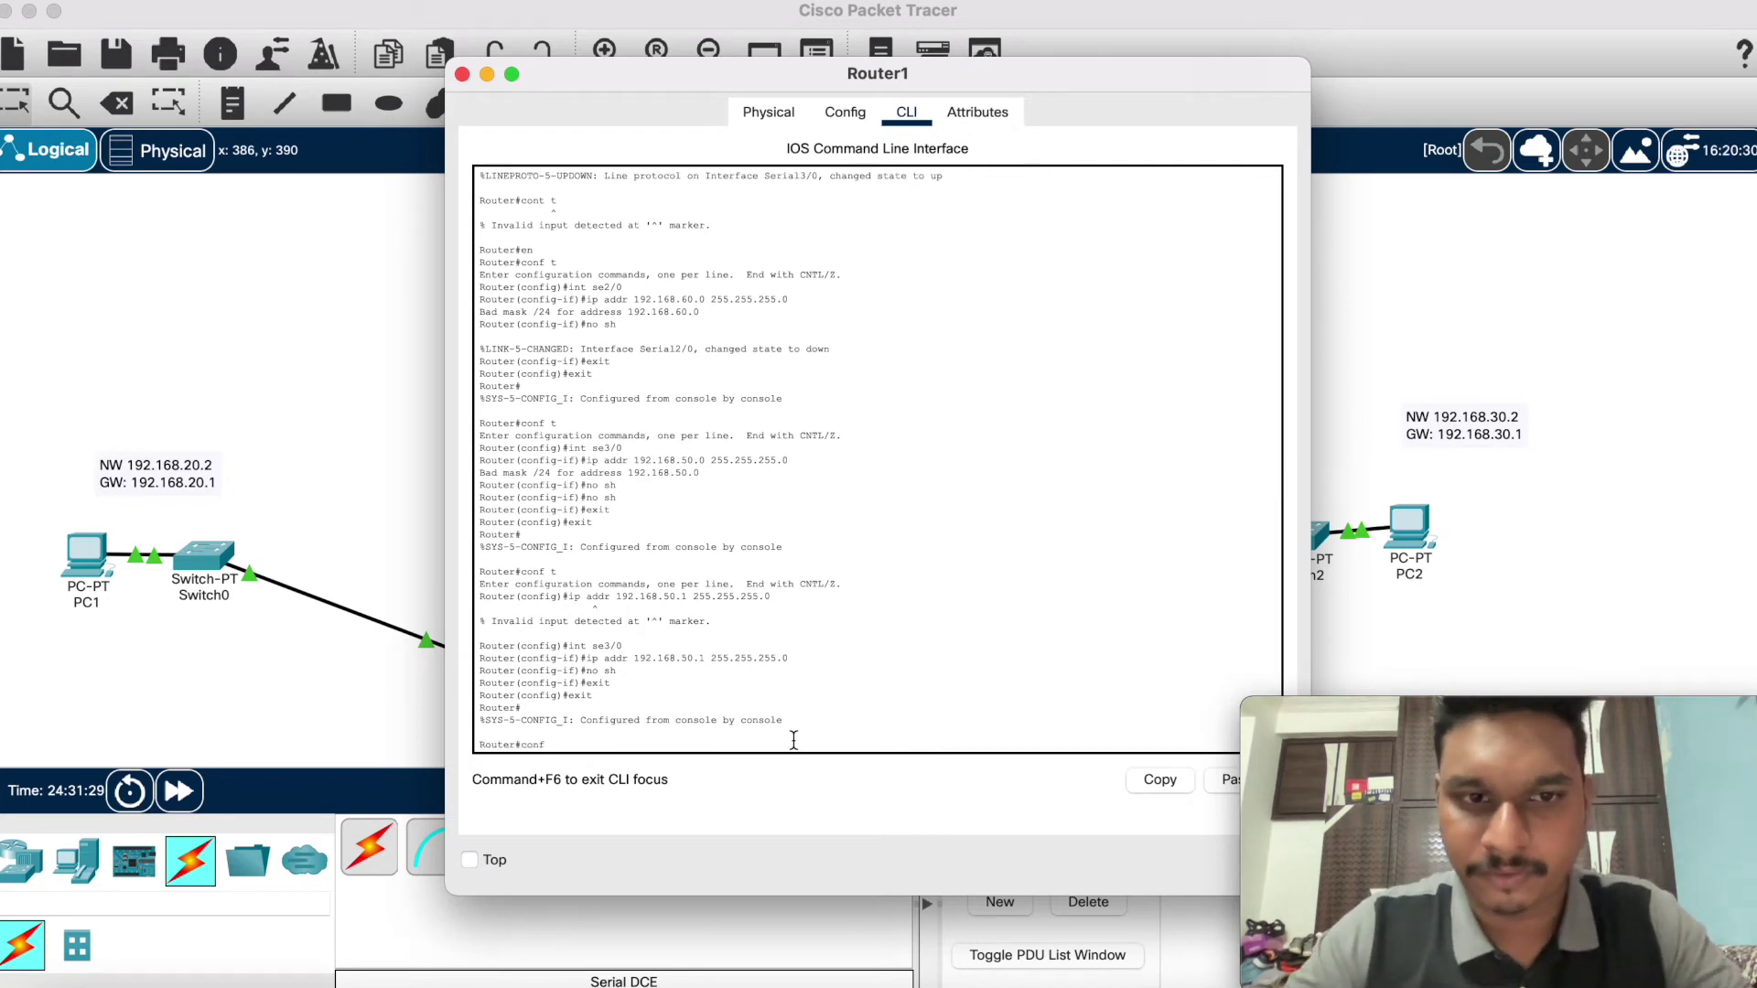
{"action": "type", "text": " t"}
{"action": "key", "text": "Return"}
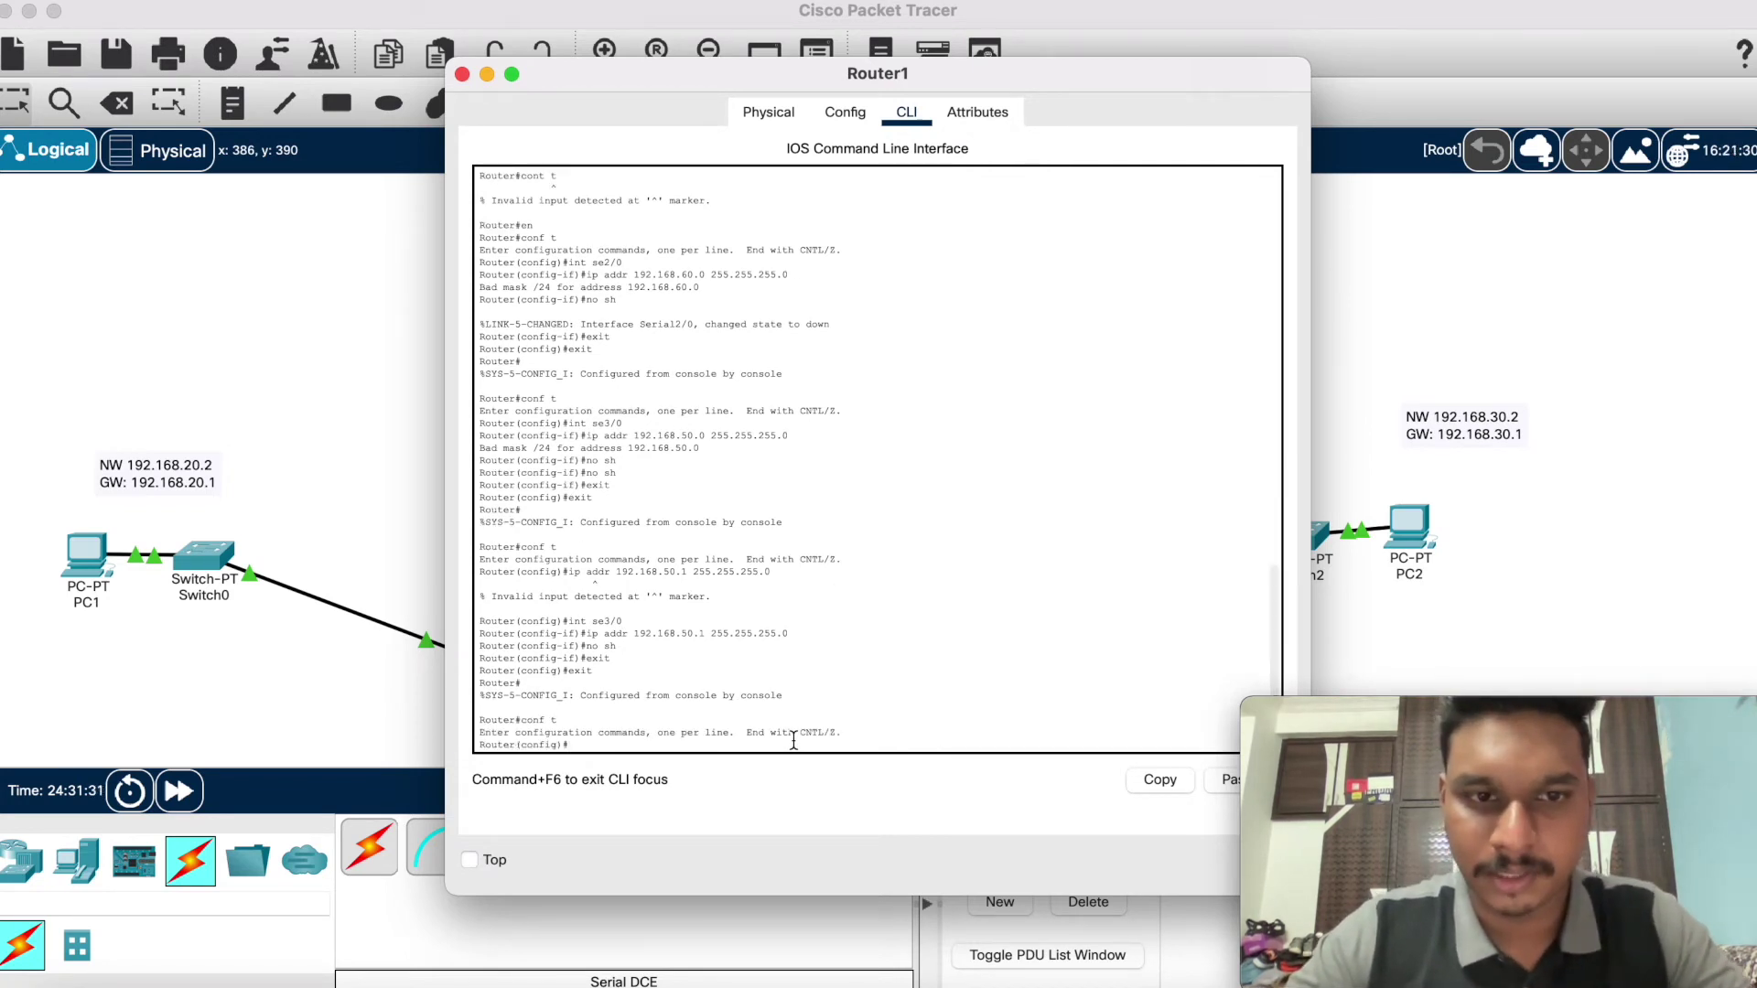
{"action": "type", "text": "int se"}
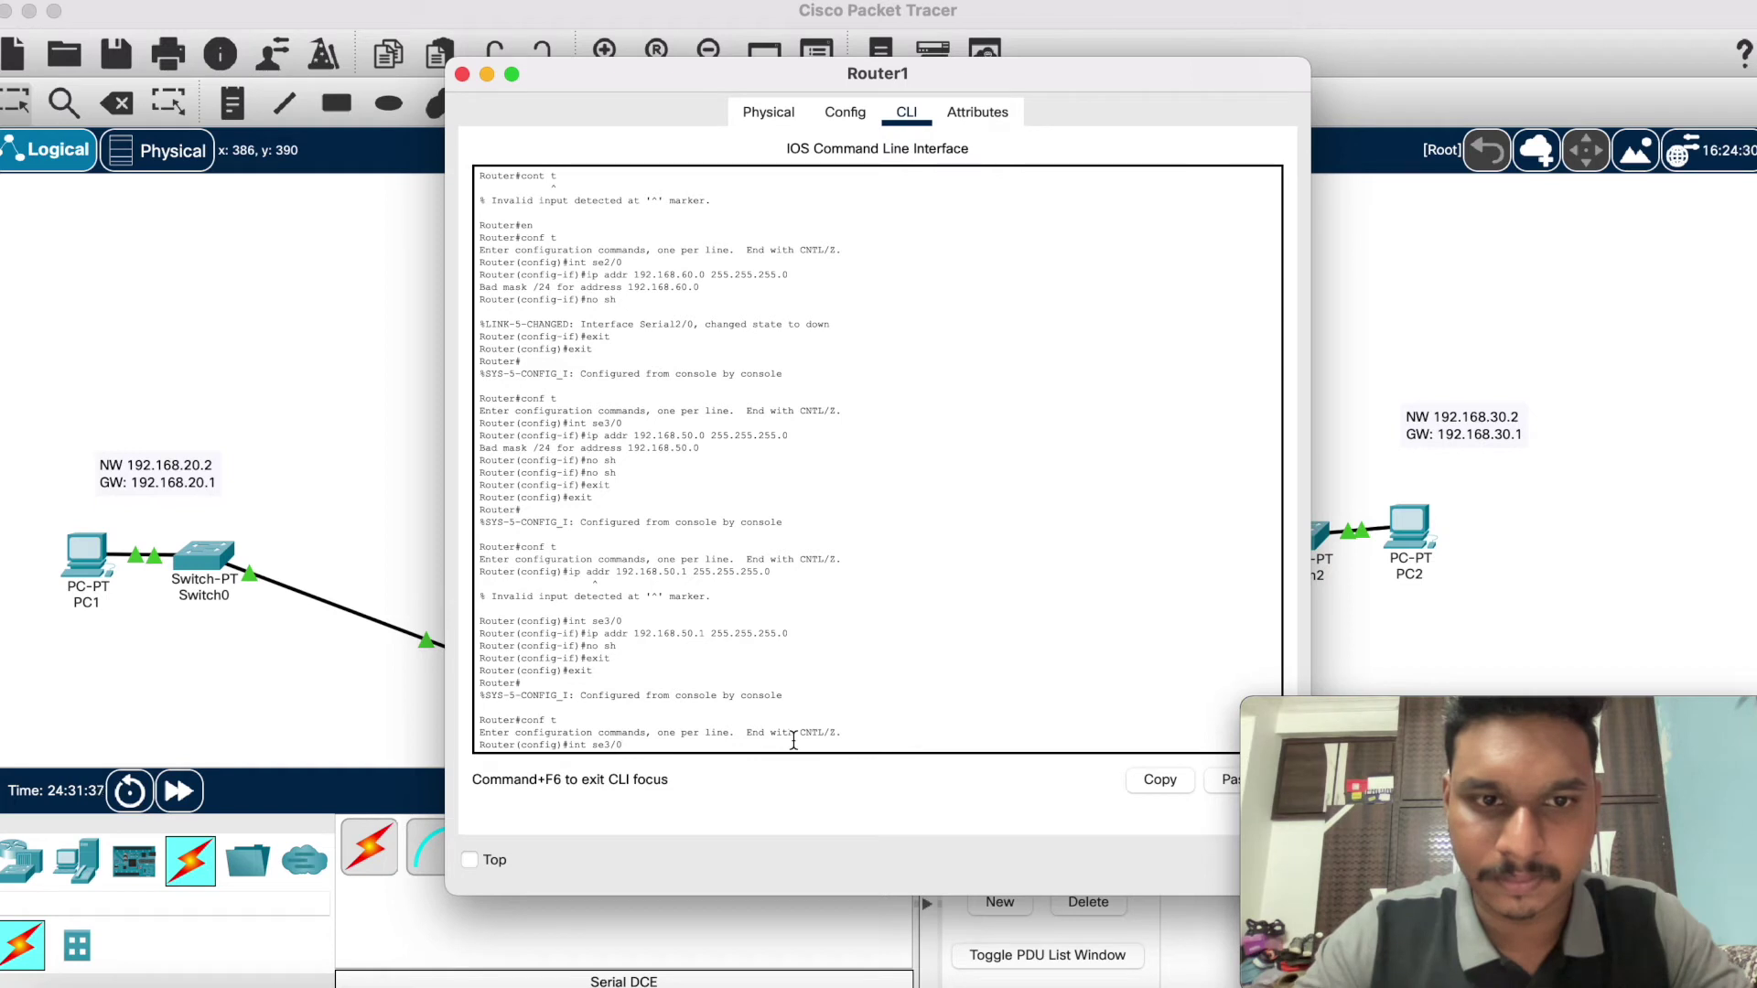
{"action": "type", "text": "3/0"}
{"action": "key", "text": "Return"}
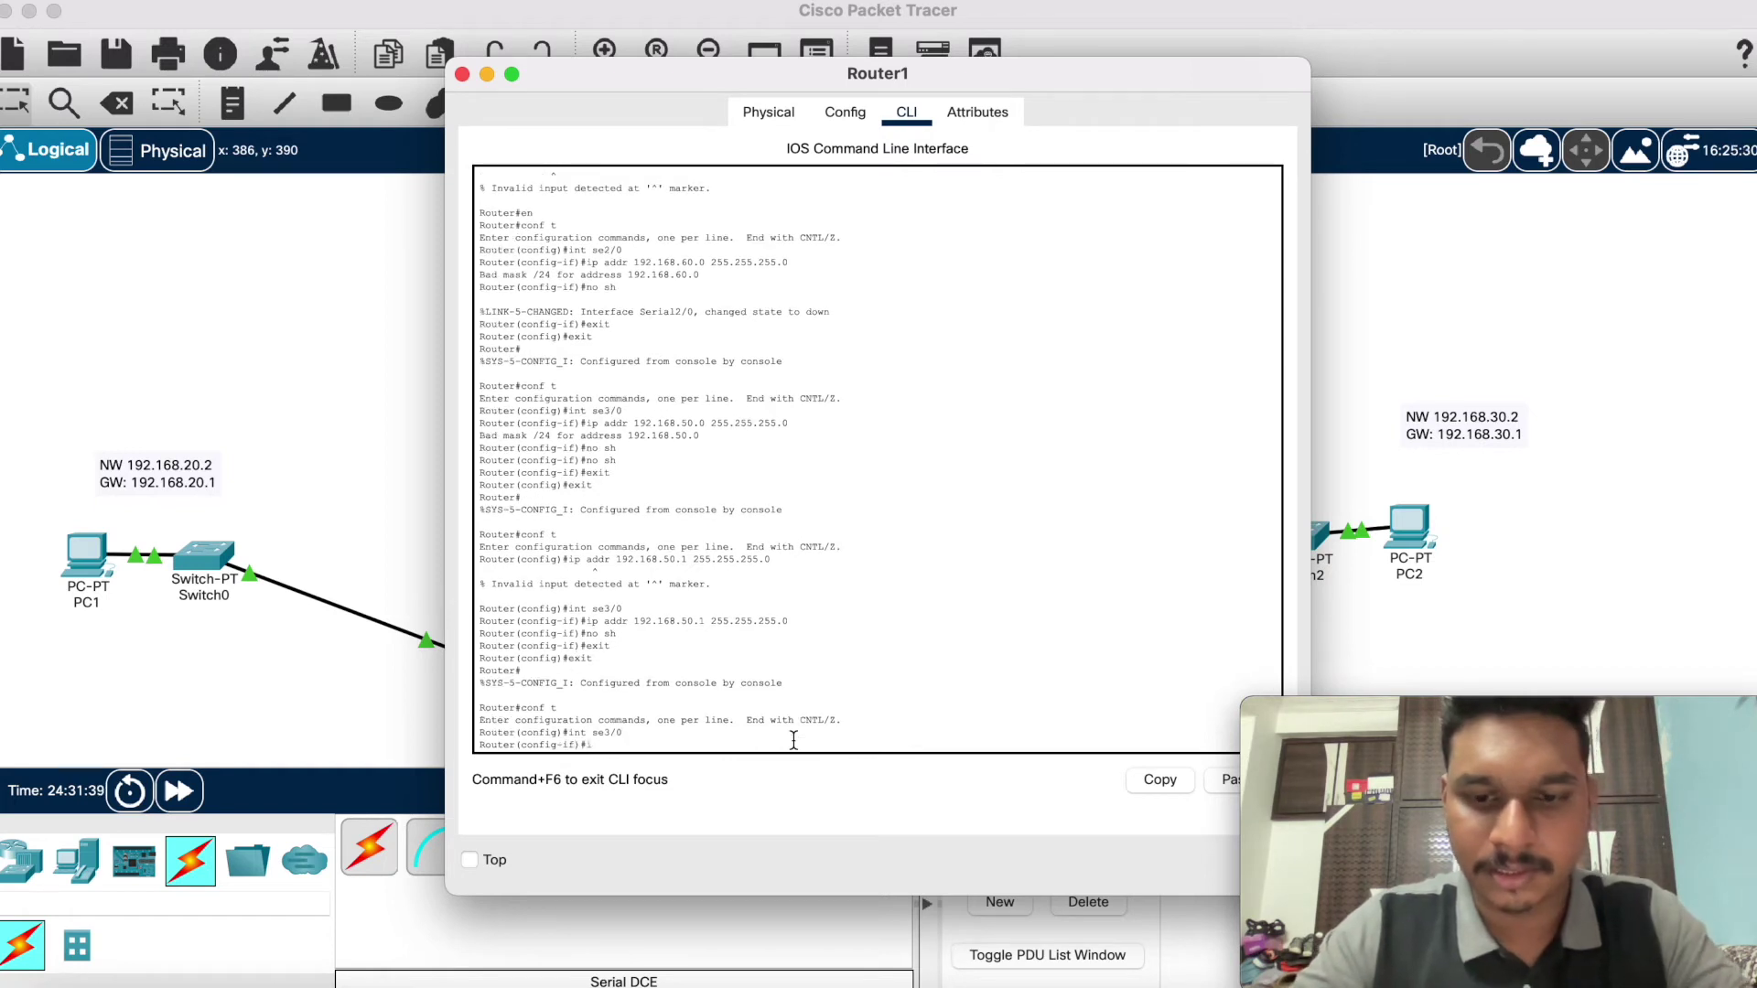
Step: Give Serial3/0 address 192.168.50.3 255.255.255.0, enable it, and exit configuration
{"action": "type", "text": "ip addr 192.168.50.3"}
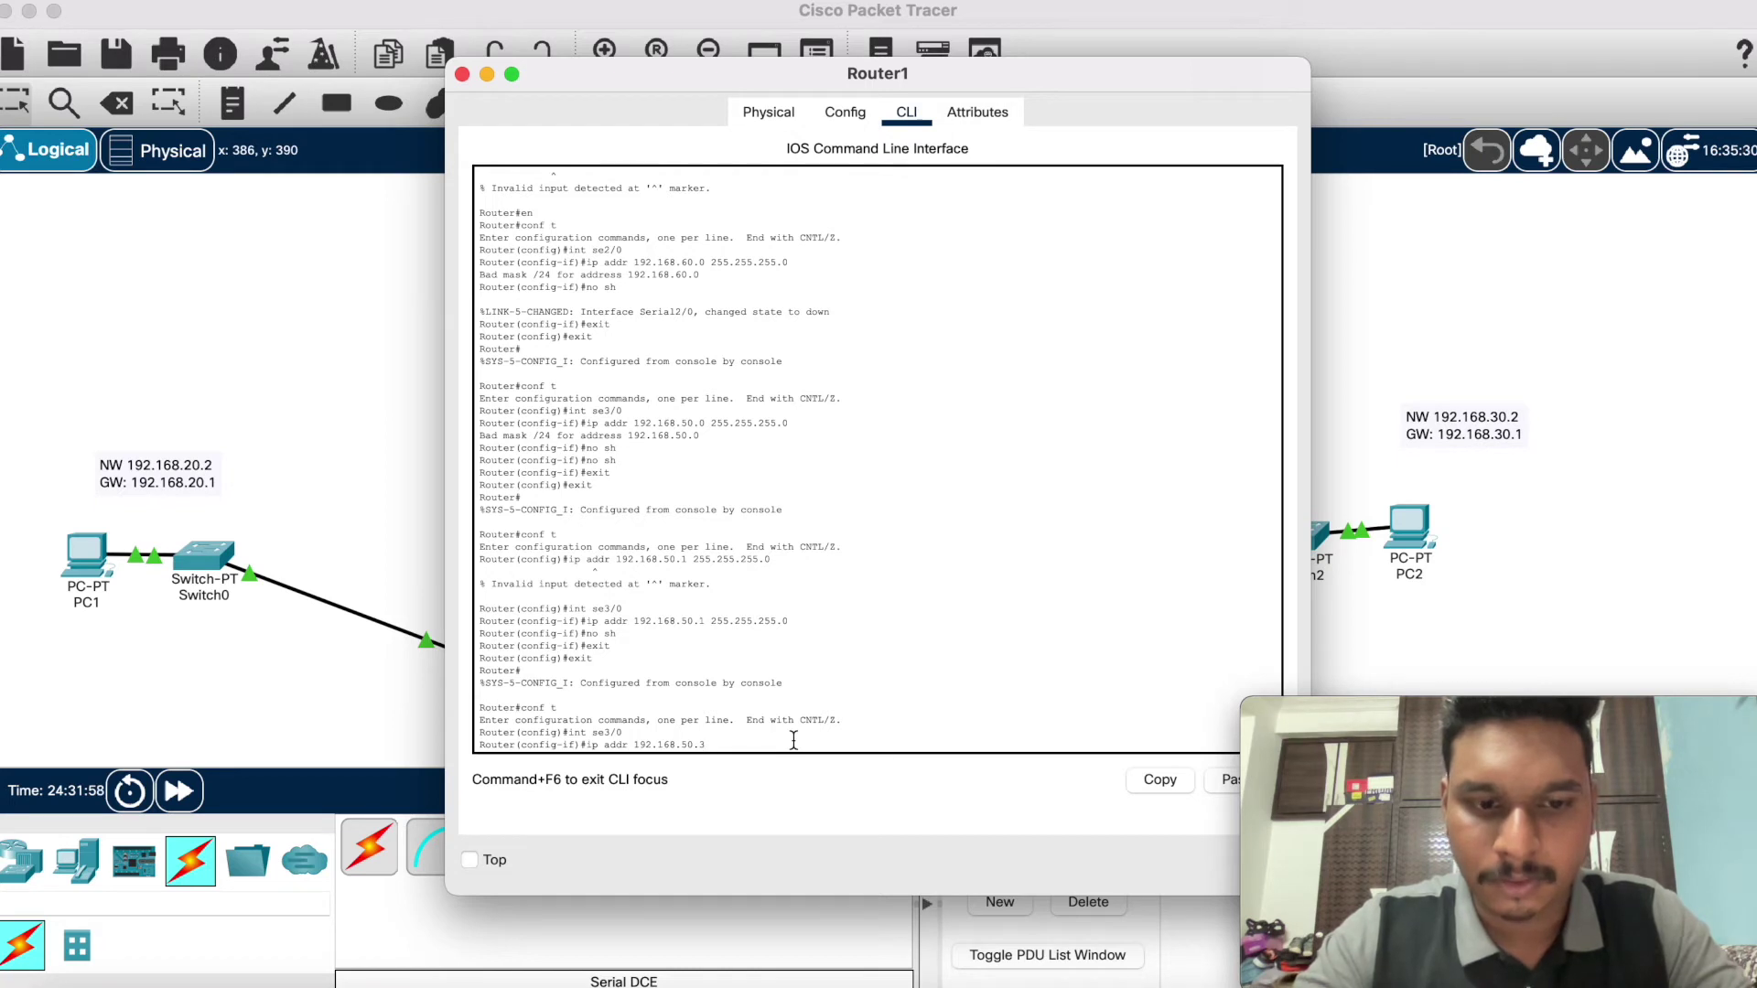
{"action": "type", "text": "55.2"}
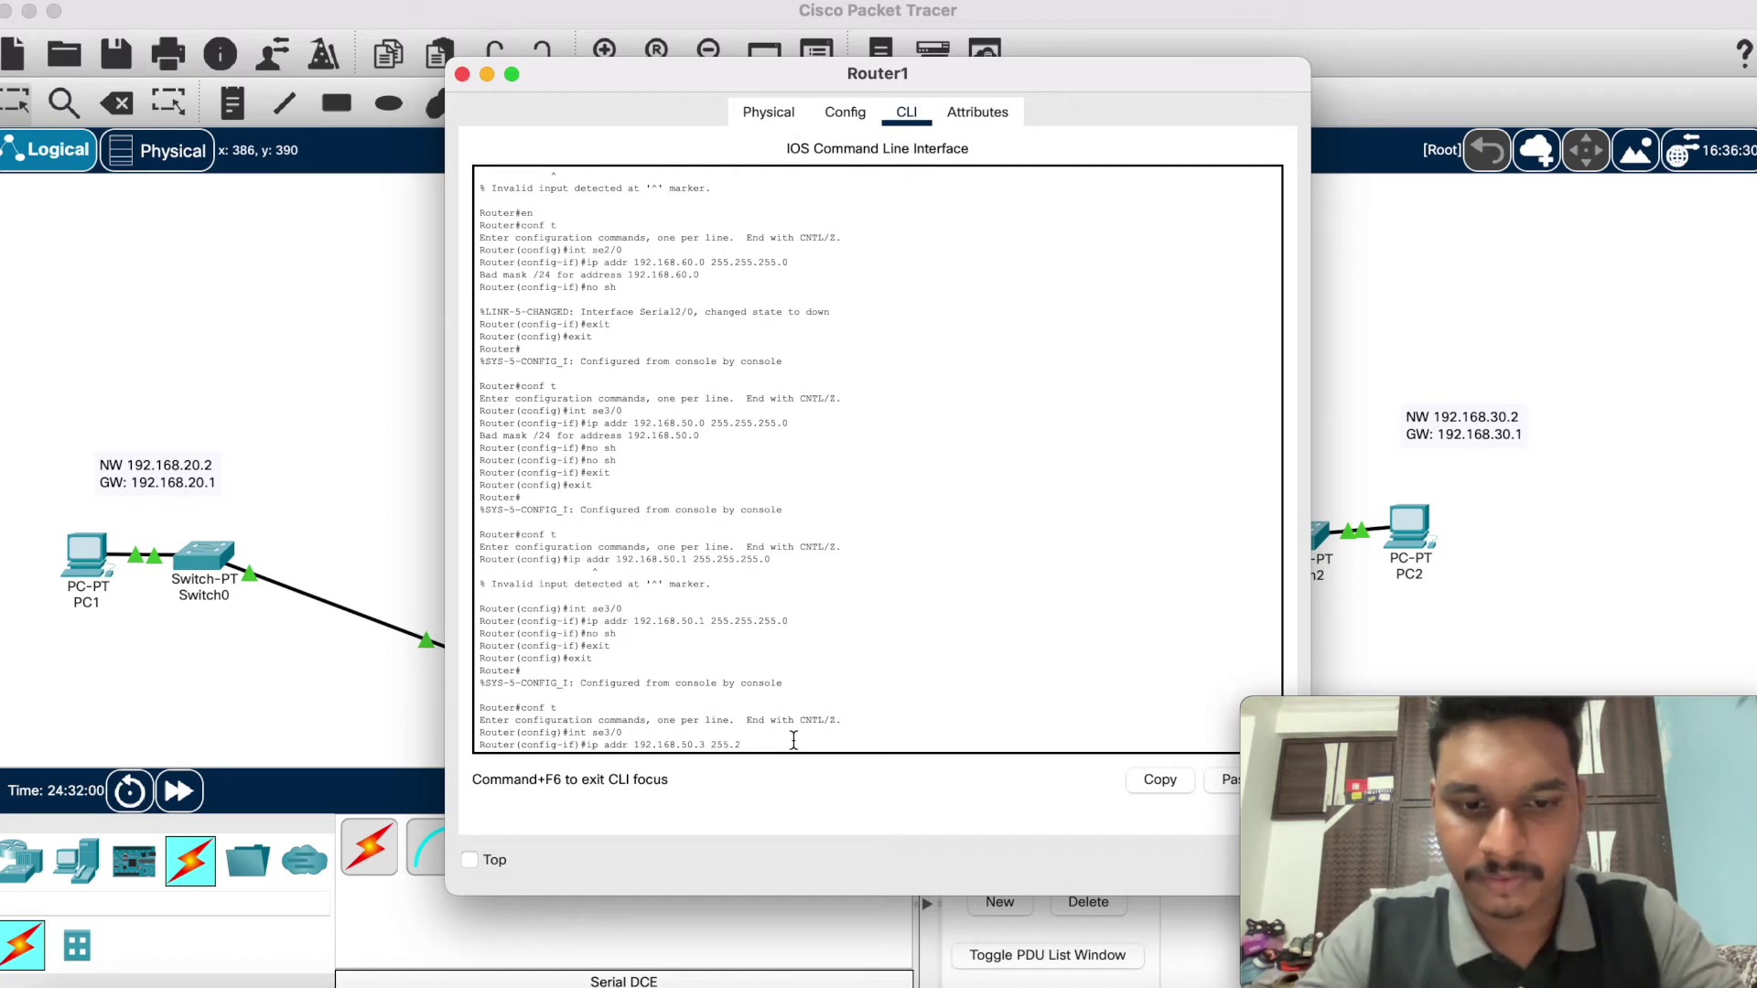
{"action": "type", "text": "55.255.0"}
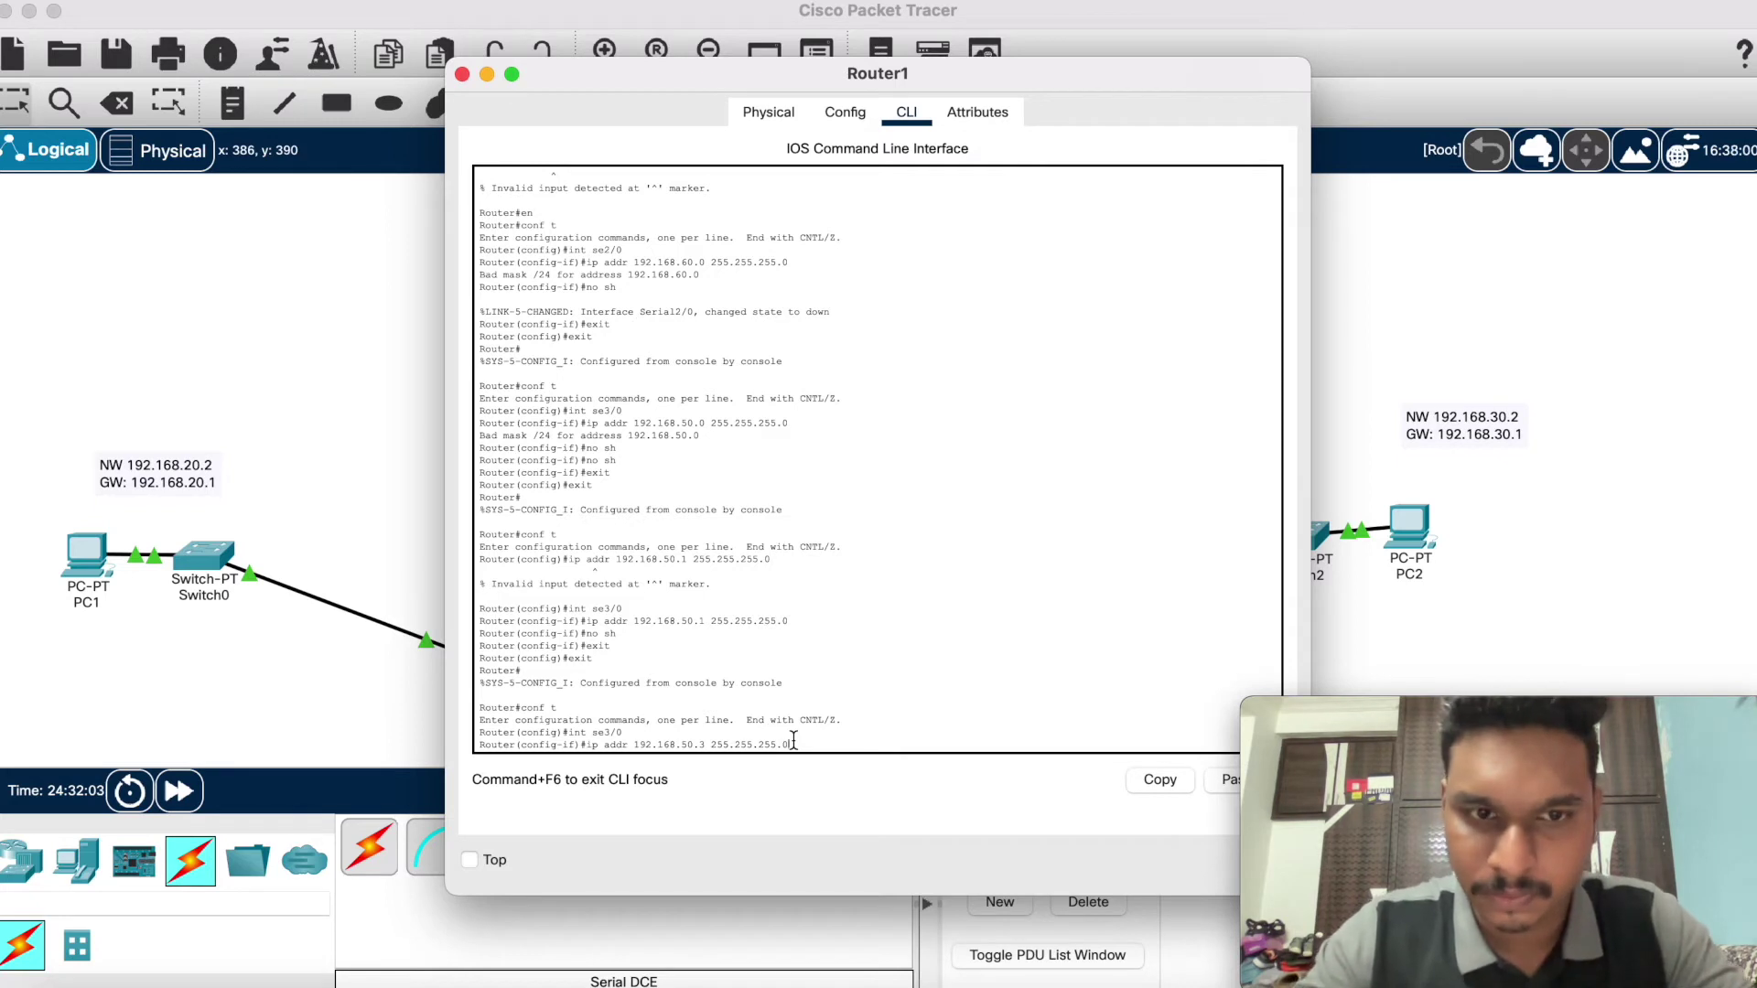
{"action": "key", "text": "Return"}
{"action": "type", "text": "no sh"}
{"action": "key", "text": "Return"}
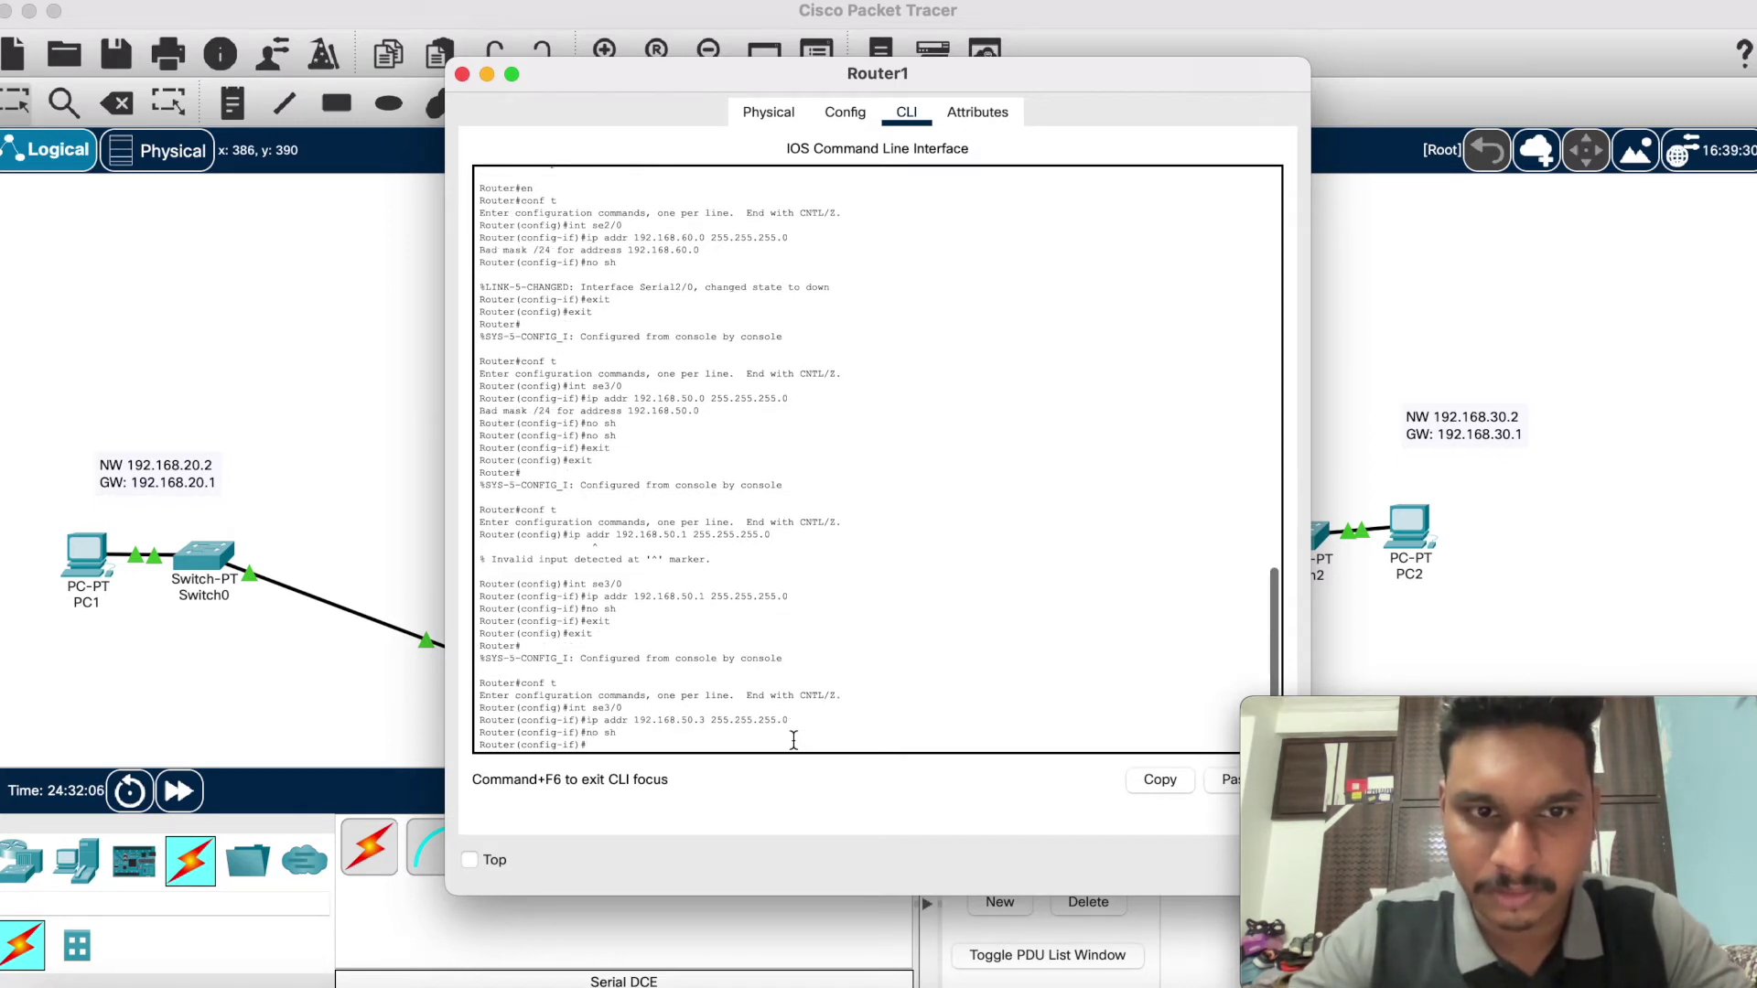
{"action": "type", "text": "exit"}
{"action": "key", "text": "Return"}
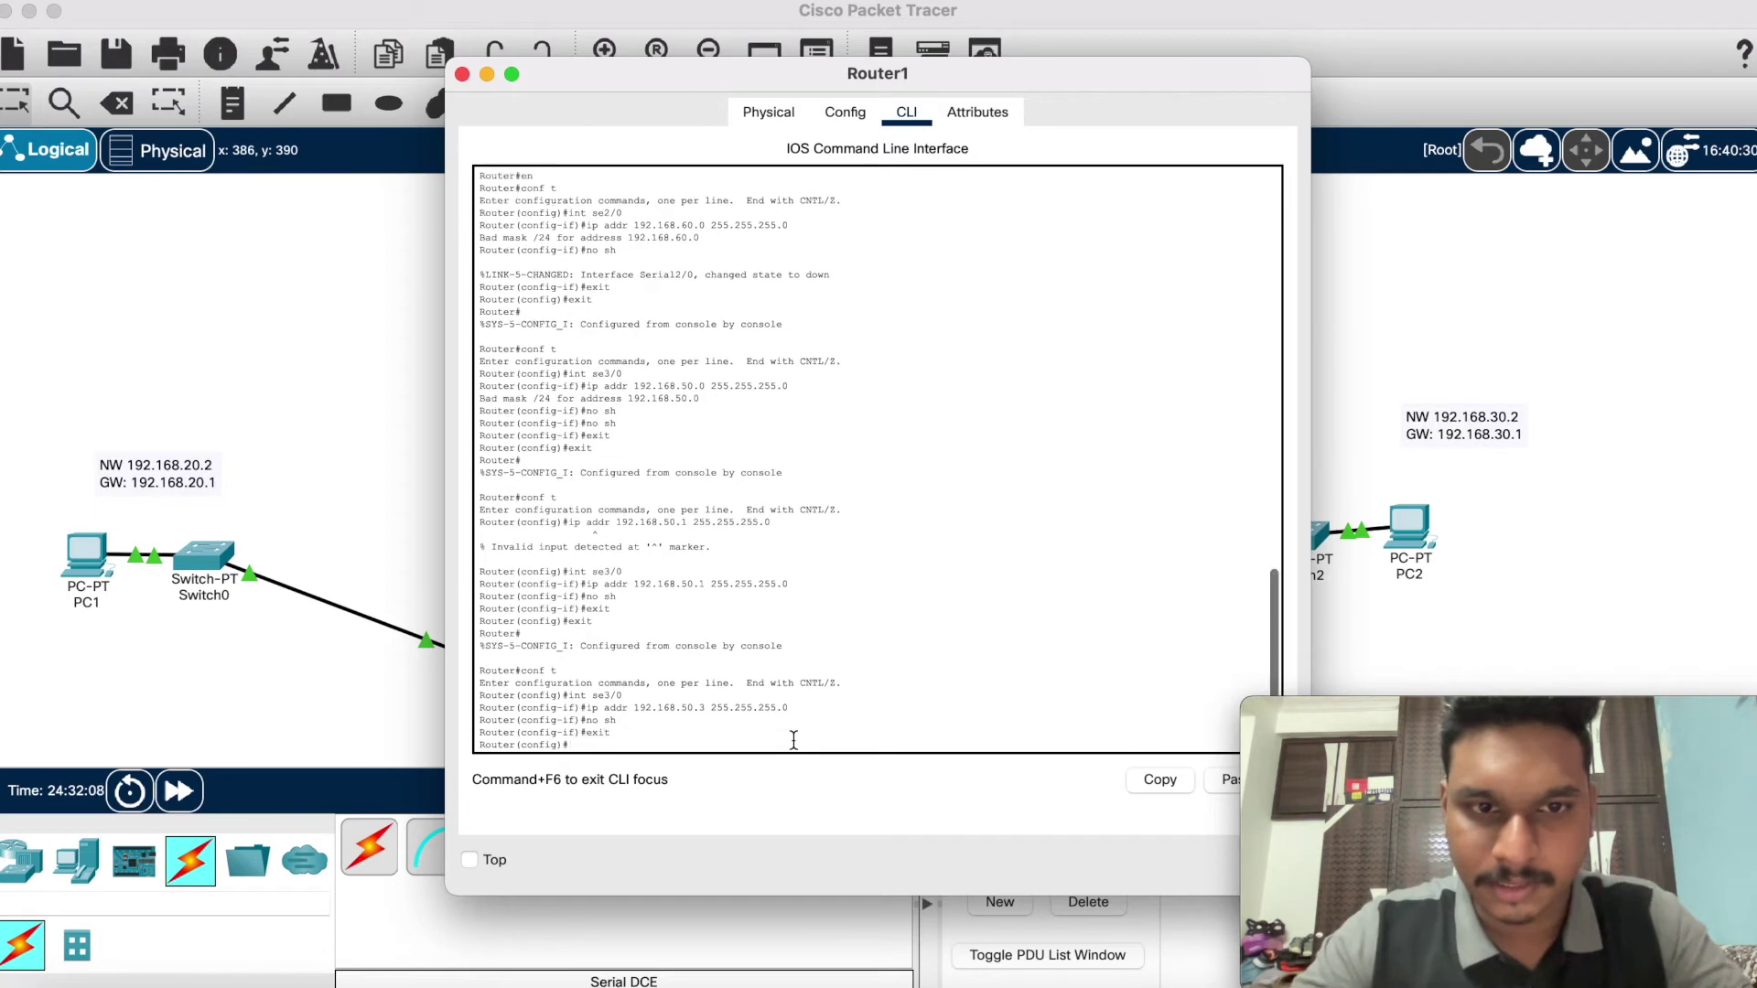
{"action": "type", "text": "exit"}
{"action": "key", "text": "Return"}
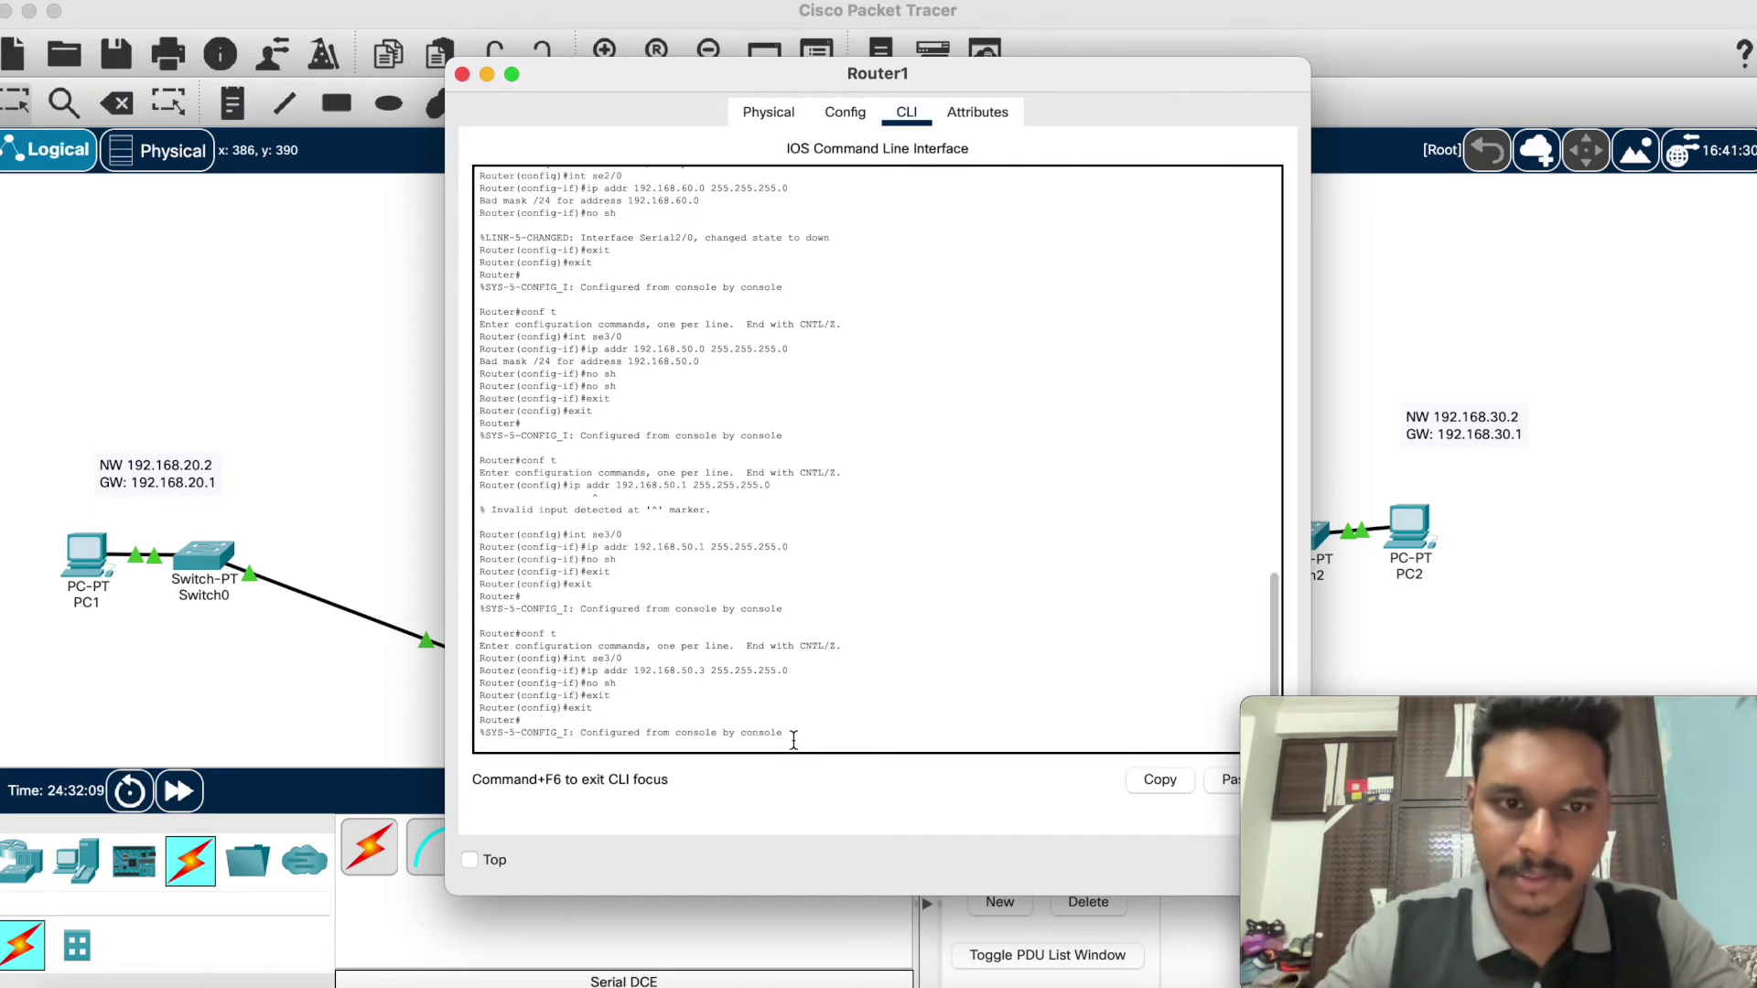
{"action": "left_click", "coordinate": [487, 74]}
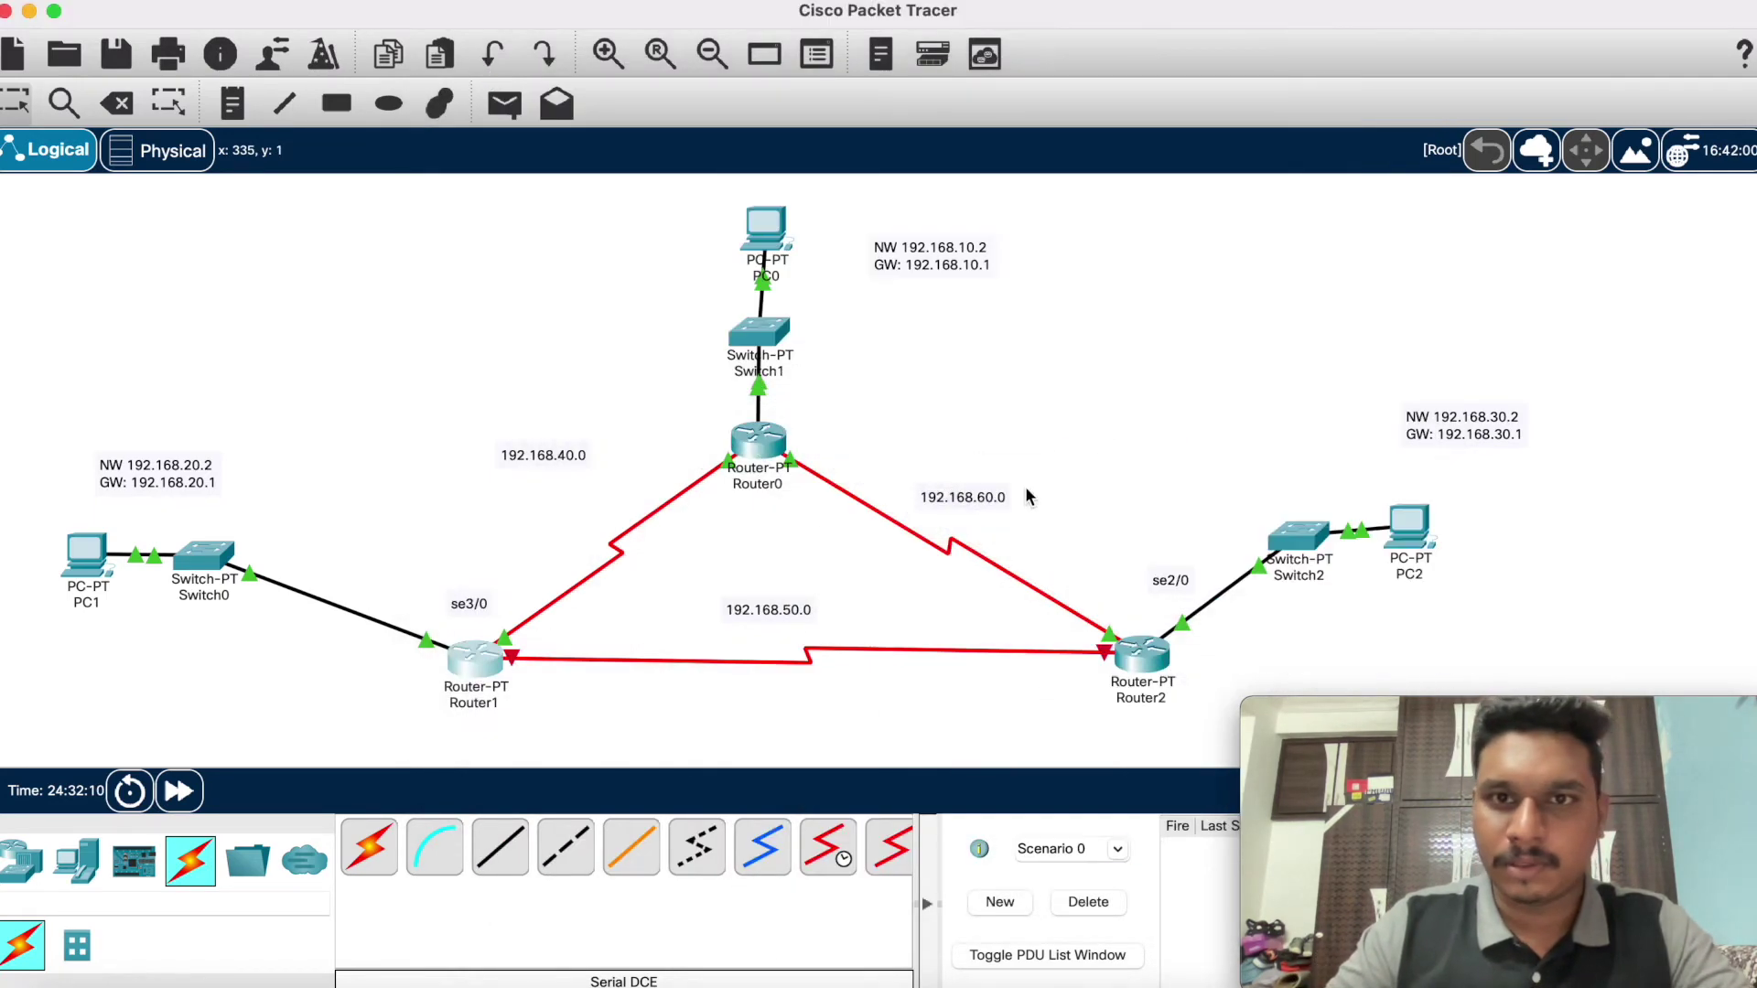
{"action": "left_click", "coordinate": [1140, 664]}
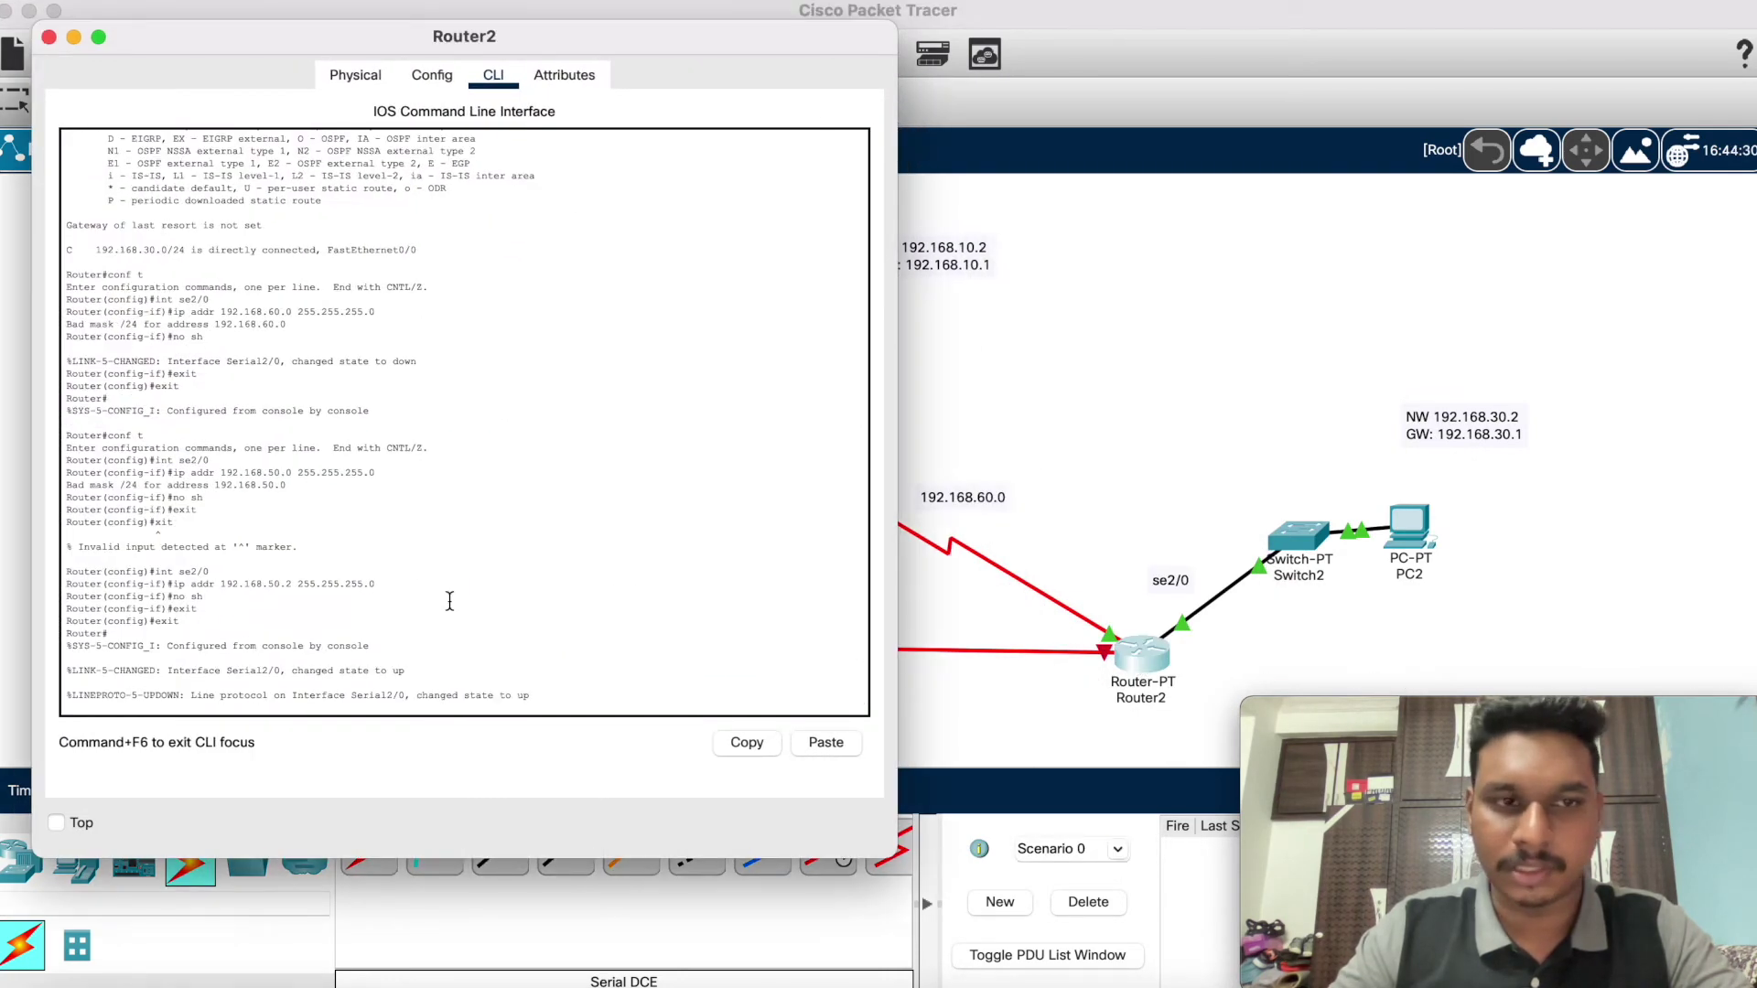
Step: Reopen Router2's console, enter global configuration, and select interface Serial2/0
{"action": "scroll", "coordinate": [425, 590], "scroll_direction": "down", "scroll_amount": 1}
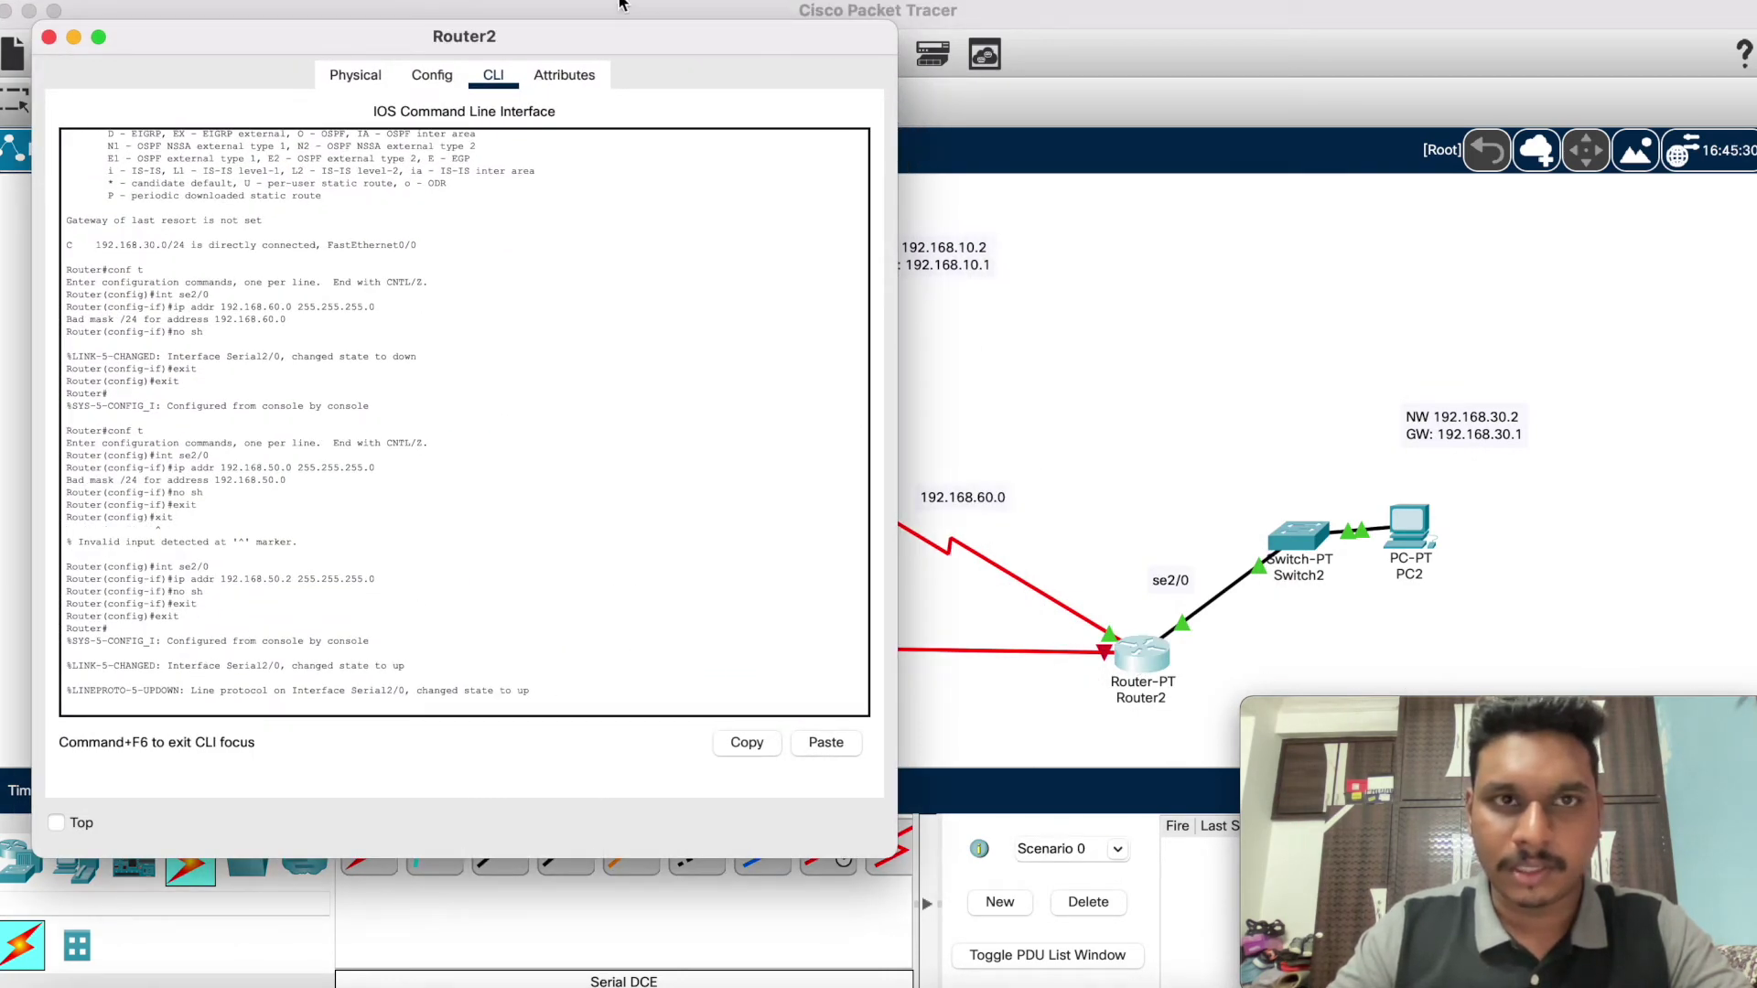
{"action": "left_click", "coordinate": [75, 35]}
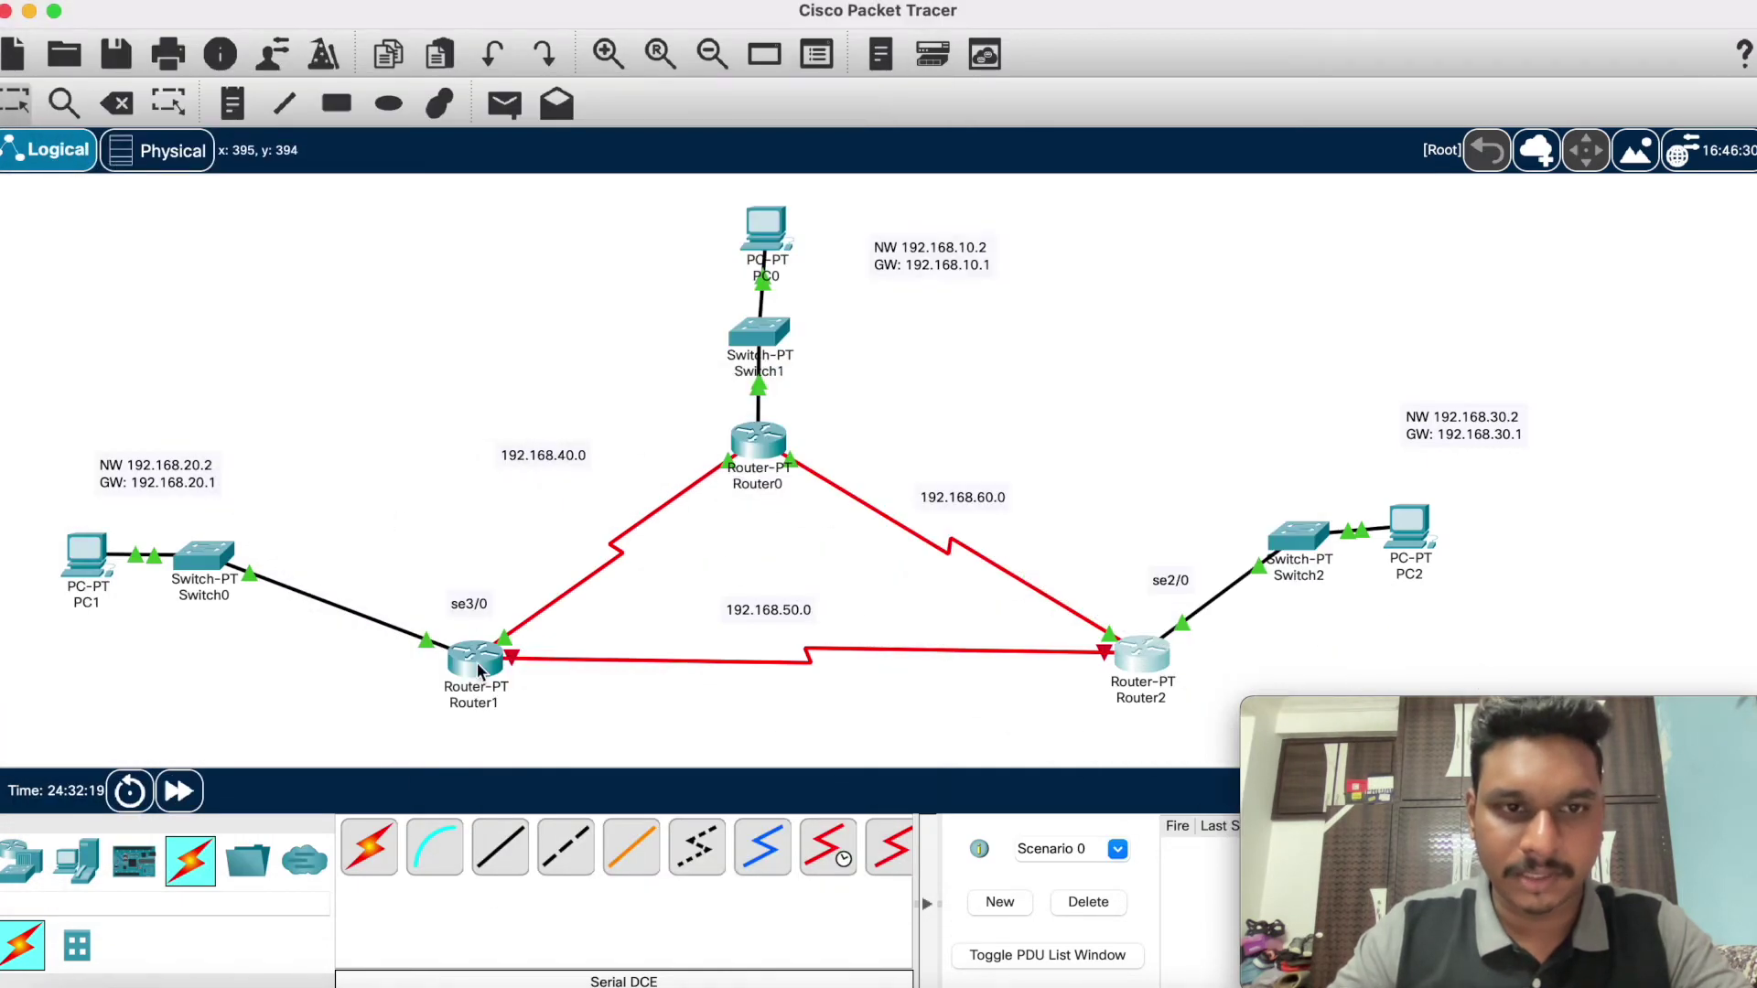
{"action": "mouse_move", "coordinate": [478, 675]}
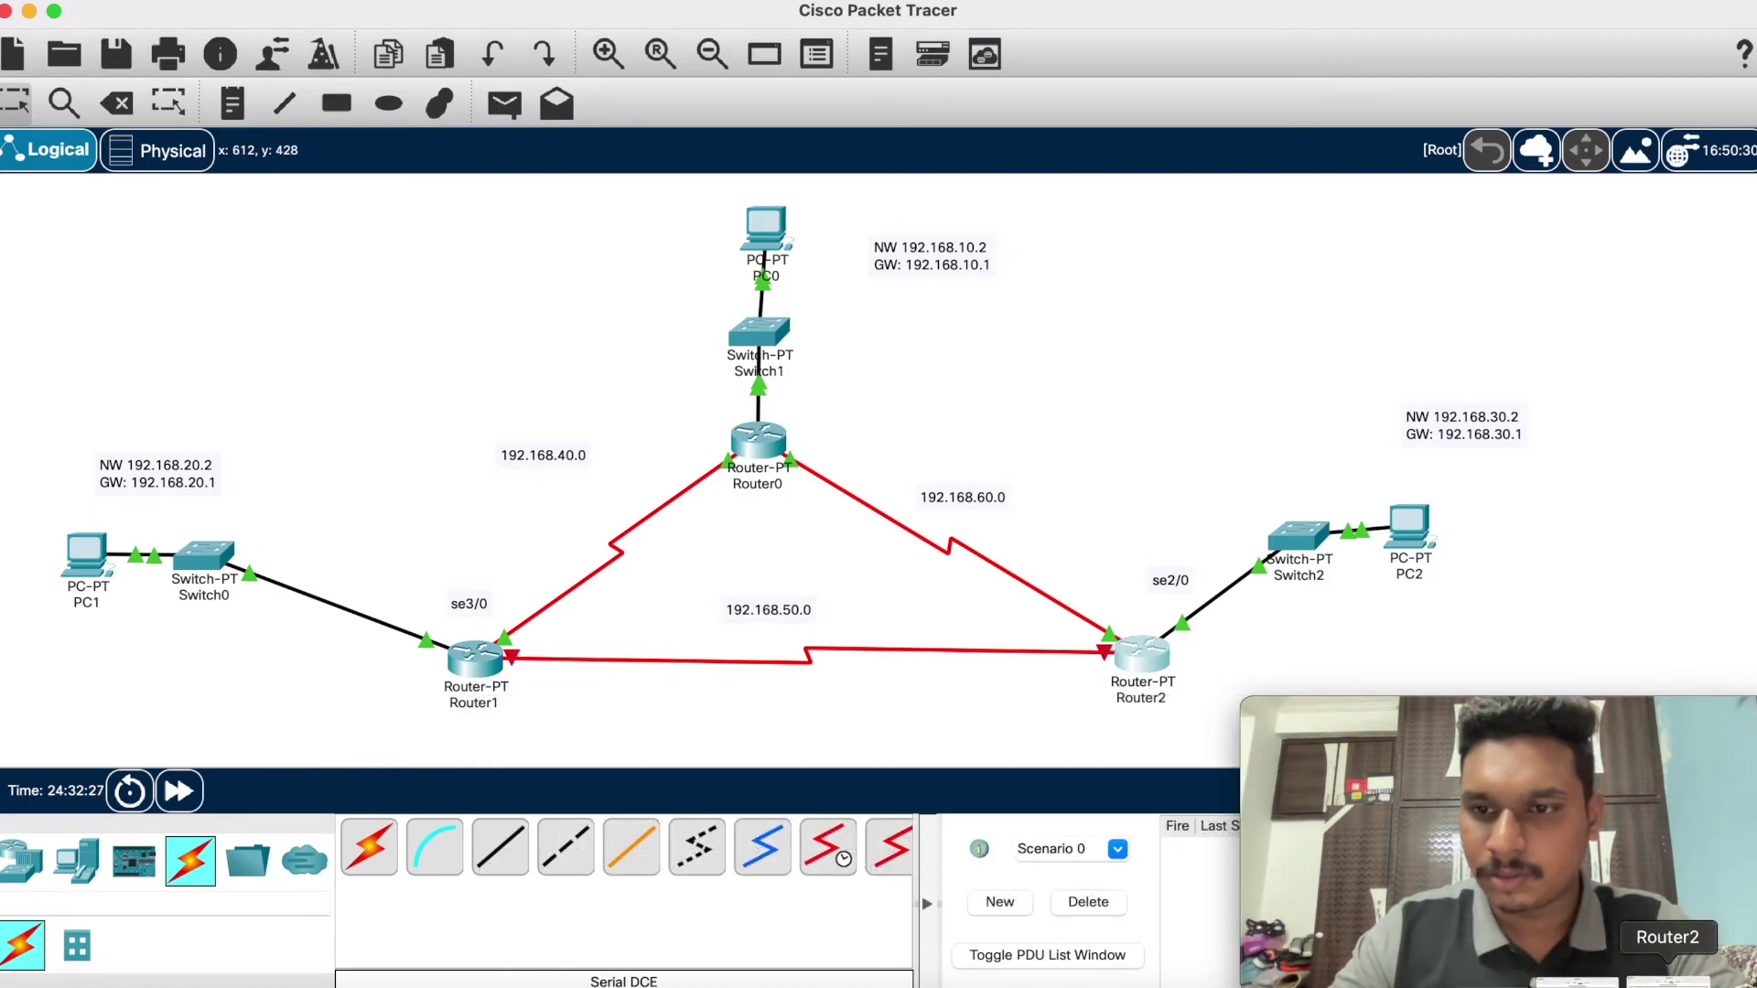
{"action": "left_click", "coordinate": [1633, 980]}
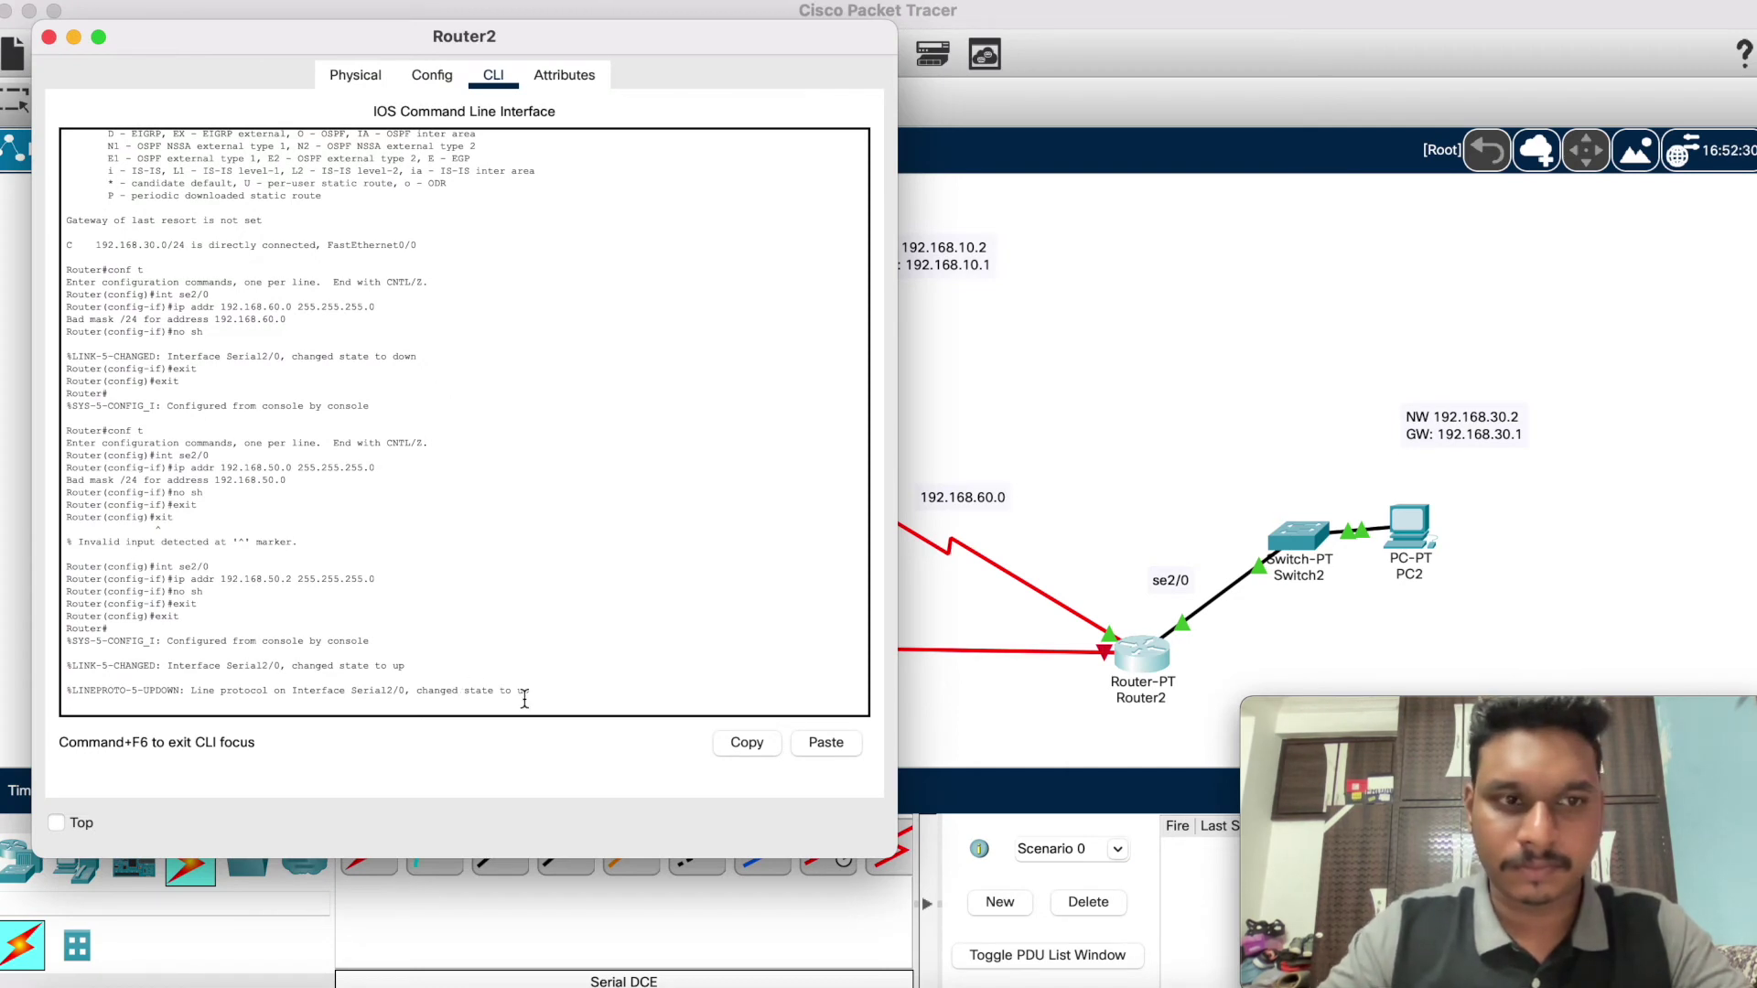
{"action": "key", "text": "Return"}
{"action": "type", "text": "in"}
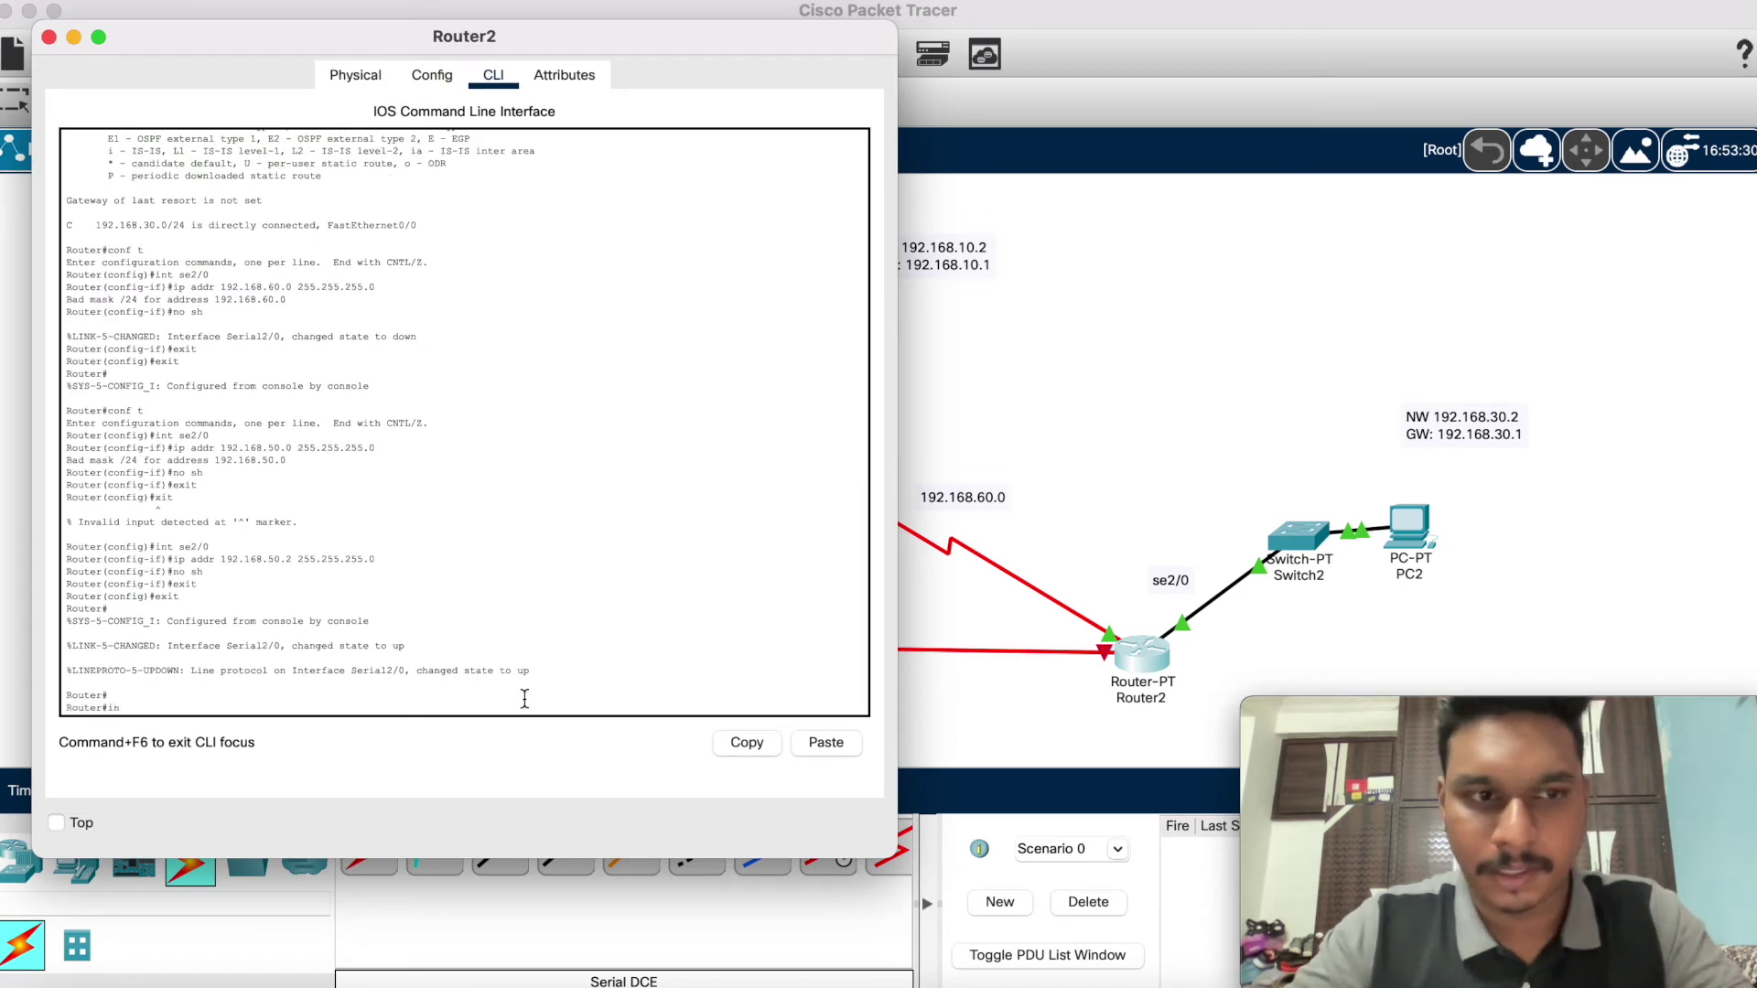
{"action": "type", "text": "t"}
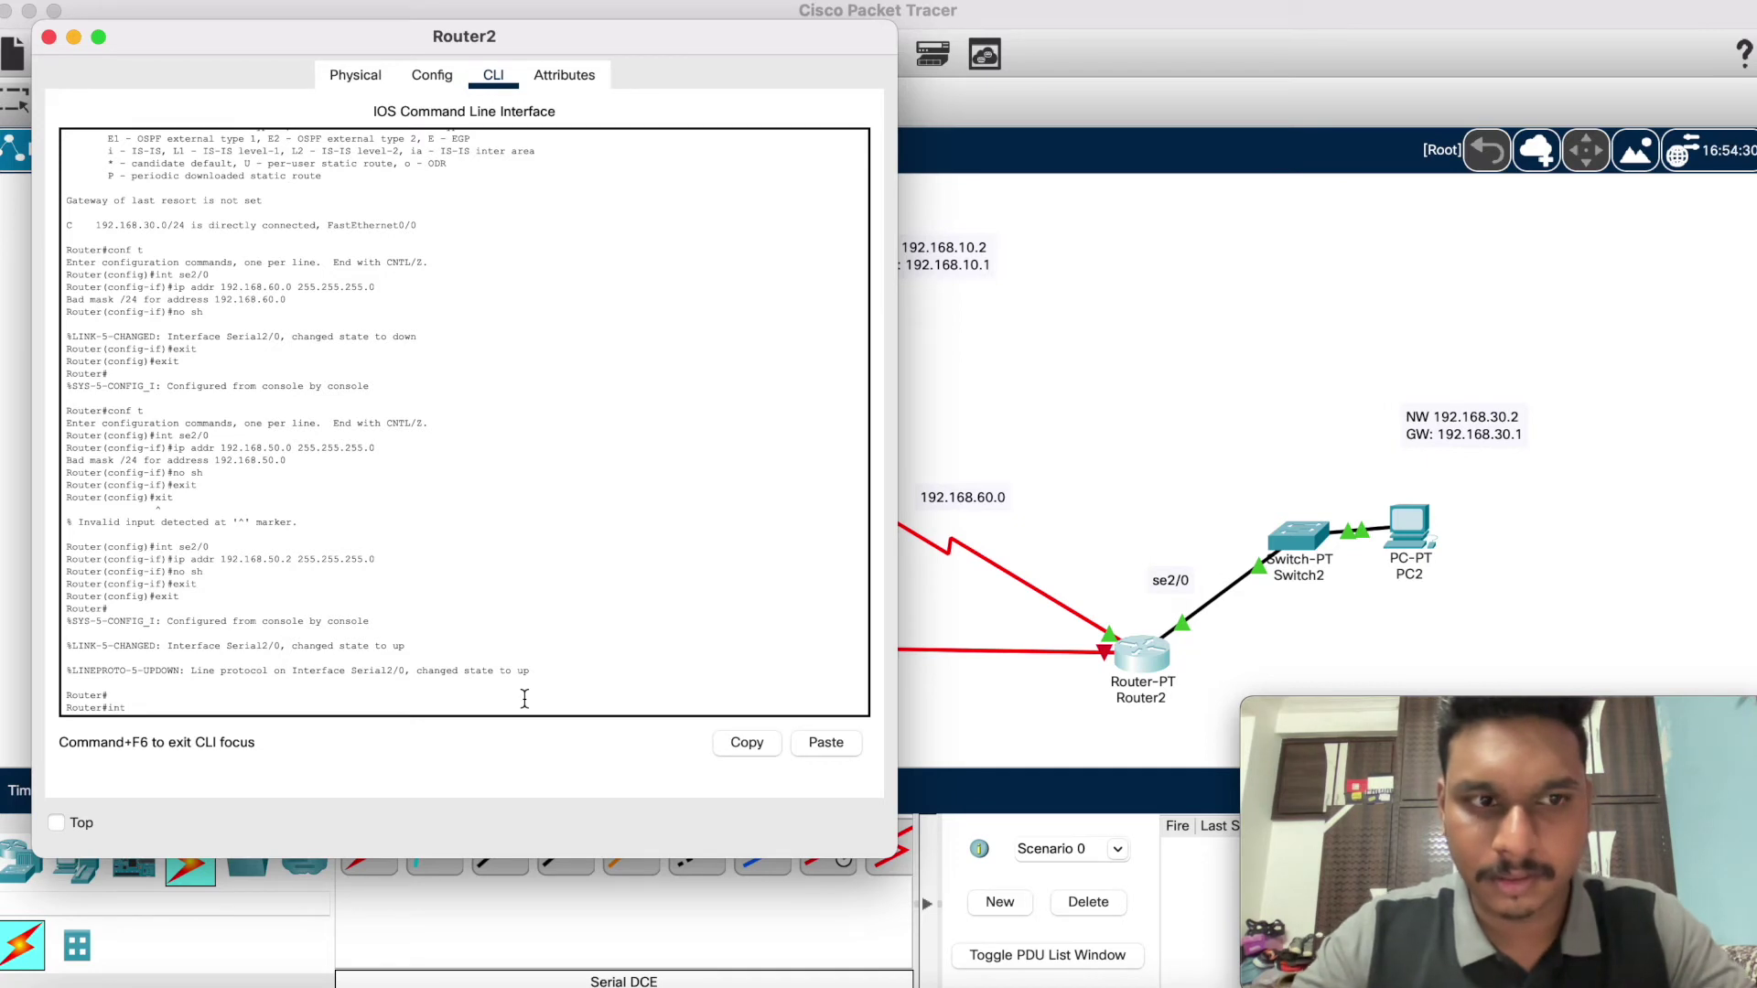
{"action": "type", "text": "onf t"}
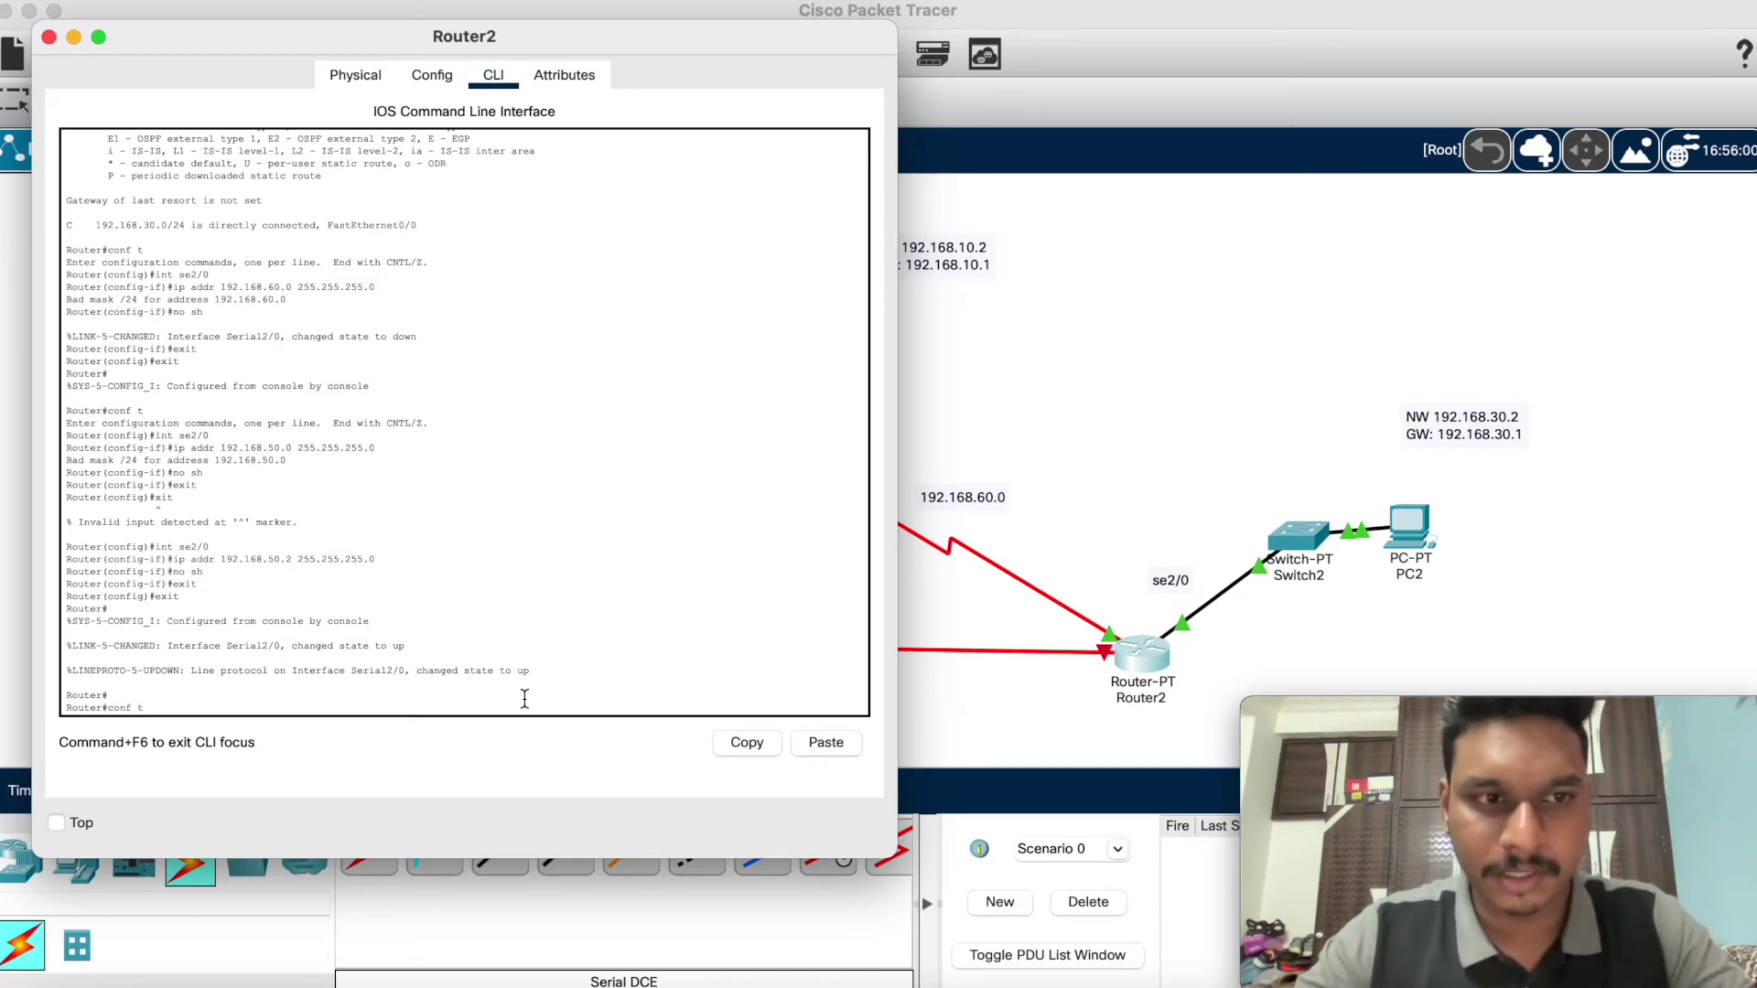
{"action": "key", "text": "Return"}
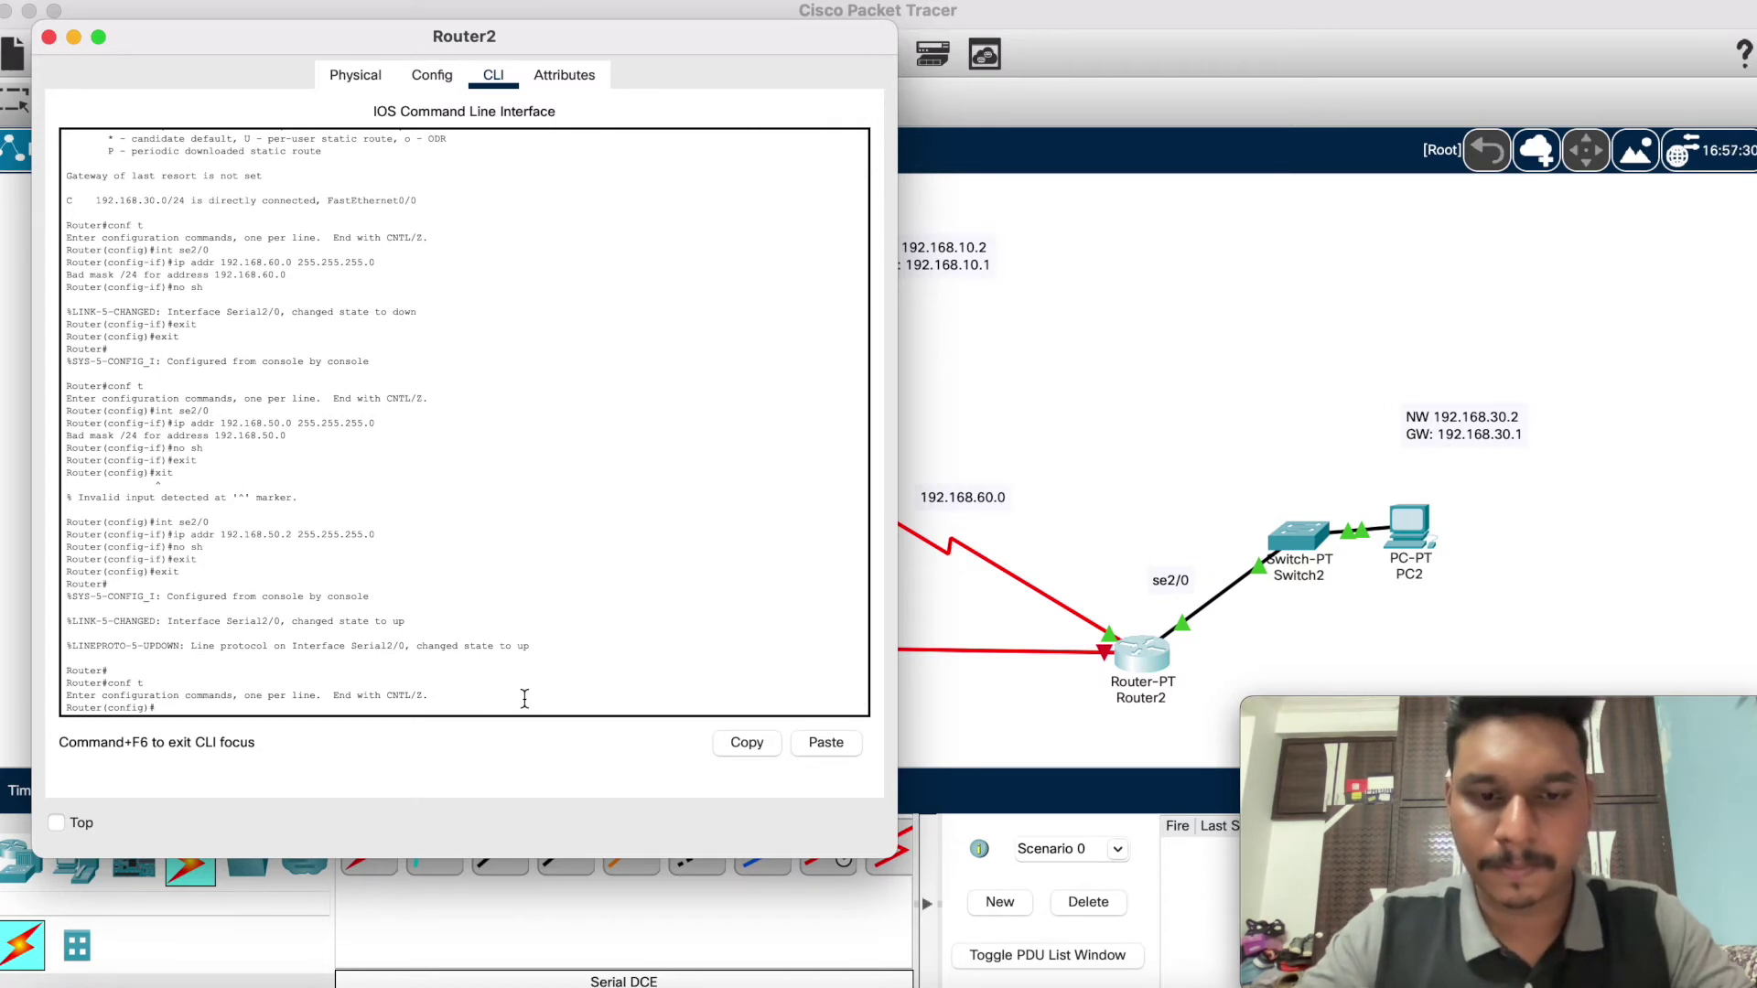
{"action": "type", "text": "int se2/0"}
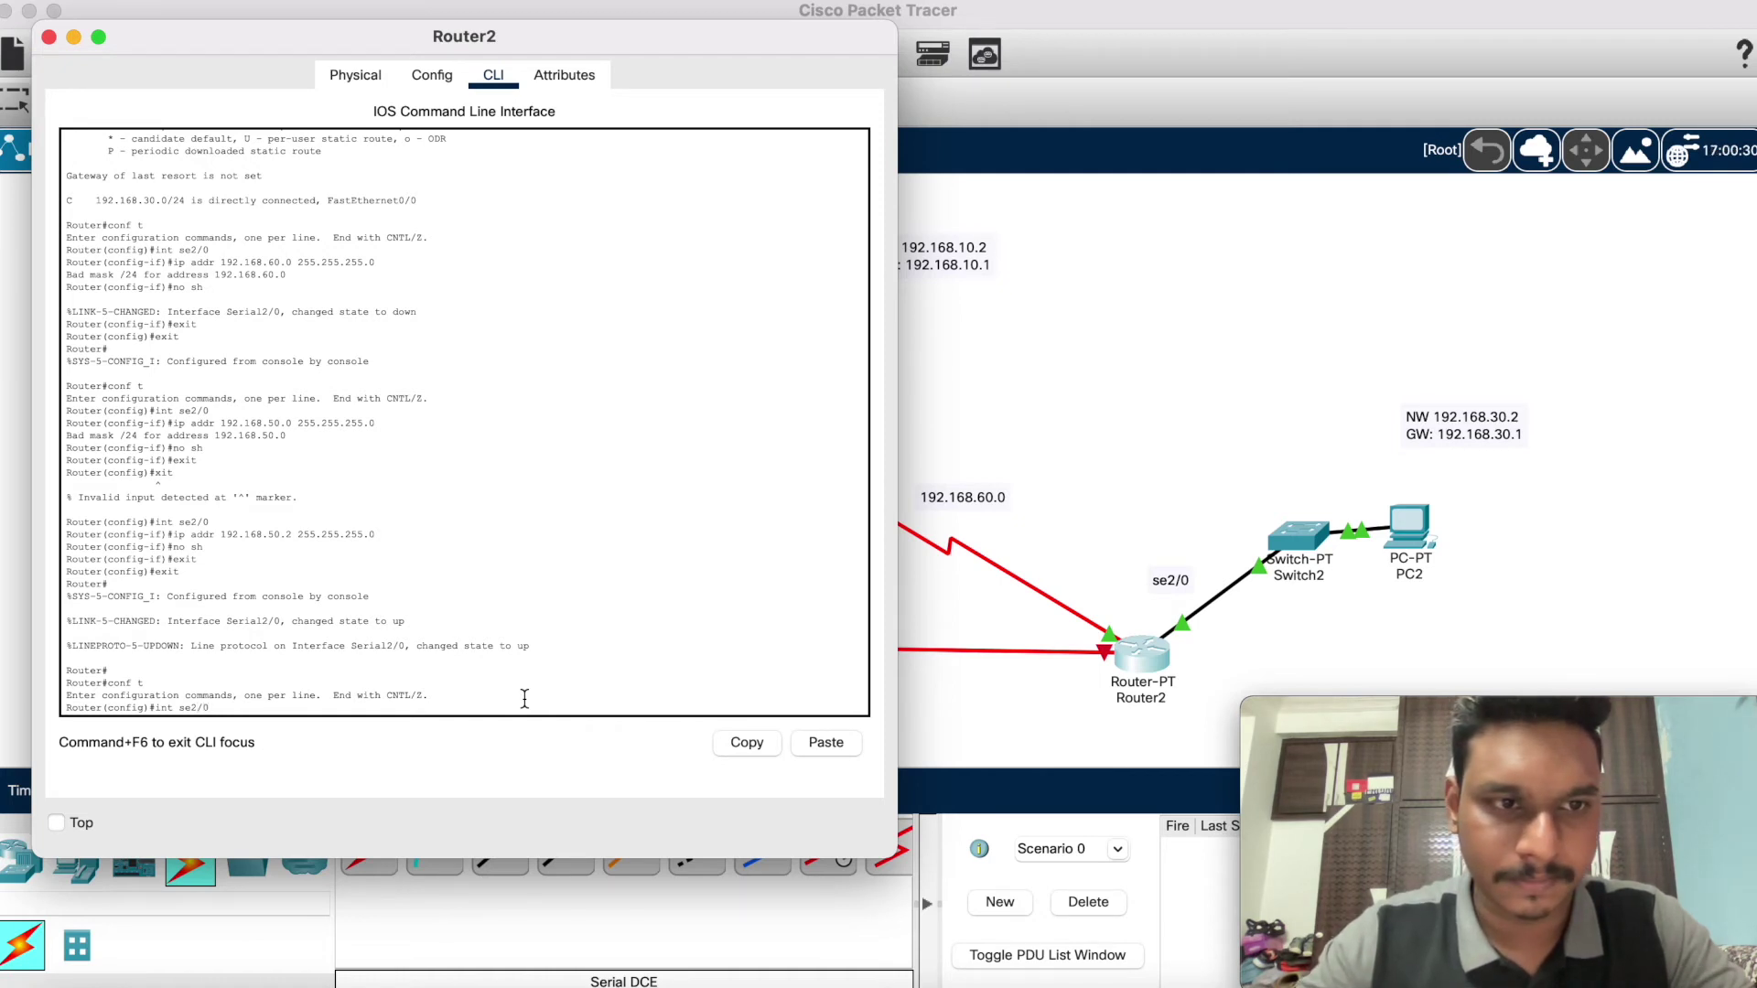
{"action": "key", "text": "Return"}
Step: Address Serial2/0 as 192.168.50.4 255.255.255.0, enable it, and exit configuration
{"action": "type", "text": "ip addr 192.168.50.4"}
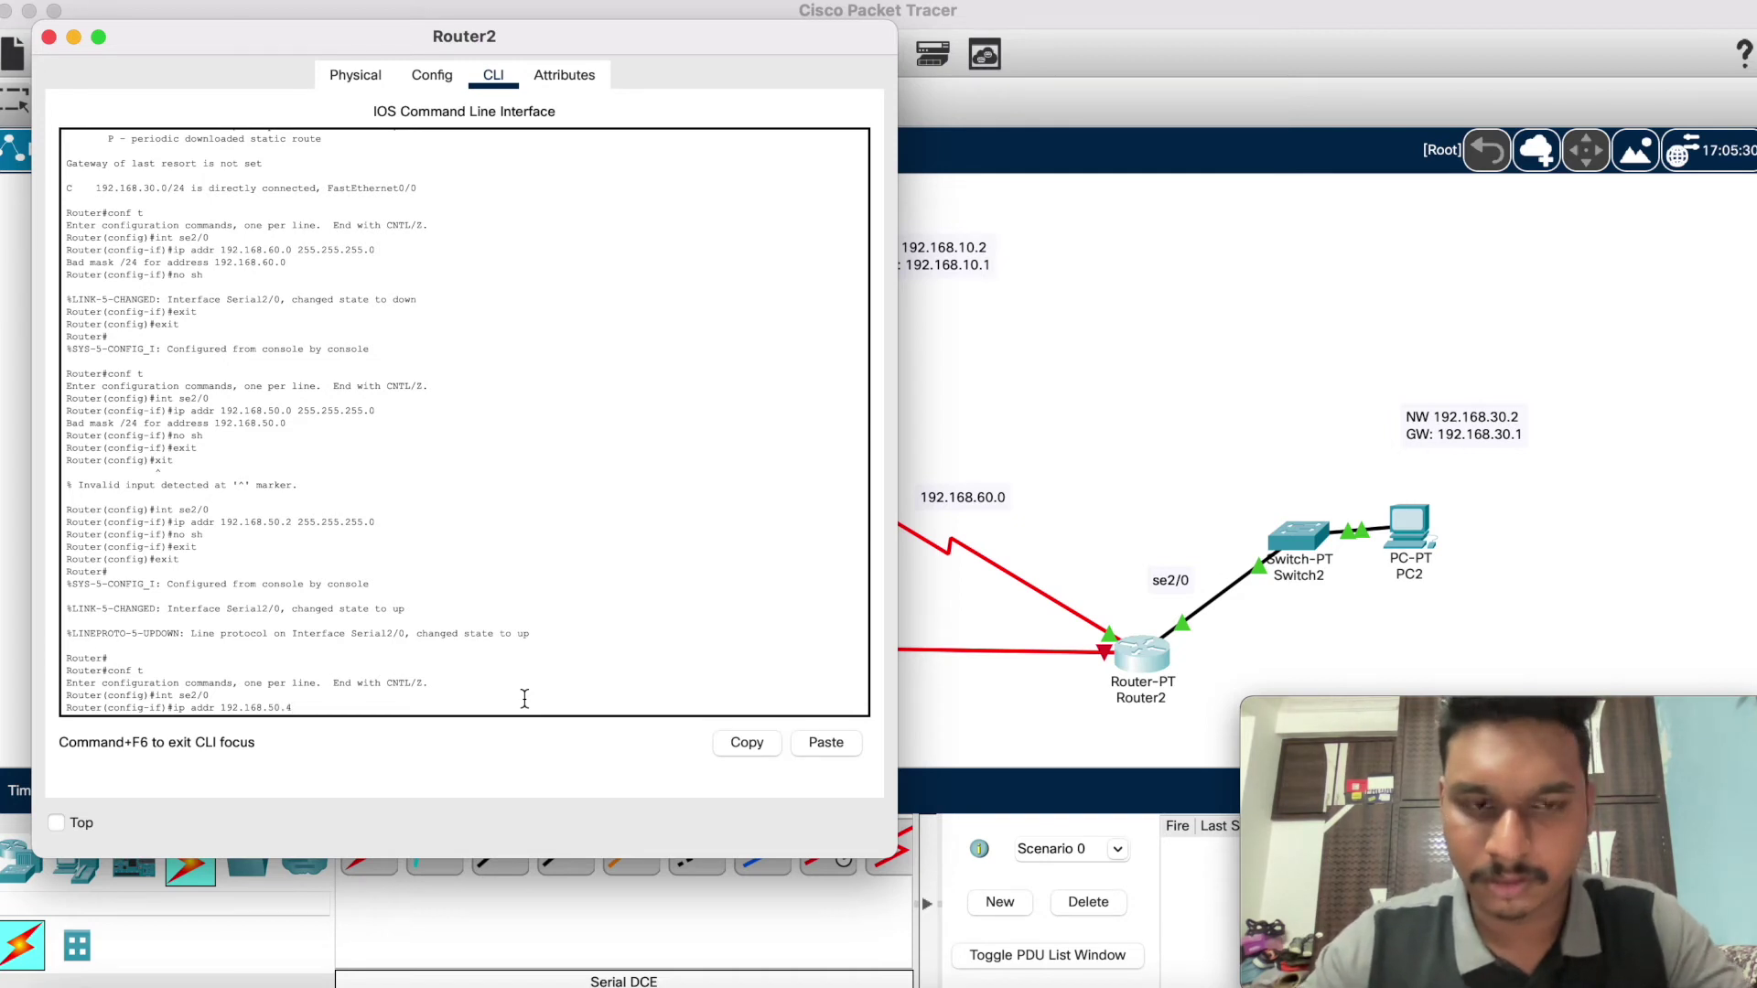
{"action": "type", "text": "255.2"}
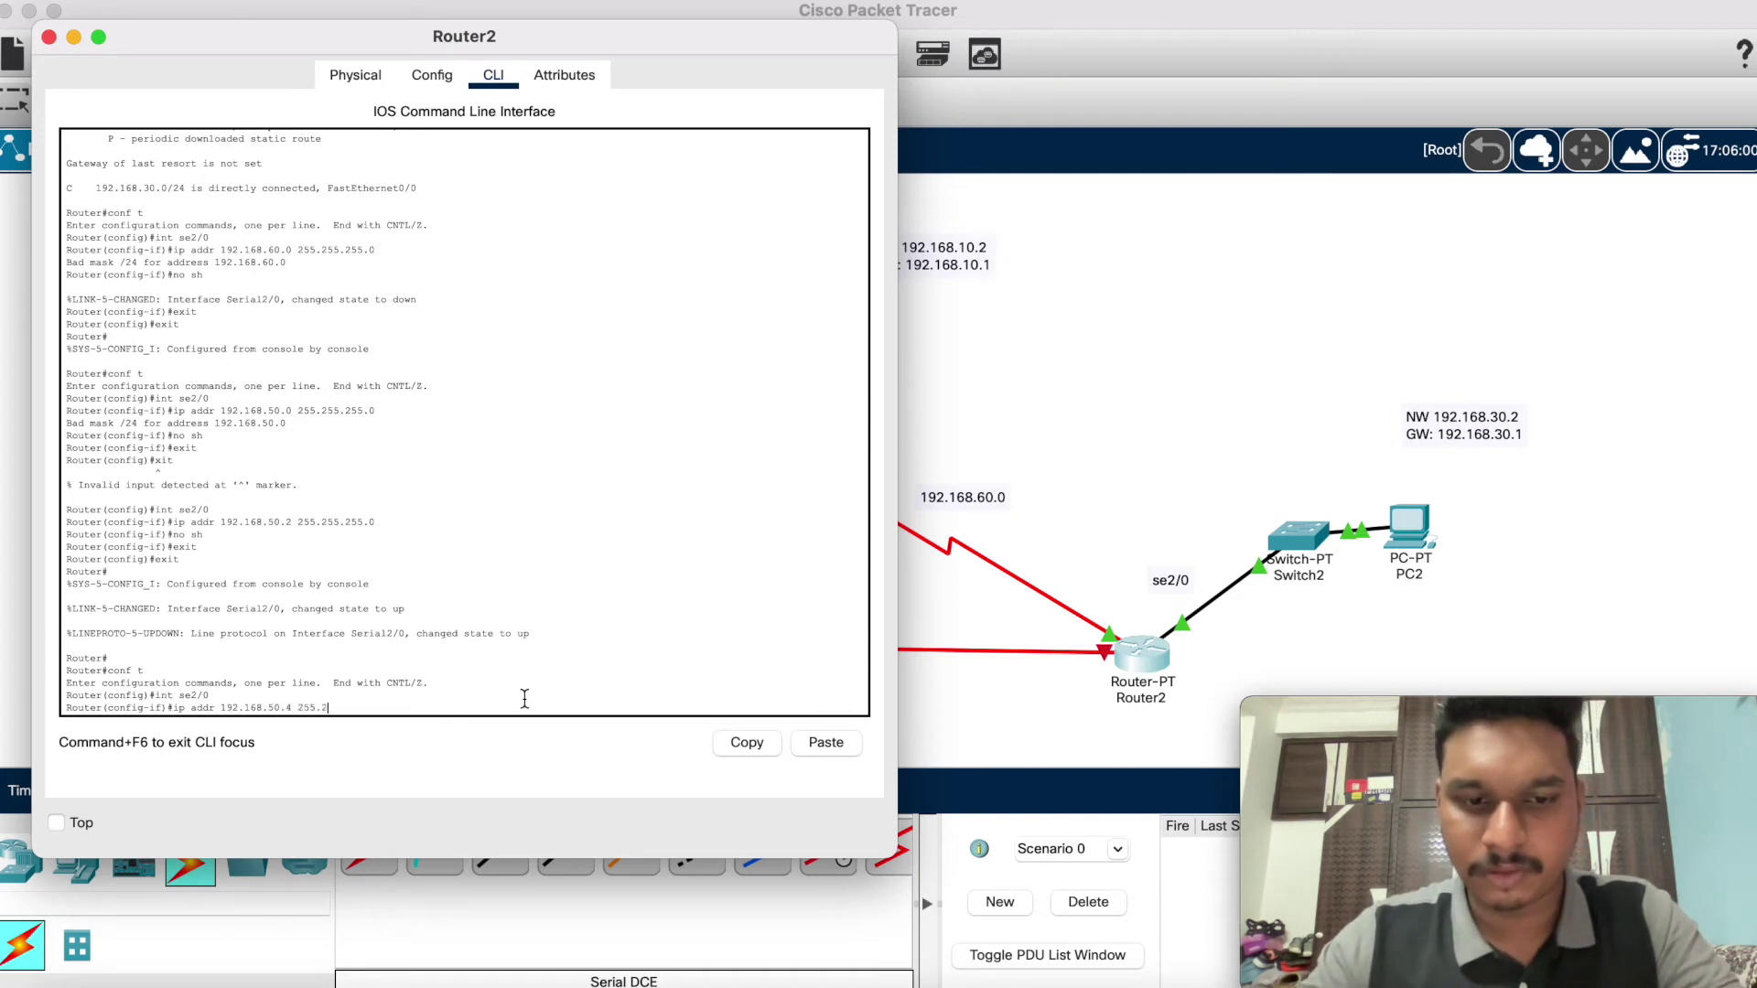
{"action": "type", "text": "2"}
{"action": "type", "text": "55.0"}
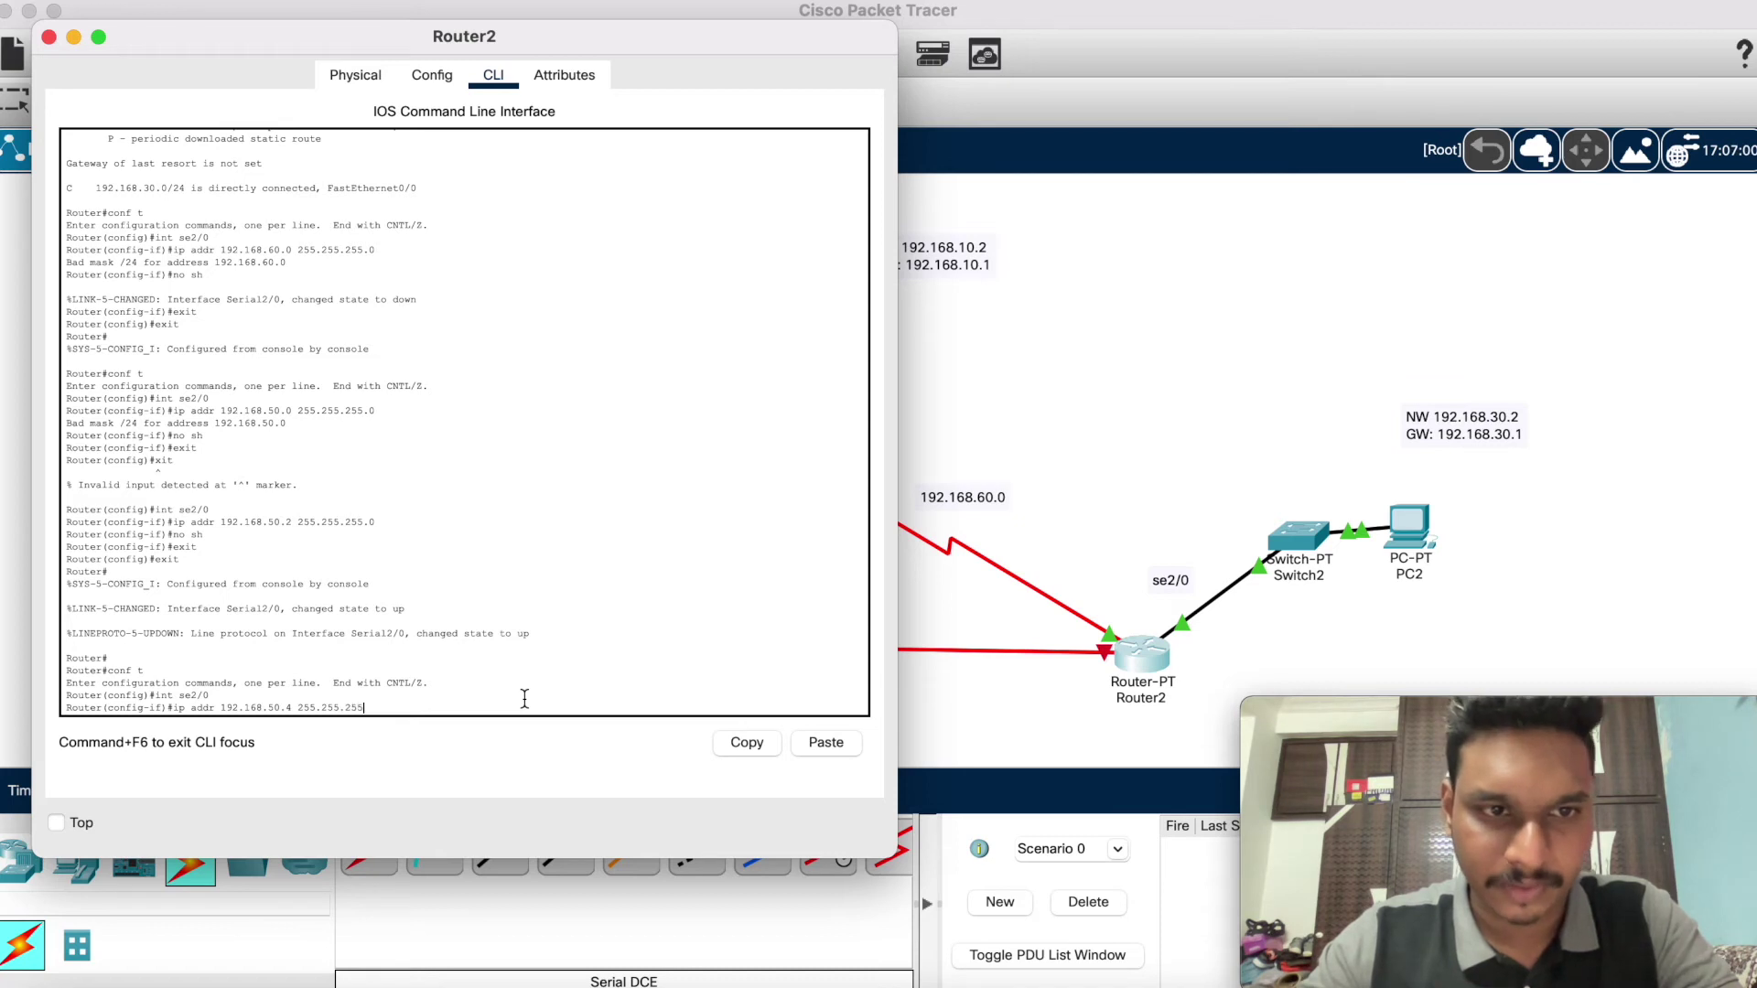
{"action": "key", "text": "Return"}
{"action": "type", "text": "no sh"}
{"action": "key", "text": "Return"}
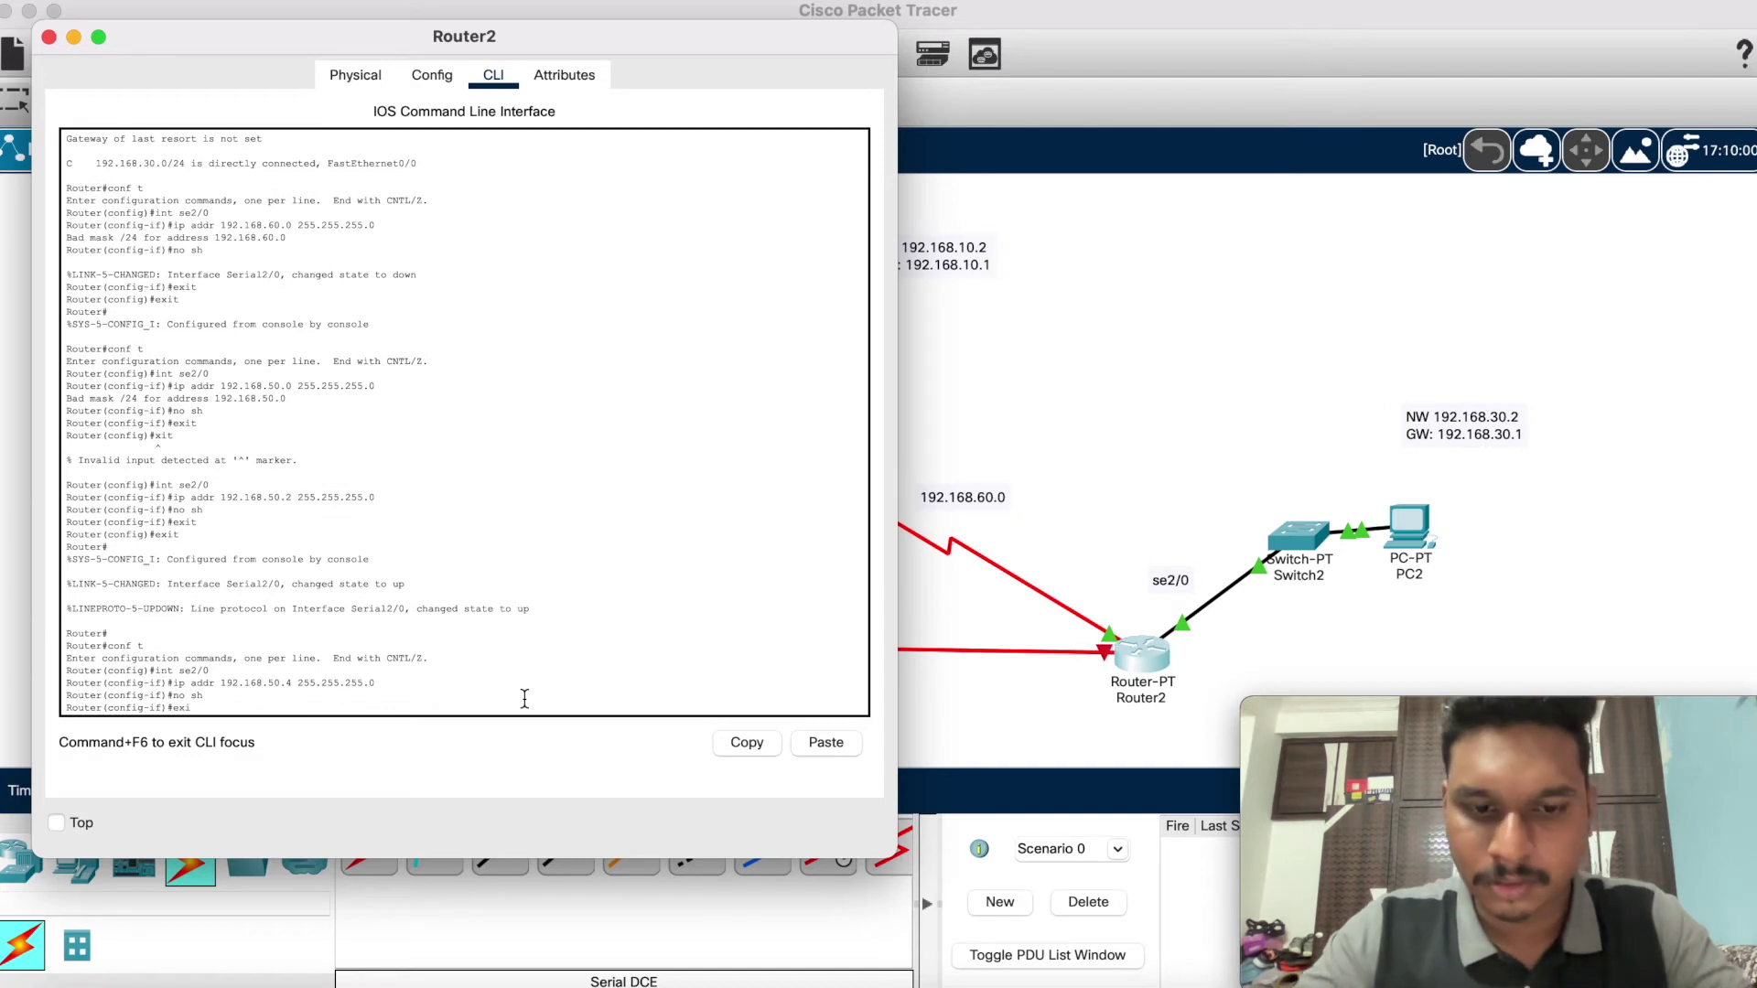
{"action": "type", "text": "exit"}
{"action": "key", "text": "Return"}
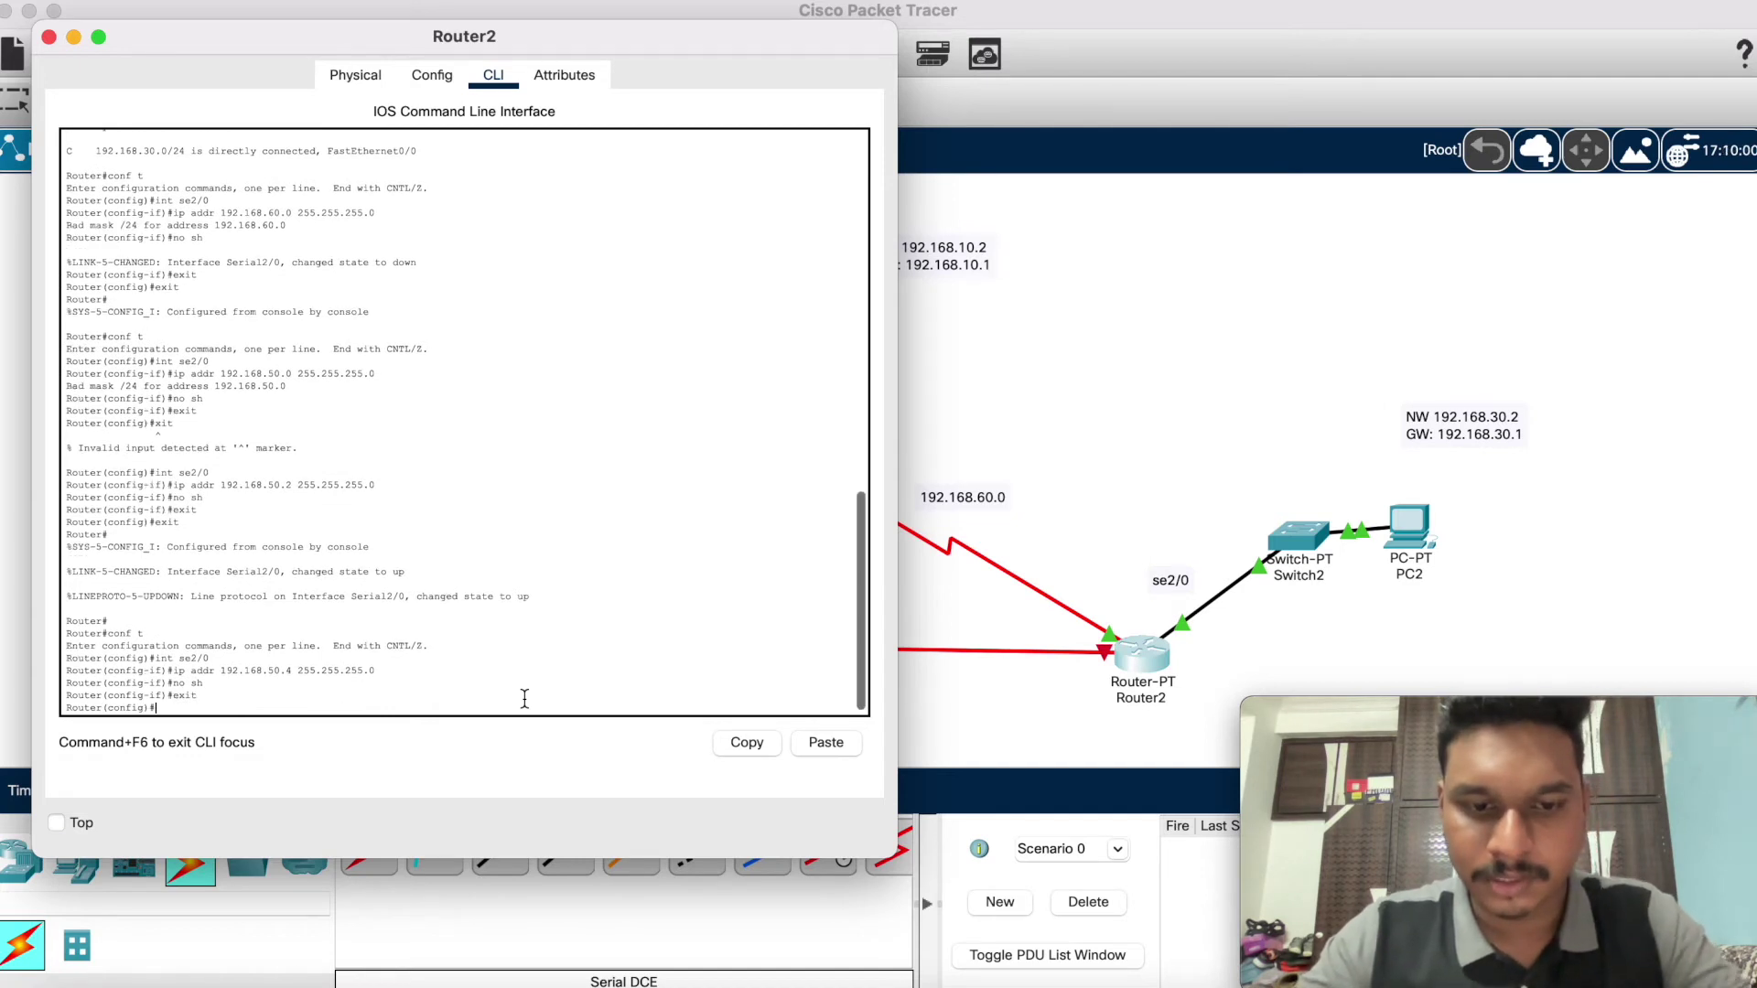
{"action": "type", "text": "e"}
{"action": "type", "text": "xit"}
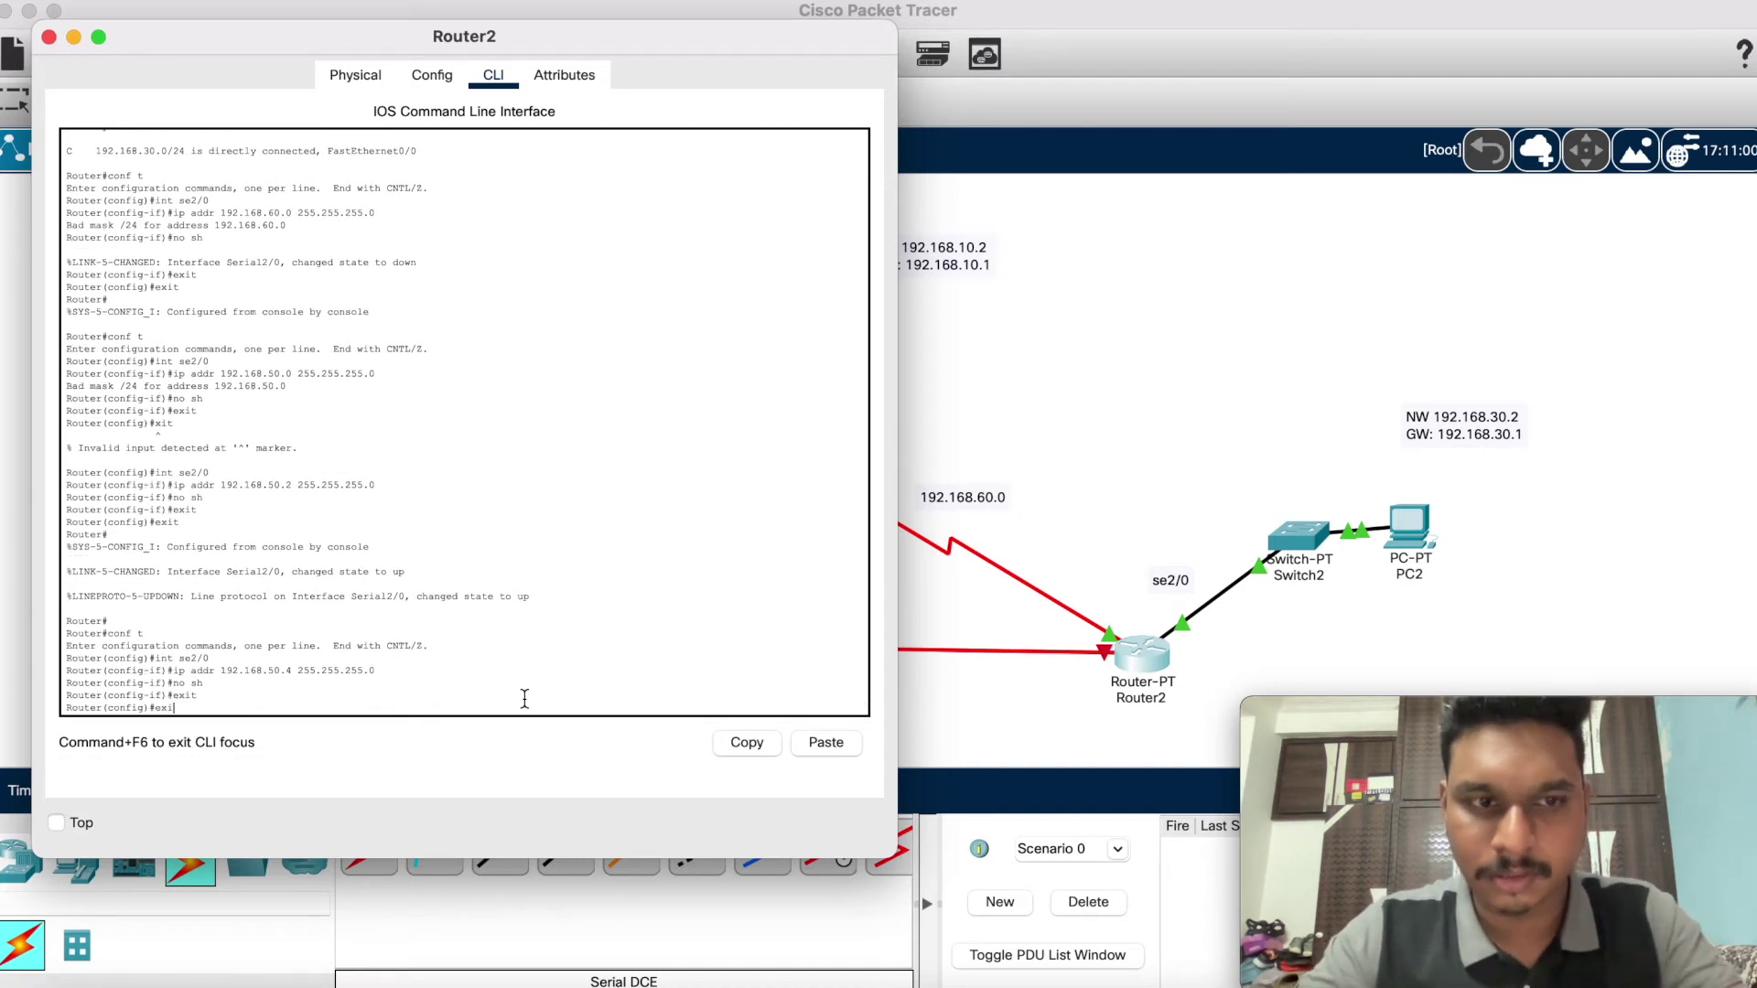
{"action": "key", "text": "Return"}
Step: Delete the serial cable between Router1 and Router2
{"action": "left_click", "coordinate": [74, 36]}
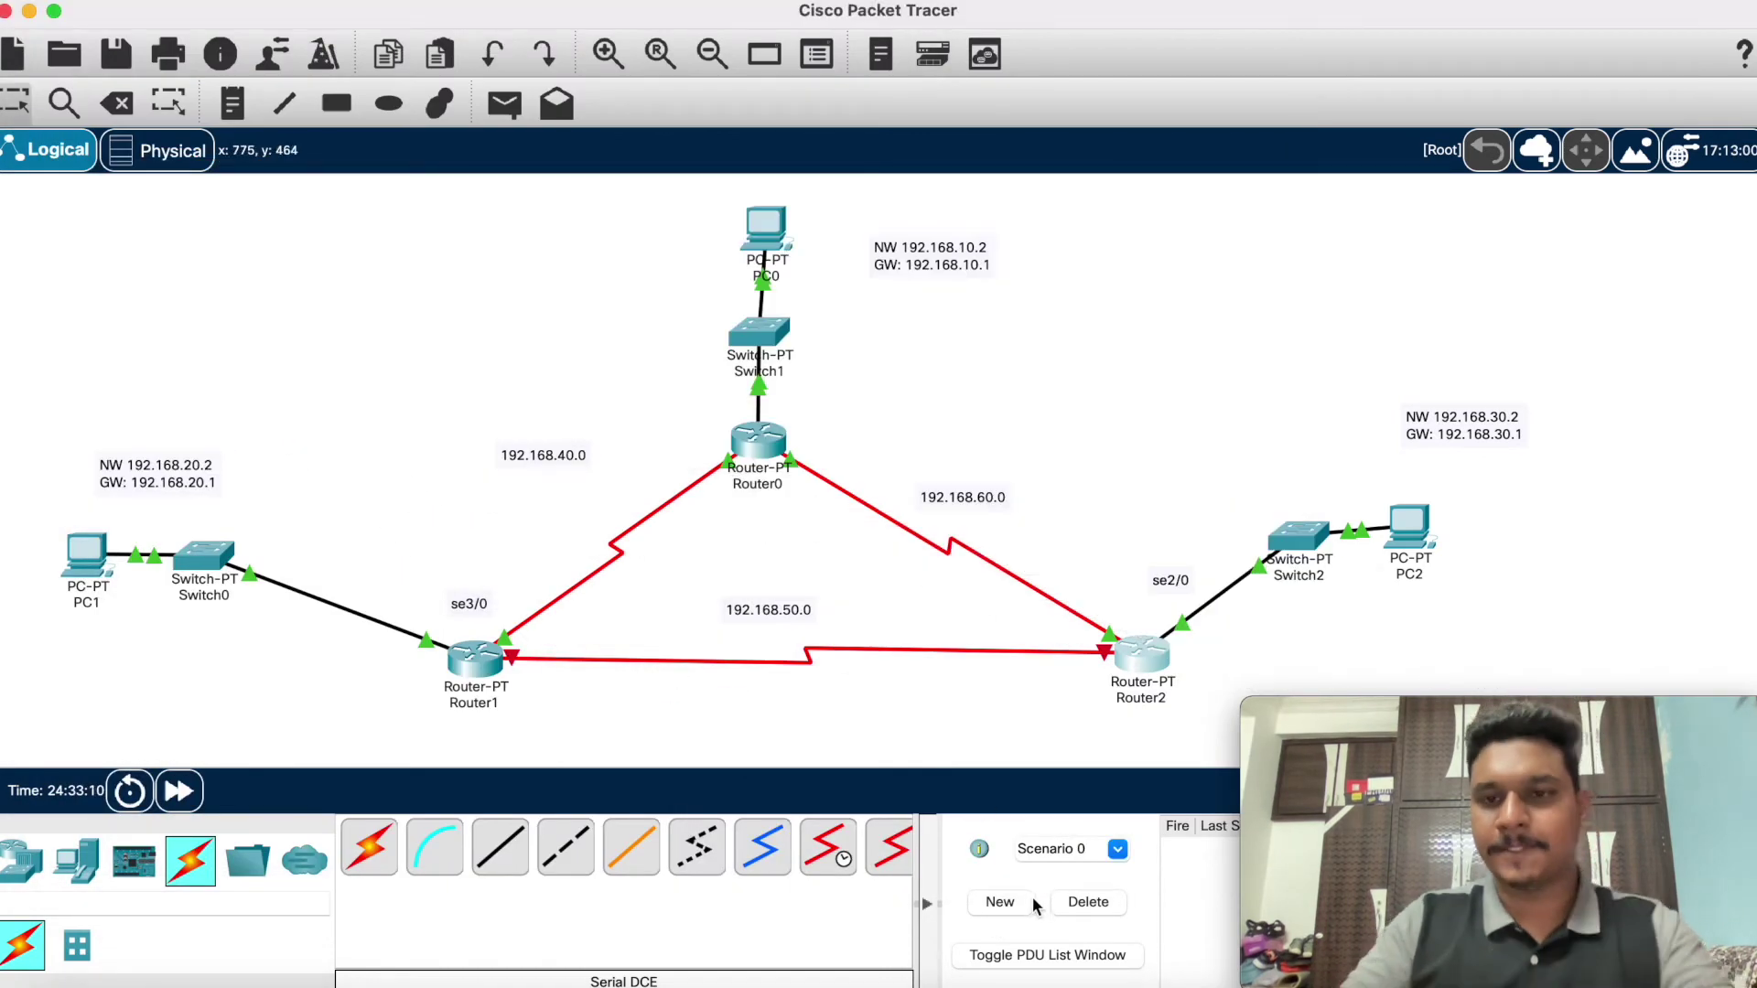
{"action": "mouse_move", "coordinate": [1501, 823]}
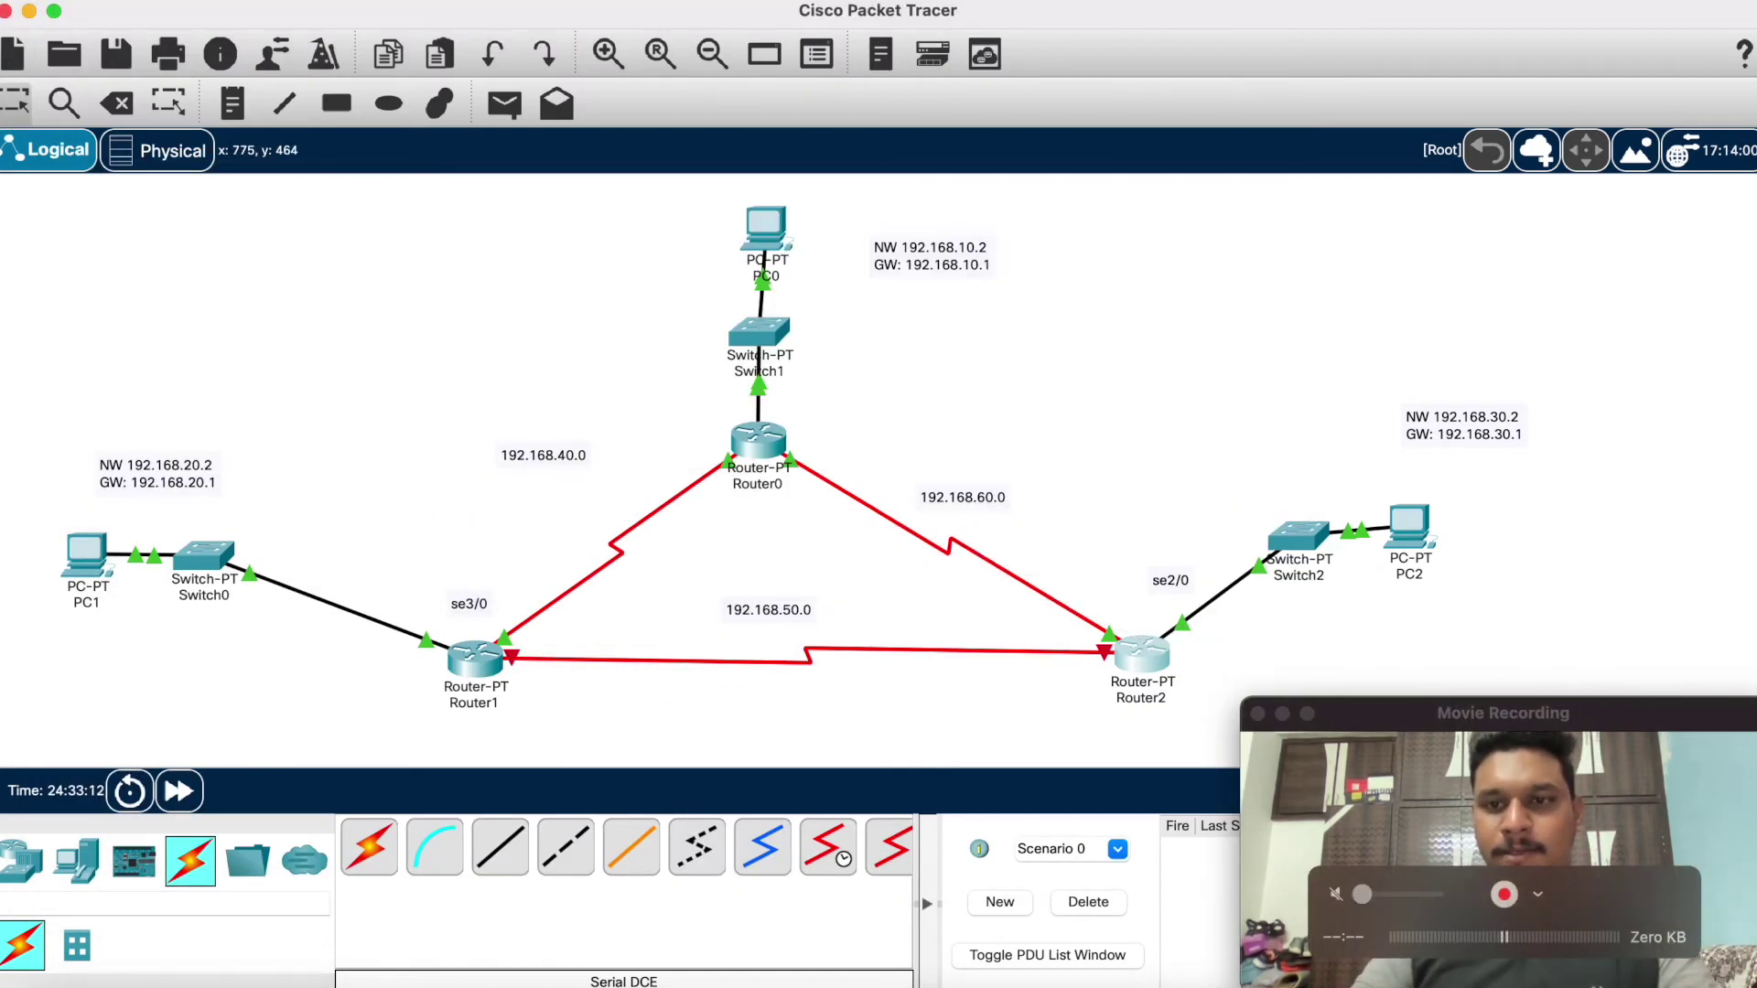
{"action": "mouse_move", "coordinate": [1482, 978]}
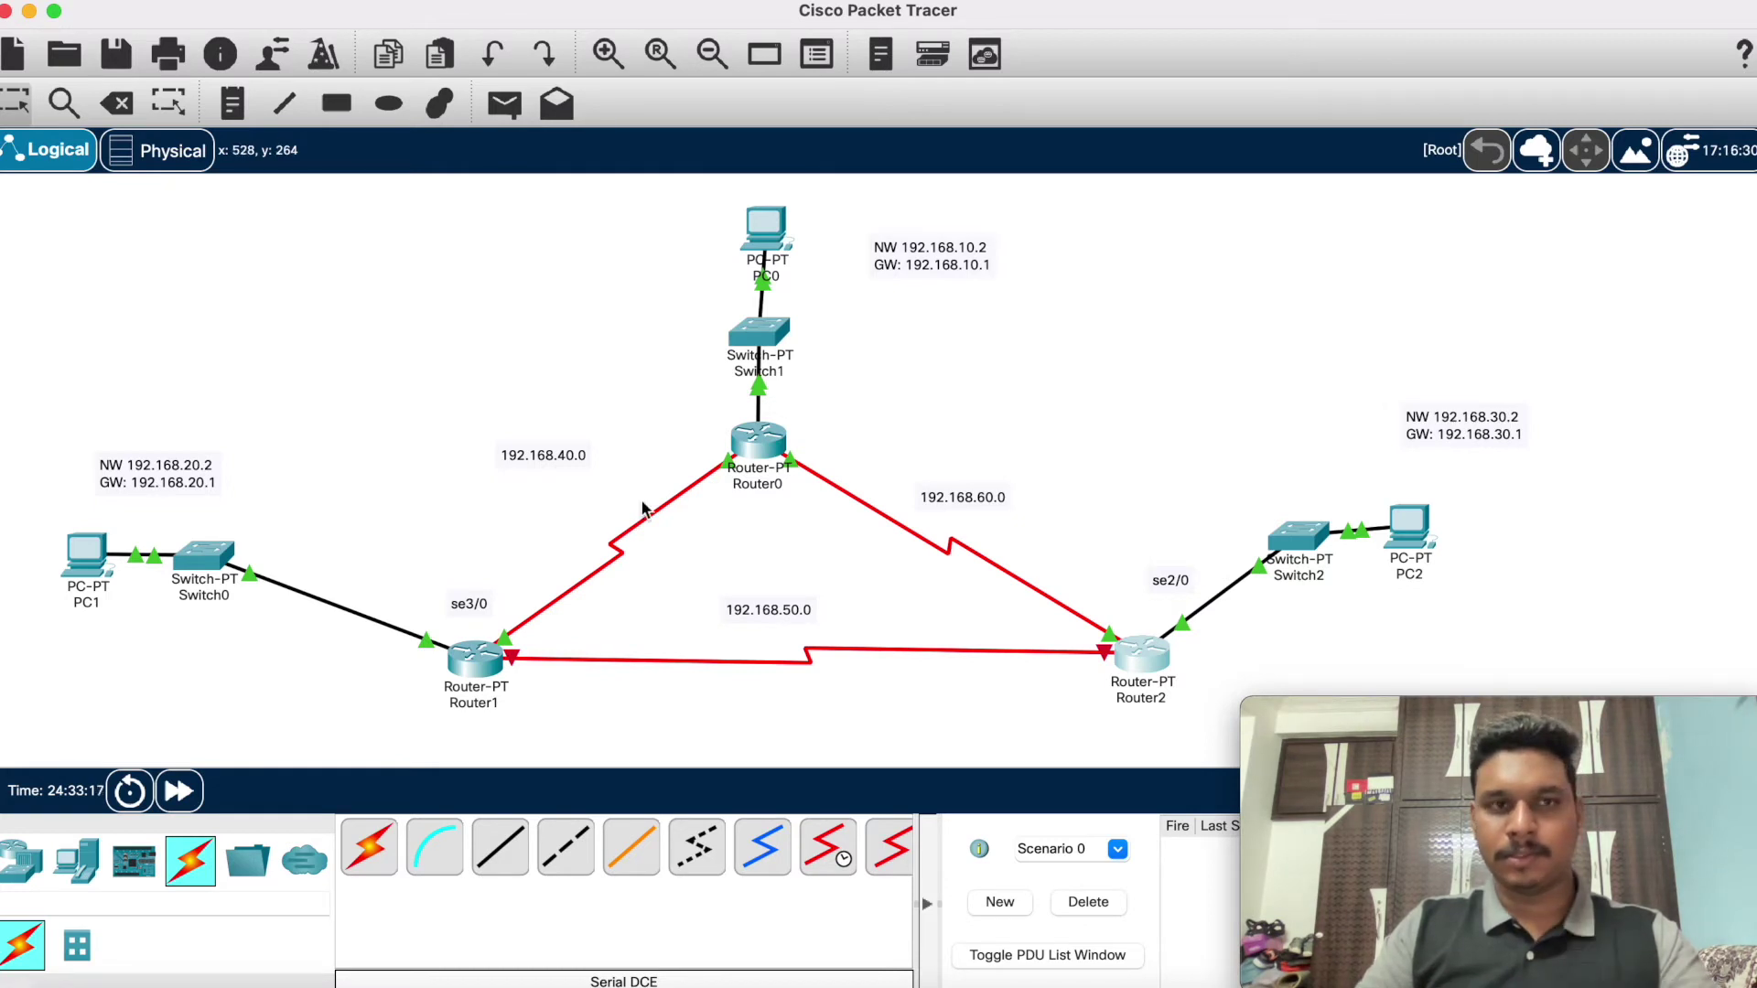
{"action": "left_click", "coordinate": [116, 103]}
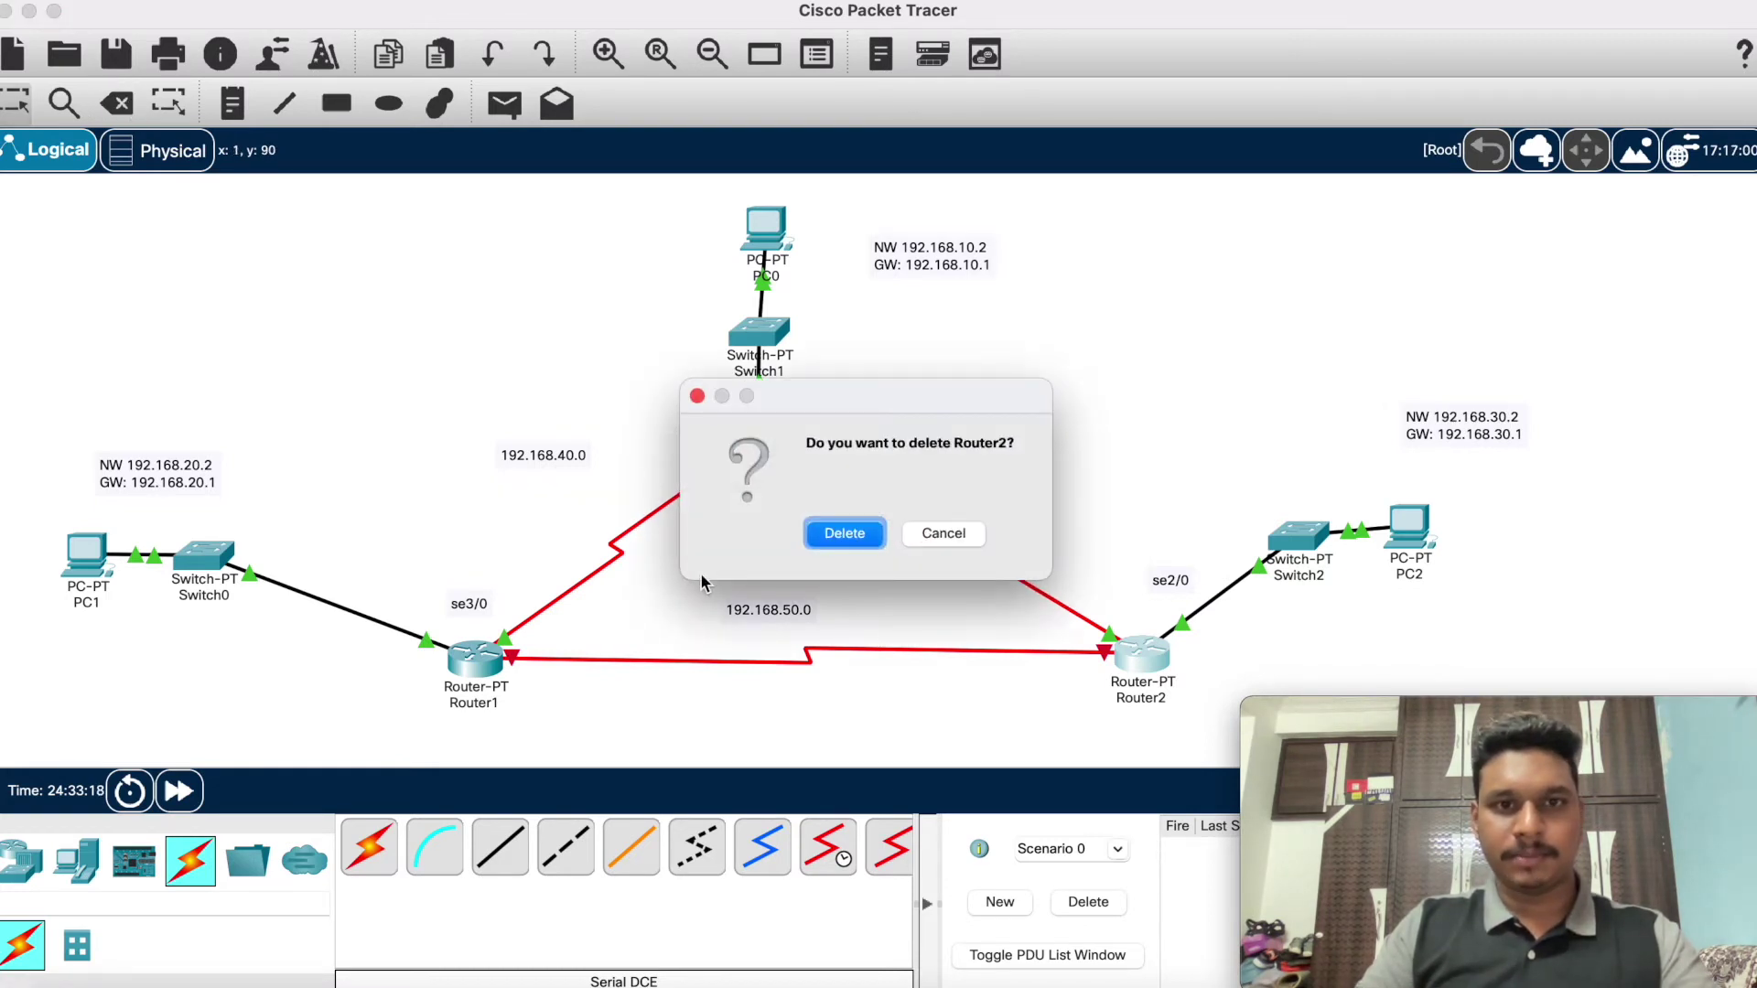
{"action": "left_click", "coordinate": [922, 535]}
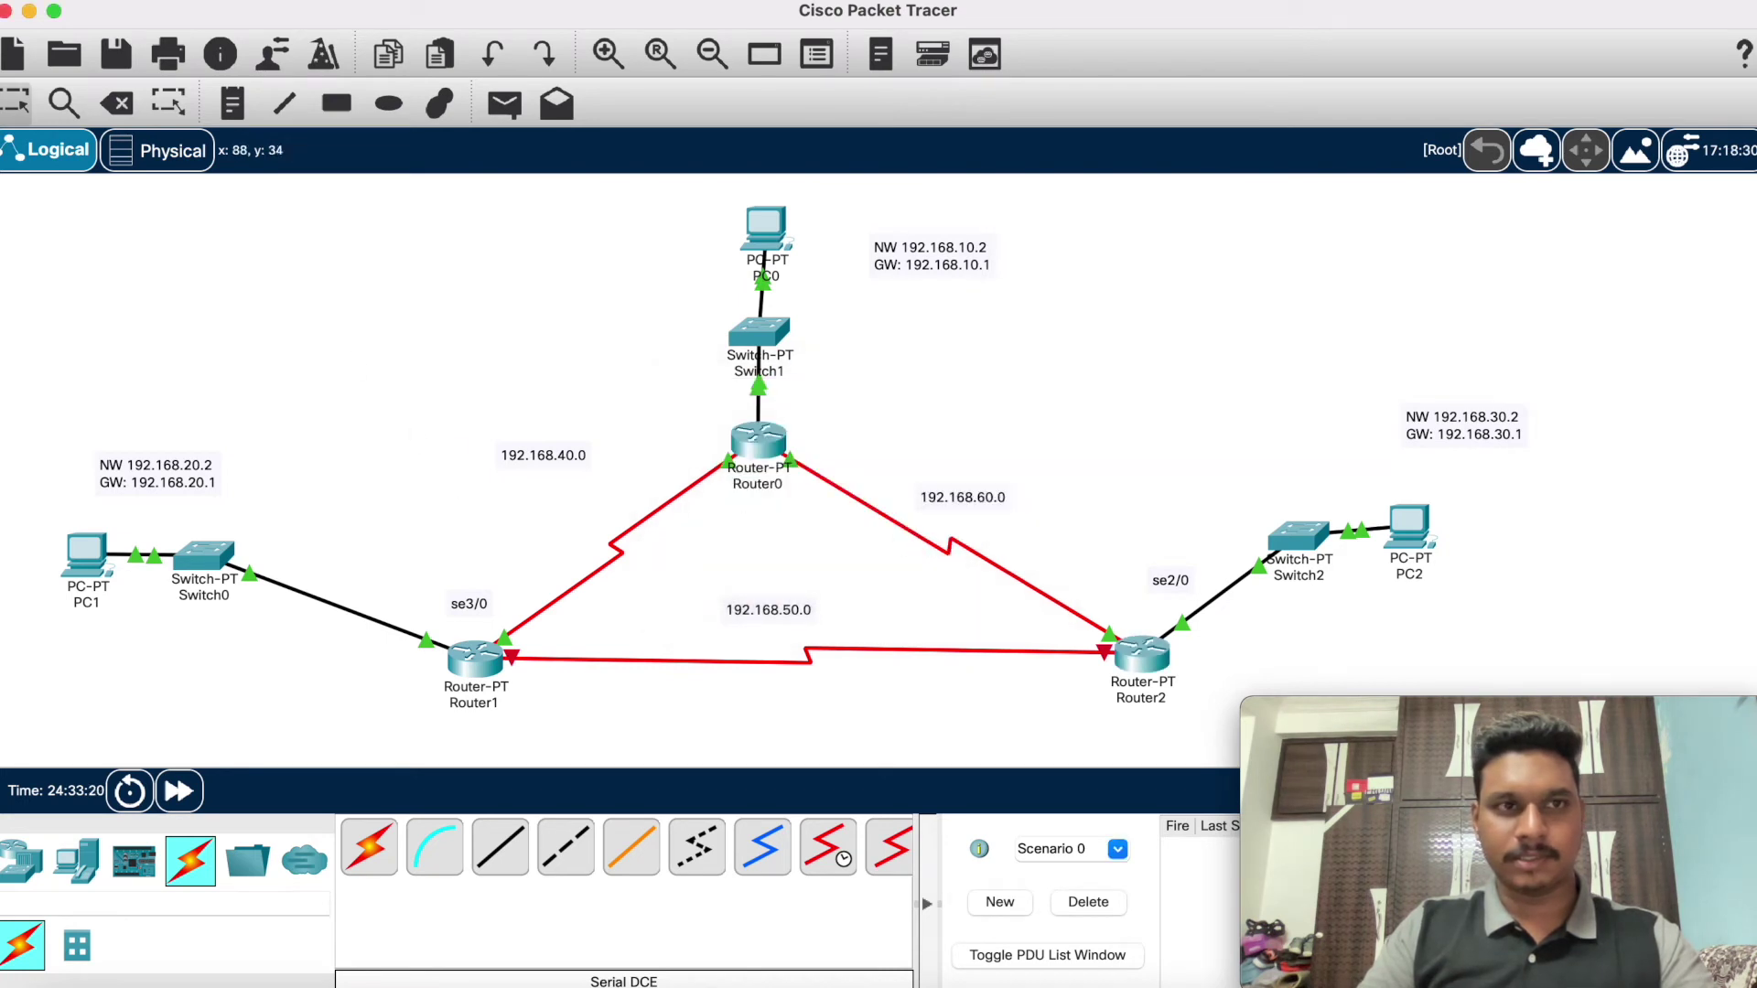
{"action": "left_click", "coordinate": [116, 102]}
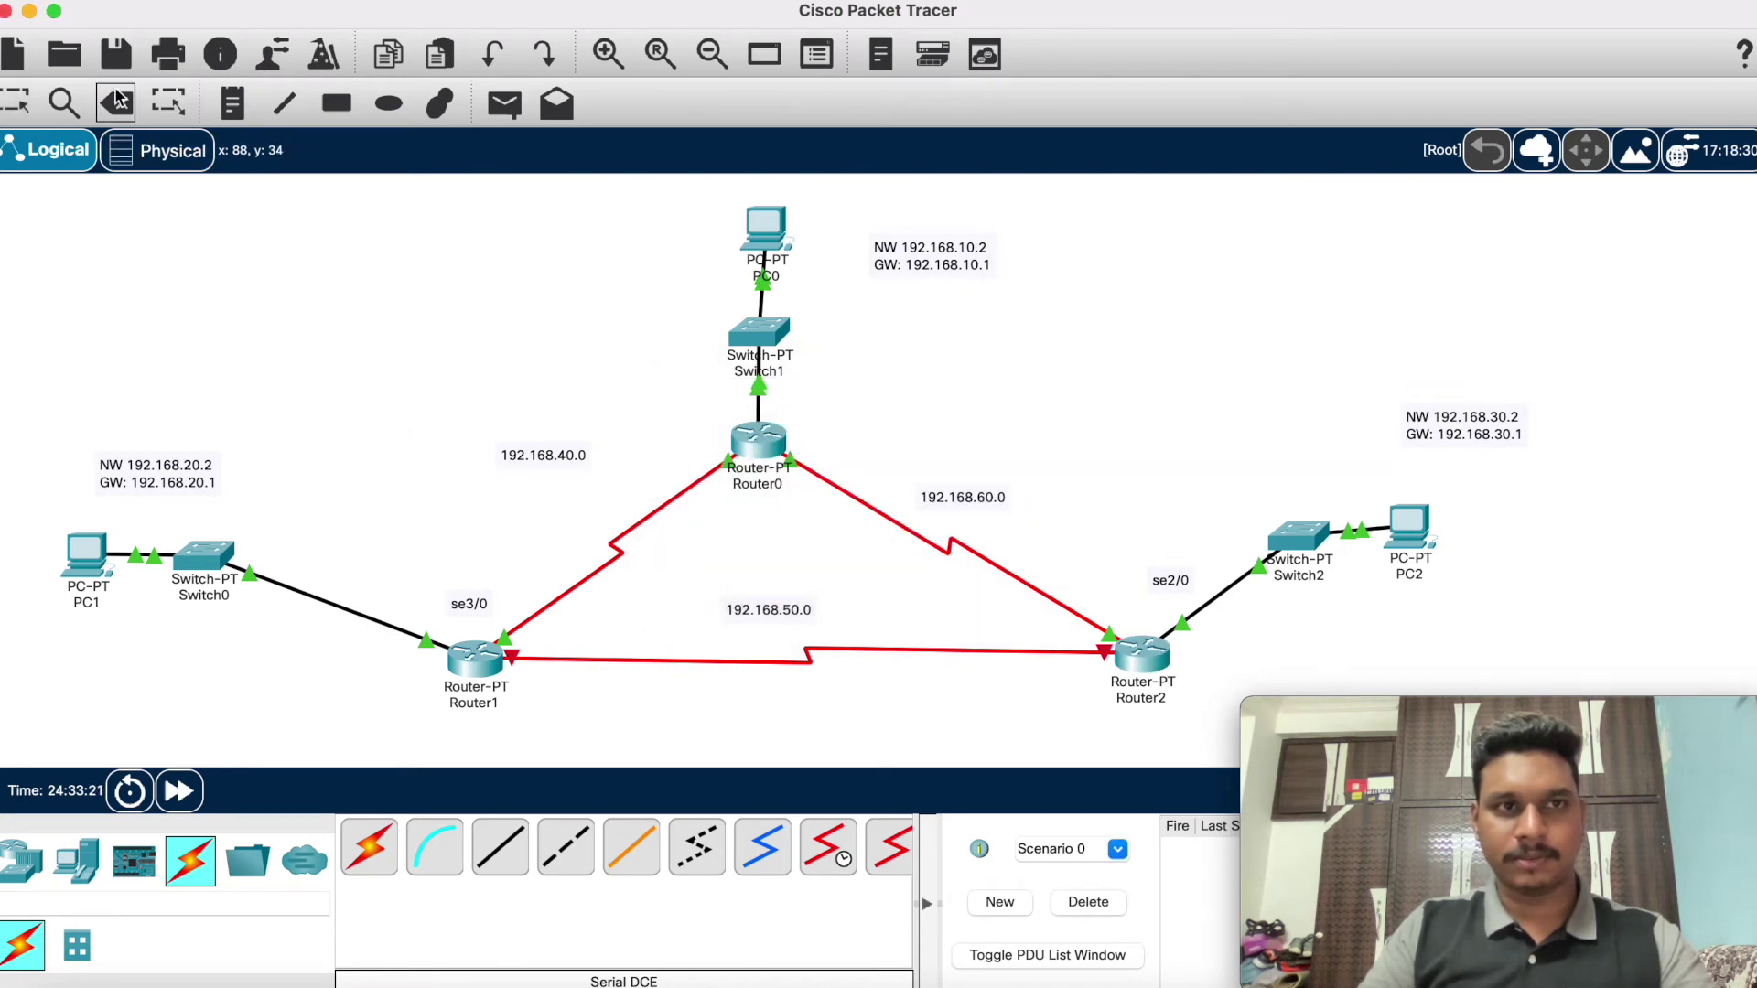
{"action": "left_click", "coordinate": [793, 664]}
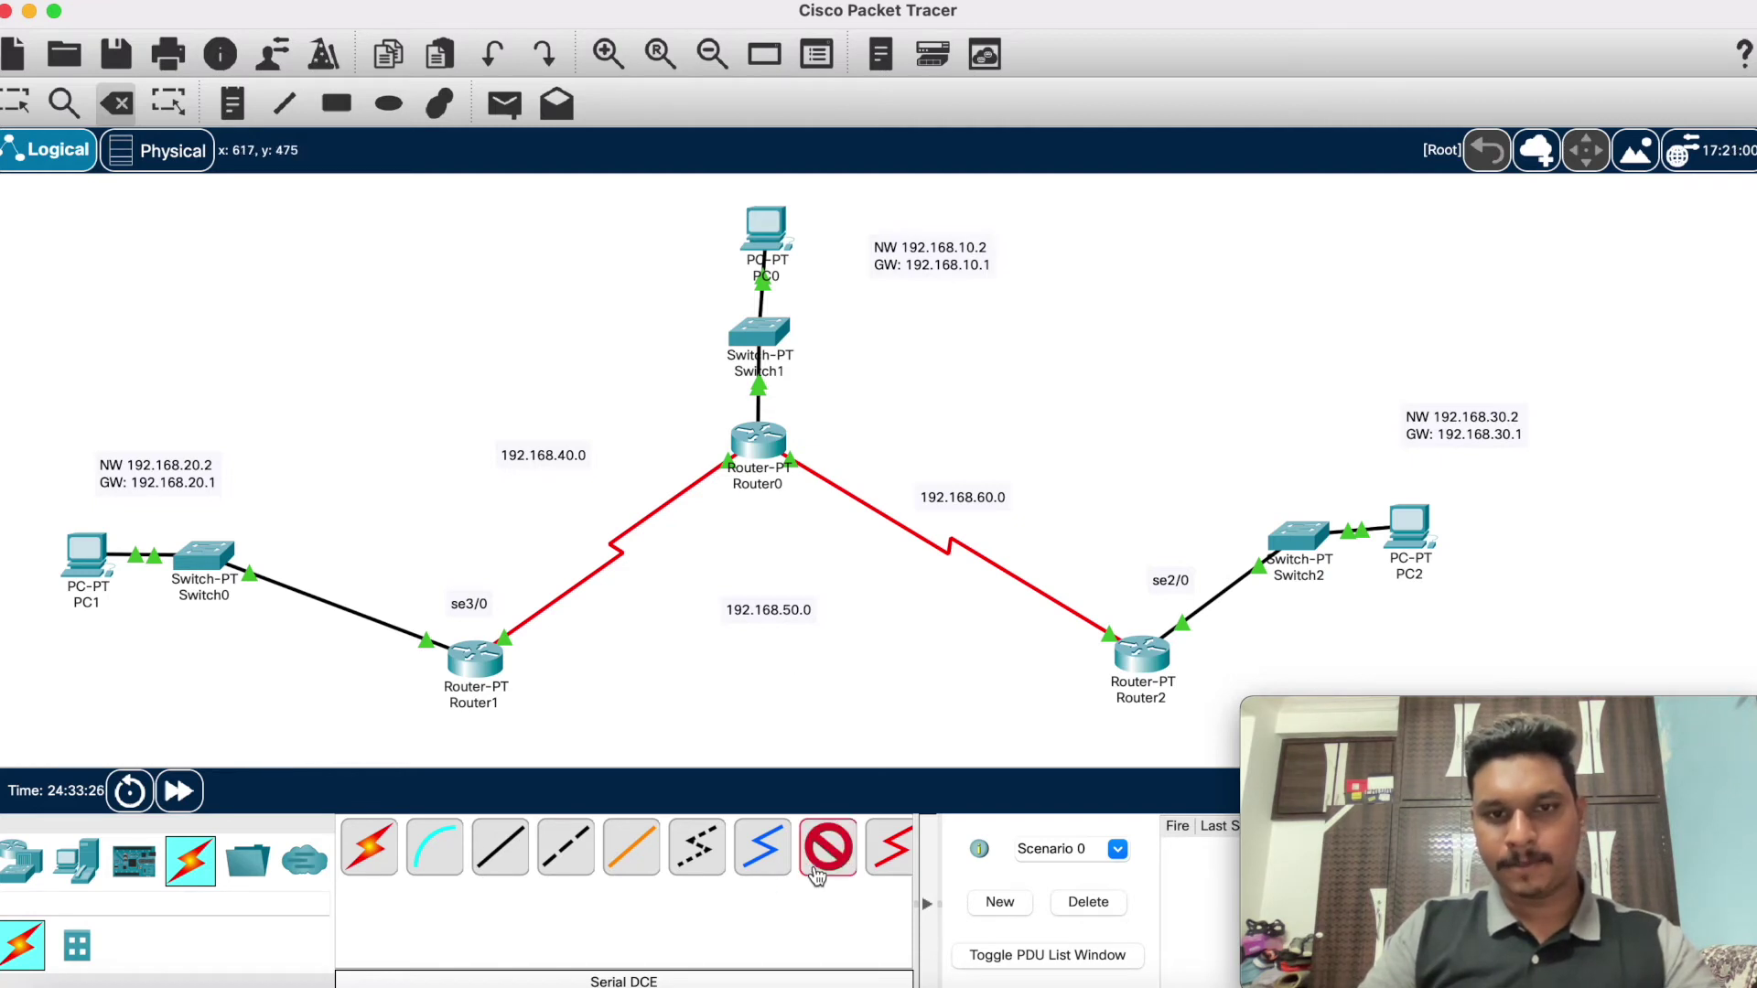
Step: Redraw the serial cable from Router1 Serial2/0 to Router2 Serial3/0
{"action": "left_click", "coordinate": [473, 658]}
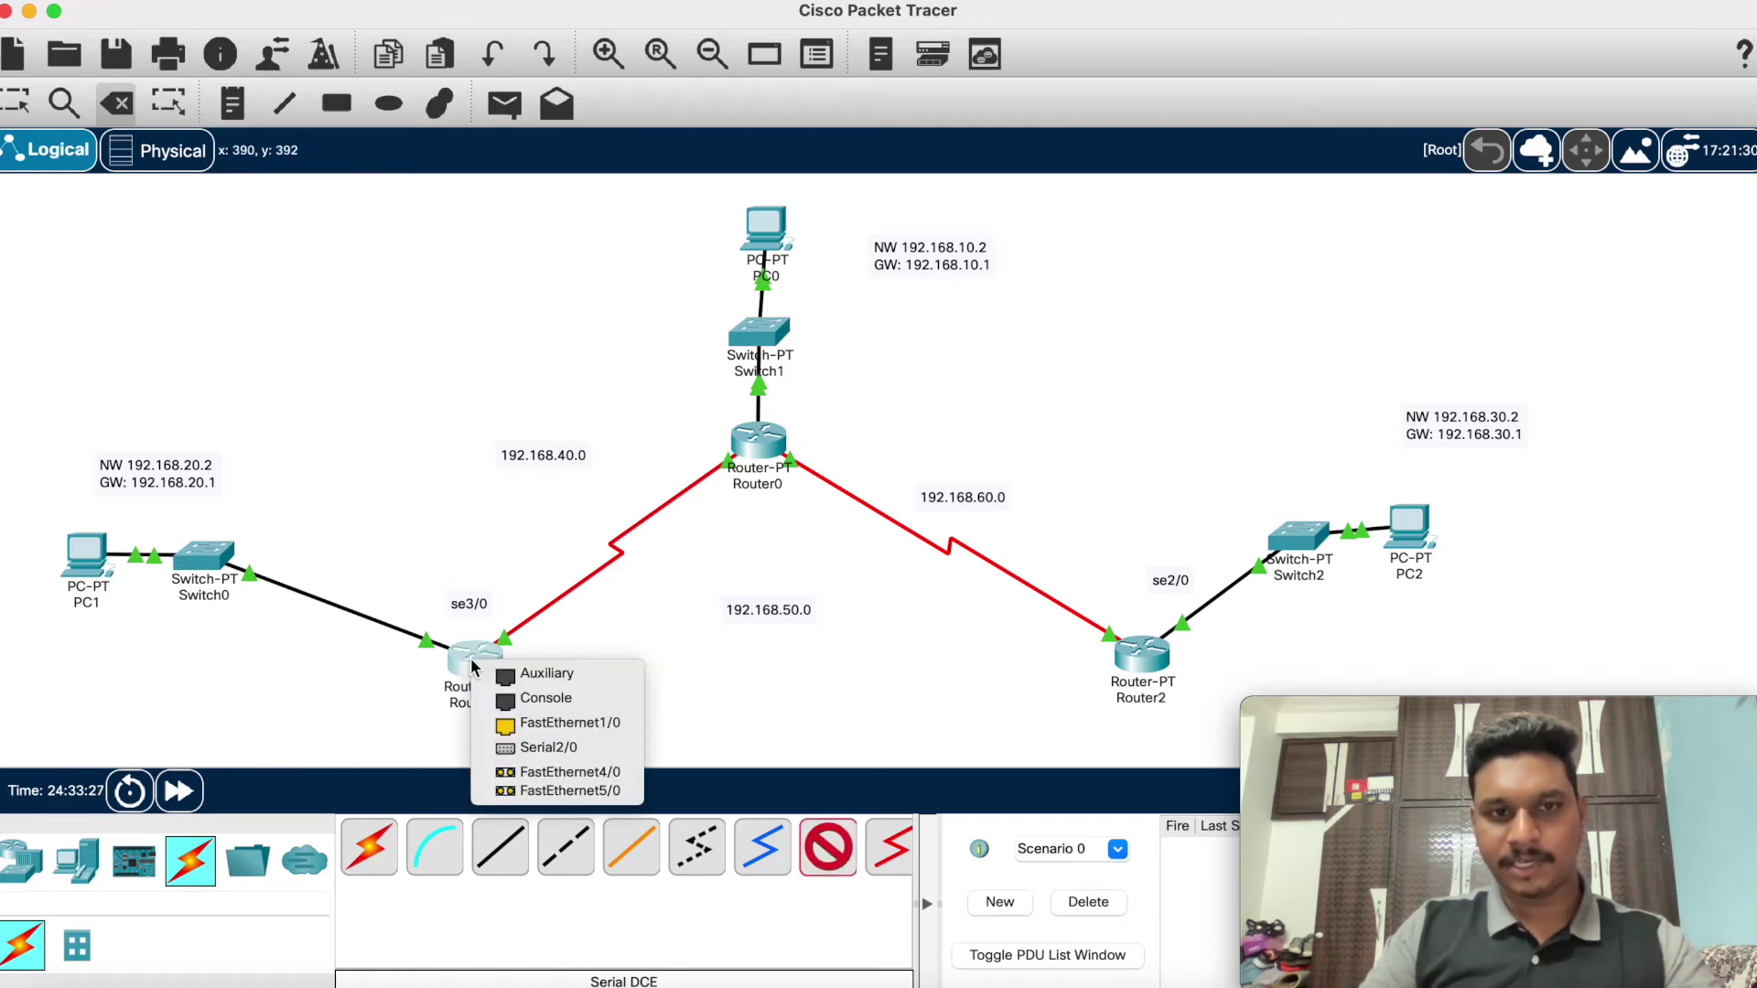
{"action": "left_click", "coordinate": [530, 745]}
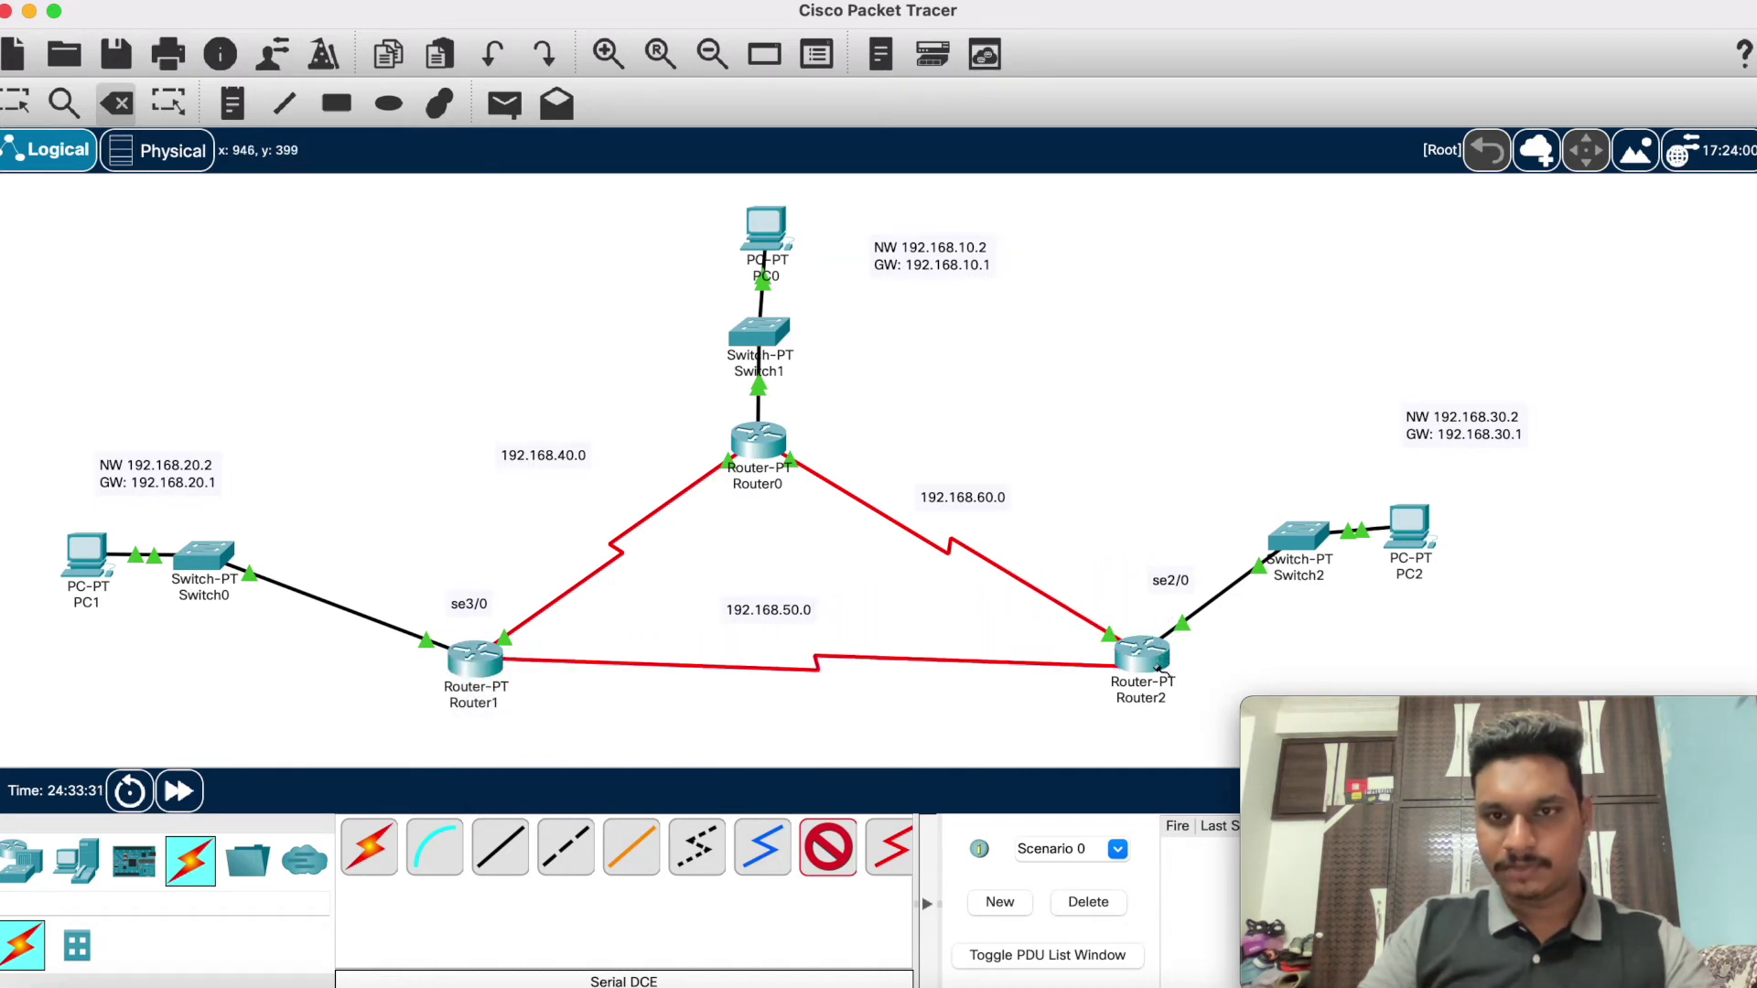
{"action": "left_click", "coordinate": [1150, 653]}
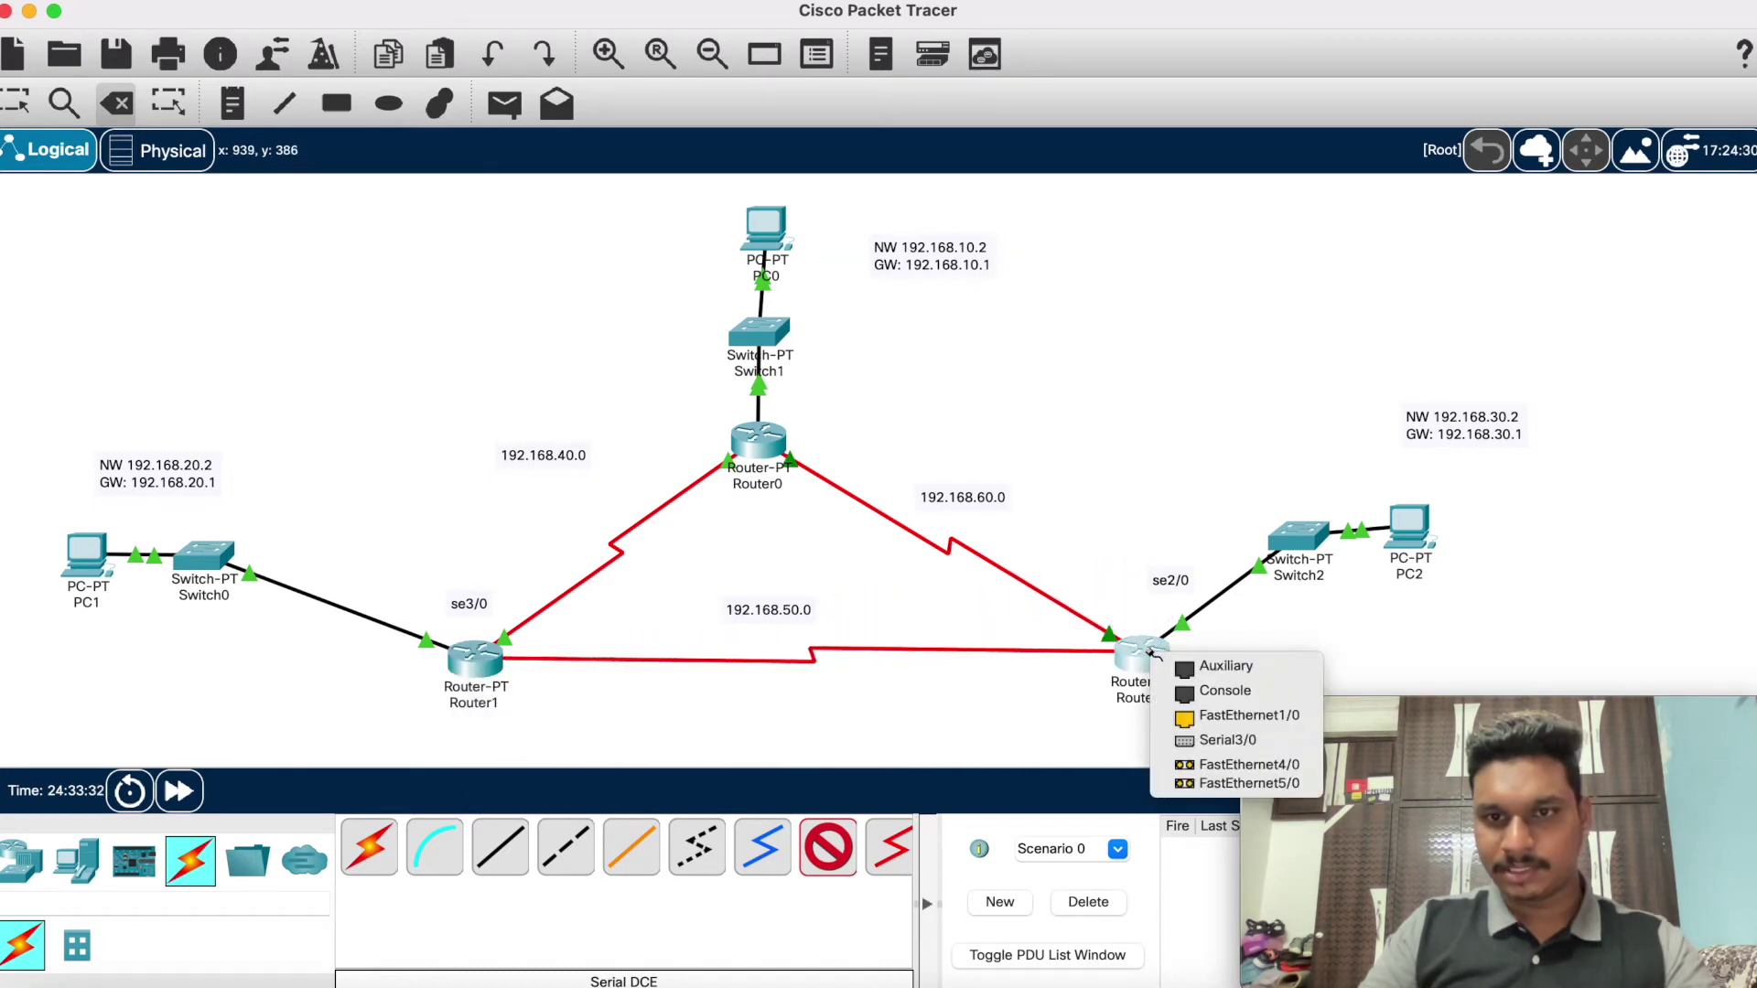
{"action": "left_click", "coordinate": [1210, 737]}
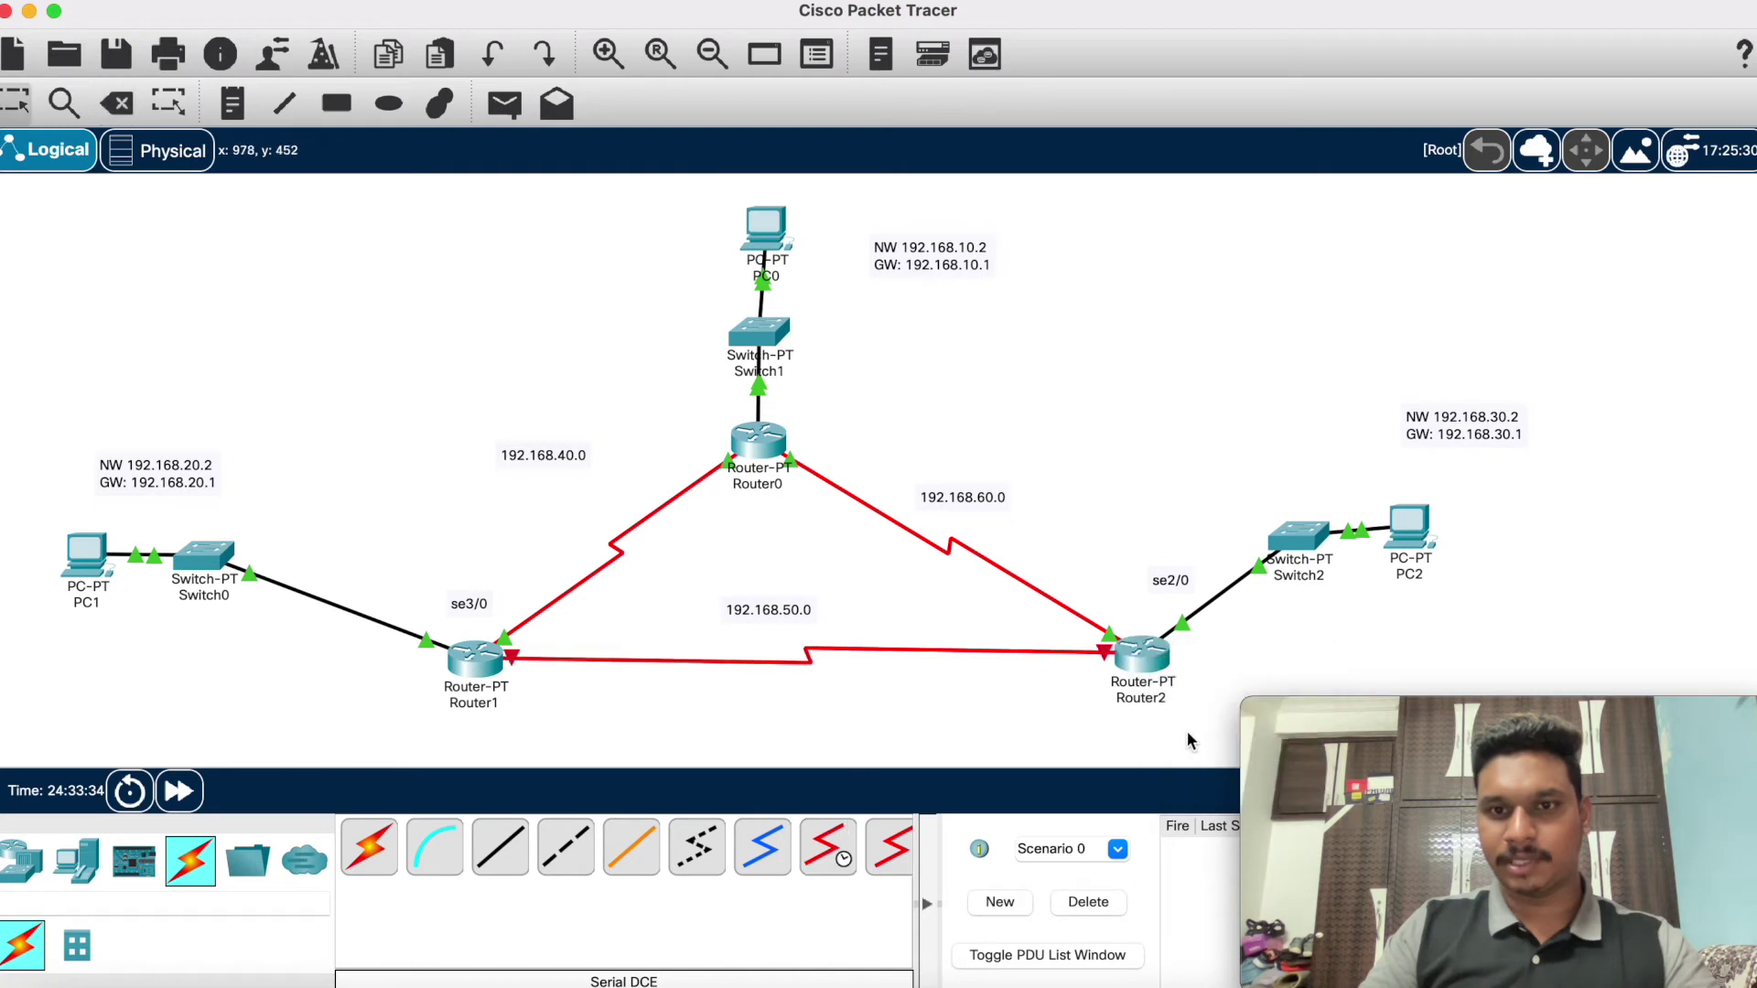
Step: Add text notes 'se3/0' under Router2 and 'se2/0' under Router1
{"action": "left_click", "coordinate": [226, 114]}
{"action": "left_click", "coordinate": [1091, 700]}
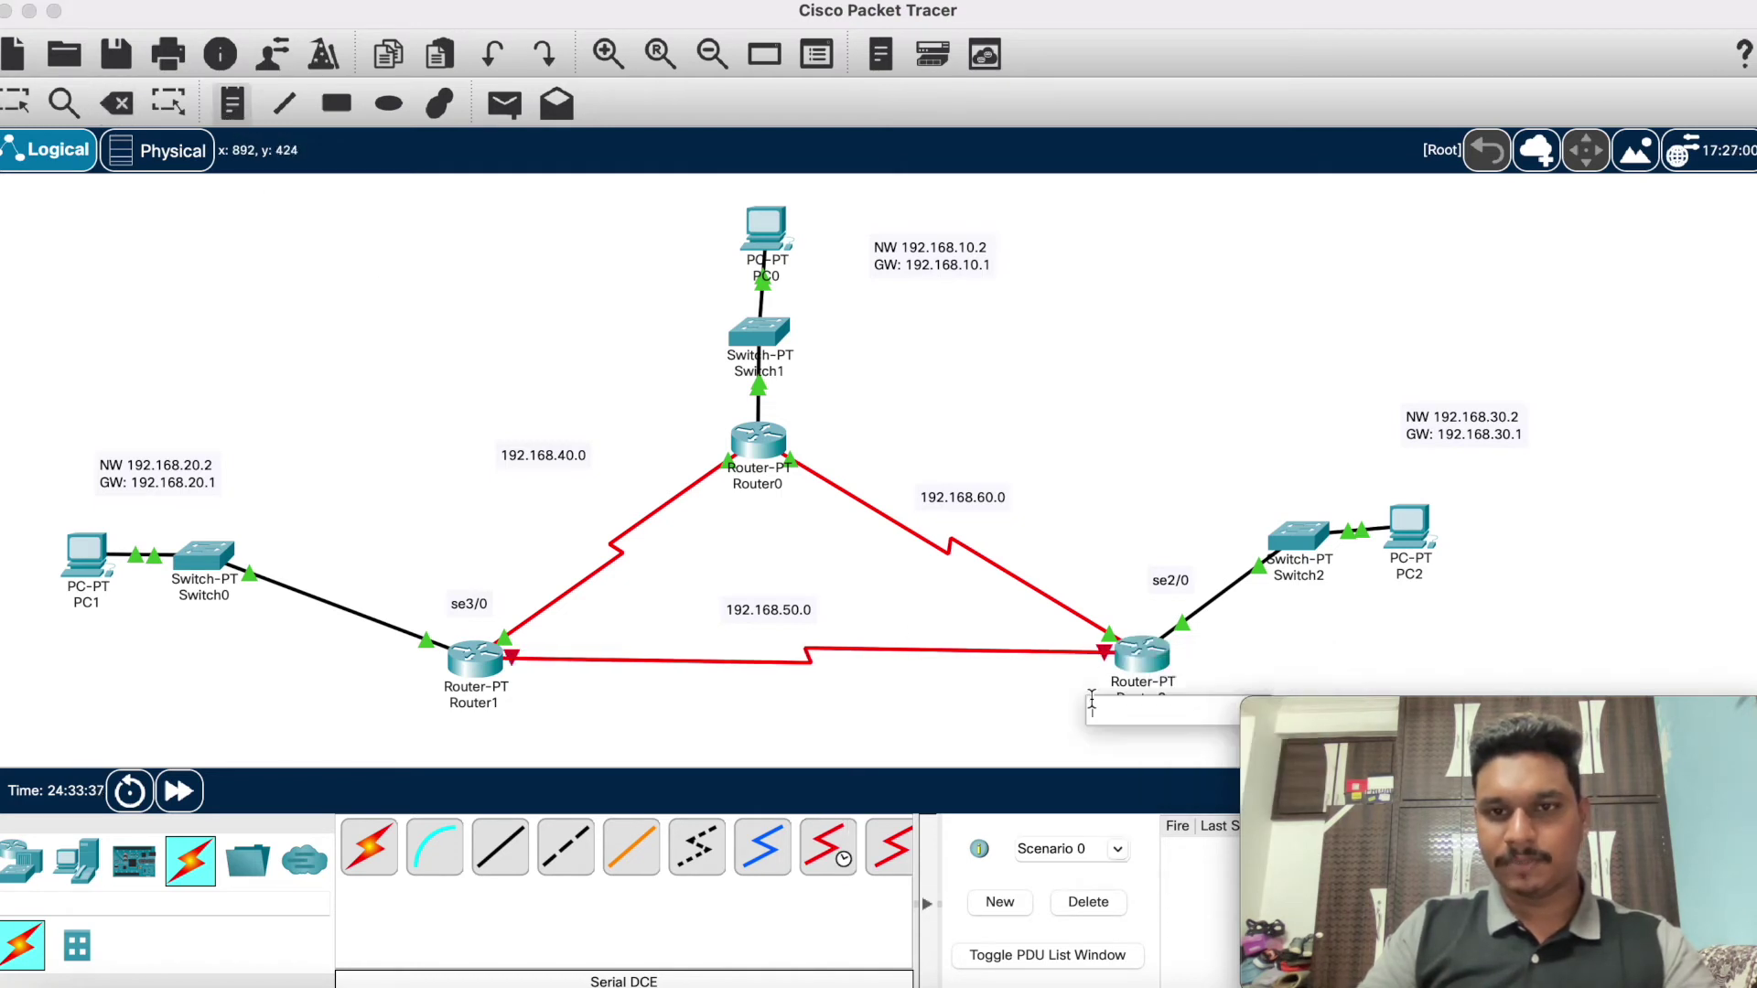
{"action": "type", "text": "se"}
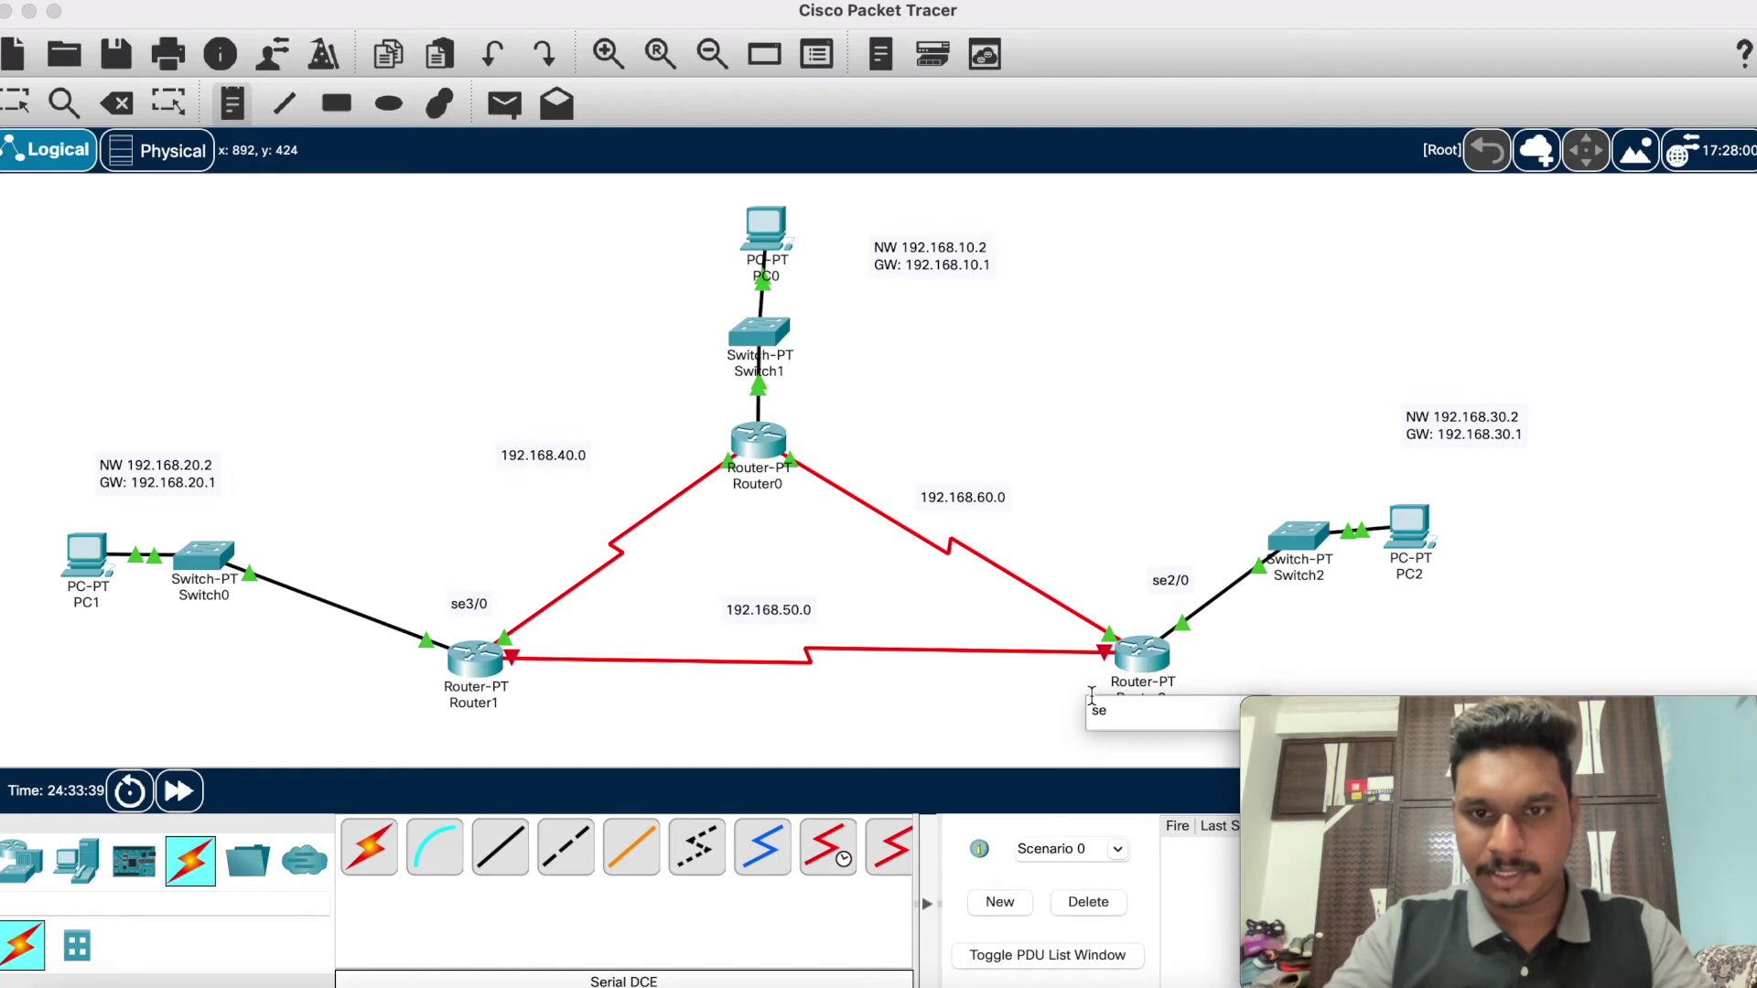
{"action": "type", "text": "3/0"}
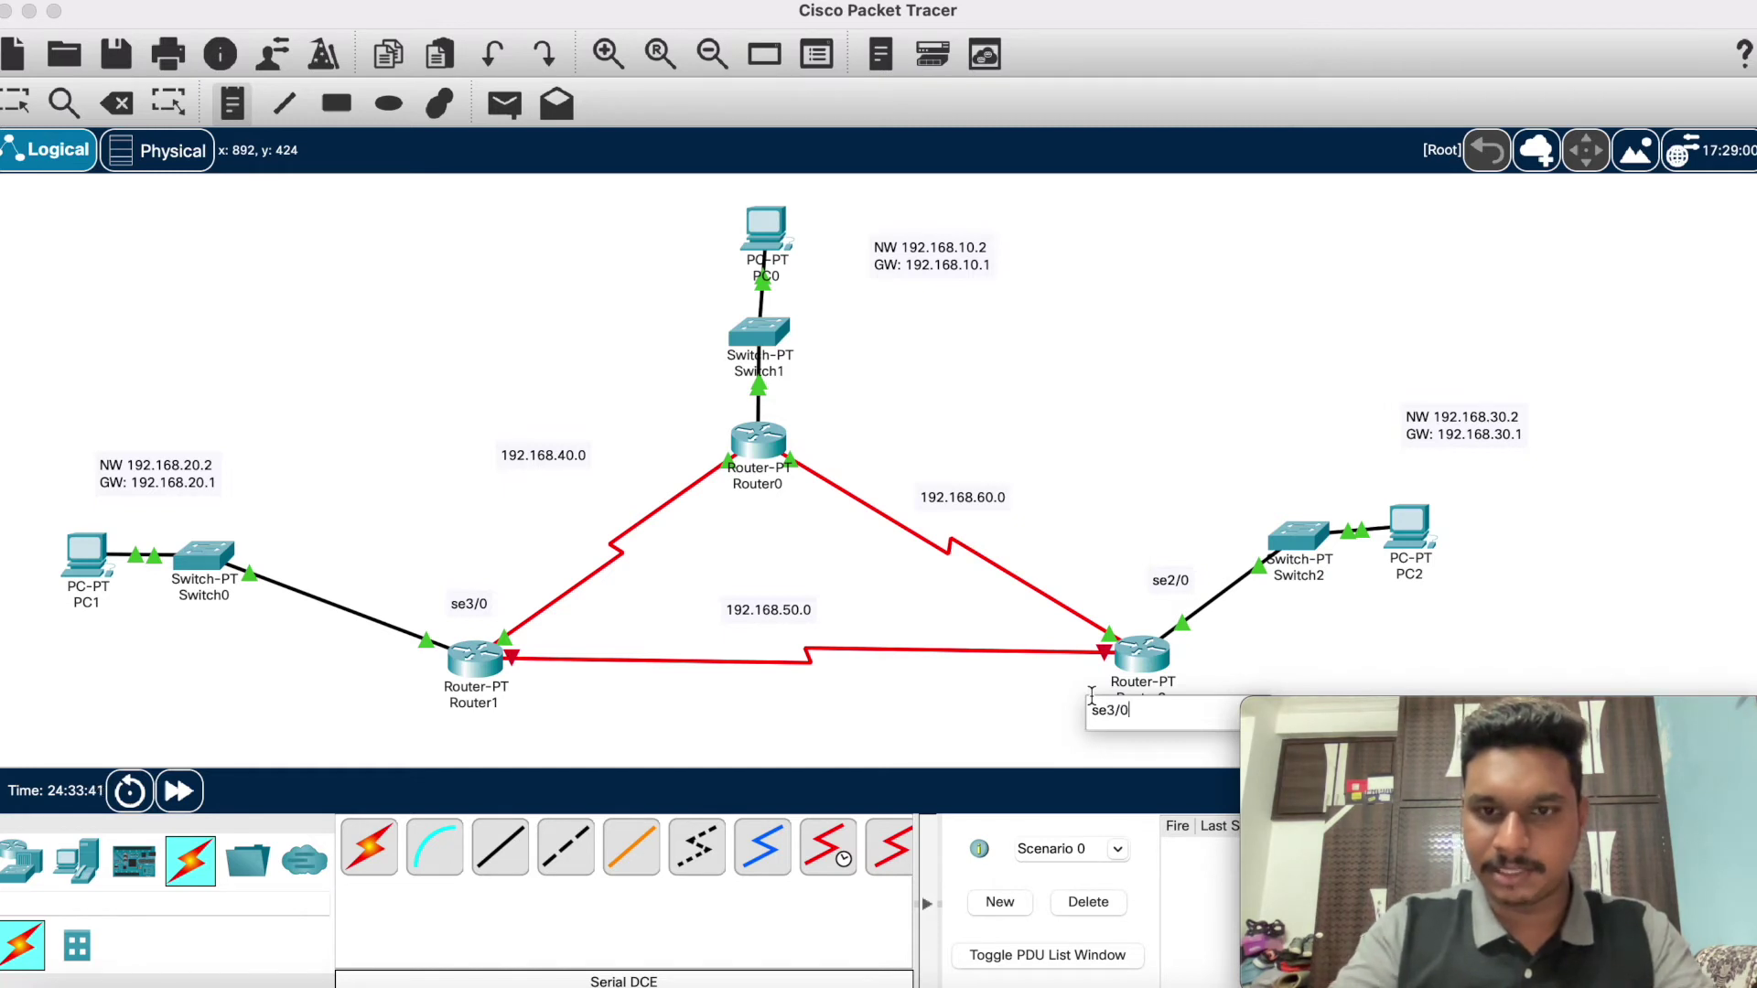
{"action": "left_click", "coordinate": [495, 704]}
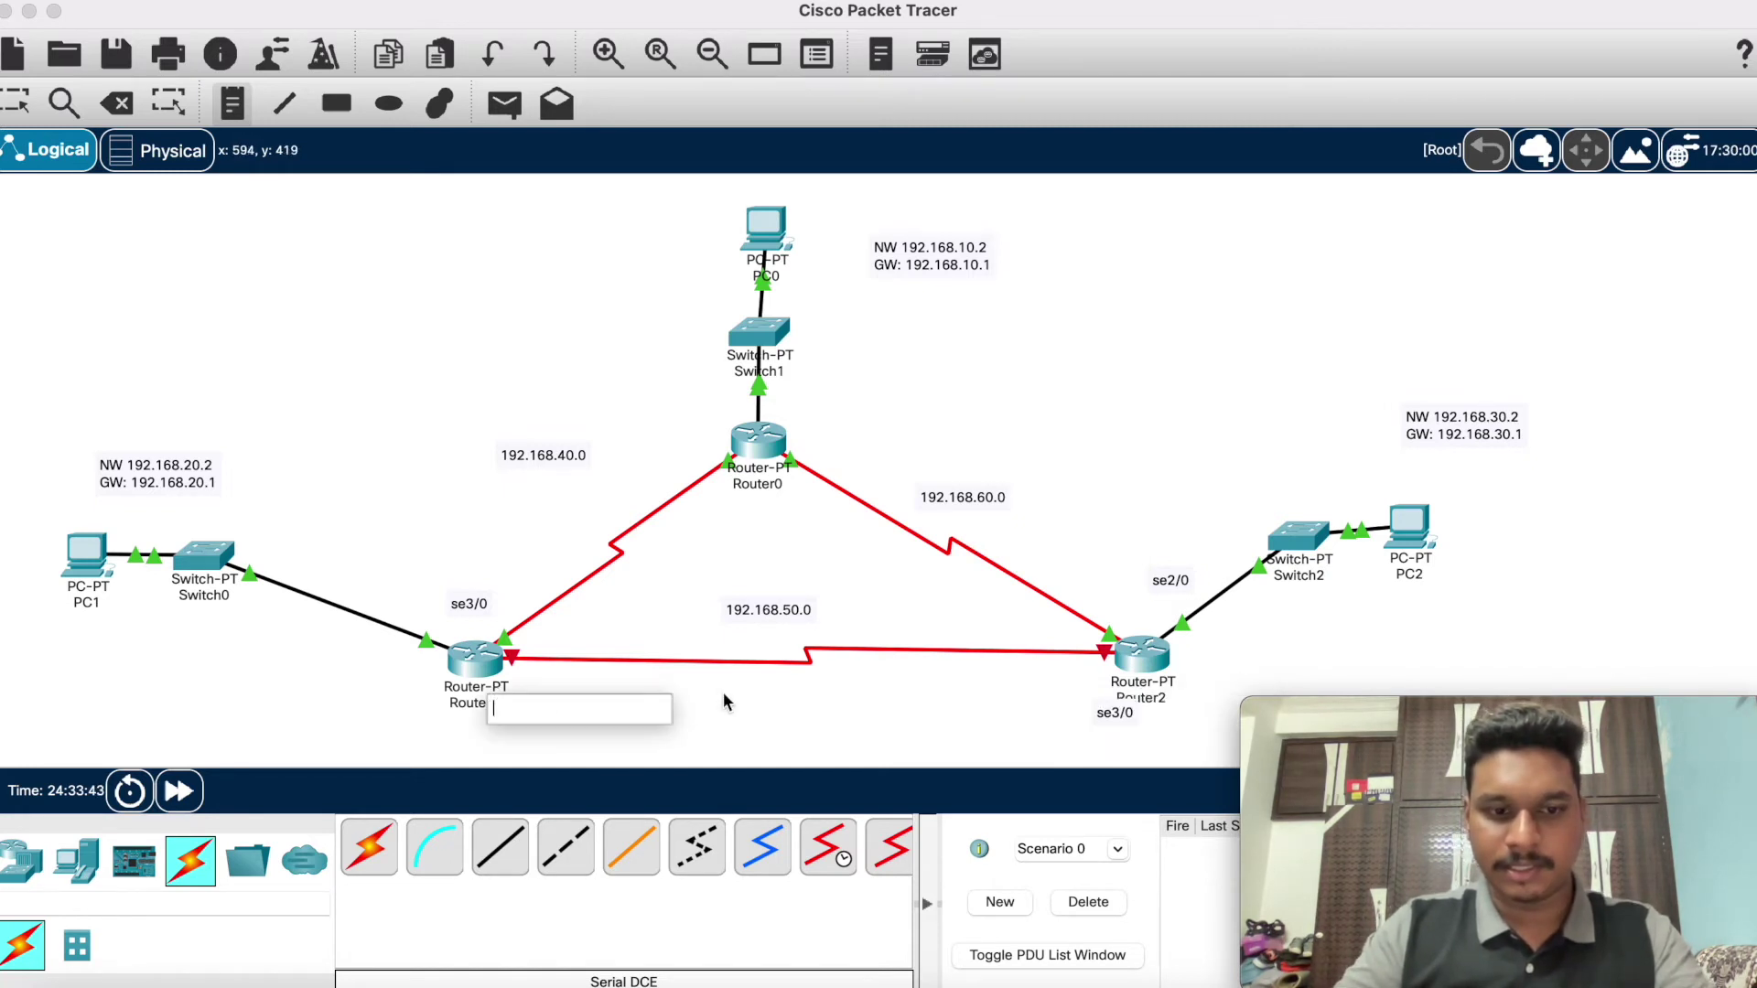
{"action": "type", "text": "se2/0"}
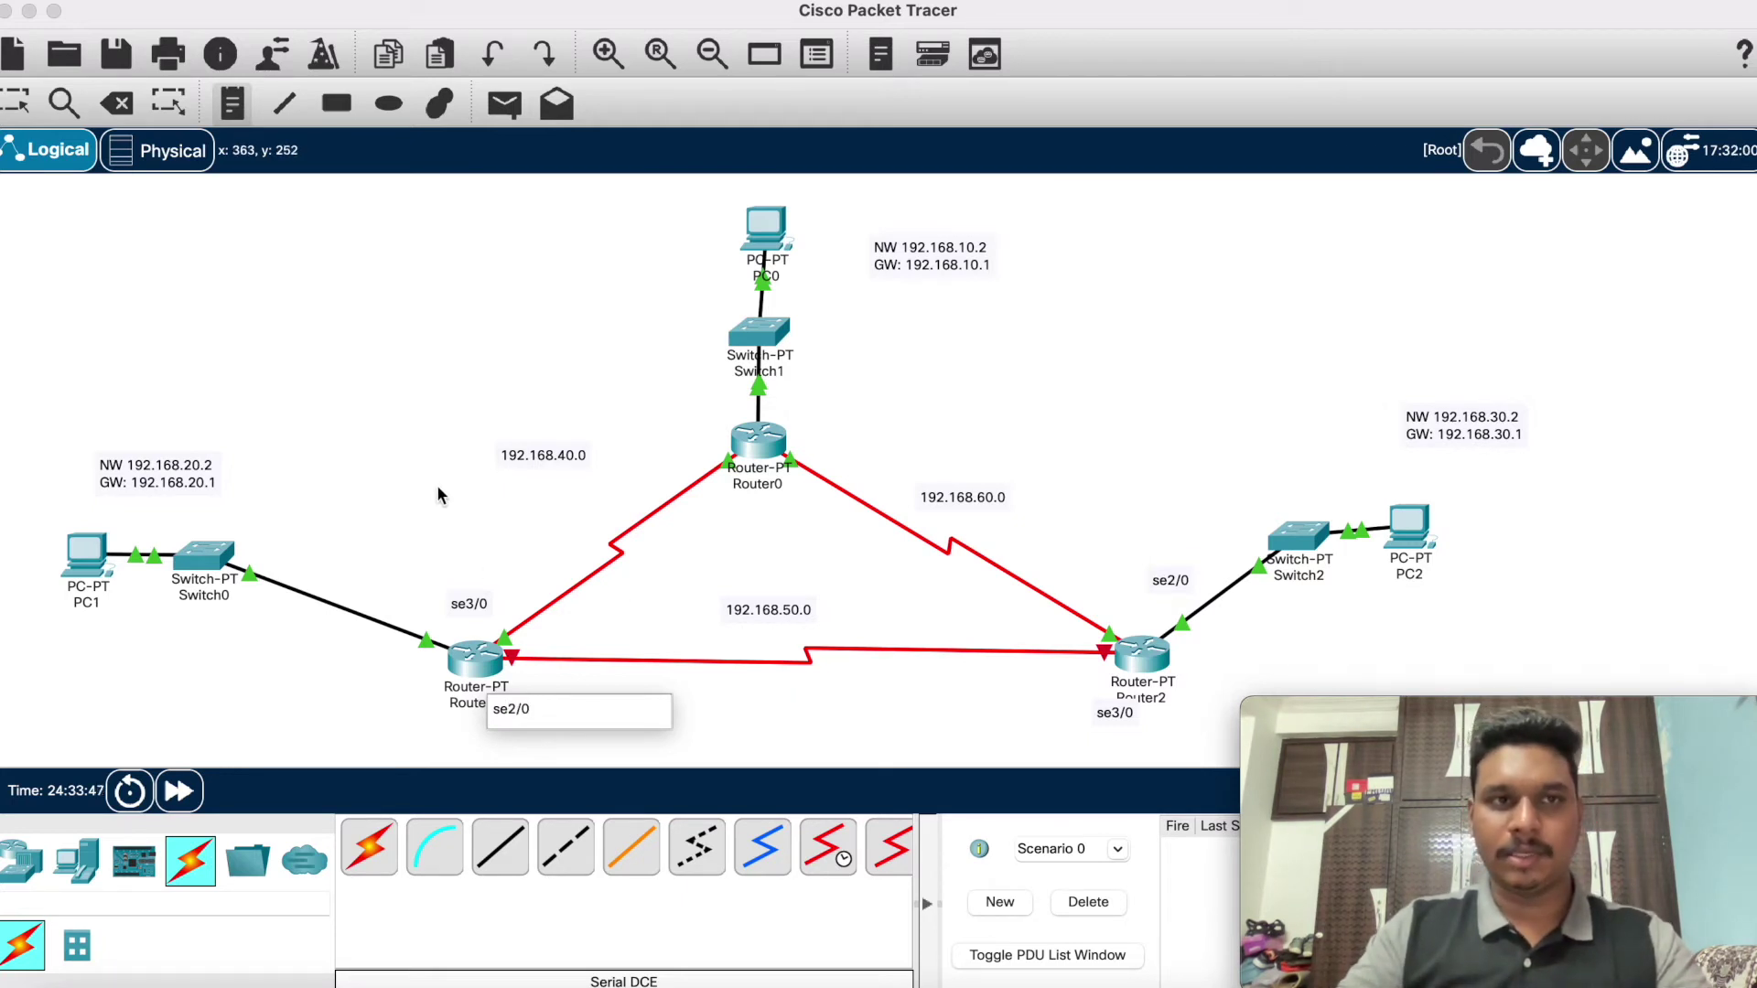
{"action": "left_click", "coordinate": [301, 223]}
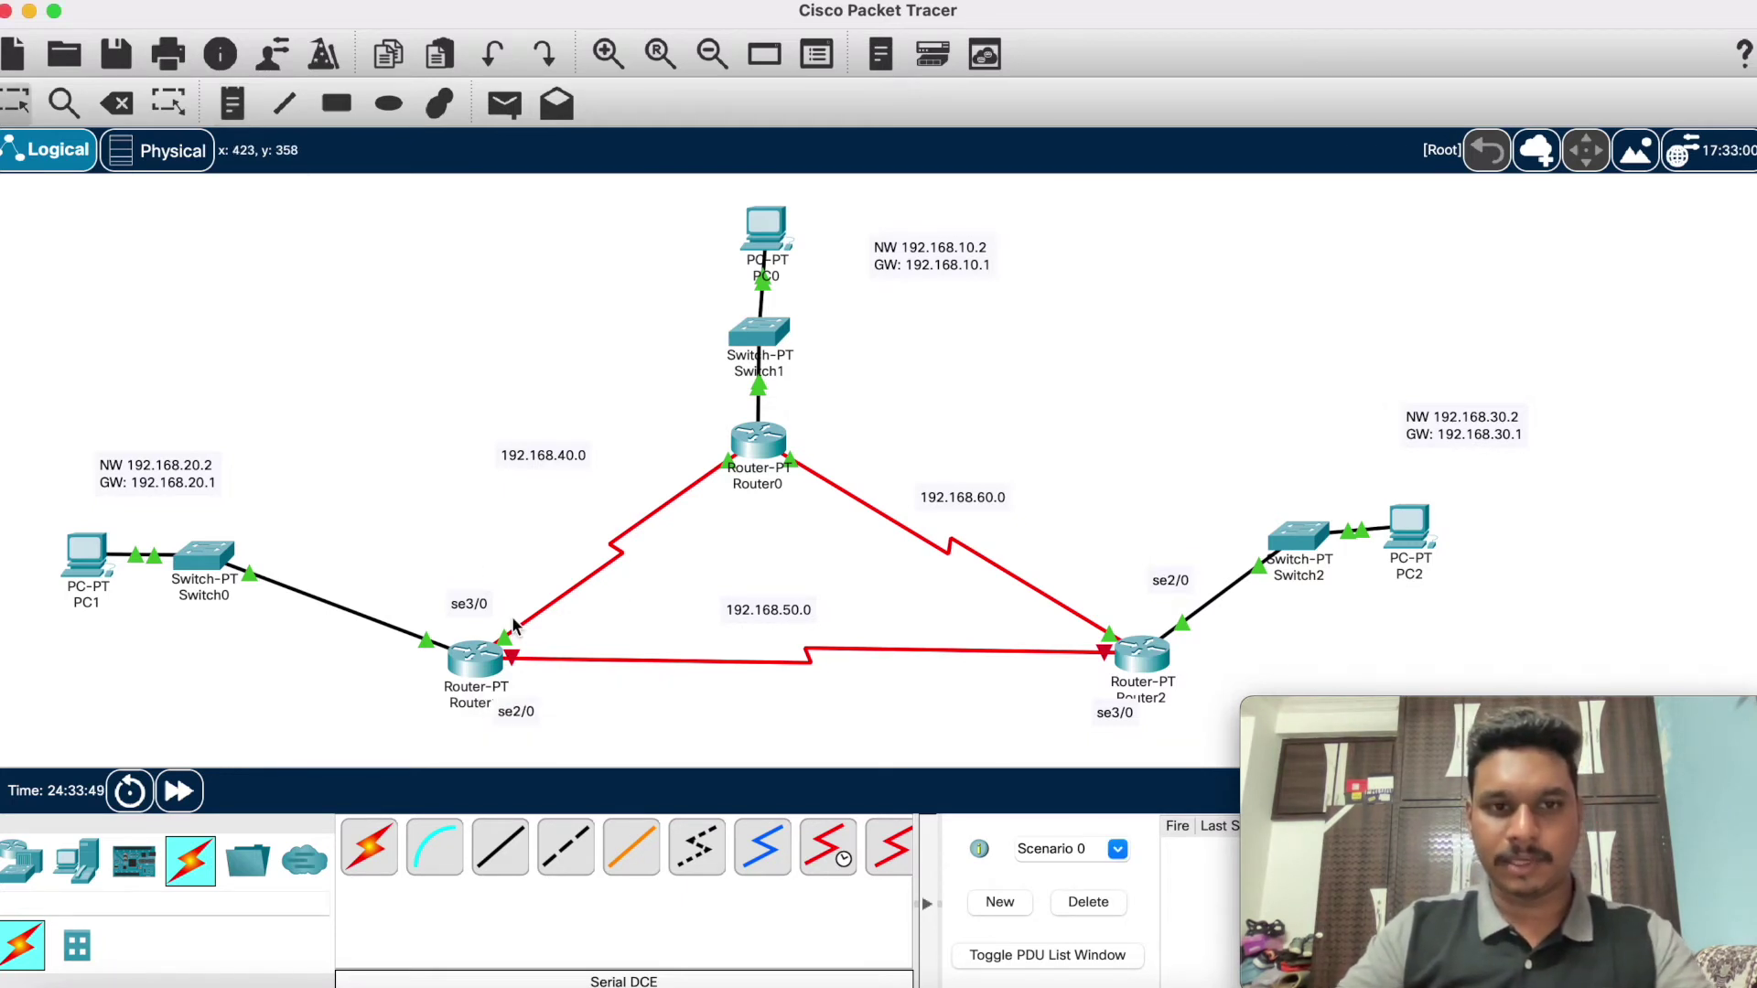
{"action": "left_click", "coordinate": [493, 661]}
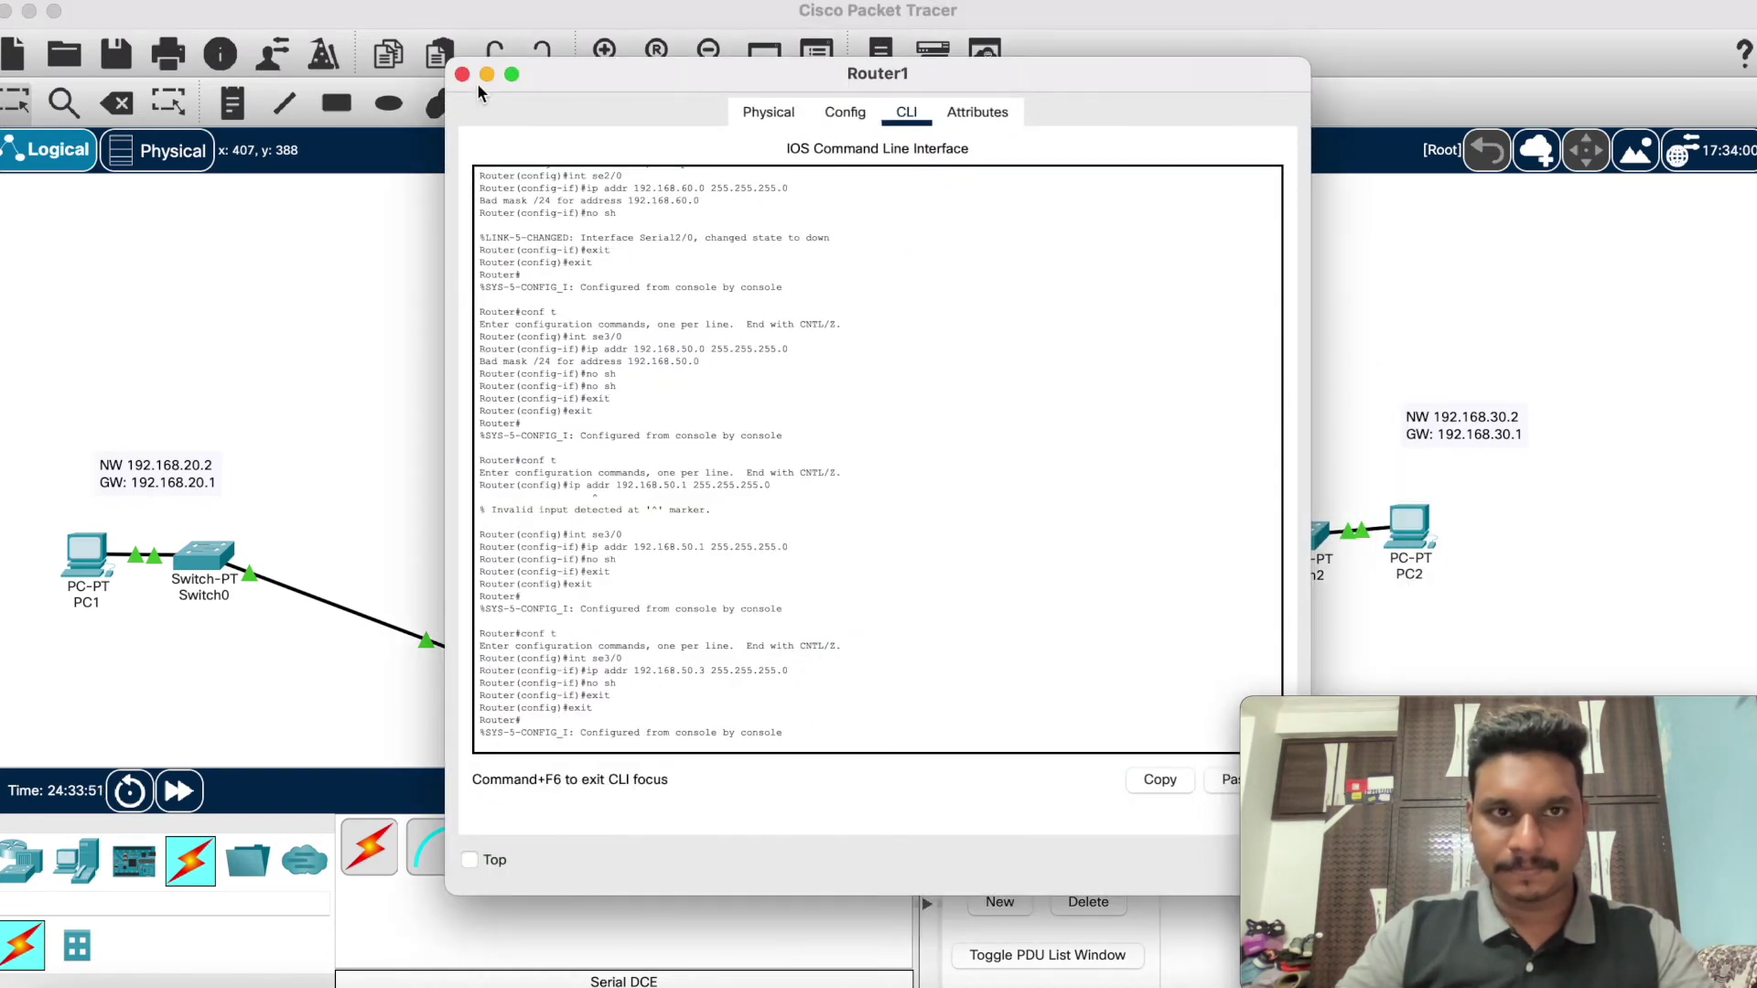
Step: Reopen Router1's CLI, enter global configuration, and select interface Serial2/0
{"action": "left_click", "coordinate": [486, 74]}
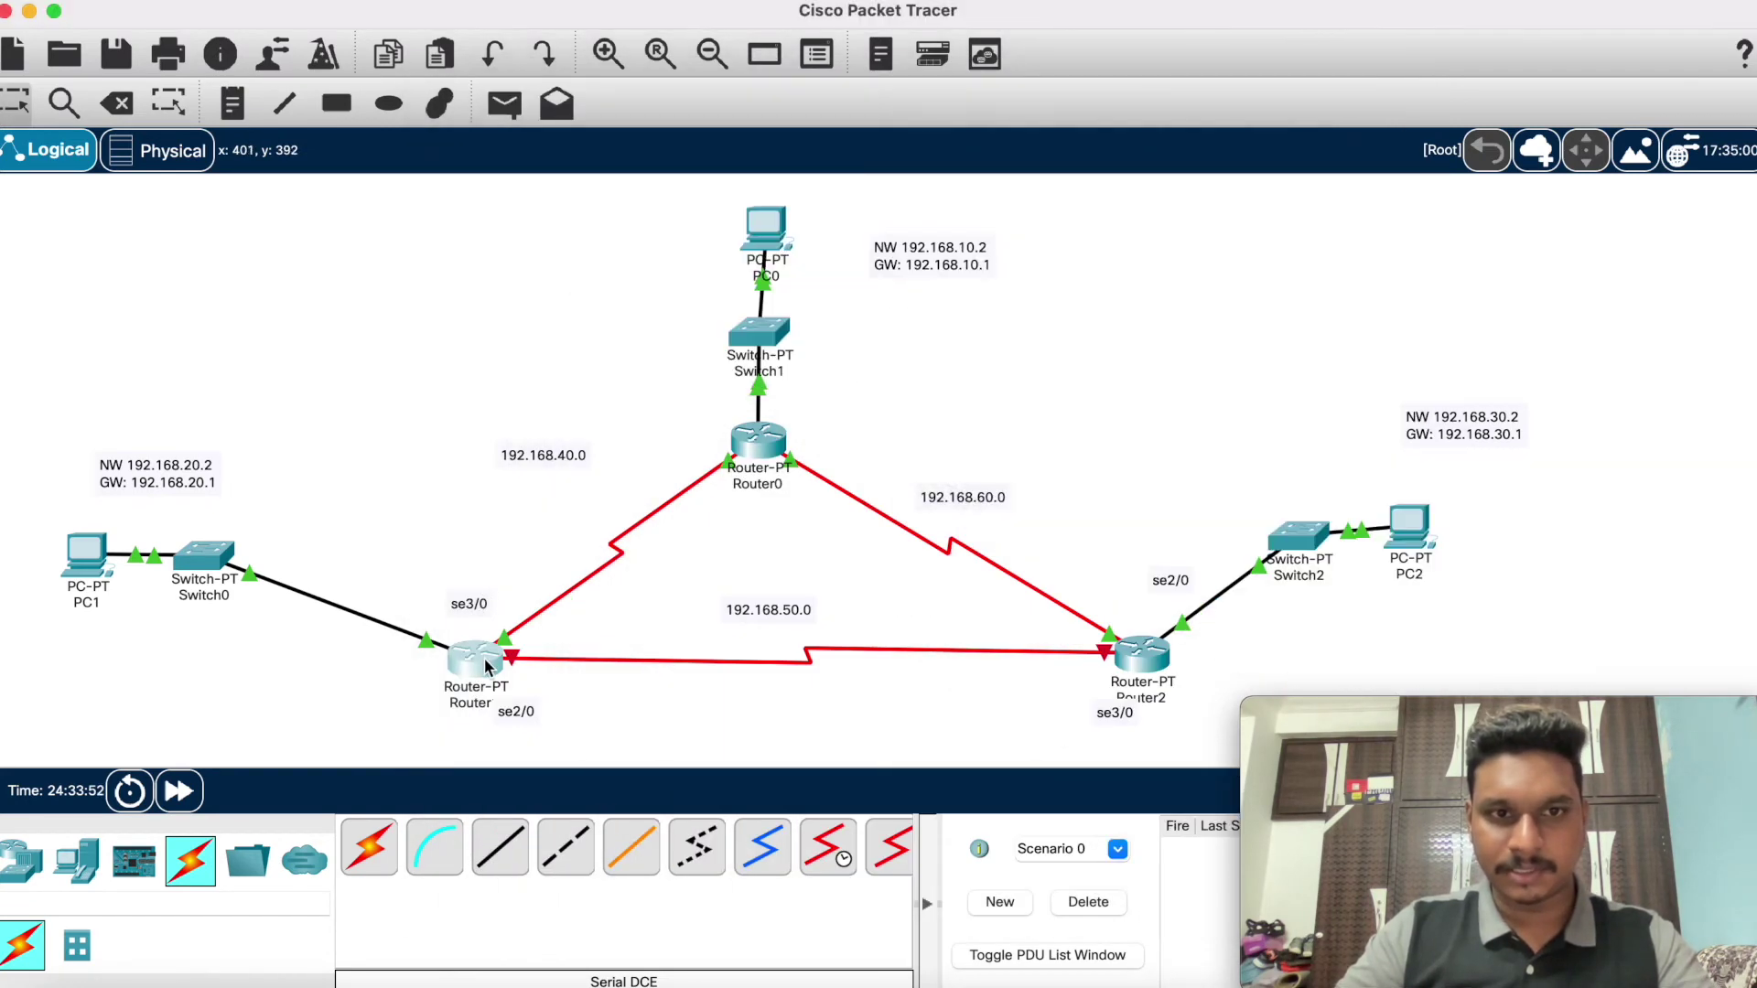
{"action": "mouse_move", "coordinate": [486, 666]}
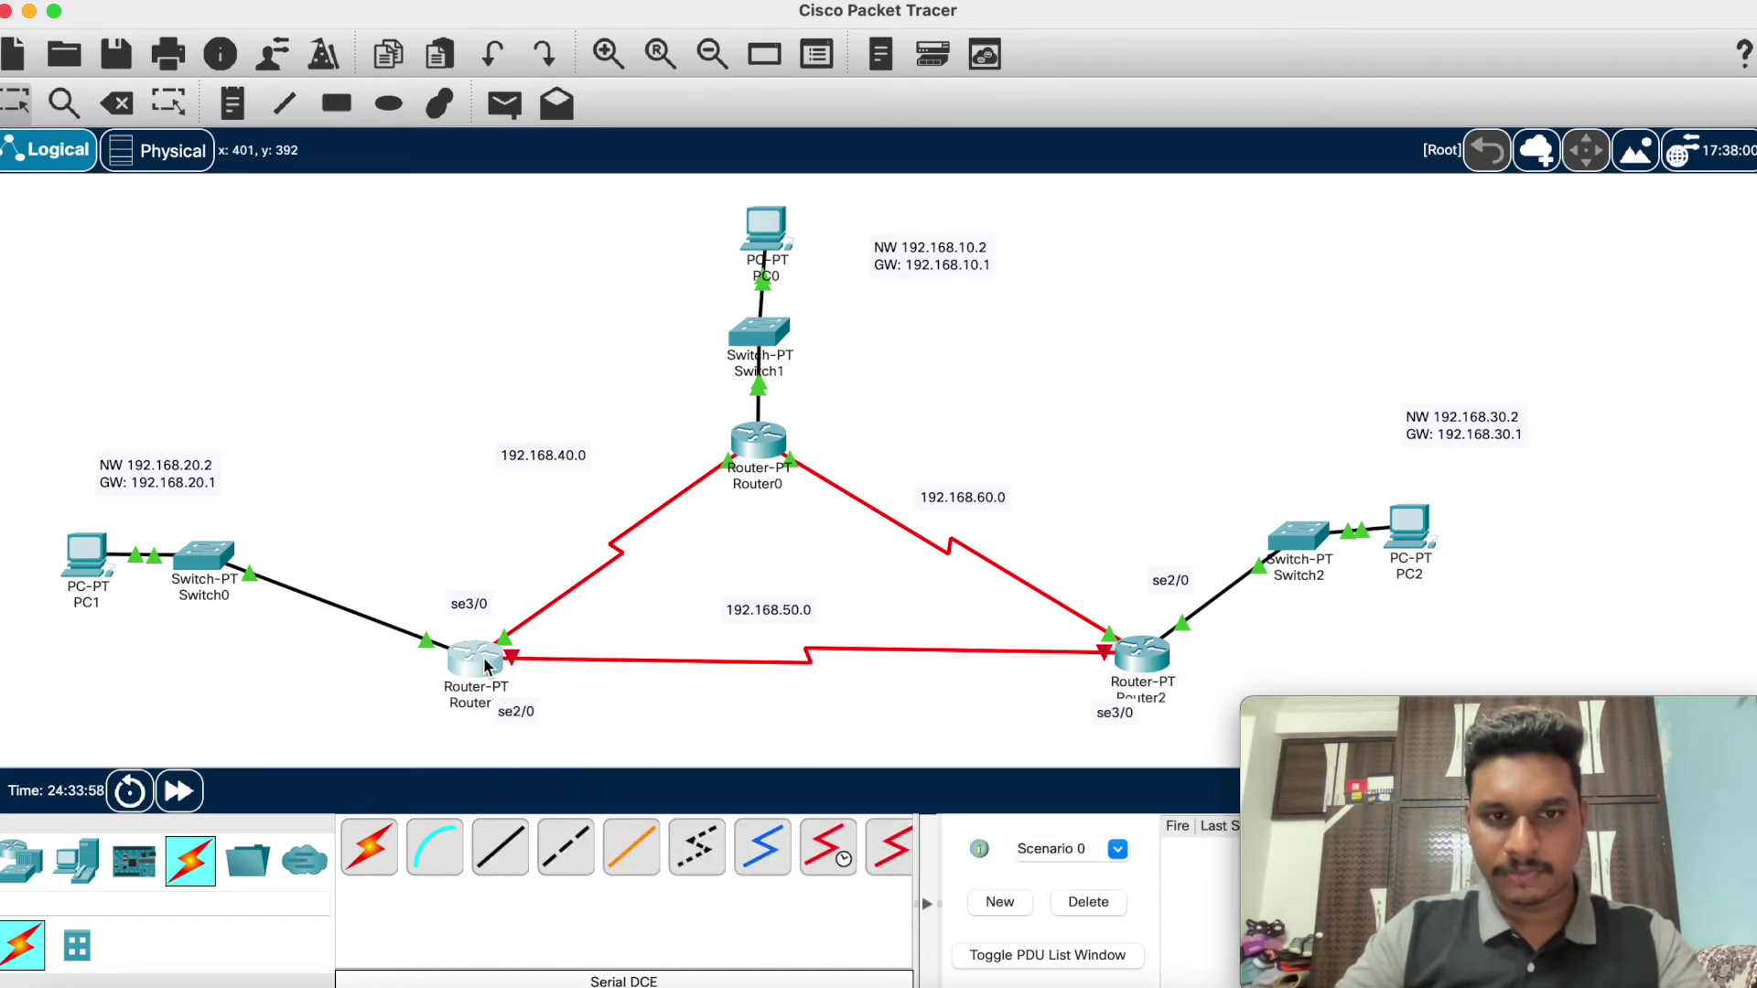
{"action": "left_click", "coordinate": [485, 665]}
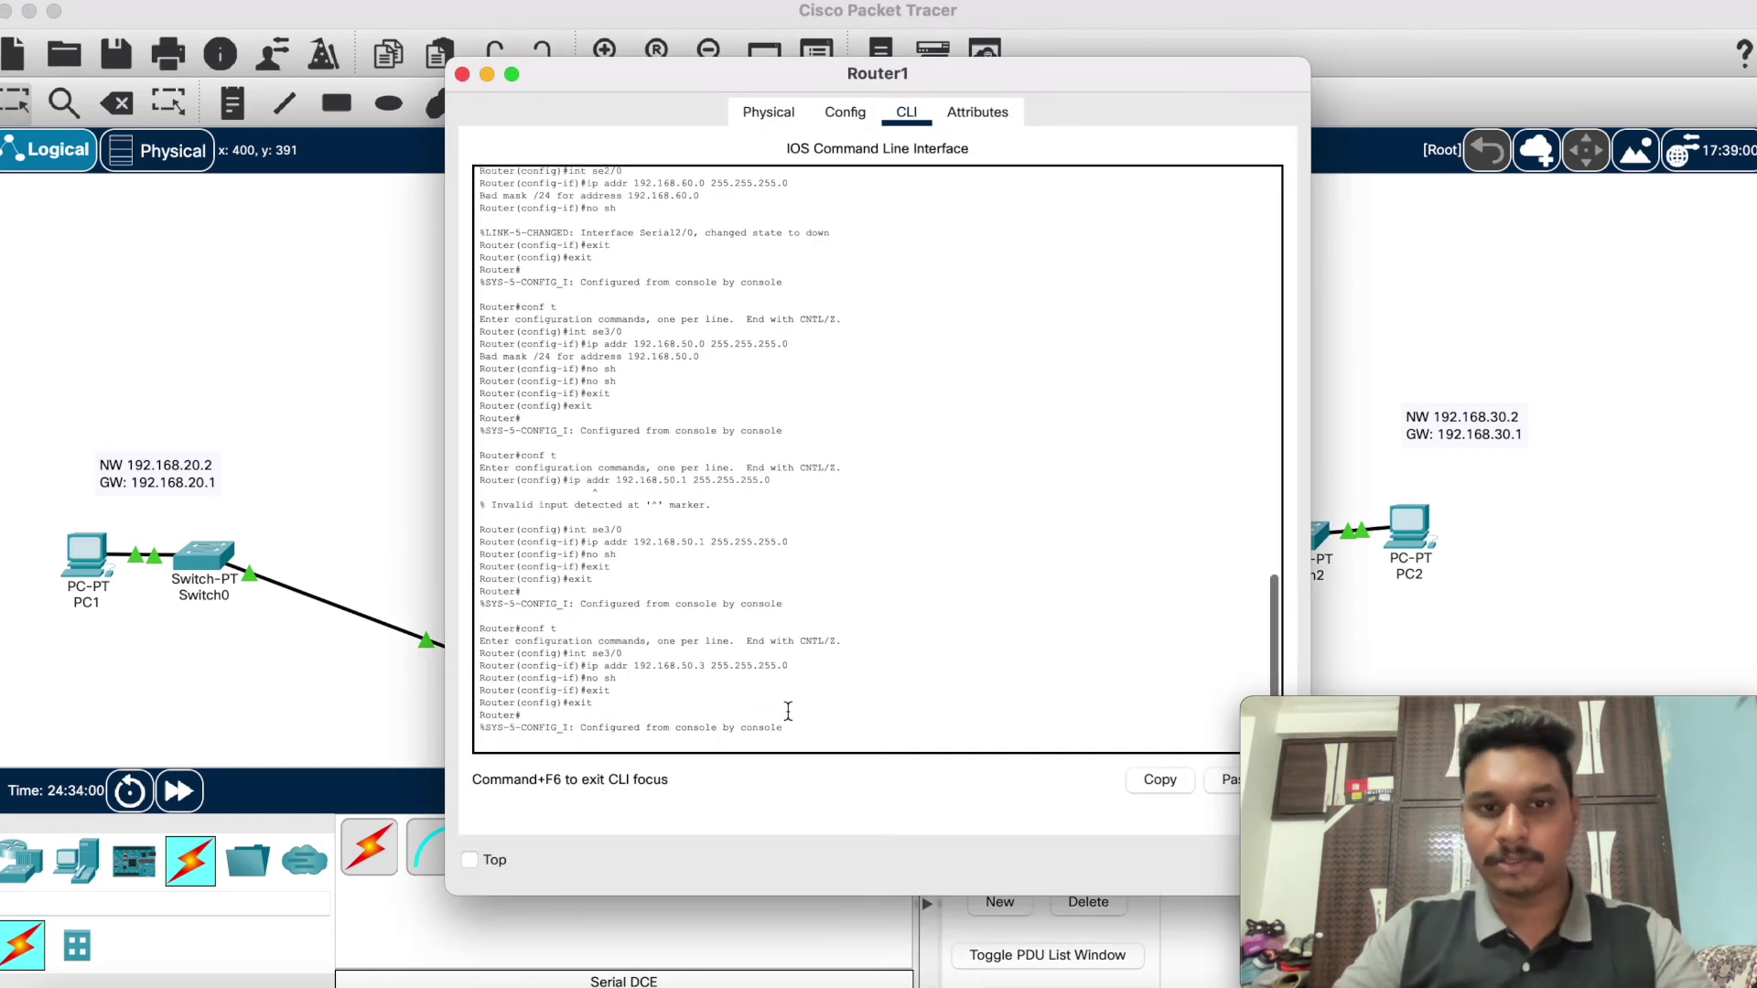
{"action": "key", "text": "Return"}
{"action": "key", "text": "Return"}
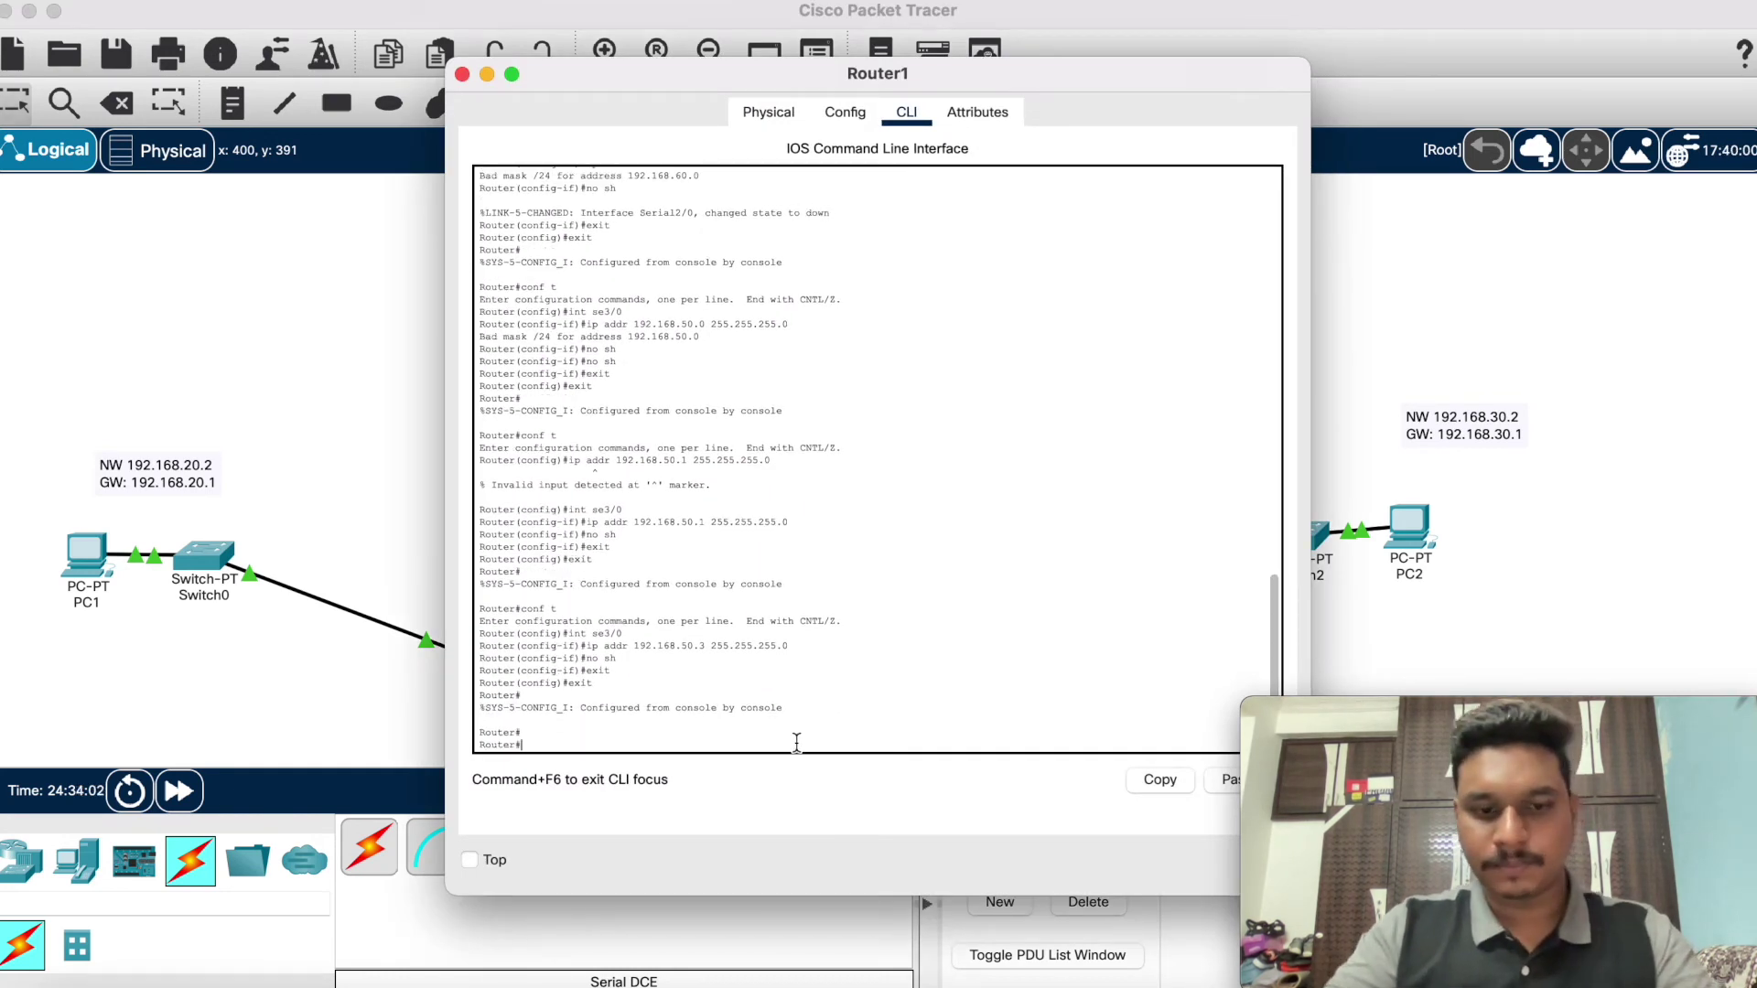
{"action": "type", "text": "i"}
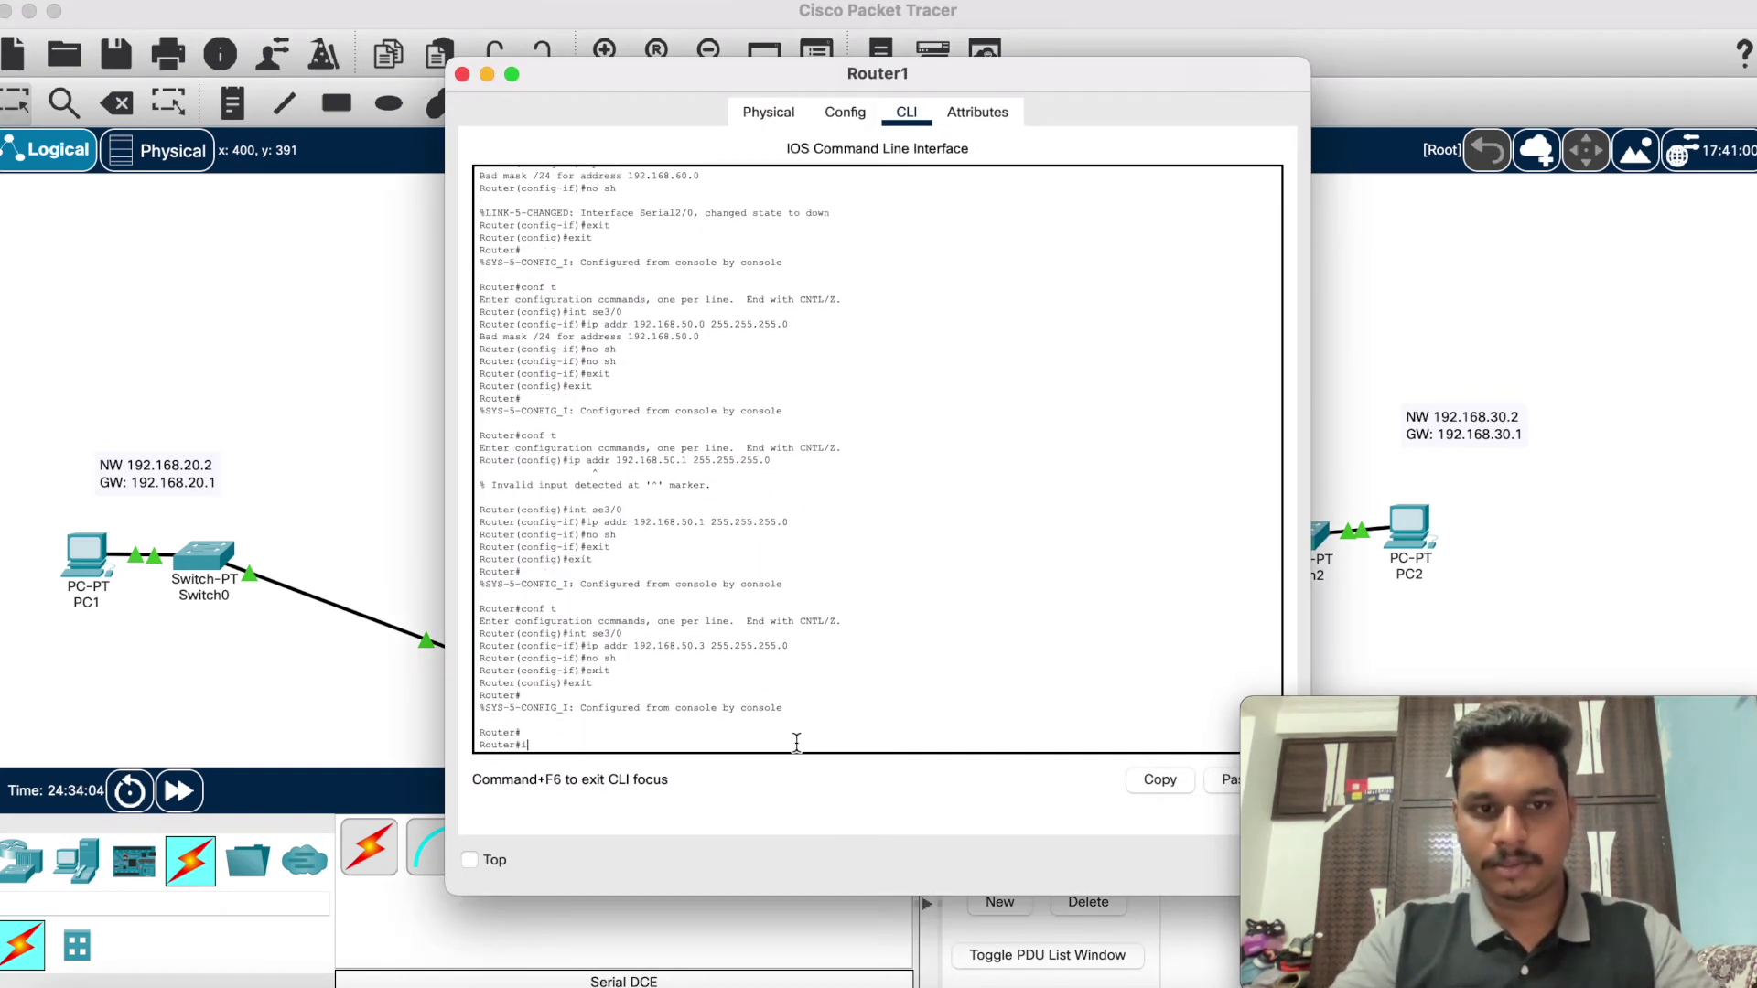
{"action": "key", "text": "BackSpace"}
{"action": "type", "text": "co"}
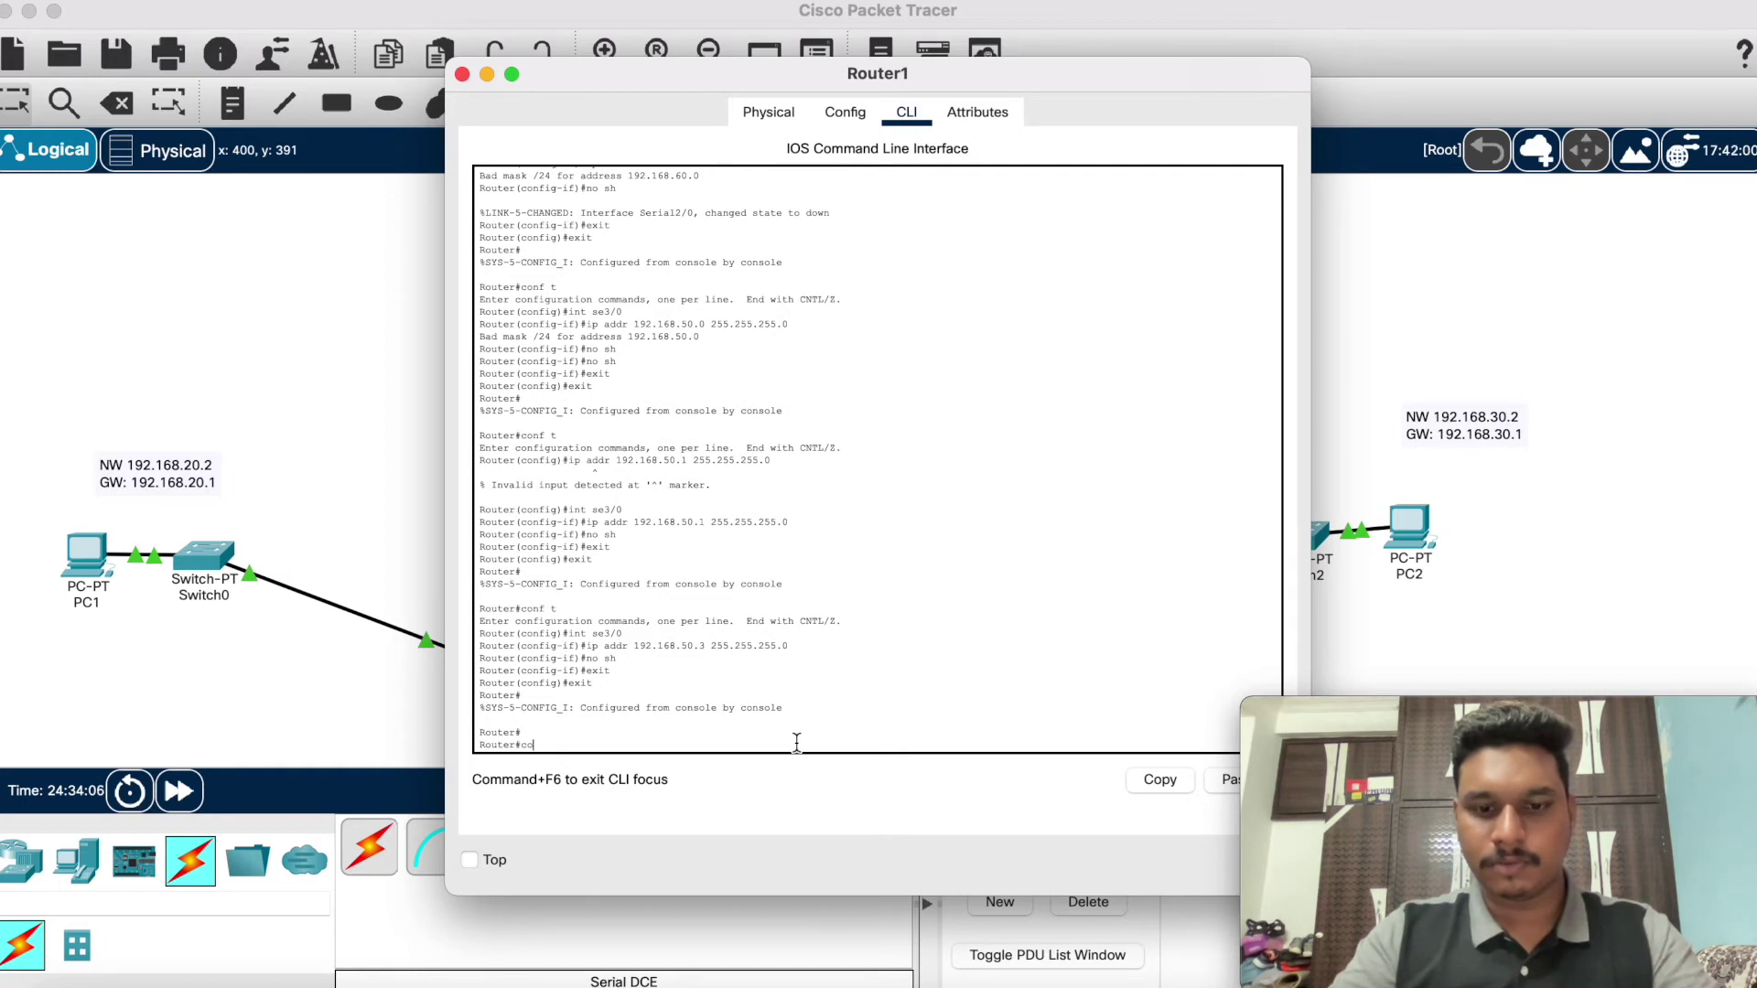
{"action": "type", "text": "nf t"}
{"action": "key", "text": "Return"}
{"action": "type", "text": "int se"}
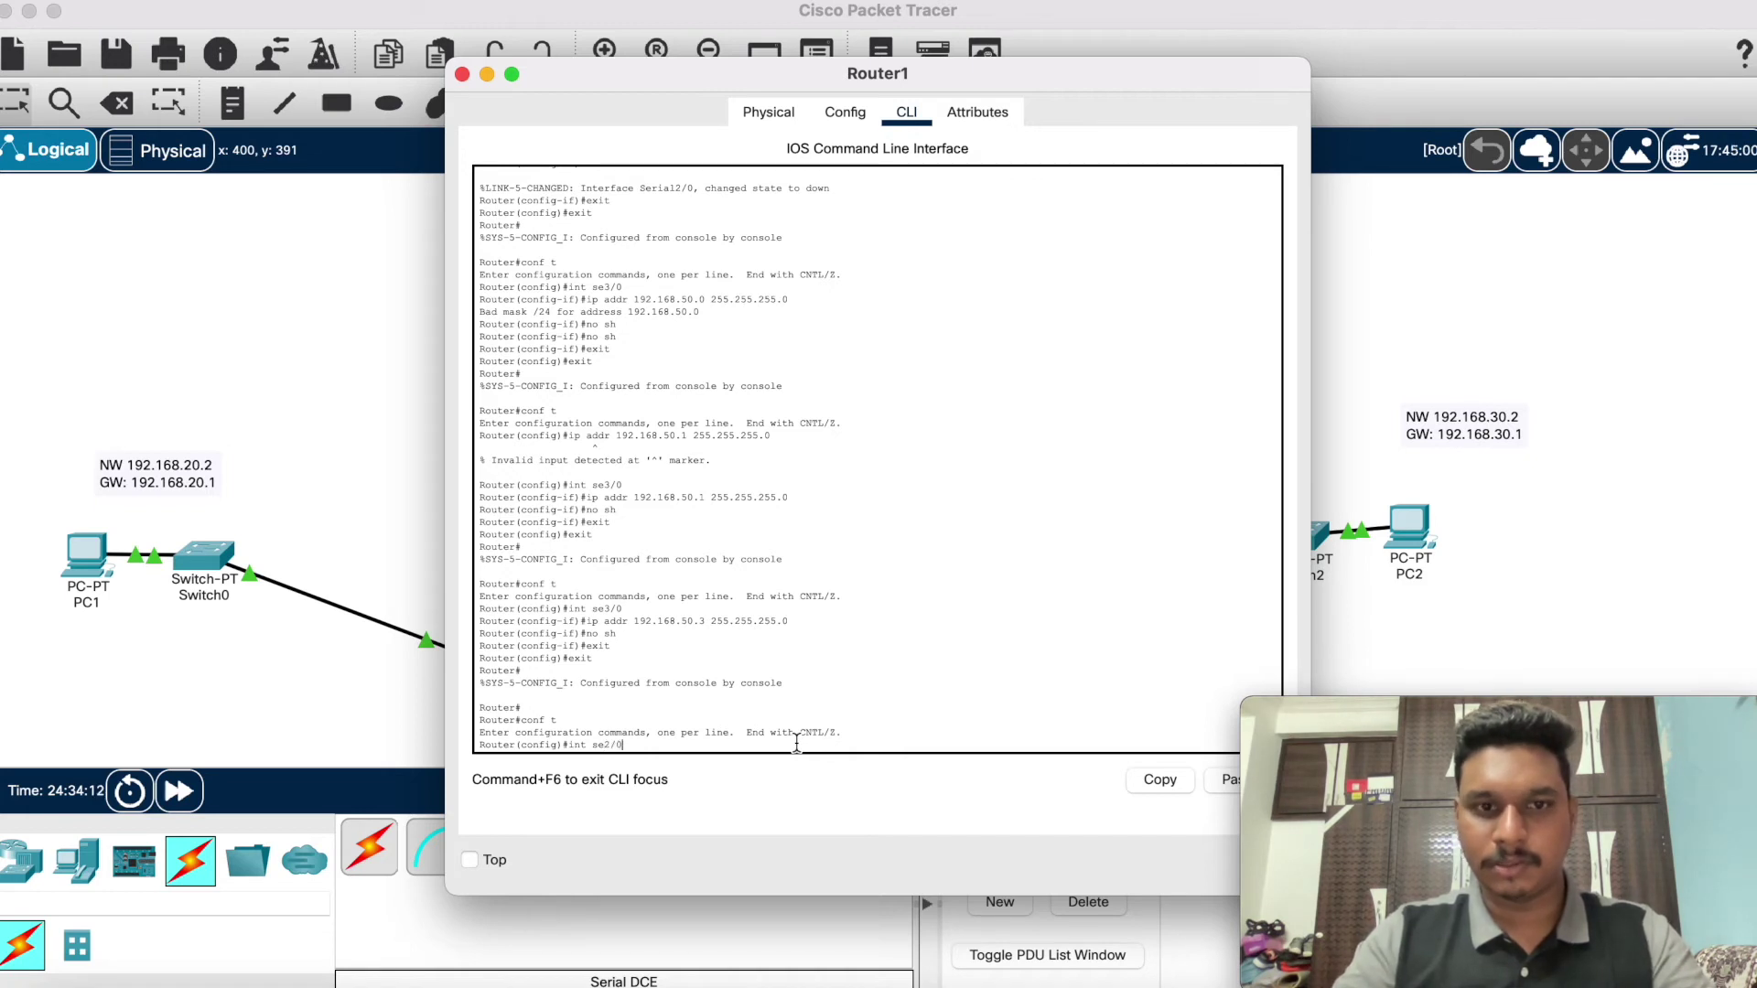
{"action": "type", "text": "2/0"}
{"action": "key", "text": "Return"}
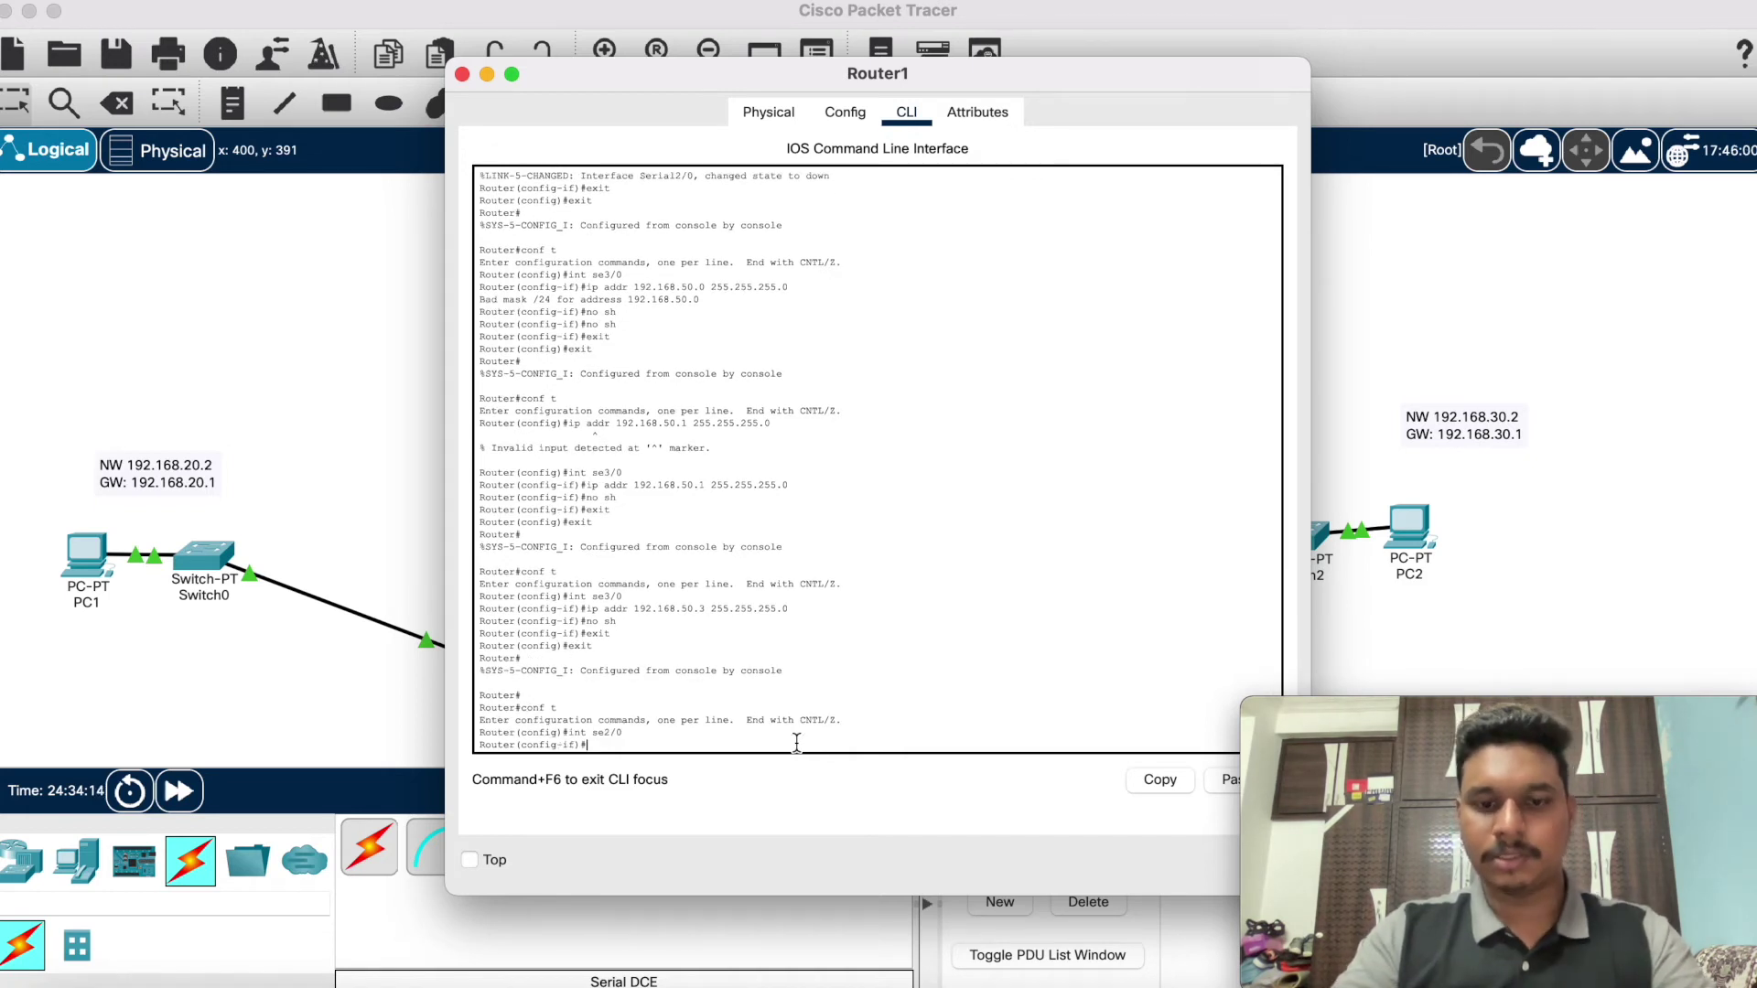
Step: Try addressing Serial2/0 as 192.168.50.1, then 192.168.50.5 /24, and enable it
{"action": "key", "text": "BackSpace"}
{"action": "key", "text": "BackSpace"}
{"action": "key", "text": "BackSpace"}
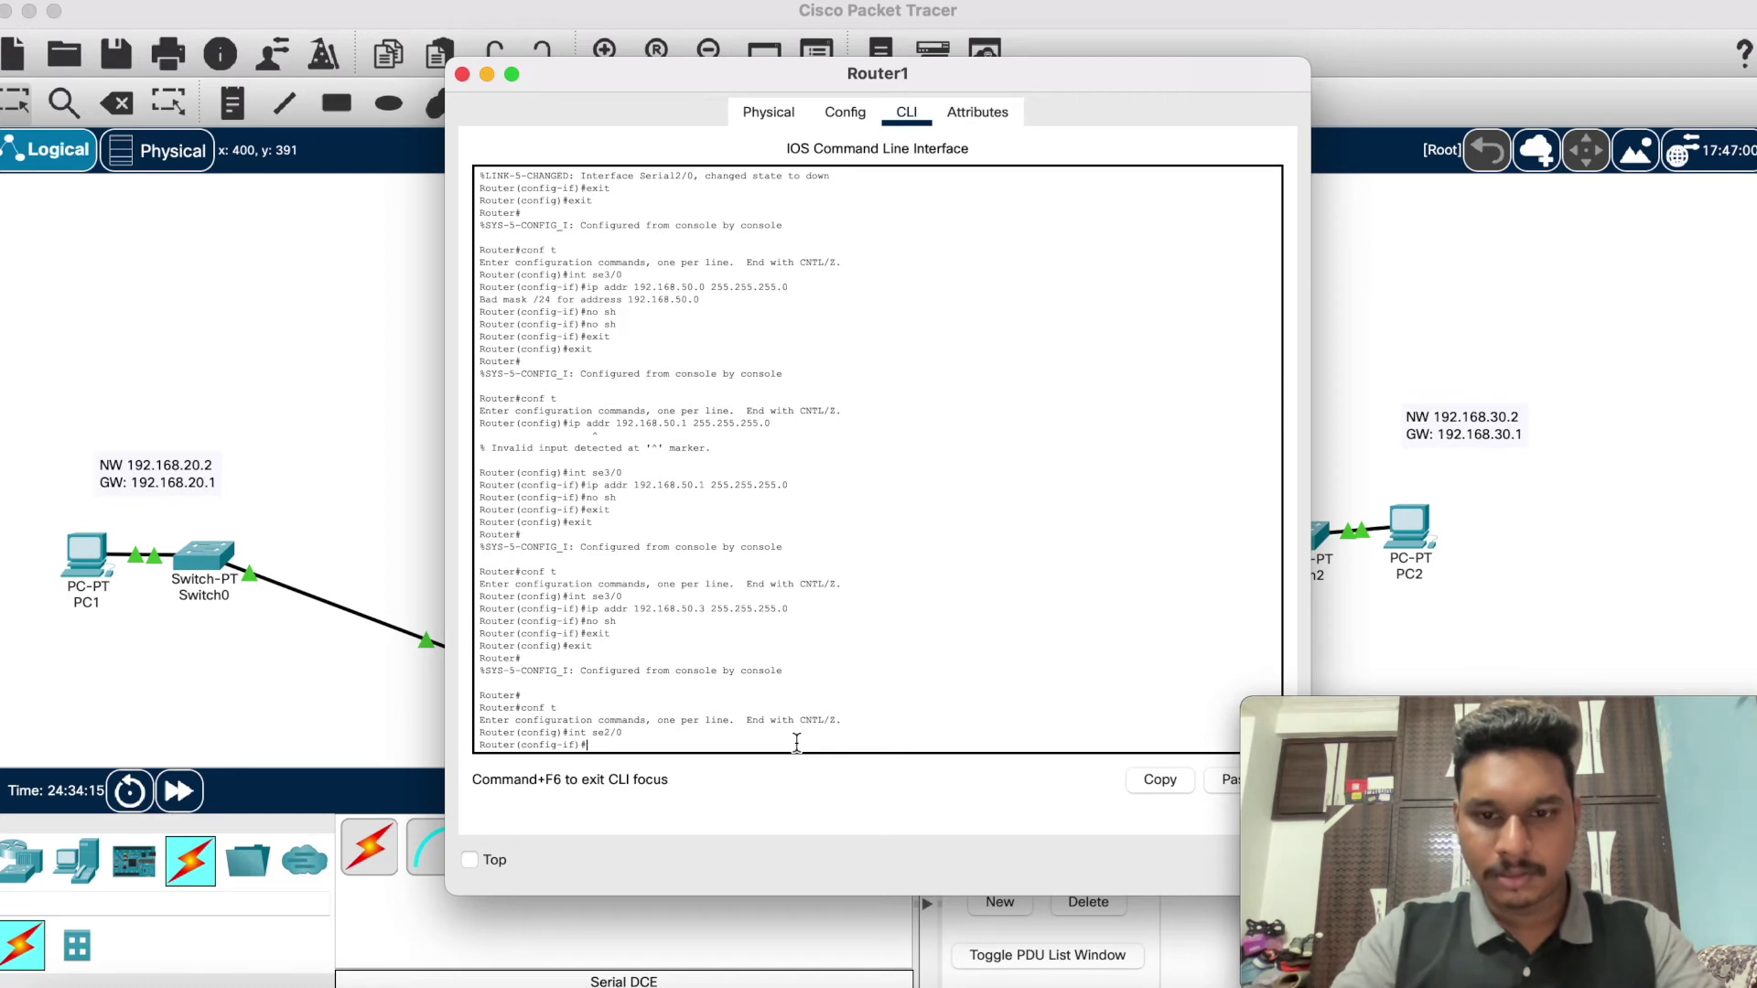
{"action": "type", "text": "ip ro"}
{"action": "type", "text": "u"}
{"action": "key", "text": "BackSpace"}
{"action": "key", "text": "BackSpace"}
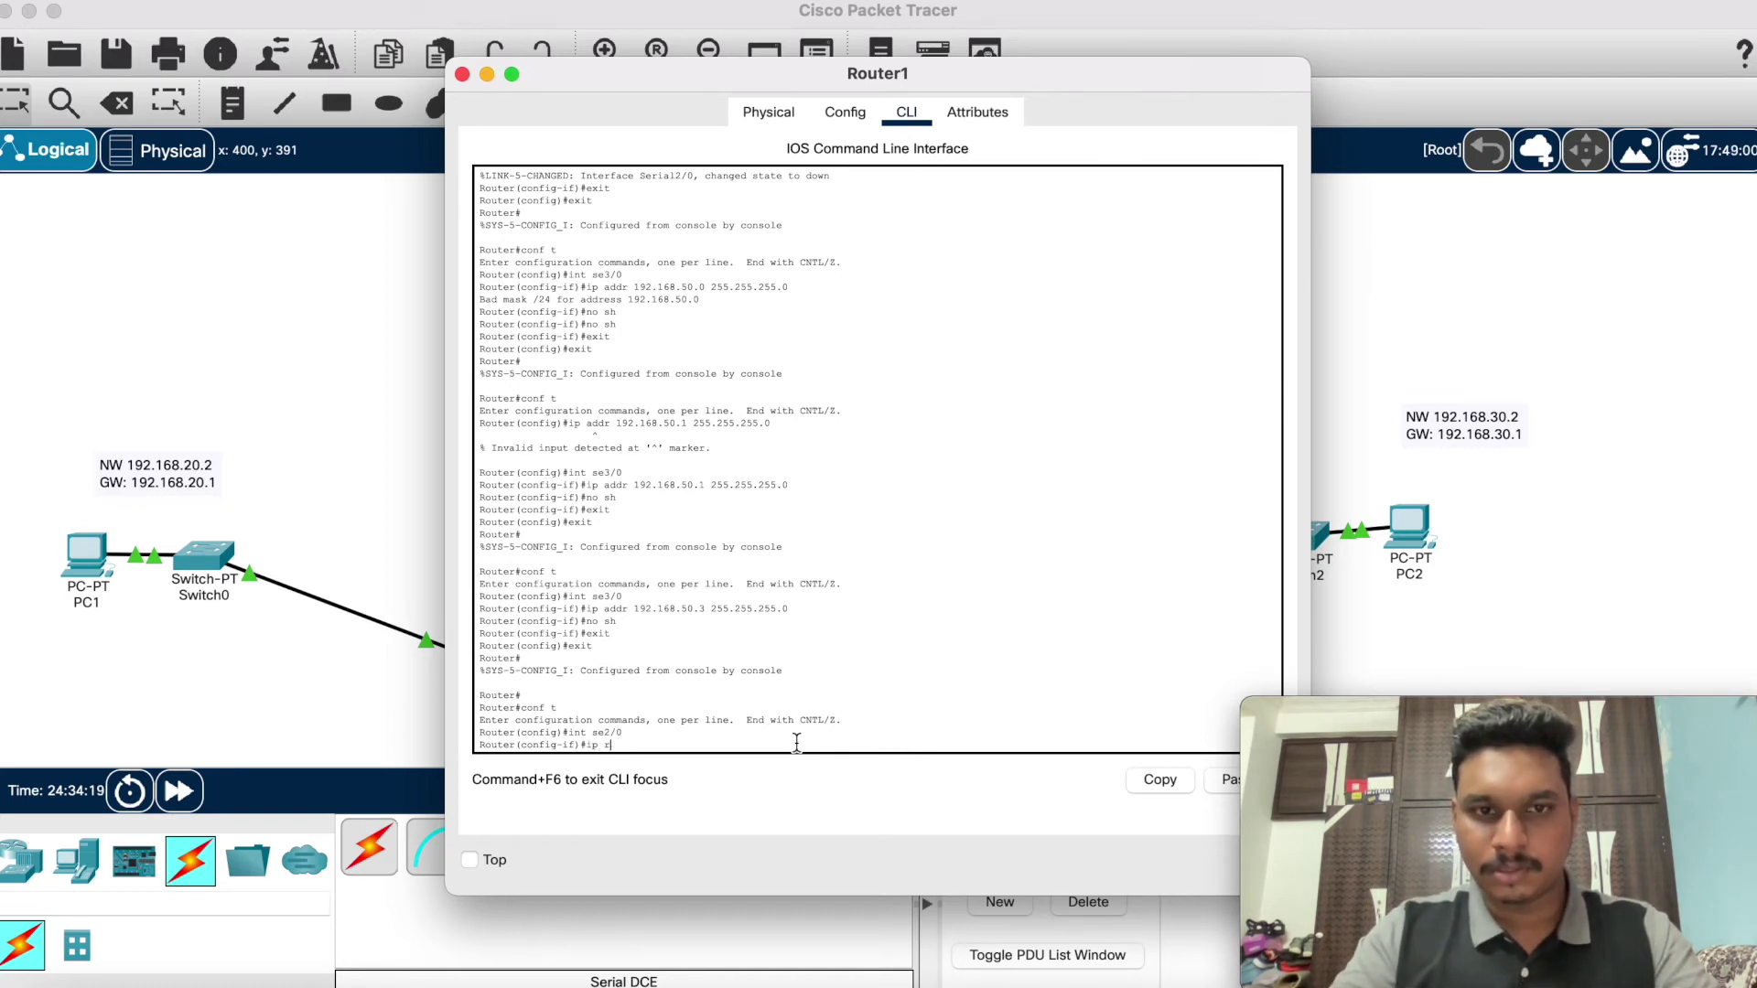
{"action": "key", "text": "BackSpace"}
{"action": "type", "text": "addr "}
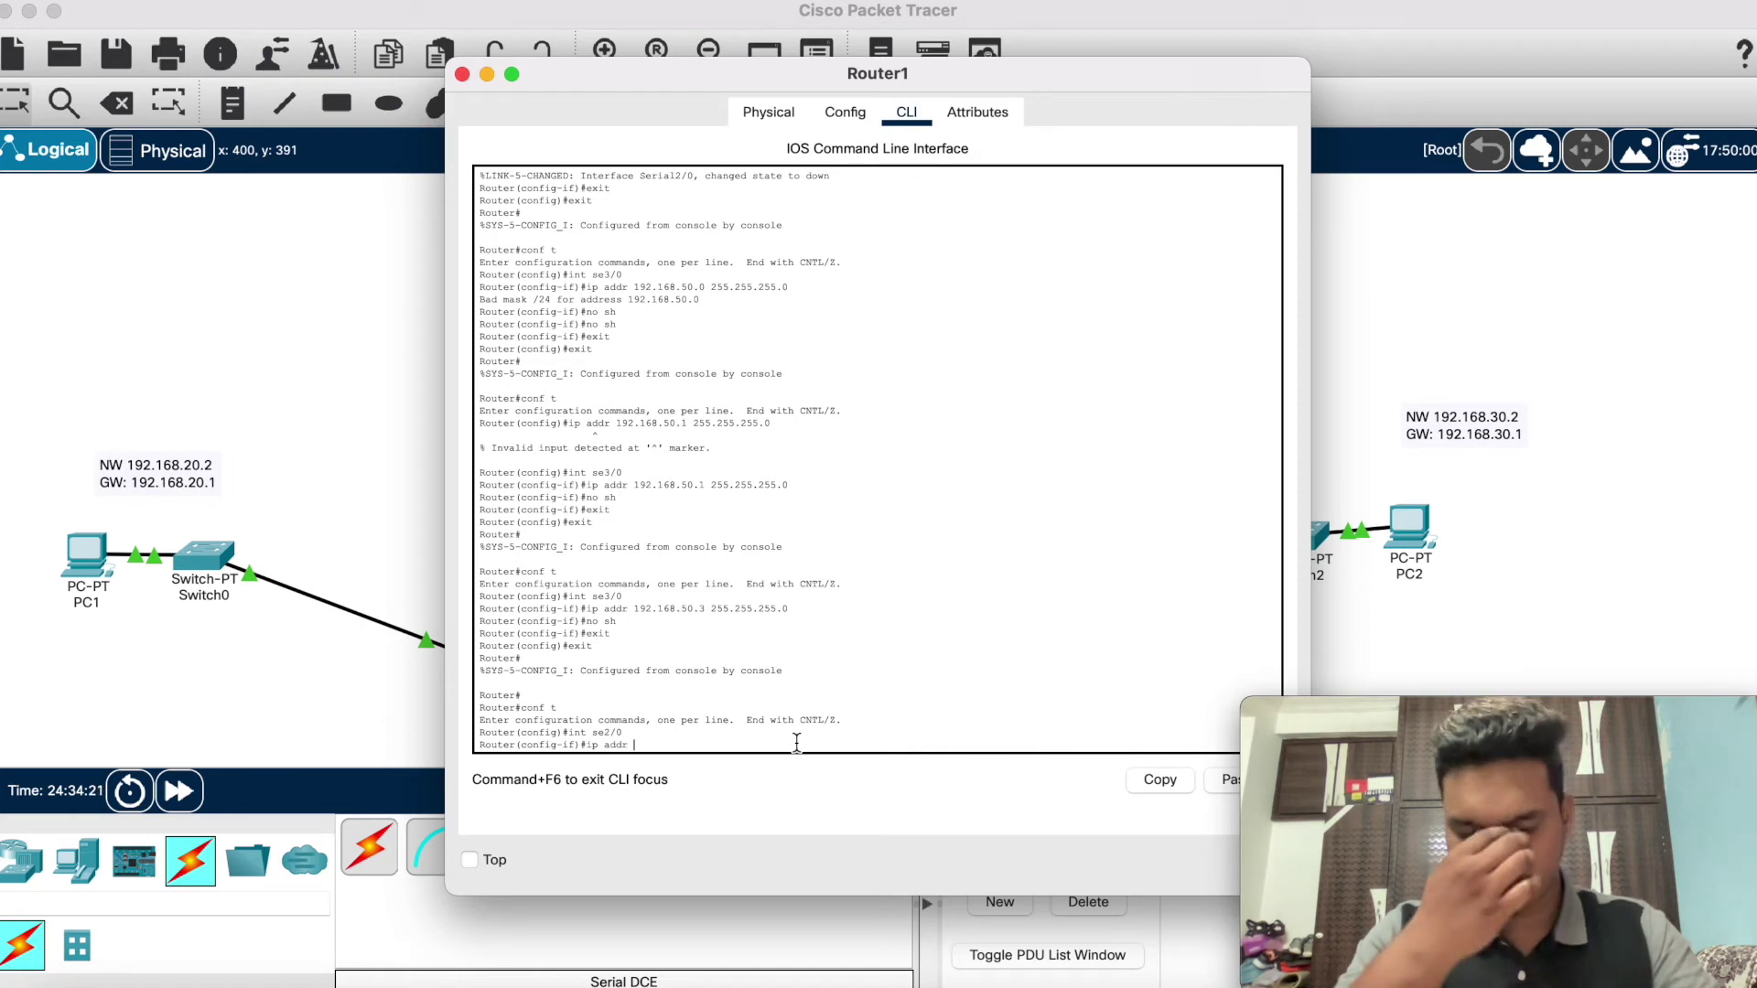
{"action": "type", "text": "192.1"}
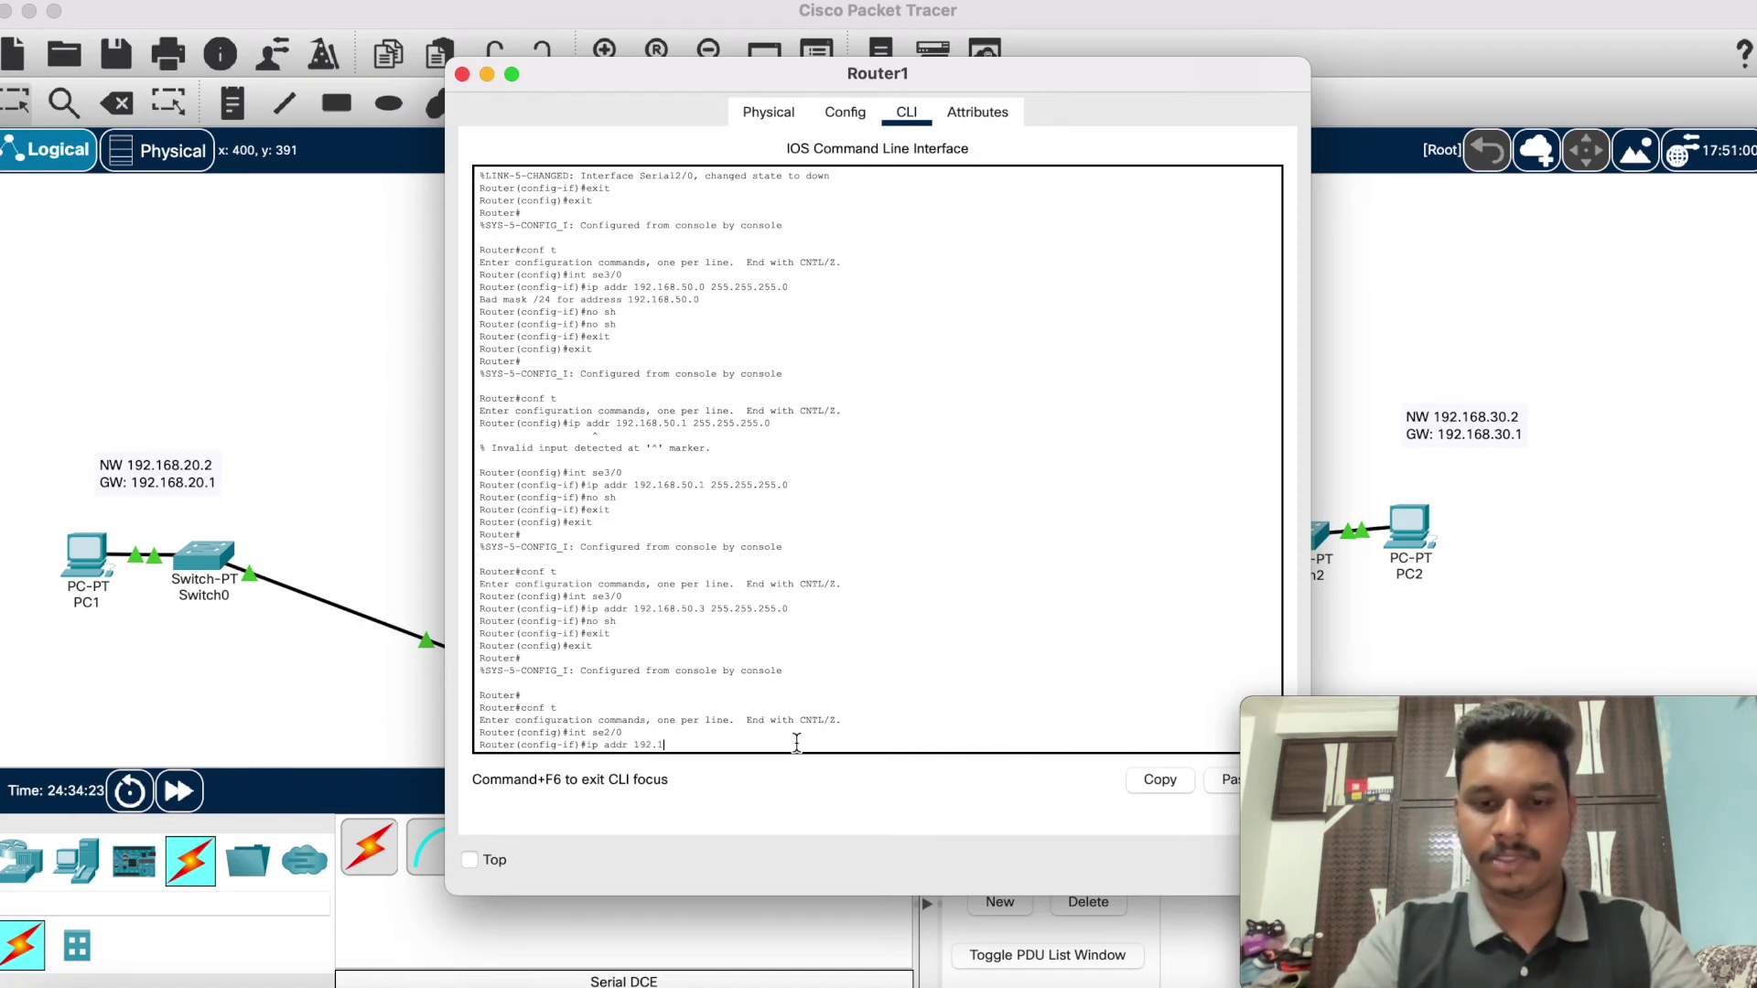
{"action": "type", "text": "68"}
{"action": "type", "text": ".59"}
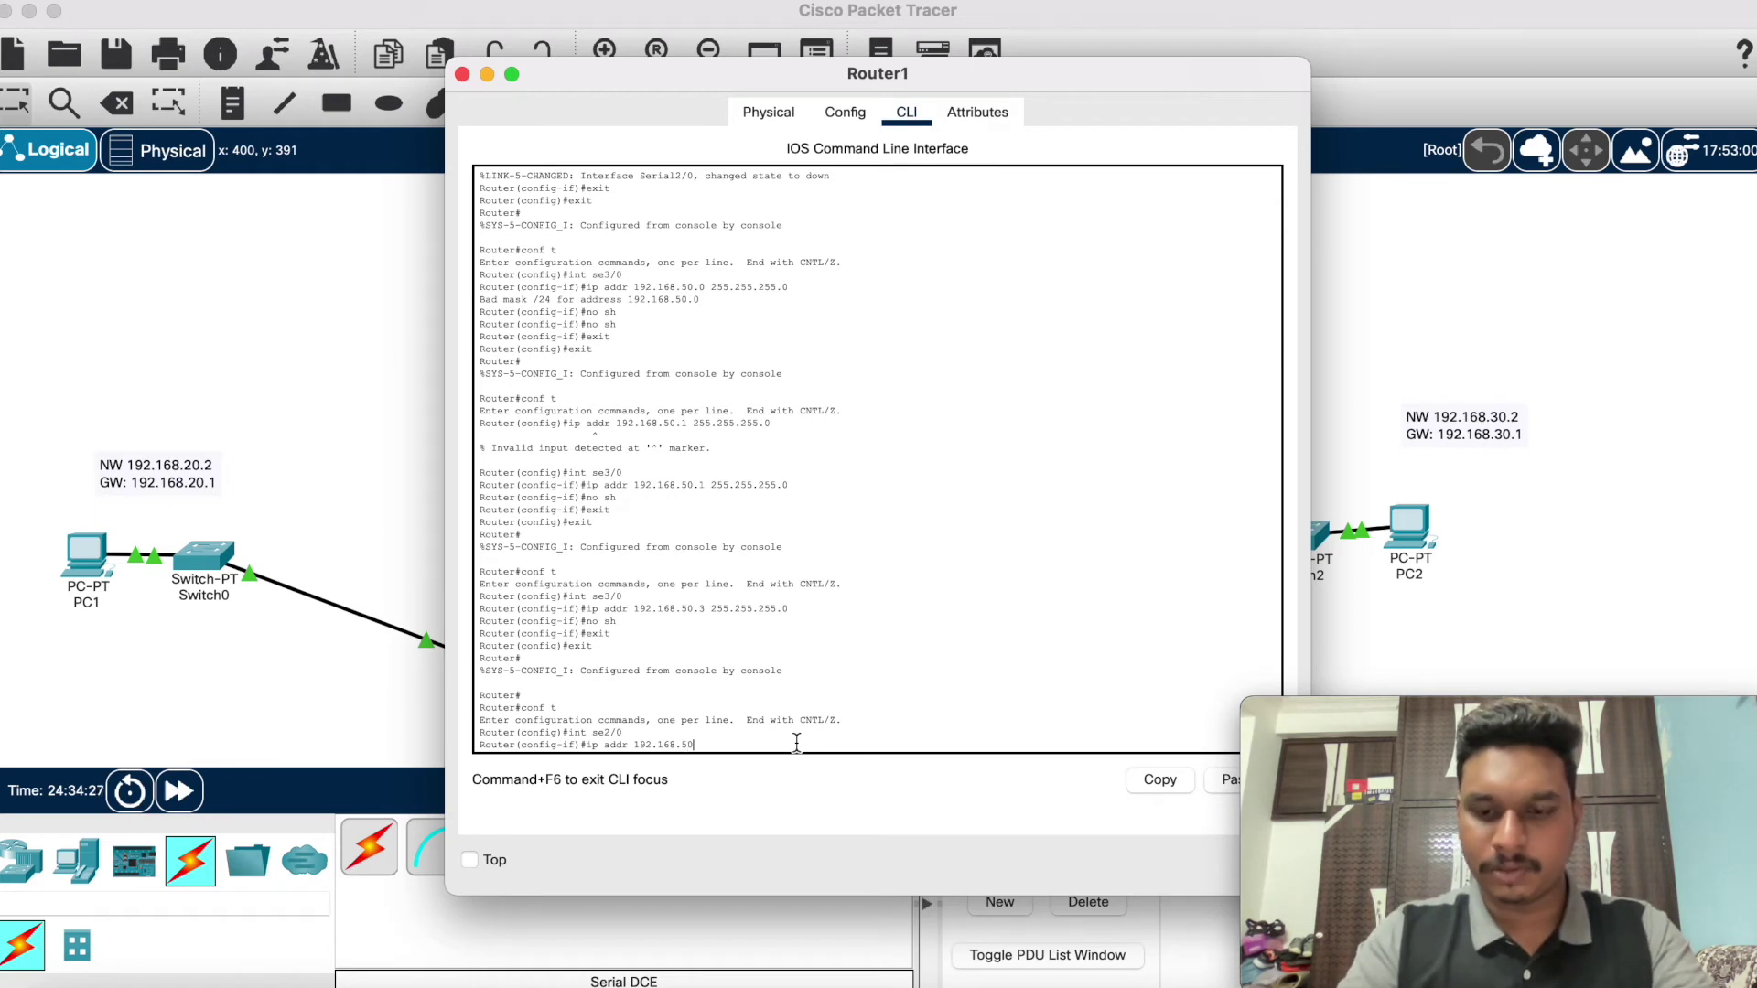
{"action": "type", "text": ".1"}
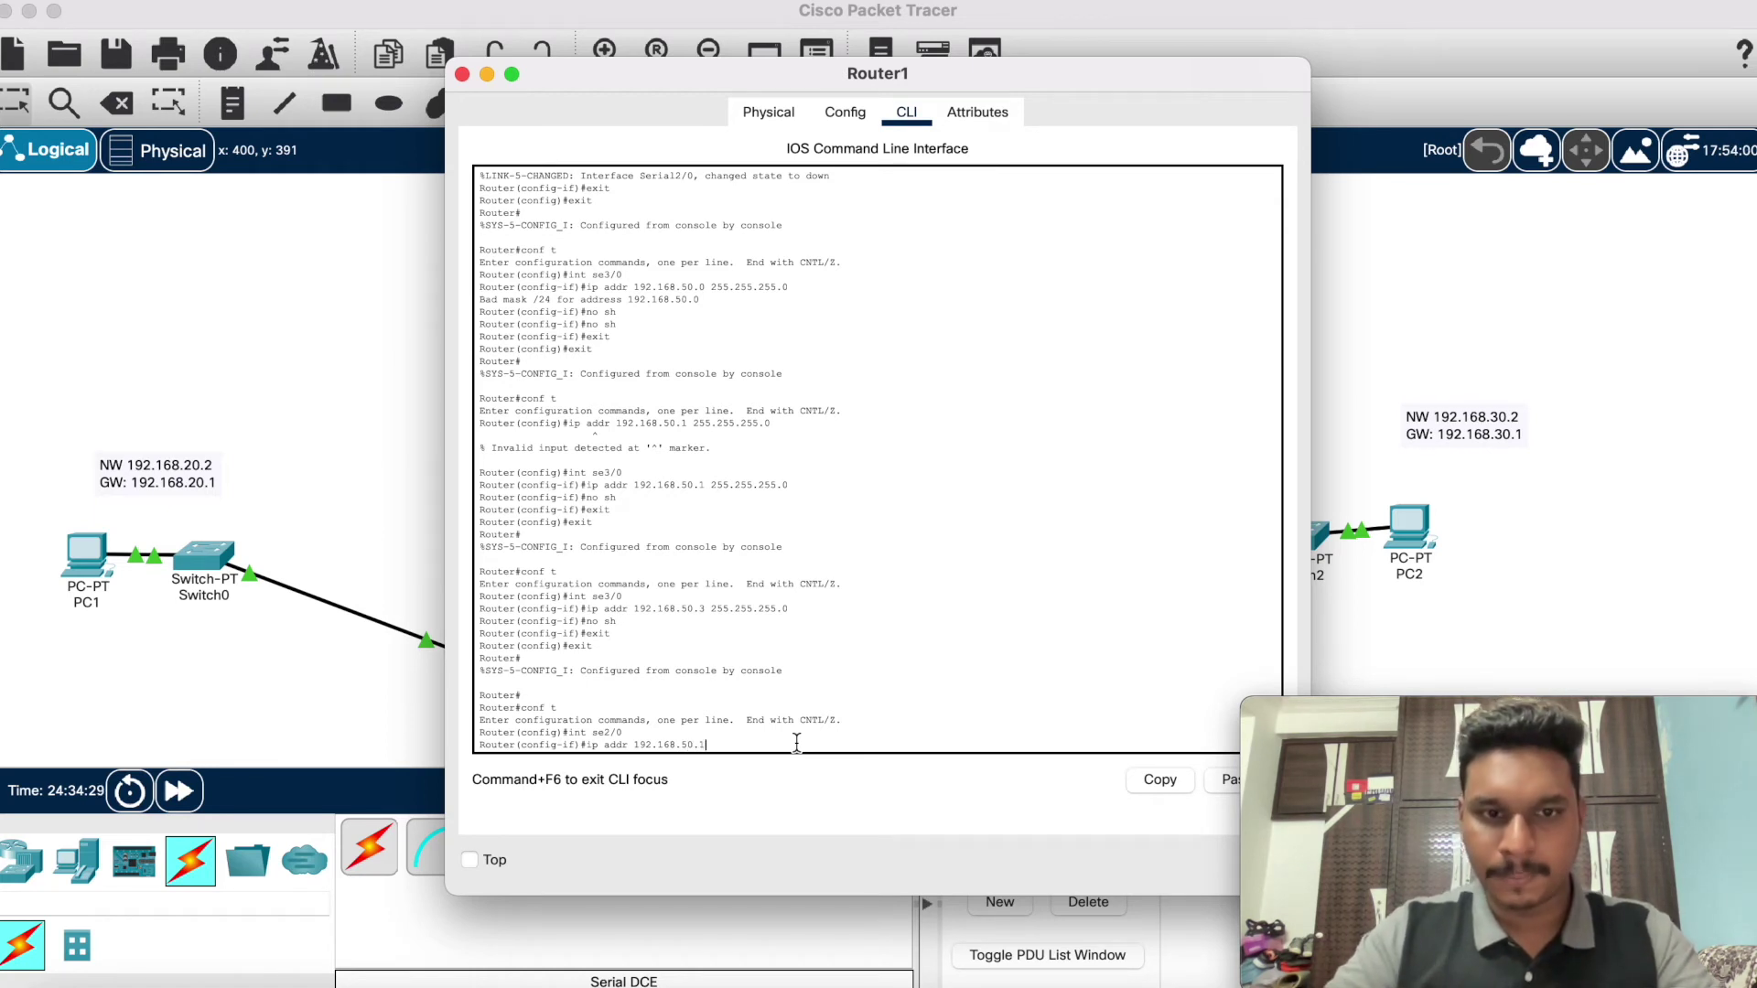
{"action": "type", "text": " 2"}
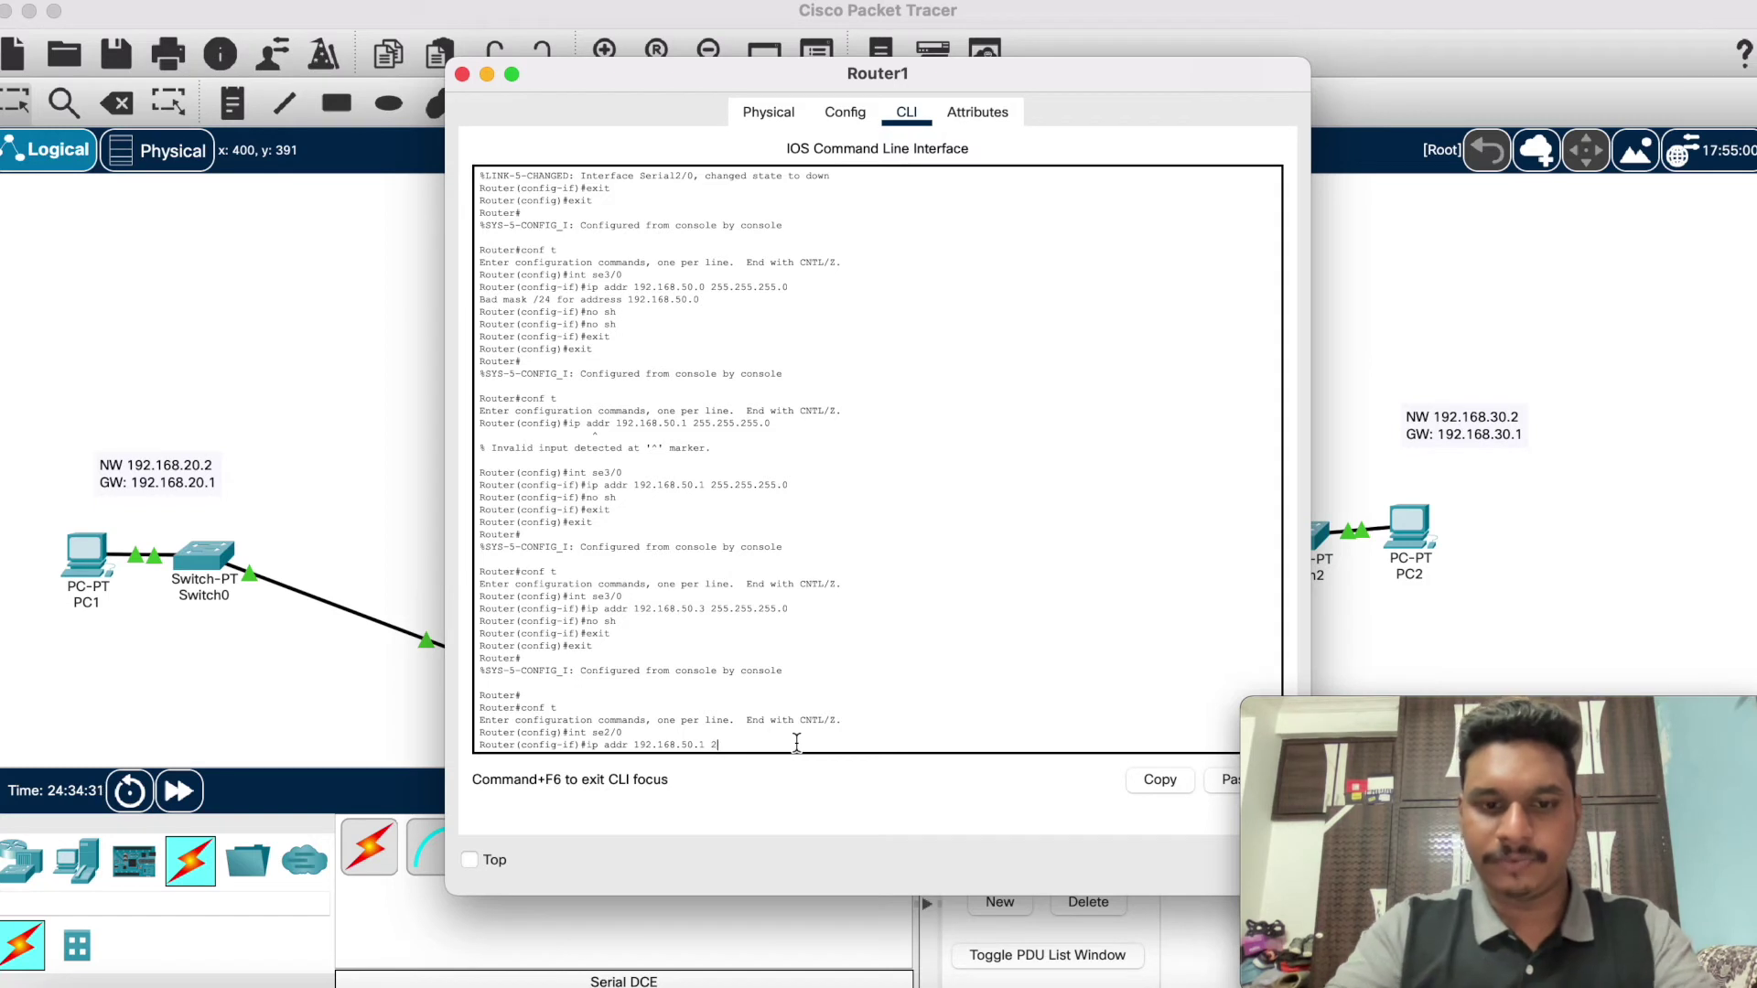
{"action": "type", "text": "55.255.255."}
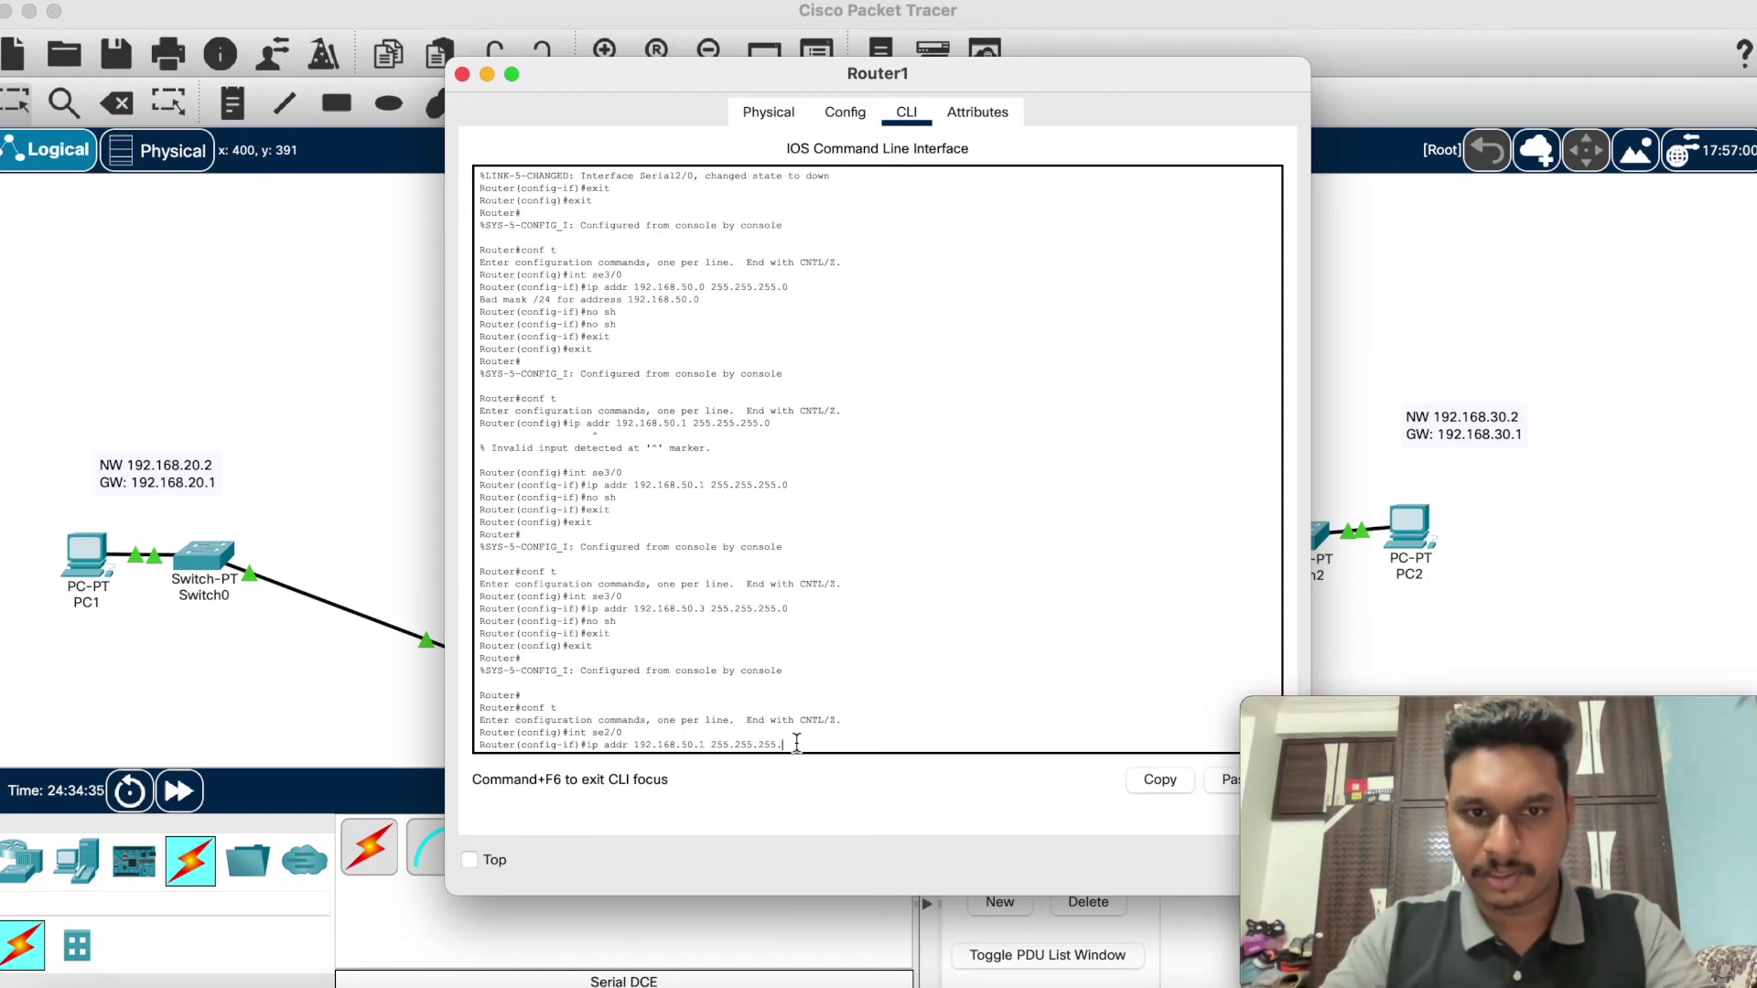
{"action": "type", "text": "0"}
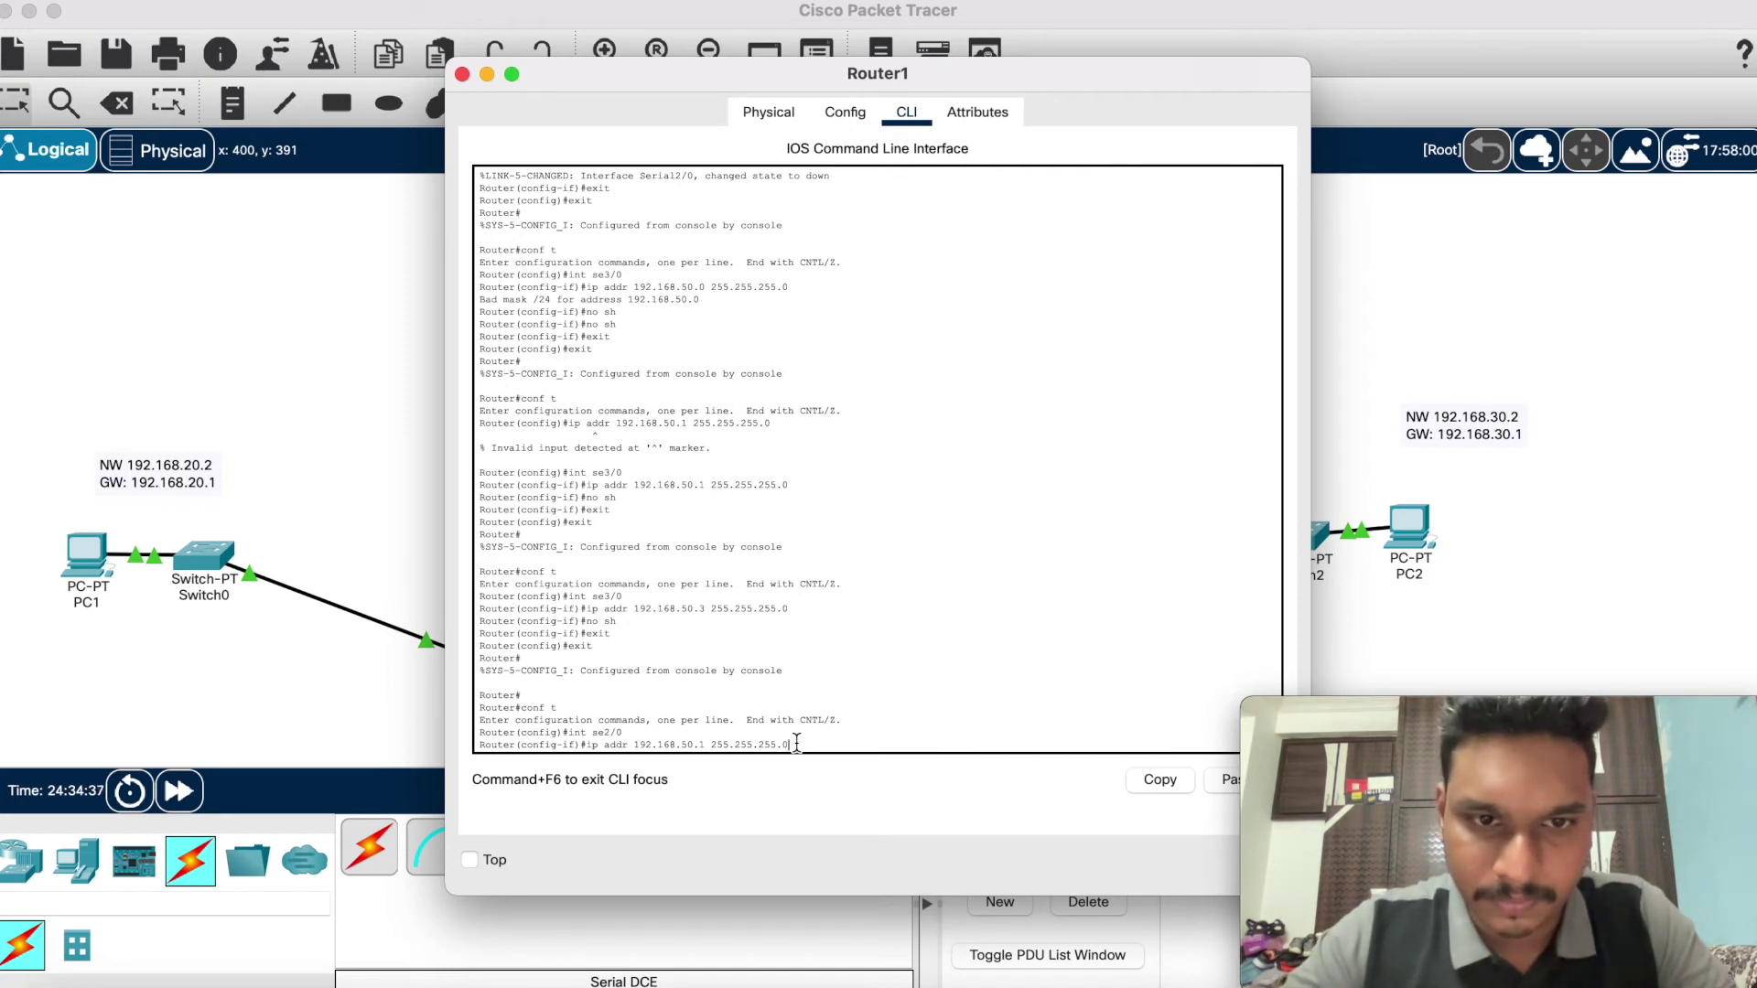
{"action": "key", "text": "Return"}
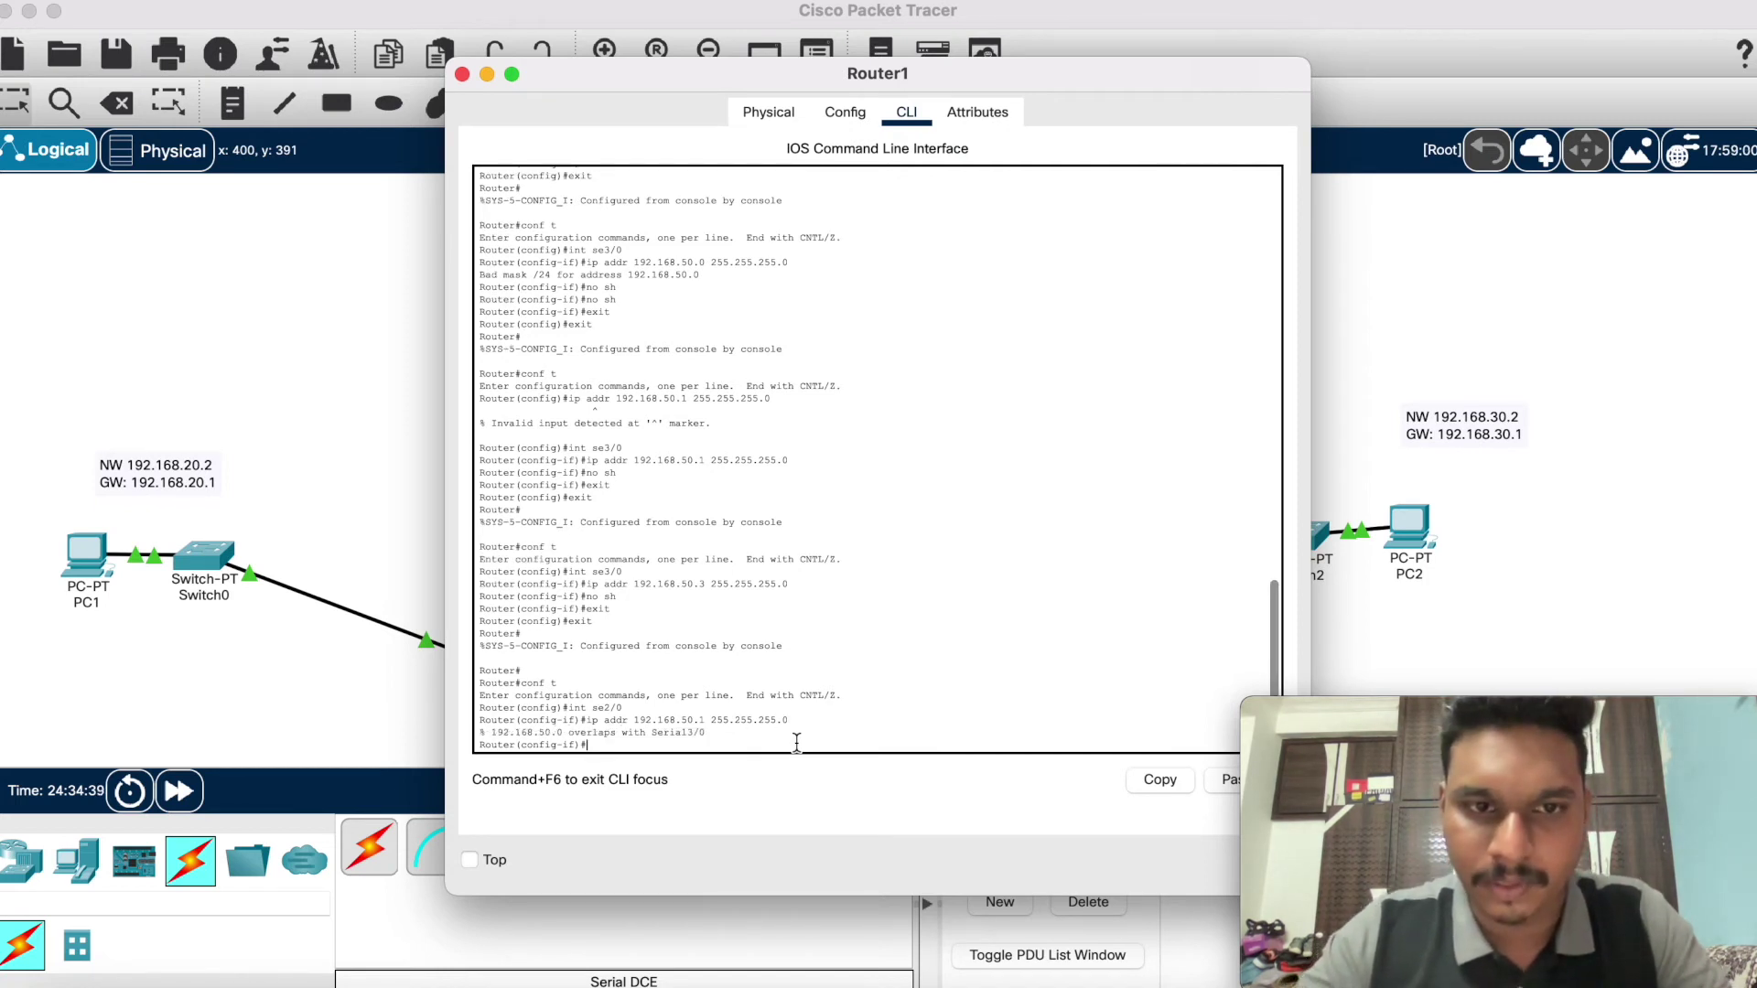
{"action": "type", "text": "no sh"}
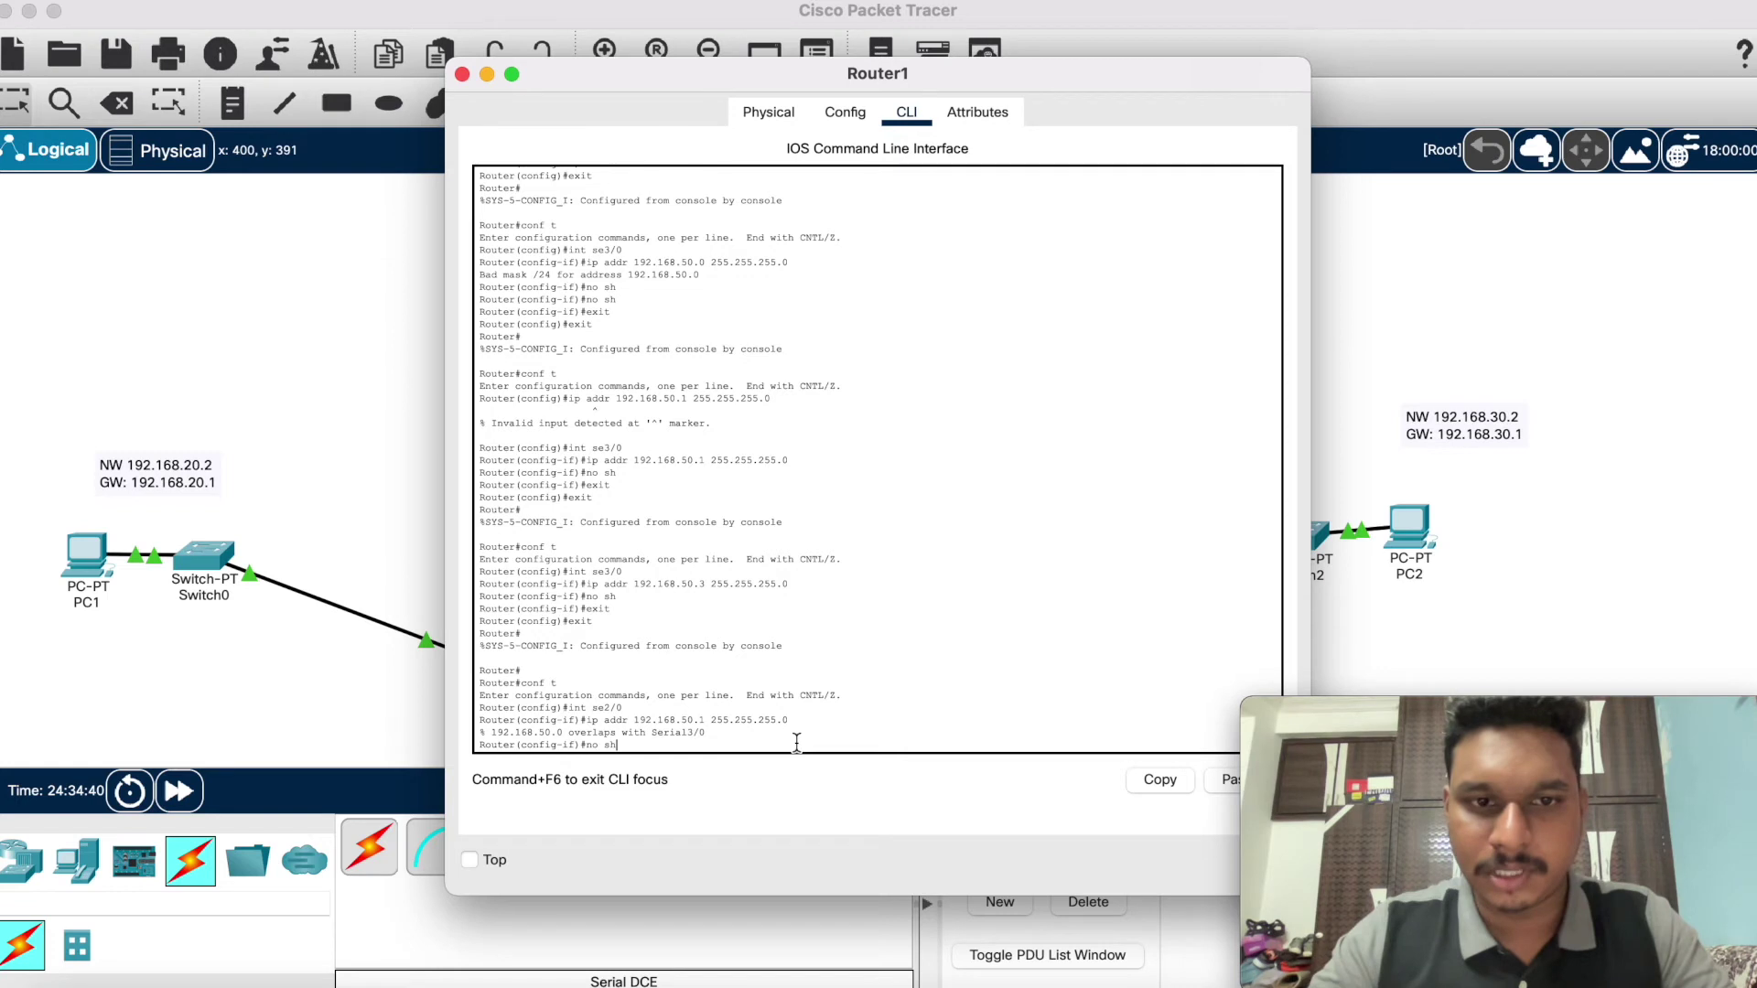
{"action": "key", "text": "Return"}
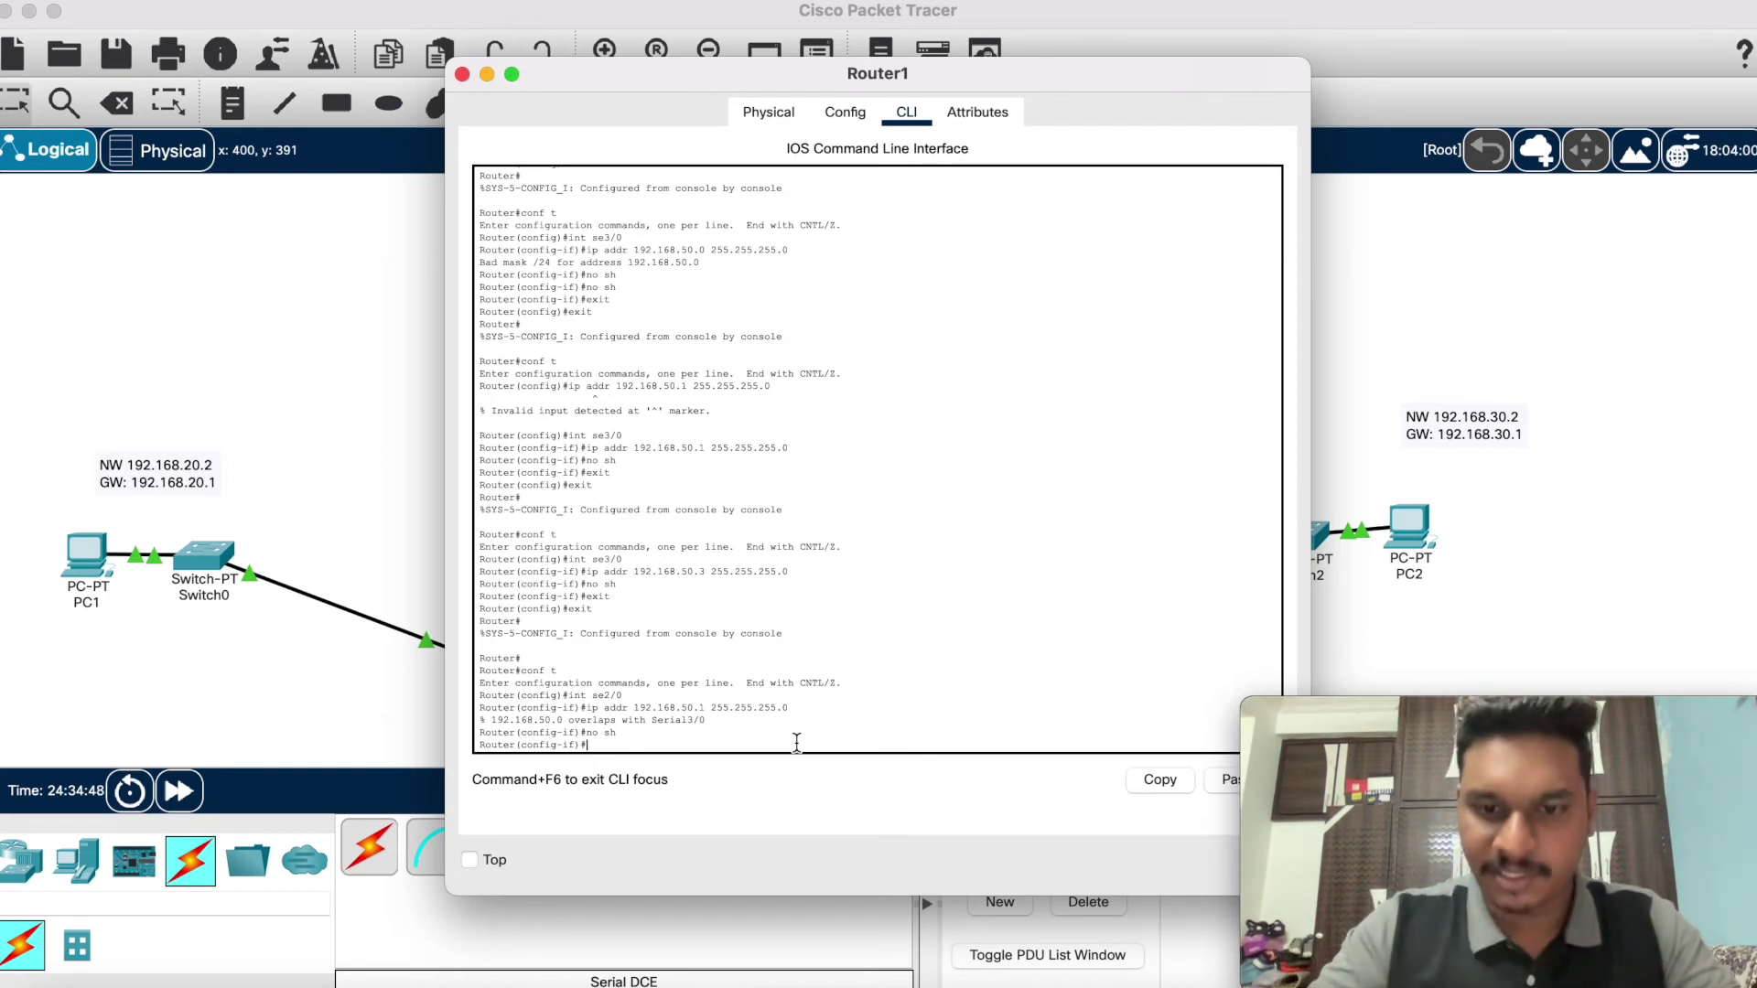
{"action": "type", "text": "ip add"}
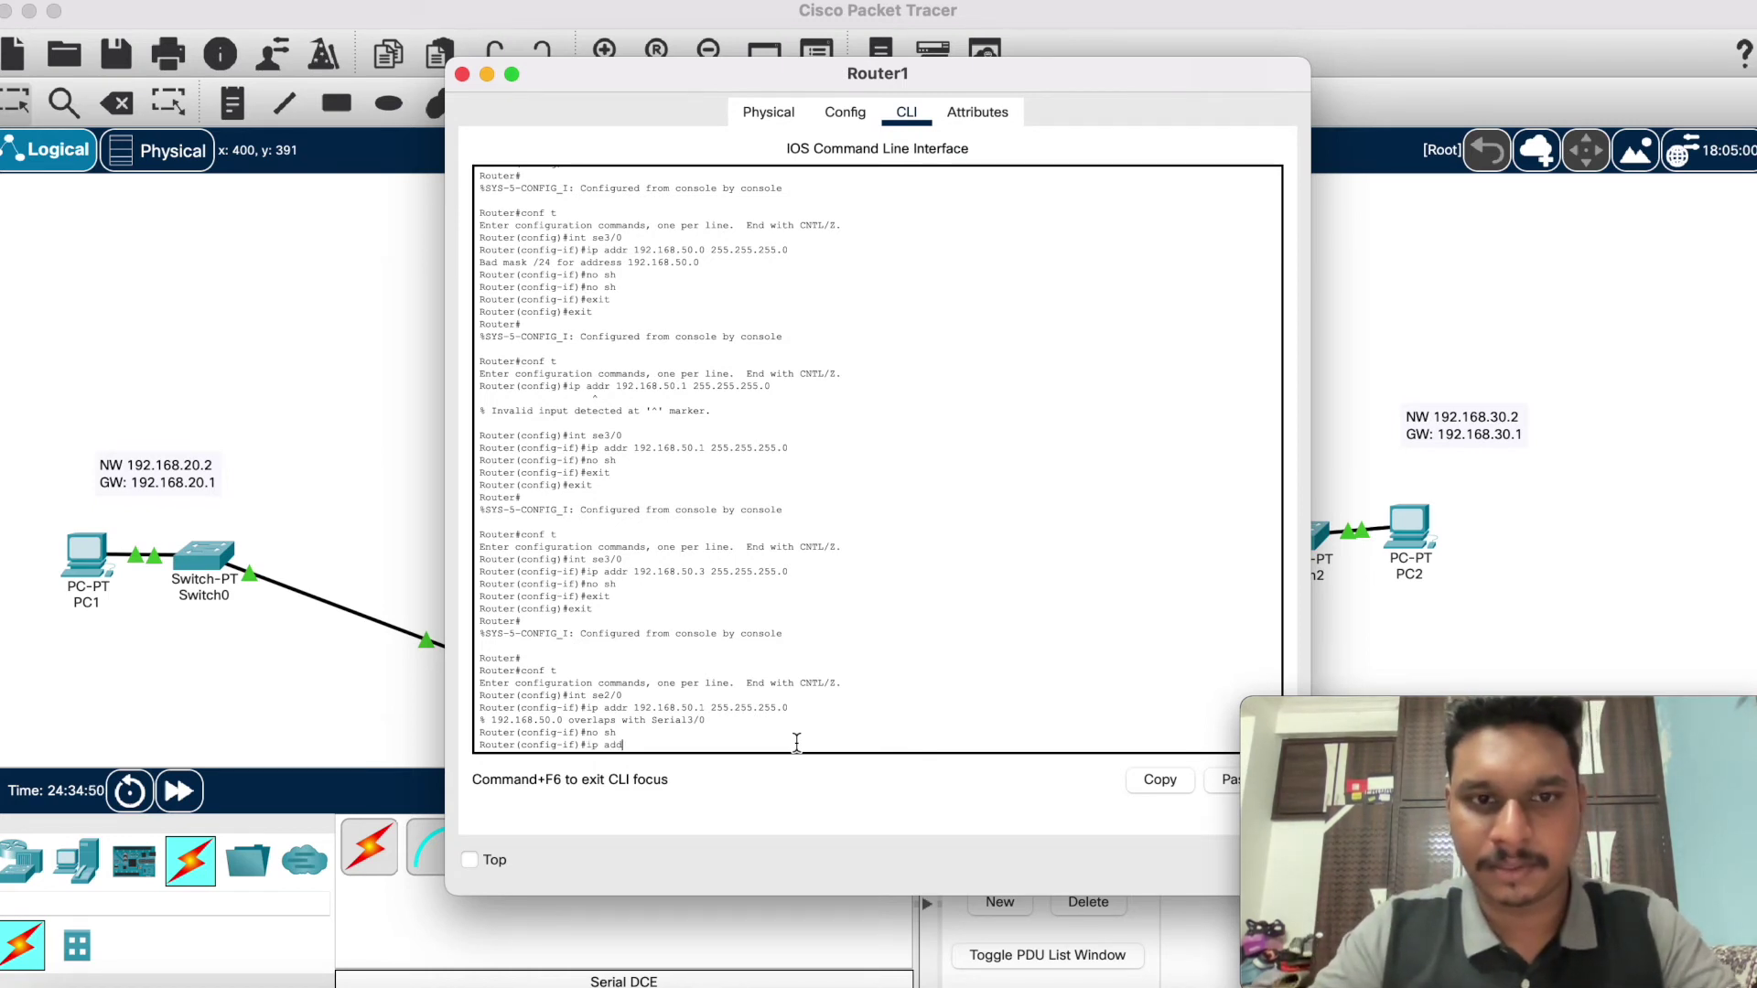
{"action": "type", "text": "r 192.168"}
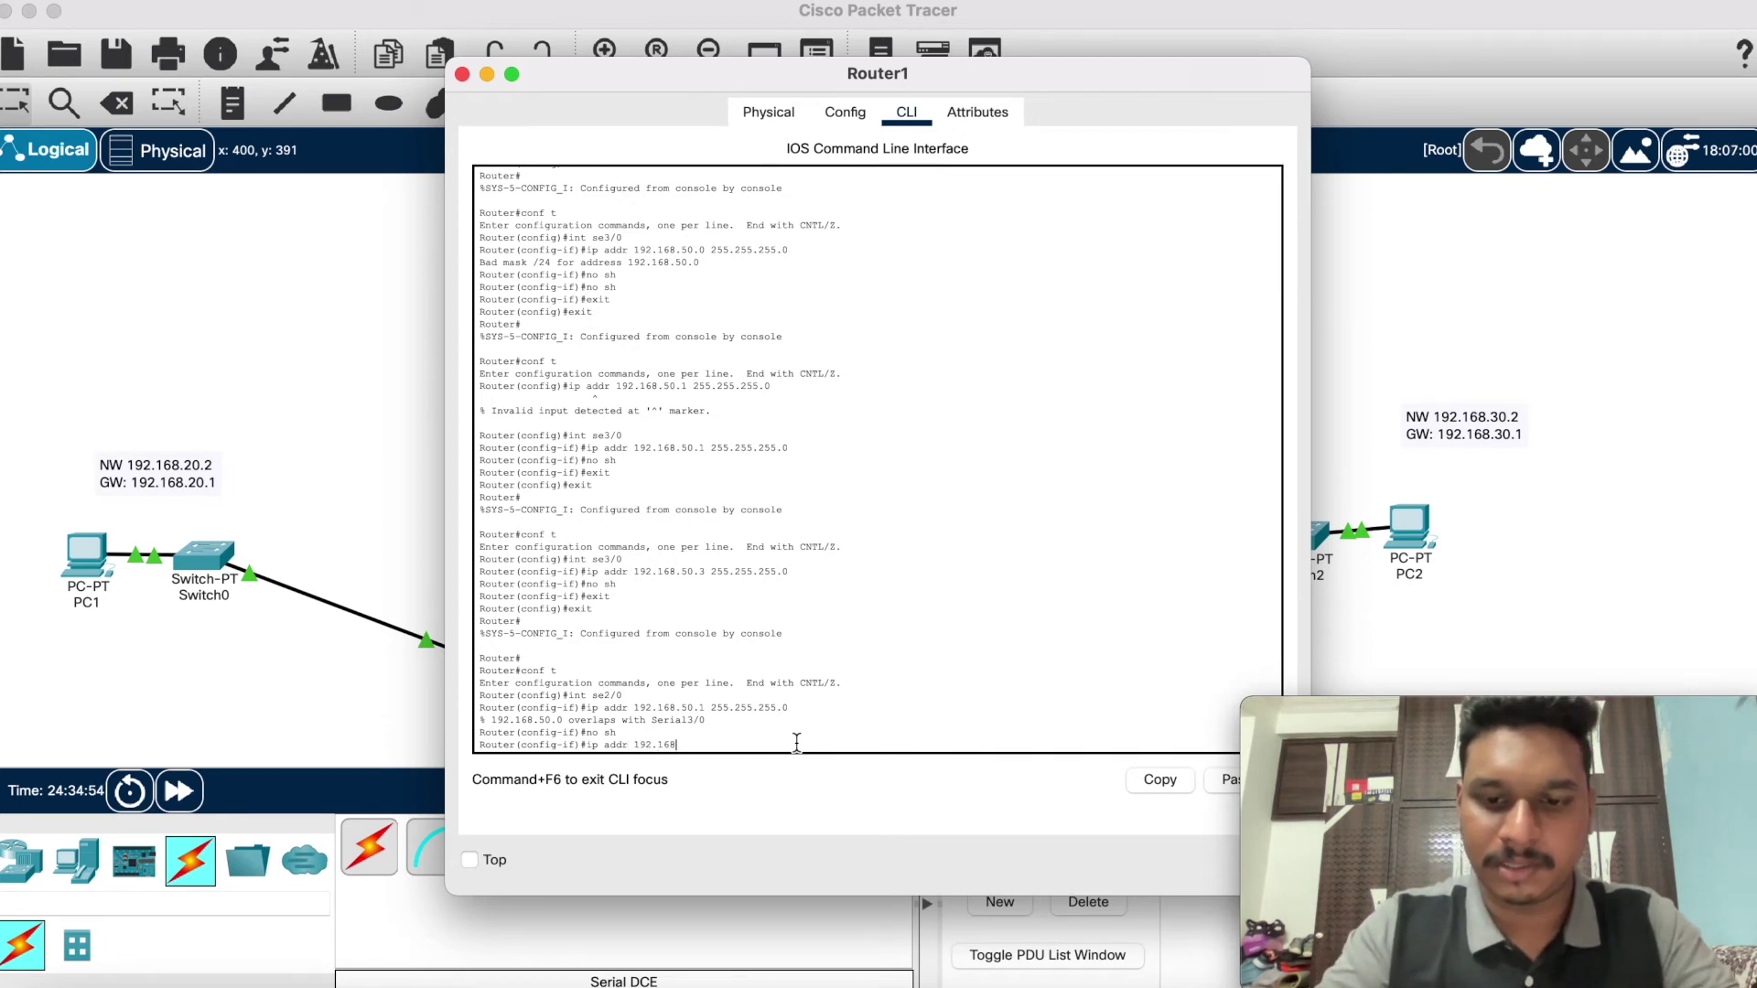
{"action": "type", "text": ".50."}
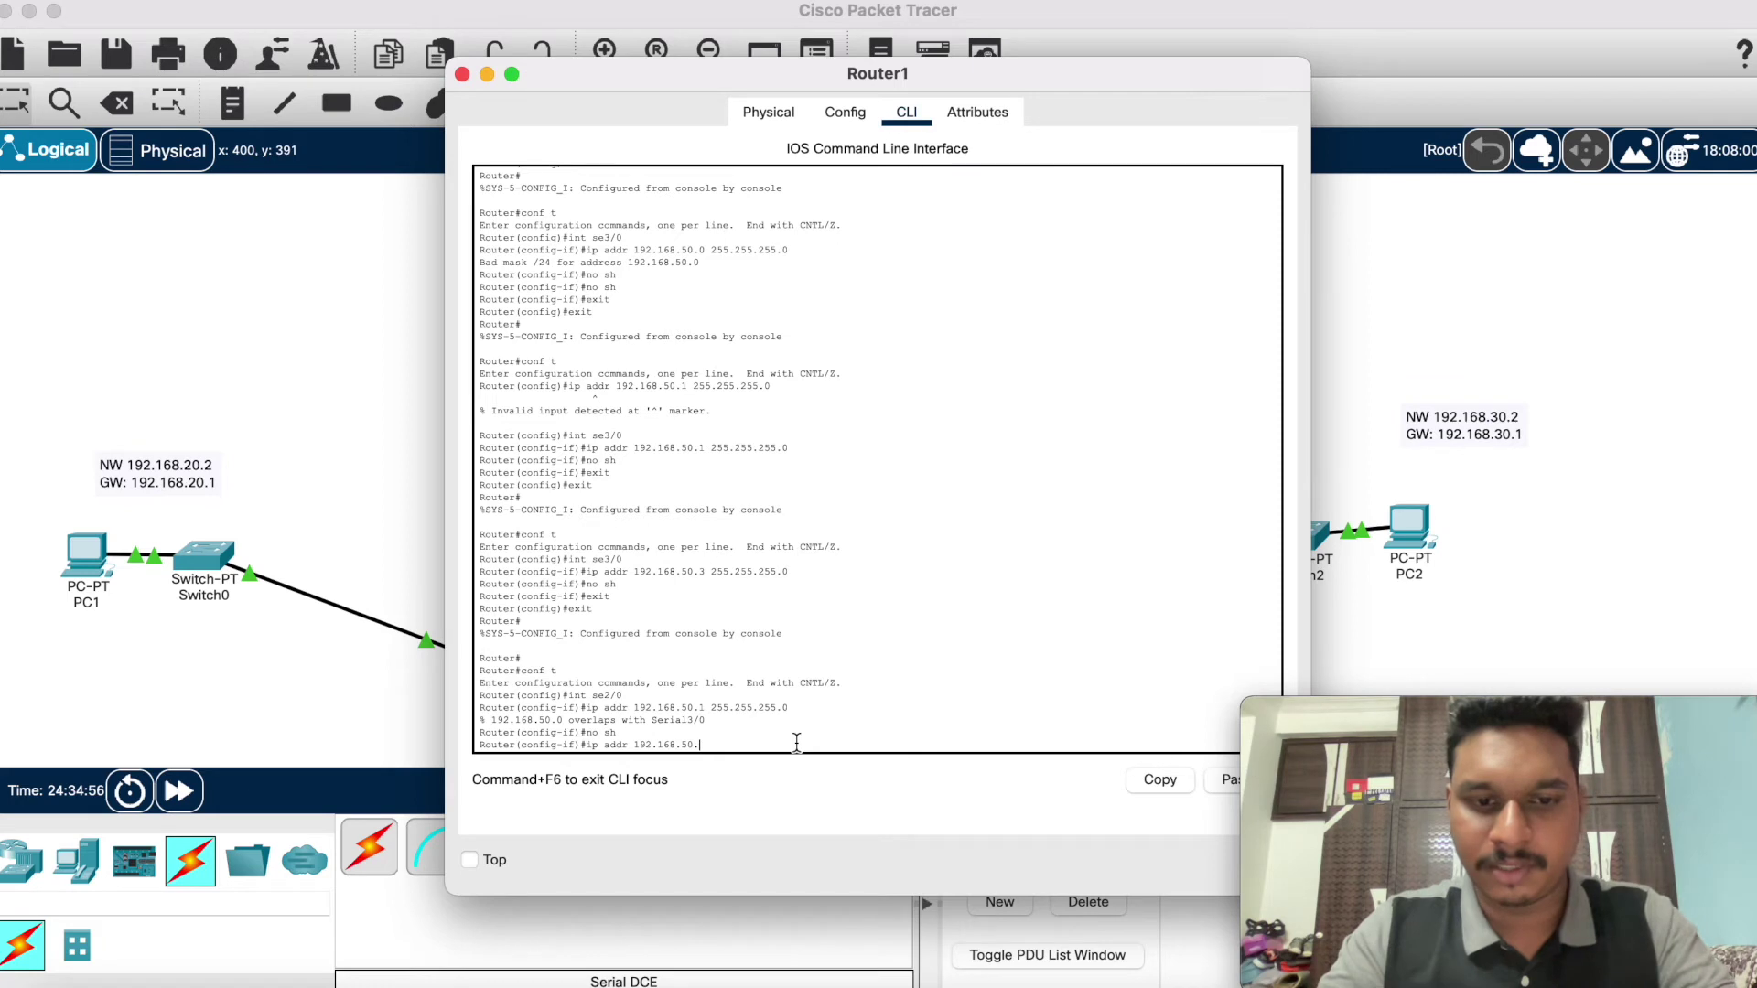
{"action": "type", "text": "5 255.255.255."}
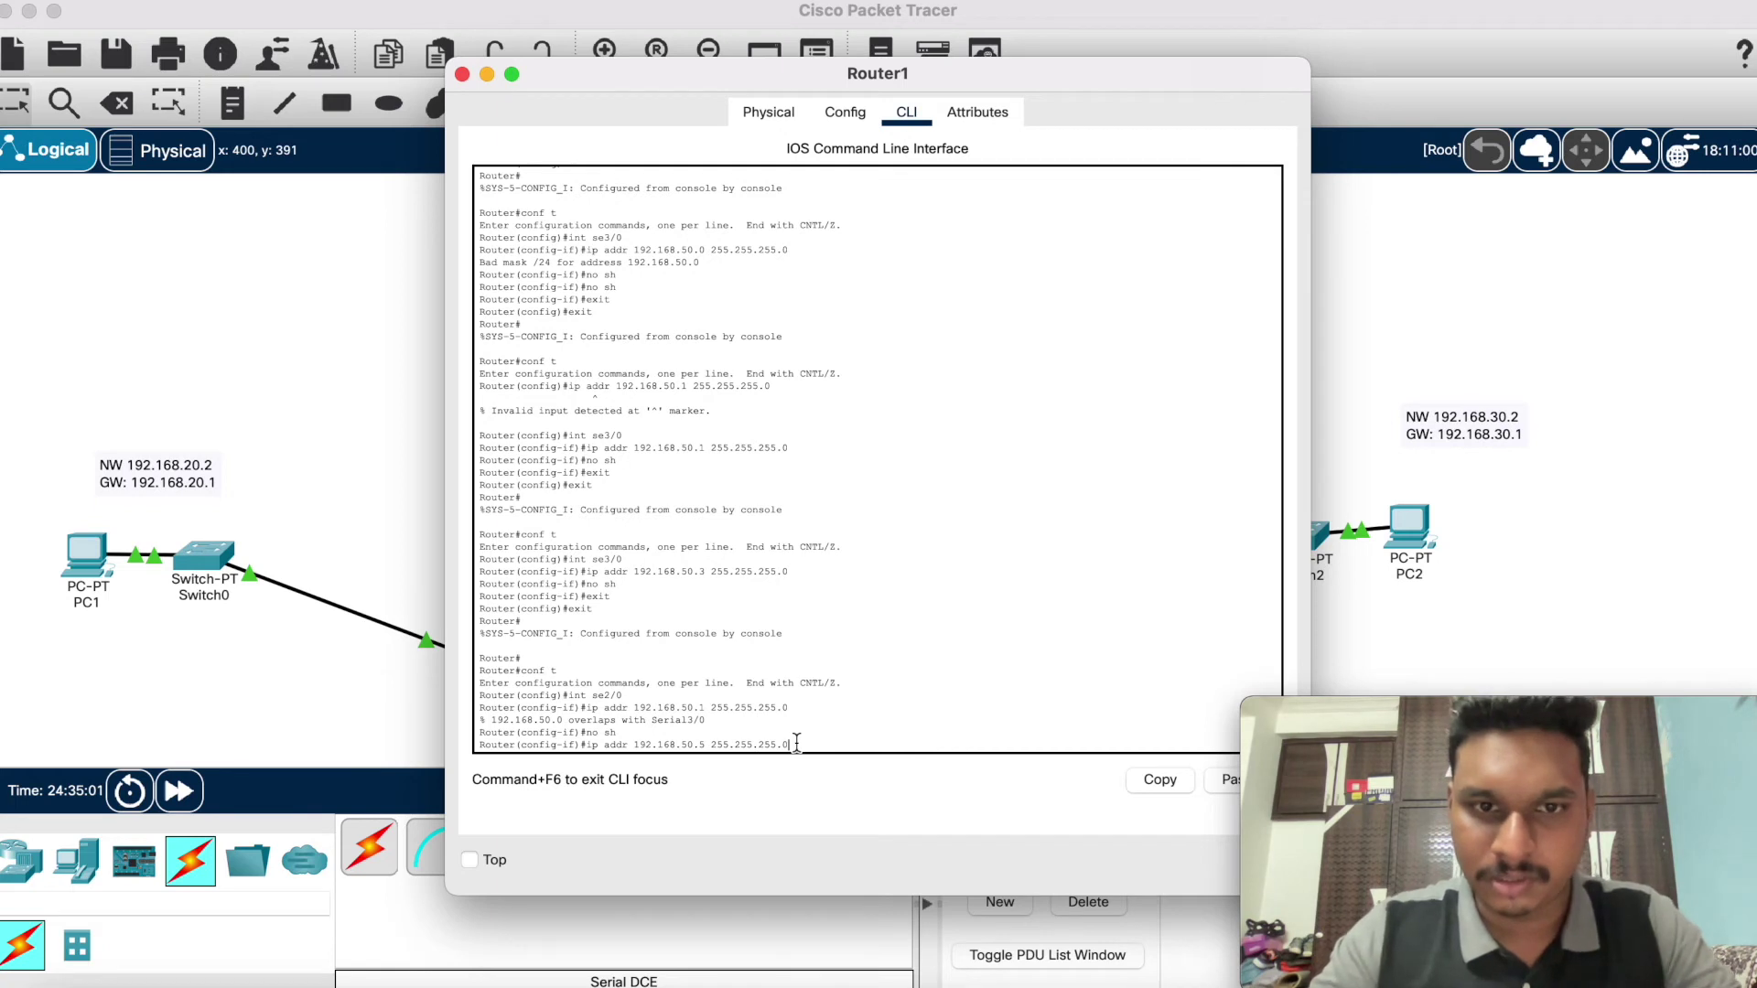
{"action": "type", "text": "0"}
{"action": "key", "text": "Return"}
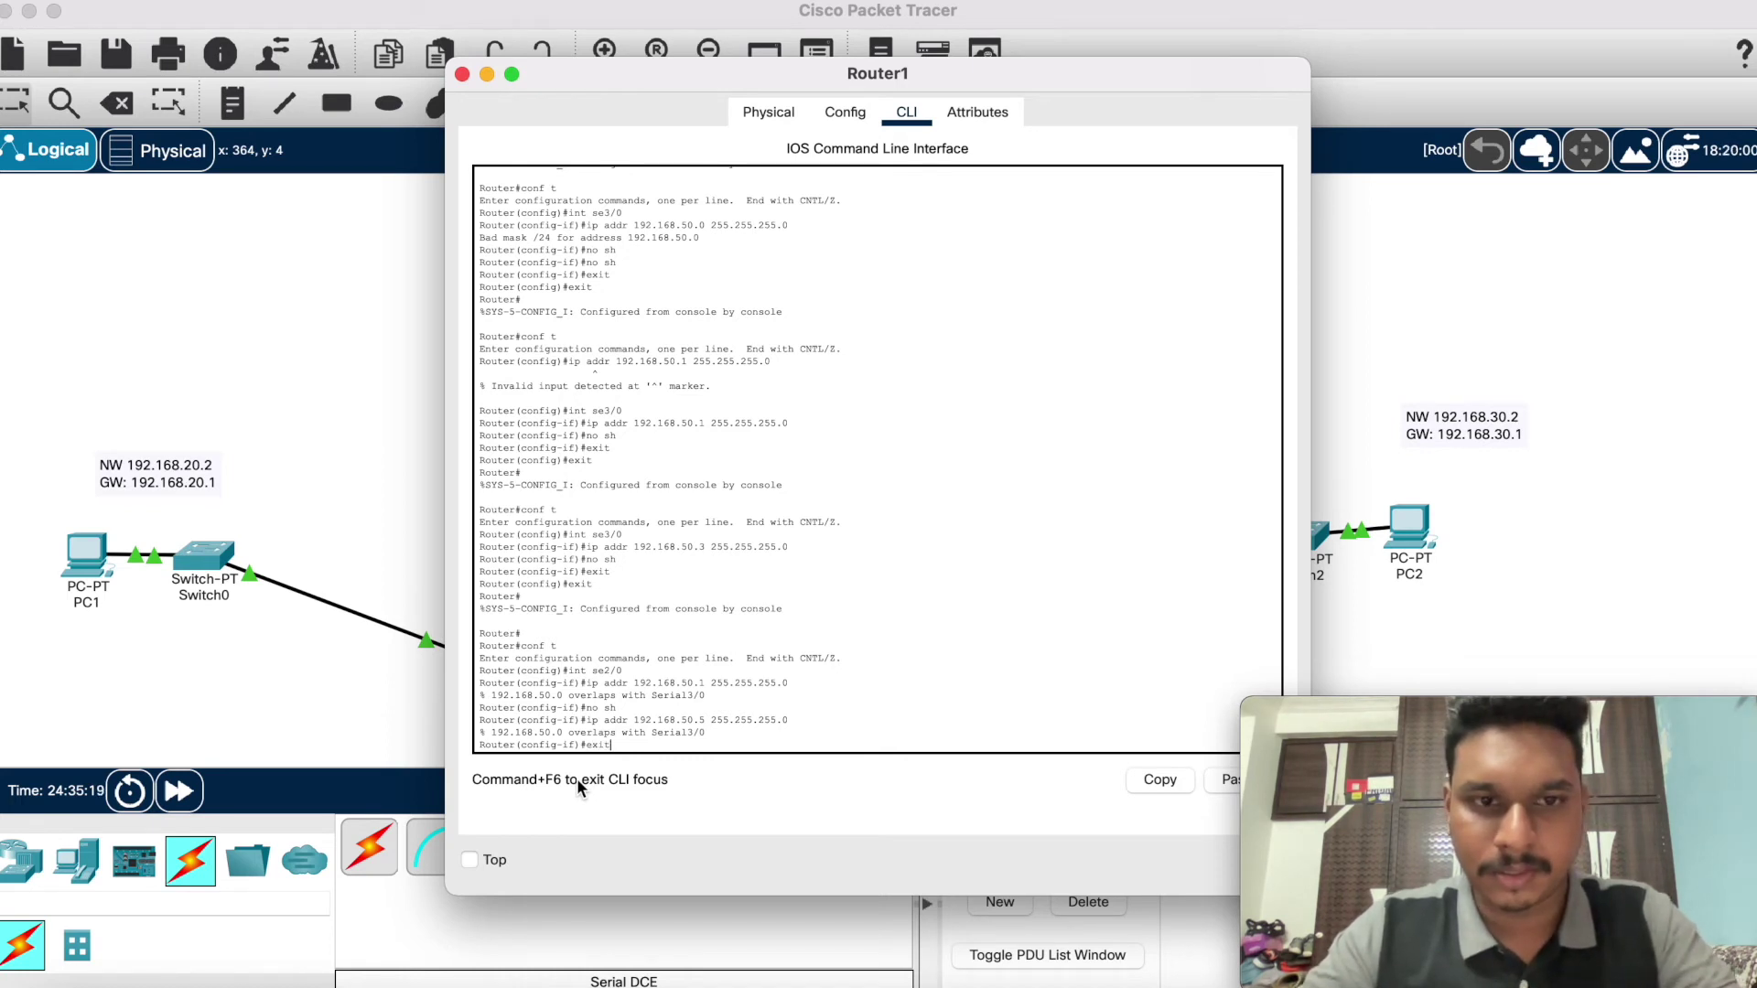
Step: Switch to Serial3/0 and try address 192.168.40.0 255.255.255.0, which is rejected
{"action": "type", "text": "xit"}
{"action": "key", "text": "Return"}
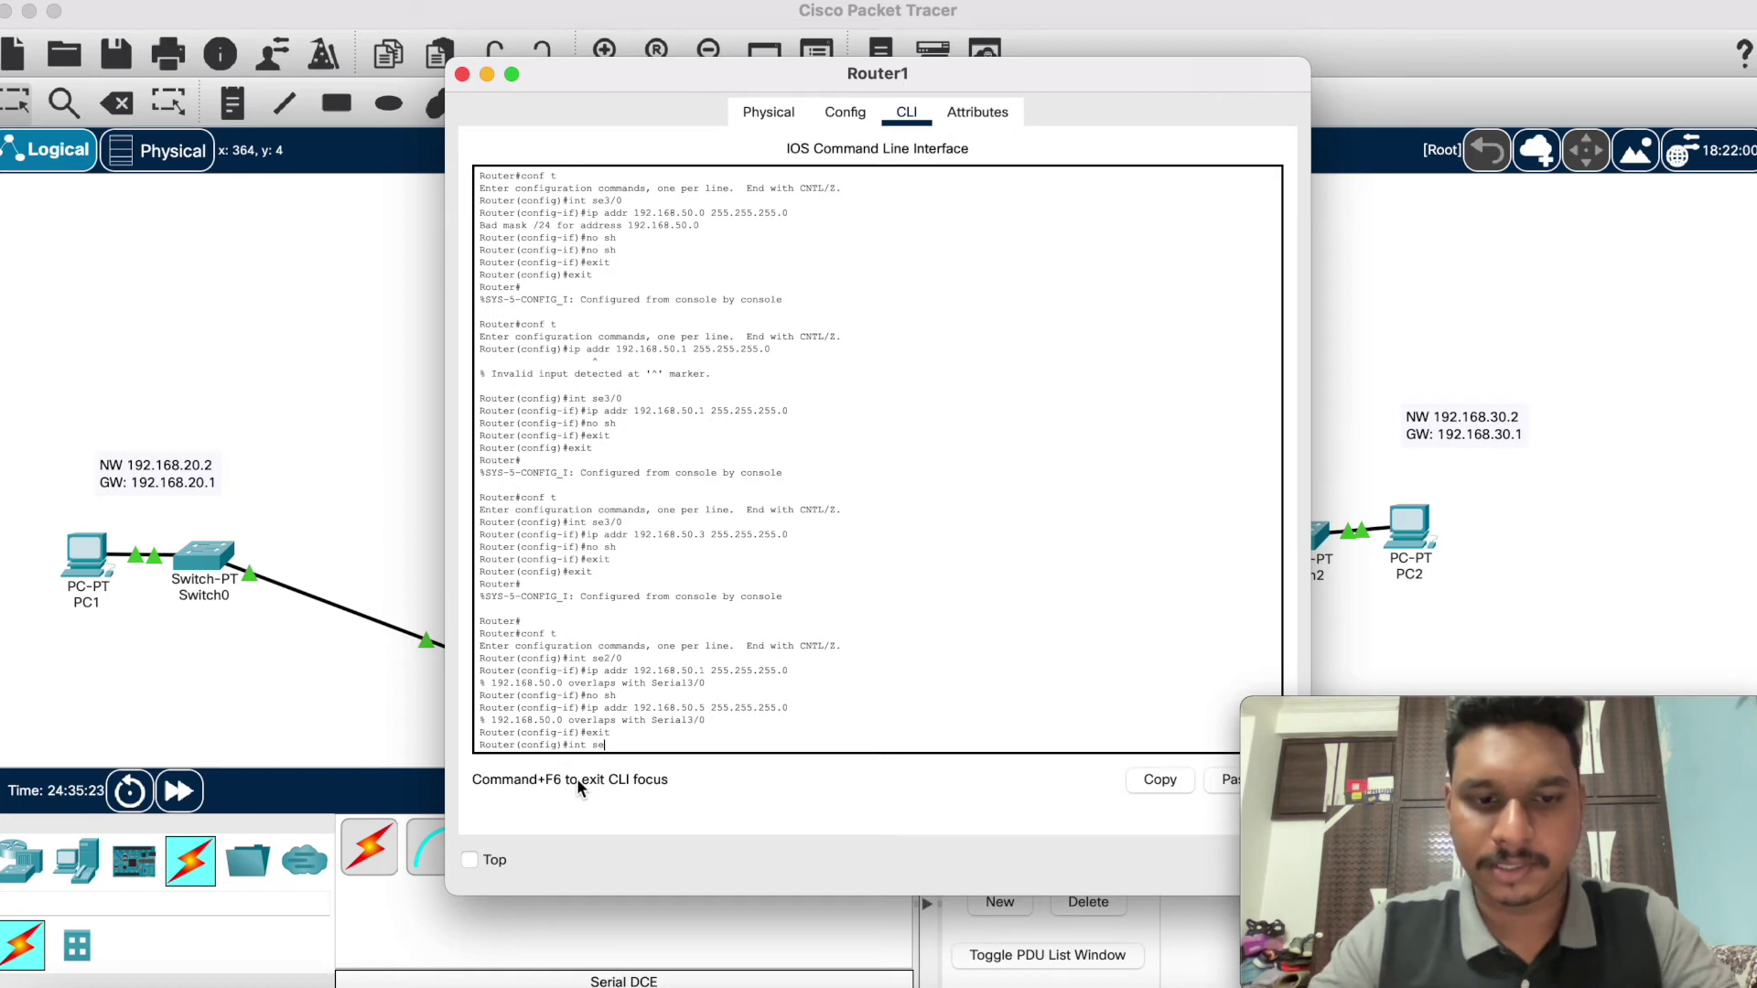
{"action": "type", "text": "int se3/0"}
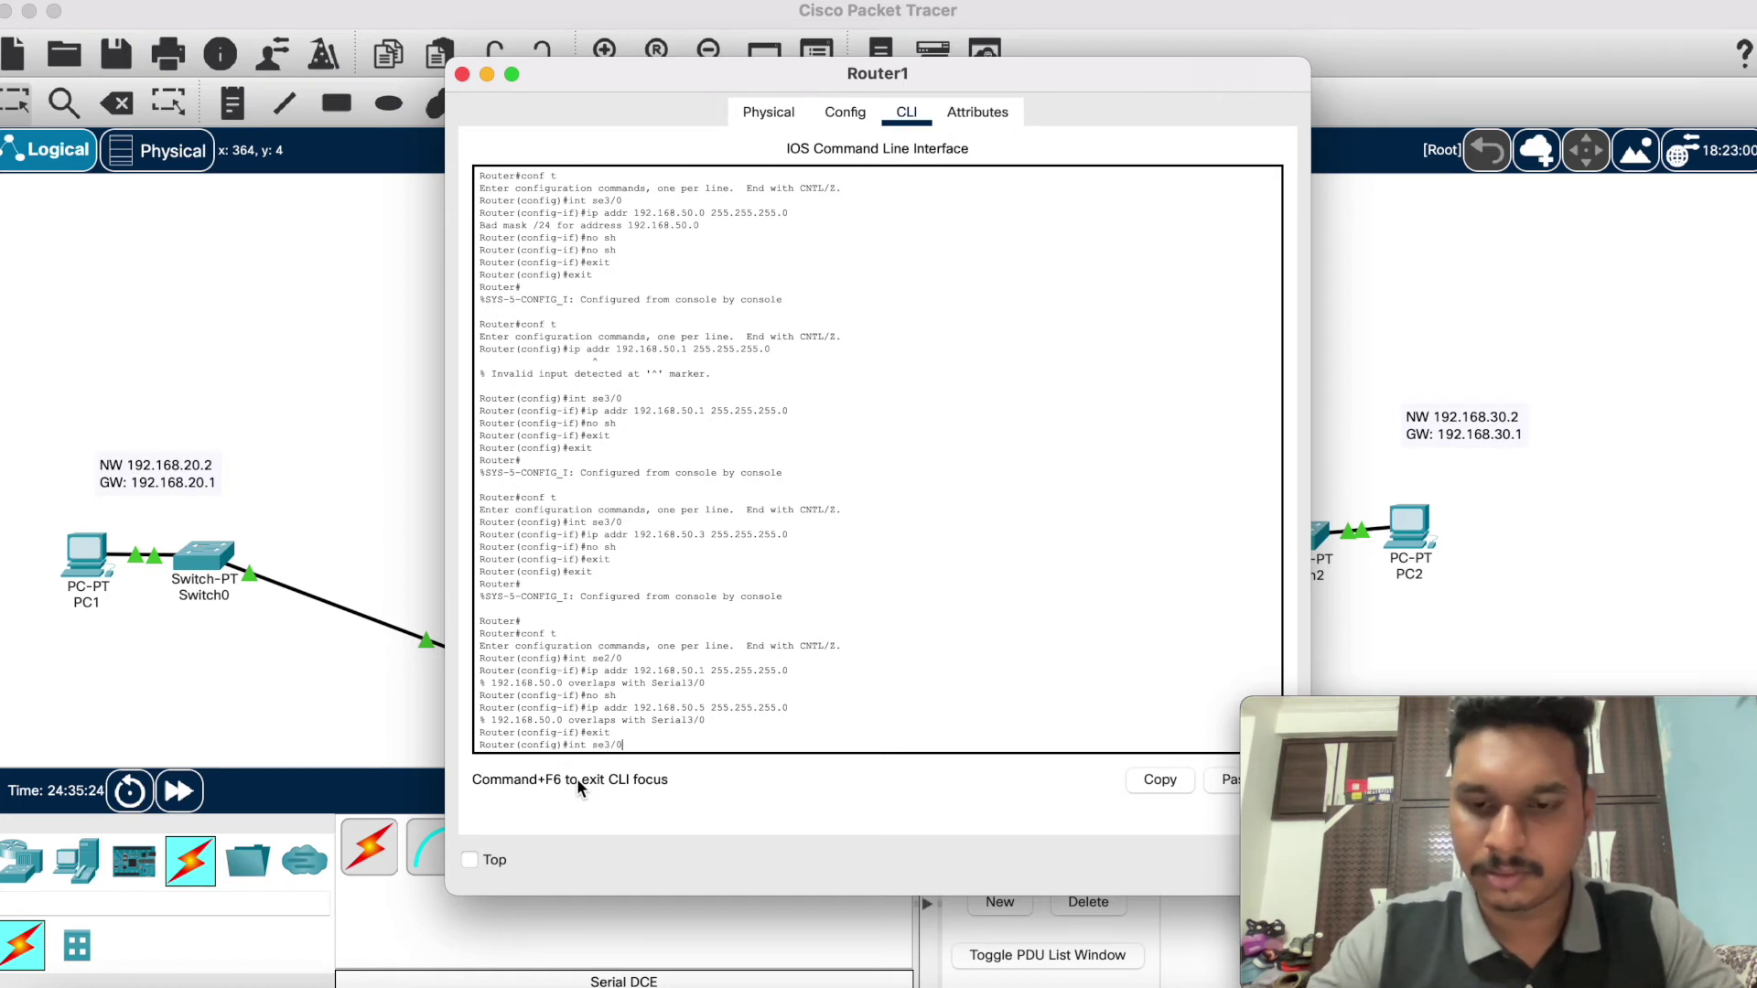
{"action": "key", "text": "Return"}
{"action": "type", "text": "ip"}
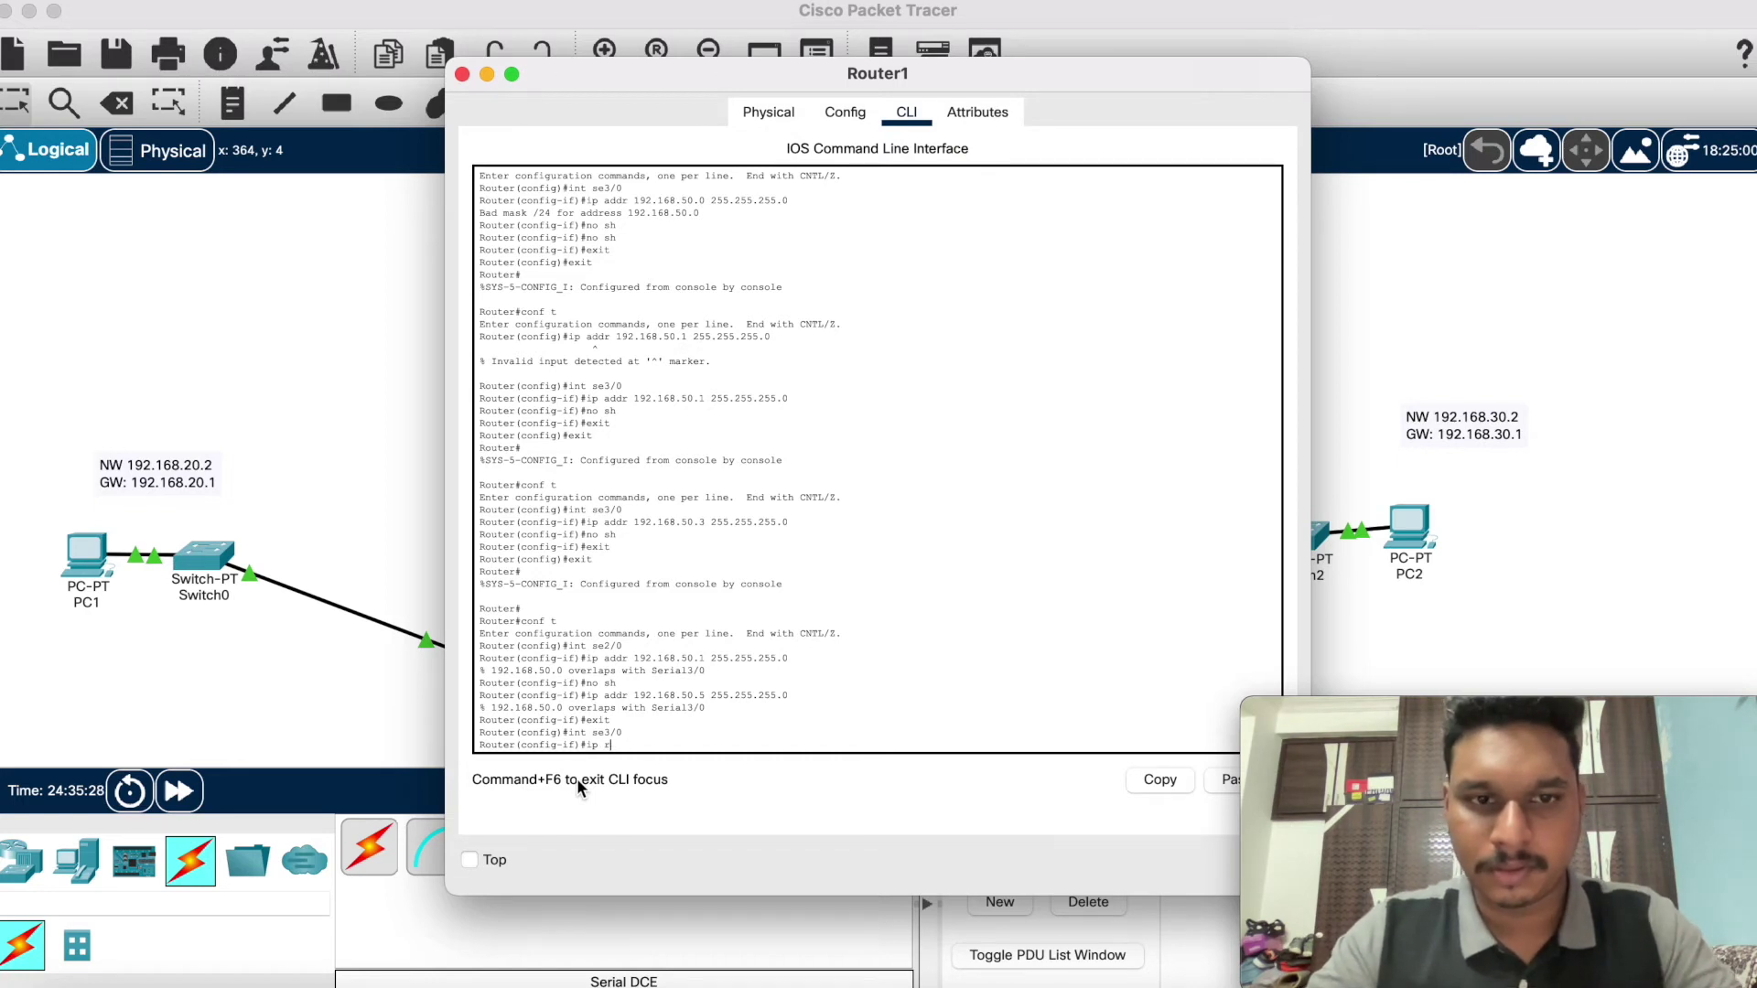
{"action": "type", "text": " addr 192.168."}
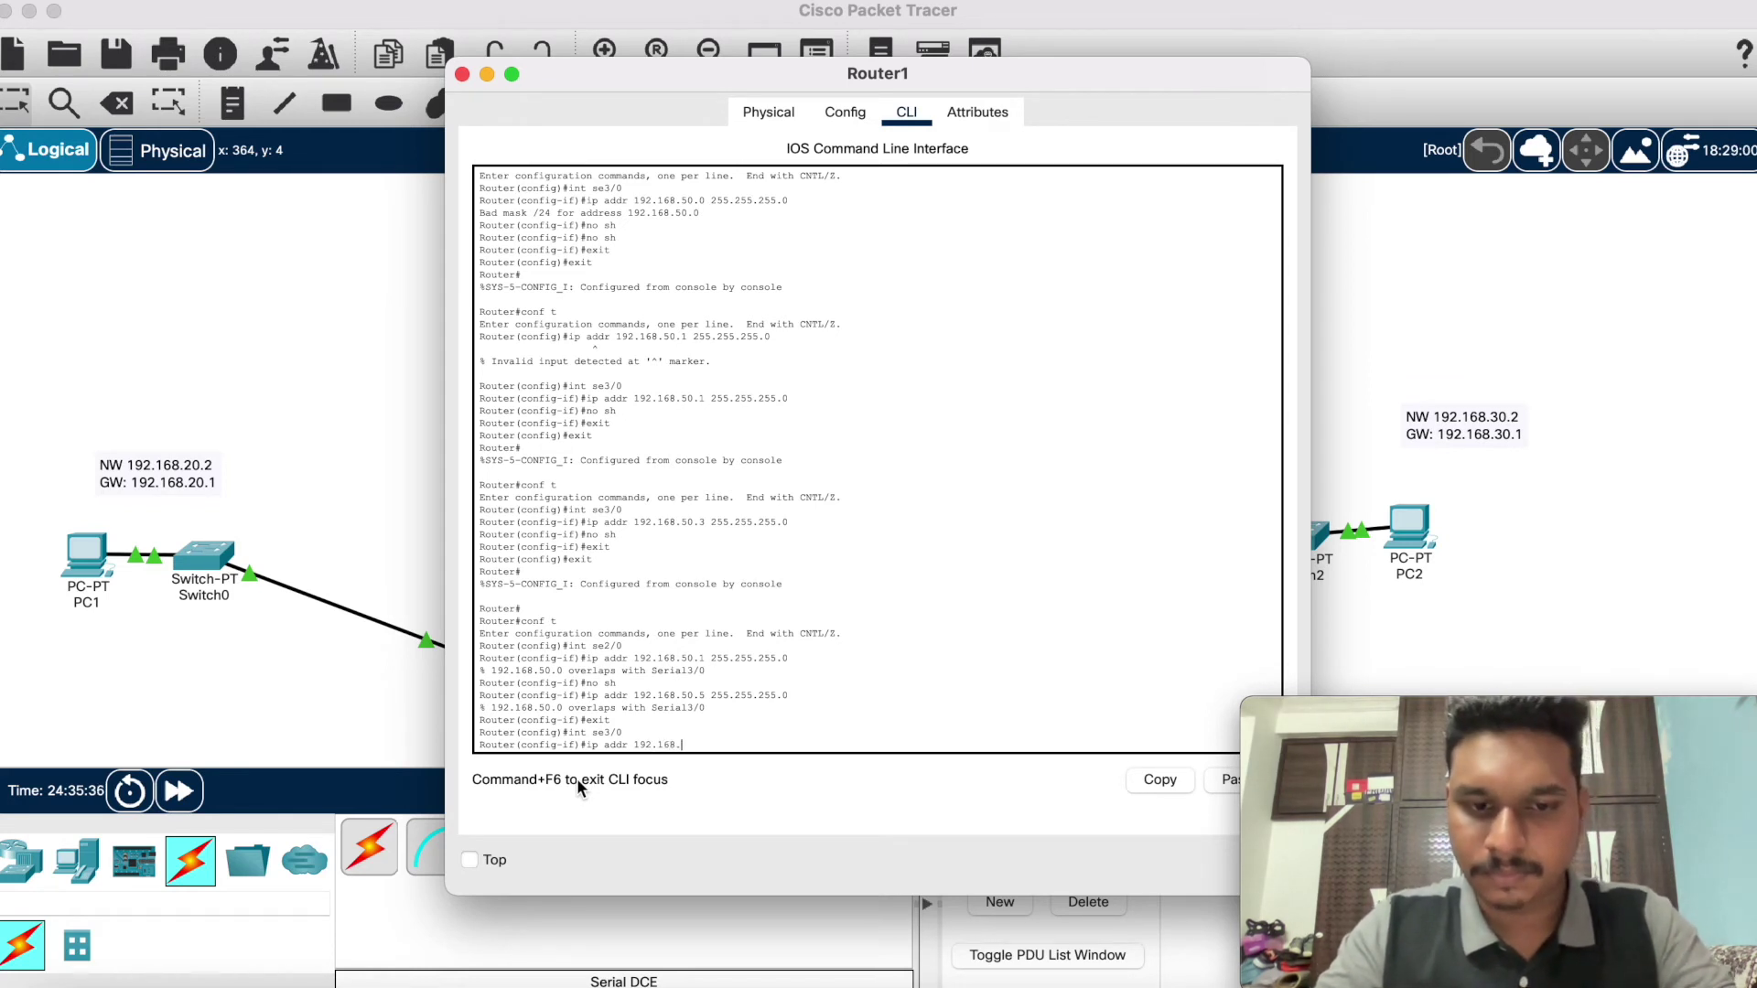
{"action": "type", "text": "40."}
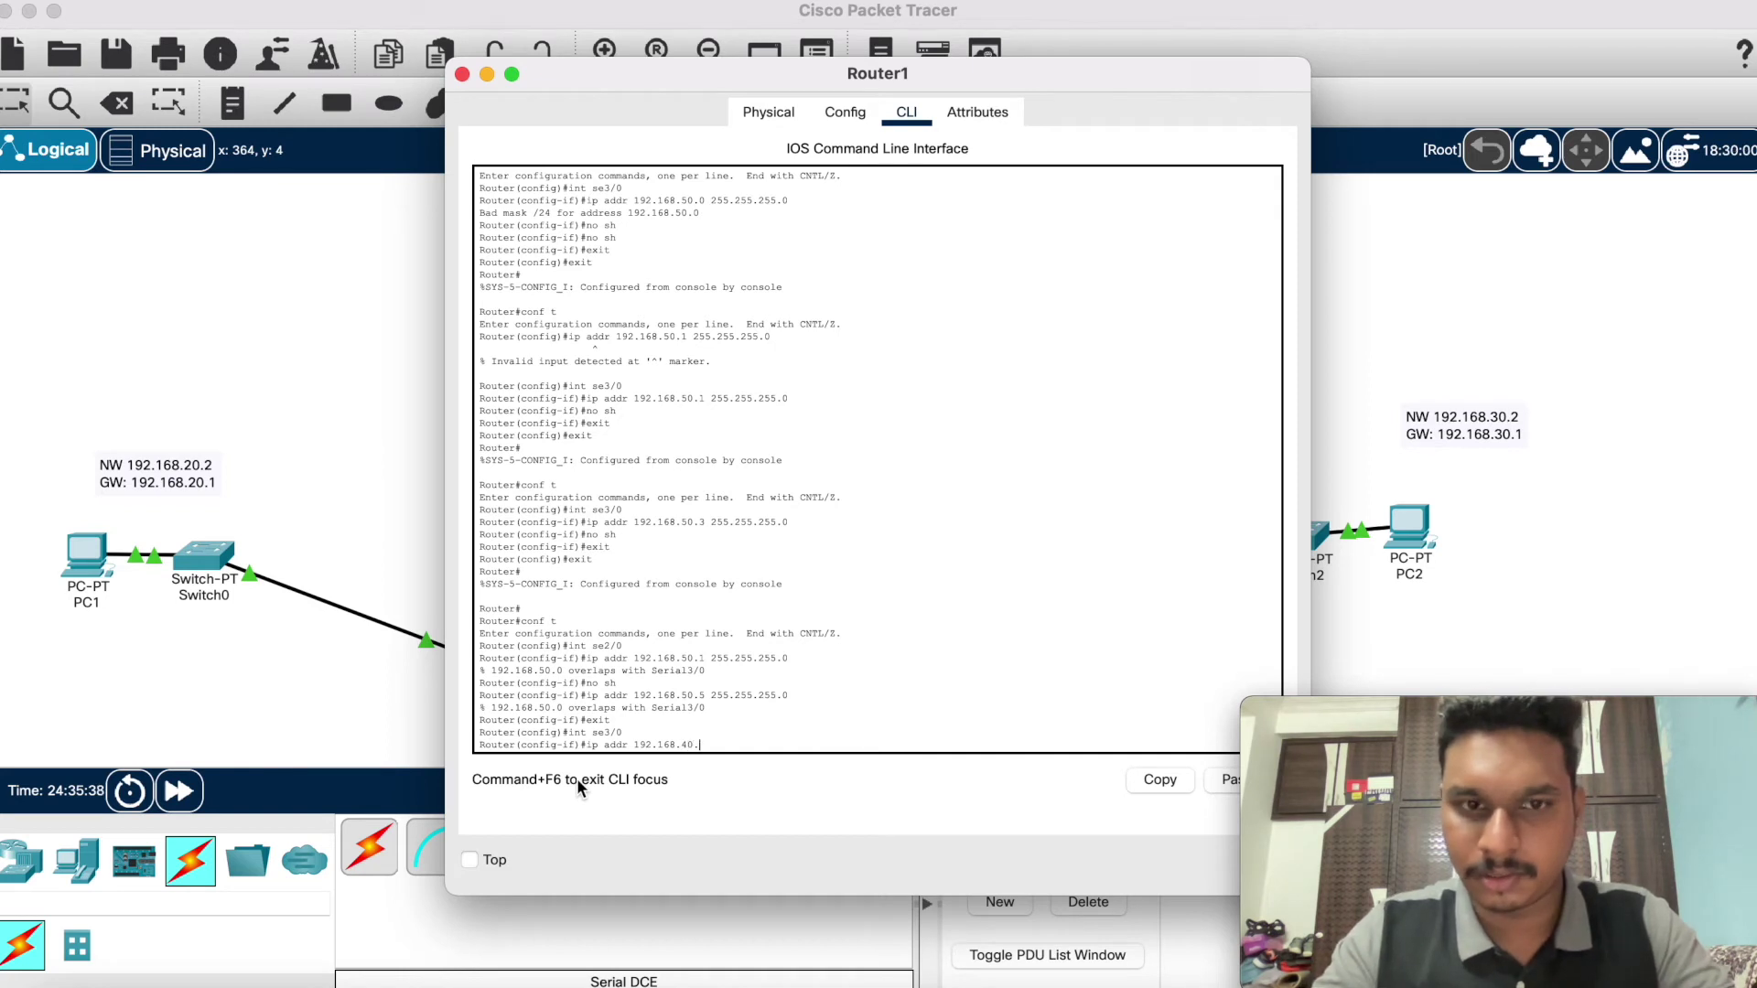
{"action": "type", "text": "1"}
{"action": "key", "text": "BackSpace"}
{"action": "type", "text": "0"}
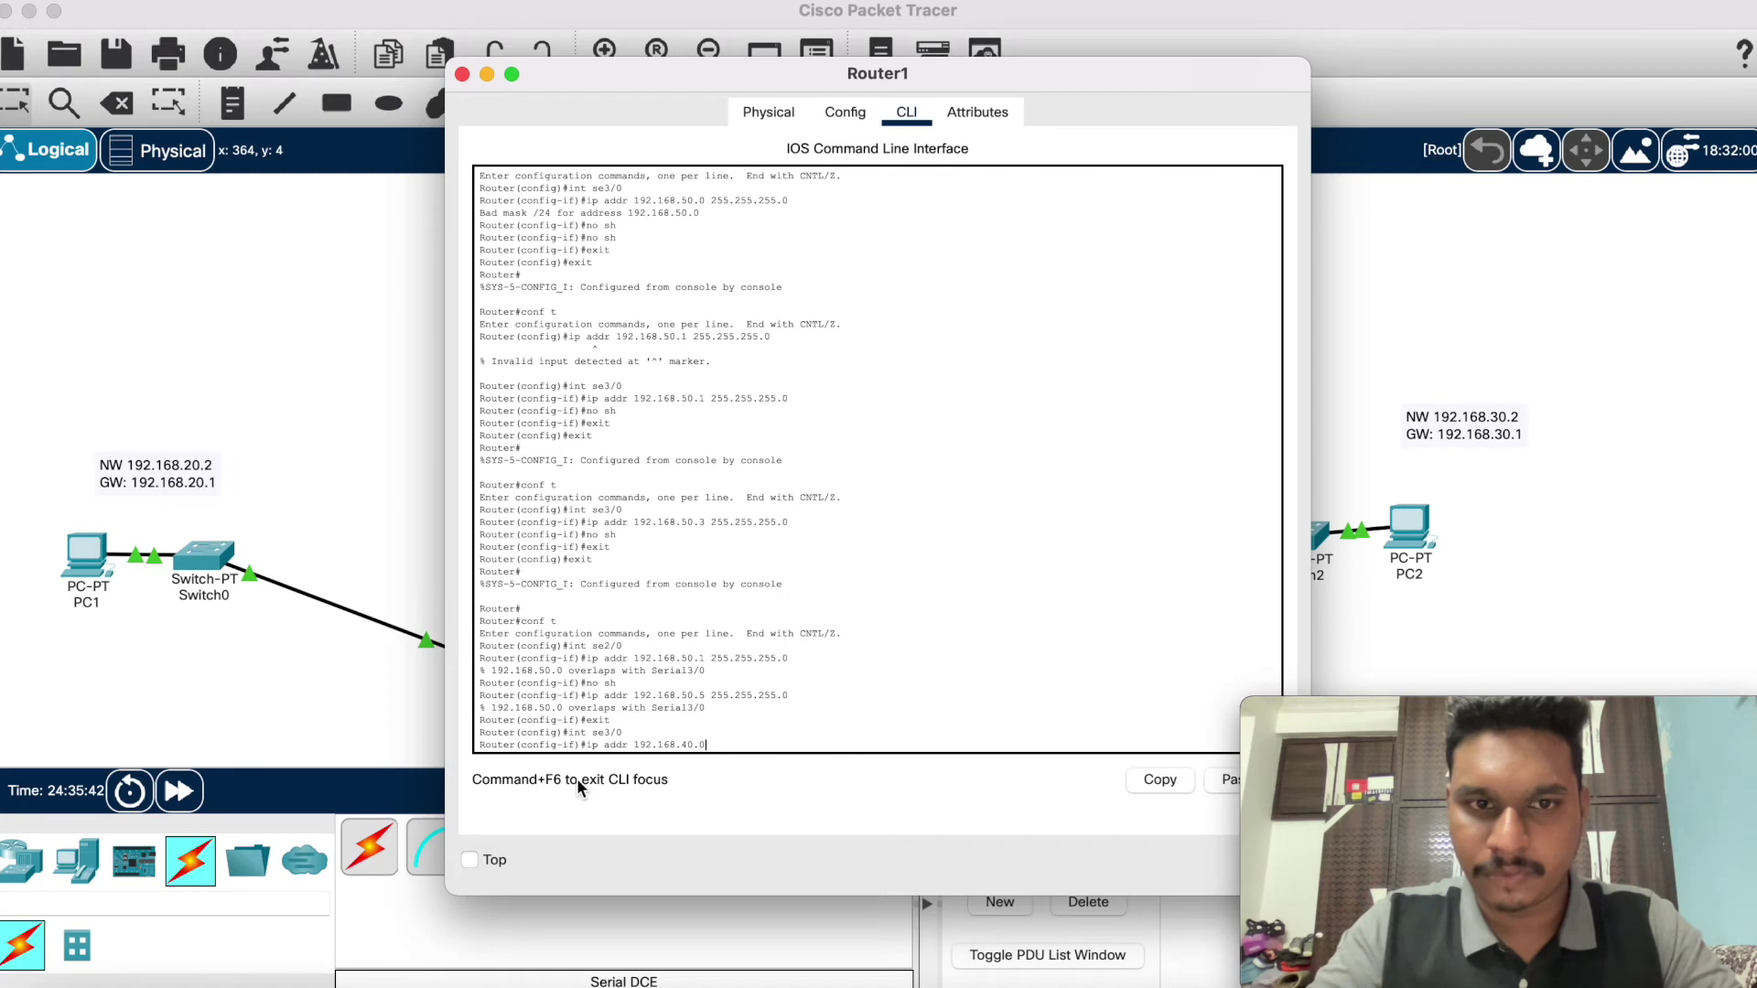
{"action": "type", "text": " 255"}
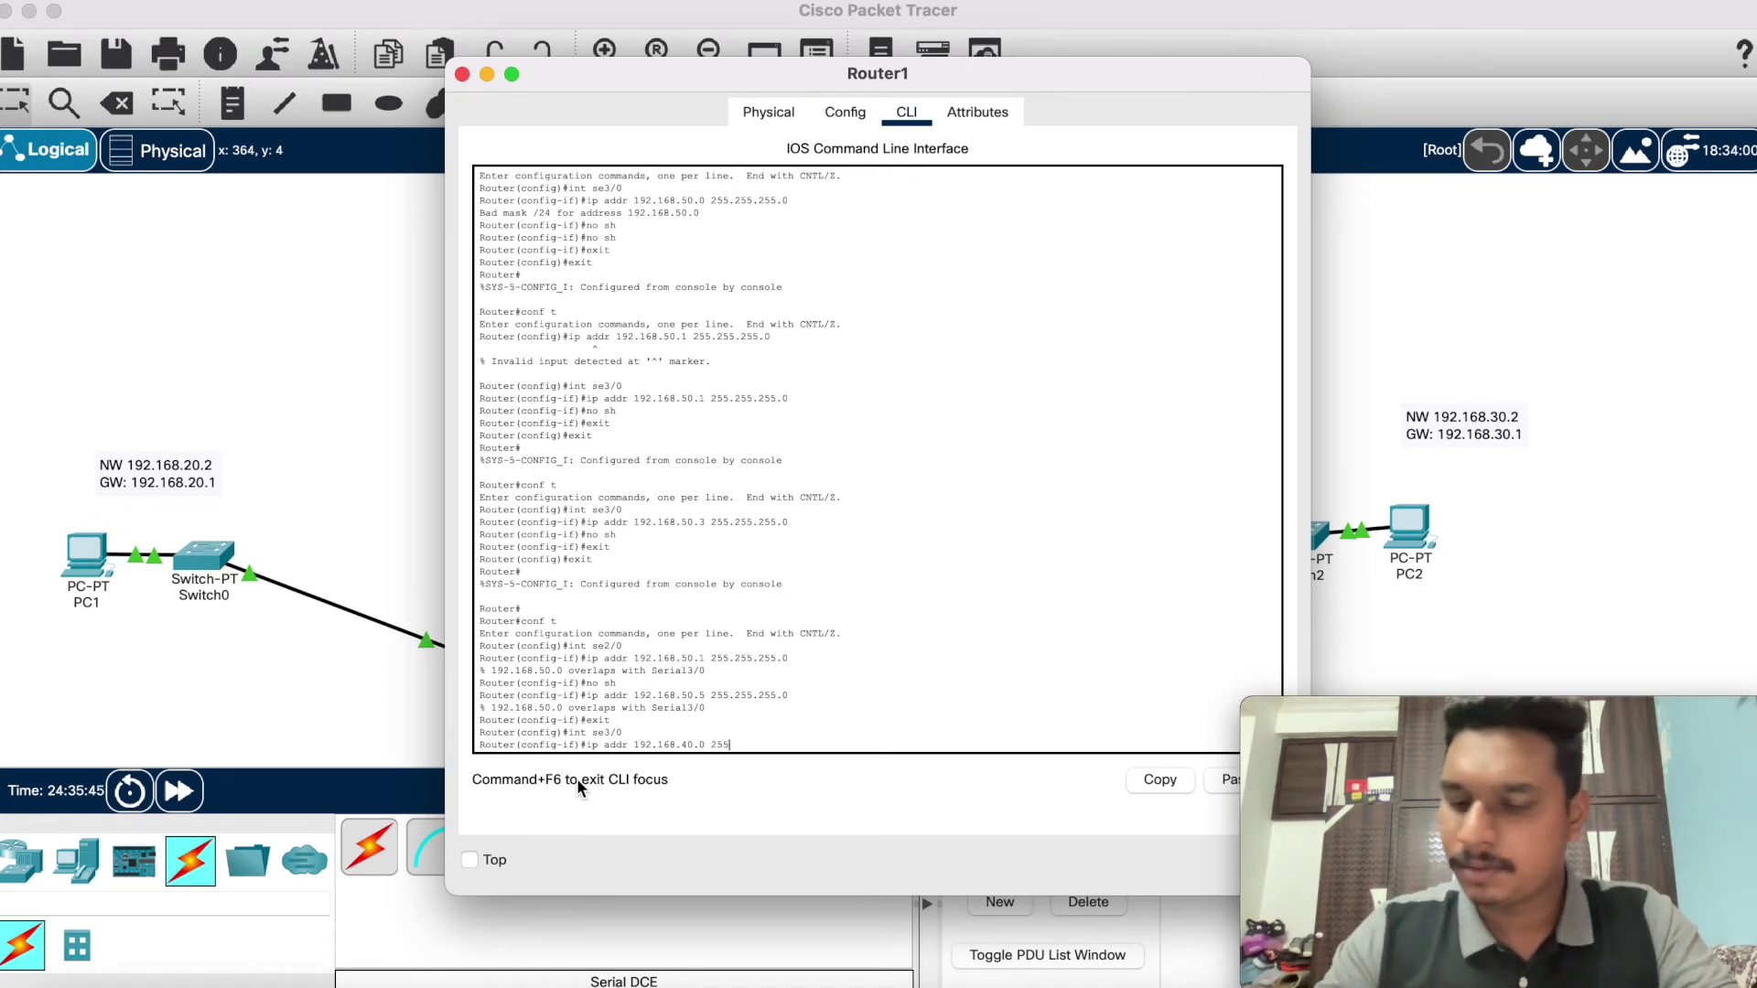
{"action": "type", "text": ".255.255.0"}
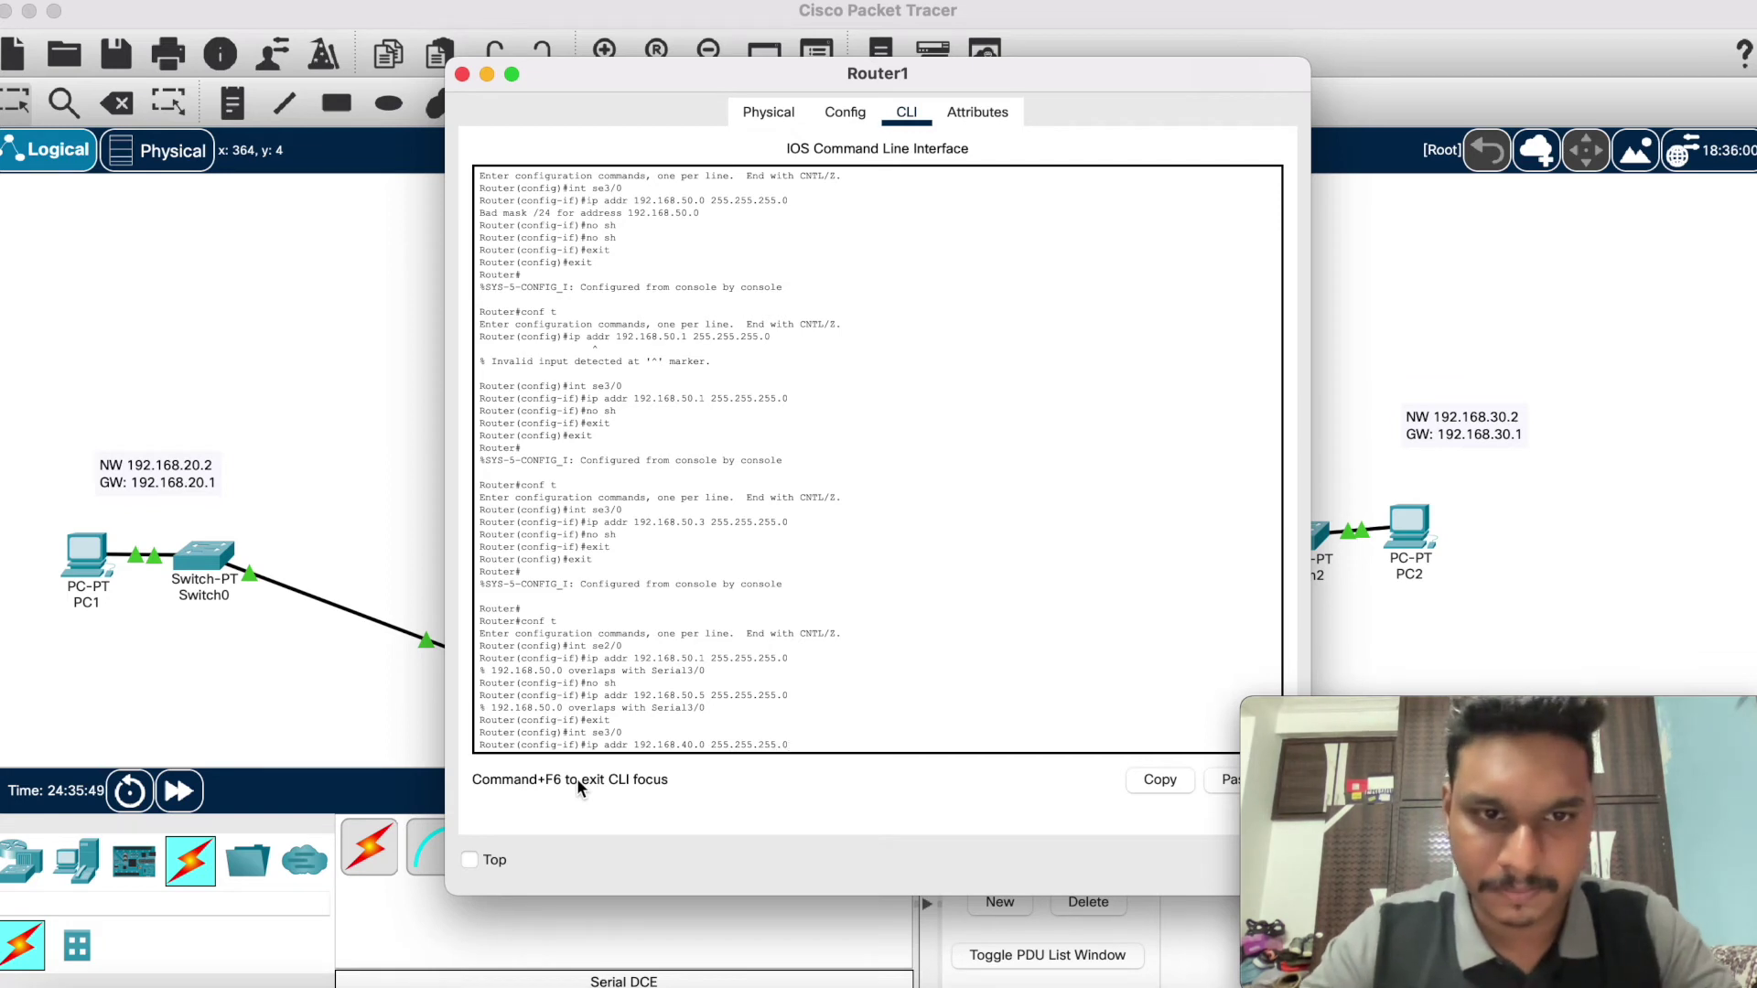
{"action": "key", "text": "Return"}
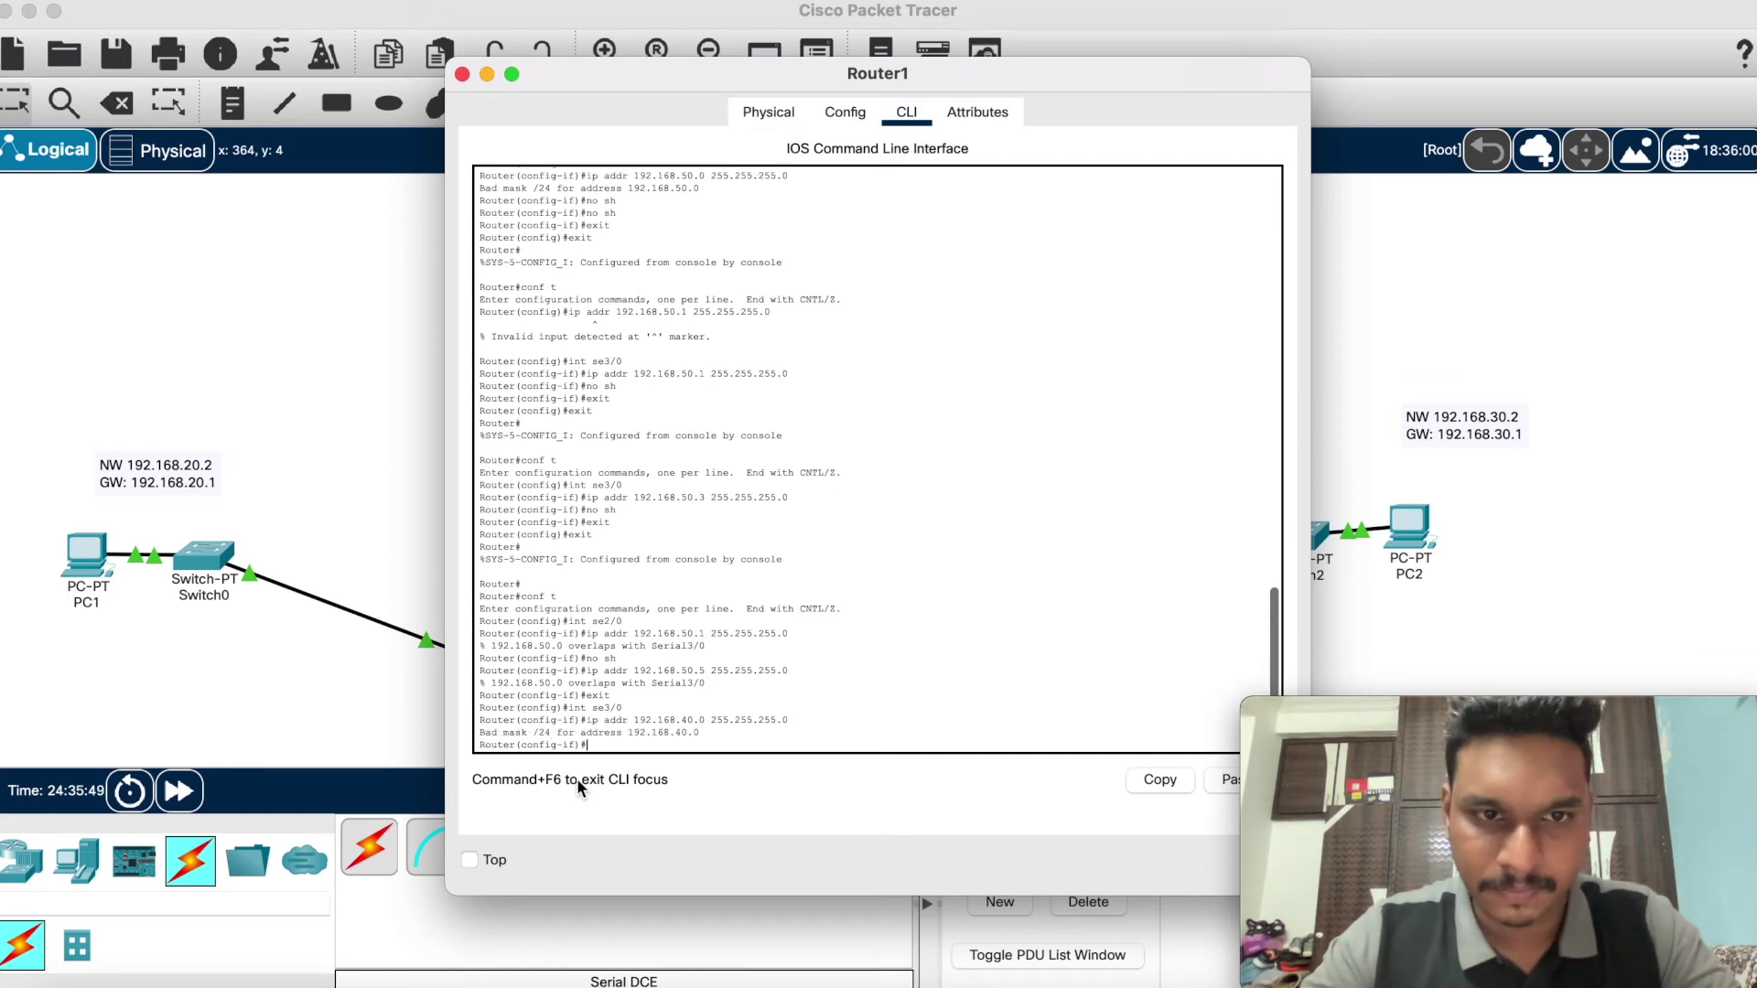
Step: Enable Serial3/0 and leave interface configuration for Serial2/0
{"action": "type", "text": "no"}
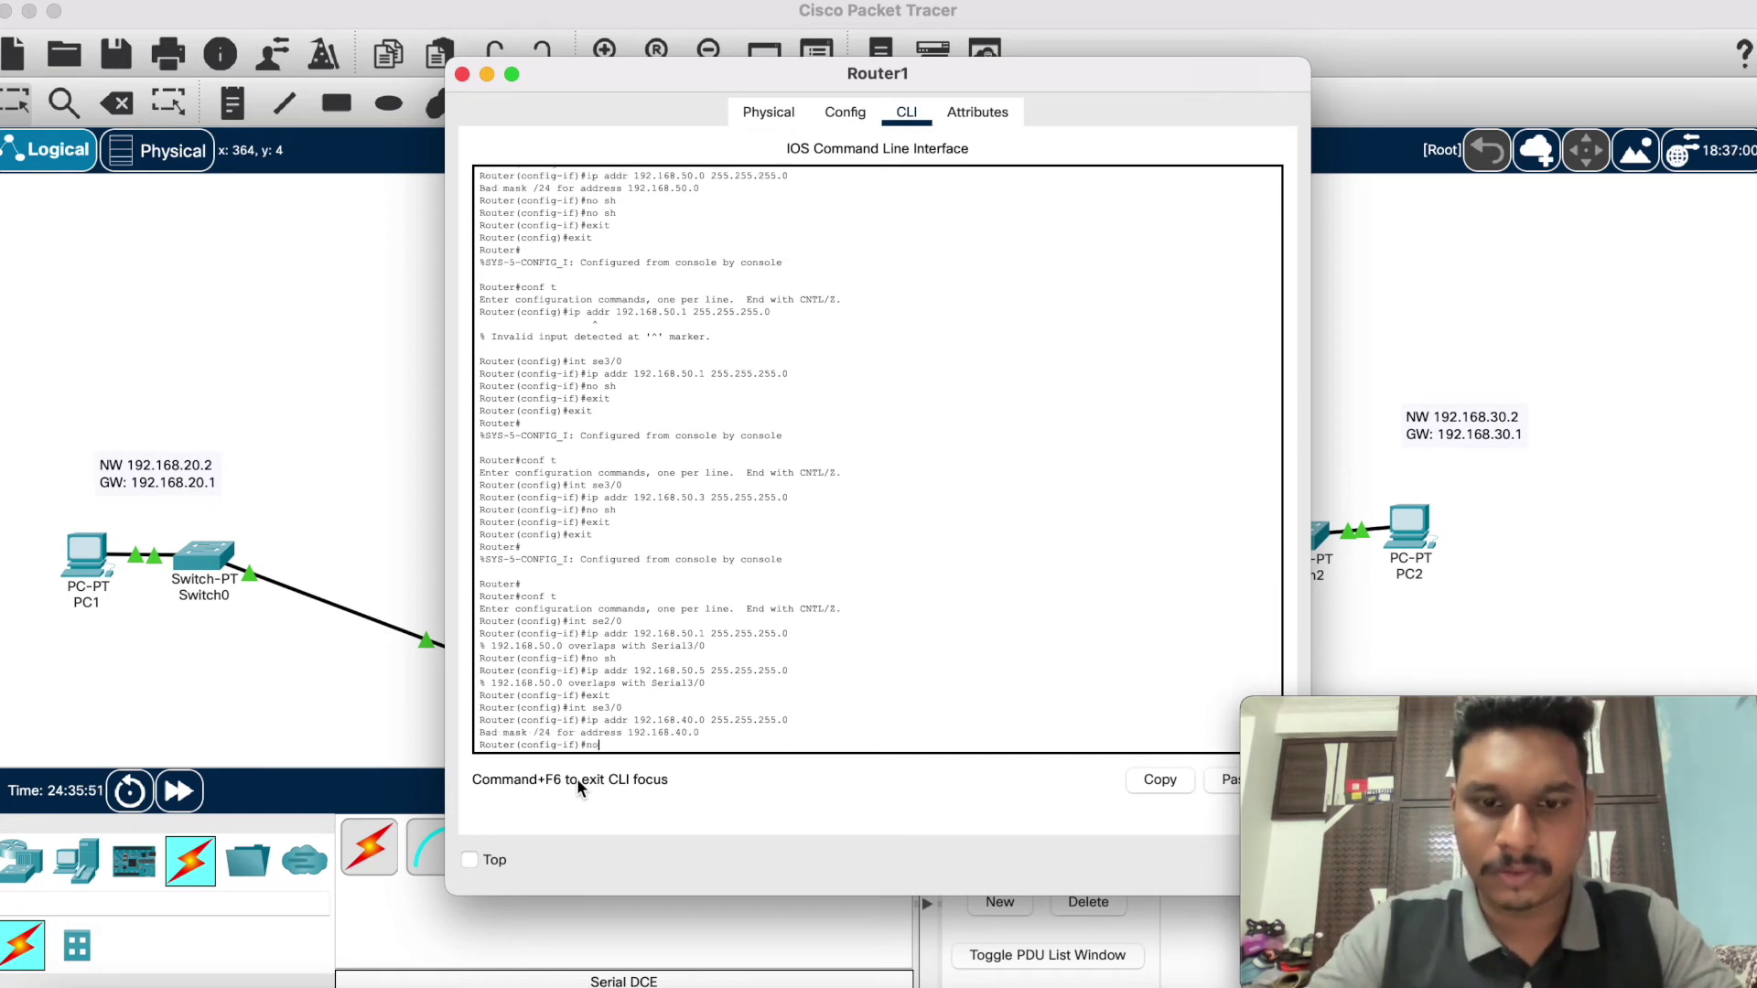
{"action": "type", "text": " sh"}
{"action": "key", "text": "Return"}
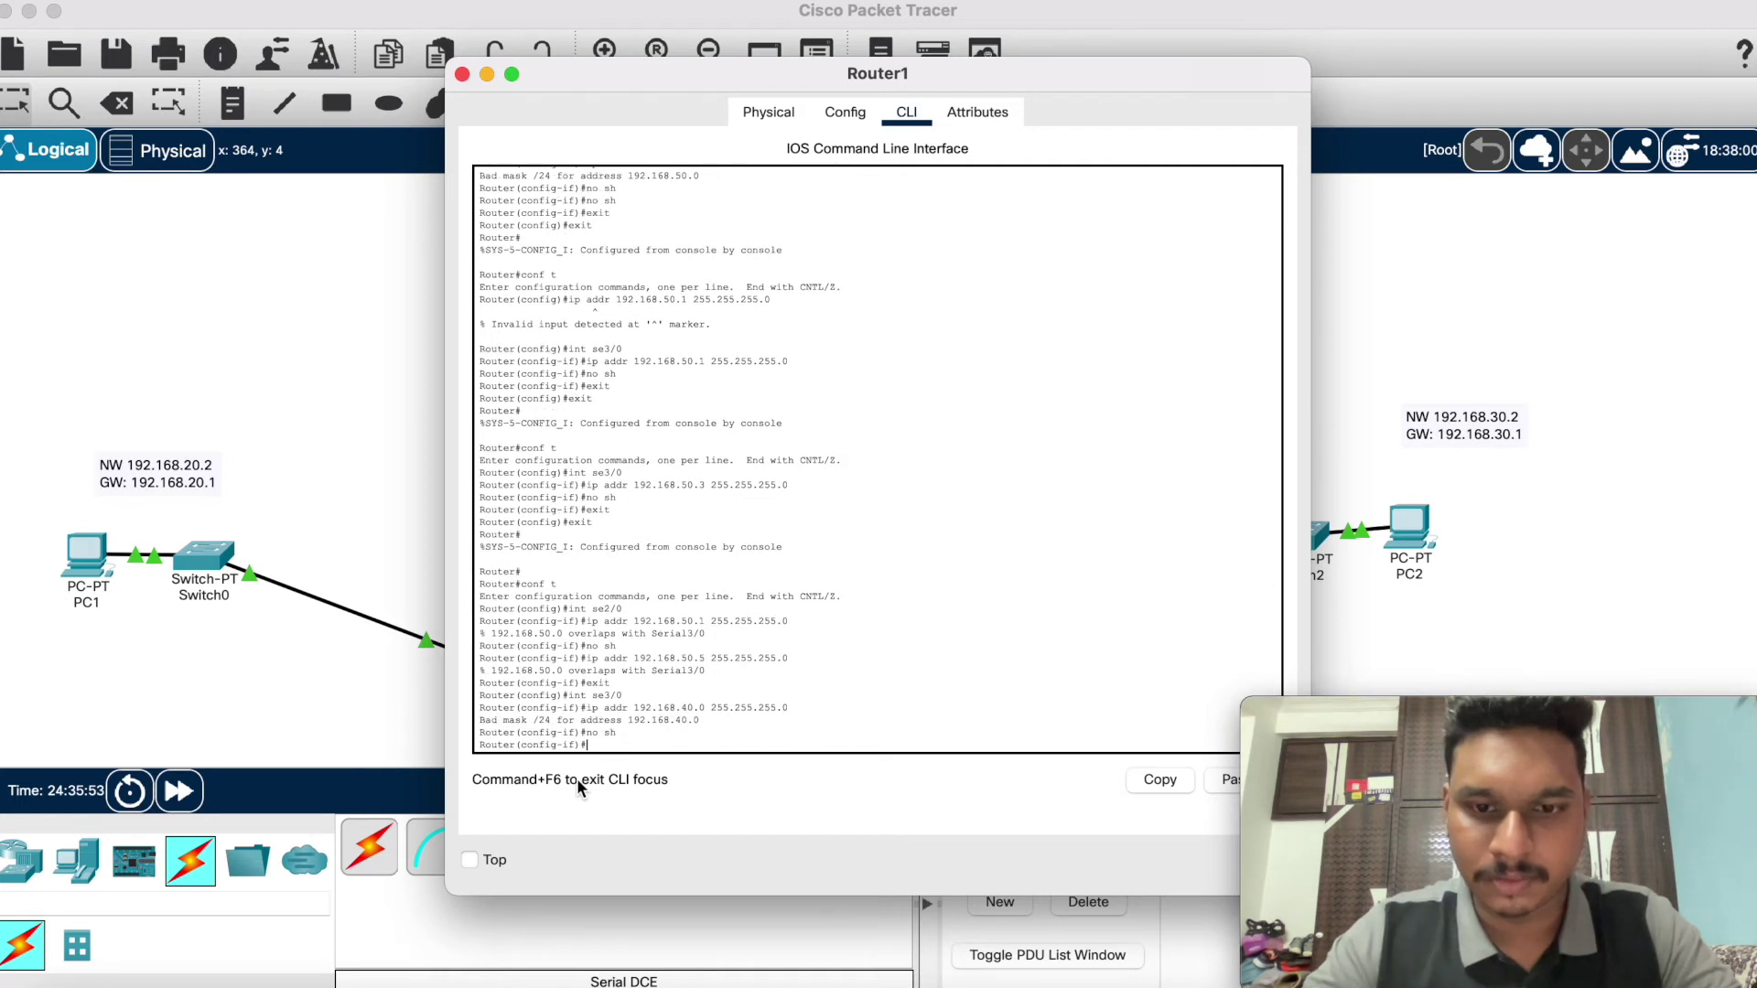
{"action": "type", "text": "exit"}
{"action": "key", "text": "Return"}
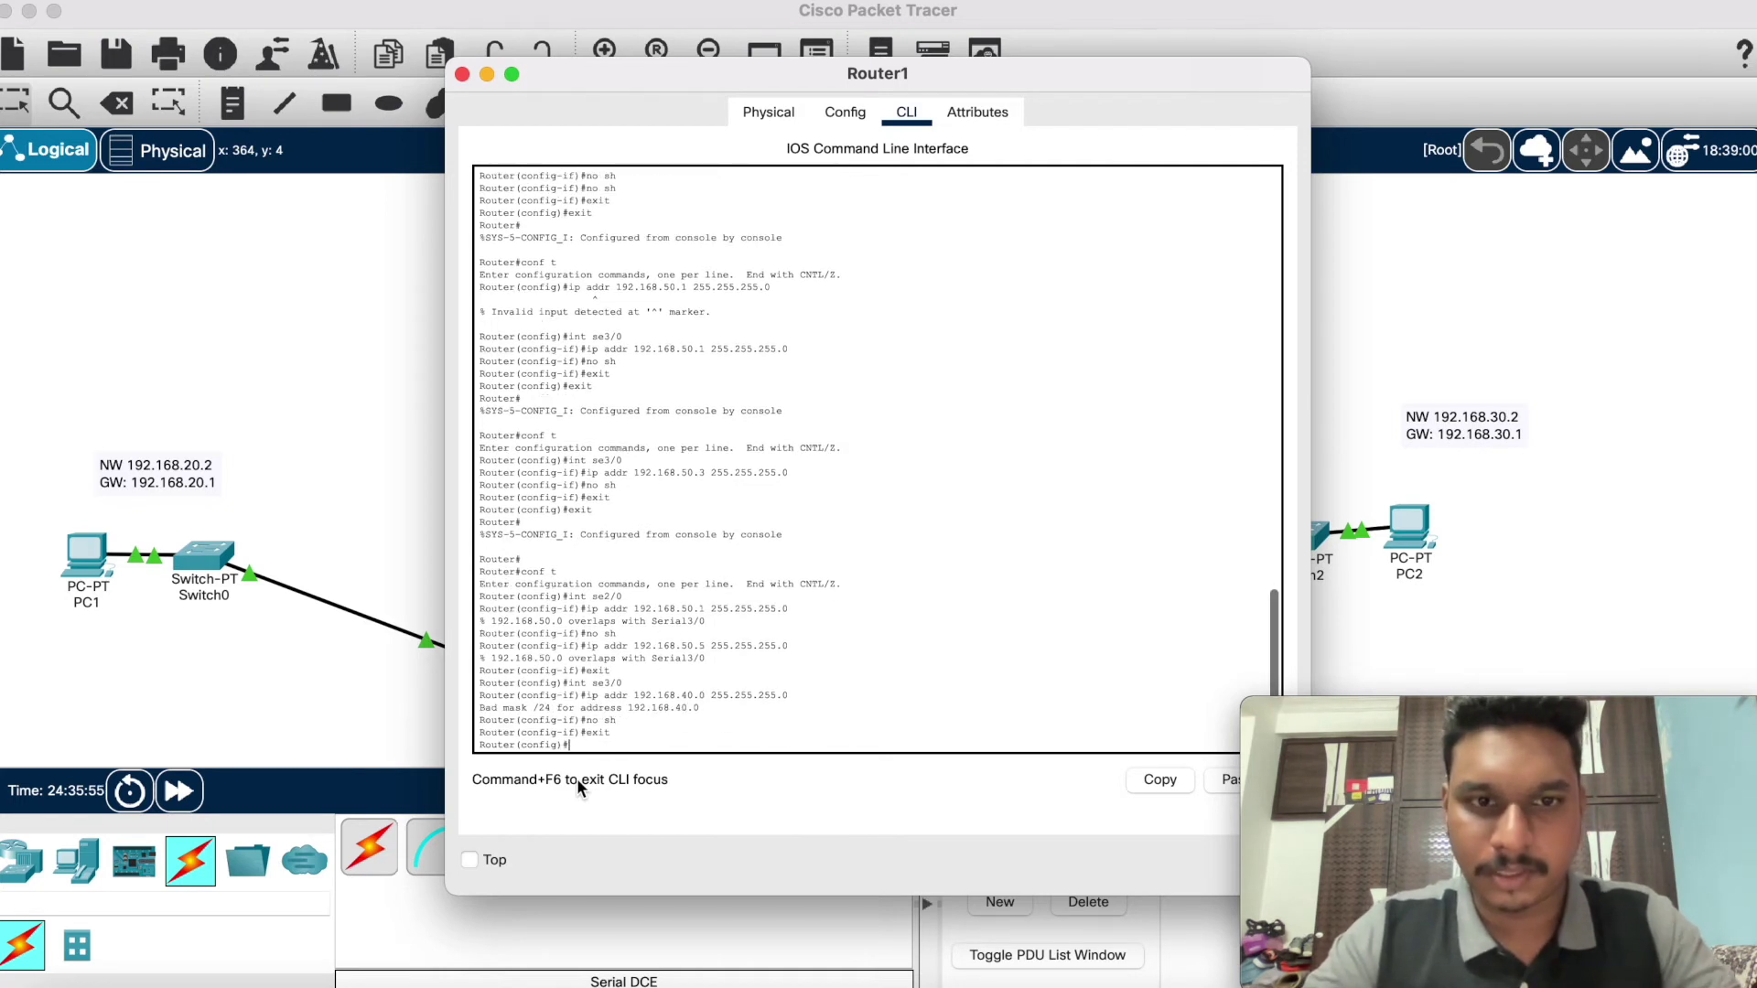
{"action": "type", "text": "int"}
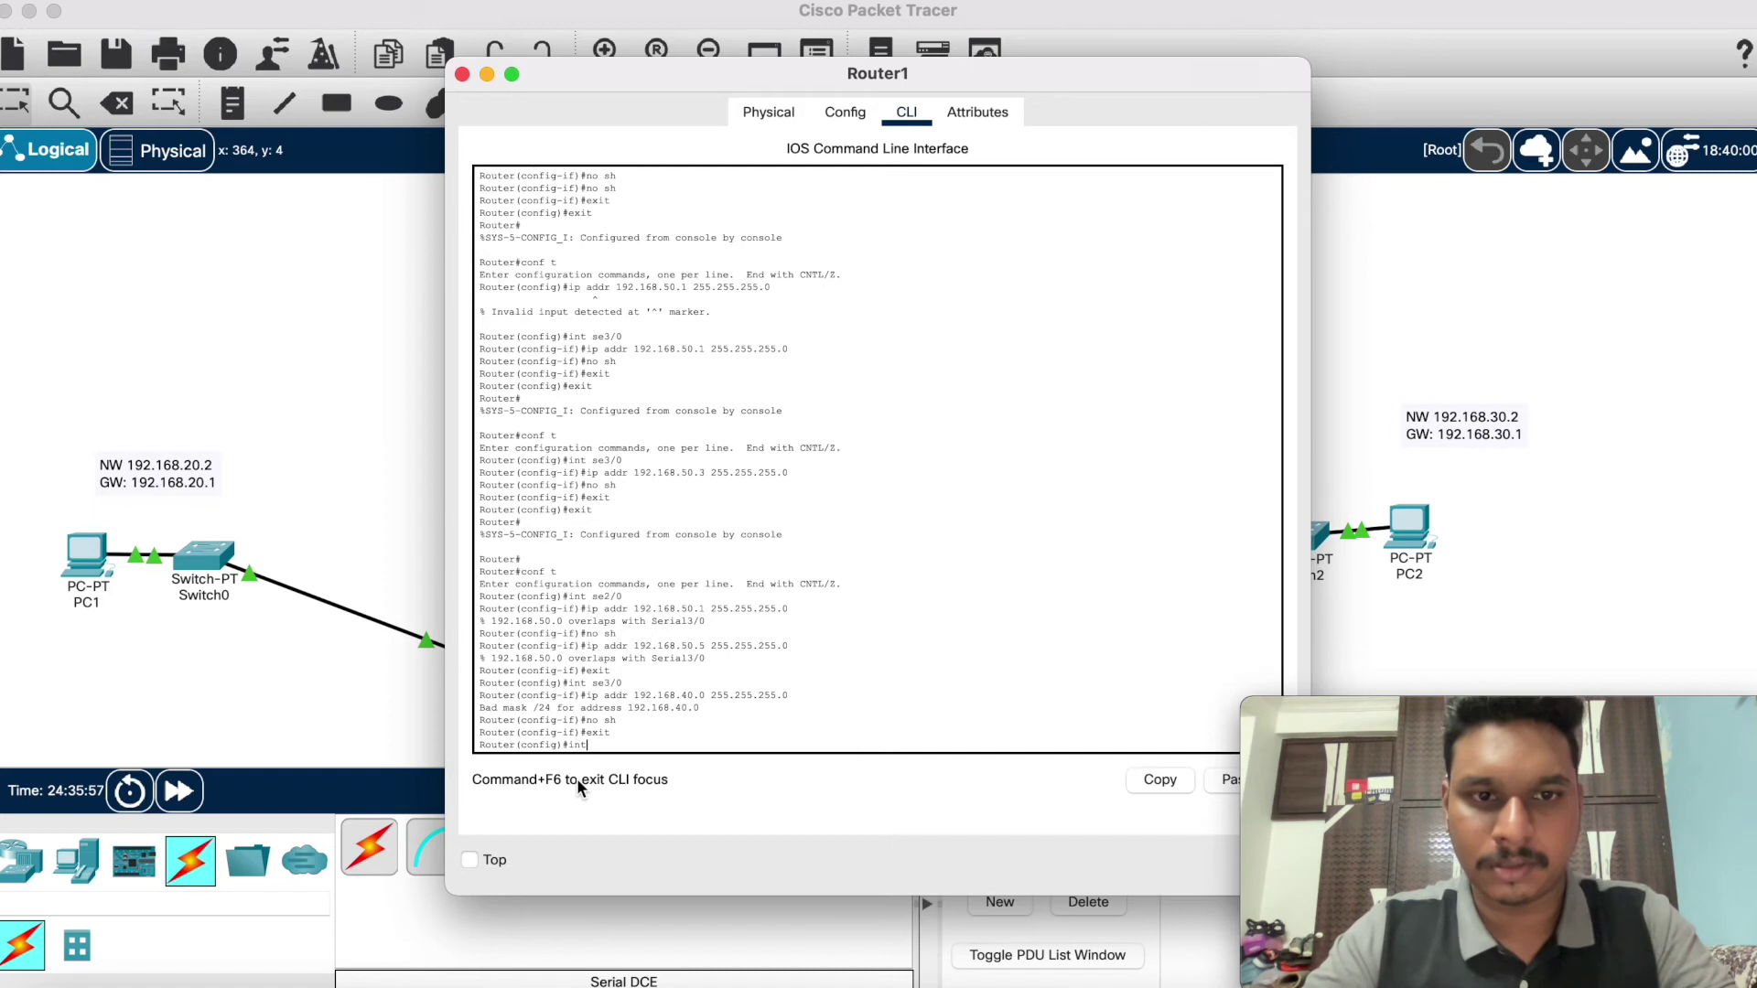
{"action": "type", "text": " se"}
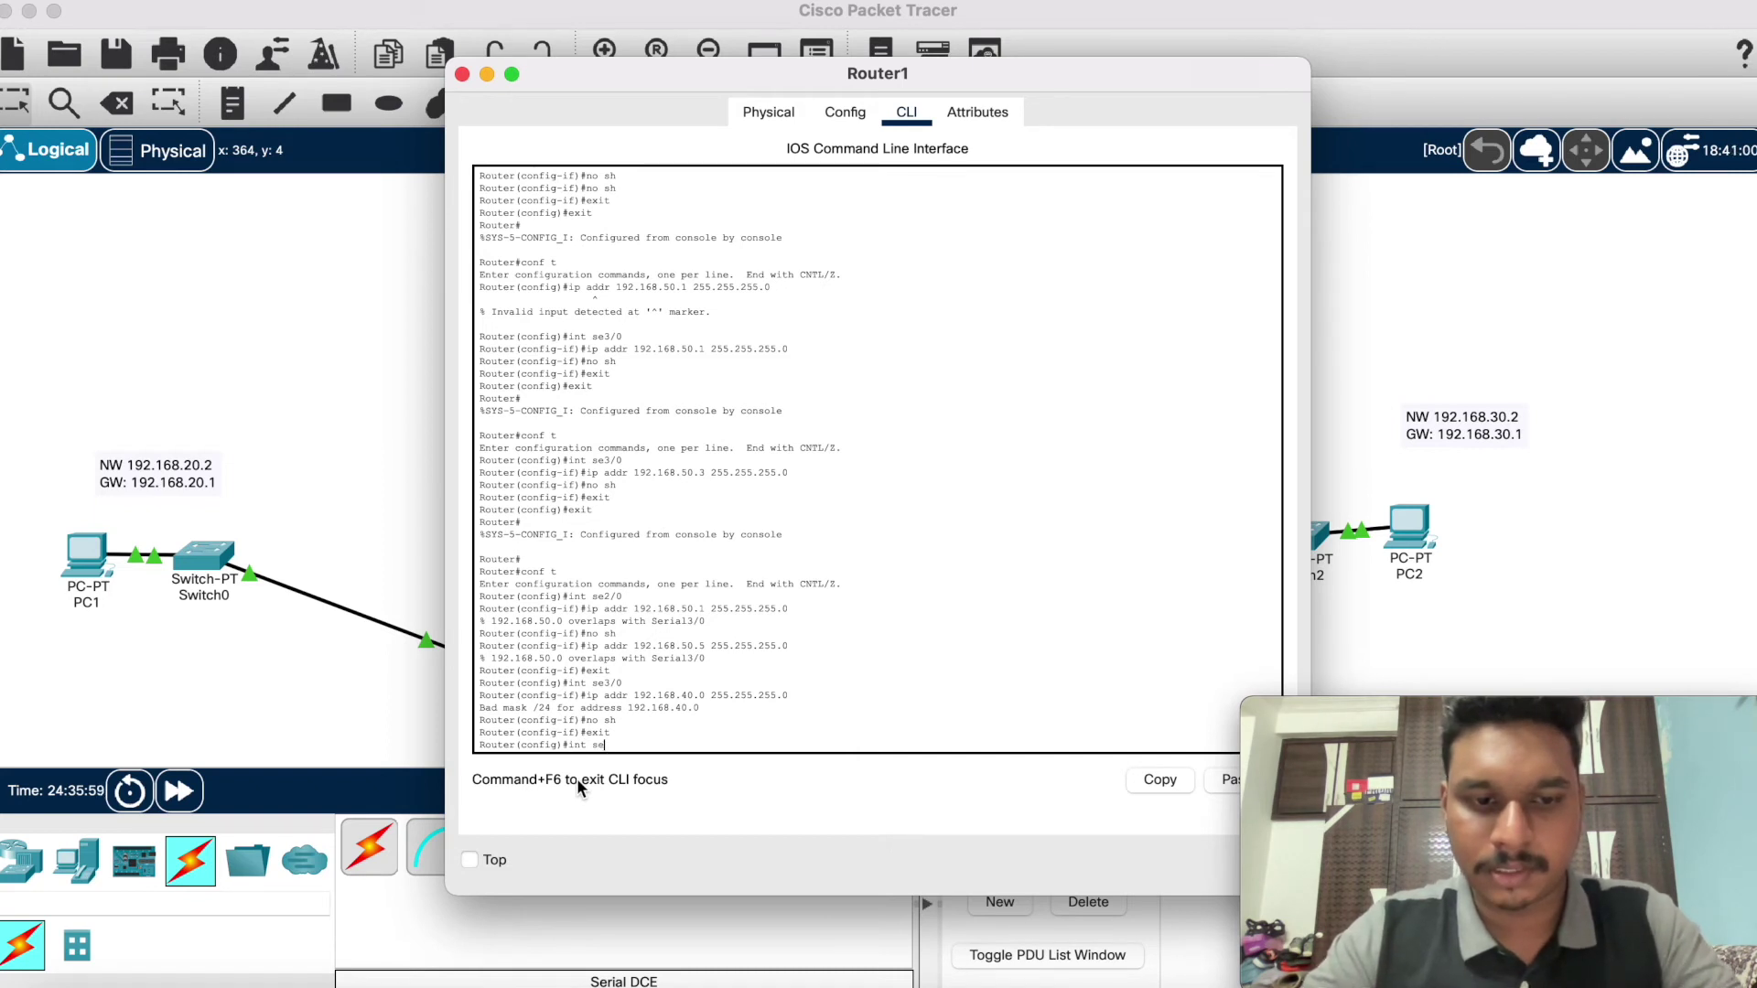
{"action": "type", "text": "2"}
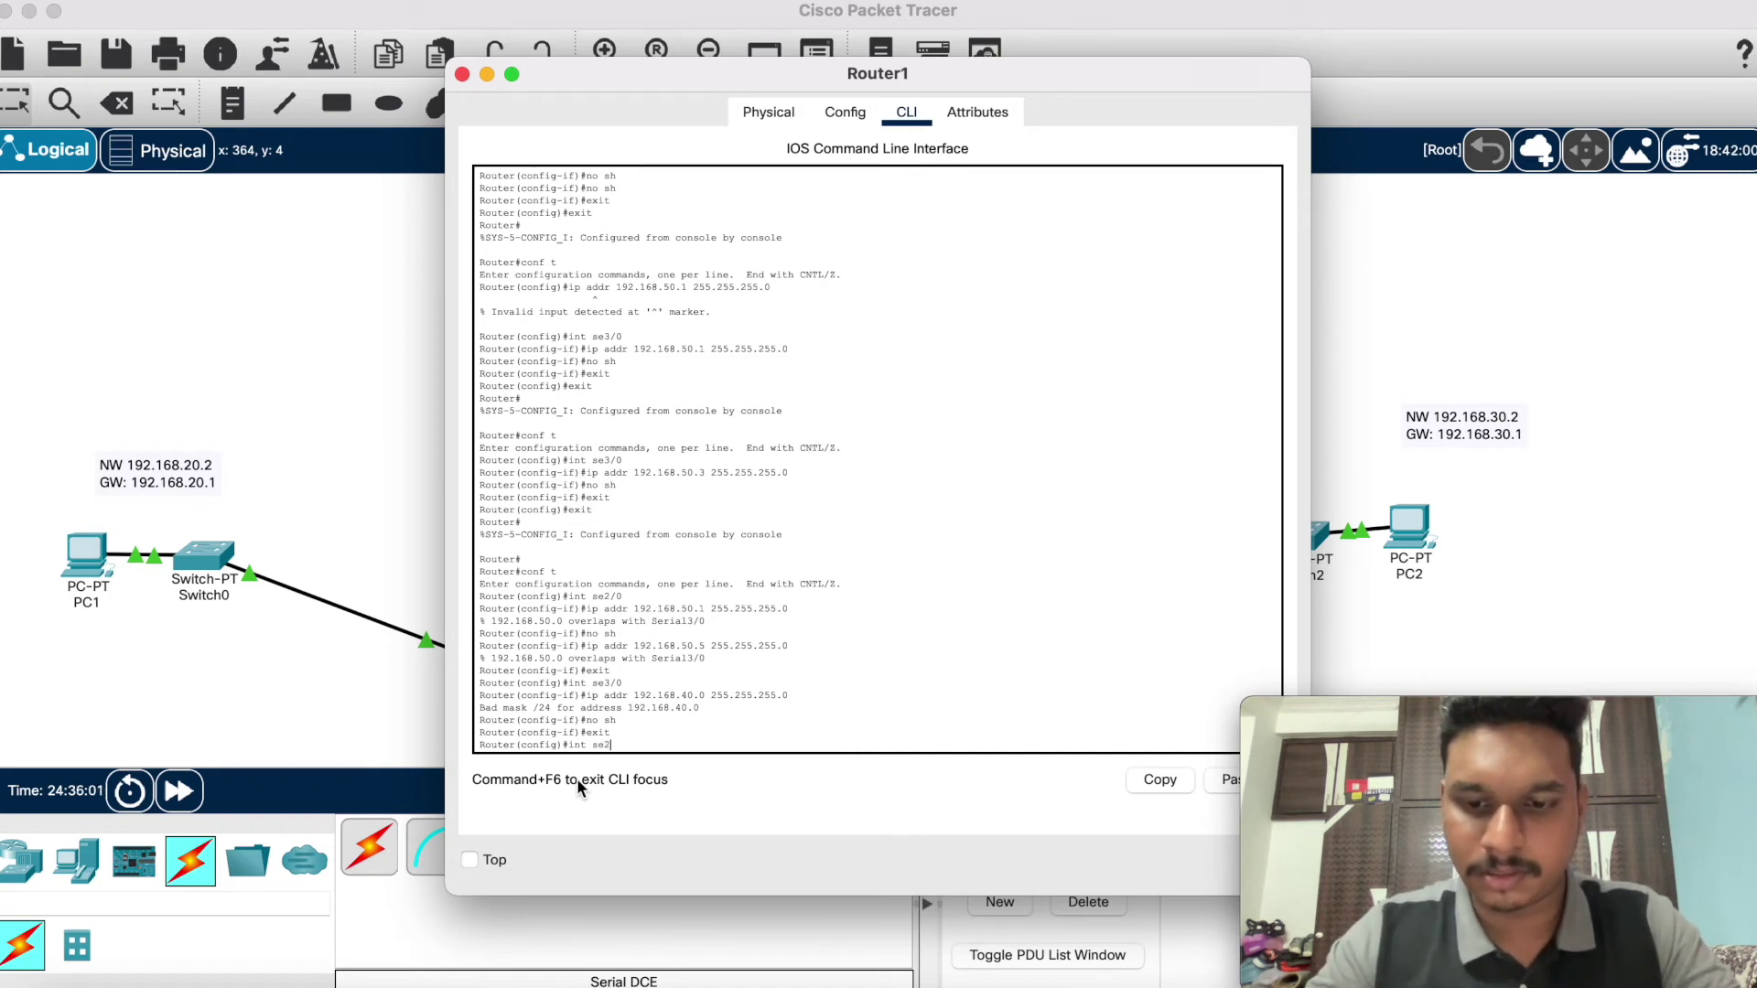
{"action": "type", "text": "/0"}
Step: On Serial2/0, edit the recalled command to apply 192.168.50.1 255.255.255.0
{"action": "key", "text": "Return"}
{"action": "key", "text": "Up"}
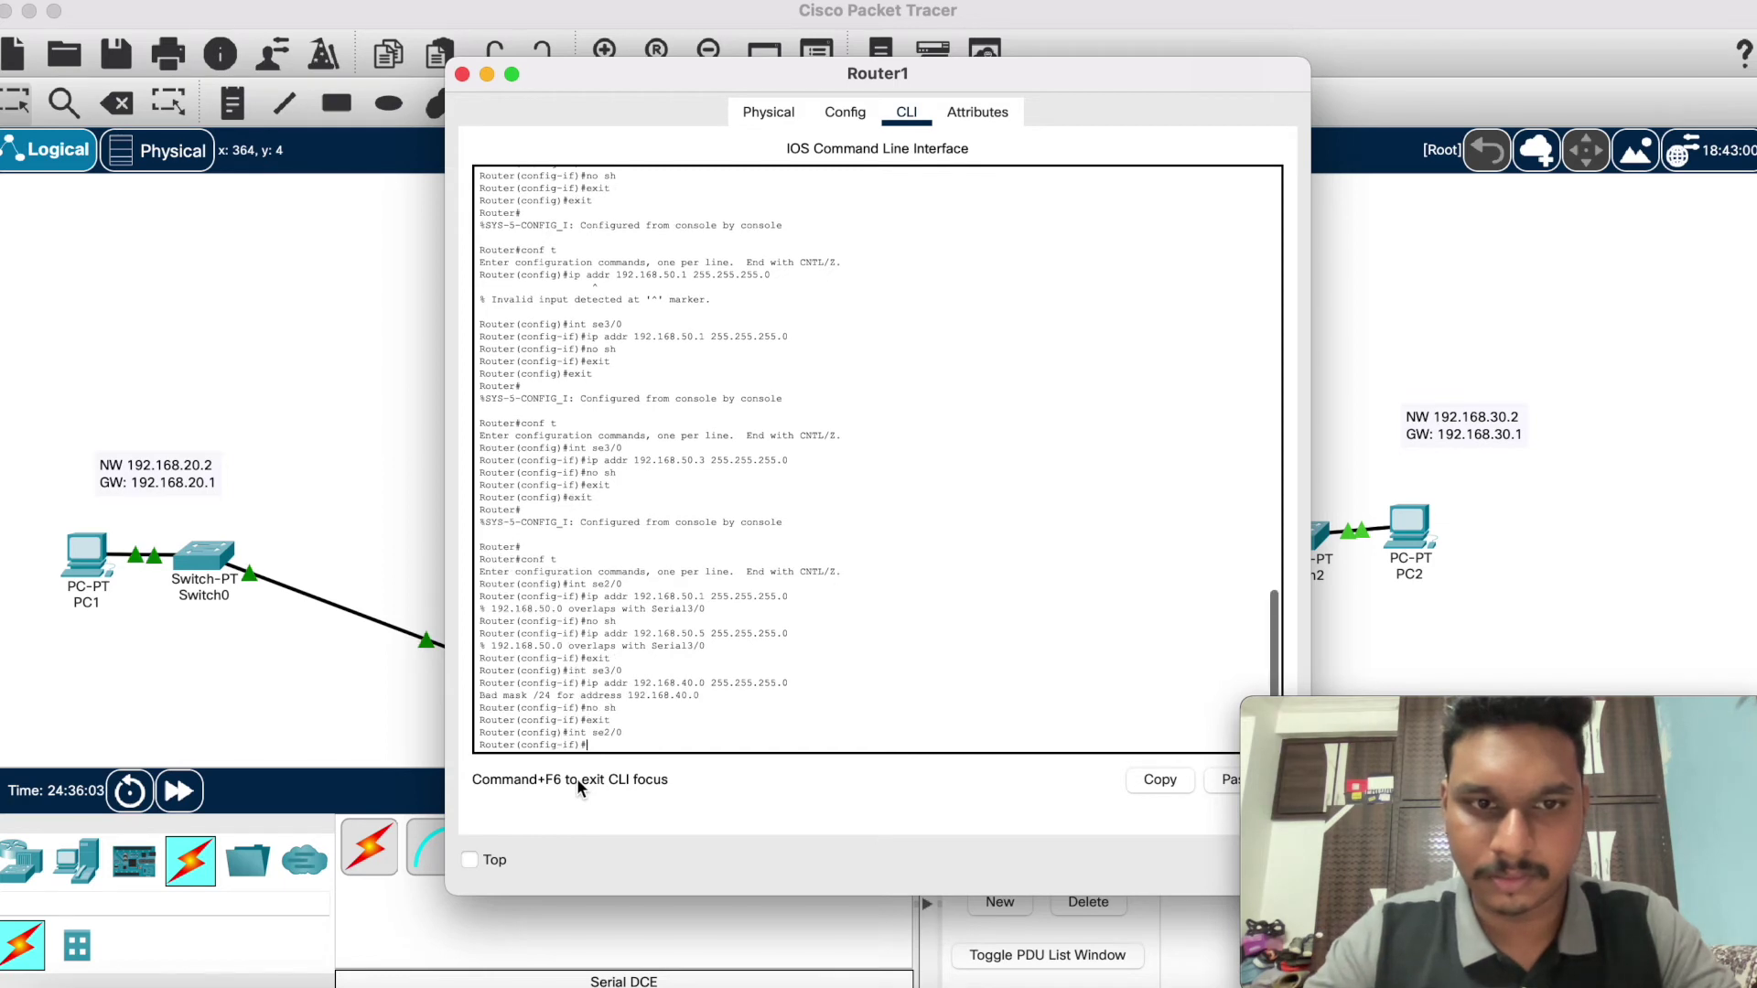
{"action": "key", "text": "Up"}
{"action": "key", "text": "Up"}
{"action": "key", "text": "Down"}
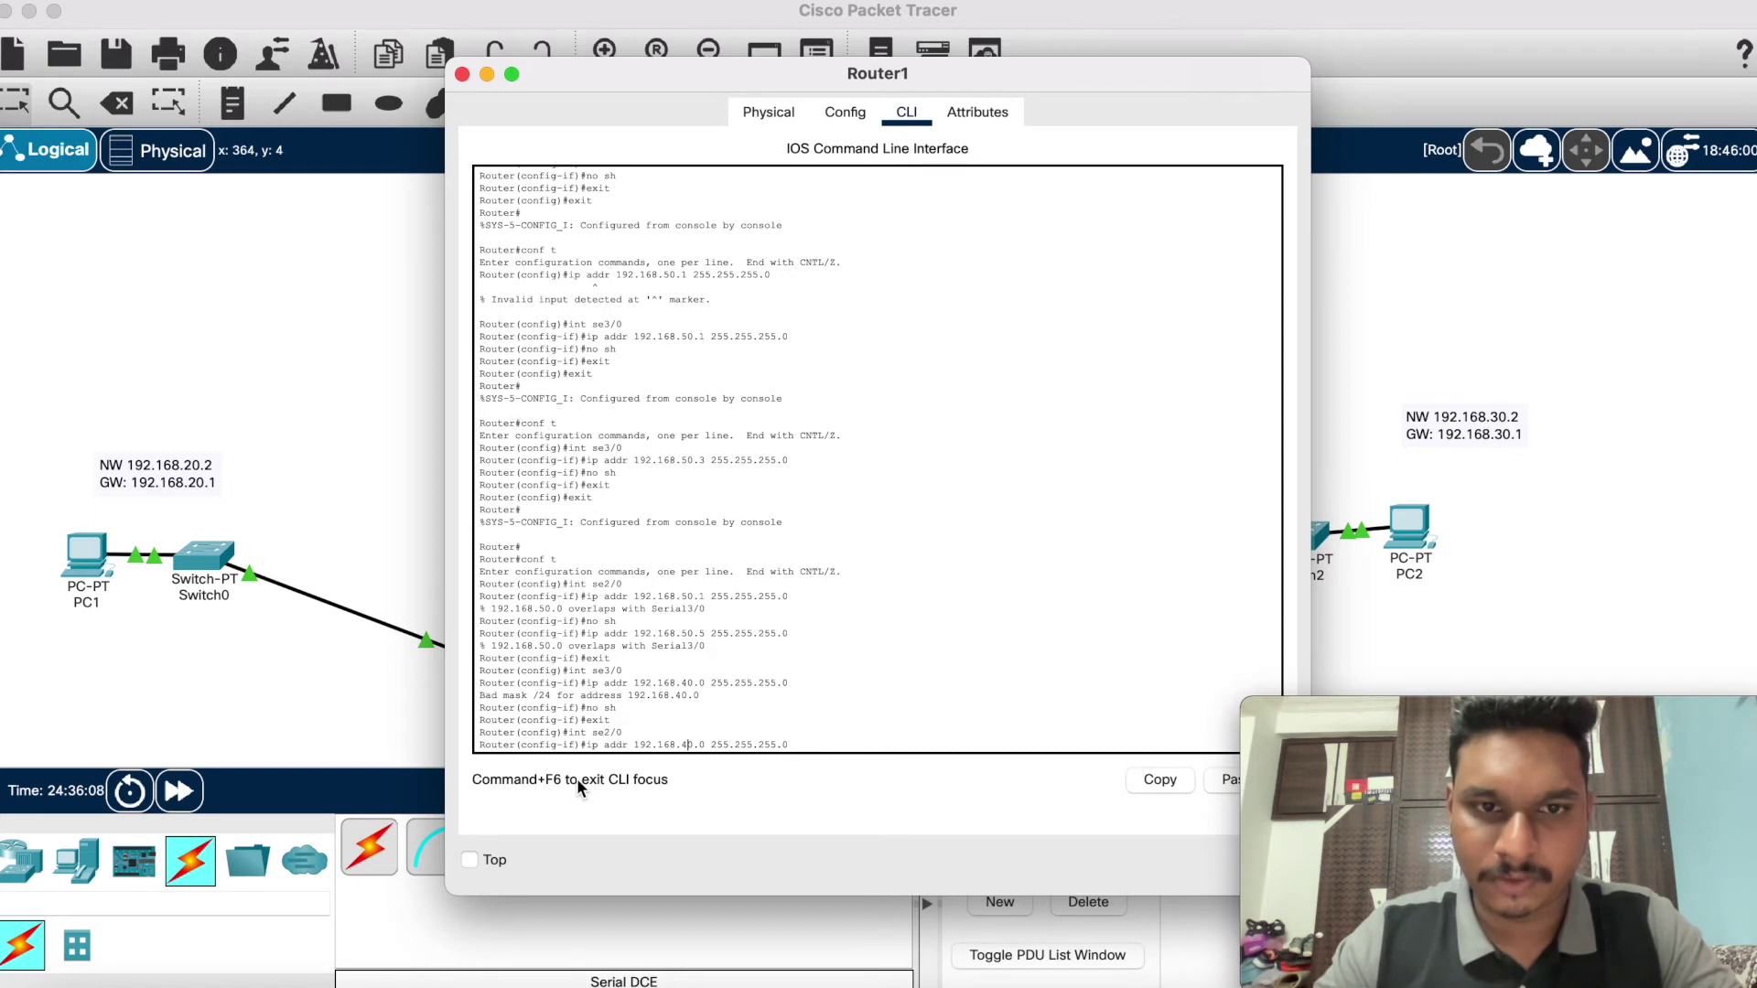
{"action": "key", "text": "Left"}
{"action": "key", "text": "Left"}
{"action": "key", "text": "Left"}
{"action": "key", "text": "Left"}
{"action": "key", "text": "Left"}
{"action": "key", "text": "Left"}
{"action": "key", "text": "Left"}
{"action": "key", "text": "Left"}
{"action": "key", "text": "Left"}
{"action": "key", "text": "Left"}
{"action": "key", "text": "Left"}
{"action": "key", "text": "Left"}
{"action": "key", "text": "Left"}
{"action": "key", "text": "Left"}
{"action": "key", "text": "Left"}
{"action": "key", "text": "Left"}
{"action": "key", "text": "BackSpace"}
{"action": "key", "text": "BackSpace"}
{"action": "type", "text": "50"}
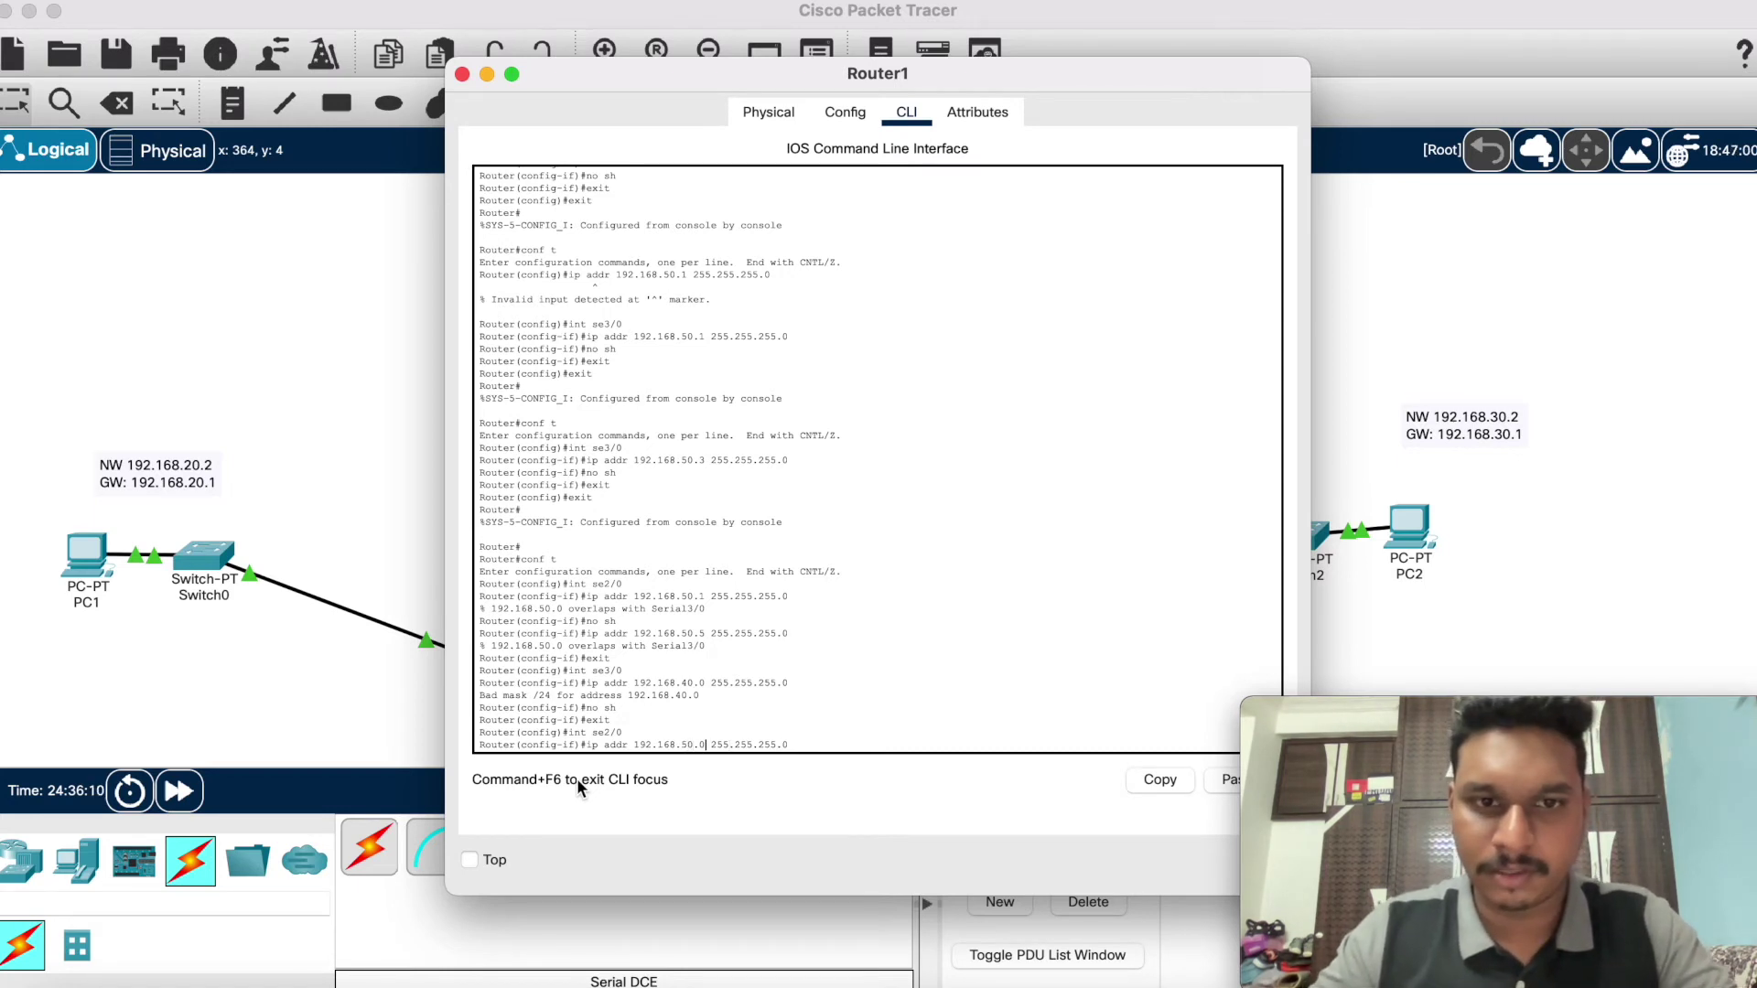
{"action": "key", "text": "Right"}
{"action": "key", "text": "Right"}
{"action": "key", "text": "BackSpace"}
{"action": "type", "text": "1"}
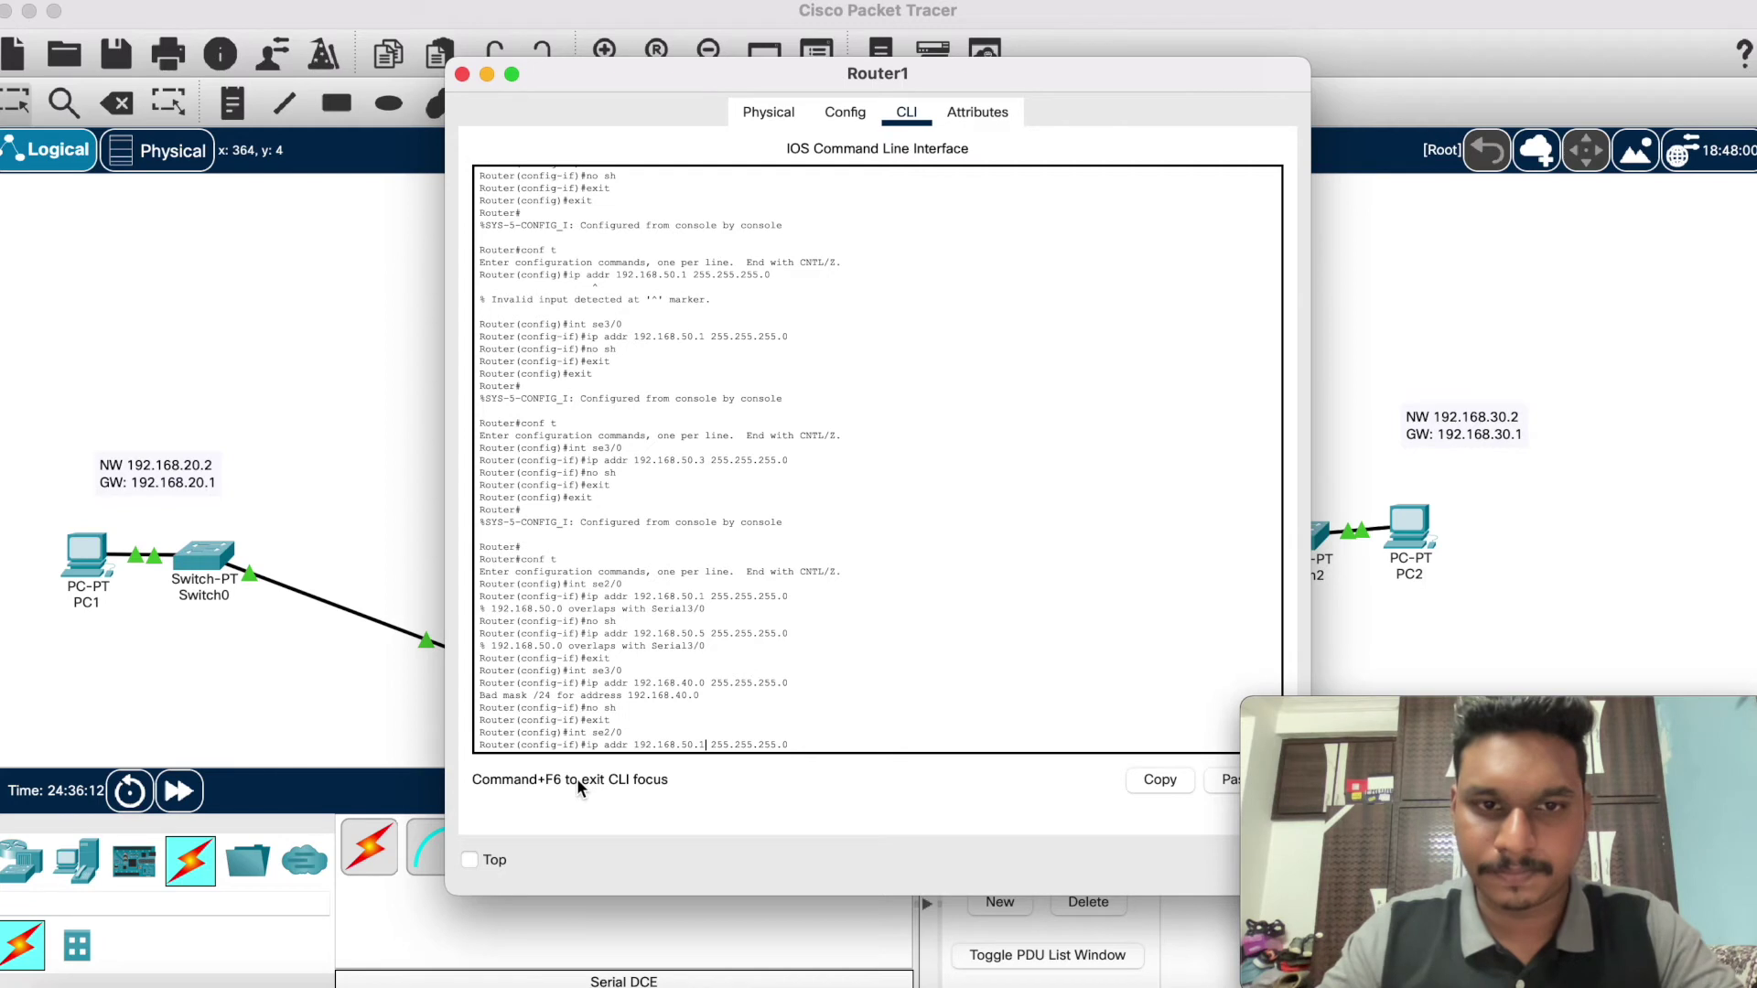
{"action": "key", "text": "Right"}
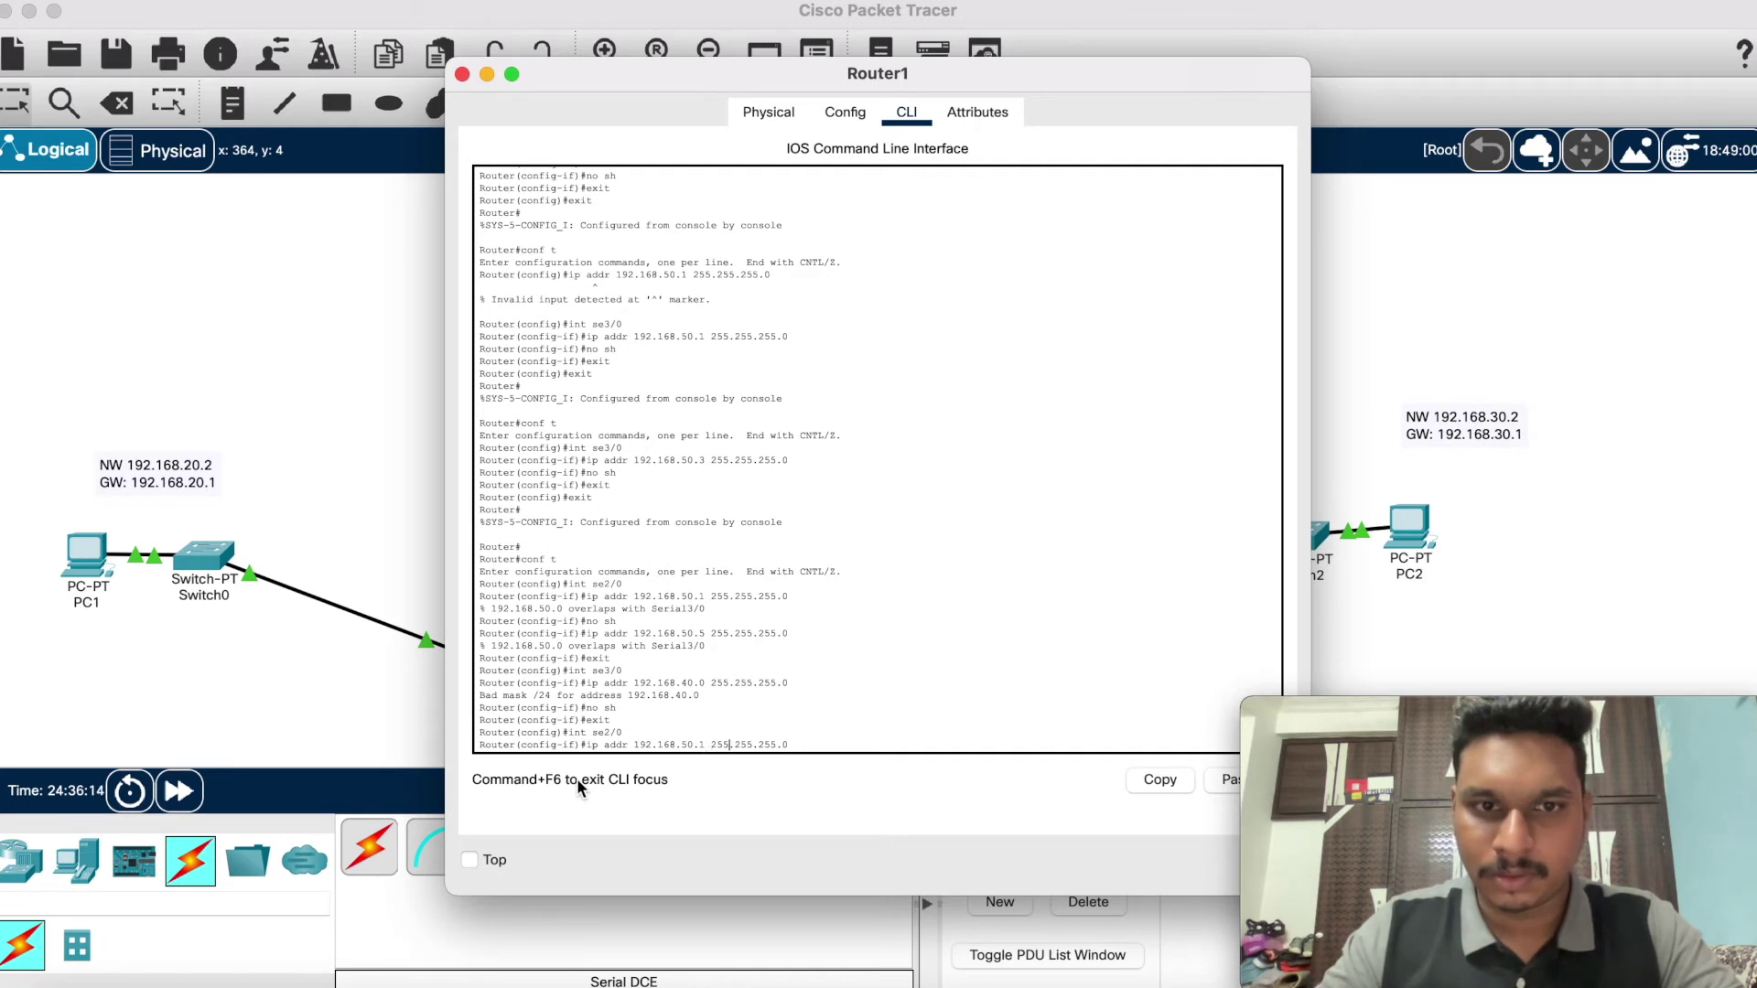
{"action": "key", "text": "Return"}
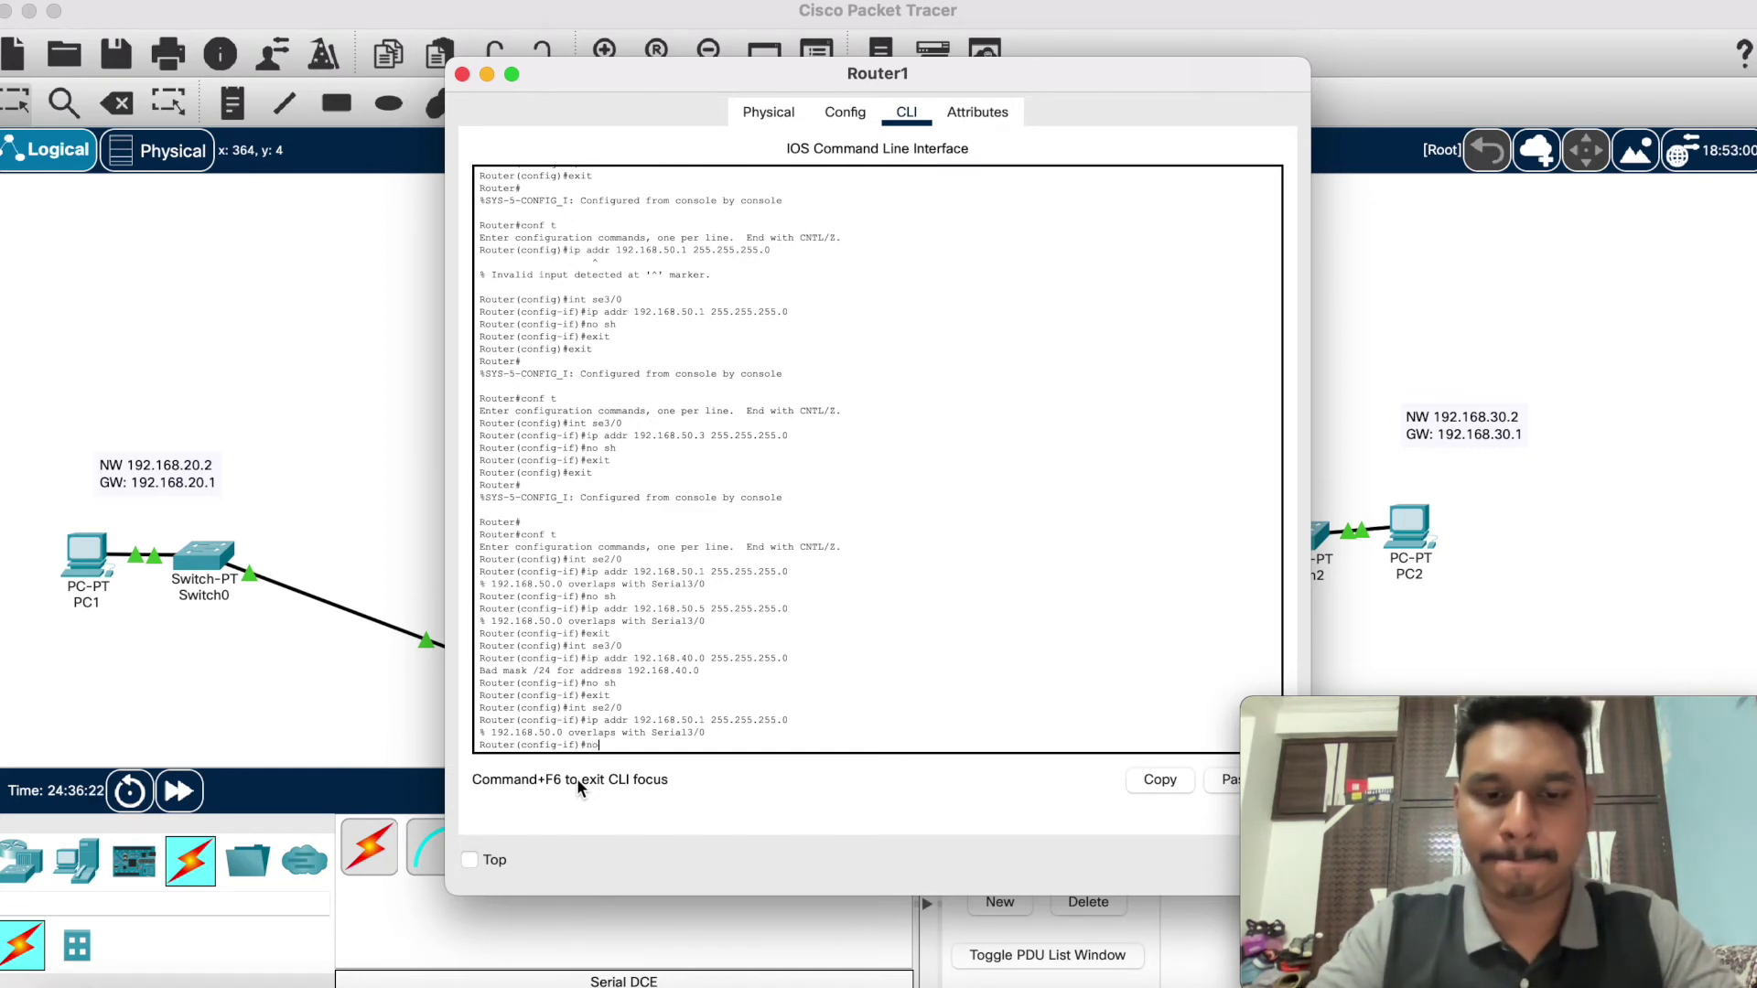
Step: Enable Serial2/0, exit interface mode, and close Router1's window
{"action": "type", "text": "no sh"}
{"action": "key", "text": "Return"}
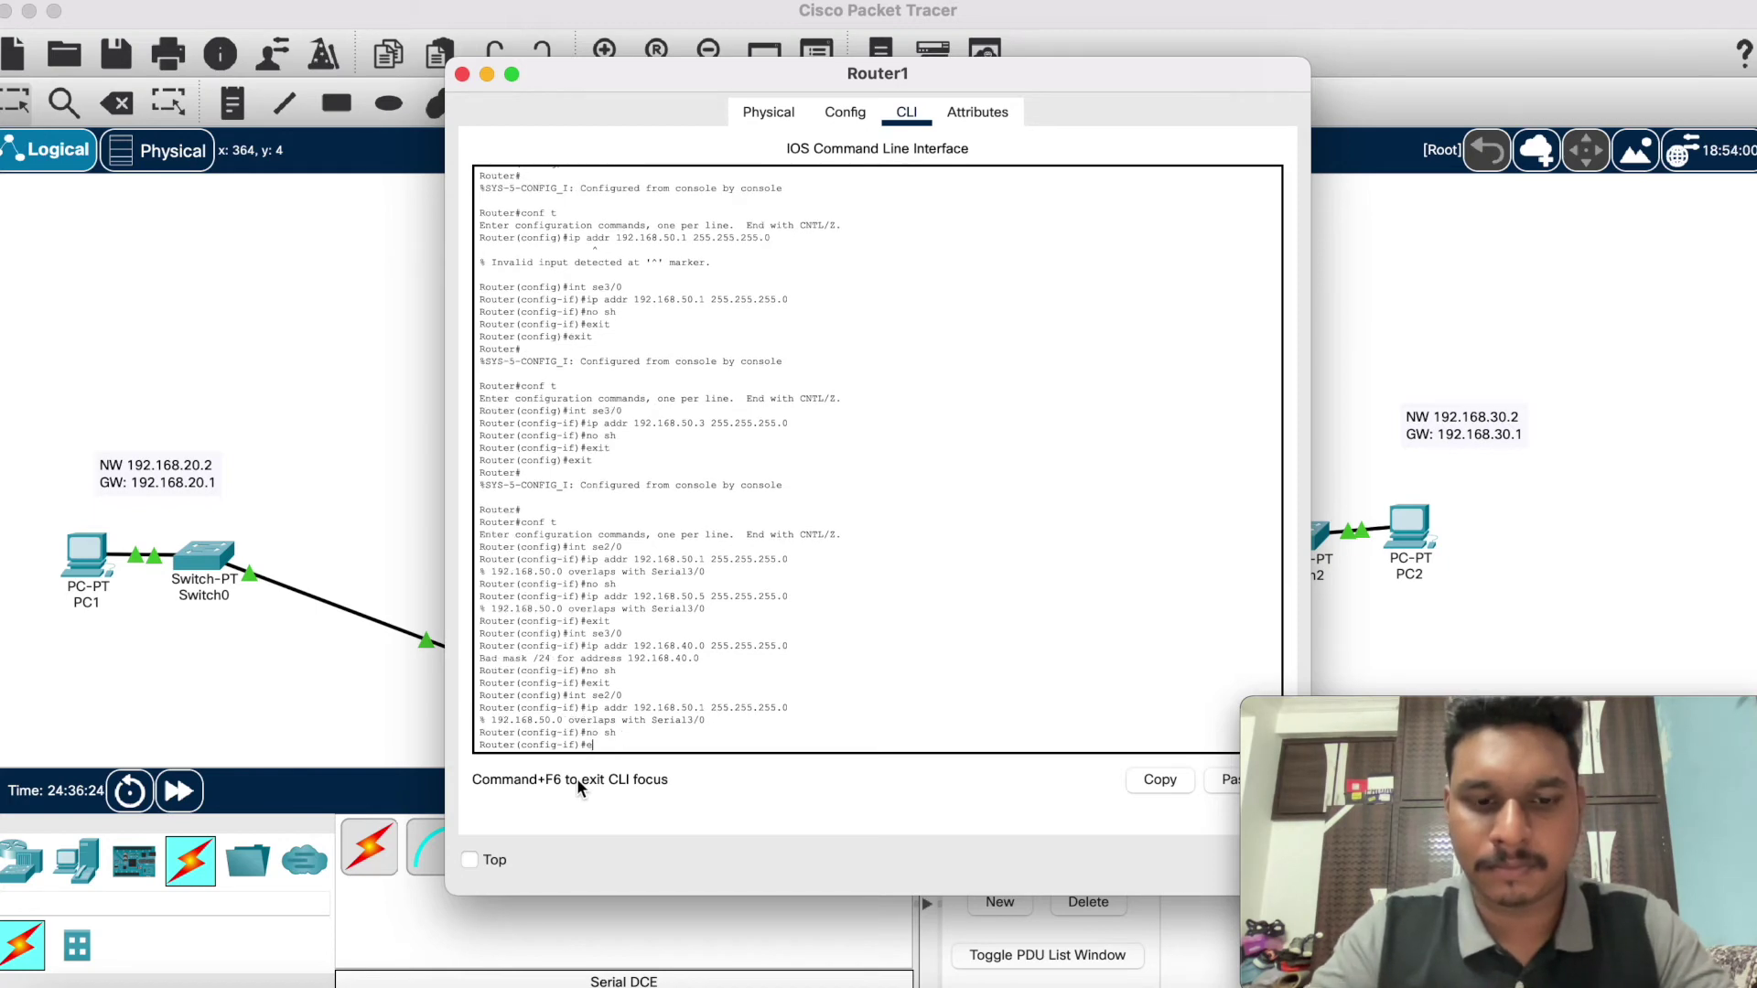
{"action": "type", "text": "exit"}
{"action": "key", "text": "Return"}
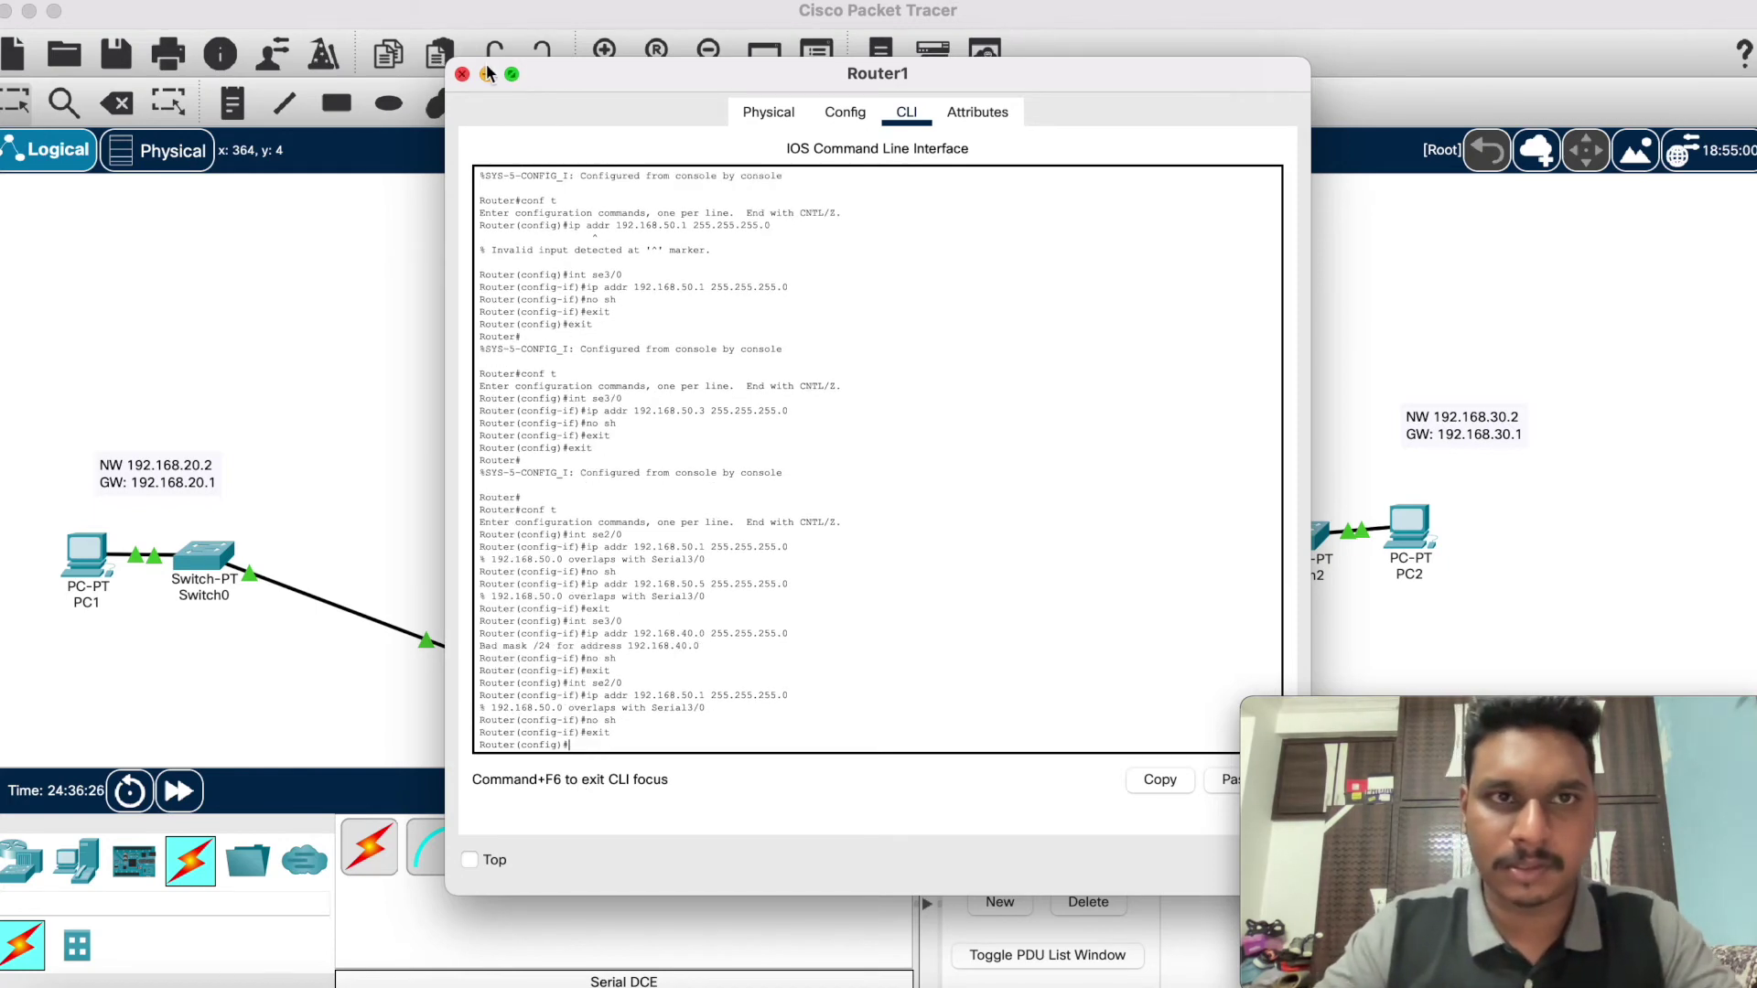
{"action": "left_click", "coordinate": [487, 73]}
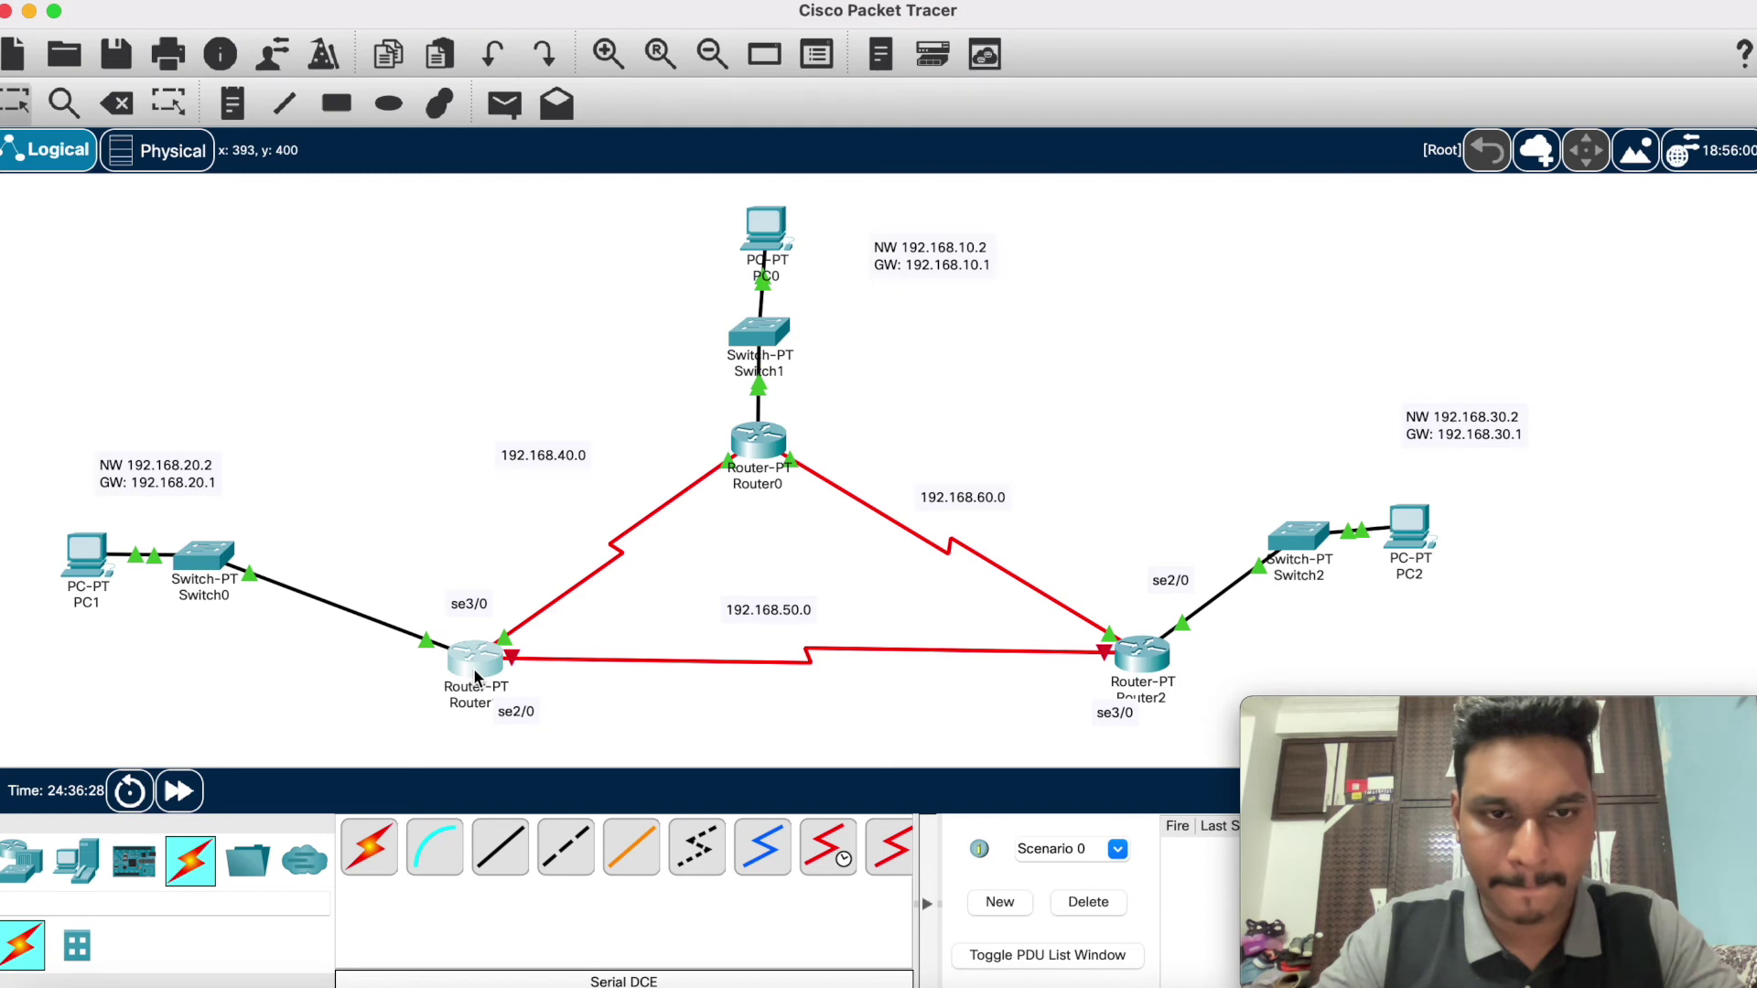
Step: Check Router1's port summary showing Serial3/0 at 192.168.50.3/24, then reopen its console
{"action": "mouse_move", "coordinate": [475, 677]}
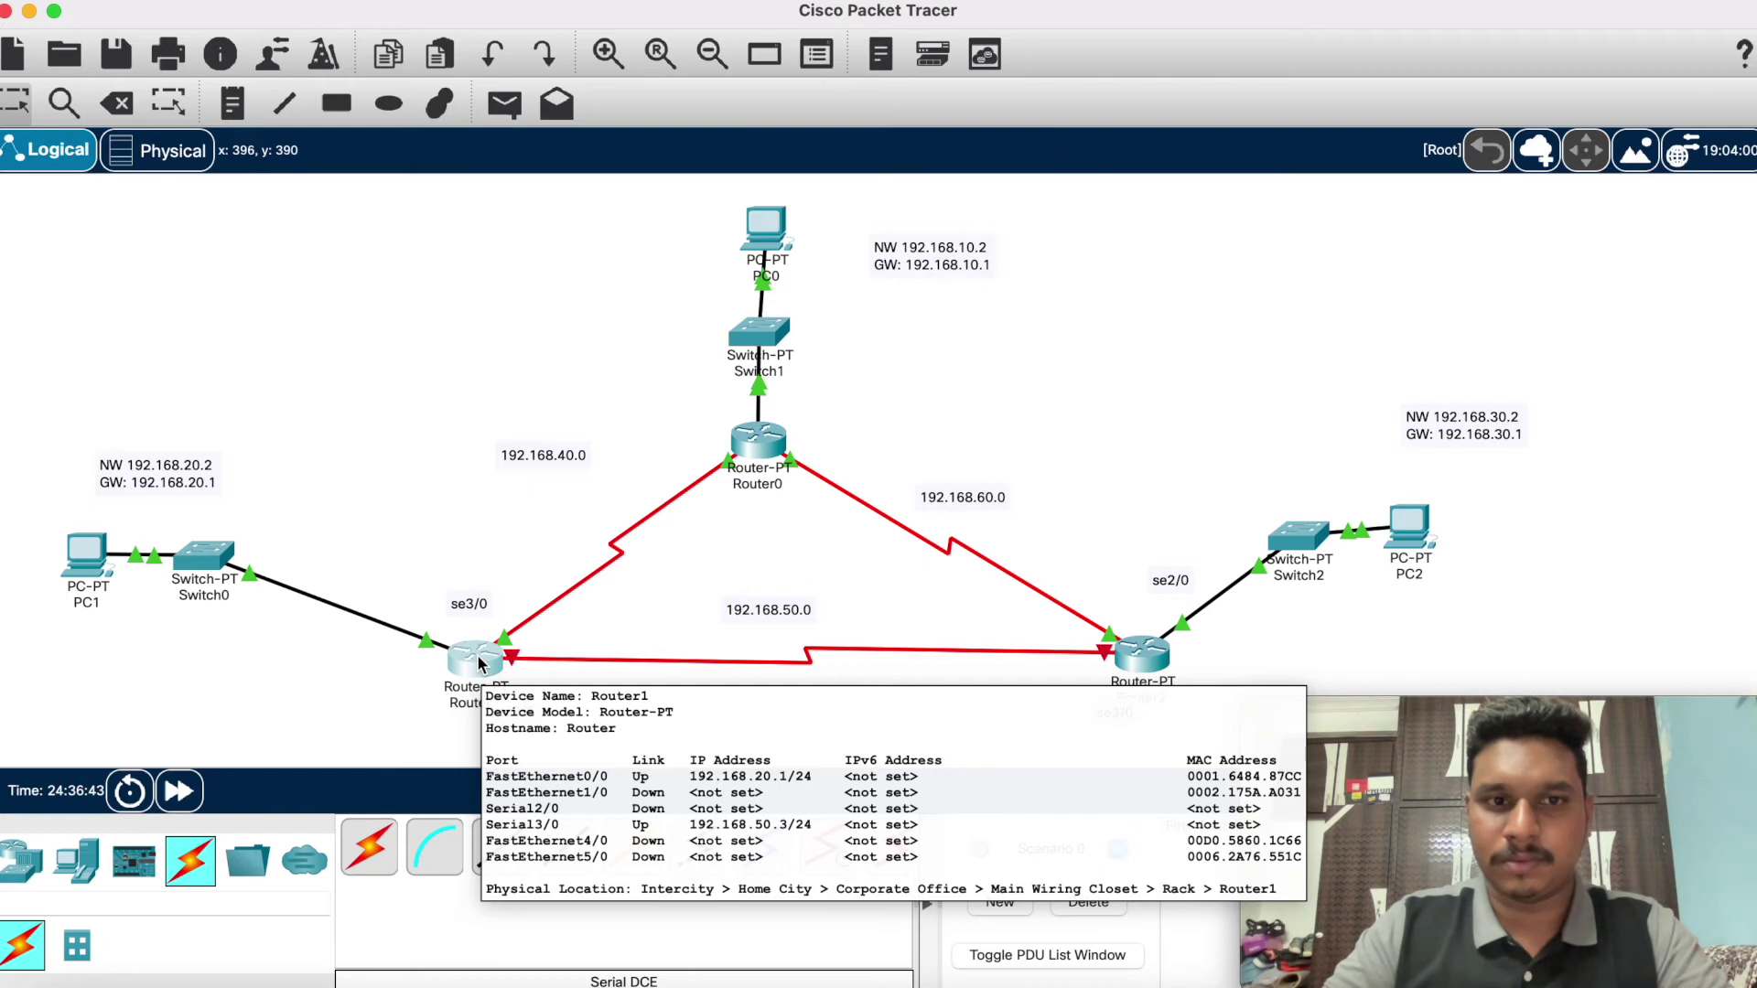
{"action": "left_click", "coordinate": [478, 664]}
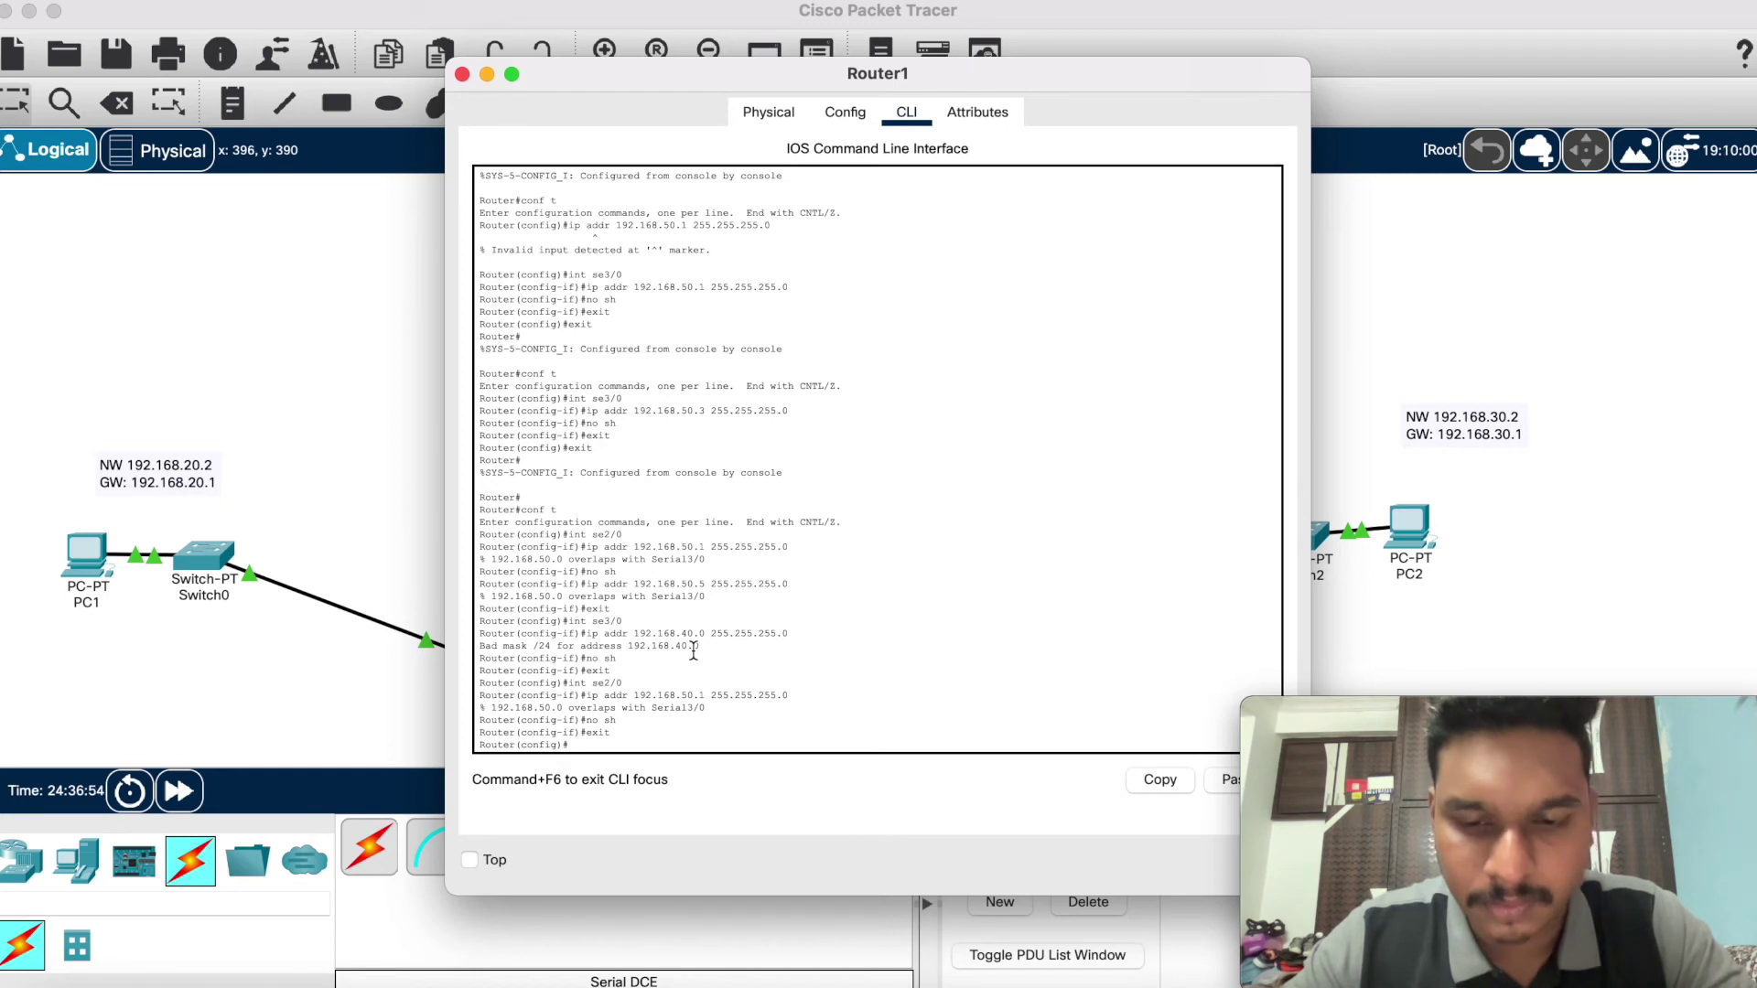
Step: Exit and re-enter global configuration on Router1, then select interface Serial3/0
{"action": "type", "text": "eixt"}
{"action": "key", "text": "Return"}
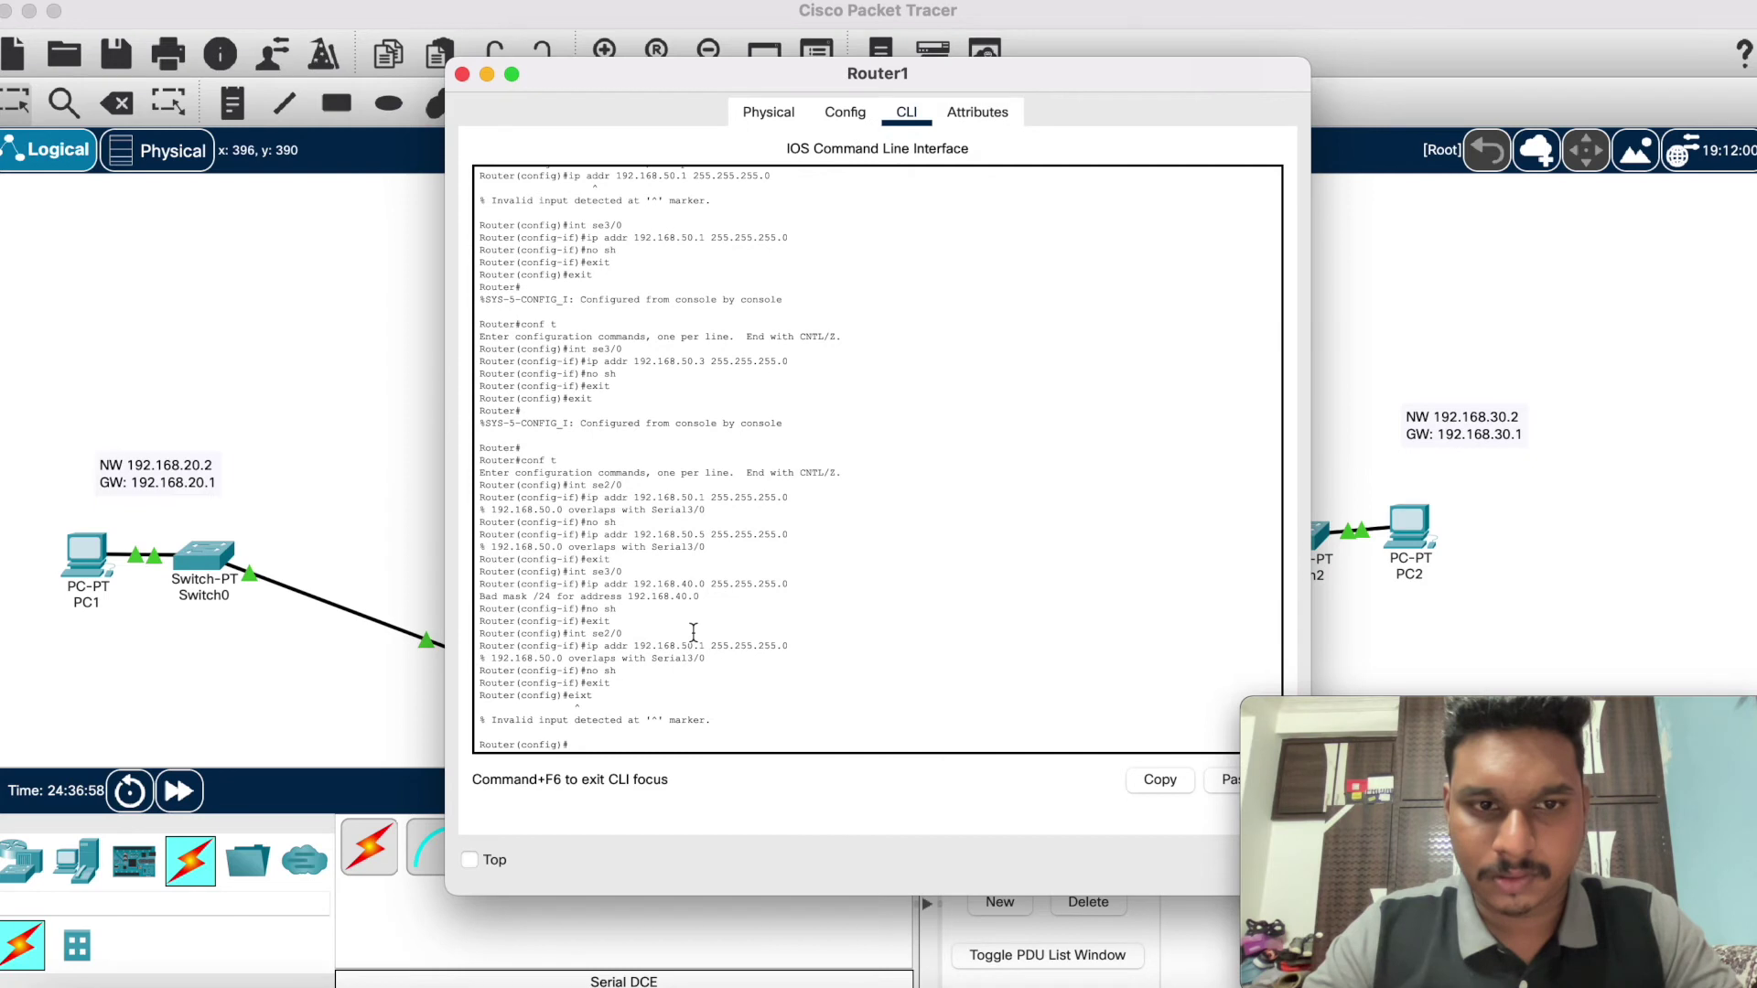
{"action": "type", "text": "ex"}
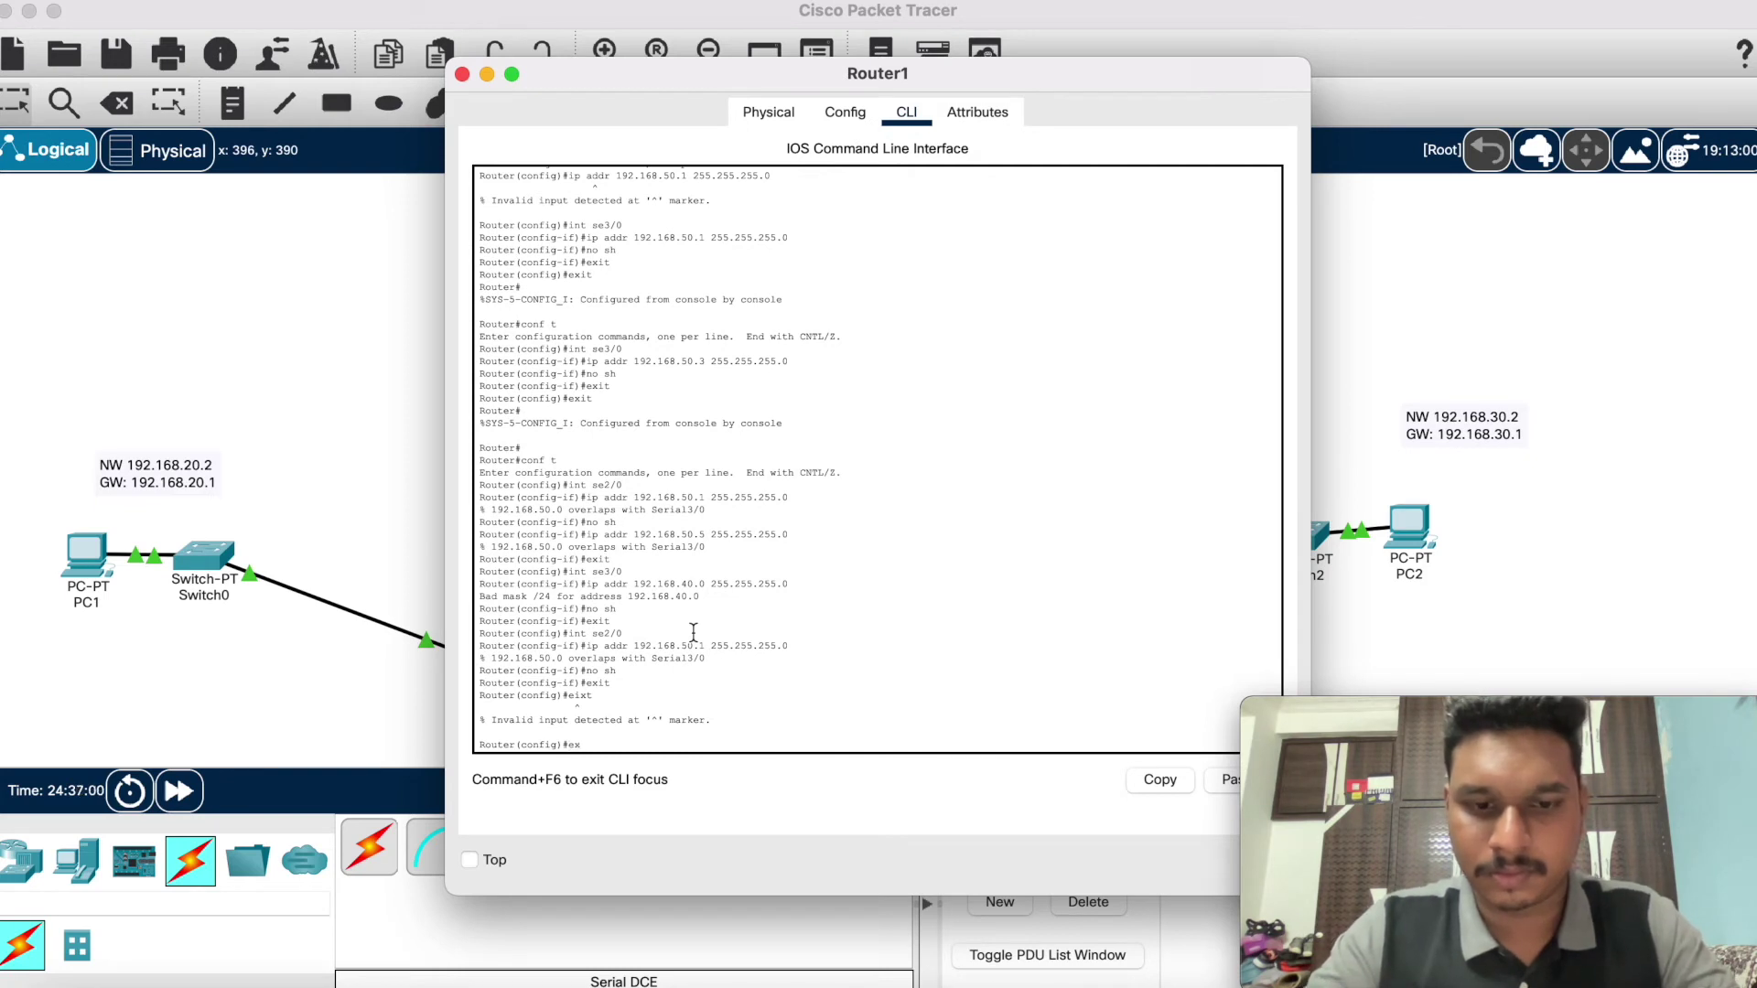
{"action": "type", "text": "it"}
{"action": "key", "text": "Return"}
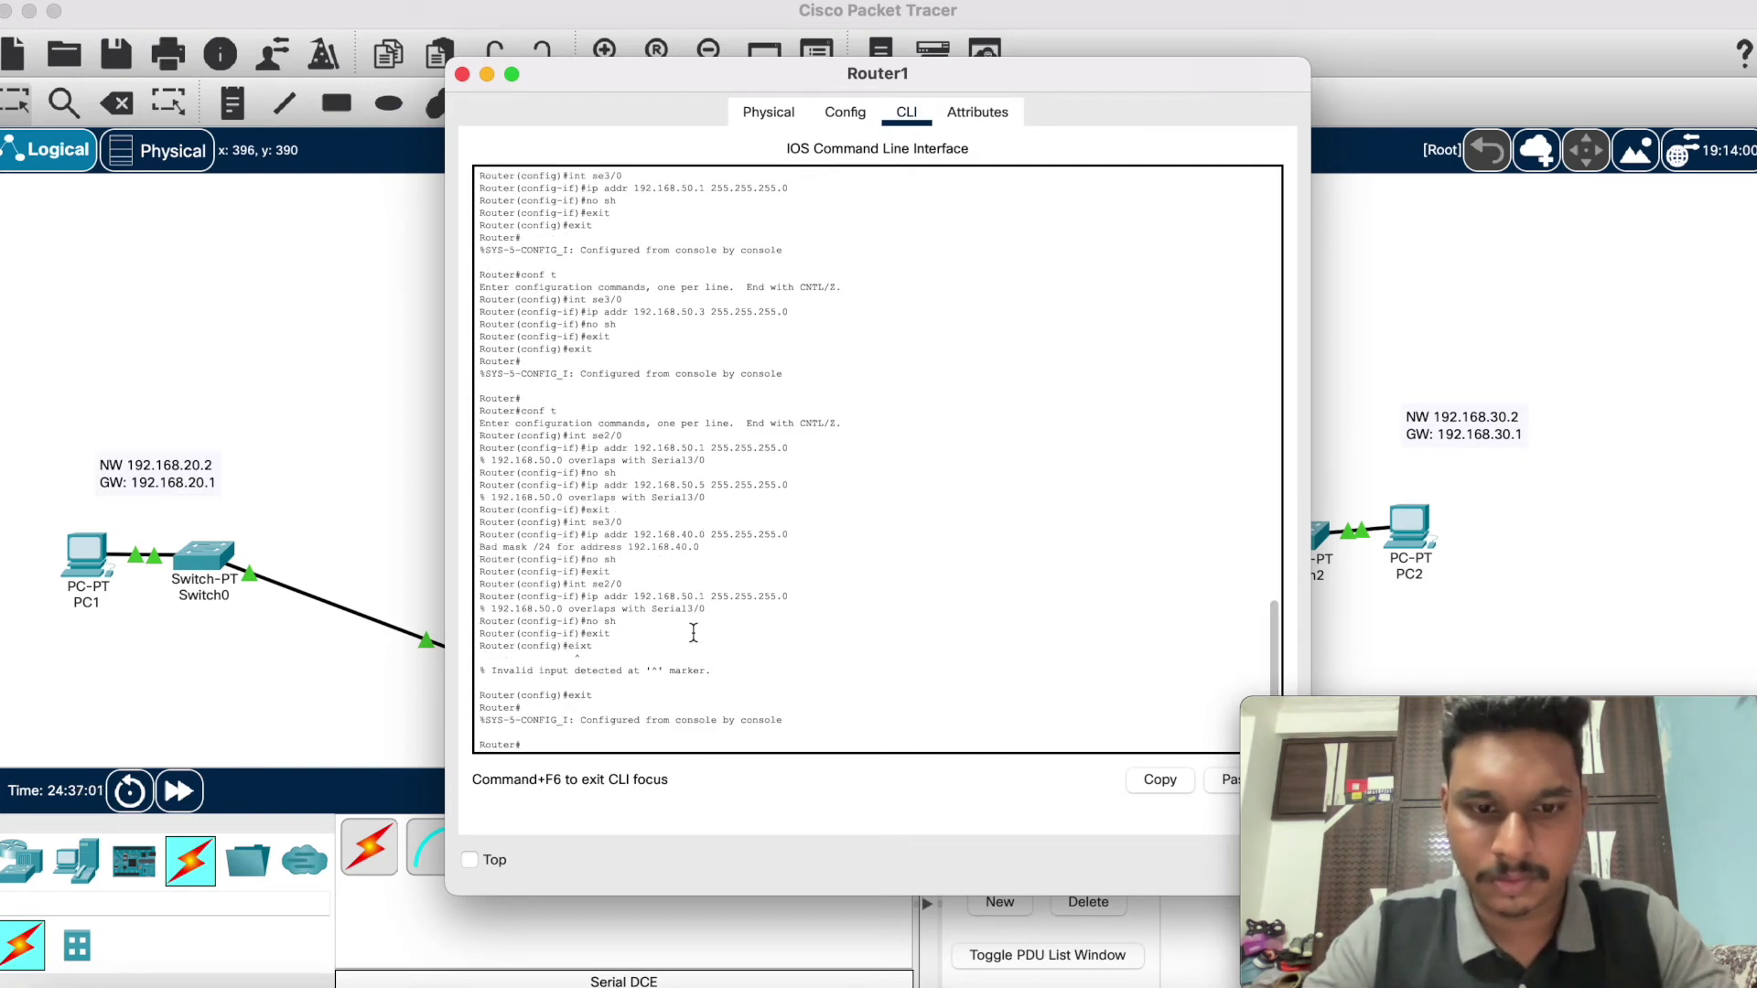
{"action": "type", "text": "conf t"}
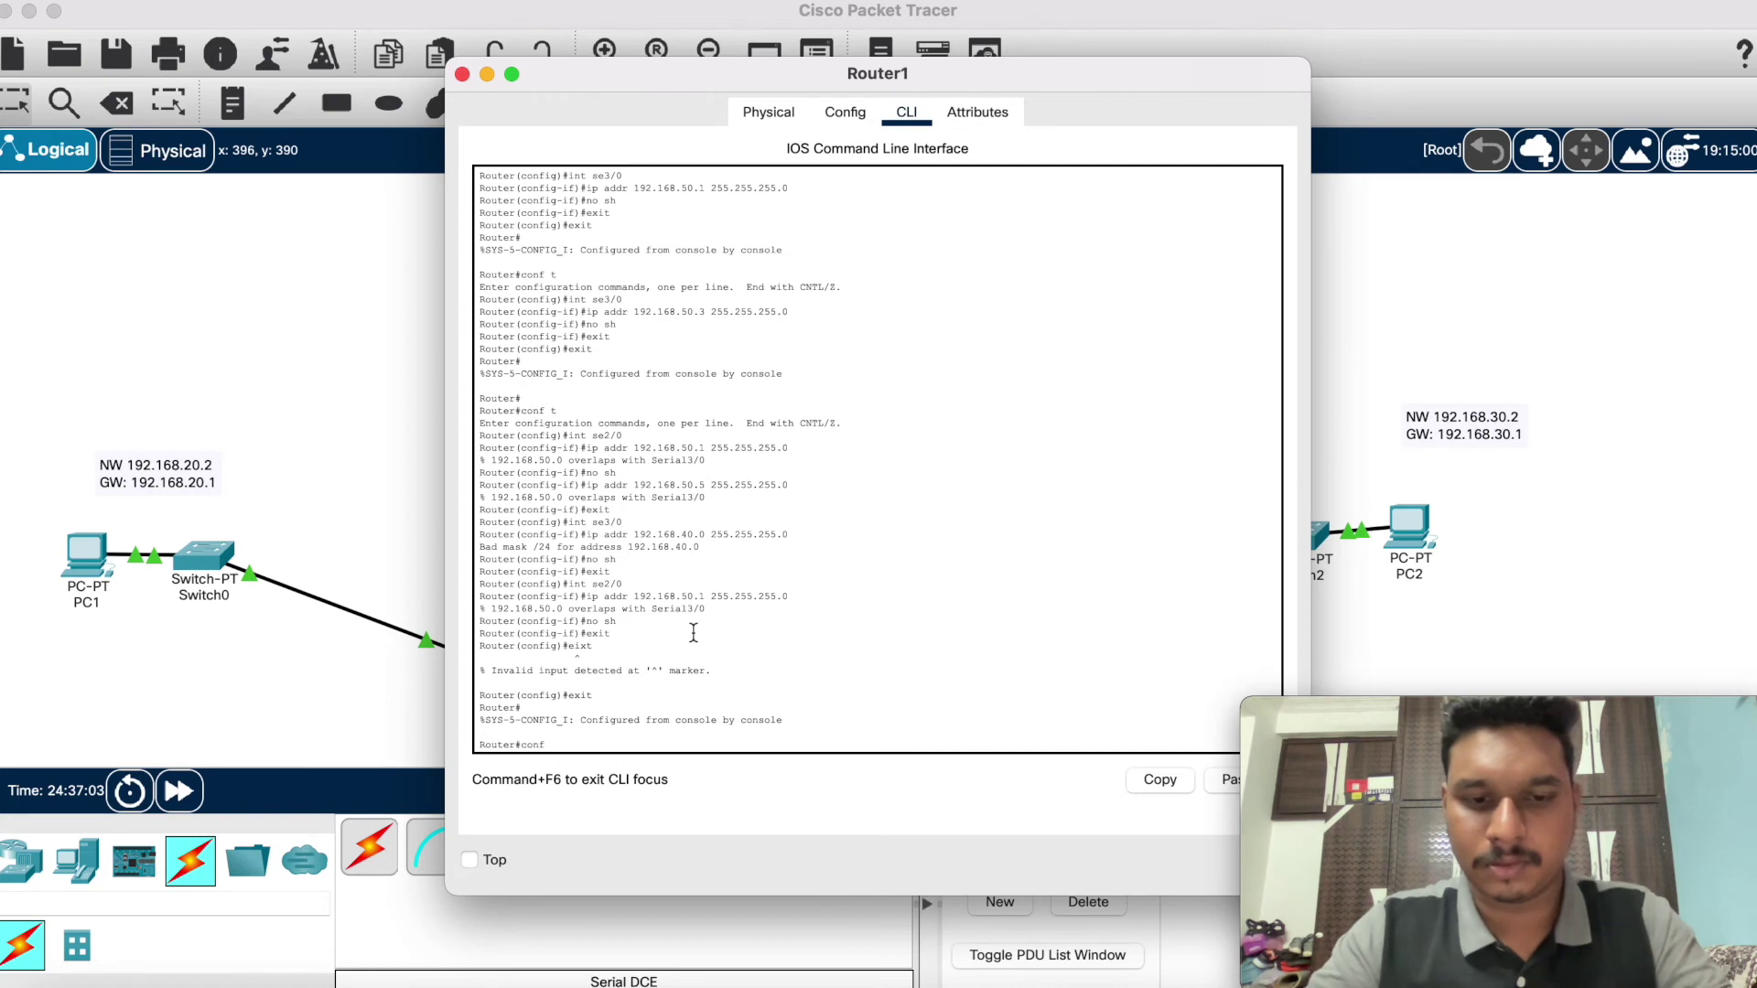
{"action": "key", "text": "Return"}
{"action": "type", "text": "ip"}
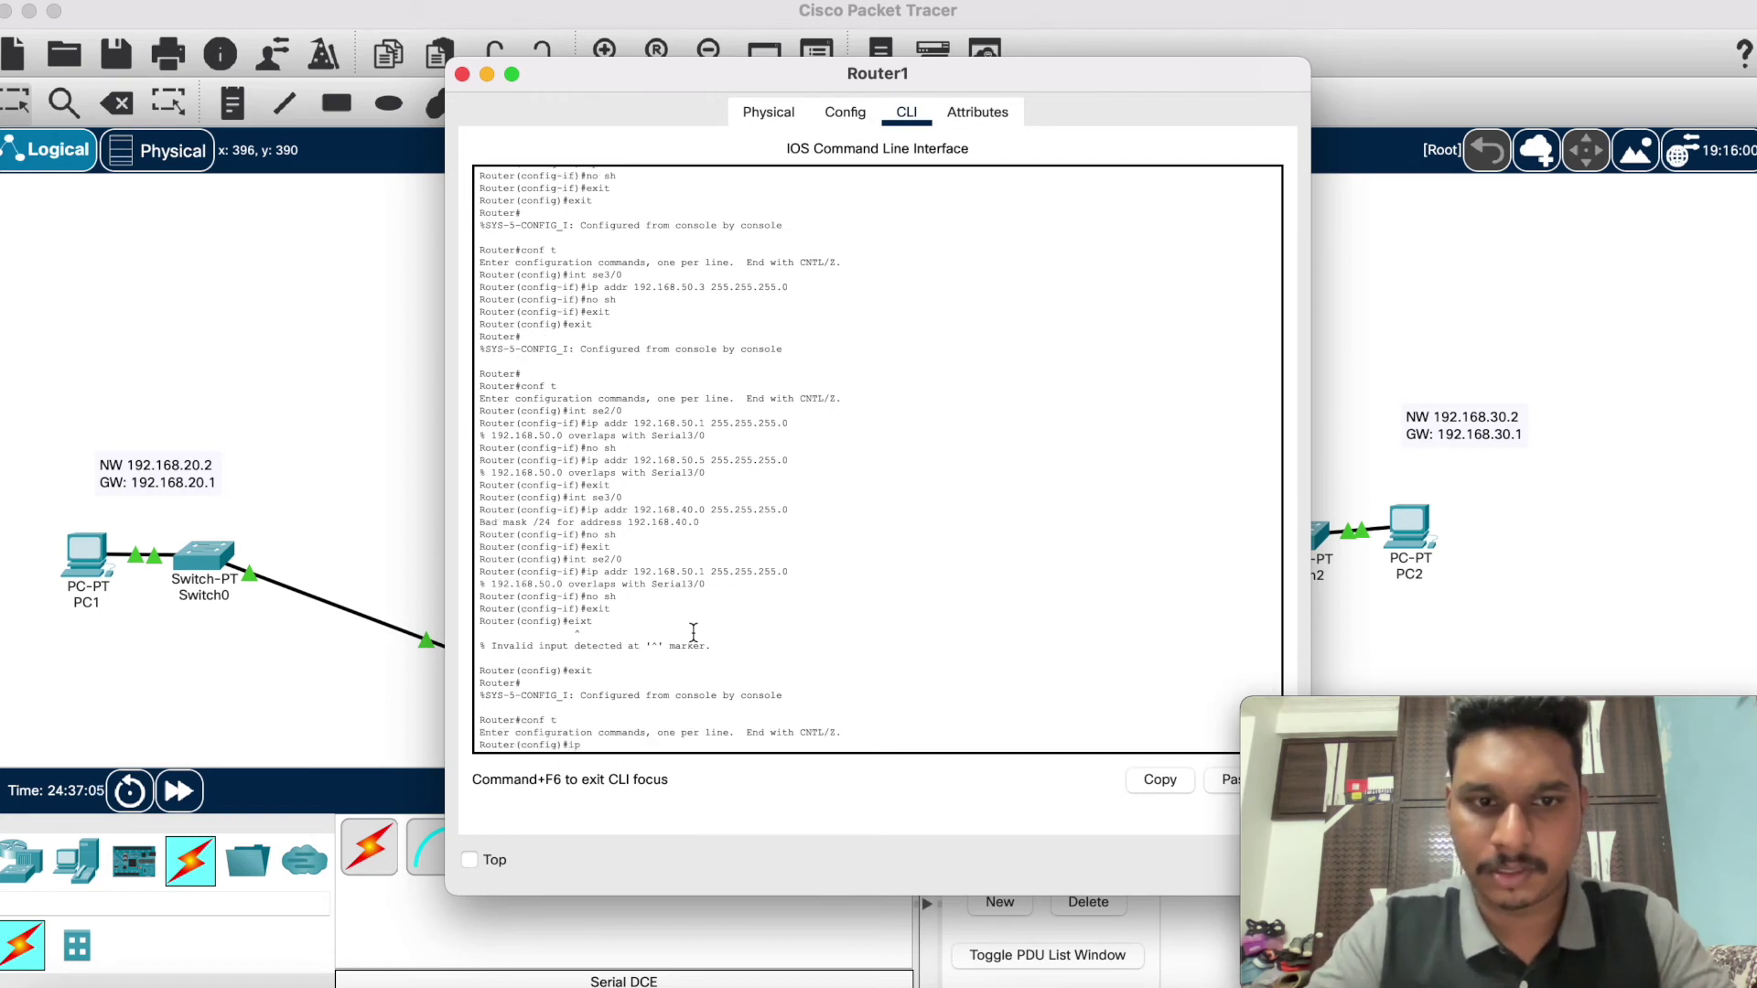
{"action": "key", "text": "BackSpace"}
{"action": "key", "text": "BackSpace"}
{"action": "type", "text": "int"}
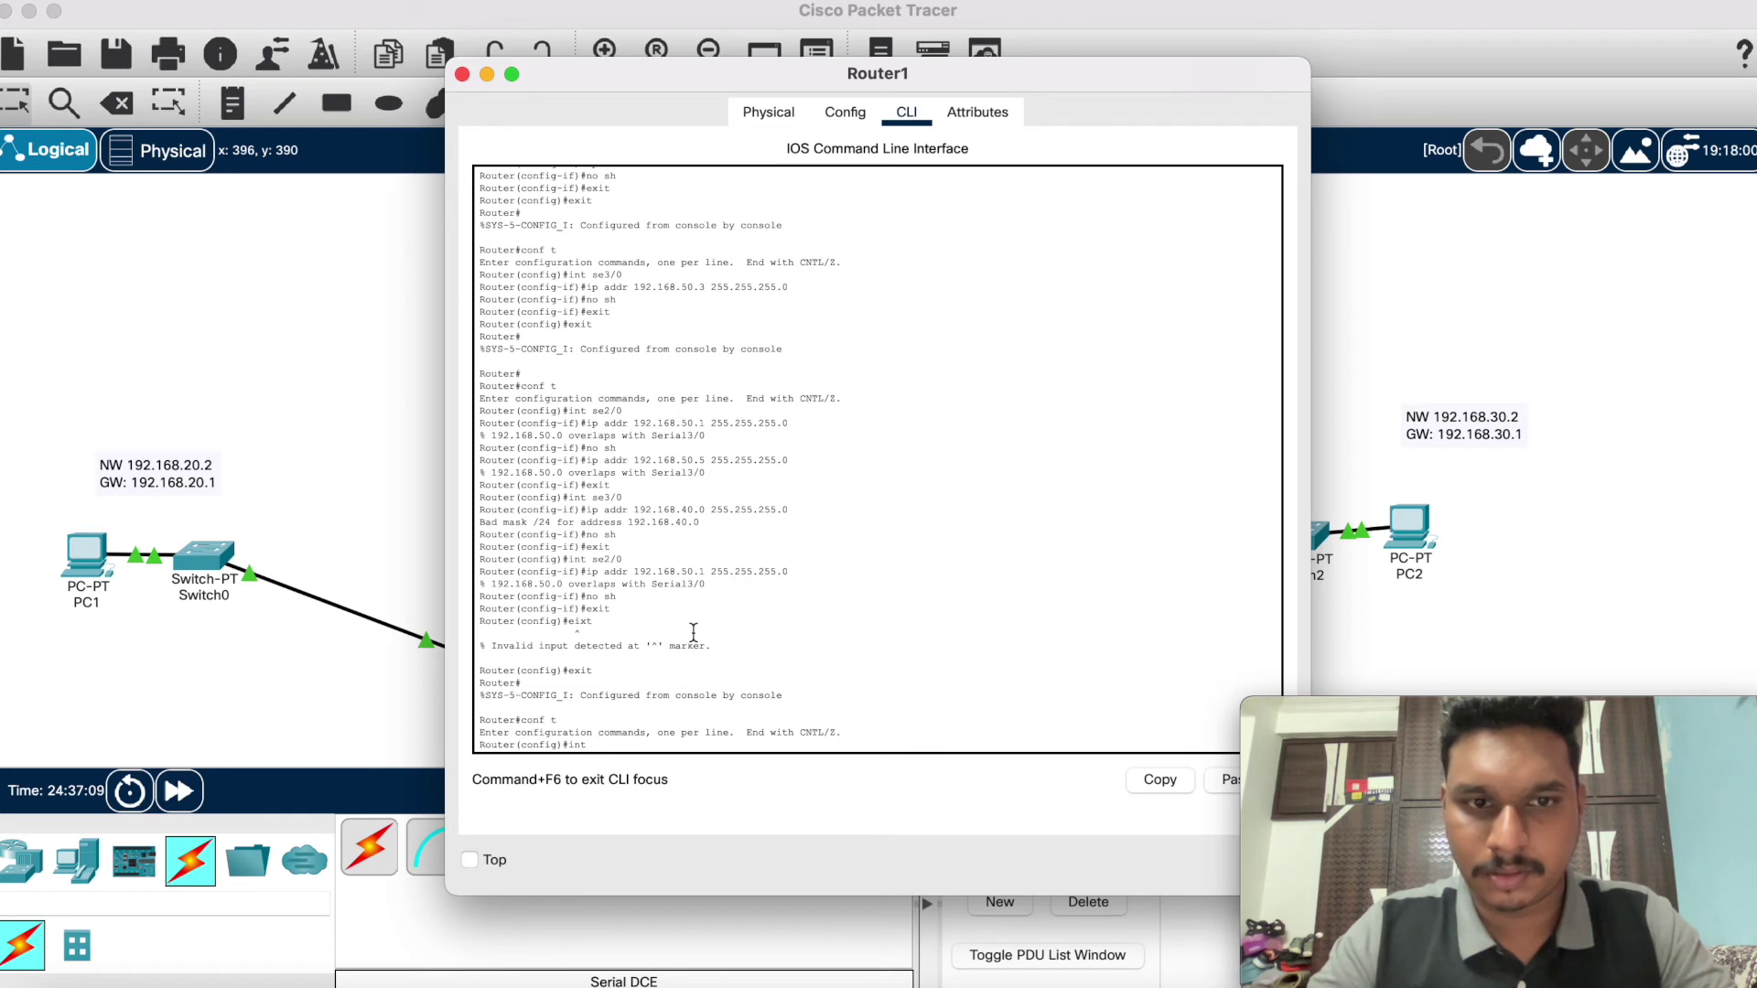
{"action": "type", "text": " se"}
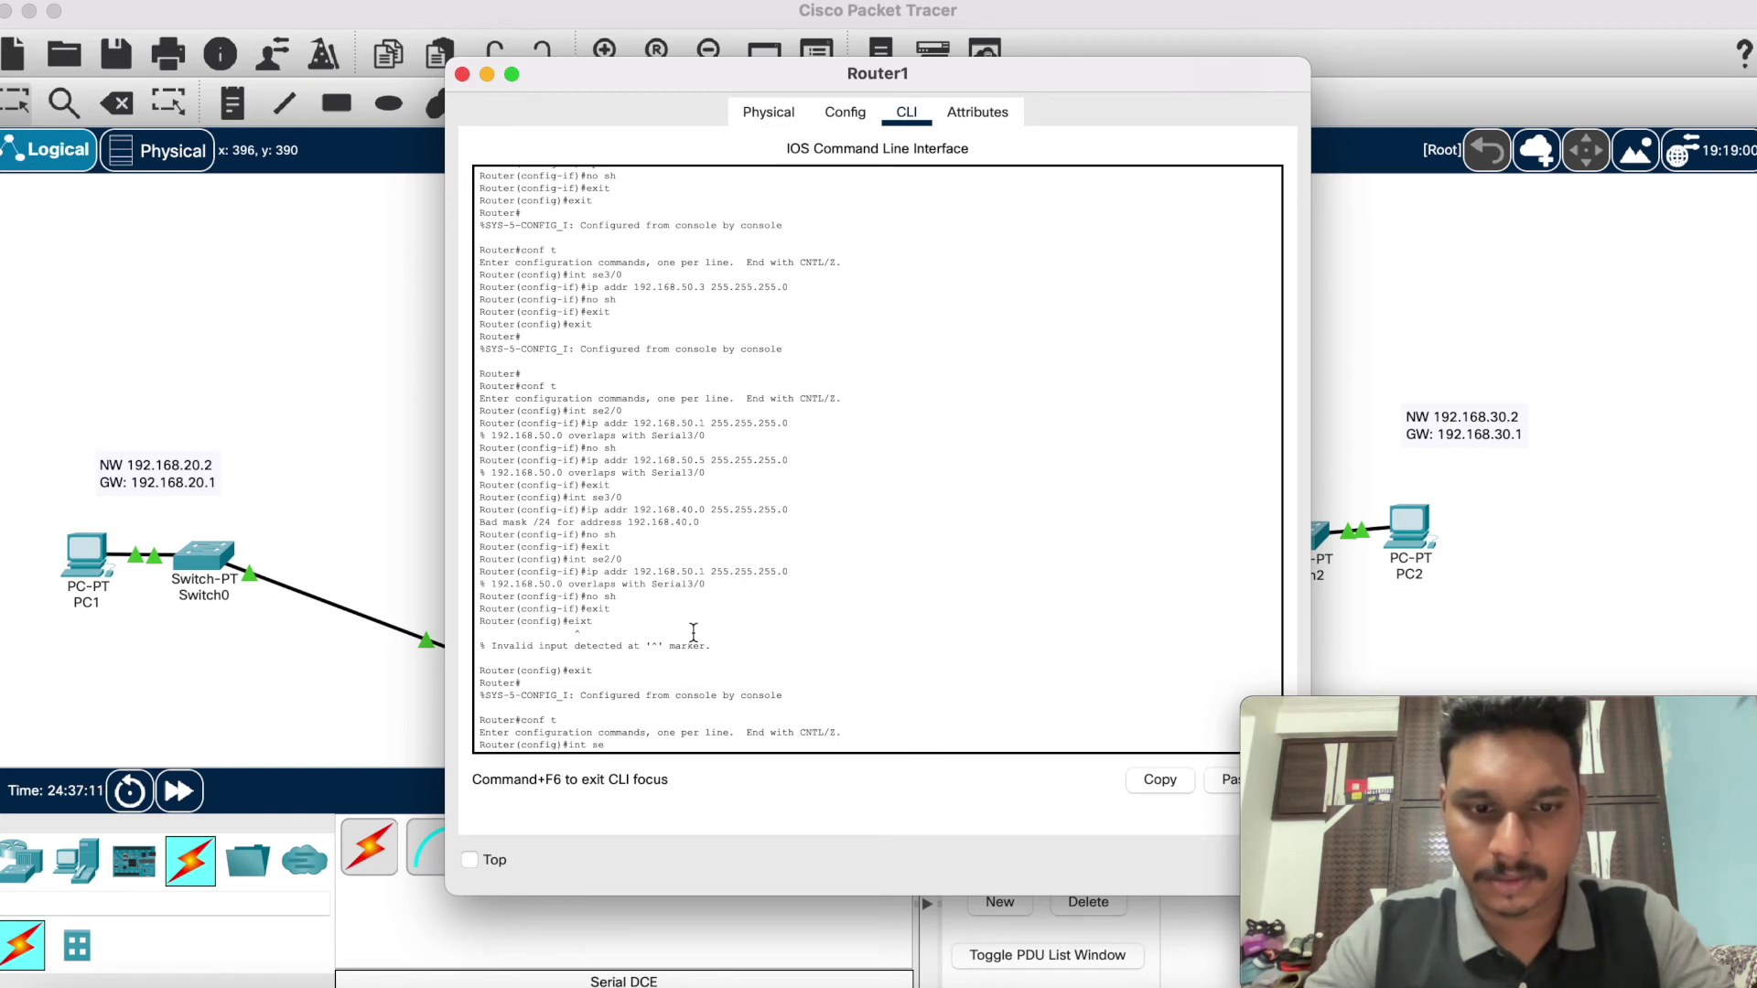
{"action": "type", "text": "3/0"}
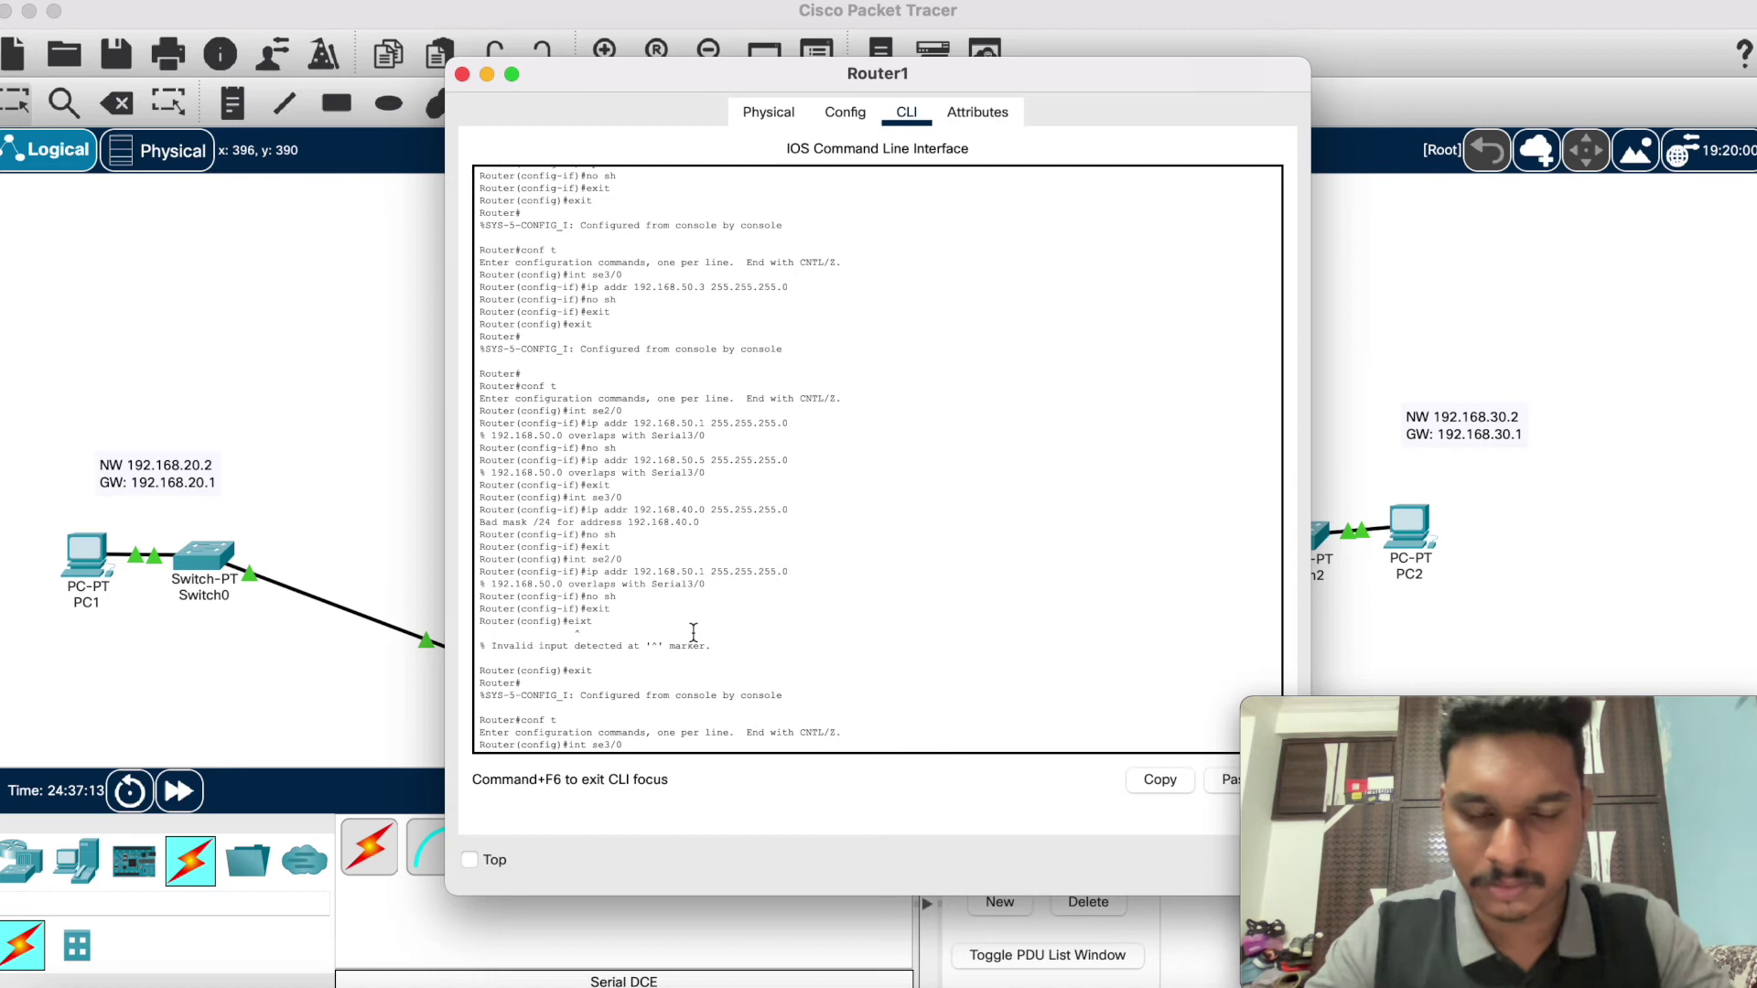
{"action": "key", "text": "Return"}
Step: Address Serial3/0 as 192.168.40.1 255.255.255.0, enable it, and exit configuration
{"action": "type", "text": "ip"}
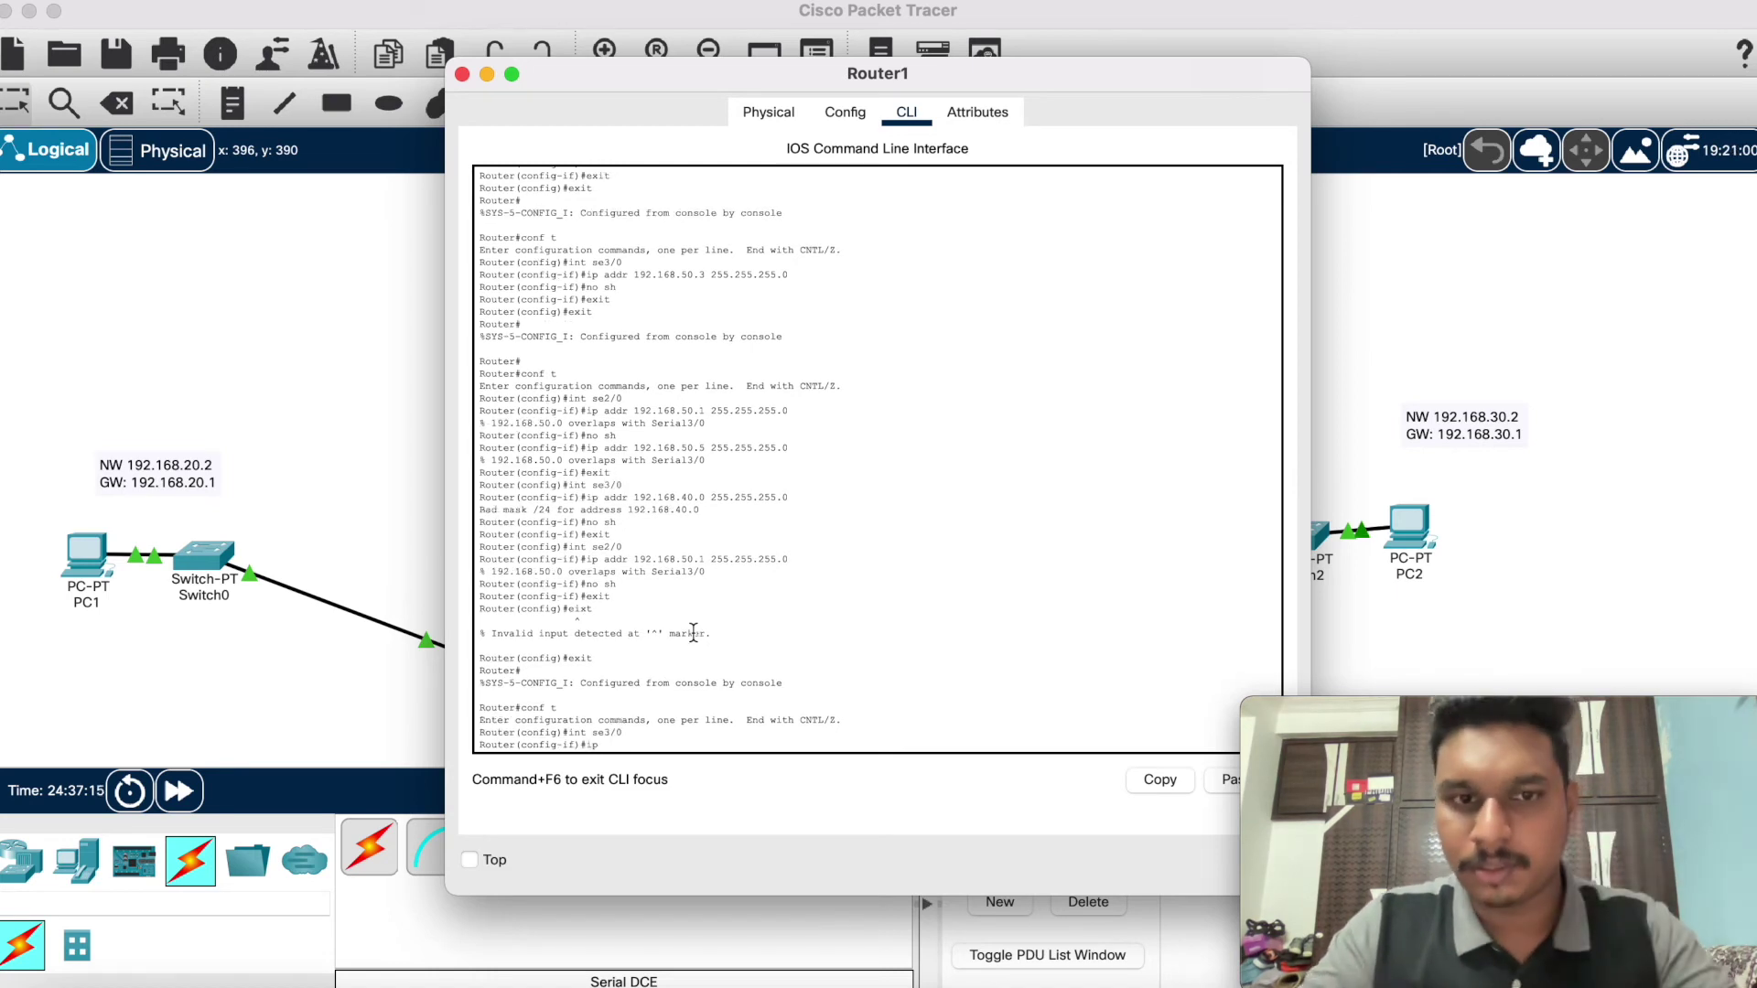
{"action": "type", "text": " addr 192.1"}
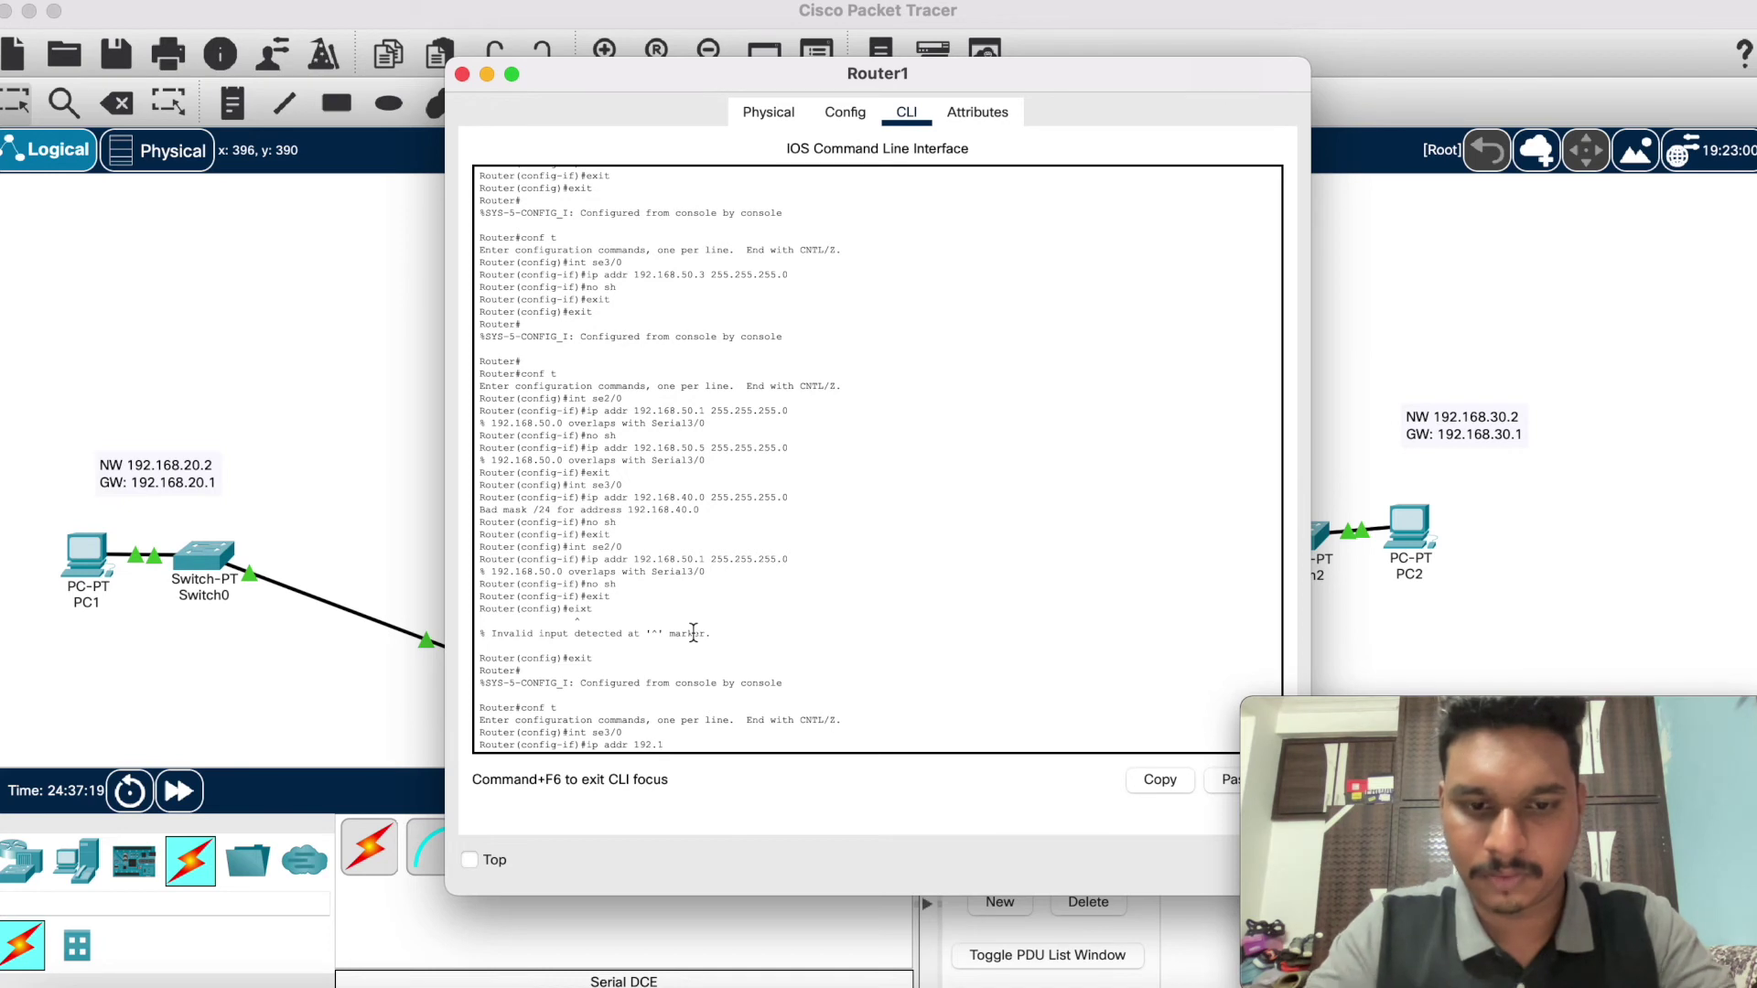
{"action": "type", "text": "68.40.1"}
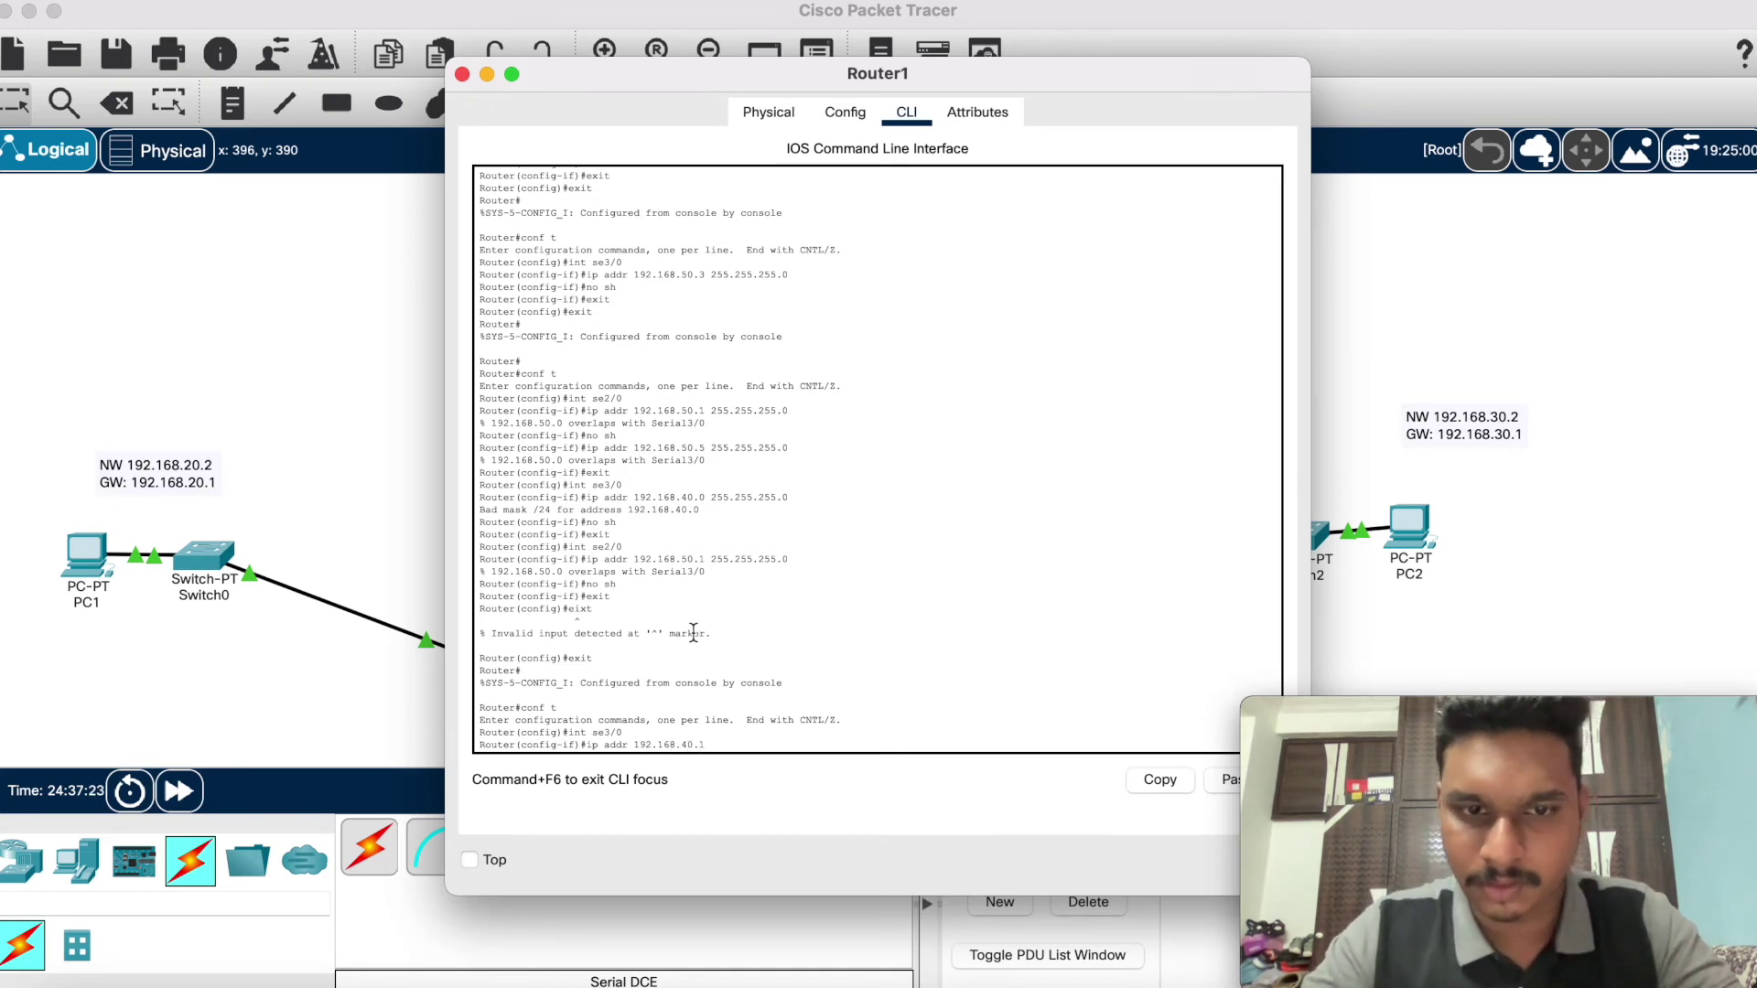
{"action": "type", "text": " 255.2"}
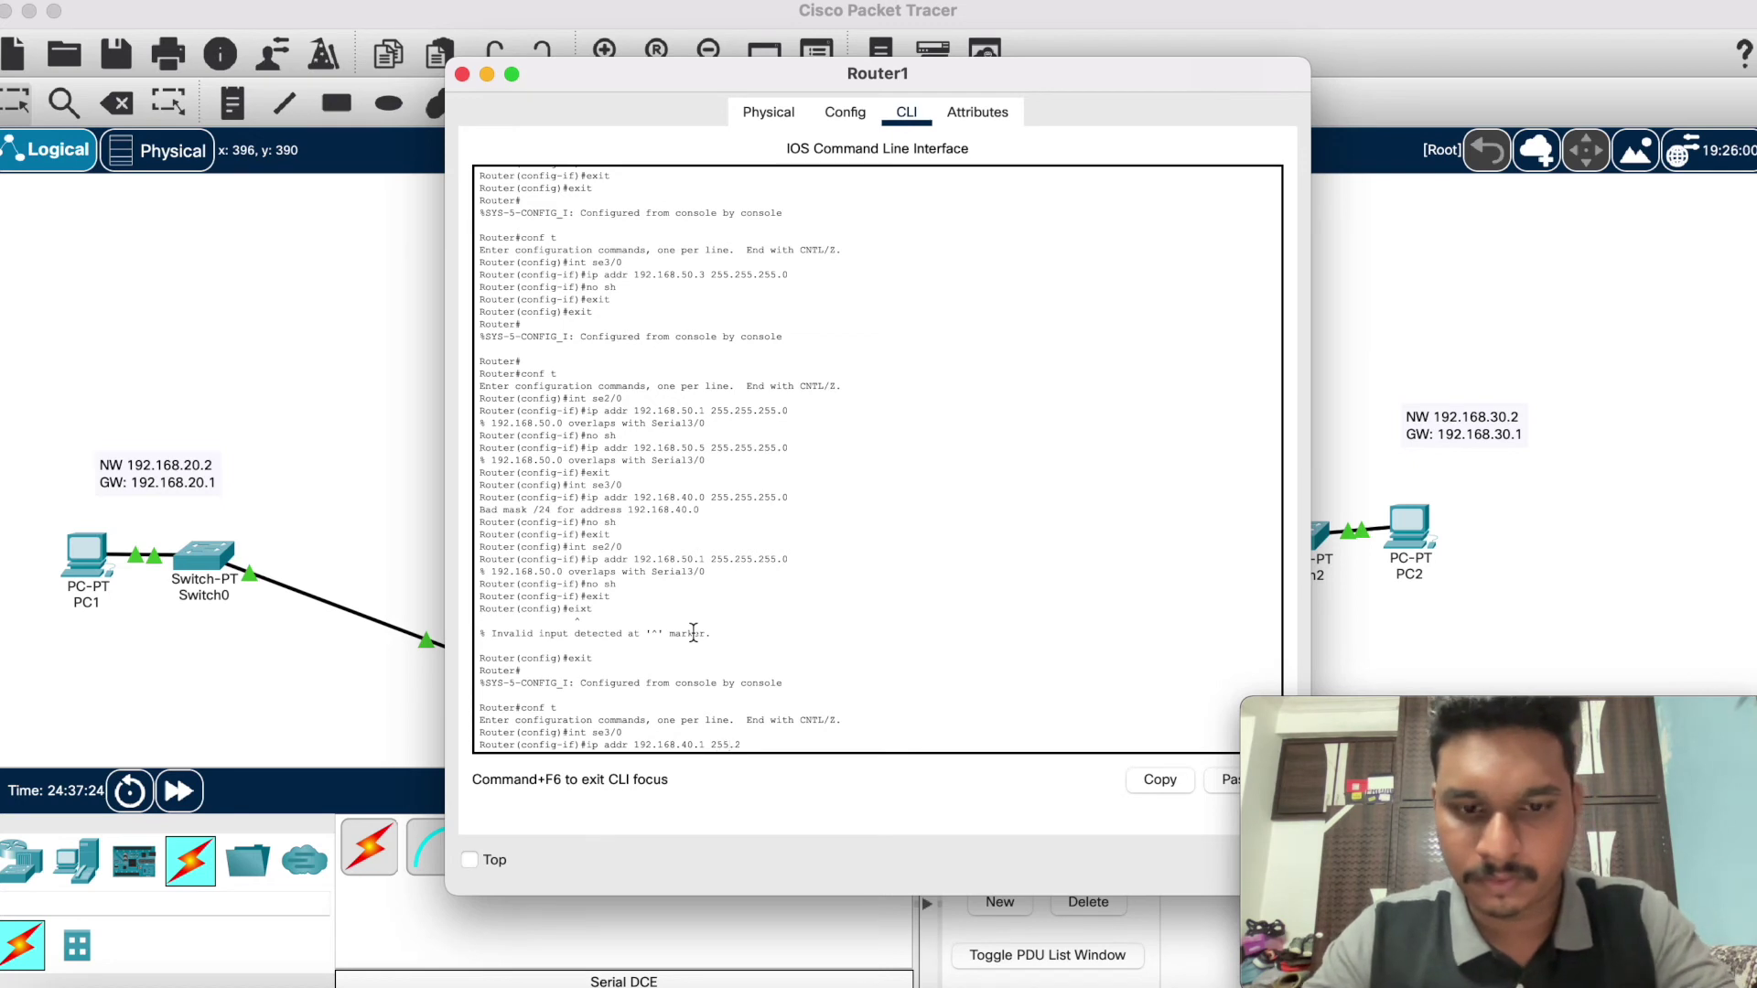
{"action": "type", "text": "55.255.0"}
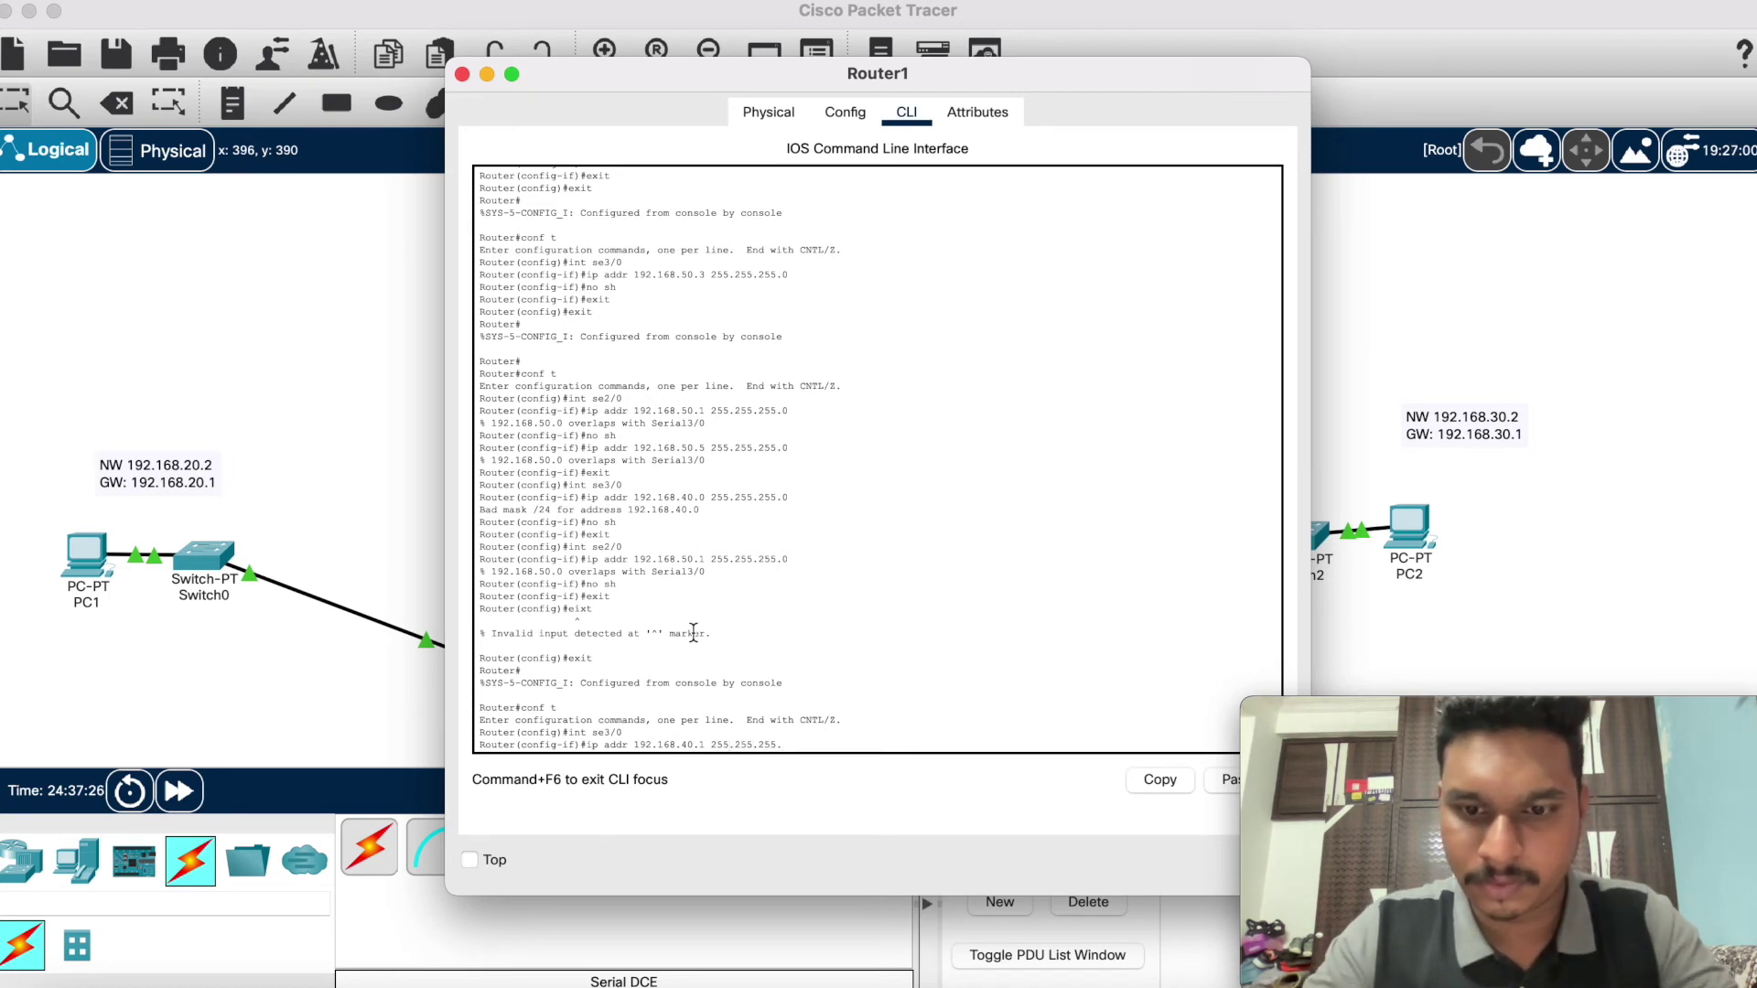
{"action": "key", "text": "Return"}
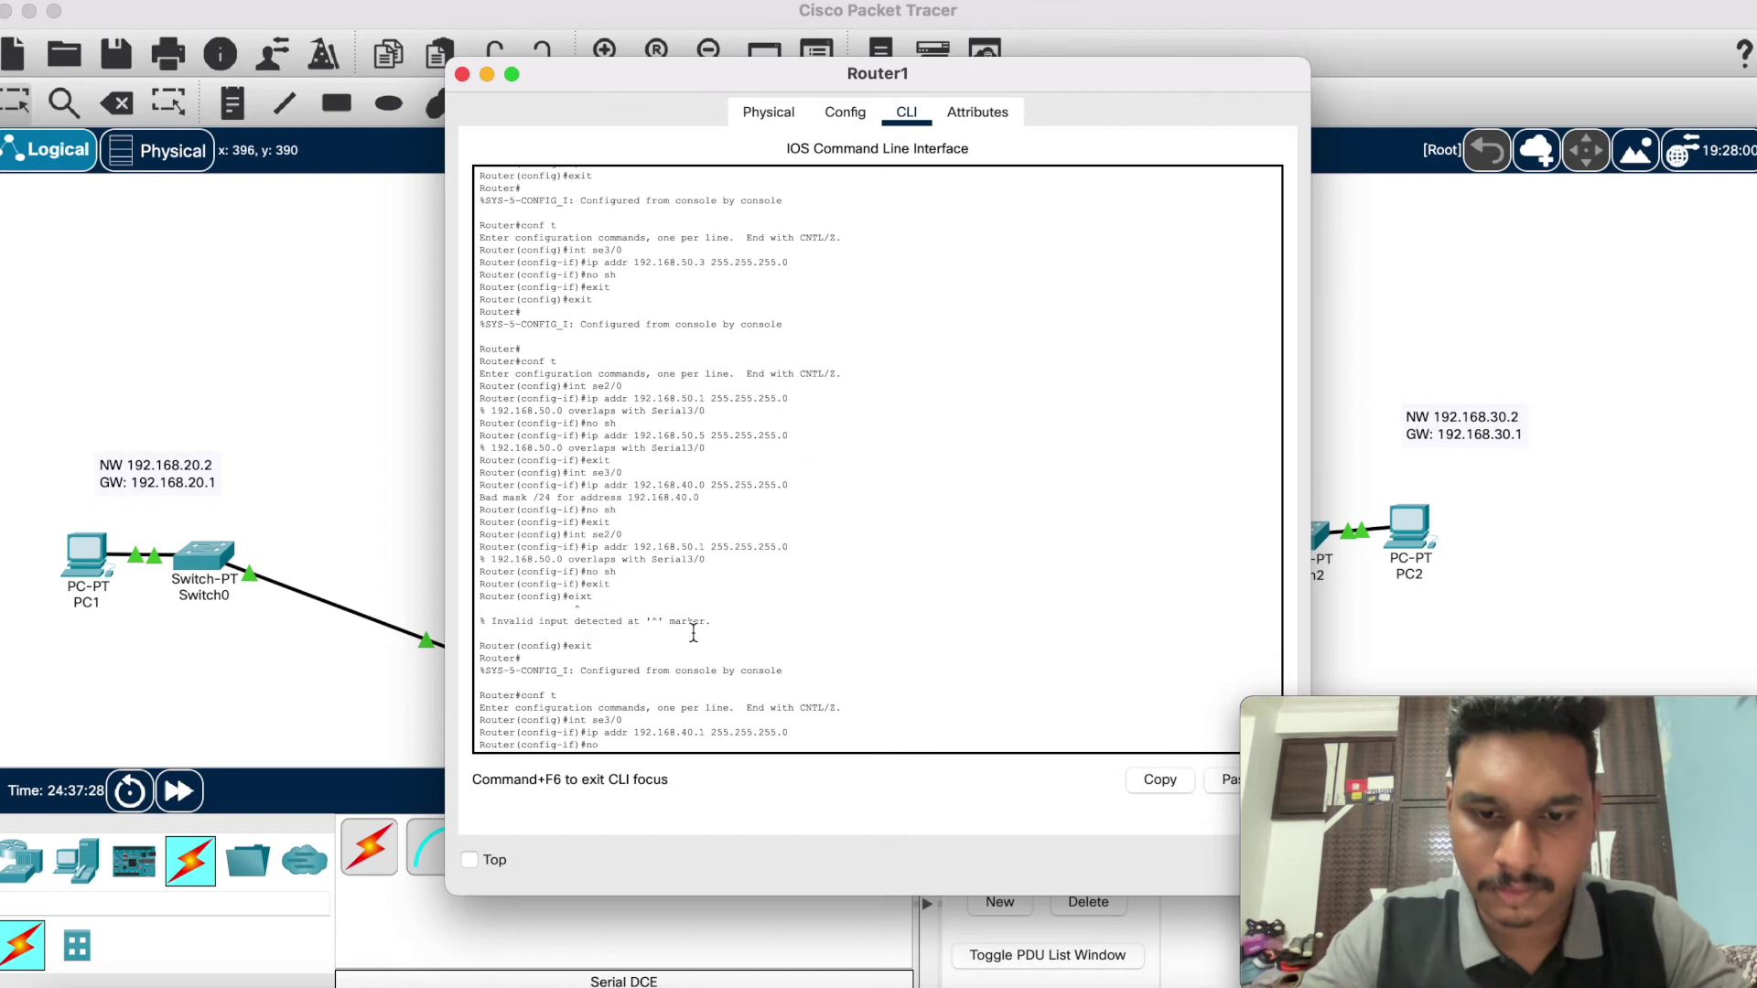
{"action": "type", "text": "no sh"}
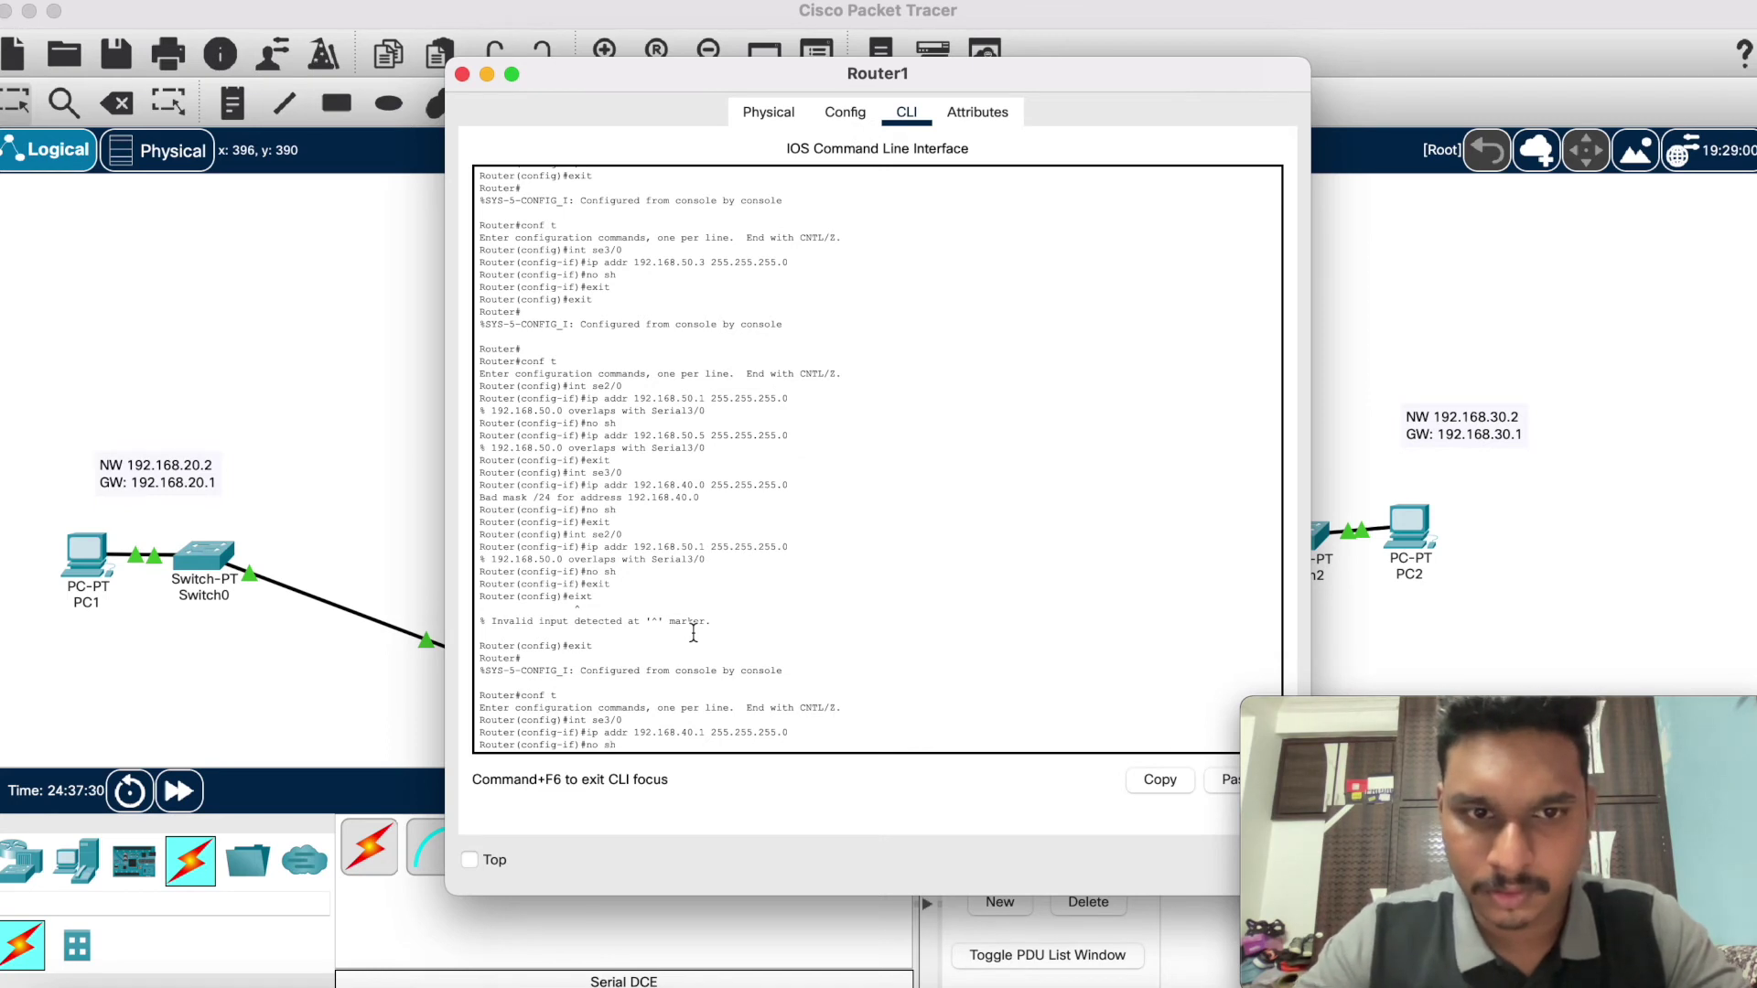
{"action": "key", "text": "Return"}
{"action": "type", "text": "er(config-if)#ex"}
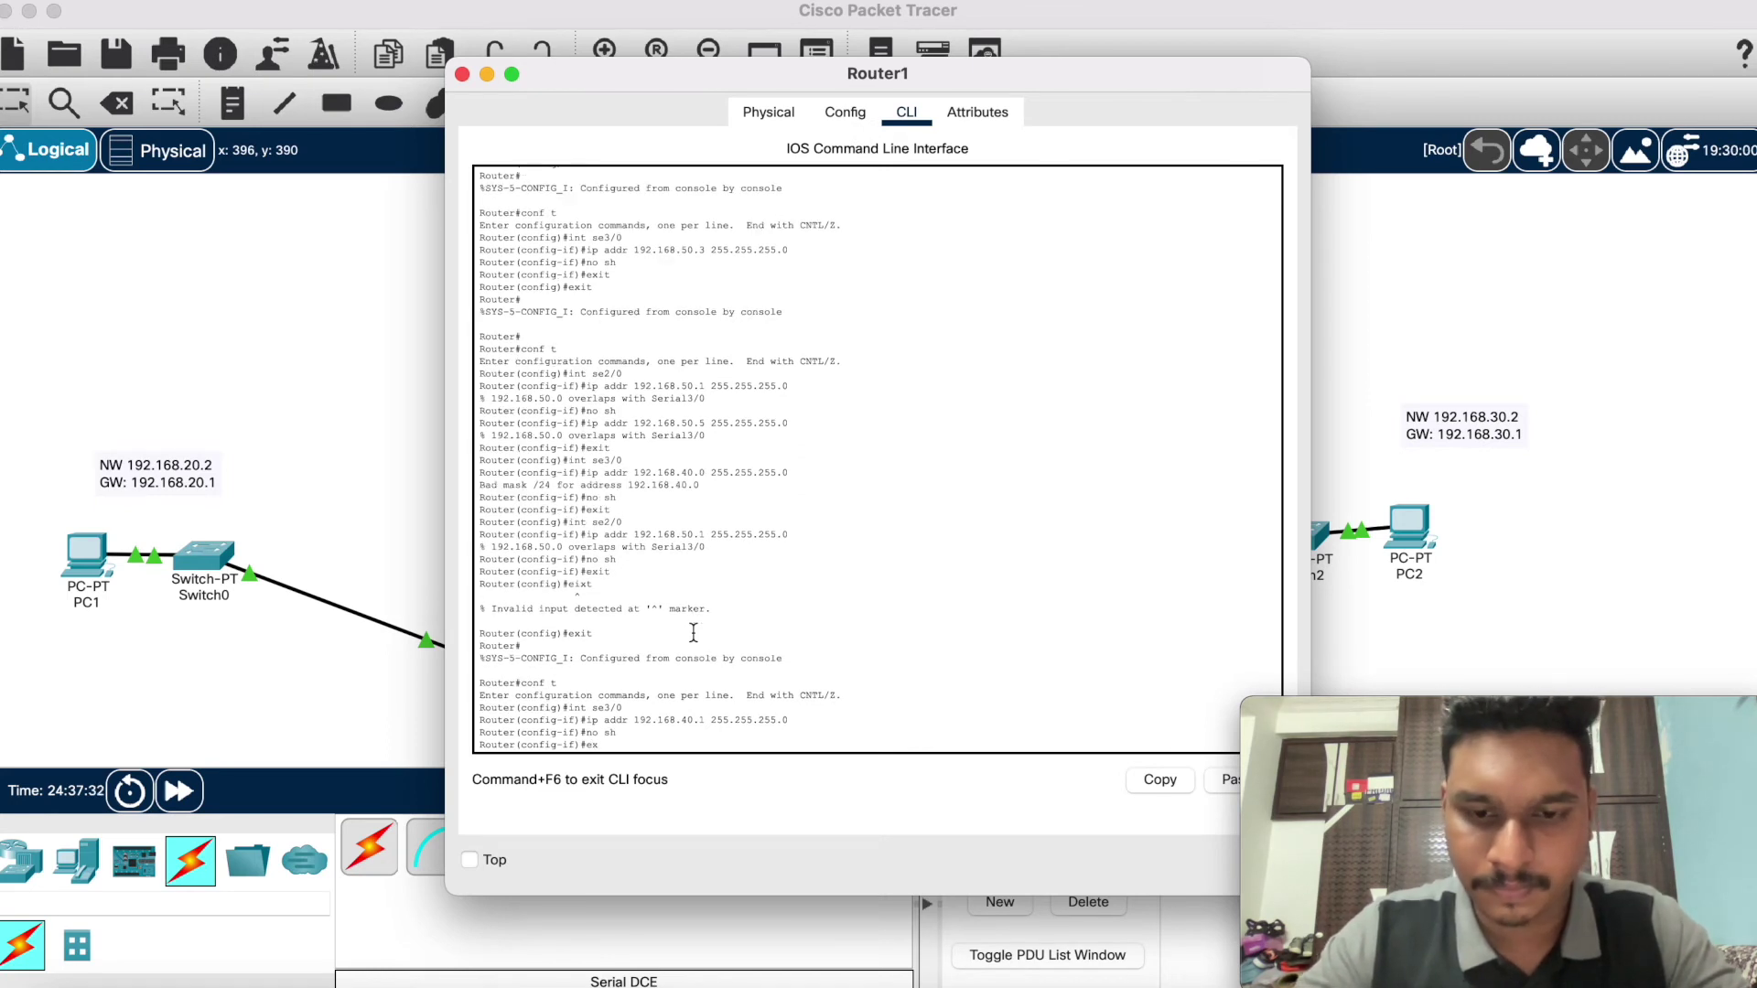
{"action": "type", "text": "it"}
{"action": "key", "text": "Return"}
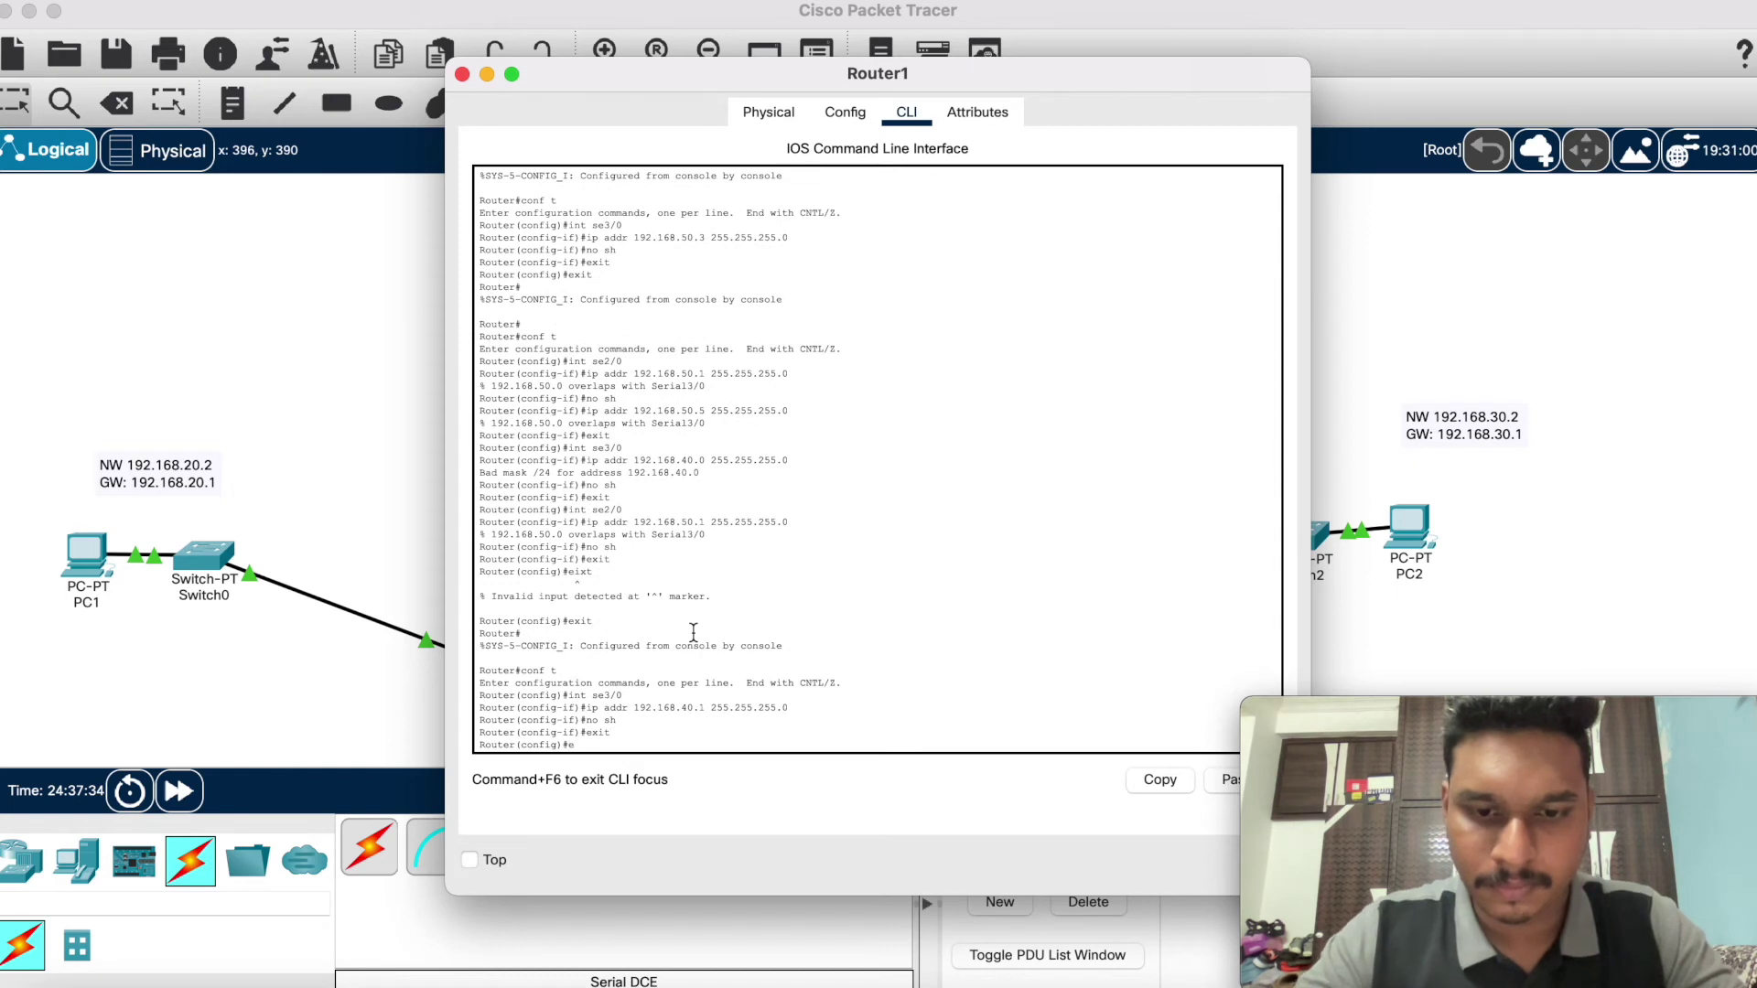
{"action": "type", "text": "exit"}
{"action": "key", "text": "Return"}
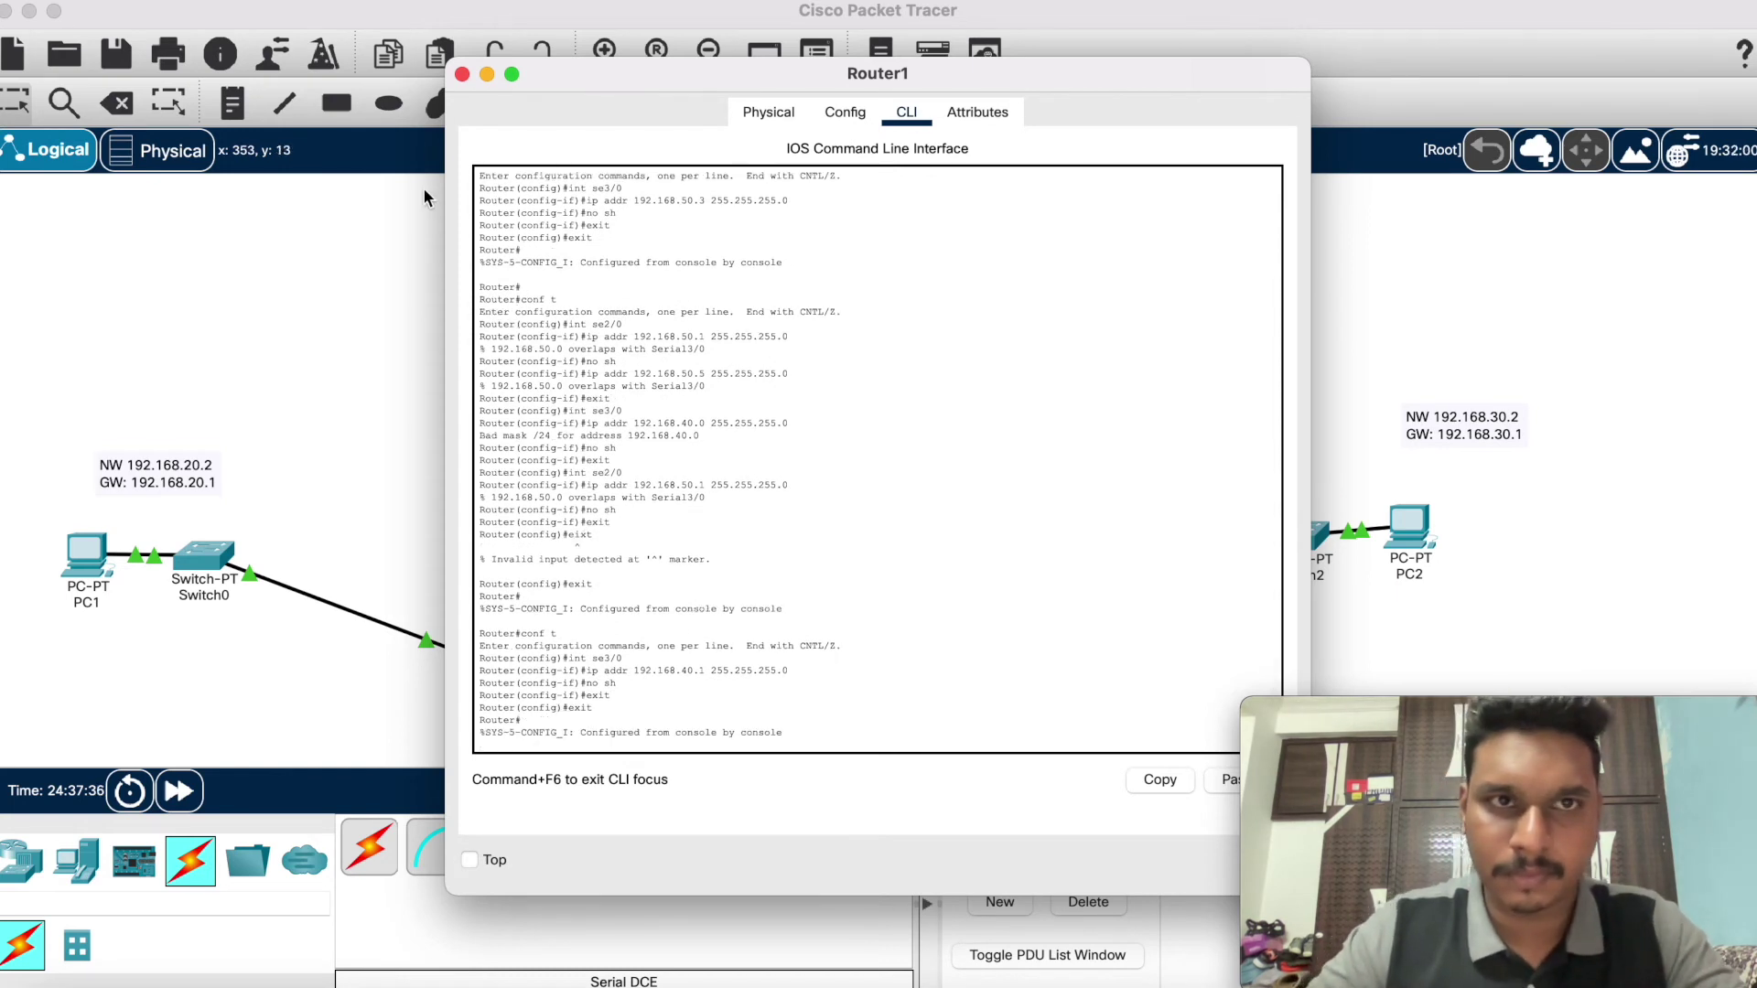
Step: Reopen Router1's console, enter Serial2/0 configuration, and start a new ip address command
{"action": "left_click", "coordinate": [462, 74]}
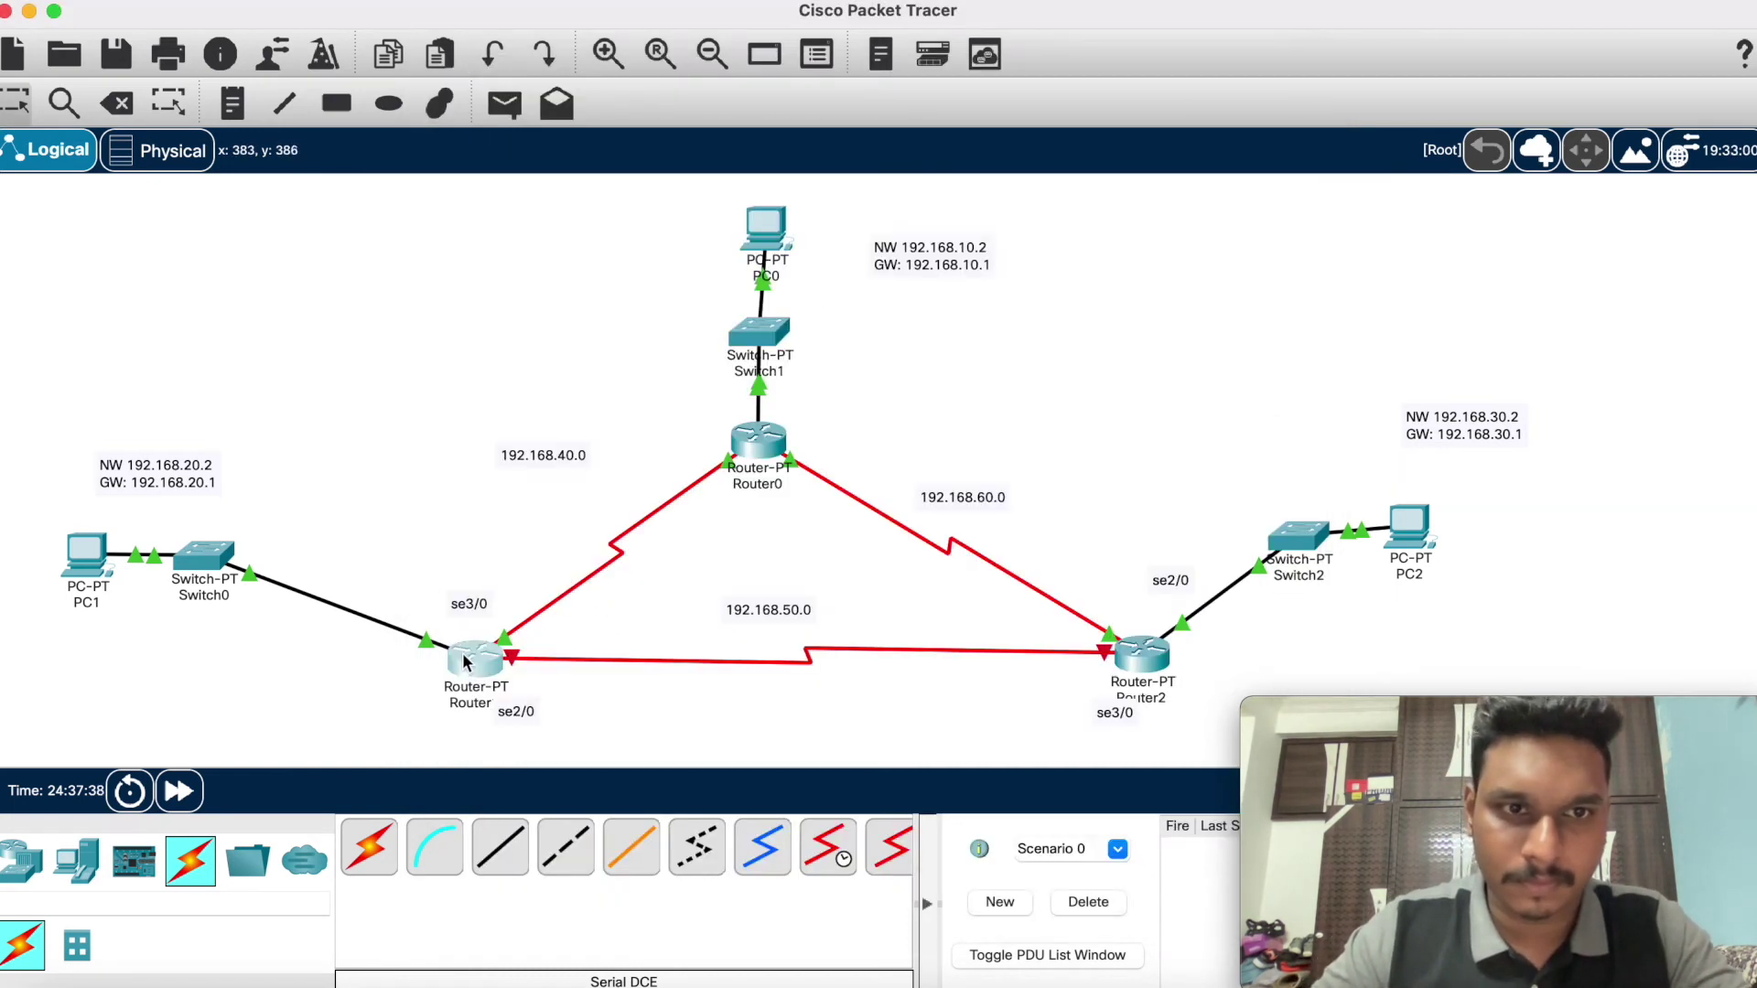
{"action": "mouse_move", "coordinate": [464, 660]}
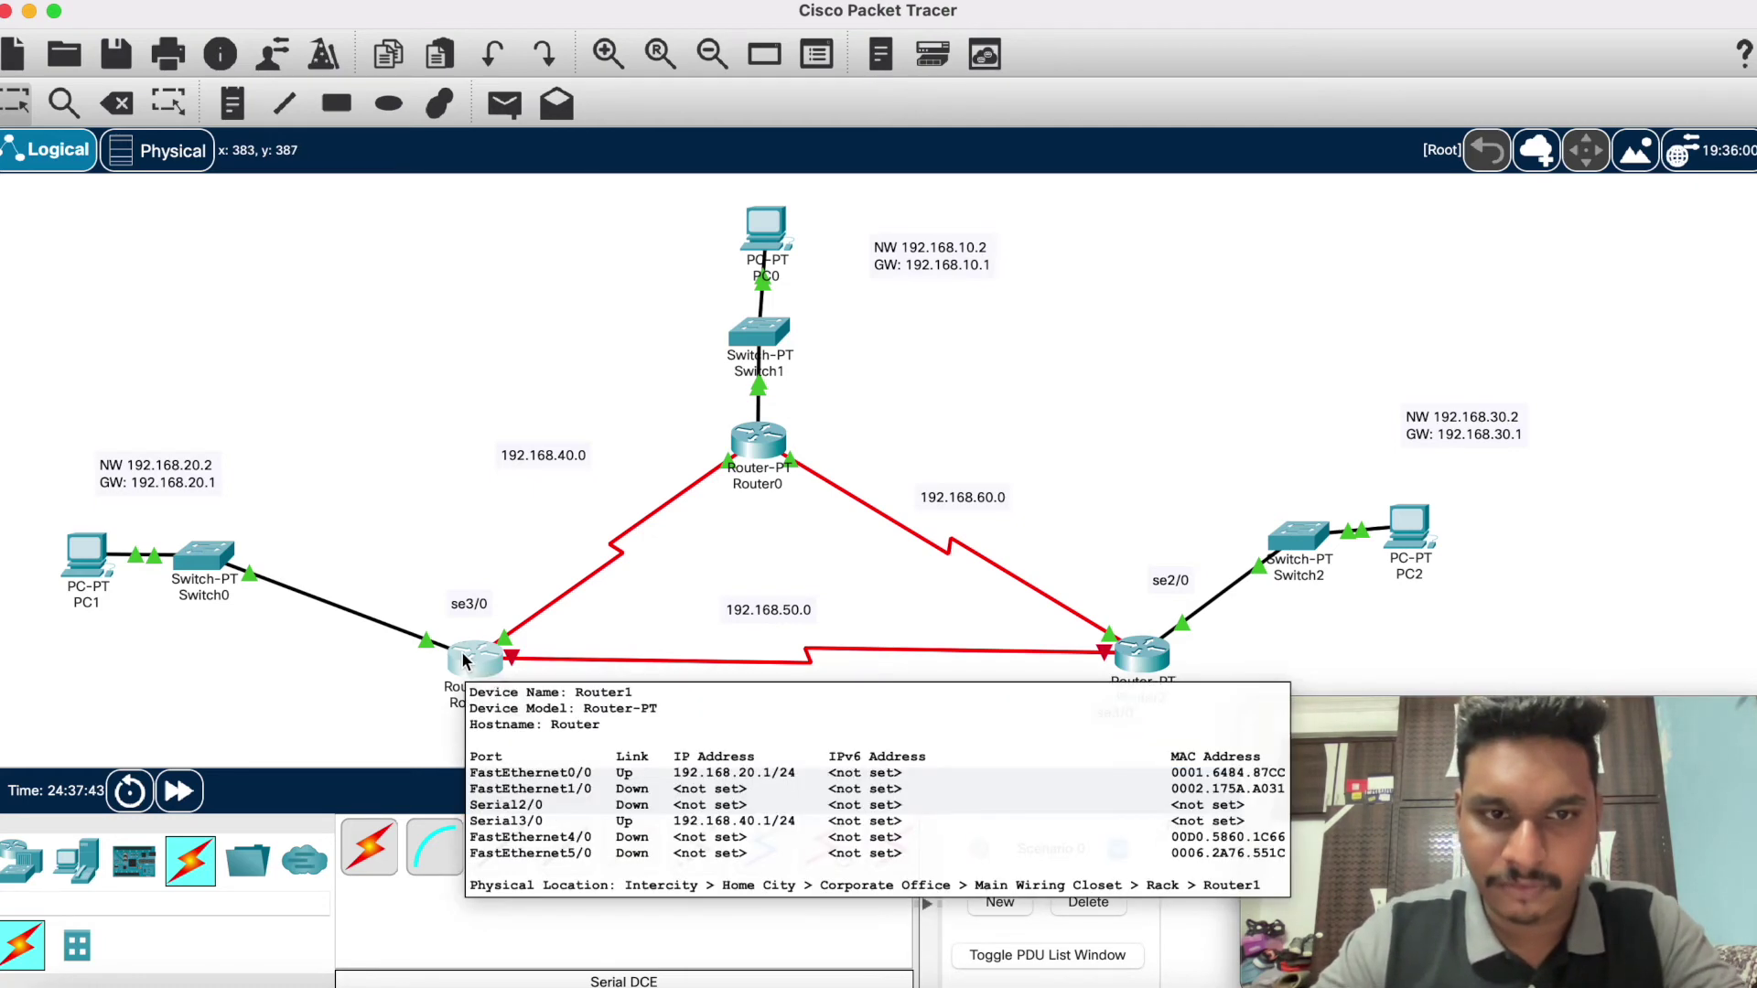
{"action": "left_click", "coordinate": [464, 661]}
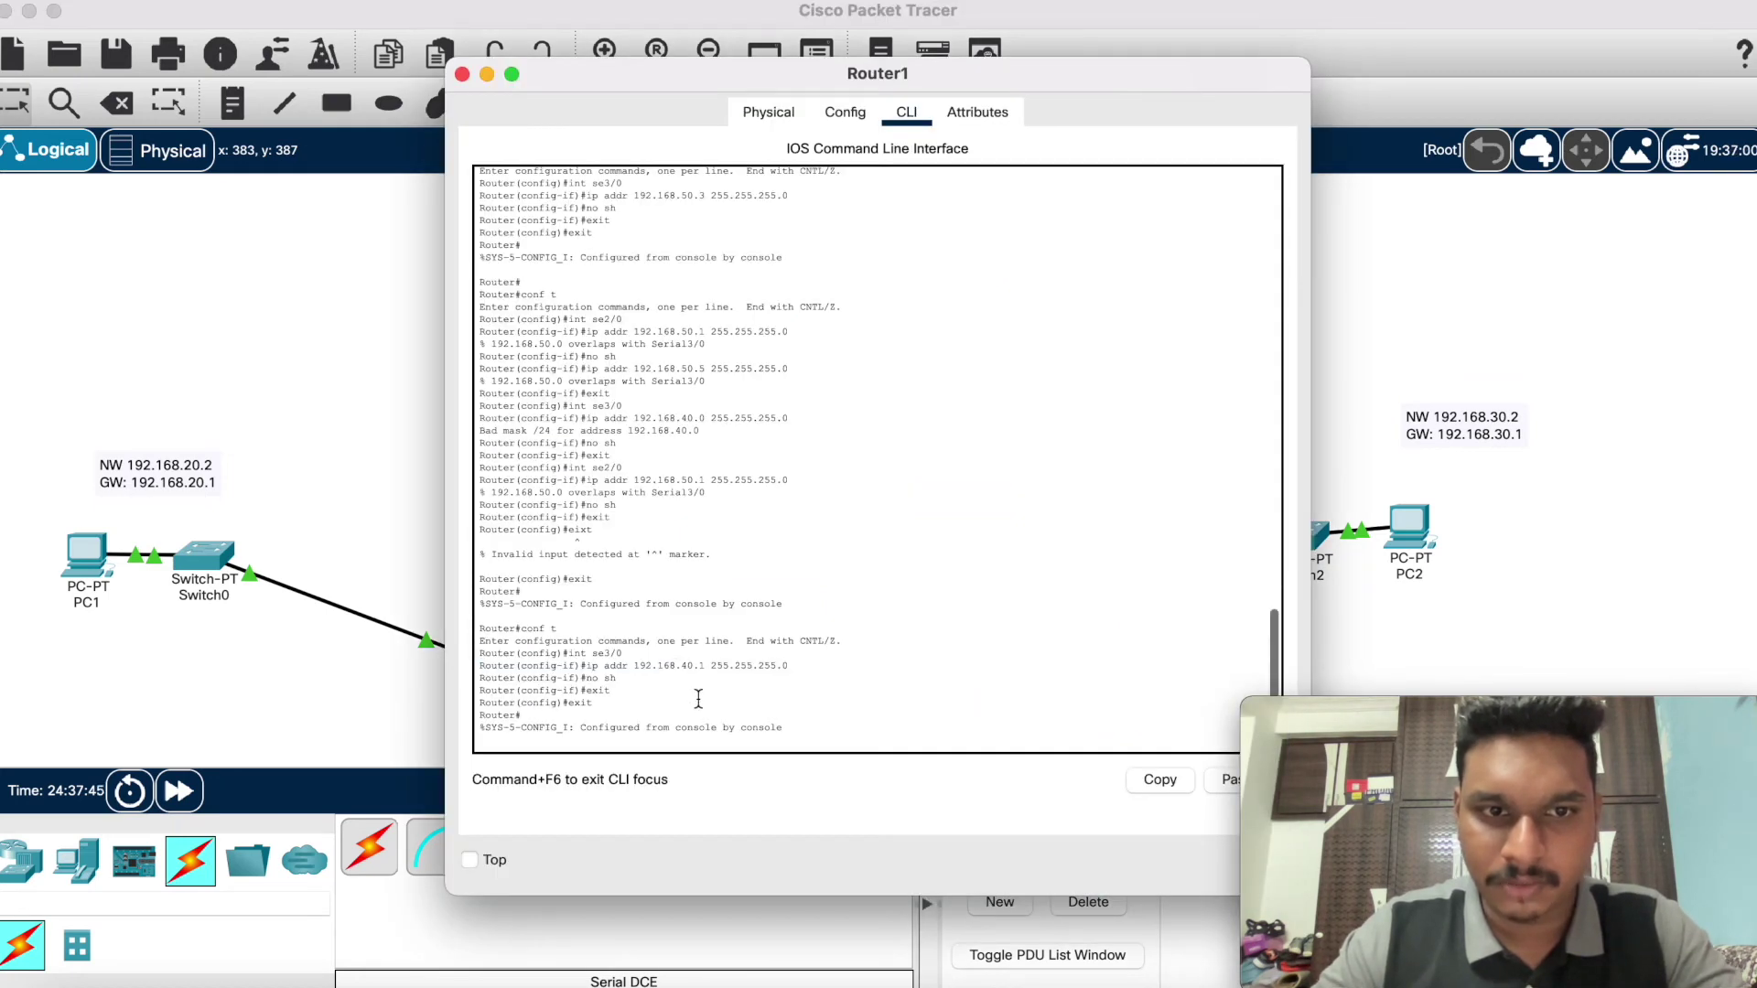
{"action": "key", "text": "Return"}
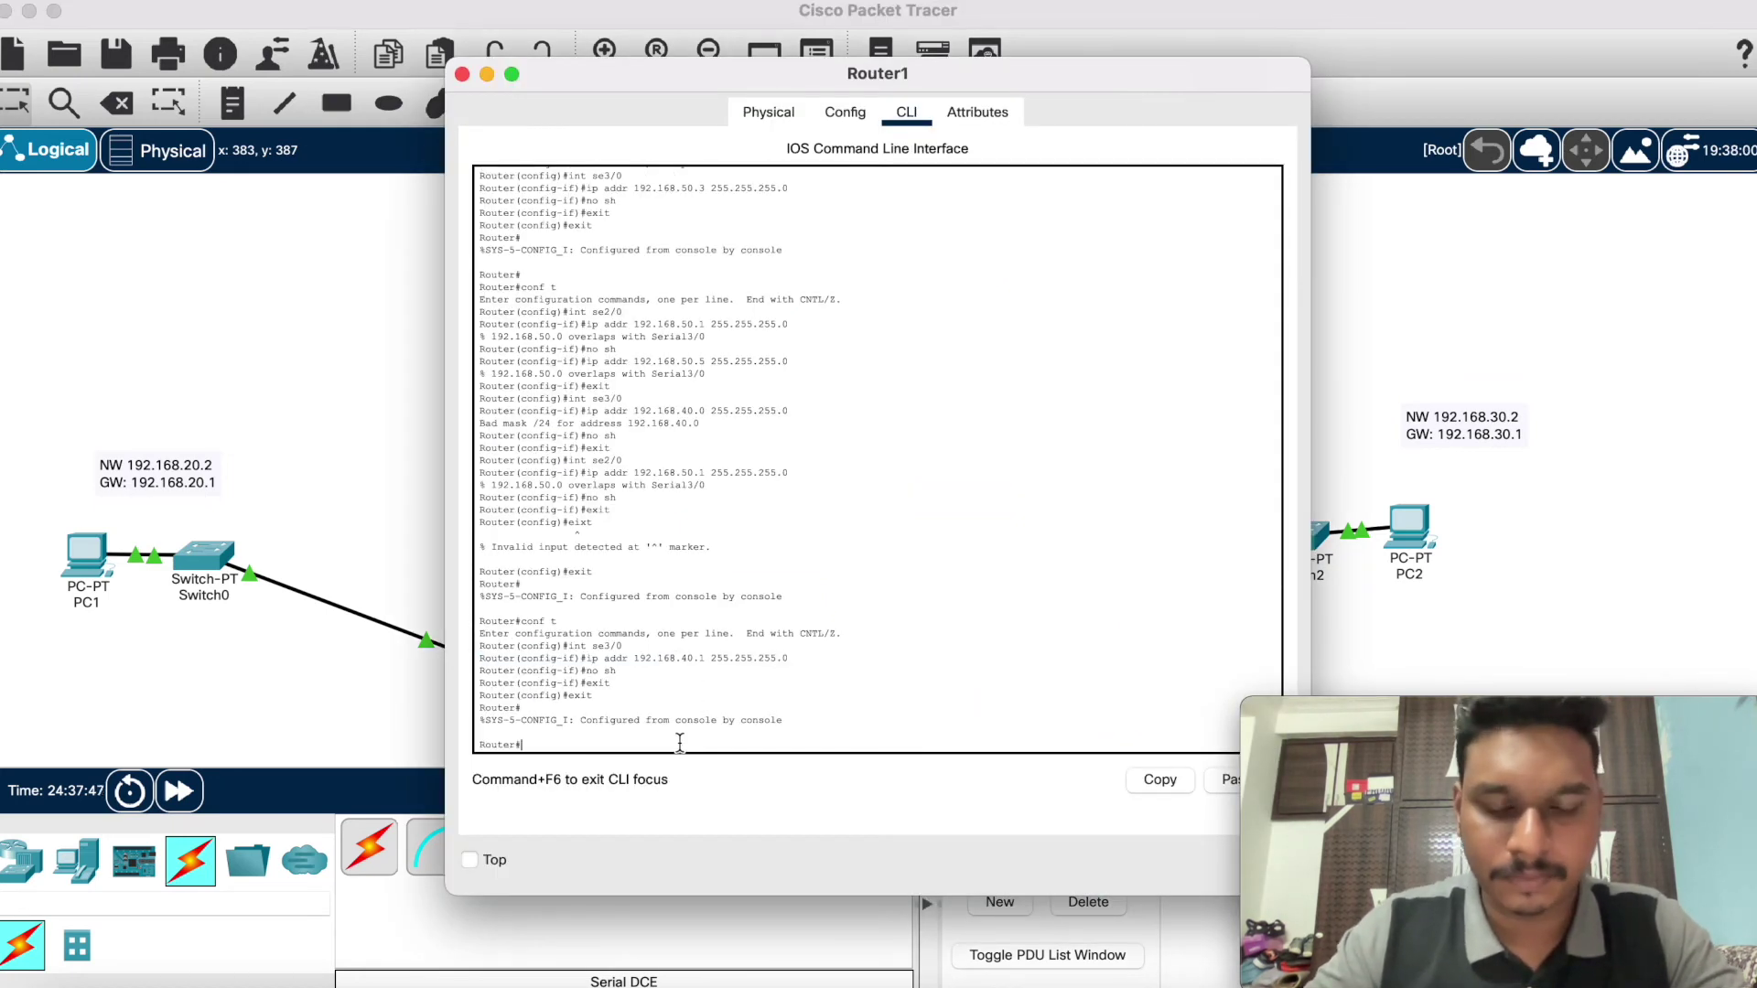
{"action": "type", "text": "intconf t"}
{"action": "key", "text": "Return"}
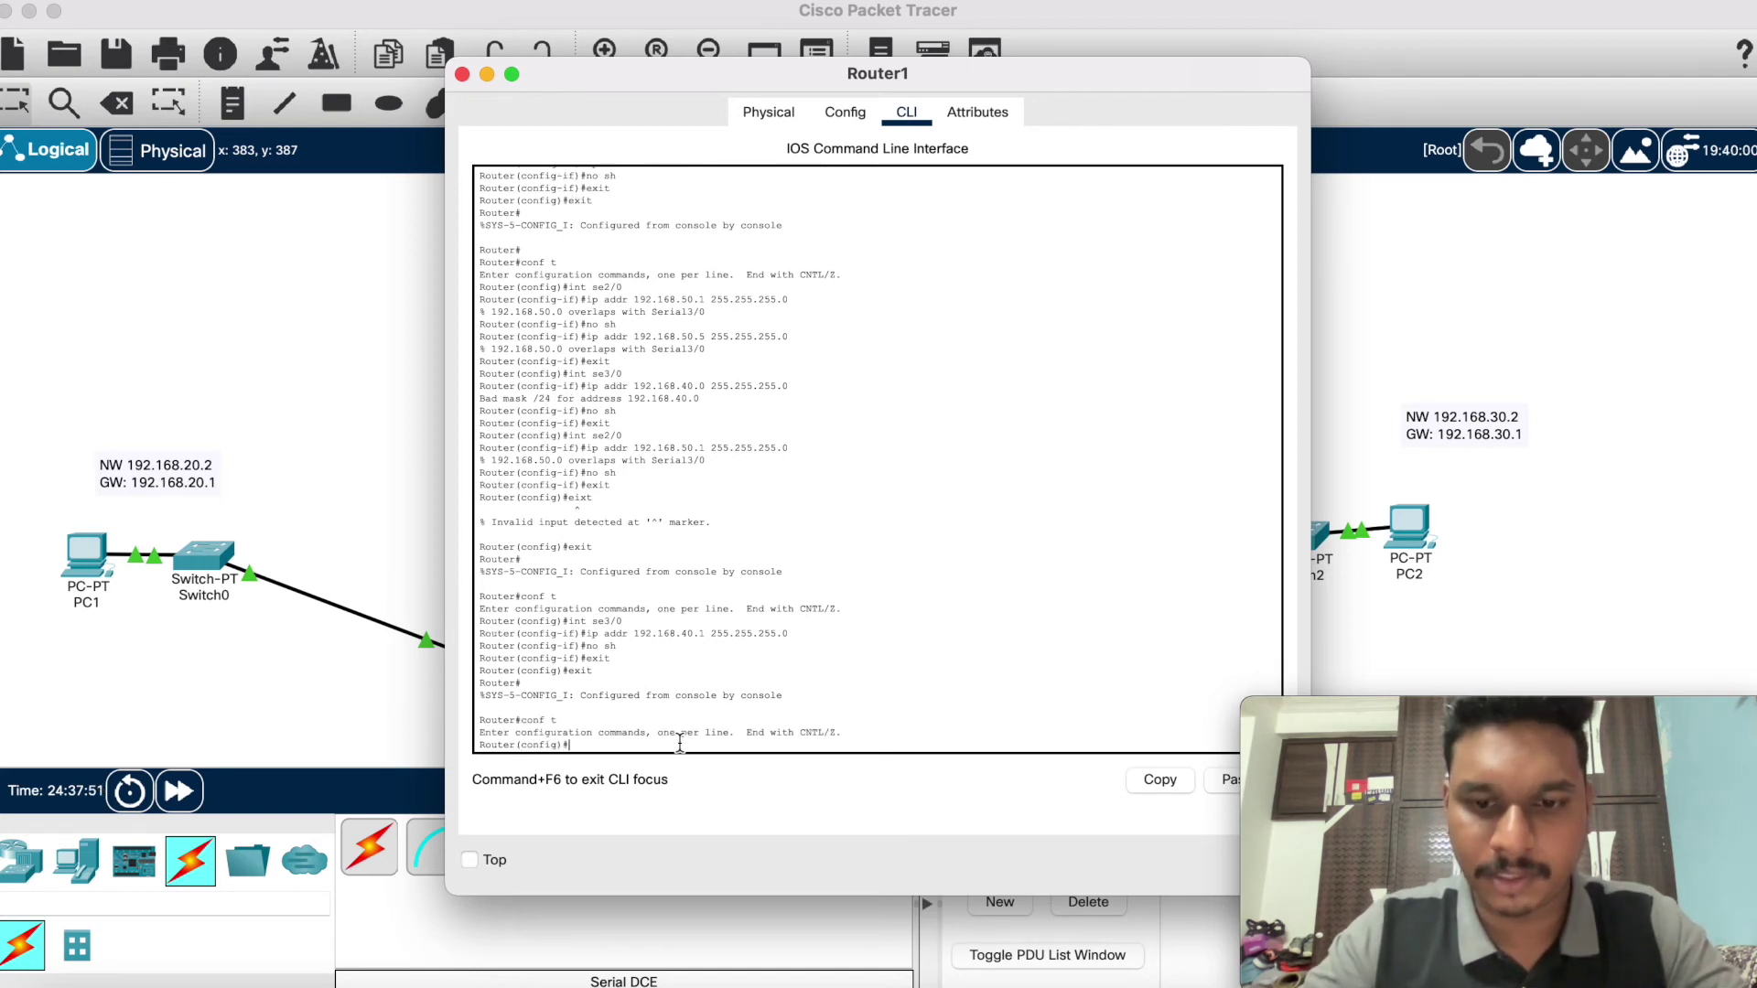
{"action": "type", "text": "ip a"}
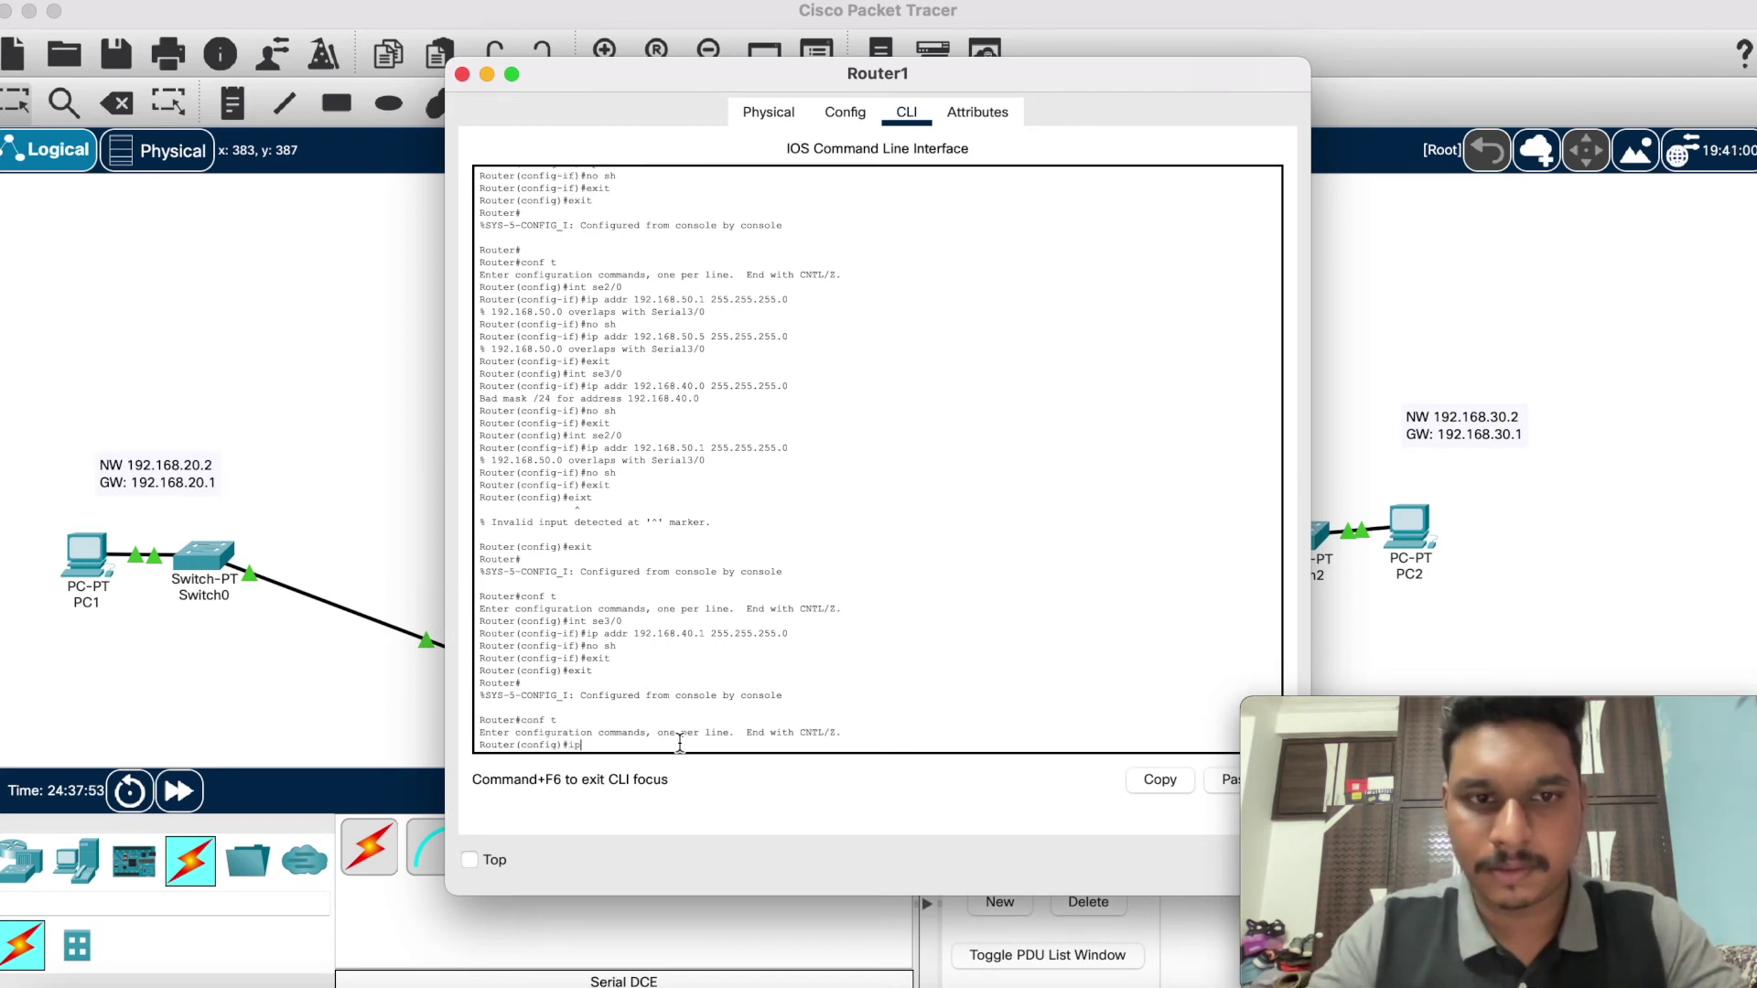
{"action": "key", "text": "BackSpace"}
{"action": "type", "text": "nt se"}
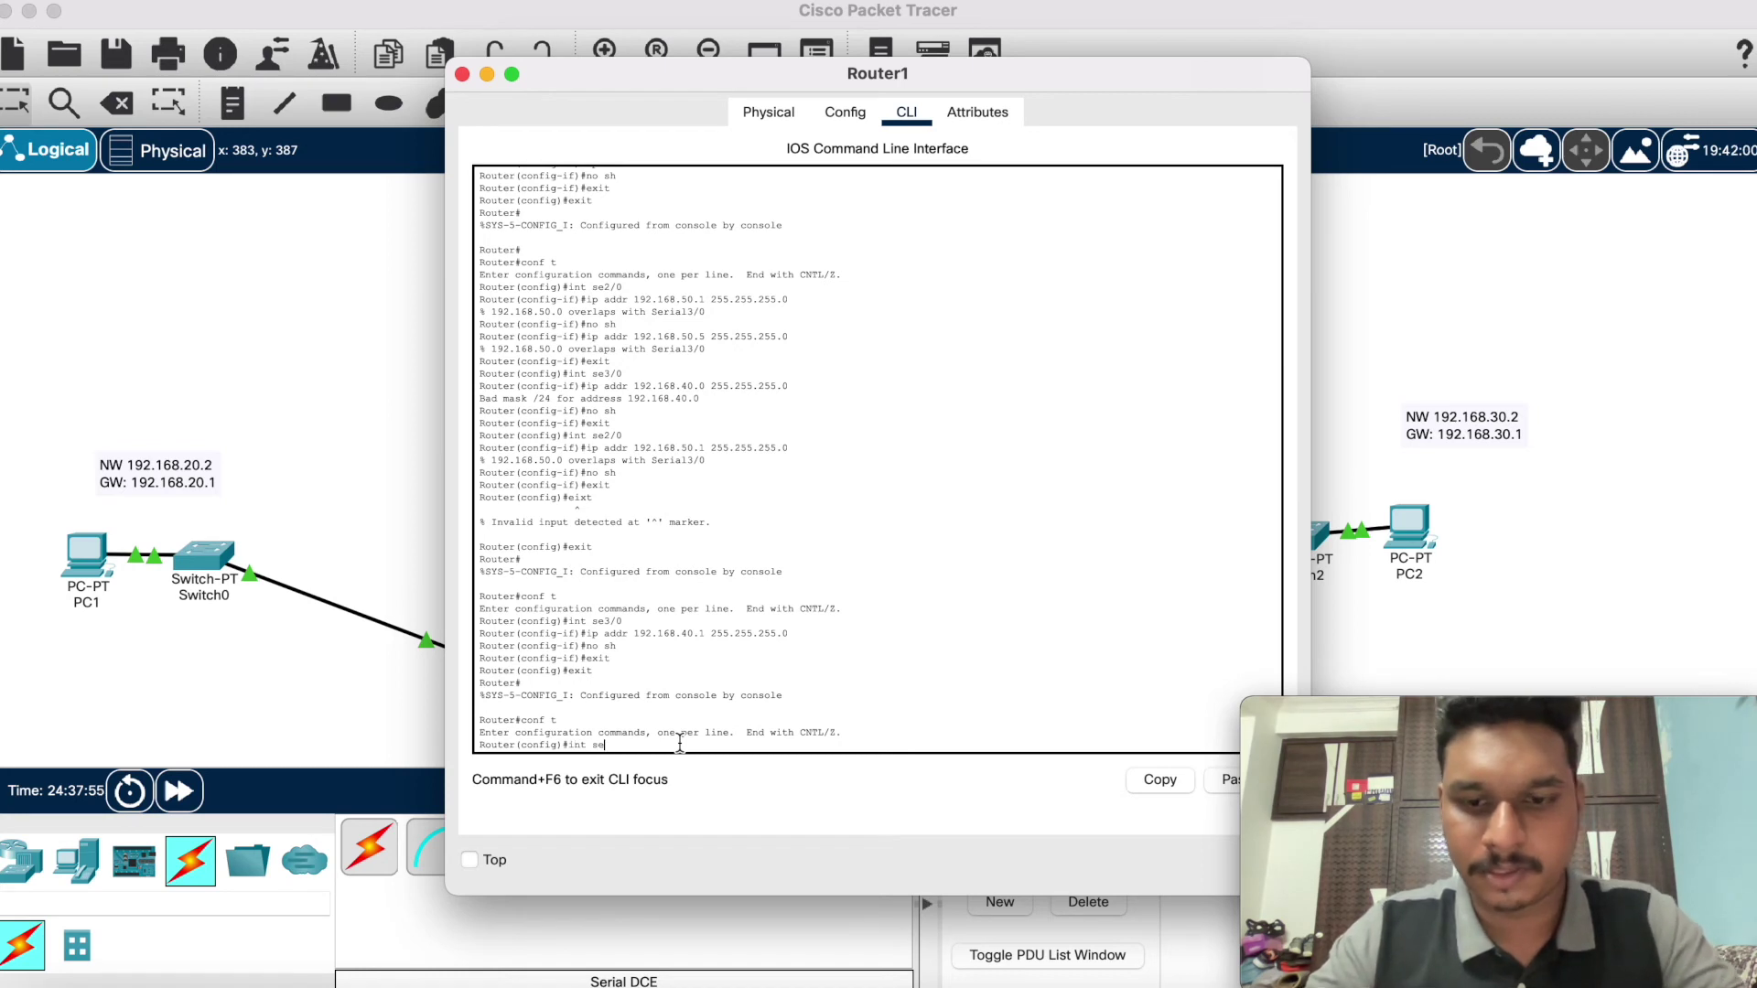
{"action": "type", "text": "2/0"}
{"action": "key", "text": "Return"}
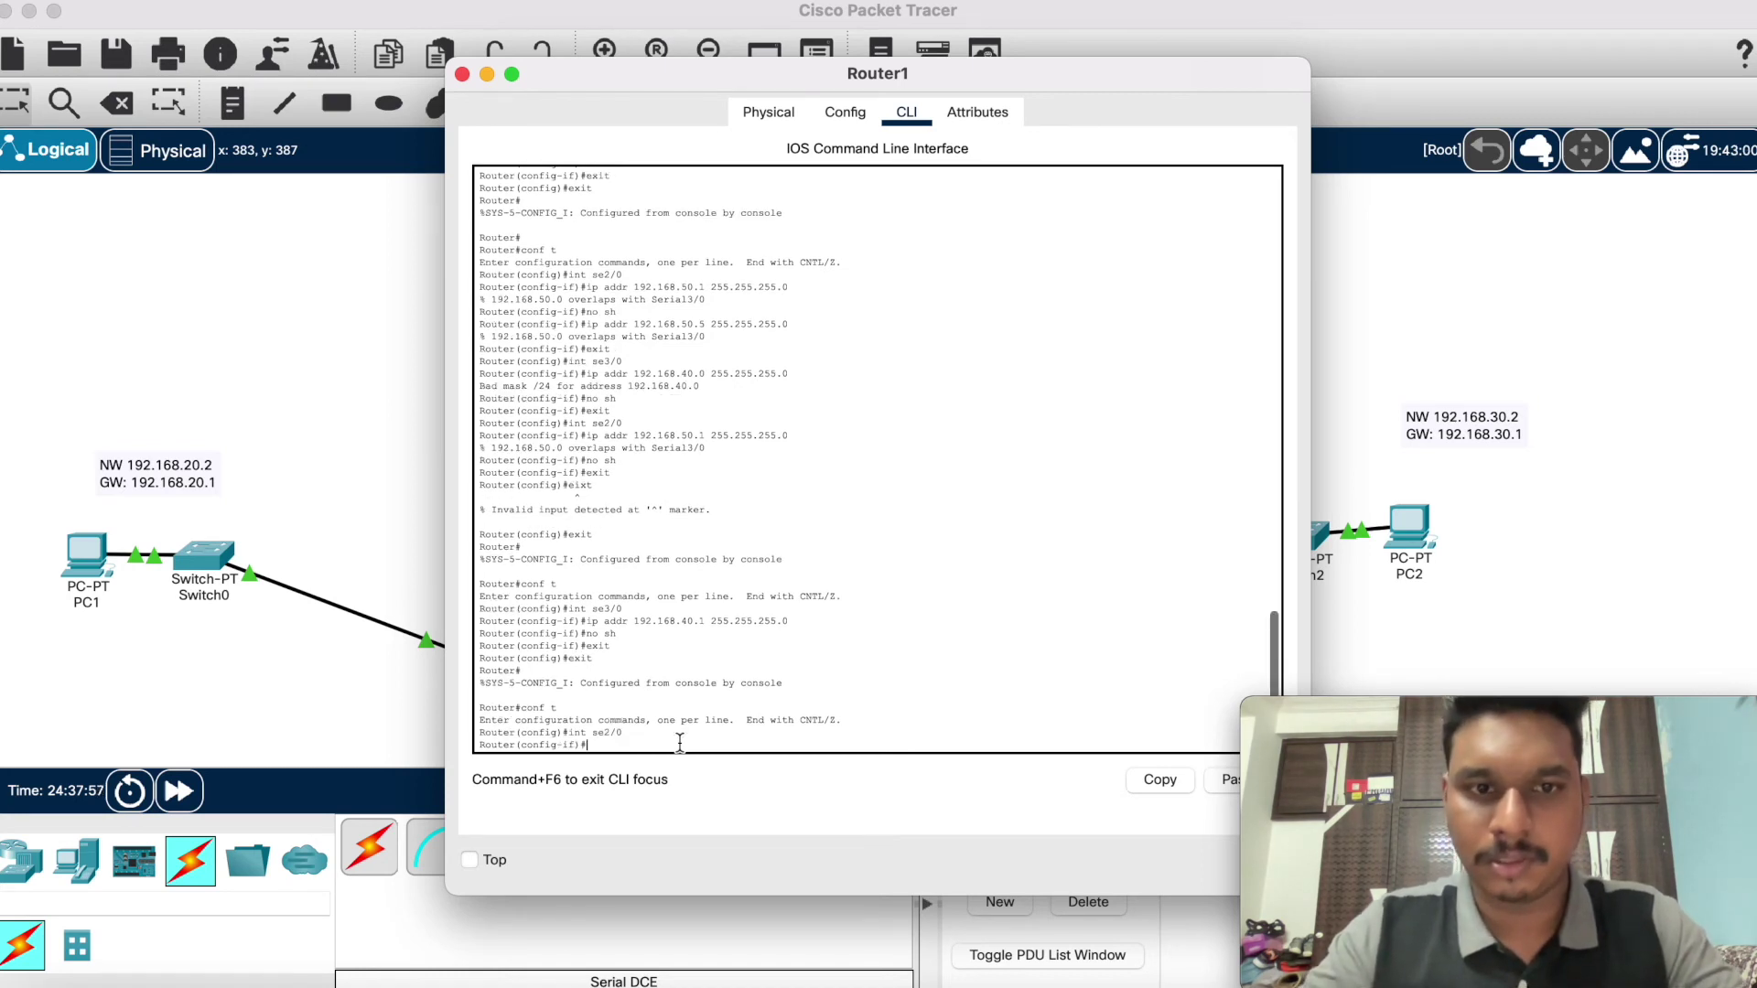
{"action": "type", "text": "ip addr 192"}
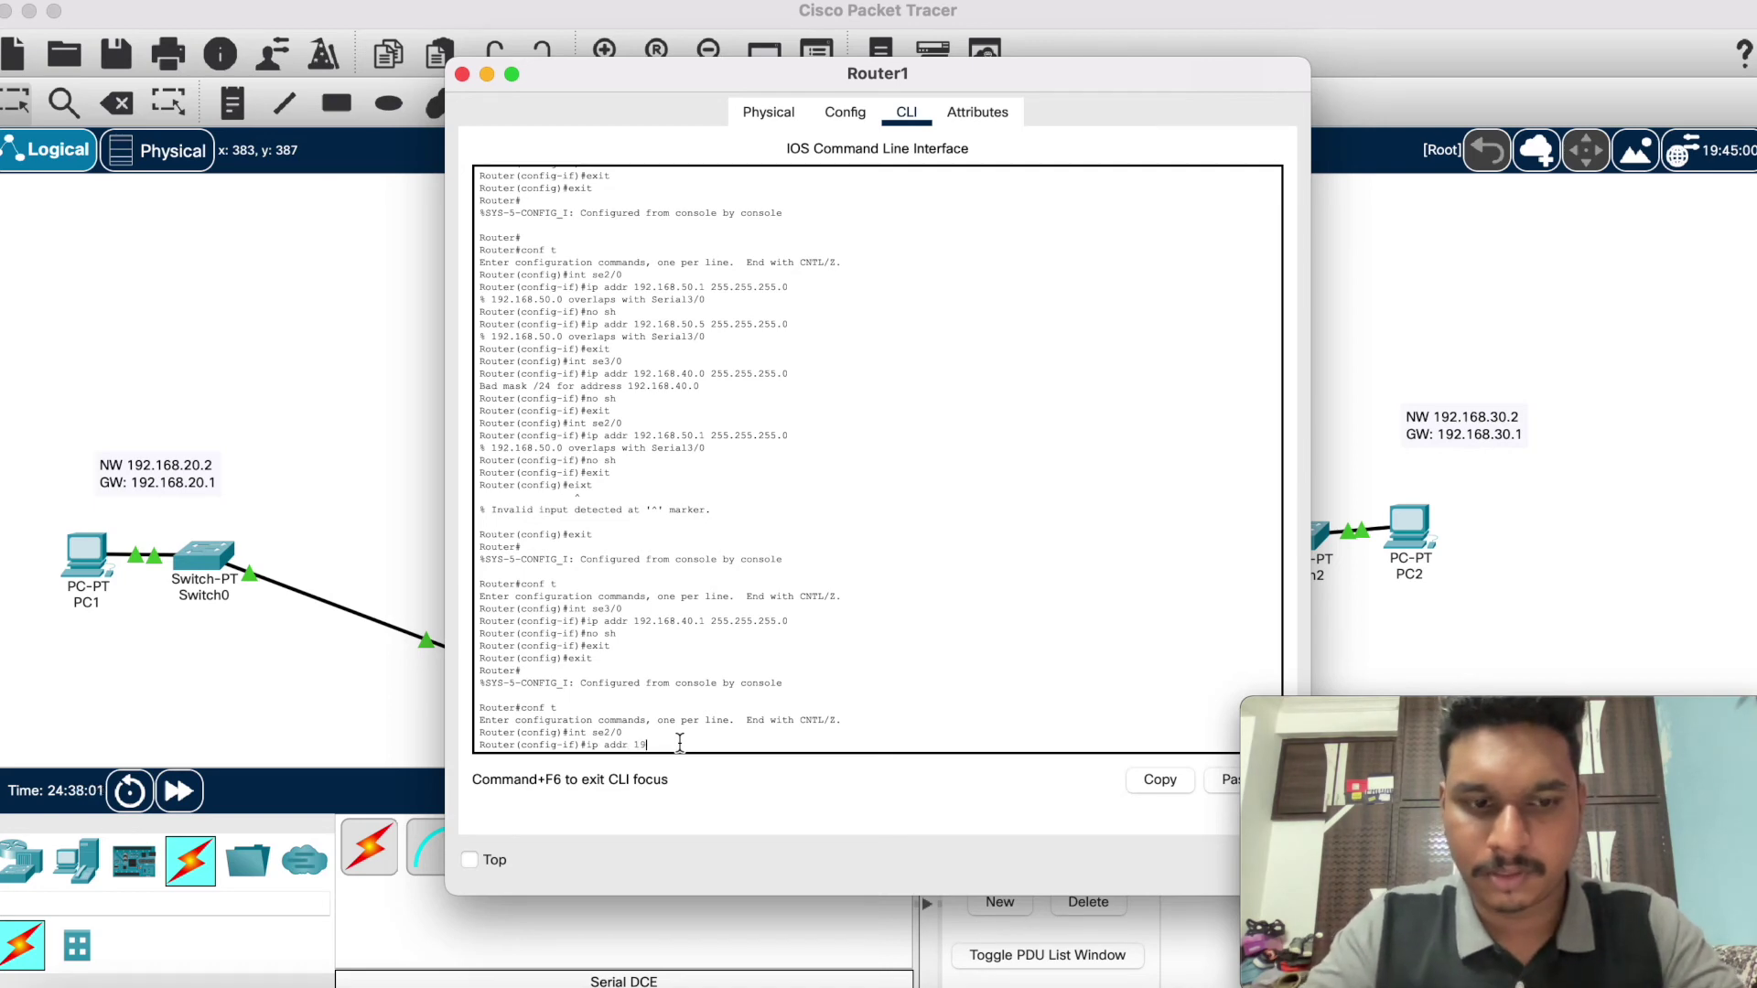
{"action": "type", "text": ".1"}
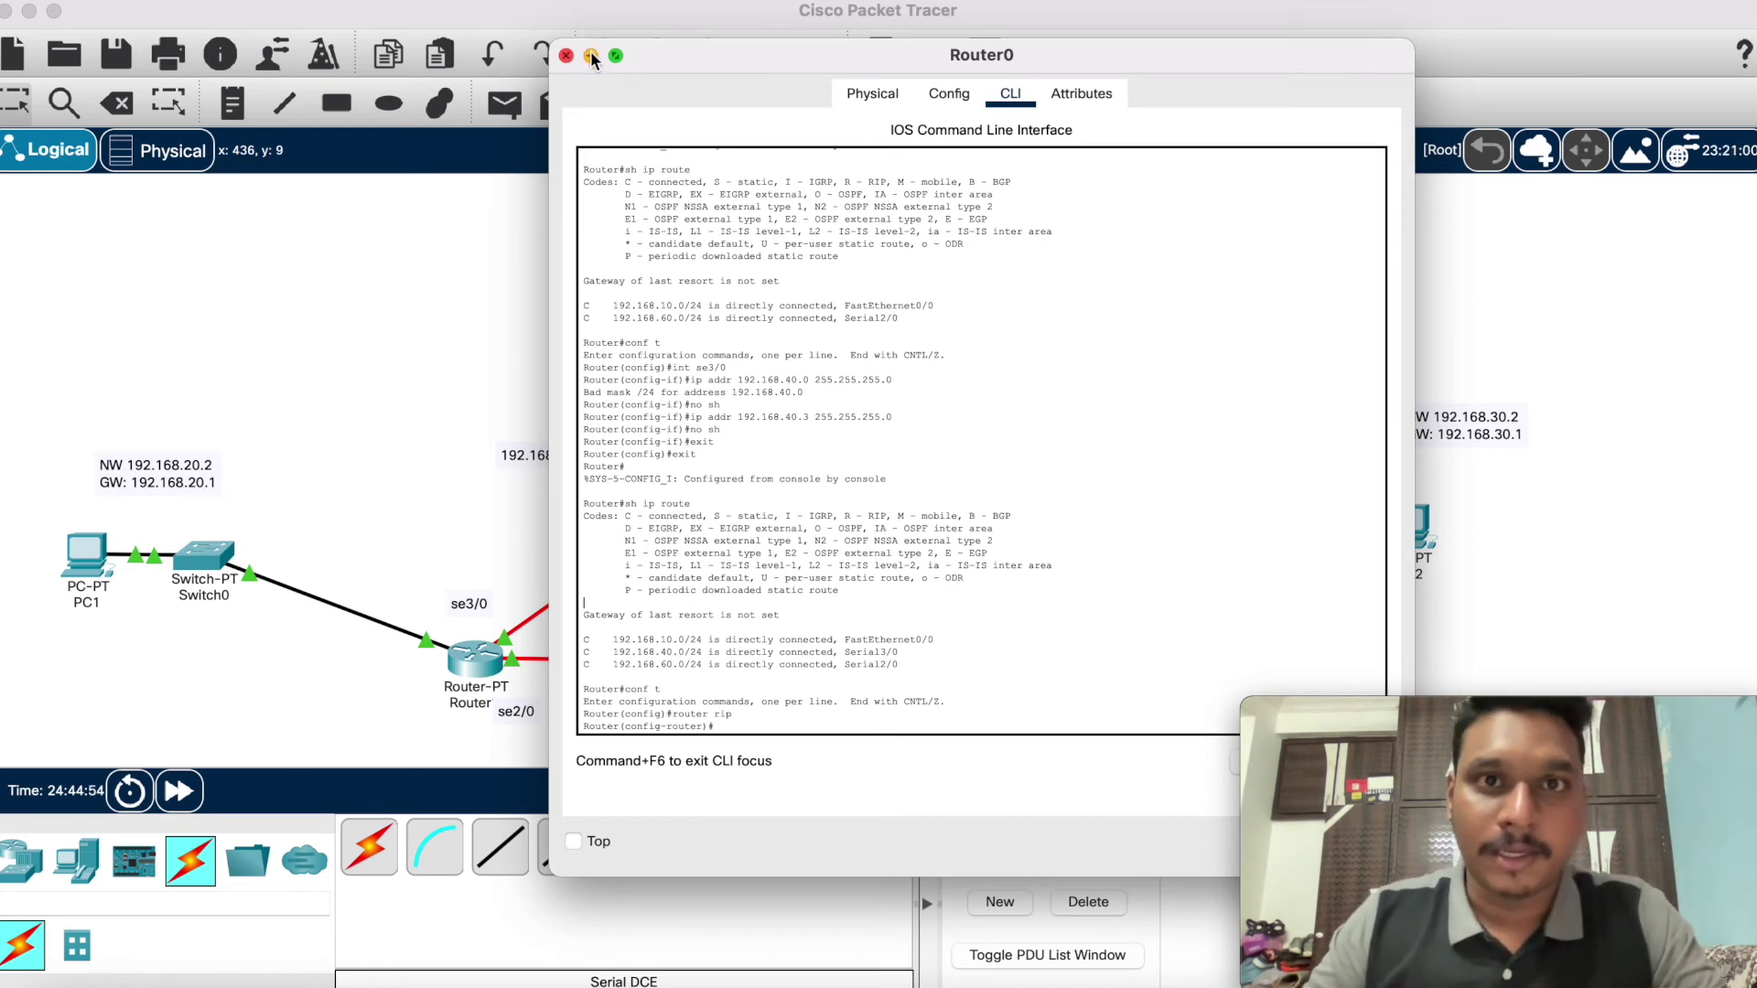
Step: Minimize Router0's console, review Router2's CLI history through Serial3/0 coming up, then minimize it
{"action": "left_click", "coordinate": [590, 55]}
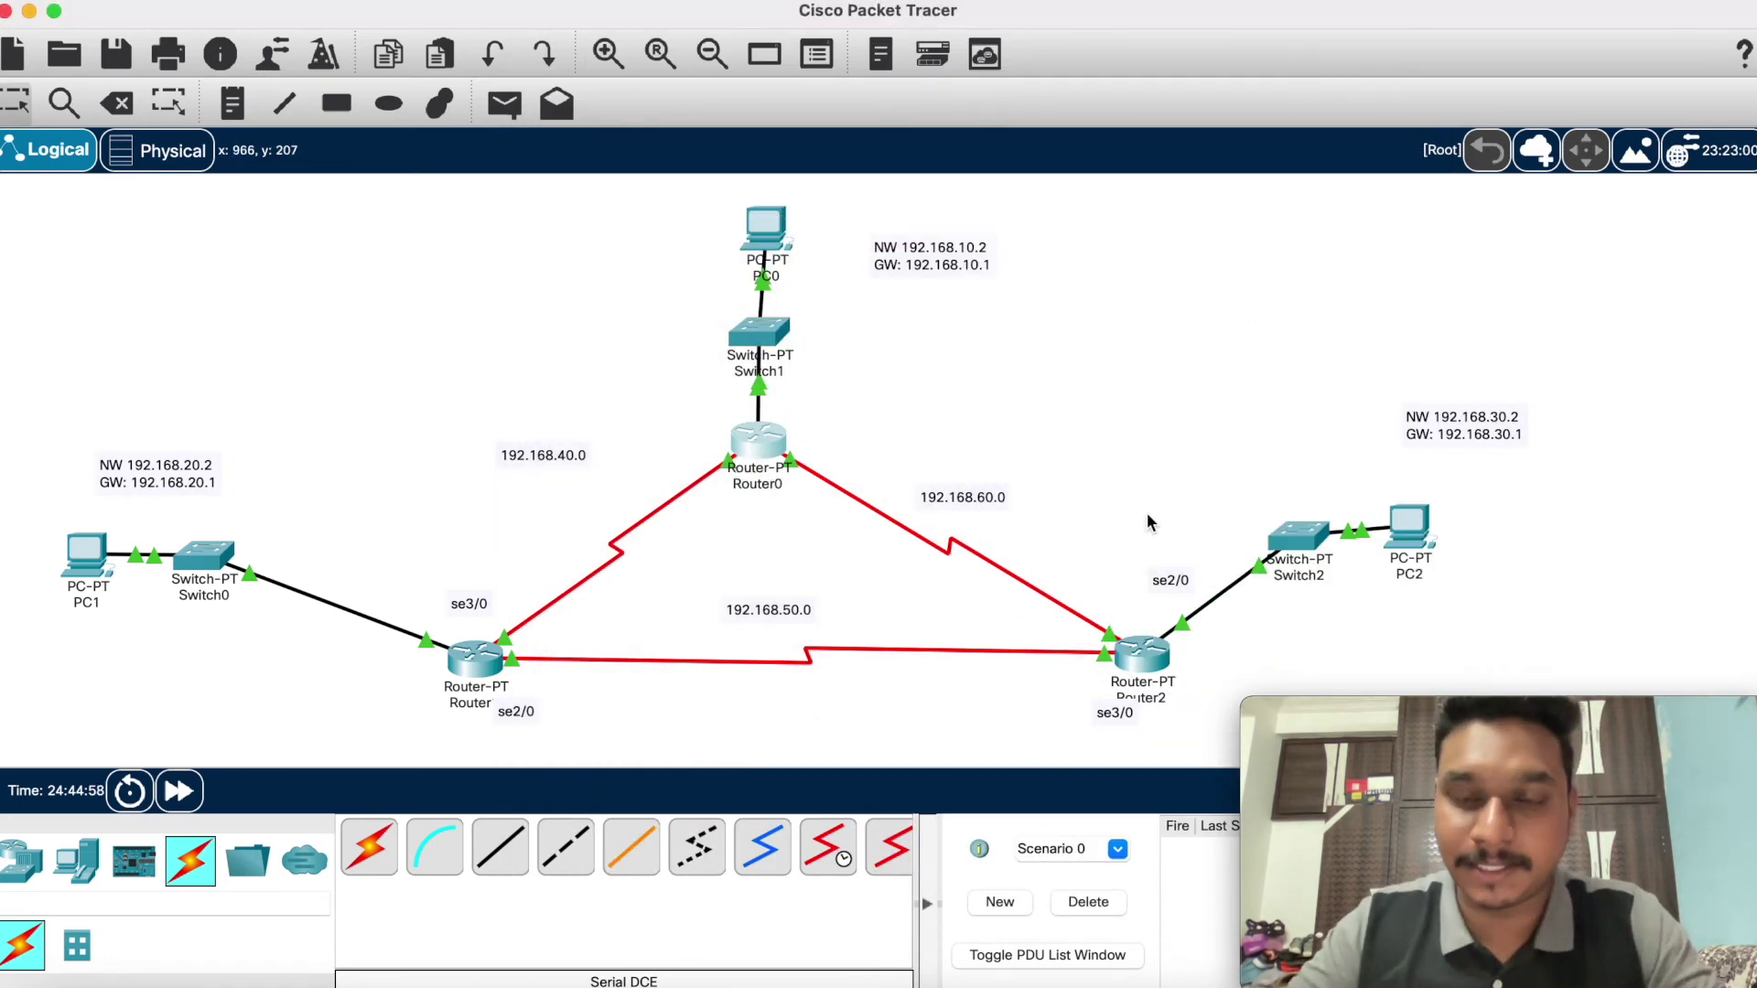
{"action": "left_click", "coordinate": [1149, 650]}
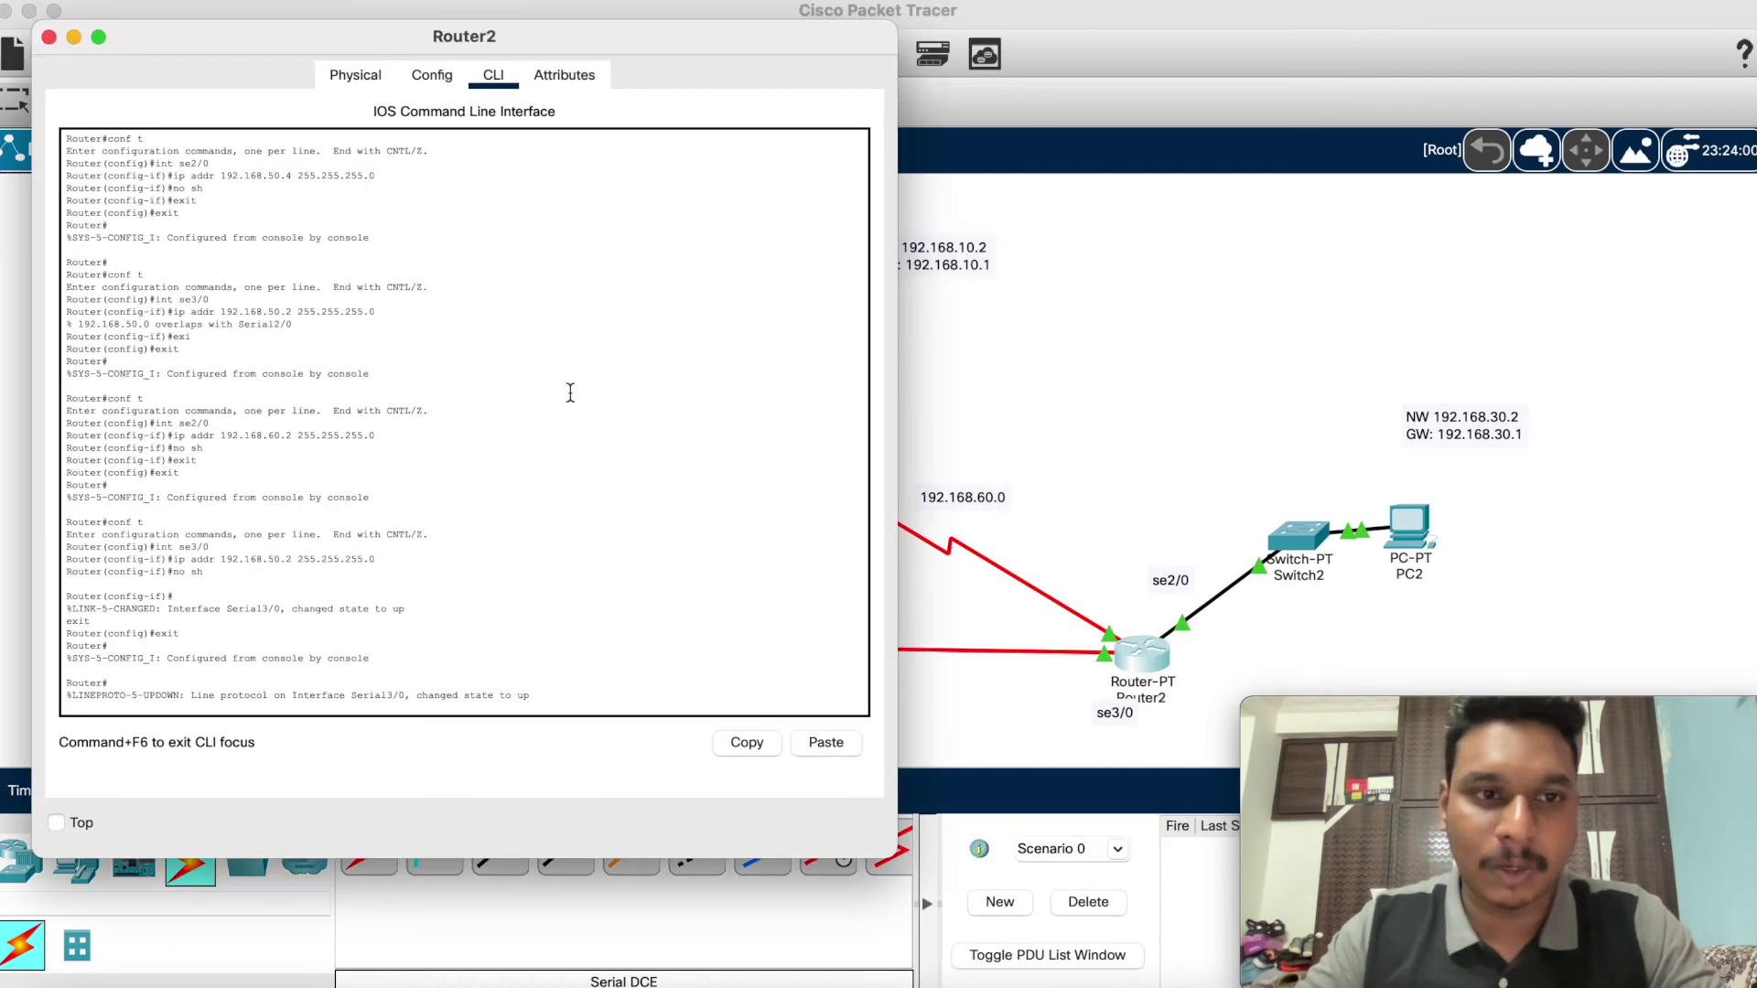
{"action": "scroll", "coordinate": [365, 671], "scroll_direction": "up", "scroll_amount": 10}
{"action": "scroll", "coordinate": [366, 671], "scroll_direction": "down", "scroll_amount": 10}
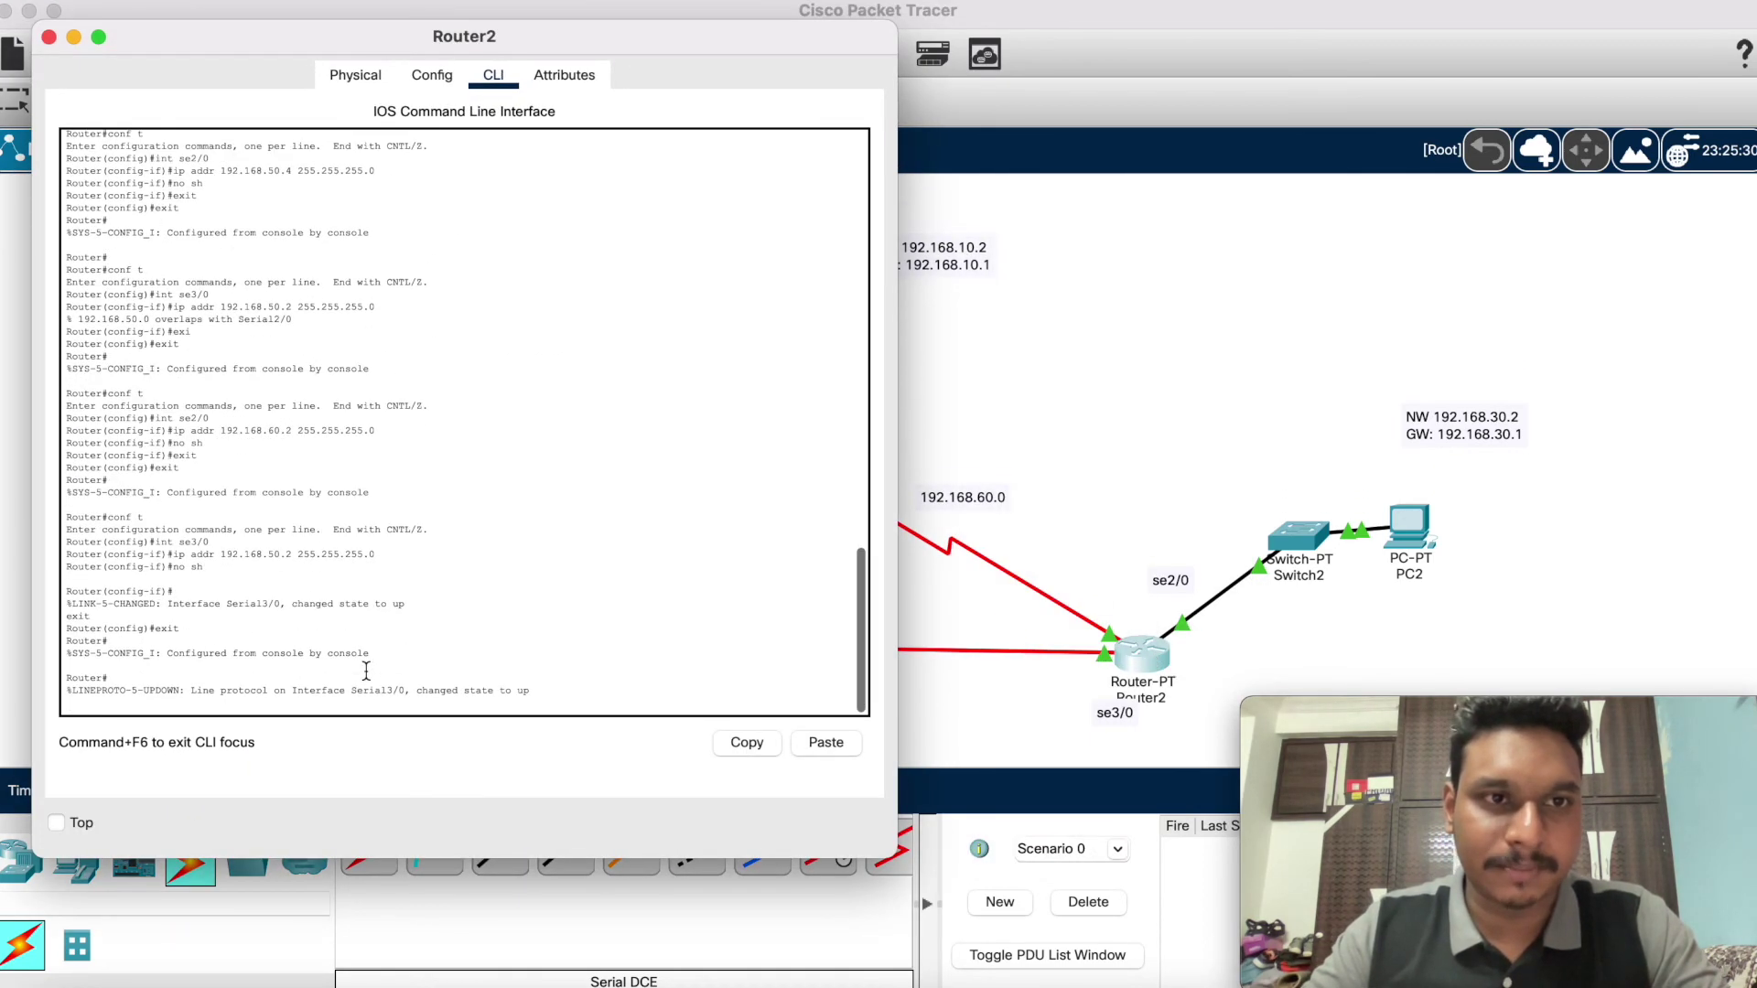
{"action": "left_click", "coordinate": [72, 39]}
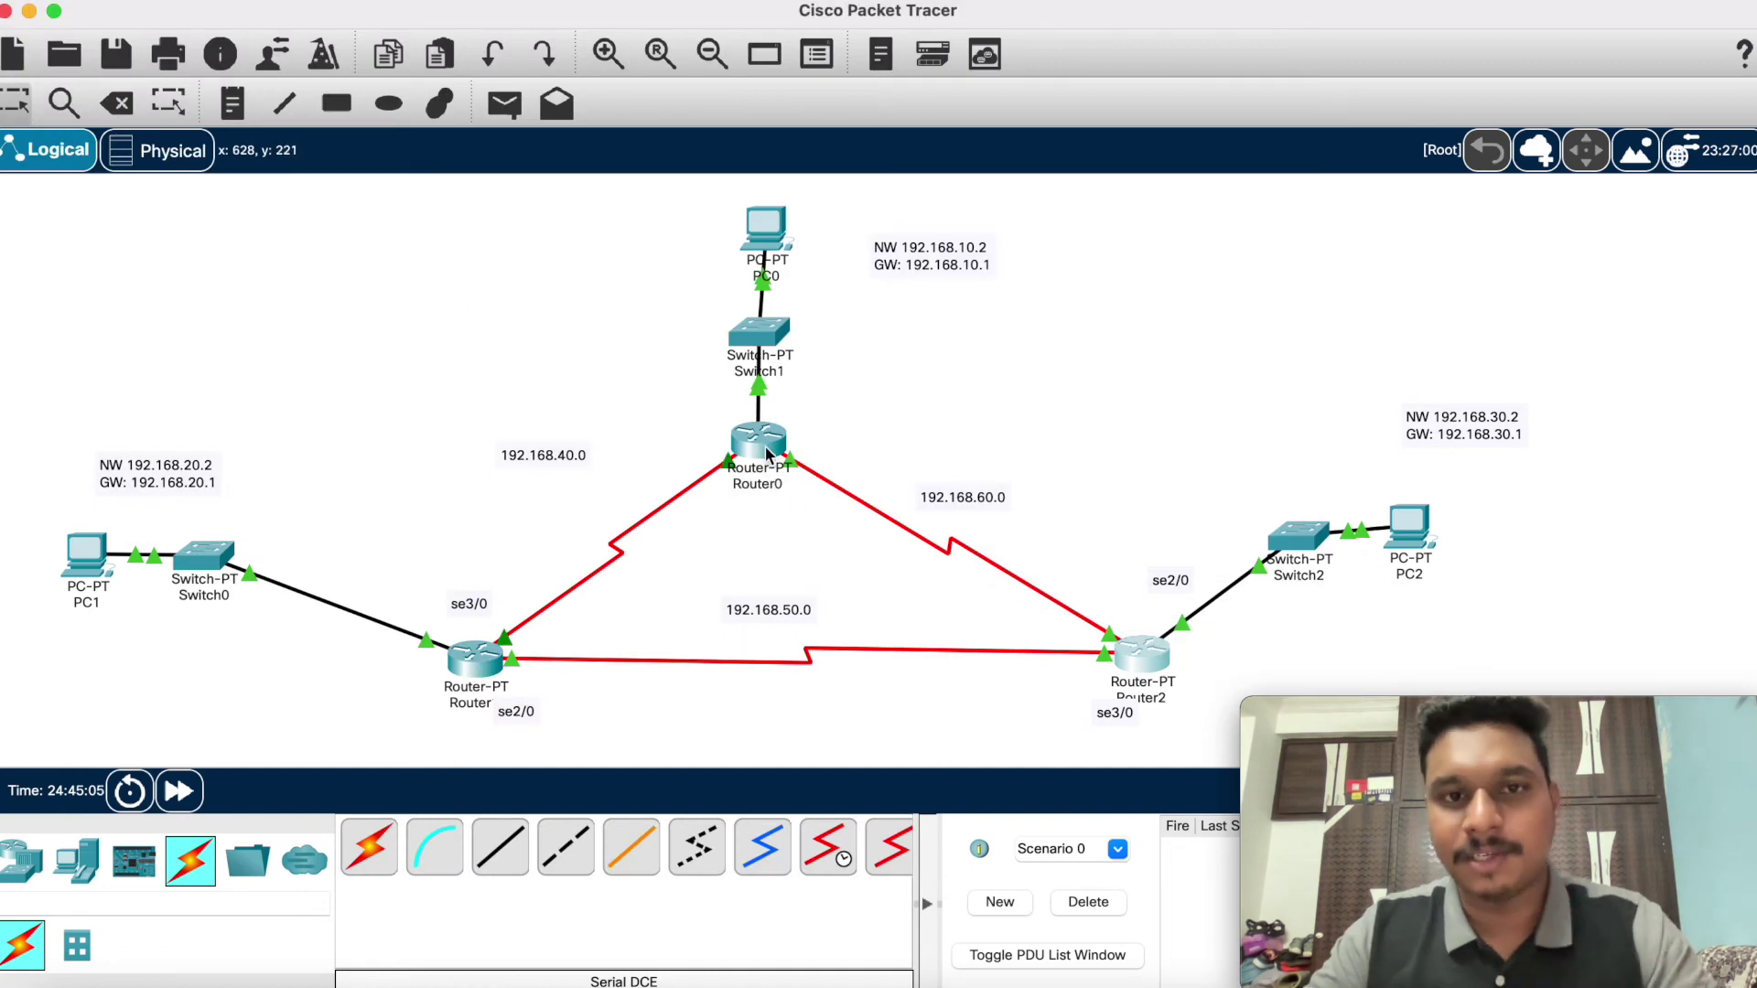
Step: Review Router0's CLI output, then close its configuration window
{"action": "left_click", "coordinate": [765, 447]}
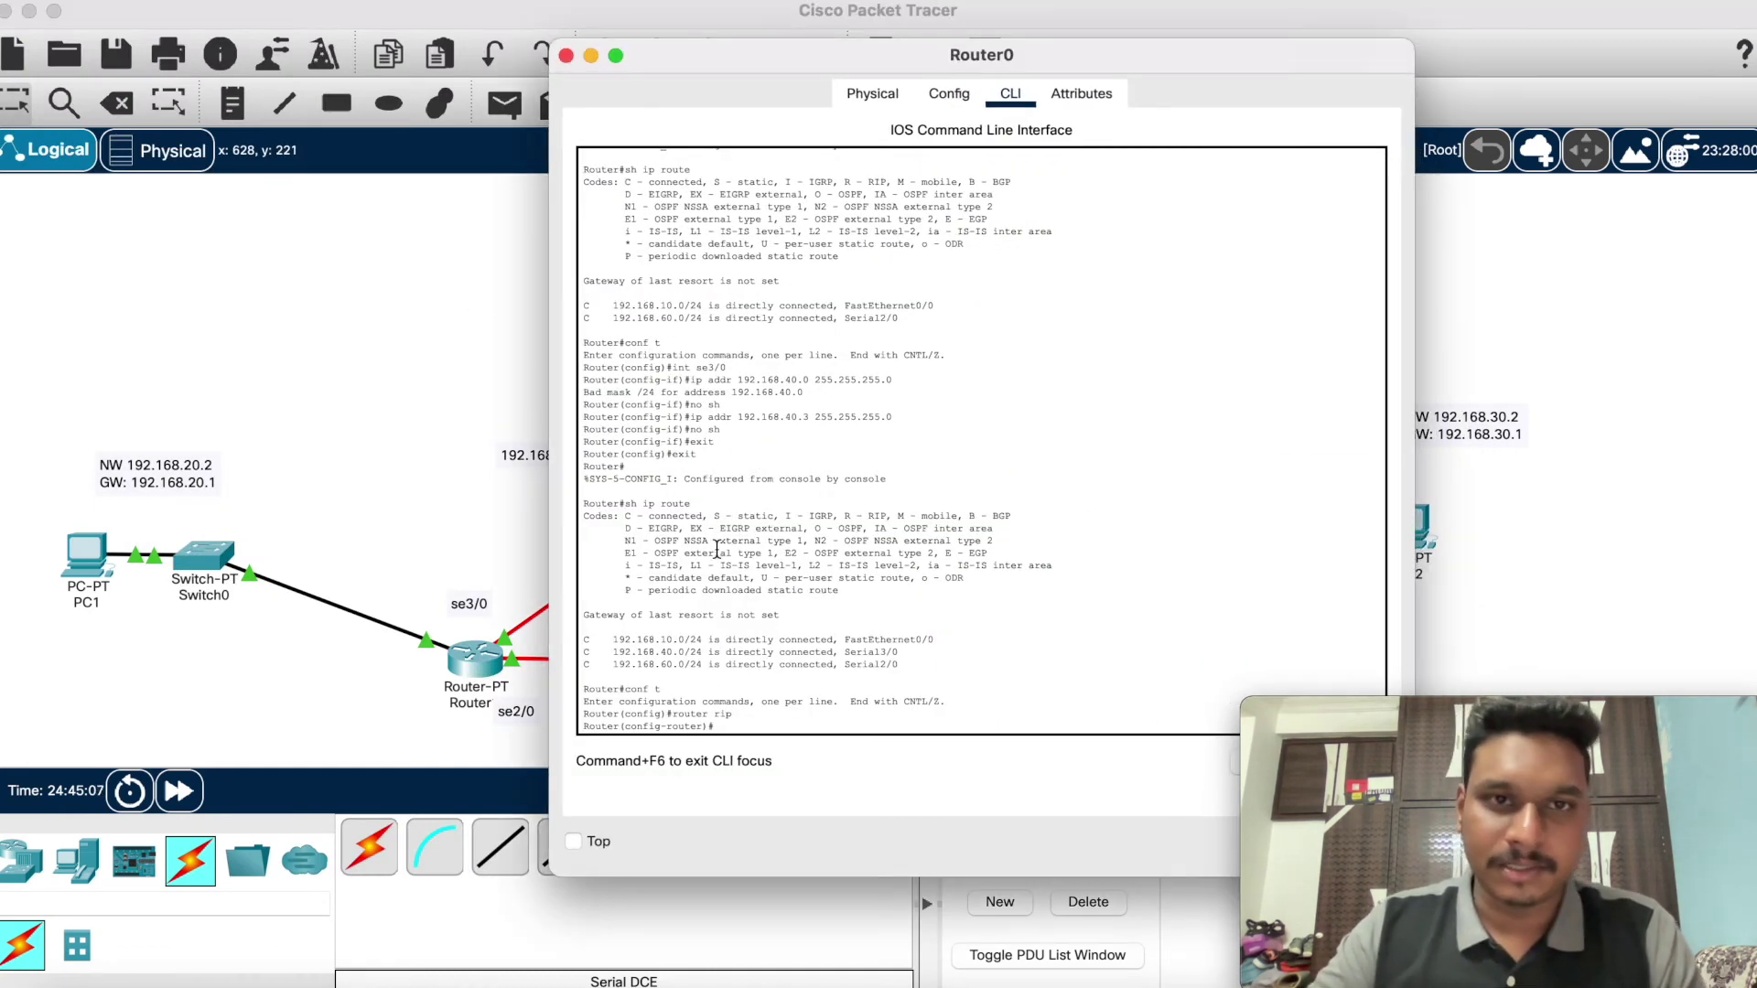
{"action": "scroll", "coordinate": [717, 551], "scroll_direction": "up", "scroll_amount": 5}
{"action": "scroll", "coordinate": [716, 552], "scroll_direction": "down", "scroll_amount": 4}
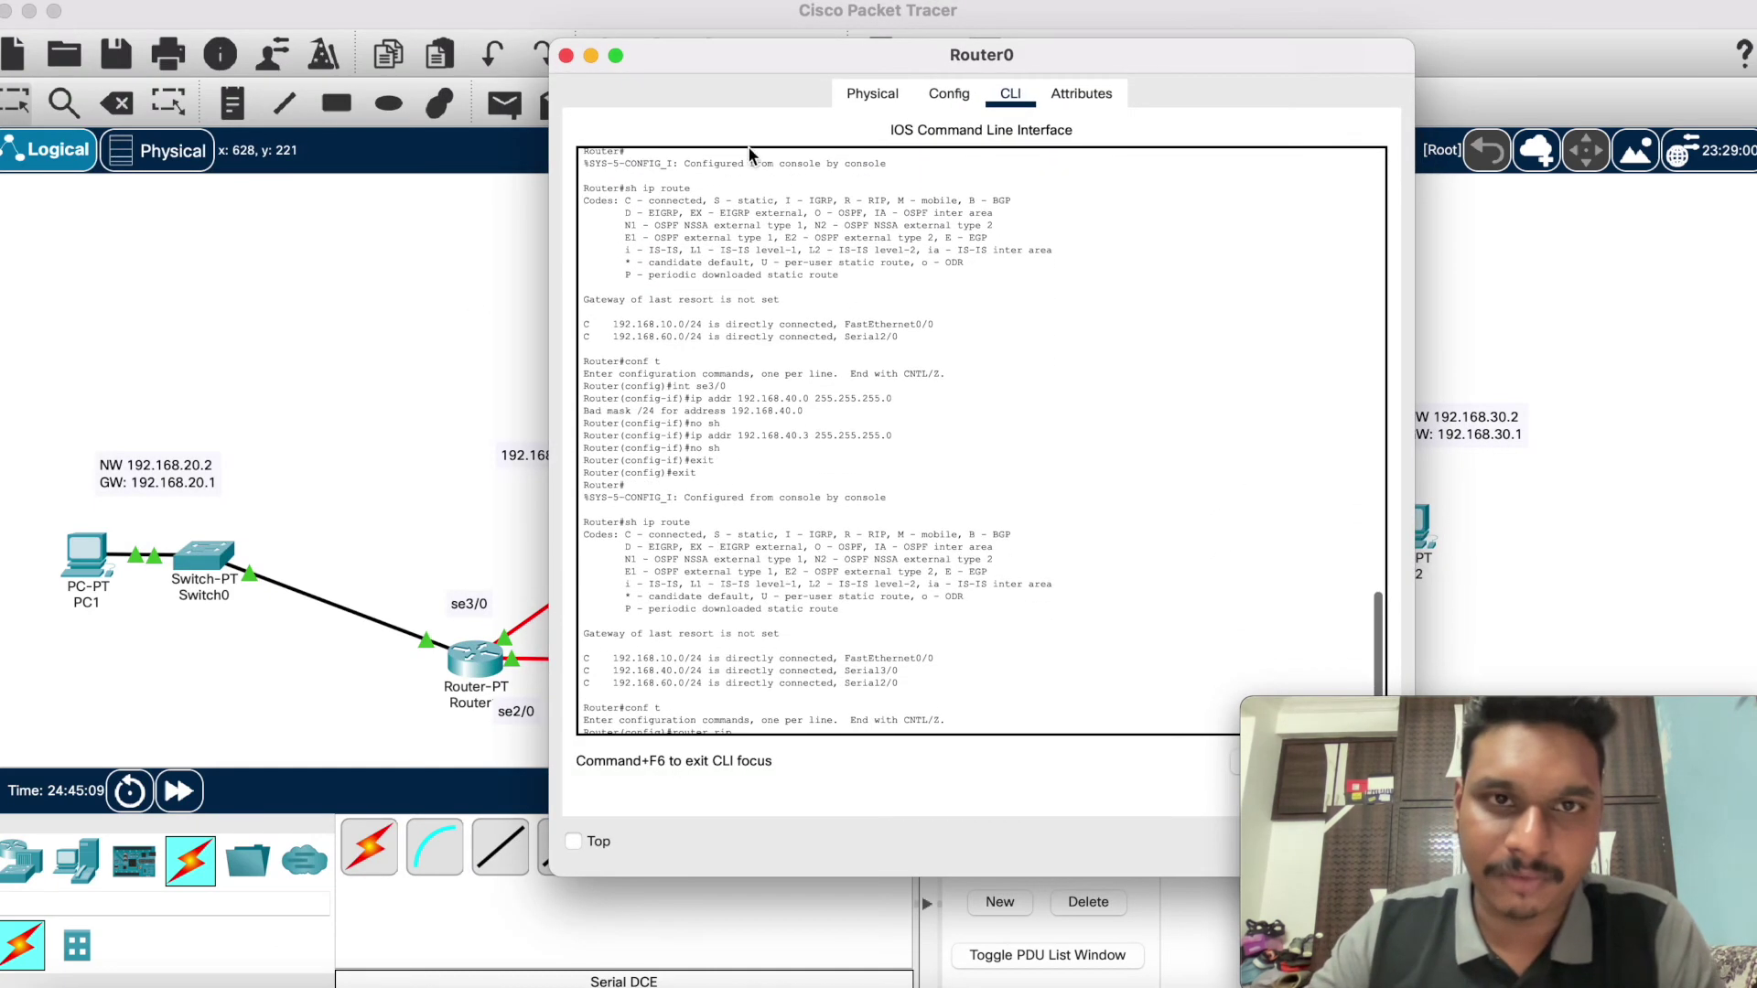
{"action": "left_click", "coordinate": [567, 55]}
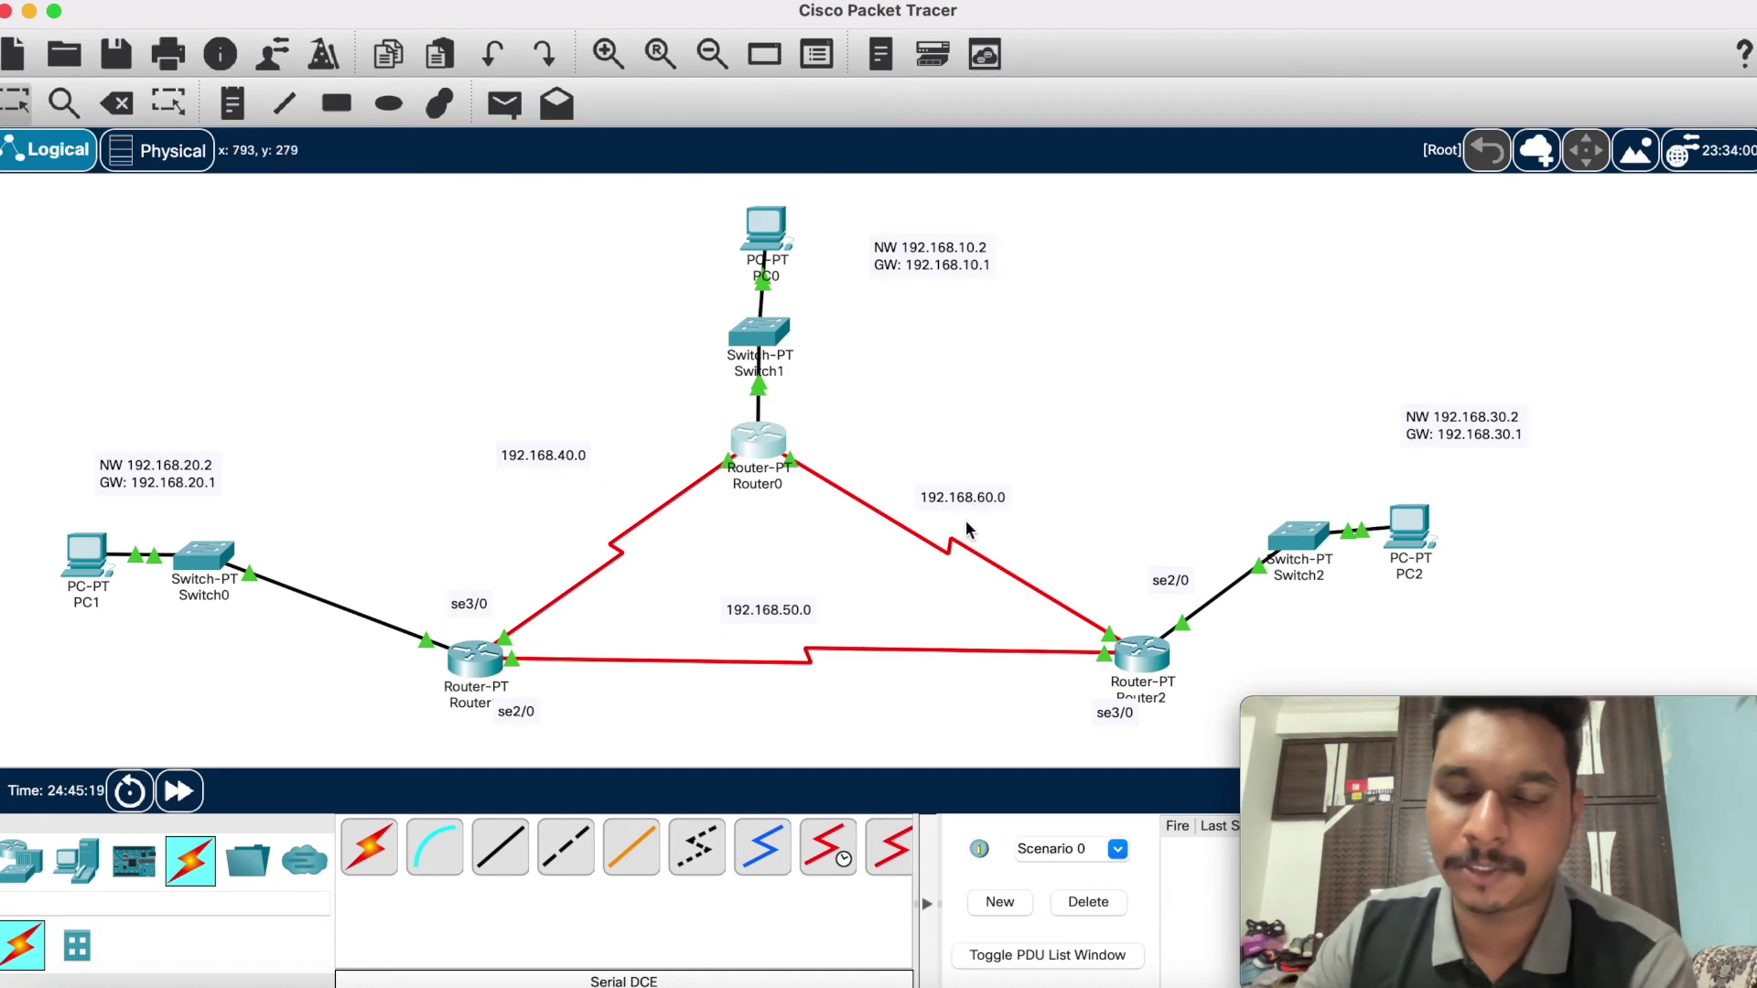
Step: Check Router0's port table, then reopen its console to review the RIP configuration and 192.168.10.0/40.0/60.0 networks
{"action": "mouse_move", "coordinate": [767, 446]}
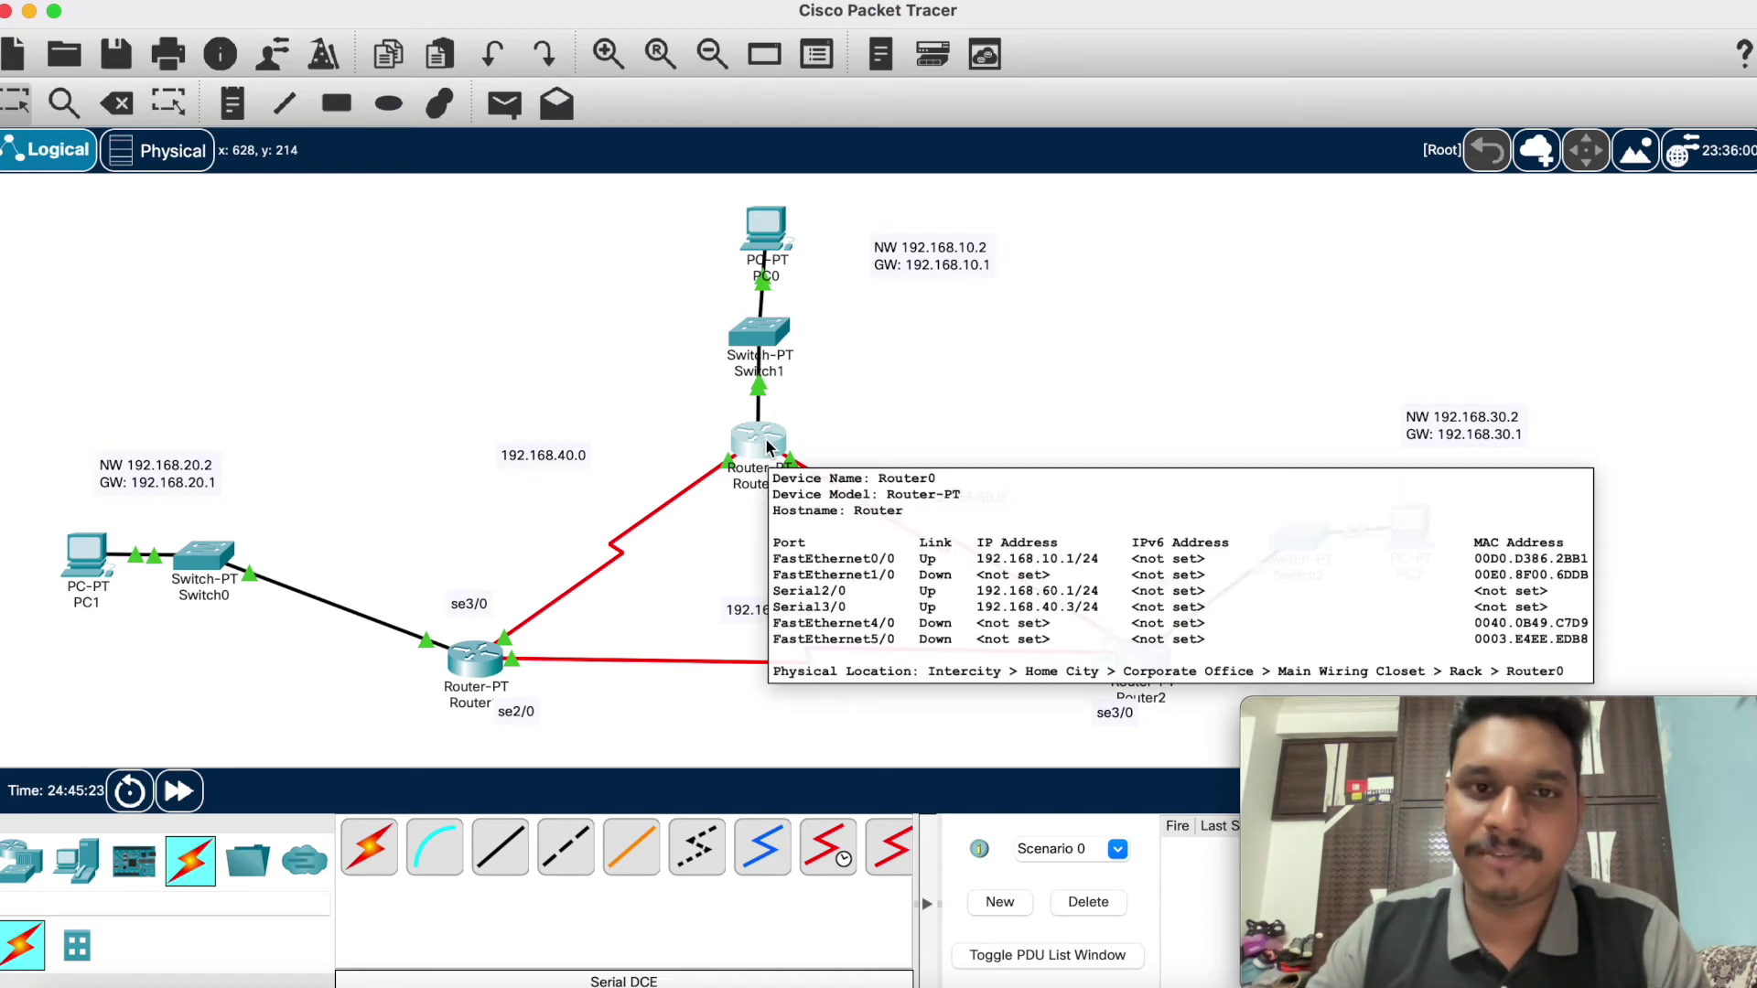
{"action": "left_click", "coordinate": [766, 446]}
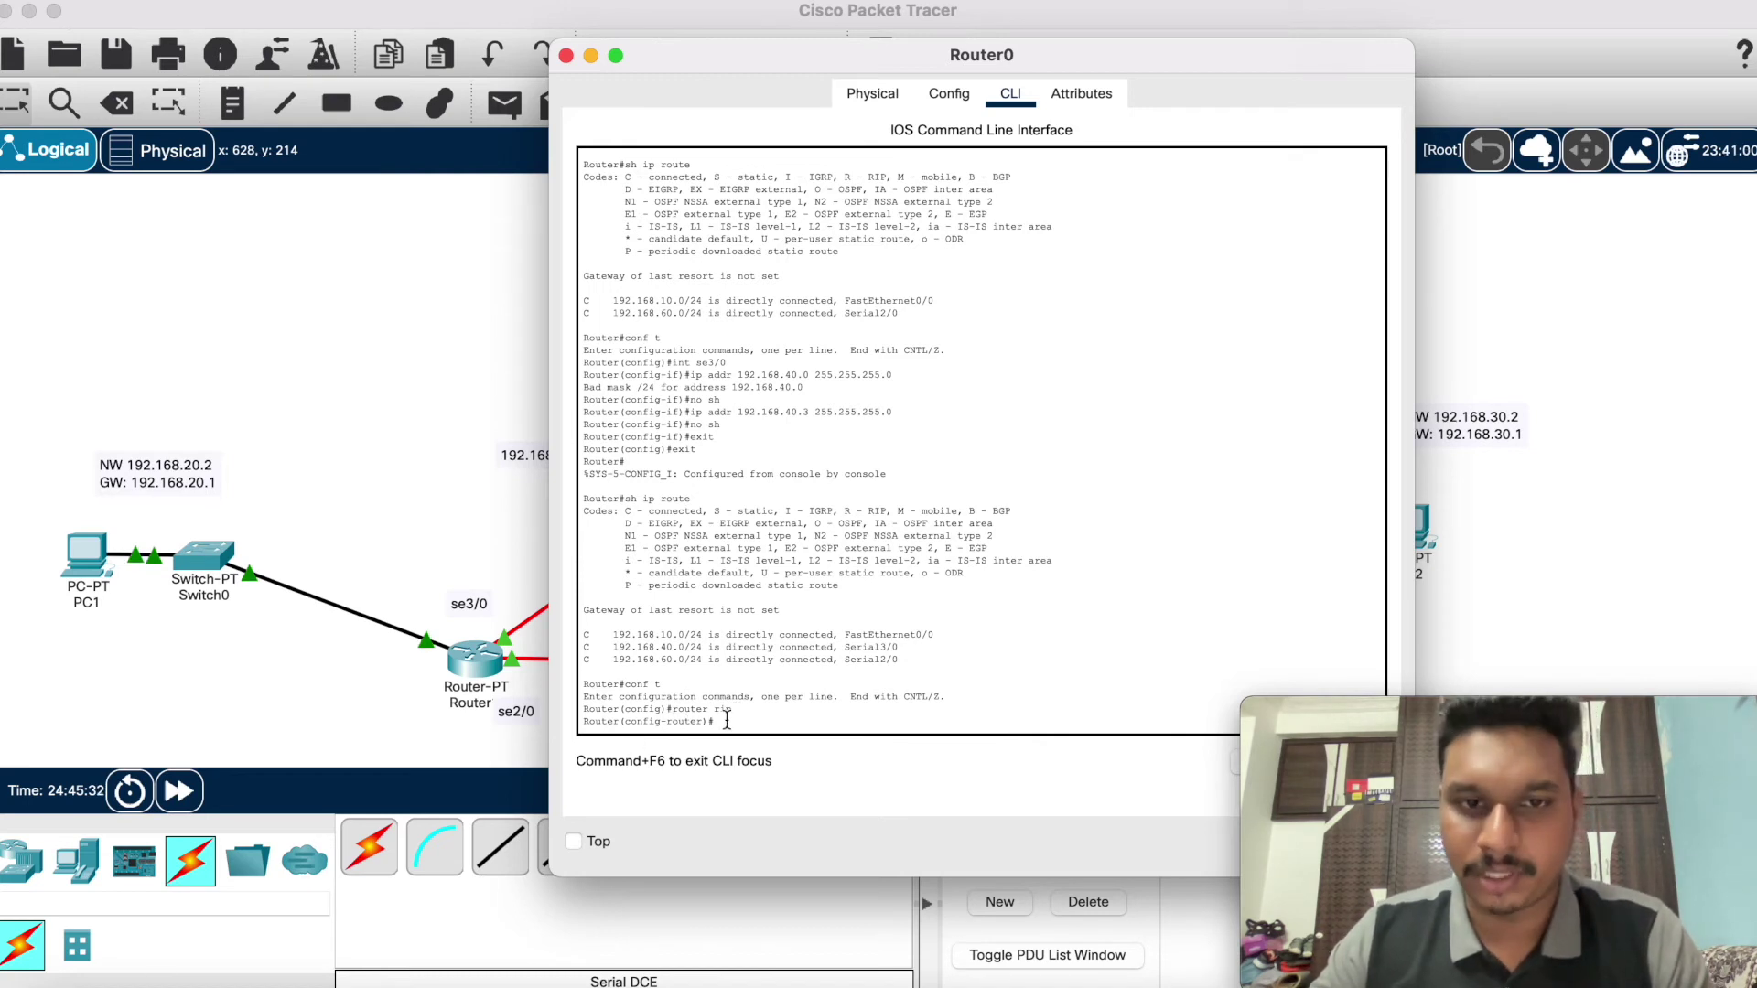
{"action": "scroll", "coordinate": [835, 423], "scroll_direction": "up", "scroll_amount": 5}
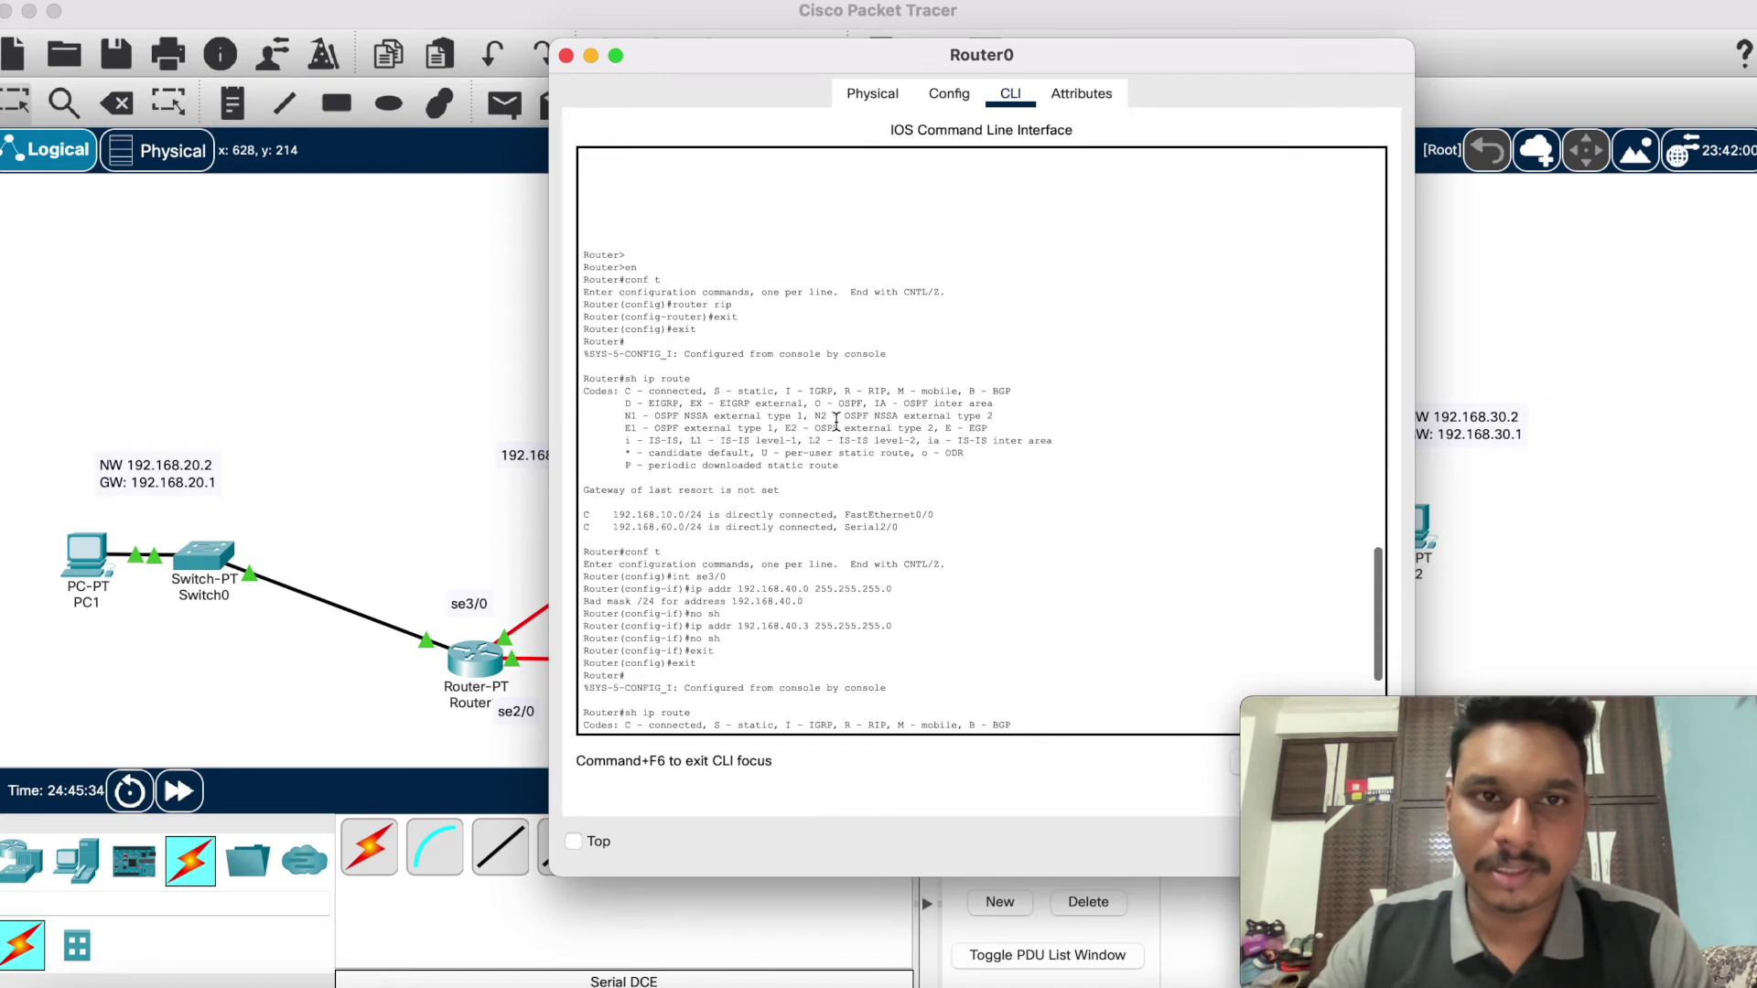
{"action": "scroll", "coordinate": [686, 613], "scroll_direction": "down", "scroll_amount": 5}
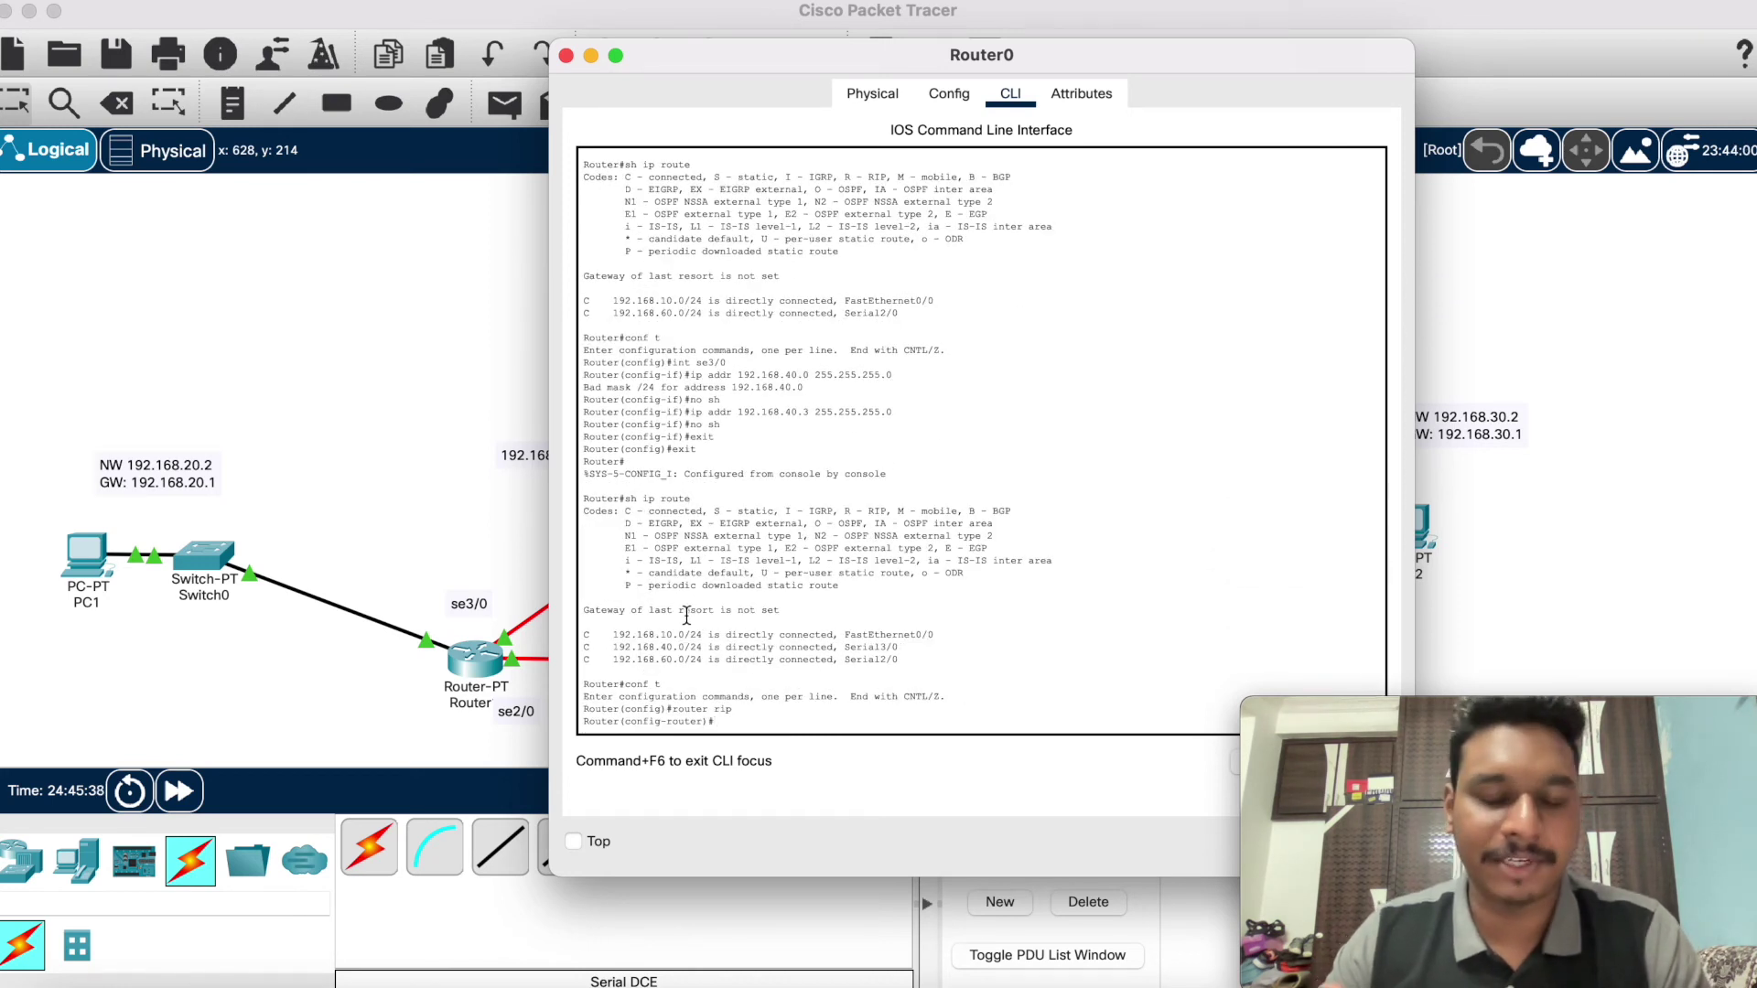
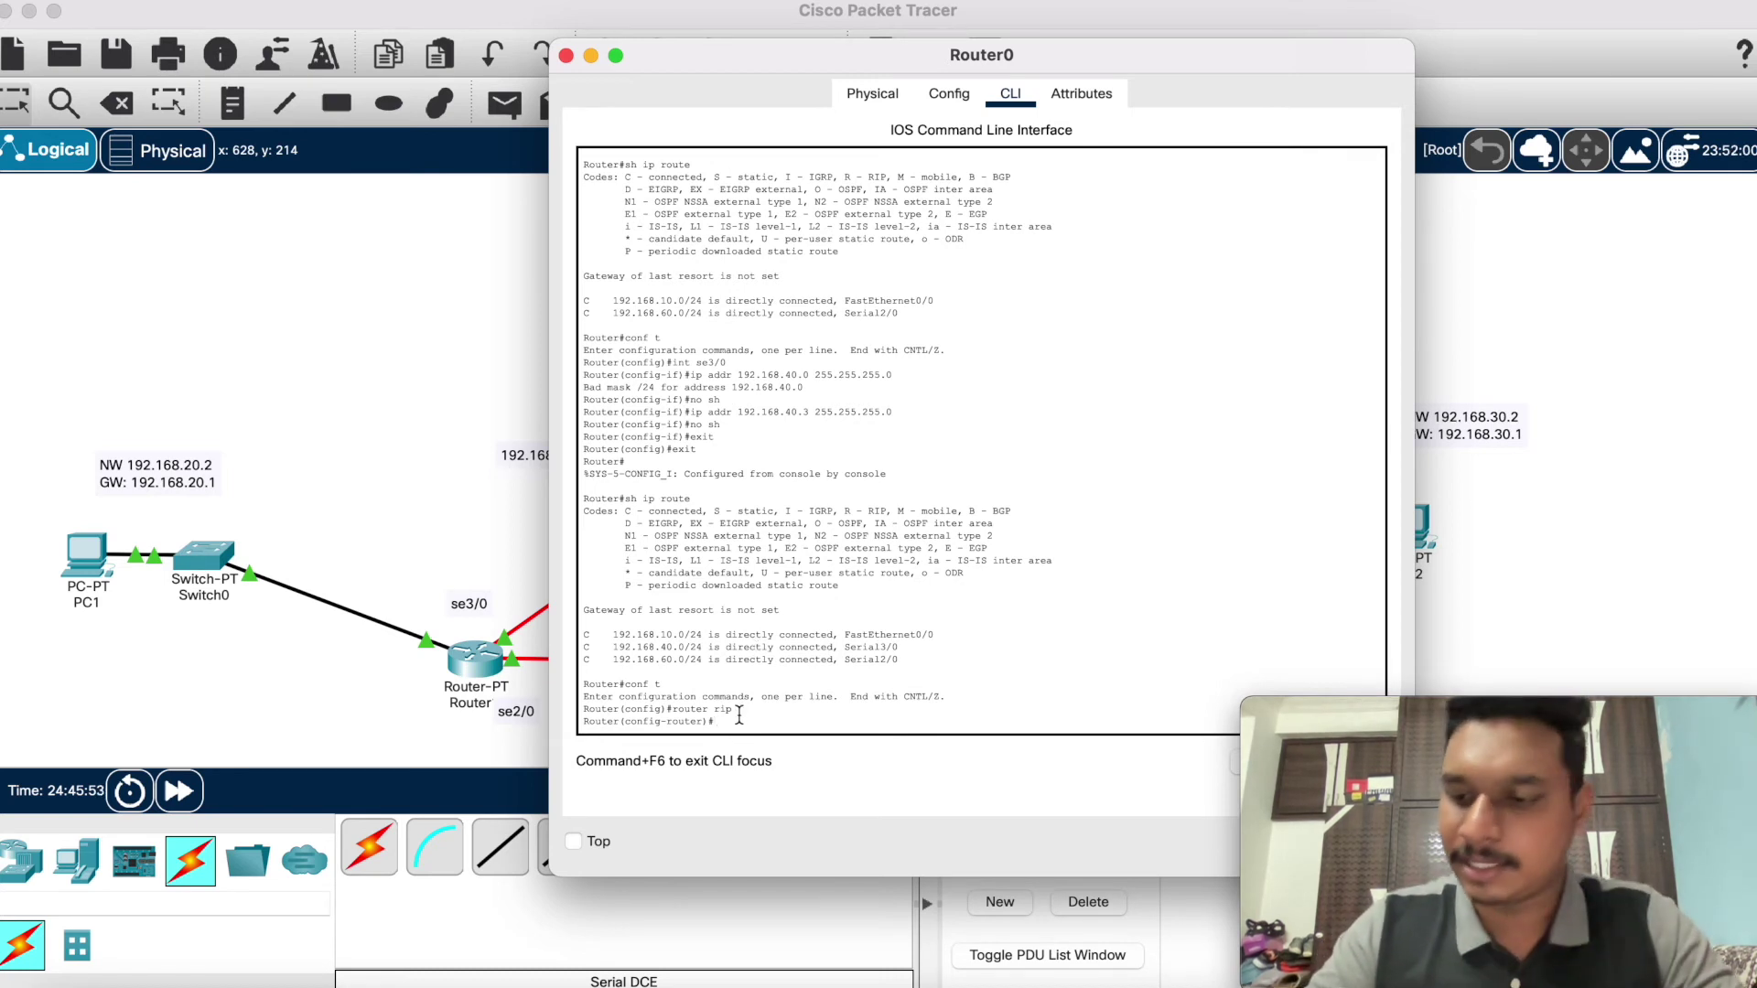
Step: Add RIP networks 192.168.10.0, 192.168.40.0 and 192.168.60.0 on Router0
{"action": "type", "text": "t"}
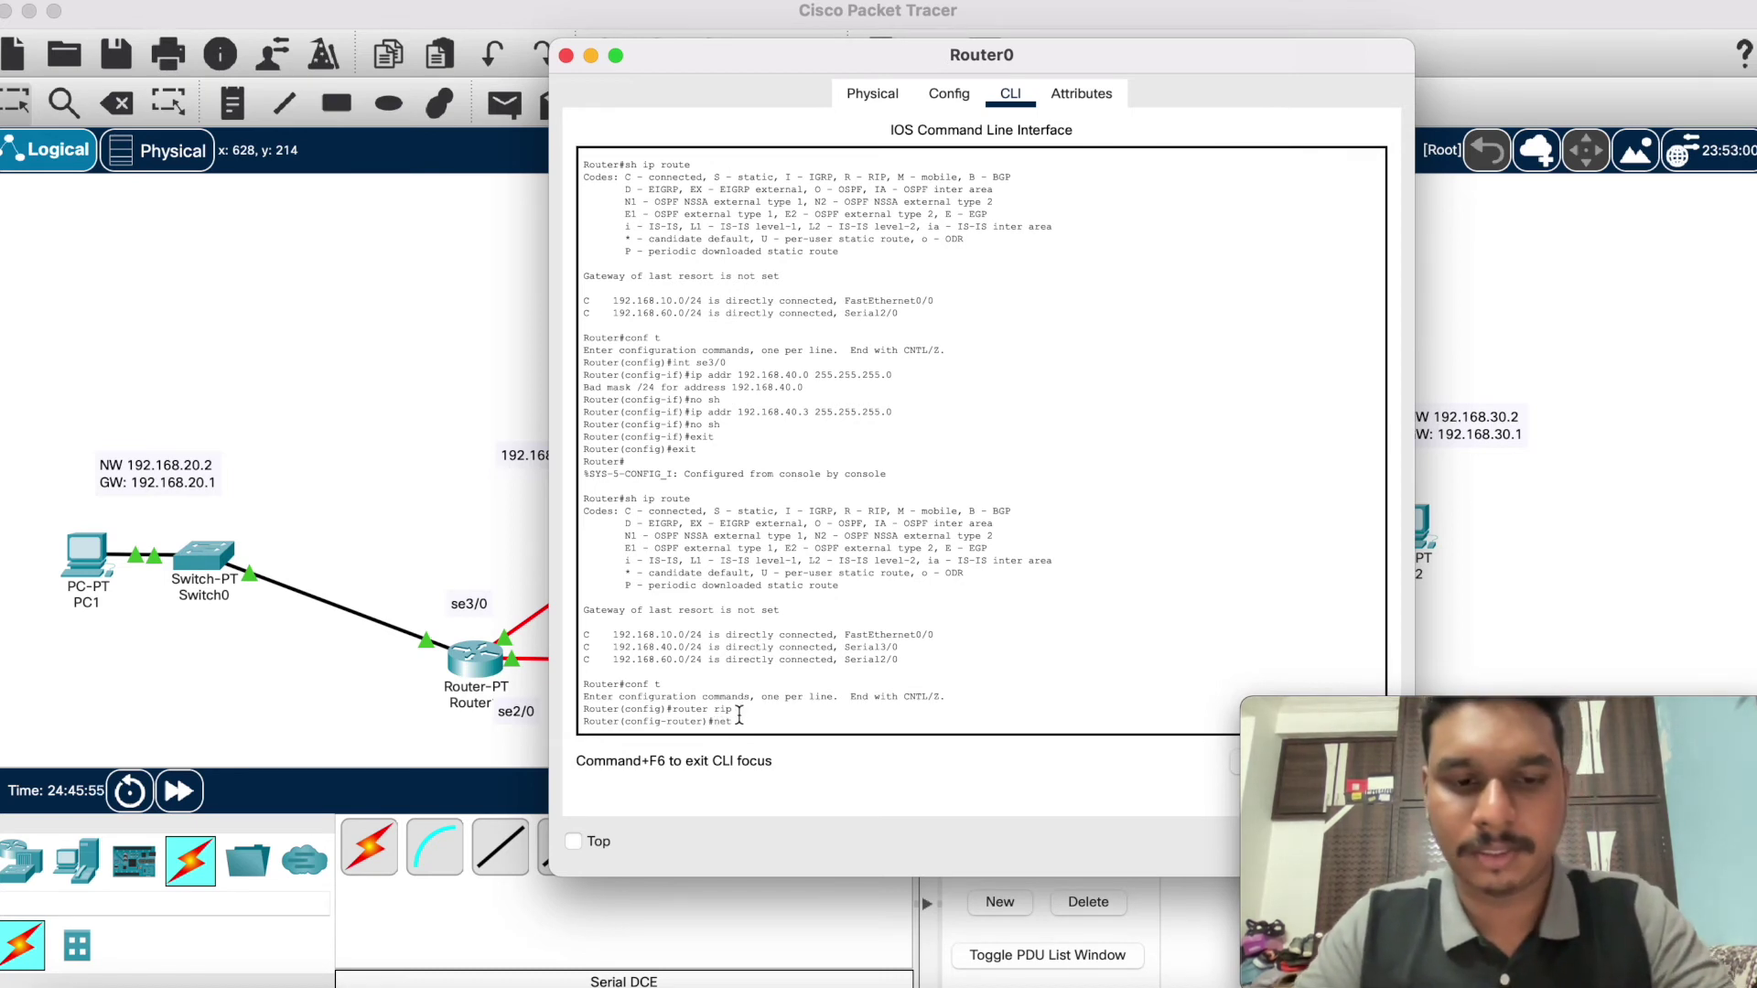
{"action": "type", "text": "work"}
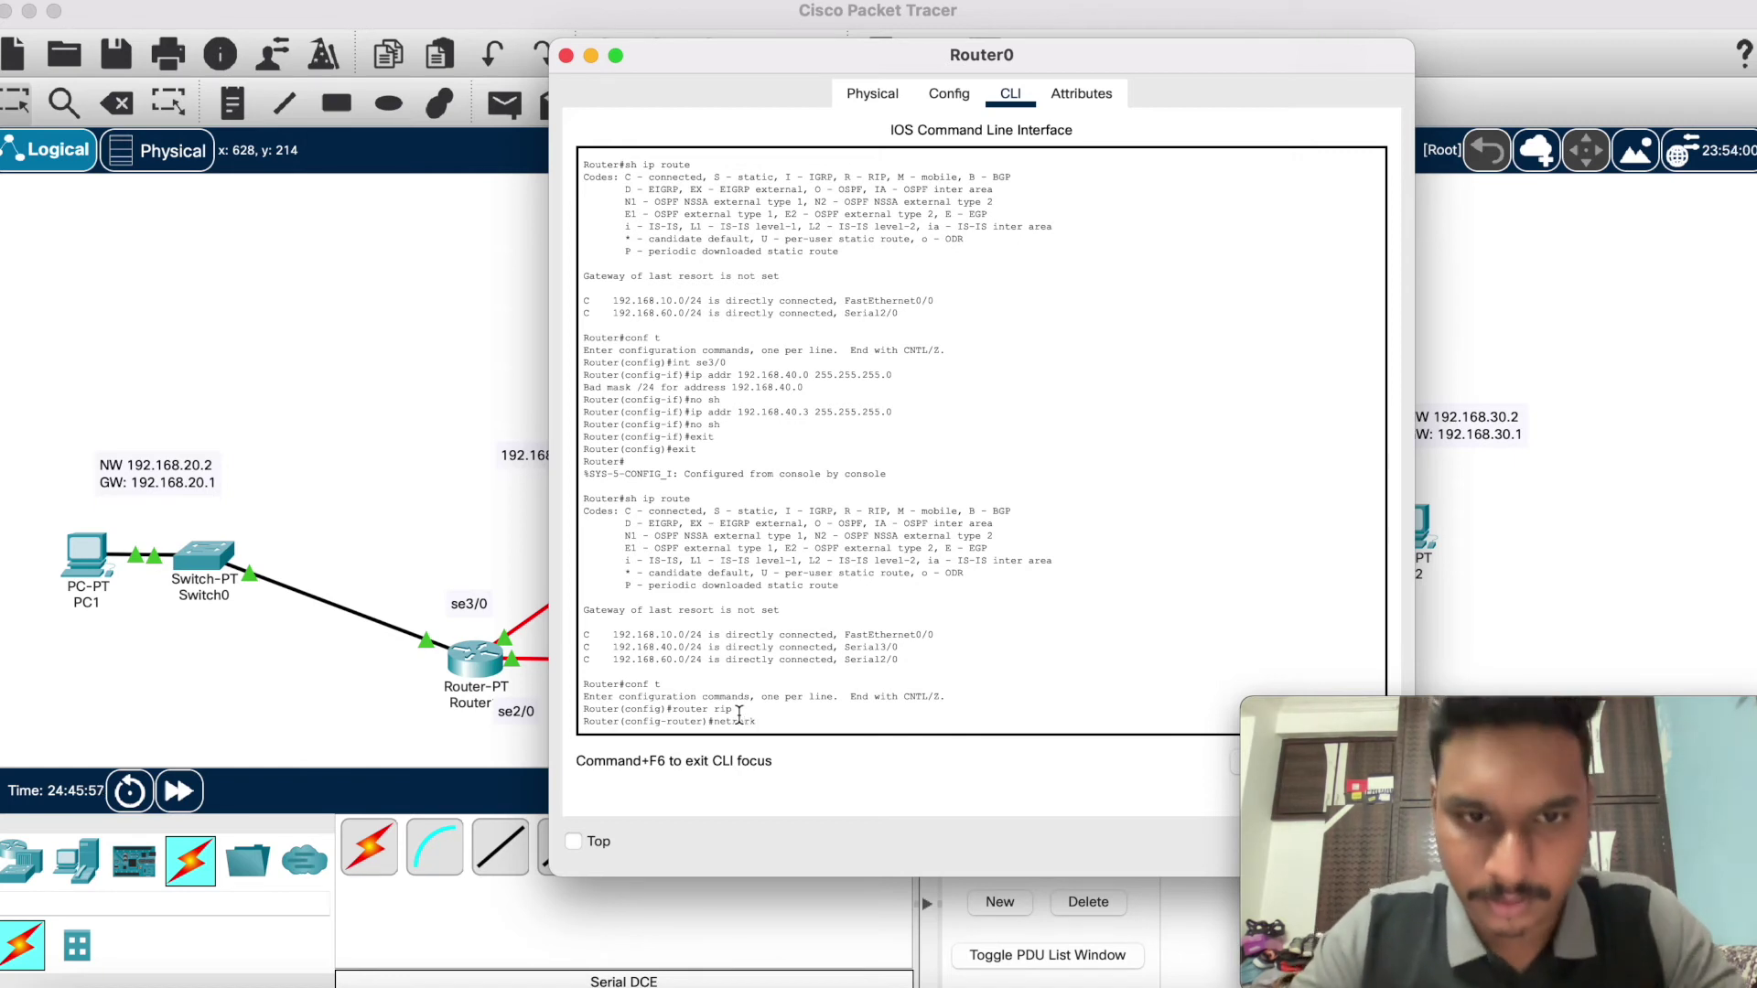
{"action": "key", "text": "BackSpace"}
{"action": "key", "text": "BackSpace"}
{"action": "key", "text": "BackSpace"}
{"action": "key", "text": "BackSpace"}
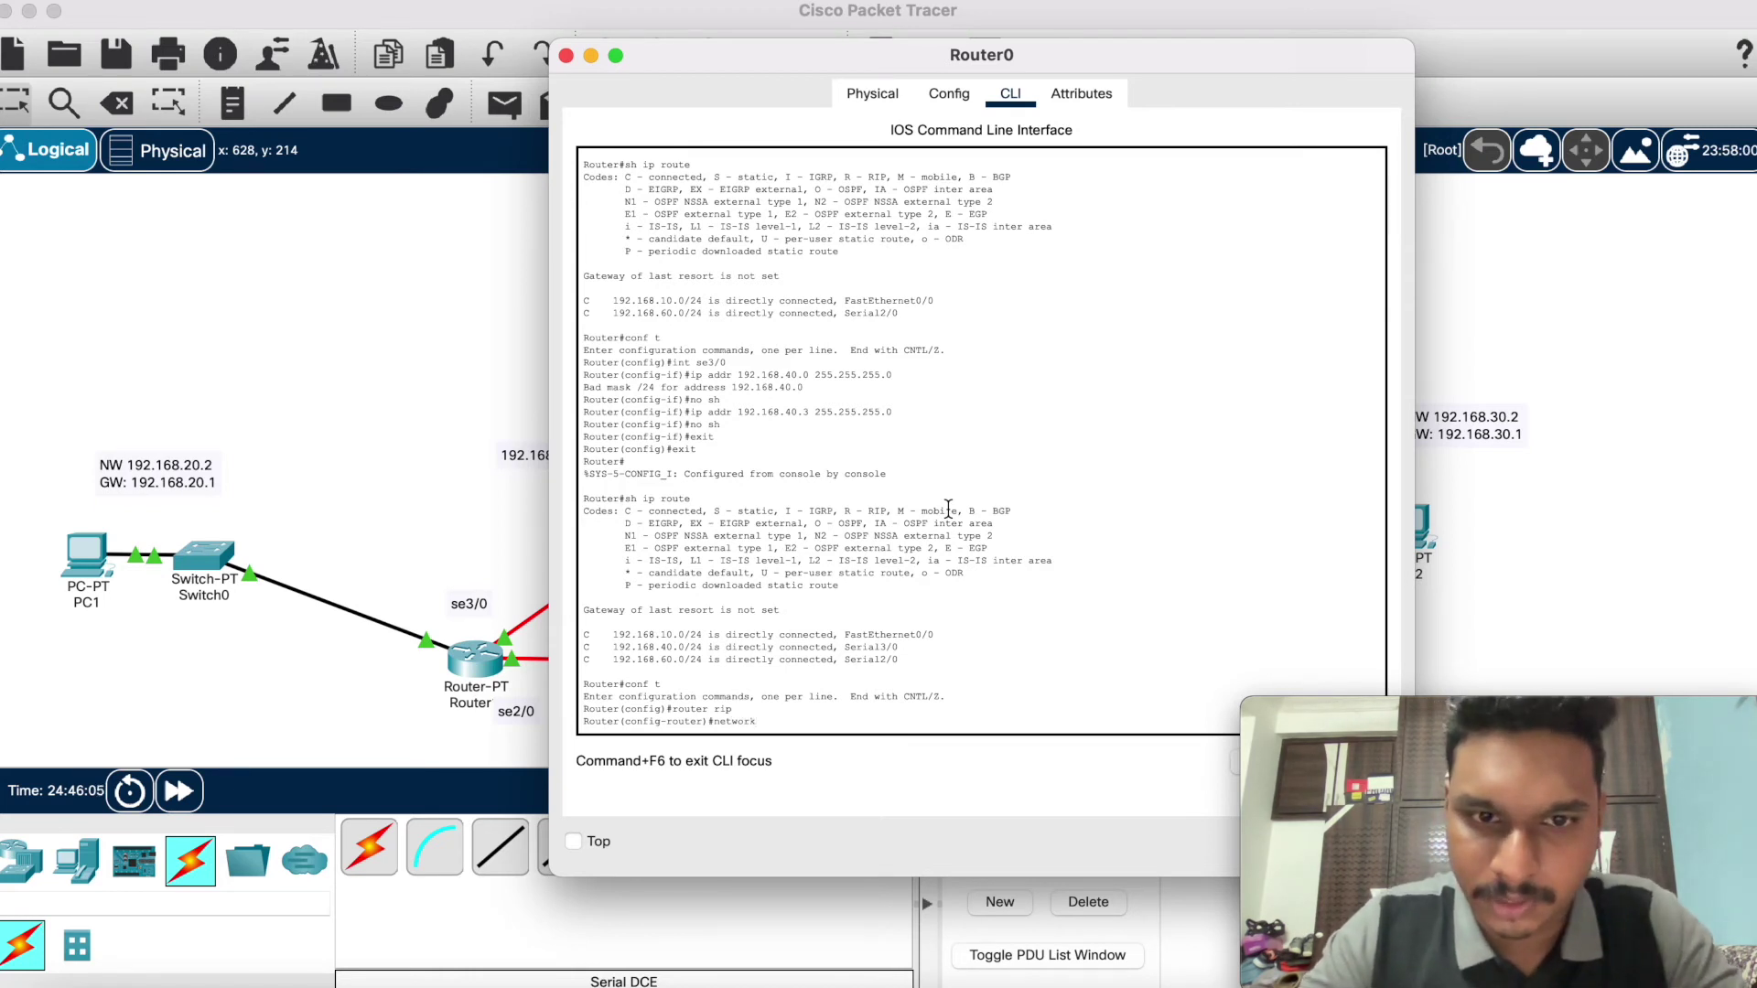
{"action": "type", "text": "192.168"}
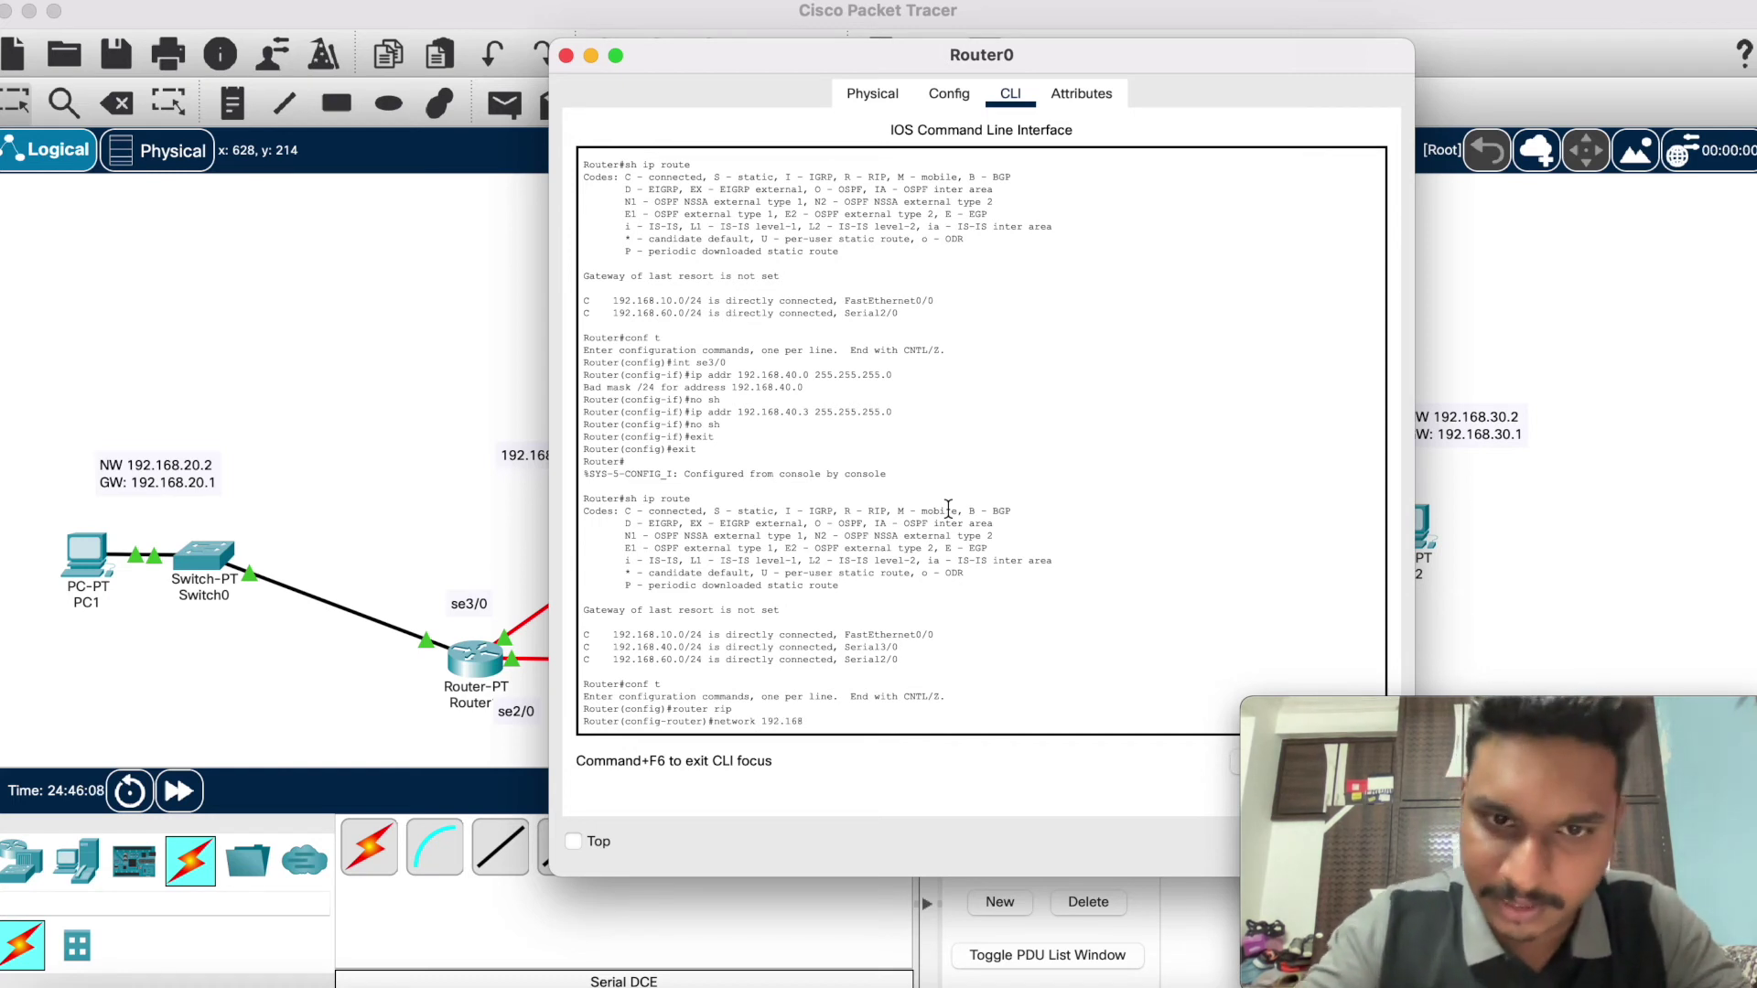
{"action": "type", "text": ".1"}
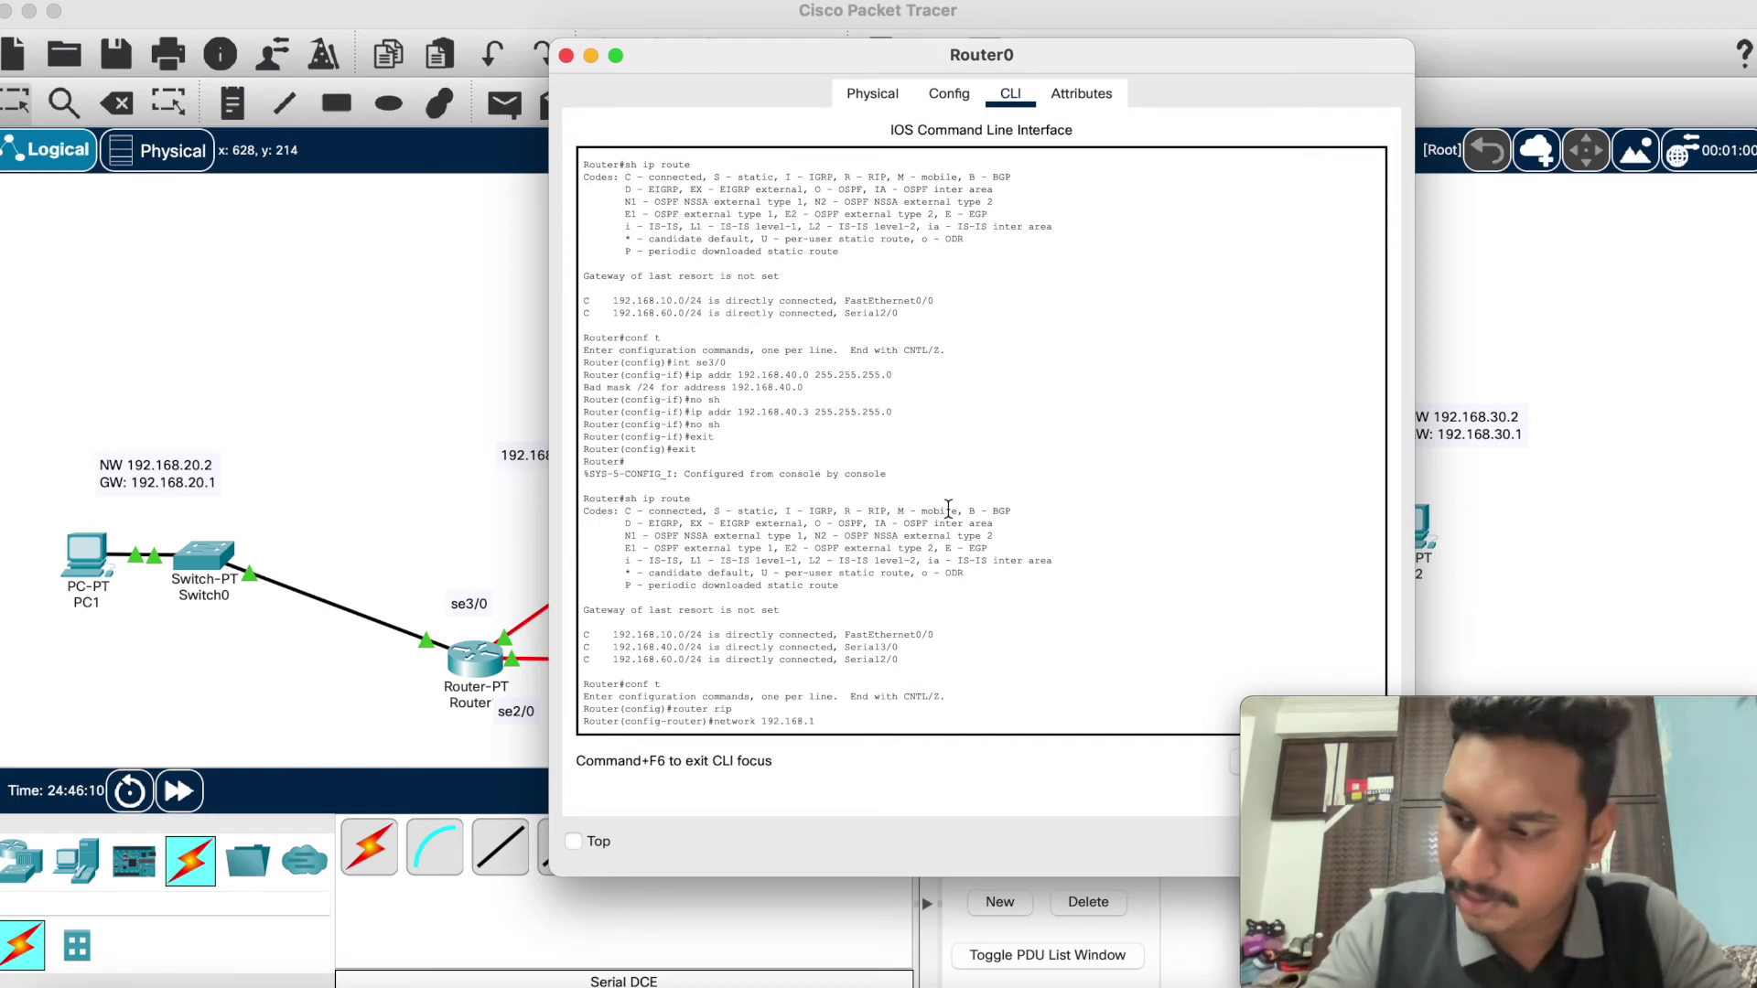
{"action": "type", "text": "0.0"}
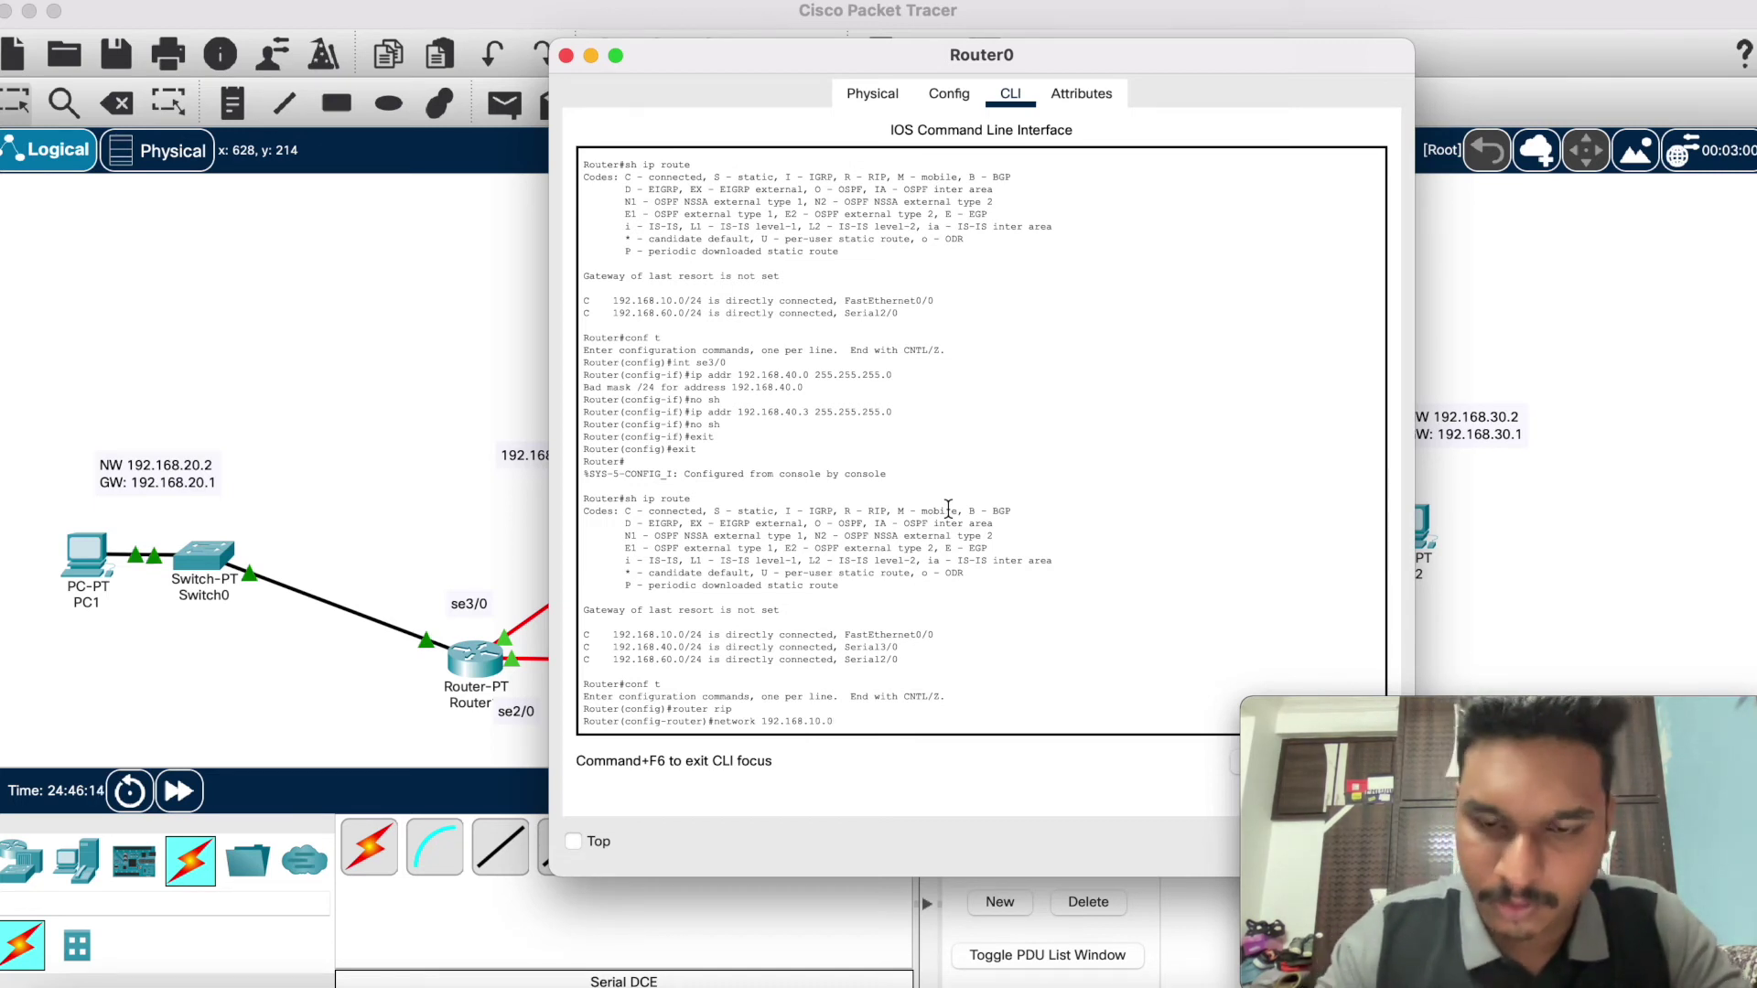
{"action": "key", "text": "Return"}
{"action": "key", "text": "Up"}
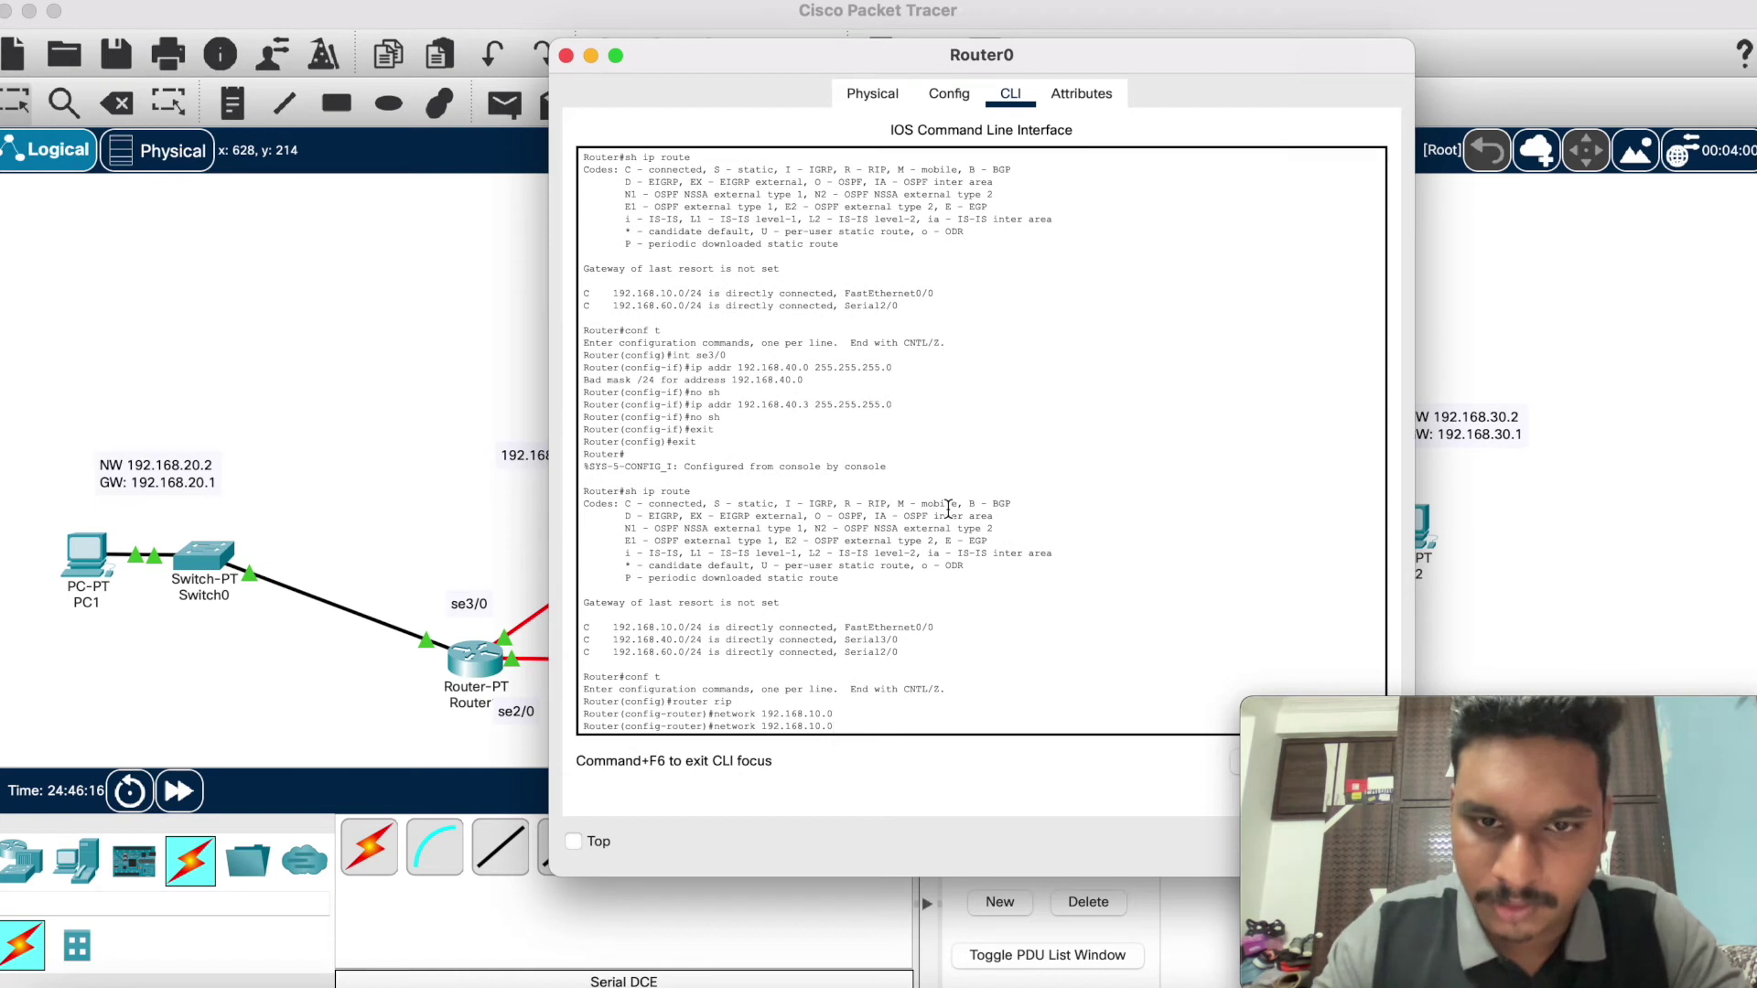
{"action": "key", "text": "BackSpace"}
{"action": "key", "text": "BackSpace"}
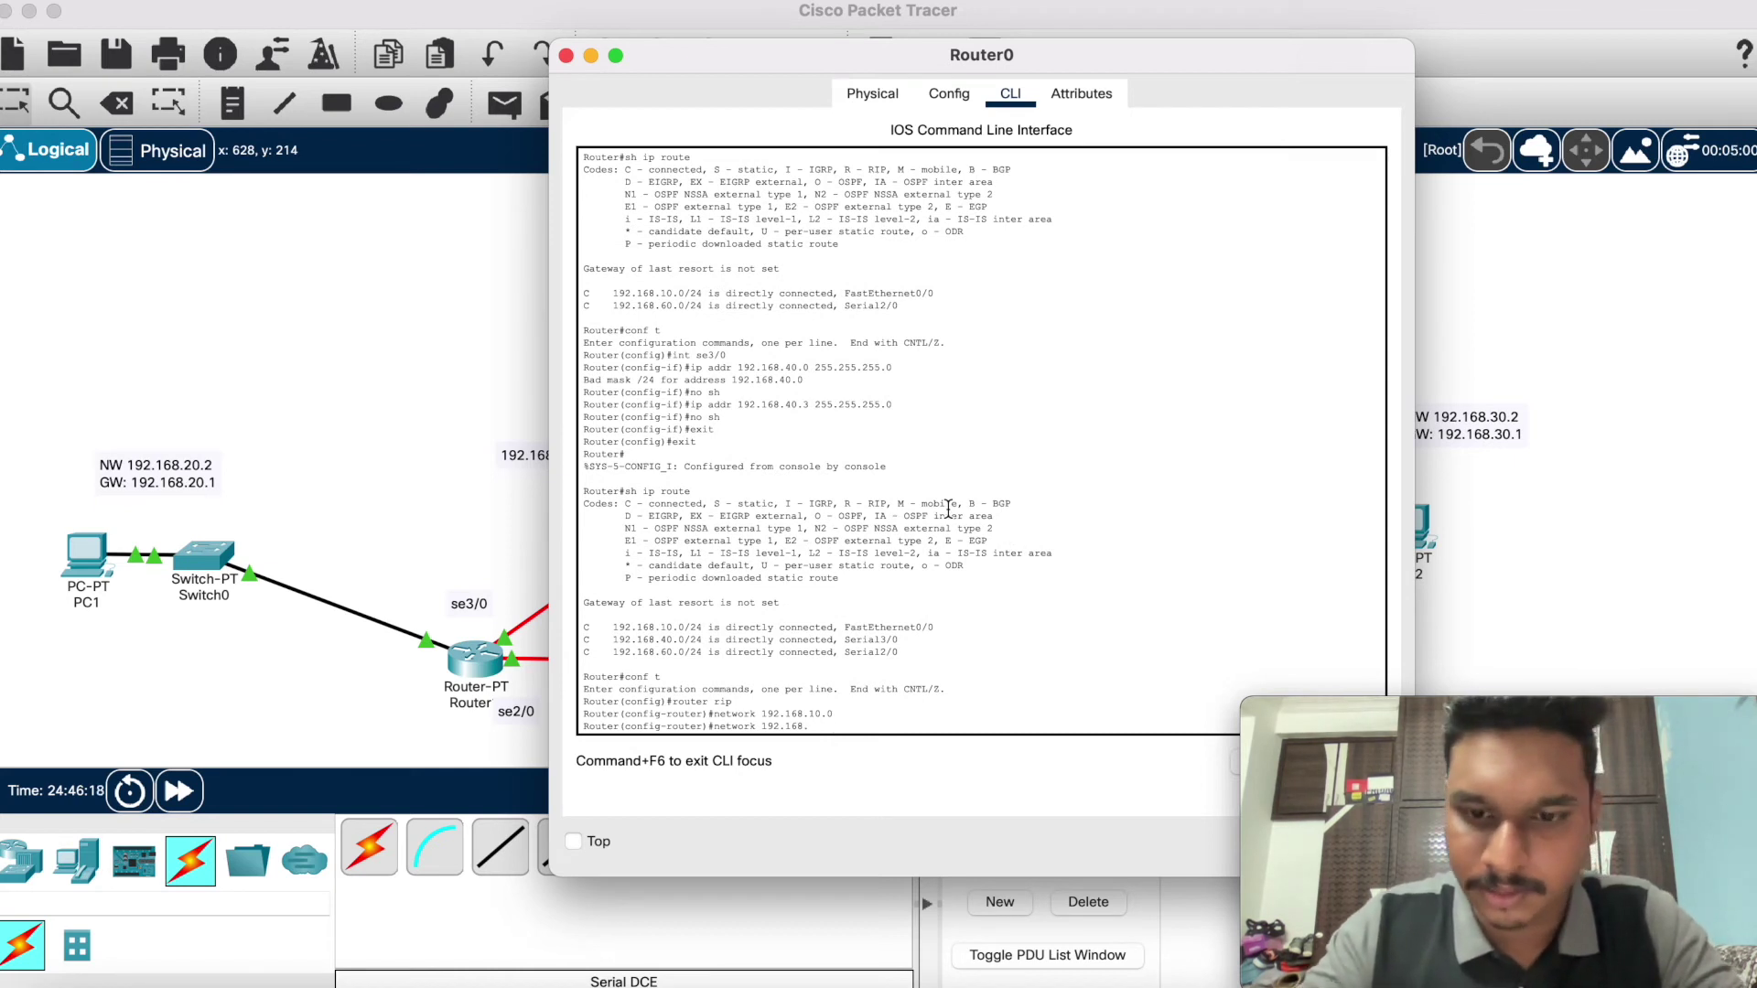
{"action": "type", "text": "40.0"}
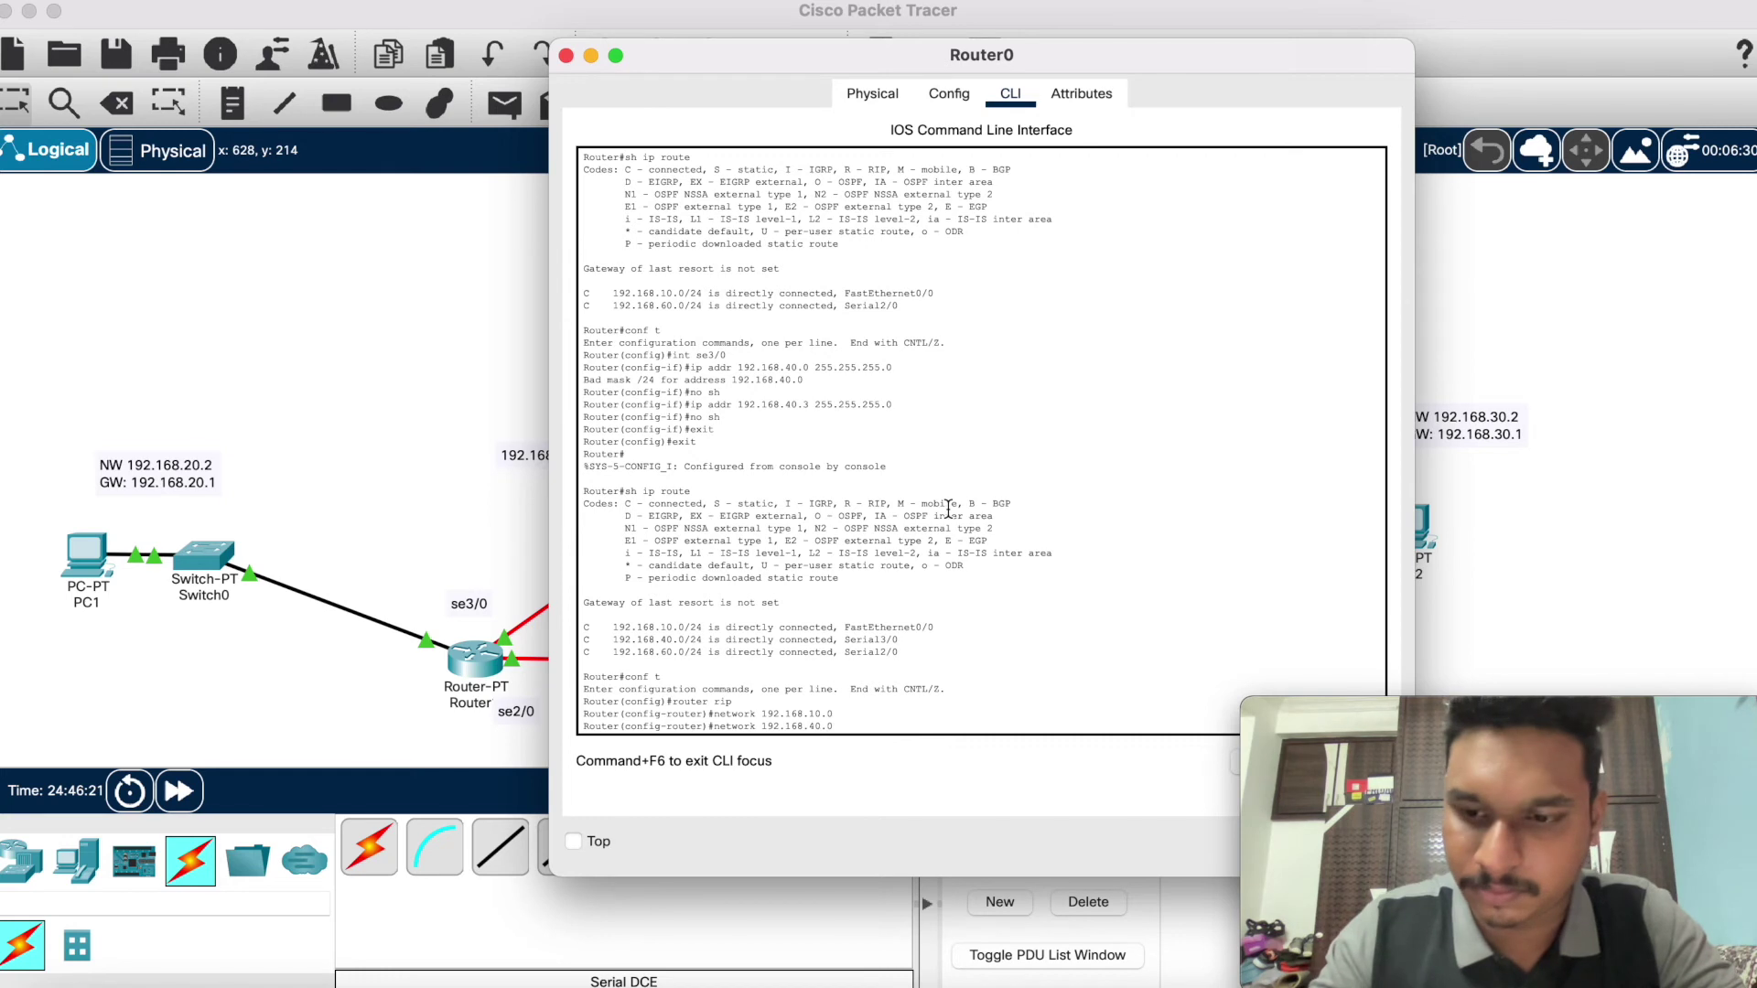
{"action": "key", "text": "Return"}
{"action": "key", "text": "Up"}
{"action": "key", "text": "BackSpace"}
{"action": "type", "text": "68.60.0"}
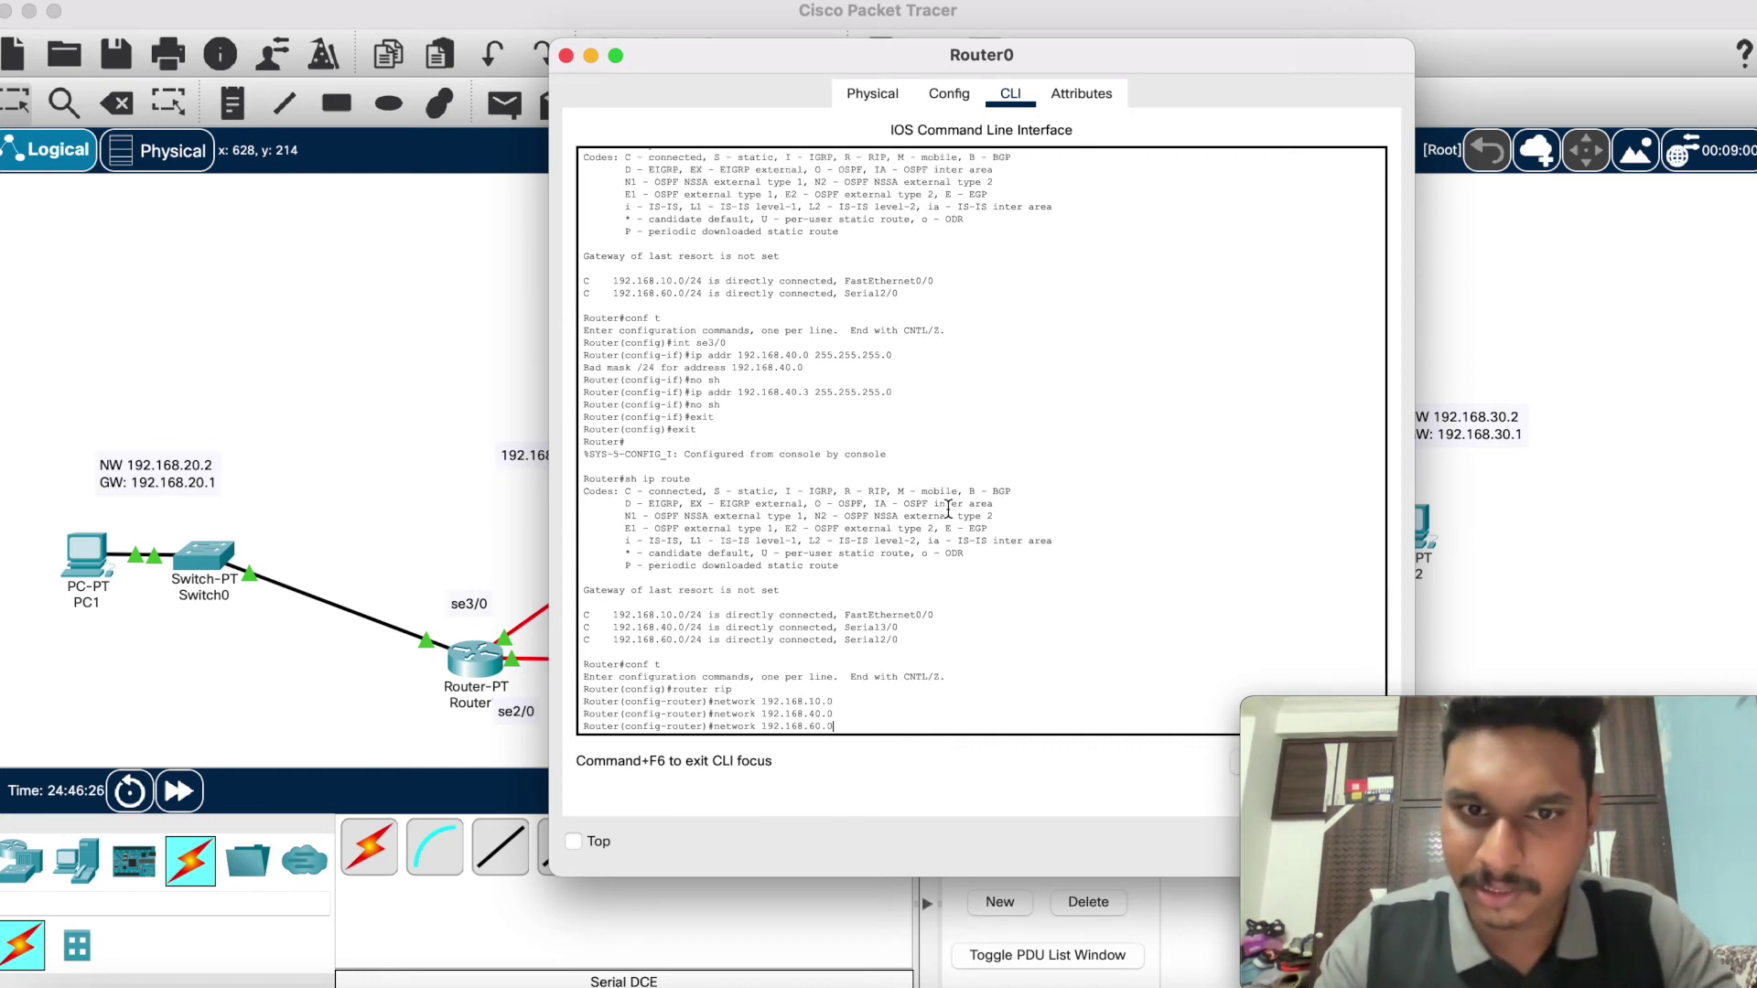
{"action": "key", "text": "Return"}
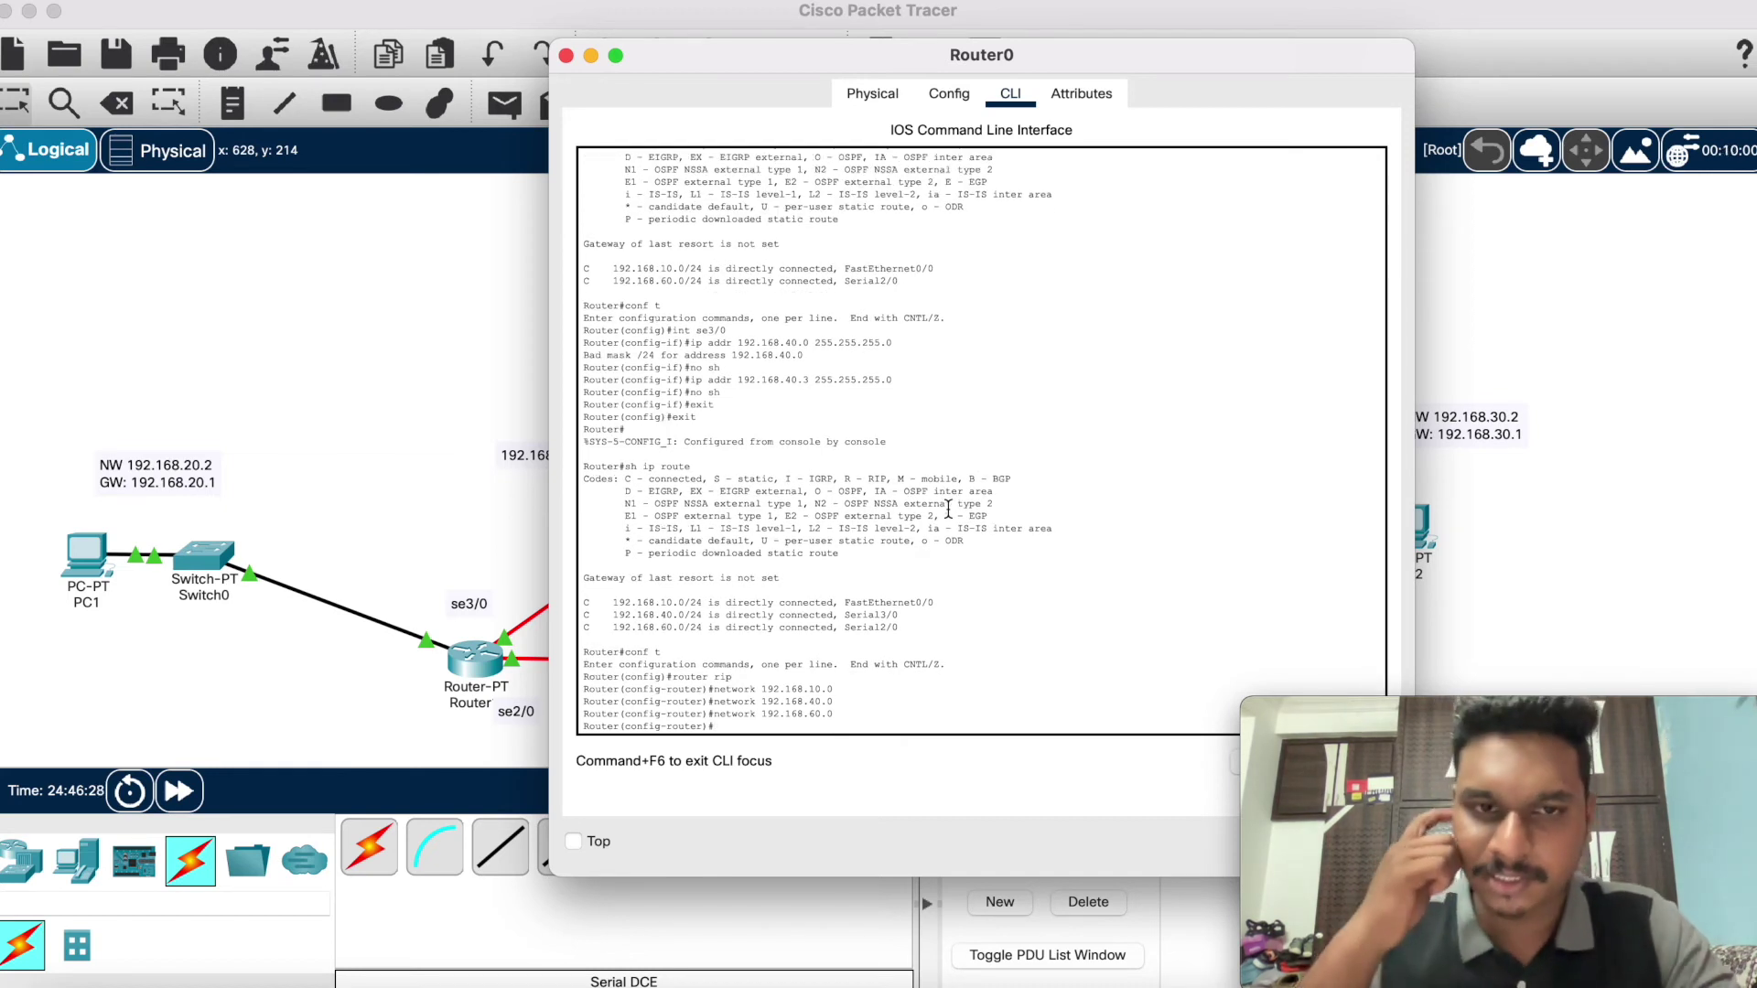
Step: Leave Router0's RIP and global configuration modes back to the privileged prompt
{"action": "type", "text": "sh"}
{"action": "key", "text": "Return"}
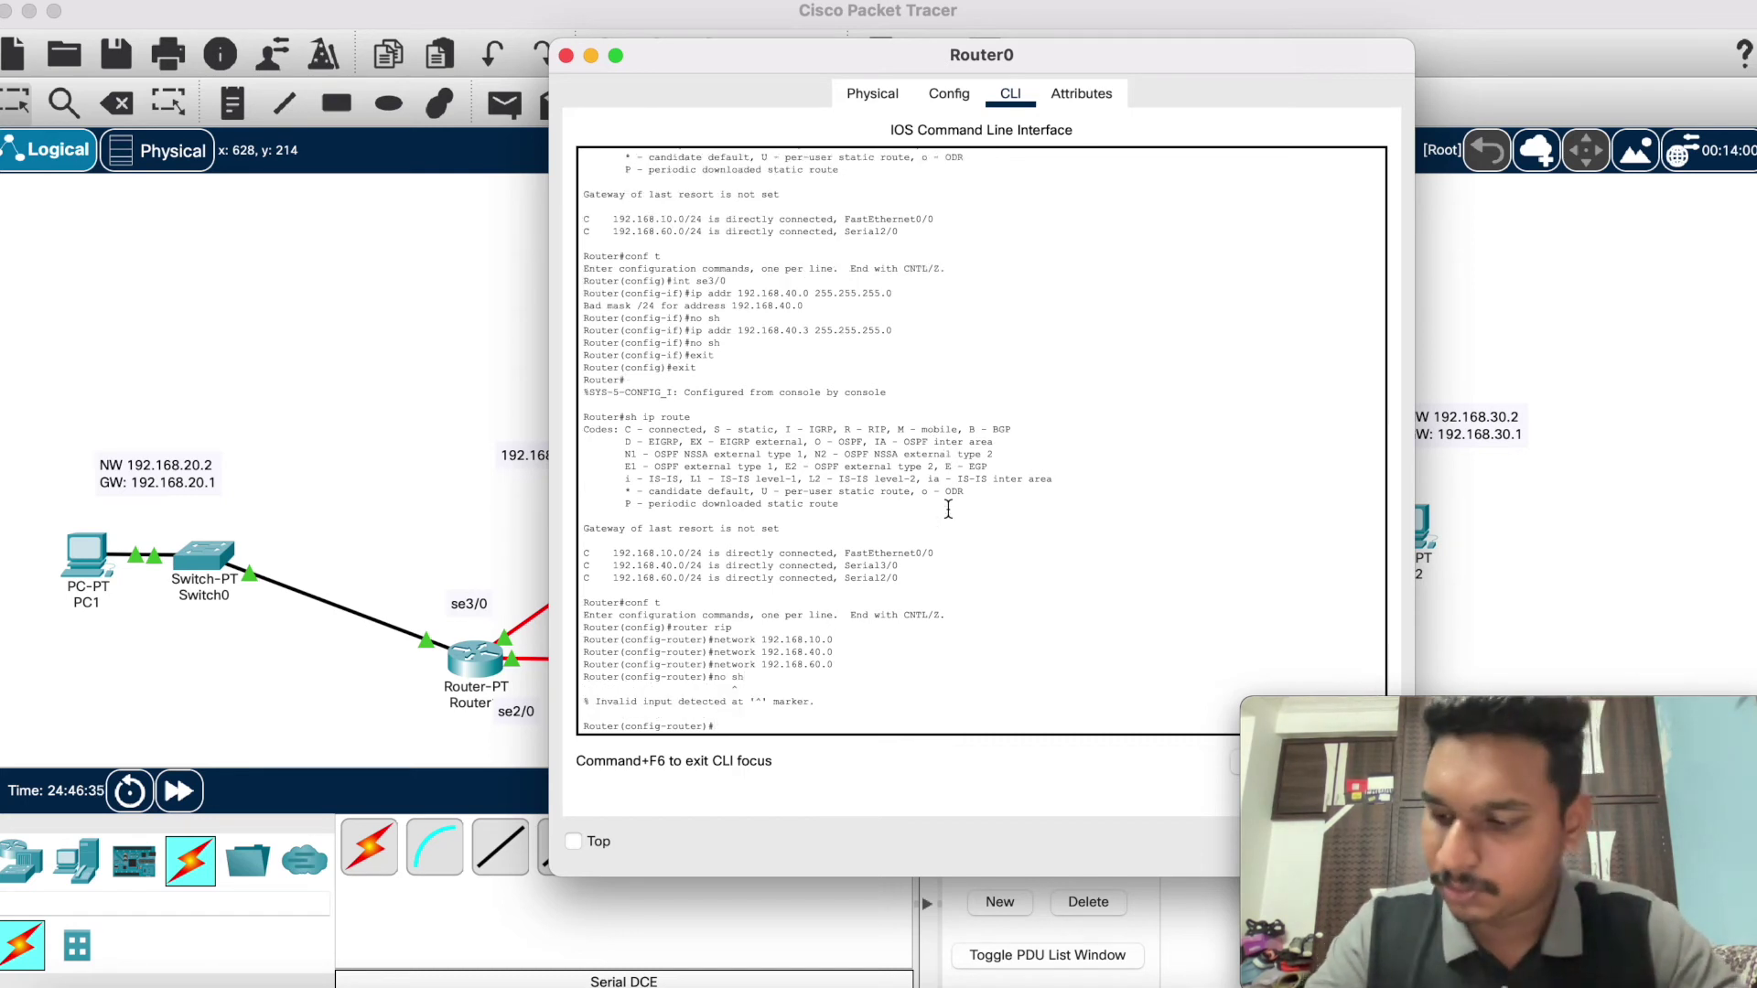
{"action": "type", "text": "exit"}
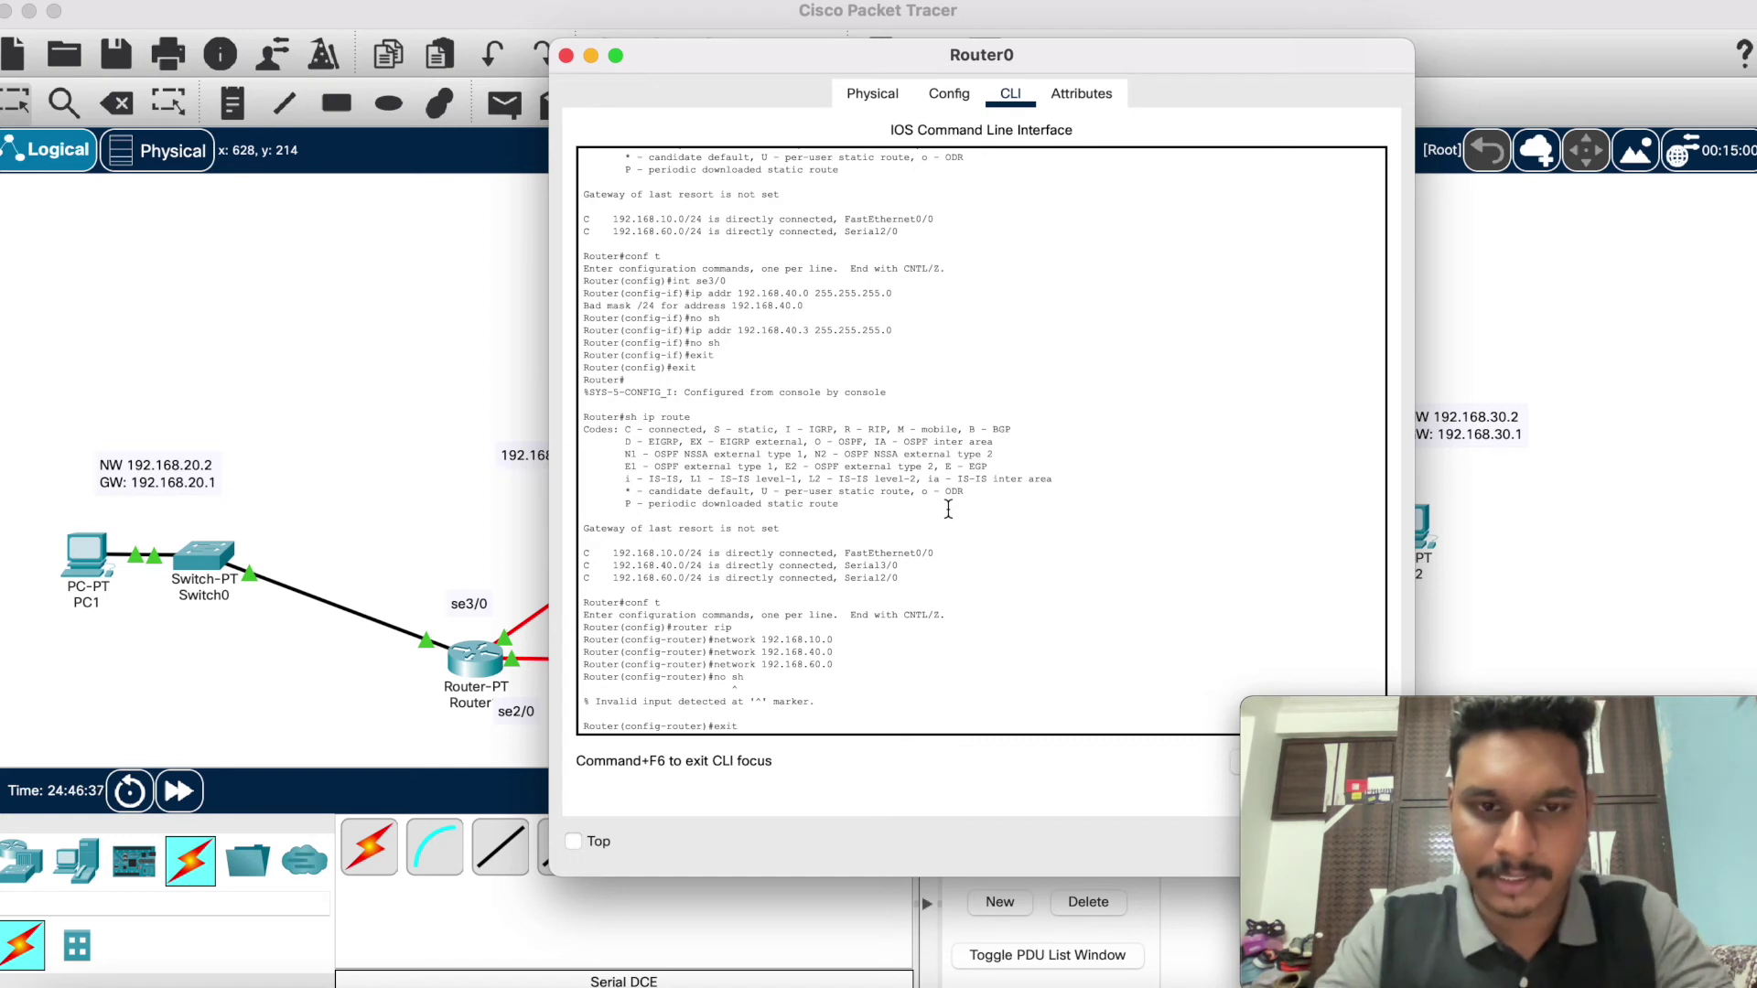
{"action": "key", "text": "Return"}
{"action": "type", "text": "exit"}
{"action": "key", "text": "Return"}
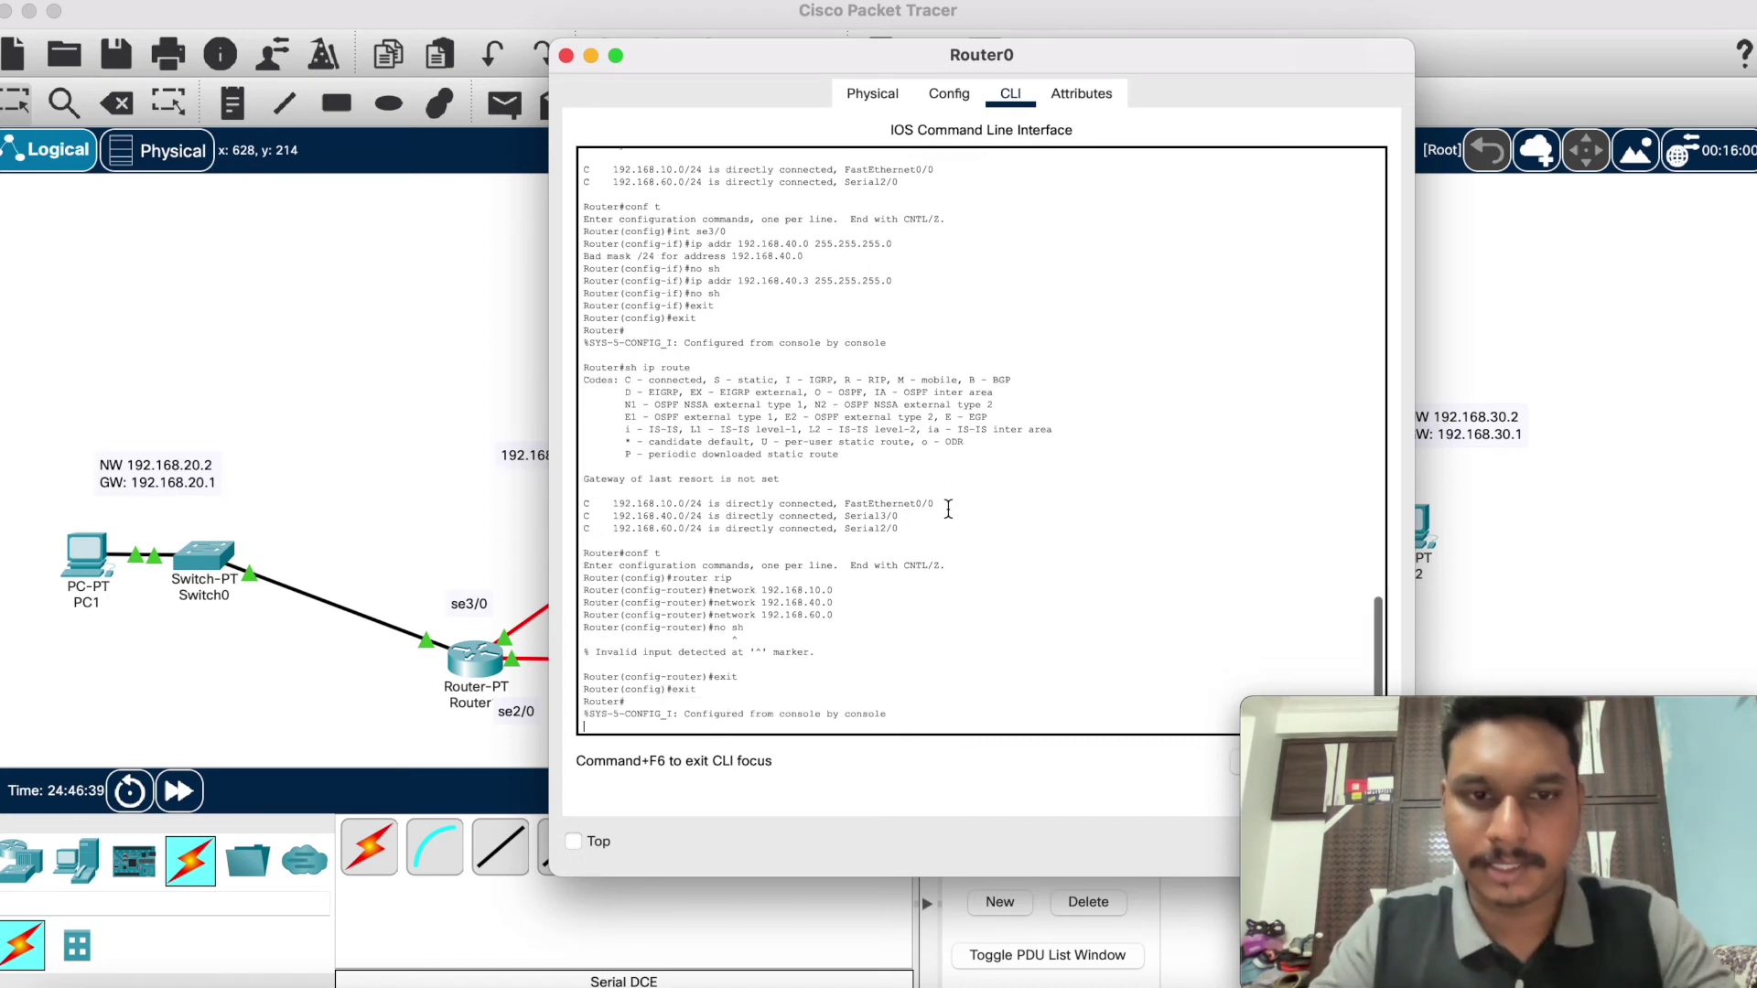
Step: Print Router0's routing table with 'sh ip route', showing only three connected networks
{"action": "type", "text": "sh"}
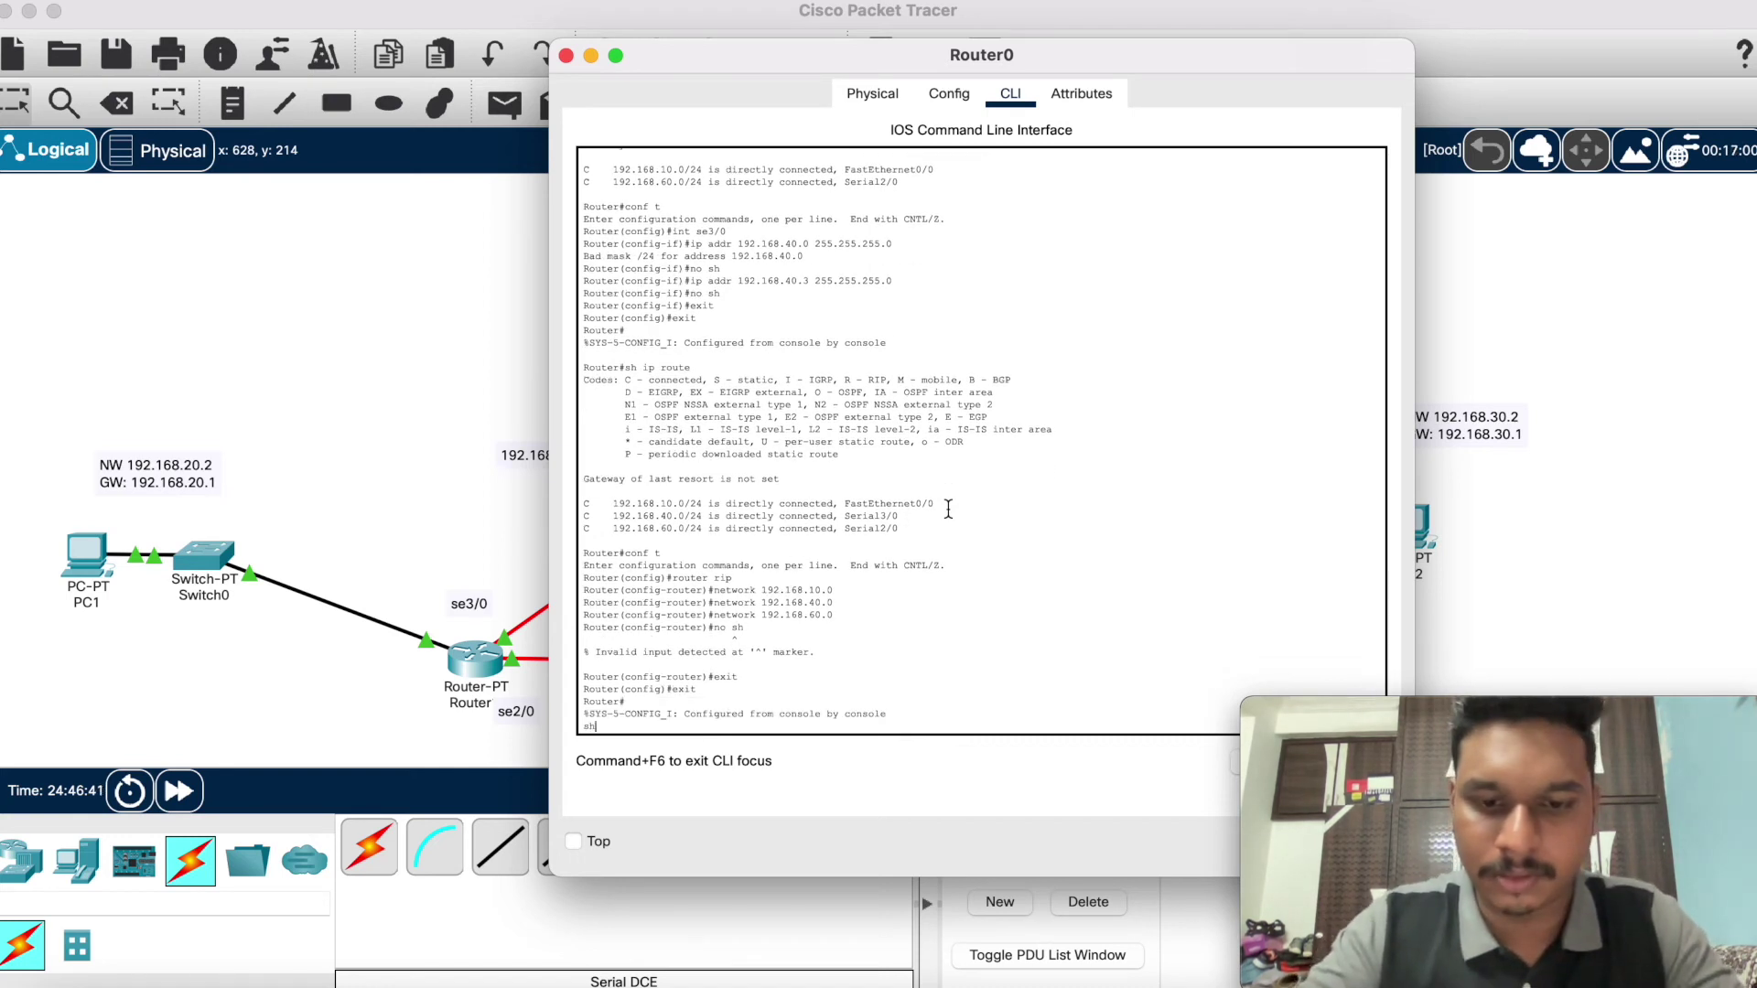
{"action": "type", "text": " ip rouy=te"}
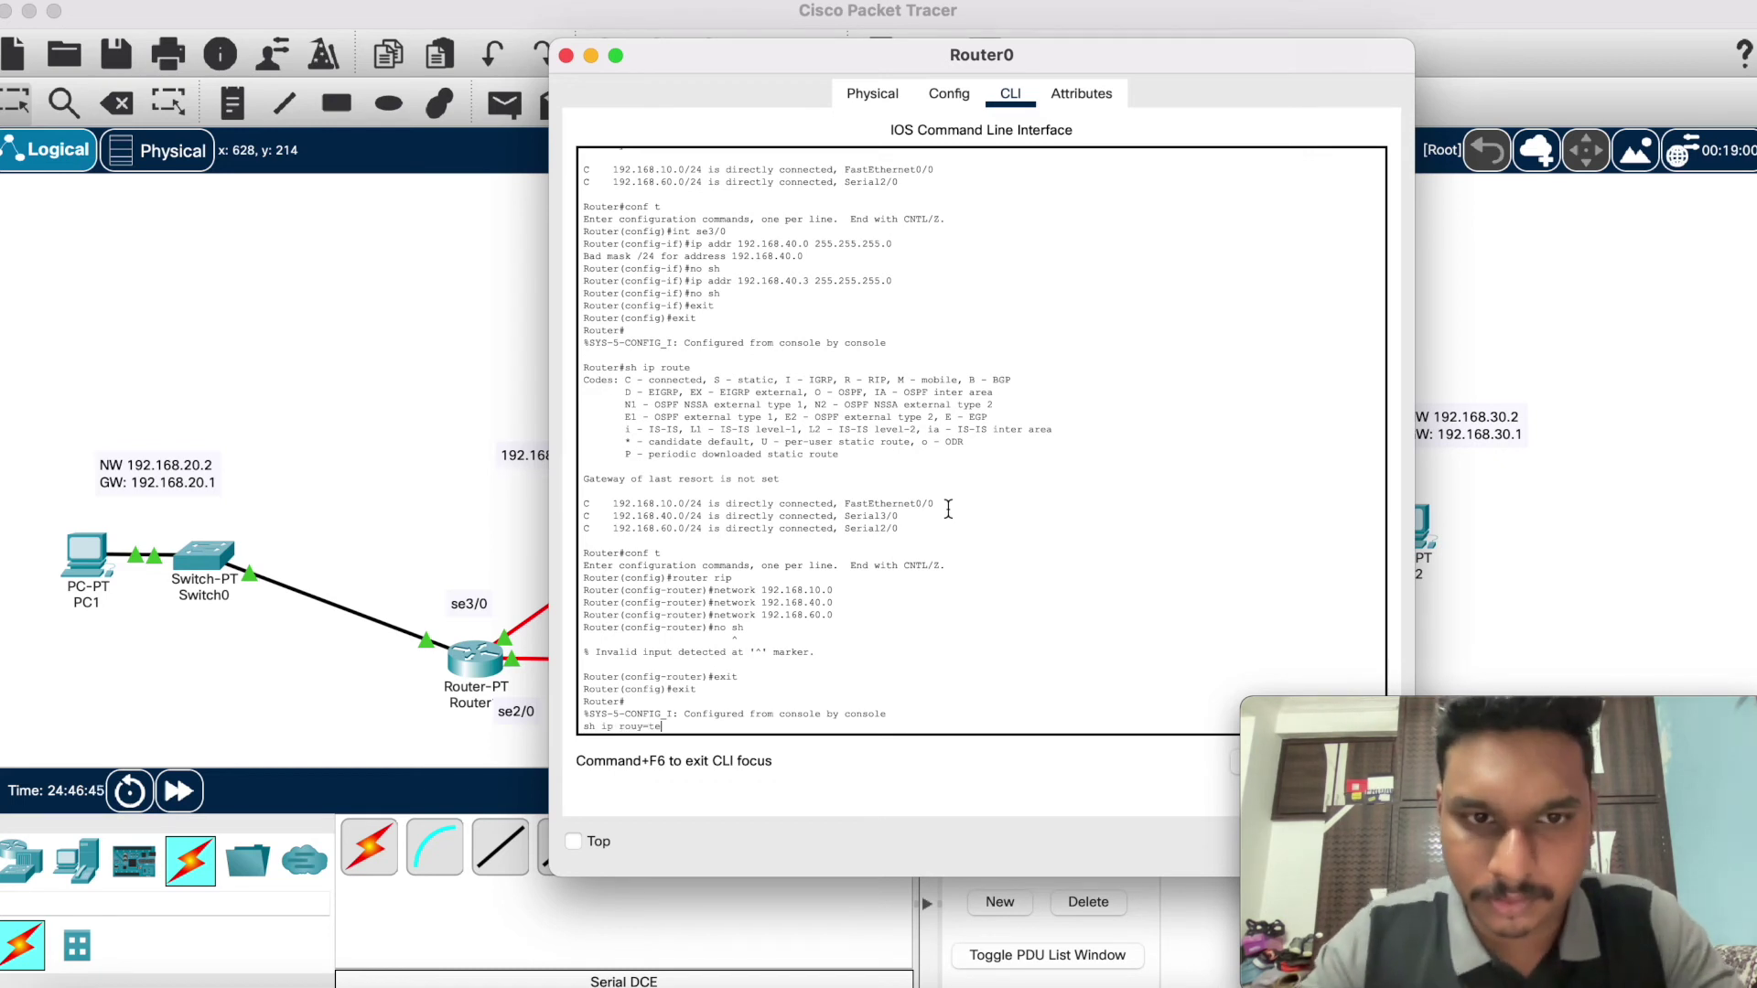
{"action": "key", "text": "BackSpace"}
{"action": "key", "text": "BackSpace"}
{"action": "key", "text": "BackSpace"}
{"action": "key", "text": "BackSpace"}
{"action": "key", "text": "BackSpace"}
{"action": "key", "text": "BackSpace"}
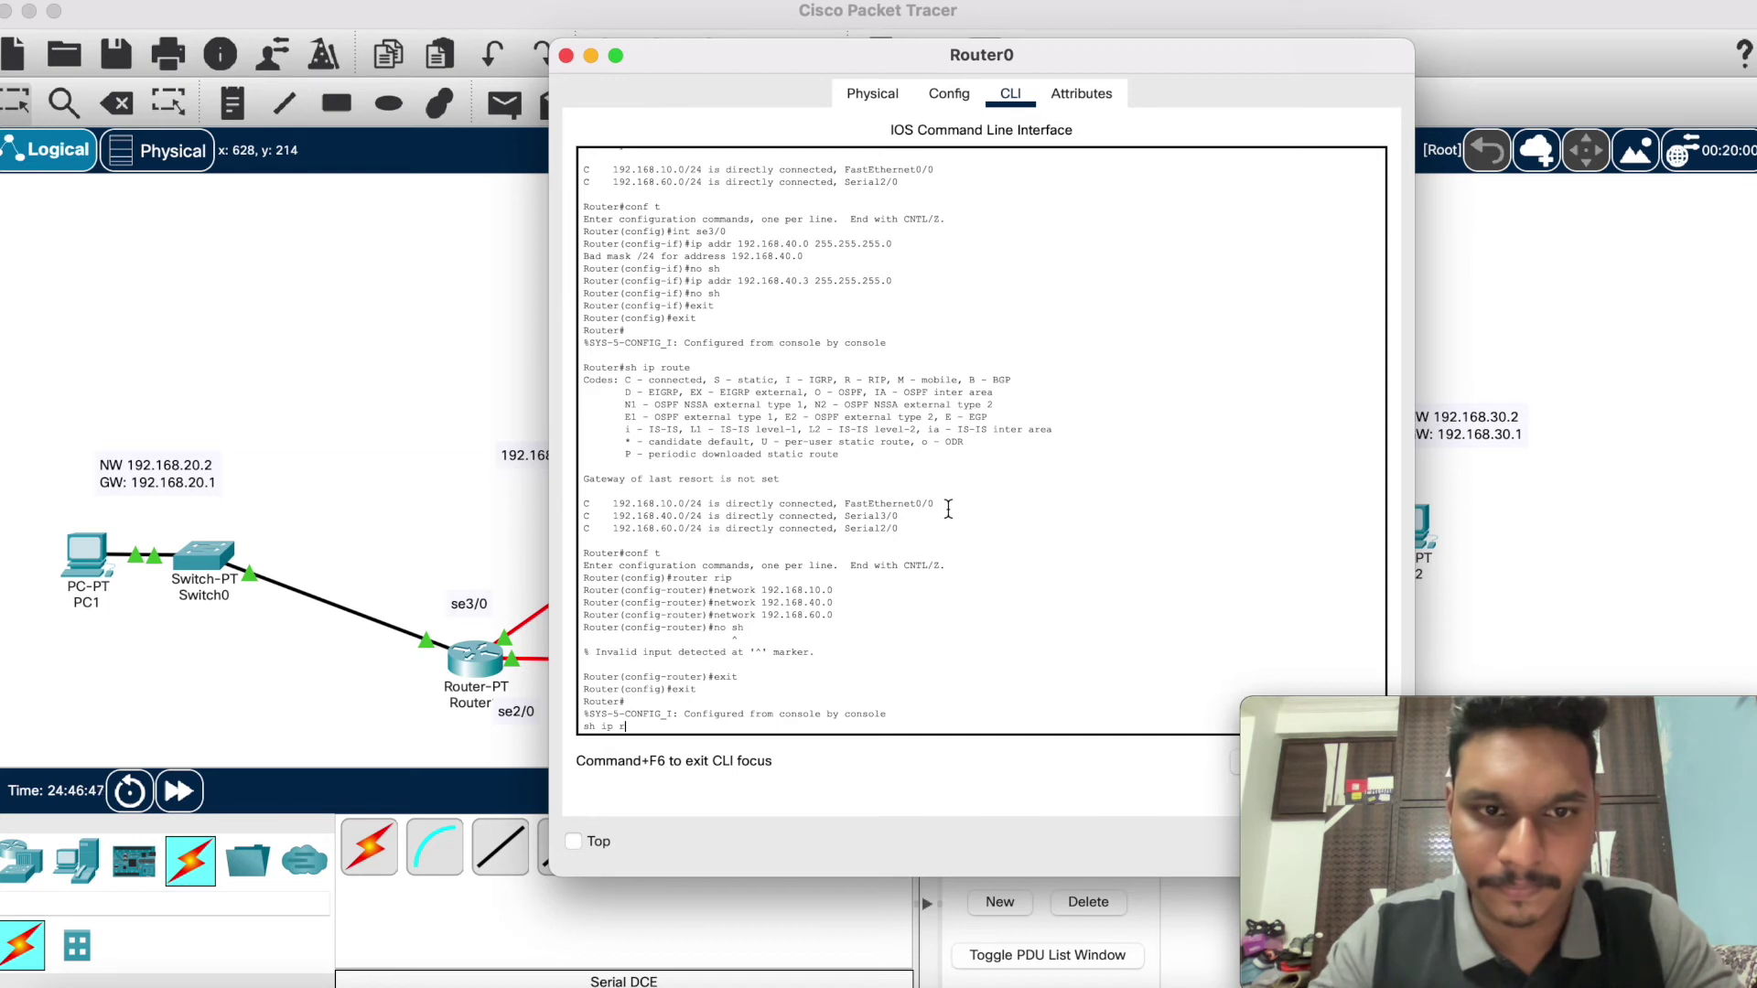
{"action": "key", "text": "Return"}
{"action": "type", "text": "sj"}
{"action": "key", "text": "BackSpace"}
{"action": "type", "text": "h ip"}
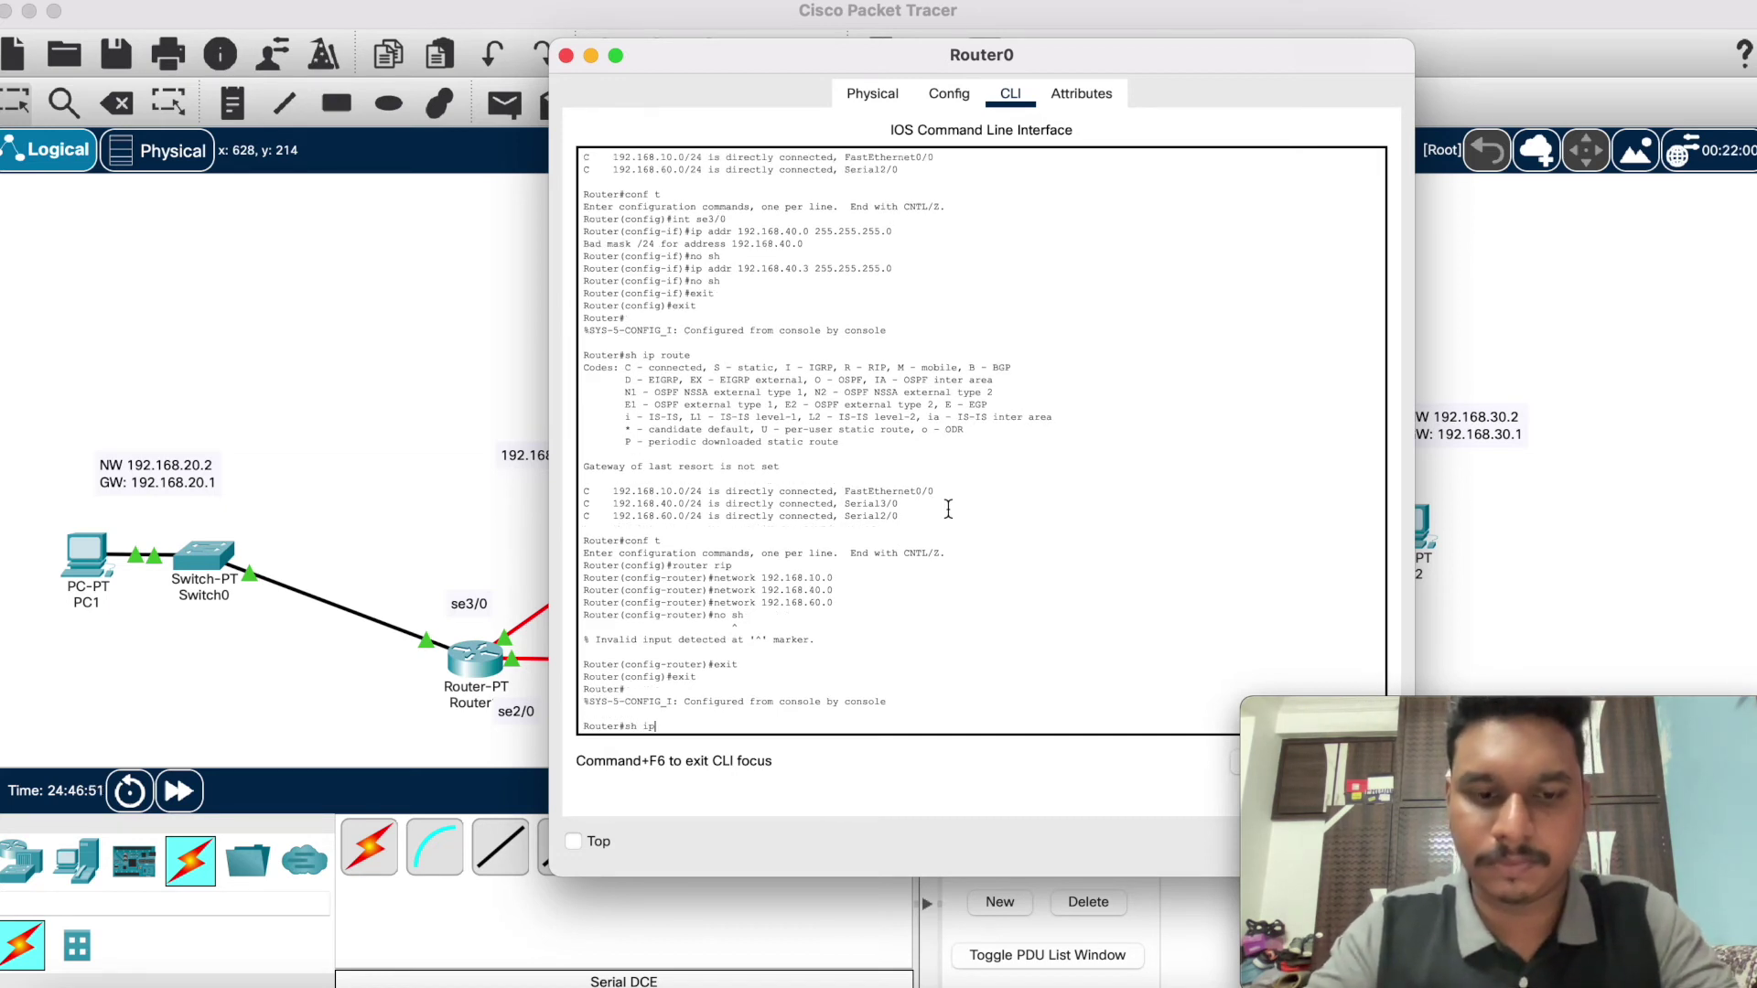
{"action": "type", "text": " route"}
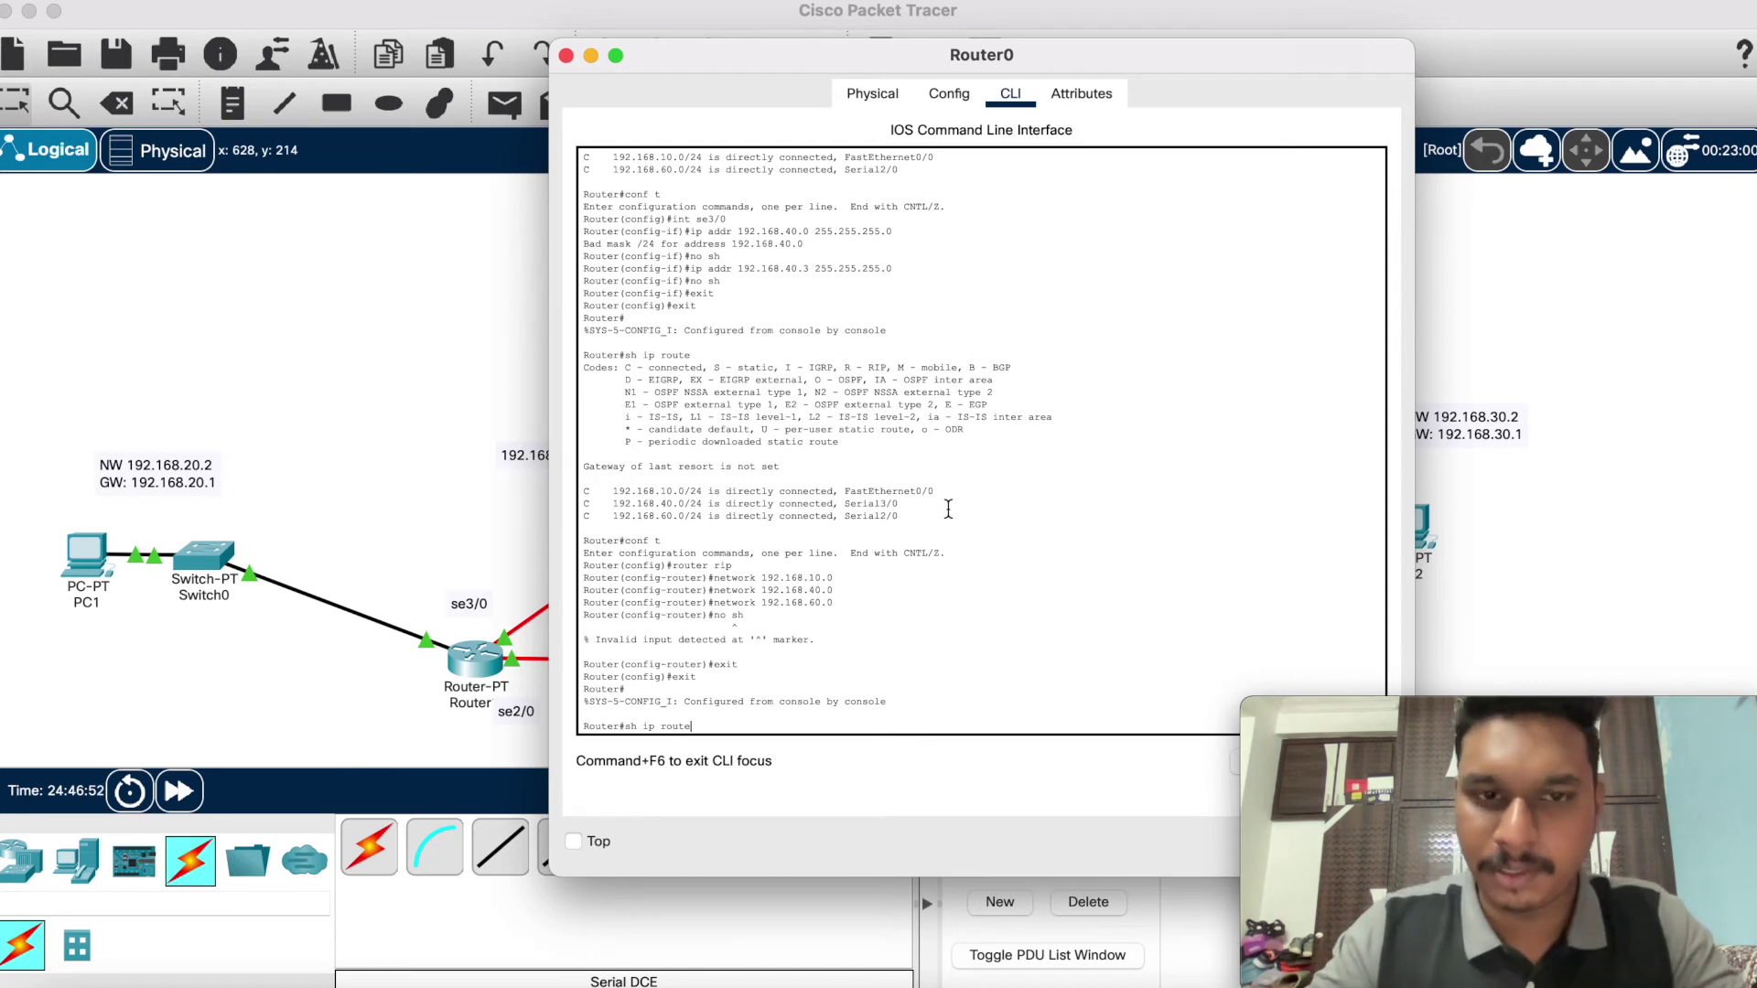
{"action": "key", "text": "Return"}
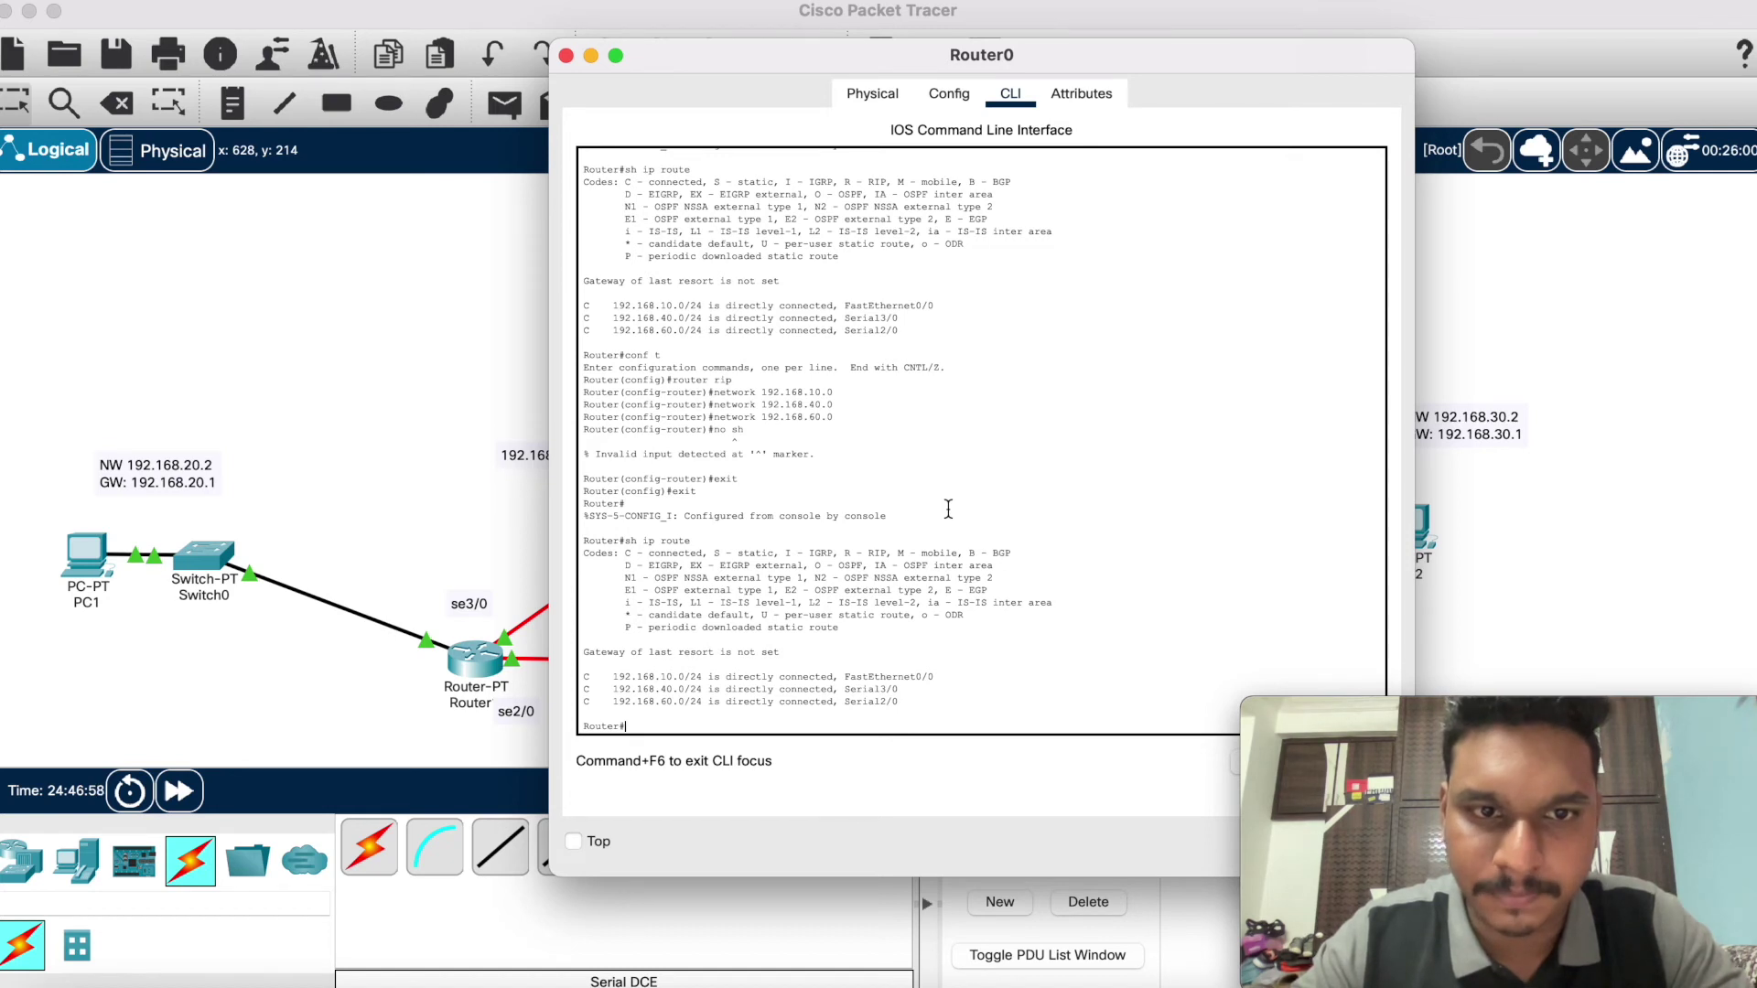
Step: Under router rip on Router0, add network 192.168.10.1
{"action": "type", "text": "conf t"}
{"action": "key", "text": "Return"}
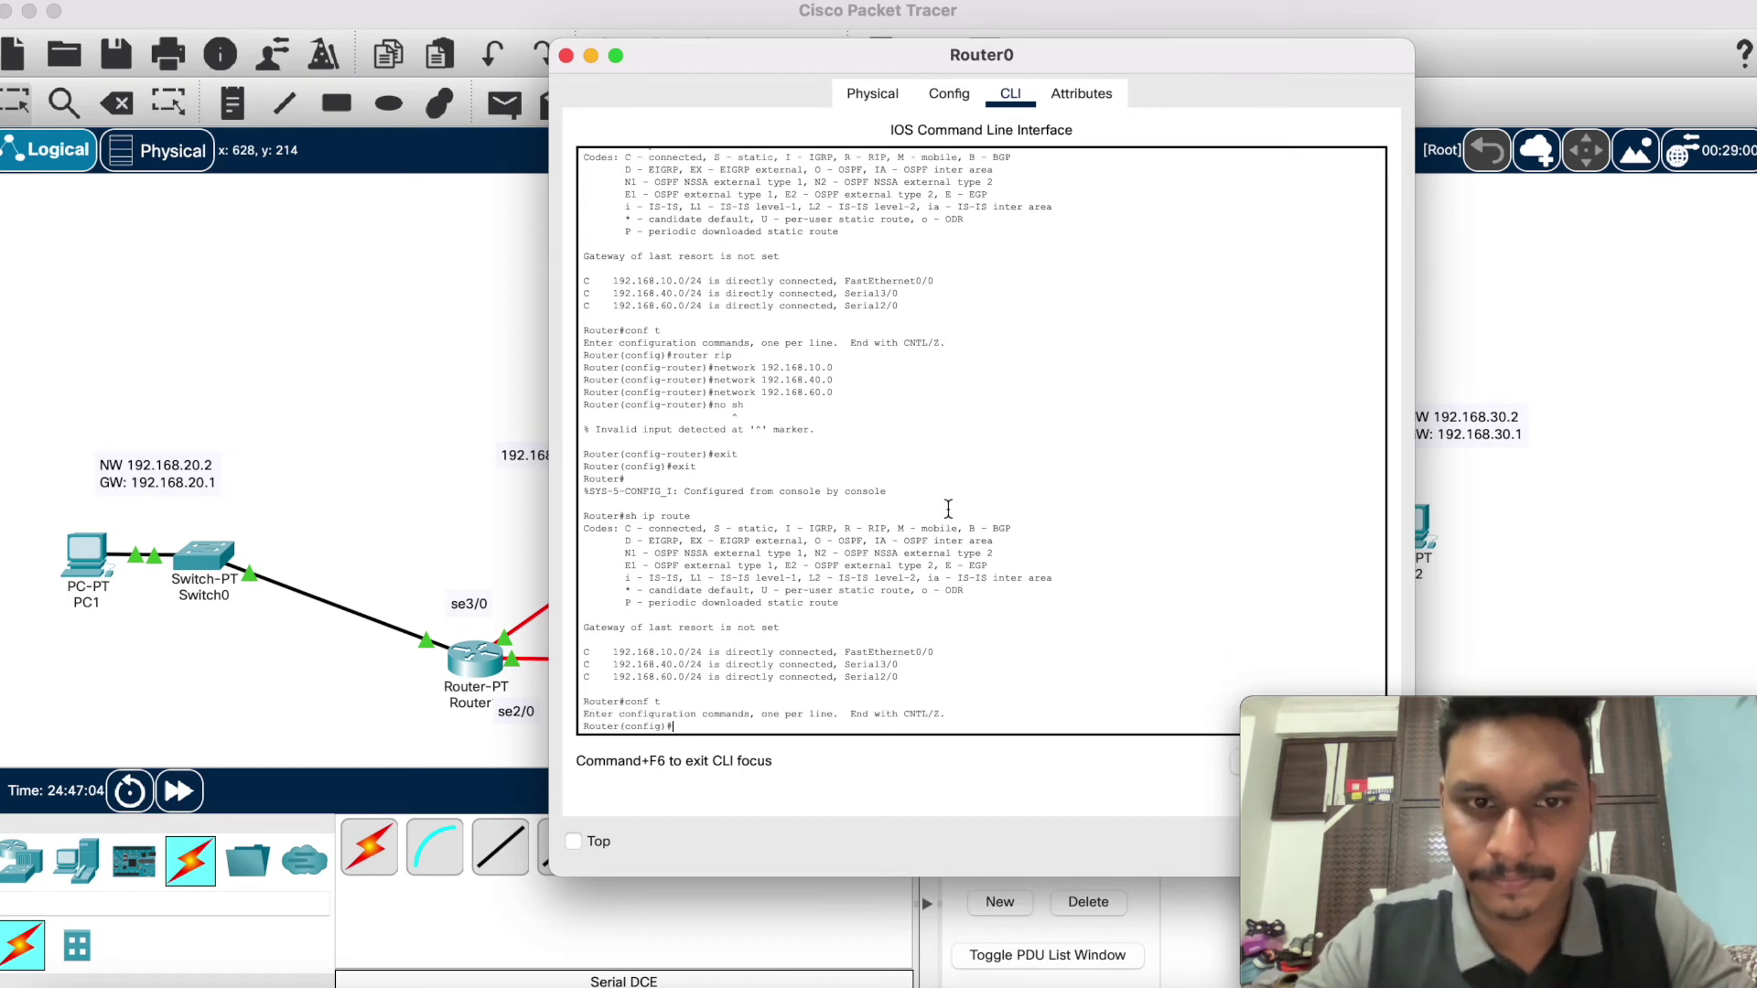
{"action": "type", "text": "router"}
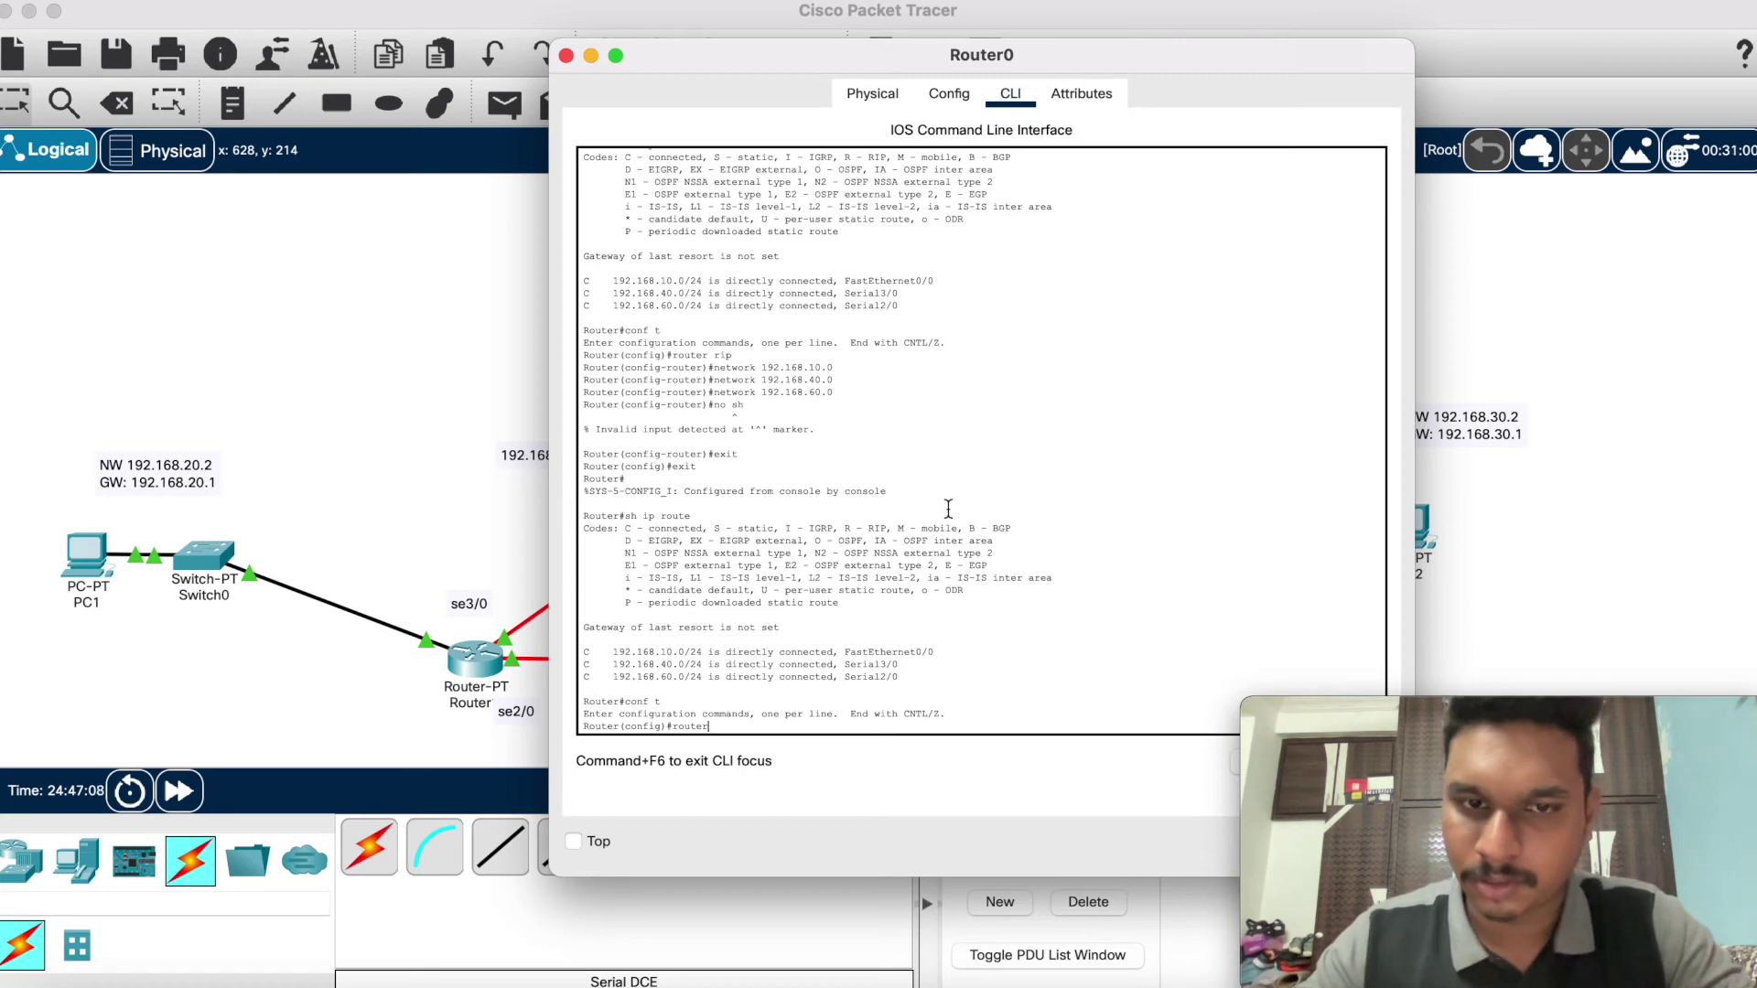
{"action": "type", "text": " rip"}
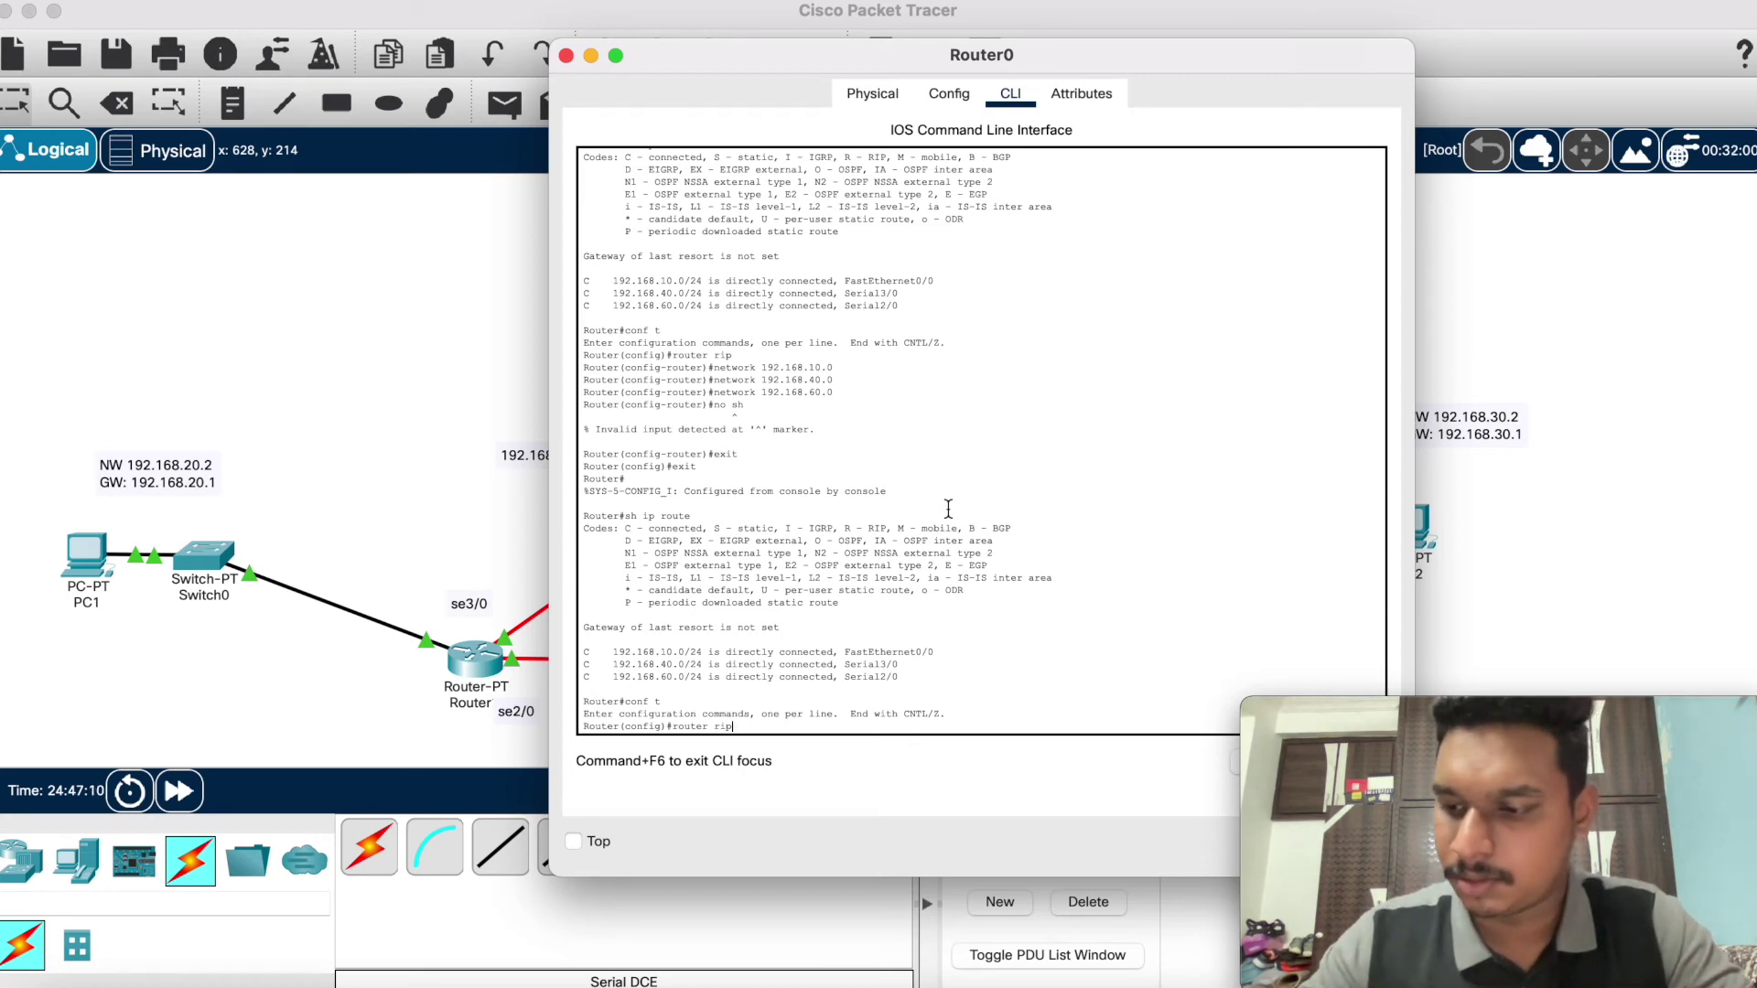
{"action": "key", "text": "Return"}
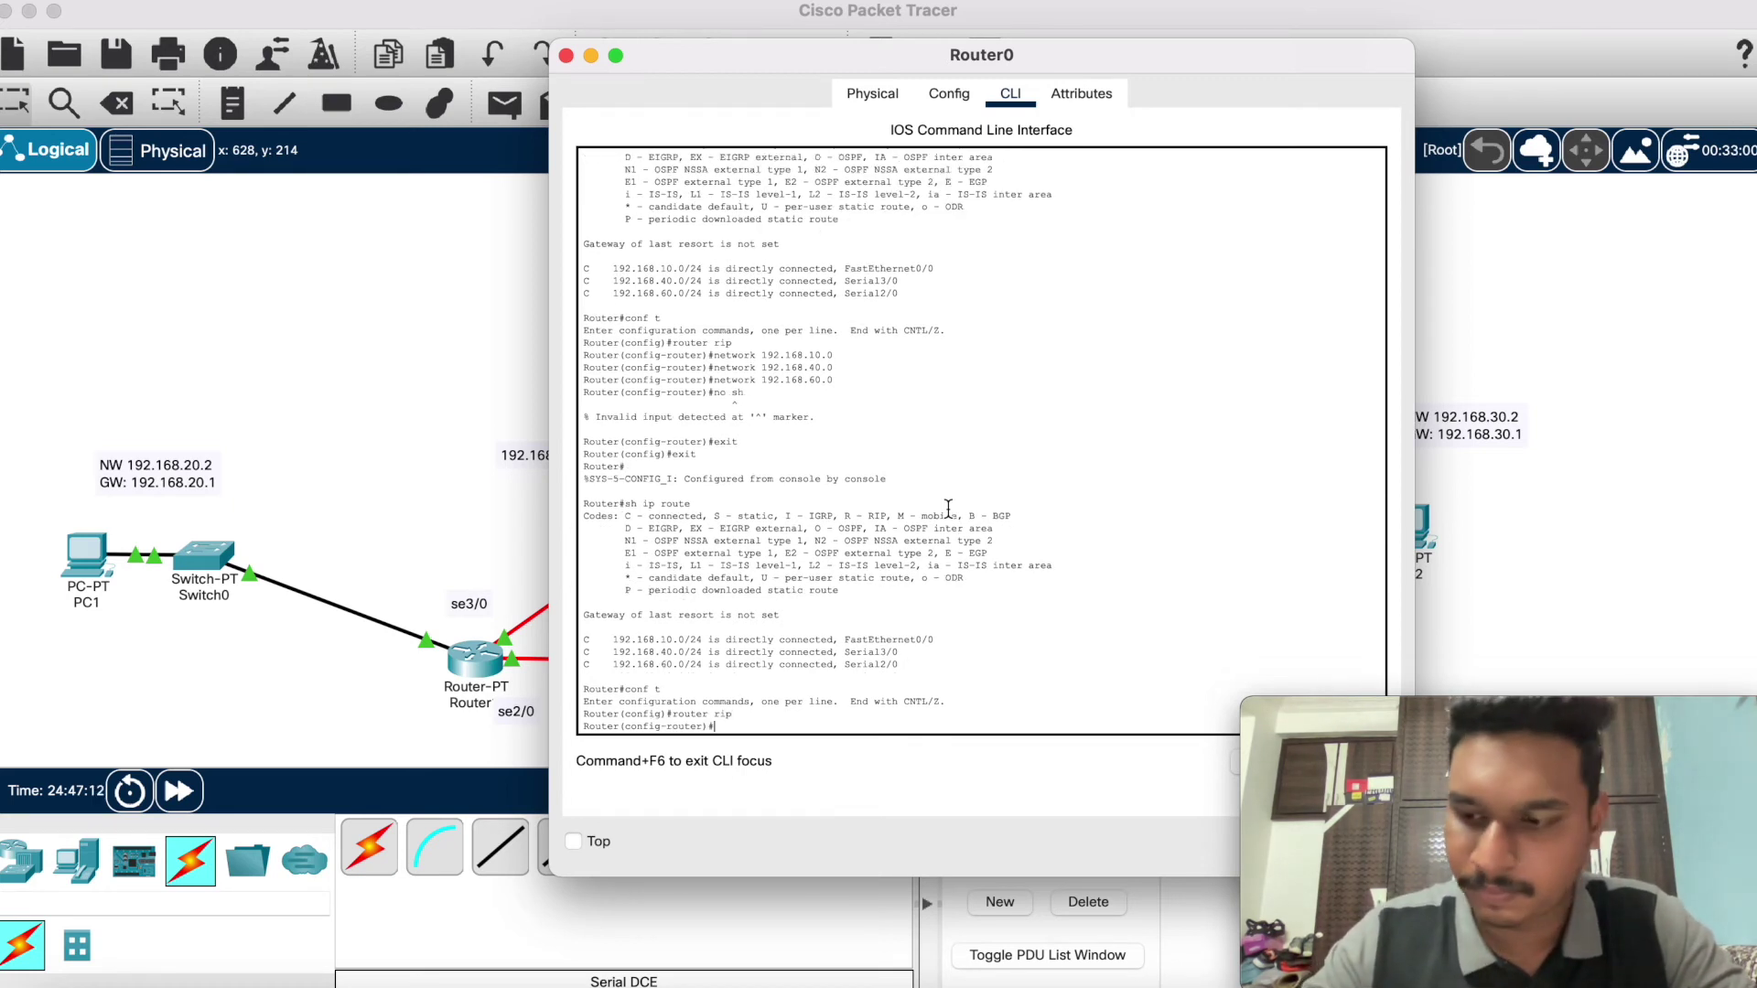
{"action": "type", "text": "net"}
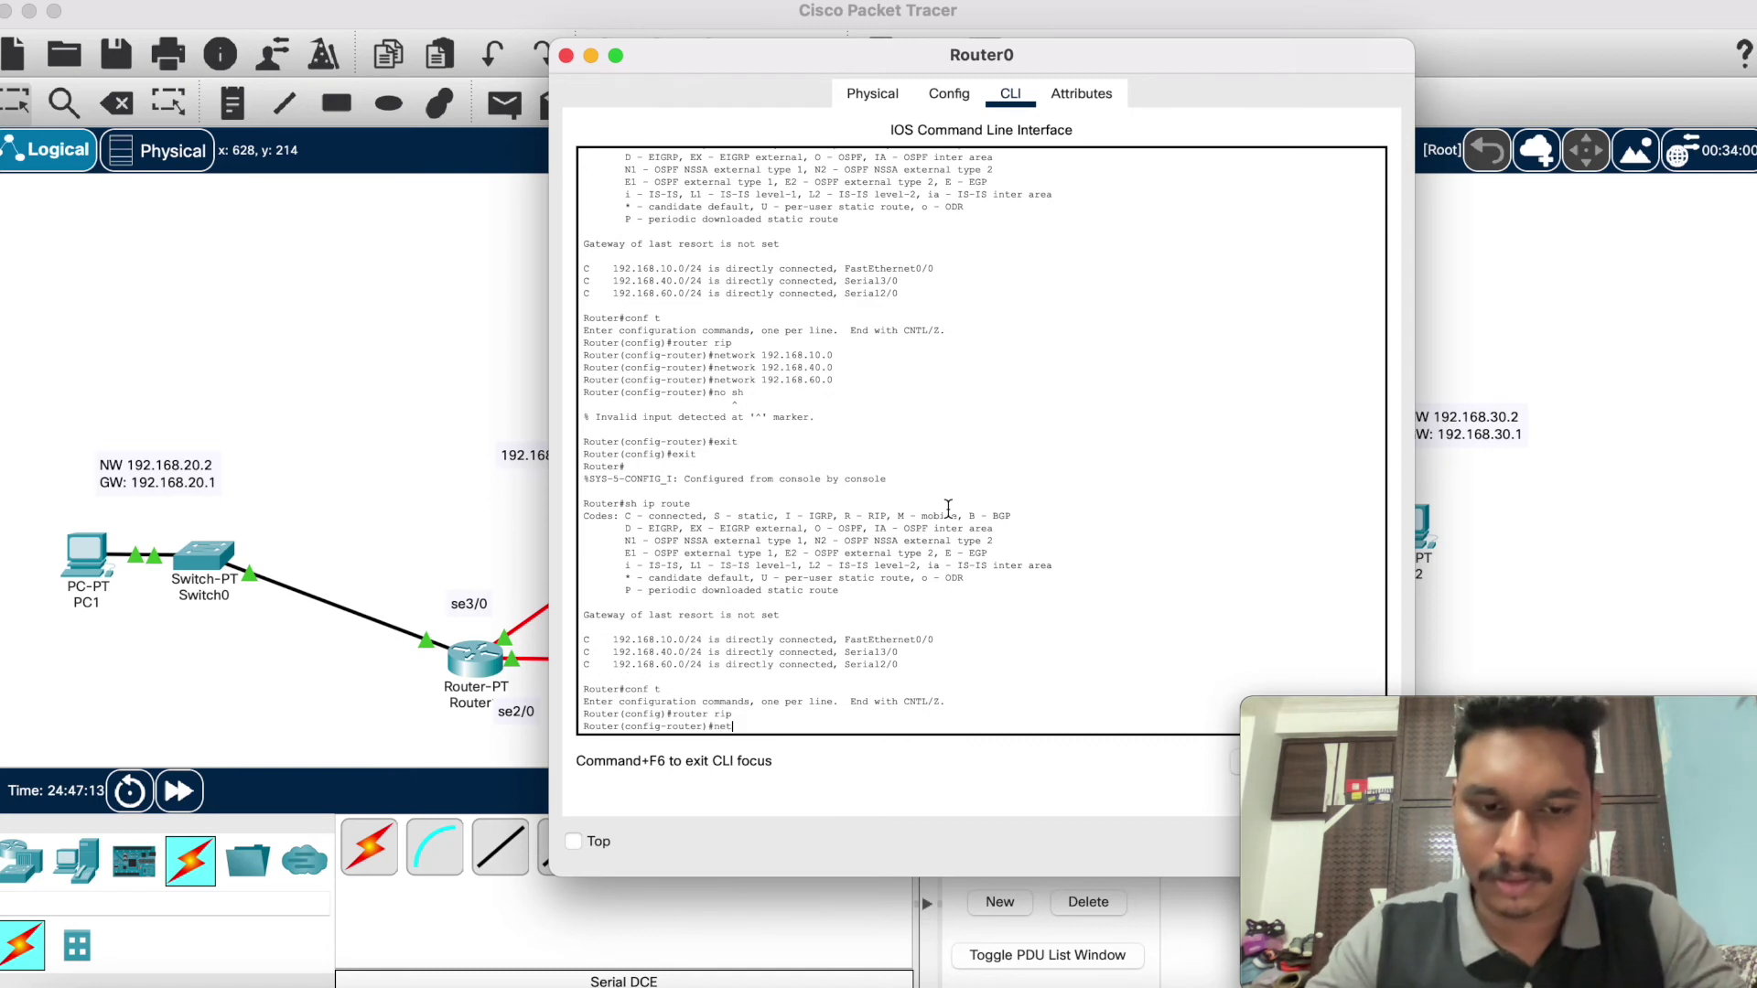
{"action": "type", "text": "work 192.1"}
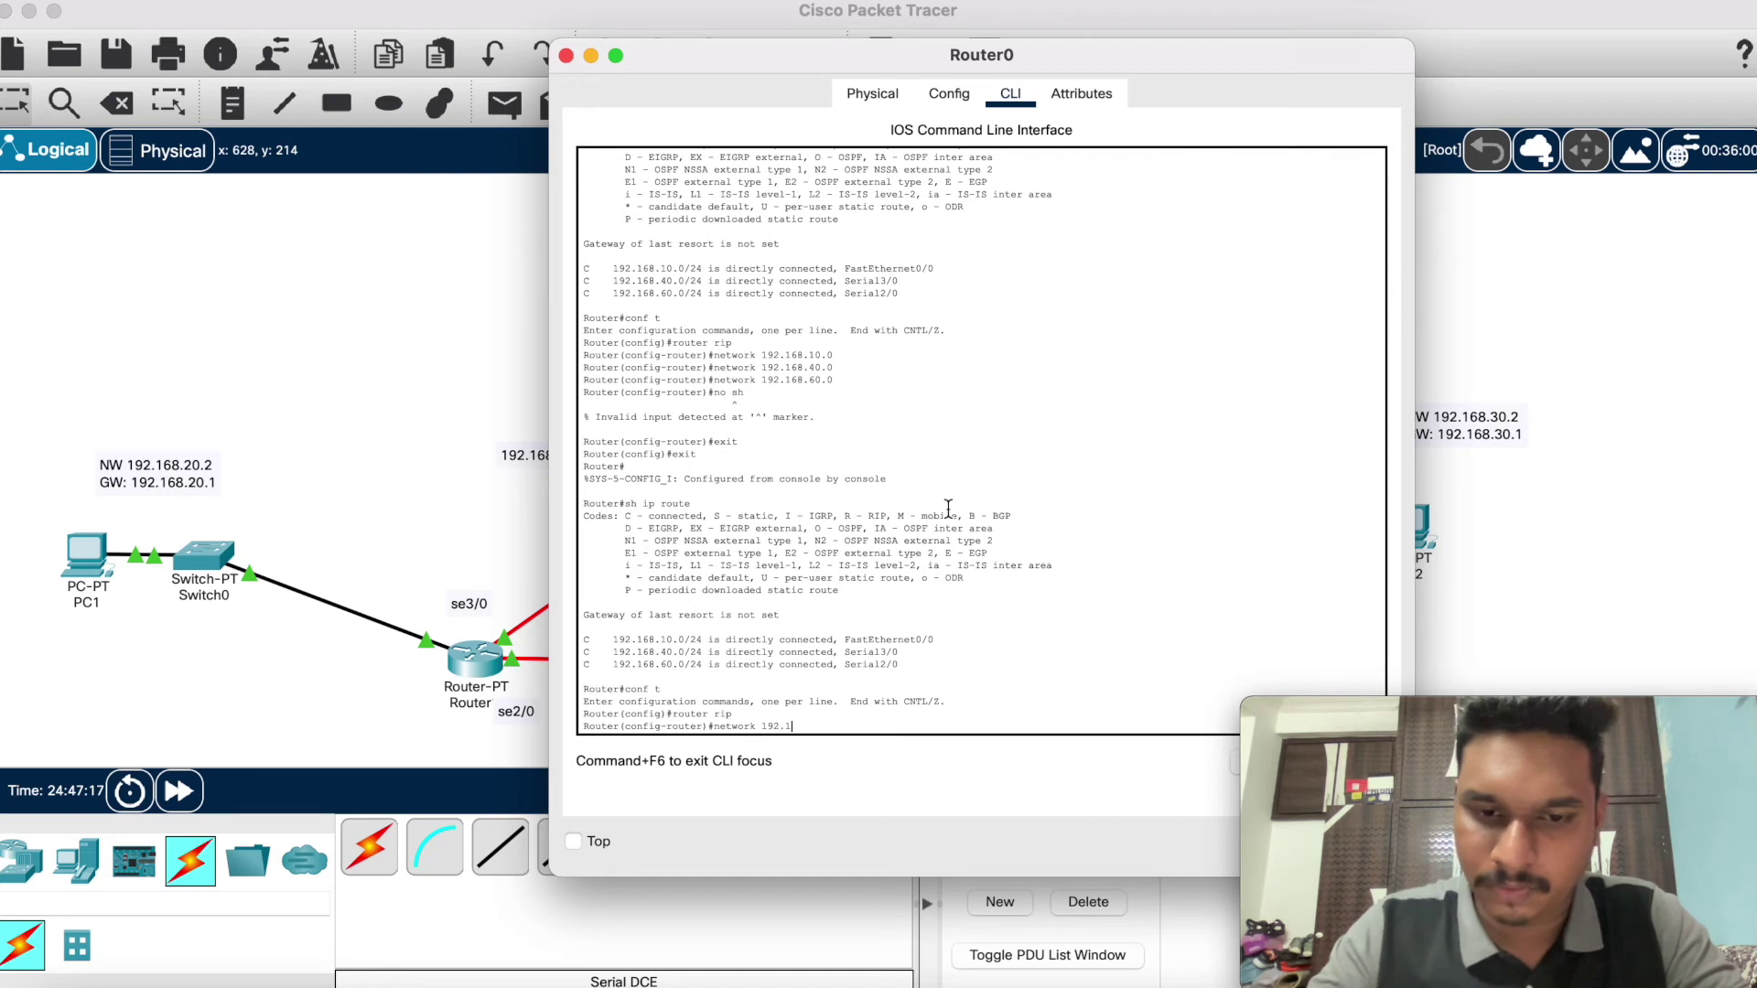
{"action": "type", "text": "68."}
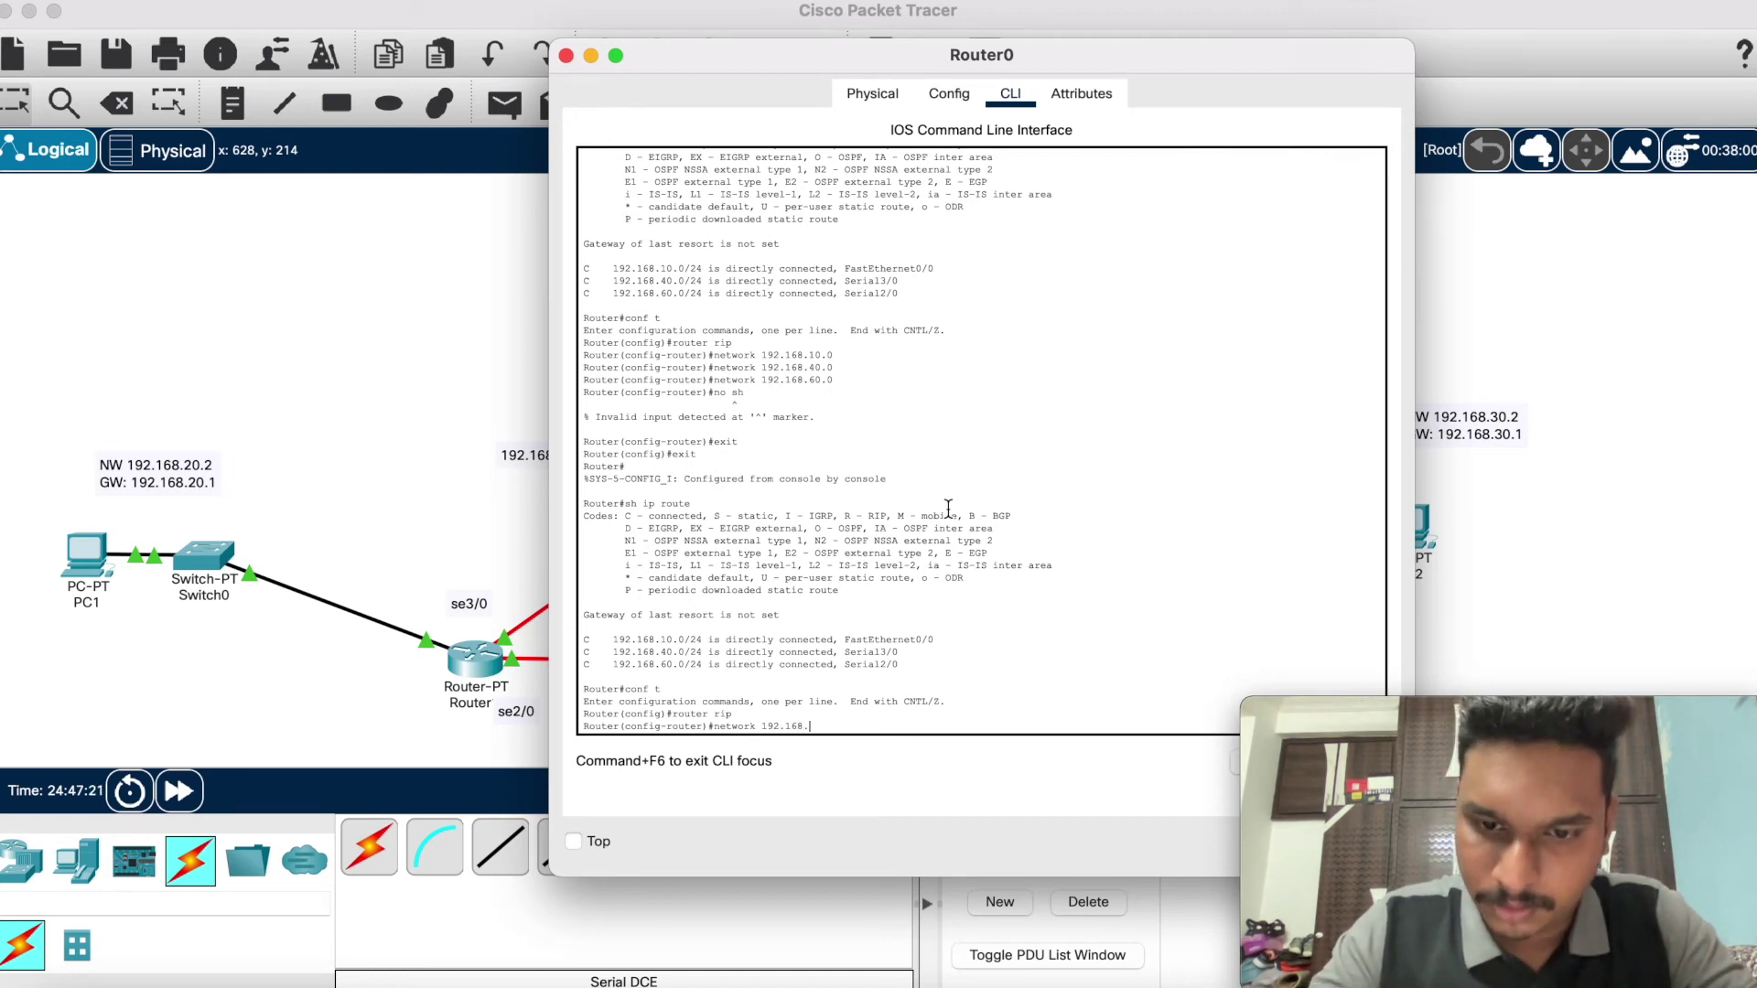
{"action": "type", "text": "10."}
{"action": "left_click_drag", "start_coordinate": [1035, 45], "coordinate": [962, 114]}
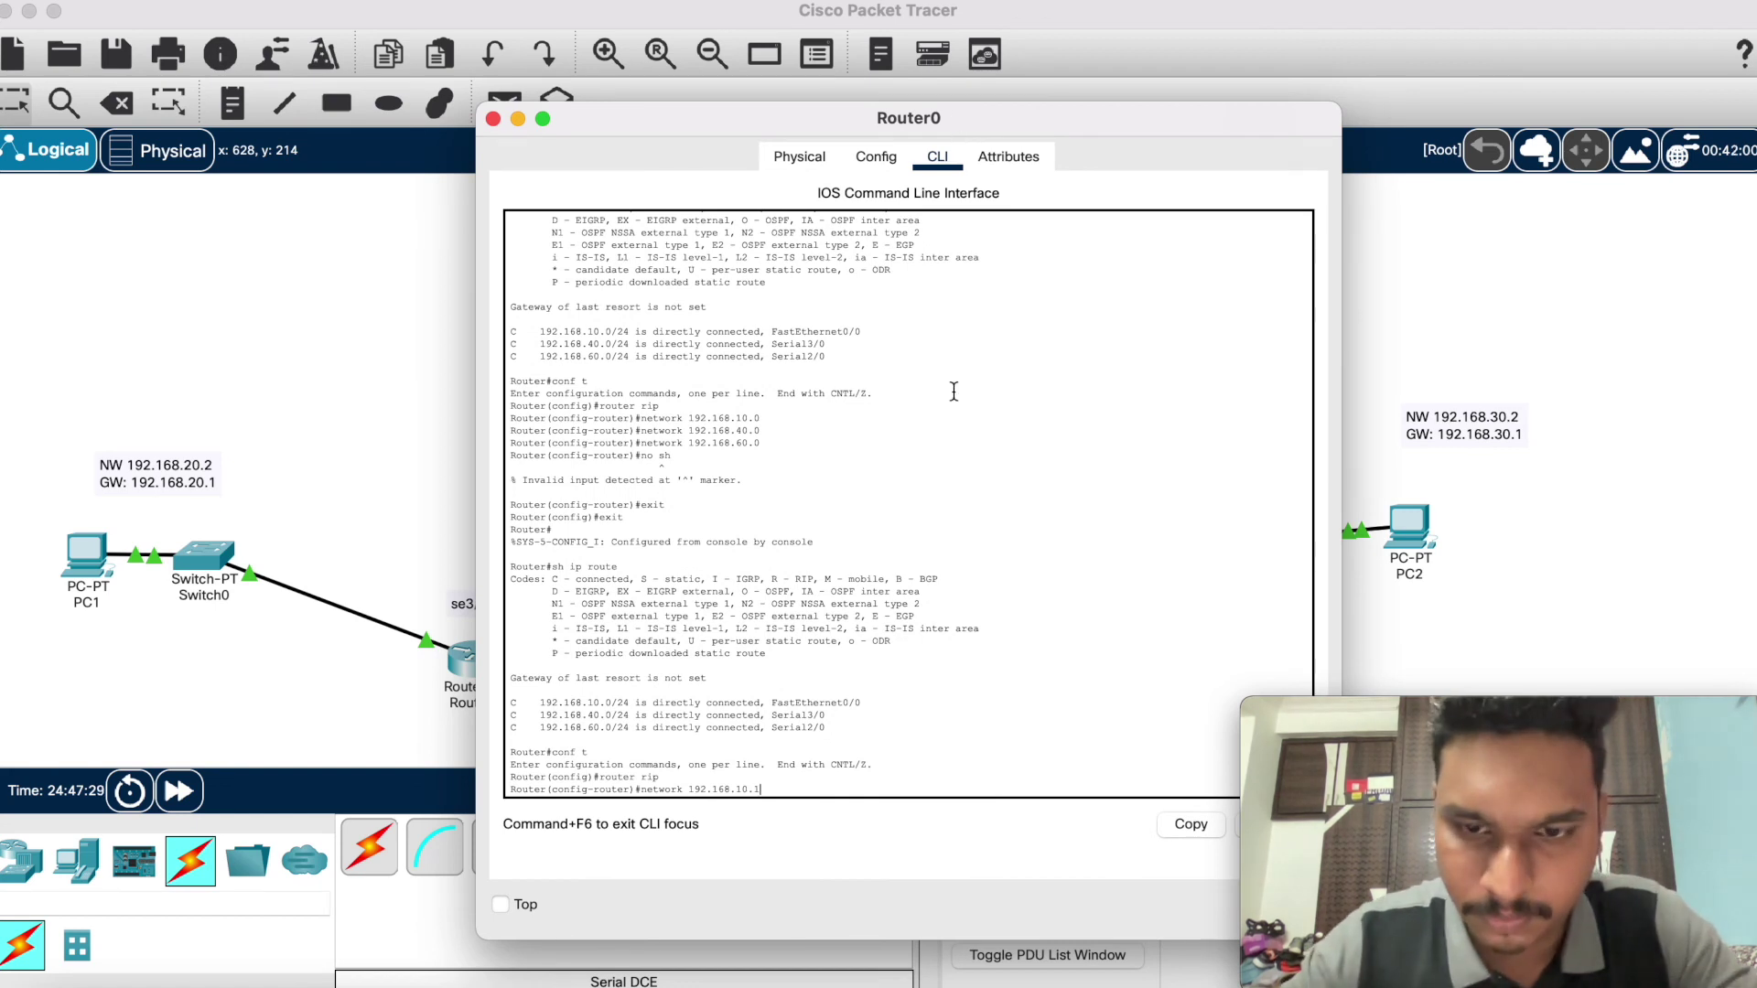
{"action": "key", "text": "Return"}
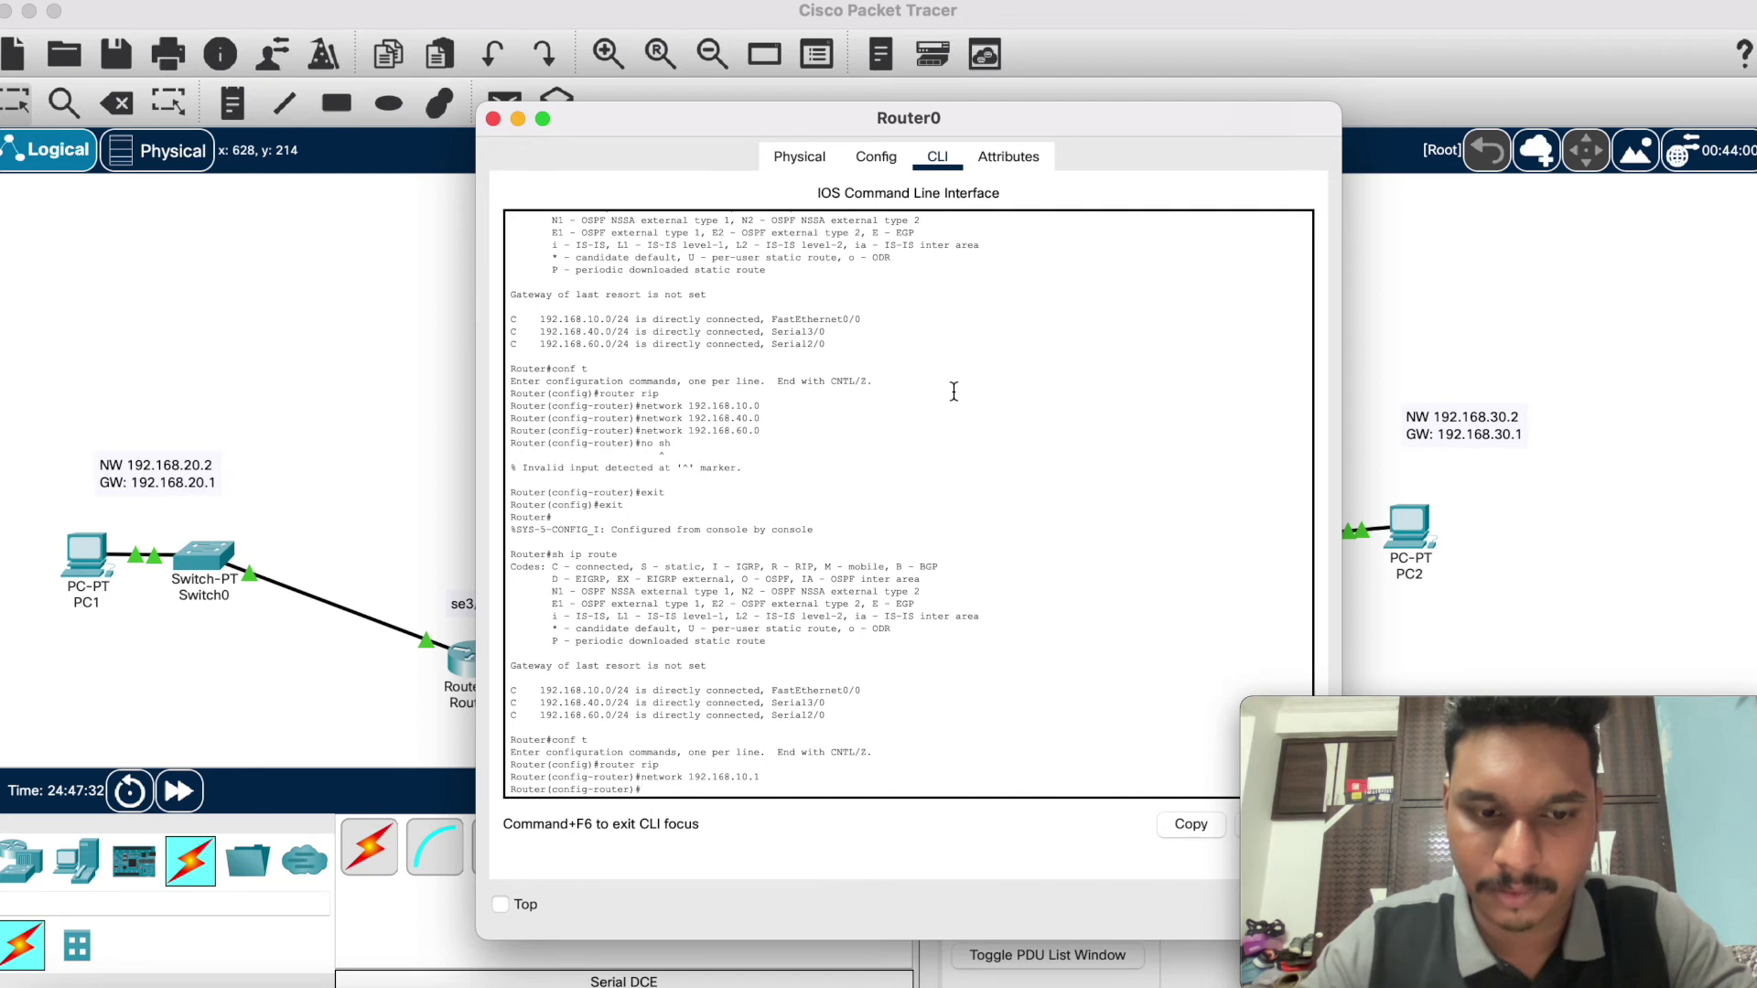
Step: Exit configuration mode and recheck Router0's routing table with 'sh ip route'
{"action": "type", "text": "exi"}
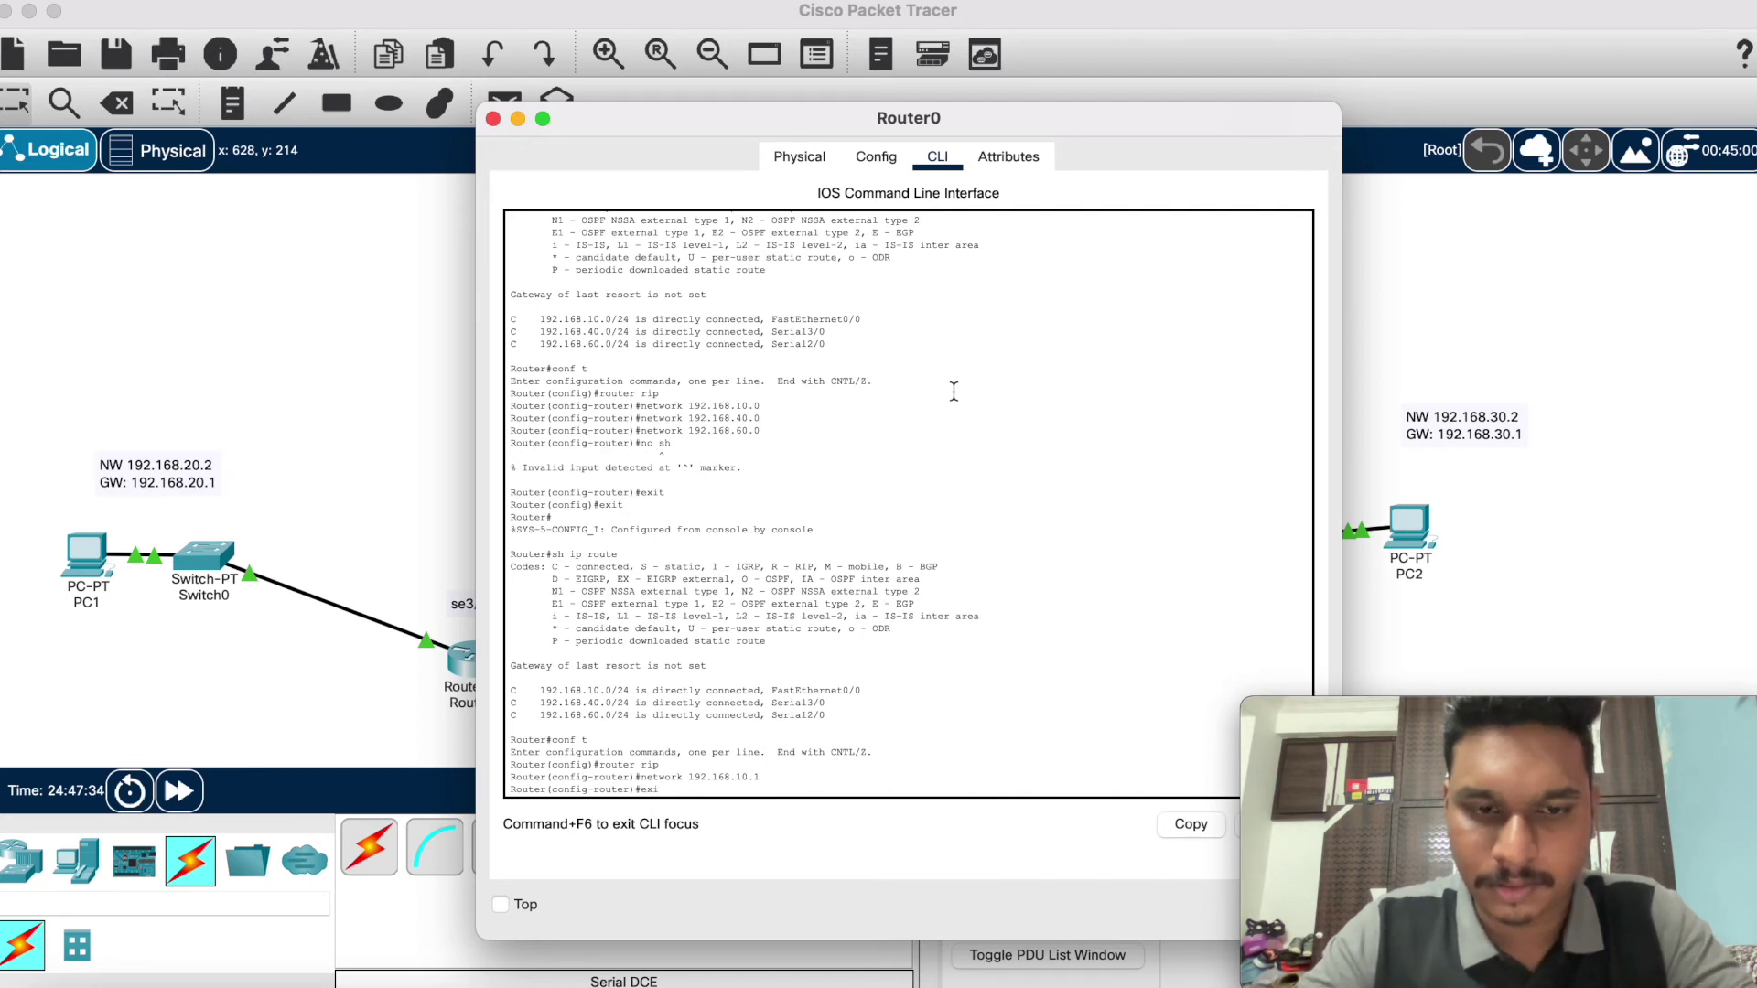
{"action": "type", "text": "t"}
{"action": "key", "text": "Return"}
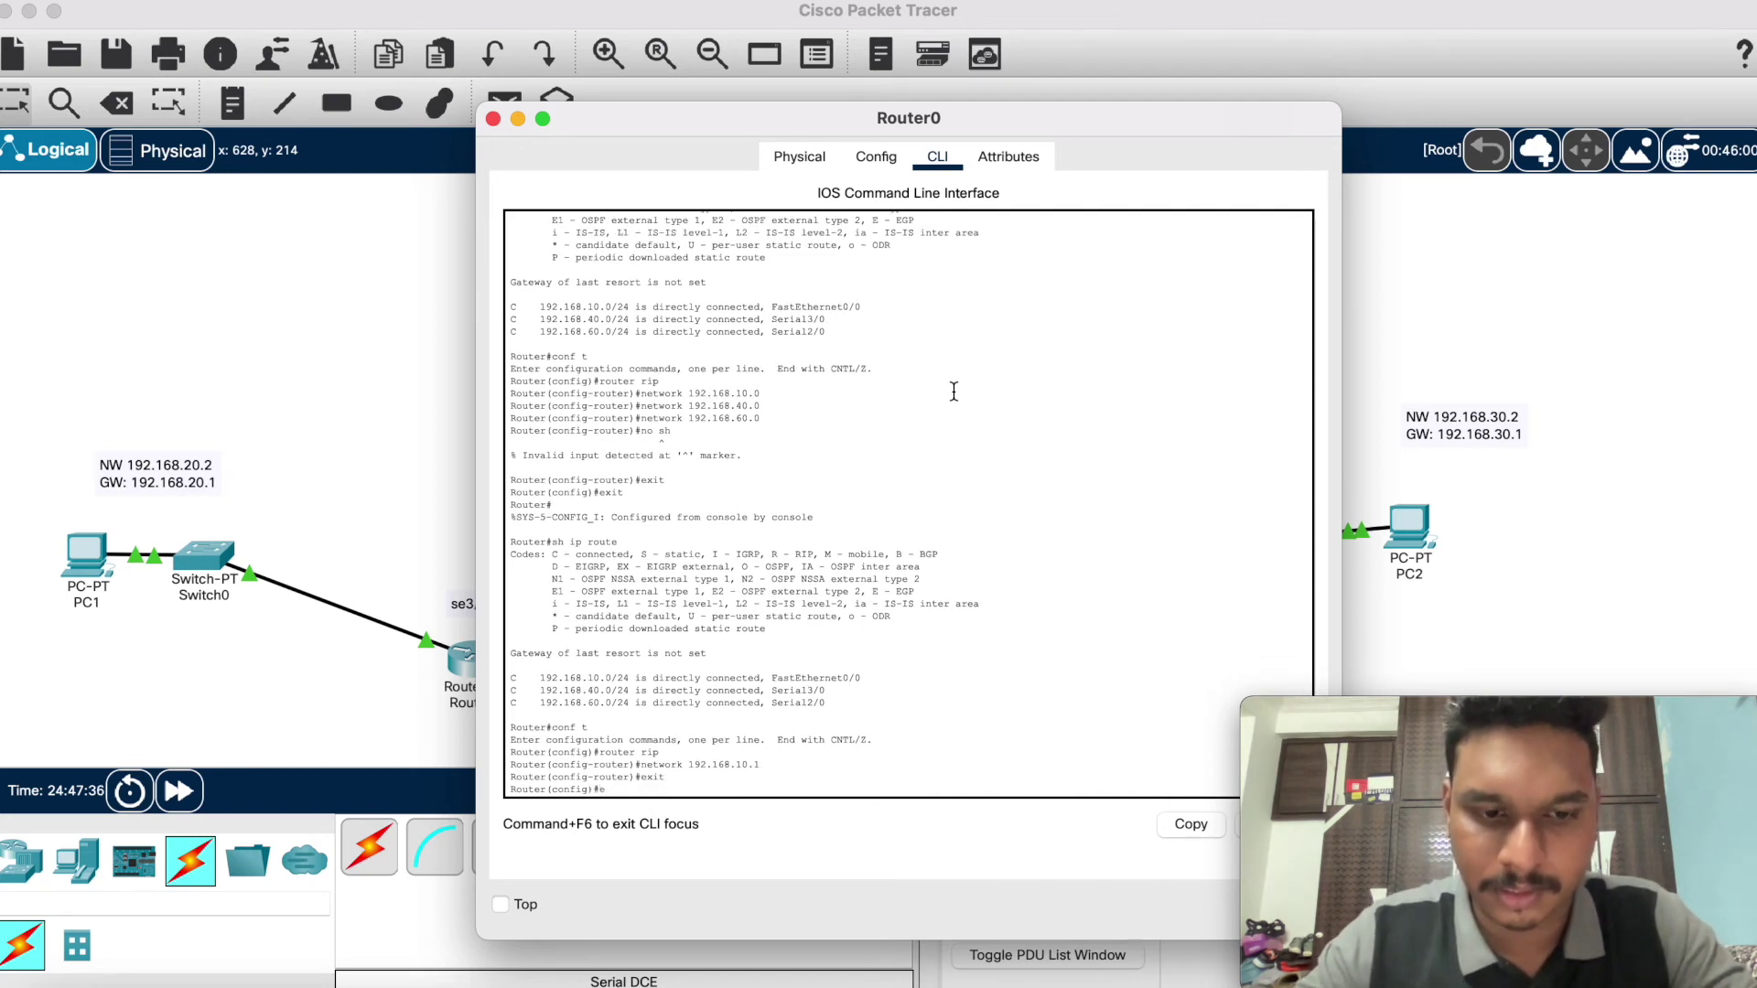
{"action": "type", "text": "exit"}
{"action": "key", "text": "Return"}
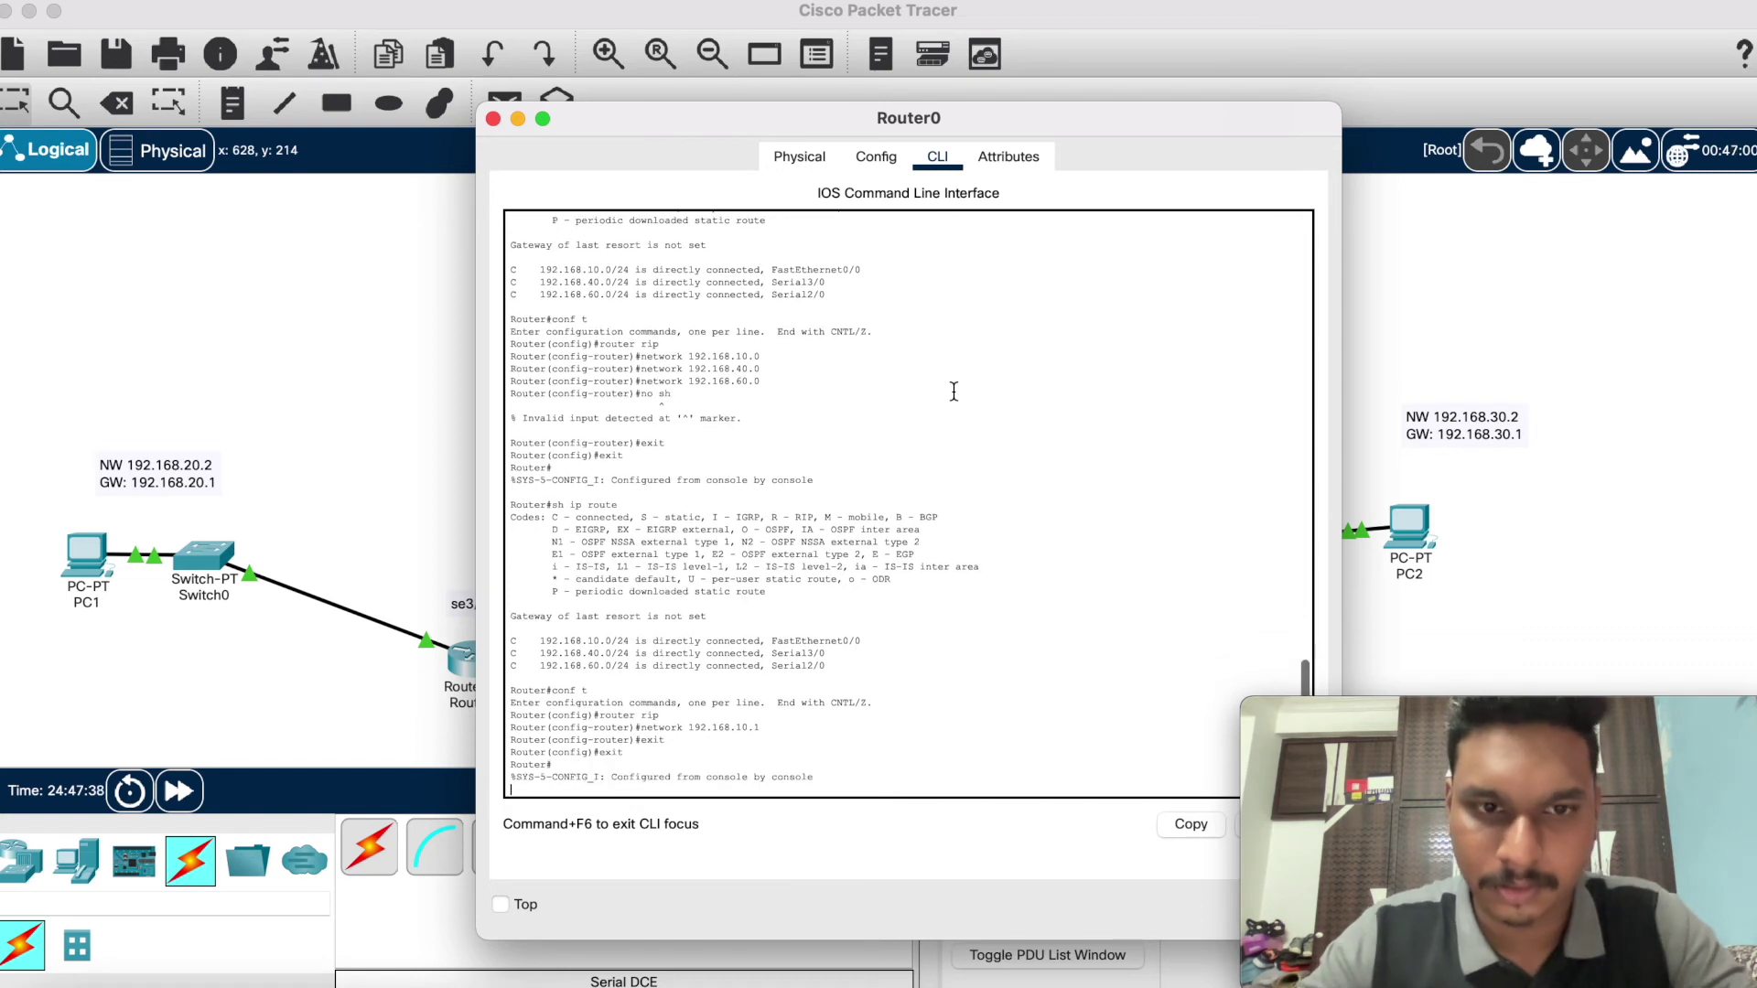
{"action": "type", "text": "sh ip route"}
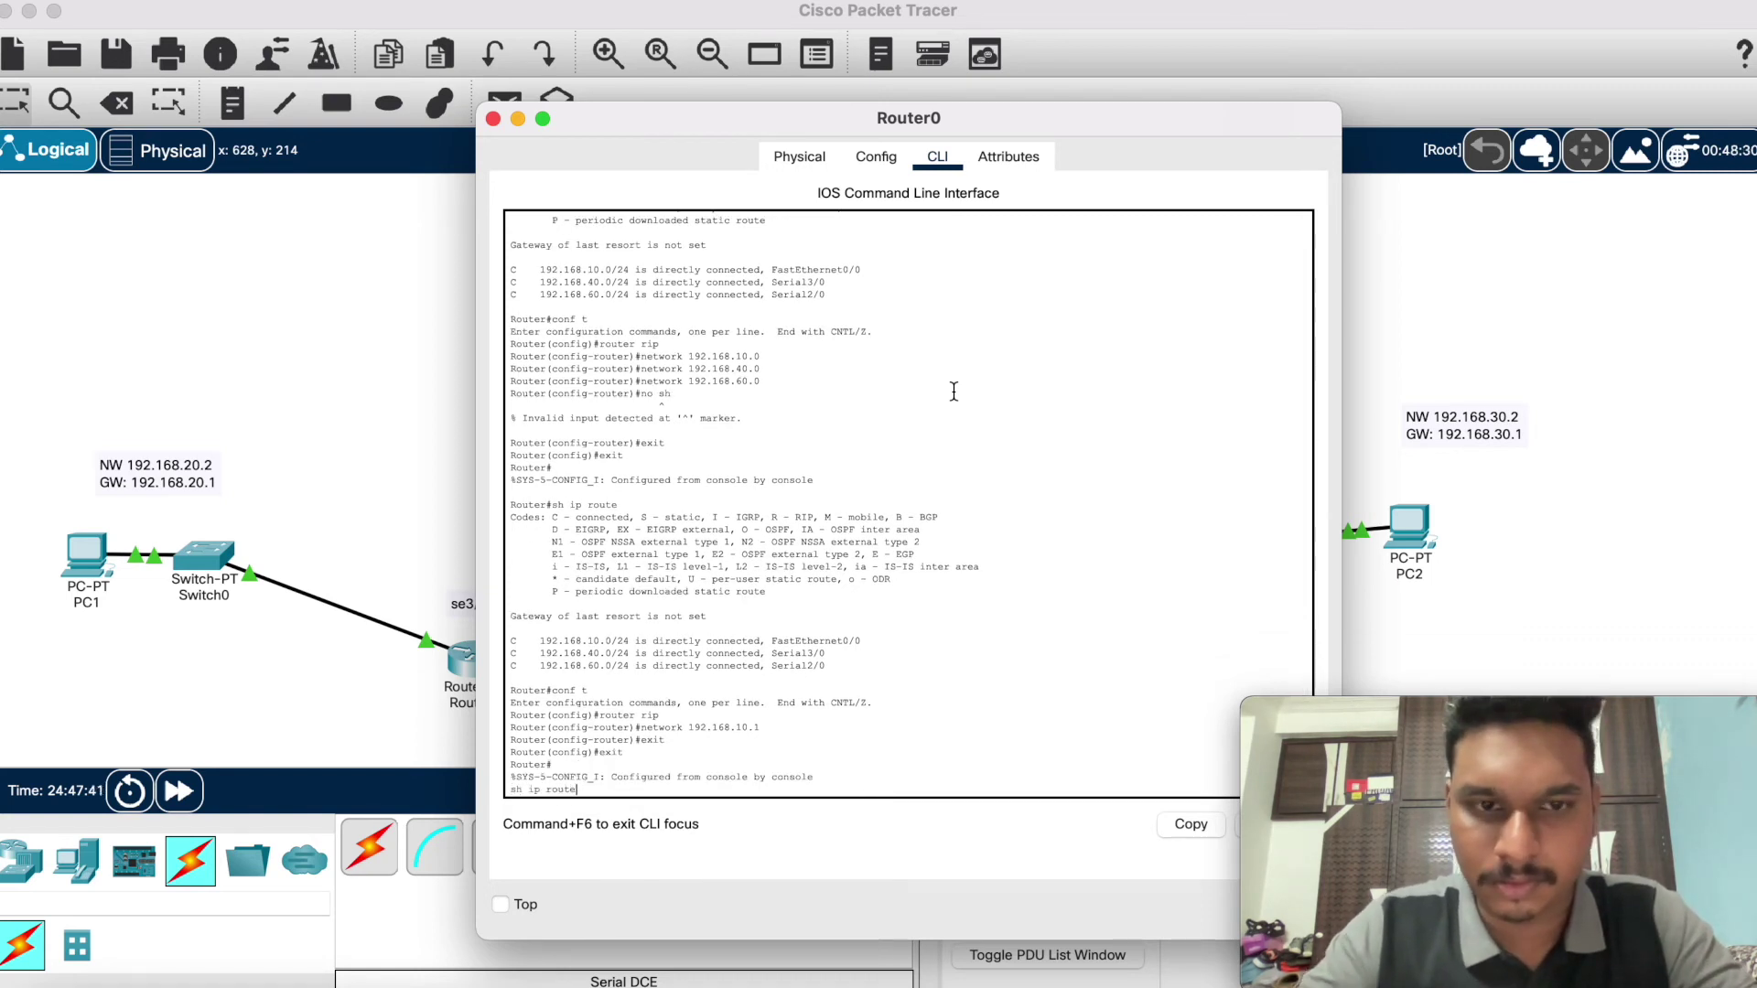
{"action": "key", "text": "Return"}
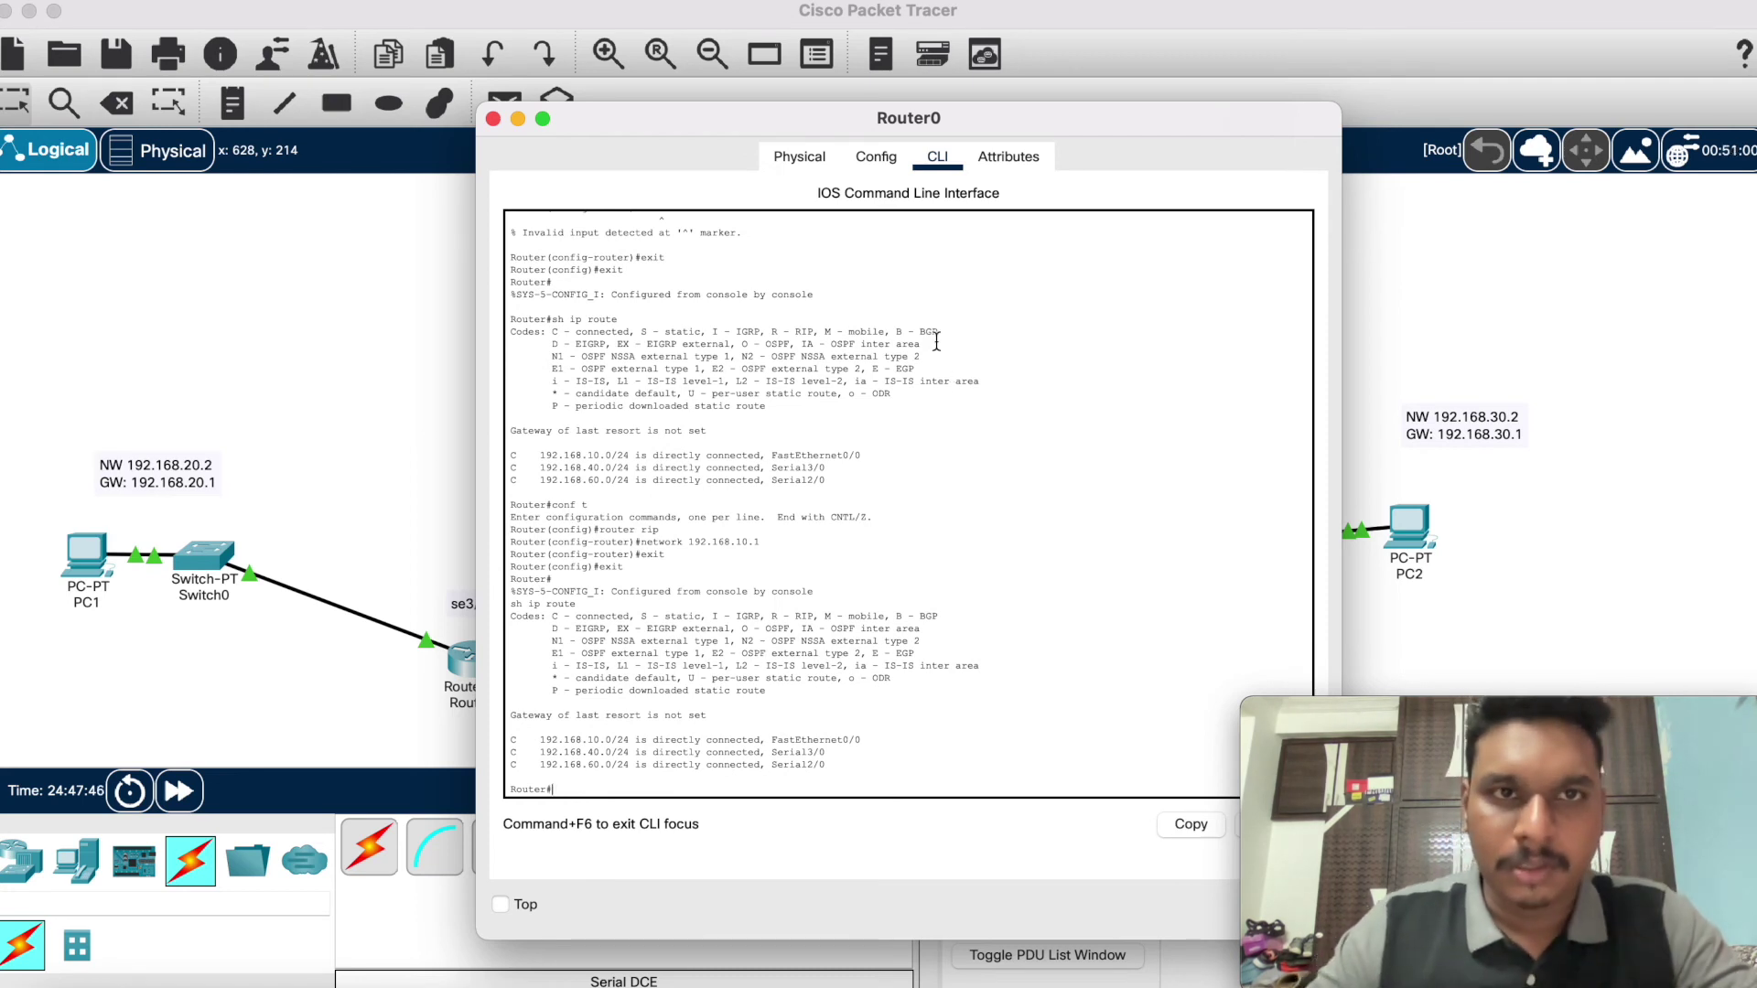
Step: Close Router0's window and enter RIP configuration mode on Router1
{"action": "left_click", "coordinate": [494, 119]}
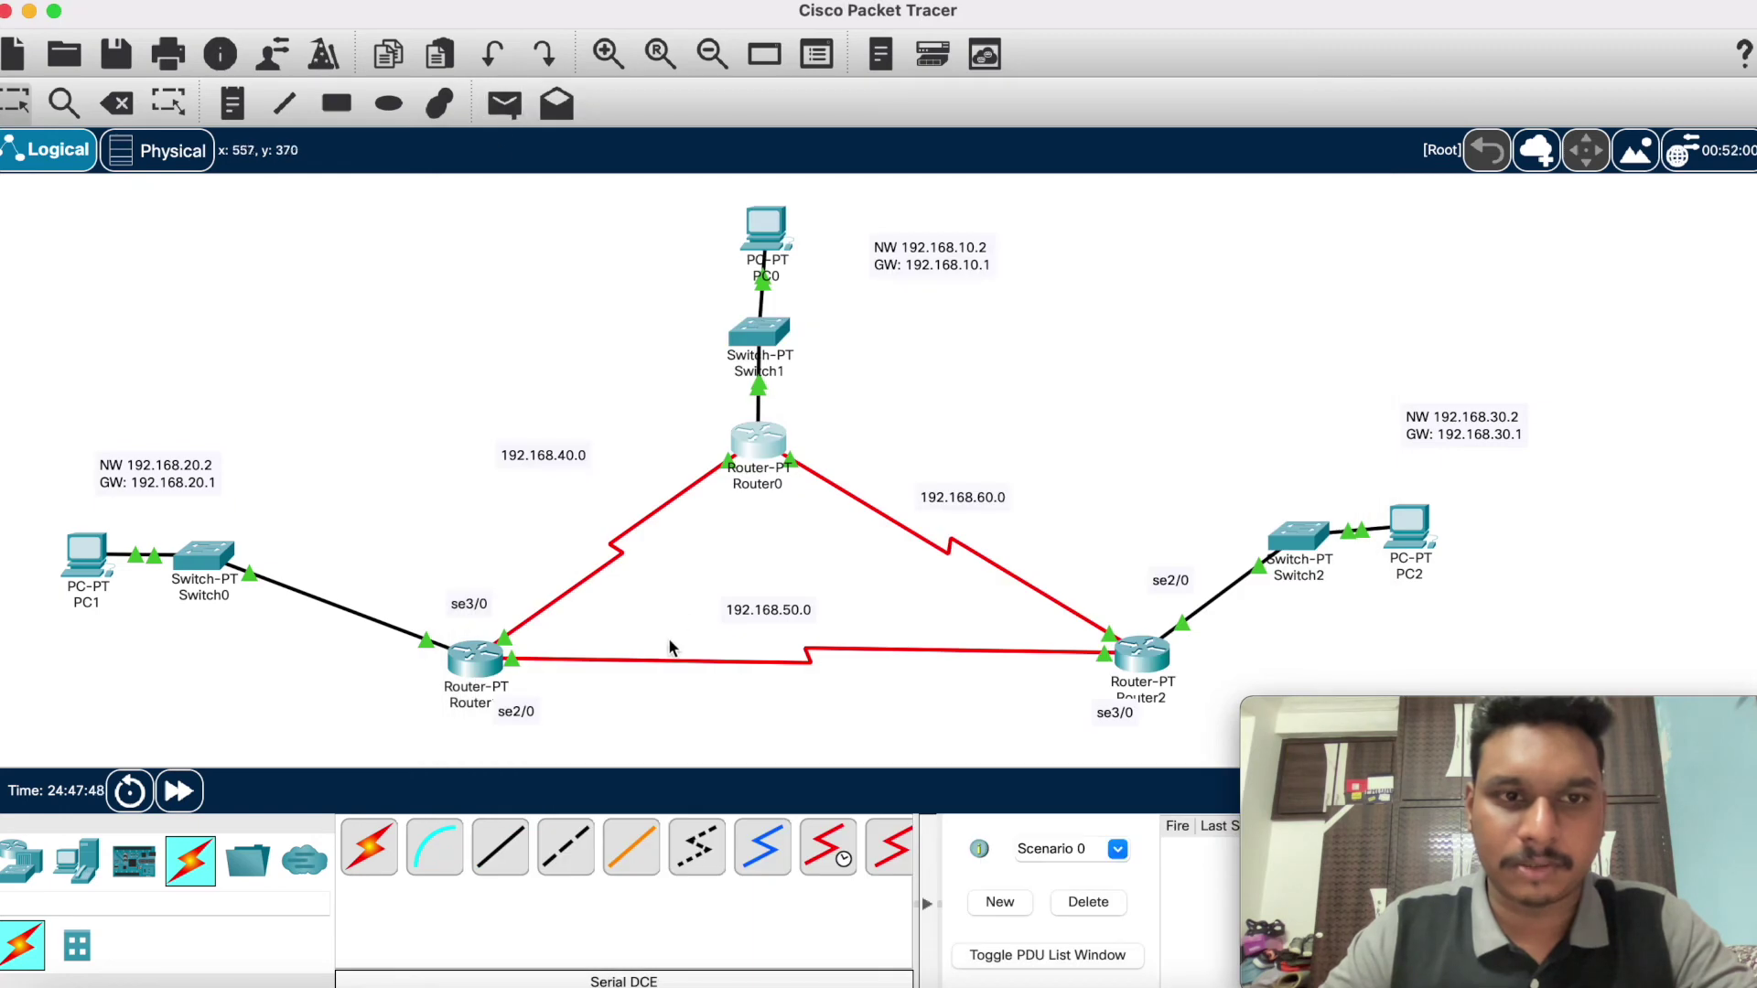
{"action": "left_click", "coordinate": [469, 660]}
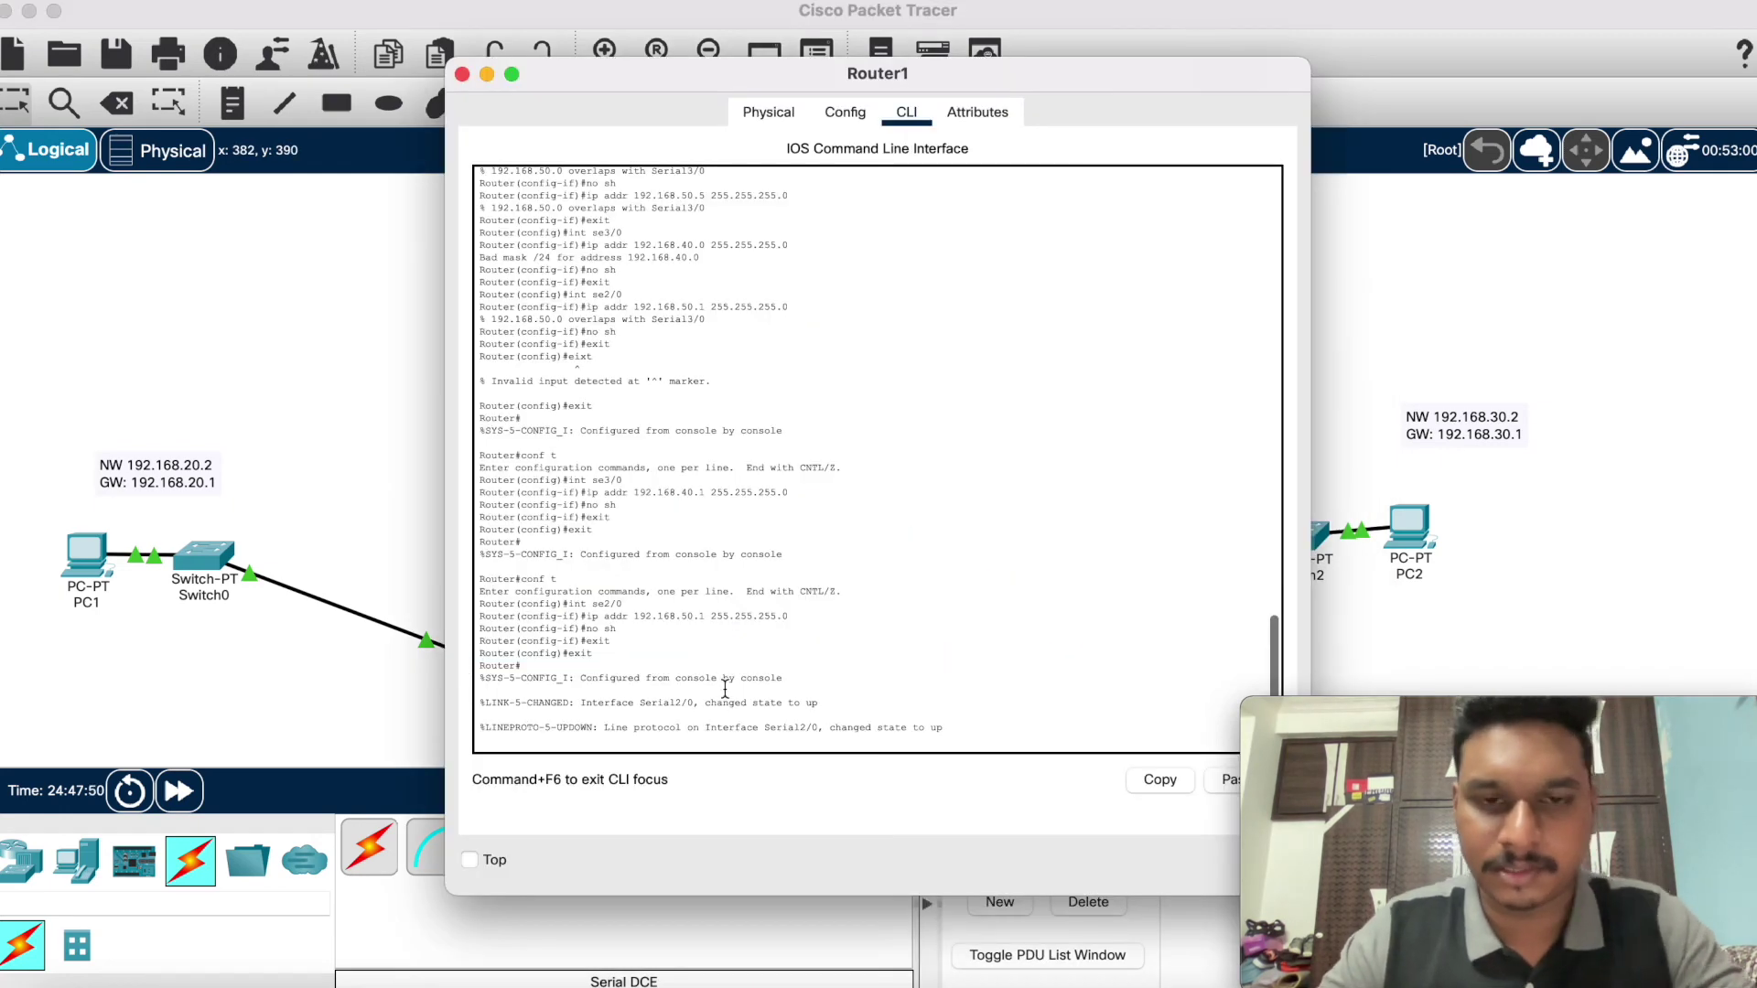
{"action": "key", "text": "Return"}
{"action": "key", "text": "Return"}
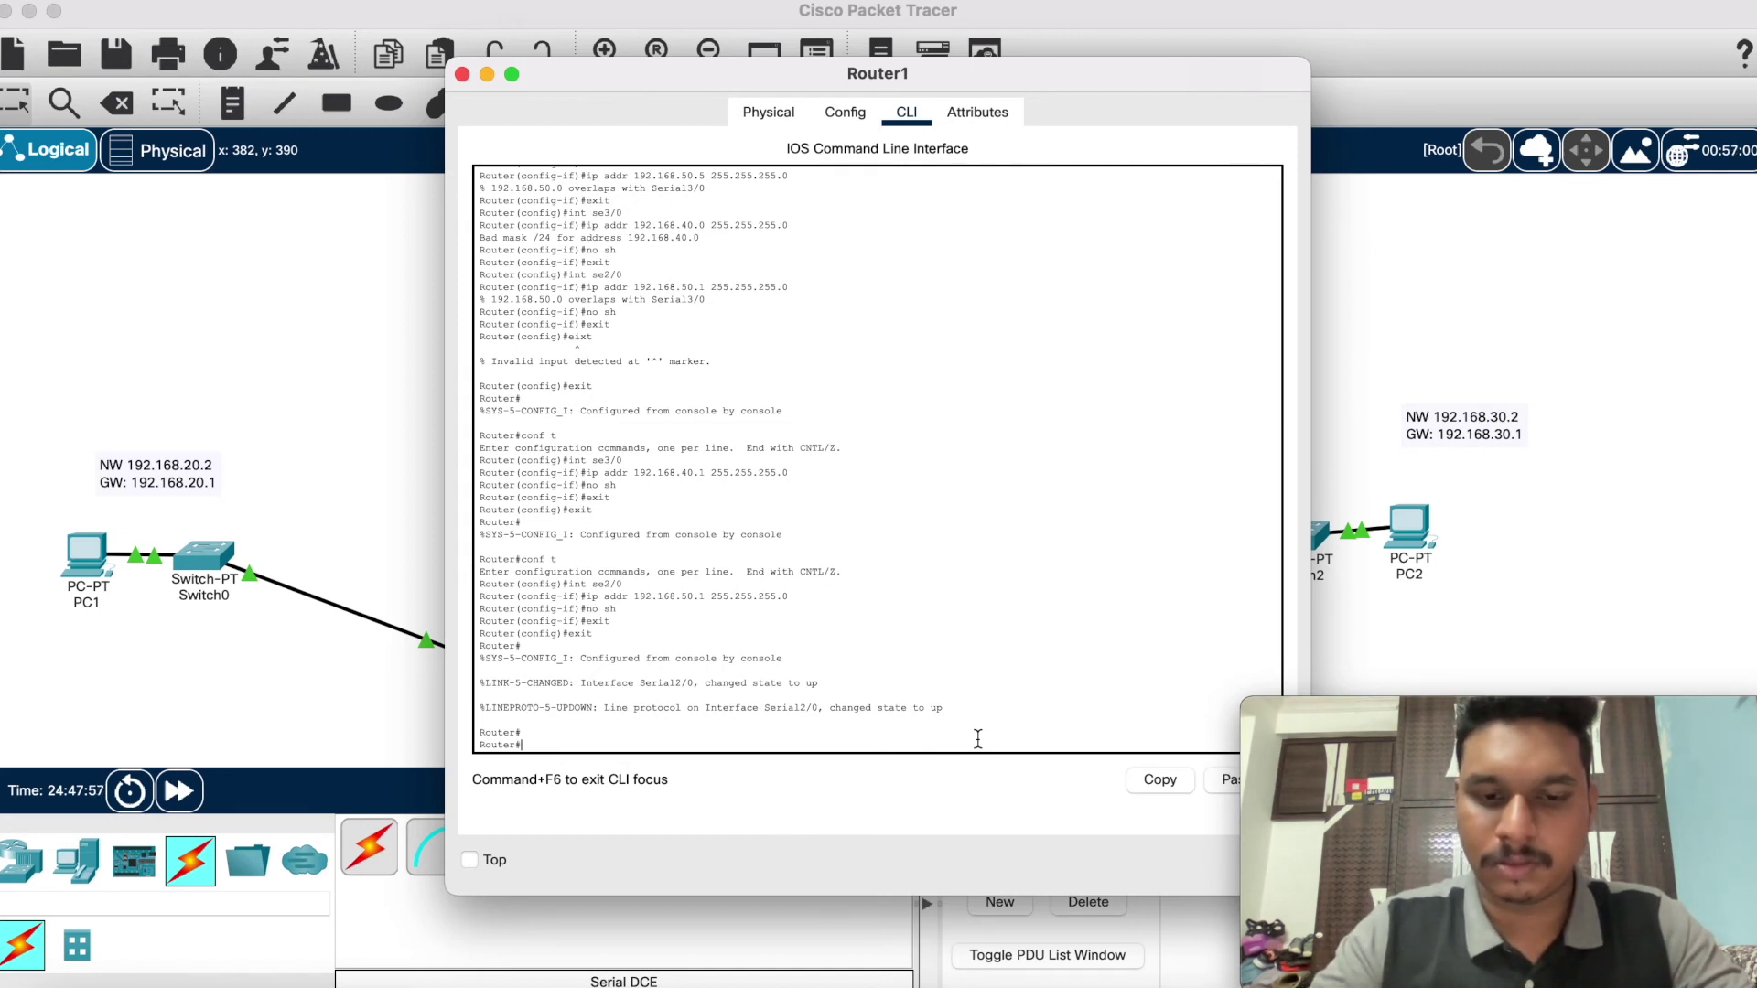
{"action": "type", "text": "conf t"}
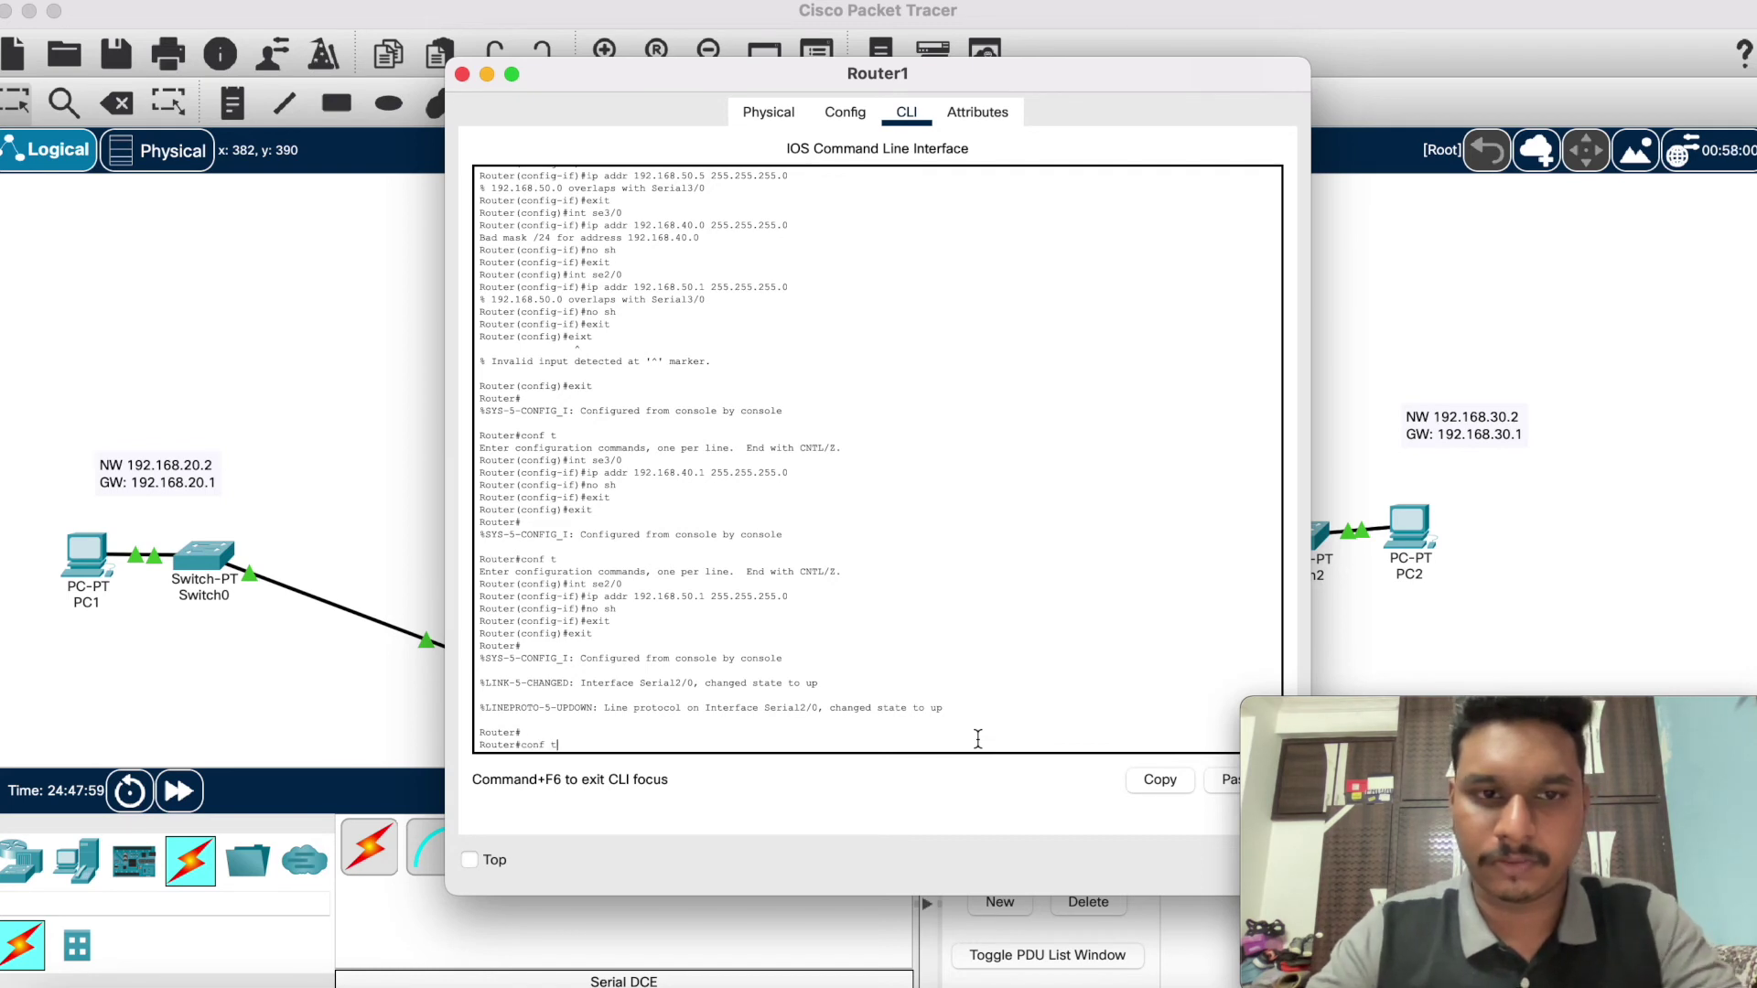
{"action": "key", "text": "Return"}
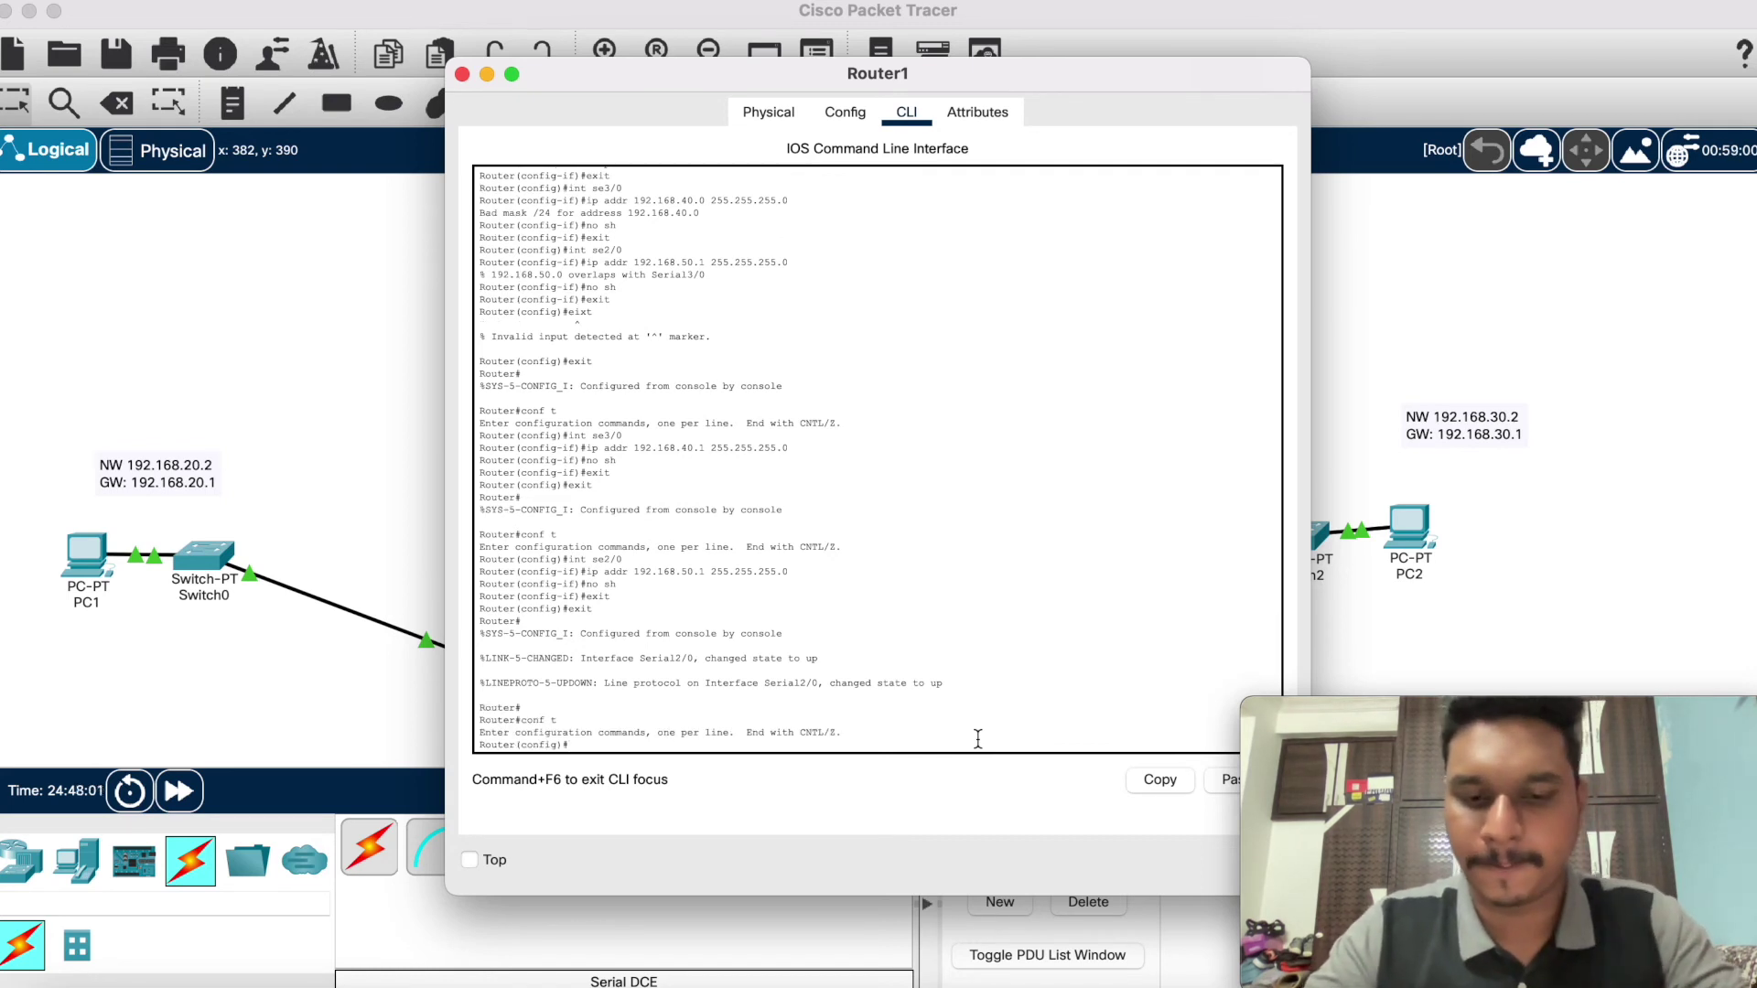
{"action": "type", "text": "router "}
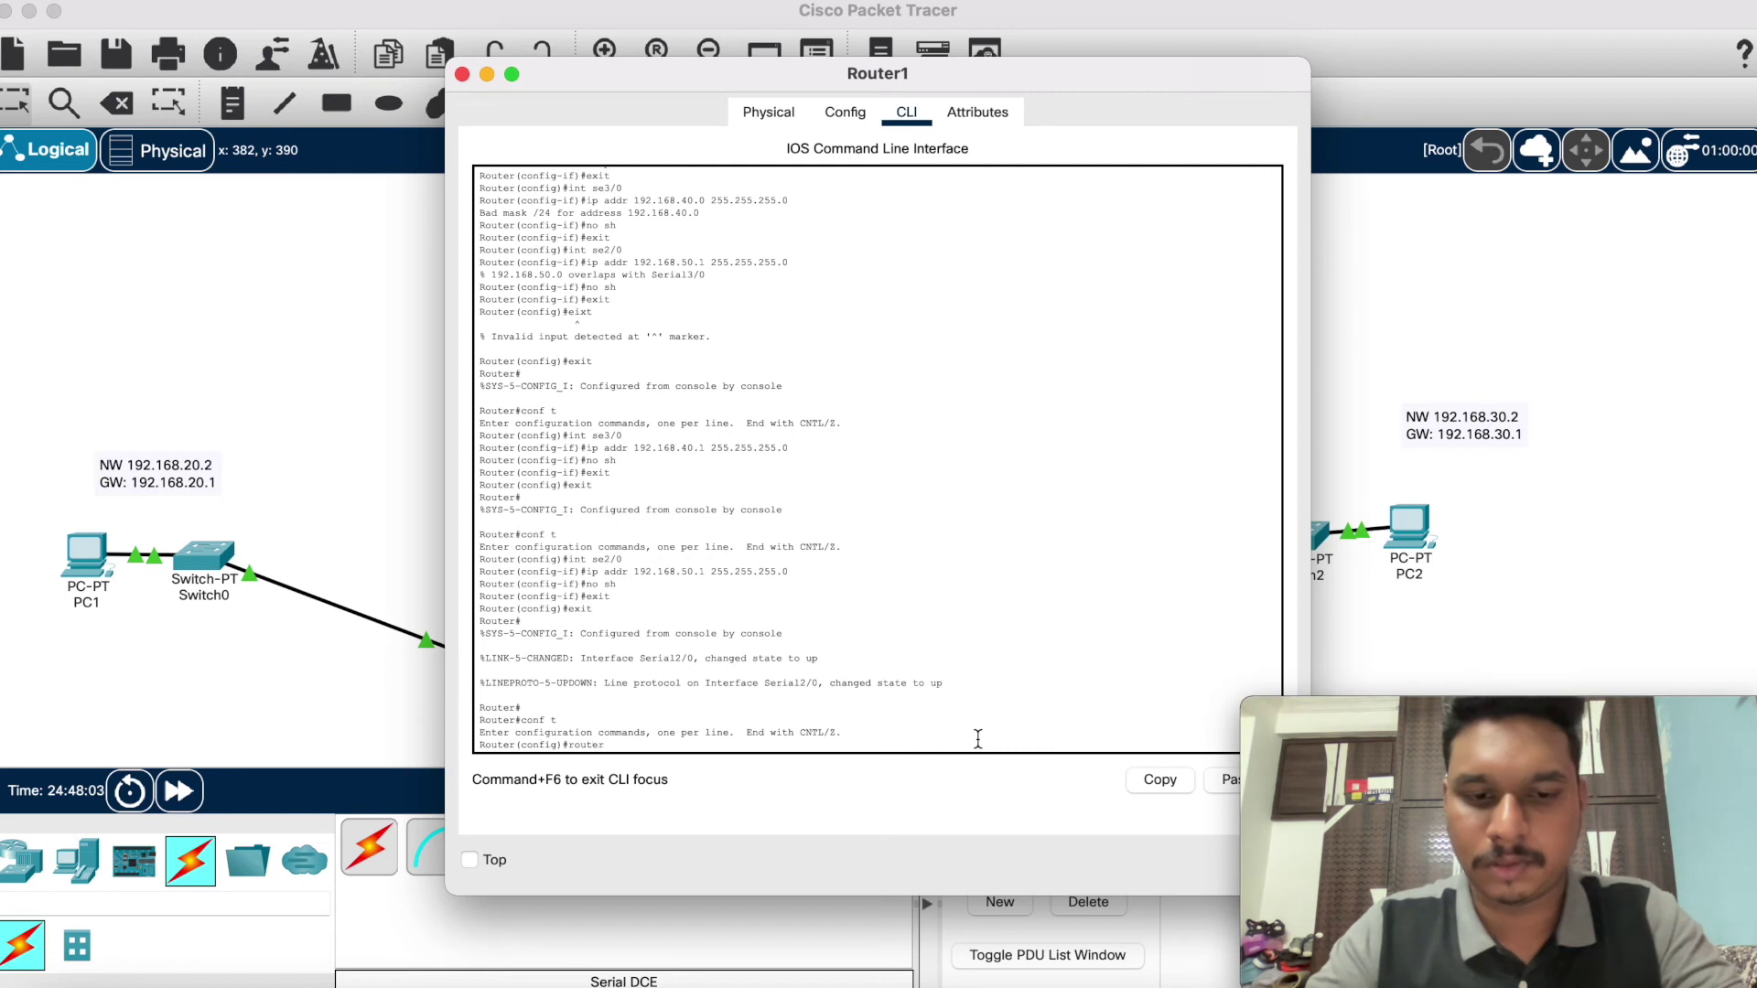
{"action": "type", "text": "rip"}
{"action": "key", "text": "Return"}
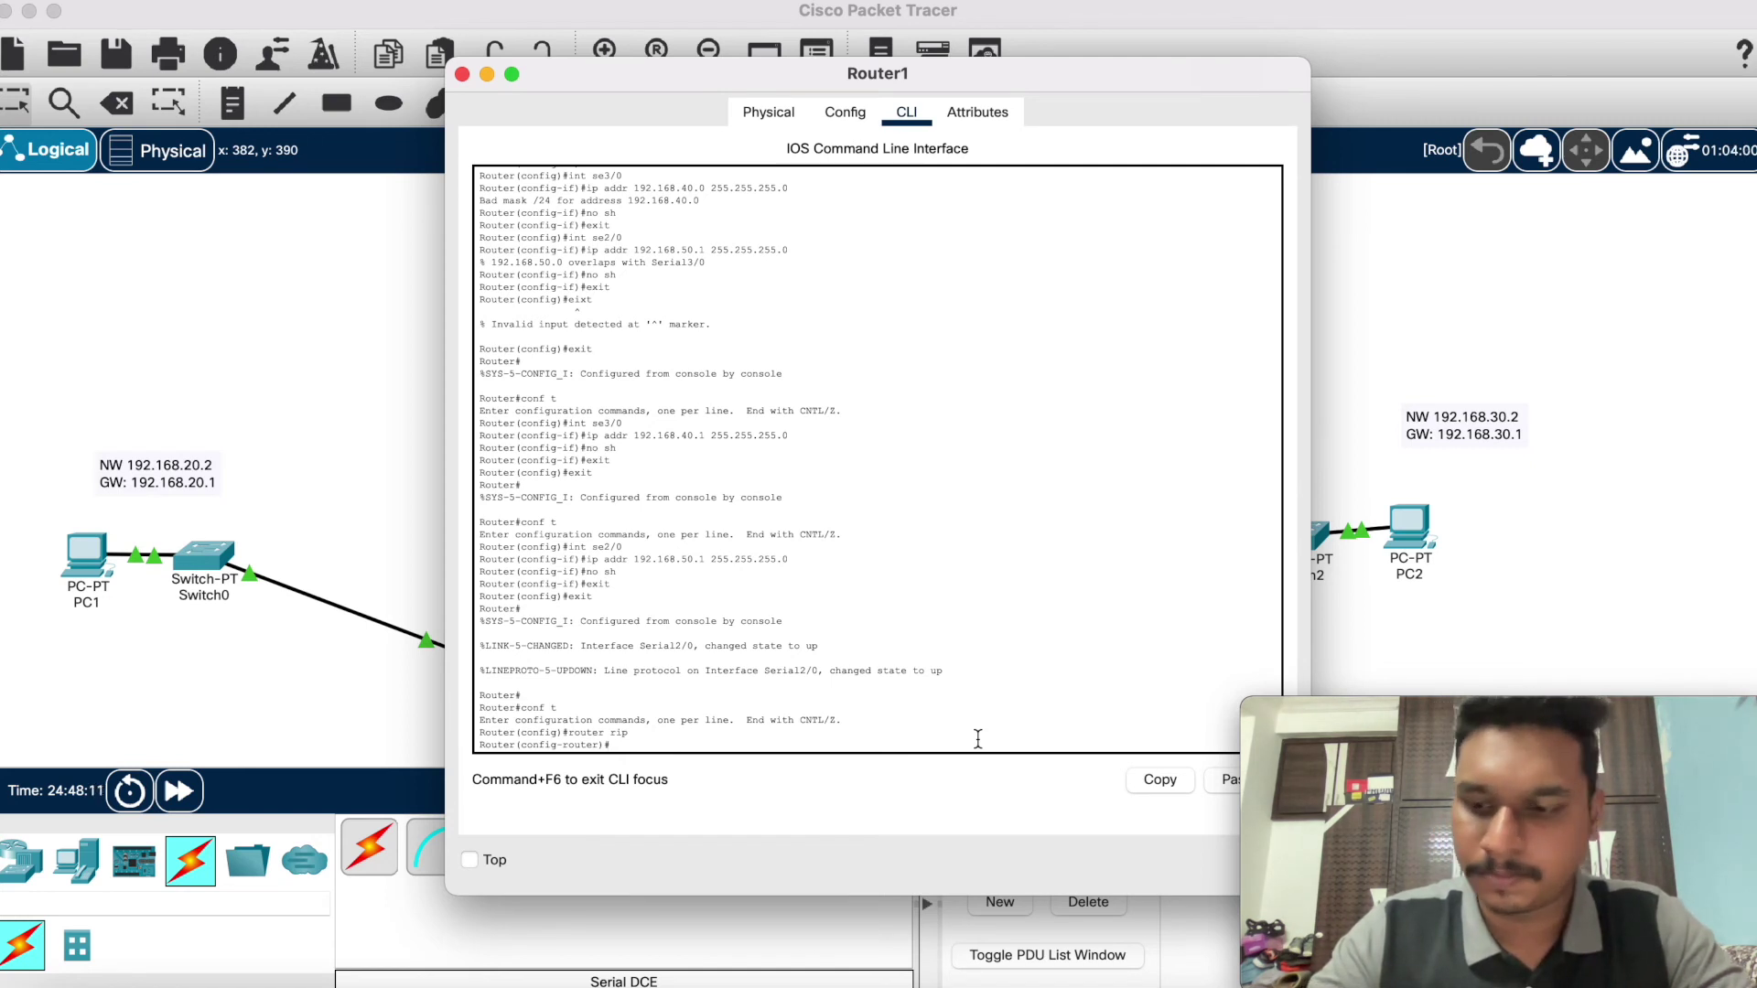
Step: Add RIP networks 192.168.20.0, 192.168.50.0 and 192.168.40.0 on Router1
{"action": "type", "text": "n"}
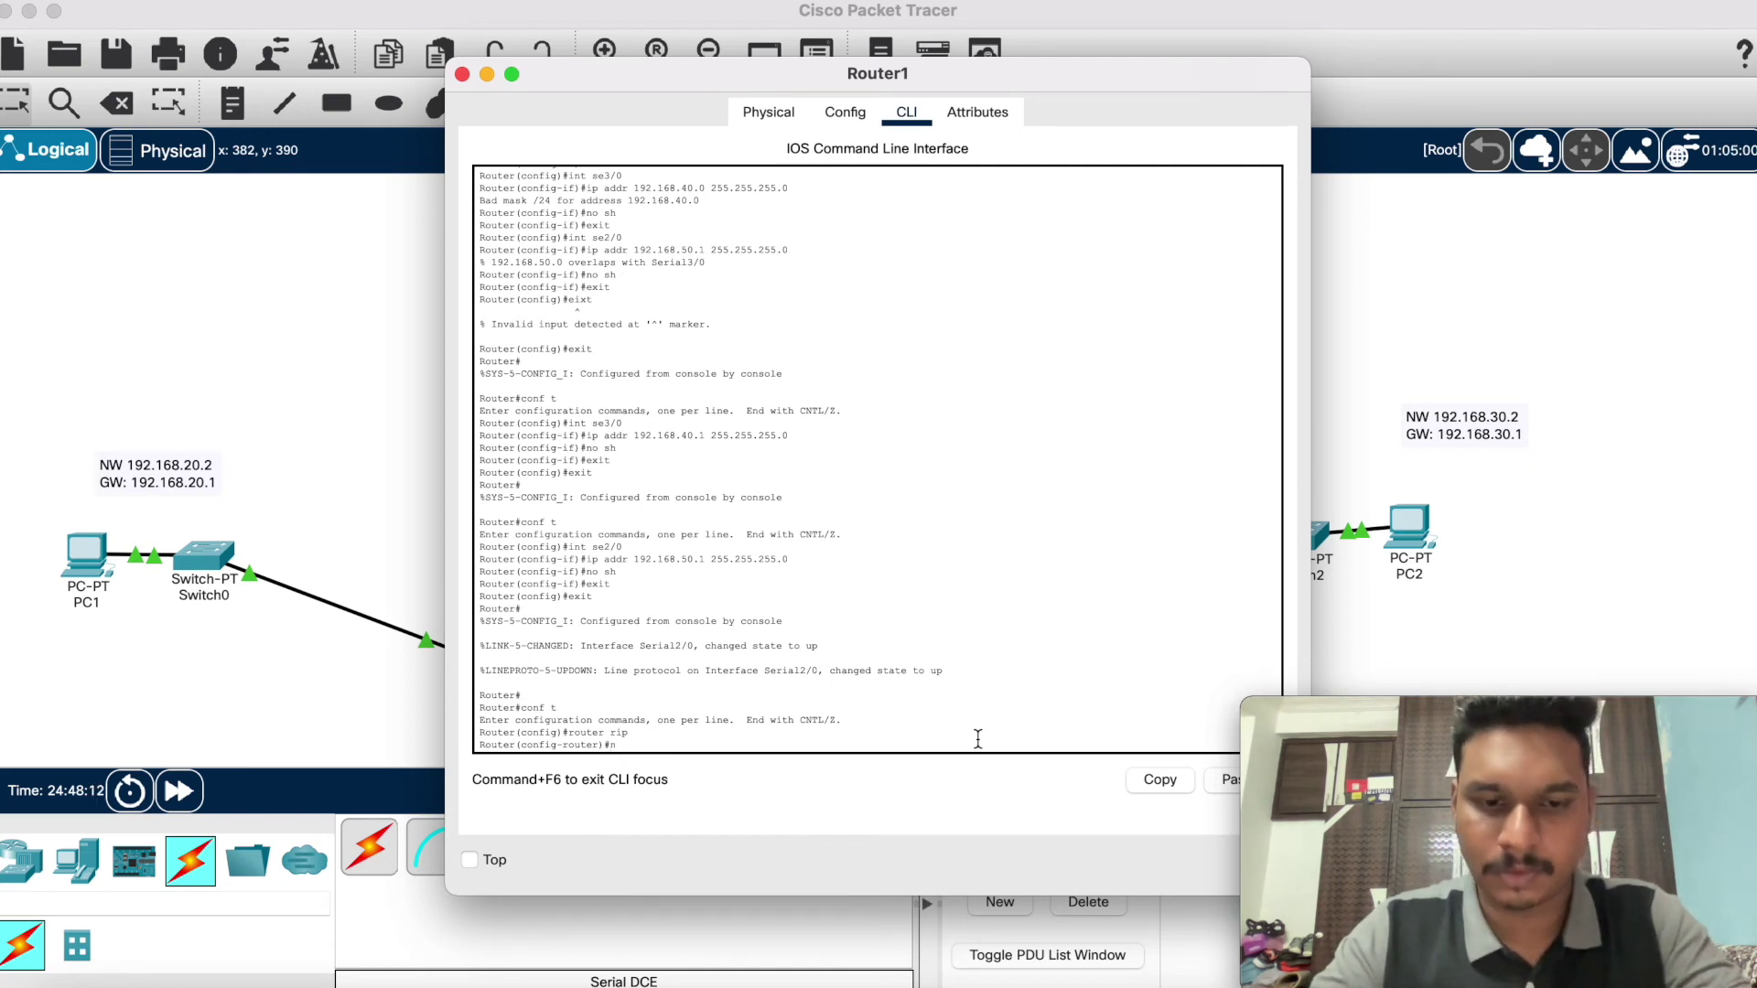
{"action": "type", "text": "etwork"}
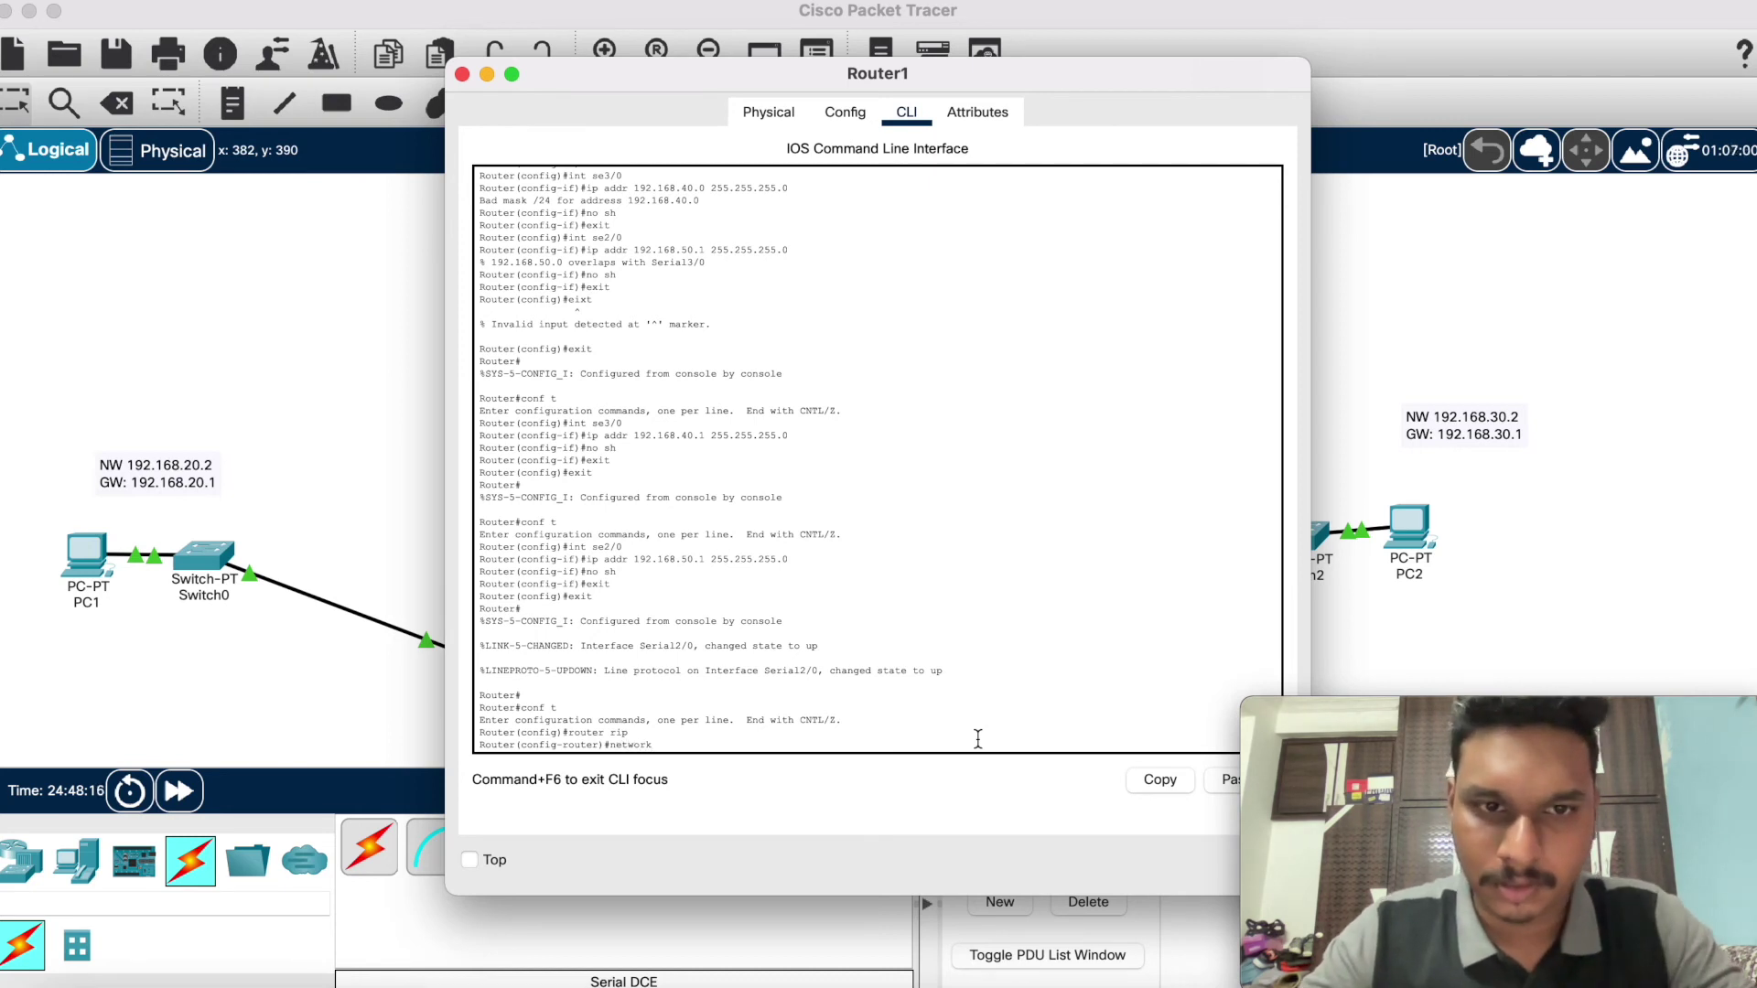
{"action": "type", "text": " 192.1"}
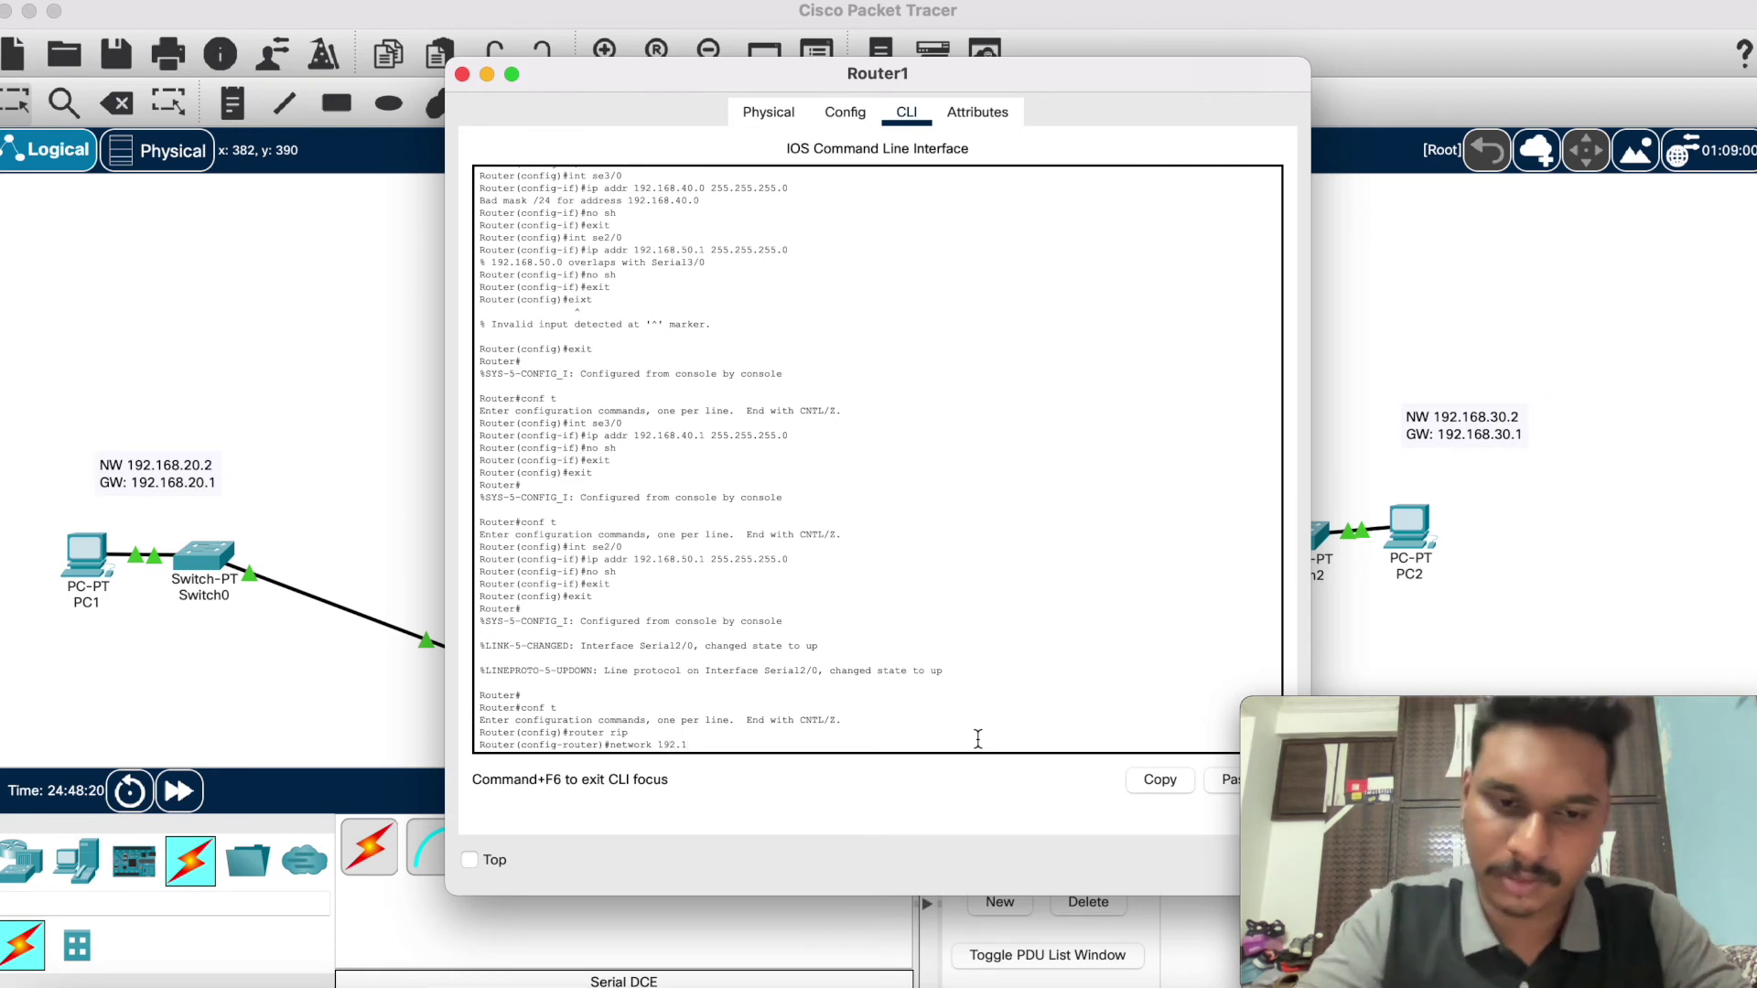
{"action": "type", "text": "68.1"}
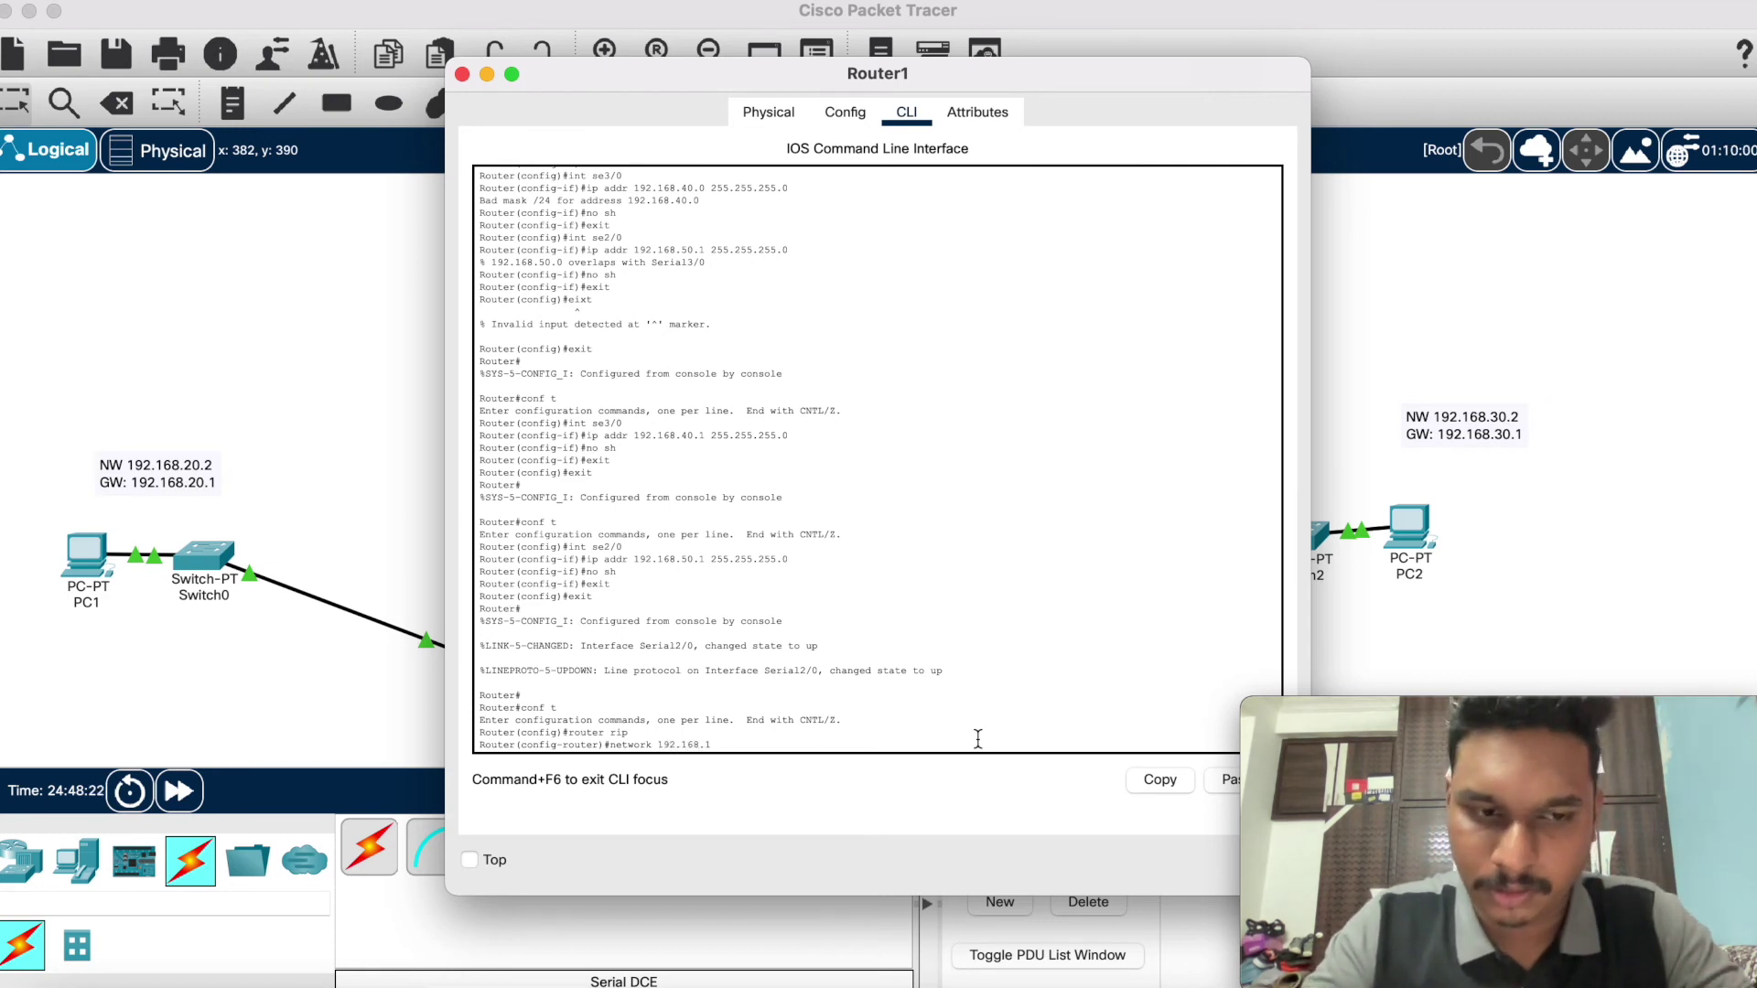
{"action": "key", "text": "BackSpace"}
{"action": "type", "text": "20.0"}
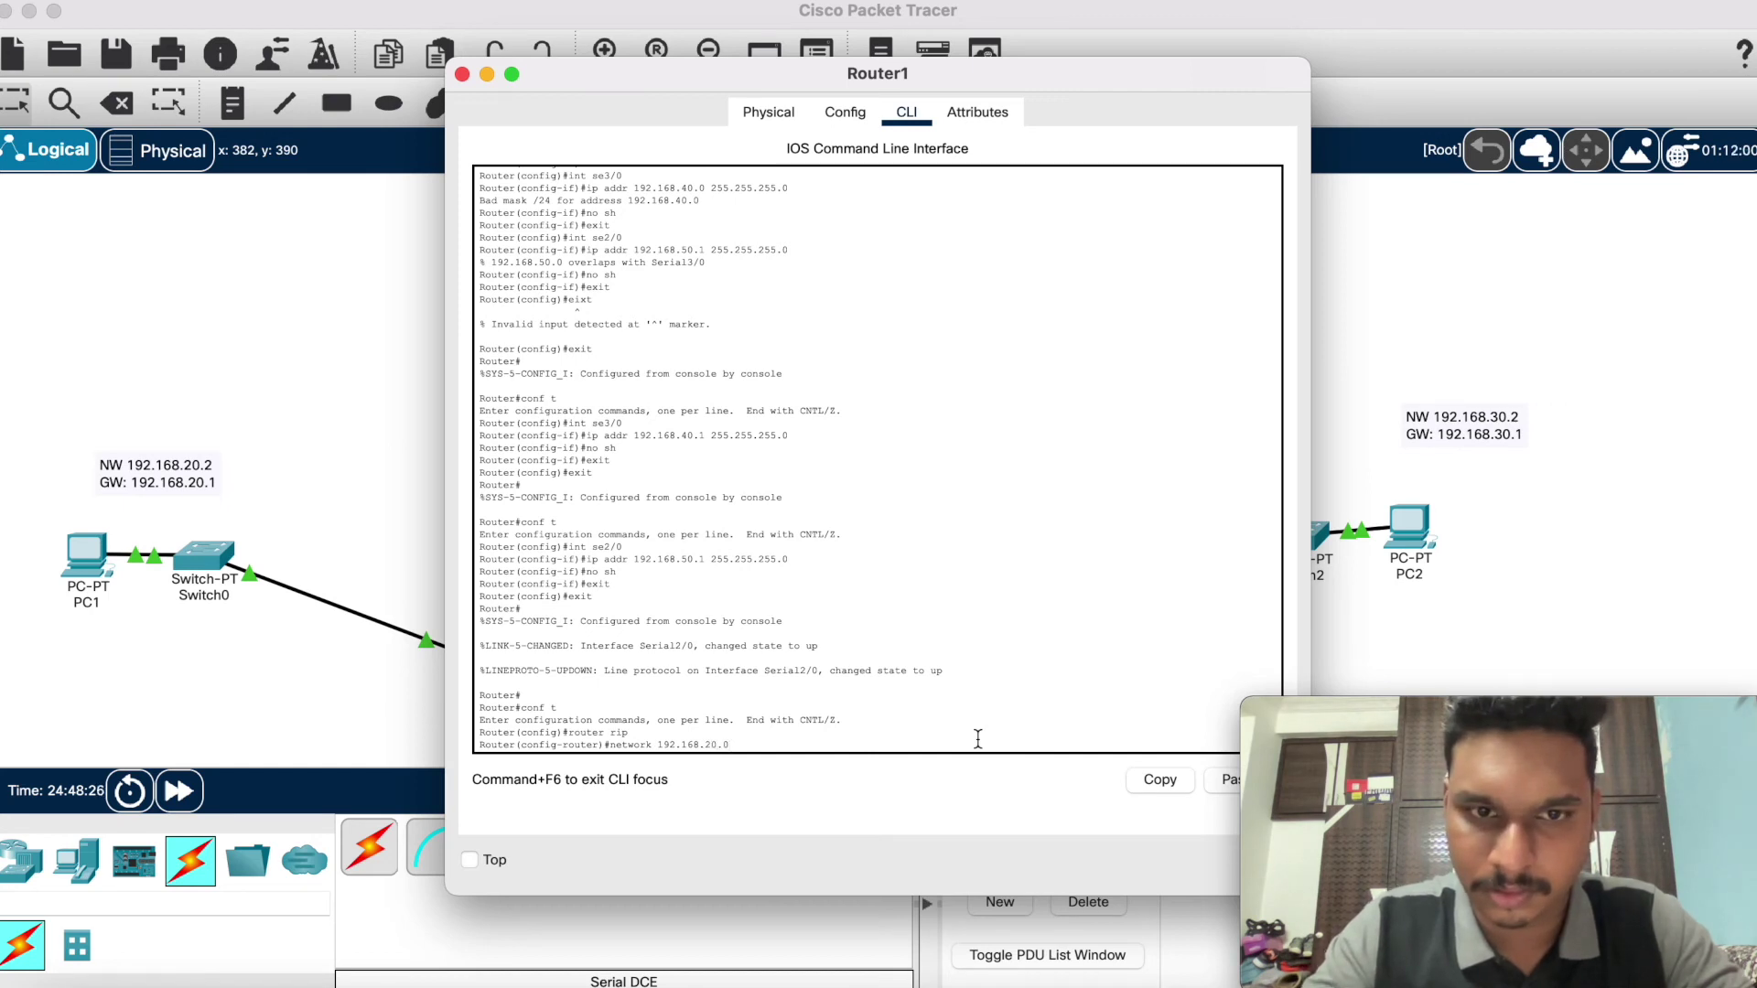
{"action": "key", "text": "Return"}
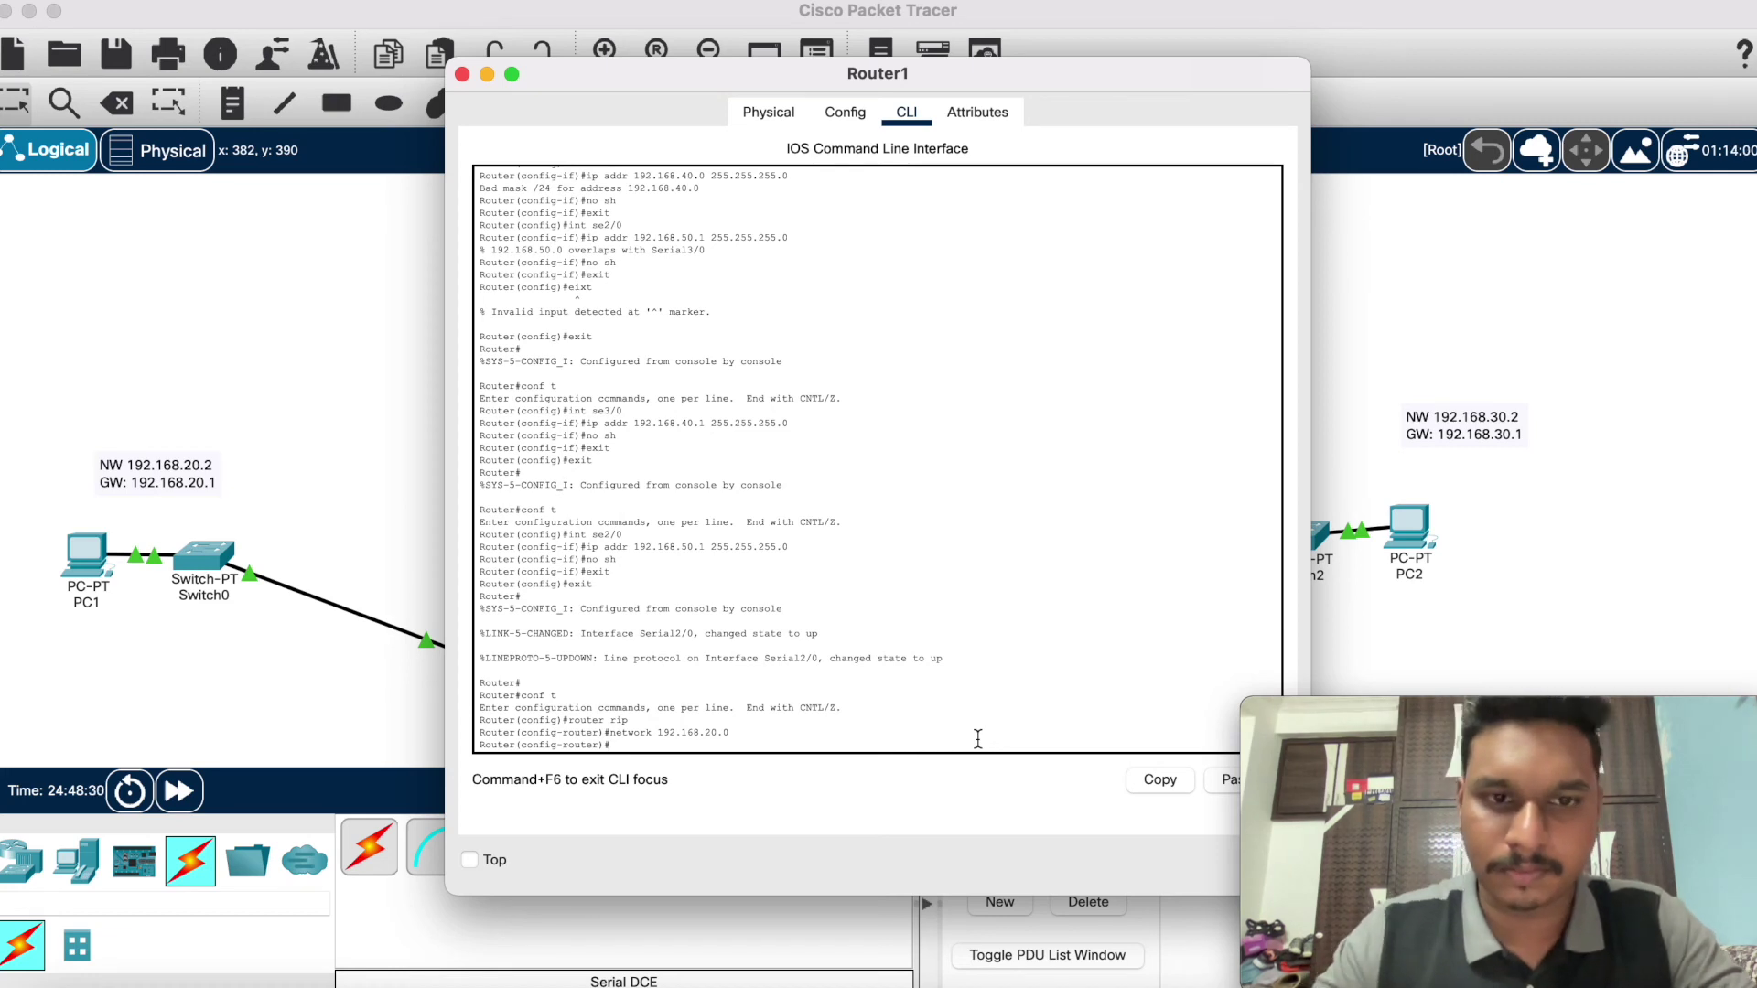
{"action": "key", "text": "Up"}
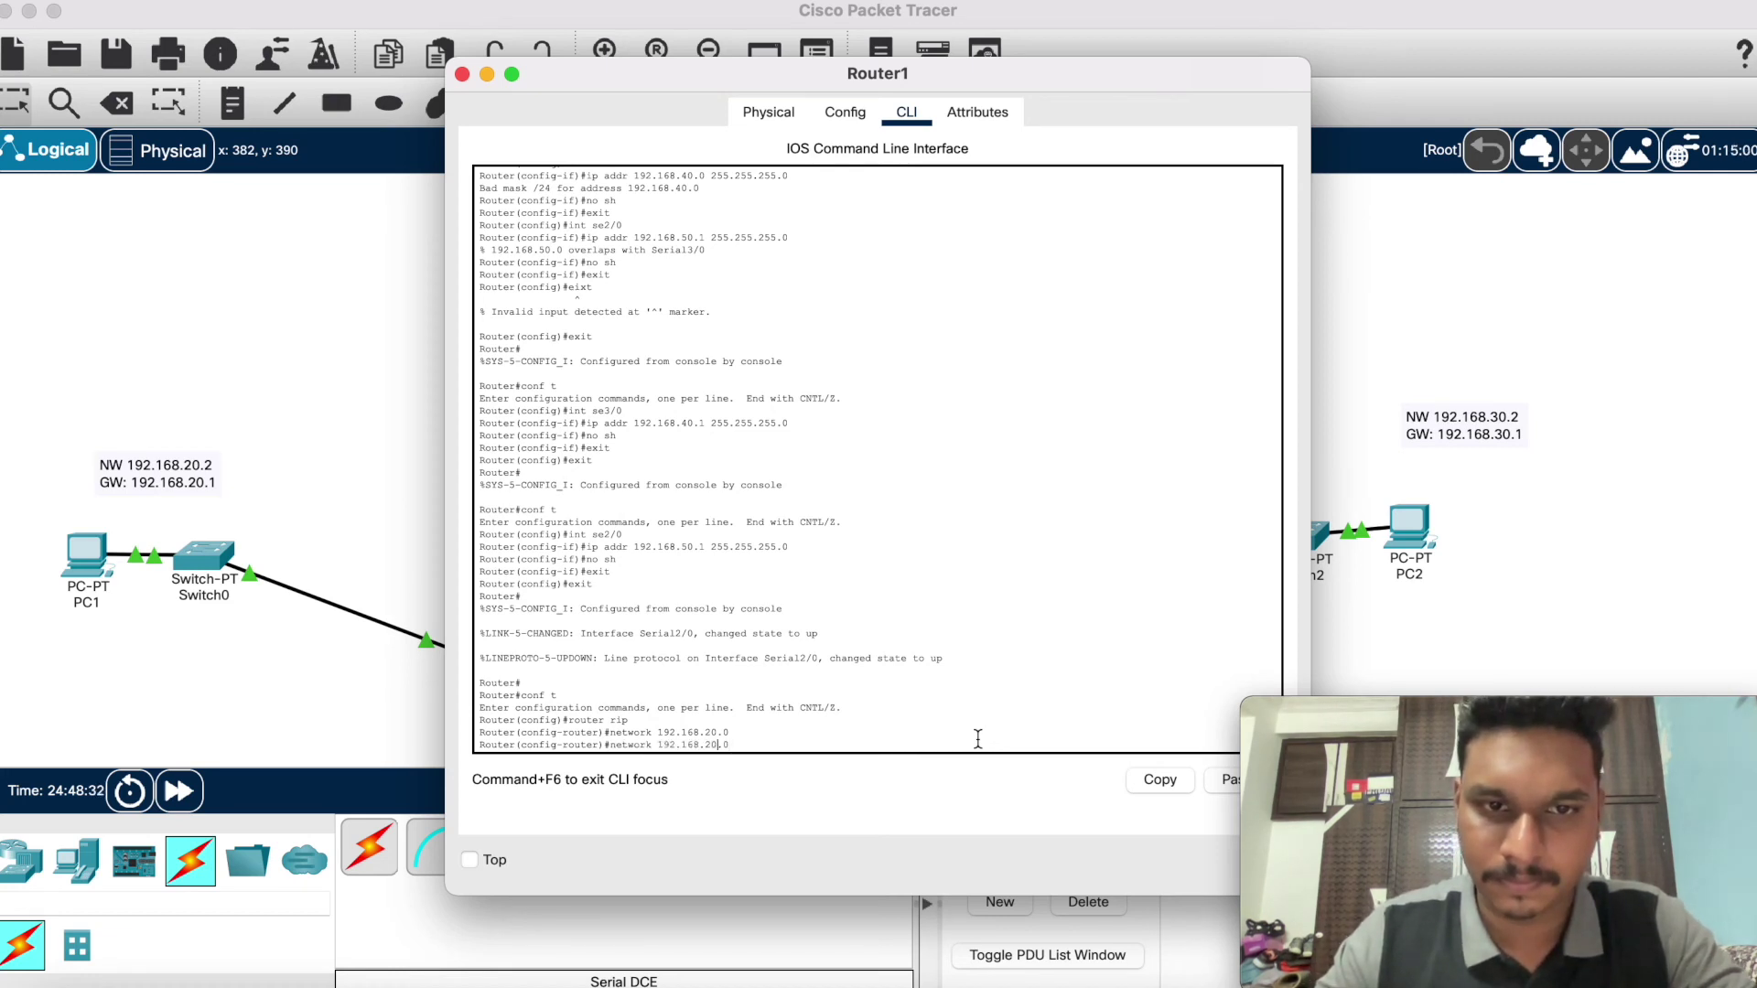
{"action": "key", "text": "Left"}
{"action": "key", "text": "Left"}
{"action": "key", "text": "Left"}
{"action": "key", "text": "BackSpace"}
{"action": "type", "text": "5"}
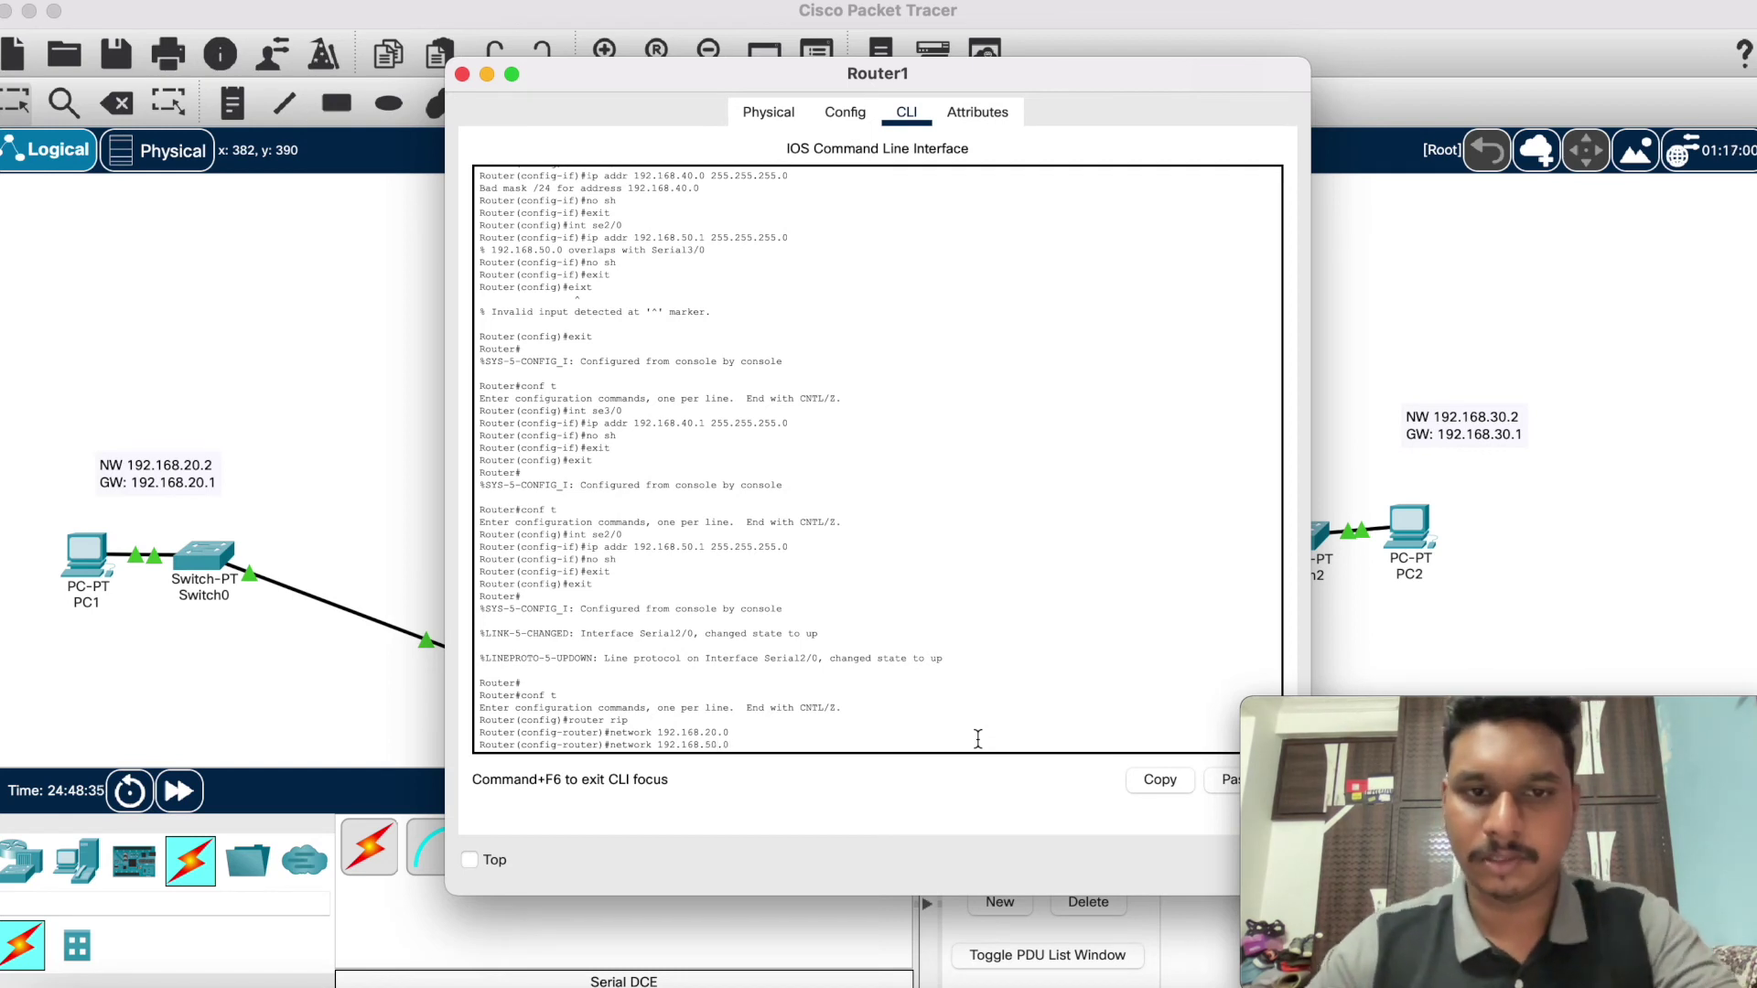
{"action": "key", "text": "Return"}
{"action": "key", "text": "Up"}
{"action": "key", "text": "Left"}
{"action": "key", "text": "Left"}
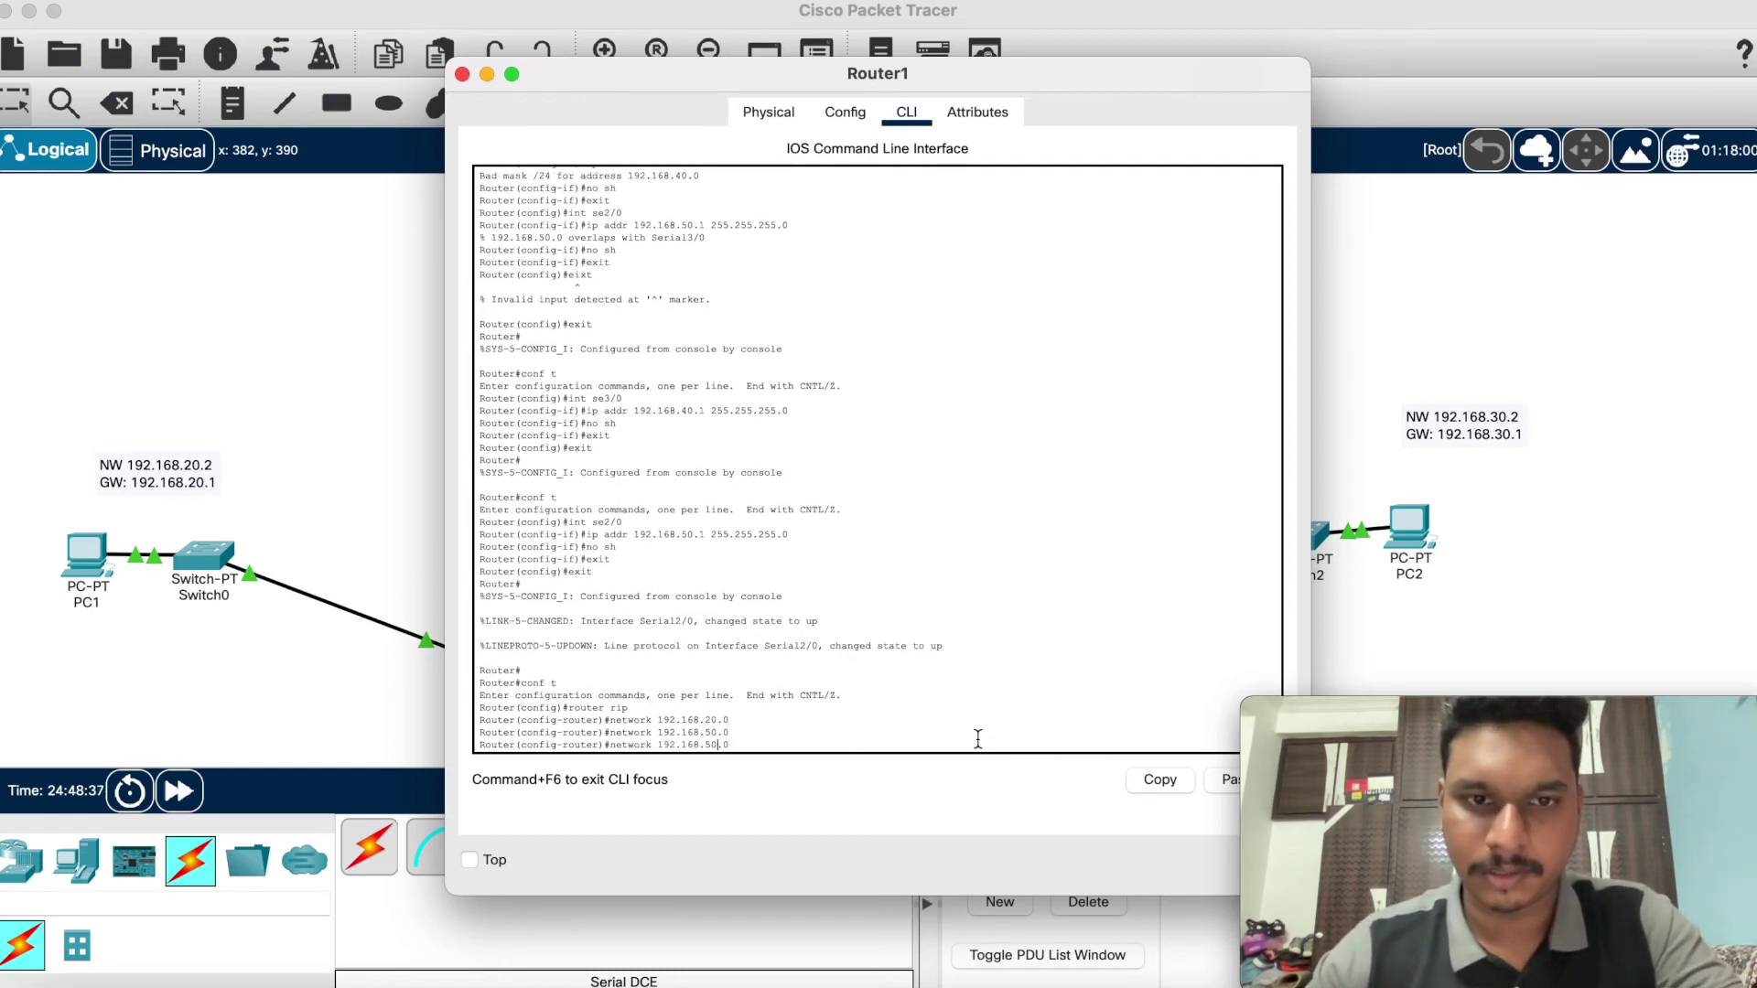
{"action": "key", "text": "BackSpace"}
{"action": "type", "text": "4"}
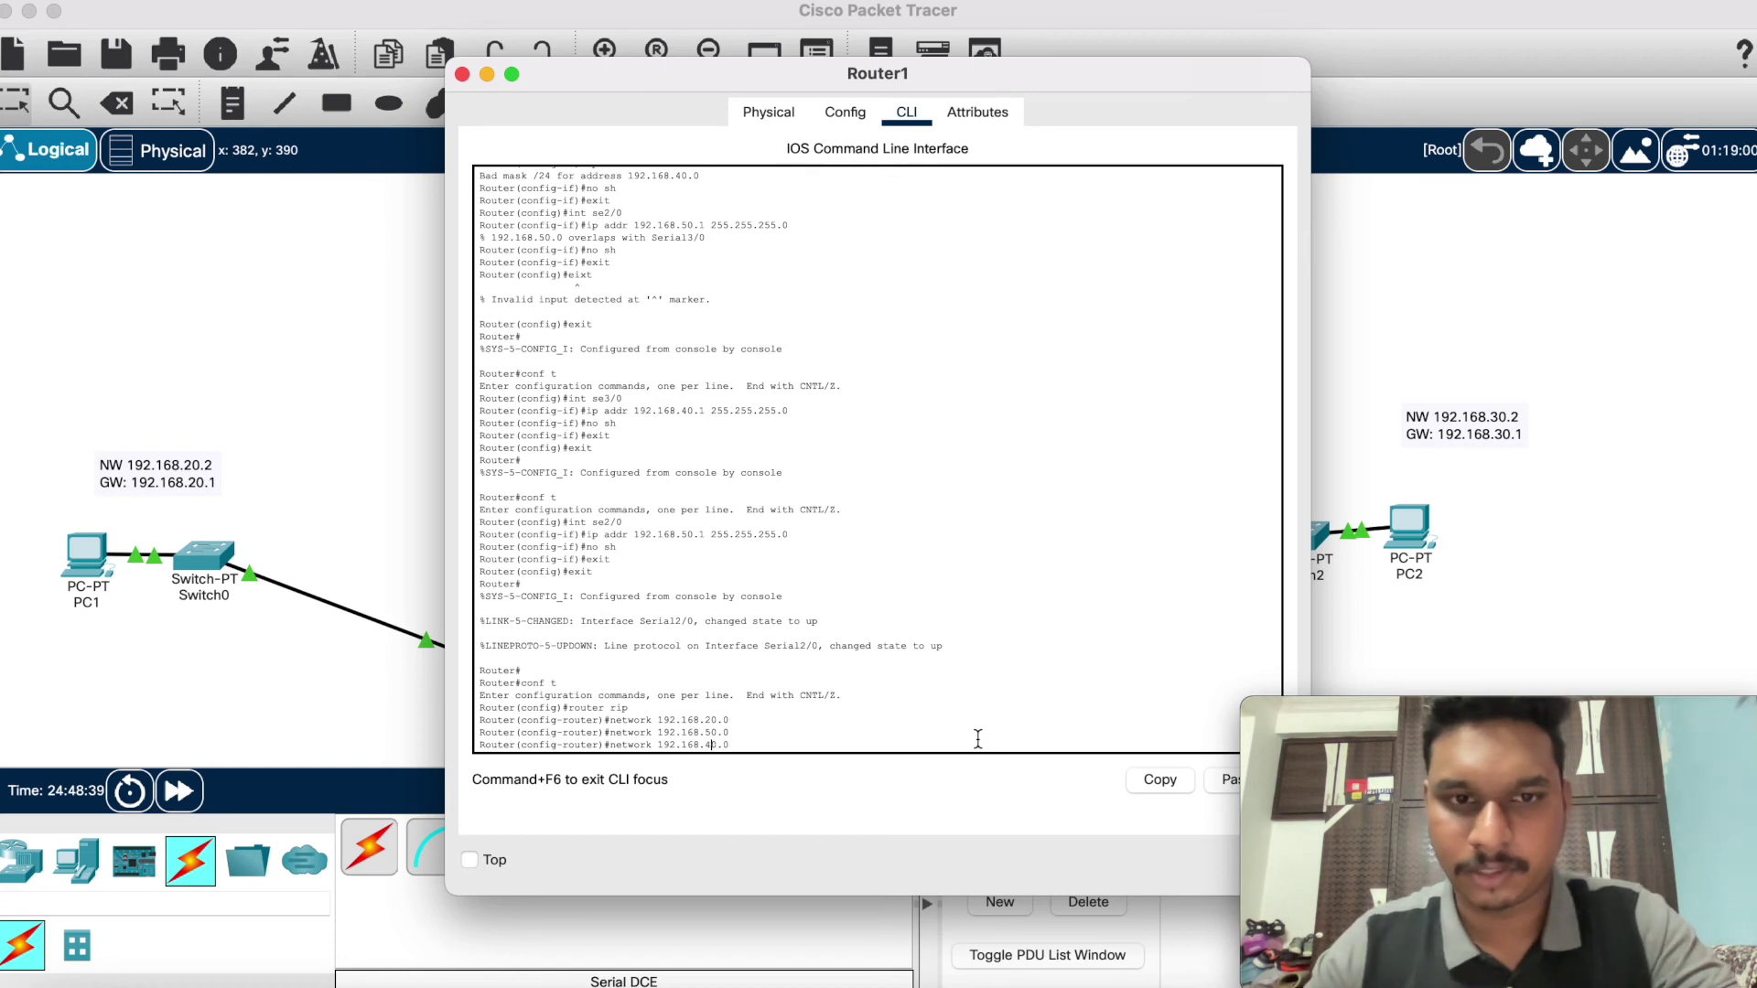
{"action": "key", "text": "Return"}
Step: Exit Router1's RIP and global configuration modes to the privileged prompt
{"action": "type", "text": "no a"}
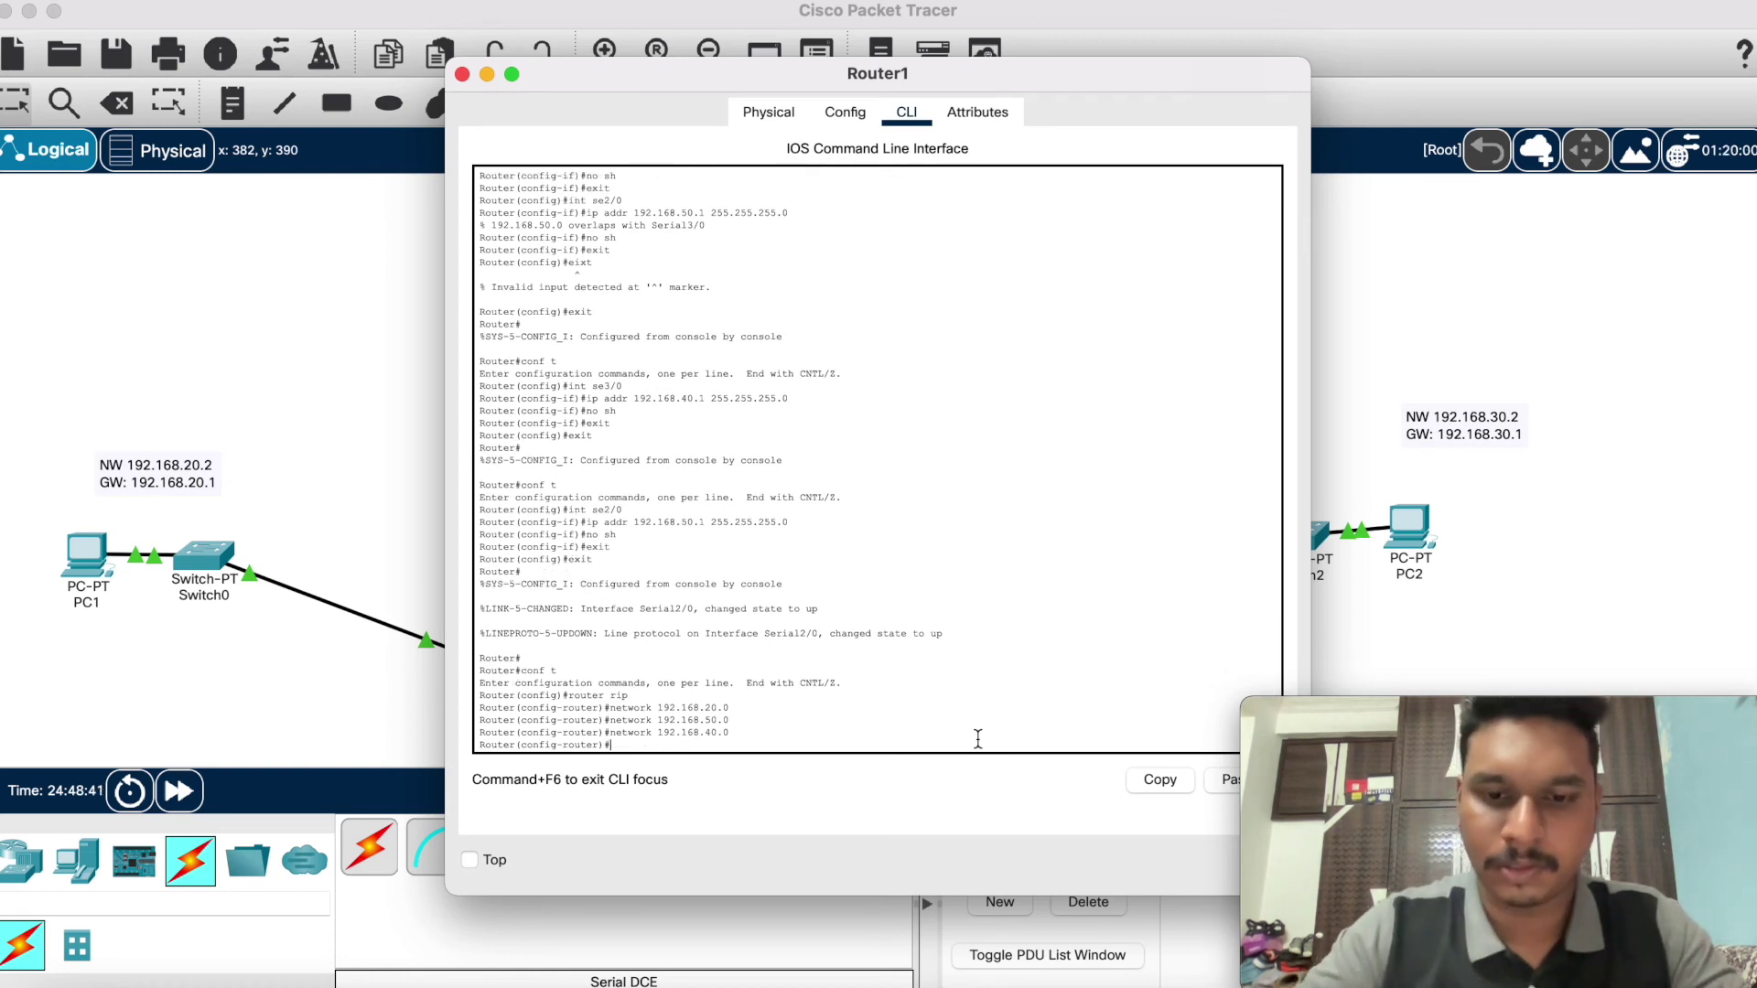
{"action": "type", "text": "h"}
{"action": "key", "text": "Return"}
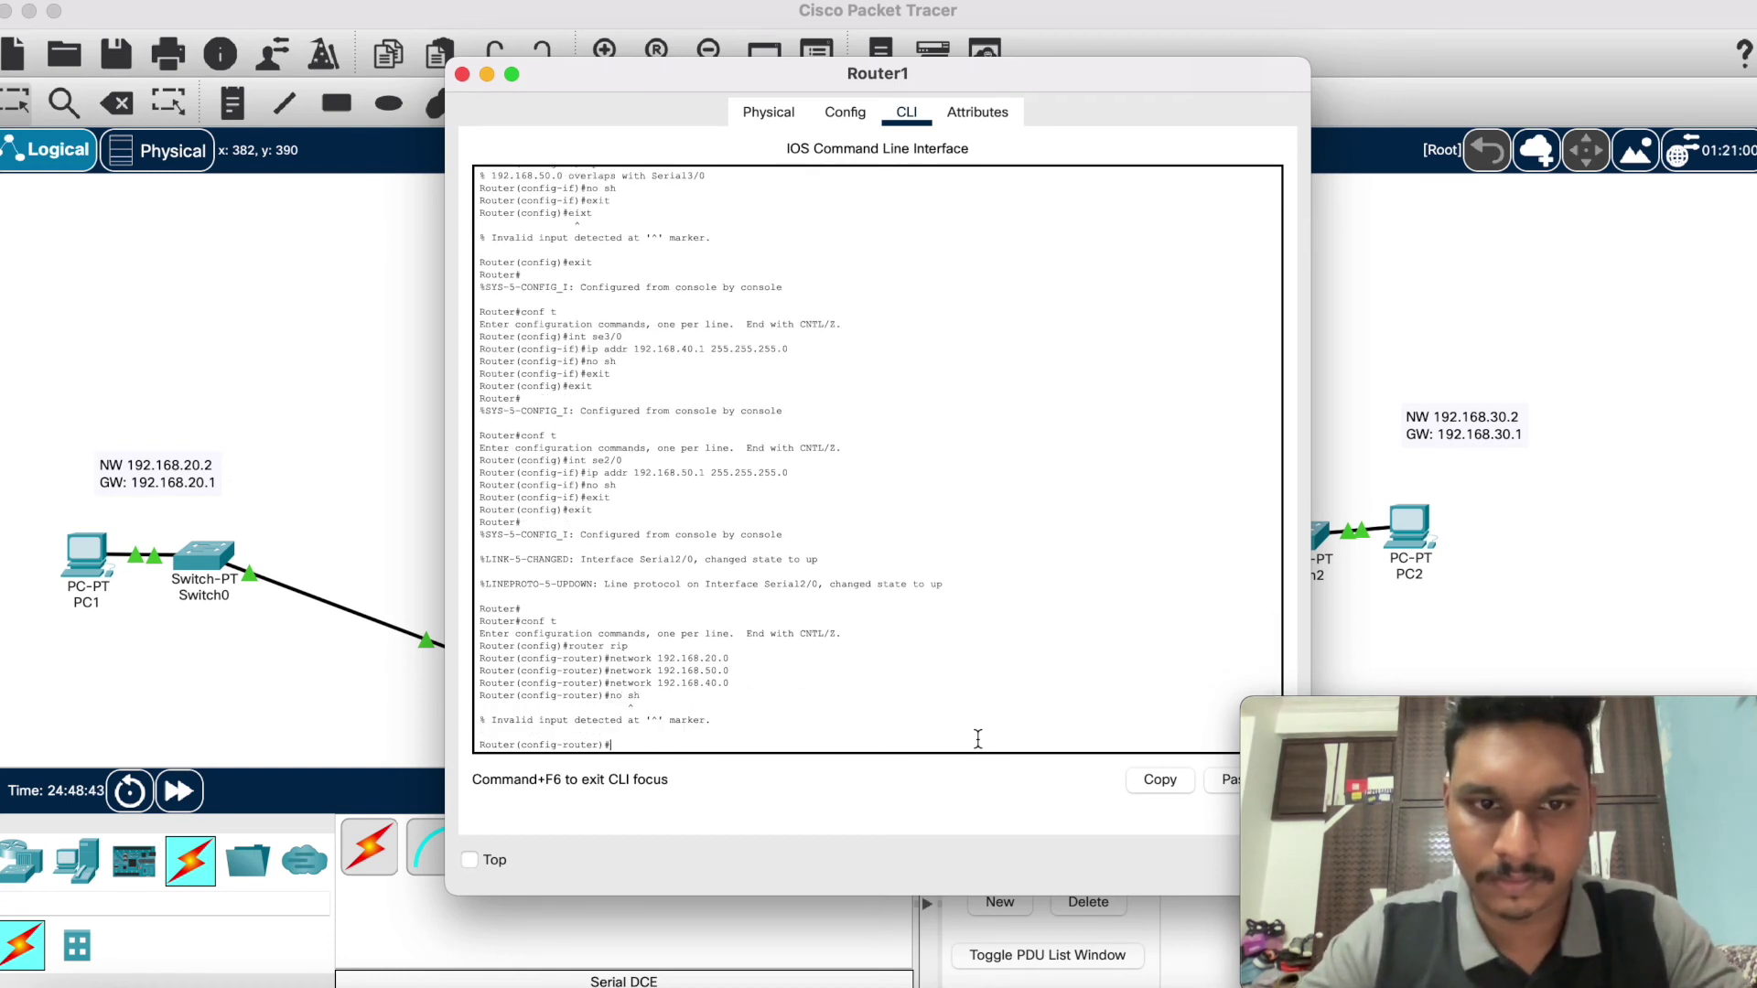
{"action": "type", "text": "exit"}
{"action": "key", "text": "Return"}
{"action": "type", "text": "exi"}
{"action": "type", "text": "t"}
{"action": "key", "text": "Return"}
{"action": "type", "text": "sh ip ro"}
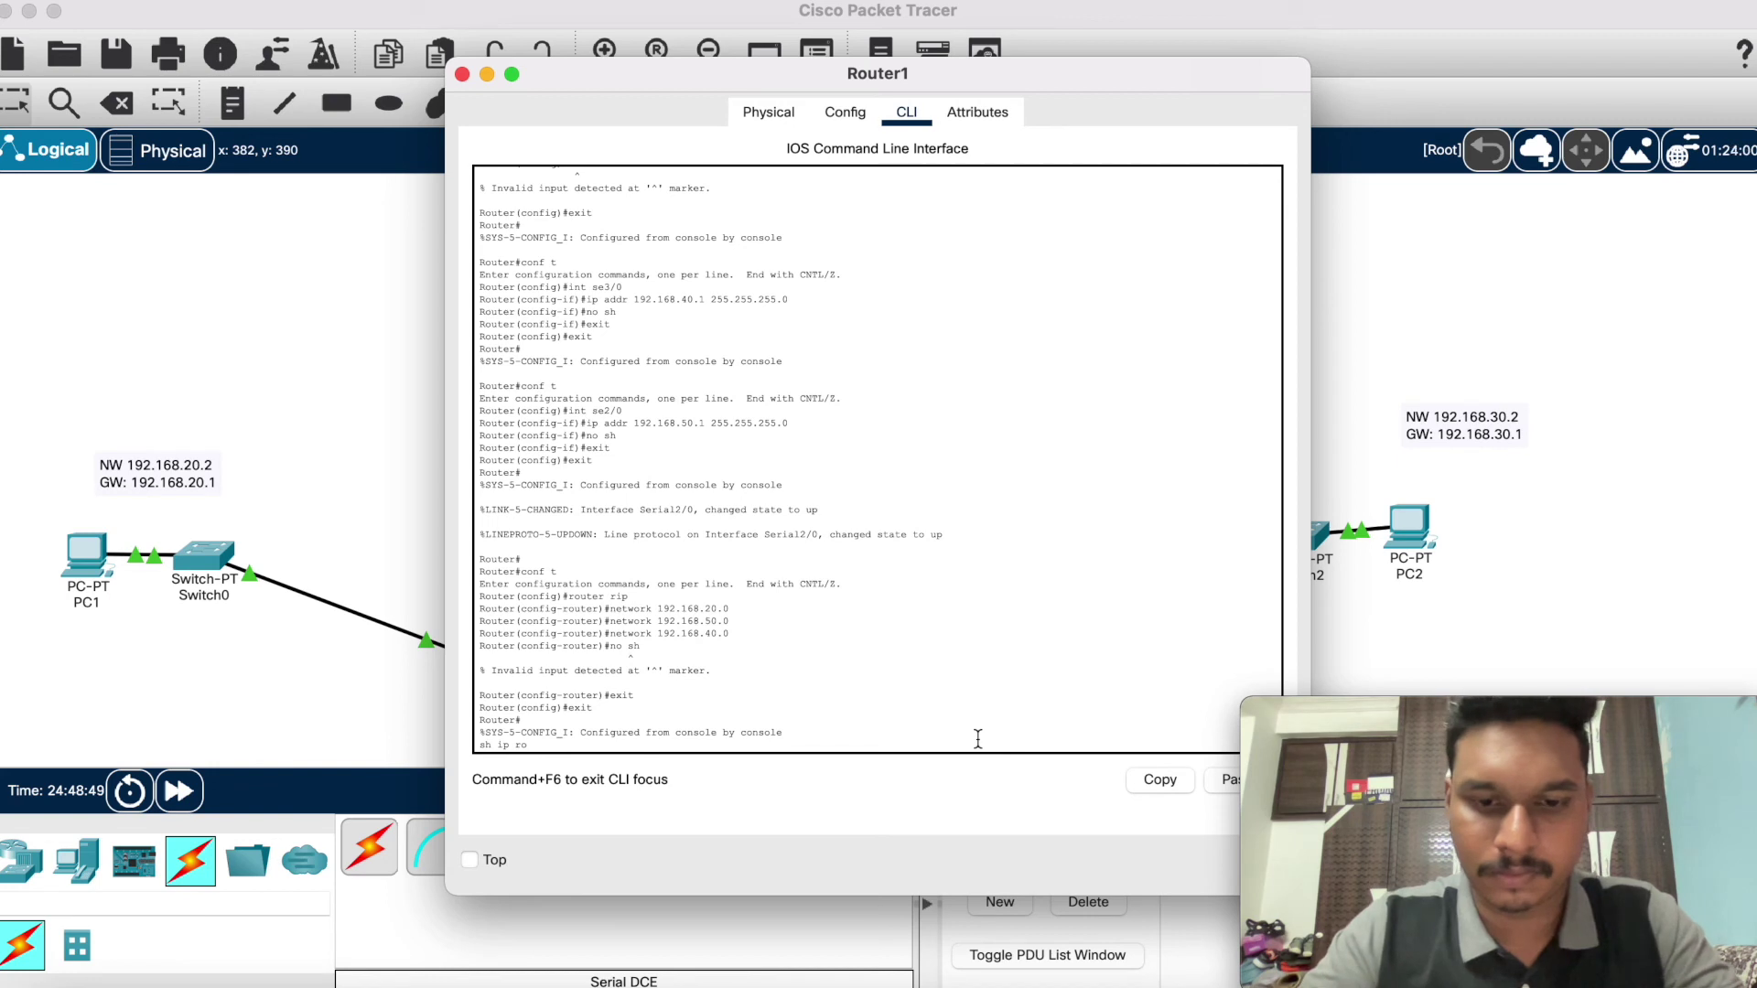
{"action": "type", "text": "u"}
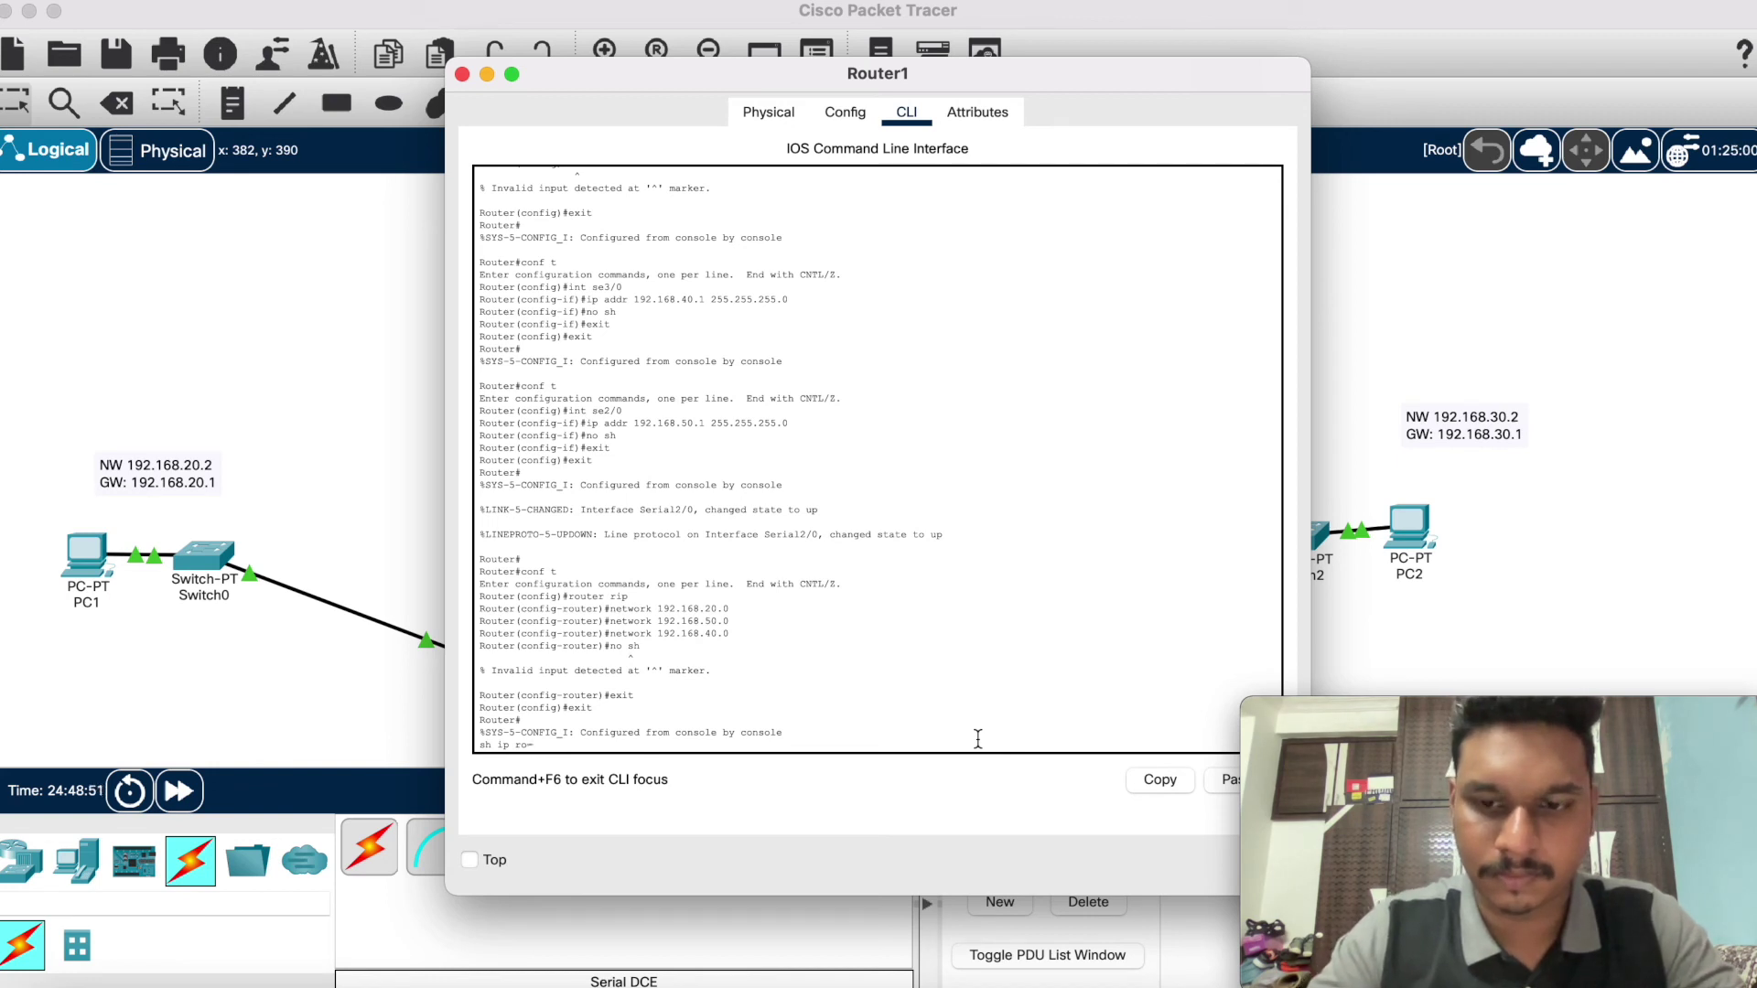
Step: Show Router1's routing table with RIP routes to 192.168.10.0 and 192.168.60.0, then close it
{"action": "key", "text": "BackSpace"}
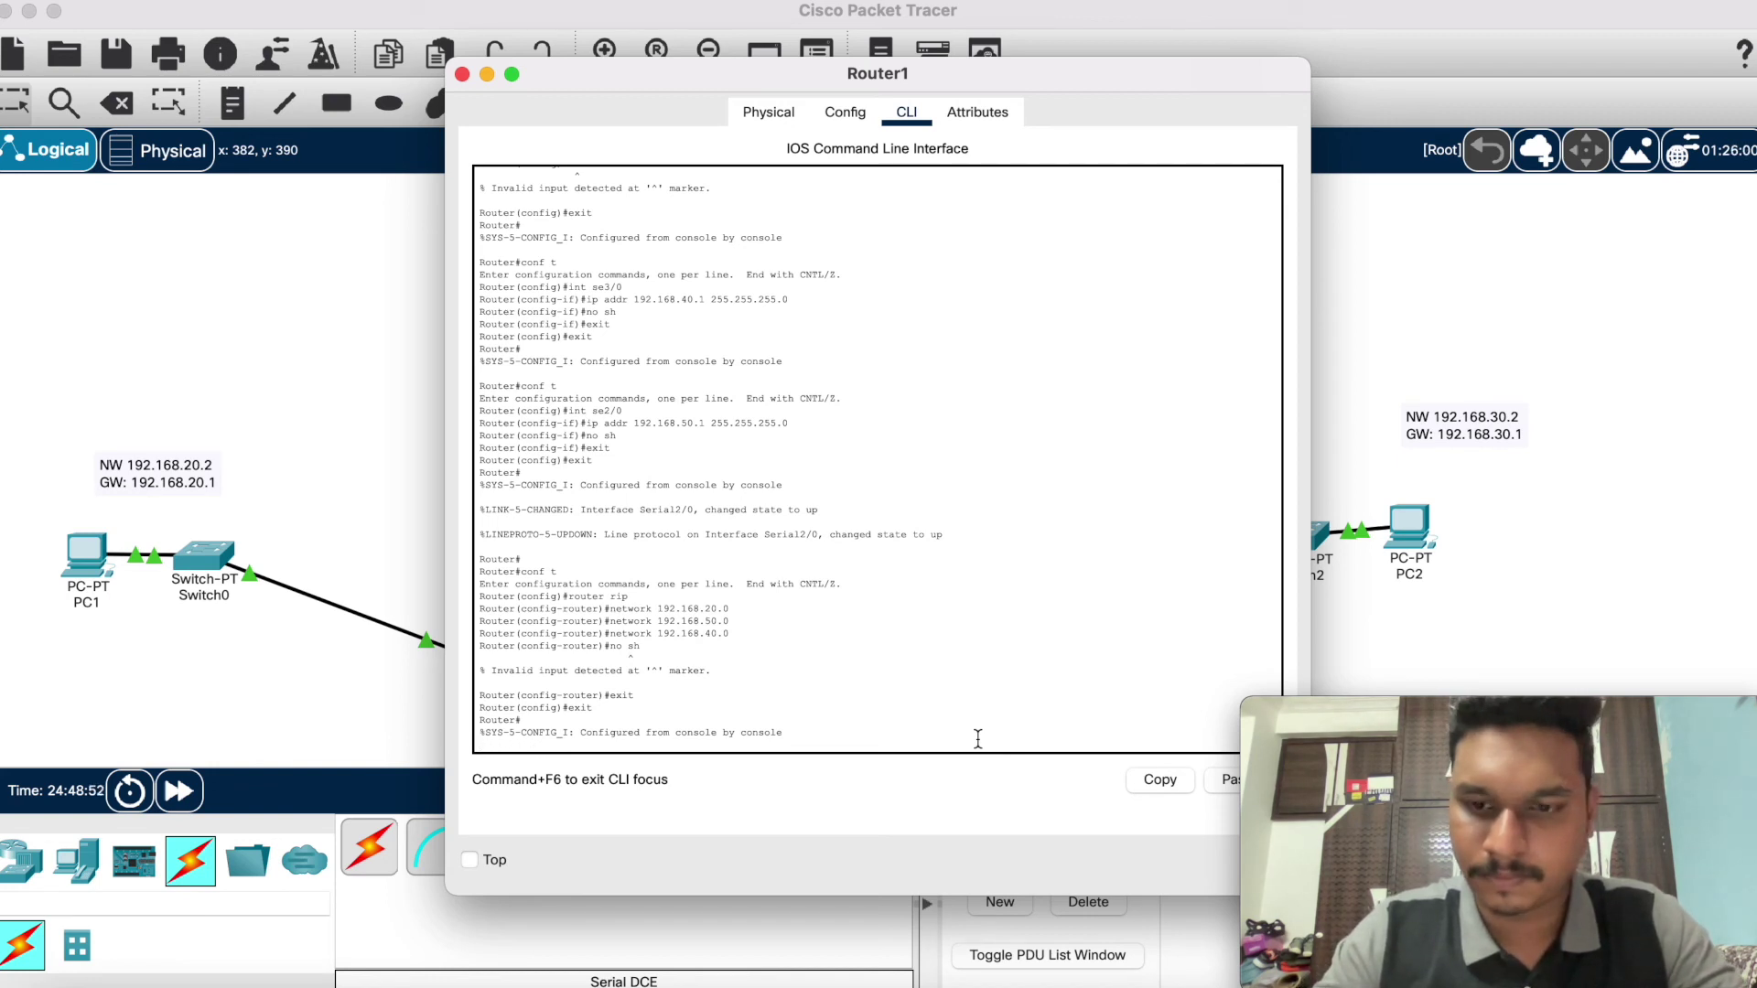
{"action": "key", "text": "Return"}
{"action": "key", "text": "Return"}
{"action": "type", "text": "sh ip rou"}
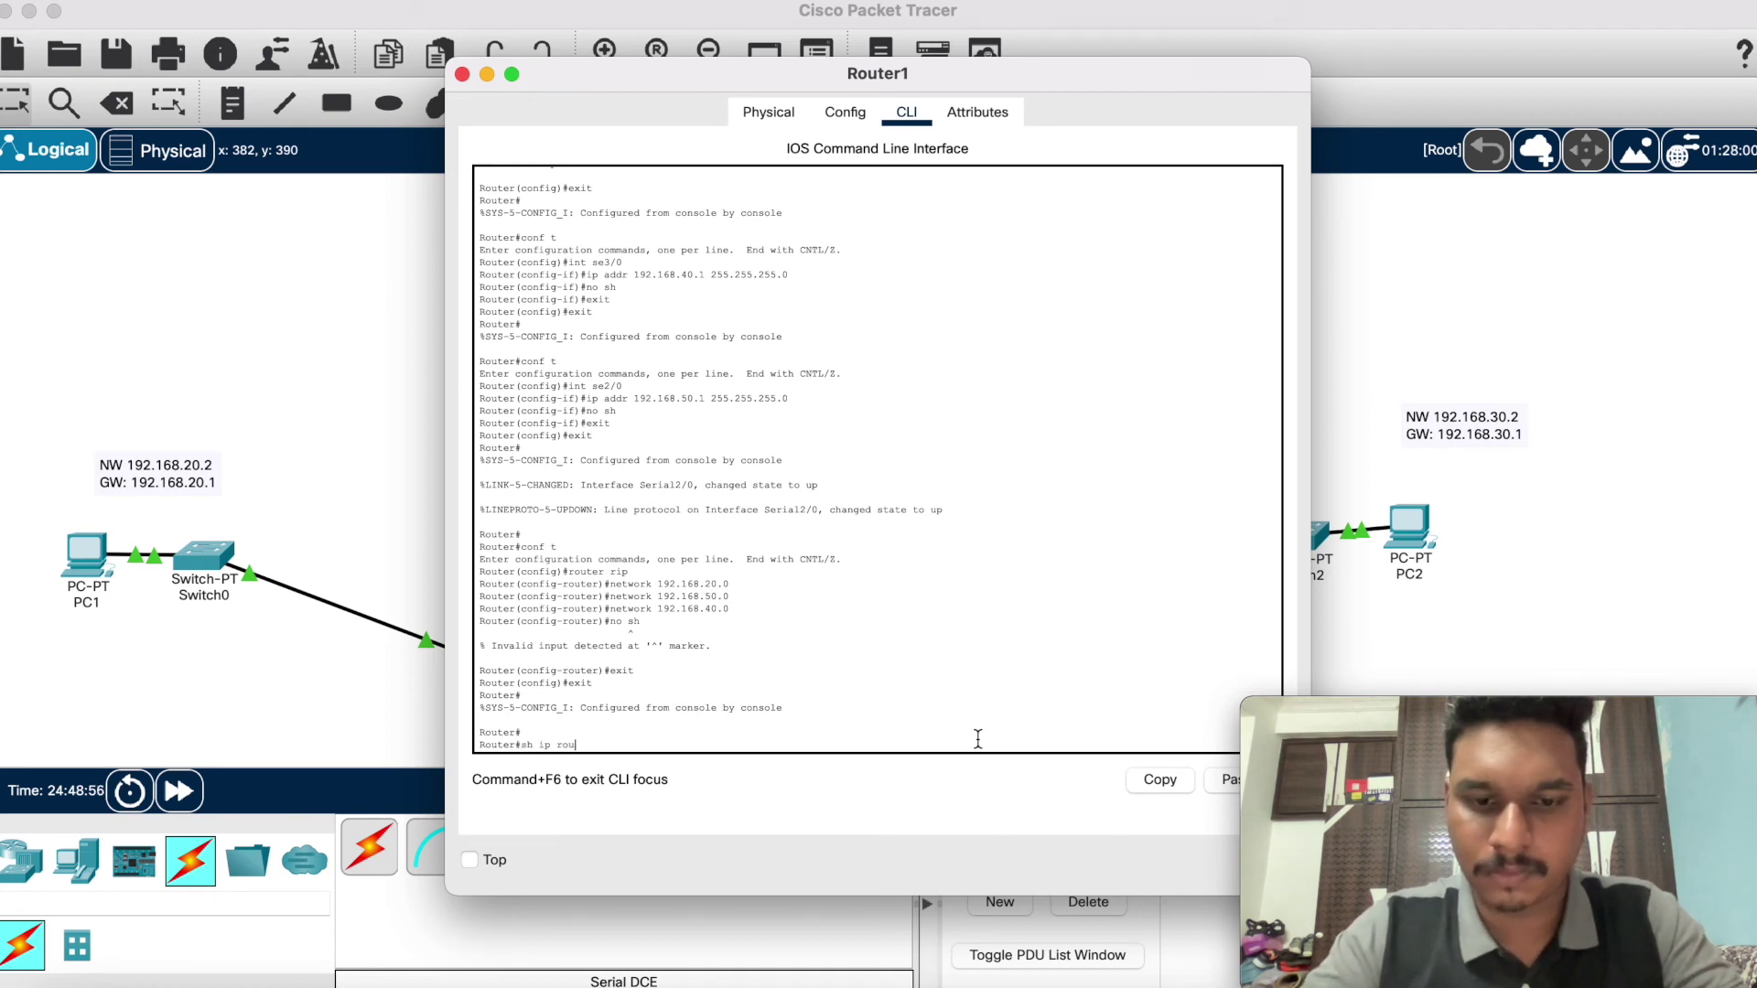
{"action": "type", "text": "te"}
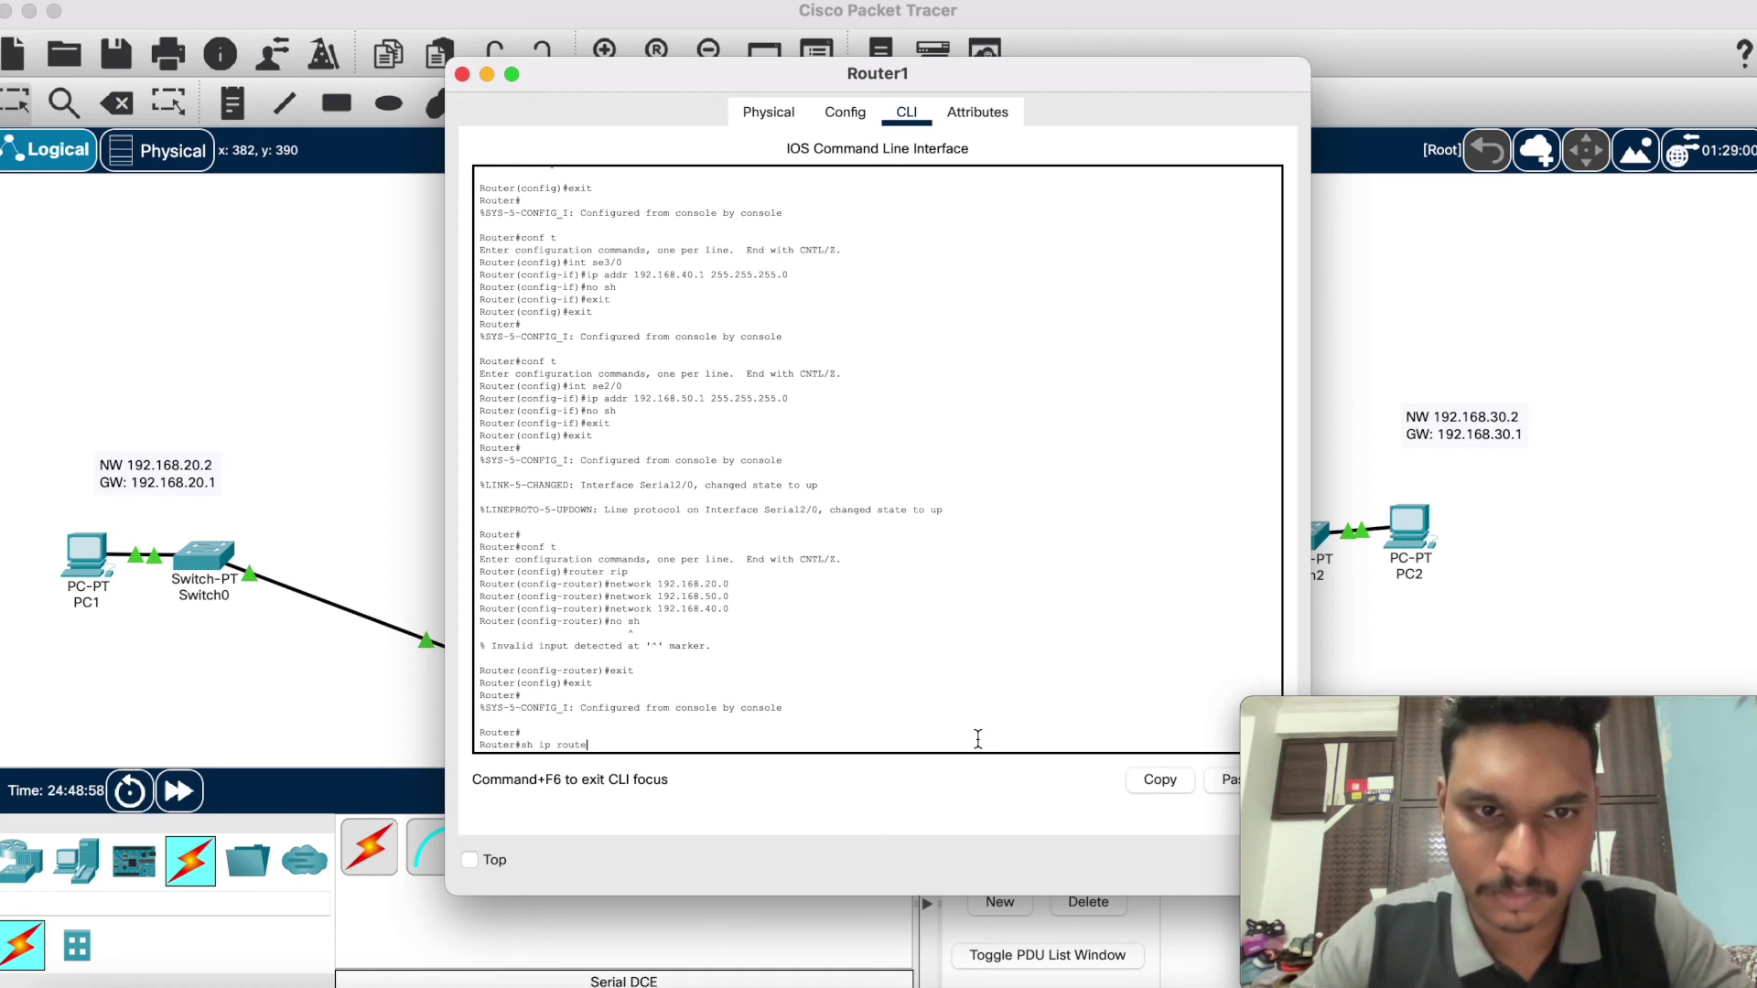
{"action": "key", "text": "Return"}
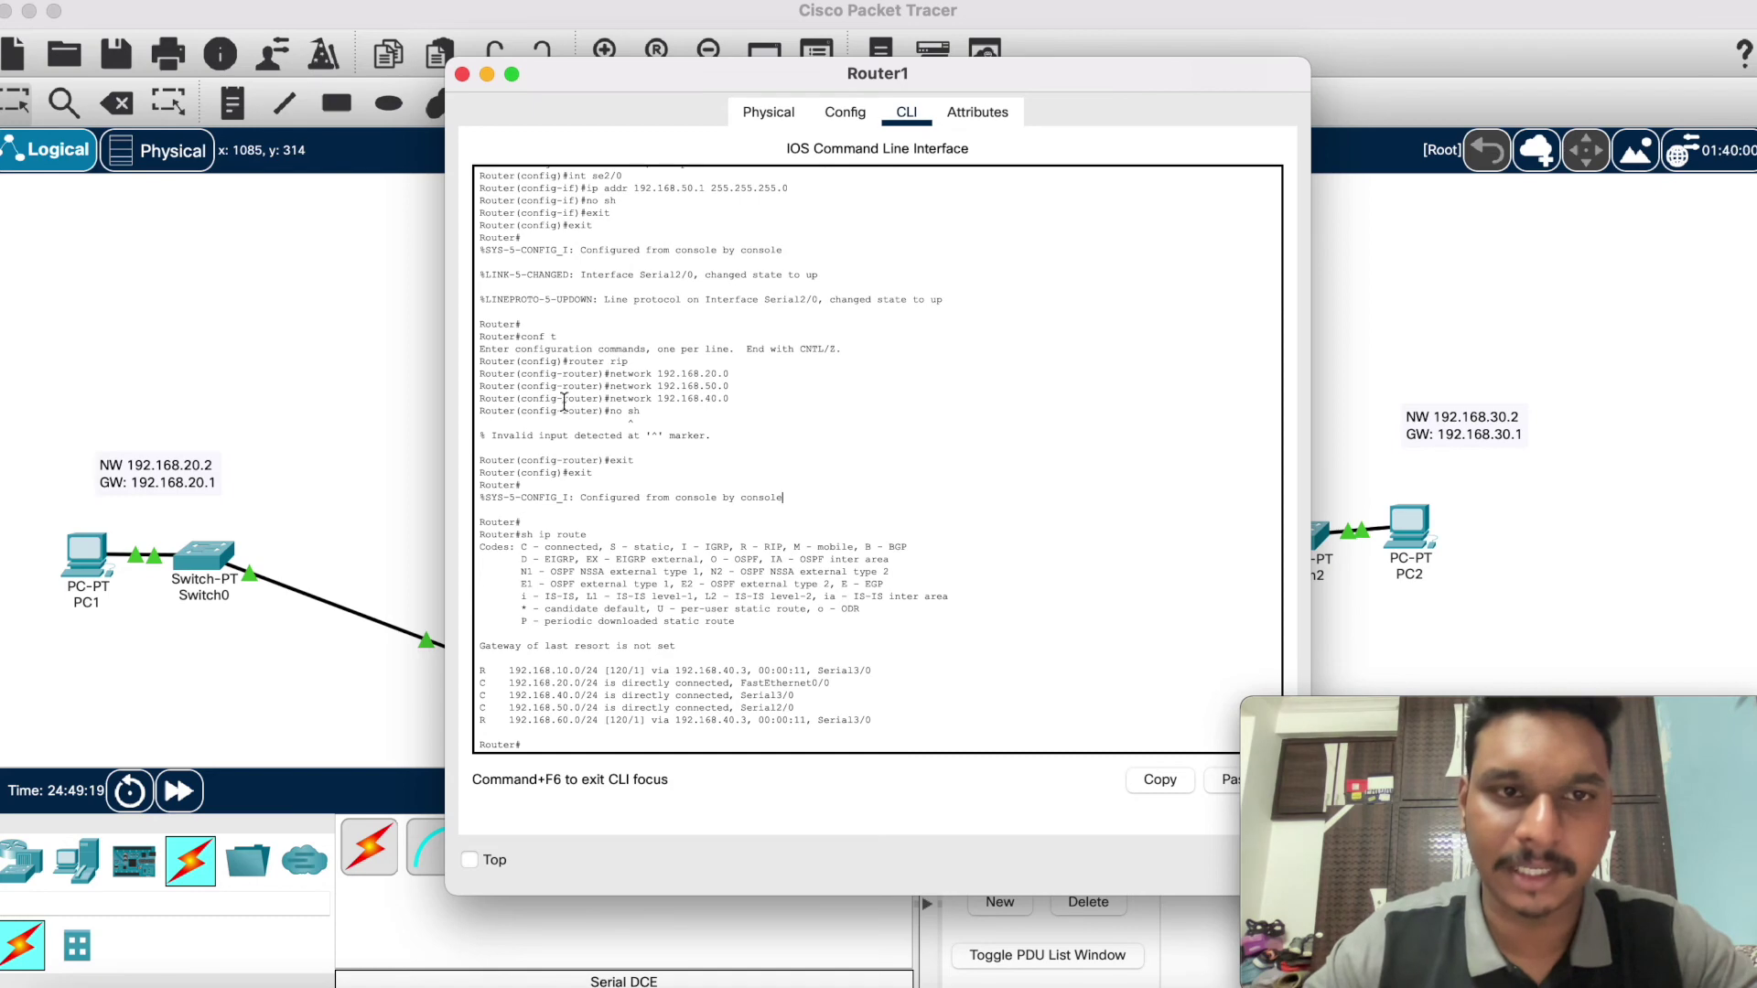
{"action": "left_click", "coordinate": [465, 73]}
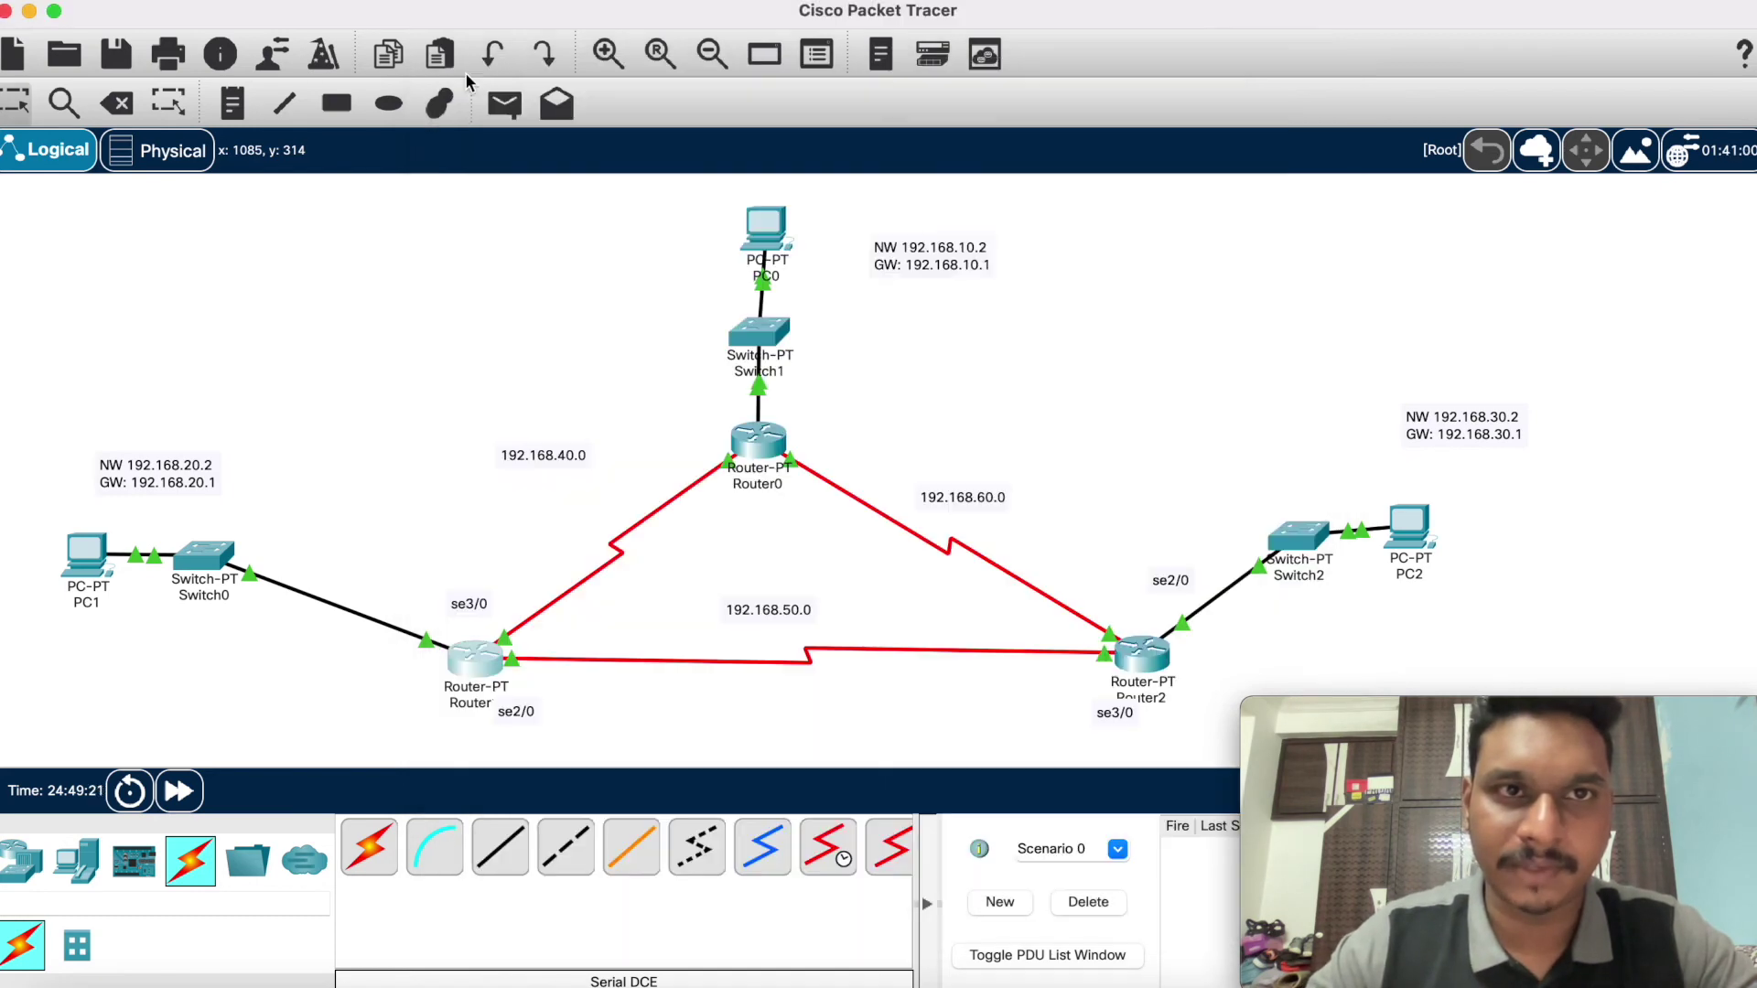
Step: Open Router2's CLI and enter RIP configuration mode with conf t and router rip
{"action": "left_click", "coordinate": [1141, 651]}
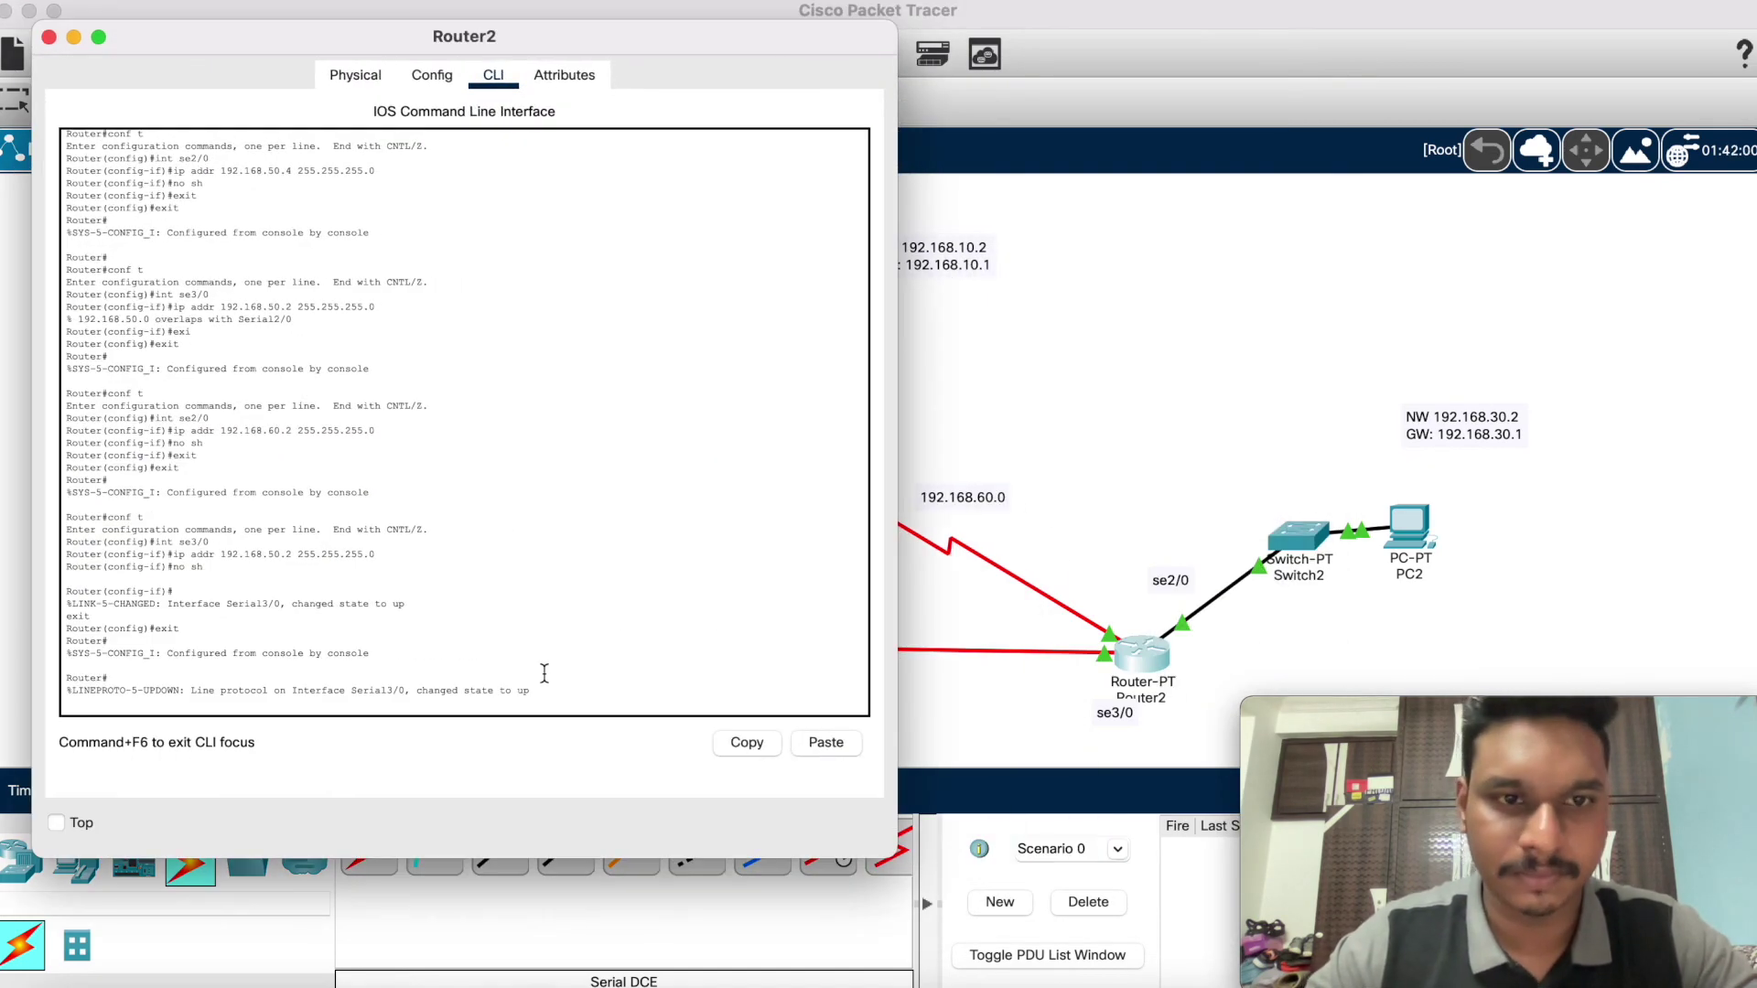
{"action": "key", "text": "Return"}
{"action": "key", "text": "Return"}
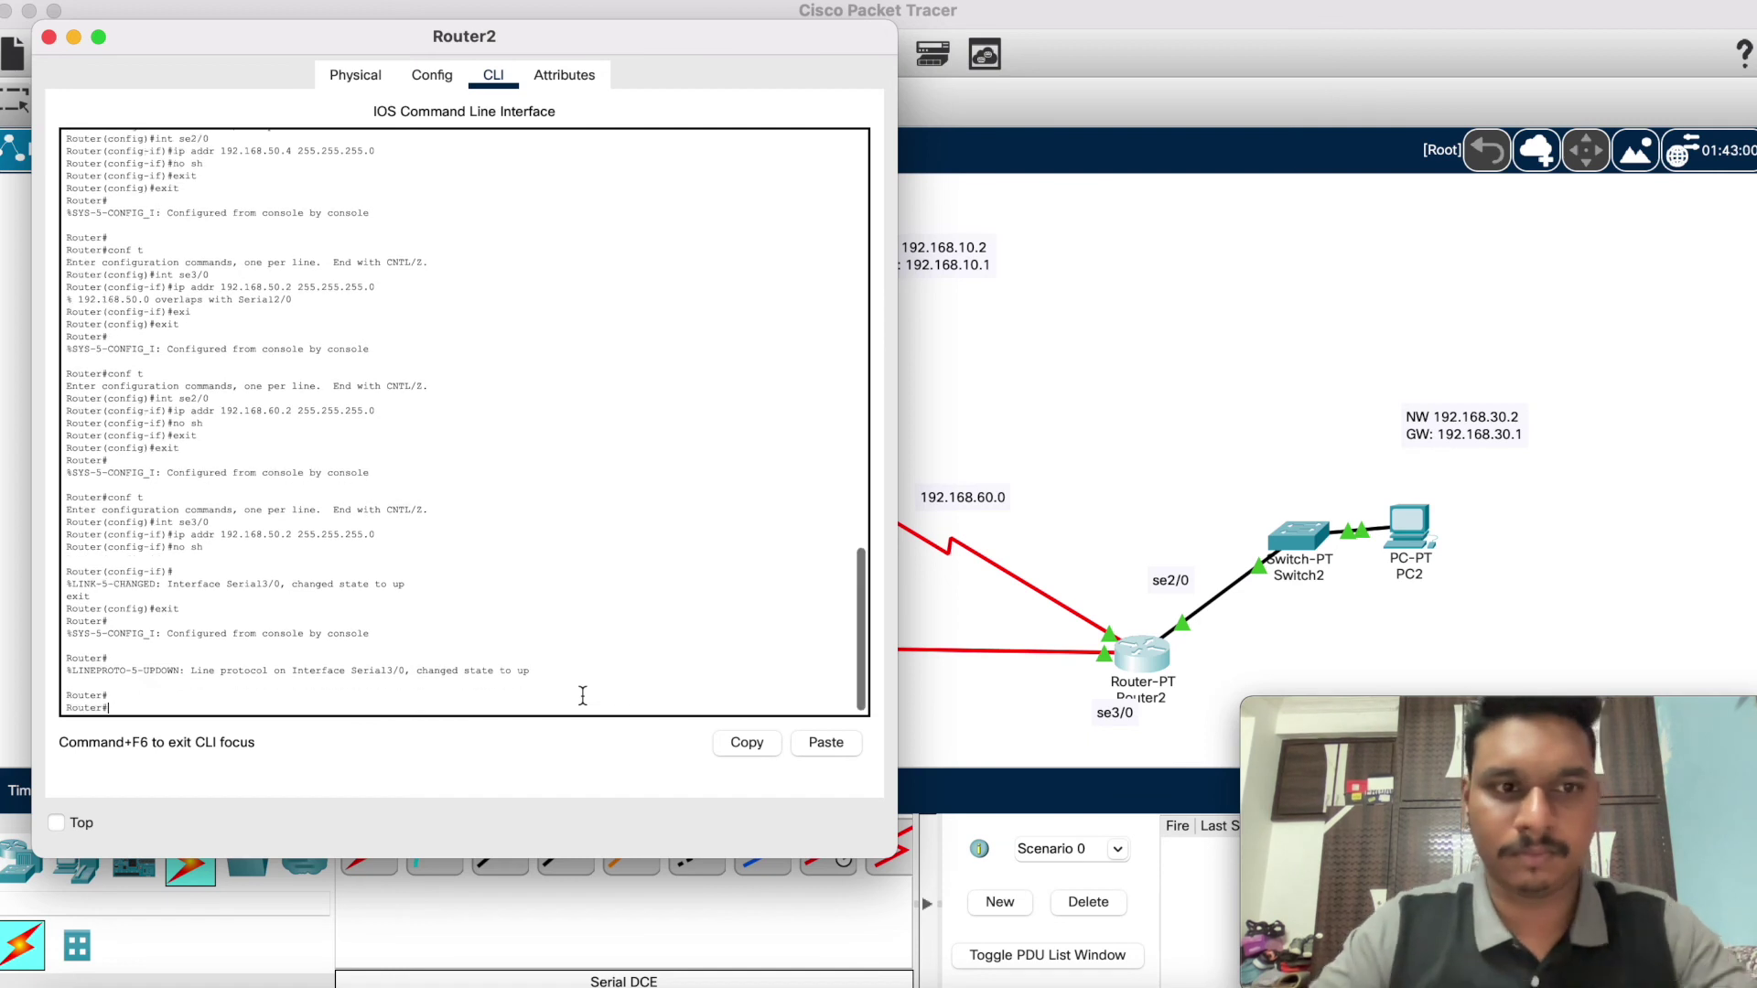
{"action": "type", "text": "conf"}
{"action": "type", "text": " t"}
{"action": "key", "text": "Return"}
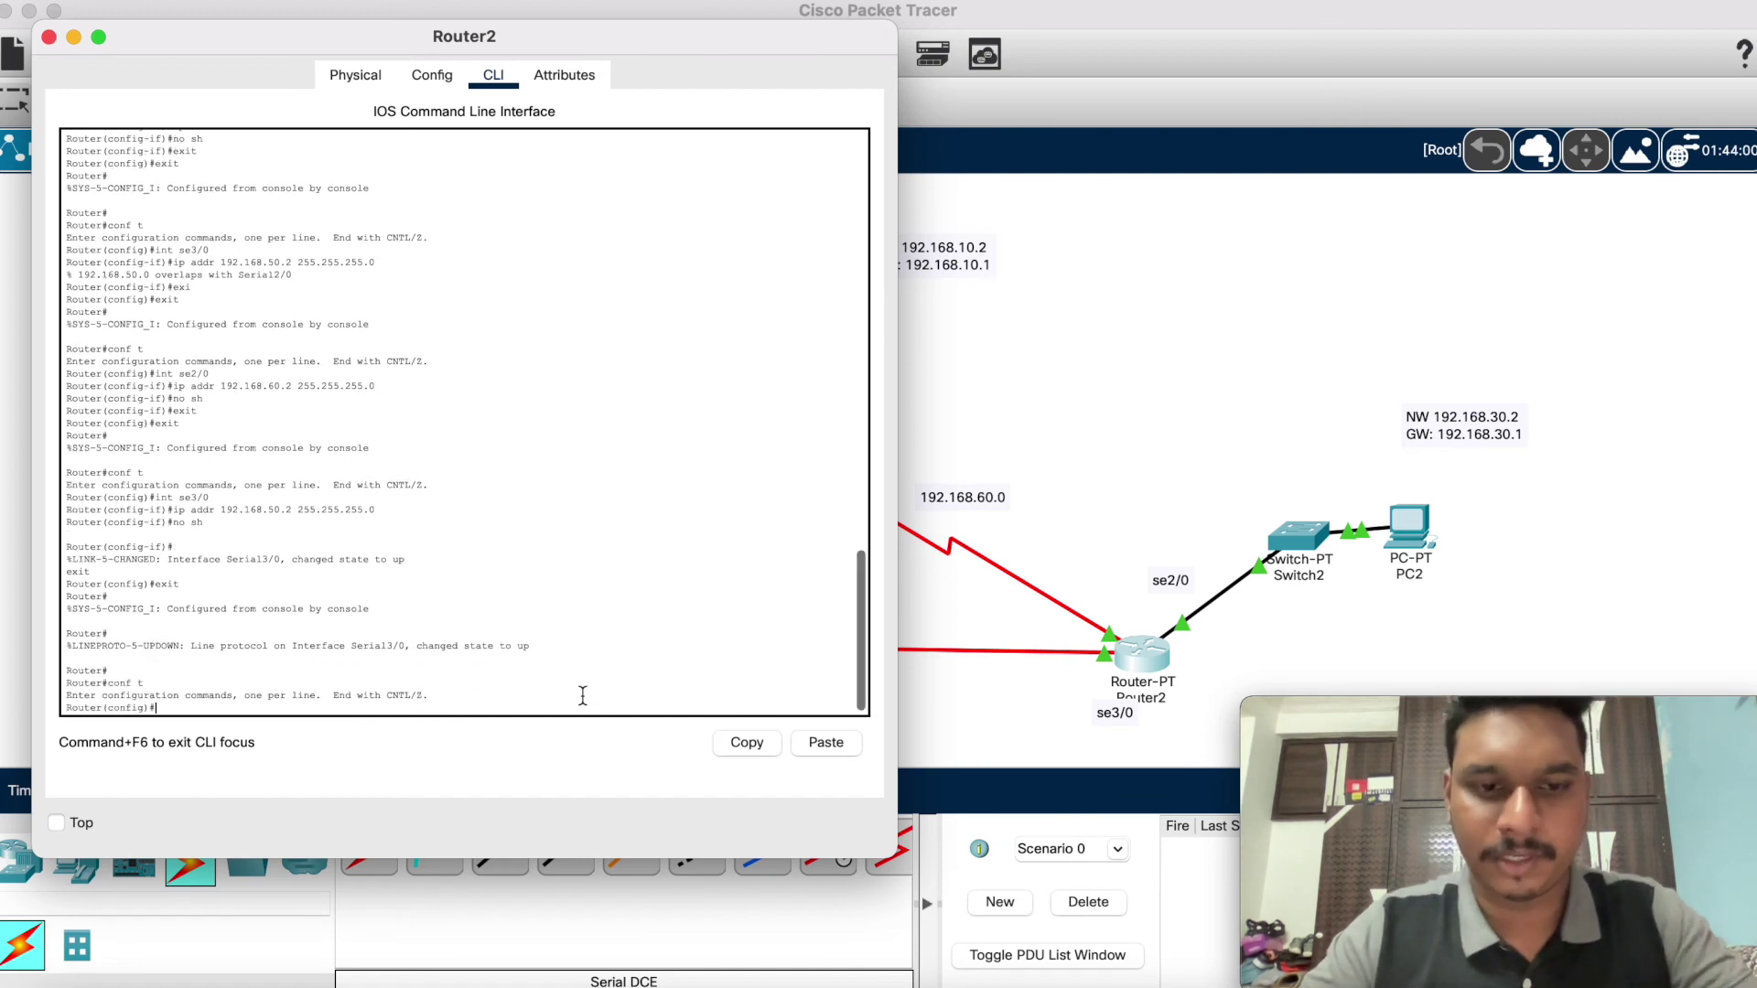
{"action": "type", "text": "router "}
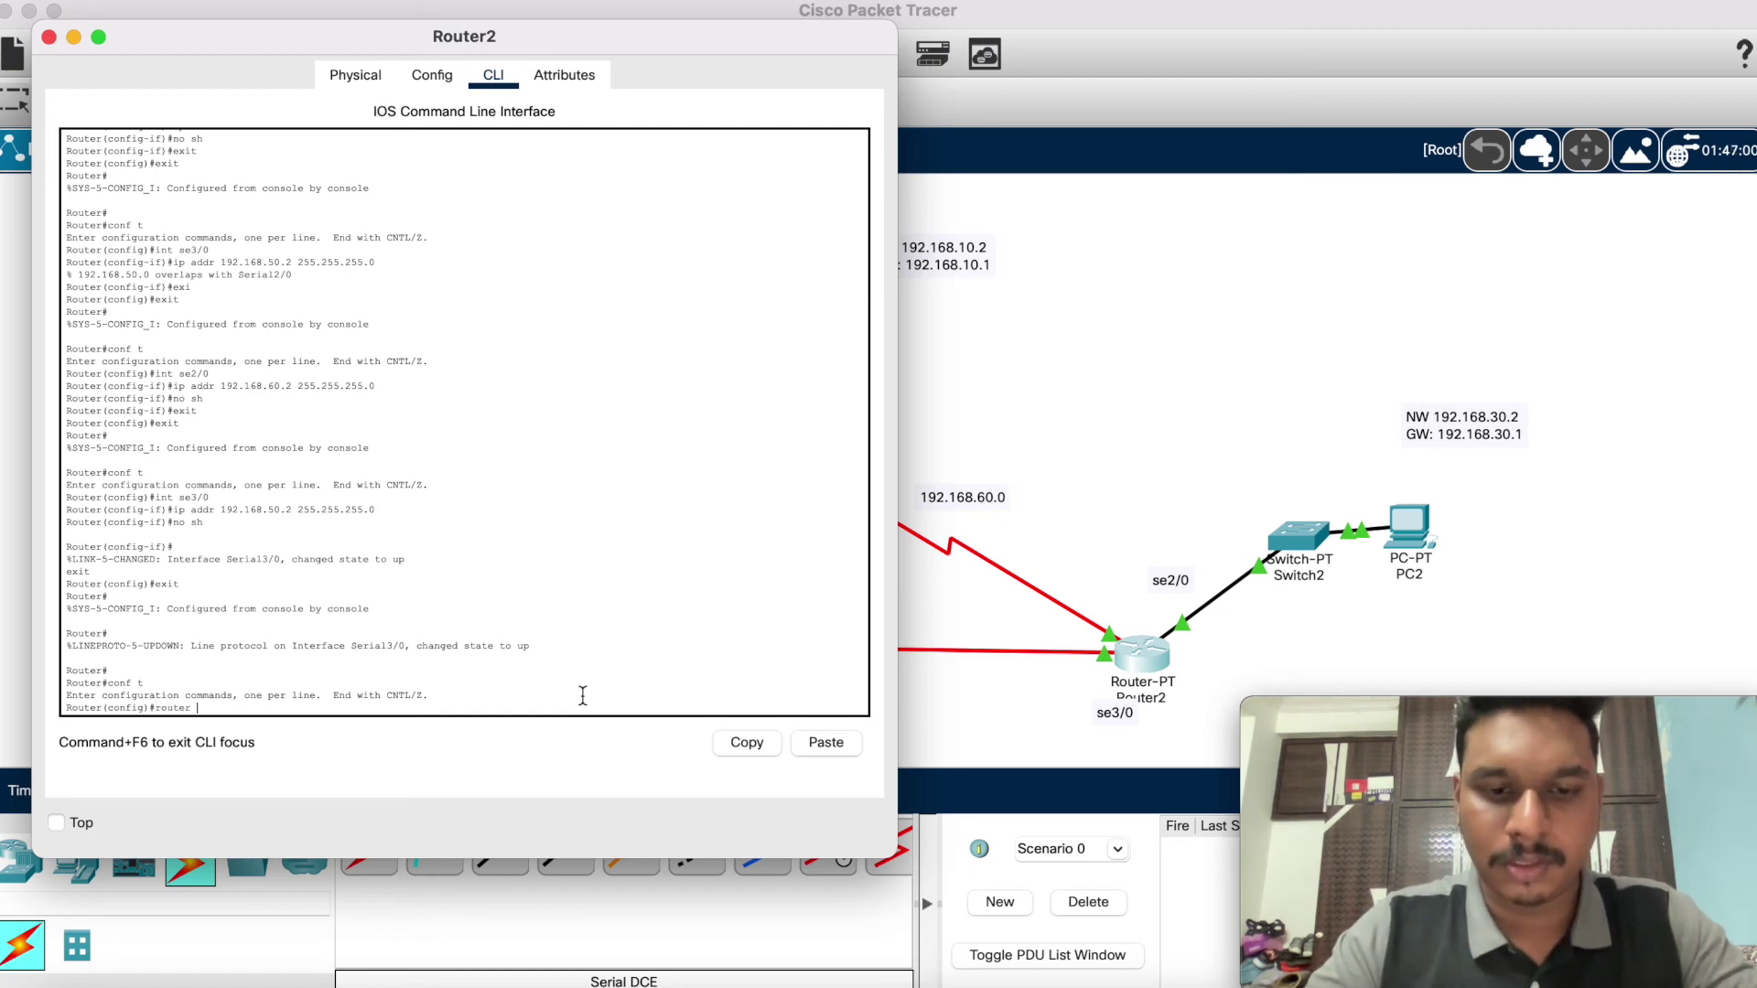
{"action": "type", "text": "rip"}
{"action": "key", "text": "Return"}
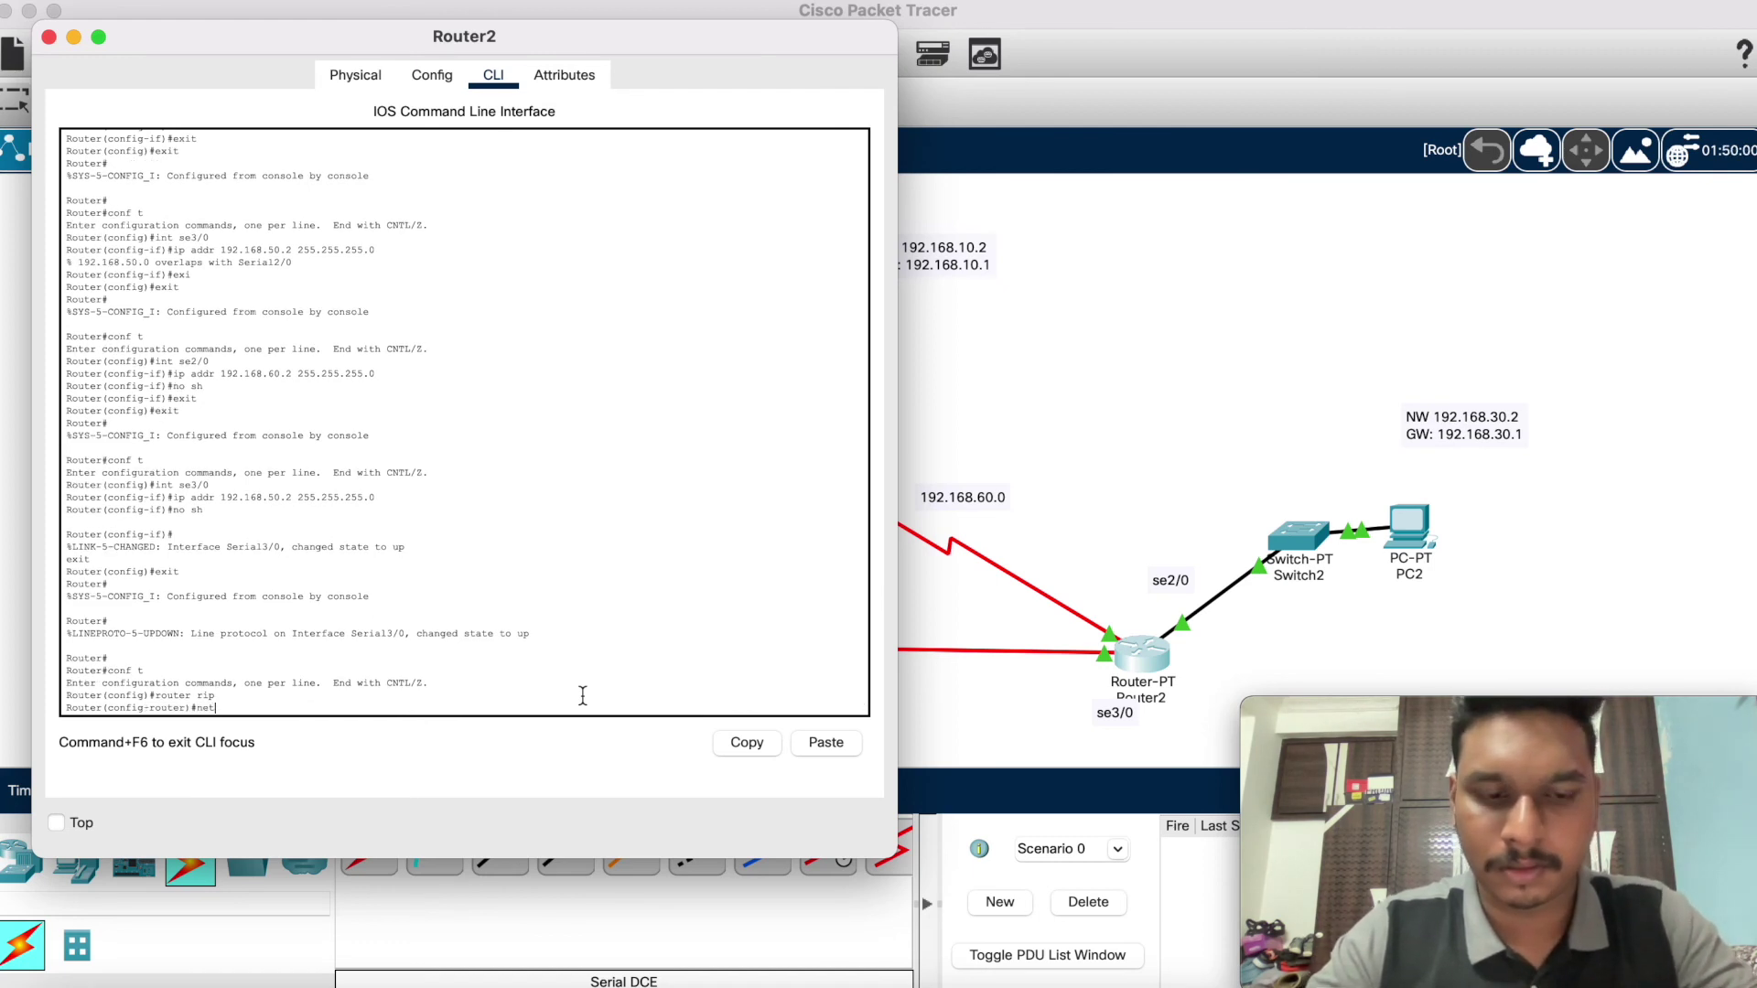
Step: Add RIP networks 192.168.30.0, 192.168.60.0 and 192.168.50.0 on Router2
{"action": "type", "text": "network "}
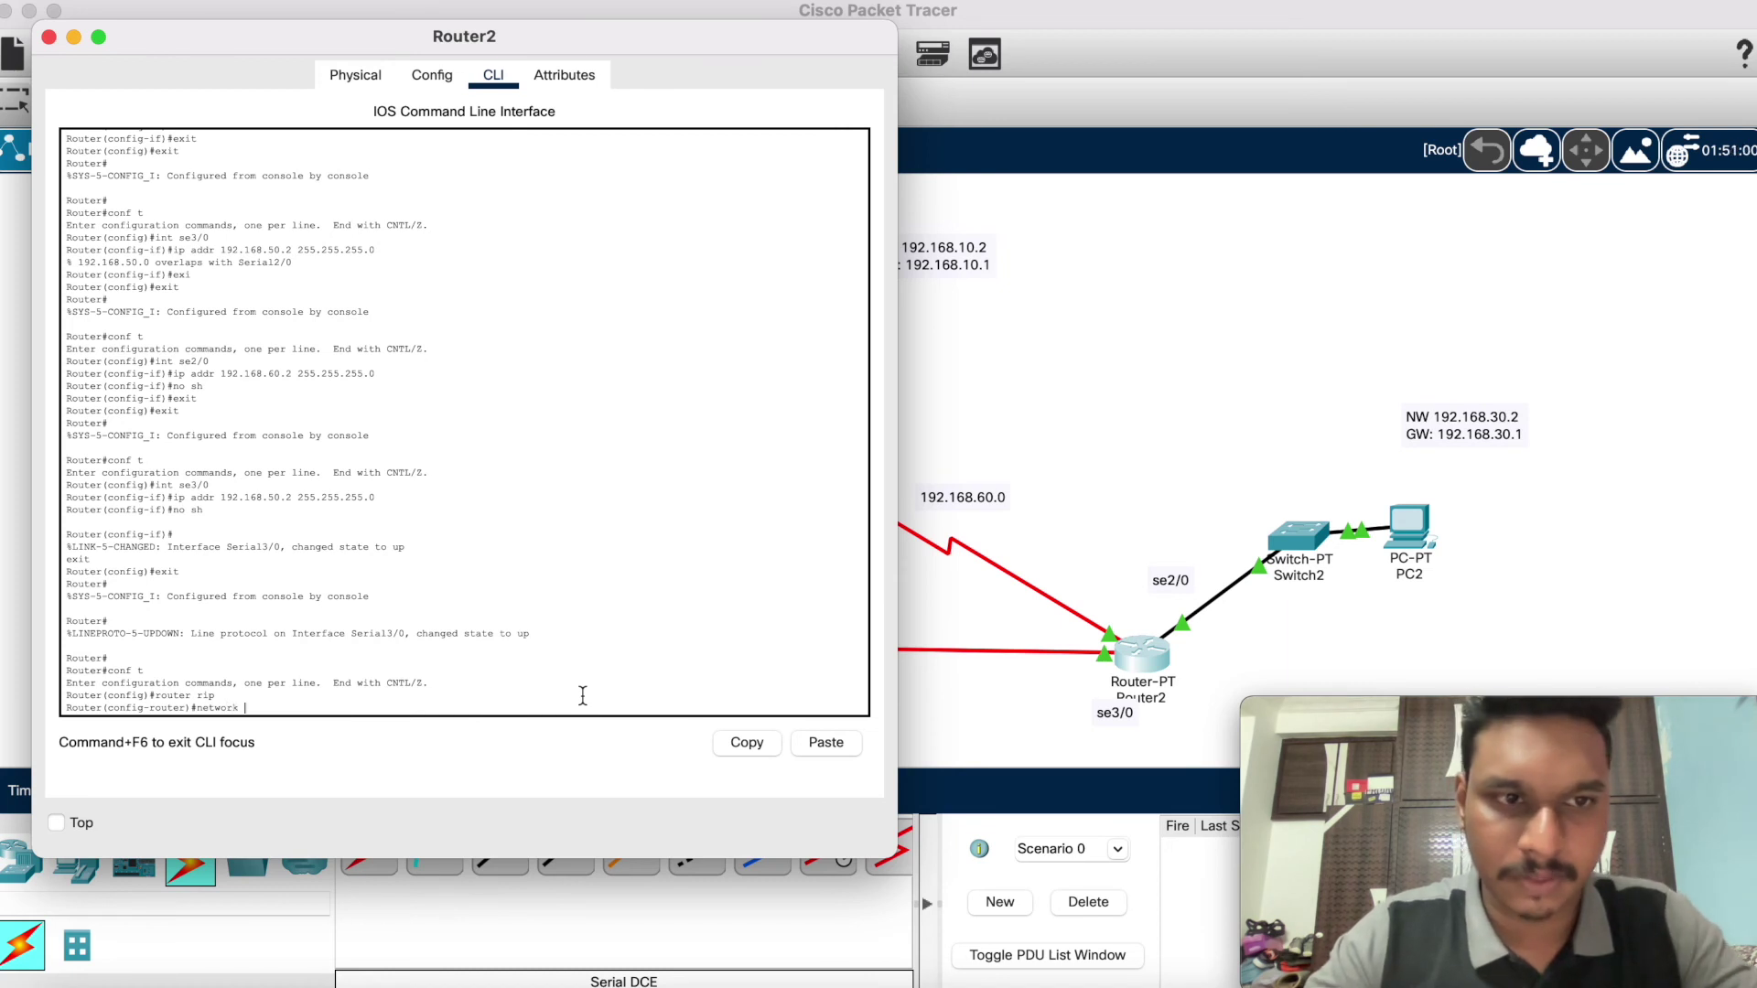
{"action": "type", "text": "192.1"}
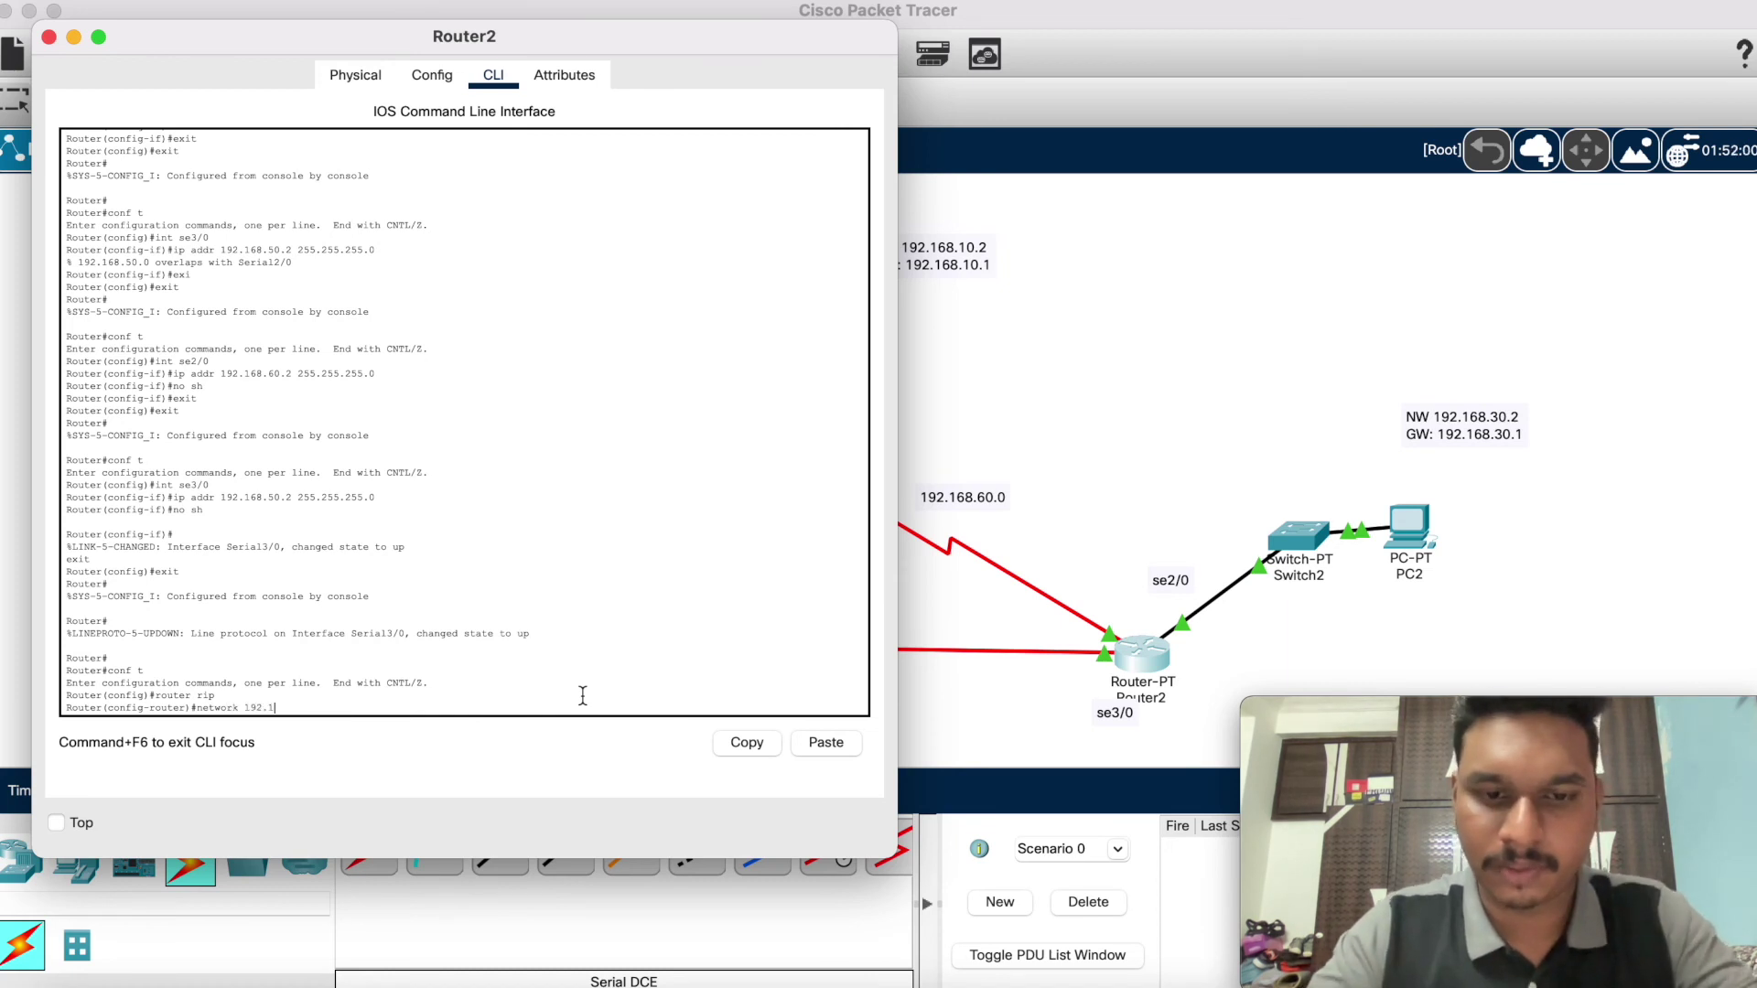
{"action": "type", "text": "68.30.0"}
{"action": "key", "text": "Return"}
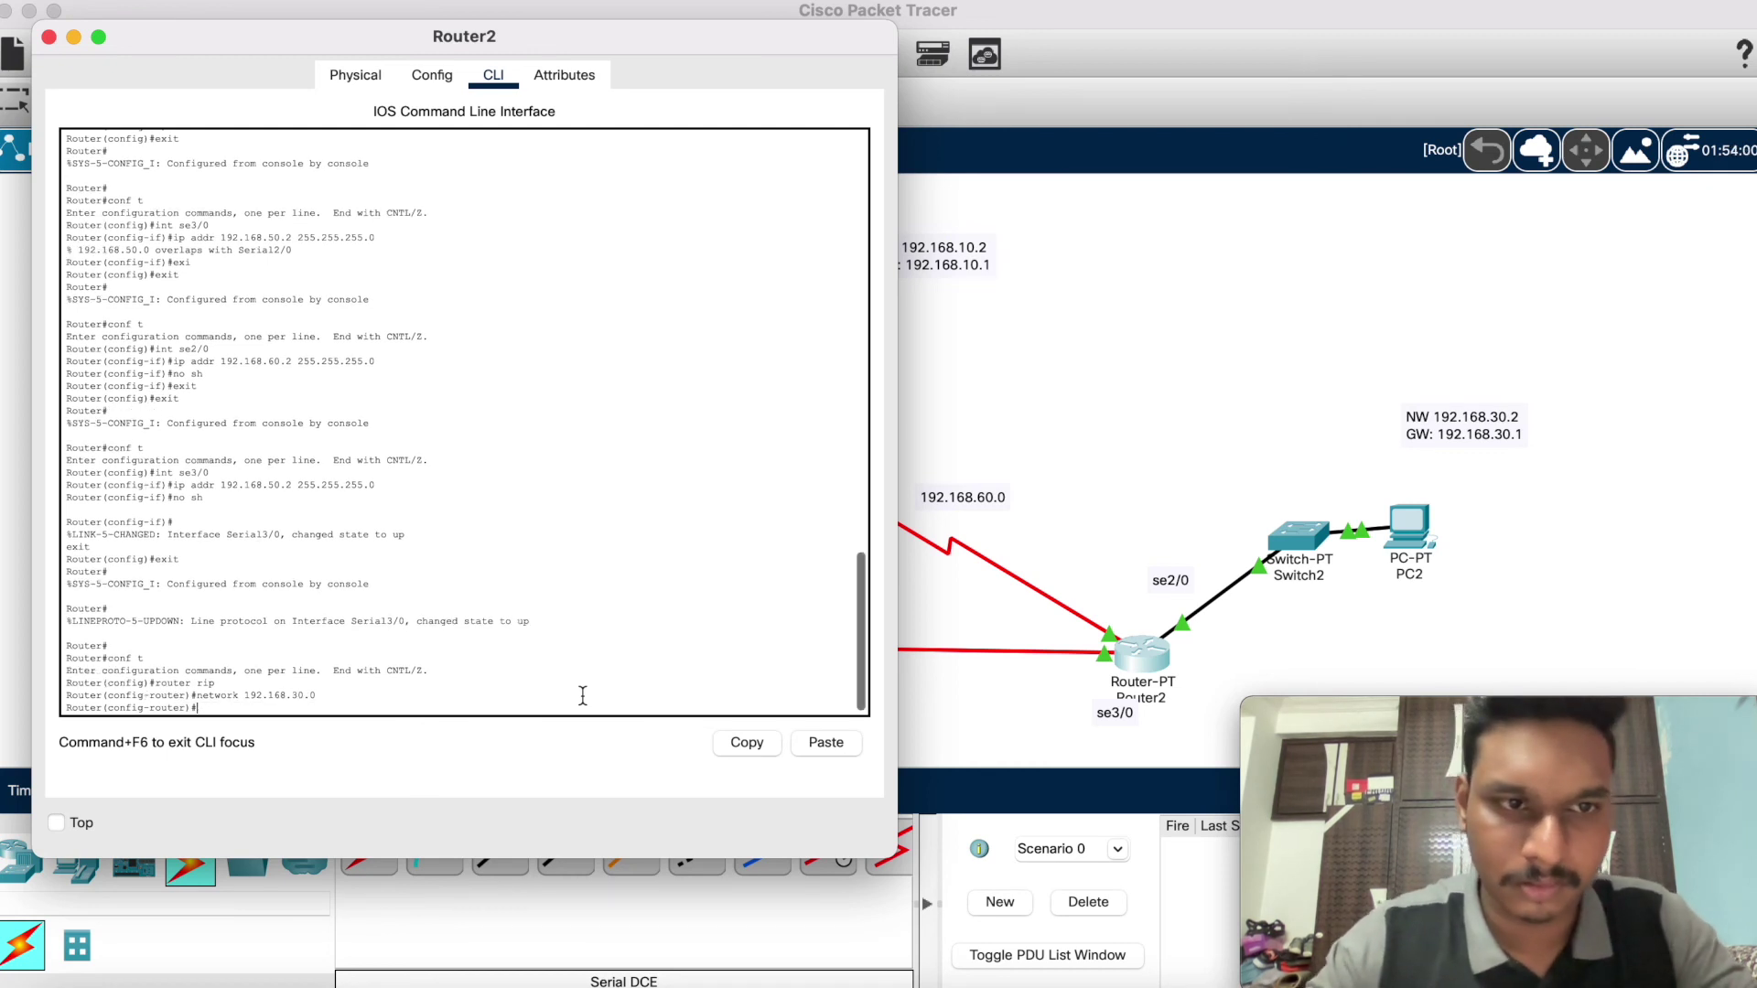
{"action": "key", "text": "Up"}
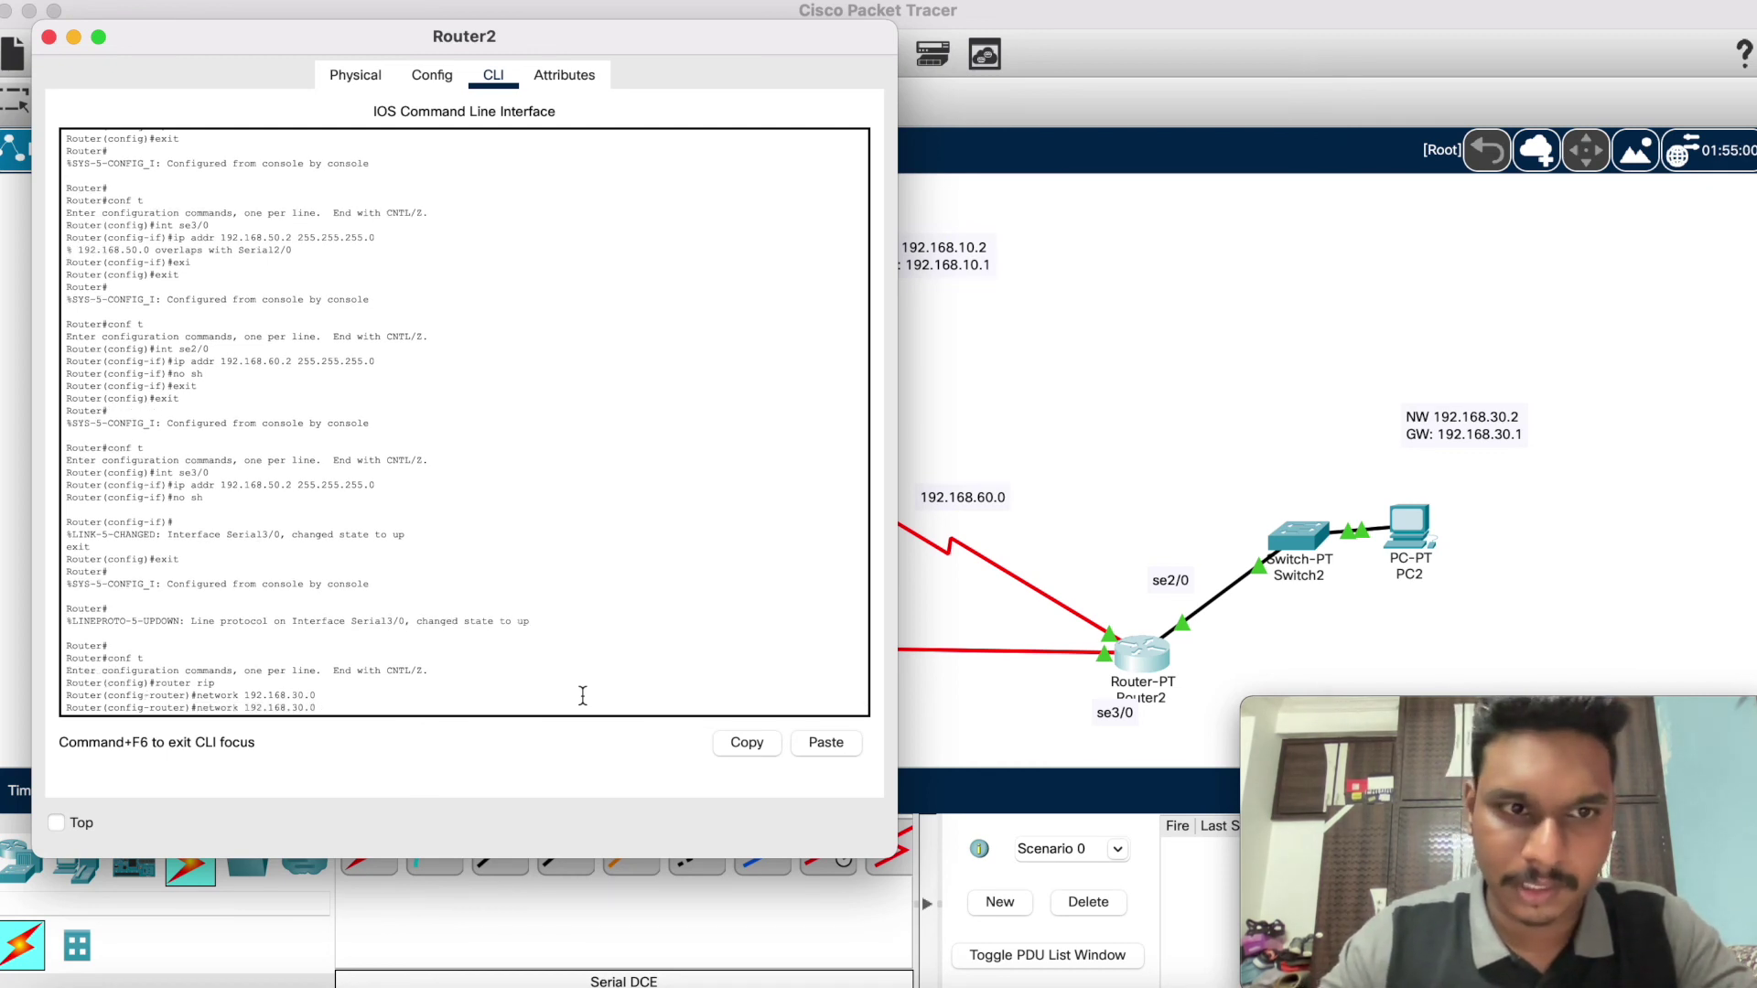
{"action": "key", "text": "BackSpace"}
{"action": "key", "text": "BackSpace"}
{"action": "key", "text": "BackSpace"}
{"action": "key", "text": "BackSpace"}
{"action": "type", "text": "60.0"}
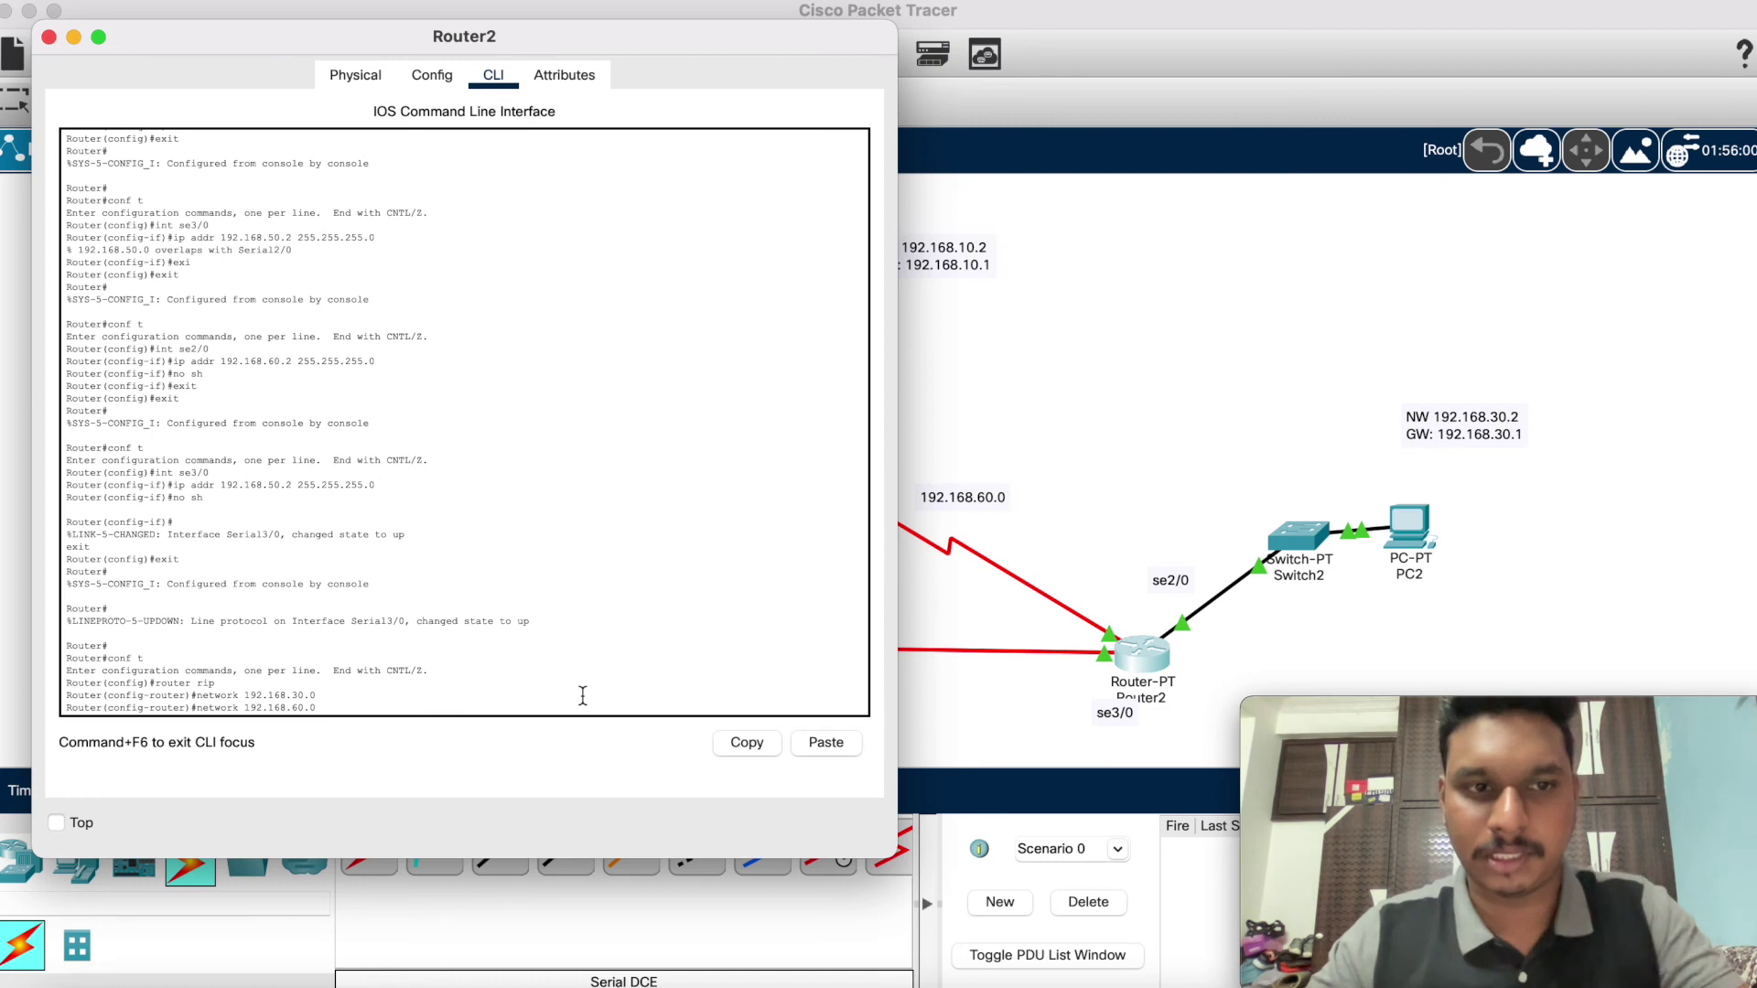
{"action": "key", "text": "Return"}
{"action": "key", "text": "Up"}
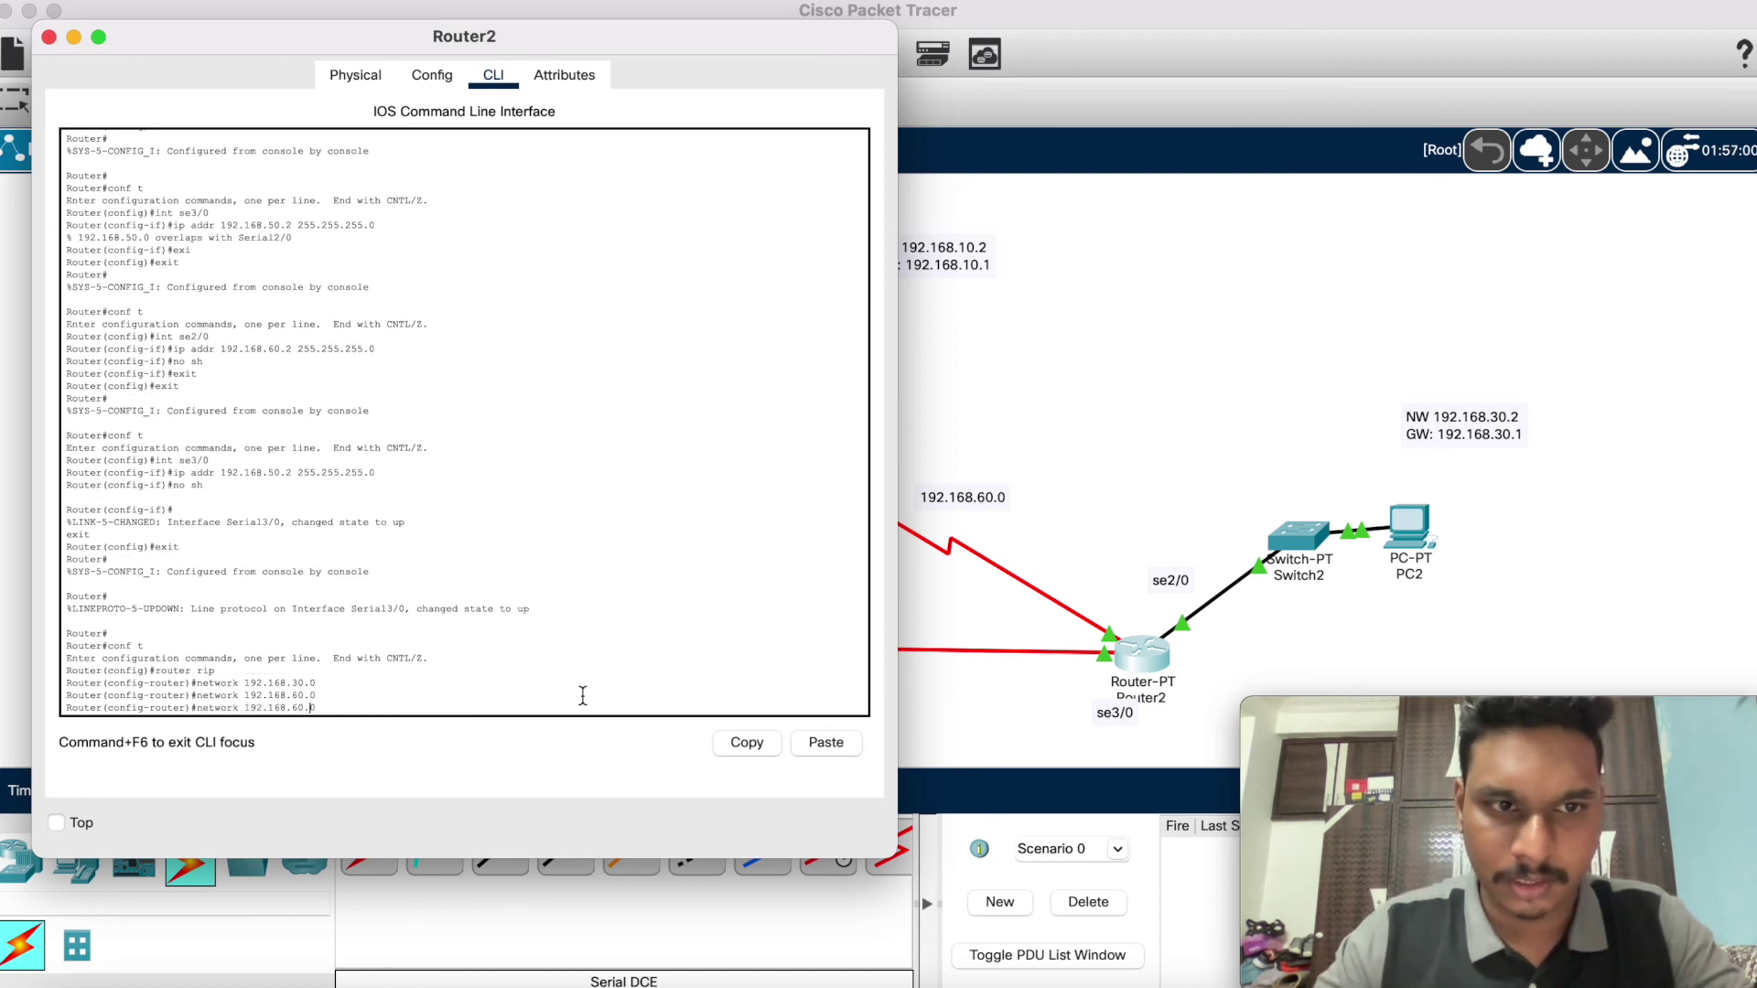
{"action": "key", "text": "BackSpace"}
{"action": "key", "text": "BackSpace"}
{"action": "key", "text": "BackSpace"}
{"action": "key", "text": "BackSpace"}
{"action": "type", "text": "50.0"}
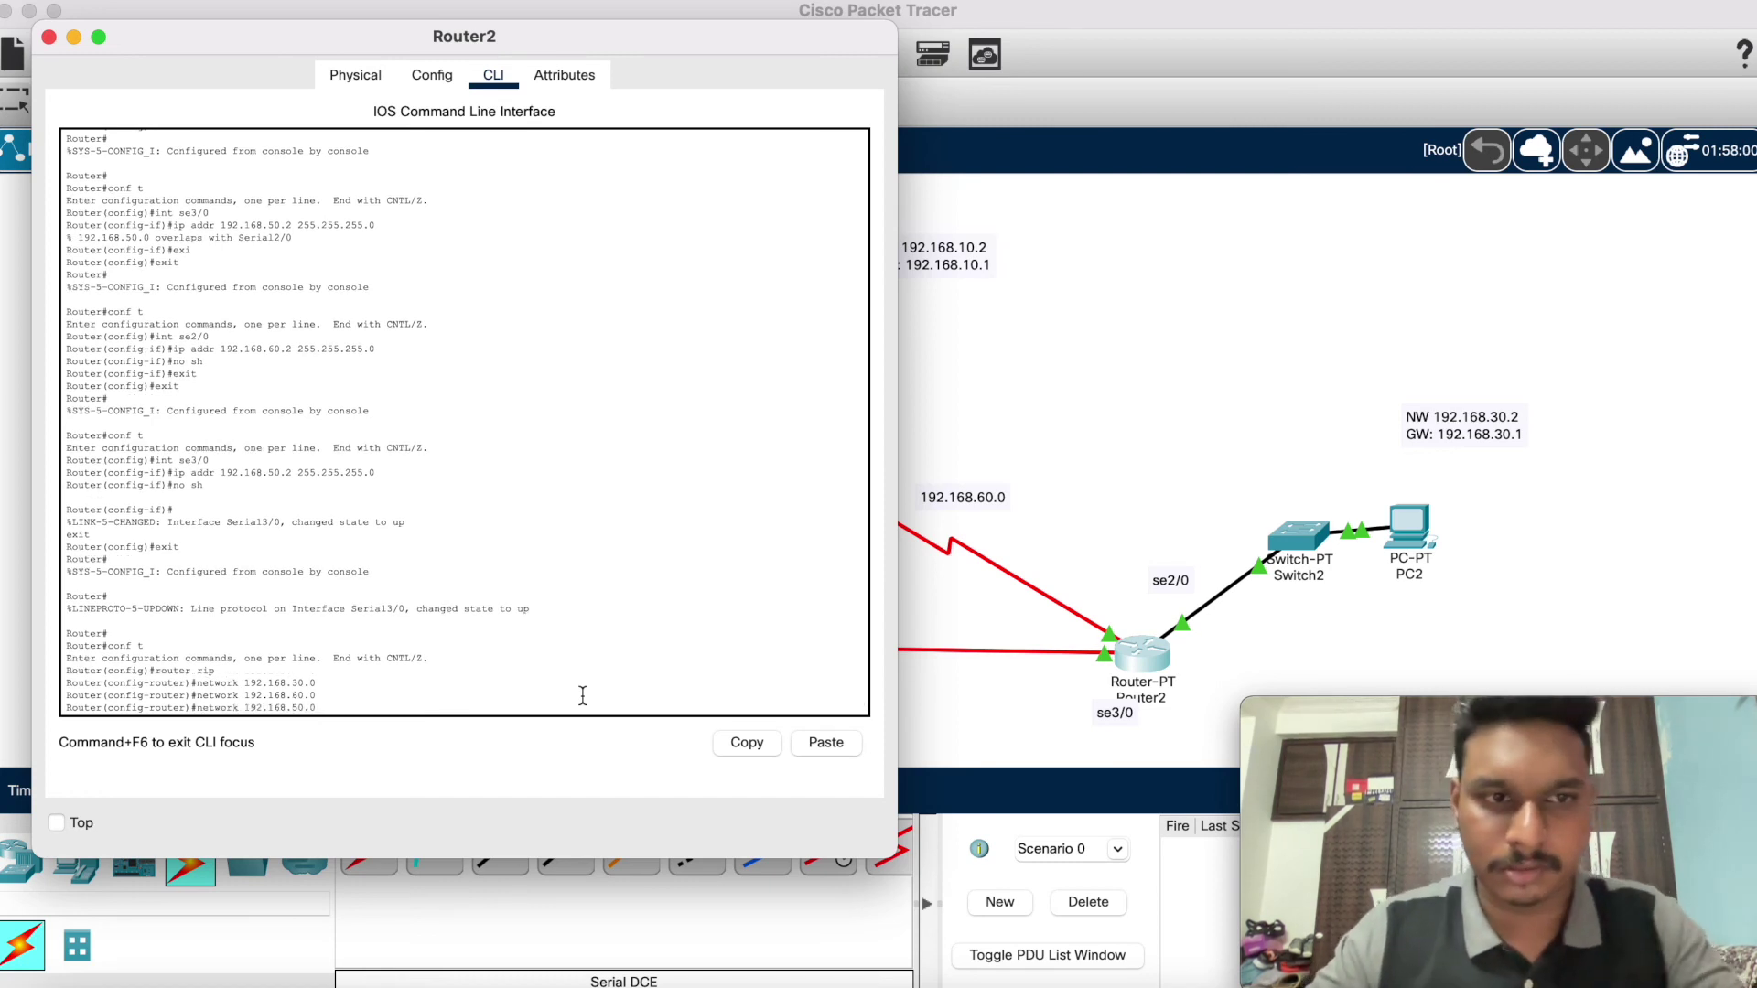
{"action": "key", "text": "Return"}
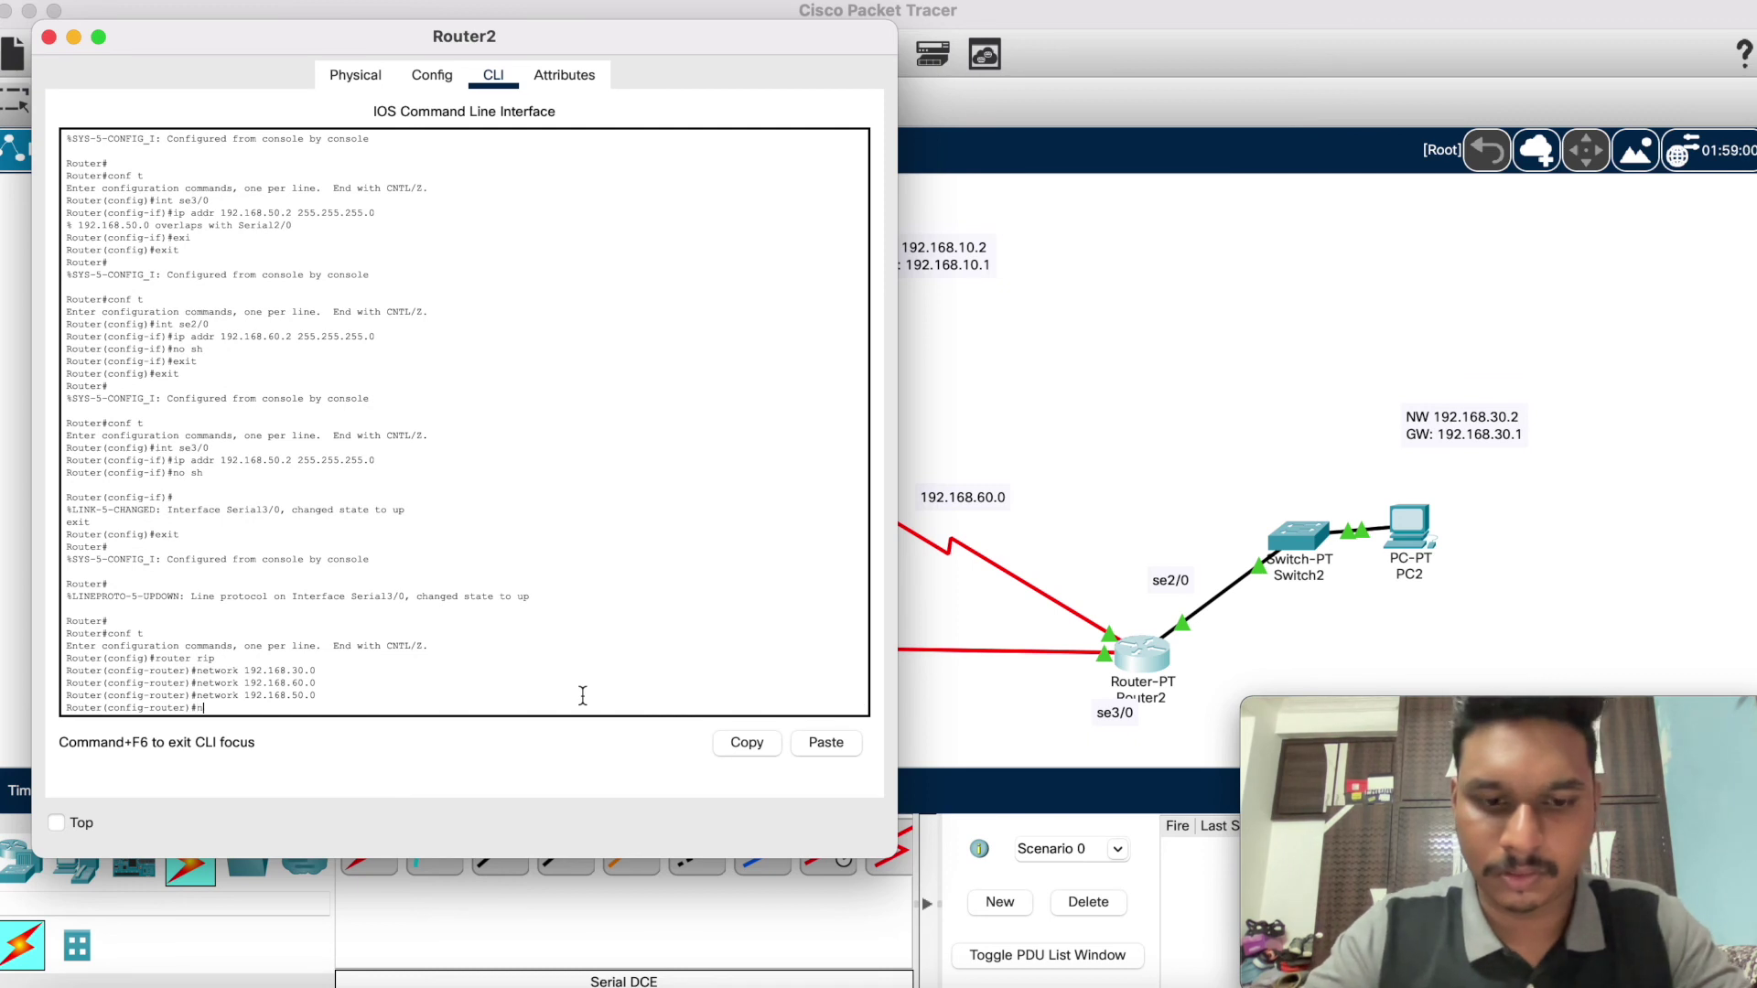
Step: Exit configuration mode and show Router2's routing table with RIP routes to 10.0, 20.0, 40.0
{"action": "key", "text": "Return"}
{"action": "type", "text": "ex"}
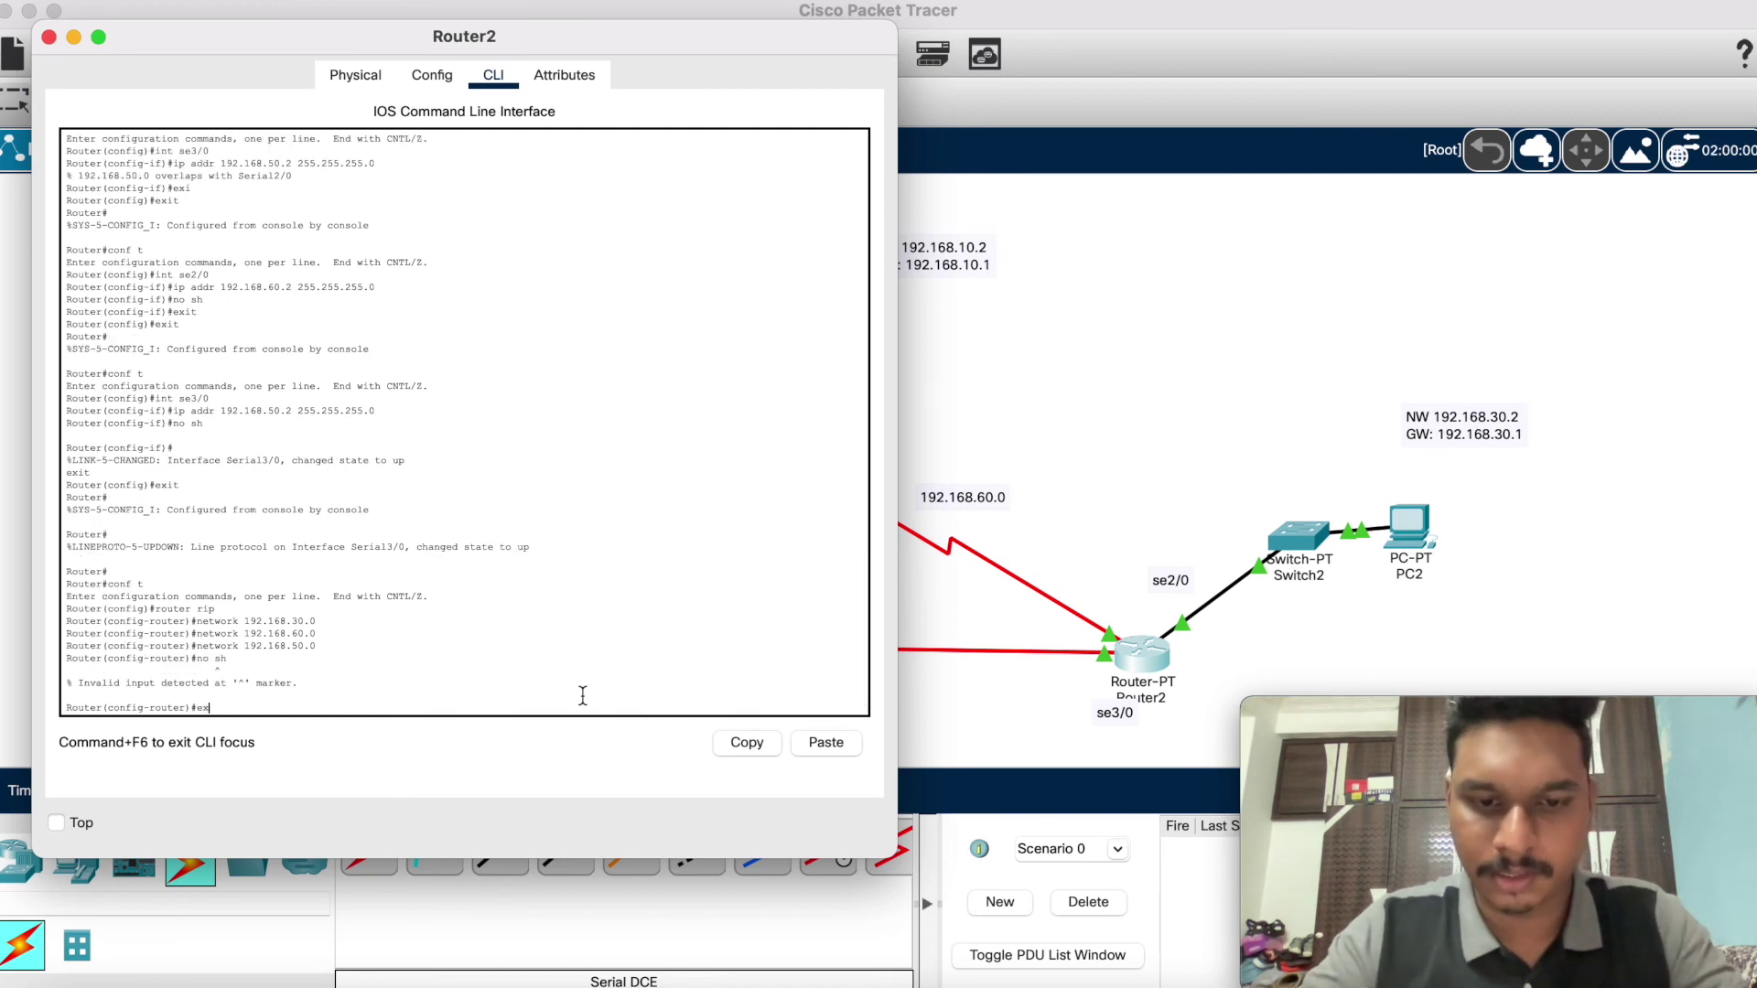
{"action": "type", "text": "it"}
{"action": "key", "text": "Return"}
{"action": "type", "text": "exi"}
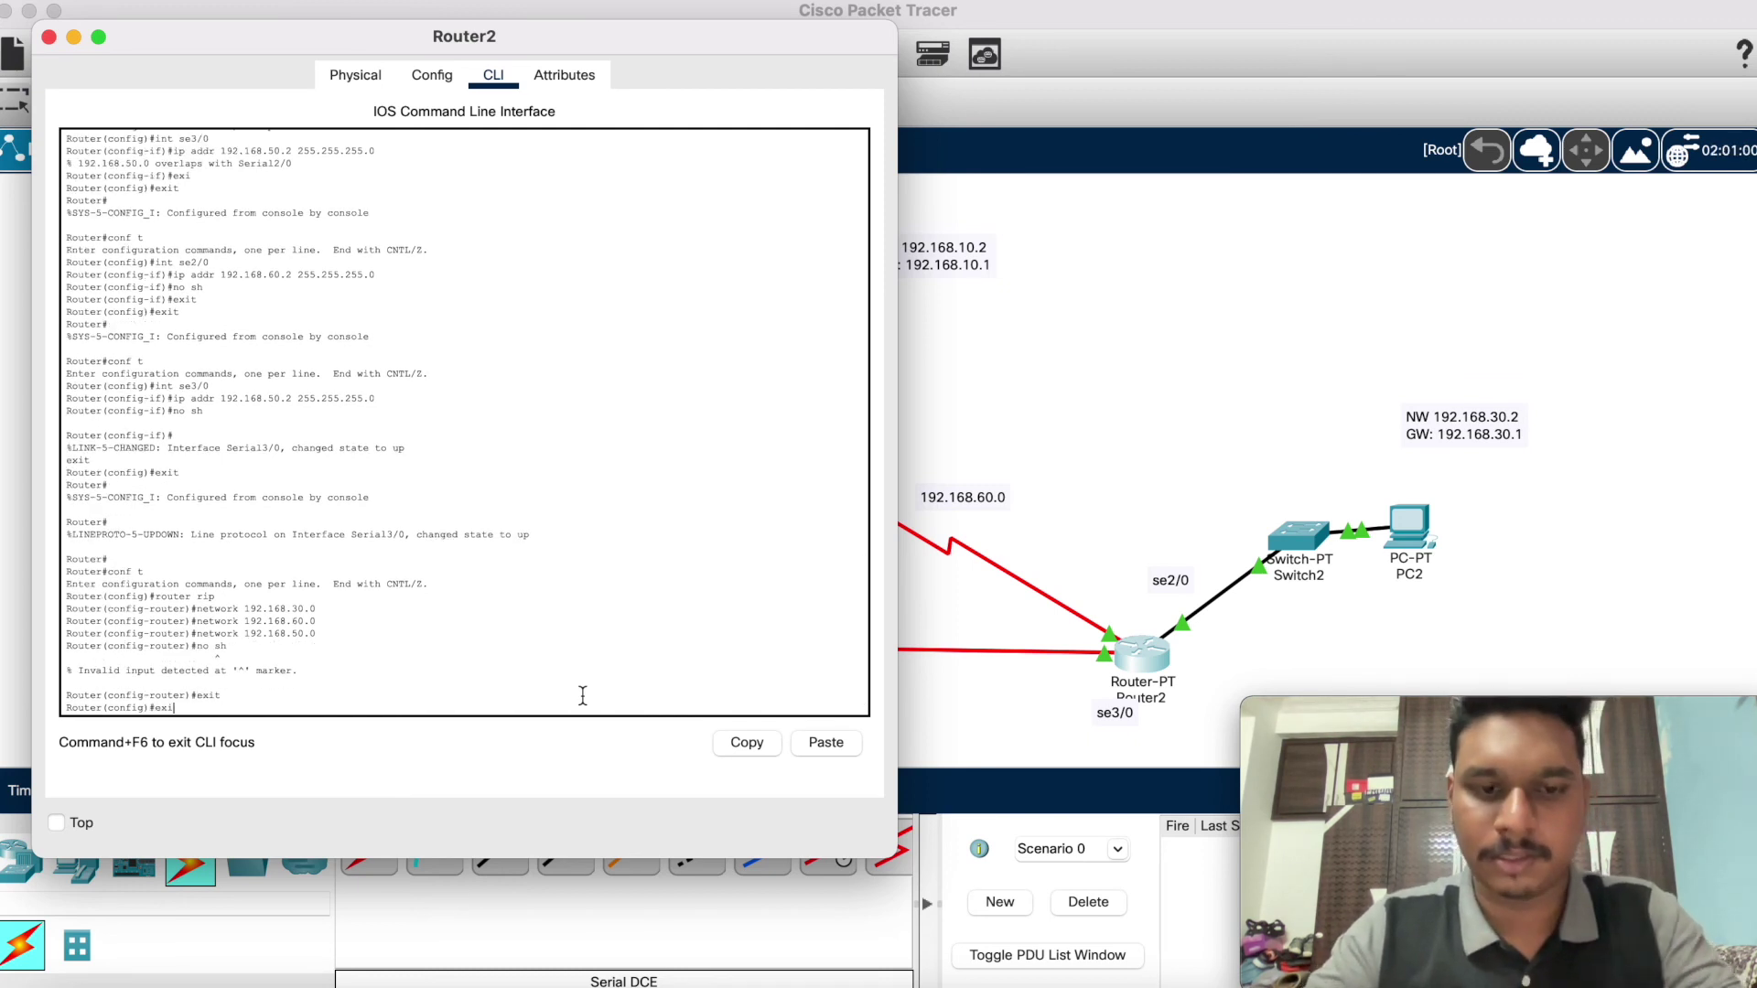
{"action": "type", "text": "t"}
{"action": "key", "text": "Return"}
{"action": "key", "text": "Return"}
{"action": "type", "text": "sh"}
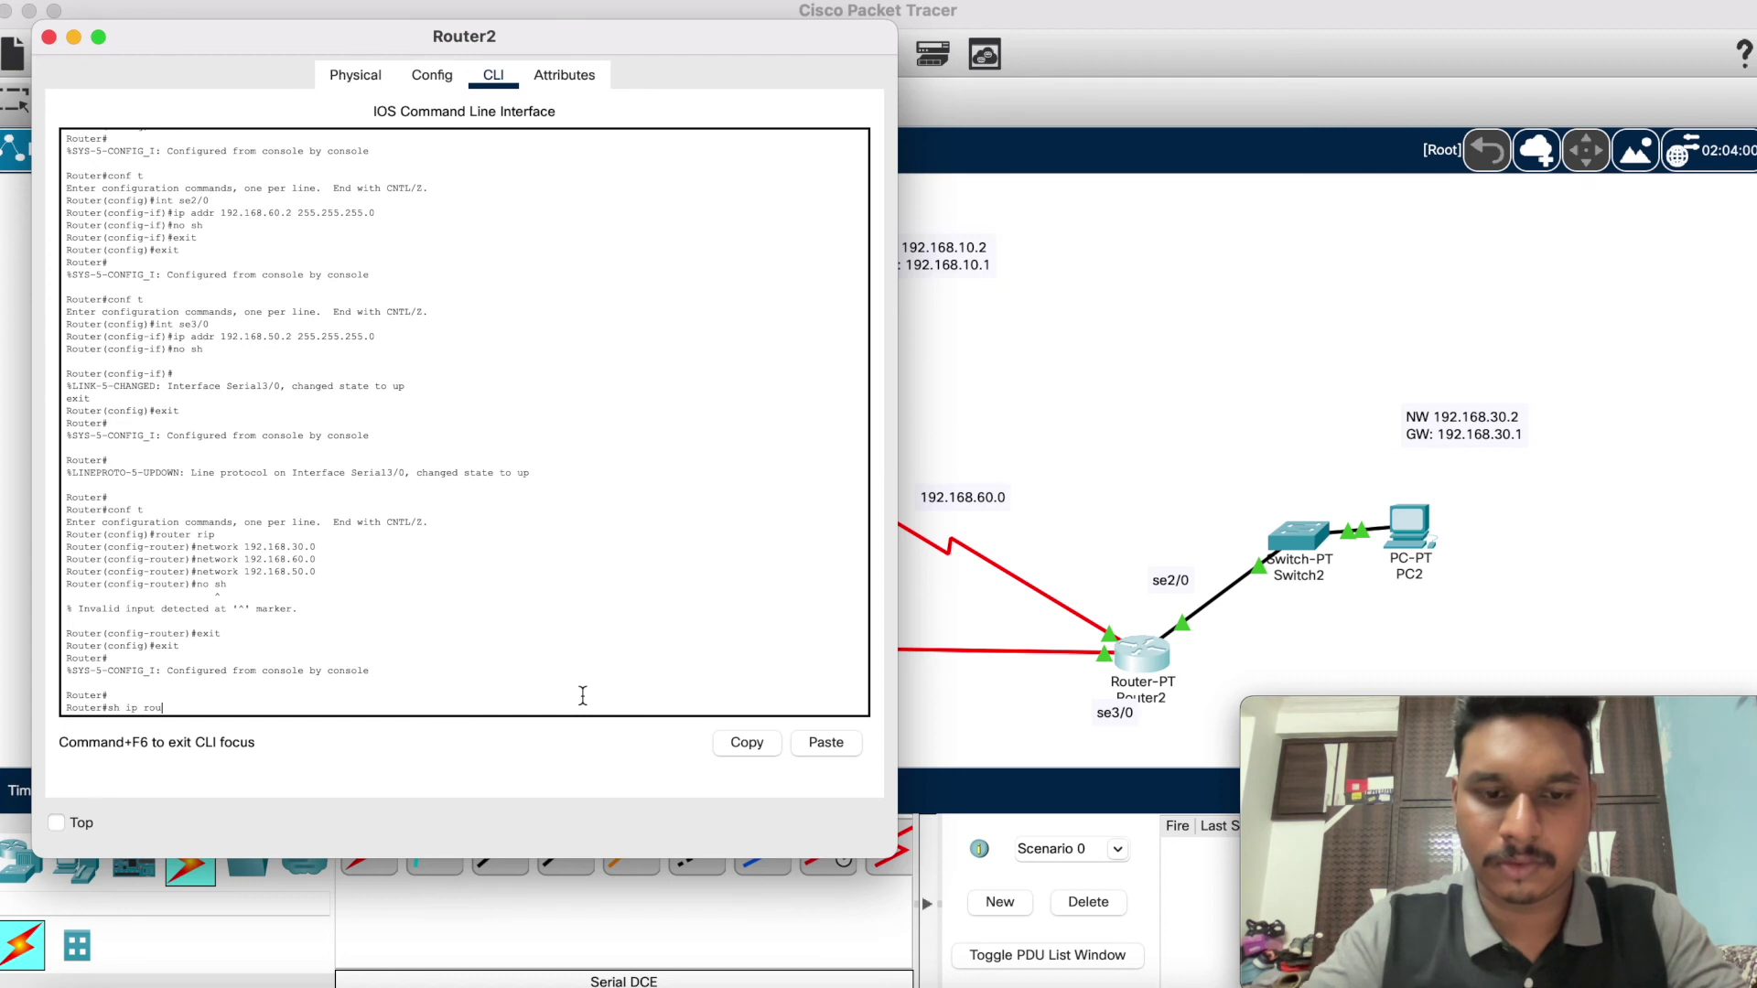
{"action": "type", "text": "ip route"}
{"action": "key", "text": "Return"}
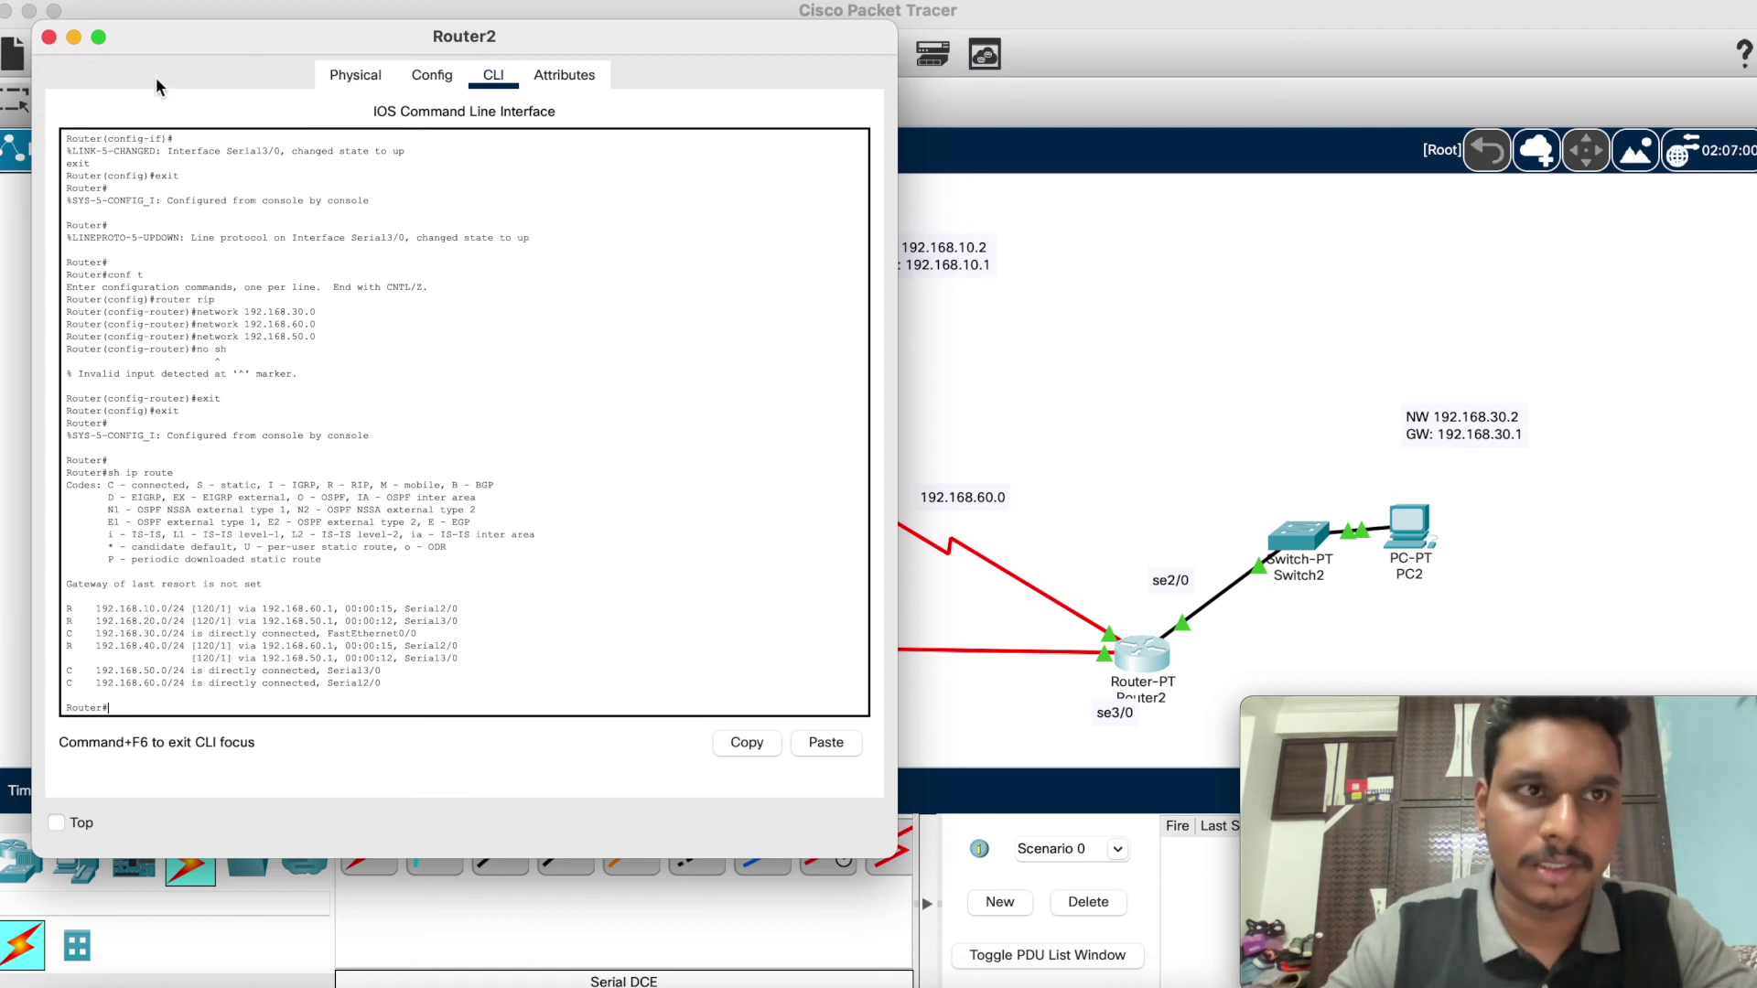
Step: Recheck Router1 and Router0 routing tables for RIP routes to all LANs, including 192.168.30.0
{"action": "left_click", "coordinate": [49, 41]}
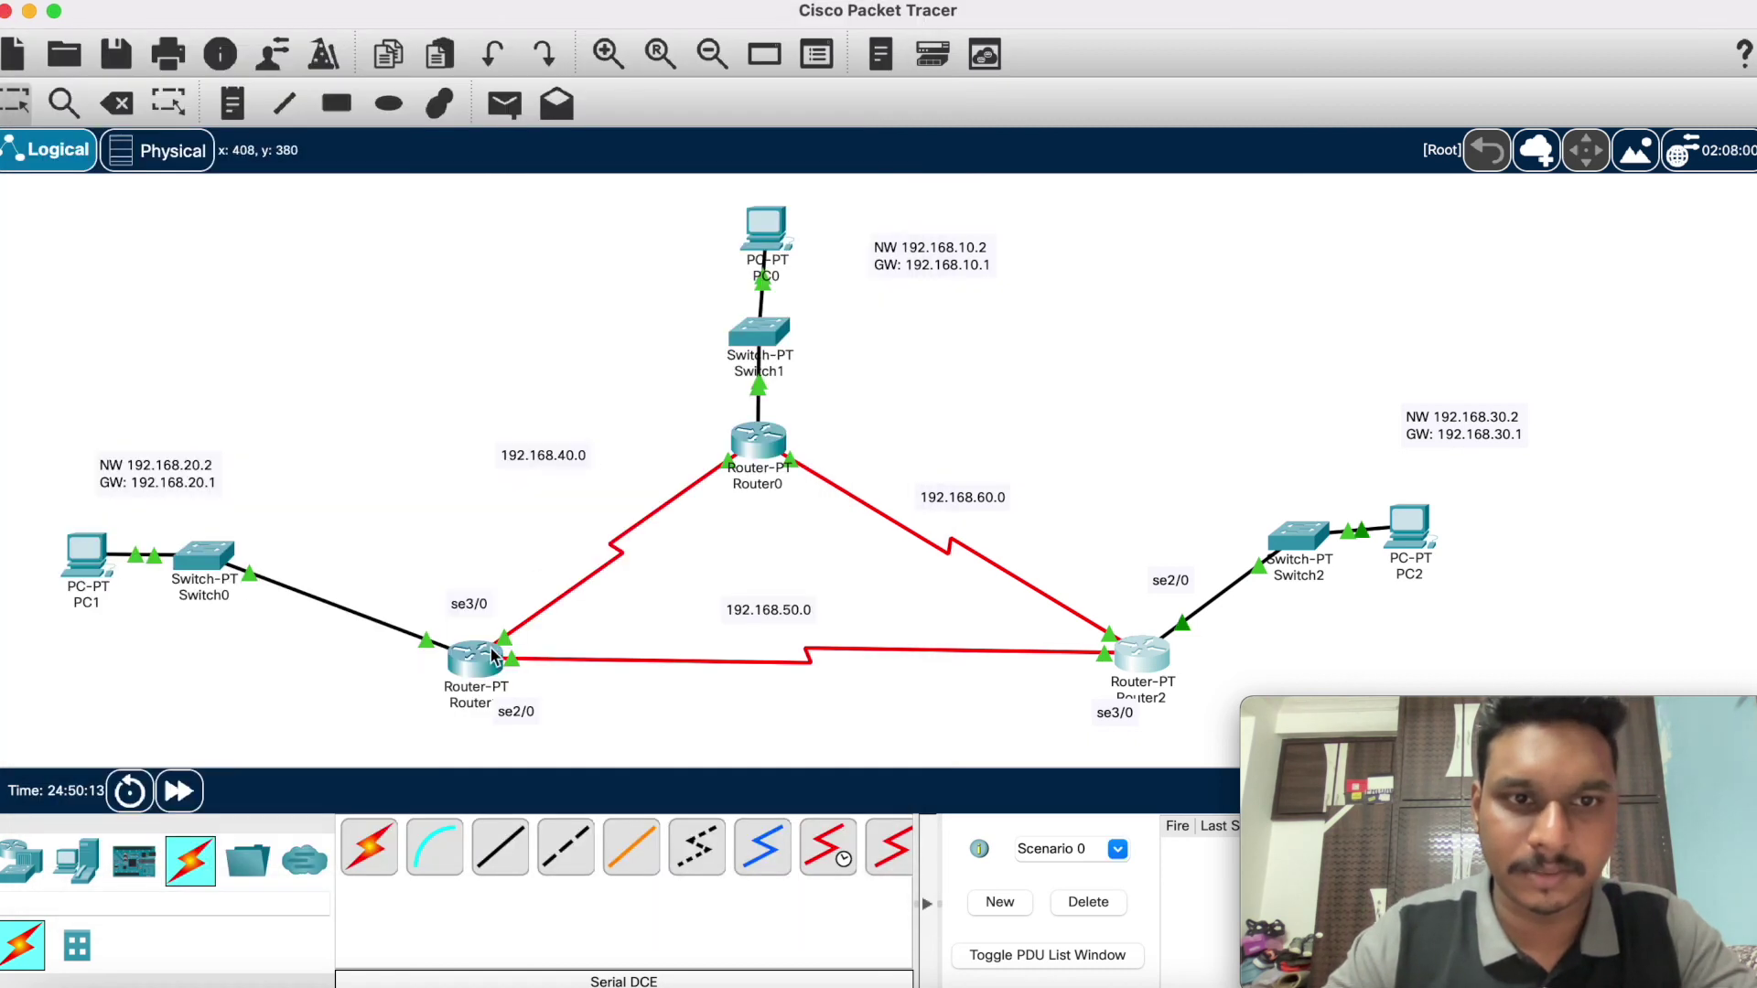
{"action": "left_click", "coordinate": [493, 645]}
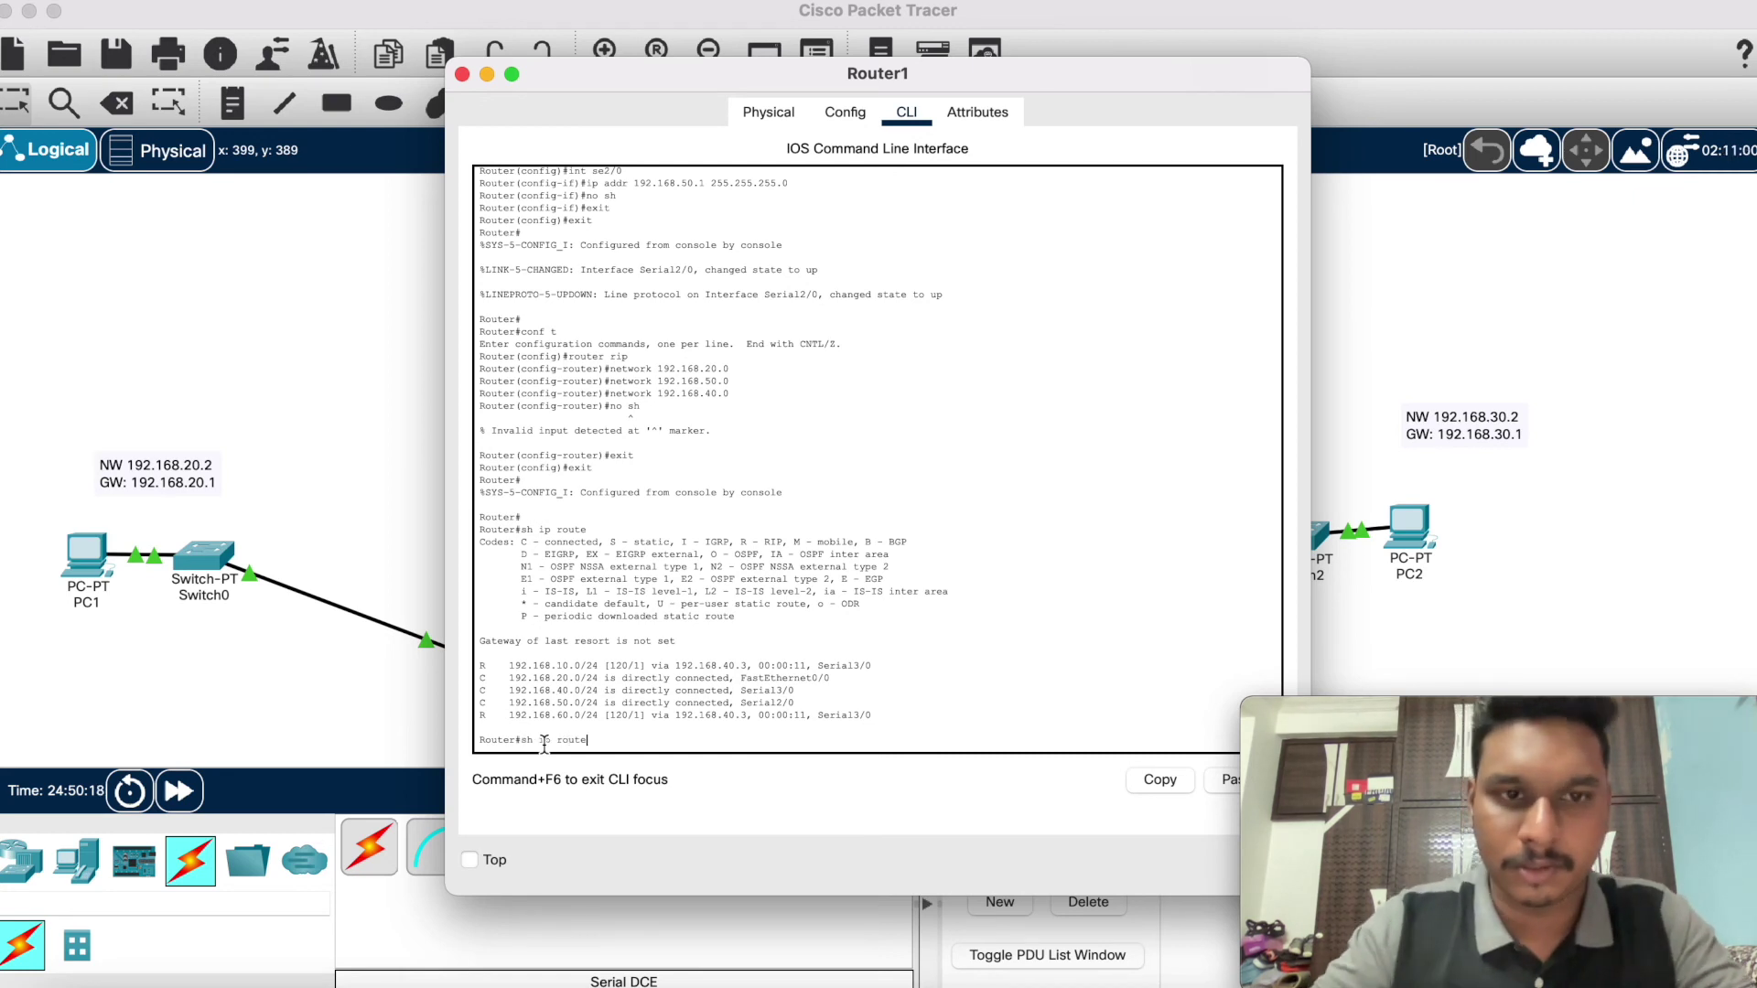
{"action": "key", "text": "Return"}
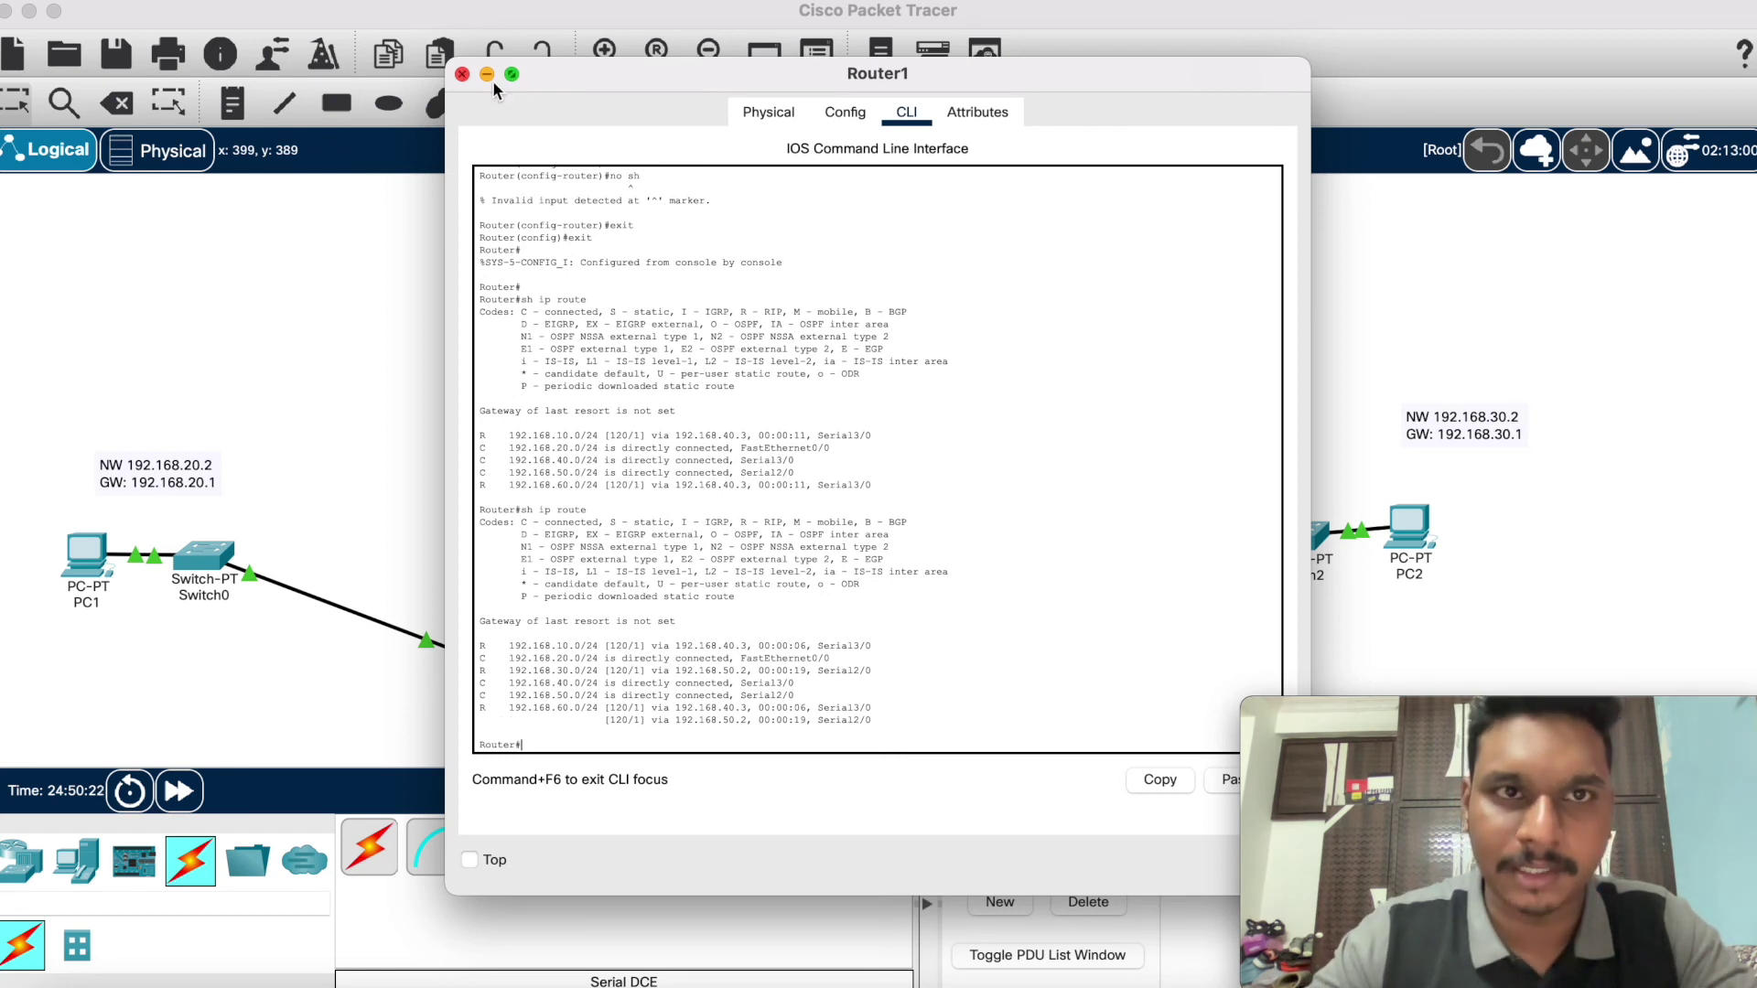
{"action": "left_click", "coordinate": [463, 73]}
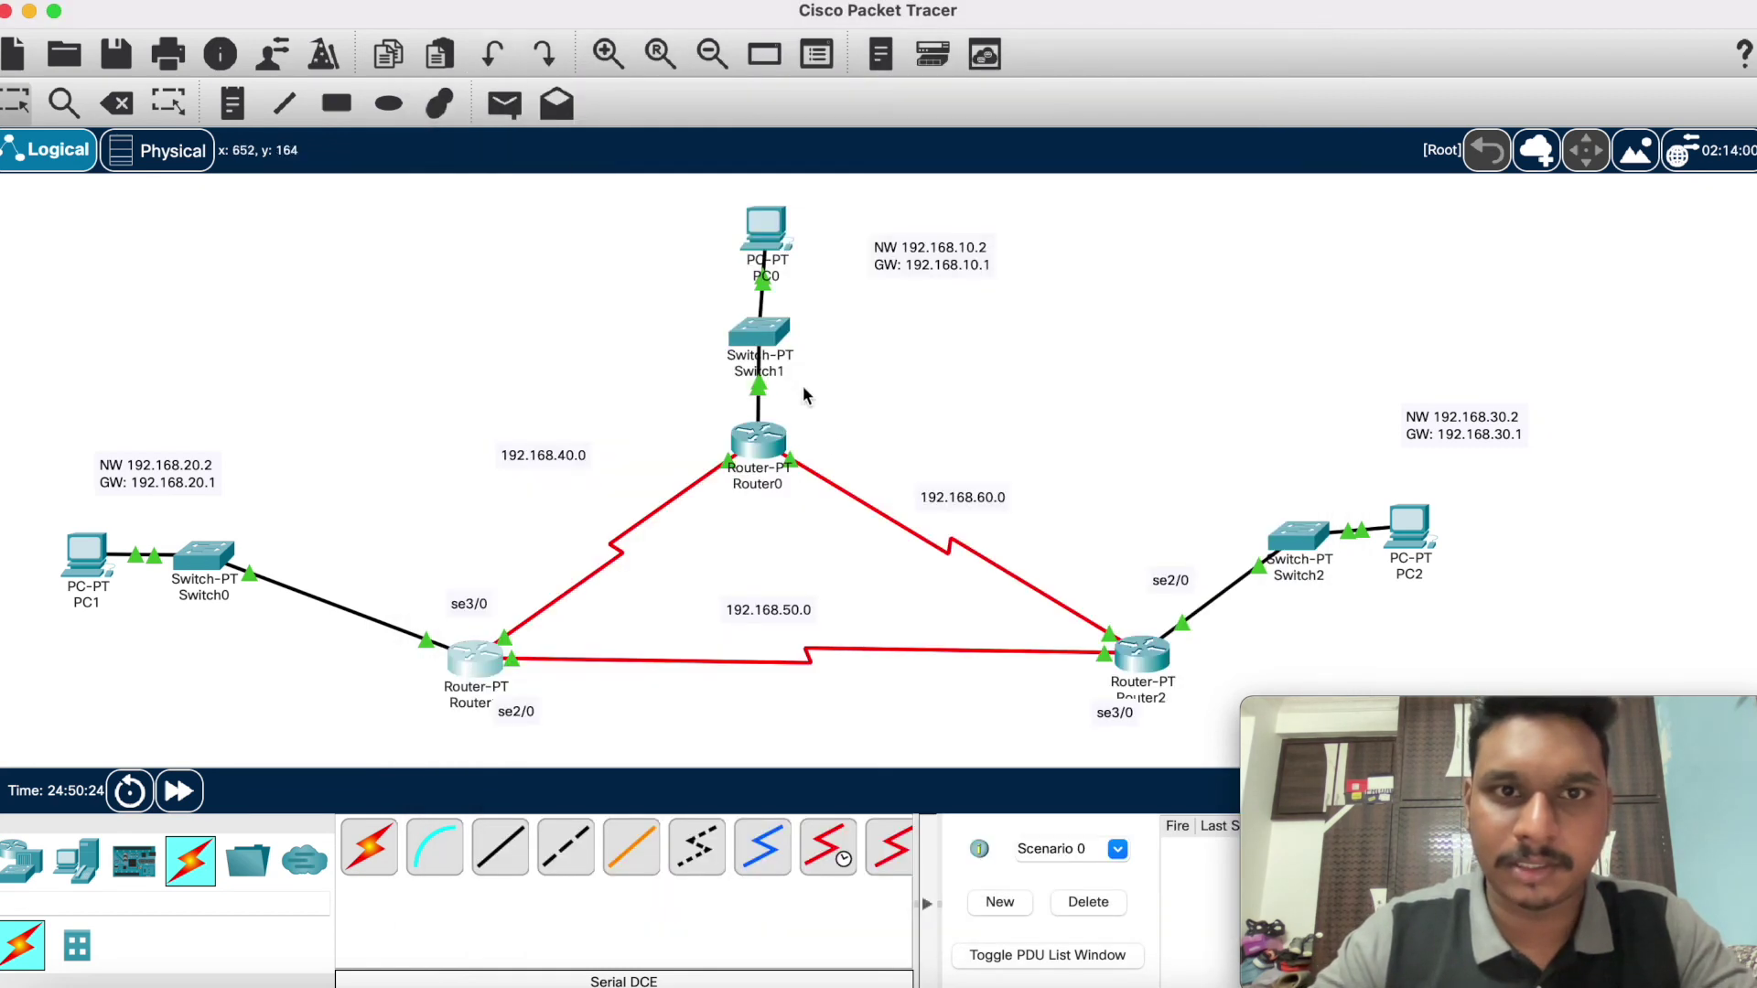
{"action": "left_click", "coordinate": [767, 451]}
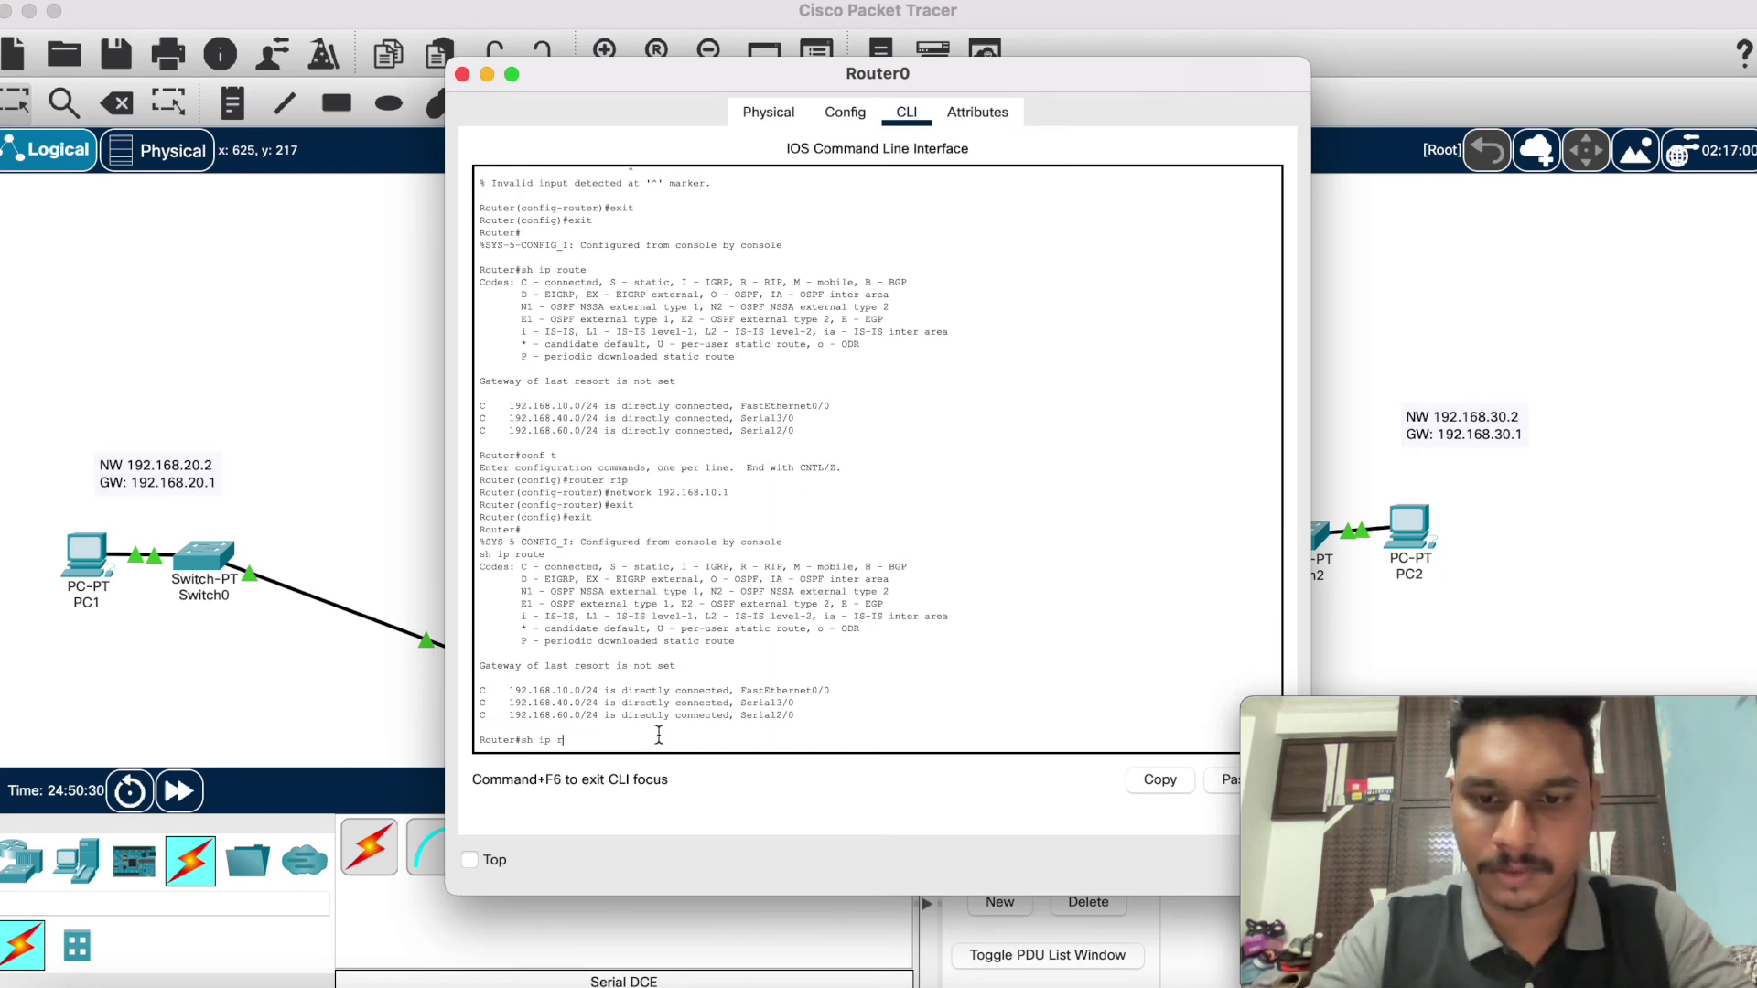
{"action": "key", "text": "Return"}
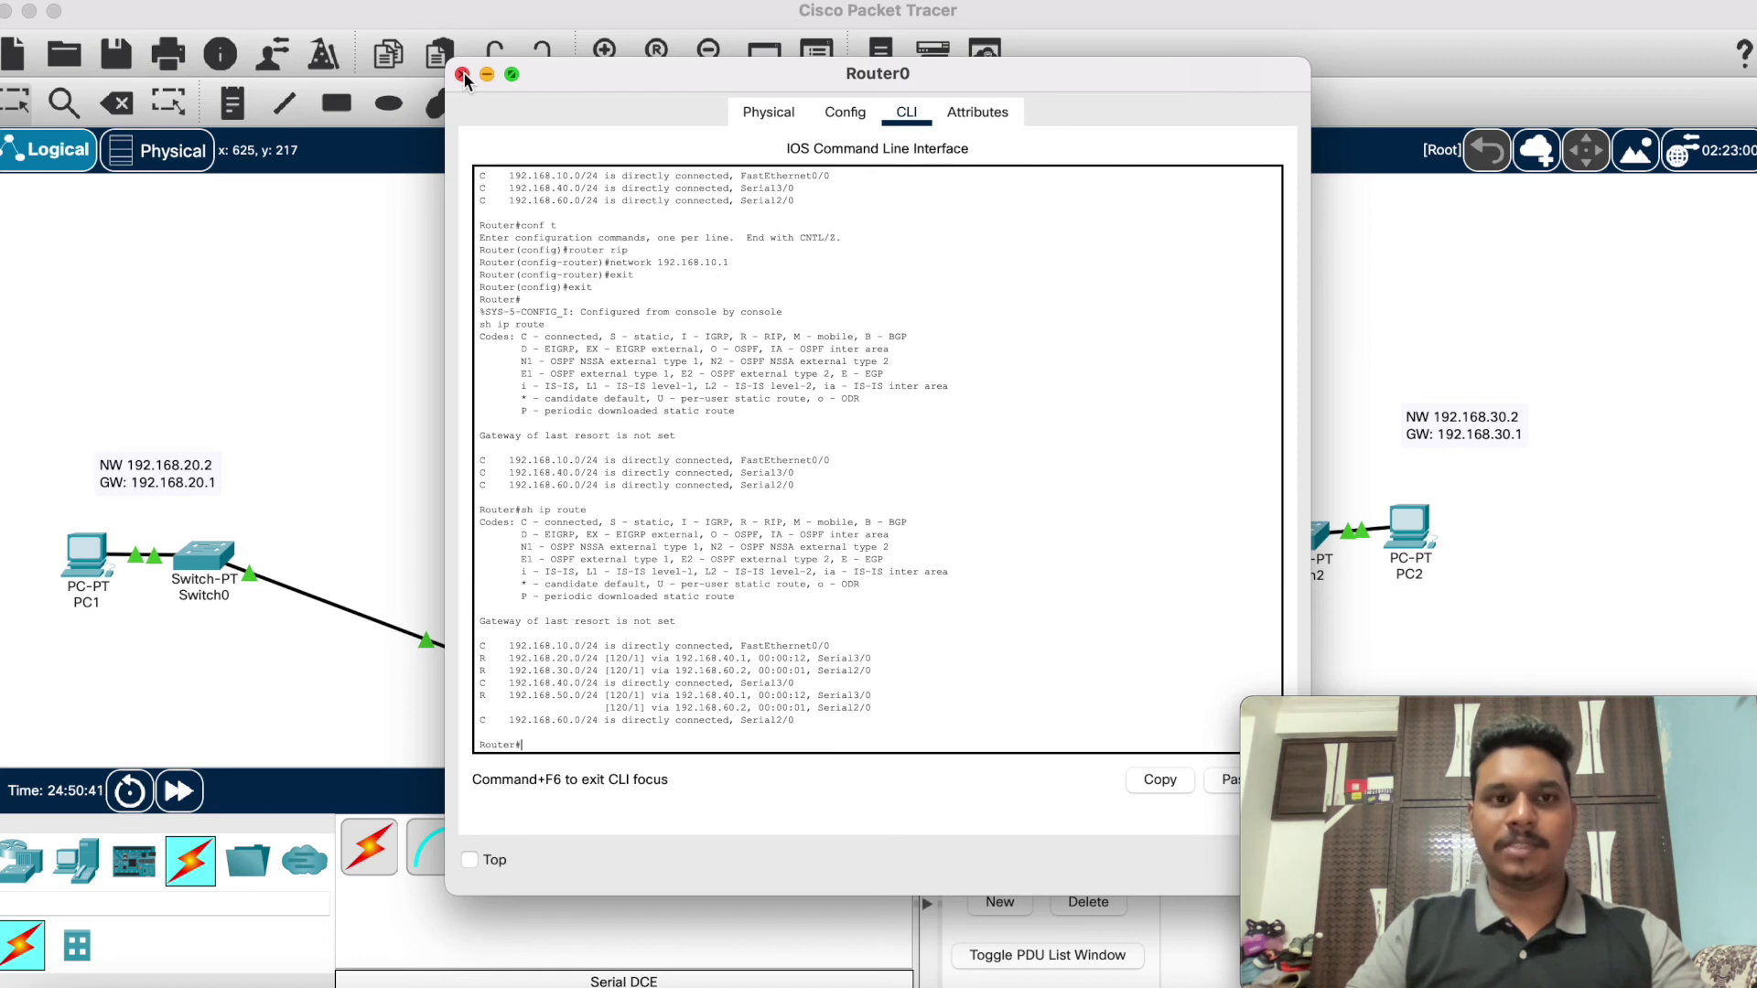
{"action": "left_click", "coordinate": [462, 74]}
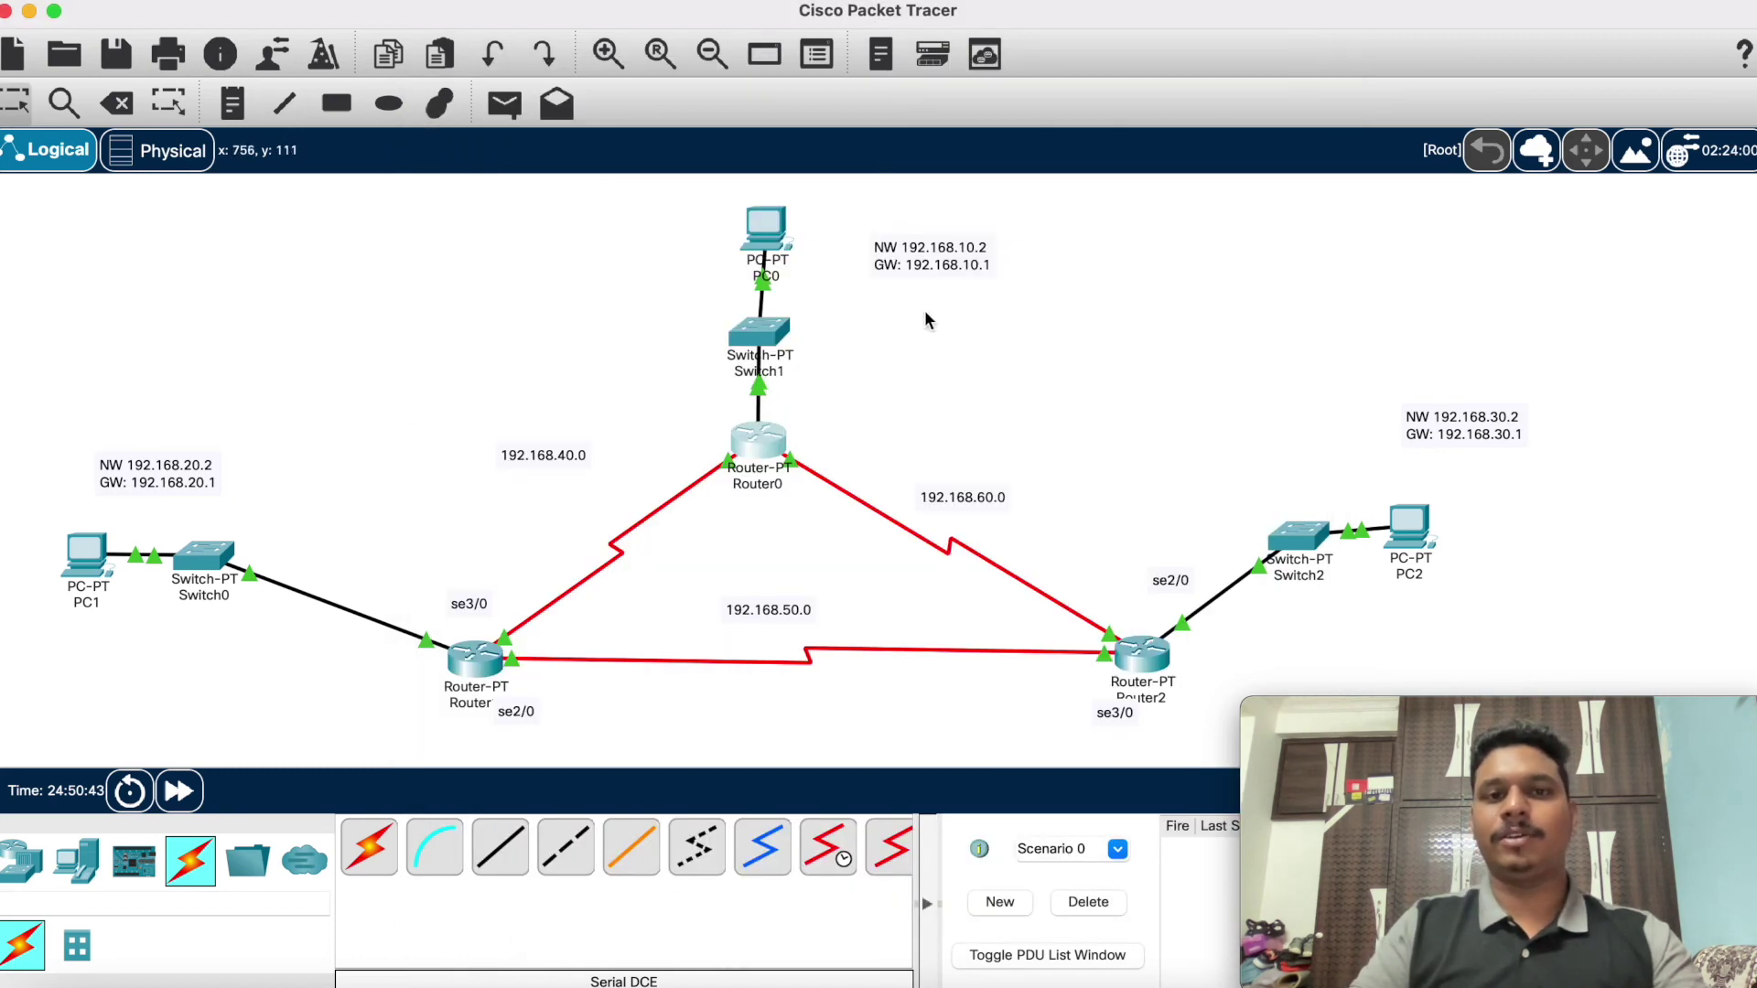
Step: Create a simple ICMP PDU from PC0 to PC1 in realtime mode
{"action": "mouse_move", "coordinate": [792, 483]}
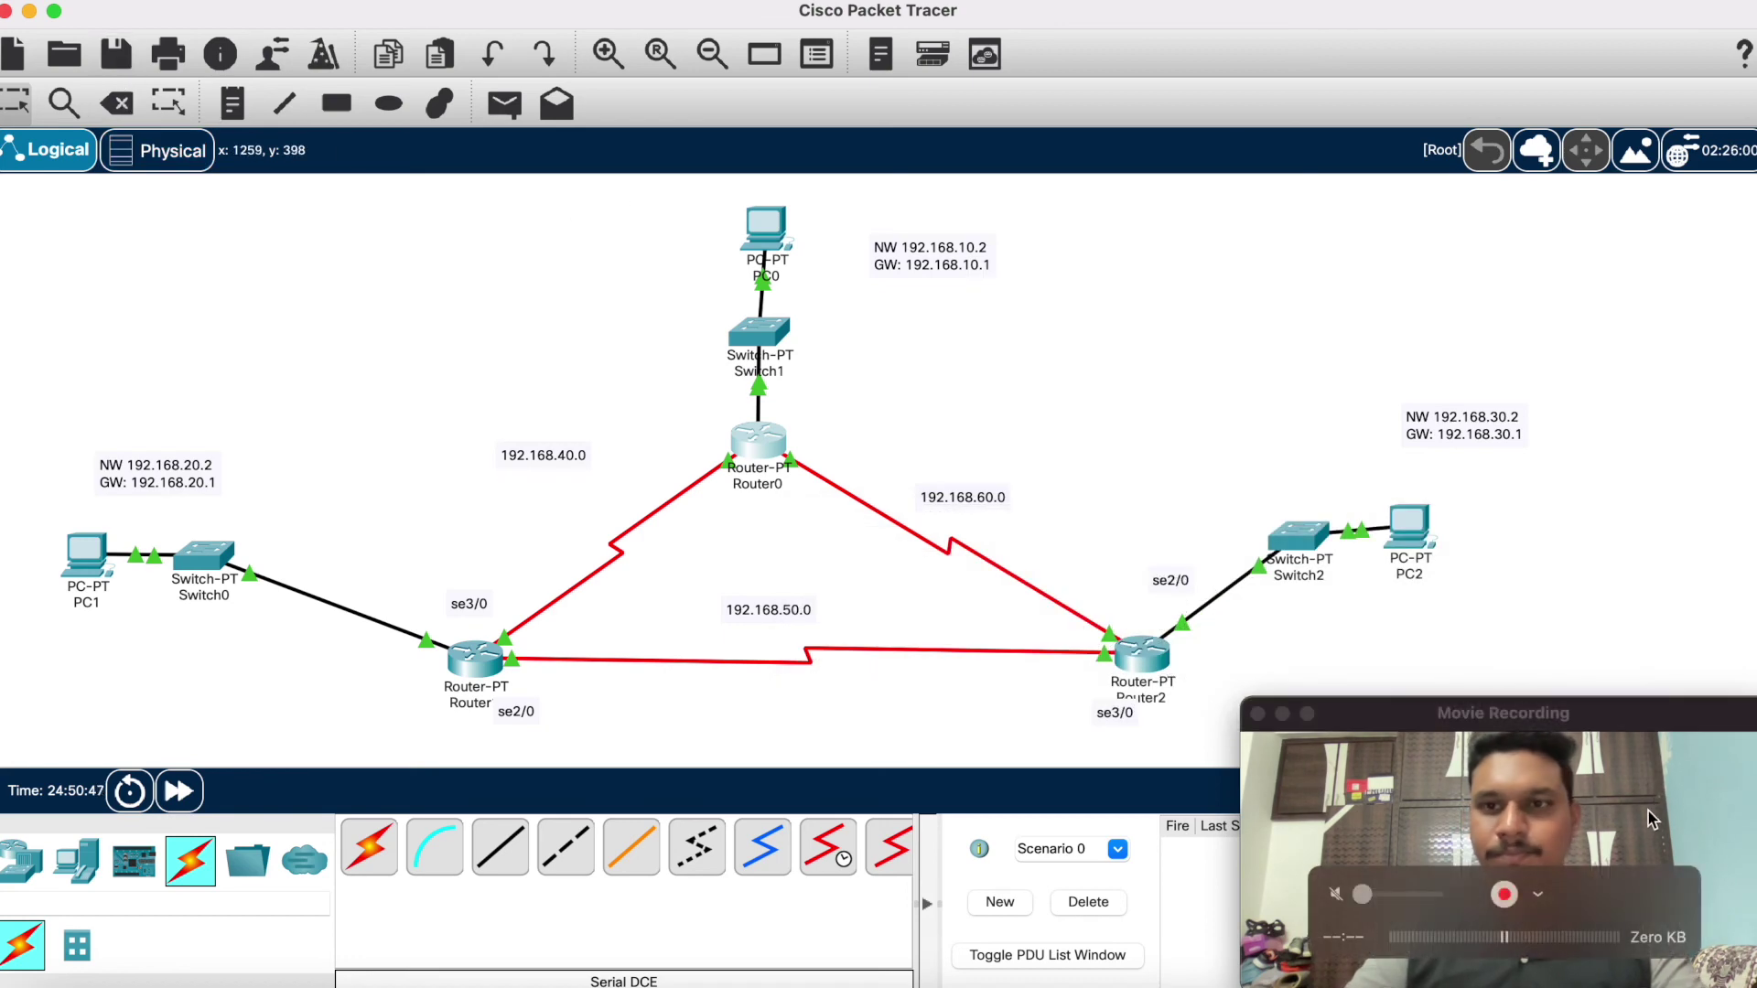
{"action": "left_click_drag", "start_coordinate": [1580, 713], "coordinate": [1288, 11]}
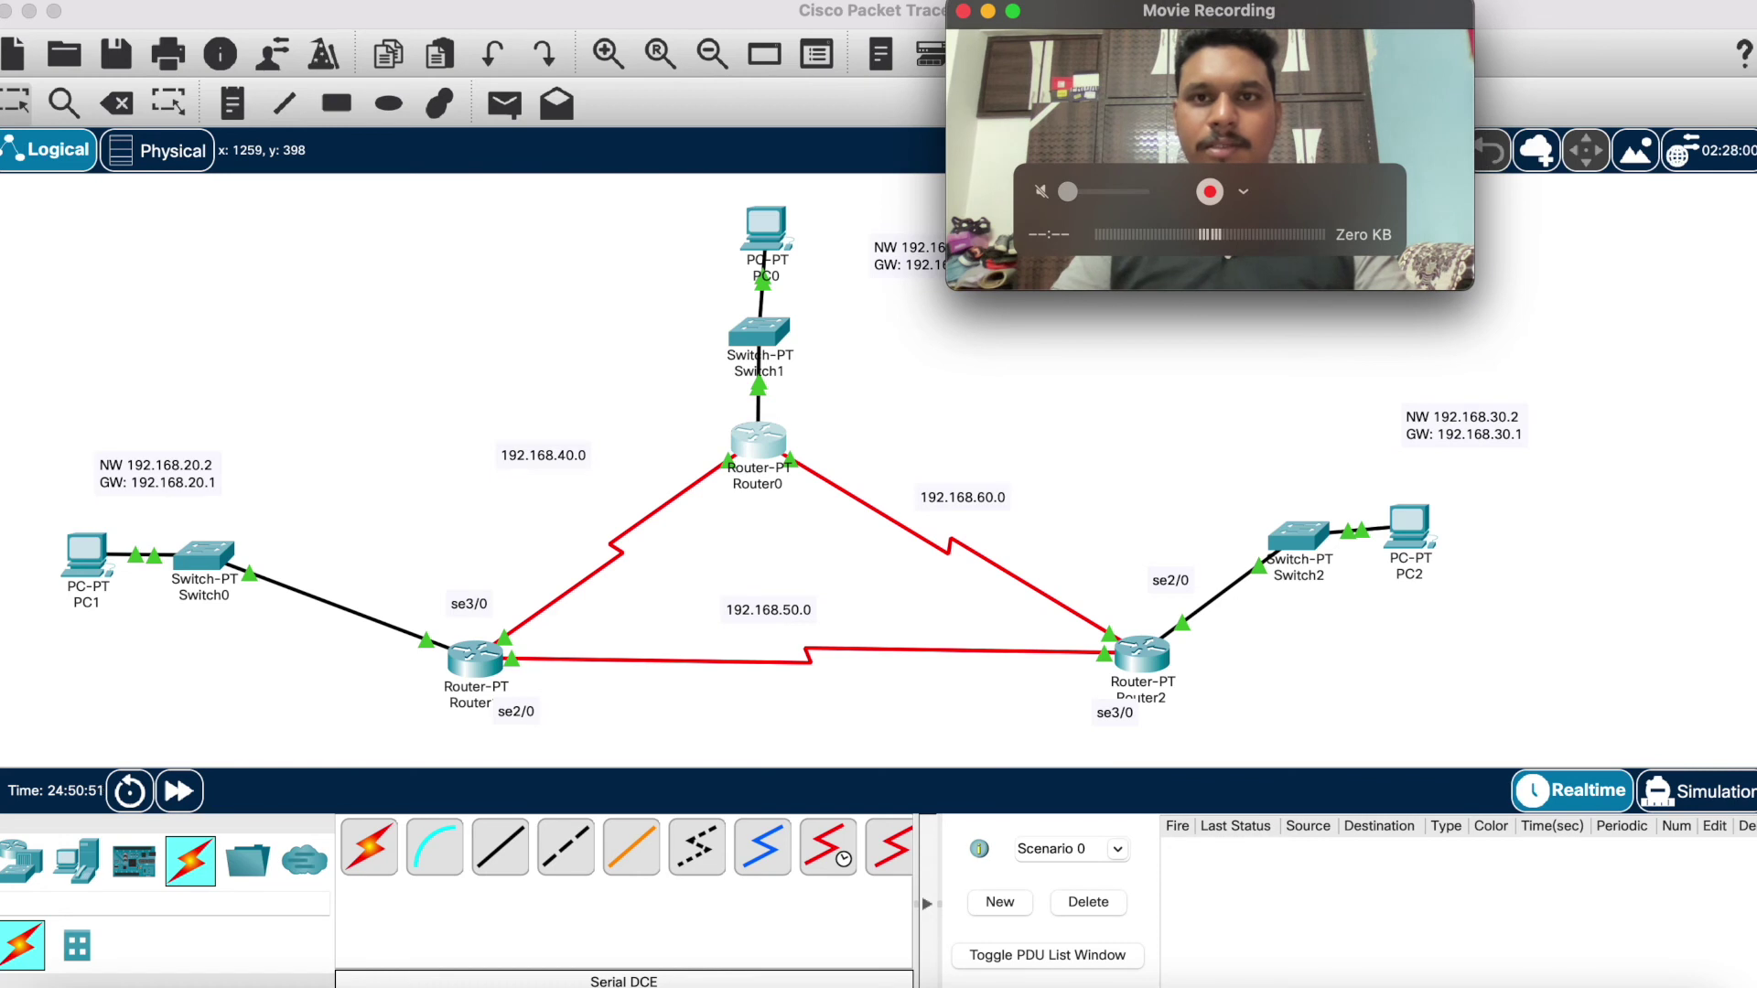
{"action": "left_click", "coordinate": [506, 104]}
{"action": "left_click", "coordinate": [779, 237]}
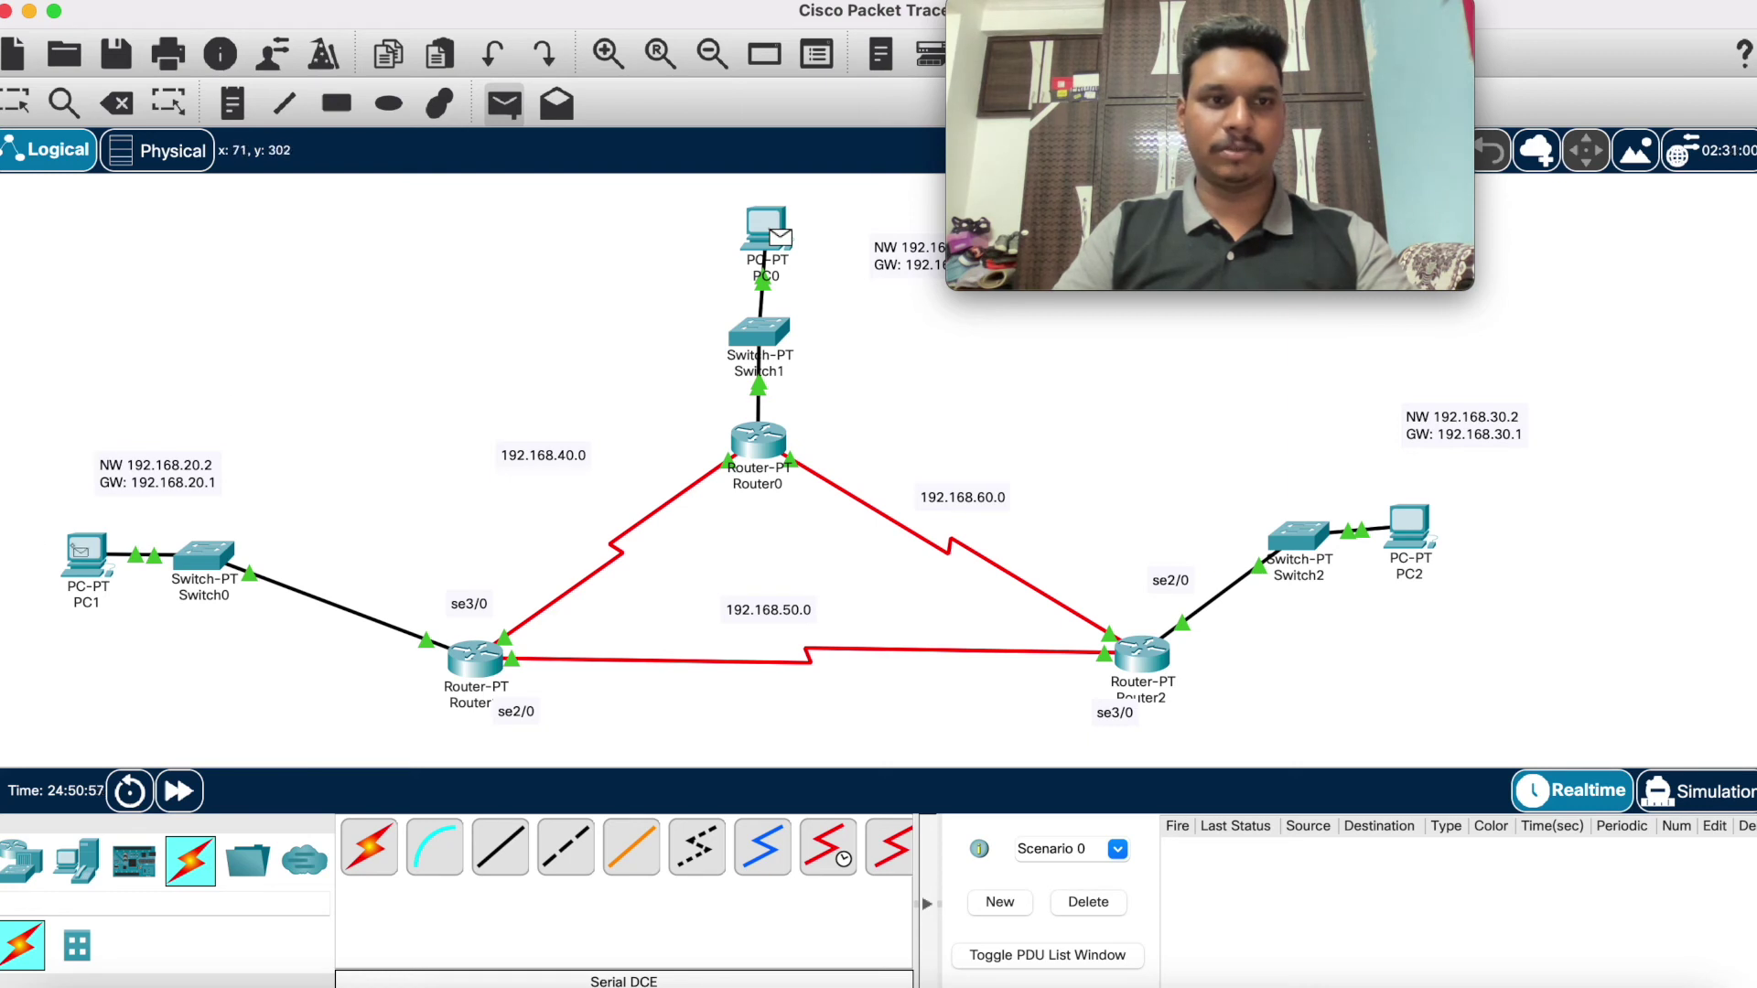
{"action": "left_click", "coordinate": [80, 552]}
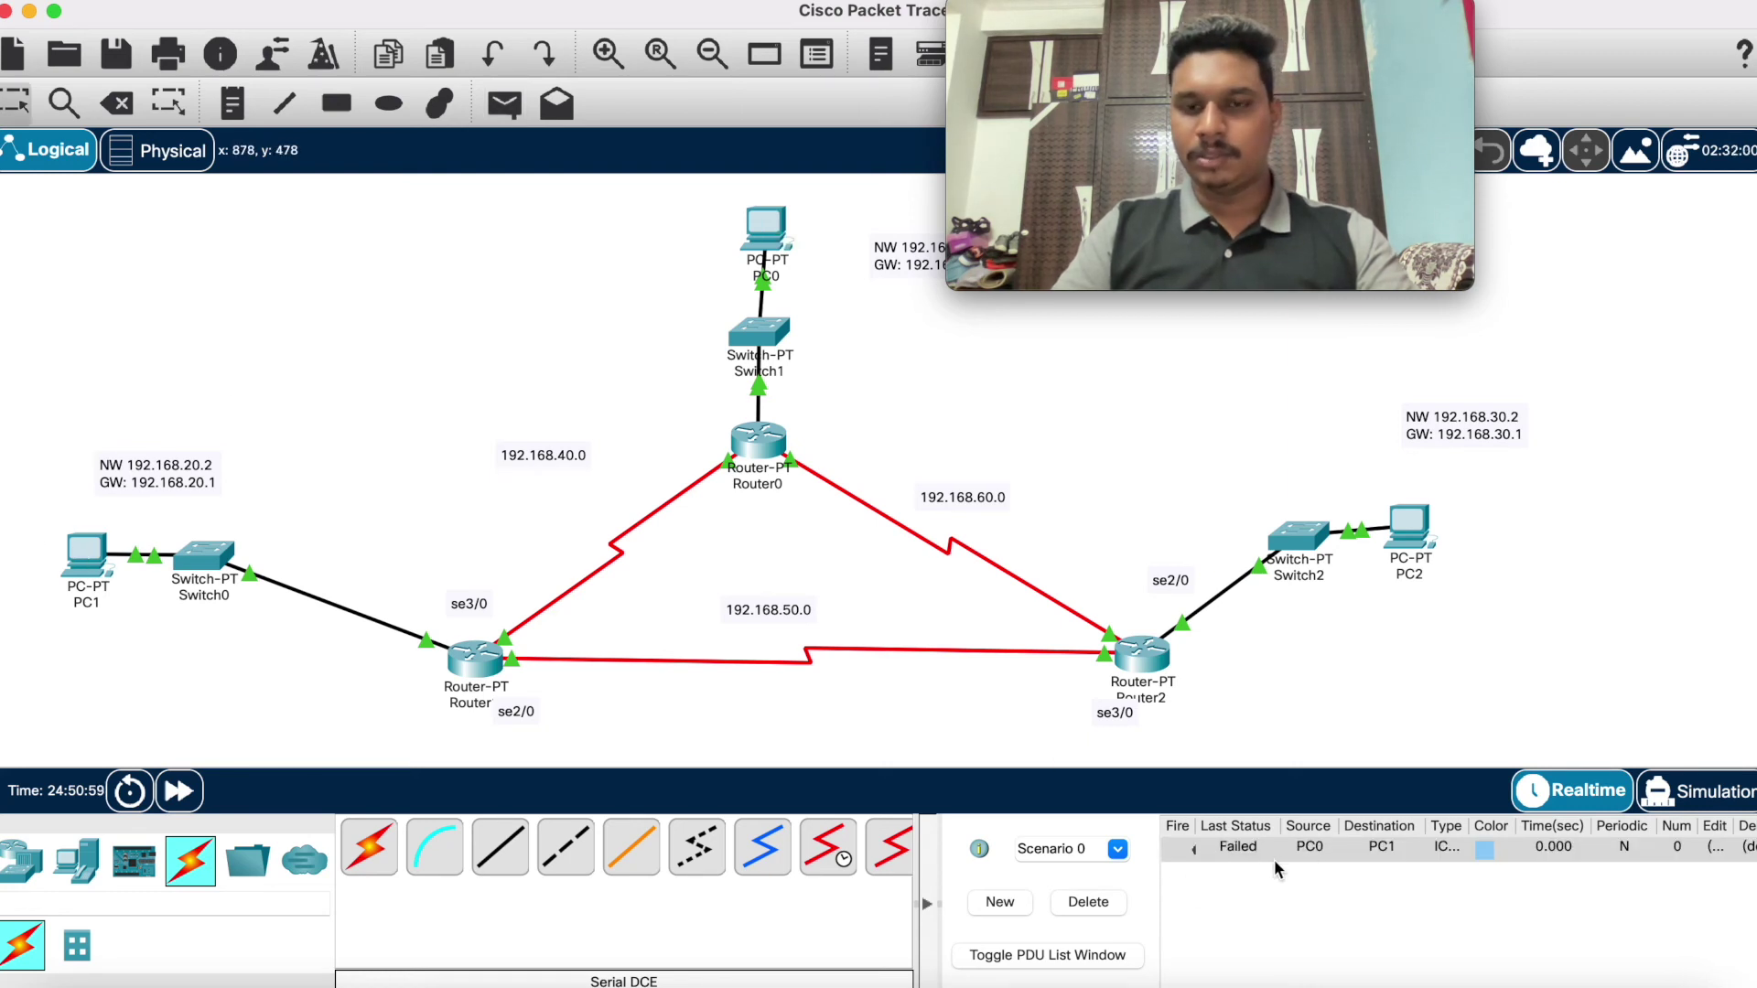
Step: Run the PC0-to-PC1 ping in simulation mode until it succeeds, then delete it
{"action": "left_click", "coordinate": [1700, 792]}
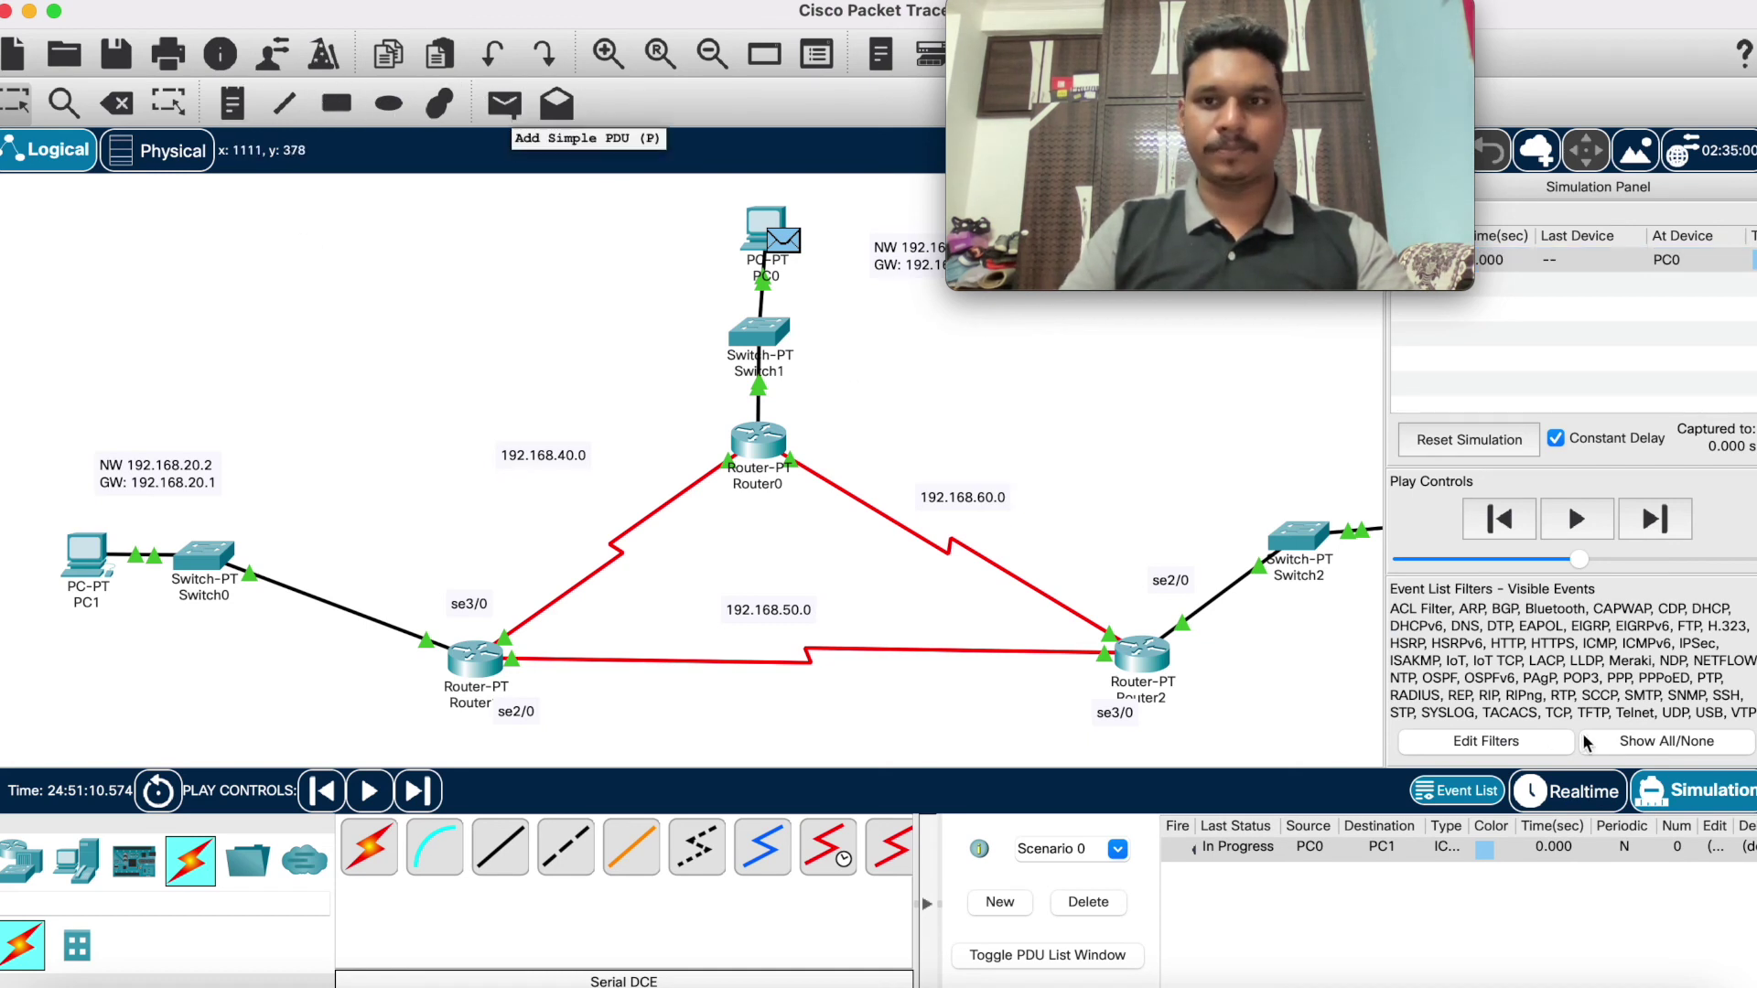
{"action": "left_click", "coordinate": [1612, 524]}
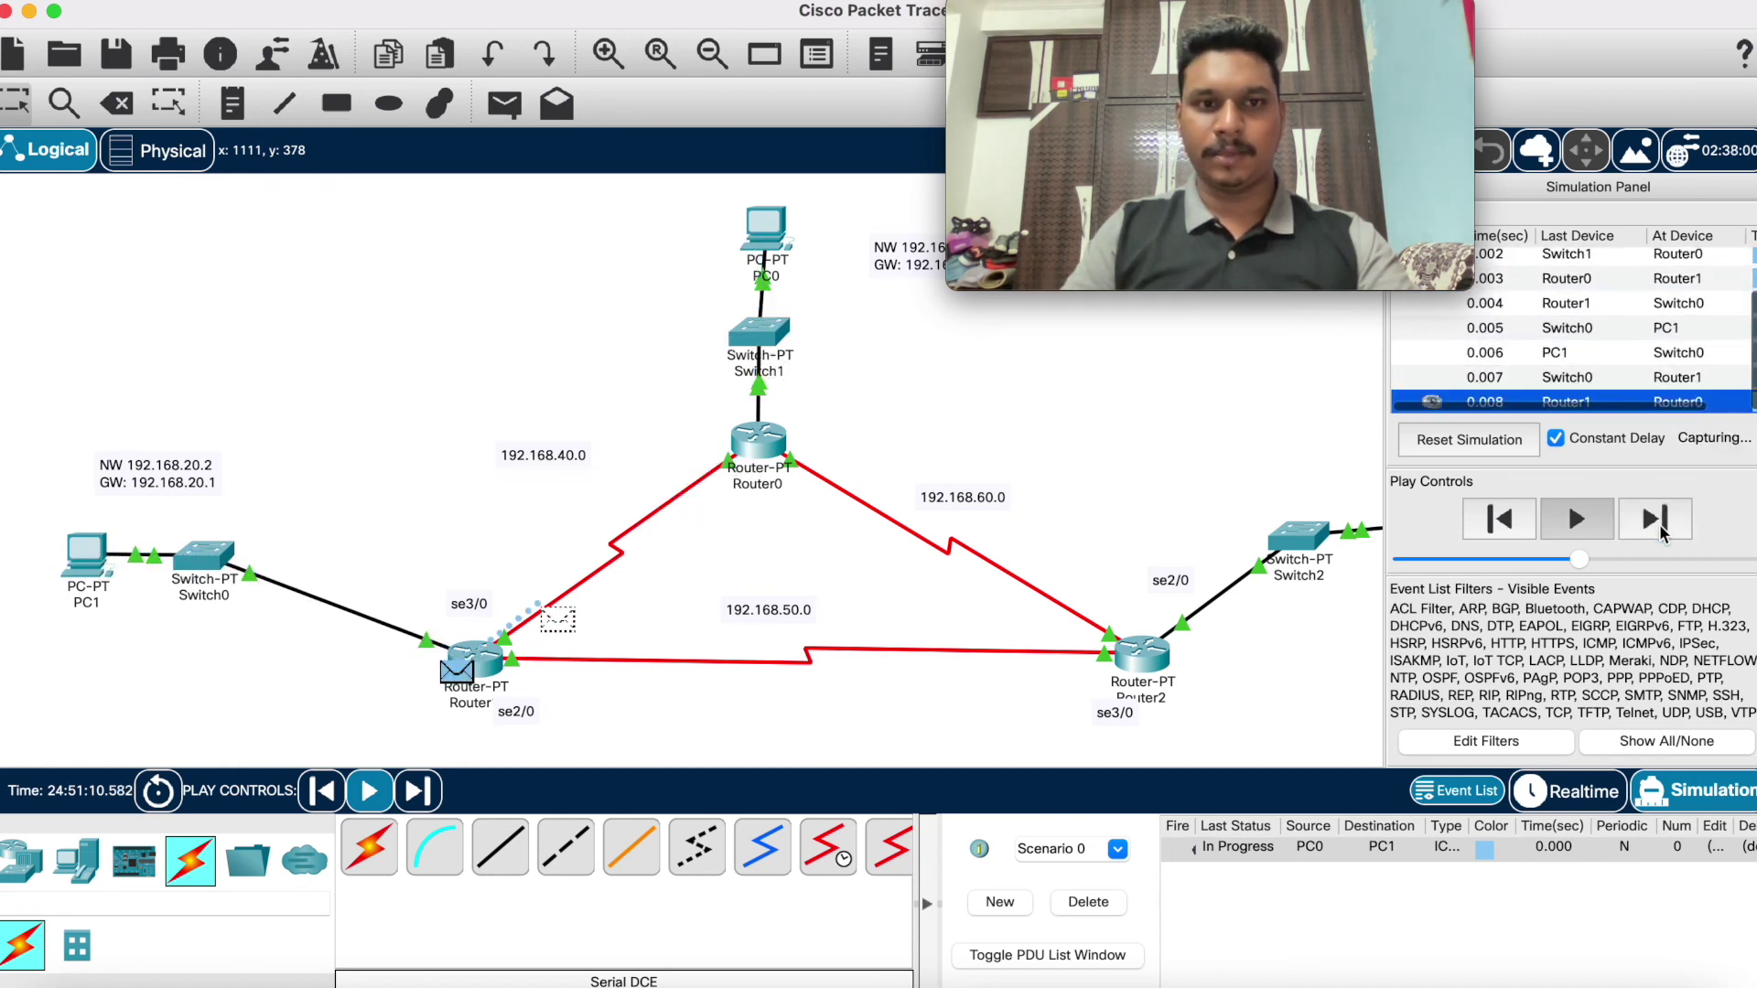
{"action": "left_click", "coordinate": [1658, 532]}
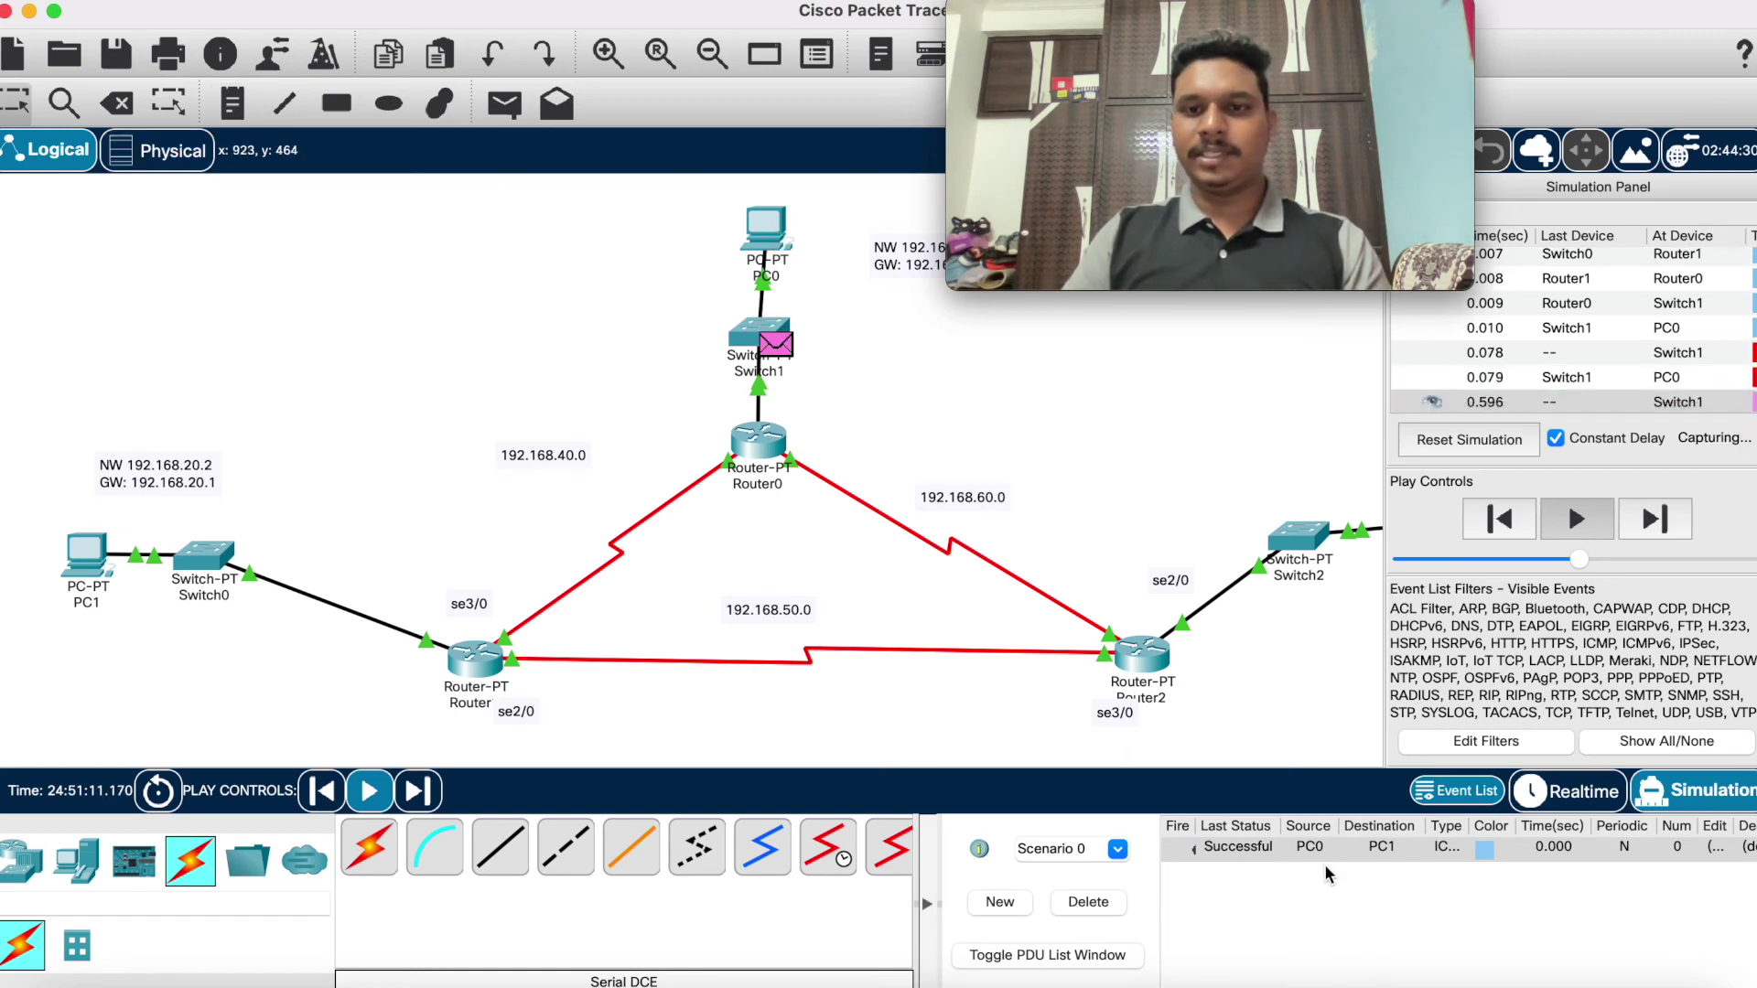
{"action": "left_click", "coordinate": [1100, 904]}
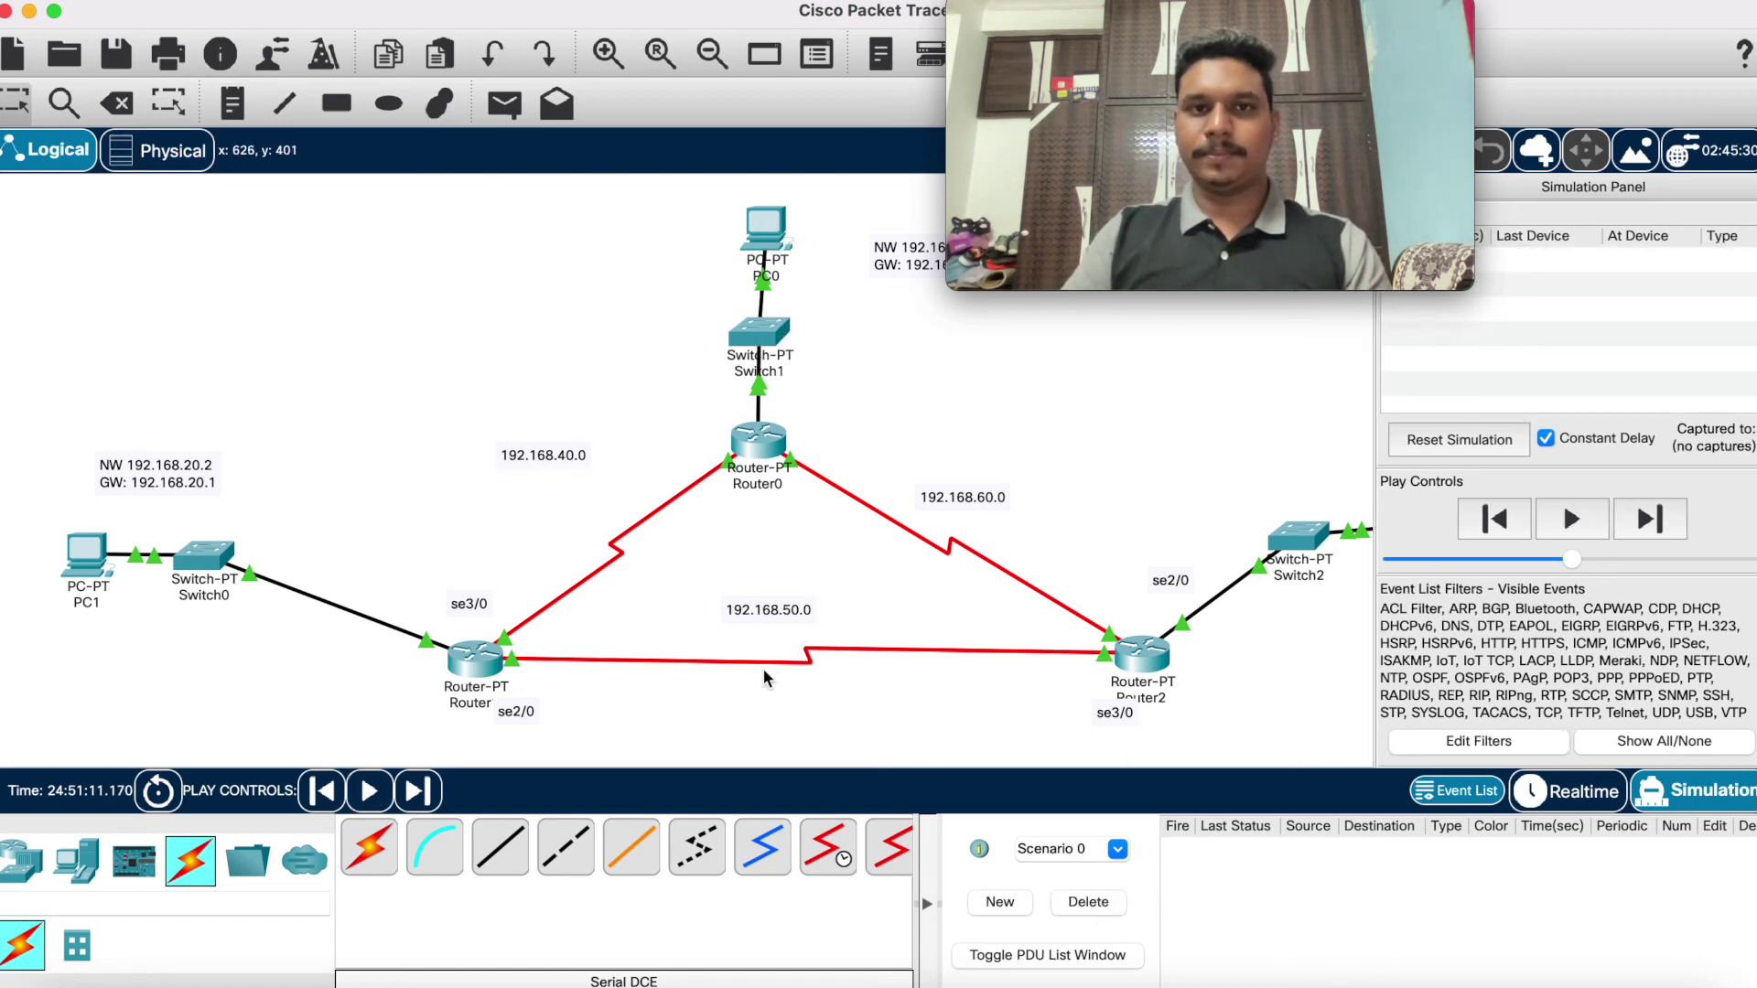
Step: Create a simple ICMP PDU from PC0 to PC2
{"action": "left_click", "coordinate": [504, 103]}
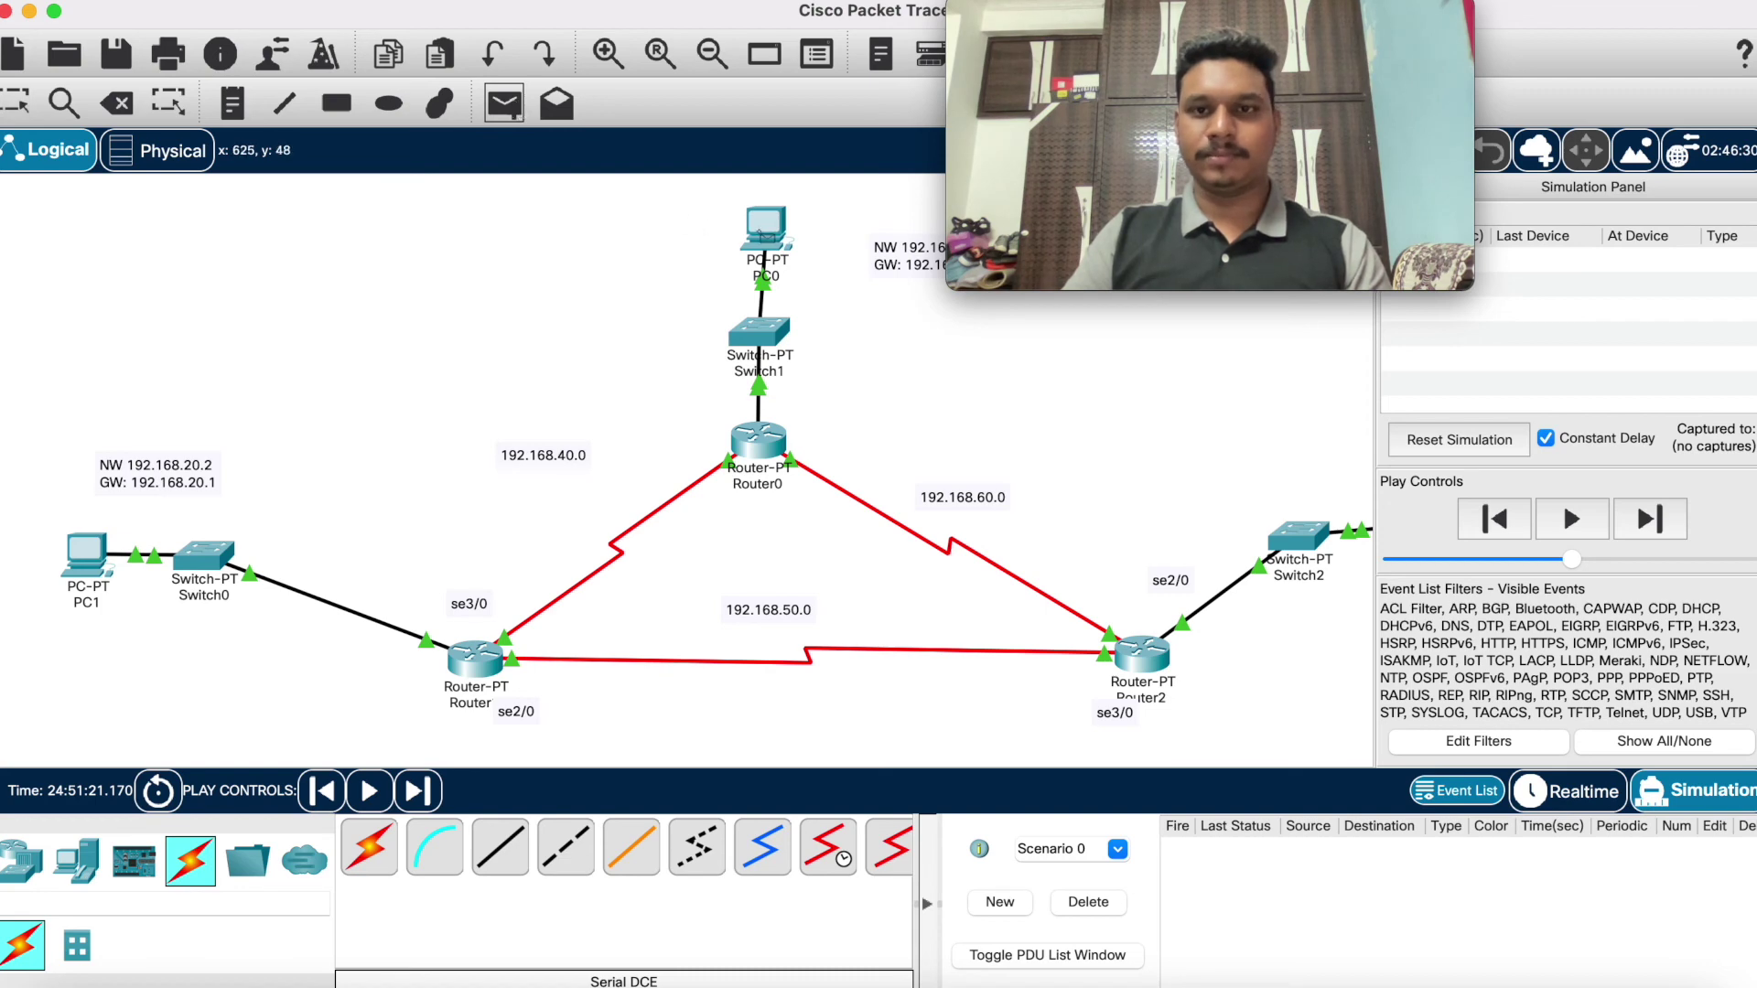
{"action": "mouse_move", "coordinate": [759, 236]}
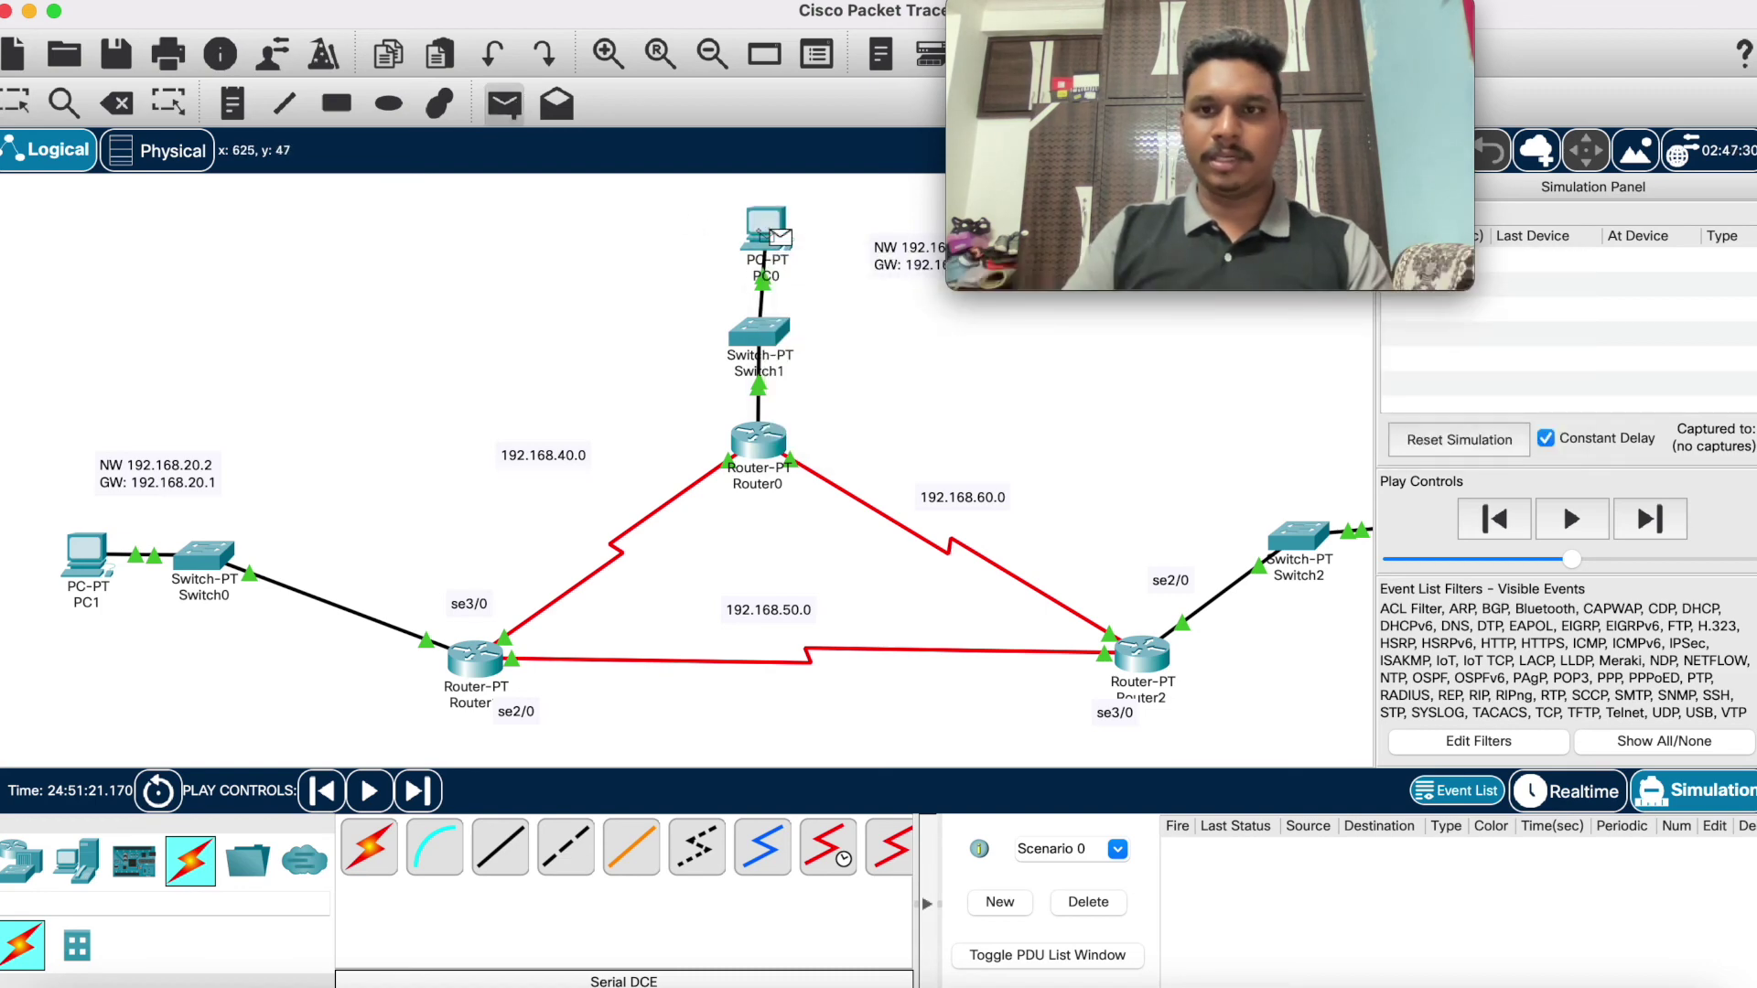
{"action": "scroll", "coordinate": [1176, 572], "scroll_direction": "right", "scroll_amount": 10}
{"action": "scroll", "coordinate": [598, 618], "scroll_direction": "left", "scroll_amount": 10}
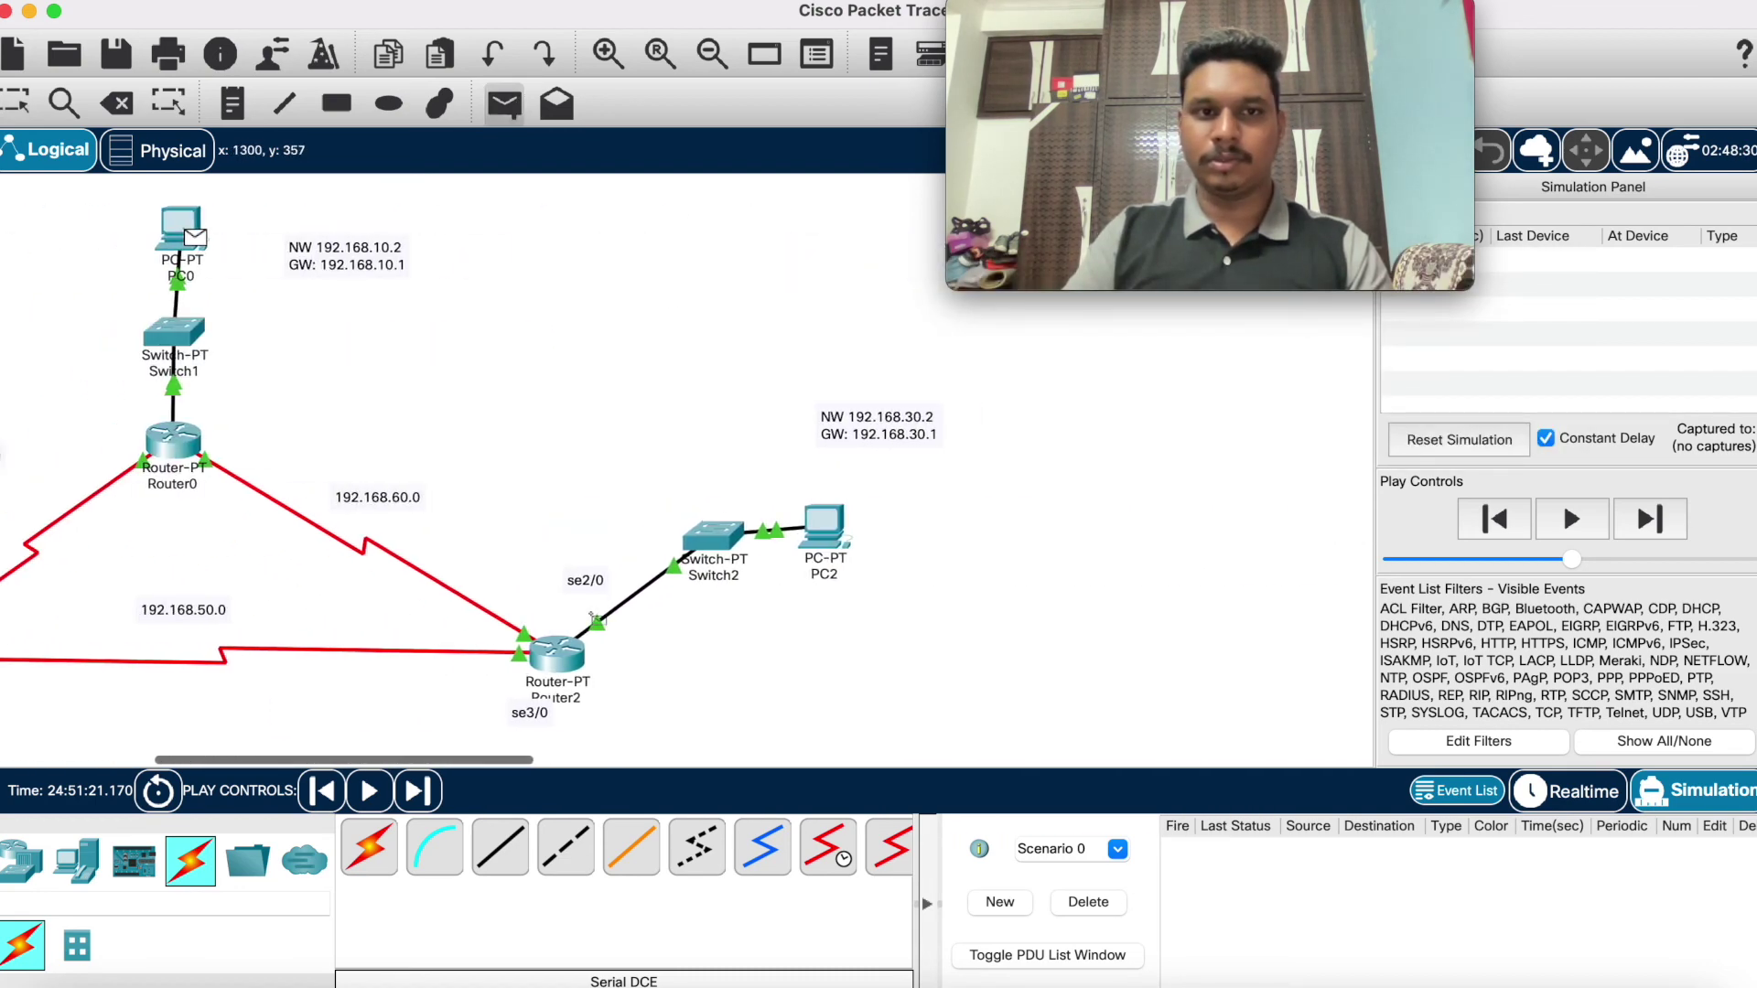
{"action": "left_click", "coordinate": [947, 524]}
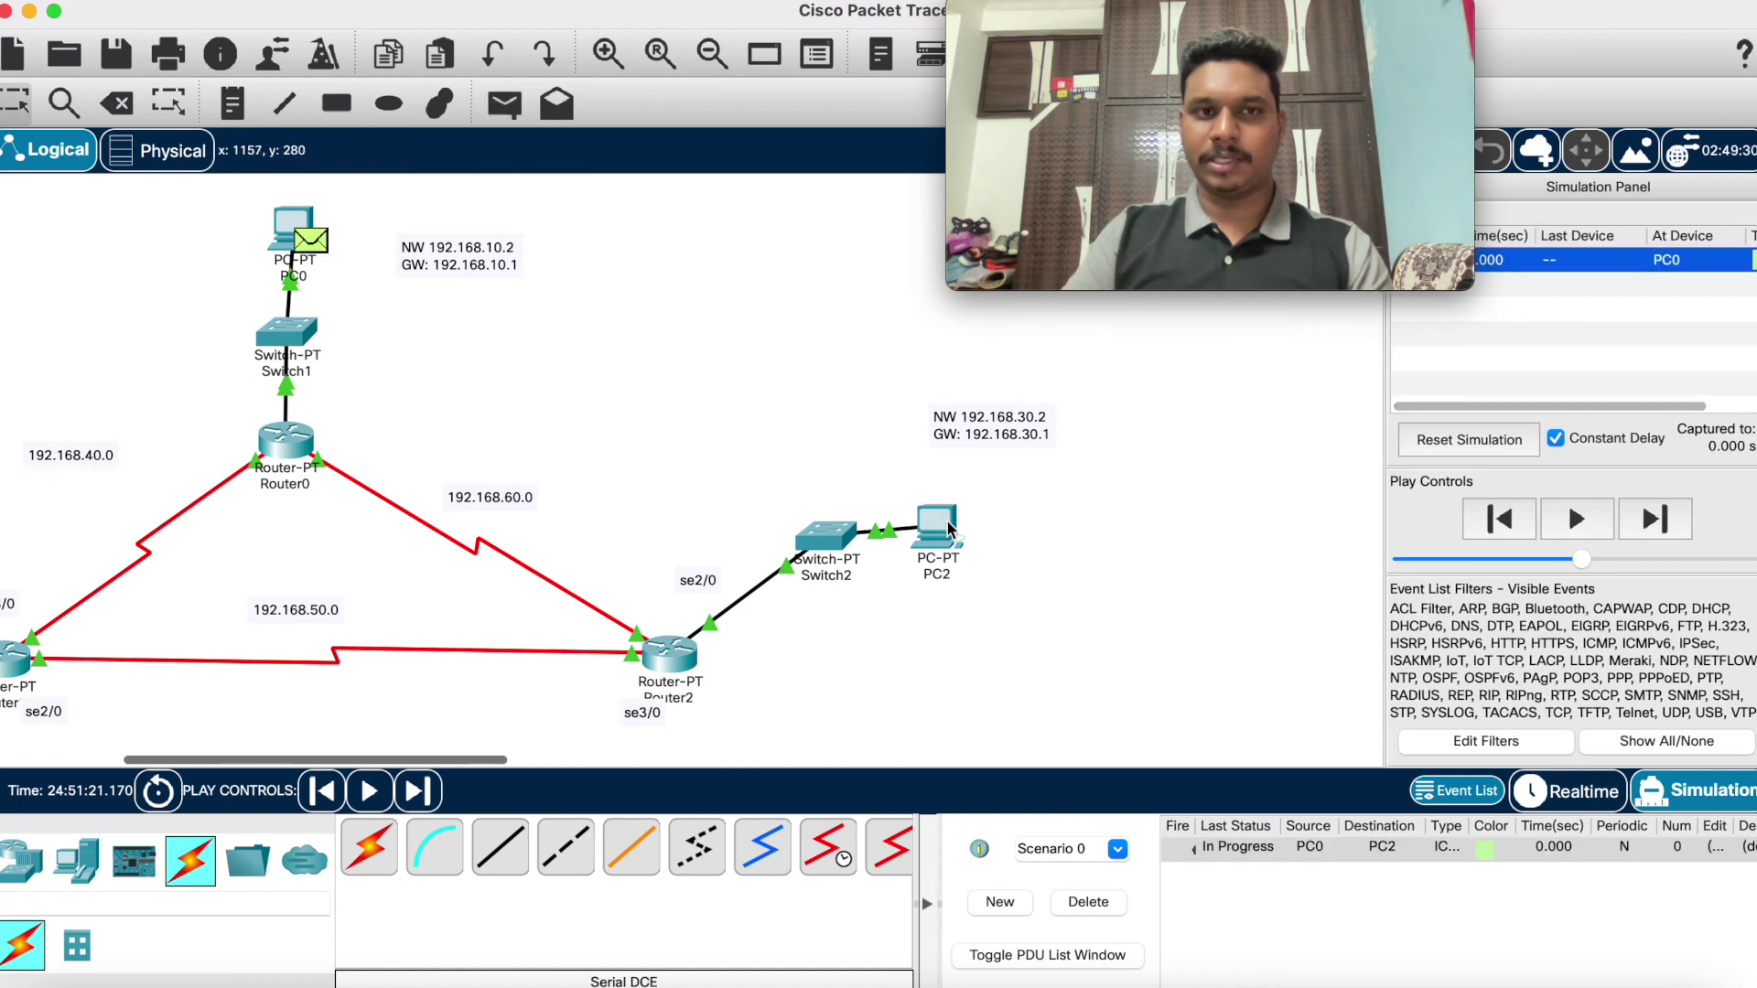
Step: Simulate the PC0-to-PC2 ping until it fails, then delete it from the scenario
{"action": "left_click", "coordinate": [1641, 509]}
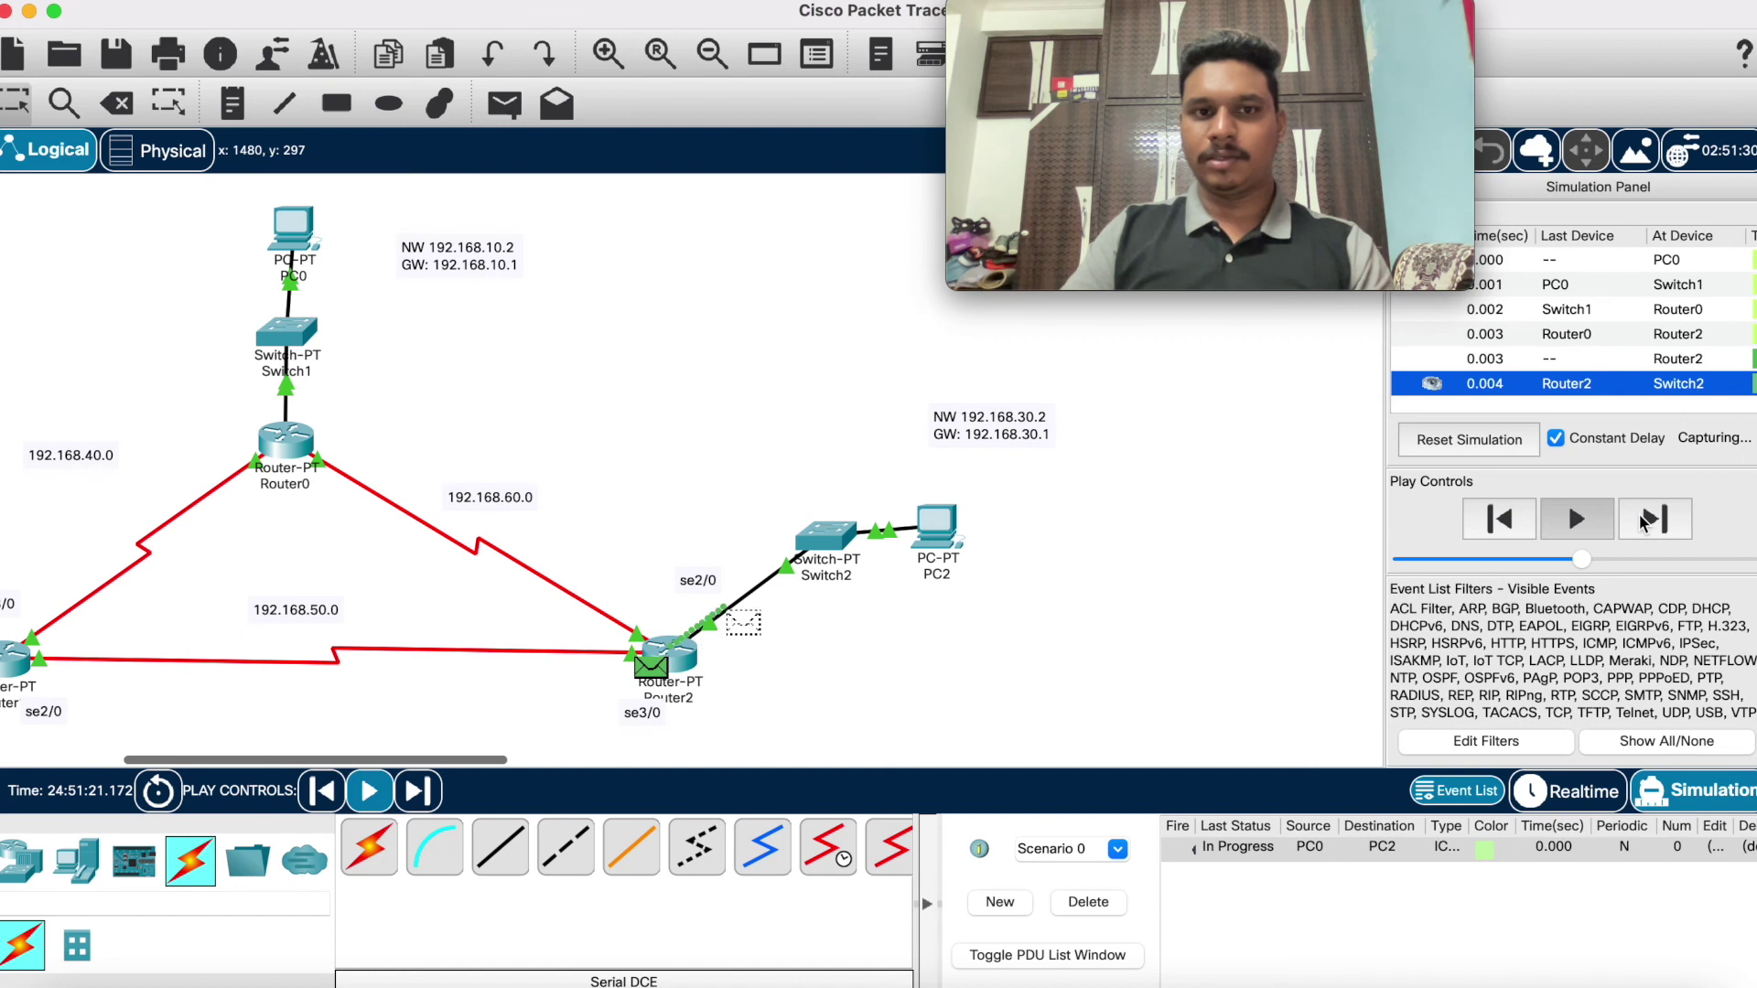
{"action": "left_click", "coordinate": [1644, 520]}
{"action": "left_click", "coordinate": [1644, 520]}
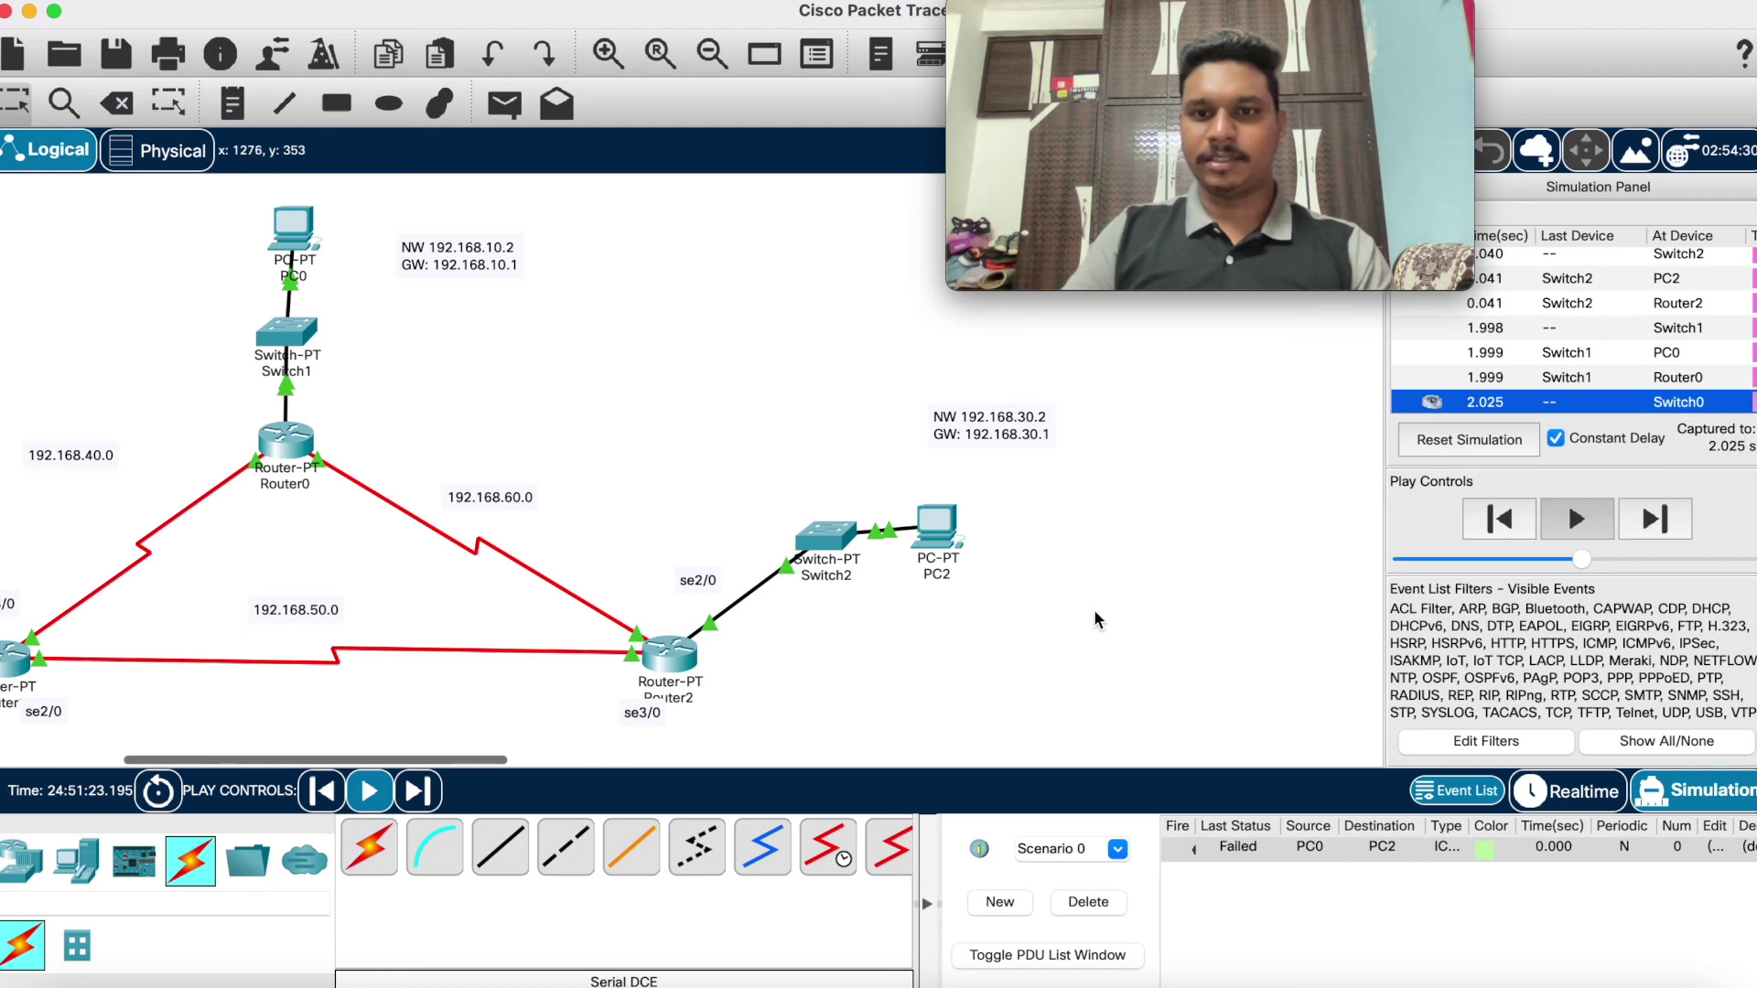
{"action": "left_click", "coordinate": [1577, 518]}
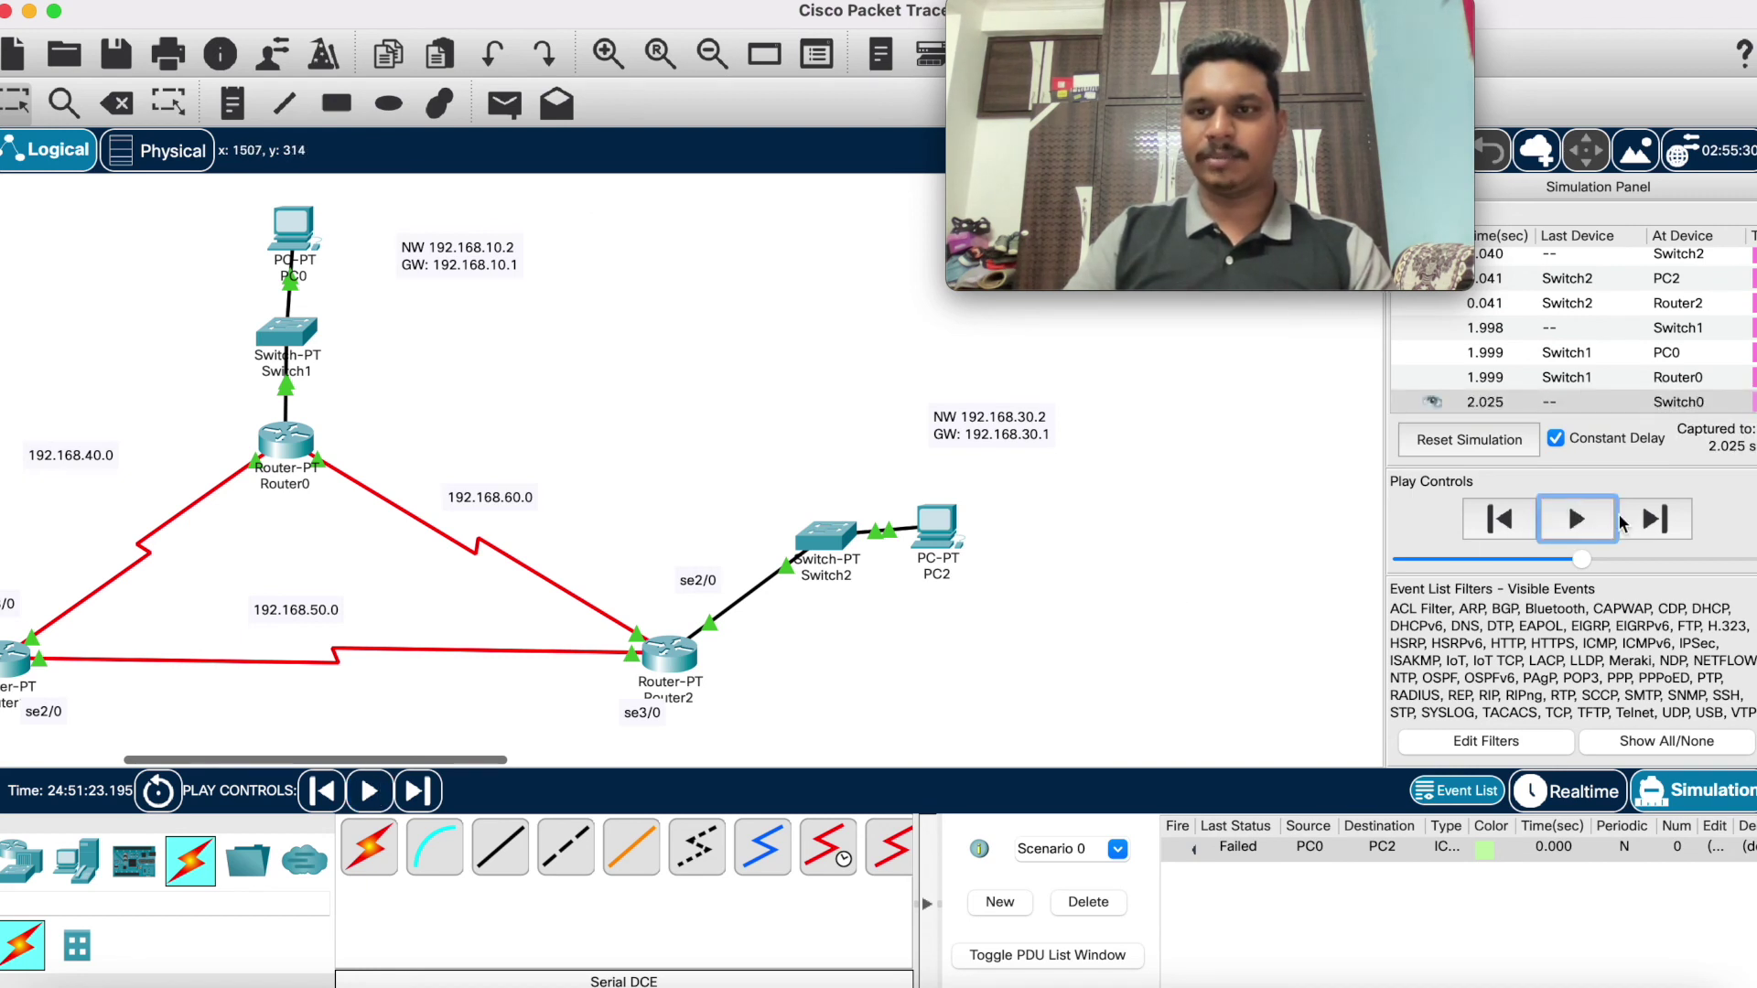
{"action": "left_click", "coordinate": [1577, 518]}
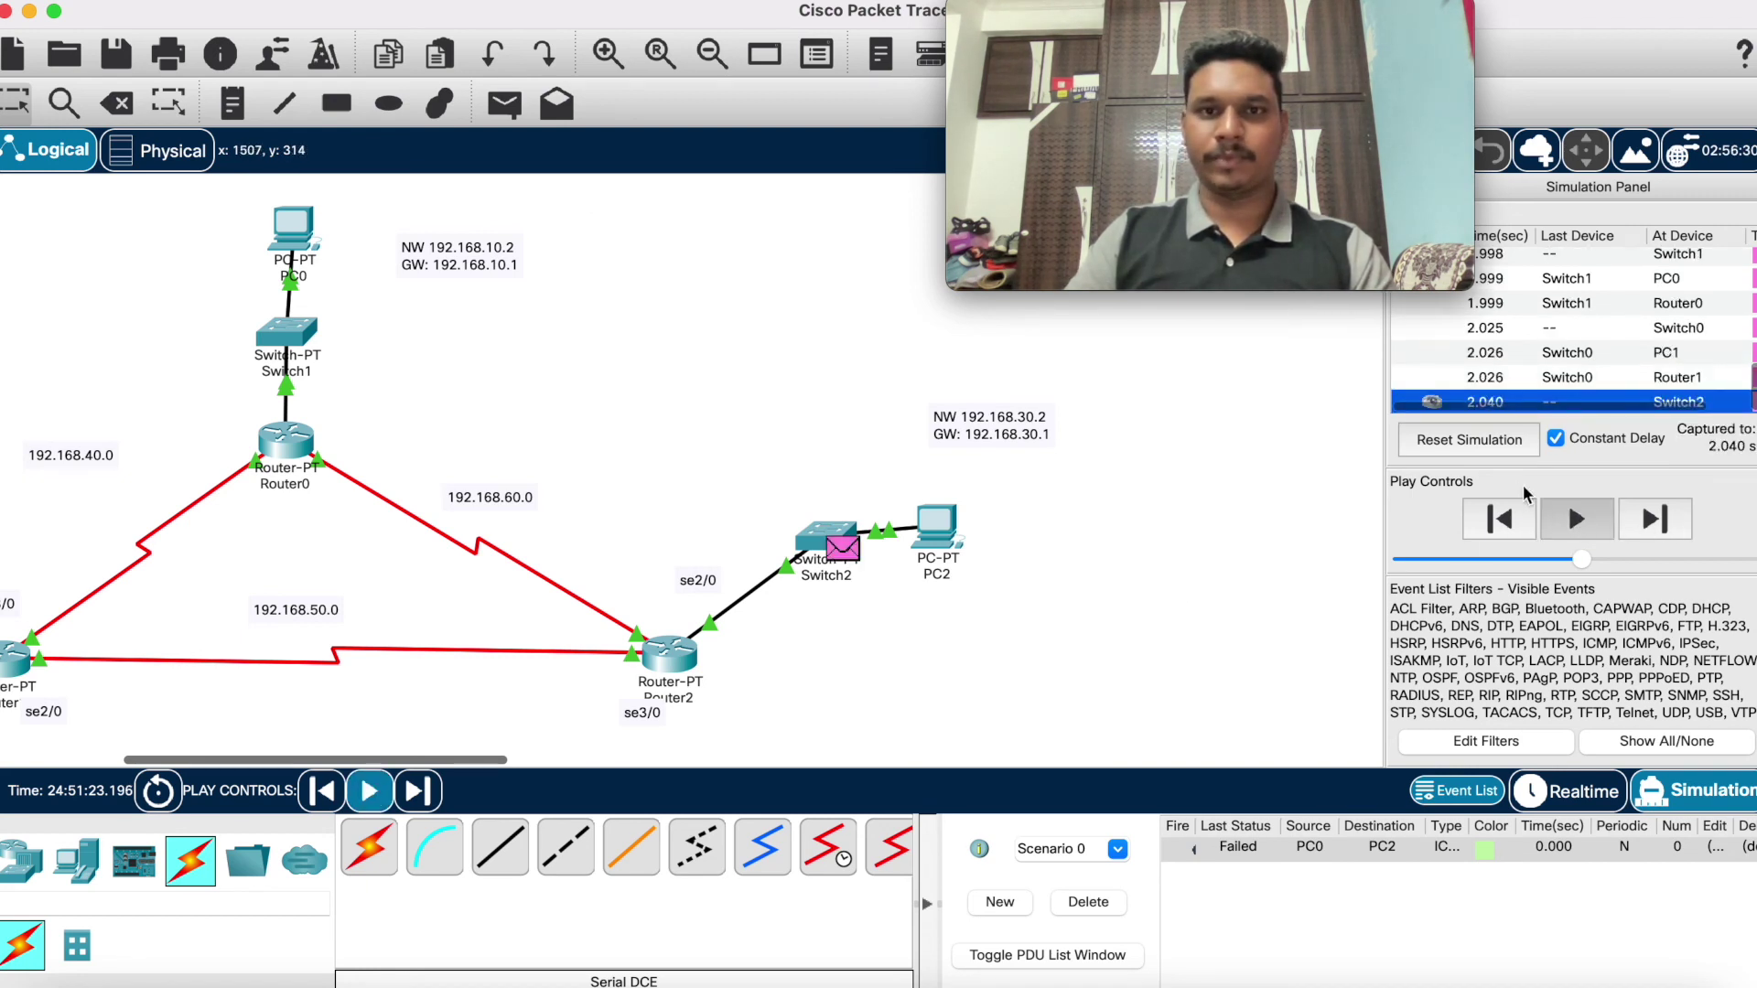
{"action": "left_click", "coordinate": [1075, 904]}
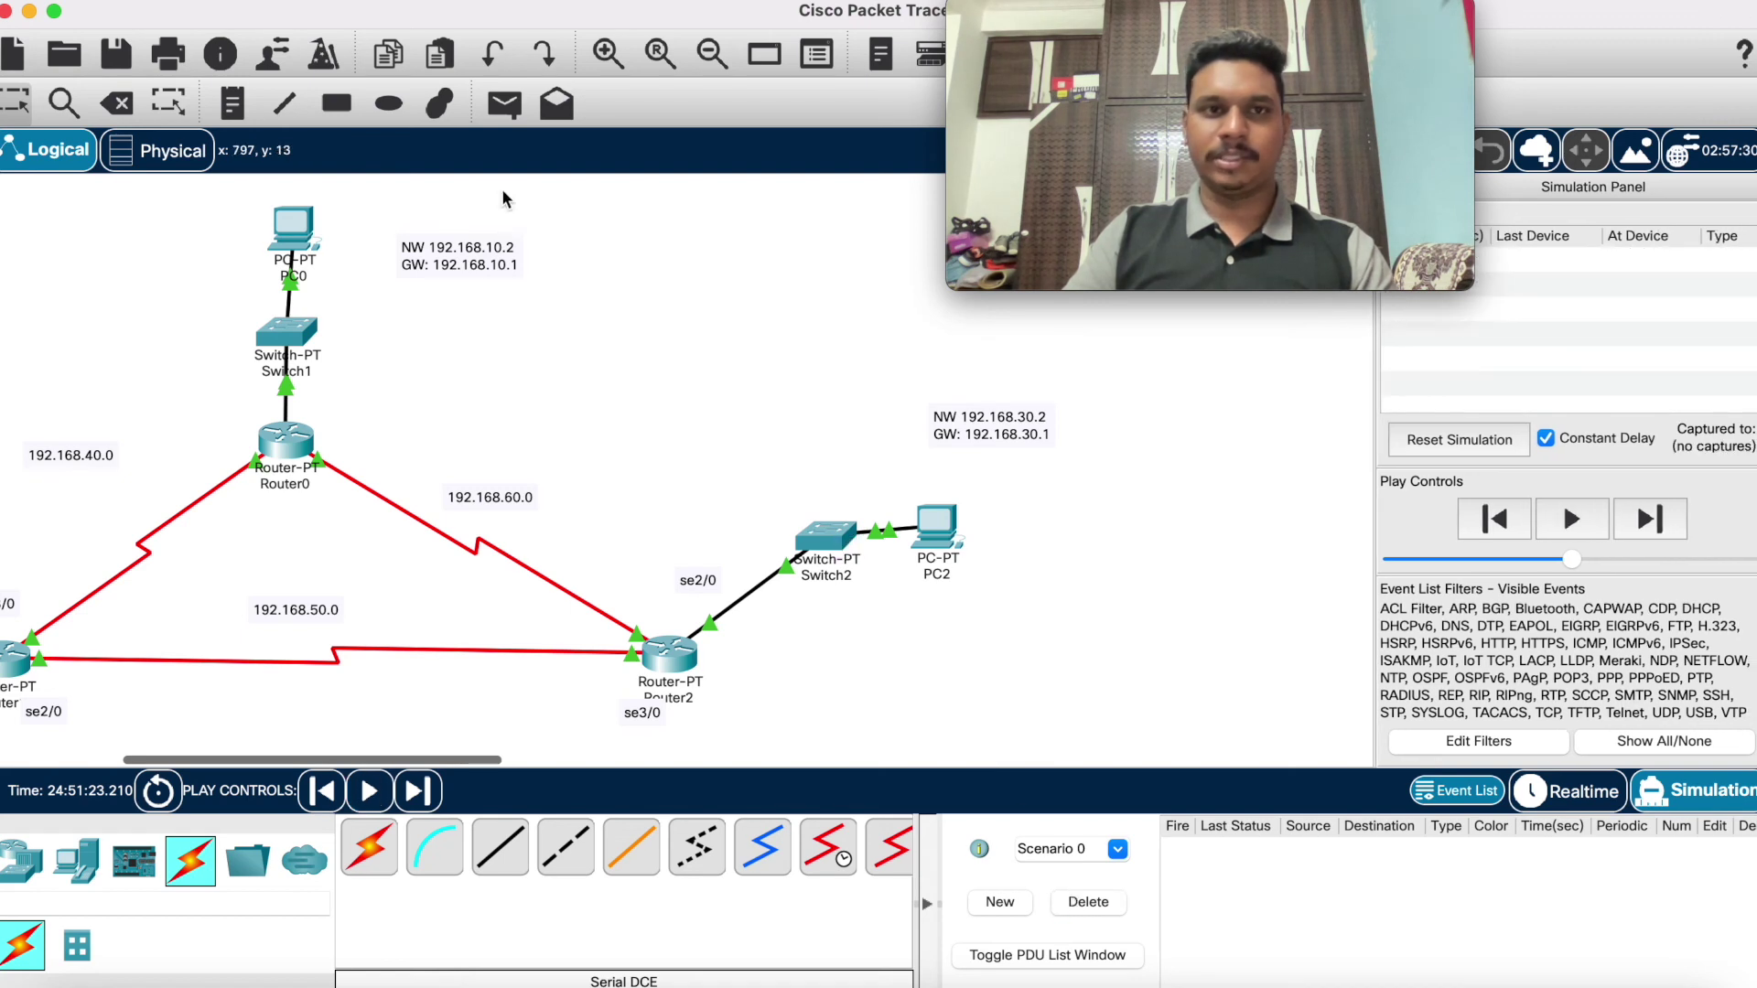
Step: Run a new simple-PDU ping from PC0 to PC2 until Successful, then delete it
{"action": "left_click", "coordinate": [503, 106]}
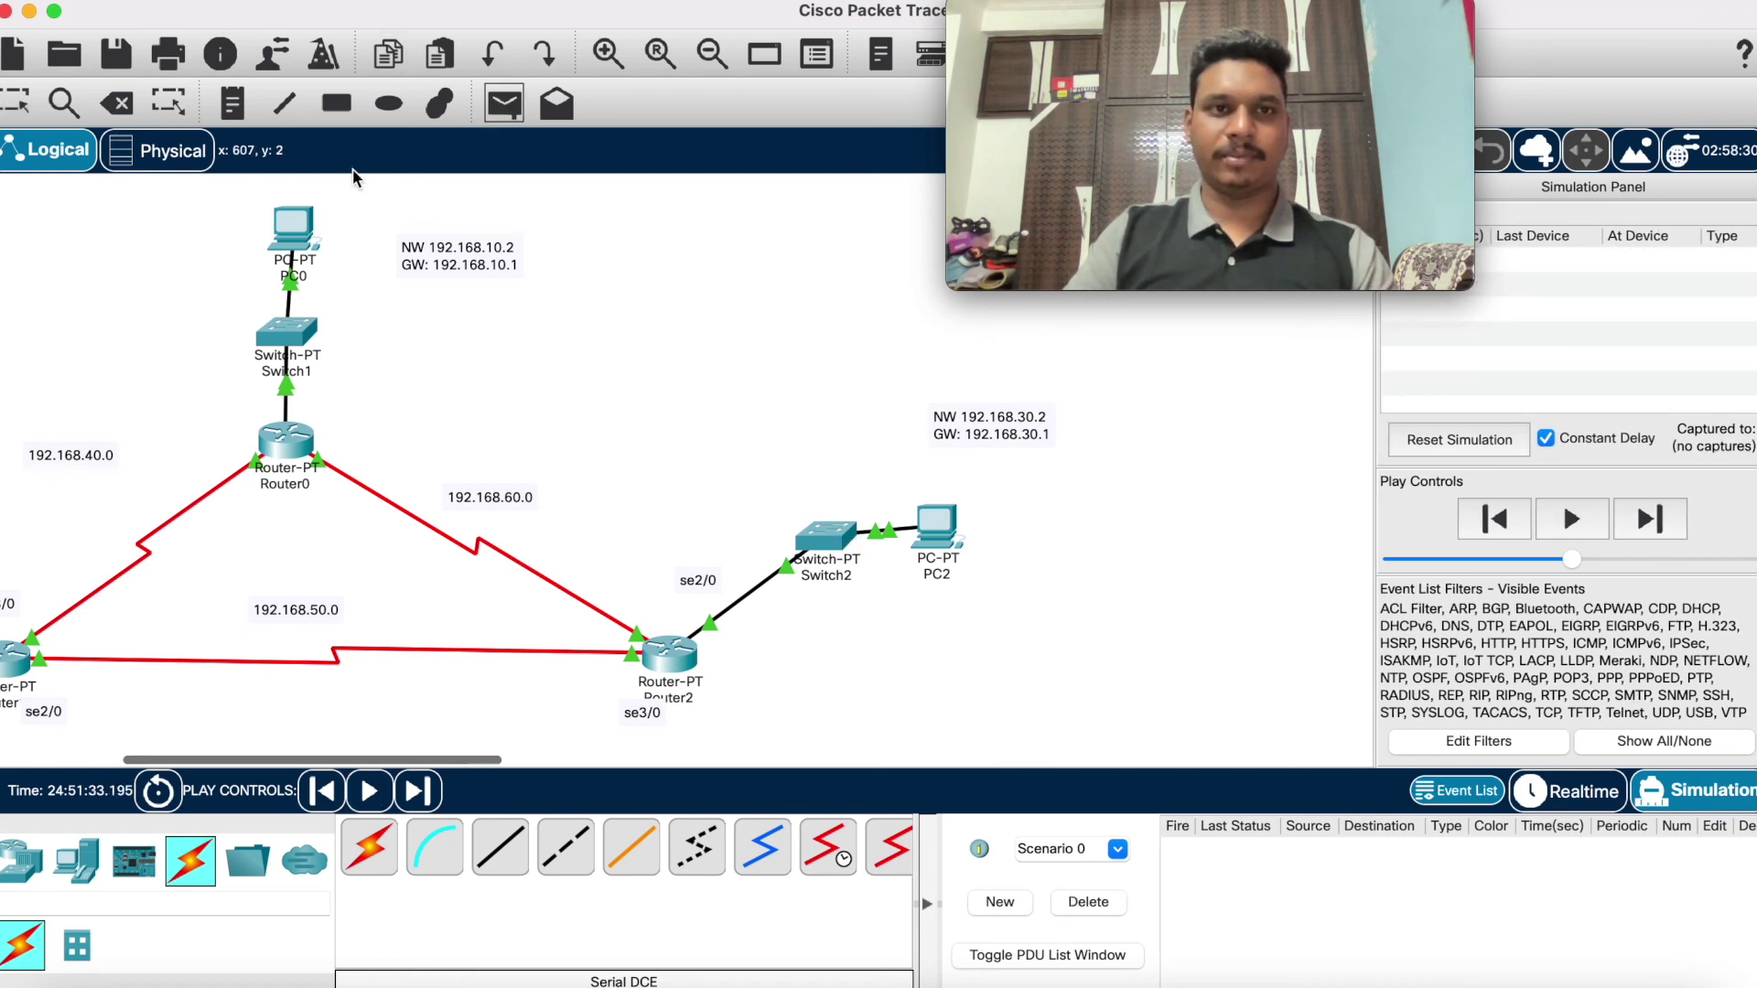
{"action": "left_click", "coordinate": [308, 234]}
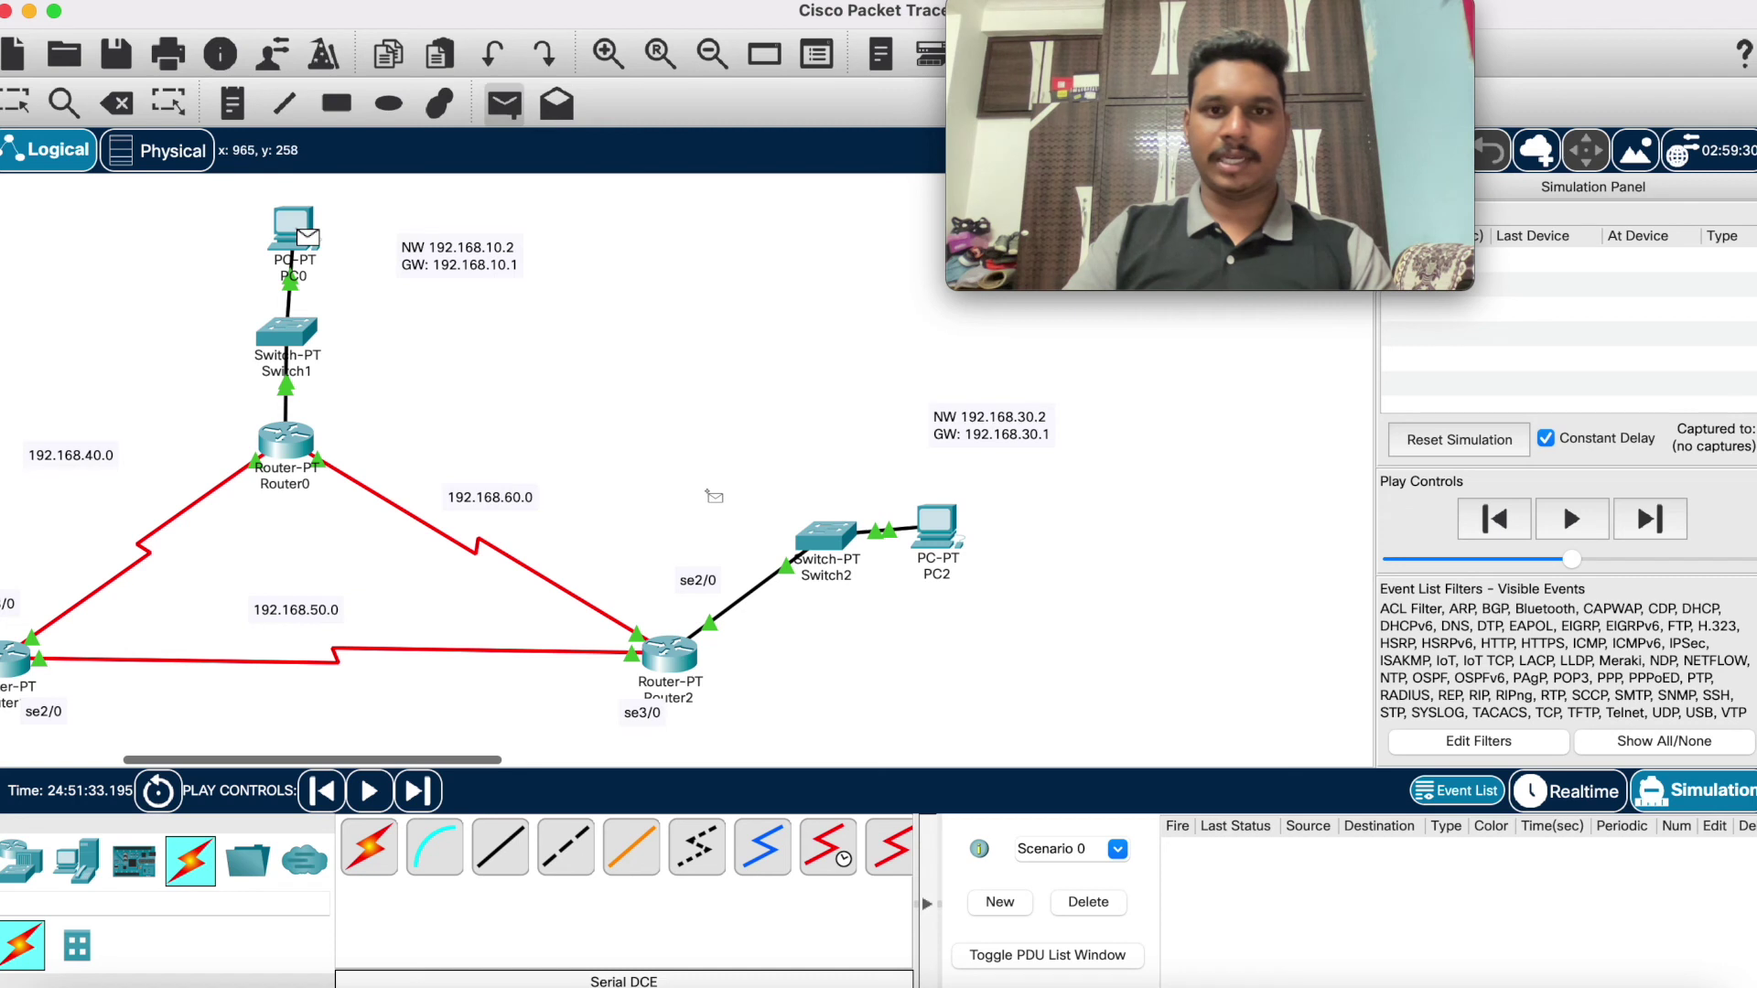
{"action": "left_click", "coordinate": [931, 532]}
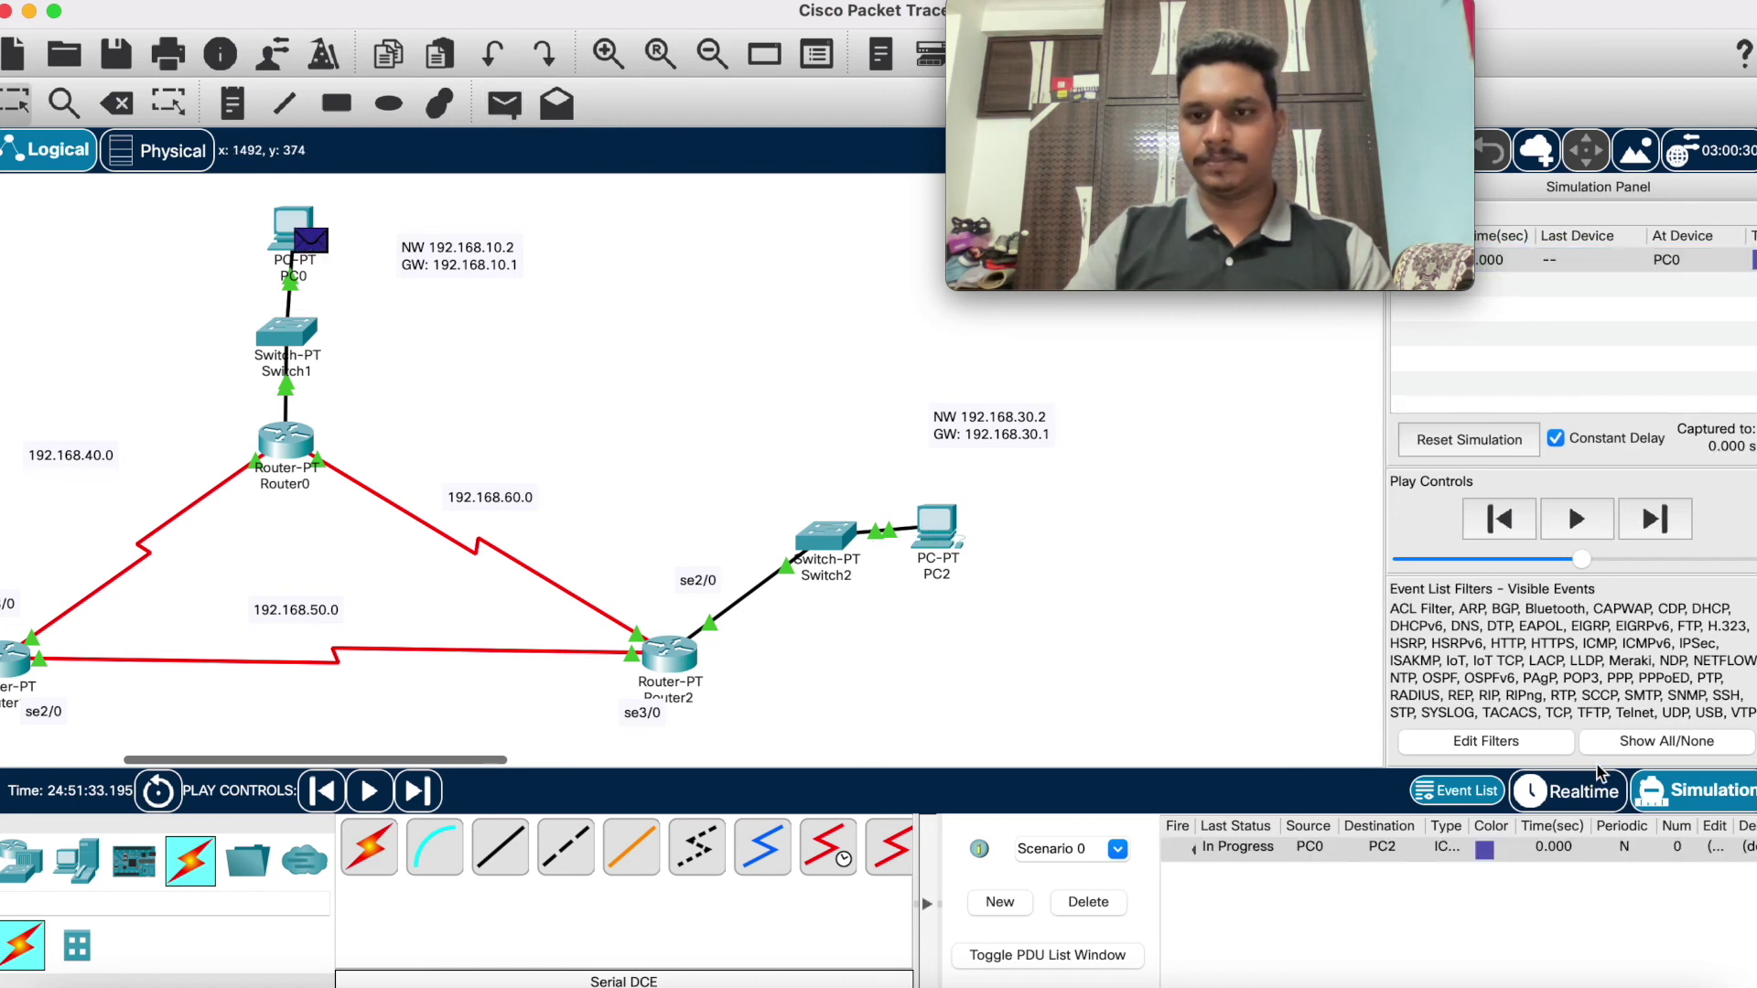
{"action": "left_click", "coordinate": [1599, 518]}
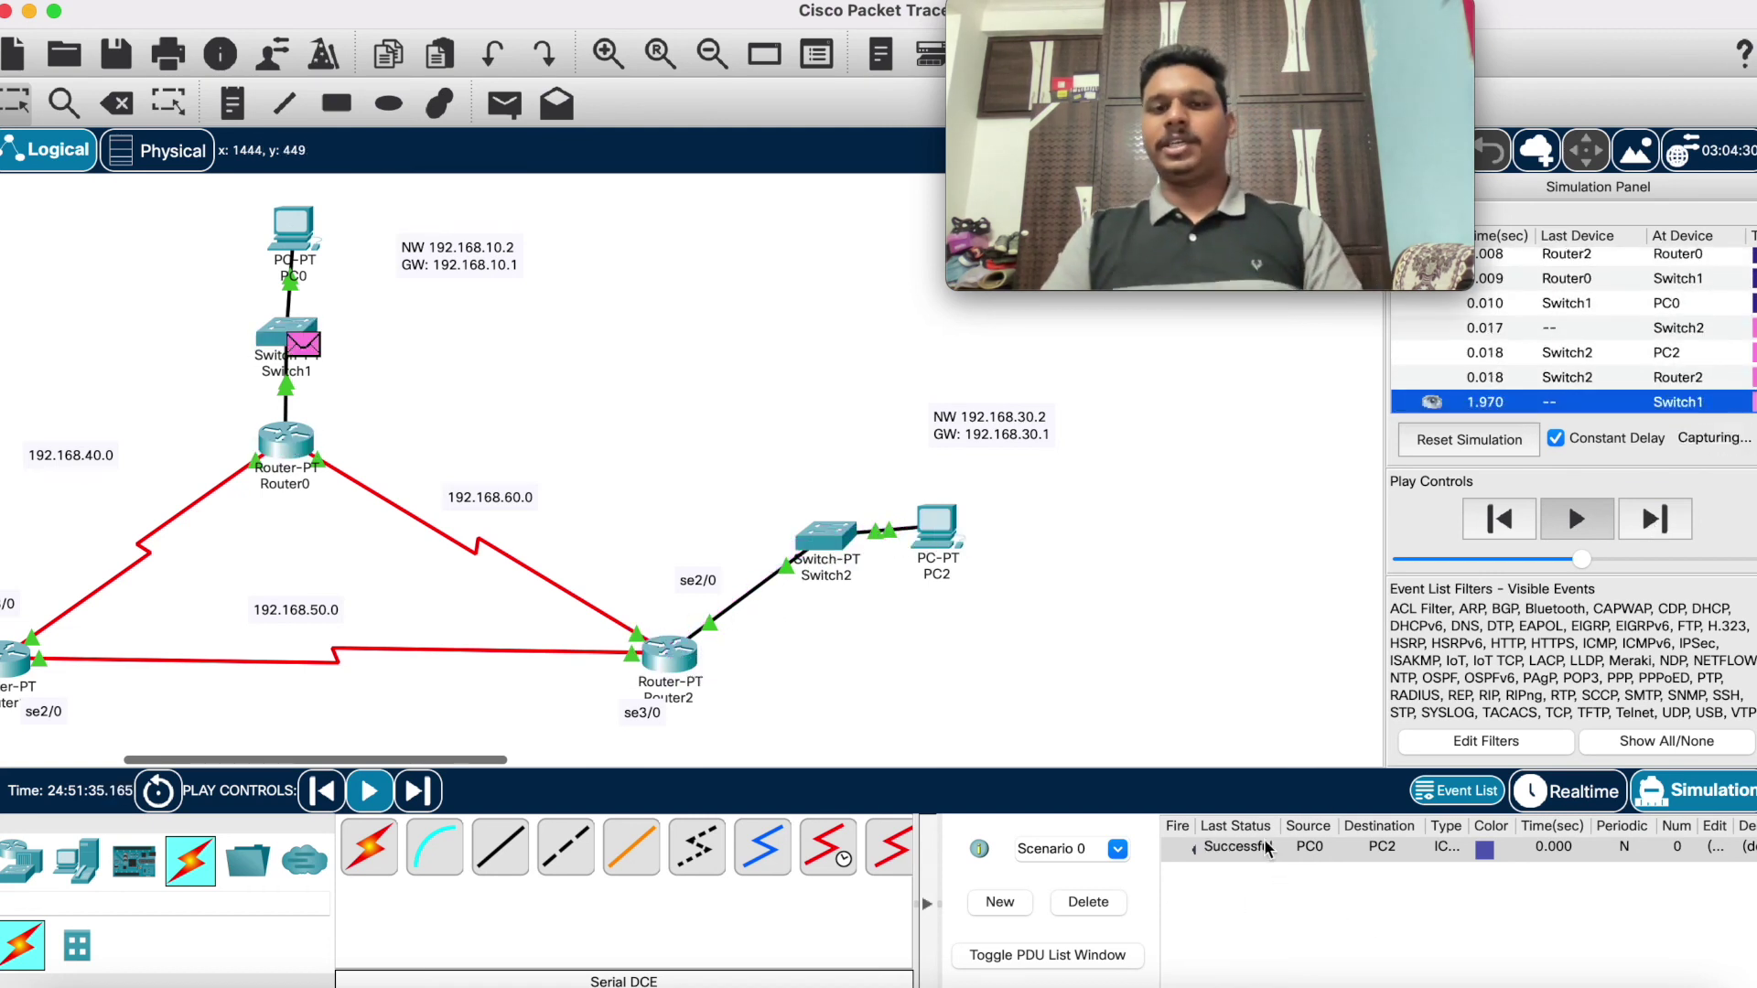
{"action": "scroll", "coordinate": [1003, 567], "scroll_direction": "left", "scroll_amount": 5}
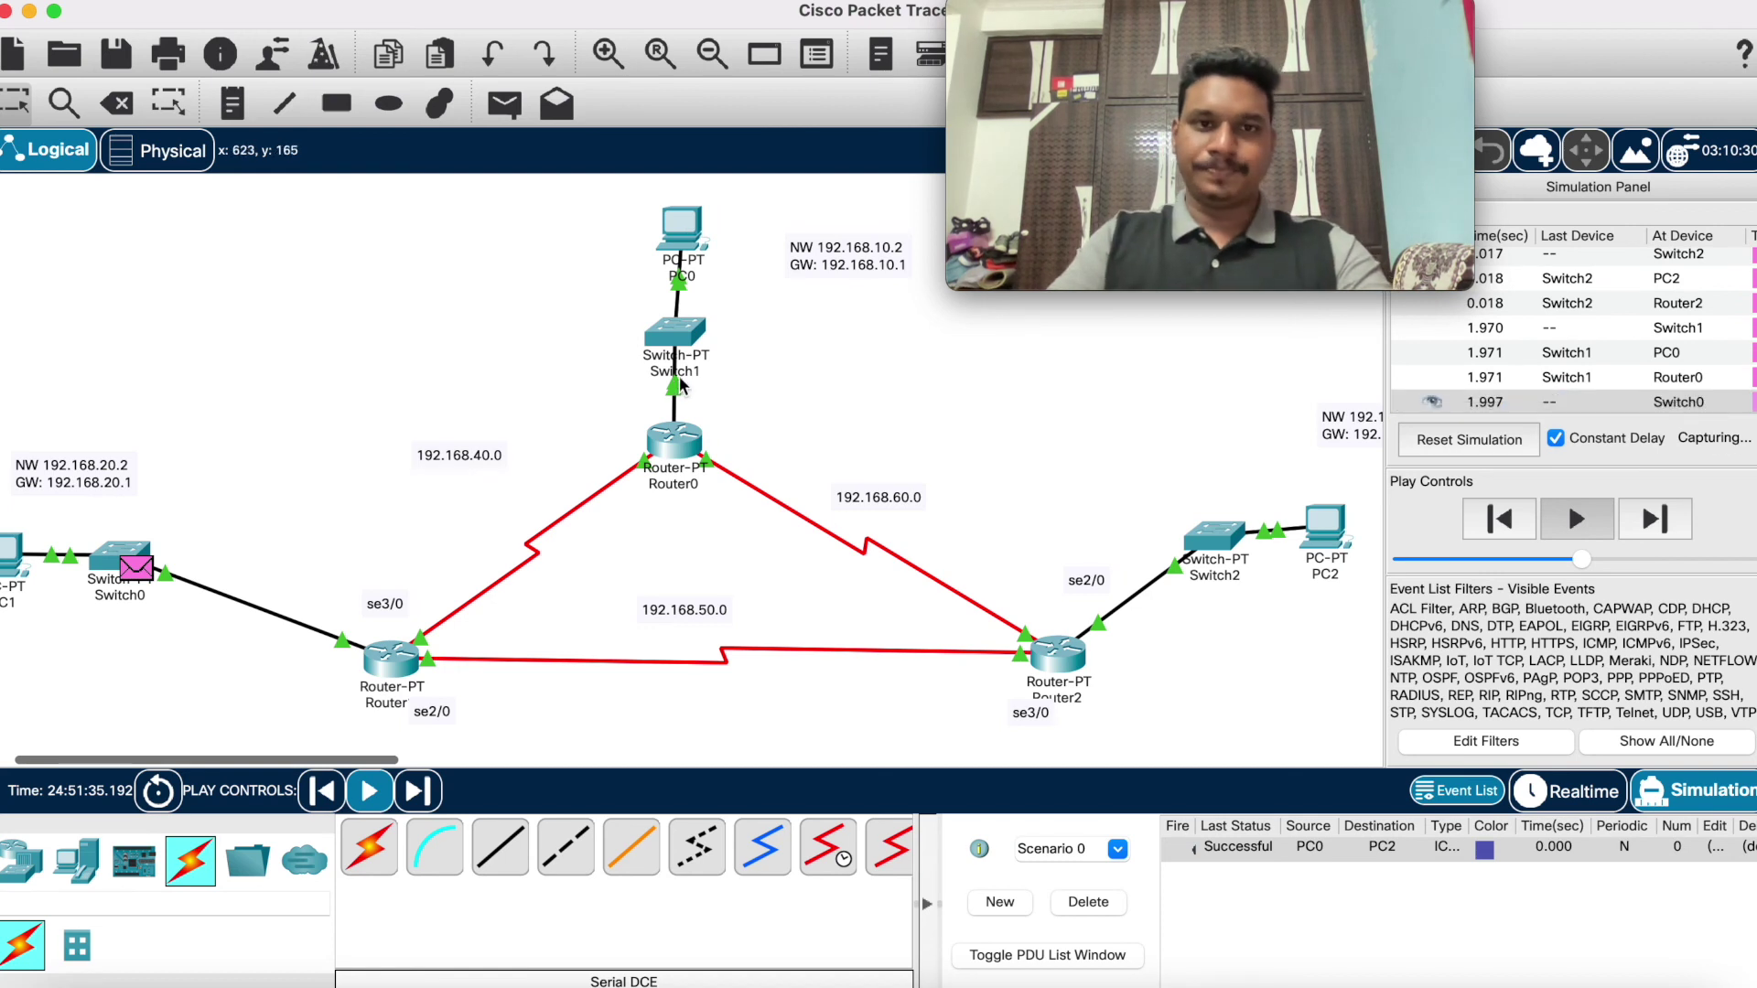
{"action": "left_click", "coordinate": [1088, 901]}
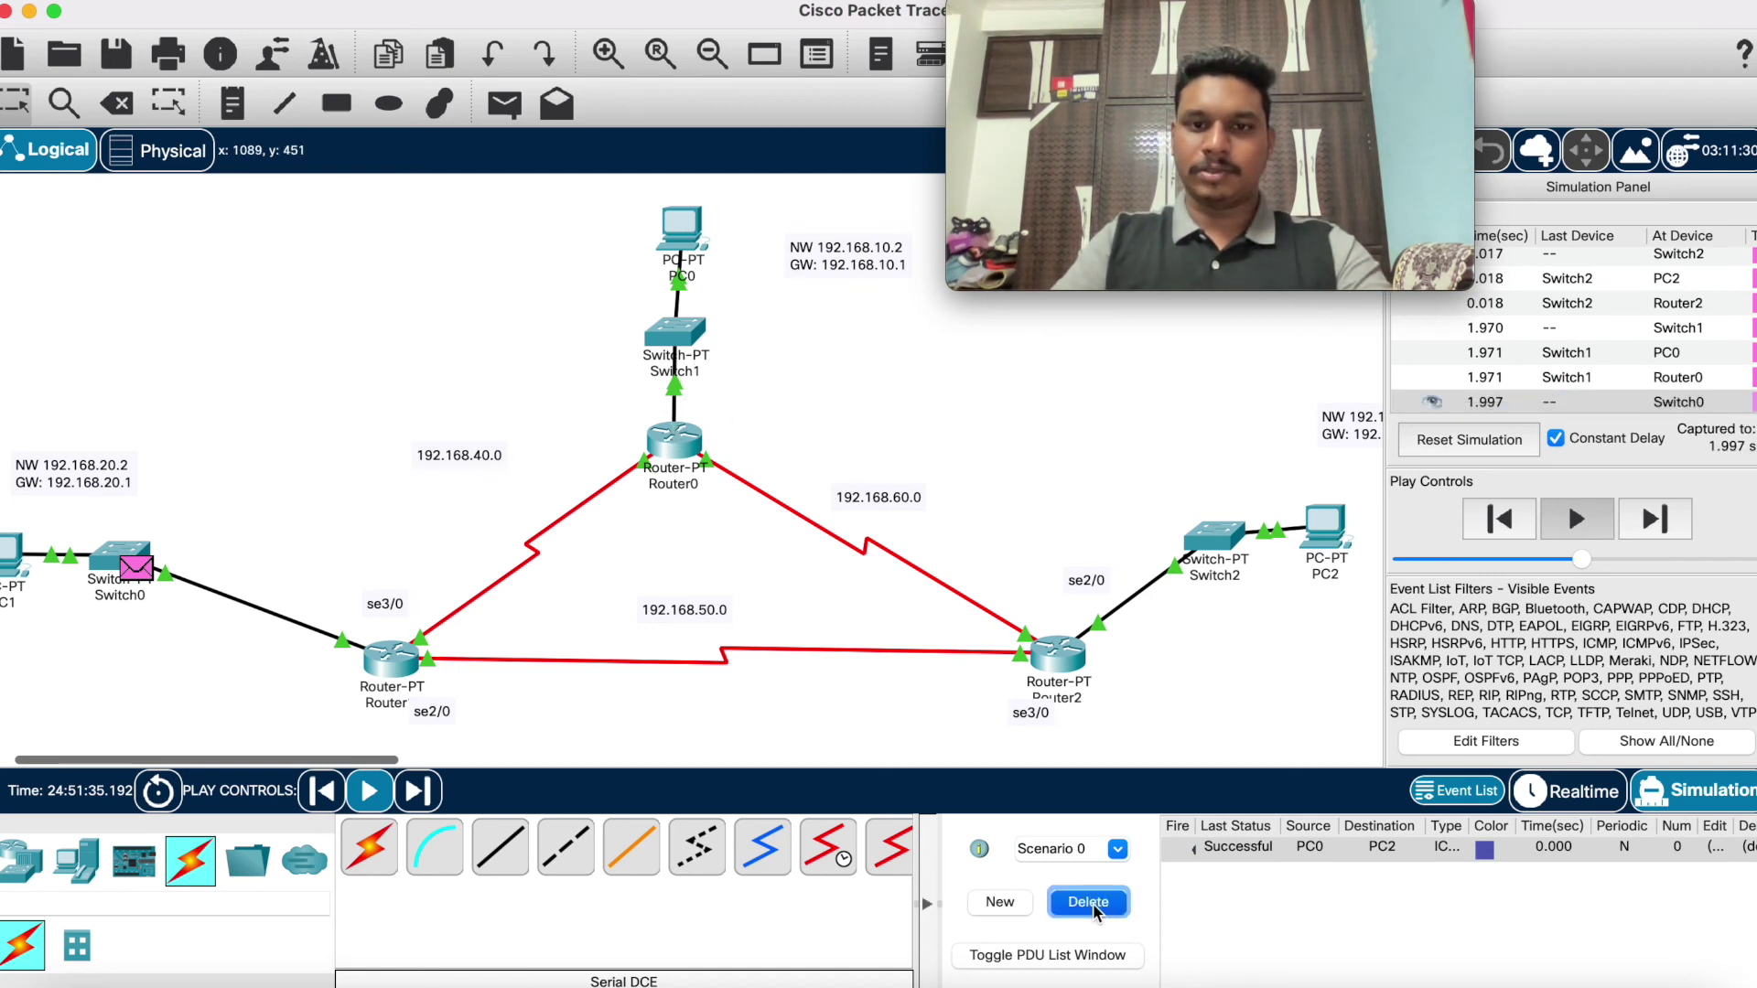
Step: Close the Simulation Panel so the full three-router topology is visible
{"action": "mouse_move", "coordinate": [1288, 32]}
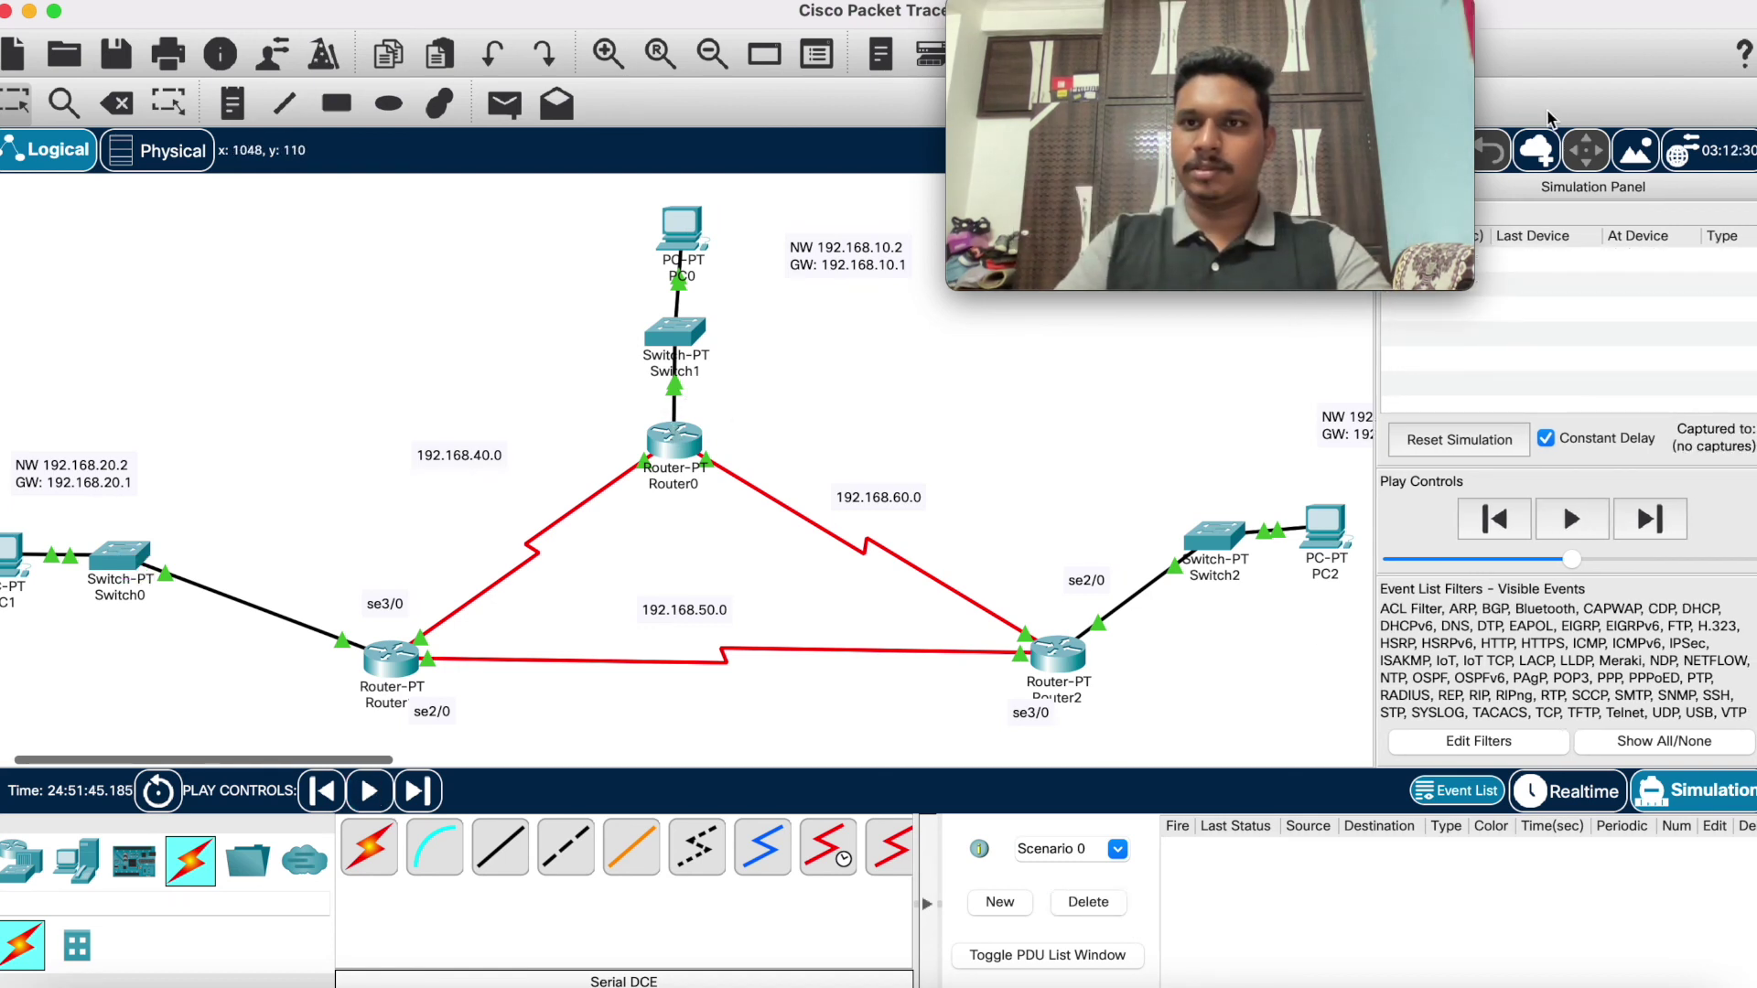
{"action": "left_click_drag", "start_coordinate": [1288, 32], "coordinate": [1549, 700]}
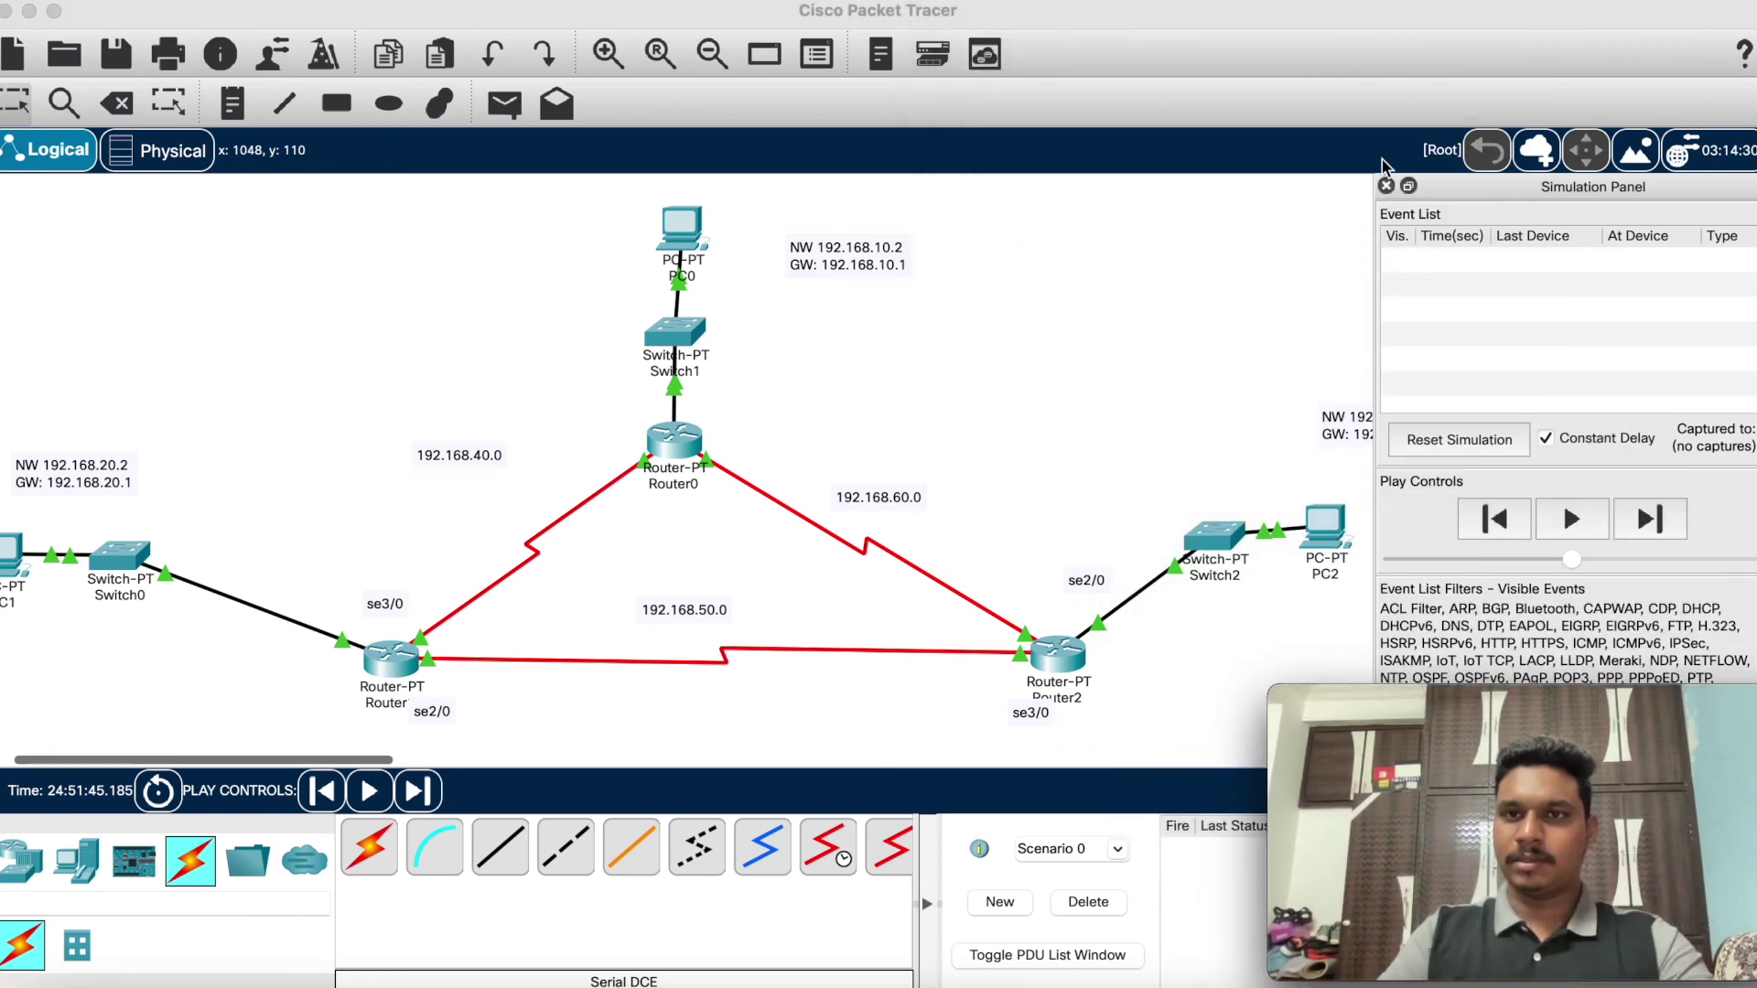
{"action": "left_click", "coordinate": [1386, 186]}
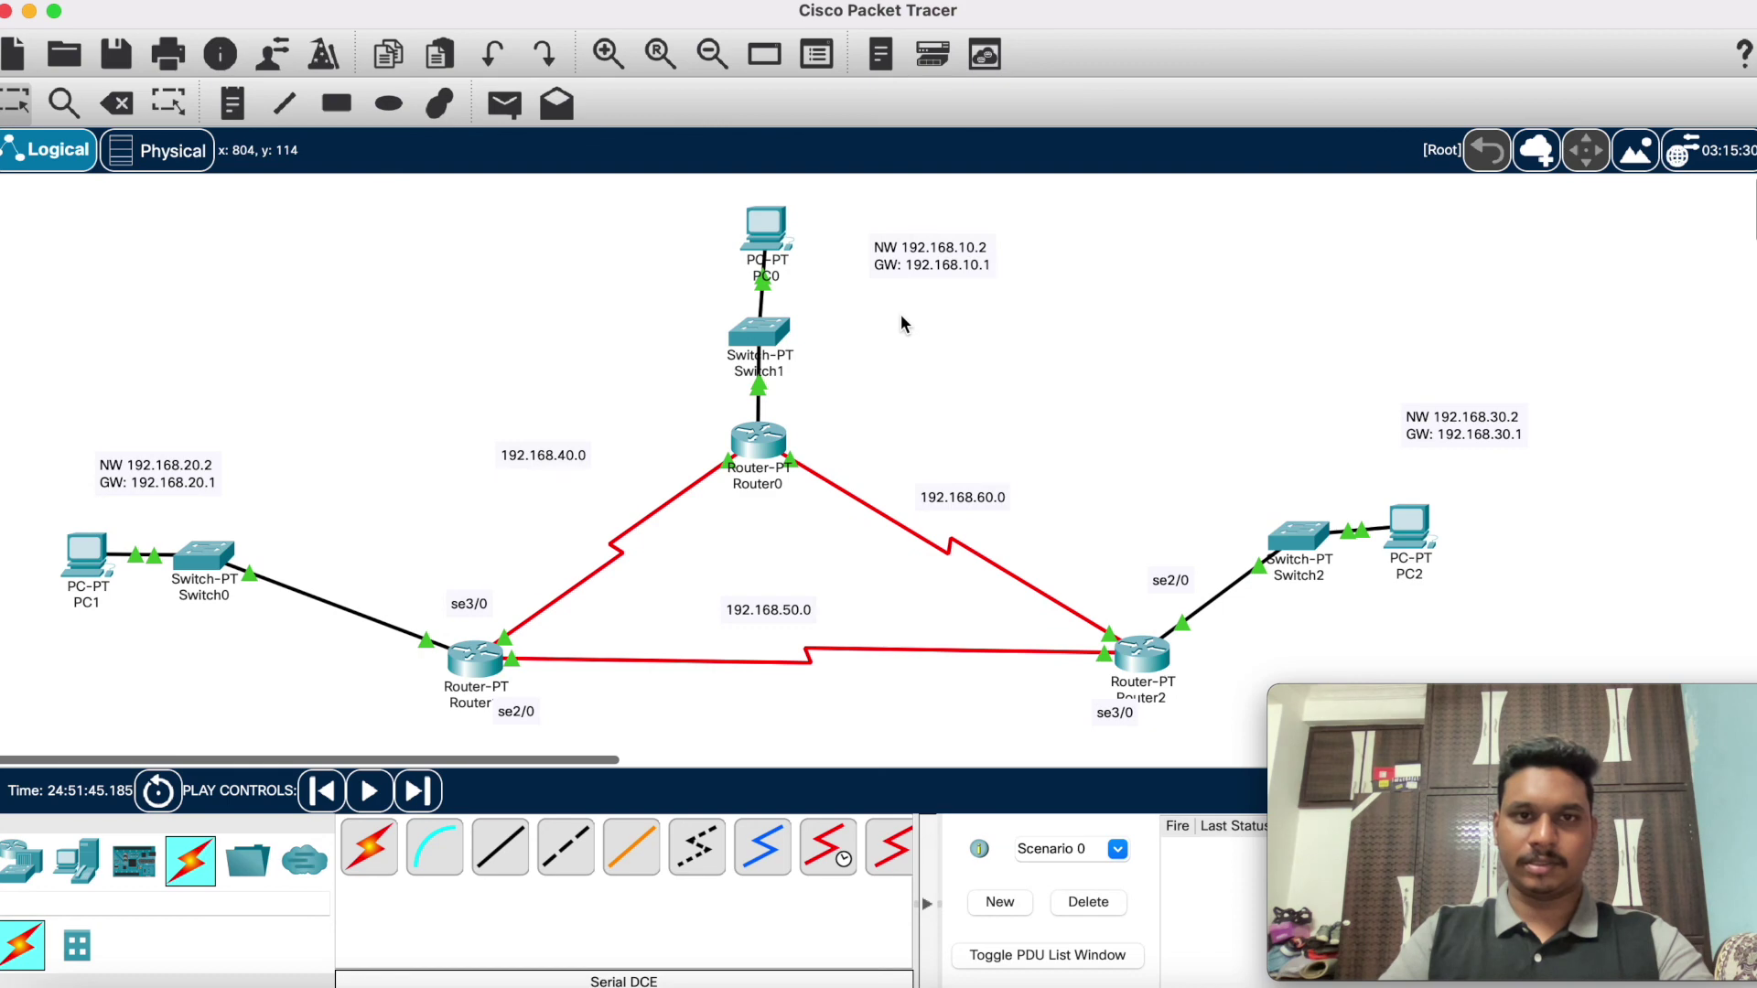
Step: On Router0's CLI, enter conf t and router rip, and set RIP version 2
{"action": "left_click", "coordinate": [758, 440]}
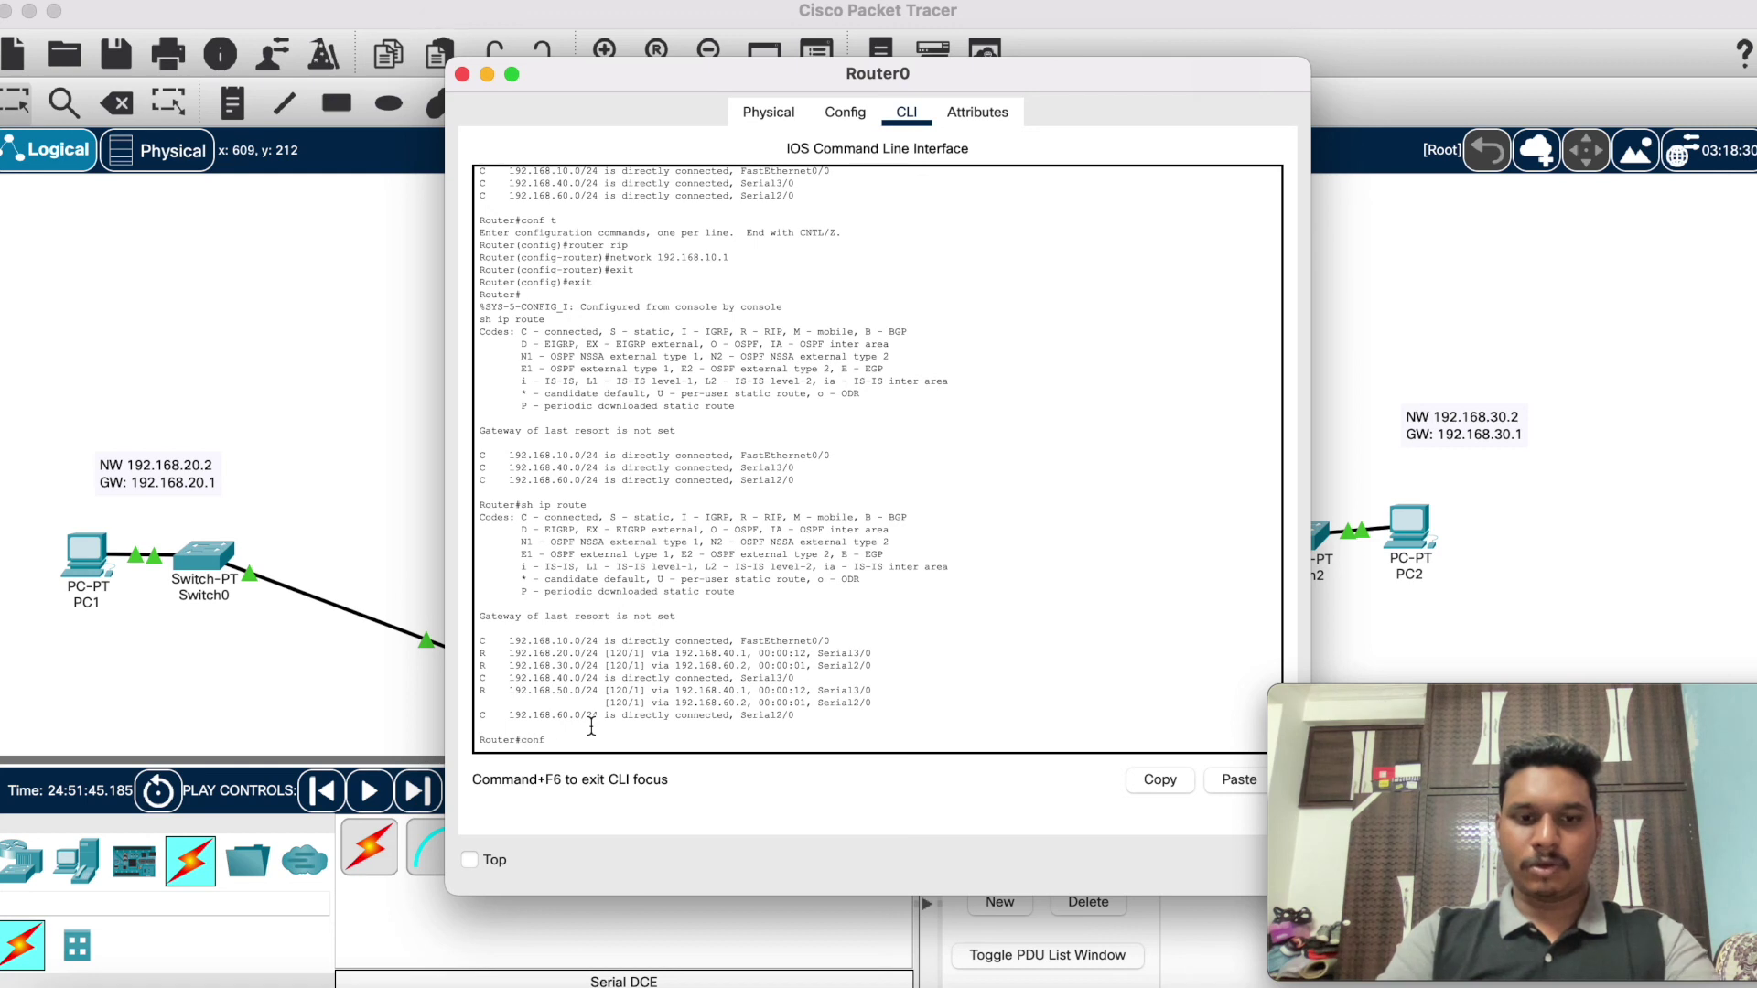
{"action": "type", "text": "conf t"}
{"action": "key", "text": "Return"}
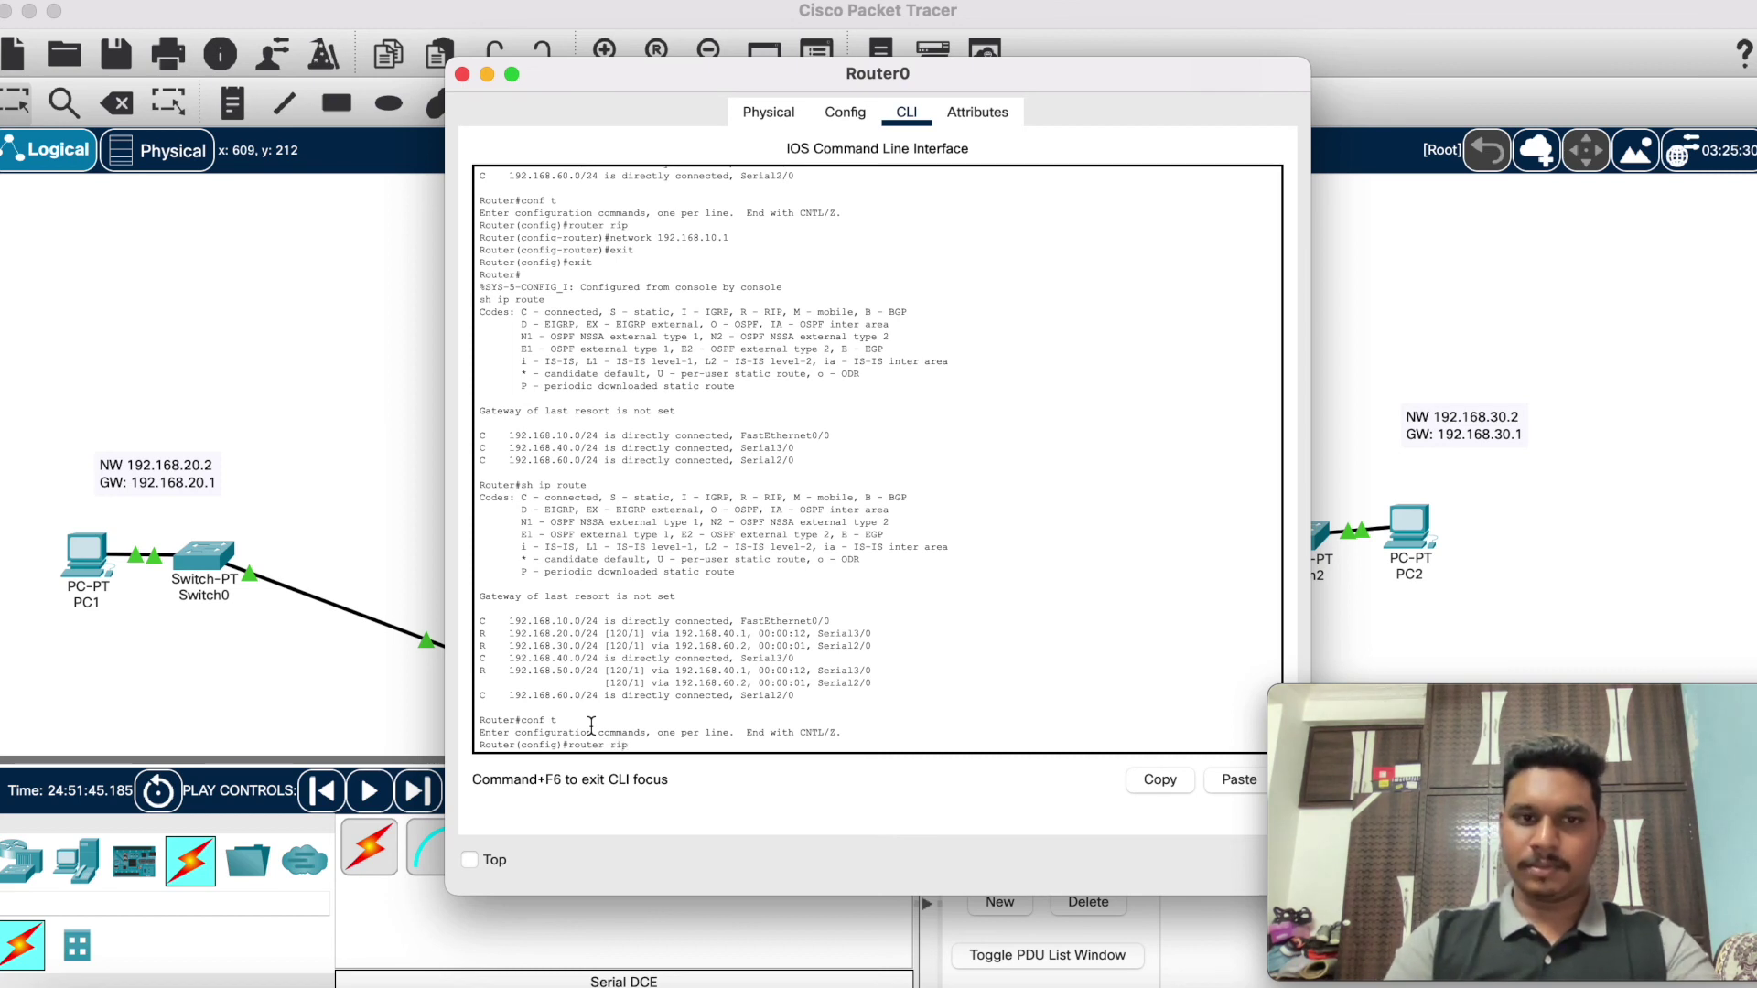
{"action": "key", "text": "Return"}
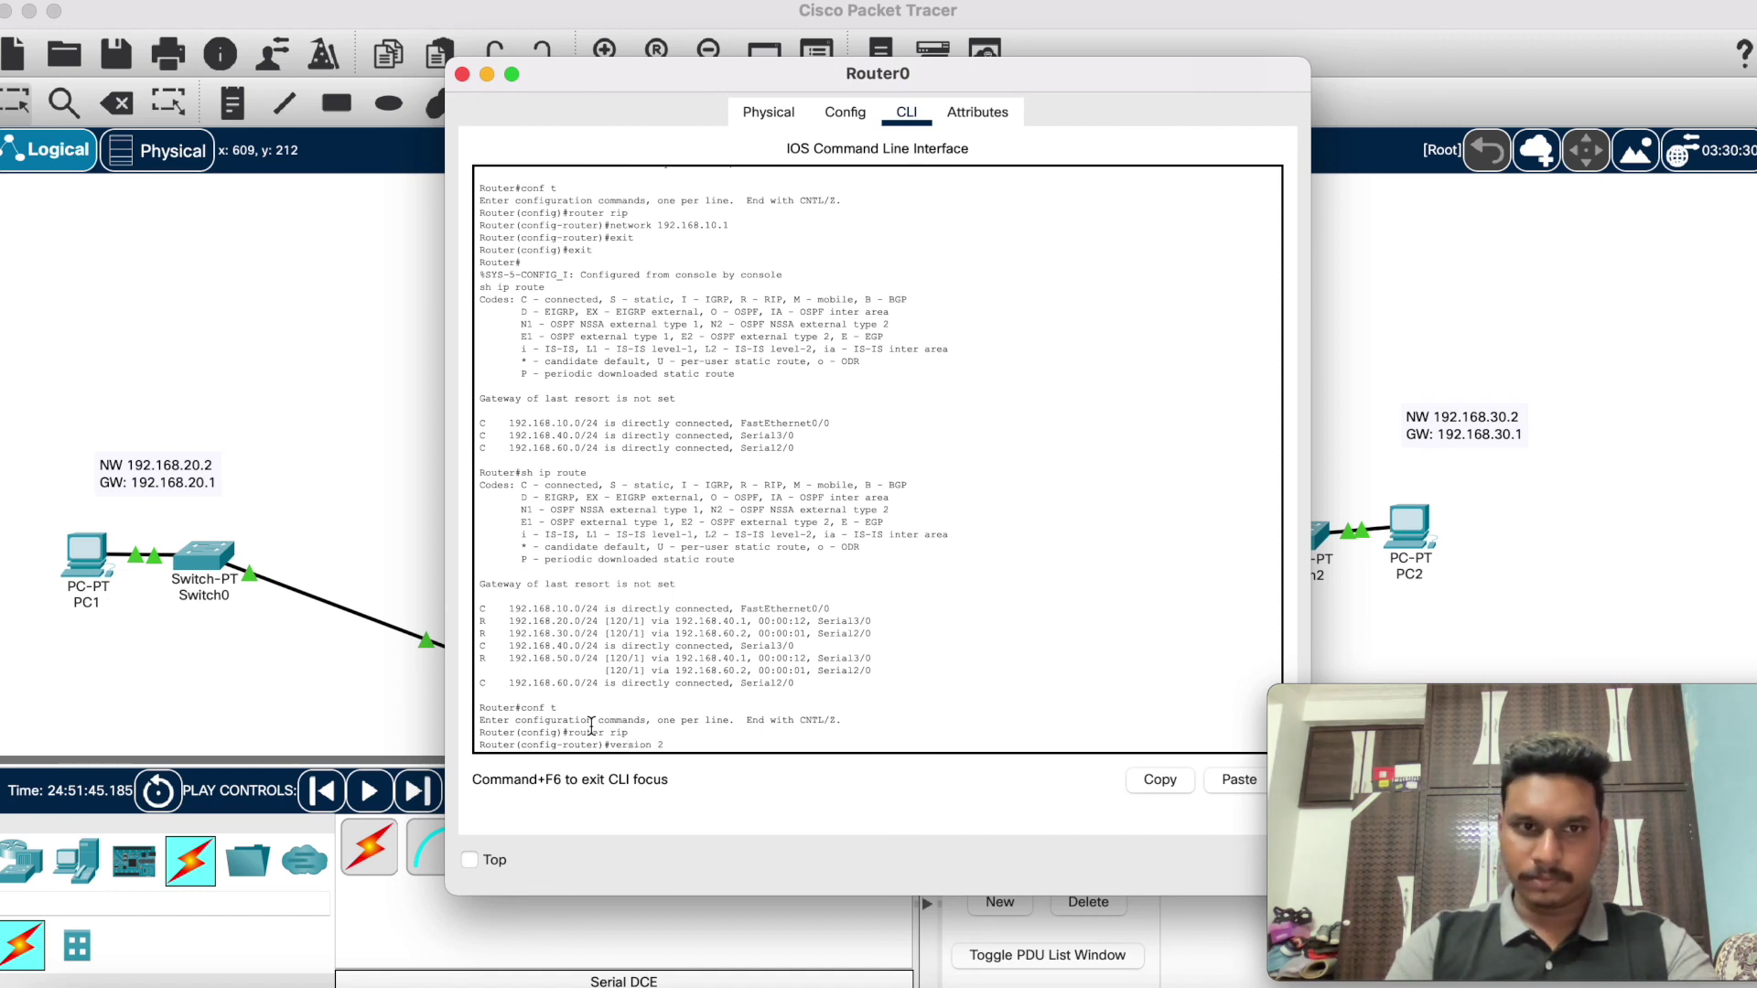
{"action": "key", "text": "Return"}
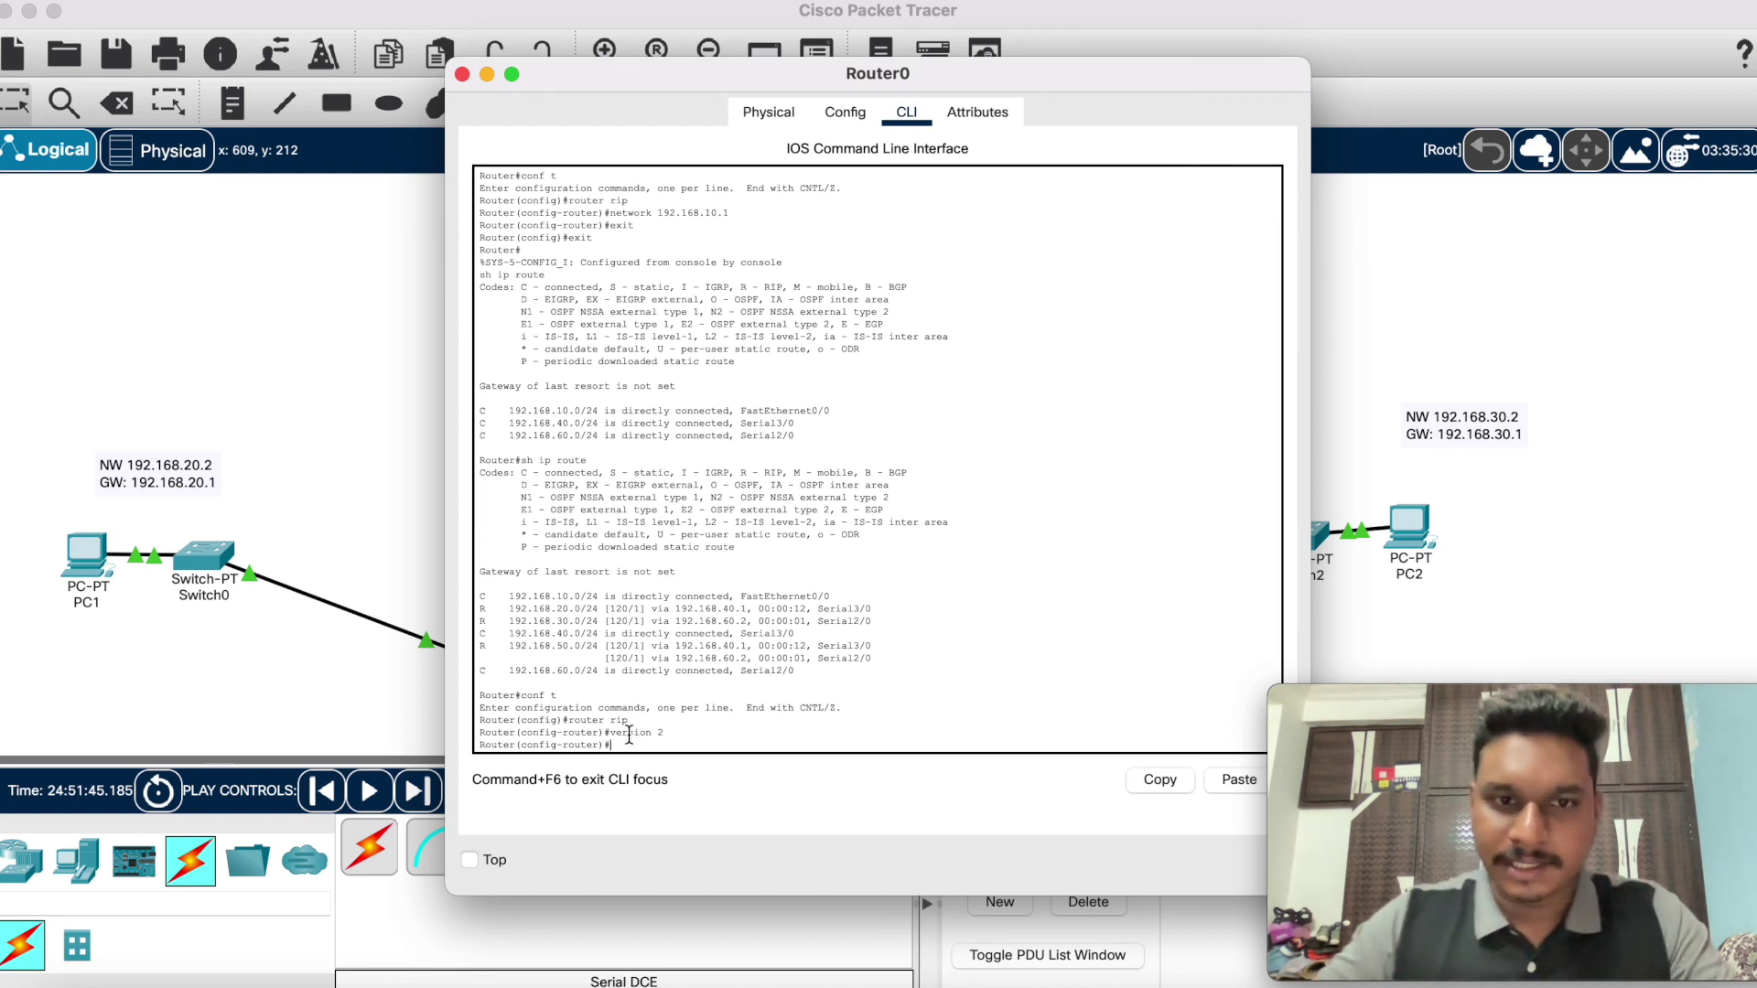
Step: Advertise network 192.168.10.0 in Router0's RIP process
{"action": "type", "text": "network 192.168.10.1"}
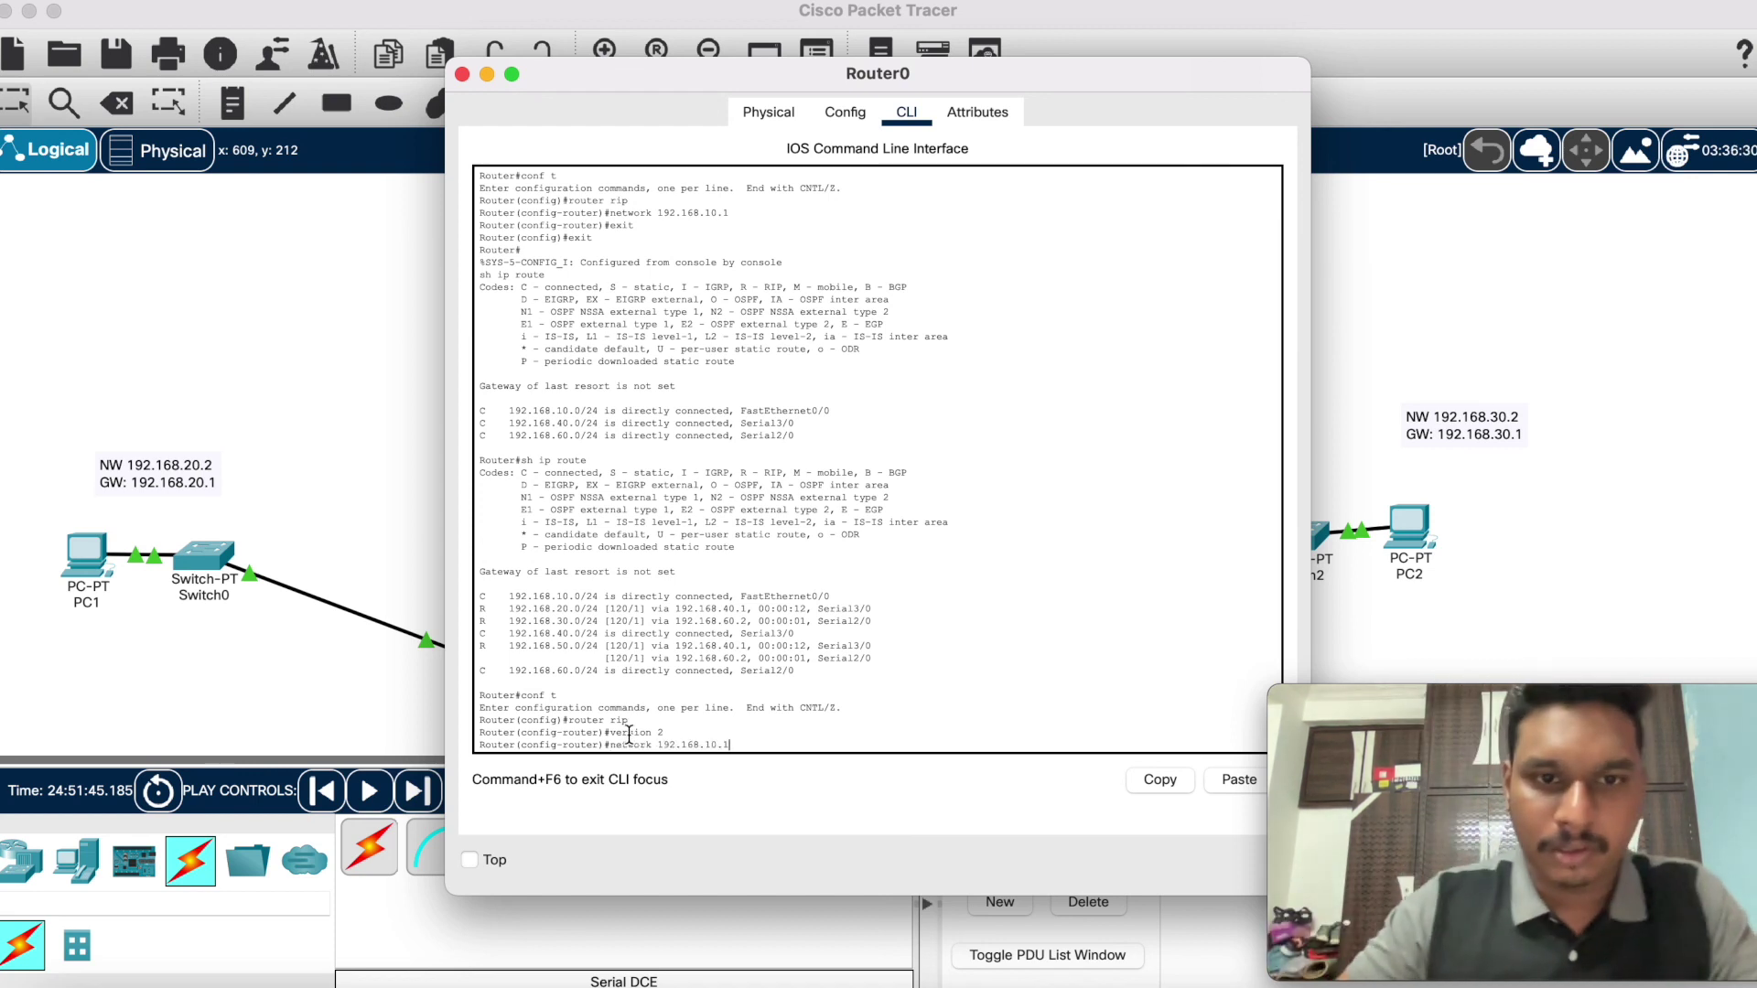
{"action": "key", "text": "BackSpace"}
{"action": "key", "text": "BackSpace"}
{"action": "key", "text": "BackSpace"}
{"action": "key", "text": "BackSpace"}
{"action": "key", "text": "BackSpace"}
{"action": "key", "text": "BackSpace"}
{"action": "key", "text": "BackSpace"}
{"action": "key", "text": "BackSpace"}
{"action": "key", "text": "BackSpace"}
{"action": "key", "text": "BackSpace"}
{"action": "key", "text": "BackSpace"}
{"action": "key", "text": "BackSpace"}
{"action": "key", "text": "BackSpace"}
{"action": "key", "text": "BackSpace"}
{"action": "key", "text": "BackSpace"}
{"action": "key", "text": "BackSpace"}
{"action": "key", "text": "BackSpace"}
{"action": "key", "text": "BackSpace"}
{"action": "key", "text": "BackSpace"}
{"action": "key", "text": "BackSpace"}
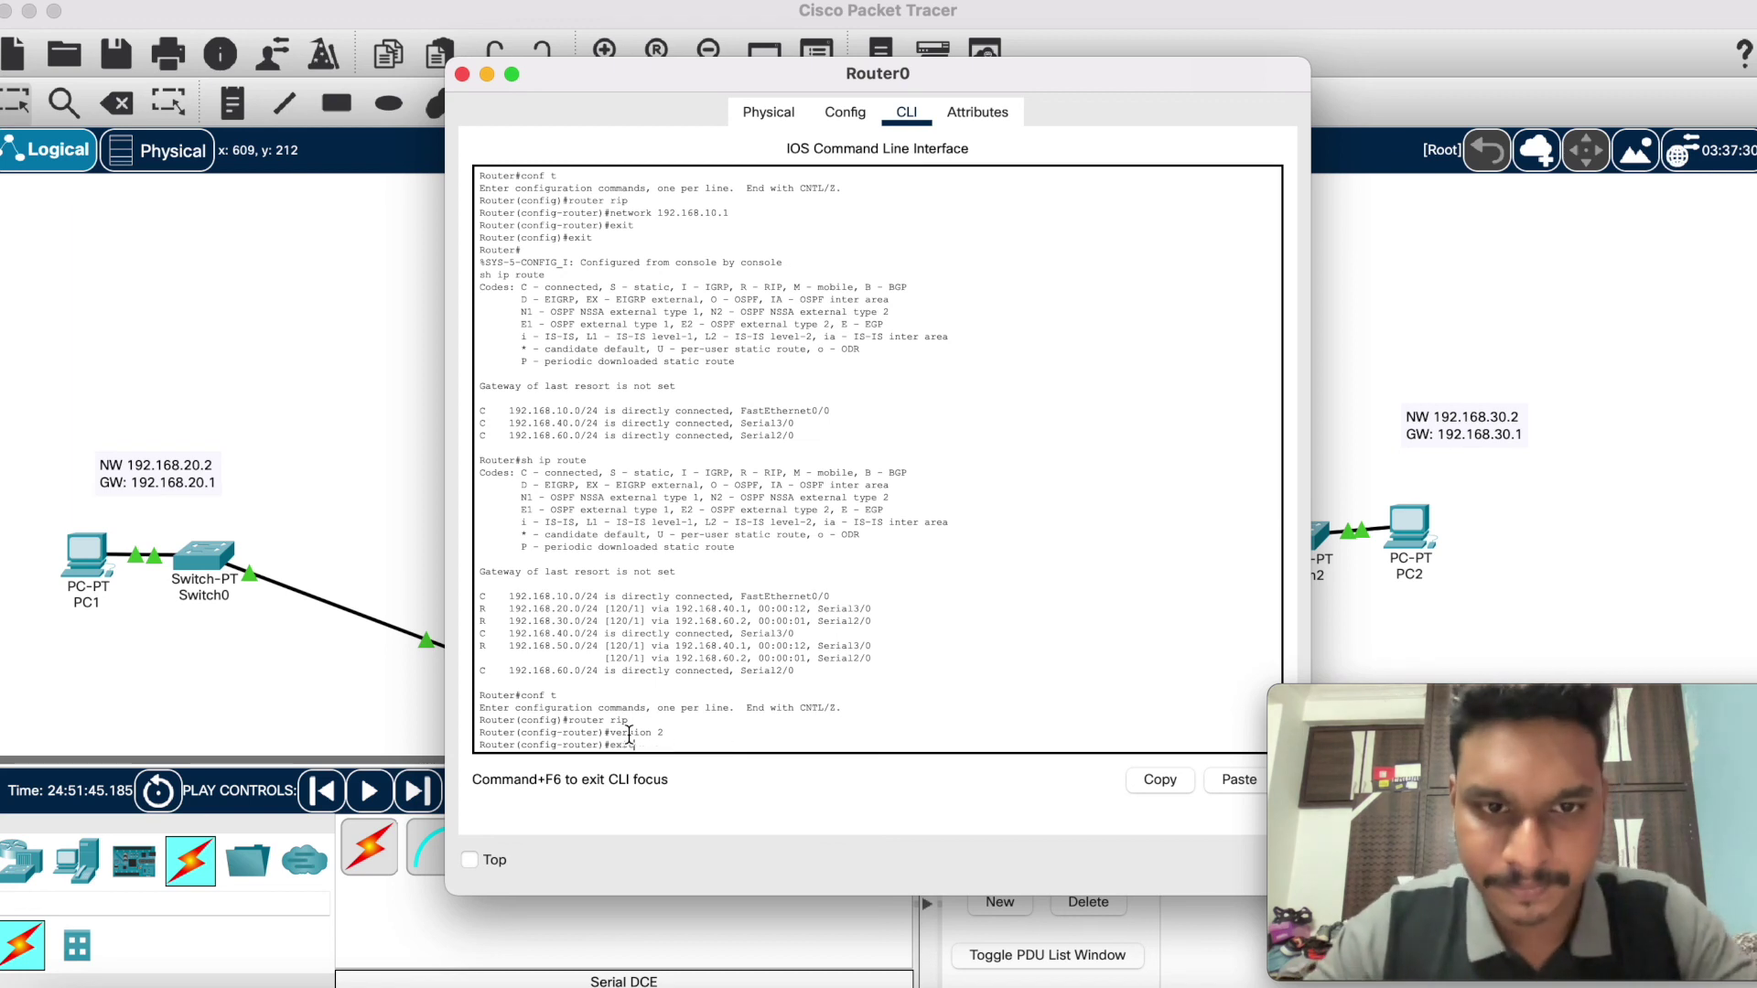
{"action": "type", "text": "ex"}
{"action": "type", "text": "1"}
{"action": "key", "text": "BackSpace"}
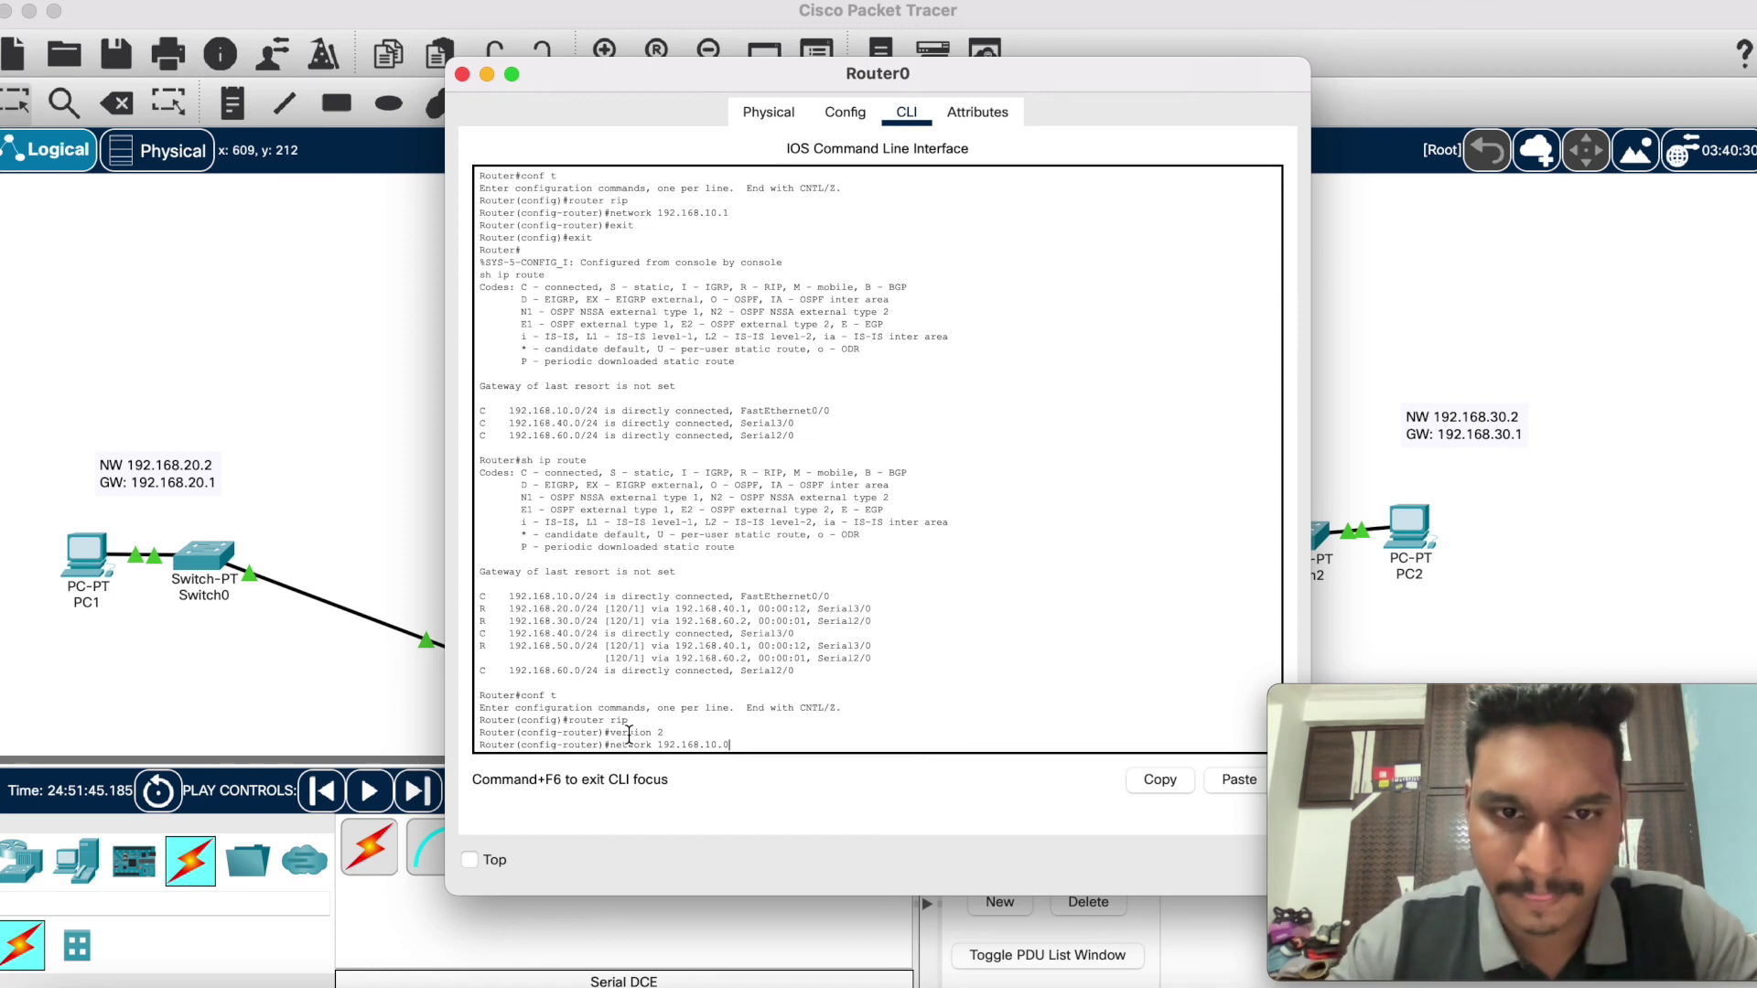
{"action": "key", "text": "Return"}
Step: Add networks 192.168.40.0 and 192.168.60.0 to Router0's RIP configuration
{"action": "key", "text": "Up"}
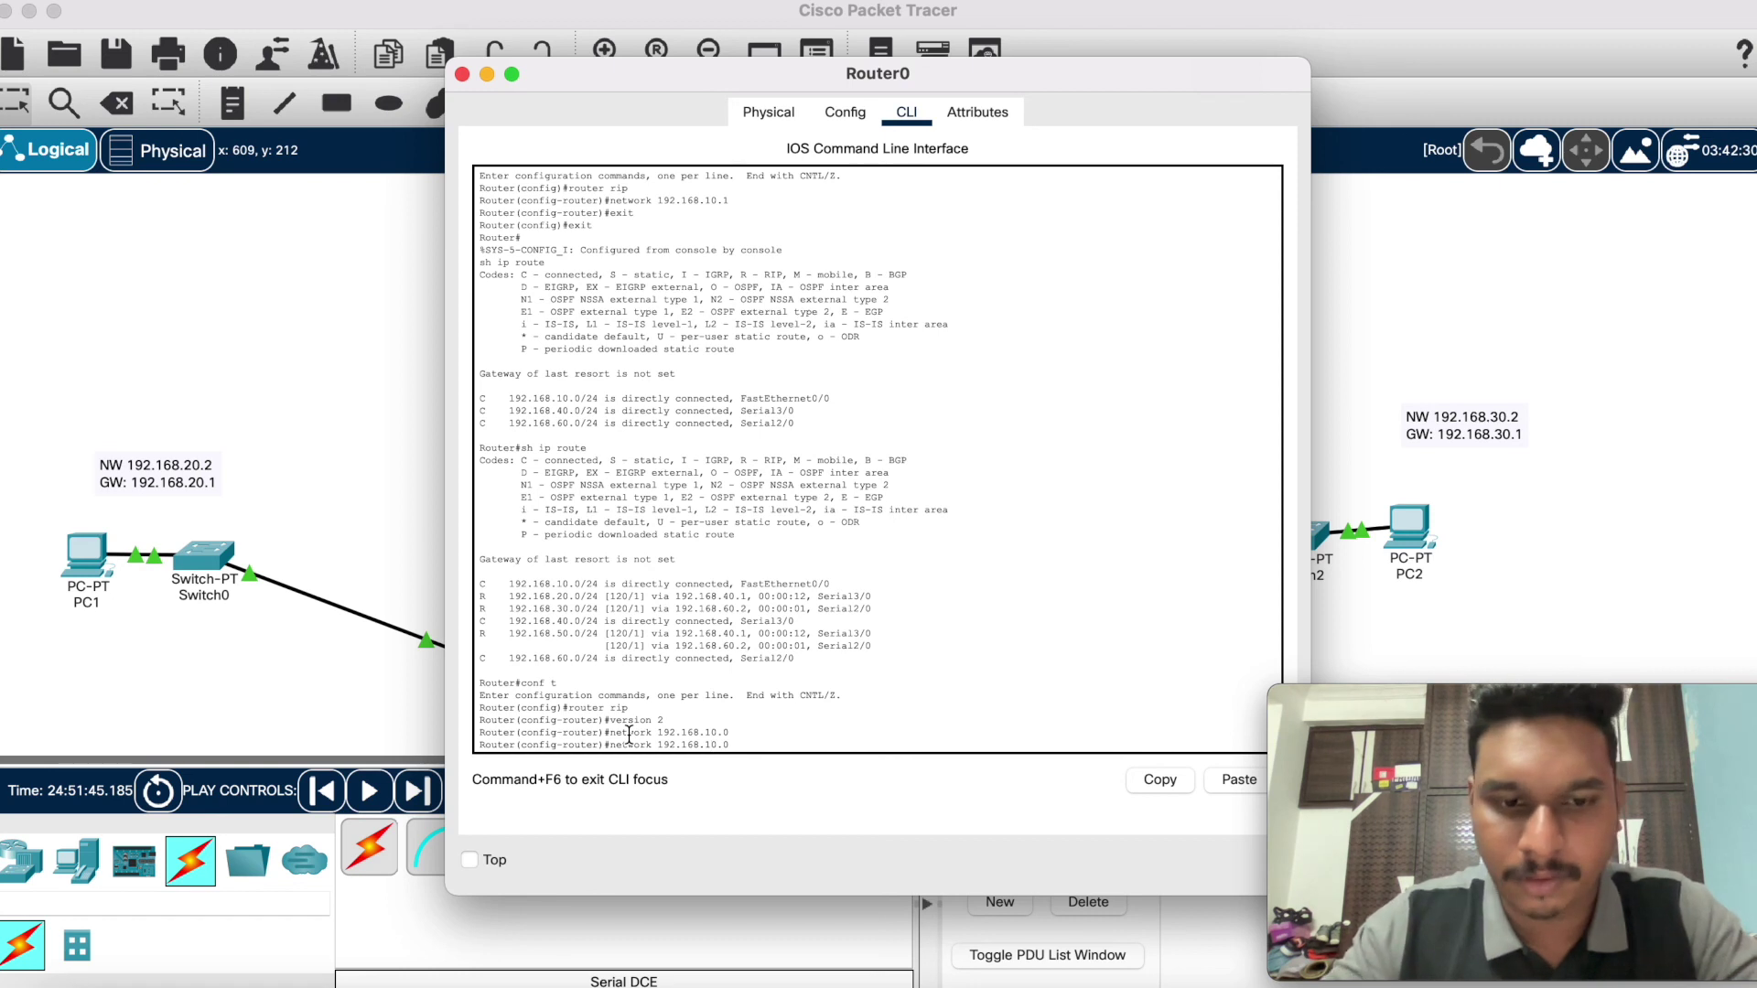
{"action": "key", "text": "BackSpace"}
{"action": "key", "text": "BackSpace"}
{"action": "key", "text": "BackSpace"}
{"action": "key", "text": "BackSpace"}
{"action": "type", "text": "40.0"}
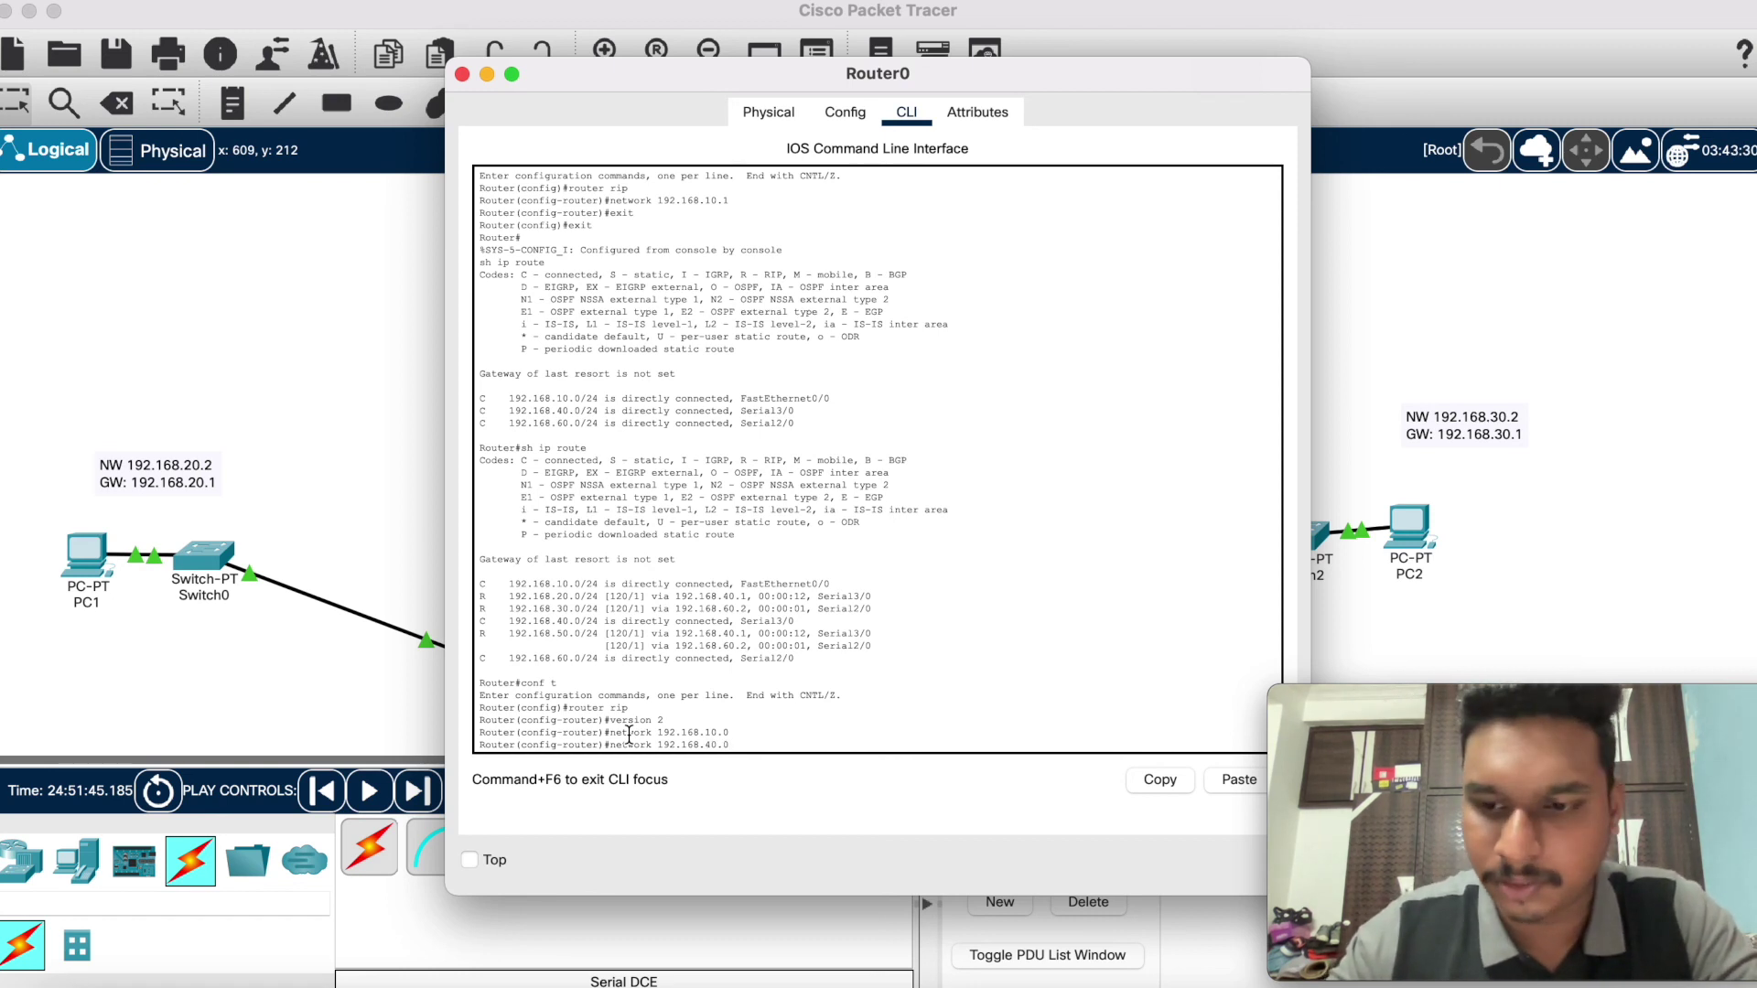
{"action": "key", "text": "Return"}
{"action": "key", "text": "Up"}
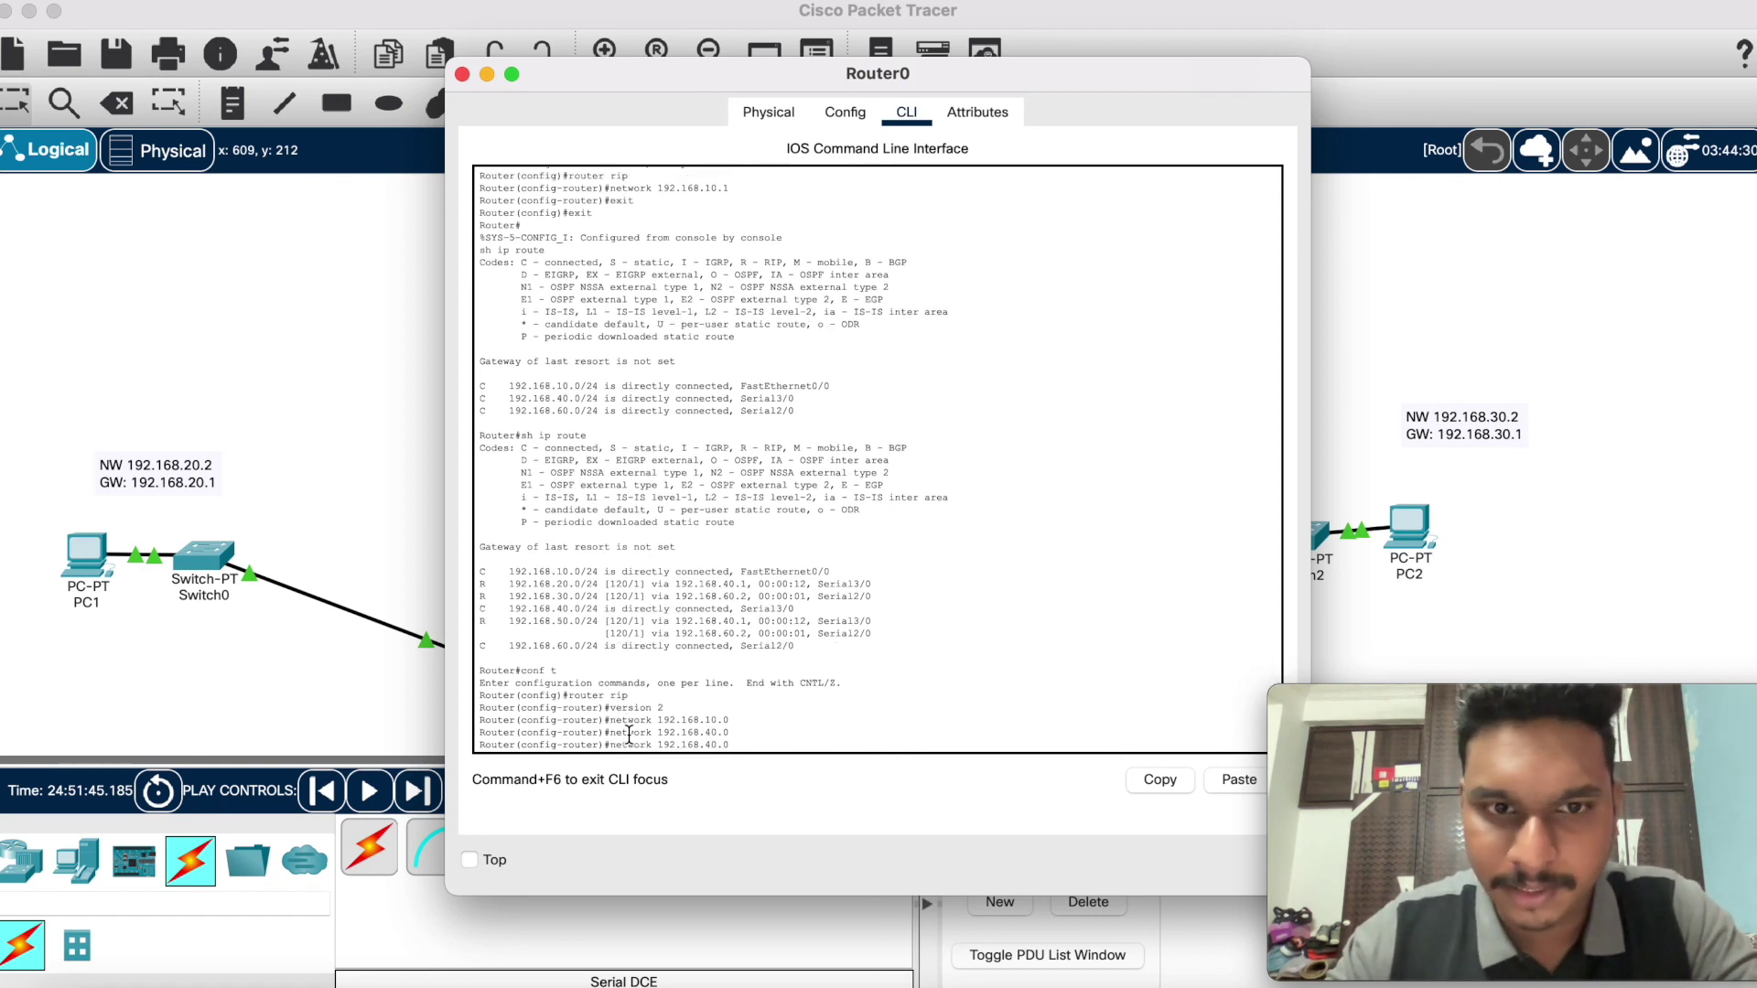
{"action": "key", "text": "BackSpace"}
{"action": "type", "text": "6"}
{"action": "key", "text": "Return"}
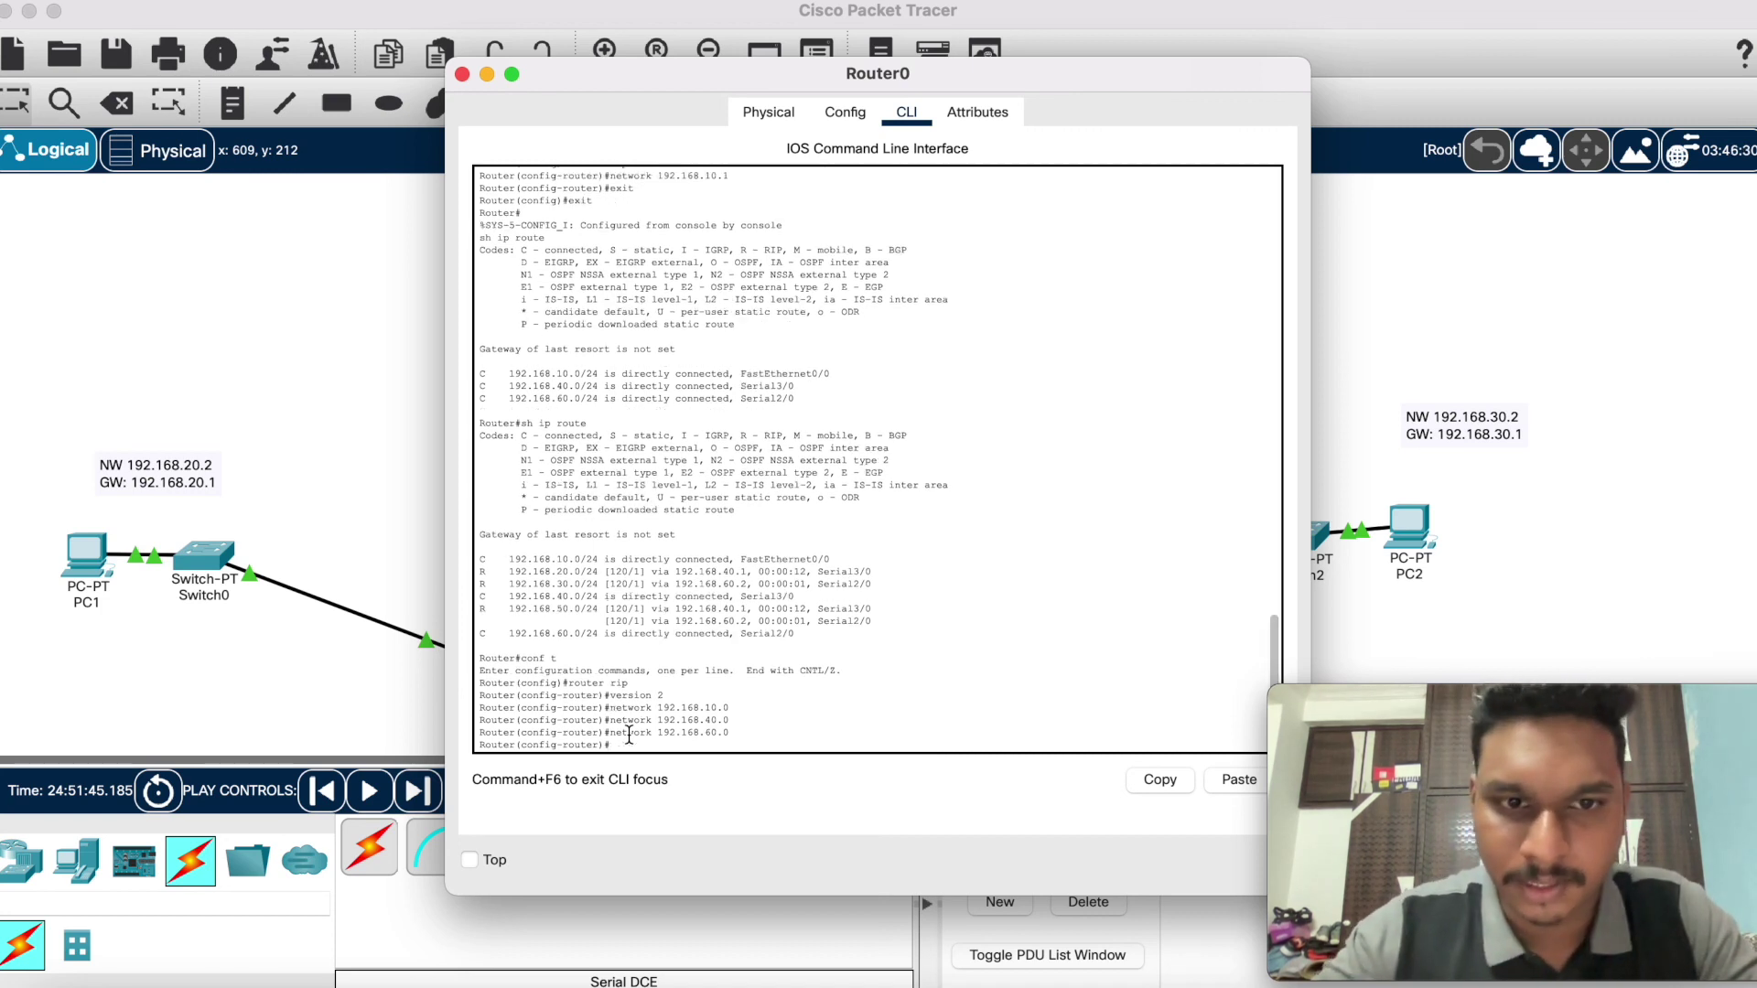
Step: Exit twice, check Router0's routing table with sh ip route, and close its window
{"action": "type", "text": "exi"}
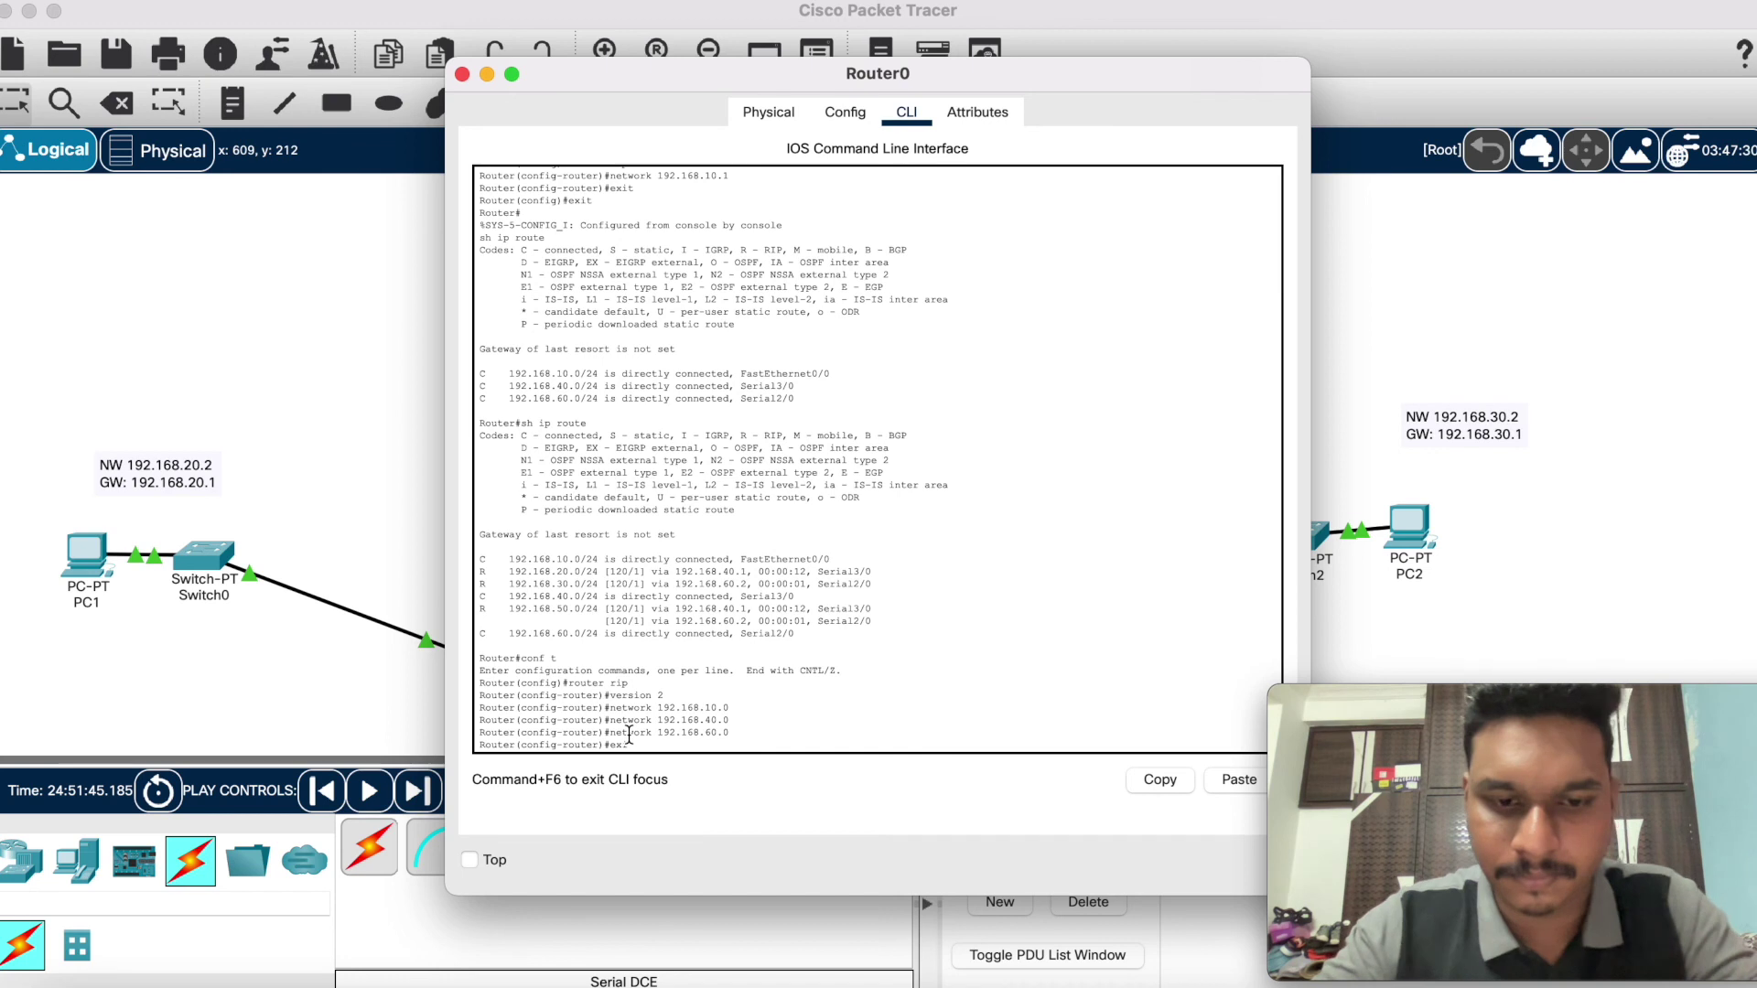
{"action": "type", "text": "t"}
{"action": "key", "text": "Return"}
{"action": "type", "text": "exi"}
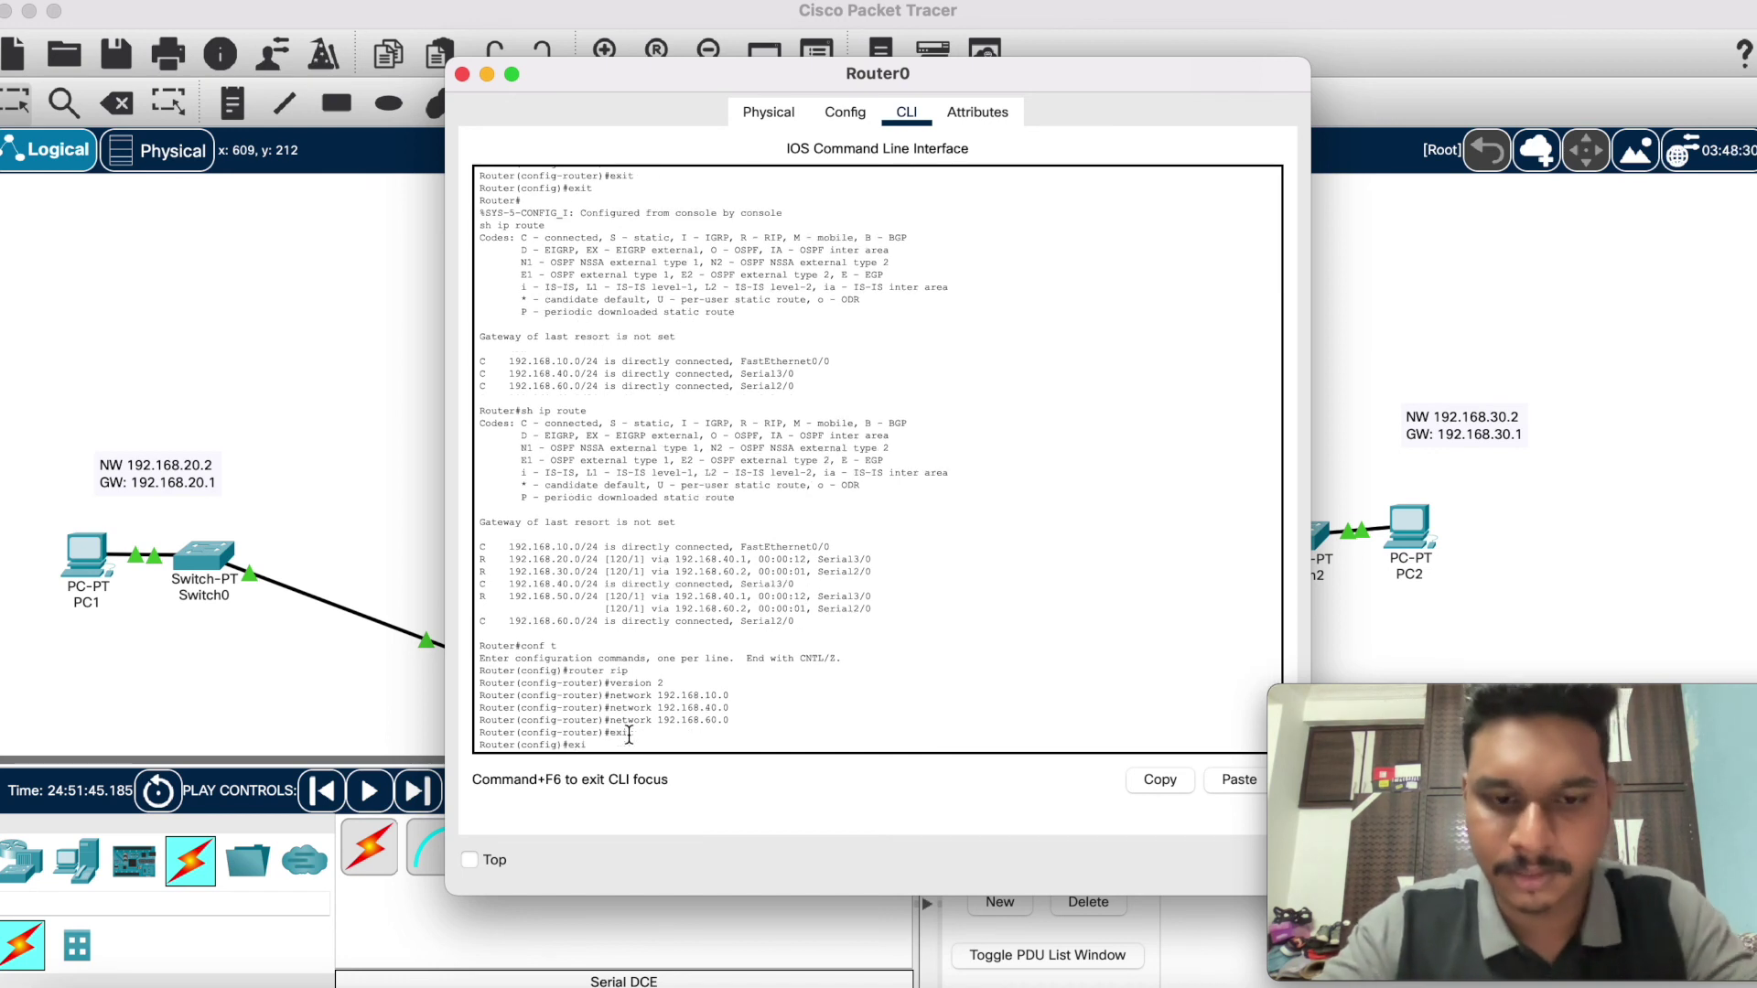
{"action": "type", "text": "t"}
{"action": "key", "text": "Return"}
{"action": "type", "text": "sh"}
{"action": "key", "text": "BackSpace"}
{"action": "key", "text": "BackSpace"}
{"action": "type", "text": "sh ip route"}
{"action": "key", "text": "Return"}
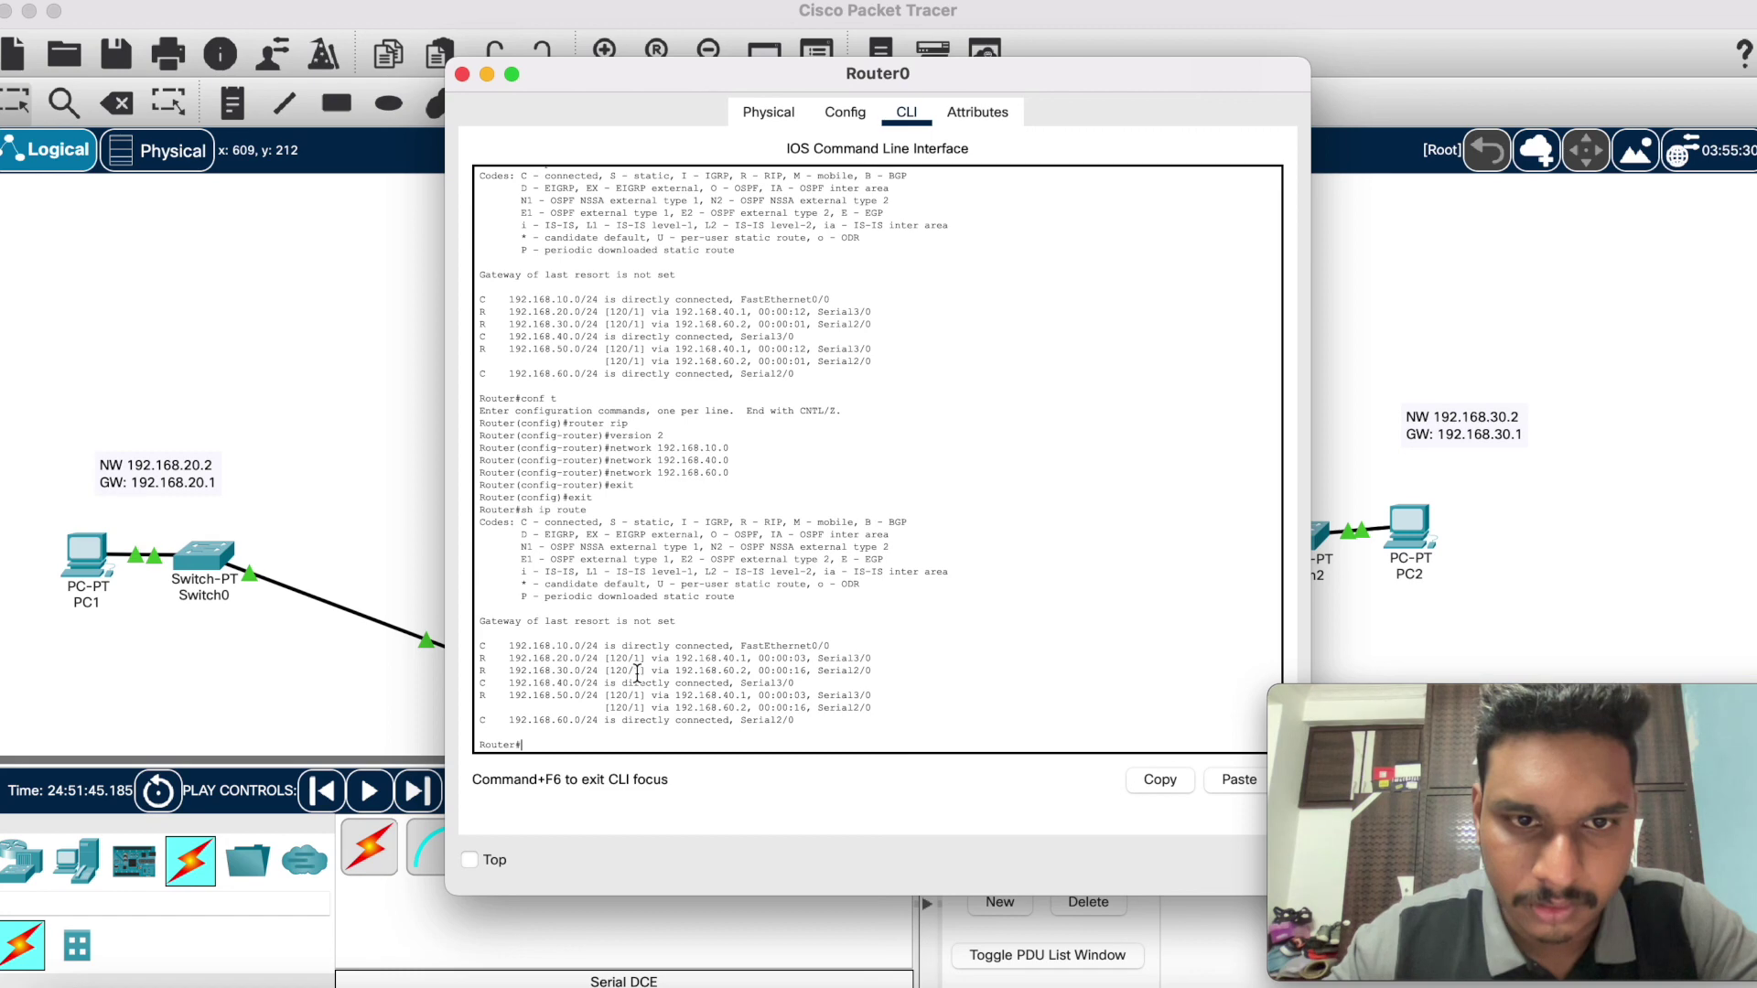
{"action": "left_click", "coordinate": [463, 75]}
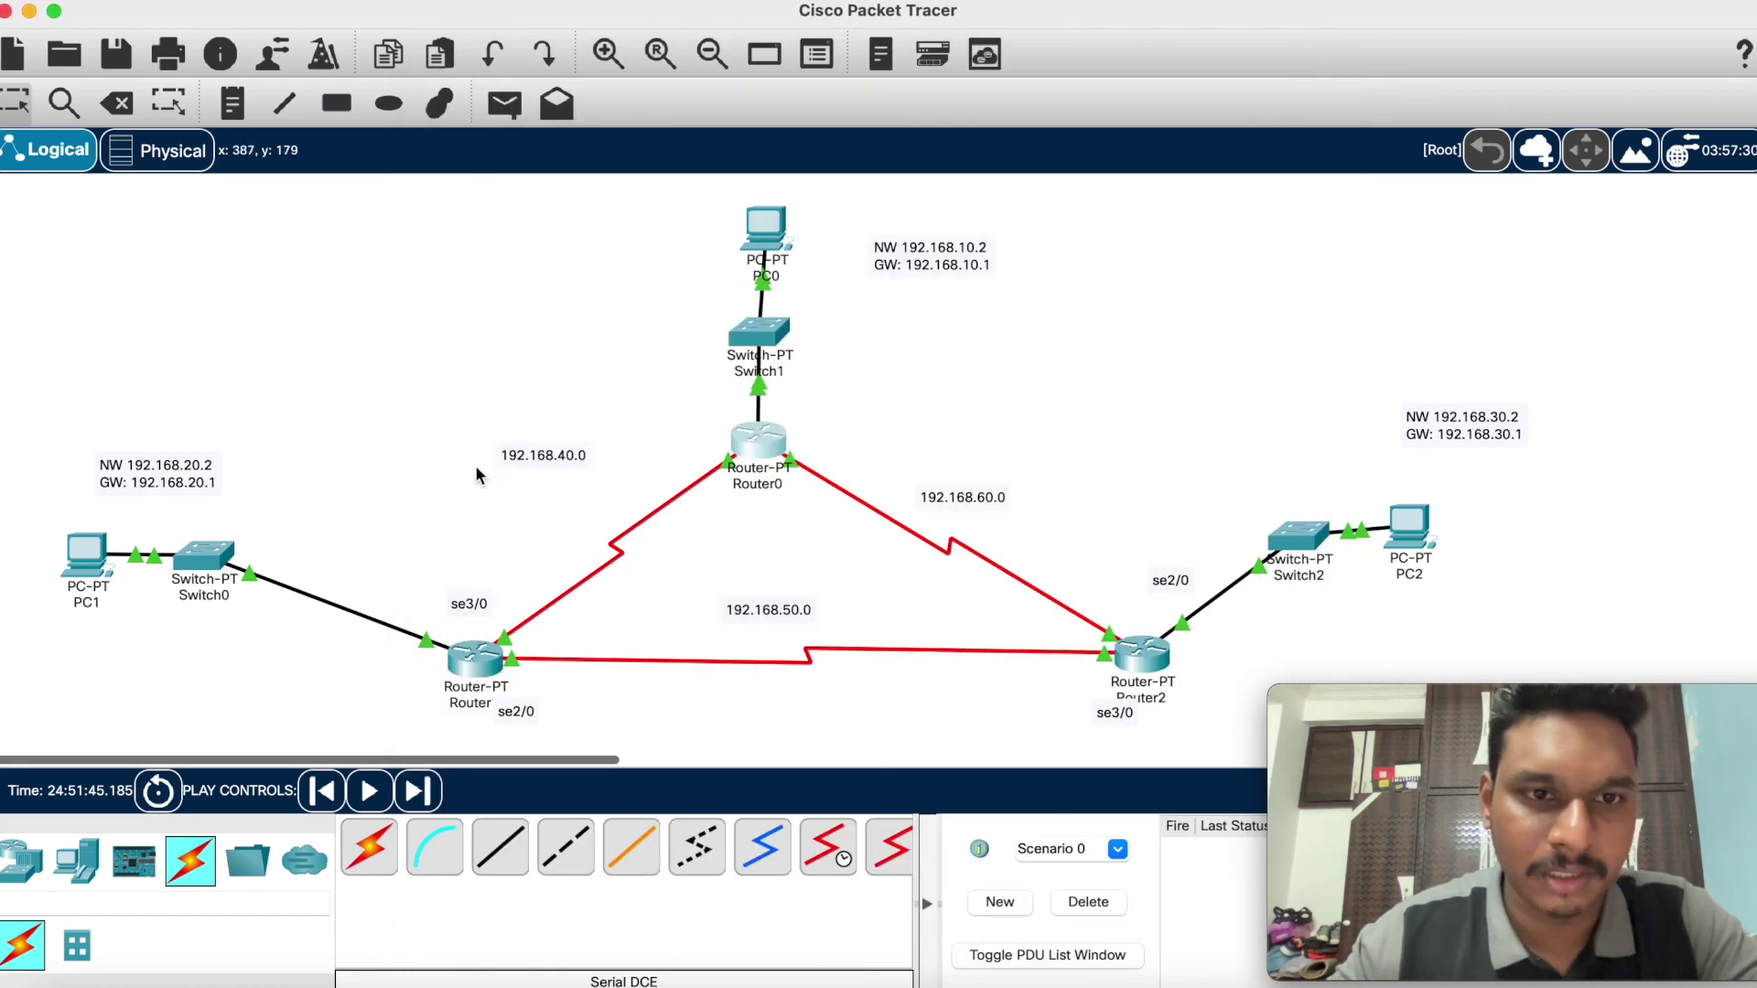
{"action": "left_click", "coordinate": [485, 651]}
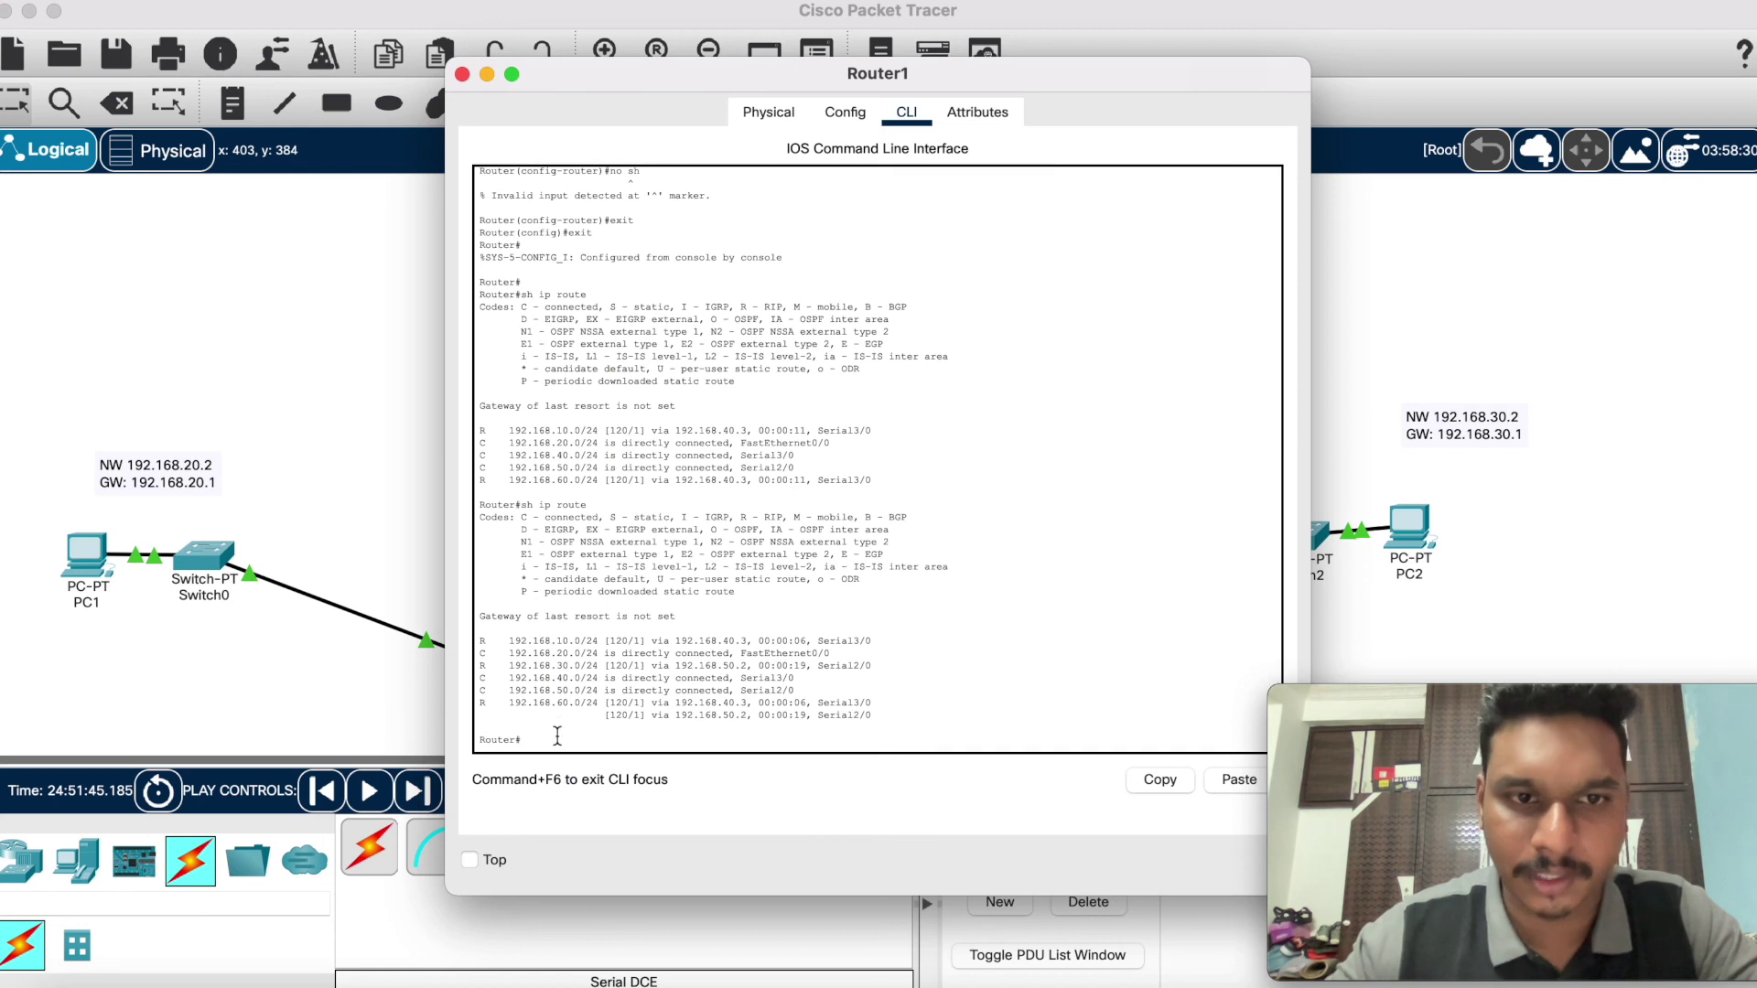
Step: On Router1, enter conf t and router rip, and set RIP version 2
{"action": "type", "text": "c"}
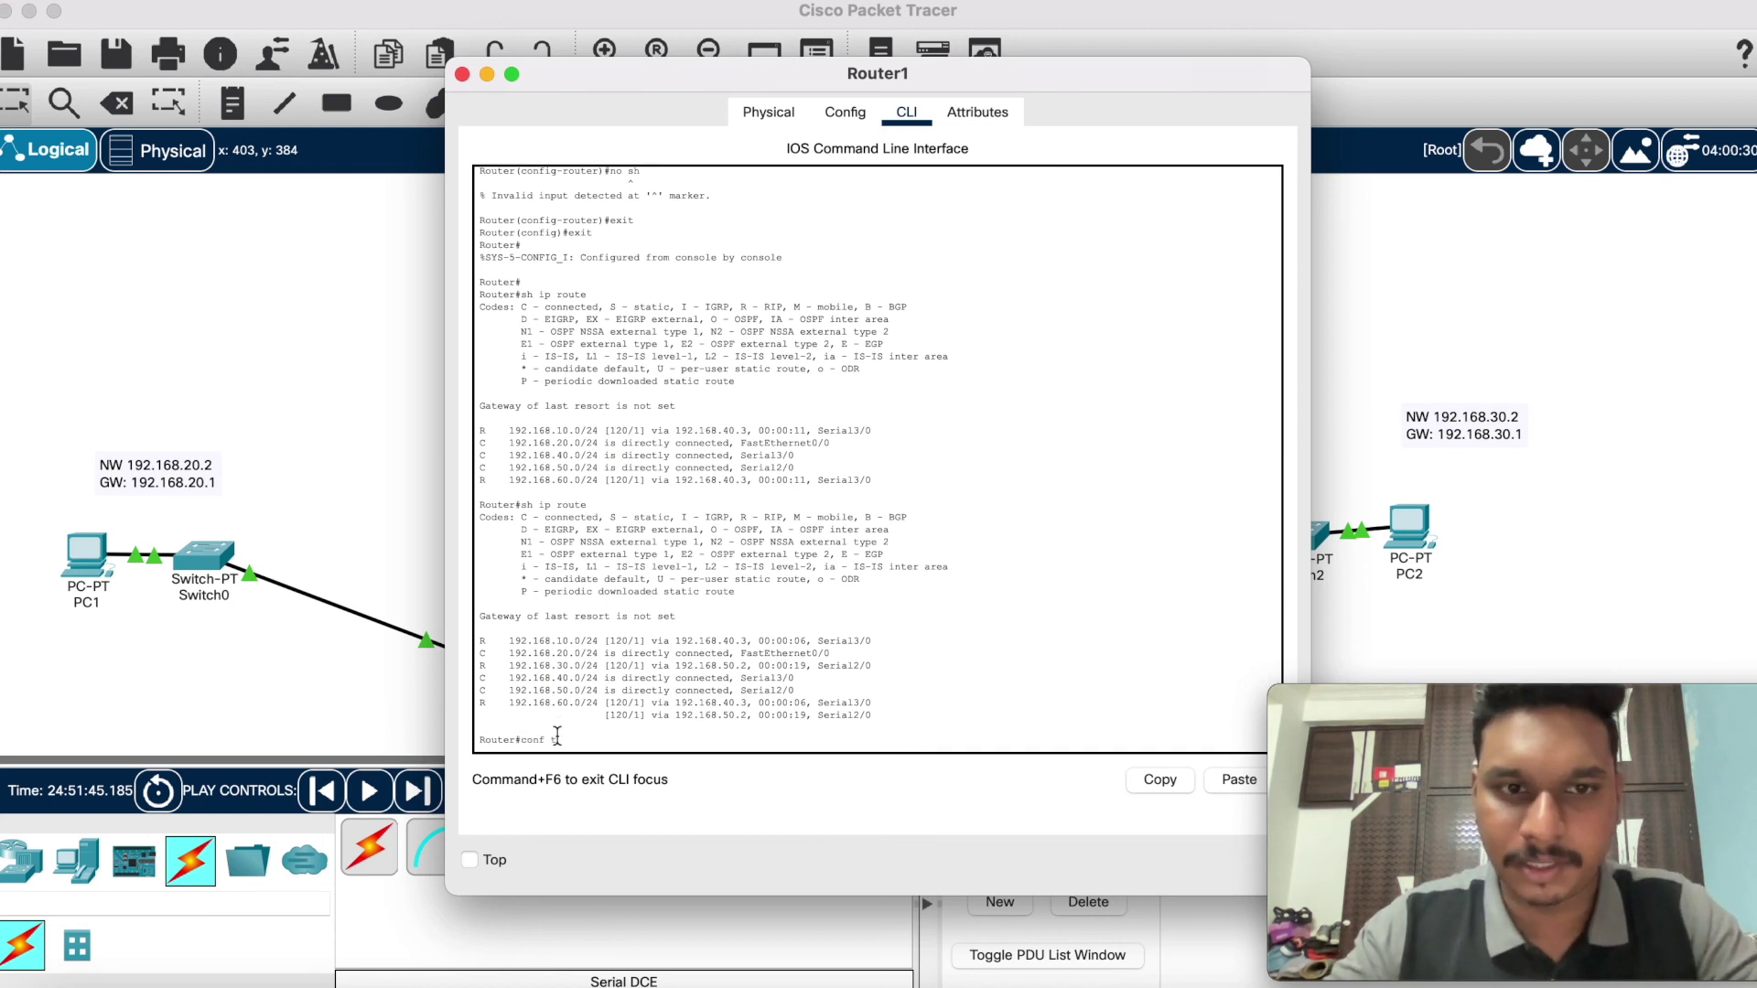
{"action": "type", "text": "onf t"}
{"action": "key", "text": "Return"}
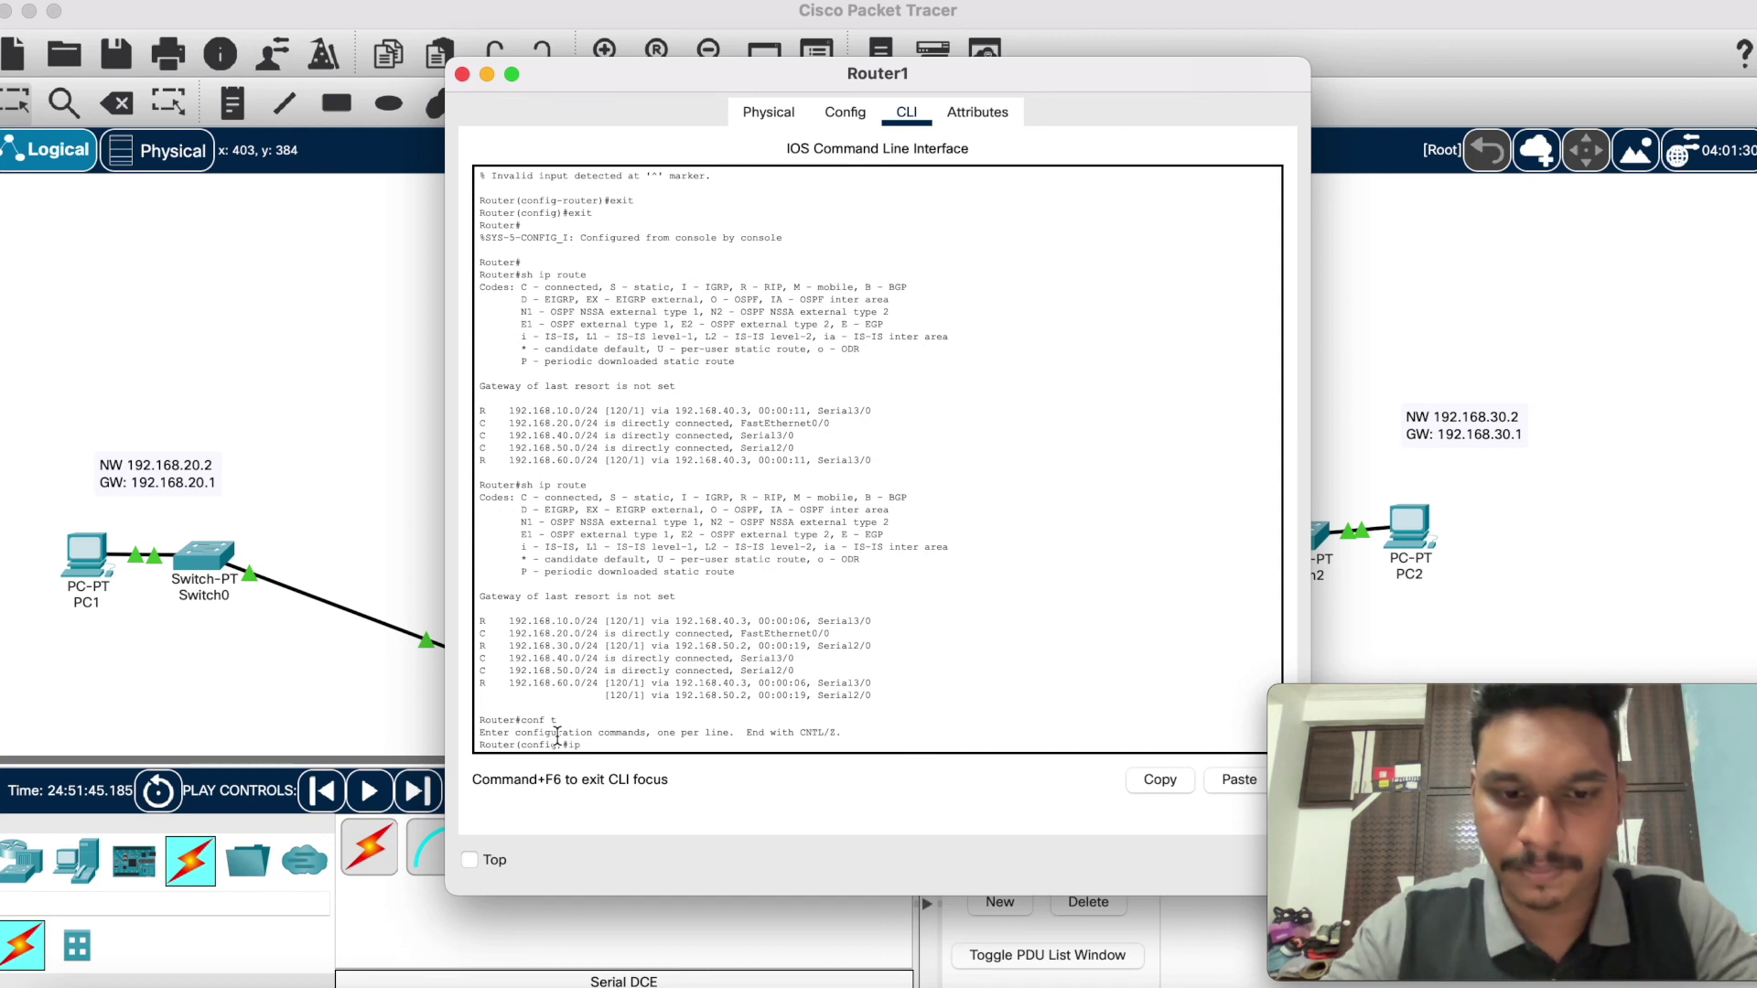
{"action": "type", "text": "router ri"}
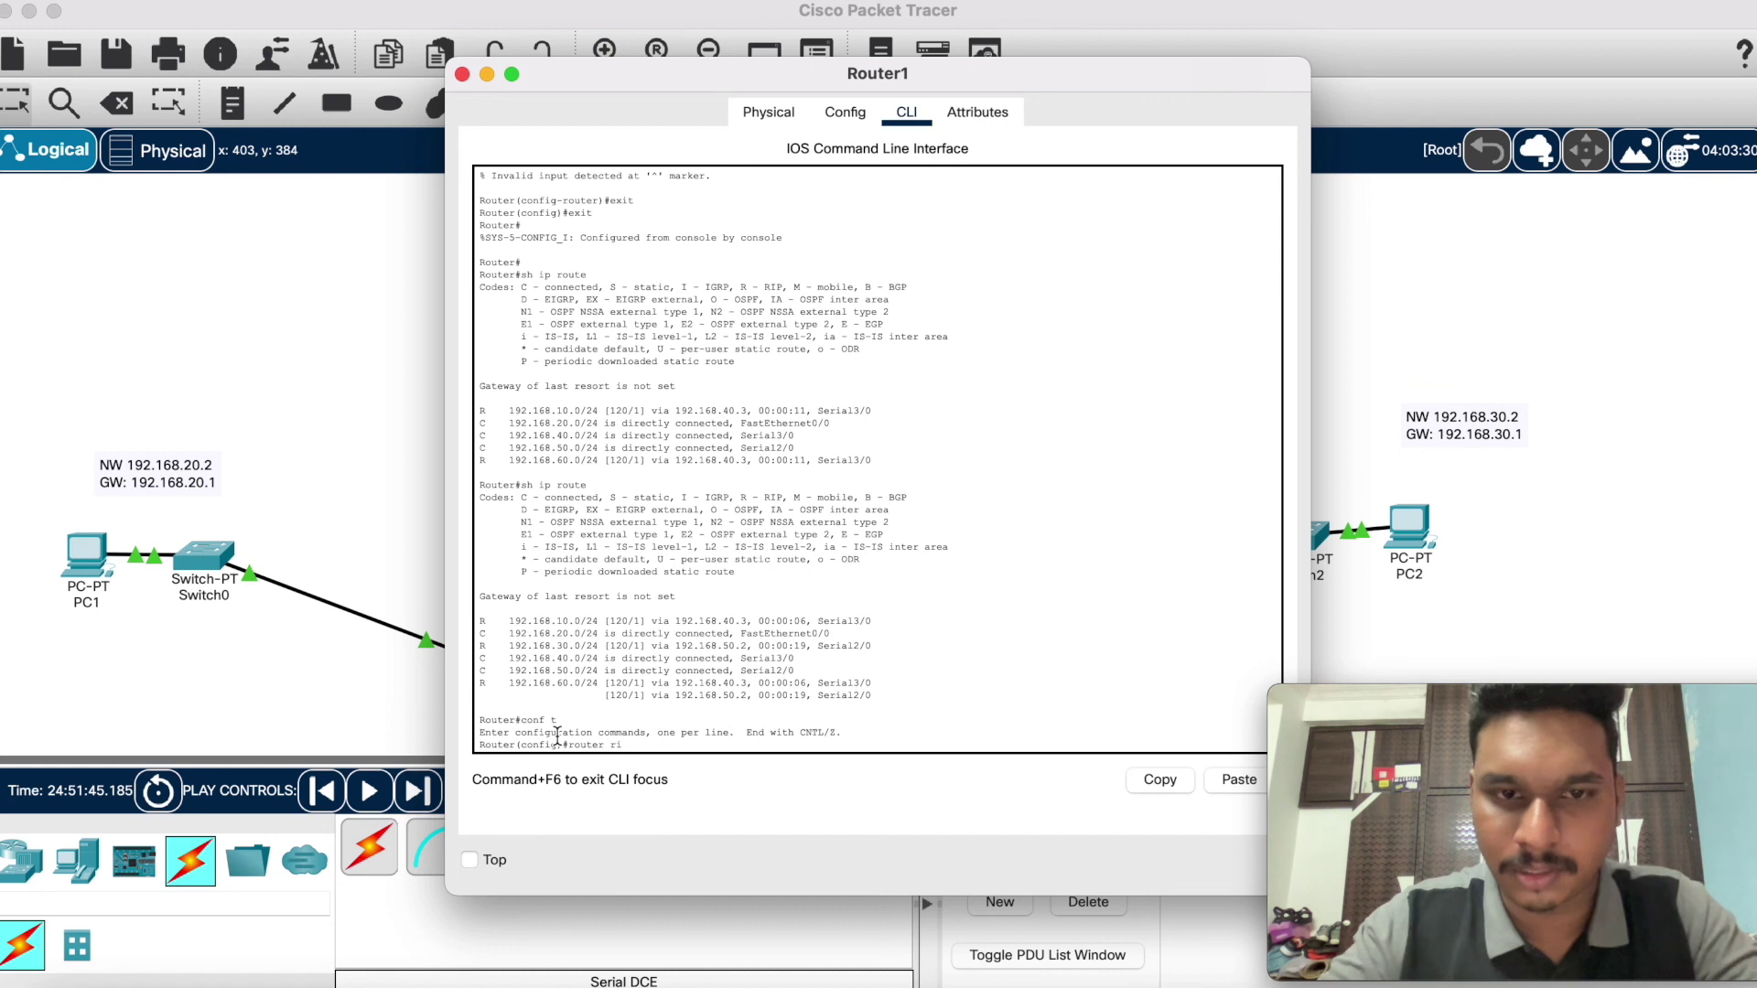
{"action": "type", "text": "p"}
{"action": "key", "text": "Return"}
{"action": "type", "text": "version"}
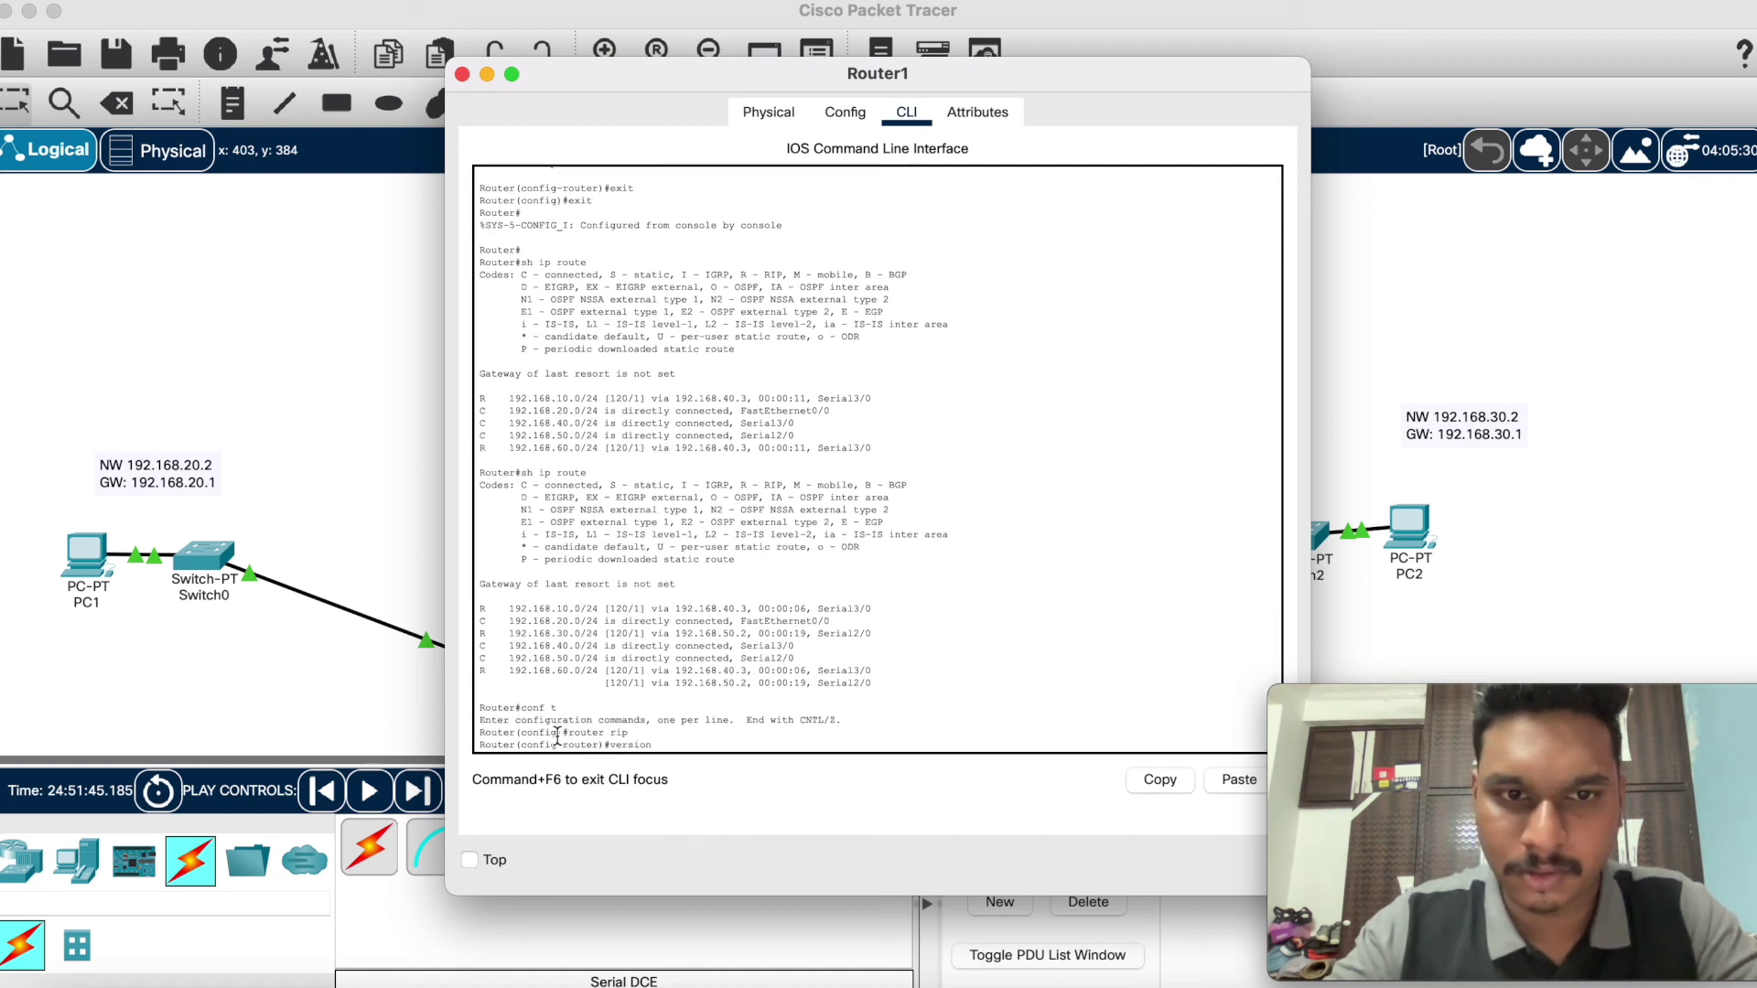
{"action": "type", "text": " 2"}
{"action": "key", "text": "Return"}
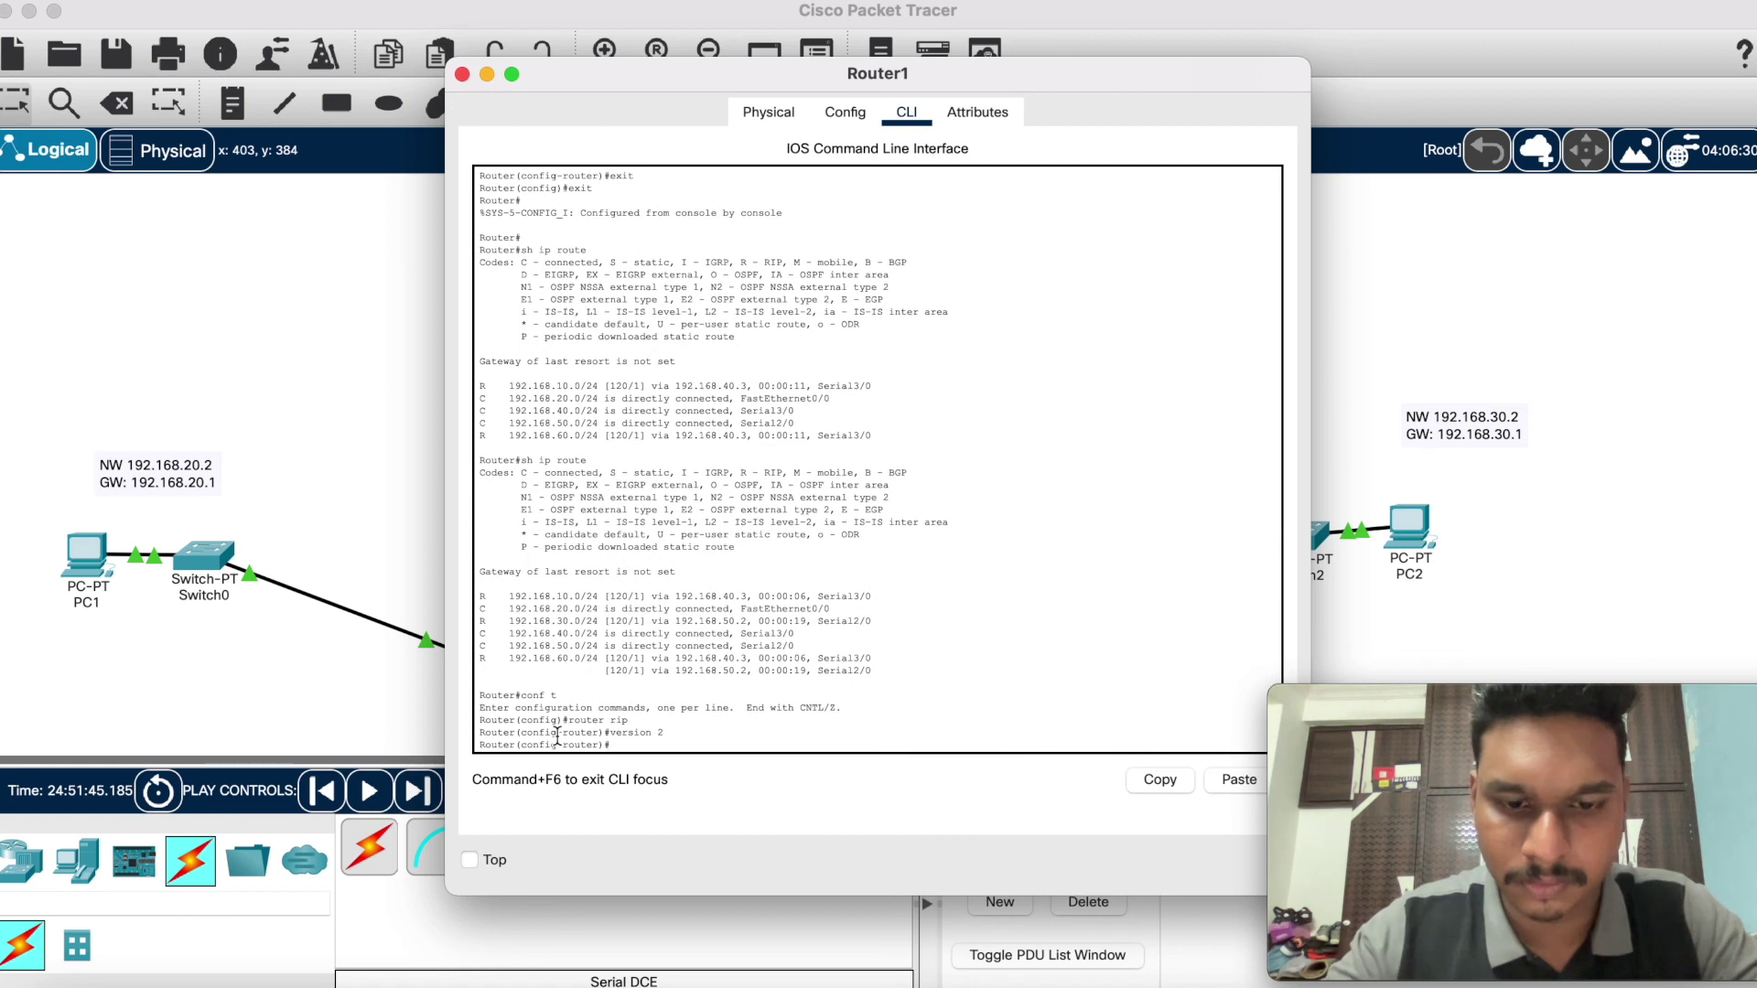
Step: Advertise networks 192.168.40.0, 192.168.20.0 and 192.168.50.0 in Router1's RIP
{"action": "key", "text": "Up"}
{"action": "key", "text": "Up"}
{"action": "key", "text": "Up"}
{"action": "key", "text": "Up"}
{"action": "key", "text": "Up"}
{"action": "key", "text": "Up"}
{"action": "key", "text": "Up"}
{"action": "key", "text": "Up"}
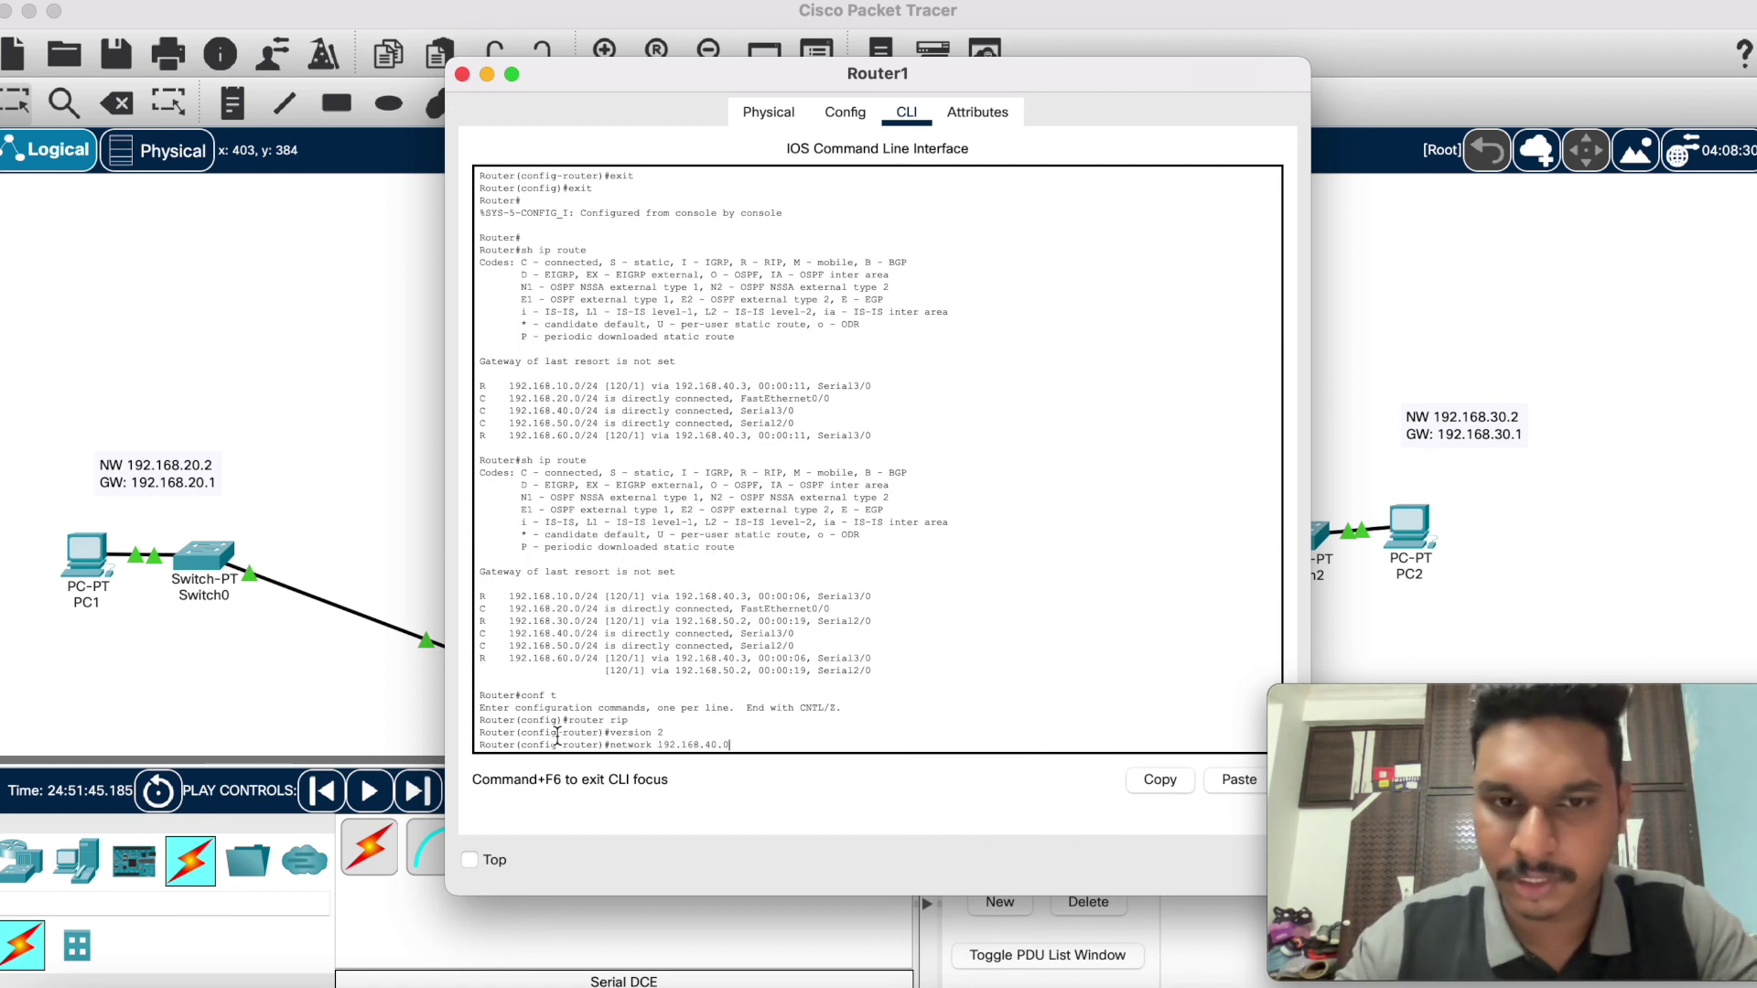
{"action": "key", "text": "Return"}
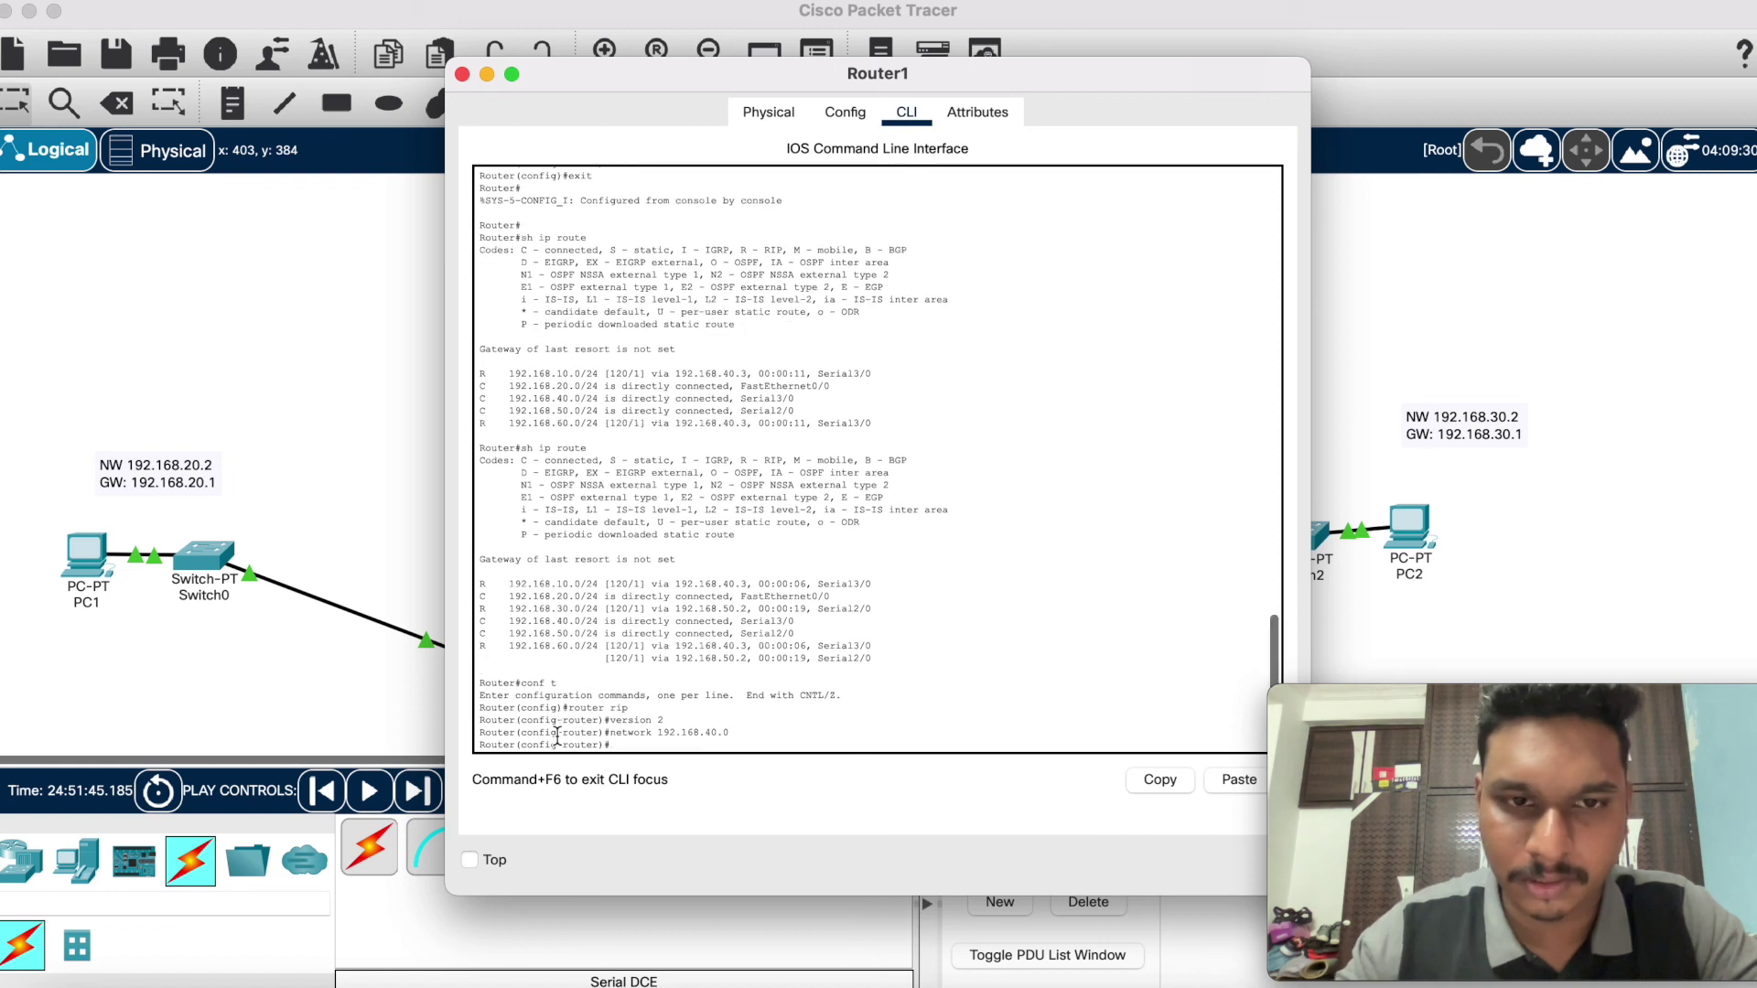
{"action": "key", "text": "Up"}
{"action": "key", "text": "Left"}
{"action": "key", "text": "Left"}
{"action": "key", "text": "Left"}
{"action": "key", "text": "BackSpace"}
{"action": "type", "text": "2"}
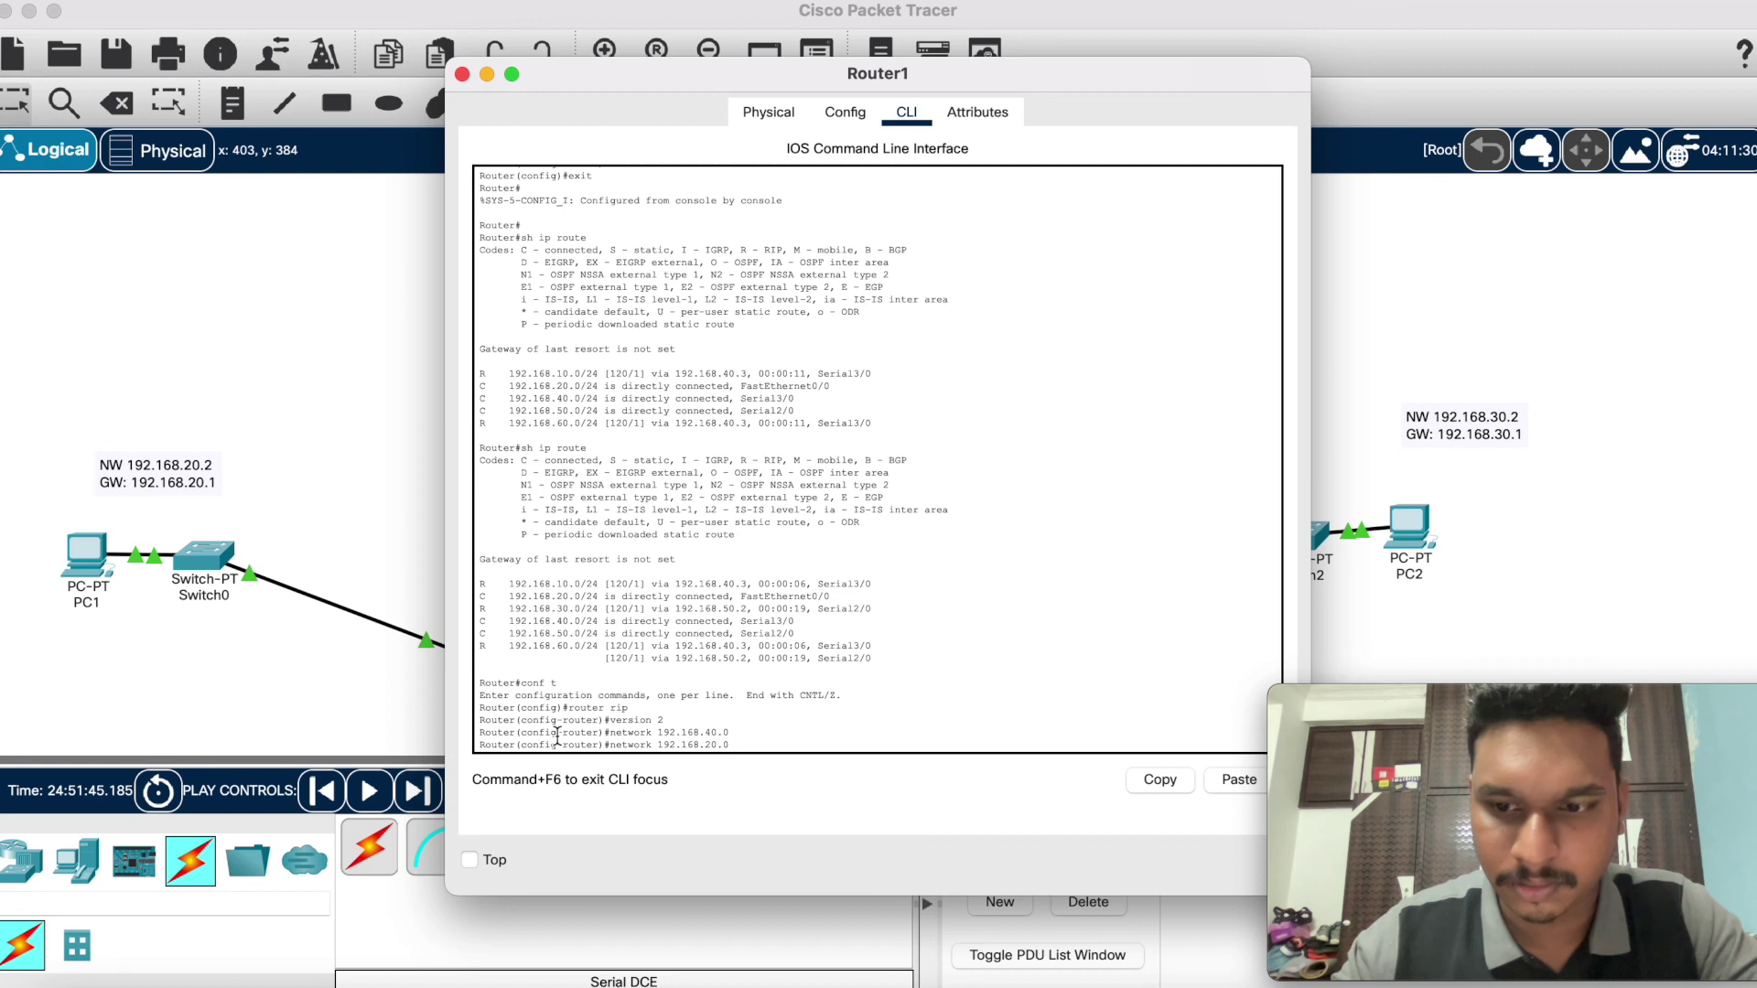
{"action": "key", "text": "Return"}
{"action": "key", "text": "Up"}
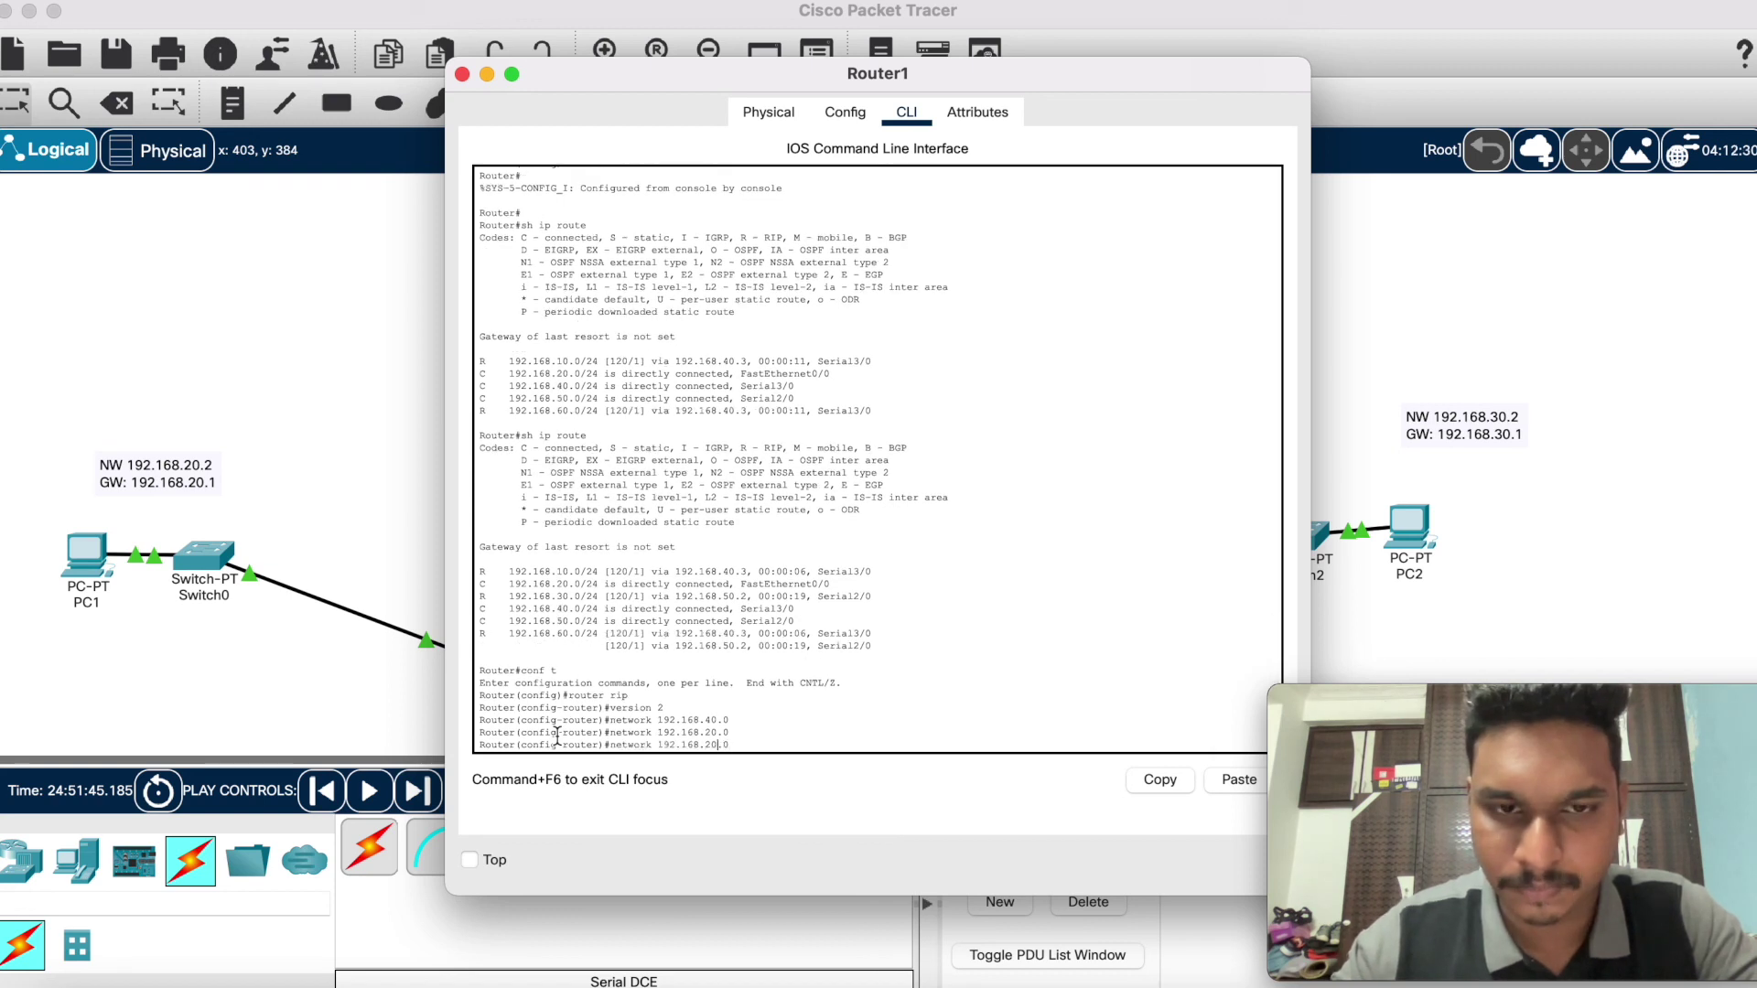
{"action": "key", "text": "BackSpace"}
{"action": "type", "text": "5"}
{"action": "key", "text": "Return"}
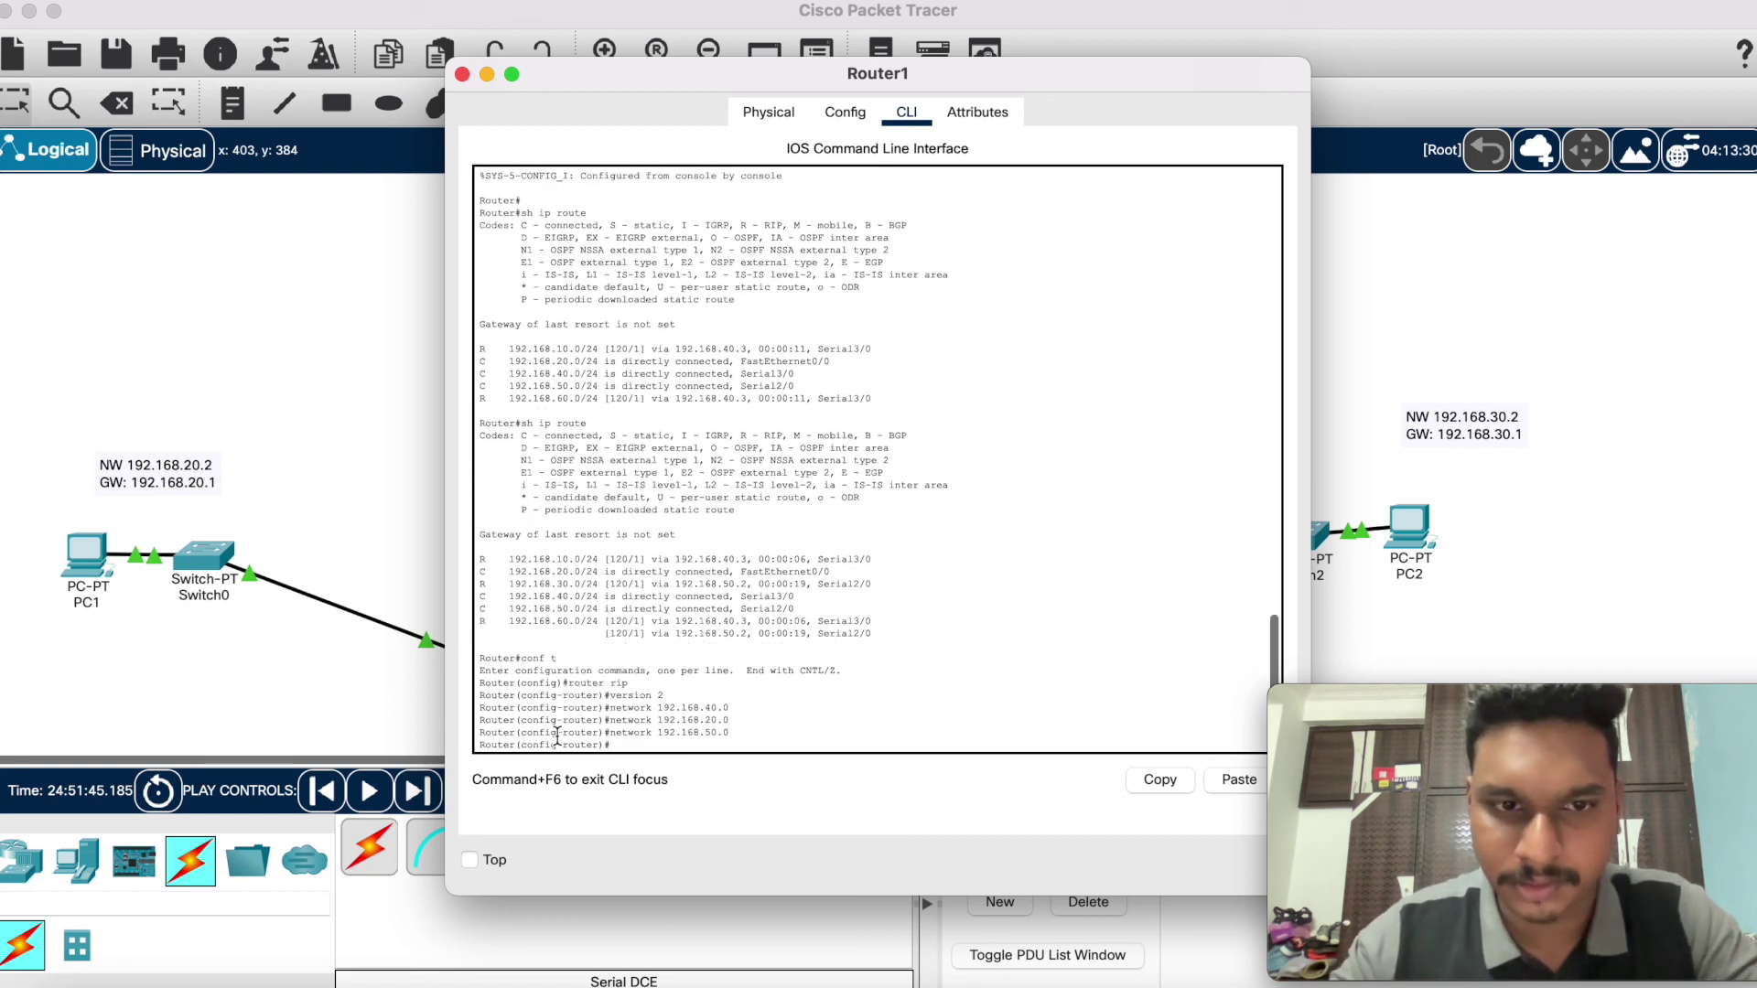
Step: Exit twice back to Router1's privileged prompt
{"action": "type", "text": "exit"}
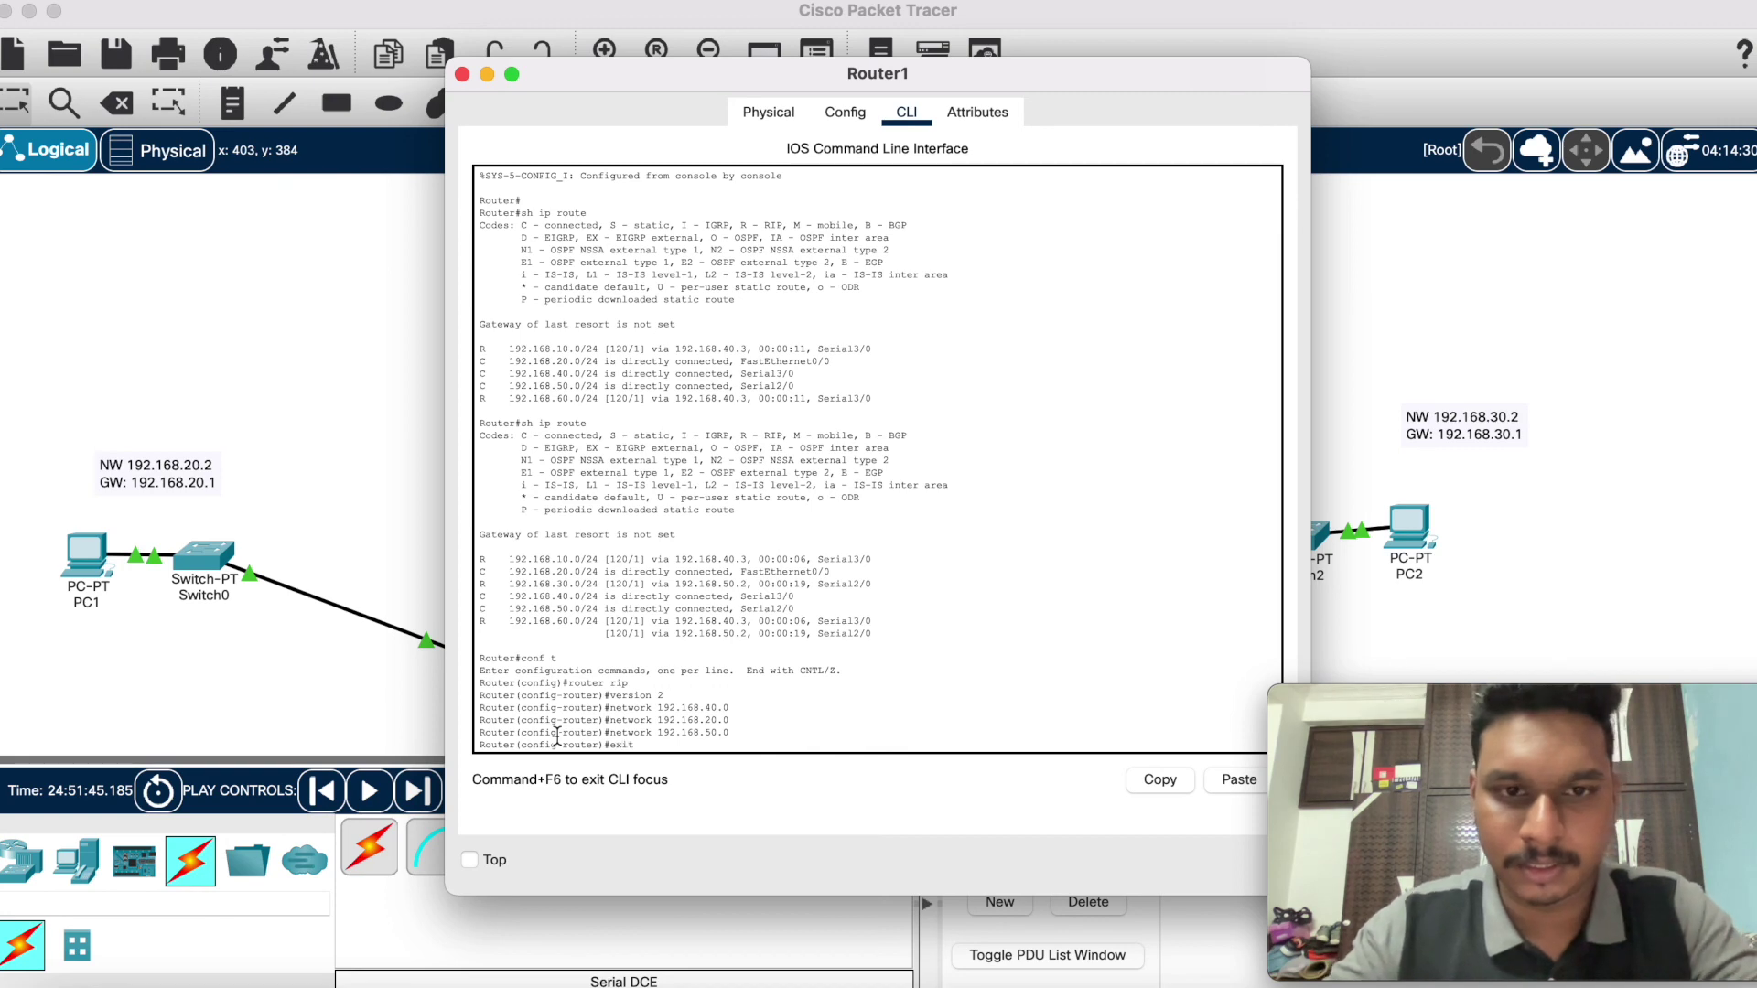
{"action": "key", "text": "Return"}
{"action": "type", "text": "exit"}
{"action": "key", "text": "Return"}
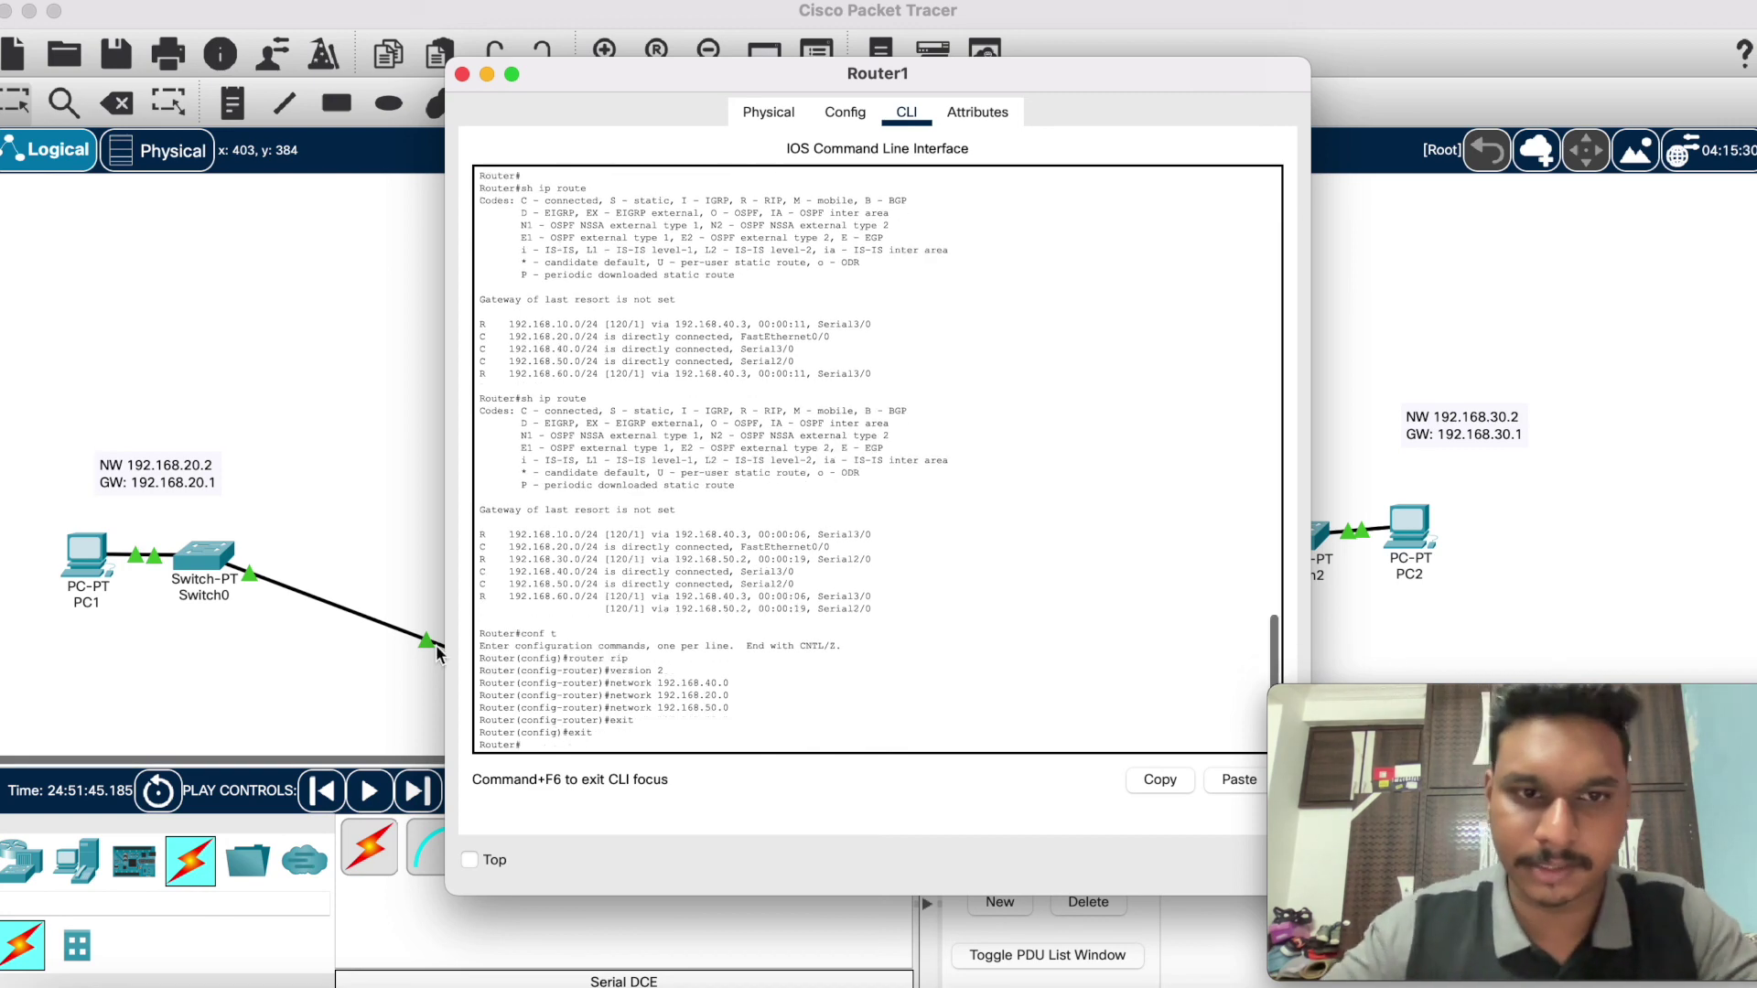
Step: On Router2's CLI, enter conf t and router rip, and set RIP version 2
{"action": "left_click", "coordinate": [462, 74]}
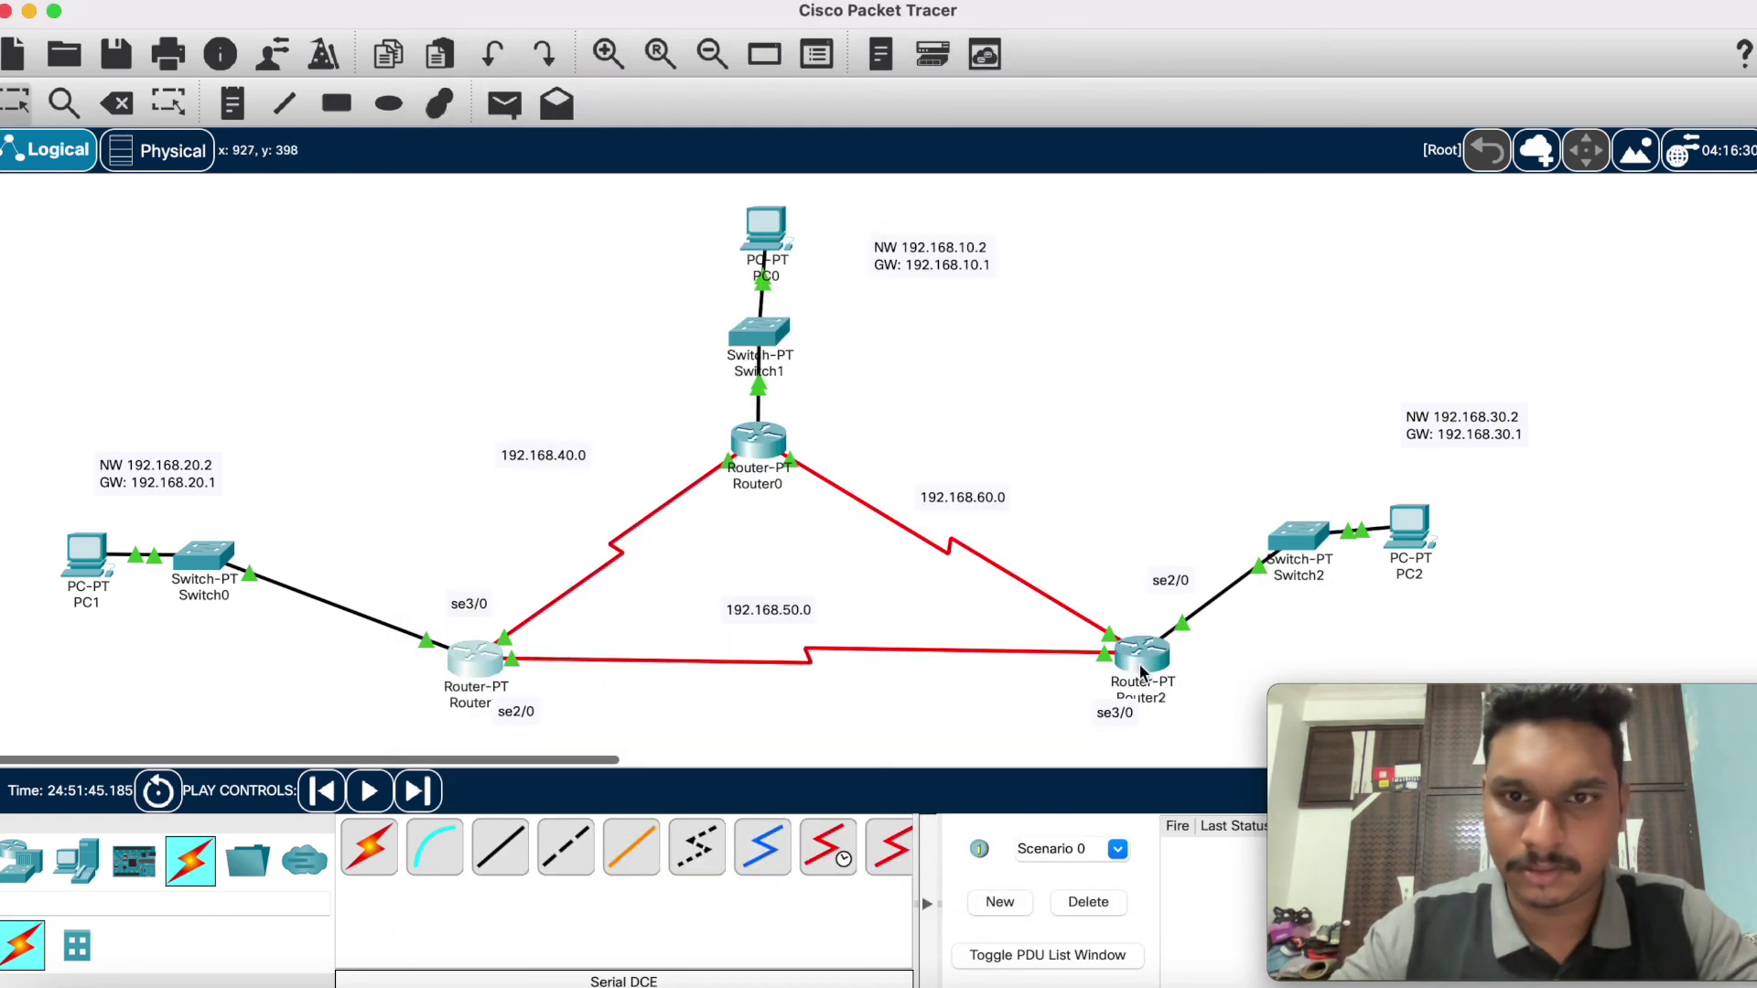
{"action": "left_click", "coordinate": [1142, 656]}
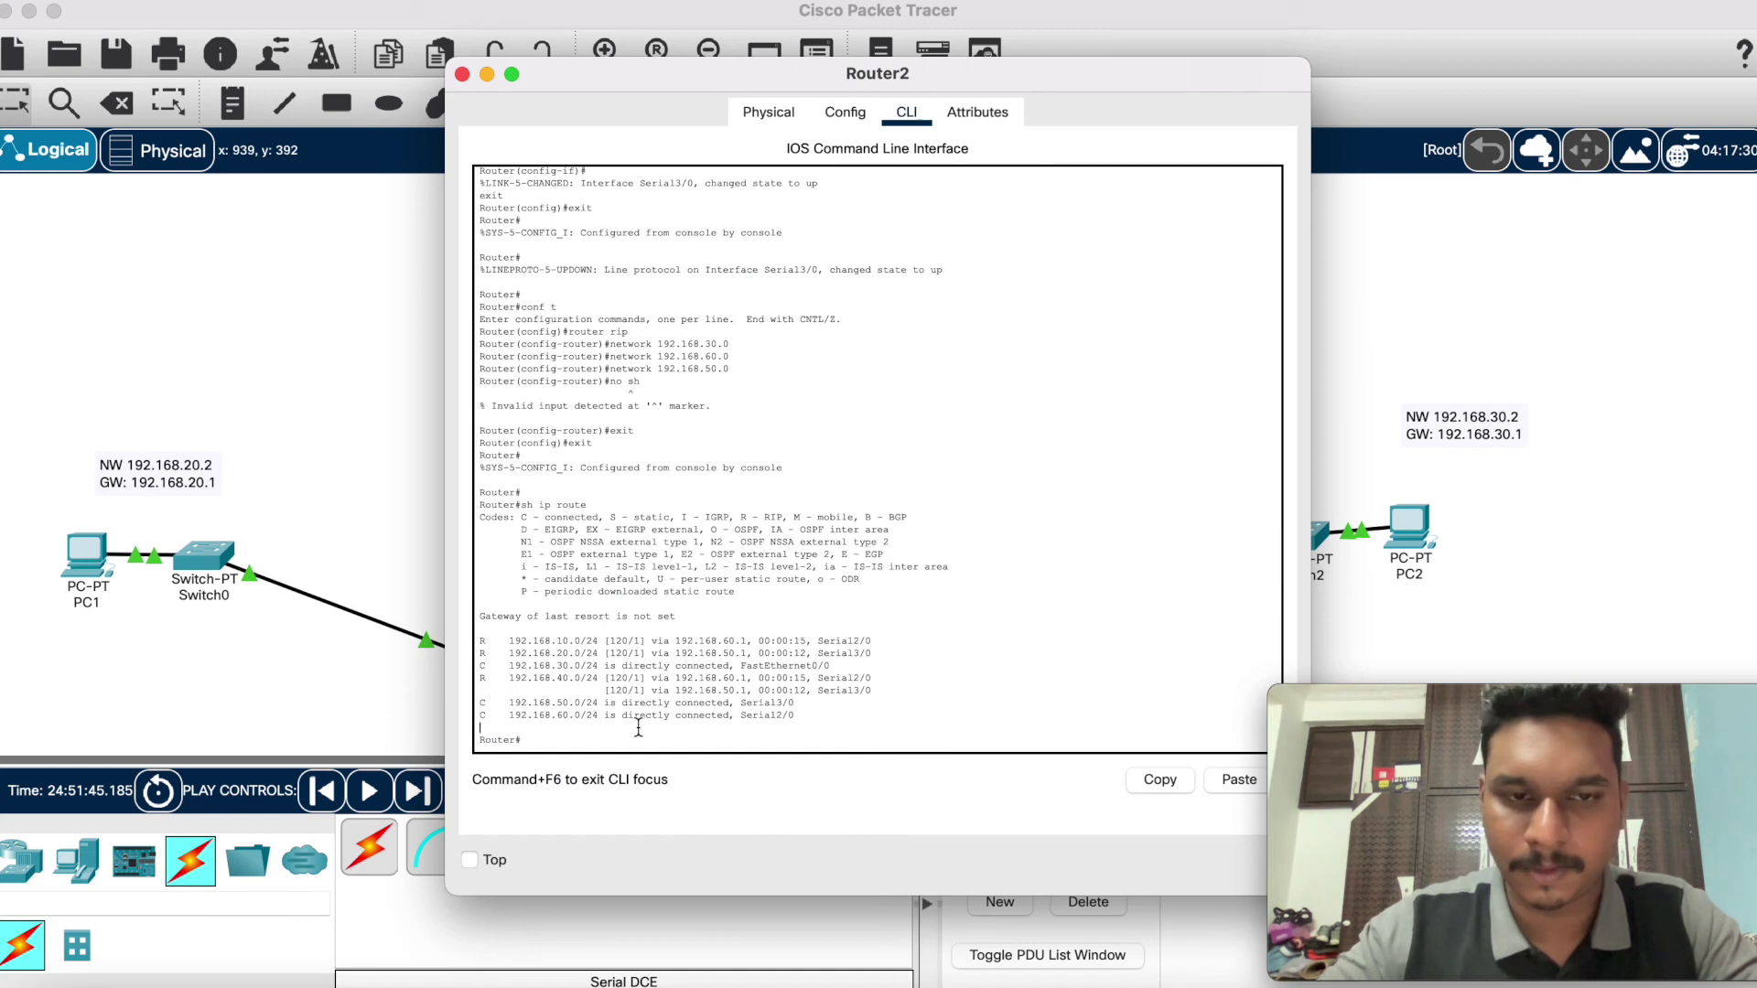
{"action": "key", "text": "BackSpace"}
{"action": "key", "text": "BackSpace"}
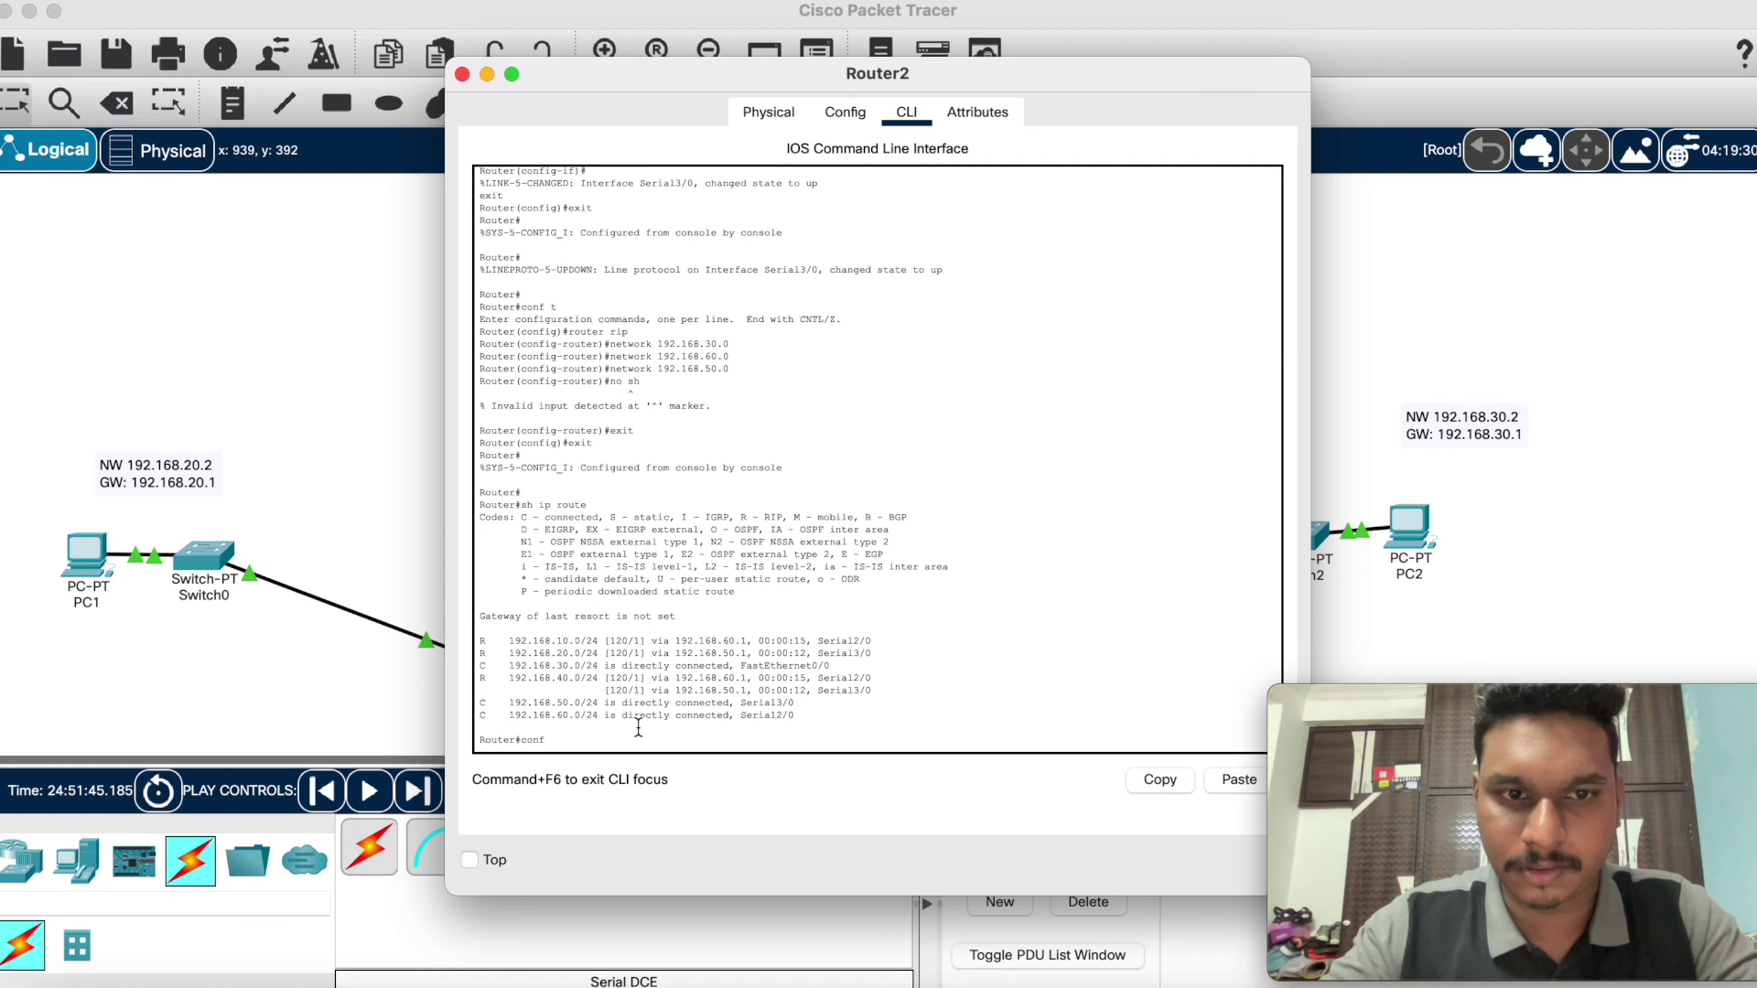
{"action": "type", "text": "conf t"}
{"action": "key", "text": "Return"}
{"action": "type", "text": "int "}
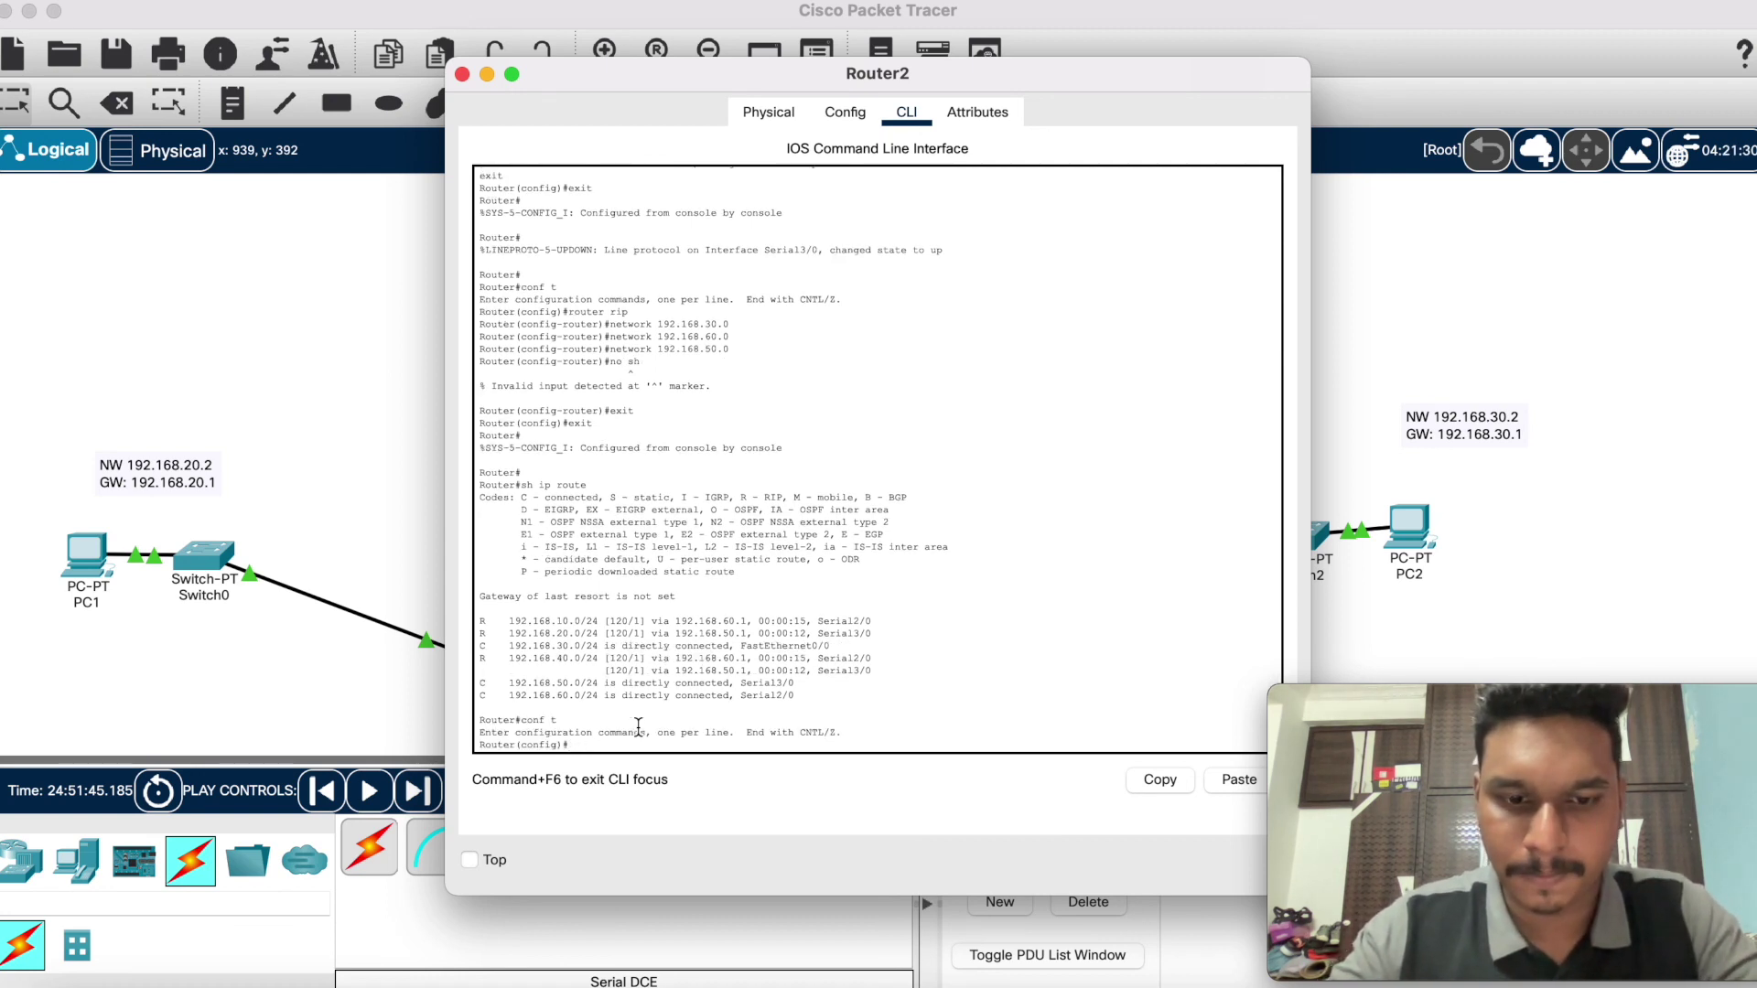
{"action": "type", "text": "router "}
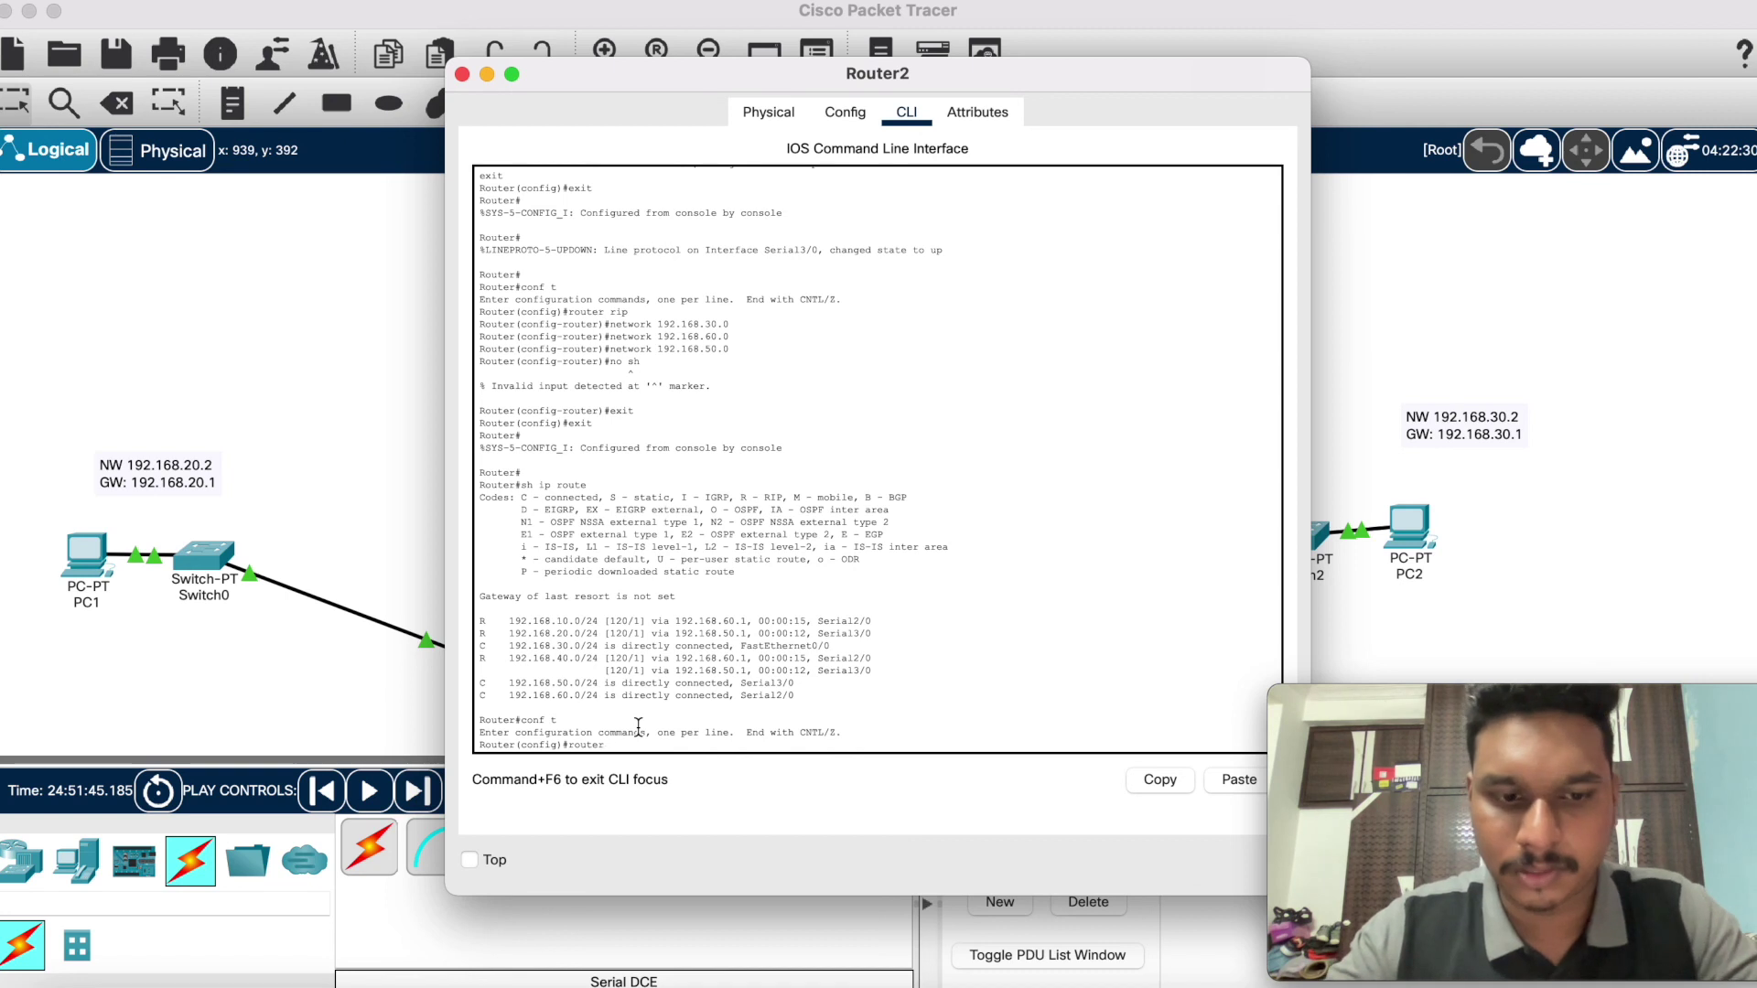
{"action": "type", "text": "rip"}
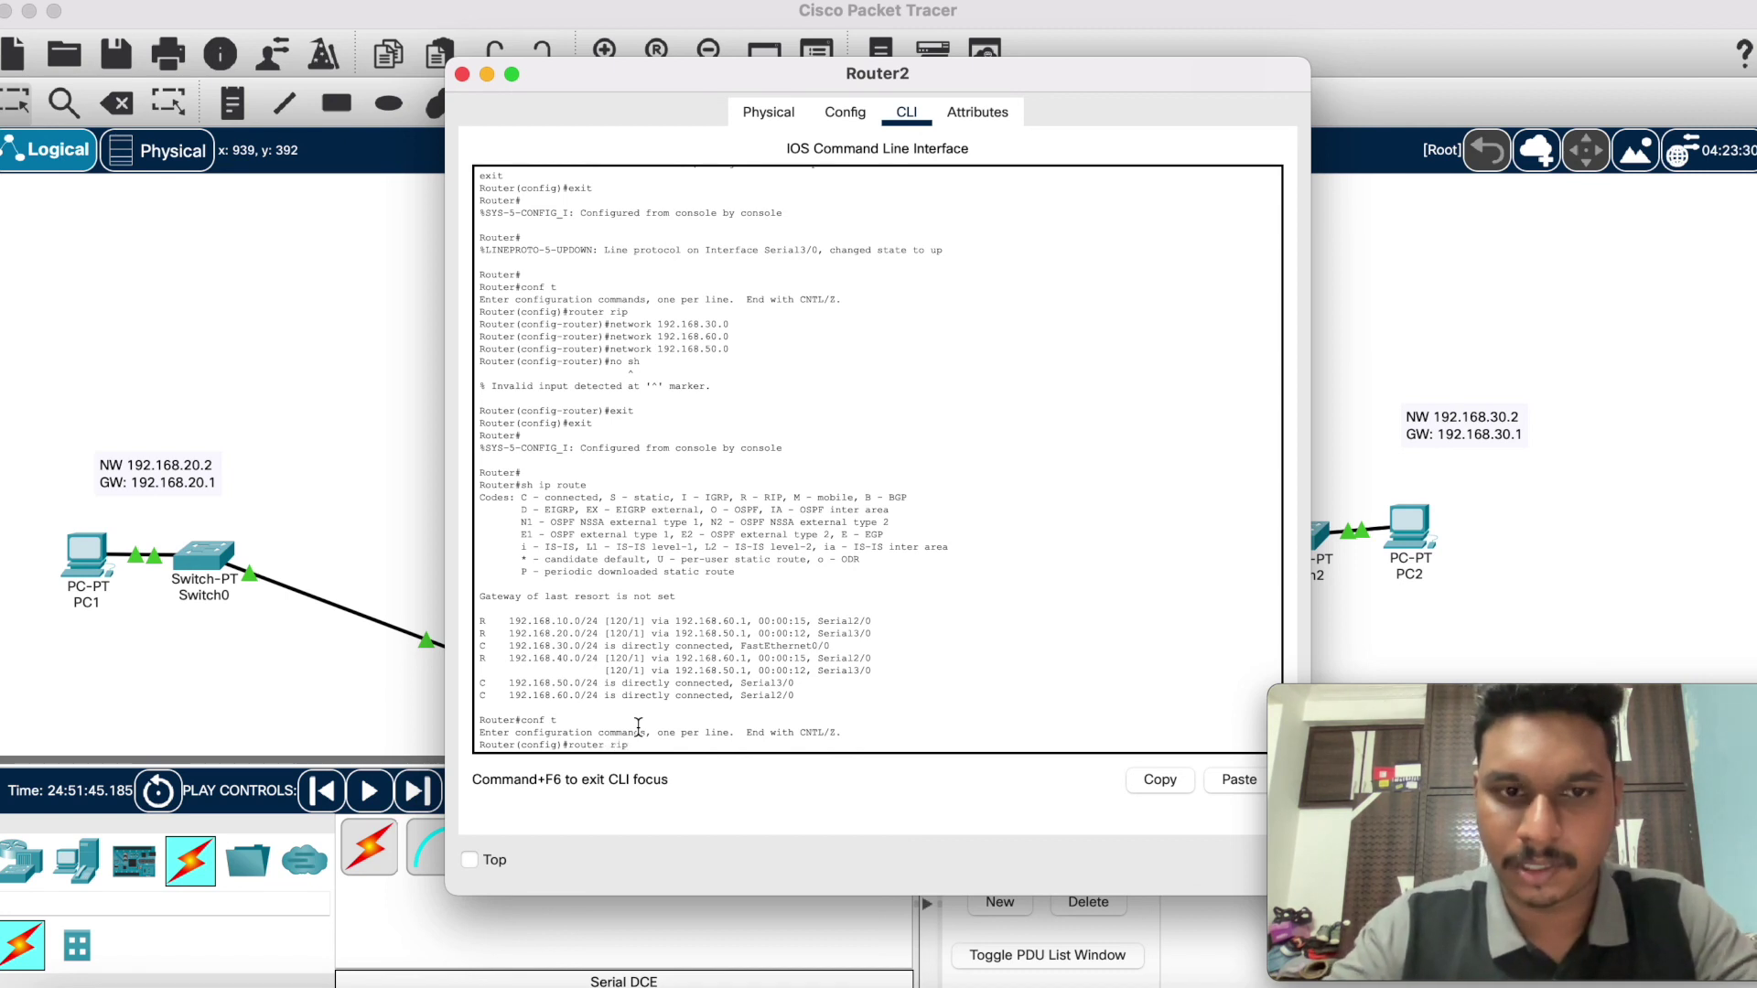
{"action": "key", "text": "Return"}
{"action": "type", "text": "vers"}
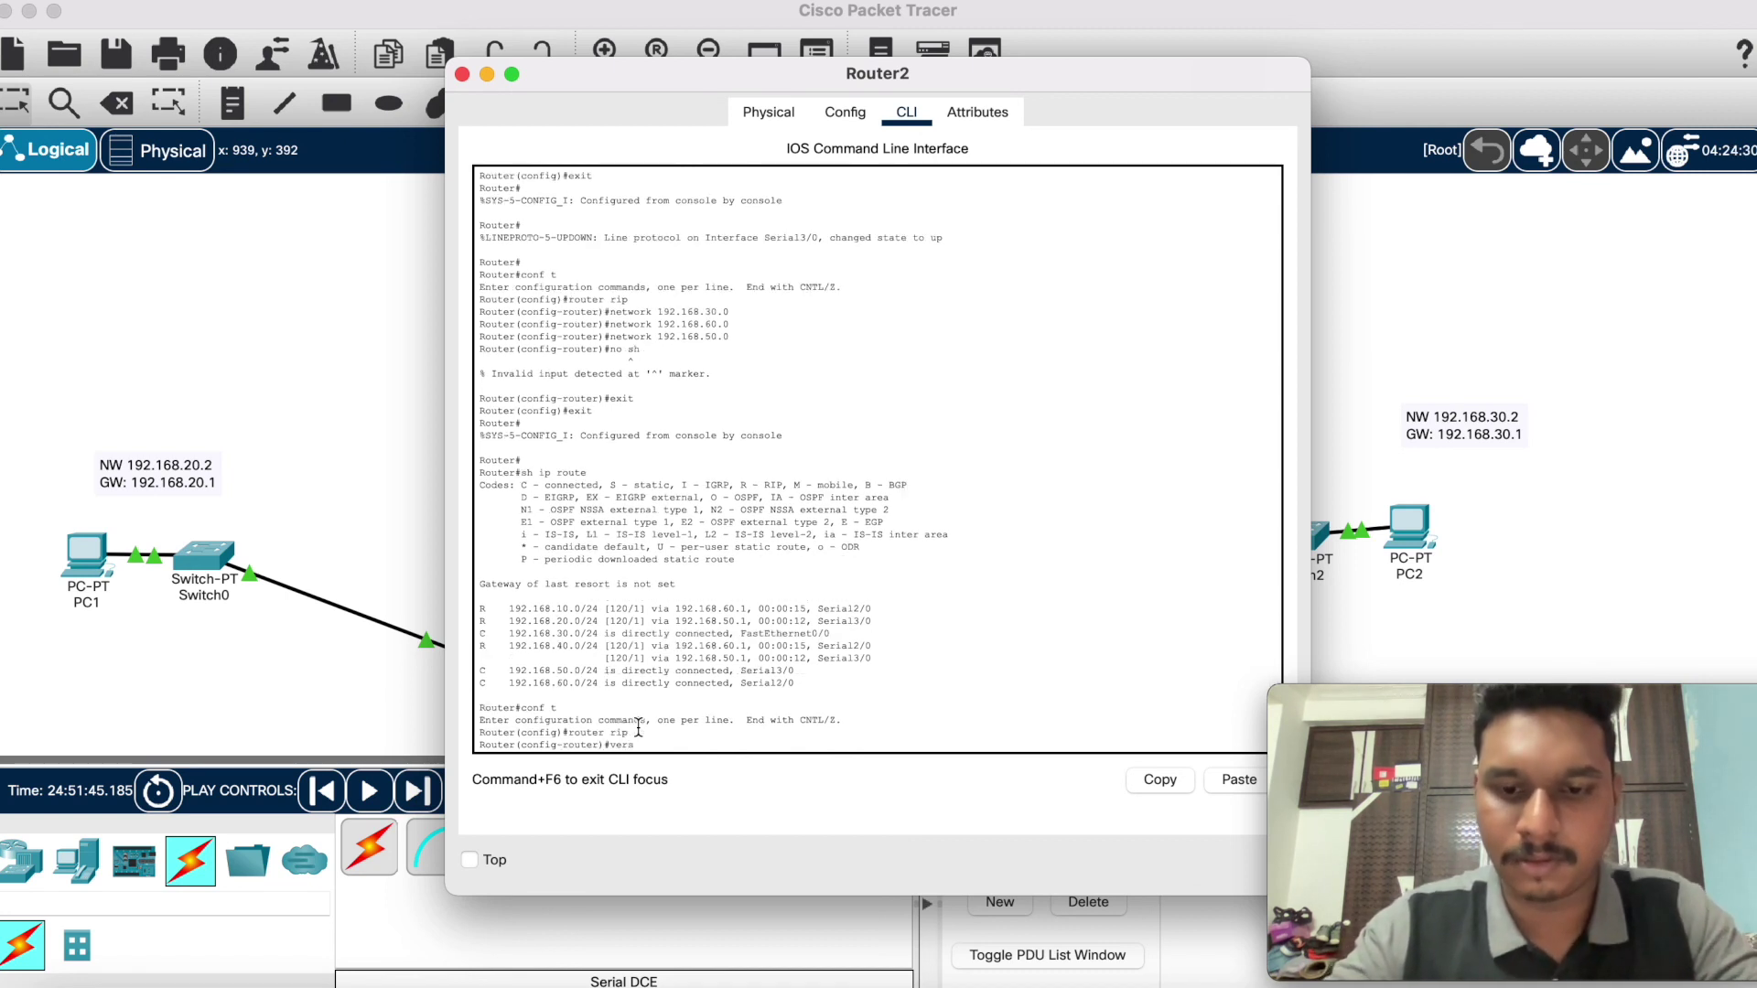
{"action": "type", "text": "ion 3"}
{"action": "key", "text": "Return"}
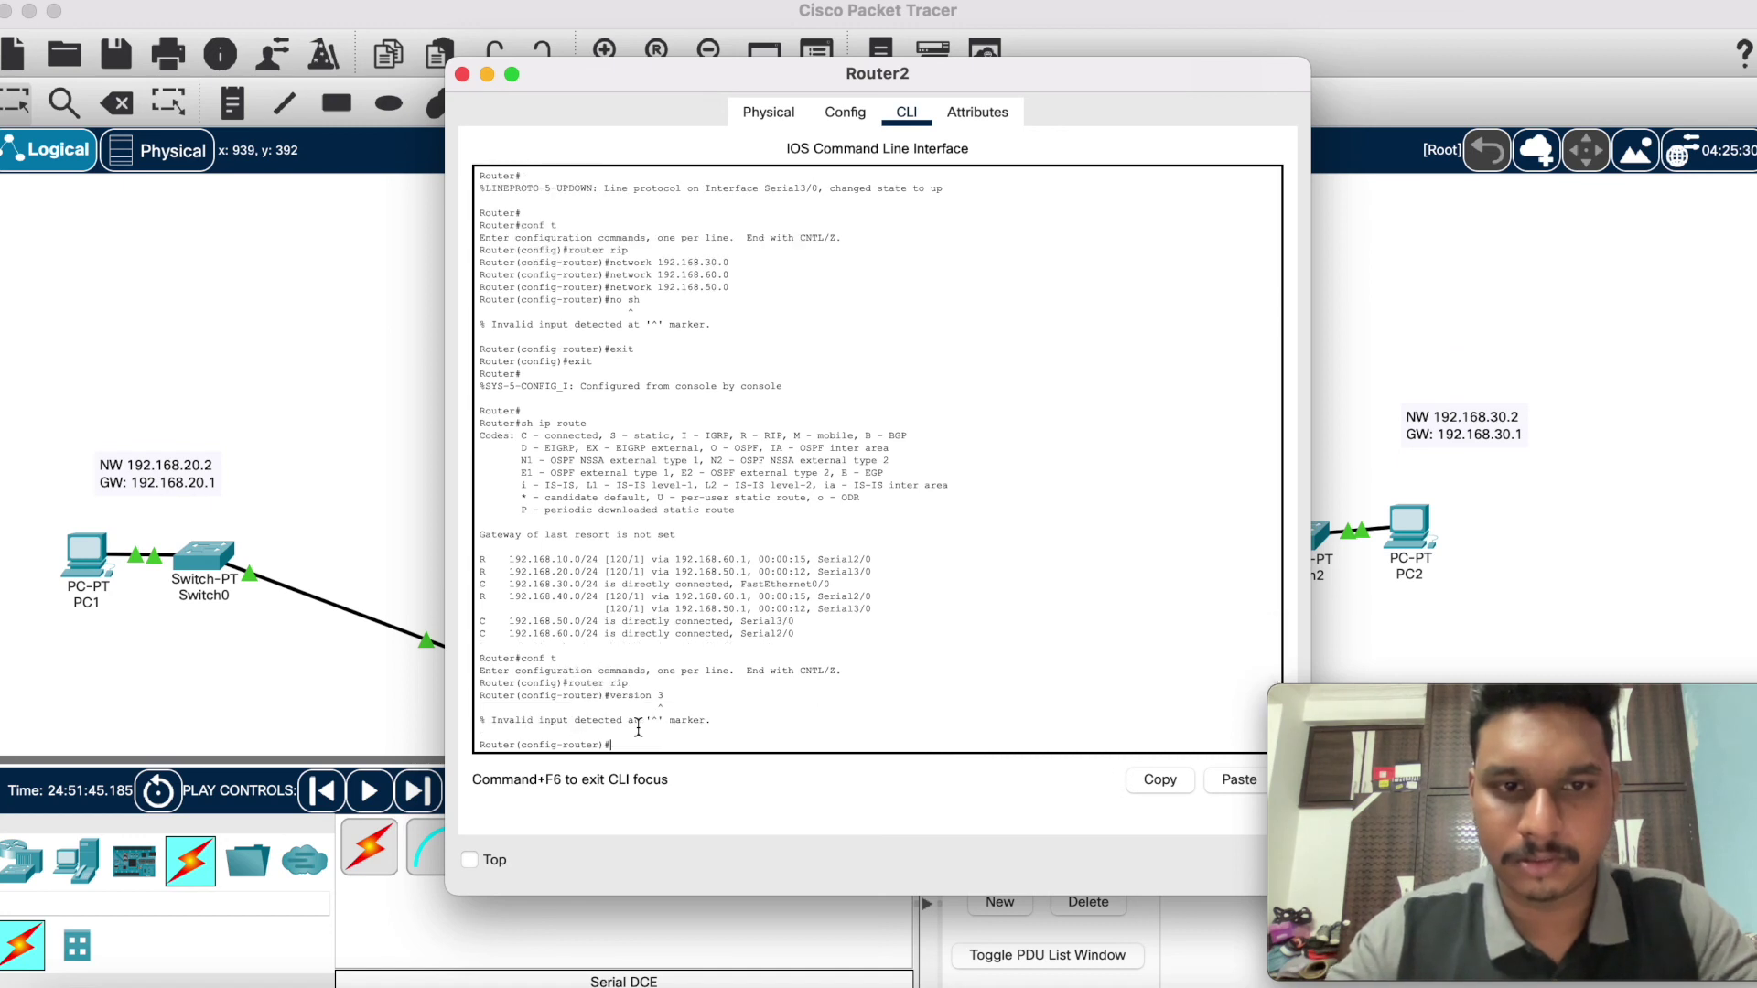
{"action": "type", "text": "version 2"}
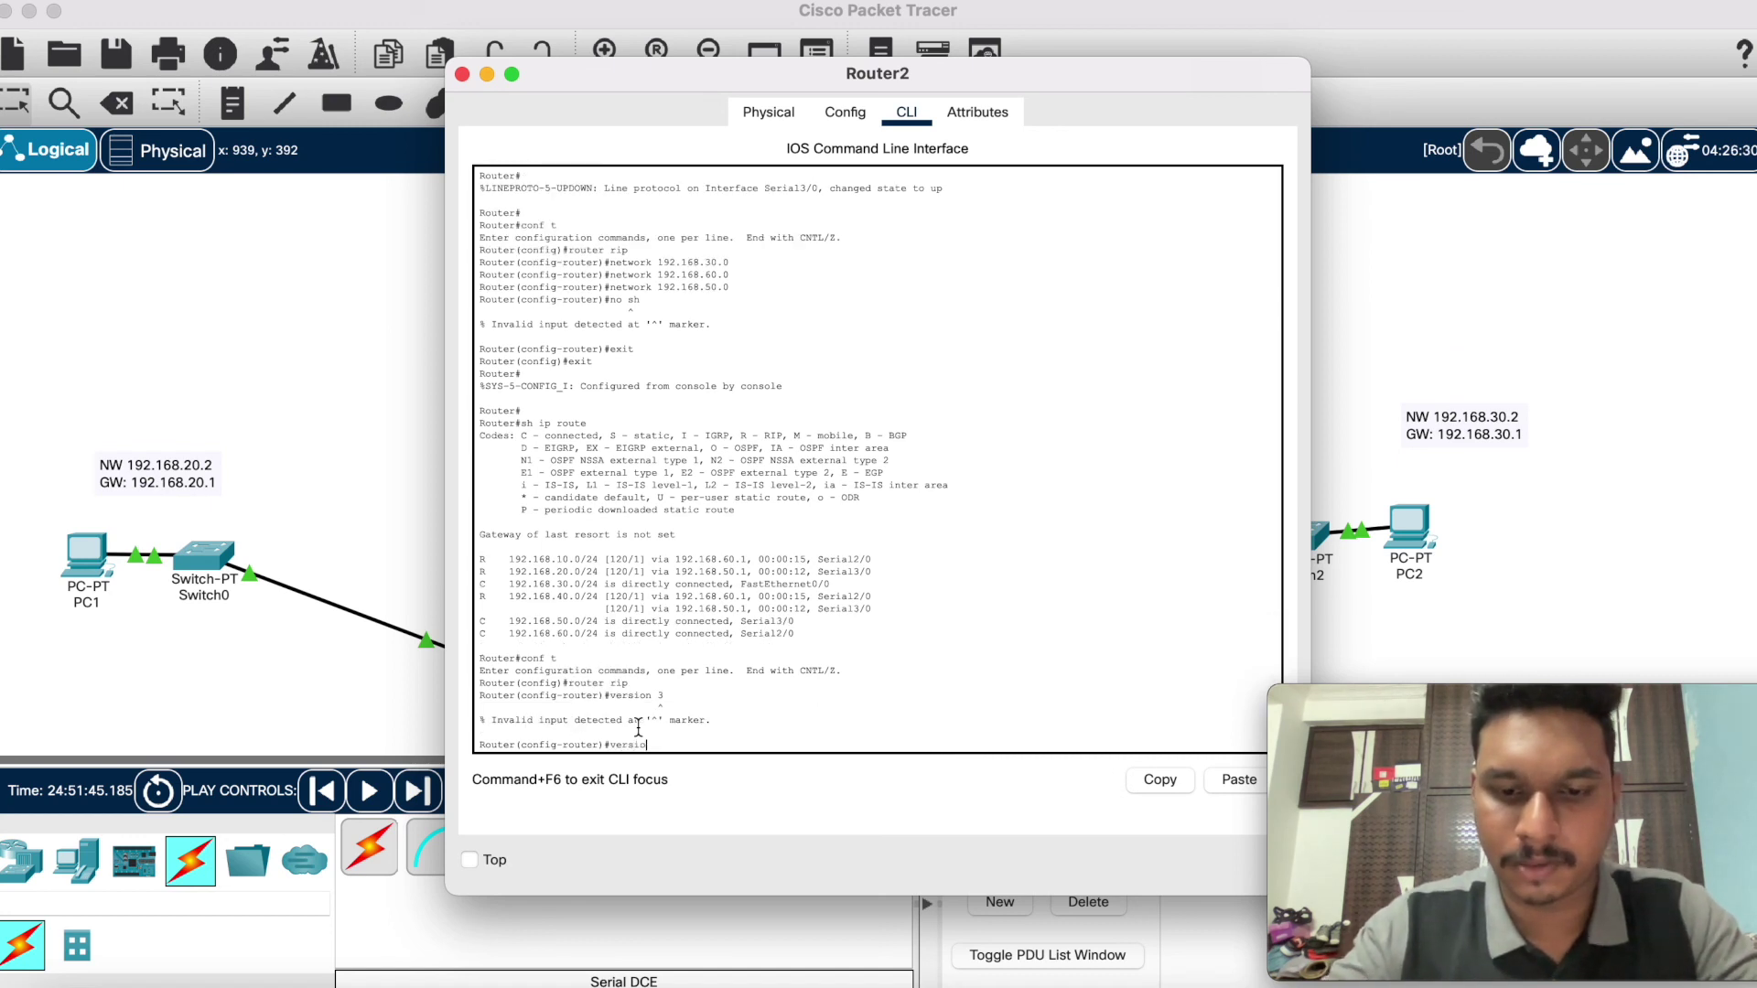
{"action": "key", "text": "Return"}
Step: Advertise networks 192.168.60.0, 192.168.30.0 and 192.168.50.0 in Router2's RIP
{"action": "type", "text": "network 192.168.60.0"}
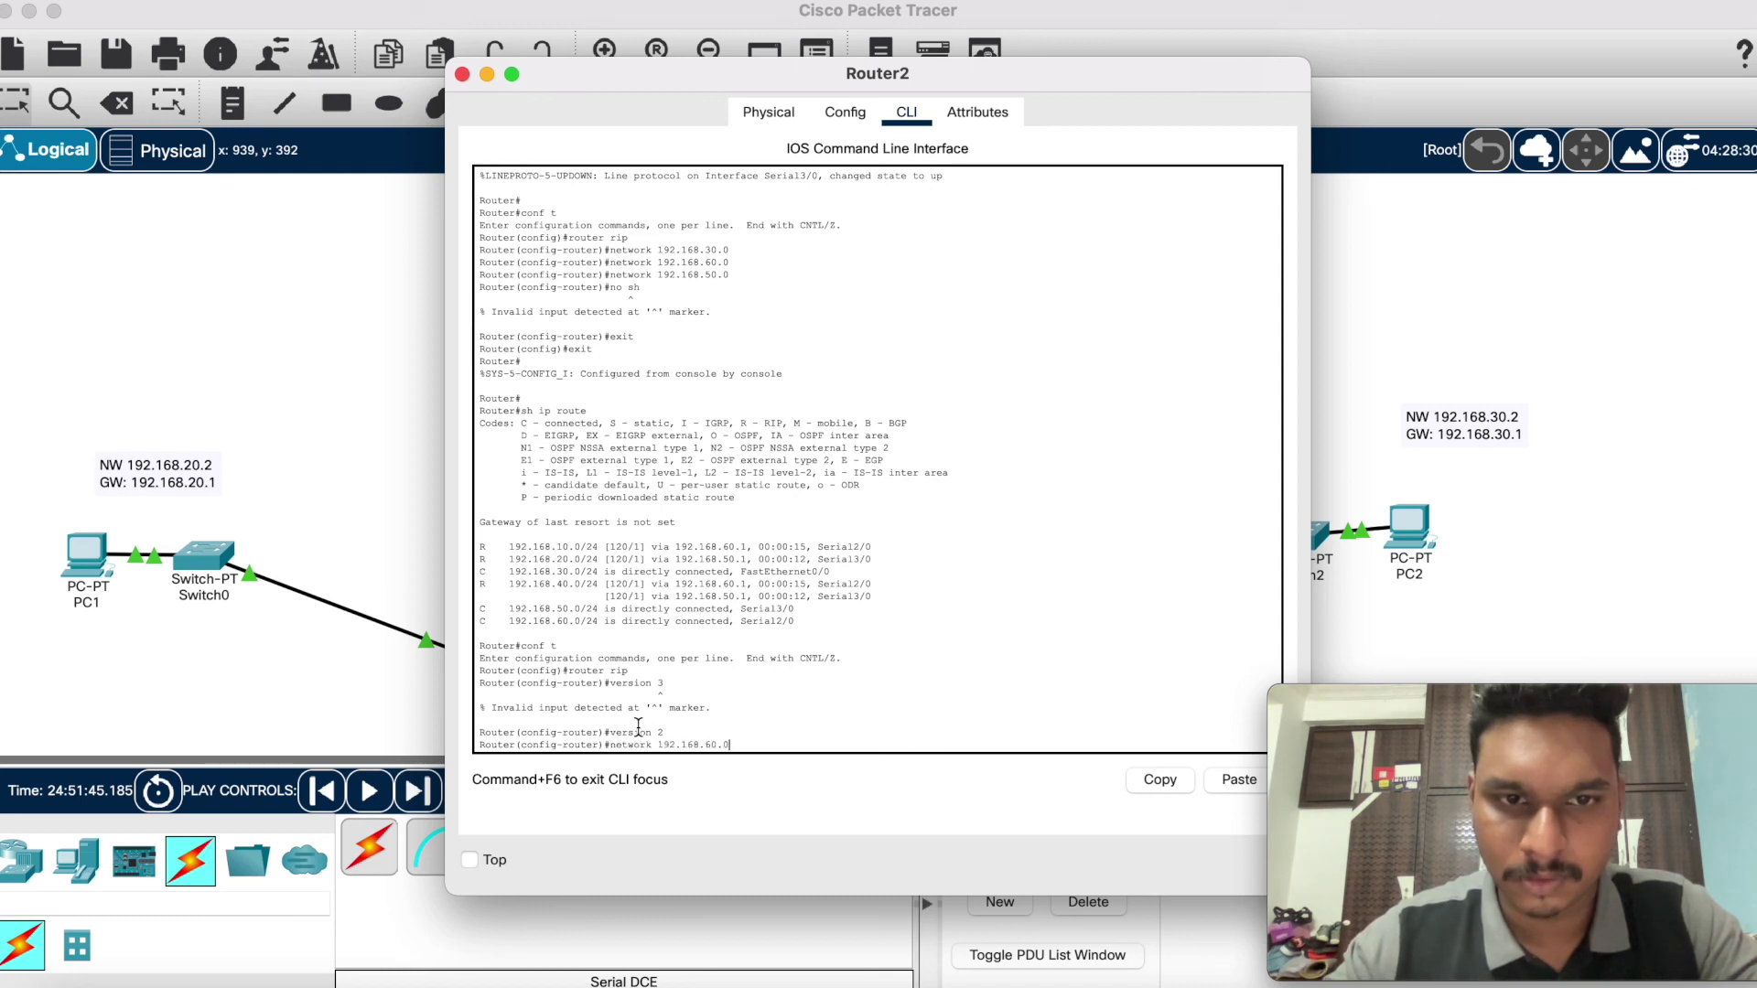
{"action": "key", "text": "Return"}
{"action": "key", "text": "Up"}
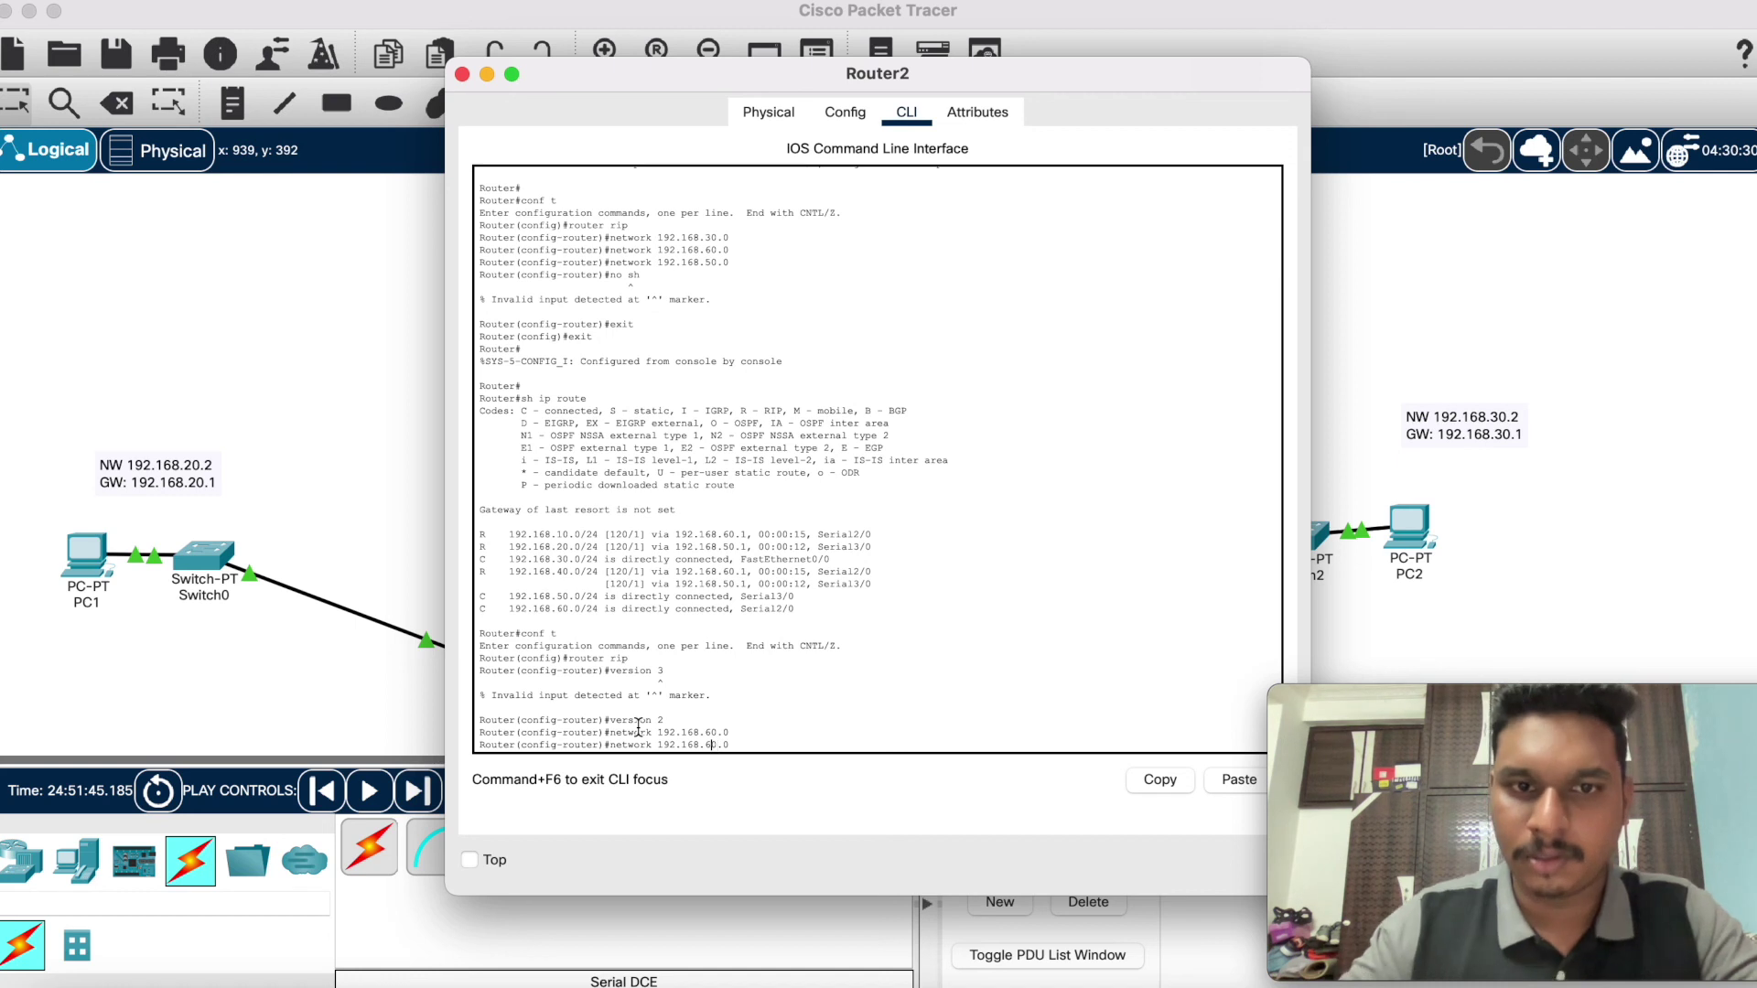
{"action": "key", "text": "BackSpace"}
{"action": "type", "text": "3"}
{"action": "key", "text": "Return"}
{"action": "key", "text": "Up"}
{"action": "key", "text": "BackSpace"}
{"action": "type", "text": "50.0"}
{"action": "key", "text": "Return"}
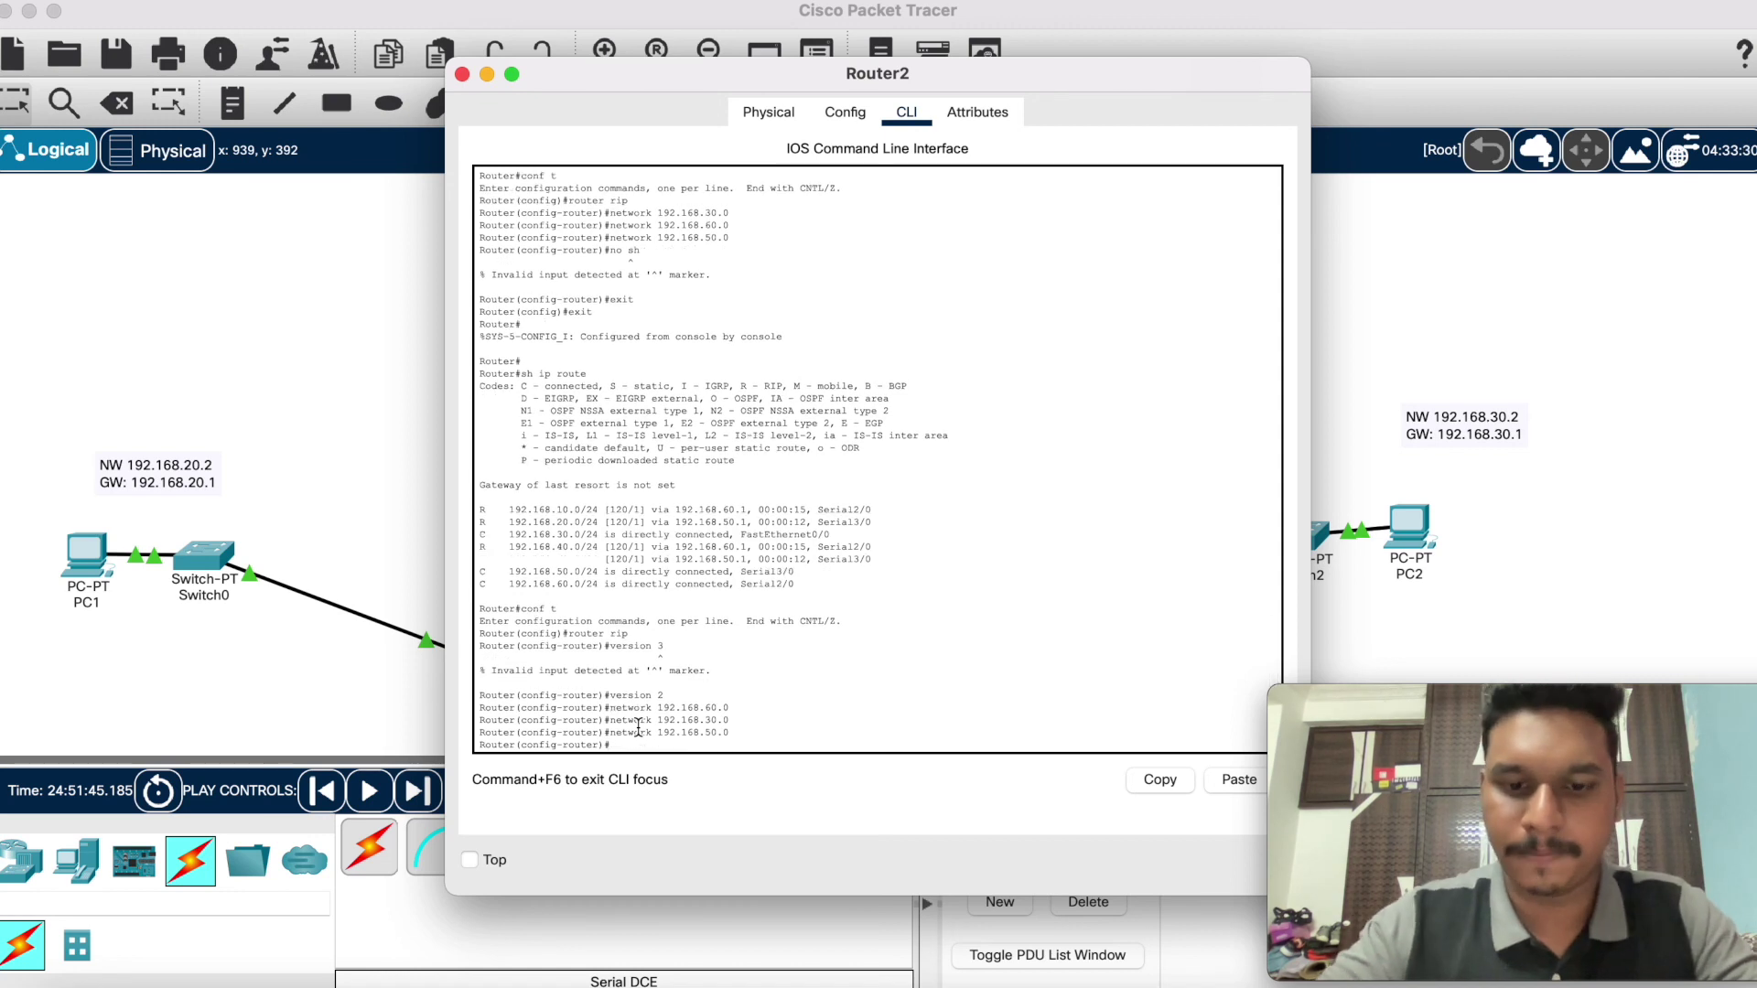
Step: Exit back to privileged mode and close Router2's window
{"action": "type", "text": "exir"}
{"action": "key", "text": "Return"}
{"action": "type", "text": "exit"}
{"action": "key", "text": "Return"}
{"action": "type", "text": "exit"}
{"action": "key", "text": "Return"}
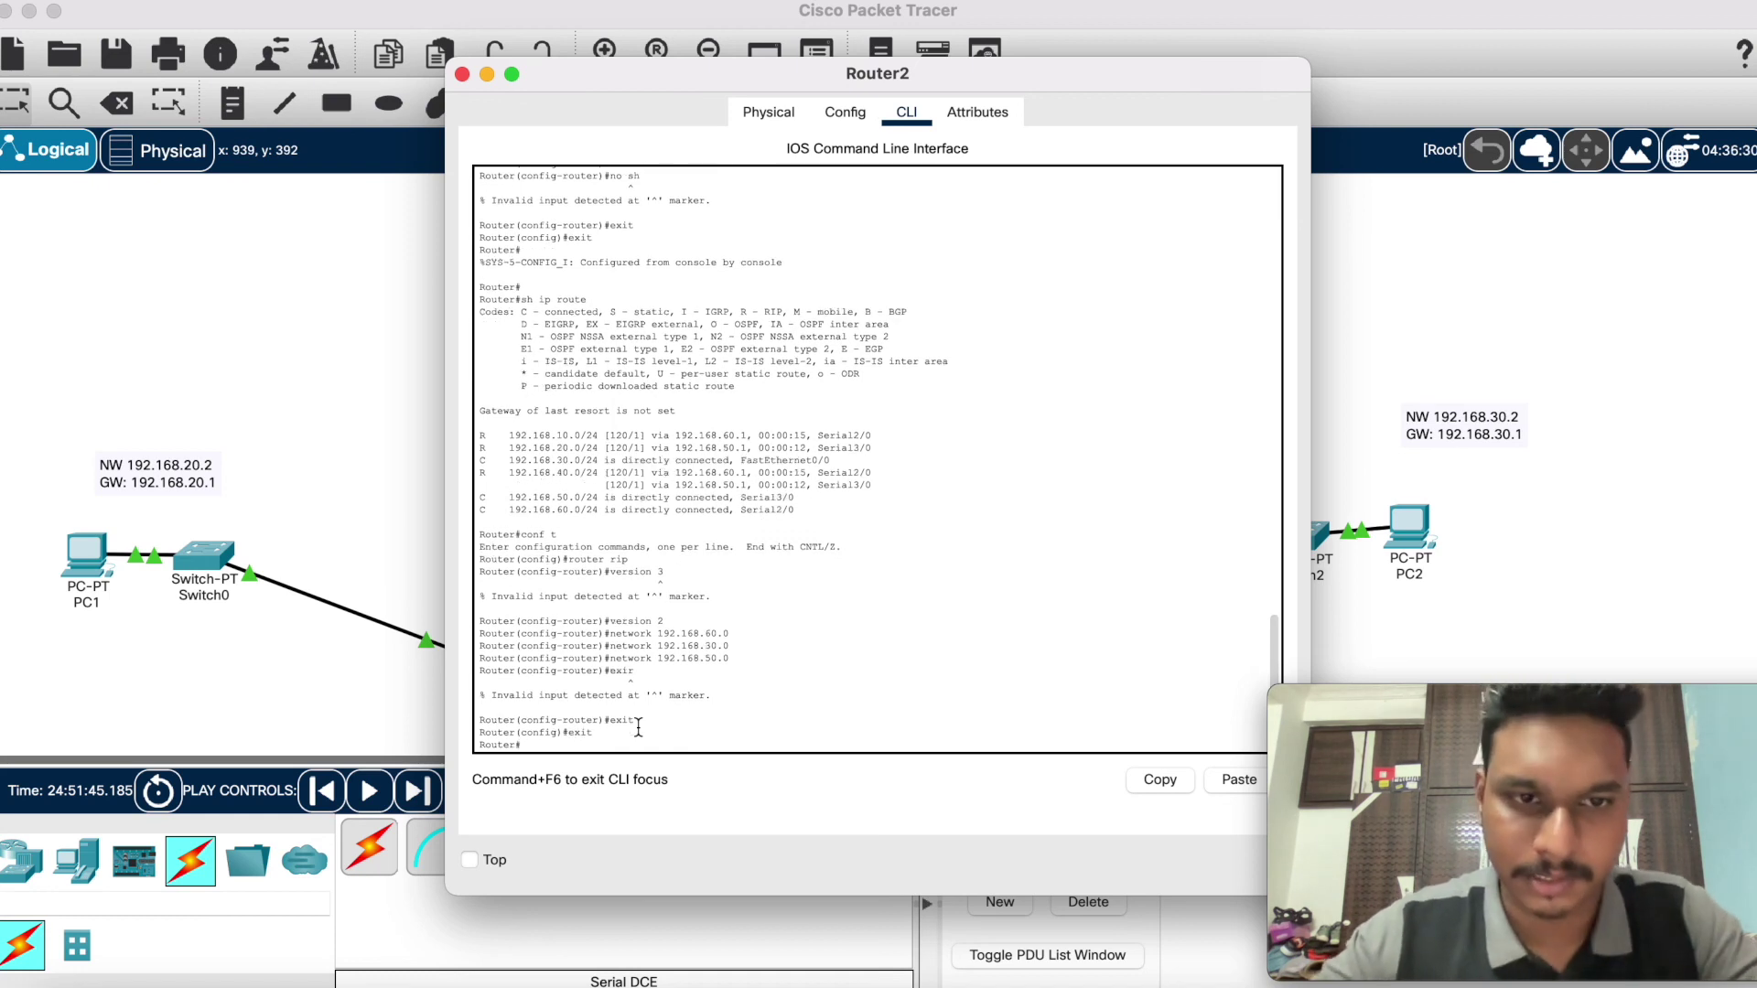
{"action": "left_click", "coordinate": [463, 75]}
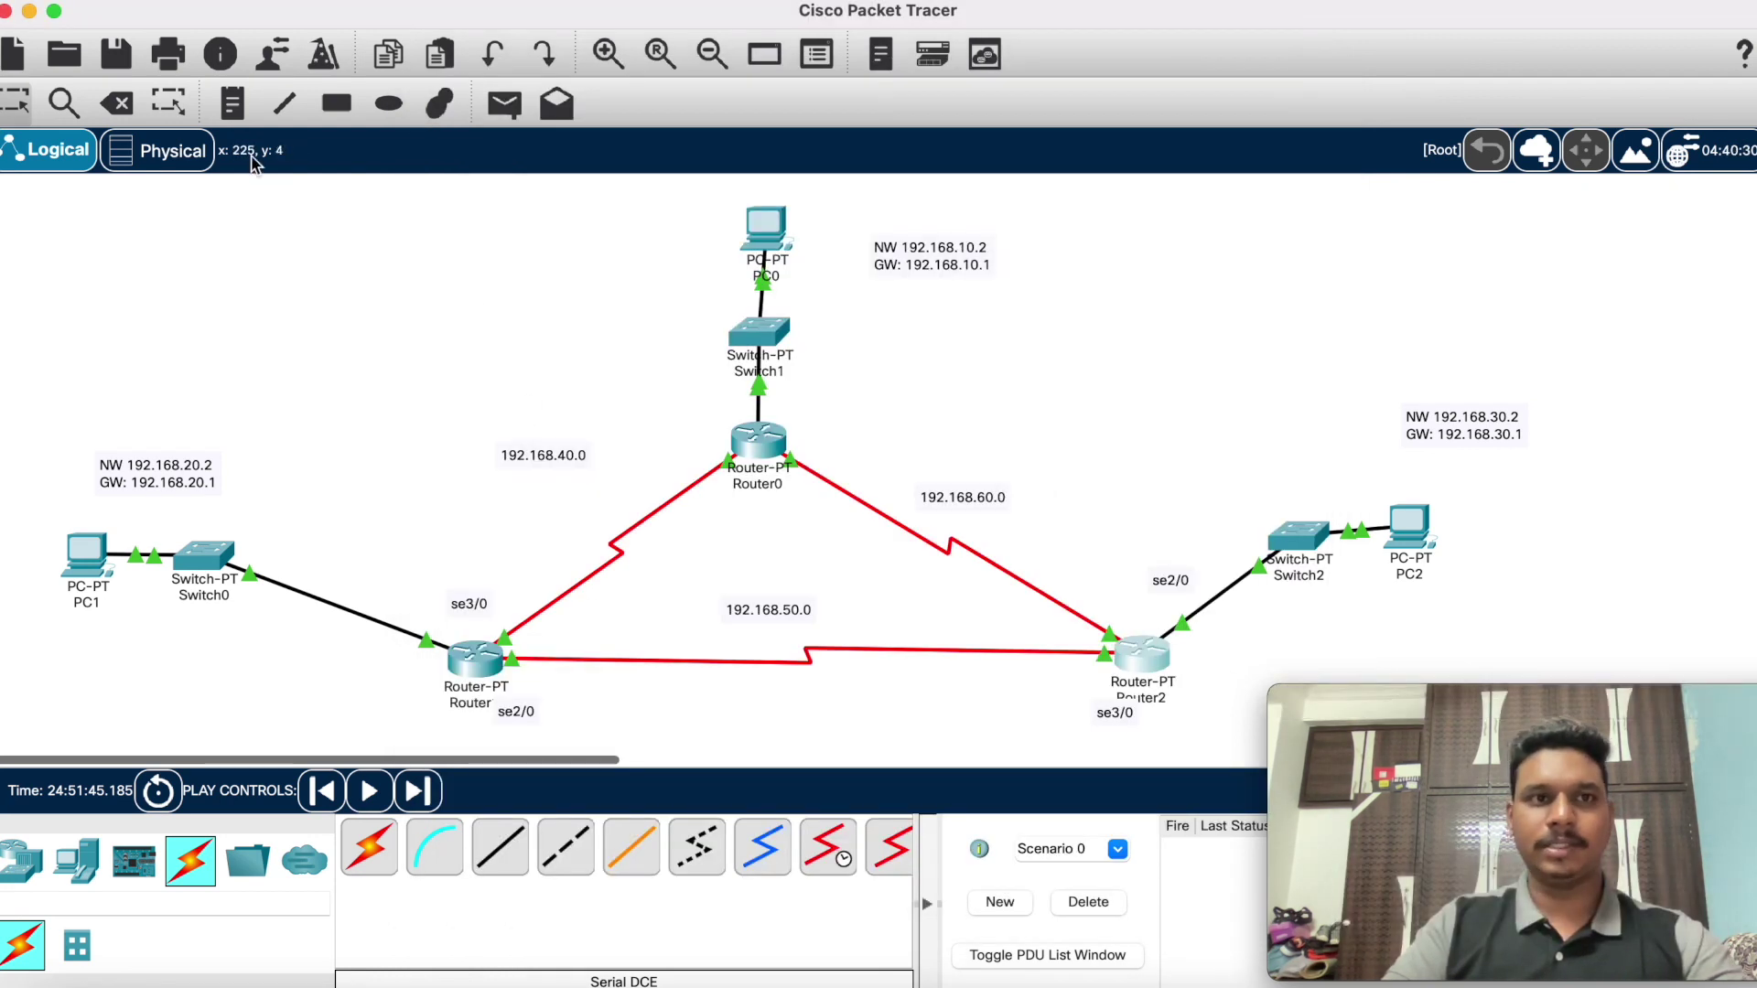
Step: Add a simple PDU ping from PC0 to PC1
{"action": "left_click", "coordinate": [504, 103]}
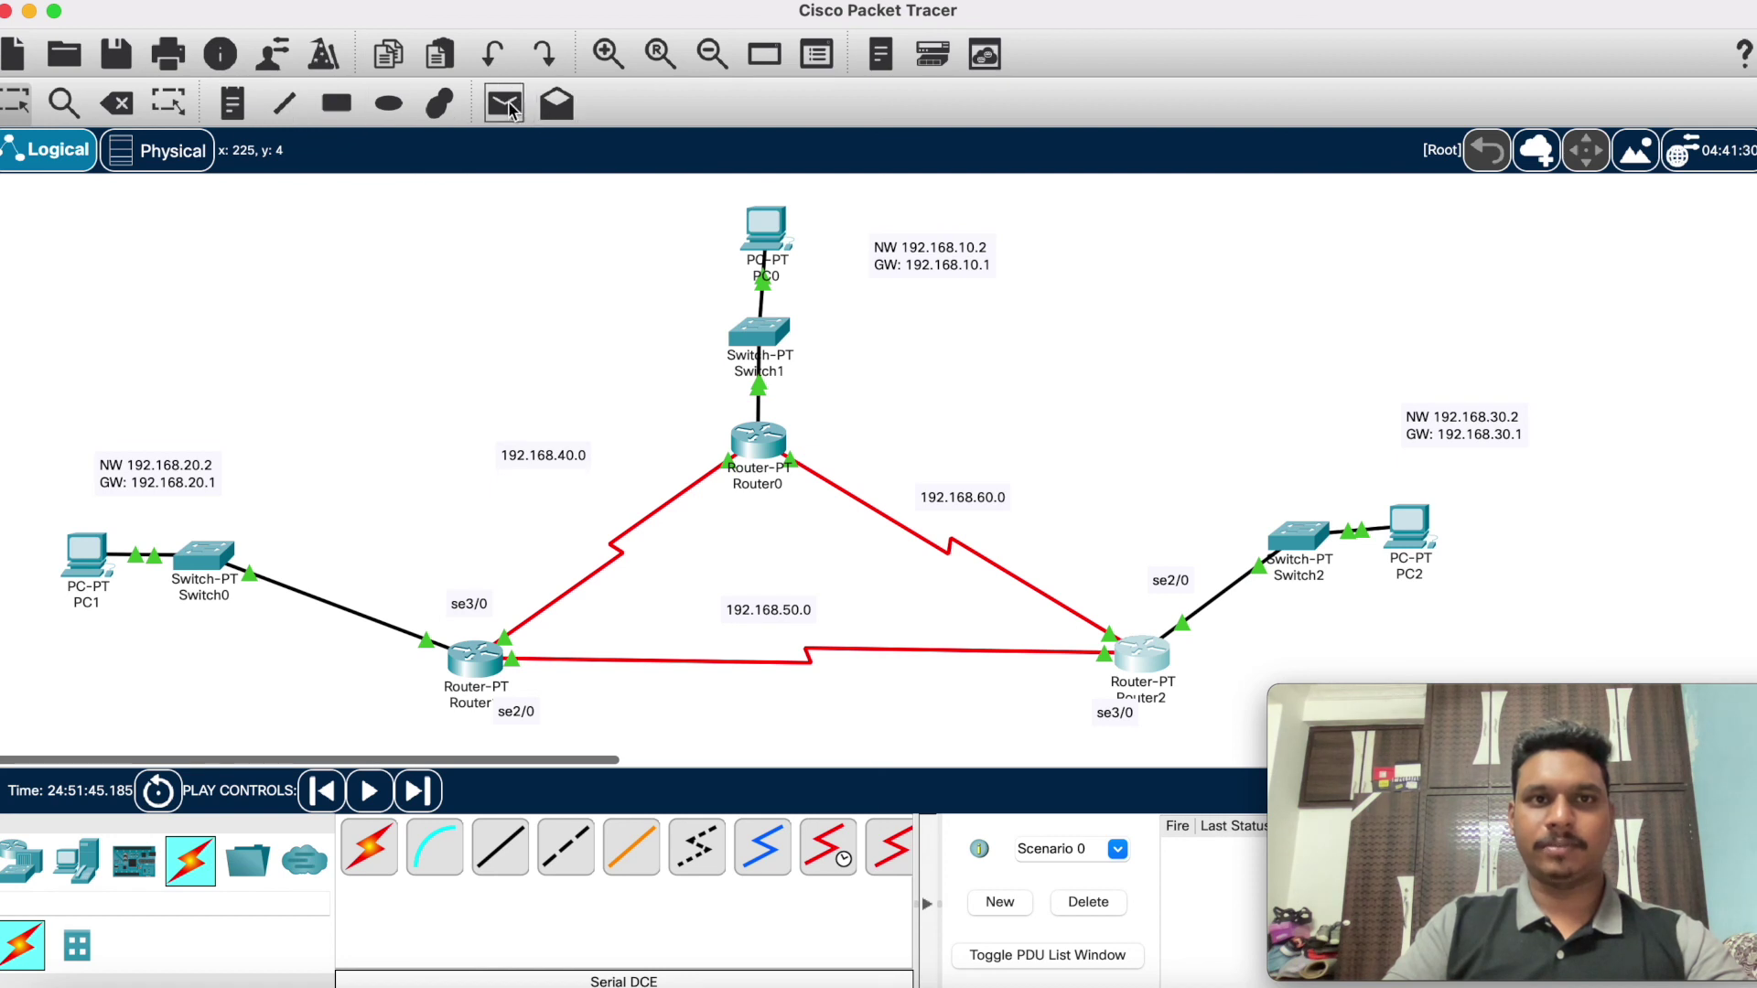
{"action": "left_click", "coordinate": [773, 233]}
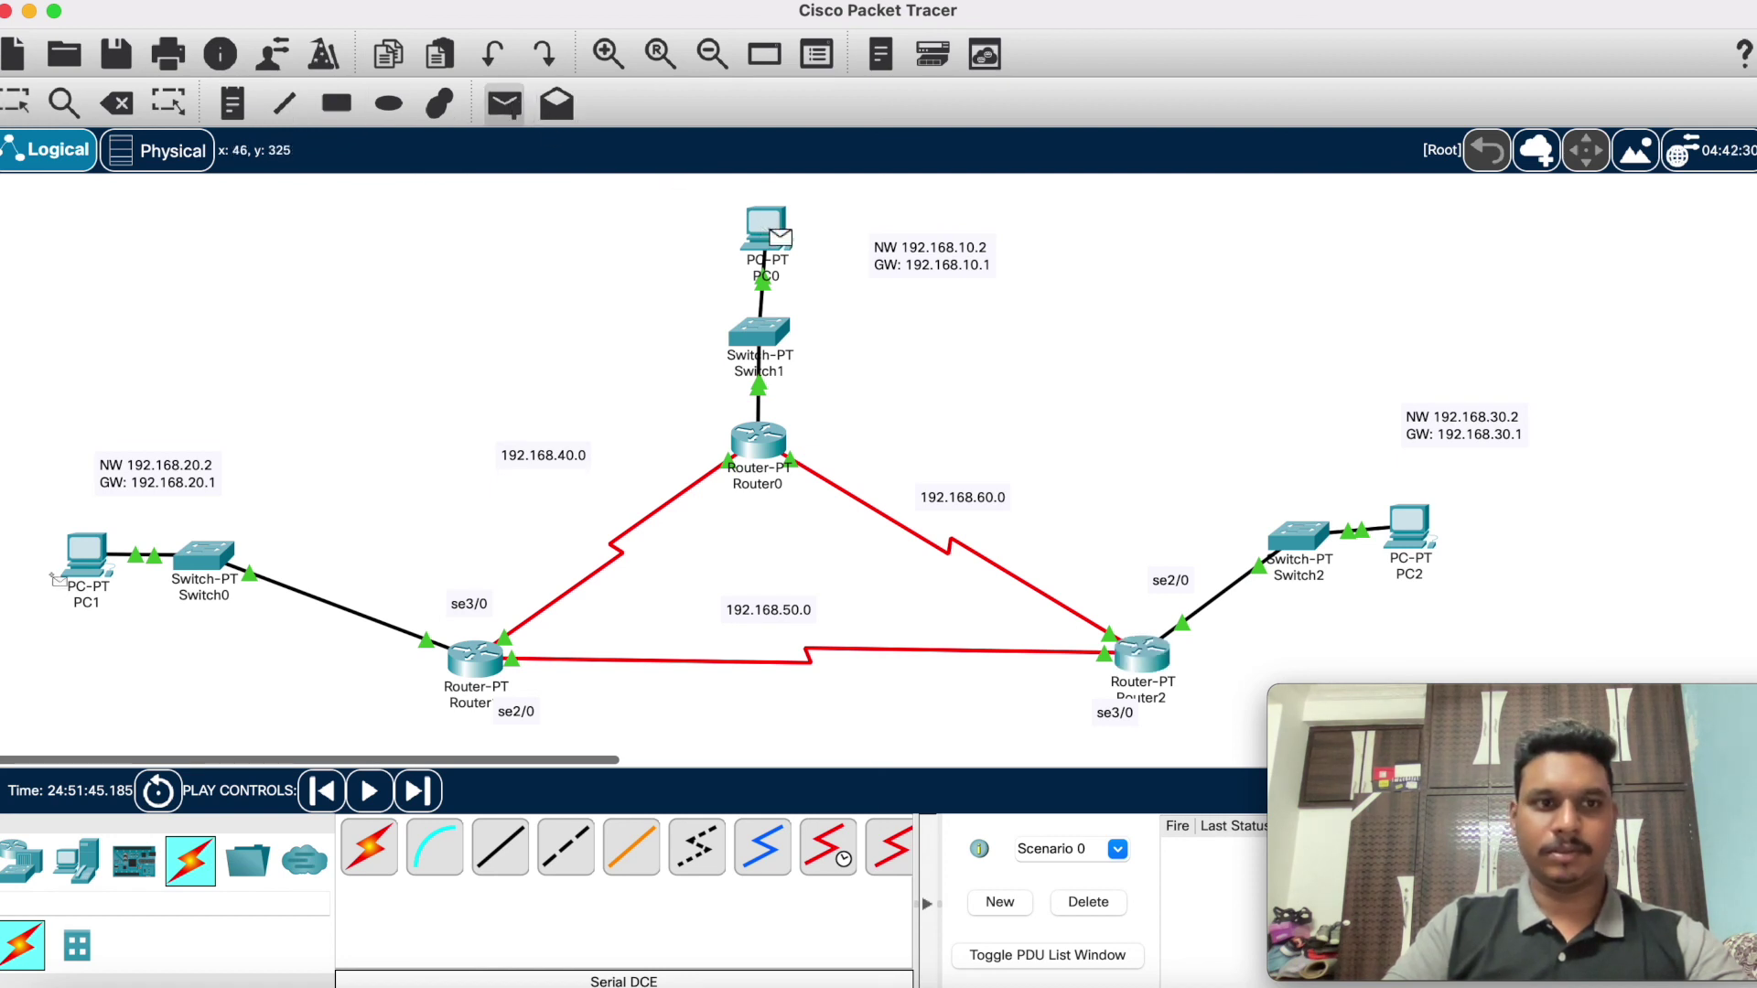
{"action": "left_click", "coordinate": [86, 554]}
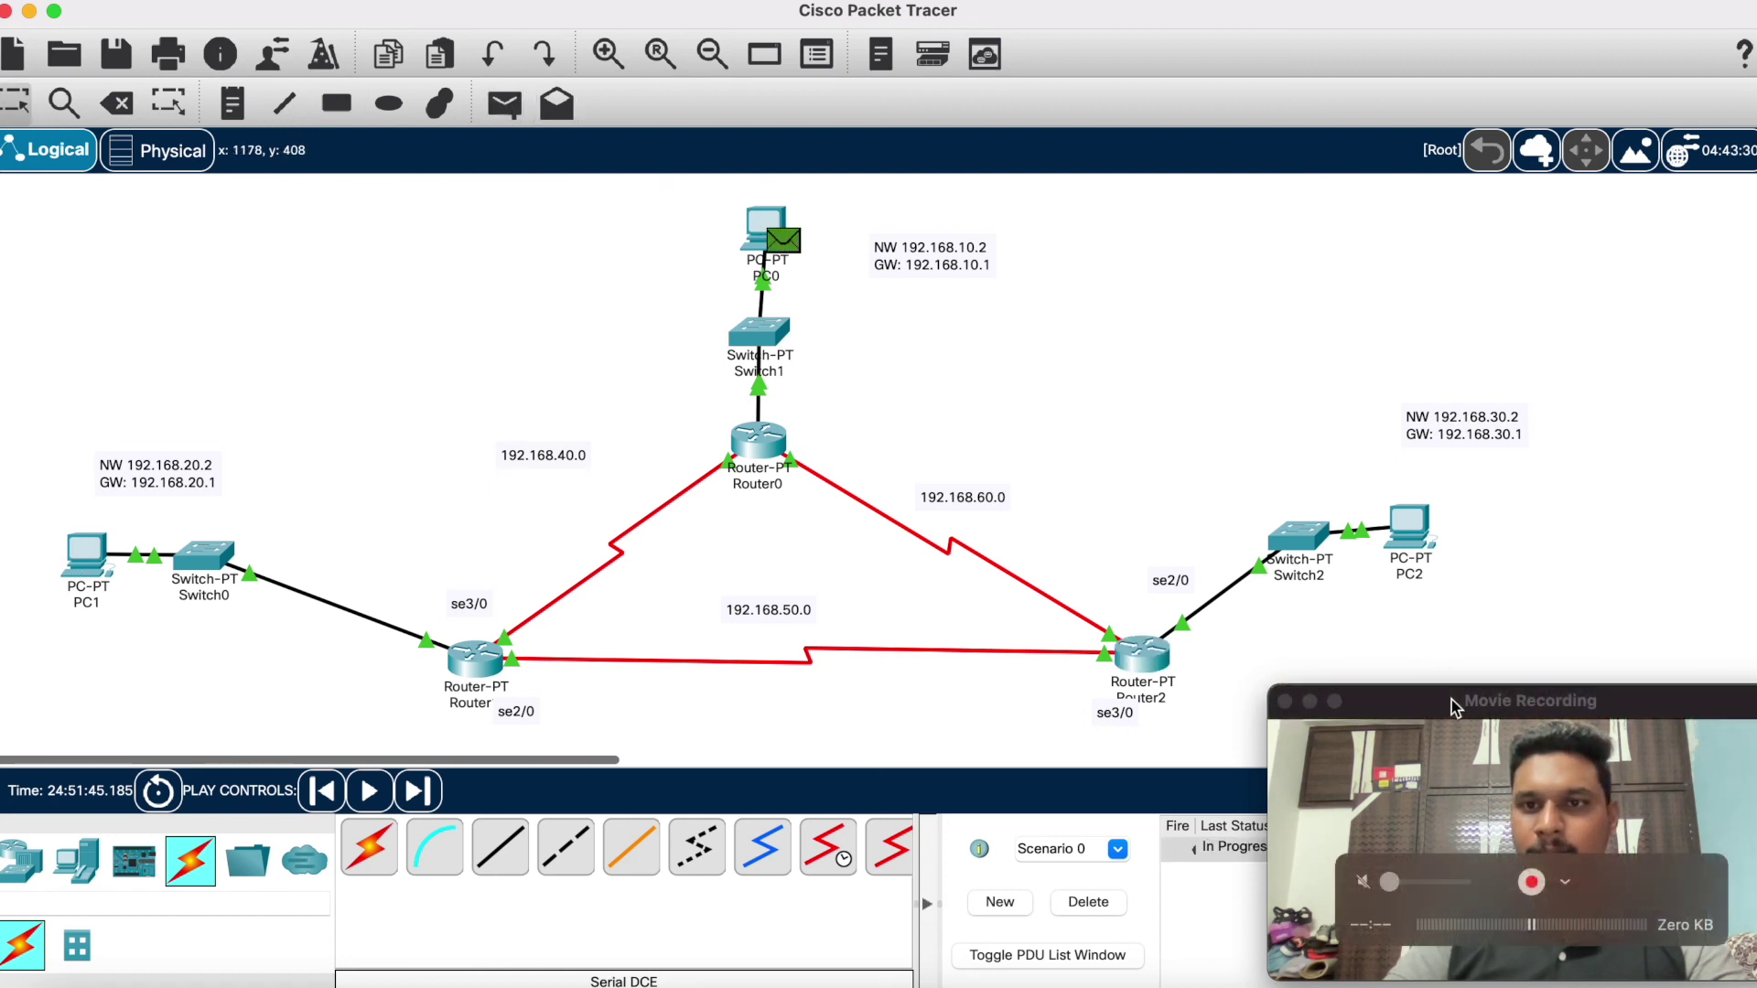
{"action": "left_click_drag", "start_coordinate": [1464, 723], "coordinate": [1203, 39]}
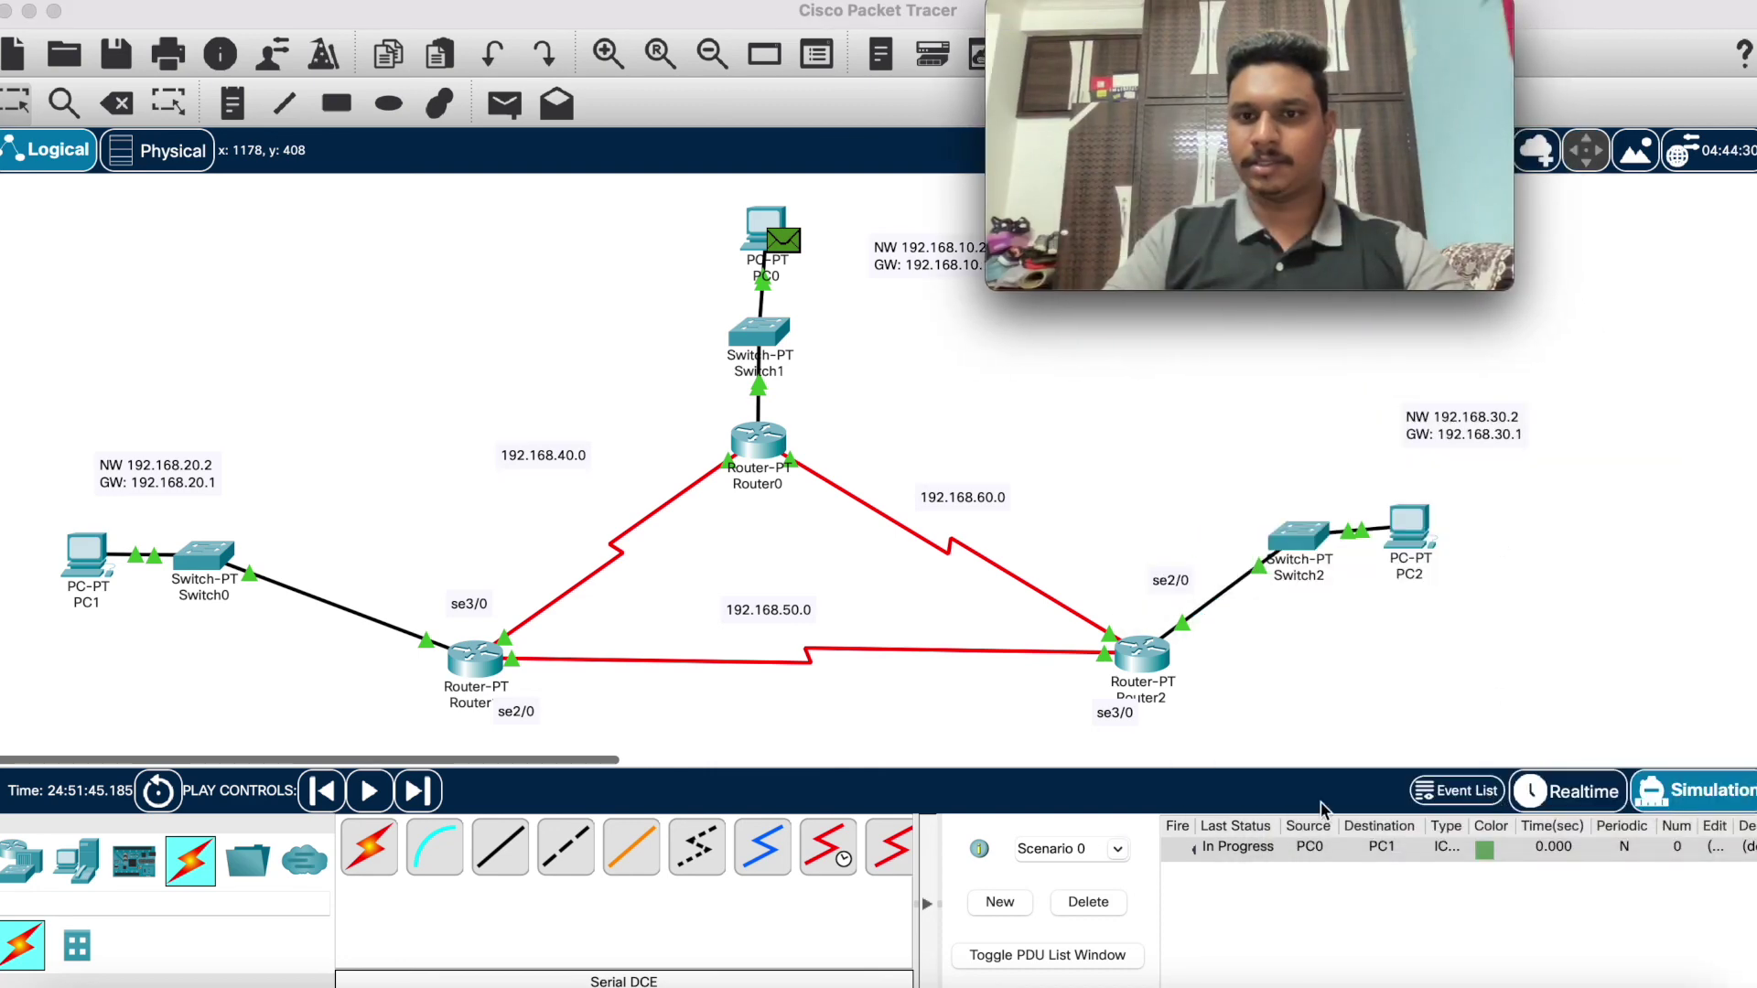
{"action": "left_click", "coordinate": [1695, 802]}
Step: In Simulation mode, play and step the ping to Successful, then delete it
{"action": "left_click", "coordinate": [1697, 801]}
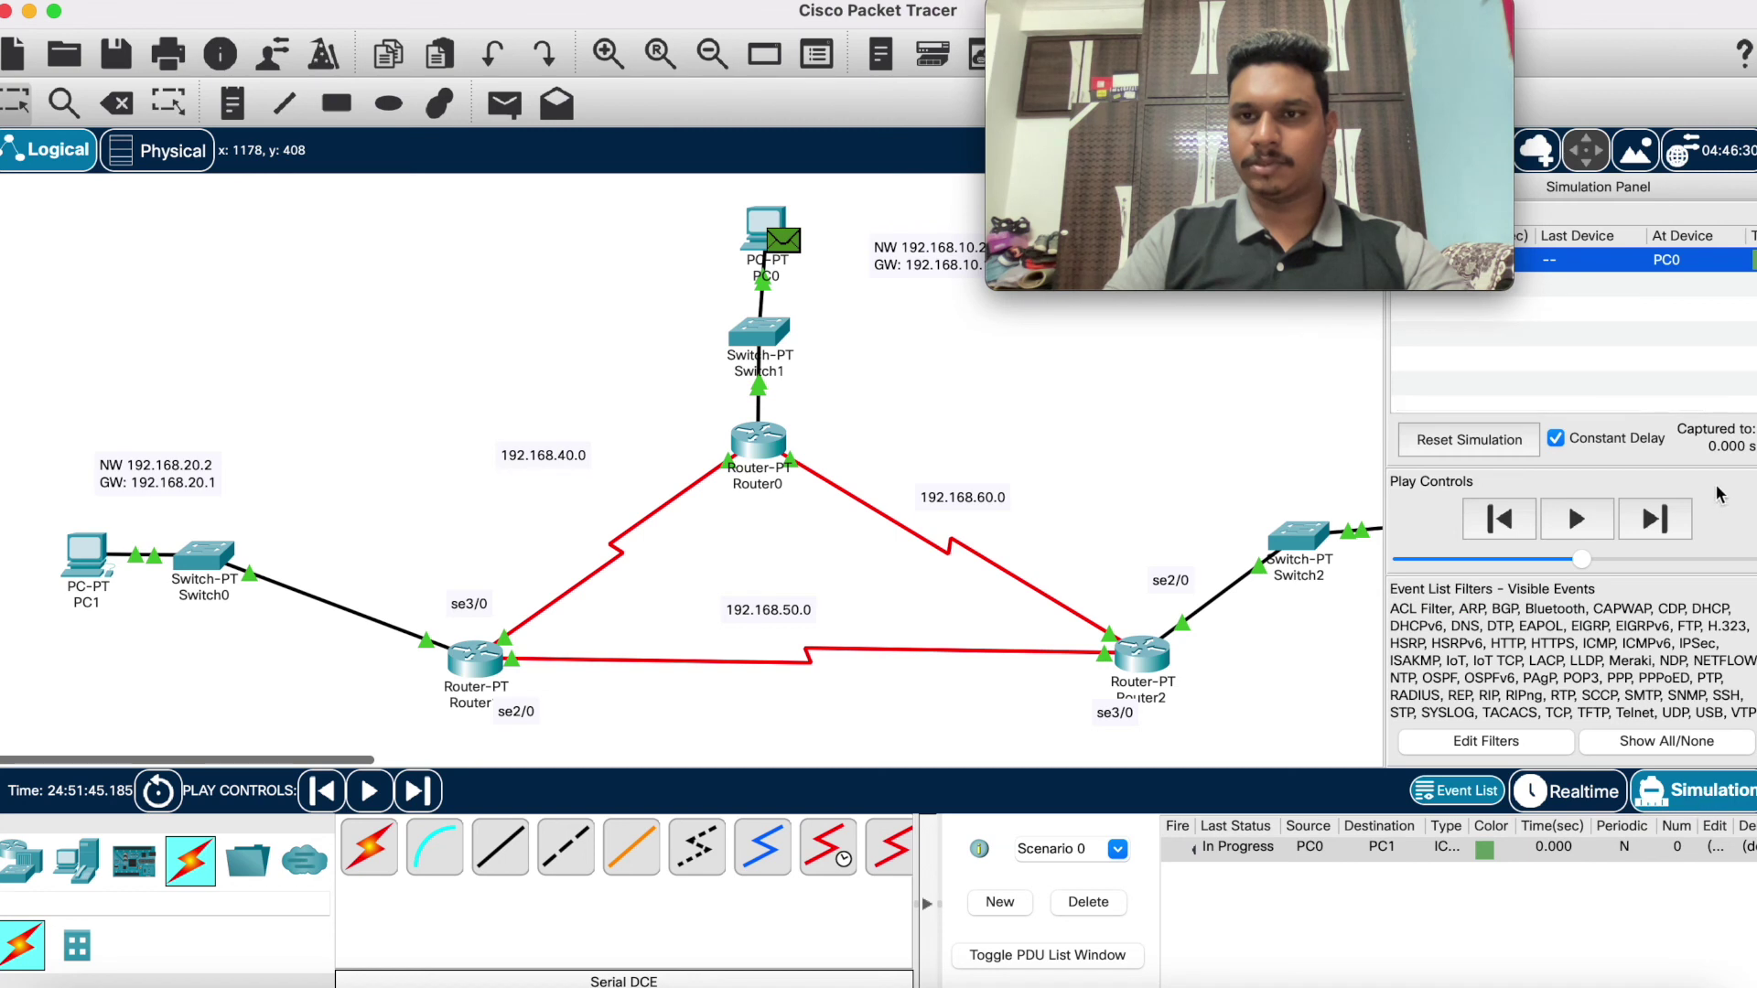
{"action": "left_click", "coordinate": [1575, 519]}
{"action": "left_click", "coordinate": [1646, 520]}
{"action": "left_click", "coordinate": [1647, 520]}
{"action": "left_click", "coordinate": [1647, 520]}
{"action": "left_click", "coordinate": [1647, 520]}
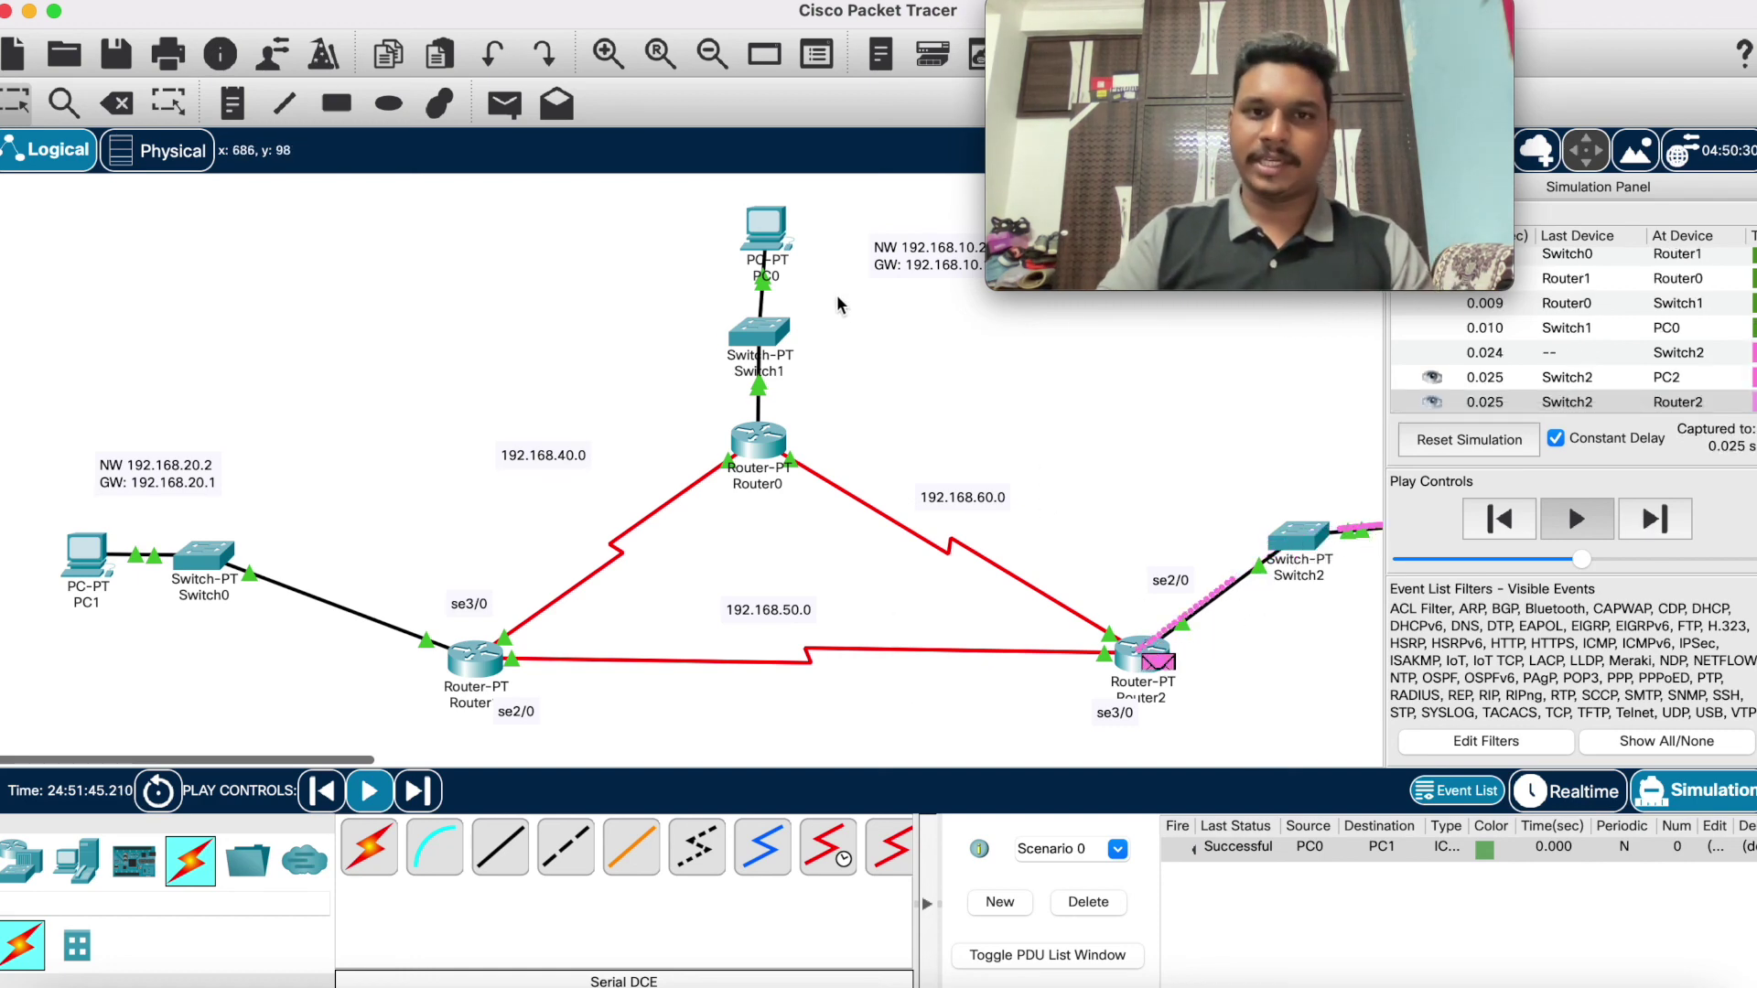
{"action": "mouse_move", "coordinate": [750, 374]}
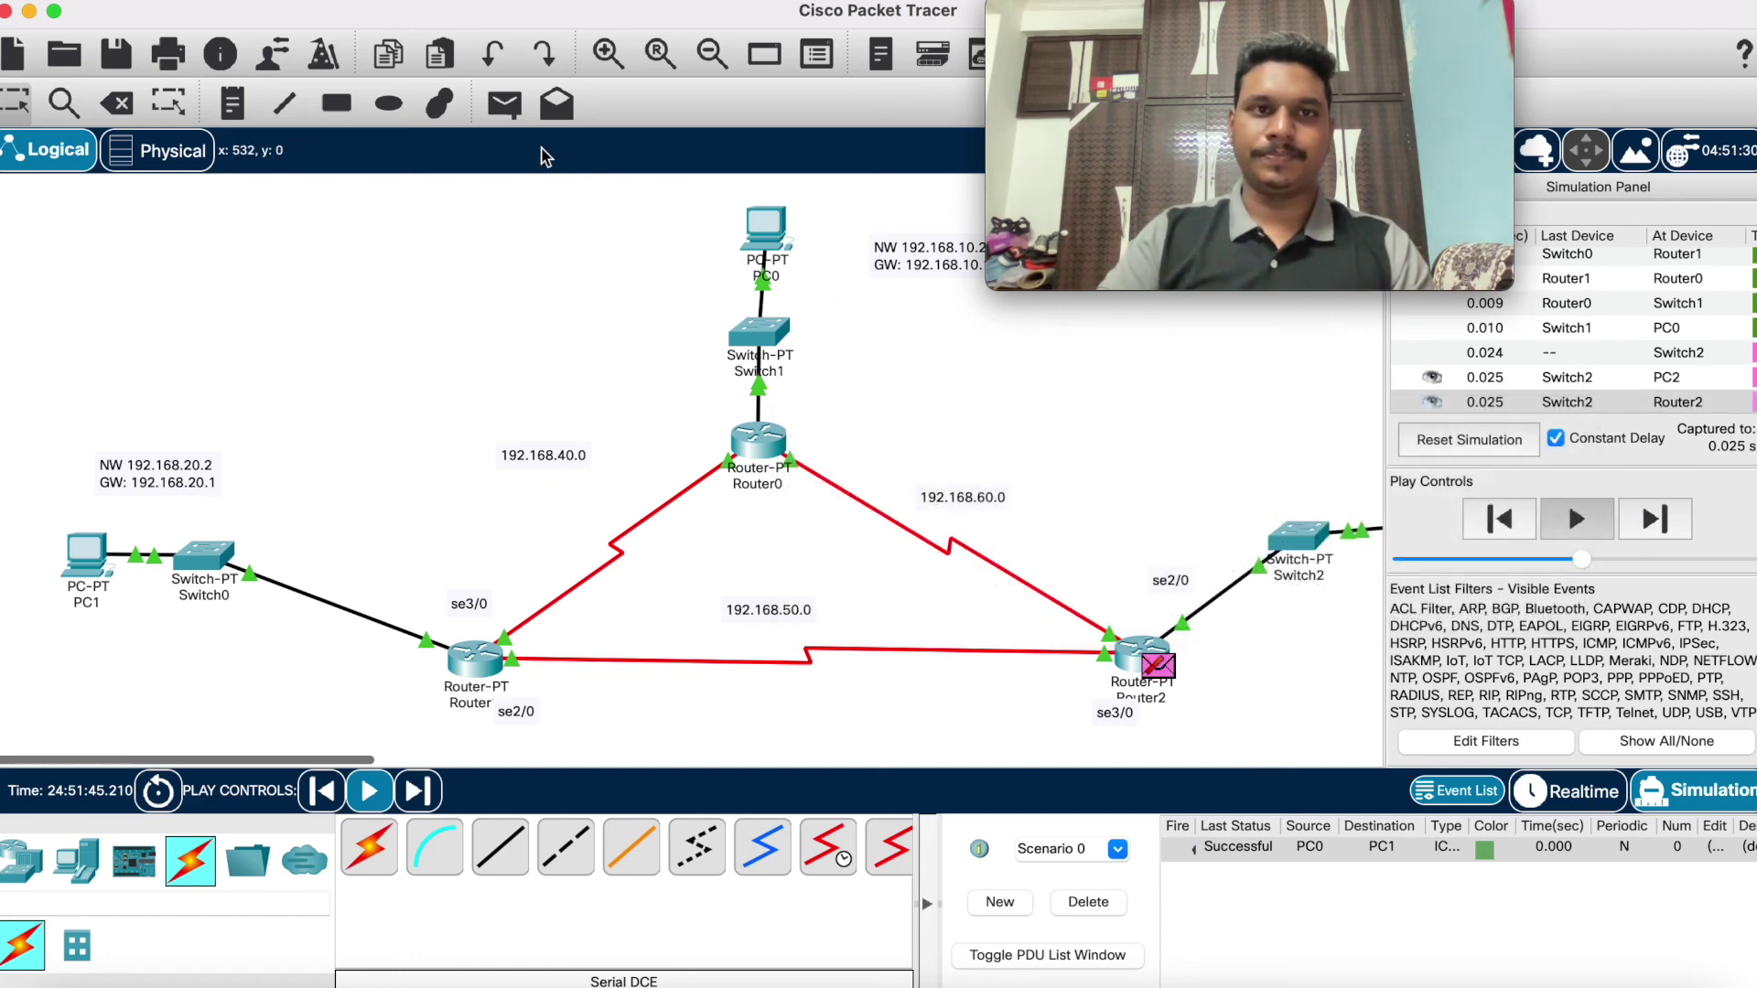
{"action": "left_click", "coordinate": [1084, 903]}
Step: Add a simple PDU from PC0 to PC2 and play it until listed Successful
{"action": "left_click", "coordinate": [503, 104]}
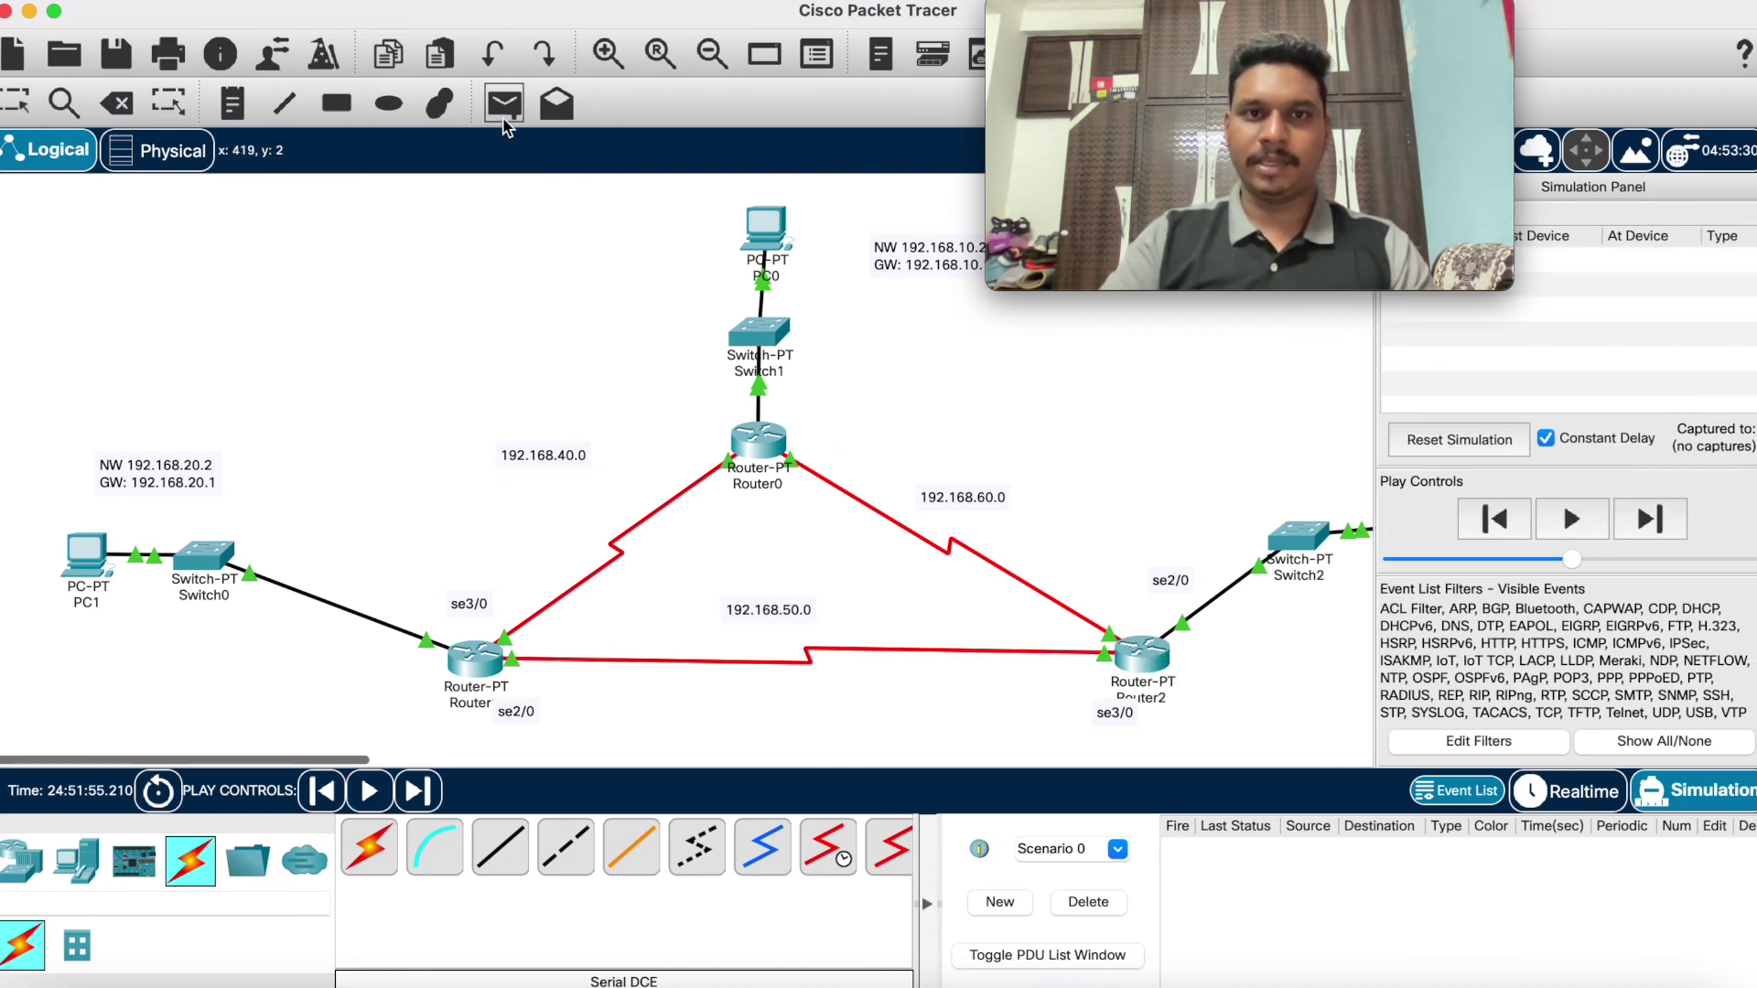
{"action": "scroll", "coordinate": [777, 235], "scroll_direction": "right", "scroll_amount": 10}
{"action": "scroll", "coordinate": [778, 235], "scroll_direction": "right", "scroll_amount": 5}
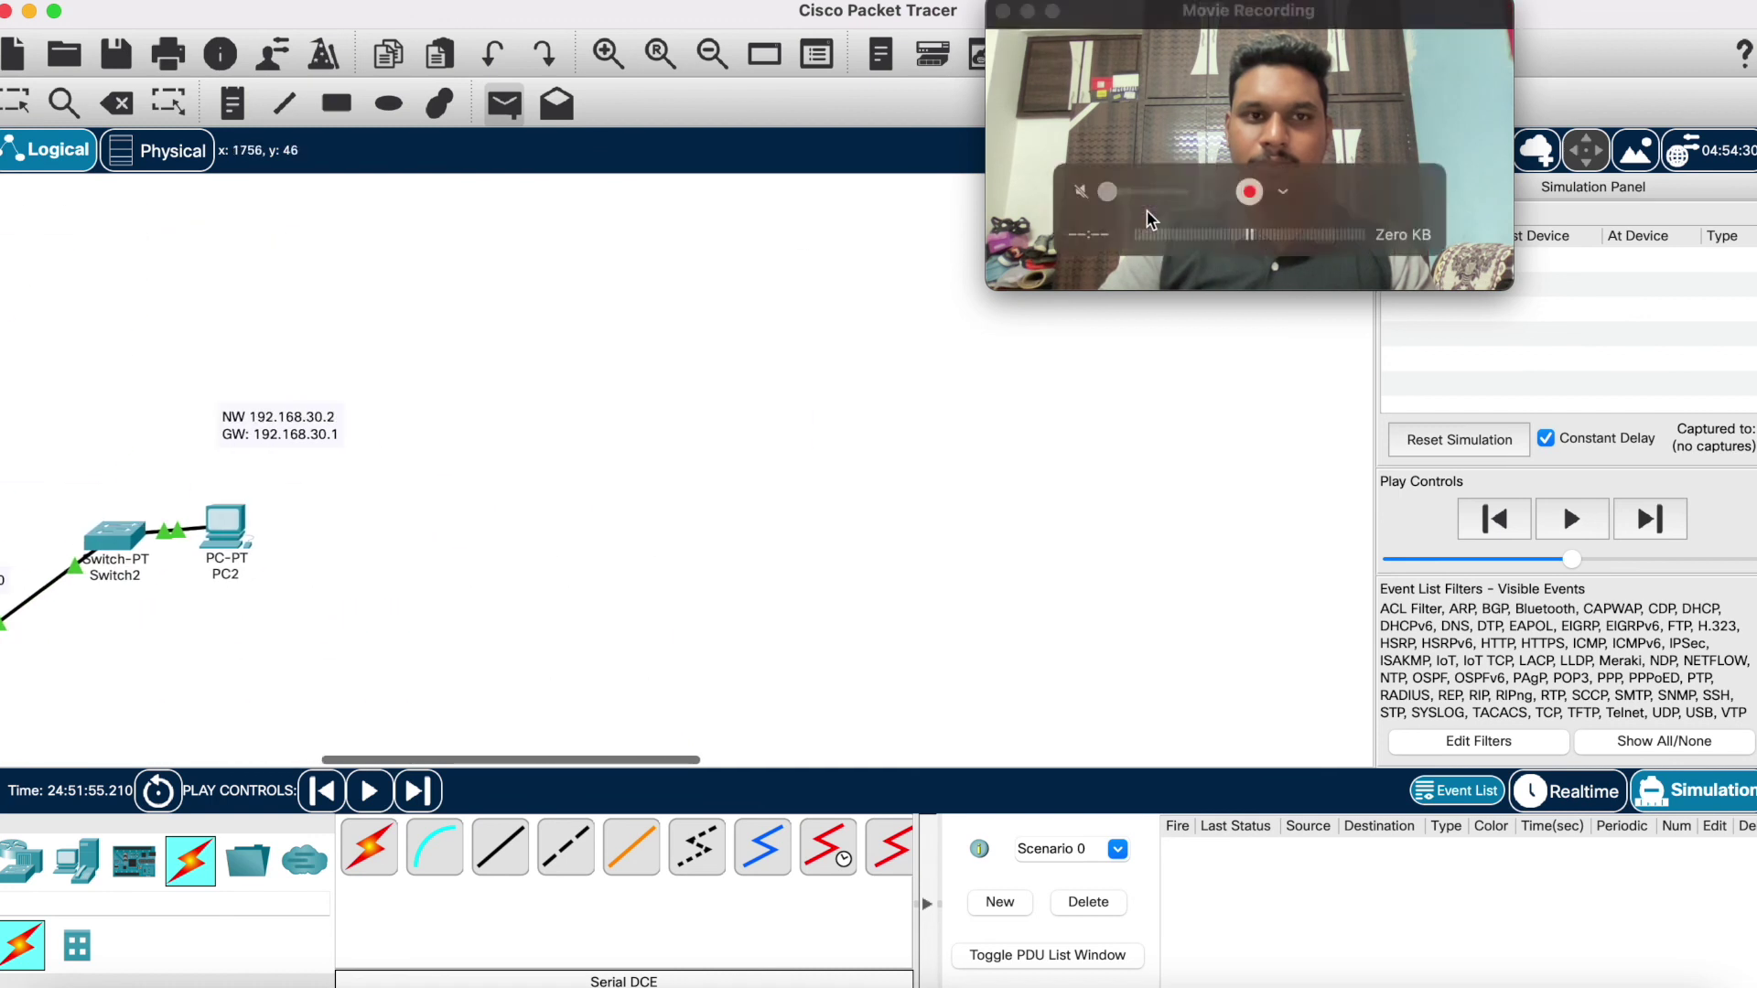
{"action": "left_click", "coordinate": [236, 534]}
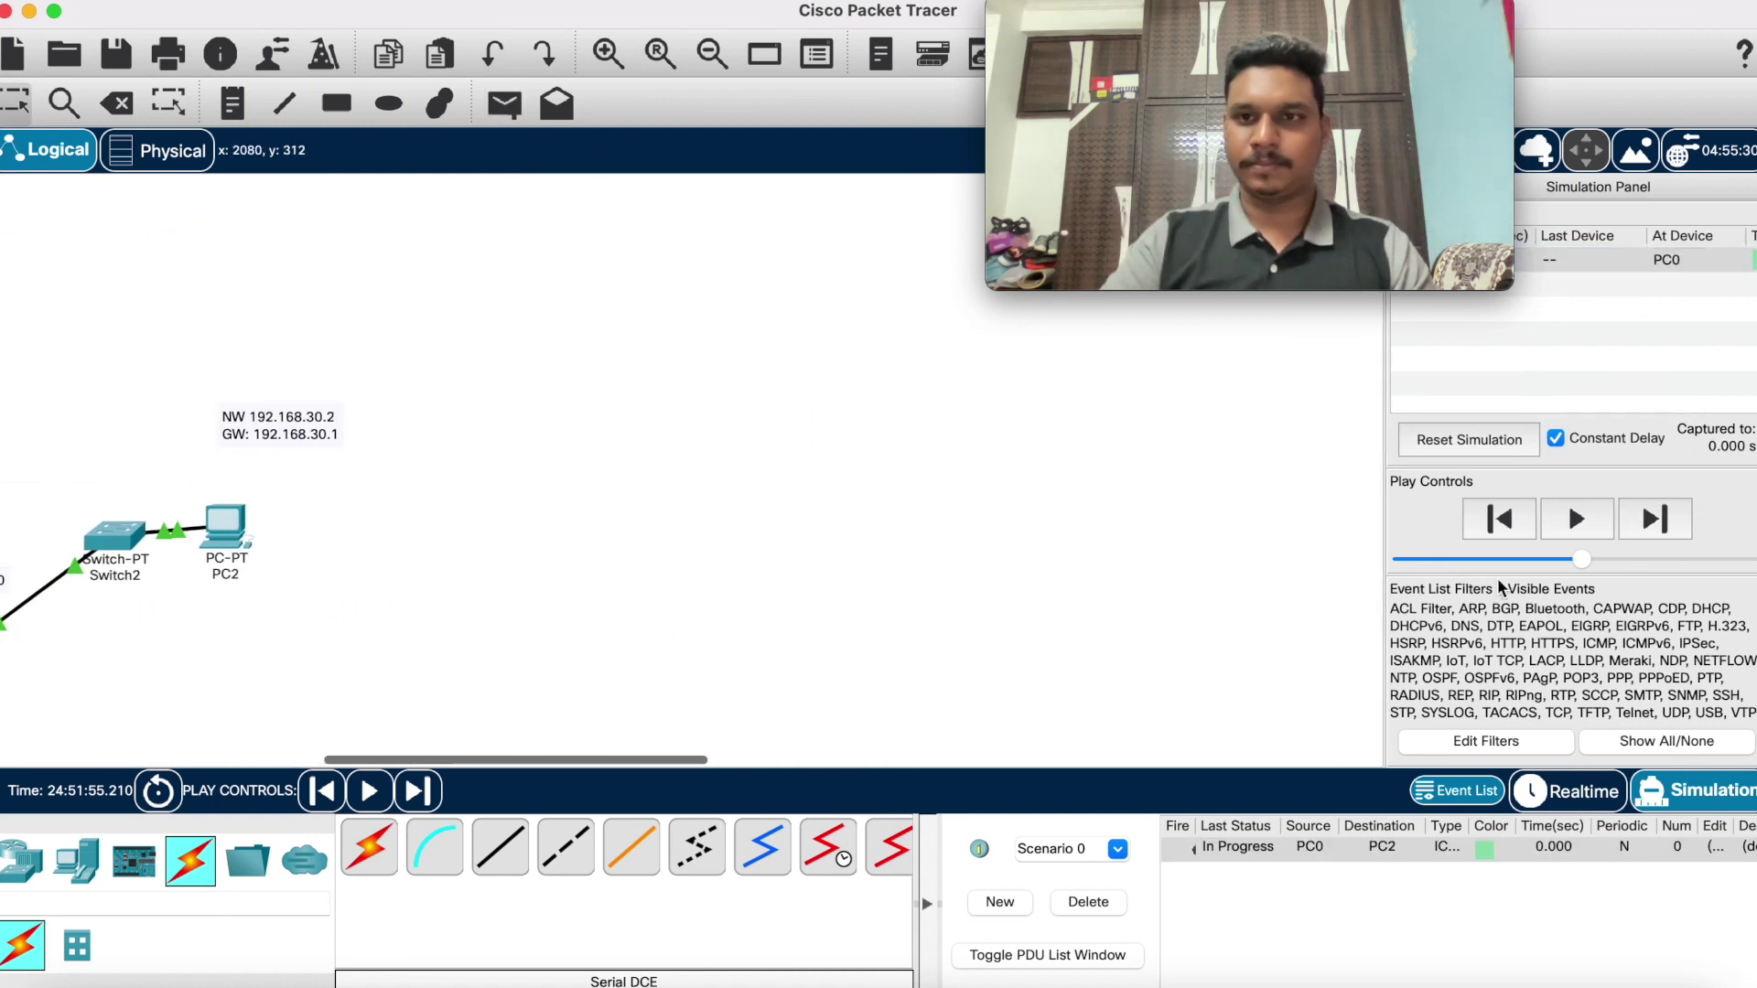
{"action": "left_click", "coordinate": [1575, 519]}
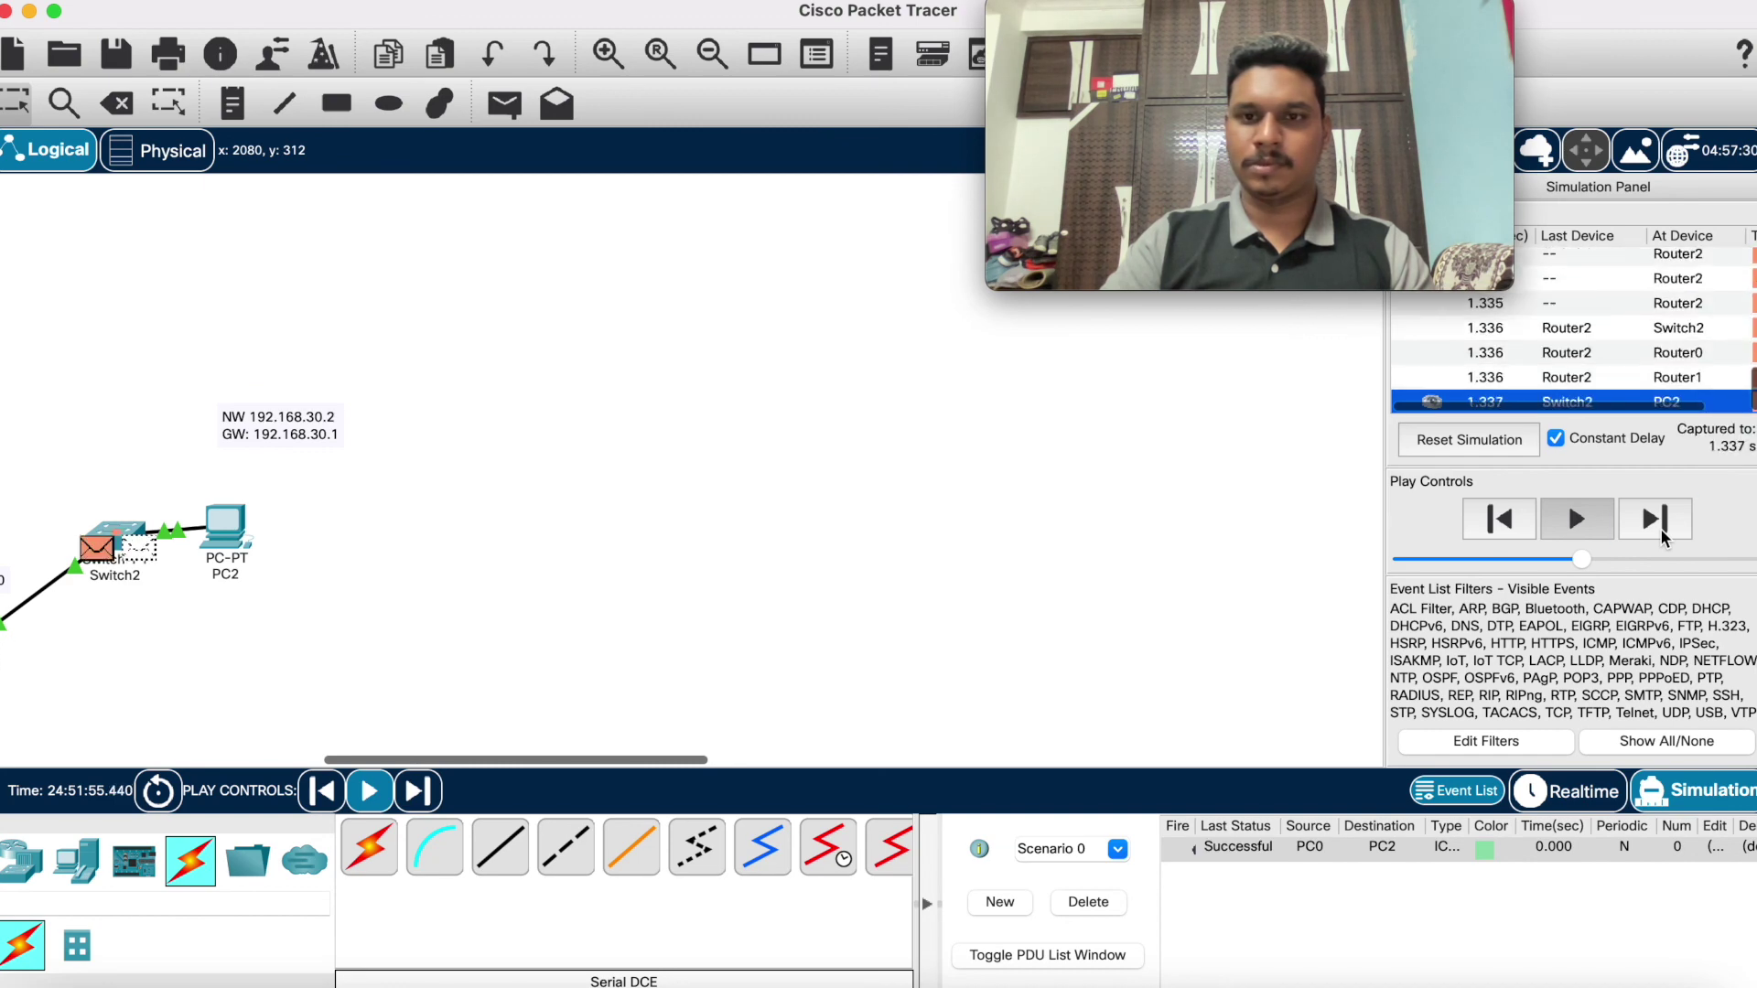
{"action": "scroll", "coordinate": [700, 648], "scroll_direction": "left", "scroll_amount": 10}
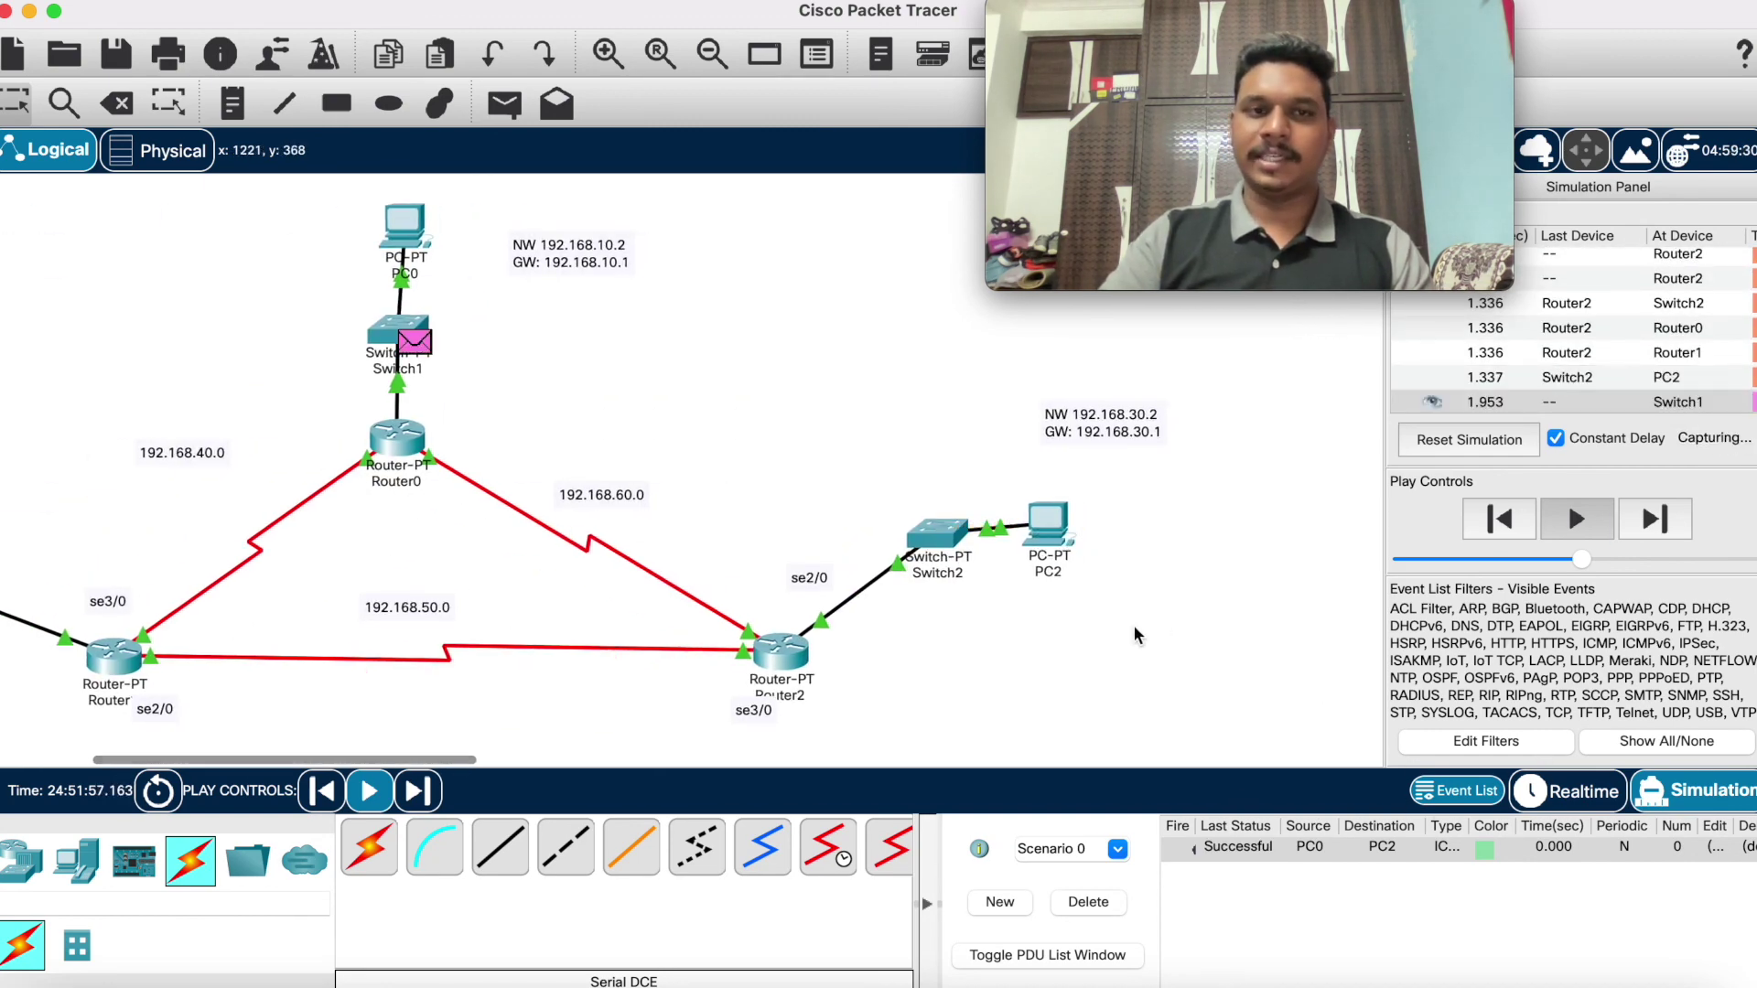
{"action": "scroll", "coordinate": [1171, 625], "scroll_direction": "left", "scroll_amount": 8}
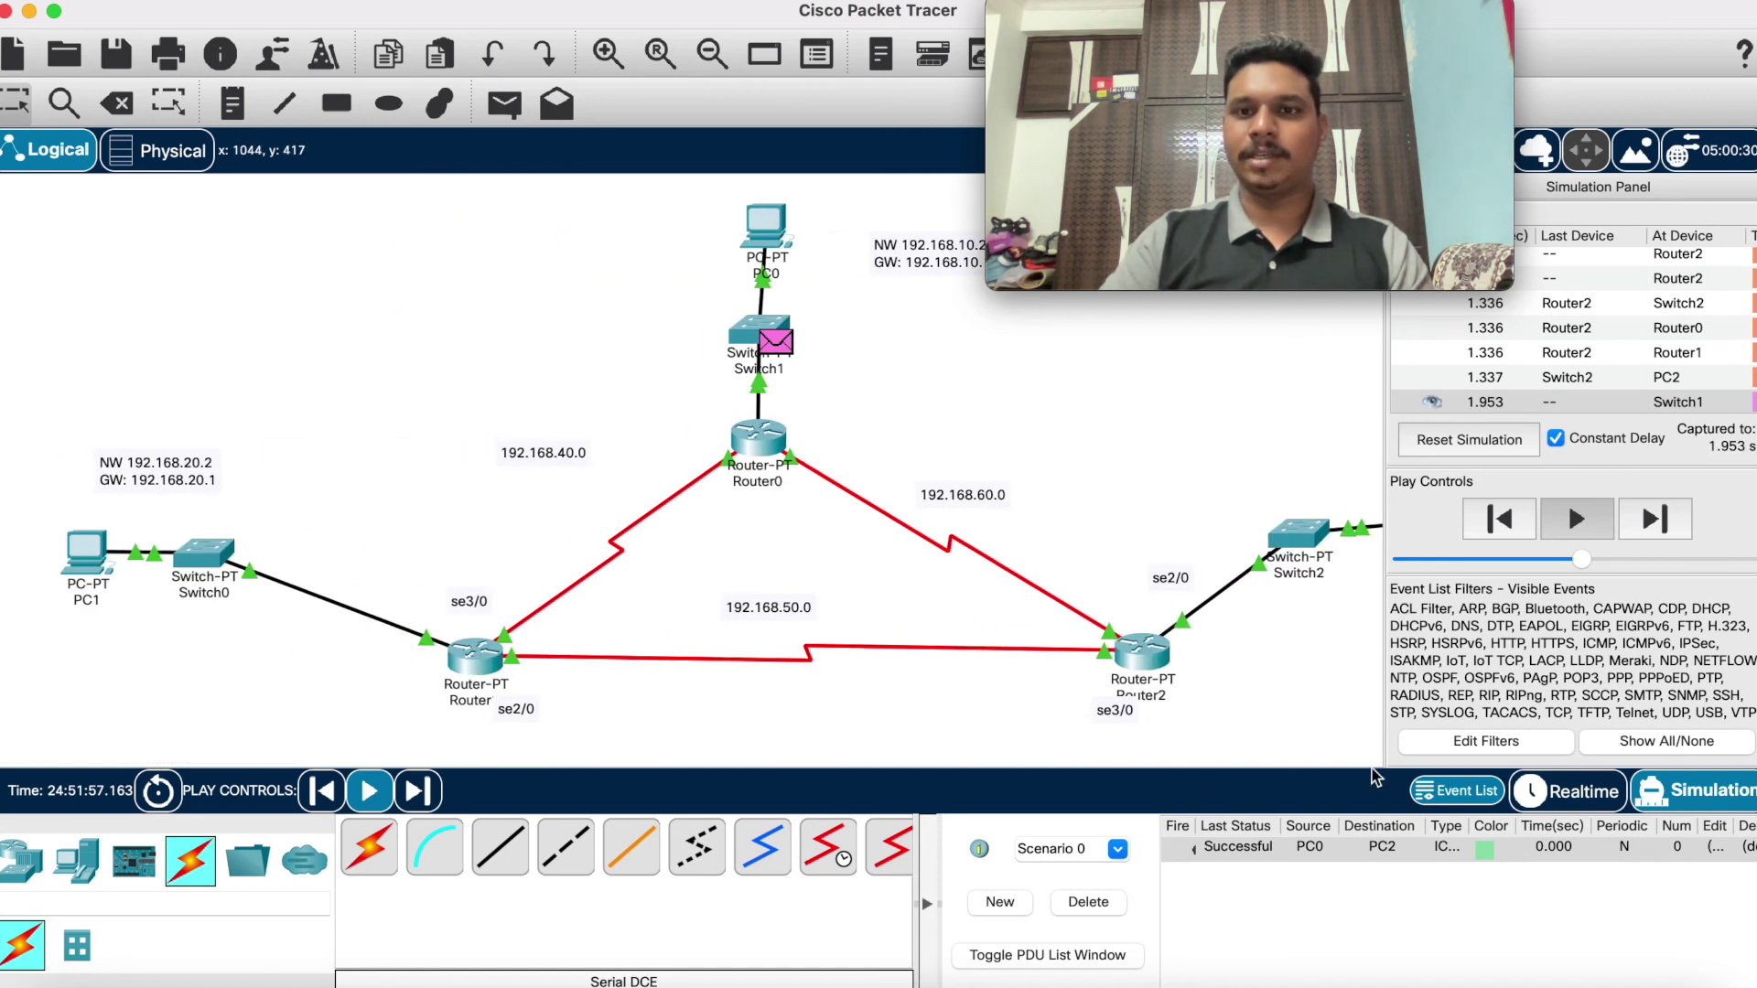